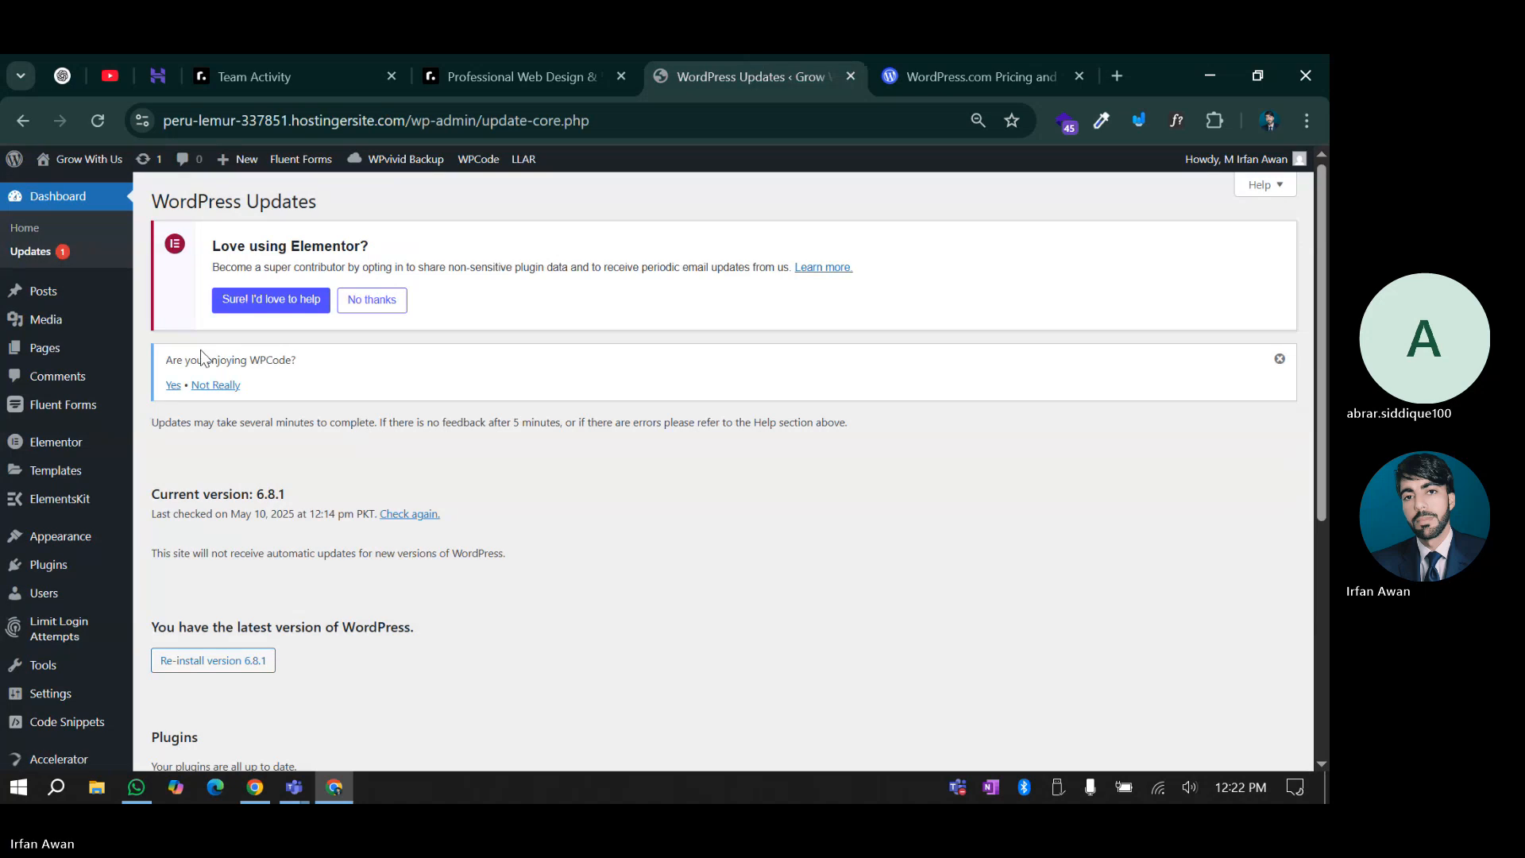
Select Hello Elementor under Themes on the Updates page and update it to the newest version
{"action": "scroll", "coordinate": [164, 411], "scroll_direction": "down", "scroll_amount": 5}
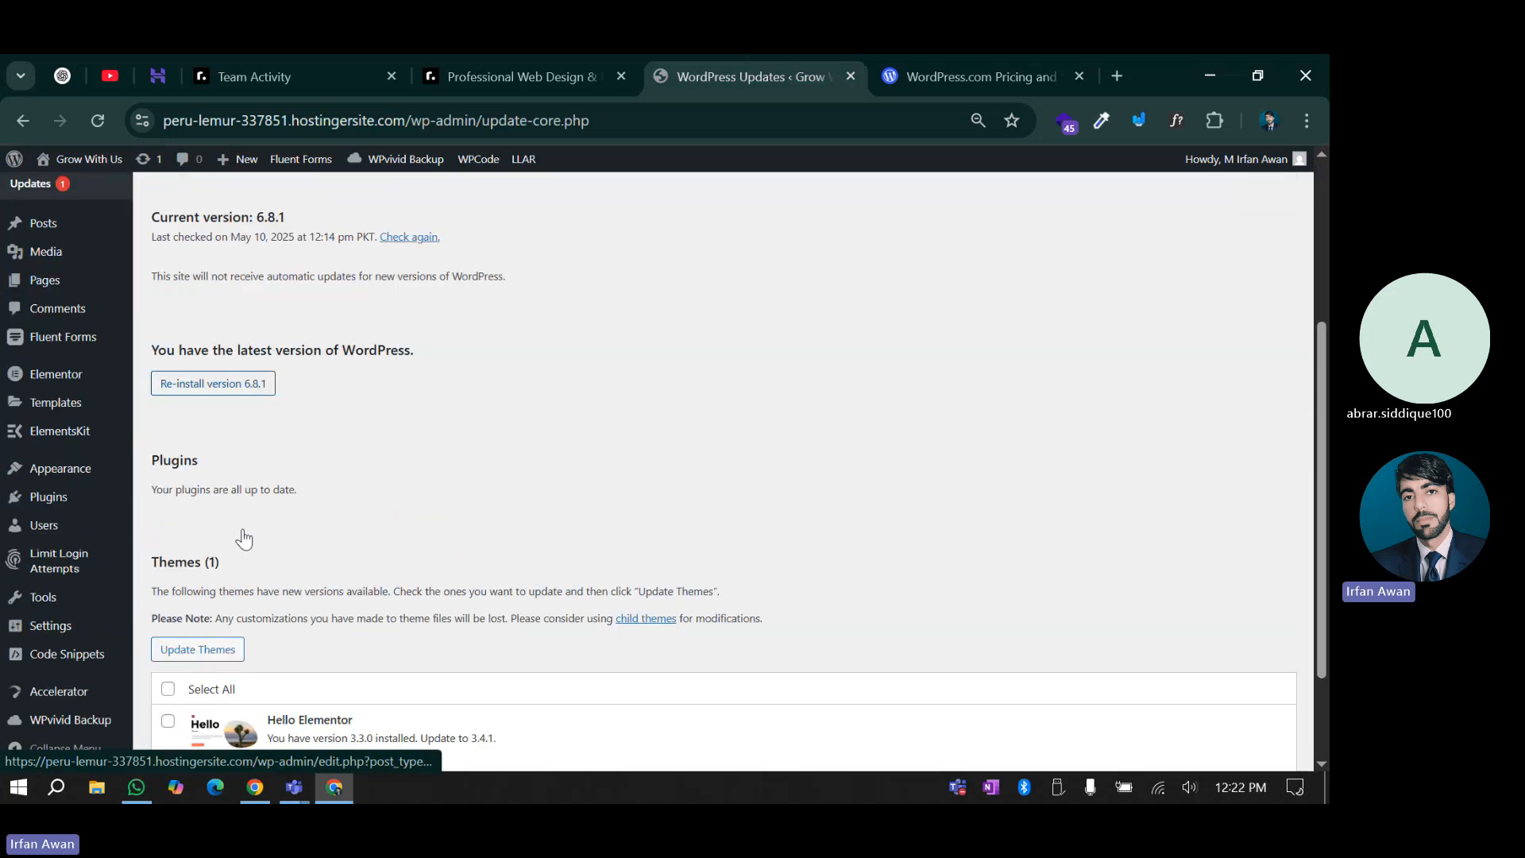
{"action": "left_click", "coordinate": [168, 590]}
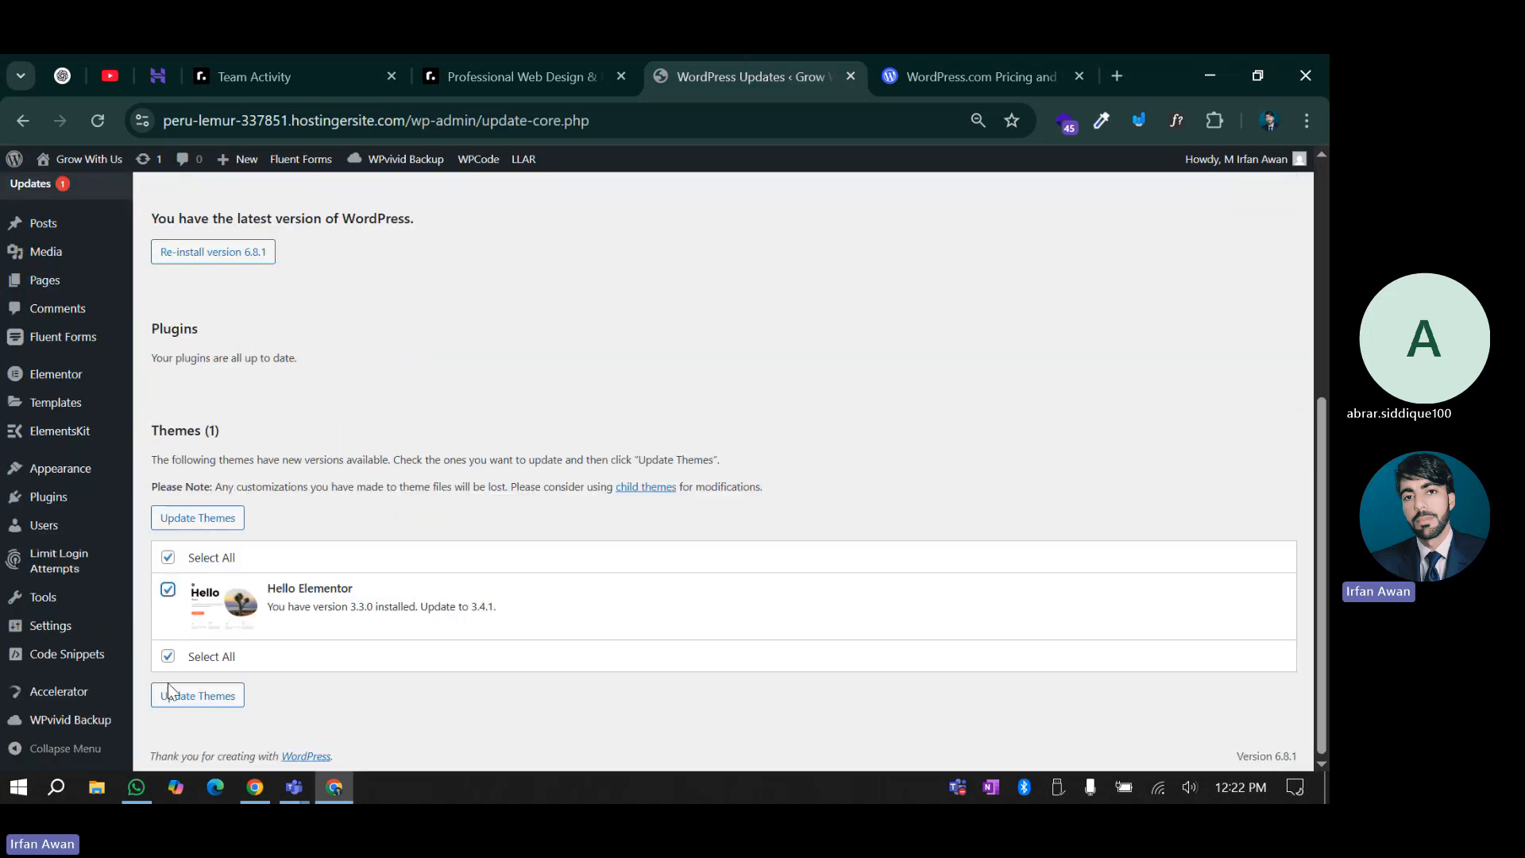
{"action": "left_click", "coordinate": [197, 696]}
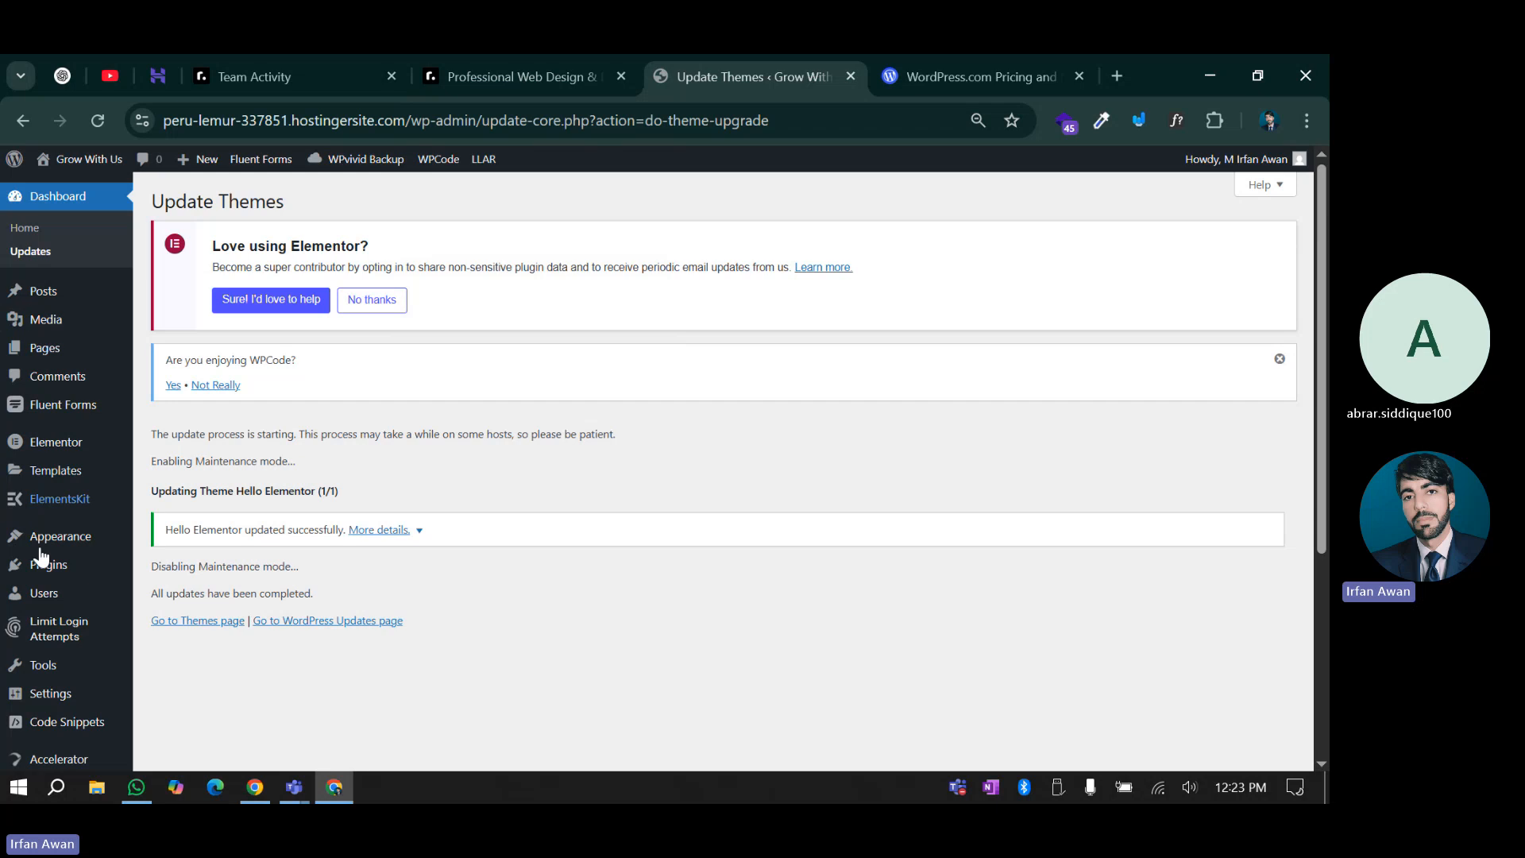
Open Installed Plugins and review the 11 plugins listed, 10 active and 1 inactive
{"action": "scroll", "coordinate": [64, 513], "scroll_direction": "down", "scroll_amount": 3}
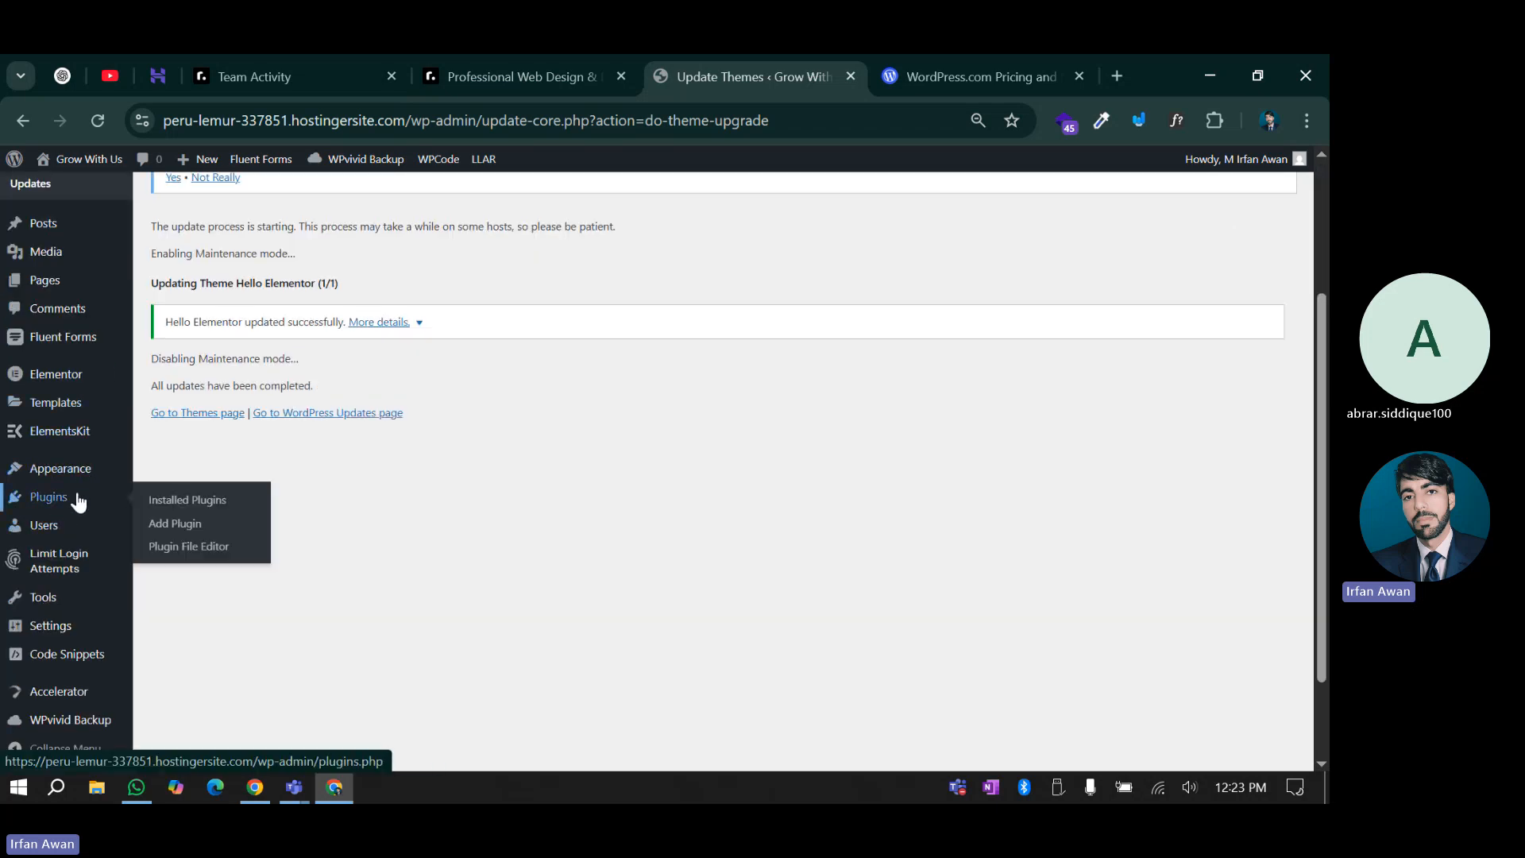
{"action": "left_click", "coordinate": [75, 501]}
{"action": "scroll", "coordinate": [375, 455], "scroll_direction": "up", "scroll_amount": 3}
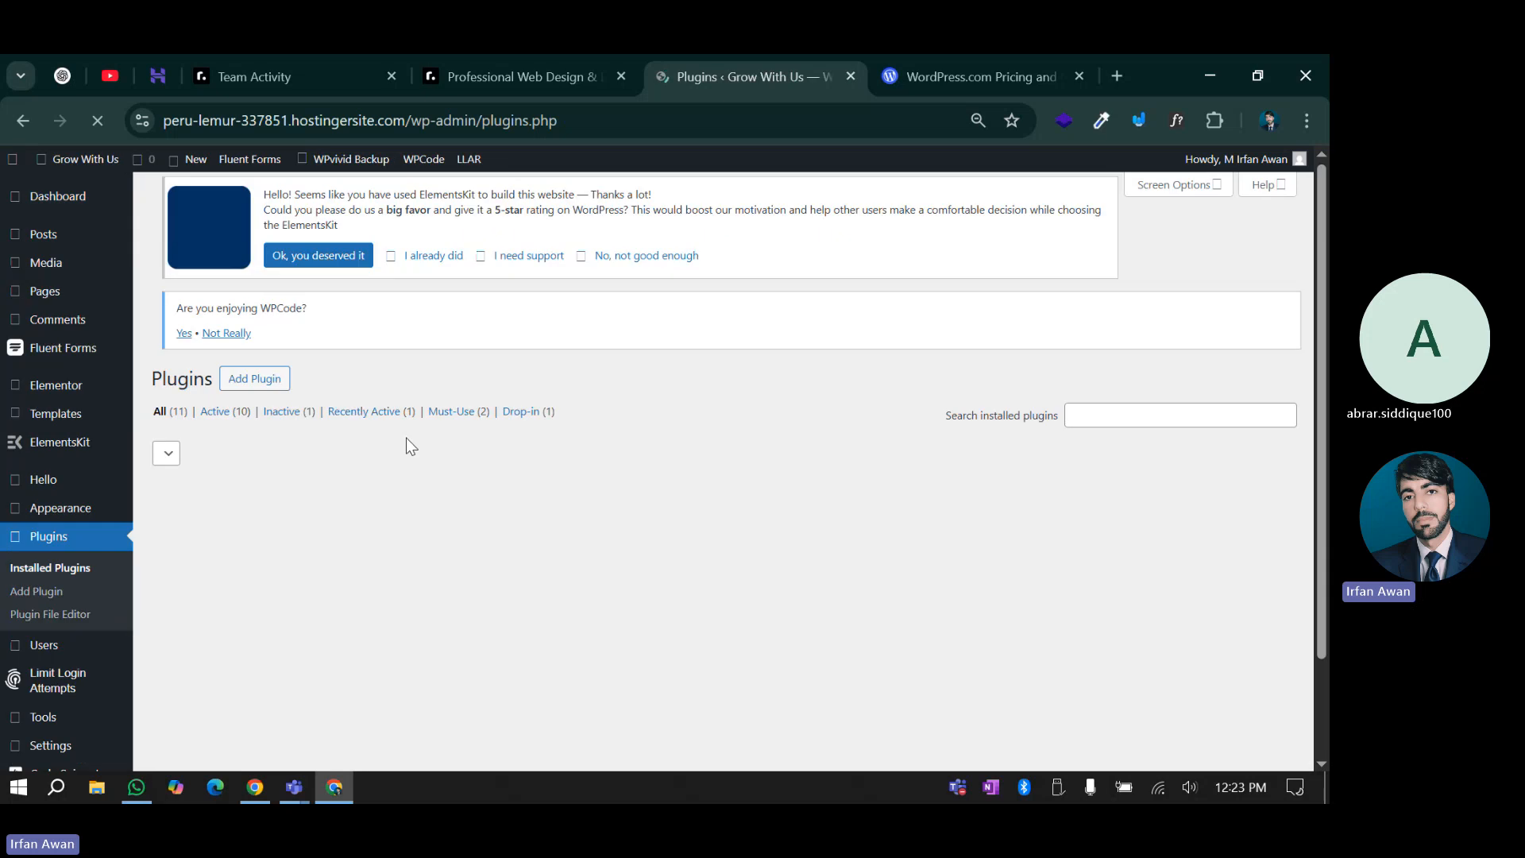
{"action": "scroll", "coordinate": [417, 374], "scroll_direction": "down", "scroll_amount": 3}
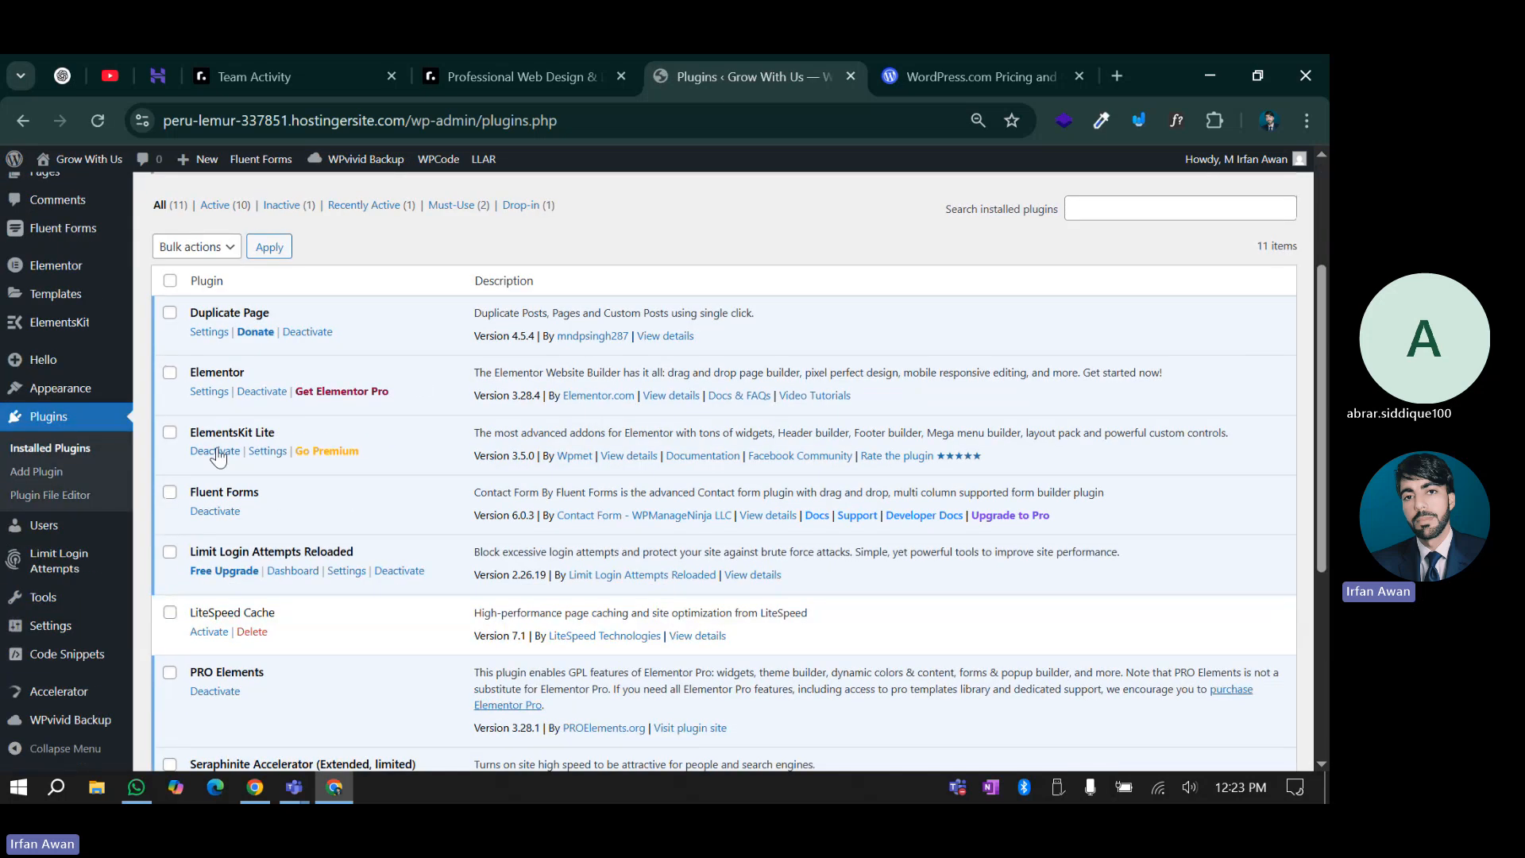
{"action": "scroll", "coordinate": [218, 457], "scroll_direction": "down", "scroll_amount": 1}
{"action": "left_click_drag", "start_coordinate": [213, 447], "coordinate": [307, 449]}
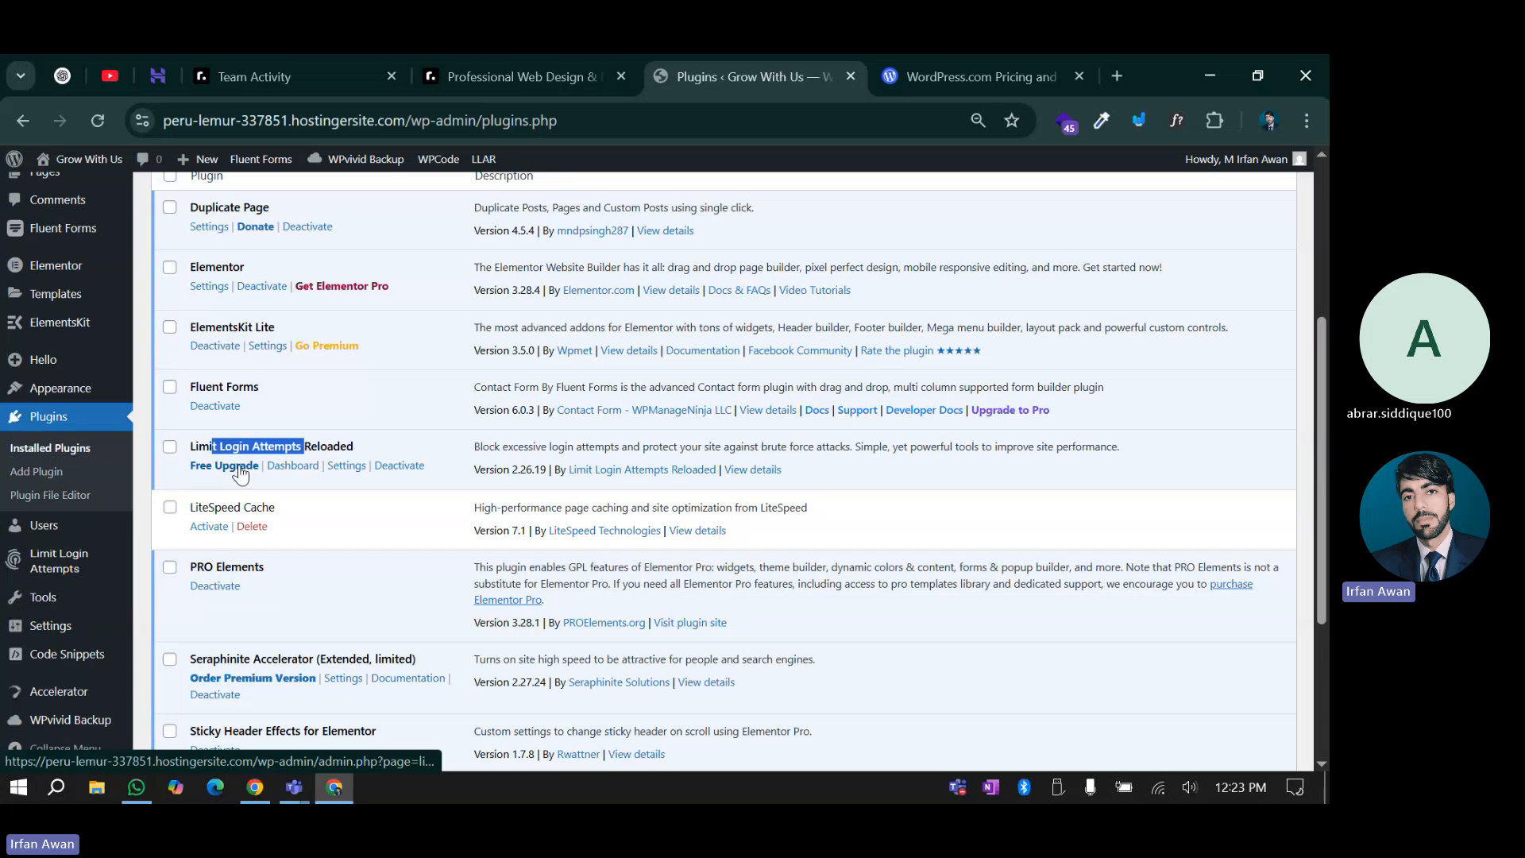
{"action": "scroll", "coordinate": [215, 516], "scroll_direction": "down", "scroll_amount": 2}
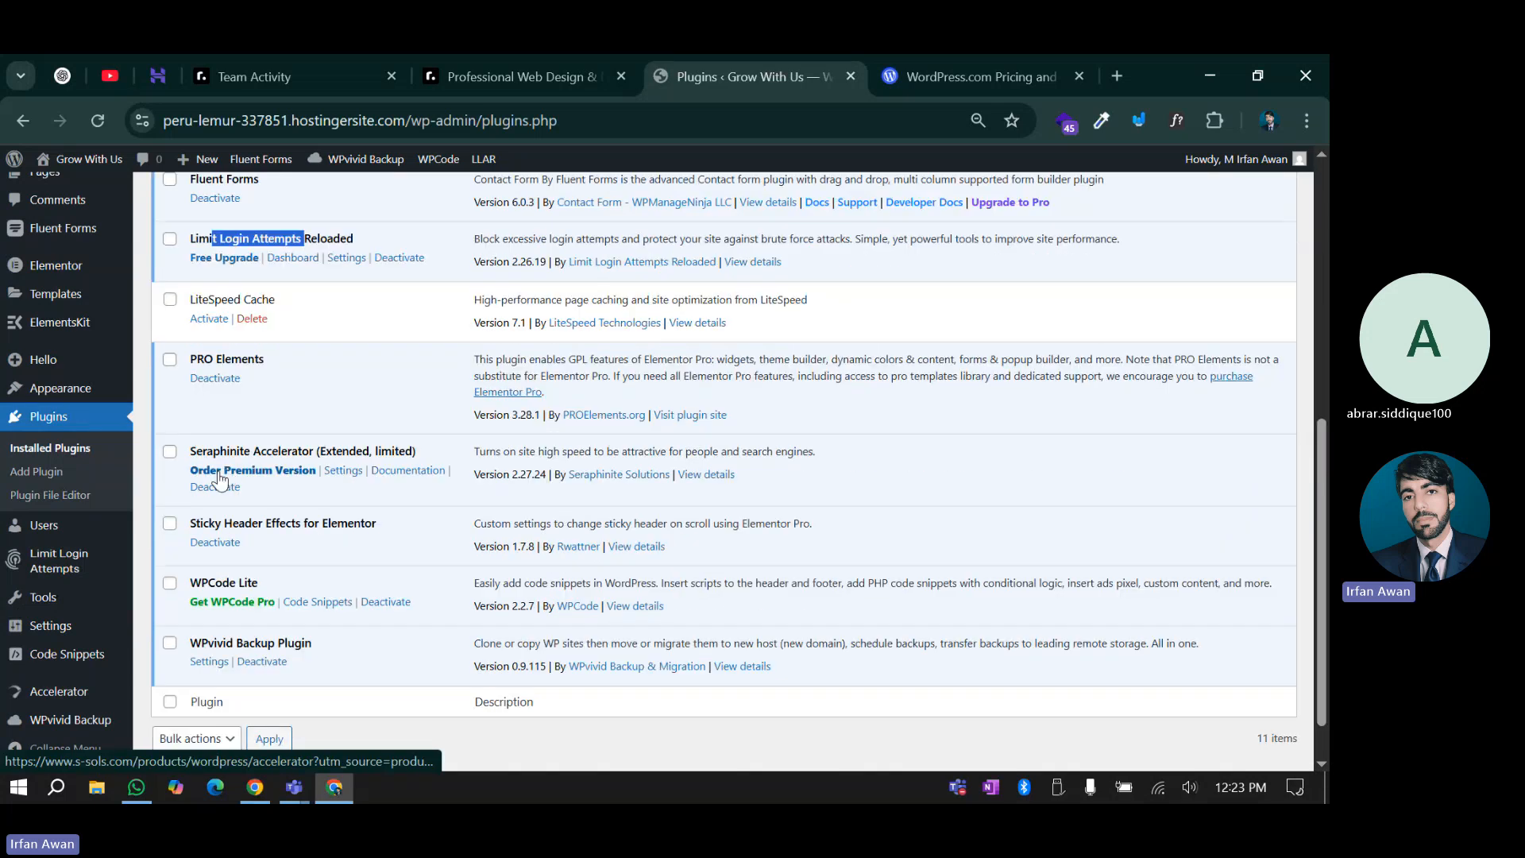
{"action": "left_click", "coordinate": [220, 475]}
{"action": "scroll", "coordinate": [278, 500], "scroll_direction": "down", "scroll_amount": 1}
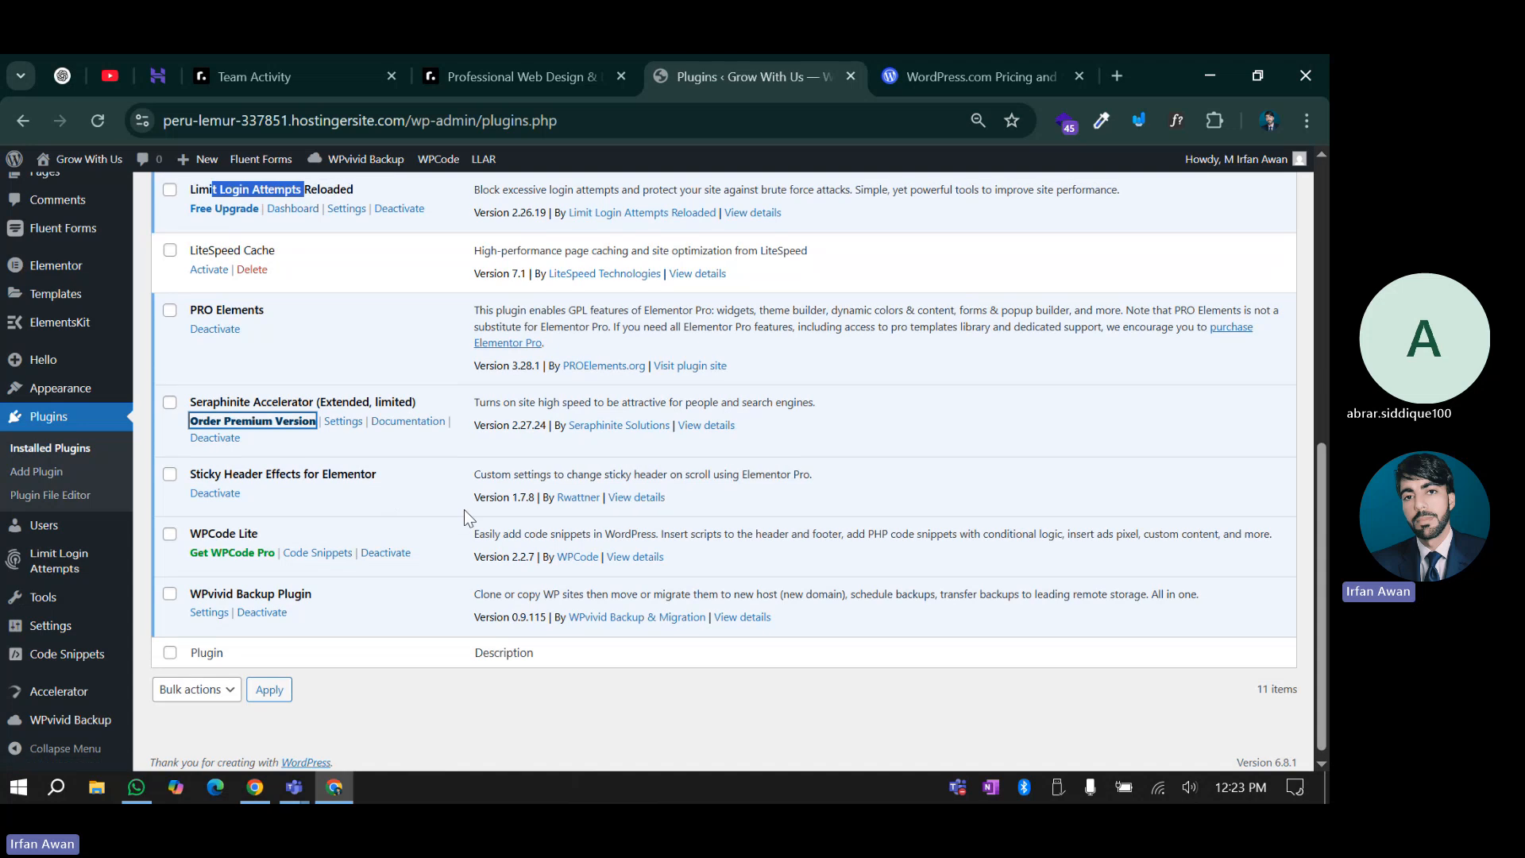
{"action": "scroll", "coordinate": [464, 509], "scroll_direction": "up", "scroll_amount": 5}
{"action": "scroll", "coordinate": [467, 517], "scroll_direction": "up", "scroll_amount": 1}
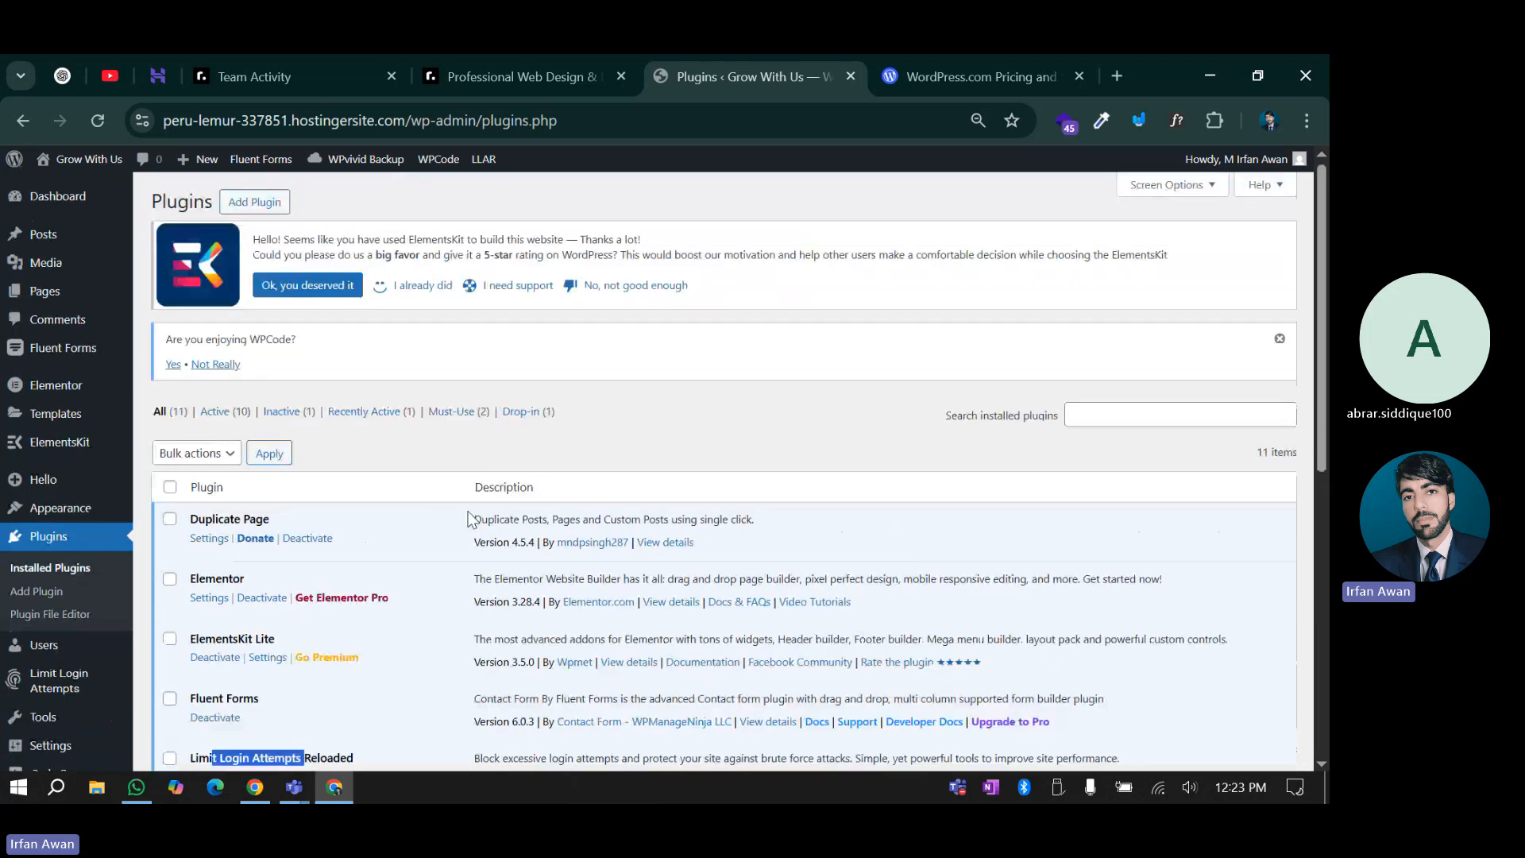
{"action": "left_click", "coordinate": [729, 428]}
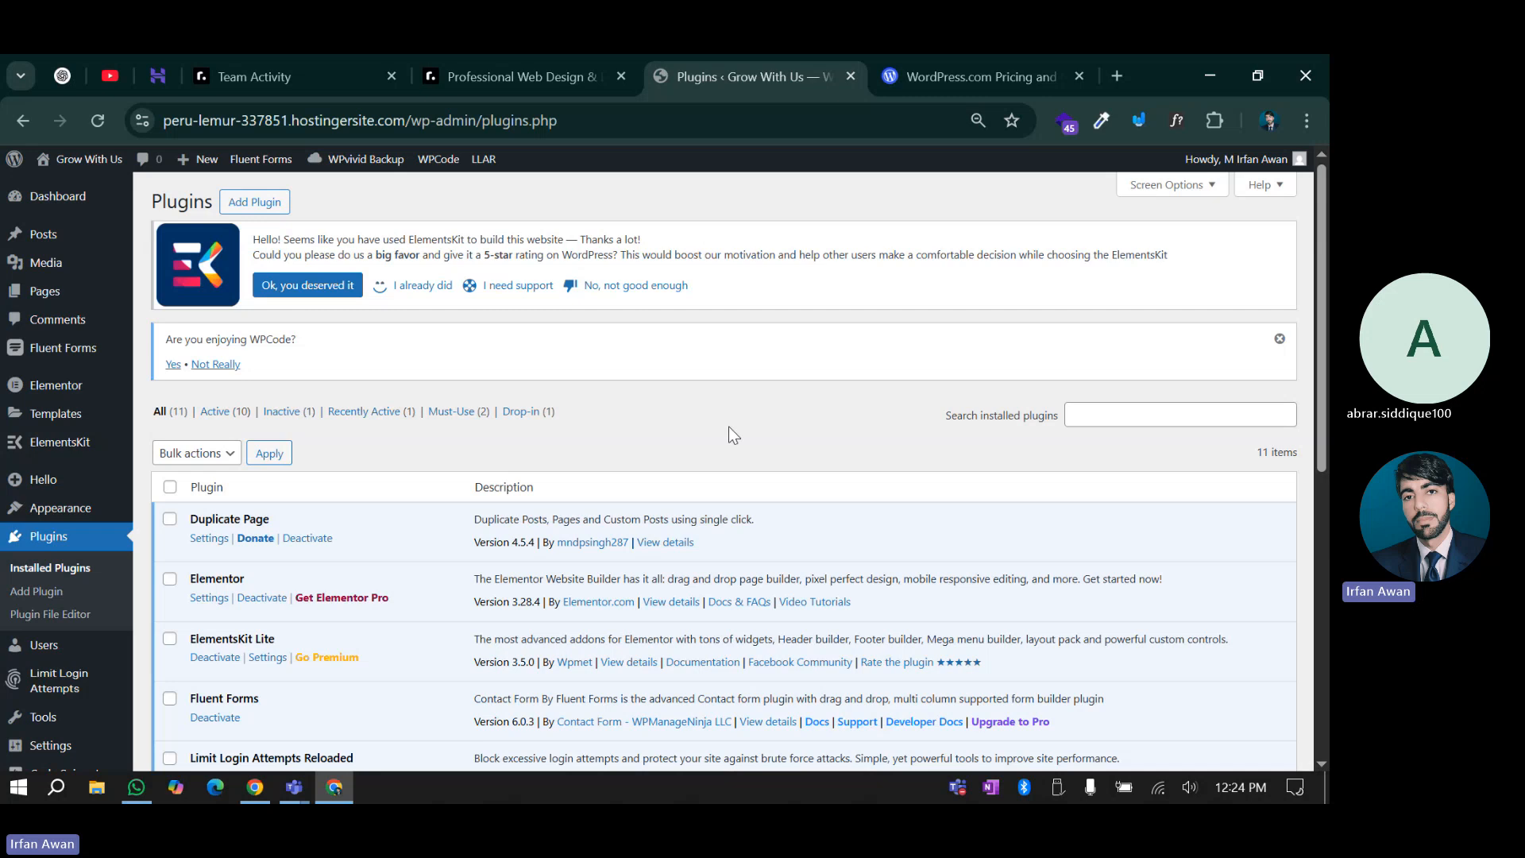
Browse the WordPress.com plans: Personal $4, Premium $8, Business $25 and Commerce $45 monthly
{"action": "left_click", "coordinate": [972, 55]}
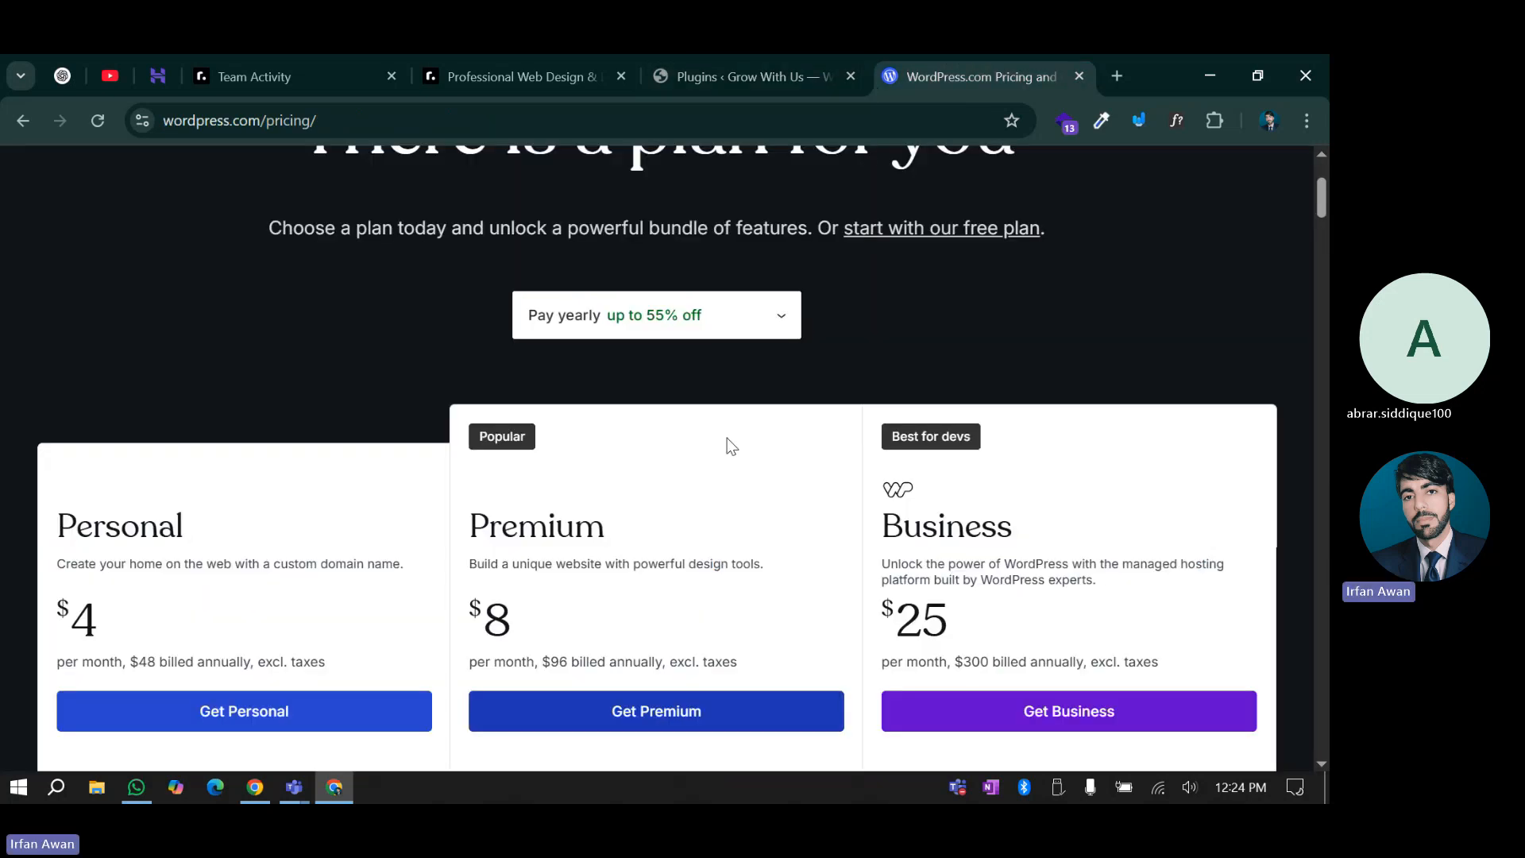
{"action": "scroll", "coordinate": [727, 437], "scroll_direction": "down", "scroll_amount": 1}
{"action": "scroll", "coordinate": [864, 536], "scroll_direction": "down", "scroll_amount": 3}
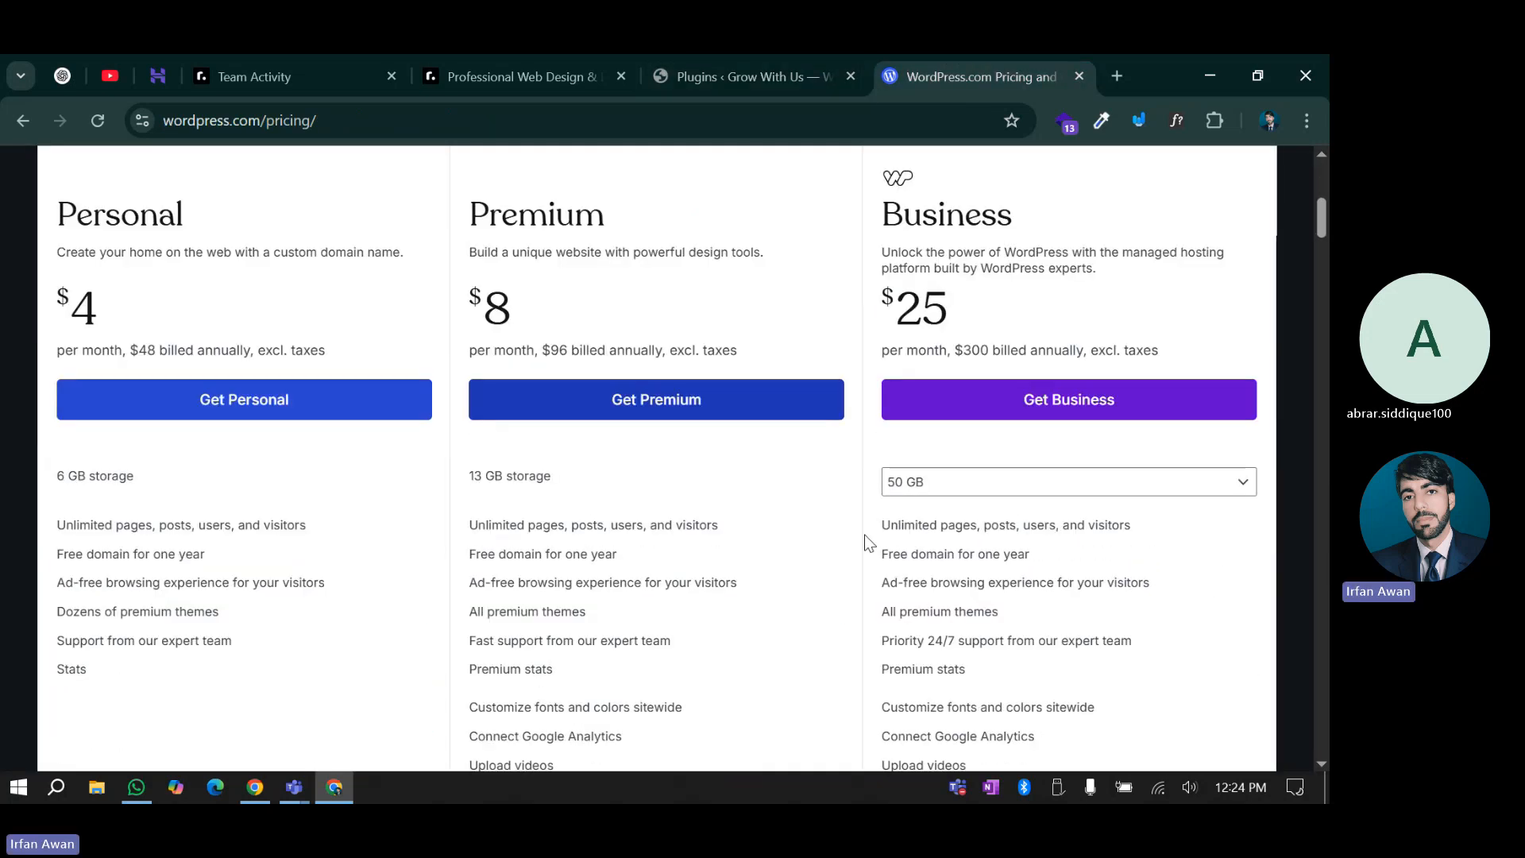
{"action": "scroll", "coordinate": [868, 542], "scroll_direction": "up", "scroll_amount": 3}
{"action": "left_click_drag", "start_coordinate": [882, 529], "coordinate": [1035, 565]}
{"action": "scroll", "coordinate": [905, 448], "scroll_direction": "down", "scroll_amount": 2}
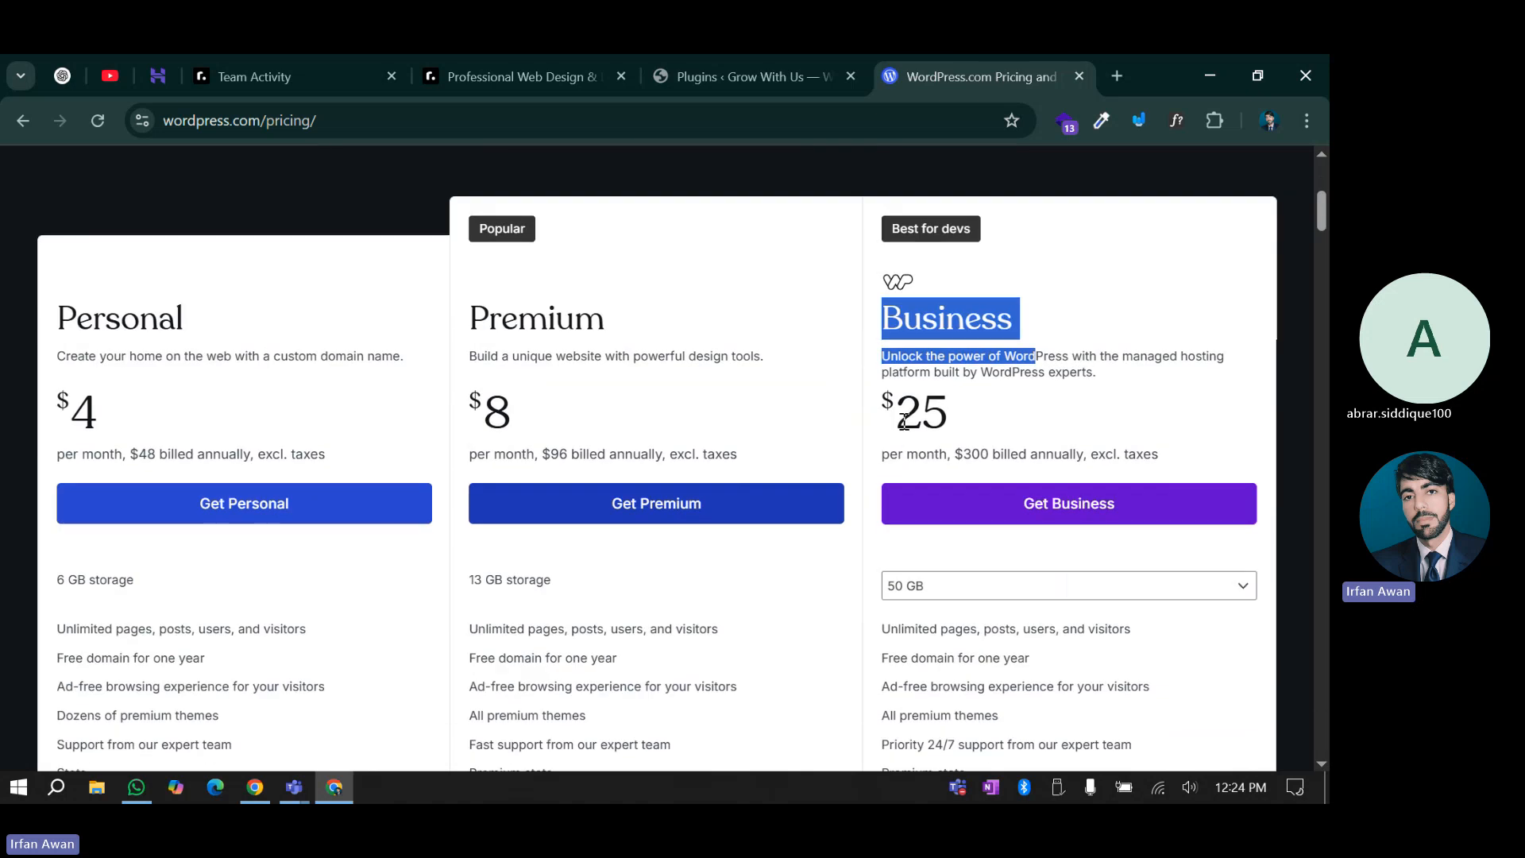
{"action": "scroll", "coordinate": [873, 452], "scroll_direction": "down", "scroll_amount": 8}
{"action": "left_click_drag", "start_coordinate": [92, 388], "coordinate": [165, 392]}
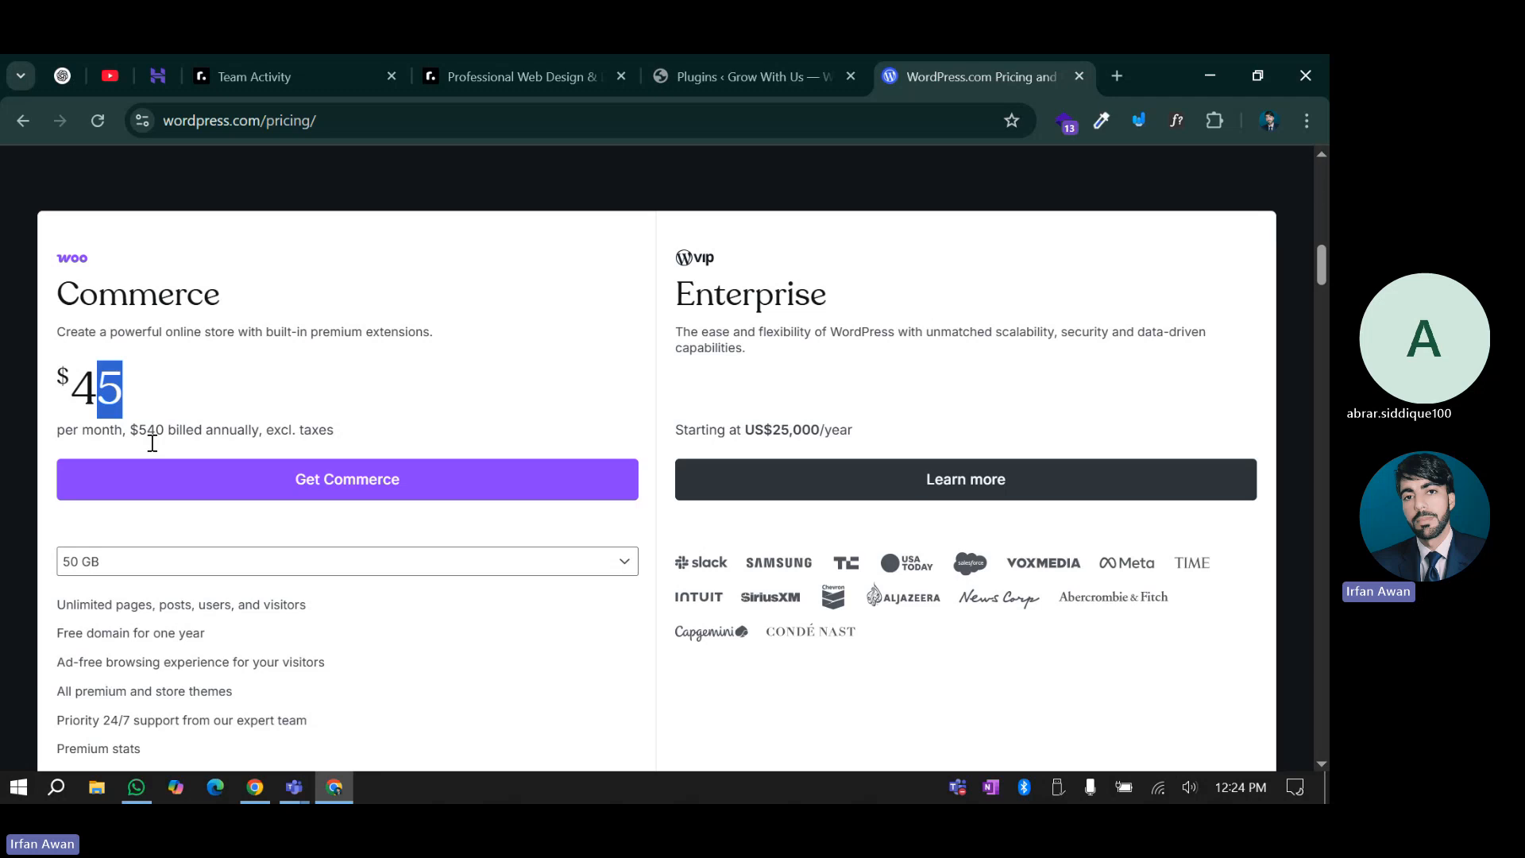
{"action": "scroll", "coordinate": [88, 623], "scroll_direction": "down", "scroll_amount": 4}
{"action": "scroll", "coordinate": [92, 594], "scroll_direction": "up", "scroll_amount": 9}
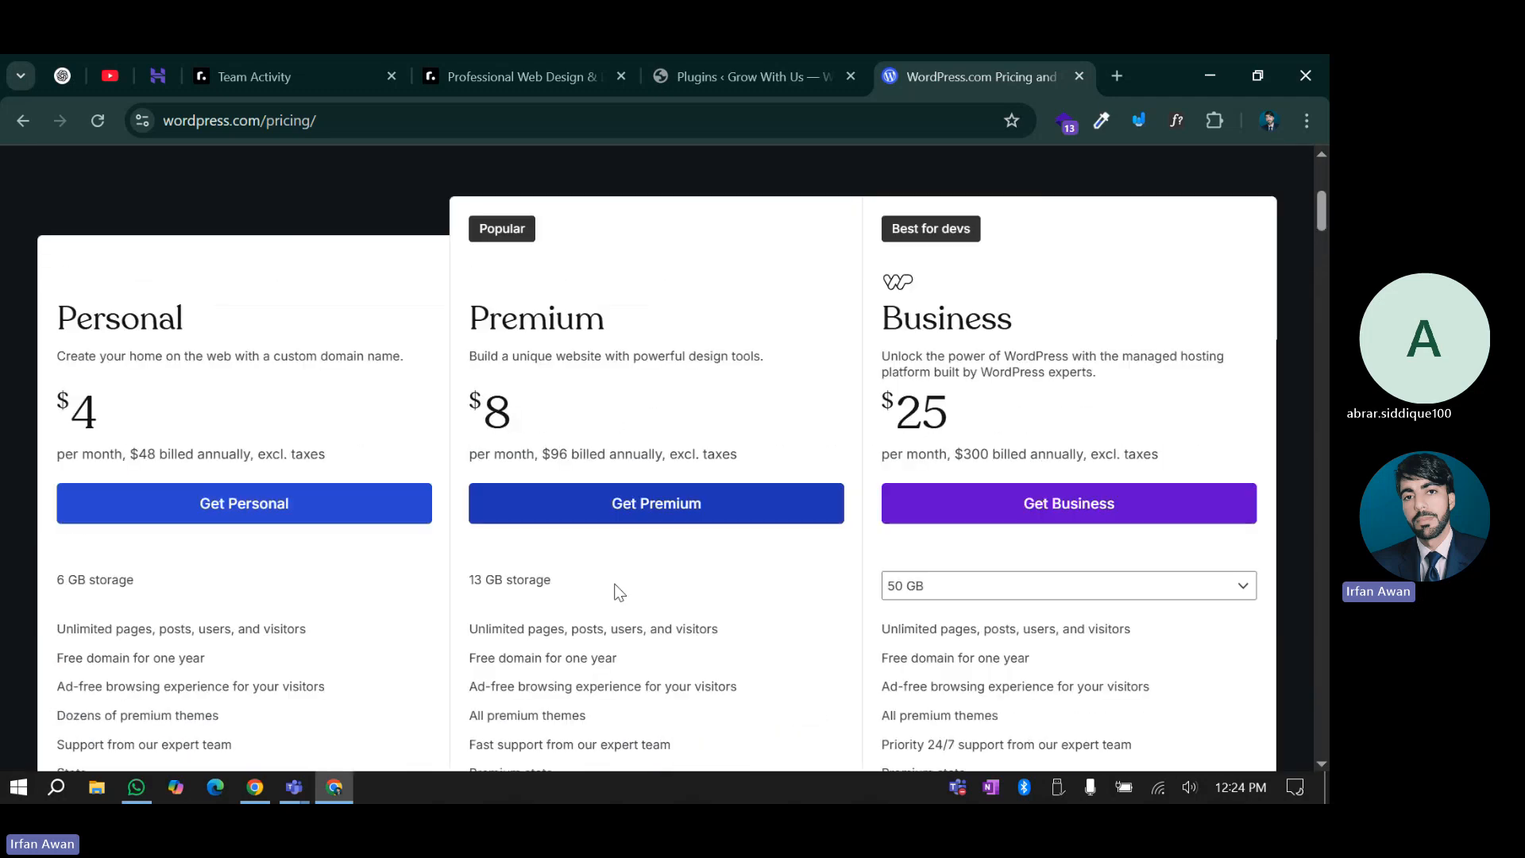
{"action": "scroll", "coordinate": [856, 518], "scroll_direction": "up", "scroll_amount": 5}
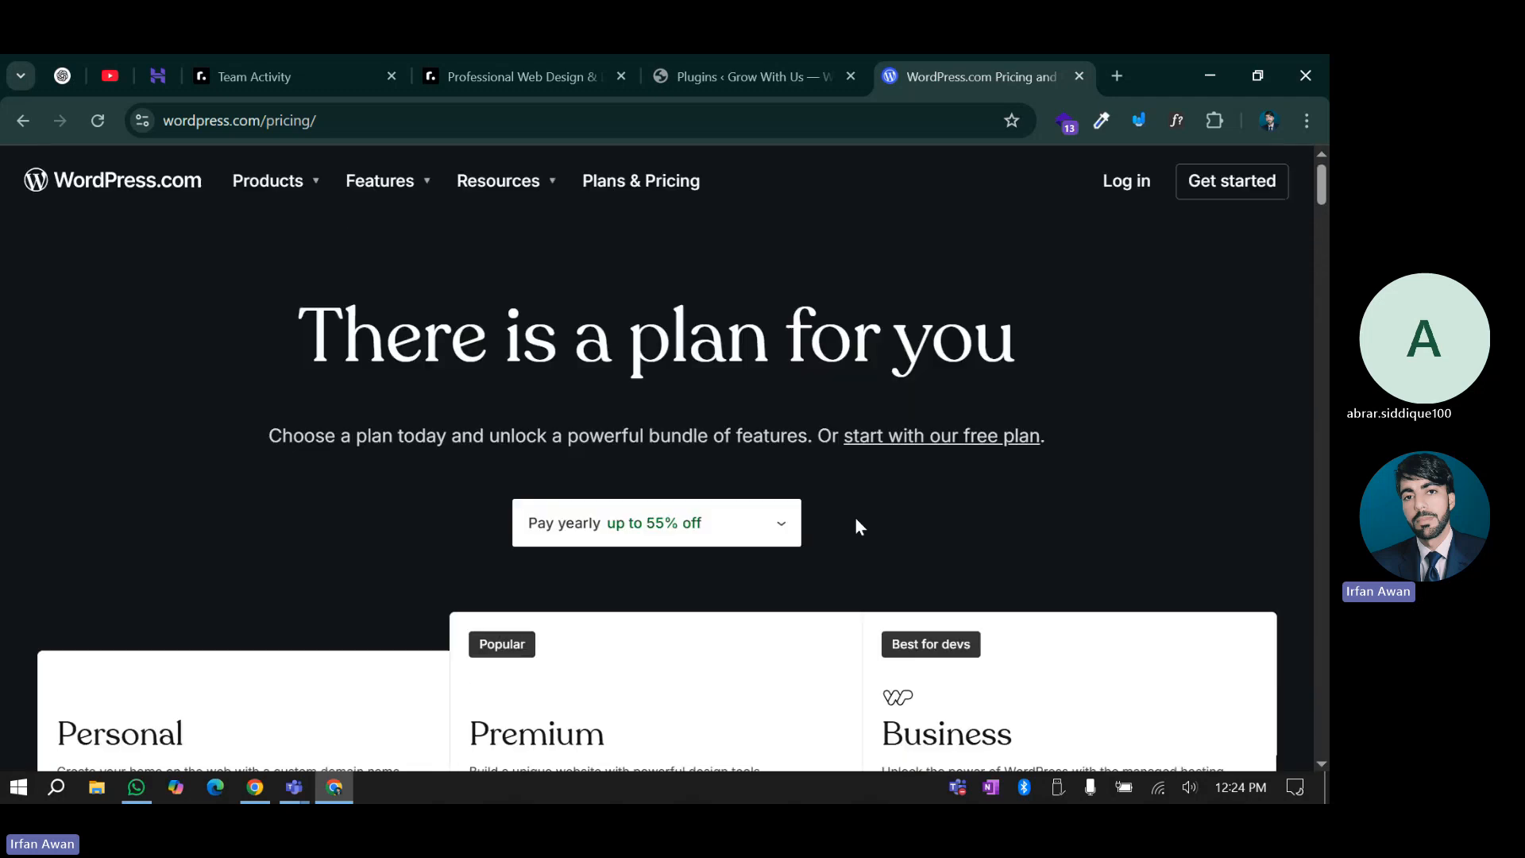
{"action": "scroll", "coordinate": [858, 526], "scroll_direction": "down", "scroll_amount": 1}
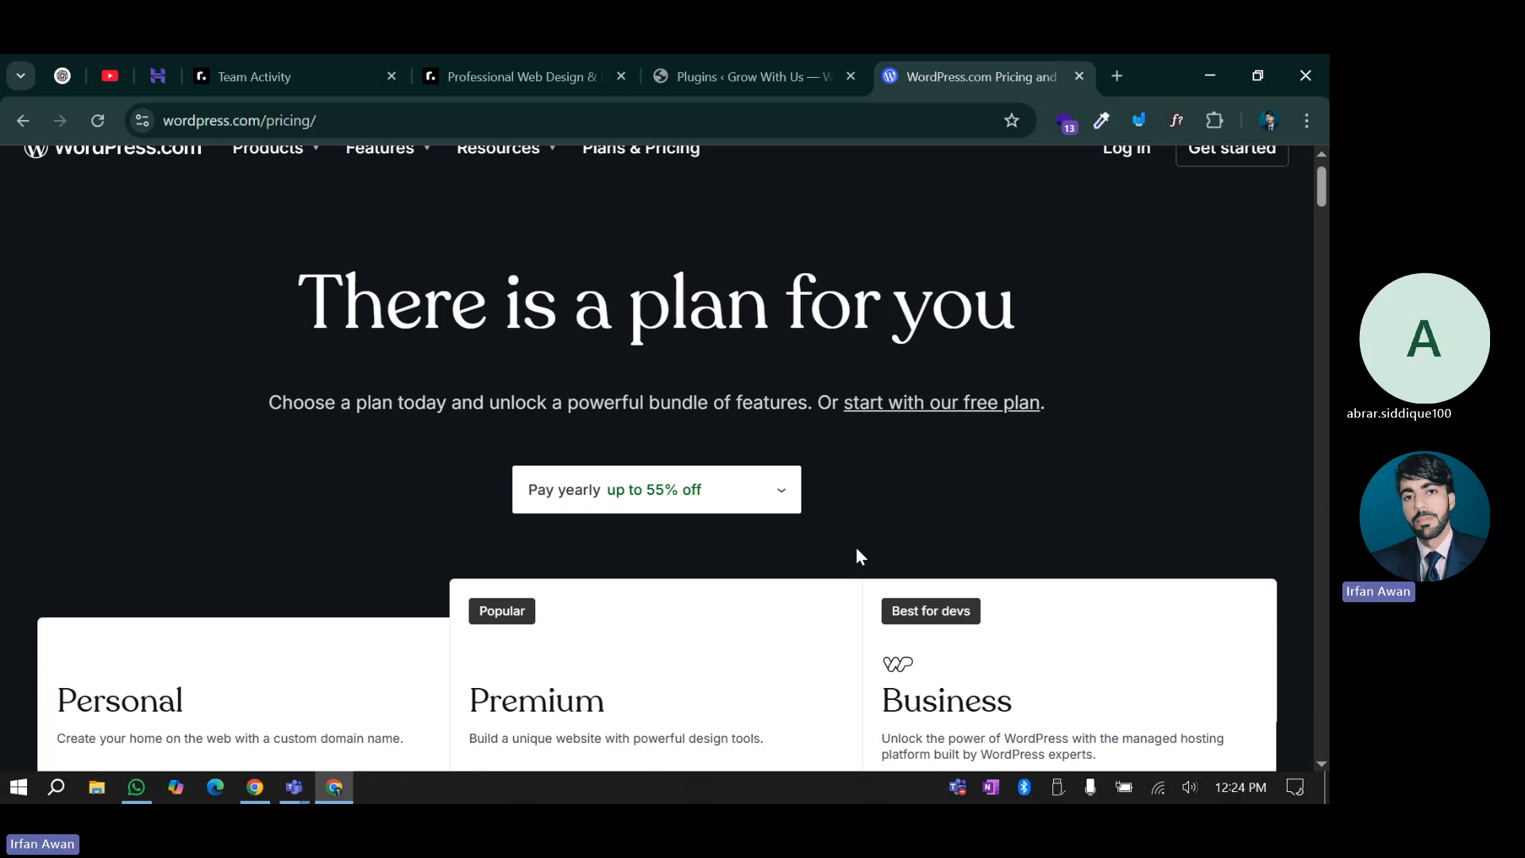
{"action": "scroll", "coordinate": [858, 548], "scroll_direction": "down", "scroll_amount": 8}
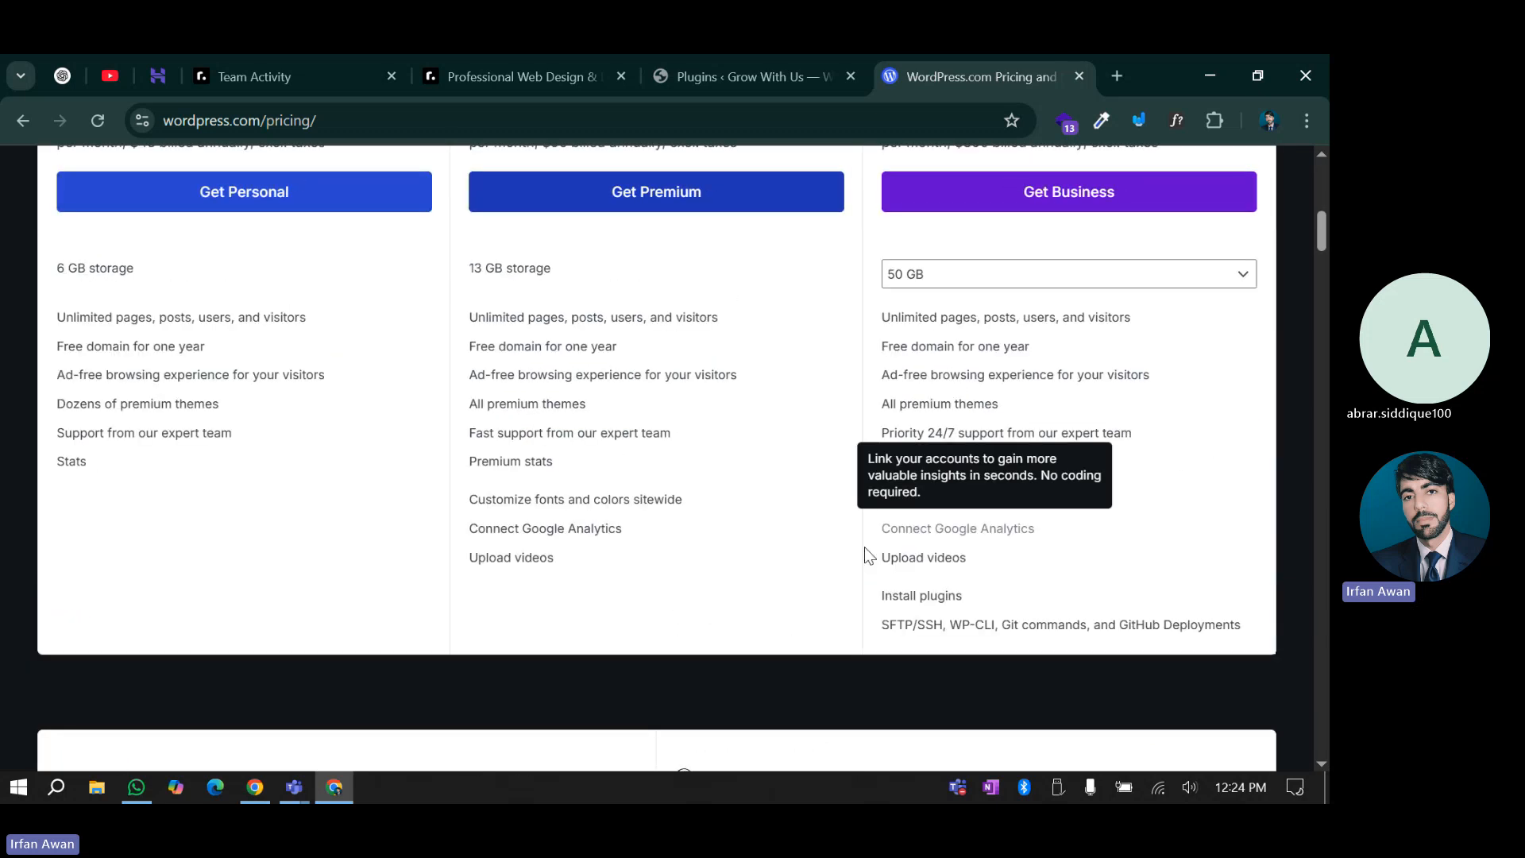
{"action": "scroll", "coordinate": [867, 552], "scroll_direction": "up", "scroll_amount": 10}
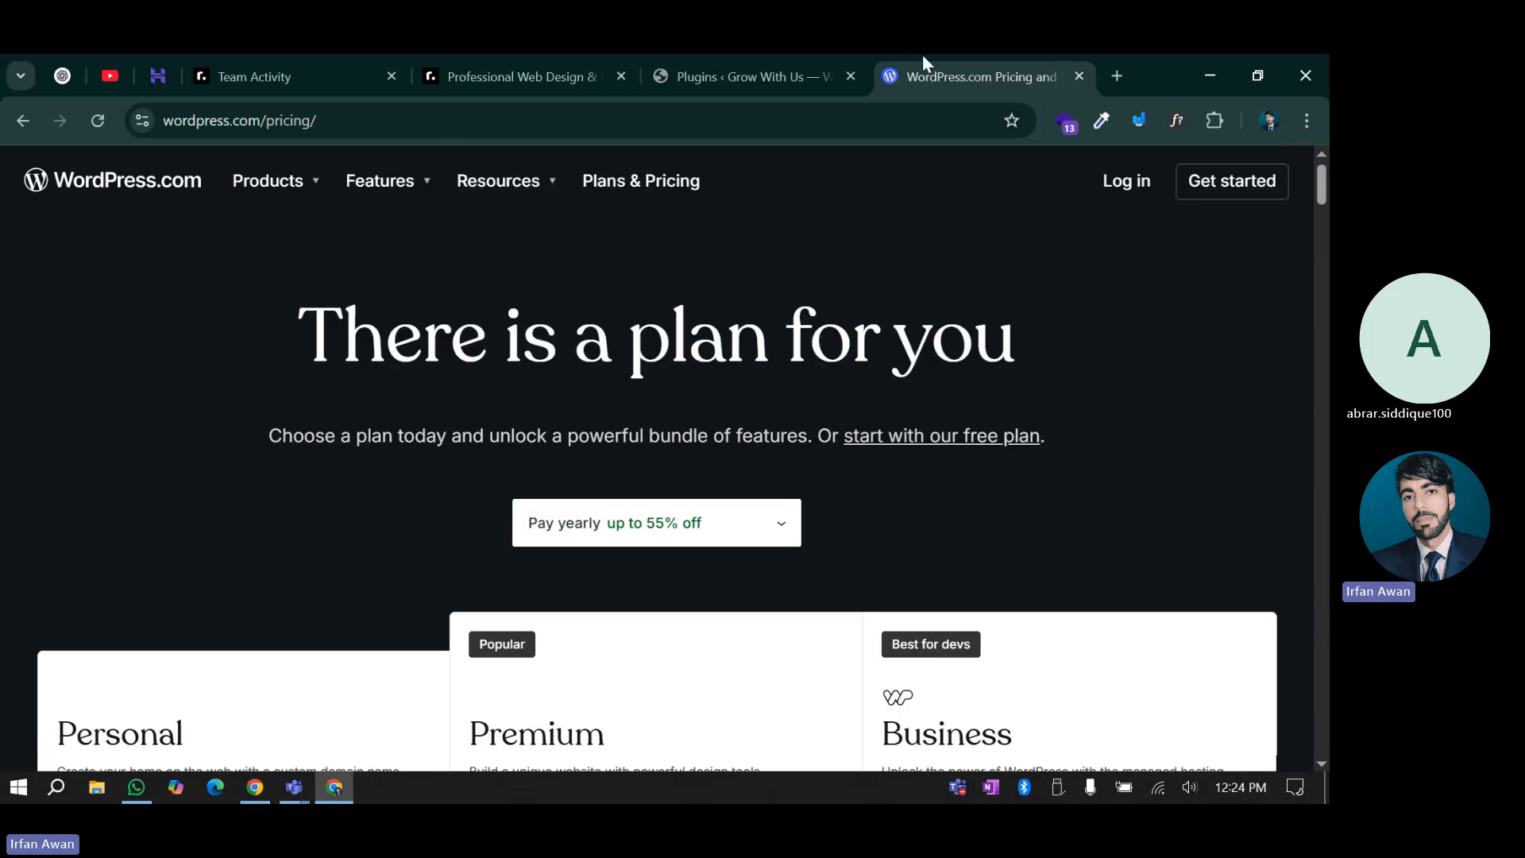
Return to the WordPress admin plugin list and look over it again
{"action": "left_click", "coordinate": [661, 81]}
{"action": "scroll", "coordinate": [490, 547], "scroll_direction": "down", "scroll_amount": 10}
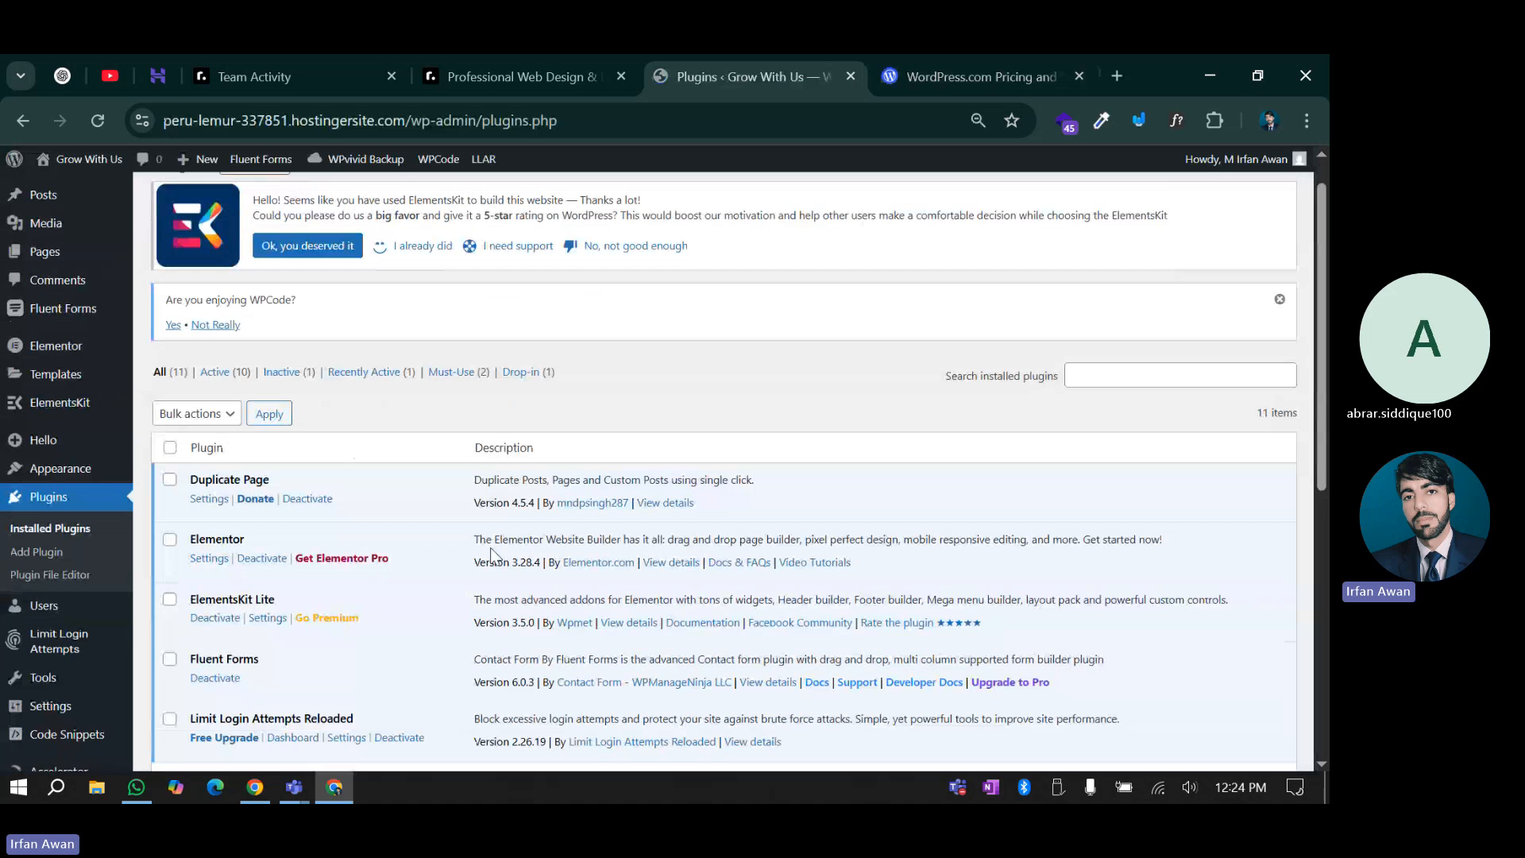
{"action": "scroll", "coordinate": [483, 608], "scroll_direction": "up", "scroll_amount": 10}
{"action": "scroll", "coordinate": [942, 602], "scroll_direction": "down", "scroll_amount": 10}
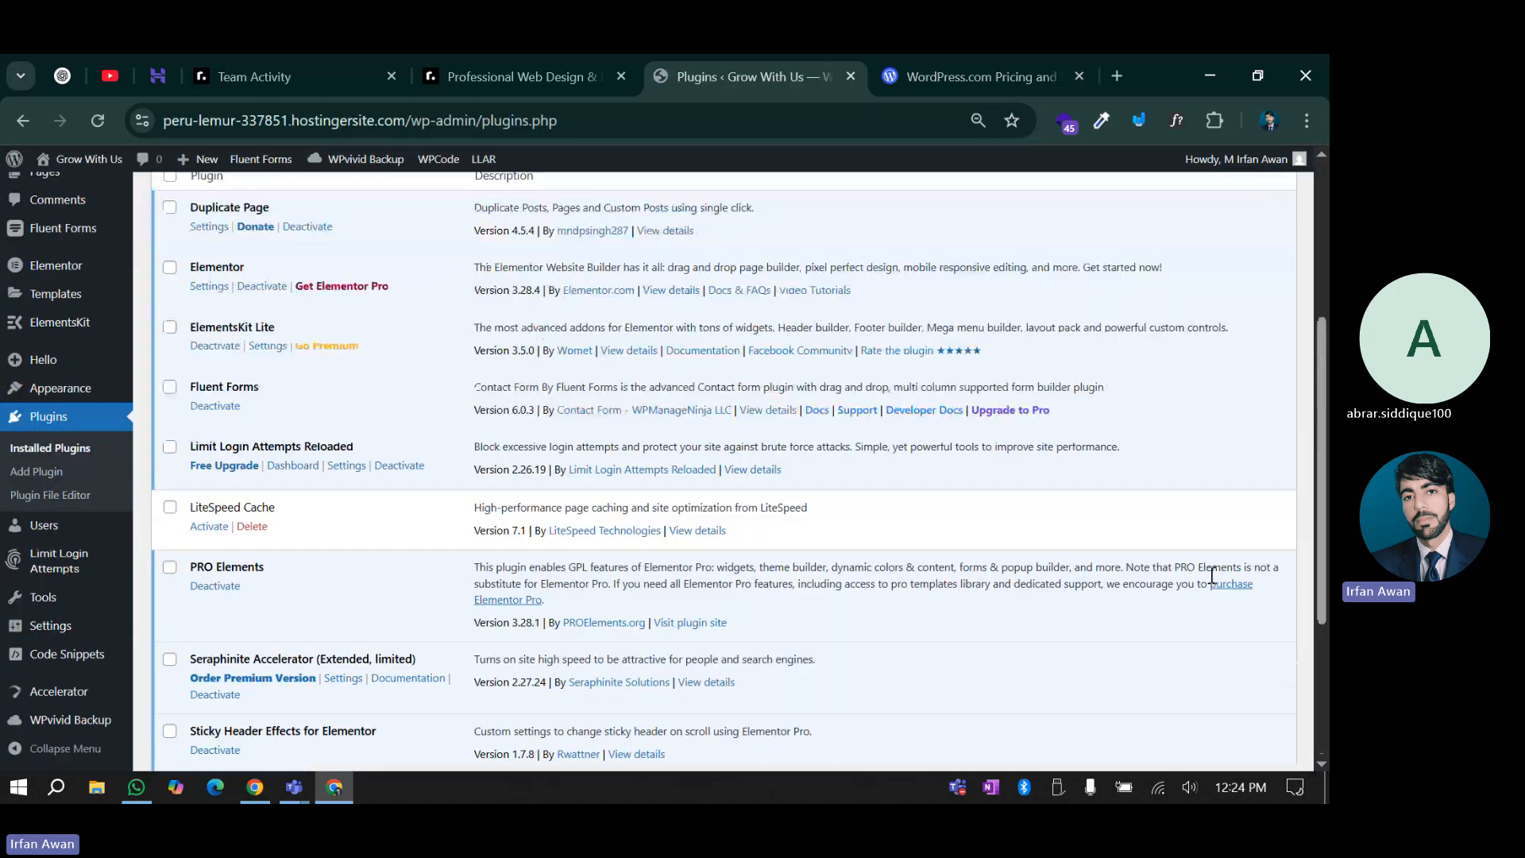
{"action": "scroll", "coordinate": [614, 618], "scroll_direction": "up", "scroll_amount": 10}
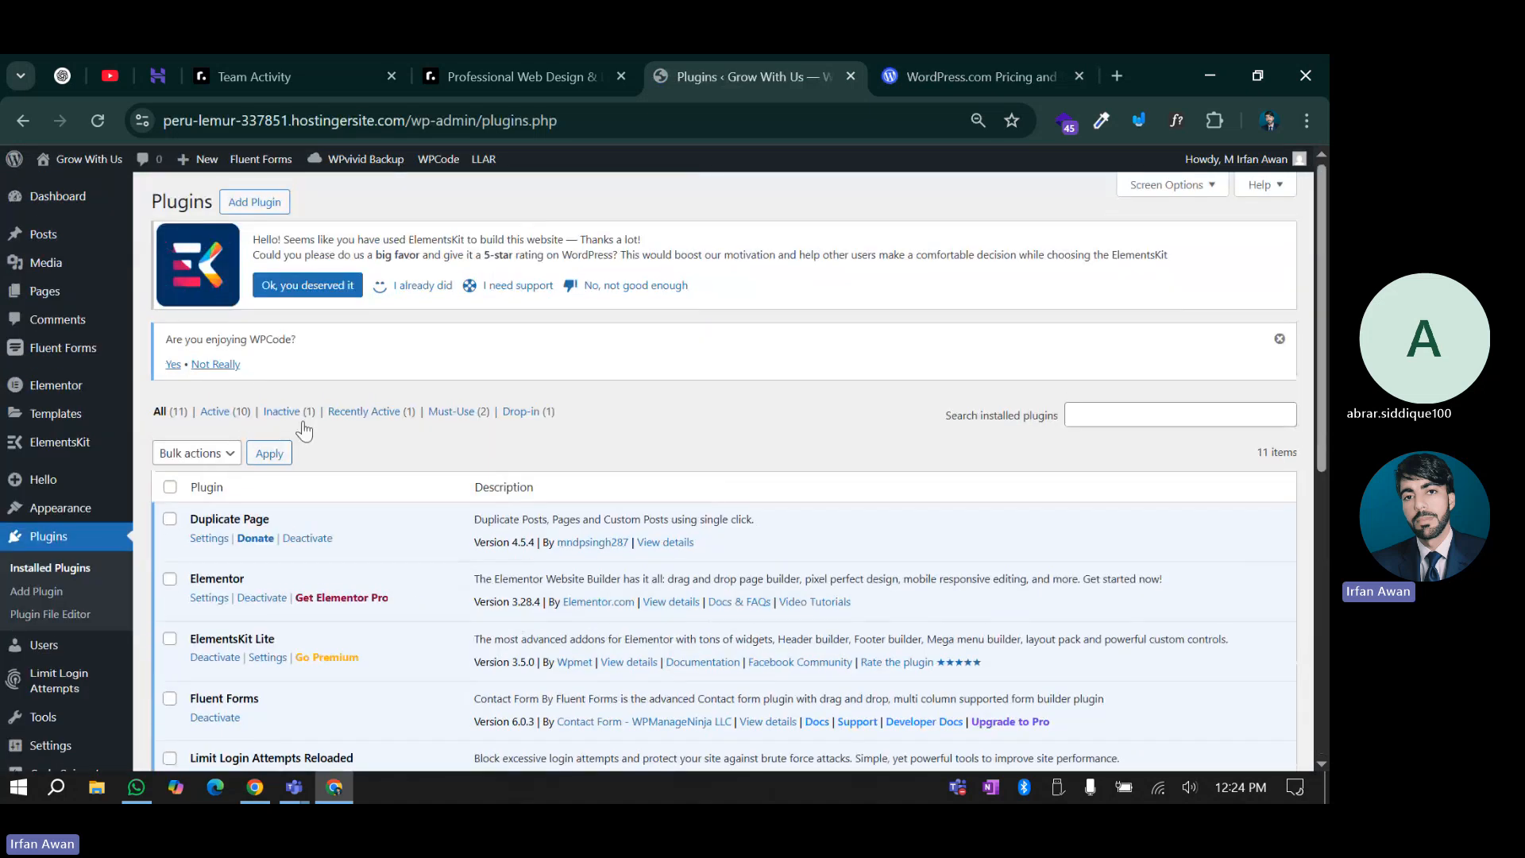
Filter to Must-Use plugins: Hostinger Preview Domain and Hostinger Smart Auto Updates
{"action": "left_click", "coordinate": [453, 413]}
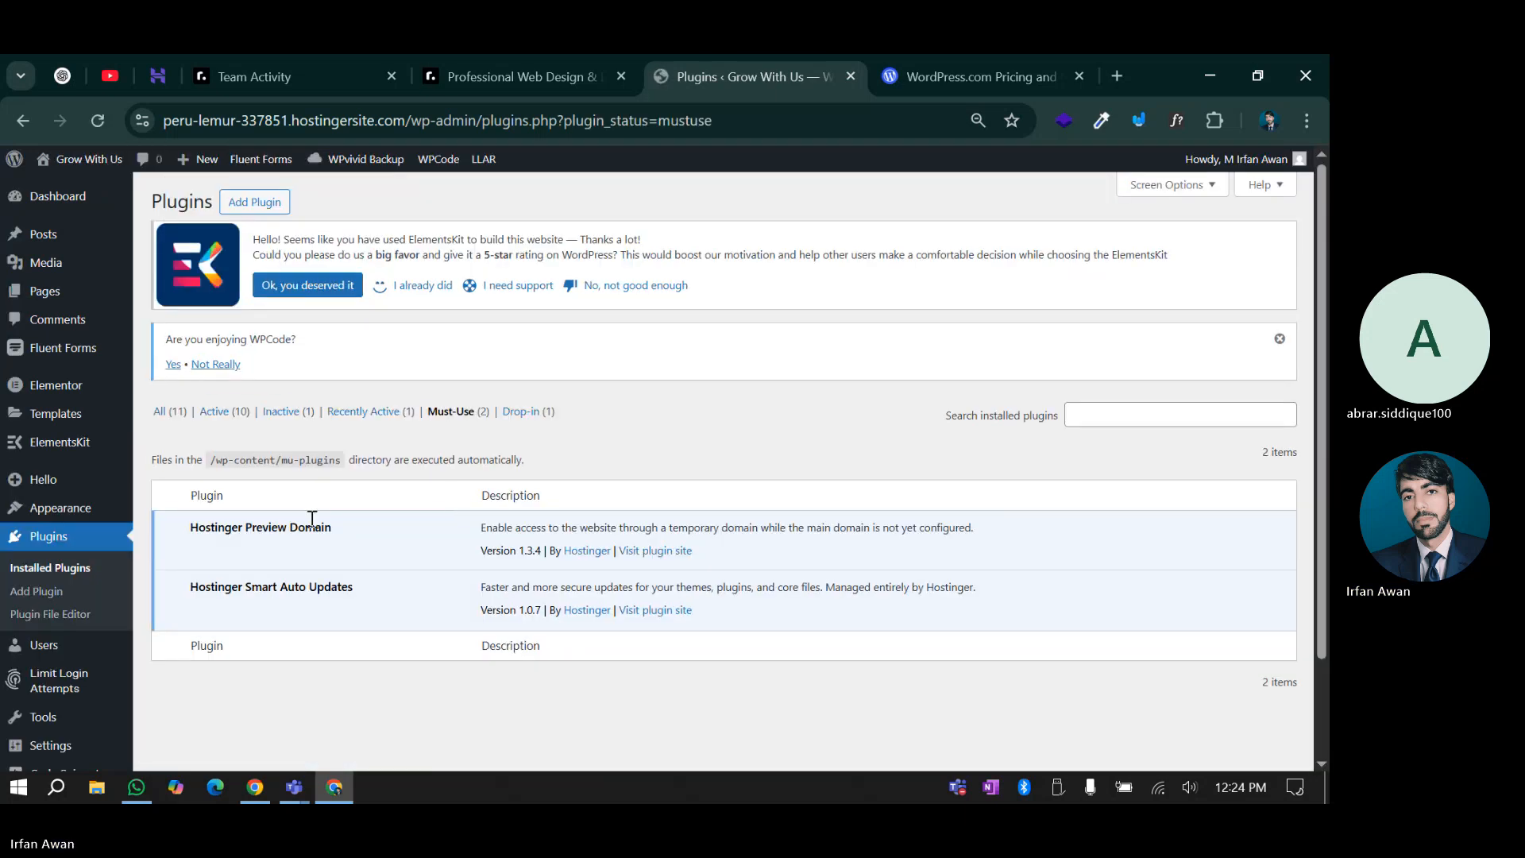
{"action": "double_click", "coordinate": [264, 587]}
{"action": "scroll", "coordinate": [390, 573], "scroll_direction": "down", "scroll_amount": 3}
{"action": "left_click", "coordinate": [398, 585]}
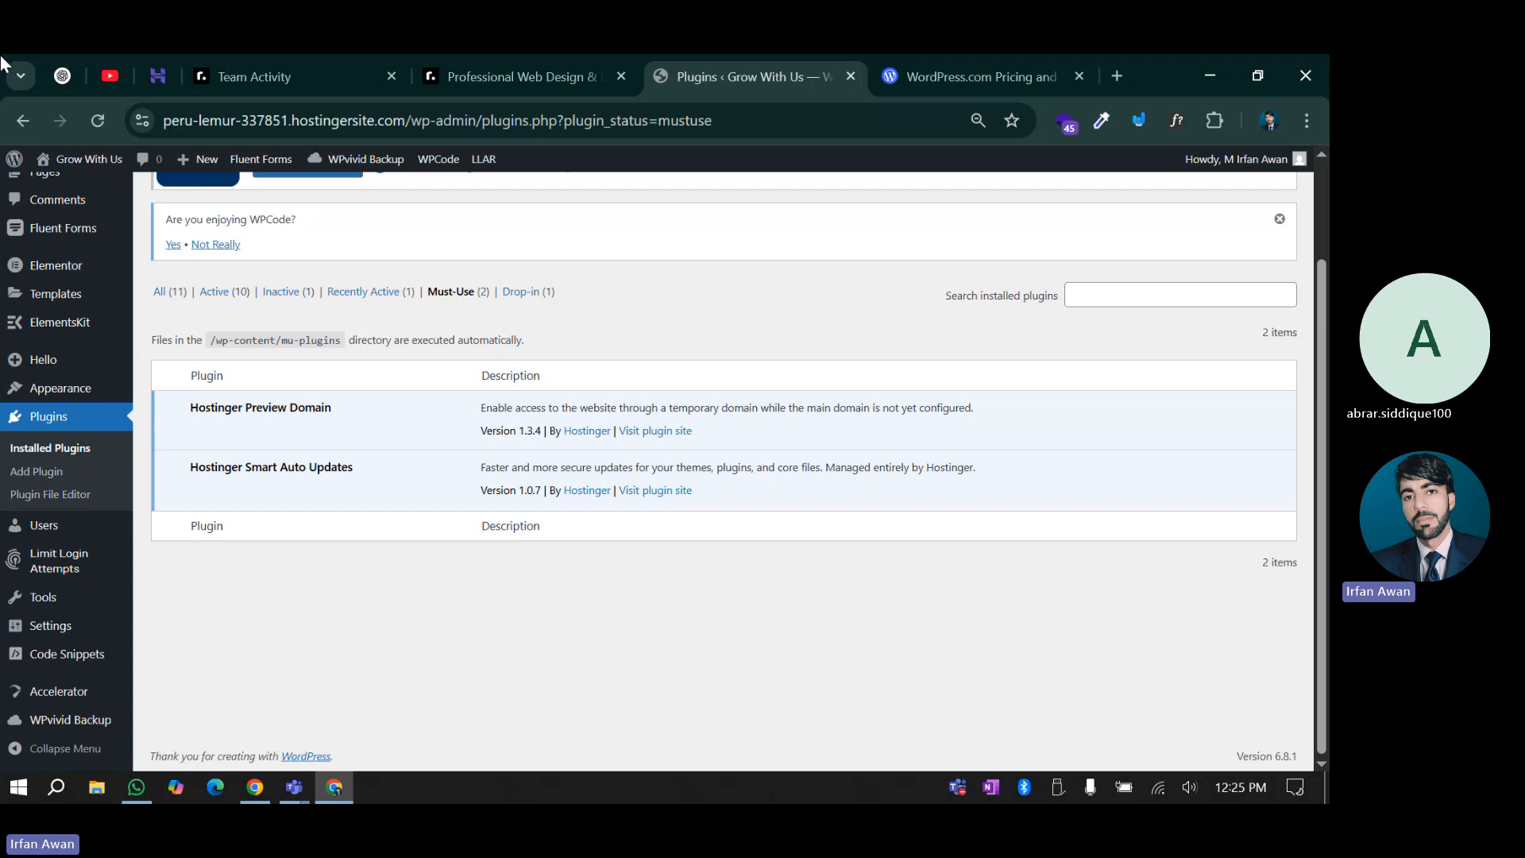
{"action": "scroll", "coordinate": [411, 613], "scroll_direction": "up", "scroll_amount": 2}
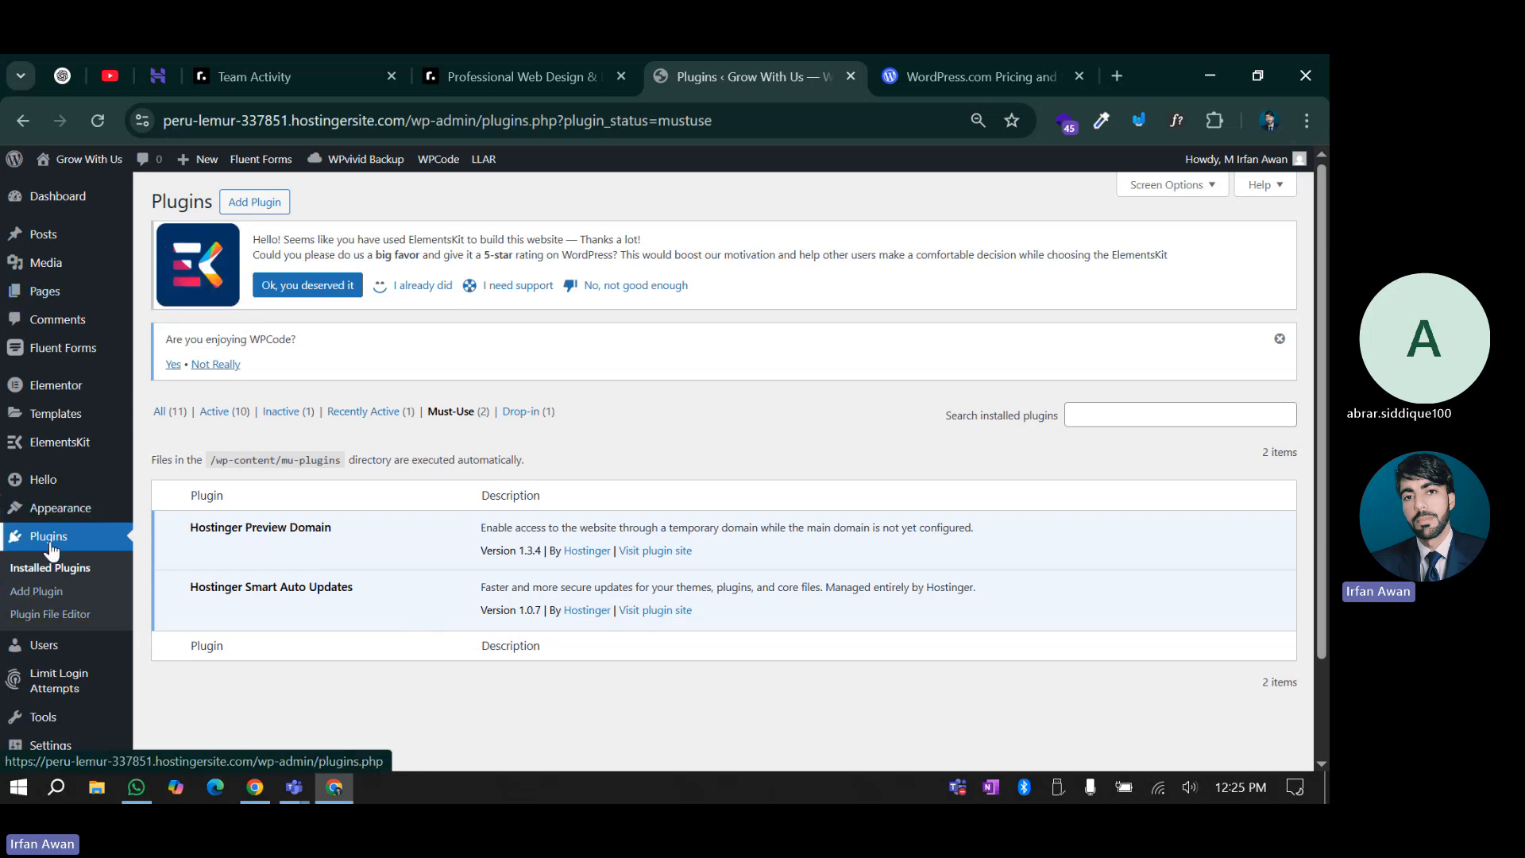
{"action": "left_click", "coordinate": [36, 577]}
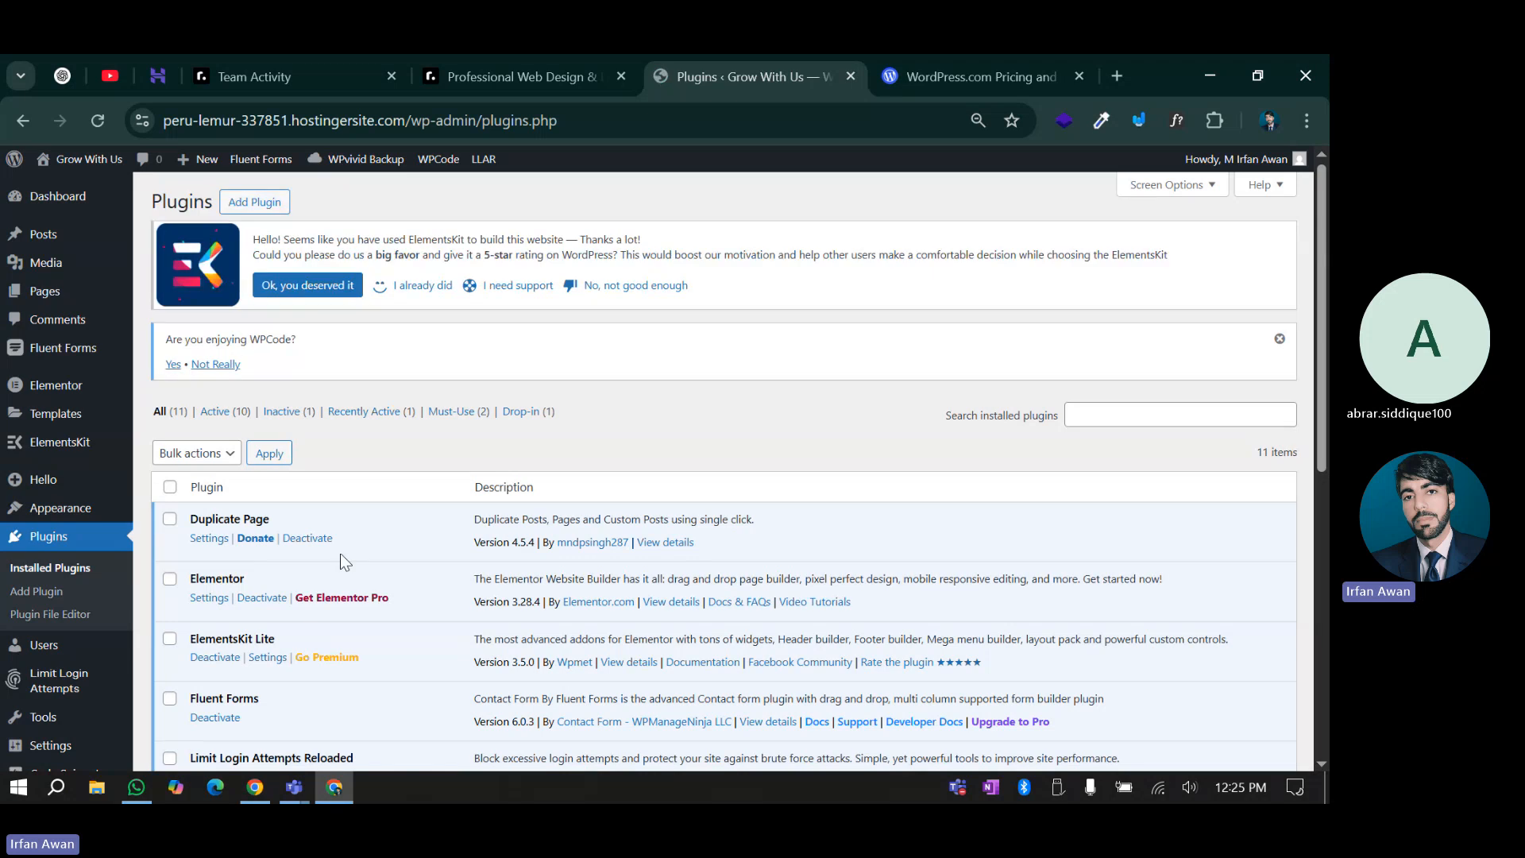
{"action": "scroll", "coordinate": [340, 553], "scroll_direction": "down", "scroll_amount": 3}
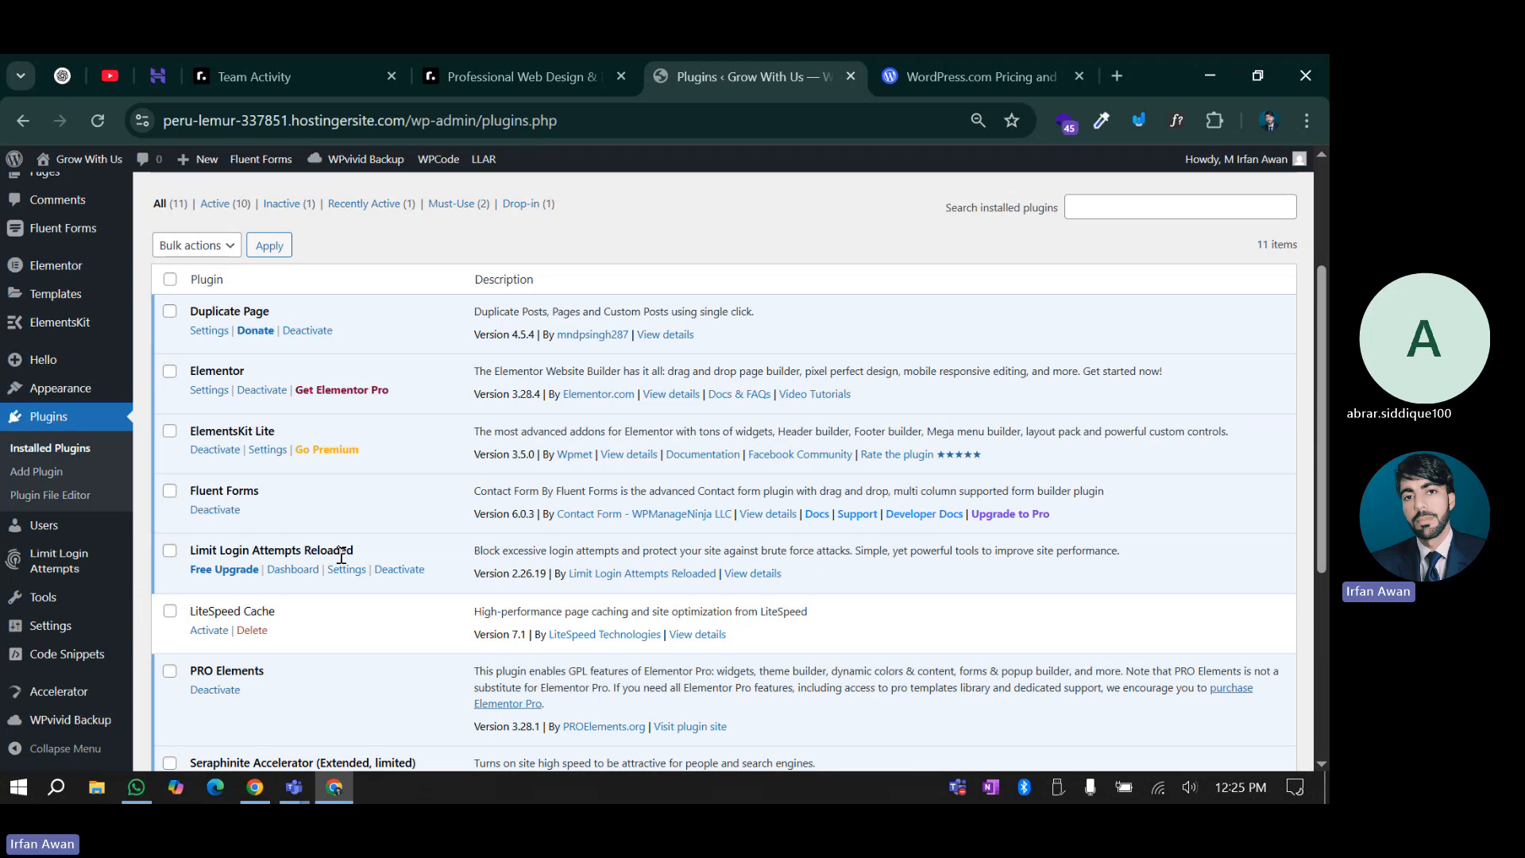
{"action": "scroll", "coordinate": [342, 557], "scroll_direction": "up", "scroll_amount": 3}
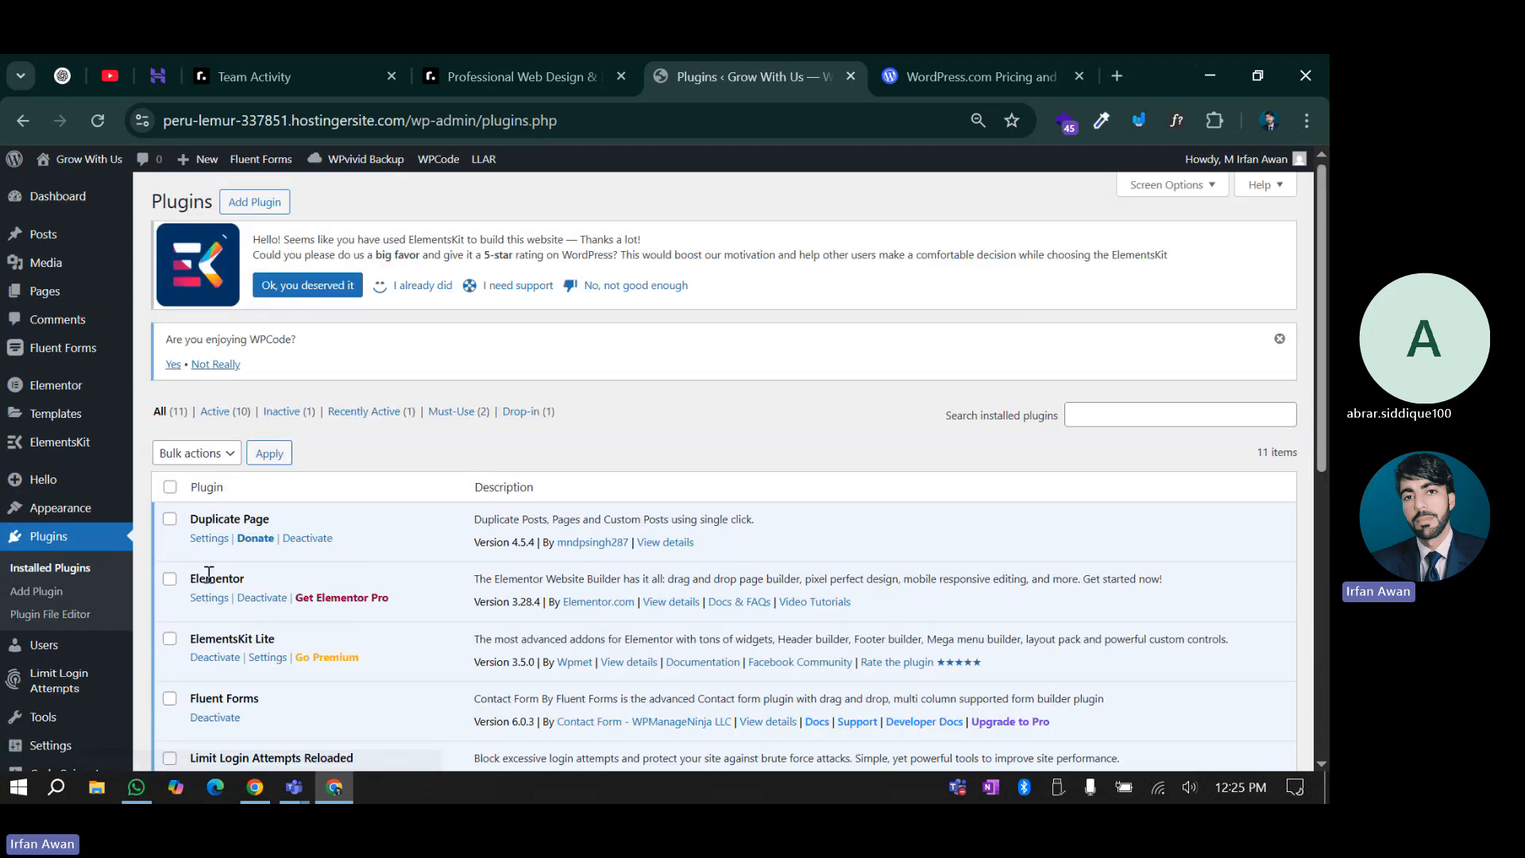
{"action": "left_click_drag", "start_coordinate": [207, 575], "coordinate": [262, 586]}
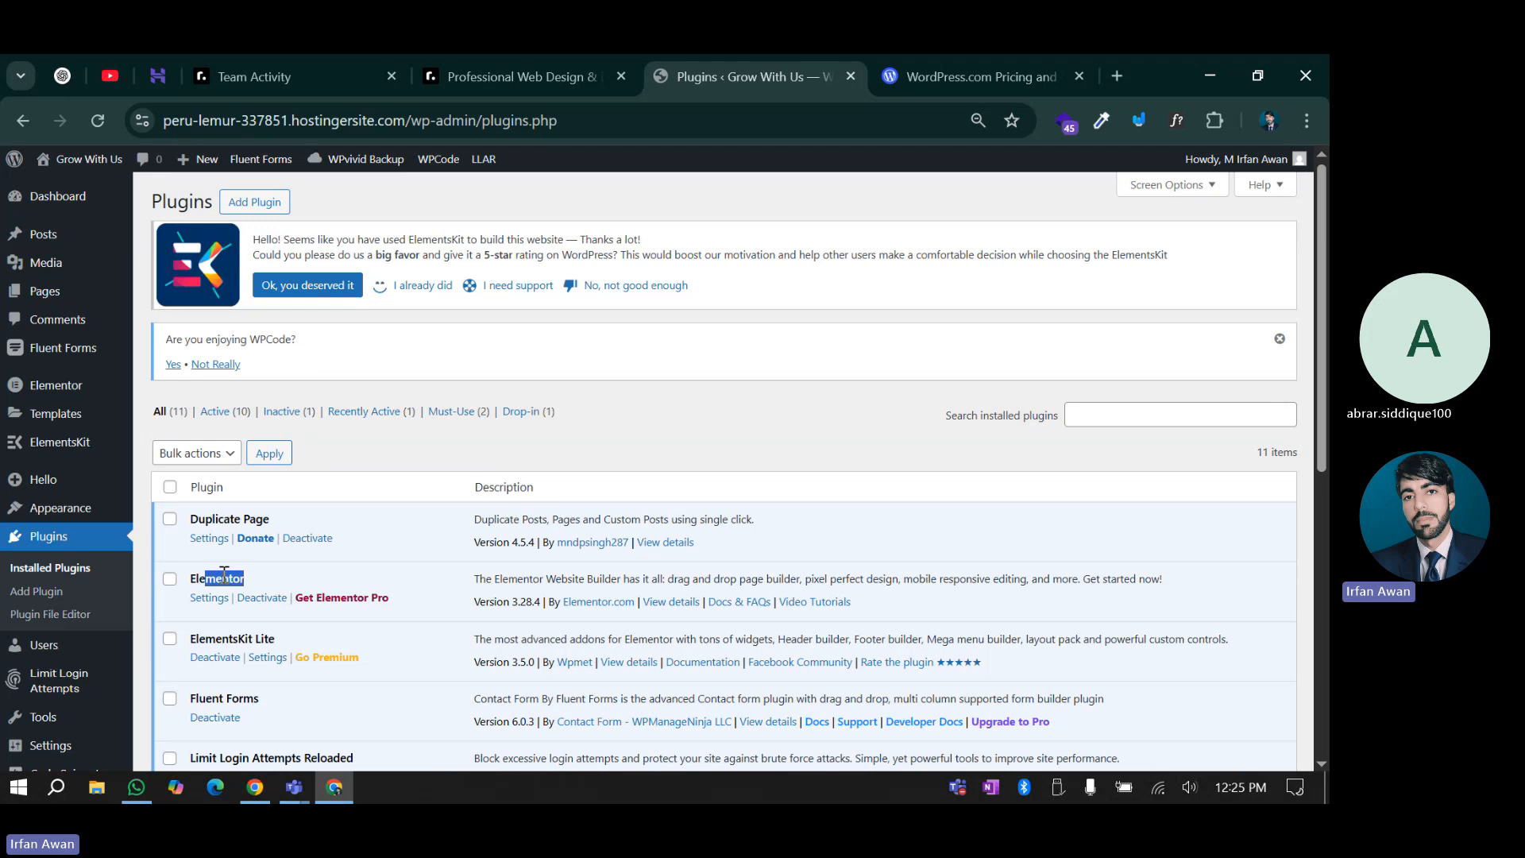
{"action": "left_click", "coordinate": [224, 574]}
{"action": "left_click_drag", "start_coordinate": [198, 584], "coordinate": [245, 581]}
{"action": "left_click", "coordinate": [239, 581]}
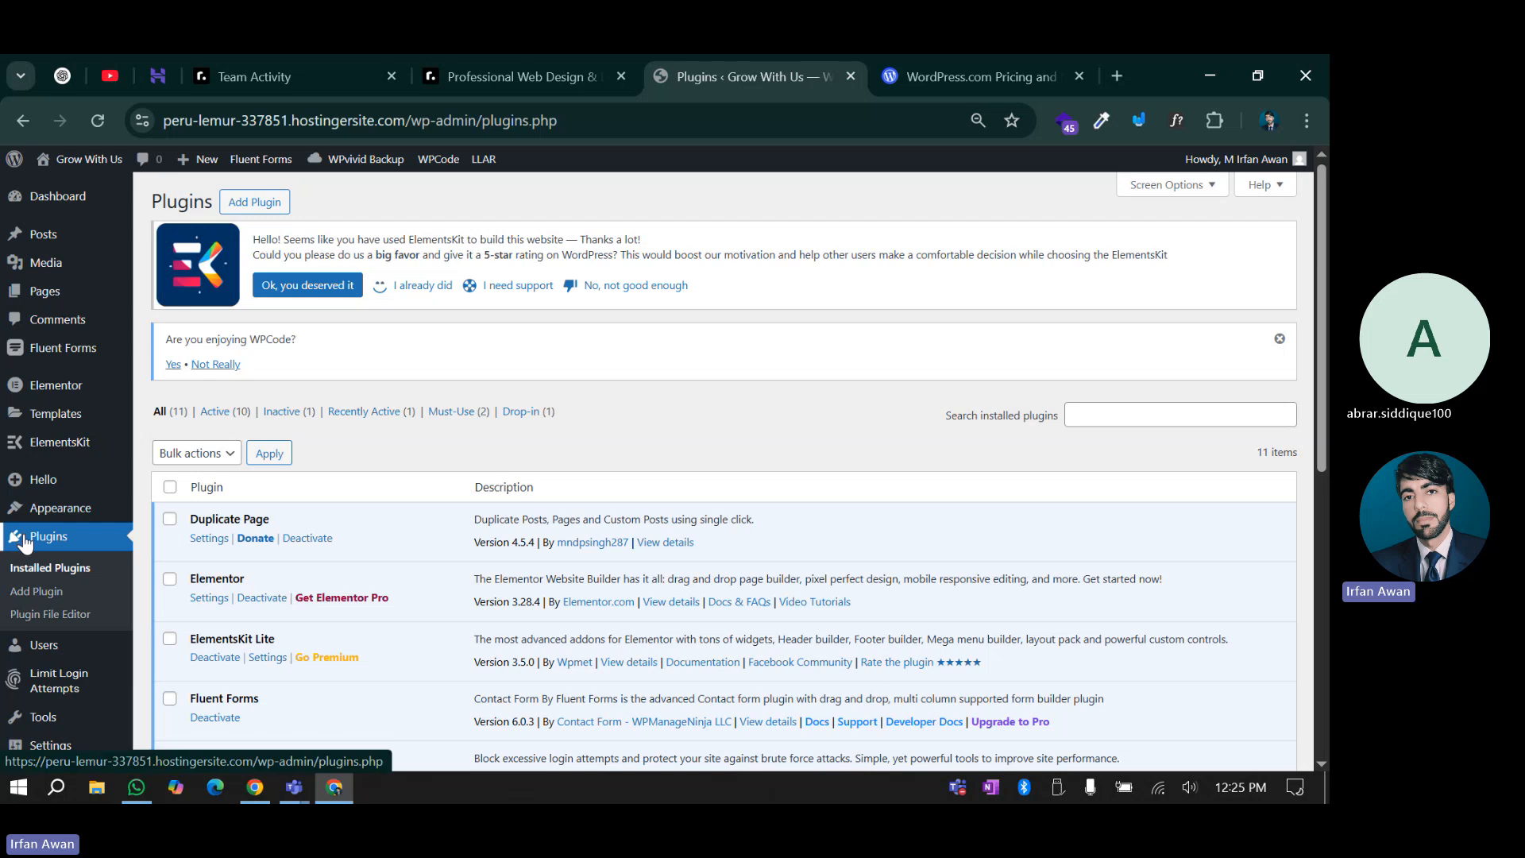
{"action": "left_click_drag", "start_coordinate": [207, 581], "coordinate": [244, 580]}
{"action": "left_click", "coordinate": [204, 577]}
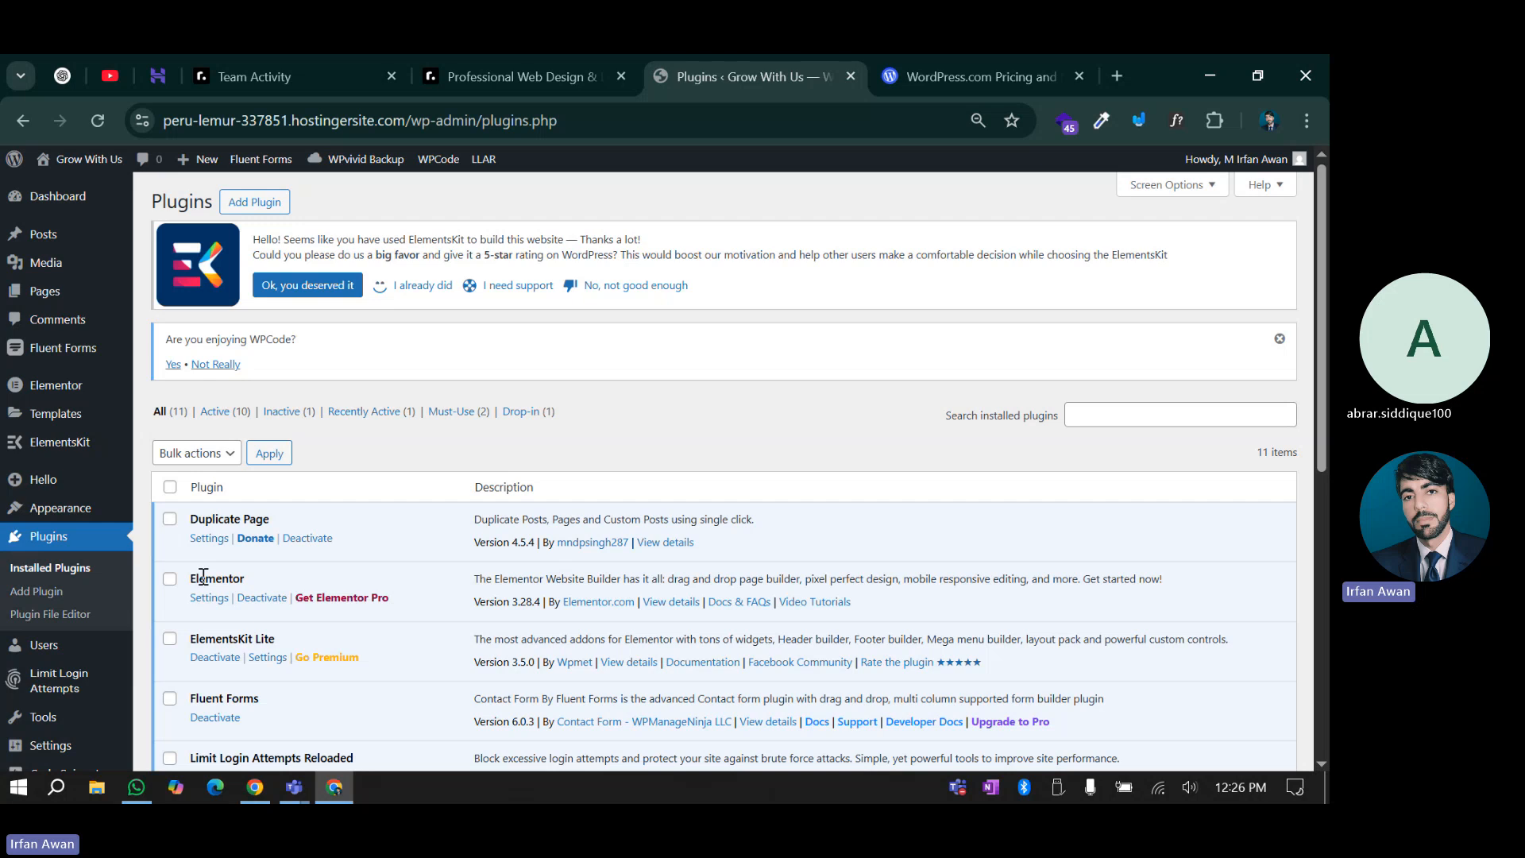
{"action": "scroll", "coordinate": [203, 575], "scroll_direction": "down", "scroll_amount": 7}
{"action": "scroll", "coordinate": [293, 585], "scroll_direction": "up", "scroll_amount": 5}
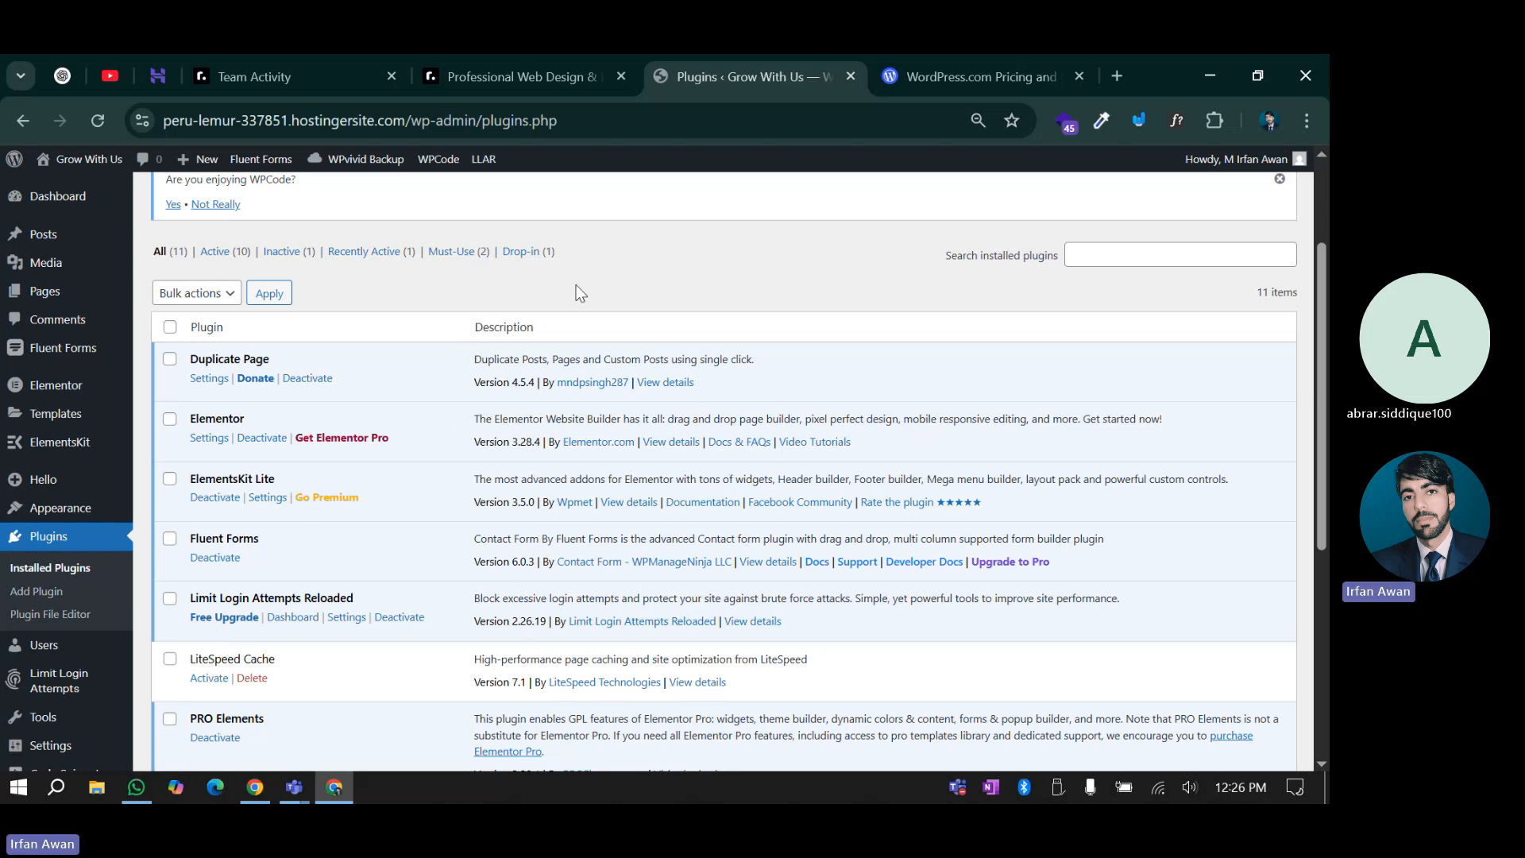
Open the hPanel dashboard for peru-lemur-337851.hostingersite.com from the Websites list
{"action": "left_click", "coordinate": [150, 56]}
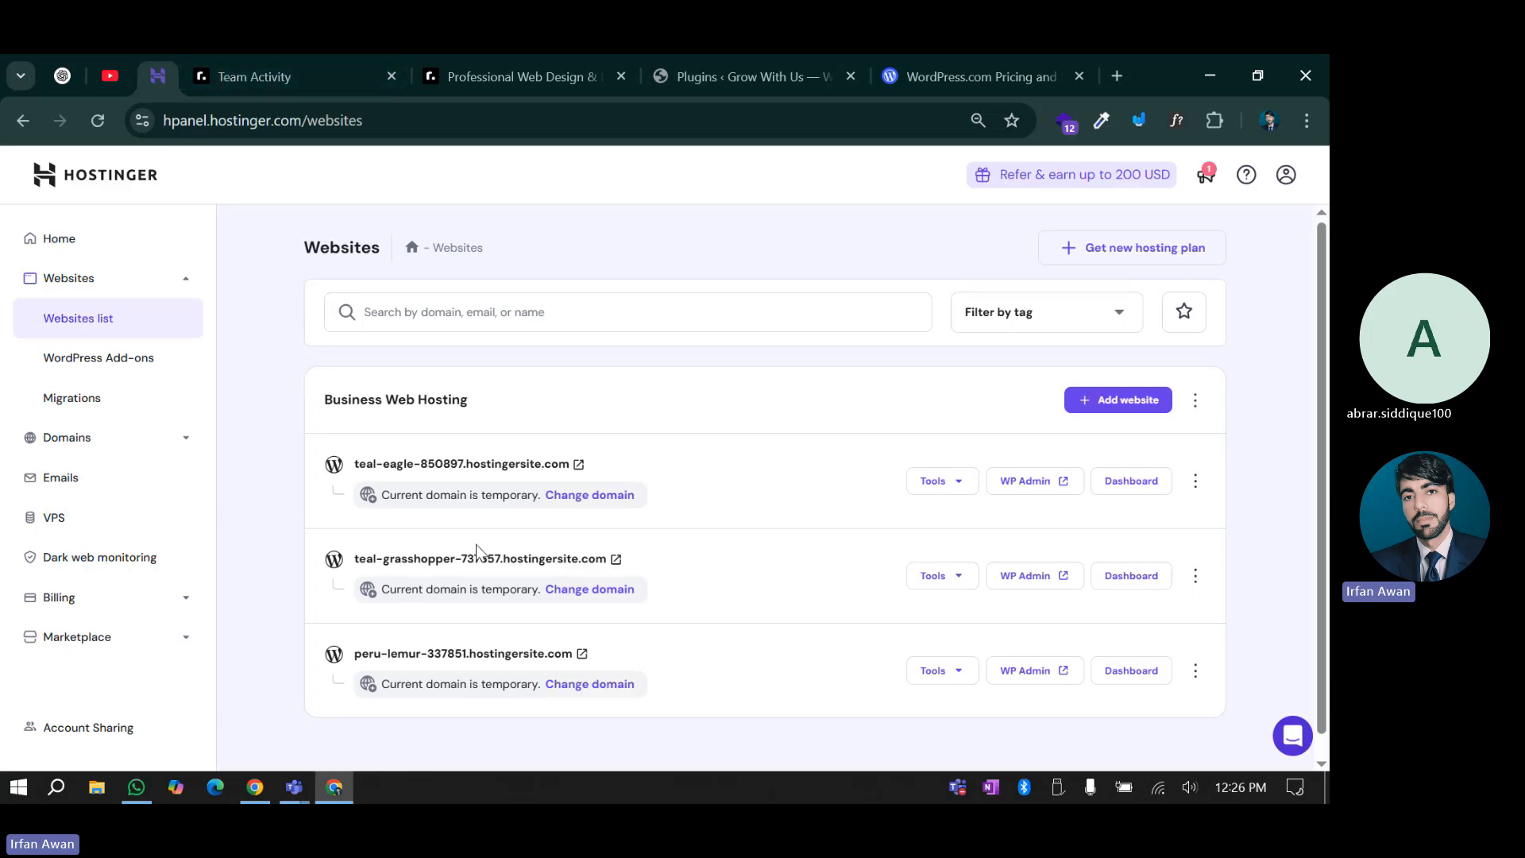
{"action": "left_click", "coordinate": [722, 54]}
{"action": "left_click", "coordinate": [306, 54]}
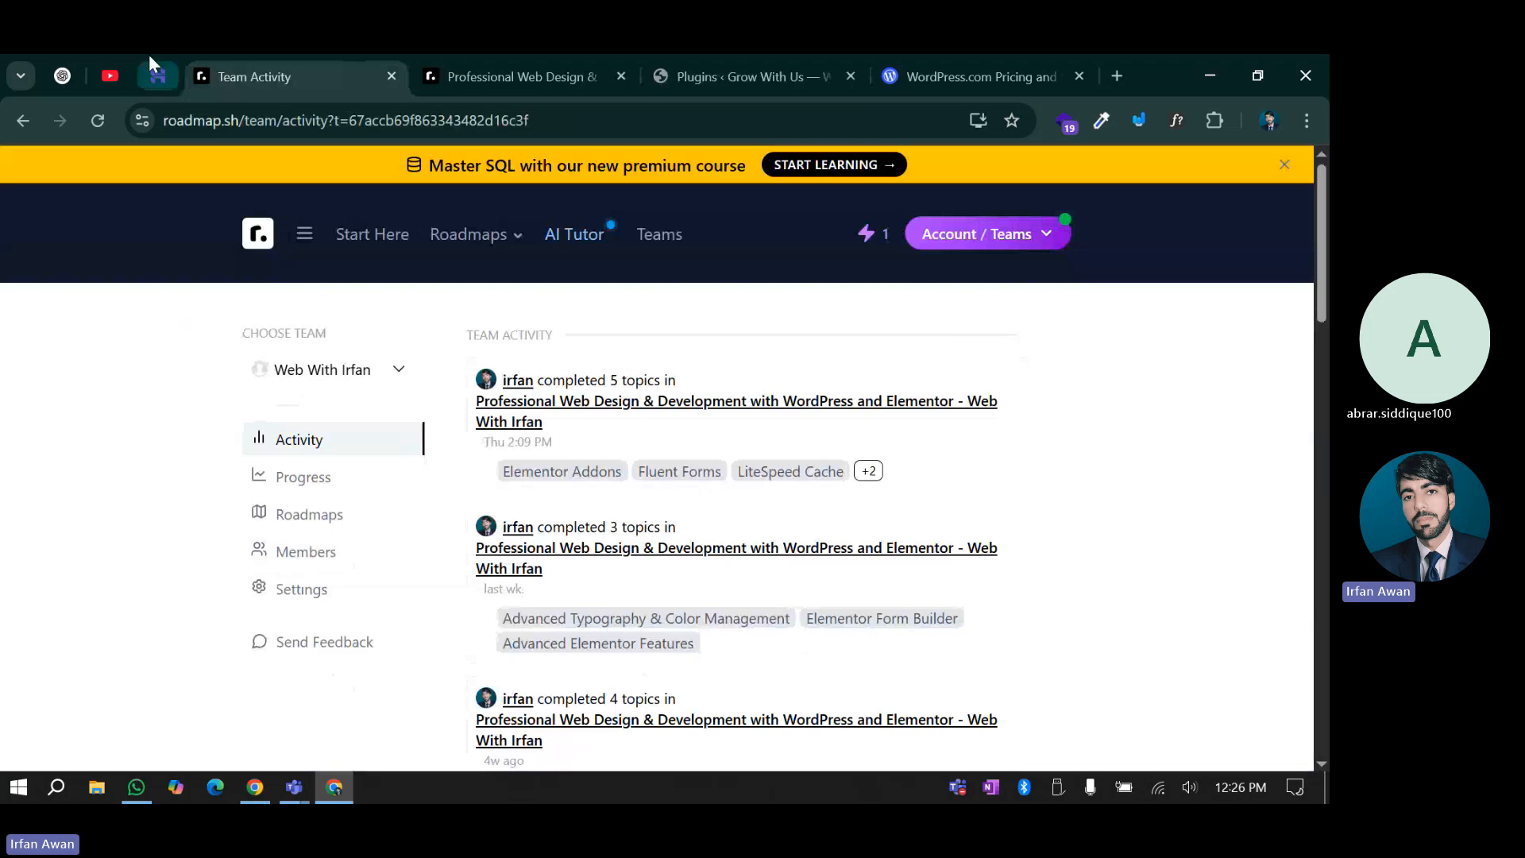
{"action": "left_click", "coordinate": [151, 57]}
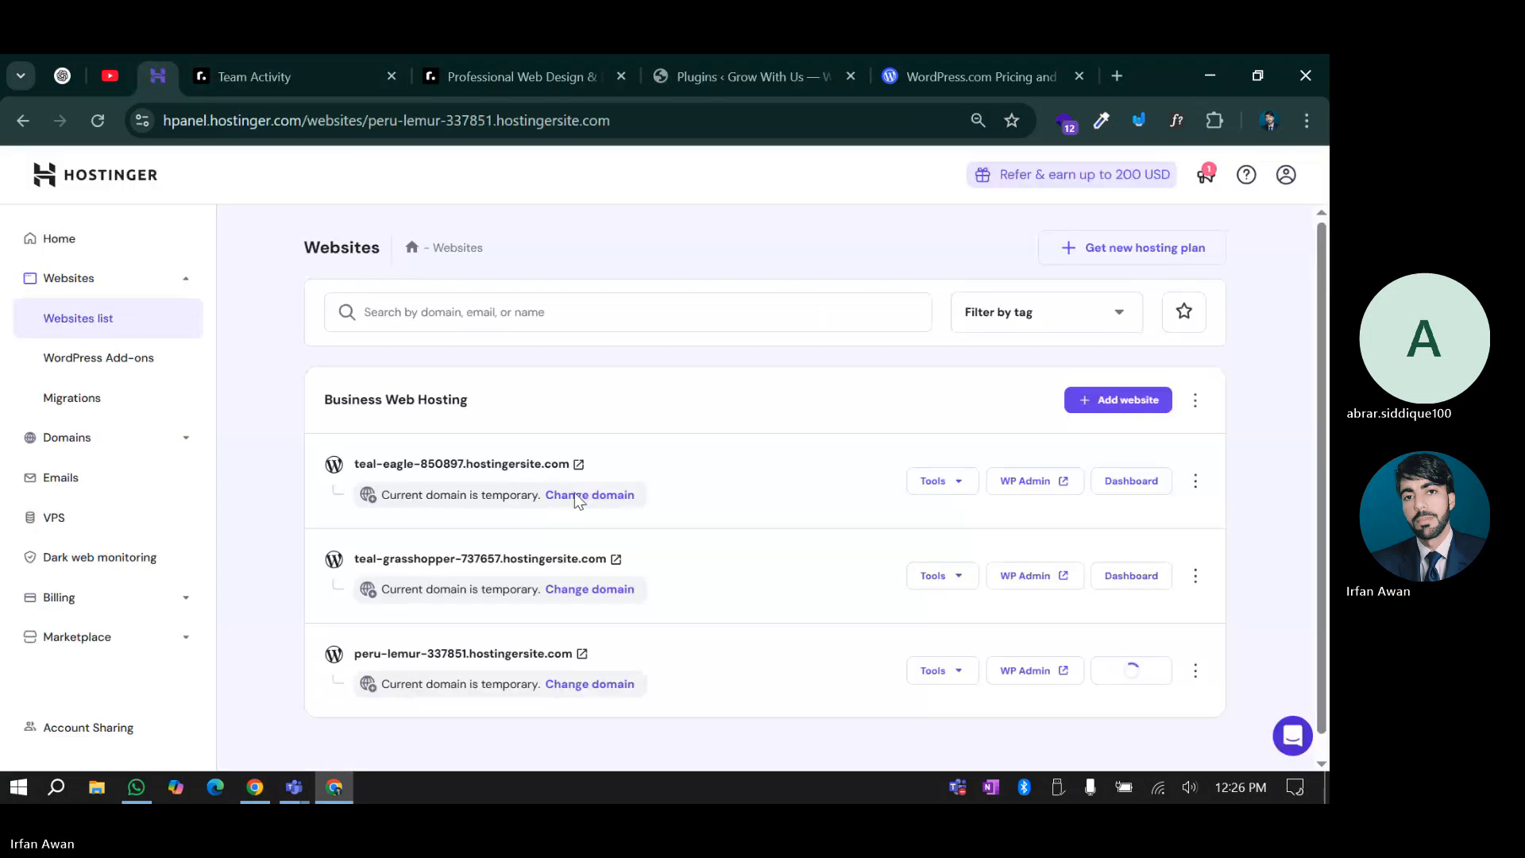
{"action": "scroll", "coordinate": [116, 522], "scroll_direction": "down", "scroll_amount": 2}
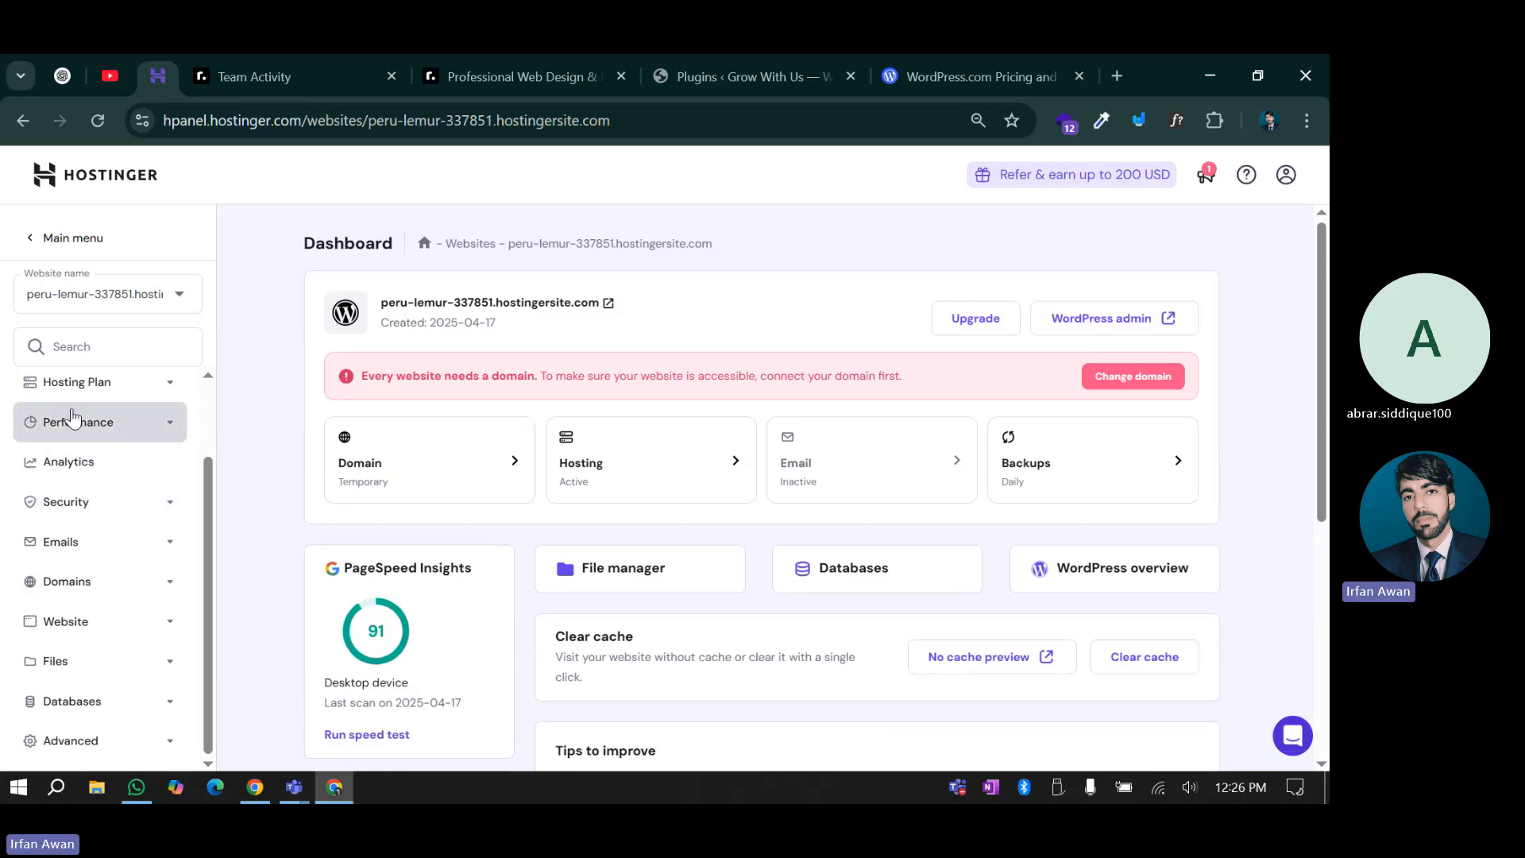
Open the site's Security > WordPress auto-updates page in hPanel
{"action": "left_click", "coordinate": [66, 501]}
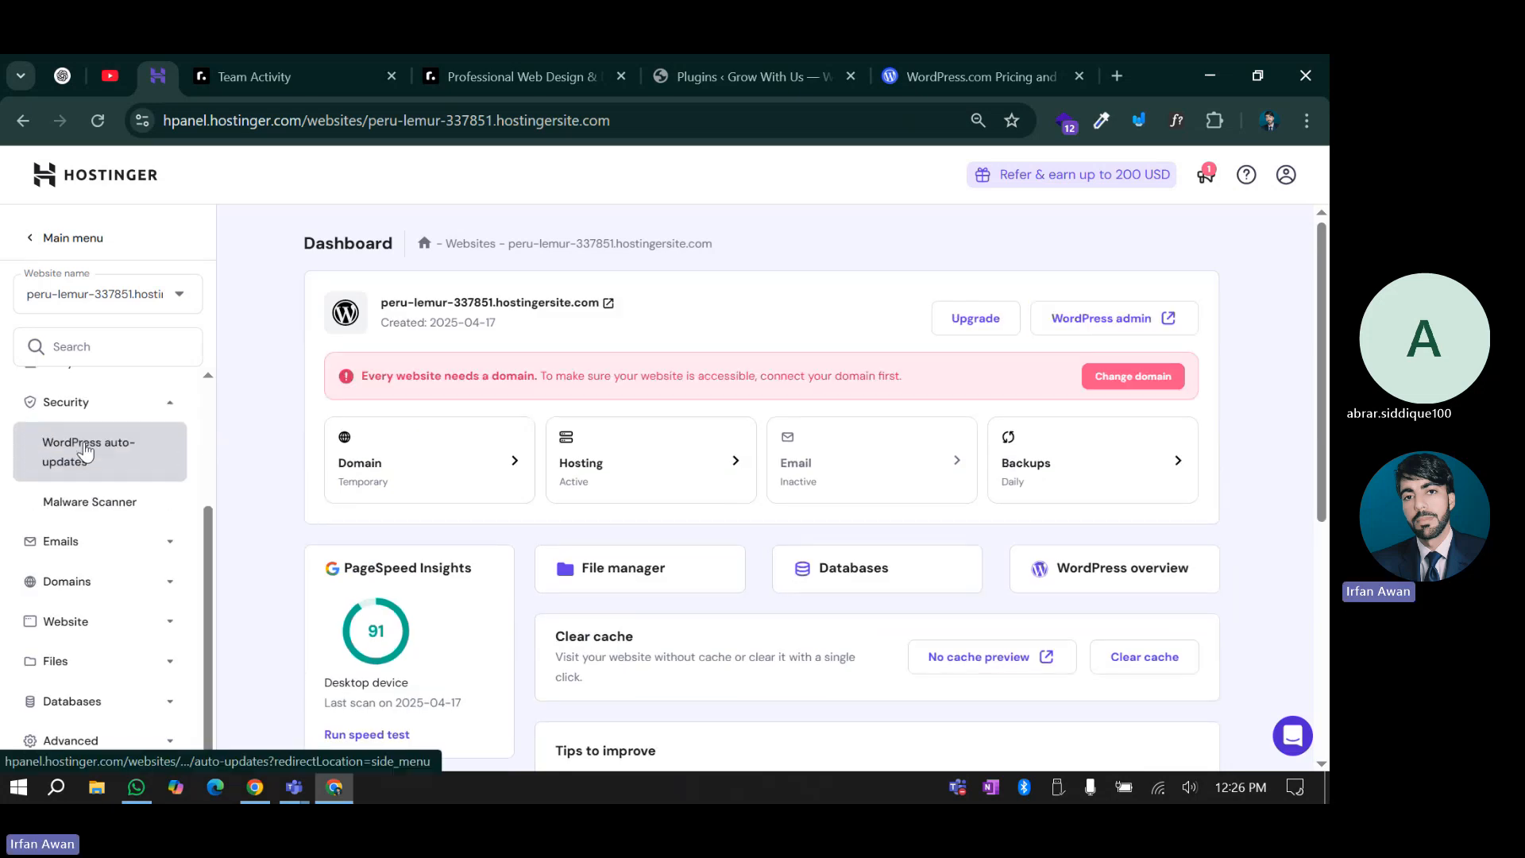
{"action": "left_click", "coordinate": [96, 443]}
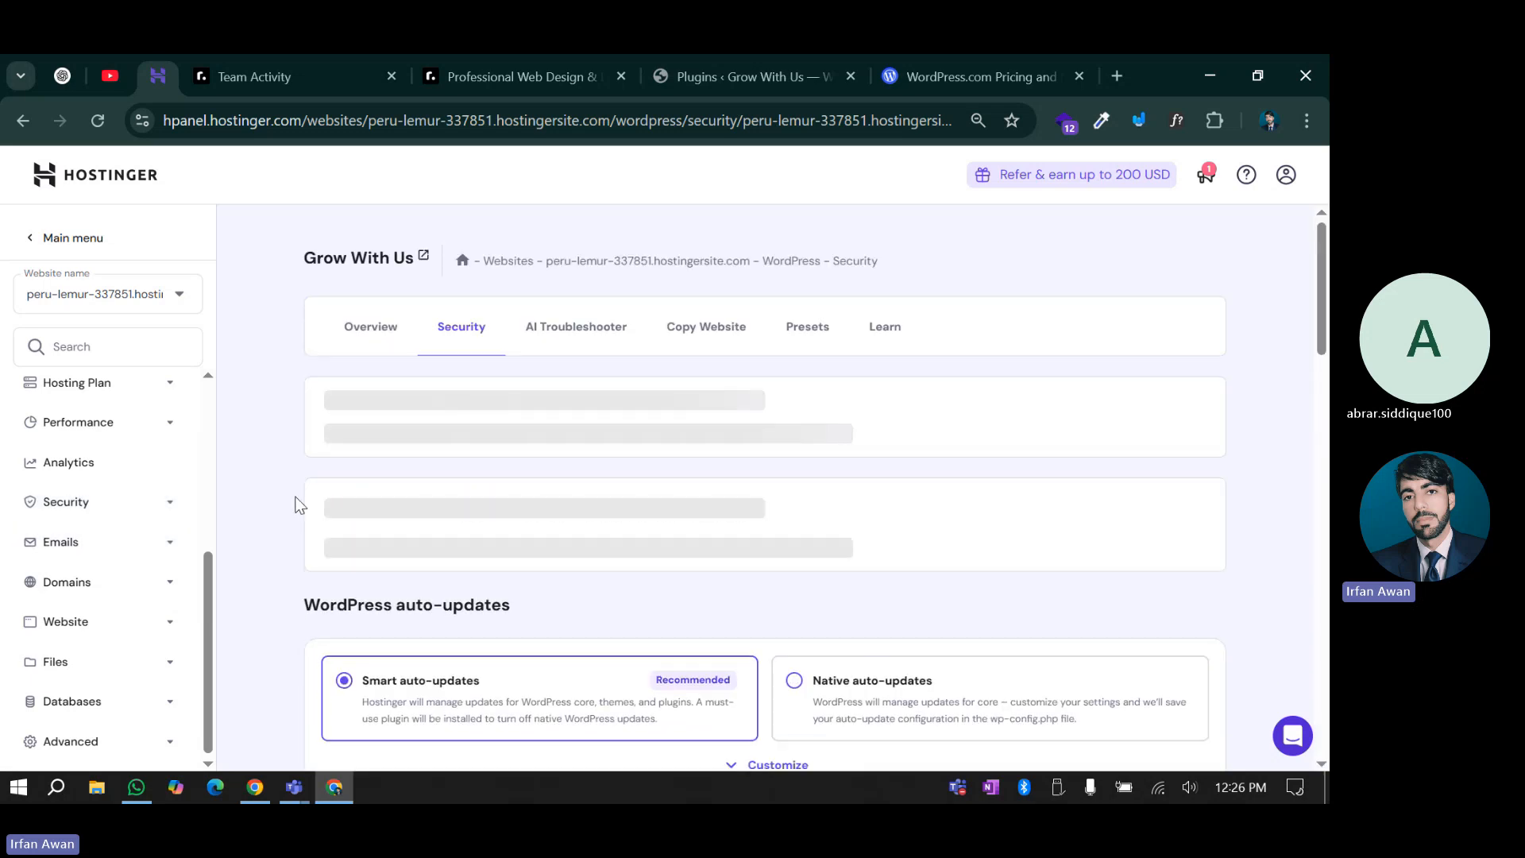
{"action": "scroll", "coordinate": [297, 503], "scroll_direction": "down", "scroll_amount": 1}
{"action": "scroll", "coordinate": [433, 624], "scroll_direction": "down", "scroll_amount": 1}
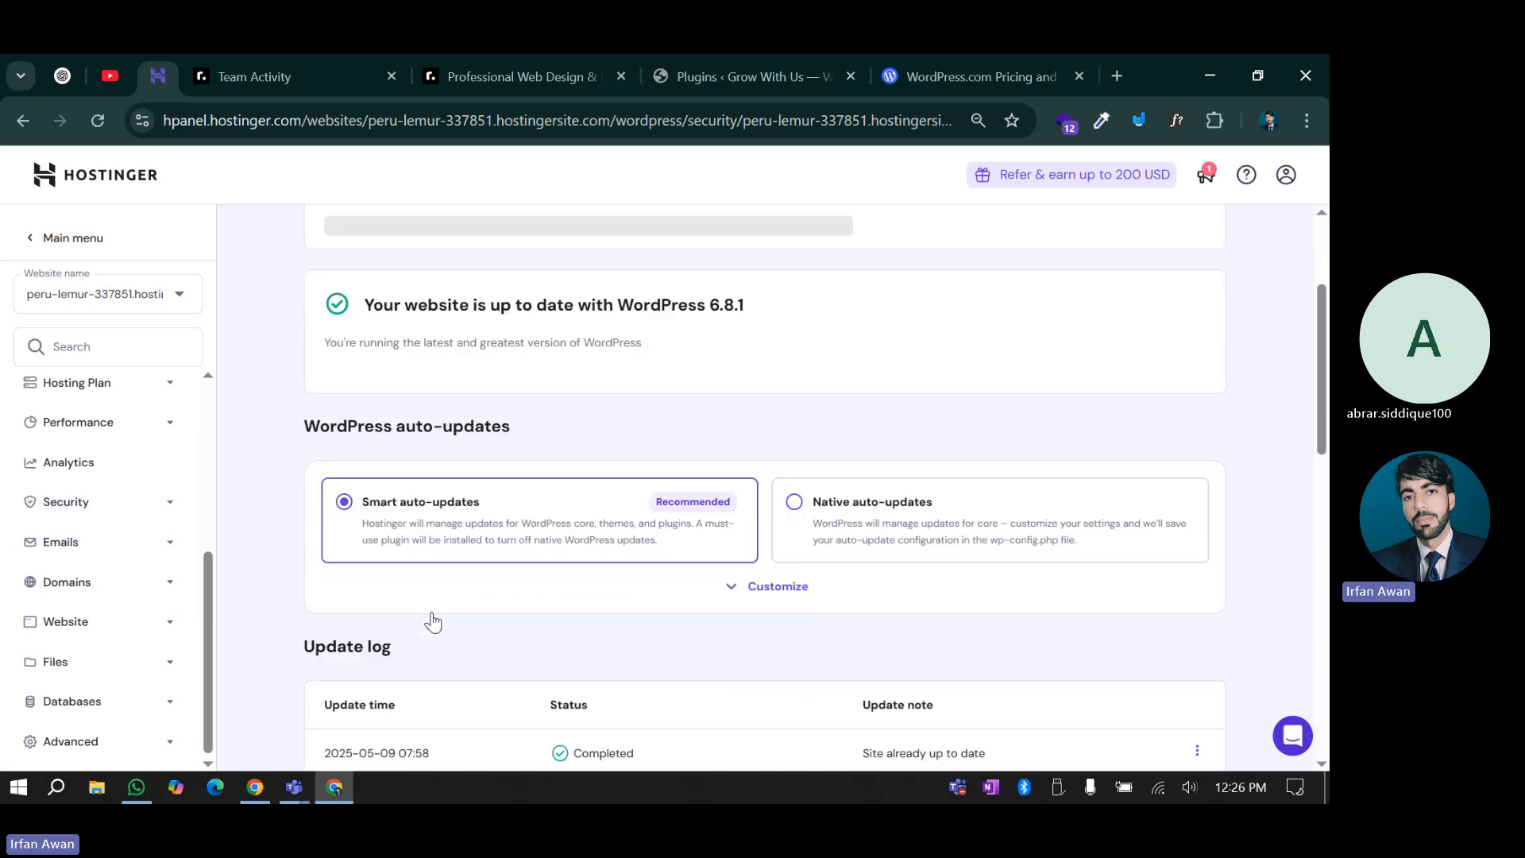
Under Customize, inspect the Core, Themes and Plugins auto-update choices without changing them
{"action": "left_click", "coordinate": [783, 588]}
{"action": "scroll", "coordinate": [325, 668], "scroll_direction": "down", "scroll_amount": 2}
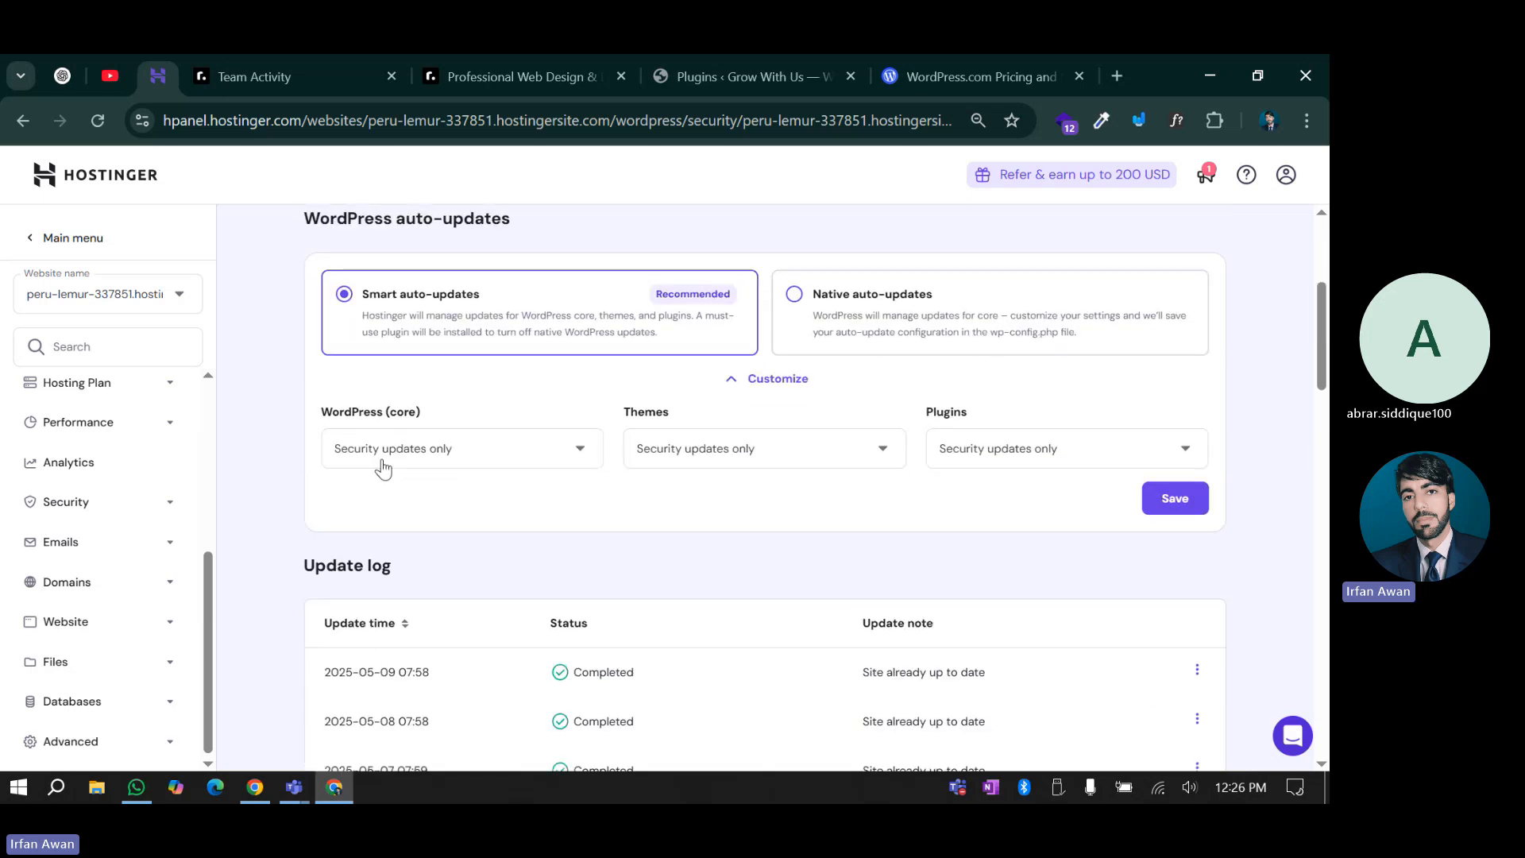
{"action": "left_click", "coordinate": [447, 449]}
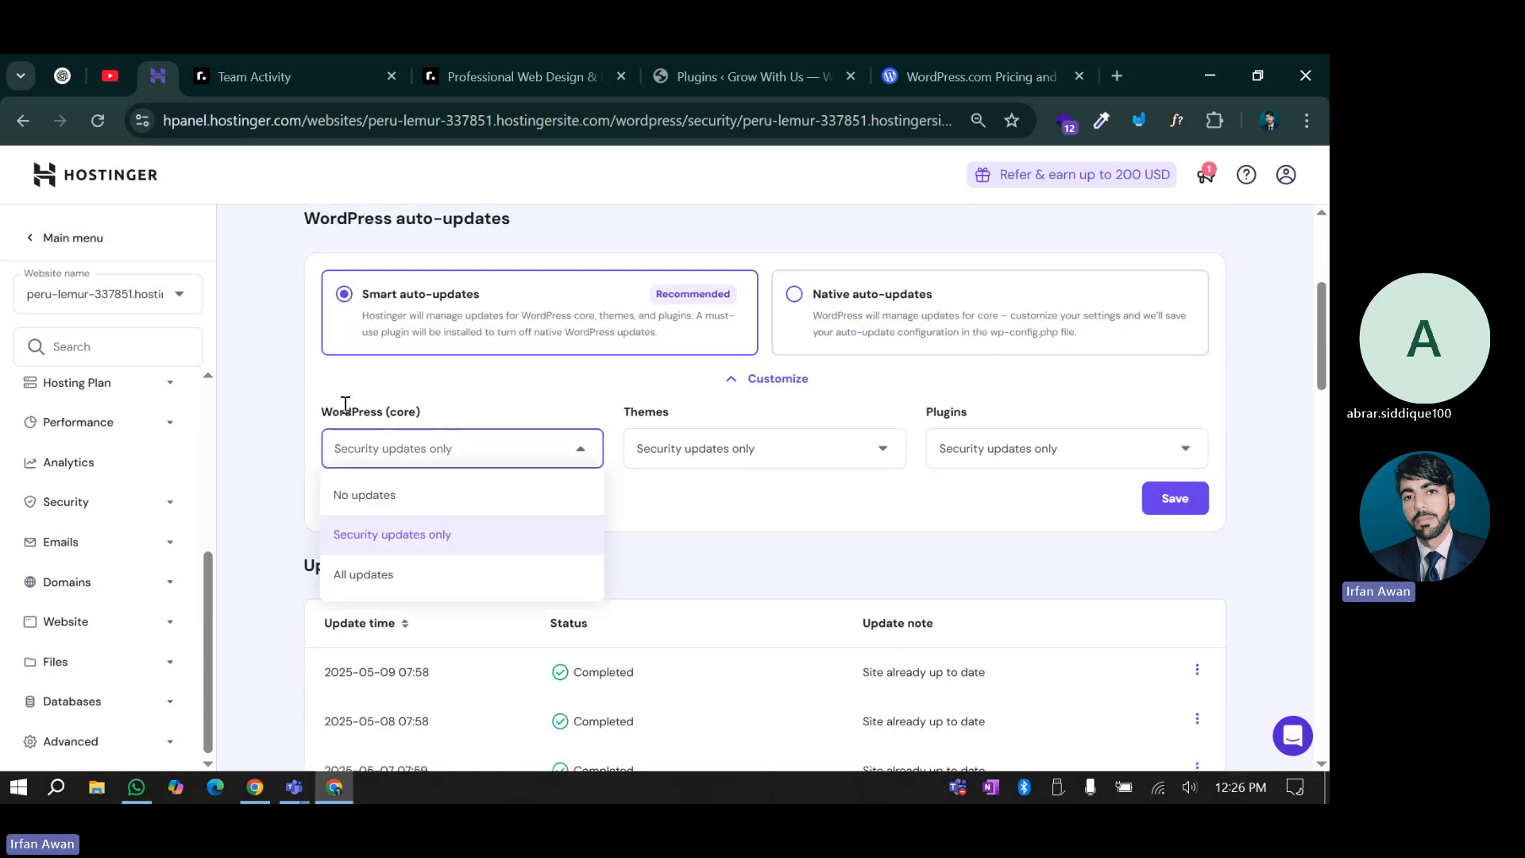
{"action": "left_click", "coordinate": [401, 462]}
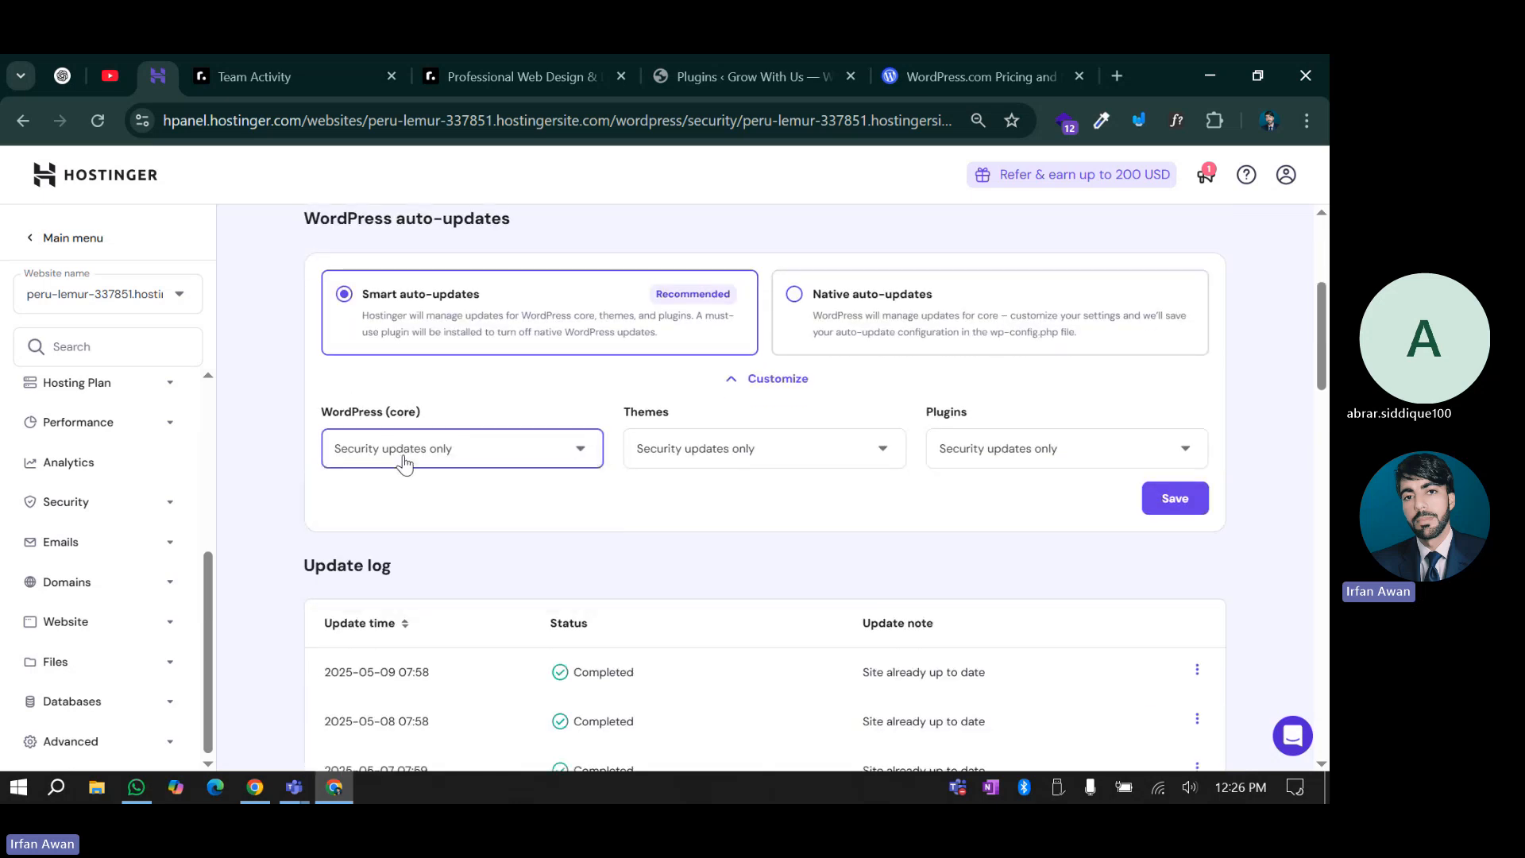
{"action": "left_click", "coordinate": [731, 462]}
{"action": "left_click", "coordinate": [735, 467]}
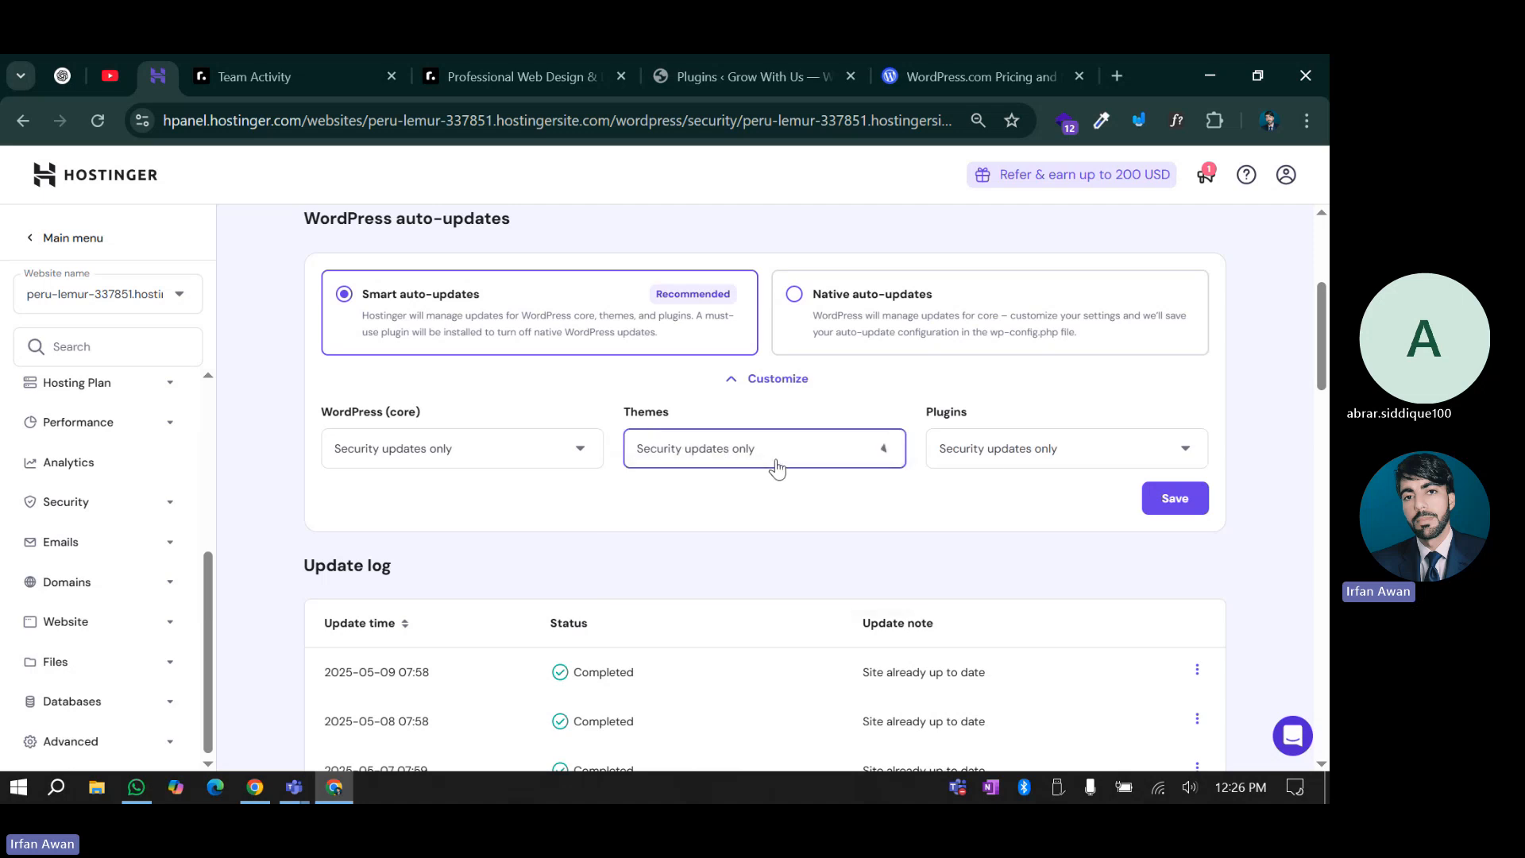
{"action": "left_click", "coordinate": [985, 457]}
{"action": "left_click", "coordinate": [984, 466]}
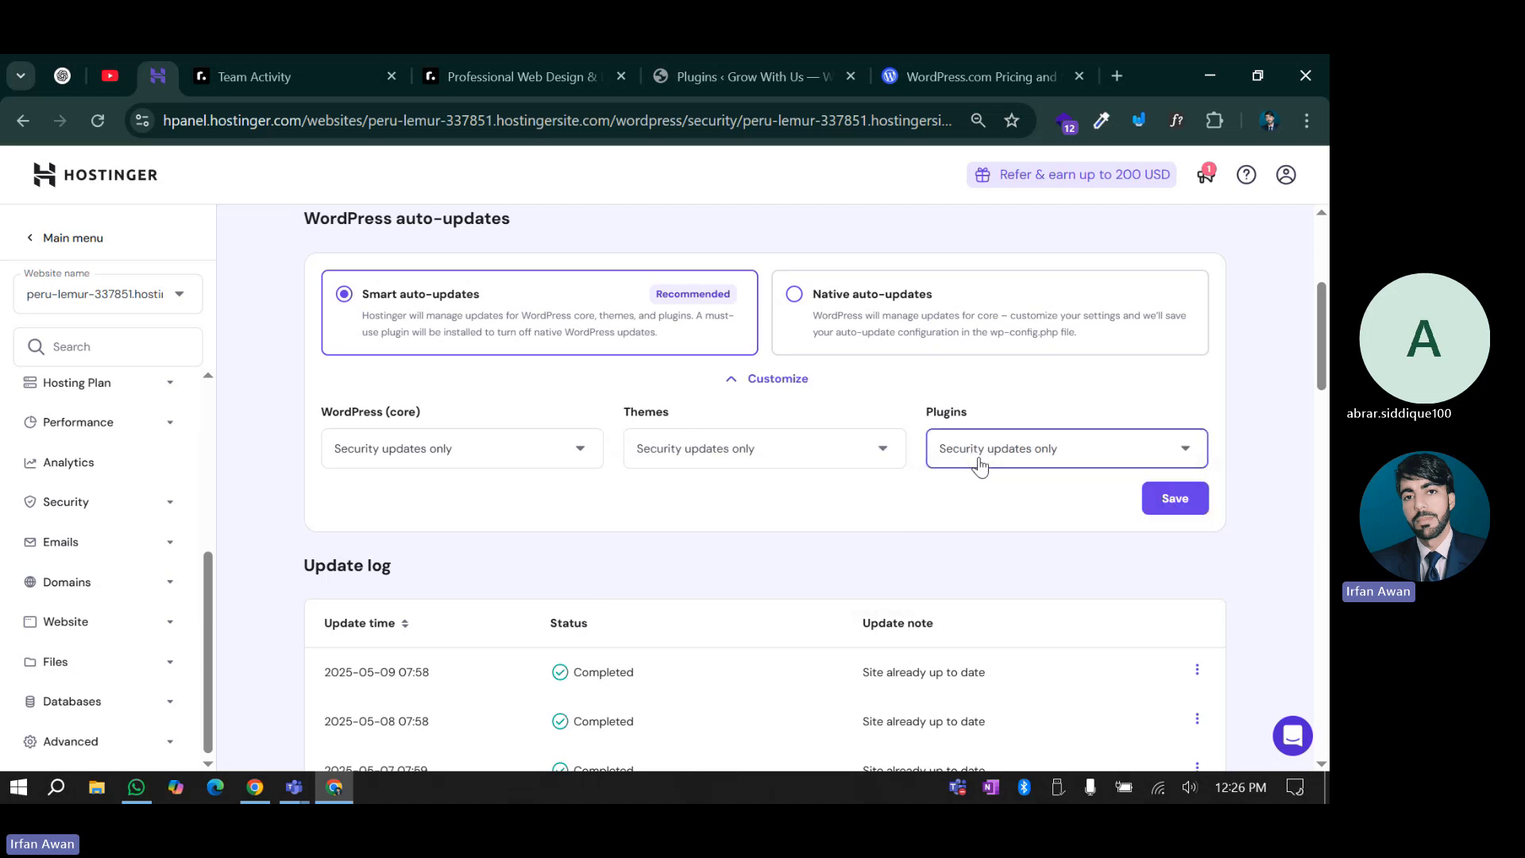
{"action": "left_click", "coordinate": [676, 455]}
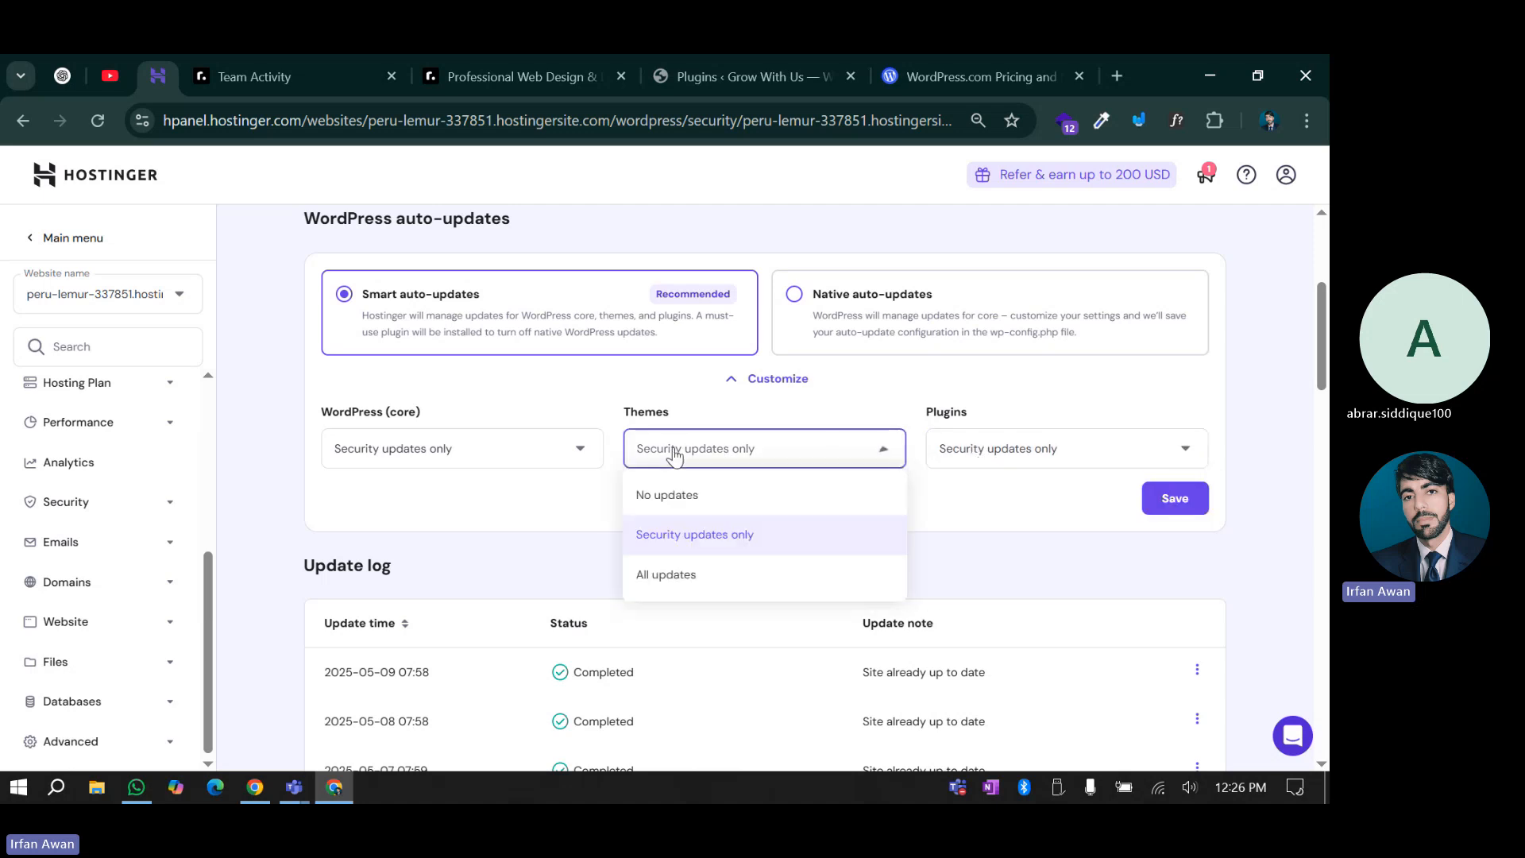
{"action": "left_click", "coordinate": [472, 533]}
{"action": "left_click", "coordinate": [484, 460]}
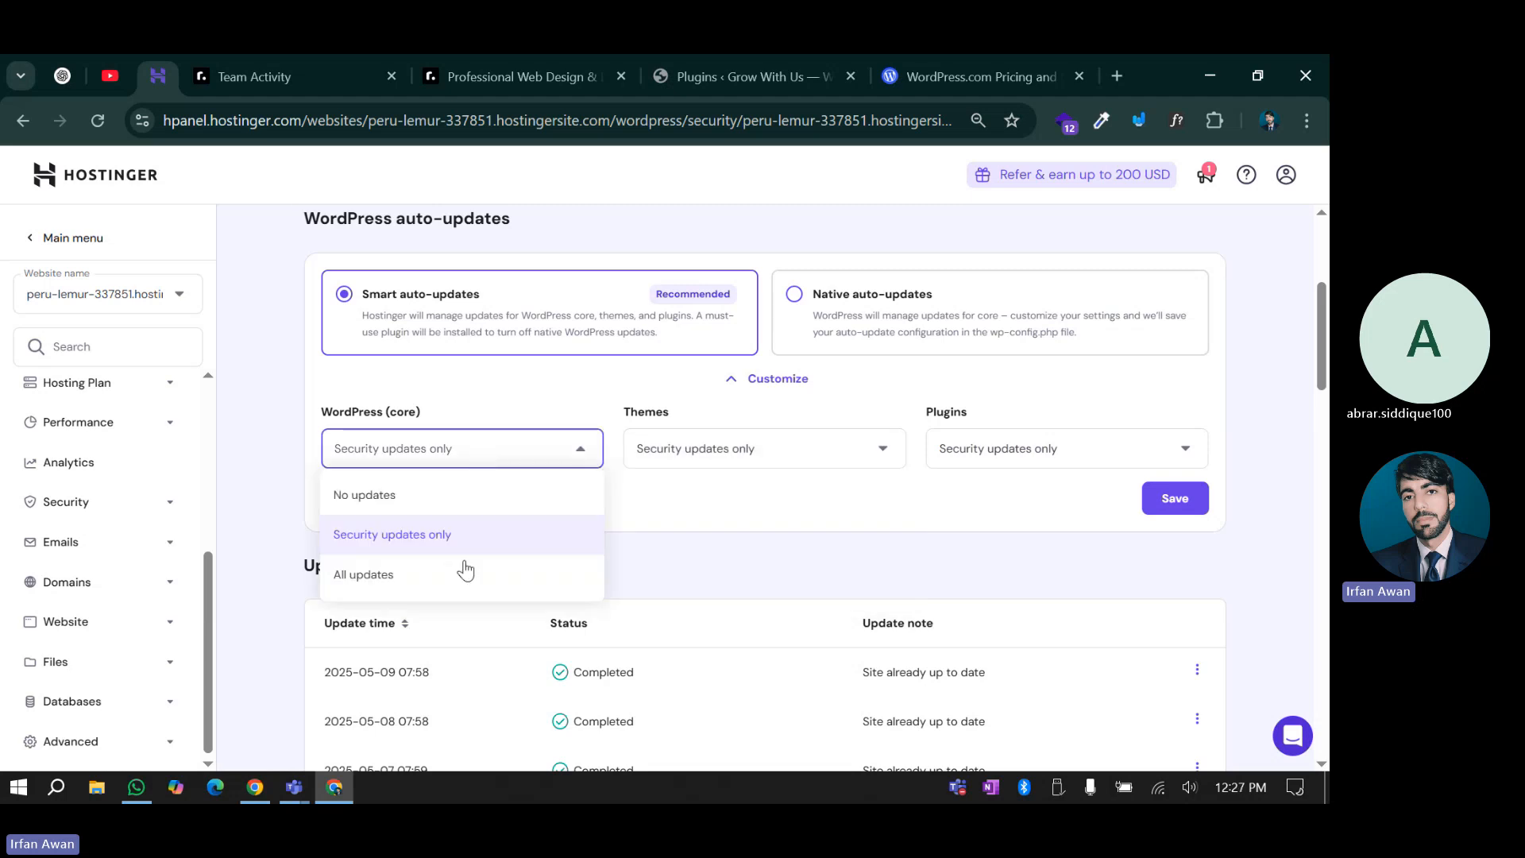
Scroll down to Installed plugins, each marked Secure
{"action": "scroll", "coordinate": [465, 570], "scroll_direction": "down", "scroll_amount": 14}
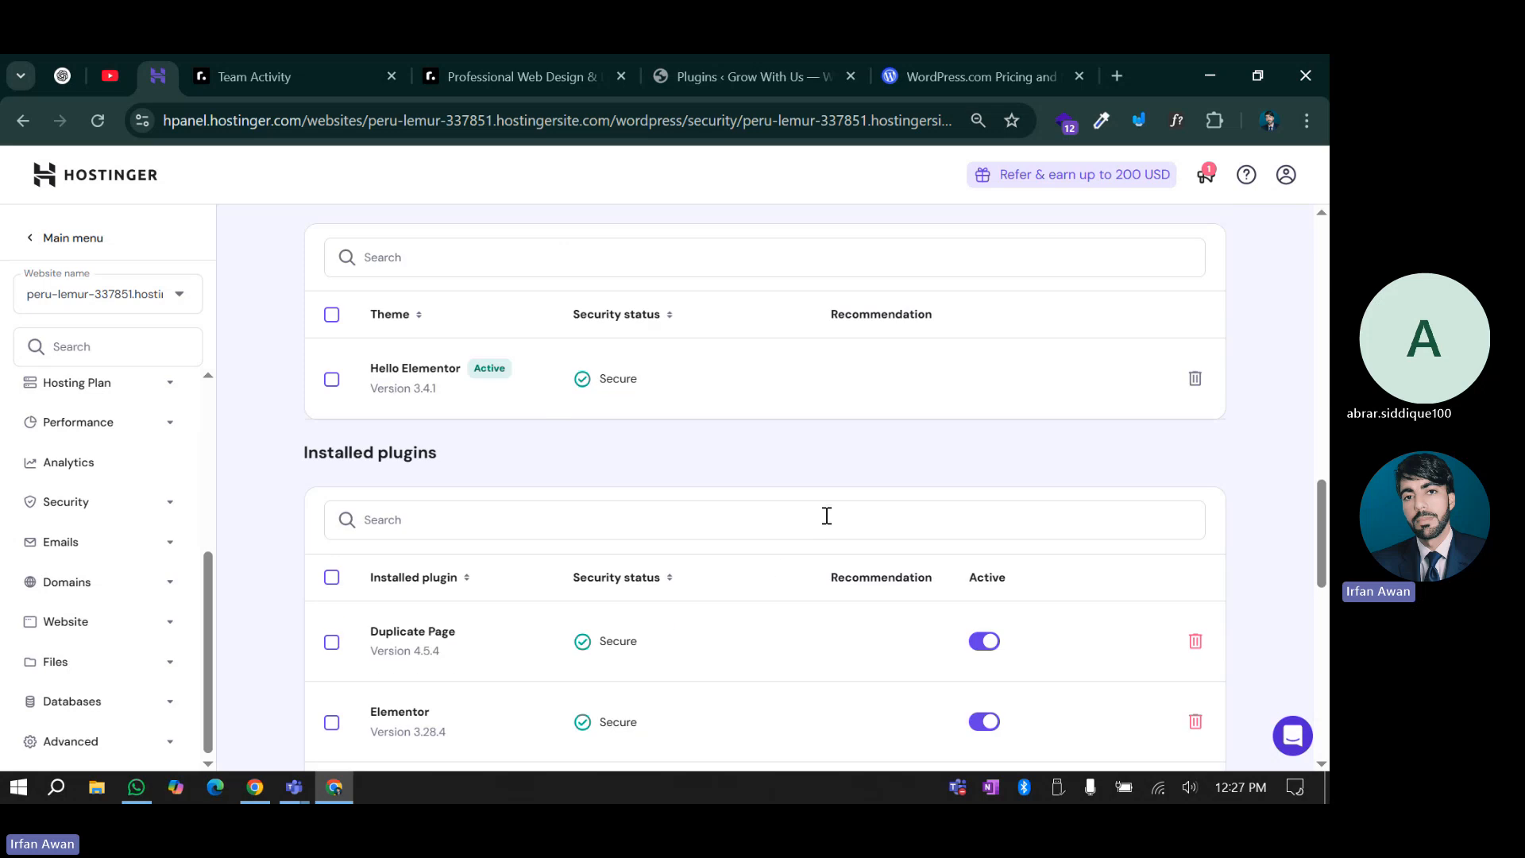
{"action": "scroll", "coordinate": [827, 516], "scroll_direction": "down", "scroll_amount": 9}
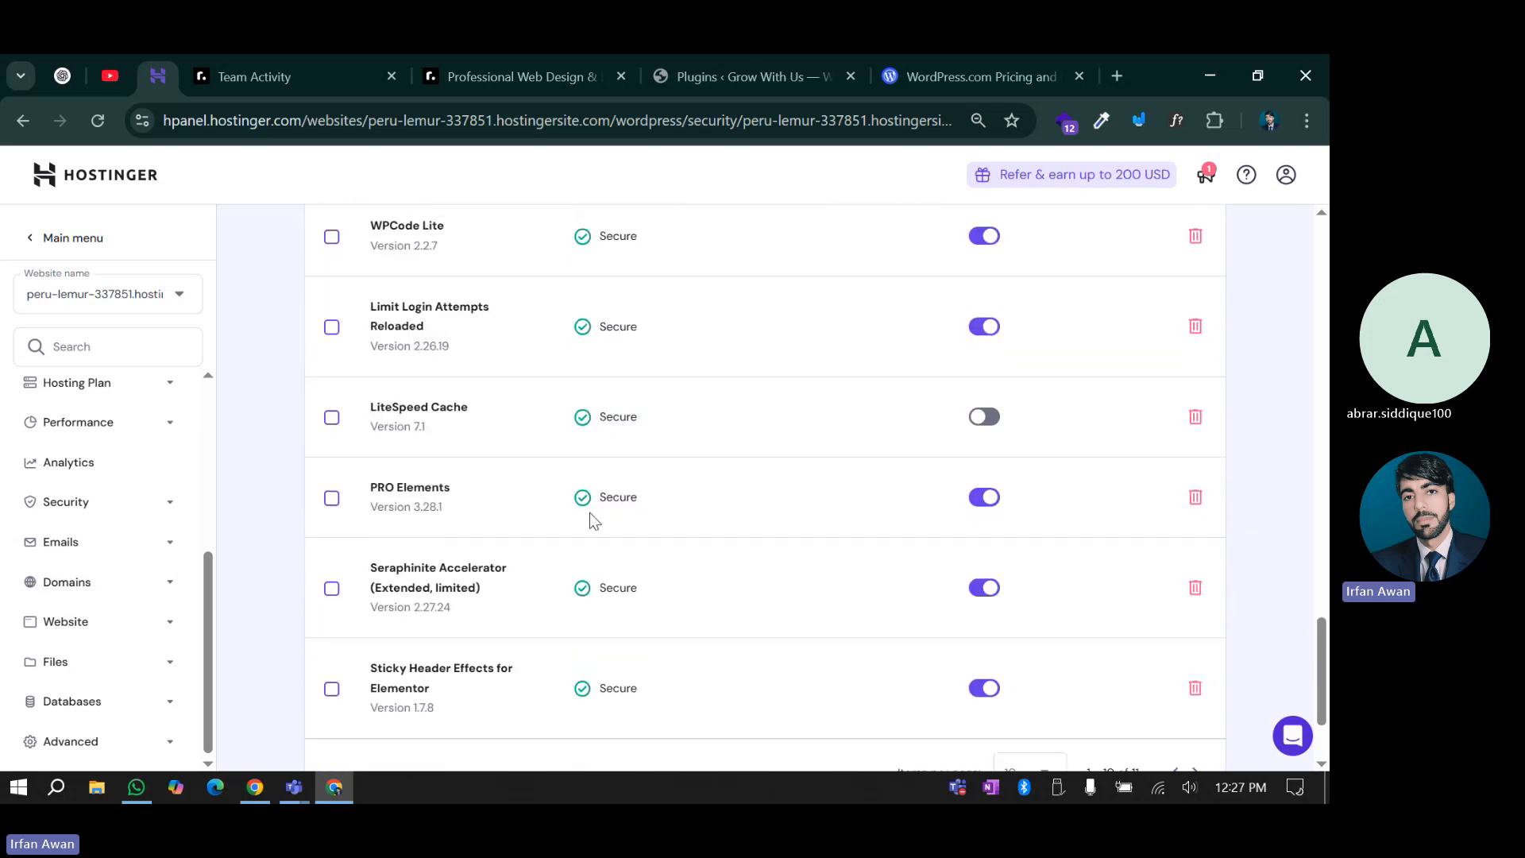
{"action": "scroll", "coordinate": [591, 520], "scroll_direction": "down", "scroll_amount": 2}
{"action": "scroll", "coordinate": [596, 657], "scroll_direction": "up", "scroll_amount": 3}
{"action": "scroll", "coordinate": [617, 541], "scroll_direction": "up", "scroll_amount": 2}
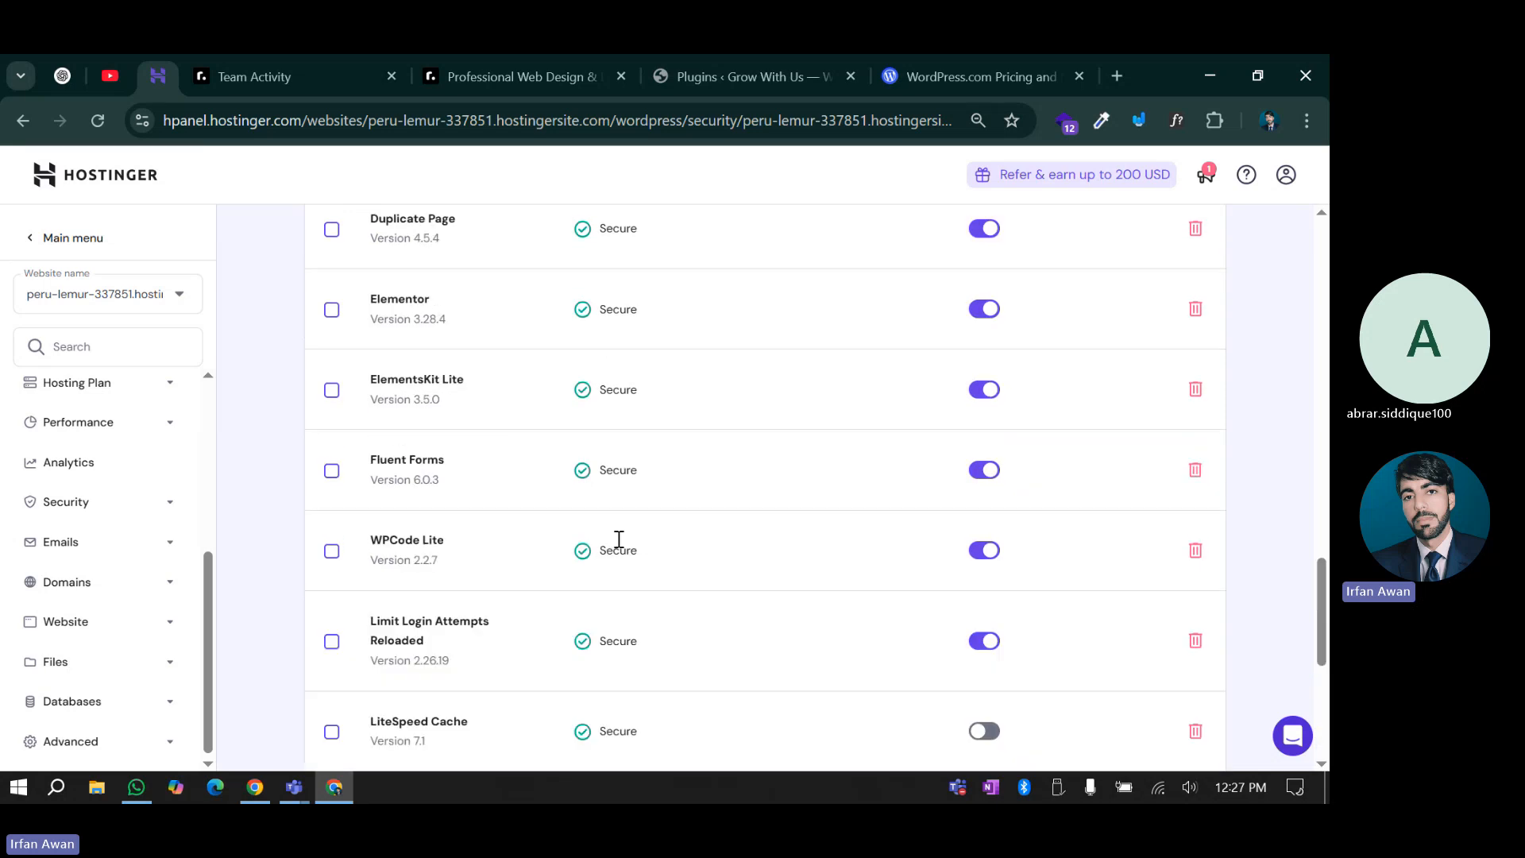
{"action": "scroll", "coordinate": [613, 538], "scroll_direction": "down", "scroll_amount": 4}
{"action": "scroll", "coordinate": [131, 563], "scroll_direction": "up", "scroll_amount": 4}
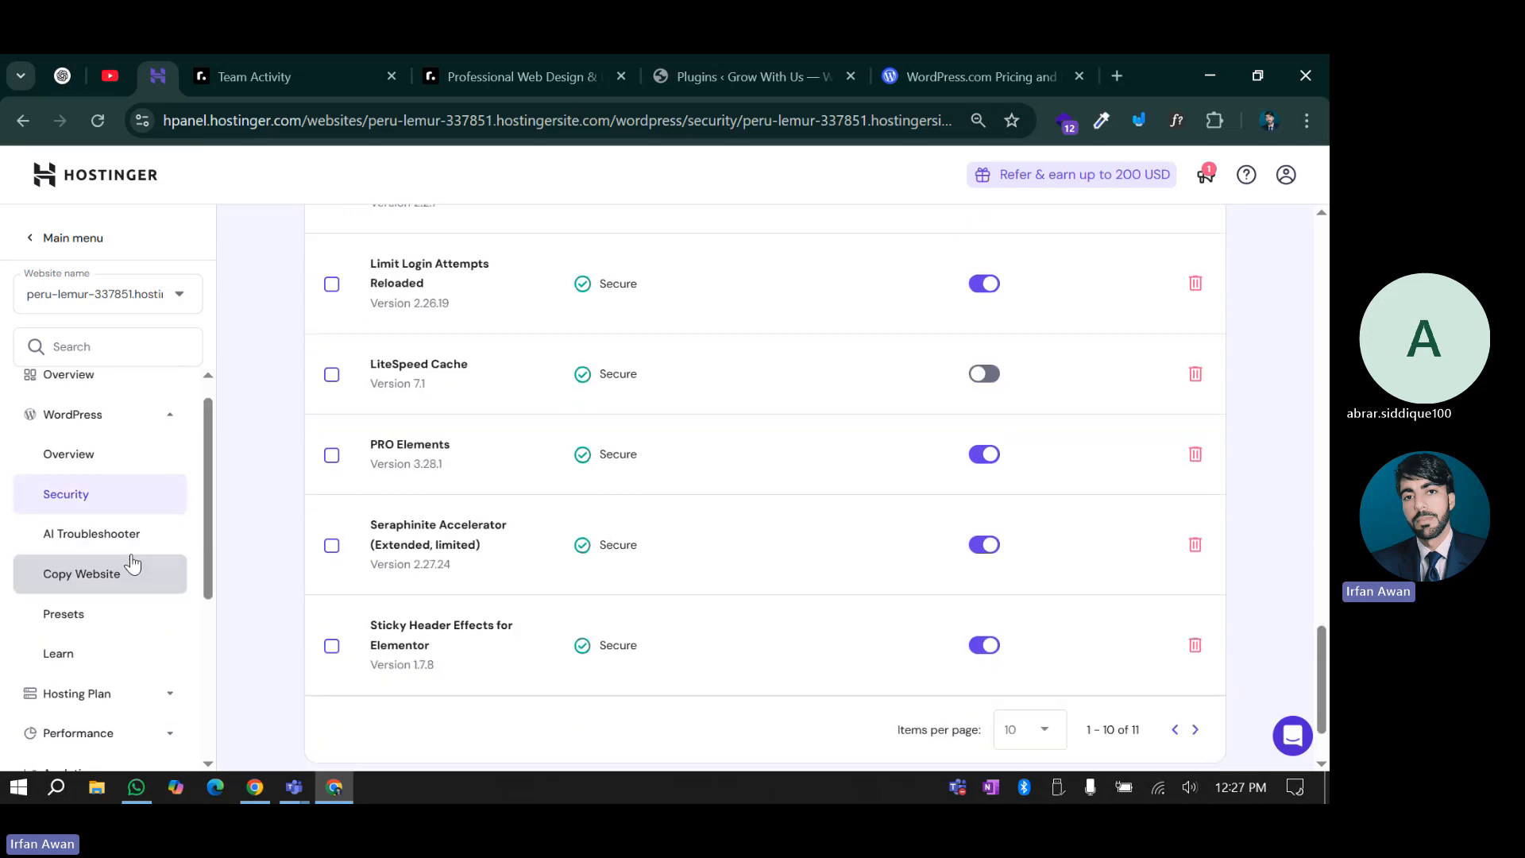
{"action": "left_click", "coordinate": [82, 548]}
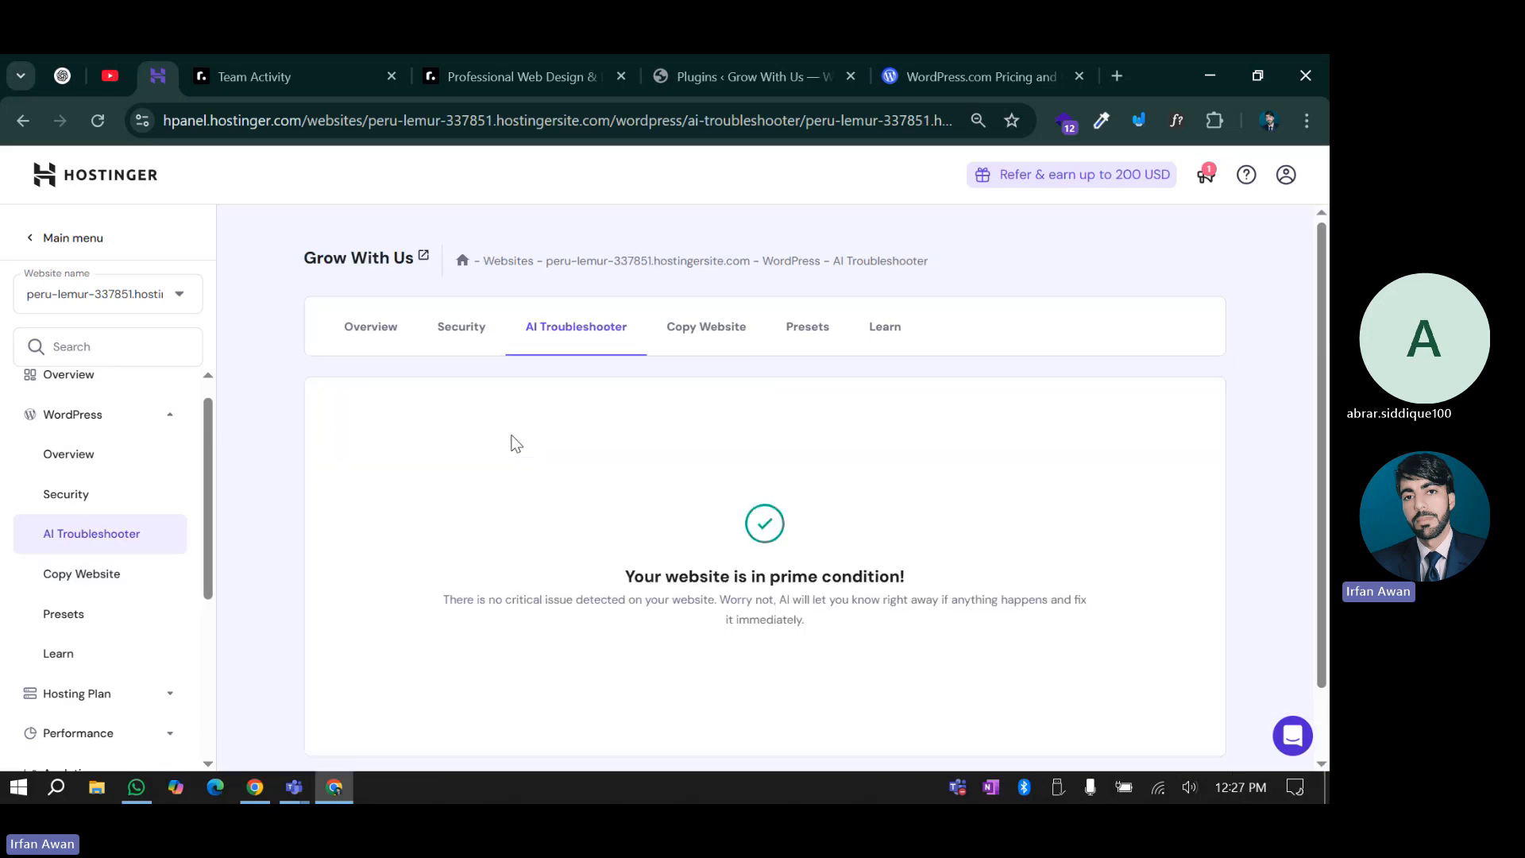
{"action": "left_click", "coordinate": [704, 342]}
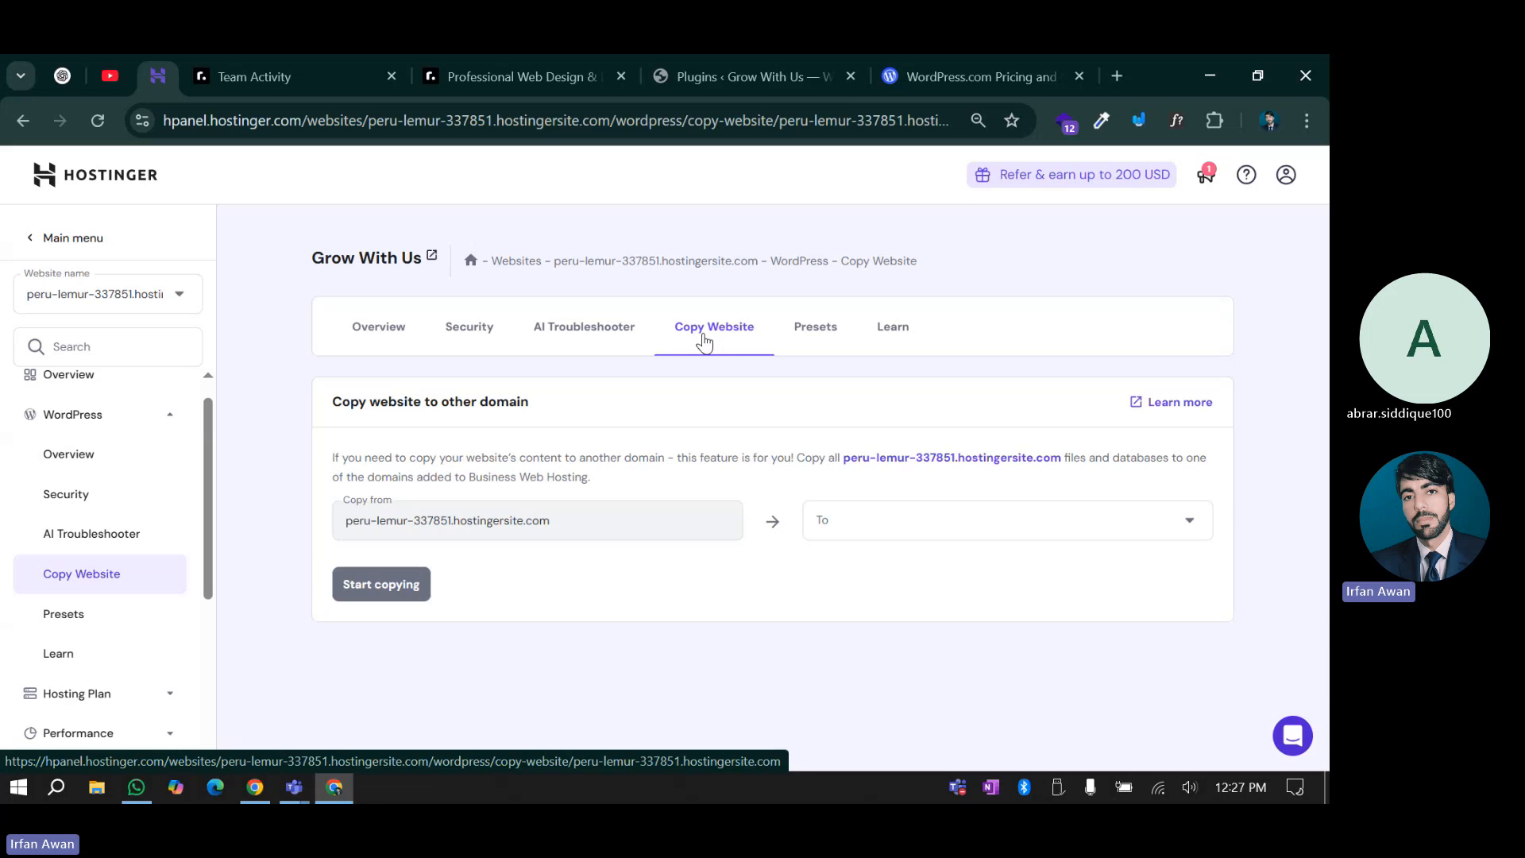
{"action": "left_click", "coordinate": [836, 539]}
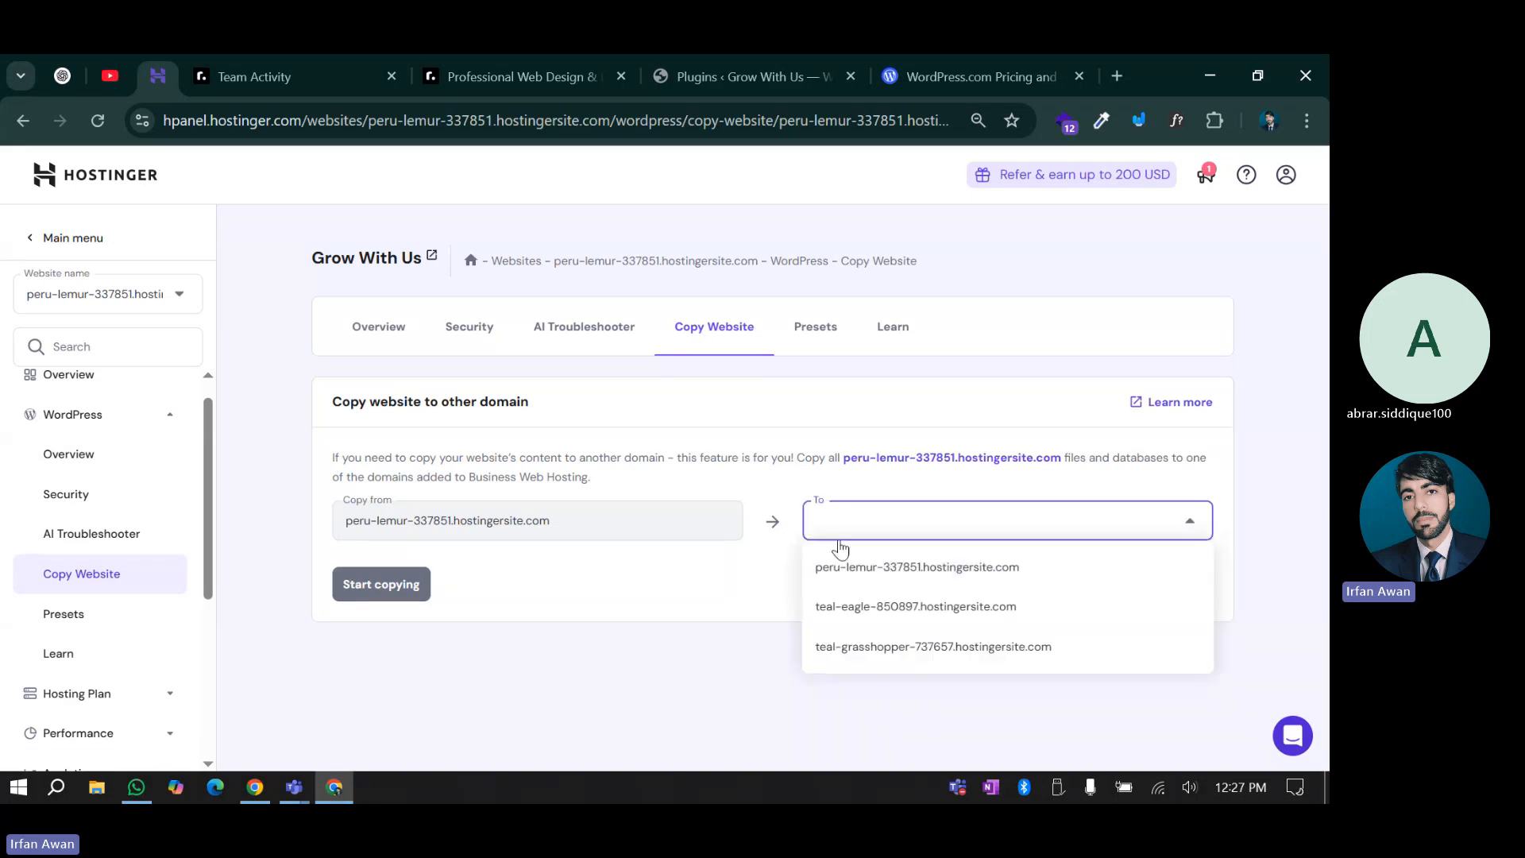
{"action": "left_click", "coordinate": [707, 628]}
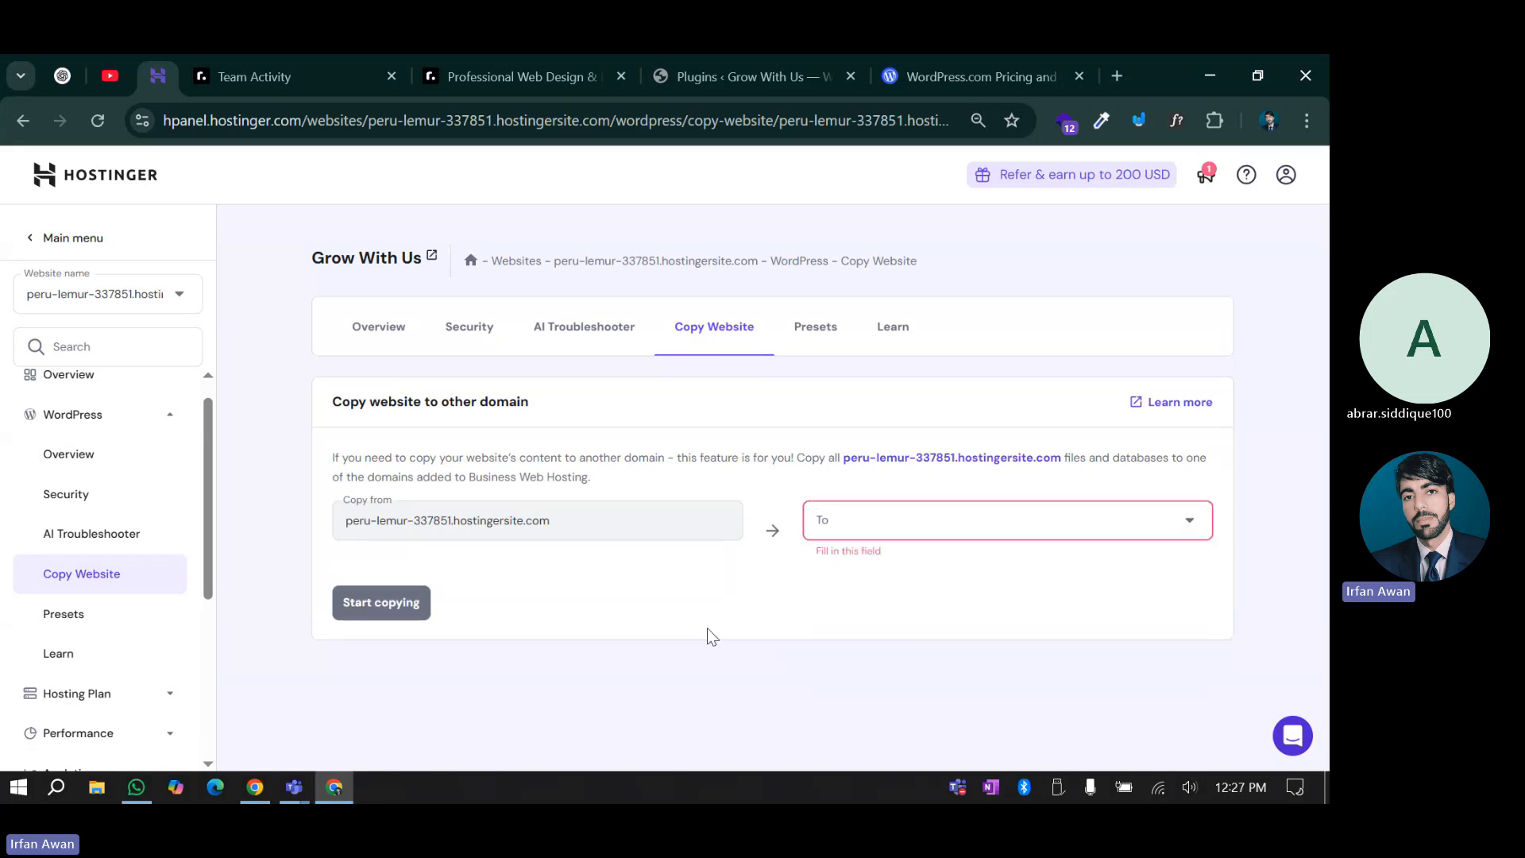
{"action": "left_click", "coordinate": [813, 337]}
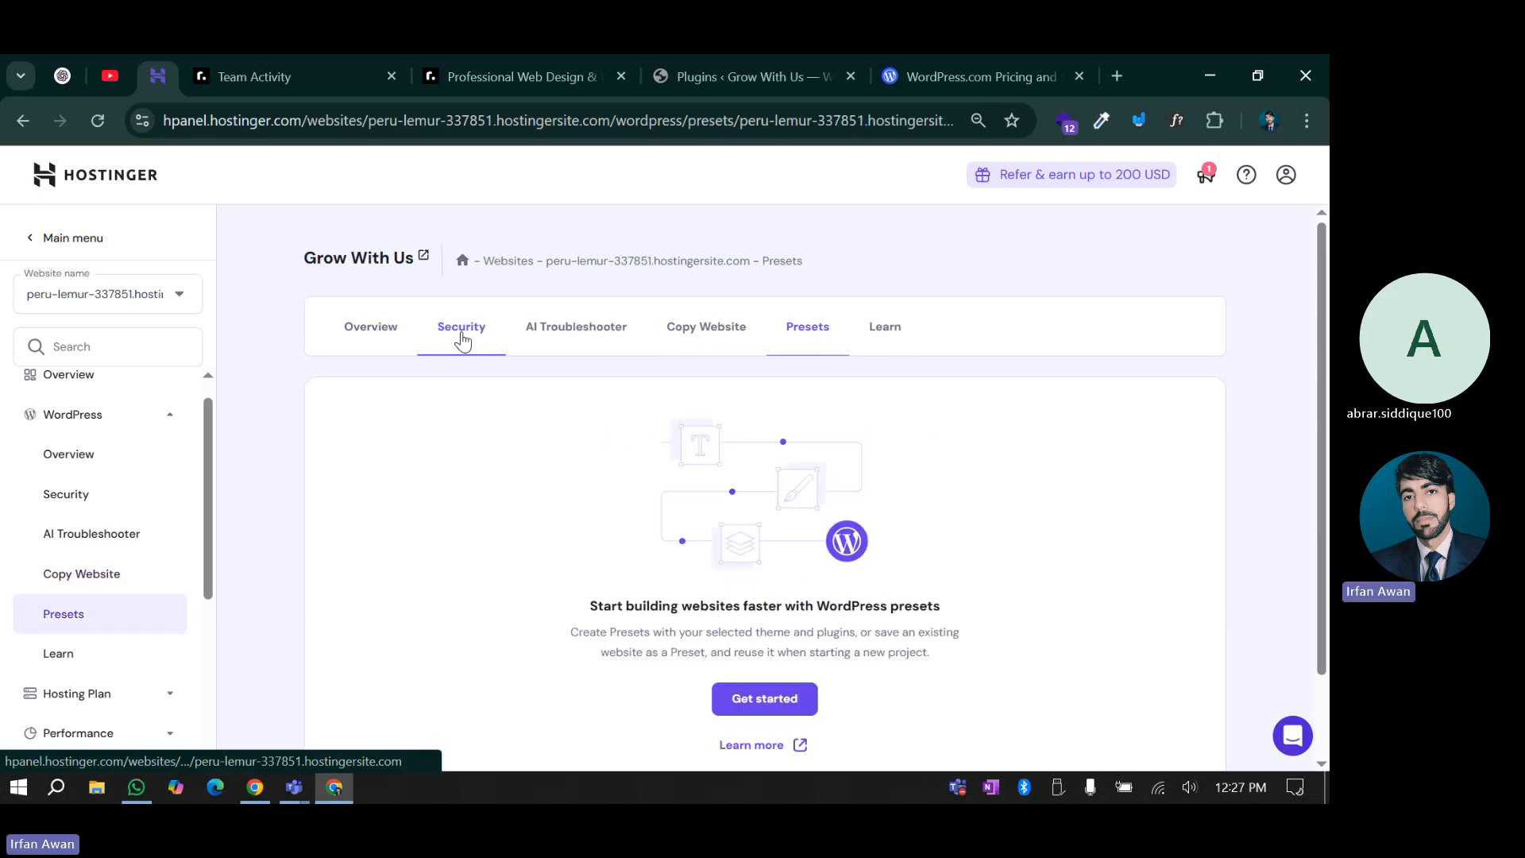
{"action": "left_click", "coordinate": [462, 340]}
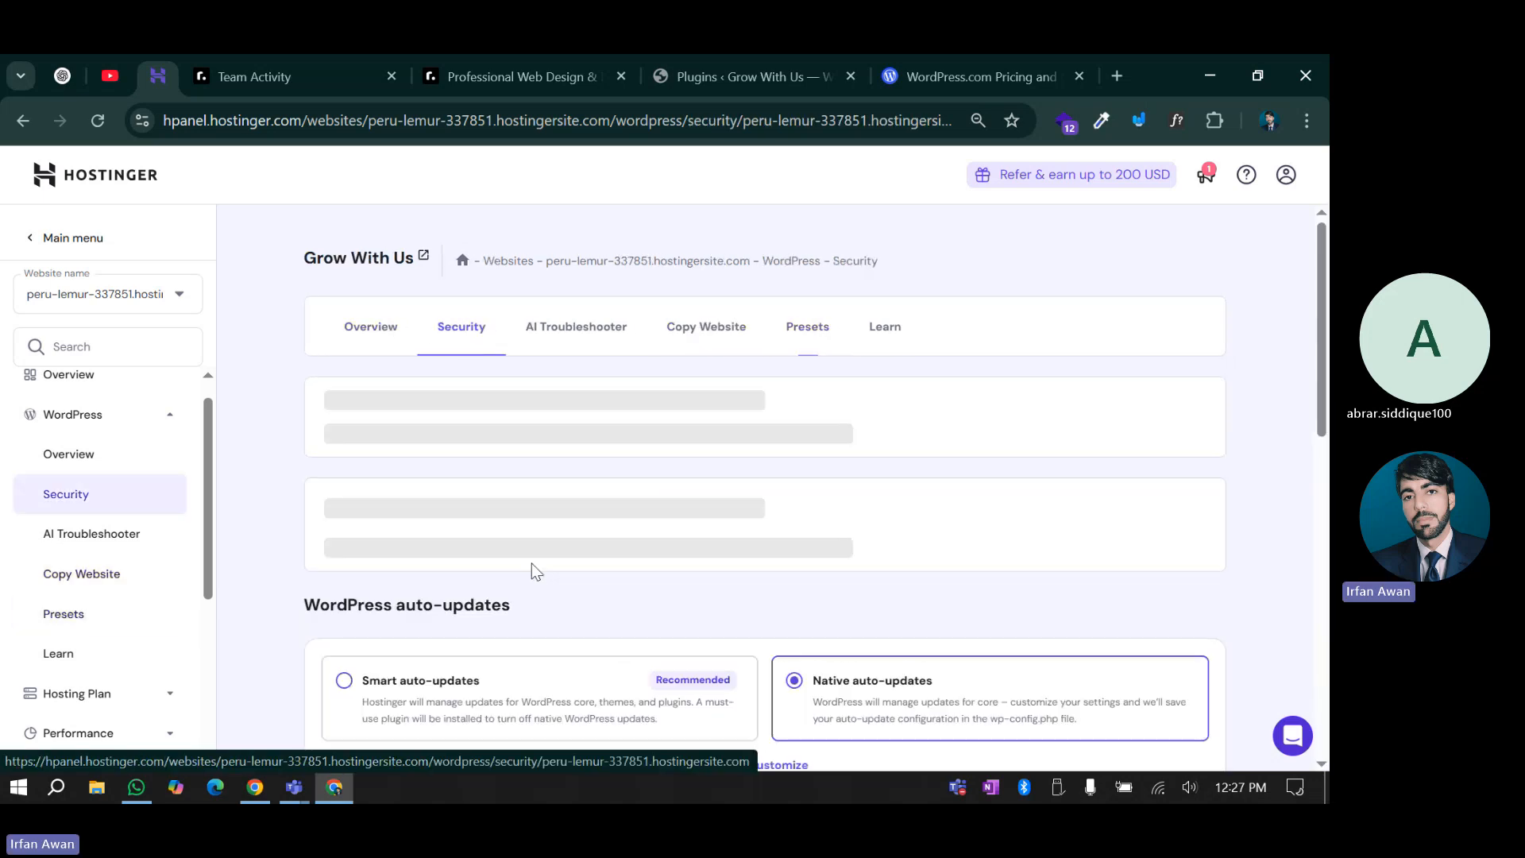
Deactivate Duplicate Page using its Active toggle in hPanel's Installed plugins list
{"action": "scroll", "coordinate": [531, 566], "scroll_direction": "down", "scroll_amount": 10}
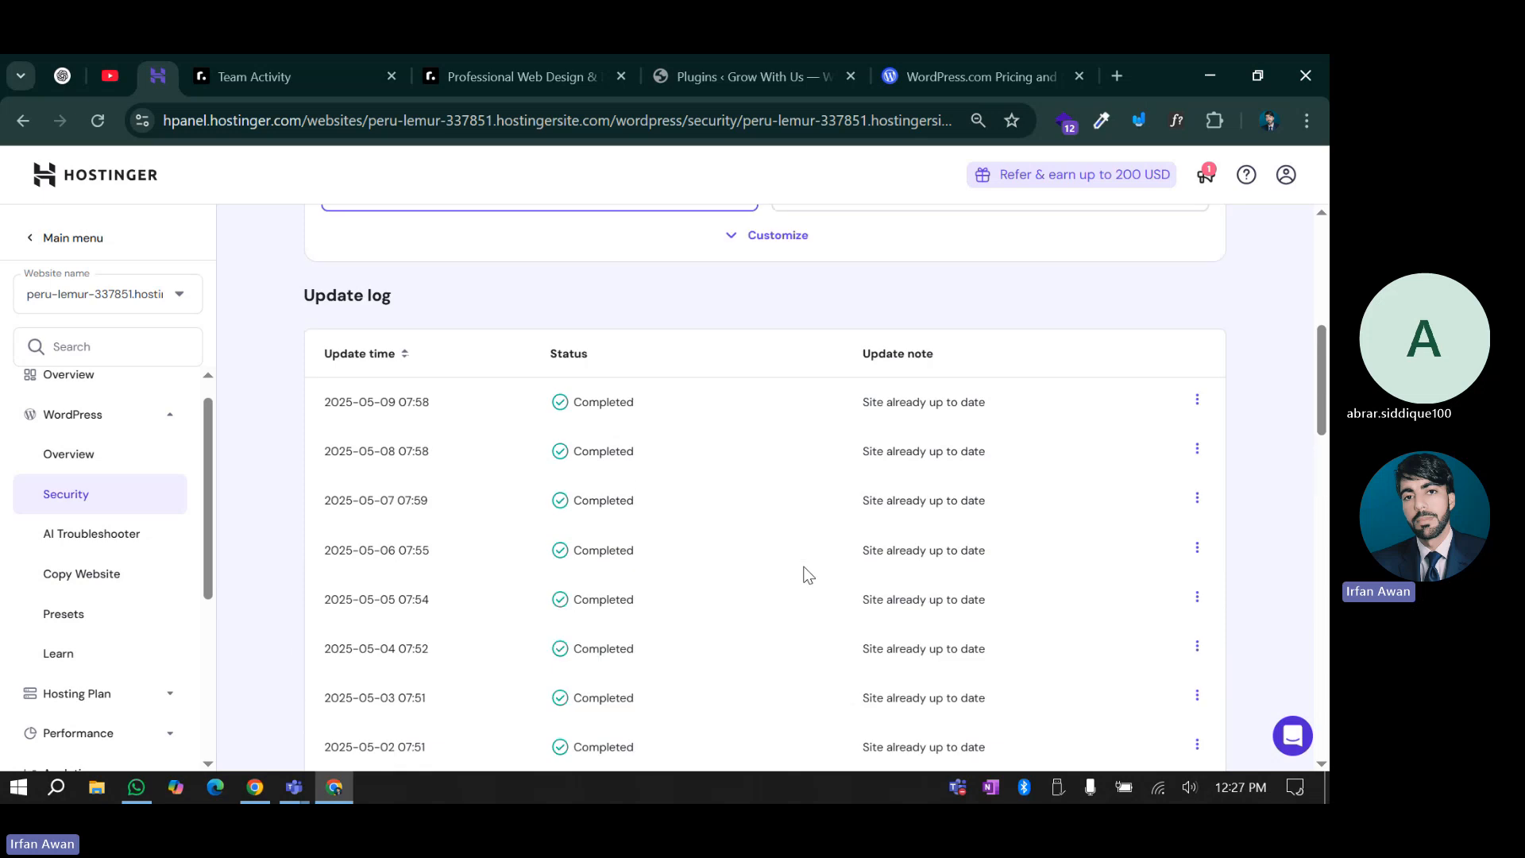
{"action": "scroll", "coordinate": [798, 566], "scroll_direction": "down", "scroll_amount": 10}
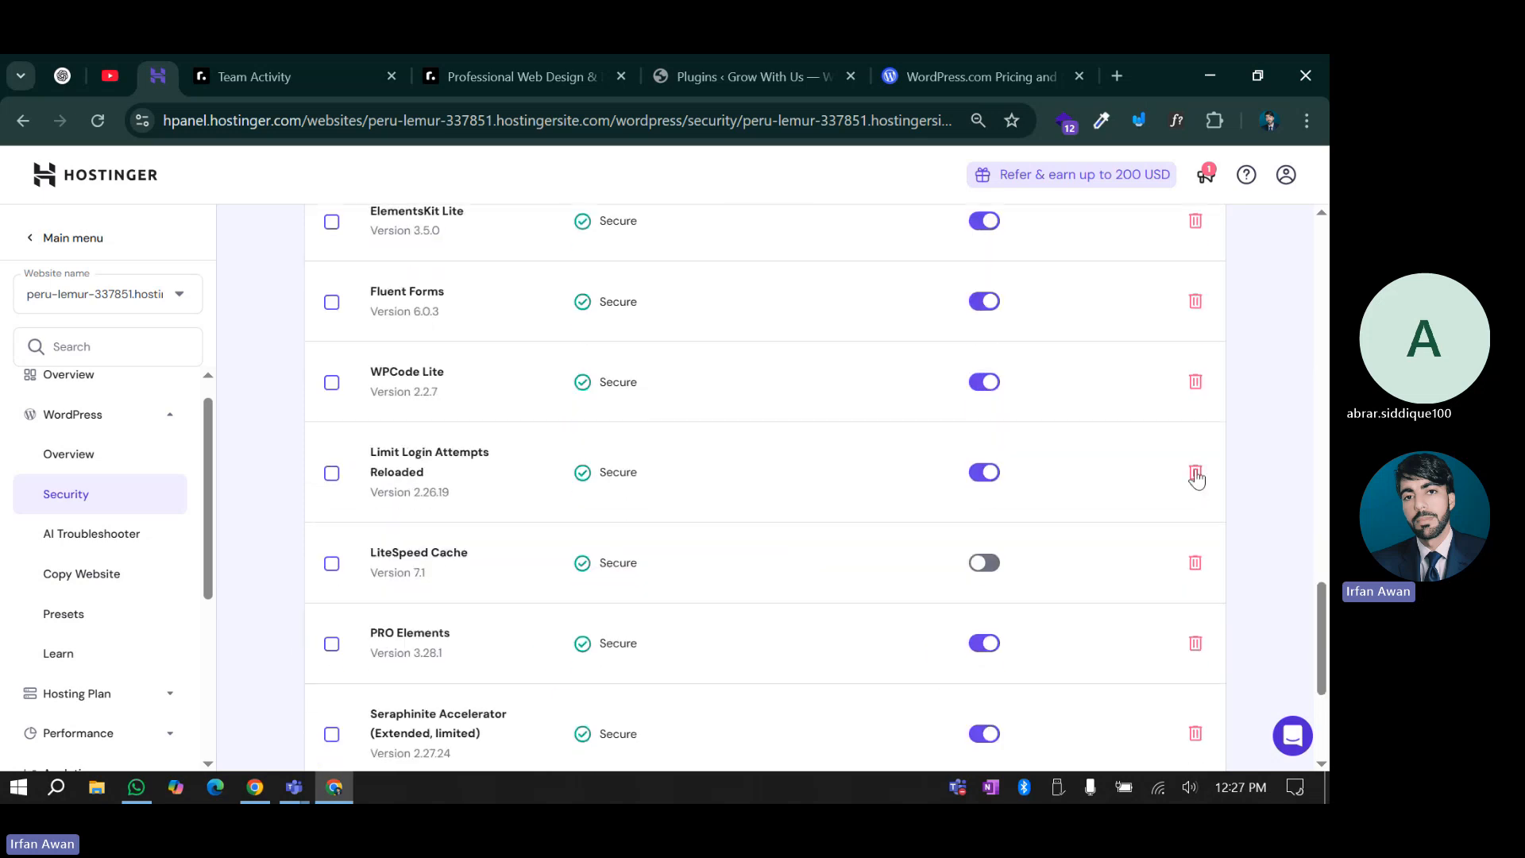
{"action": "scroll", "coordinate": [787, 556], "scroll_direction": "down", "scroll_amount": 3}
{"action": "scroll", "coordinate": [810, 629], "scroll_direction": "up", "scroll_amount": 5}
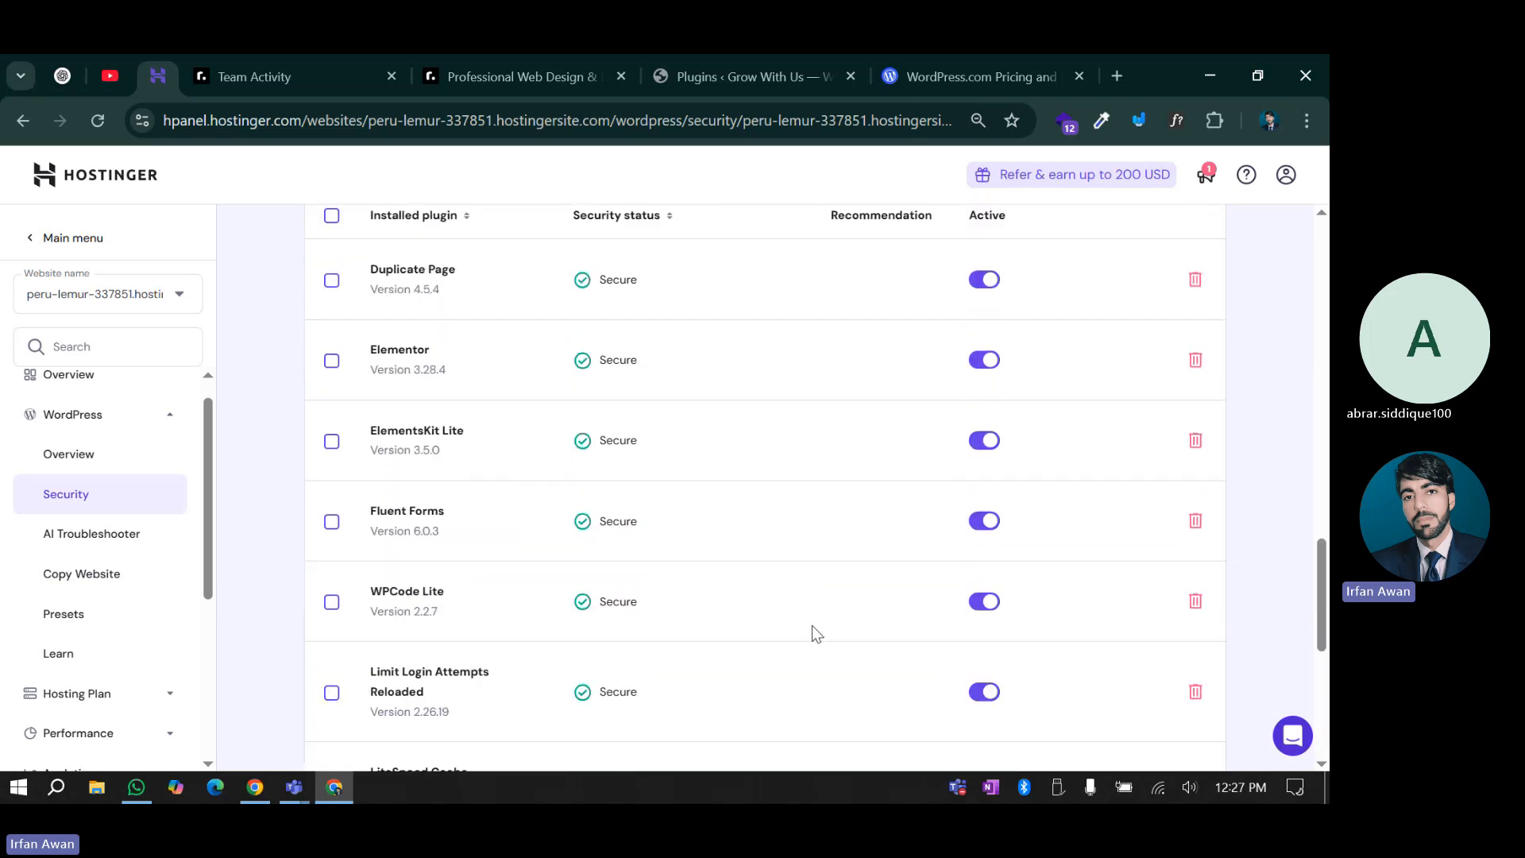
{"action": "scroll", "coordinate": [866, 625], "scroll_direction": "down", "scroll_amount": 1}
{"action": "scroll", "coordinate": [922, 623], "scroll_direction": "up", "scroll_amount": 5}
{"action": "scroll", "coordinate": [811, 556], "scroll_direction": "down", "scroll_amount": 3}
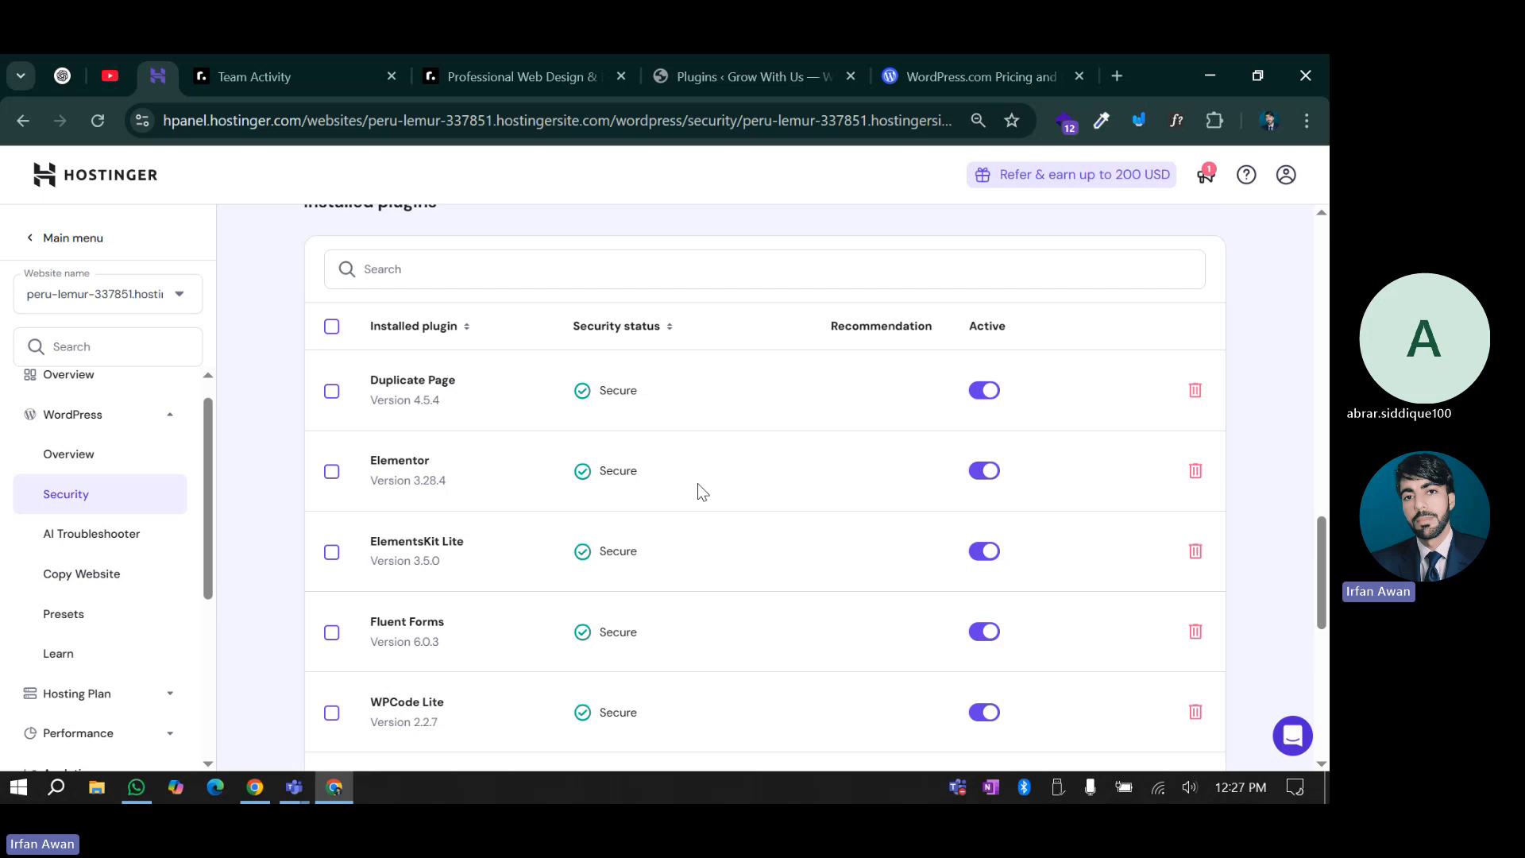
{"action": "left_click", "coordinate": [989, 393]}
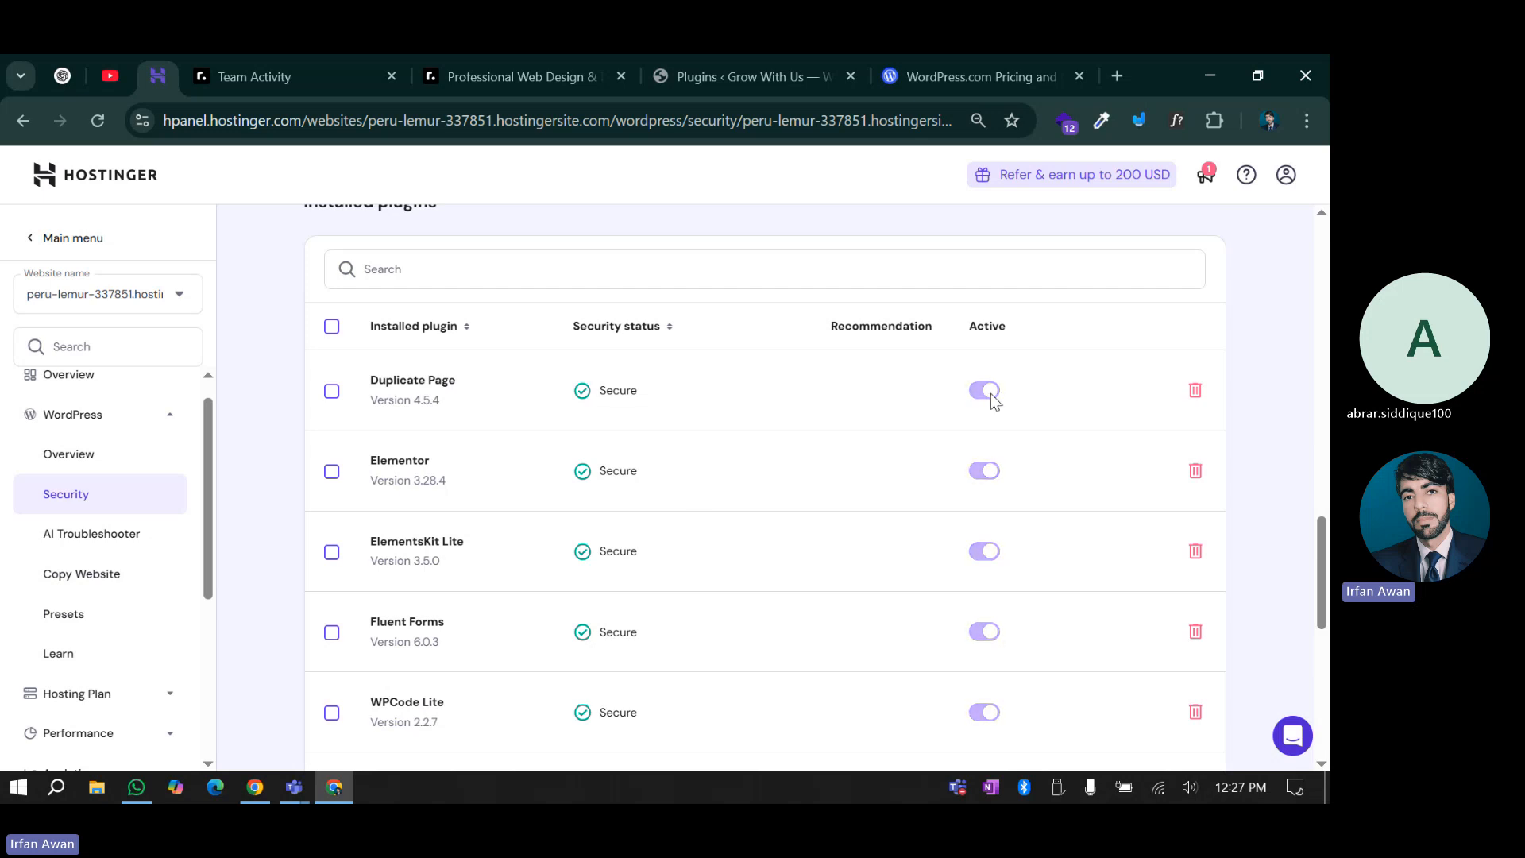
Compare against the WordPress admin Plugins page, then return to the hPanel Security page
{"action": "left_click", "coordinate": [798, 60]}
{"action": "scroll", "coordinate": [59, 437], "scroll_direction": "down", "scroll_amount": 5}
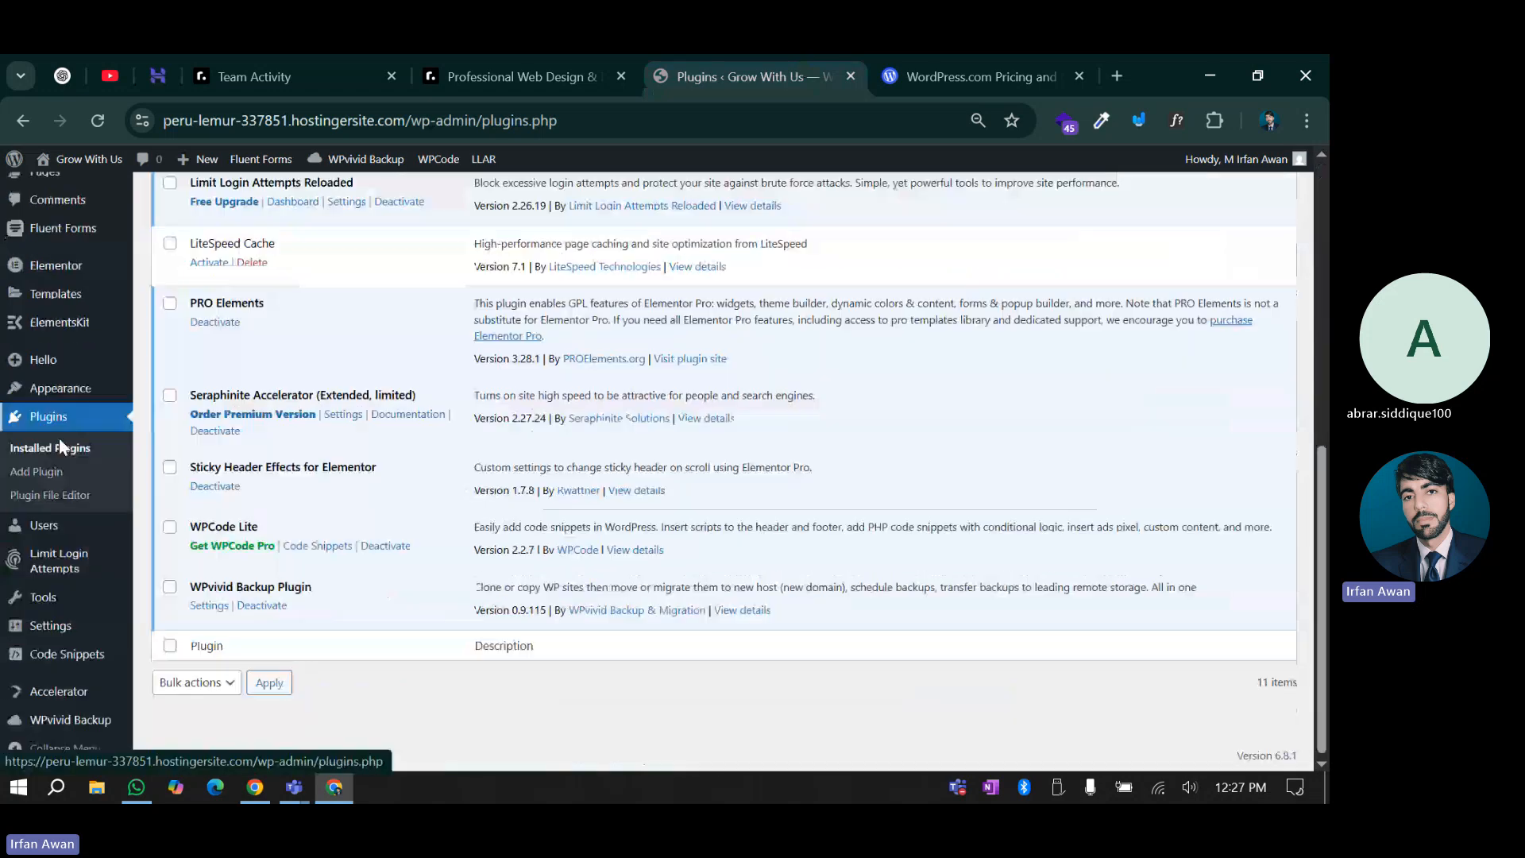
{"action": "scroll", "coordinate": [54, 535], "scroll_direction": "up", "scroll_amount": 5}
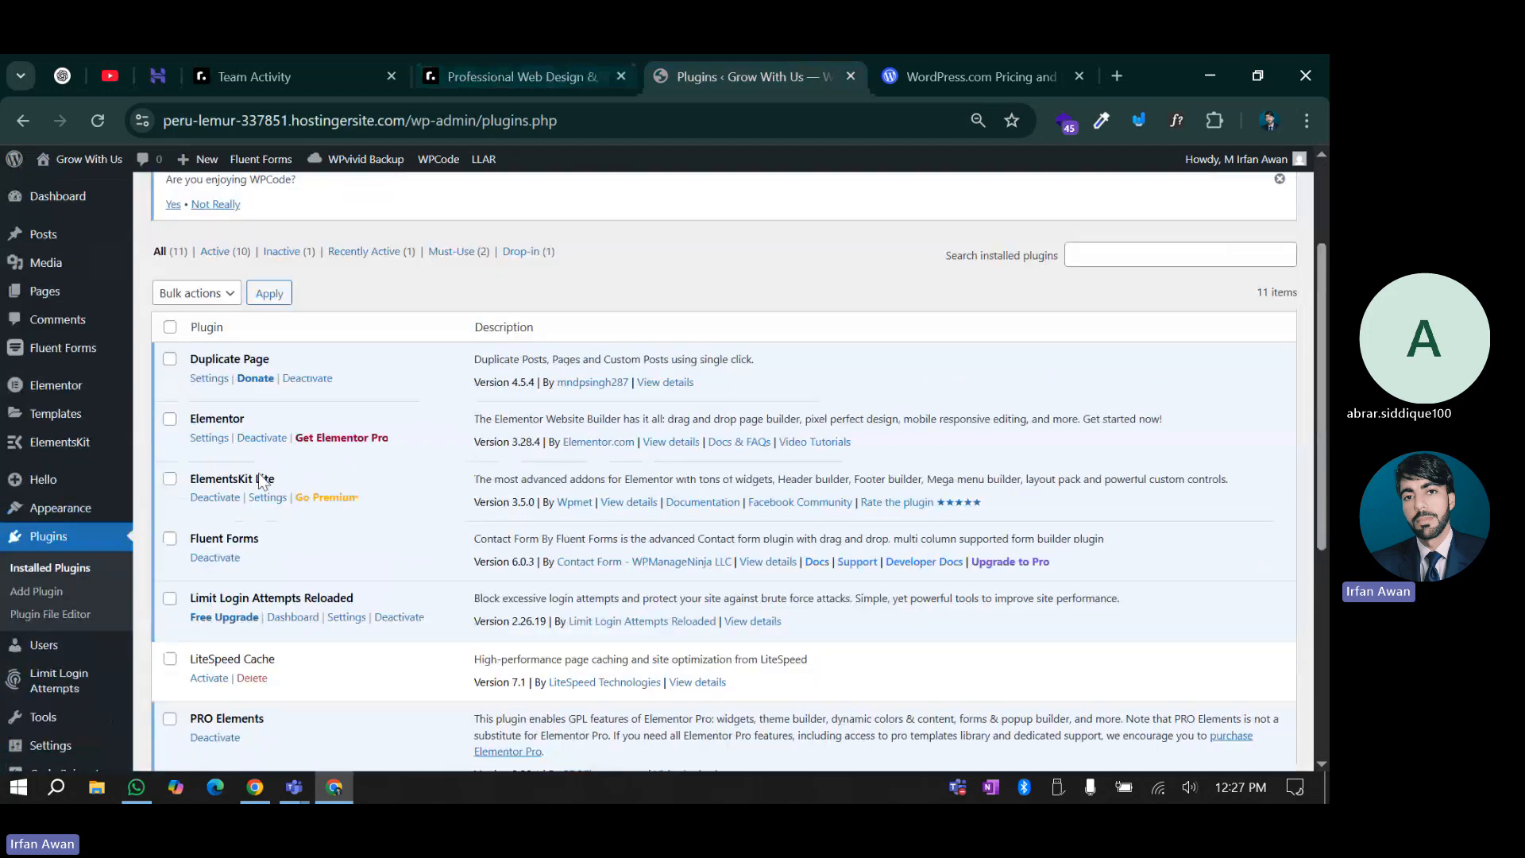
{"action": "left_click", "coordinate": [169, 68]}
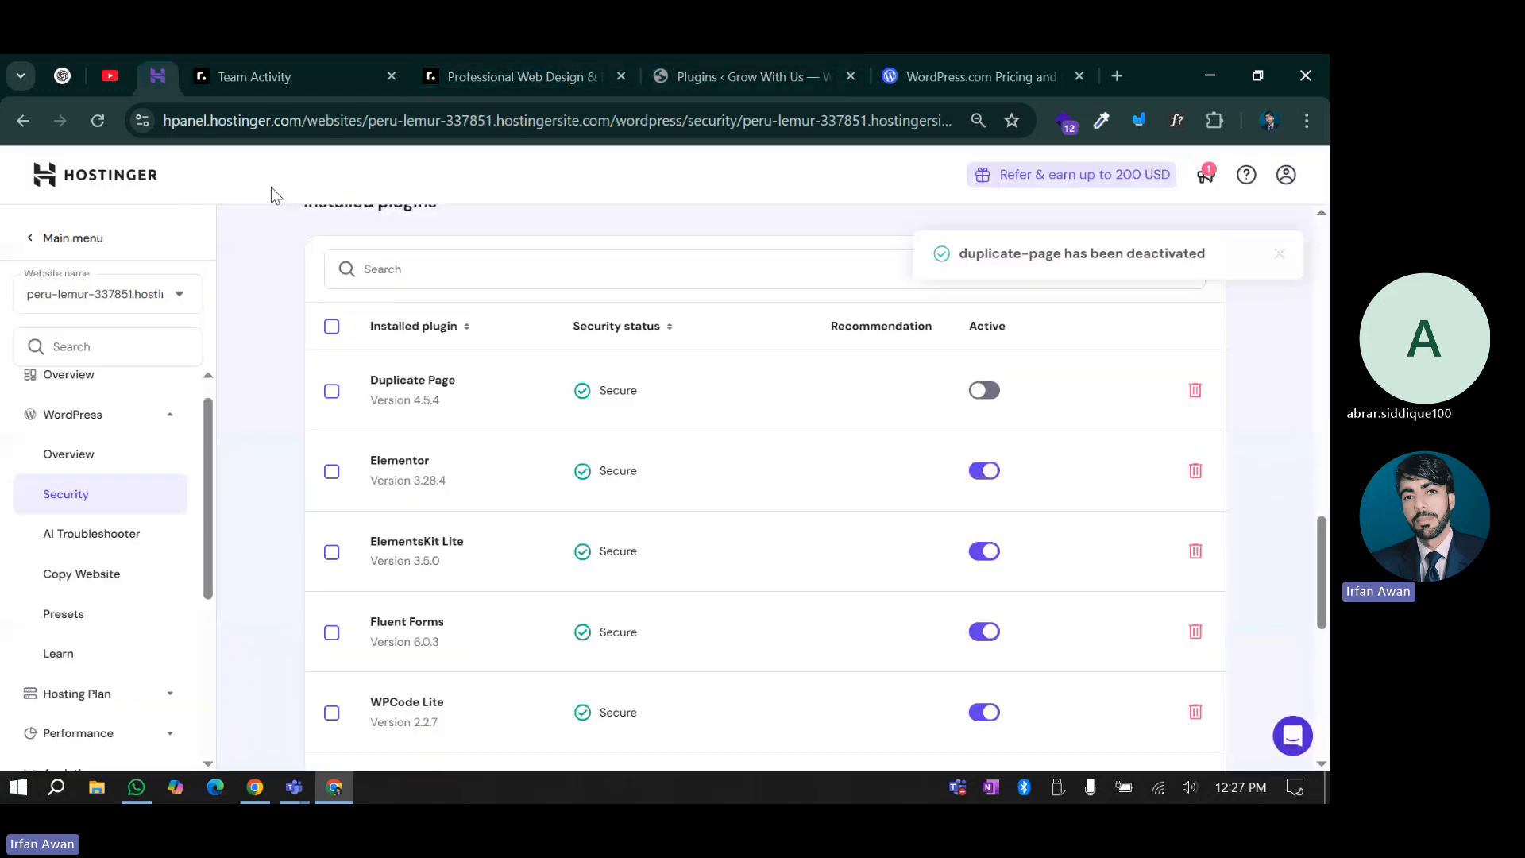
{"action": "scroll", "coordinate": [796, 511], "scroll_direction": "down", "scroll_amount": 2}
{"action": "scroll", "coordinate": [347, 419], "scroll_direction": "up", "scroll_amount": 2}
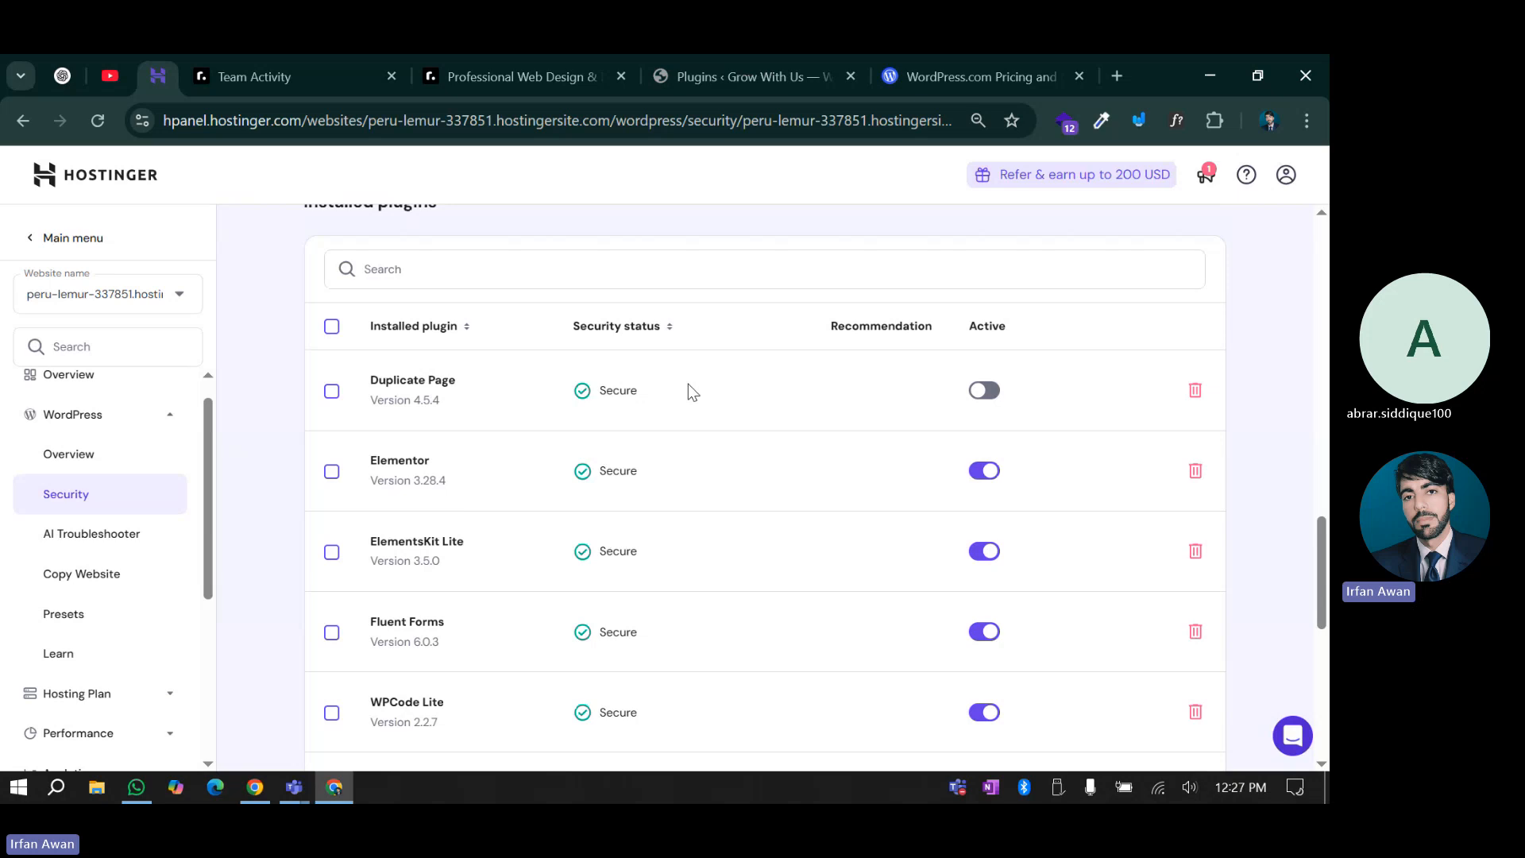
Open the live site in a new tab via Visit Site from WordPress admin
{"action": "left_click", "coordinate": [808, 67]}
{"action": "left_click", "coordinate": [112, 189], "text": "ctrl"}
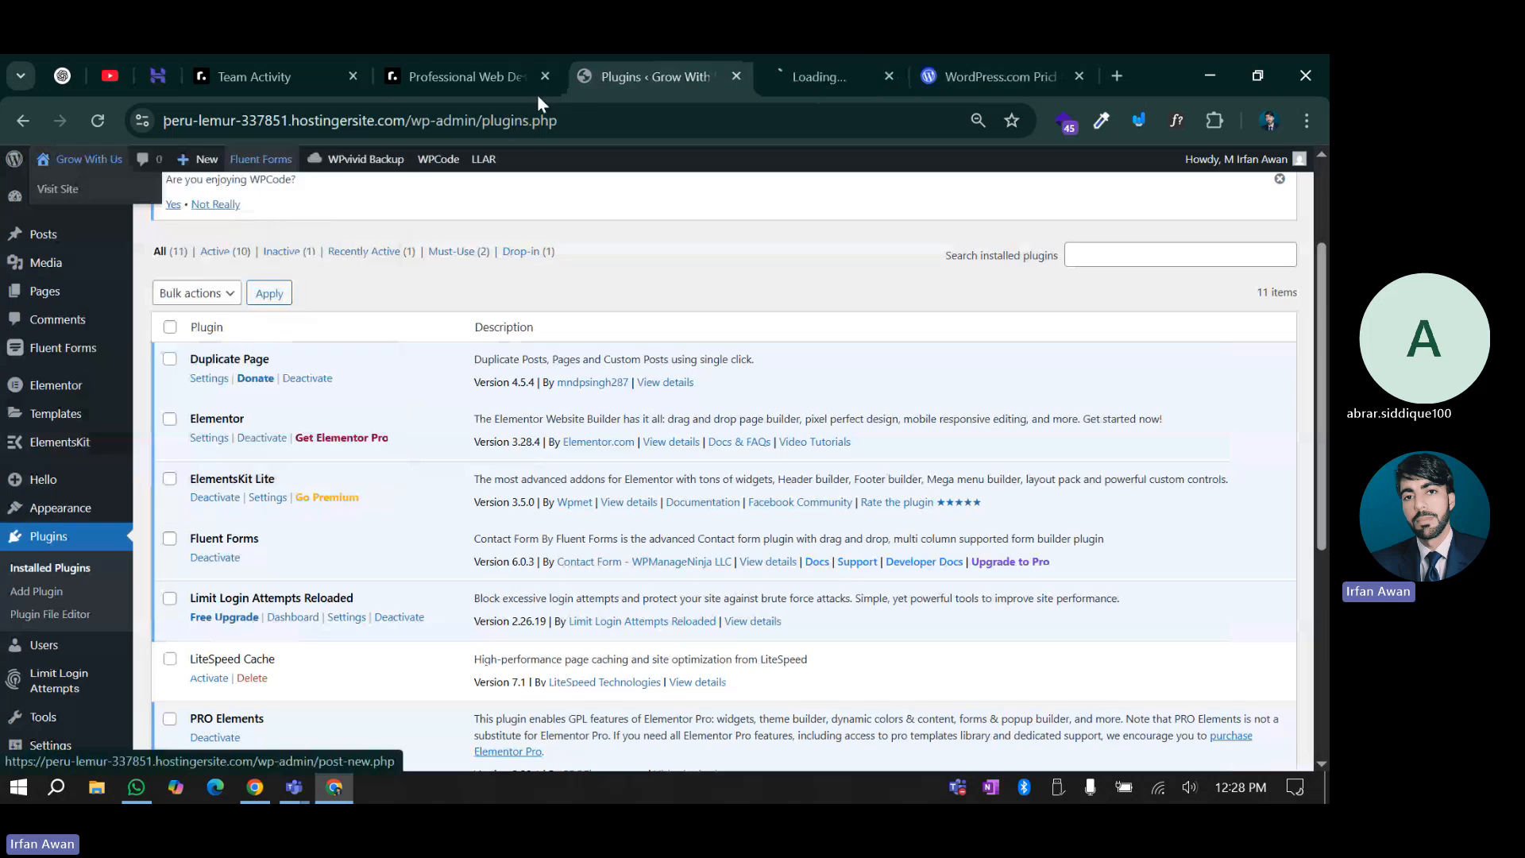
{"action": "left_click", "coordinate": [802, 76]}
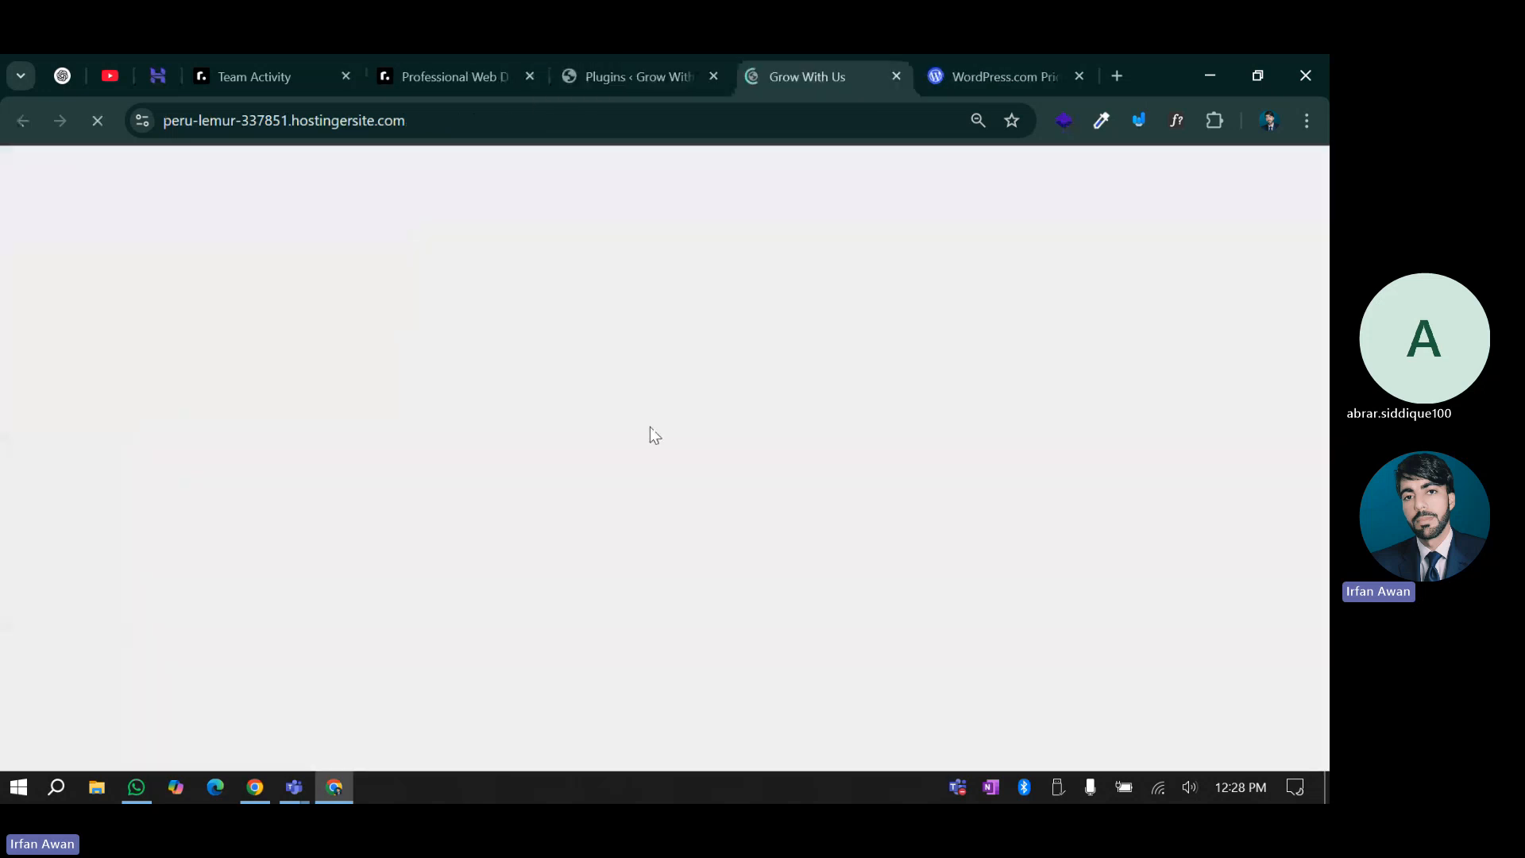
{"action": "left_click", "coordinate": [151, 63]}
{"action": "scroll", "coordinate": [960, 678], "scroll_direction": "down", "scroll_amount": 3}
{"action": "scroll", "coordinate": [960, 678], "scroll_direction": "down", "scroll_amount": 3}
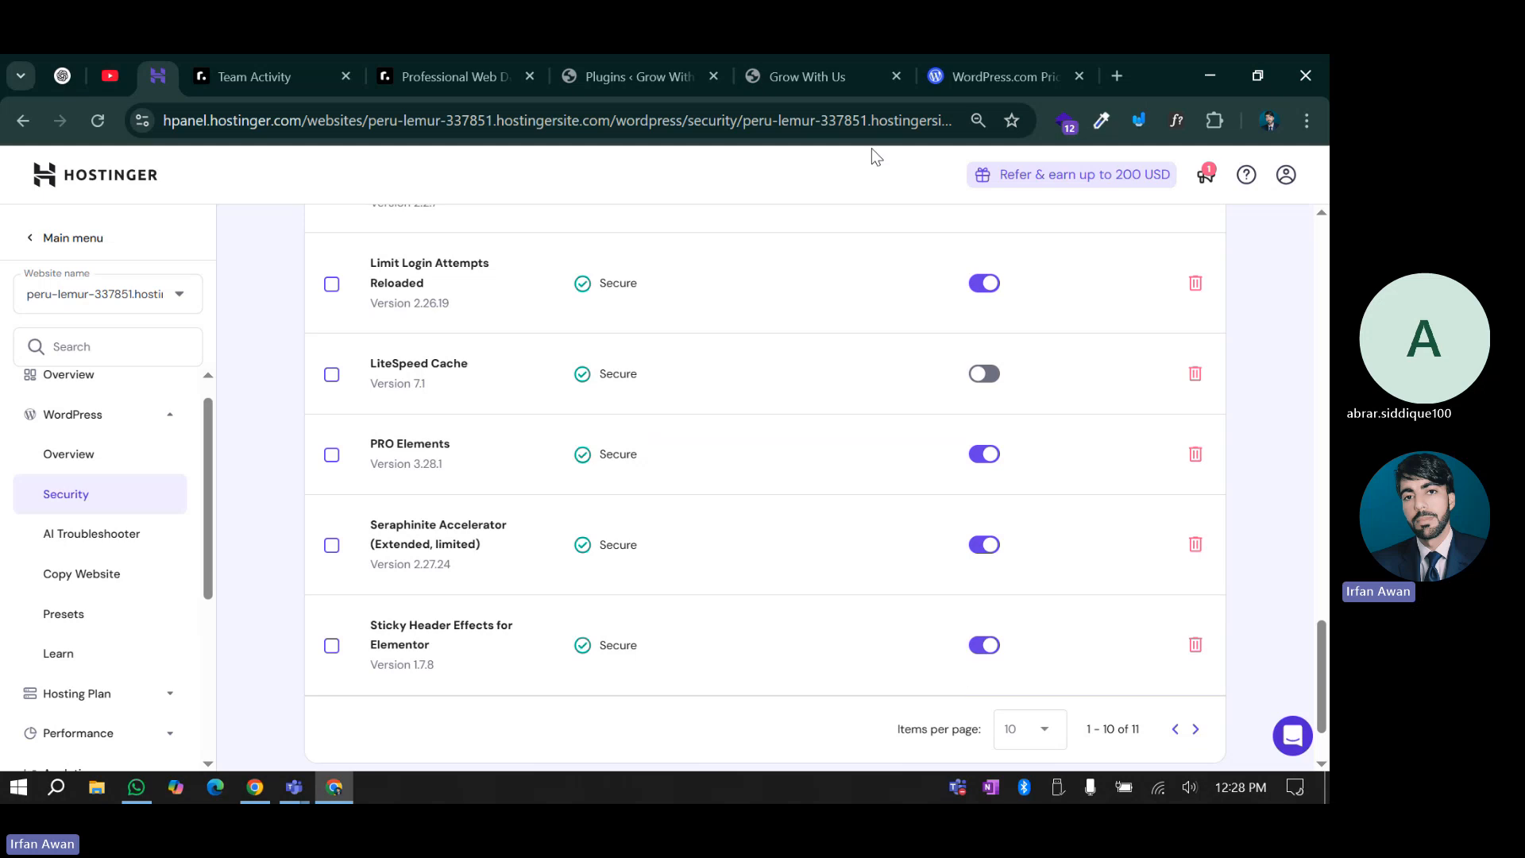
Scroll the Grow With Us homepage to the recently completed projects, then return to Installed Plugins
{"action": "left_click", "coordinate": [841, 89]}
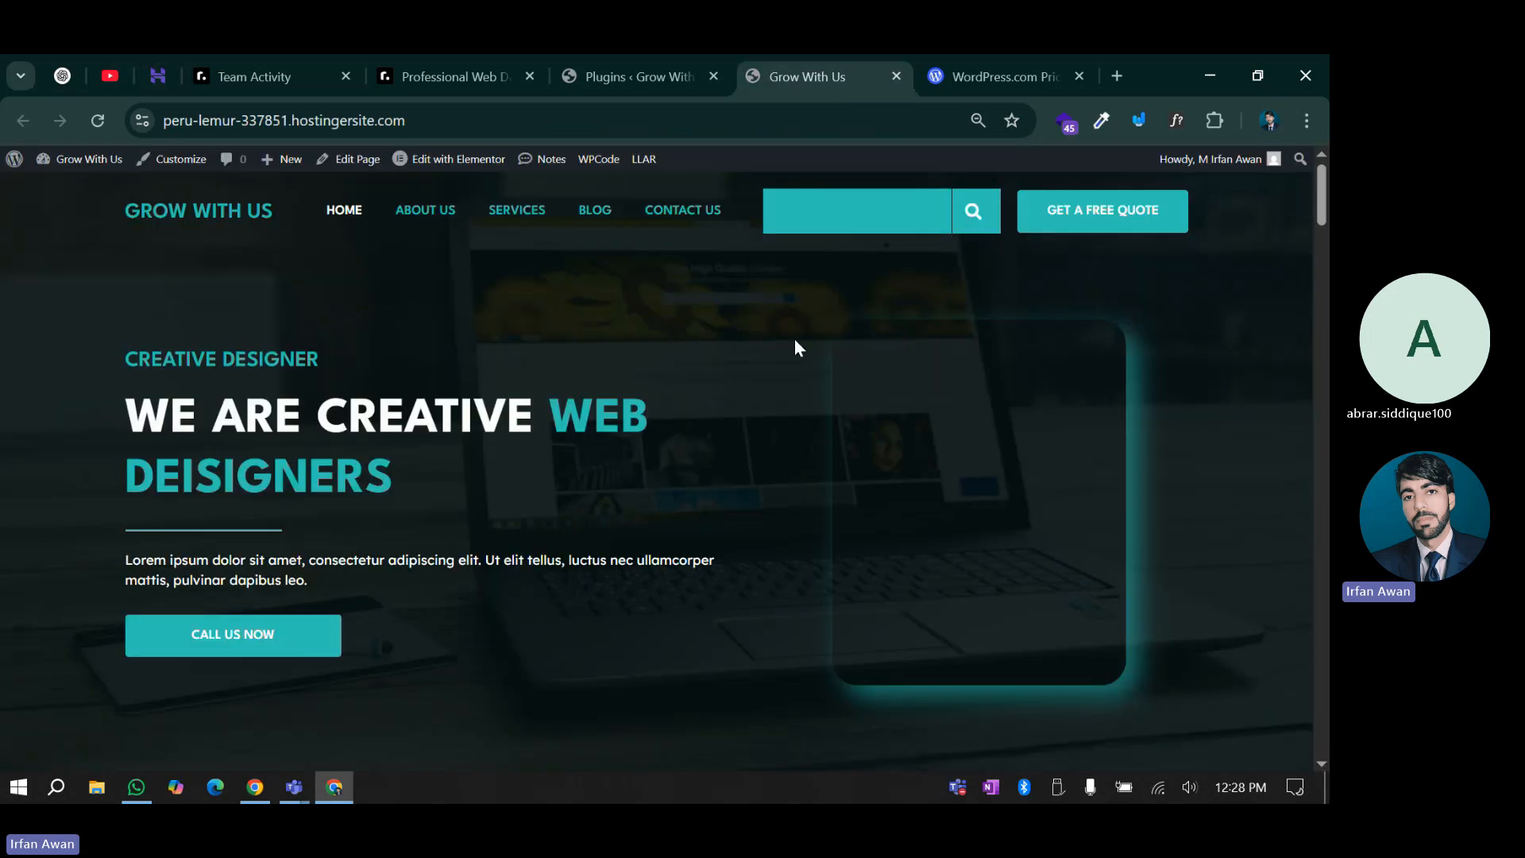
{"action": "scroll", "coordinate": [794, 338], "scroll_direction": "down", "scroll_amount": 10}
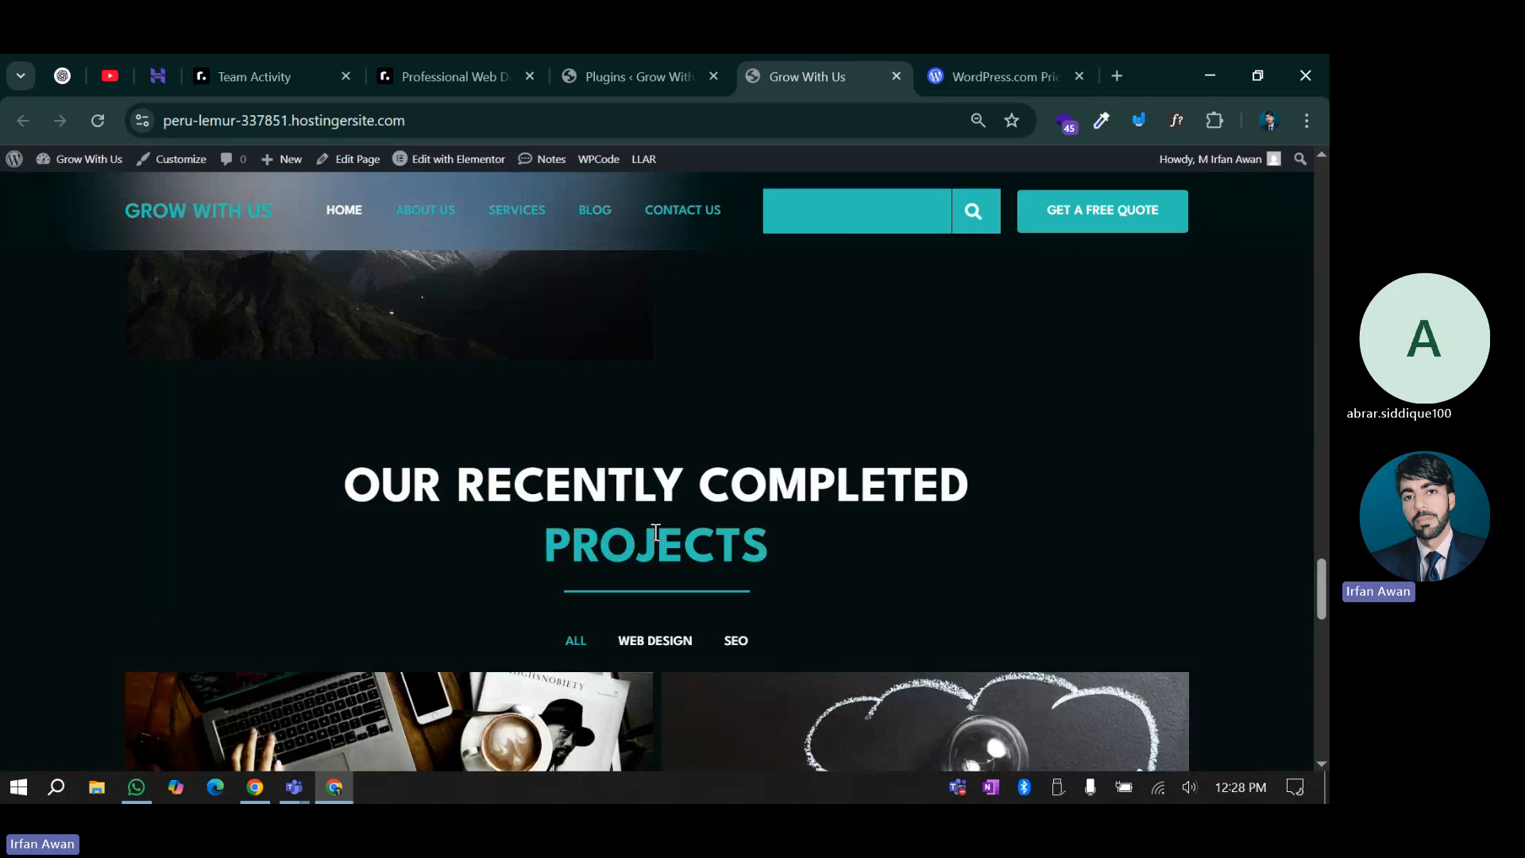
{"action": "left_click", "coordinate": [645, 72]}
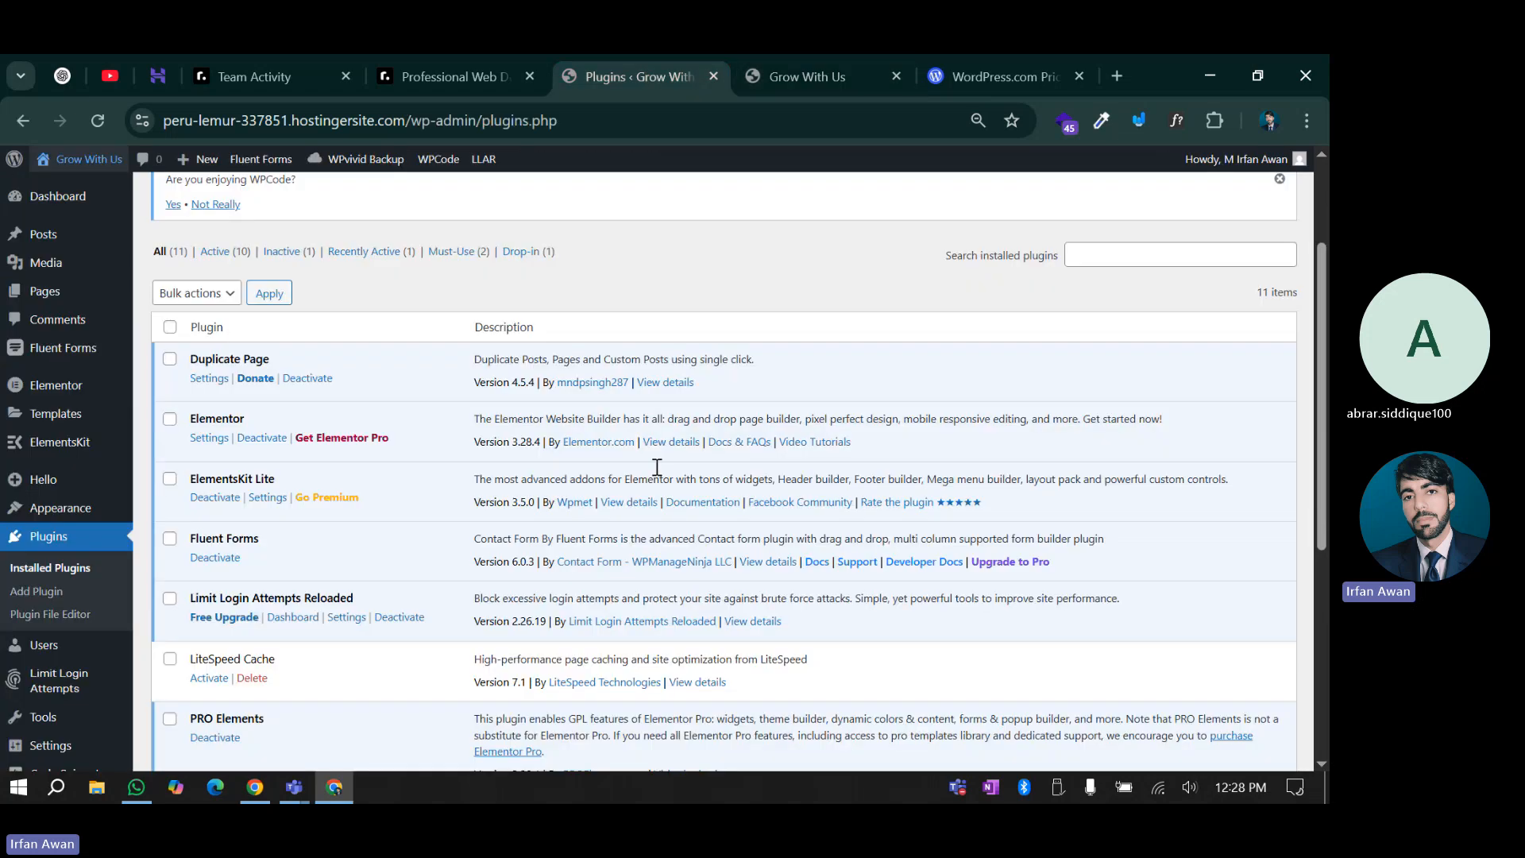
Review the Security page's update log, Installed themes and 11 Secure plugins, Duplicate Page still off
{"action": "left_click", "coordinate": [159, 66]}
{"action": "scroll", "coordinate": [987, 538], "scroll_direction": "up", "scroll_amount": 10}
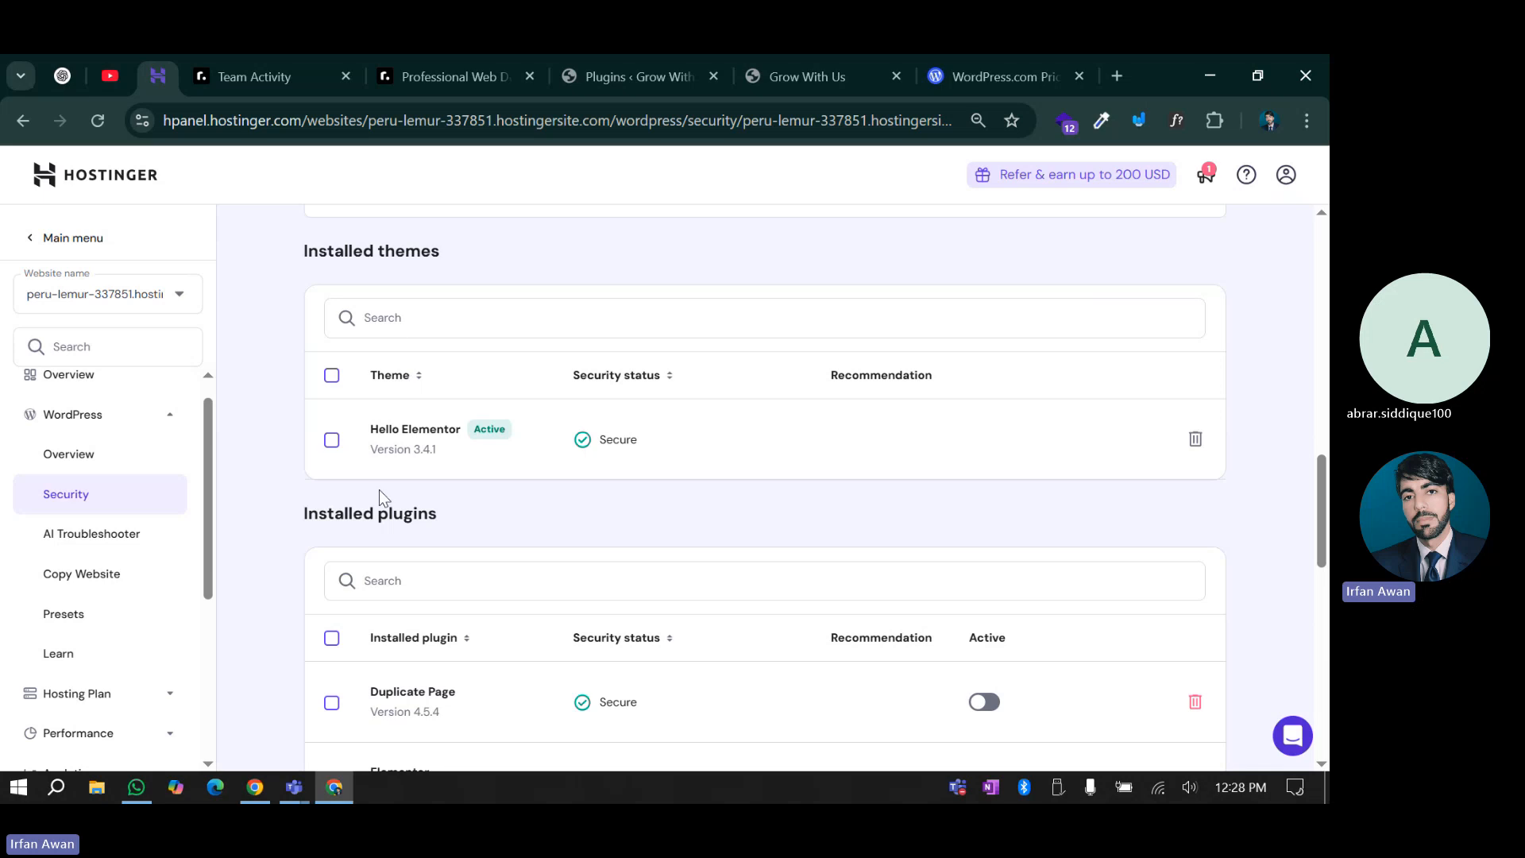
{"action": "scroll", "coordinate": [821, 403], "scroll_direction": "up", "scroll_amount": 4}
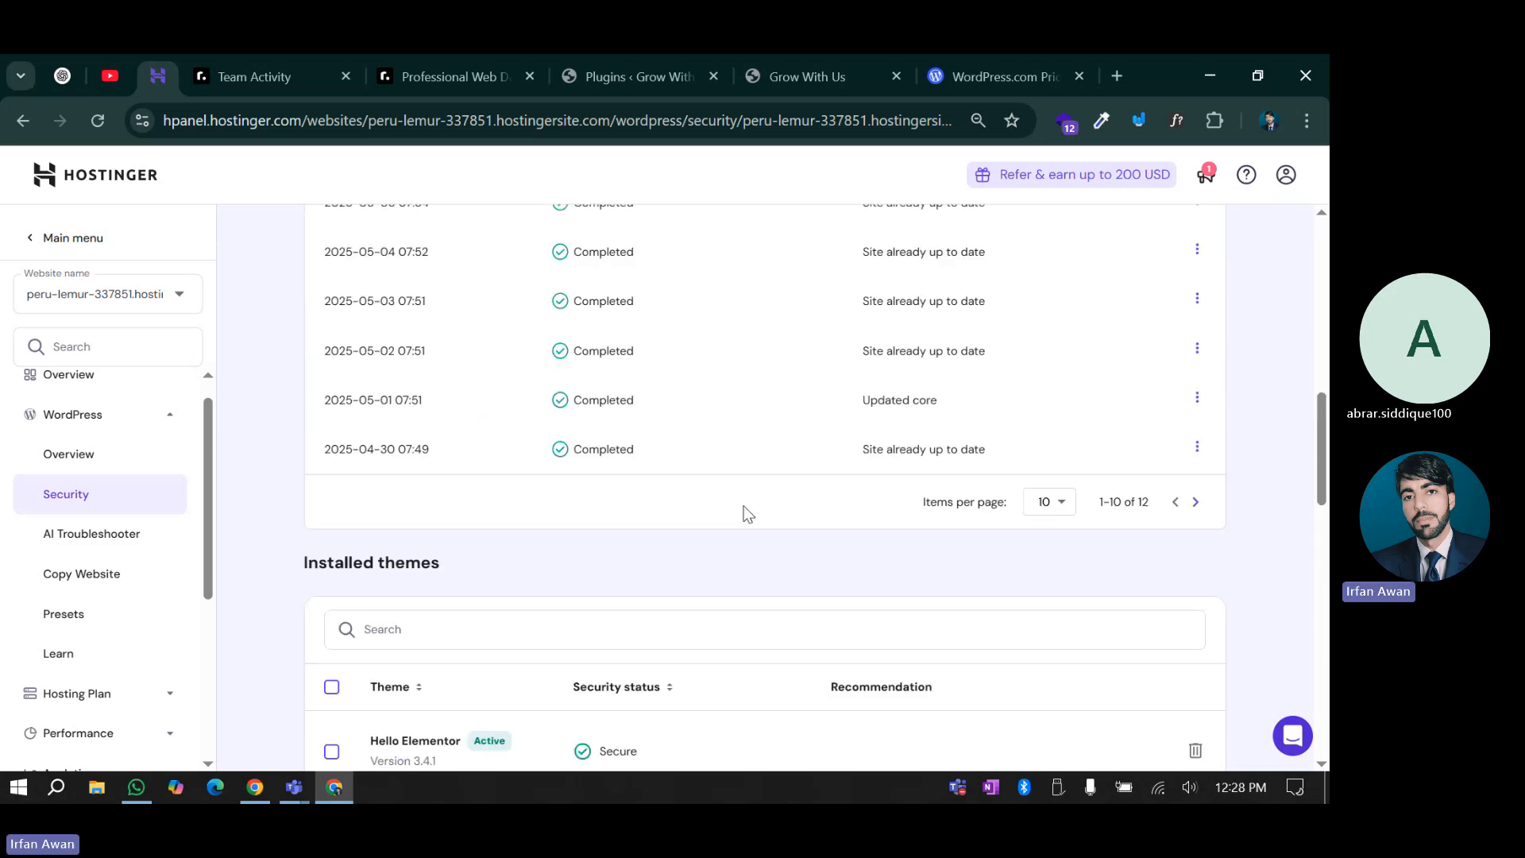
{"action": "scroll", "coordinate": [744, 513], "scroll_direction": "down", "scroll_amount": 1}
{"action": "scroll", "coordinate": [718, 523], "scroll_direction": "down", "scroll_amount": 14}
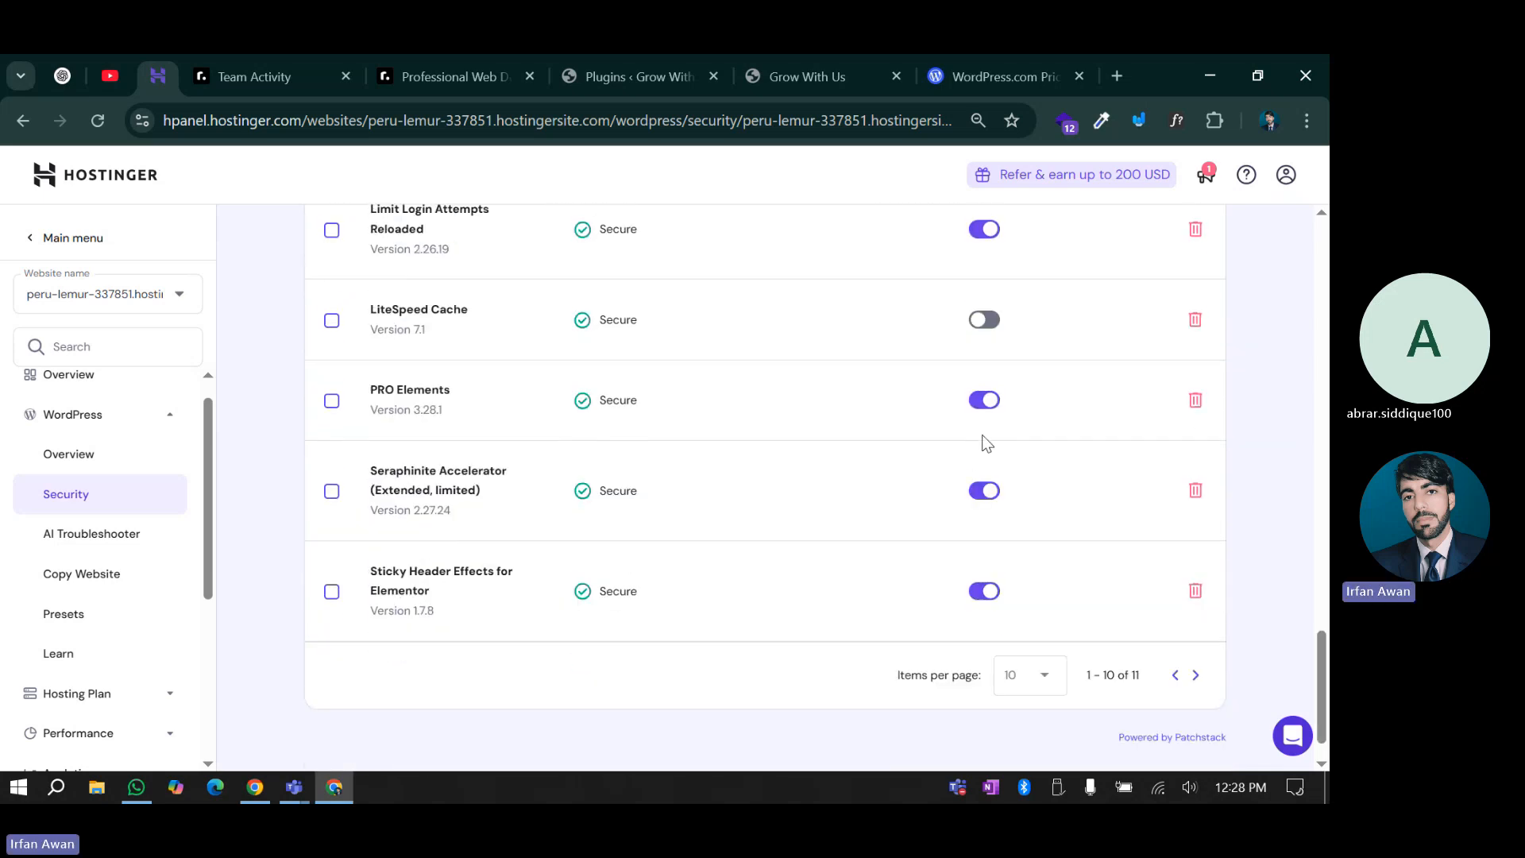
{"action": "scroll", "coordinate": [984, 435], "scroll_direction": "up", "scroll_amount": 7}
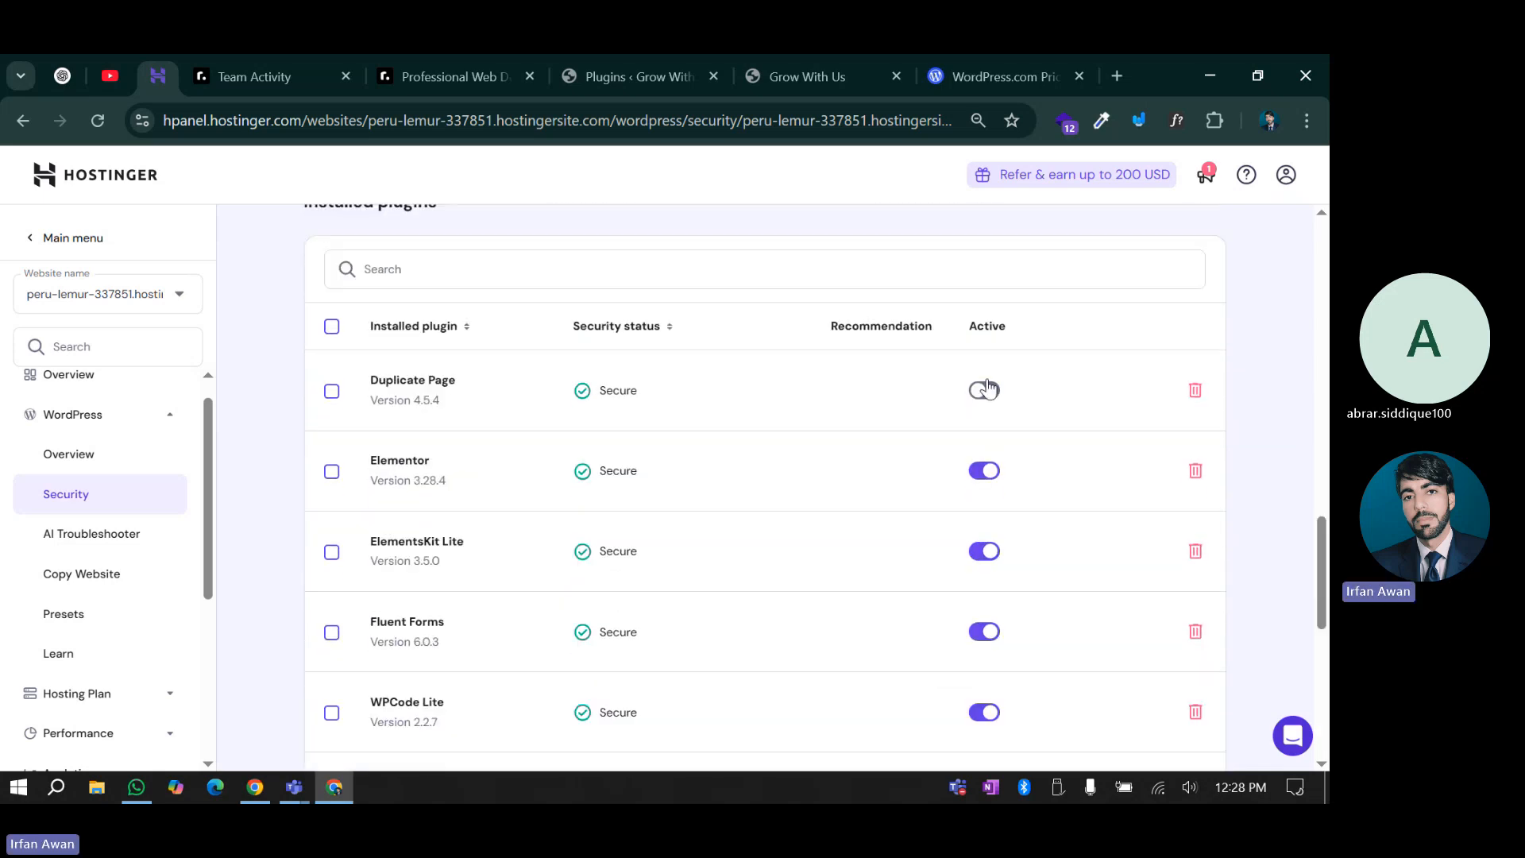
Turn Duplicate Page back on in hPanel's Installed plugins list, confirming all plugins show Secure
{"action": "left_click", "coordinate": [619, 64]}
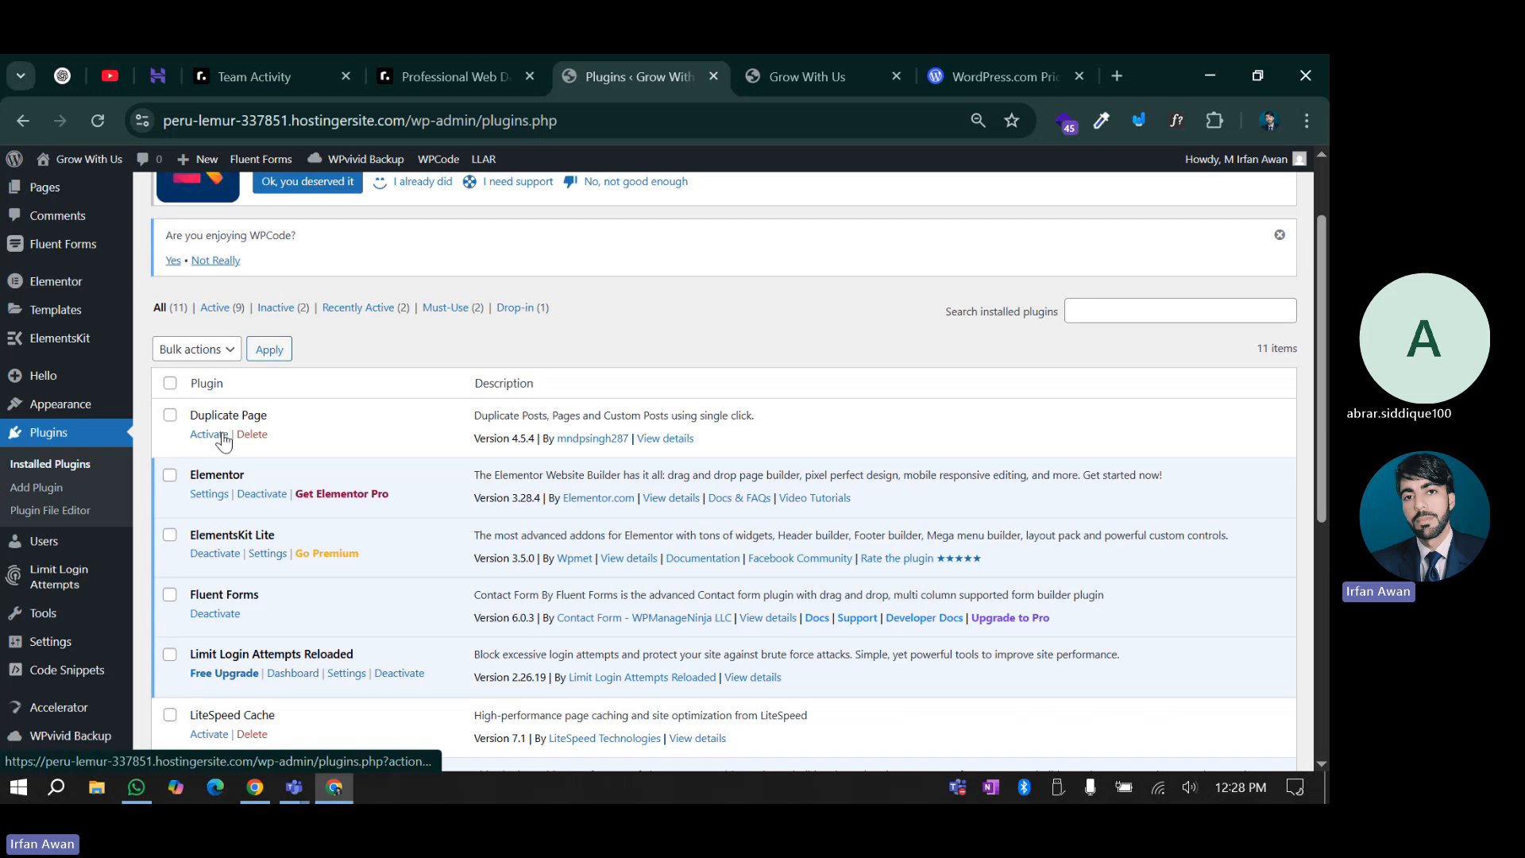
{"action": "left_click", "coordinate": [799, 61]}
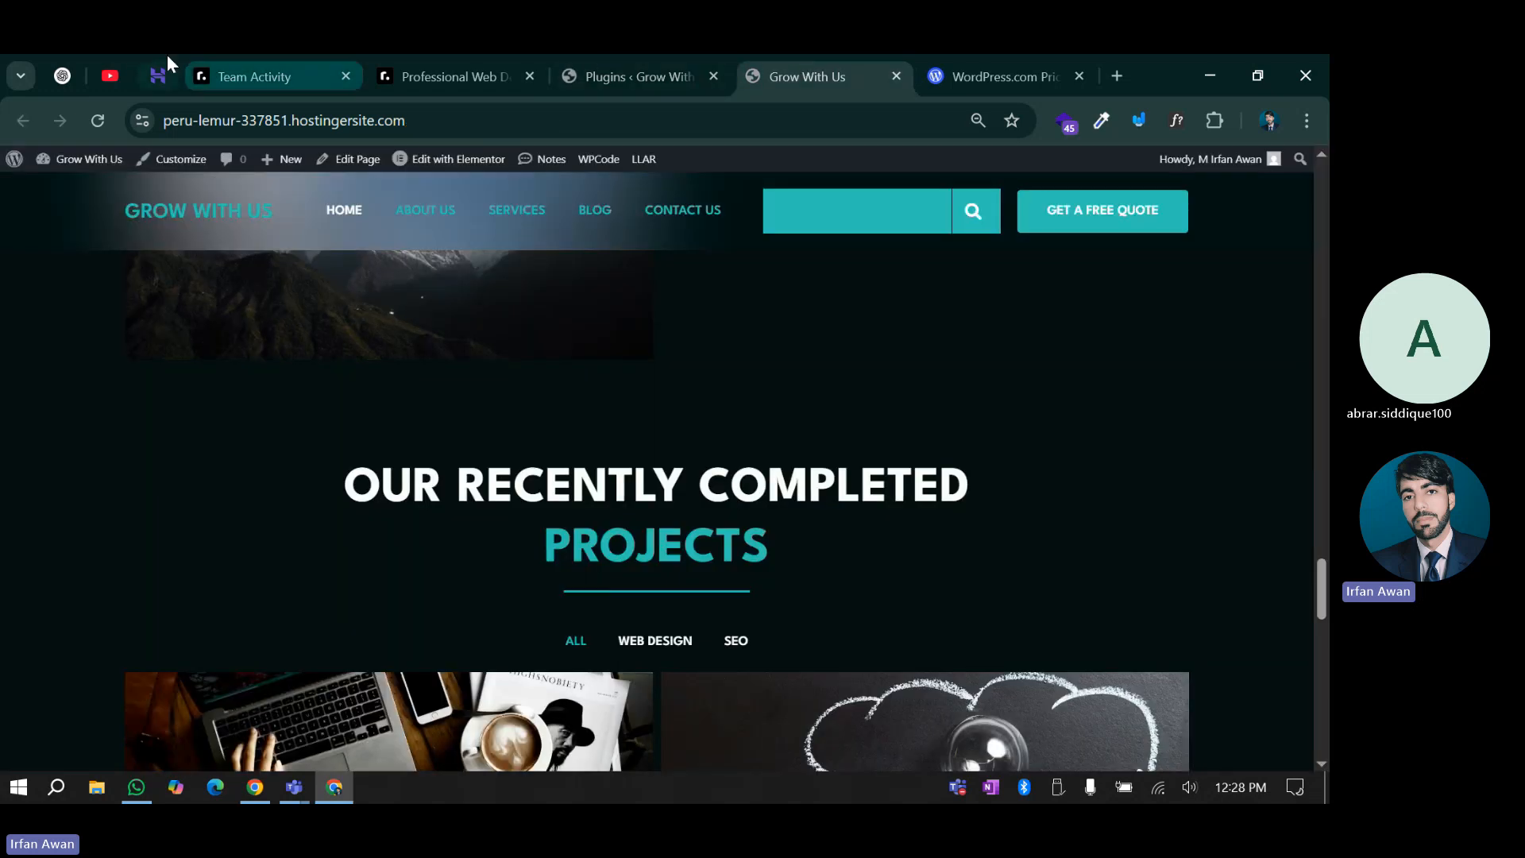
{"action": "left_click", "coordinate": [161, 62]}
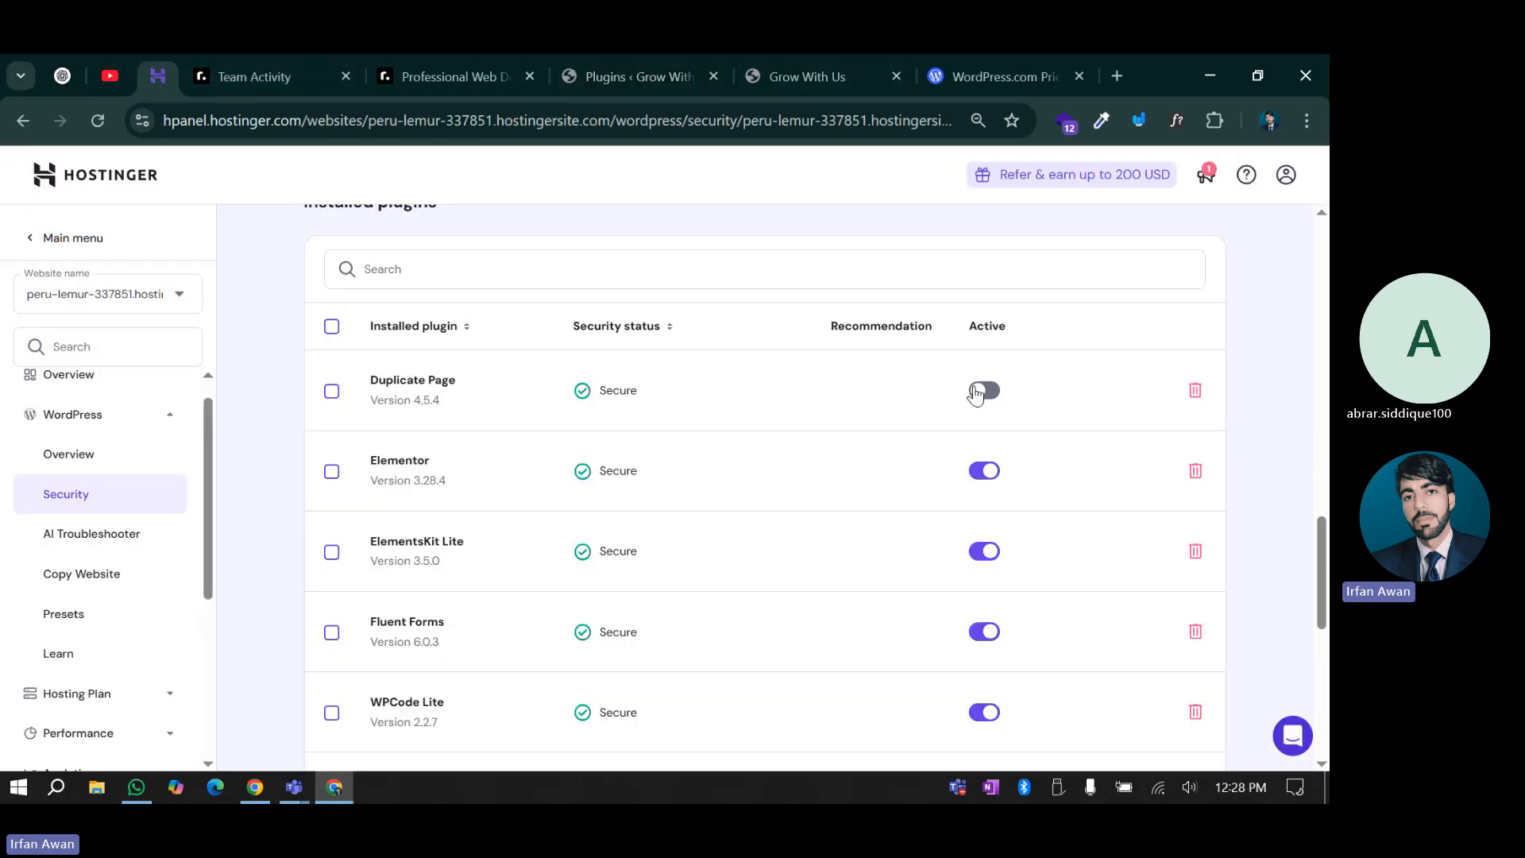
{"action": "scroll", "coordinate": [886, 576], "scroll_direction": "down", "scroll_amount": 5}
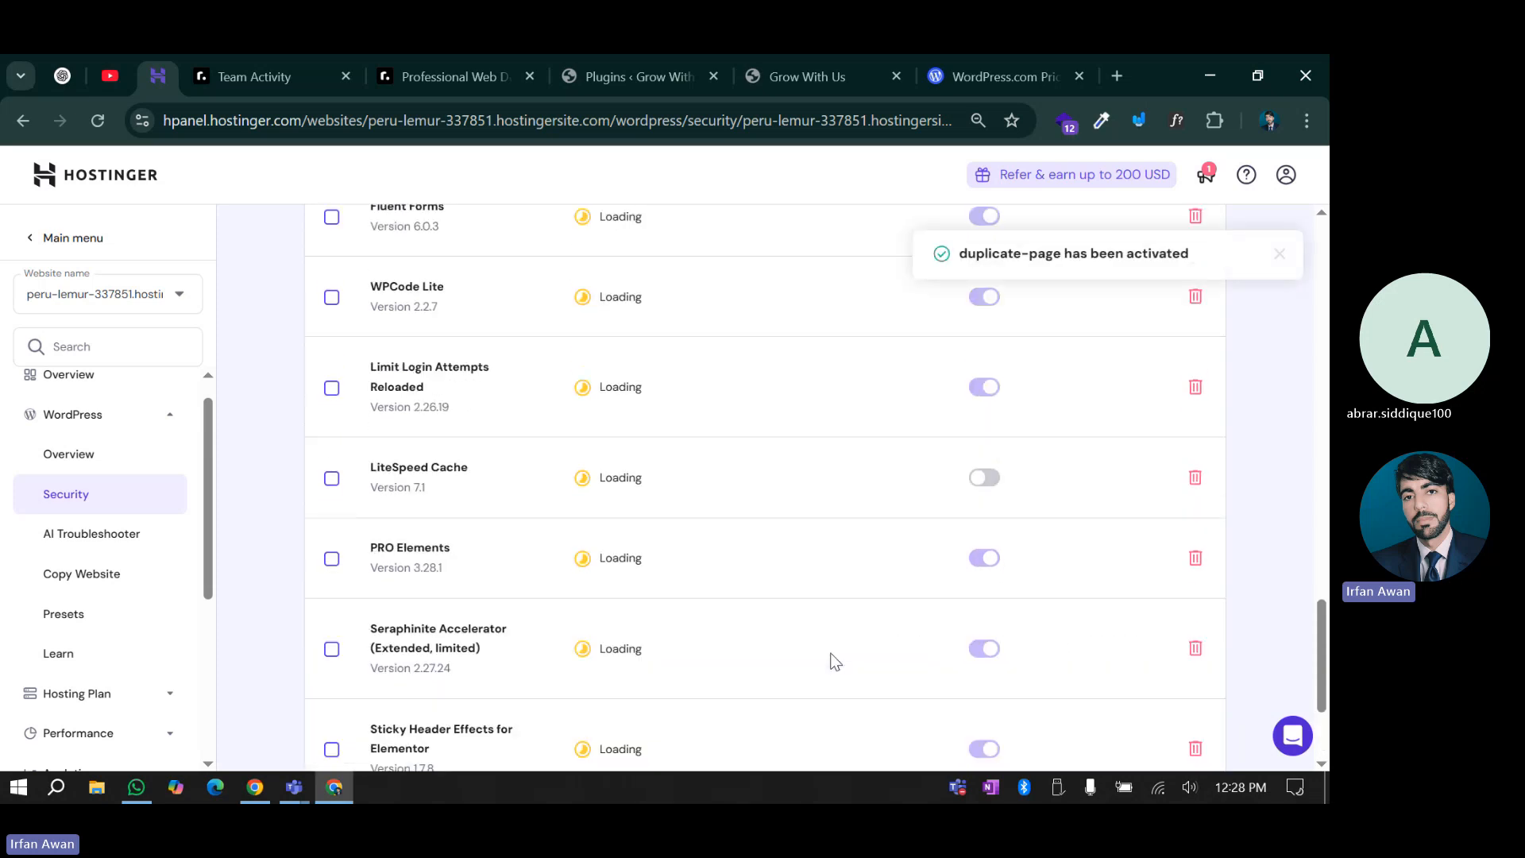
{"action": "scroll", "coordinate": [834, 661], "scroll_direction": "down", "scroll_amount": 3}
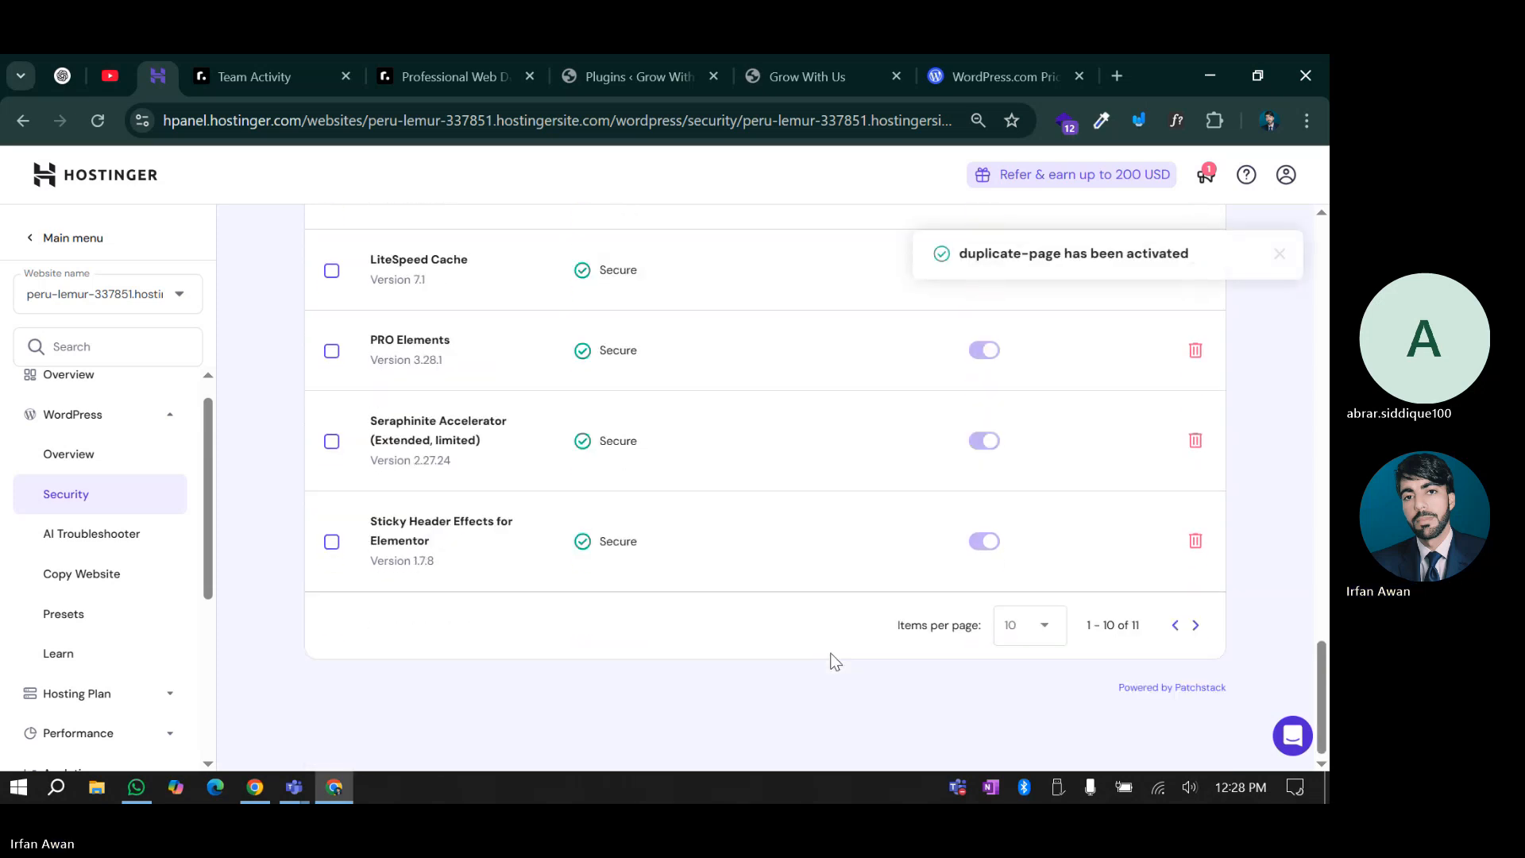
{"action": "scroll", "coordinate": [831, 663], "scroll_direction": "up", "scroll_amount": 10}
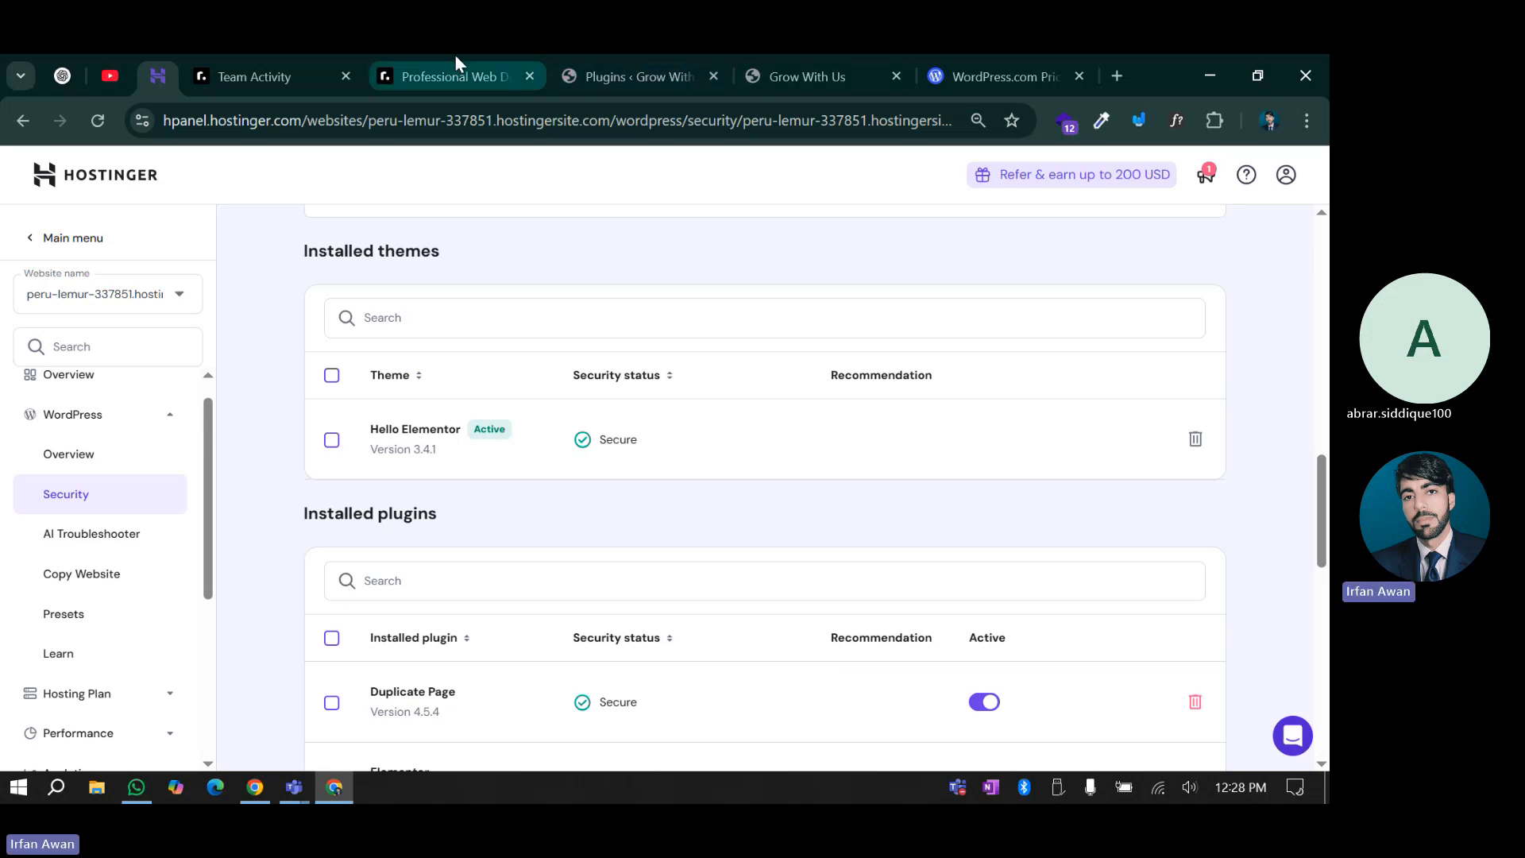
Copy the live Hostinger test site's address and load it in a new Chrome tab
{"action": "left_click", "coordinate": [570, 57]}
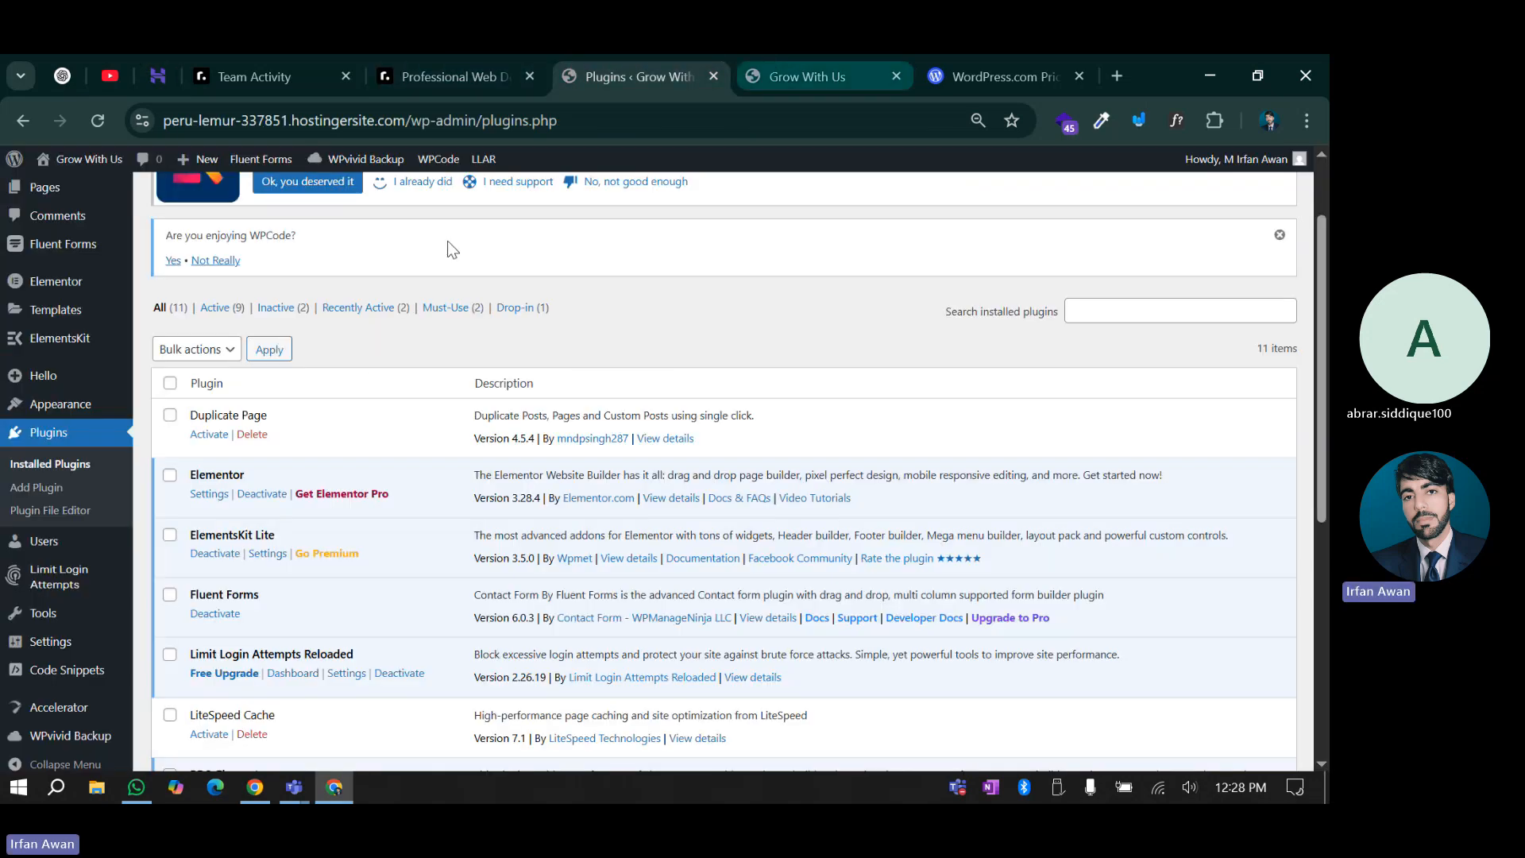
{"action": "left_click", "coordinate": [781, 70]}
{"action": "left_click", "coordinate": [544, 117]}
{"action": "key", "text": "ctrl+c"}
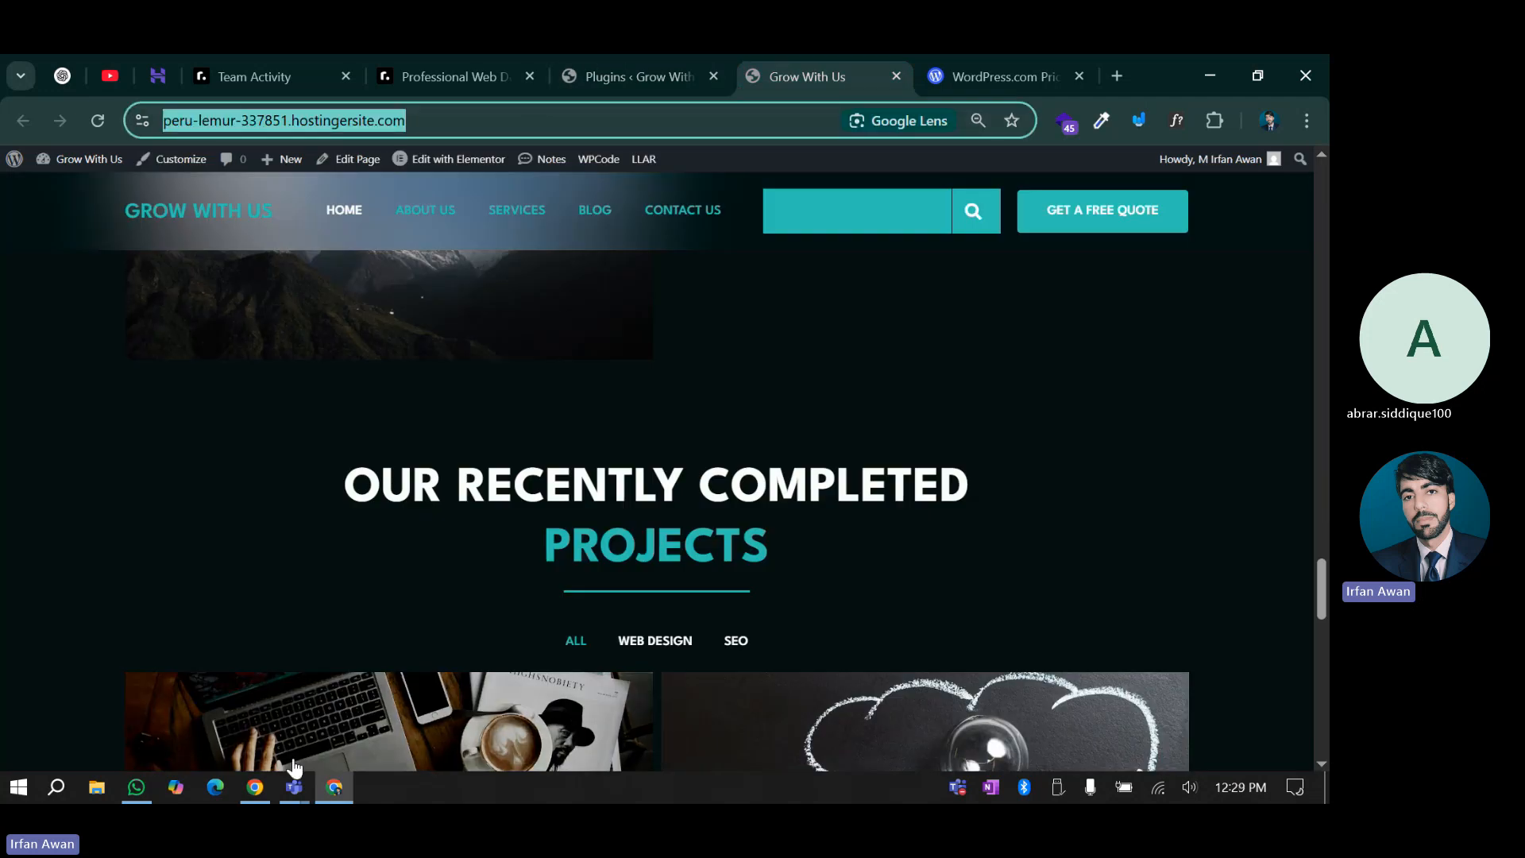
{"action": "left_click", "coordinate": [256, 787]}
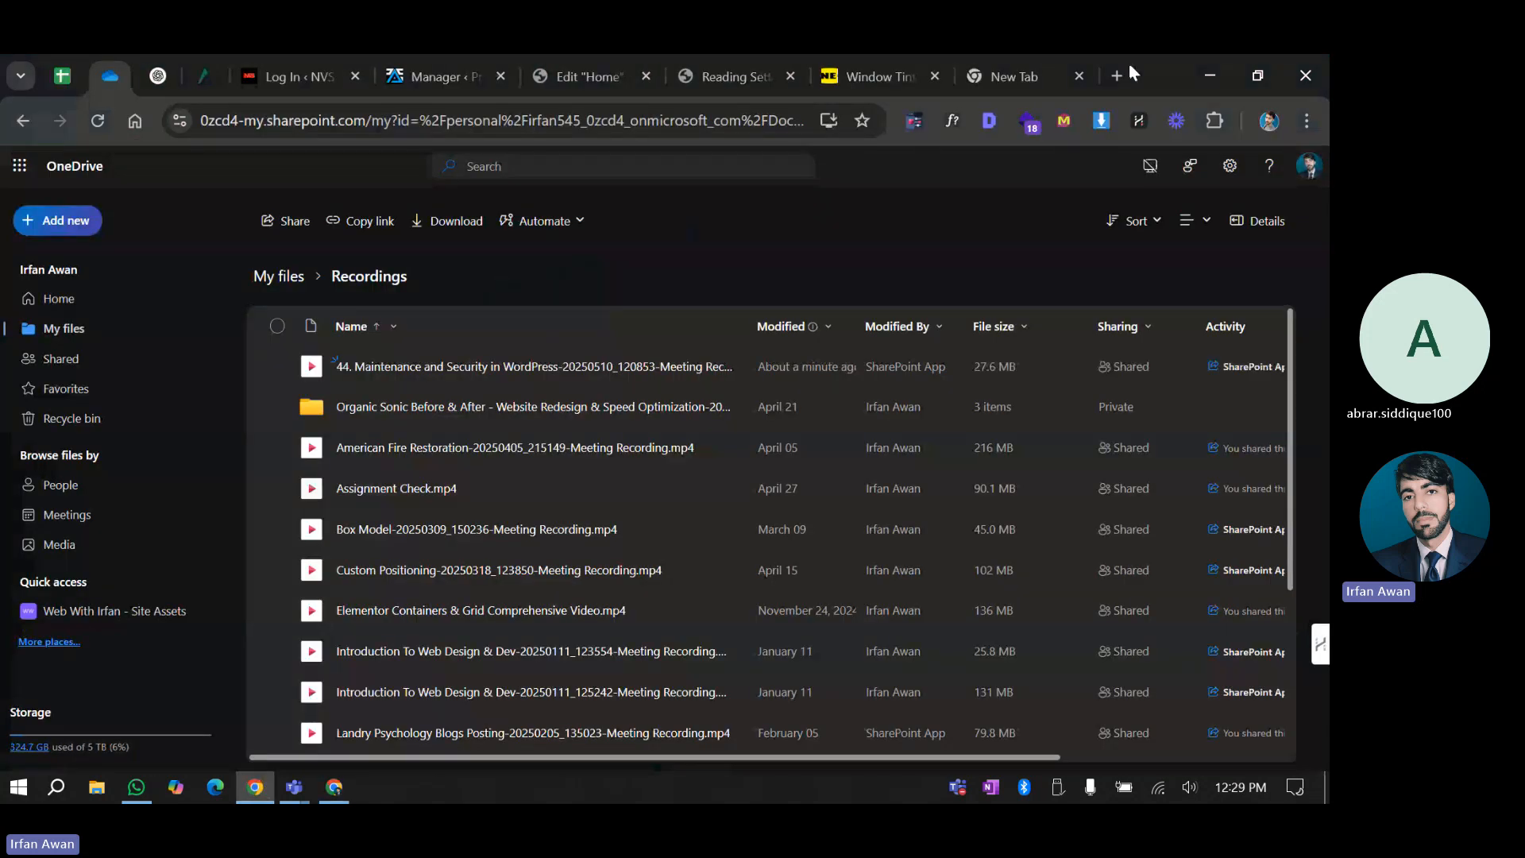
{"action": "left_click", "coordinate": [1031, 72]}
{"action": "left_click", "coordinate": [318, 123]}
{"action": "key", "text": "ctrl+v"}
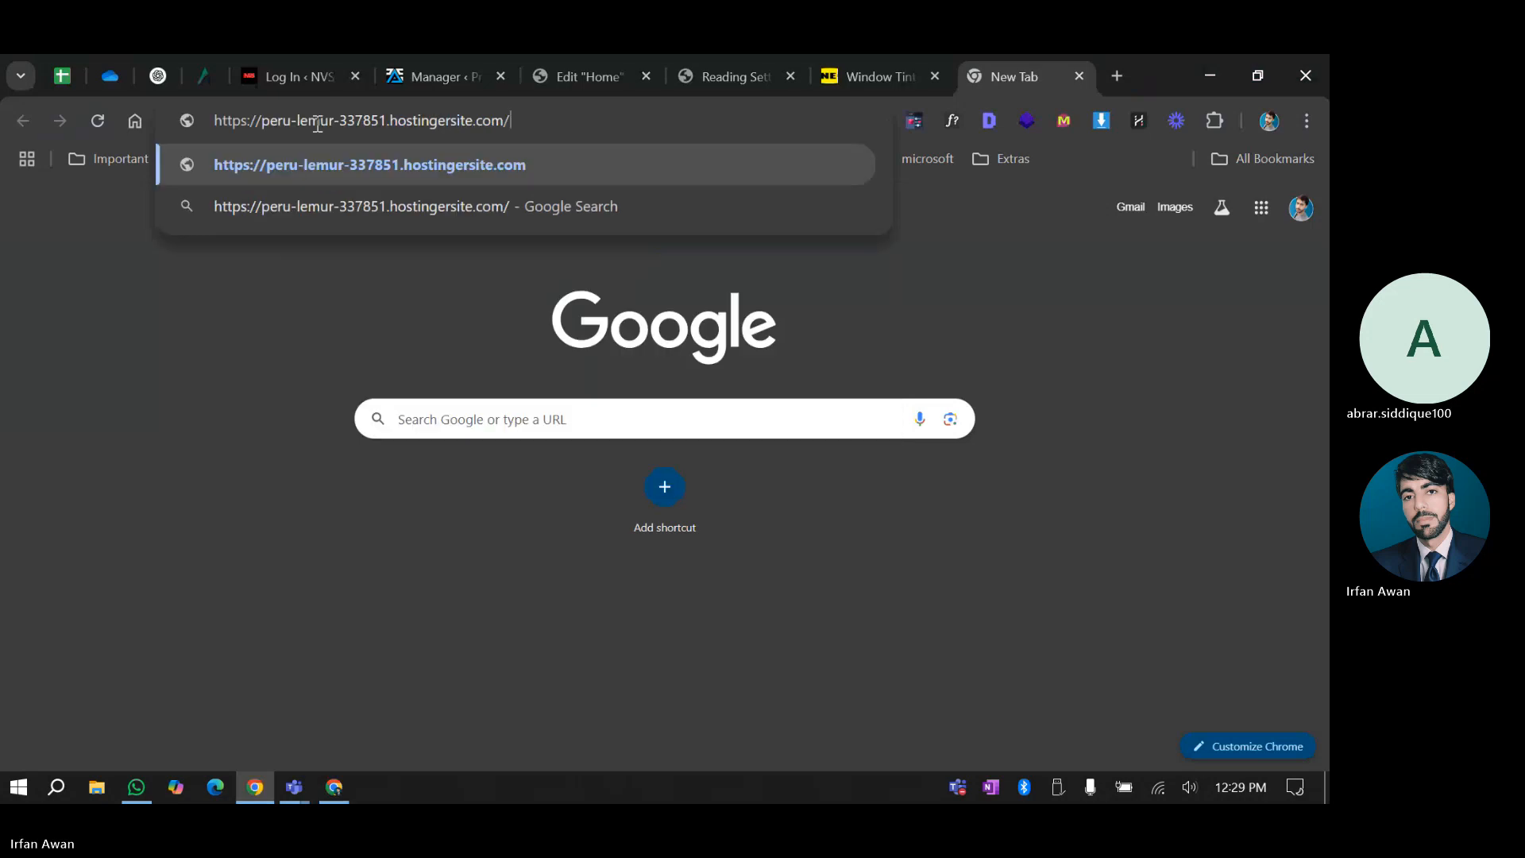
{"action": "key", "text": "Return"}
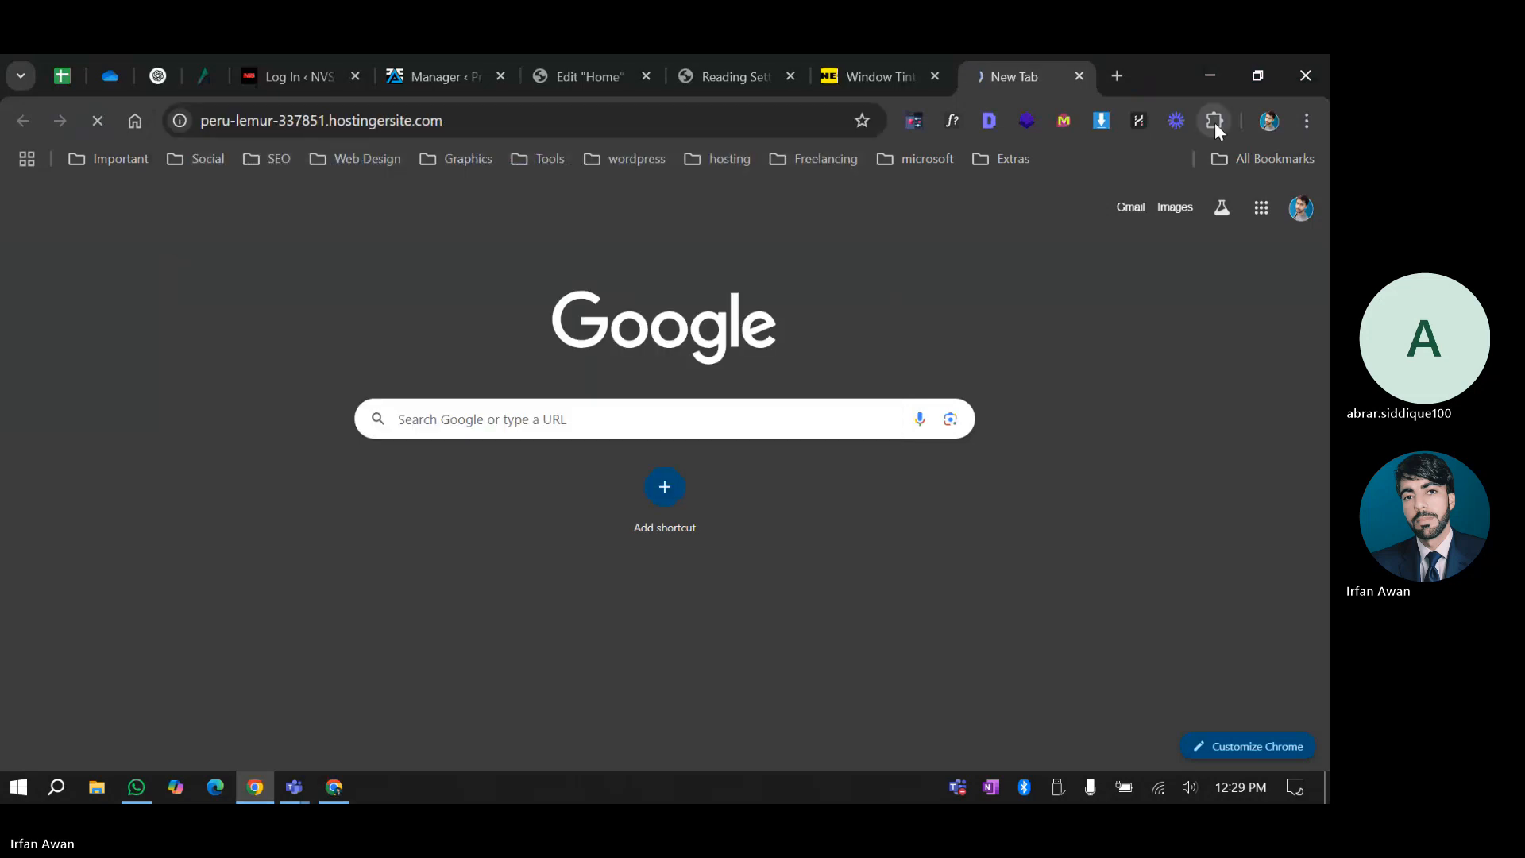
Go from the toolbar's Extensions list to Chrome's Manage extensions page
{"action": "left_click", "coordinate": [1214, 122]}
{"action": "scroll", "coordinate": [951, 388], "scroll_direction": "down", "scroll_amount": 2}
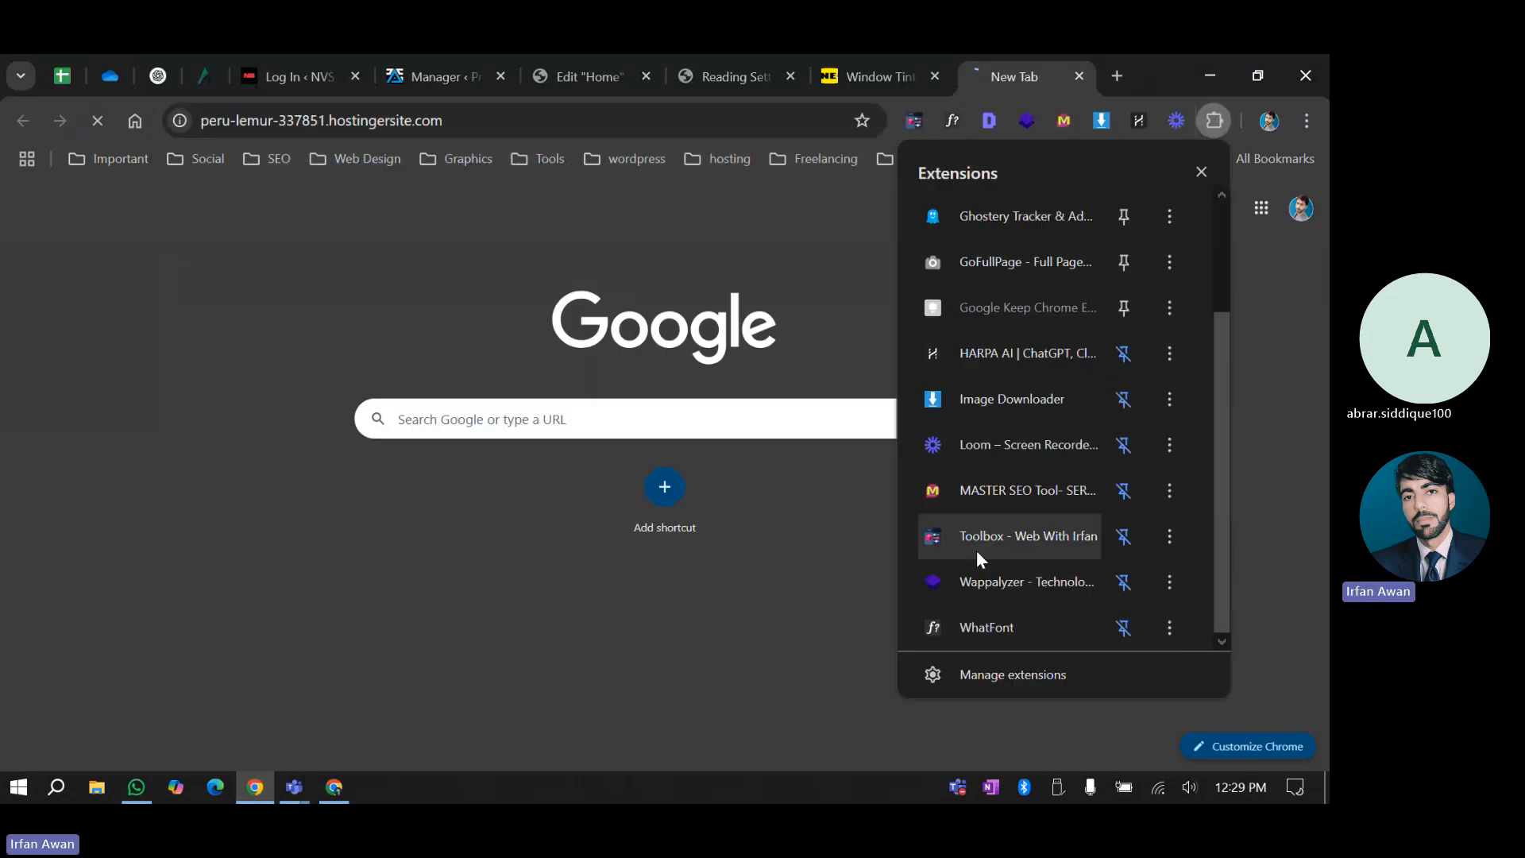
{"action": "left_click", "coordinate": [1007, 672]}
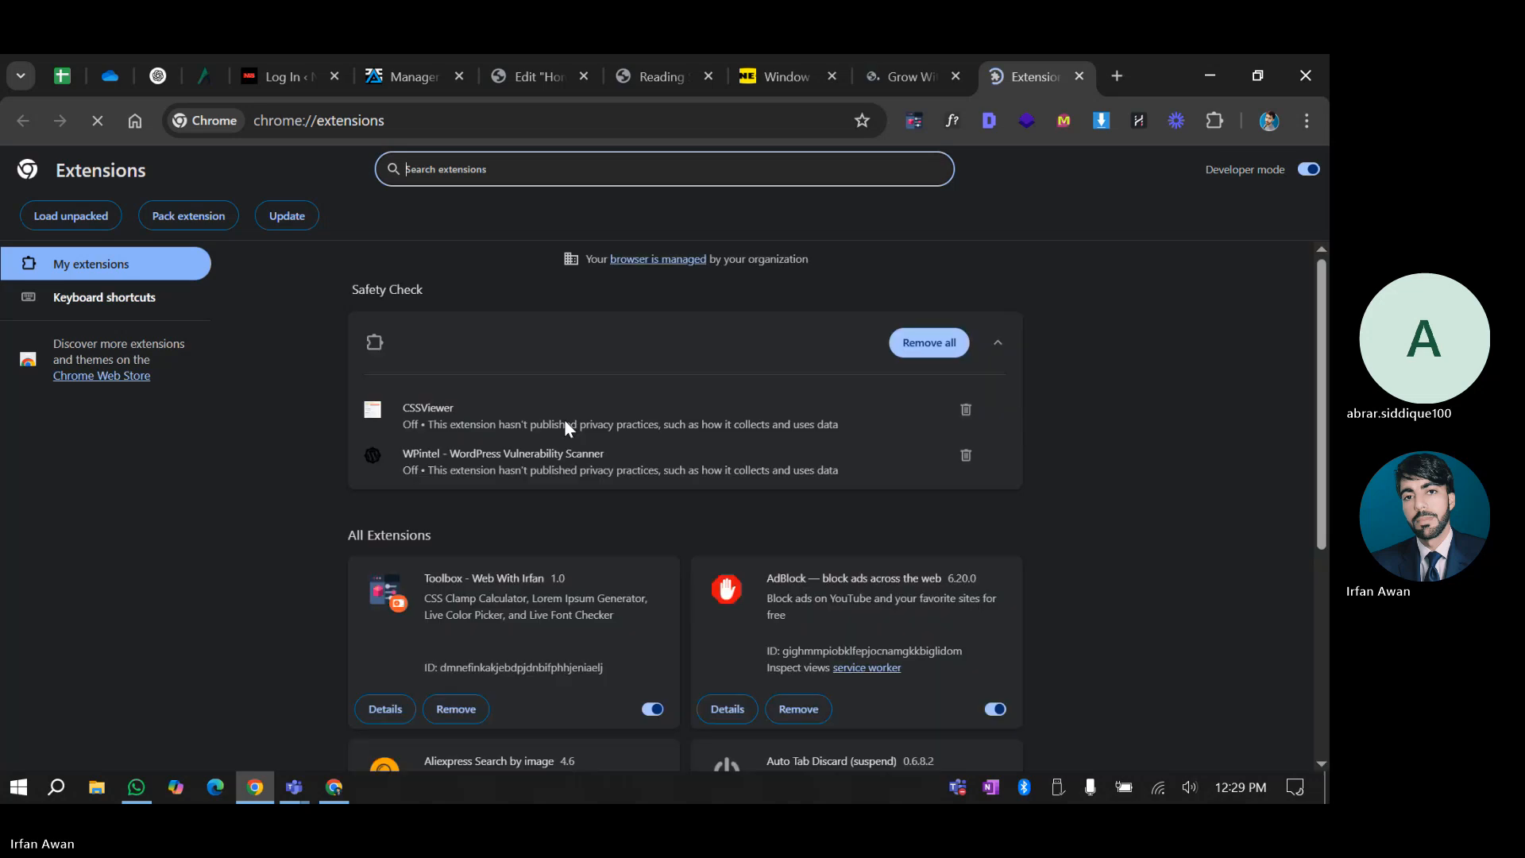
Scroll down the extensions list and switch on WPintel - WordPress Vulnerability Scanner
{"action": "scroll", "coordinate": [688, 464], "scroll_direction": "down", "scroll_amount": 6}
{"action": "scroll", "coordinate": [688, 455], "scroll_direction": "down", "scroll_amount": 6}
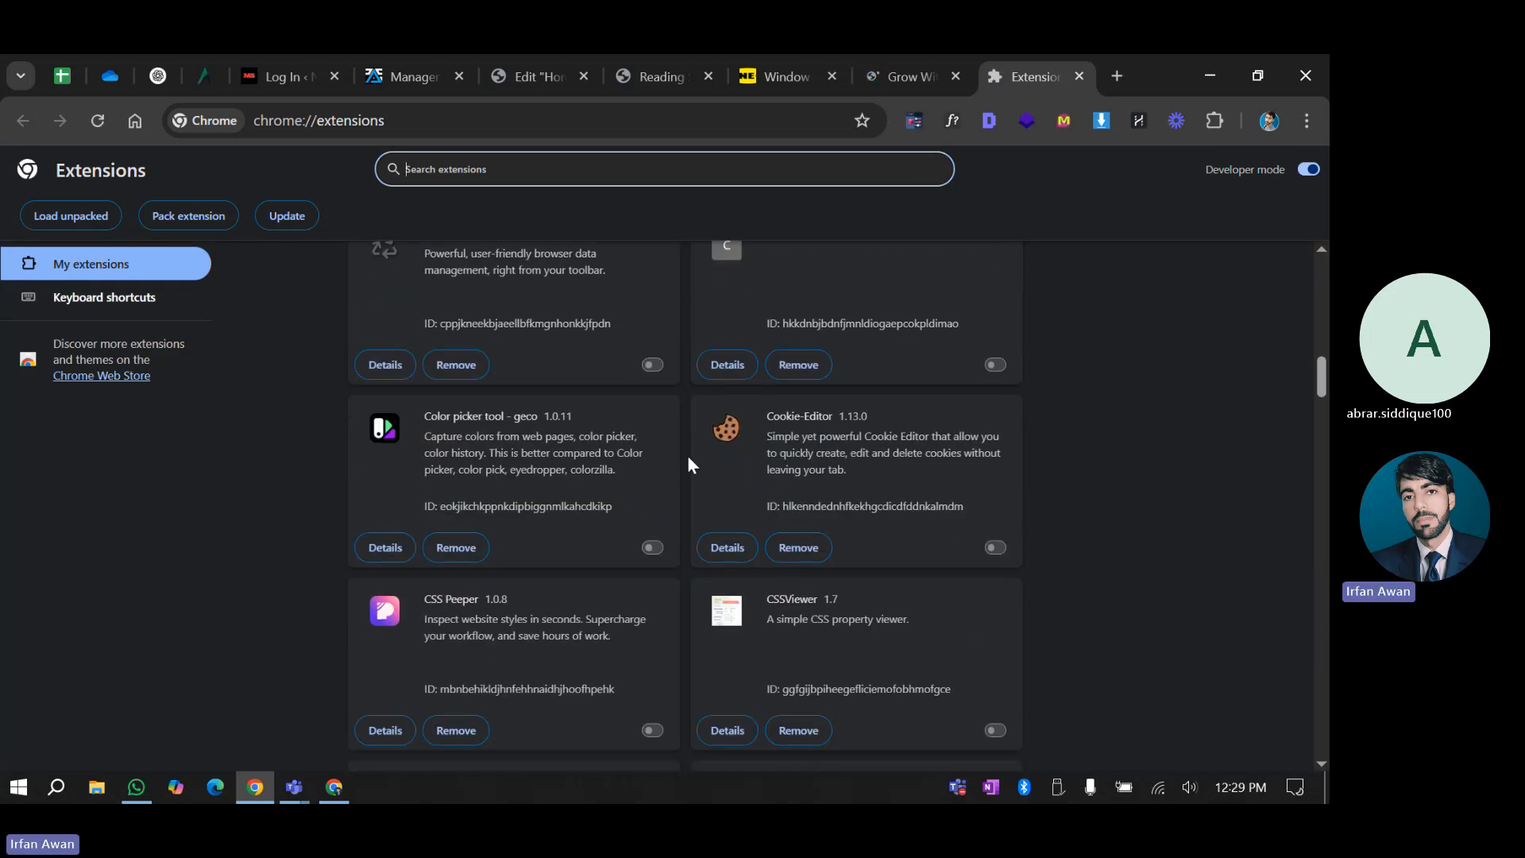
{"action": "scroll", "coordinate": [688, 458], "scroll_direction": "down", "scroll_amount": 8}
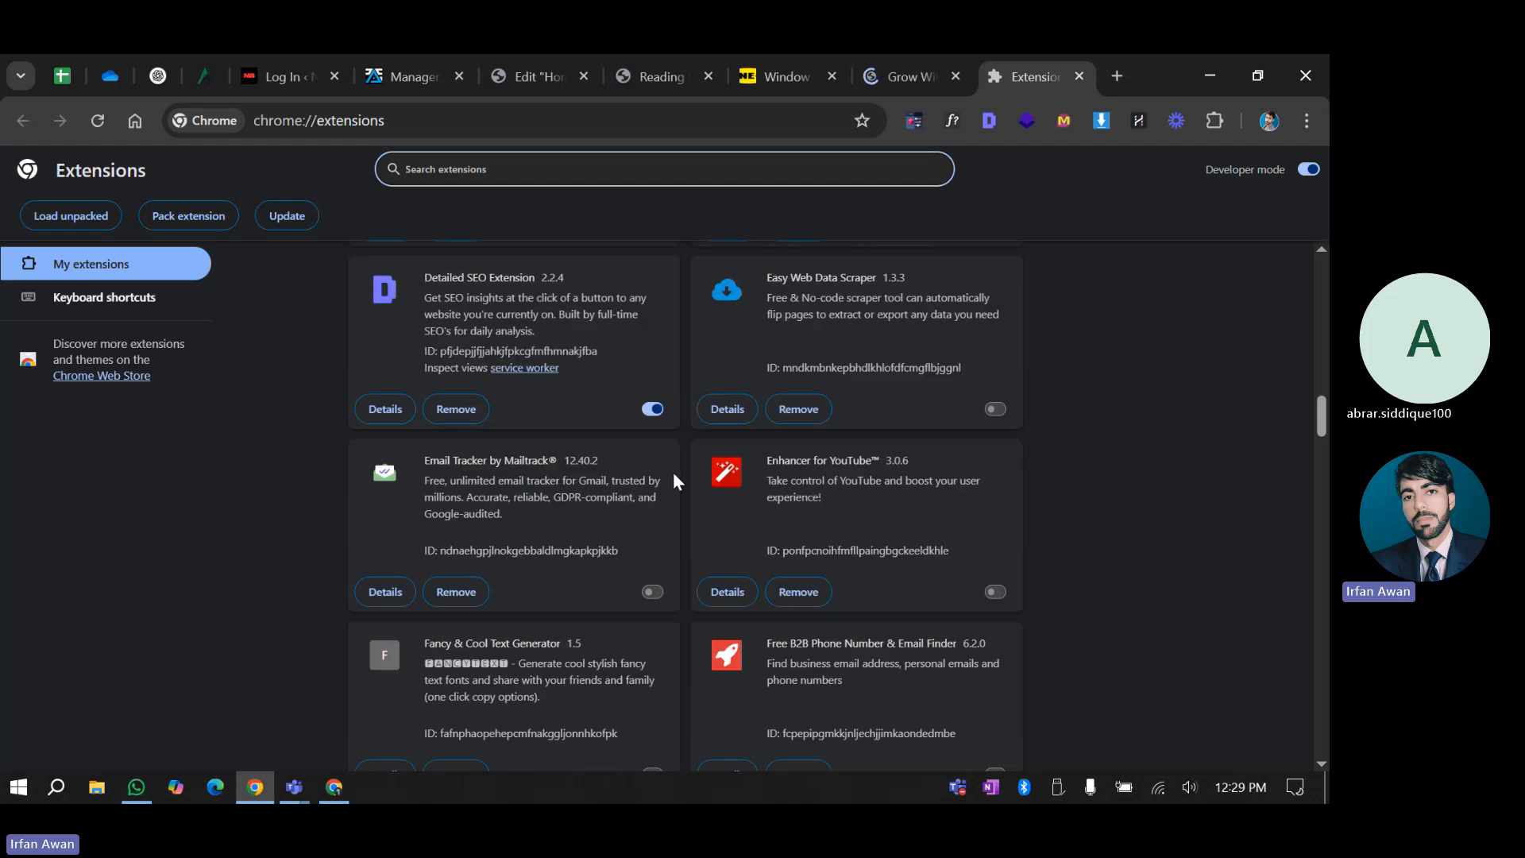
{"action": "scroll", "coordinate": [674, 481], "scroll_direction": "down", "scroll_amount": 4}
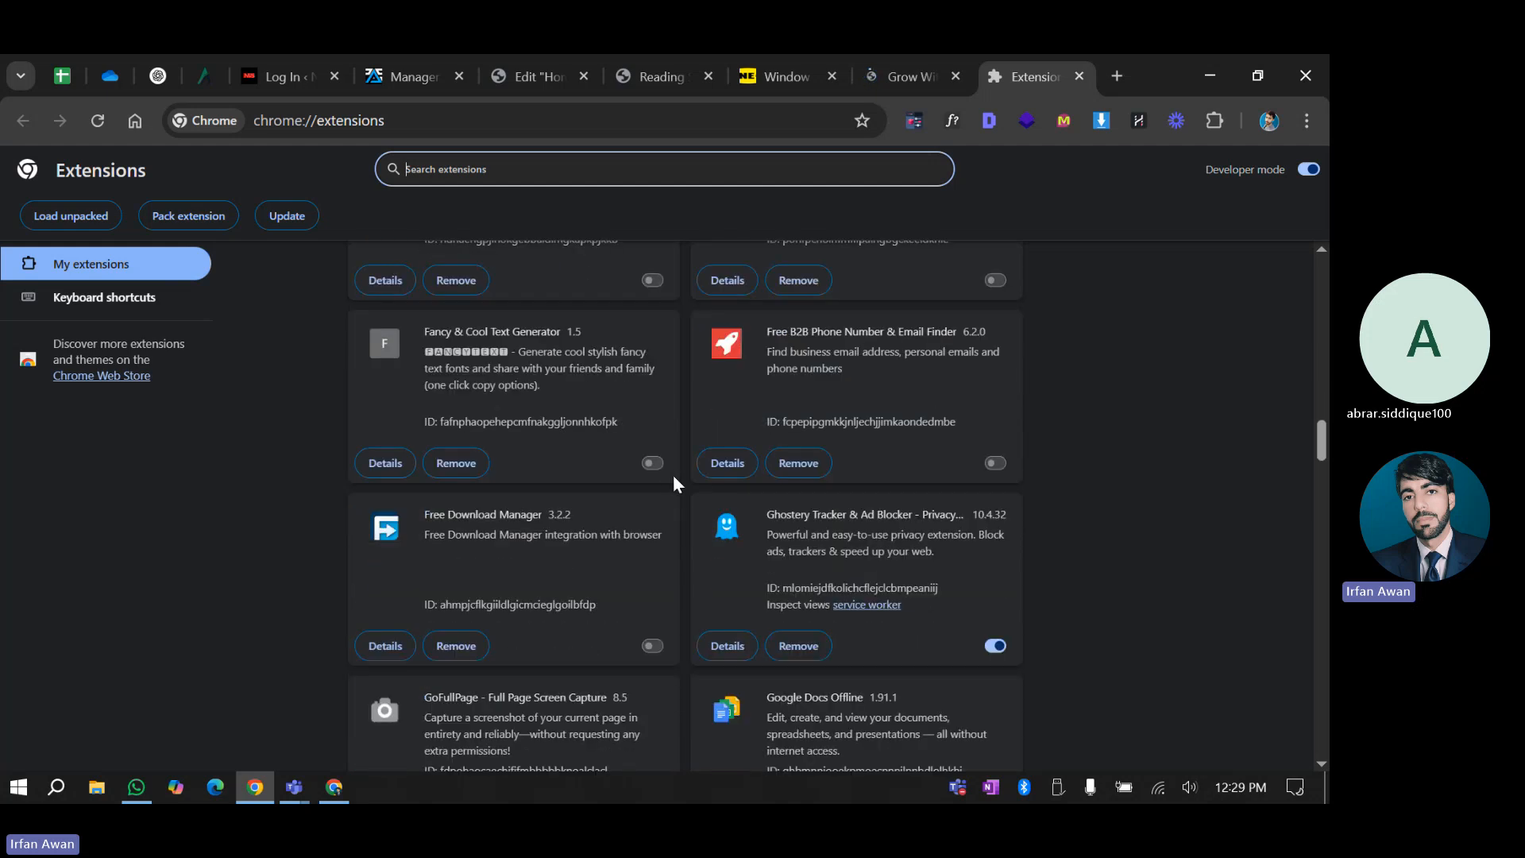
{"action": "scroll", "coordinate": [675, 479], "scroll_direction": "down", "scroll_amount": 6}
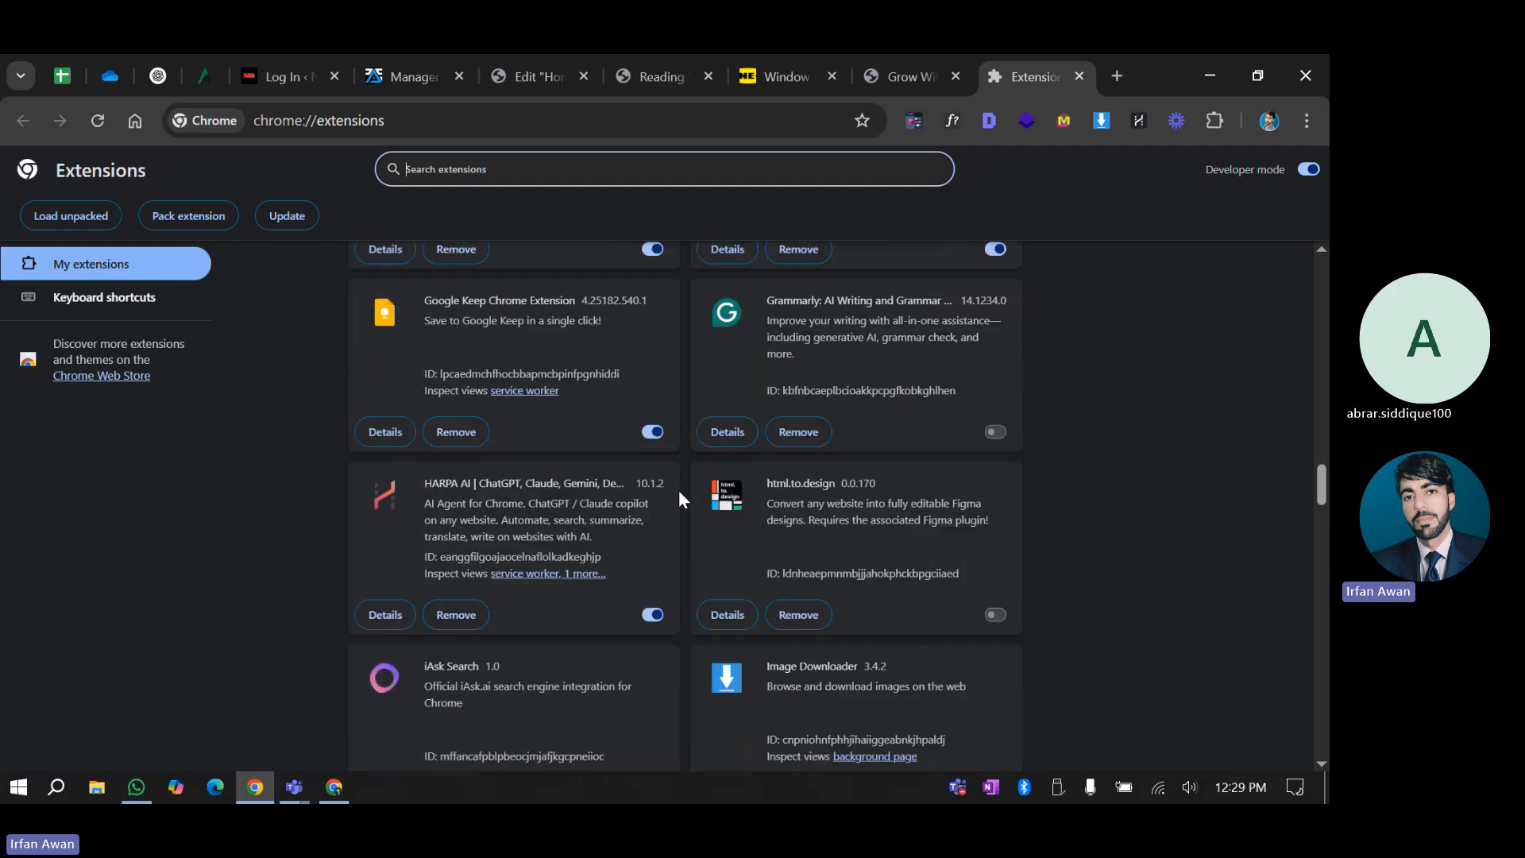
{"action": "scroll", "coordinate": [680, 492], "scroll_direction": "down", "scroll_amount": 4}
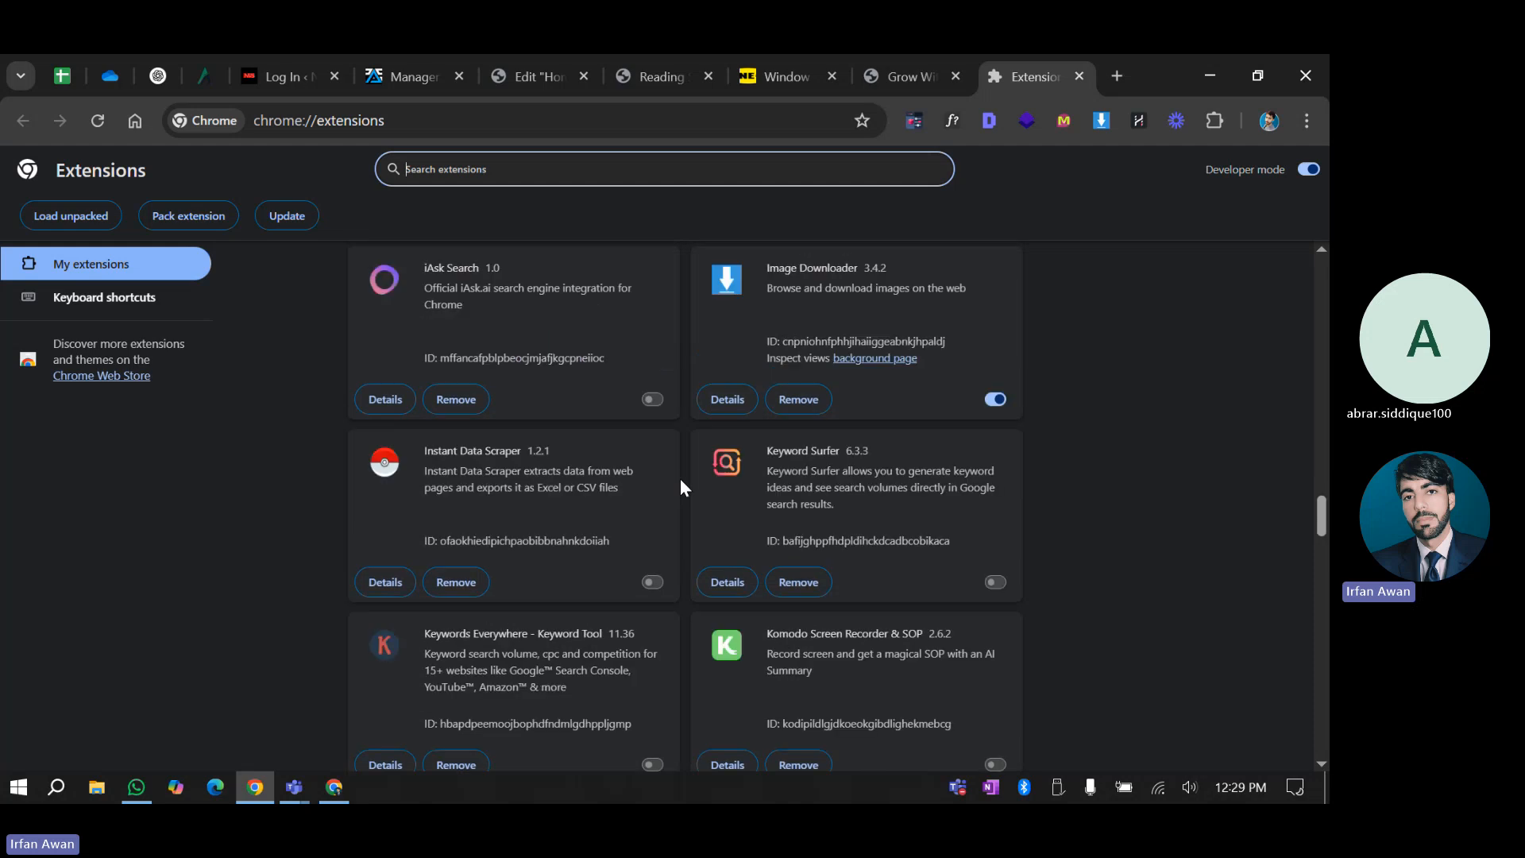
{"action": "scroll", "coordinate": [681, 481], "scroll_direction": "down", "scroll_amount": 6}
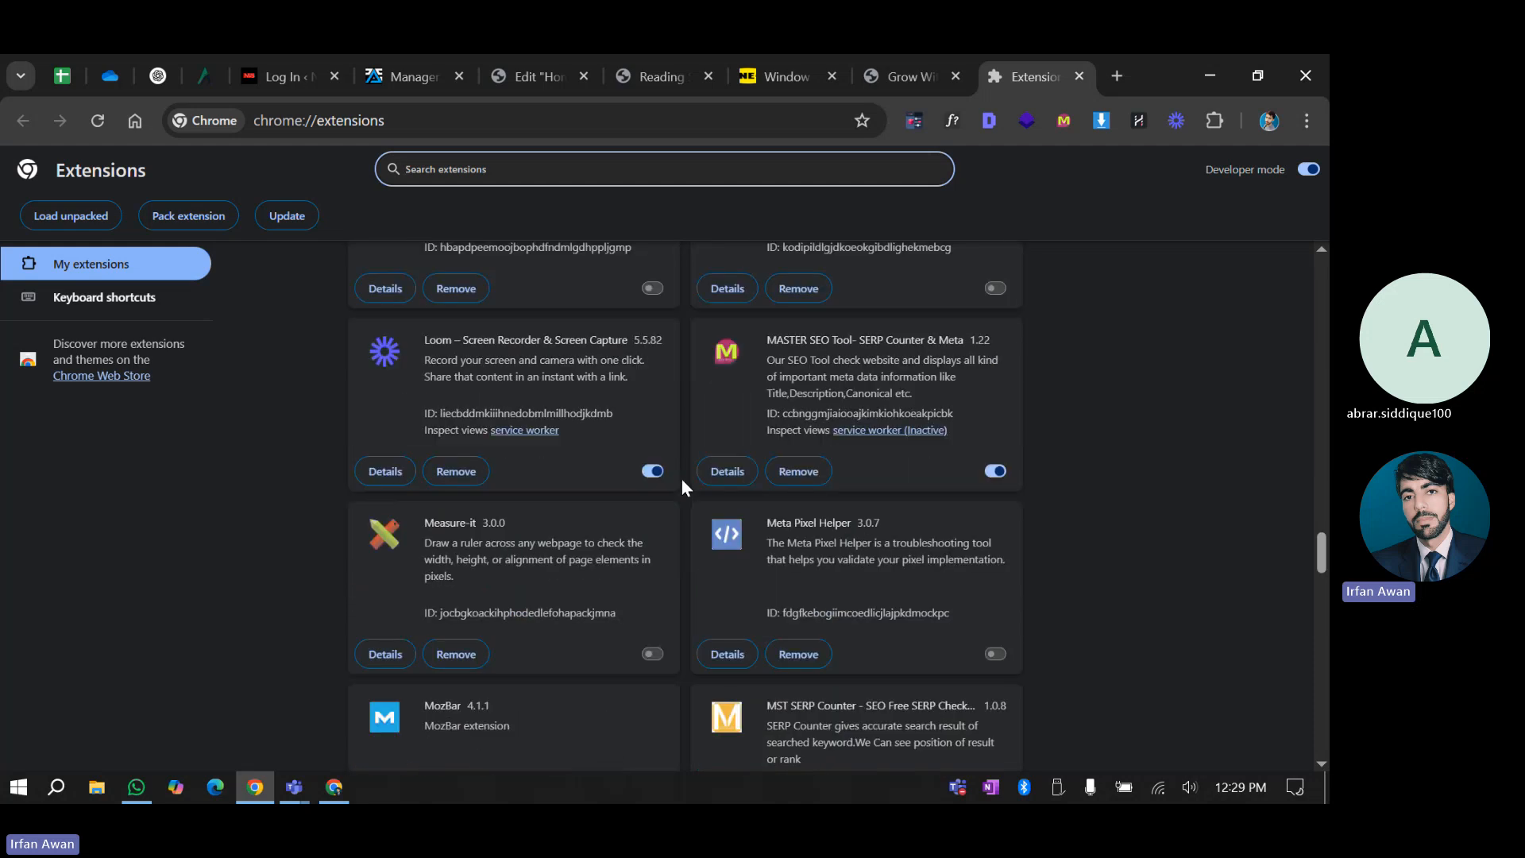
{"action": "scroll", "coordinate": [681, 479], "scroll_direction": "down", "scroll_amount": 3}
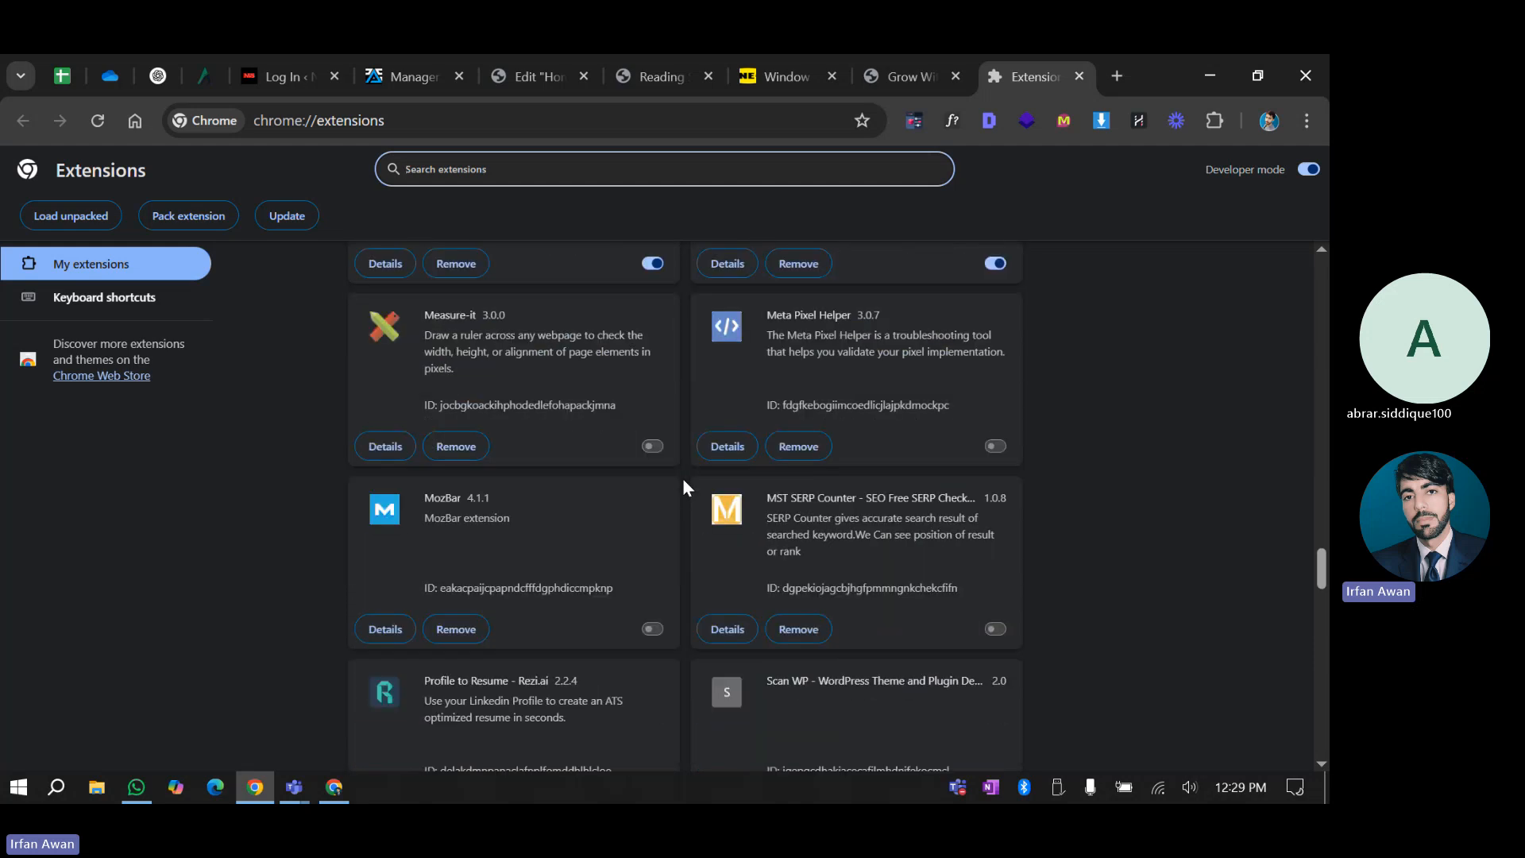
{"action": "scroll", "coordinate": [685, 487], "scroll_direction": "down", "scroll_amount": 4}
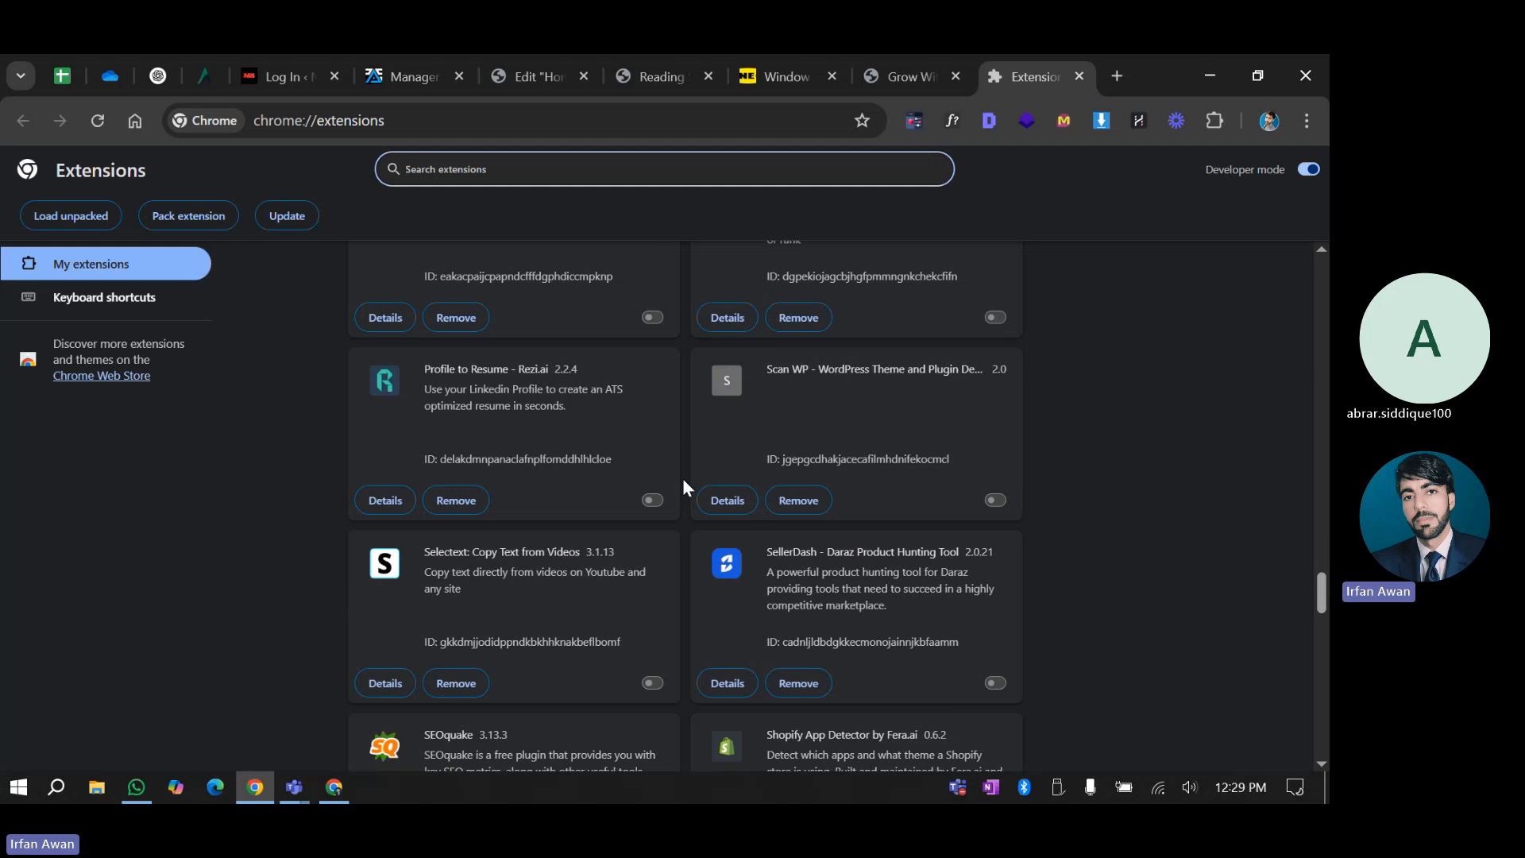
{"action": "scroll", "coordinate": [685, 486], "scroll_direction": "down", "scroll_amount": 4}
{"action": "scroll", "coordinate": [685, 487], "scroll_direction": "down", "scroll_amount": 7}
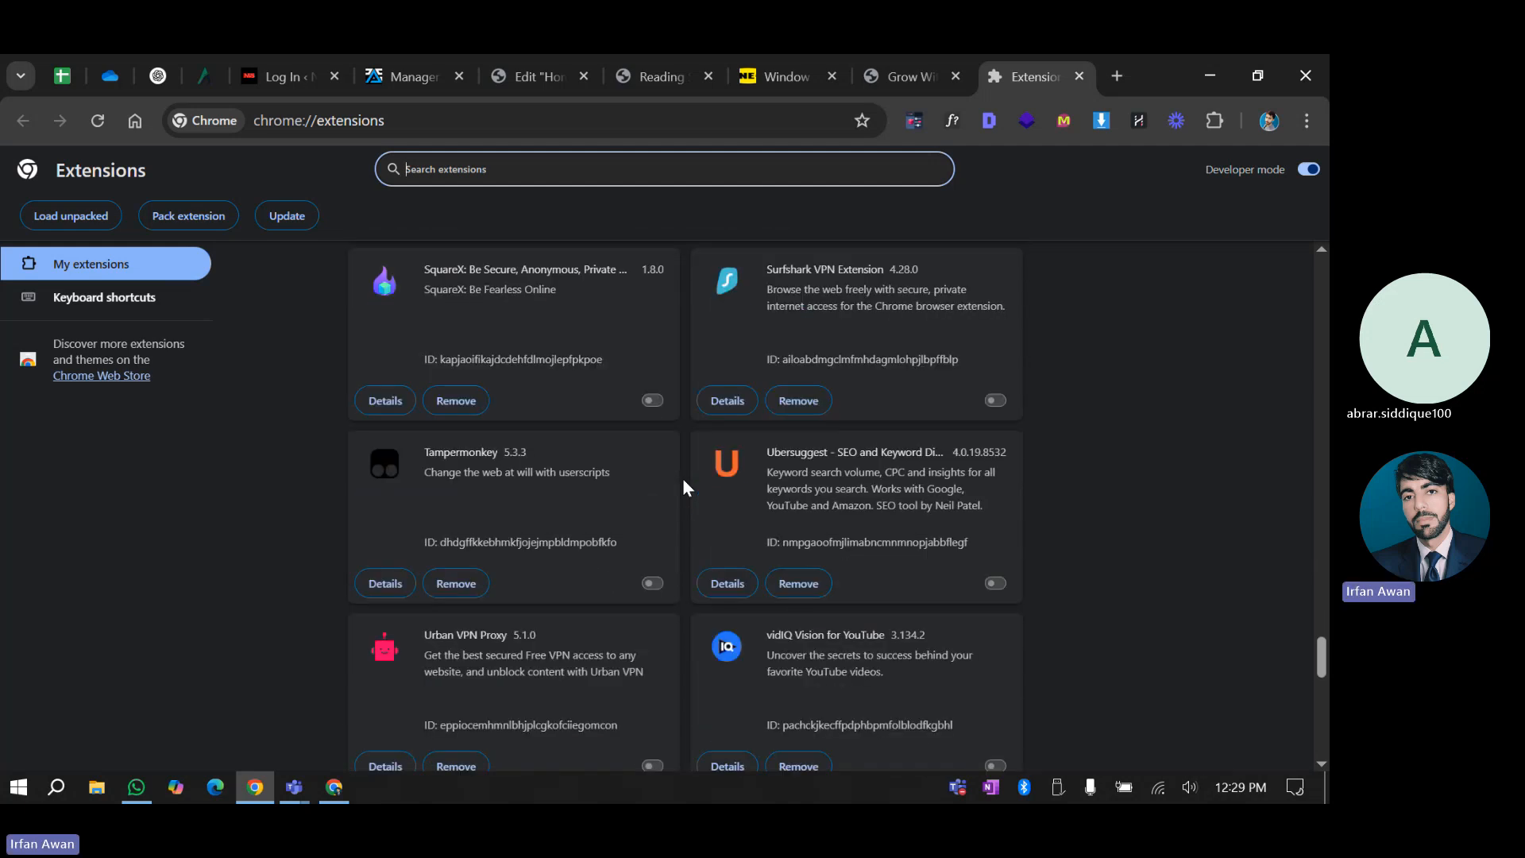
{"action": "scroll", "coordinate": [685, 486], "scroll_direction": "down", "scroll_amount": 3}
{"action": "scroll", "coordinate": [683, 480], "scroll_direction": "down", "scroll_amount": 4}
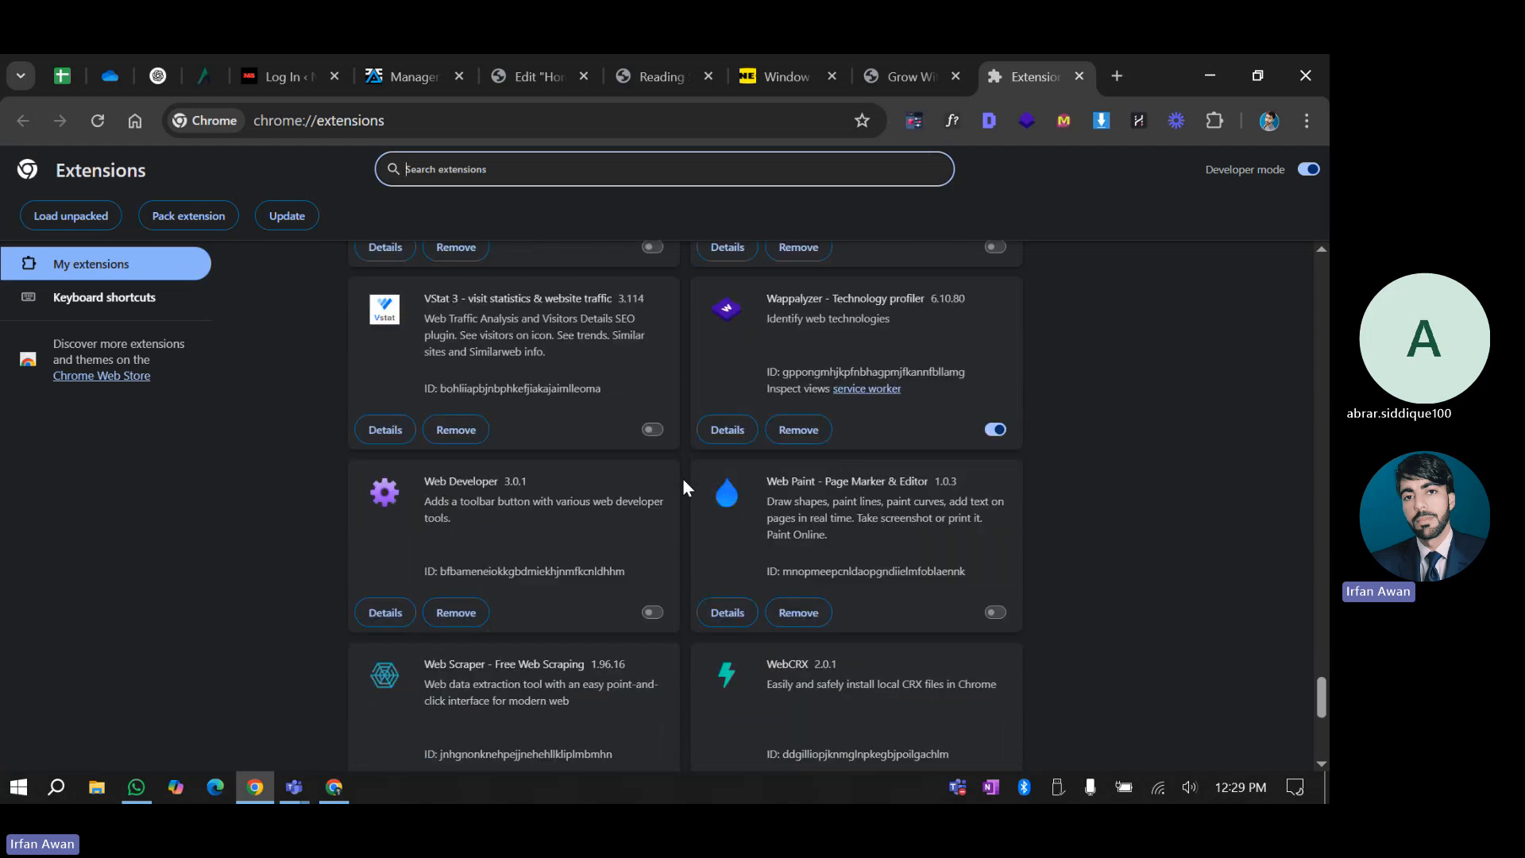
{"action": "scroll", "coordinate": [685, 486], "scroll_direction": "down", "scroll_amount": 1}
{"action": "scroll", "coordinate": [683, 486], "scroll_direction": "down", "scroll_amount": 4}
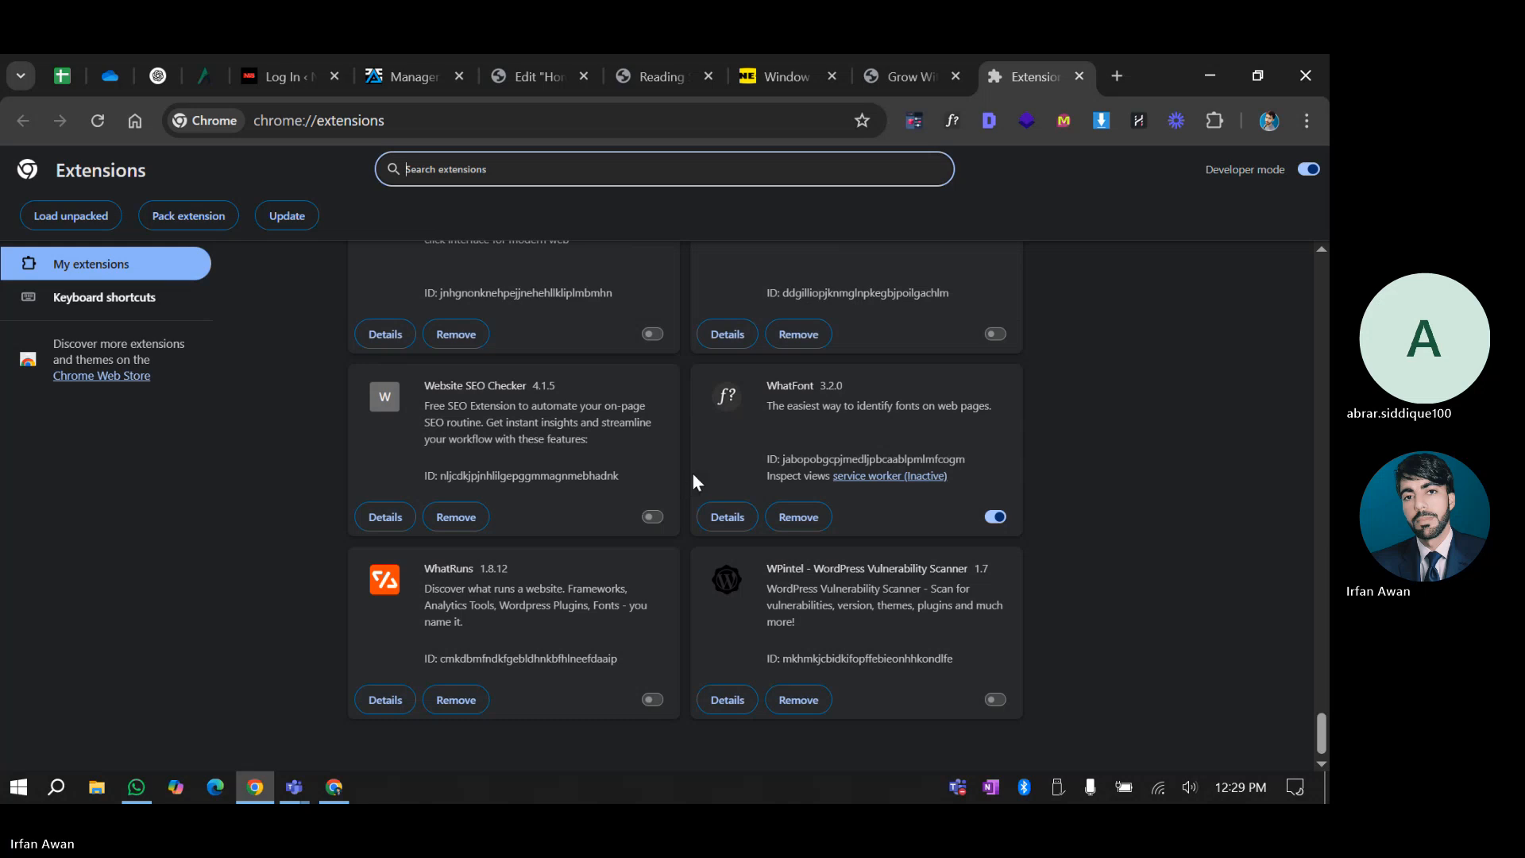
{"action": "left_click", "coordinate": [996, 699]}
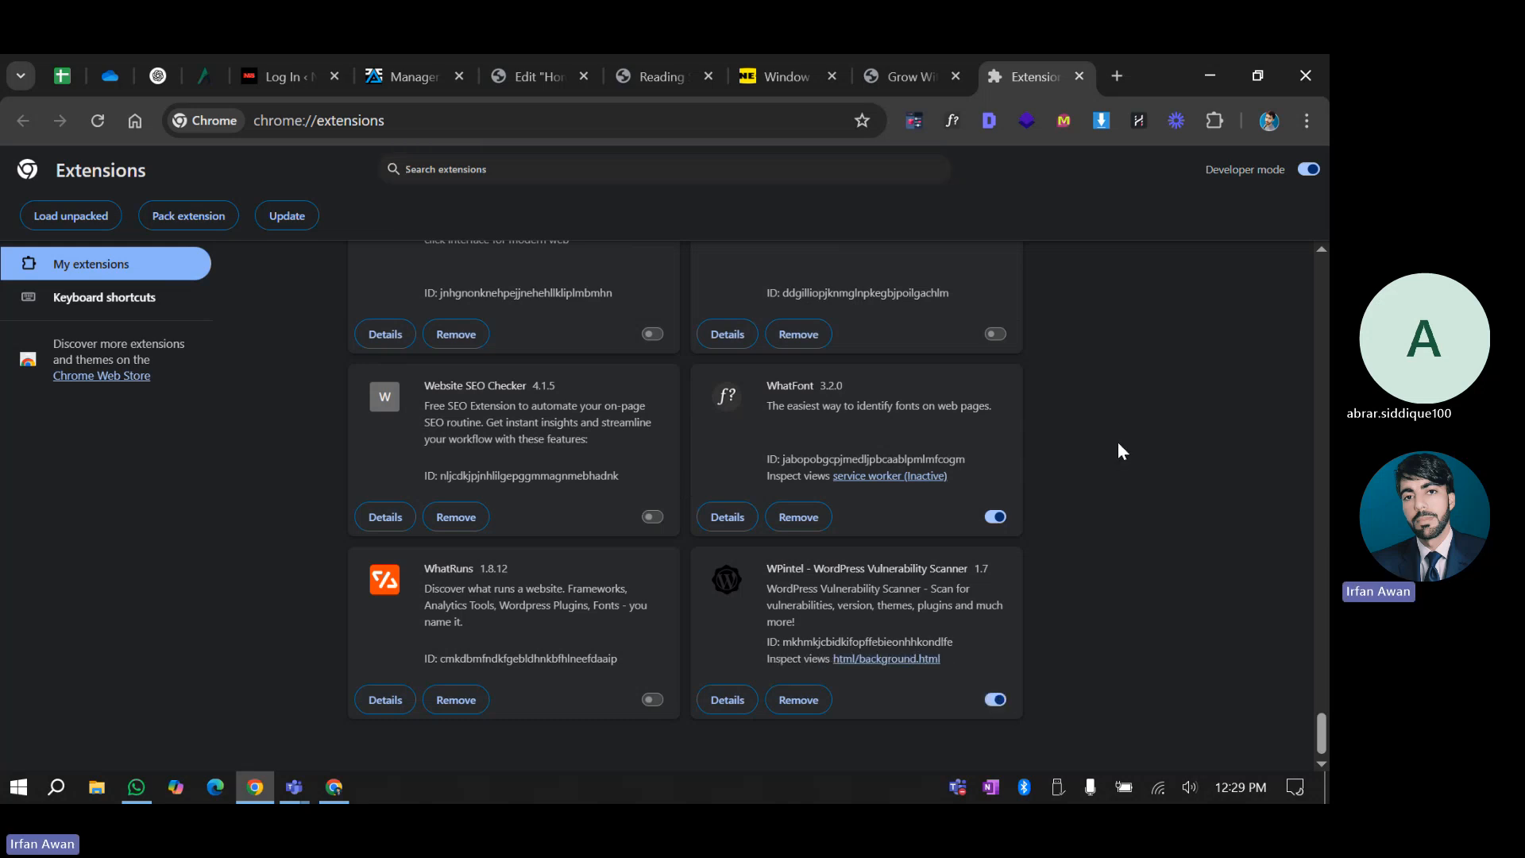
Launch WPintel on the Grow With Us homepage, reload it after the error, and close the Extensions tab
{"action": "left_click", "coordinate": [897, 63]}
{"action": "left_click", "coordinate": [1215, 121]}
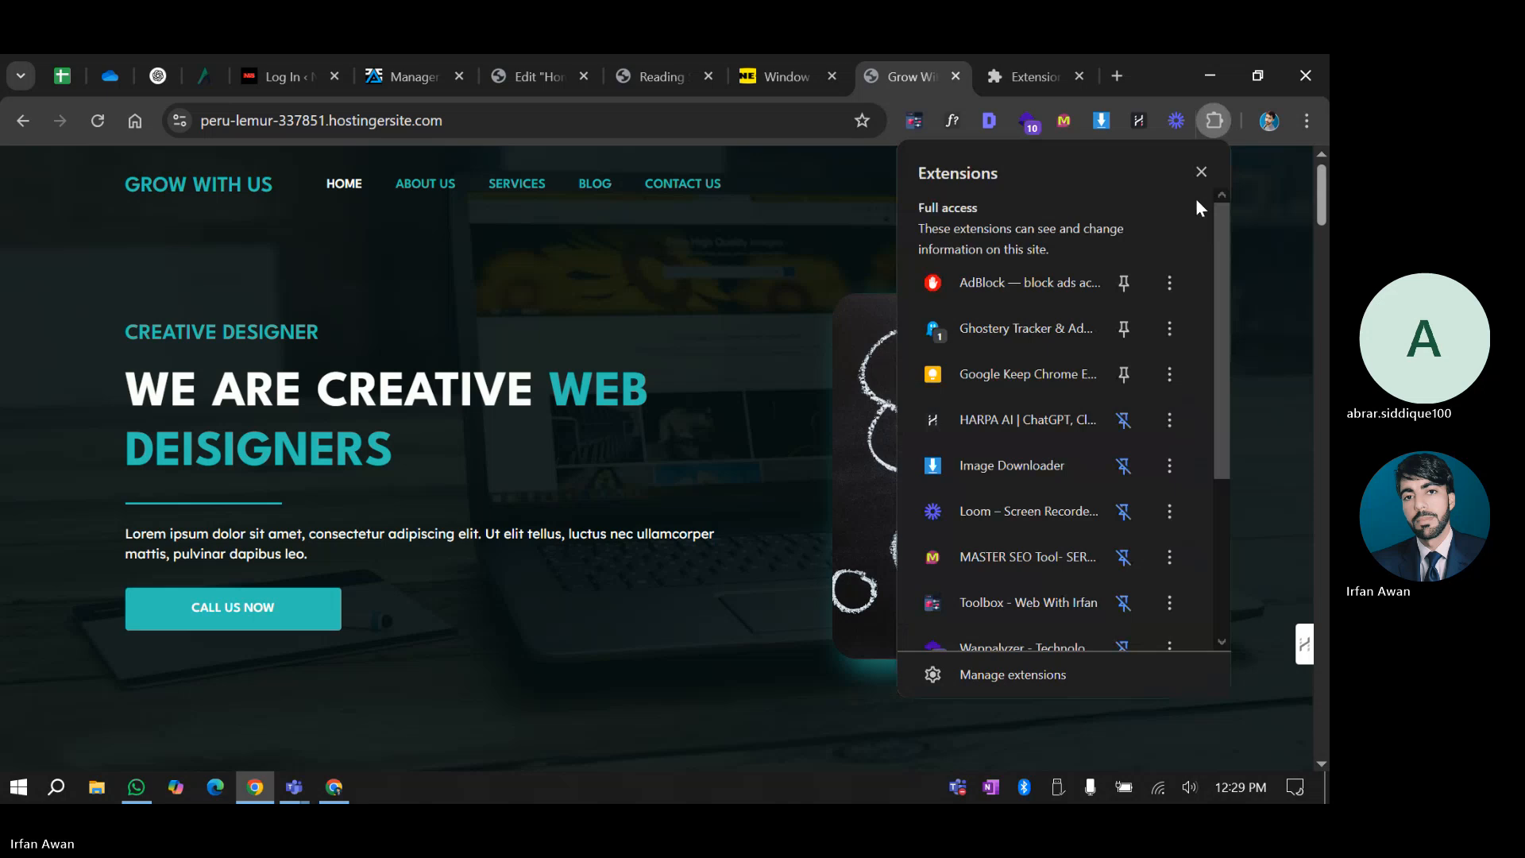
{"action": "scroll", "coordinate": [1195, 198], "scroll_direction": "down", "scroll_amount": 5}
{"action": "left_click", "coordinate": [687, 310]}
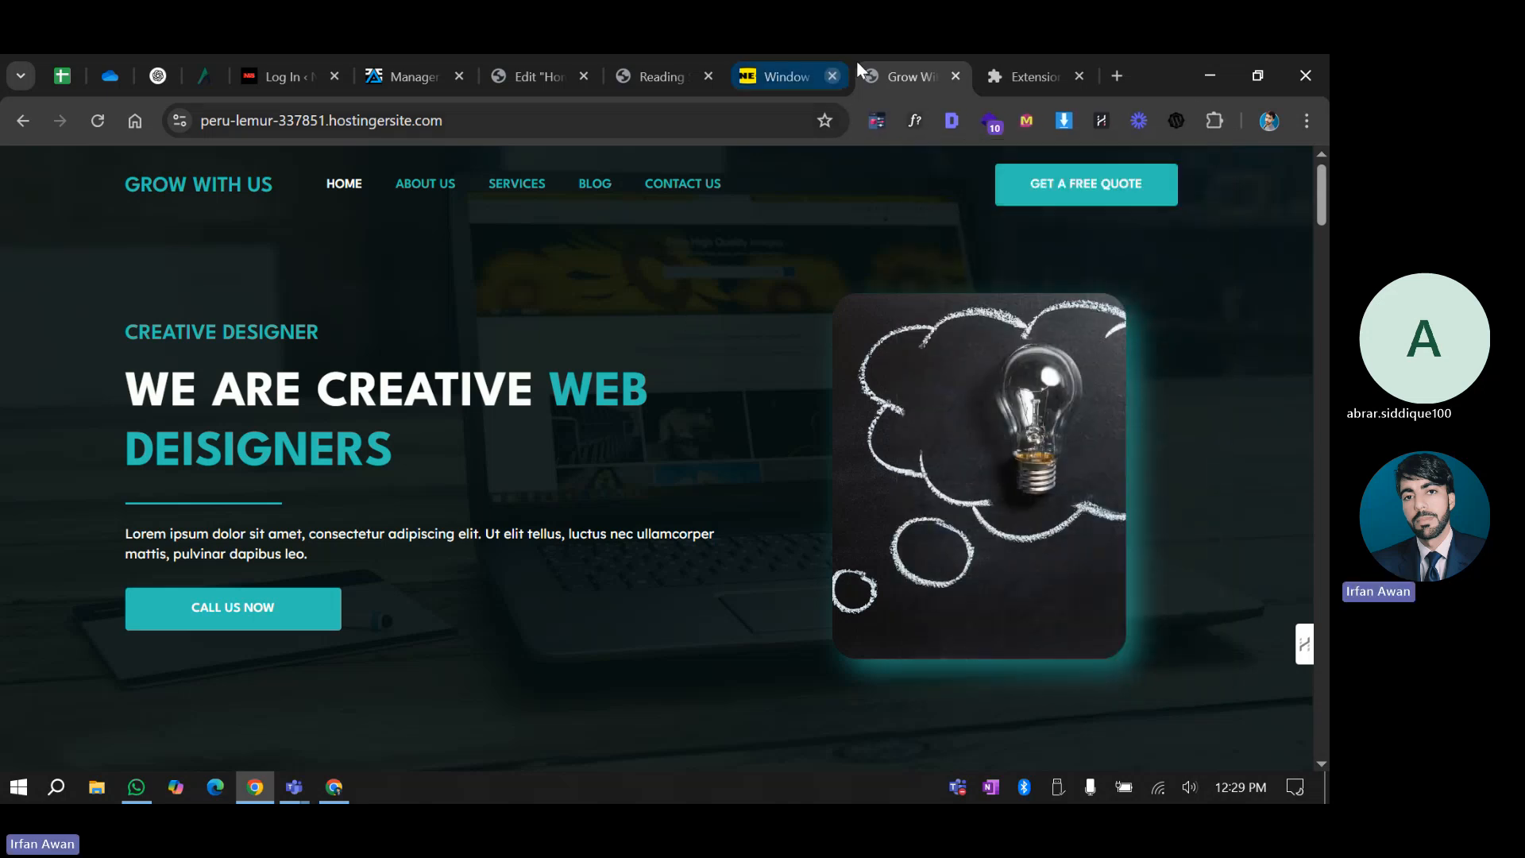
{"action": "left_click", "coordinate": [1174, 120]}
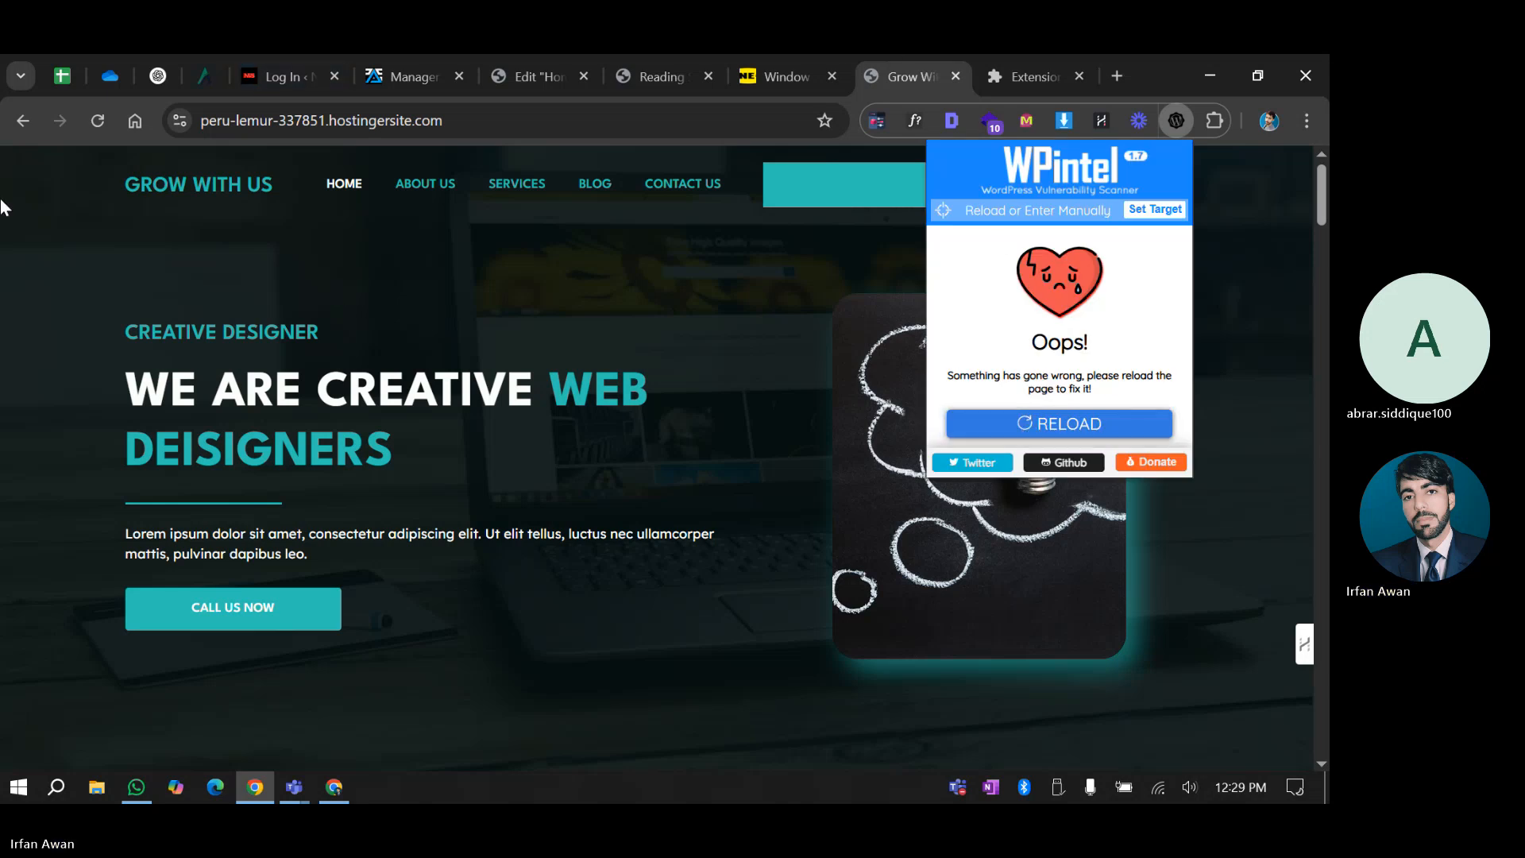
{"action": "left_click", "coordinate": [95, 120]}
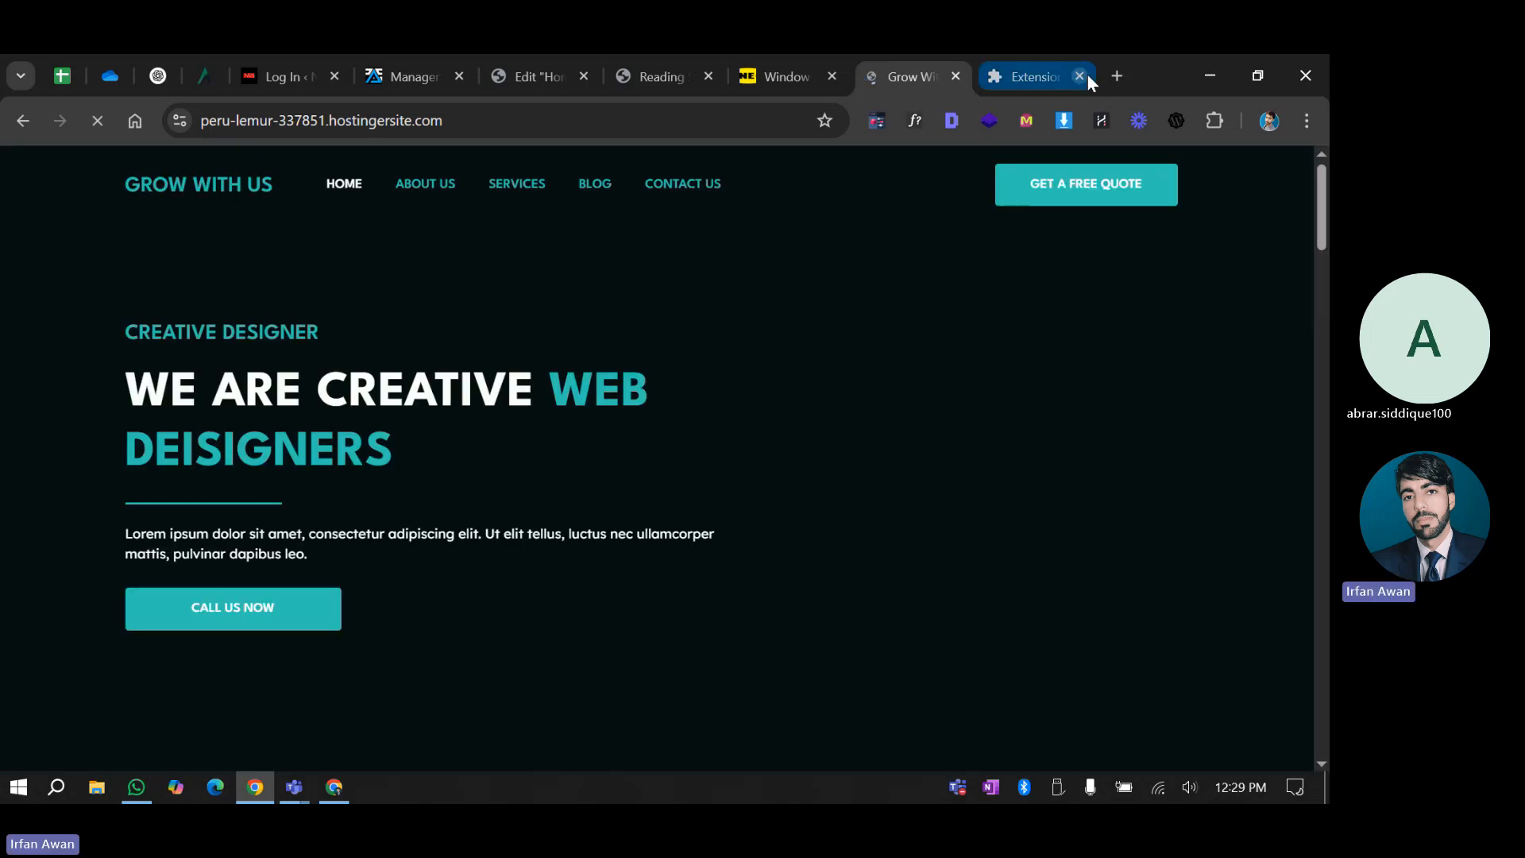
{"action": "left_click", "coordinate": [1085, 76]}
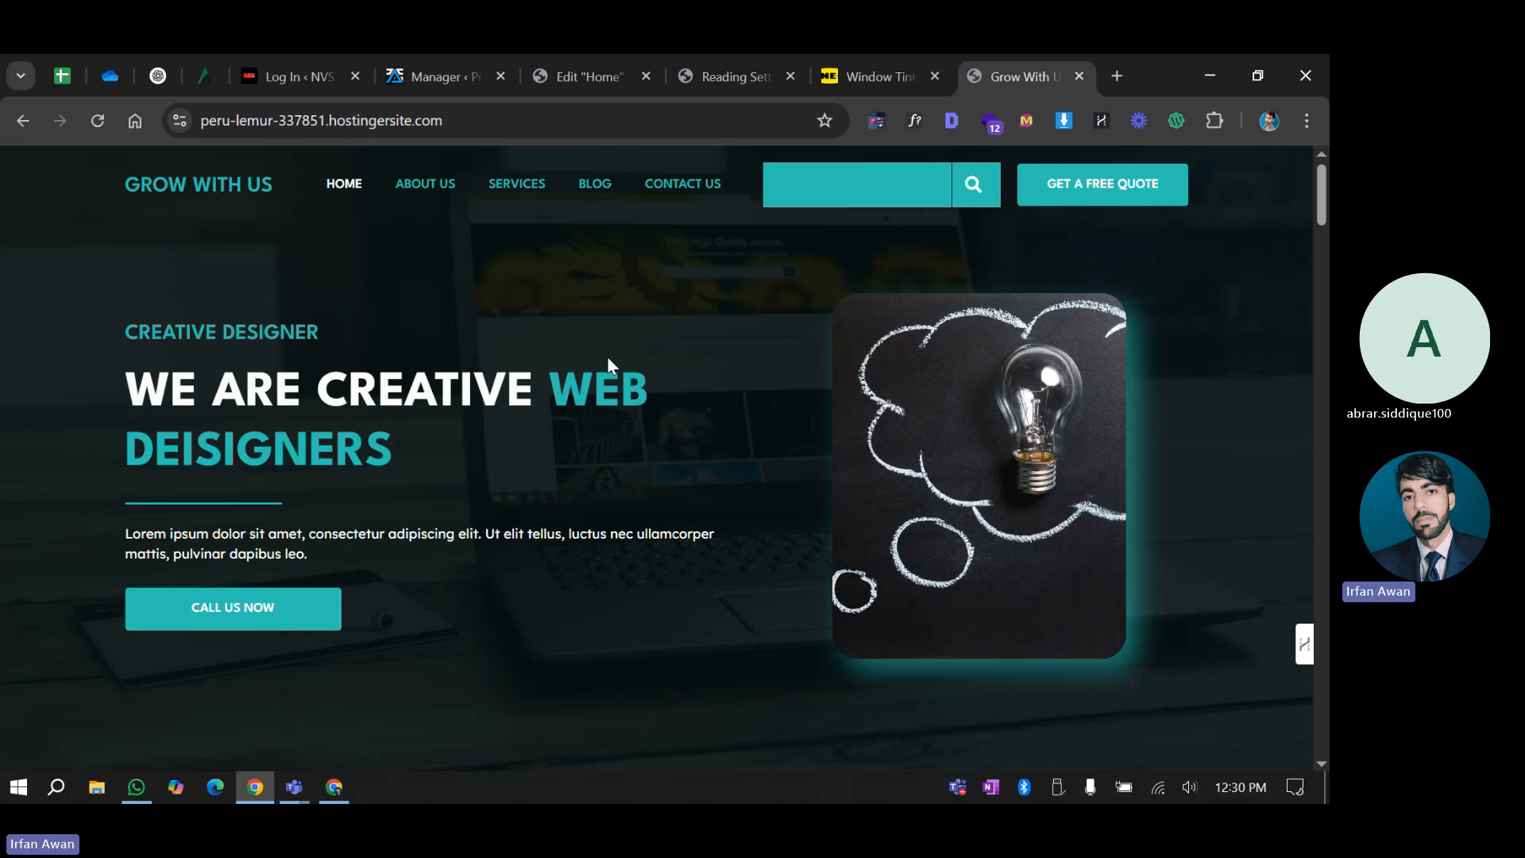
{"action": "scroll", "coordinate": [613, 398], "scroll_direction": "down", "scroll_amount": 5}
Run WPintel's Version & Vulnerabilities and Themes & Plugins checks, finding no themes and four plugins, then return to Main Menu
{"action": "scroll", "coordinate": [618, 453], "scroll_direction": "up", "scroll_amount": 5}
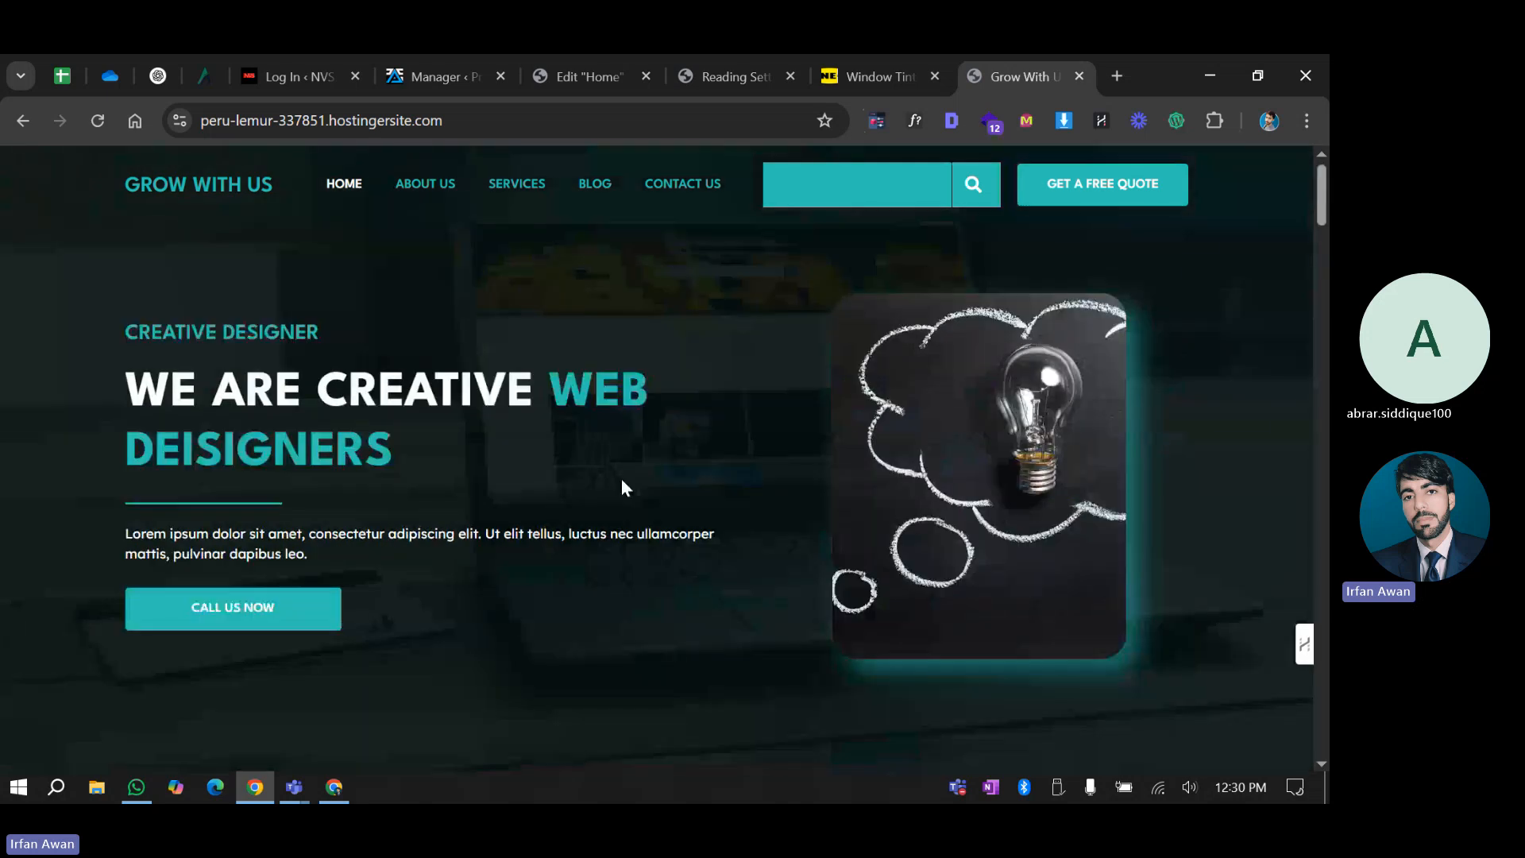
{"action": "left_click", "coordinate": [1177, 120]}
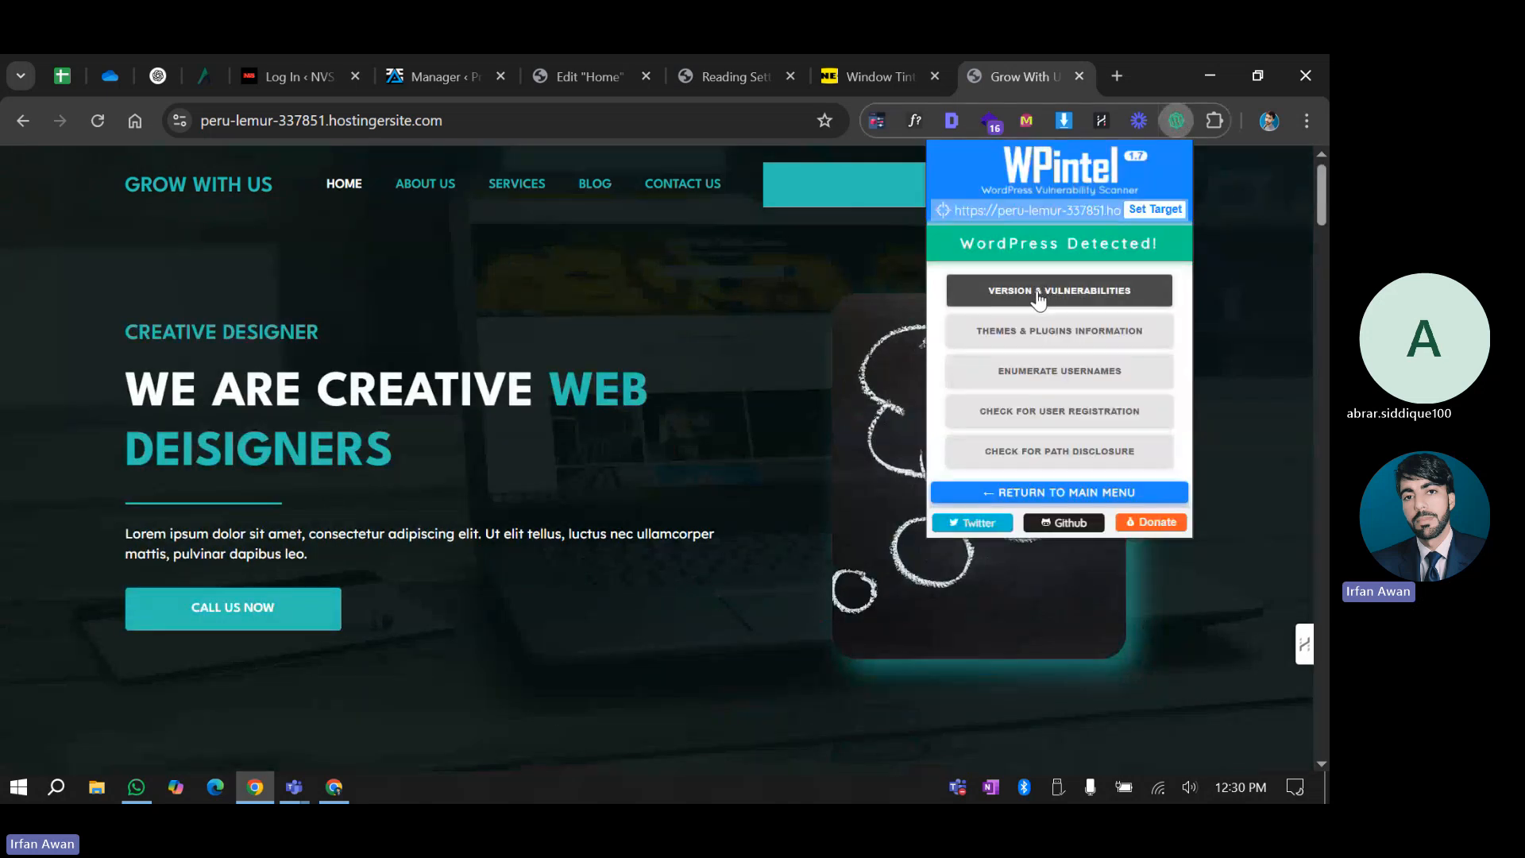
{"action": "left_click", "coordinate": [1038, 294]}
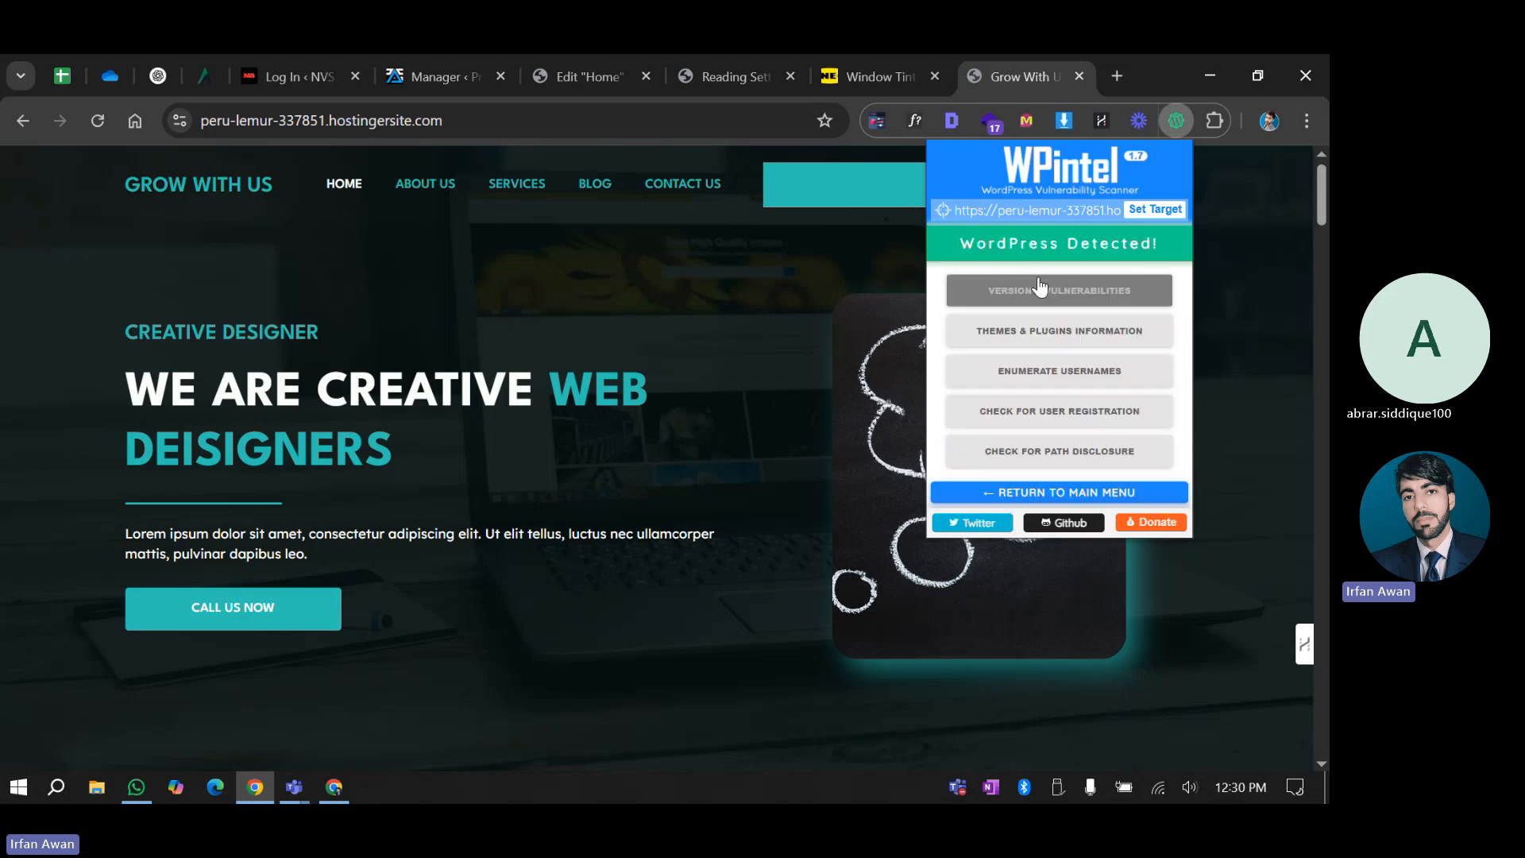
{"action": "left_click", "coordinate": [1031, 330]}
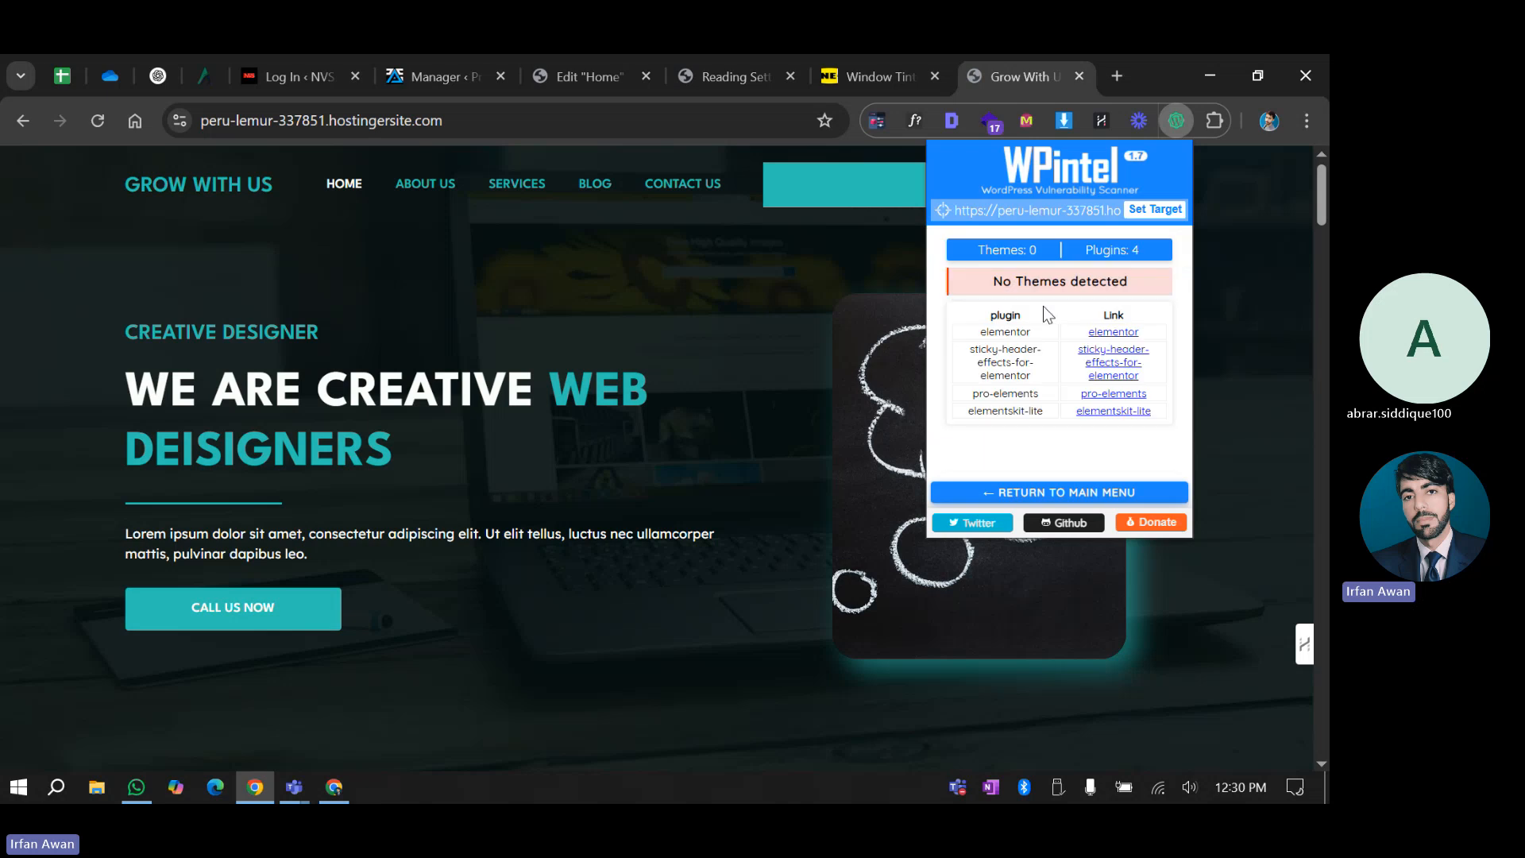
{"action": "left_click_drag", "start_coordinate": [994, 281], "coordinate": [1104, 278]}
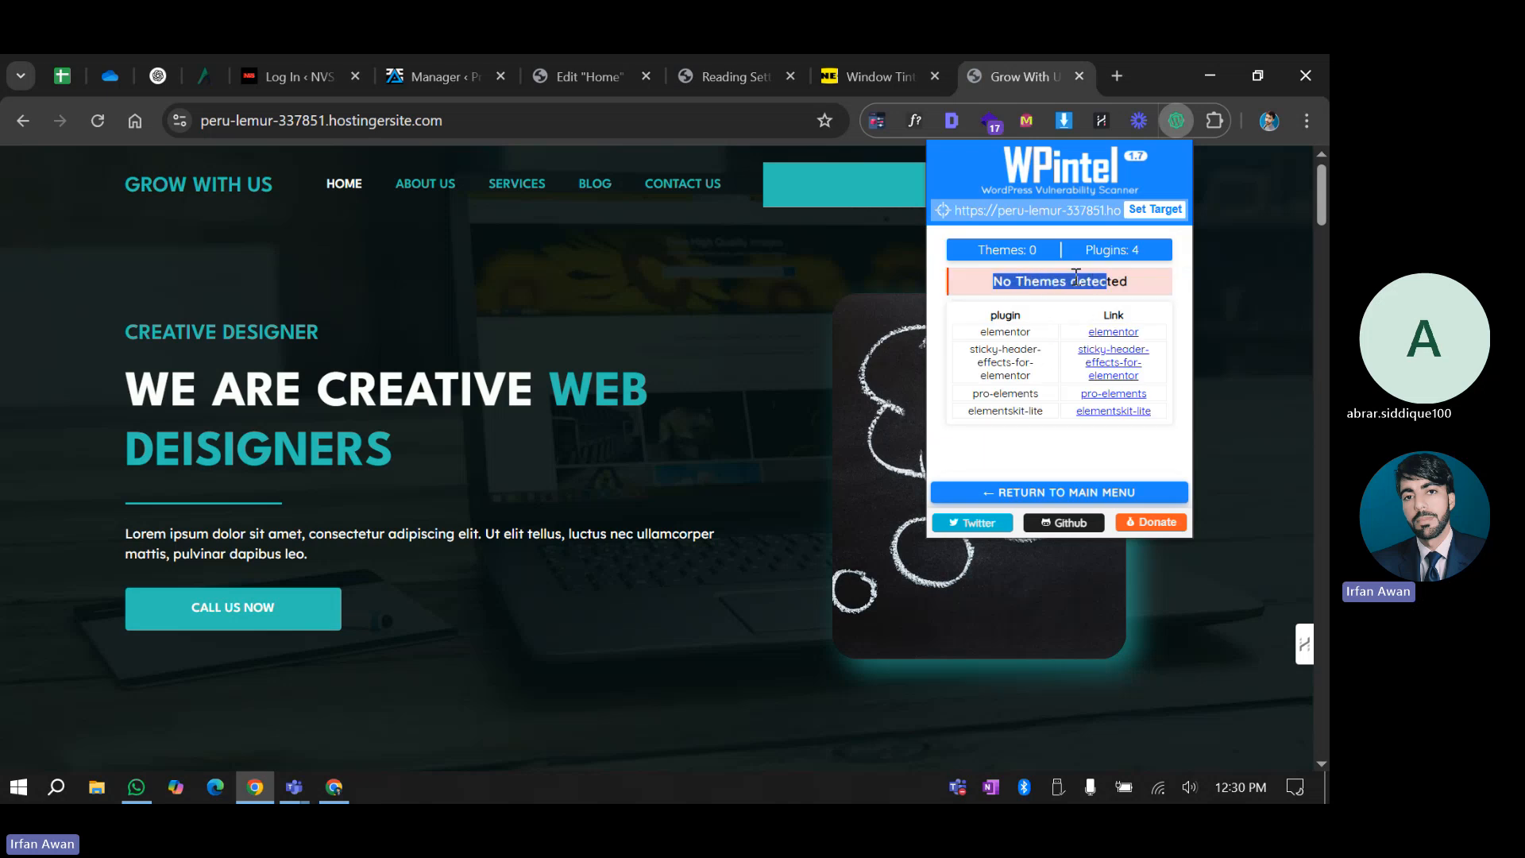
{"action": "left_click", "coordinate": [1077, 309]}
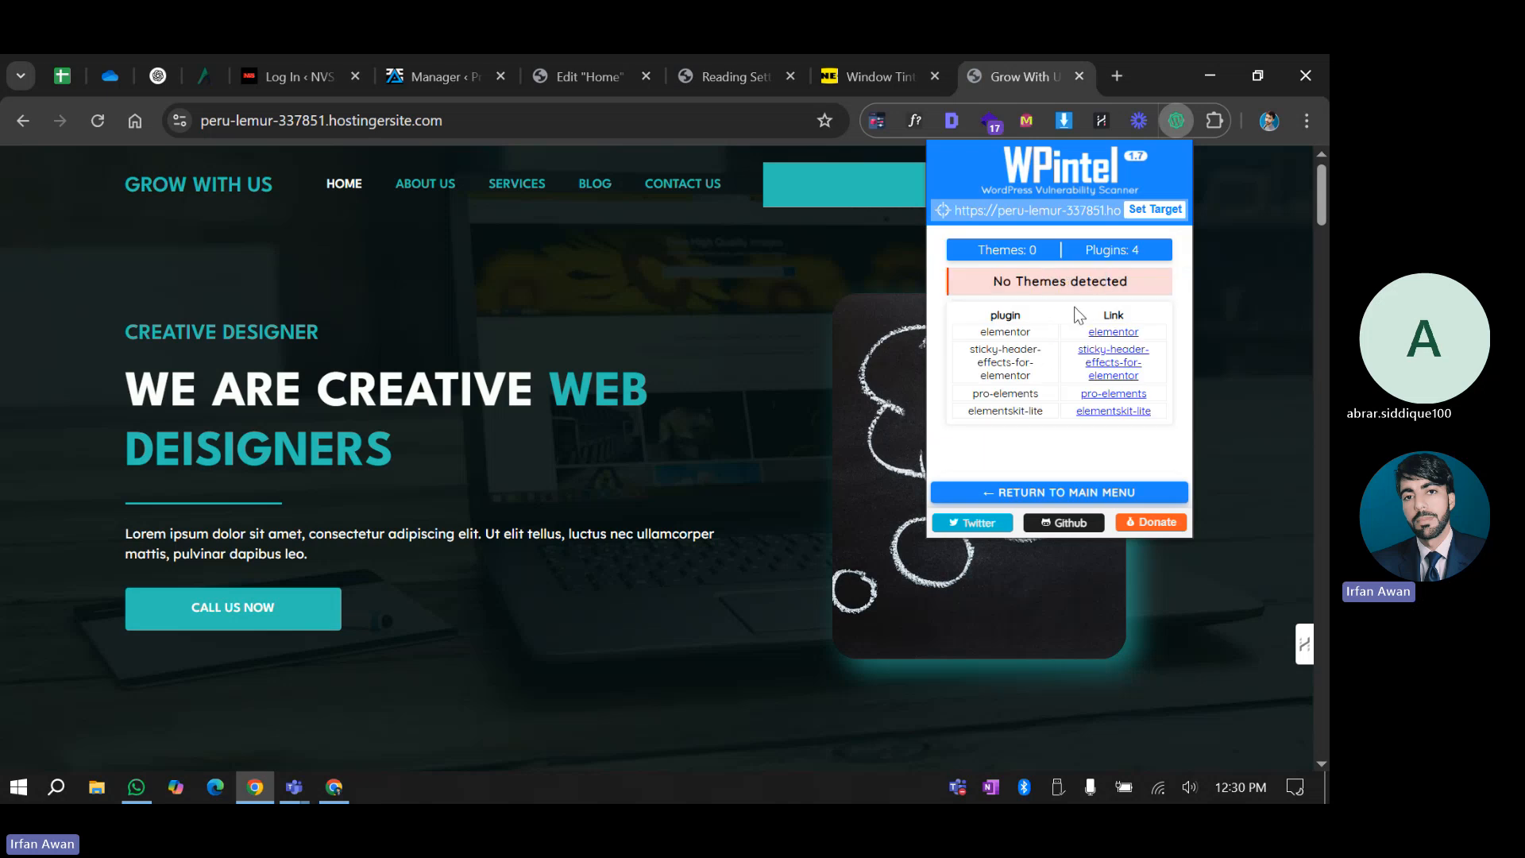
{"action": "left_click", "coordinate": [1041, 492]}
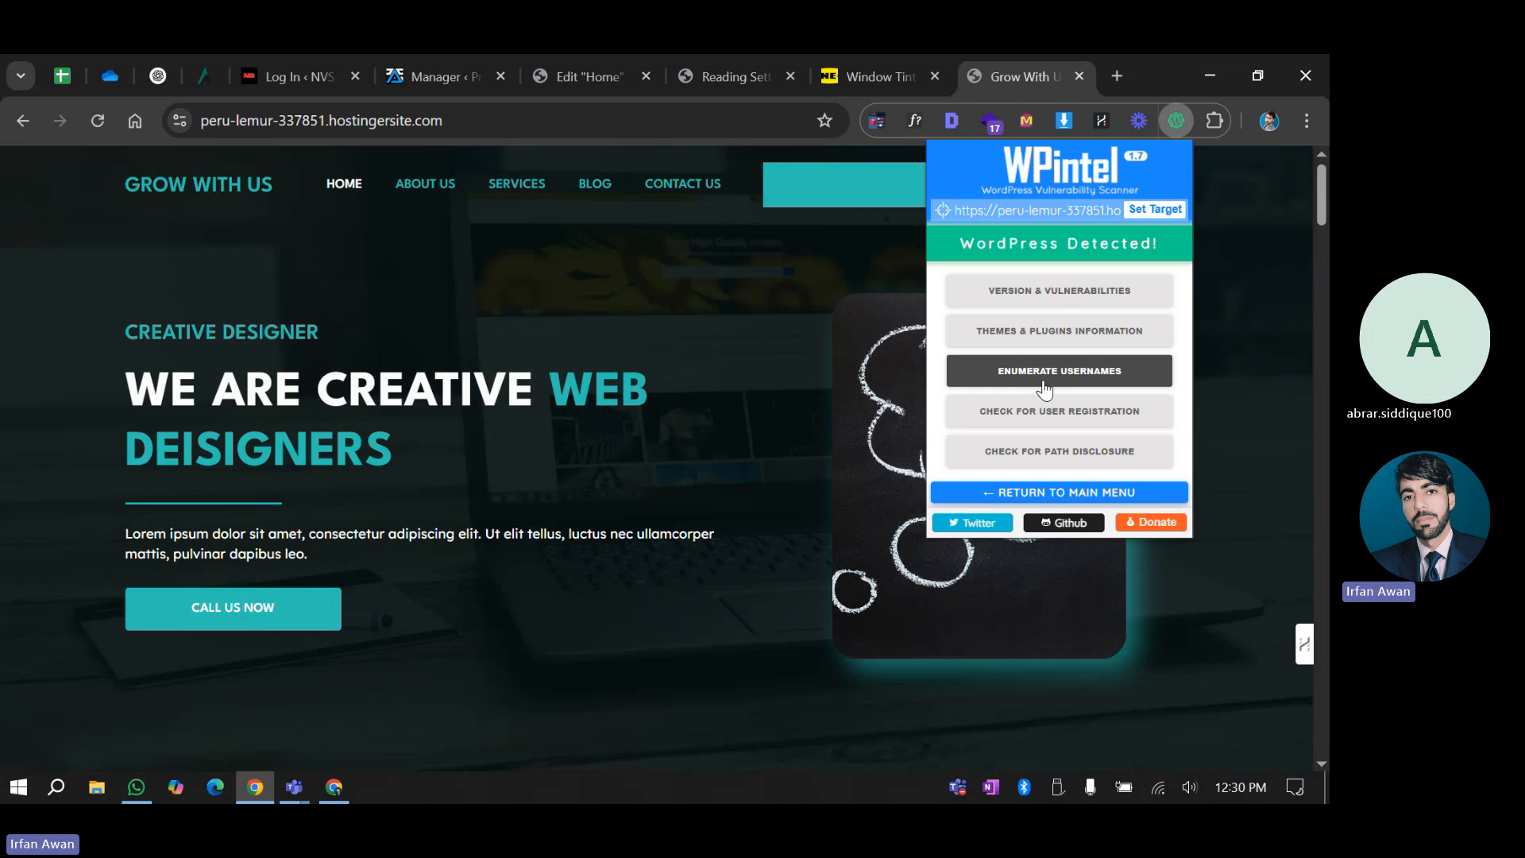
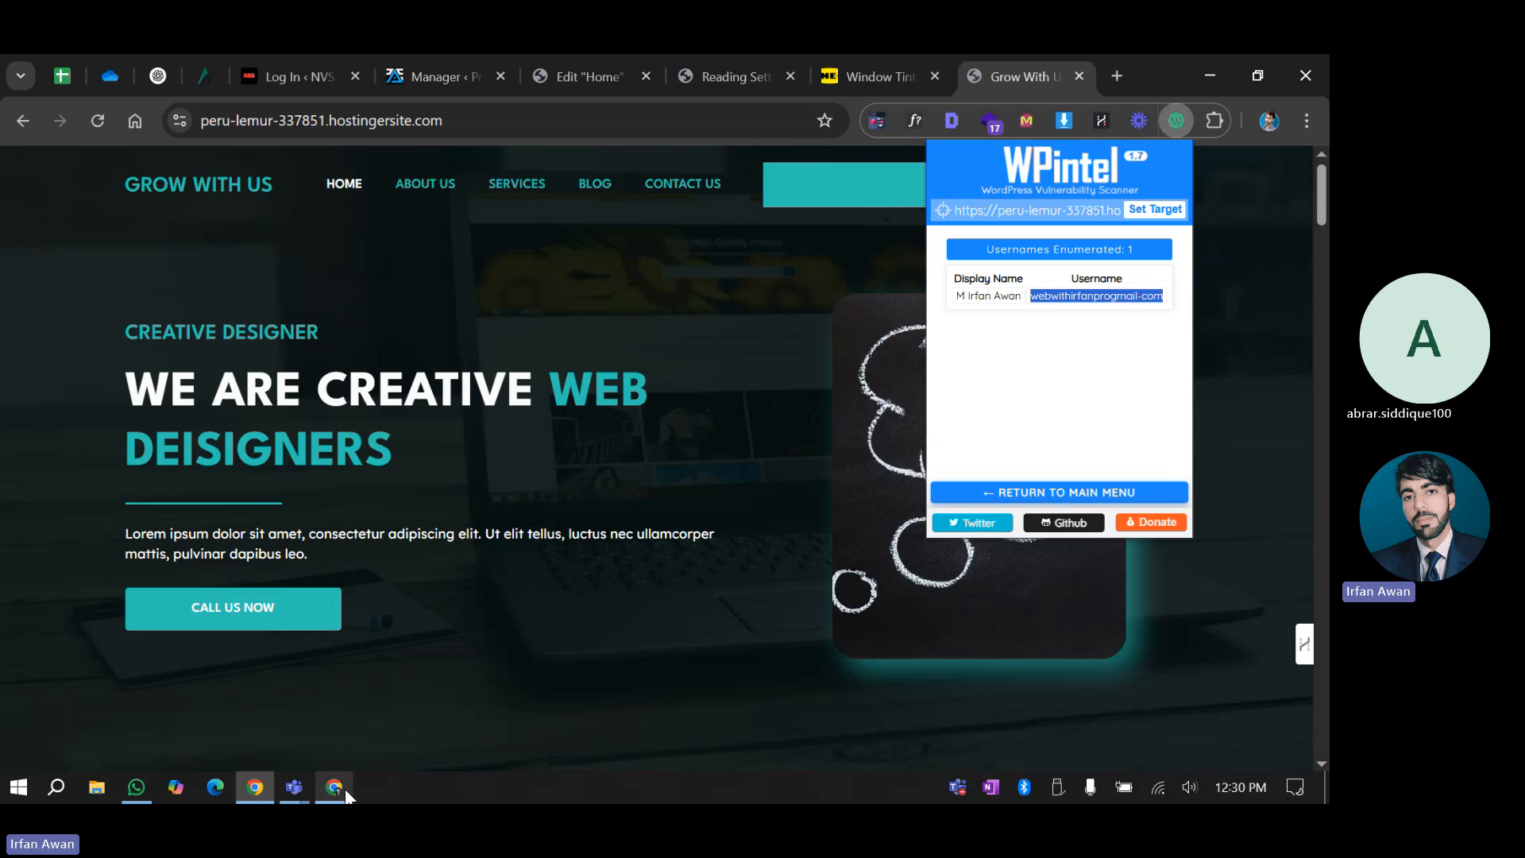
Switch to the other Chrome window, where the site is signed into WordPress
{"action": "left_click", "coordinate": [345, 789]}
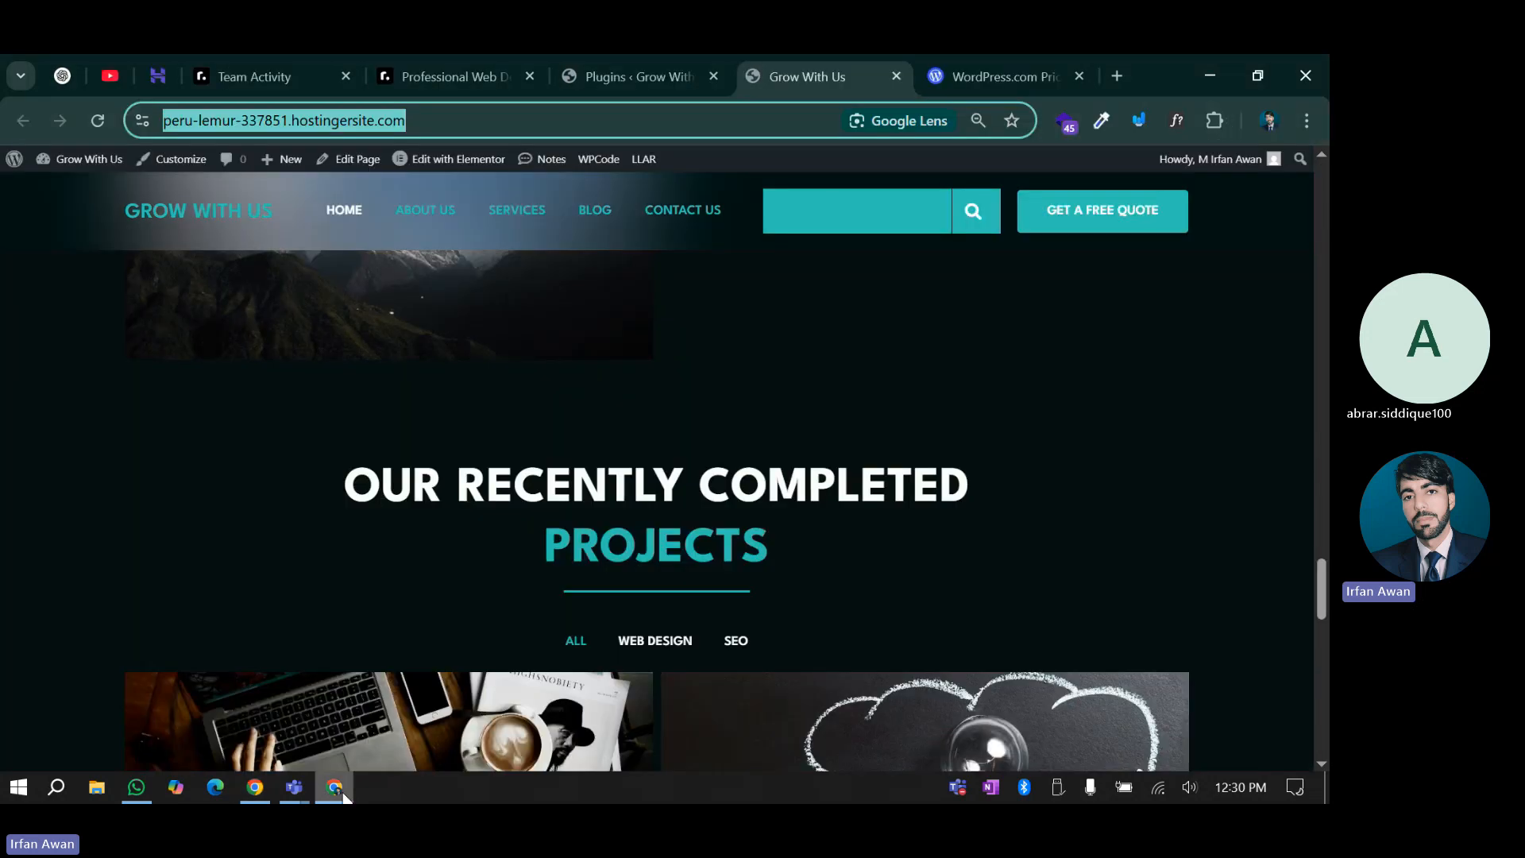
Confirm the Users page lists a single Administrator, then return to WPintel's username results
{"action": "left_click", "coordinate": [636, 77]}
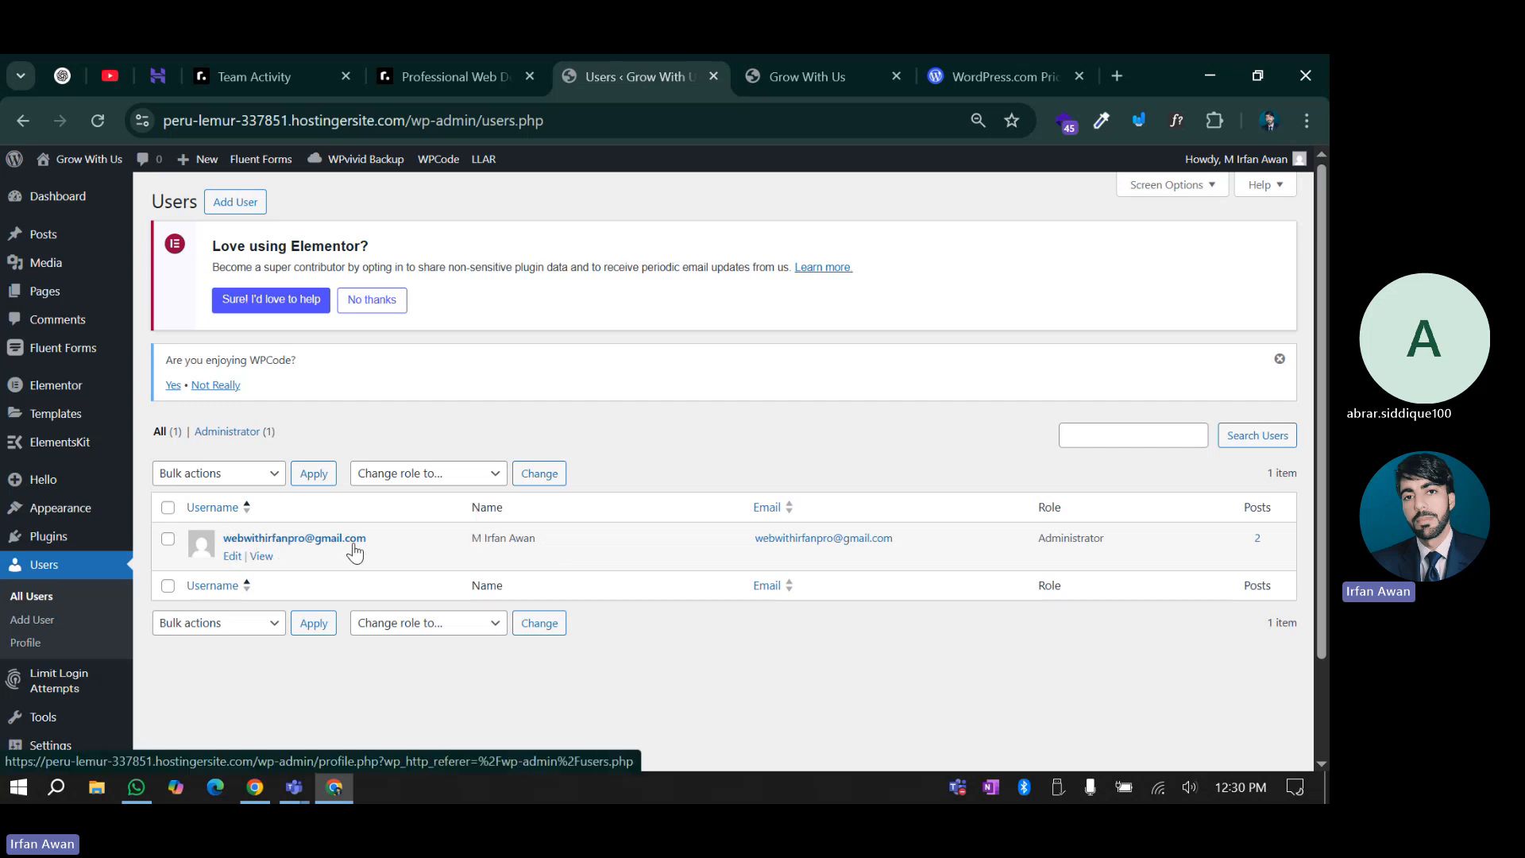
{"action": "left_click", "coordinate": [257, 794]}
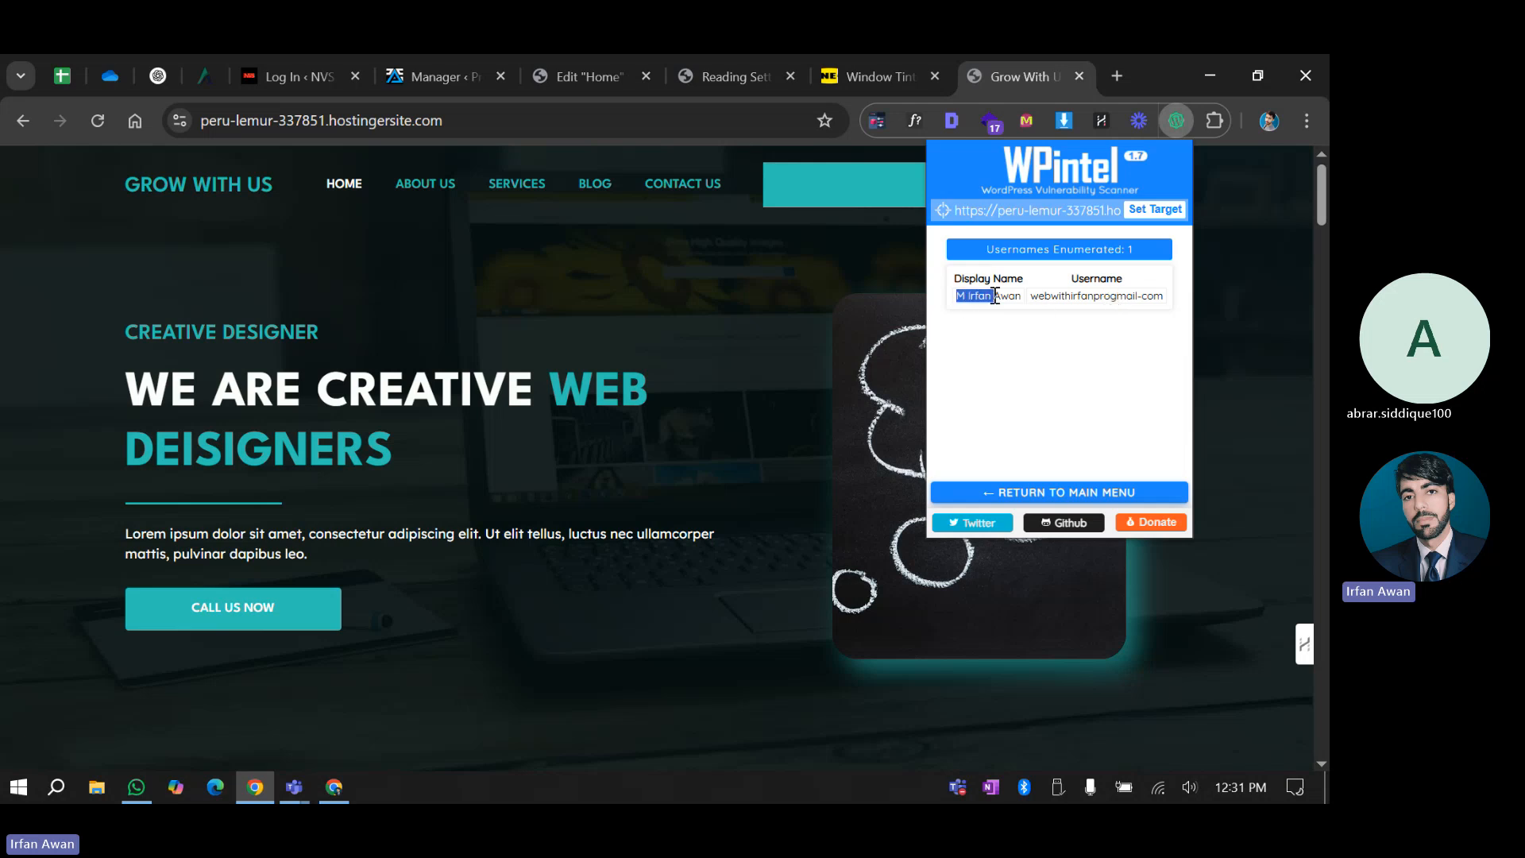
Go back to WPintel's main menu and launch the Check for User Registration scan
{"action": "left_click", "coordinate": [995, 297]}
{"action": "left_click", "coordinate": [1006, 493]}
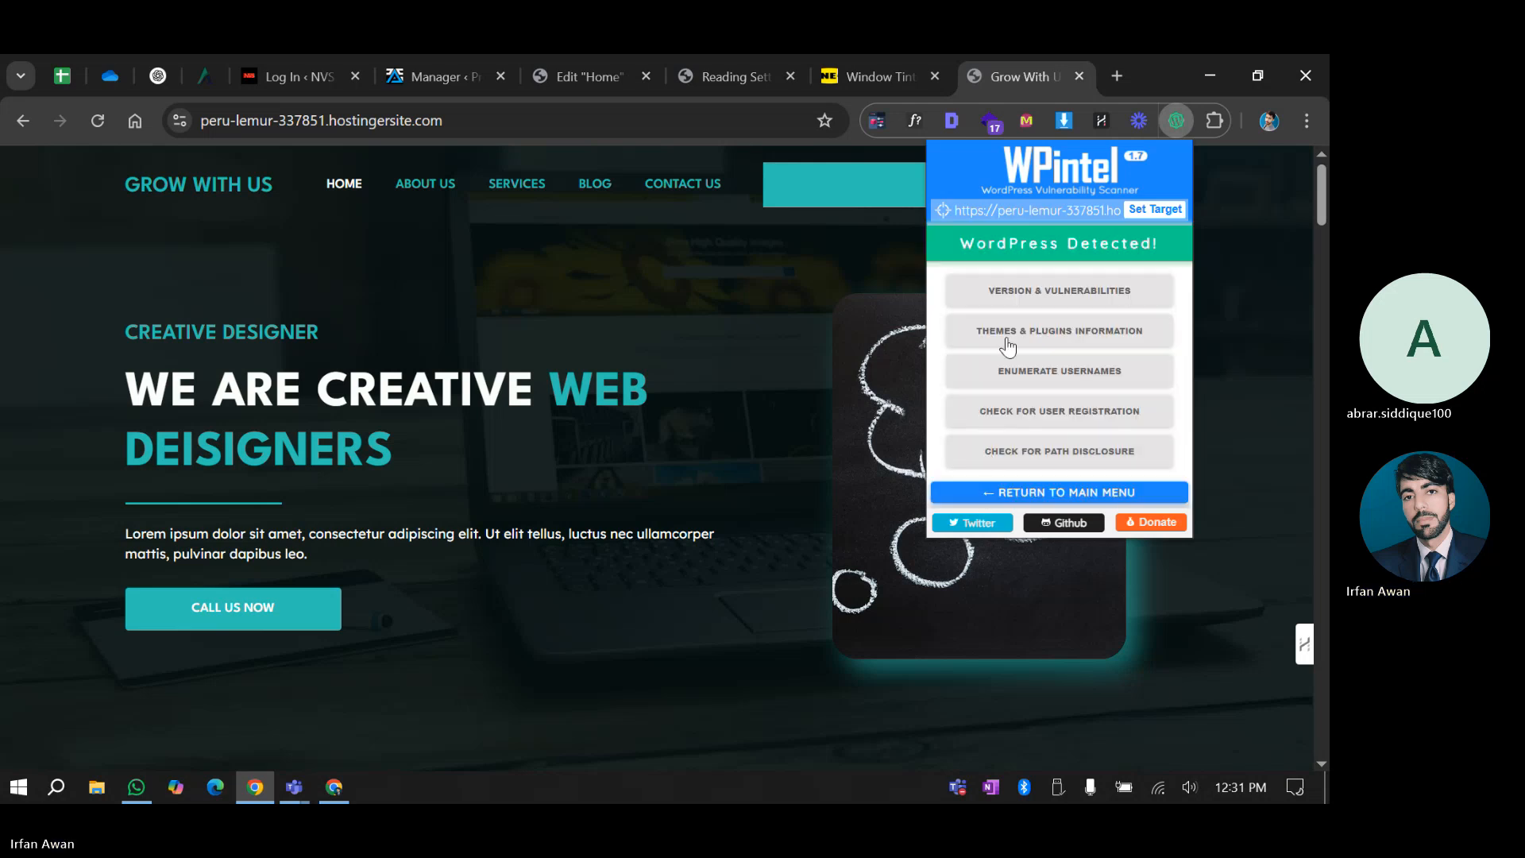
{"action": "left_click", "coordinate": [1089, 410]}
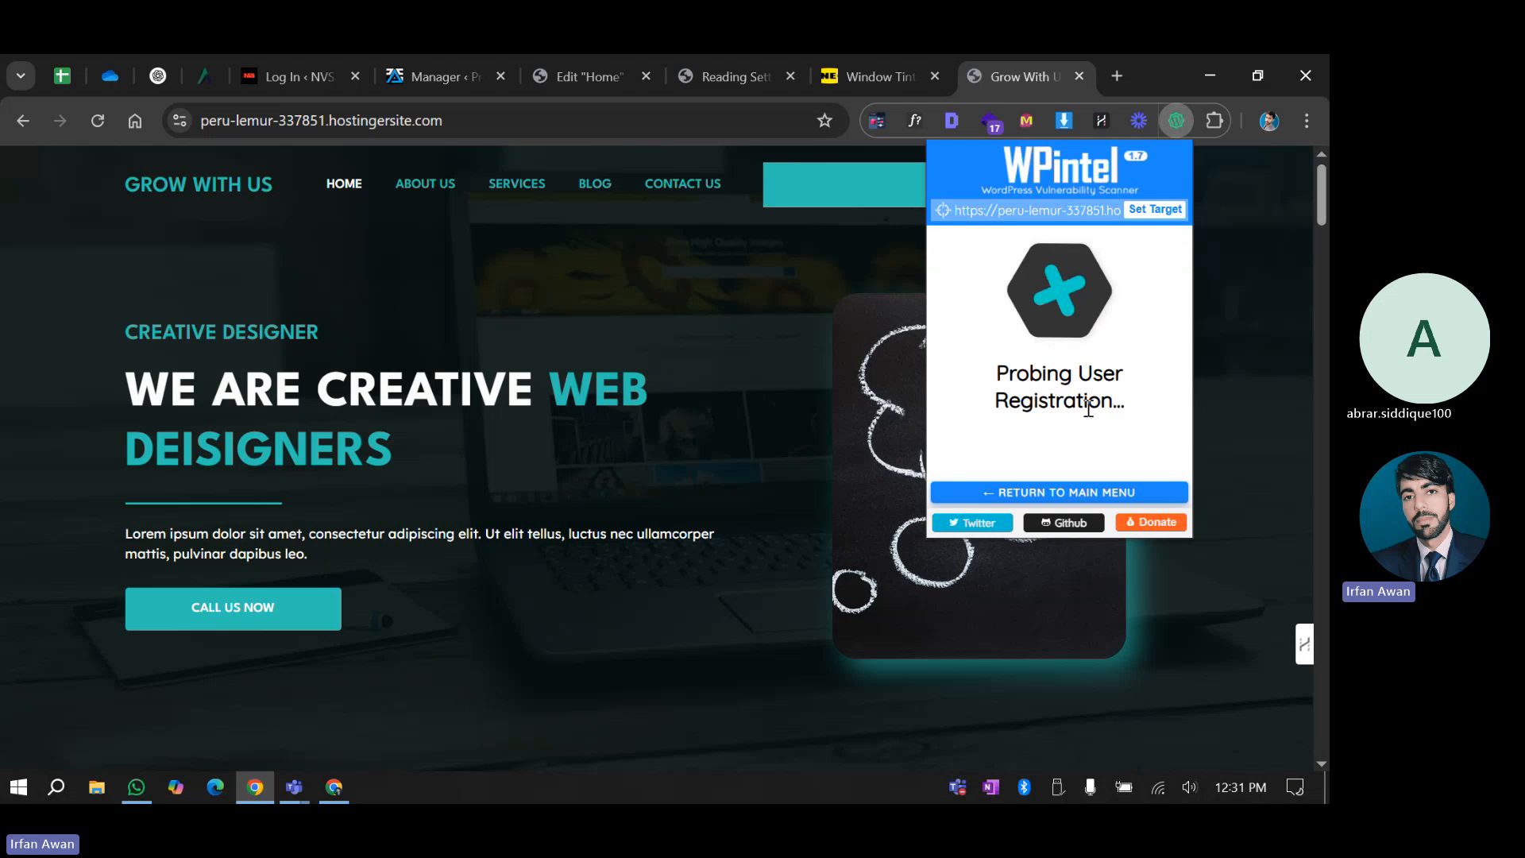
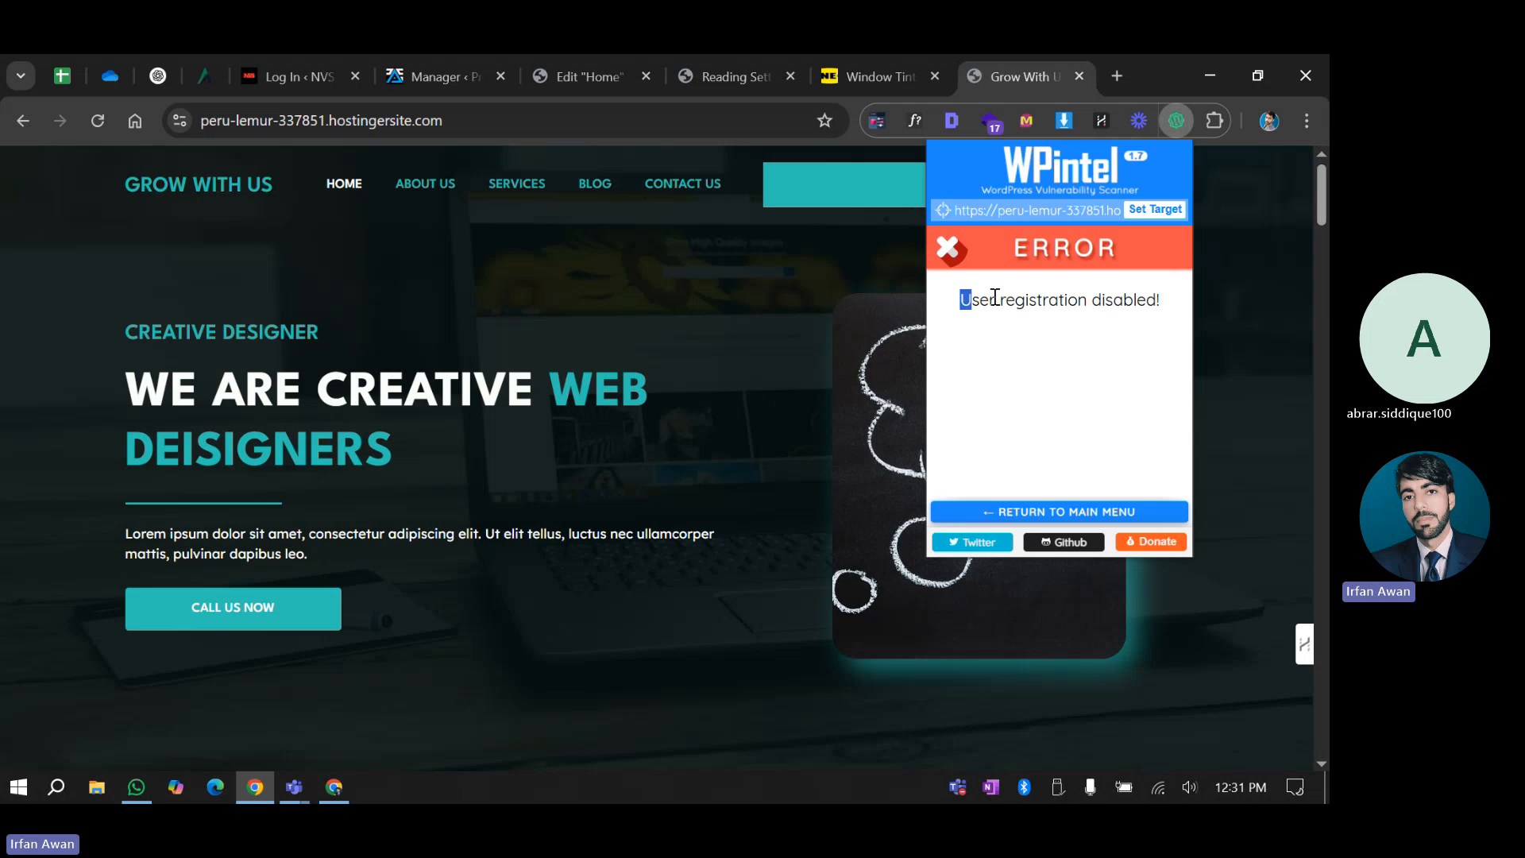
{"action": "left_click_drag", "start_coordinate": [995, 296], "coordinate": [1151, 303]}
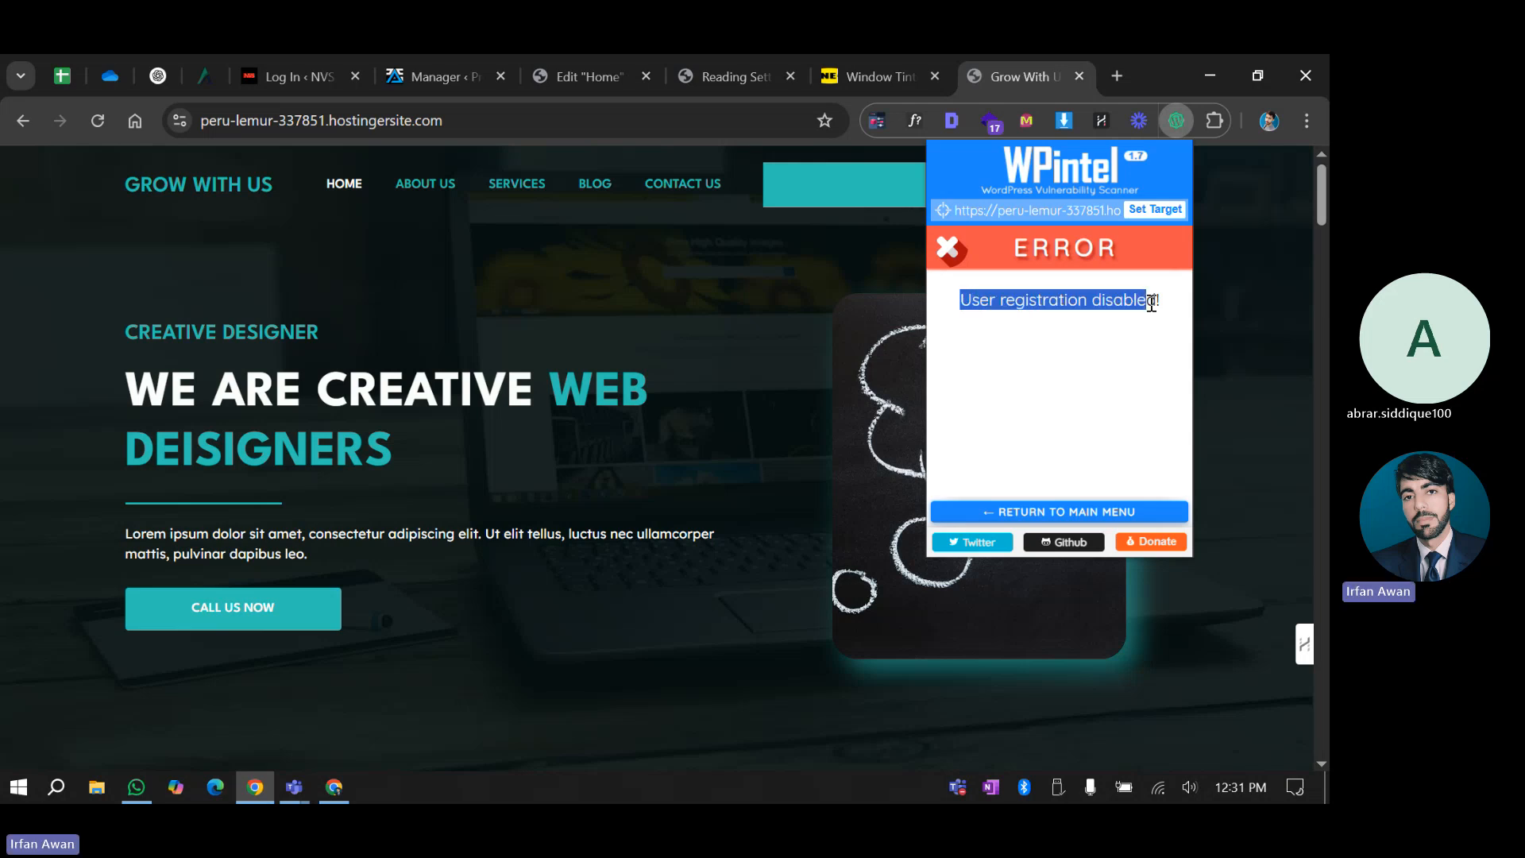
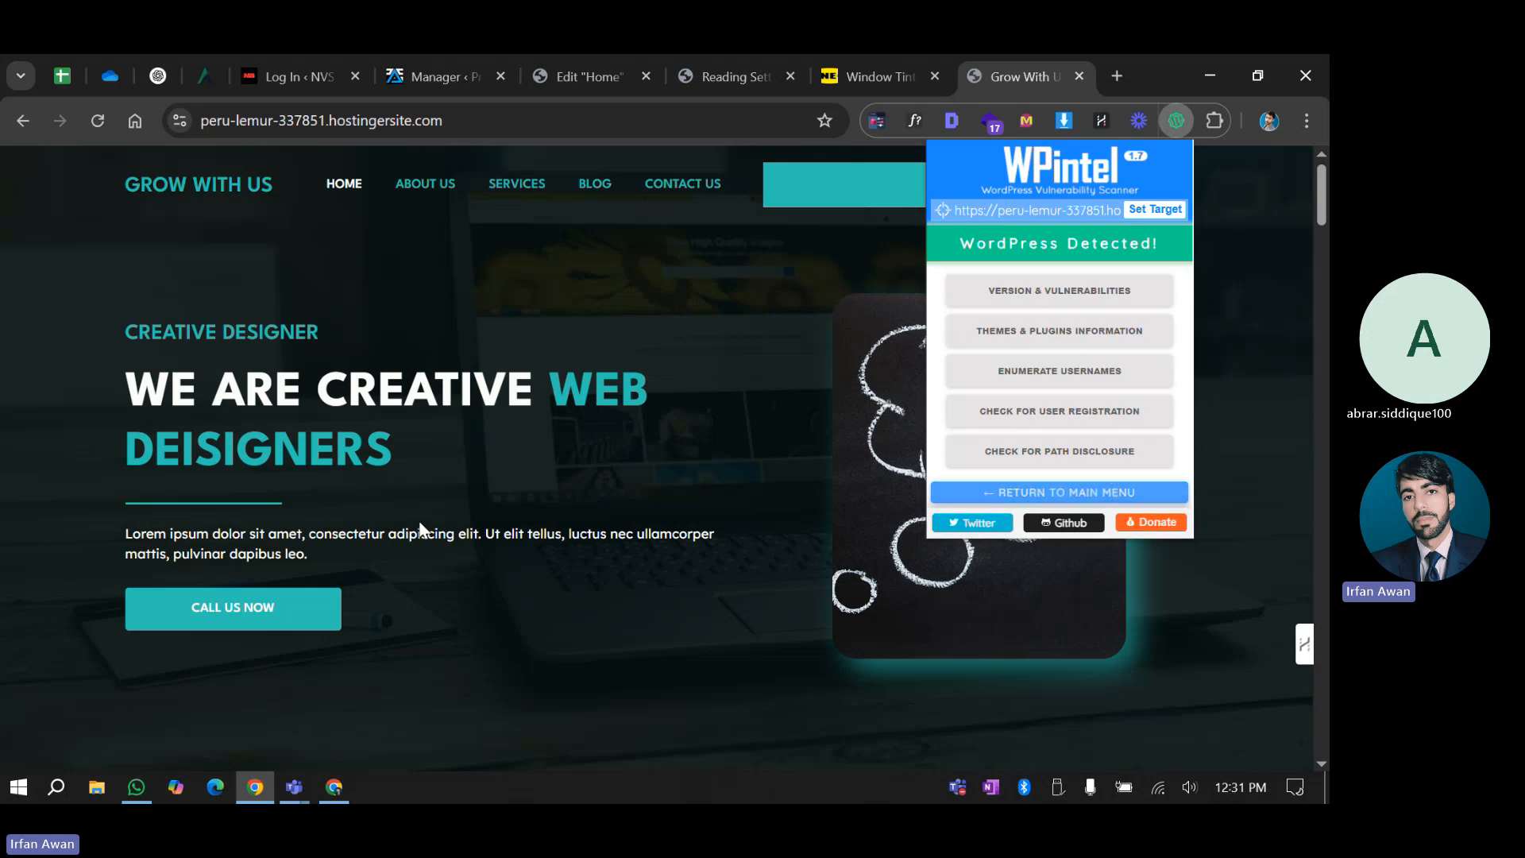
Open the General Settings page in the WordPress admin window
{"action": "left_click", "coordinate": [320, 785]}
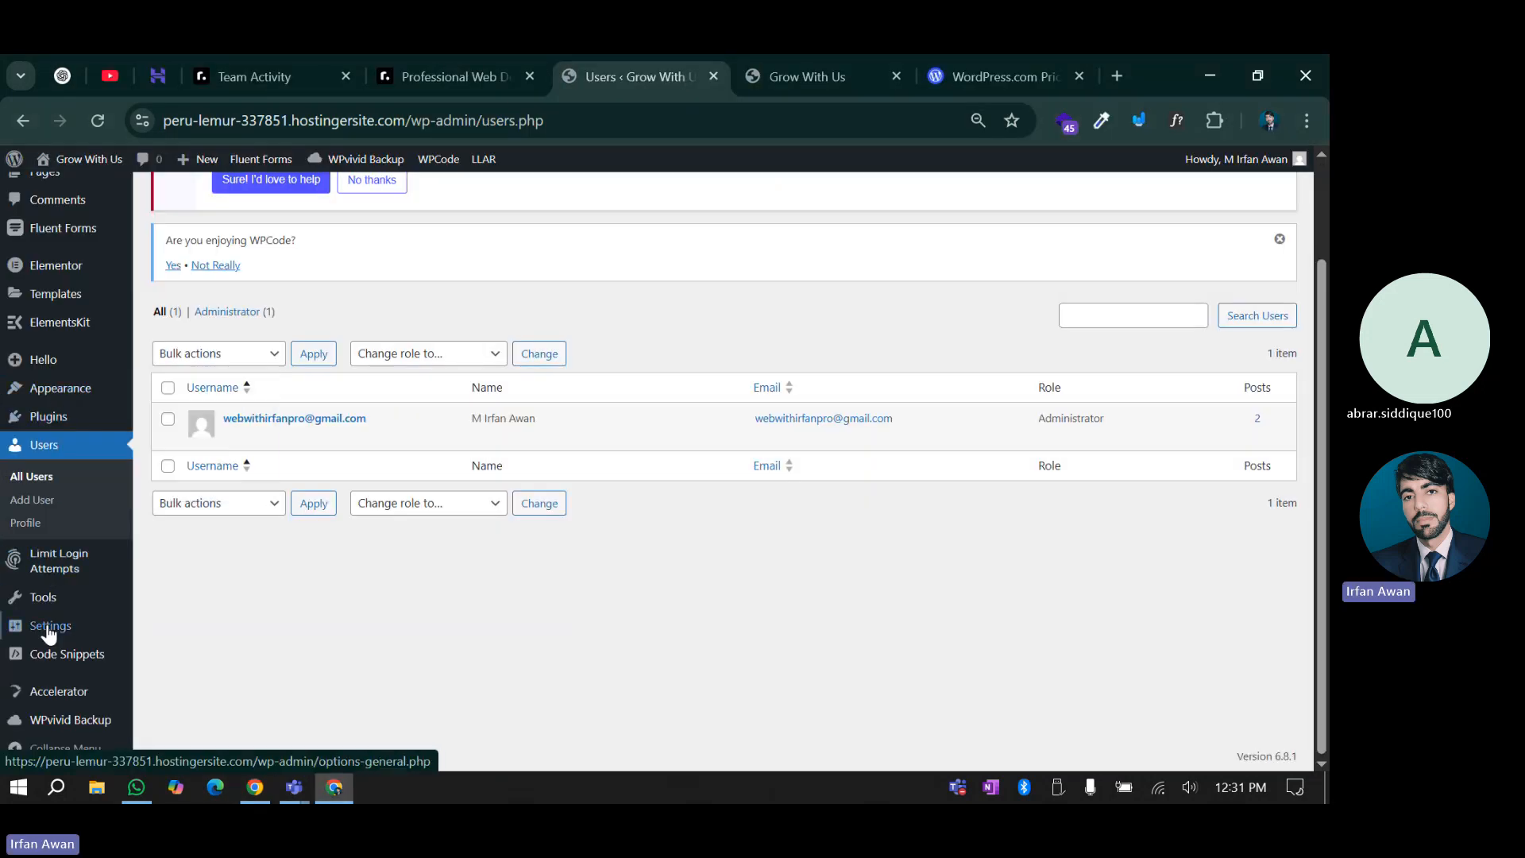
{"action": "mouse_move", "coordinate": [48, 631]}
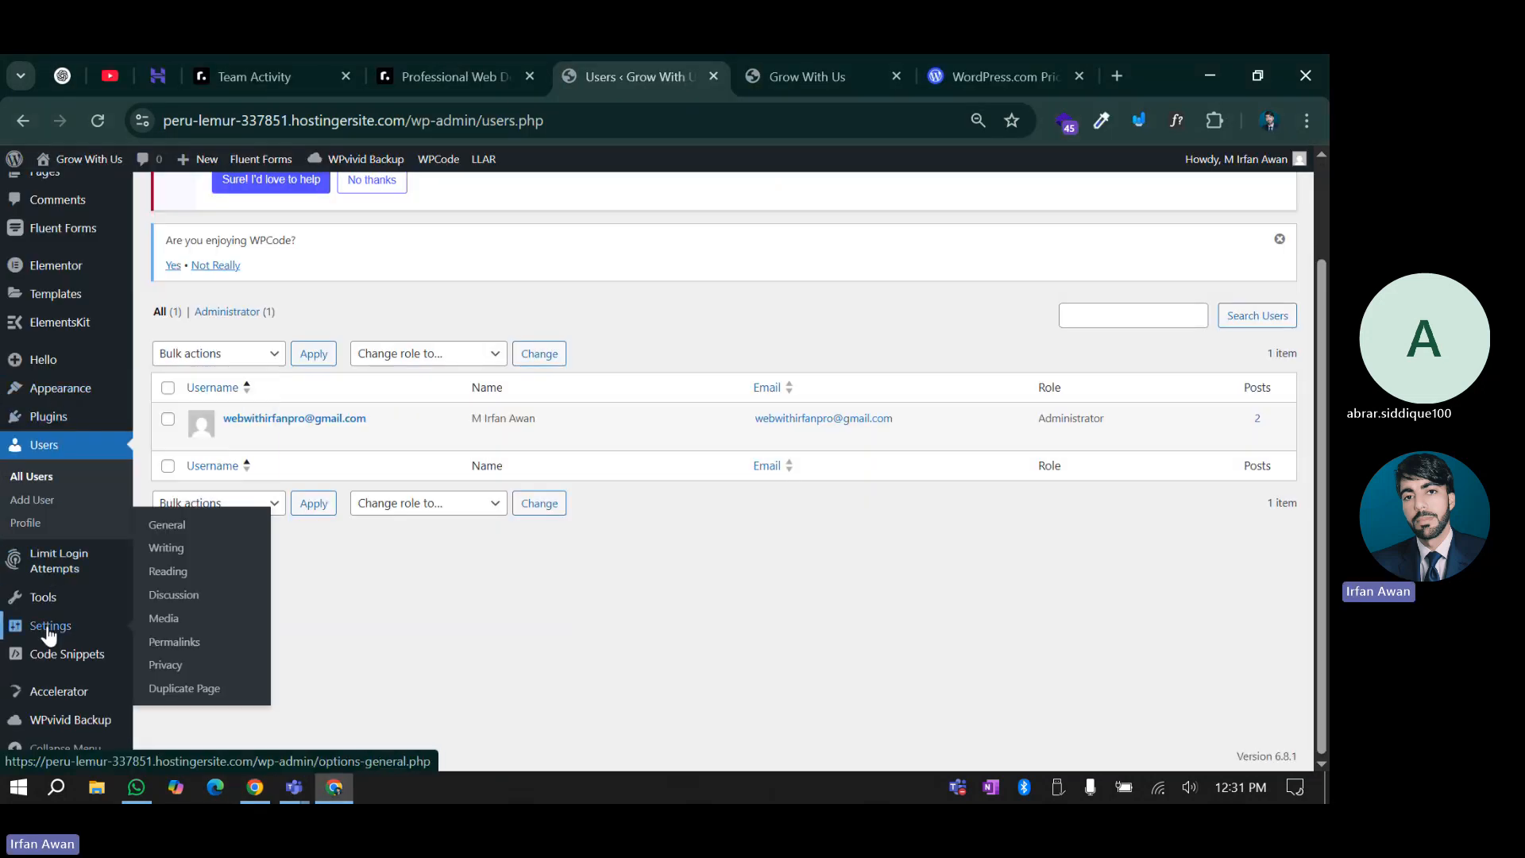
{"action": "left_click", "coordinate": [216, 538]}
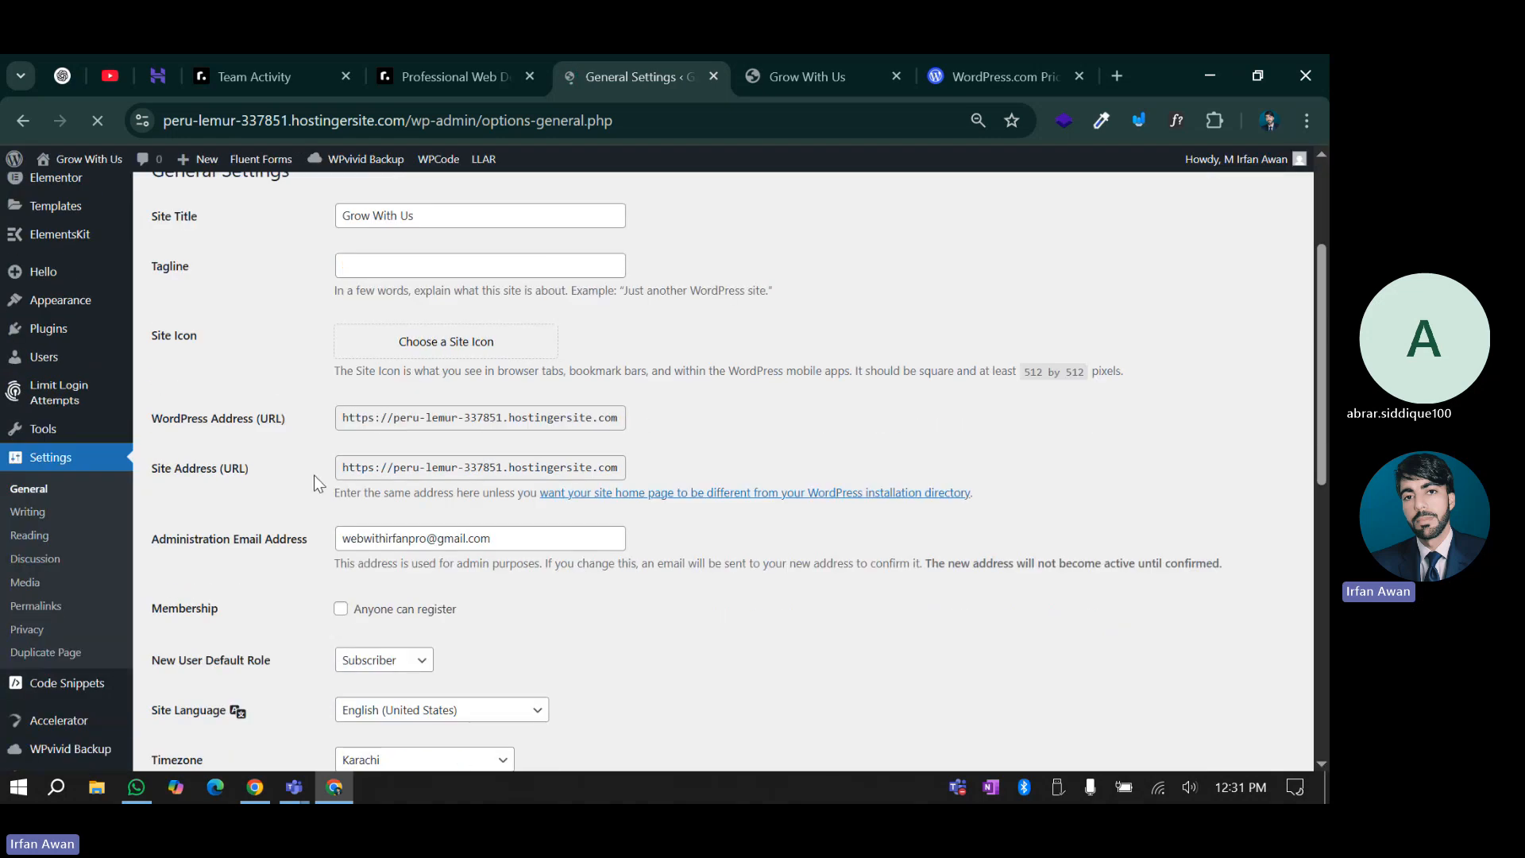
Verify Membership registration is unchecked and New User Default Role remains Subscriber
{"action": "scroll", "coordinate": [238, 469], "scroll_direction": "down", "scroll_amount": 3}
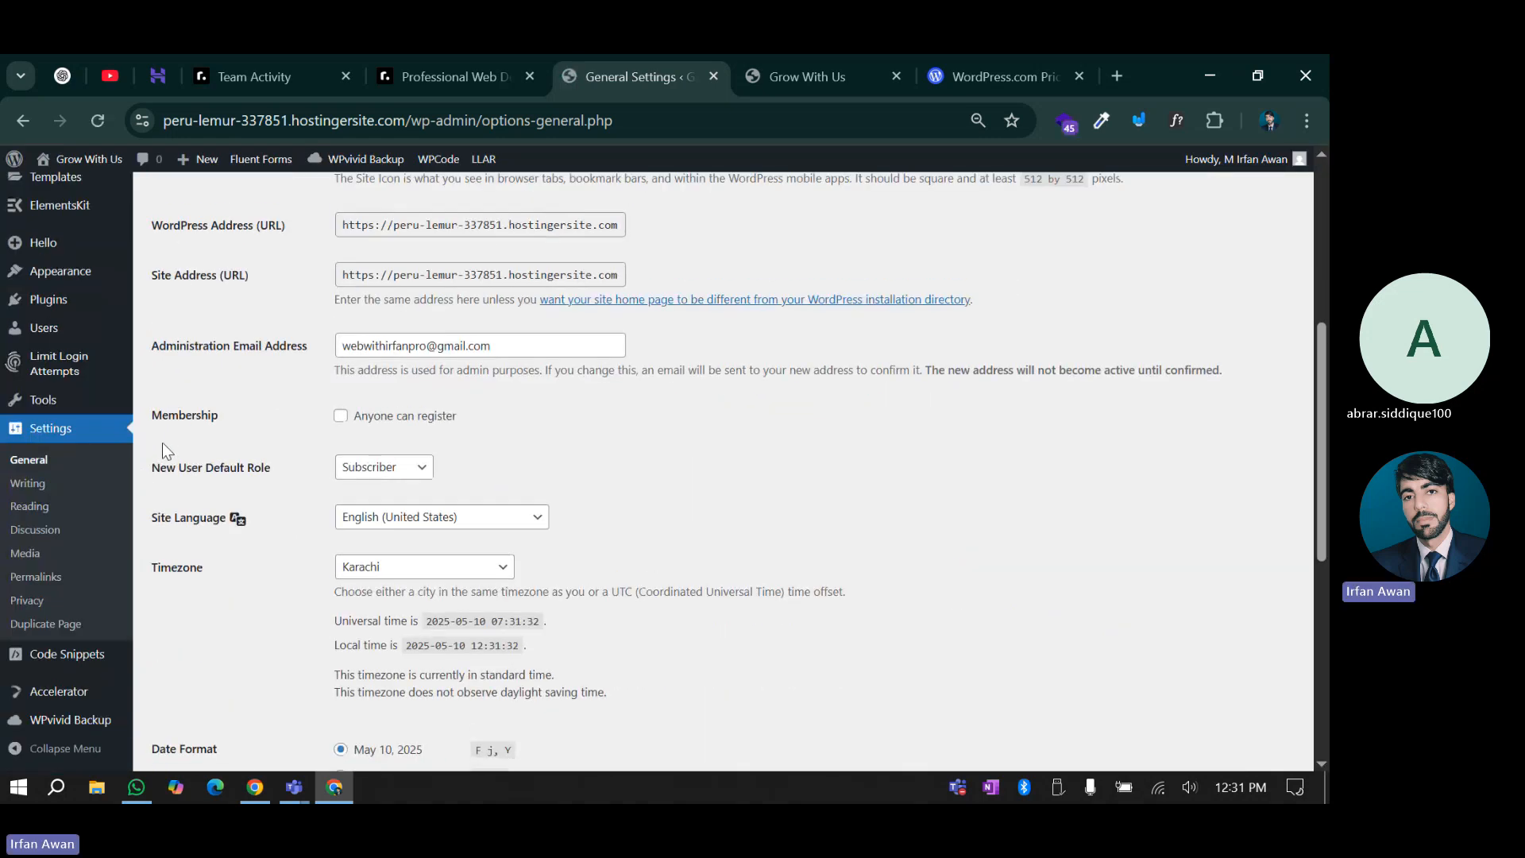
{"action": "left_click_drag", "start_coordinate": [159, 468], "coordinate": [309, 467]}
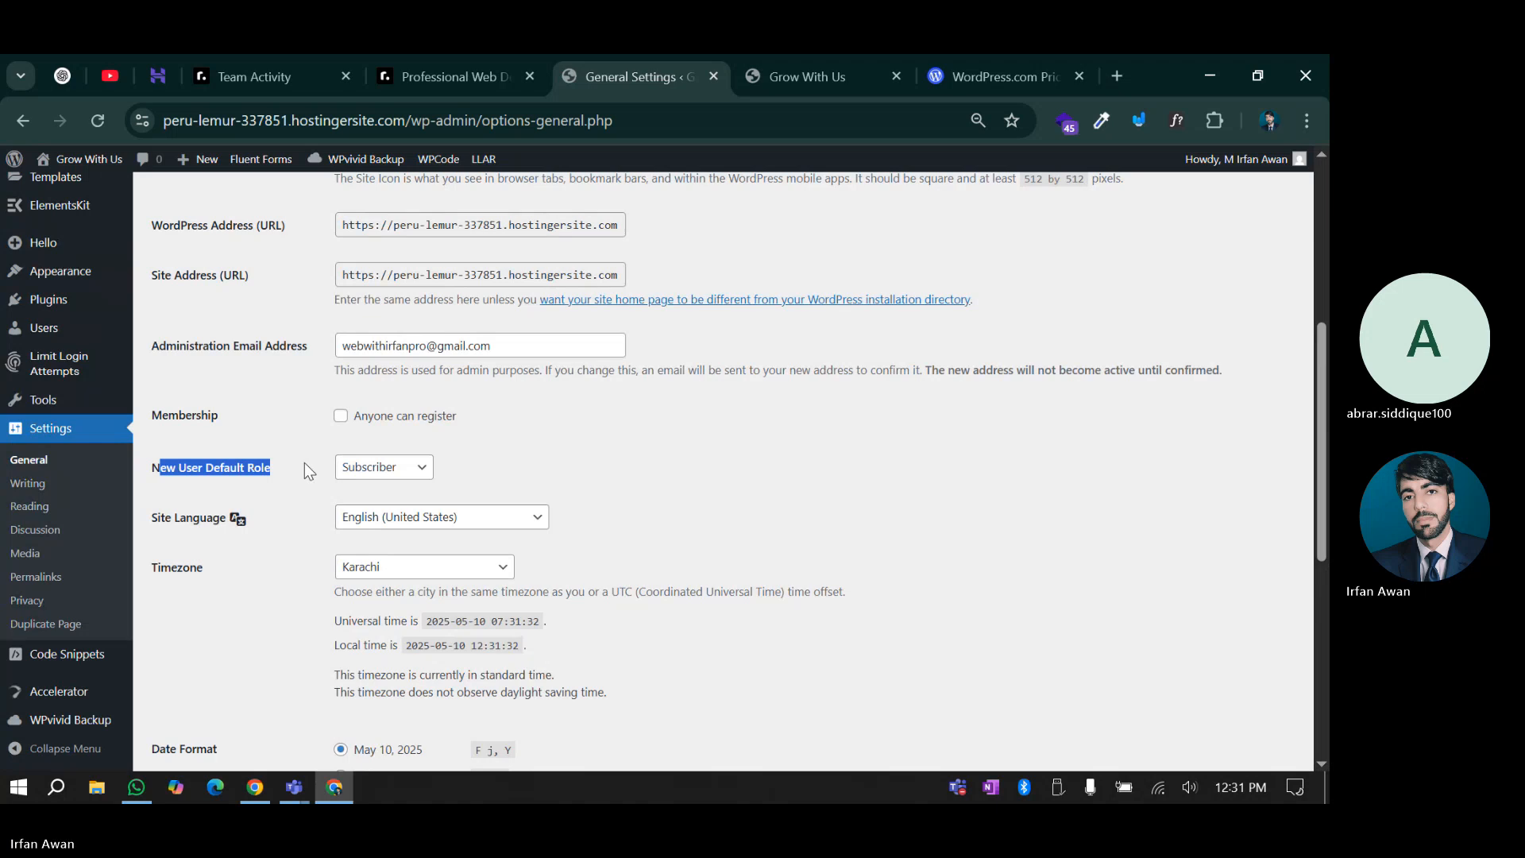
{"action": "scroll", "coordinate": [306, 467], "scroll_direction": "up", "scroll_amount": 4}
{"action": "scroll", "coordinate": [303, 464], "scroll_direction": "down", "scroll_amount": 5}
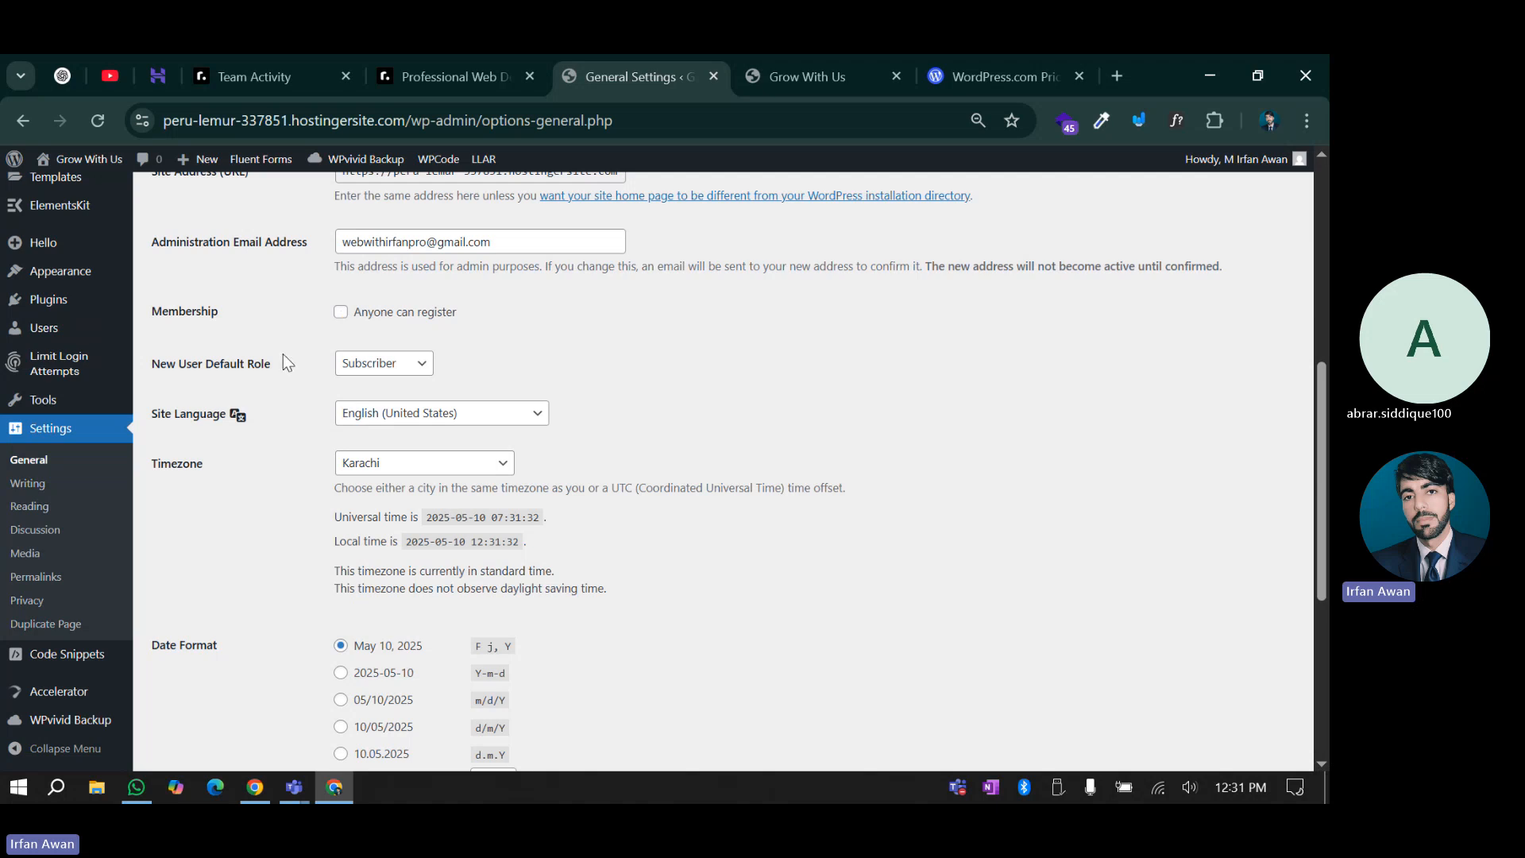
{"action": "left_click", "coordinate": [371, 366]}
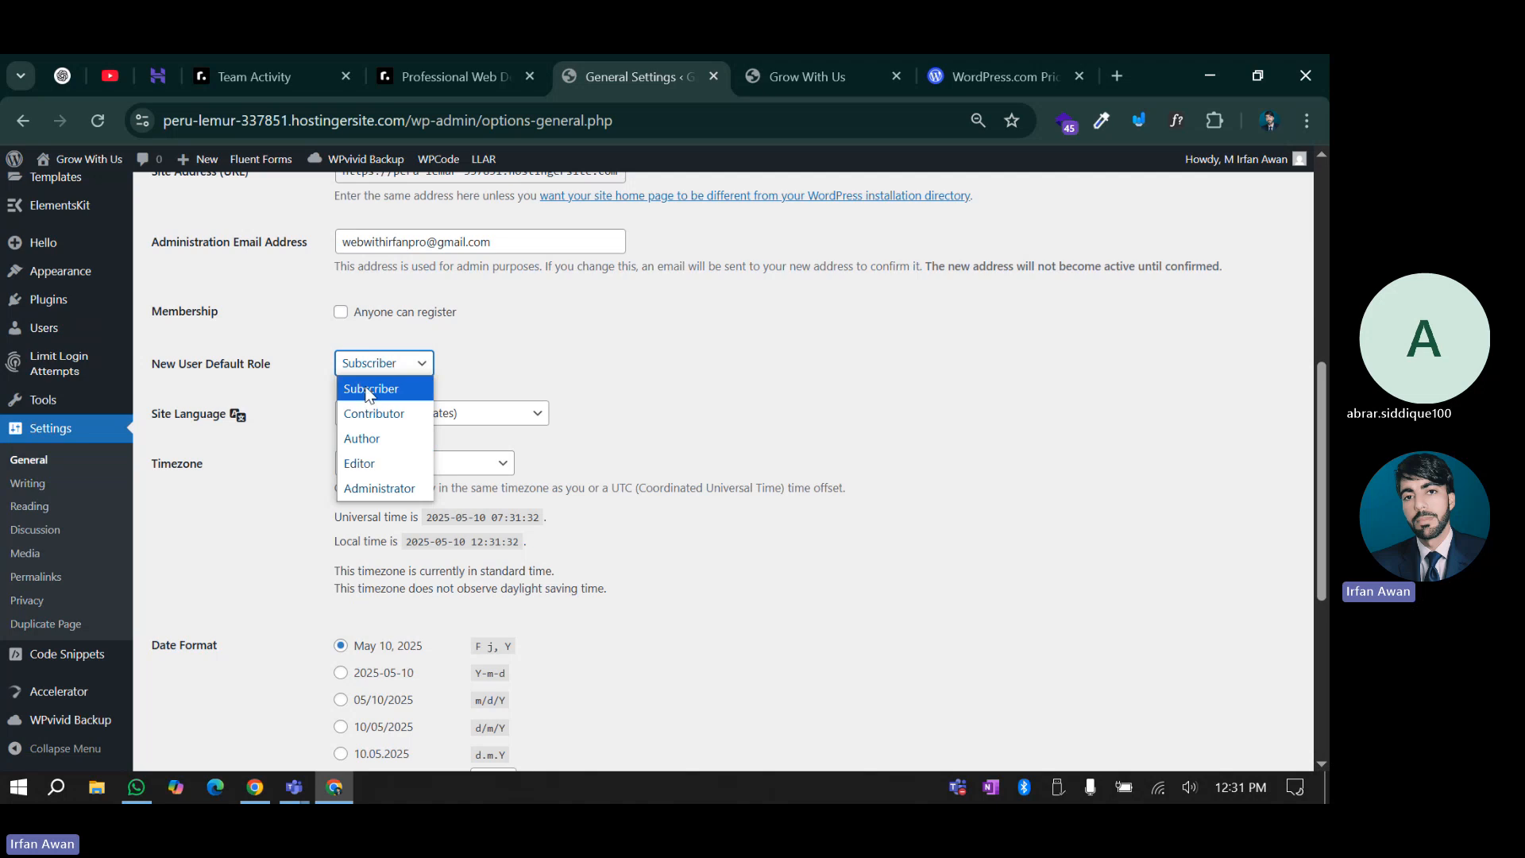
{"action": "left_click", "coordinate": [622, 341]}
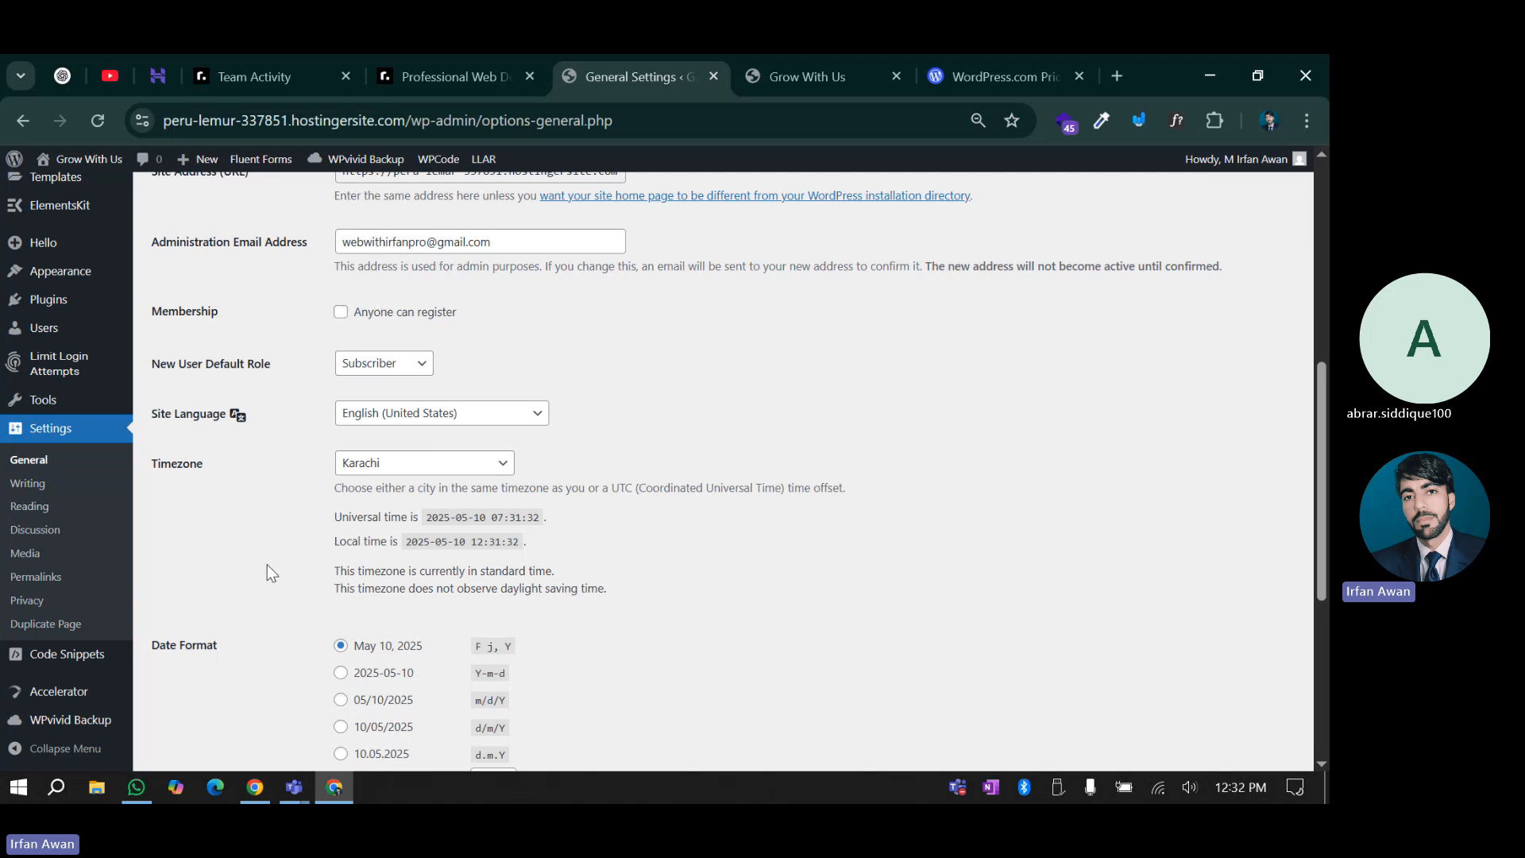
{"action": "scroll", "coordinate": [267, 564], "scroll_direction": "up", "scroll_amount": 1}
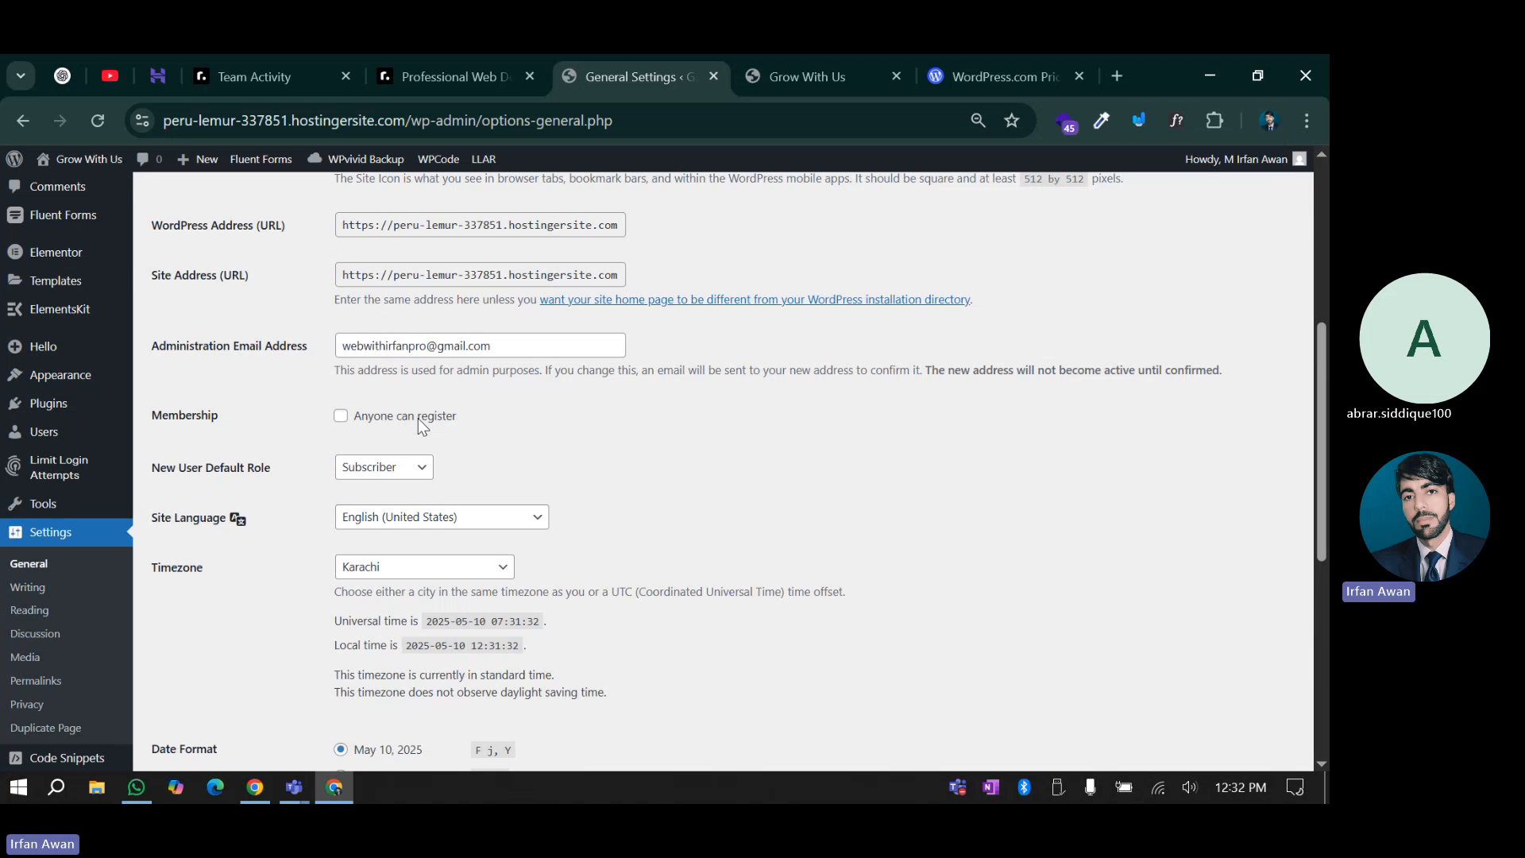
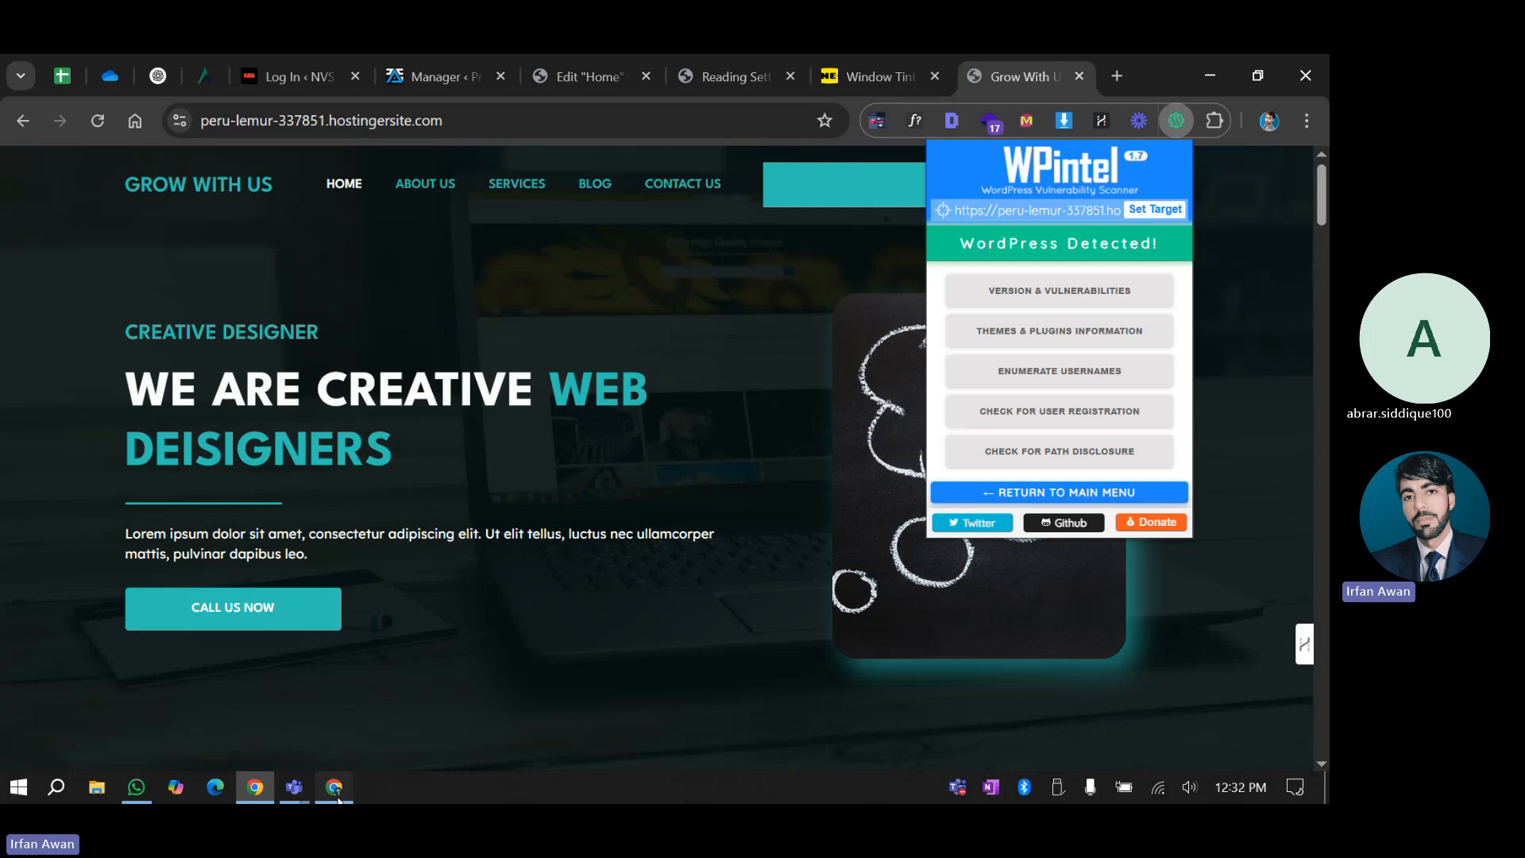
Bring up the WordPress admin Chrome window and open a new empty tab beside General Settings
{"action": "left_click", "coordinate": [334, 788]}
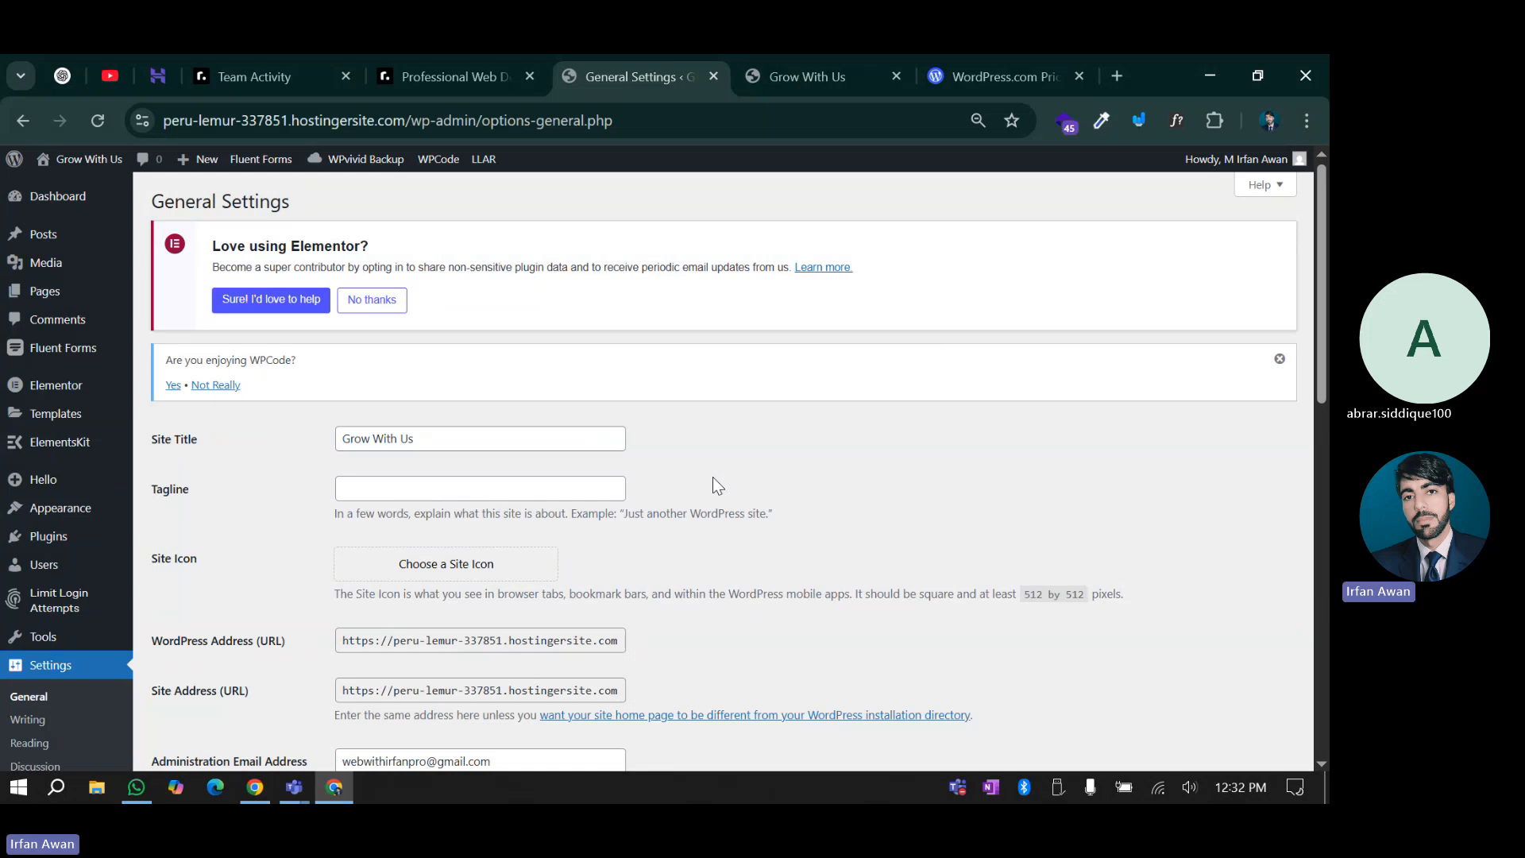
{"action": "left_click", "coordinate": [1120, 76]}
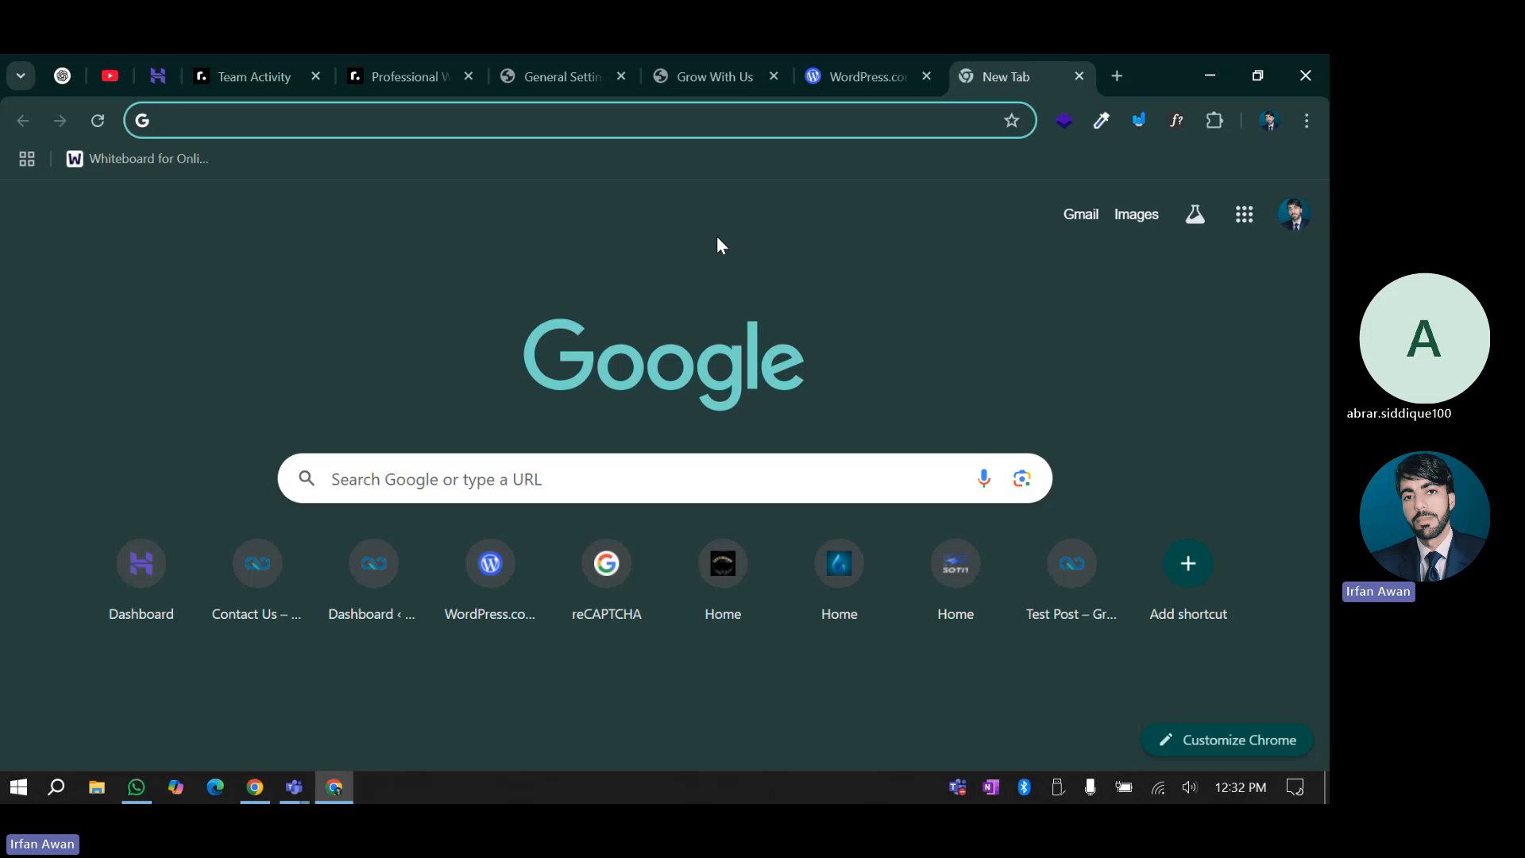
Load webwithirfan.com/wp-admin and see it redirect to the site's Page Not Found page
{"action": "type", "text": "webwit"}
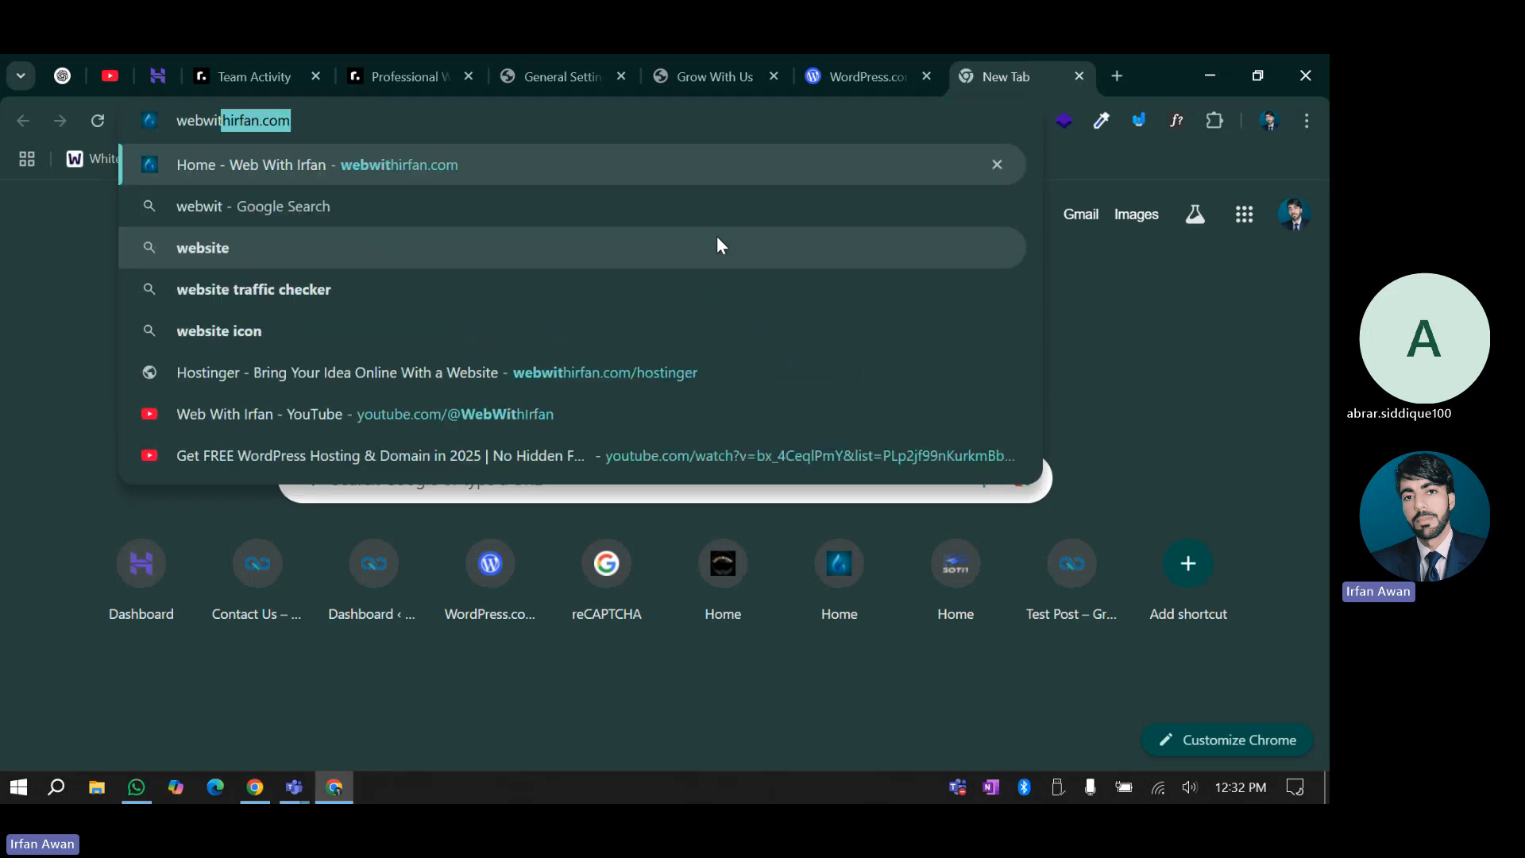
{"action": "type", "text": "hirfan.com/wp-a"}
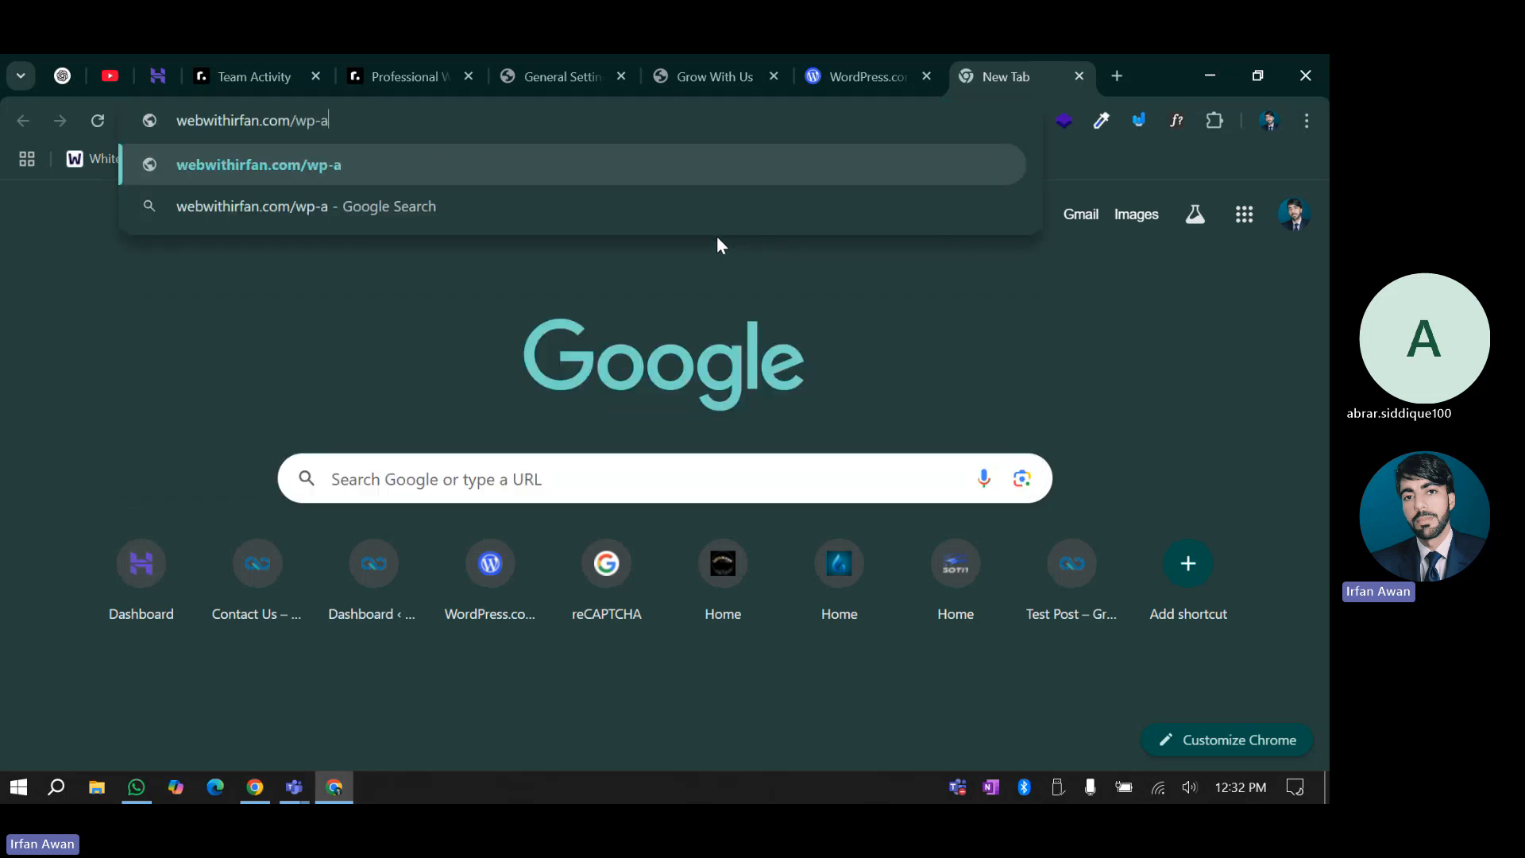
{"action": "type", "text": "dmin"}
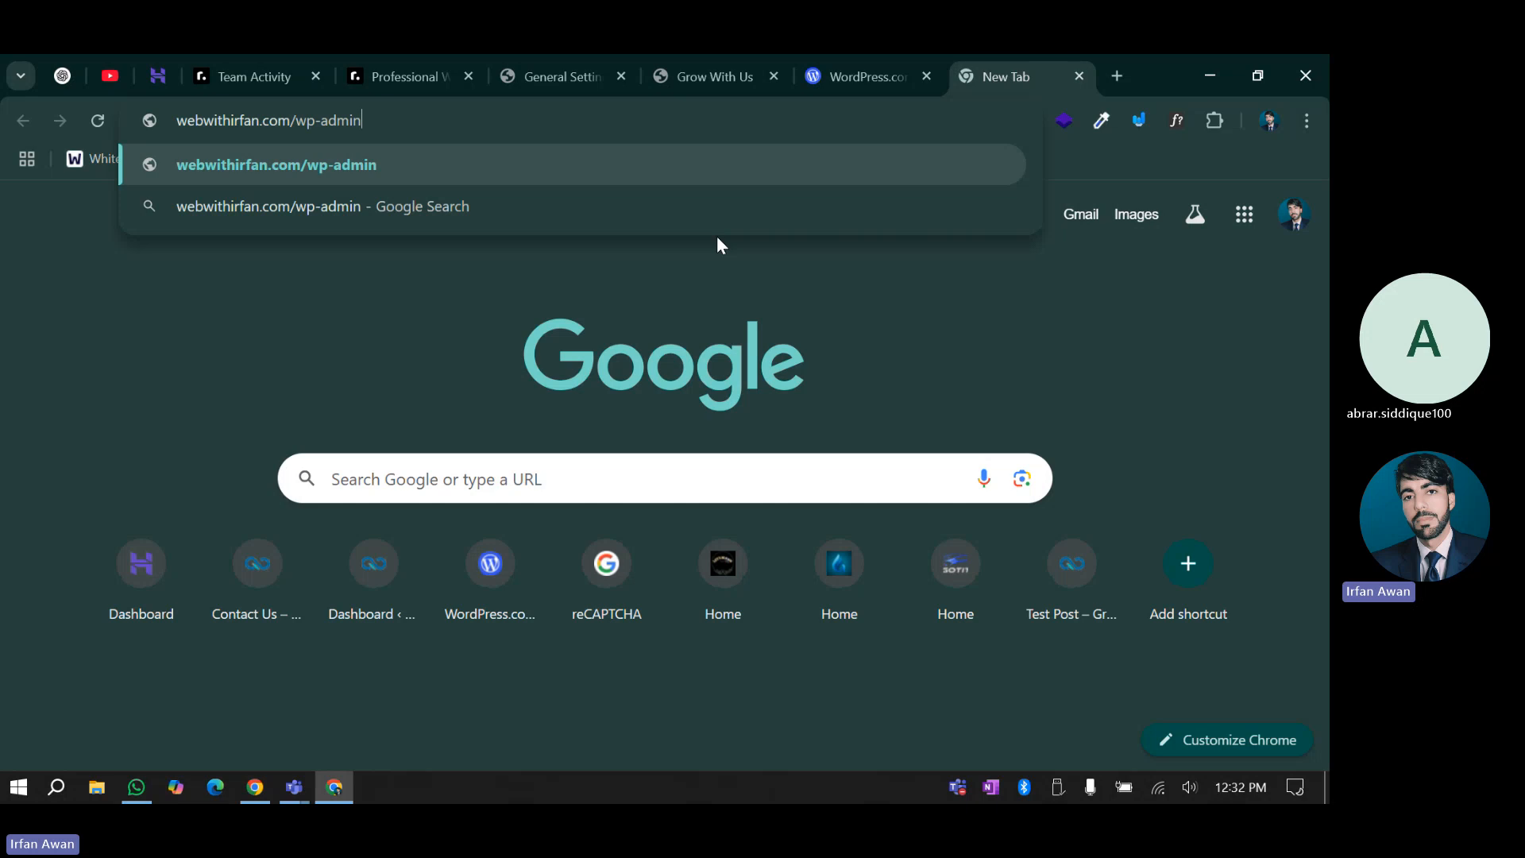
{"action": "key", "text": "Return"}
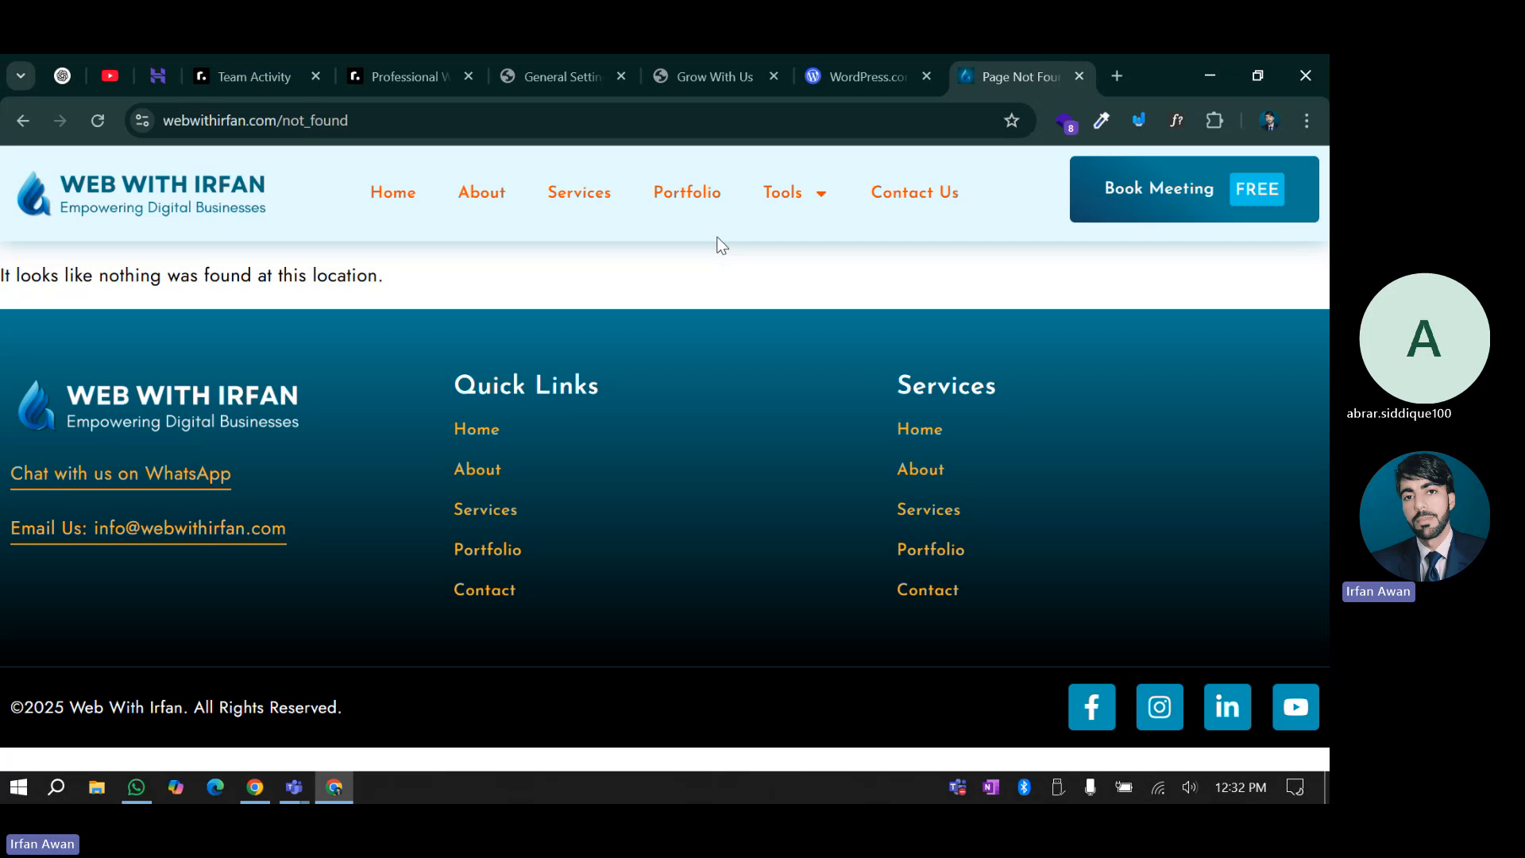
Replace not_found with login in the address to test webwithirfan.com/login
{"action": "left_click", "coordinate": [278, 120]}
{"action": "left_click_drag", "start_coordinate": [324, 120], "coordinate": [432, 144]}
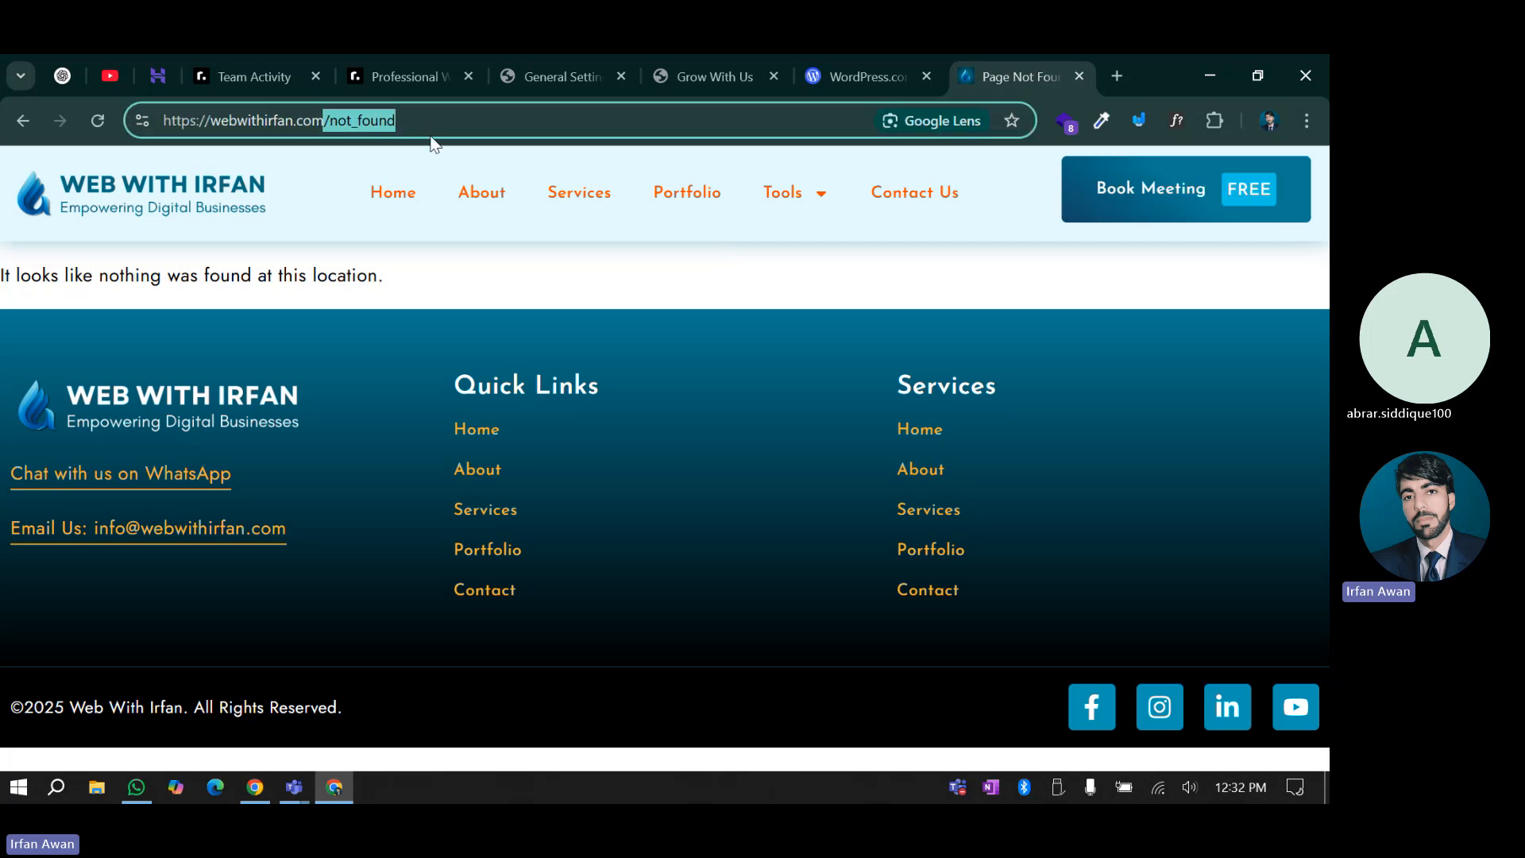
{"action": "left_click", "coordinate": [406, 121]}
{"action": "left_click_drag", "start_coordinate": [330, 120], "coordinate": [478, 127]}
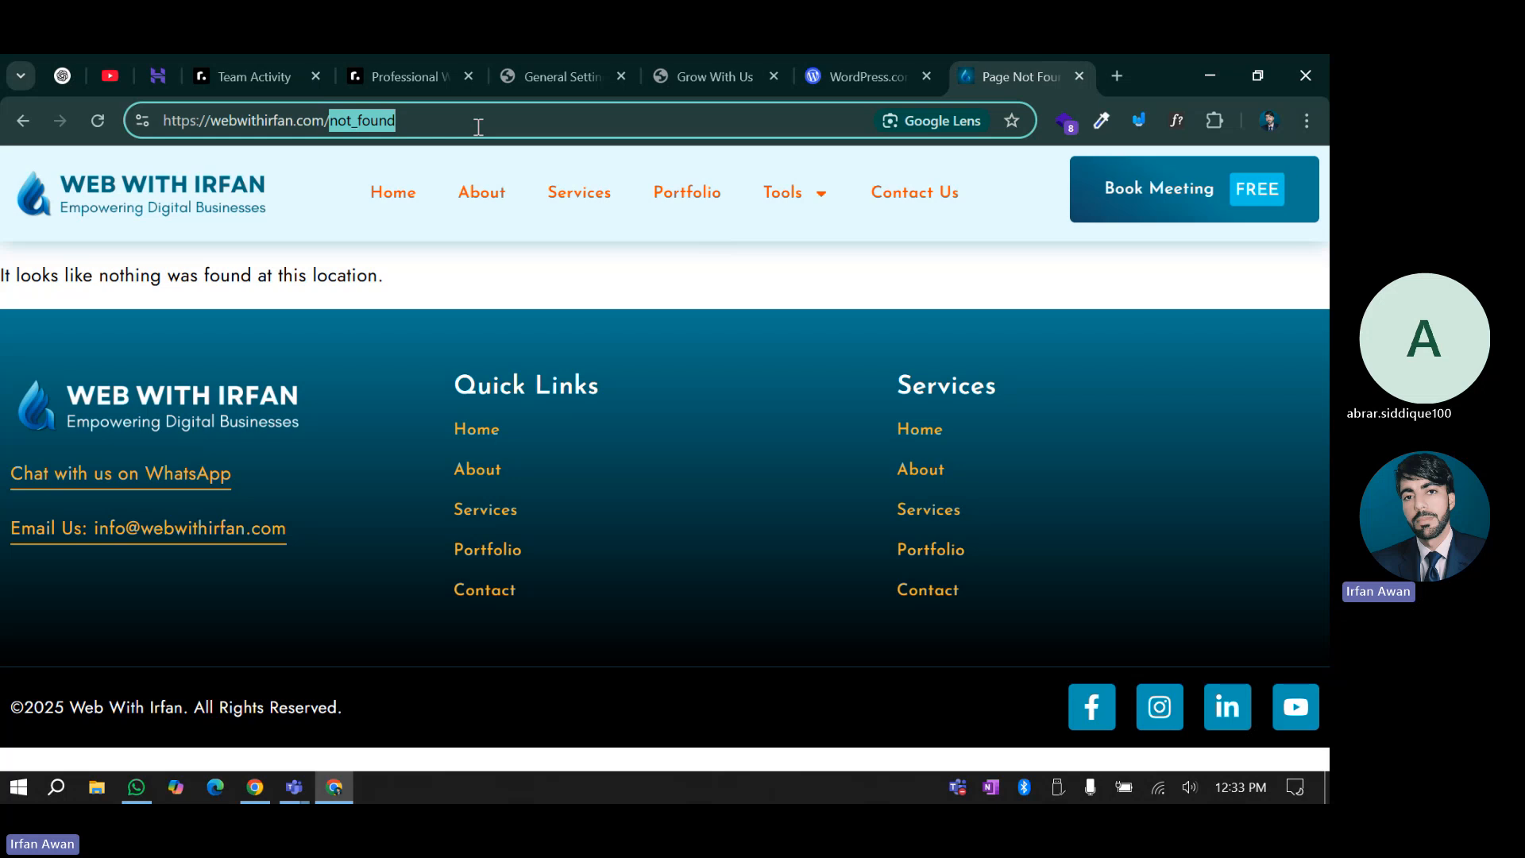
{"action": "type", "text": "login"}
{"action": "key", "text": "Return"}
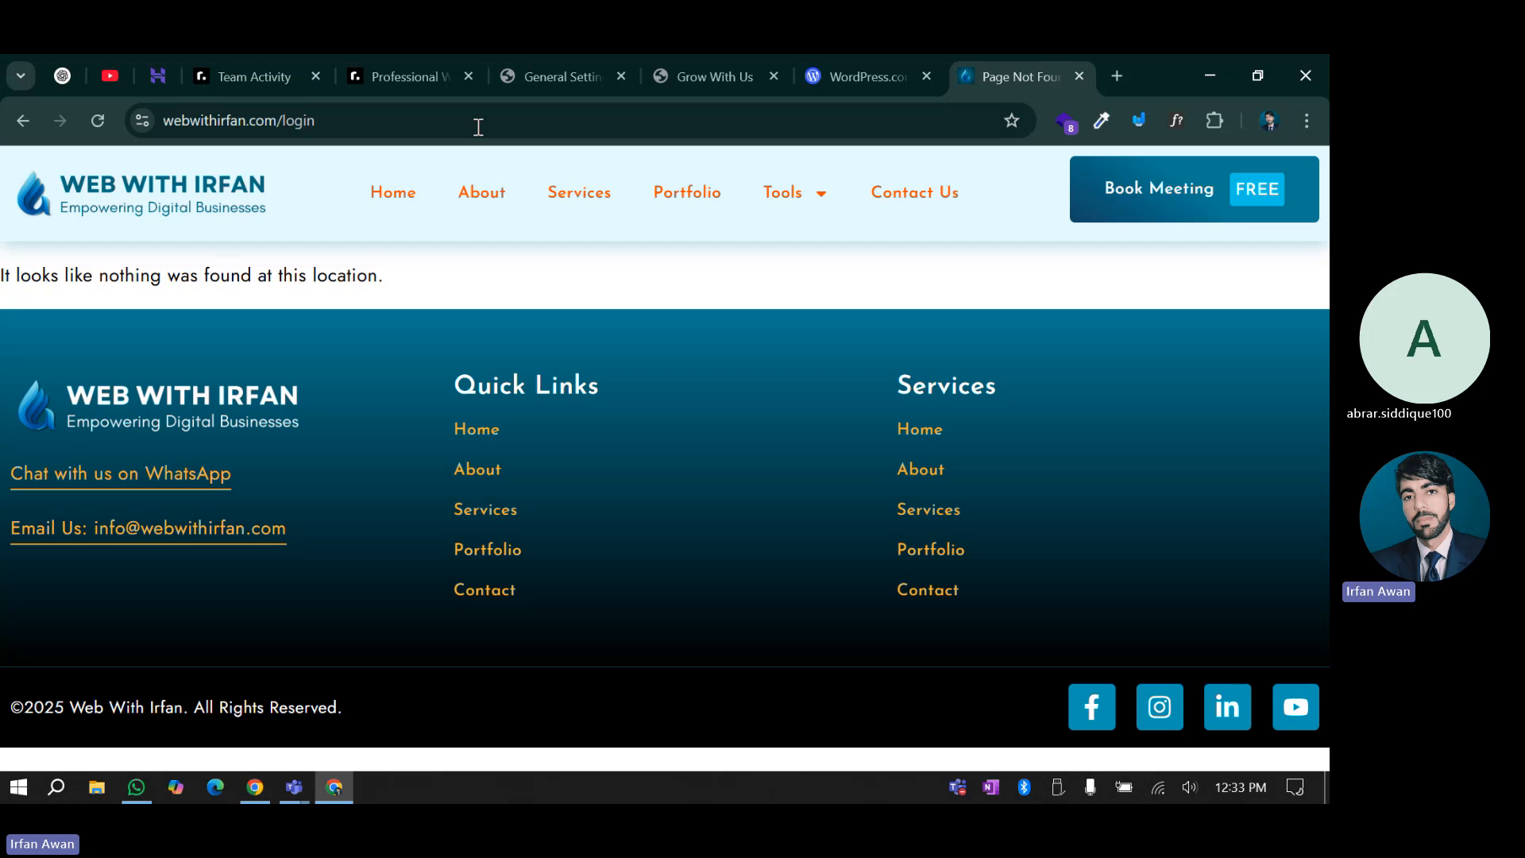
Test webwithirfan.com/wp-login, which also redirects to not-found, then go to the Grow With Us tab
{"action": "left_click_drag", "start_coordinate": [285, 120], "coordinate": [351, 126]}
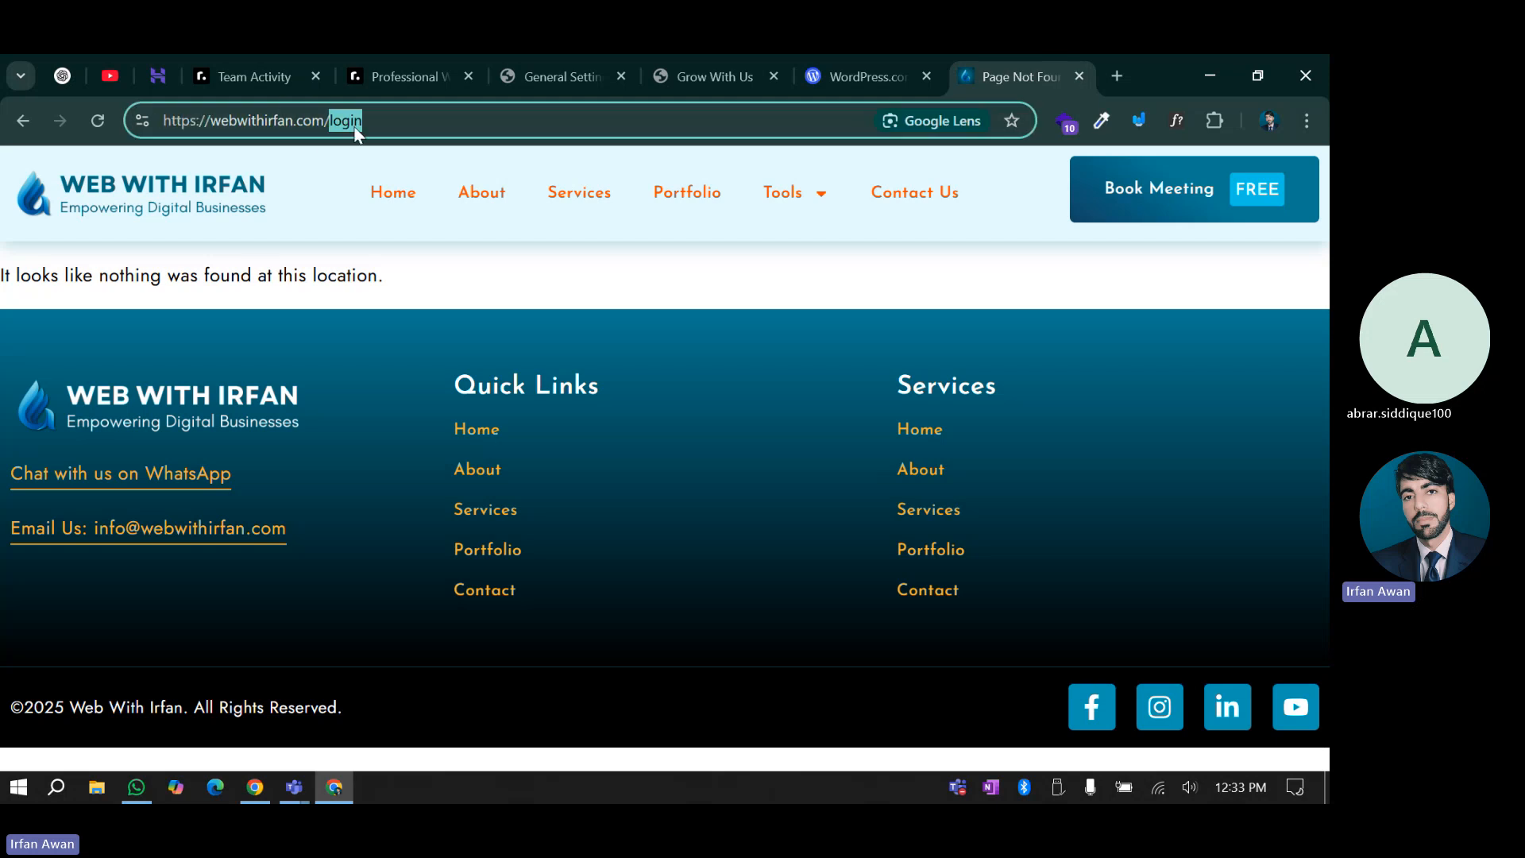
{"action": "type", "text": "wp"}
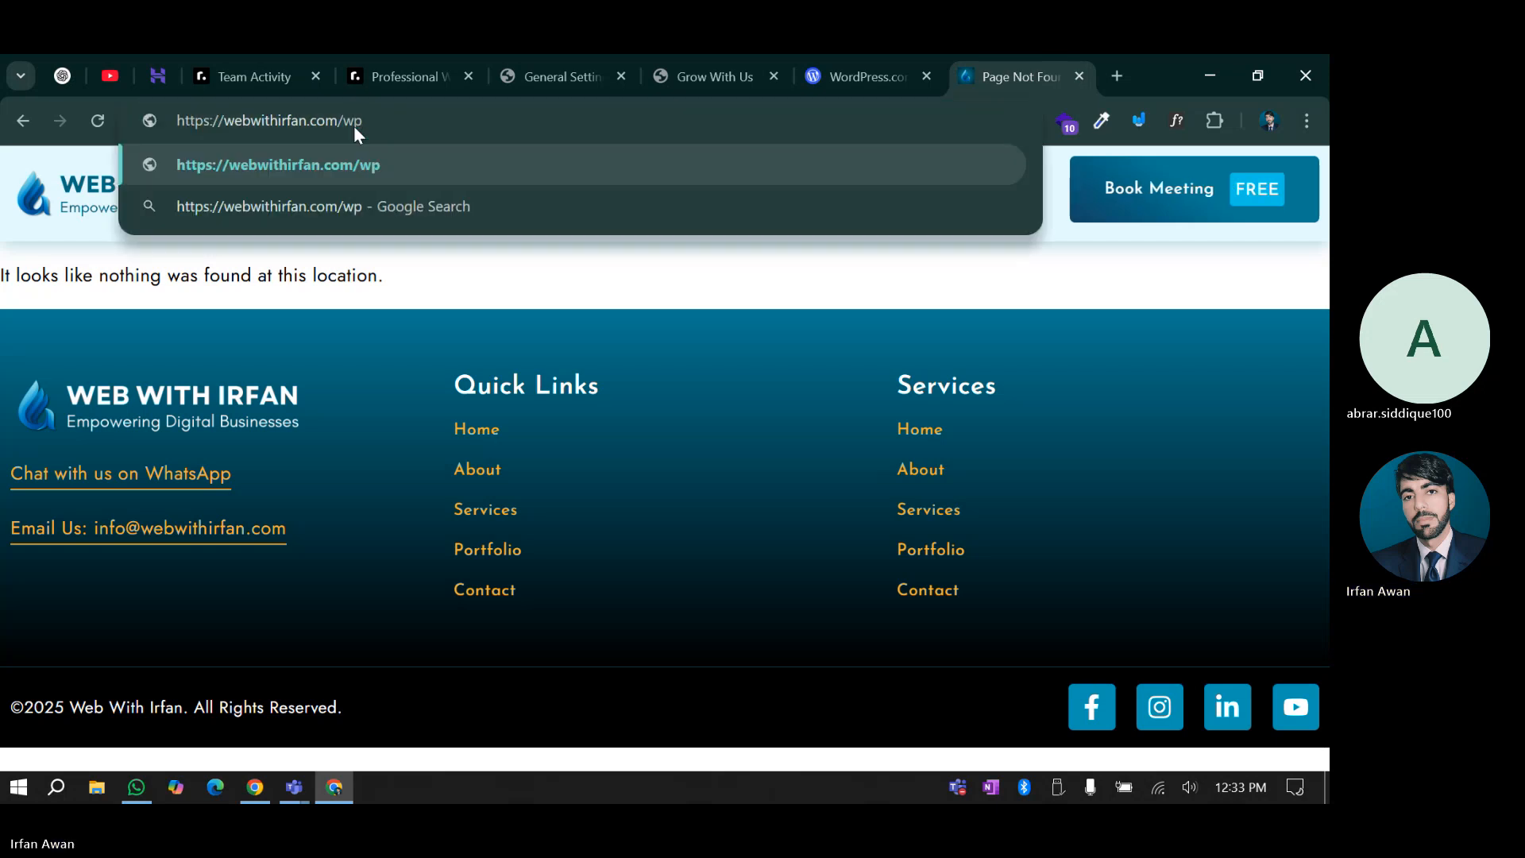
{"action": "type", "text": "-login"}
{"action": "key", "text": "Return"}
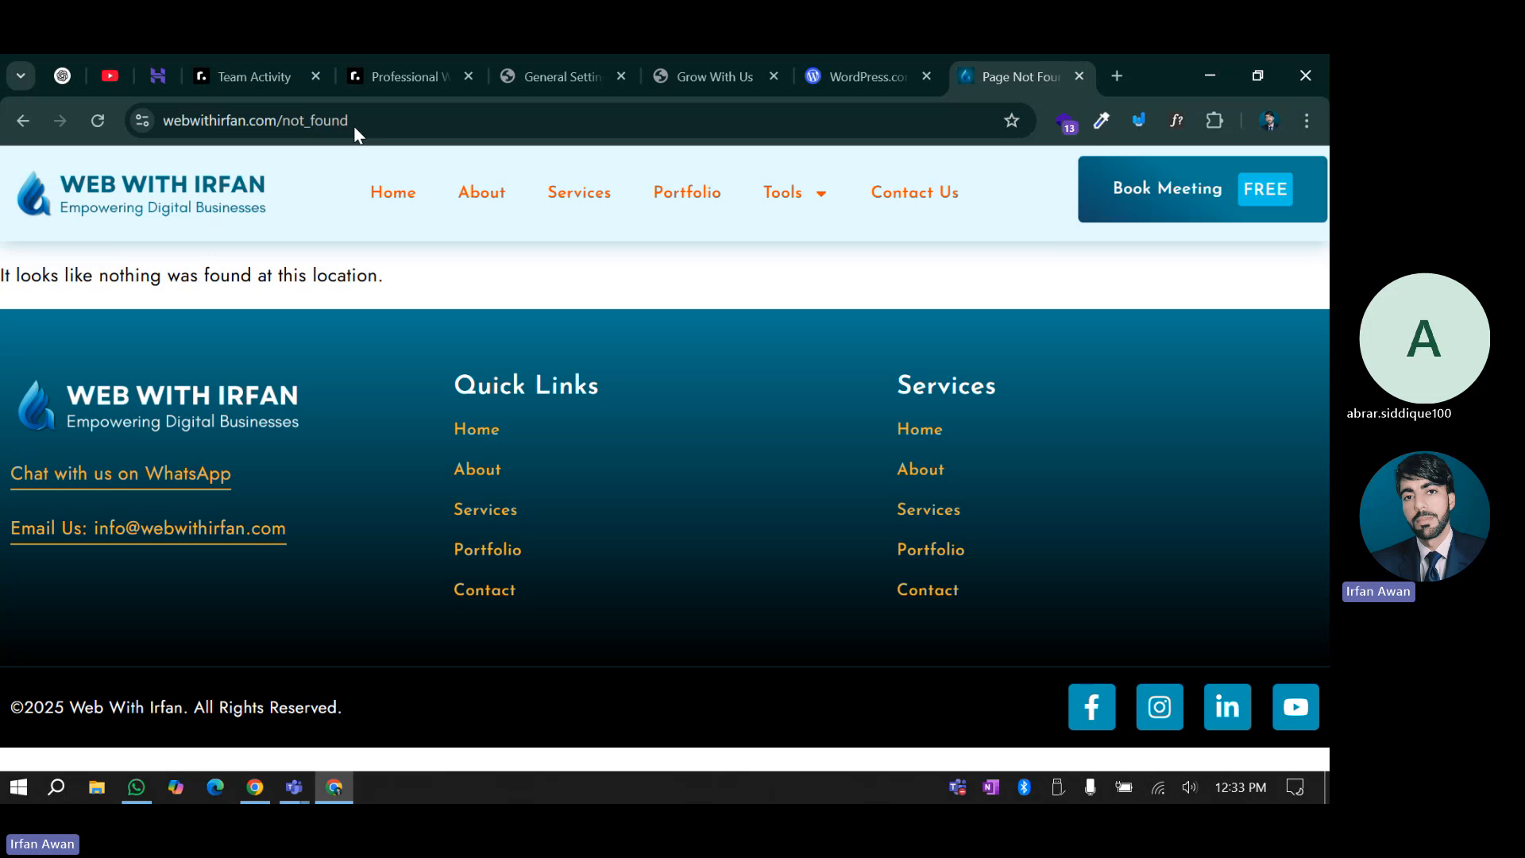
{"action": "double_click", "coordinate": [342, 121]}
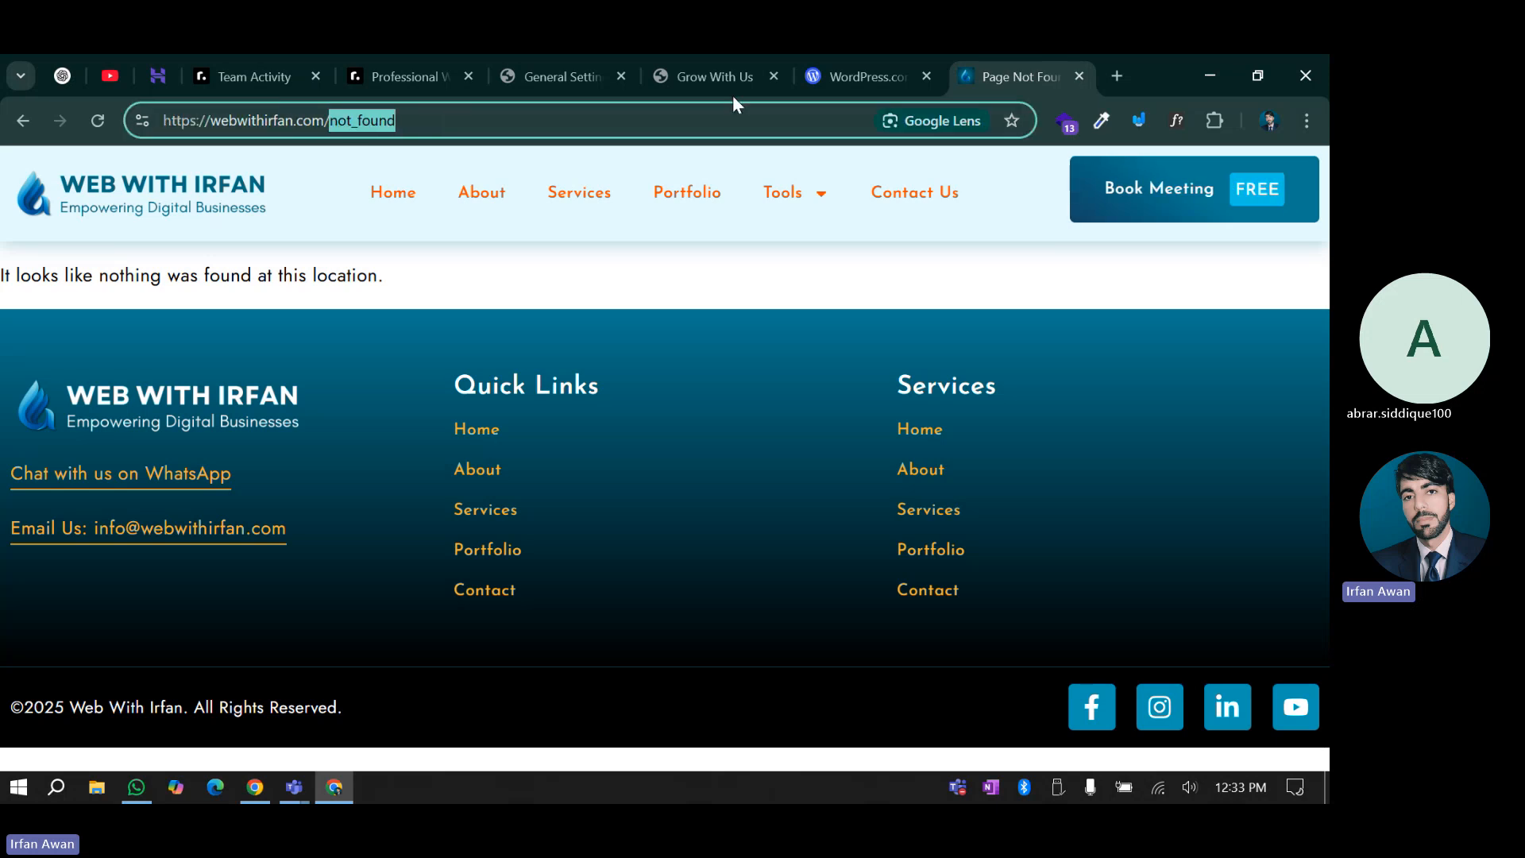
{"action": "left_click", "coordinate": [703, 54]}
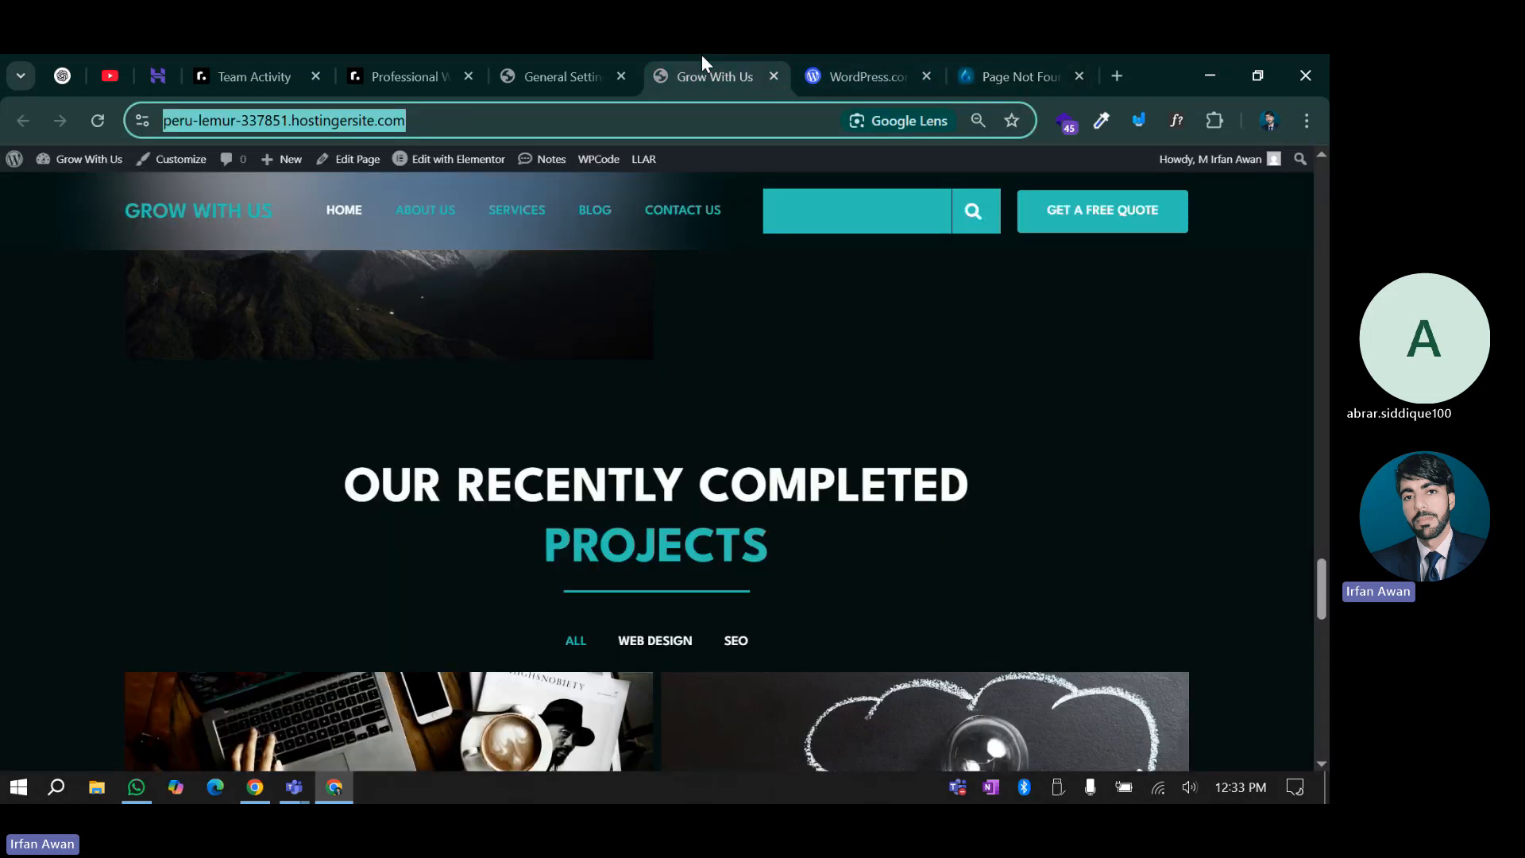
Log out of the Grow With Us WordPress admin from the Howdy menu
{"action": "left_click", "coordinate": [570, 60]}
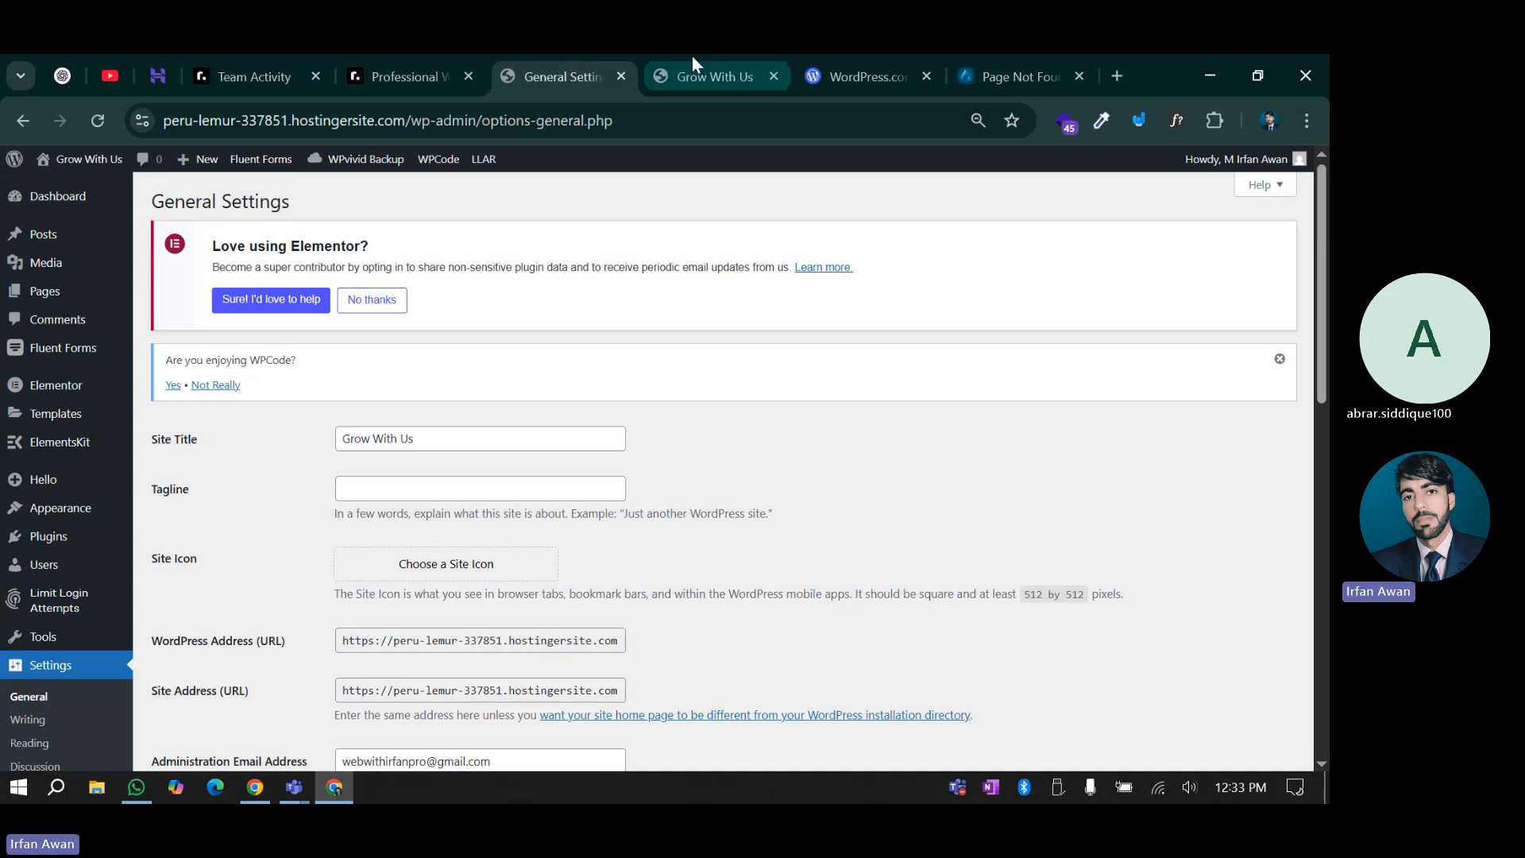
{"action": "mouse_move", "coordinate": [1239, 160]}
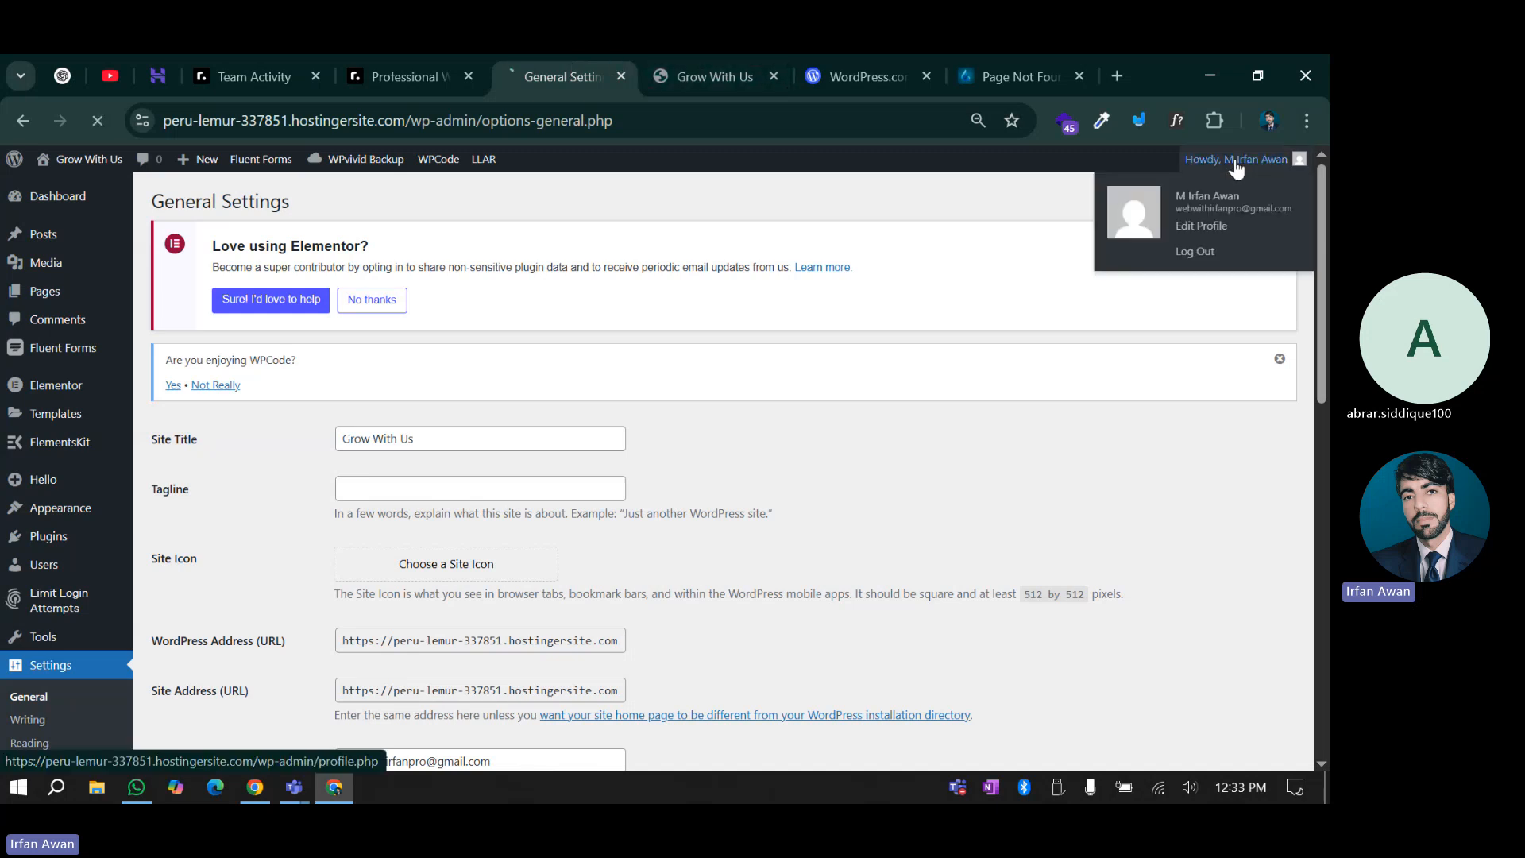
{"action": "left_click", "coordinate": [1181, 254]}
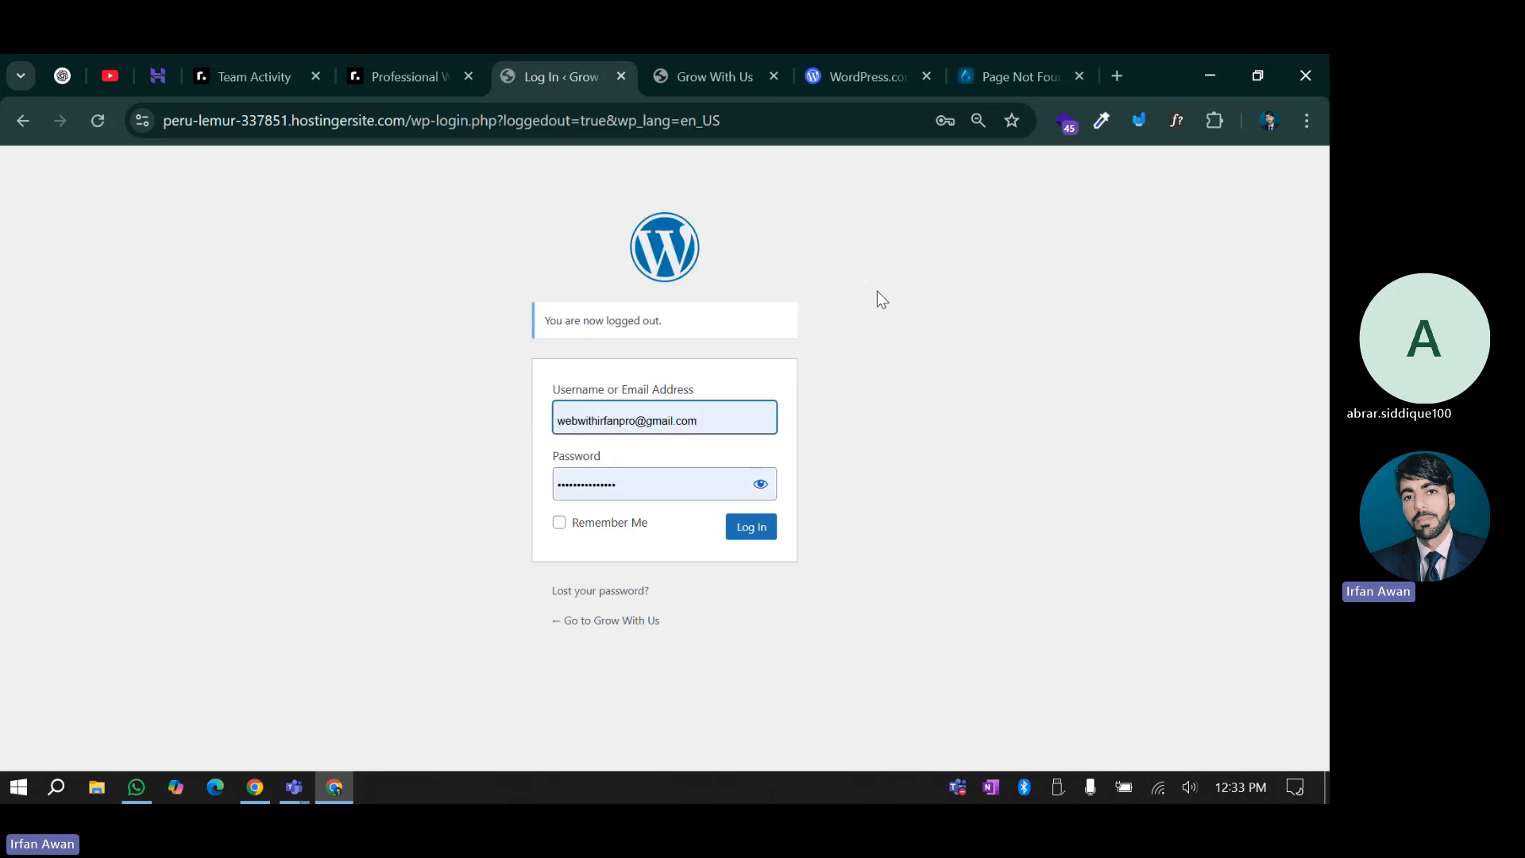
Load the Grow With Us site's wp-admin address to bring up its WordPress login page
{"action": "left_click_drag", "start_coordinate": [411, 120], "coordinate": [841, 121]}
{"action": "type", "text": "wp-"}
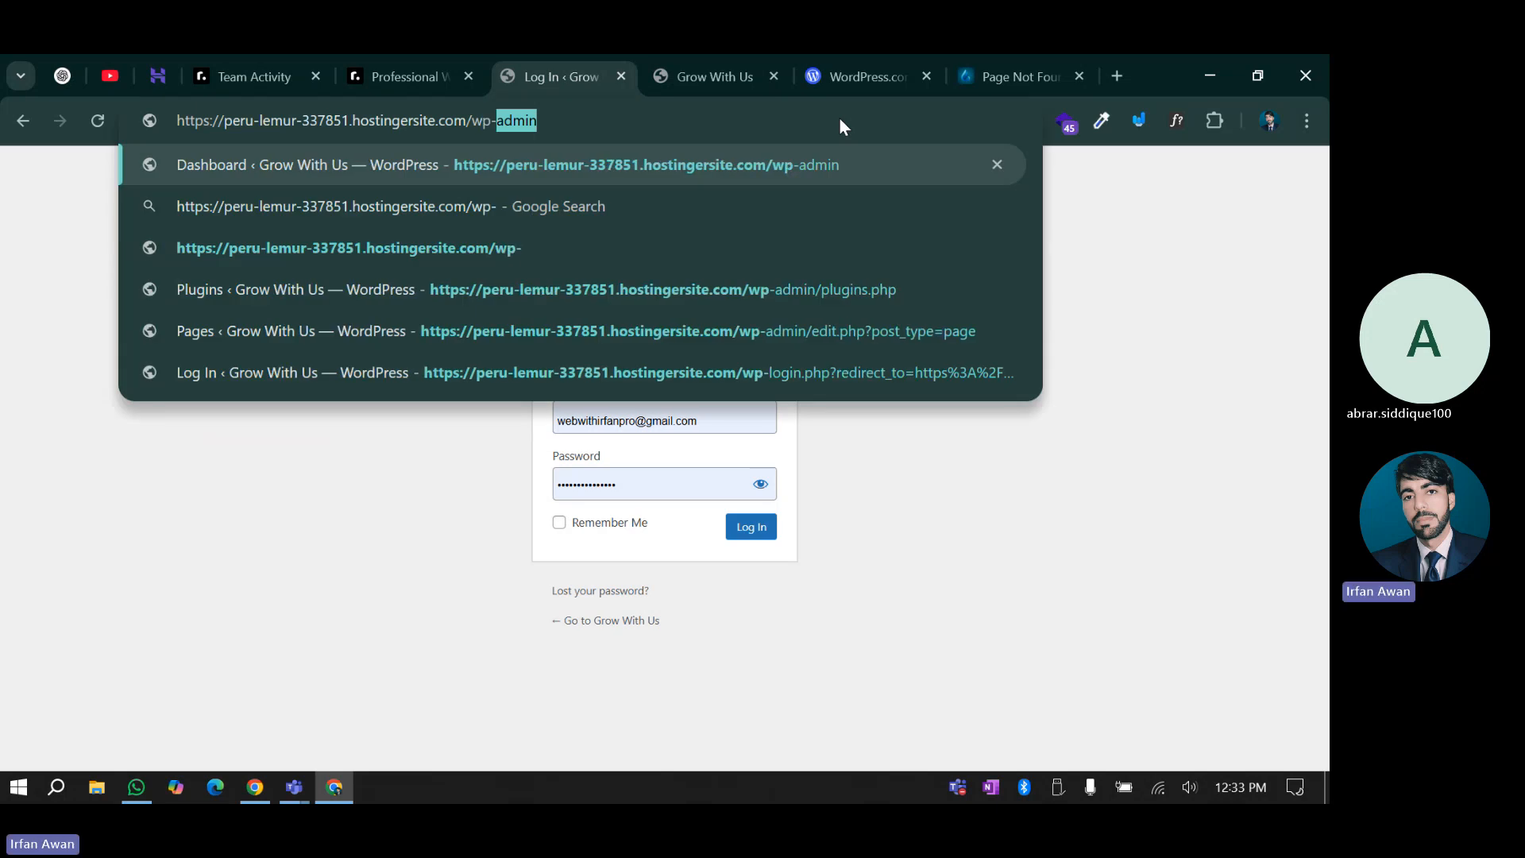
{"action": "key", "text": "Return"}
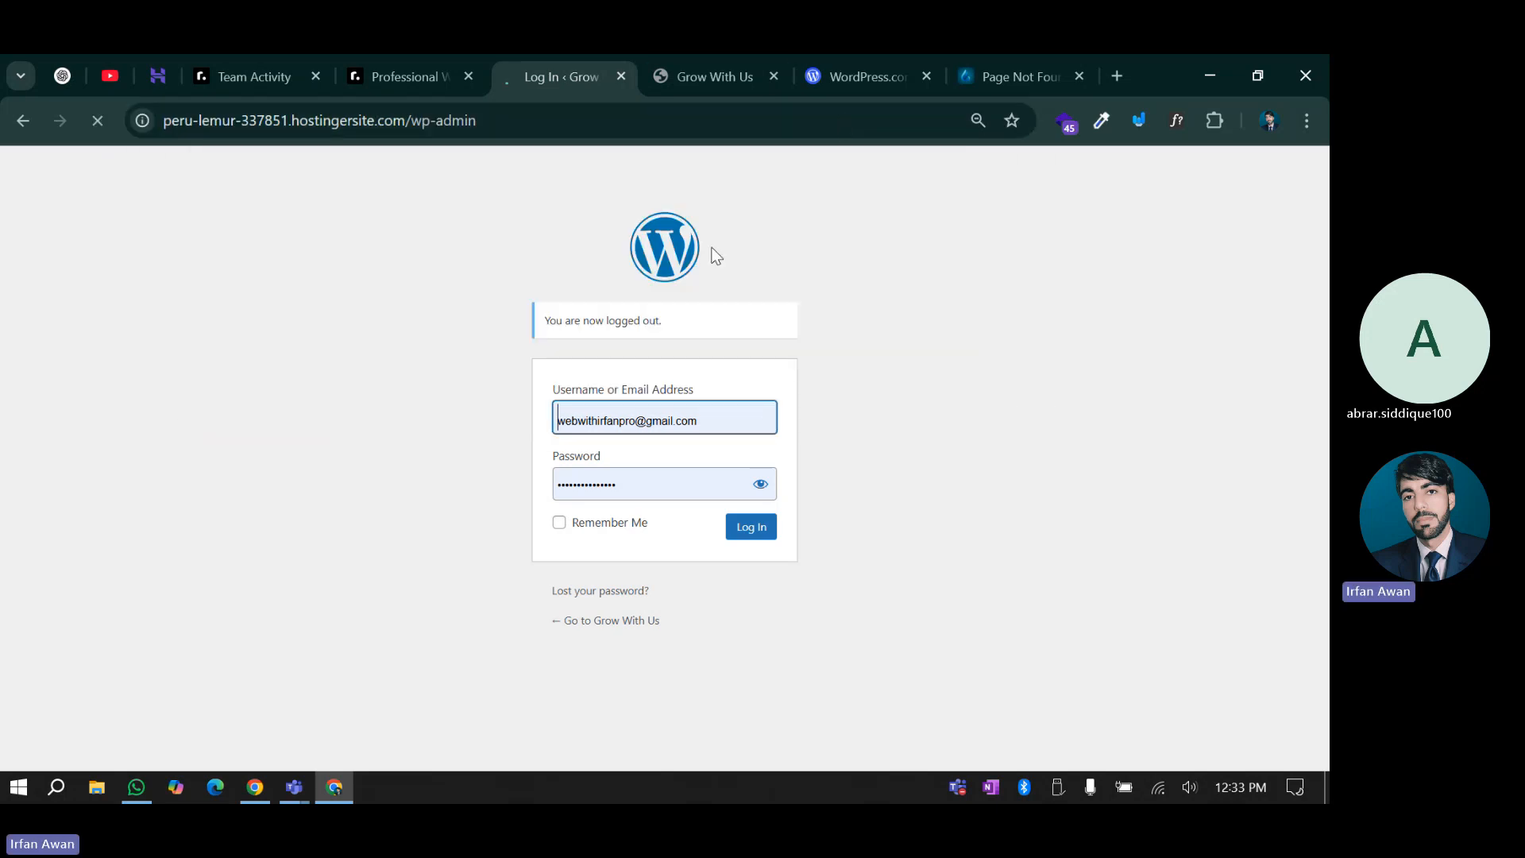
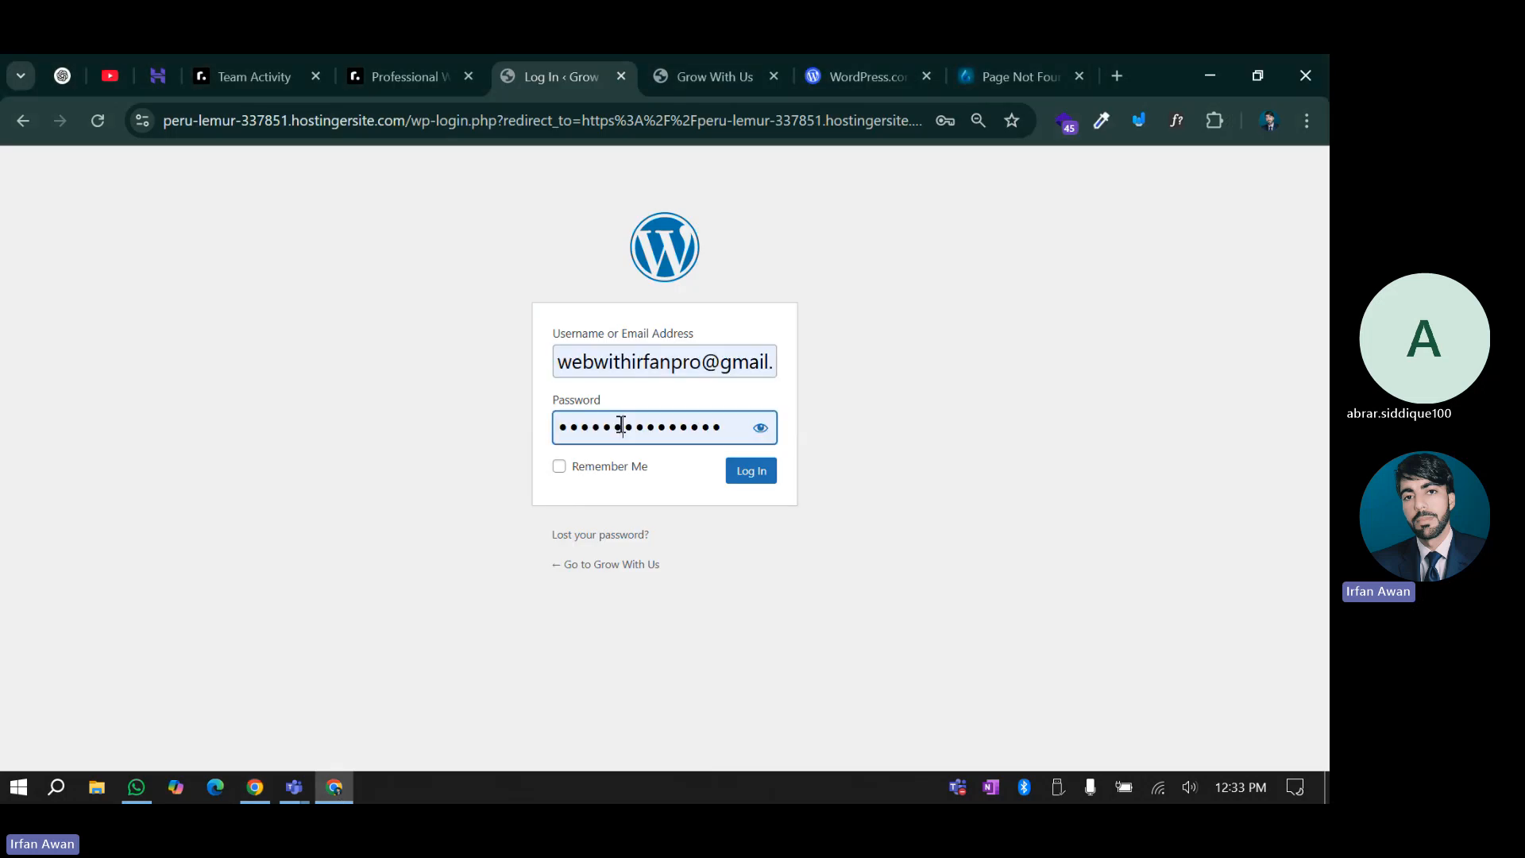
Enter the password and log in to the Grow With Us WordPress admin
{"action": "left_click", "coordinate": [373, 399]}
{"action": "left_click", "coordinate": [738, 472]}
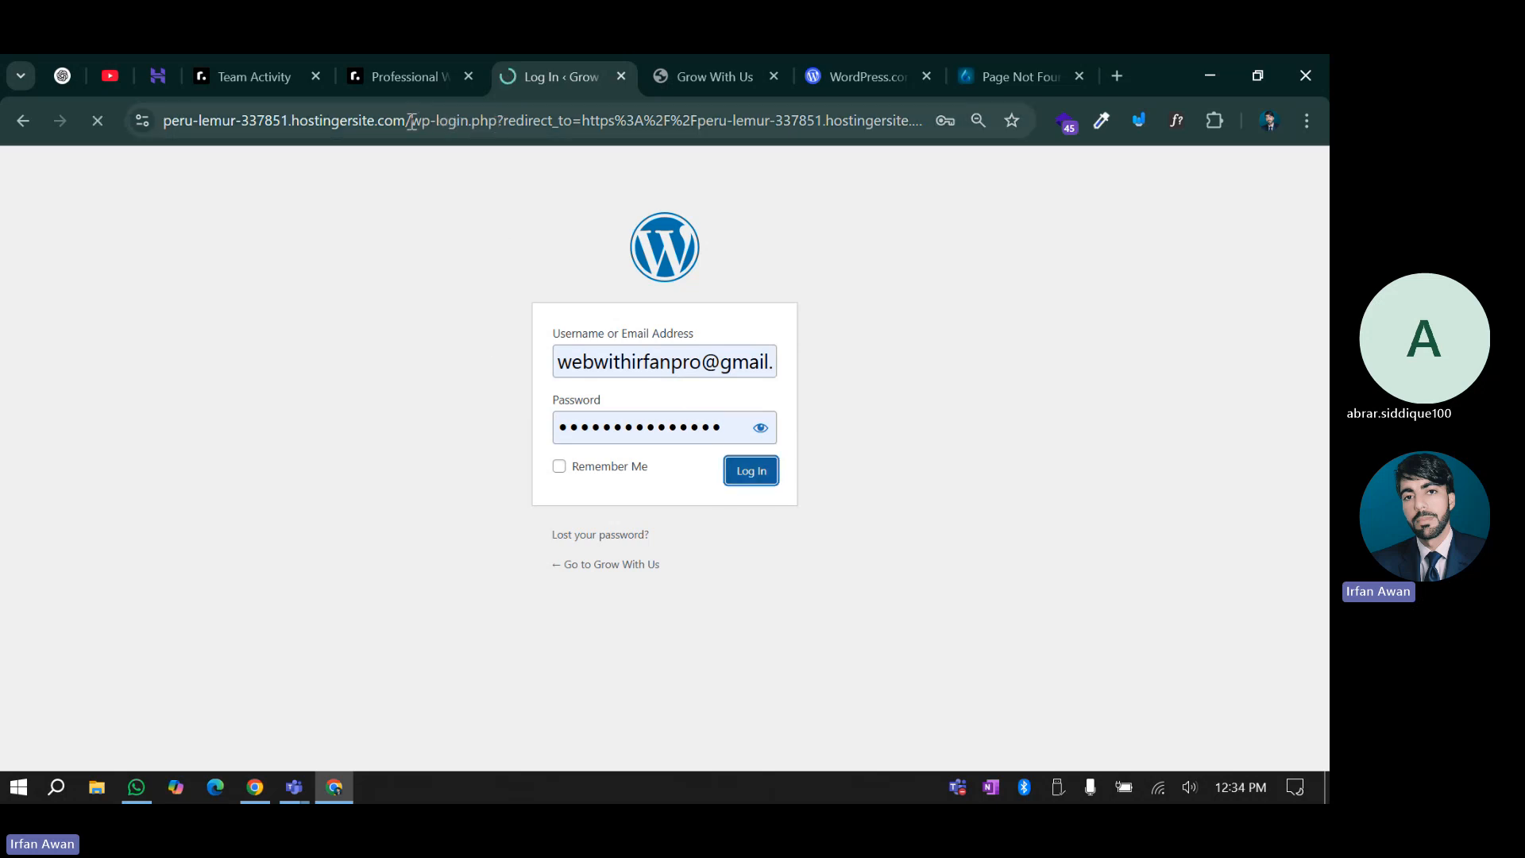
{"action": "double_click", "coordinate": [497, 121]}
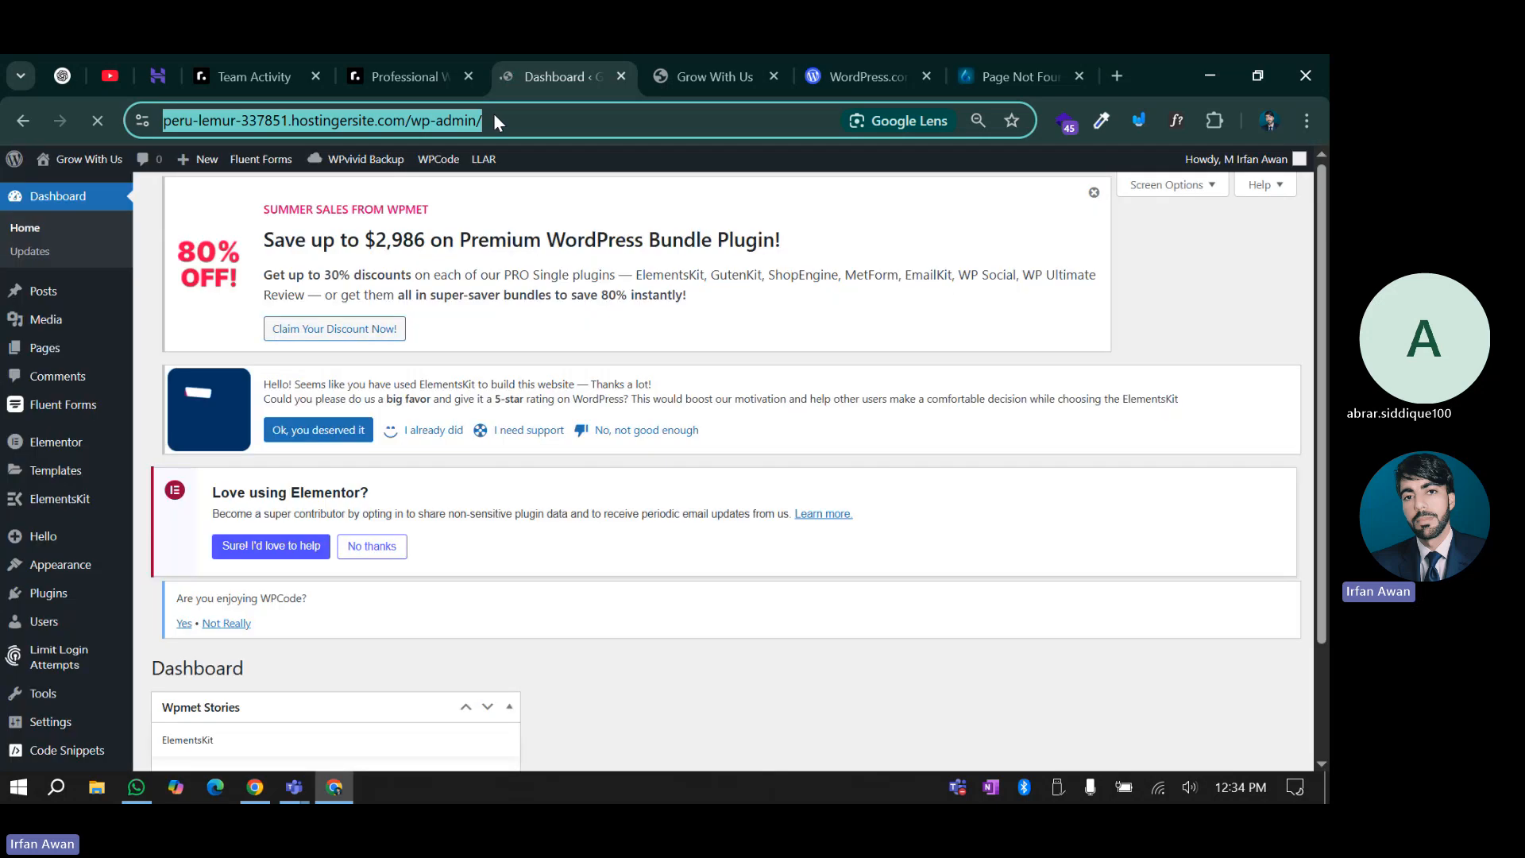
Close the page-not-found tab and dismiss the stray file-open dialog that appeared
{"action": "left_click", "coordinate": [1021, 77]}
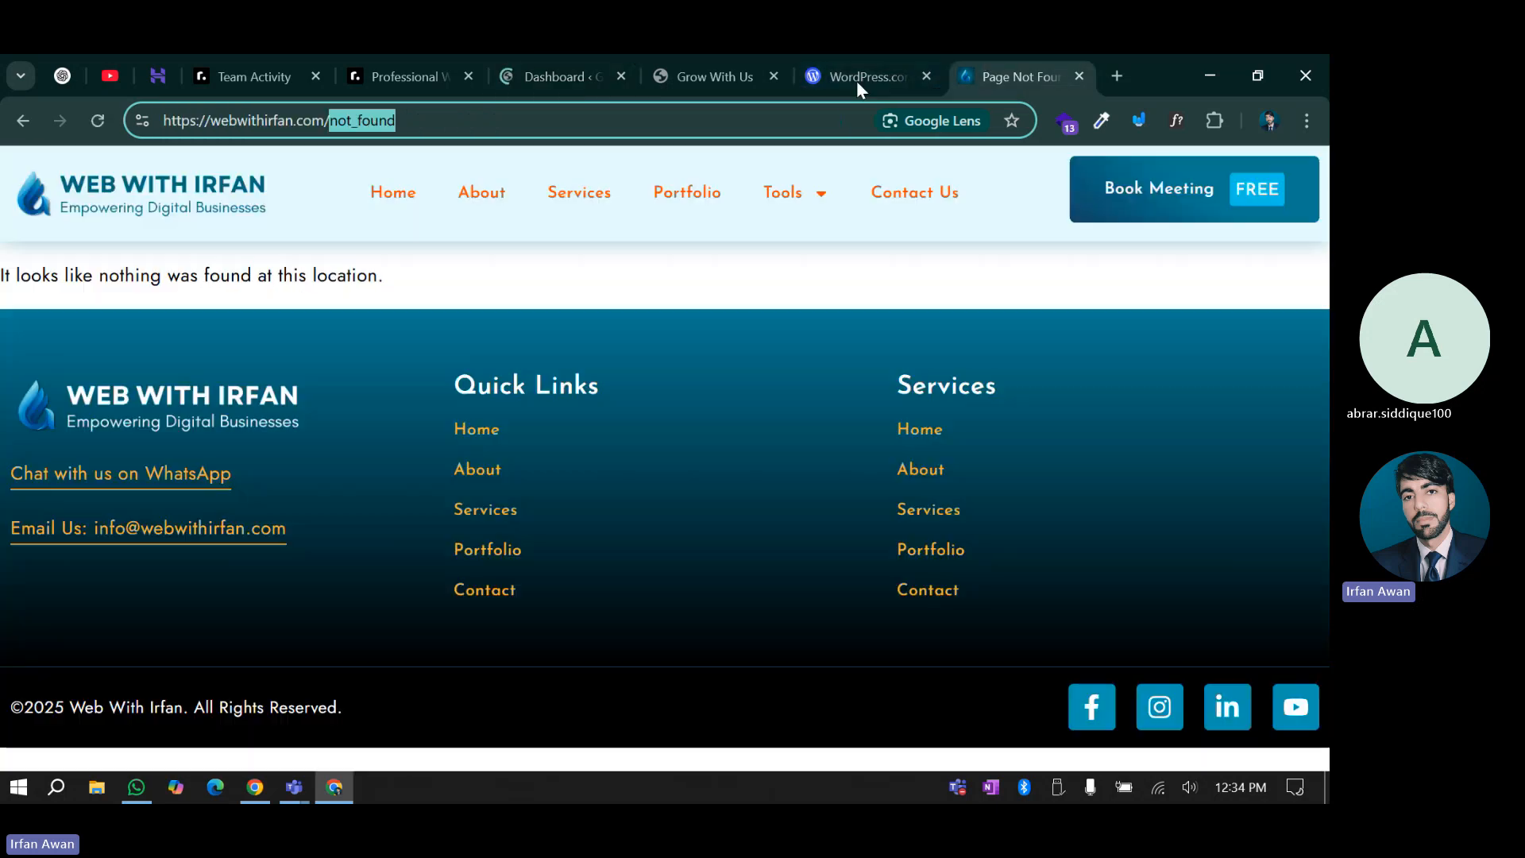
{"action": "type", "text": "https://peru-lemur-337851.hostingersite.com/wp-admin/"}
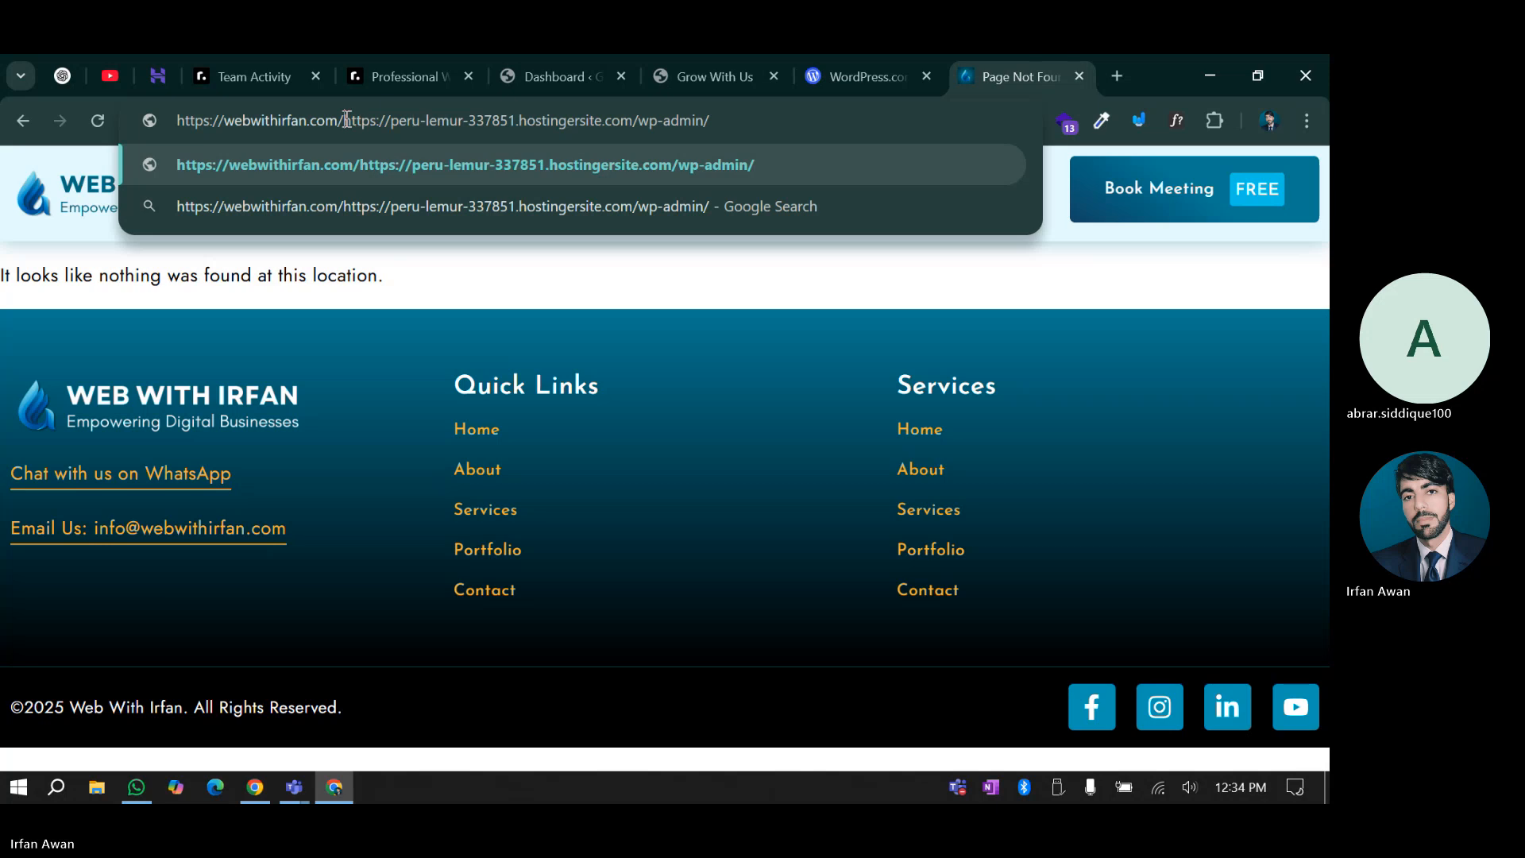
{"action": "left_click_drag", "start_coordinate": [346, 120], "coordinate": [849, 122]}
{"action": "key", "text": "ctrl+w"}
{"action": "key", "text": "ctrl+p"}
{"action": "key", "text": "ctrl+minus"}
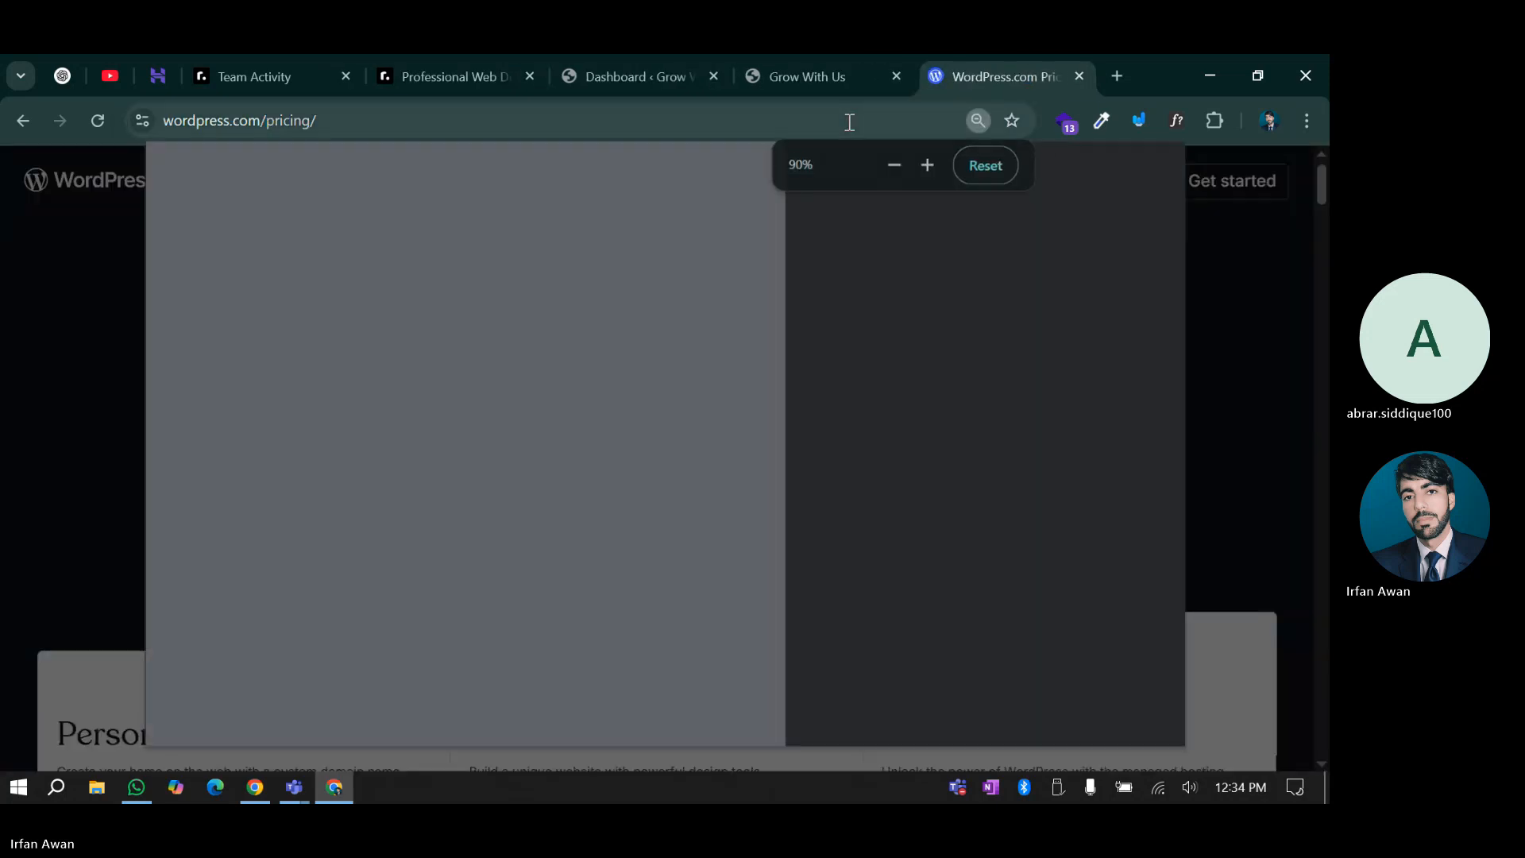
{"action": "key", "text": "ctrl+l"}
{"action": "key", "text": "ctrl+n"}
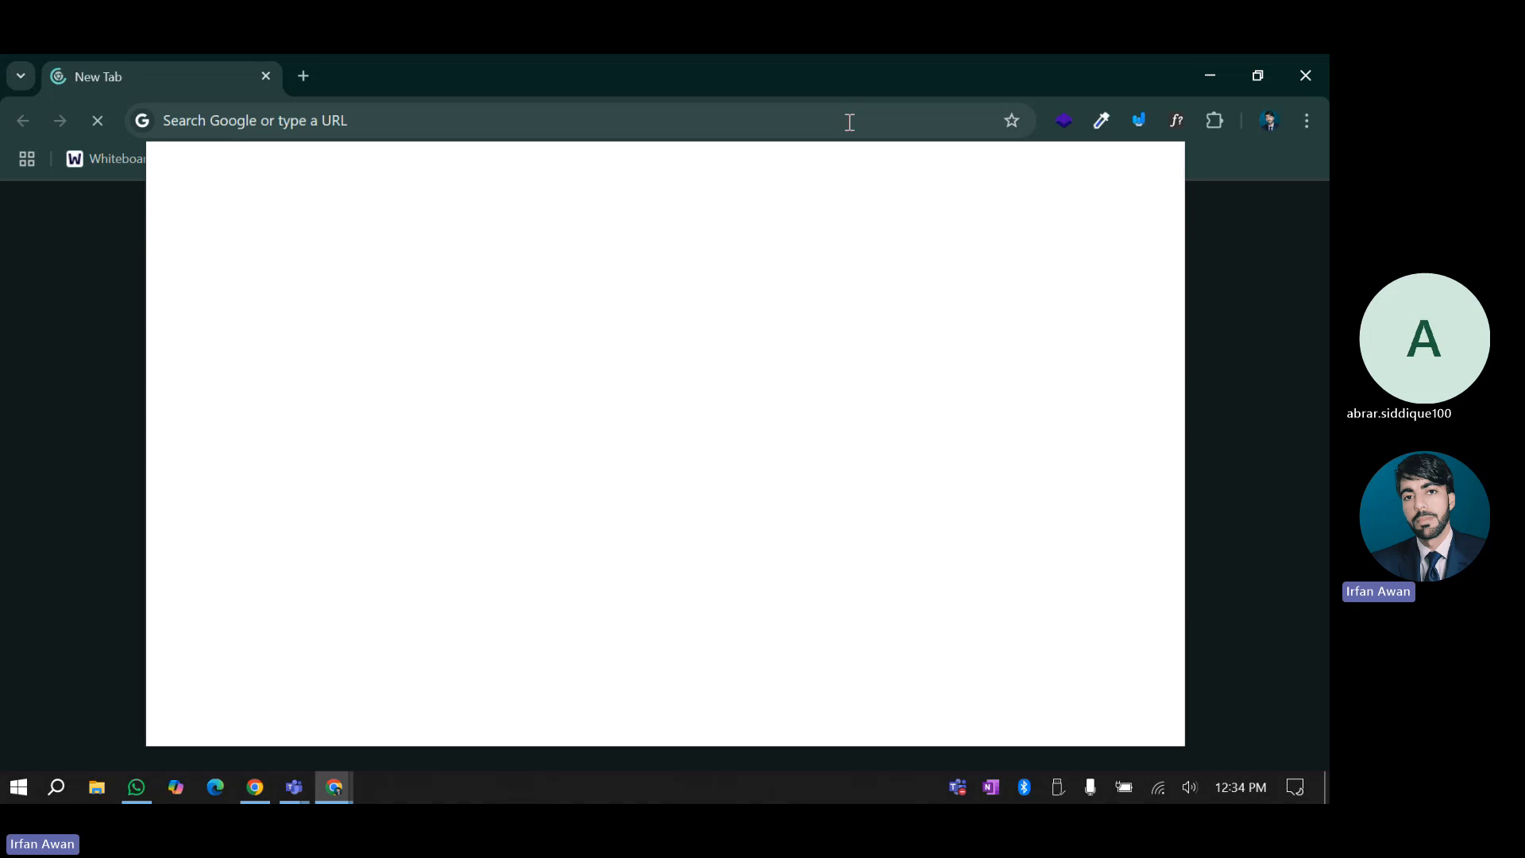
{"action": "key", "text": "ctrl+w"}
{"action": "key", "text": "ctrl+o"}
{"action": "key", "text": "Escape"}
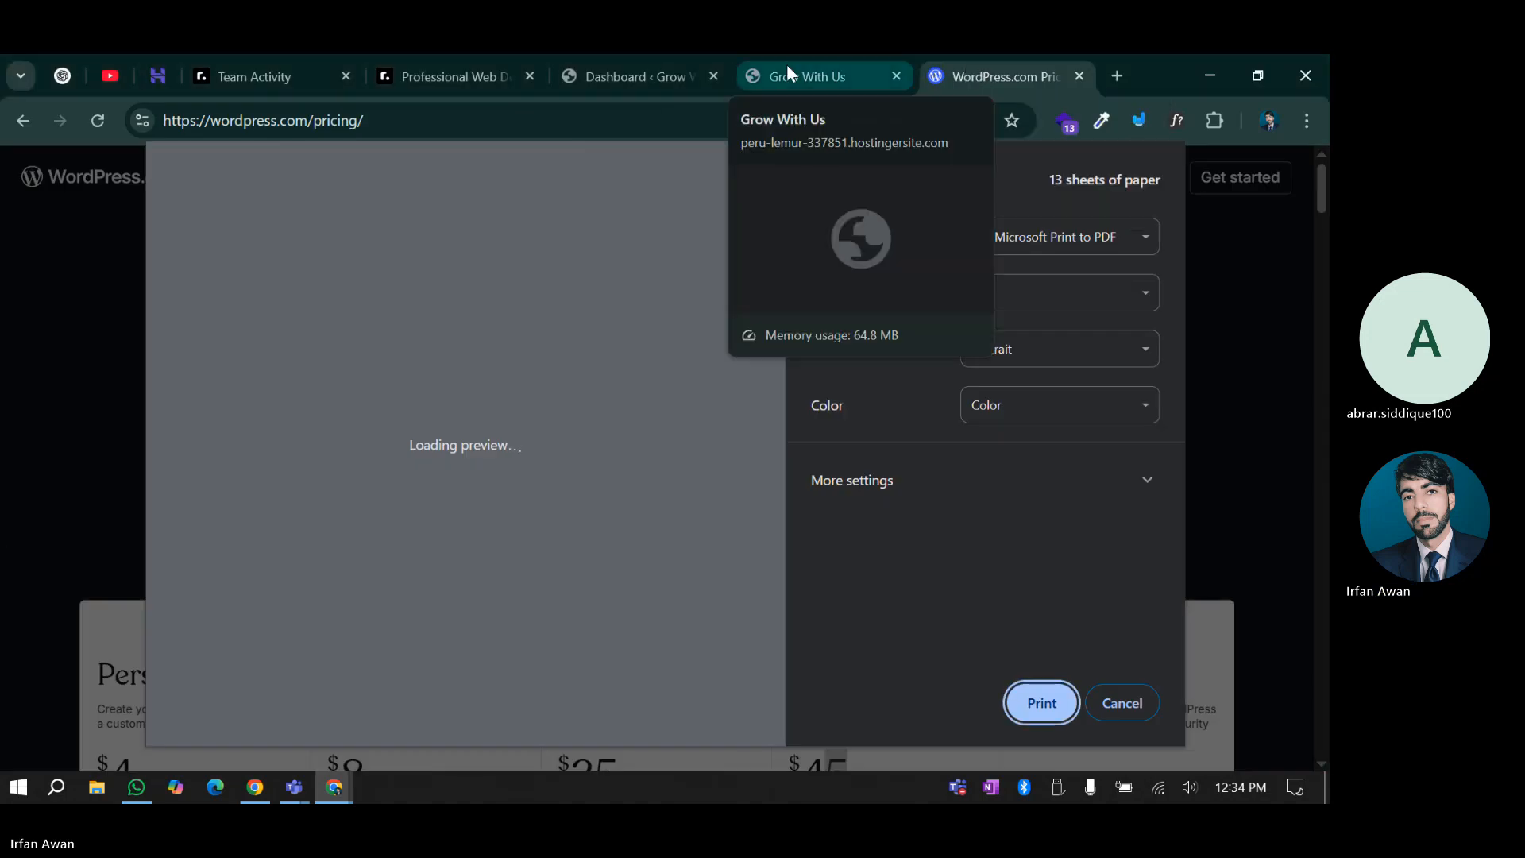
Cancel the print and save dialogs on the WordPress.com pricing tab and open a fresh Google tab
{"action": "left_click", "coordinate": [787, 69]}
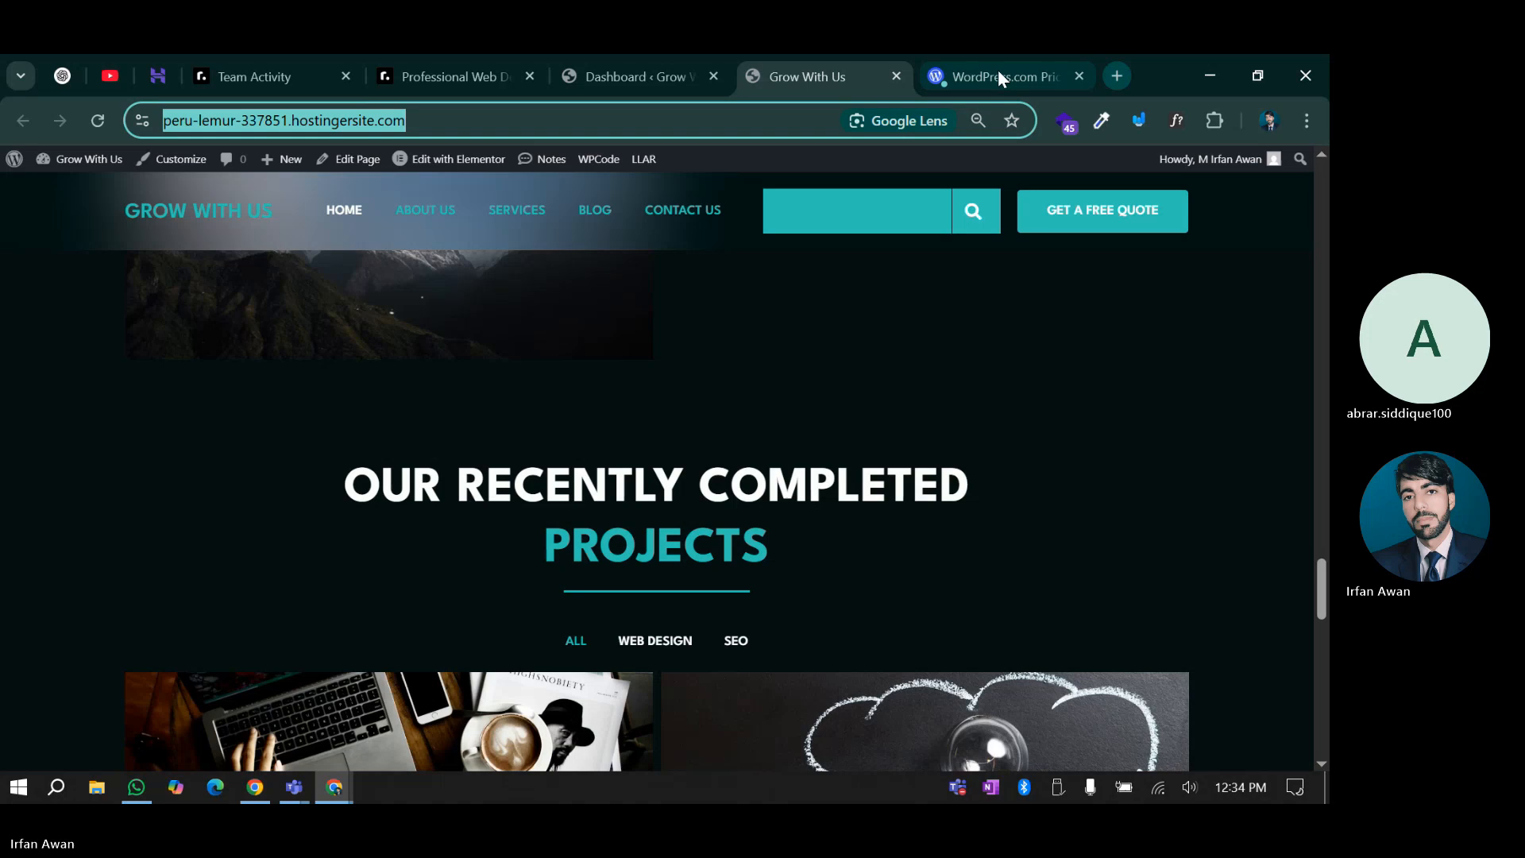
{"action": "left_click", "coordinate": [996, 70]}
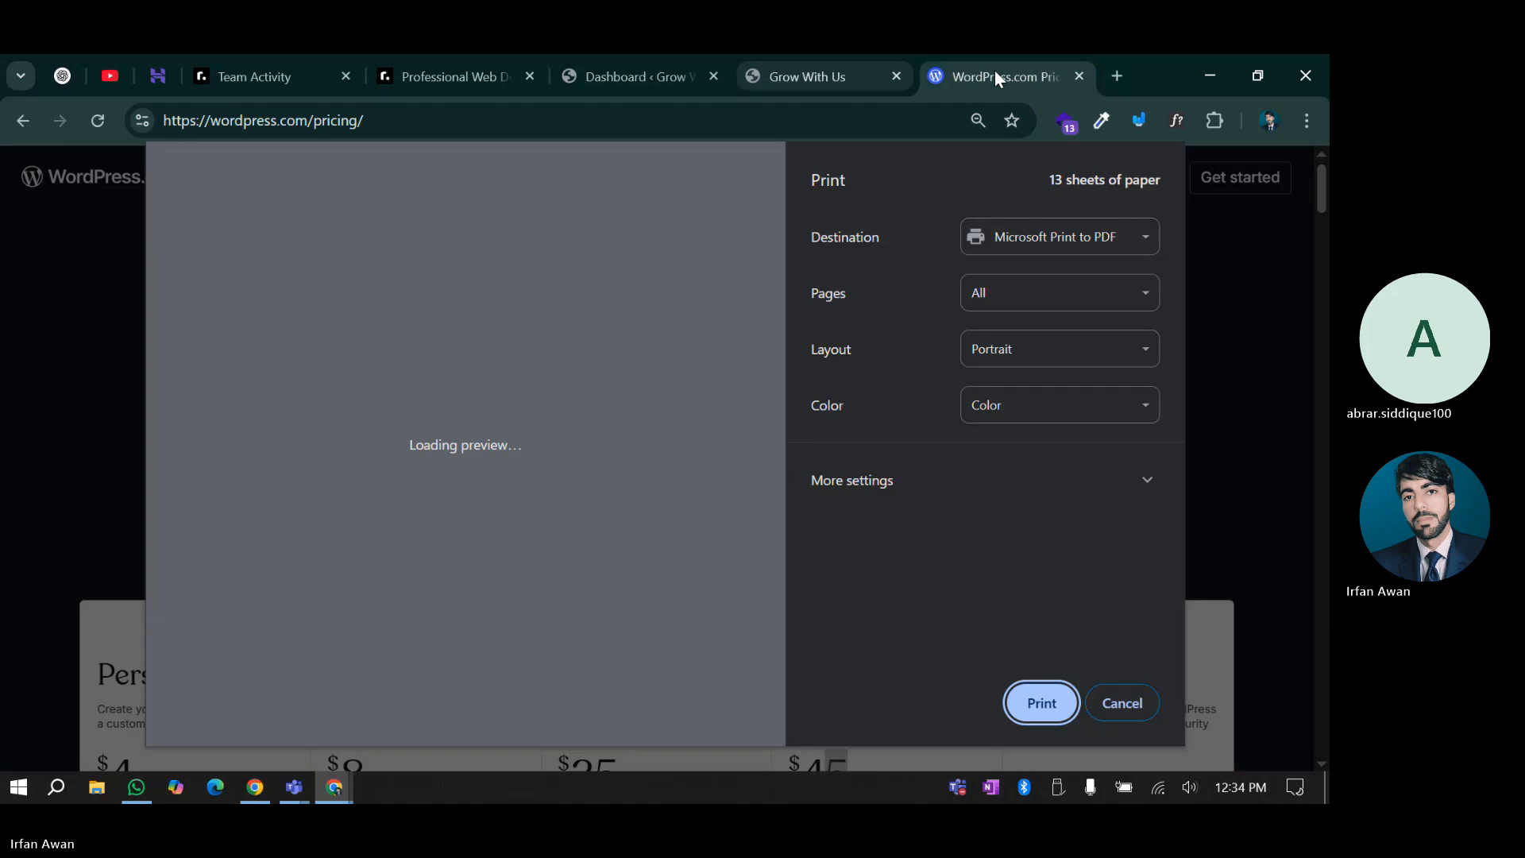
{"action": "left_click", "coordinate": [1121, 707]}
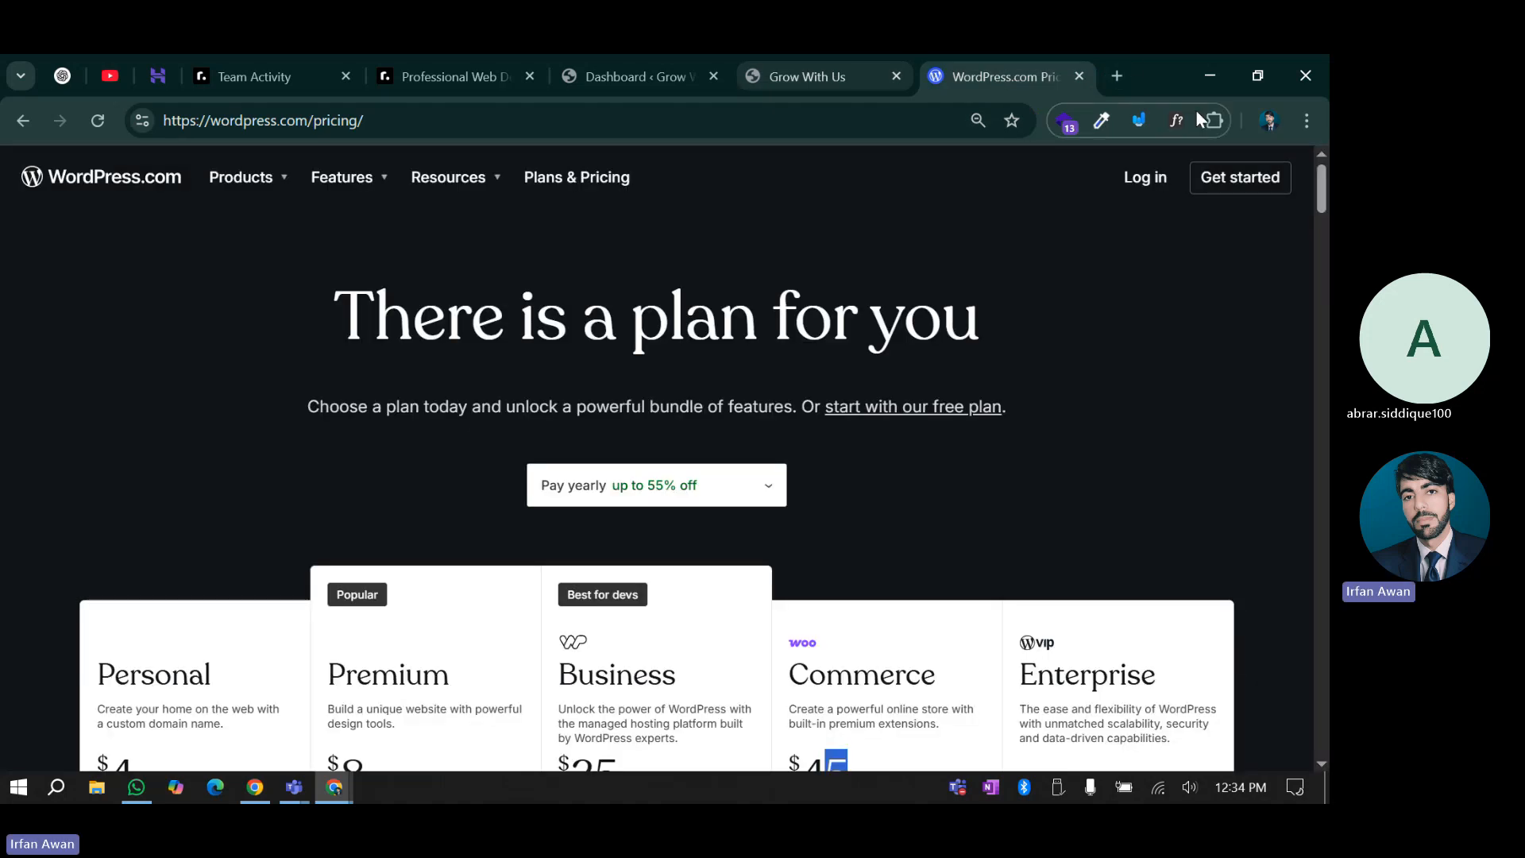
{"action": "left_click", "coordinate": [1120, 84]}
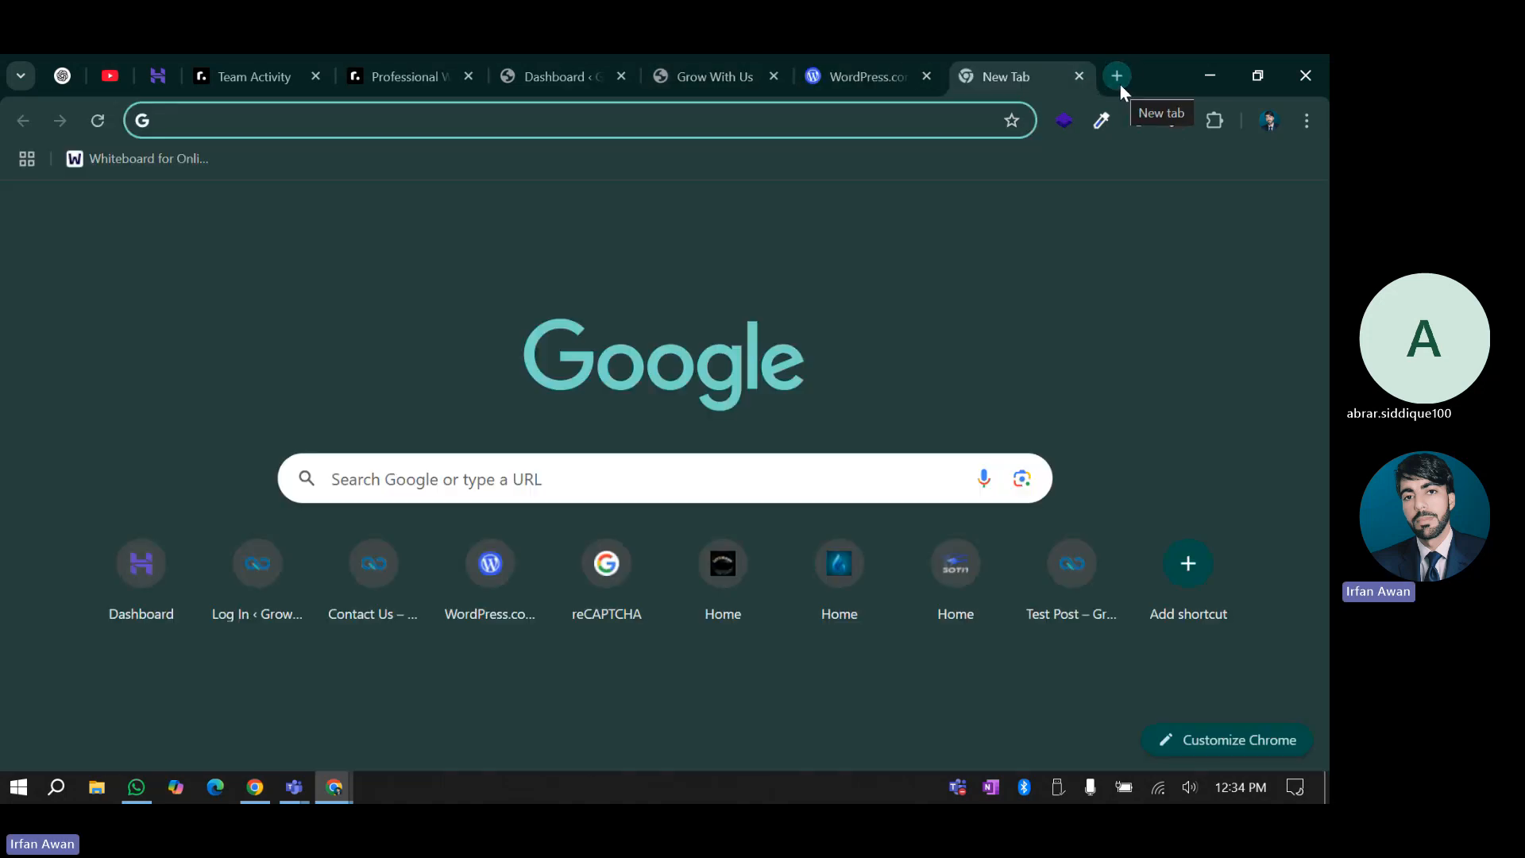
{"action": "key", "text": "ctrl+w"}
{"action": "key", "text": "ctrl+e"}
{"action": "key", "text": "ctrl+s"}
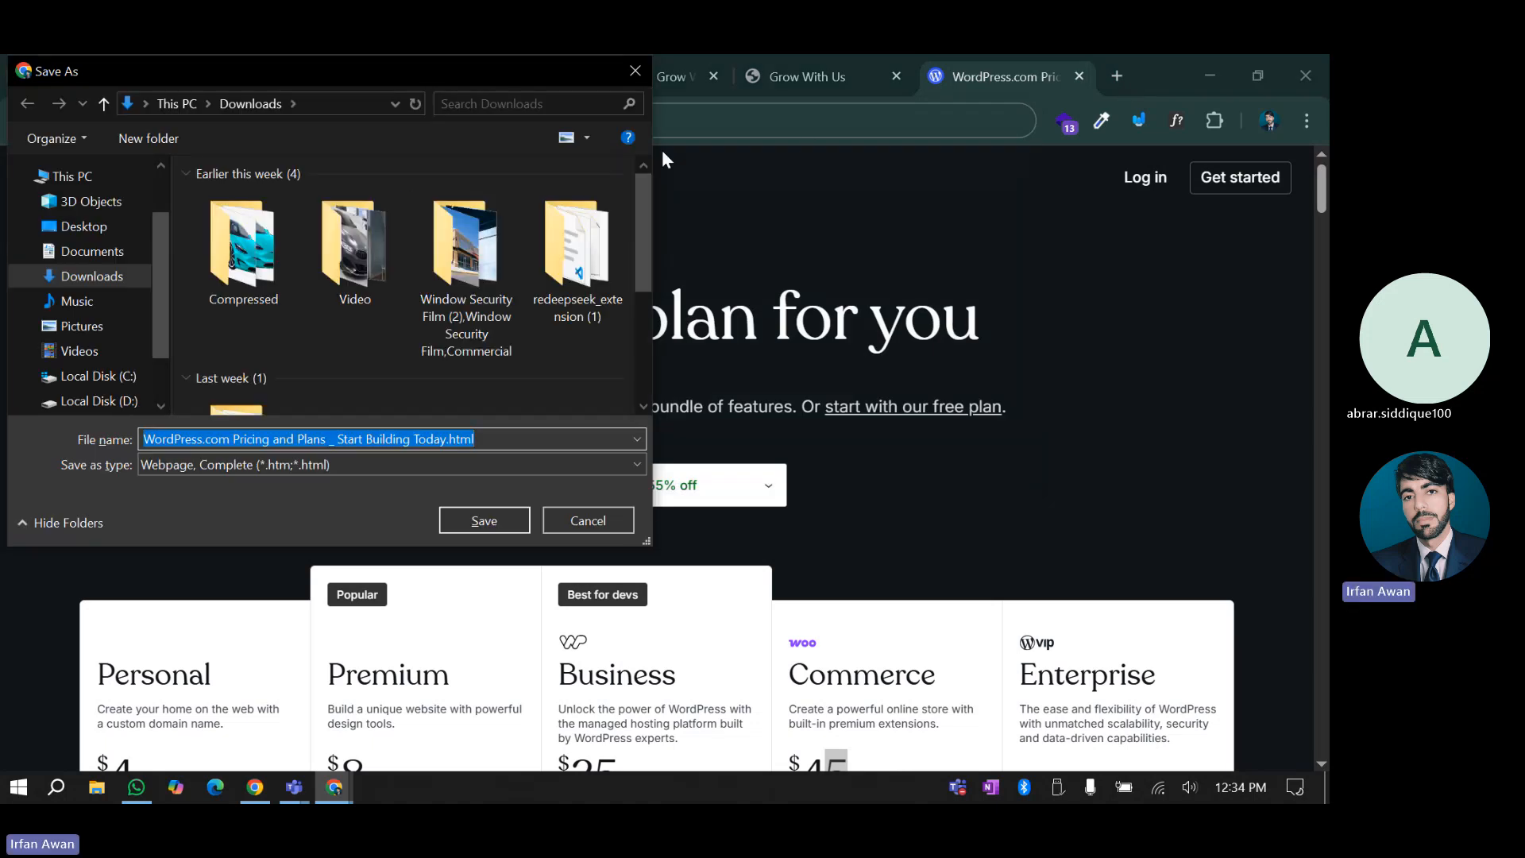
{"action": "left_click", "coordinate": [634, 71]}
{"action": "left_click", "coordinate": [1117, 75]}
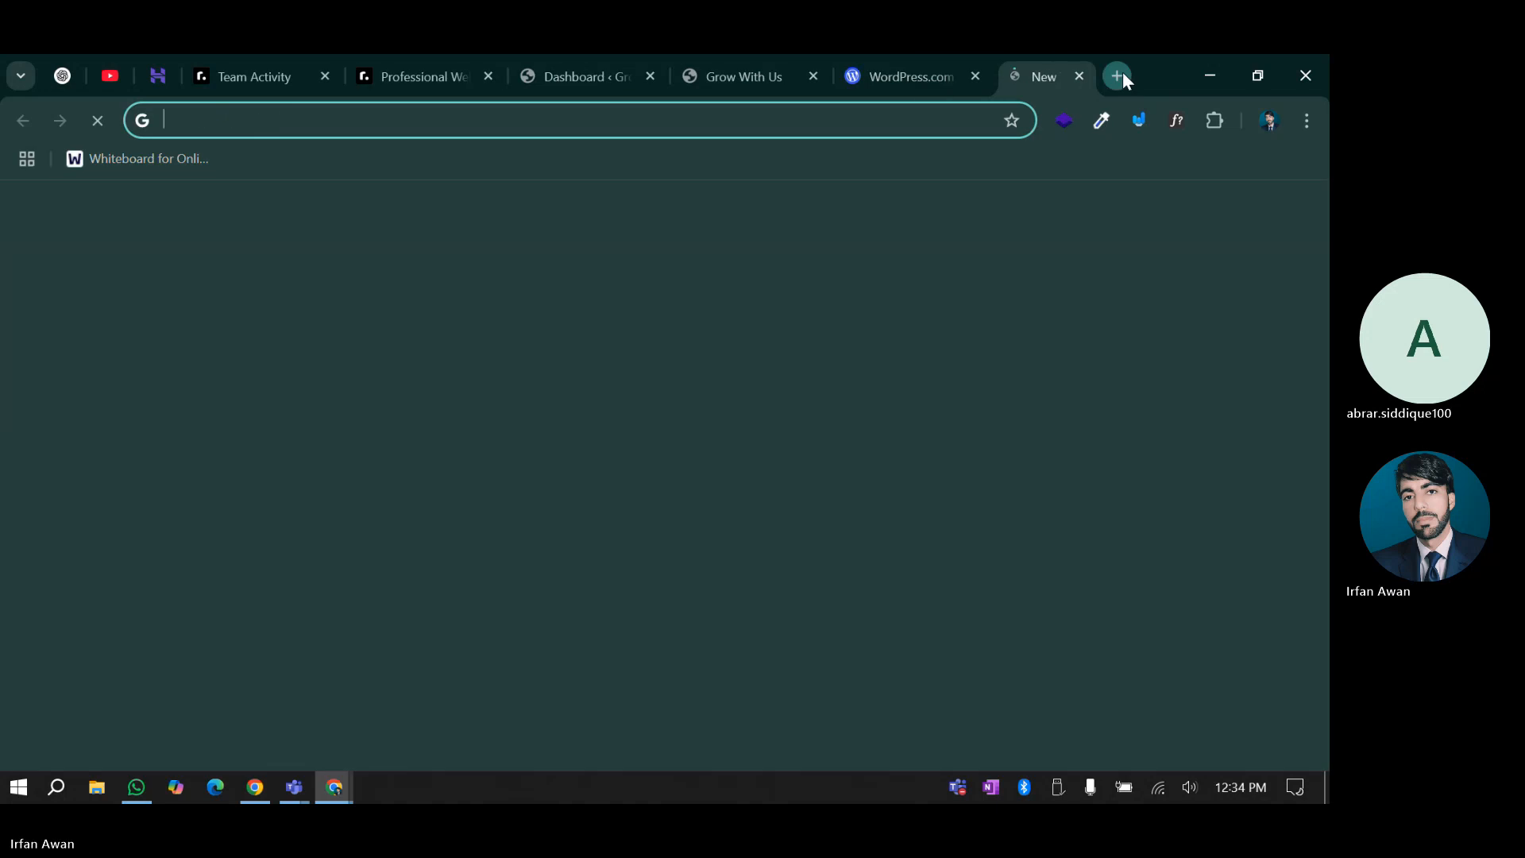
{"action": "key", "text": "ctrl+w"}
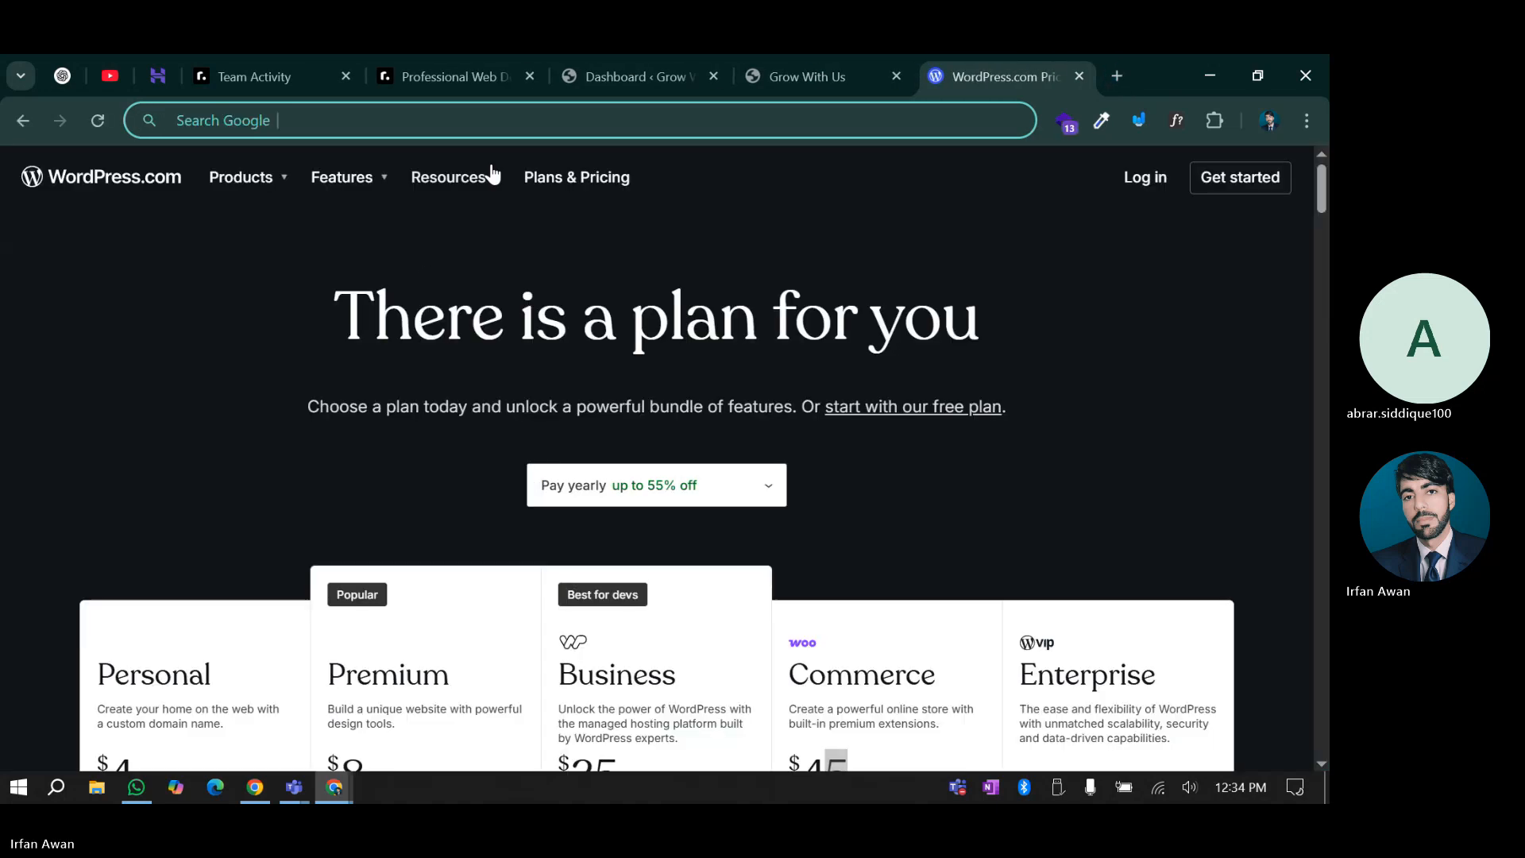
{"action": "left_click", "coordinate": [1118, 76]}
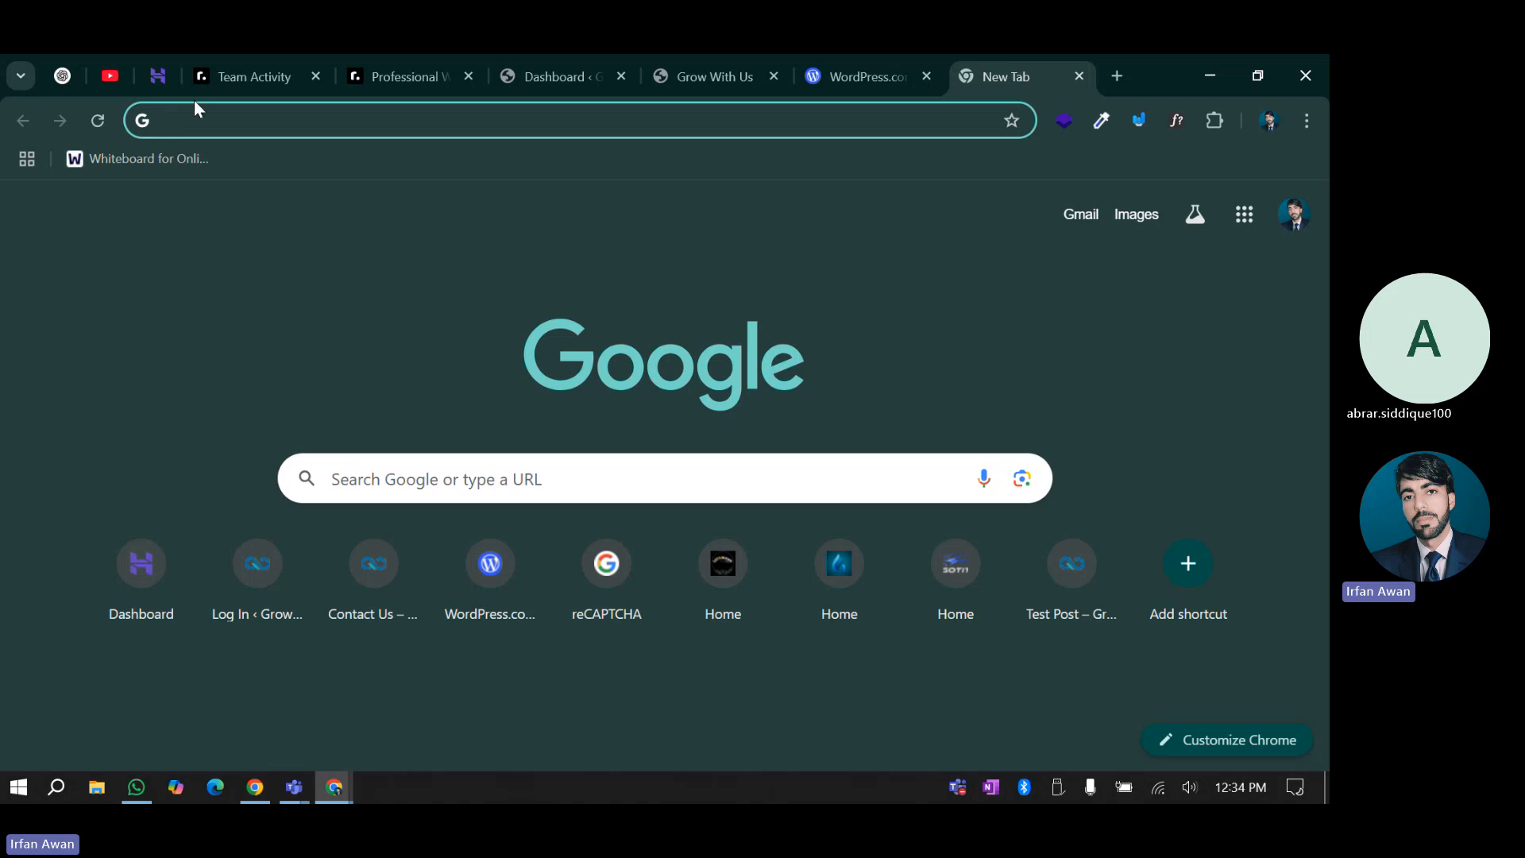
Load webwithirfan.com/wp-login.php in the new tab, landing on its not-found page
{"action": "left_click", "coordinate": [202, 119]}
{"action": "type", "text": "wp"}
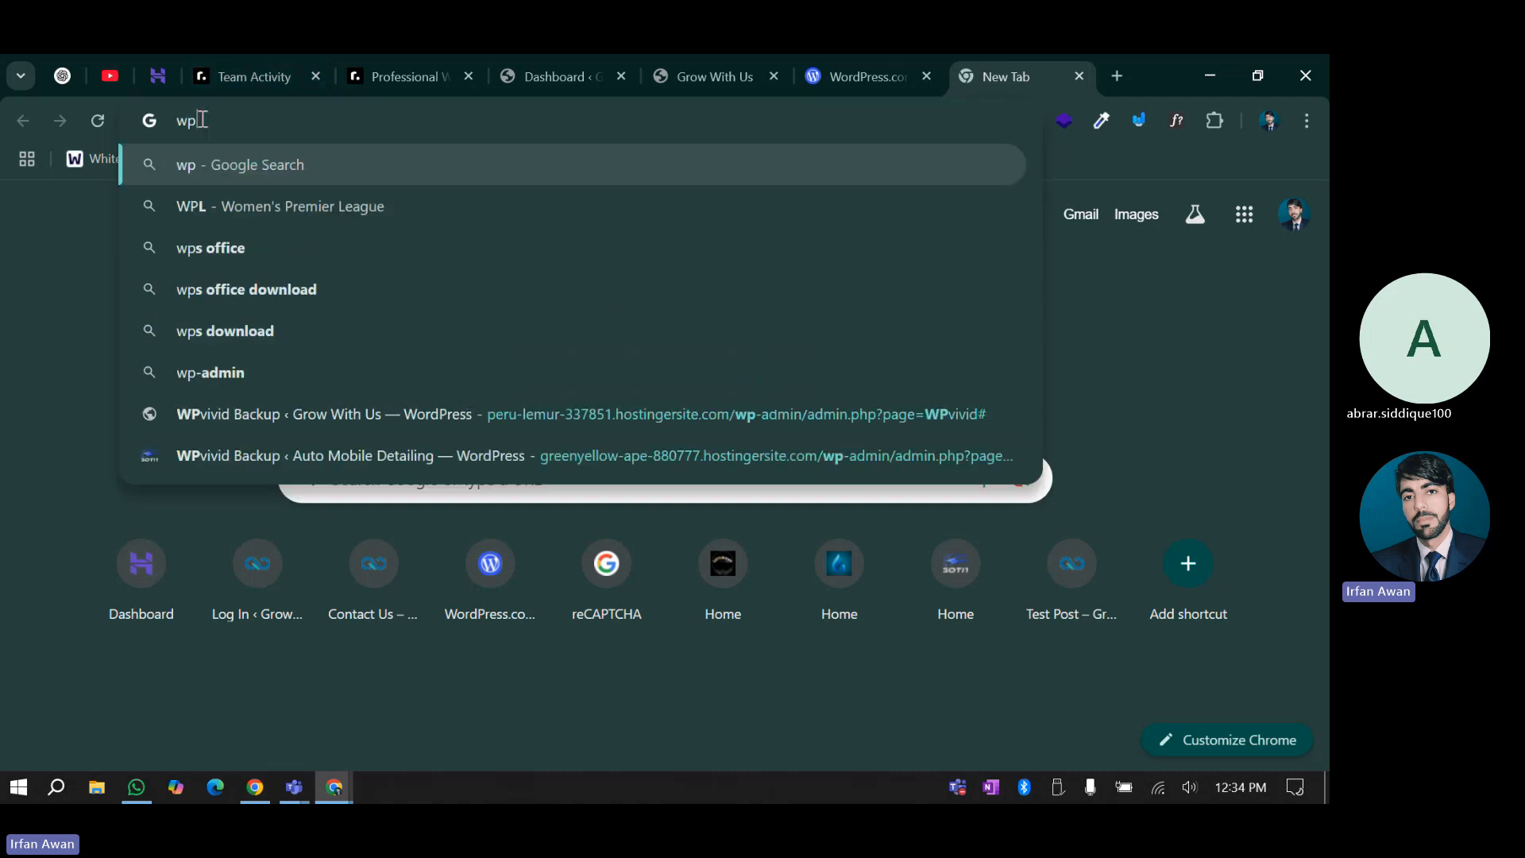
{"action": "key", "text": "BackSpace"}
{"action": "key", "text": "BackSpace"}
{"action": "type", "text": "web"}
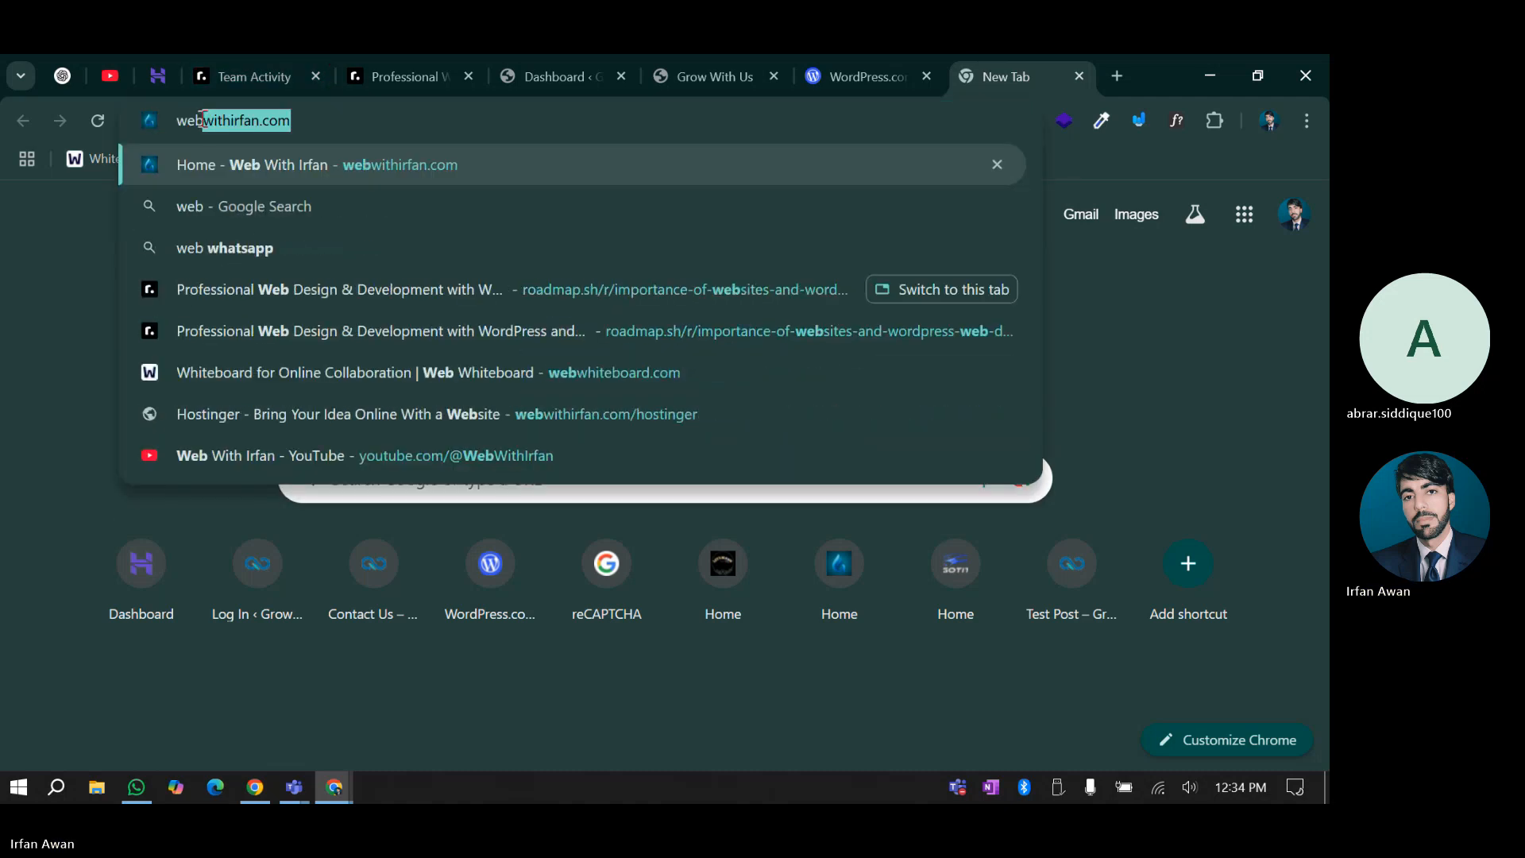
{"action": "key", "text": "Right"}
{"action": "type", "text": "/wp-"}
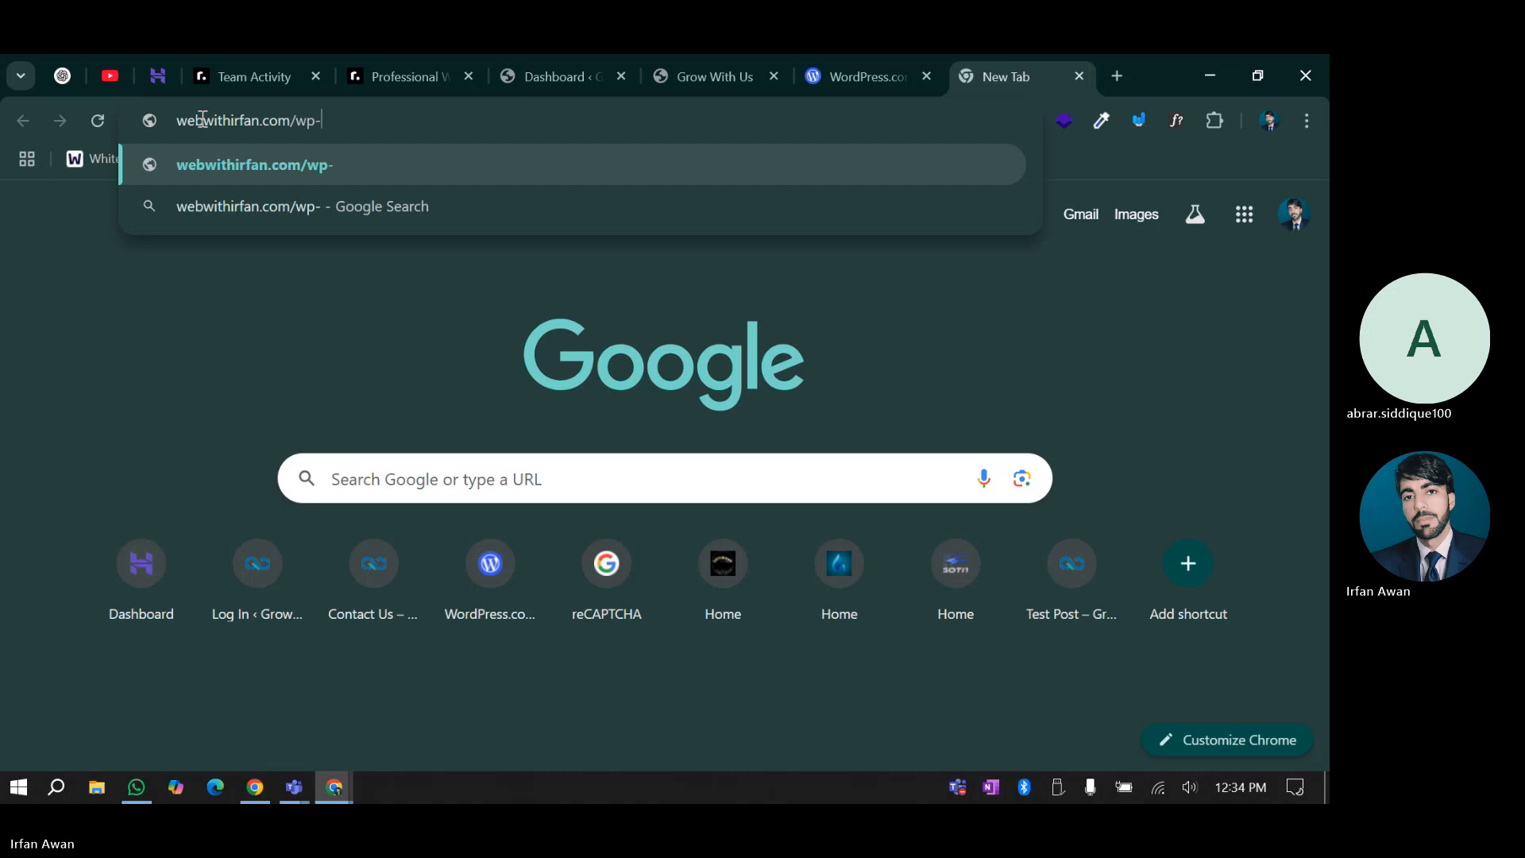
{"action": "type", "text": "login"}
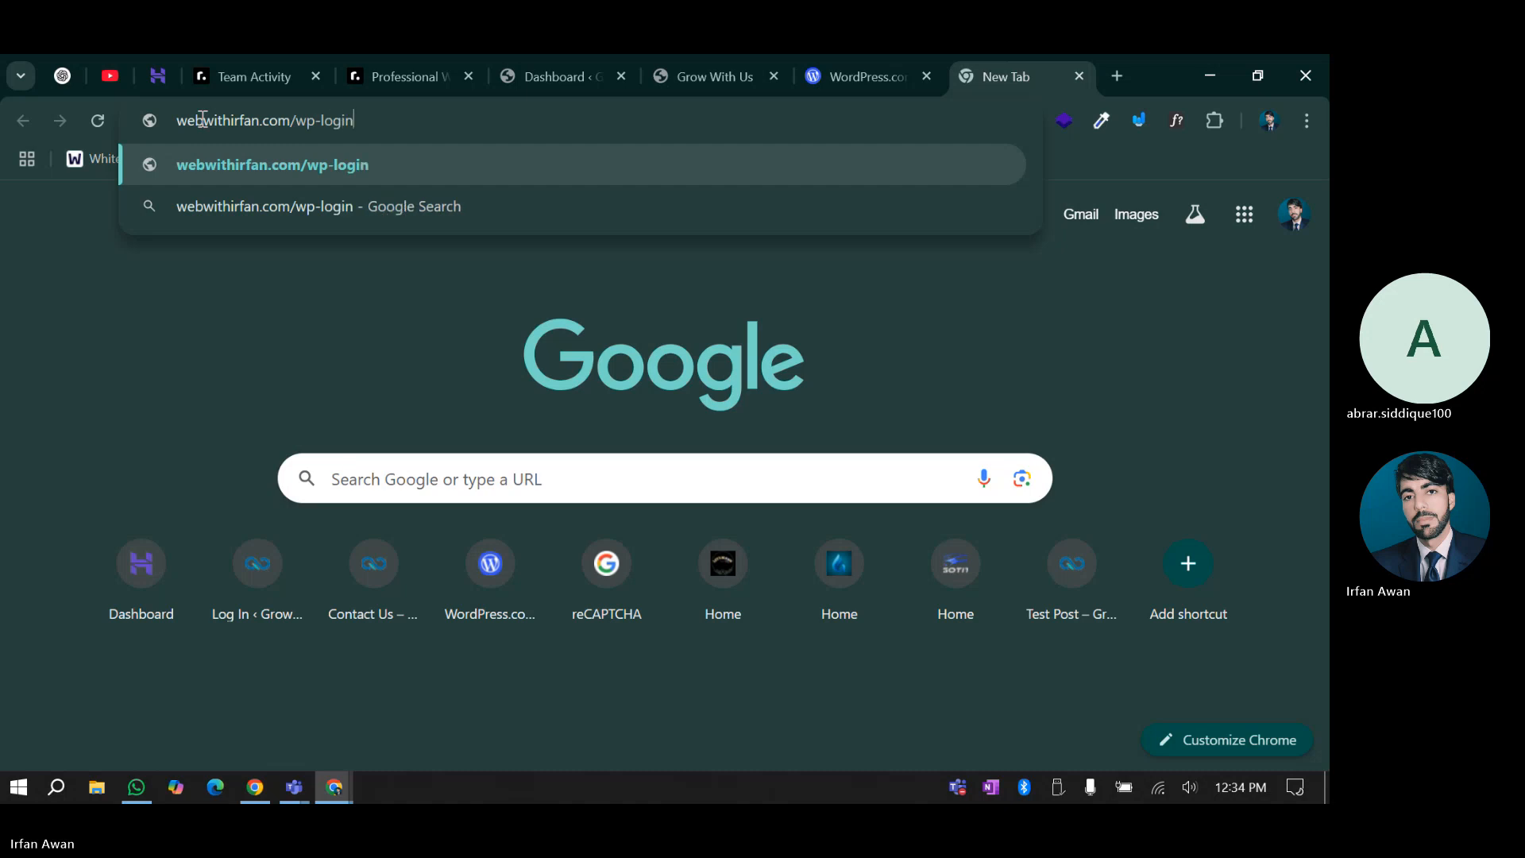
{"action": "type", "text": ".php"}
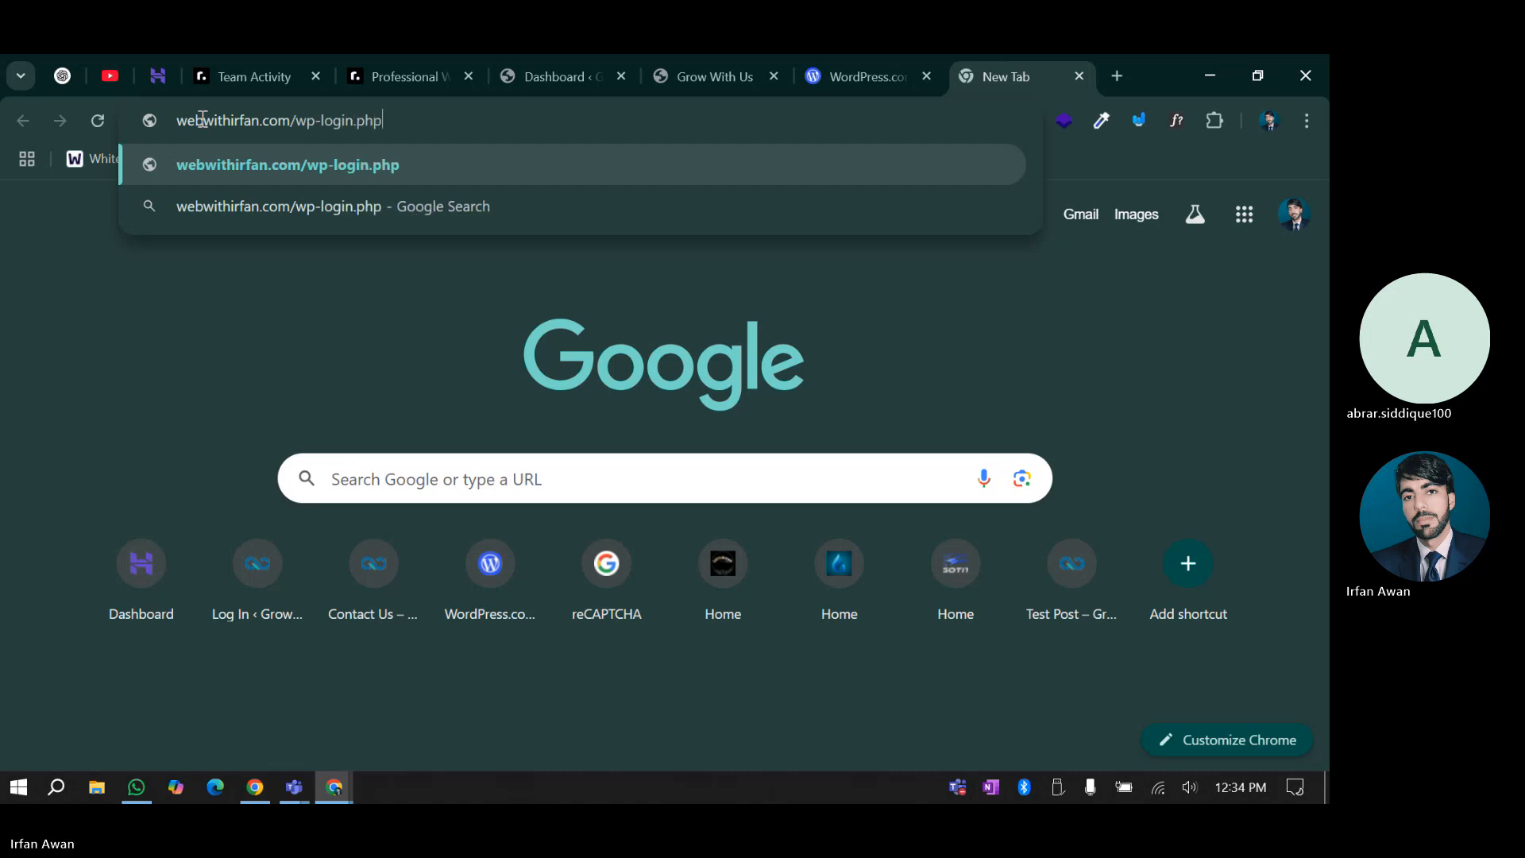
{"action": "key", "text": "Return"}
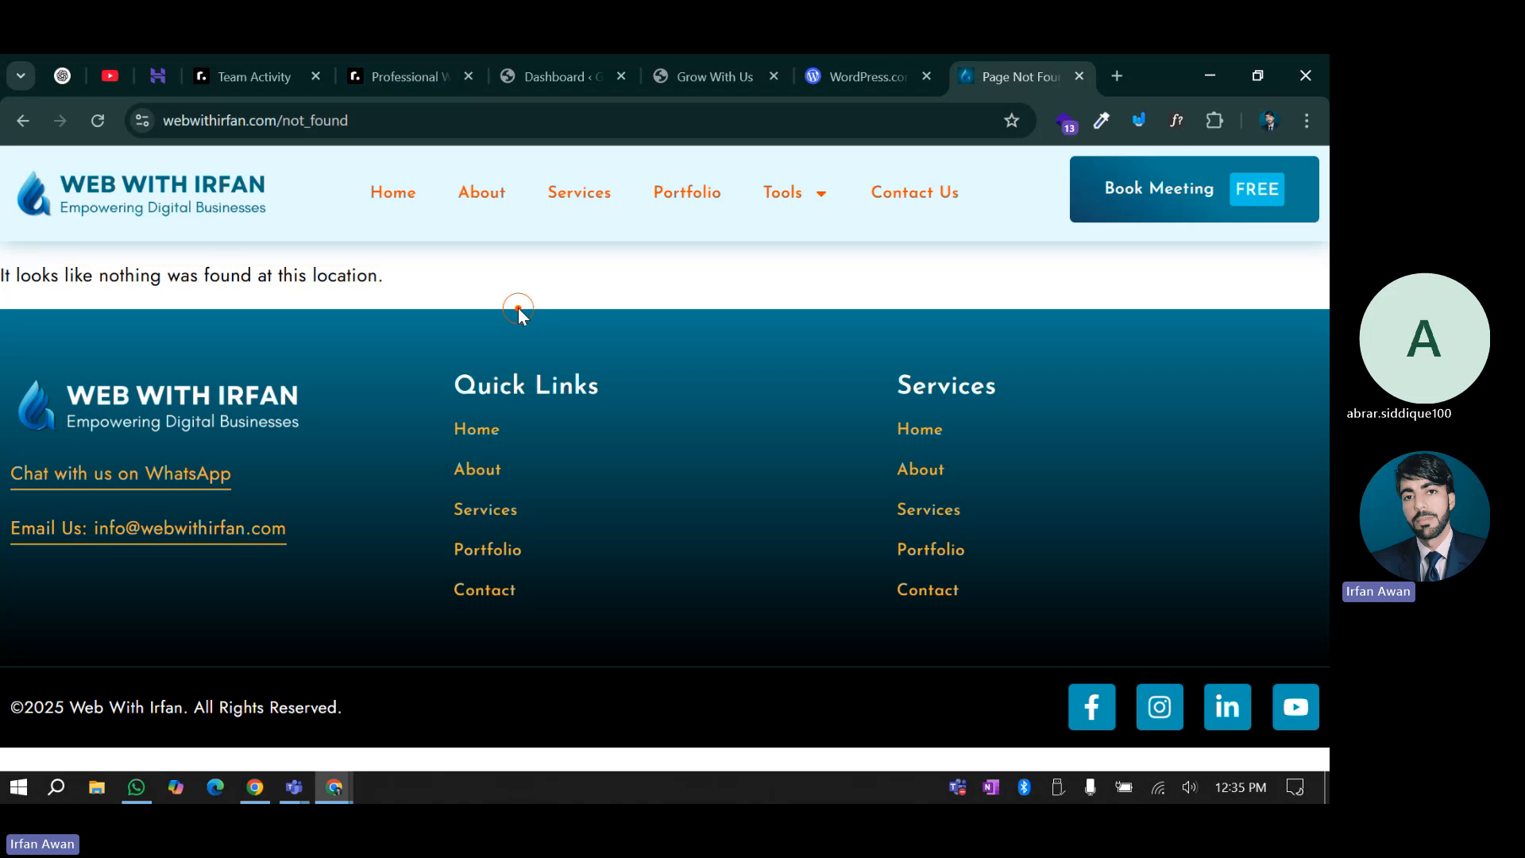
Return WPintel to its main scan menu and bring the New Tab Chrome window forward
{"action": "left_click", "coordinate": [254, 800]}
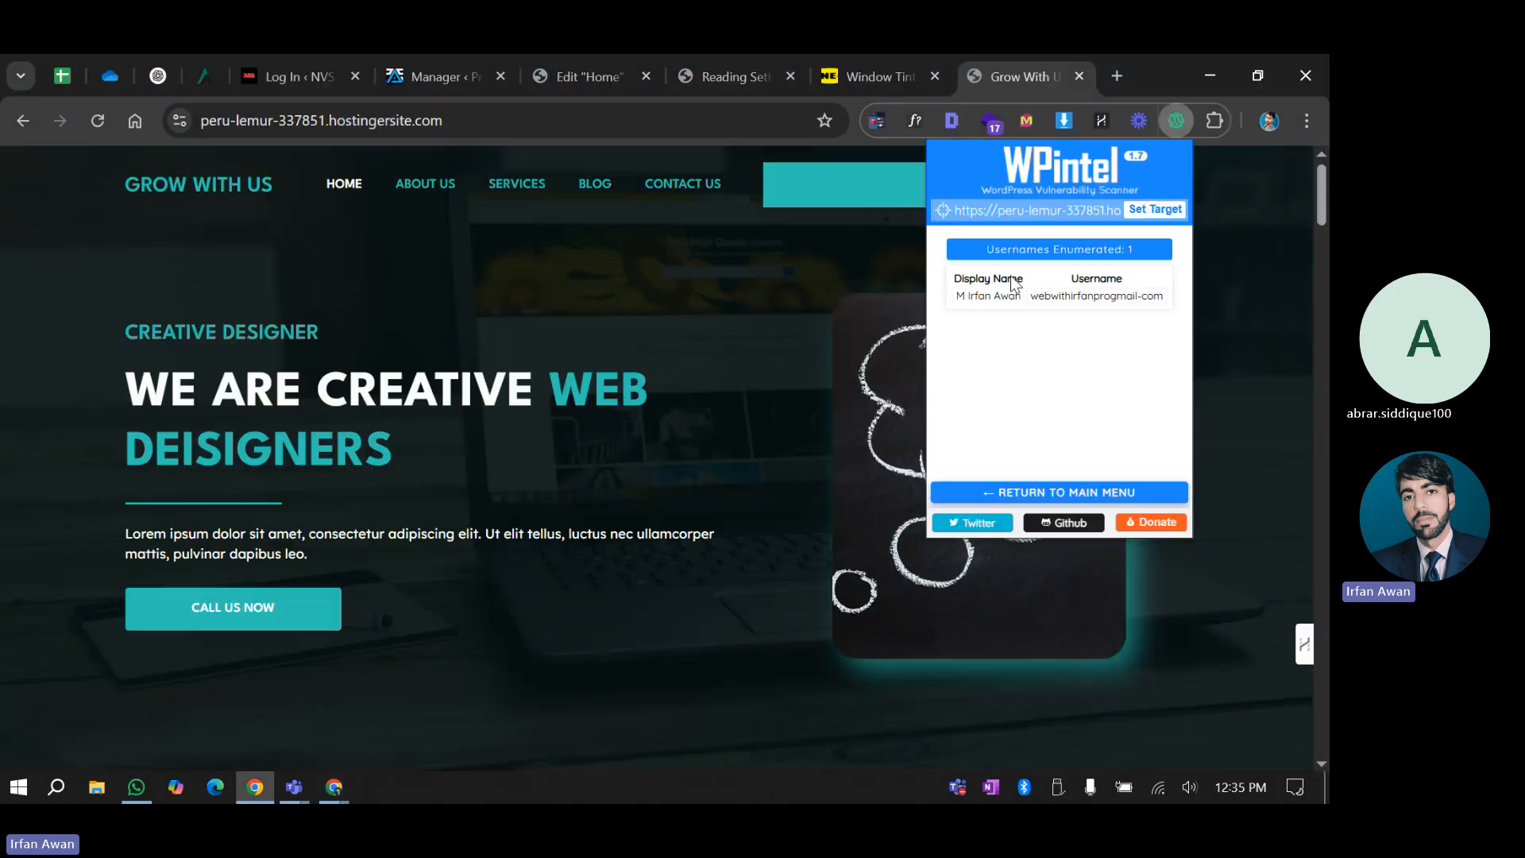
{"action": "left_click", "coordinate": [993, 494]}
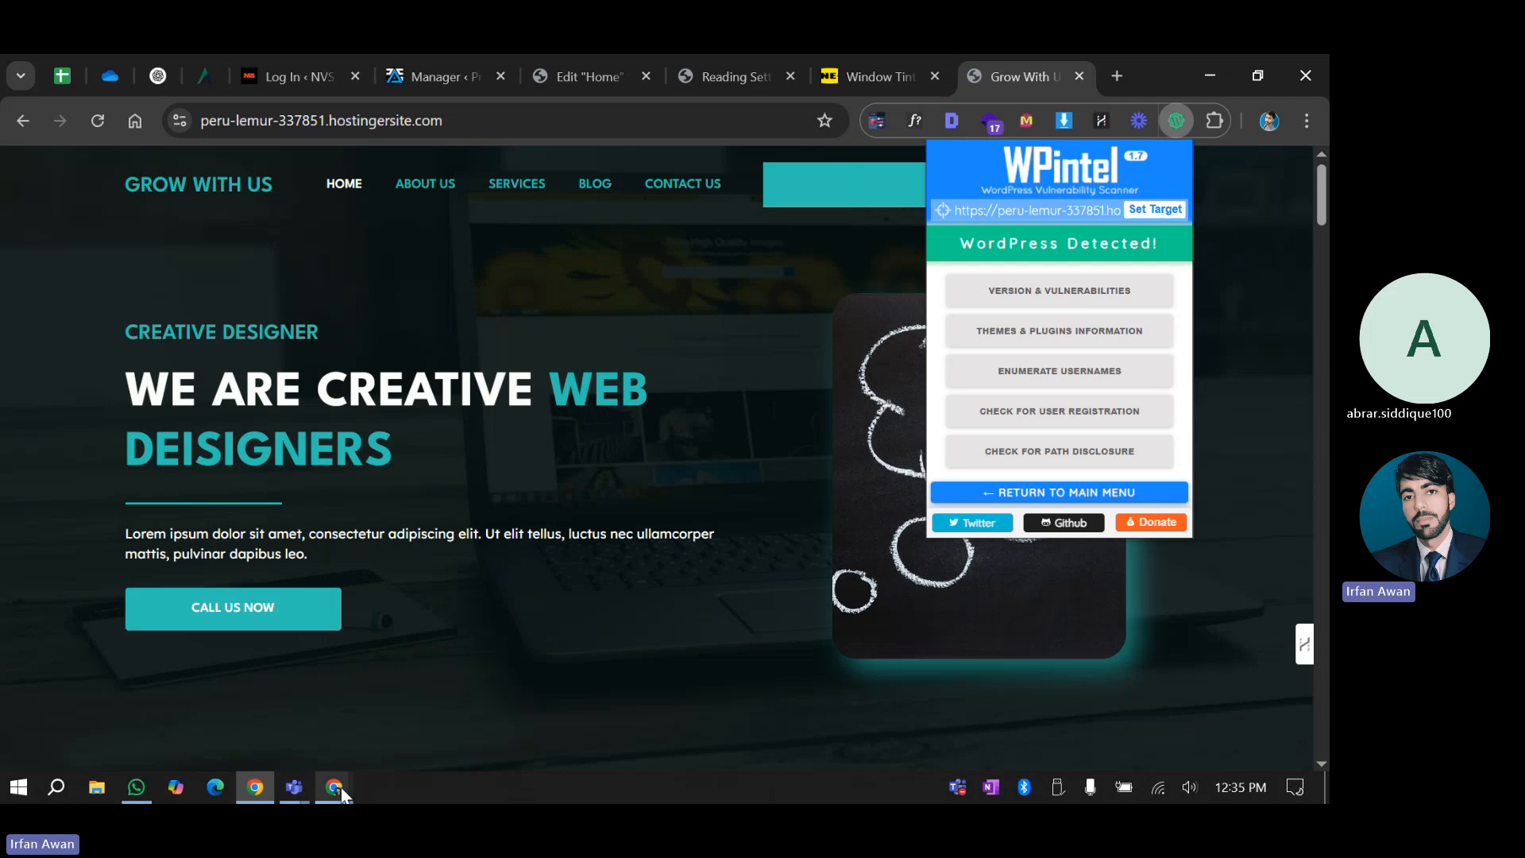
{"action": "mouse_move", "coordinate": [341, 788]}
{"action": "left_click", "coordinate": [439, 683]}
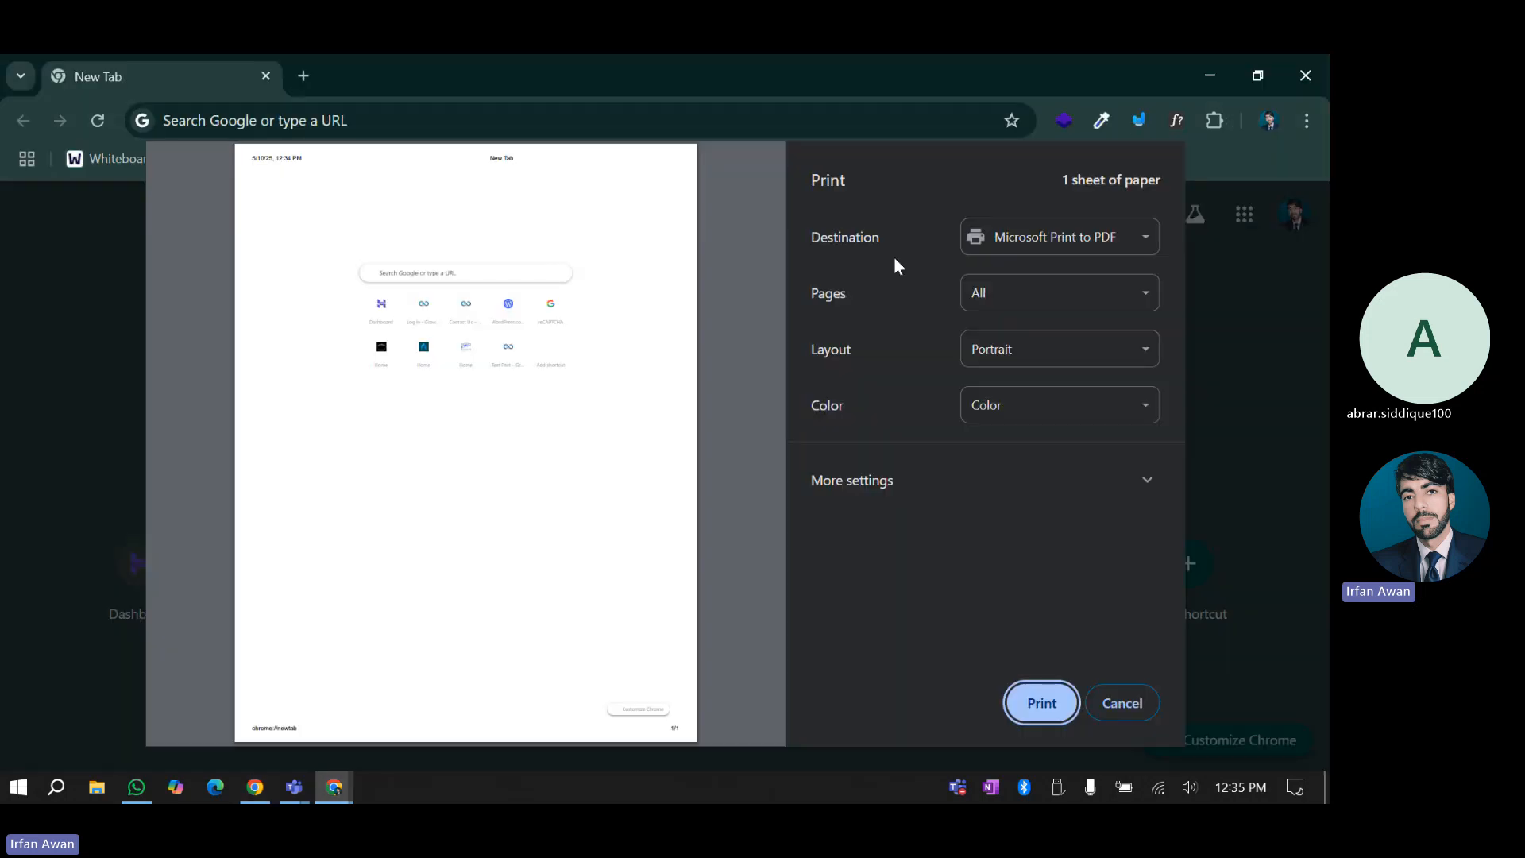
Cancel the print dialog, then close the spare New Tab window and the WordPress.com pricing tab
{"action": "left_click", "coordinate": [1136, 700]}
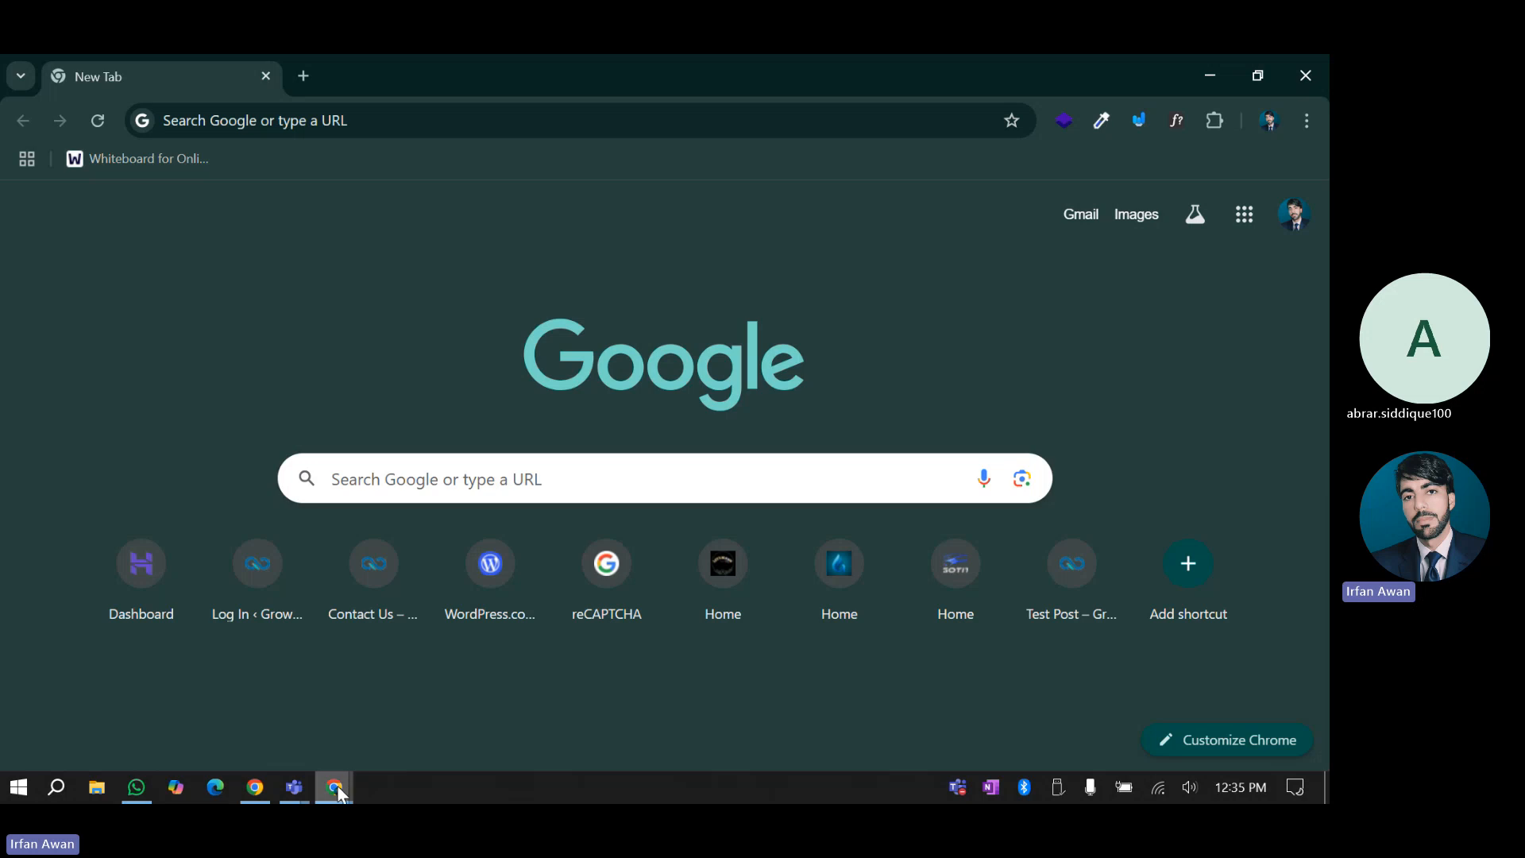
{"action": "mouse_move", "coordinate": [337, 789]}
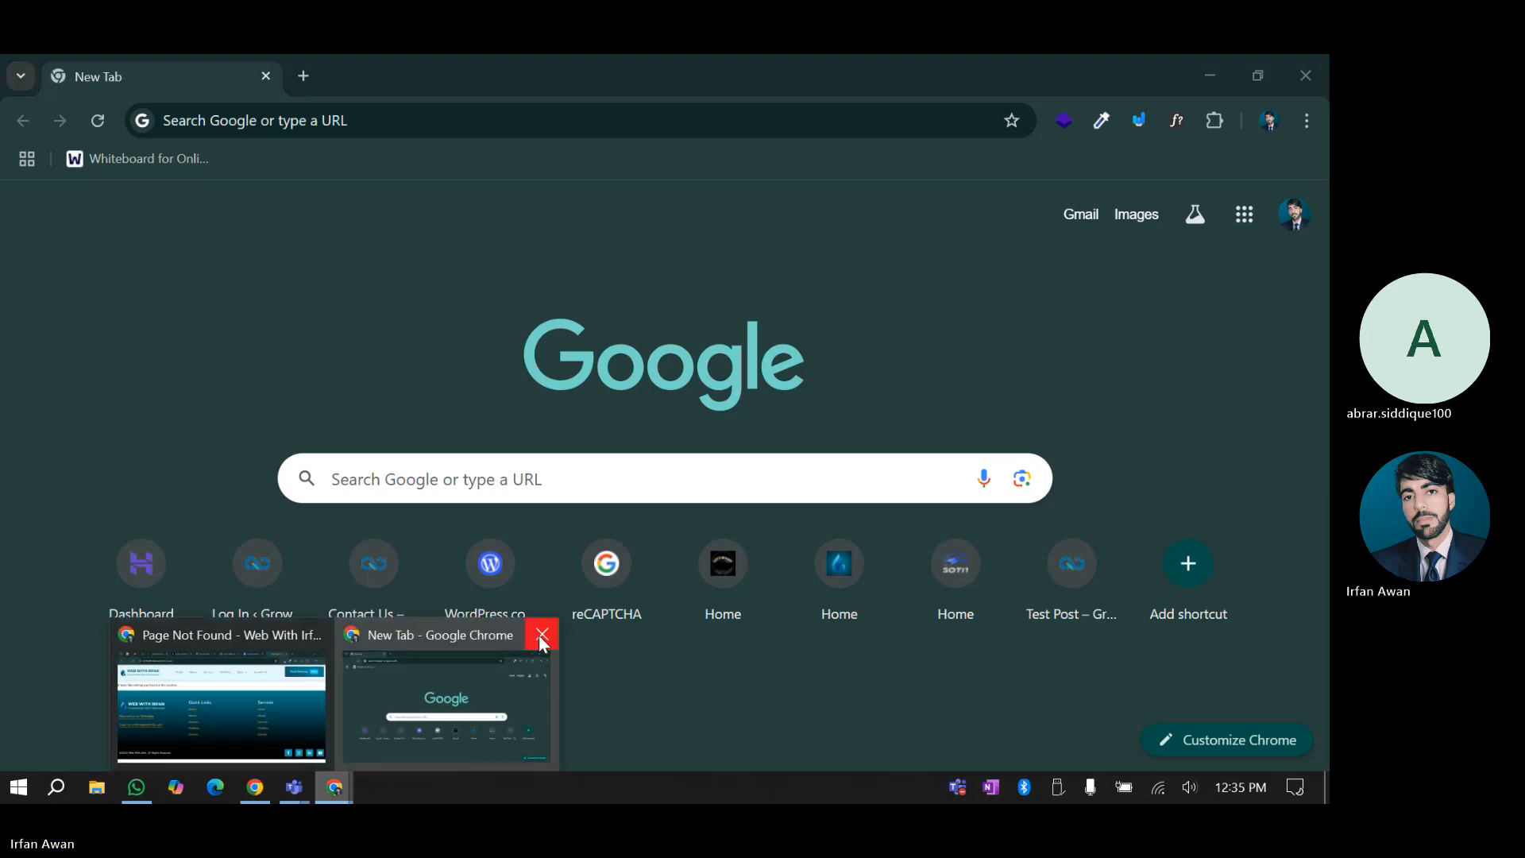
{"action": "left_click", "coordinate": [541, 643]}
{"action": "left_click", "coordinate": [333, 699]}
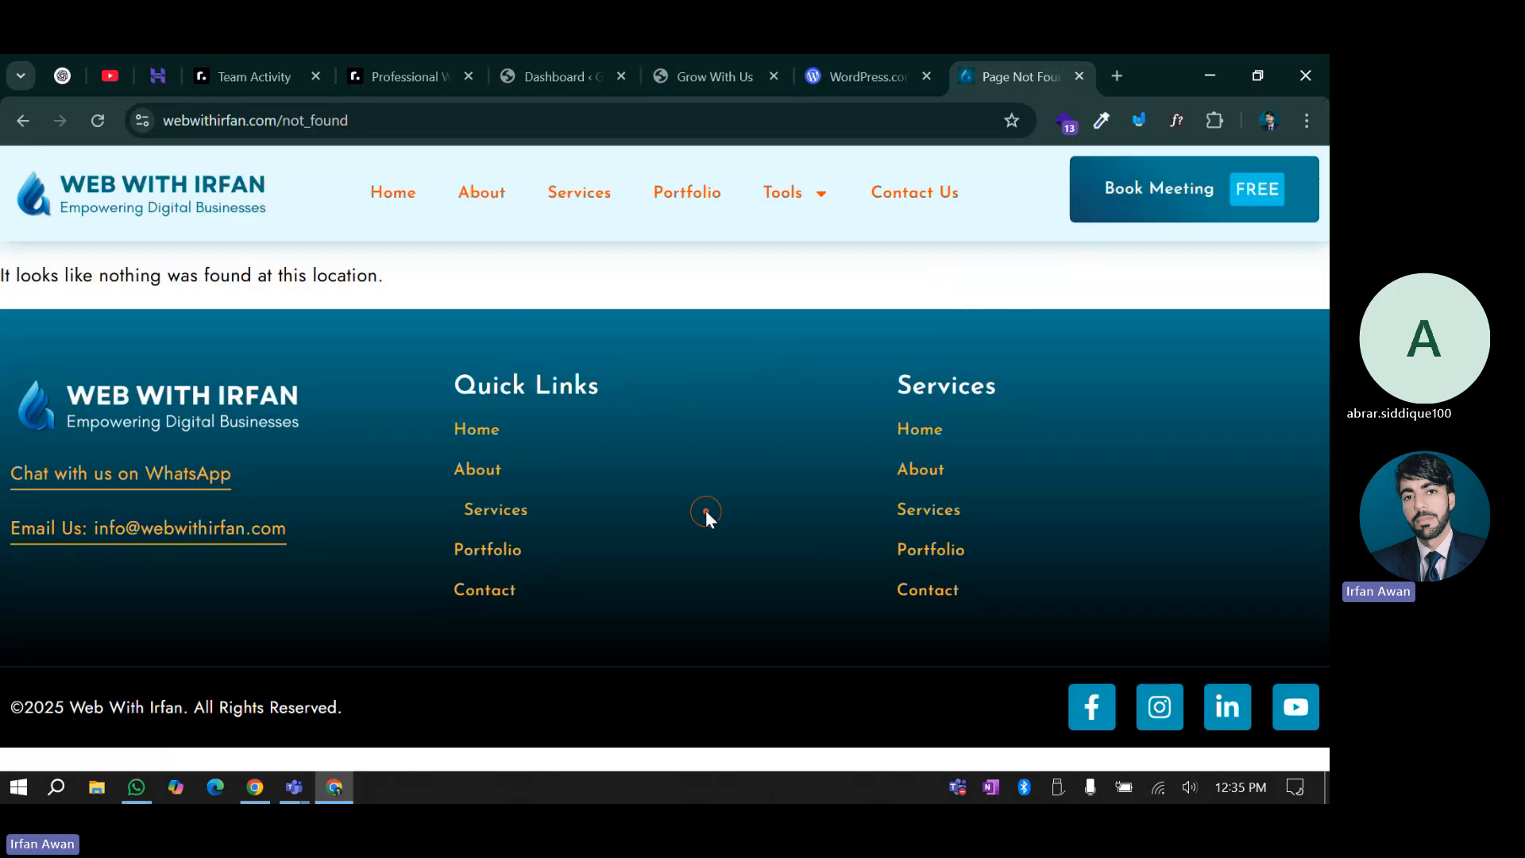
{"action": "left_click", "coordinate": [839, 62]}
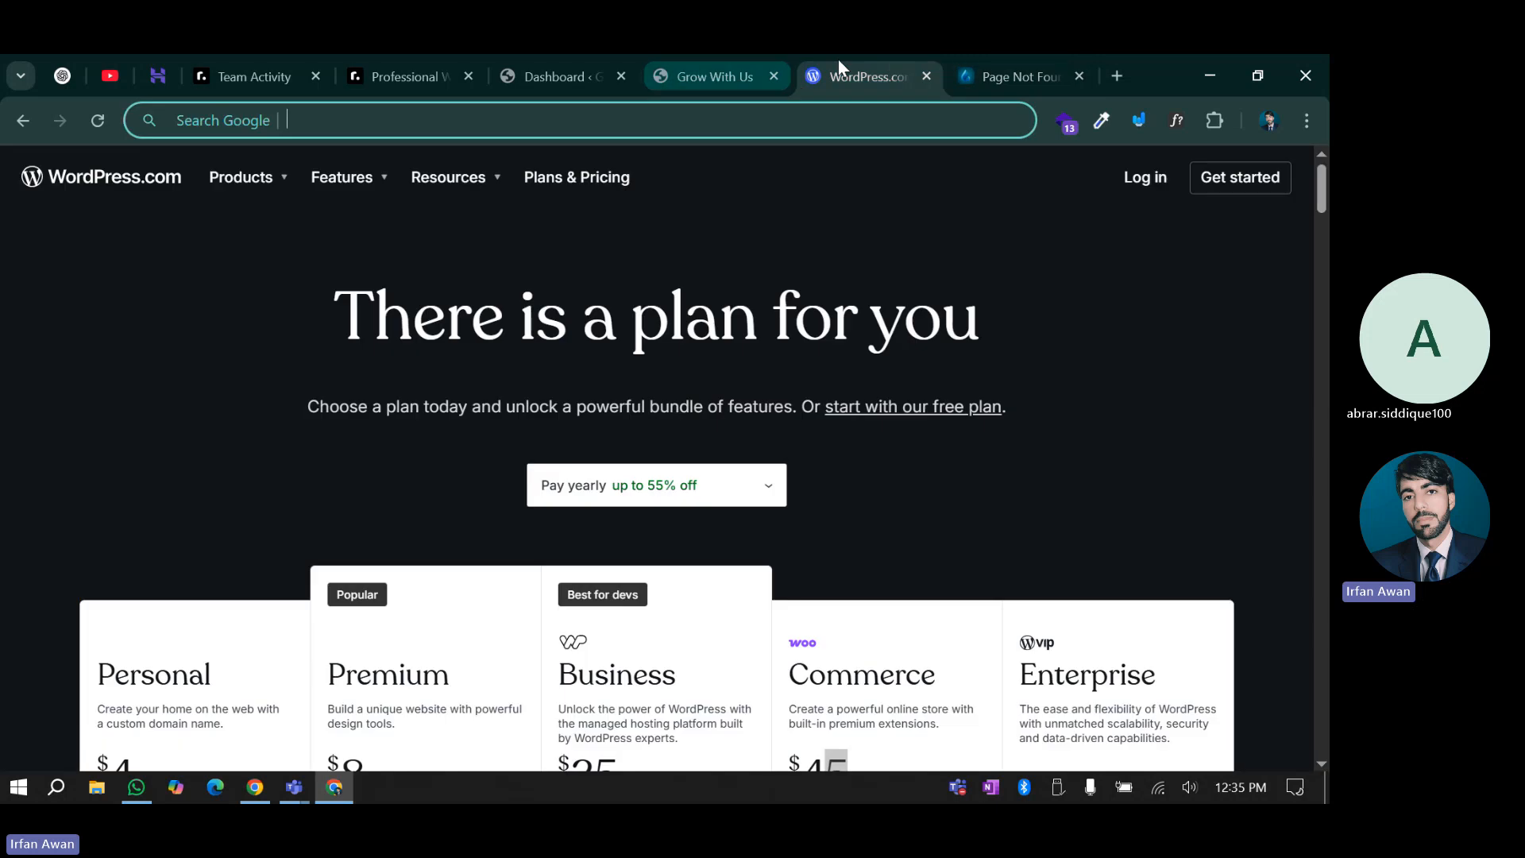
{"action": "left_click", "coordinate": [927, 73]}
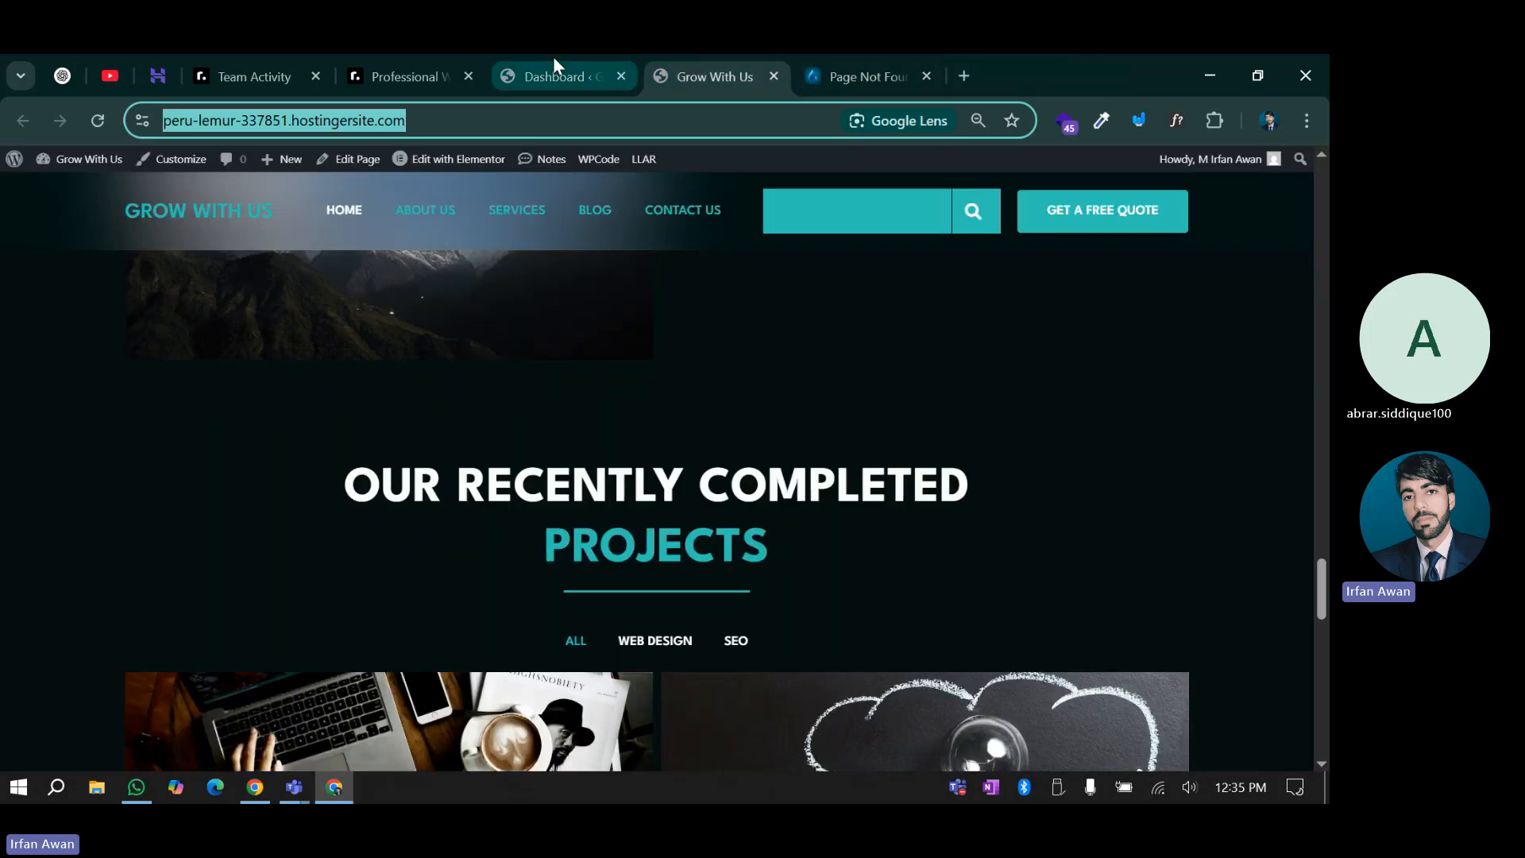
Open Tools > Site Health from the Grow With Us dashboard sidebar
{"action": "left_click", "coordinate": [554, 61]}
{"action": "scroll", "coordinate": [334, 517], "scroll_direction": "down", "scroll_amount": 4}
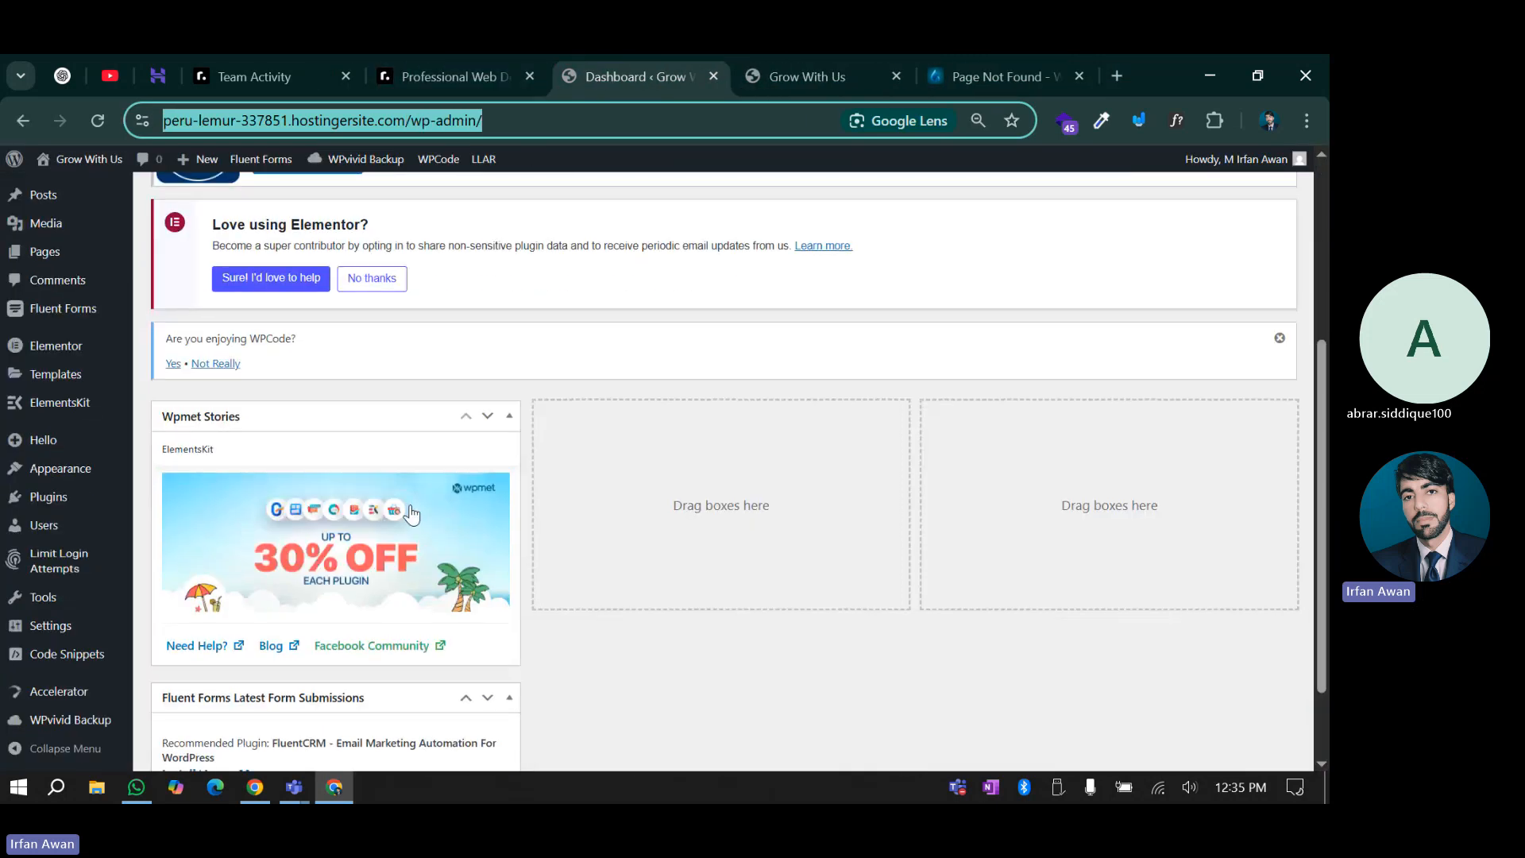
{"action": "scroll", "coordinate": [411, 514], "scroll_direction": "up", "scroll_amount": 4}
{"action": "scroll", "coordinate": [513, 487], "scroll_direction": "down", "scroll_amount": 5}
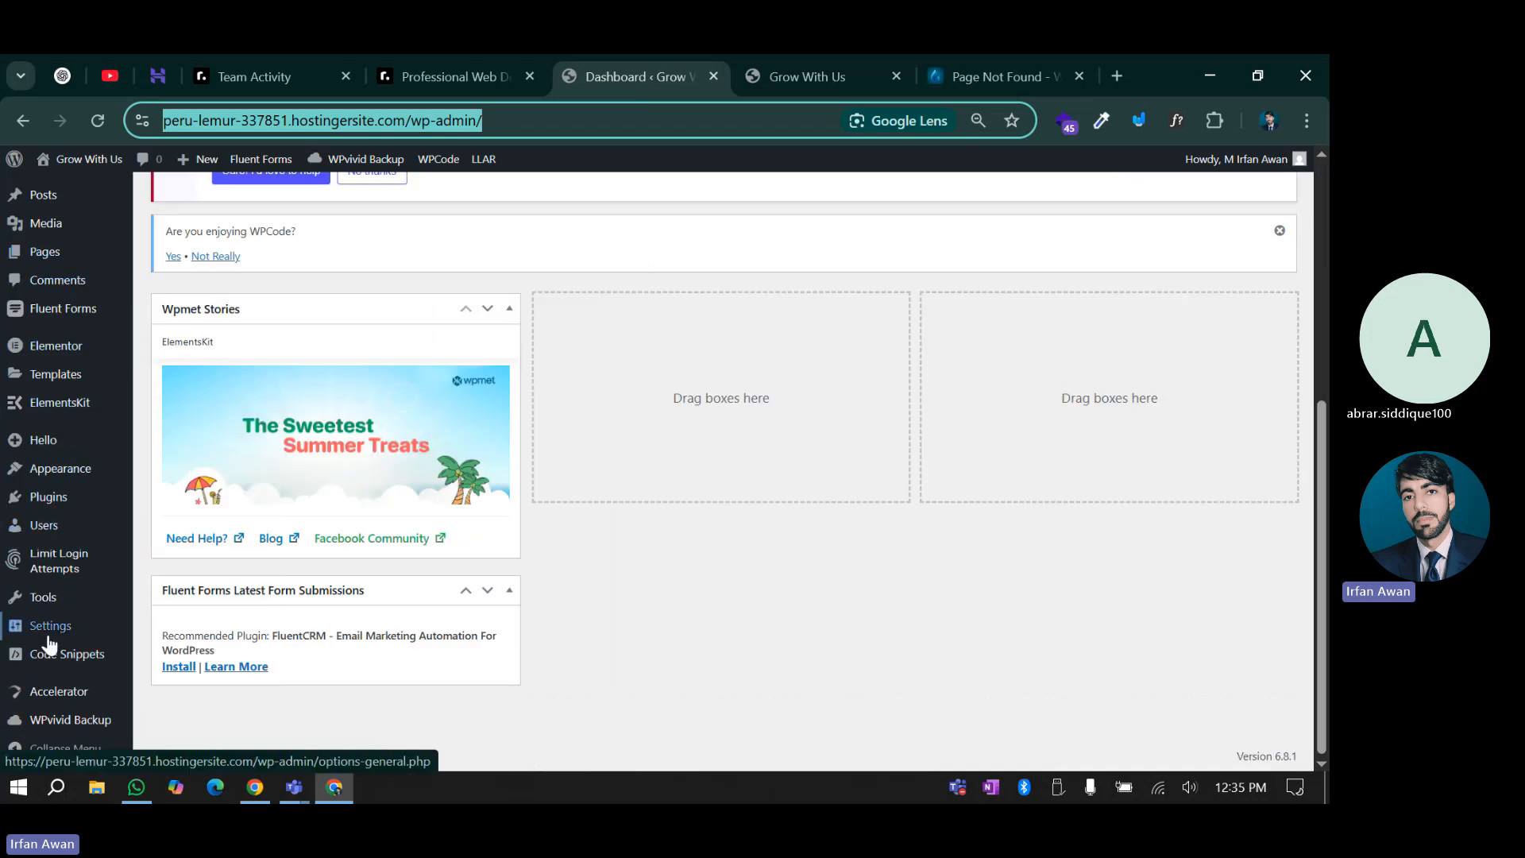
{"action": "mouse_move", "coordinate": [55, 631]}
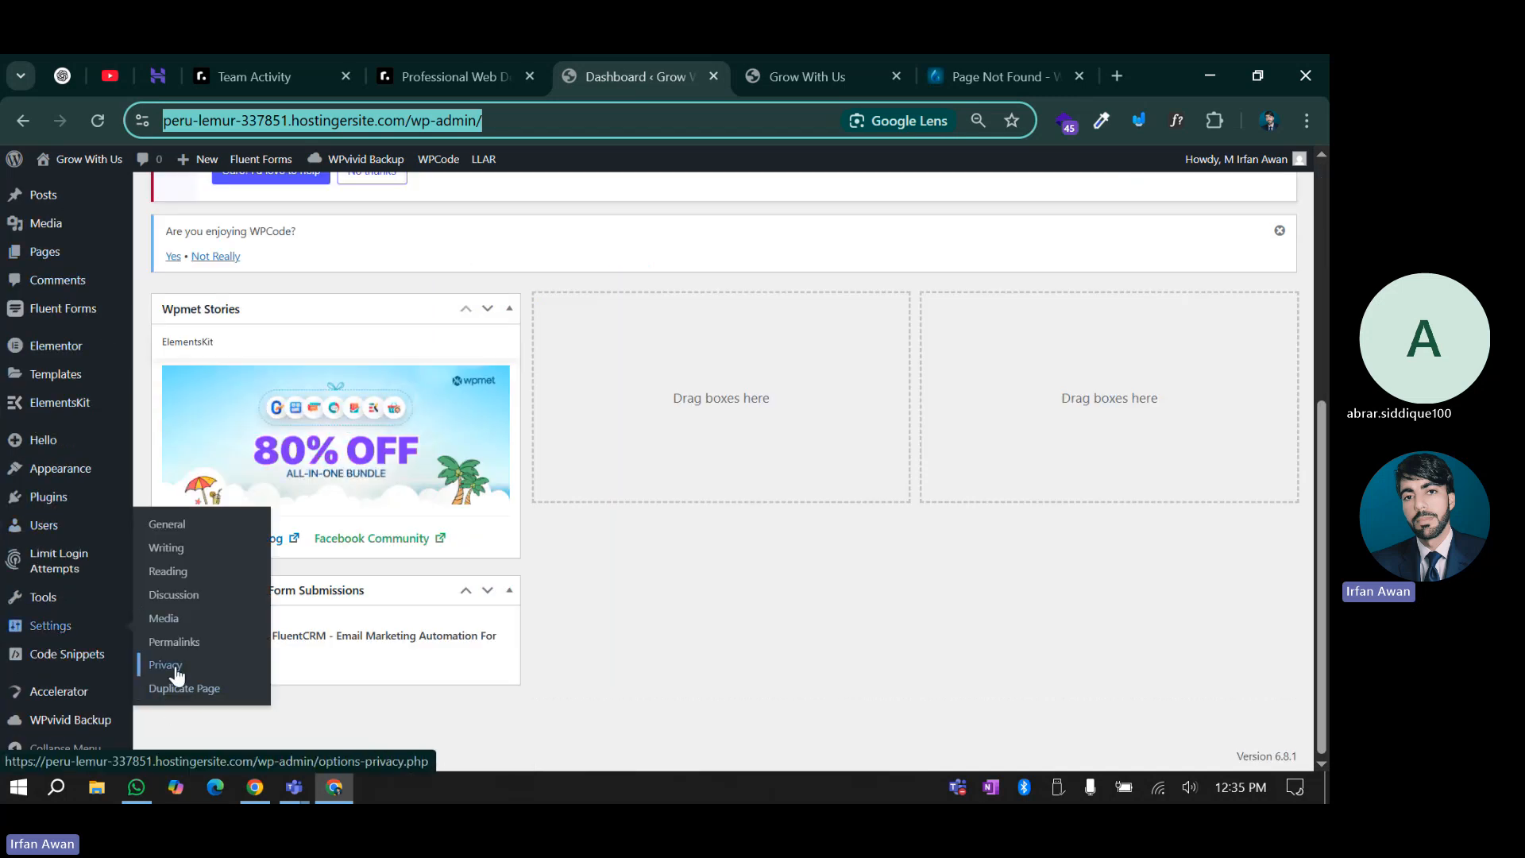
{"action": "mouse_move", "coordinate": [57, 586]}
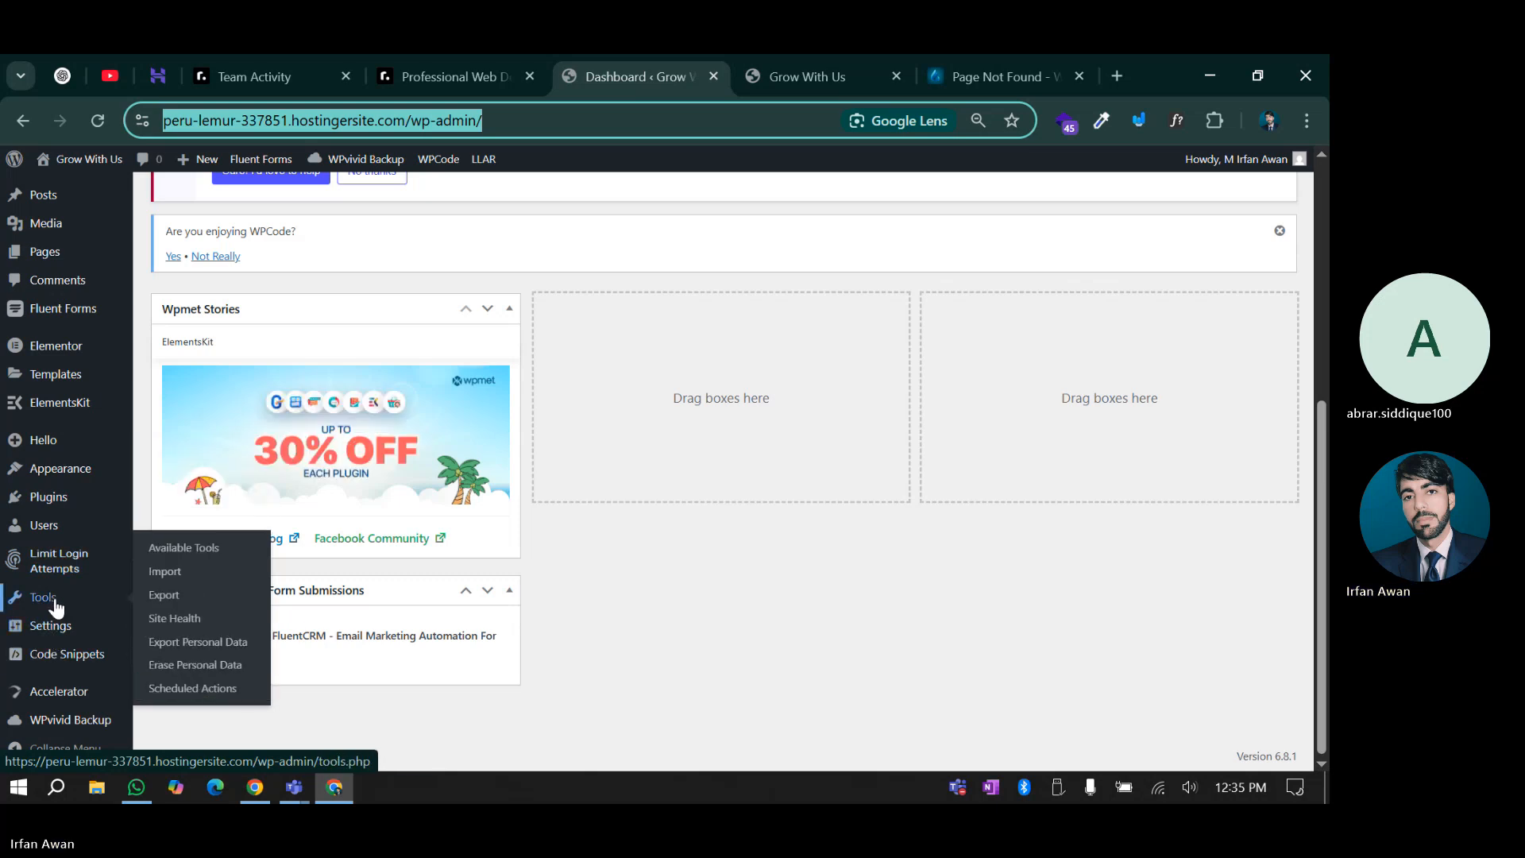
{"action": "left_click", "coordinate": [211, 626]}
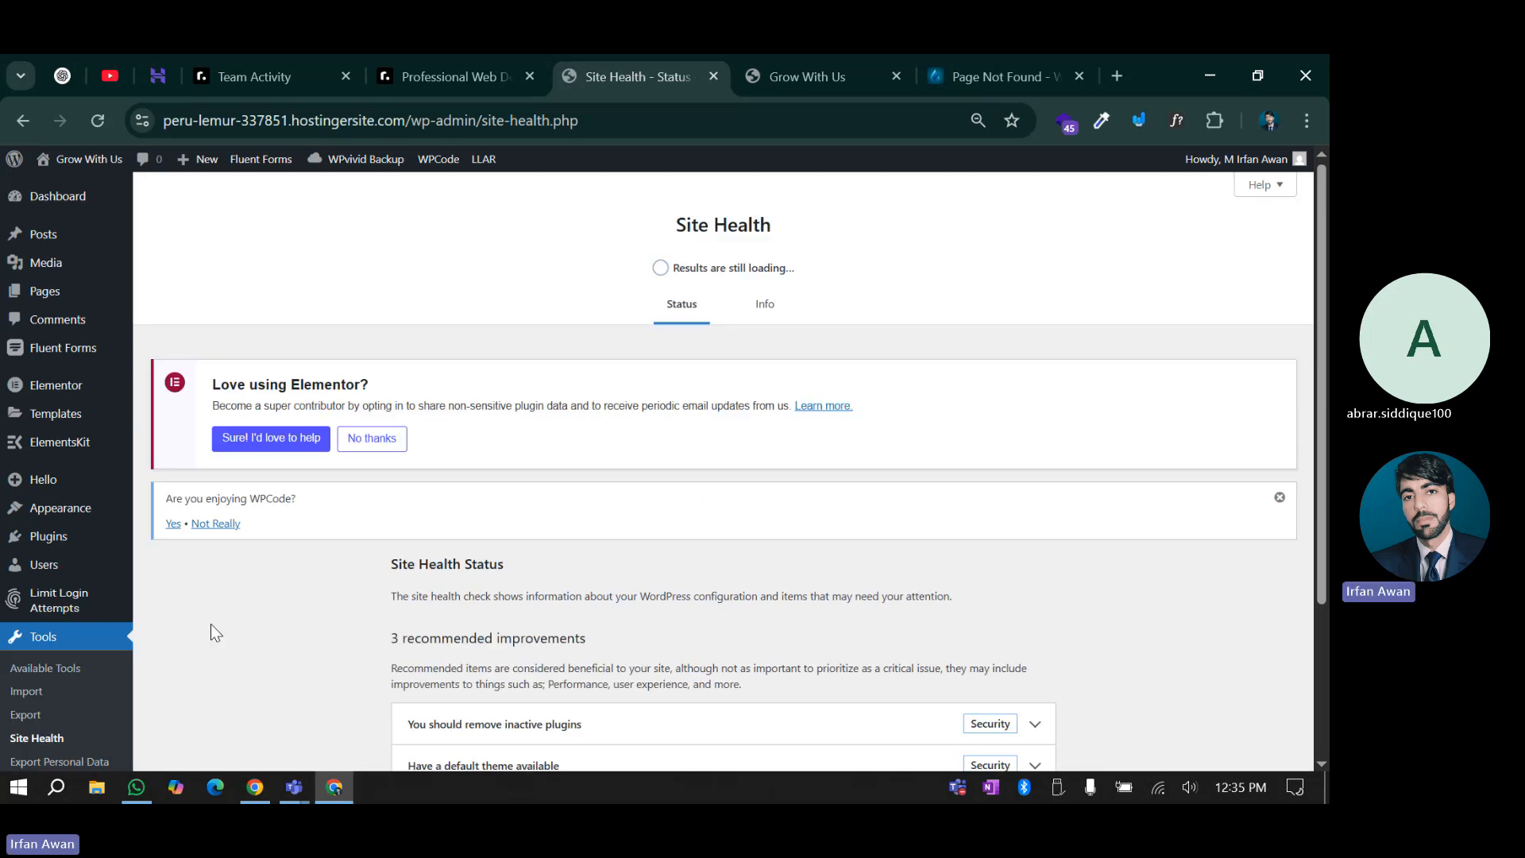
Look over the still-loading status and the 3 recommended improvements heading
{"action": "scroll", "coordinate": [336, 530], "scroll_direction": "down", "scroll_amount": 1}
{"action": "scroll", "coordinate": [326, 537], "scroll_direction": "up", "scroll_amount": 1}
{"action": "left_click_drag", "start_coordinate": [712, 269], "coordinate": [834, 268]}
{"action": "scroll", "coordinate": [539, 373], "scroll_direction": "down", "scroll_amount": 1}
{"action": "scroll", "coordinate": [572, 382], "scroll_direction": "up", "scroll_amount": 1}
{"action": "scroll", "coordinate": [603, 394], "scroll_direction": "down", "scroll_amount": 3}
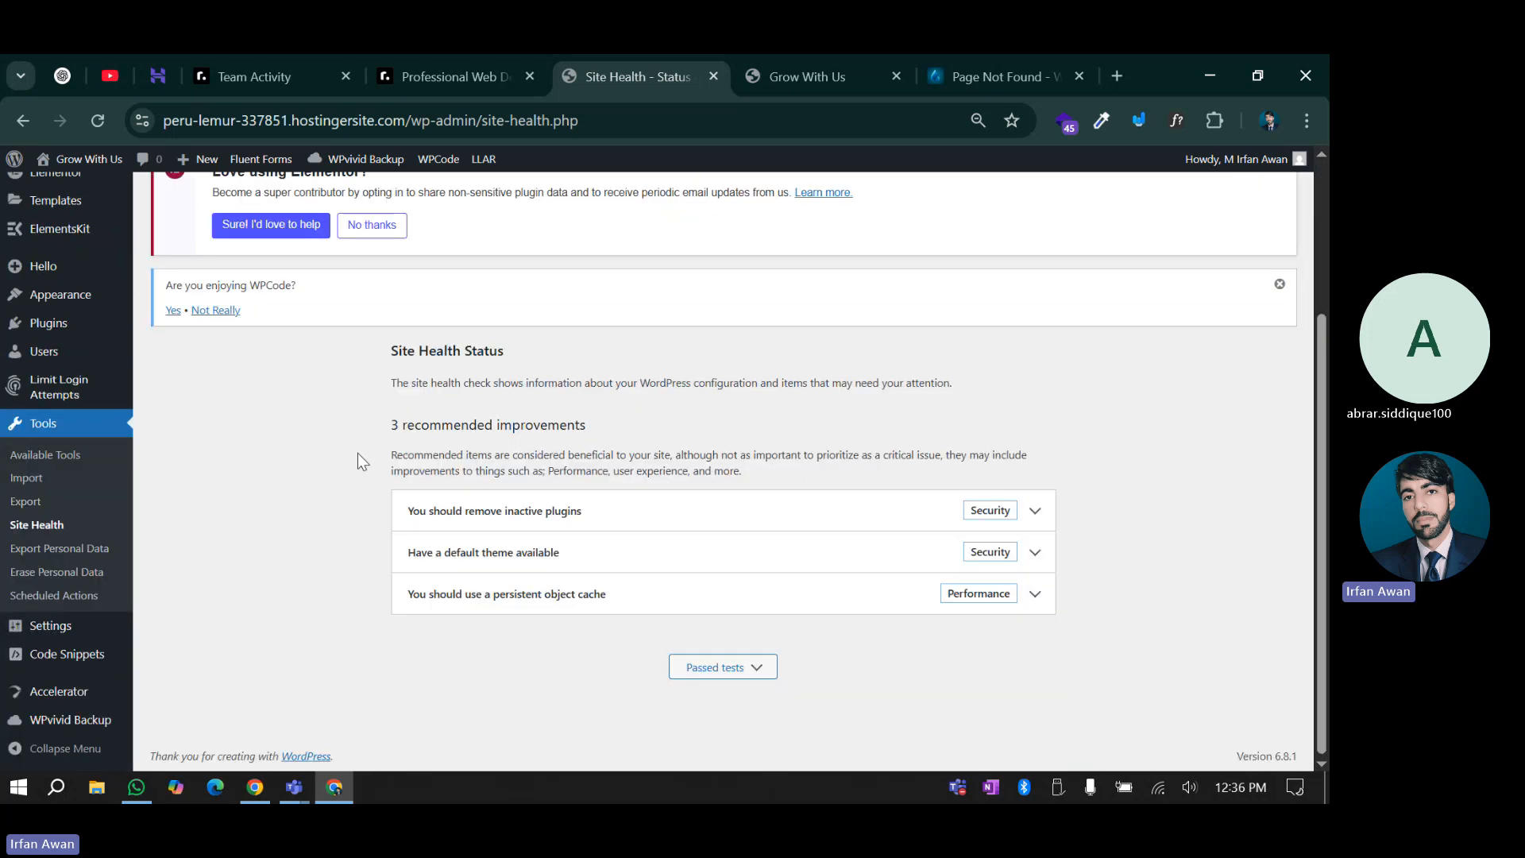
{"action": "left_click_drag", "start_coordinate": [394, 426], "coordinate": [693, 427]}
{"action": "left_click", "coordinate": [637, 427]}
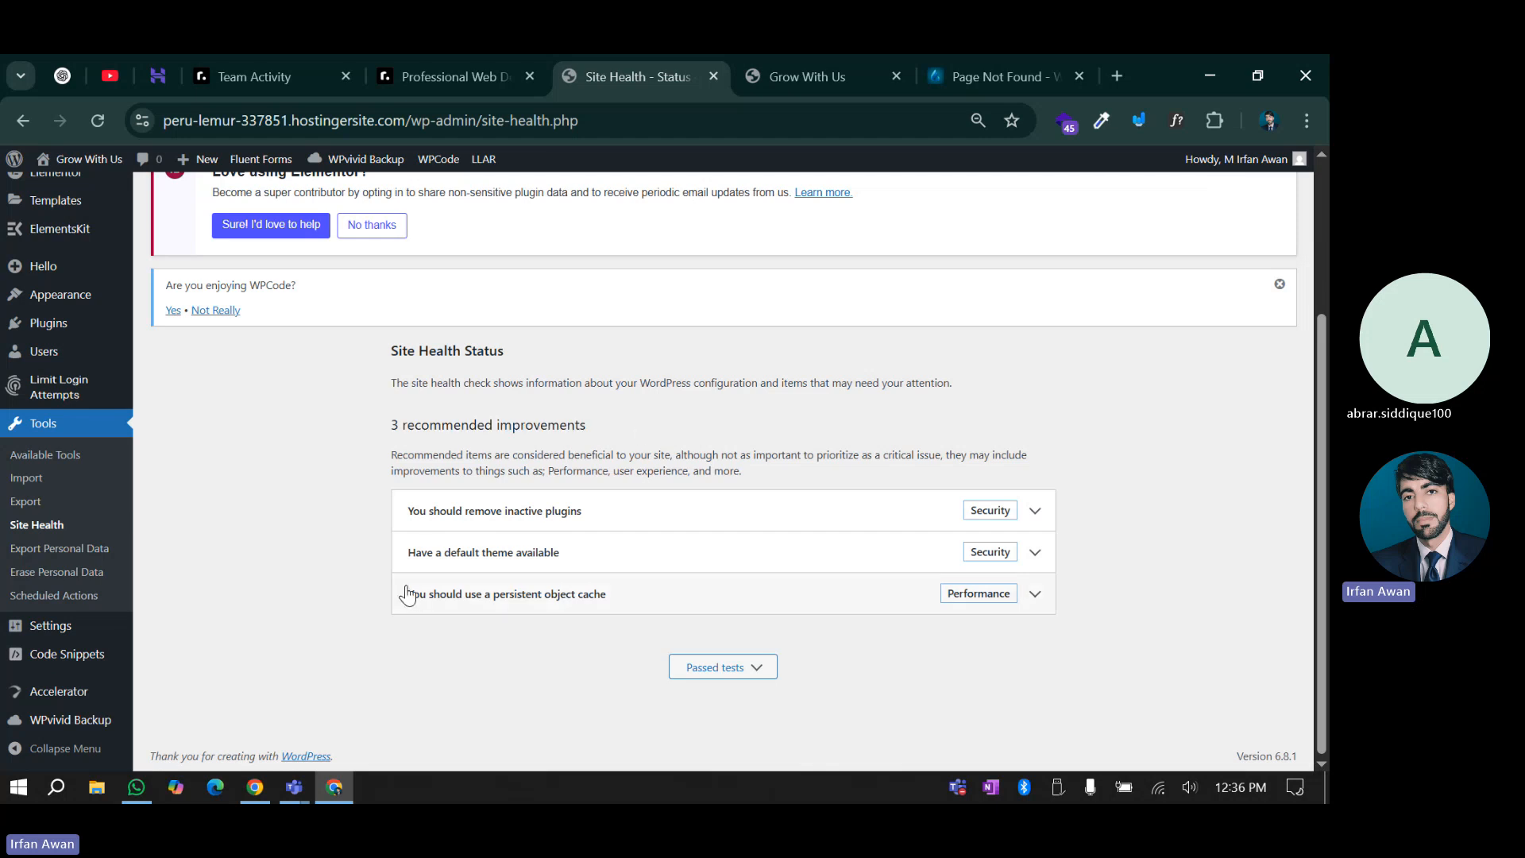
Read the remove inactive plugins and default theme recommendations, collapsing each afterward
{"action": "left_click", "coordinate": [536, 520]}
{"action": "left_click", "coordinate": [542, 517]}
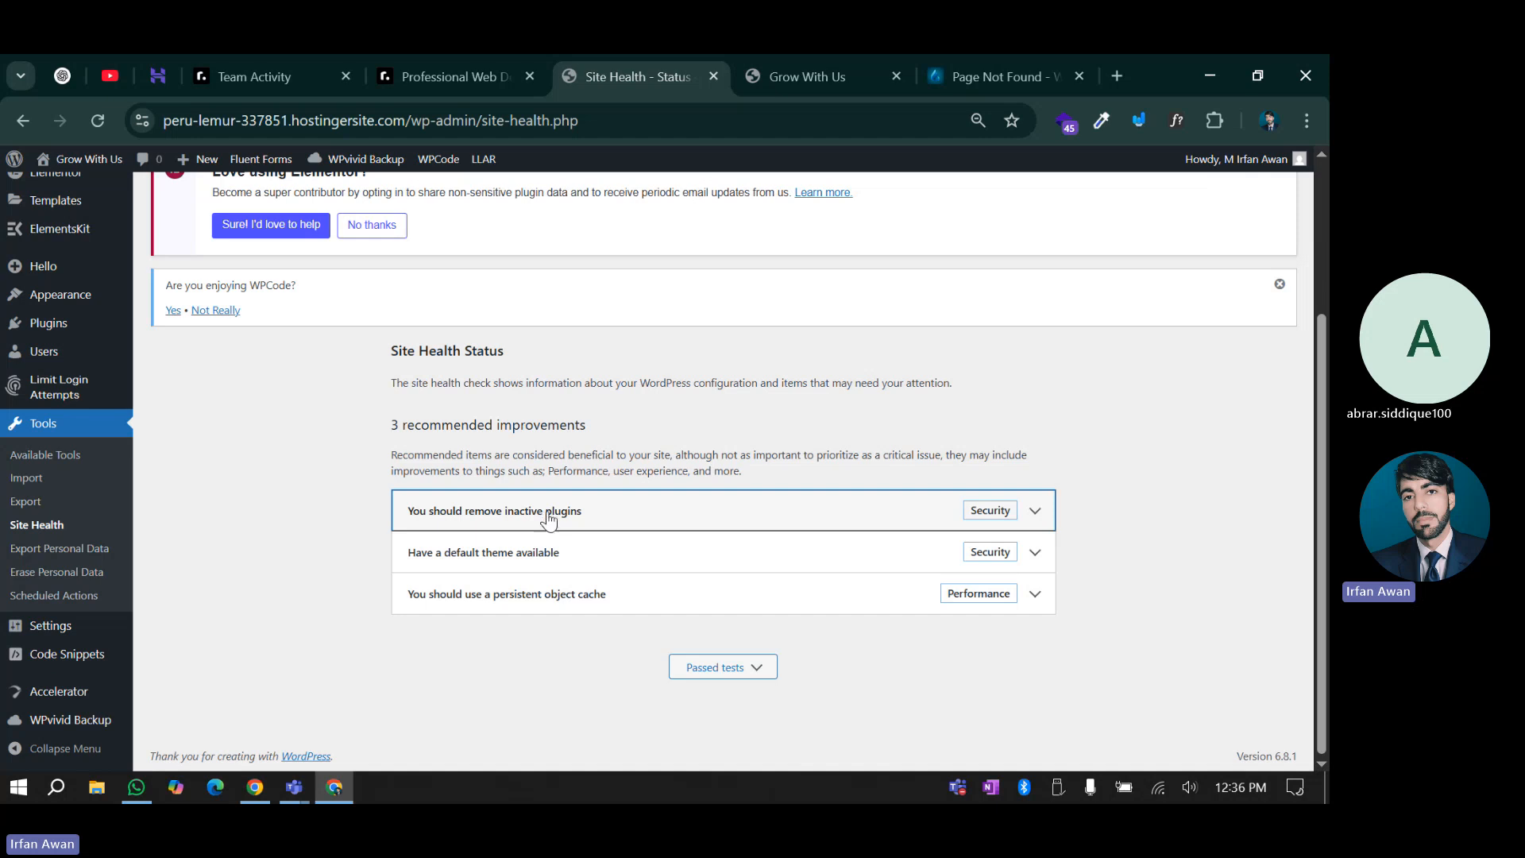
{"action": "left_click", "coordinate": [549, 518]}
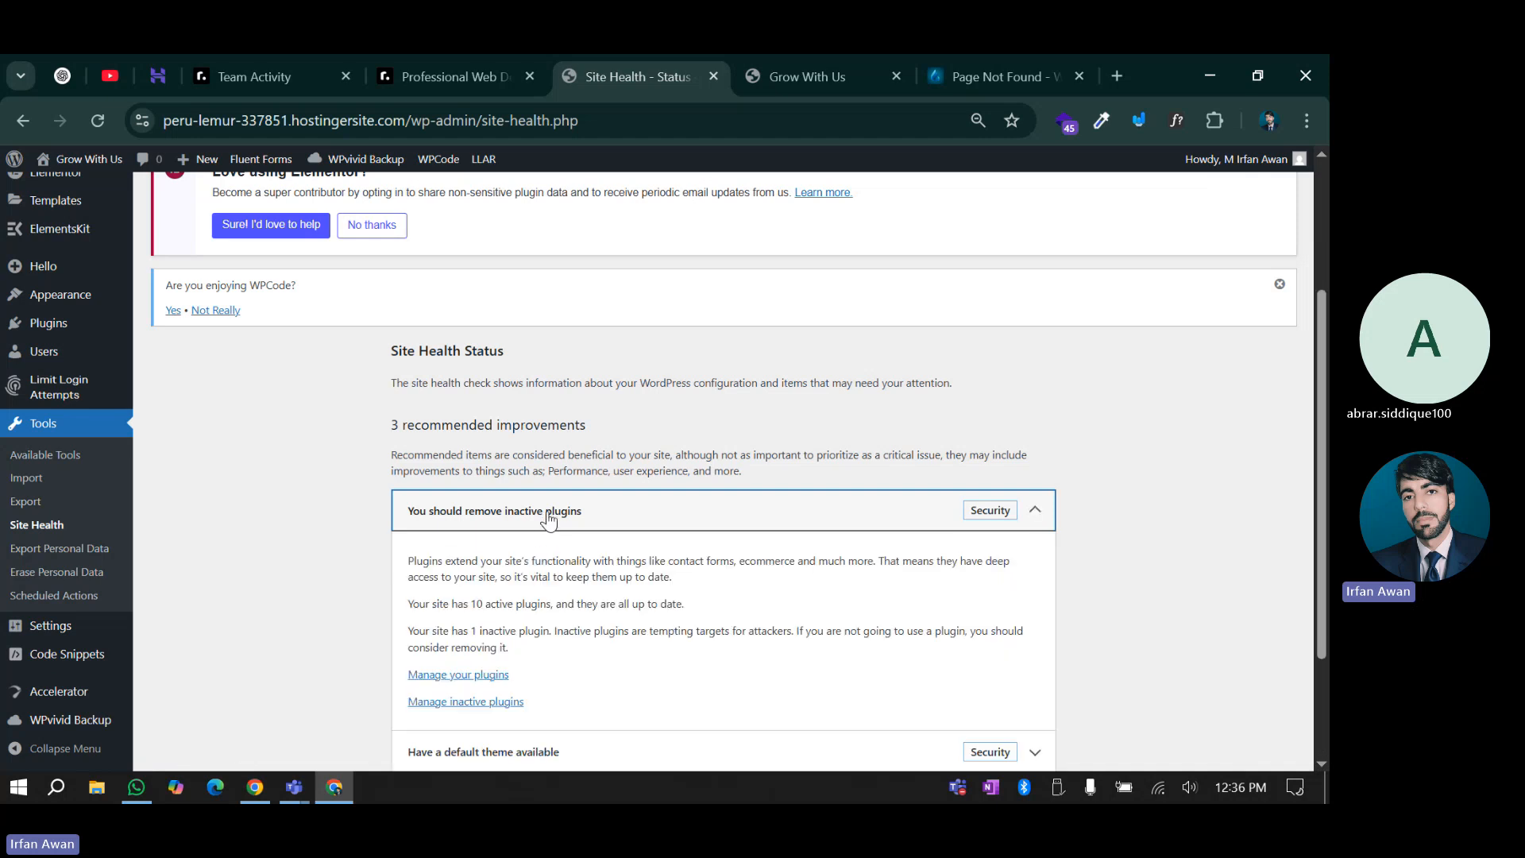
{"action": "left_click", "coordinate": [482, 524]}
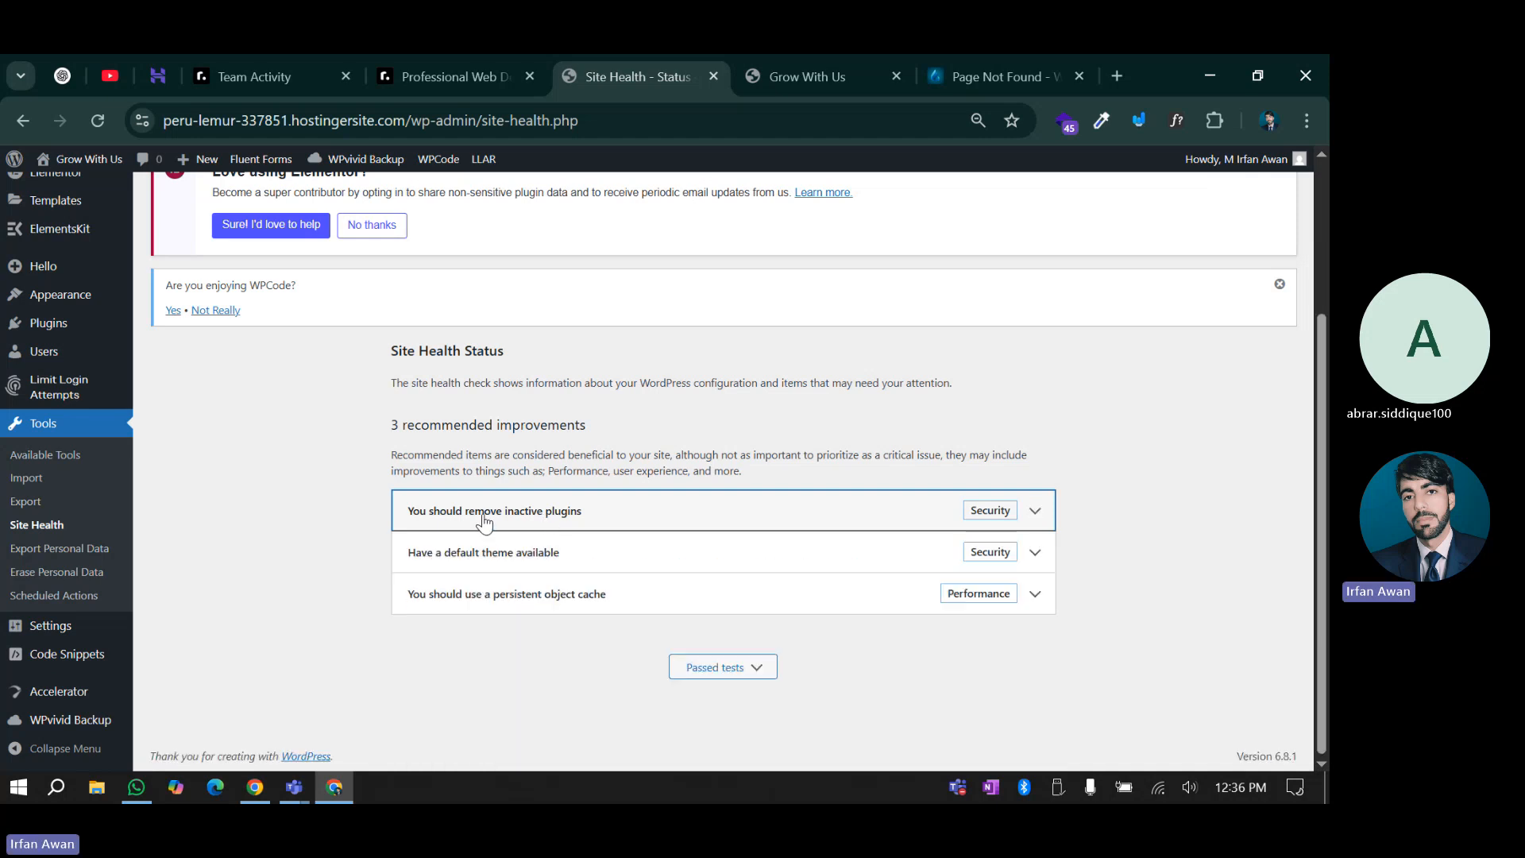
{"action": "left_click", "coordinate": [527, 566]}
{"action": "left_click", "coordinate": [526, 564]}
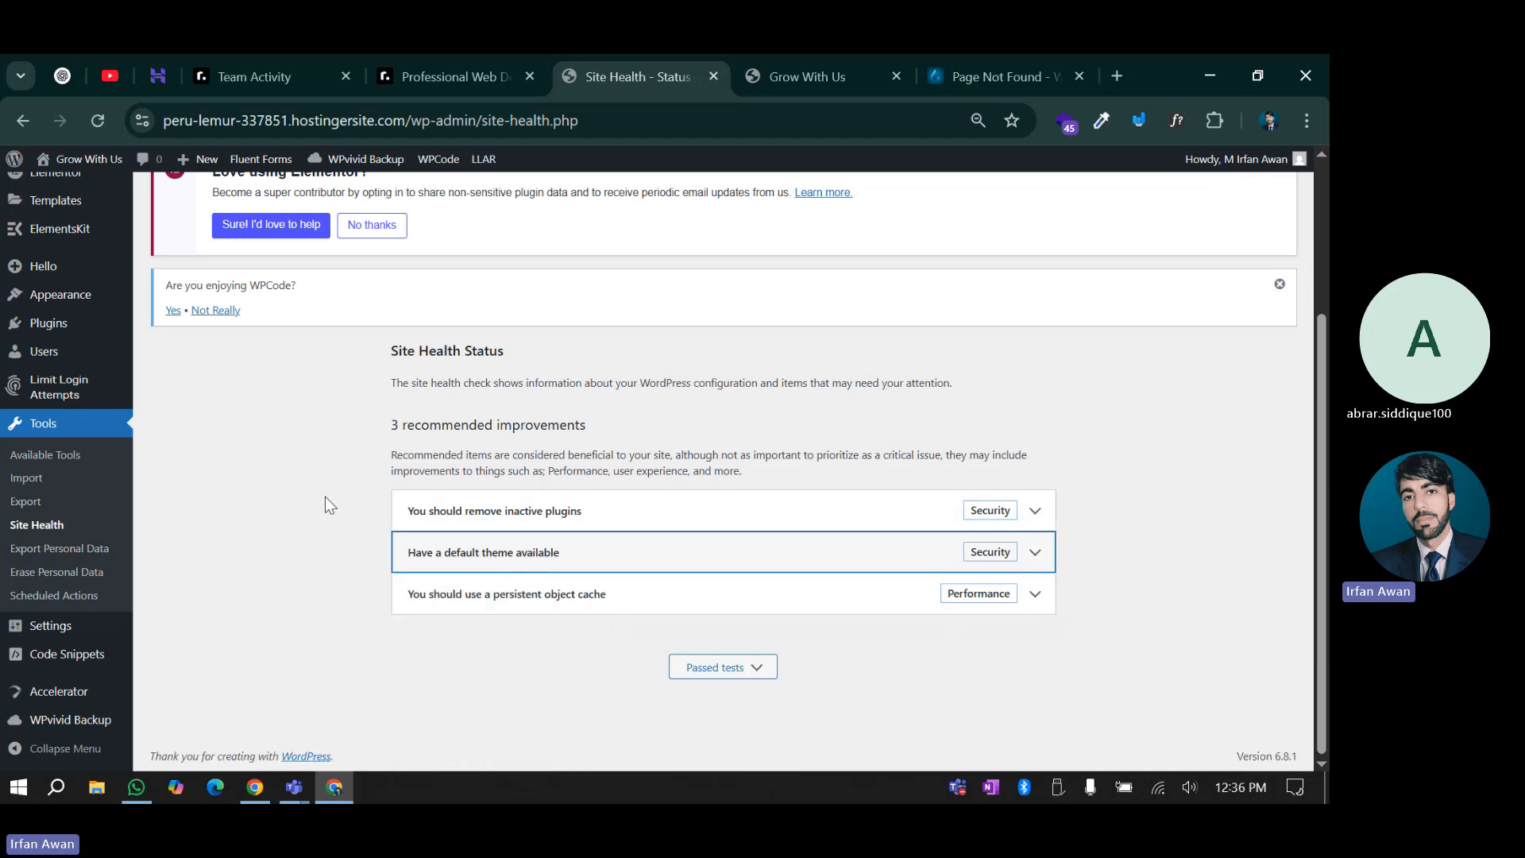
{"action": "scroll", "coordinate": [327, 500], "scroll_direction": "up", "scroll_amount": 3}
{"action": "scroll", "coordinate": [327, 500], "scroll_direction": "down", "scroll_amount": 3}
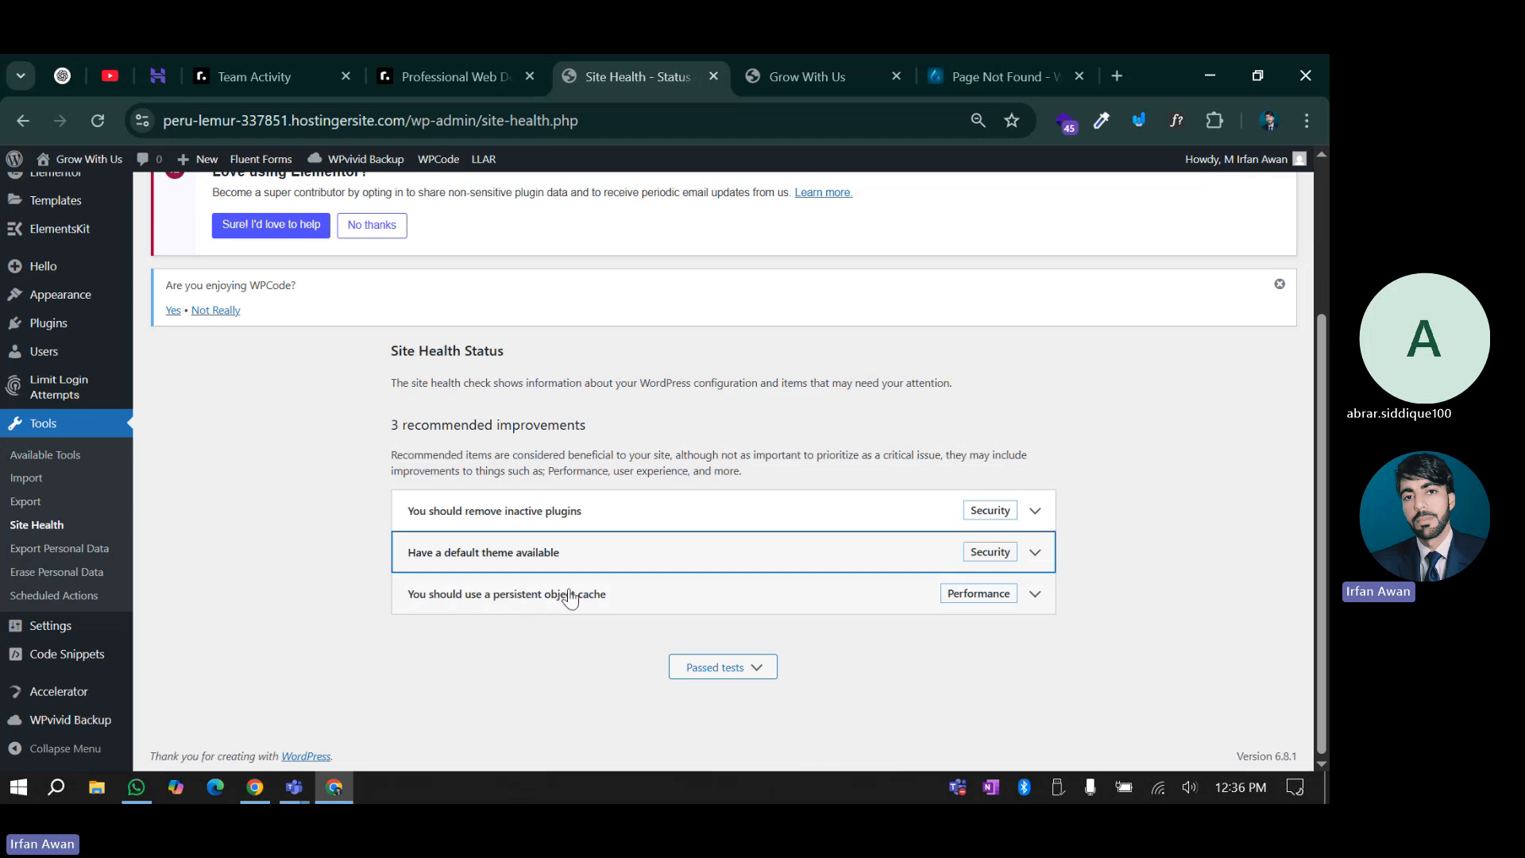
Read the persistent object cache recommendation, then collapse it
{"action": "left_click", "coordinate": [568, 597]}
{"action": "scroll", "coordinate": [556, 572], "scroll_direction": "down", "scroll_amount": 2}
{"action": "scroll", "coordinate": [640, 606], "scroll_direction": "up", "scroll_amount": 2}
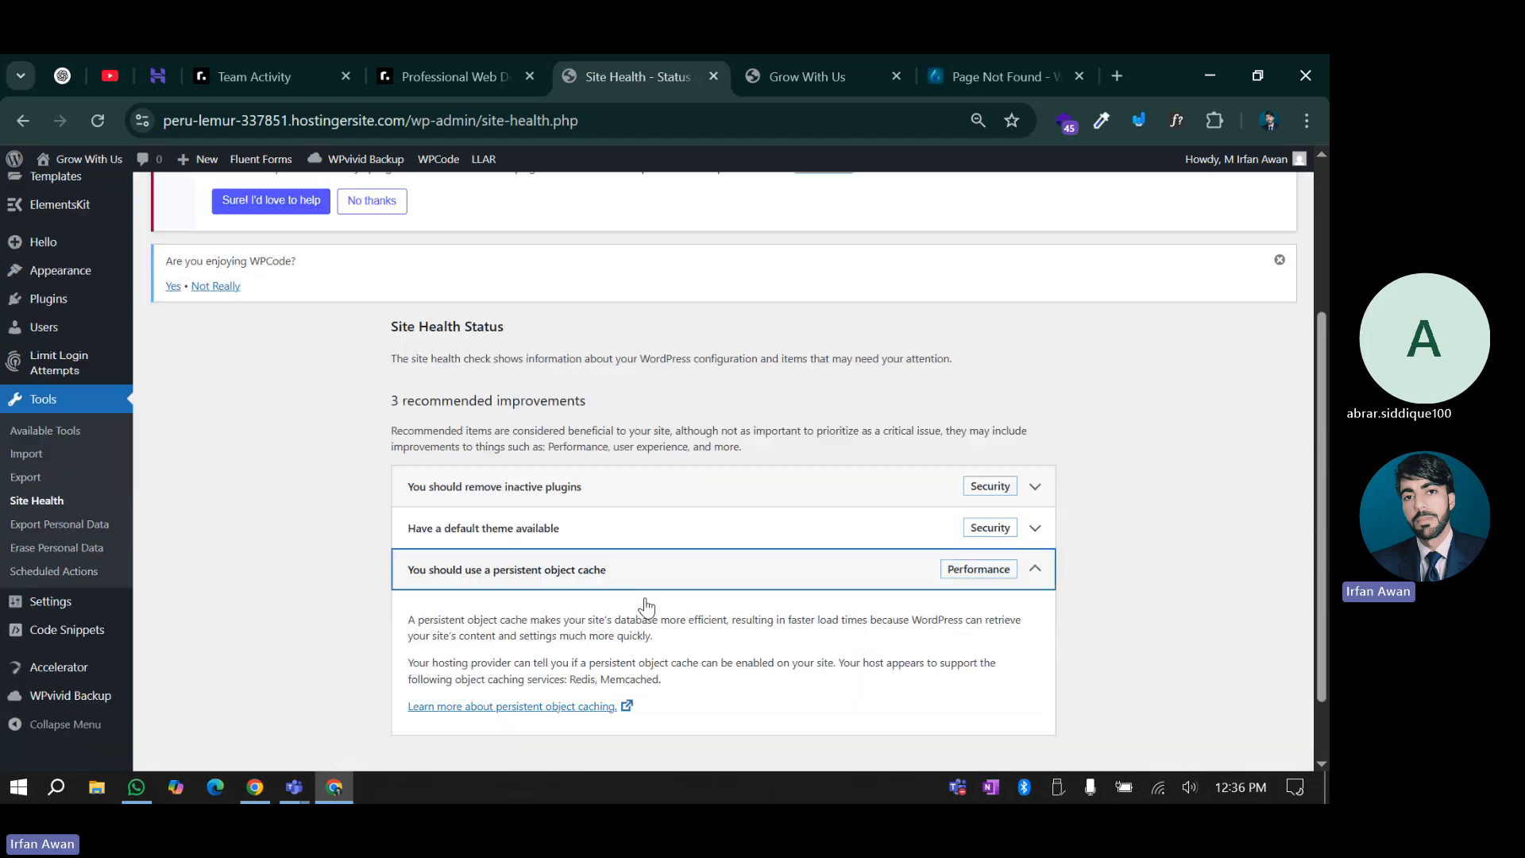
{"action": "scroll", "coordinate": [519, 515], "scroll_direction": "down", "scroll_amount": 2}
{"action": "left_click", "coordinate": [518, 508]}
{"action": "scroll", "coordinate": [518, 553], "scroll_direction": "up", "scroll_amount": 2}
{"action": "scroll", "coordinate": [553, 577], "scroll_direction": "down", "scroll_amount": 1}
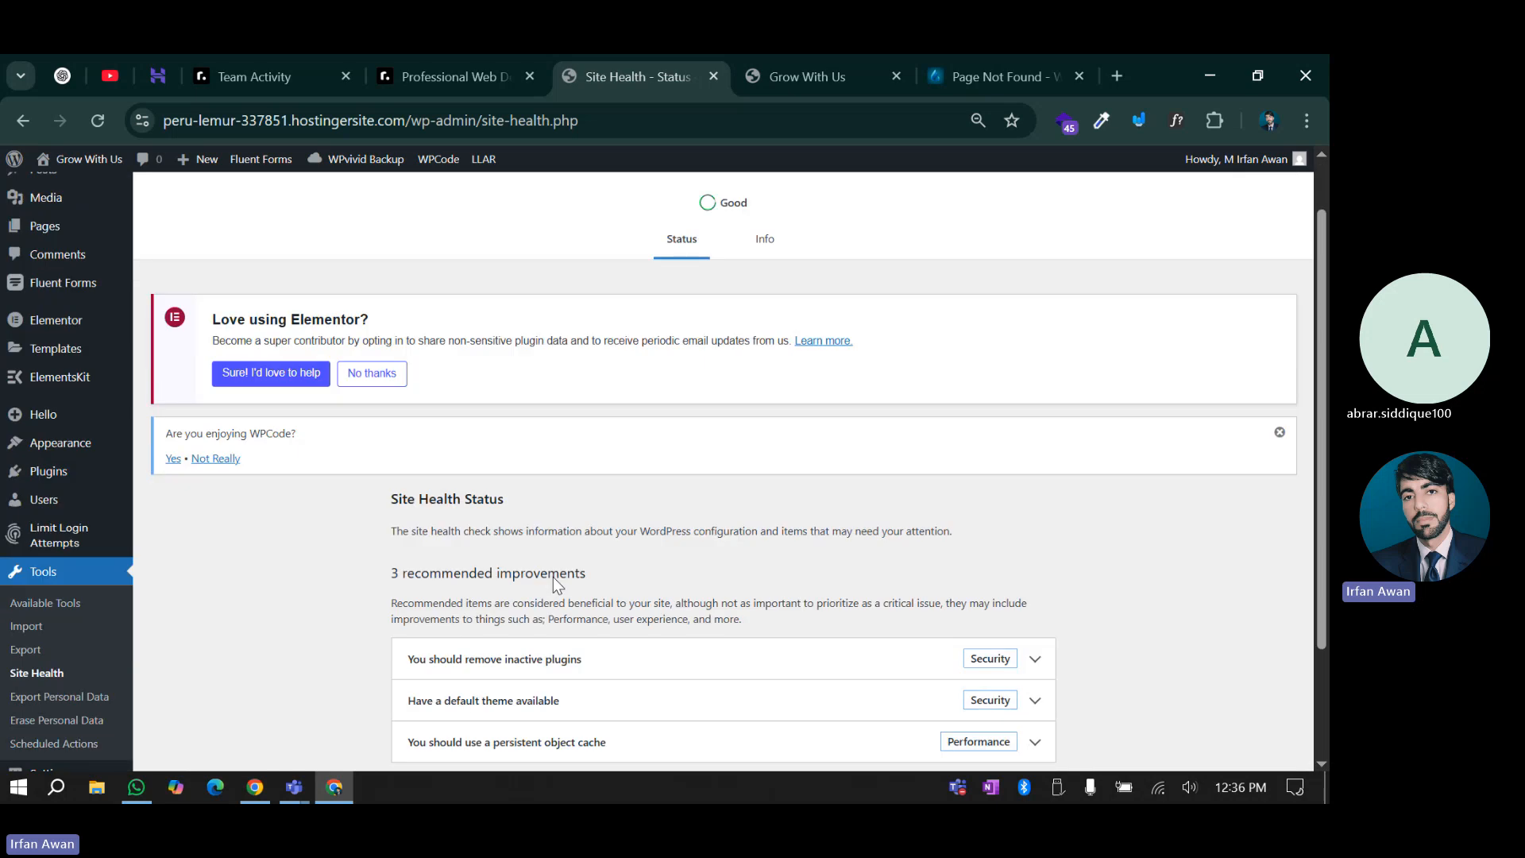
Expand the 21 passed tests and scroll through the list
{"action": "left_click", "coordinate": [725, 671]}
{"action": "scroll", "coordinate": [562, 555], "scroll_direction": "down", "scroll_amount": 6}
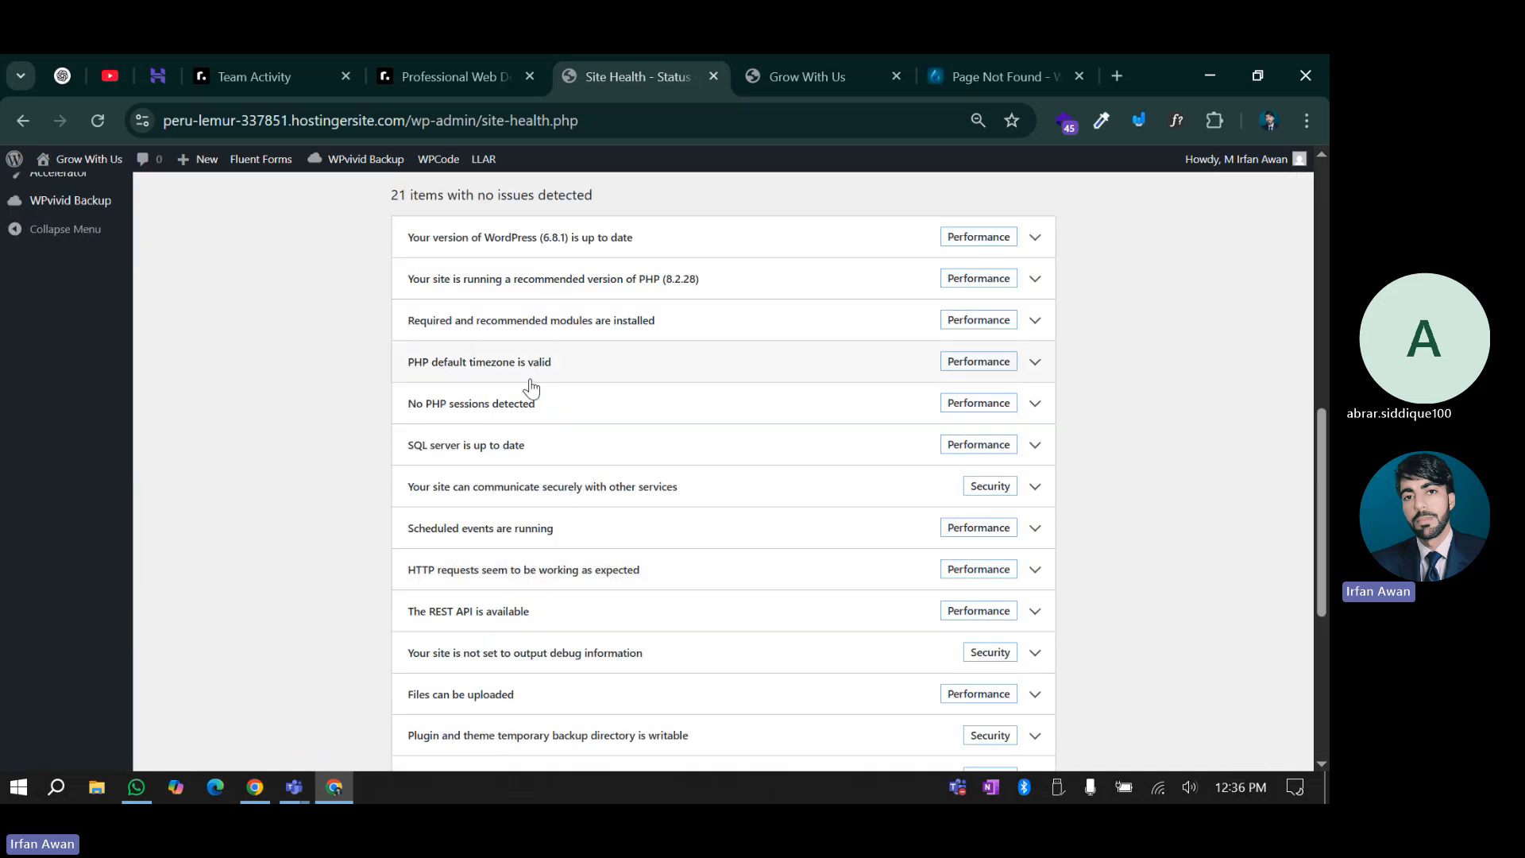
{"action": "scroll", "coordinate": [579, 559], "scroll_direction": "down", "scroll_amount": 4}
{"action": "scroll", "coordinate": [595, 682], "scroll_direction": "down", "scroll_amount": 2}
{"action": "scroll", "coordinate": [565, 627], "scroll_direction": "up", "scroll_amount": 10}
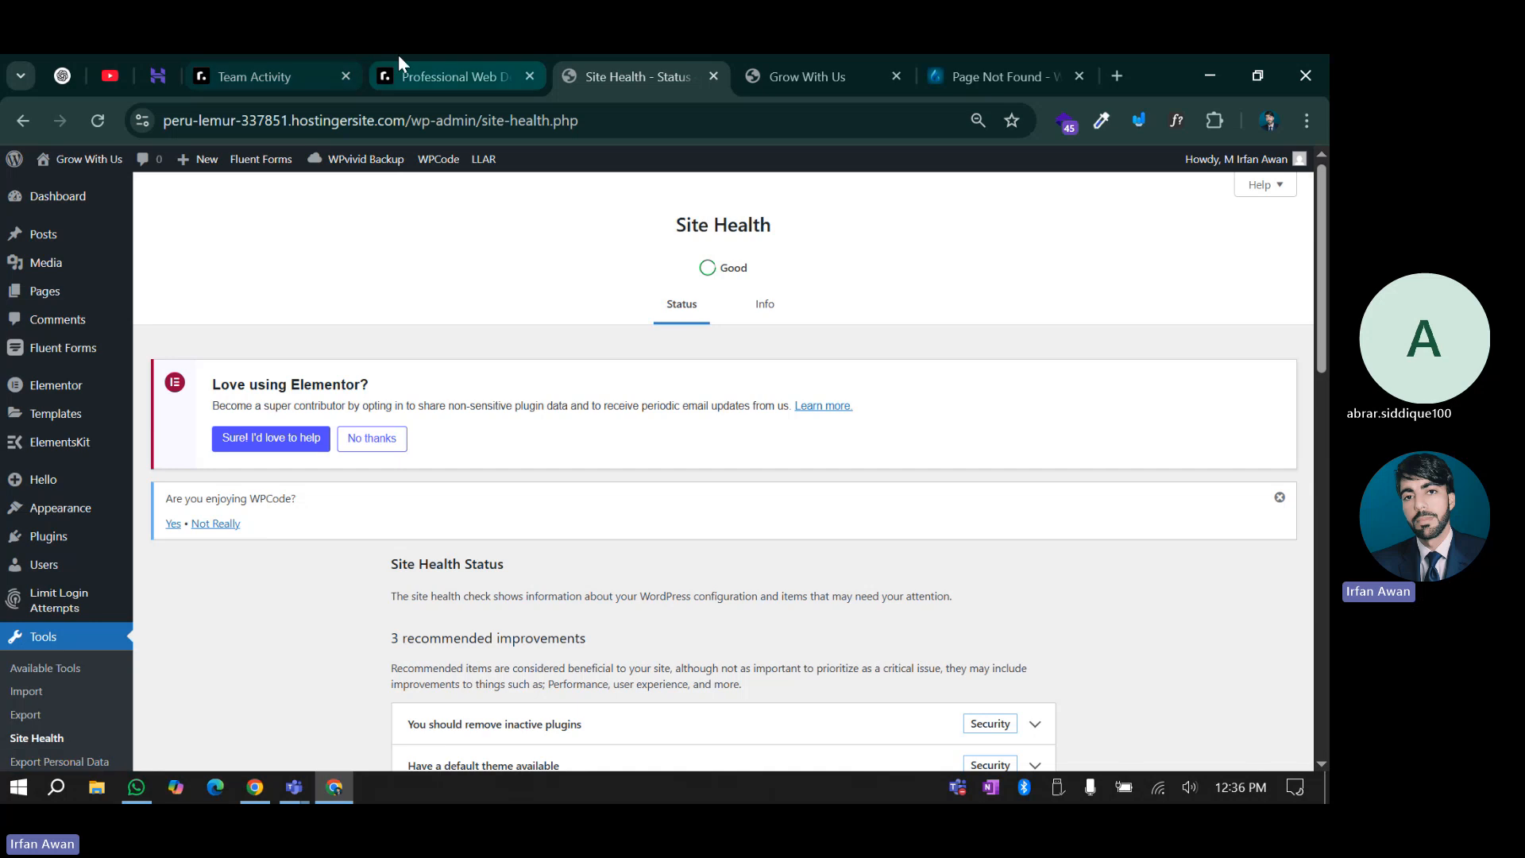
Mark roadmap.sh's Site Health Check topic Done and read its 'Monitoring and improving site health.' description
{"action": "left_click", "coordinate": [413, 72]}
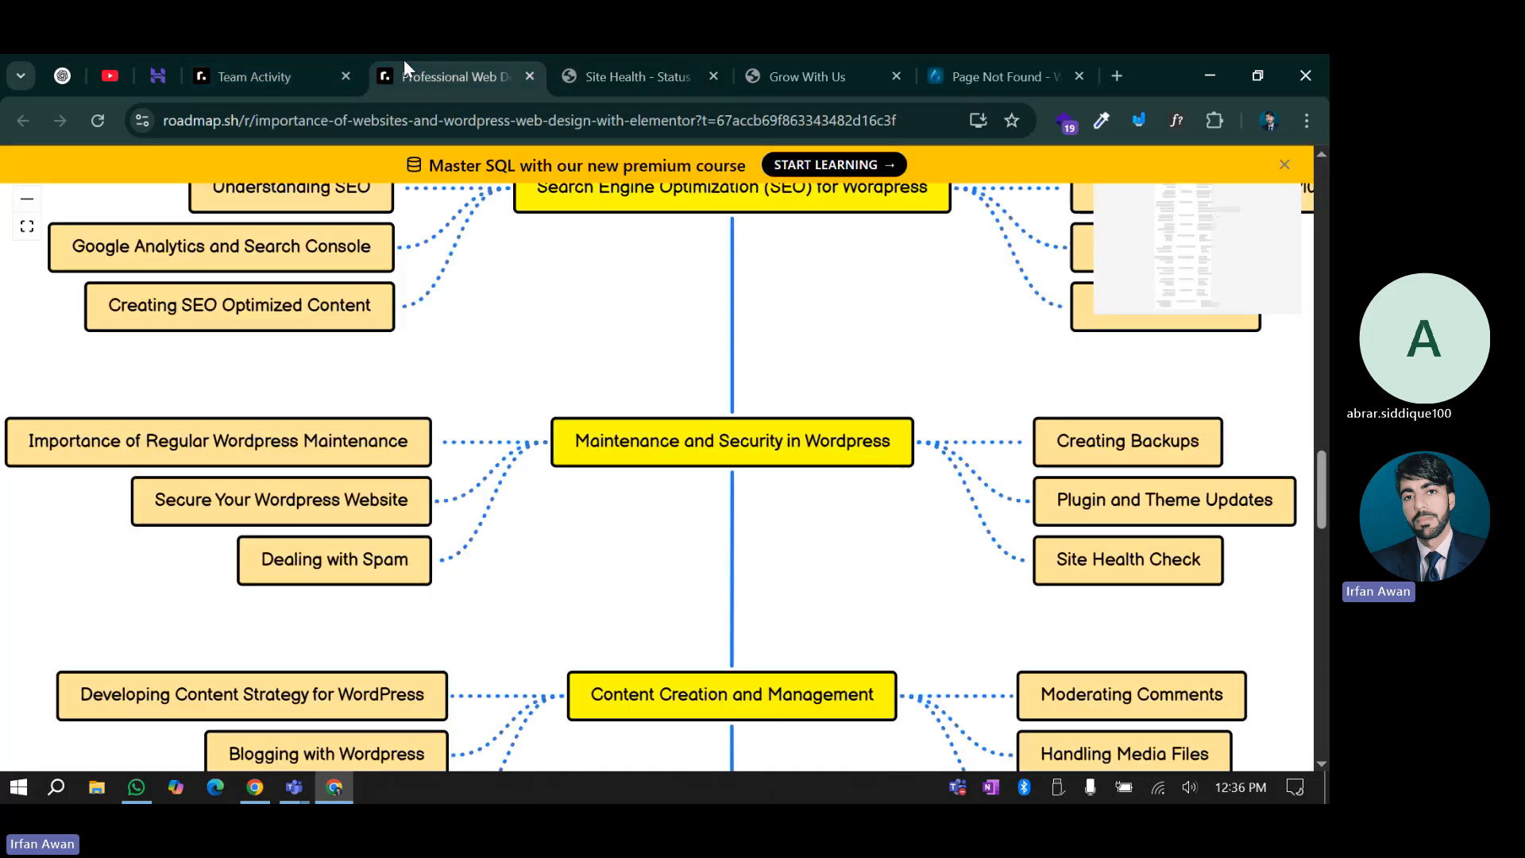
{"action": "right_click", "coordinate": [1162, 564]}
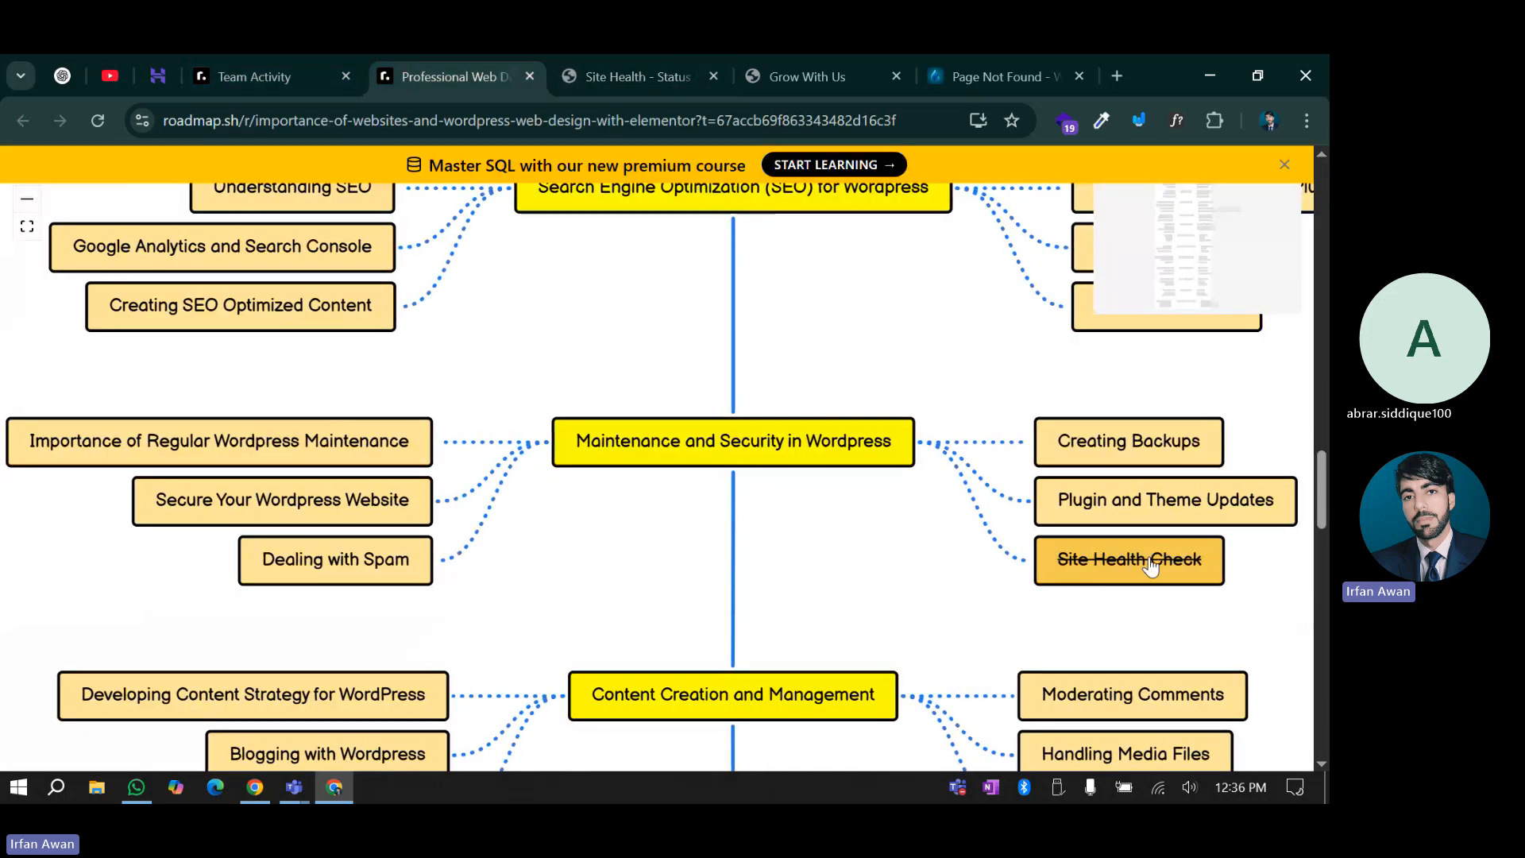
{"action": "left_click", "coordinate": [1096, 565]}
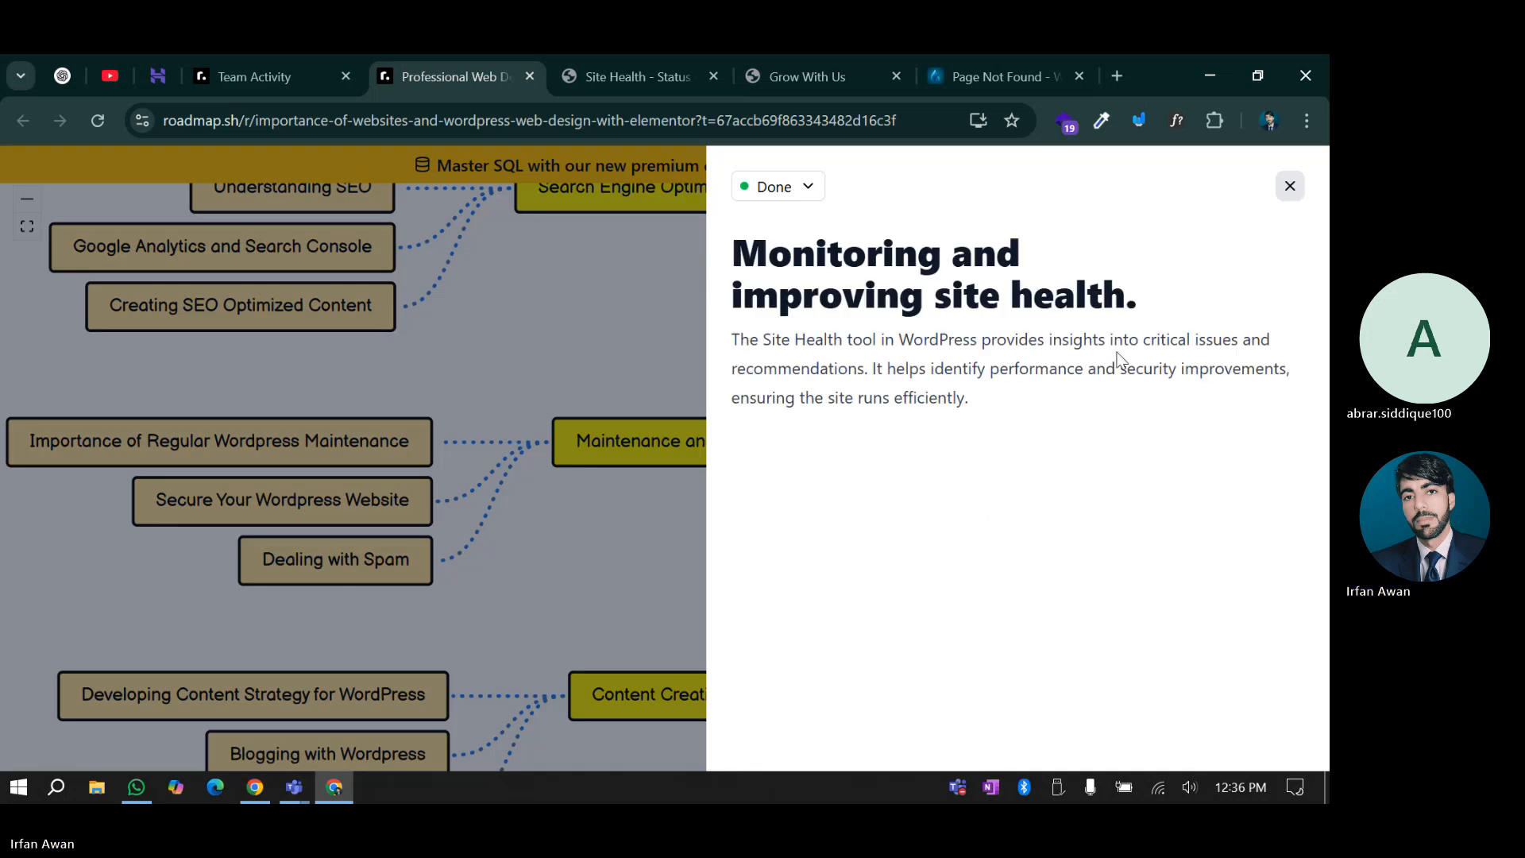
{"action": "left_click_drag", "start_coordinate": [1140, 340], "coordinate": [1237, 340]}
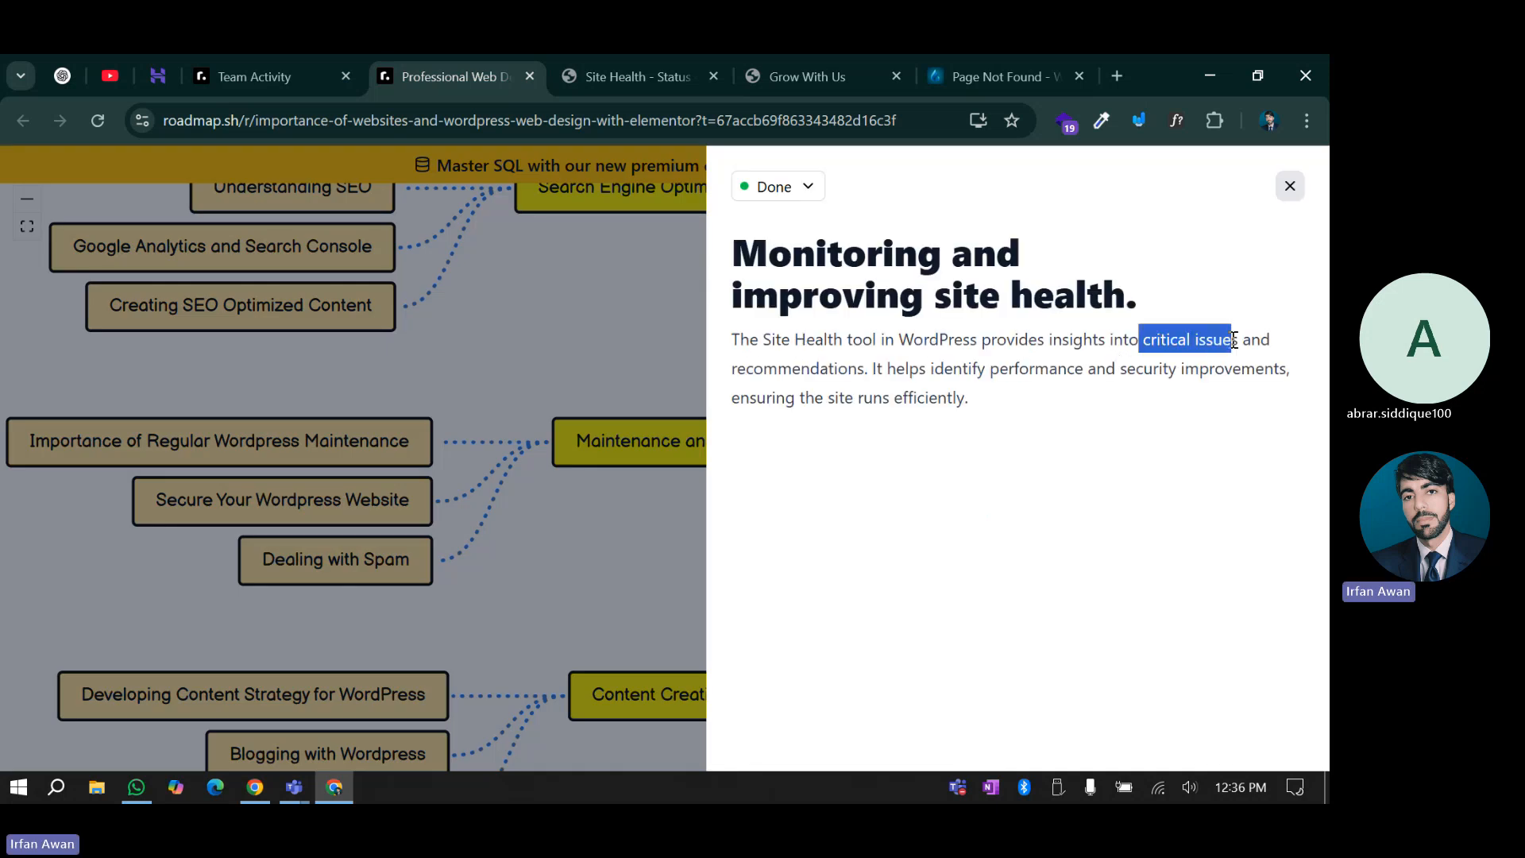
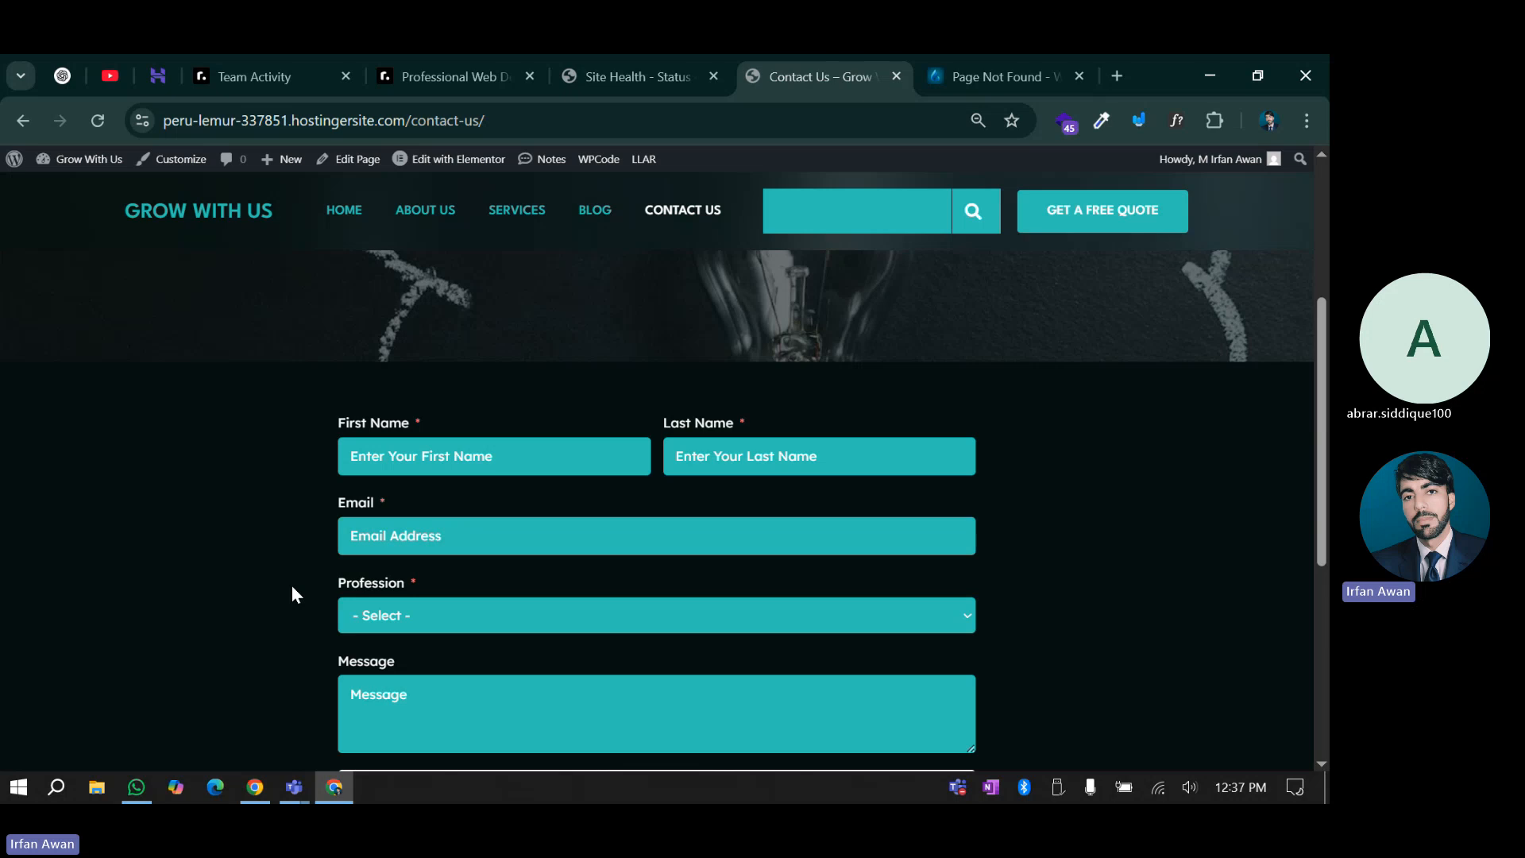
Mark the Dealing with Spam topic as Done on the web design roadmap
{"action": "scroll", "coordinate": [387, 538], "scroll_direction": "down", "scroll_amount": 2}
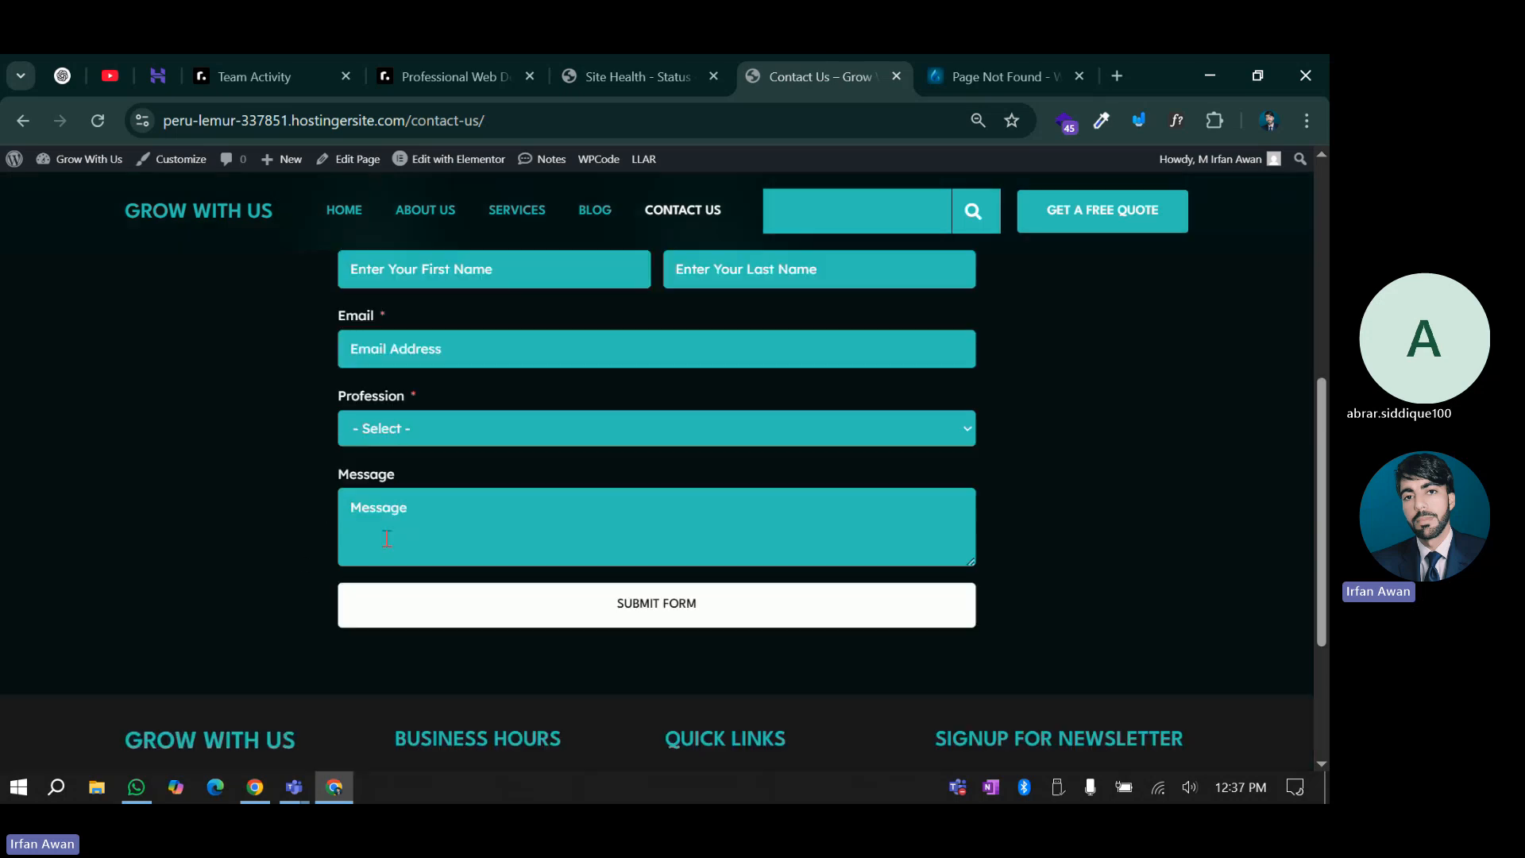
{"action": "scroll", "coordinate": [413, 484], "scroll_direction": "down", "scroll_amount": 3}
{"action": "scroll", "coordinate": [429, 477], "scroll_direction": "up", "scroll_amount": 3}
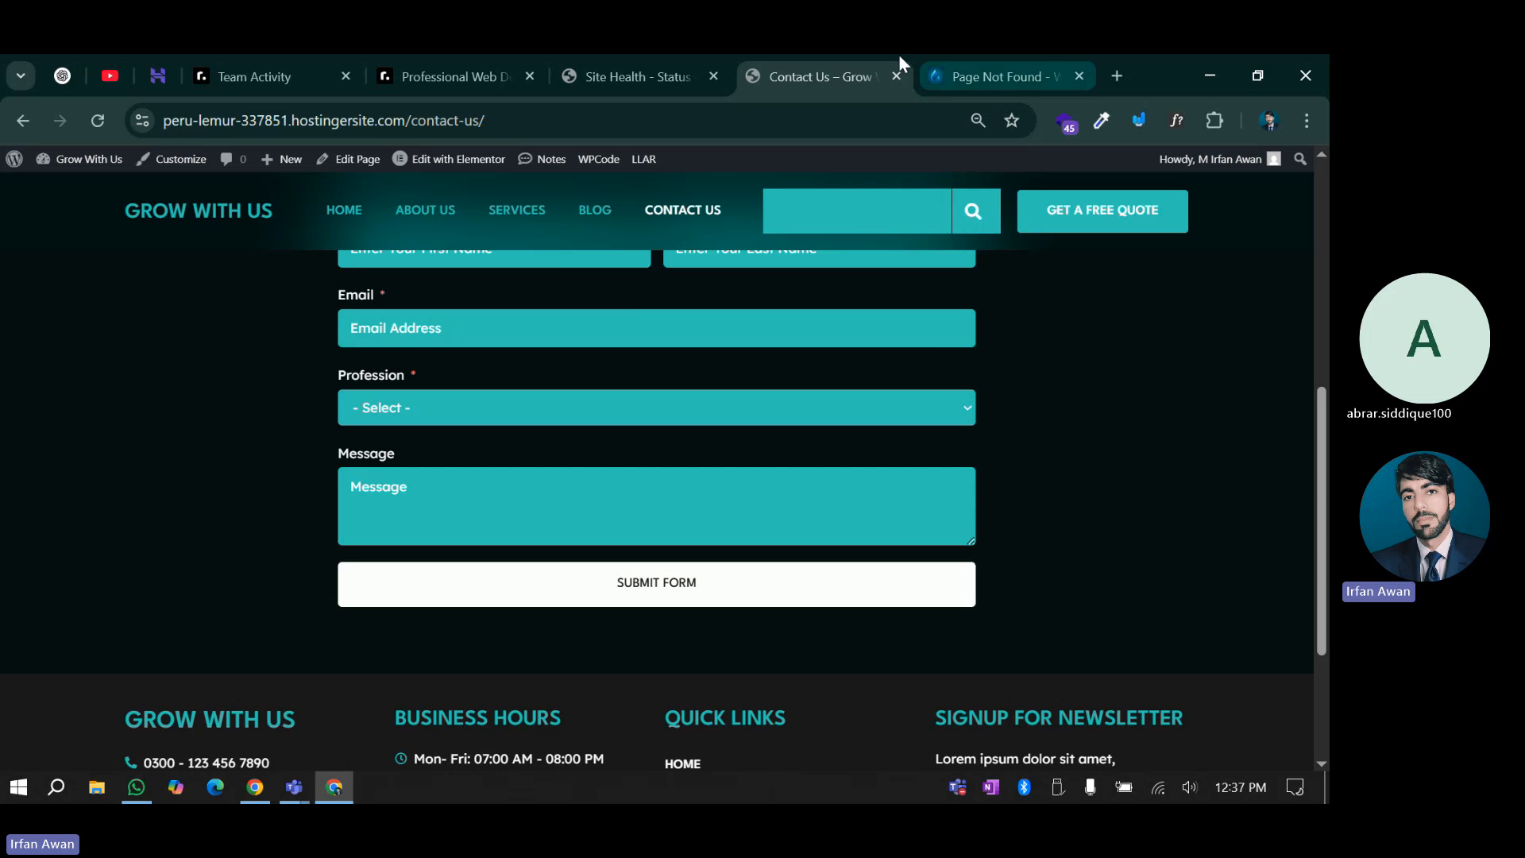
{"action": "left_click", "coordinate": [677, 57]}
{"action": "left_click", "coordinate": [471, 60]}
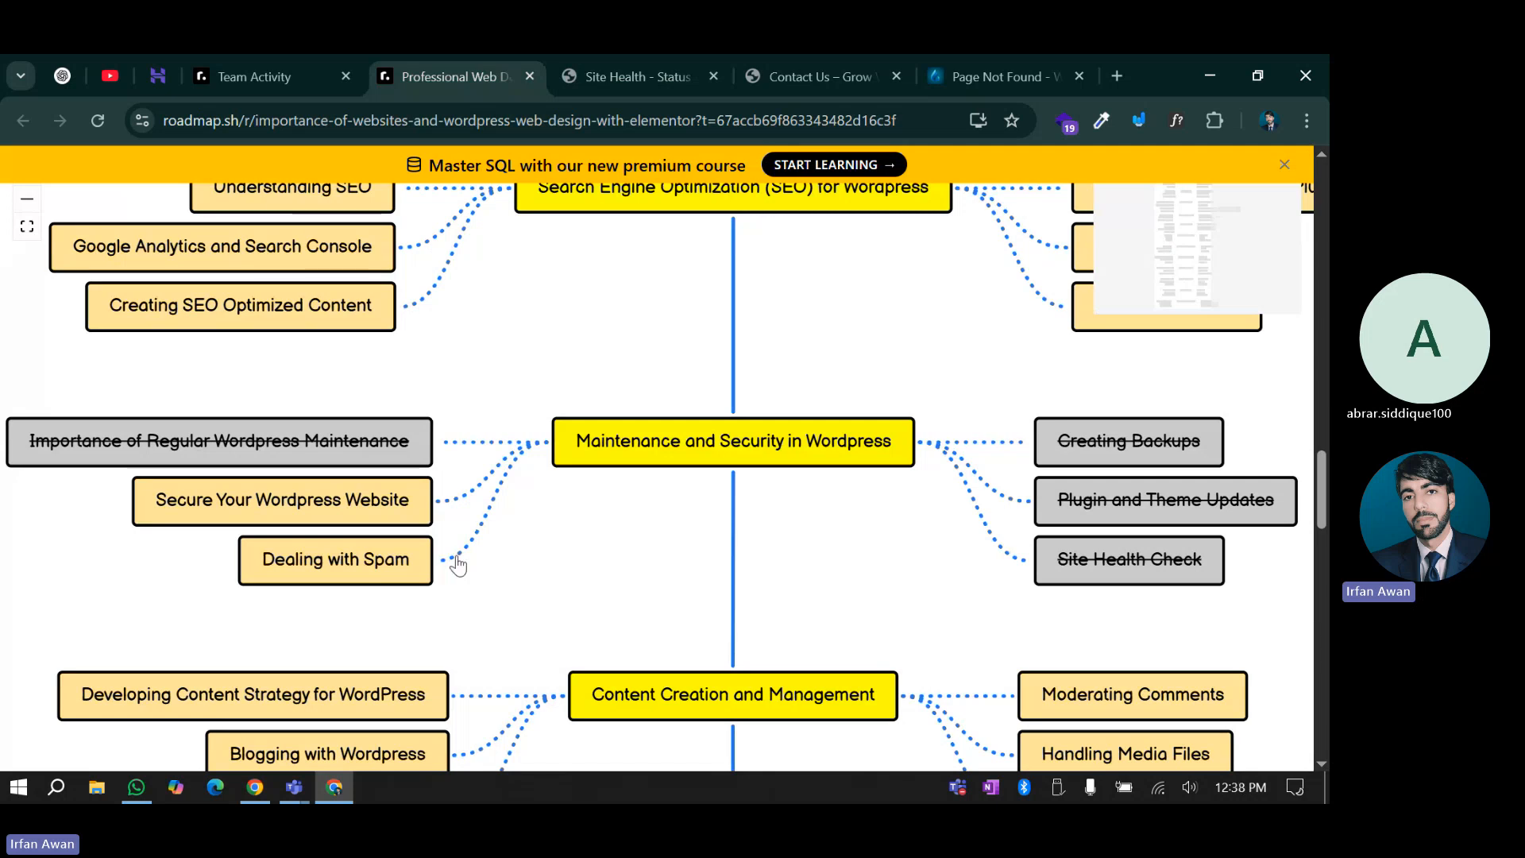
{"action": "right_click", "coordinate": [359, 559]}
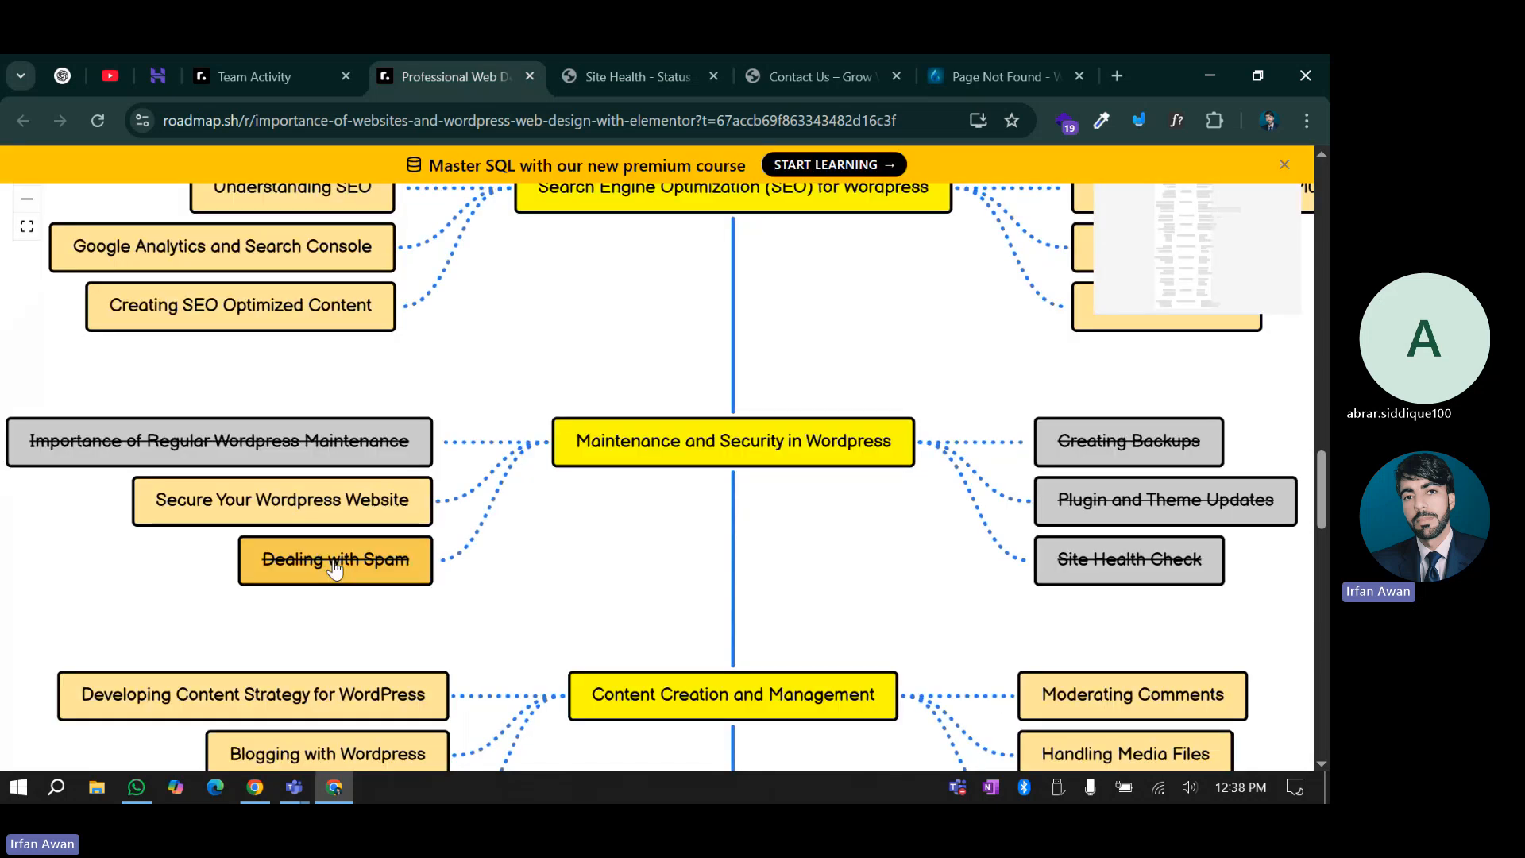
Open the Dealing with Spam notes and highlight the Akismet mention
{"action": "left_click", "coordinate": [227, 500]}
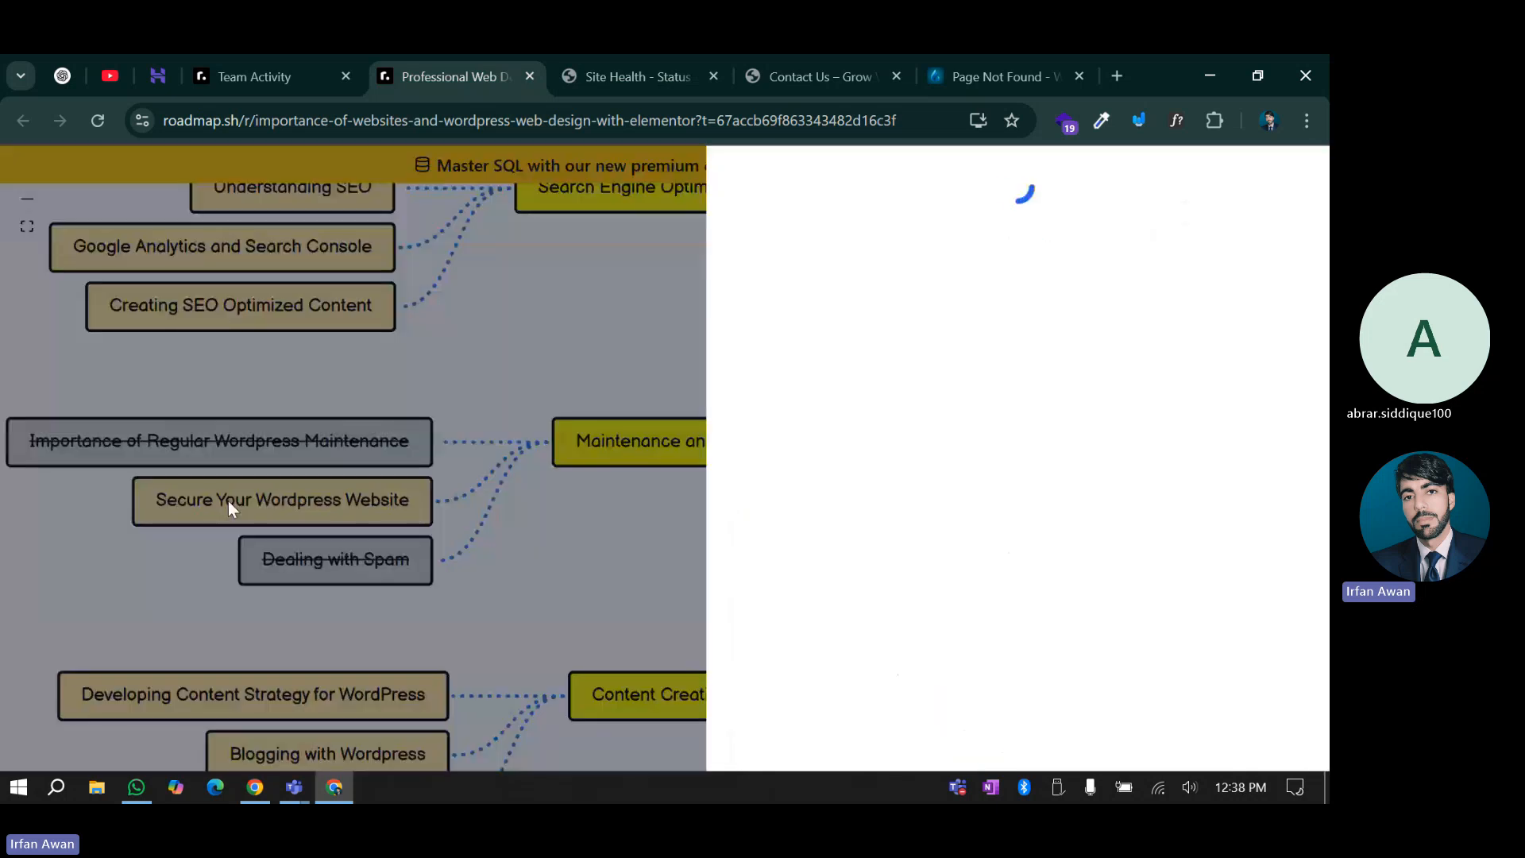
{"action": "left_click", "coordinate": [418, 541]}
{"action": "left_click", "coordinate": [361, 560]}
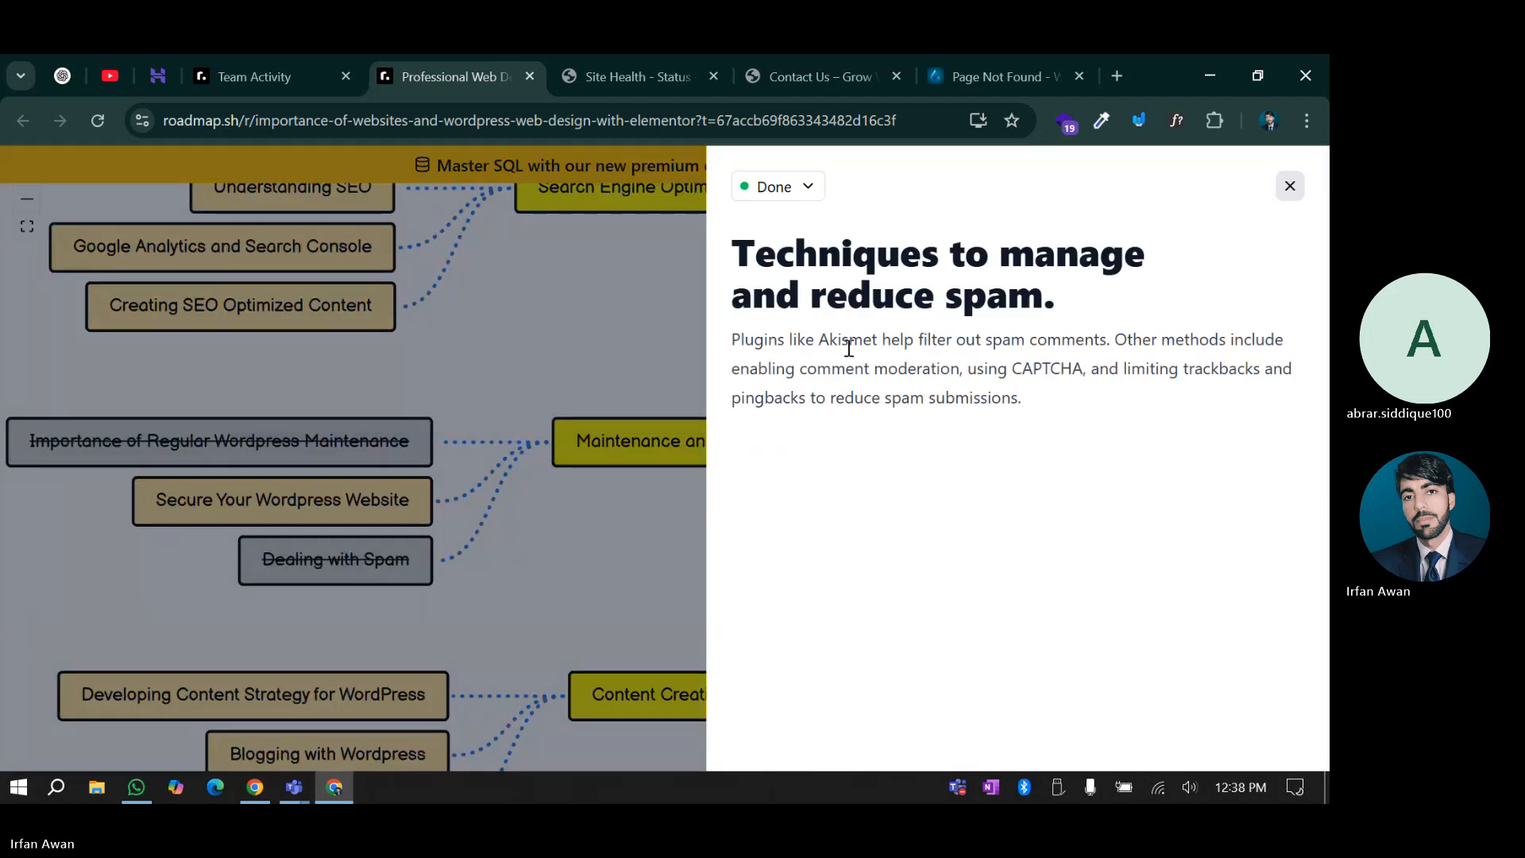
{"action": "left_click_drag", "start_coordinate": [763, 343], "coordinate": [870, 342]}
{"action": "left_click", "coordinate": [871, 342]}
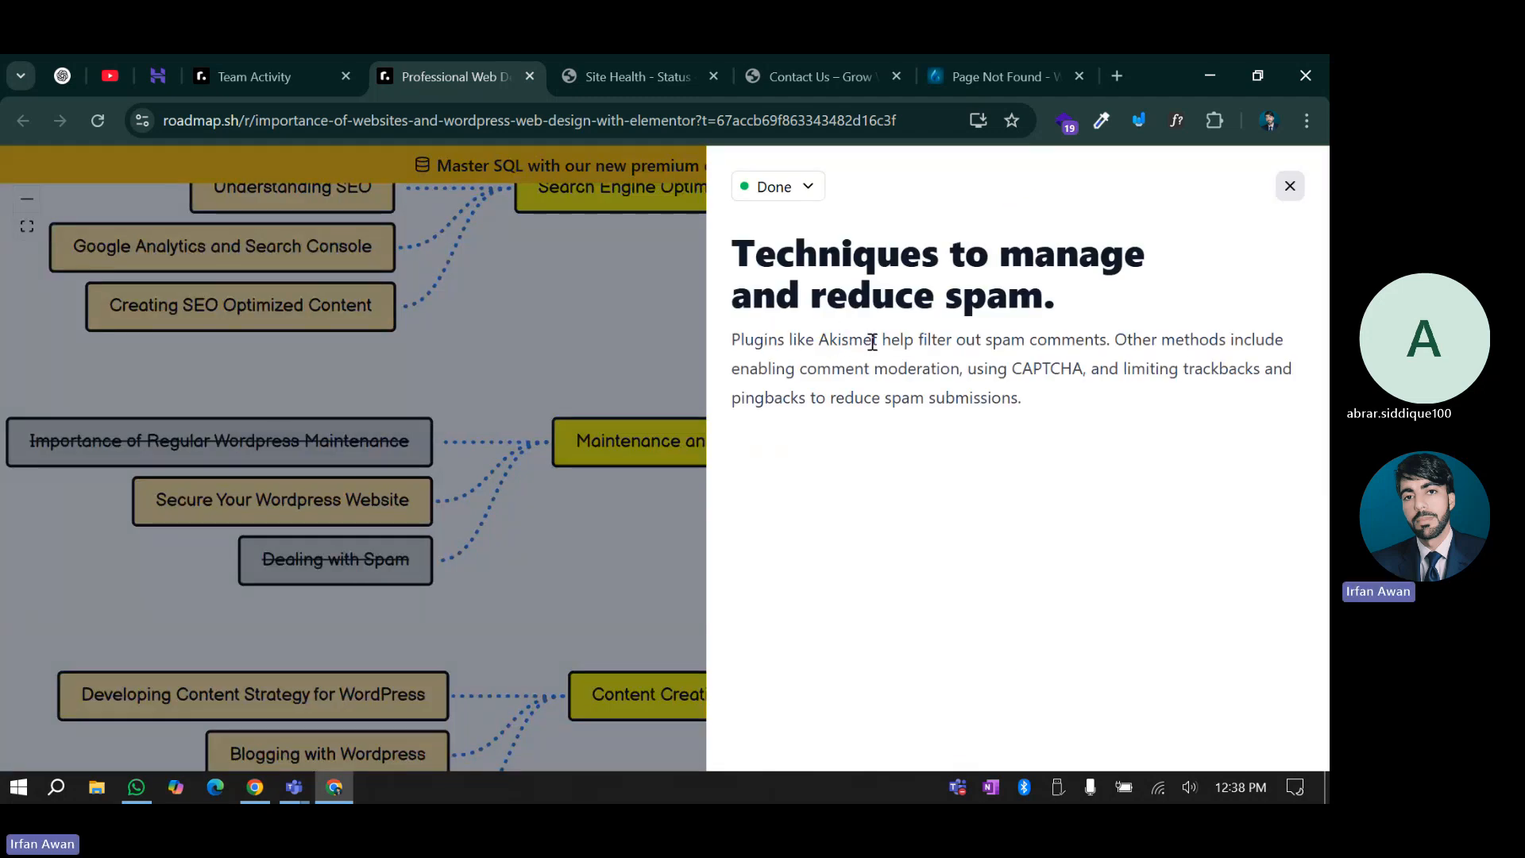
Open the Add Plugins page from the WordPress admin sidebar
{"action": "left_click", "coordinate": [773, 58]}
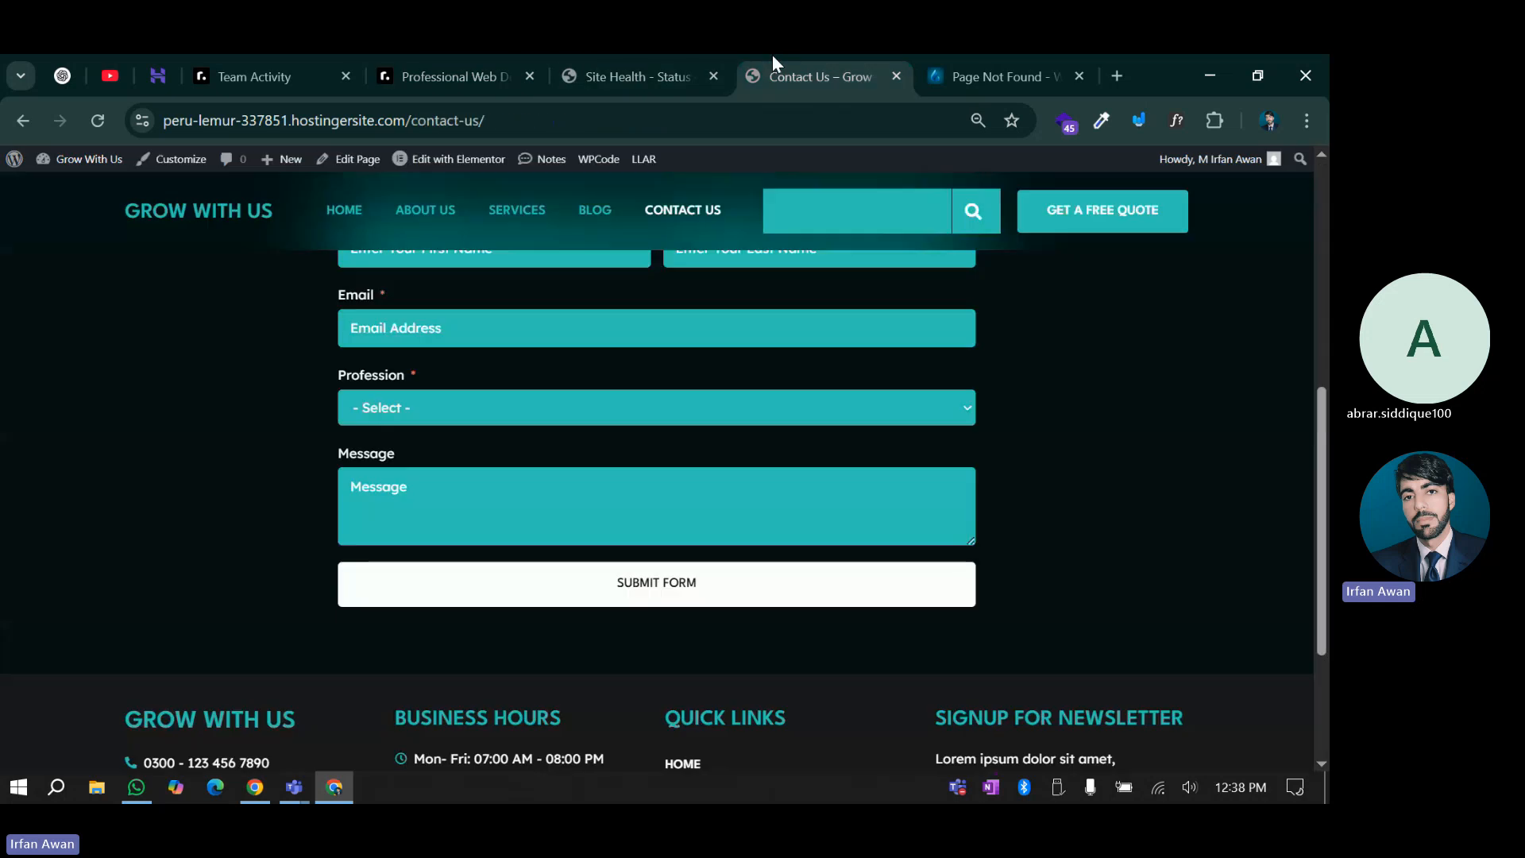
{"action": "left_click", "coordinate": [601, 57]}
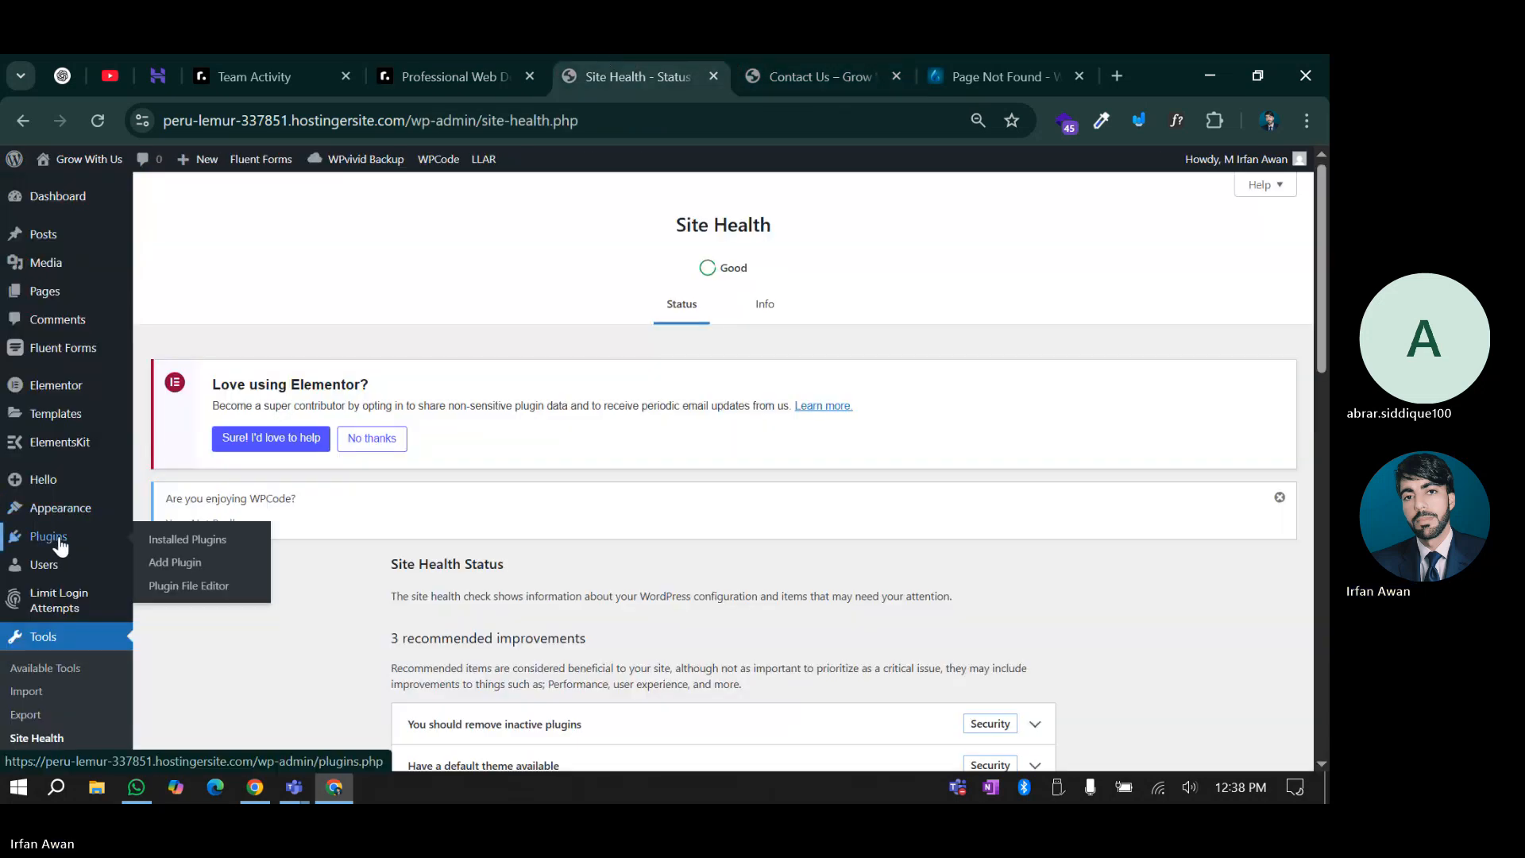
{"action": "left_click", "coordinate": [168, 562]}
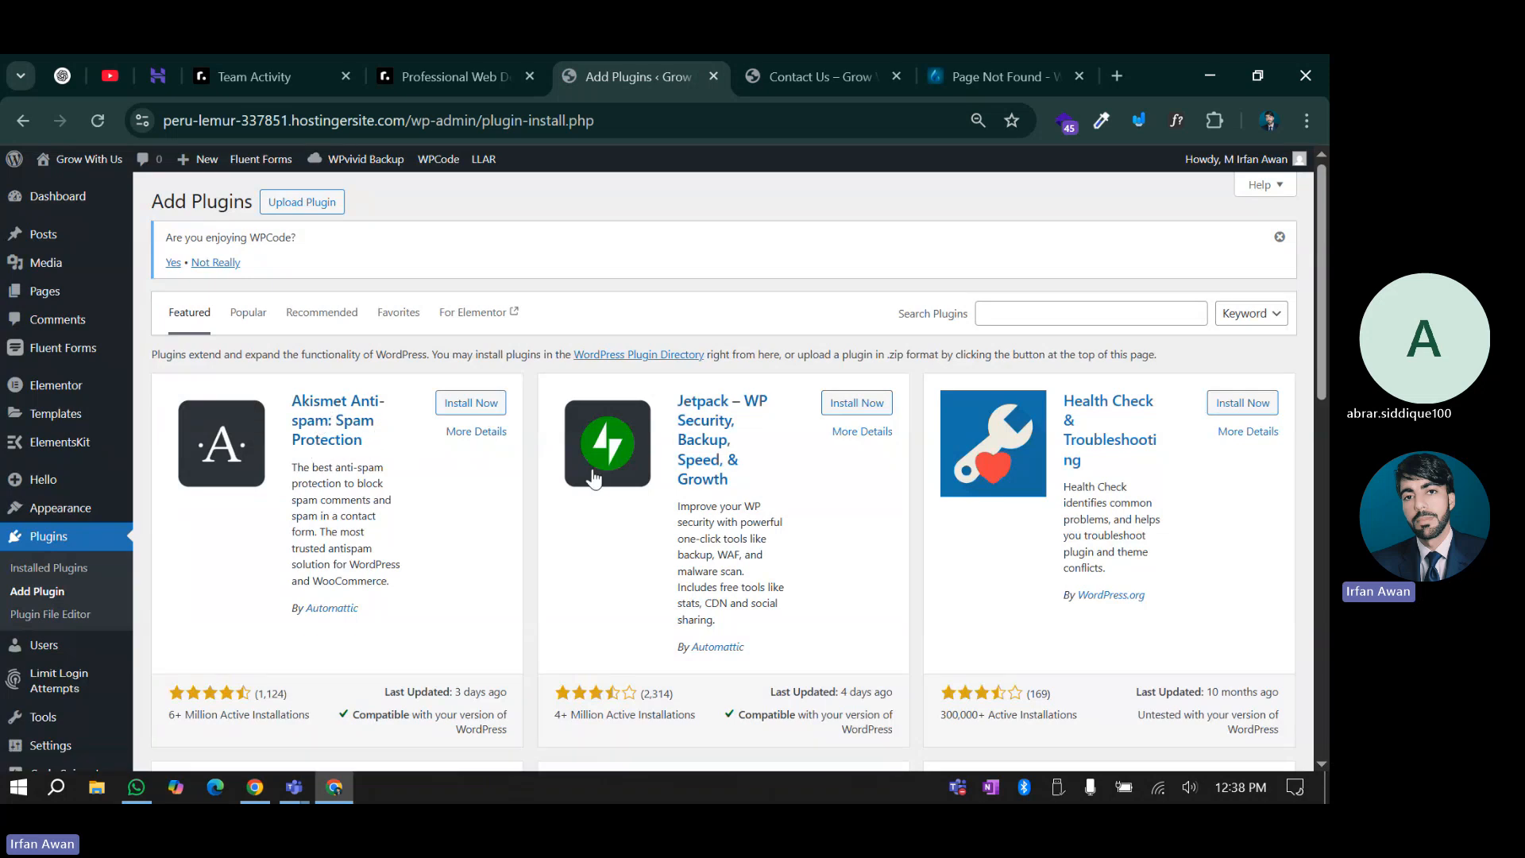
From the site's Contact Us page, go to the BLOG page
{"action": "left_click", "coordinate": [841, 64]}
{"action": "scroll", "coordinate": [674, 350], "scroll_direction": "up", "scroll_amount": 8}
{"action": "left_click", "coordinate": [592, 209]}
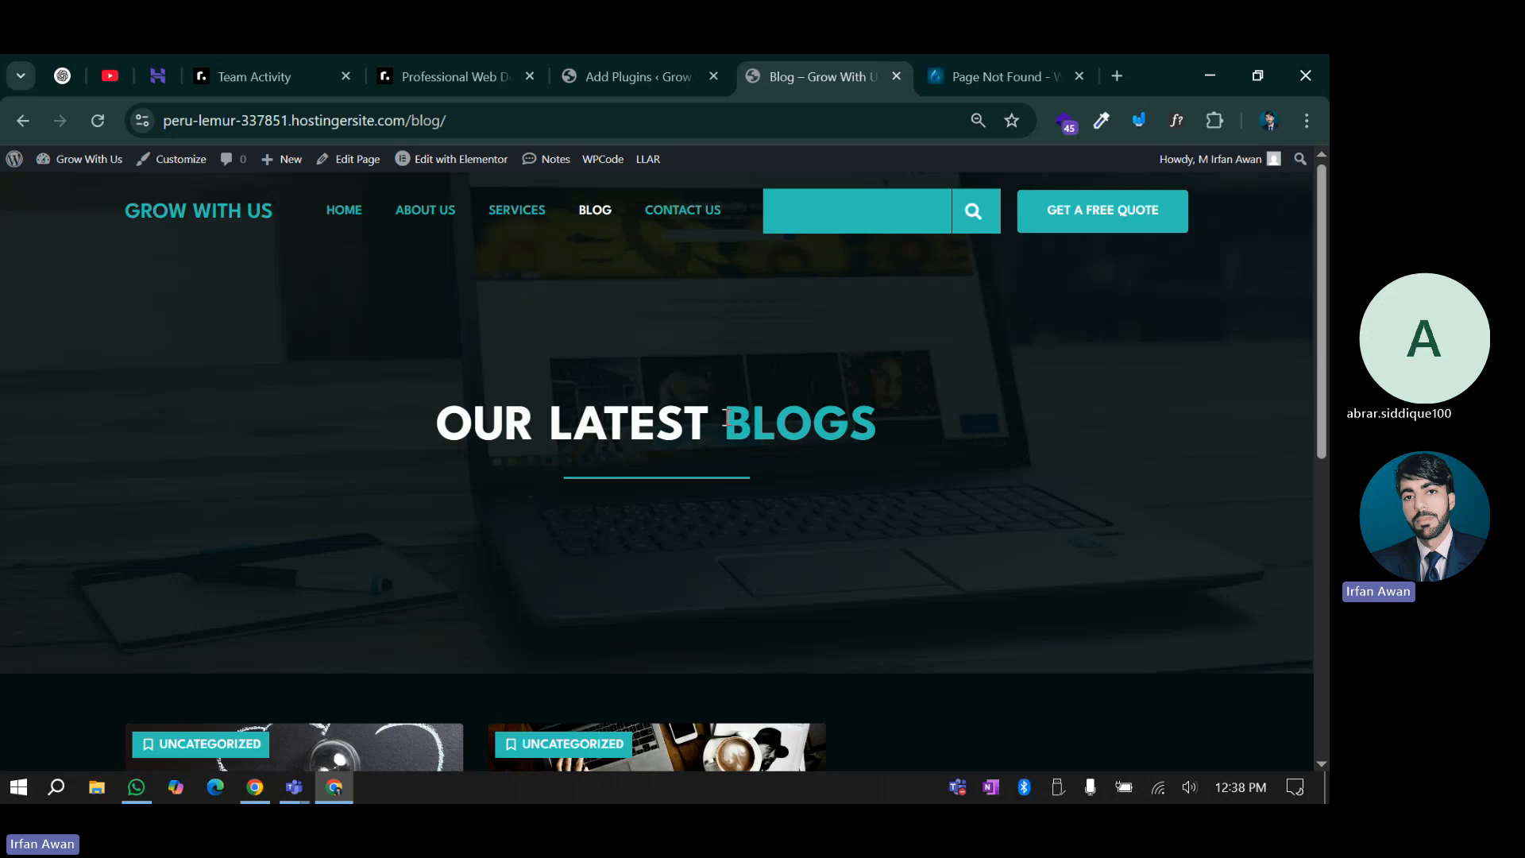
Open TEST POST from the blog cards and scroll down to its Leave a Reply form
{"action": "scroll", "coordinate": [725, 417], "scroll_direction": "down", "scroll_amount": 7}
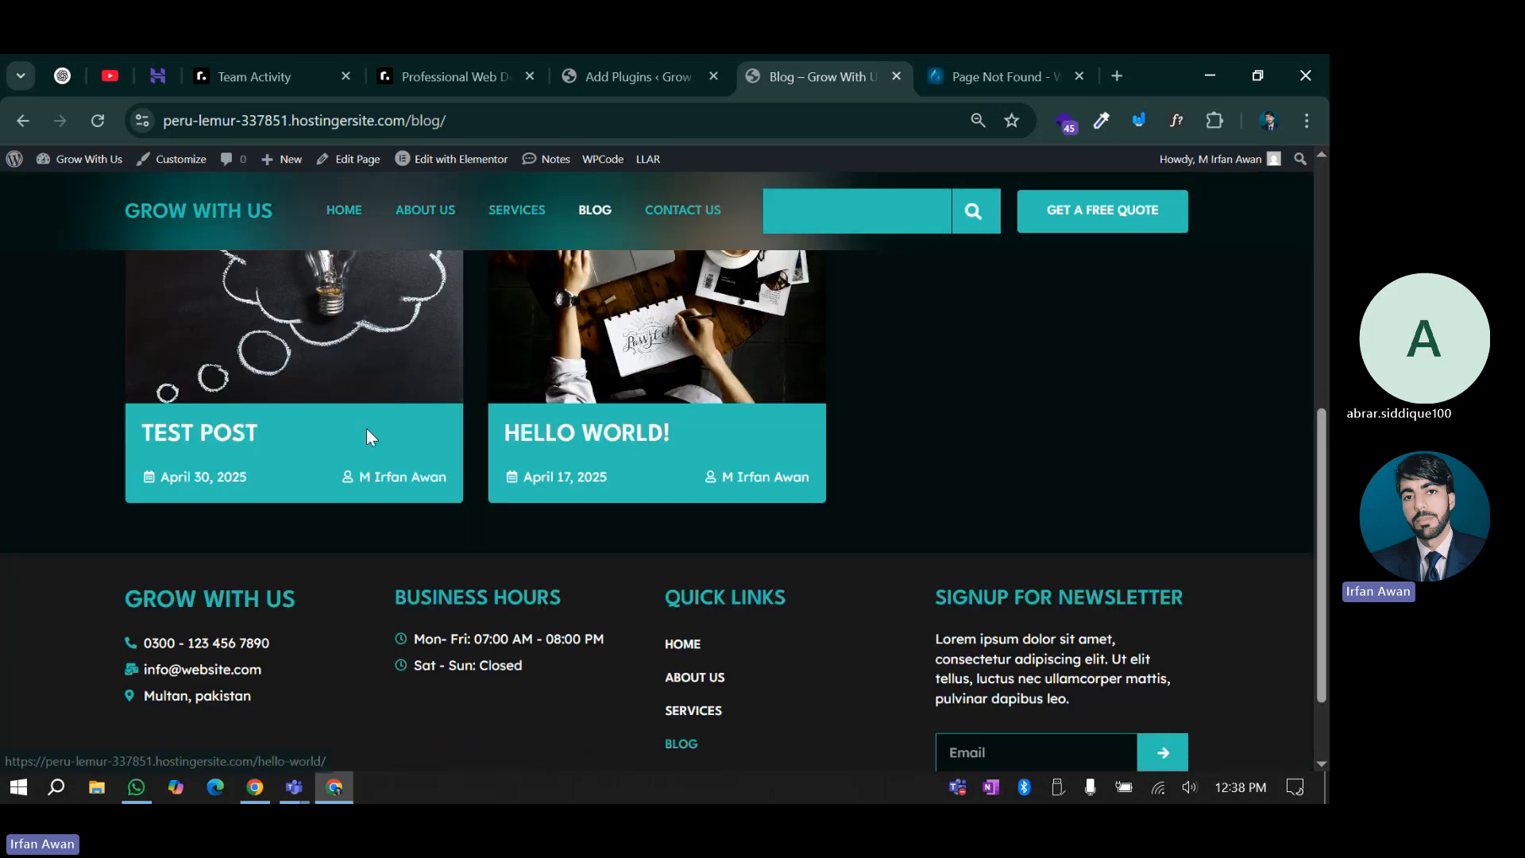
{"action": "left_click", "coordinate": [210, 436]}
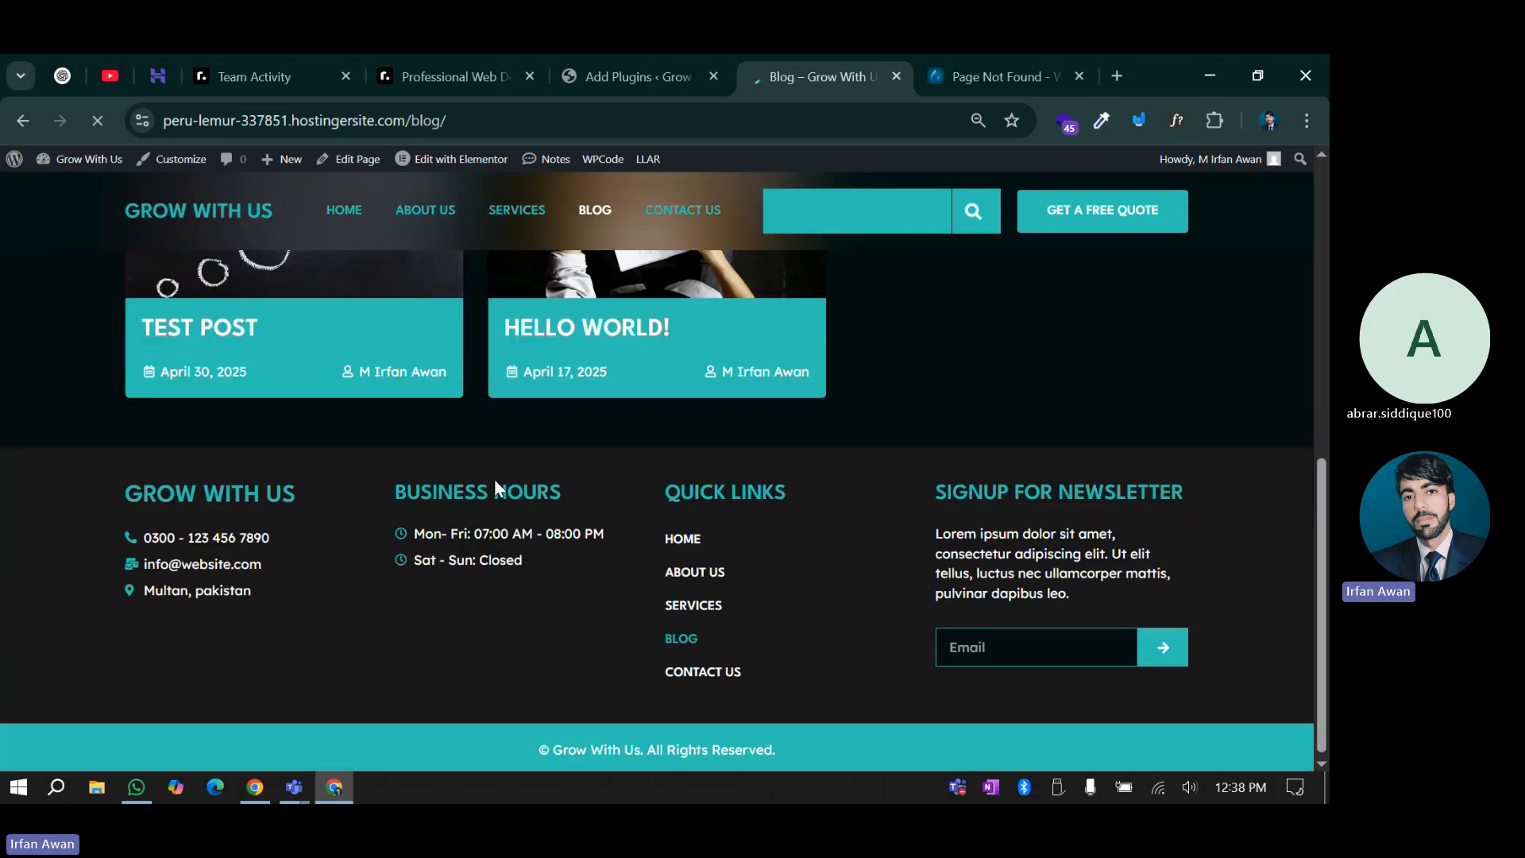
{"action": "scroll", "coordinate": [494, 479], "scroll_direction": "down", "scroll_amount": 2}
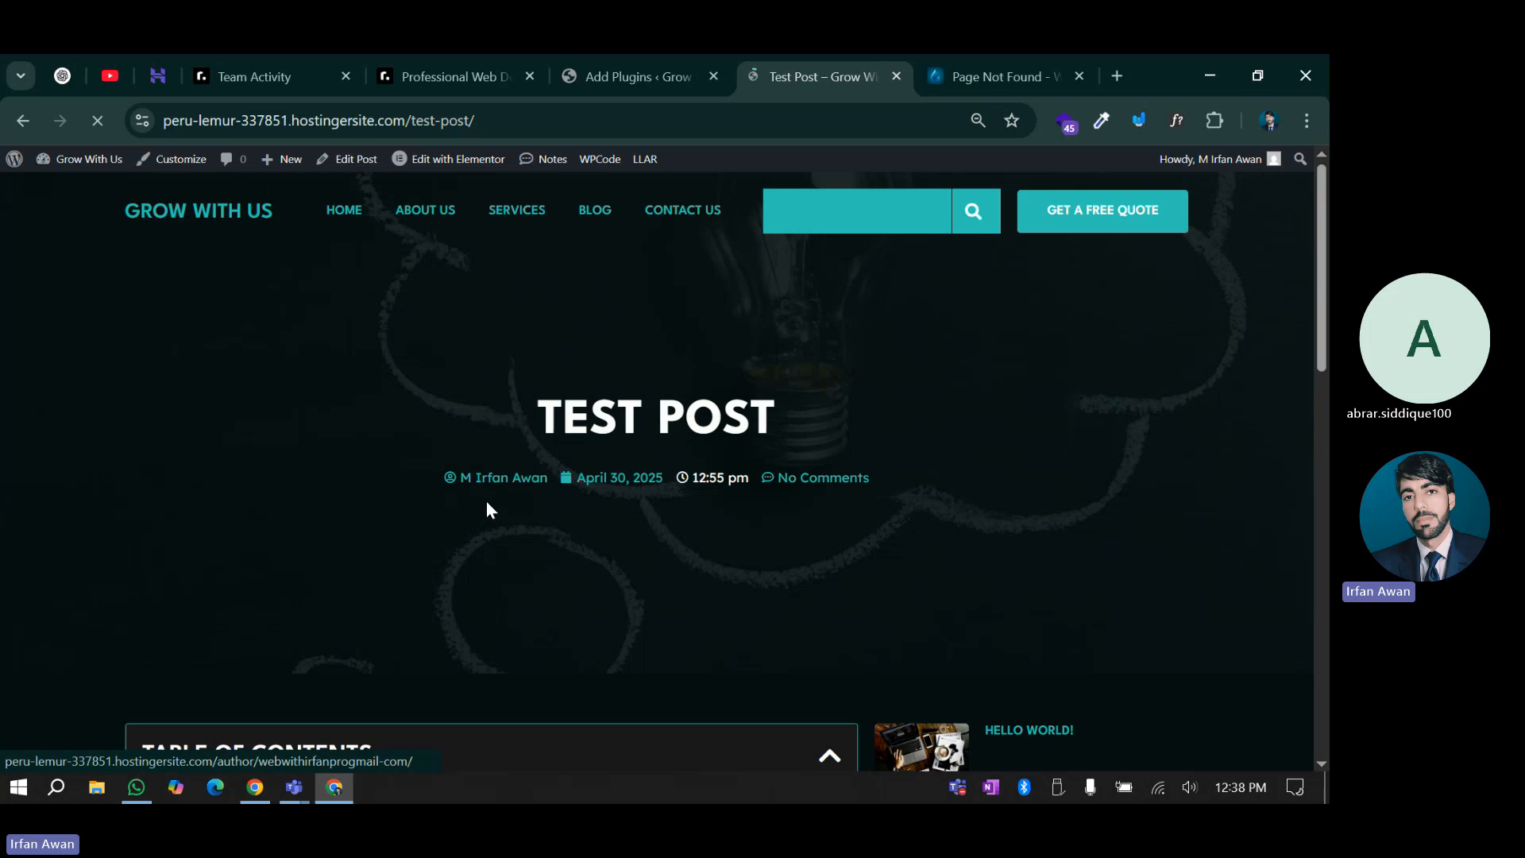
{"action": "scroll", "coordinate": [496, 512], "scroll_direction": "down", "scroll_amount": 10}
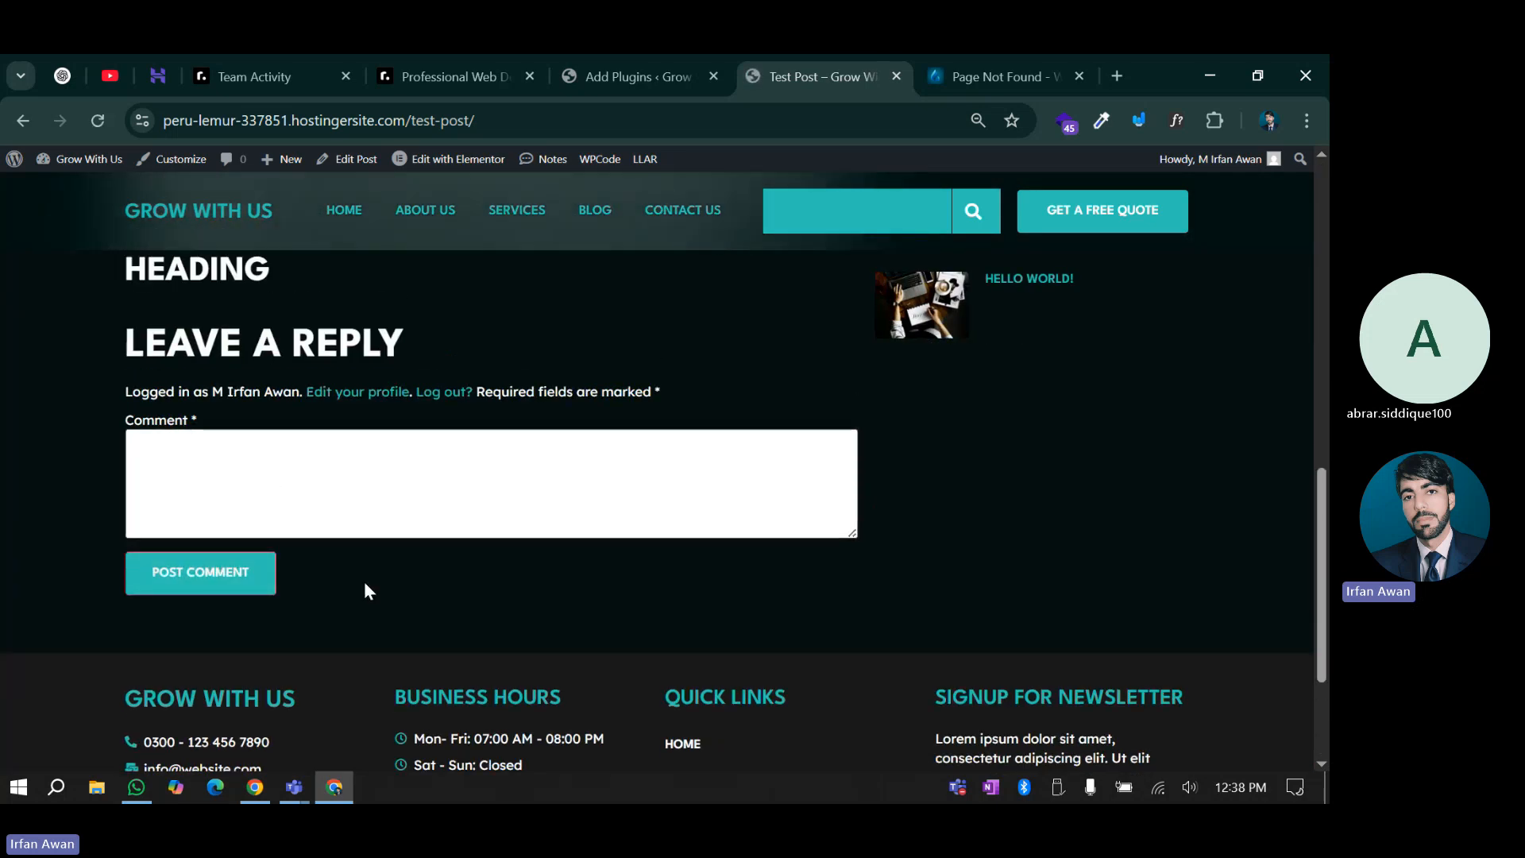
Install and activate the Akismet Anti-spam plugin
{"action": "left_click", "coordinate": [647, 55]}
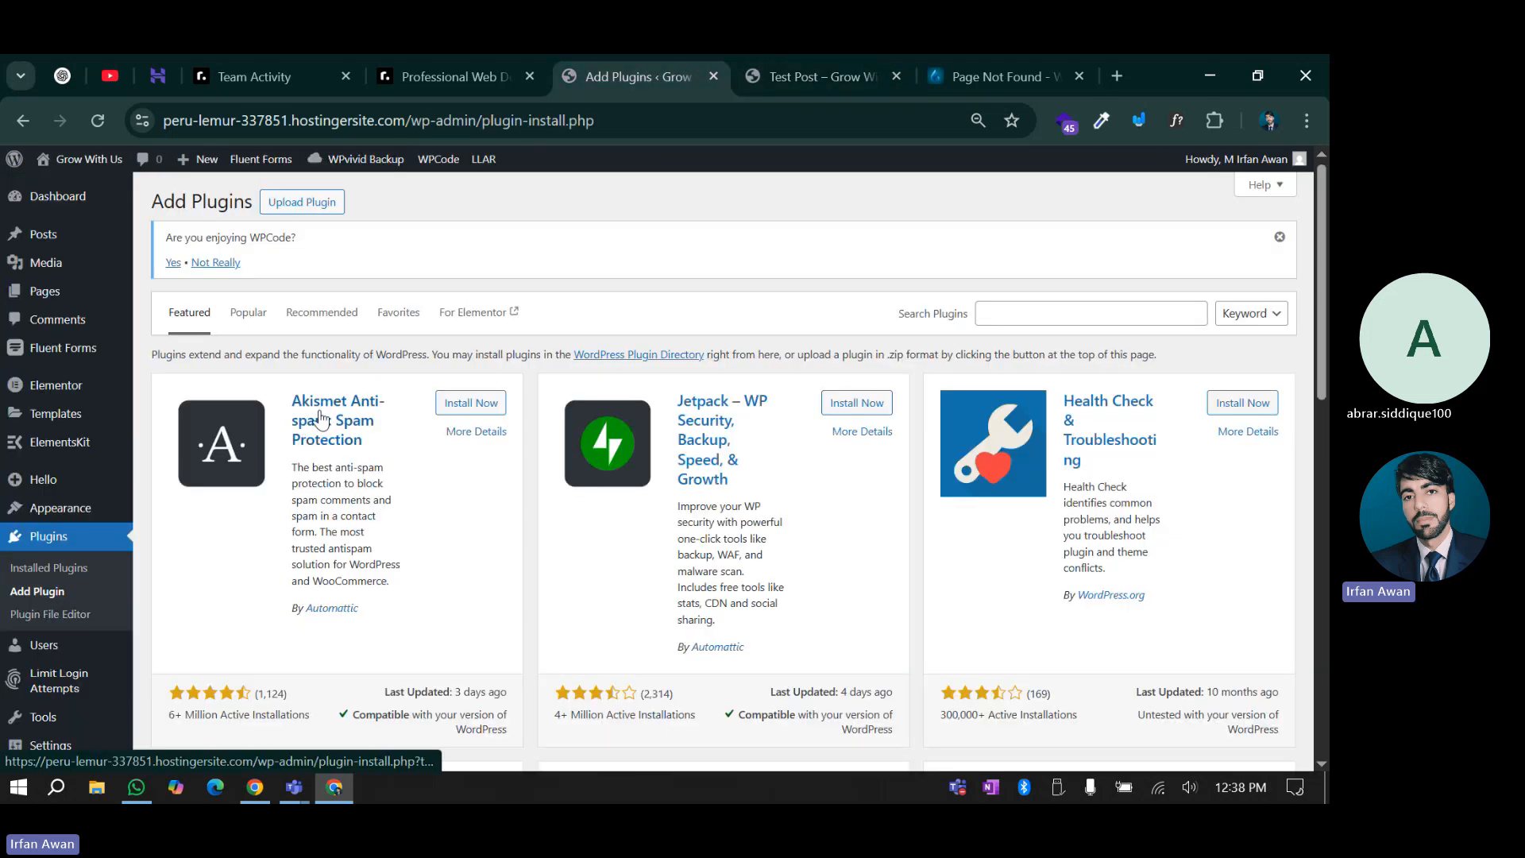
{"action": "left_click", "coordinate": [459, 404]}
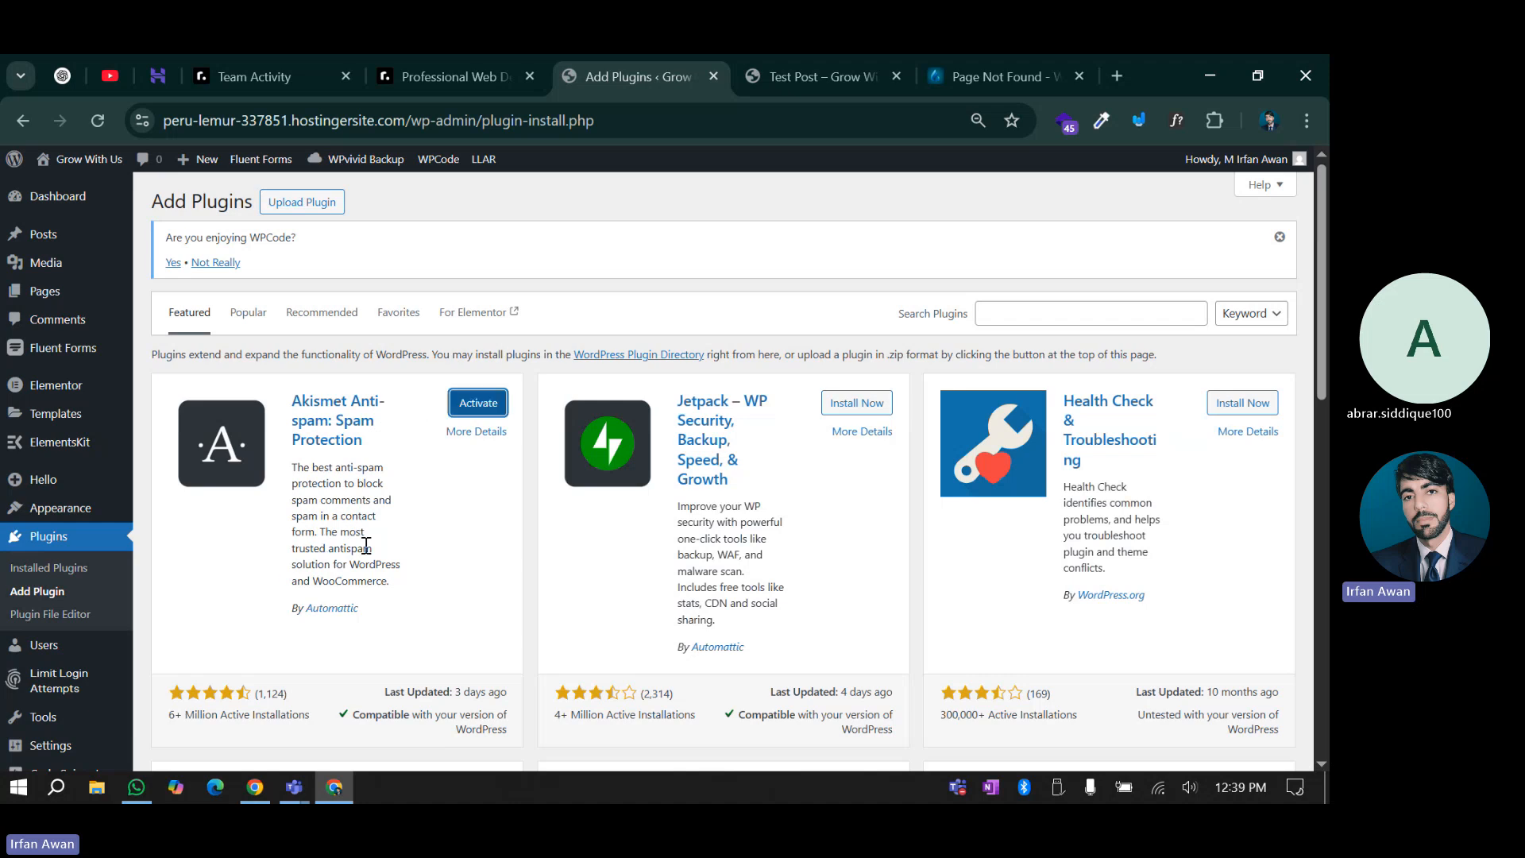
{"action": "left_click", "coordinate": [477, 405]}
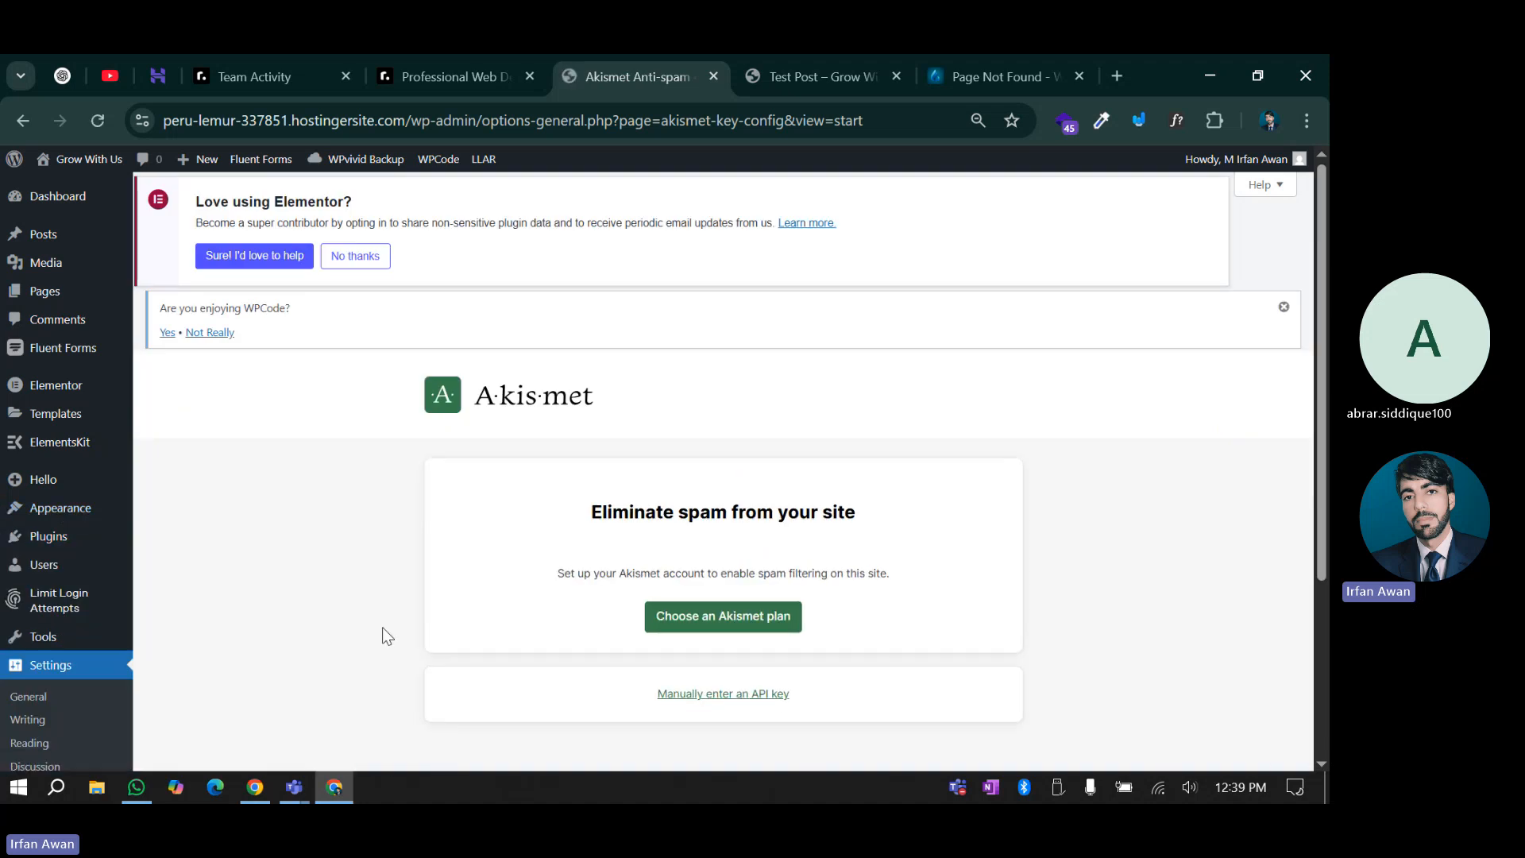
Open Akismet's plan choices from its setup screen in a new tab
{"action": "scroll", "coordinate": [383, 626], "scroll_direction": "down", "scroll_amount": 1}
{"action": "scroll", "coordinate": [409, 537], "scroll_direction": "down", "scroll_amount": 2}
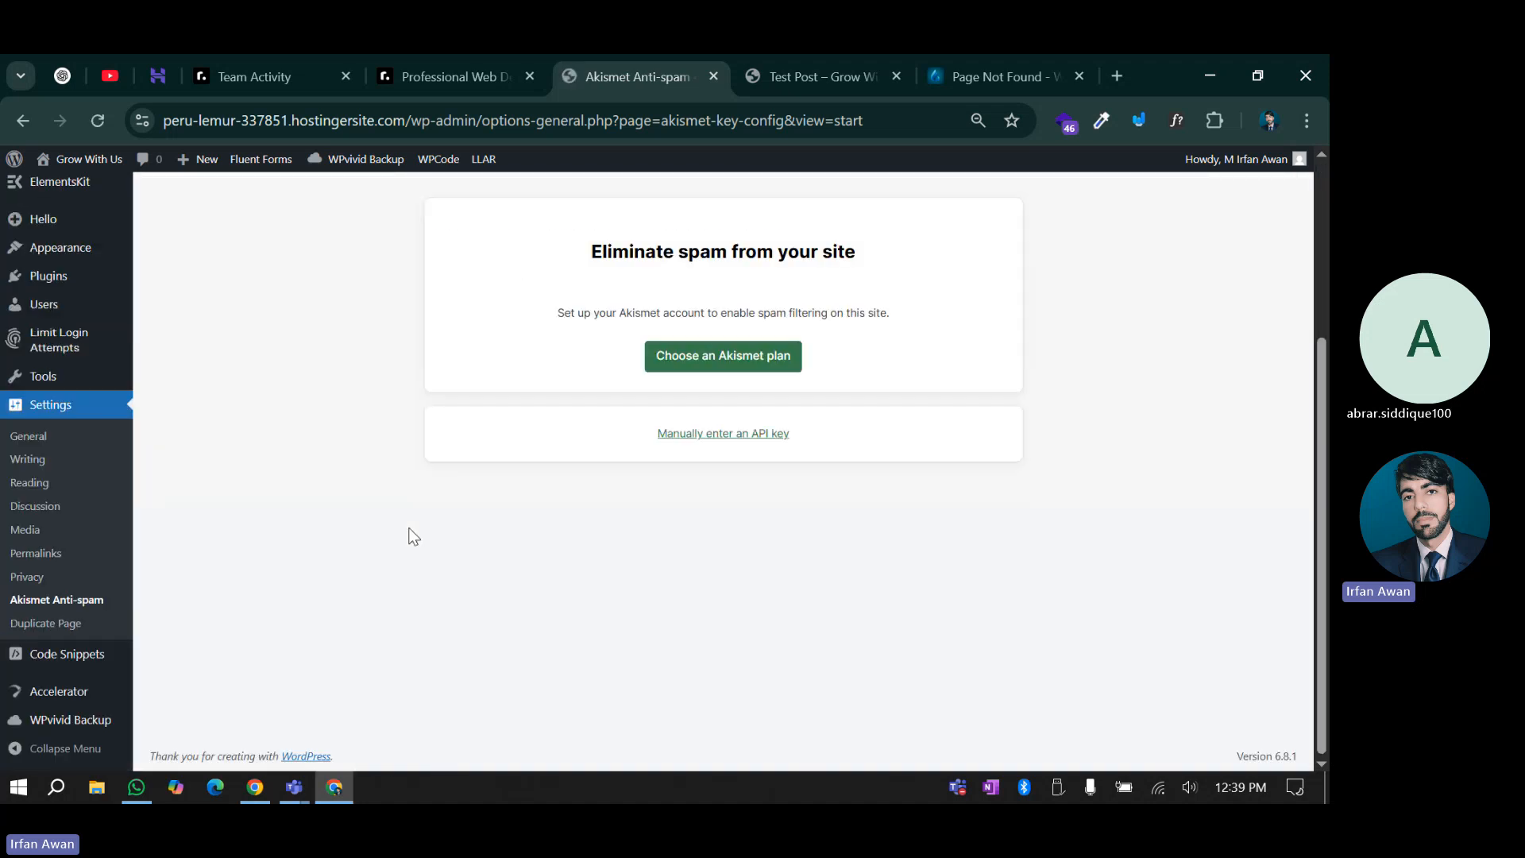
{"action": "scroll", "coordinate": [421, 520], "scroll_direction": "up", "scroll_amount": 3}
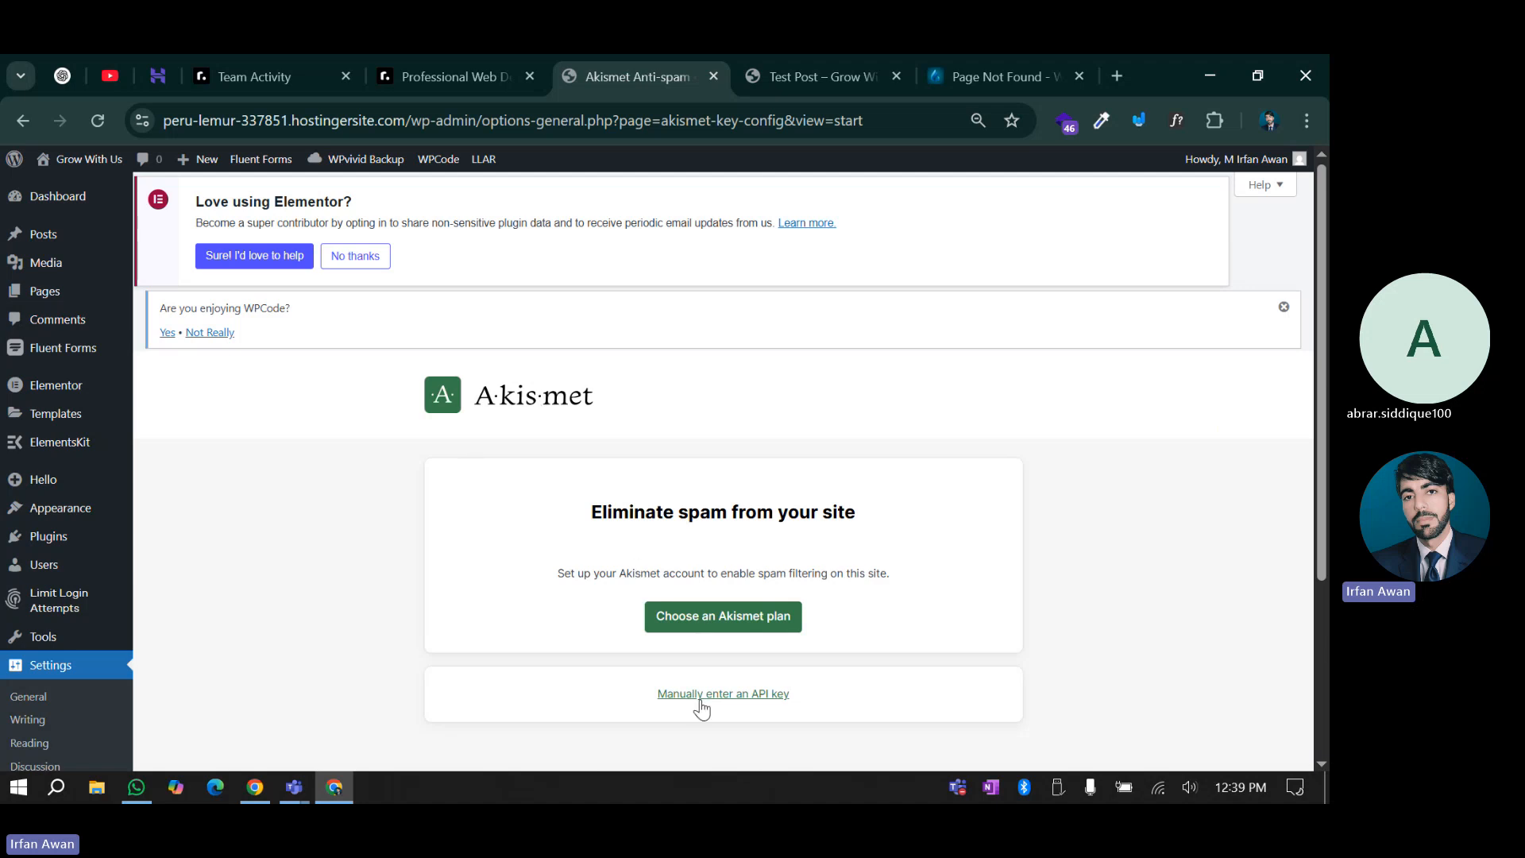
{"action": "scroll", "coordinate": [708, 672], "scroll_direction": "down", "scroll_amount": 1}
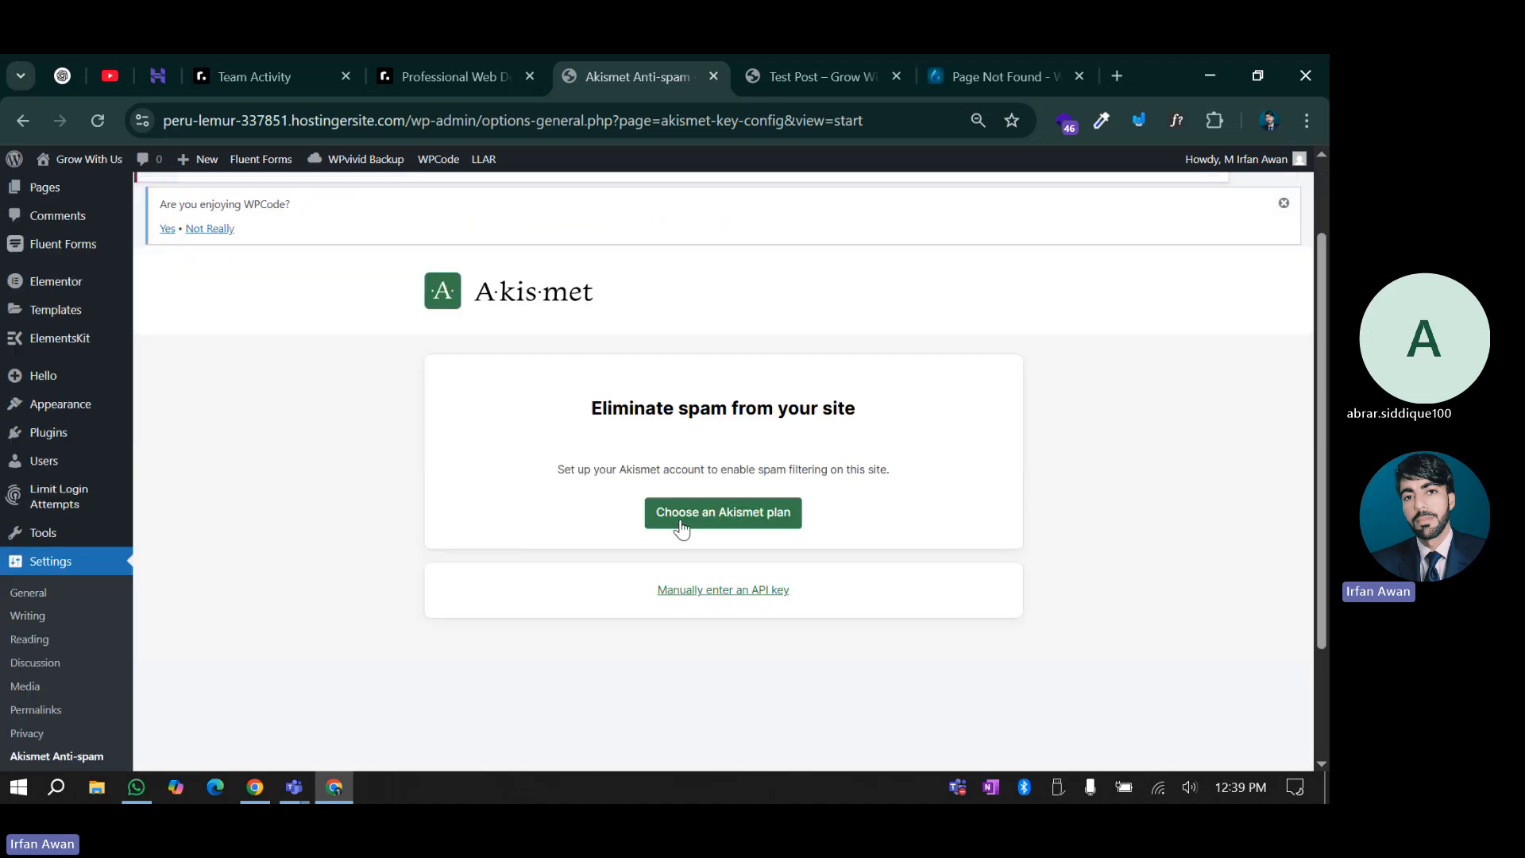
{"action": "left_click", "coordinate": [735, 524]}
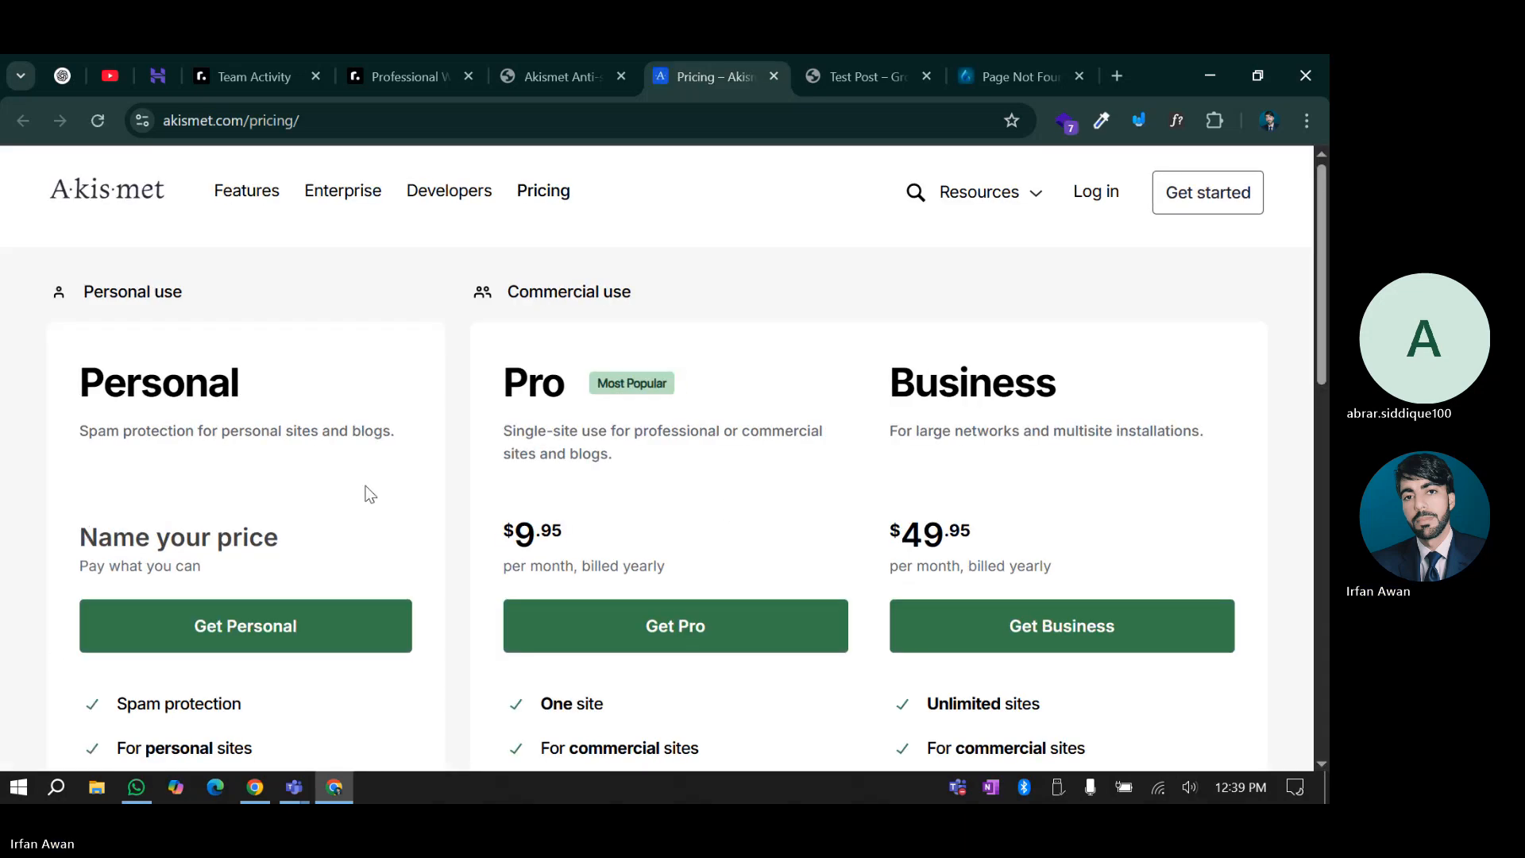
Choose the Personal Akismet plan with the yearly price set to 0 and continue
{"action": "scroll", "coordinate": [446, 467], "scroll_direction": "down", "scroll_amount": 5}
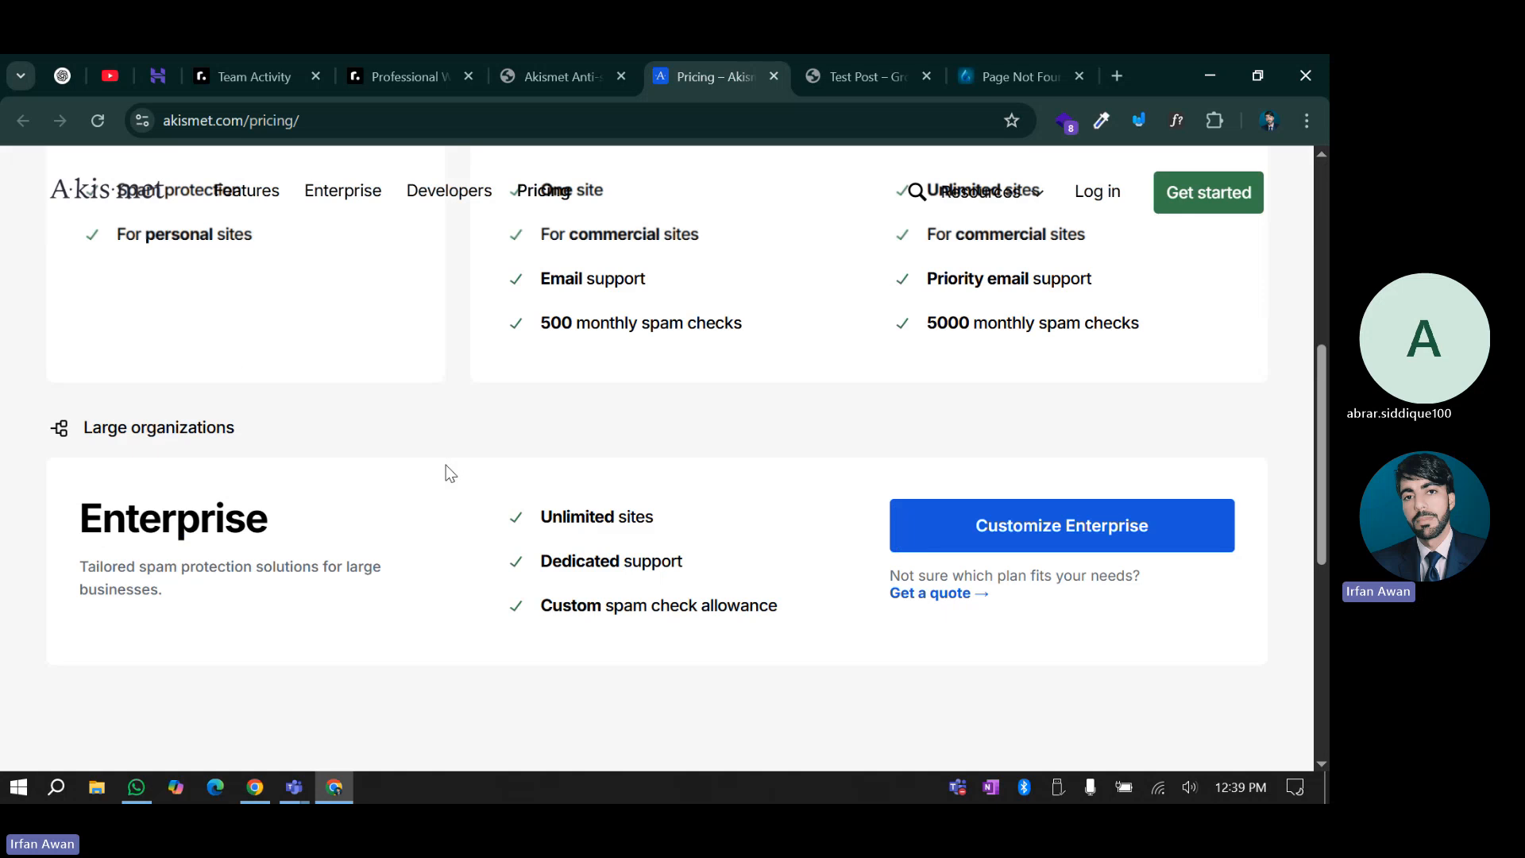
{"action": "scroll", "coordinate": [446, 467], "scroll_direction": "up", "scroll_amount": 5}
{"action": "scroll", "coordinate": [450, 474], "scroll_direction": "down", "scroll_amount": 1}
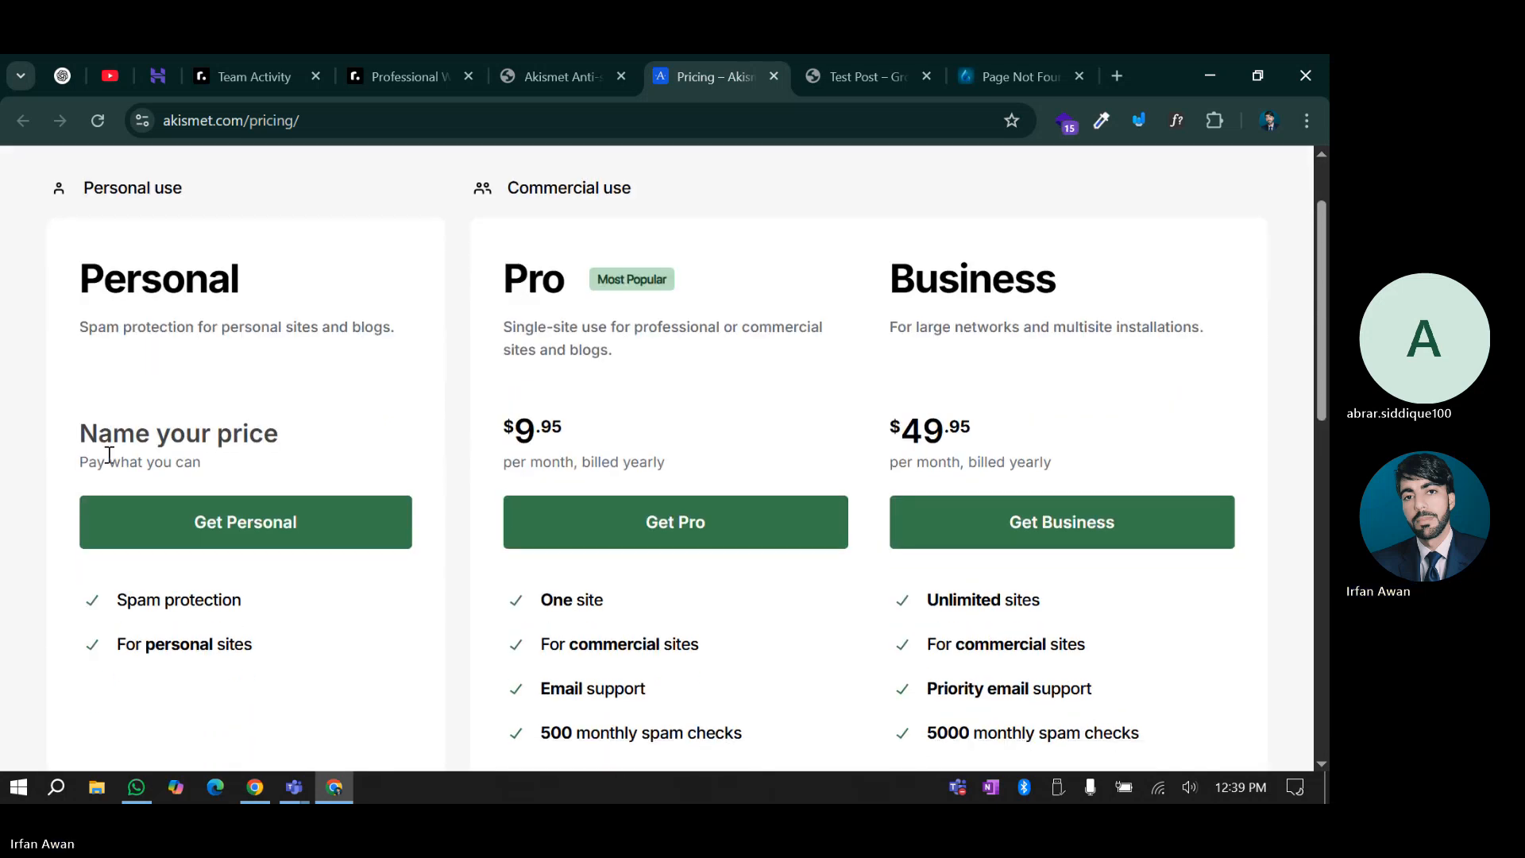
{"action": "left_click", "coordinate": [213, 522]}
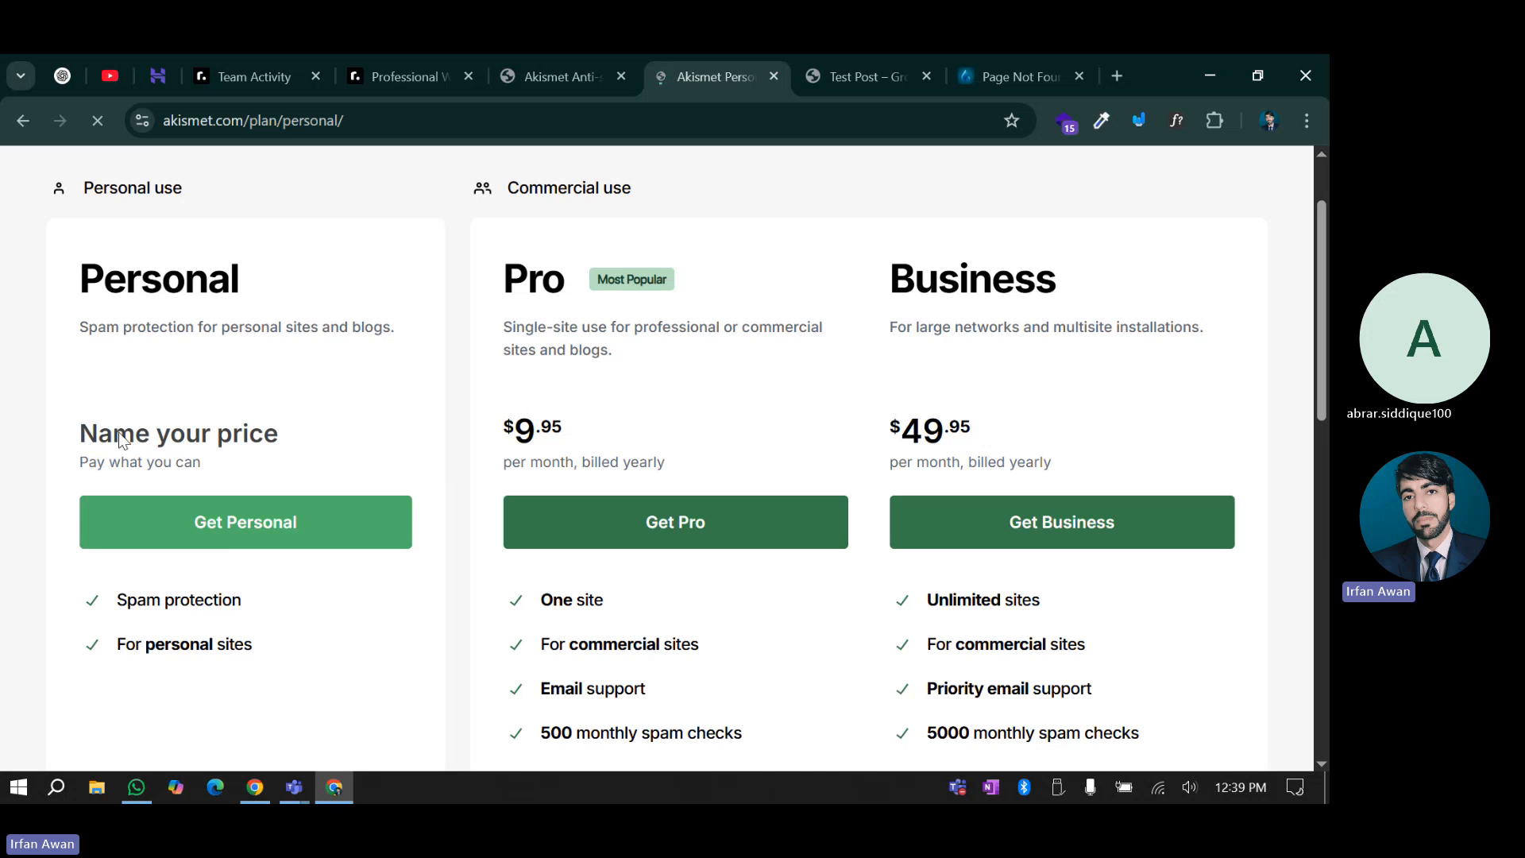
{"action": "scroll", "coordinate": [477, 570], "scroll_direction": "down", "scroll_amount": 4}
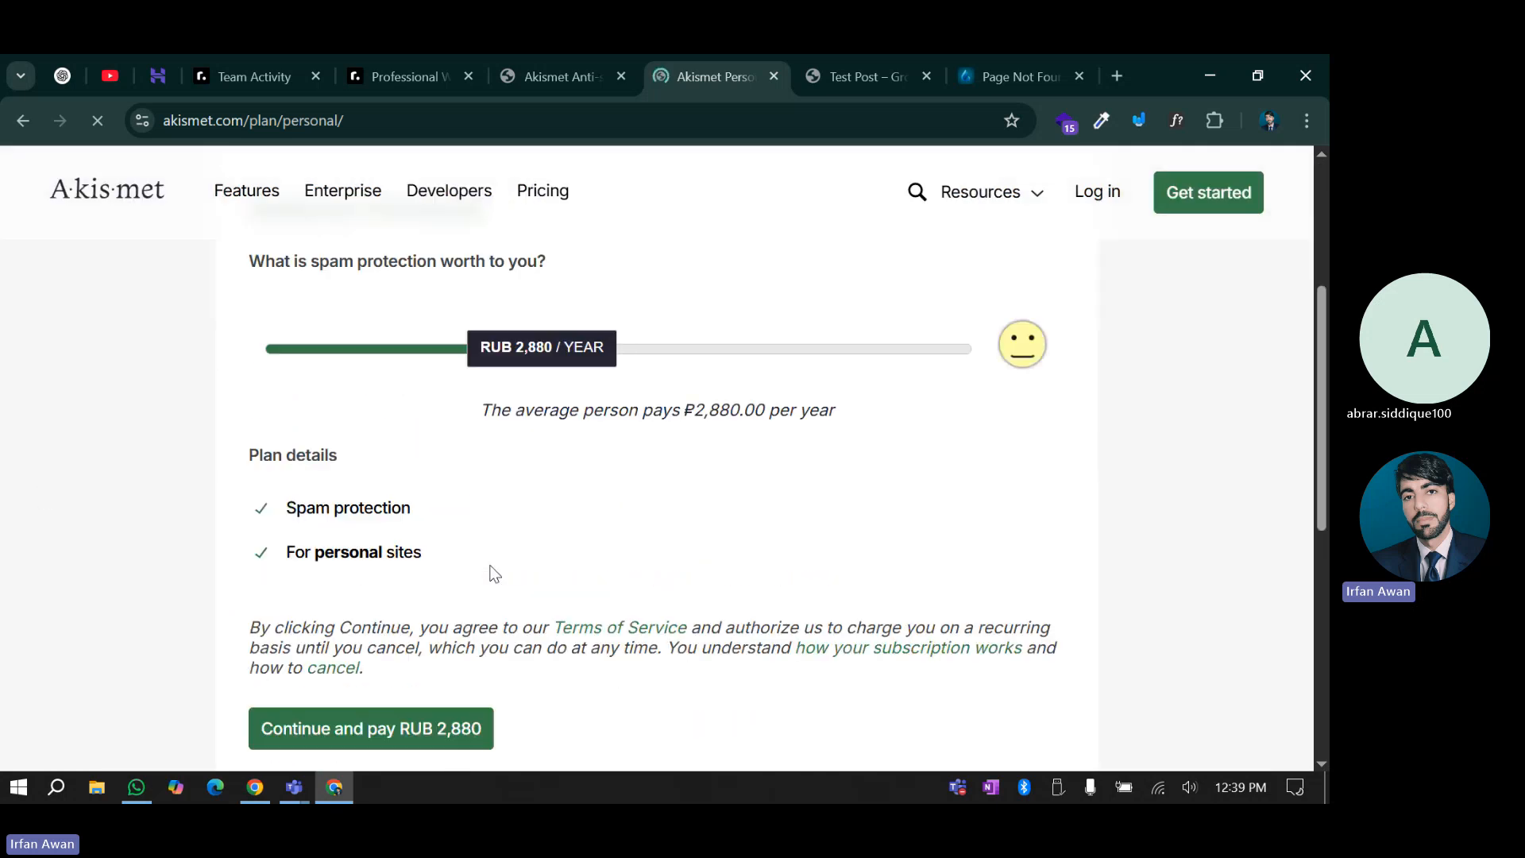
{"action": "left_click_drag", "start_coordinate": [509, 453], "coordinate": [19, 461]}
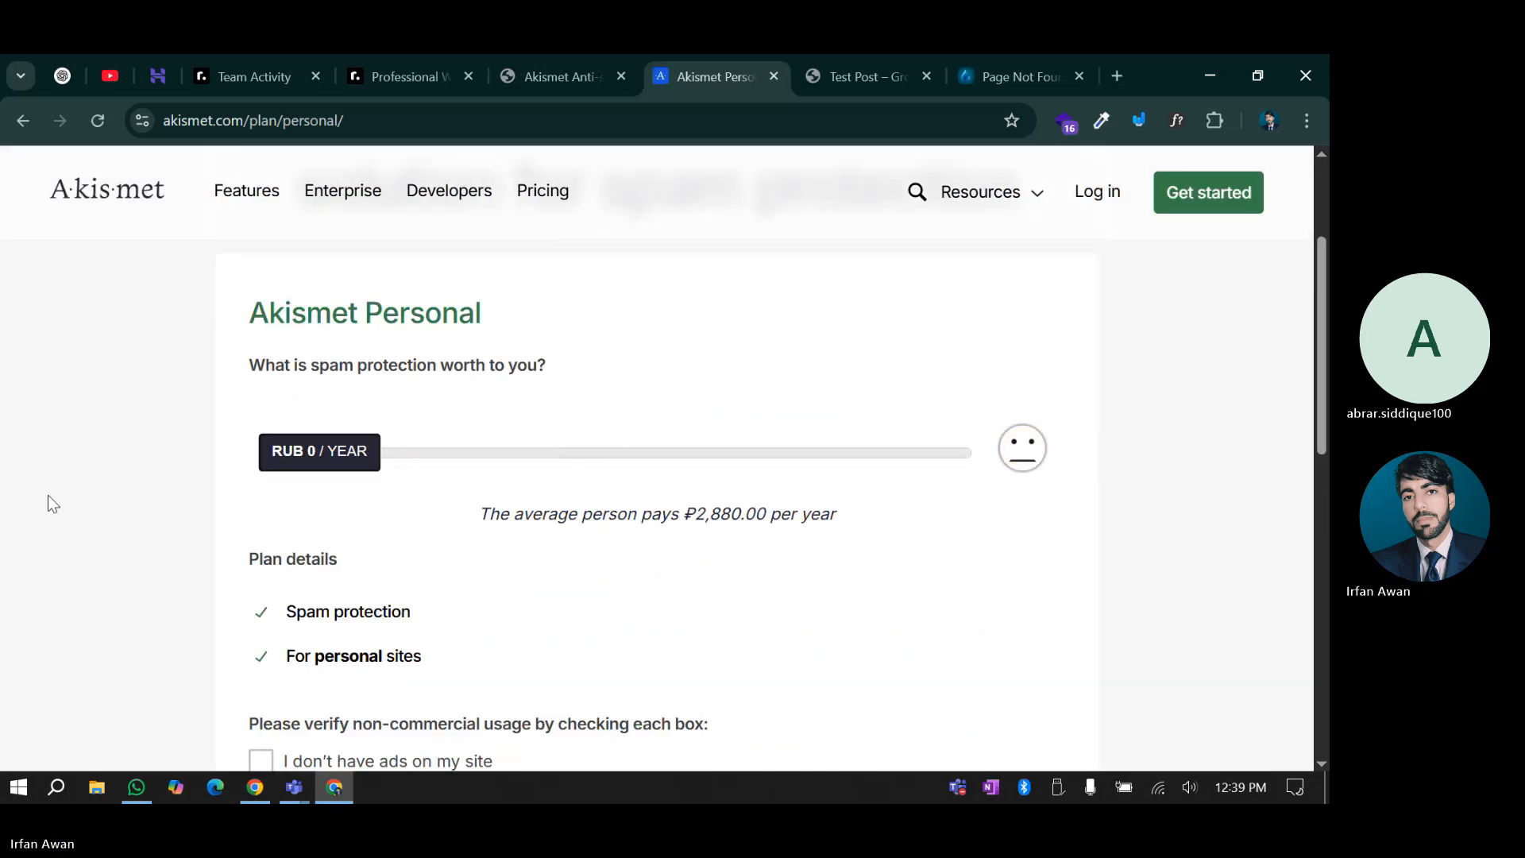
{"action": "scroll", "coordinate": [392, 565], "scroll_direction": "down", "scroll_amount": 3}
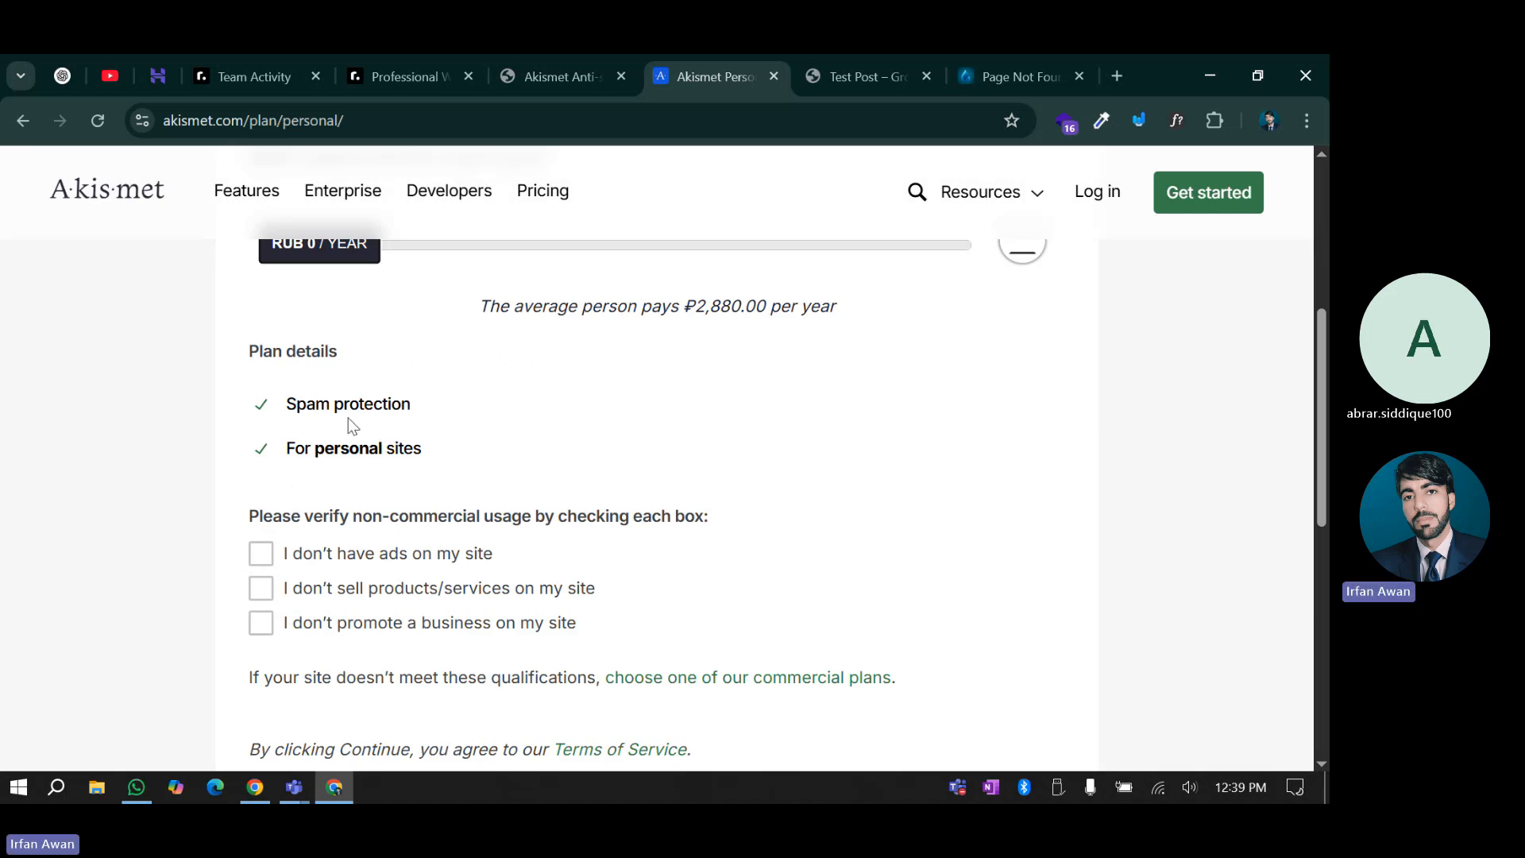
{"action": "scroll", "coordinate": [405, 476], "scroll_direction": "down", "scroll_amount": 5}
{"action": "scroll", "coordinate": [365, 516], "scroll_direction": "up", "scroll_amount": 1}
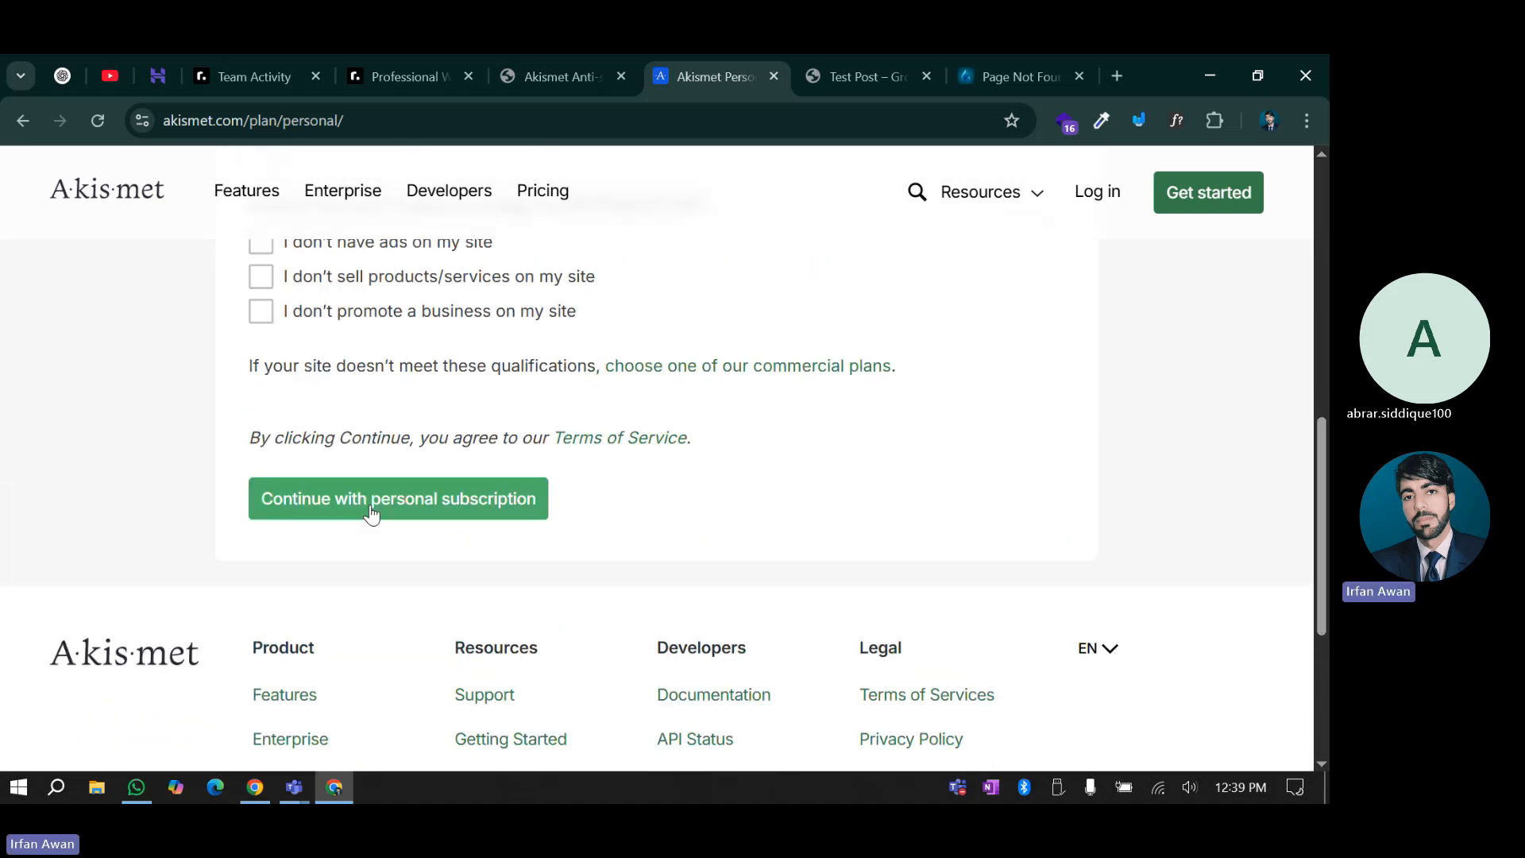
{"action": "left_click", "coordinate": [371, 510]}
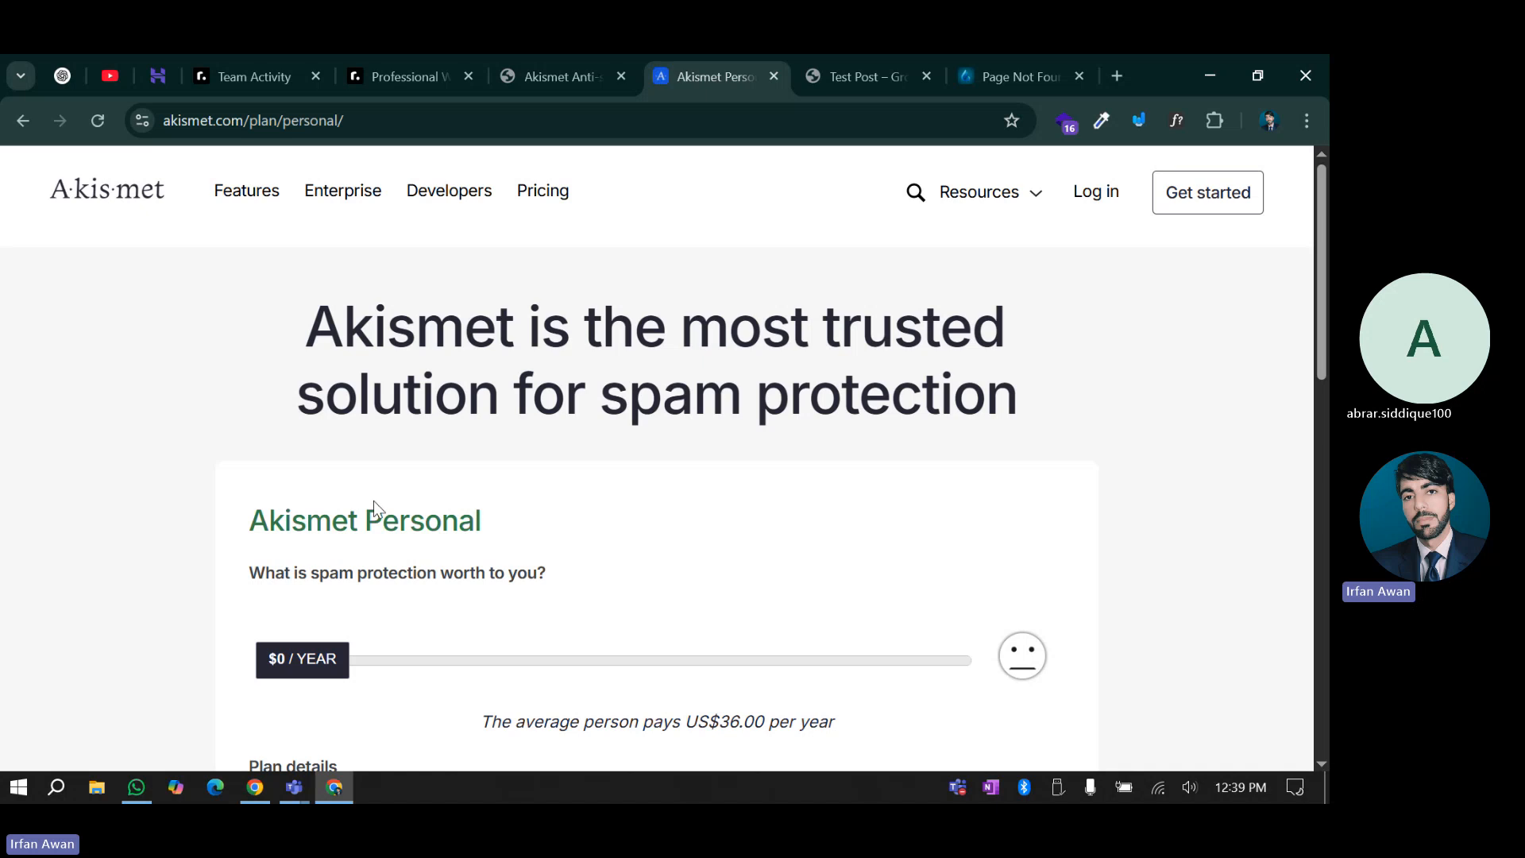
Confirm no ads, no products or services, and no business promotion, then continue
{"action": "scroll", "coordinate": [373, 500], "scroll_direction": "down", "scroll_amount": 3}
{"action": "scroll", "coordinate": [461, 423], "scroll_direction": "down", "scroll_amount": 6}
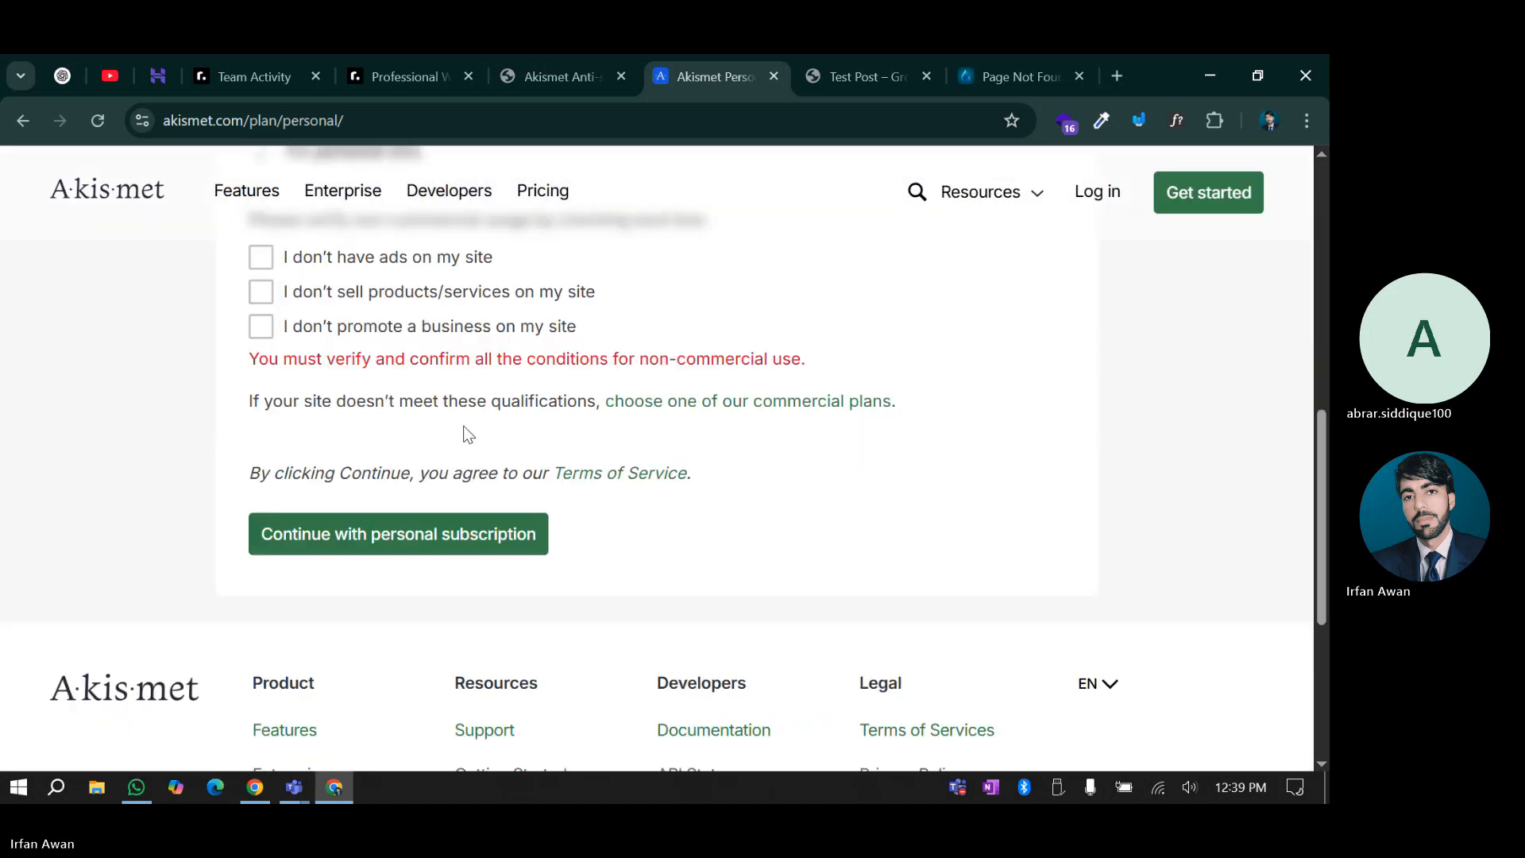
{"action": "scroll", "coordinate": [357, 445], "scroll_direction": "up", "scroll_amount": 2}
{"action": "left_click", "coordinate": [261, 447]}
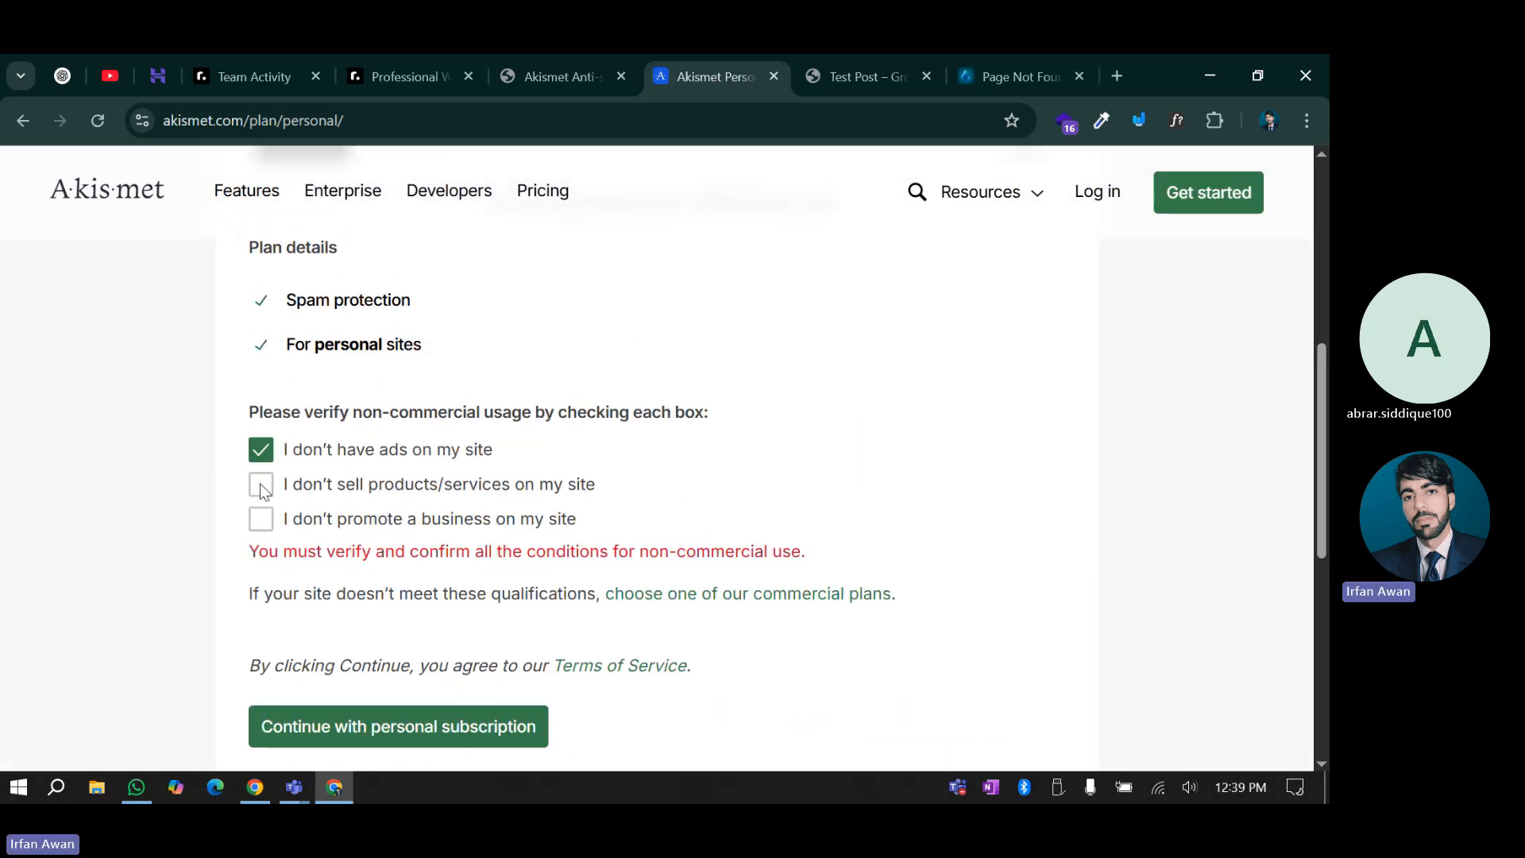
{"action": "left_click", "coordinate": [260, 484]}
{"action": "left_click", "coordinate": [260, 518]}
{"action": "left_click", "coordinate": [359, 726]}
{"action": "scroll", "coordinate": [477, 509], "scroll_direction": "down", "scroll_amount": 1}
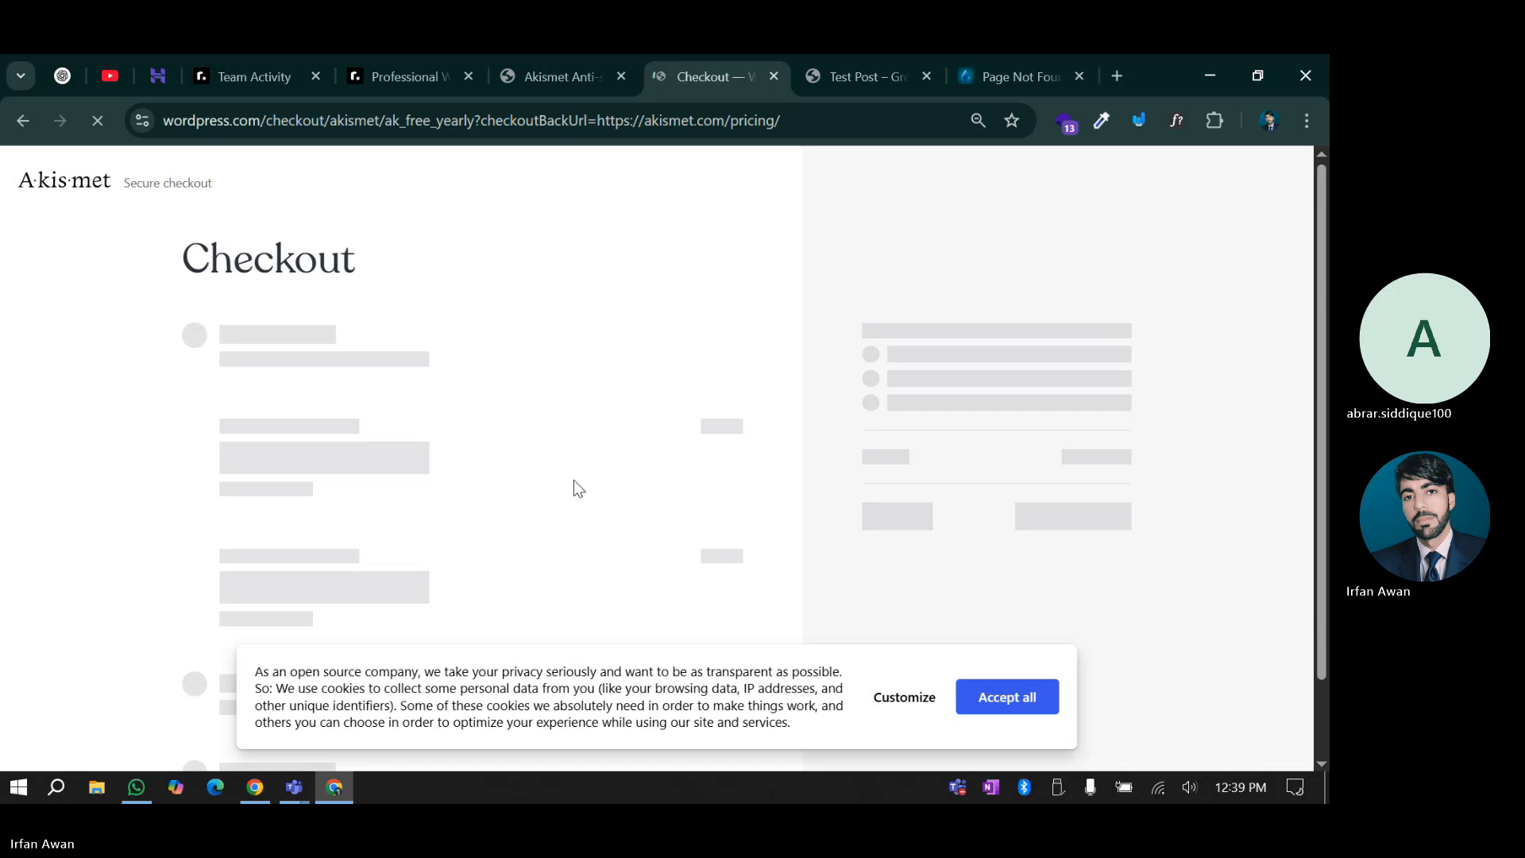
Accept cookies, fill in the saved billing e-mail, and choose Pakistan as the country
{"action": "left_click", "coordinate": [989, 696]}
{"action": "scroll", "coordinate": [715, 517], "scroll_direction": "down", "scroll_amount": 6}
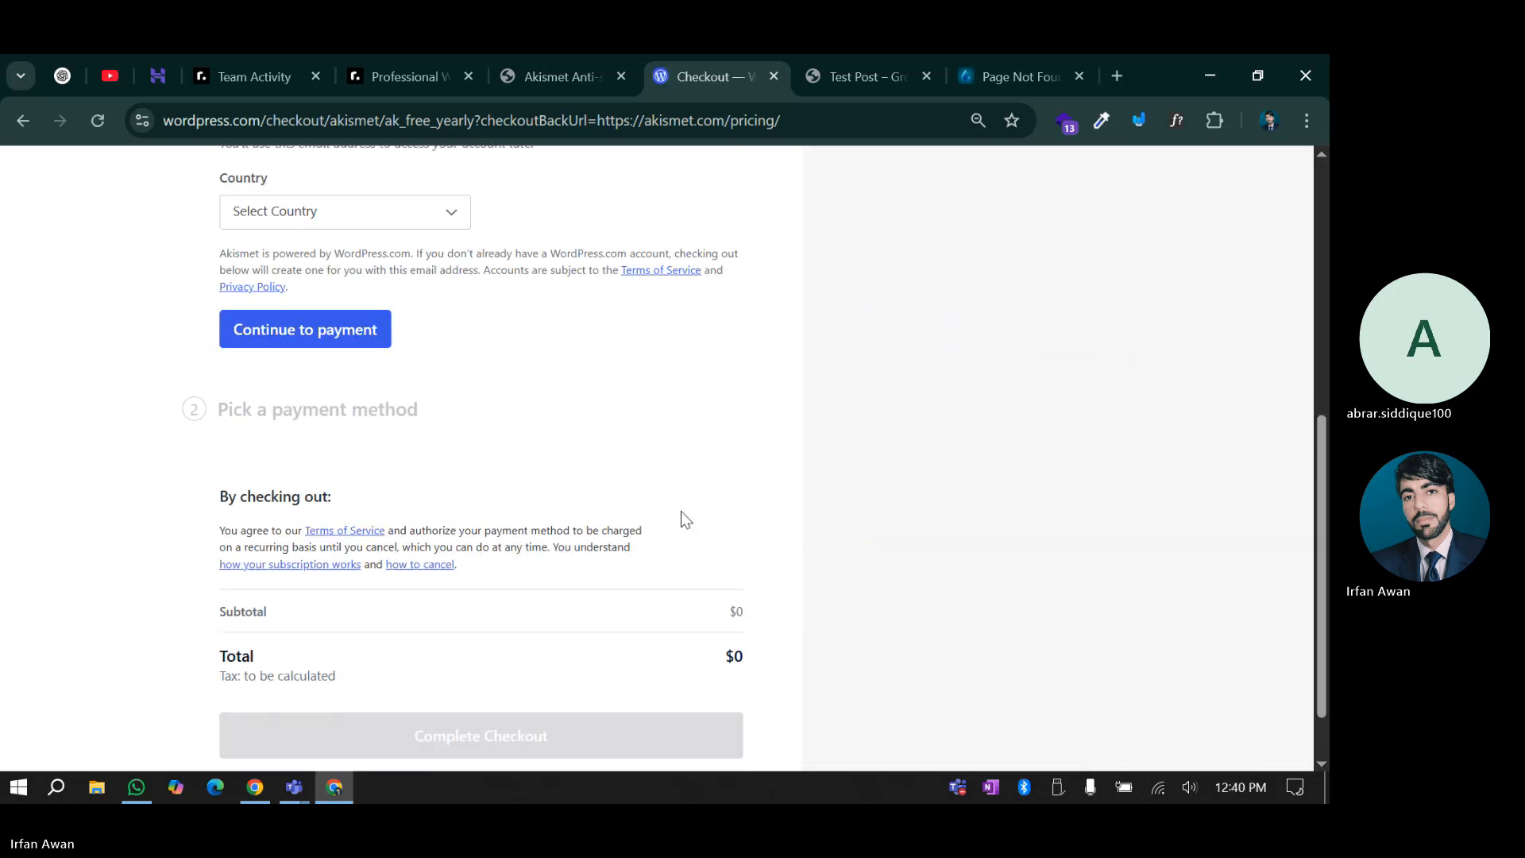
{"action": "scroll", "coordinate": [364, 458], "scroll_direction": "up", "scroll_amount": 4}
{"action": "left_click", "coordinate": [261, 417]}
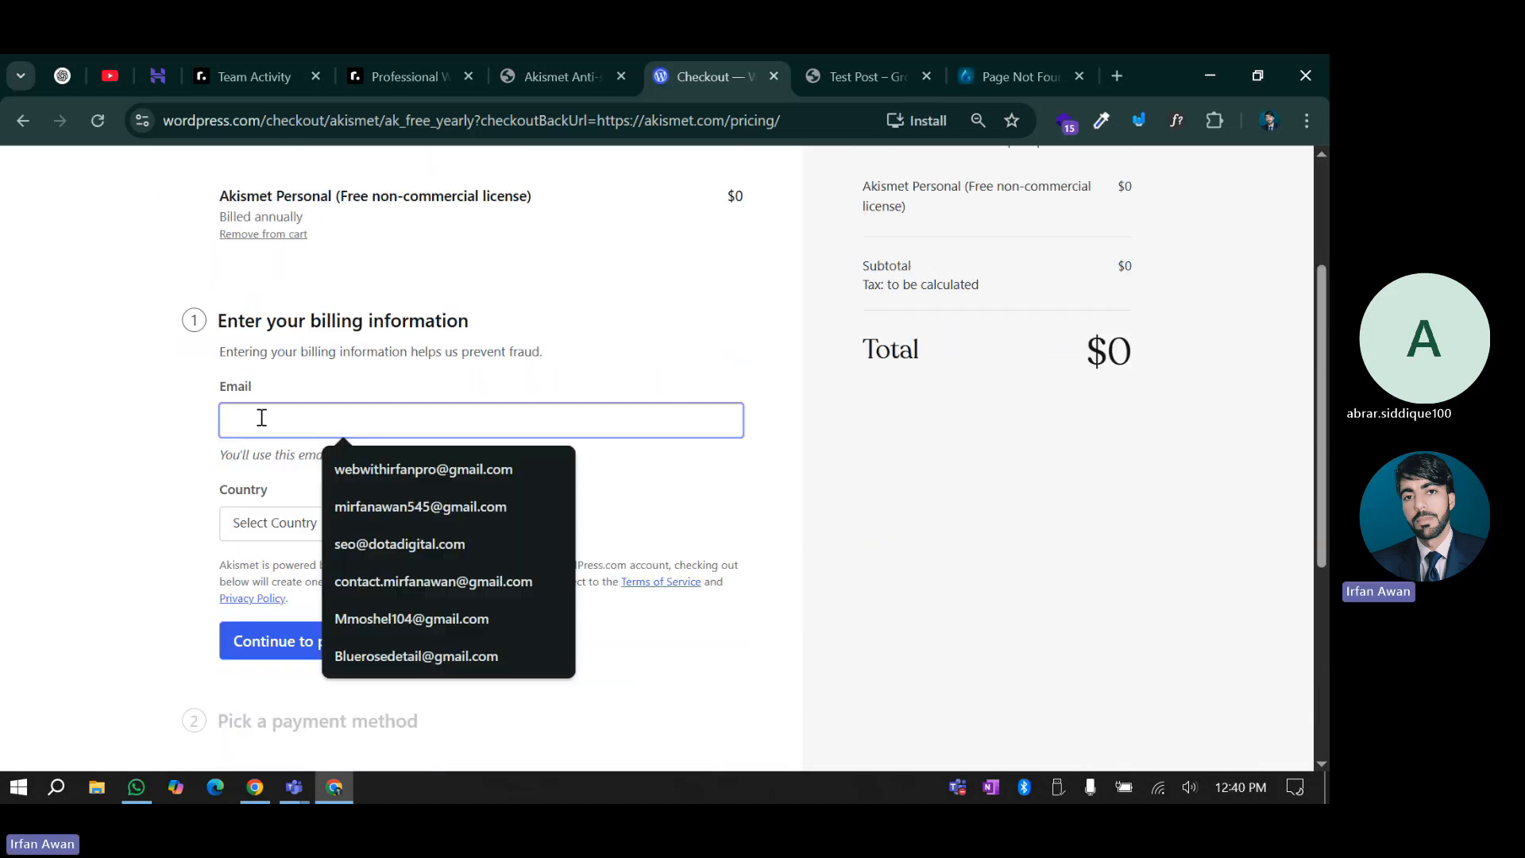
{"action": "left_click", "coordinate": [388, 465]}
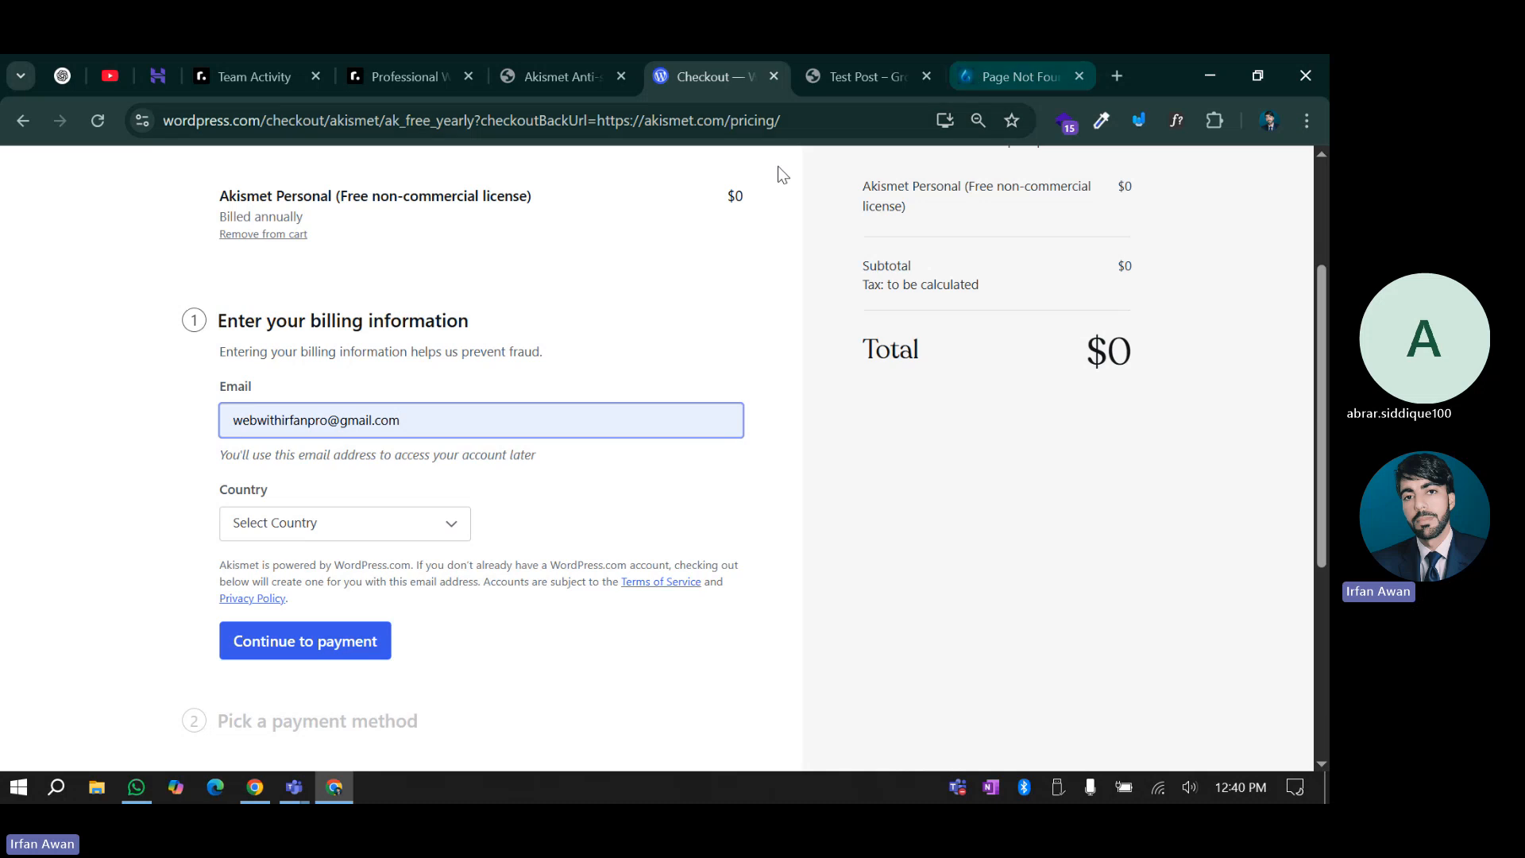
{"action": "left_click", "coordinate": [304, 534]}
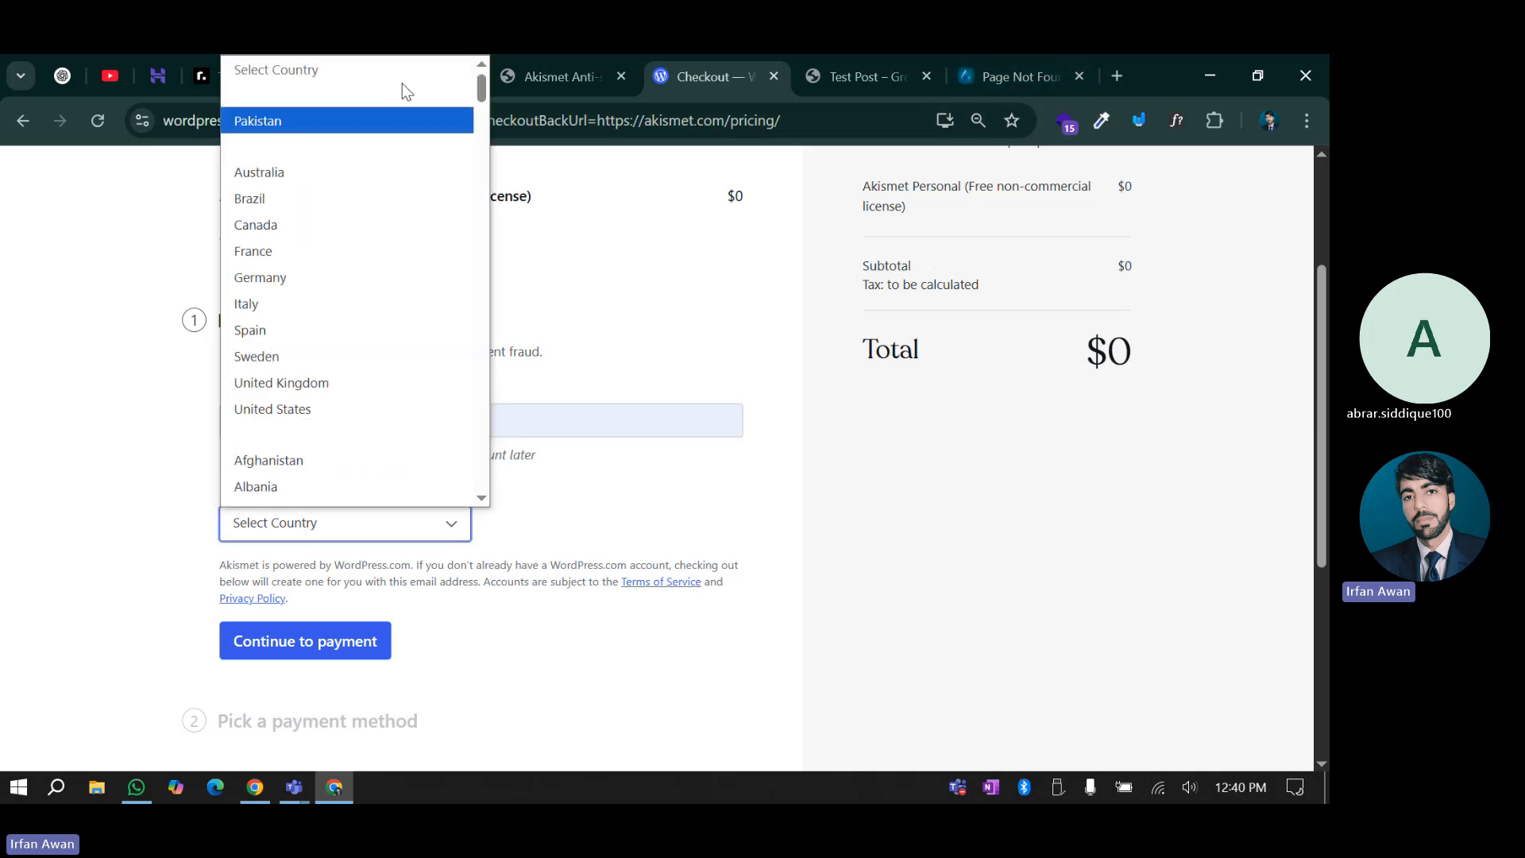
{"action": "left_click", "coordinate": [354, 120]}
Enter the missing postal code and continue to the payment step
{"action": "scroll", "coordinate": [334, 318], "scroll_direction": "down", "scroll_amount": 4}
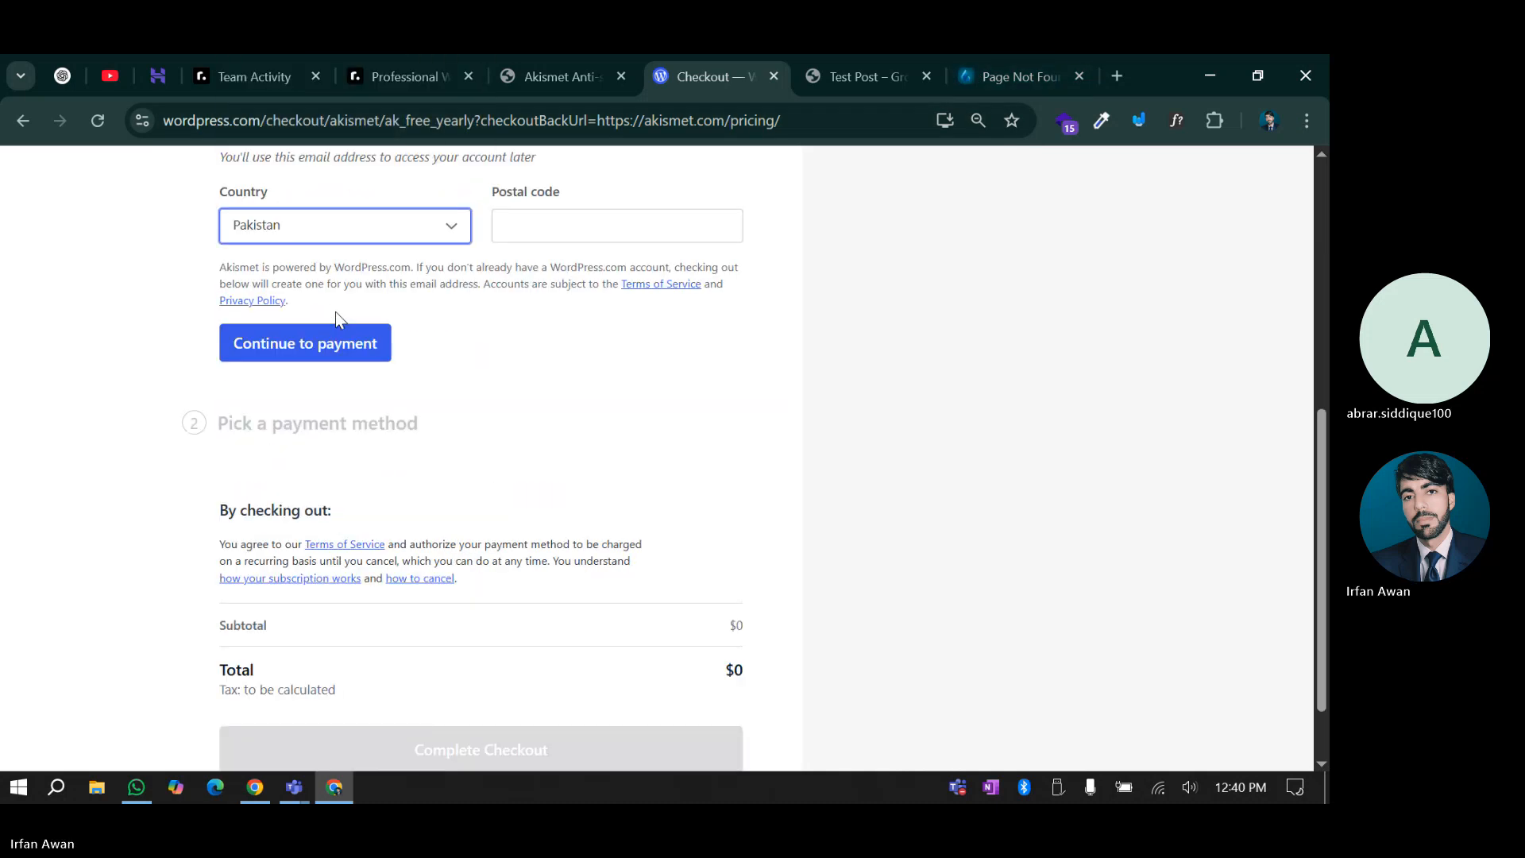
{"action": "left_click", "coordinate": [281, 334]}
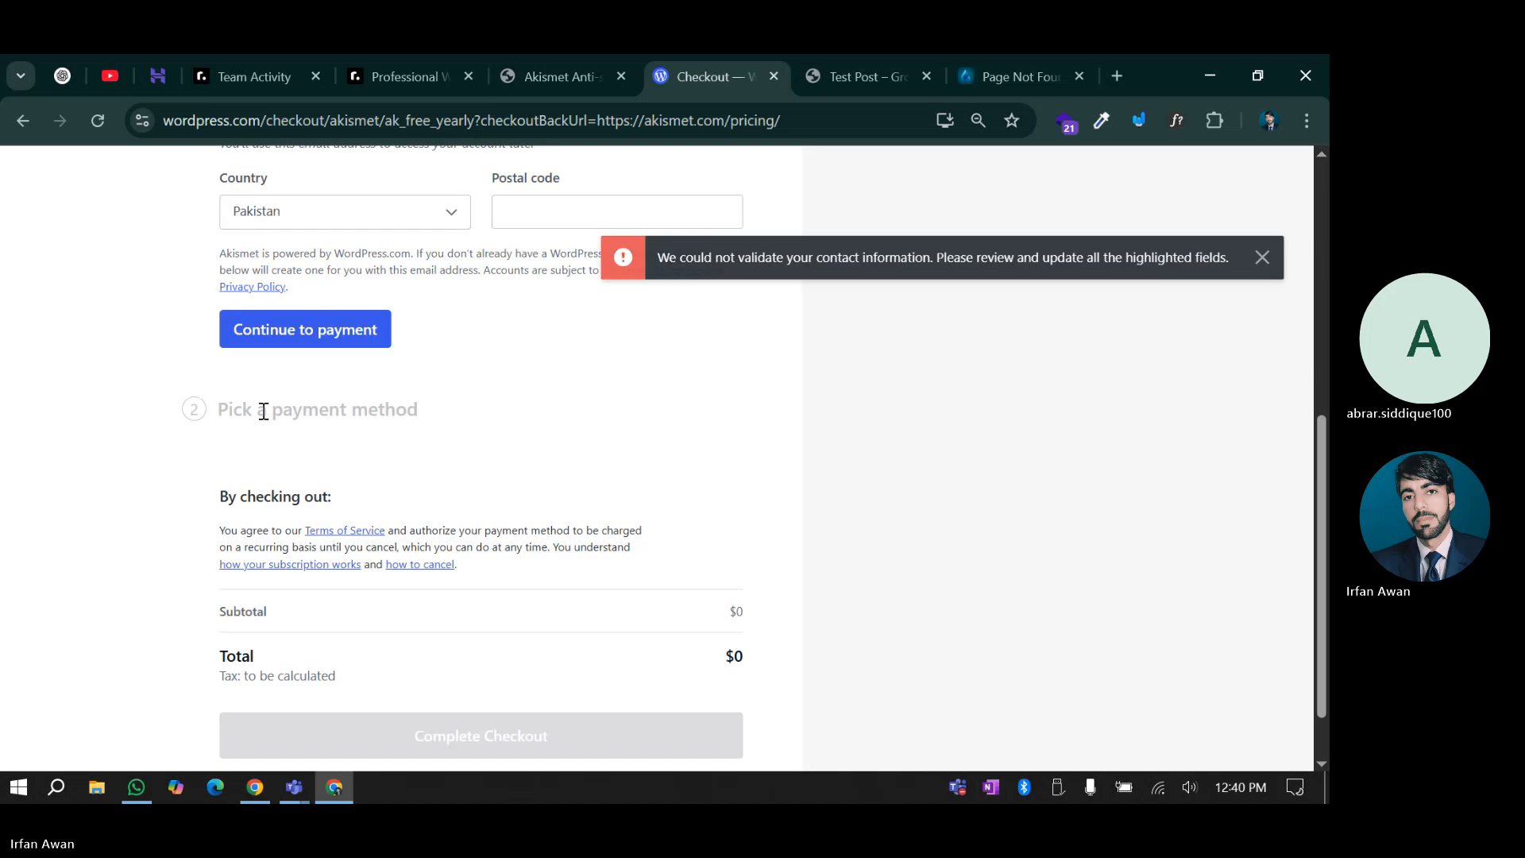
{"action": "scroll", "coordinate": [264, 412], "scroll_direction": "up", "scroll_amount": 4}
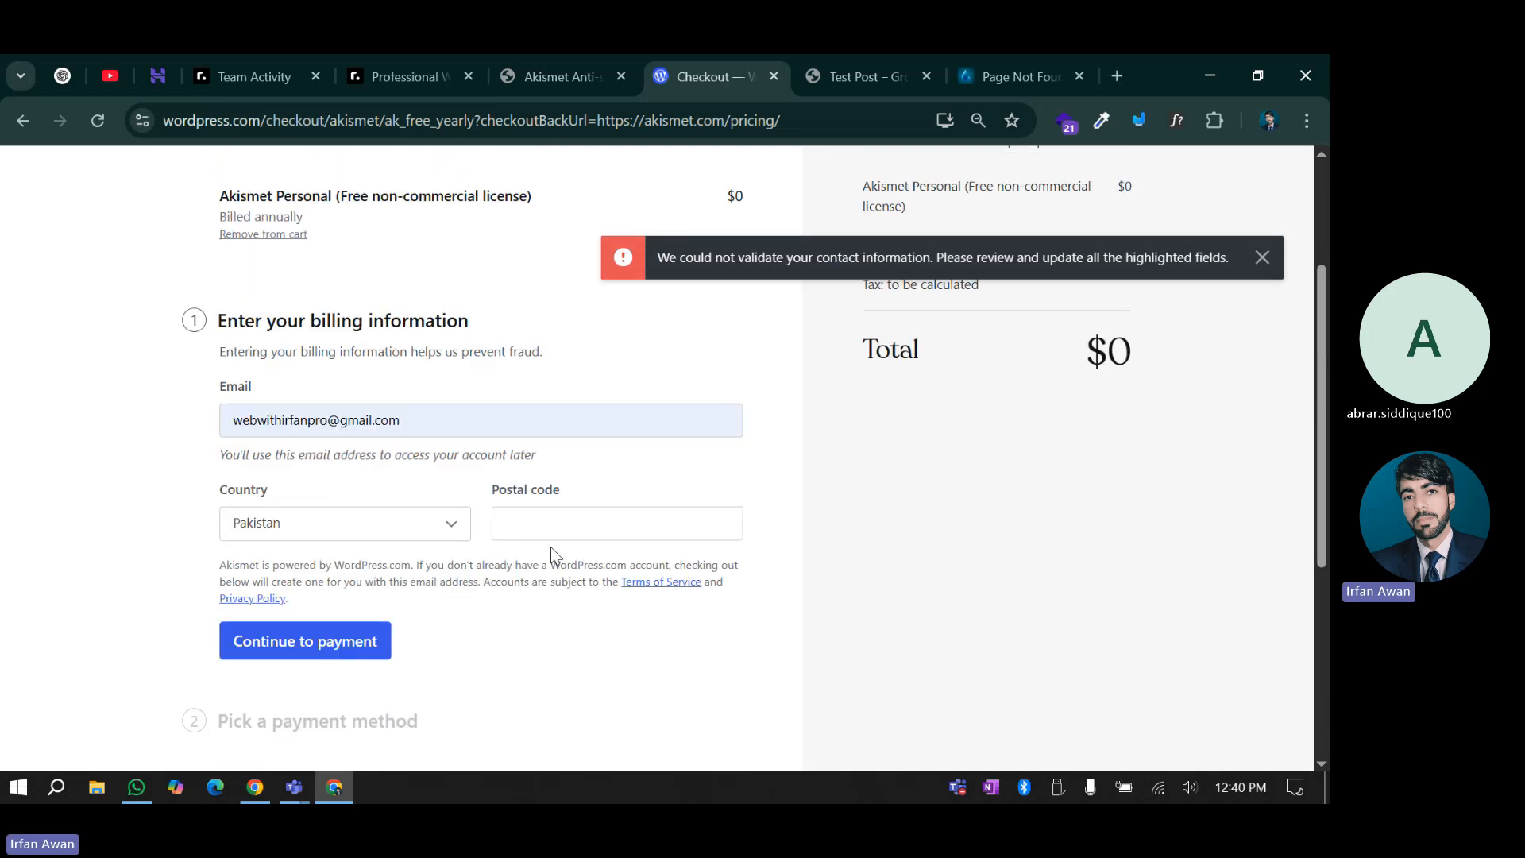
{"action": "left_click", "coordinate": [544, 533]}
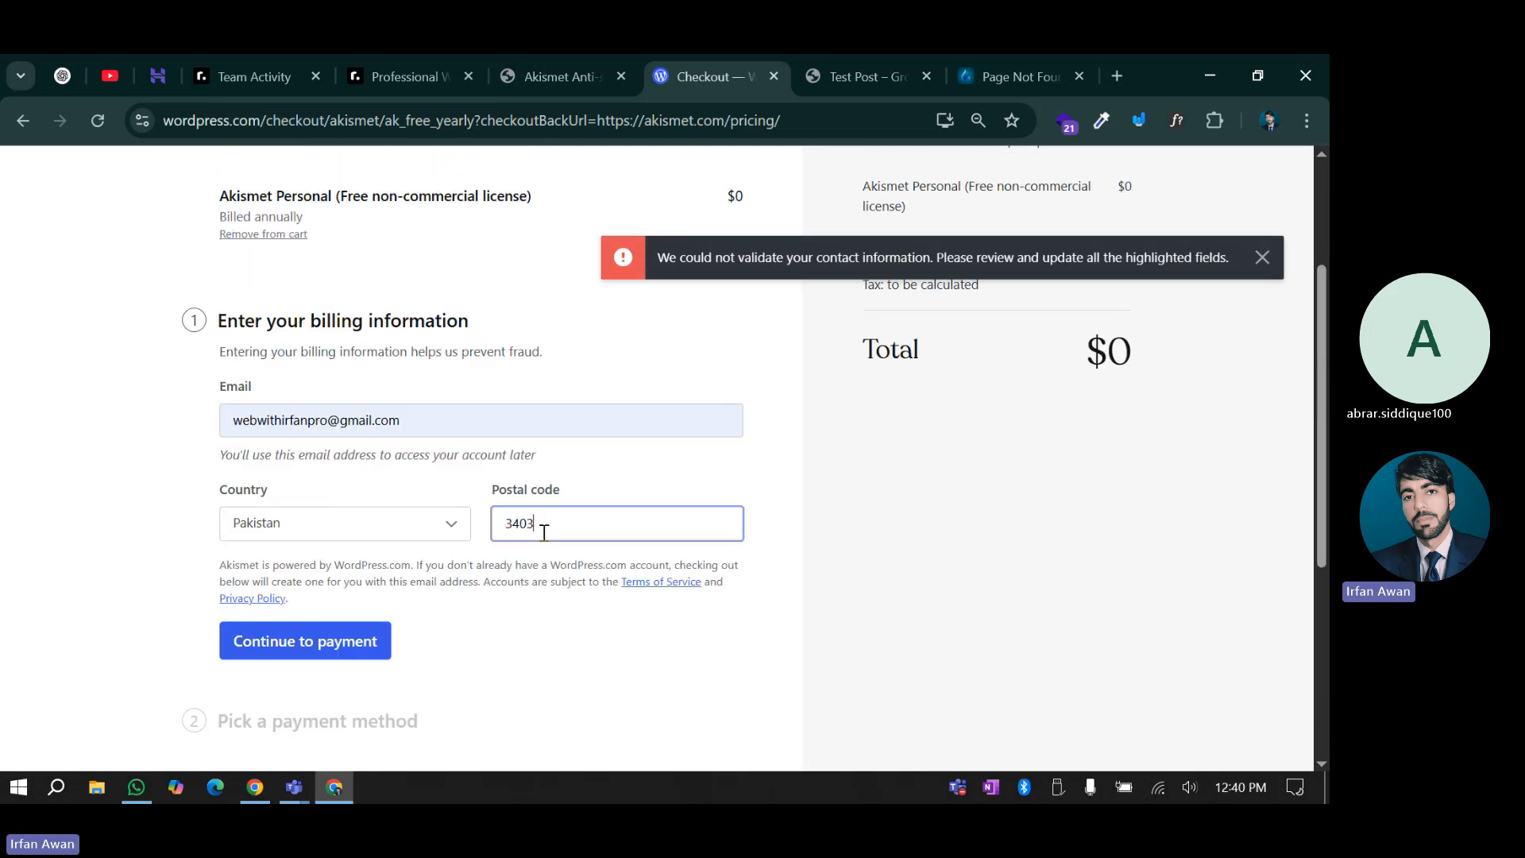
{"action": "scroll", "coordinate": [534, 528], "scroll_direction": "down", "scroll_amount": 1}
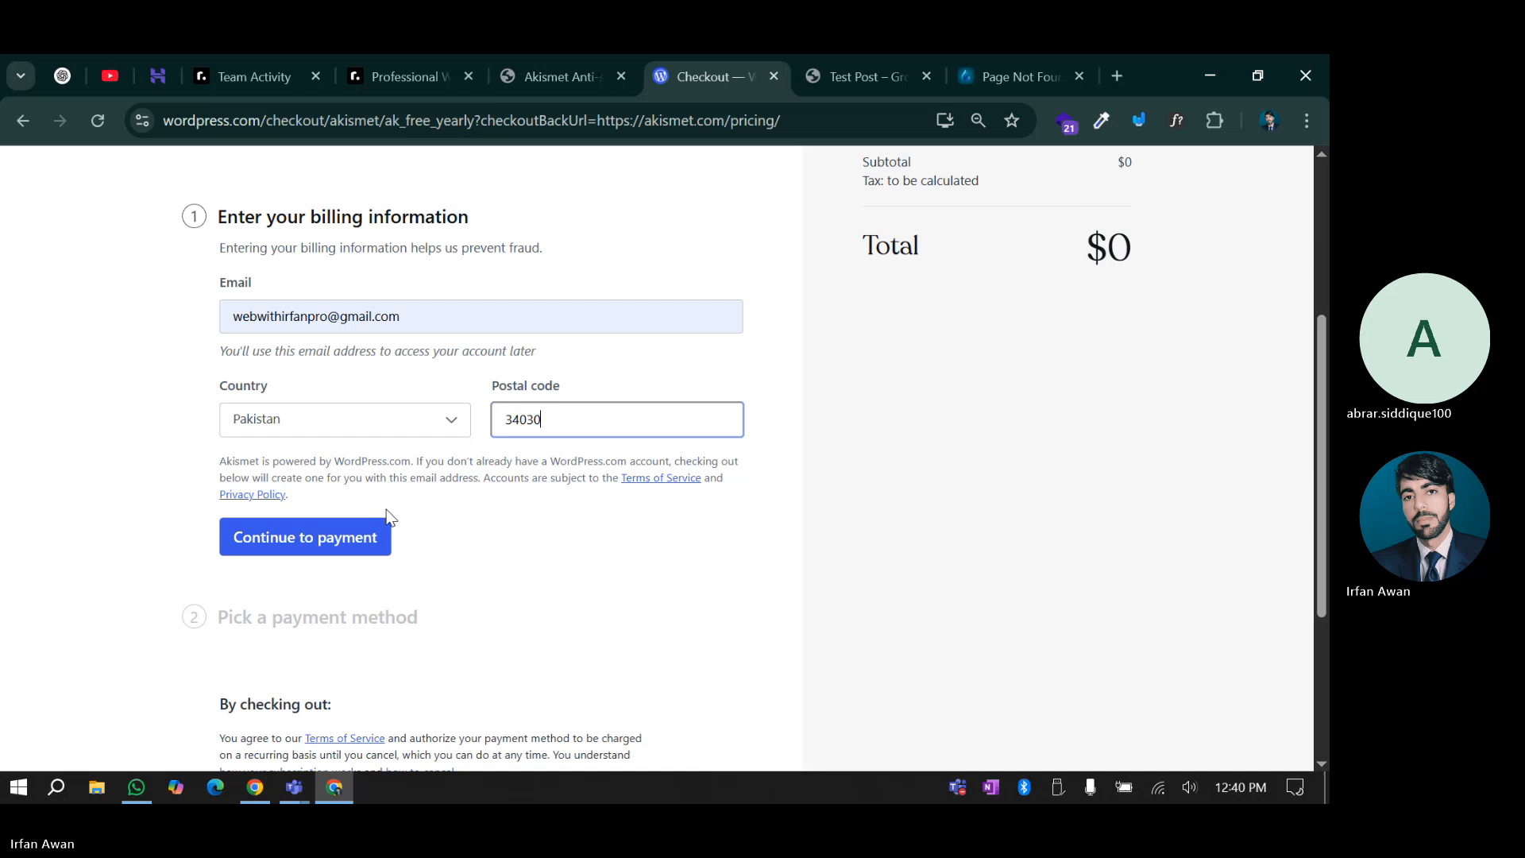
{"action": "left_click", "coordinate": [332, 548]}
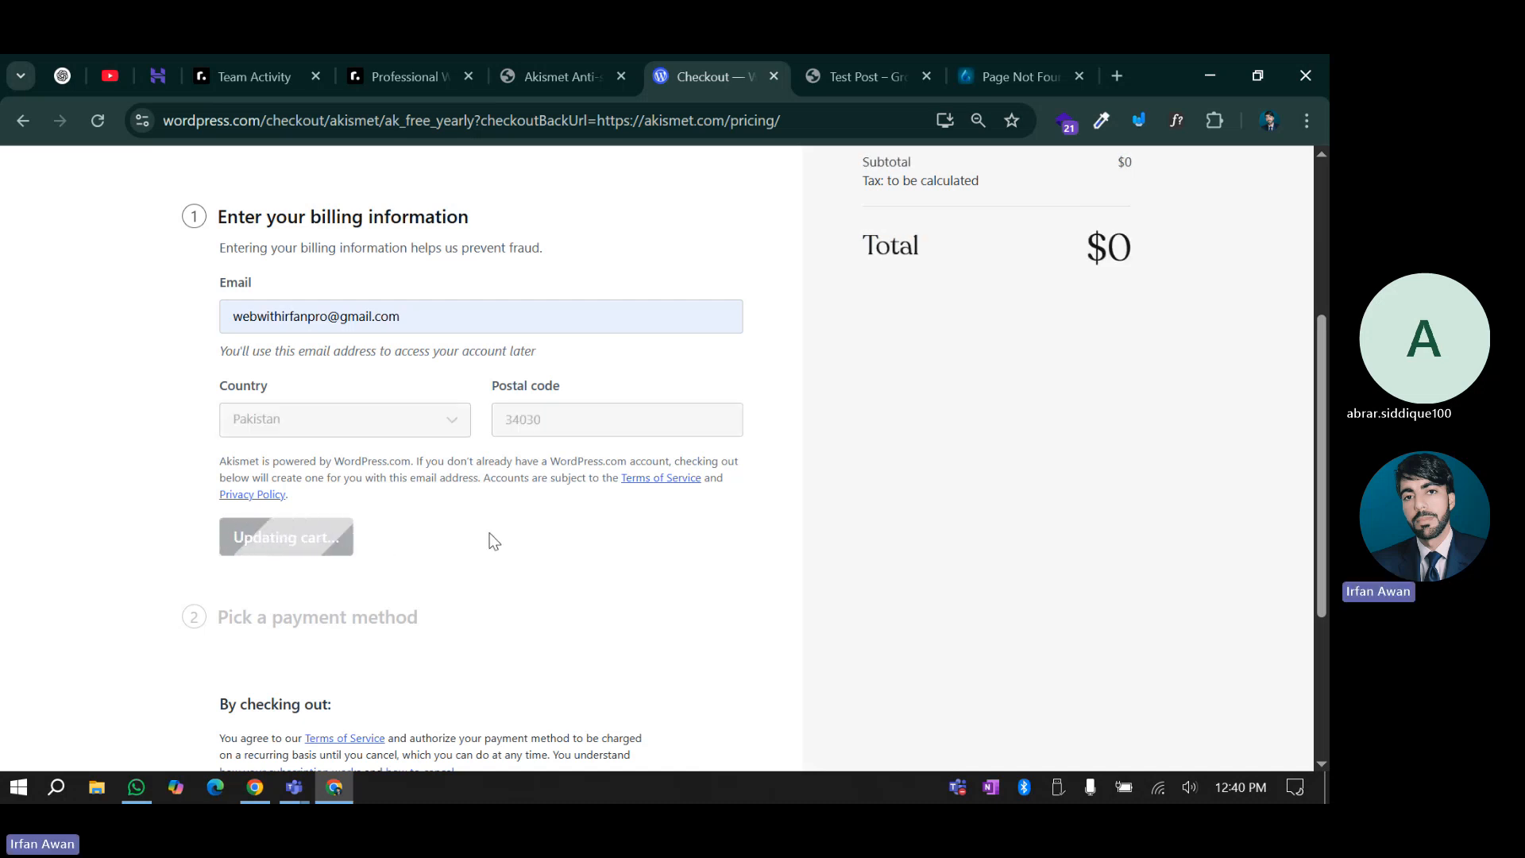
Complete the free checkout and copy the issued Akismet API key
{"action": "scroll", "coordinate": [490, 538], "scroll_direction": "down", "scroll_amount": 2}
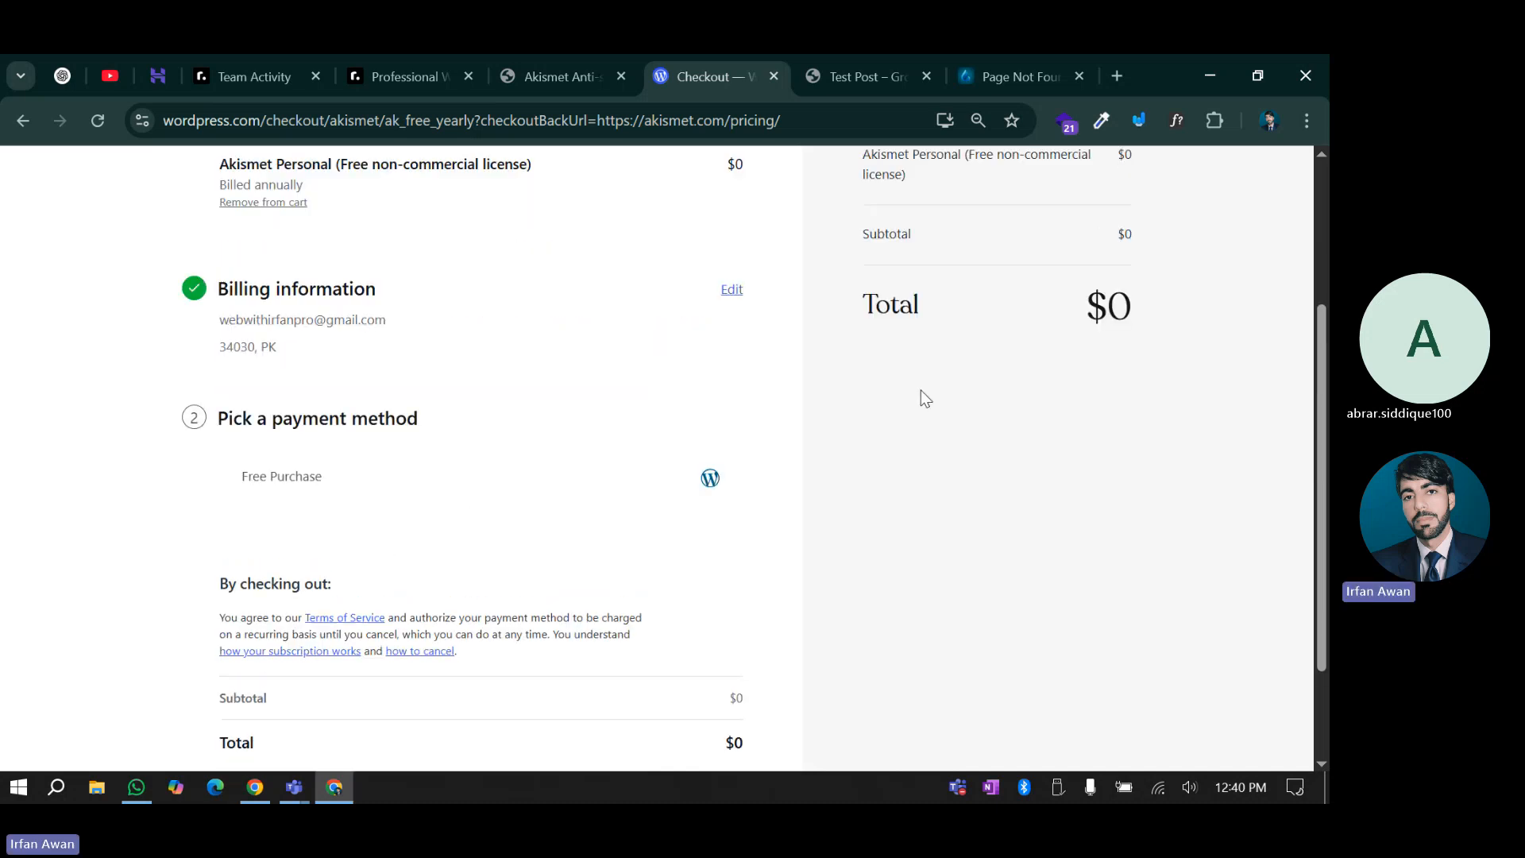
{"action": "scroll", "coordinate": [359, 576], "scroll_direction": "down", "scroll_amount": 2}
{"action": "left_click", "coordinate": [505, 668]}
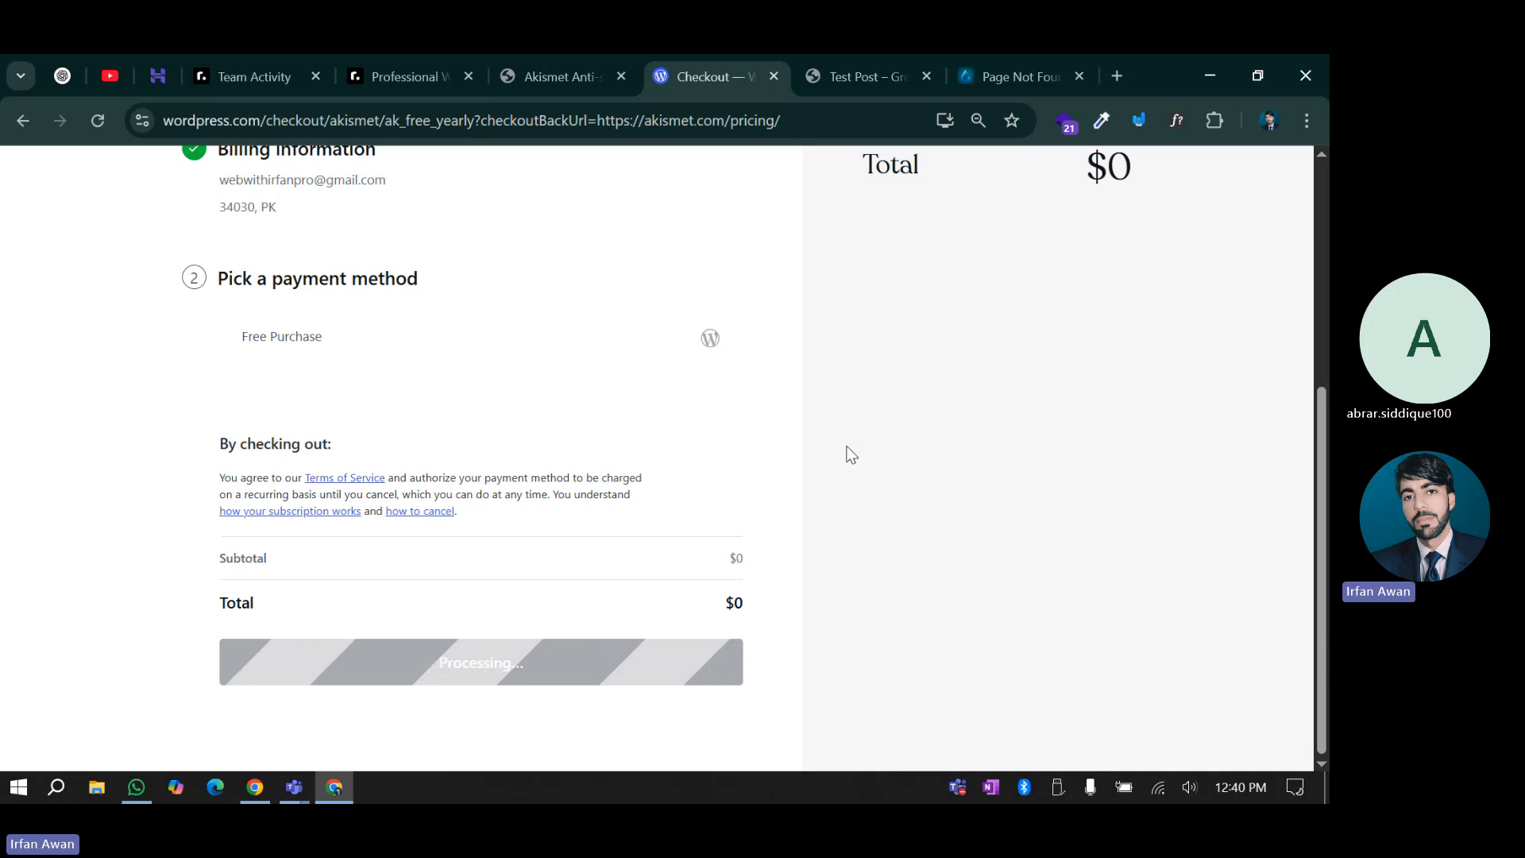
{"action": "scroll", "coordinate": [801, 462], "scroll_direction": "up", "scroll_amount": 5}
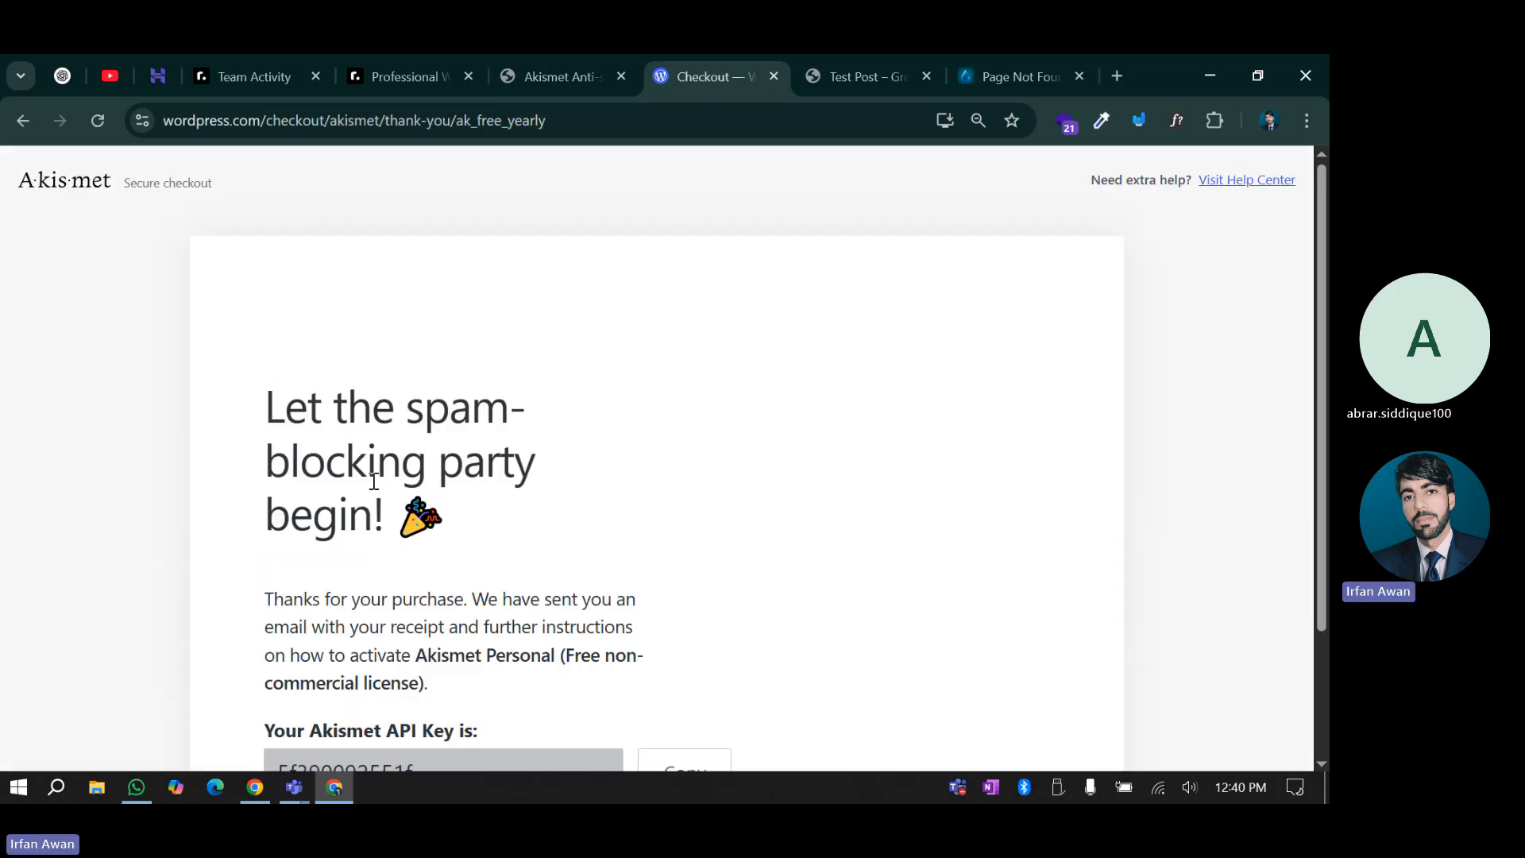
{"action": "scroll", "coordinate": [373, 447], "scroll_direction": "down", "scroll_amount": 2}
{"action": "left_click", "coordinate": [667, 619]}
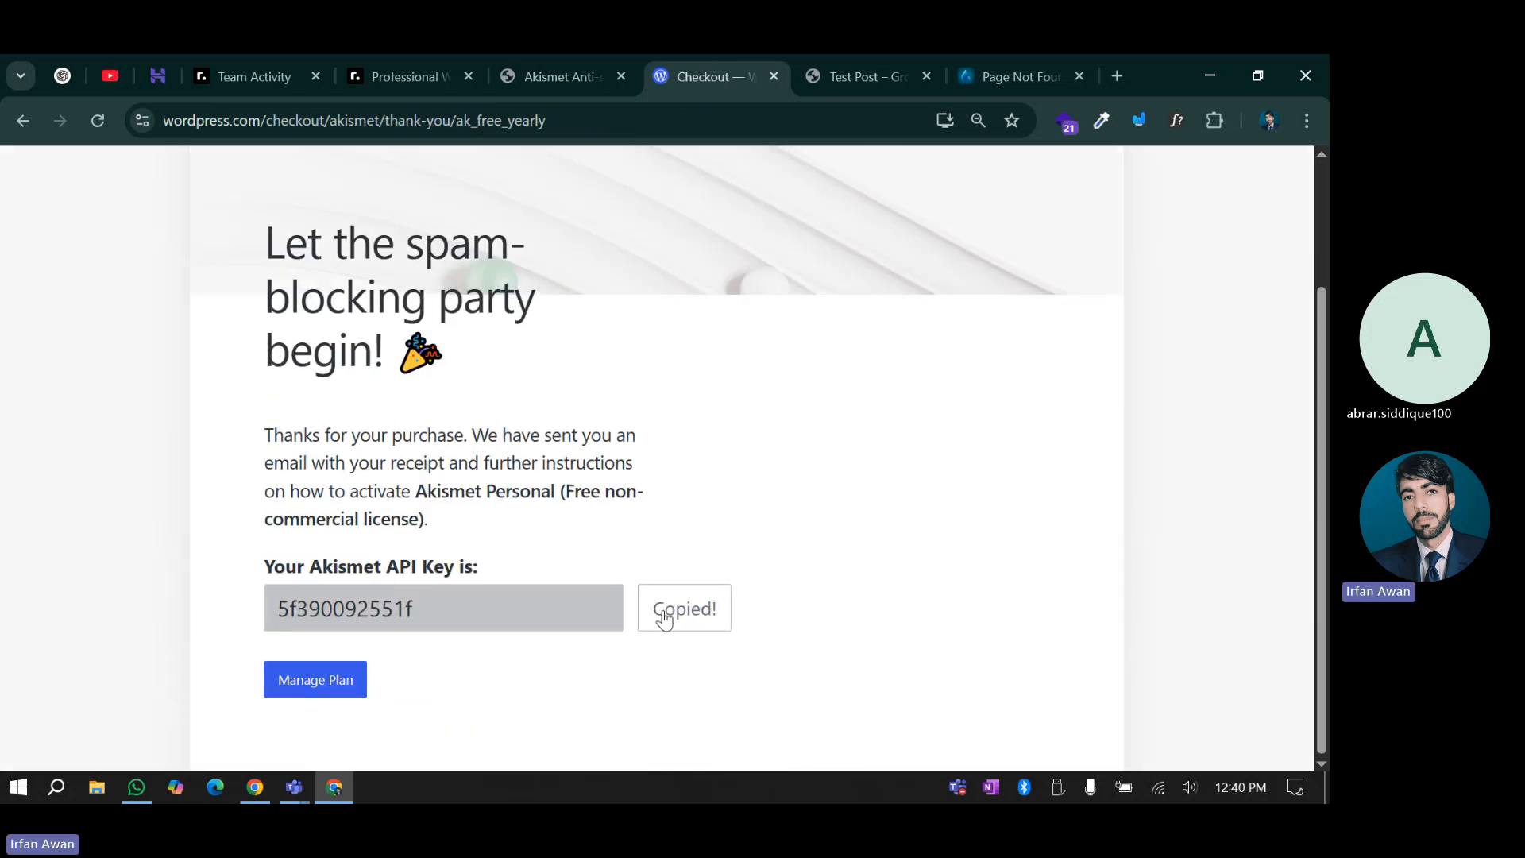
{"action": "left_click", "coordinate": [578, 58]}
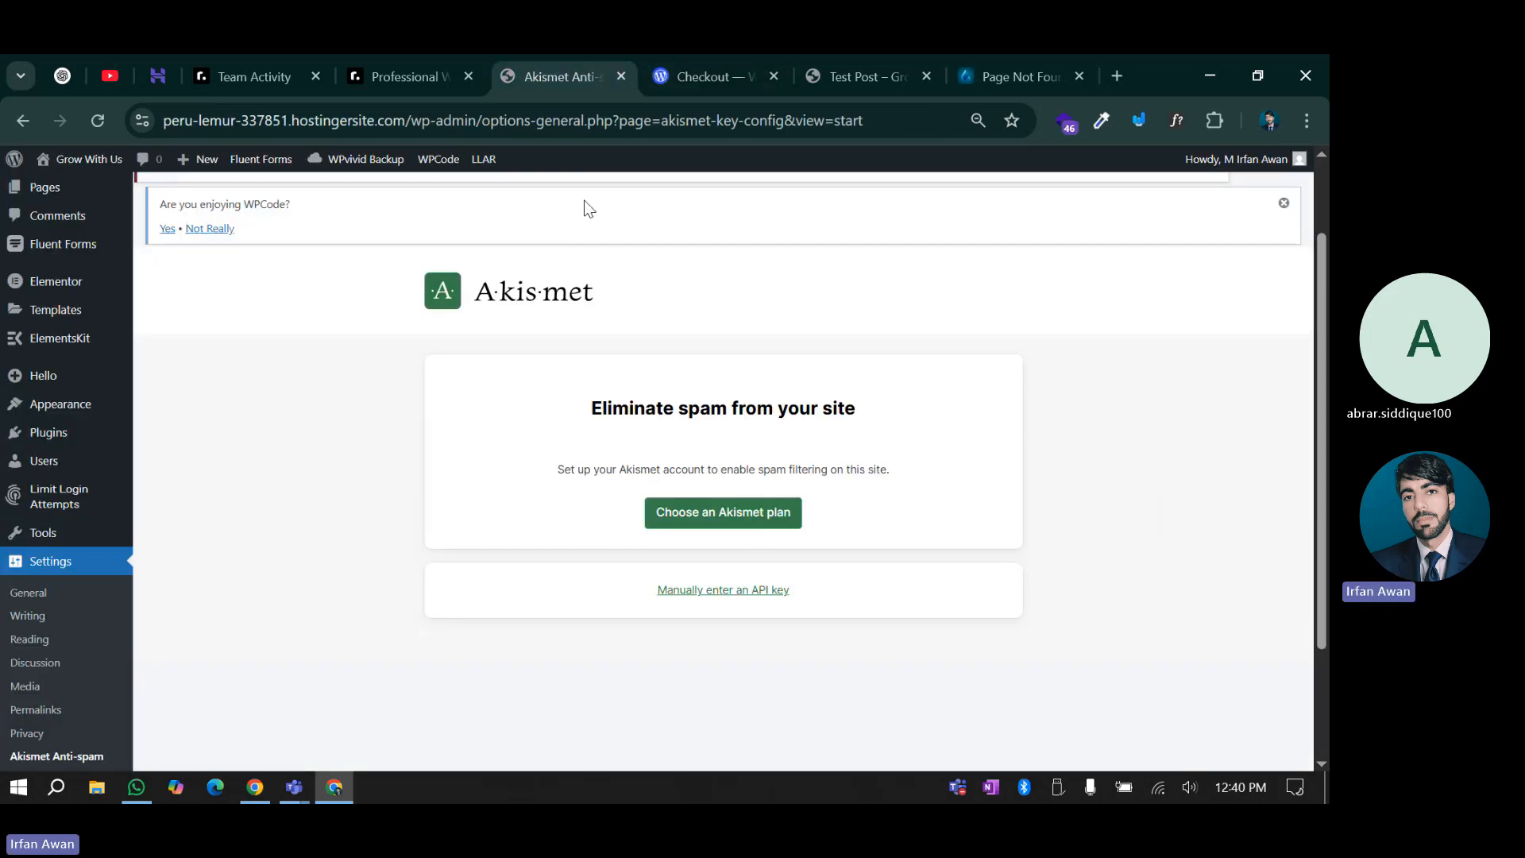
Paste the copied API key into Akismet's manual key field and connect with it
{"action": "left_click", "coordinate": [721, 594]}
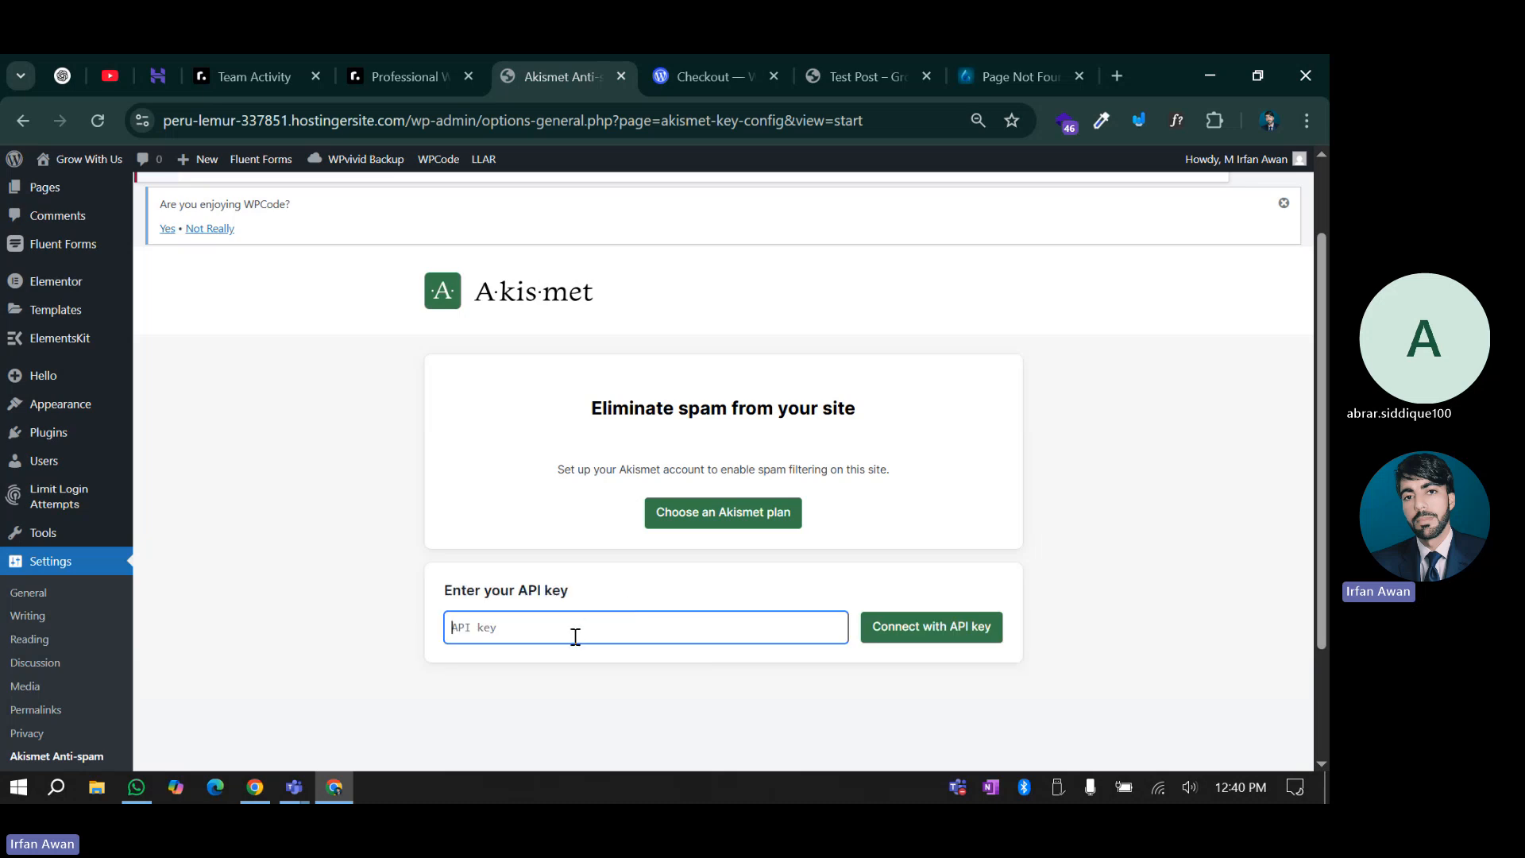
{"action": "key", "text": "ctrl+v"}
{"action": "left_click", "coordinate": [941, 642]}
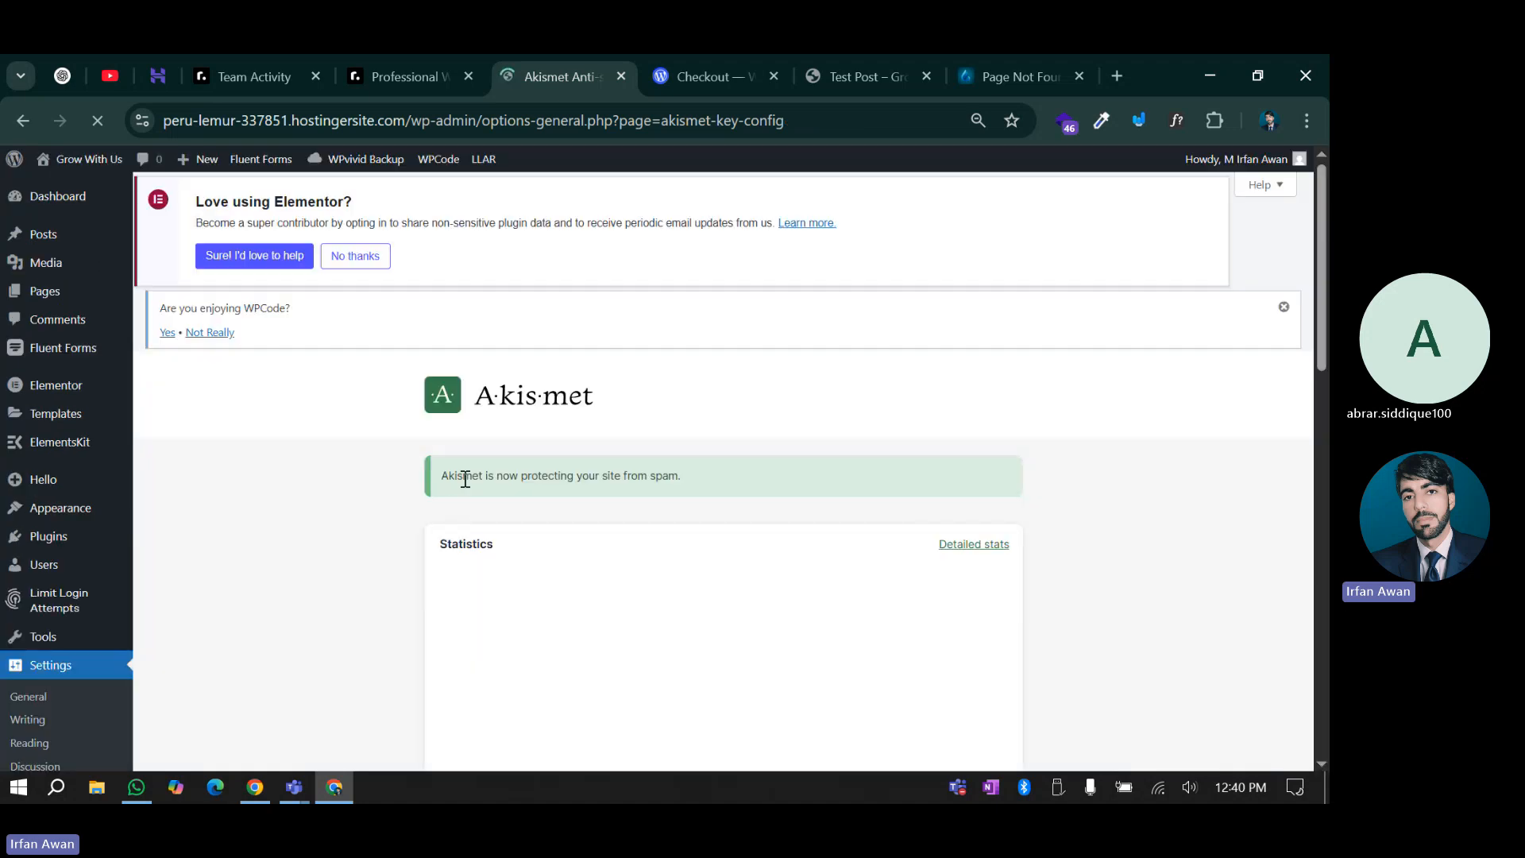
{"action": "left_click_drag", "start_coordinate": [465, 479], "coordinate": [715, 475]}
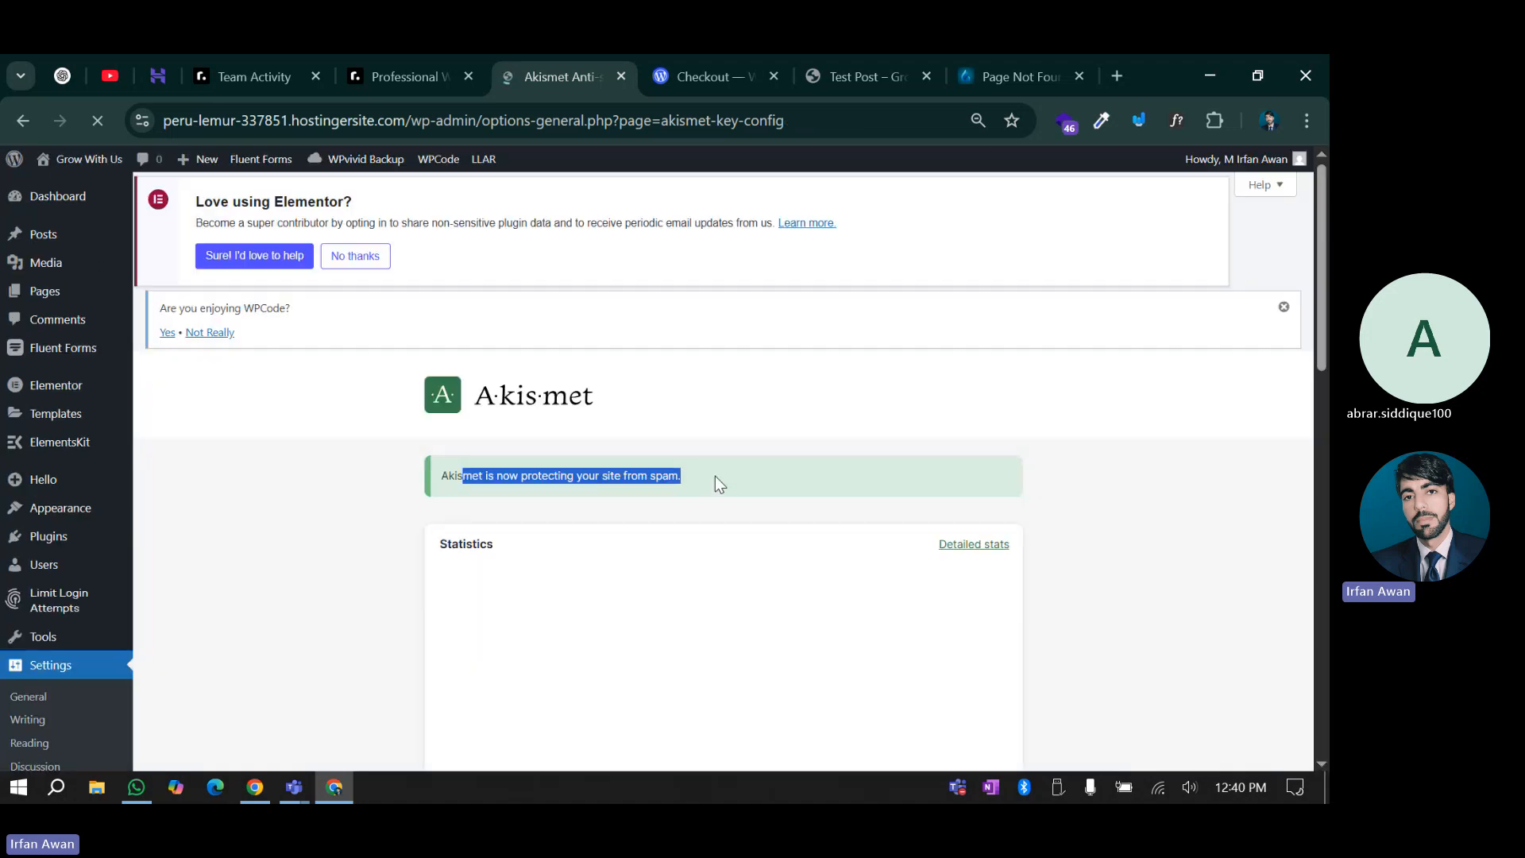
{"action": "left_click", "coordinate": [694, 480]}
{"action": "scroll", "coordinate": [374, 585], "scroll_direction": "down", "scroll_amount": 3}
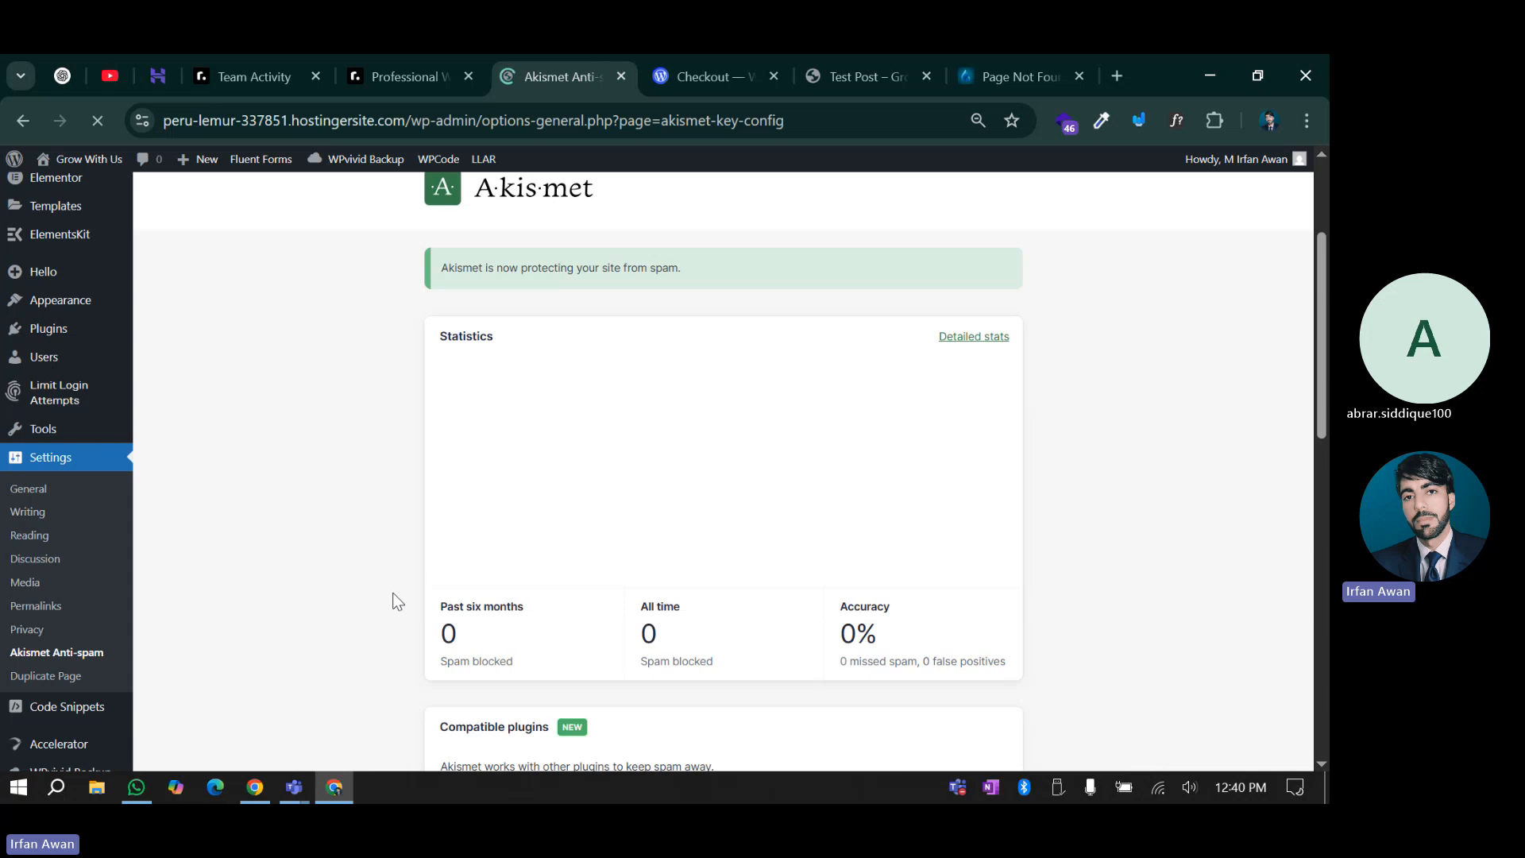
{"action": "scroll", "coordinate": [814, 613], "scroll_direction": "down", "scroll_amount": 3}
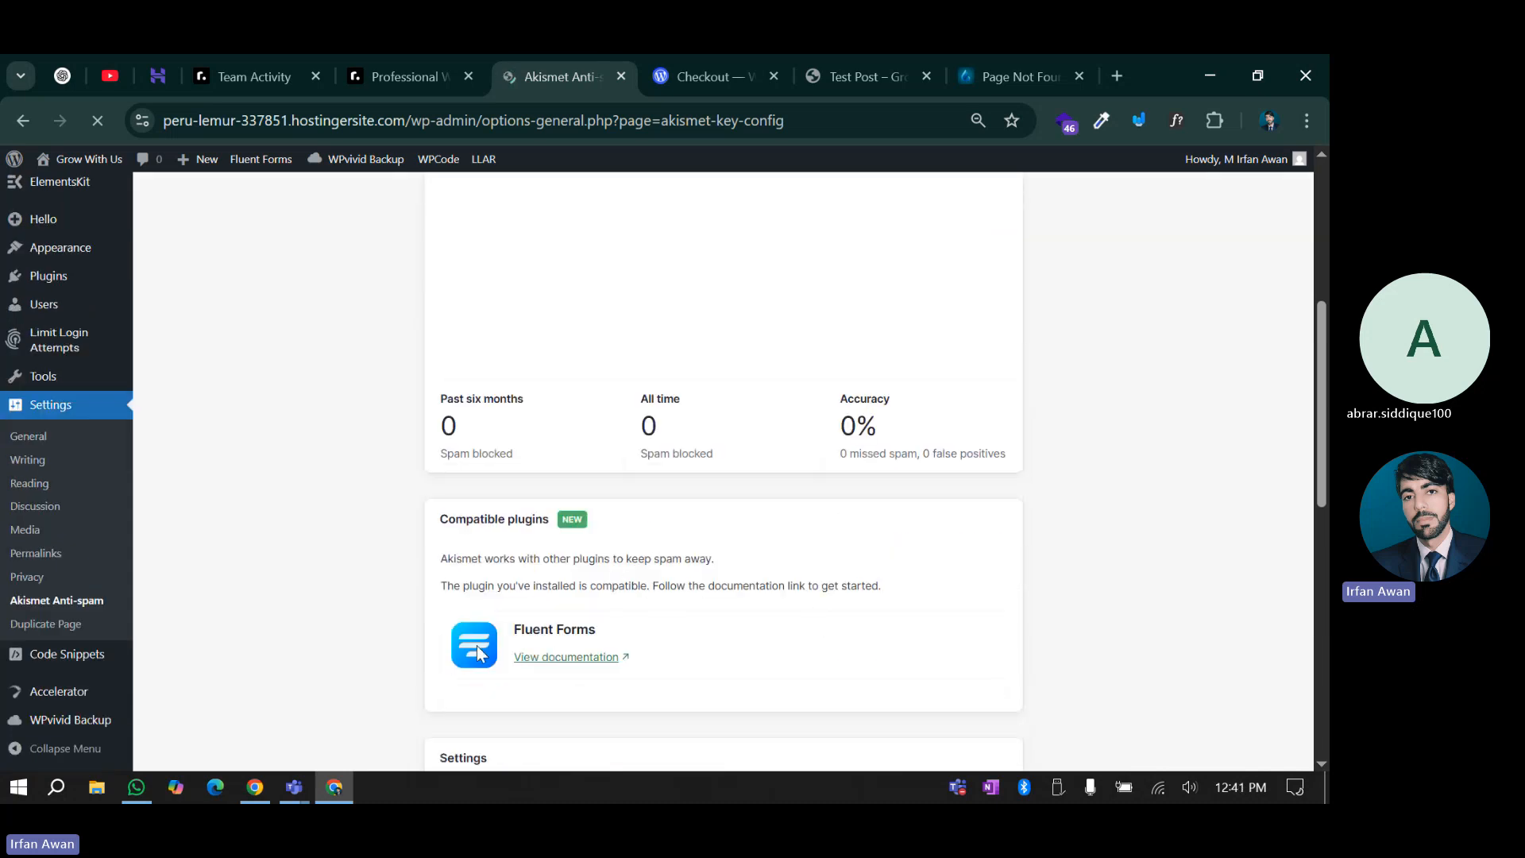
{"action": "scroll", "coordinate": [477, 645], "scroll_direction": "down", "scroll_amount": 4}
{"action": "scroll", "coordinate": [476, 645], "scroll_direction": "up", "scroll_amount": 4}
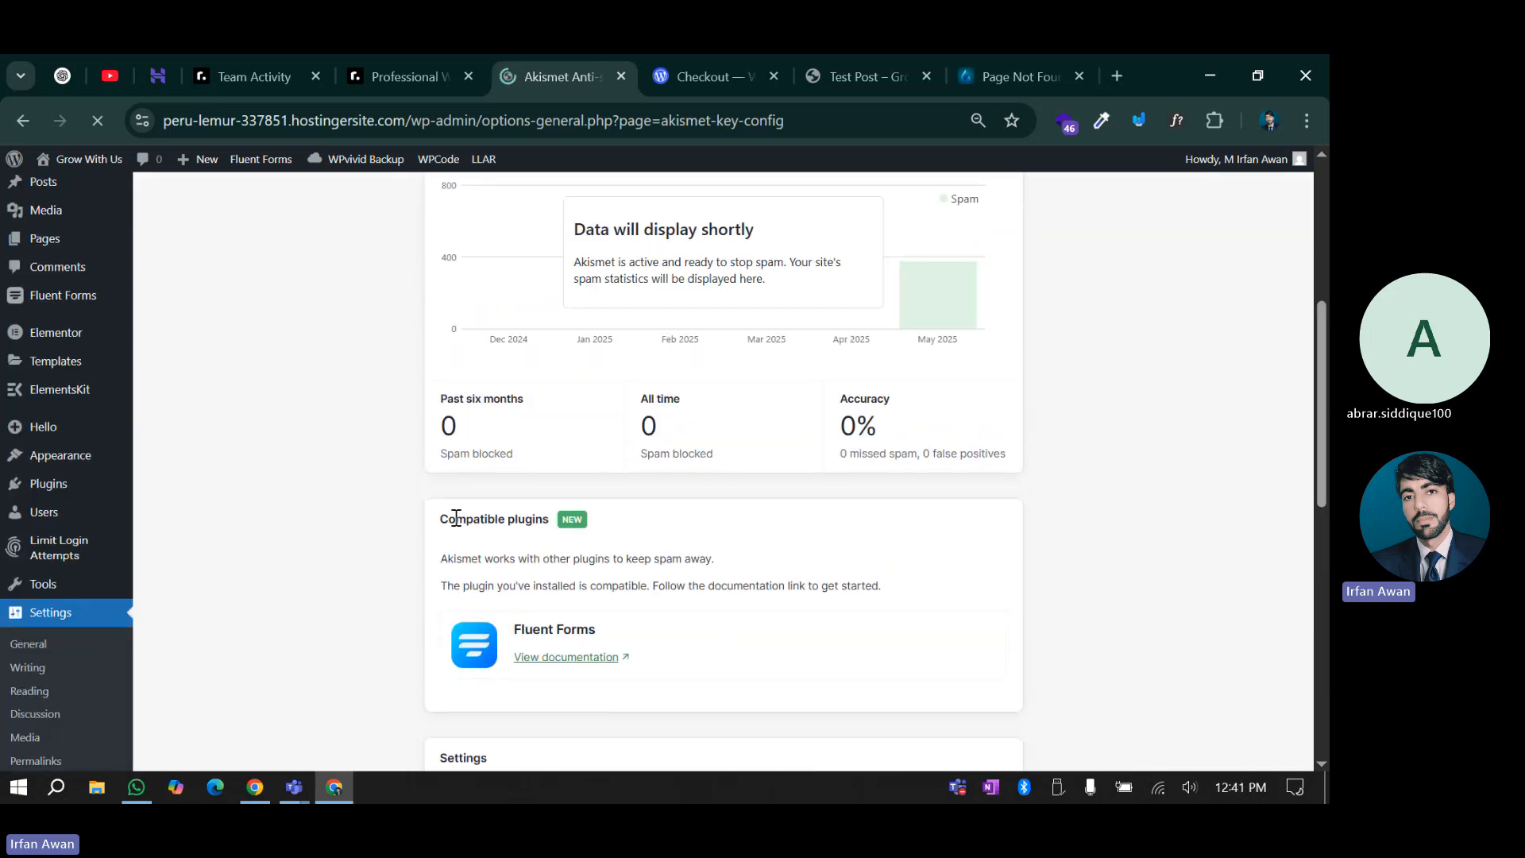
{"action": "left_click_drag", "start_coordinate": [444, 517], "coordinate": [576, 520]}
{"action": "left_click", "coordinate": [498, 564]}
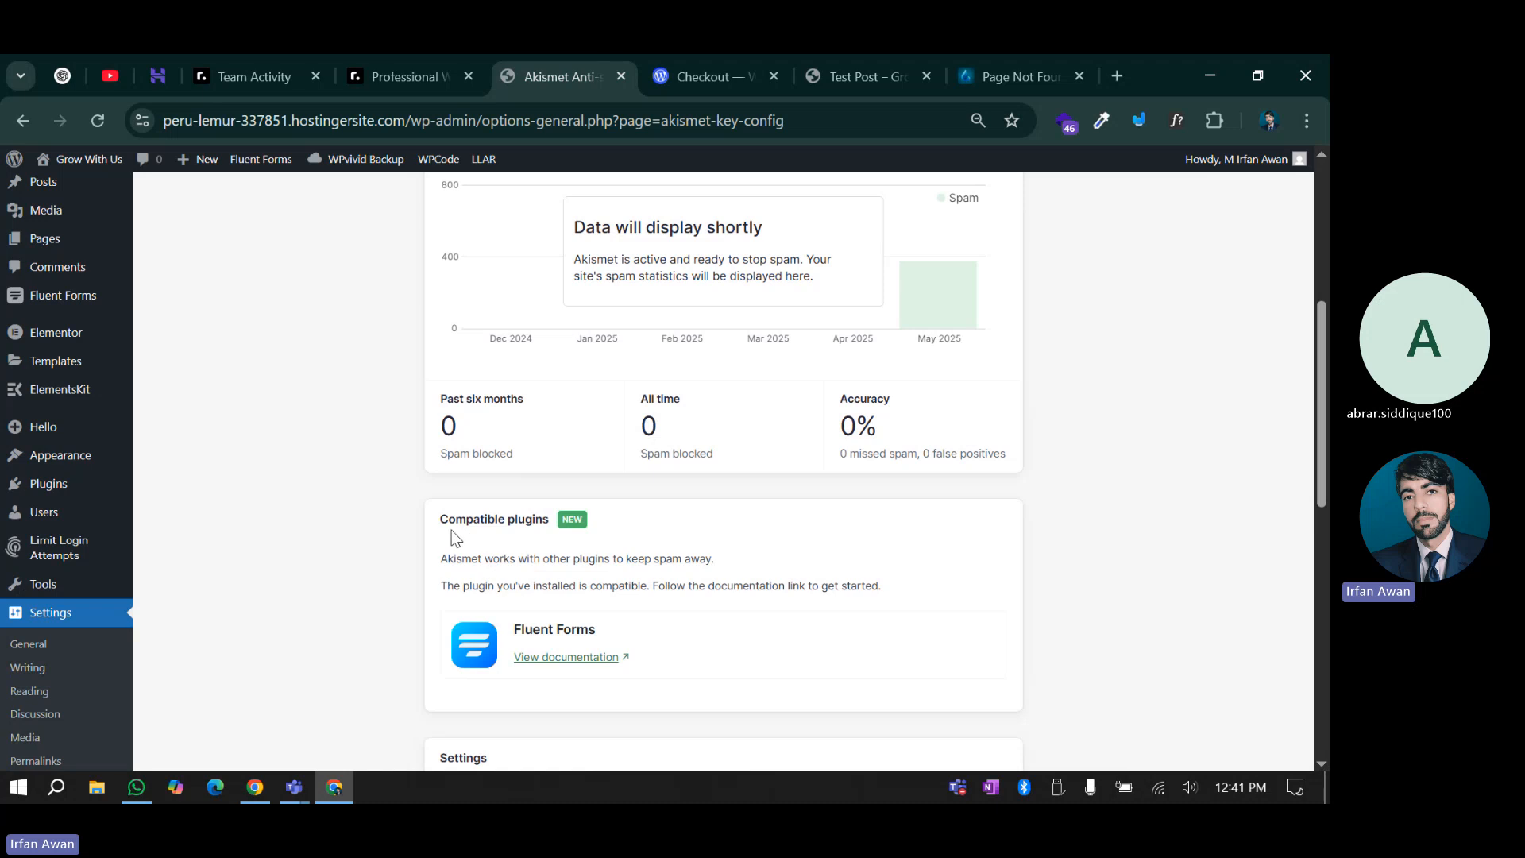
{"action": "scroll", "coordinate": [442, 538], "scroll_direction": "up", "scroll_amount": 6}
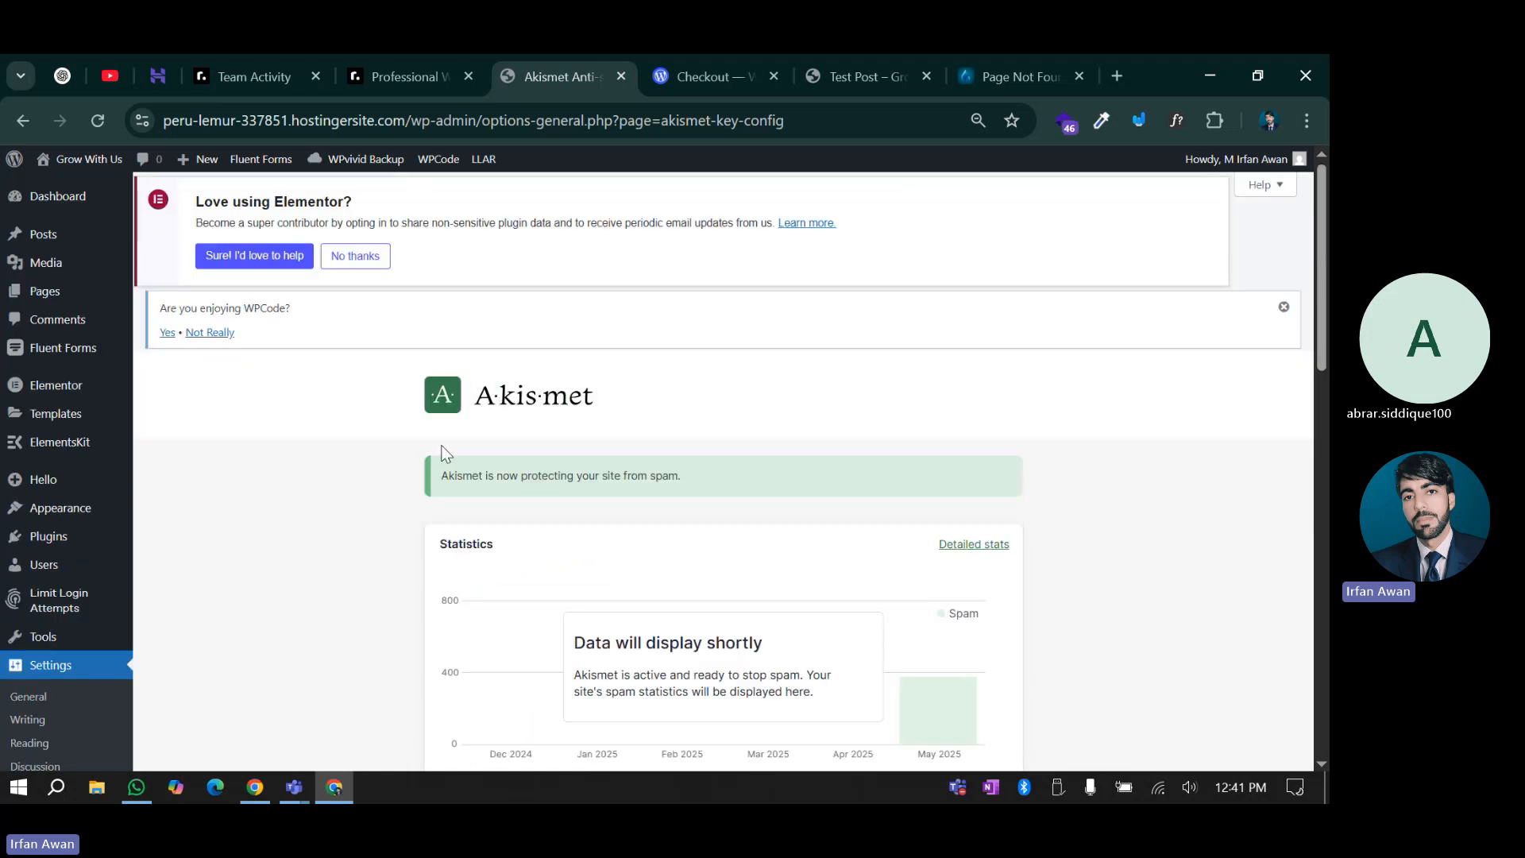
{"action": "scroll", "coordinate": [445, 453], "scroll_direction": "down", "scroll_amount": 6}
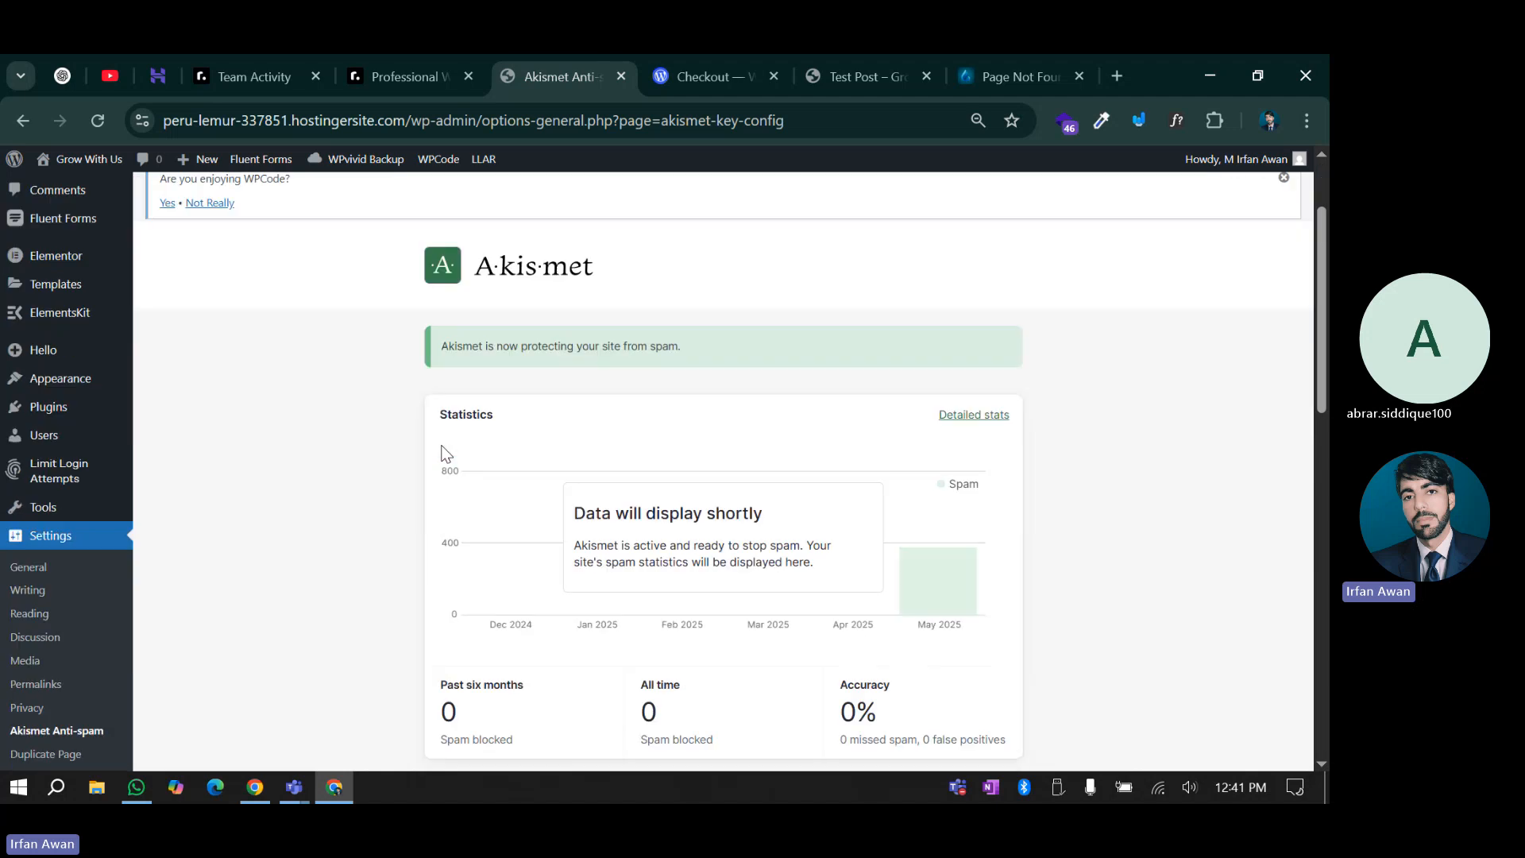
{"action": "left_click_drag", "start_coordinate": [434, 410], "coordinate": [915, 490]}
{"action": "scroll", "coordinate": [654, 538], "scroll_direction": "down", "scroll_amount": 1}
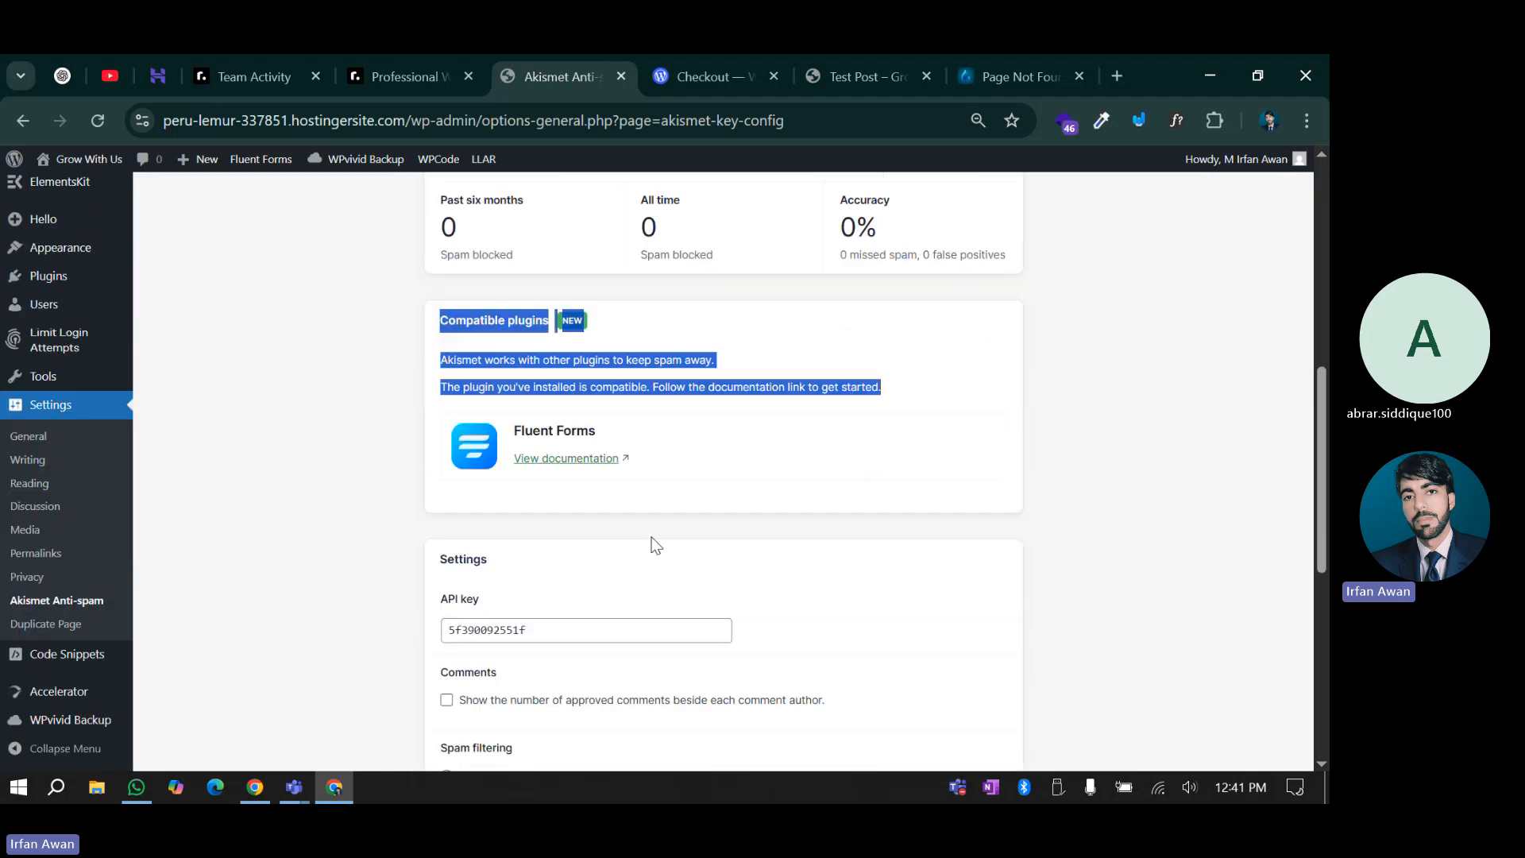
{"action": "left_click", "coordinate": [648, 533]}
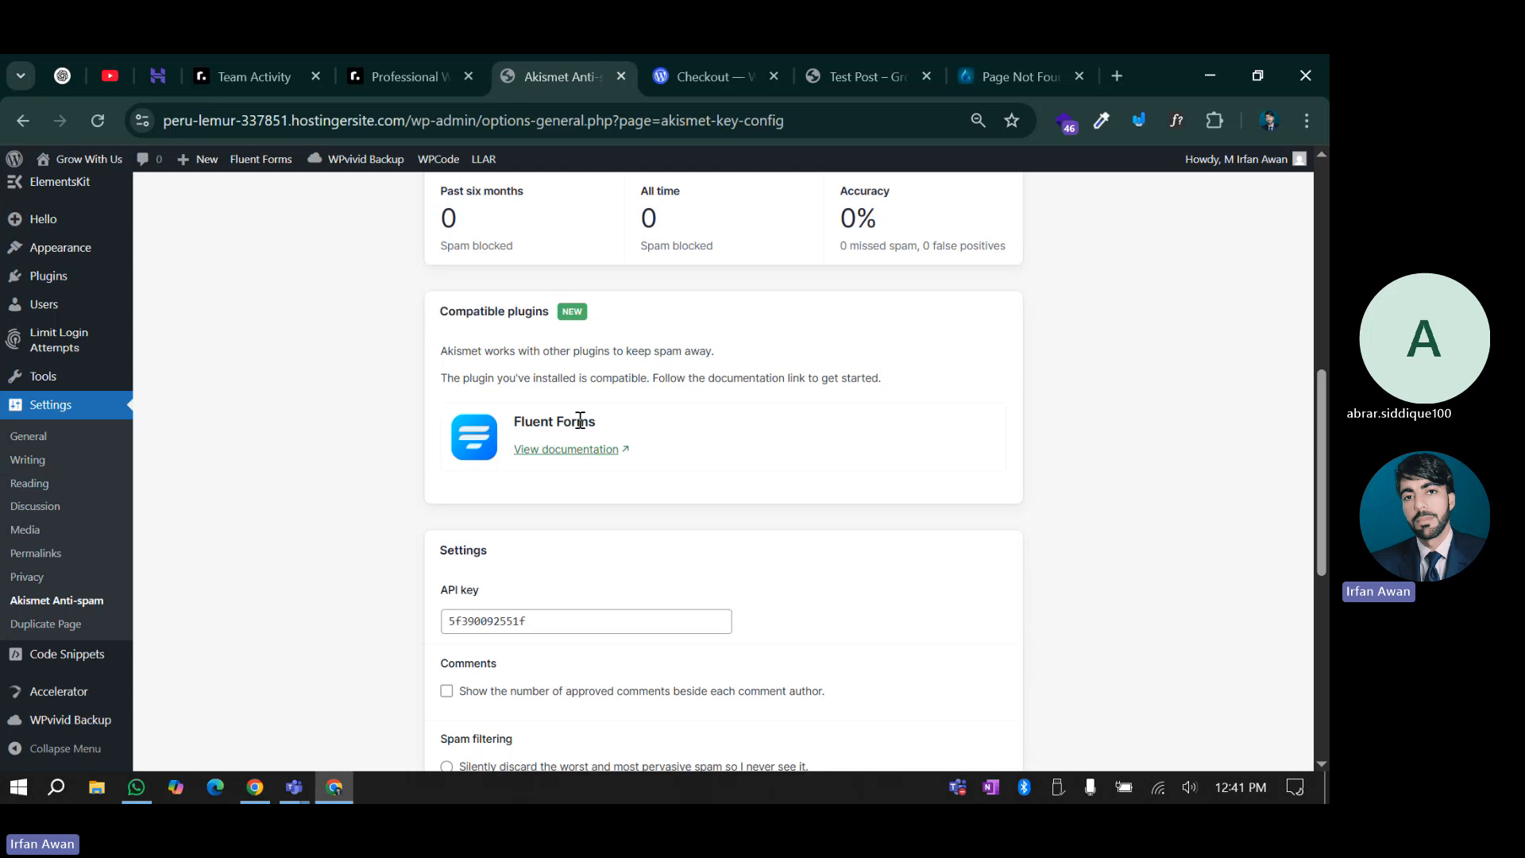
{"action": "scroll", "coordinate": [381, 556], "scroll_direction": "down", "scroll_amount": 2}
{"action": "scroll", "coordinate": [401, 561], "scroll_direction": "up", "scroll_amount": 2}
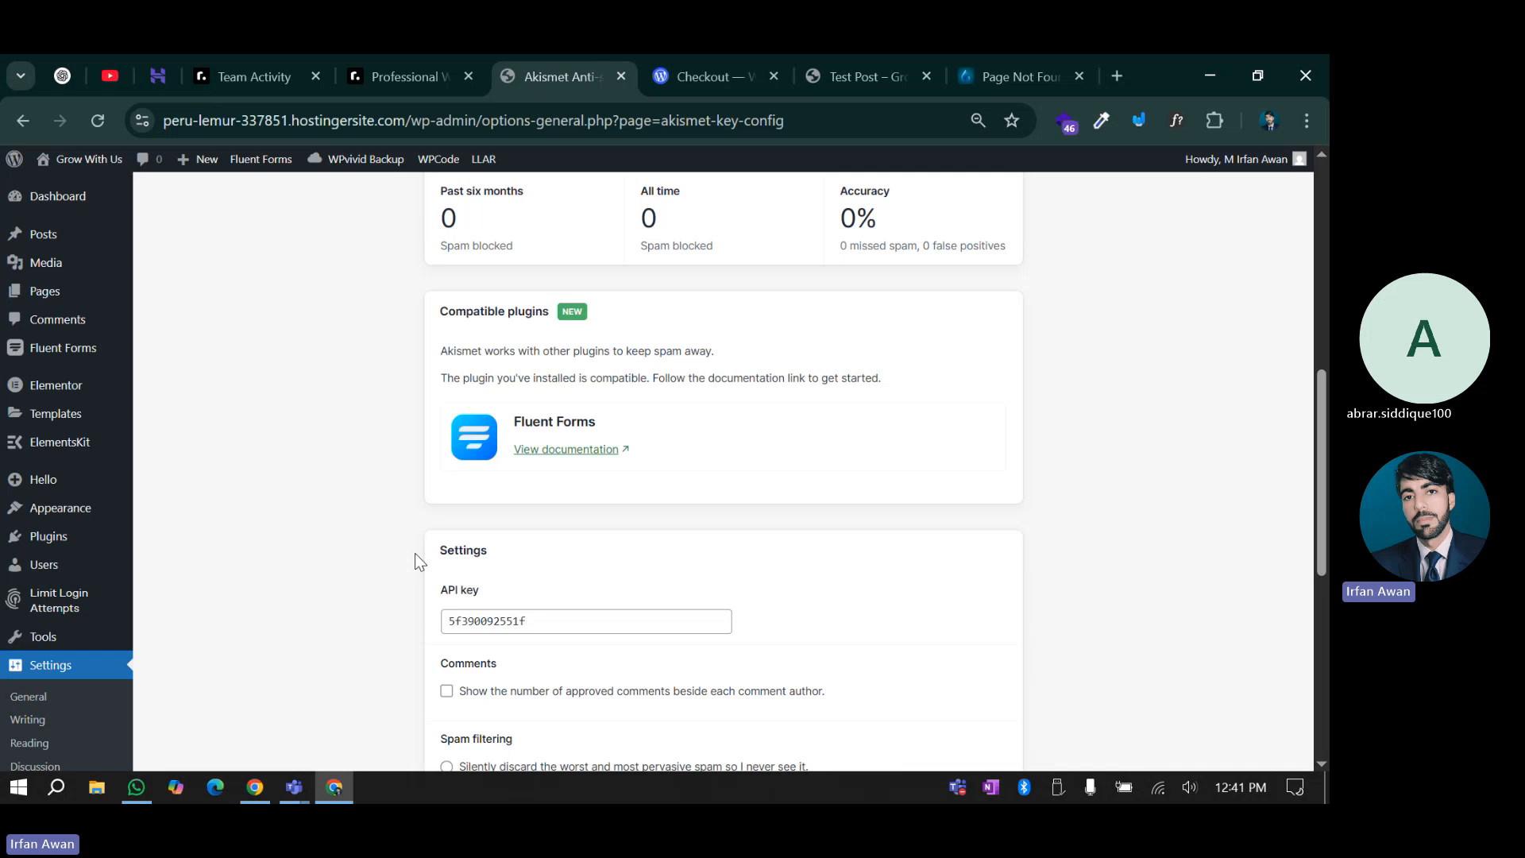
{"action": "scroll", "coordinate": [415, 553], "scroll_direction": "down", "scroll_amount": 4}
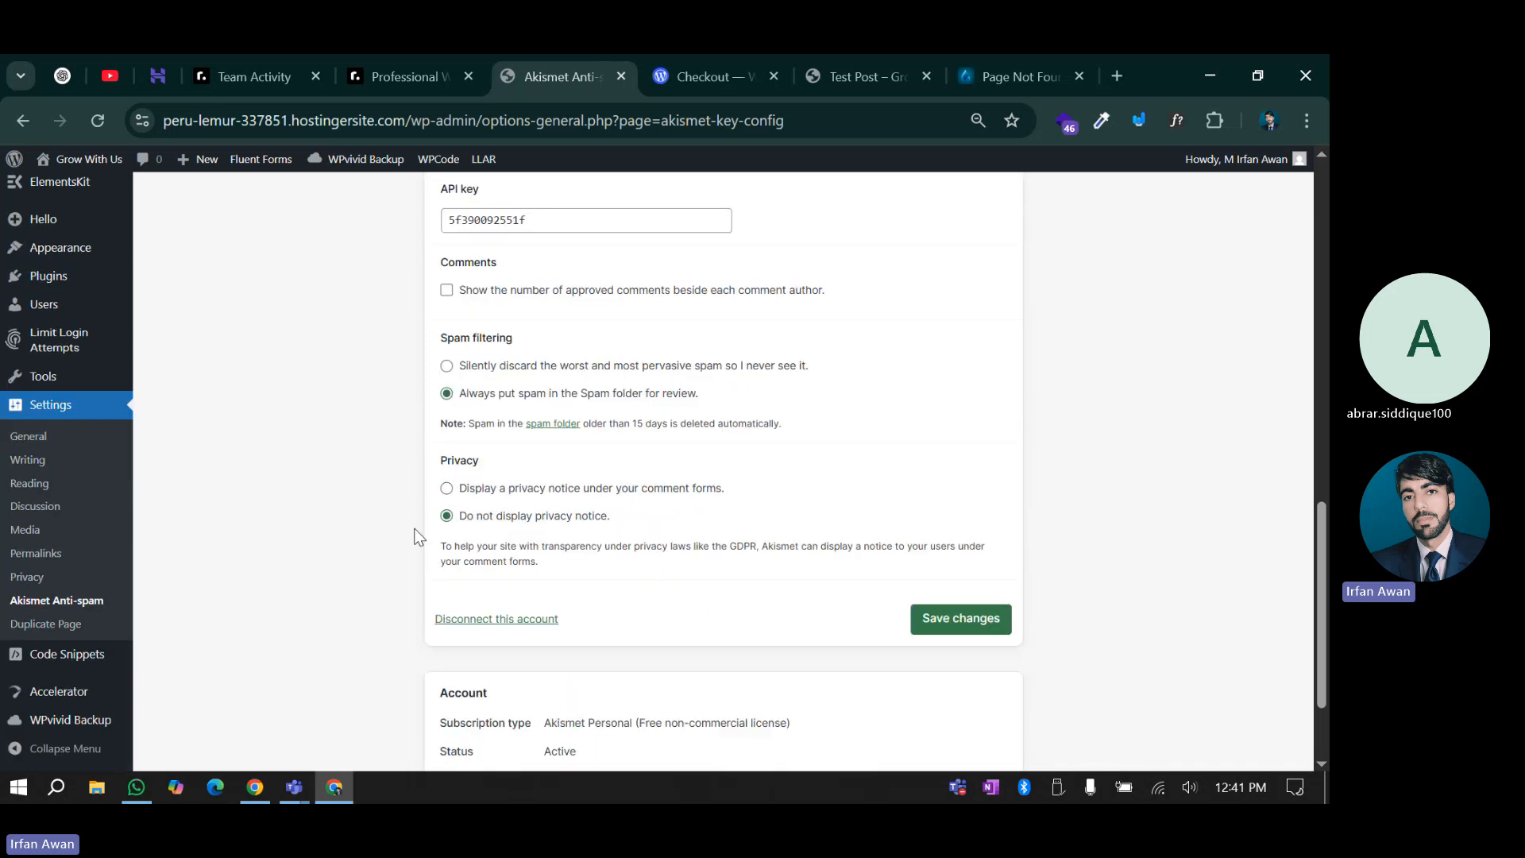
{"action": "scroll", "coordinate": [415, 553], "scroll_direction": "up", "scroll_amount": 10}
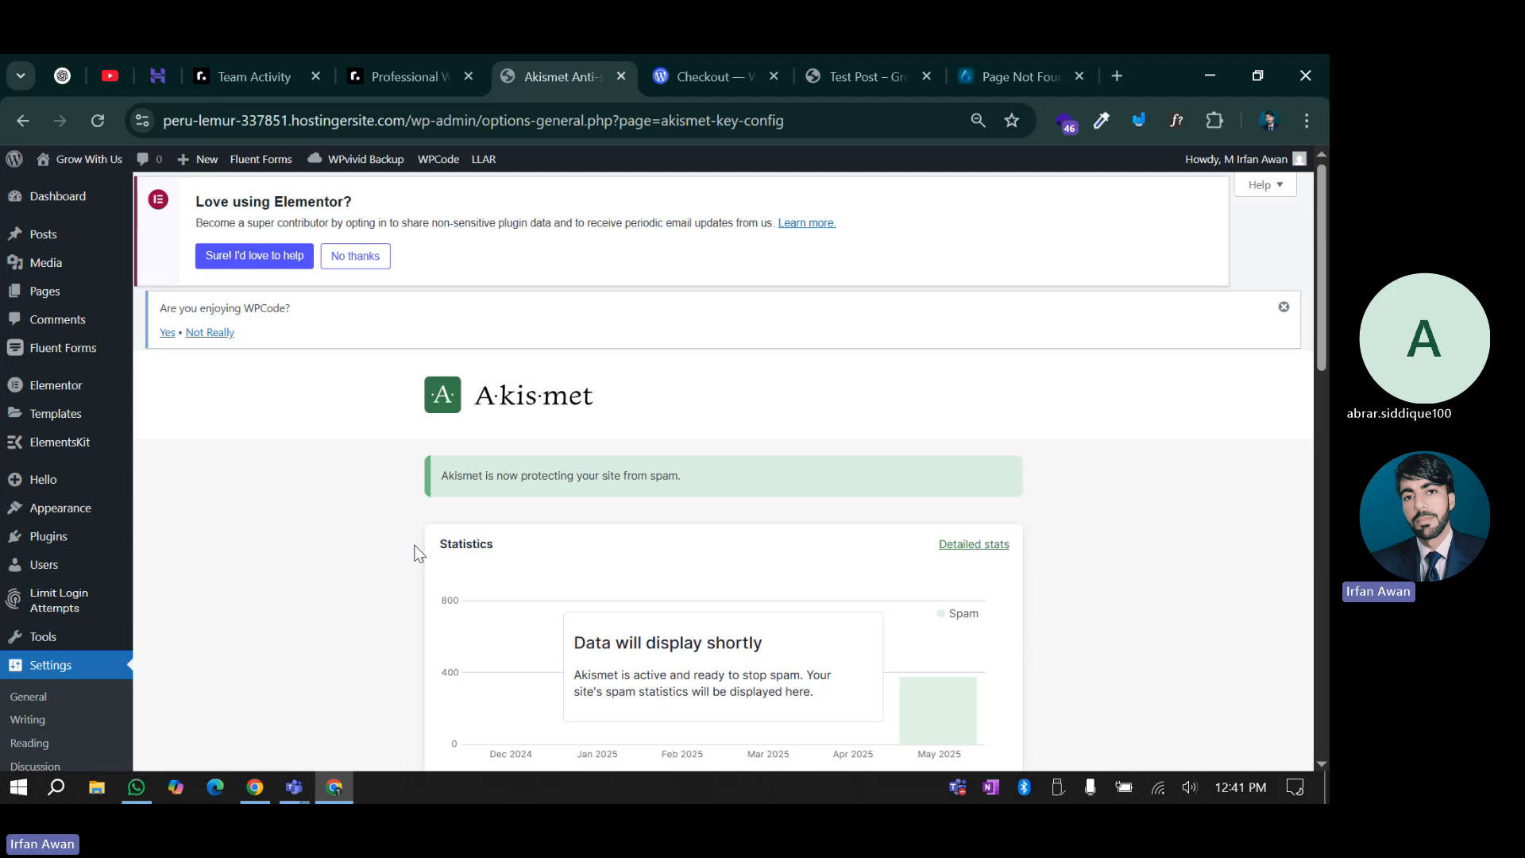
{"action": "scroll", "coordinate": [415, 552], "scroll_direction": "down", "scroll_amount": 1}
{"action": "scroll", "coordinate": [414, 552], "scroll_direction": "up", "scroll_amount": 2}
{"action": "scroll", "coordinate": [394, 535], "scroll_direction": "down", "scroll_amount": 2}
{"action": "mouse_move", "coordinate": [40, 329]}
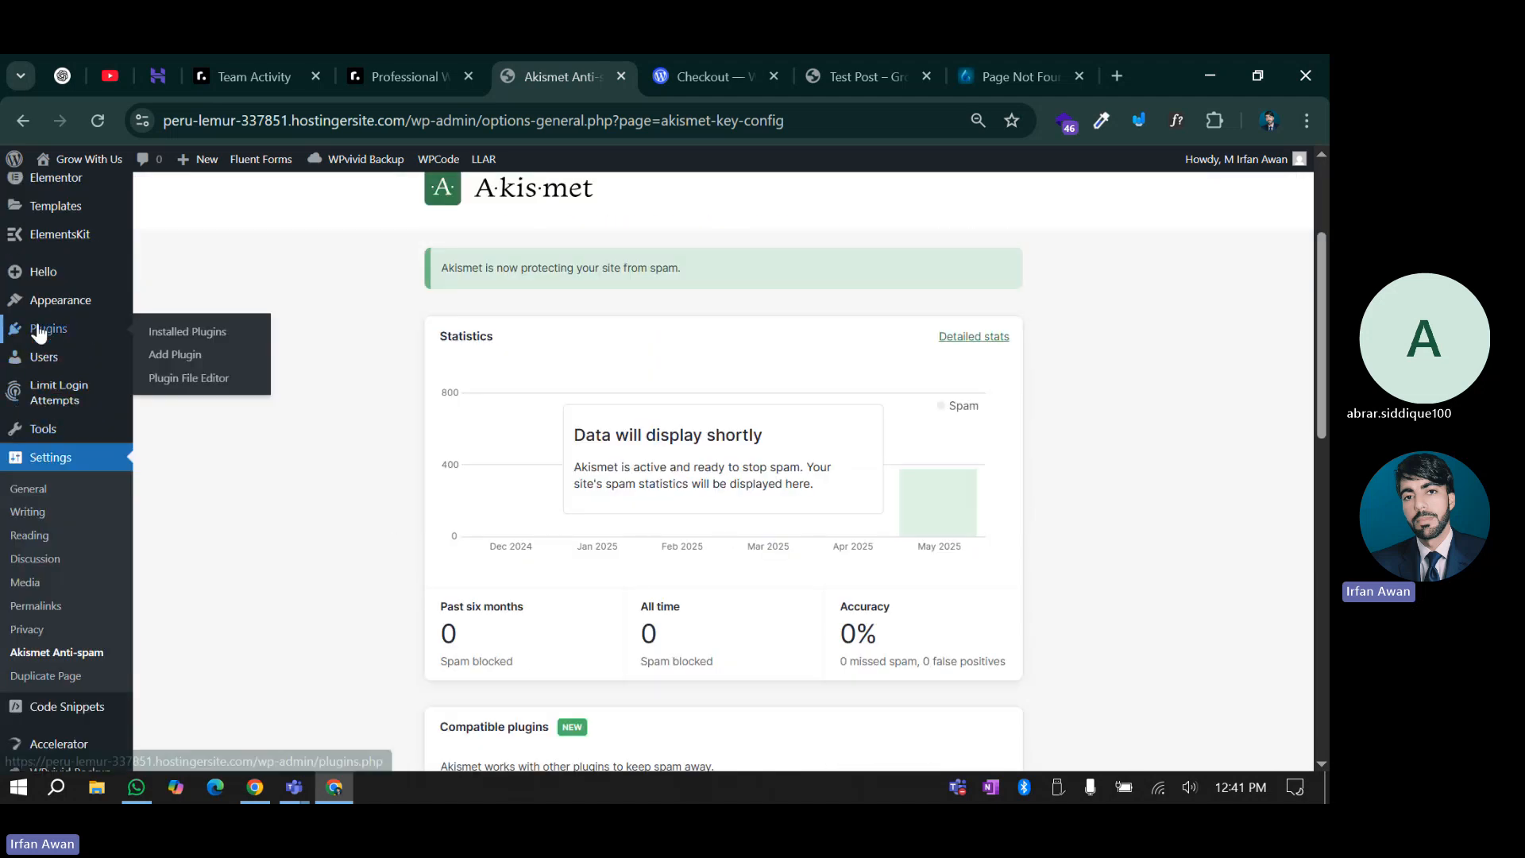
Search the plugin directory for 'security' on the Add Plugins page
{"action": "left_click", "coordinate": [176, 355]}
{"action": "scroll", "coordinate": [368, 477], "scroll_direction": "up", "scroll_amount": 2}
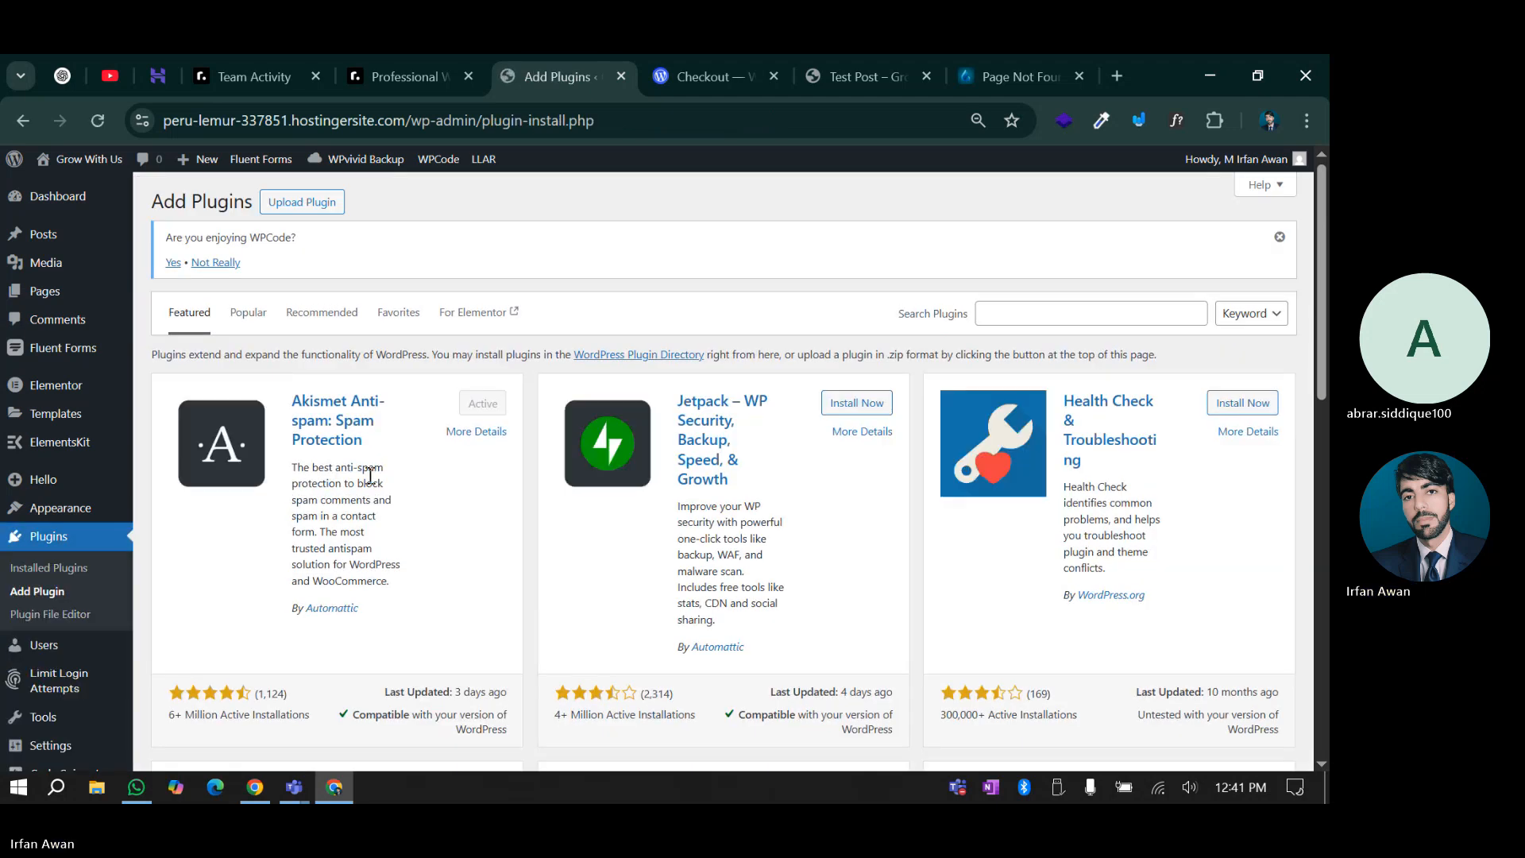
{"action": "left_click", "coordinate": [1081, 316]}
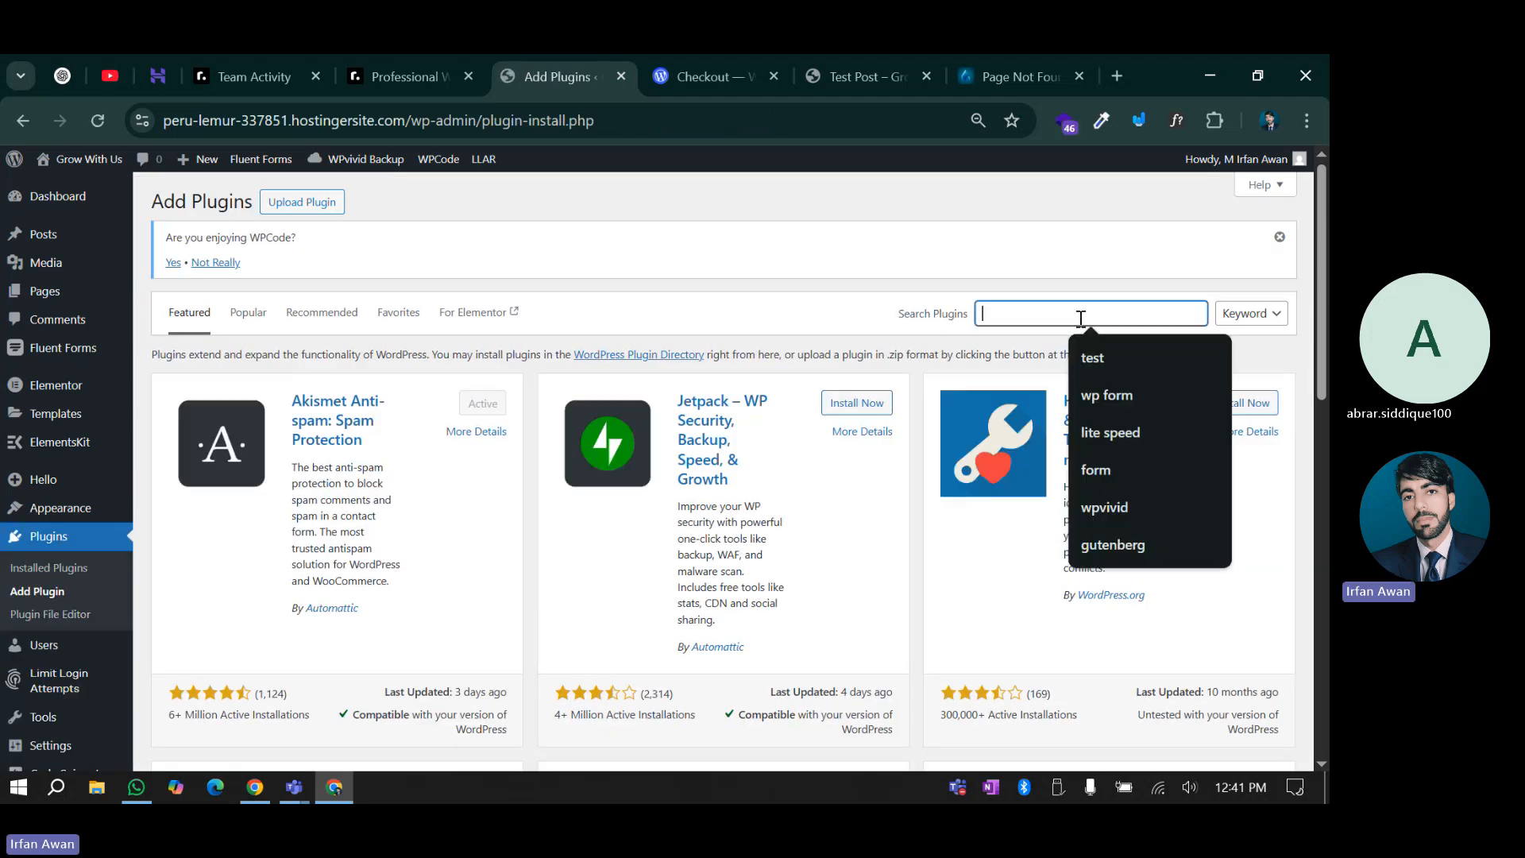
{"action": "type", "text": "sec"}
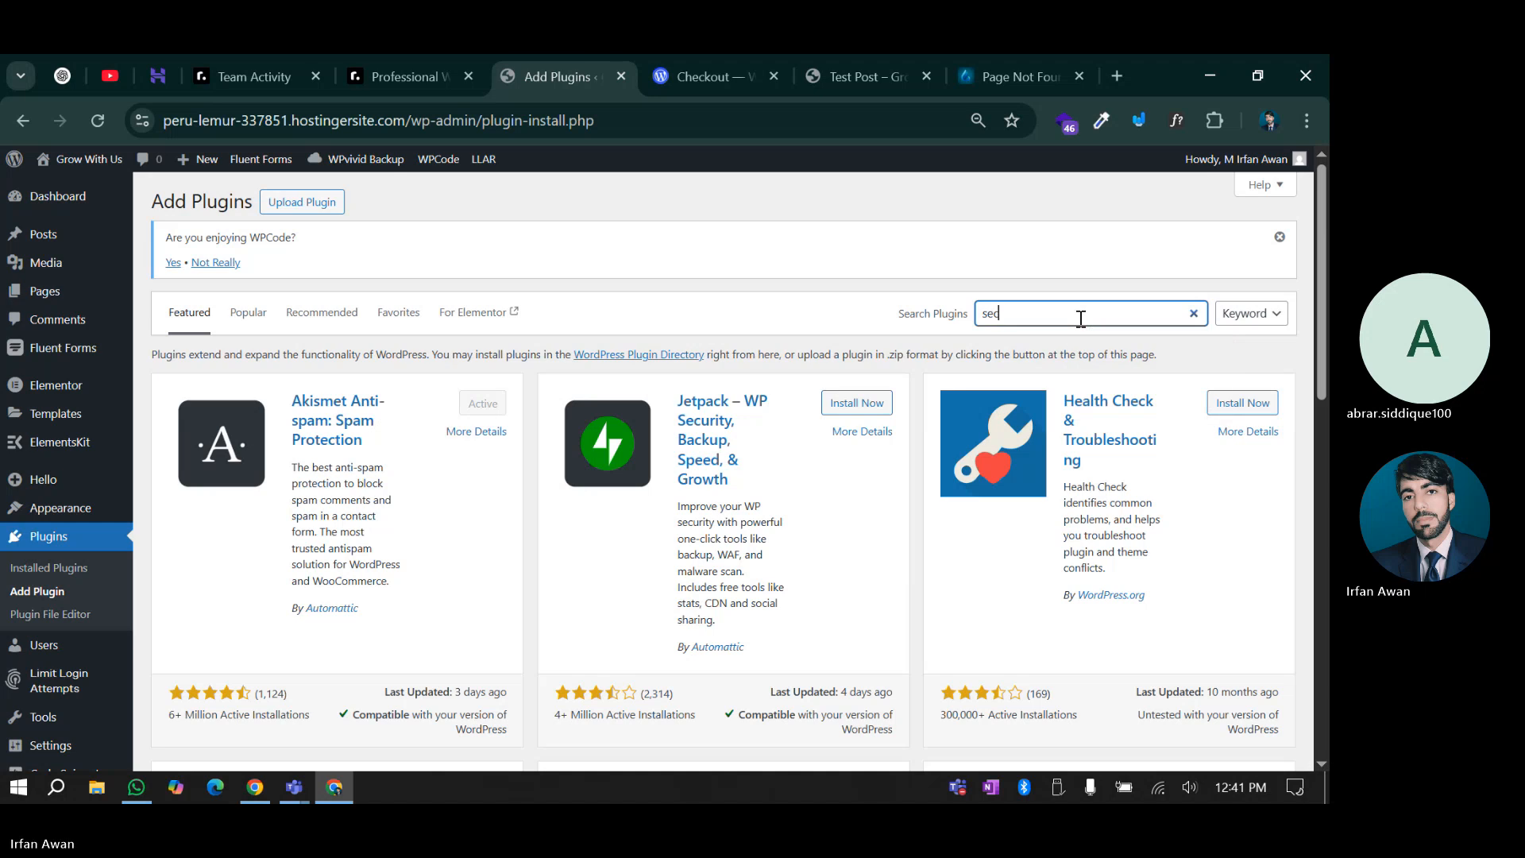
{"action": "type", "text": "urity"}
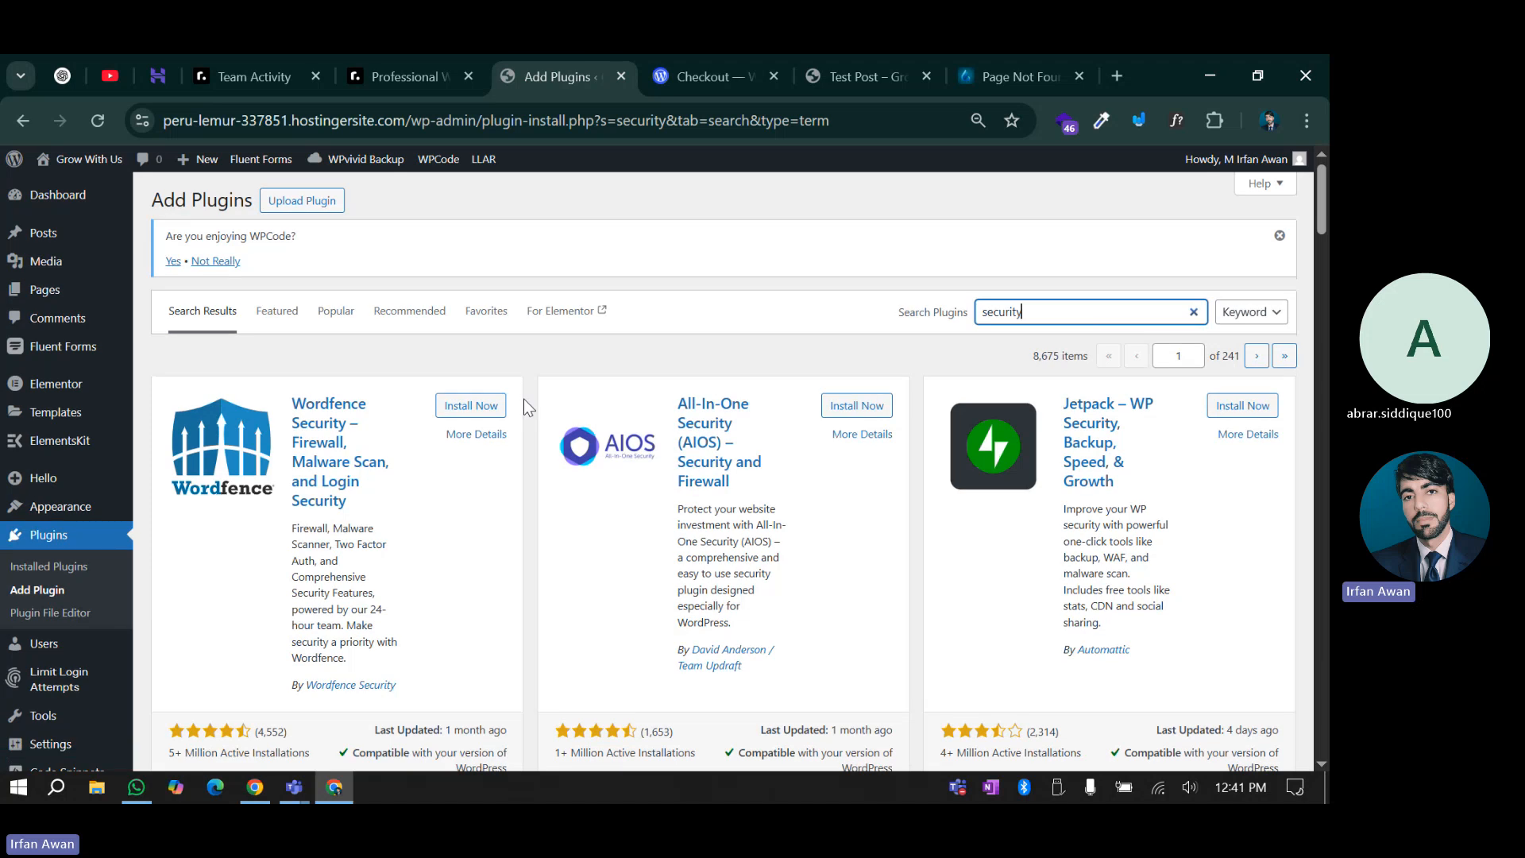
Find Wordfence Security in the search results, then install and activate it
{"action": "scroll", "coordinate": [526, 429], "scroll_direction": "down", "scroll_amount": 1}
{"action": "scroll", "coordinate": [530, 454], "scroll_direction": "up", "scroll_amount": 1}
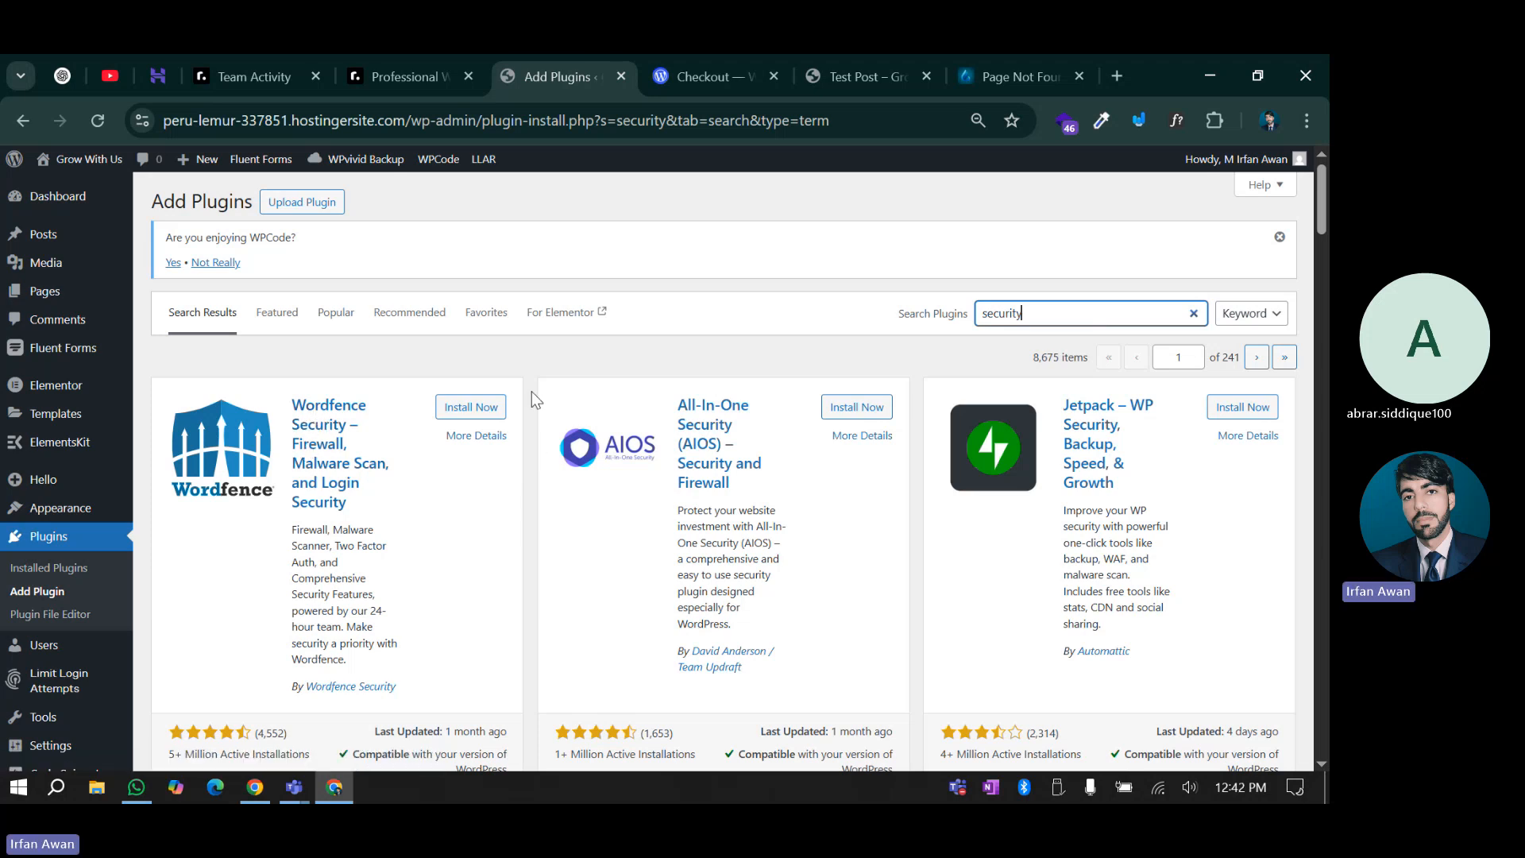
{"action": "scroll", "coordinate": [521, 395], "scroll_direction": "down", "scroll_amount": 1}
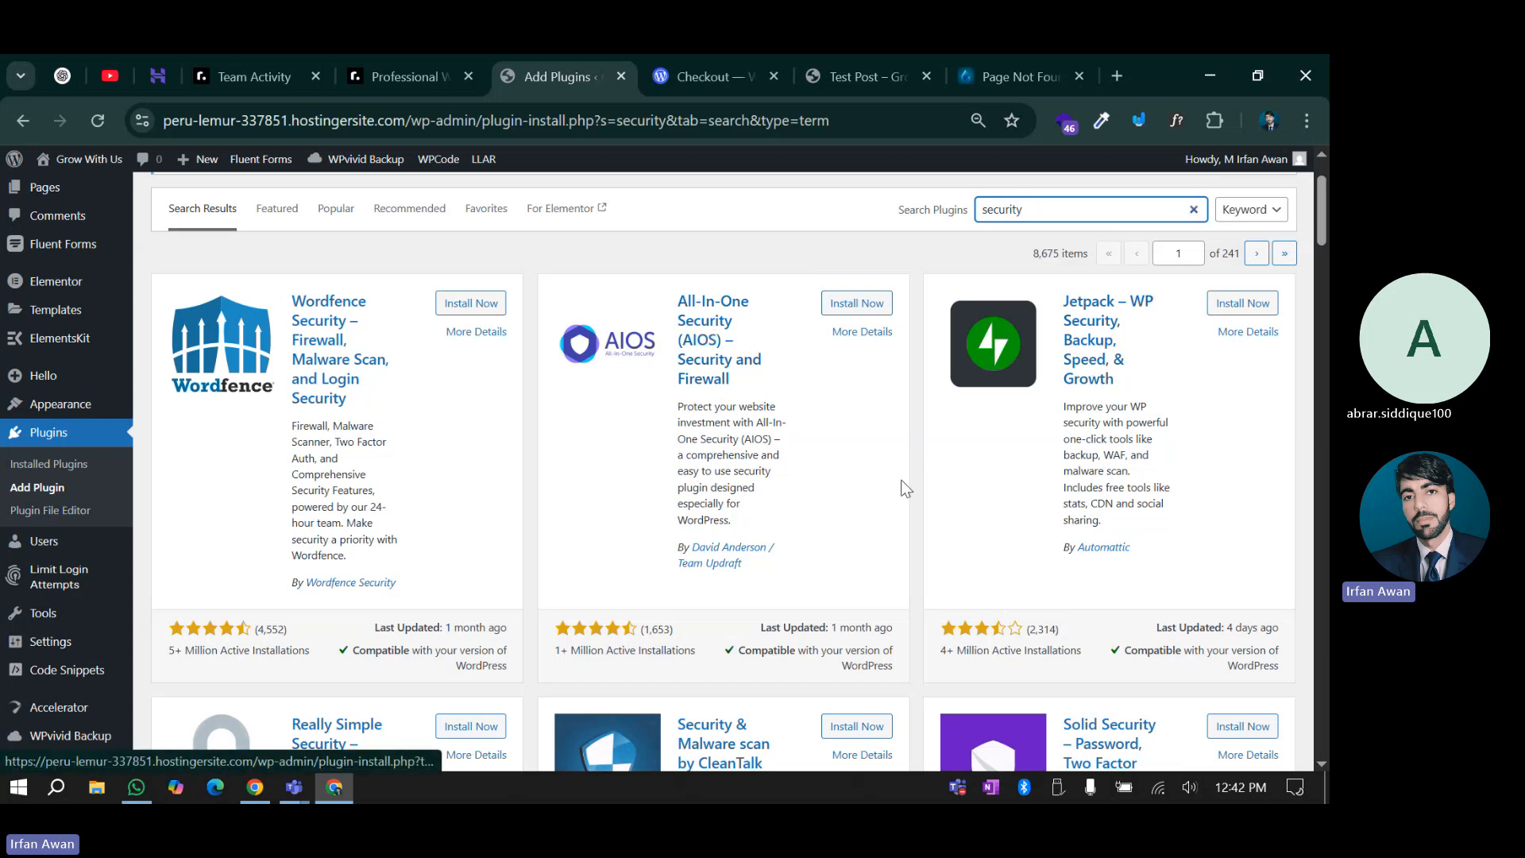
{"action": "scroll", "coordinate": [901, 485], "scroll_direction": "down", "scroll_amount": 3}
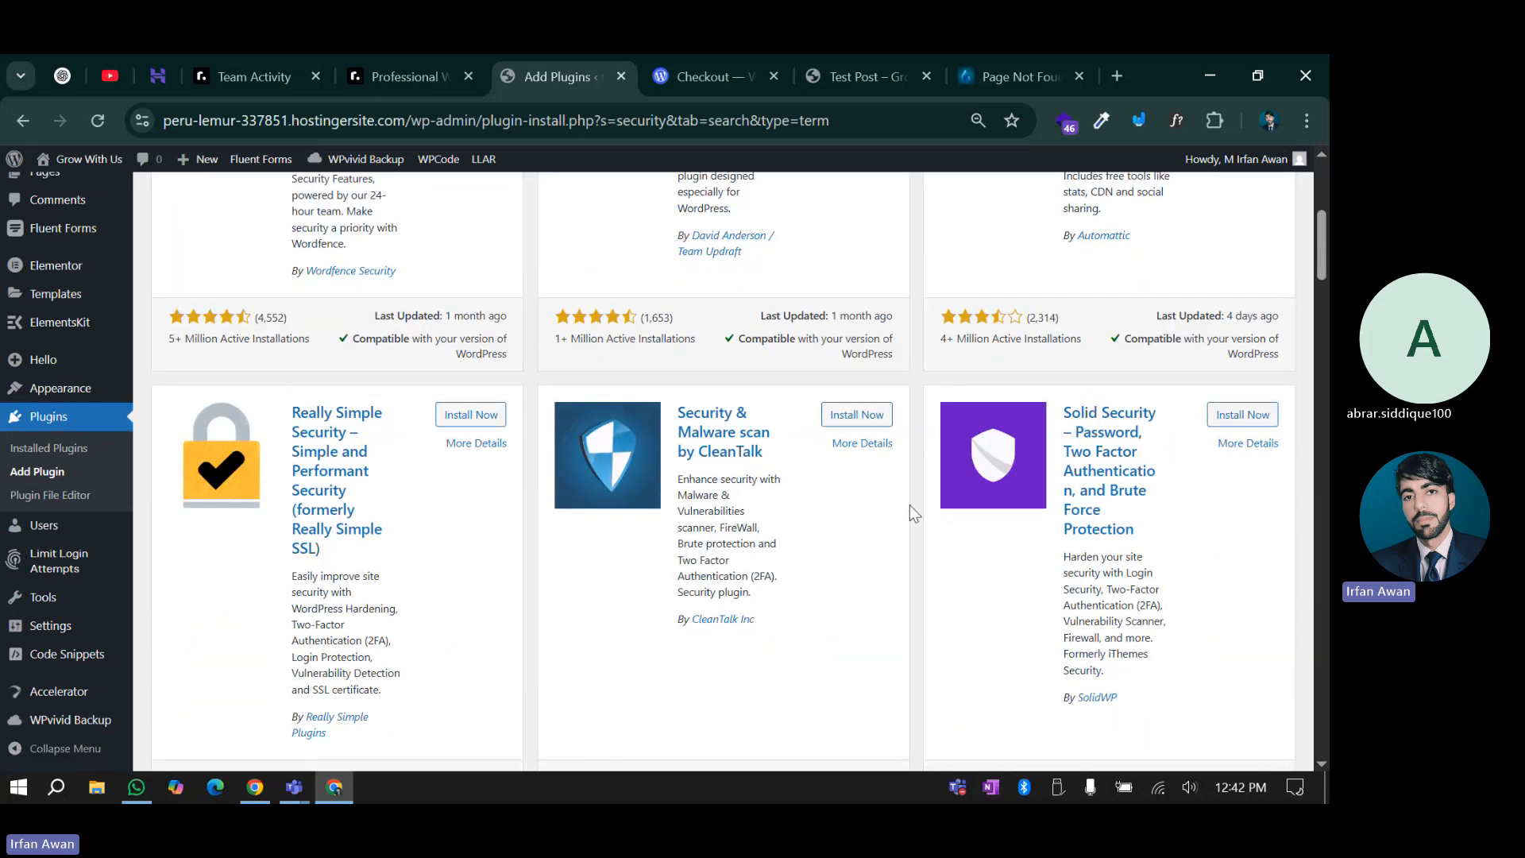
{"action": "scroll", "coordinate": [909, 504], "scroll_direction": "up", "scroll_amount": 4}
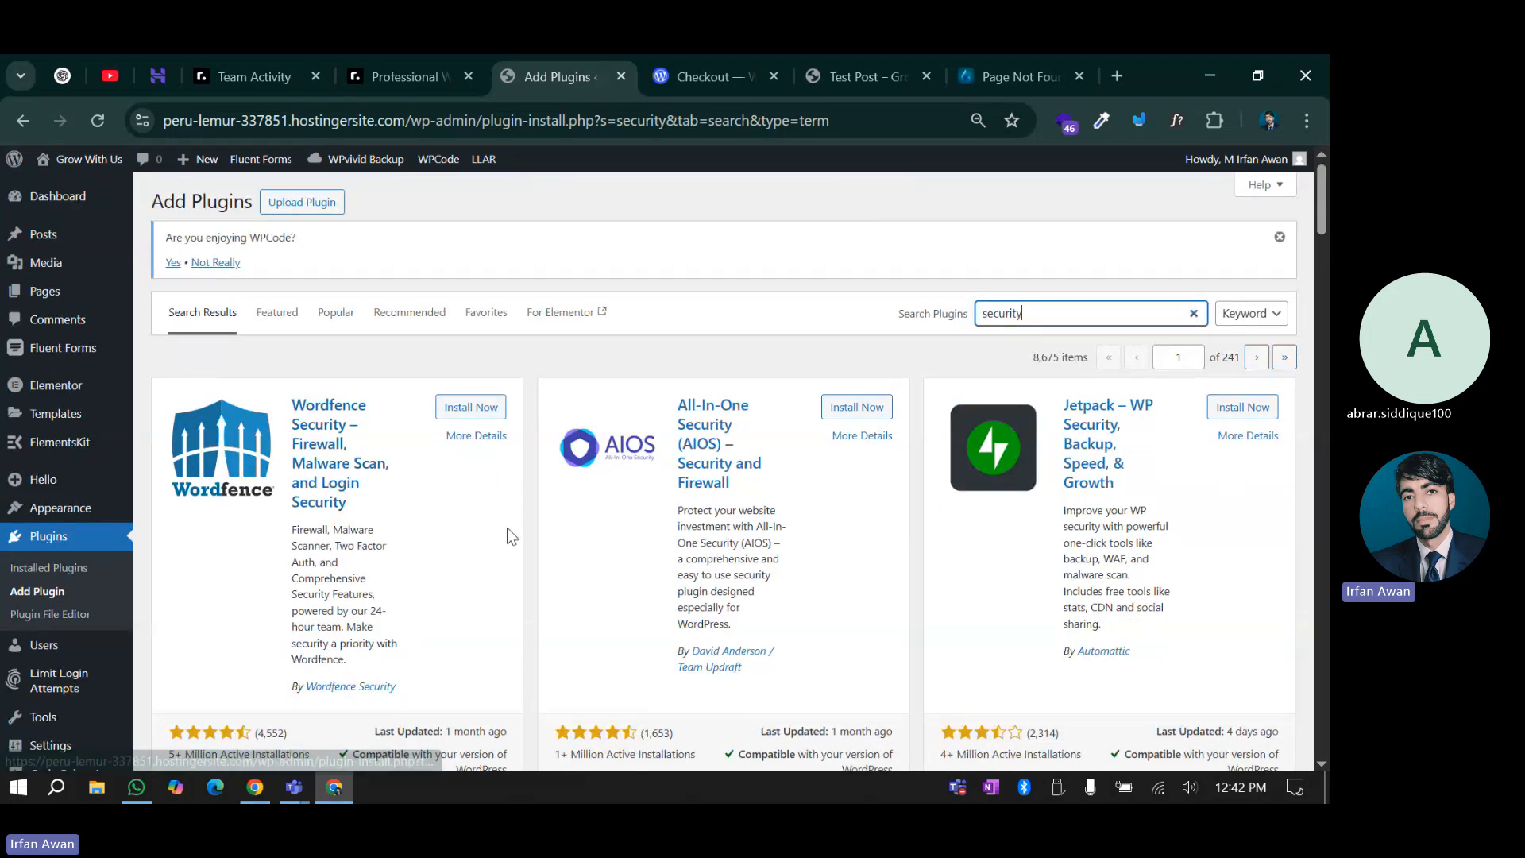
{"action": "scroll", "coordinate": [536, 472], "scroll_direction": "down", "scroll_amount": 2}
{"action": "scroll", "coordinate": [534, 472], "scroll_direction": "down", "scroll_amount": 2}
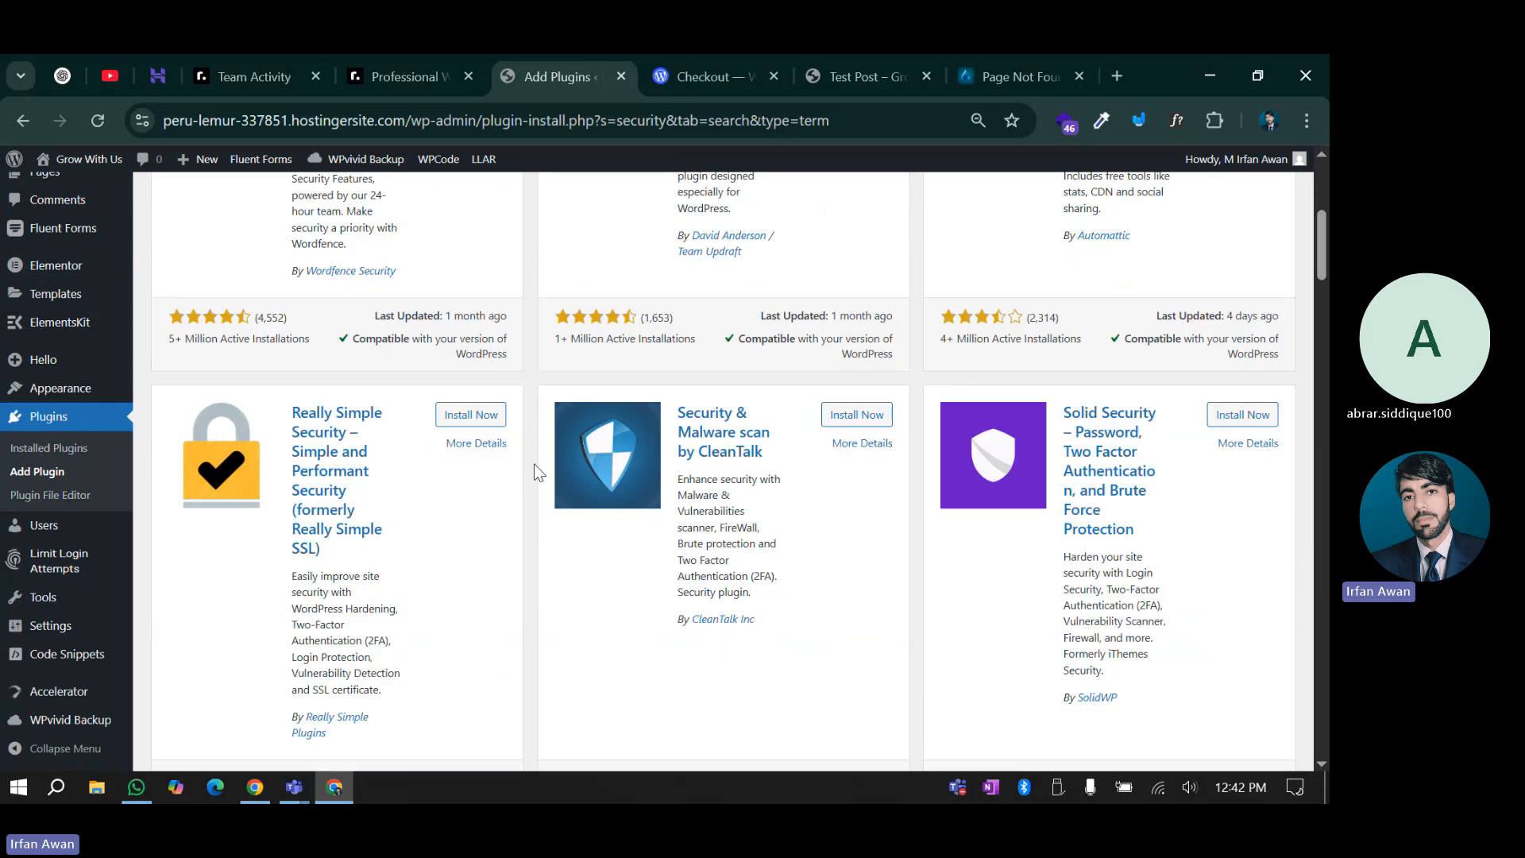
{"action": "scroll", "coordinate": [432, 424], "scroll_direction": "up", "scroll_amount": 3}
{"action": "scroll", "coordinate": [432, 424], "scroll_direction": "down", "scroll_amount": 4}
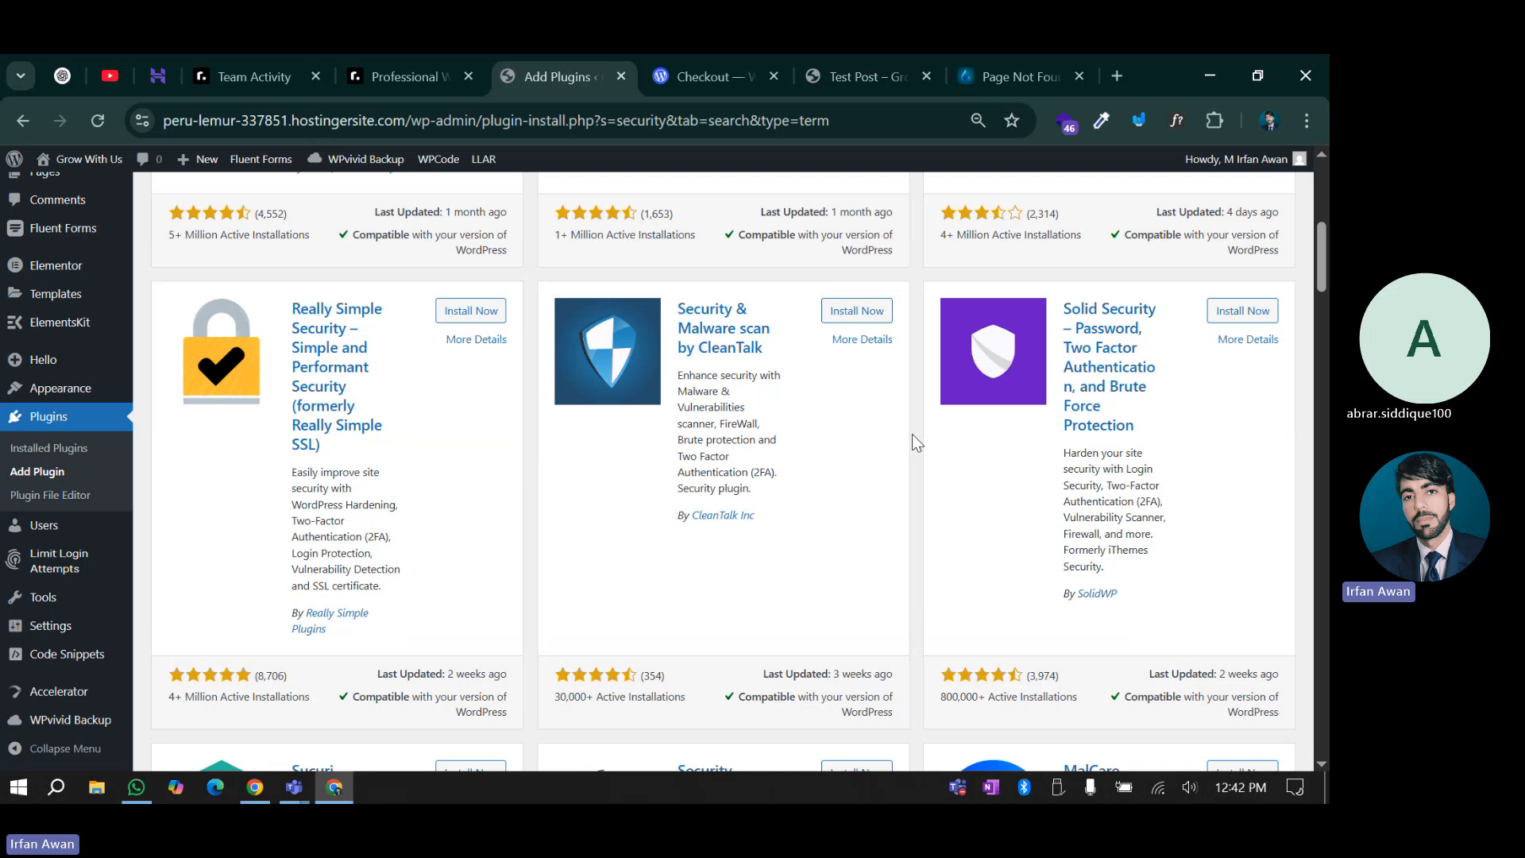
{"action": "scroll", "coordinate": [912, 434], "scroll_direction": "down", "scroll_amount": 4}
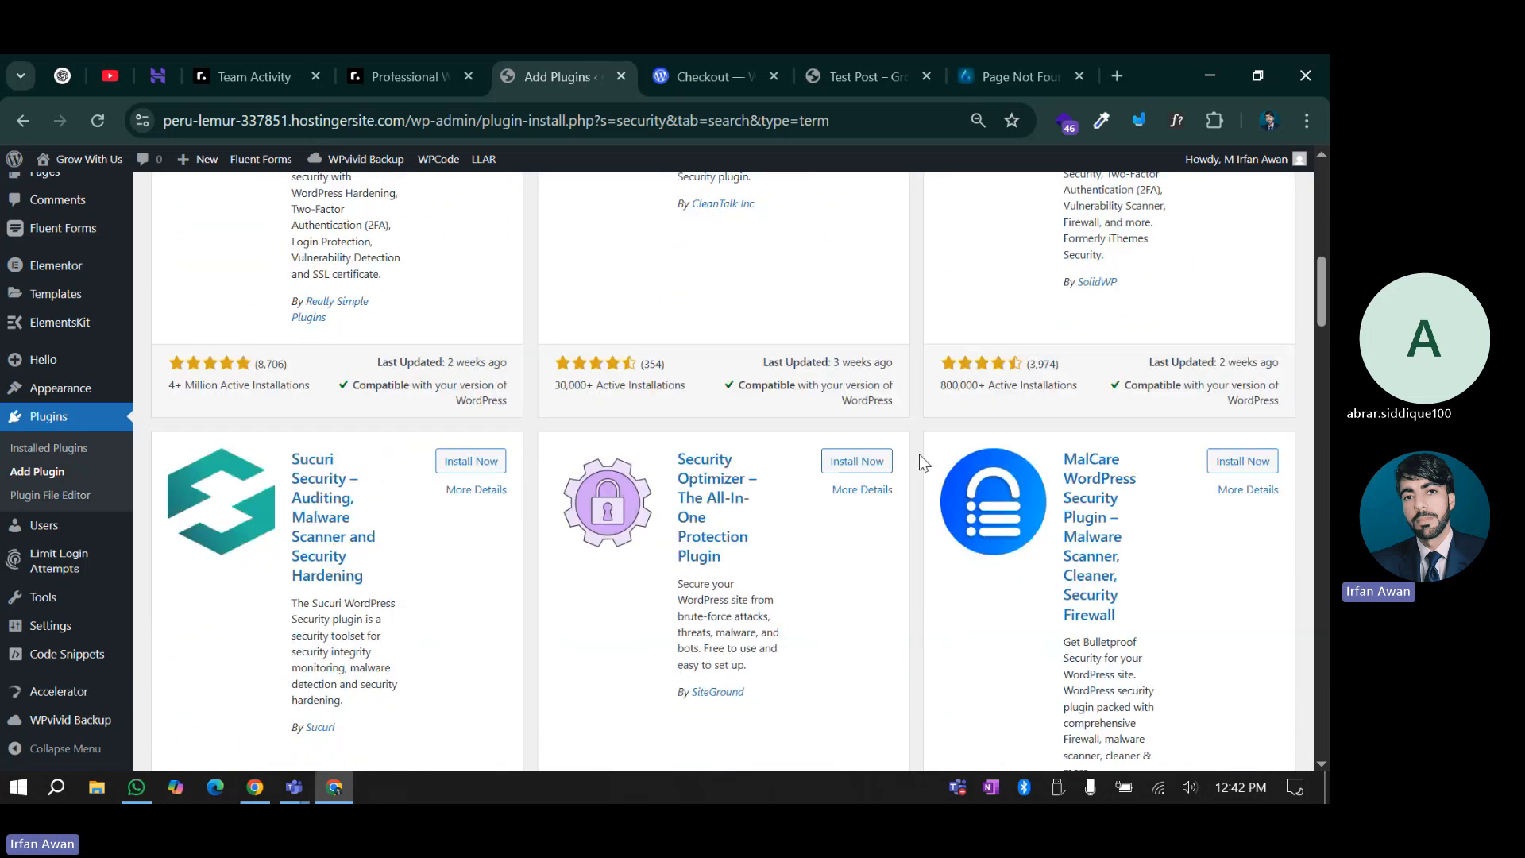
{"action": "scroll", "coordinate": [922, 463], "scroll_direction": "down", "scroll_amount": 1}
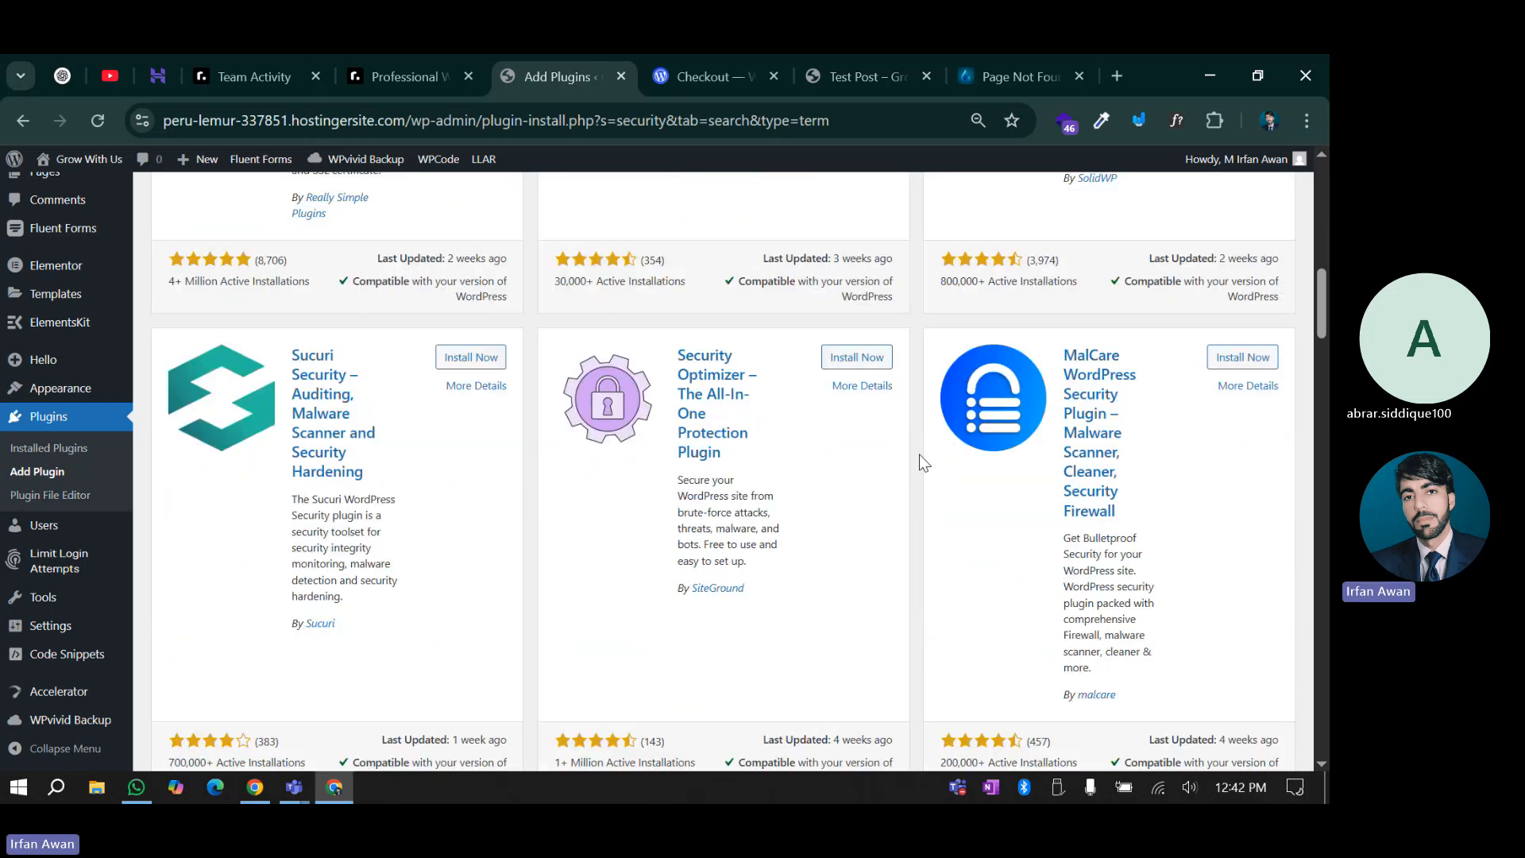
{"action": "scroll", "coordinate": [629, 544], "scroll_direction": "down", "scroll_amount": 4}
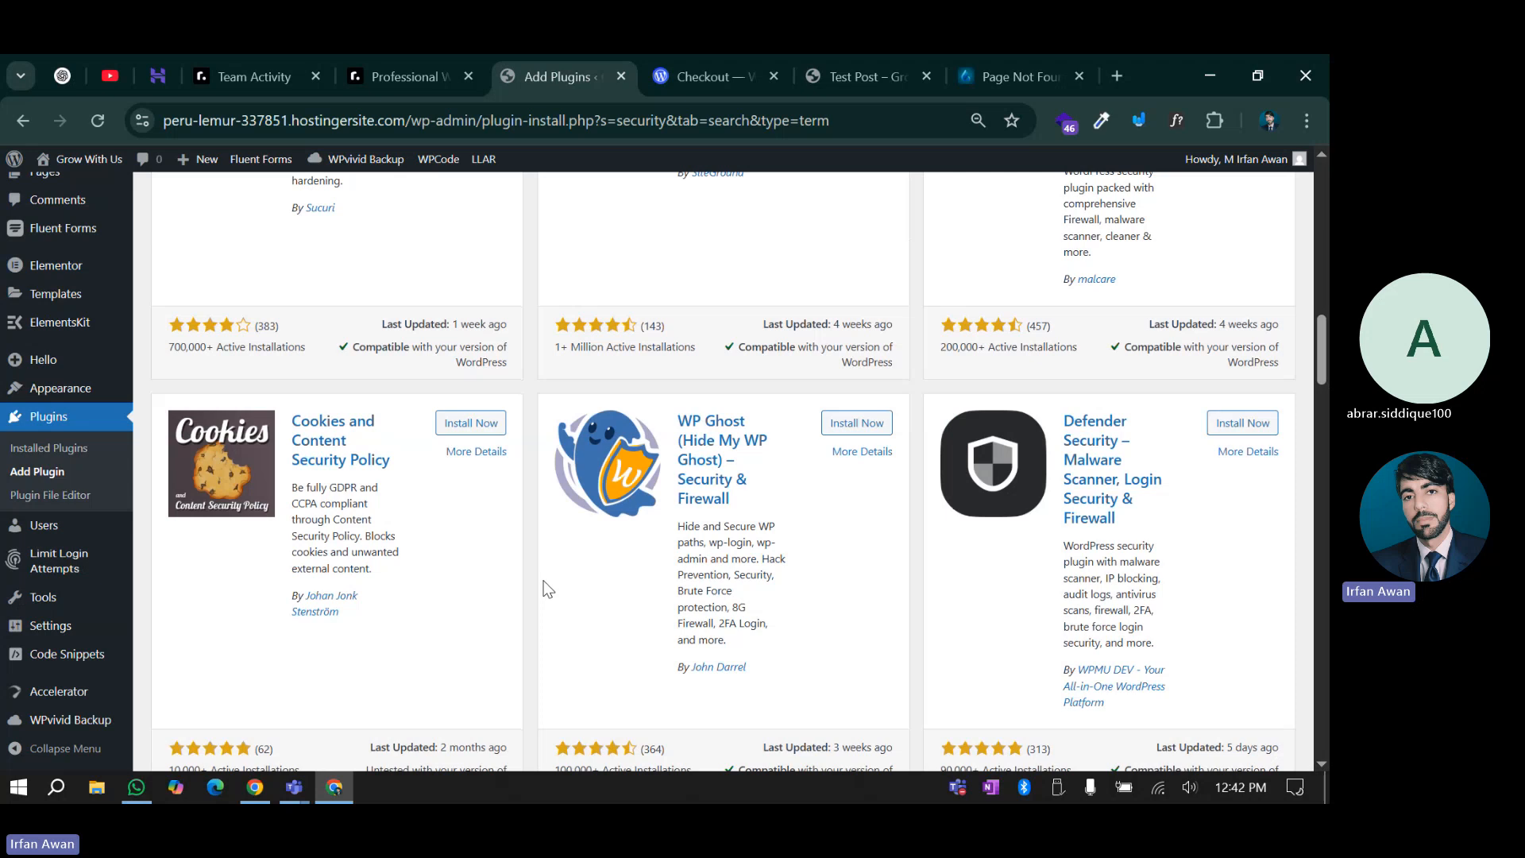
{"action": "scroll", "coordinate": [564, 578], "scroll_direction": "down", "scroll_amount": 1}
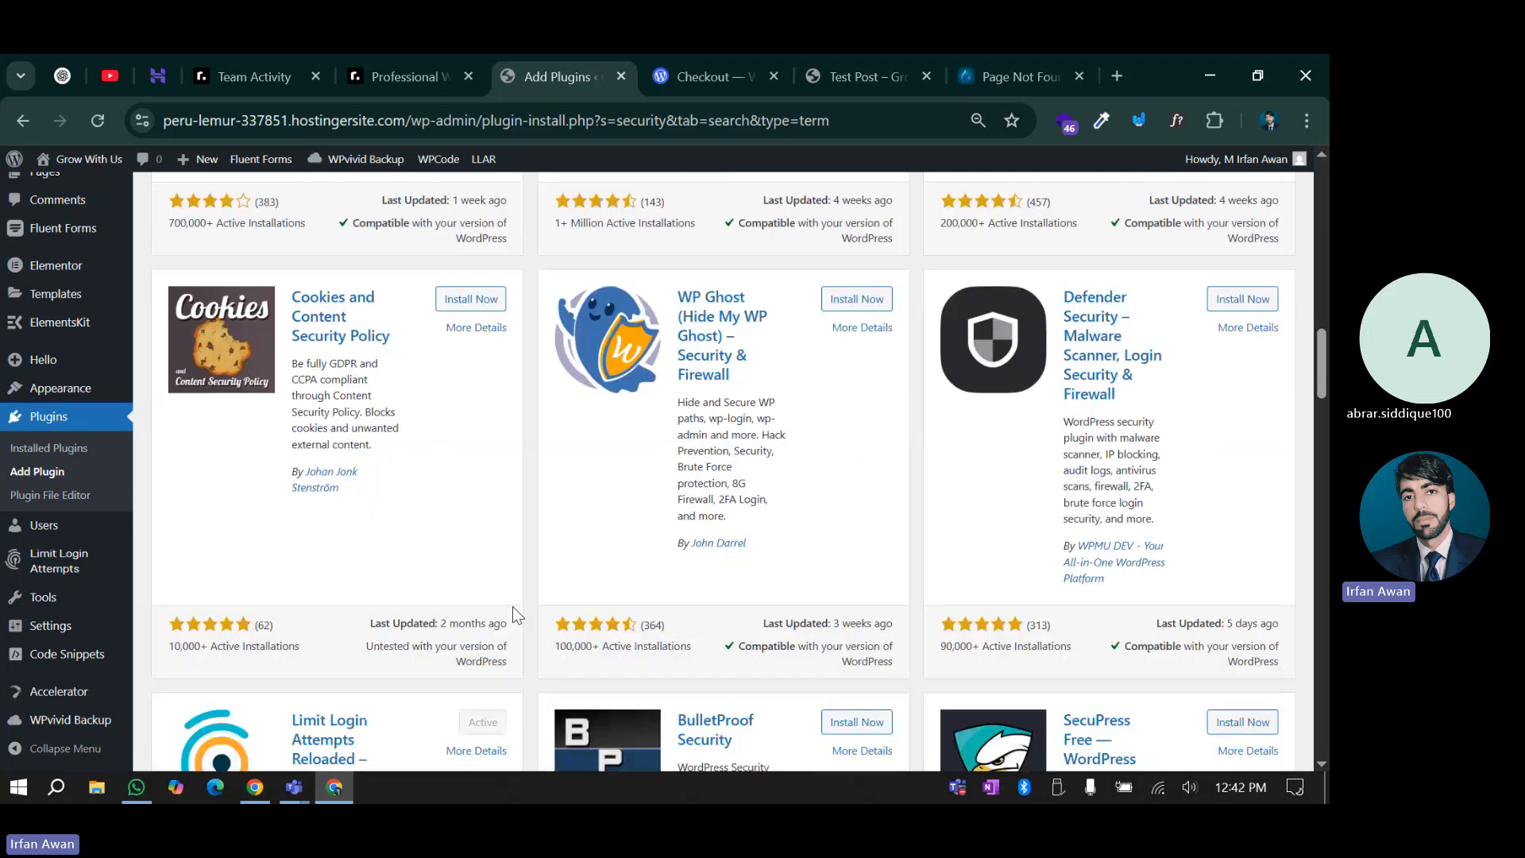
{"action": "scroll", "coordinate": [512, 607], "scroll_direction": "down", "scroll_amount": 3}
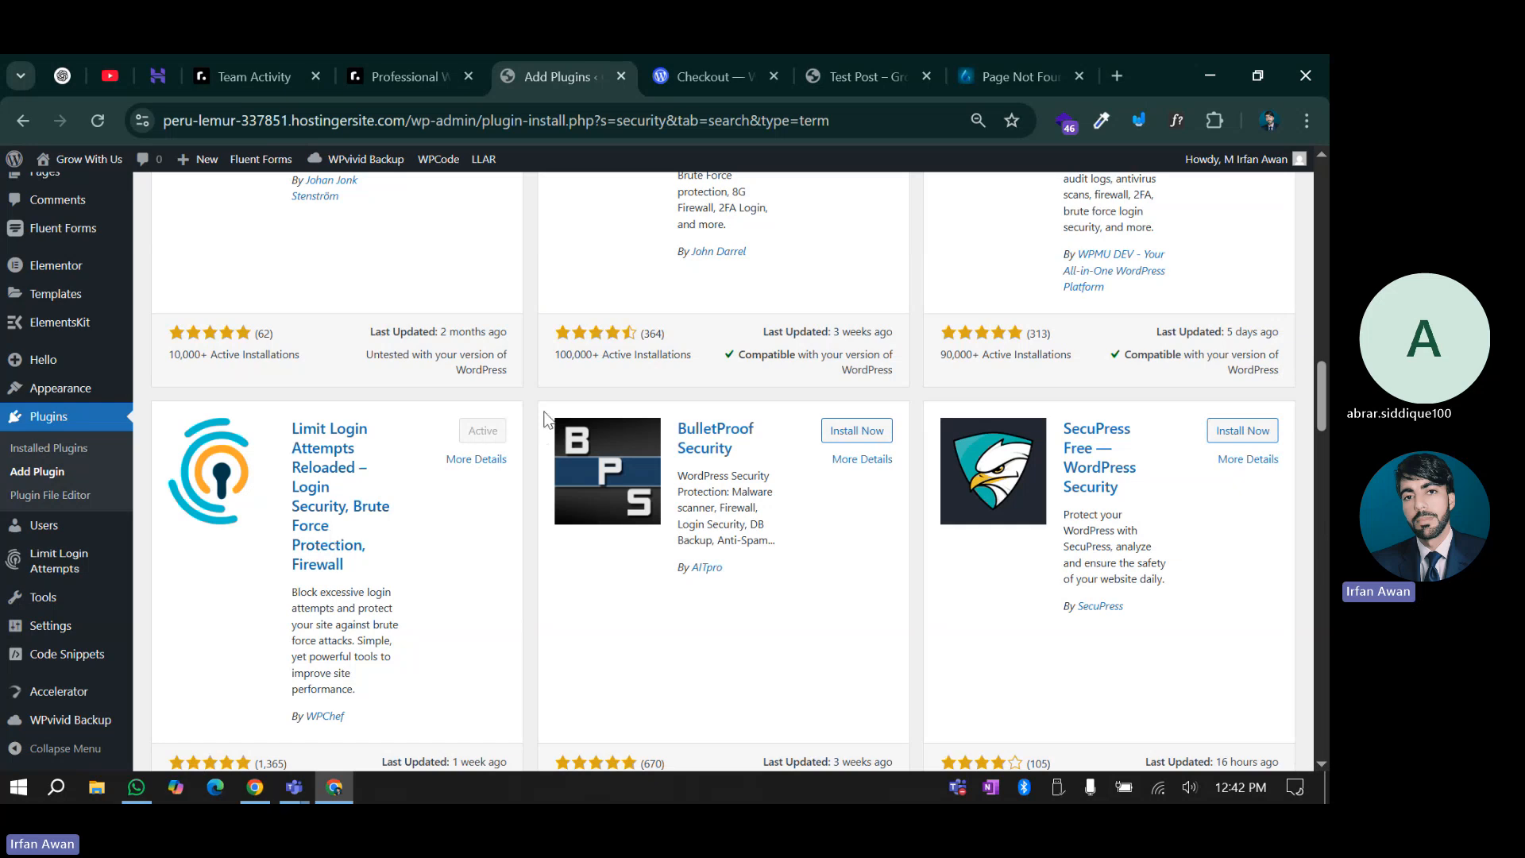
{"action": "scroll", "coordinate": [643, 596], "scroll_direction": "up", "scroll_amount": 2}
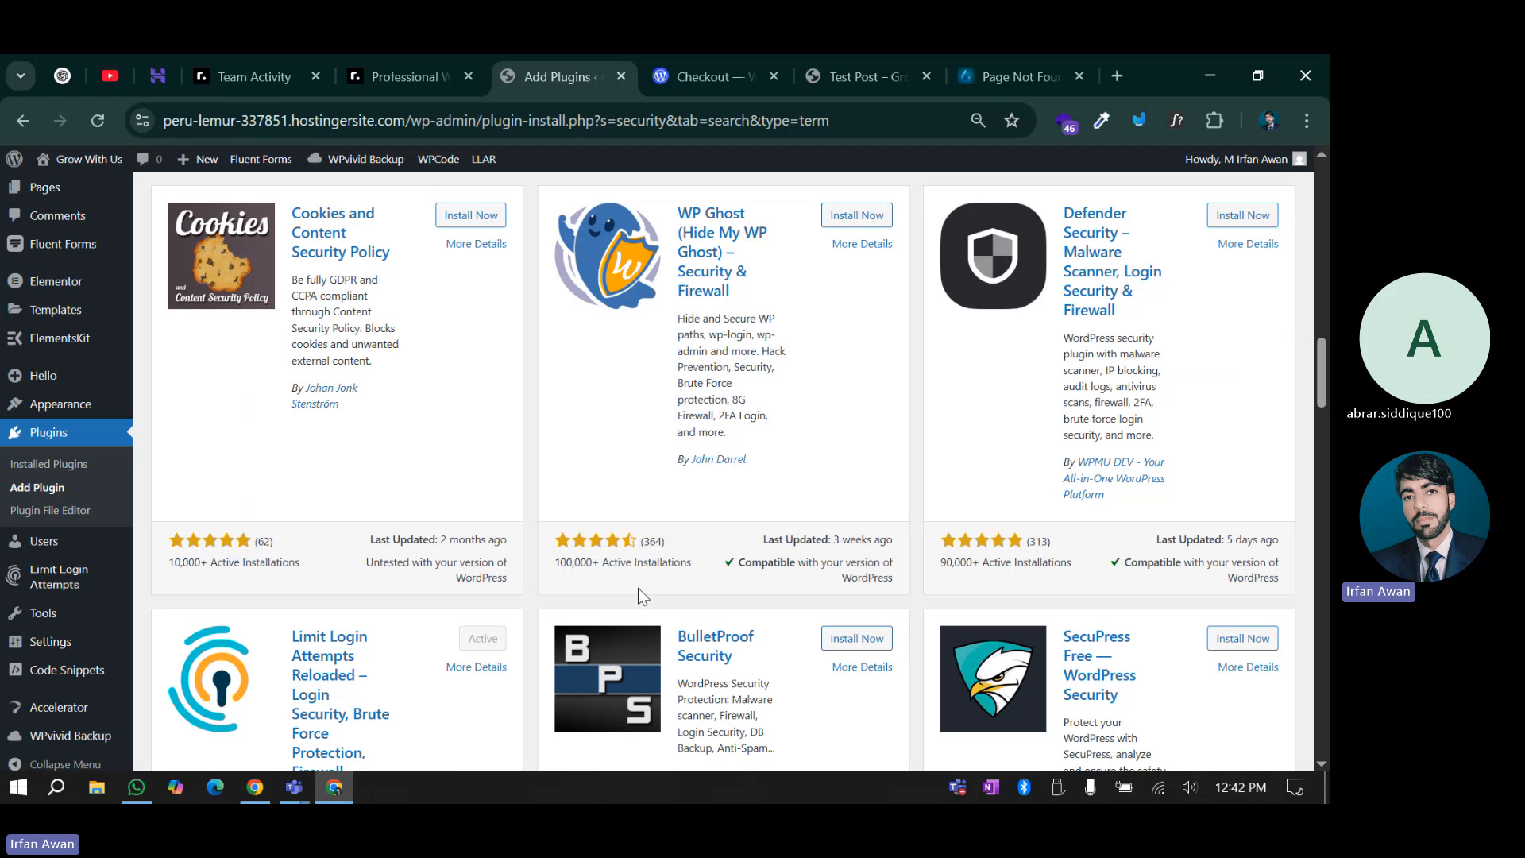
{"action": "scroll", "coordinate": [643, 597], "scroll_direction": "up", "scroll_amount": 11}
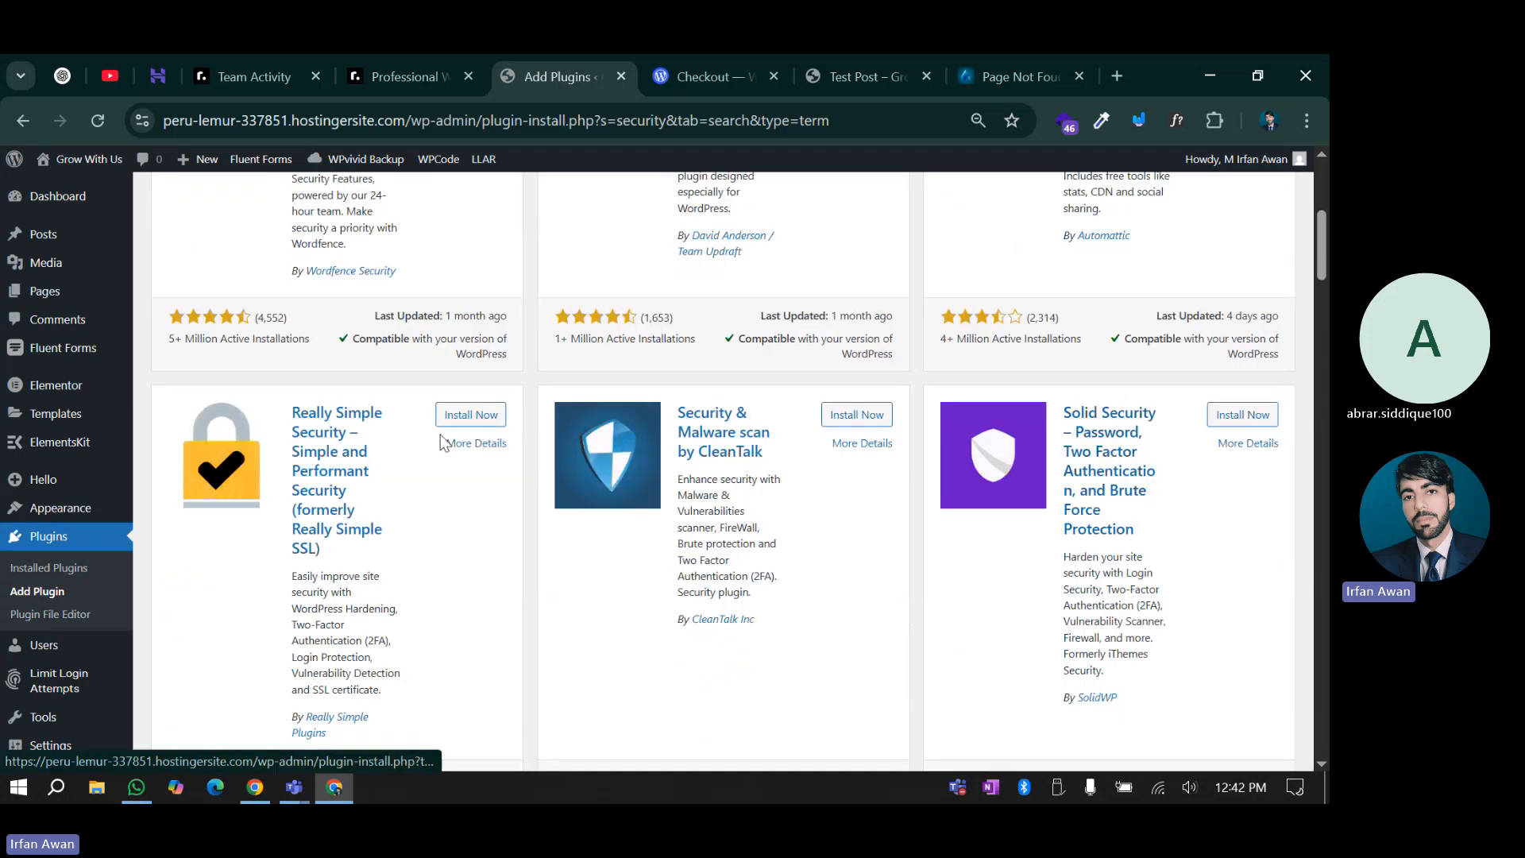
{"action": "scroll", "coordinate": [443, 441], "scroll_direction": "up", "scroll_amount": 4}
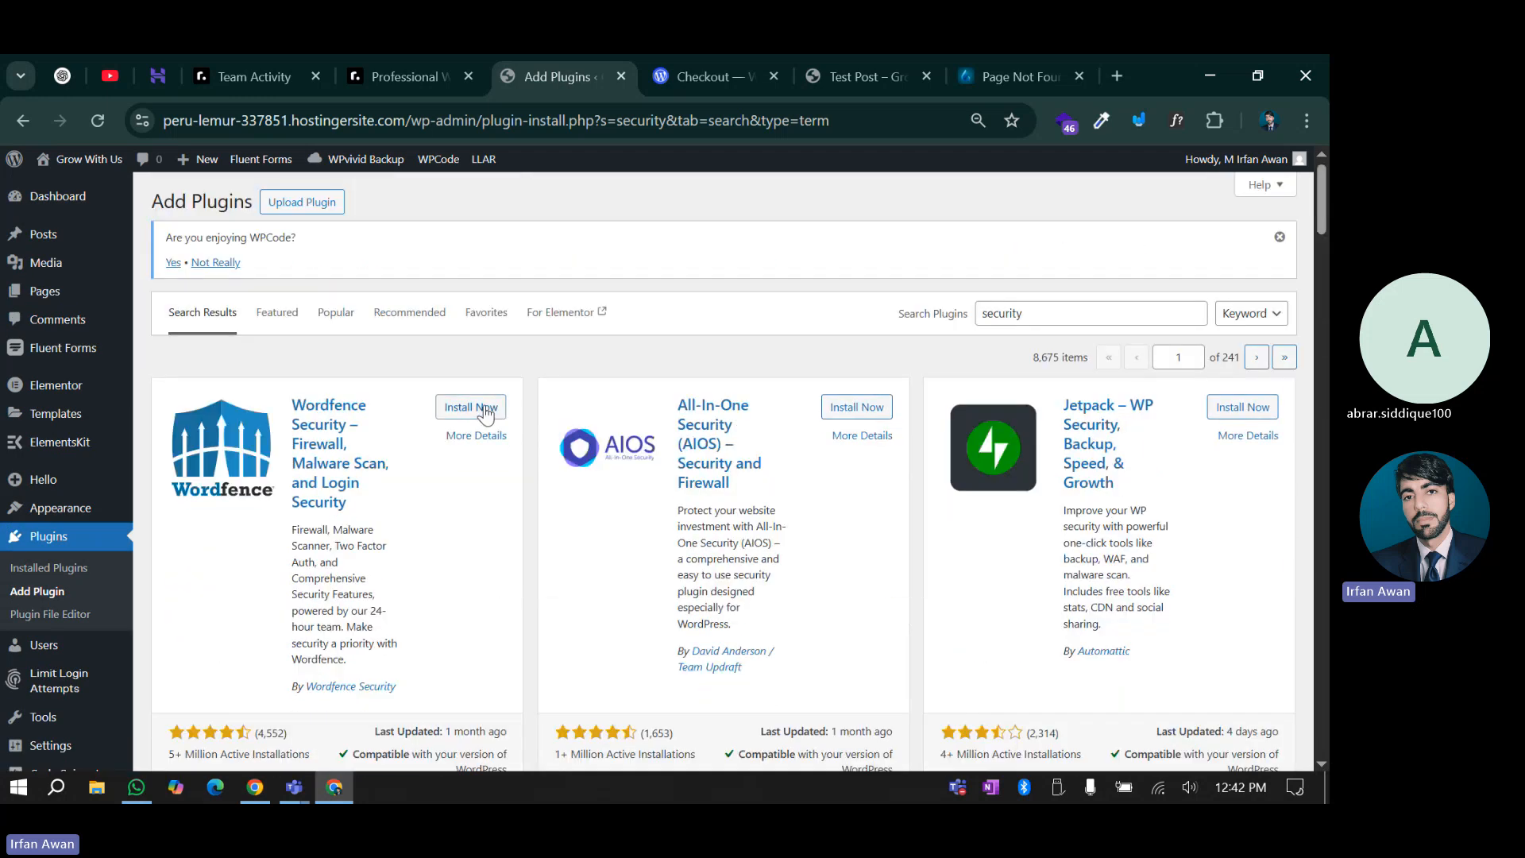
{"action": "left_click", "coordinate": [486, 409]}
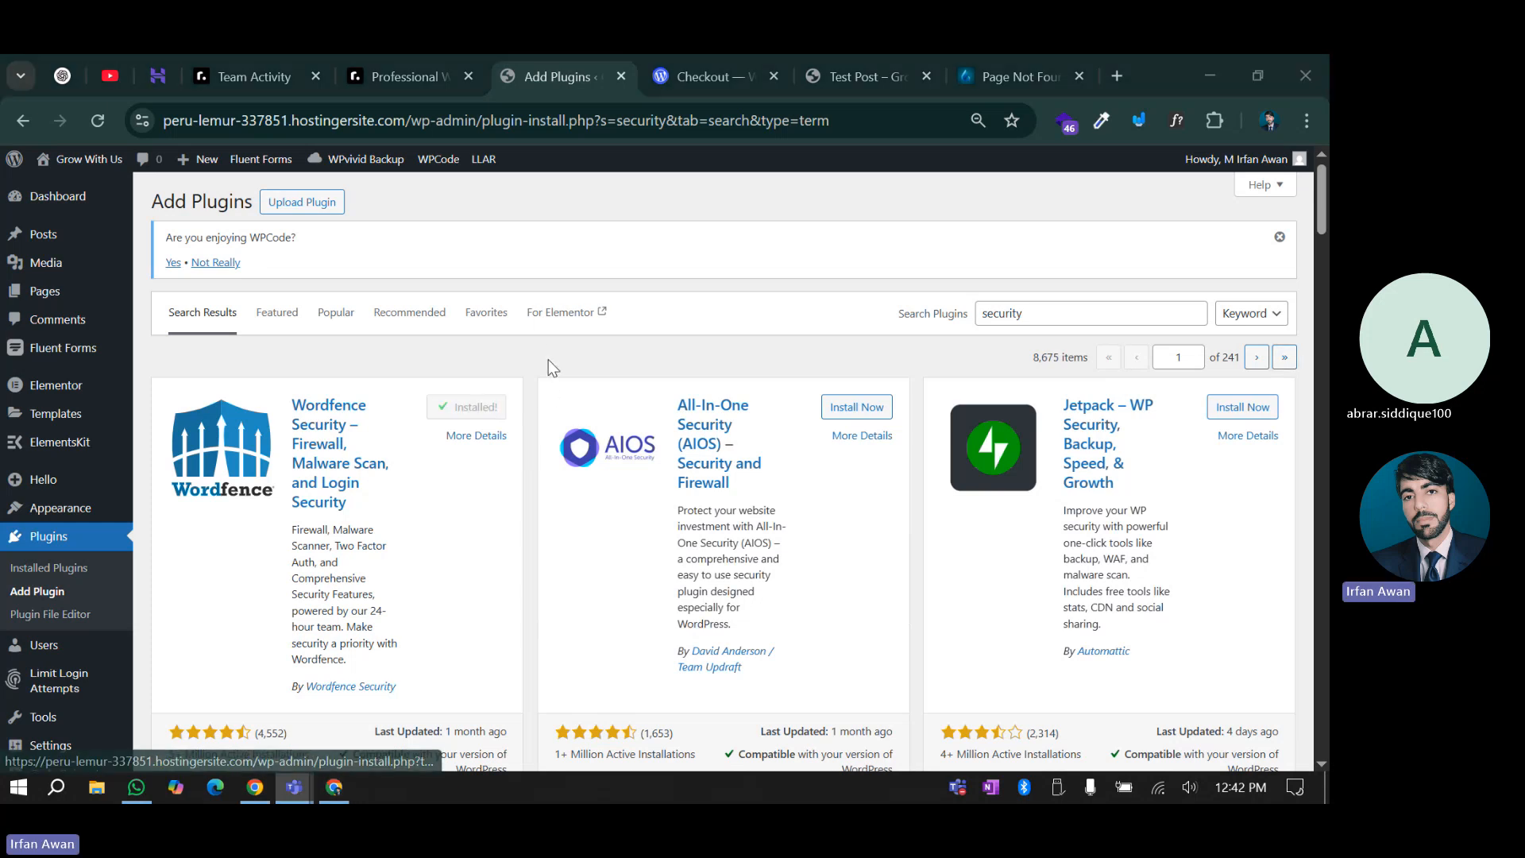
{"action": "left_click", "coordinate": [480, 407]}
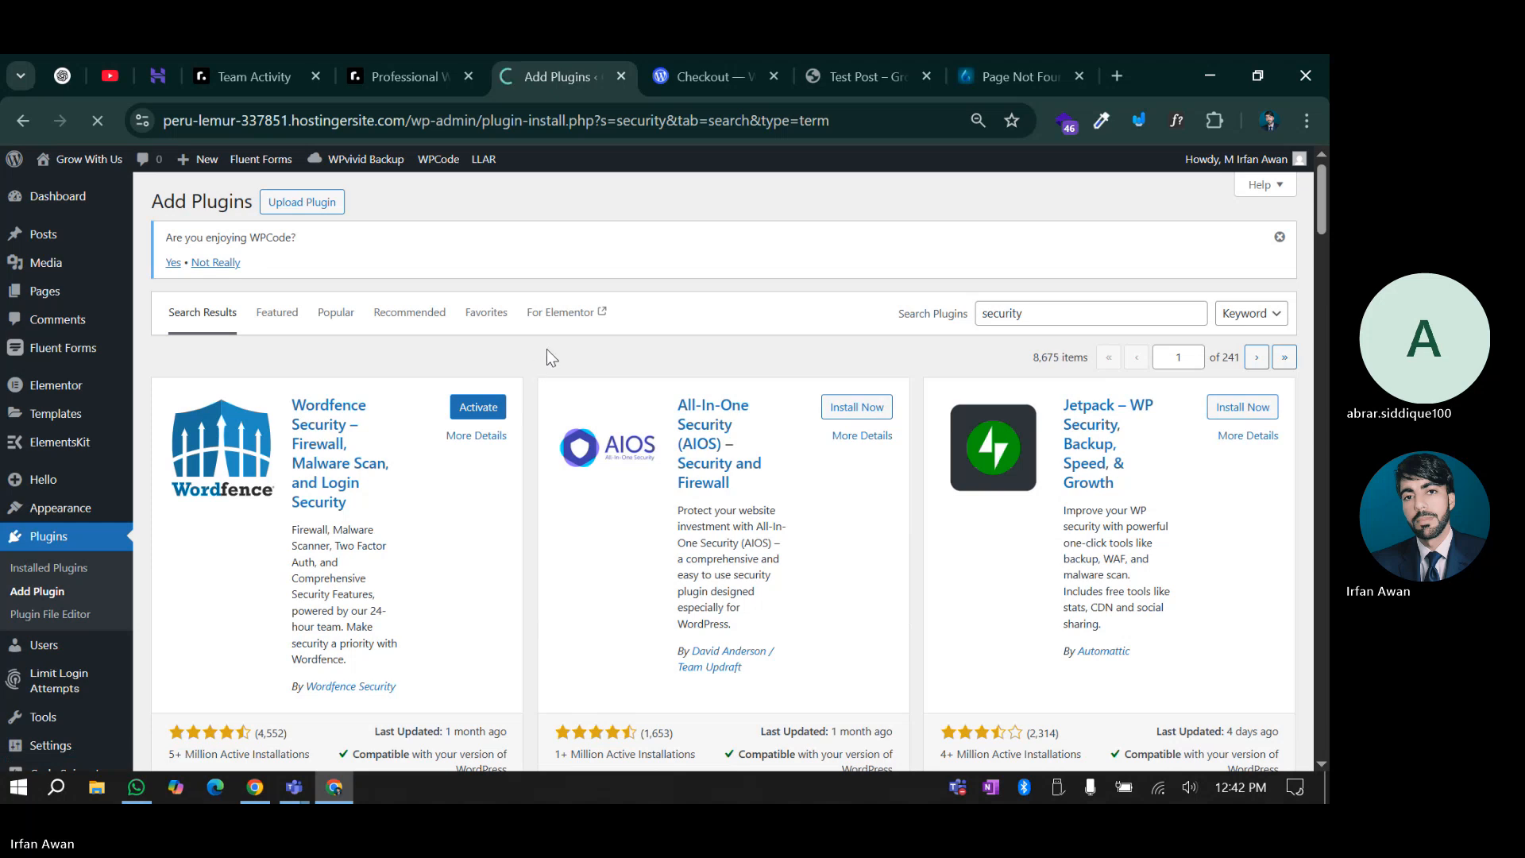
Close the finished Akismet checkout tab and return to the plugin installation page
{"action": "left_click", "coordinate": [743, 70]}
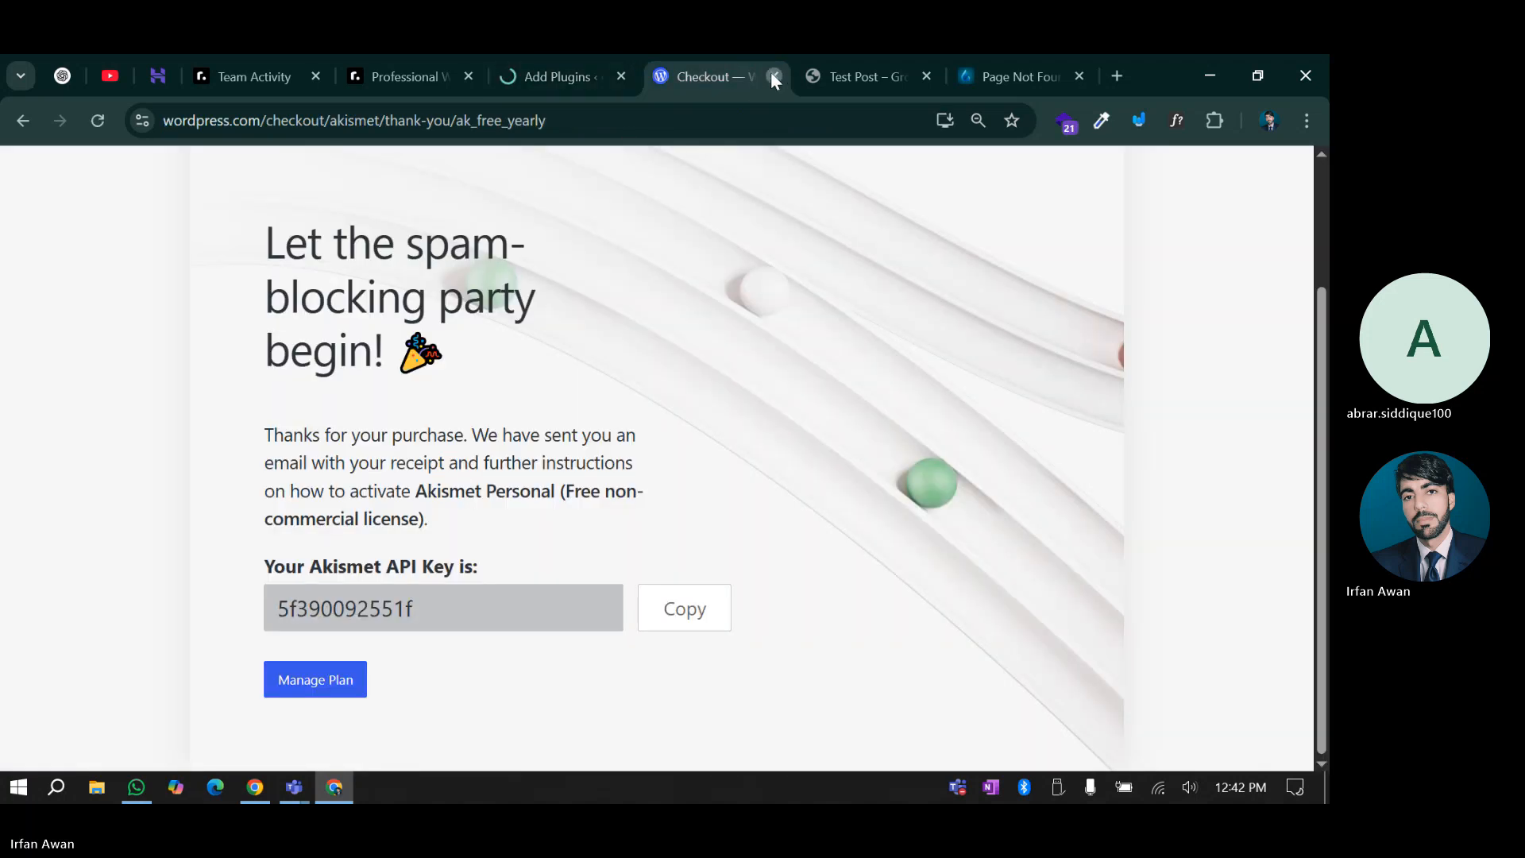
{"action": "left_click", "coordinate": [772, 75]}
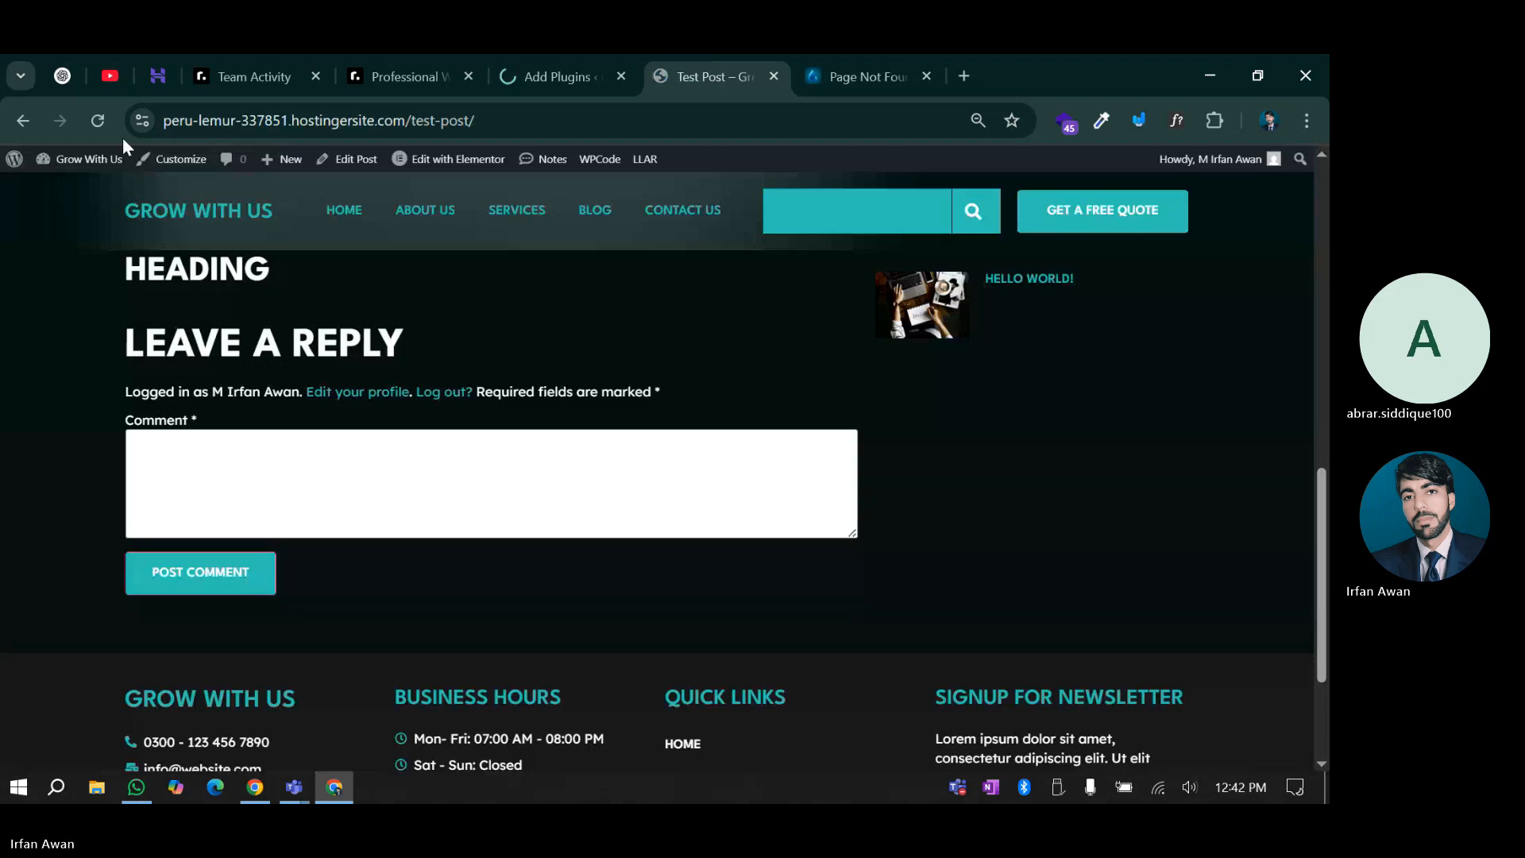
{"action": "left_click", "coordinate": [98, 120]}
{"action": "left_click", "coordinate": [548, 55]}
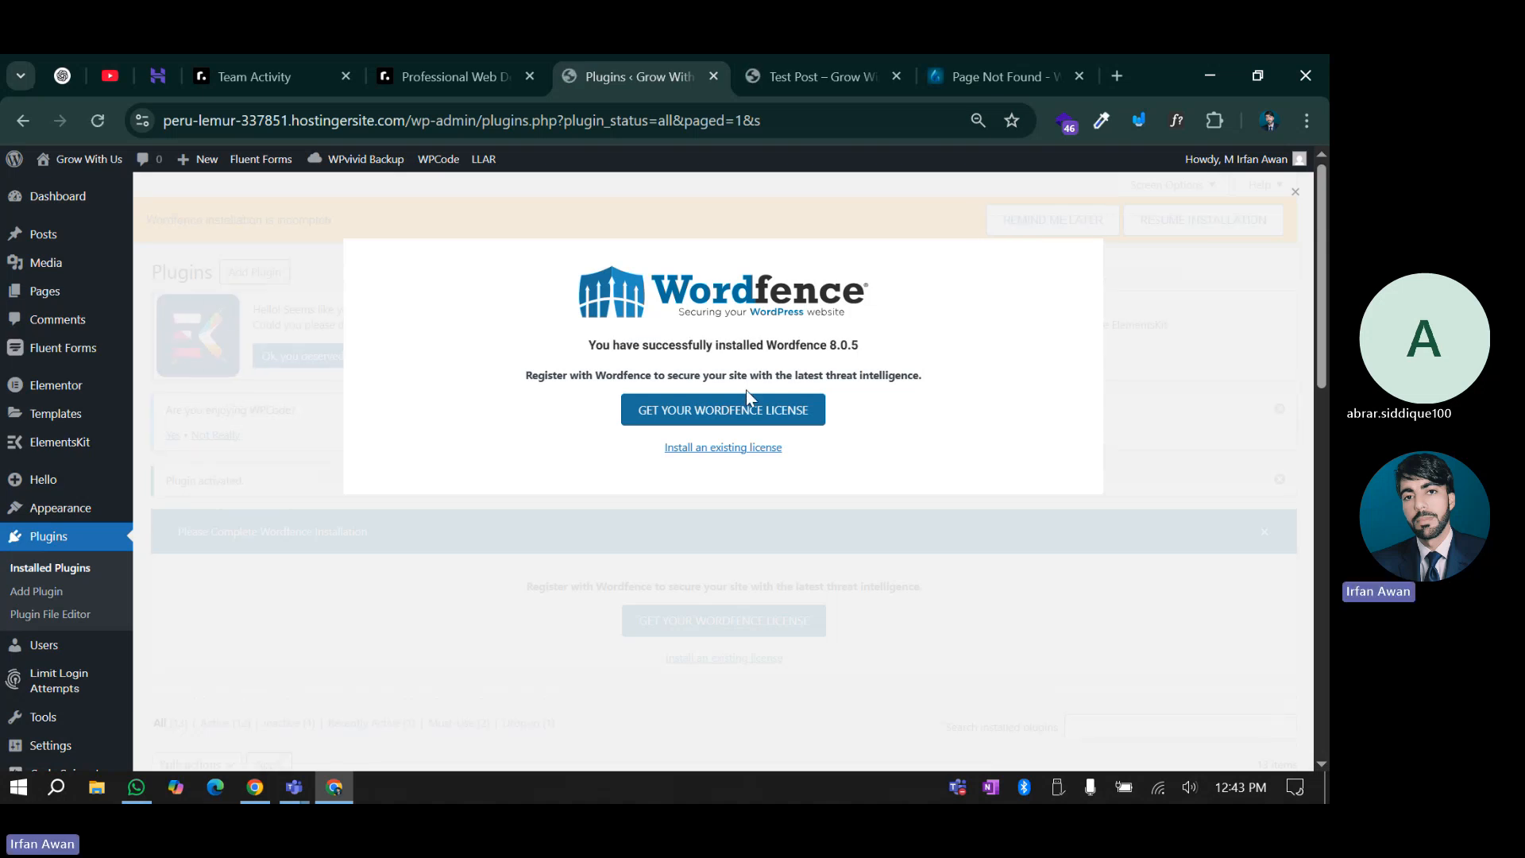
Choose the free Wordfence license, accepting the 30-day delayed protection
{"action": "left_click", "coordinate": [705, 416]}
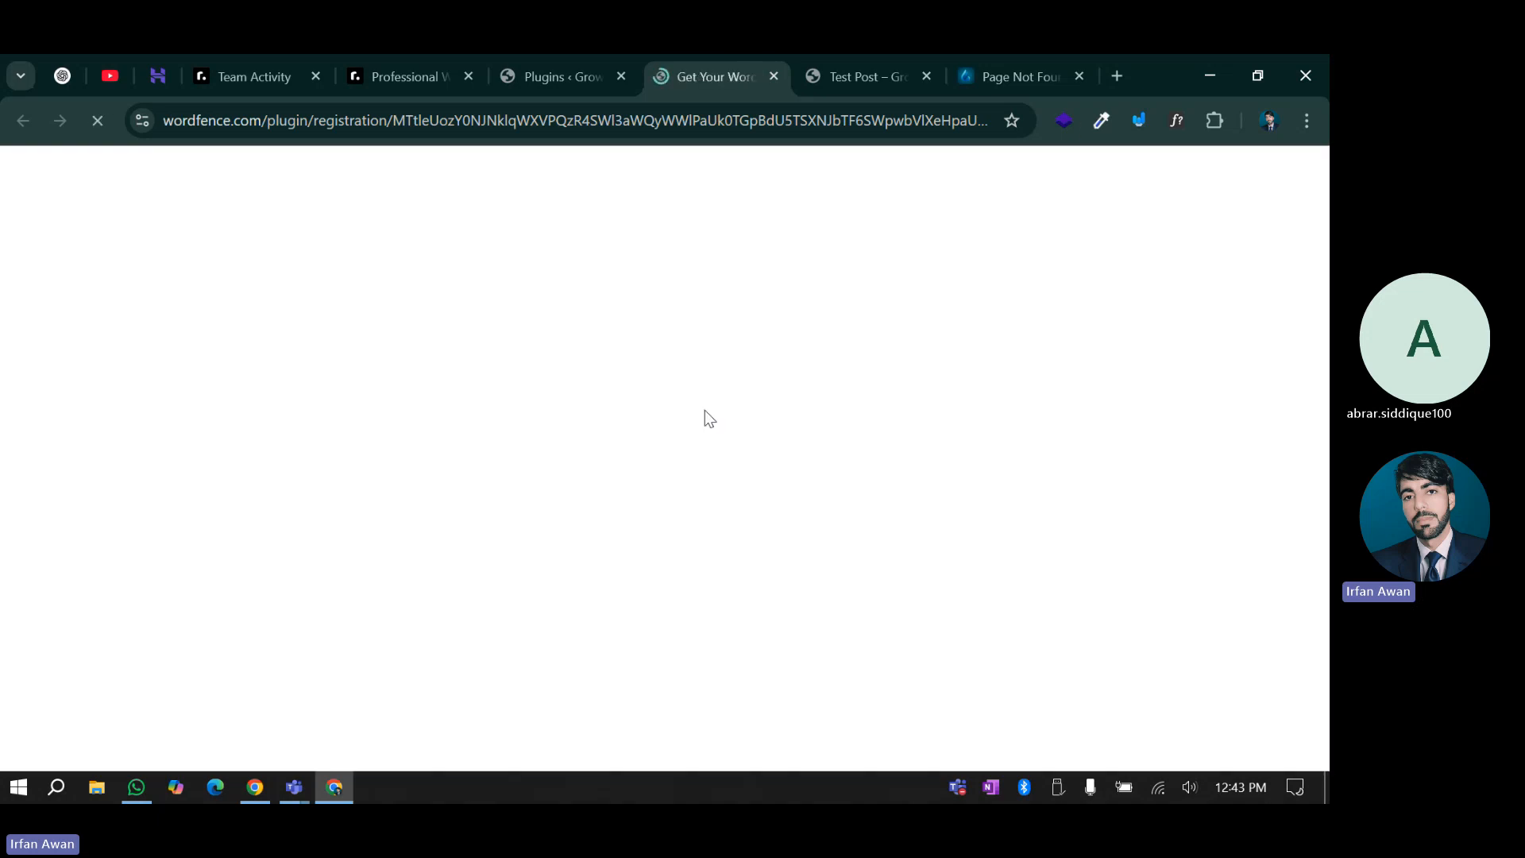
{"action": "scroll", "coordinate": [558, 447], "scroll_direction": "down", "scroll_amount": 2}
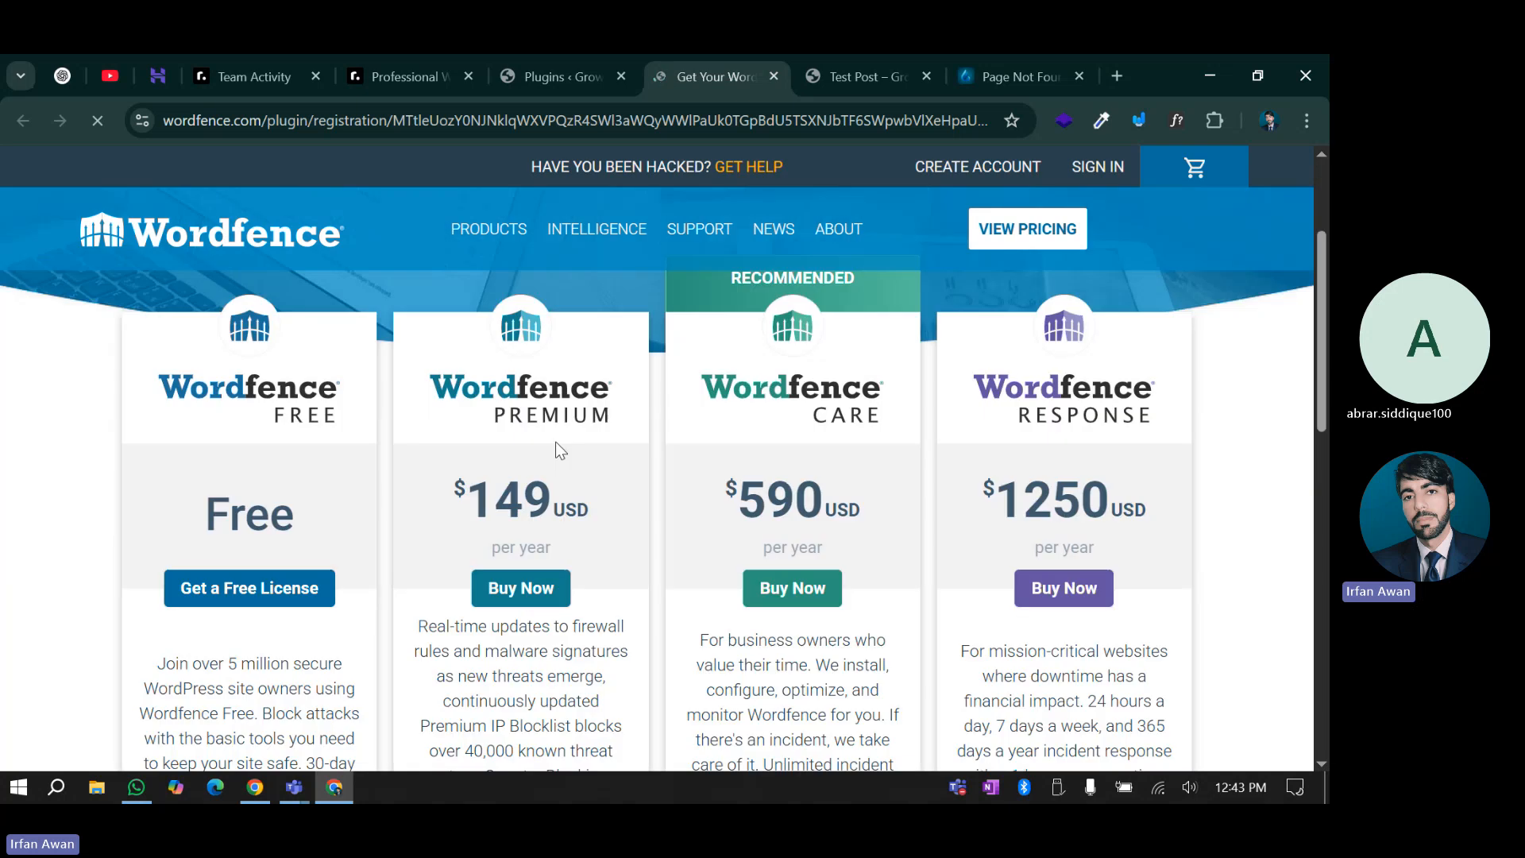
{"action": "scroll", "coordinate": [255, 537], "scroll_direction": "down", "scroll_amount": 1}
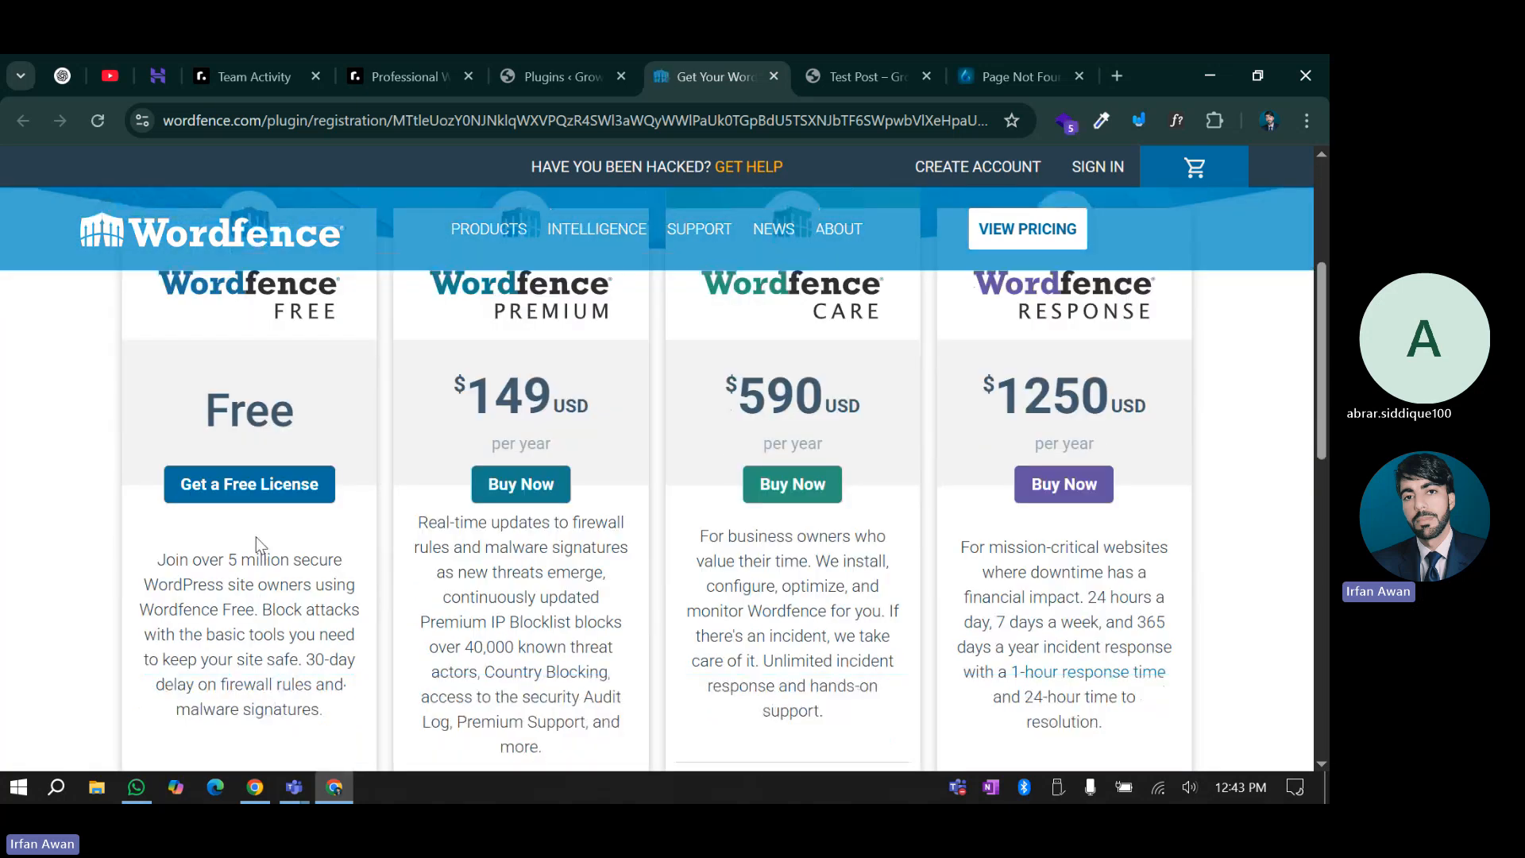
{"action": "left_click", "coordinate": [244, 491]}
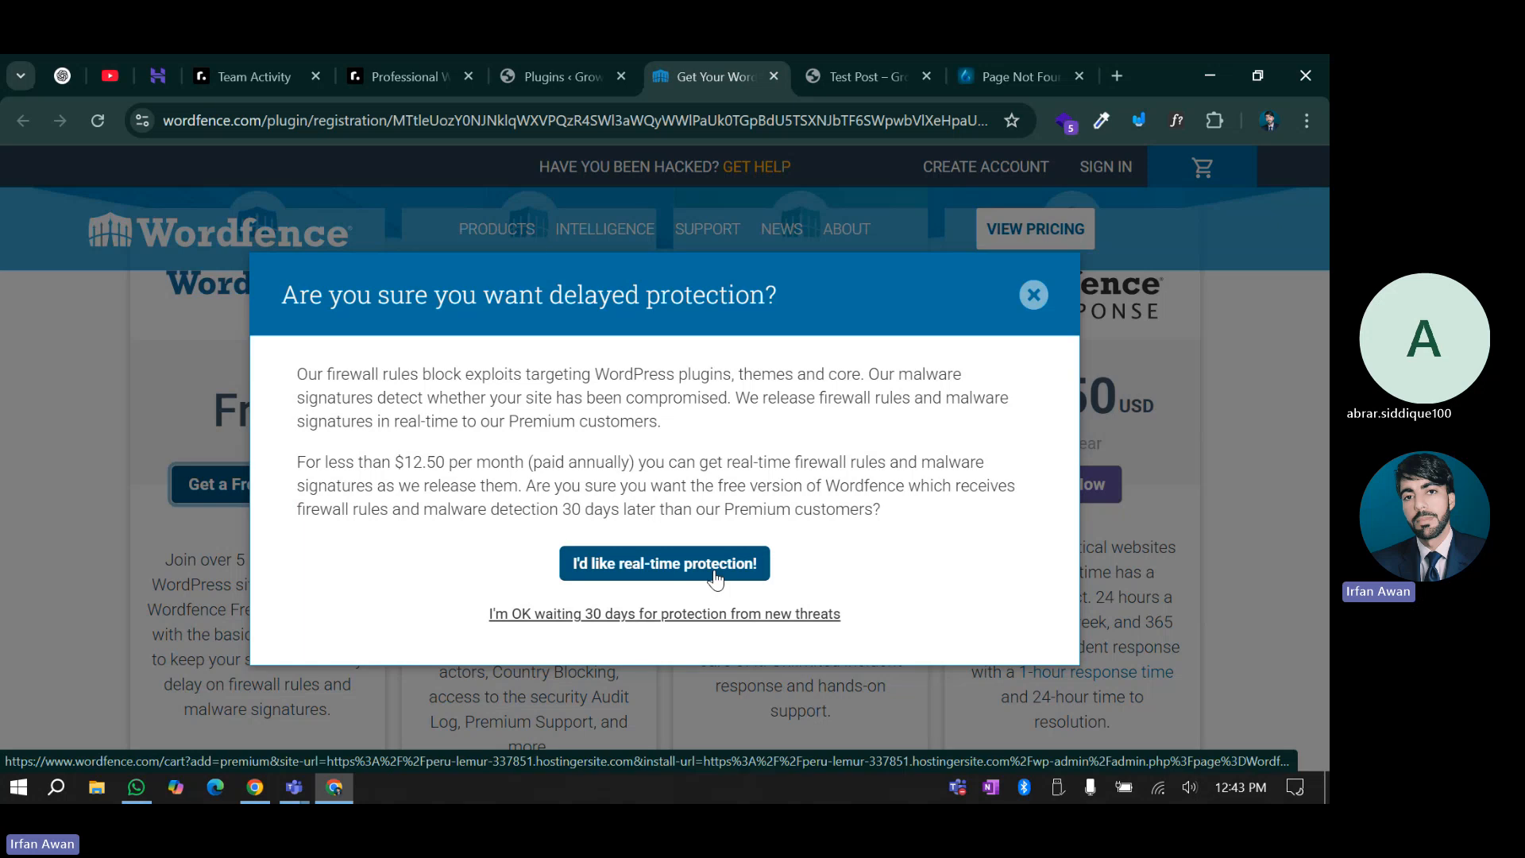
{"action": "left_click_drag", "start_coordinate": [308, 374], "coordinate": [836, 509]}
{"action": "left_click_drag", "start_coordinate": [395, 463], "coordinate": [485, 463]}
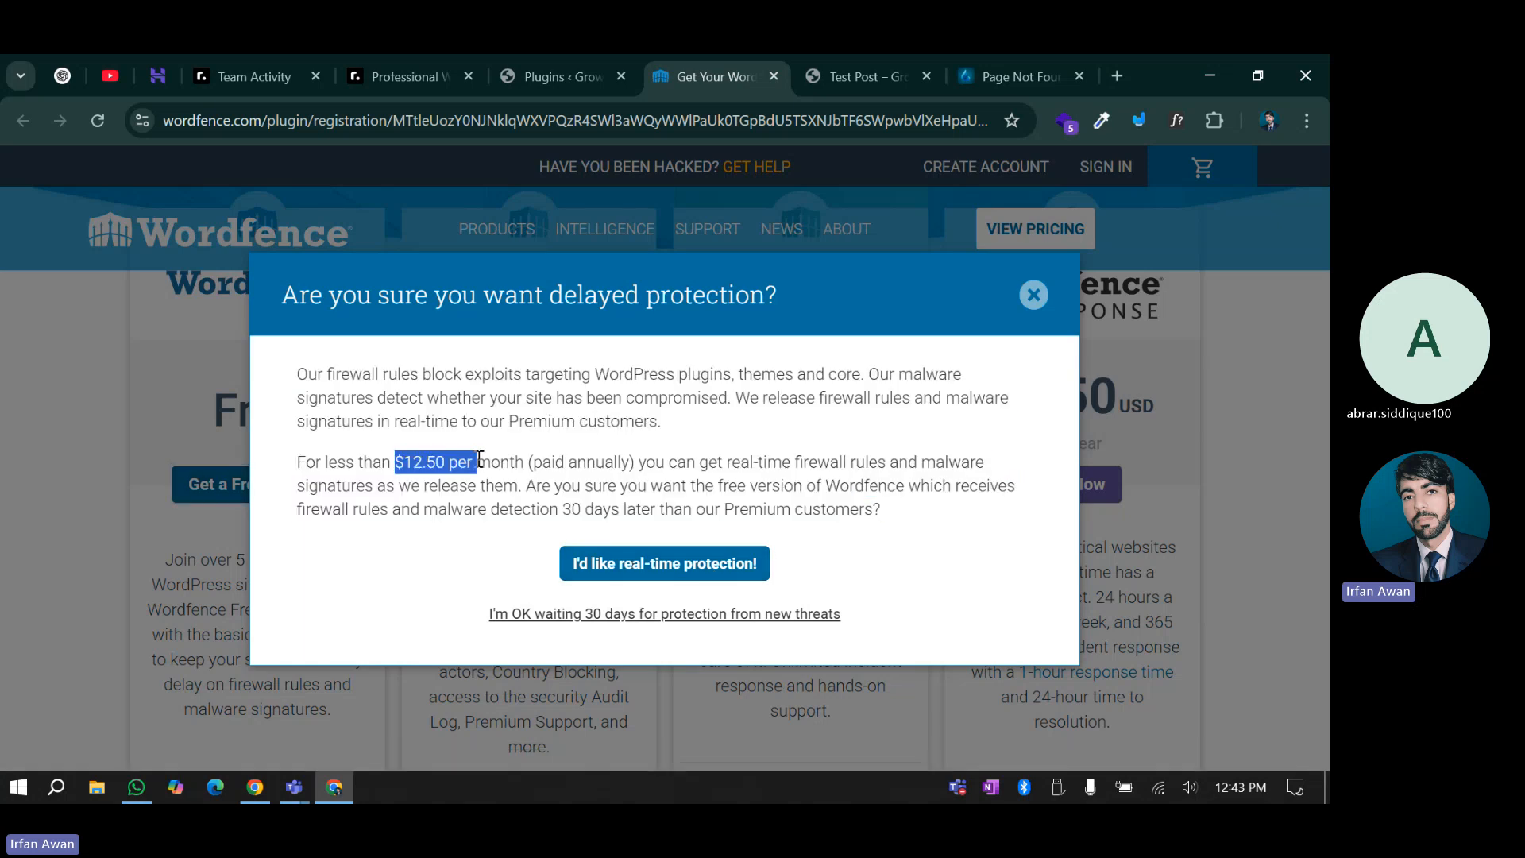
{"action": "left_click", "coordinate": [532, 548]}
{"action": "left_click", "coordinate": [596, 615]}
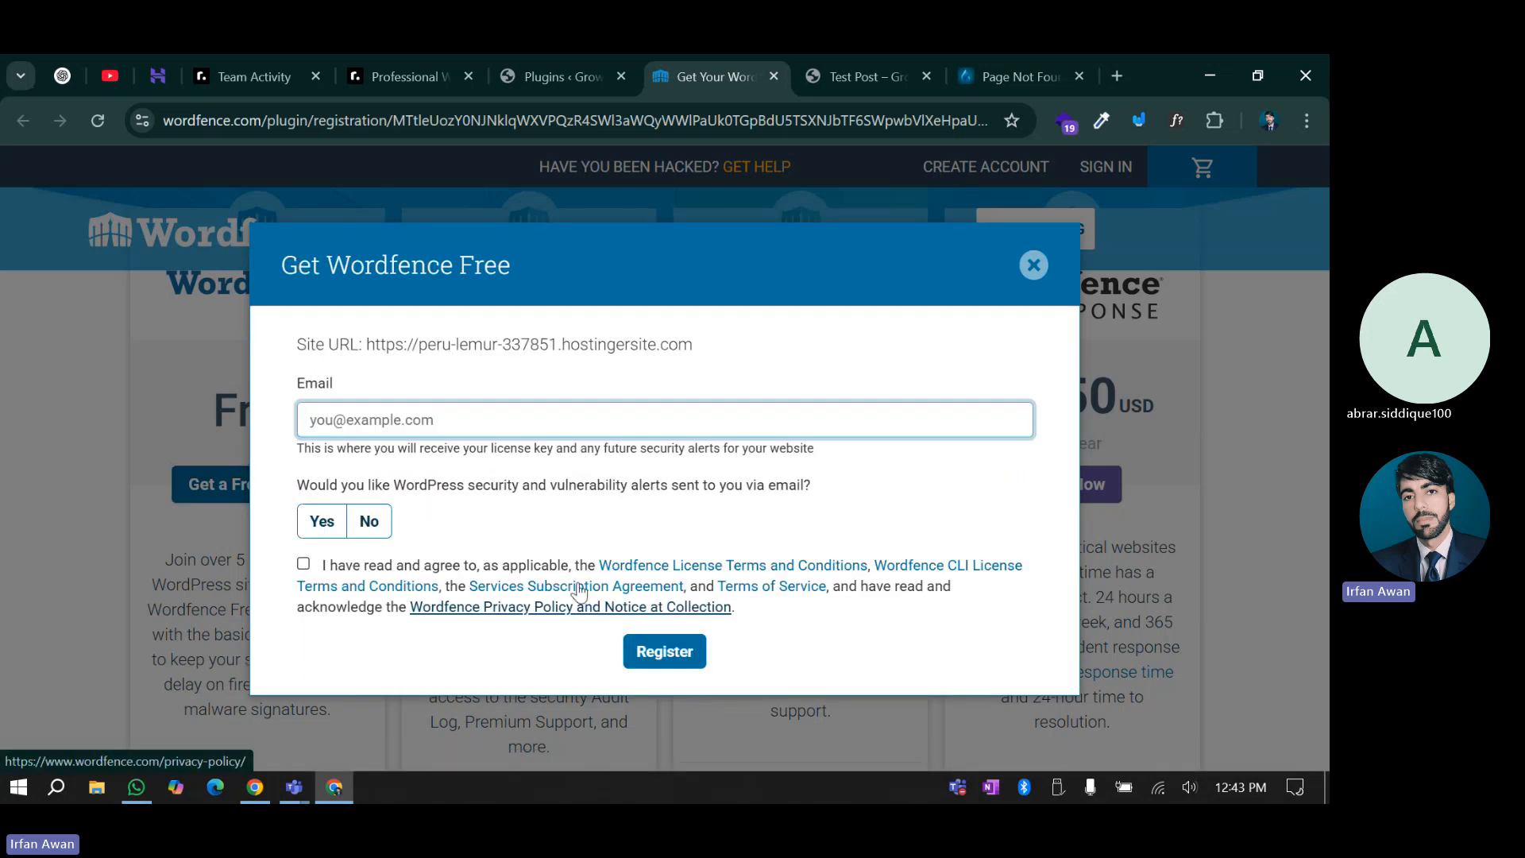
Fill in the saved e-mail, decline e-mail alerts, accept the terms, and register
{"action": "left_click", "coordinate": [422, 419]}
{"action": "left_click", "coordinate": [476, 467]}
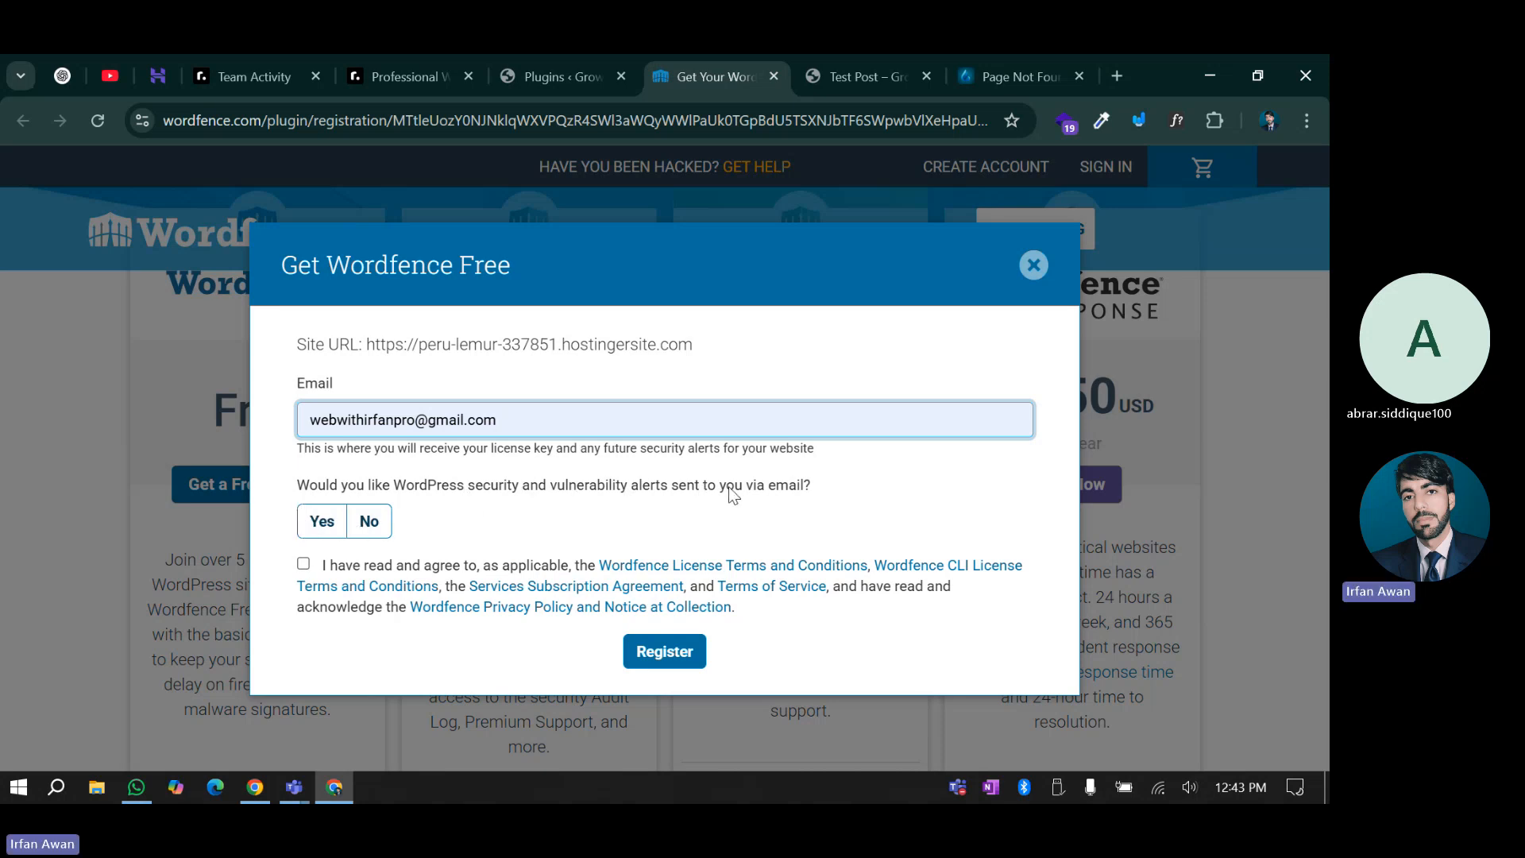
{"action": "left_click", "coordinate": [367, 521]}
{"action": "left_click", "coordinate": [303, 564]}
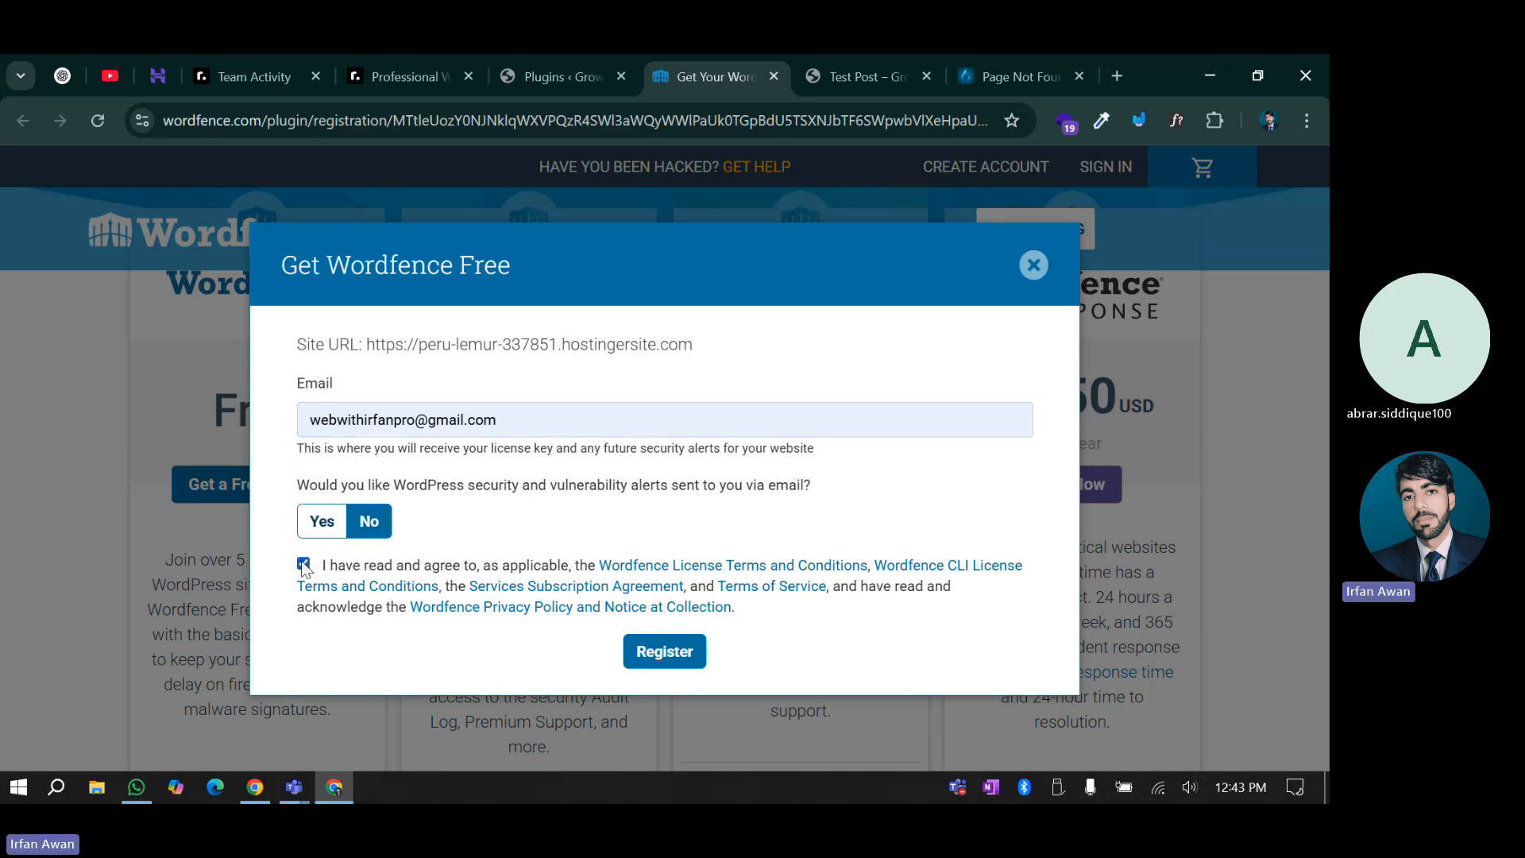
{"action": "left_click", "coordinate": [664, 650]}
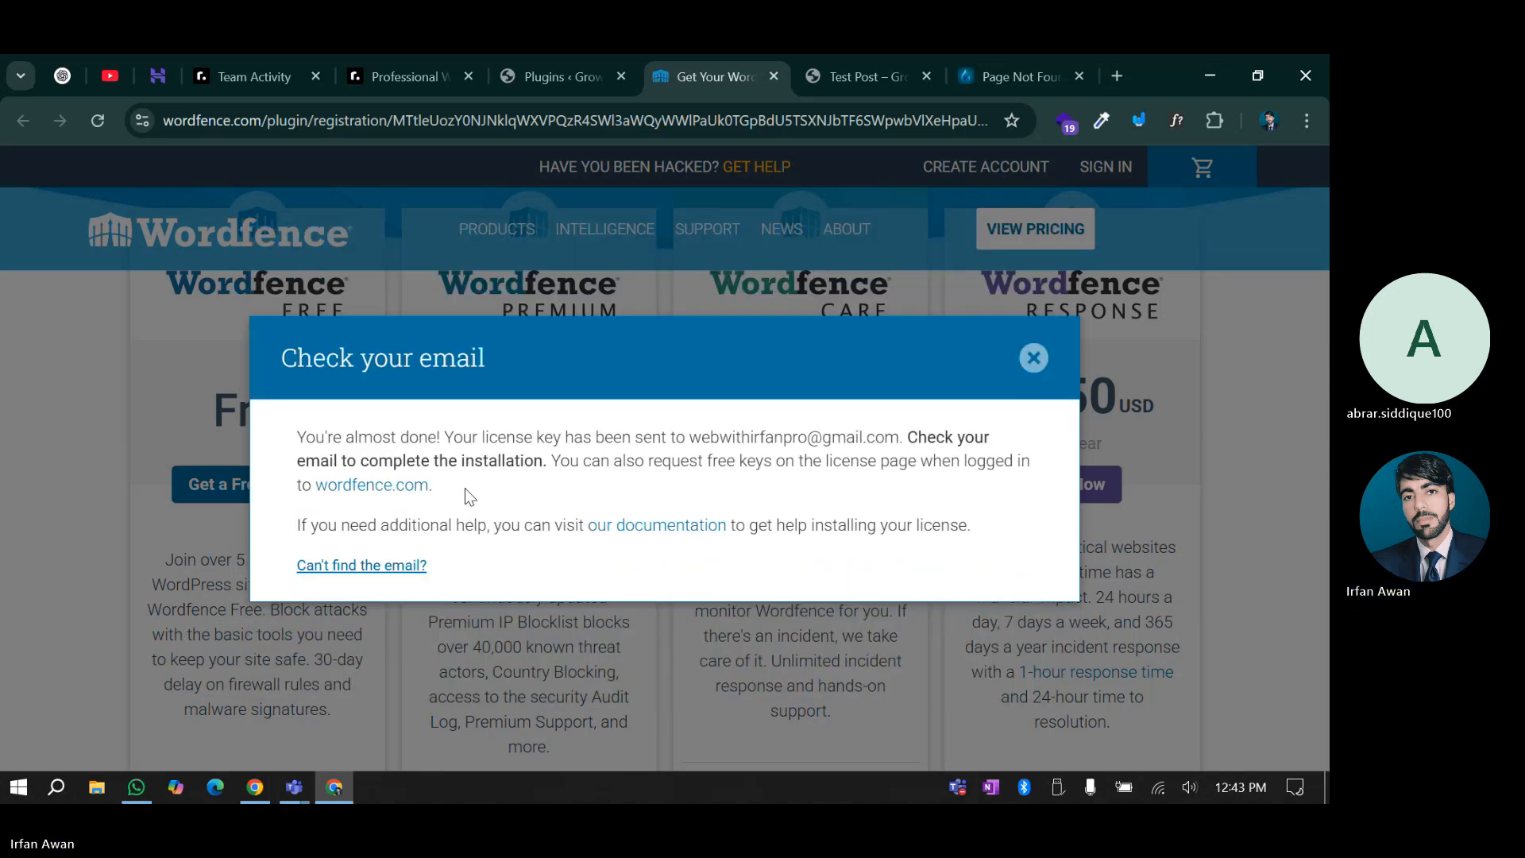
Switch to the second Google account in a new tab and open its Gmail
{"action": "left_click", "coordinate": [1116, 76]}
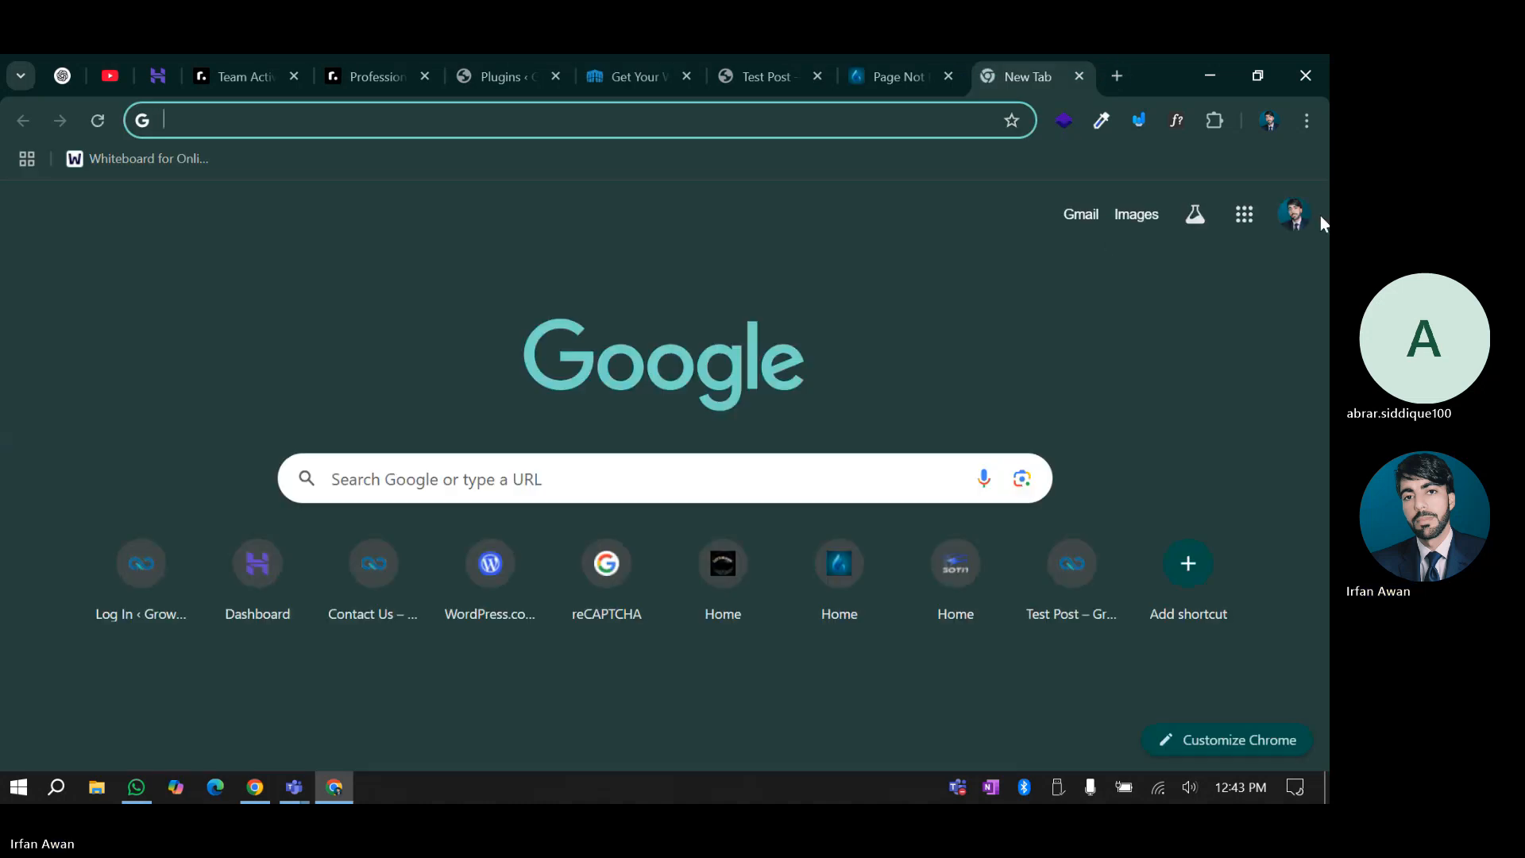
{"action": "left_click", "coordinate": [1301, 223]}
{"action": "left_click", "coordinate": [1299, 222]}
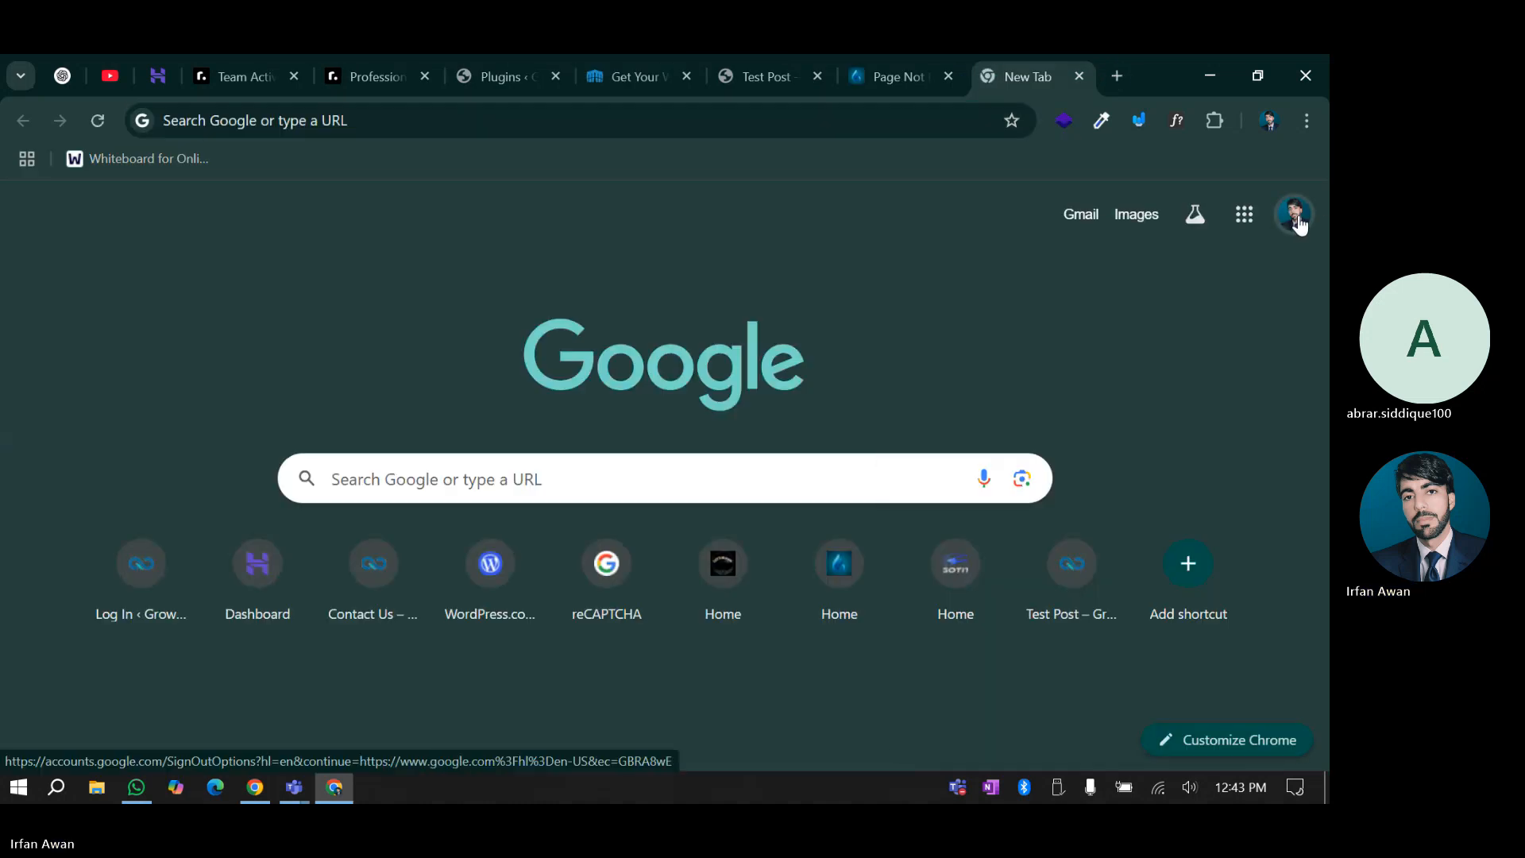
{"action": "left_click", "coordinate": [1299, 223]}
{"action": "left_click", "coordinate": [983, 577]}
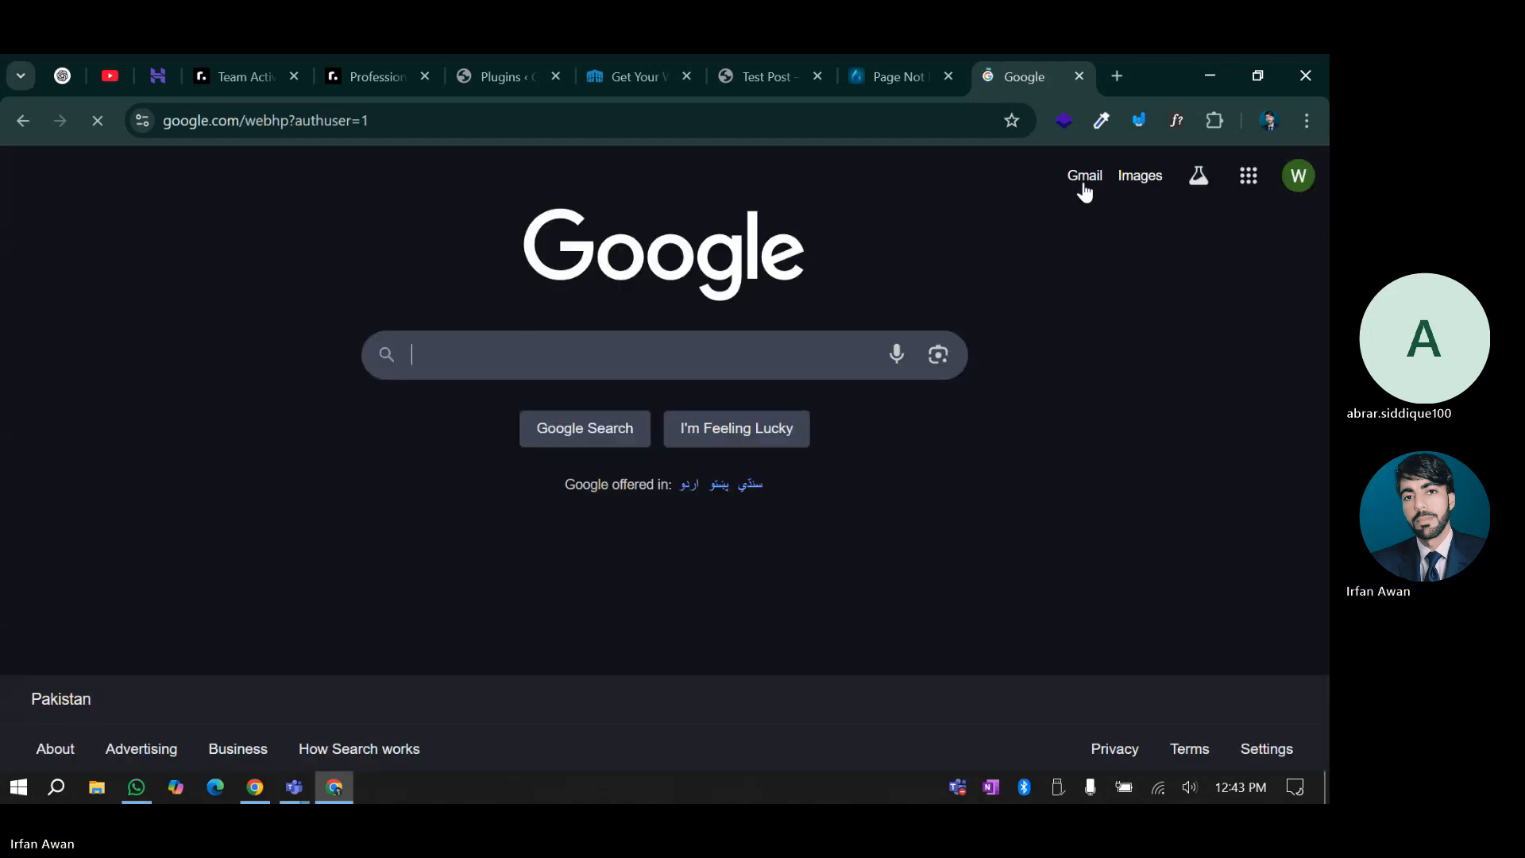
{"action": "left_click", "coordinate": [1086, 178]}
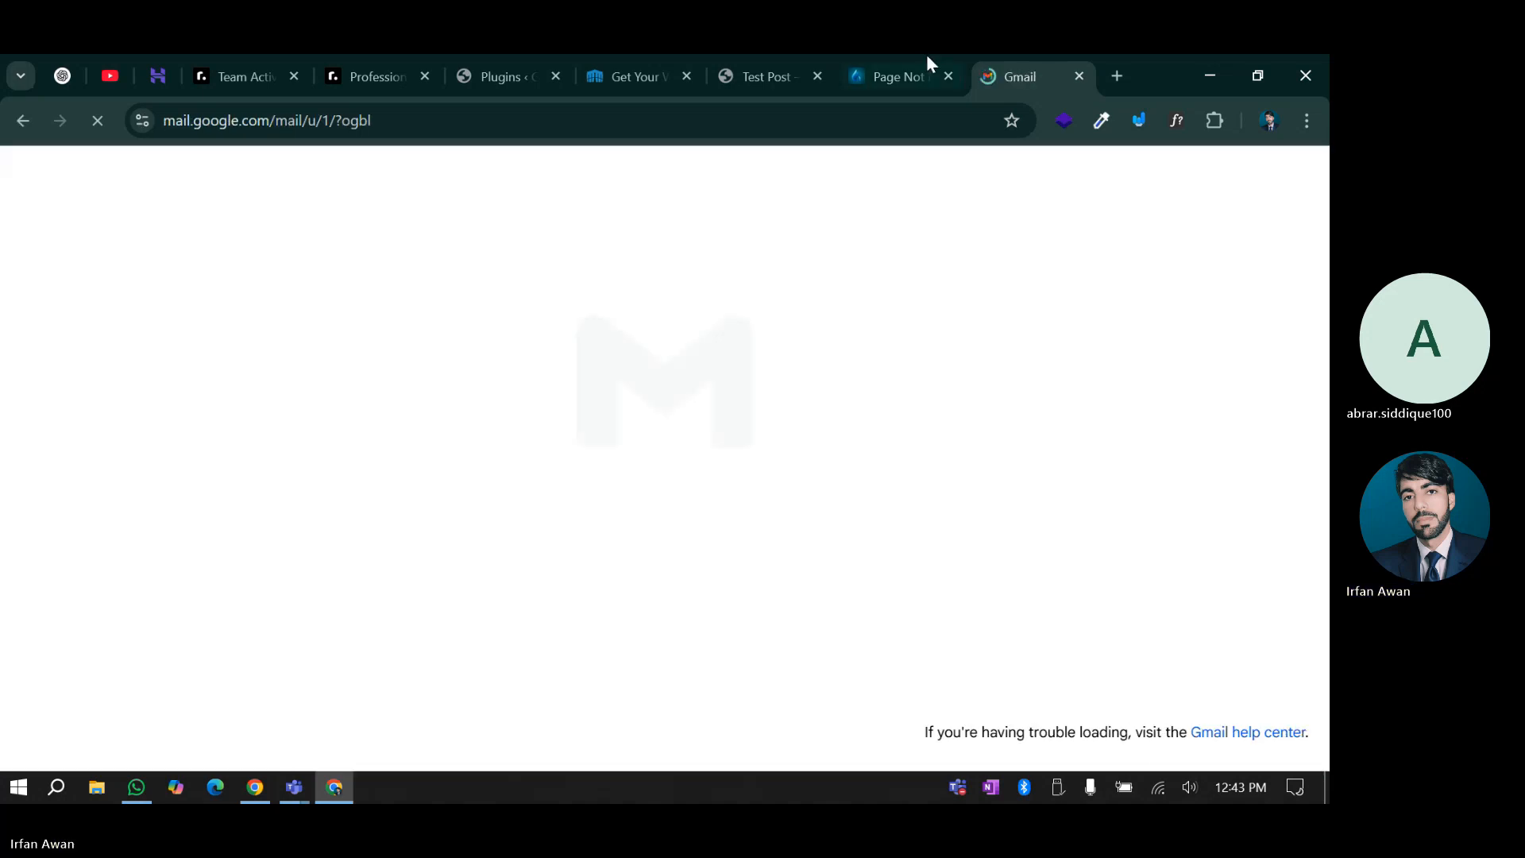
Close the leftover tabs and start the install-existing-licence form on the WordPress Plugins page
{"action": "left_click", "coordinate": [948, 76]}
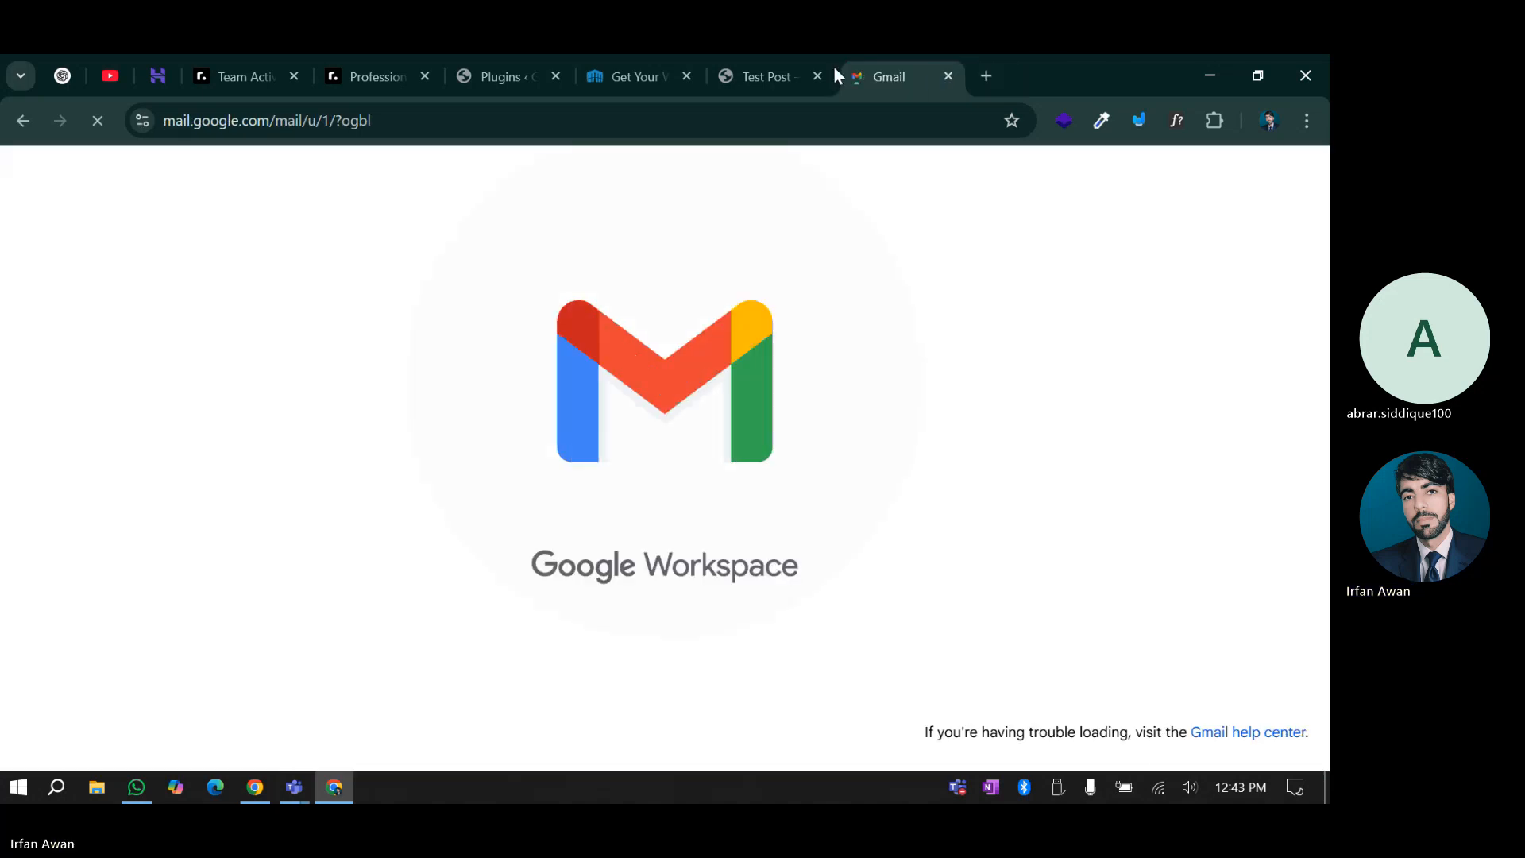
{"action": "left_click", "coordinate": [637, 67]}
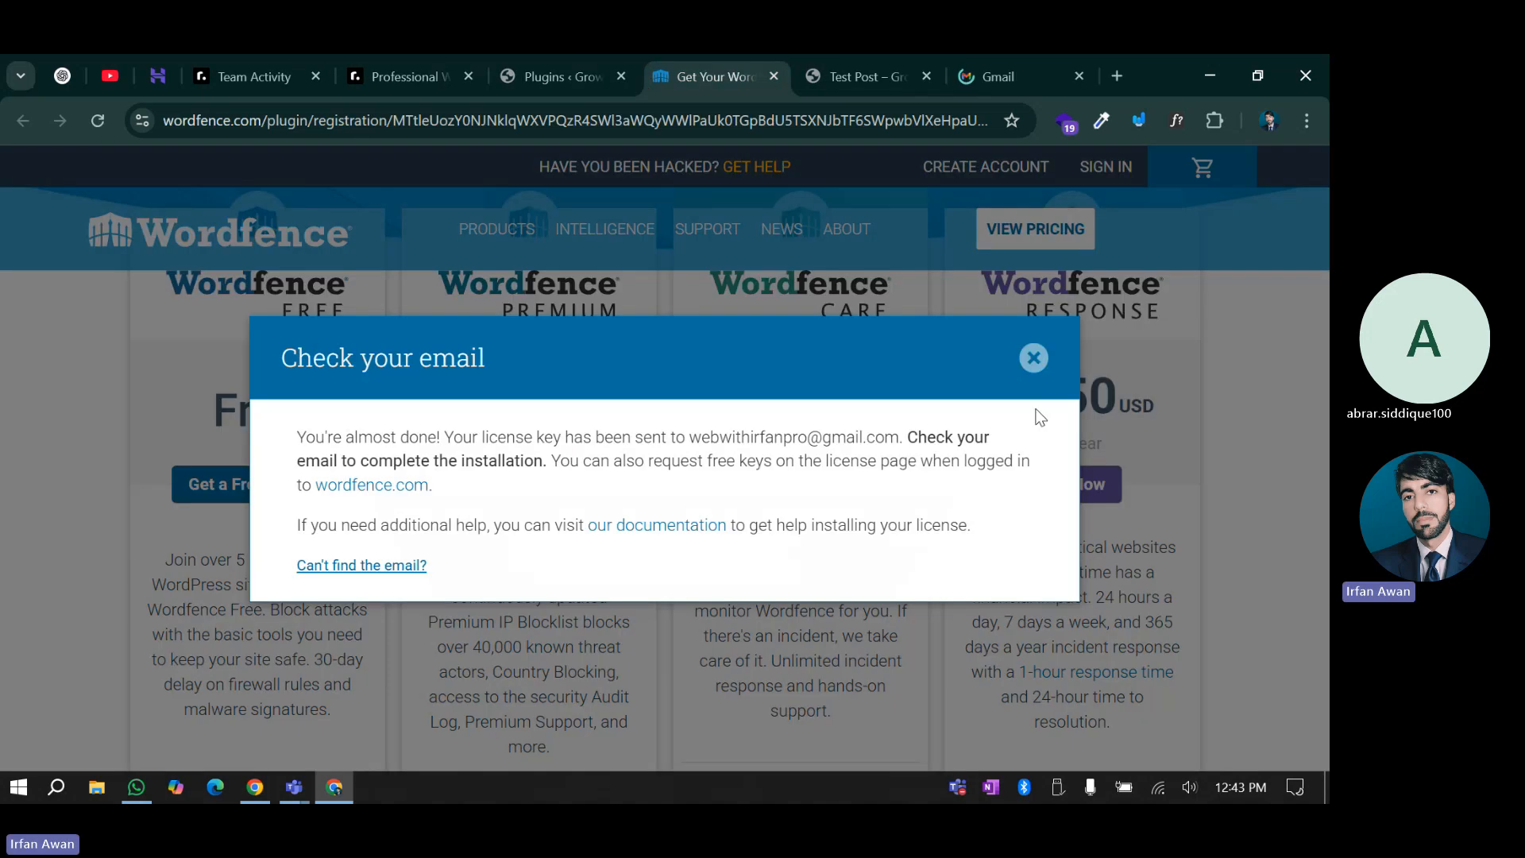
{"action": "left_click", "coordinate": [1035, 359]}
{"action": "left_click", "coordinate": [775, 76]}
{"action": "left_click", "coordinate": [564, 77]}
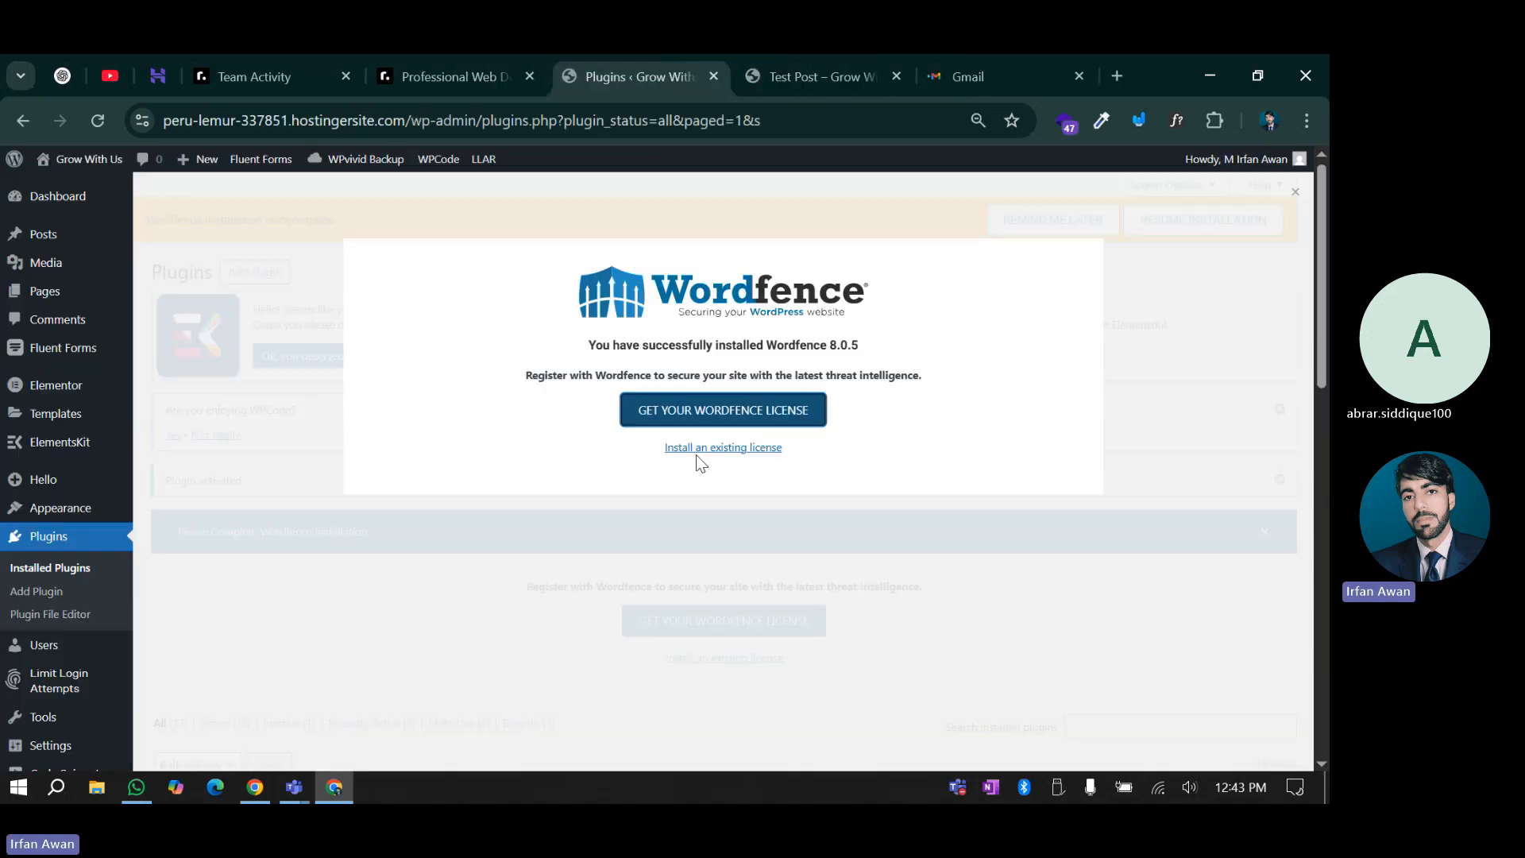
{"action": "left_click", "coordinate": [696, 450]}
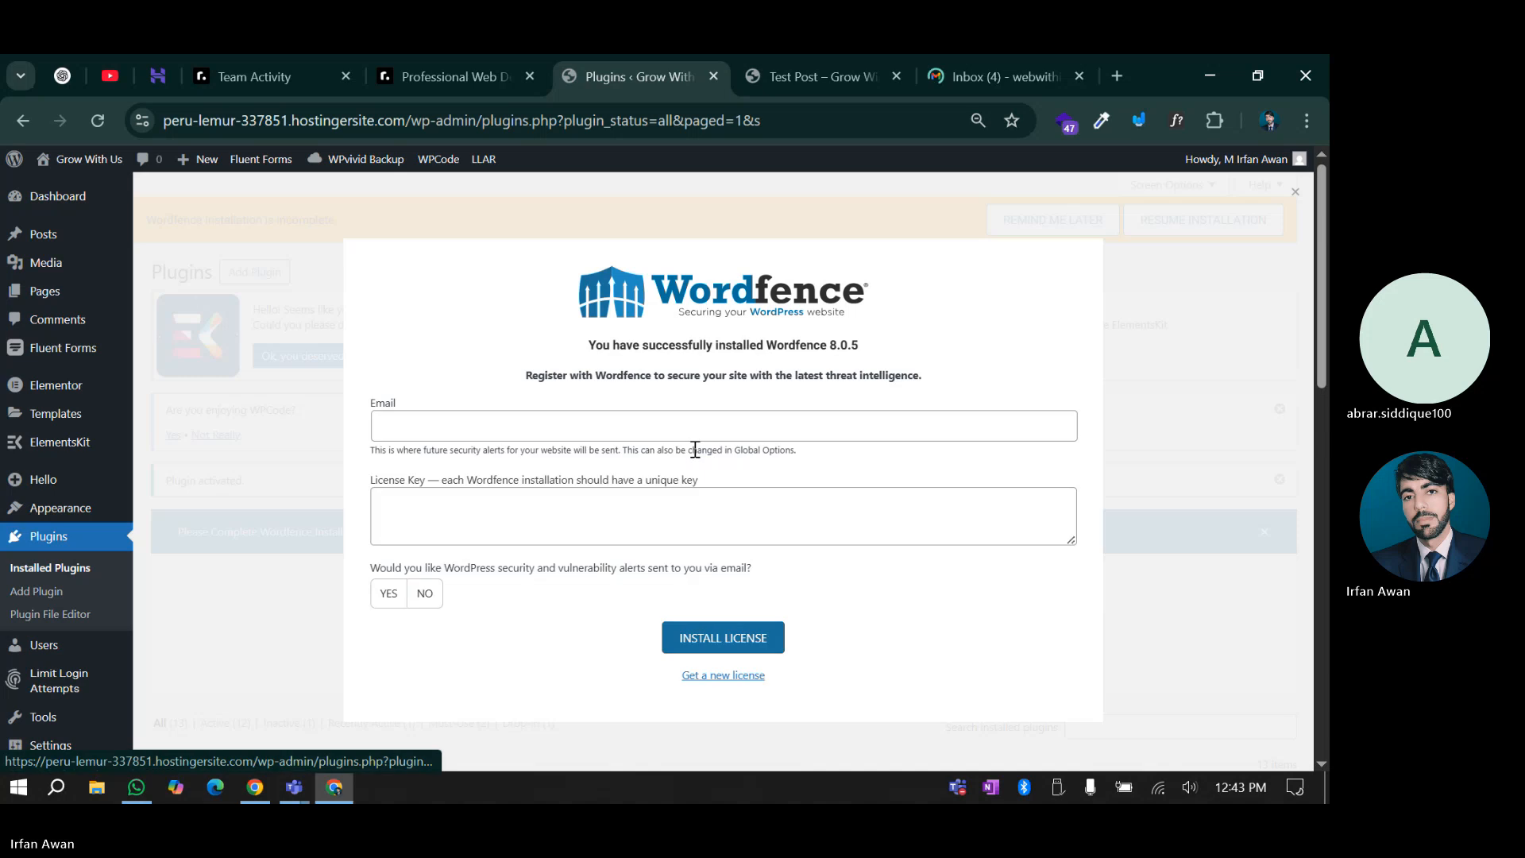
{"action": "left_click", "coordinate": [407, 431]}
{"action": "left_click", "coordinate": [410, 499]}
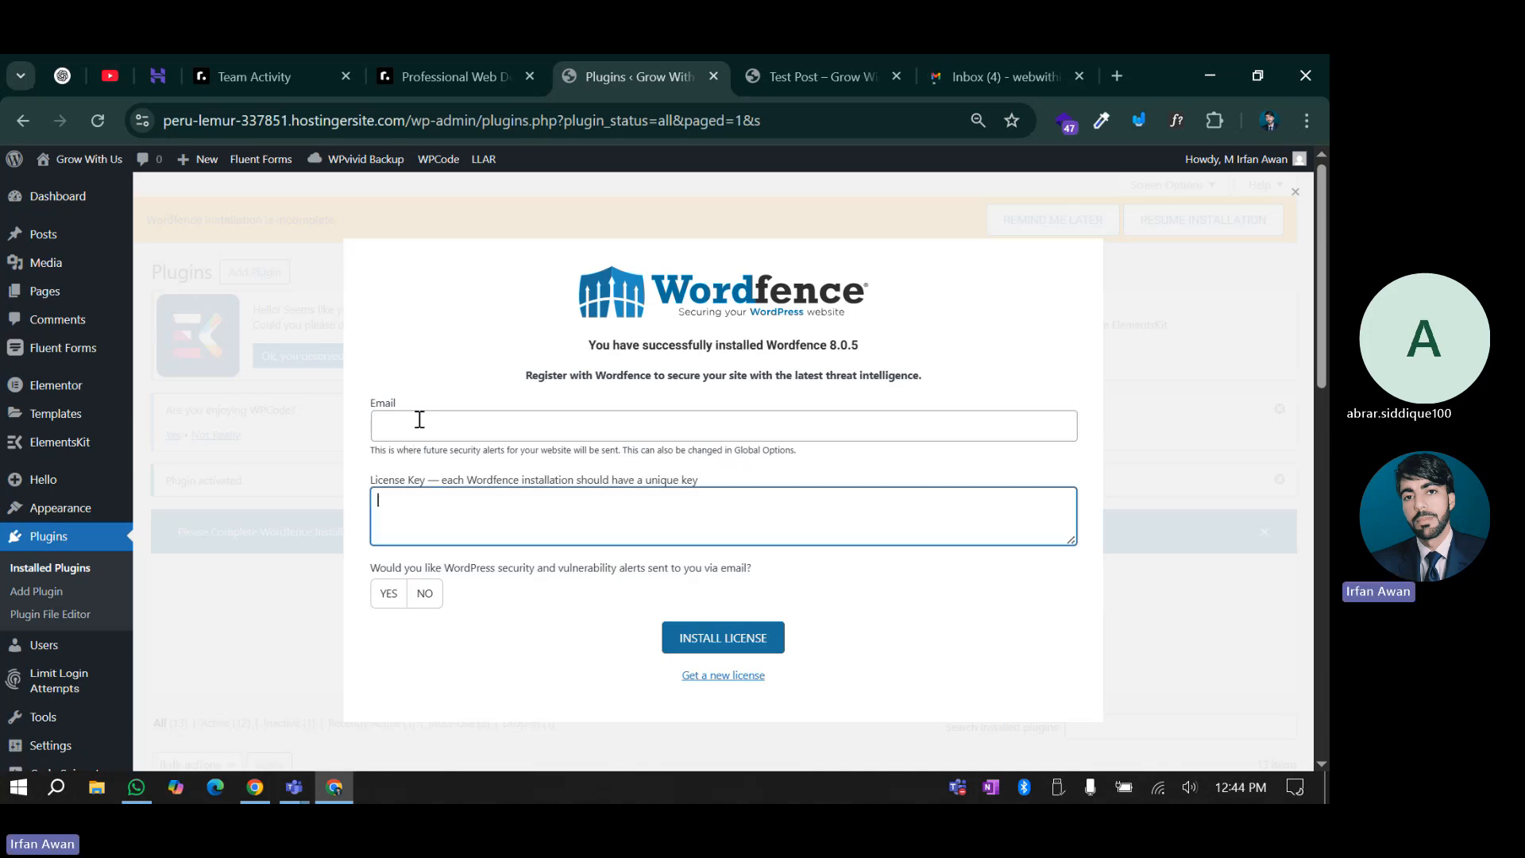
{"action": "left_click", "coordinate": [423, 414]}
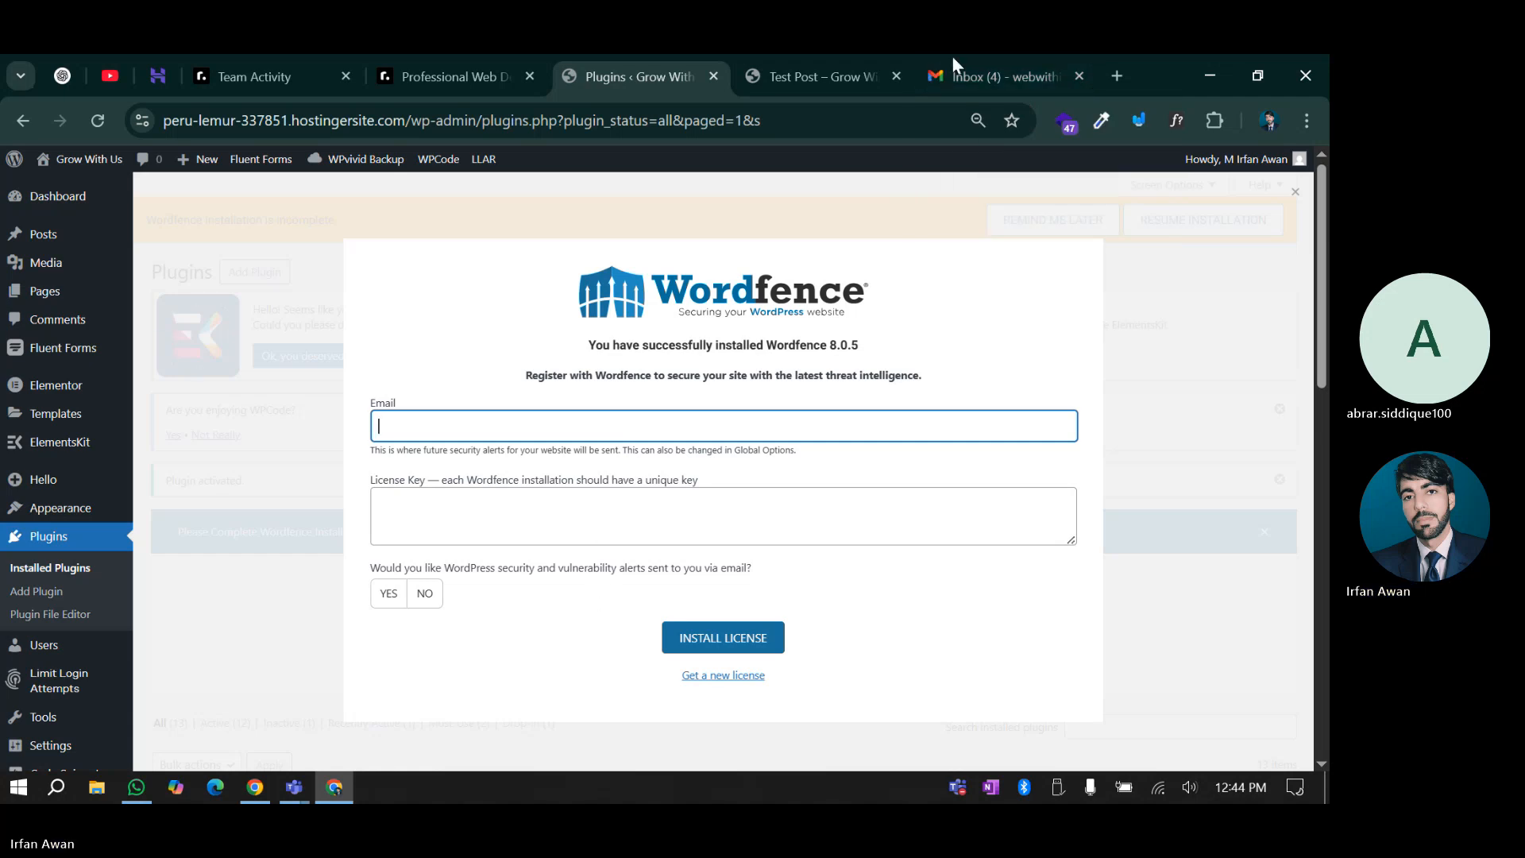
Open the 'Your Wordfence License' email and choose Install My License Automatically
{"action": "left_click", "coordinate": [974, 61]}
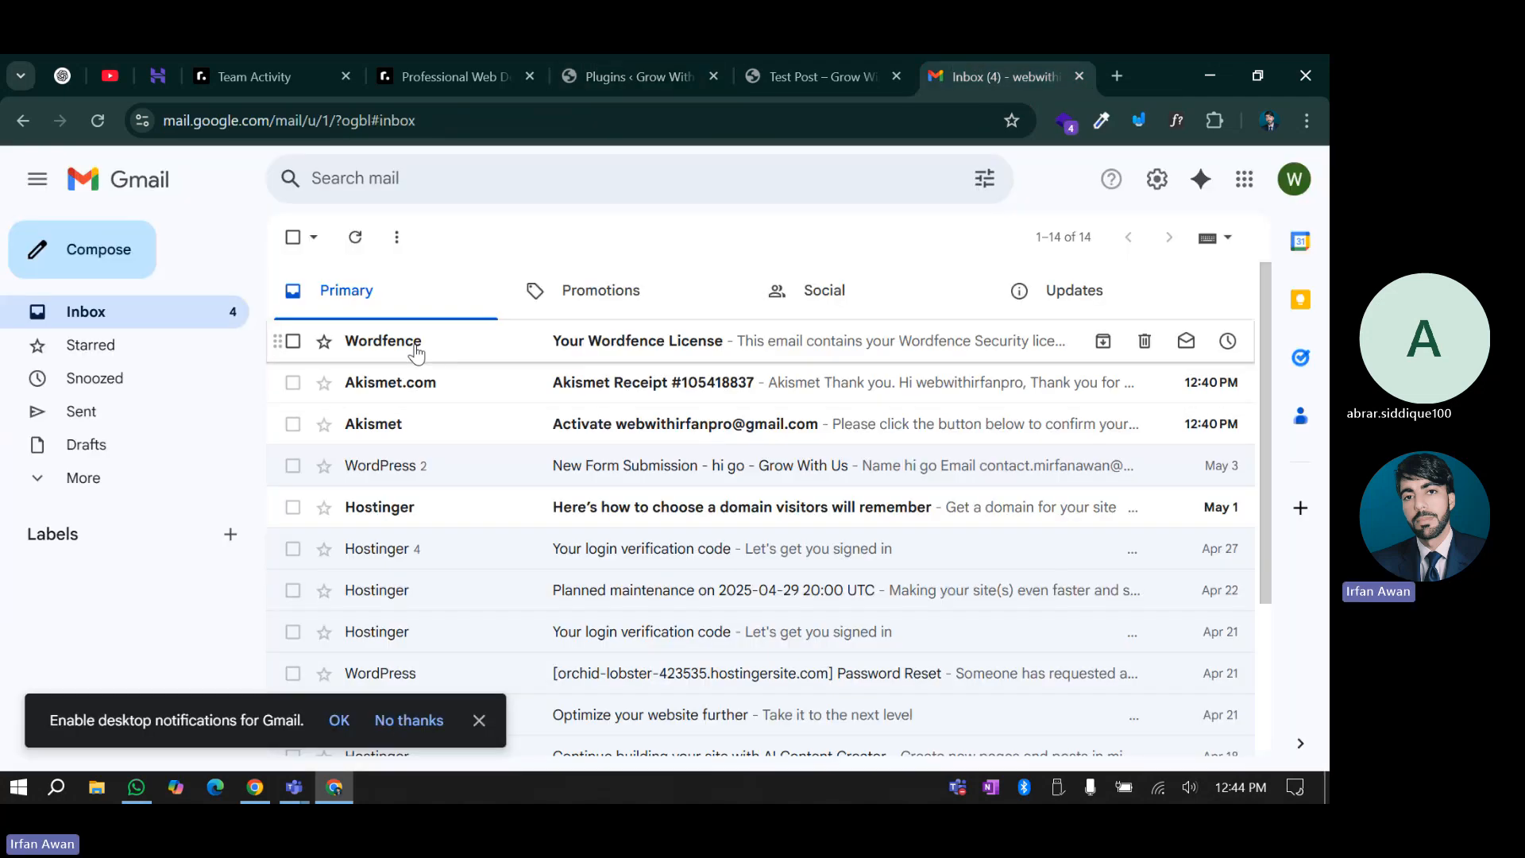
{"action": "left_click", "coordinate": [416, 346]}
{"action": "scroll", "coordinate": [627, 583], "scroll_direction": "down", "scroll_amount": 5}
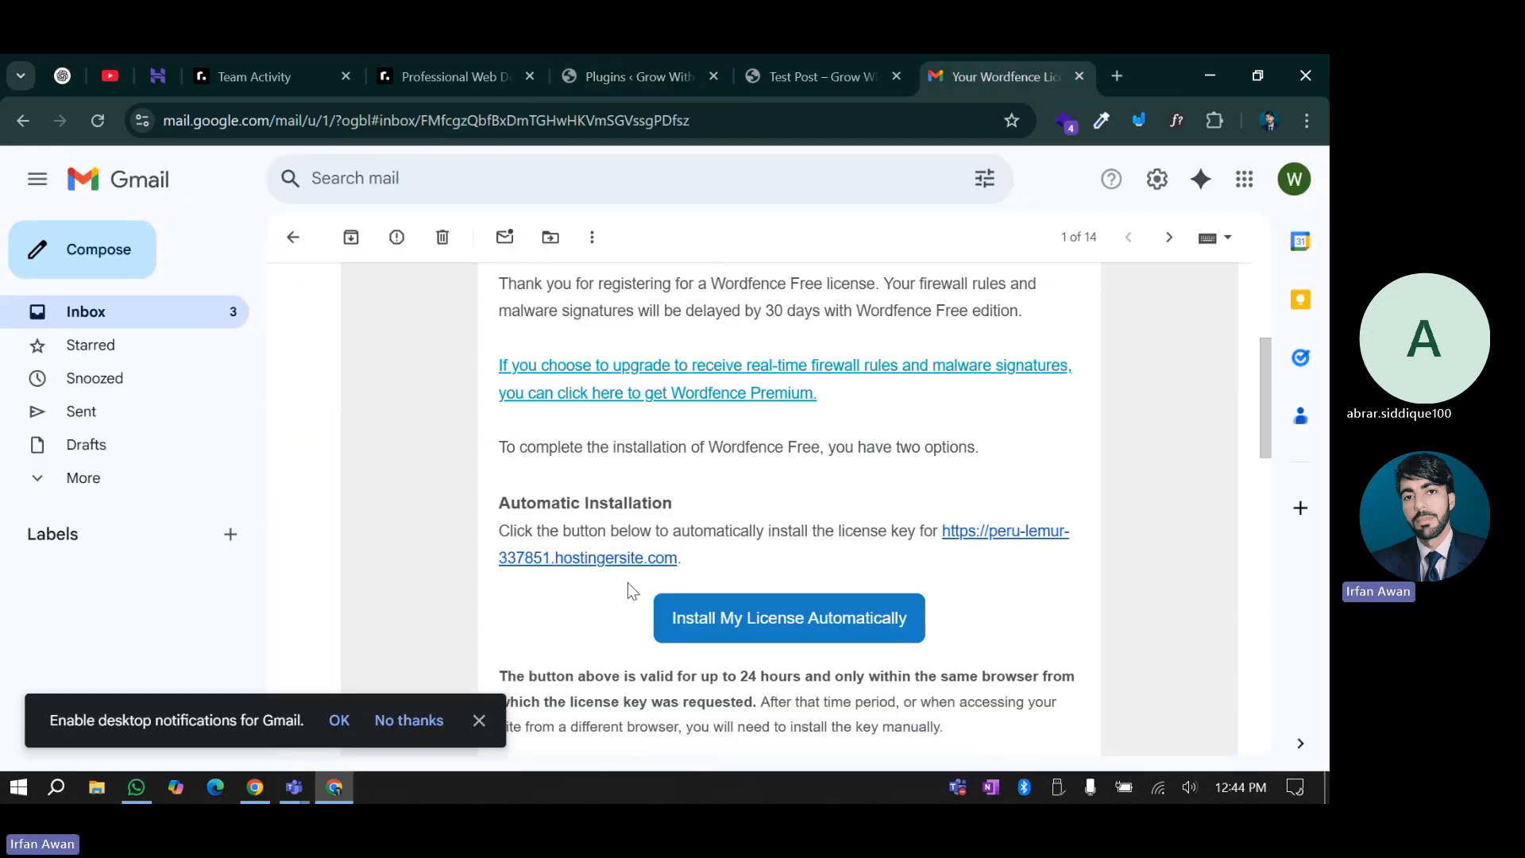
{"action": "left_click", "coordinate": [751, 623]}
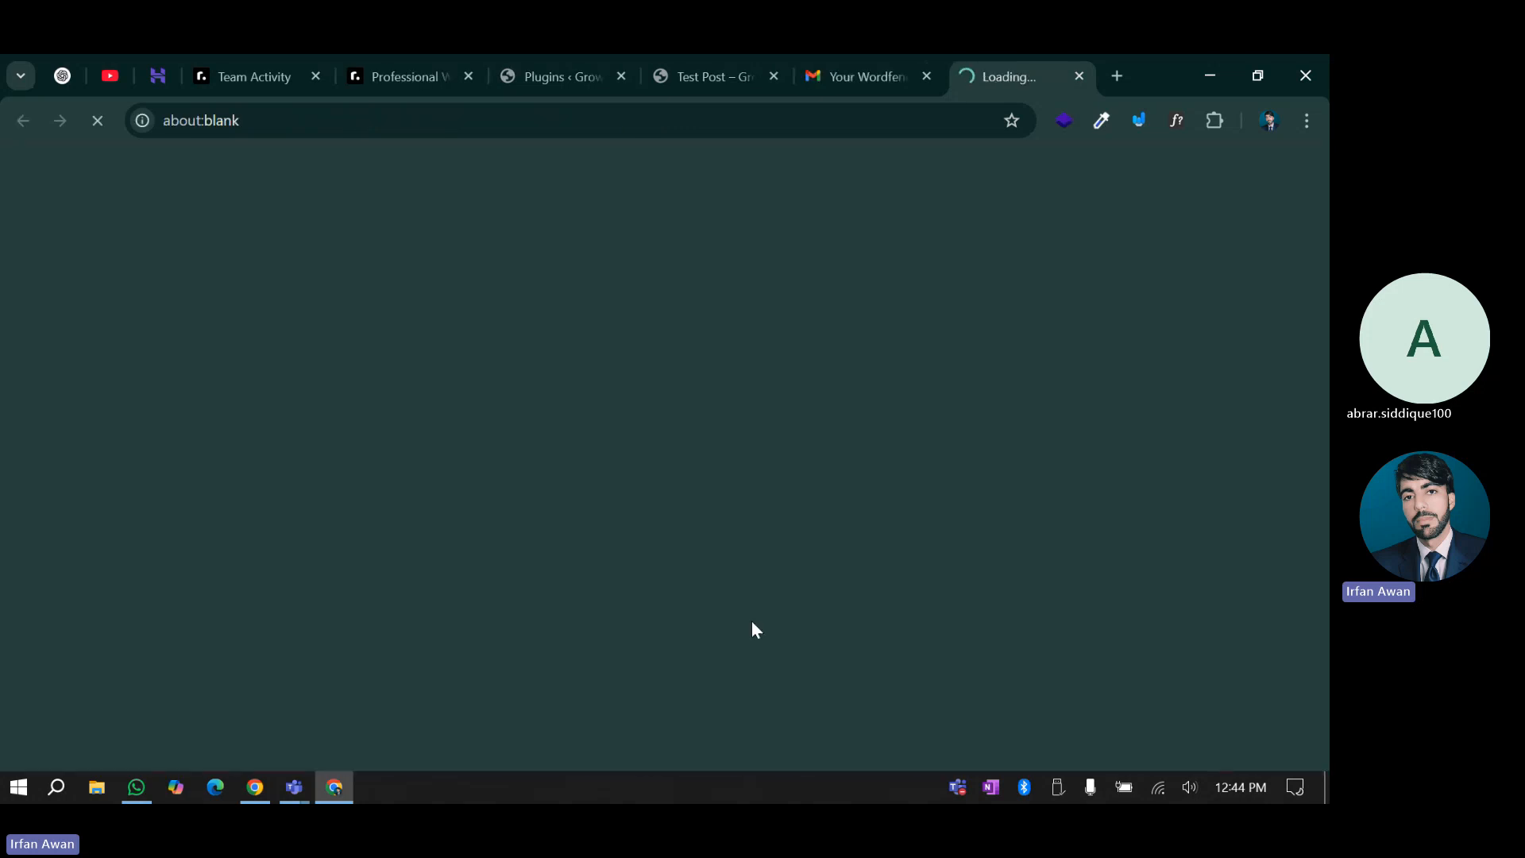
{"action": "left_click", "coordinate": [855, 93]}
{"action": "scroll", "coordinate": [660, 660], "scroll_direction": "down", "scroll_amount": 3}
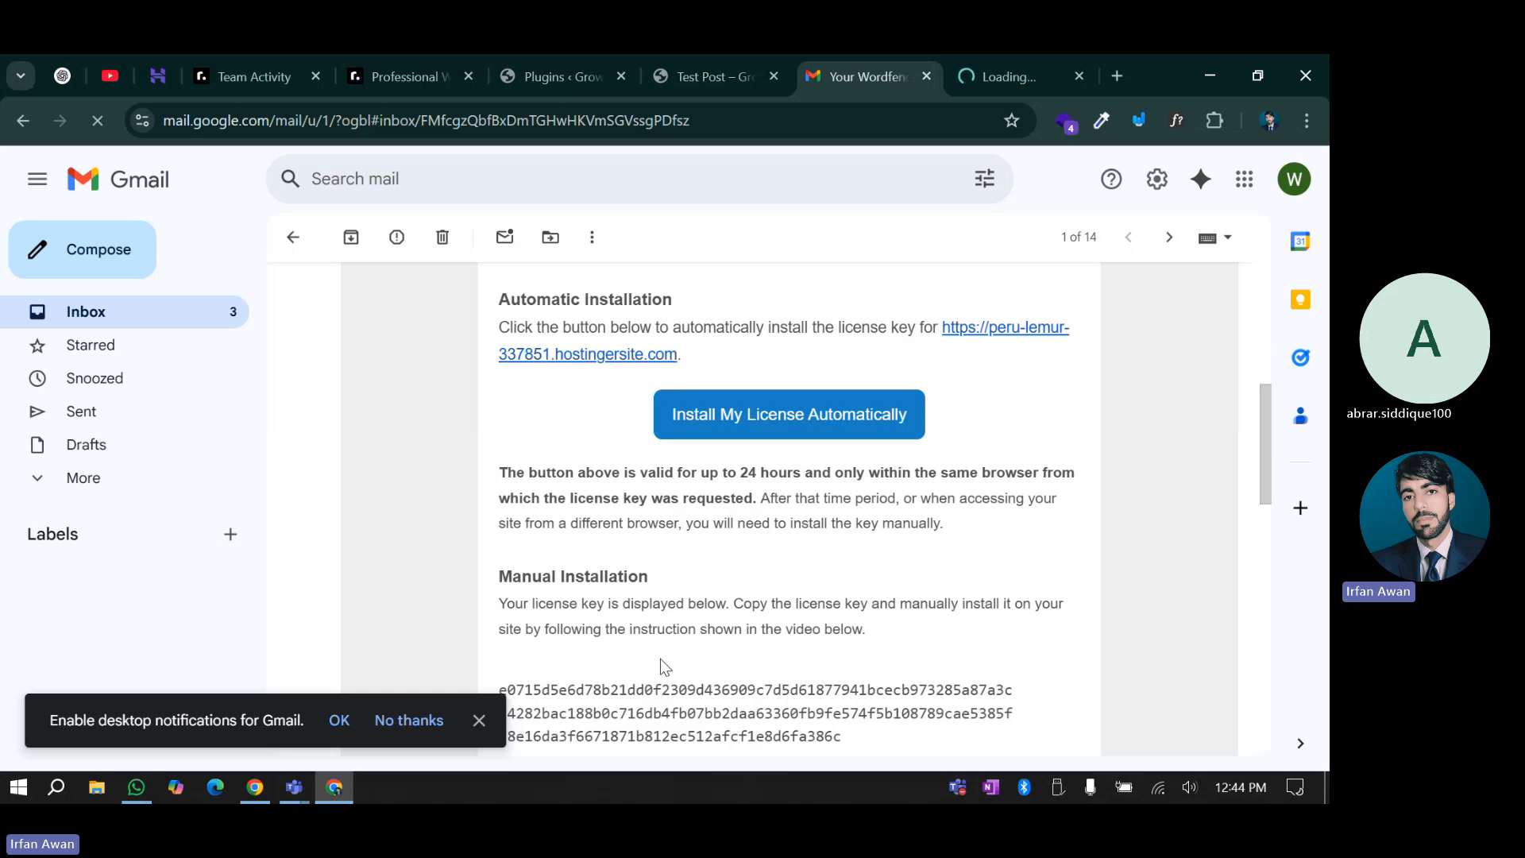
{"action": "scroll", "coordinate": [661, 659], "scroll_direction": "down", "scroll_amount": 1}
{"action": "scroll", "coordinate": [500, 604], "scroll_direction": "down", "scroll_amount": 1}
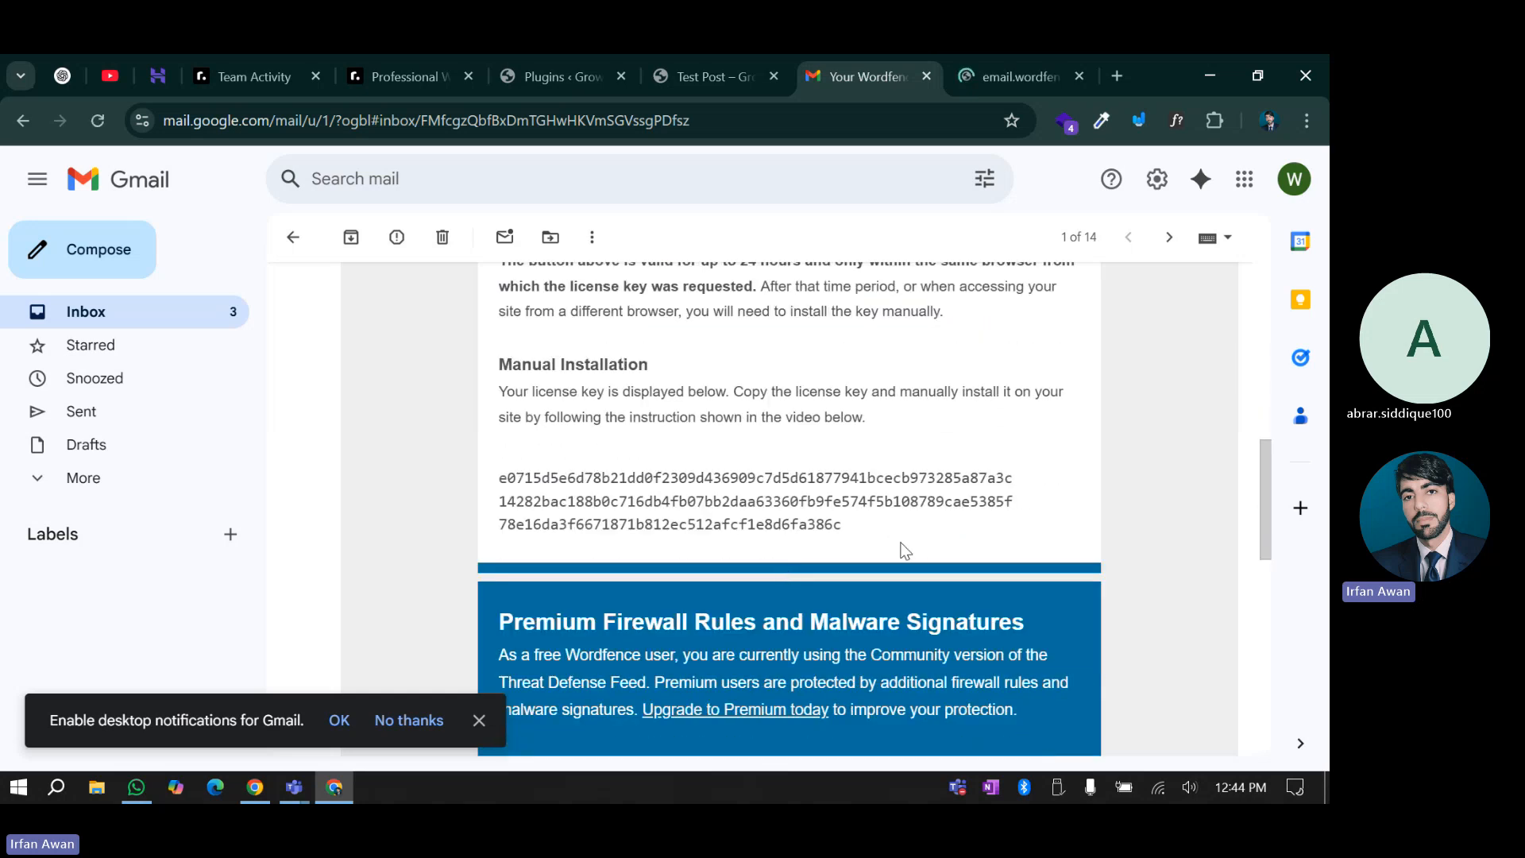
{"action": "left_click", "coordinate": [1023, 57]}
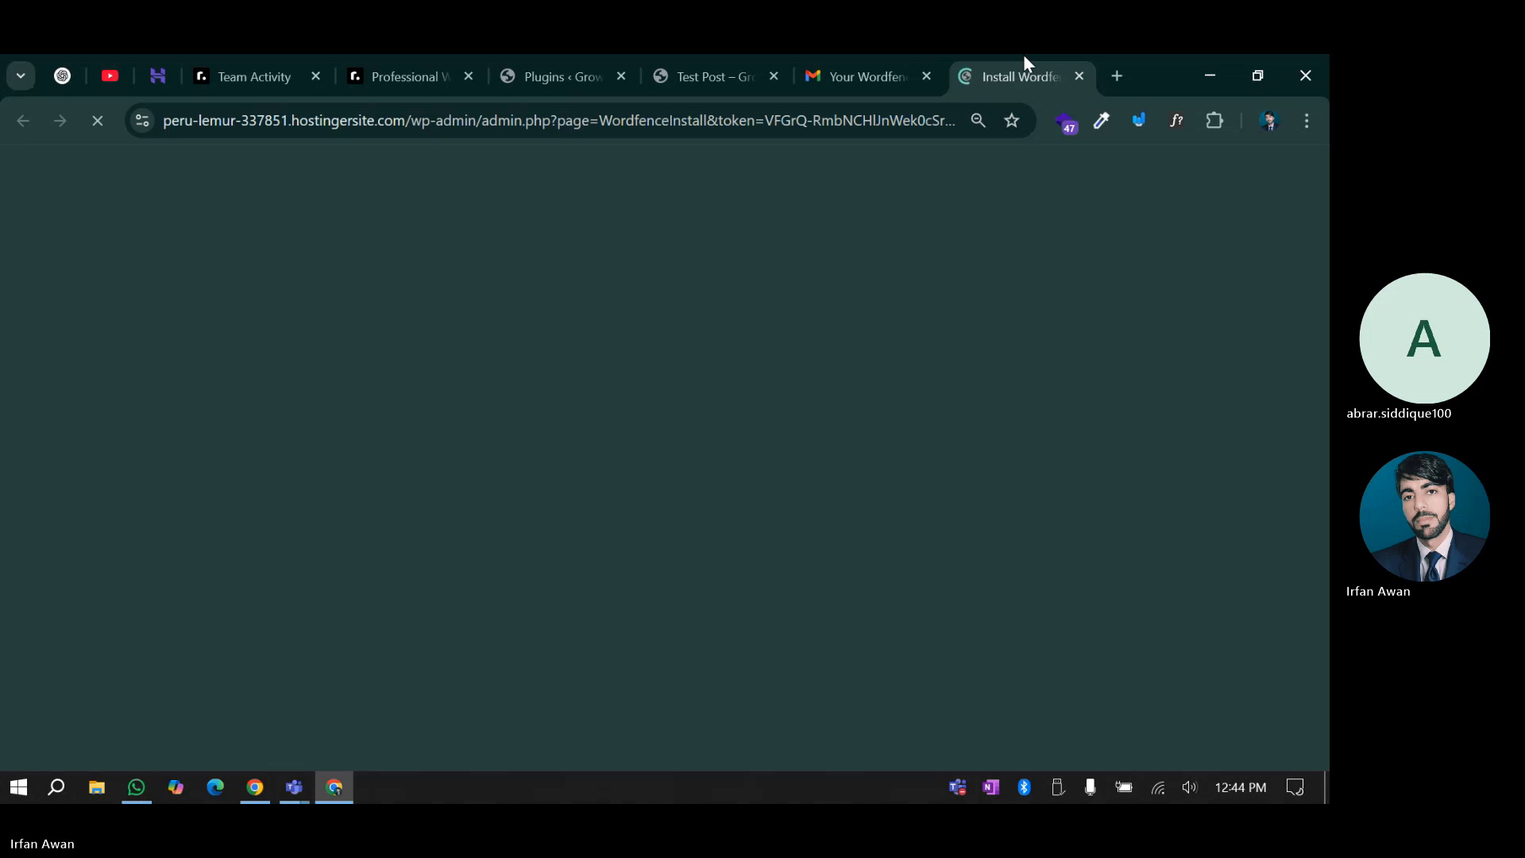
Install the Wordfence licence using the prefilled email and licence key
{"action": "left_click", "coordinate": [588, 65]}
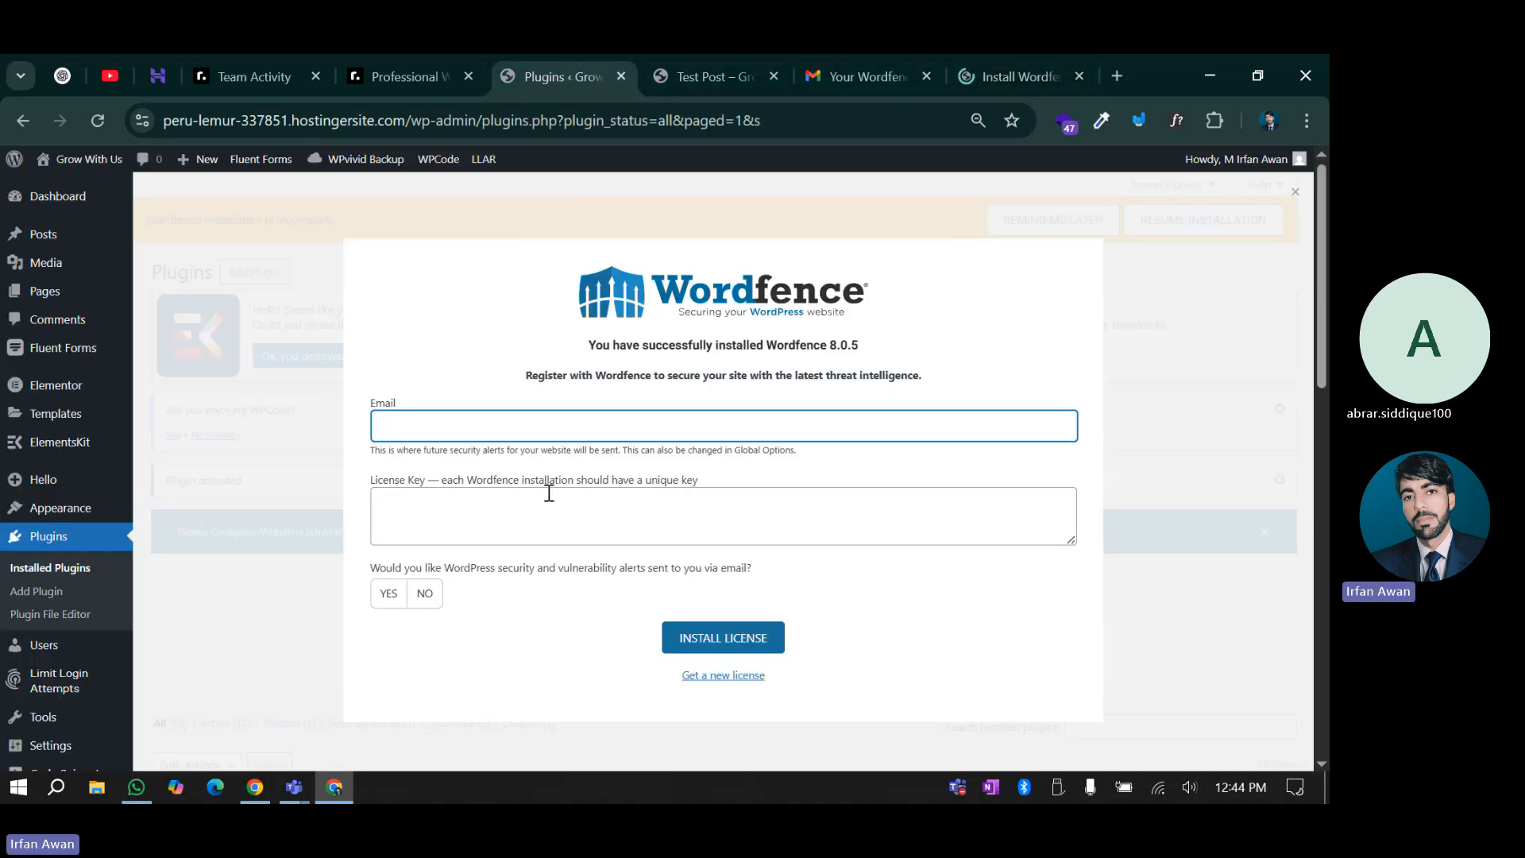
{"action": "left_click", "coordinate": [992, 55]}
{"action": "left_click", "coordinate": [358, 504]}
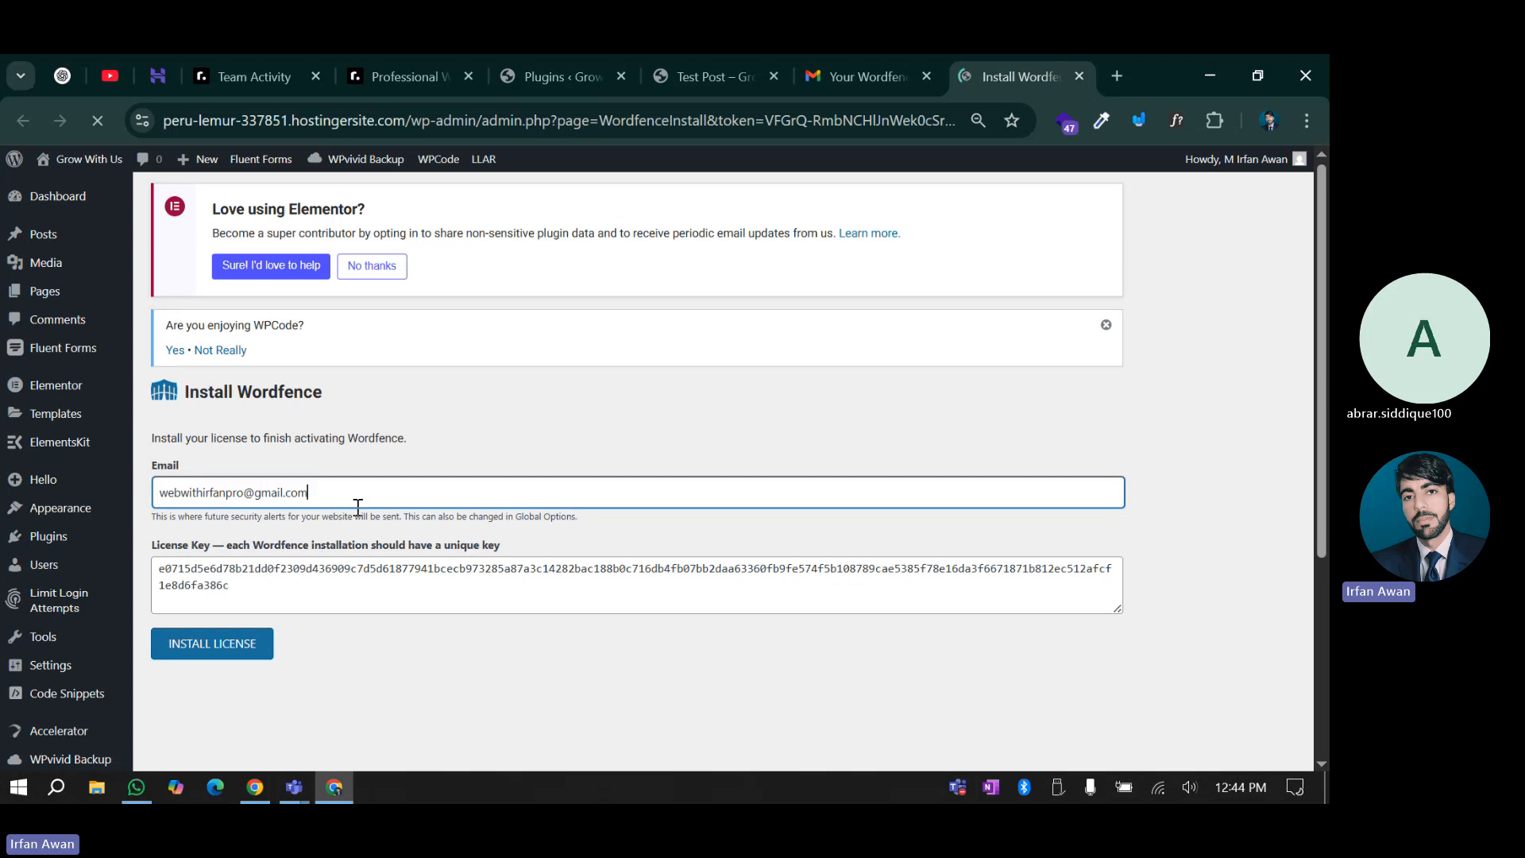
{"action": "left_click", "coordinate": [259, 582]}
{"action": "left_click", "coordinate": [195, 650]}
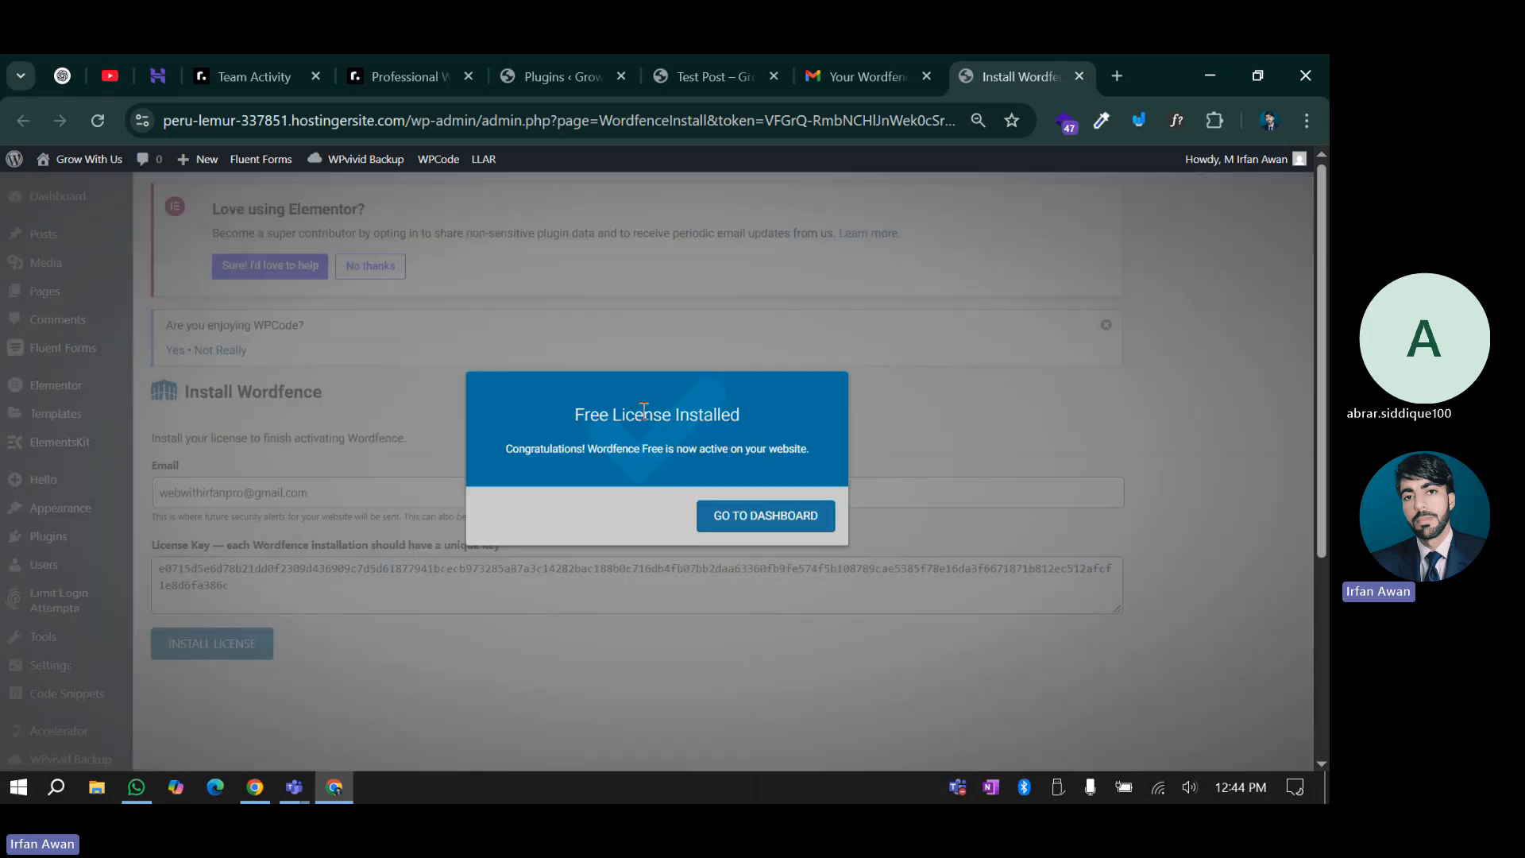
Go to the Wordfence dashboard and close the old Plugins tab
{"action": "triple_click", "coordinate": [644, 413]}
{"action": "left_click", "coordinate": [782, 405]}
{"action": "left_click", "coordinate": [767, 512]}
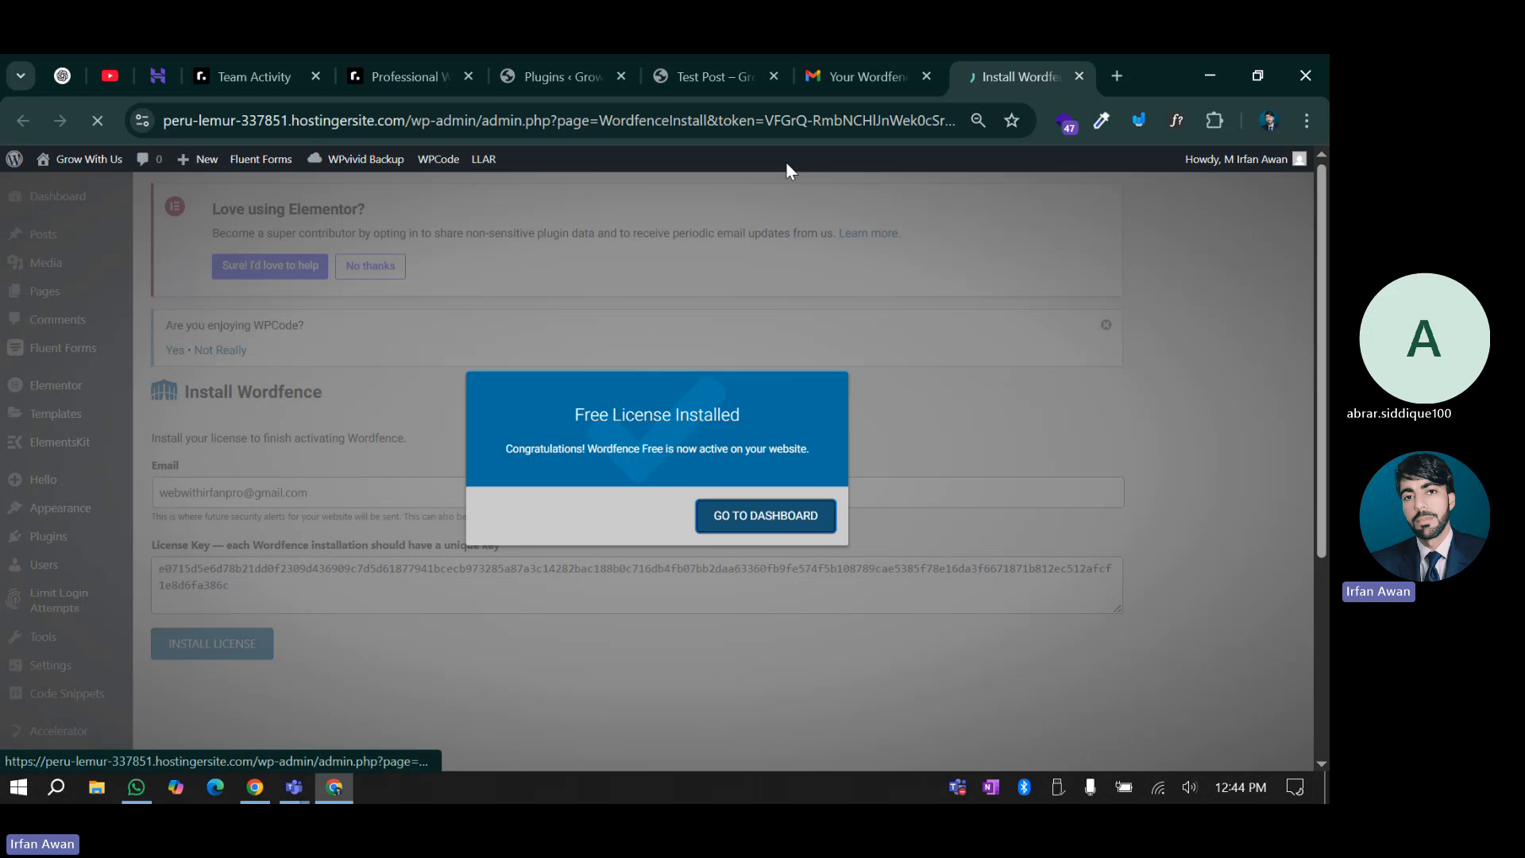
{"action": "left_click", "coordinate": [621, 77]}
{"action": "left_click_drag", "start_coordinate": [820, 70], "coordinate": [565, 72]}
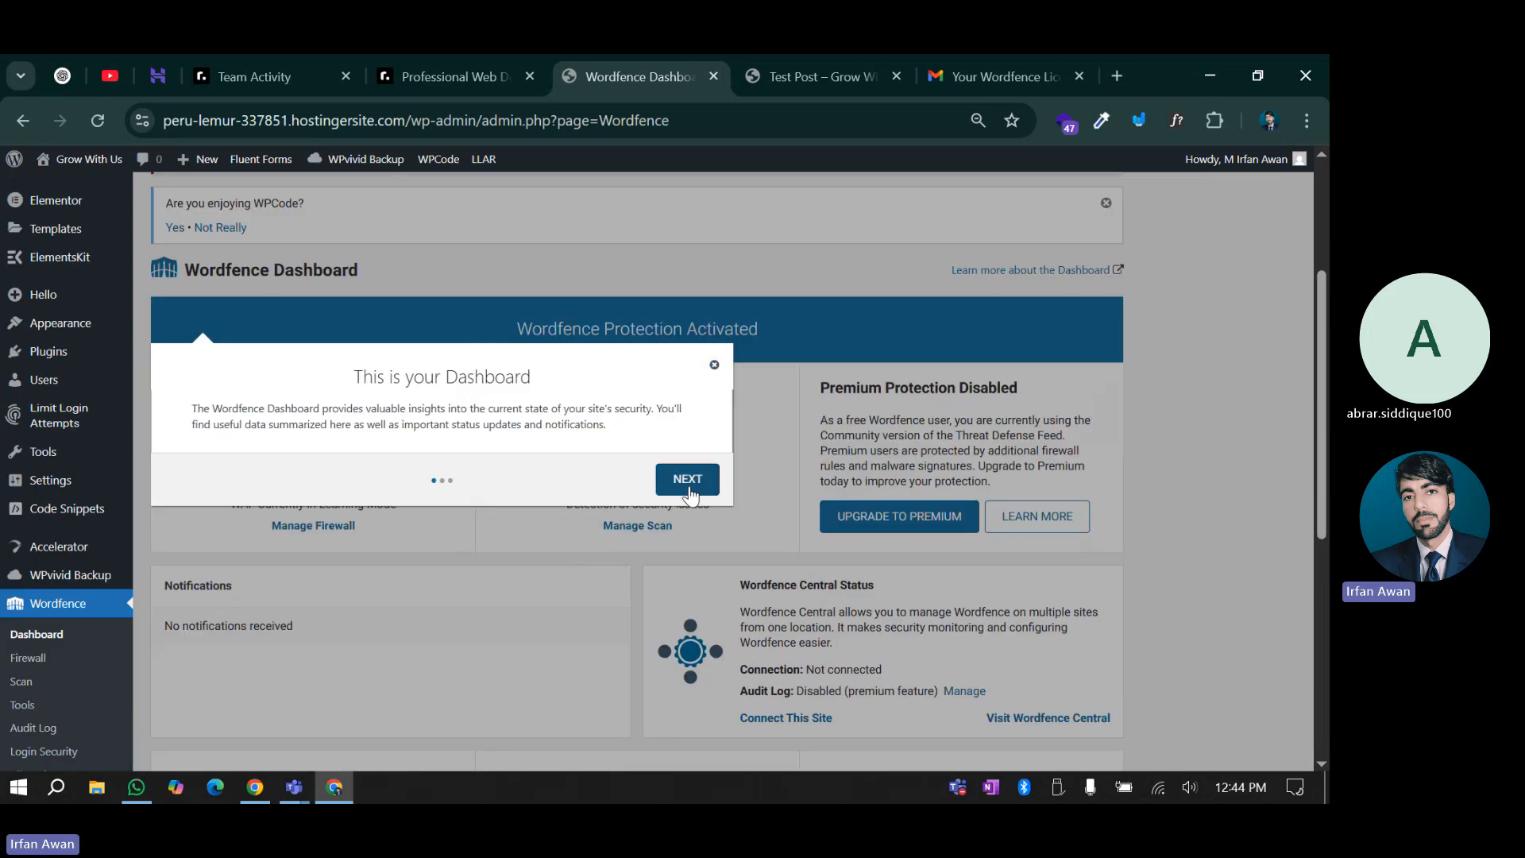
Step through and finish the Wordfence dashboard introduction tour
{"action": "left_click", "coordinate": [688, 480]}
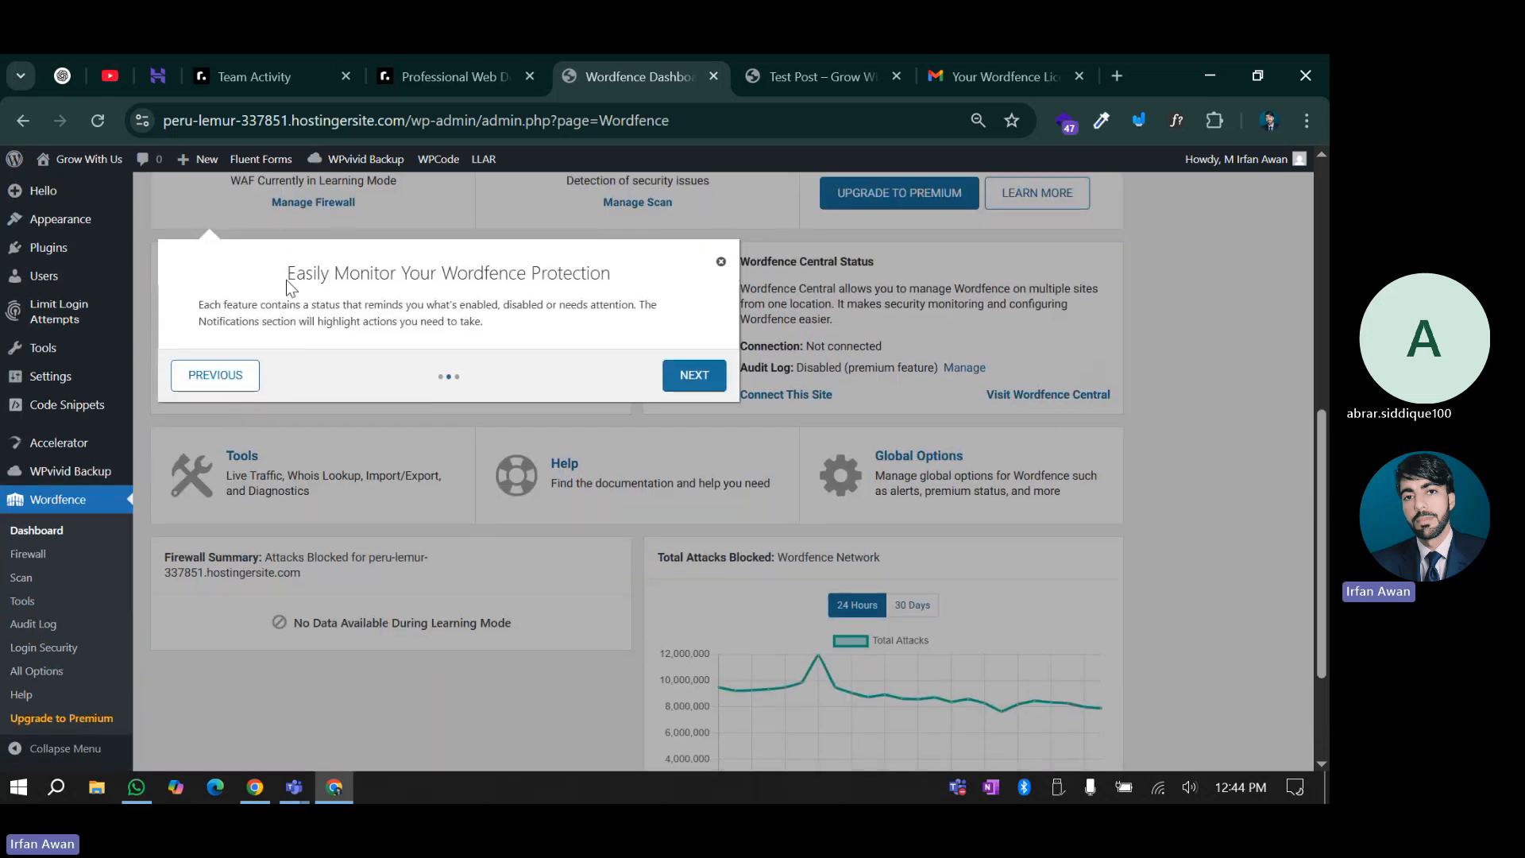
{"action": "left_click", "coordinate": [695, 375]}
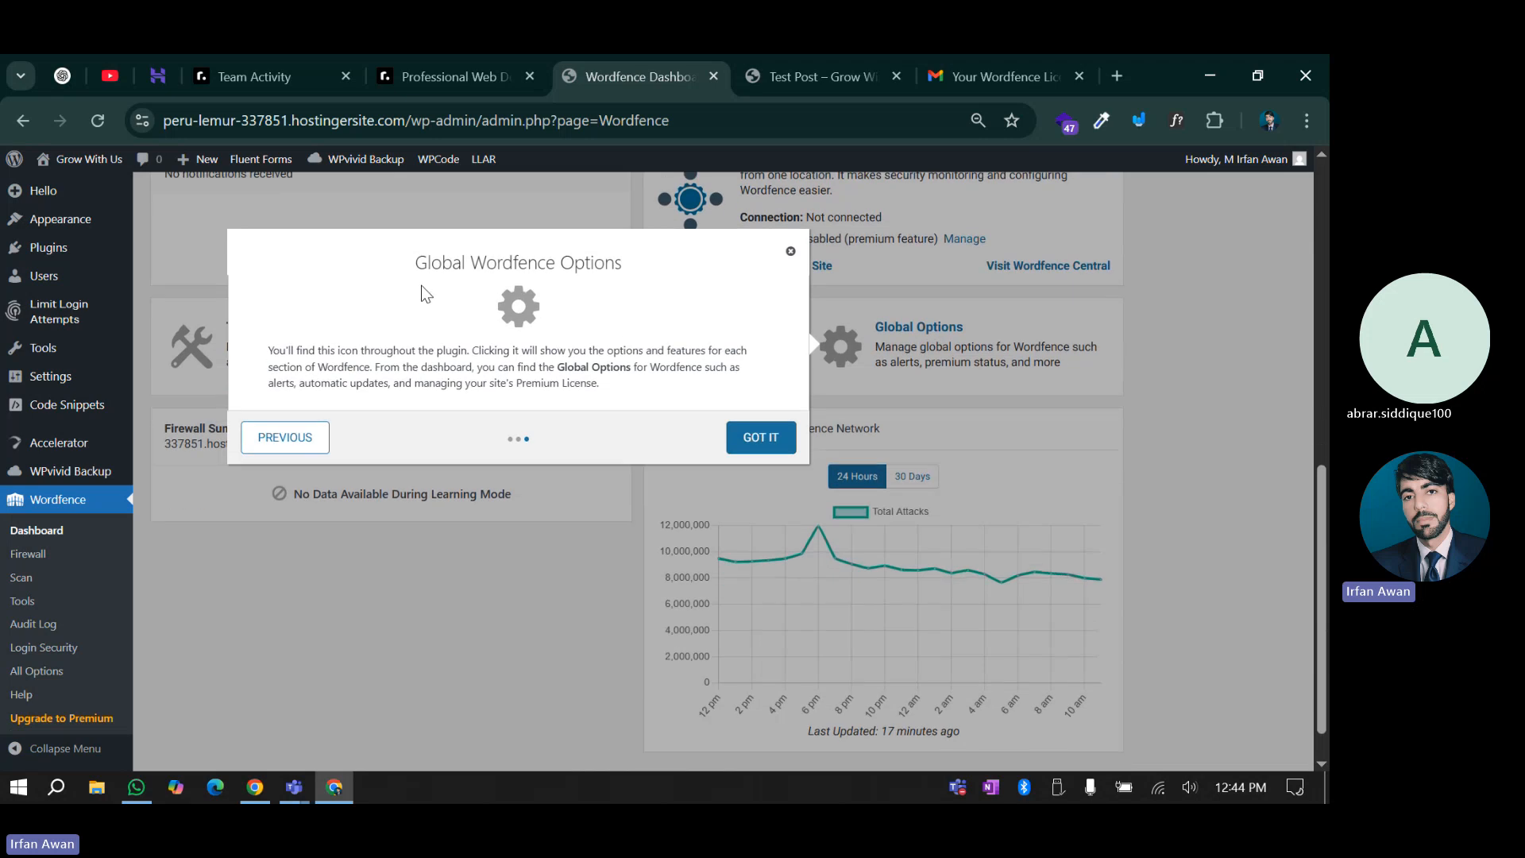
{"action": "left_click", "coordinate": [753, 438]}
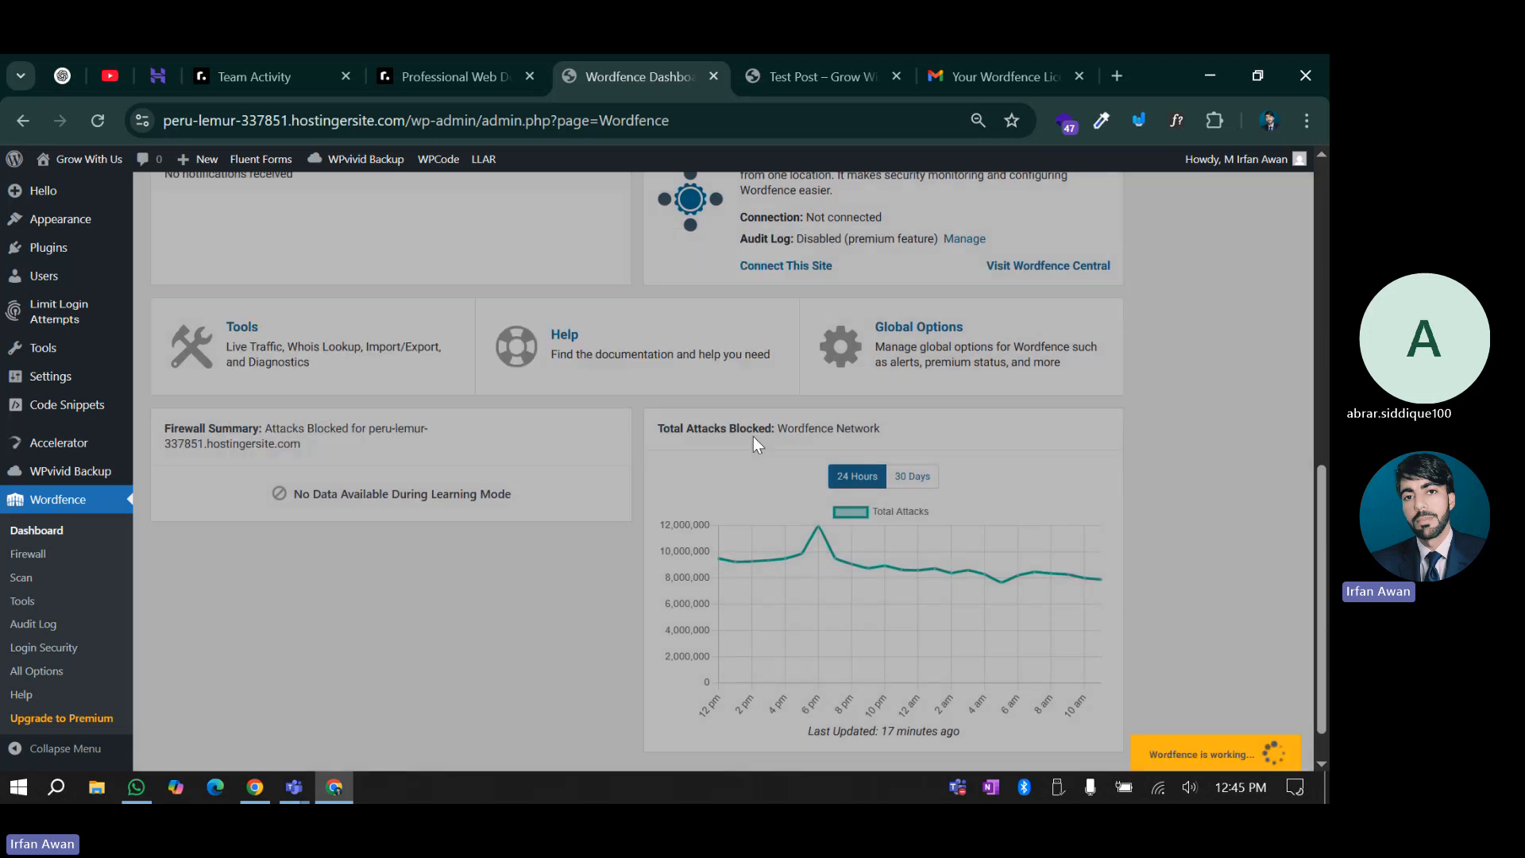
{"action": "scroll", "coordinate": [621, 534], "scroll_direction": "up", "scroll_amount": 7}
{"action": "scroll", "coordinate": [629, 494], "scroll_direction": "up", "scroll_amount": 3}
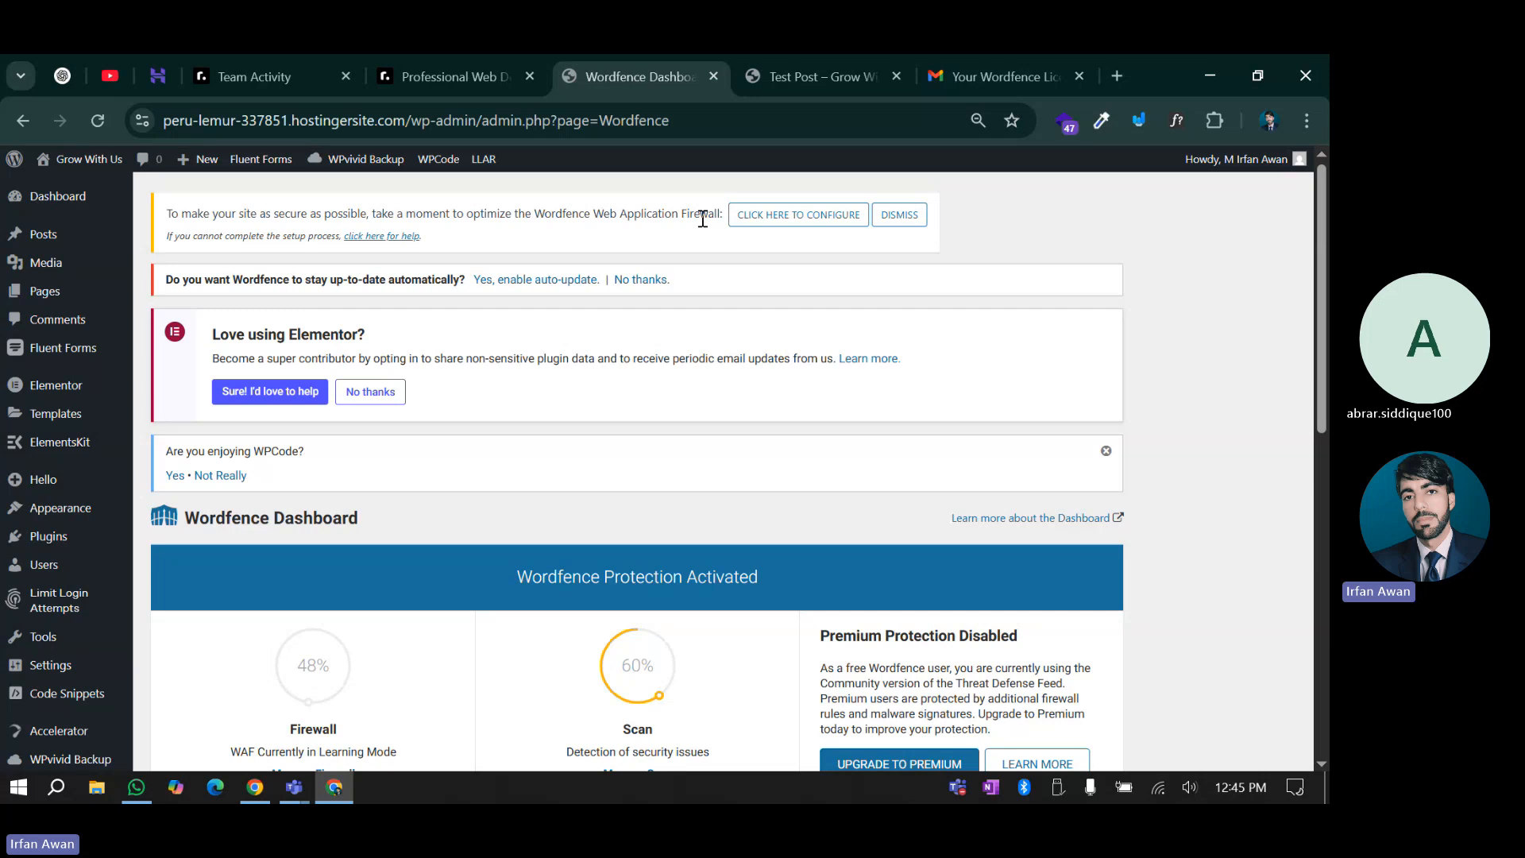
Optimise the firewall for LiteSpeed/lsapi after downloading a .htaccess backup
{"action": "left_click", "coordinate": [792, 226]}
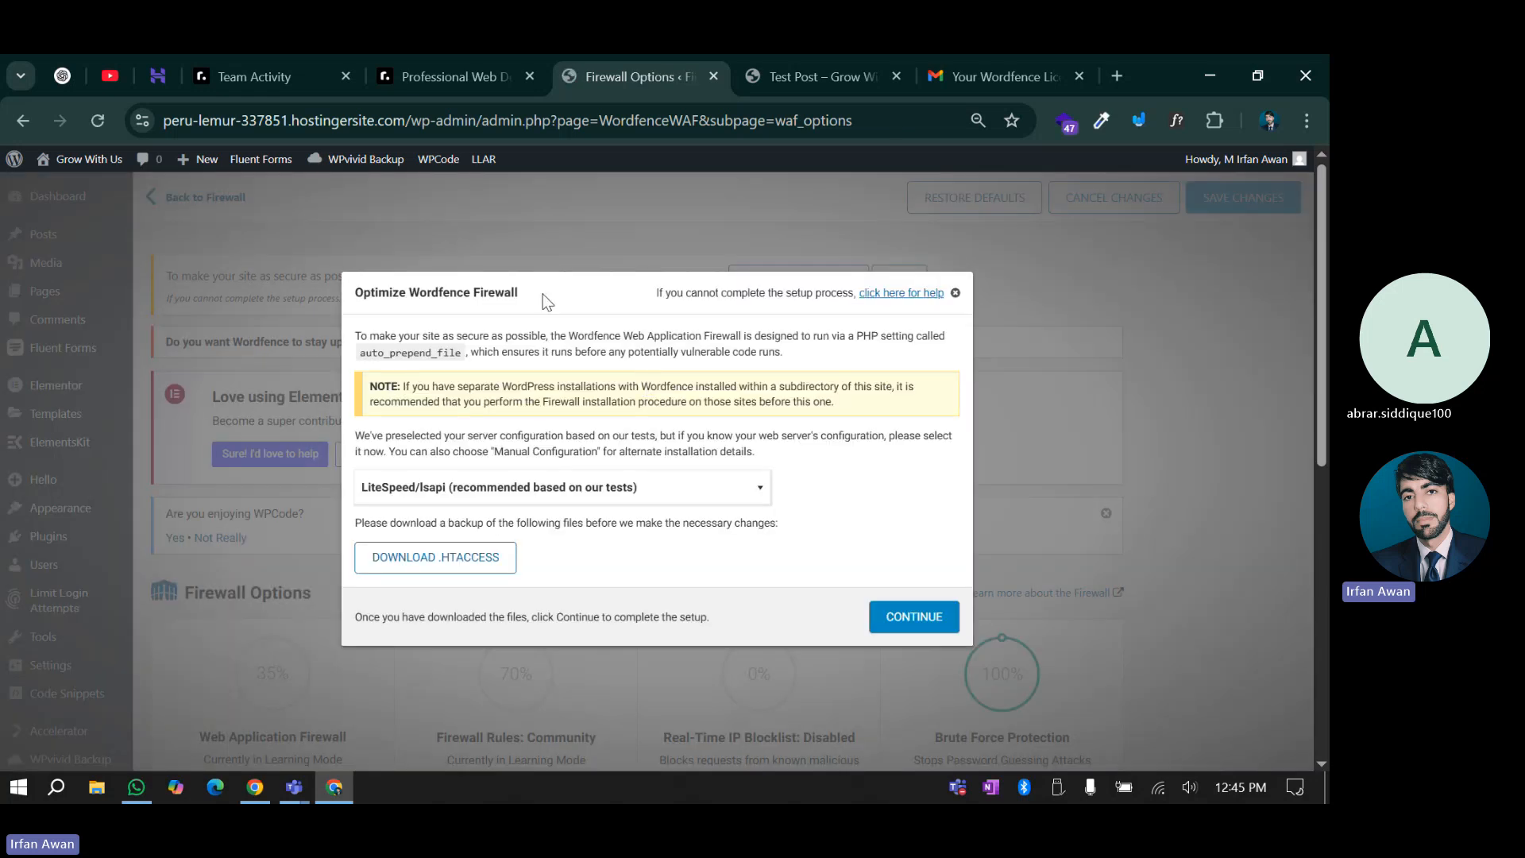
{"action": "scroll", "coordinate": [540, 445], "scroll_direction": "down", "scroll_amount": 1}
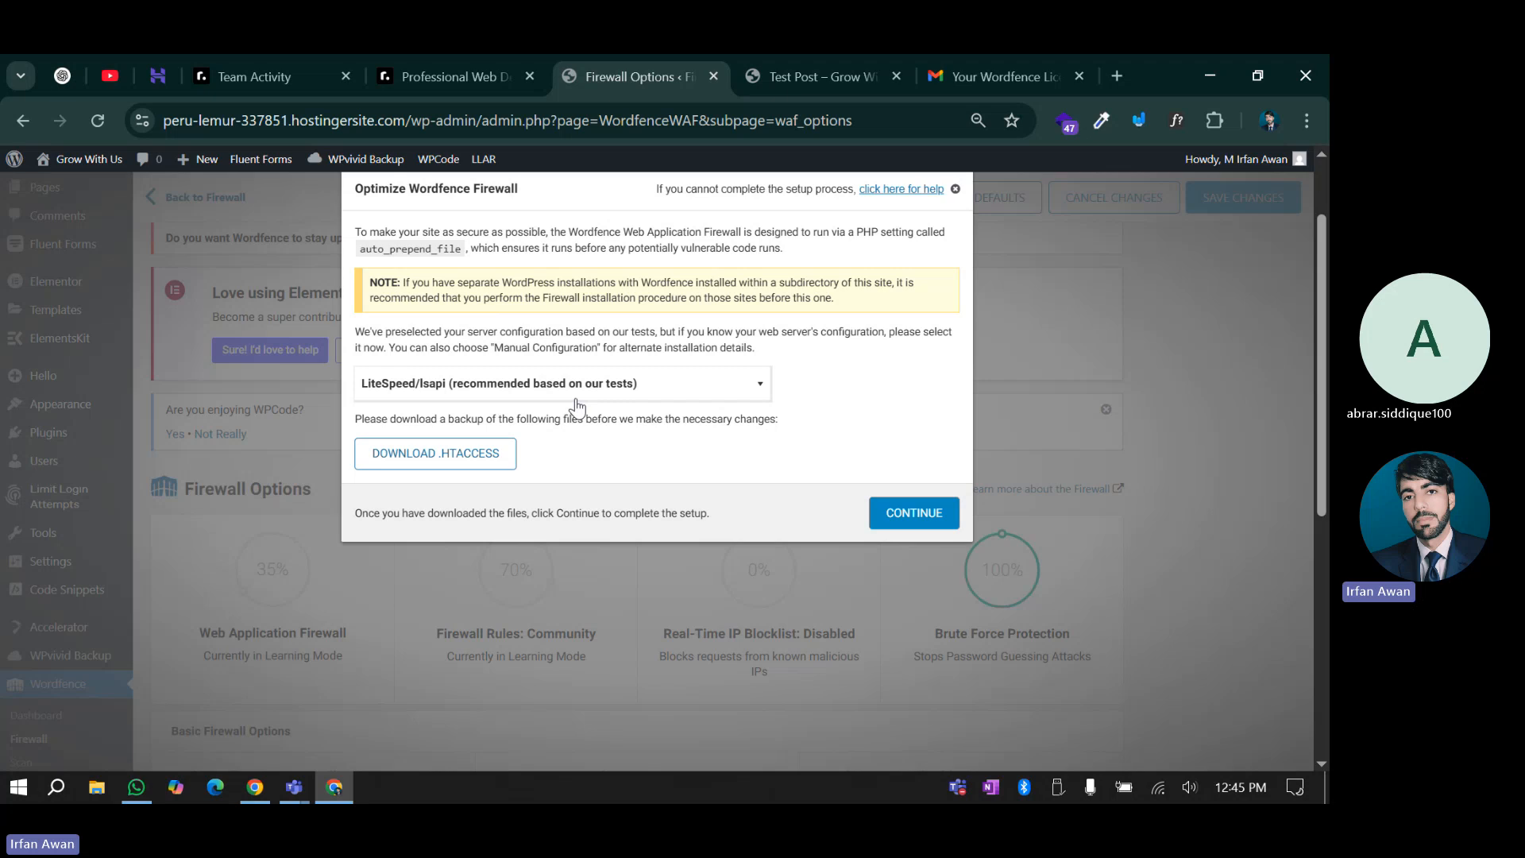
{"action": "left_click", "coordinate": [151, 62]}
{"action": "scroll", "coordinate": [168, 404], "scroll_direction": "up", "scroll_amount": 1}
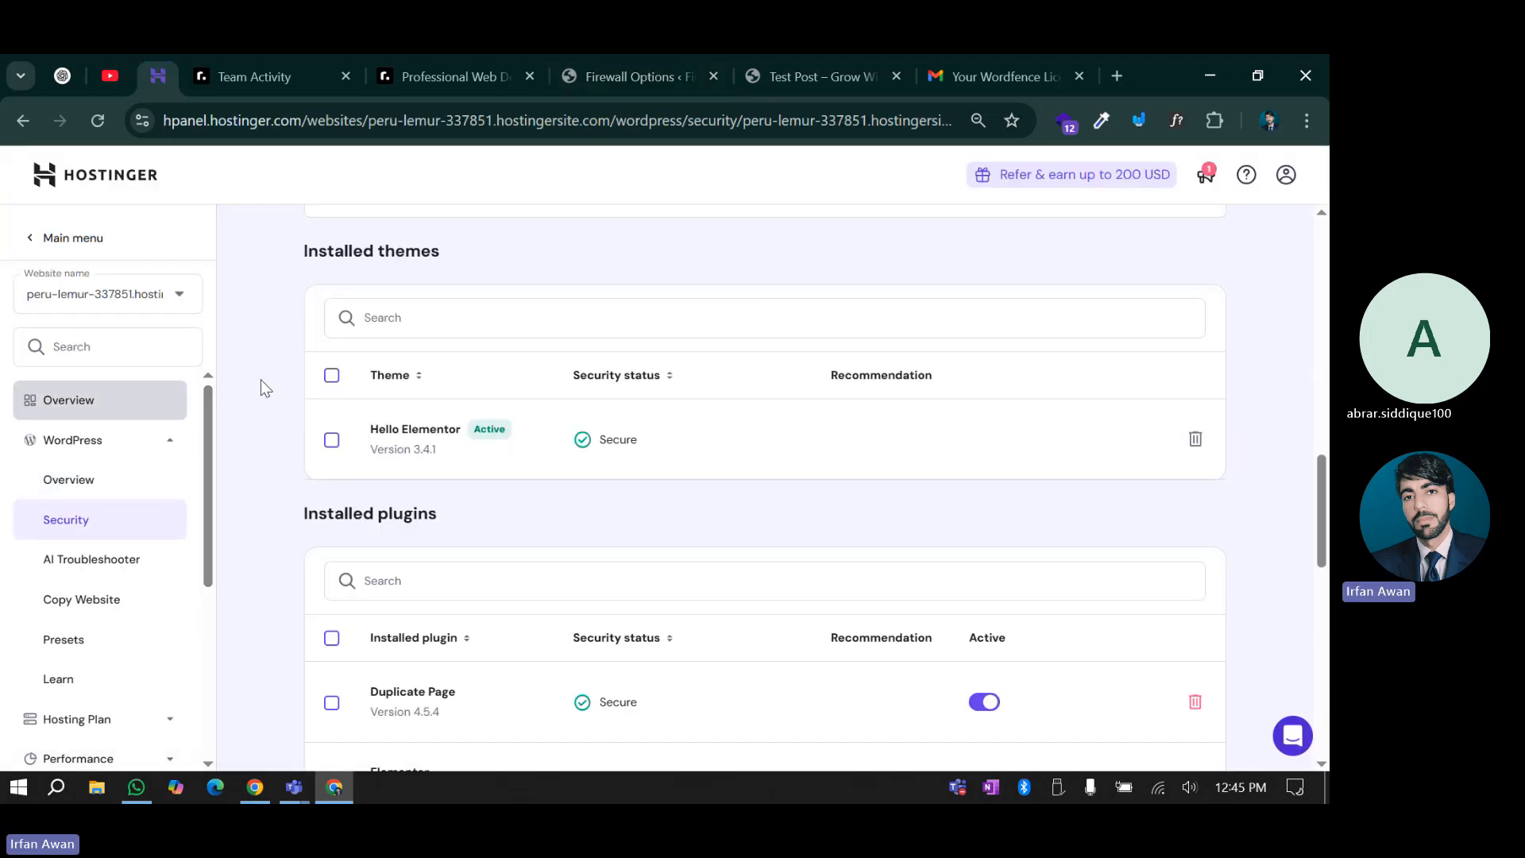
{"action": "left_click", "coordinate": [517, 54]}
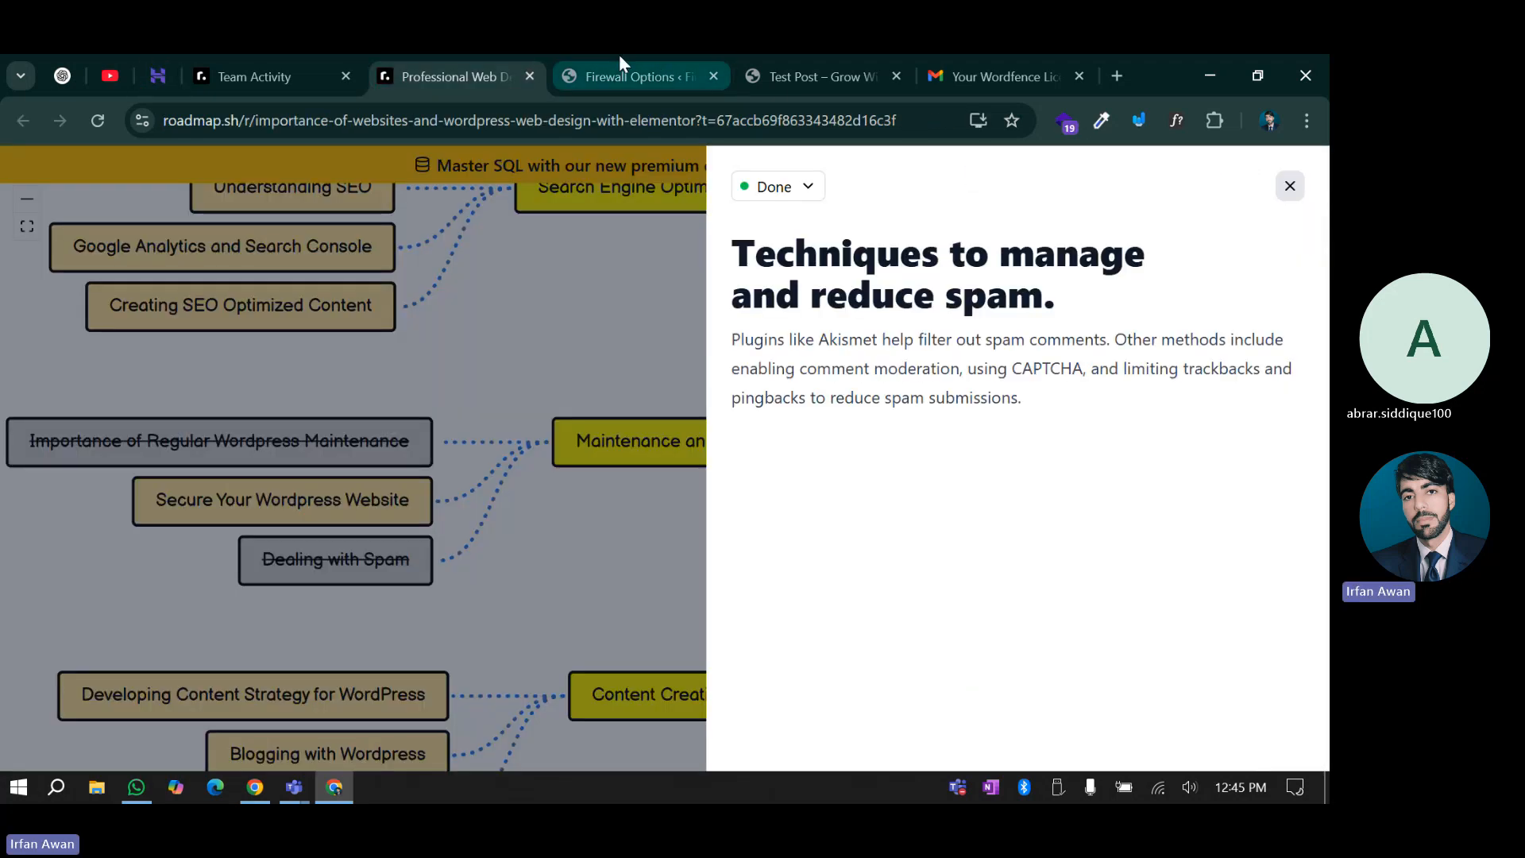
{"action": "left_click", "coordinate": [618, 54]}
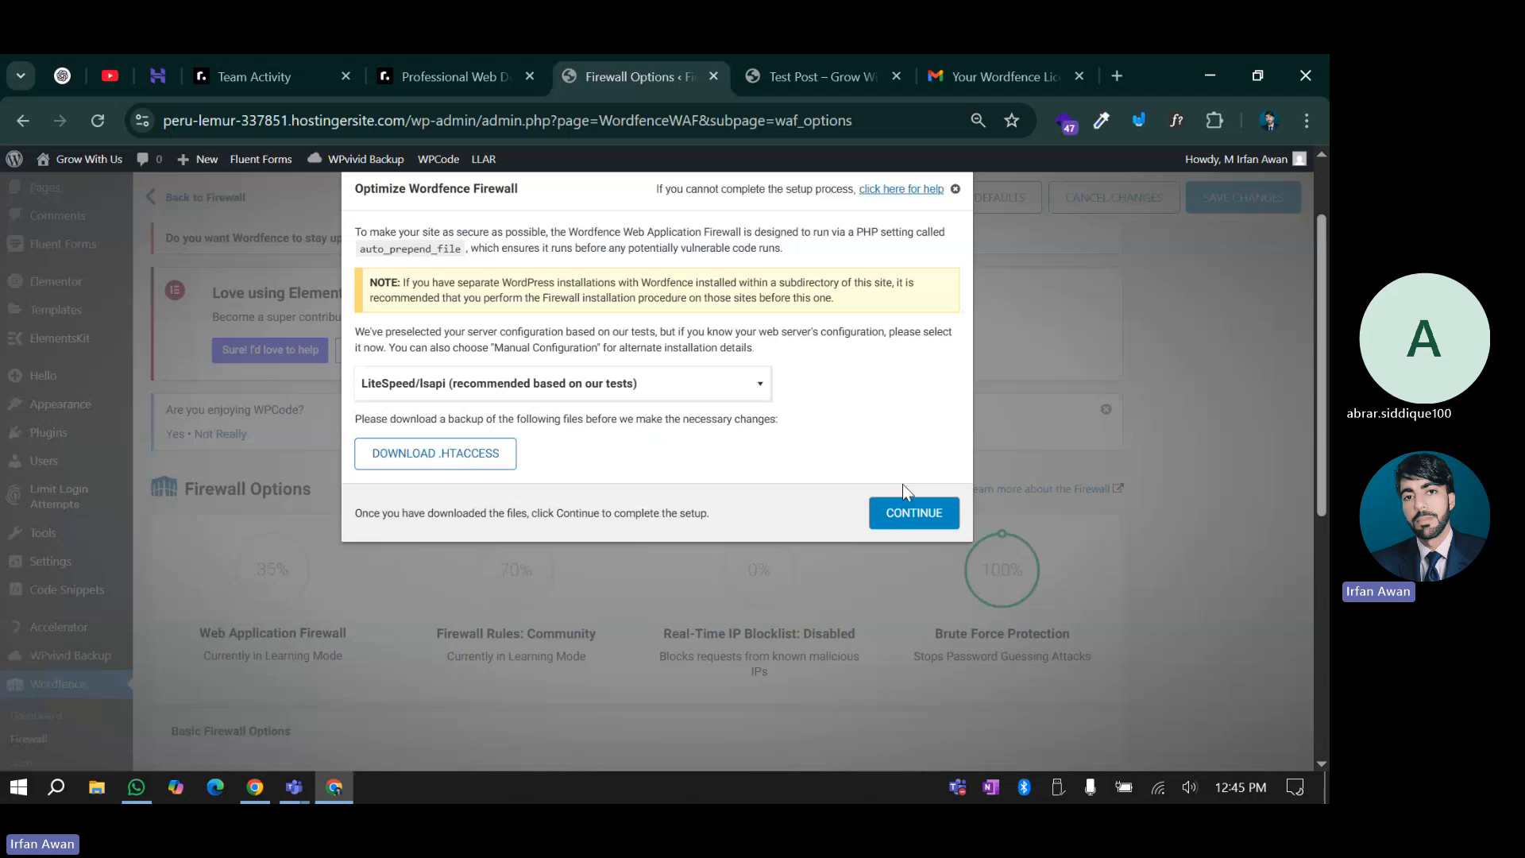
{"action": "left_click", "coordinate": [433, 389]}
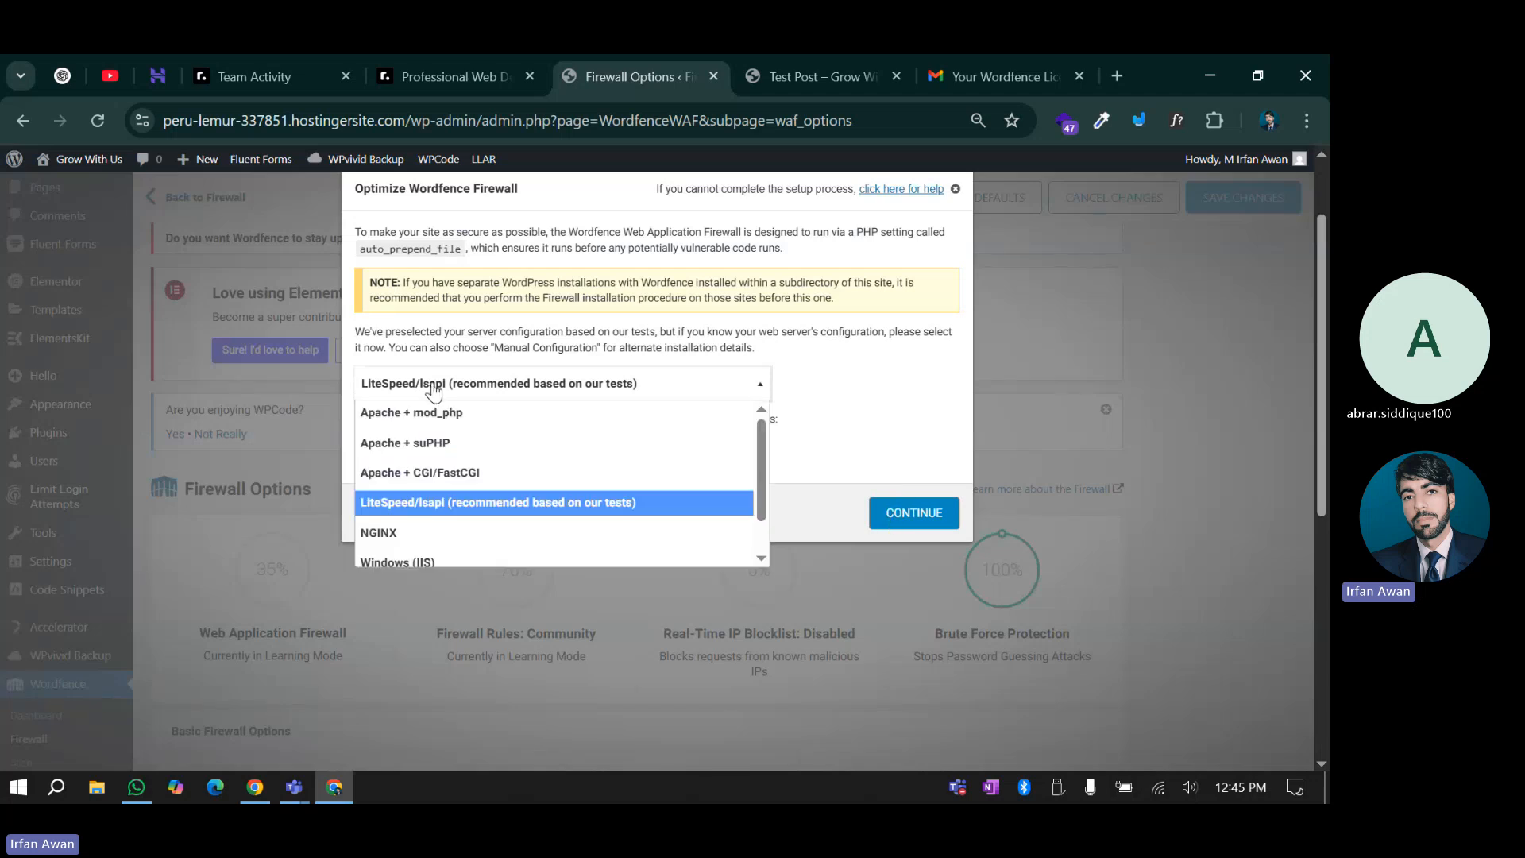
{"action": "left_click", "coordinate": [444, 504]}
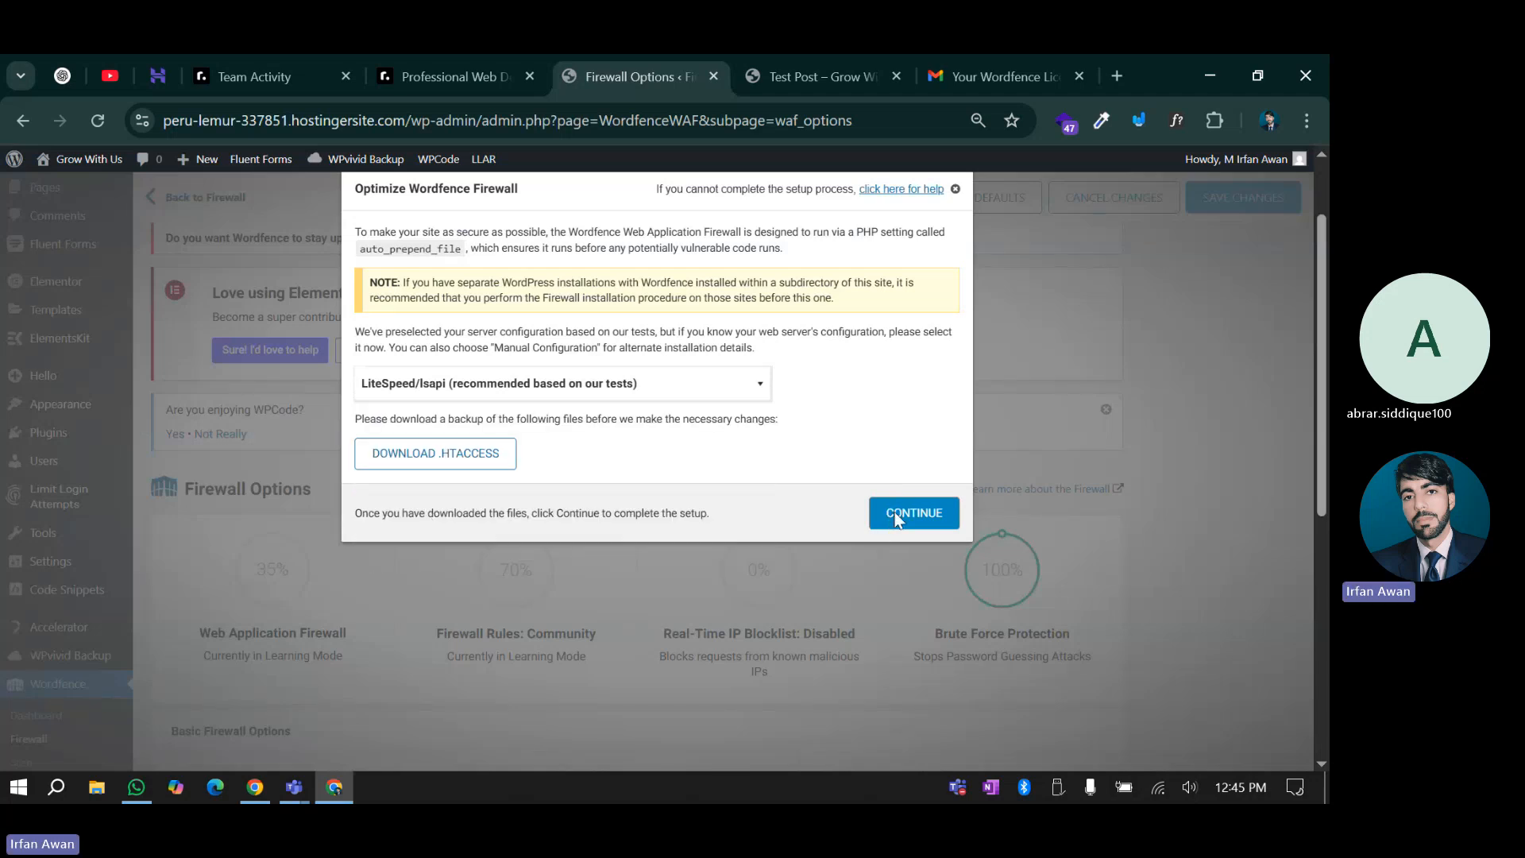
{"action": "left_click", "coordinate": [408, 458]}
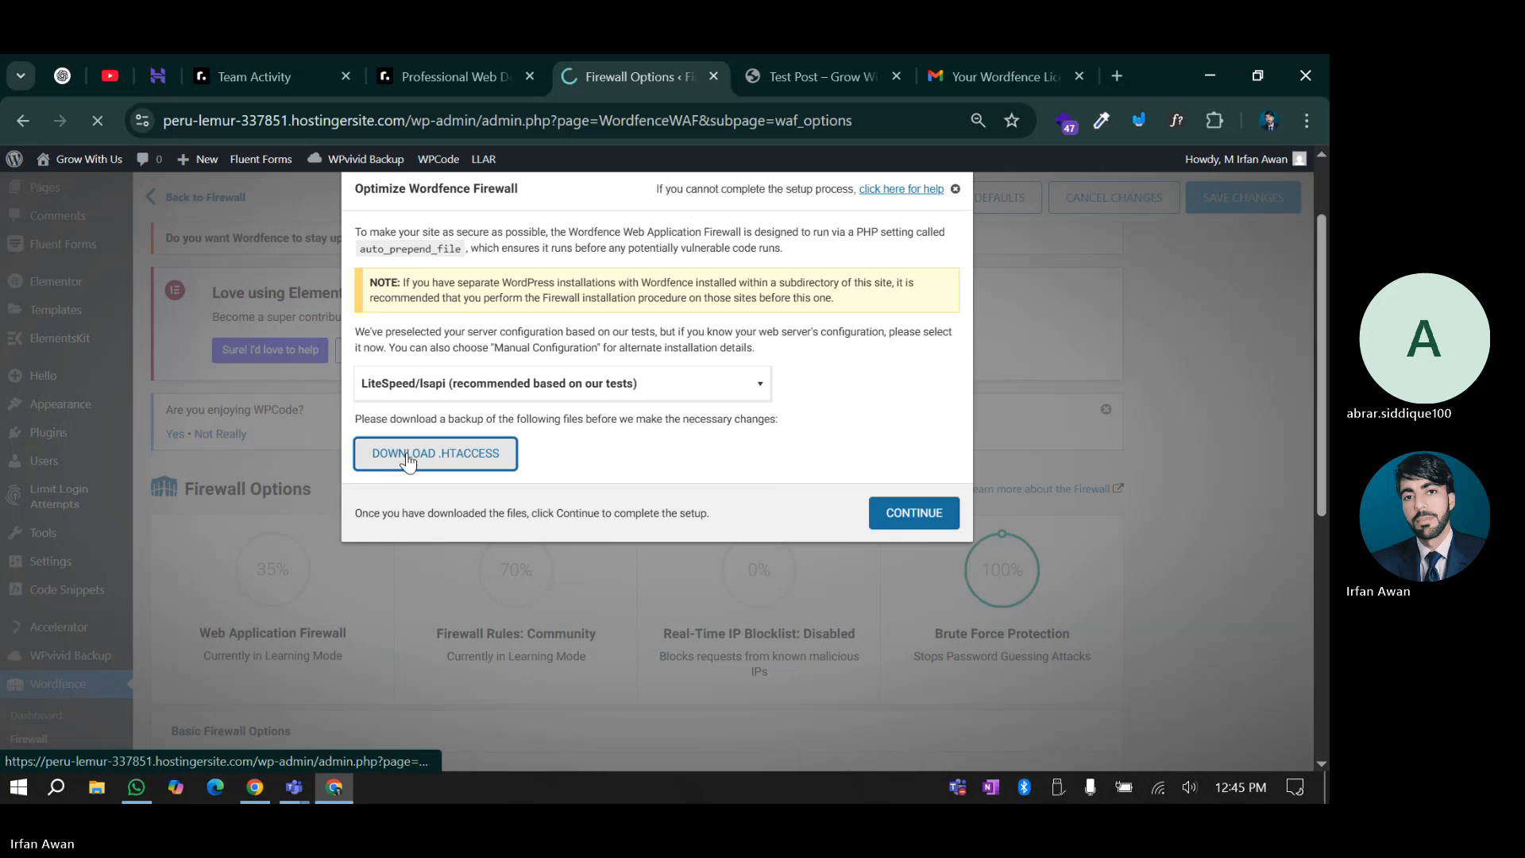
{"action": "left_click", "coordinate": [896, 528]}
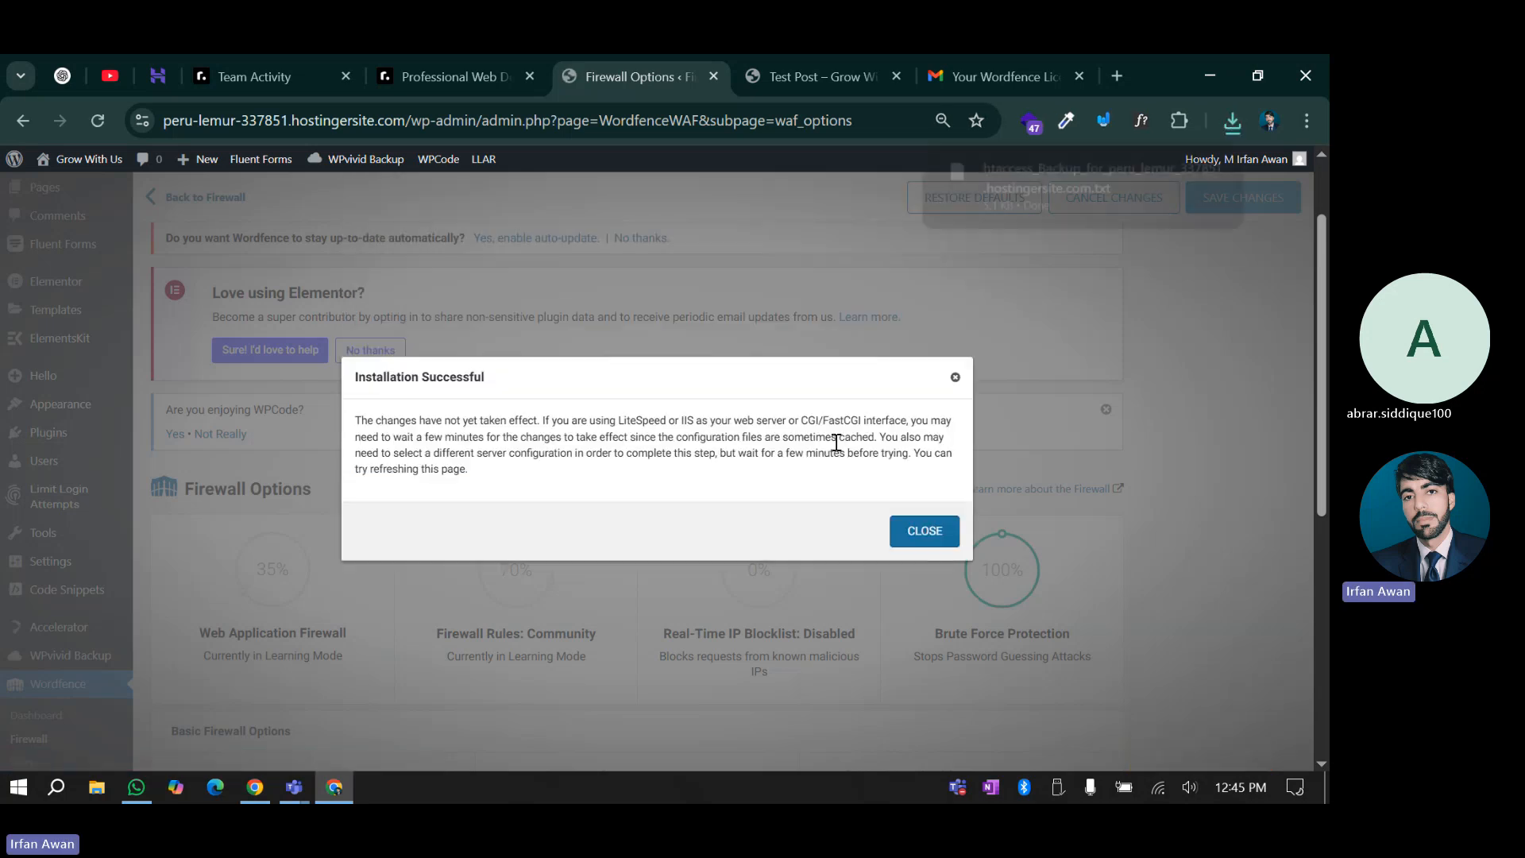
{"action": "left_click", "coordinate": [912, 546]}
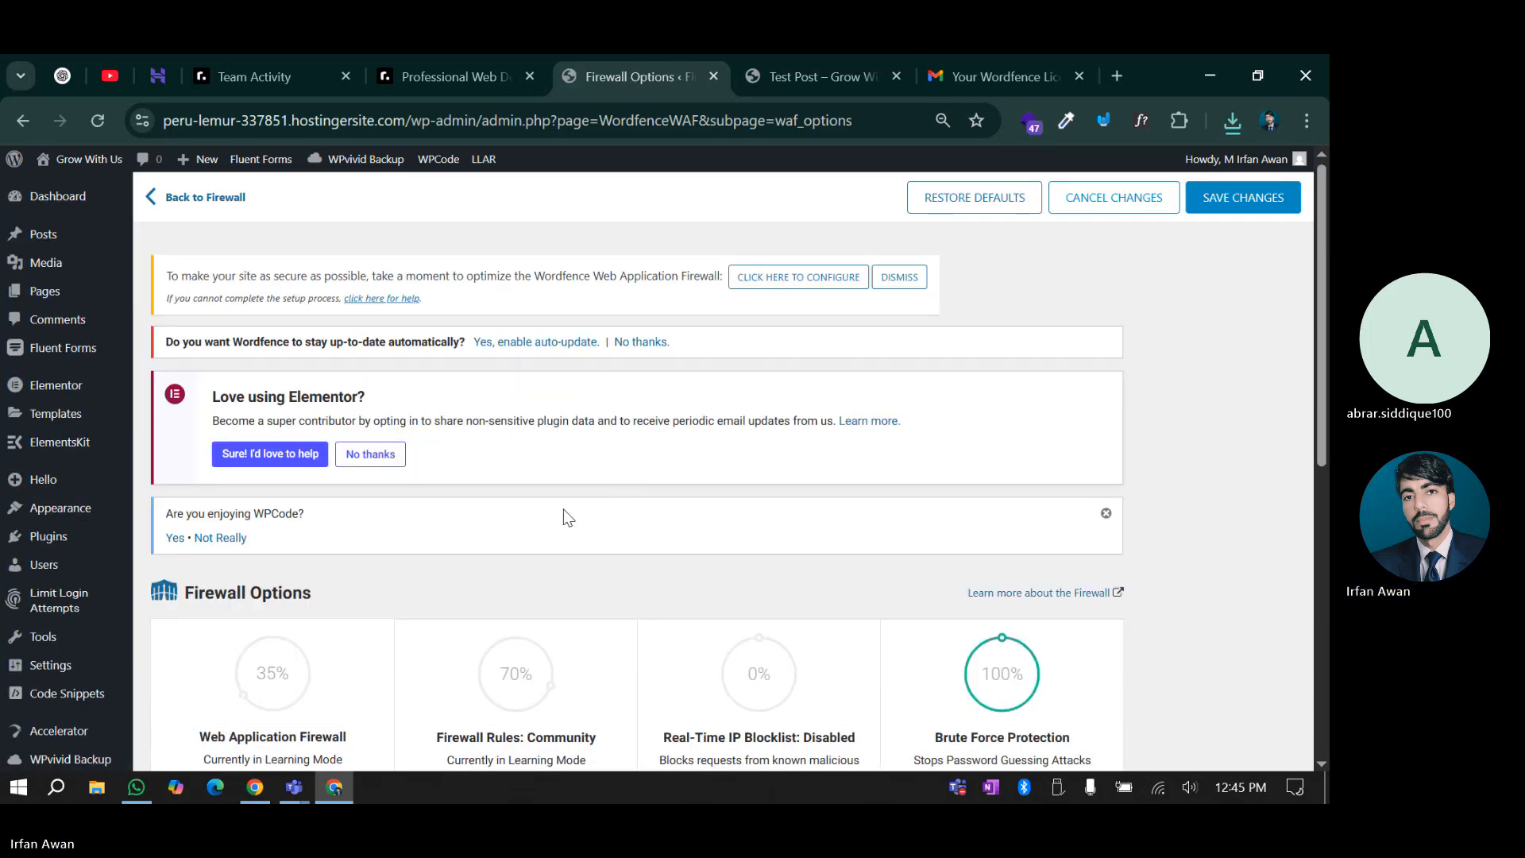
{"action": "scroll", "coordinate": [563, 516], "scroll_direction": "down", "scroll_amount": 3}
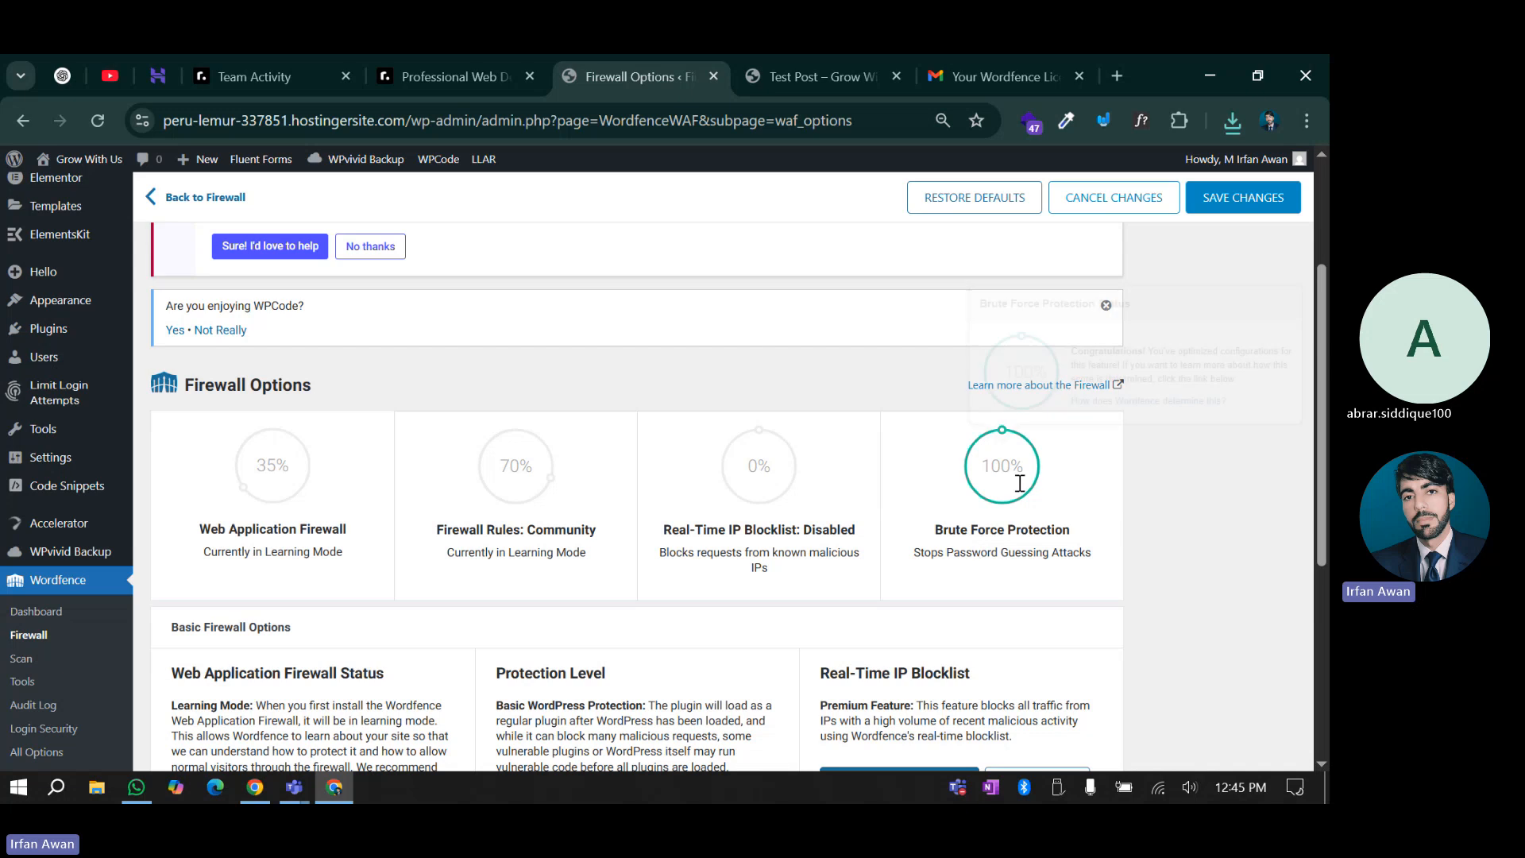
{"action": "scroll", "coordinate": [868, 481], "scroll_direction": "up", "scroll_amount": 1}
{"action": "scroll", "coordinate": [870, 479], "scroll_direction": "up", "scroll_amount": 2}
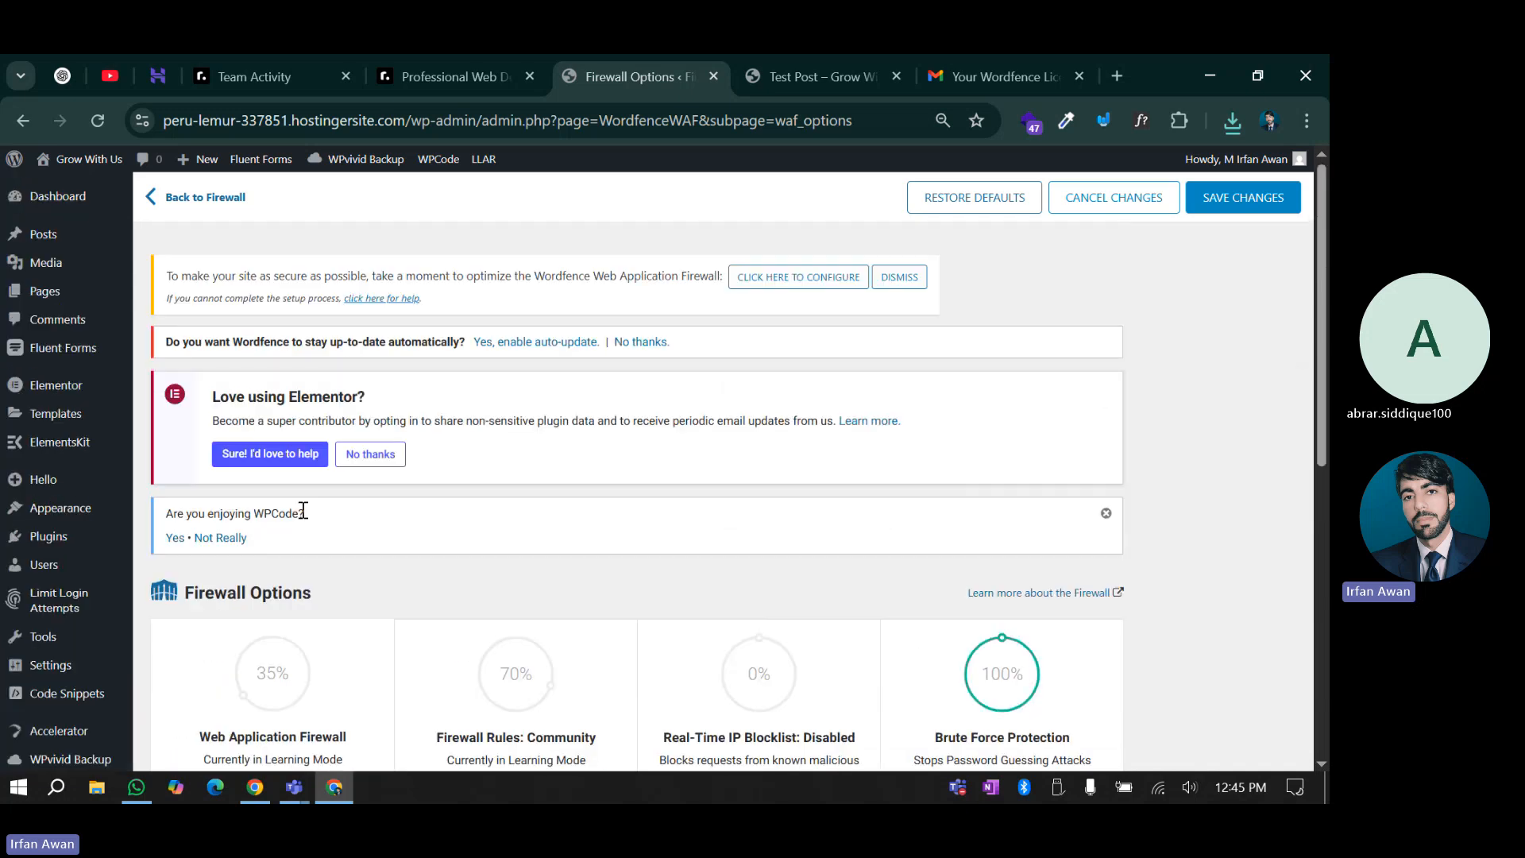
{"action": "scroll", "coordinate": [302, 513], "scroll_direction": "down", "scroll_amount": 6}
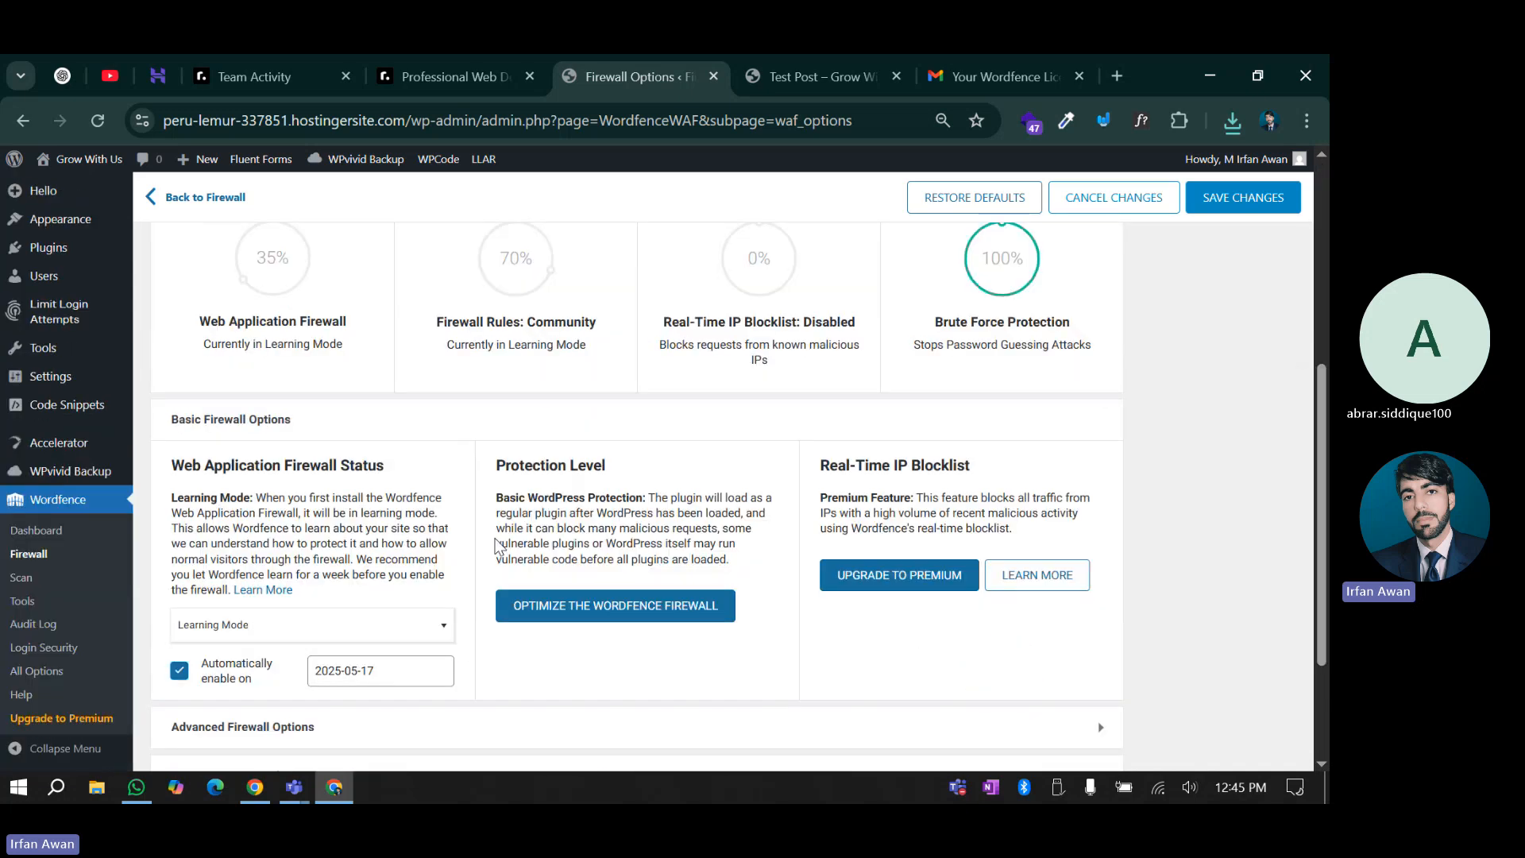
{"action": "scroll", "coordinate": [501, 474], "scroll_direction": "down", "scroll_amount": 1}
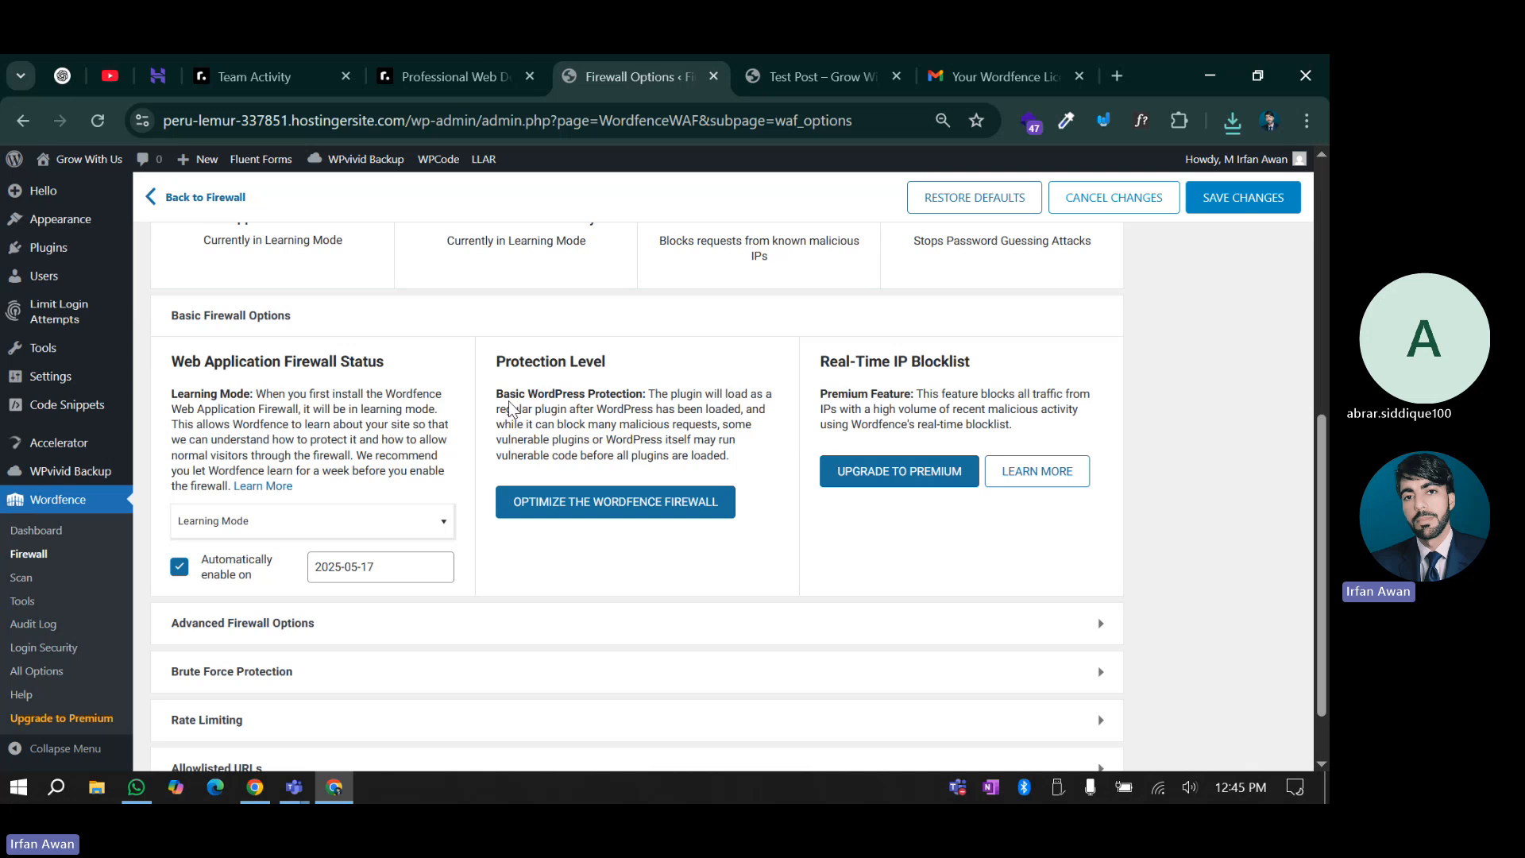
{"action": "left_click_drag", "start_coordinate": [814, 364], "coordinate": [953, 359]}
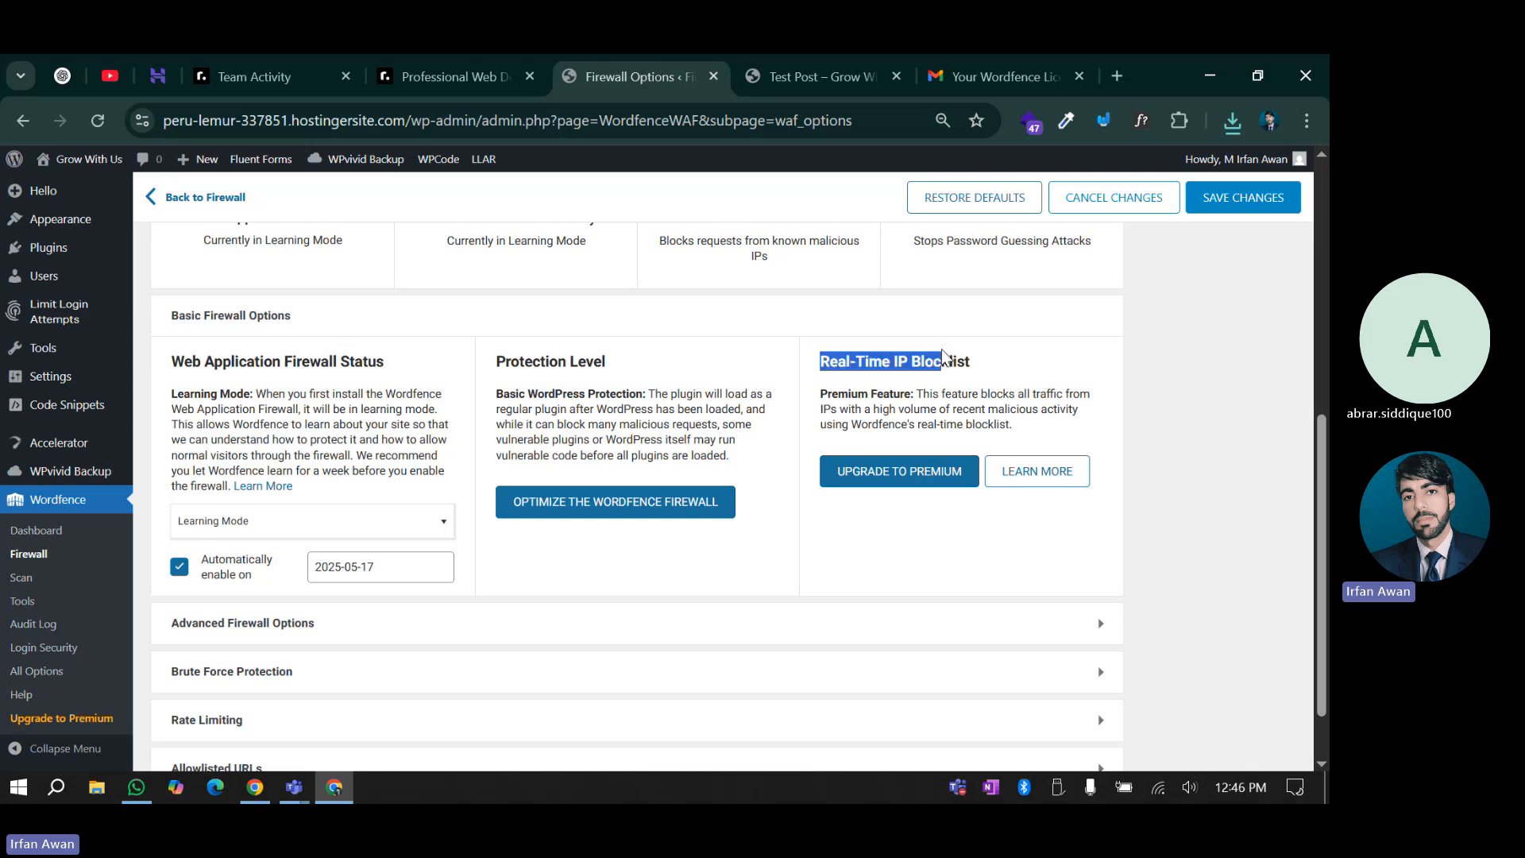
{"action": "left_click", "coordinate": [949, 356]}
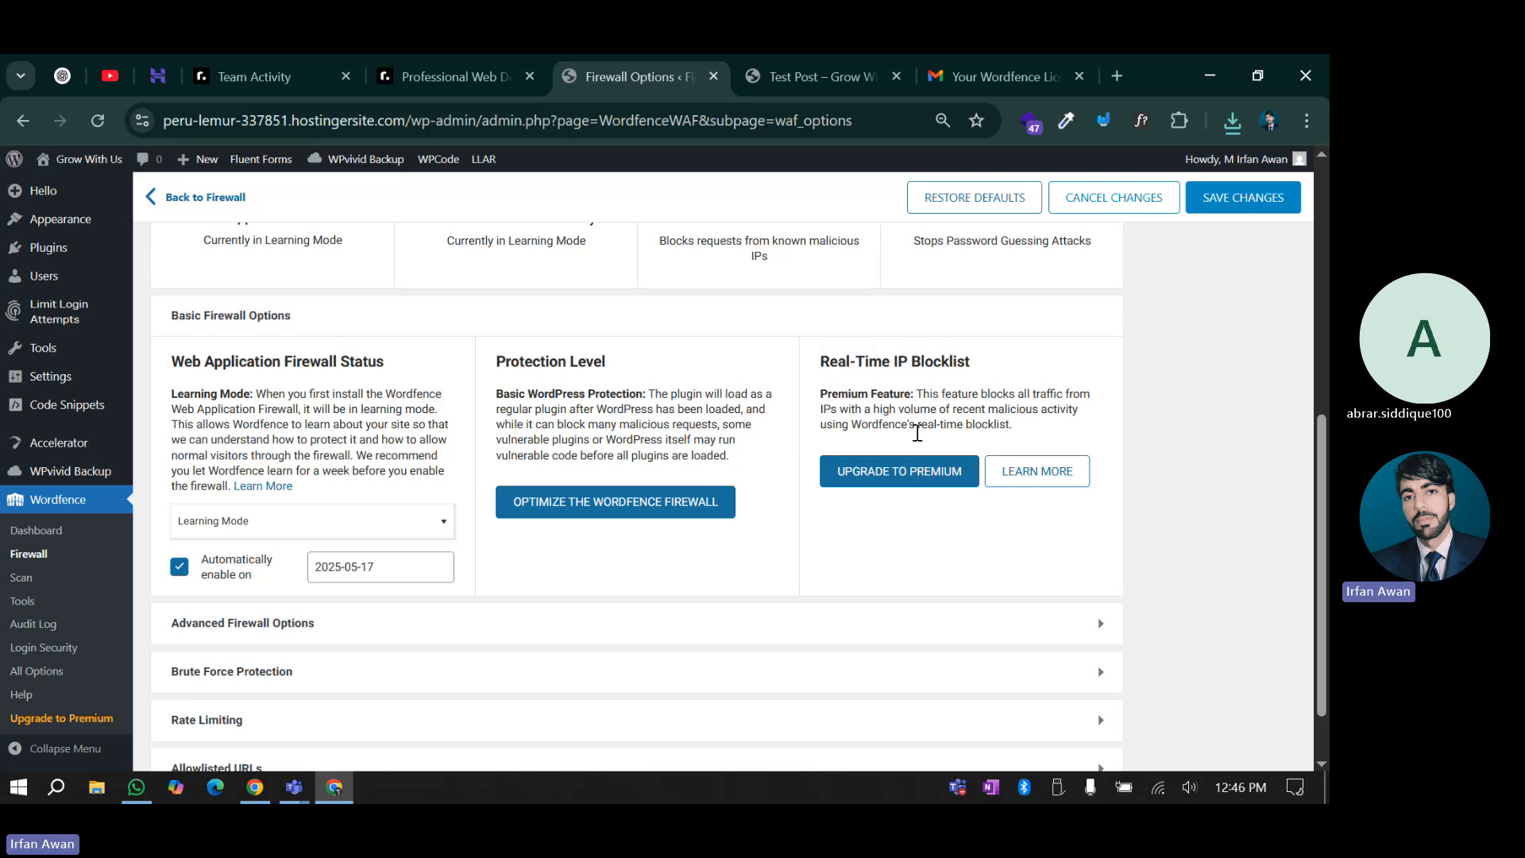
{"action": "scroll", "coordinate": [727, 481], "scroll_direction": "down", "scroll_amount": 1}
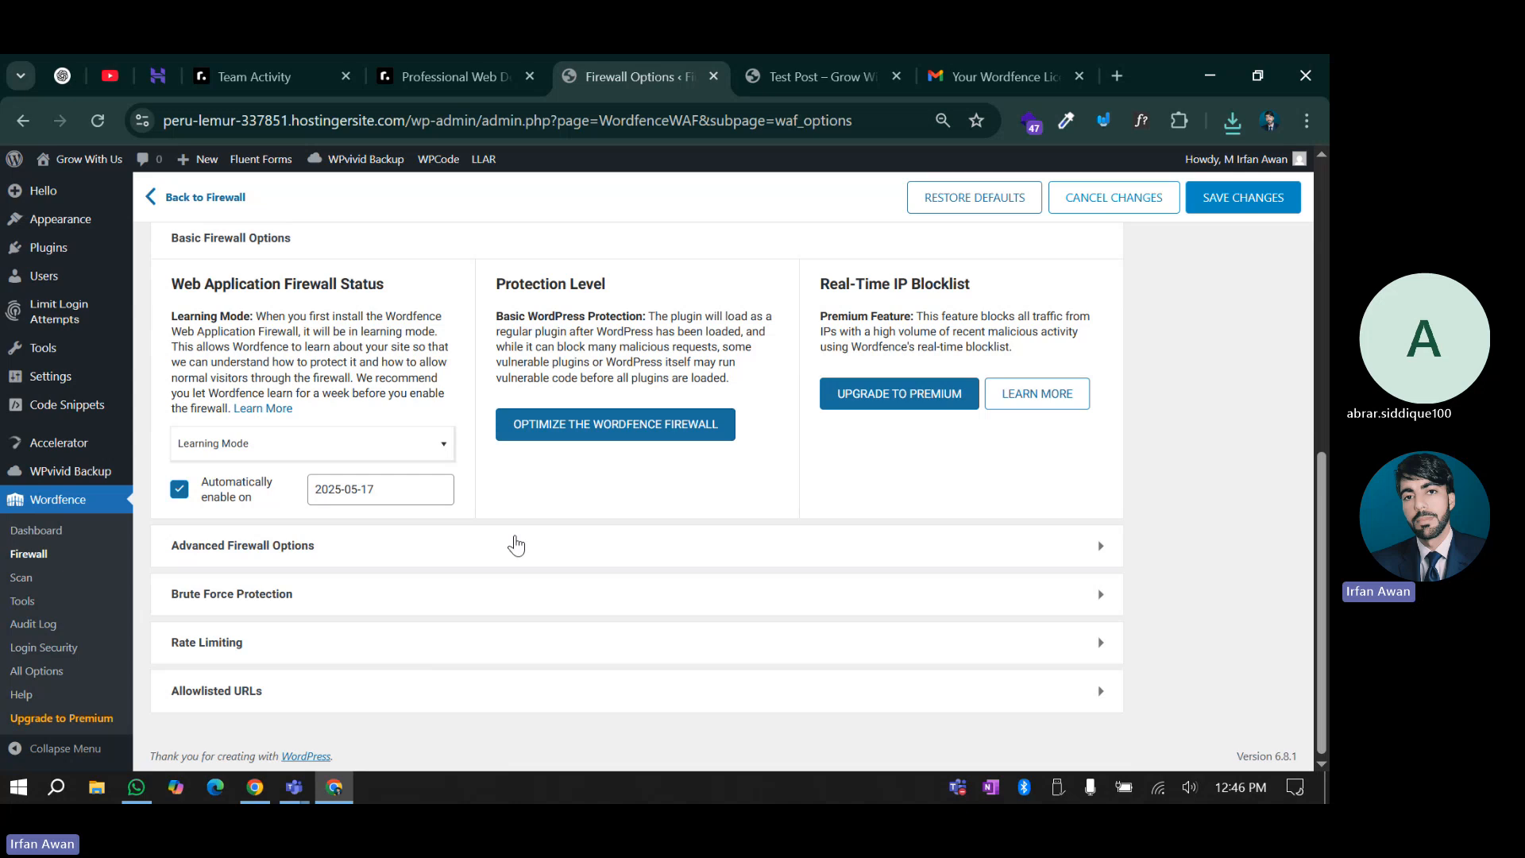
{"action": "left_click", "coordinate": [343, 545]}
{"action": "scroll", "coordinate": [342, 580], "scroll_direction": "down", "scroll_amount": 4}
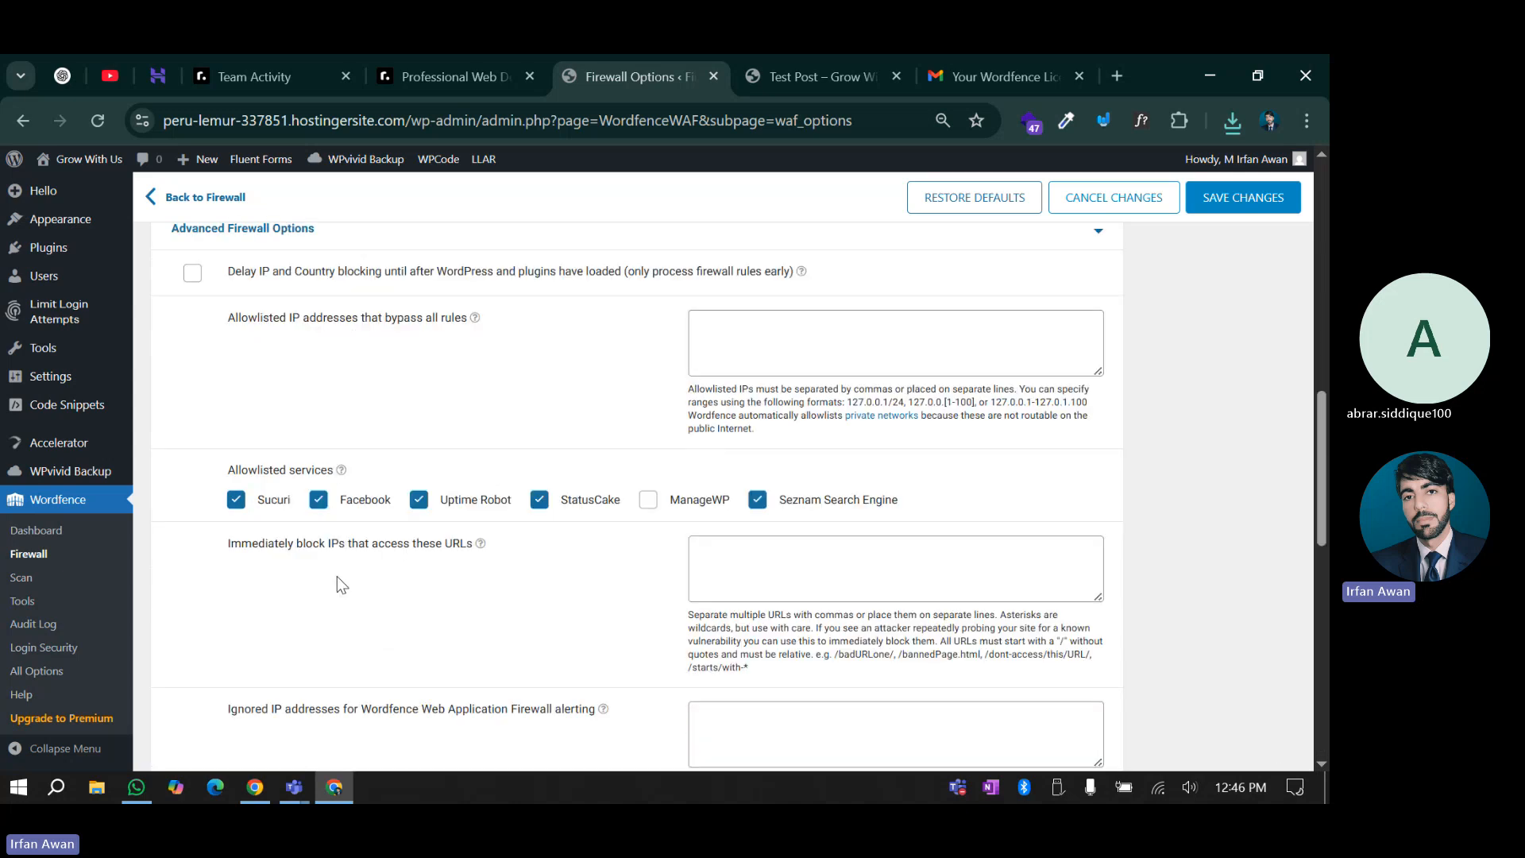
{"action": "scroll", "coordinate": [337, 575], "scroll_direction": "up", "scroll_amount": 10}
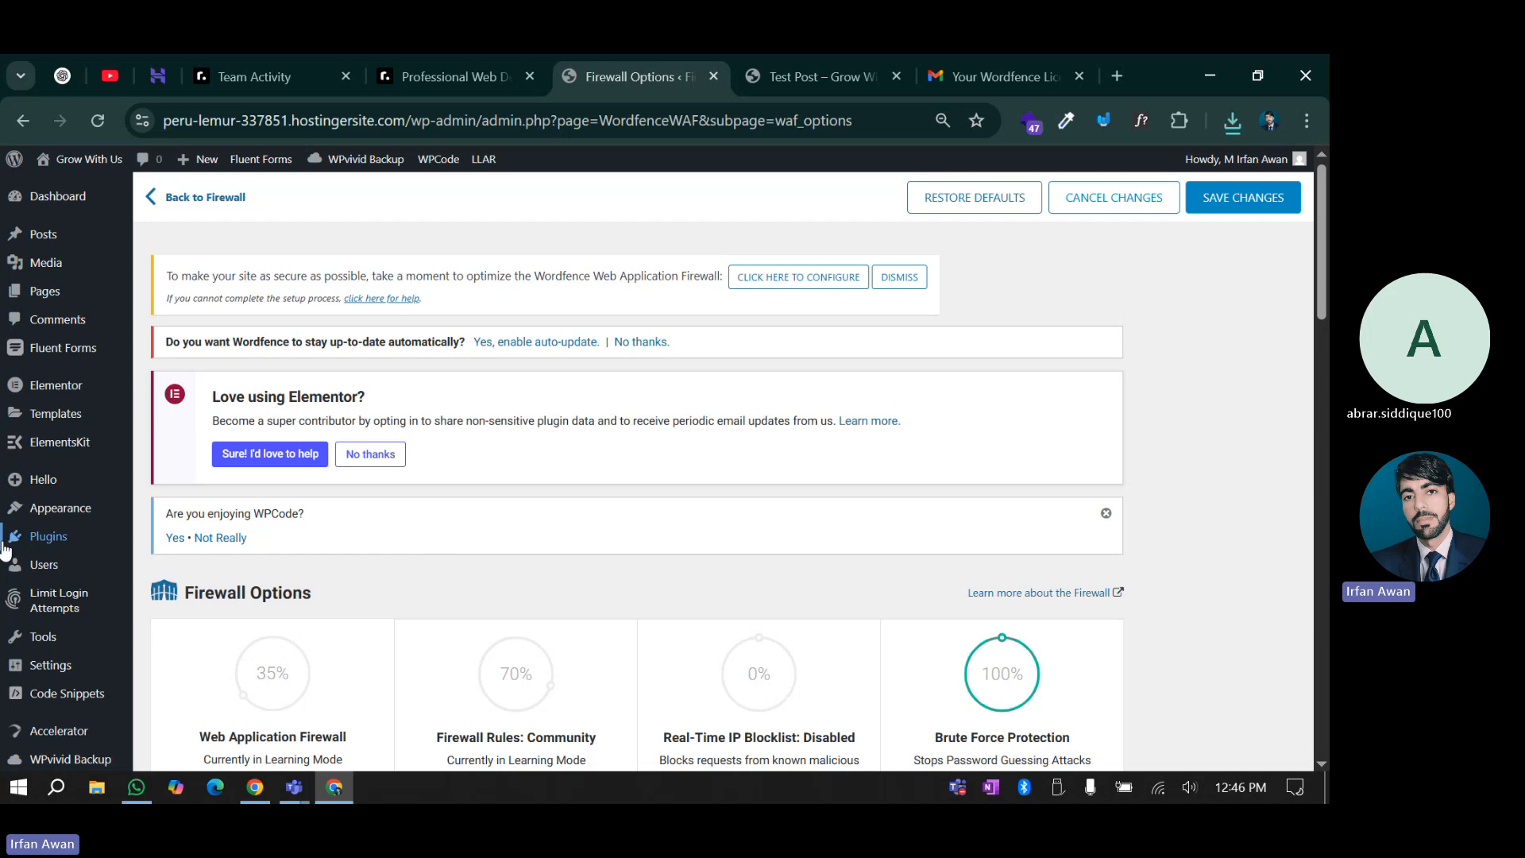
Look over the Wordfence Dashboard, then go to Wordfence > Scan
{"action": "scroll", "coordinate": [16, 548], "scroll_direction": "down", "scroll_amount": 6}
{"action": "left_click", "coordinate": [37, 533]}
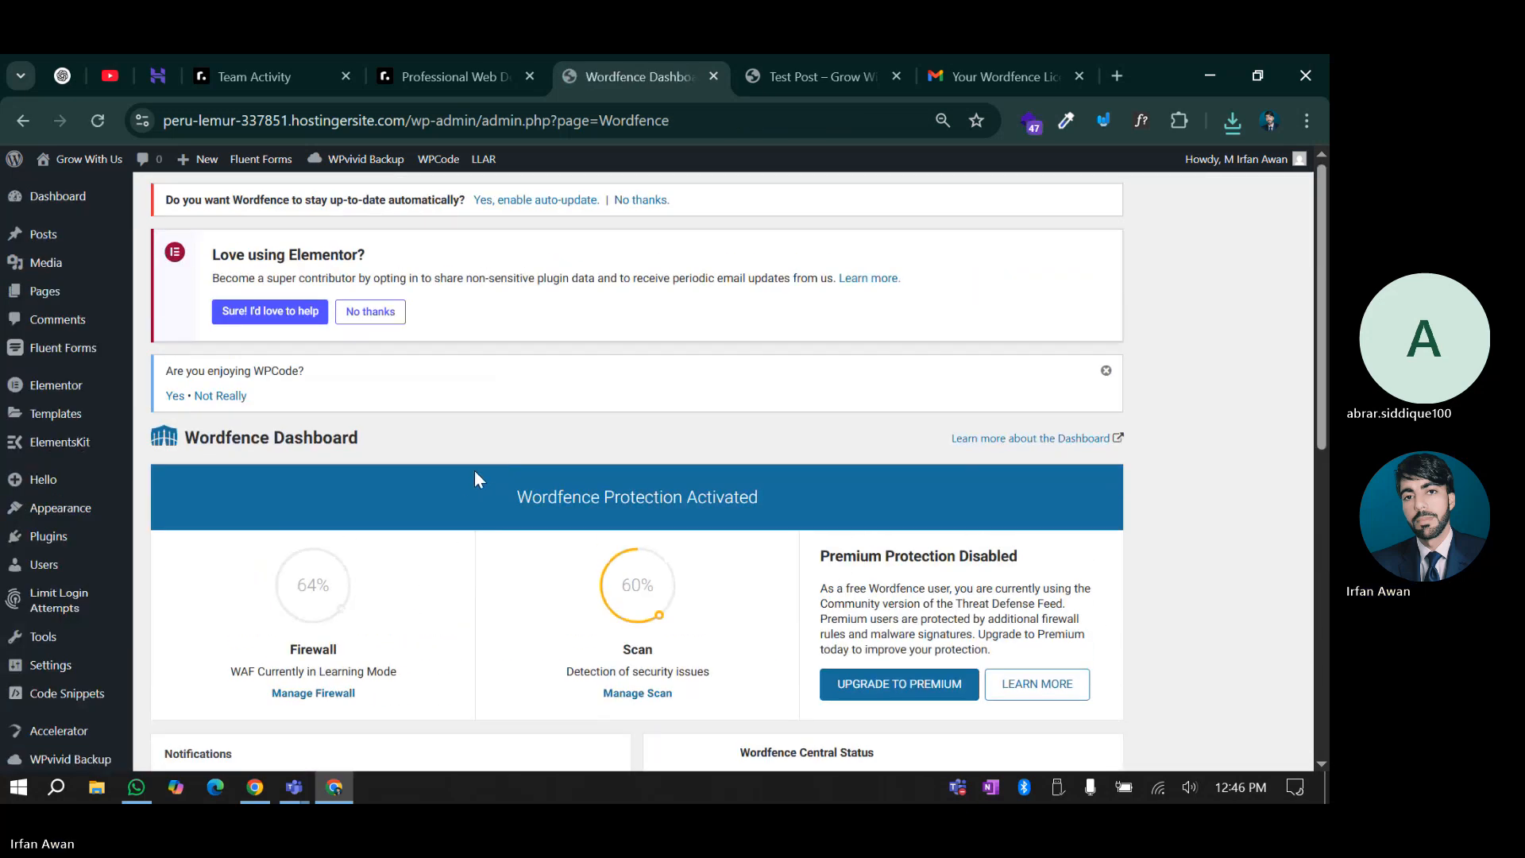
{"action": "scroll", "coordinate": [467, 477], "scroll_direction": "down", "scroll_amount": 3}
{"action": "scroll", "coordinate": [640, 560], "scroll_direction": "down", "scroll_amount": 4}
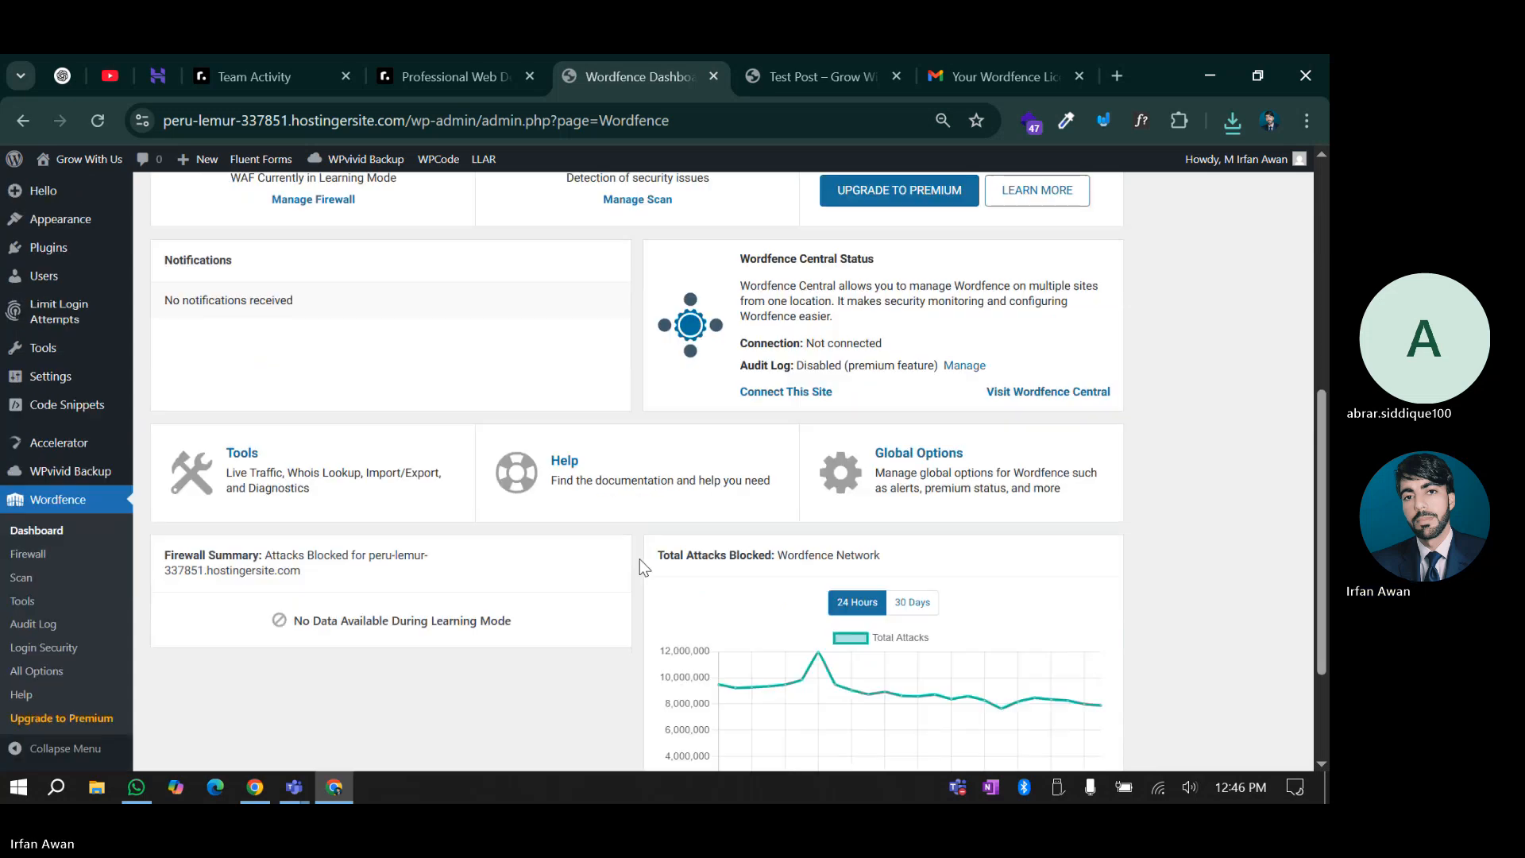
{"action": "scroll", "coordinate": [640, 559], "scroll_direction": "down", "scroll_amount": 2}
{"action": "scroll", "coordinate": [640, 556], "scroll_direction": "up", "scroll_amount": 6}
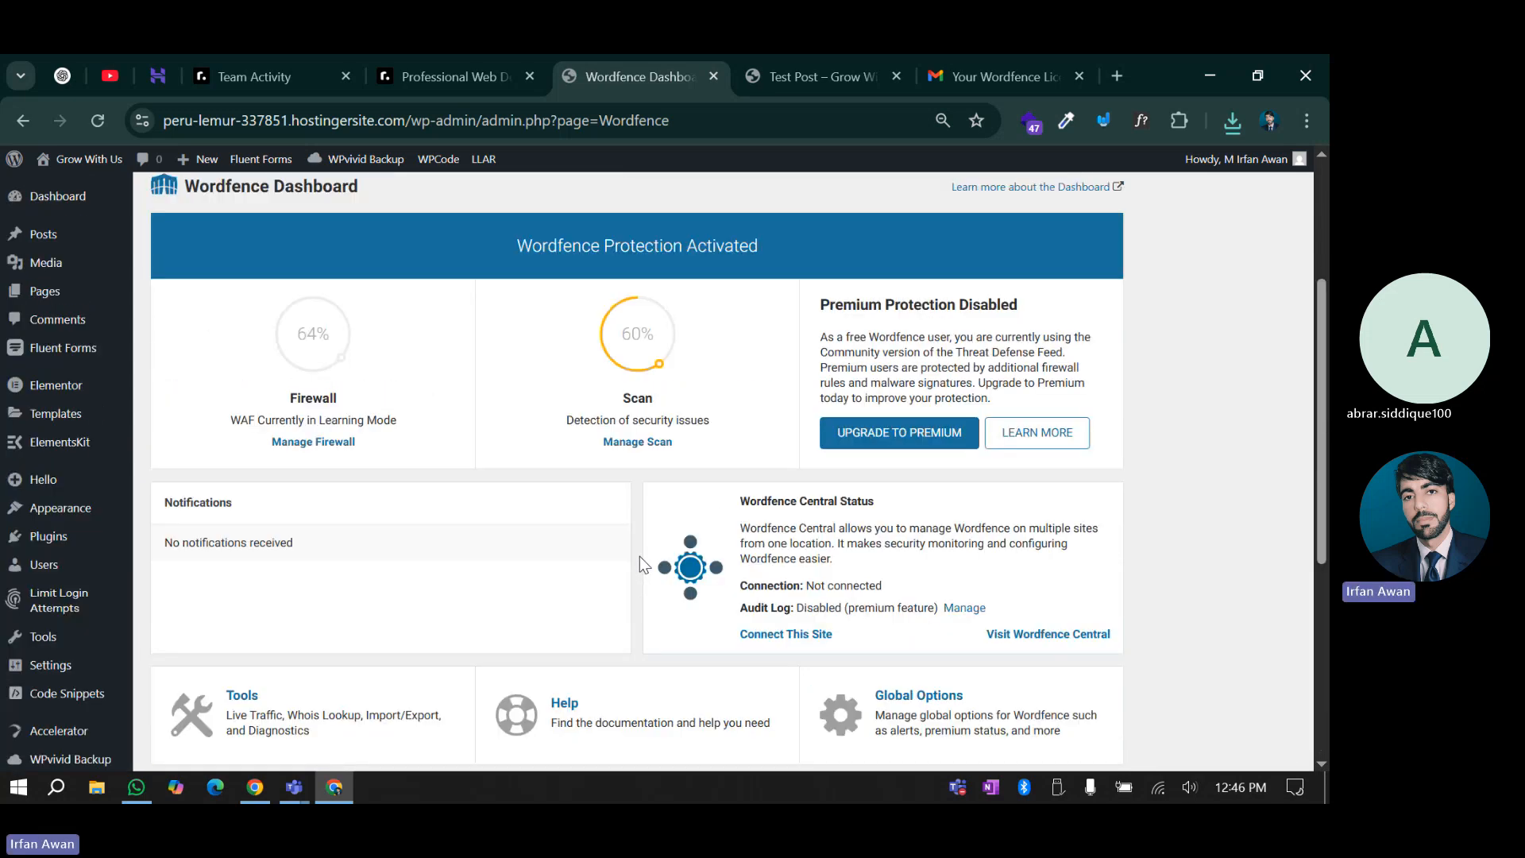
{"action": "scroll", "coordinate": [640, 556], "scroll_direction": "down", "scroll_amount": 1}
{"action": "scroll", "coordinate": [640, 556], "scroll_direction": "up", "scroll_amount": 2}
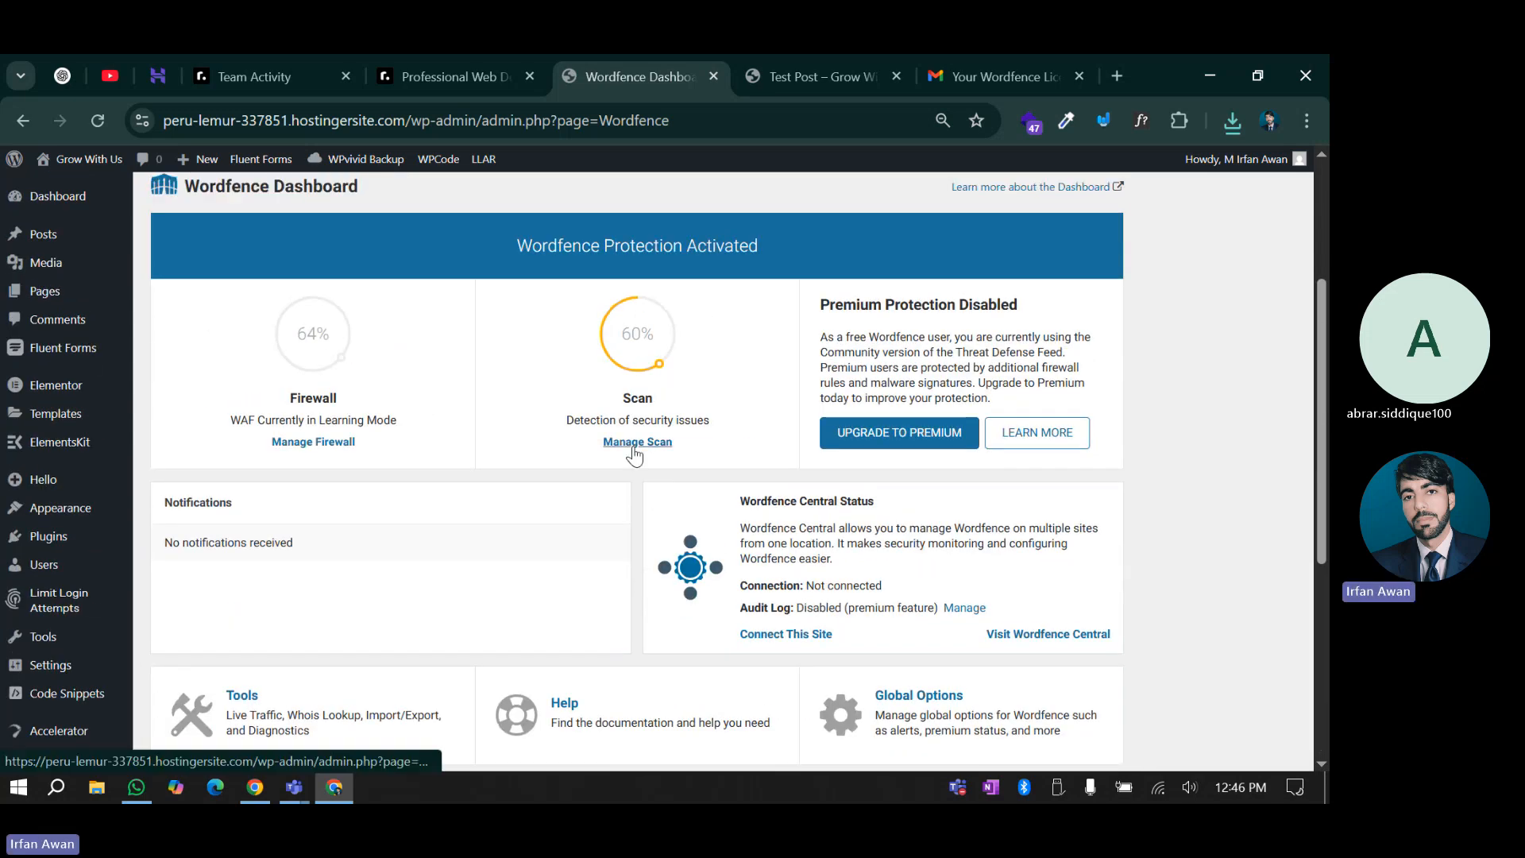
{"action": "scroll", "coordinate": [634, 453], "scroll_direction": "down", "scroll_amount": 5}
{"action": "left_click", "coordinate": [16, 554]}
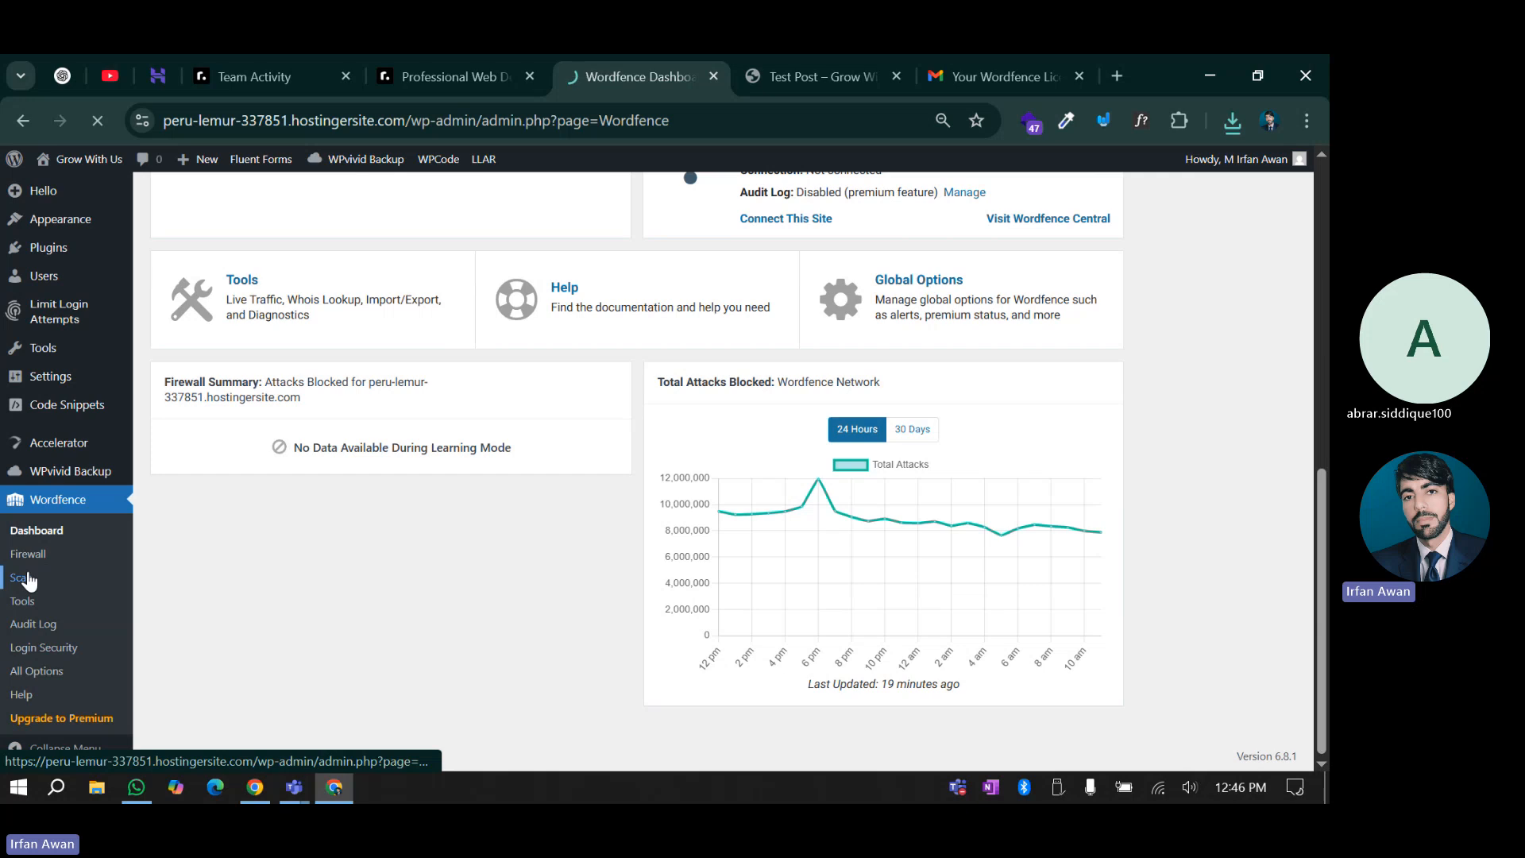
{"action": "left_click", "coordinate": [22, 578]}
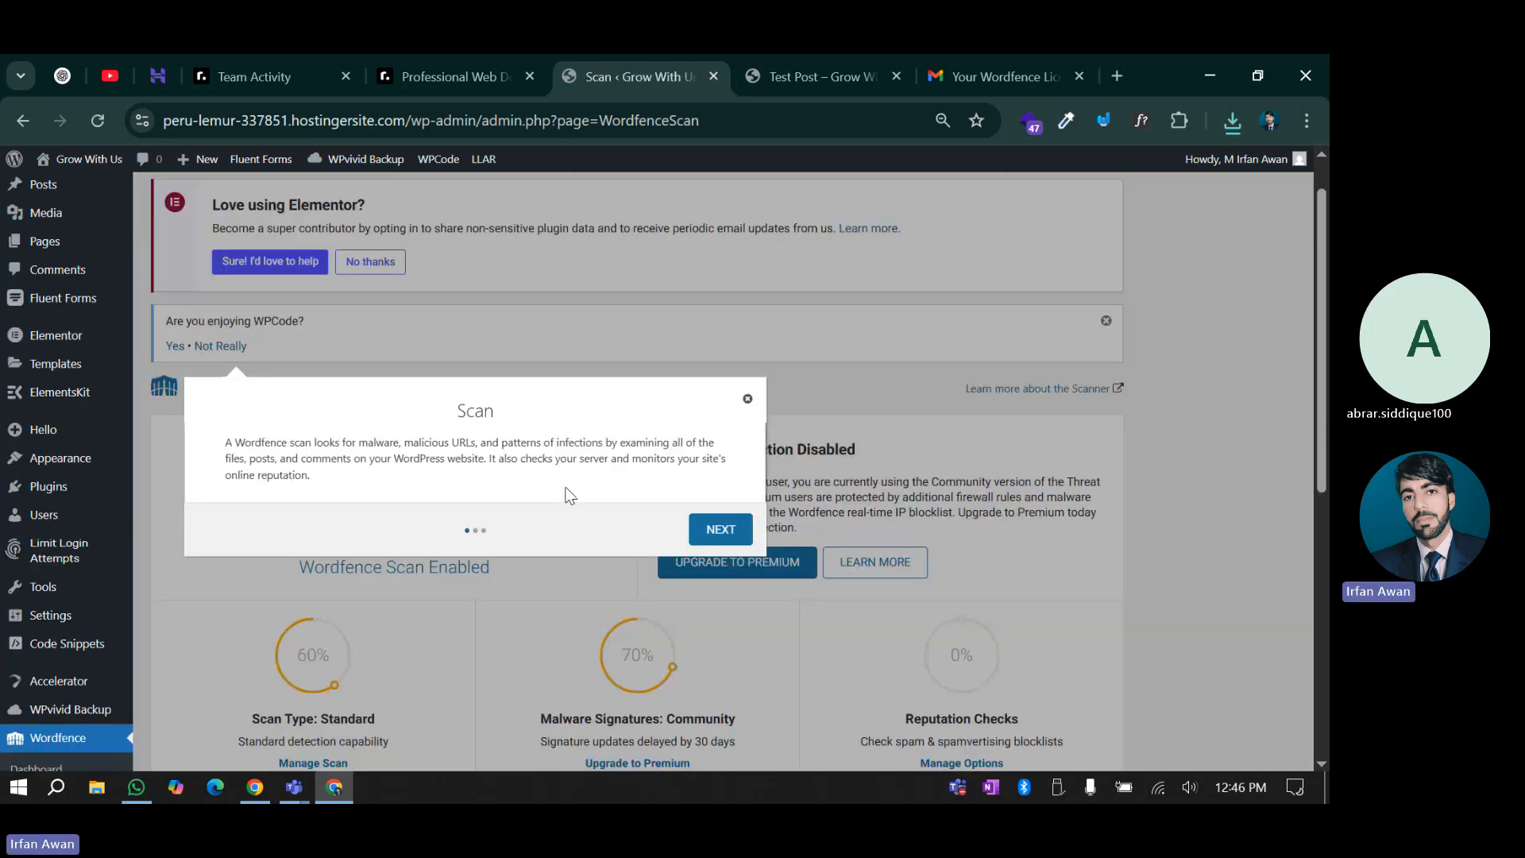
Dismiss the Scan tour and start a new Wordfence scan
{"action": "left_click", "coordinate": [747, 259]}
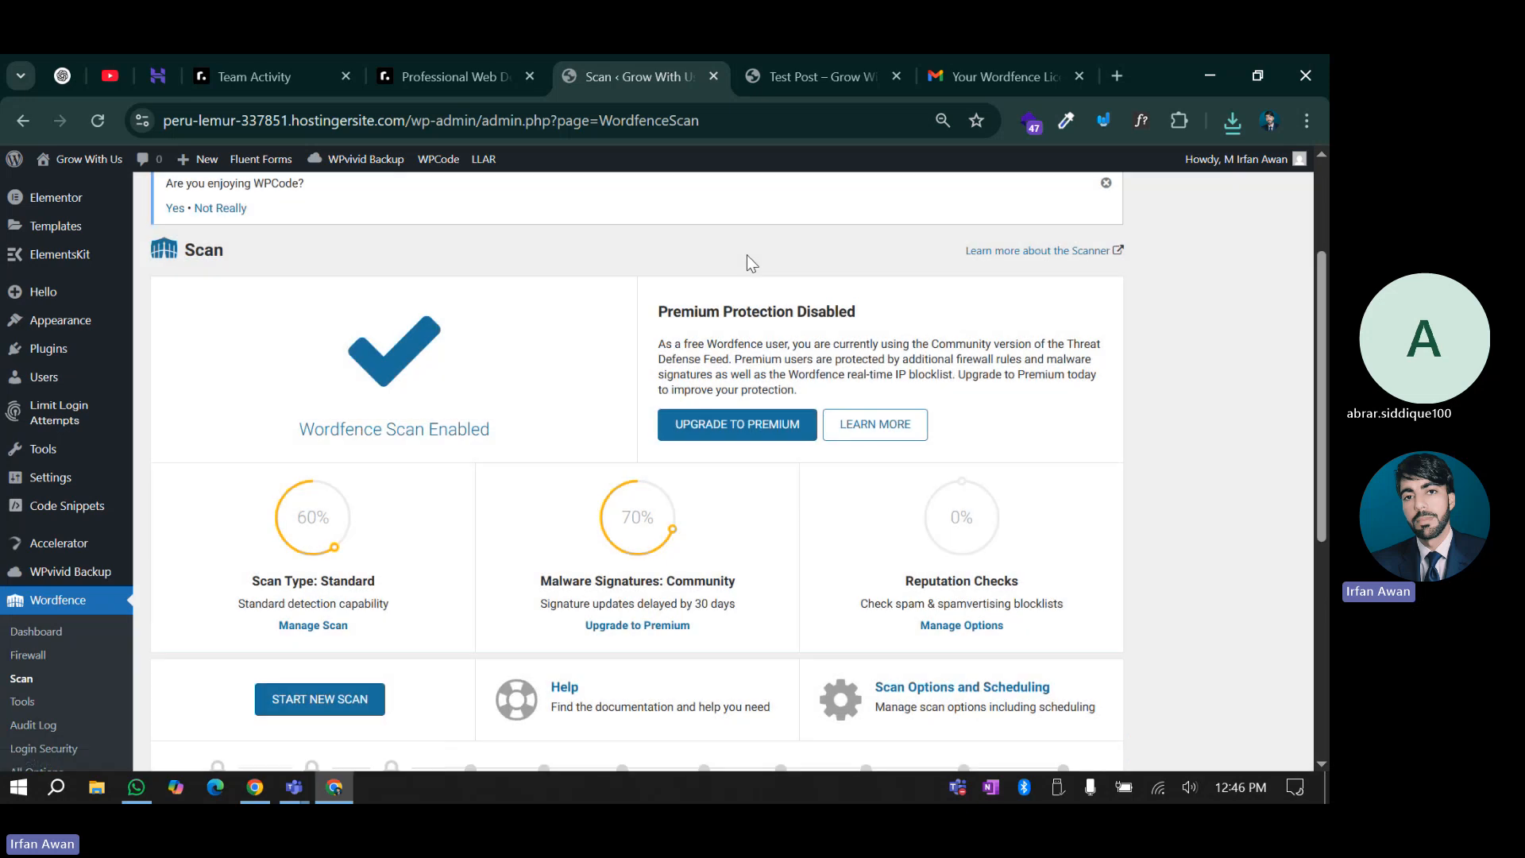
{"action": "scroll", "coordinate": [445, 565], "scroll_direction": "down", "scroll_amount": 3}
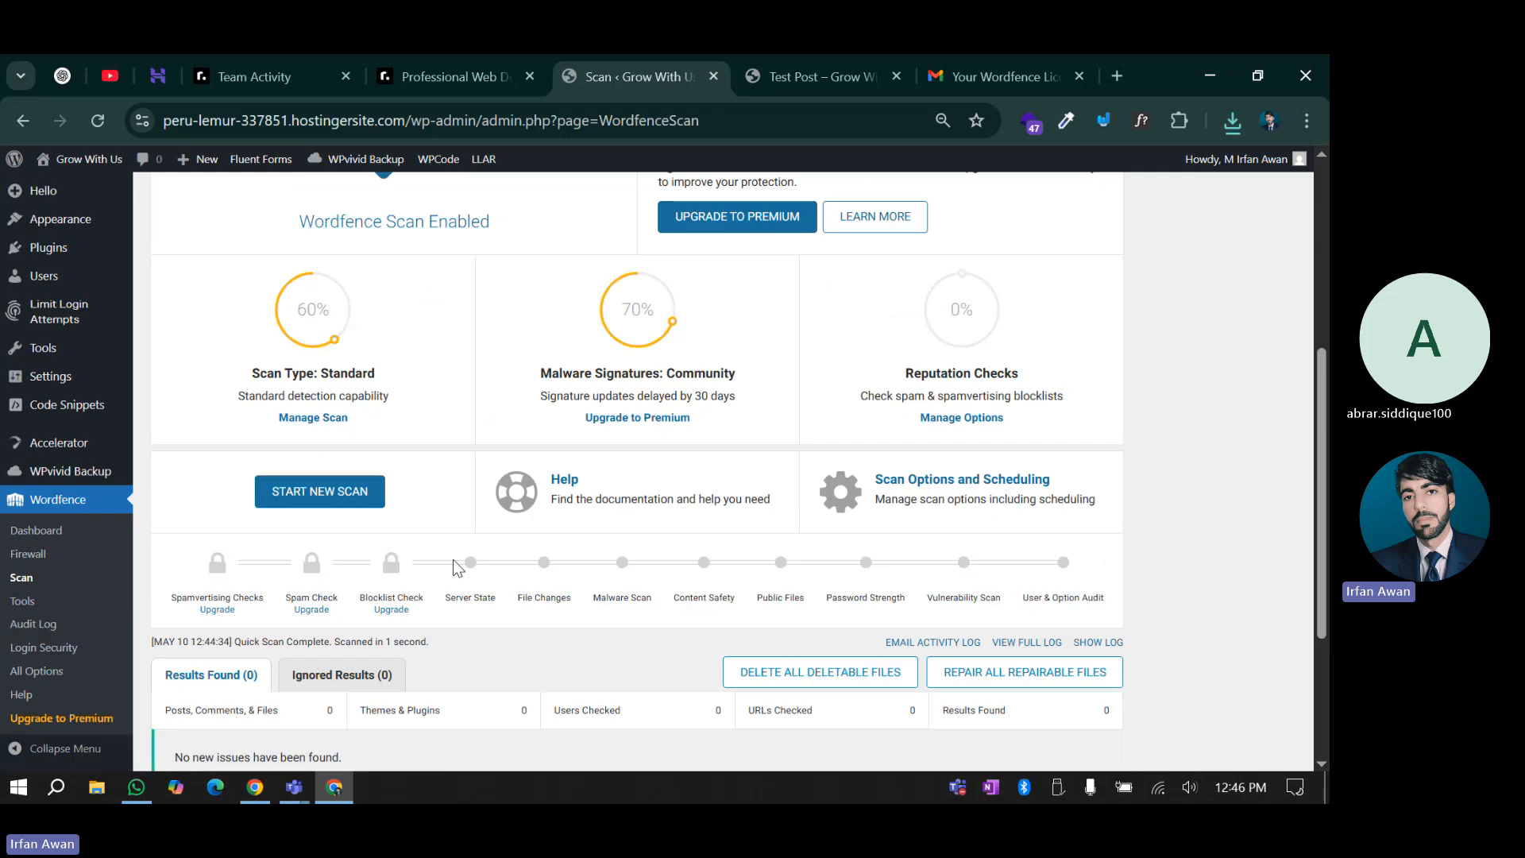
{"action": "scroll", "coordinate": [471, 708], "scroll_direction": "down", "scroll_amount": 3}
{"action": "scroll", "coordinate": [470, 708], "scroll_direction": "up", "scroll_amount": 2}
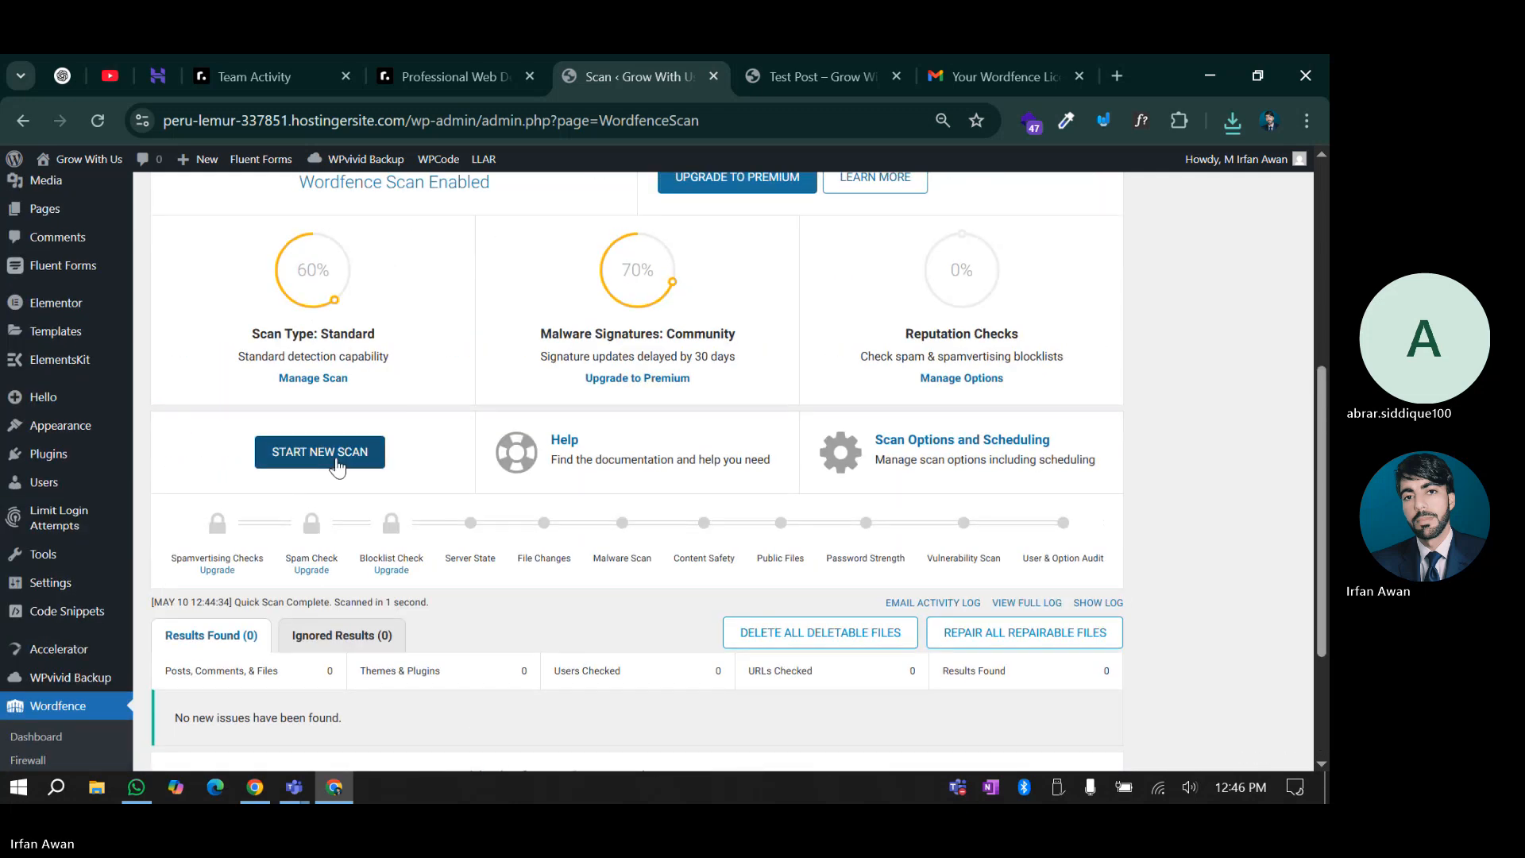
{"action": "left_click", "coordinate": [337, 465]}
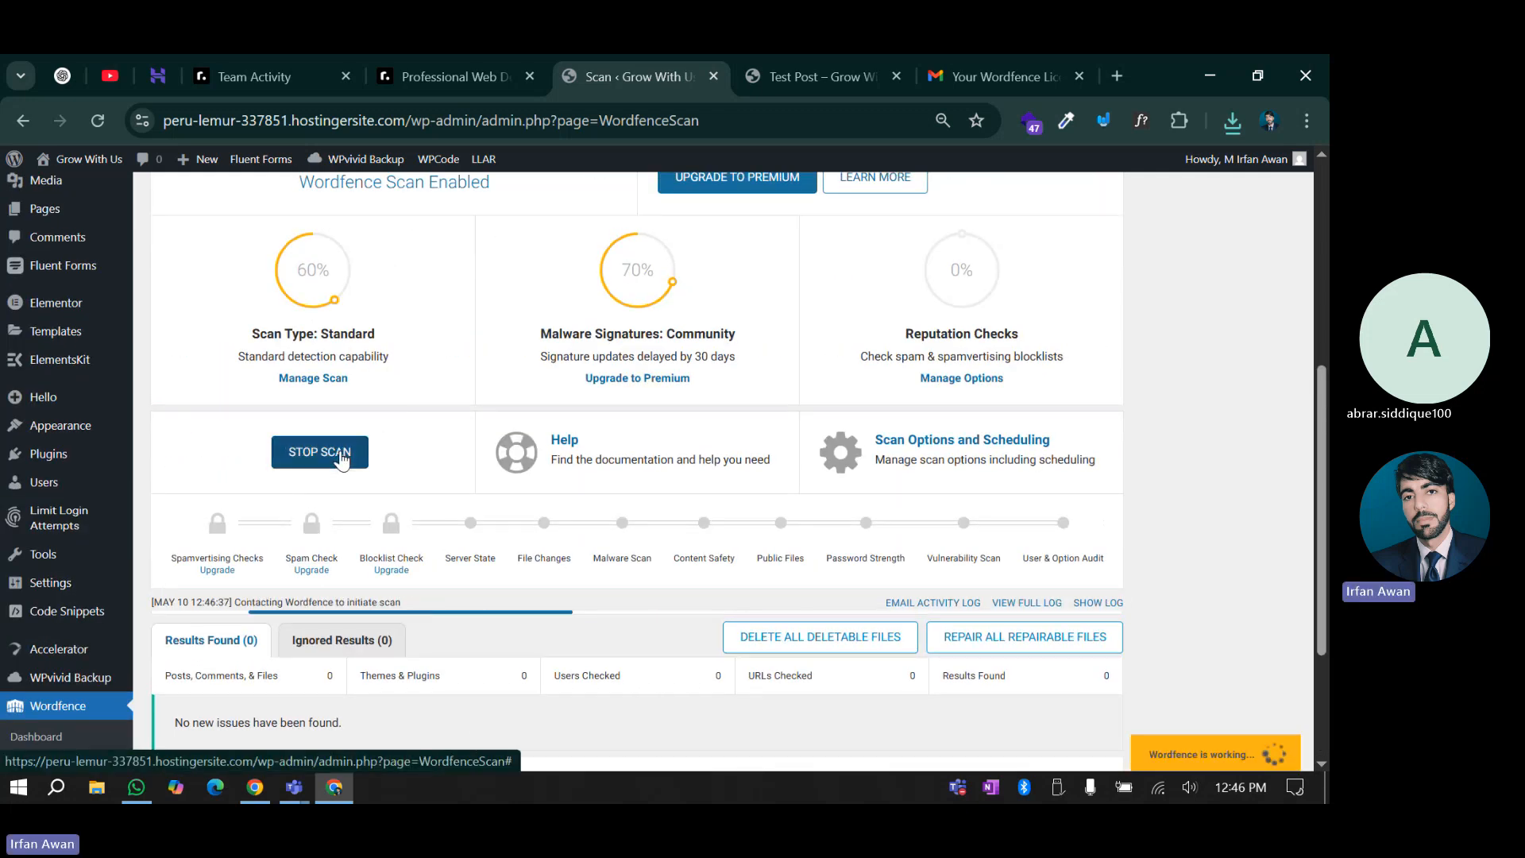
{"action": "scroll", "coordinate": [365, 477], "scroll_direction": "down", "scroll_amount": 2}
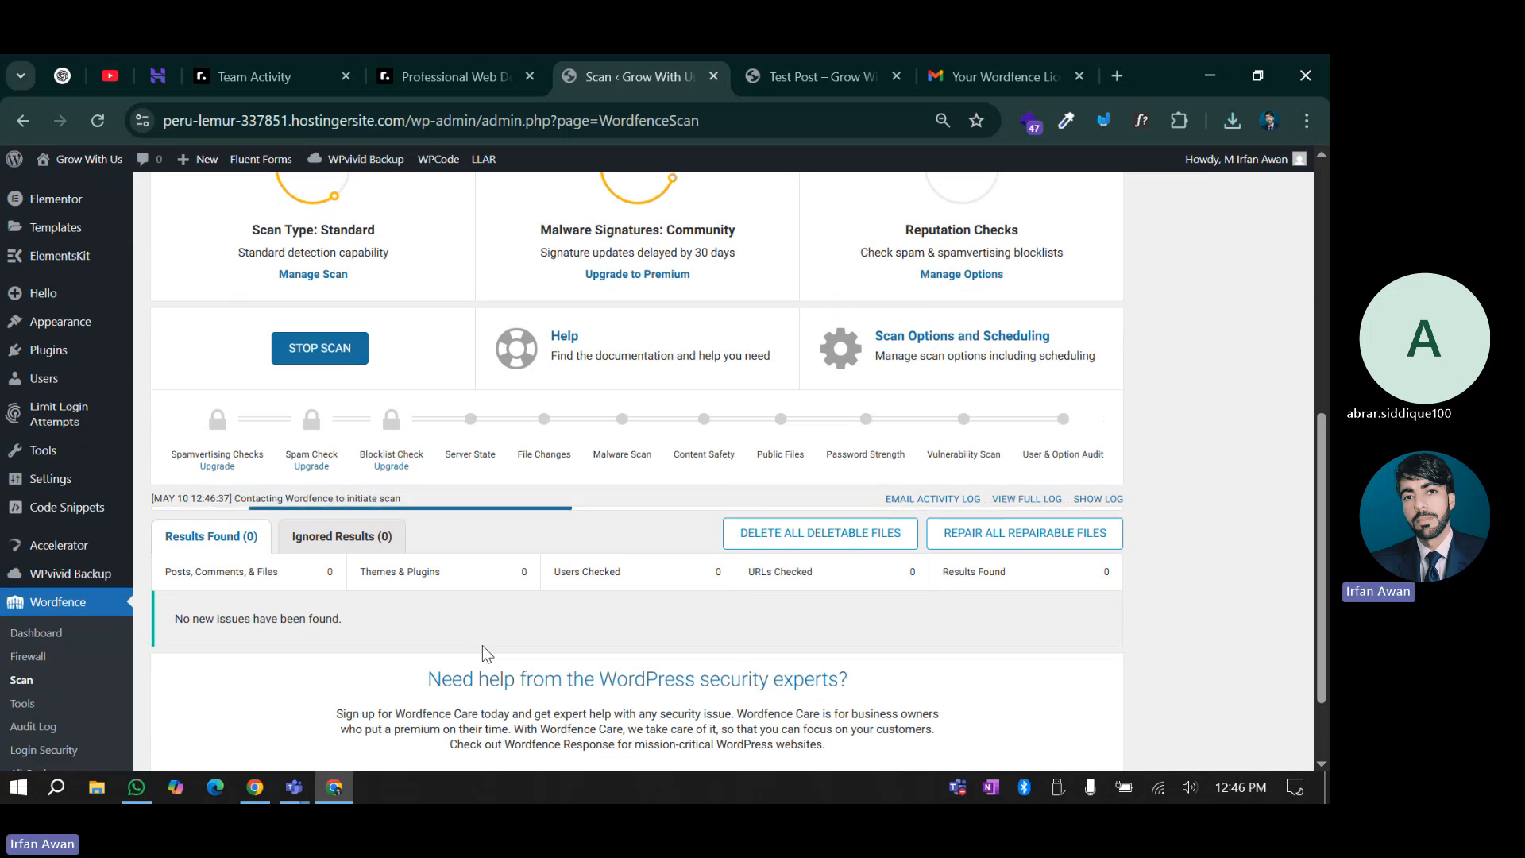
{"action": "left_click", "coordinate": [151, 75]}
Open the site's hPanel Overview to see the PageSpeed score and Website is safe status
{"action": "left_click", "coordinate": [59, 399]}
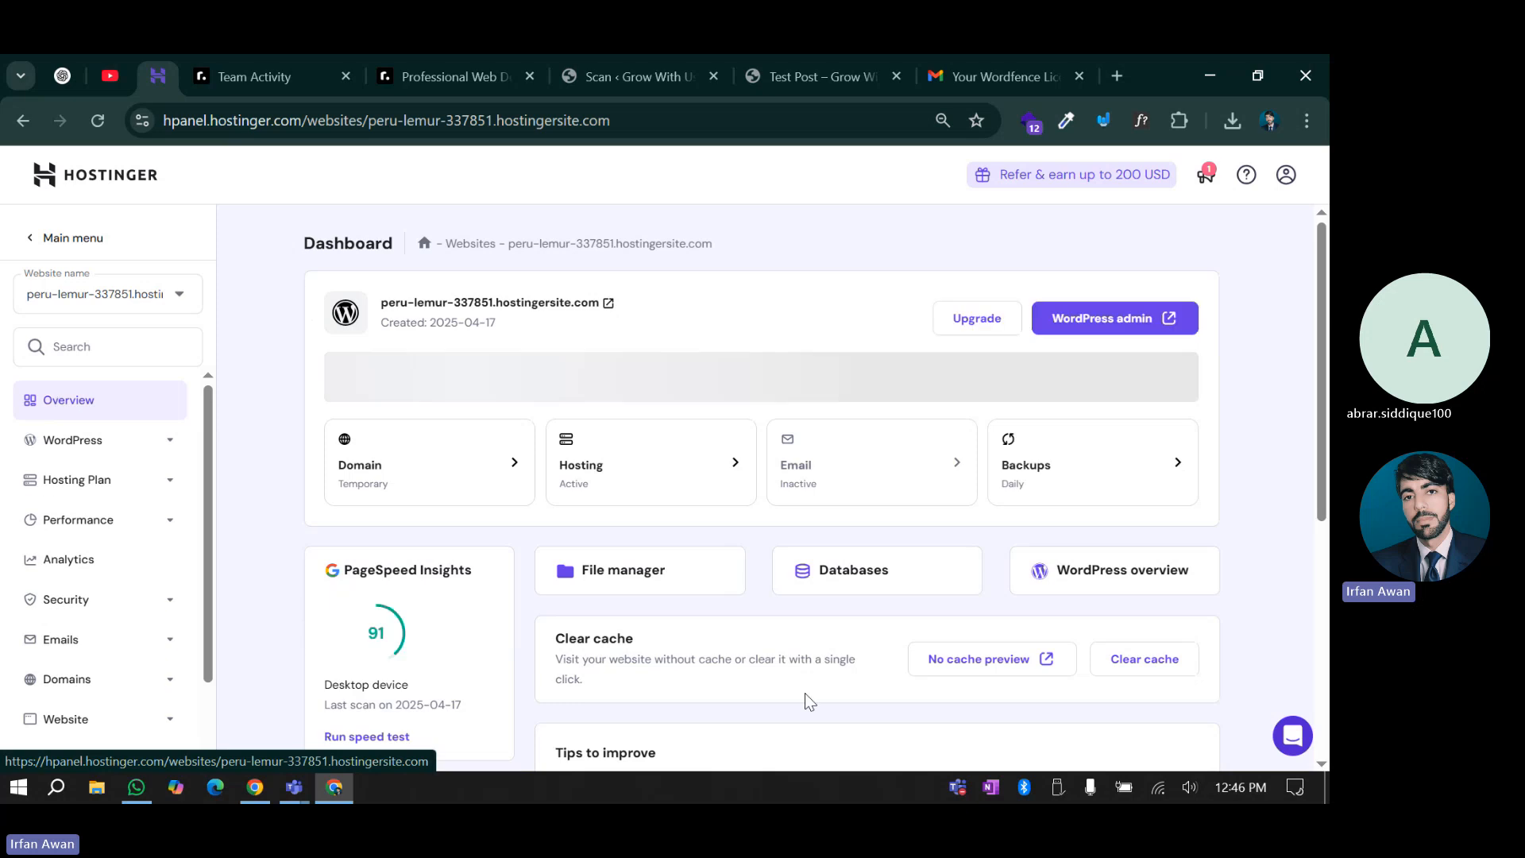
{"action": "scroll", "coordinate": [802, 664], "scroll_direction": "down", "scroll_amount": 3}
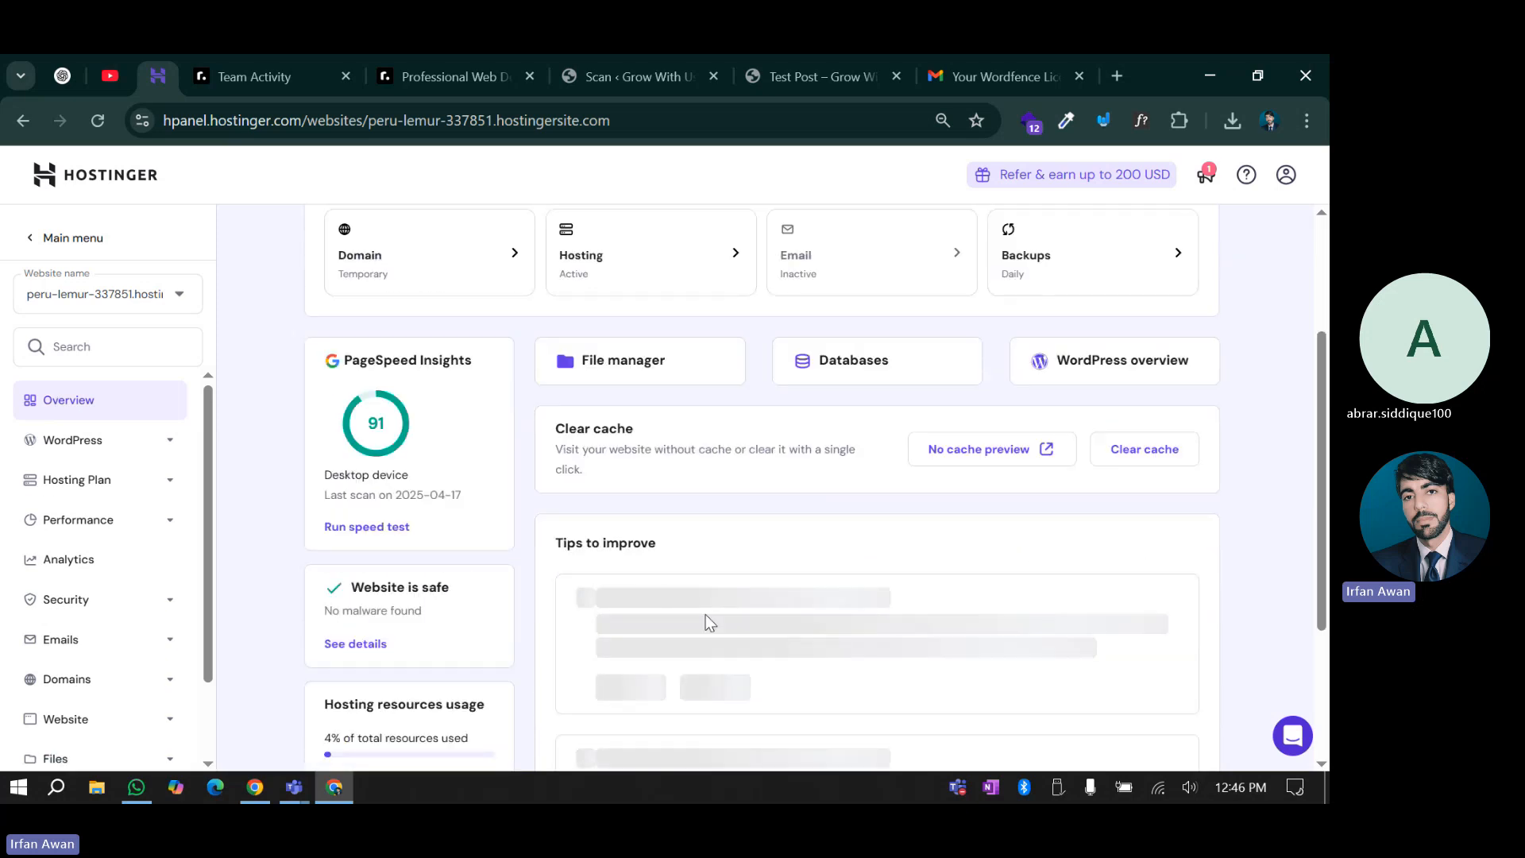
{"action": "scroll", "coordinate": [683, 625], "scroll_direction": "down", "scroll_amount": 1}
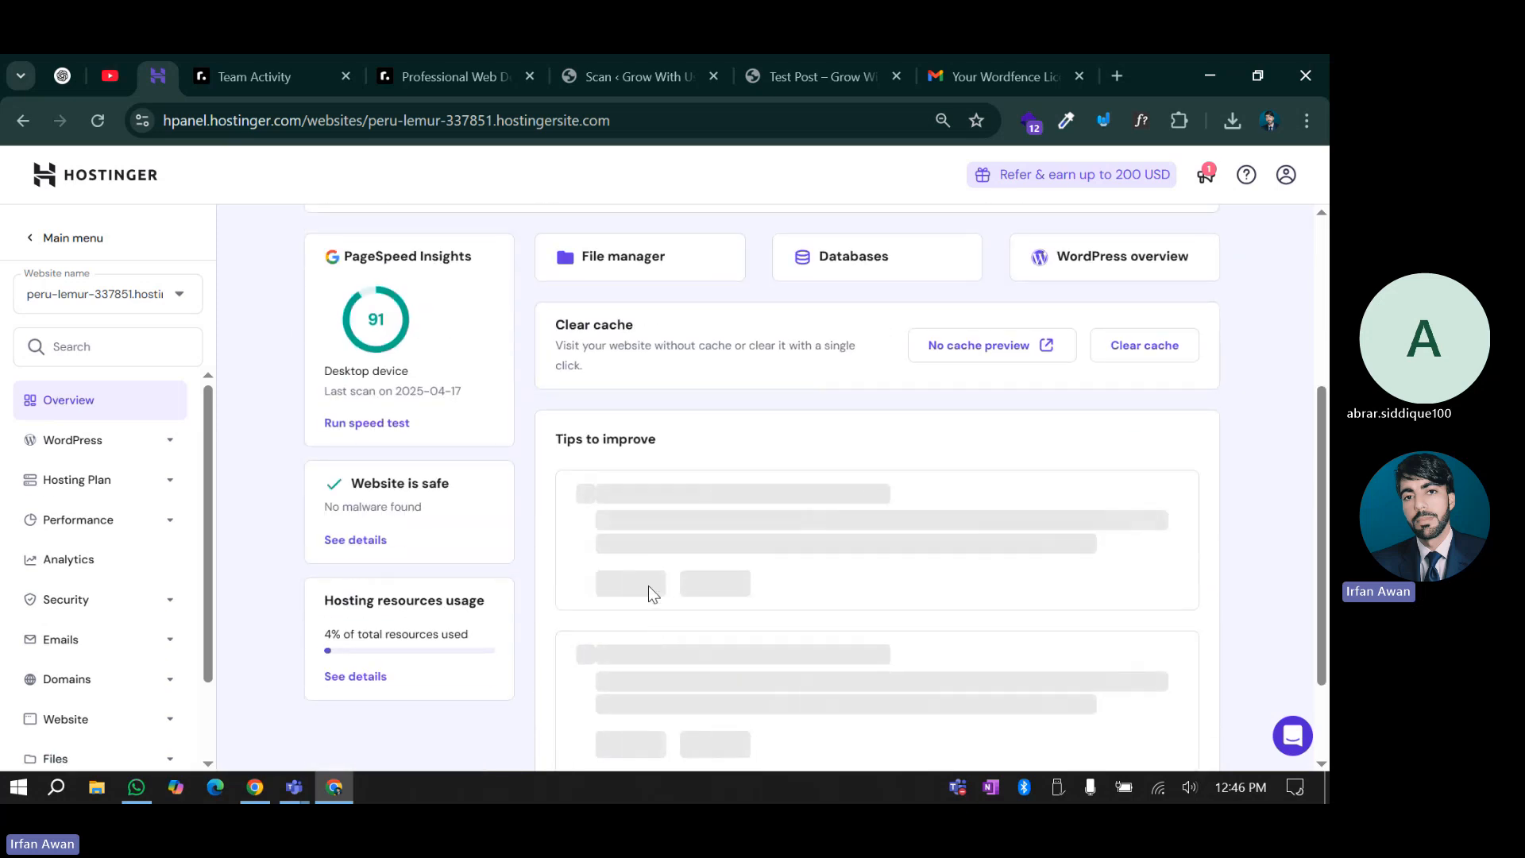
Follow the running scan, which flags wp-admin/.rnd as High, then bring up the Test Post page
{"action": "left_click", "coordinate": [629, 73]}
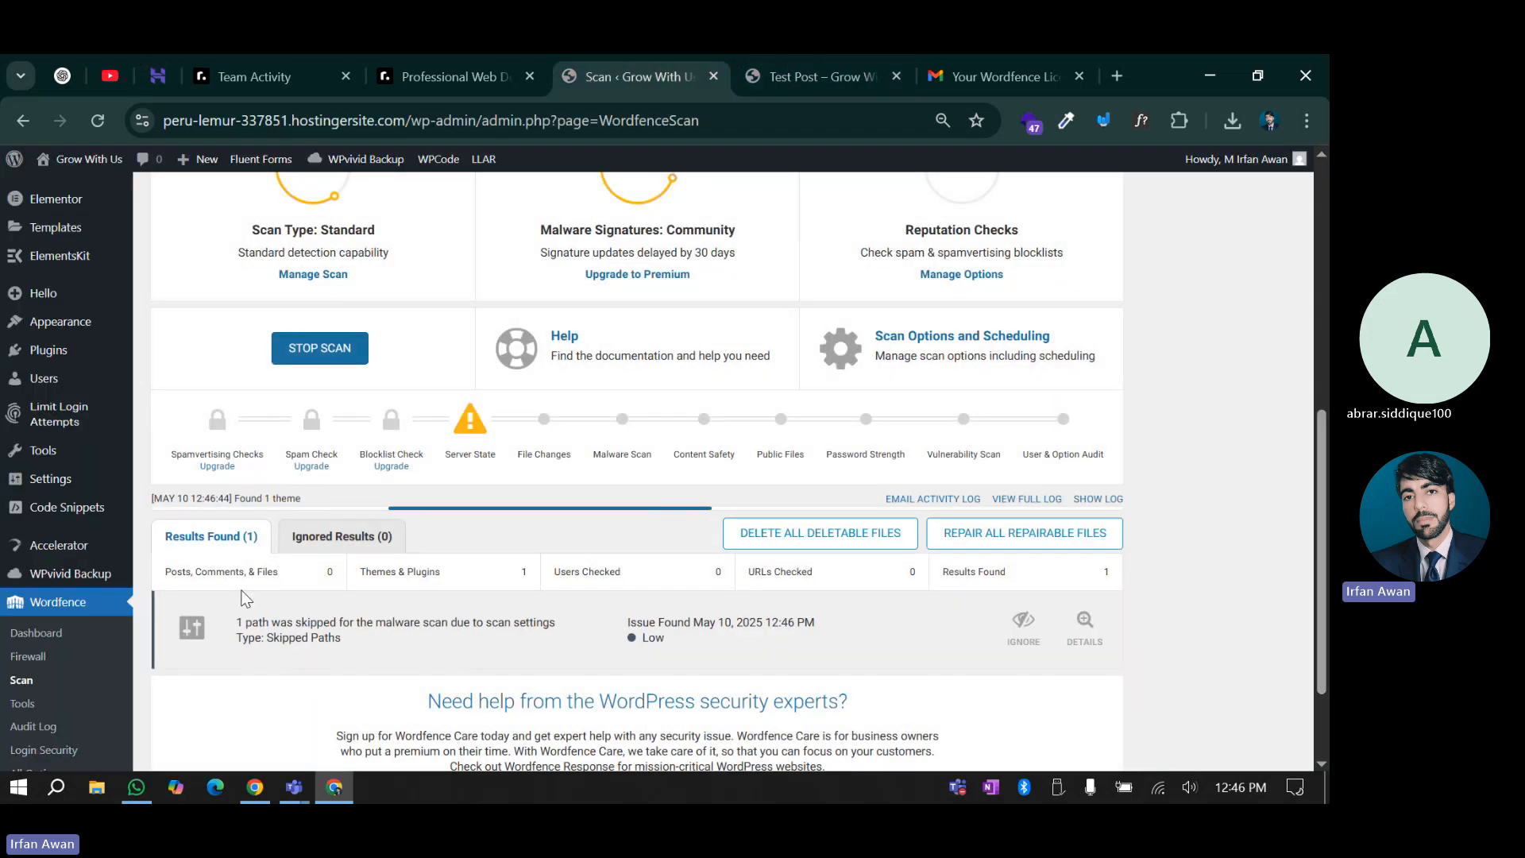
{"action": "scroll", "coordinate": [258, 604], "scroll_direction": "down", "scroll_amount": 2}
{"action": "scroll", "coordinate": [410, 536], "scroll_direction": "down", "scroll_amount": 1}
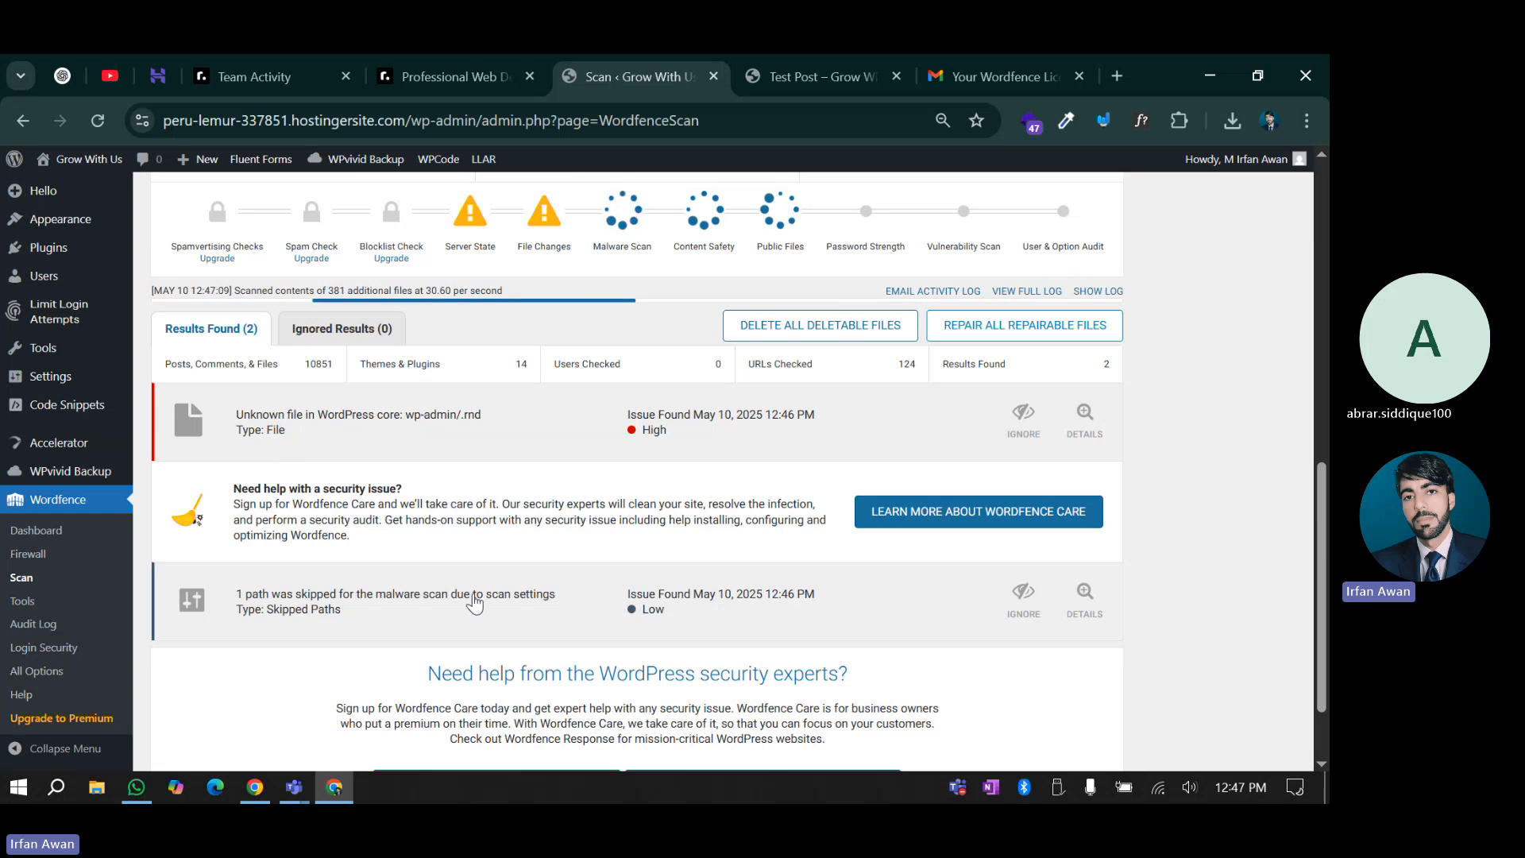
{"action": "scroll", "coordinate": [438, 616], "scroll_direction": "down", "scroll_amount": 1}
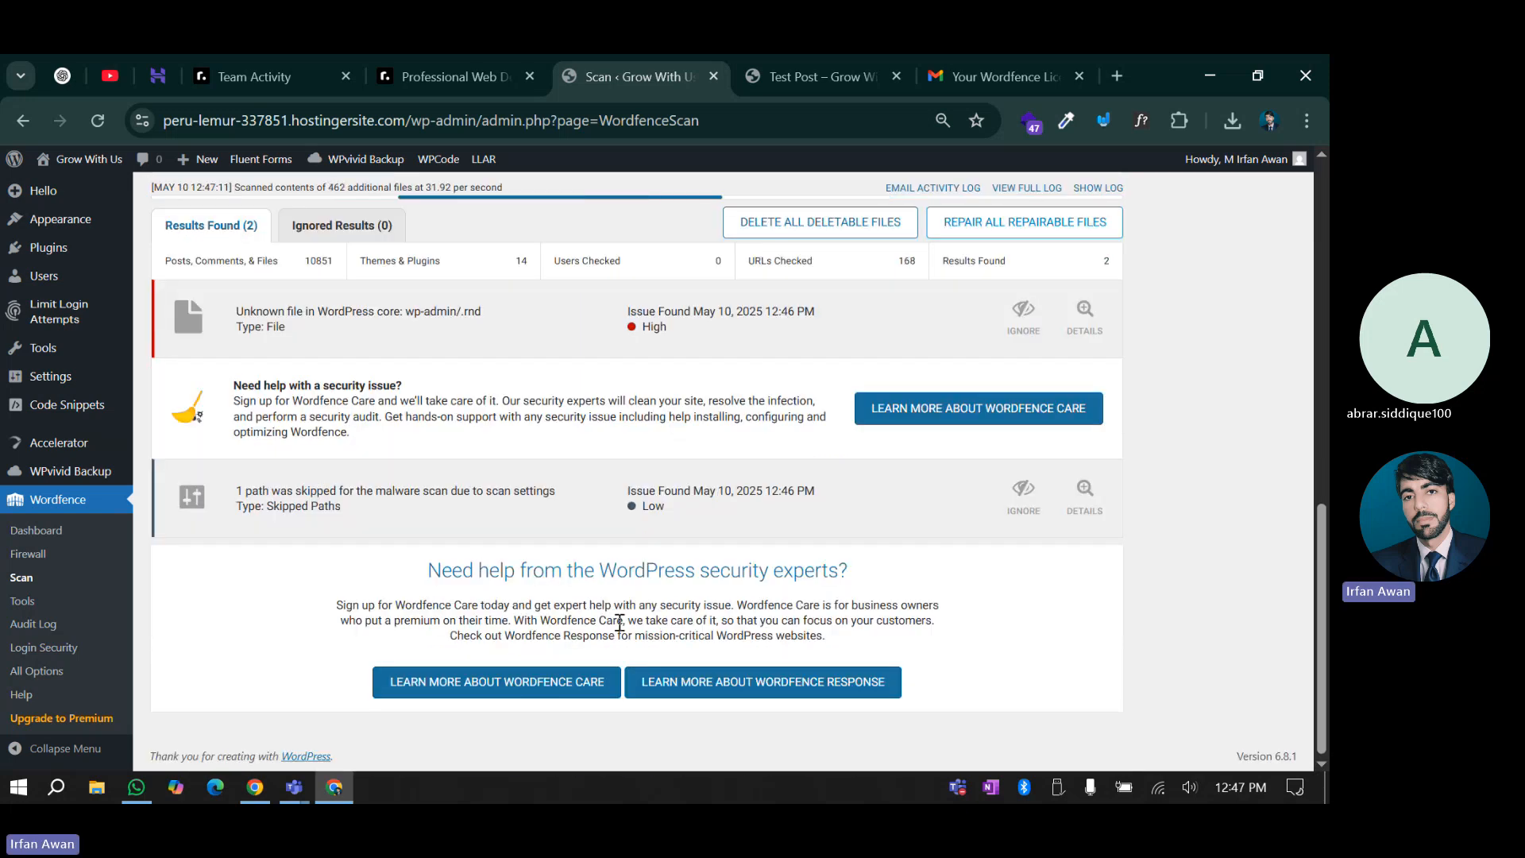
{"action": "scroll", "coordinate": [477, 608], "scroll_direction": "up", "scroll_amount": 2}
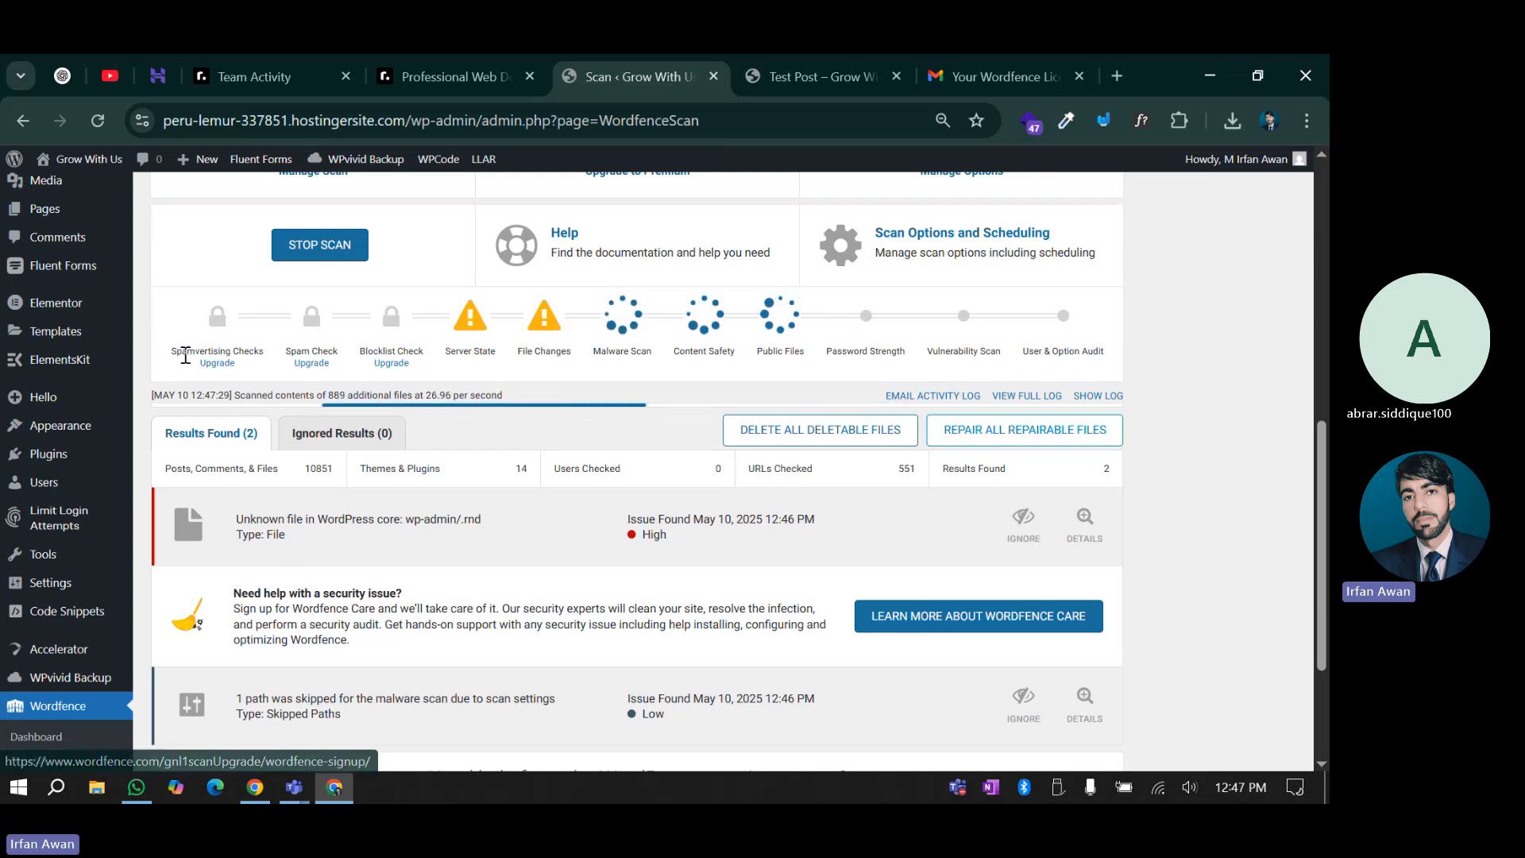
{"action": "mouse_move", "coordinate": [181, 365]}
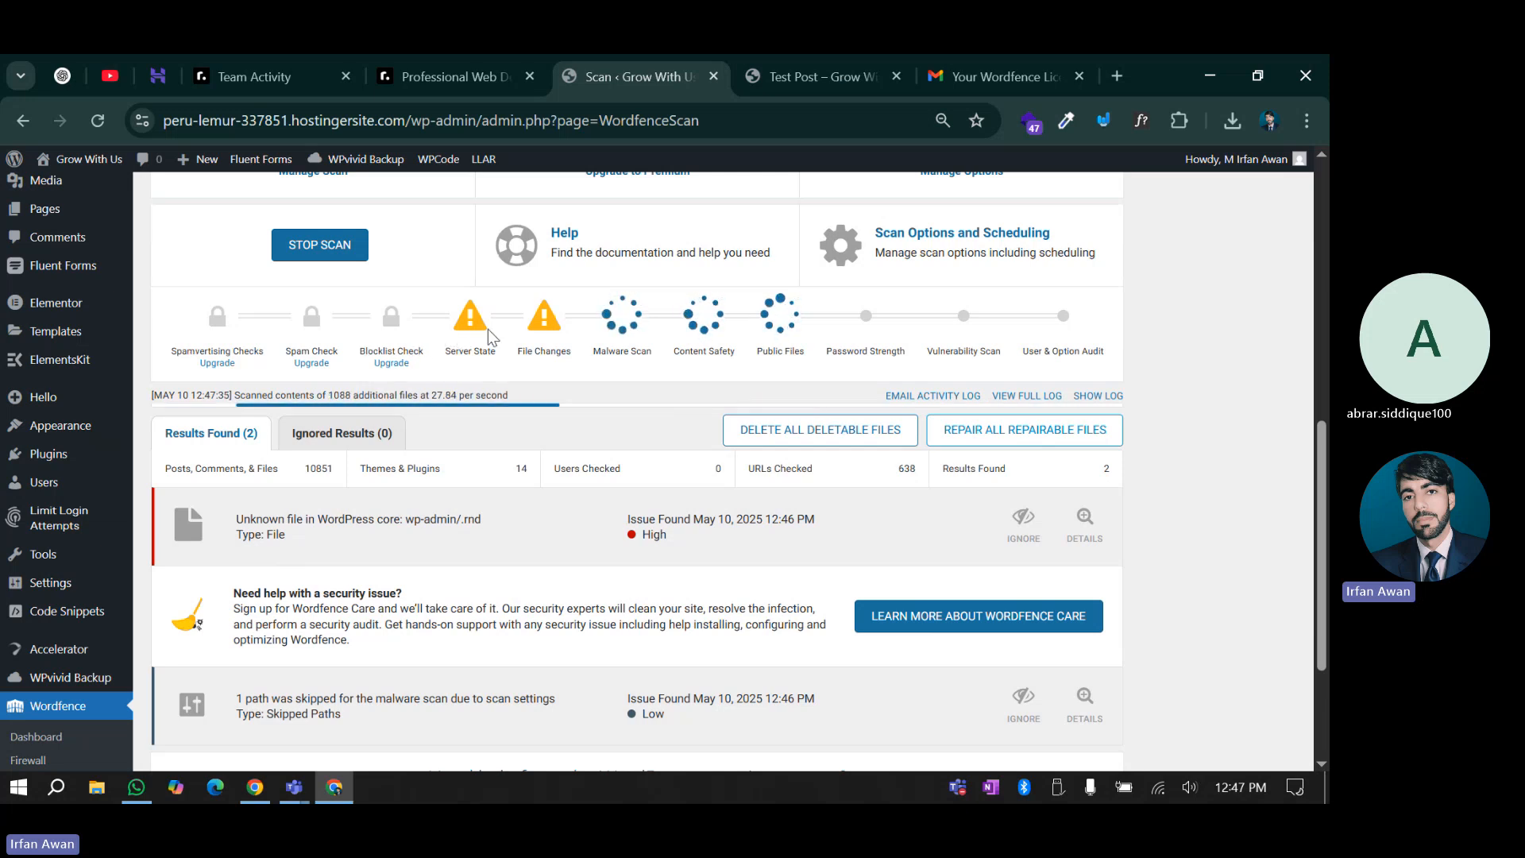
{"action": "scroll", "coordinate": [464, 342], "scroll_direction": "up", "scroll_amount": 4}
{"action": "scroll", "coordinate": [460, 348], "scroll_direction": "up", "scroll_amount": 4}
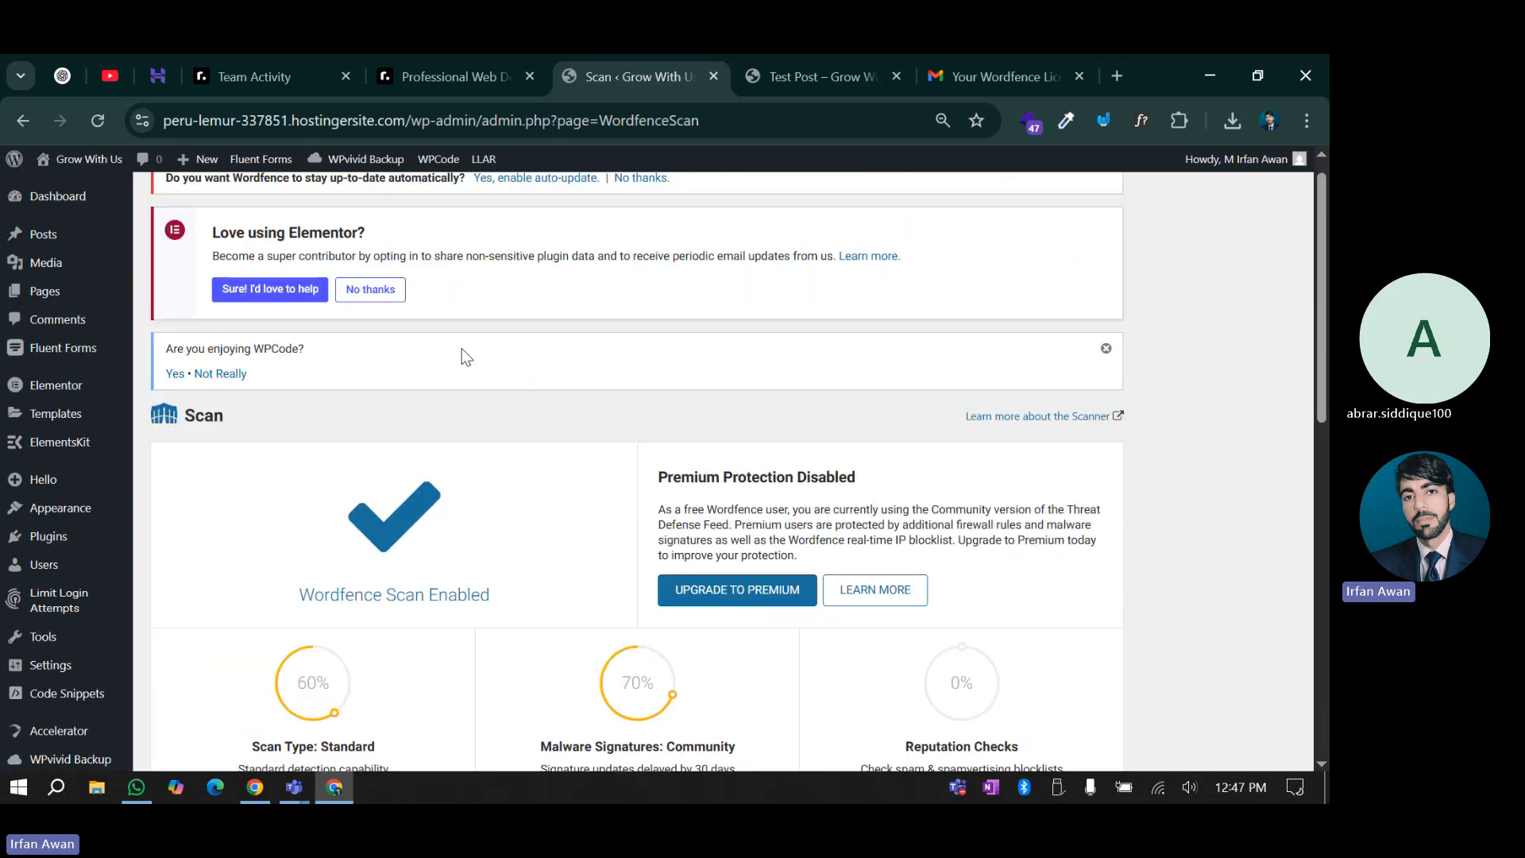
{"action": "scroll", "coordinate": [482, 361], "scroll_direction": "down", "scroll_amount": 5}
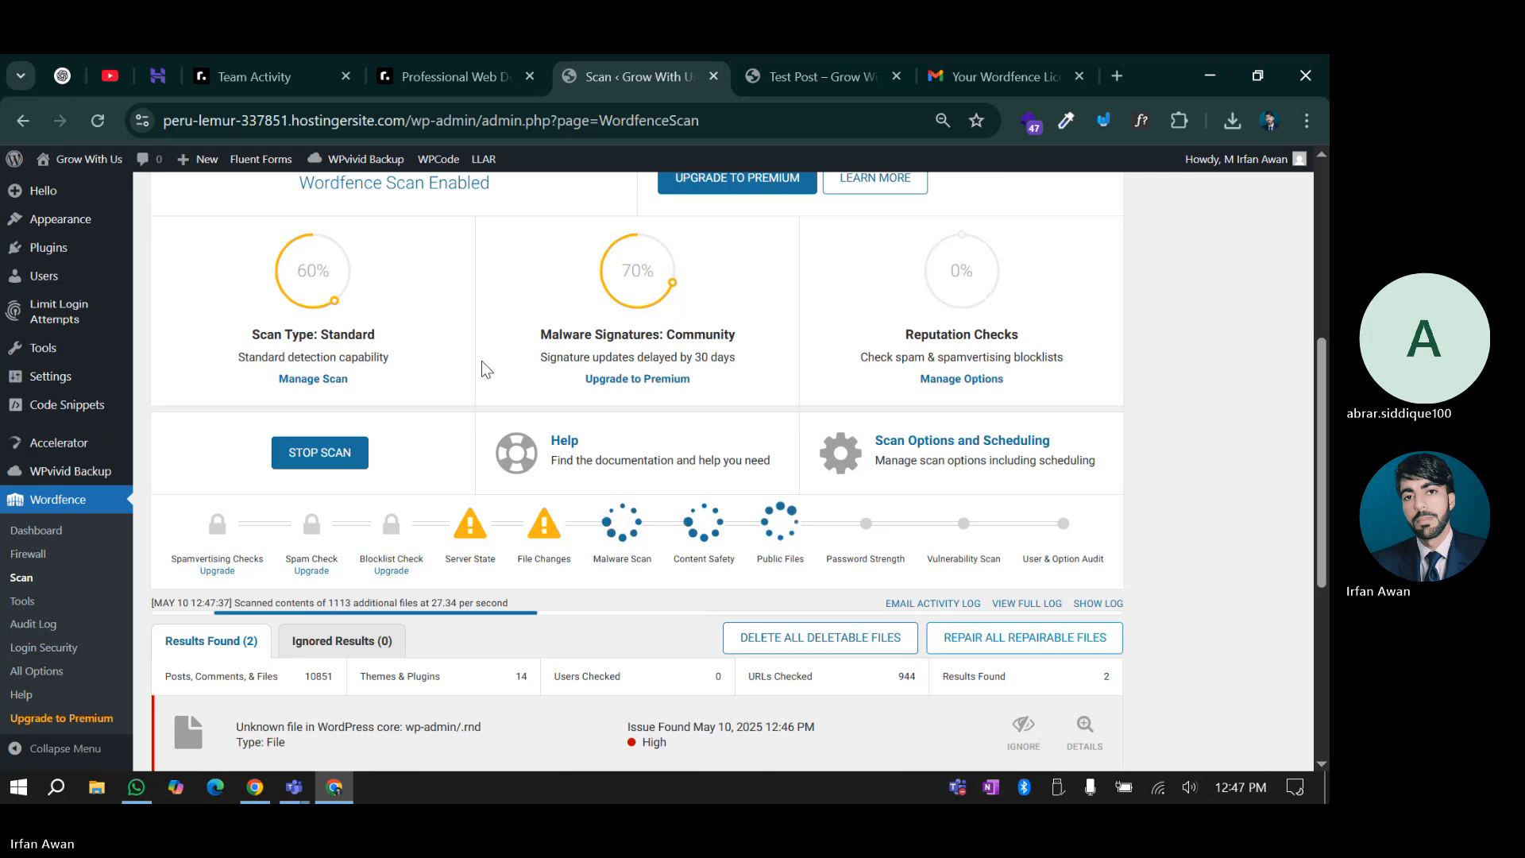
{"action": "scroll", "coordinate": [503, 630], "scroll_direction": "down", "scroll_amount": 1}
{"action": "scroll", "coordinate": [503, 631], "scroll_direction": "down", "scroll_amount": 2}
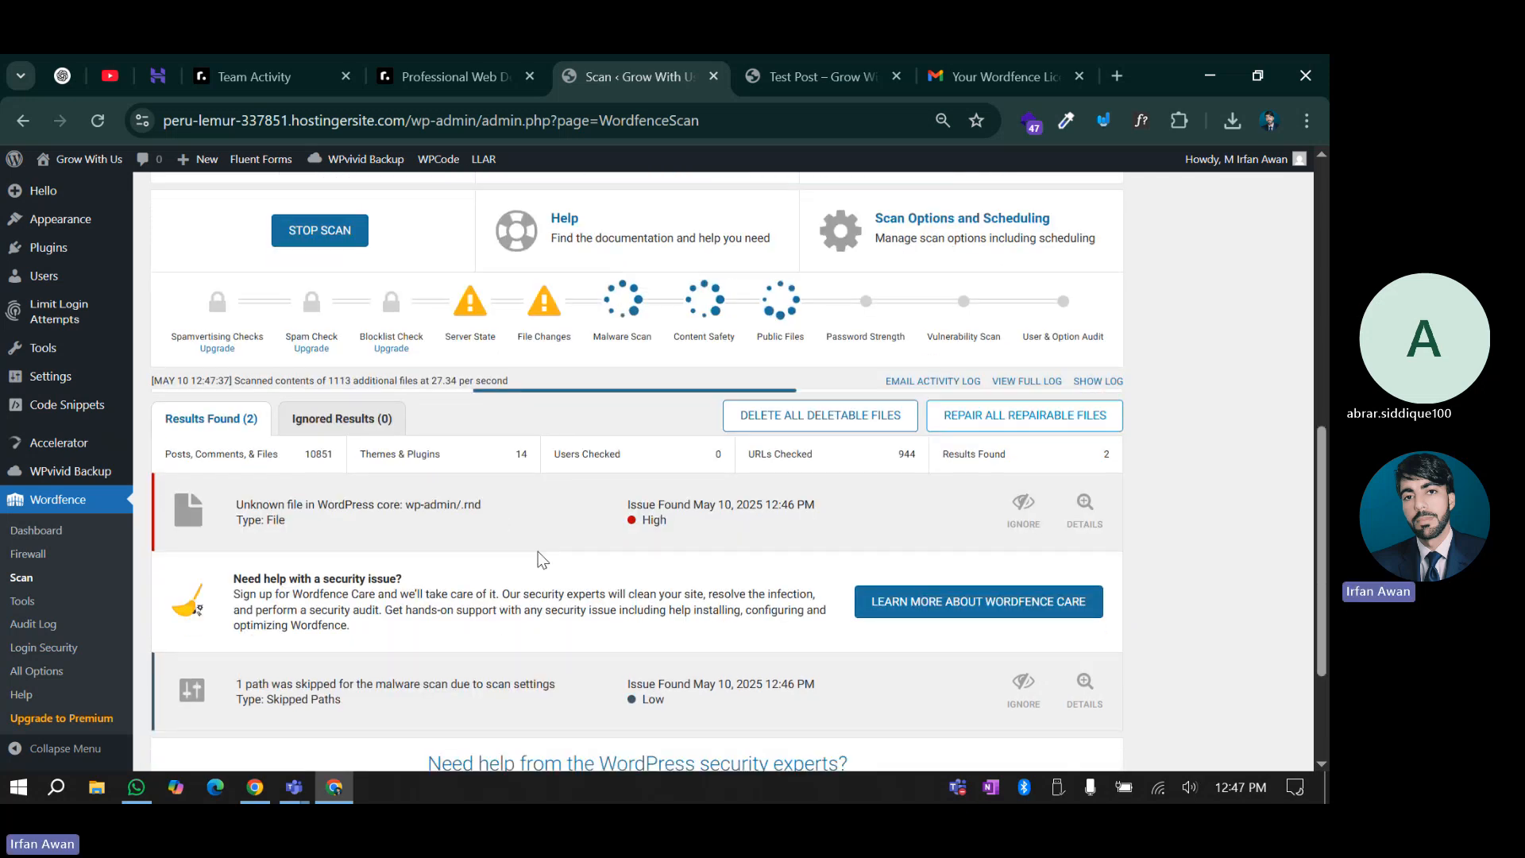
{"action": "scroll", "coordinate": [550, 533], "scroll_direction": "down", "scroll_amount": 2}
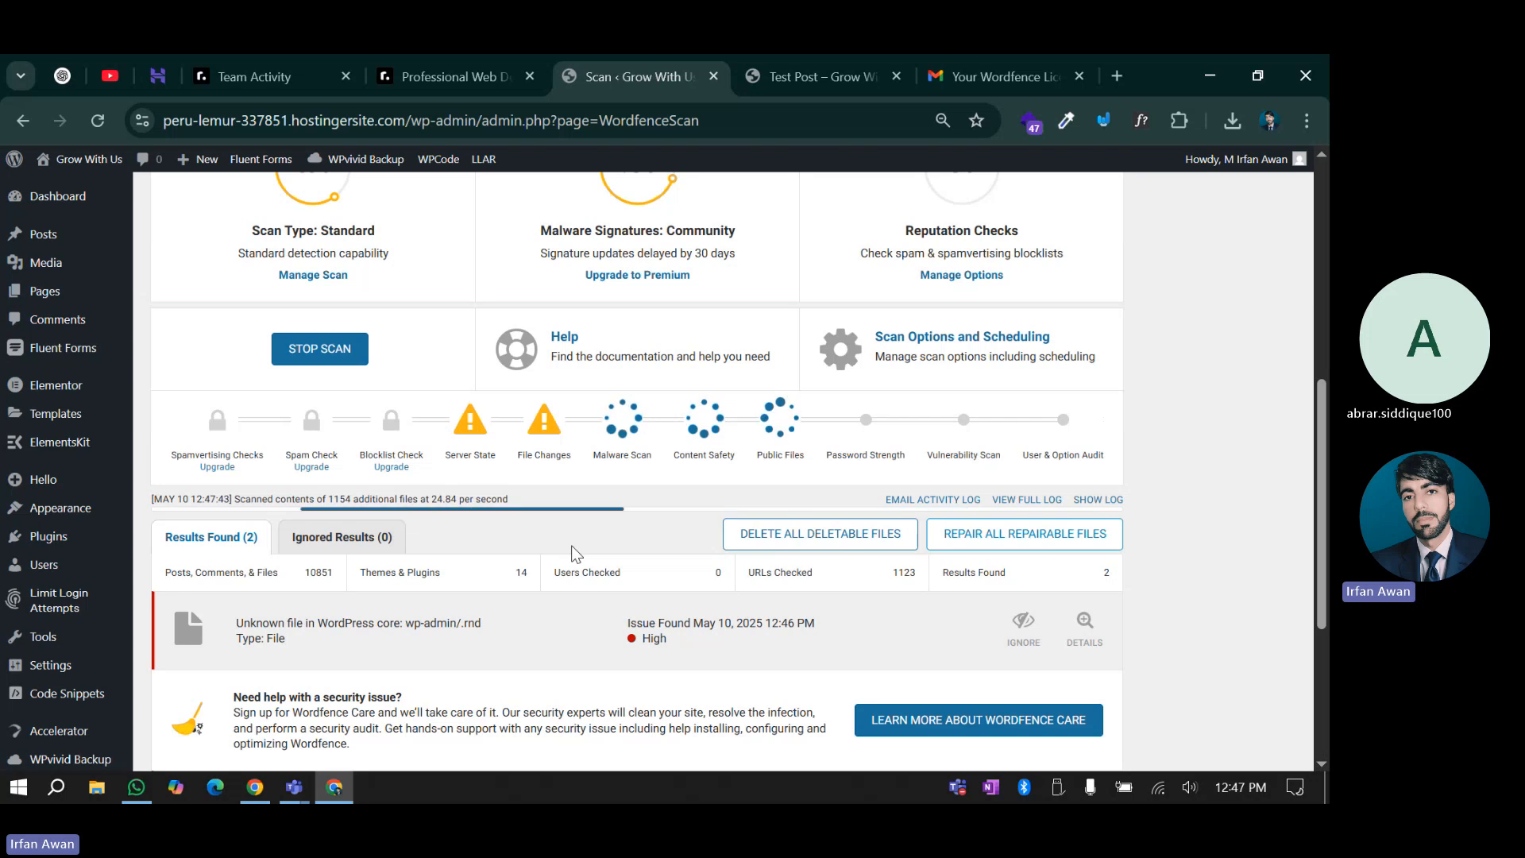
{"action": "scroll", "coordinate": [480, 418], "scroll_direction": "up", "scroll_amount": 4}
{"action": "scroll", "coordinate": [481, 418], "scroll_direction": "down", "scroll_amount": 4}
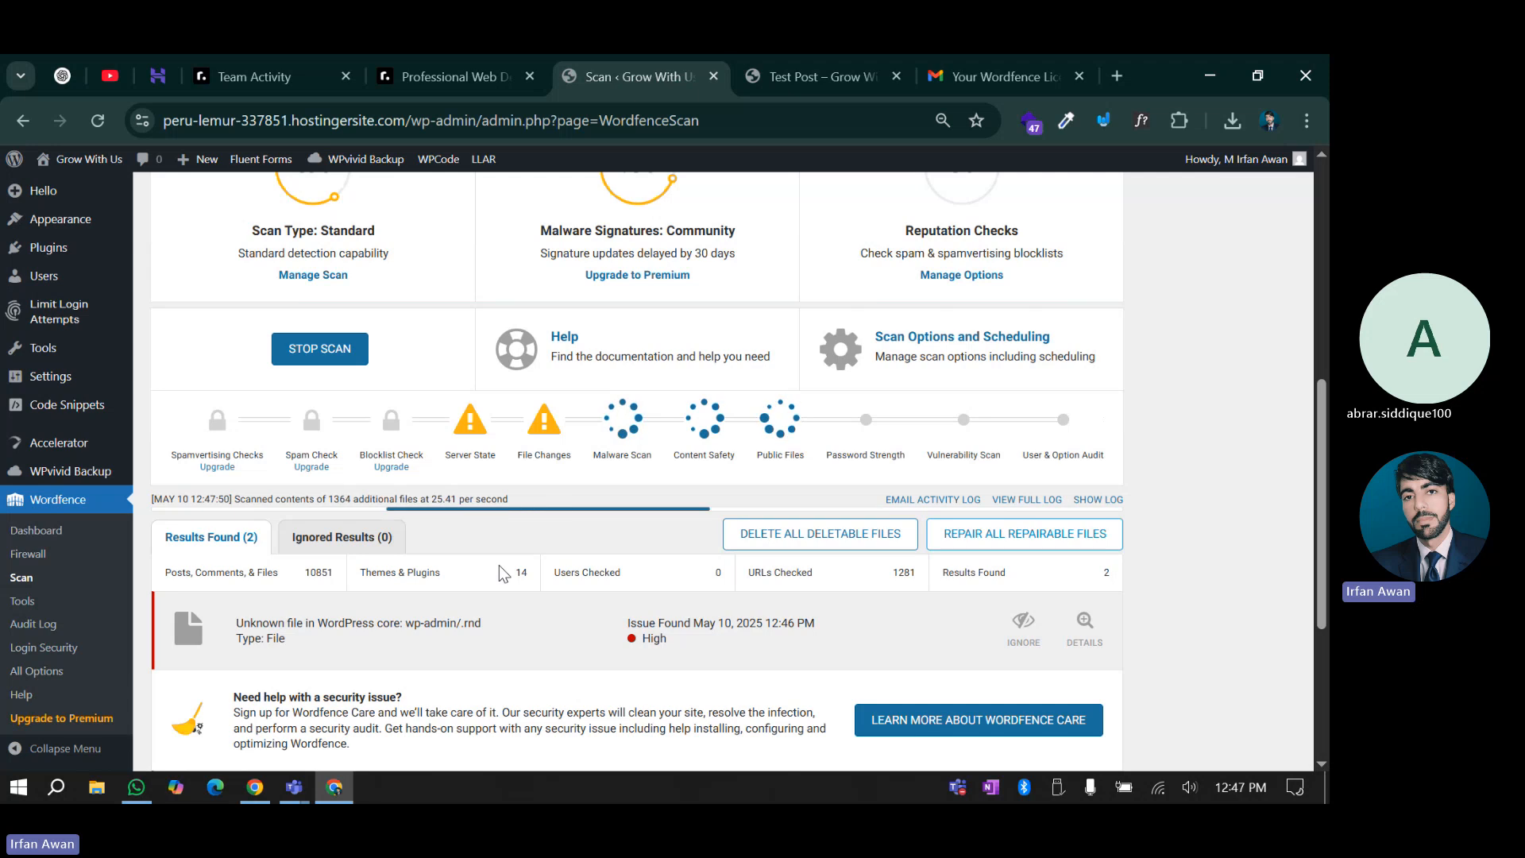
{"action": "scroll", "coordinate": [497, 560], "scroll_direction": "down", "scroll_amount": 1}
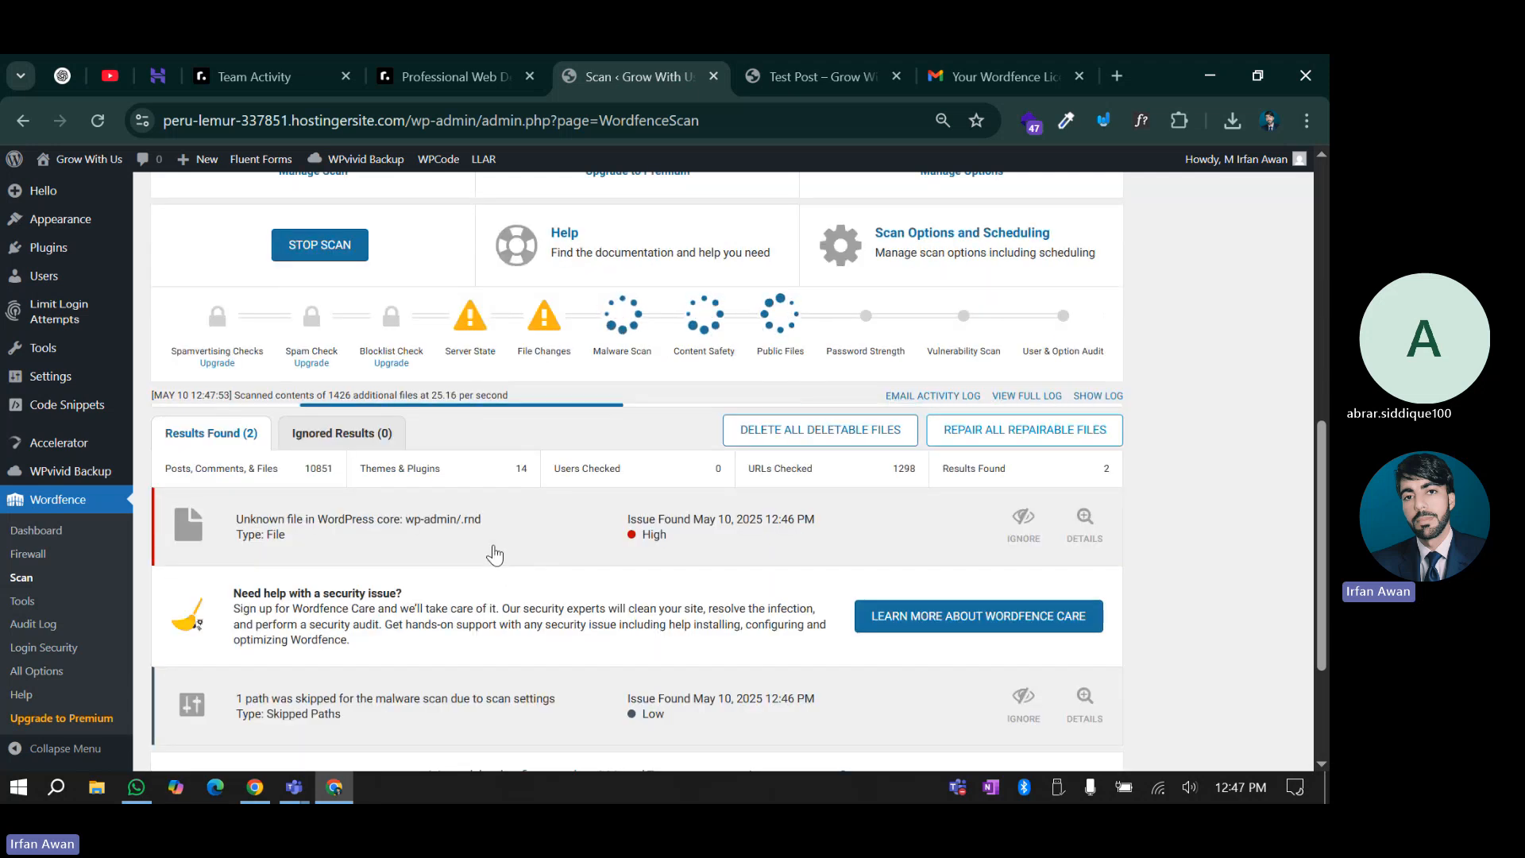
{"action": "scroll", "coordinate": [495, 555], "scroll_direction": "down", "scroll_amount": 1}
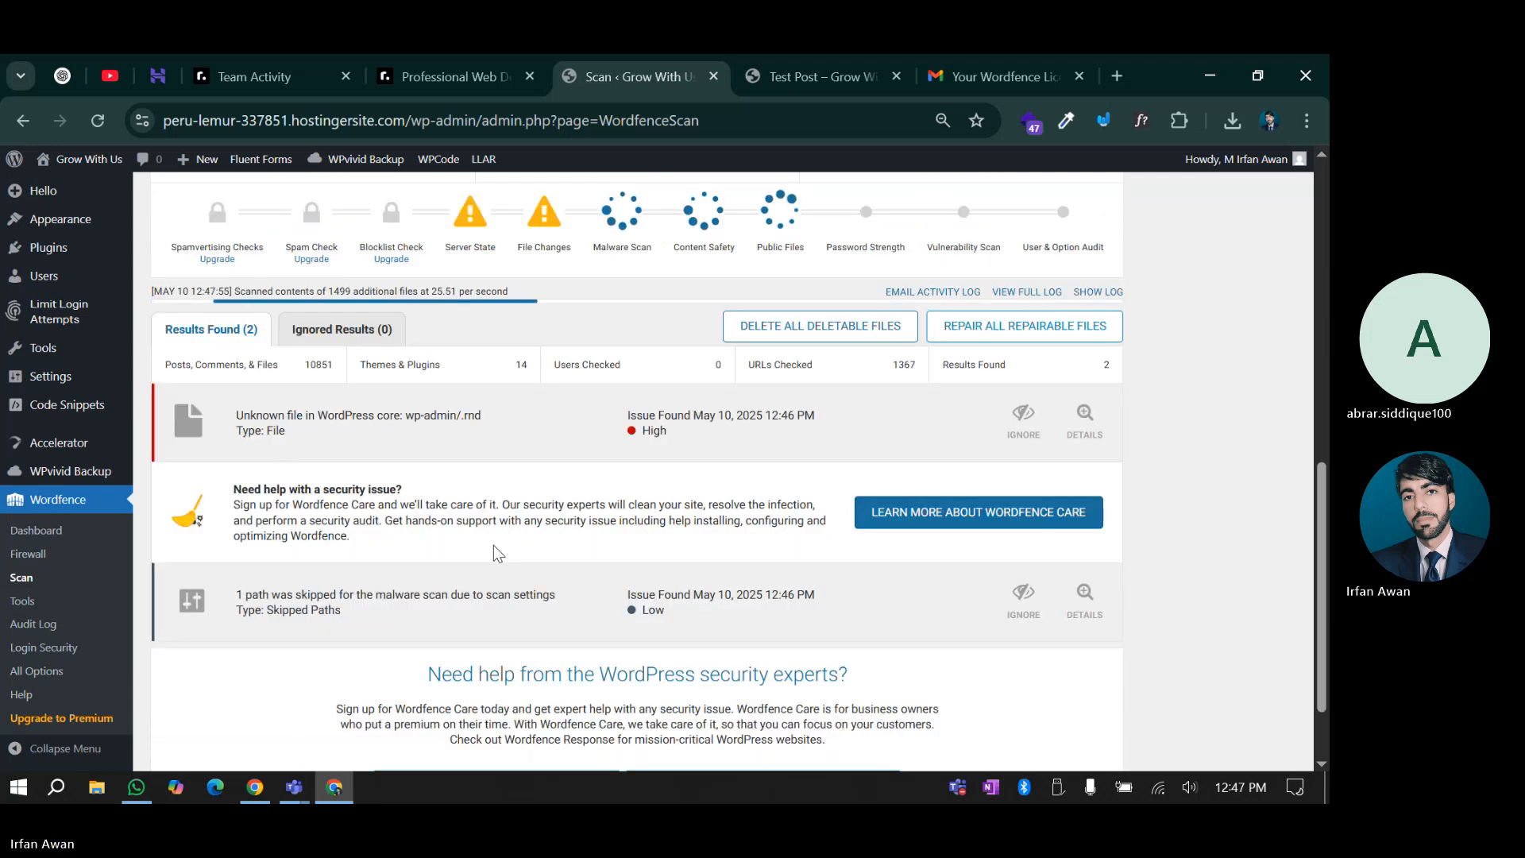
{"action": "scroll", "coordinate": [493, 545], "scroll_direction": "up", "scroll_amount": 1}
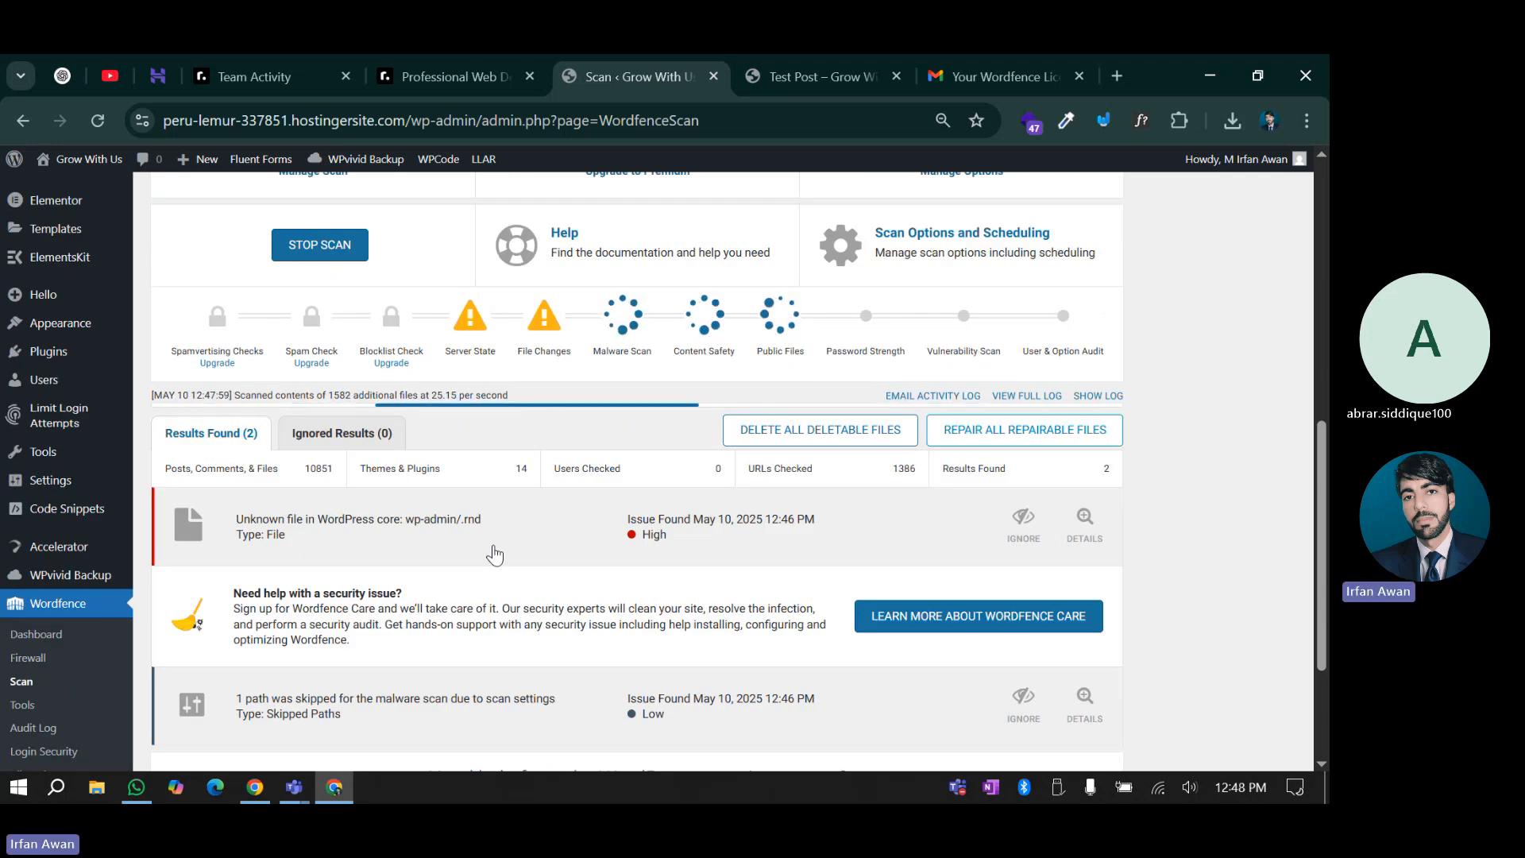
{"action": "mouse_move", "coordinate": [853, 61]}
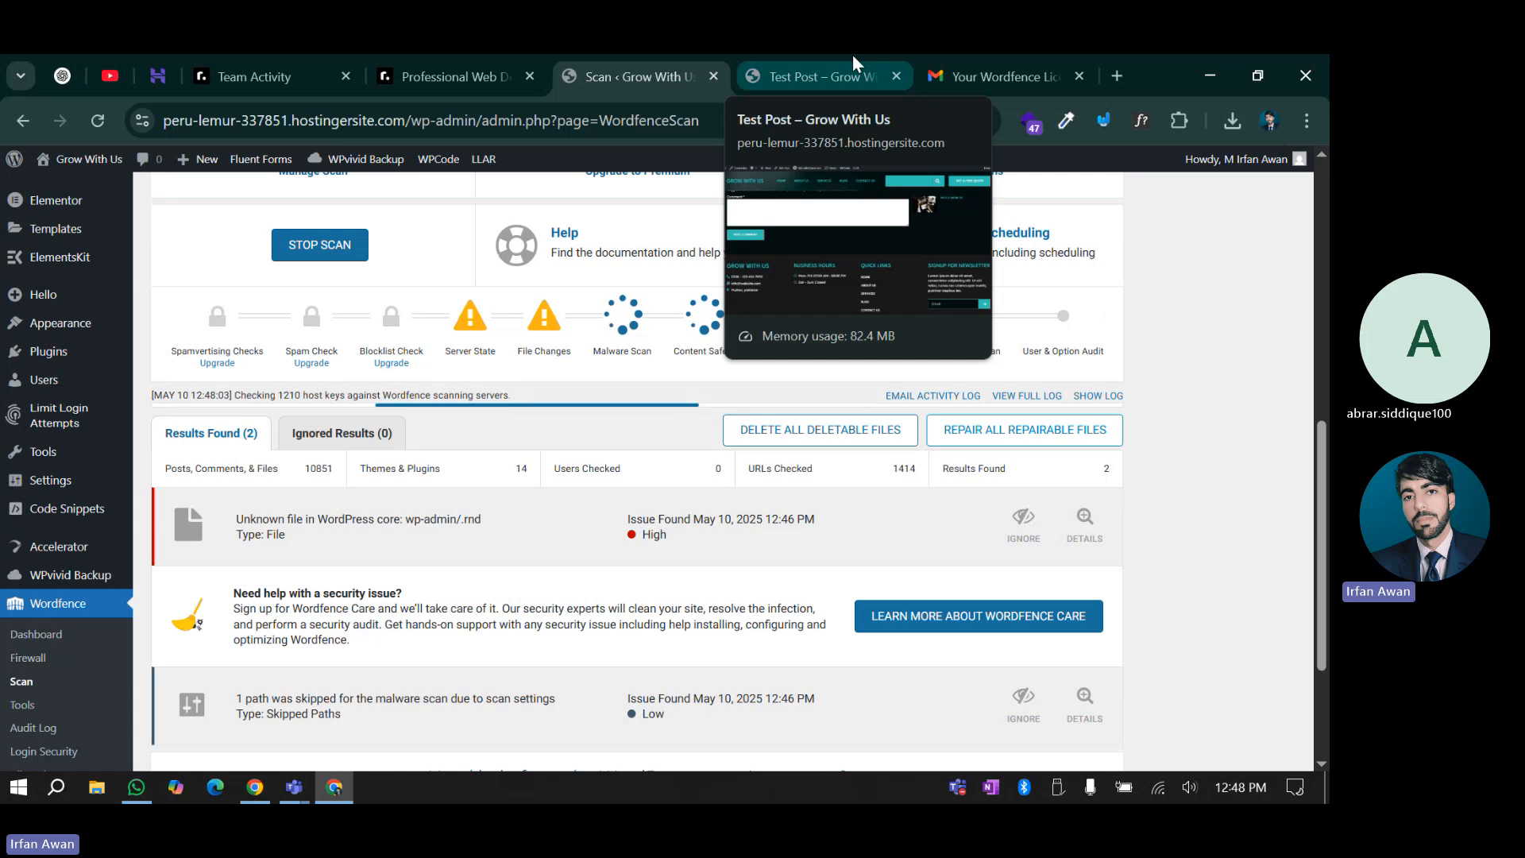
{"action": "left_click", "coordinate": [853, 62]}
Go from the installed plugins list to the Add Plugins page
{"action": "mouse_move", "coordinate": [105, 163]}
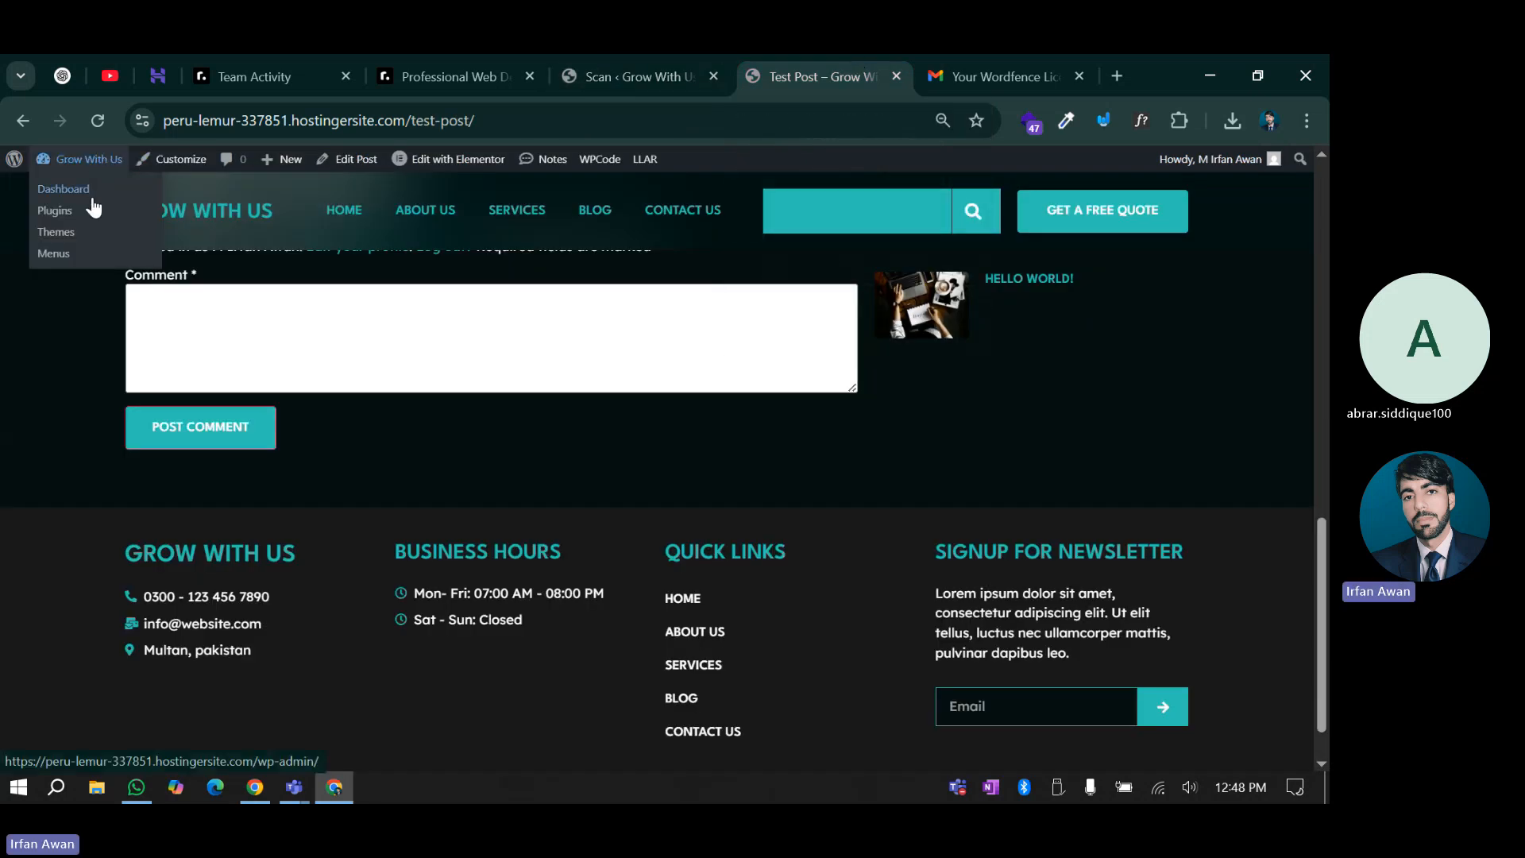
{"action": "left_click", "coordinate": [60, 213]}
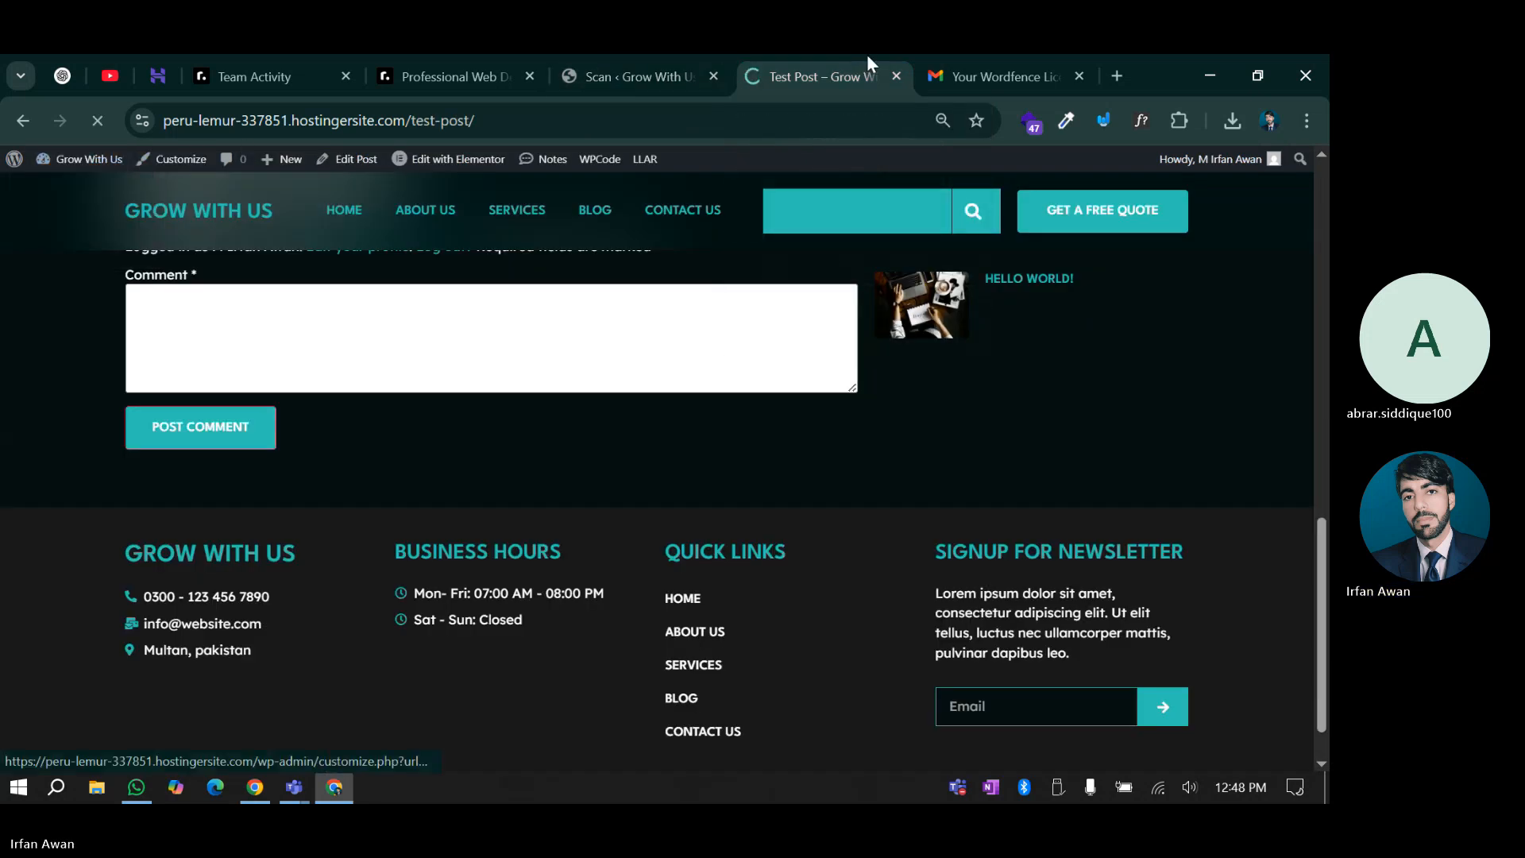
{"action": "left_click", "coordinate": [656, 58]}
{"action": "left_click", "coordinate": [847, 58]}
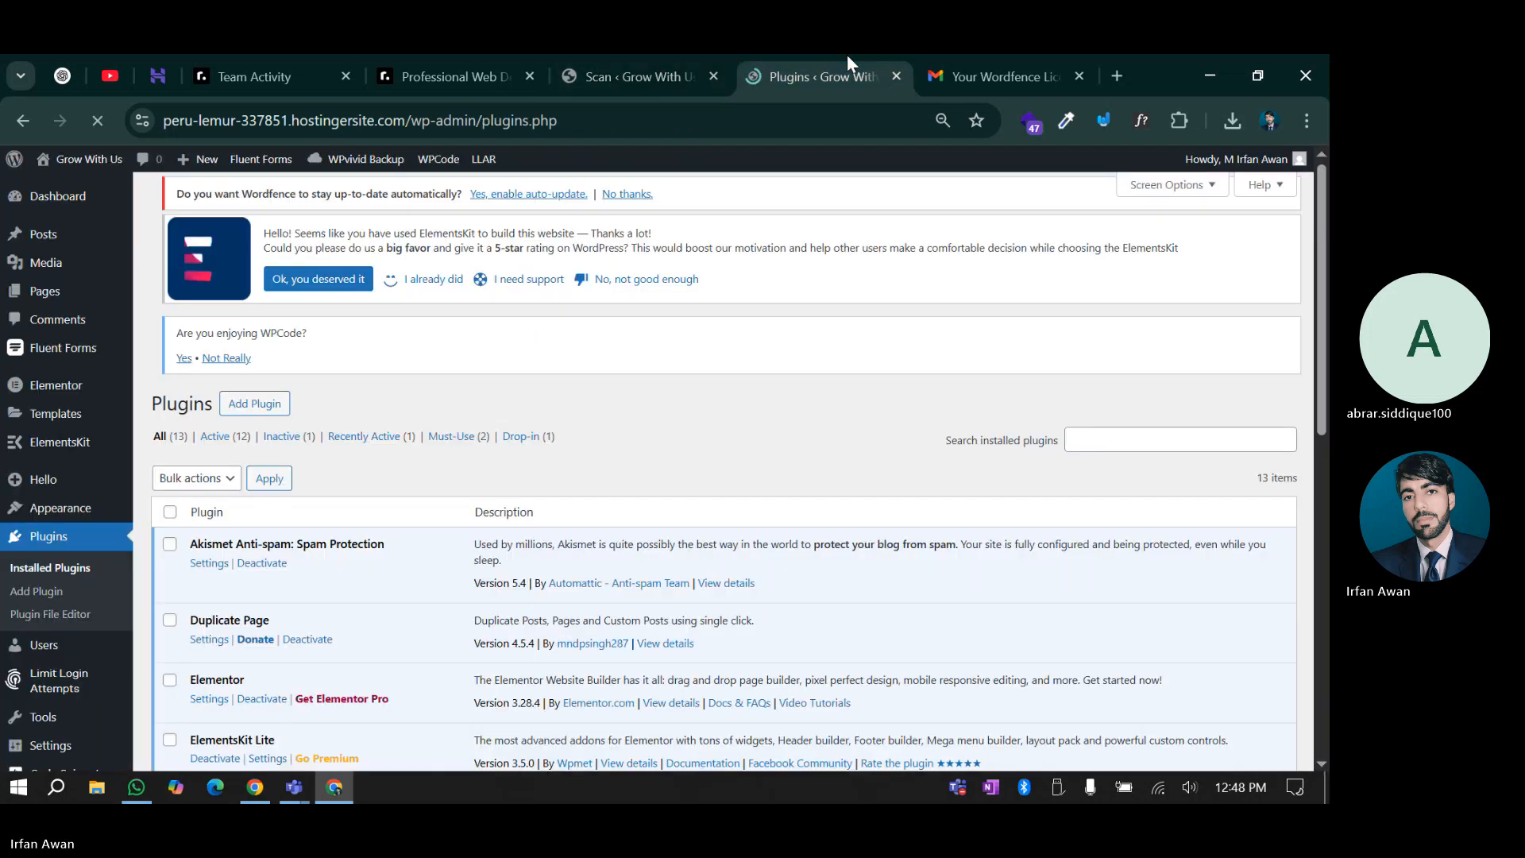
{"action": "left_click", "coordinate": [254, 204]}
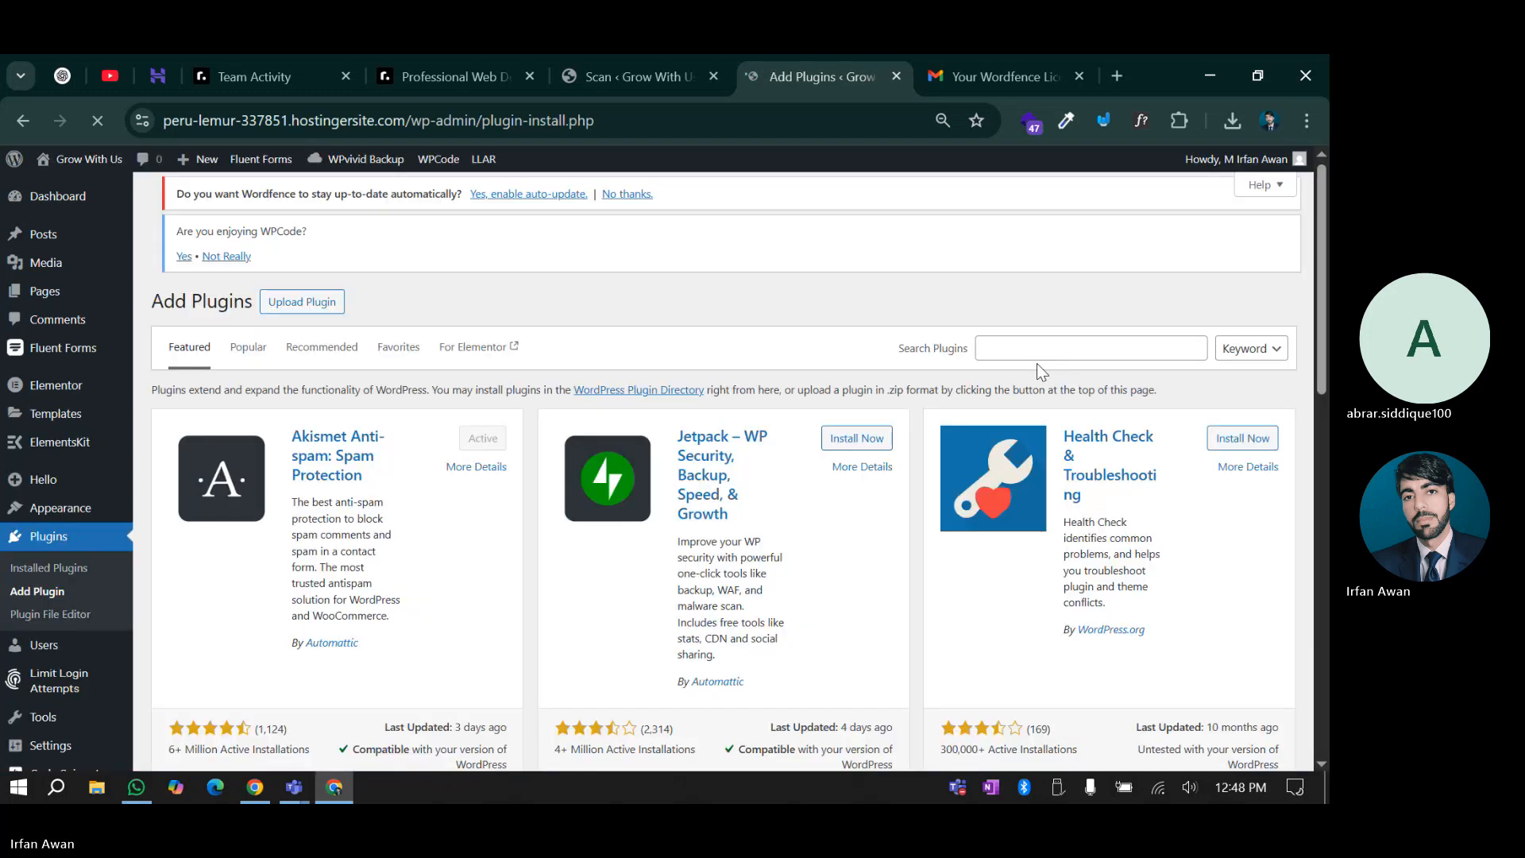
Search the plugin directory for 'security' and install Solid Security
{"action": "left_click", "coordinate": [1037, 357]}
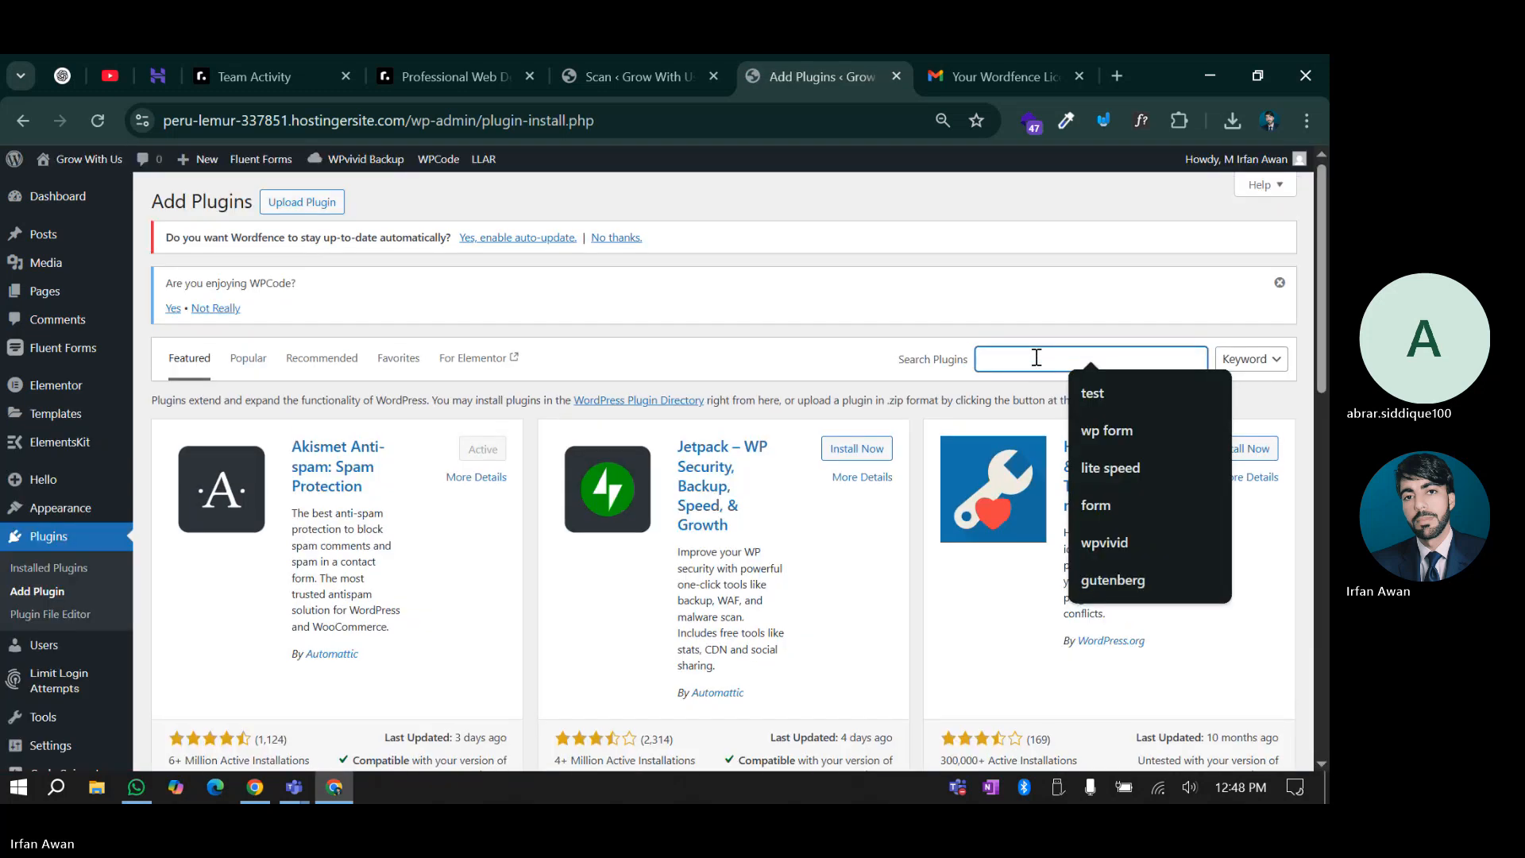
{"action": "type", "text": "securi"}
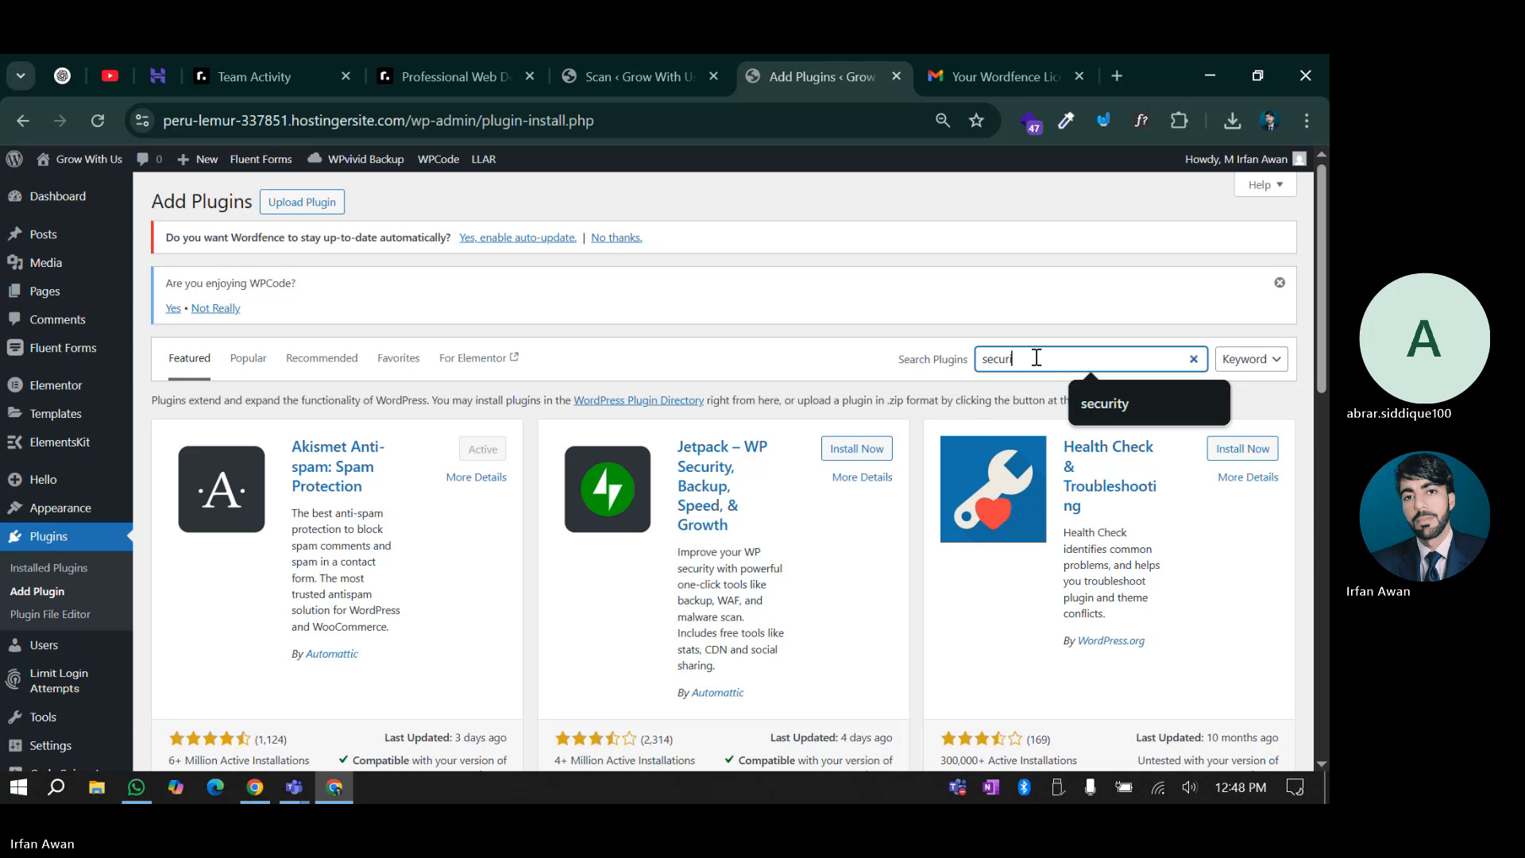
{"action": "type", "text": "ty"}
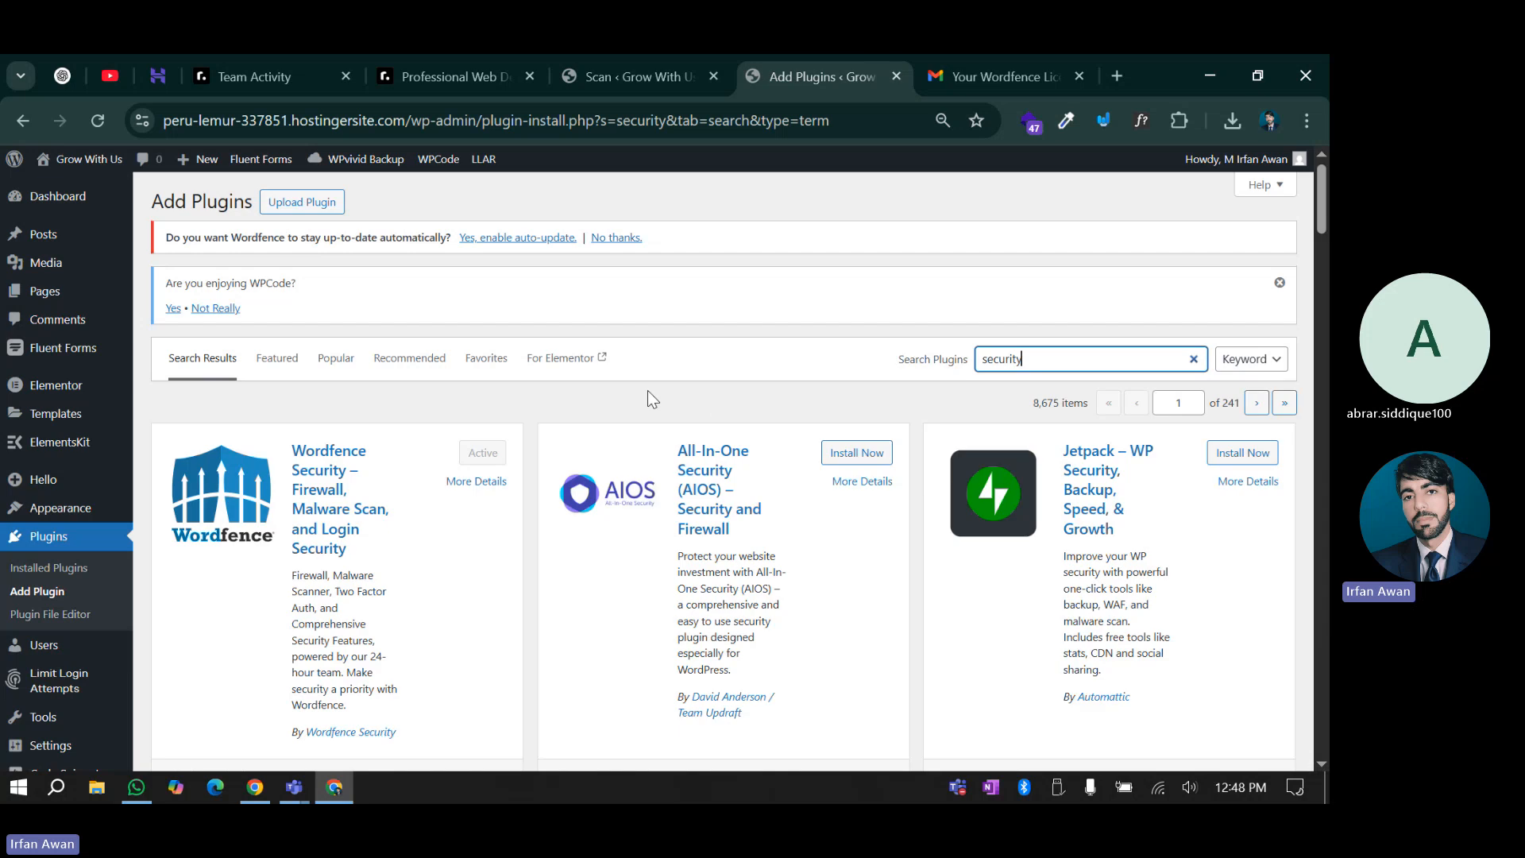
{"action": "scroll", "coordinate": [220, 556], "scroll_direction": "down", "scroll_amount": 4}
{"action": "scroll", "coordinate": [850, 568], "scroll_direction": "down", "scroll_amount": 1}
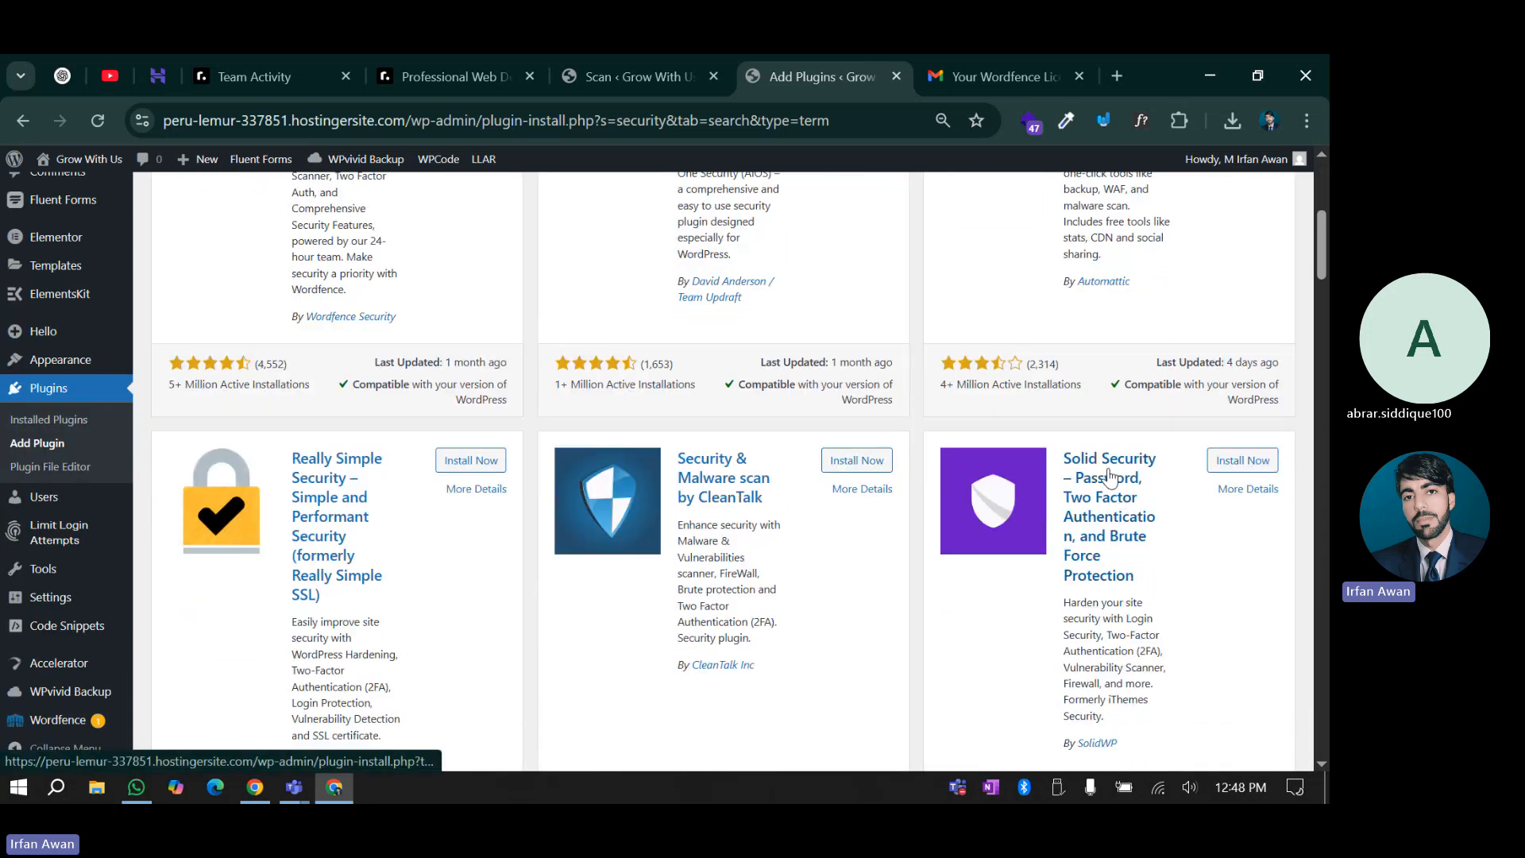
{"action": "left_click", "coordinate": [1240, 467]}
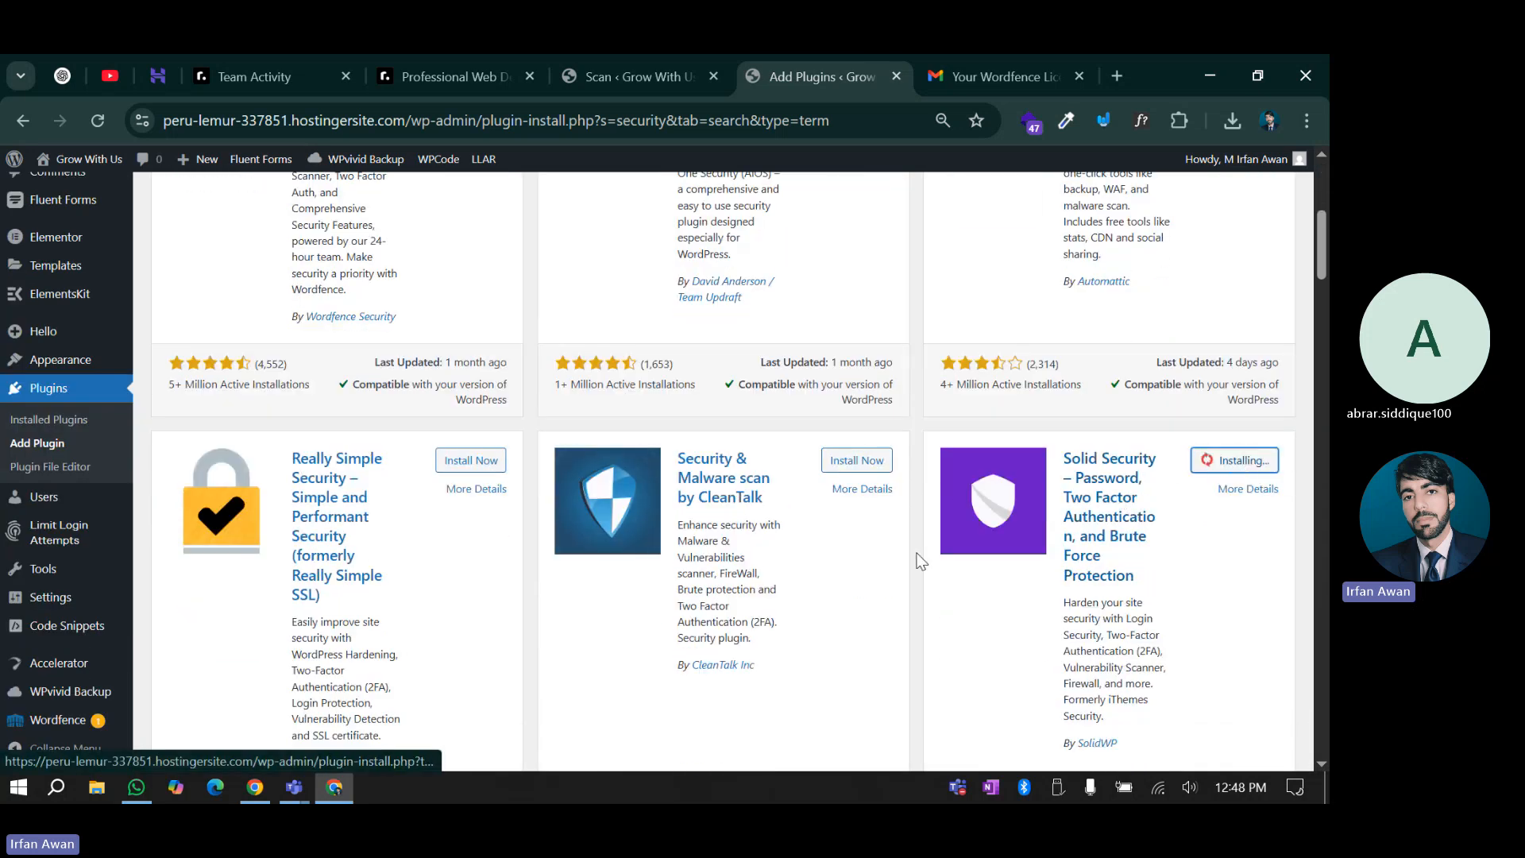
{"action": "scroll", "coordinate": [918, 565], "scroll_direction": "down", "scroll_amount": 1}
{"action": "scroll", "coordinate": [909, 579], "scroll_direction": "down", "scroll_amount": 2}
{"action": "scroll", "coordinate": [909, 579], "scroll_direction": "up", "scroll_amount": 4}
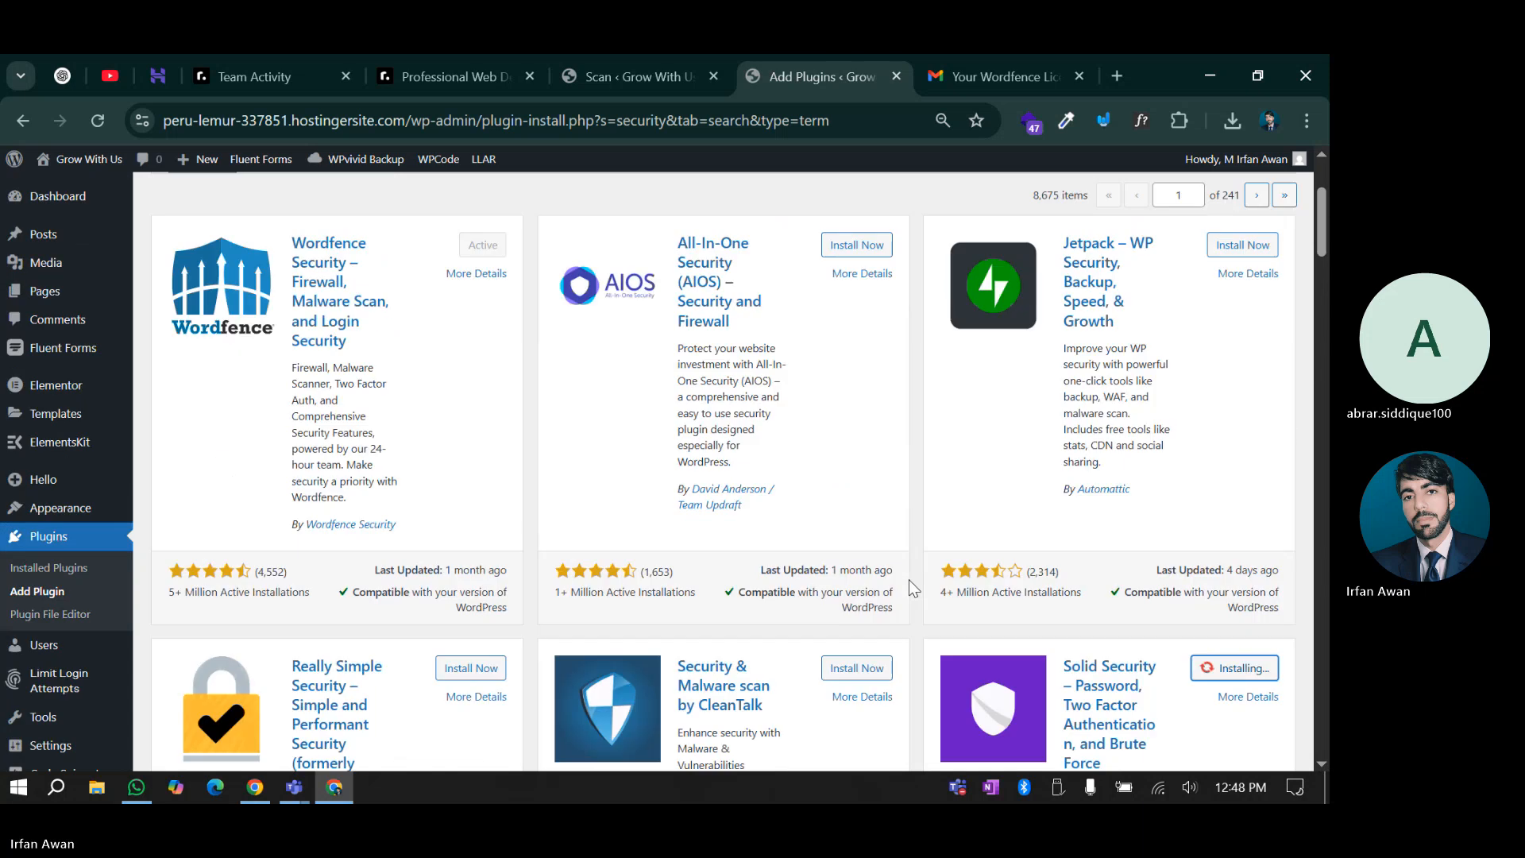
{"action": "scroll", "coordinate": [909, 579], "scroll_direction": "down", "scroll_amount": 3}
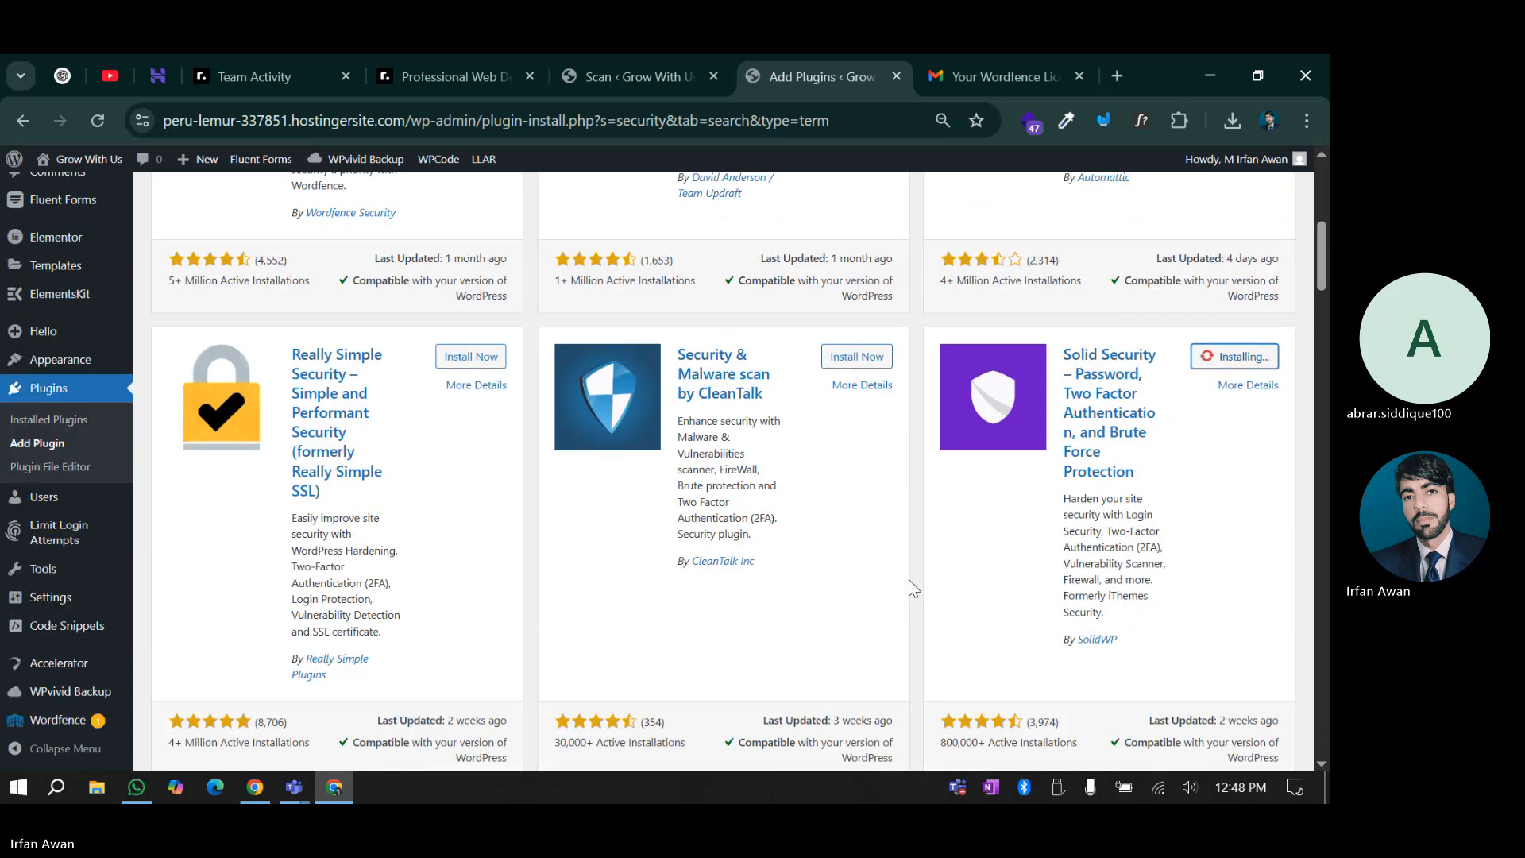
{"action": "scroll", "coordinate": [908, 579], "scroll_direction": "up", "scroll_amount": 5}
{"action": "scroll", "coordinate": [909, 579], "scroll_direction": "down", "scroll_amount": 5}
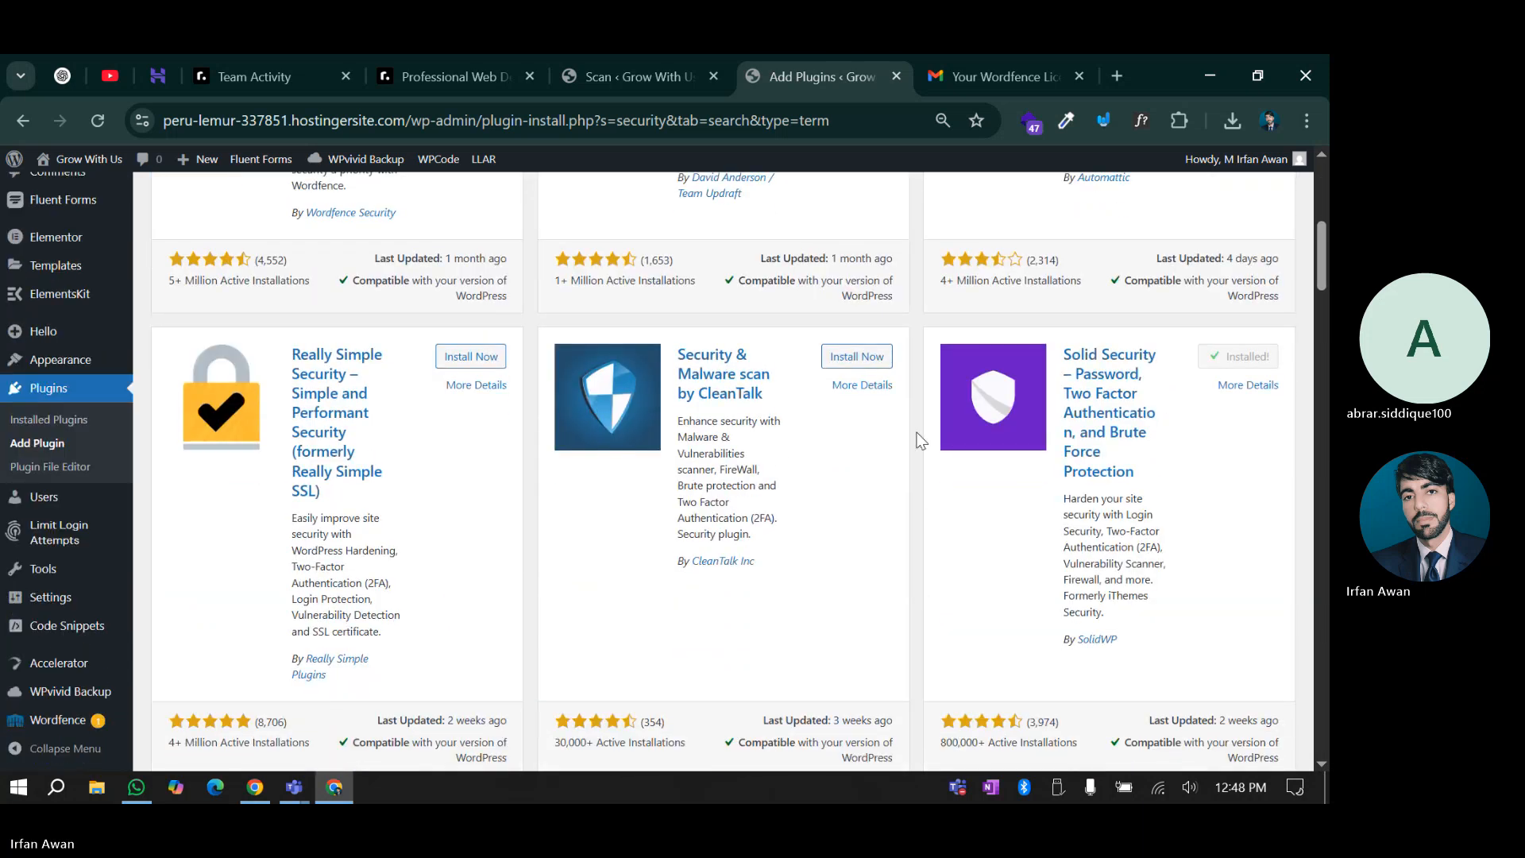
Review the completed scan stages, from Malware Scan through User & Option Audit
{"action": "left_click", "coordinate": [636, 65]}
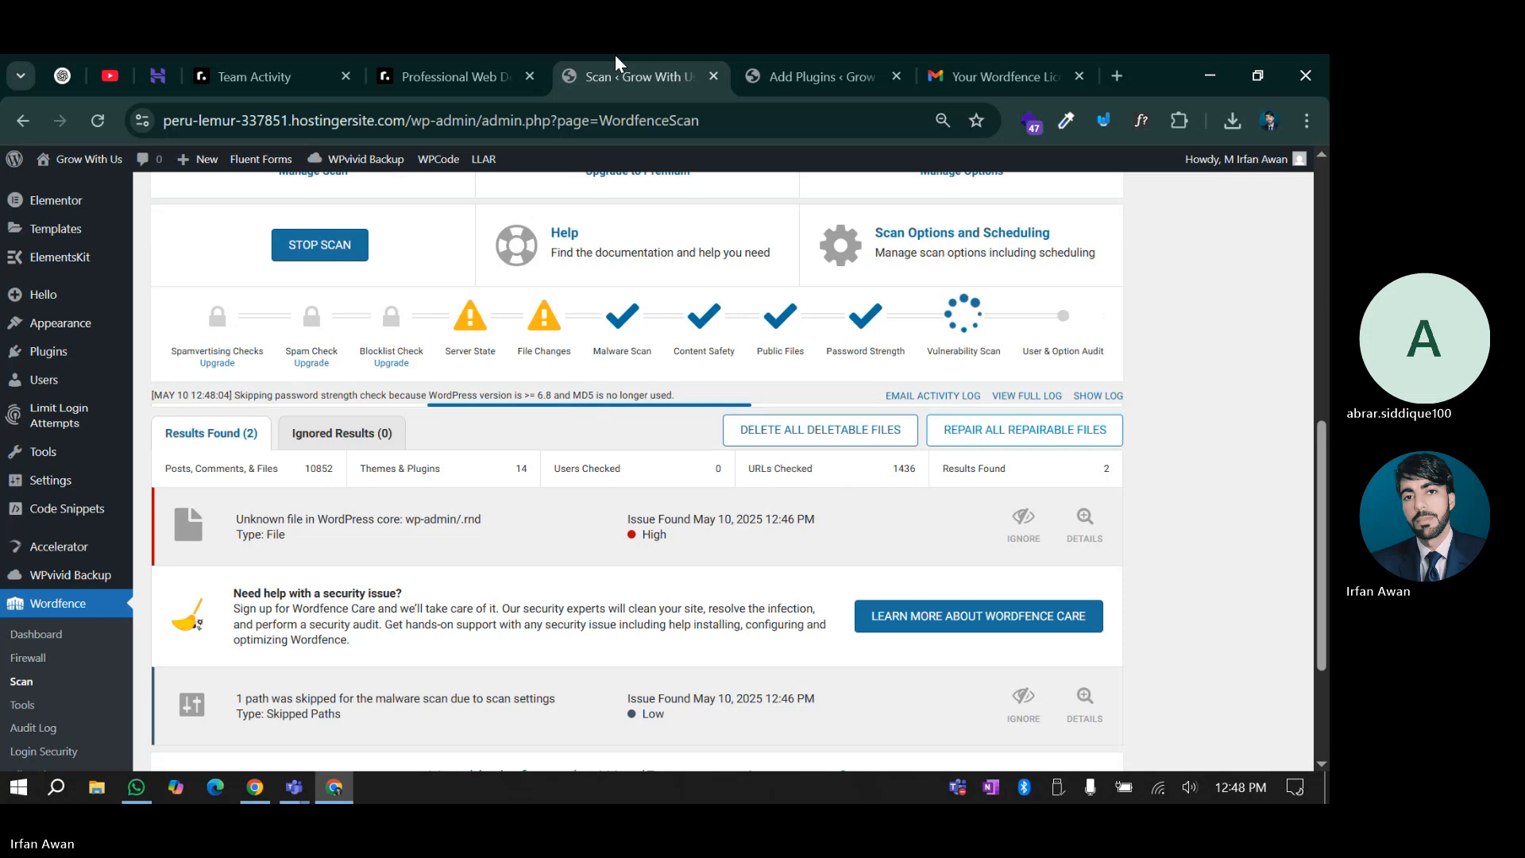
{"action": "double_click", "coordinate": [609, 352]}
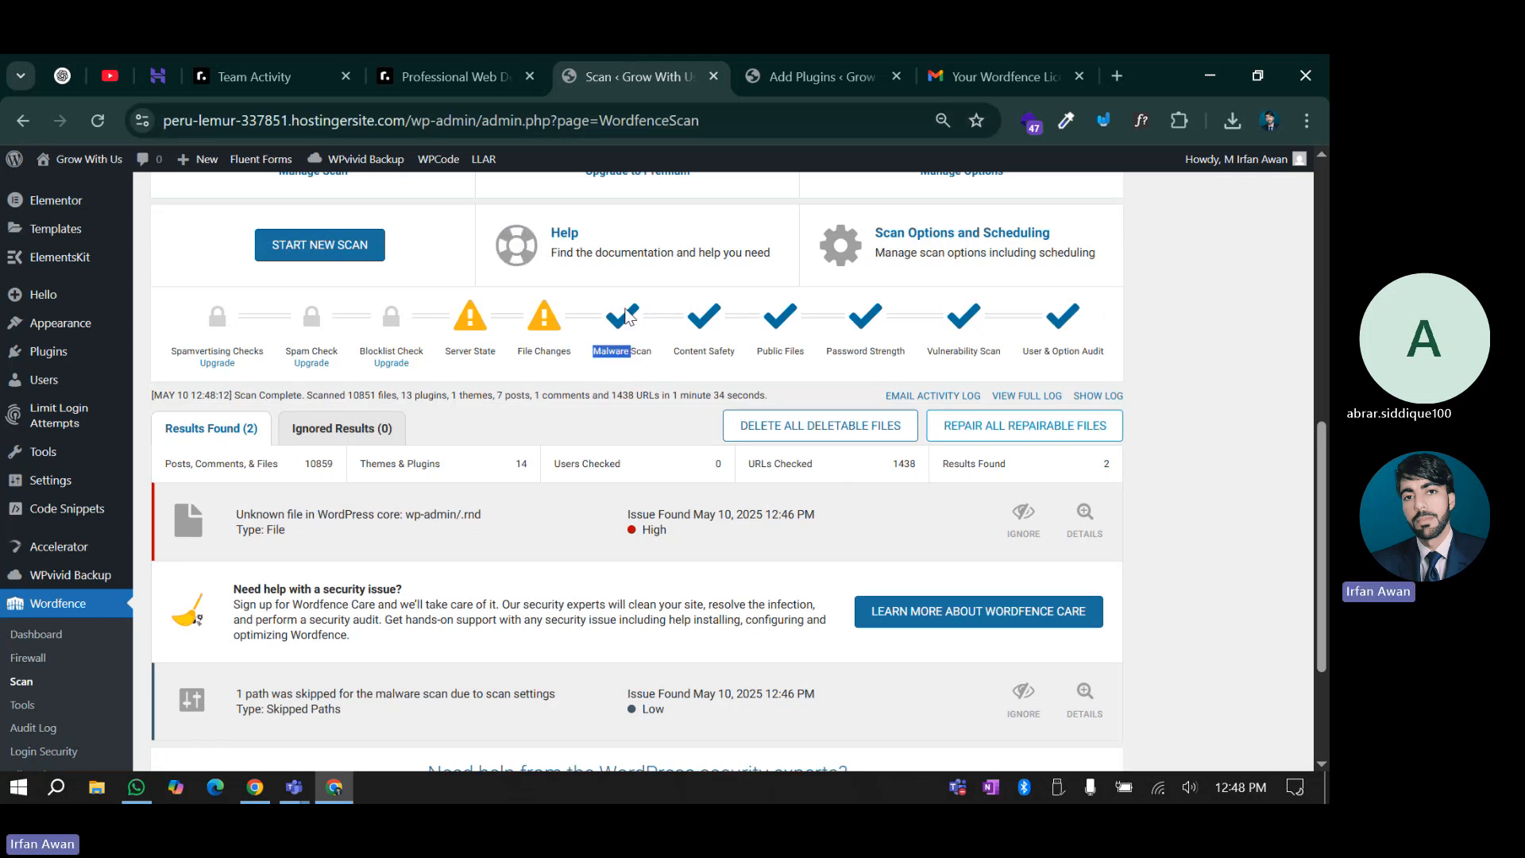
{"action": "left_click_drag", "start_coordinate": [675, 352], "coordinate": [726, 352]}
{"action": "left_click", "coordinate": [715, 348]}
{"action": "left_click", "coordinate": [795, 346]}
{"action": "left_click_drag", "start_coordinate": [834, 349], "coordinate": [983, 349]}
{"action": "left_click", "coordinate": [871, 322]}
{"action": "left_click", "coordinate": [970, 320]}
{"action": "left_click_drag", "start_coordinate": [1030, 352], "coordinate": [1074, 364]}
{"action": "left_click", "coordinate": [1080, 347]}
{"action": "scroll", "coordinate": [602, 449], "scroll_direction": "down", "scroll_amount": 2}
Expand the details of the 'Unknown file in WordPress core: wp-admin/.rnd' issue
{"action": "left_click", "coordinate": [640, 420]}
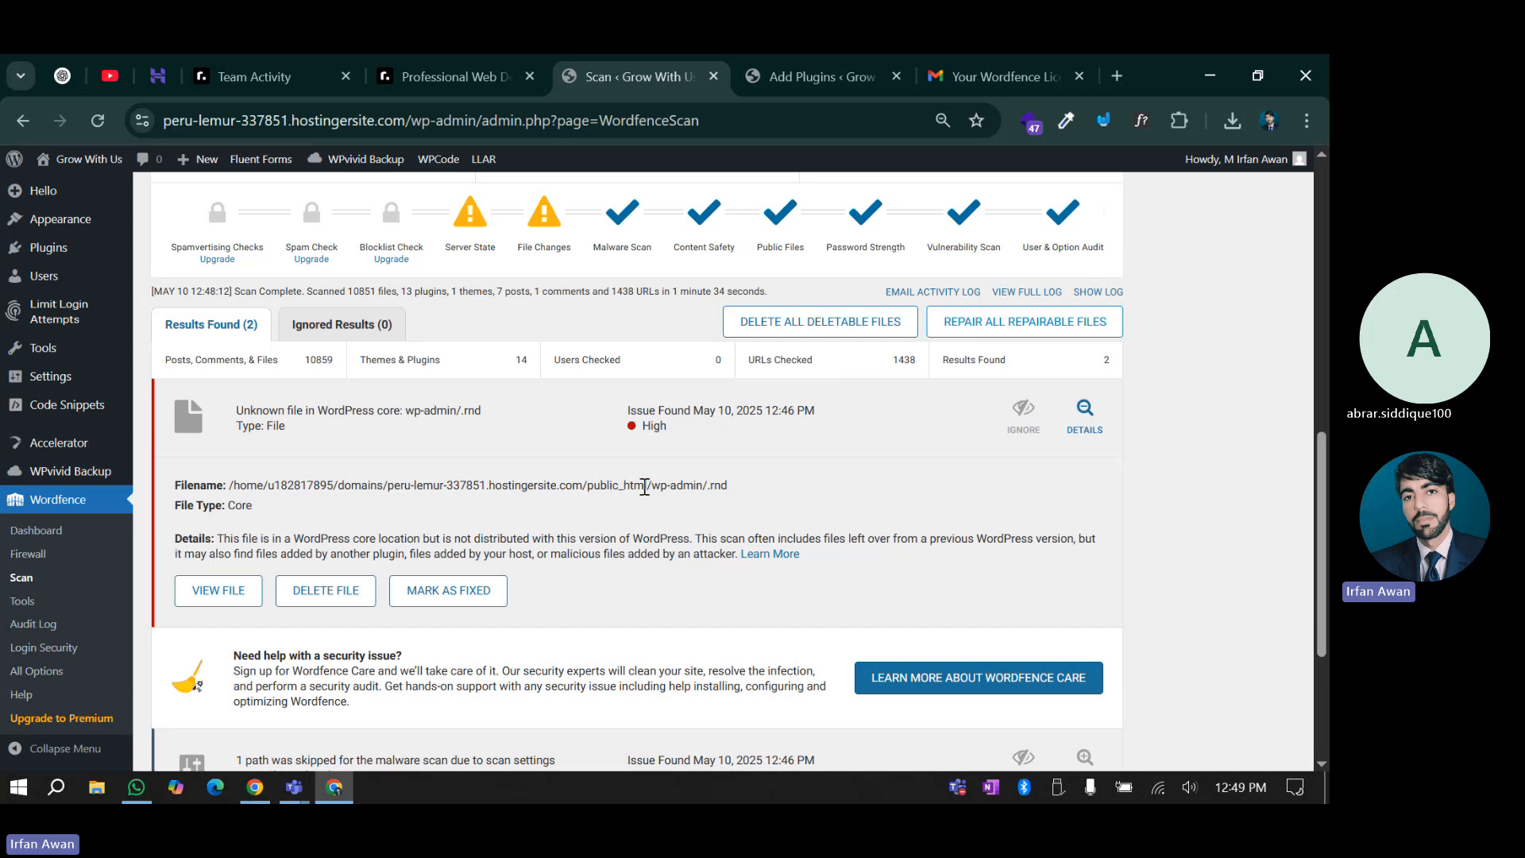
{"action": "left_click_drag", "start_coordinate": [652, 486], "coordinate": [733, 489]}
{"action": "left_click", "coordinate": [733, 490]}
{"action": "left_click", "coordinate": [680, 453]}
{"action": "left_click", "coordinate": [597, 442]}
{"action": "scroll", "coordinate": [557, 569], "scroll_direction": "down", "scroll_amount": 1}
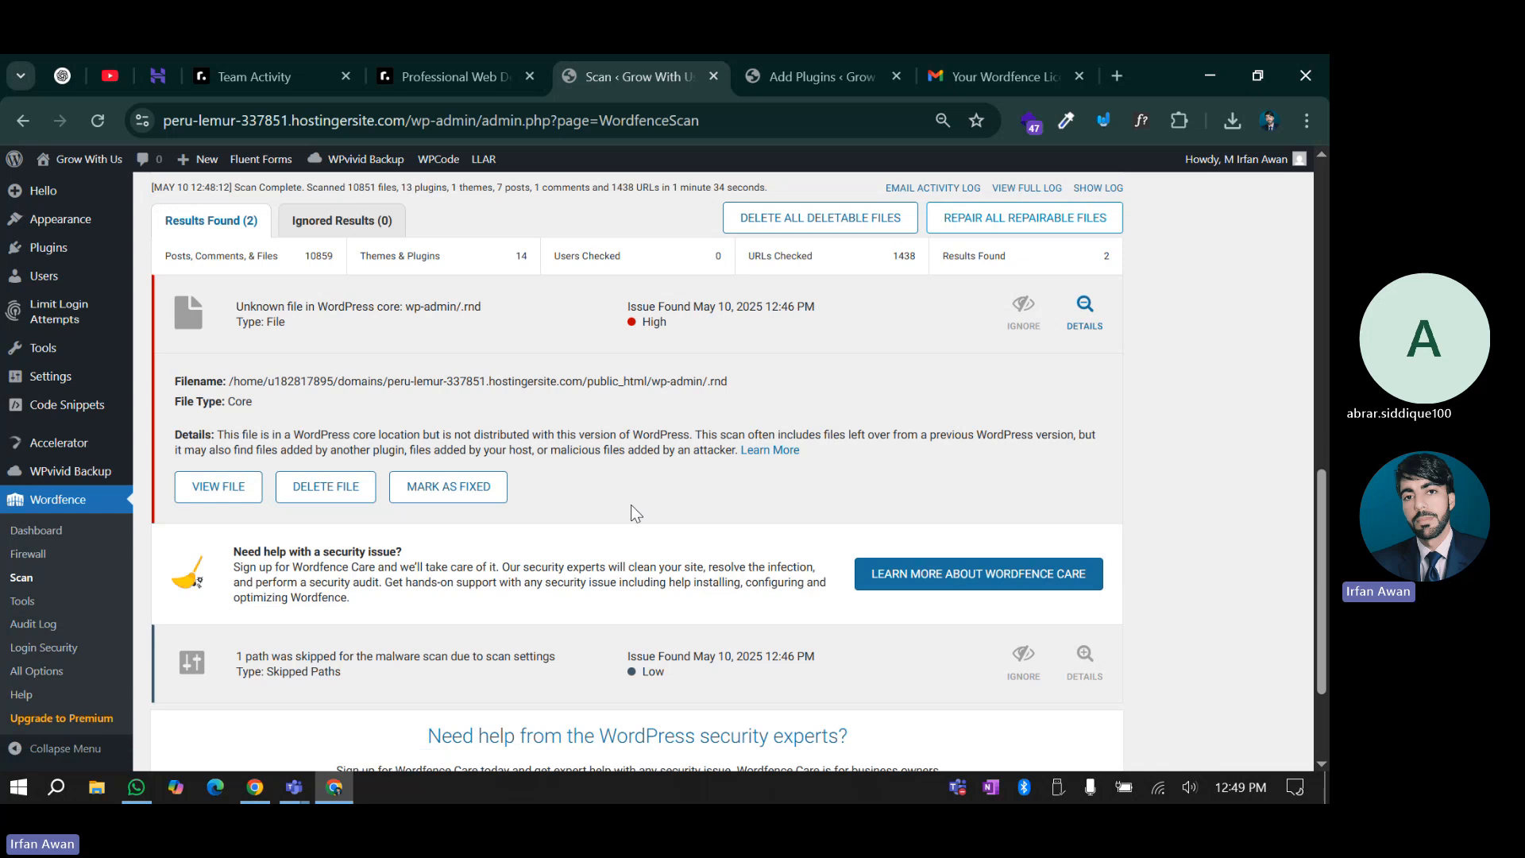
{"action": "scroll", "coordinate": [635, 513], "scroll_direction": "up", "scroll_amount": 1}
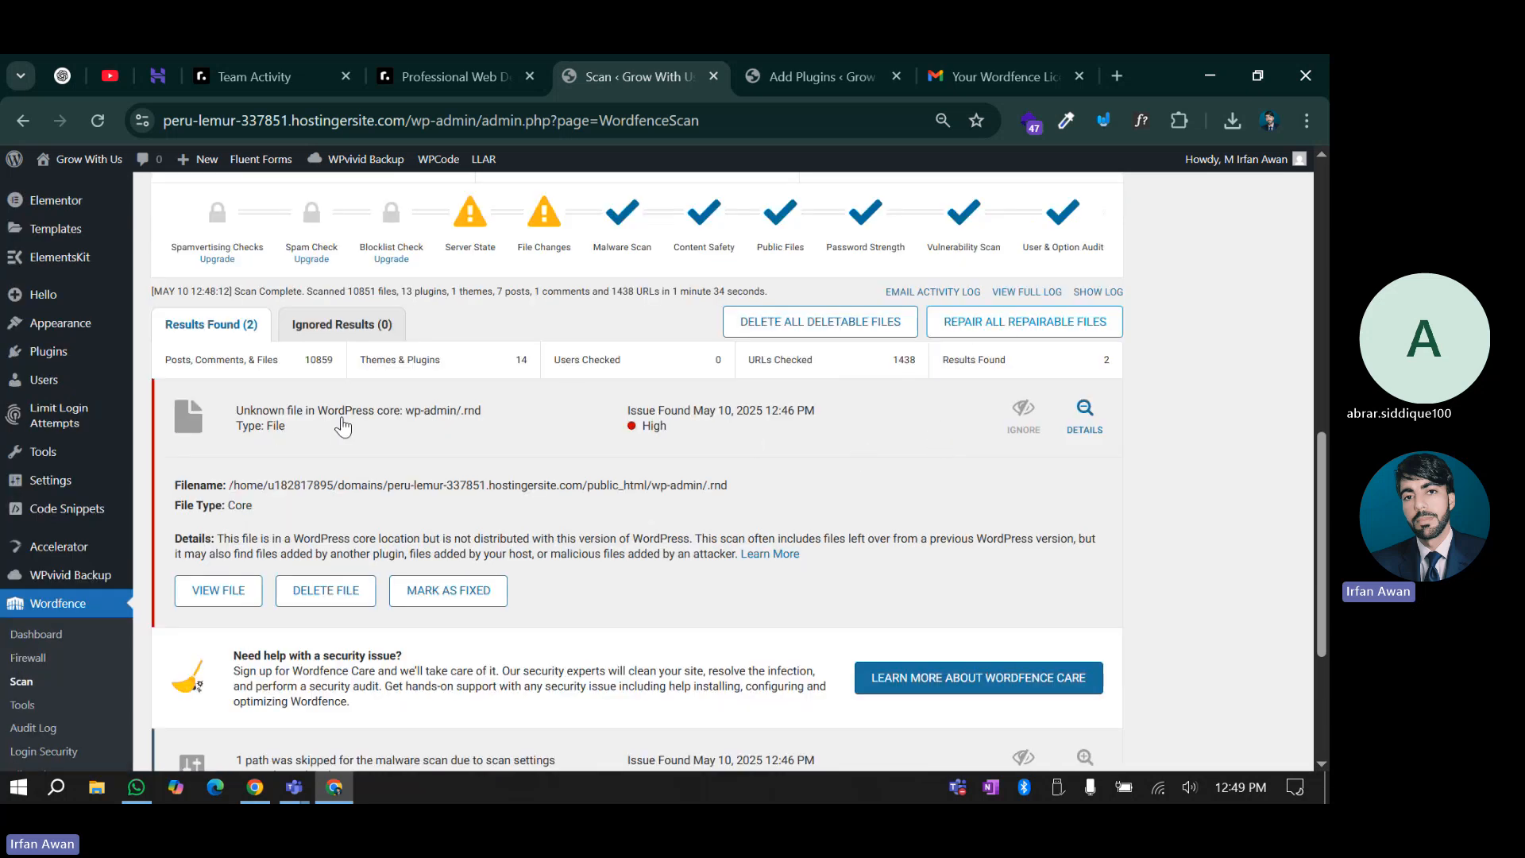
{"action": "left_click", "coordinate": [1084, 411]}
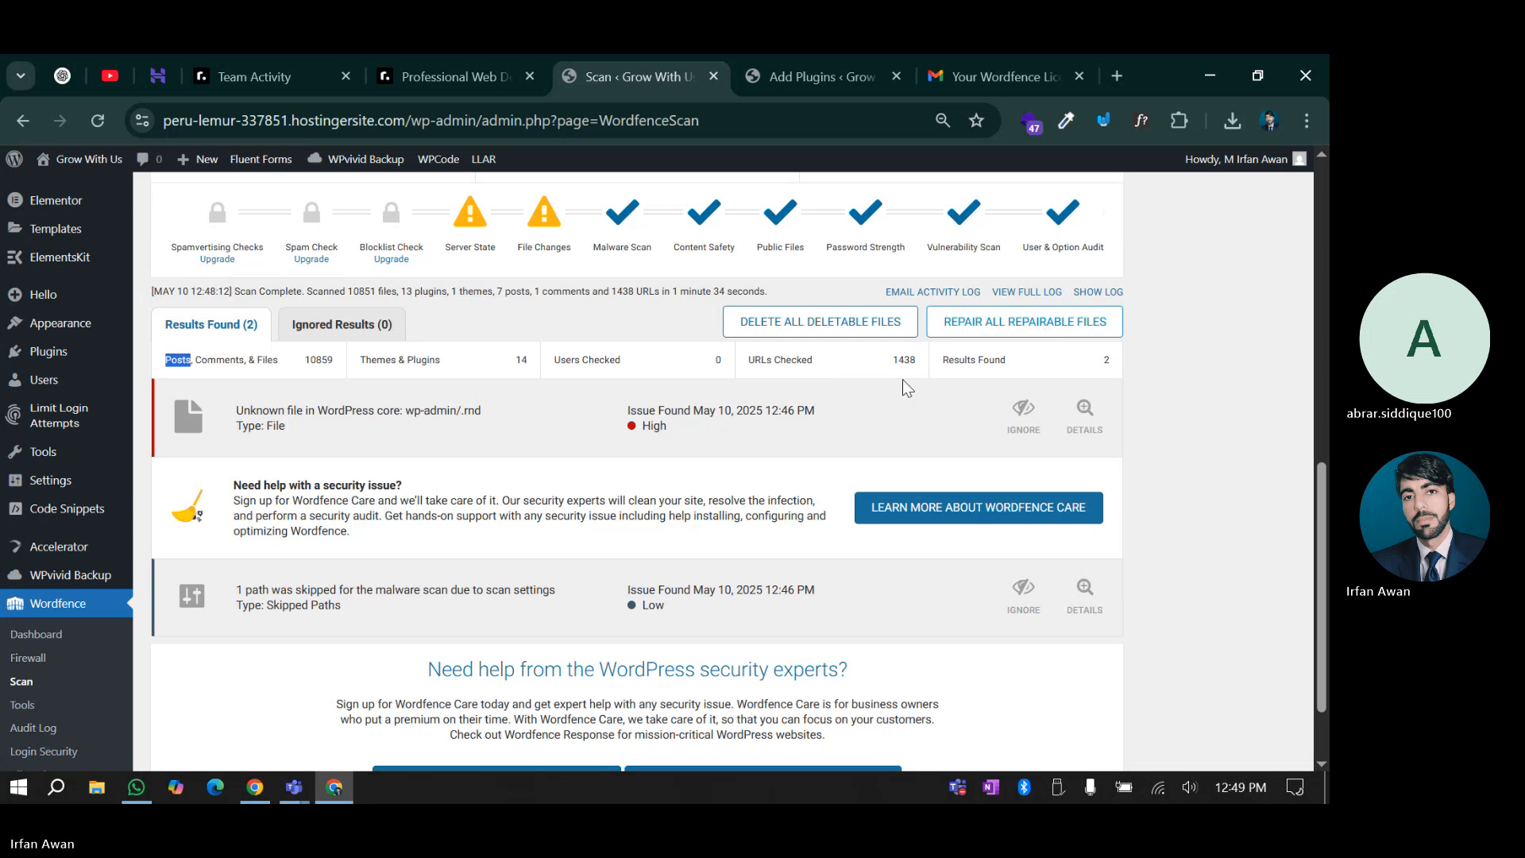
{"action": "left_click", "coordinate": [999, 435]}
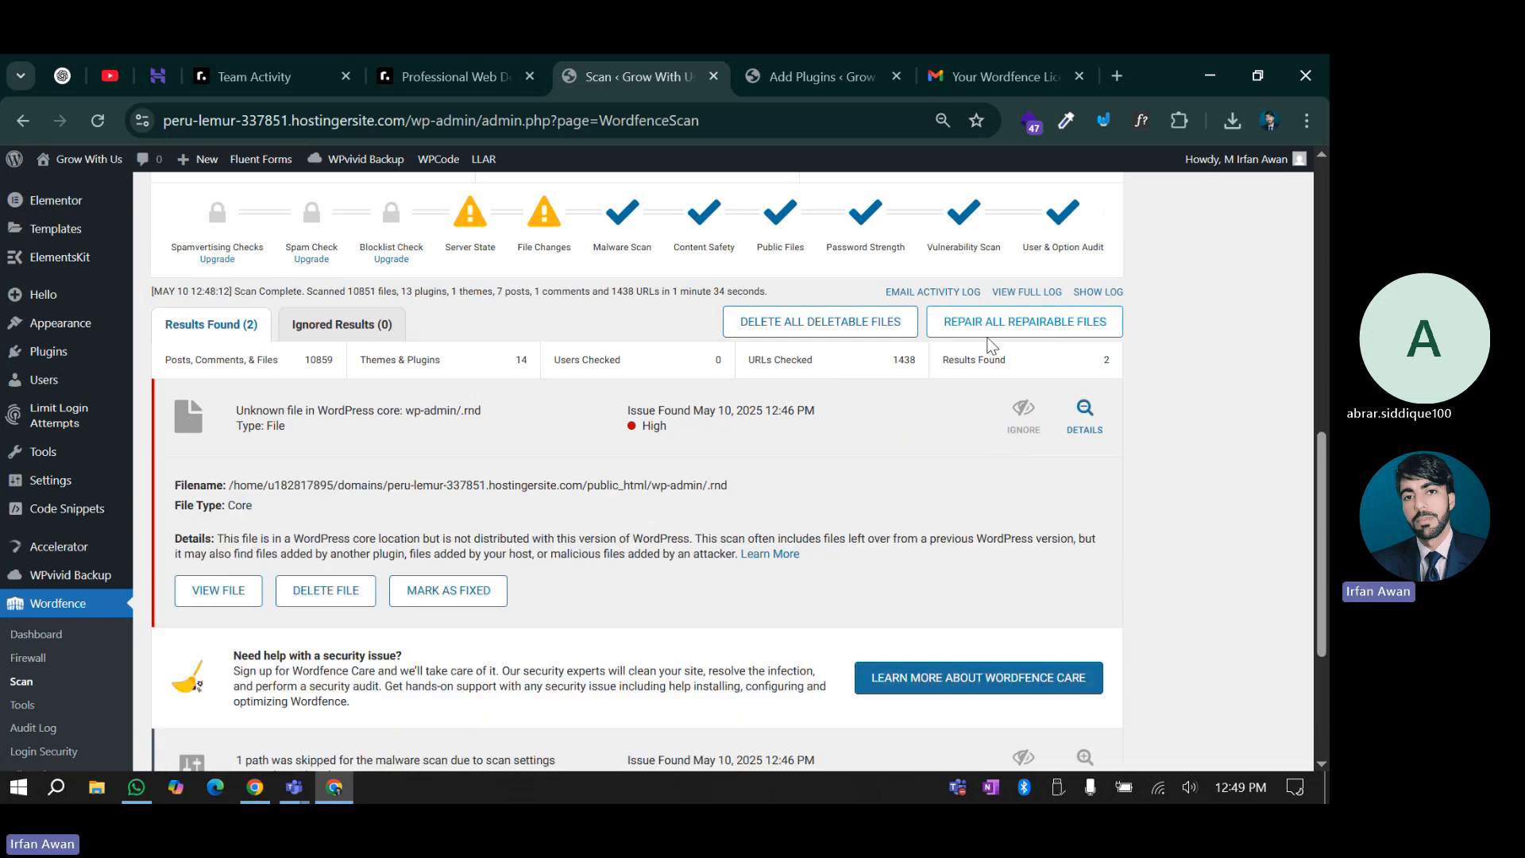
{"action": "scroll", "coordinate": [653, 447], "scroll_direction": "down", "scroll_amount": 1}
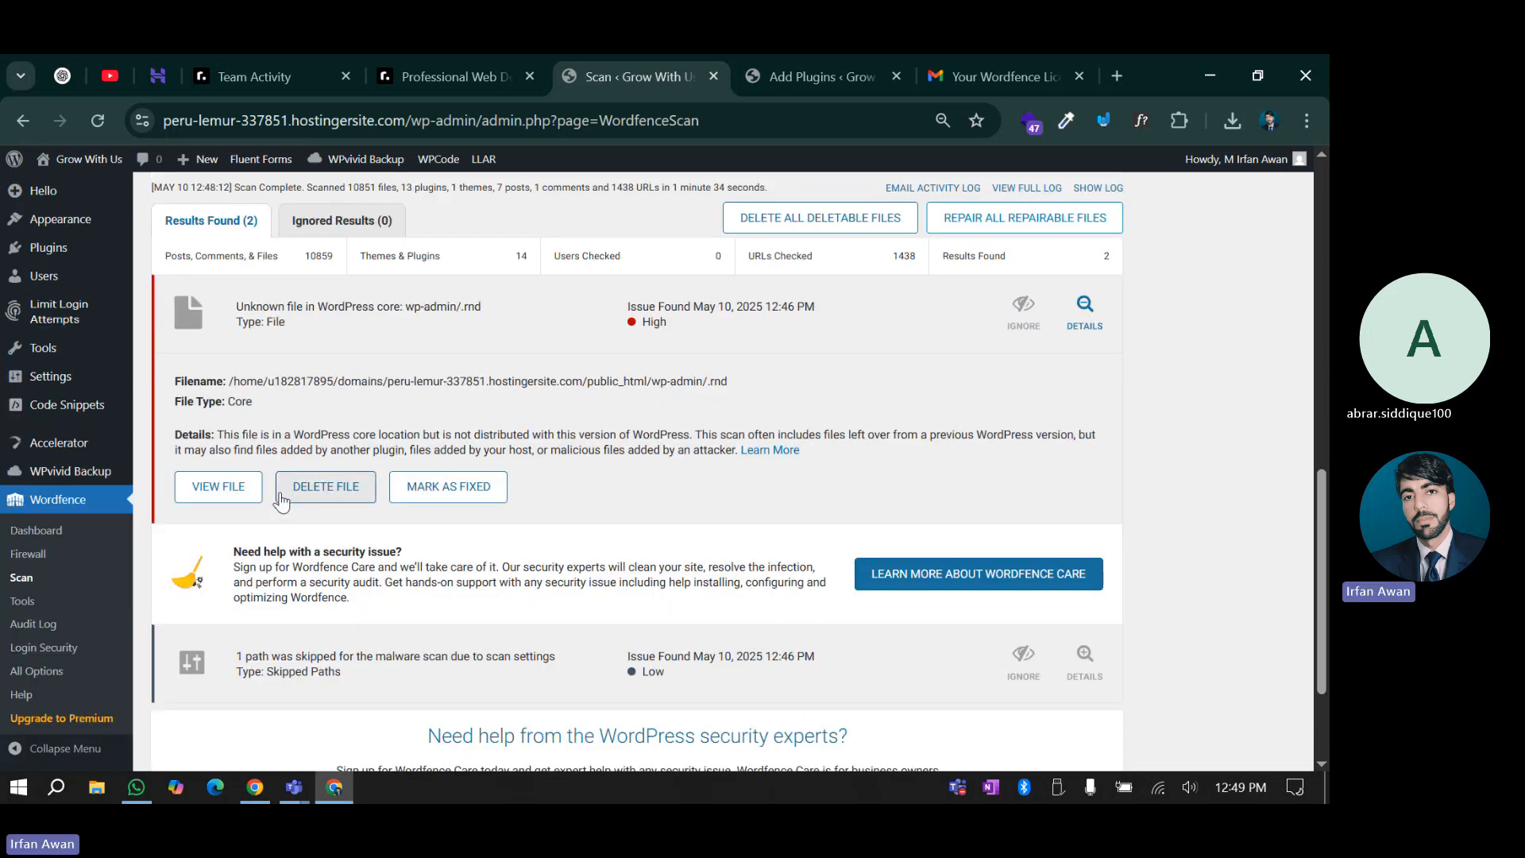
Open wp-admin/.rnd in the file viewer and check the Ignored Results tab
{"action": "left_click", "coordinate": [208, 493]}
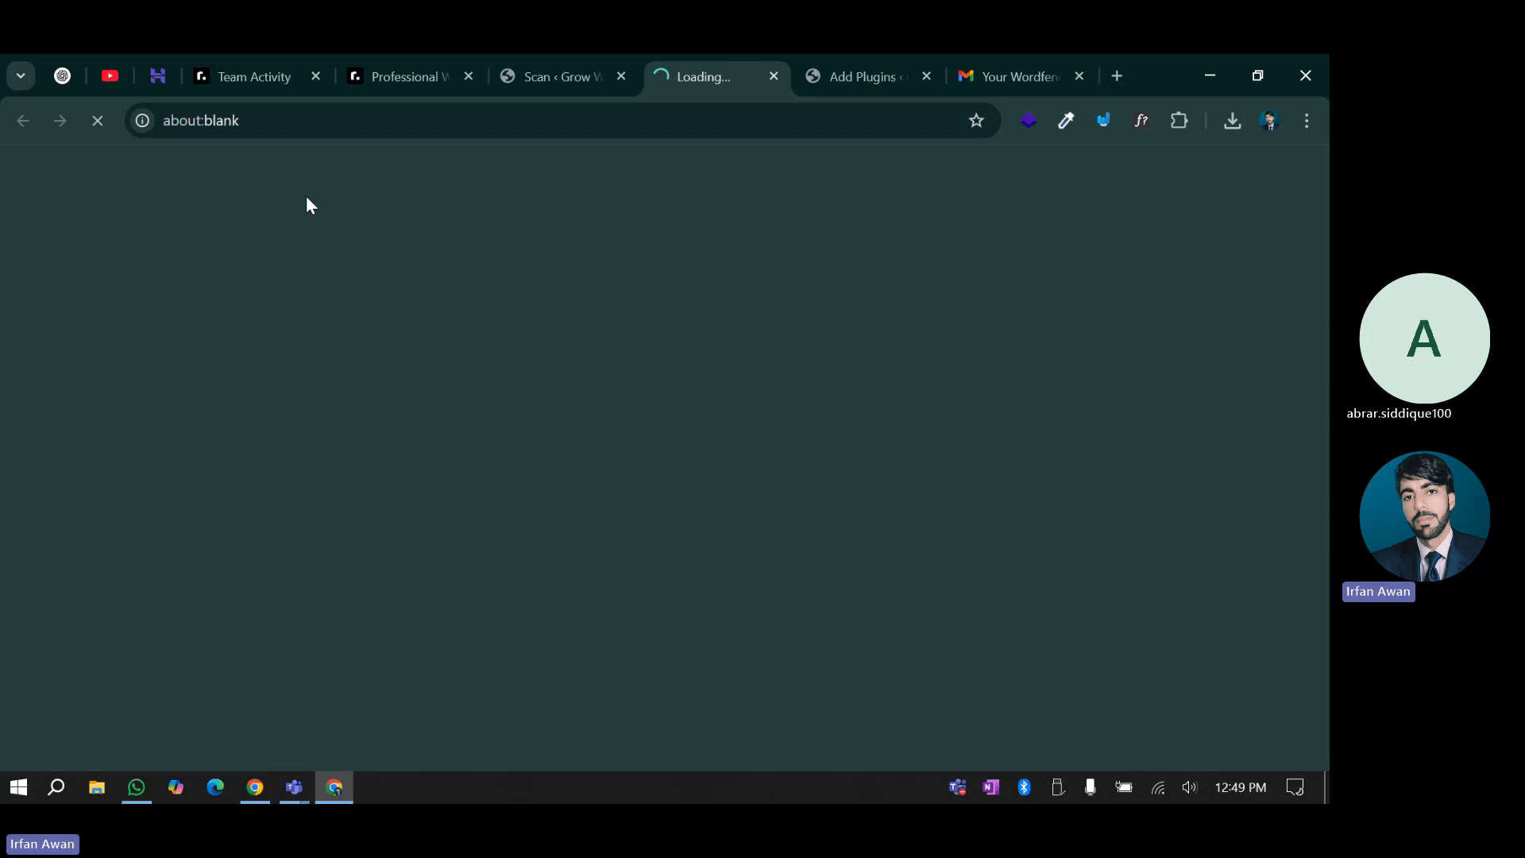
{"action": "left_click", "coordinate": [508, 55]}
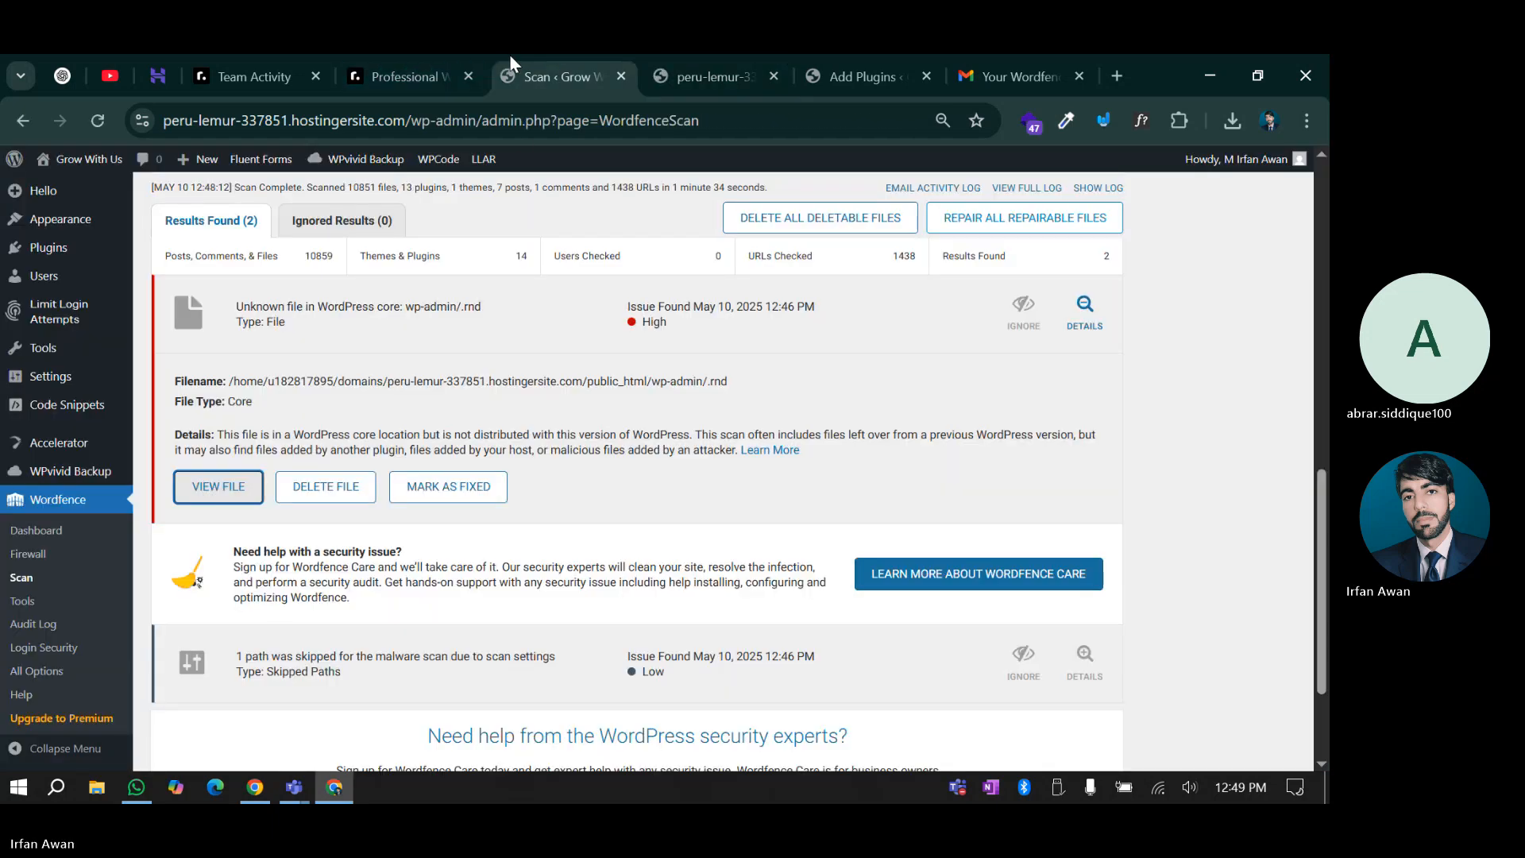
{"action": "scroll", "coordinate": [528, 407], "scroll_direction": "up", "scroll_amount": 1}
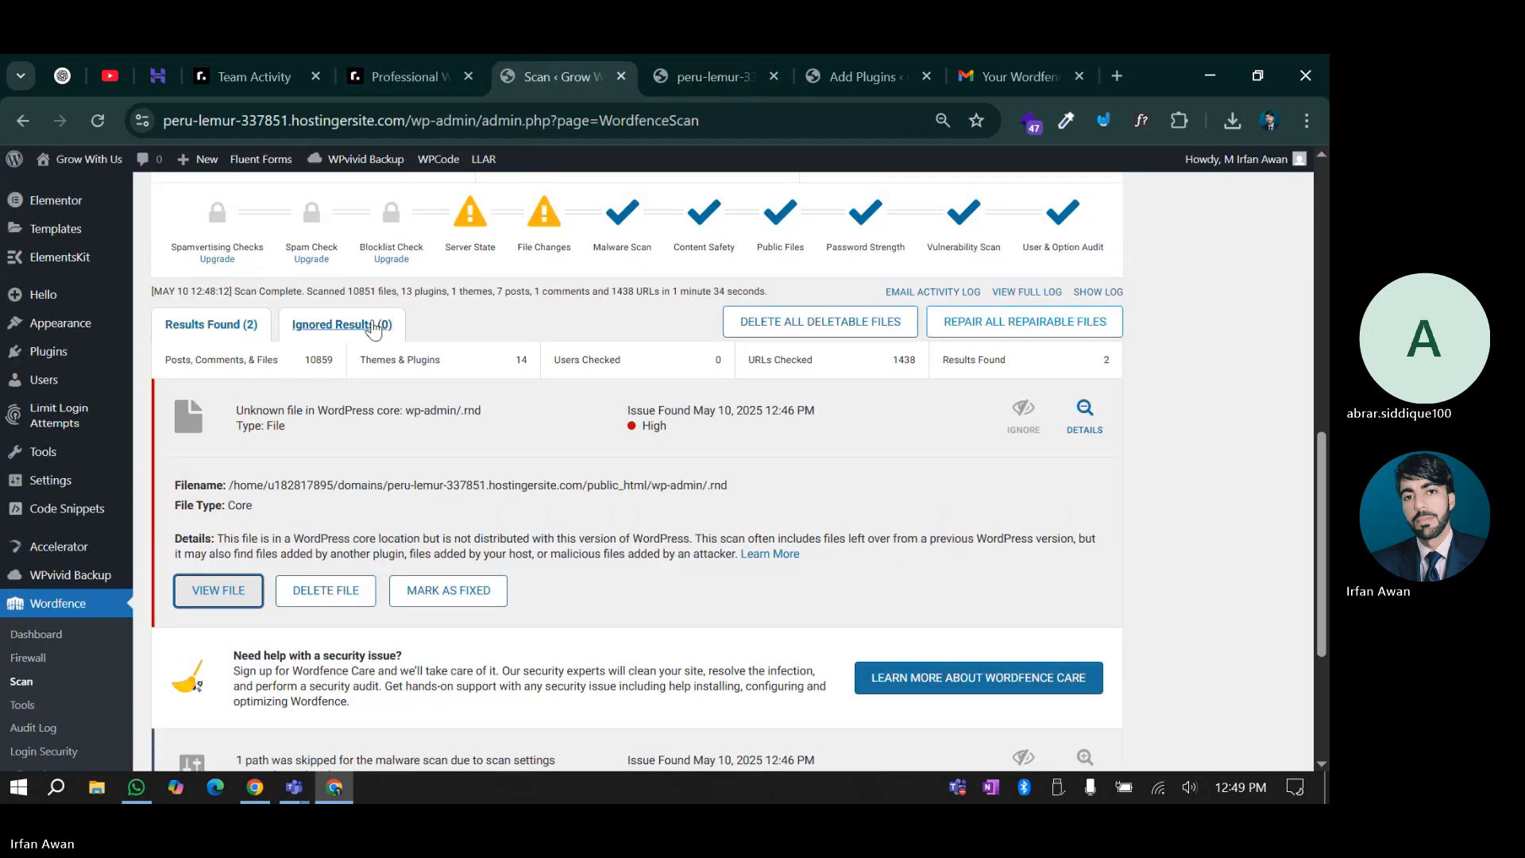
{"action": "left_click", "coordinate": [342, 325]}
{"action": "left_click", "coordinate": [206, 326]}
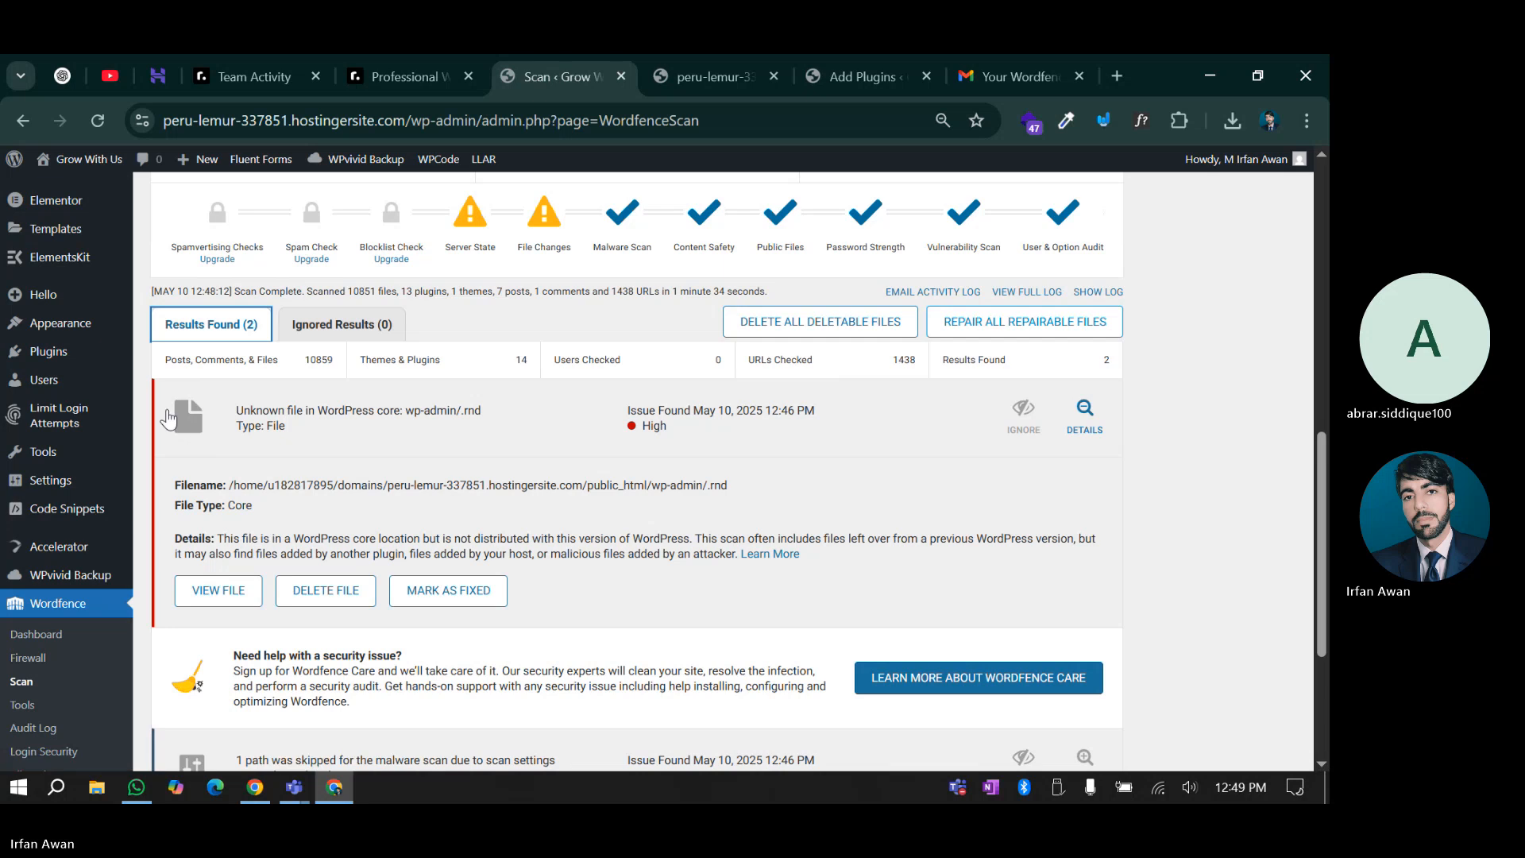
{"action": "scroll", "coordinate": [160, 541], "scroll_direction": "down", "scroll_amount": 1}
Inspect the garbled 1,024-byte binary contents of wp-admin/.rnd in the File Viewer
{"action": "left_click", "coordinate": [707, 76]}
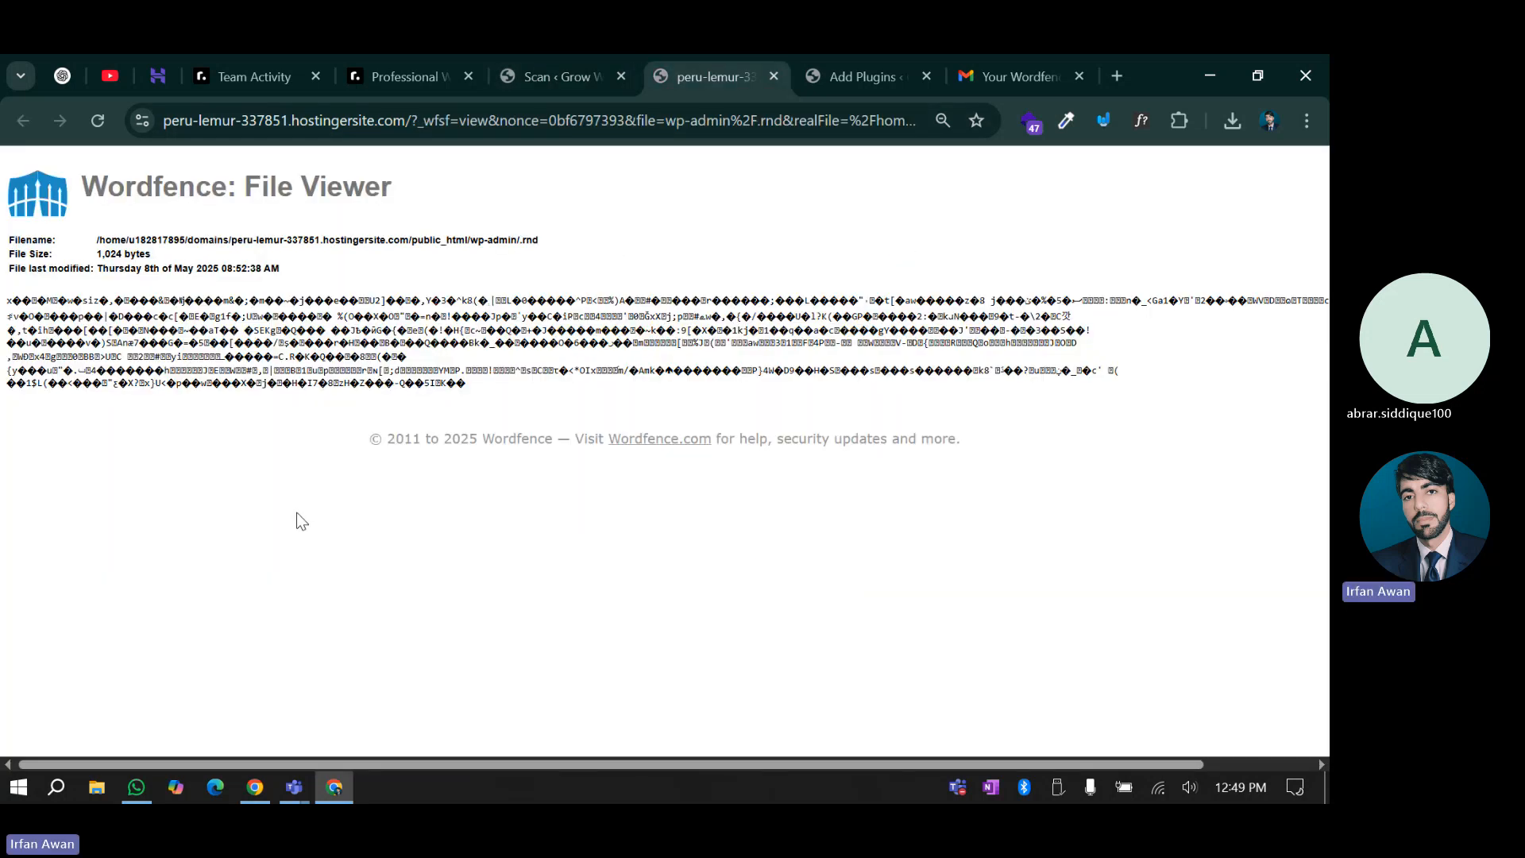
{"action": "left_click_drag", "start_coordinate": [467, 384], "coordinate": [4, 299]}
{"action": "left_click", "coordinate": [123, 500]}
{"action": "left_click", "coordinate": [561, 57]}
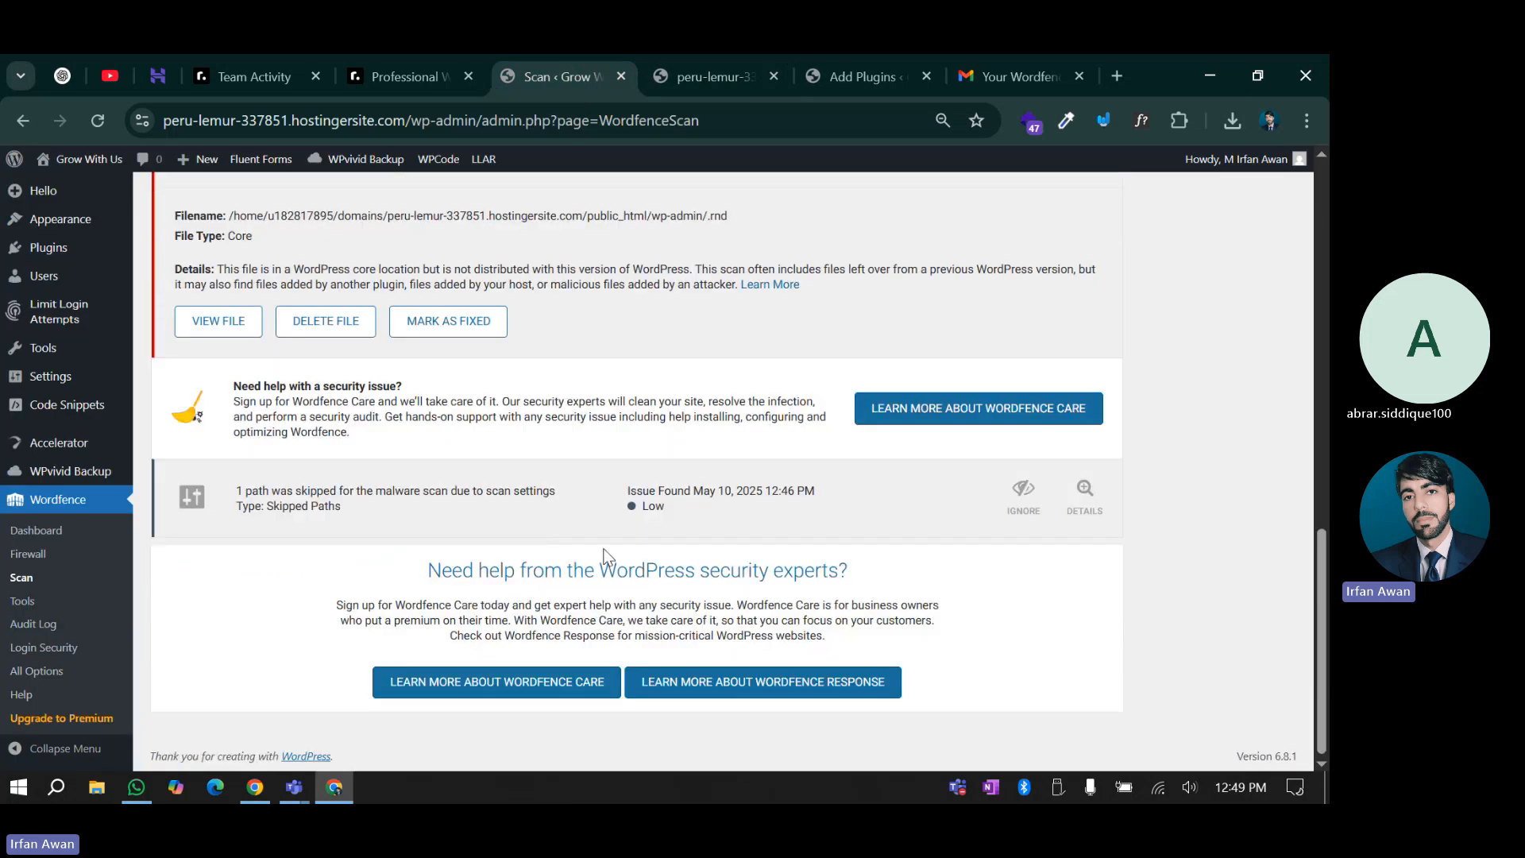
{"action": "scroll", "coordinate": [605, 548], "scroll_direction": "up", "scroll_amount": 3}
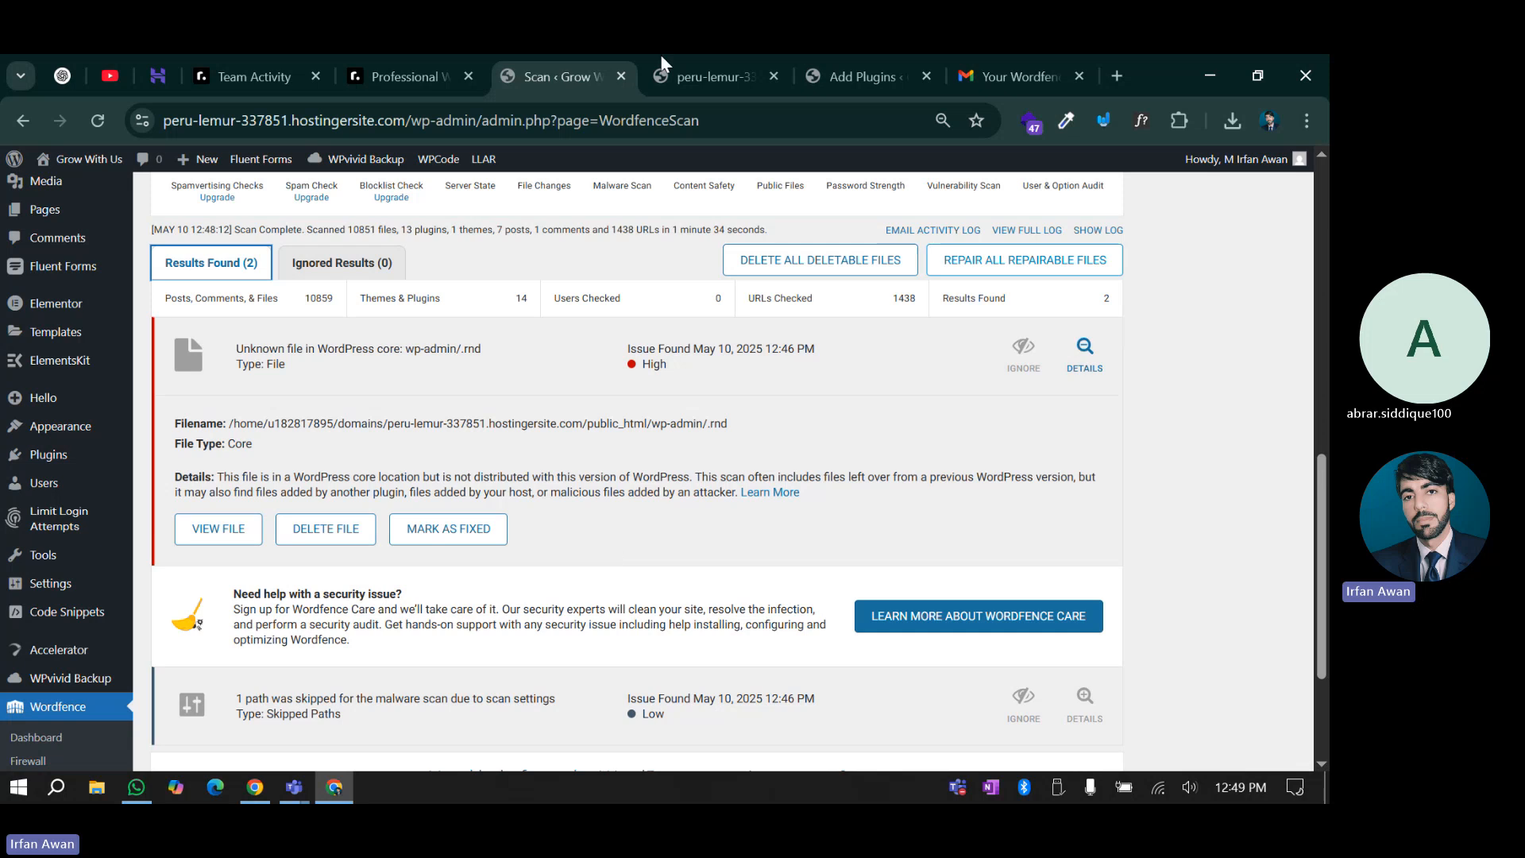
{"action": "left_click", "coordinate": [734, 57]}
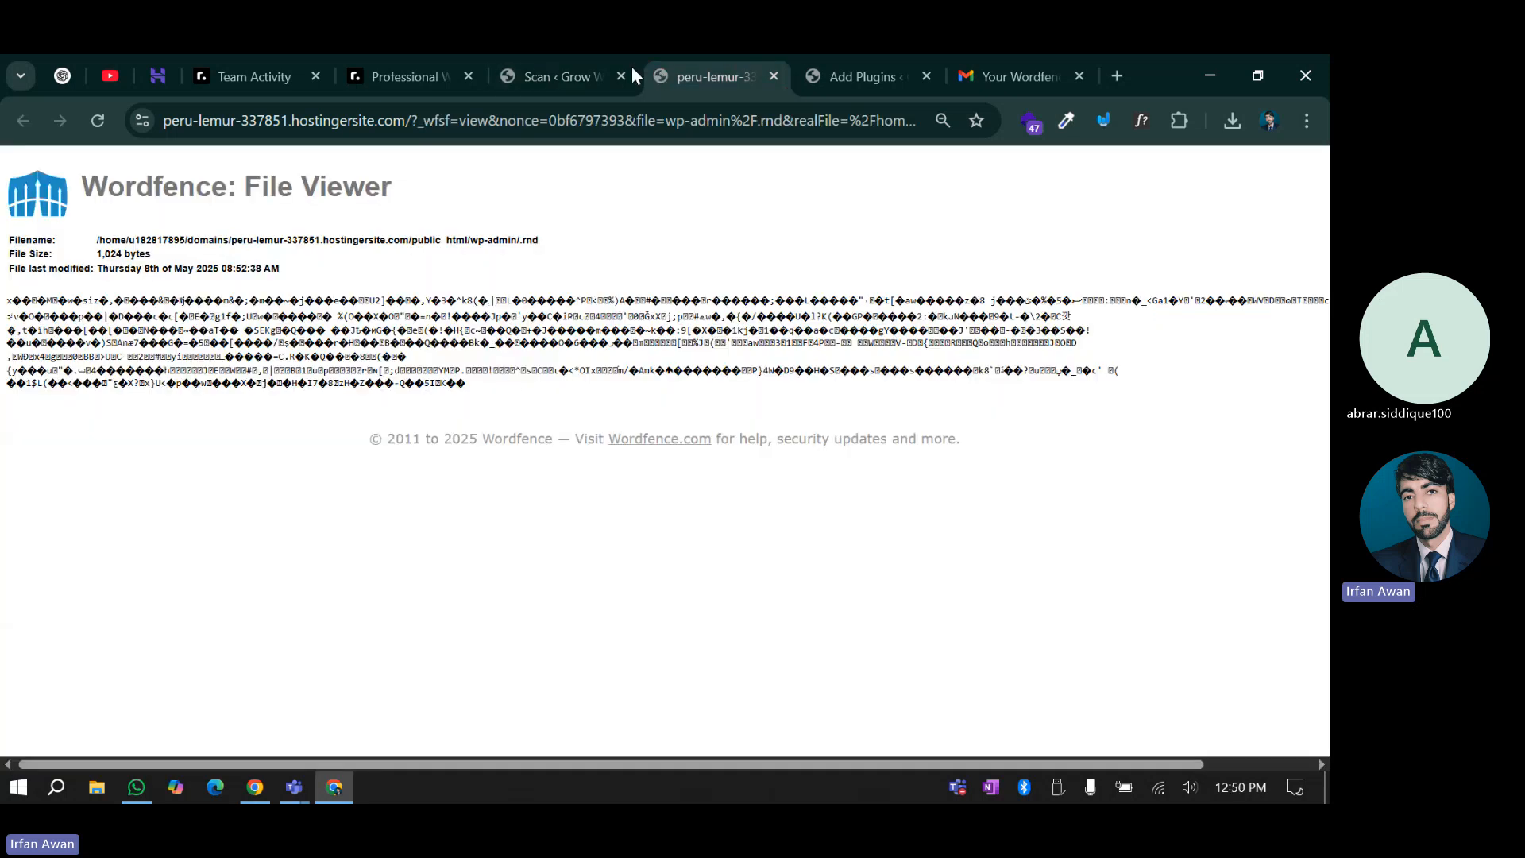
Delete the suspicious wp-admin/.rnd file from the scan results and close the success message
{"action": "left_click", "coordinate": [632, 67]}
{"action": "left_click", "coordinate": [326, 528]}
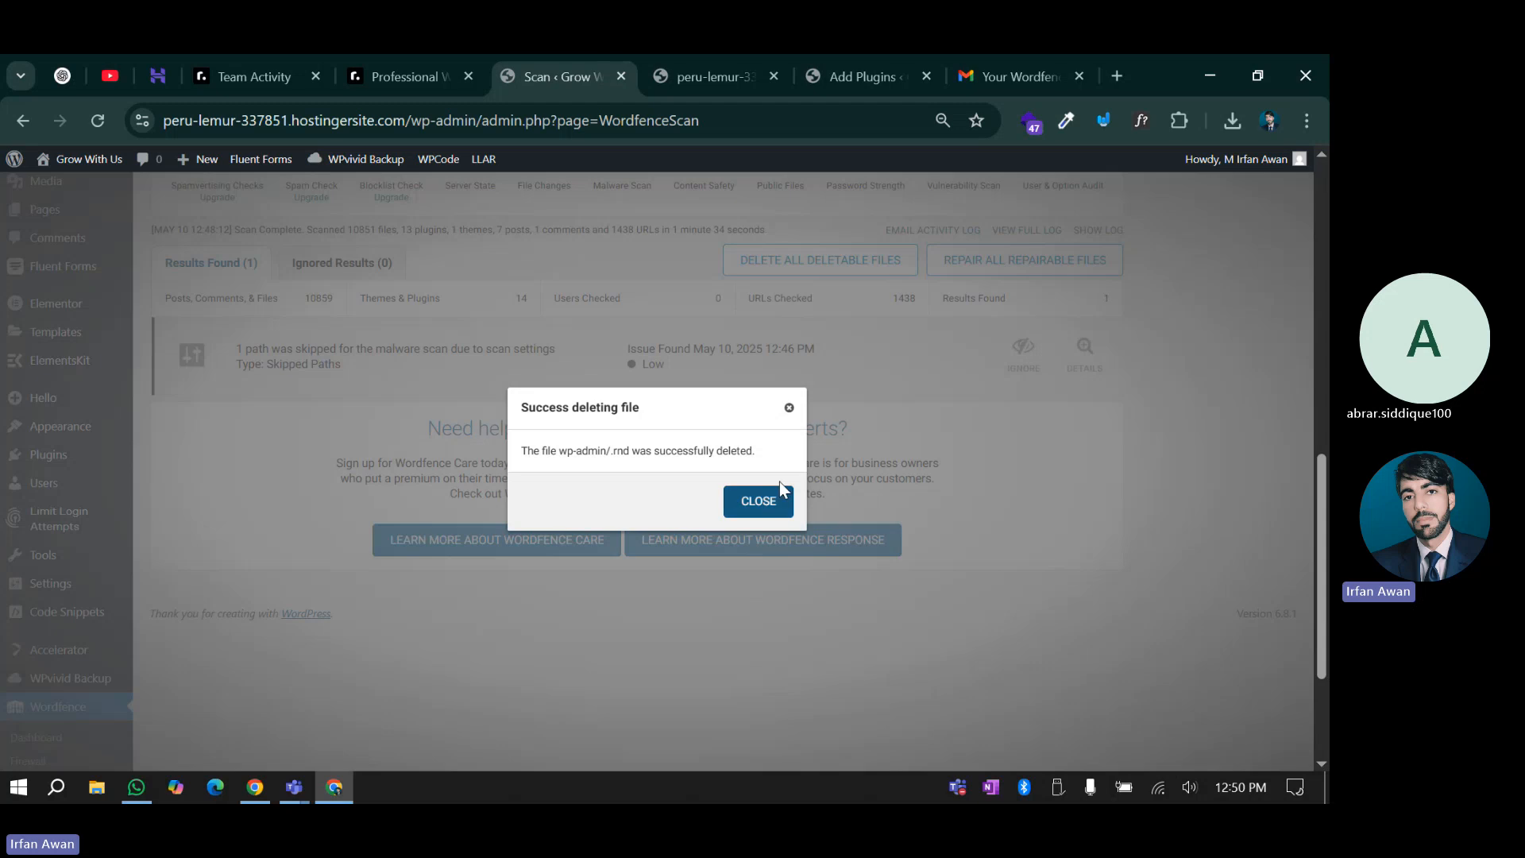
{"action": "left_click", "coordinate": [769, 508]}
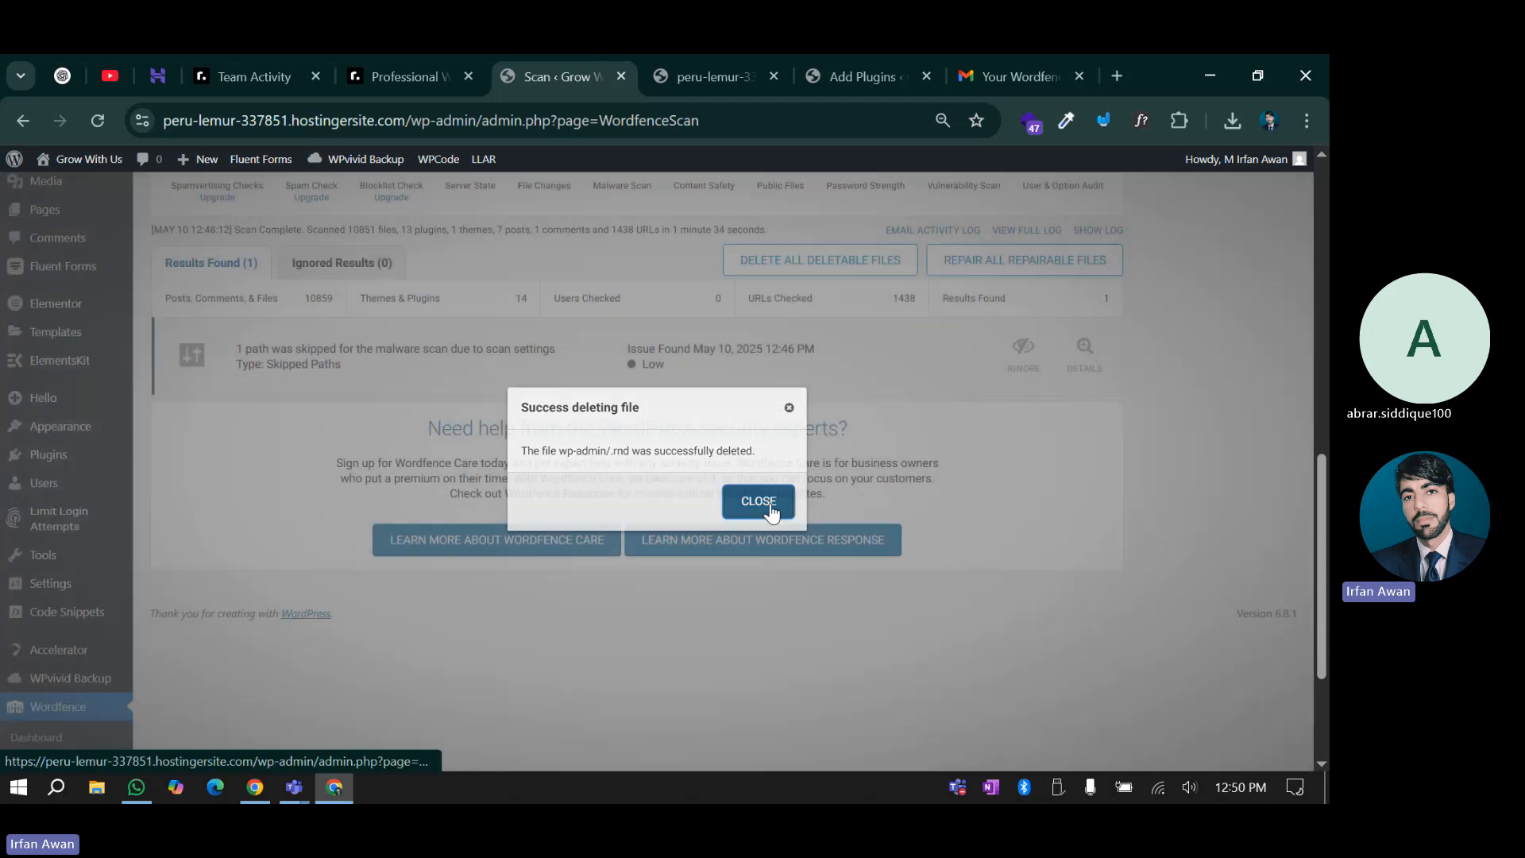
{"action": "scroll", "coordinate": [710, 497], "scroll_direction": "down", "scroll_amount": 5}
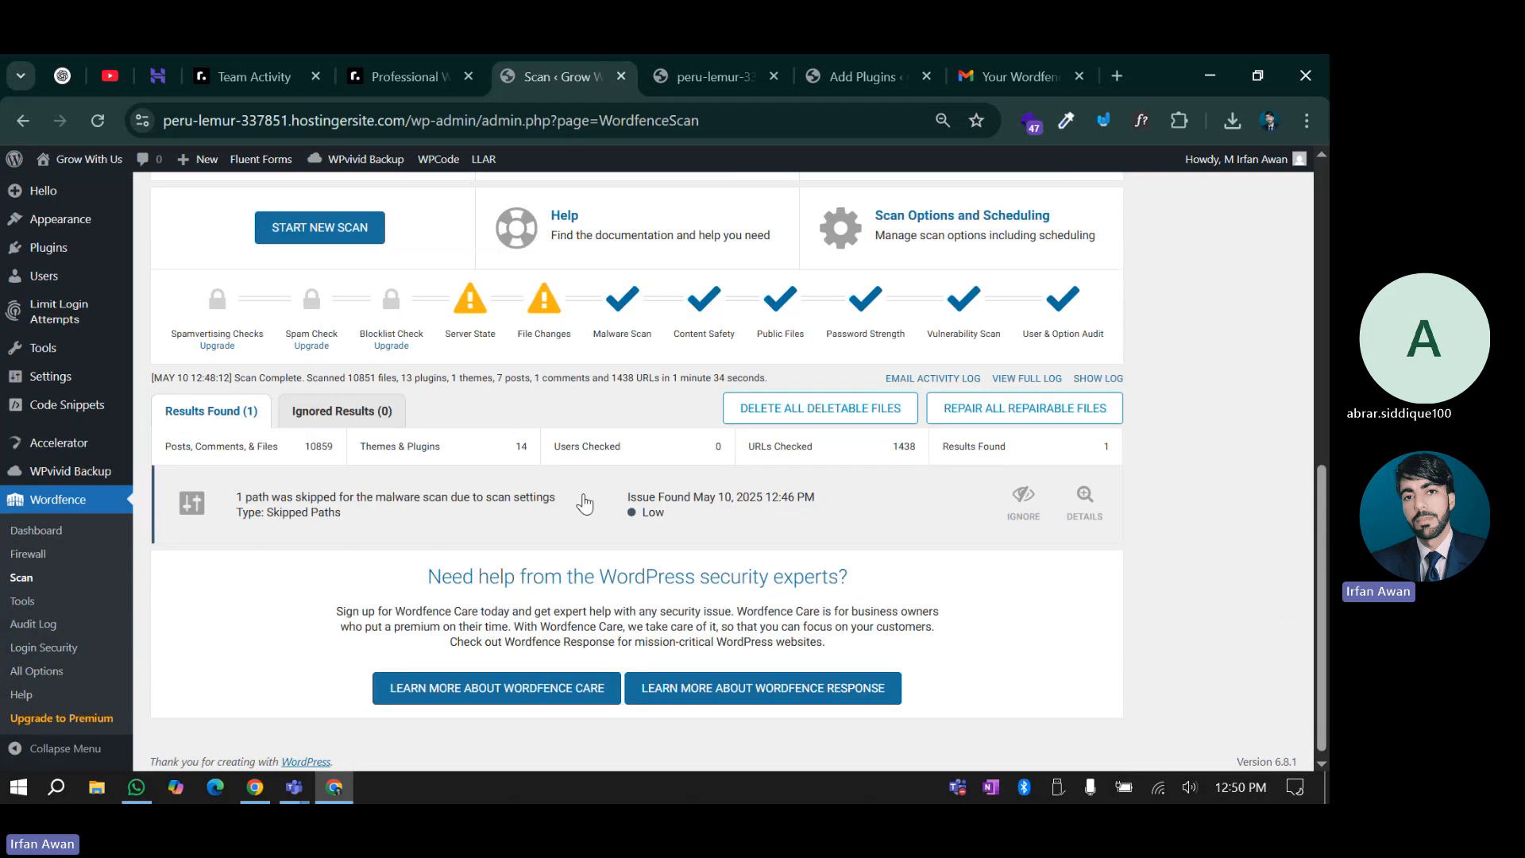
{"action": "scroll", "coordinate": [716, 508], "scroll_direction": "down", "scroll_amount": 1}
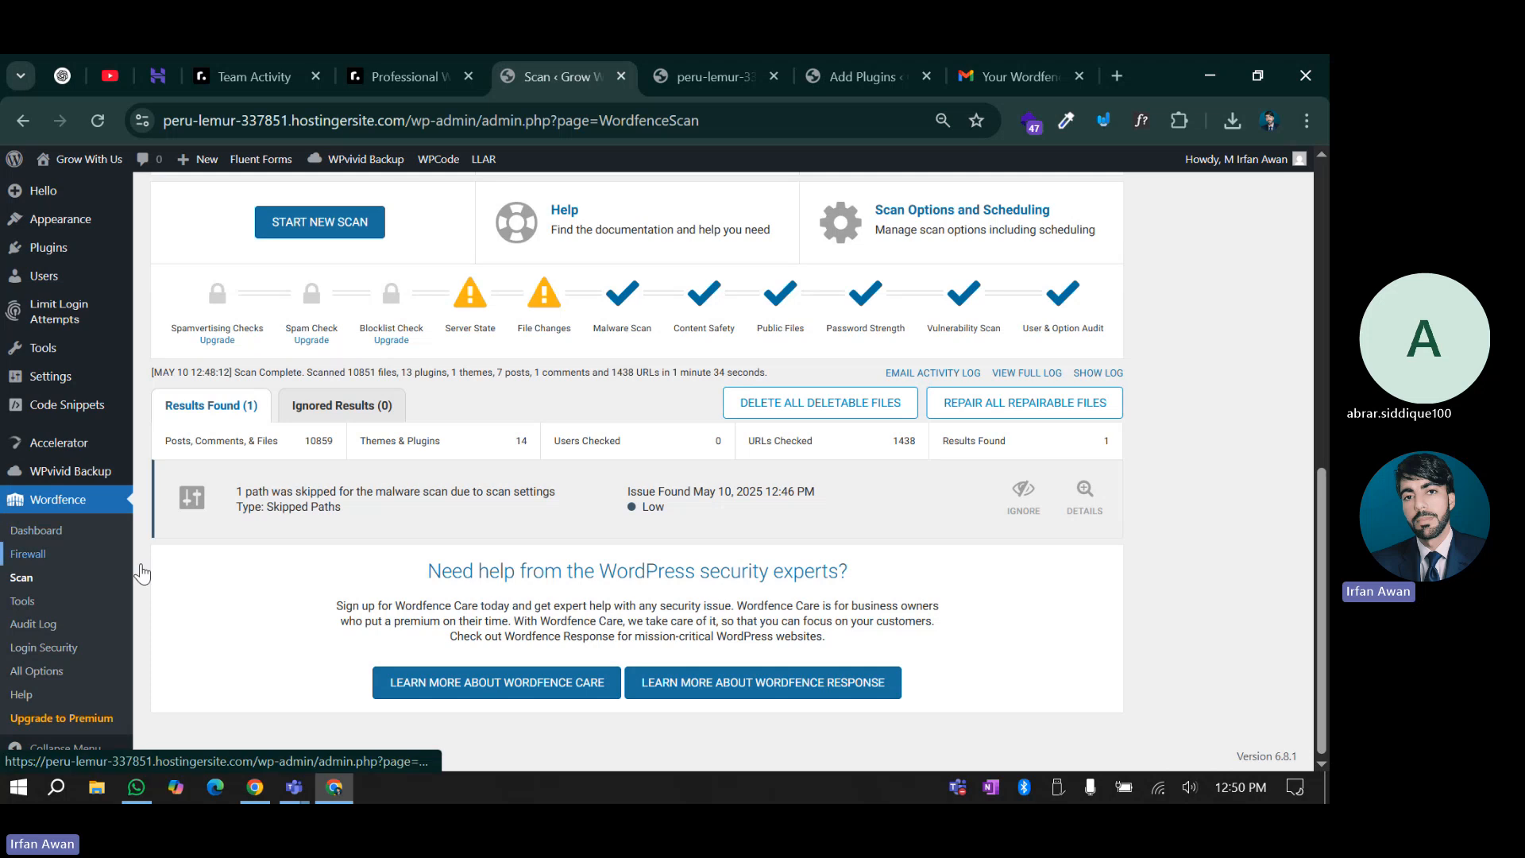
{"action": "scroll", "coordinate": [142, 572], "scroll_direction": "up", "scroll_amount": 5}
{"action": "scroll", "coordinate": [429, 430], "scroll_direction": "down", "scroll_amount": 5}
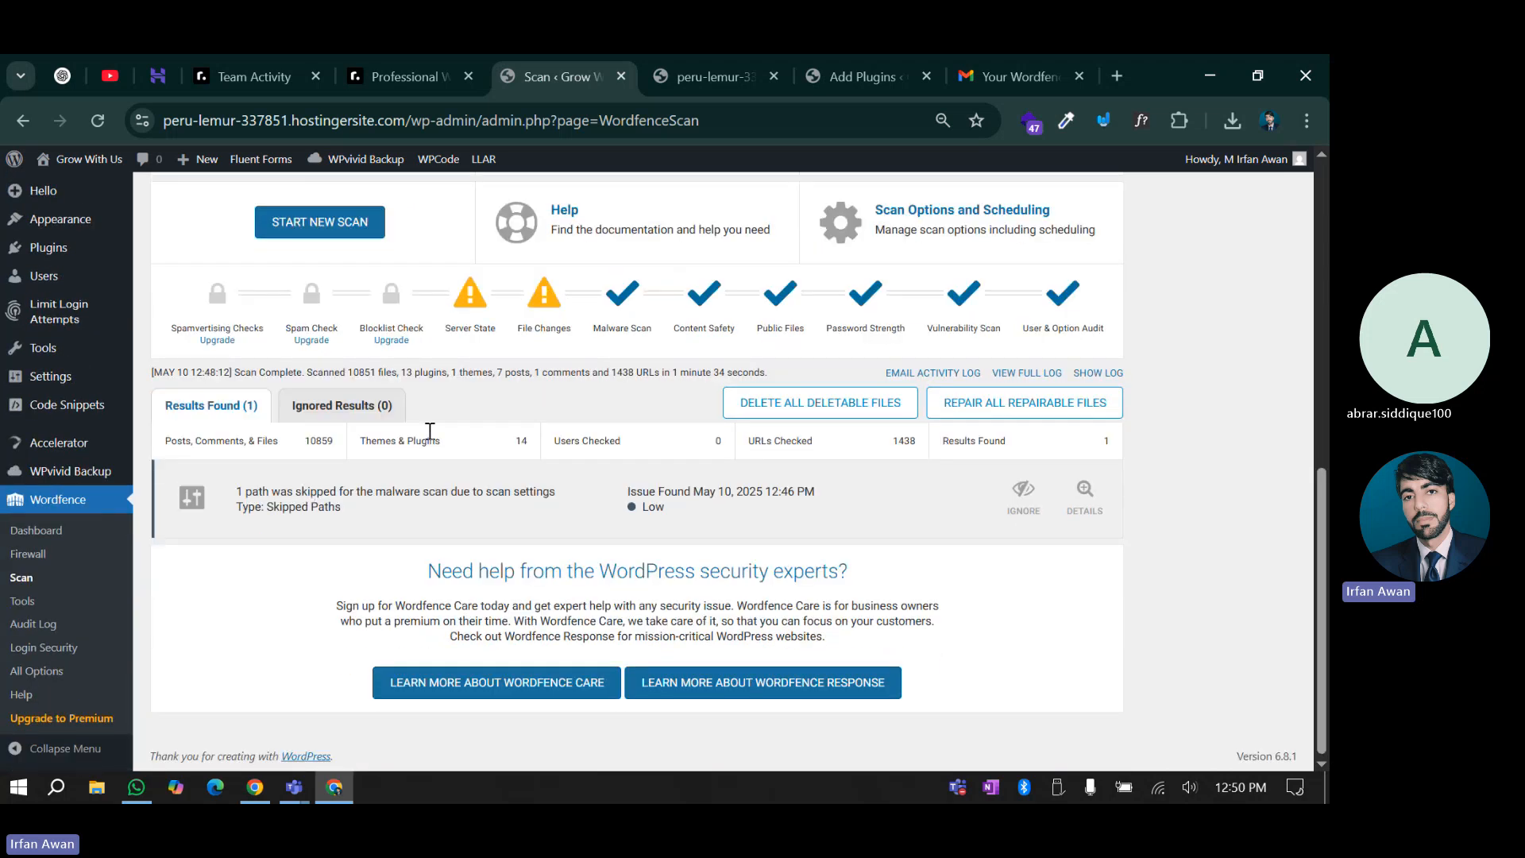
Go to Wordfence Tools and dismiss the Live Traffic introduction popup
{"action": "left_click", "coordinate": [22, 603]}
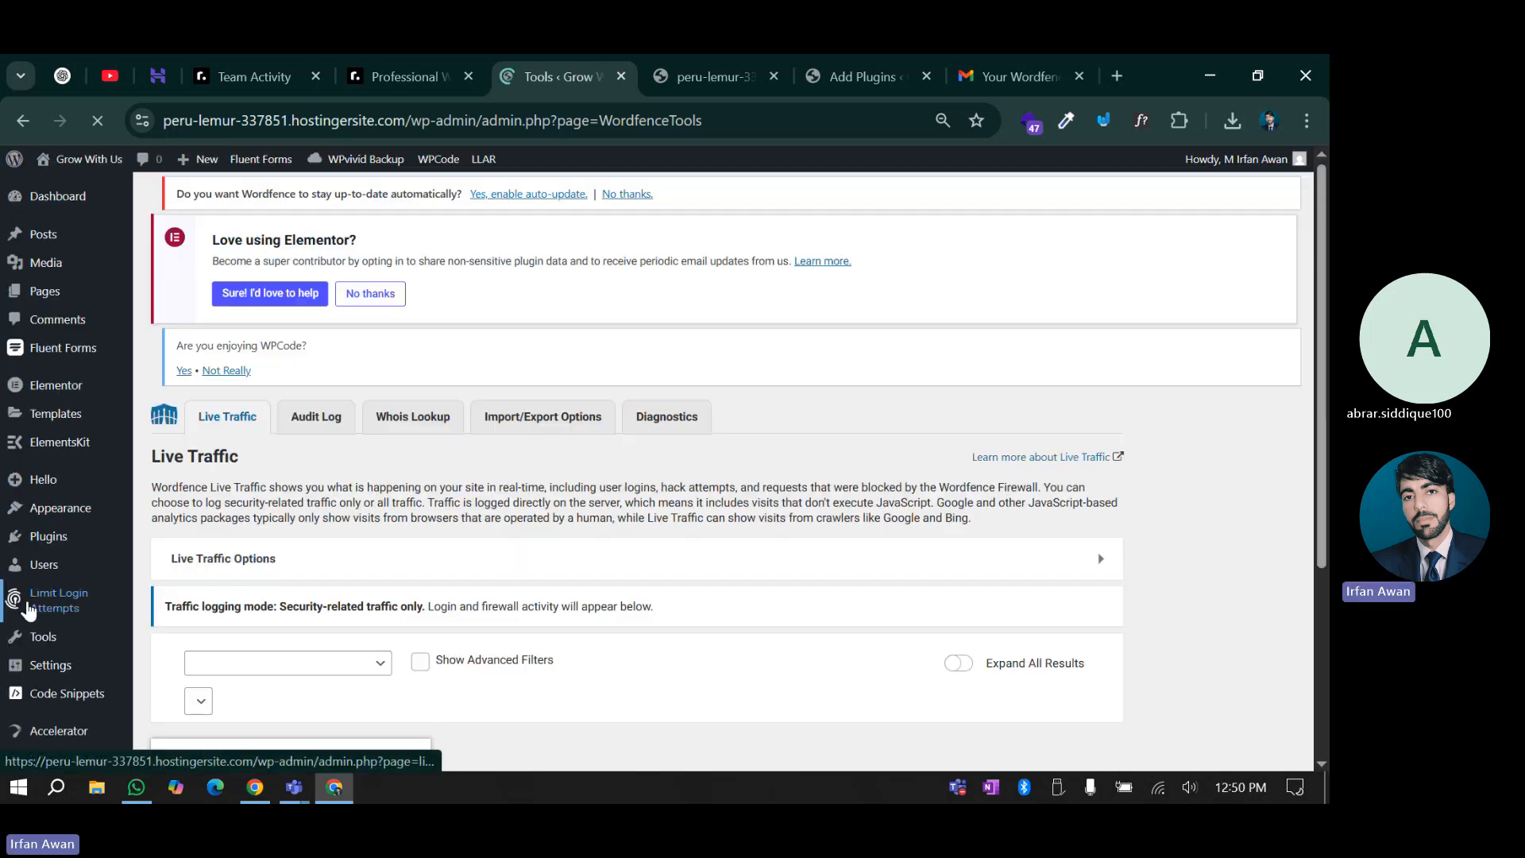
{"action": "scroll", "coordinate": [27, 604], "scroll_direction": "down", "scroll_amount": 5}
{"action": "scroll", "coordinate": [554, 531], "scroll_direction": "up", "scroll_amount": 3}
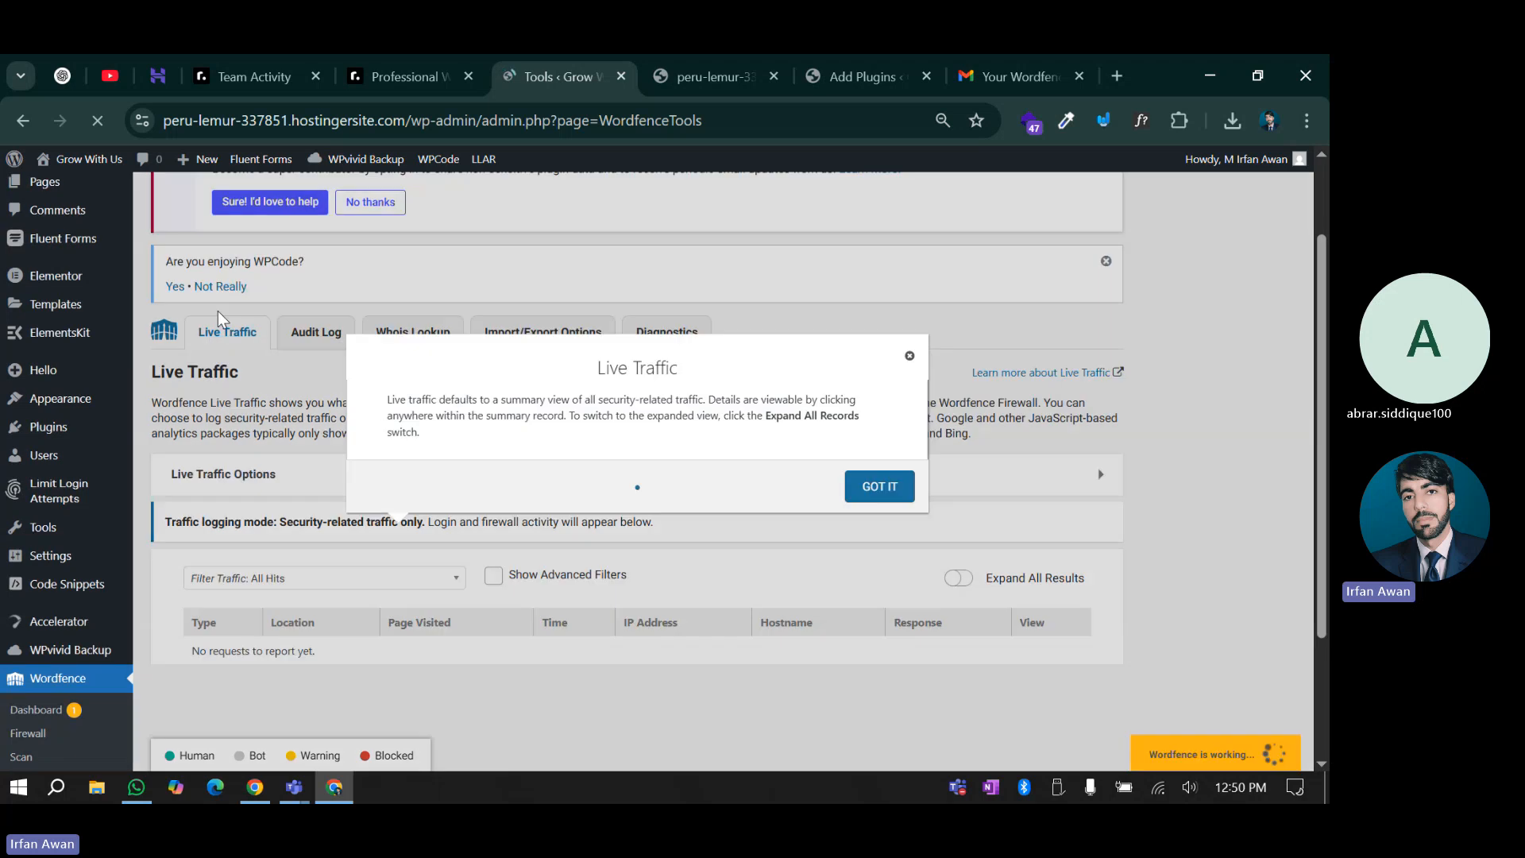
{"action": "scroll", "coordinate": [906, 249], "scroll_direction": "down", "scroll_amount": 1}
{"action": "left_click", "coordinate": [907, 249]}
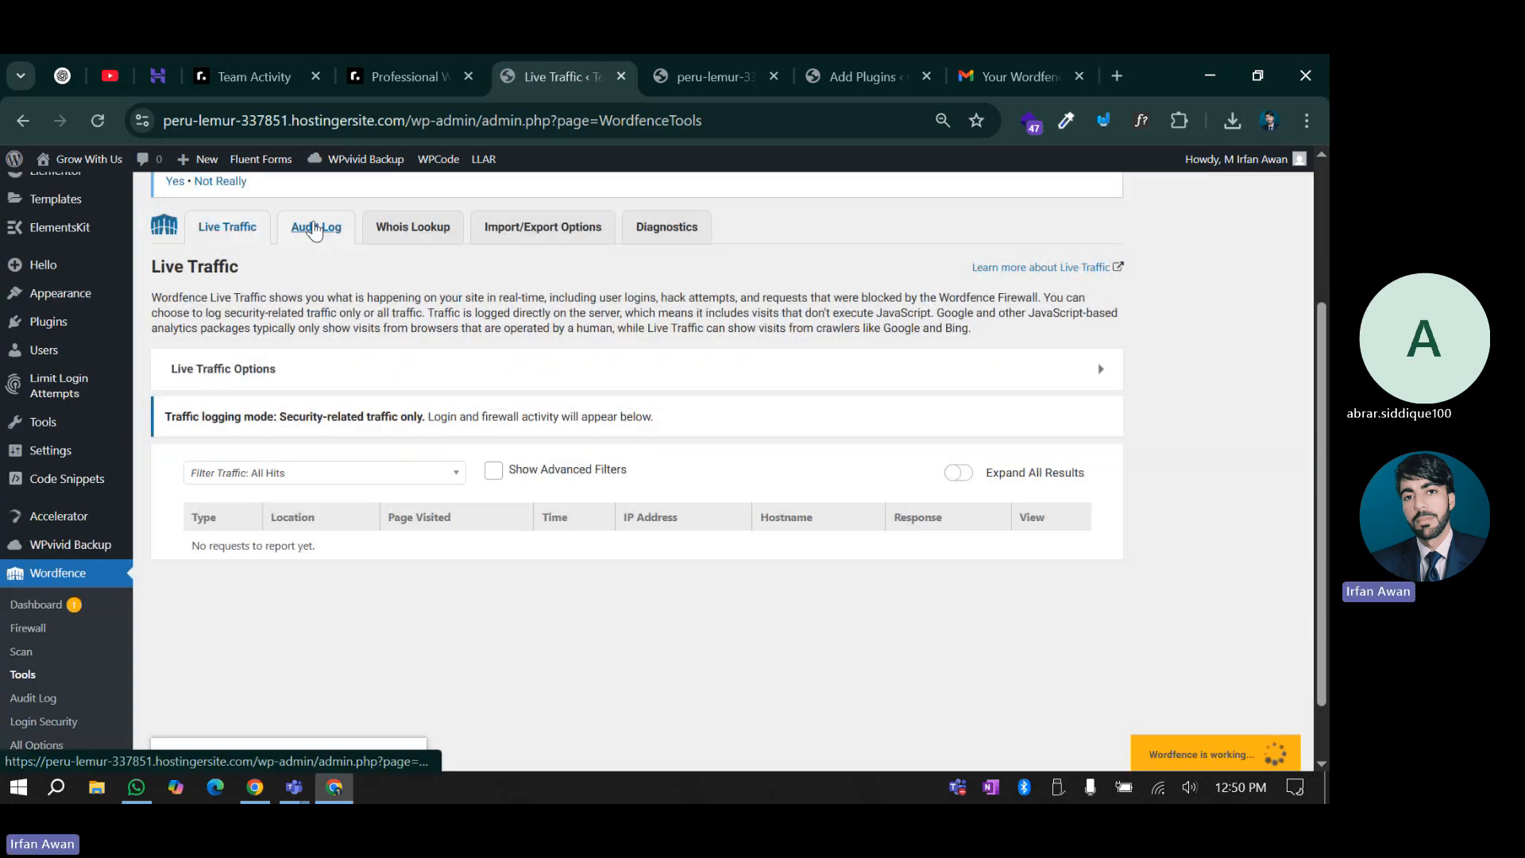
{"action": "scroll", "coordinate": [366, 408], "scroll_direction": "up", "scroll_amount": 3}
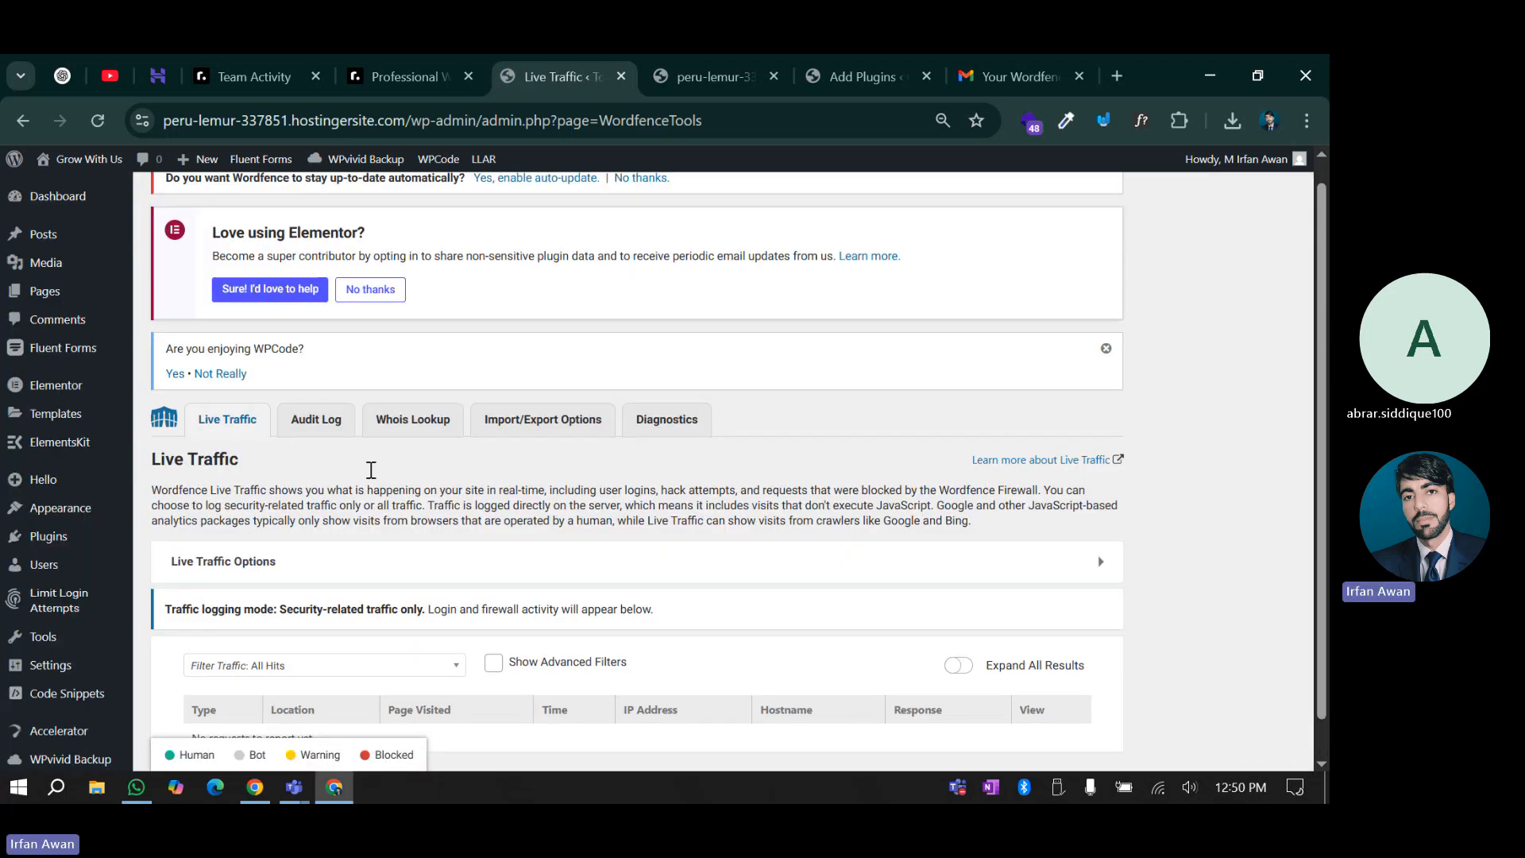
{"action": "scroll", "coordinate": [368, 469], "scroll_direction": "down", "scroll_amount": 3}
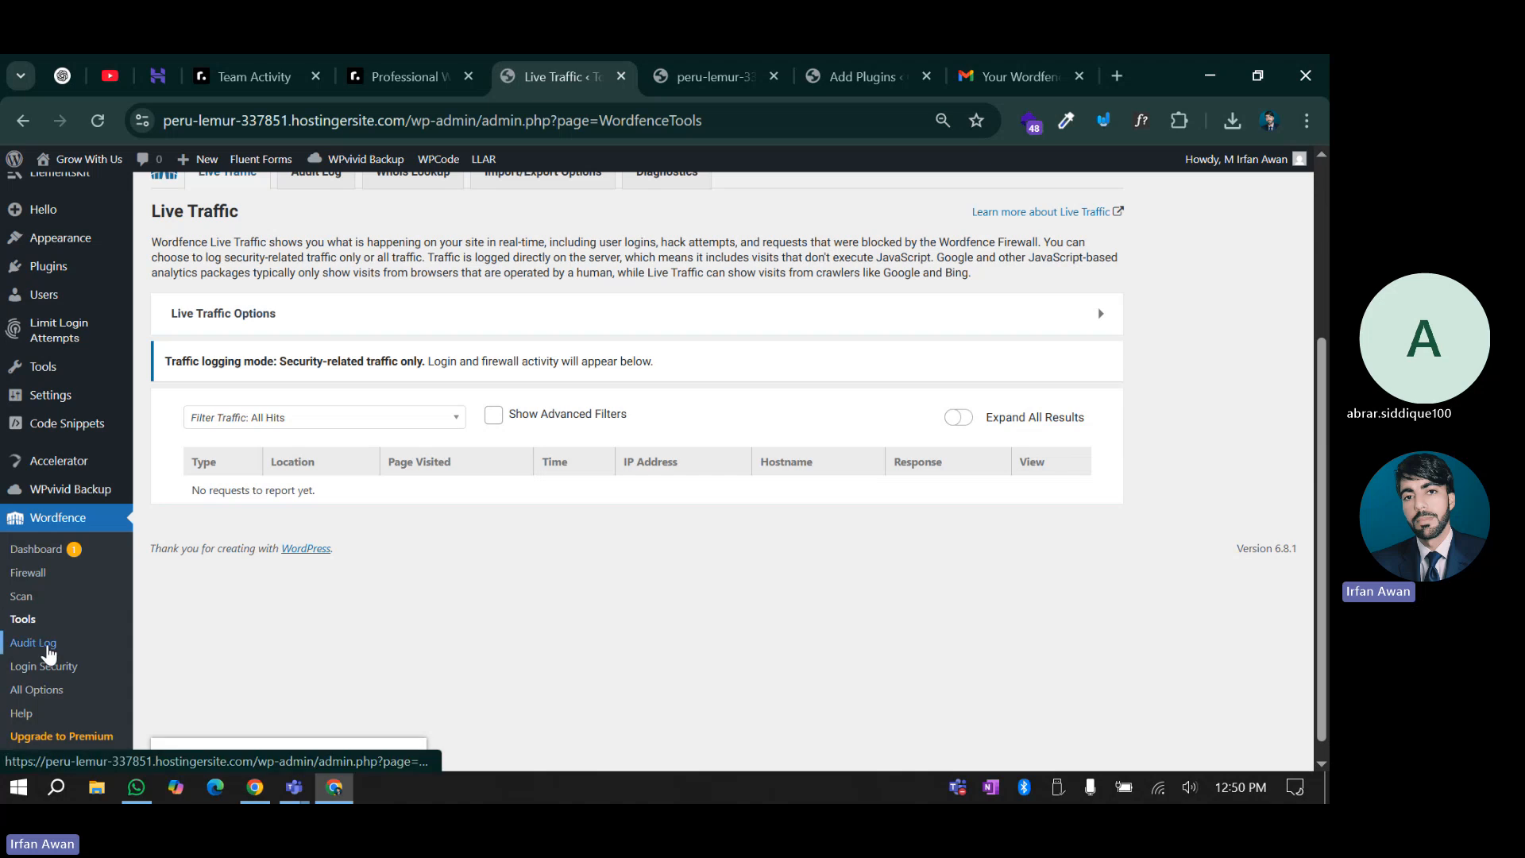
Go to Wordfence Login Security and dismiss the 'Introducing the New Wordfence 2FA' popup
{"action": "left_click", "coordinate": [25, 676]}
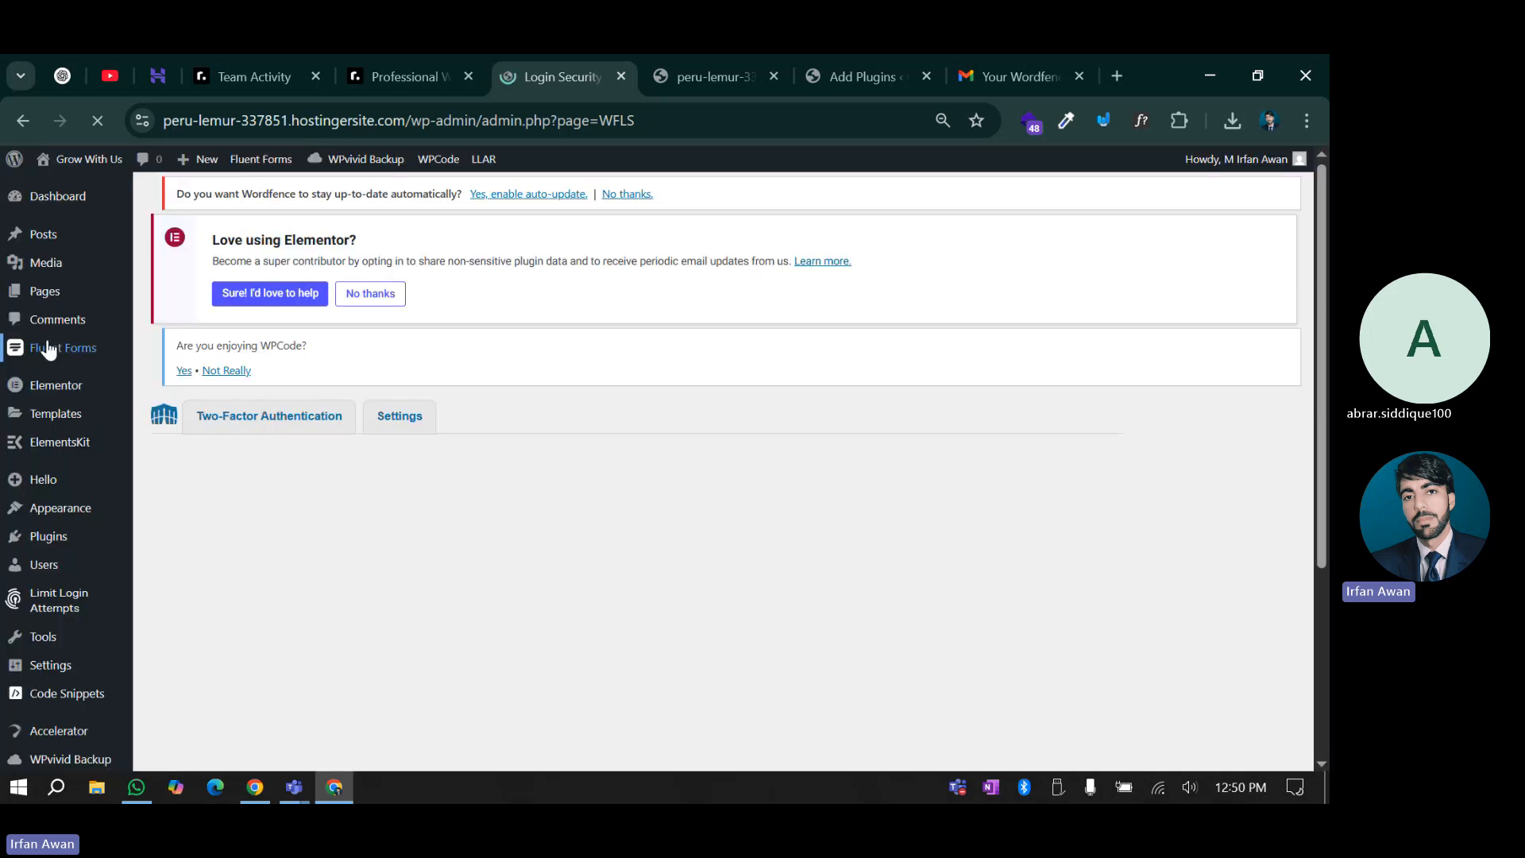
{"action": "scroll", "coordinate": [48, 347], "scroll_direction": "down", "scroll_amount": 3}
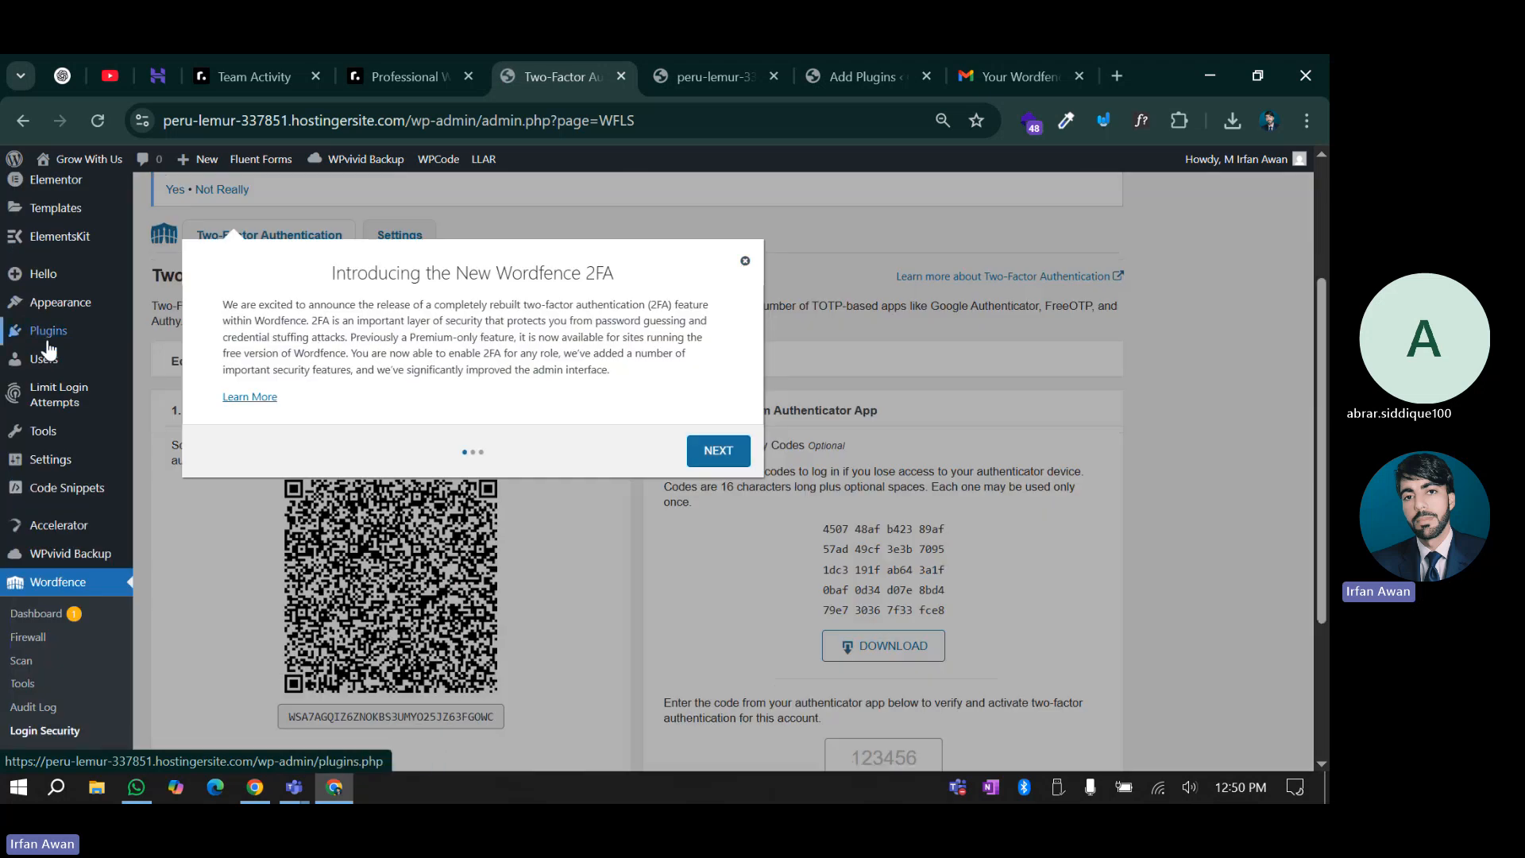
{"action": "left_click", "coordinate": [742, 261]}
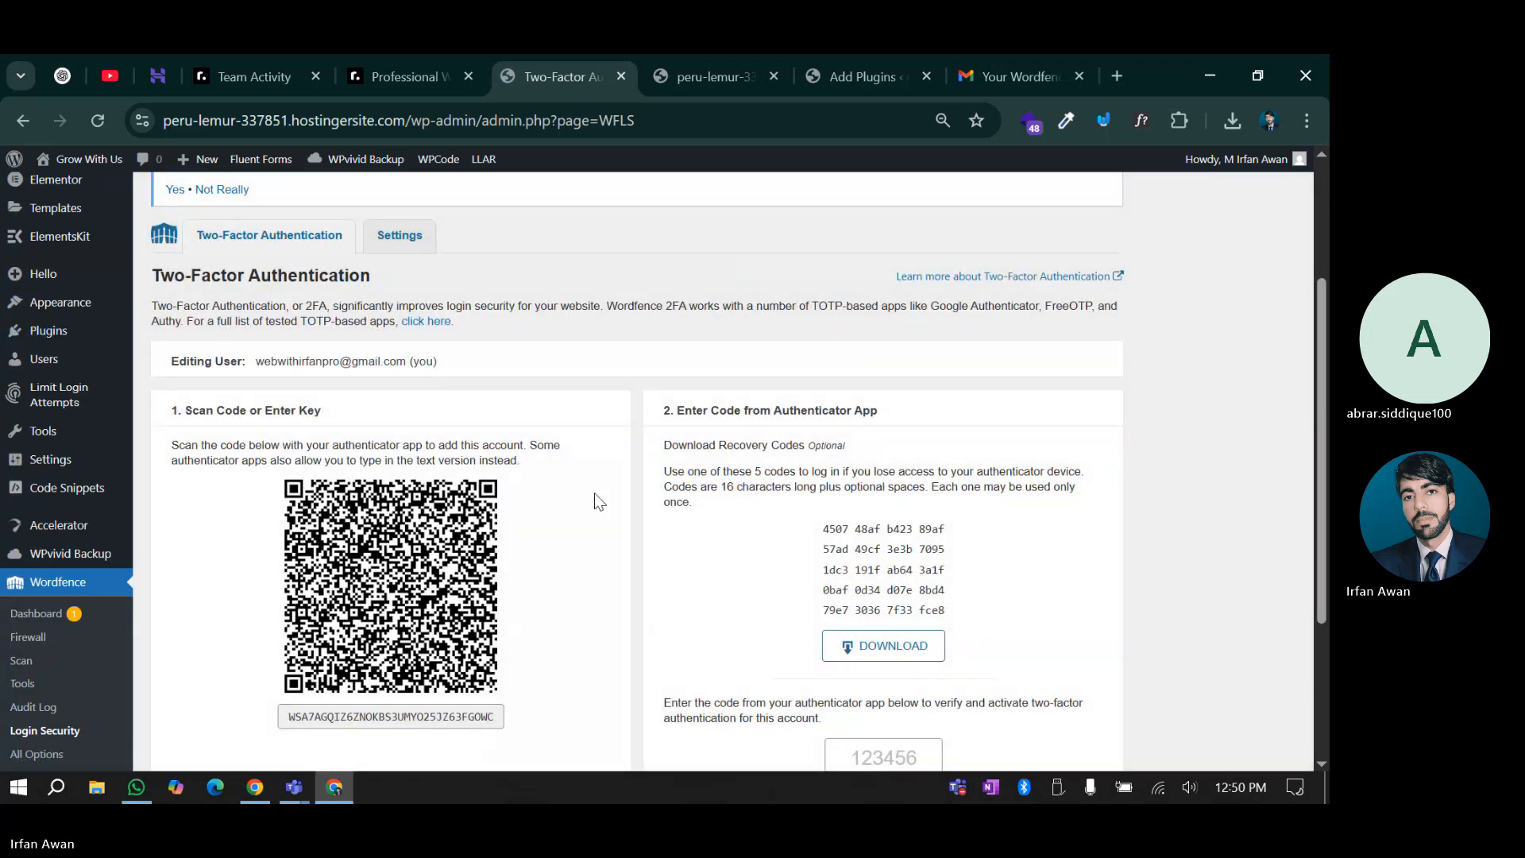
{"action": "scroll", "coordinate": [594, 493], "scroll_direction": "down", "scroll_amount": 5}
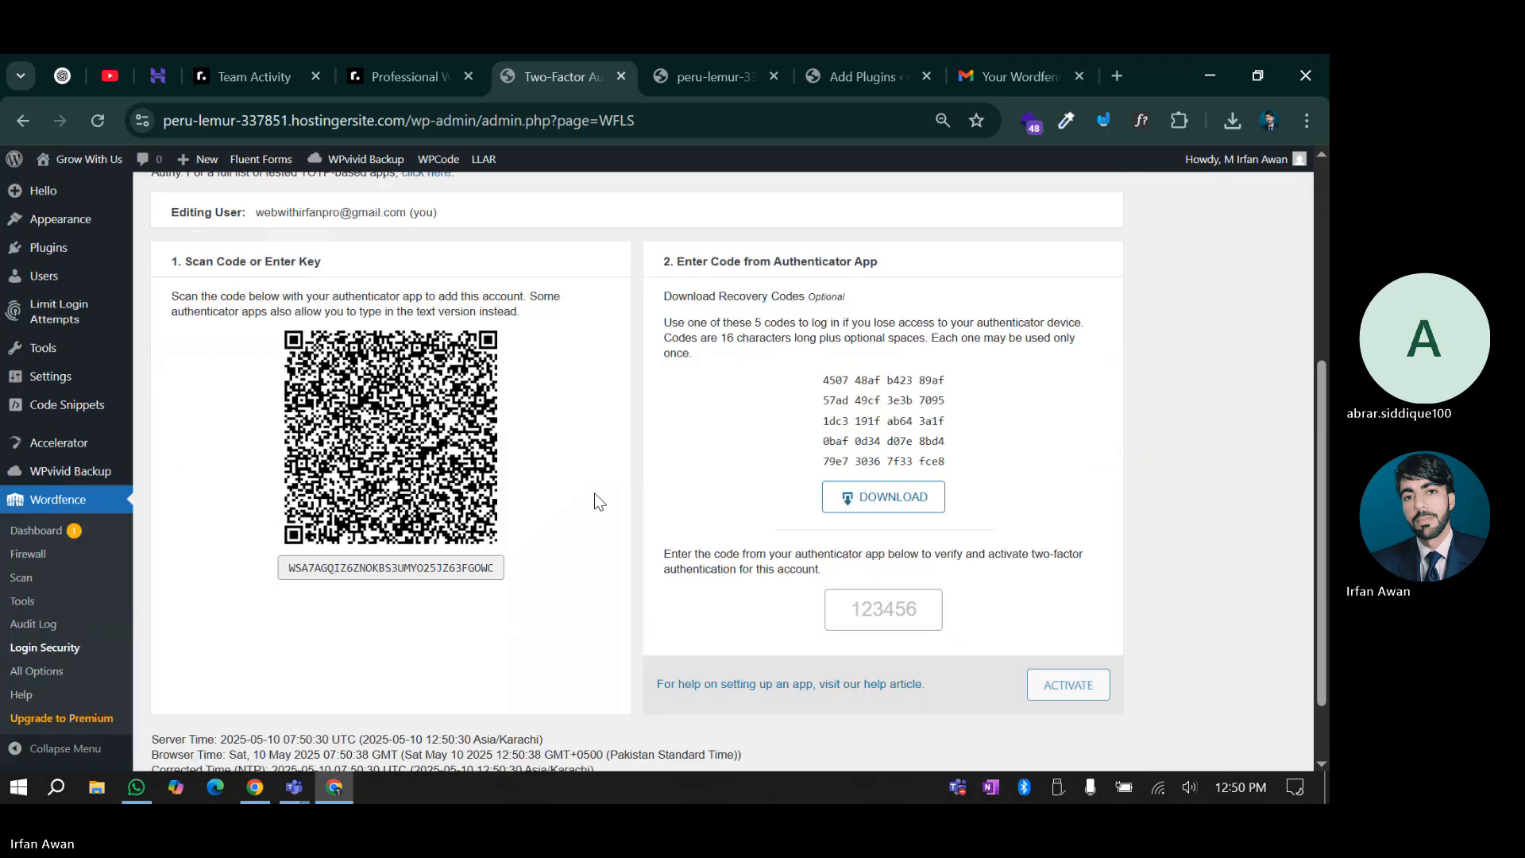
{"action": "scroll", "coordinate": [628, 512], "scroll_direction": "up", "scroll_amount": 4}
{"action": "scroll", "coordinate": [640, 515], "scroll_direction": "up", "scroll_amount": 1}
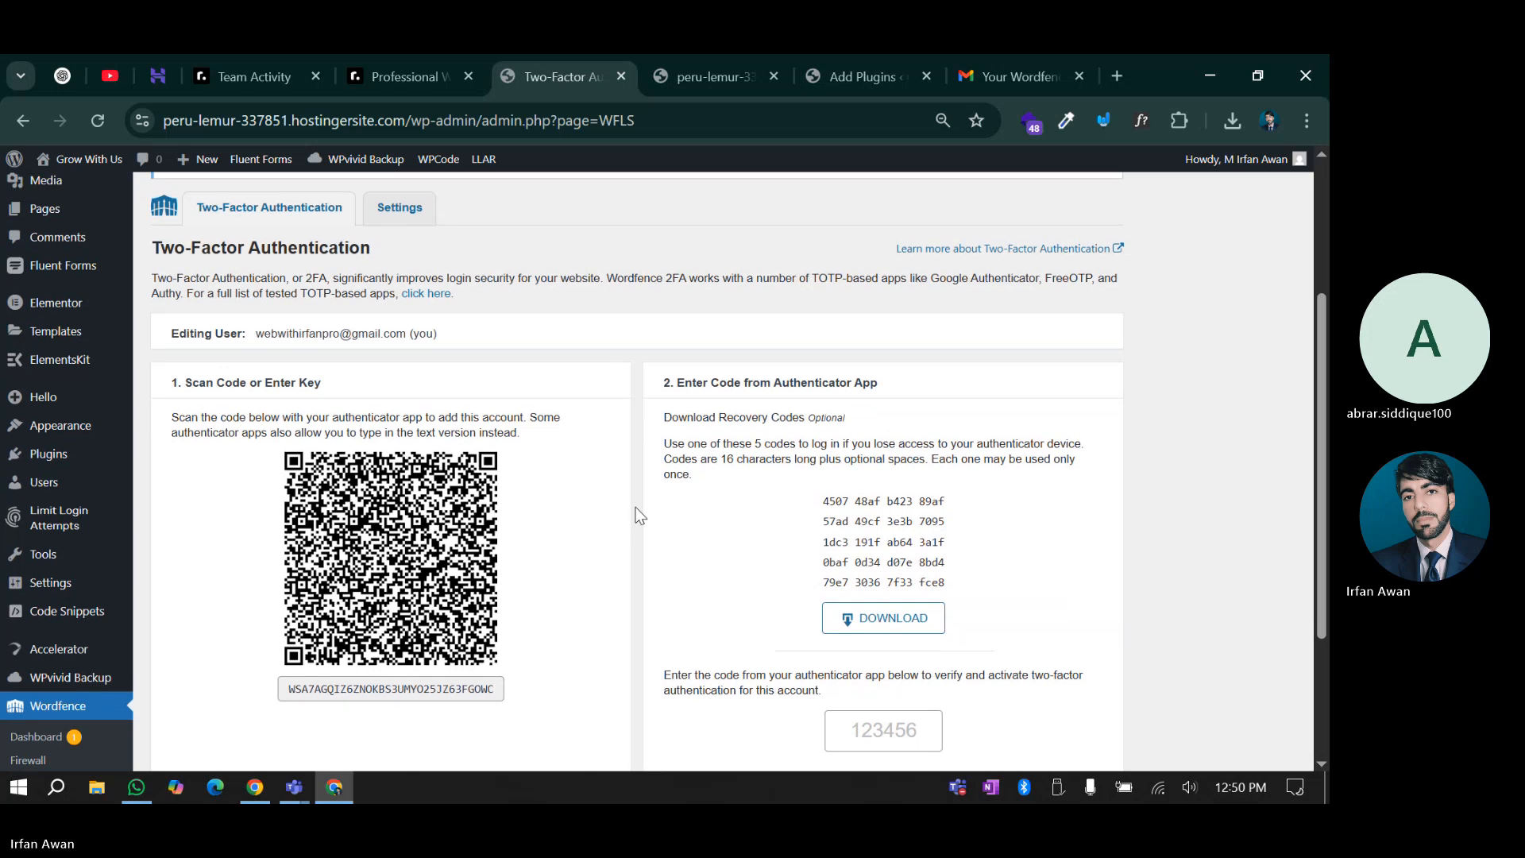
{"action": "scroll", "coordinate": [636, 508], "scroll_direction": "up", "scroll_amount": 4}
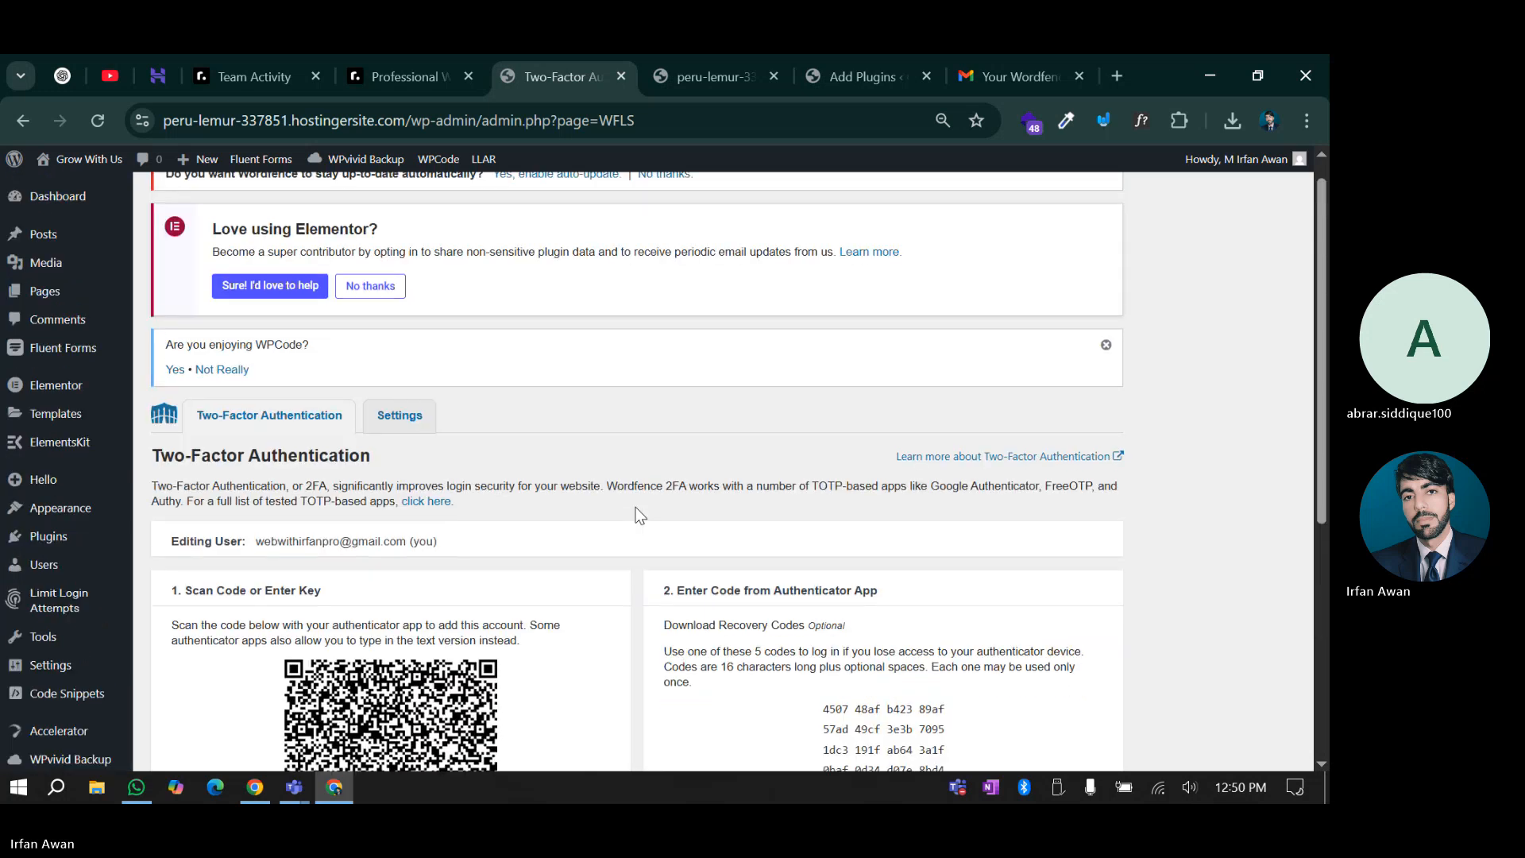
{"action": "left_click", "coordinate": [370, 416]}
{"action": "scroll", "coordinate": [364, 667], "scroll_direction": "down", "scroll_amount": 3}
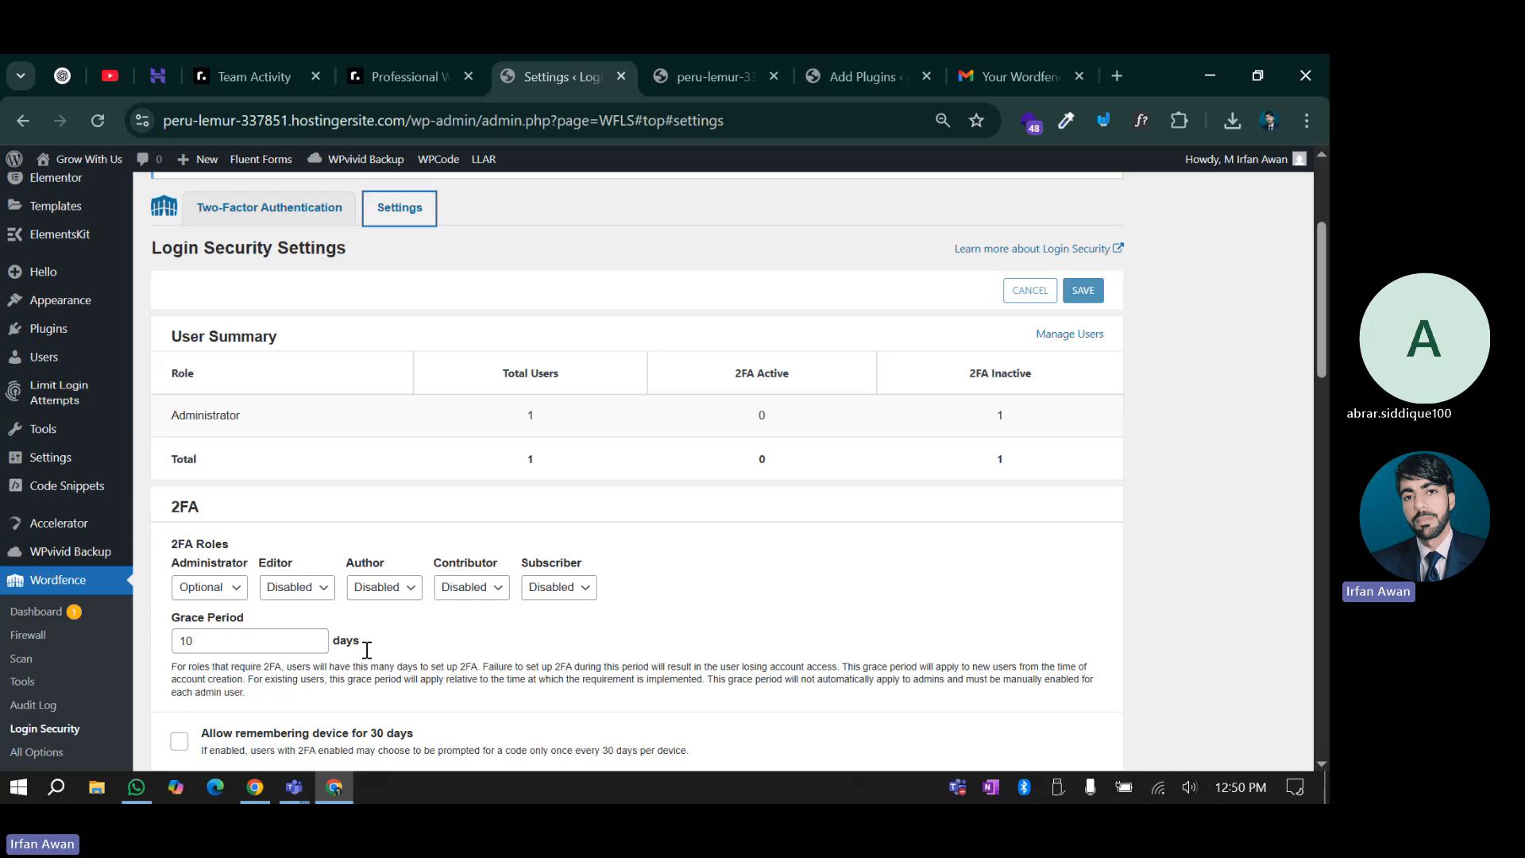
{"action": "scroll", "coordinate": [366, 650], "scroll_direction": "down", "scroll_amount": 2}
{"action": "left_click", "coordinate": [203, 485]}
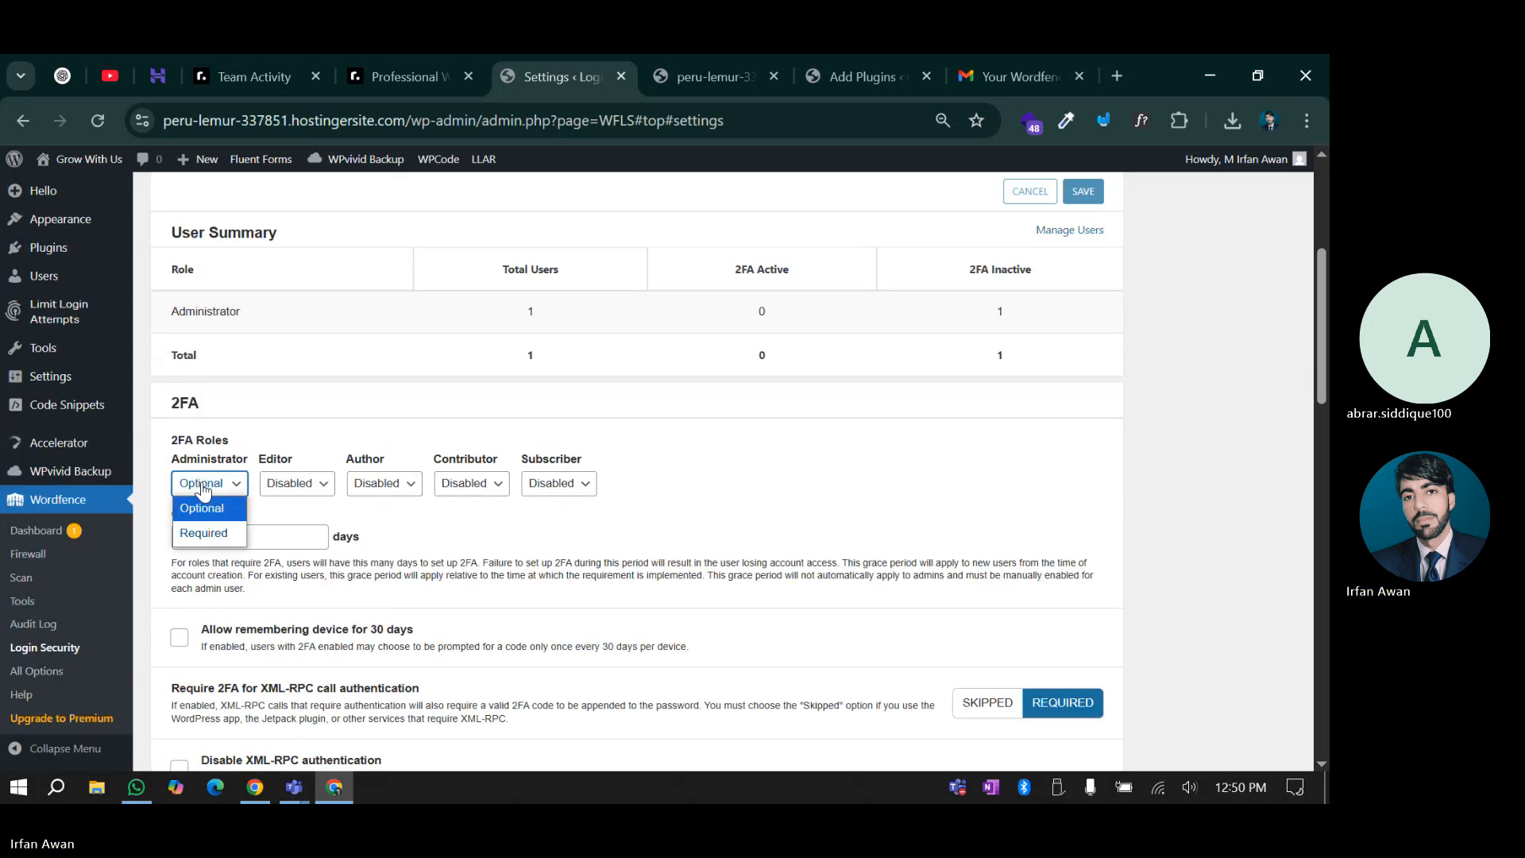
{"action": "left_click", "coordinate": [204, 489]}
{"action": "left_click_drag", "start_coordinate": [174, 398], "coordinate": [199, 404]}
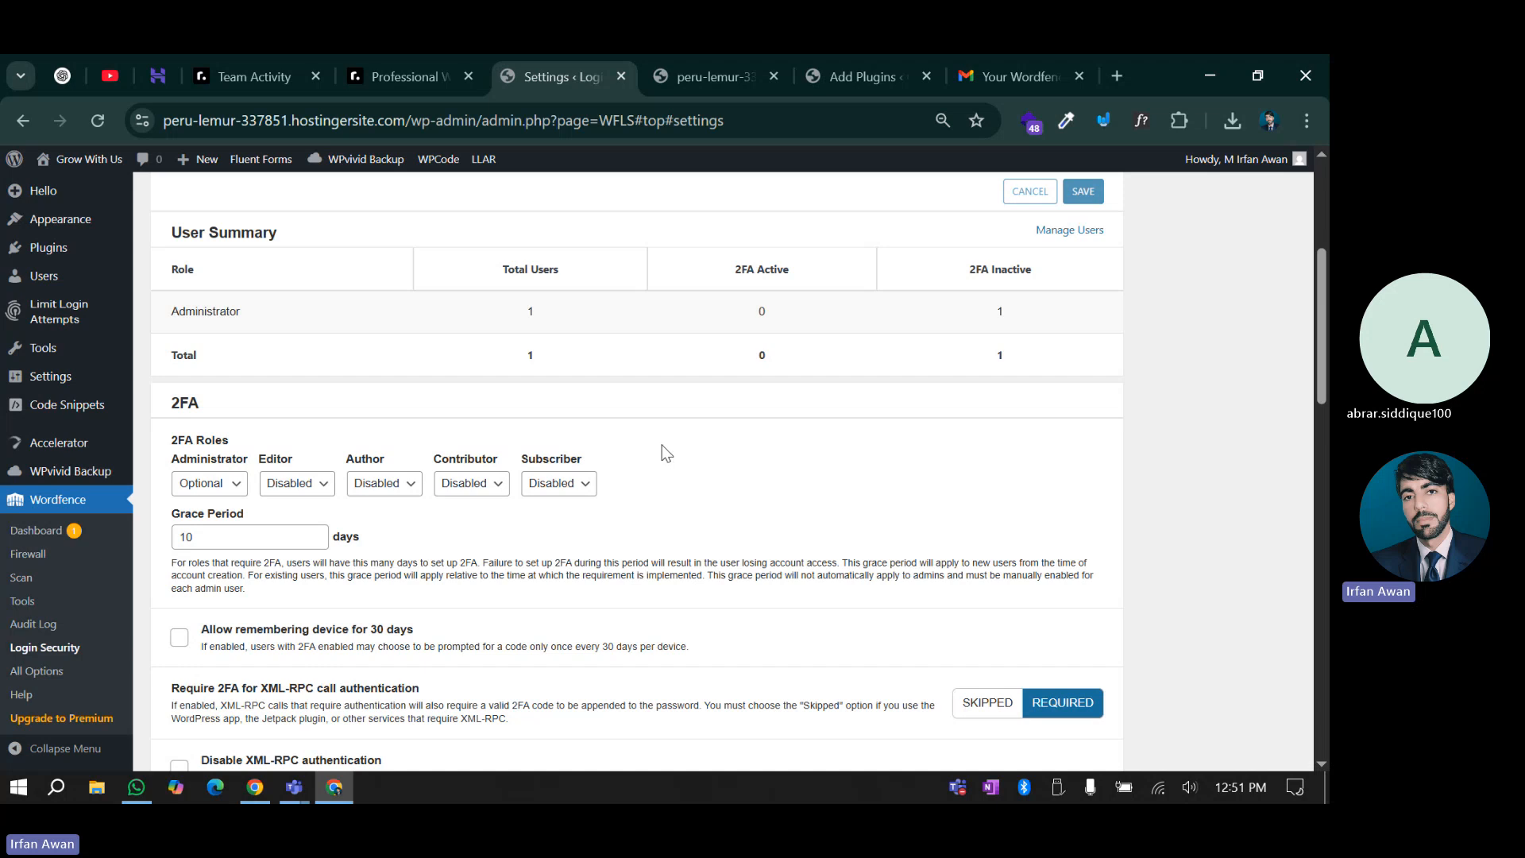
{"action": "scroll", "coordinate": [666, 454], "scroll_direction": "down", "scroll_amount": 1}
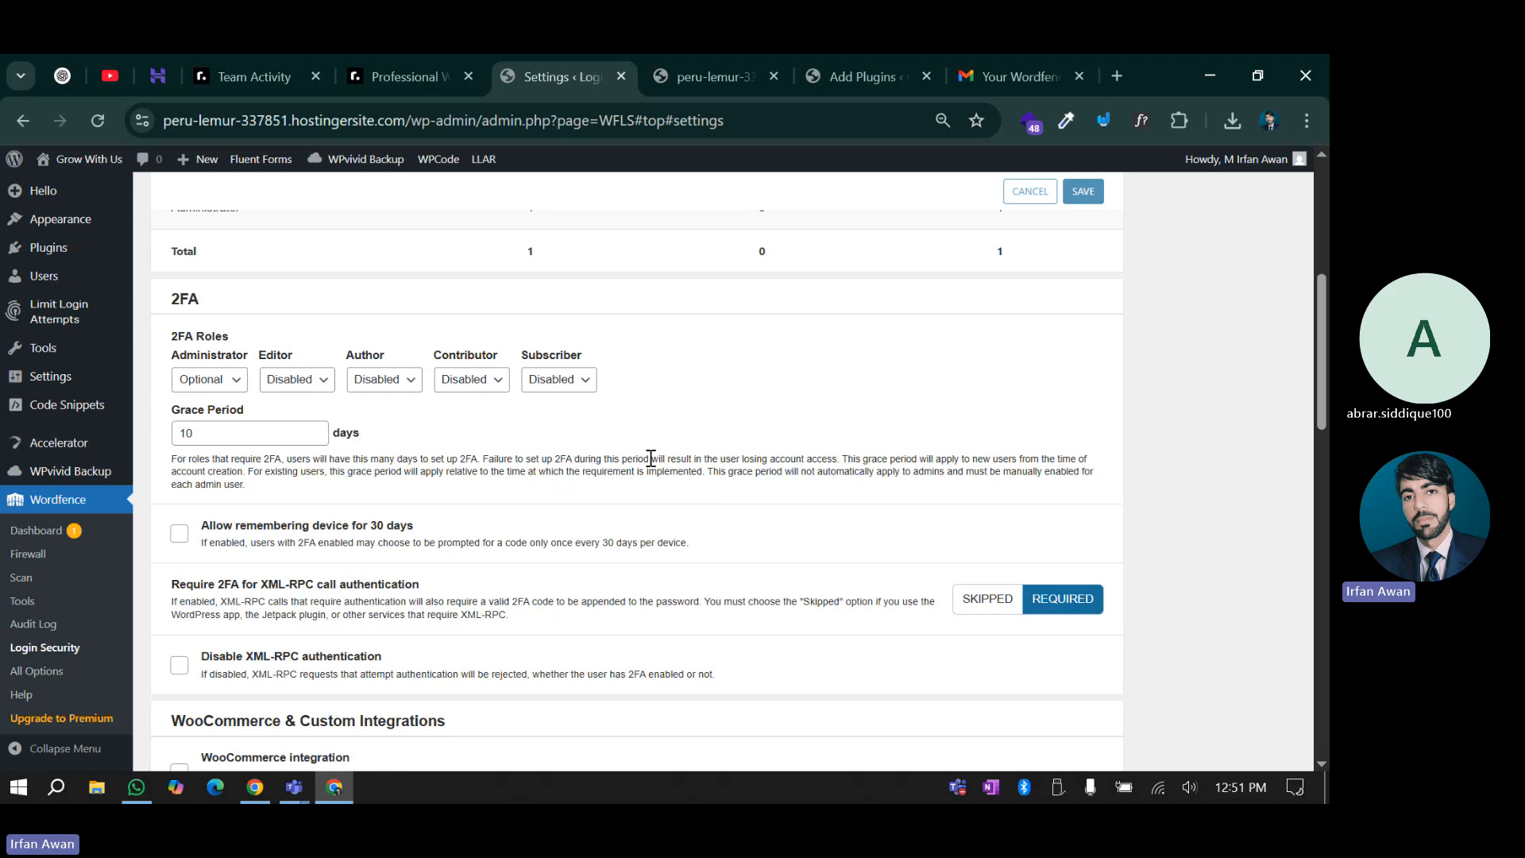
{"action": "scroll", "coordinate": [246, 540], "scroll_direction": "down", "scroll_amount": 1}
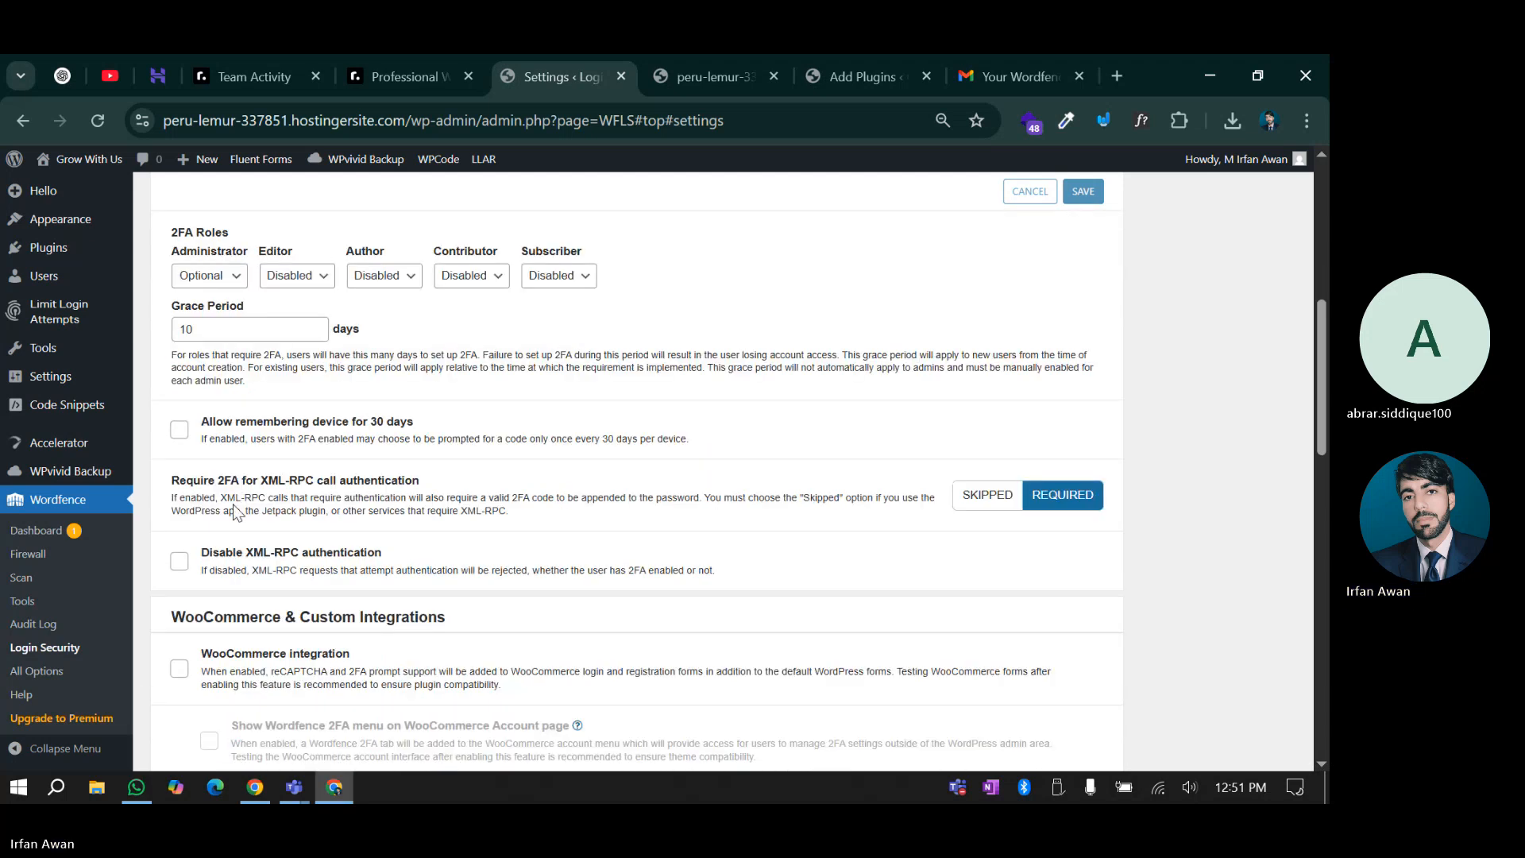
{"action": "scroll", "coordinate": [287, 507], "scroll_direction": "down", "scroll_amount": 1}
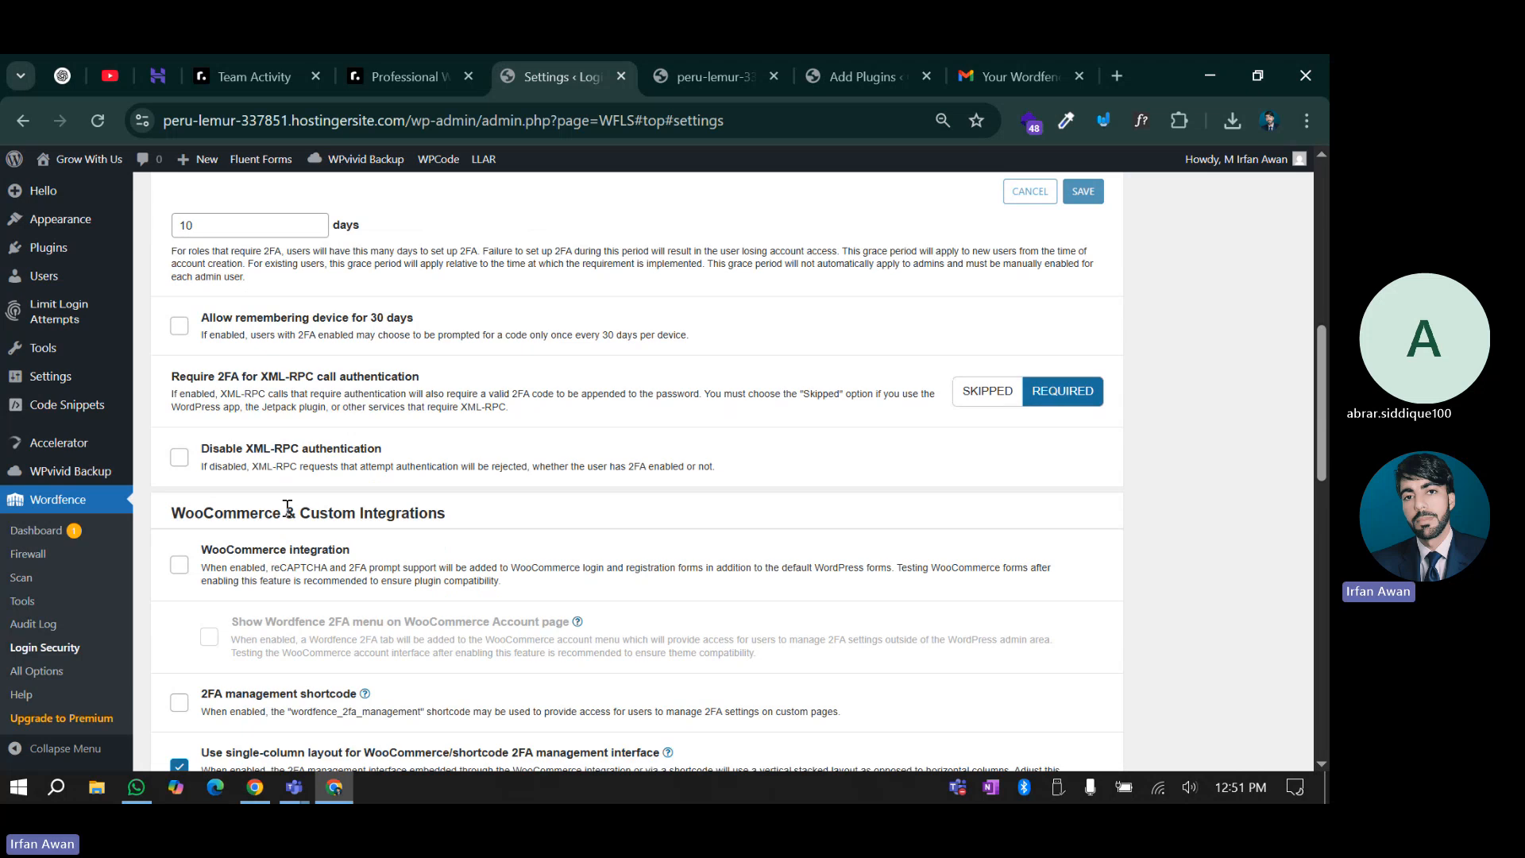
{"action": "scroll", "coordinate": [287, 507], "scroll_direction": "down", "scroll_amount": 2}
{"action": "scroll", "coordinate": [191, 429], "scroll_direction": "up", "scroll_amount": 5}
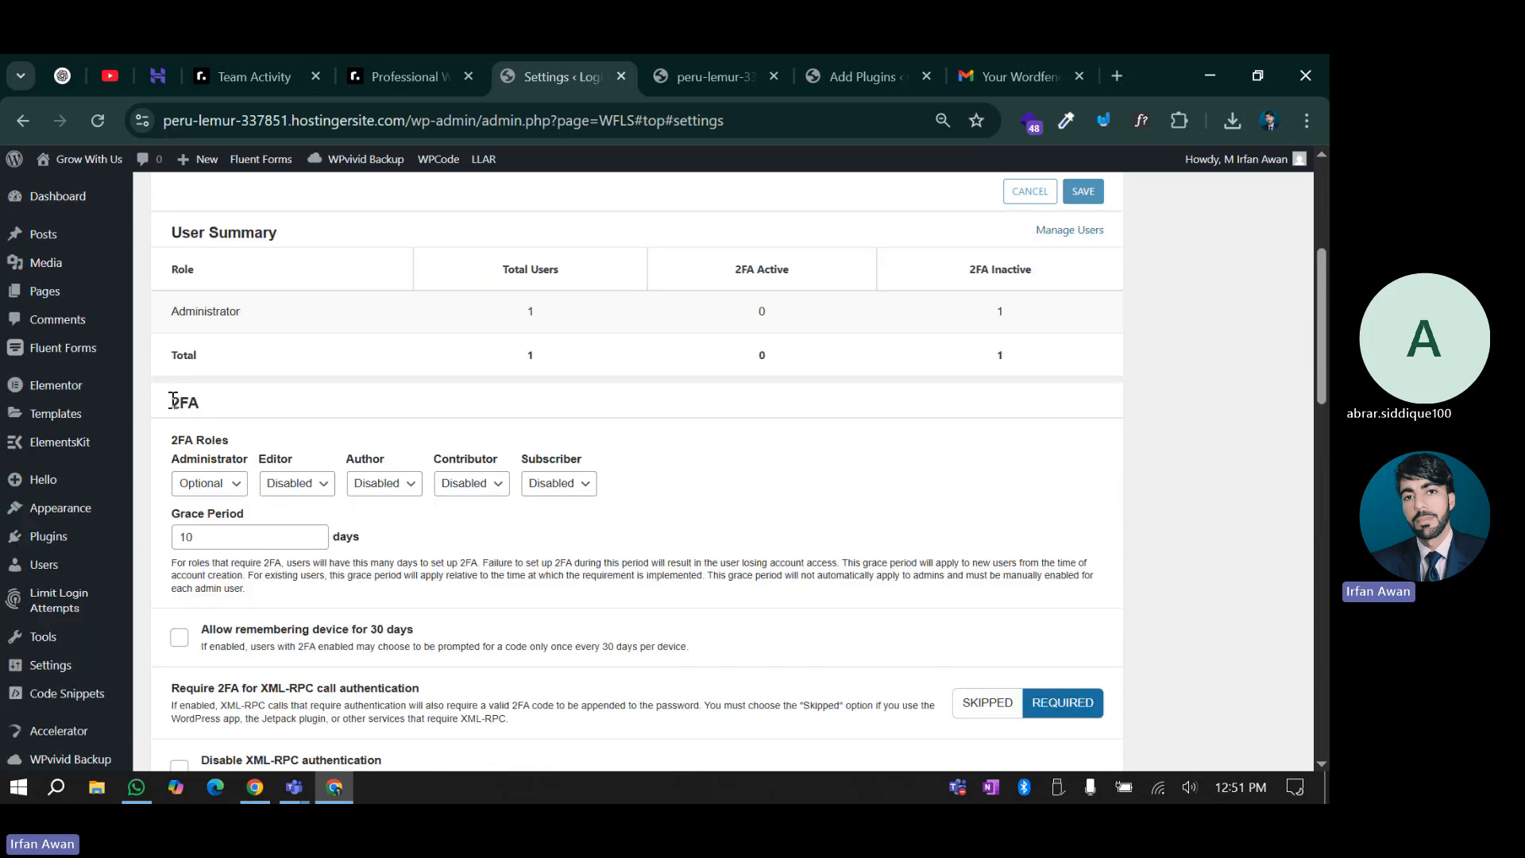
{"action": "left_click_drag", "start_coordinate": [173, 399], "coordinate": [214, 415]}
{"action": "left_click", "coordinate": [214, 415]}
{"action": "scroll", "coordinate": [215, 492], "scroll_direction": "down", "scroll_amount": 1}
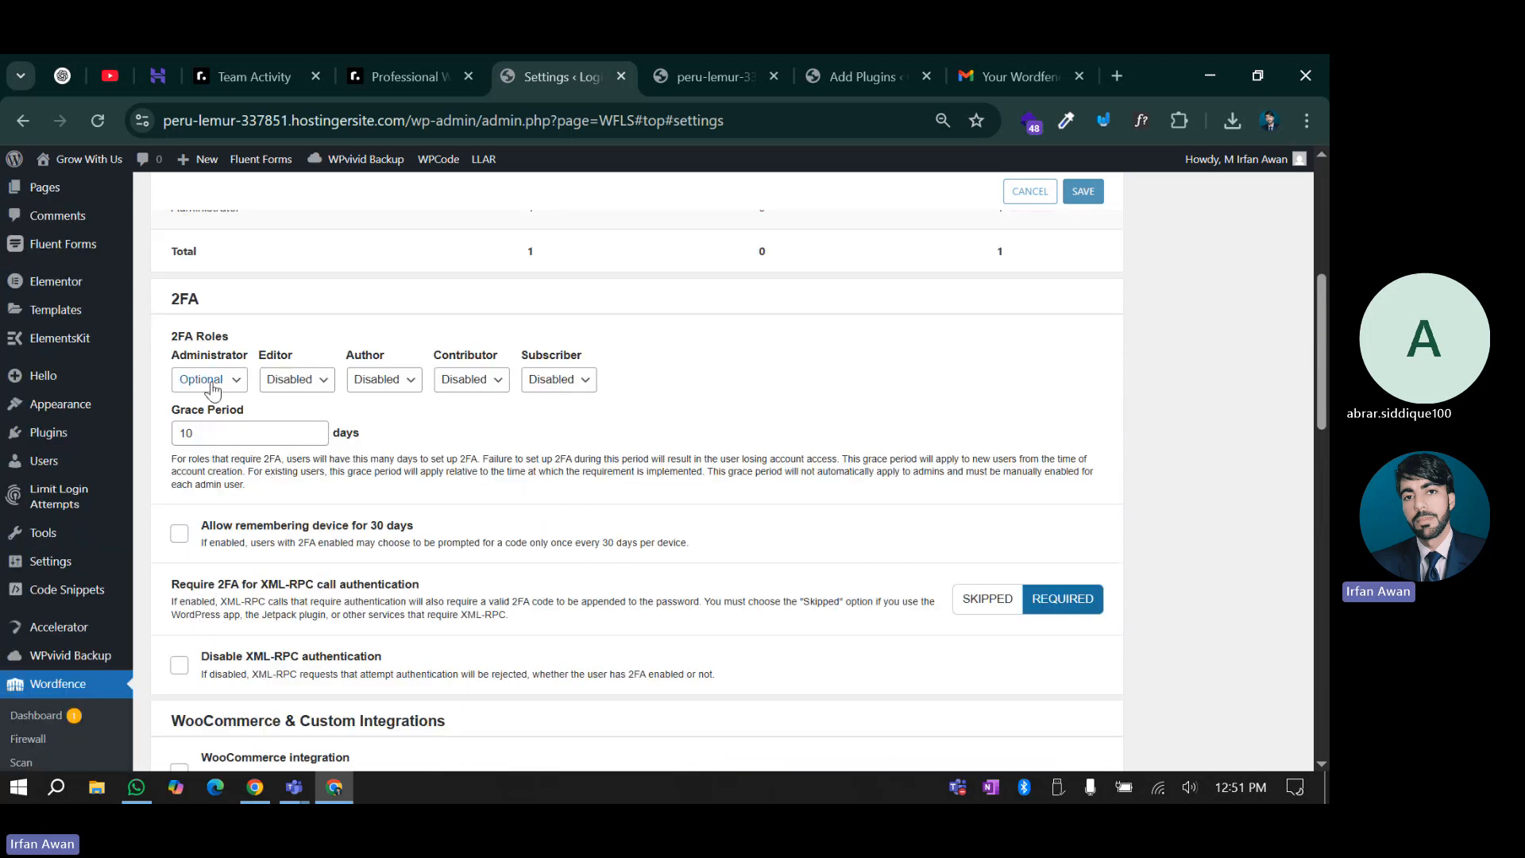
{"action": "left_click", "coordinate": [218, 386]}
{"action": "left_click", "coordinate": [346, 428]}
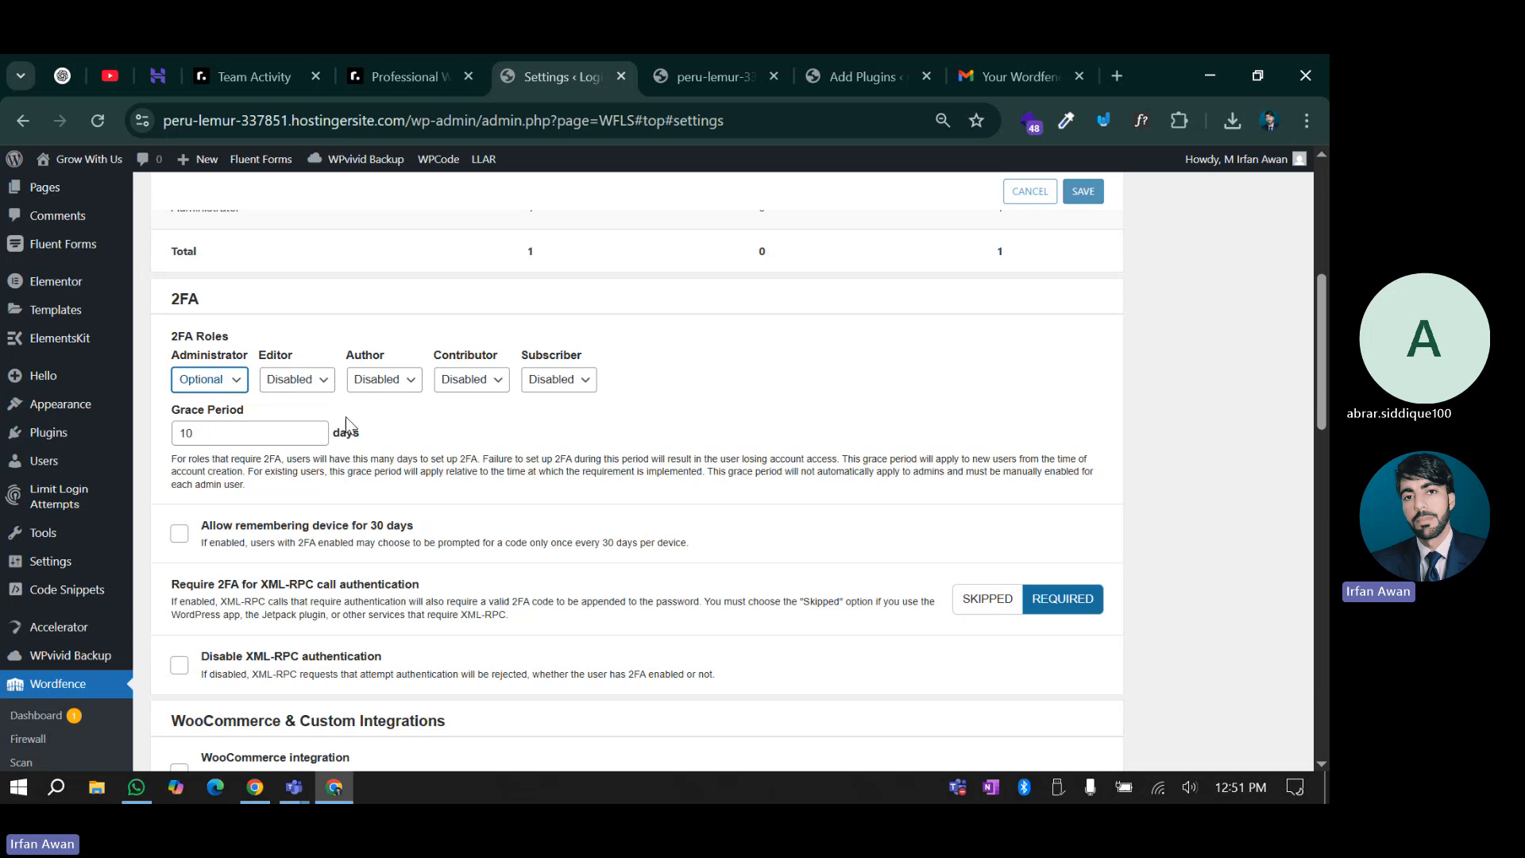
{"action": "left_click", "coordinate": [218, 386]}
{"action": "left_click", "coordinate": [203, 429]}
{"action": "left_click", "coordinate": [205, 387]}
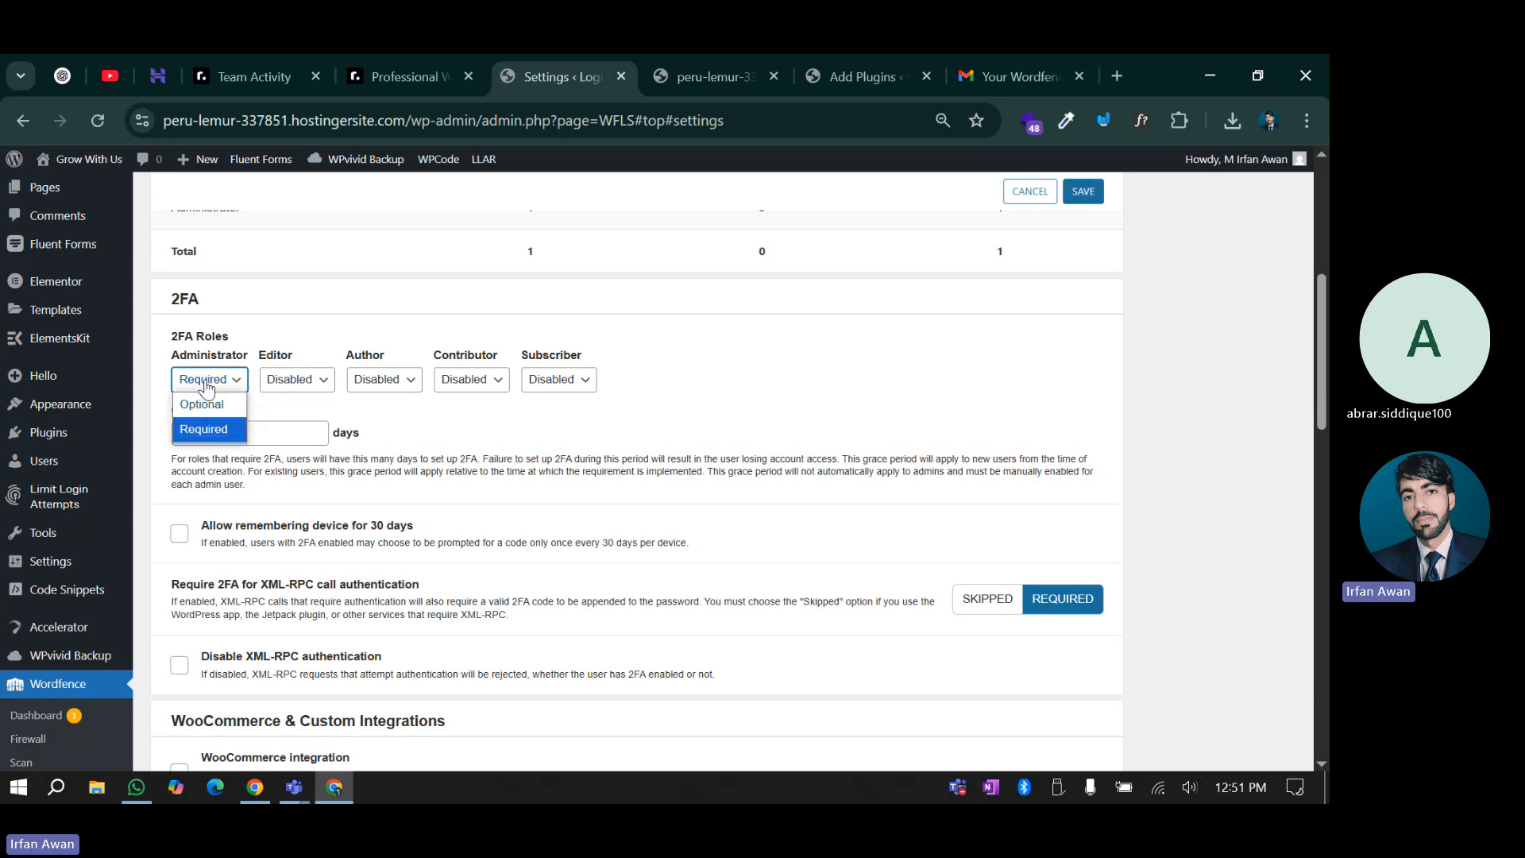
{"action": "left_click", "coordinate": [207, 403]}
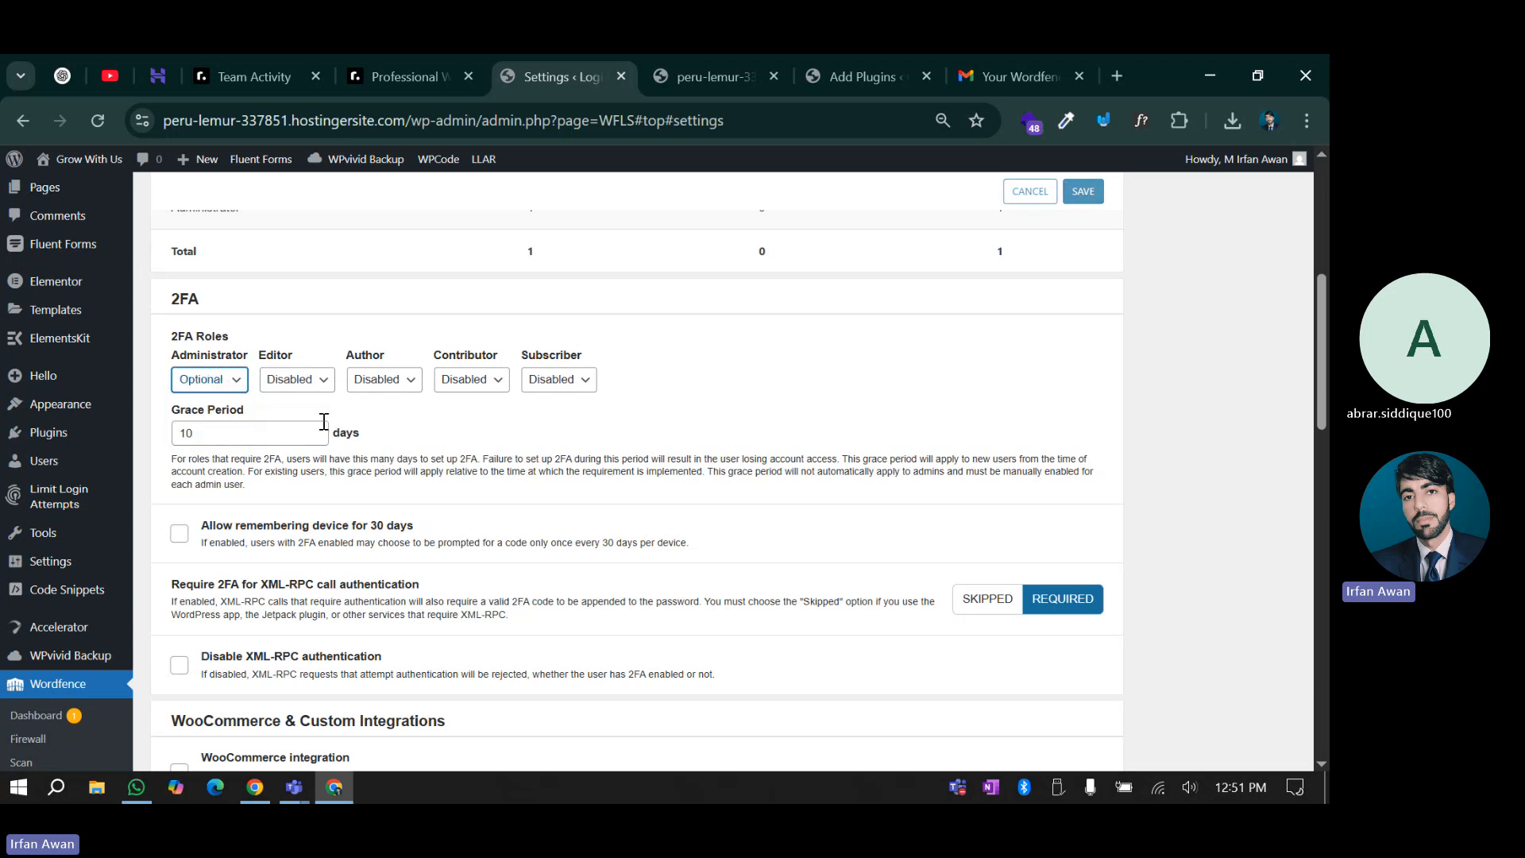
{"action": "scroll", "coordinate": [217, 539], "scroll_direction": "up", "scroll_amount": 5}
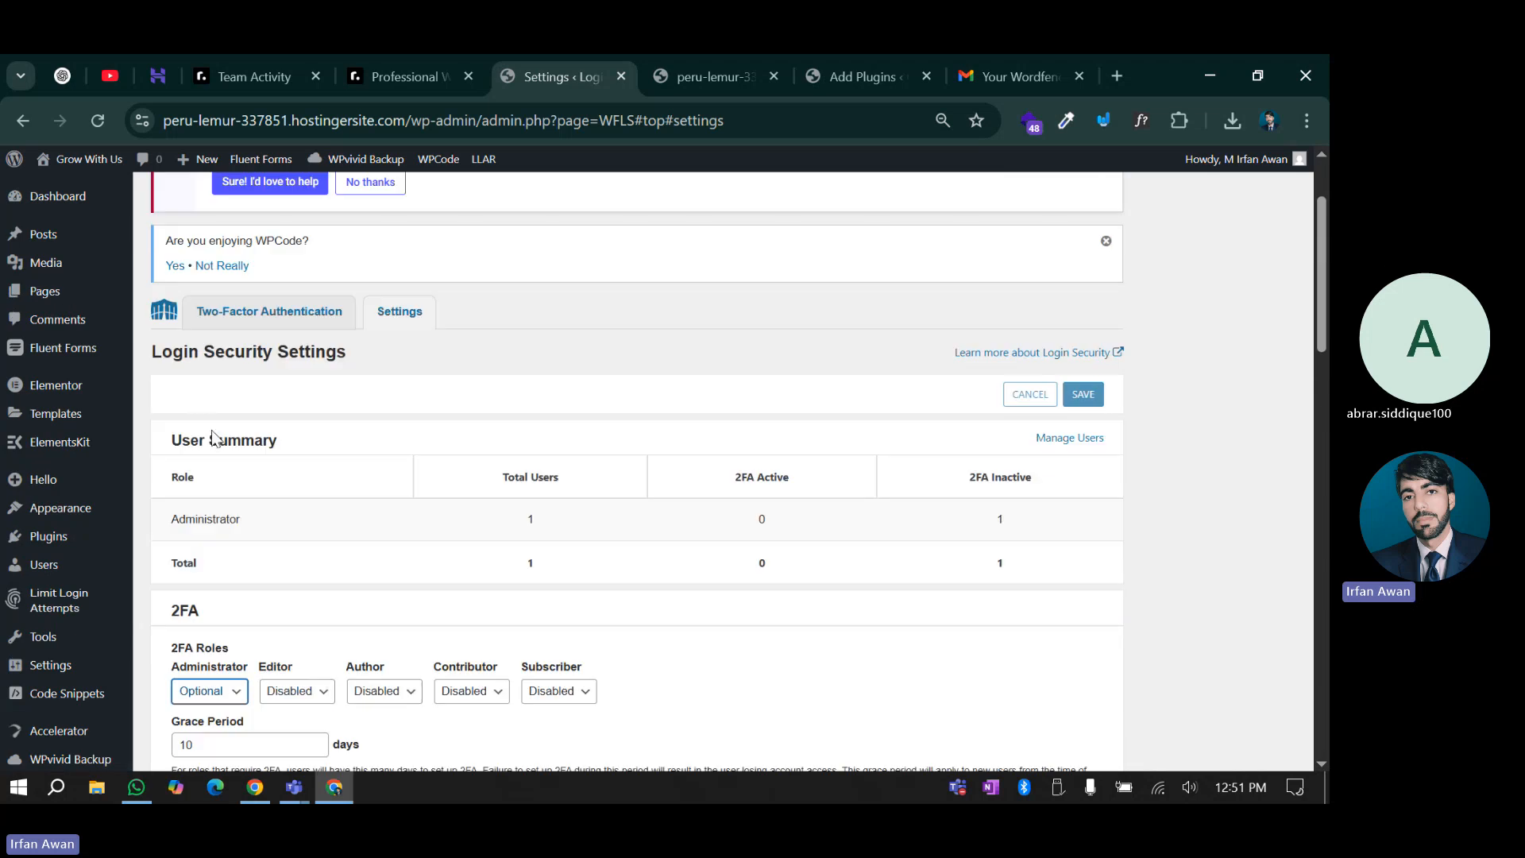
Switch to the Two-Factor Authentication tab and review the QR code, secret key and recovery codes
{"action": "left_click", "coordinate": [205, 310]}
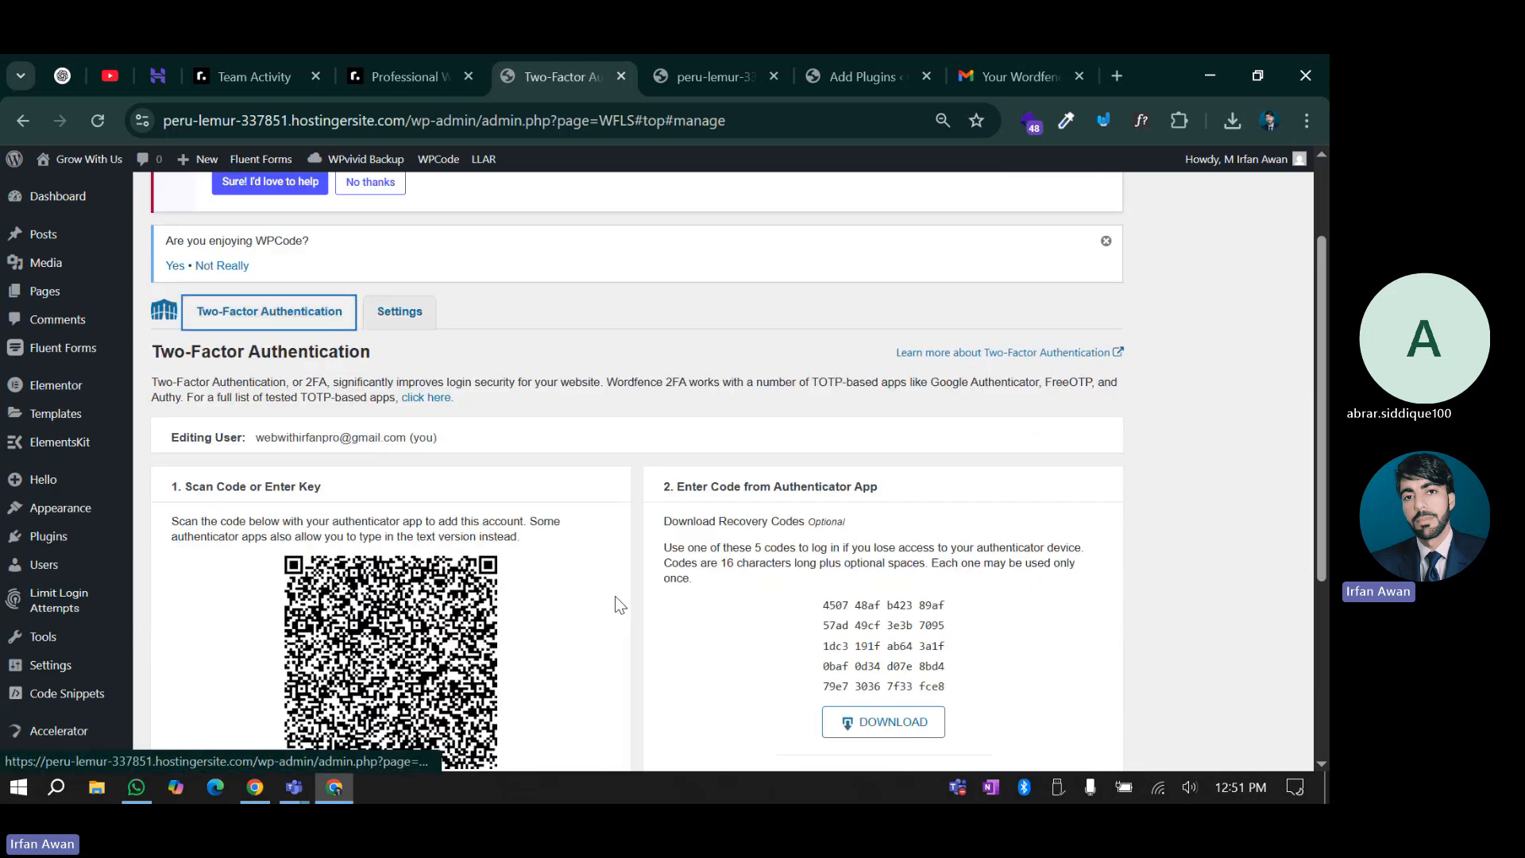
{"action": "scroll", "coordinate": [615, 596], "scroll_direction": "down", "scroll_amount": 1}
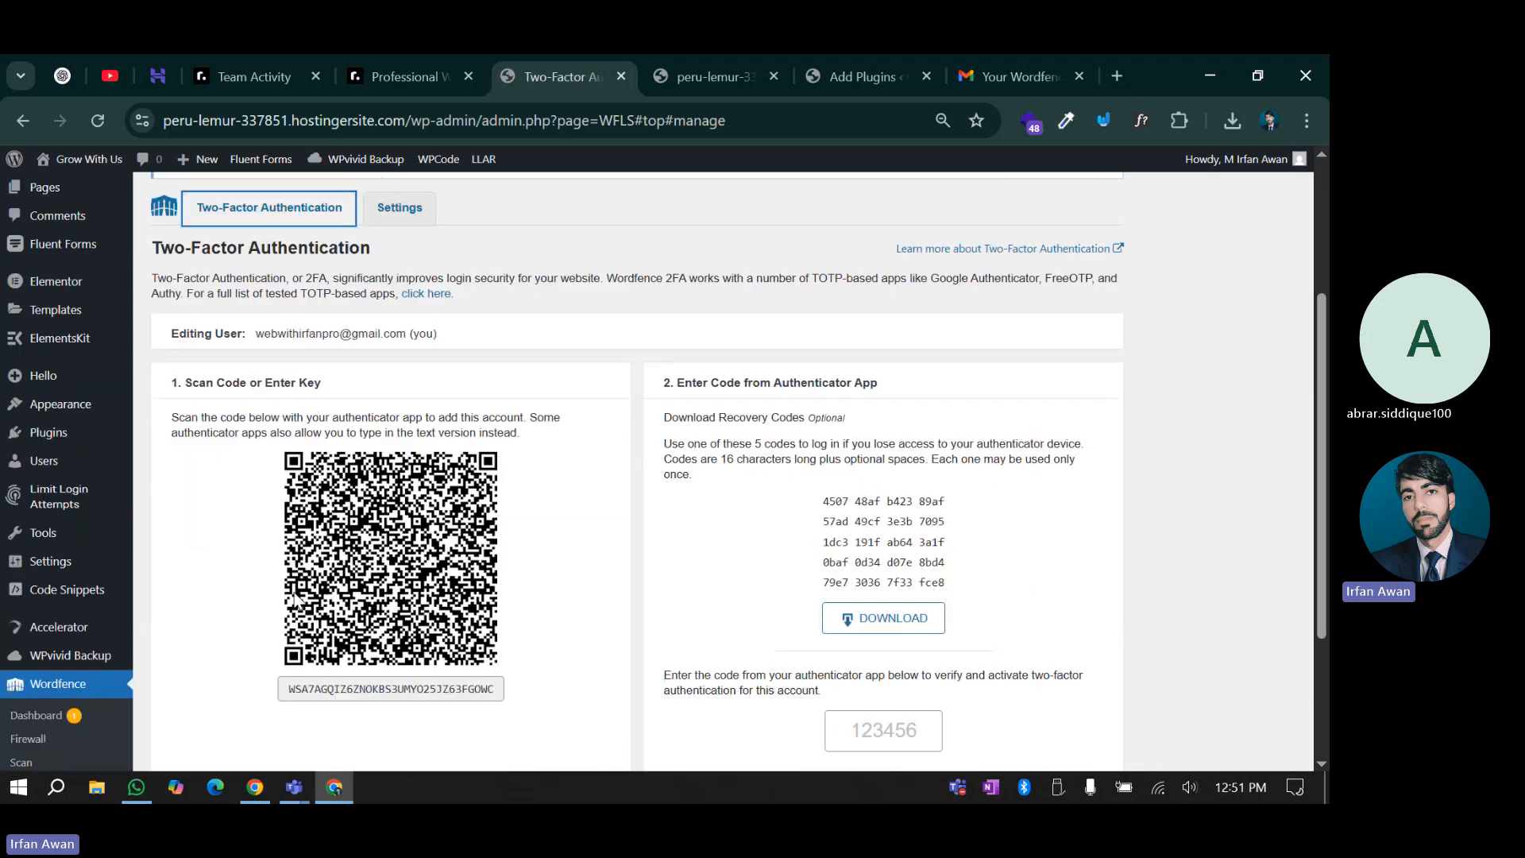
{"action": "left_click", "coordinate": [716, 382]}
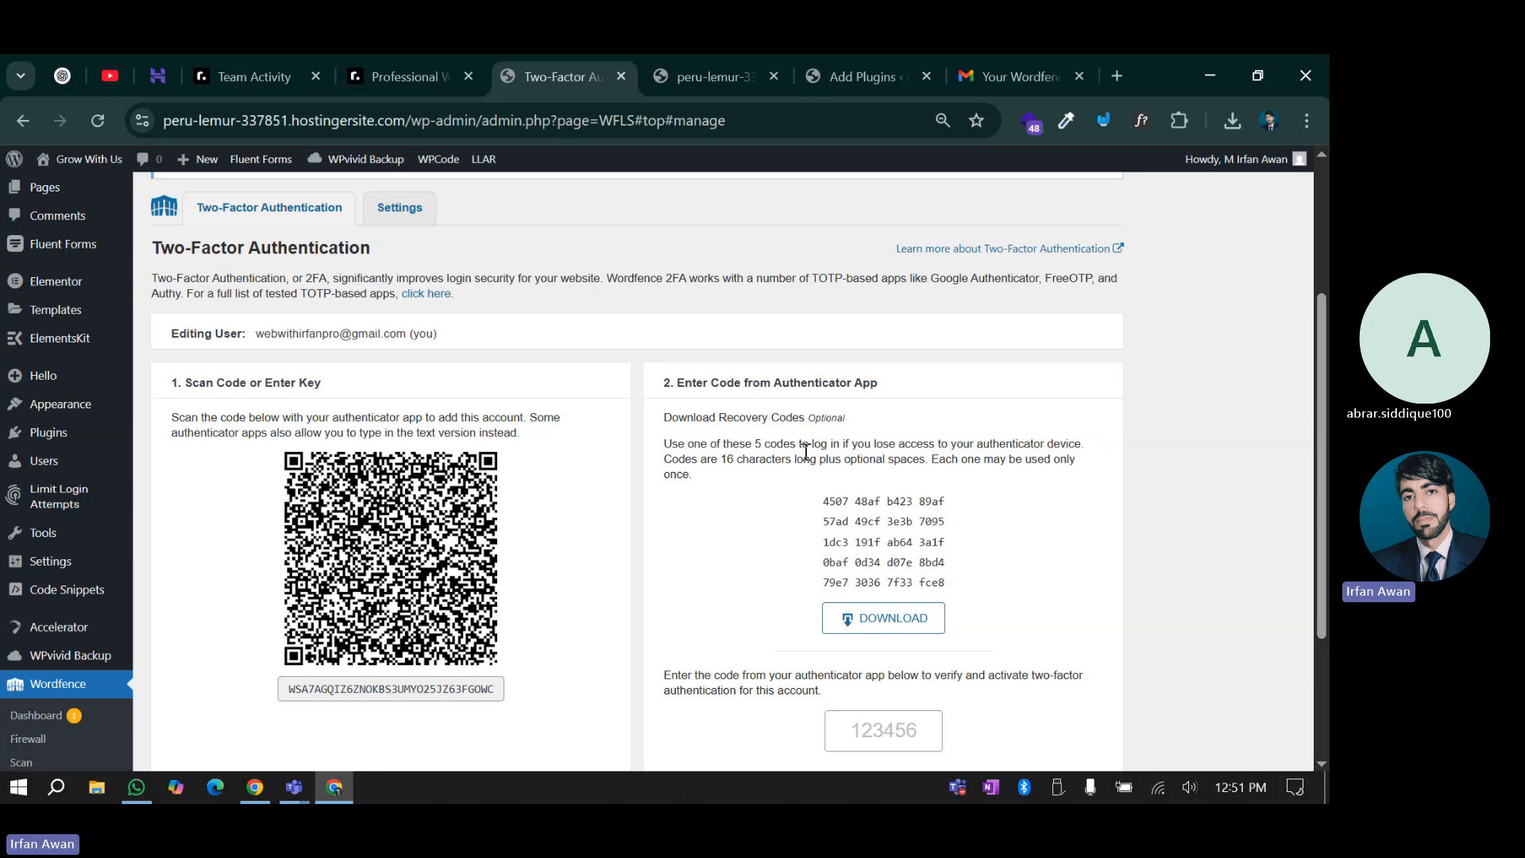
{"action": "scroll", "coordinate": [806, 451], "scroll_direction": "down", "scroll_amount": 2}
{"action": "scroll", "coordinate": [760, 556], "scroll_direction": "up", "scroll_amount": 1}
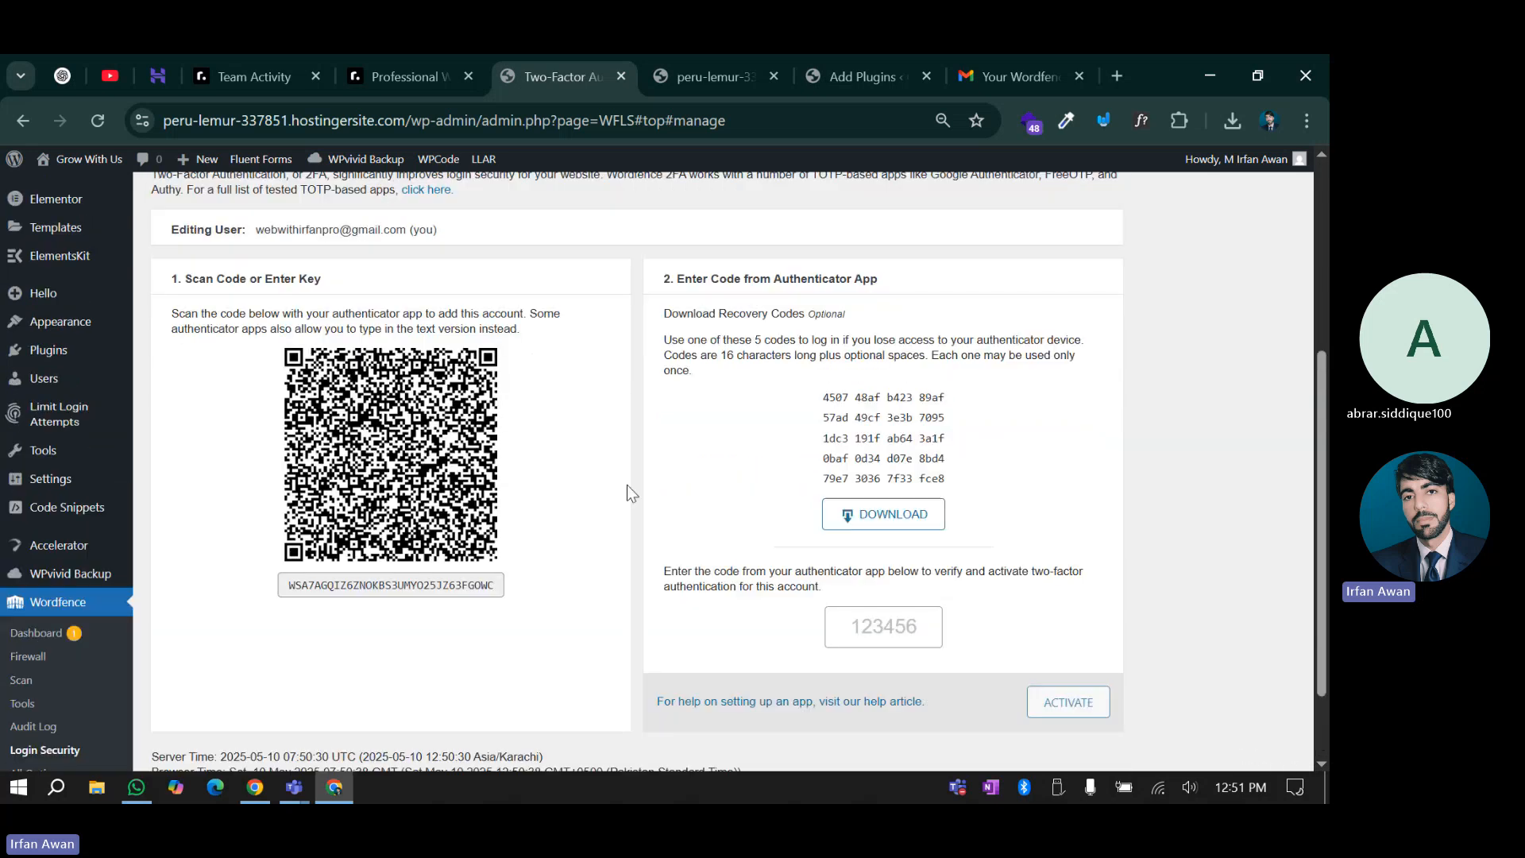
{"action": "scroll", "coordinate": [627, 491], "scroll_direction": "down", "scroll_amount": 1}
{"action": "scroll", "coordinate": [636, 521], "scroll_direction": "up", "scroll_amount": 4}
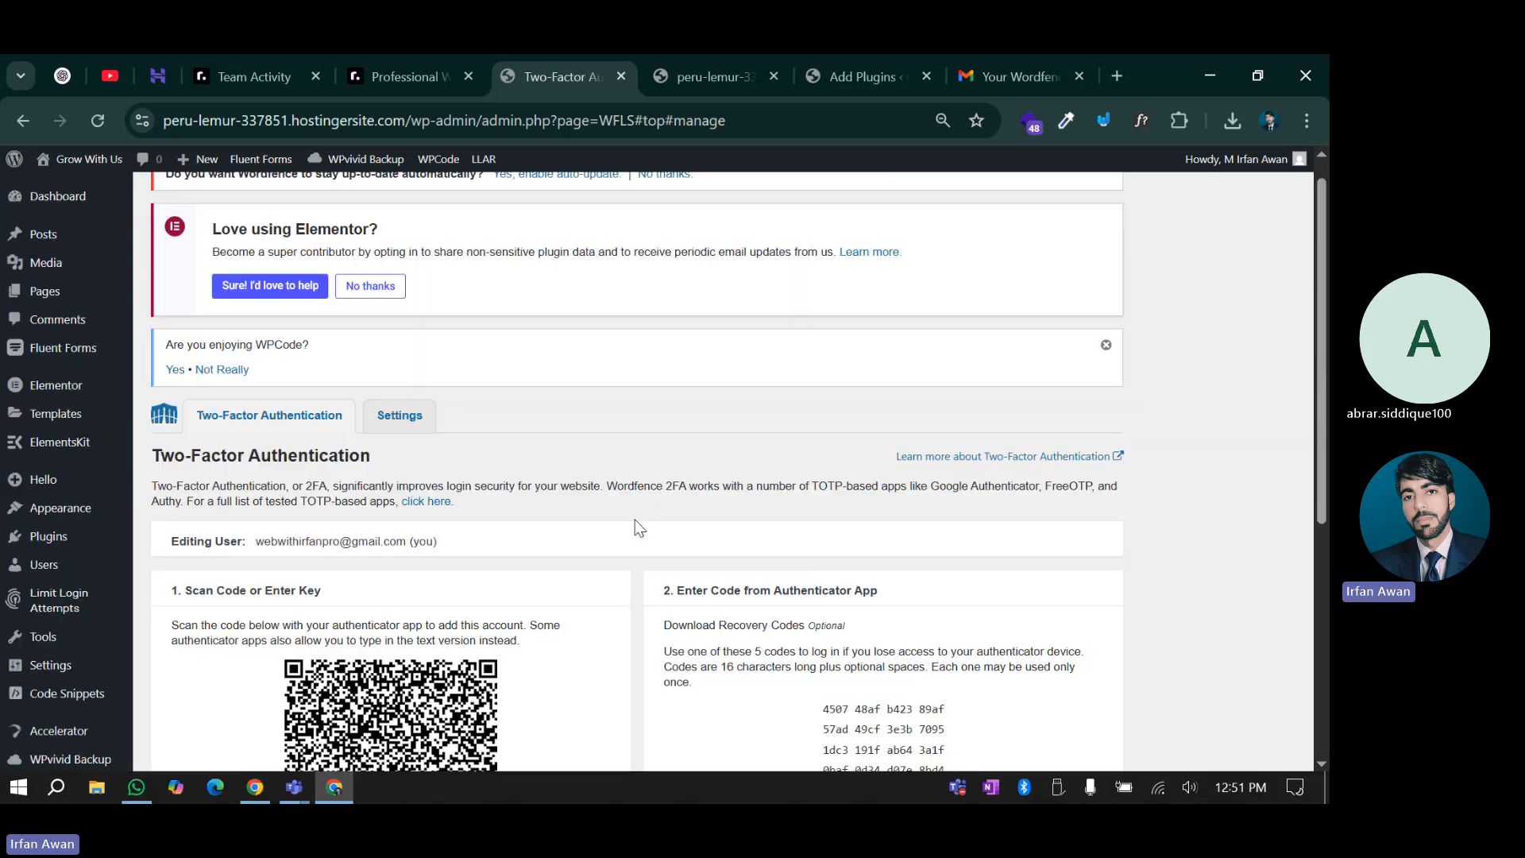
{"action": "scroll", "coordinate": [635, 521], "scroll_direction": "down", "scroll_amount": 2}
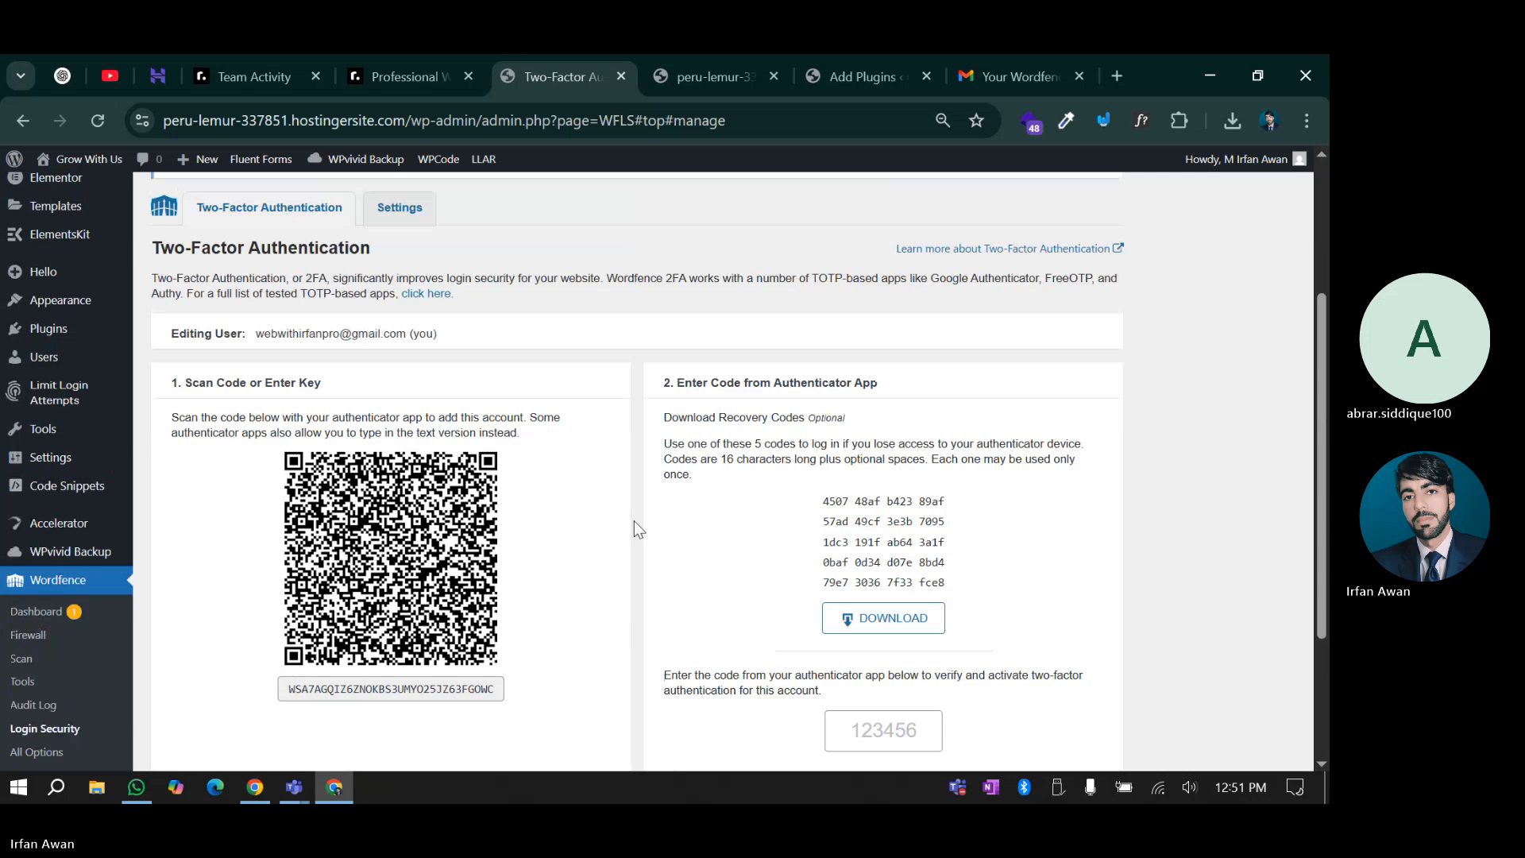
On the Login Security Settings tab, turn on Disable XML-RPC authentication
{"action": "left_click", "coordinate": [395, 210]}
{"action": "scroll", "coordinate": [241, 493], "scroll_direction": "down", "scroll_amount": 4}
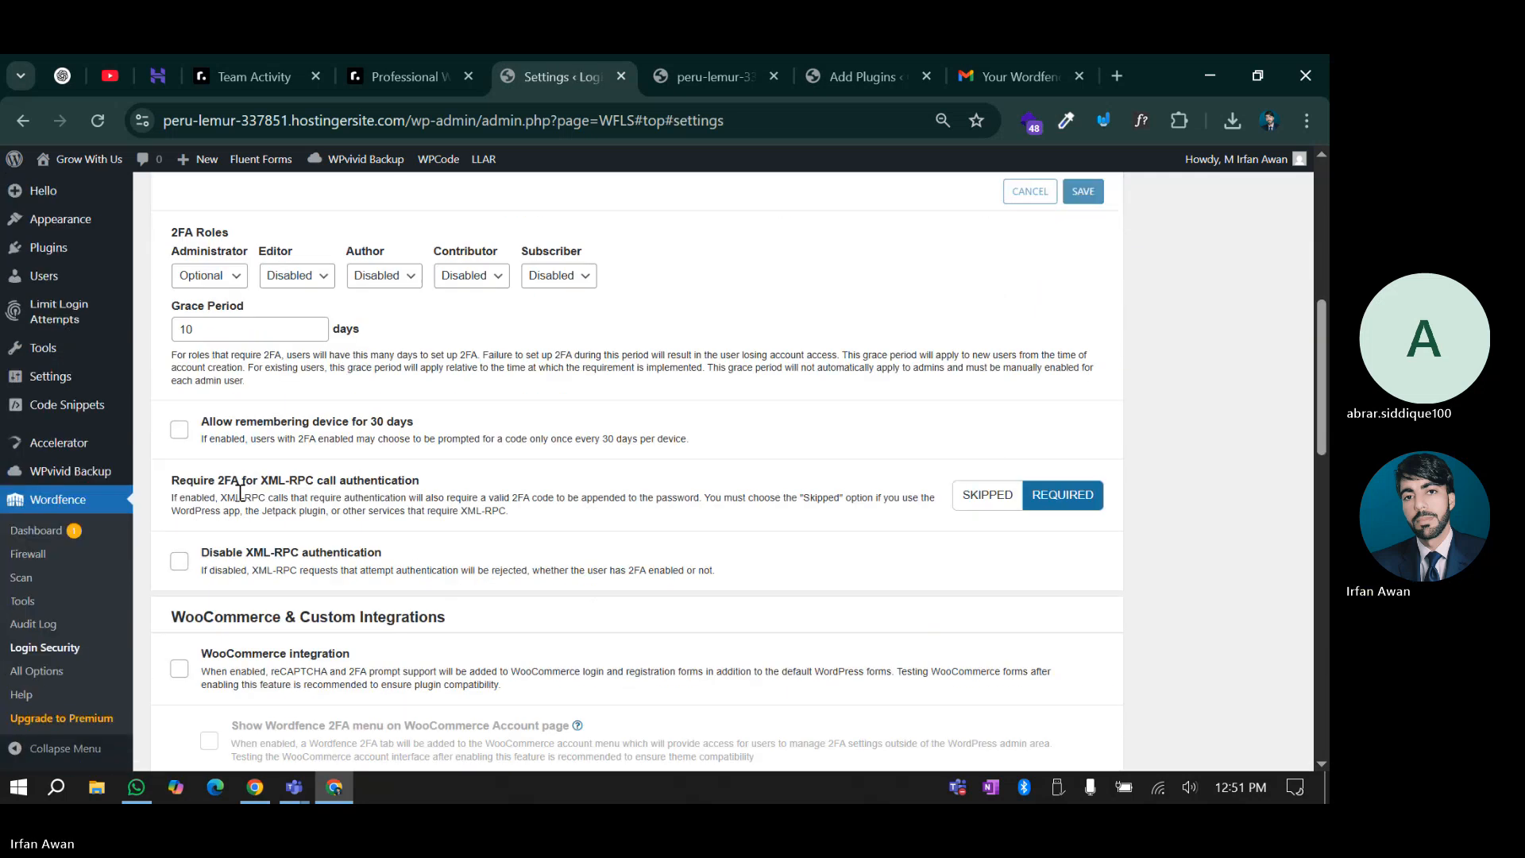
{"action": "scroll", "coordinate": [239, 493], "scroll_direction": "down", "scroll_amount": 1}
{"action": "scroll", "coordinate": [234, 477], "scroll_direction": "up", "scroll_amount": 1}
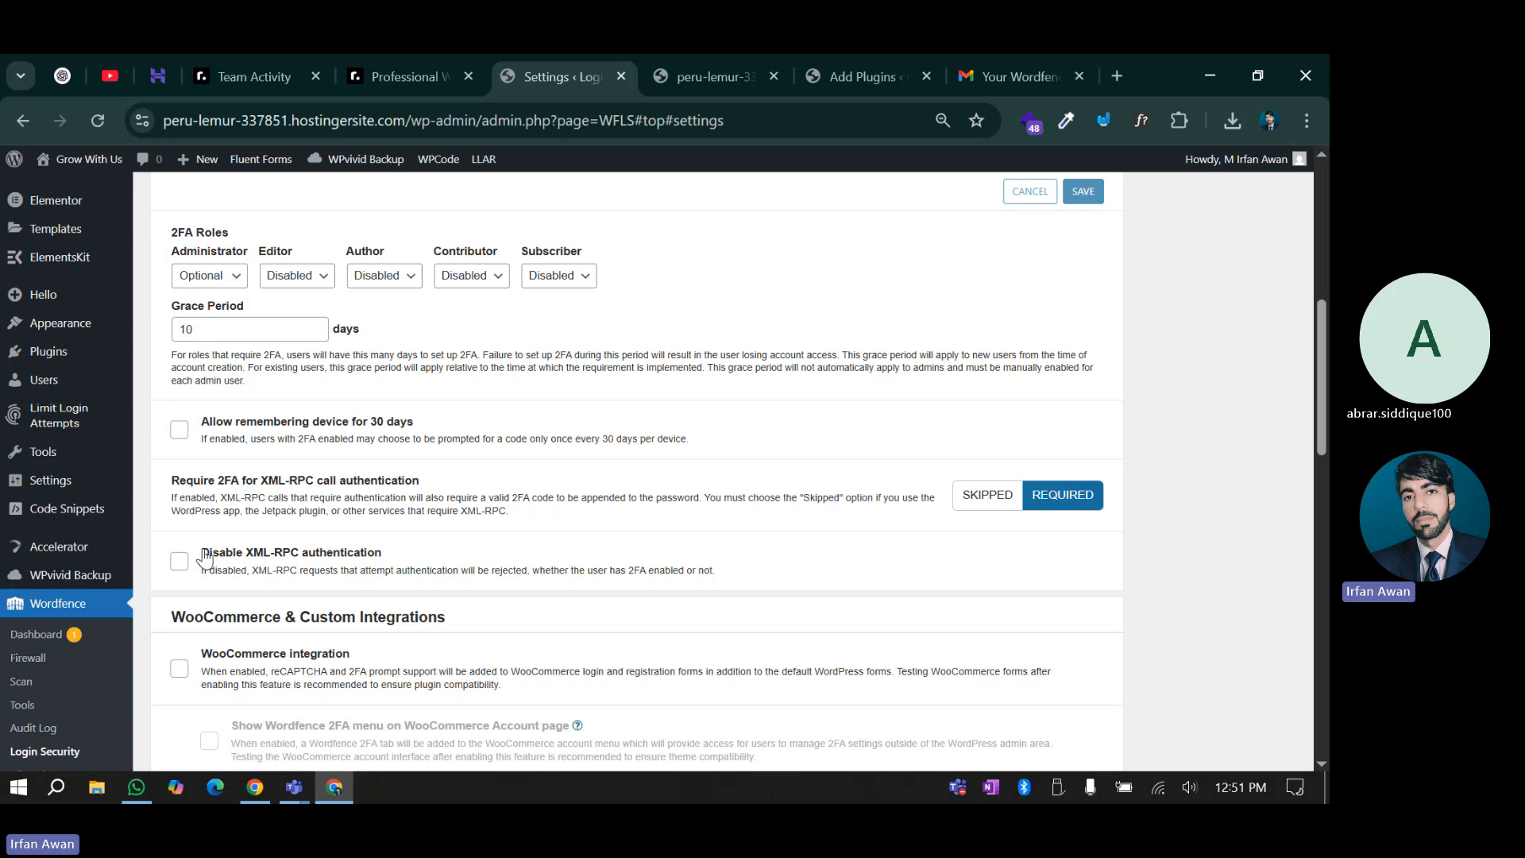
{"action": "left_click_drag", "start_coordinate": [198, 552], "coordinate": [391, 570]}
{"action": "left_click", "coordinate": [310, 560]}
{"action": "left_click", "coordinate": [177, 566]}
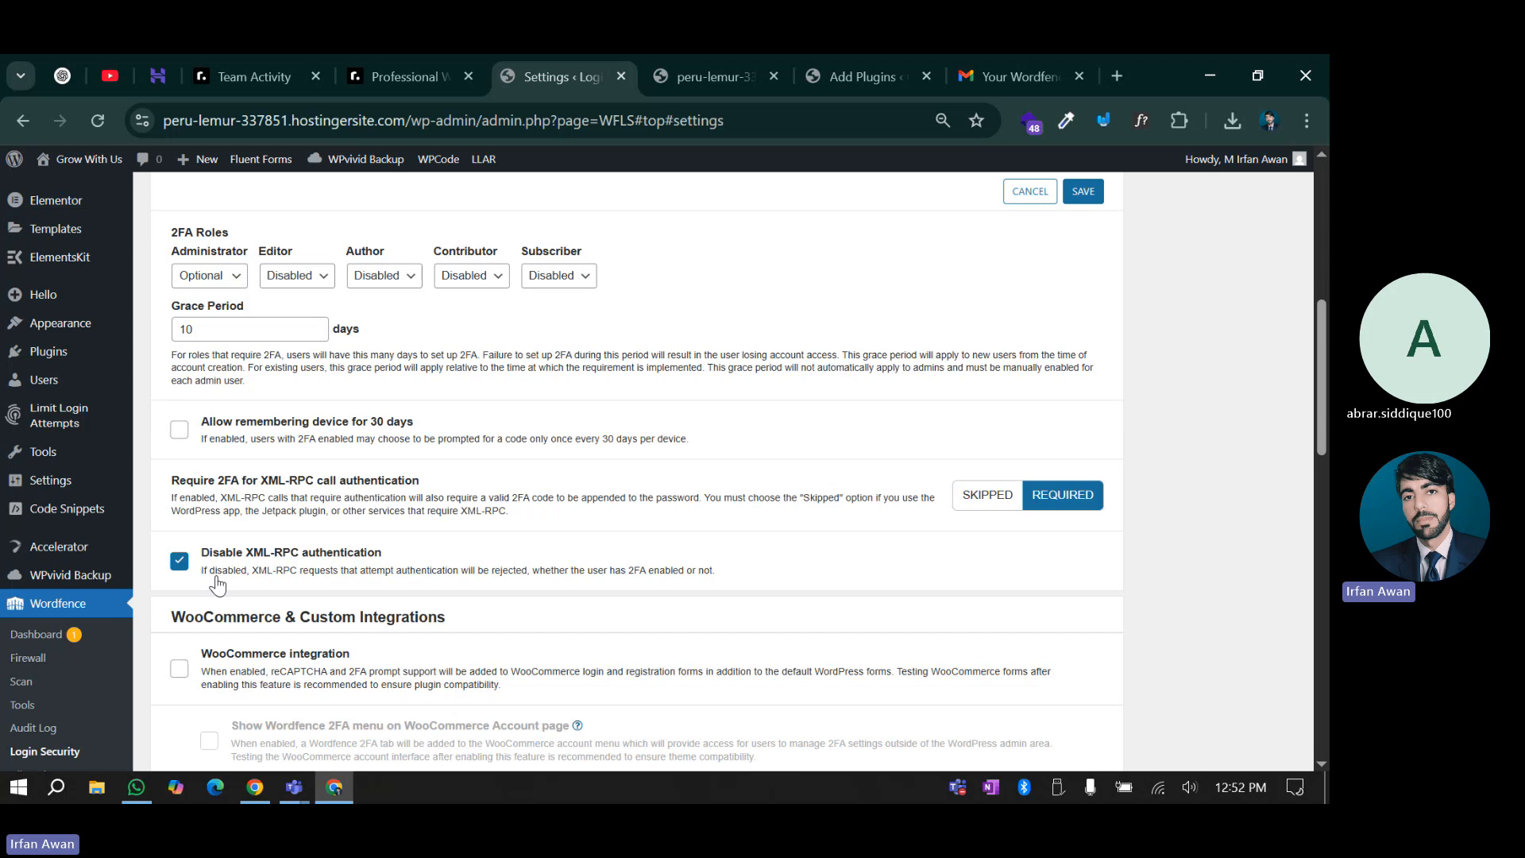
Briefly tick reCAPTCHA, save the settings, then bring up the live Grow With Us site
{"action": "scroll", "coordinate": [628, 560], "scroll_direction": "down", "scroll_amount": 1}
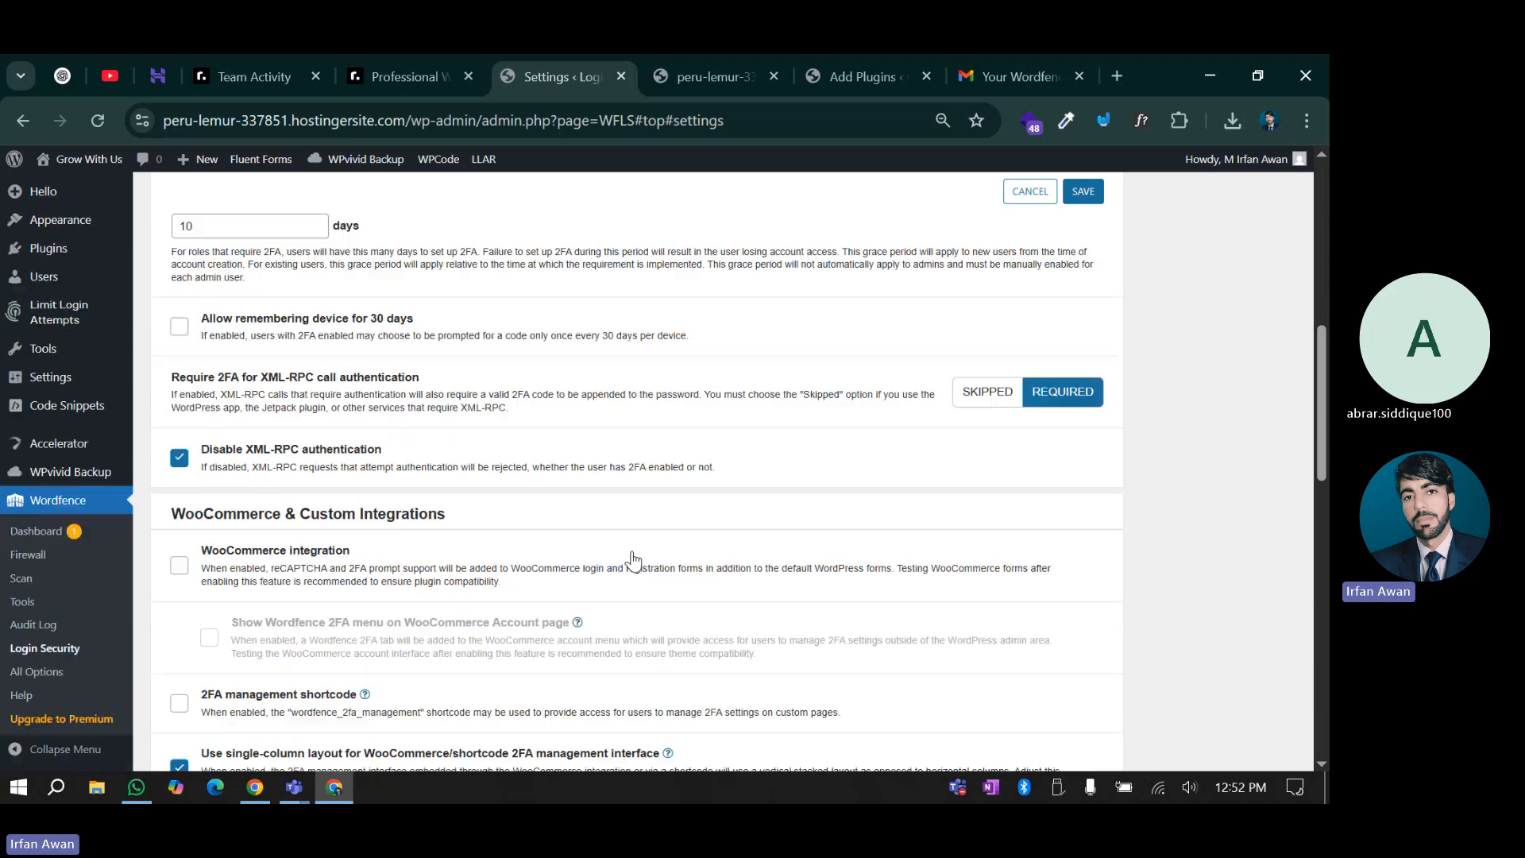
{"action": "scroll", "coordinate": [342, 548], "scroll_direction": "down", "scroll_amount": 2}
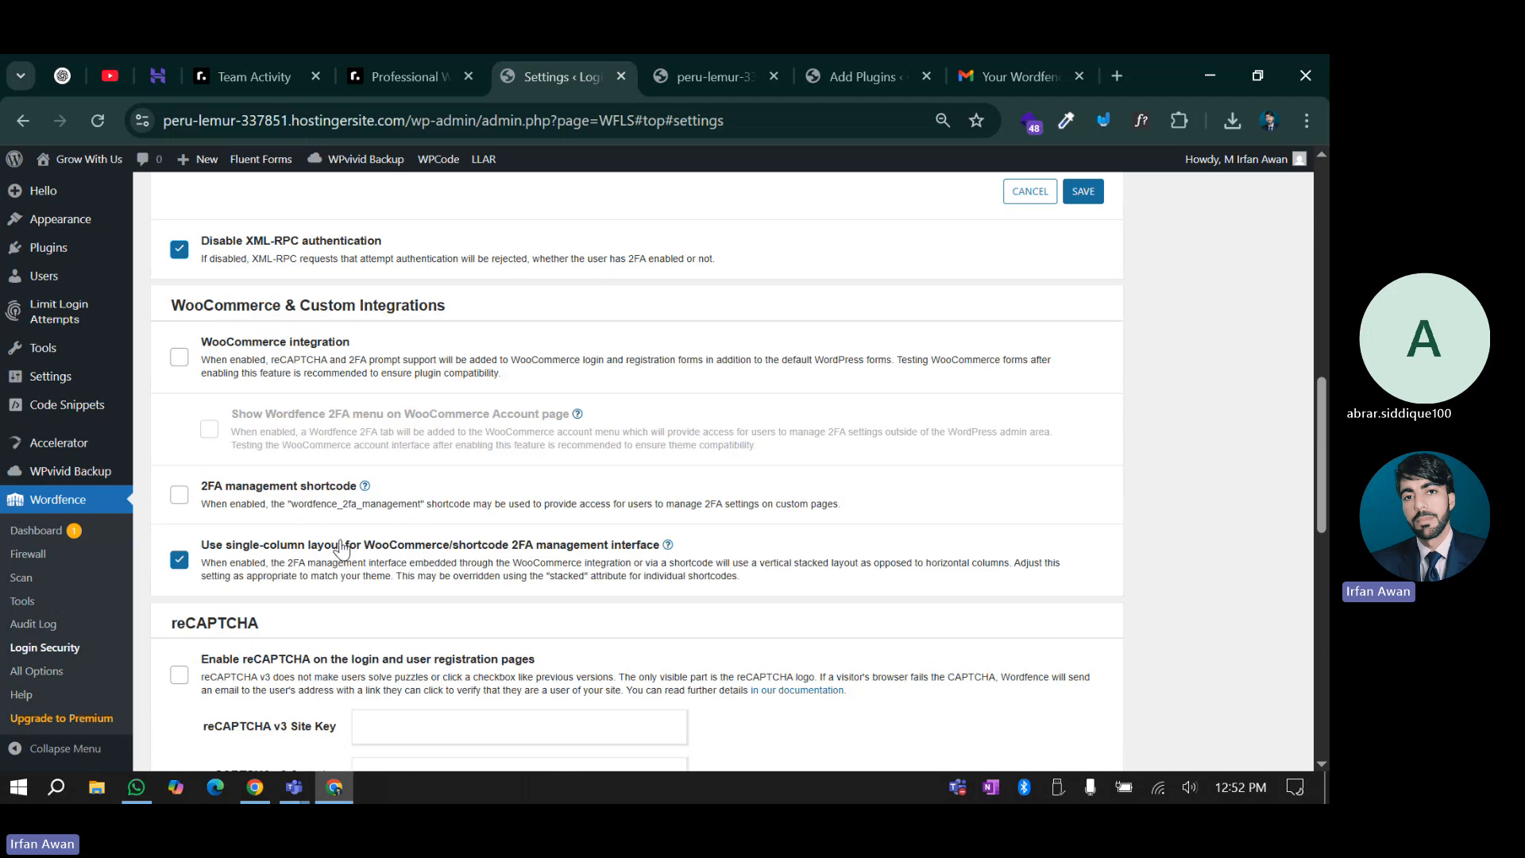
{"action": "scroll", "coordinate": [338, 554], "scroll_direction": "down", "scroll_amount": 2}
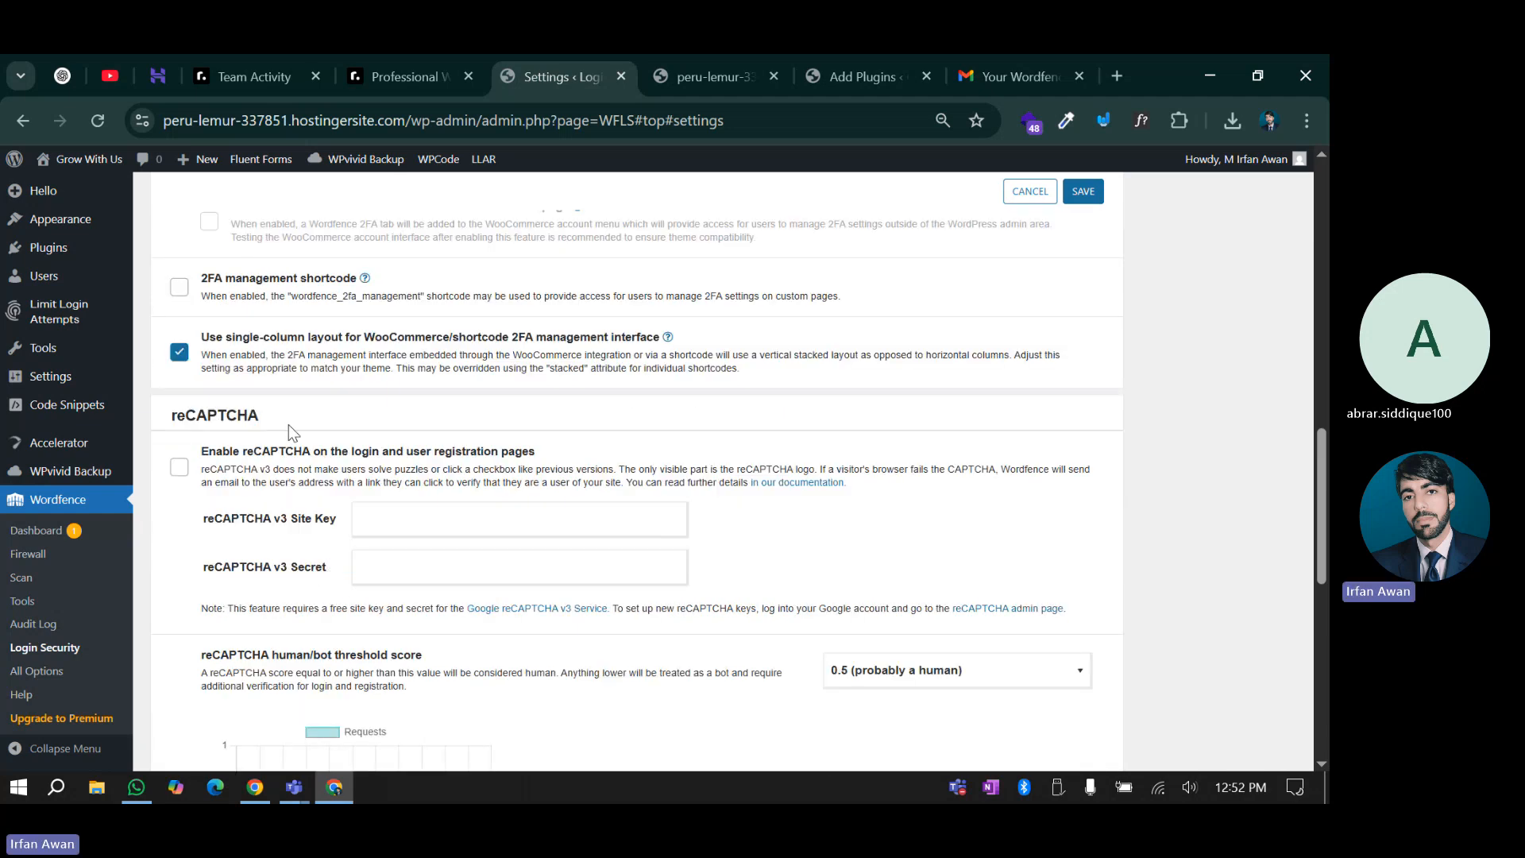
{"action": "scroll", "coordinate": [290, 445], "scroll_direction": "up", "scroll_amount": 4}
{"action": "scroll", "coordinate": [310, 509], "scroll_direction": "down", "scroll_amount": 3}
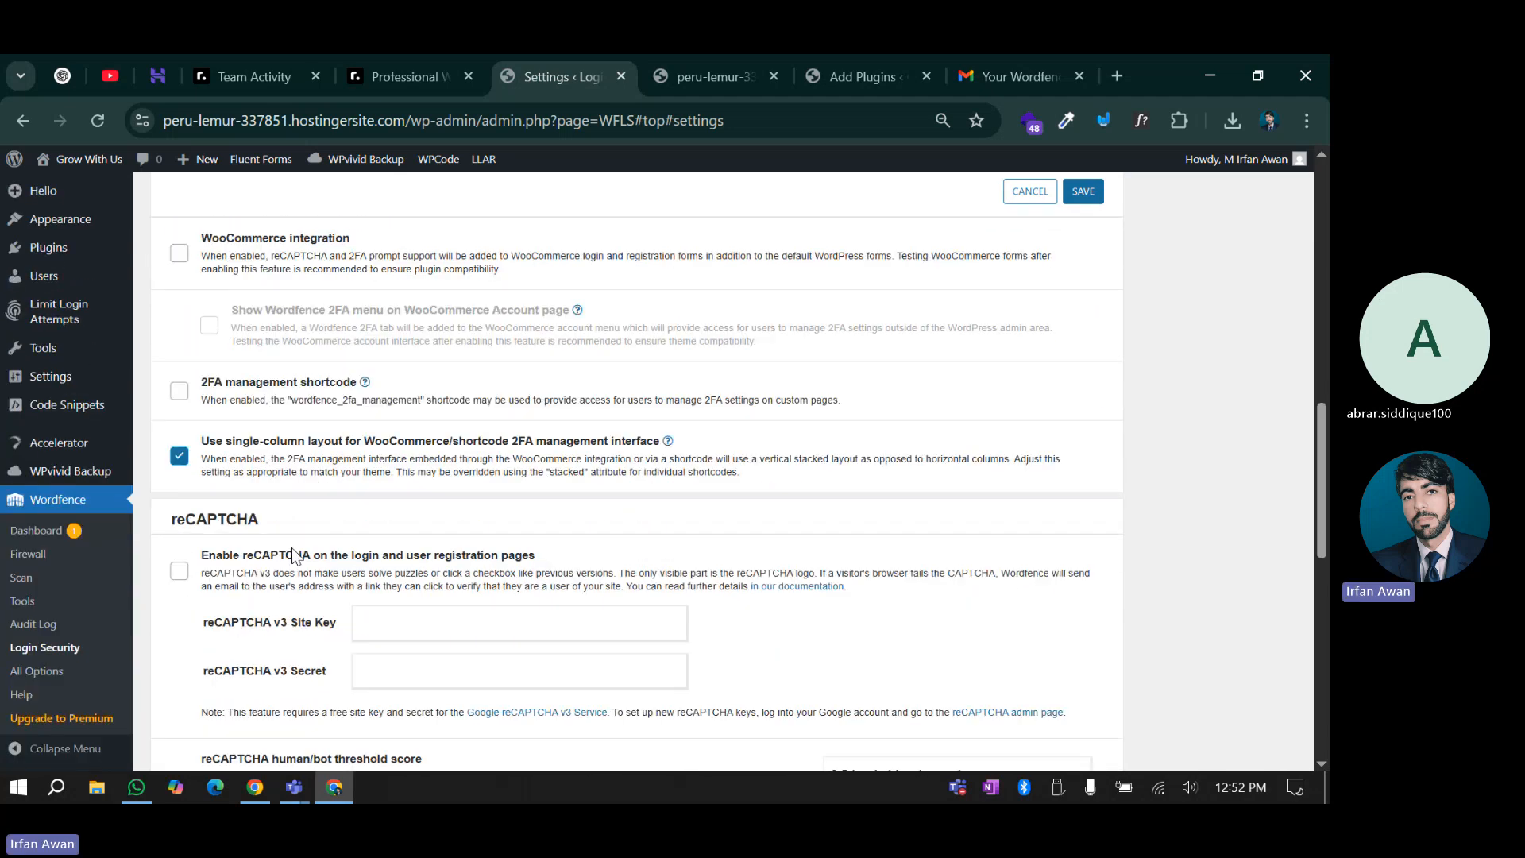
{"action": "scroll", "coordinate": [331, 518], "scroll_direction": "down", "scroll_amount": 2}
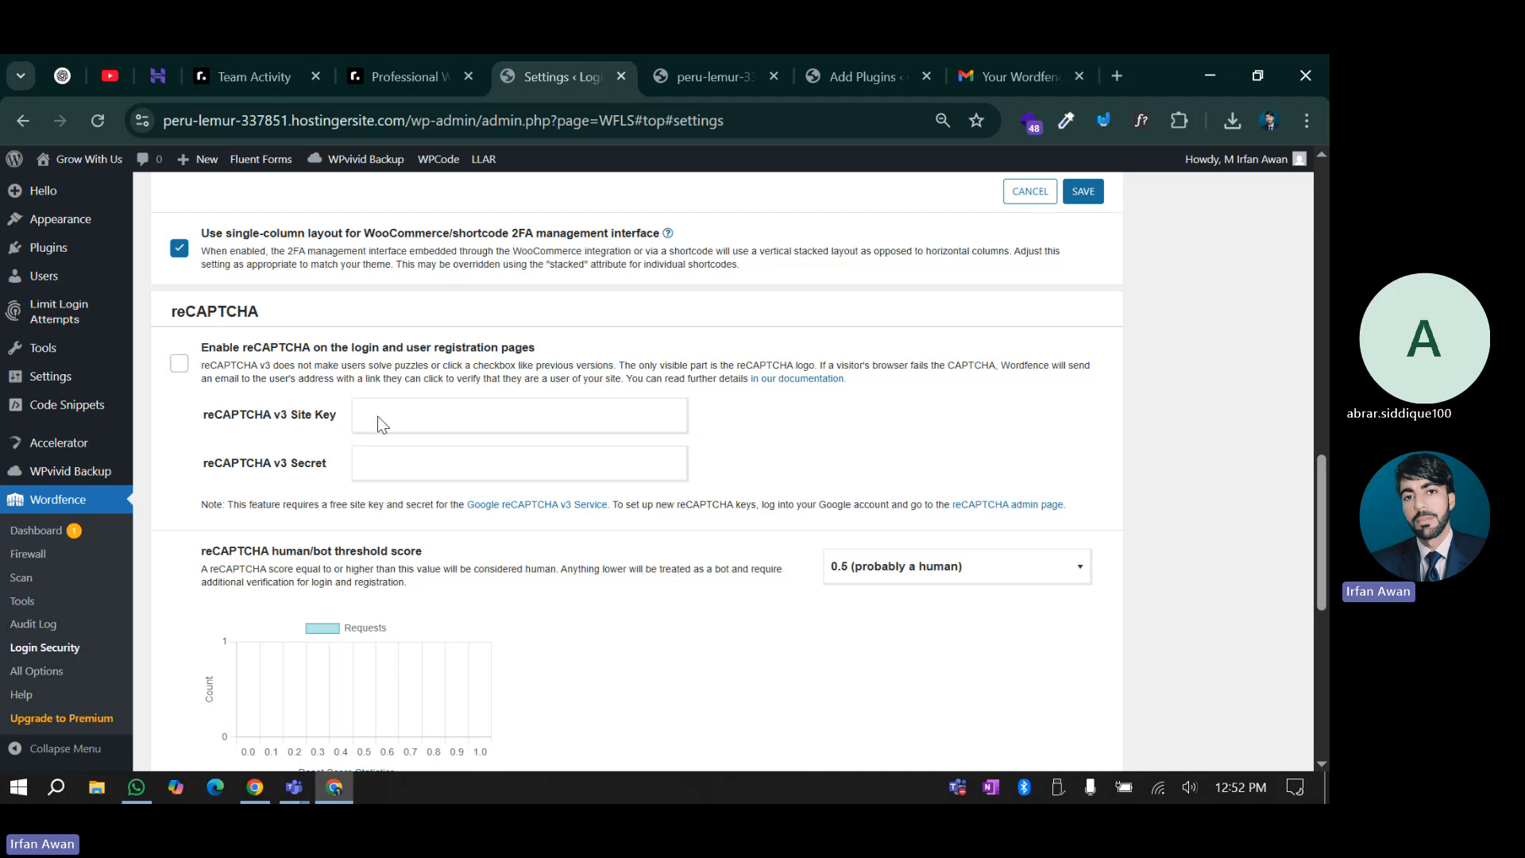
{"action": "left_click", "coordinate": [179, 363]}
{"action": "left_click", "coordinate": [406, 413]}
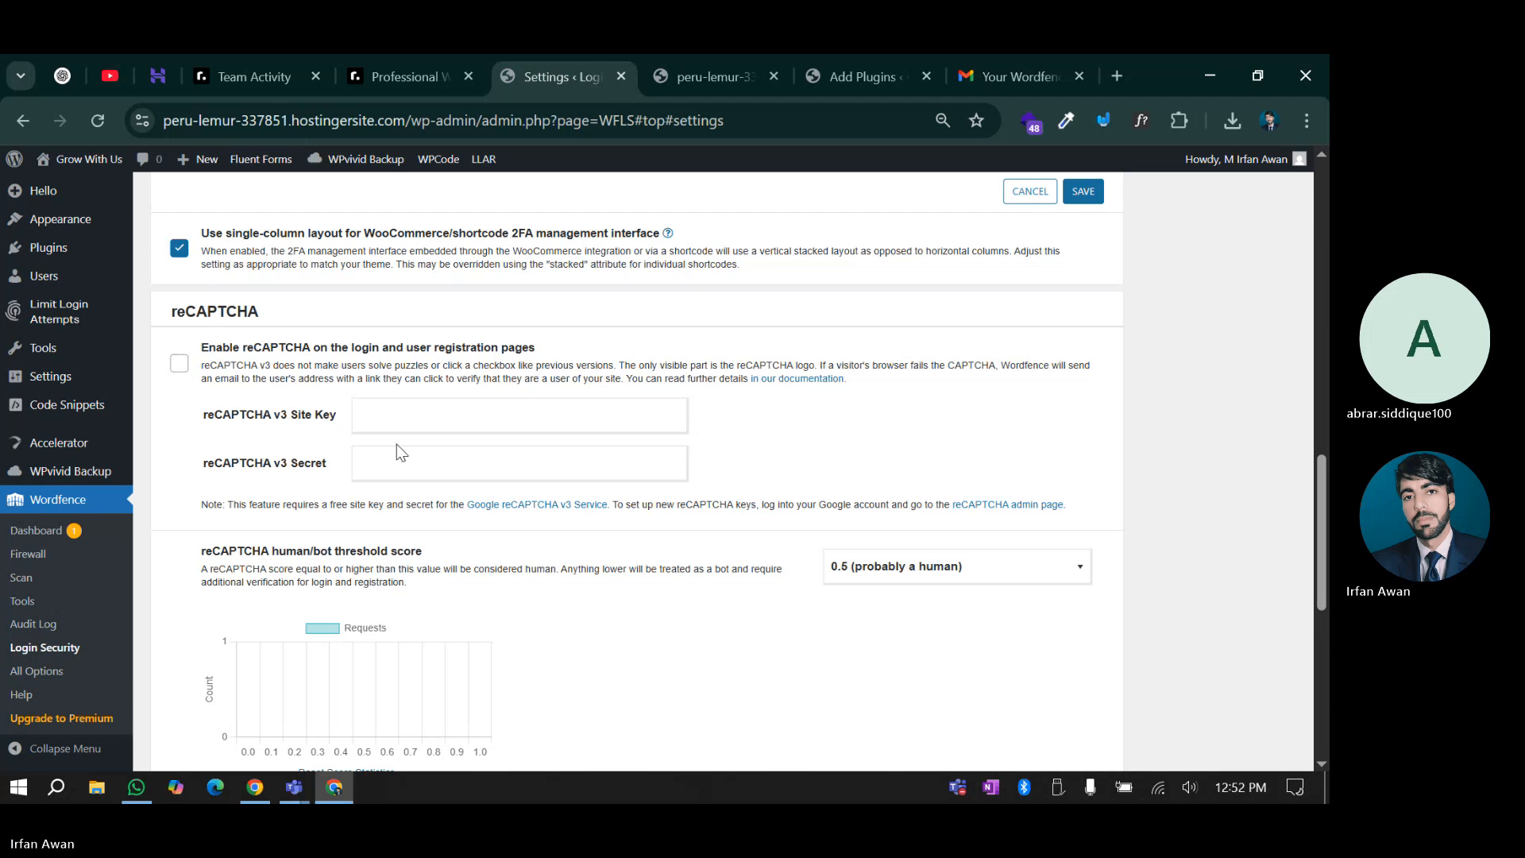
{"action": "scroll", "coordinate": [395, 446], "scroll_direction": "down", "scroll_amount": 5}
{"action": "scroll", "coordinate": [340, 580], "scroll_direction": "down", "scroll_amount": 2}
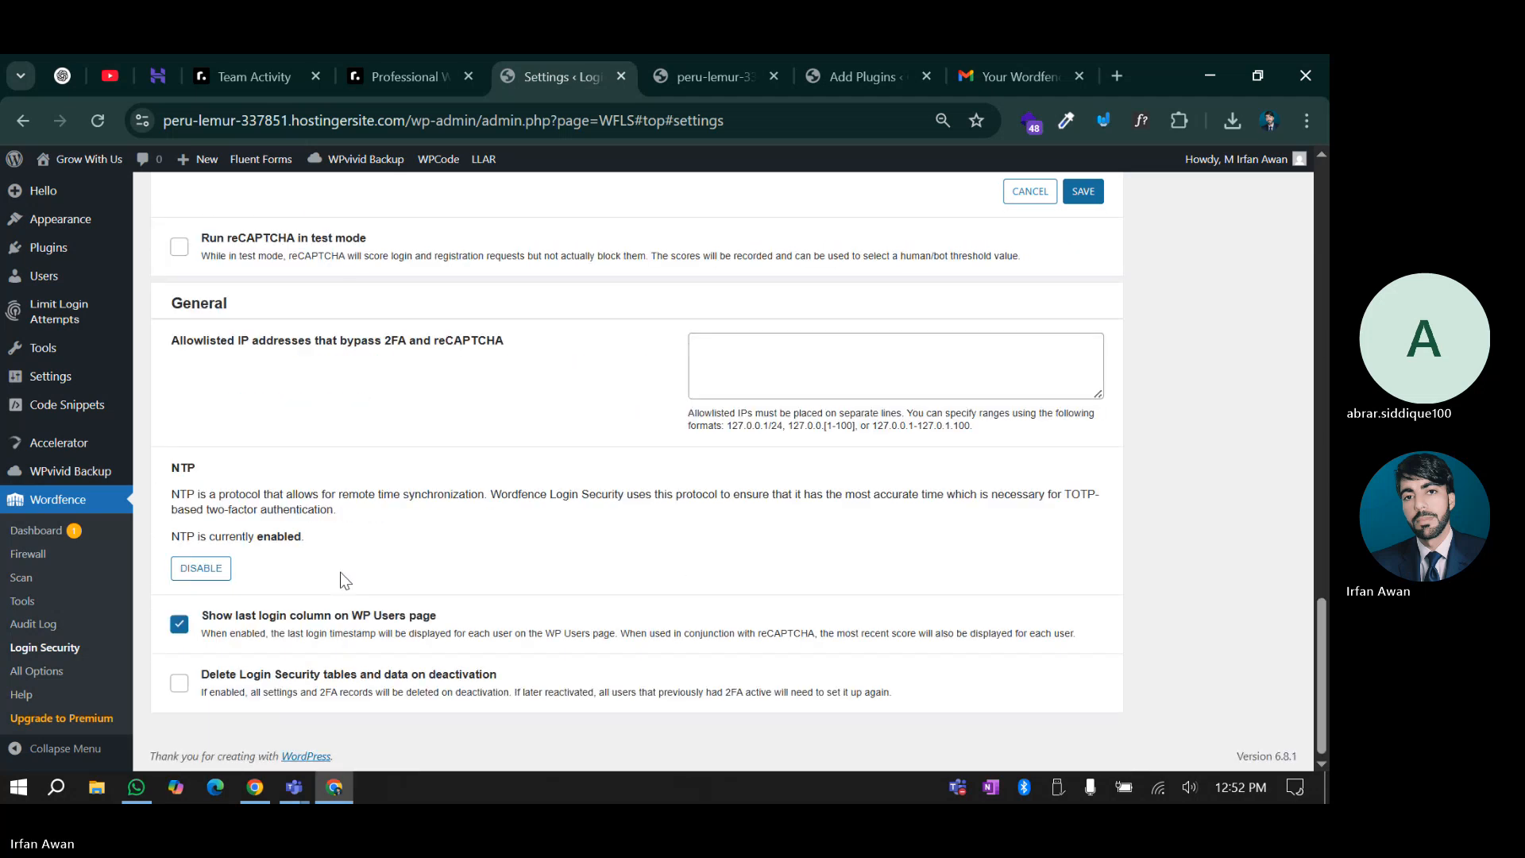
{"action": "scroll", "coordinate": [739, 651], "scroll_direction": "up", "scroll_amount": 15}
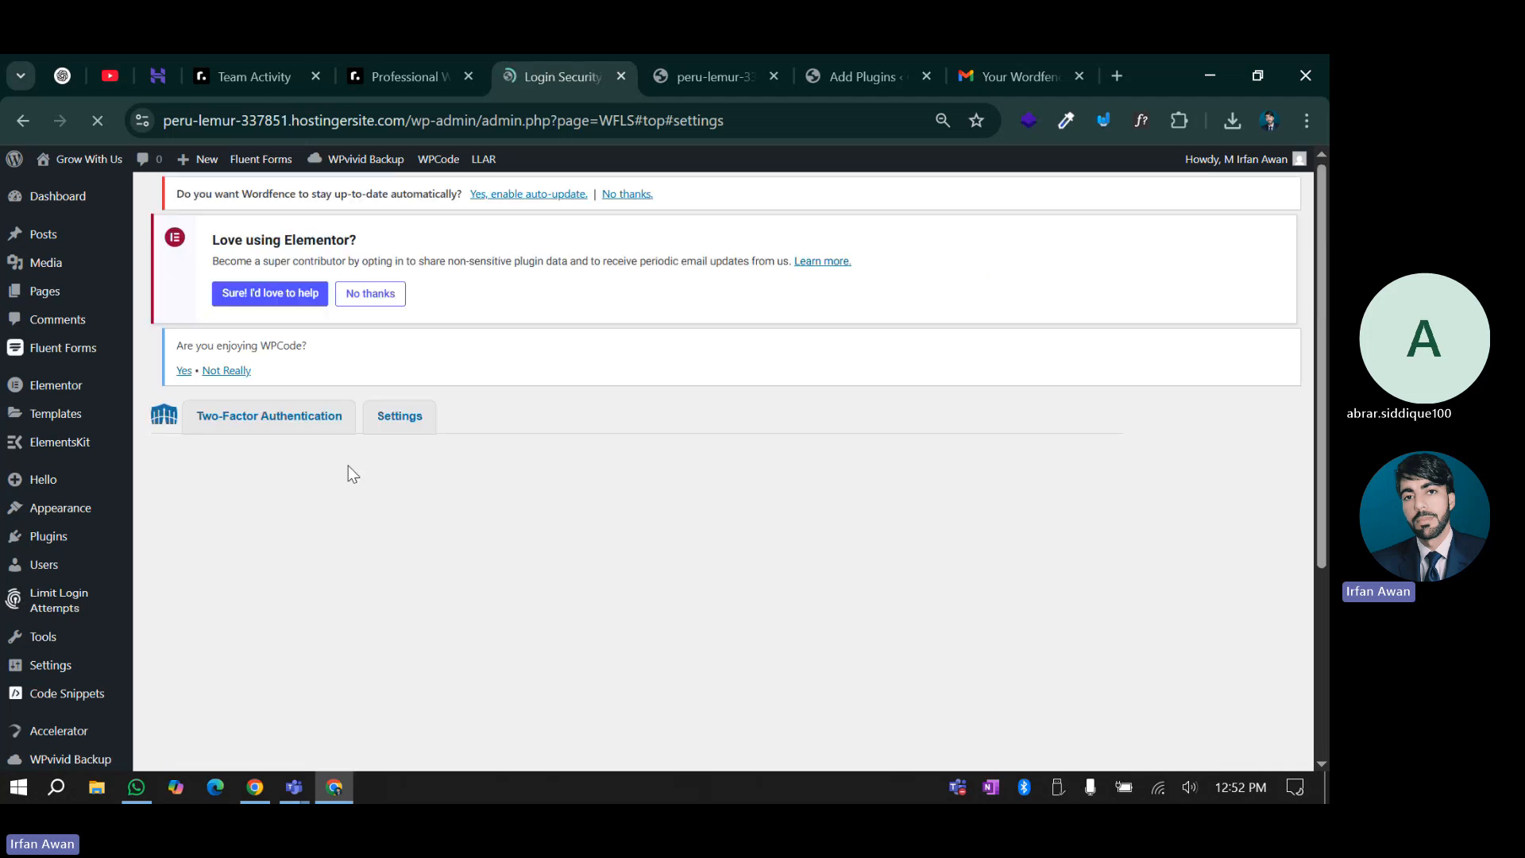
{"action": "scroll", "coordinate": [339, 612], "scroll_direction": "down", "scroll_amount": 2}
{"action": "scroll", "coordinate": [339, 619], "scroll_direction": "down", "scroll_amount": 4}
{"action": "scroll", "coordinate": [230, 530], "scroll_direction": "up", "scroll_amount": 3}
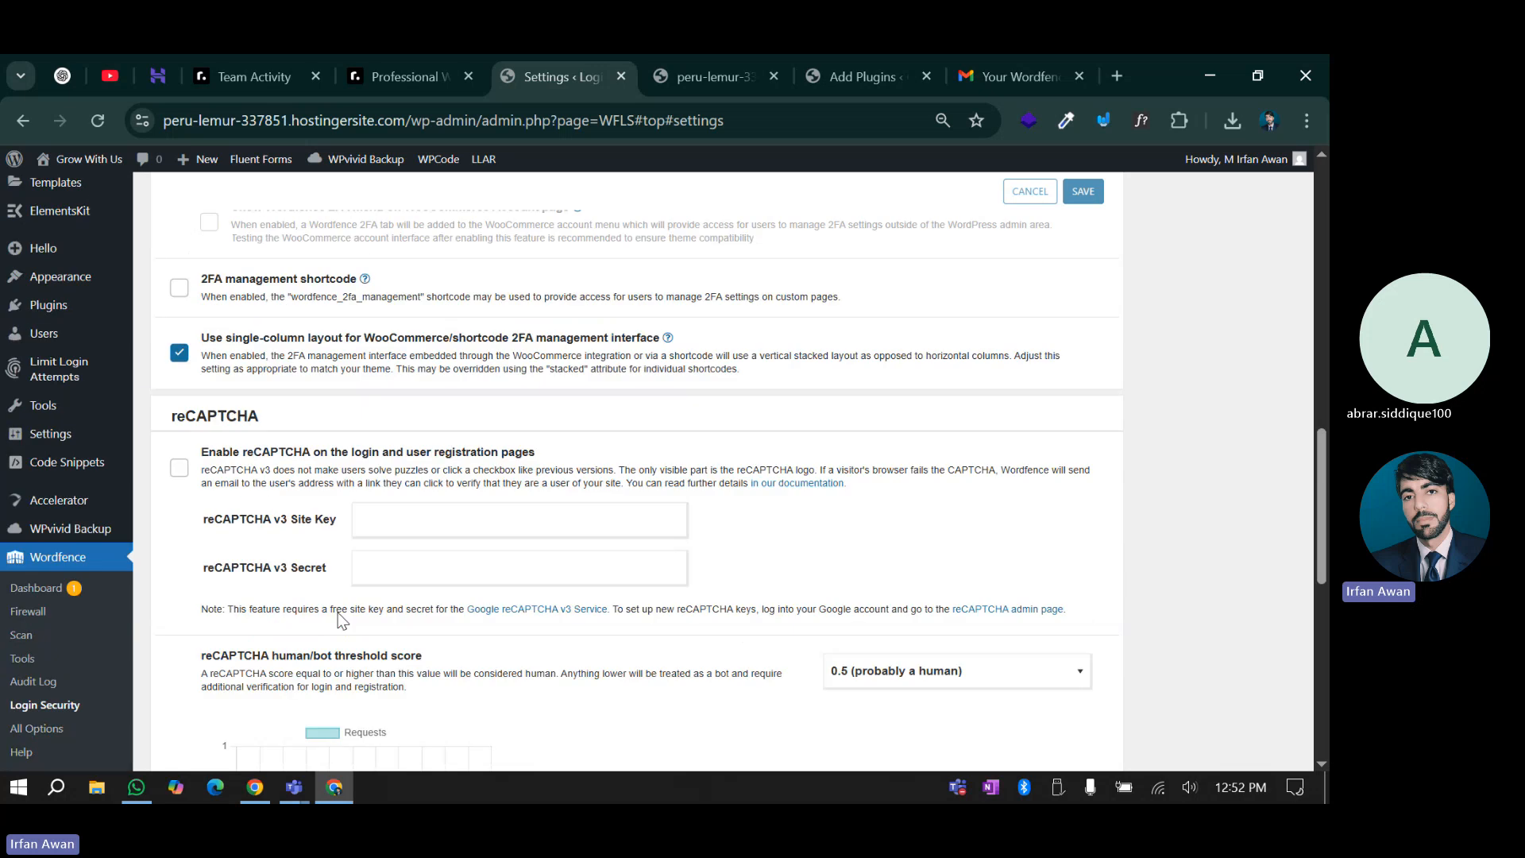
{"action": "scroll", "coordinate": [229, 531], "scroll_direction": "down", "scroll_amount": 2}
{"action": "scroll", "coordinate": [223, 429], "scroll_direction": "up", "scroll_amount": 4}
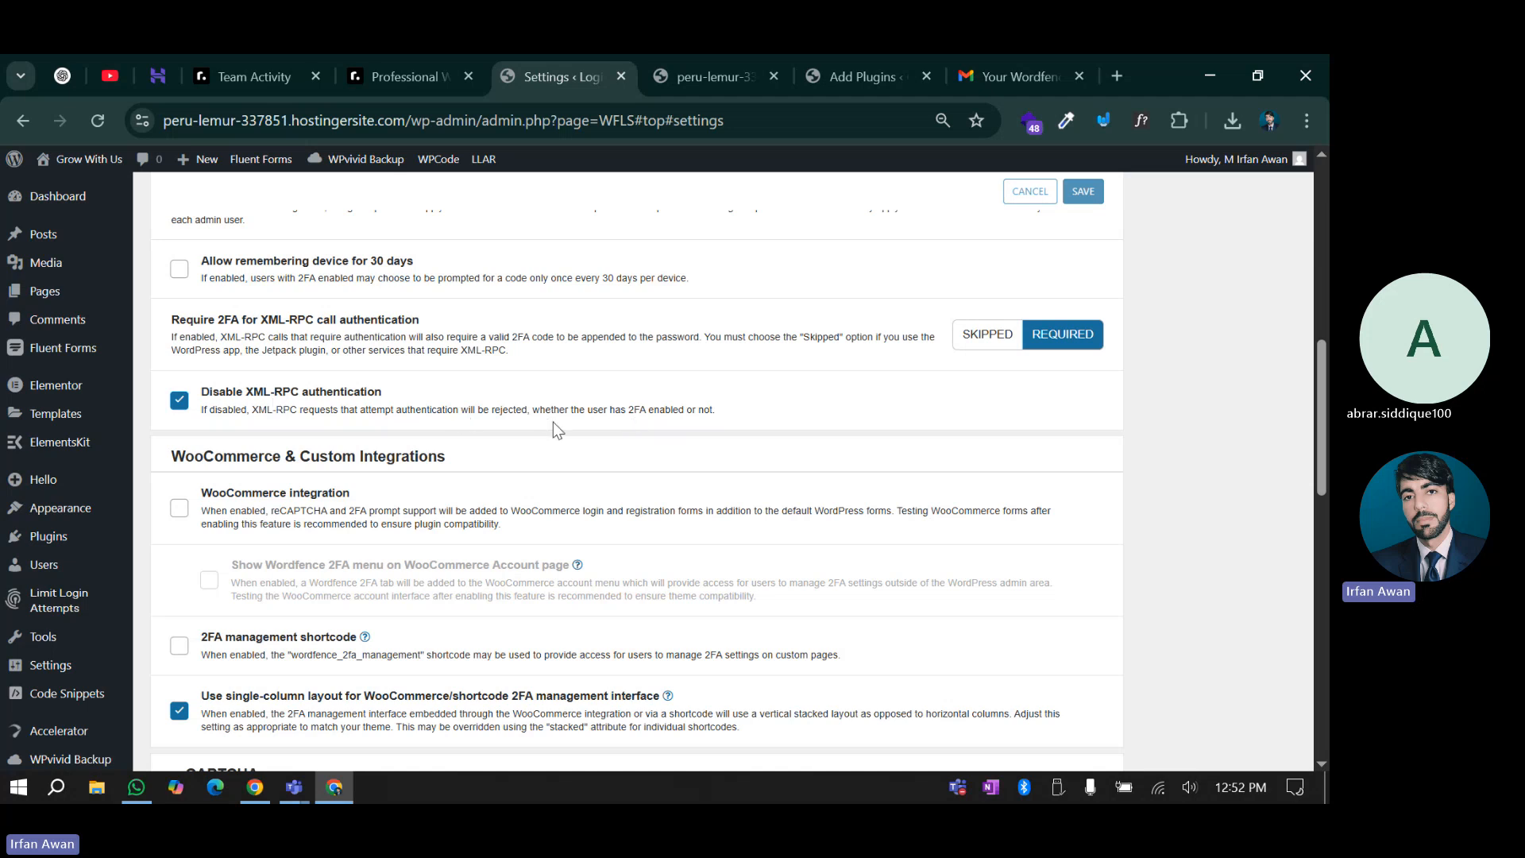
{"action": "left_click", "coordinate": [263, 794]}
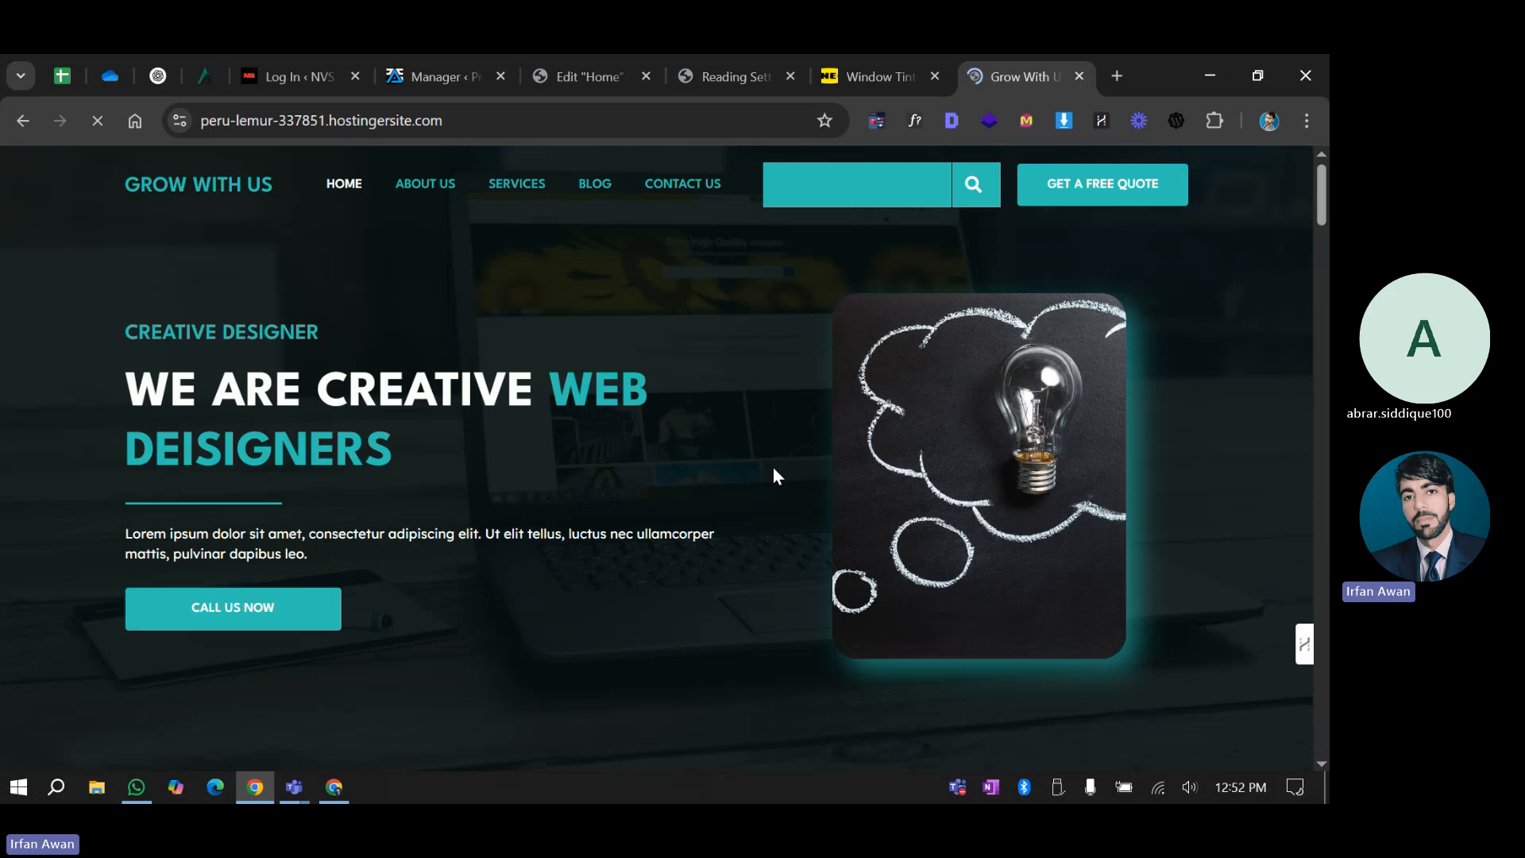
Run WPintel's Enumerate Usernames check on the Grow With Us site
{"action": "left_click", "coordinate": [1176, 121]}
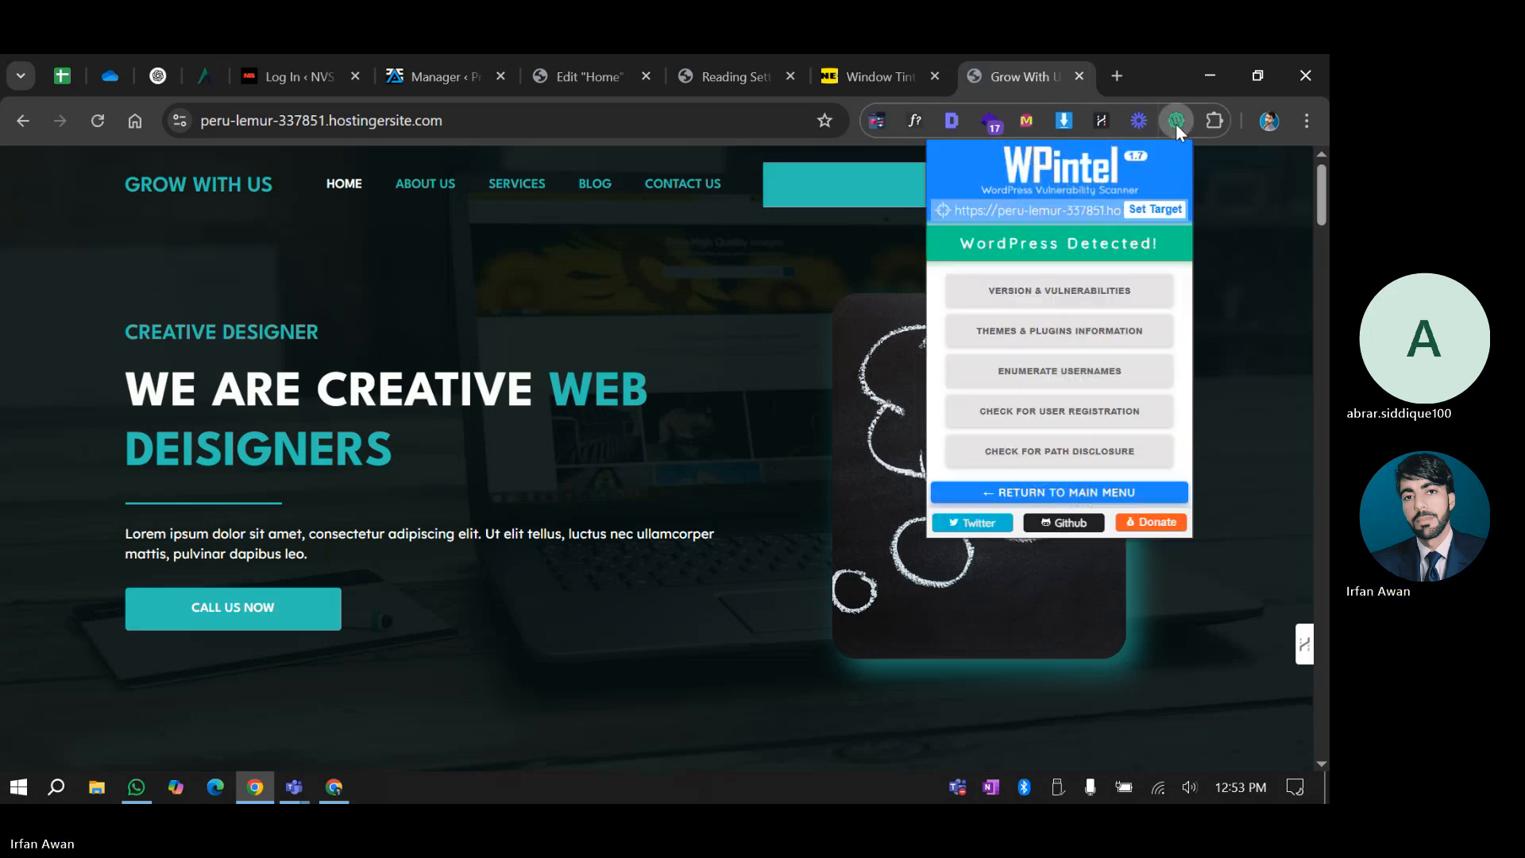
{"action": "left_click", "coordinate": [1042, 376]}
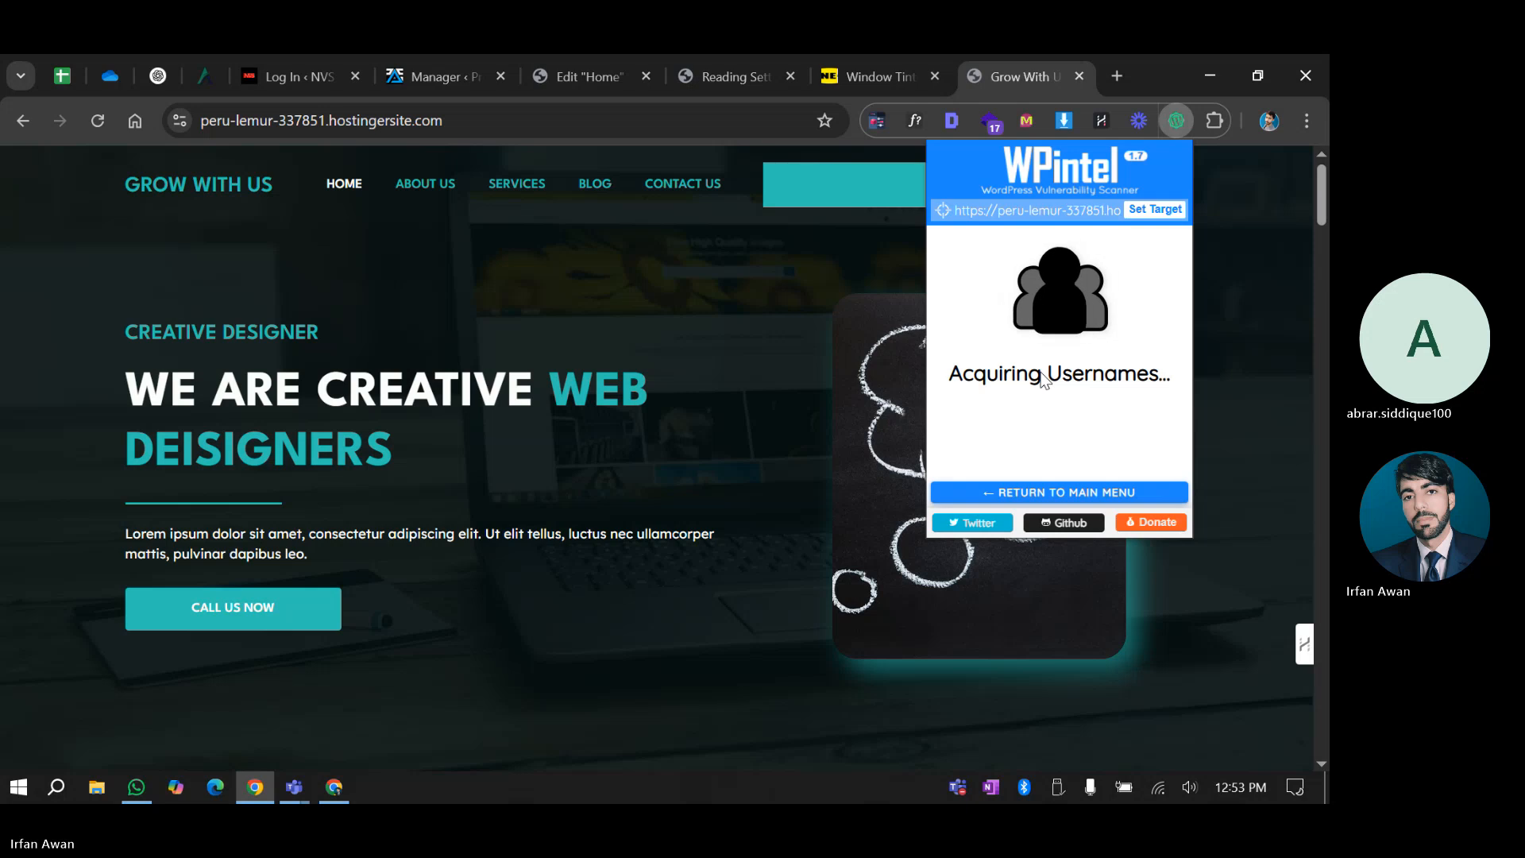
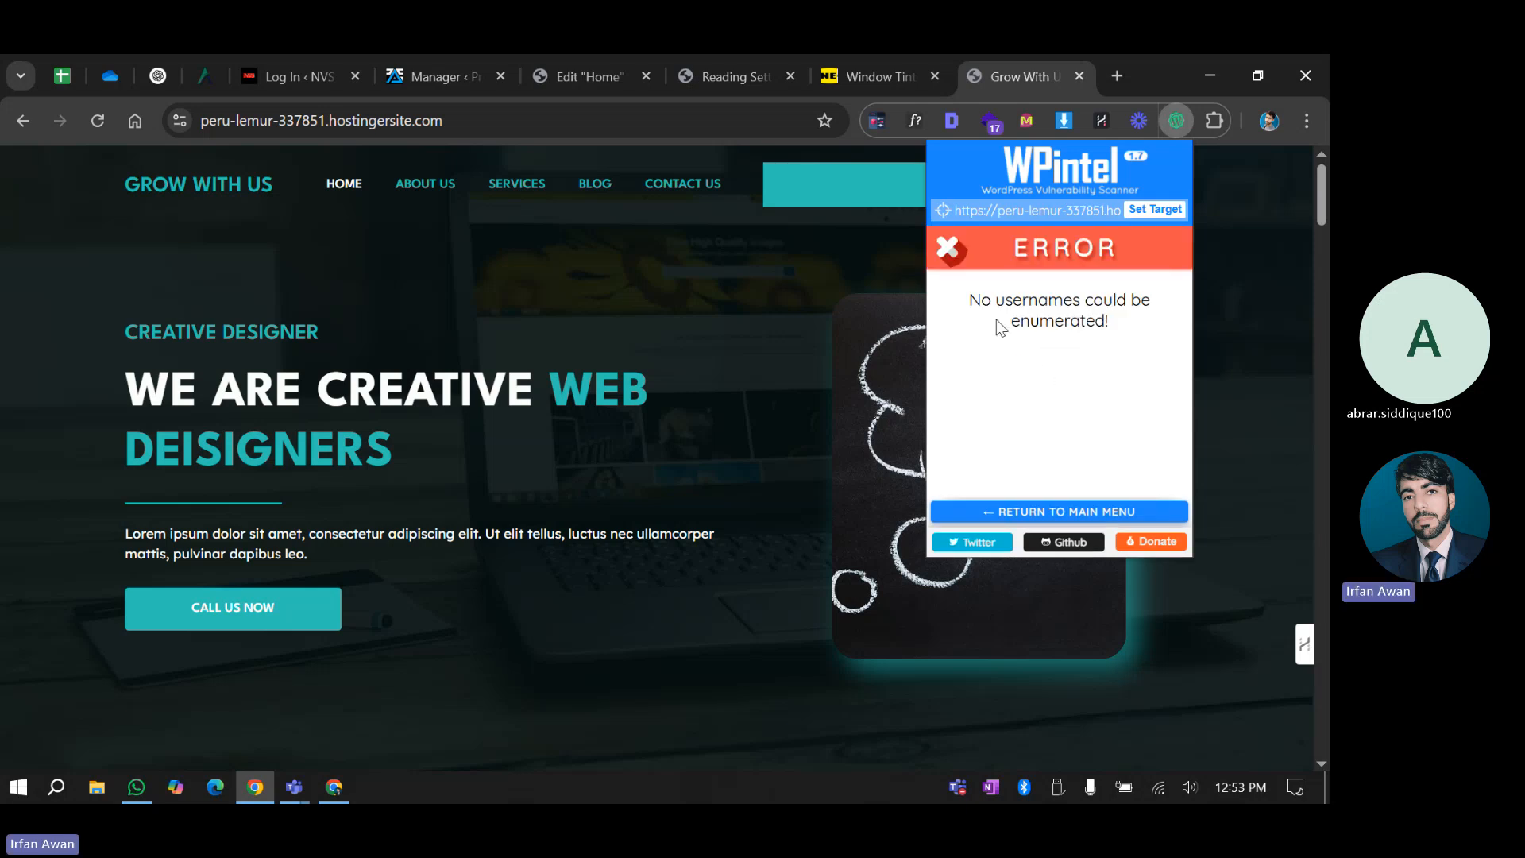
{"action": "left_click_drag", "start_coordinate": [968, 299], "coordinate": [1140, 313]}
{"action": "left_click", "coordinate": [1137, 339]}
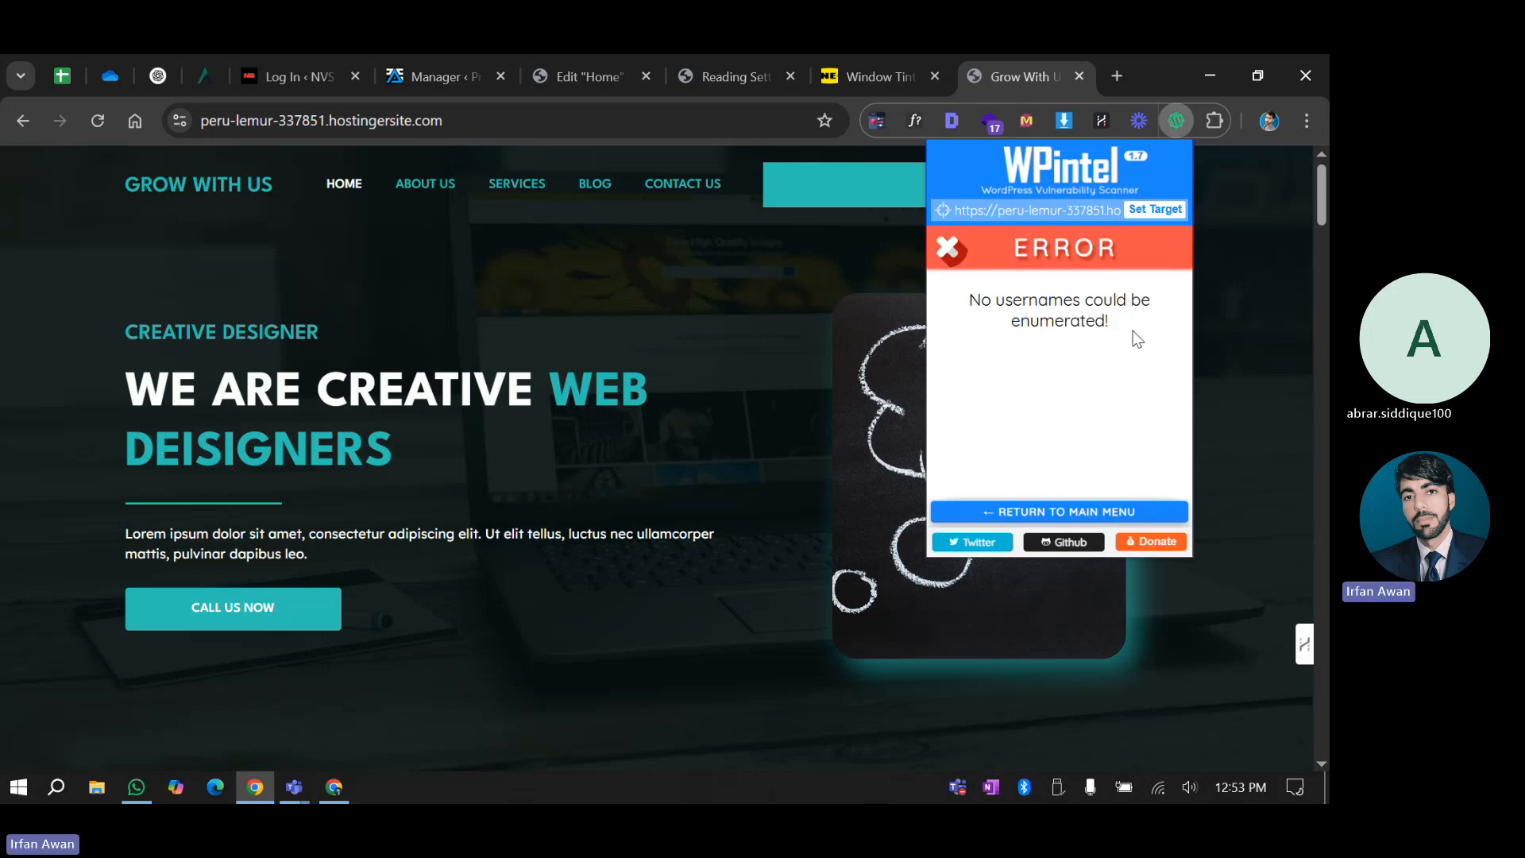
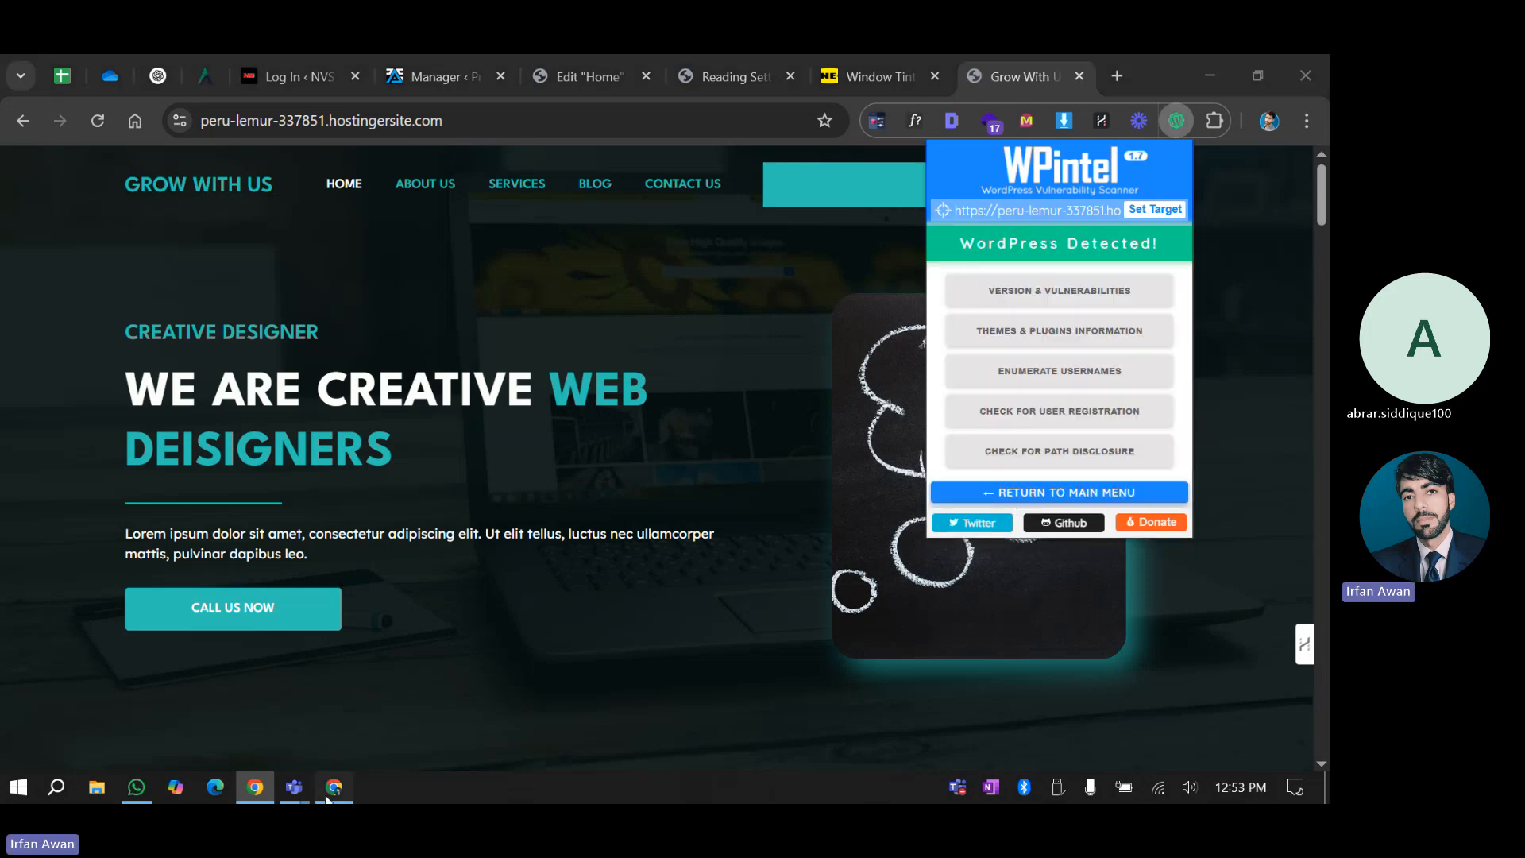
Switch back to the Chrome window and scroll through the Wordfence Login Security settings
{"action": "left_click", "coordinate": [328, 798]}
{"action": "scroll", "coordinate": [317, 524], "scroll_direction": "down", "scroll_amount": 9}
{"action": "scroll", "coordinate": [304, 534], "scroll_direction": "up", "scroll_amount": 14}
Open Wordfence's All Options page and scroll through it
{"action": "scroll", "coordinate": [306, 530], "scroll_direction": "down", "scroll_amount": 7}
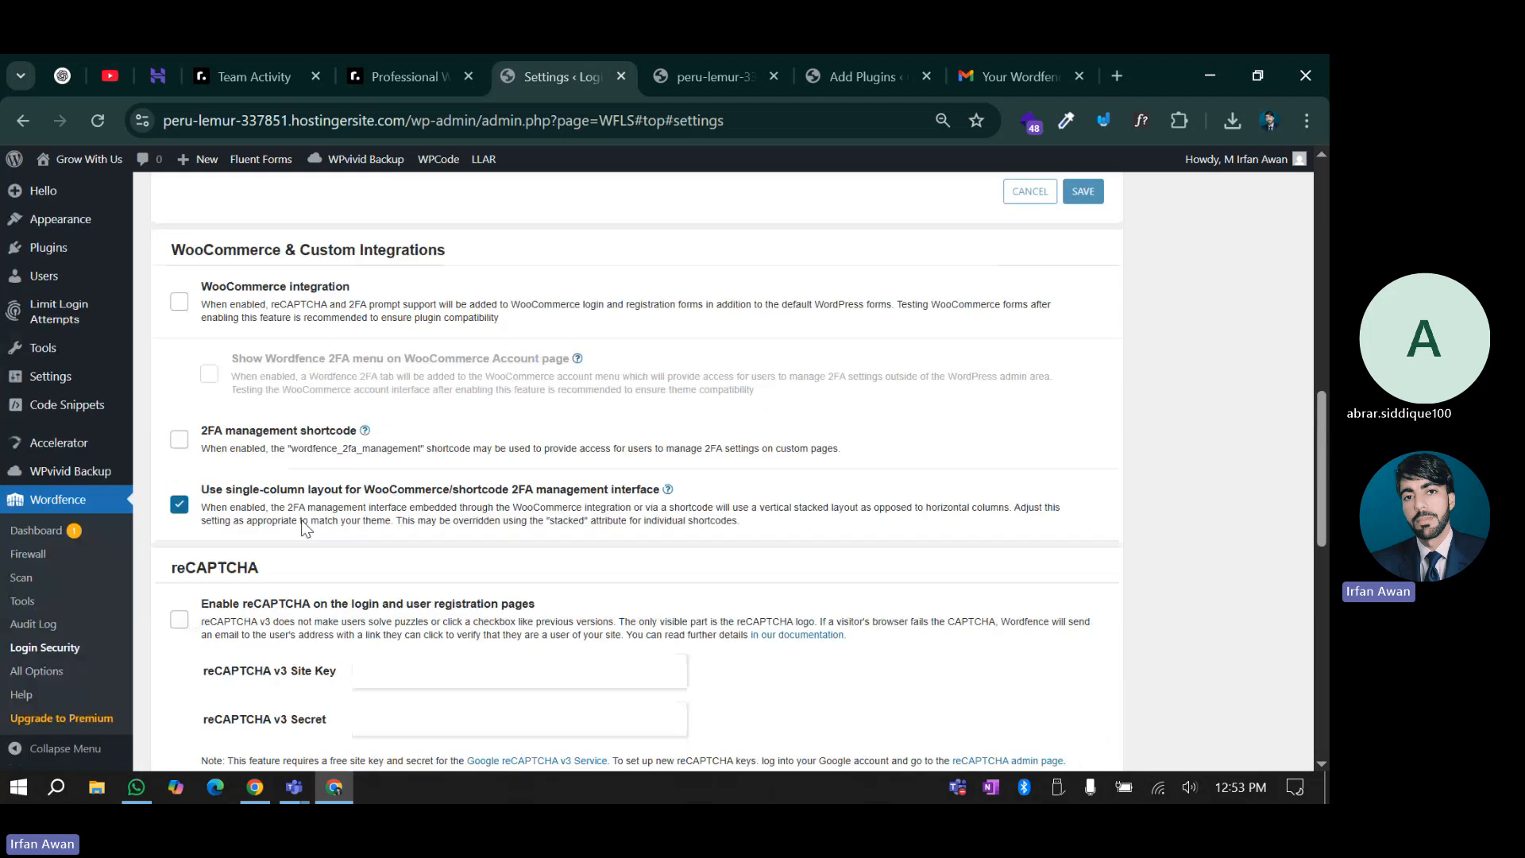
{"action": "scroll", "coordinate": [304, 529], "scroll_direction": "down", "scroll_amount": 10}
{"action": "left_click", "coordinate": [45, 674]}
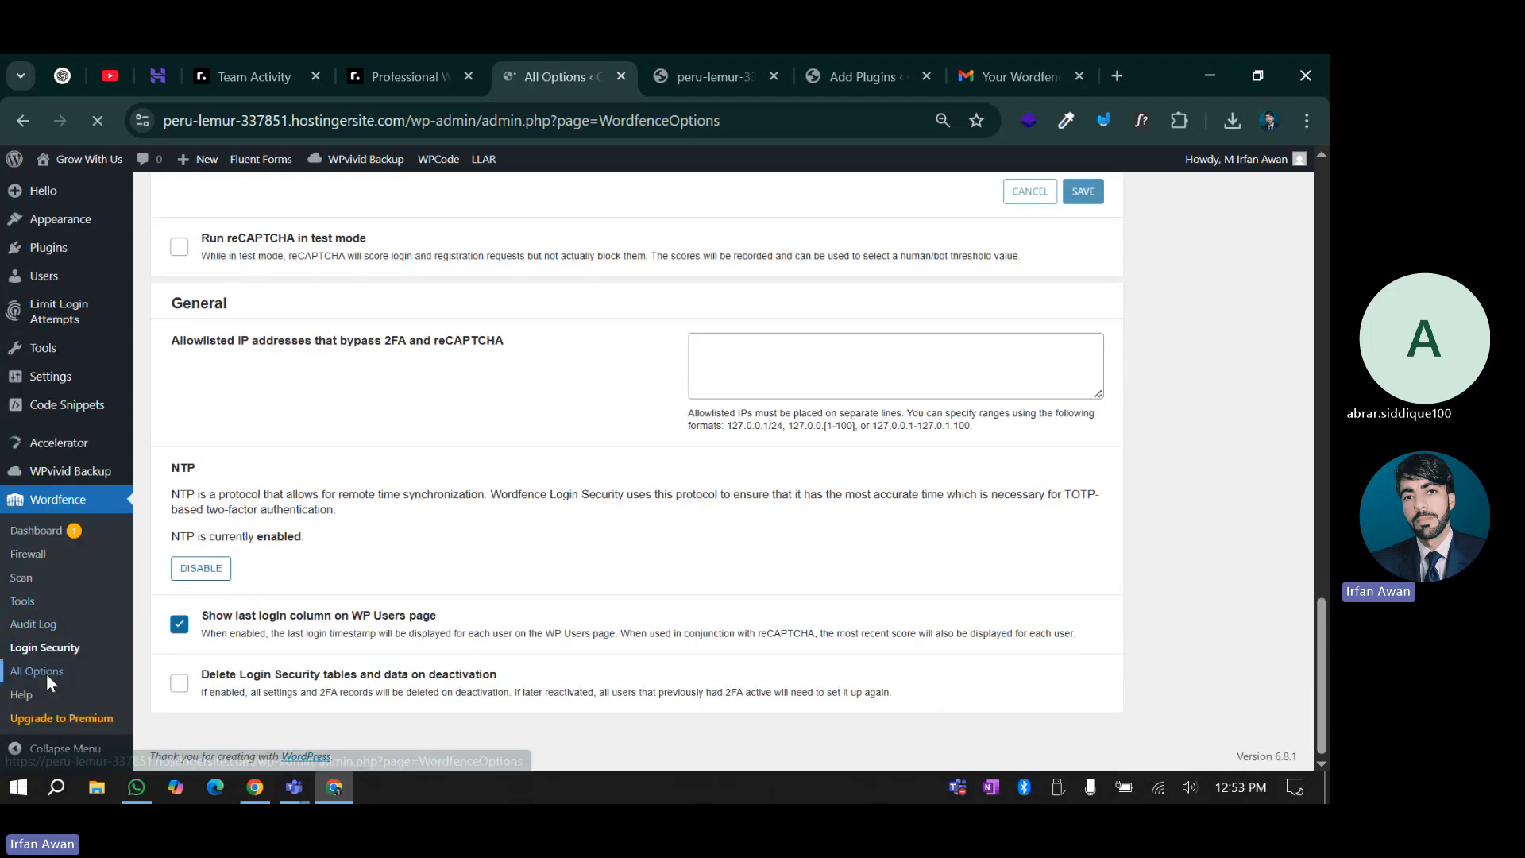
{"action": "scroll", "coordinate": [165, 548], "scroll_direction": "down", "scroll_amount": 3}
{"action": "scroll", "coordinate": [167, 548], "scroll_direction": "down", "scroll_amount": 3}
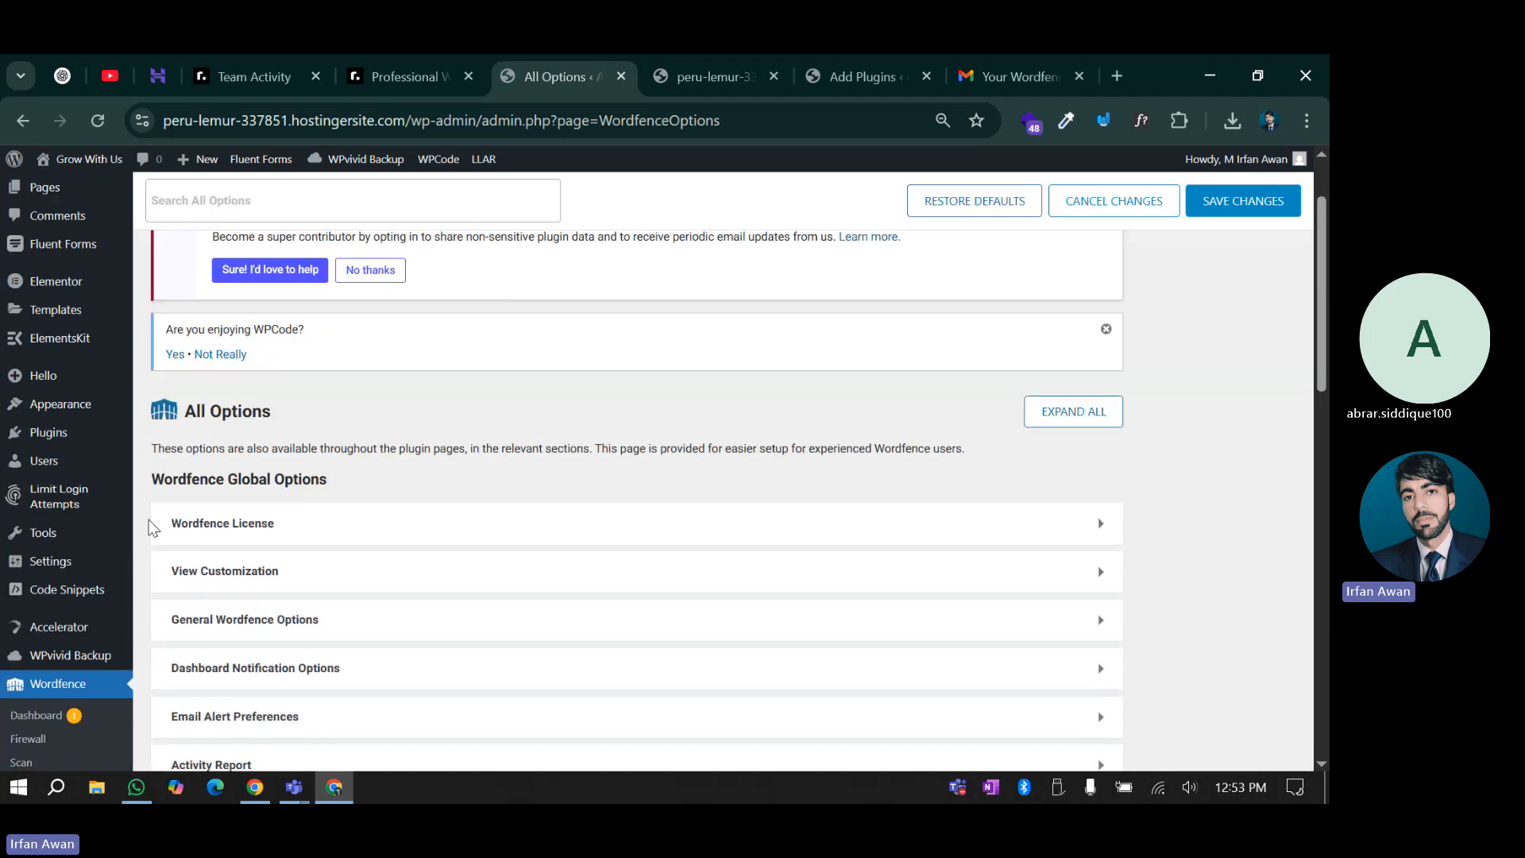
{"action": "scroll", "coordinate": [150, 531], "scroll_direction": "down", "scroll_amount": 5}
{"action": "scroll", "coordinate": [152, 534], "scroll_direction": "up", "scroll_amount": 6}
{"action": "scroll", "coordinate": [169, 615], "scroll_direction": "down", "scroll_amount": 1}
Expand the Wordfence License, View Customization and Brute Force Protection sections to review them
{"action": "left_click", "coordinate": [214, 539]}
{"action": "scroll", "coordinate": [218, 525], "scroll_direction": "down", "scroll_amount": 3}
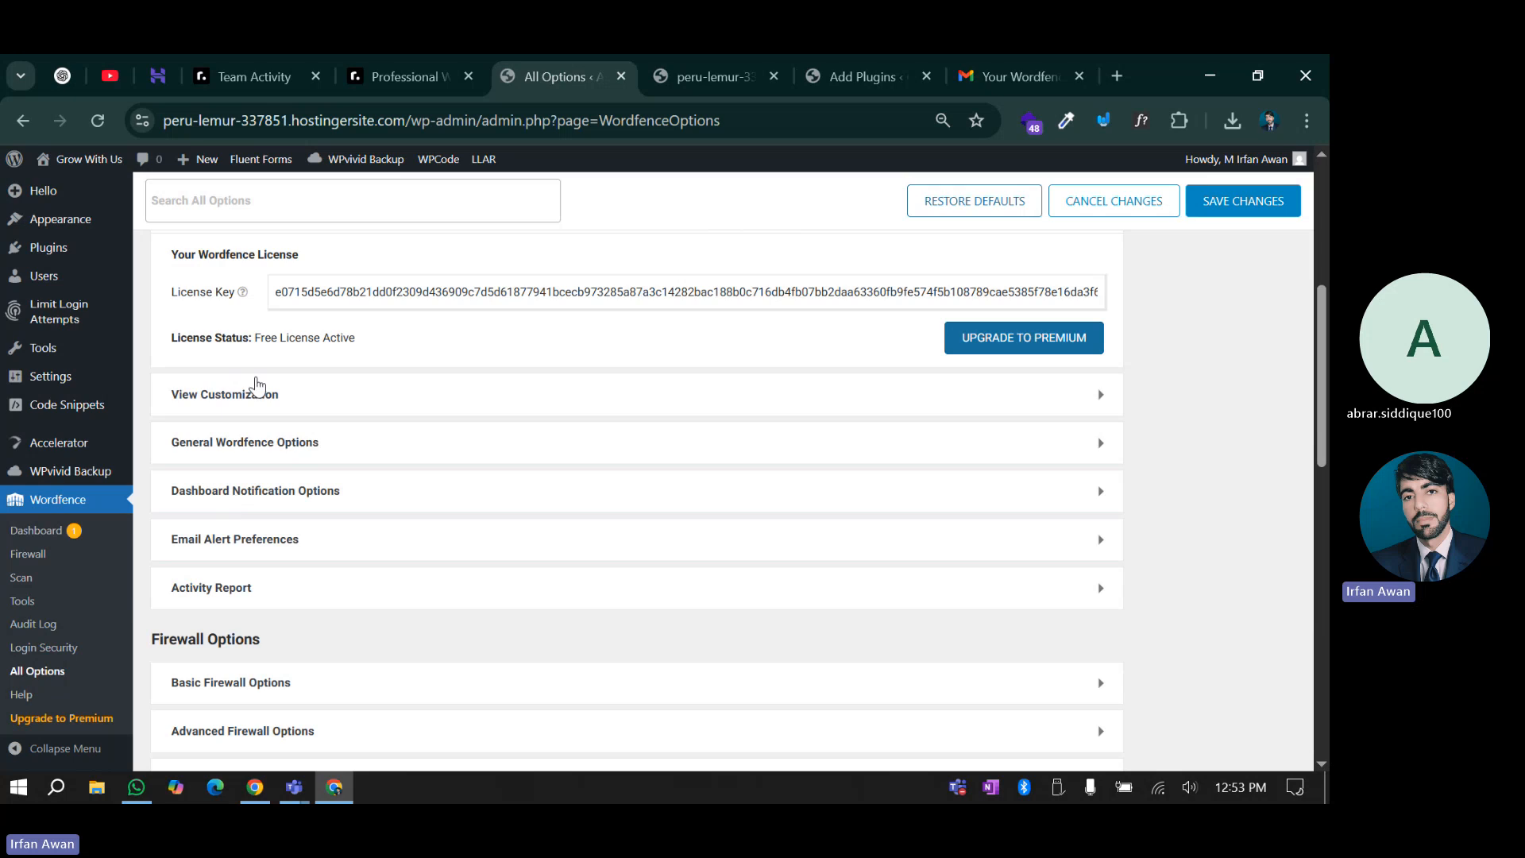
{"action": "left_click", "coordinate": [253, 389]}
{"action": "scroll", "coordinate": [236, 458], "scroll_direction": "down", "scroll_amount": 5}
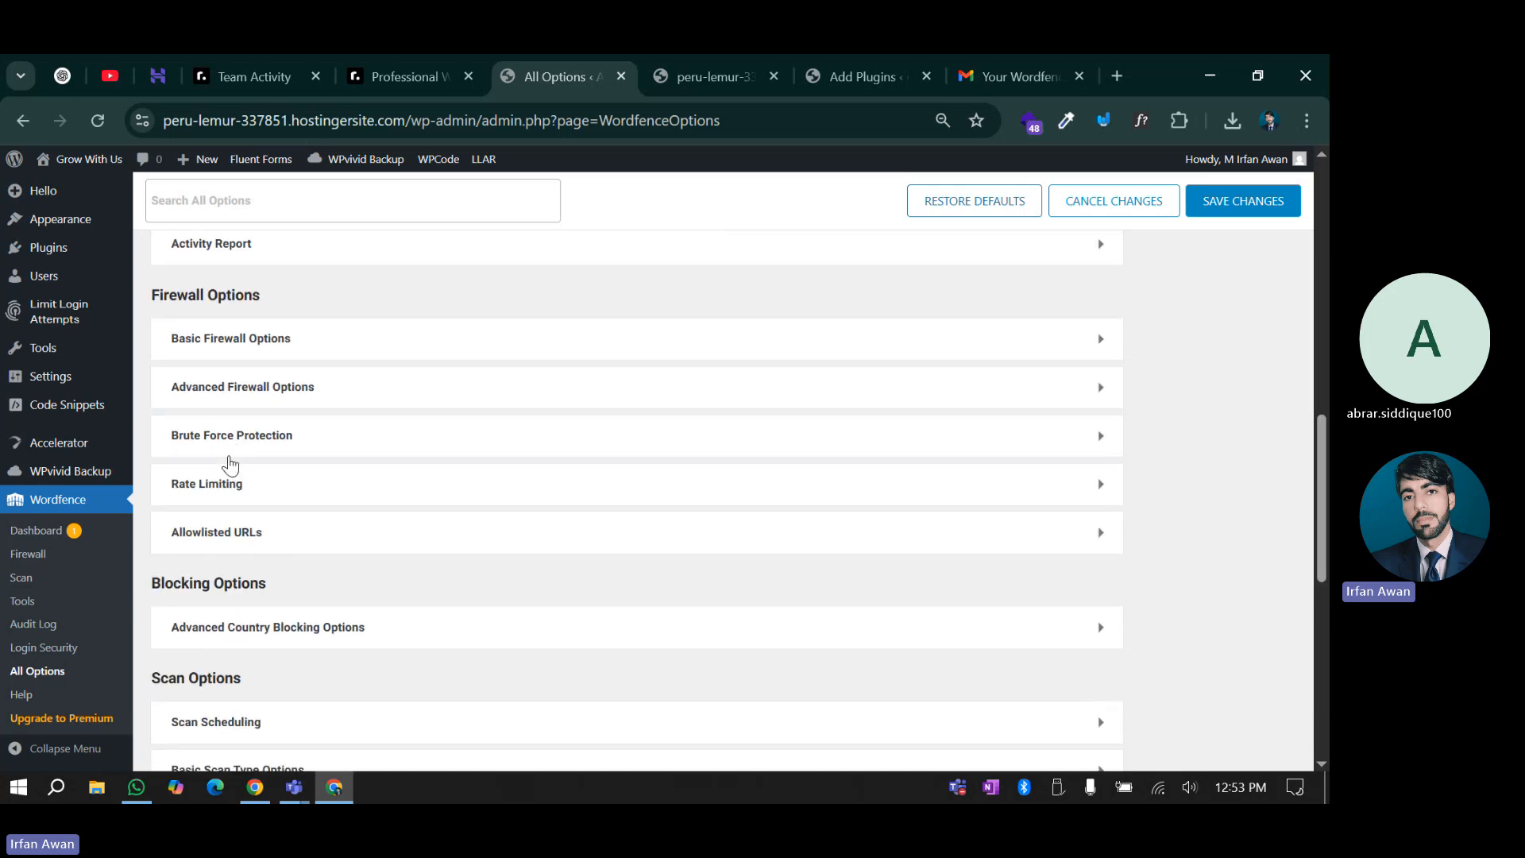
{"action": "left_click", "coordinate": [228, 437]}
{"action": "scroll", "coordinate": [1087, 290], "scroll_direction": "down", "scroll_amount": 1}
{"action": "scroll", "coordinate": [399, 392], "scroll_direction": "down", "scroll_amount": 4}
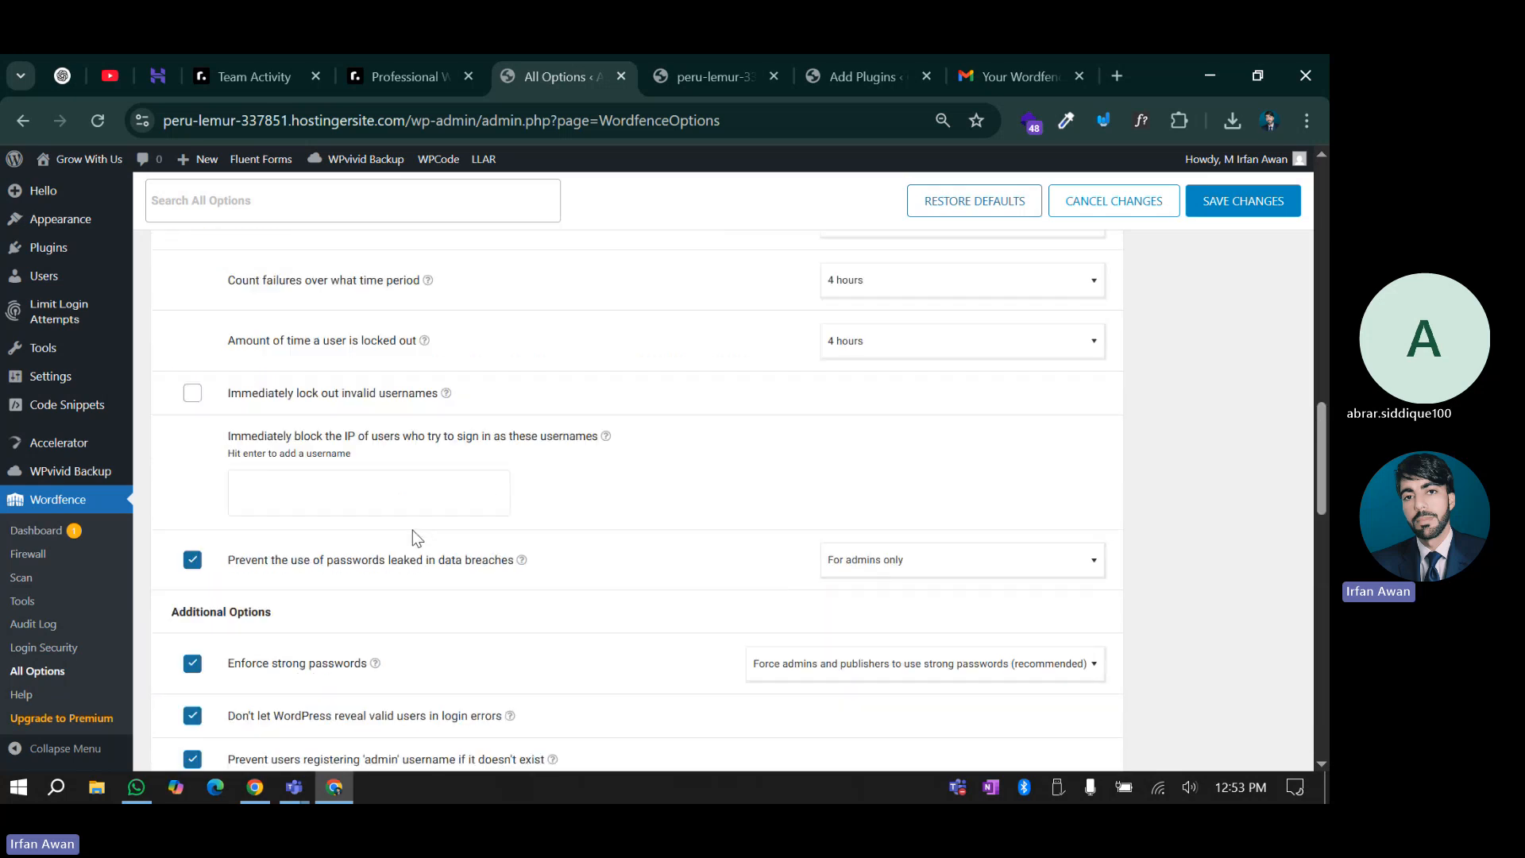
{"action": "scroll", "coordinate": [890, 548], "scroll_direction": "up", "scroll_amount": 4}
{"action": "scroll", "coordinate": [841, 504], "scroll_direction": "down", "scroll_amount": 2}
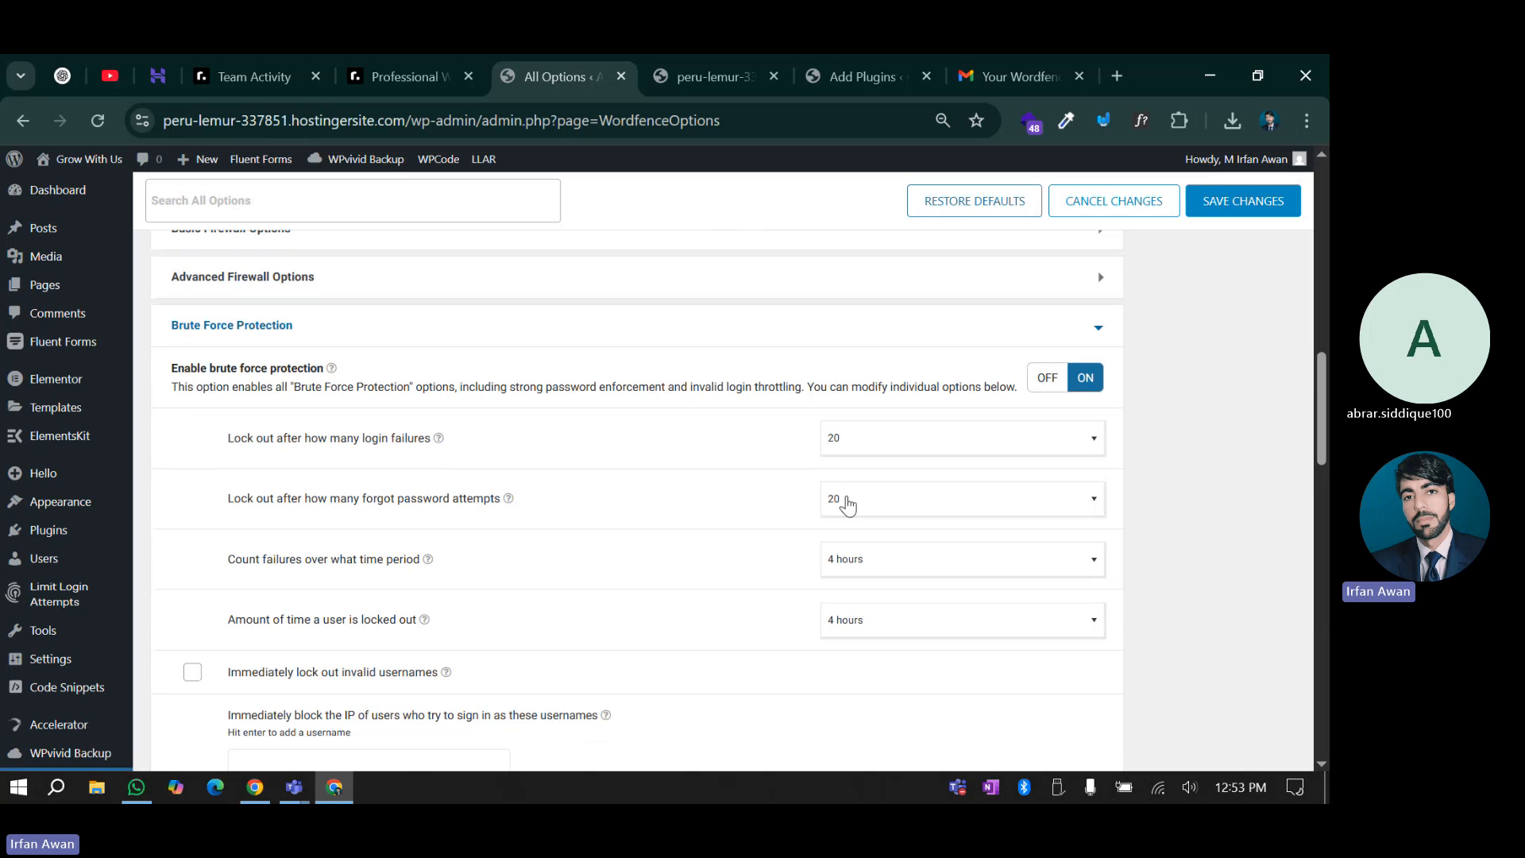
{"action": "scroll", "coordinate": [399, 578], "scroll_direction": "down", "scroll_amount": 15}
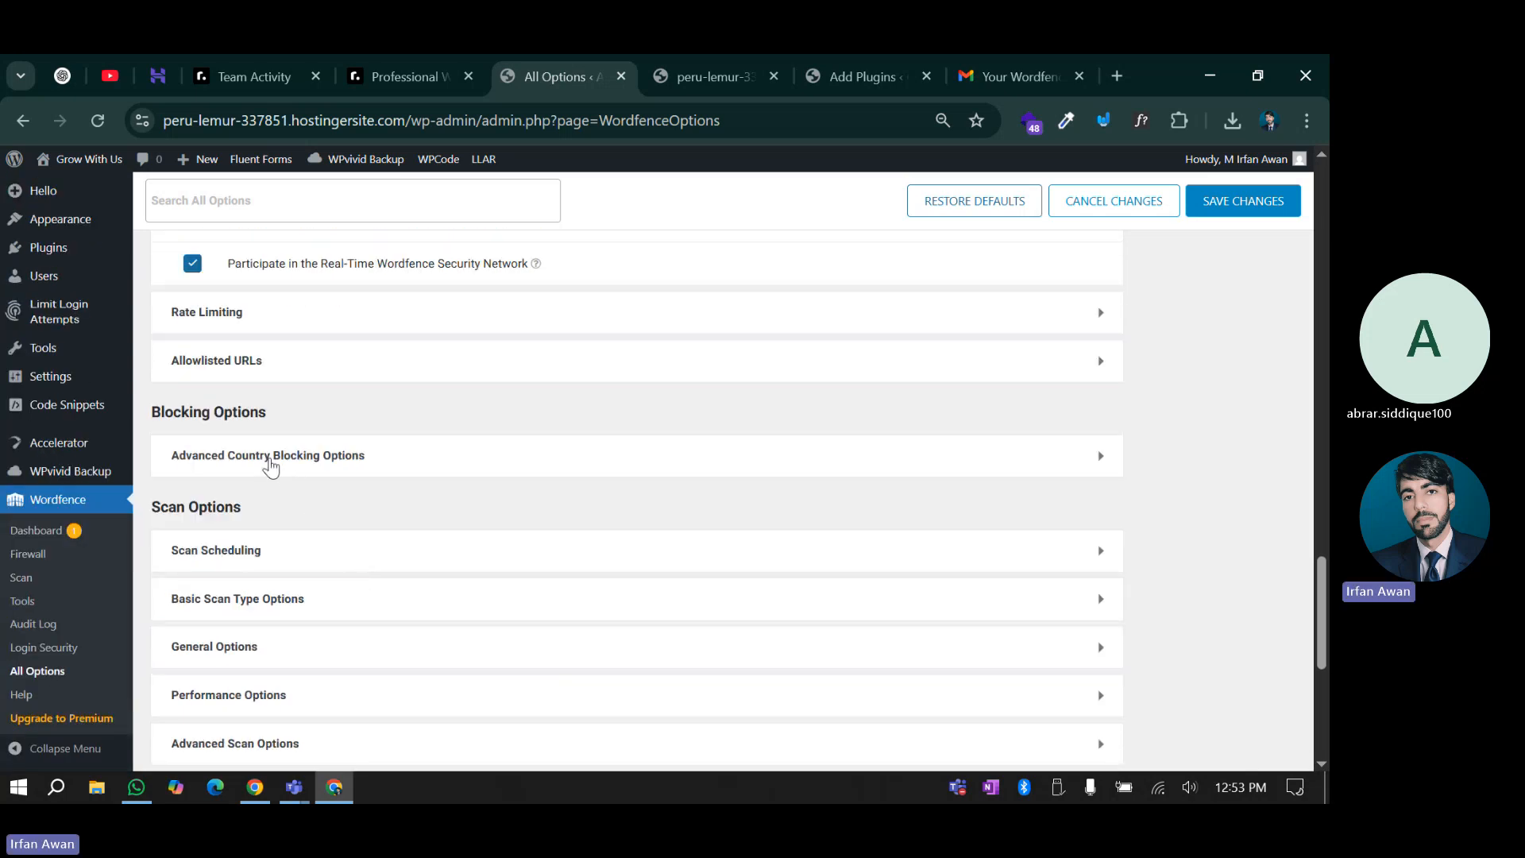
Expand the Advanced Country Blocking Options and Scan Scheduling sections and review their settings
{"action": "left_click", "coordinate": [270, 463]}
{"action": "scroll", "coordinate": [491, 540], "scroll_direction": "down", "scroll_amount": 4}
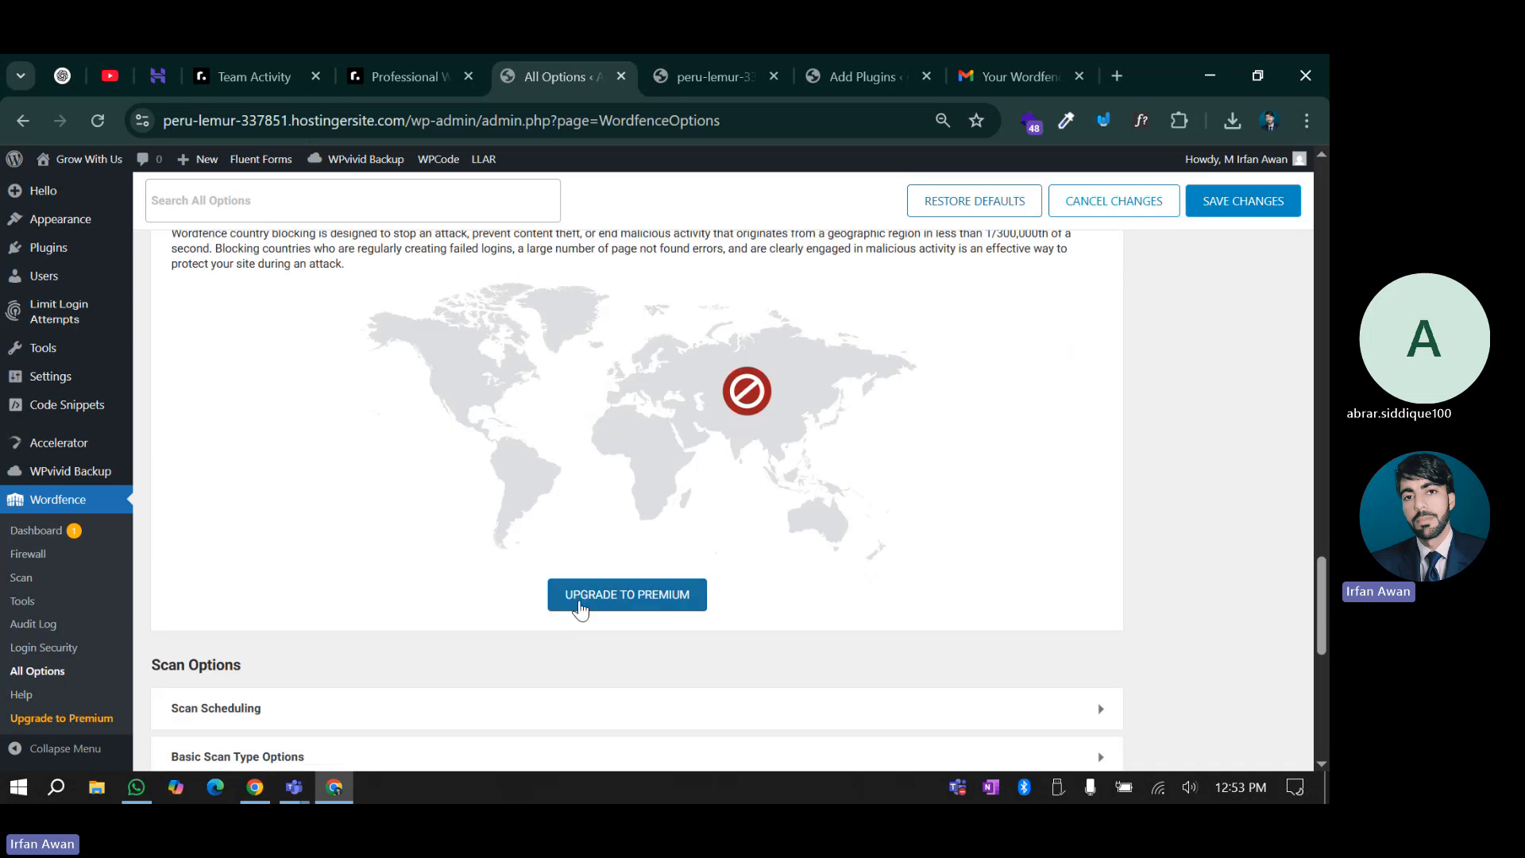
{"action": "scroll", "coordinate": [606, 604], "scroll_direction": "down", "scroll_amount": 3}
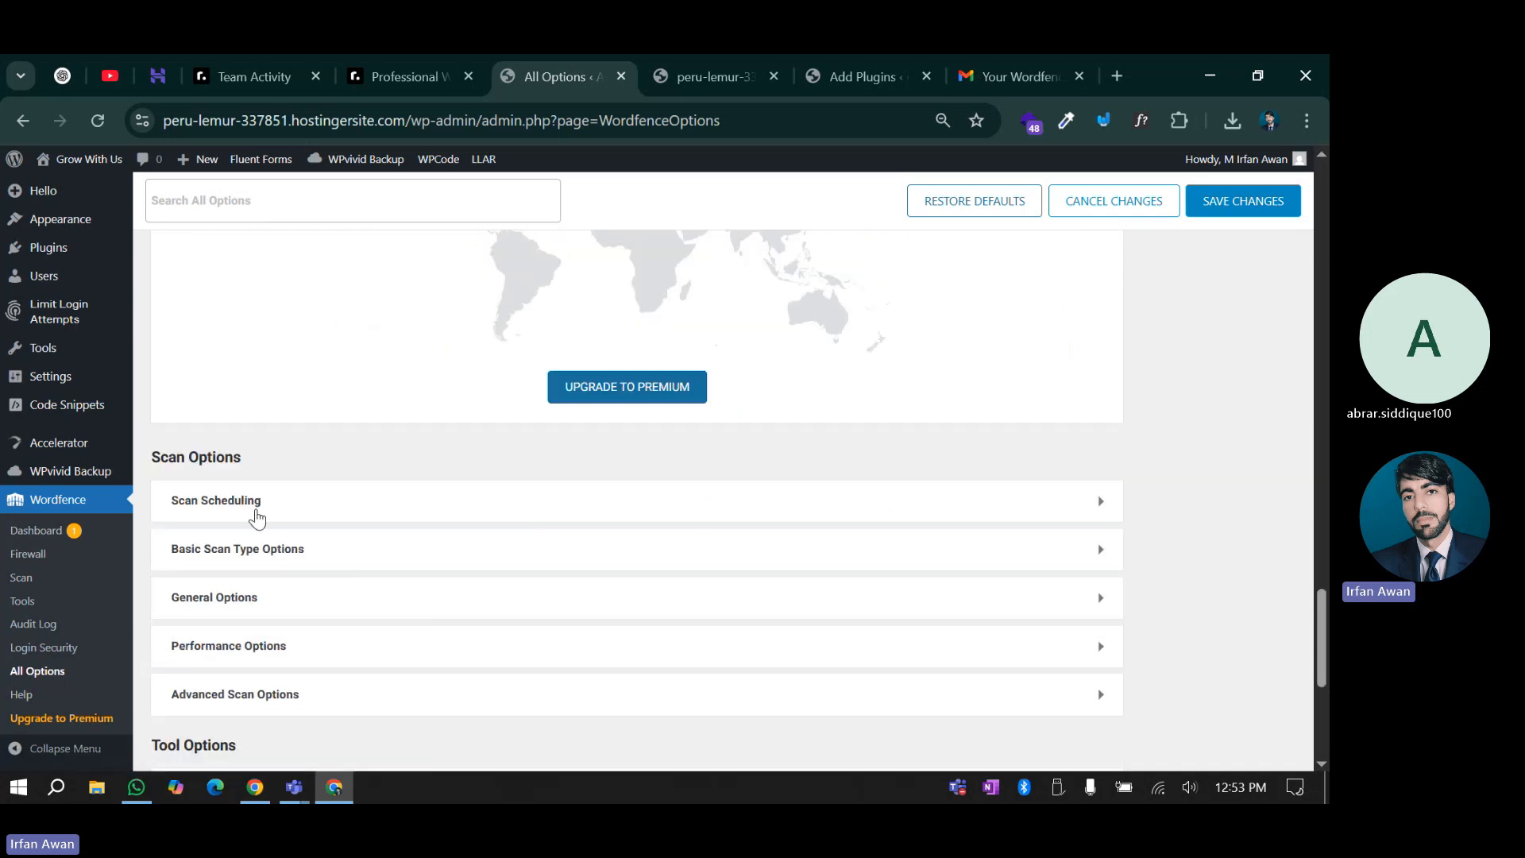
{"action": "left_click", "coordinate": [212, 515]}
{"action": "scroll", "coordinate": [250, 639], "scroll_direction": "down", "scroll_amount": 3}
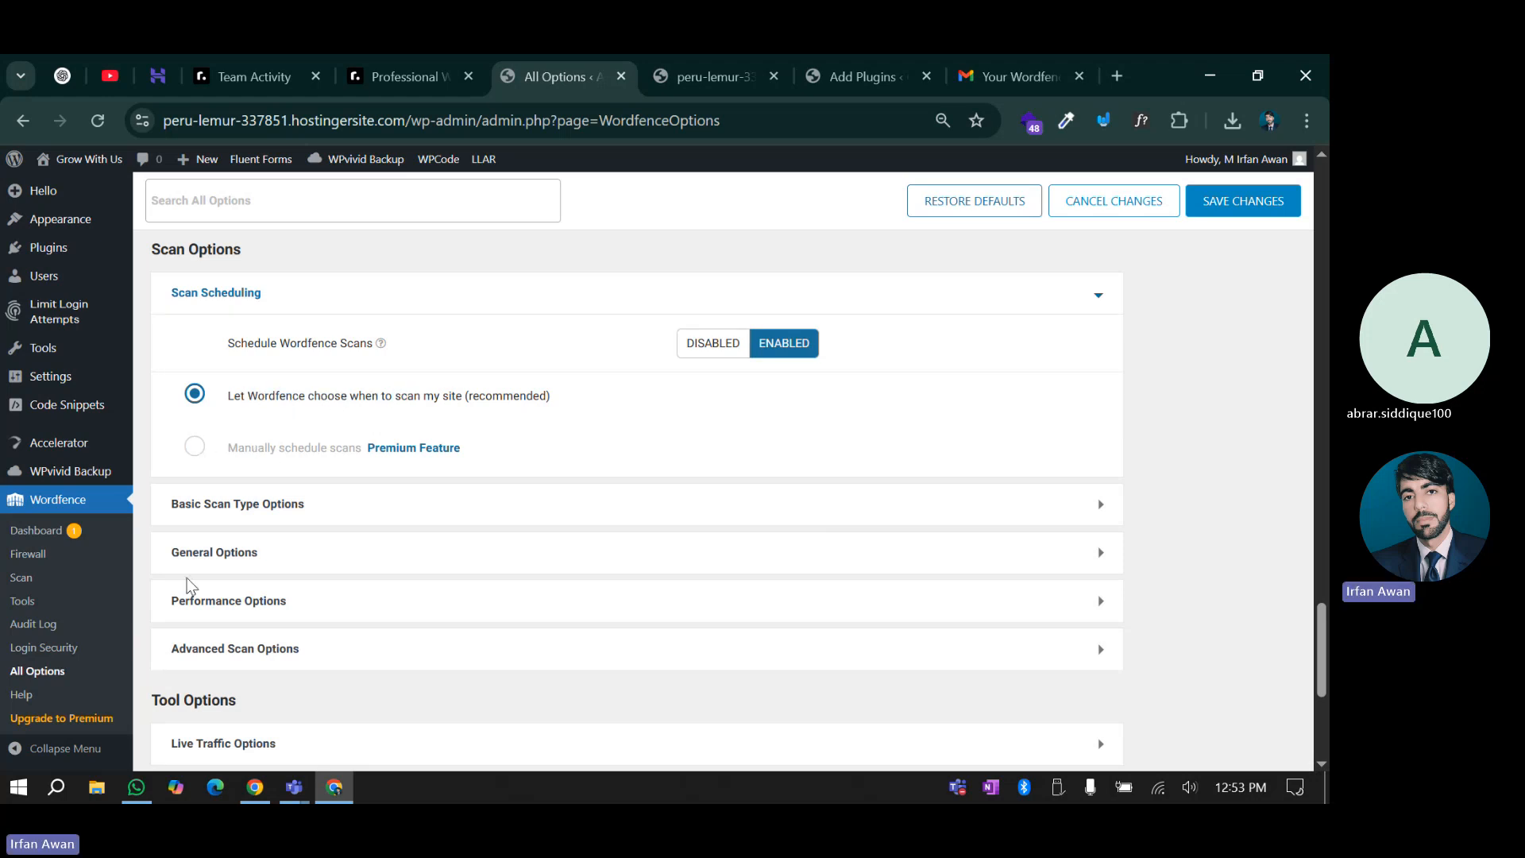
{"action": "scroll", "coordinate": [192, 586], "scroll_direction": "down", "scroll_amount": 1}
{"action": "scroll", "coordinate": [233, 541], "scroll_direction": "down", "scroll_amount": 3}
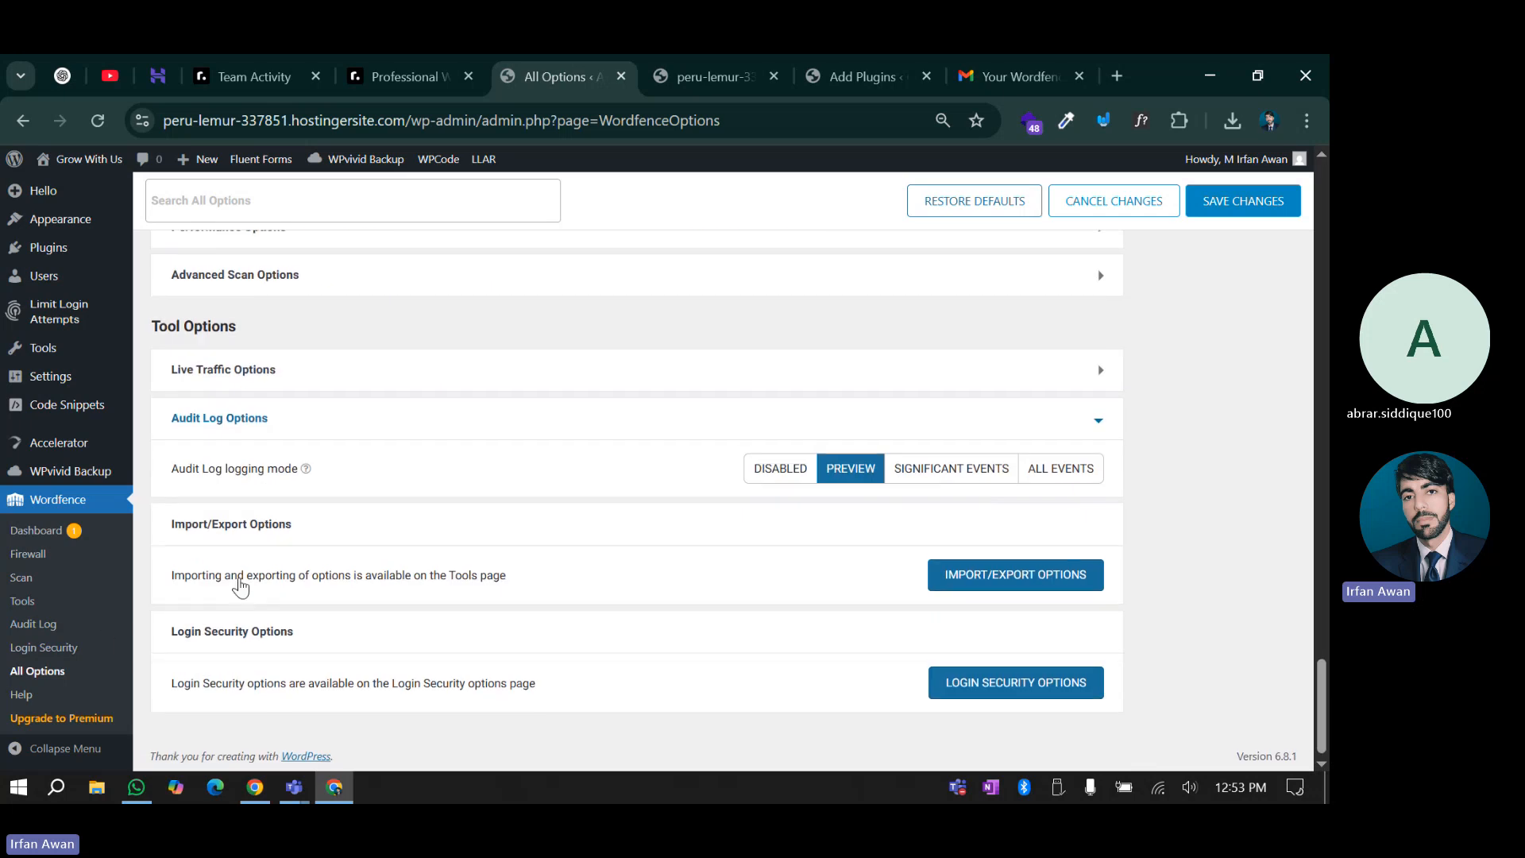
{"action": "scroll", "coordinate": [429, 548], "scroll_direction": "up", "scroll_amount": 20}
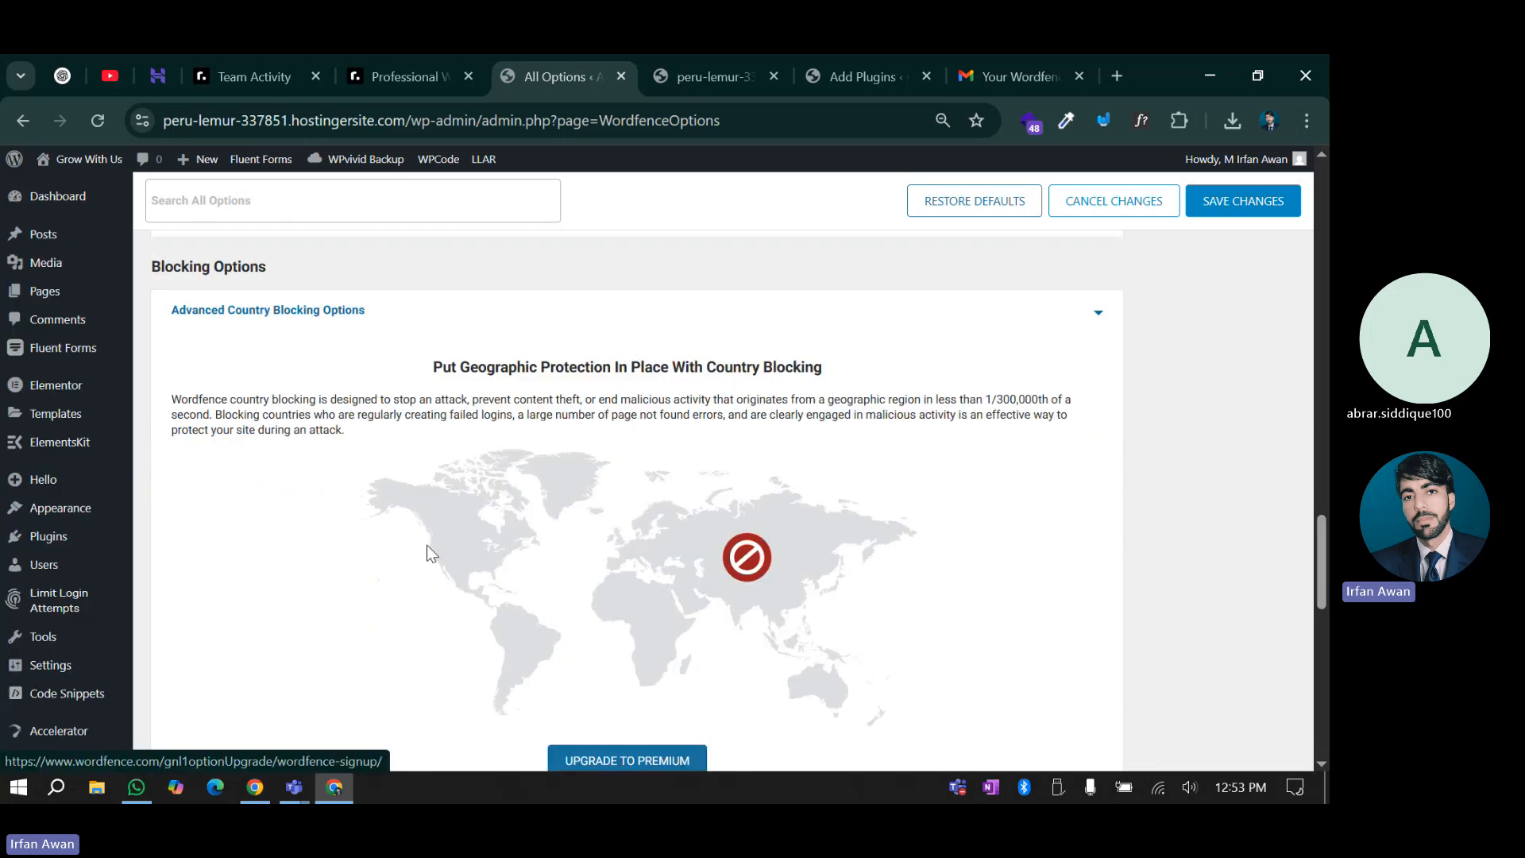
{"action": "scroll", "coordinate": [366, 534], "scroll_direction": "down", "scroll_amount": 3}
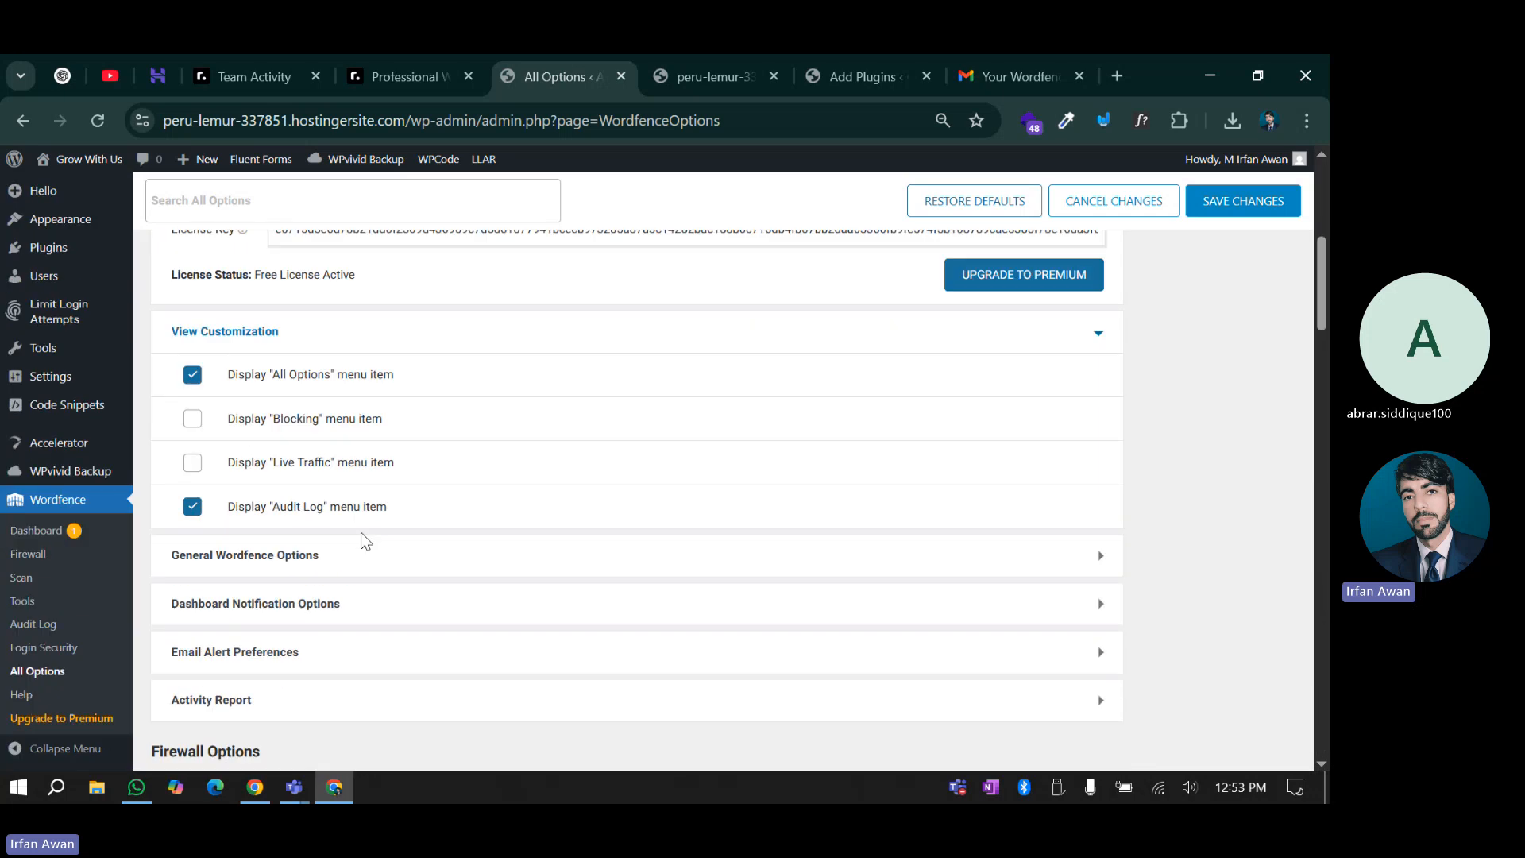
{"action": "scroll", "coordinate": [246, 384], "scroll_direction": "up", "scroll_amount": 2}
Collapse Wordfence License and View Customization, then expand General Wordfence Options
{"action": "left_click", "coordinate": [245, 374]}
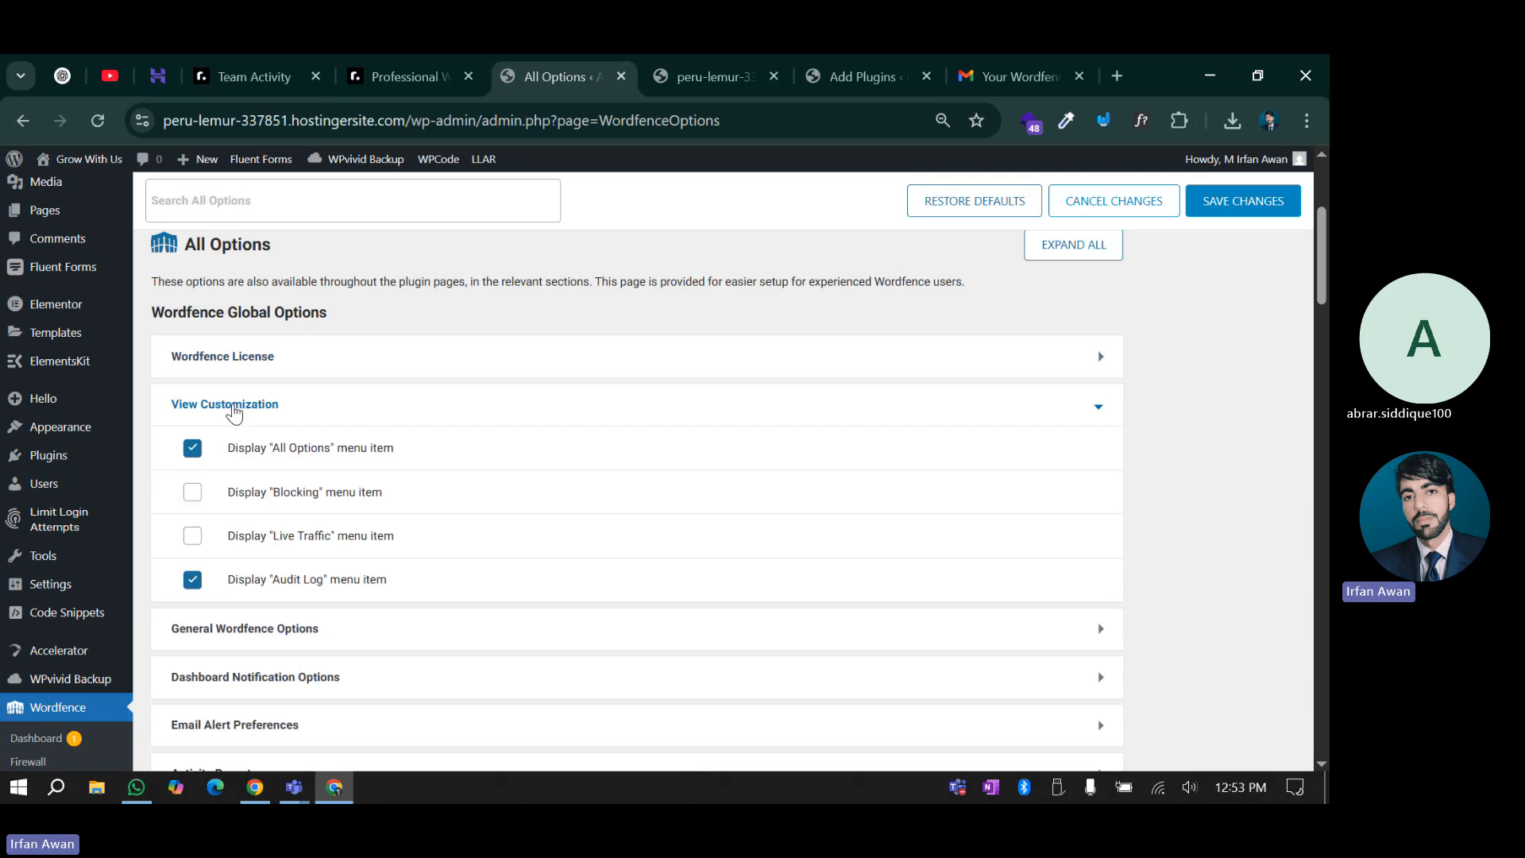
{"action": "left_click", "coordinate": [233, 410]}
{"action": "left_click", "coordinate": [204, 465]}
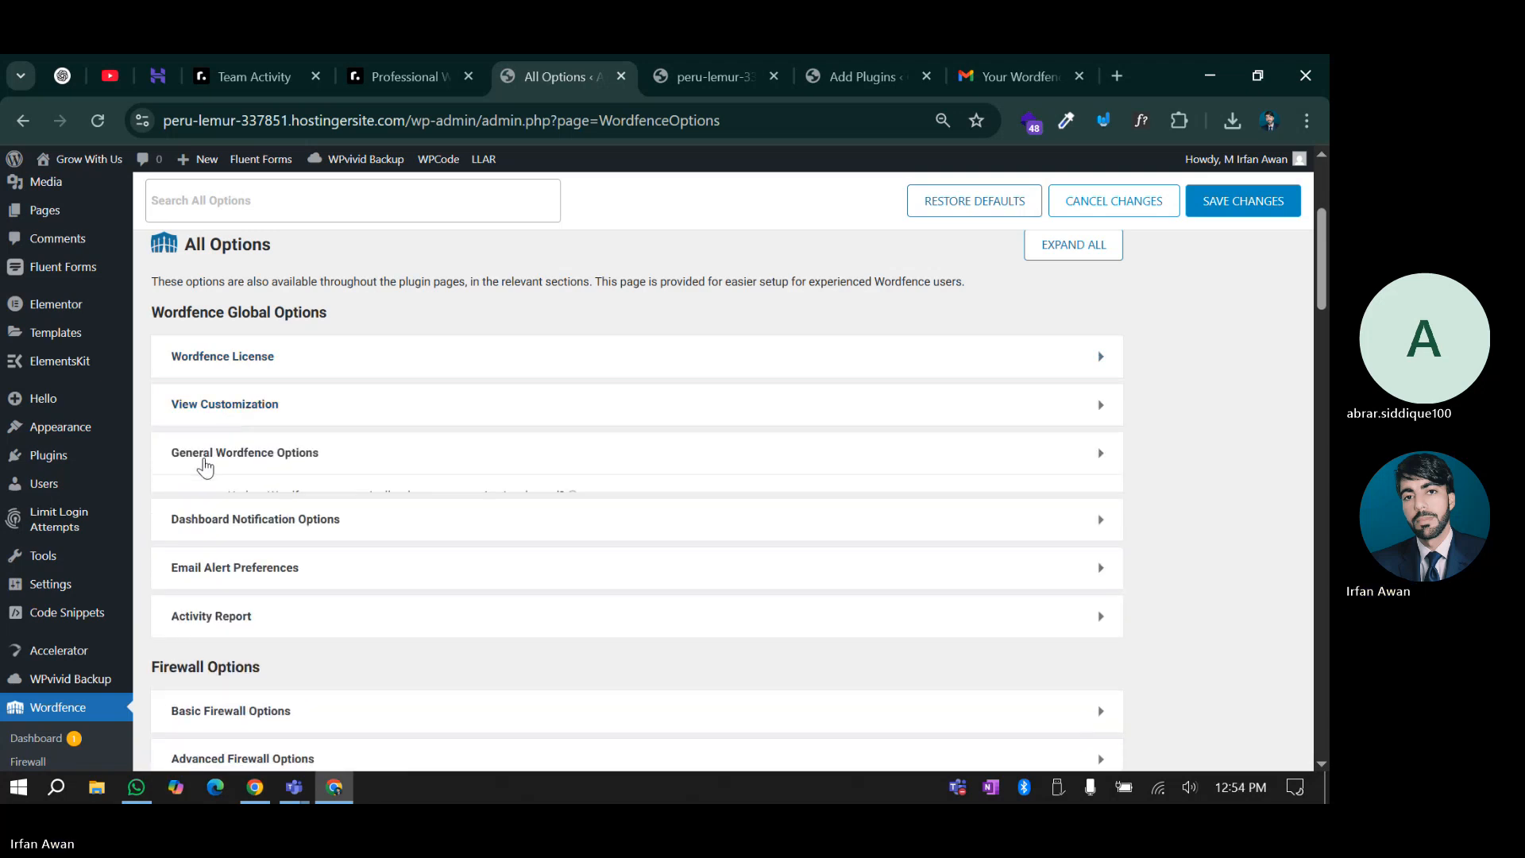
{"action": "scroll", "coordinate": [236, 538], "scroll_direction": "down", "scroll_amount": 6}
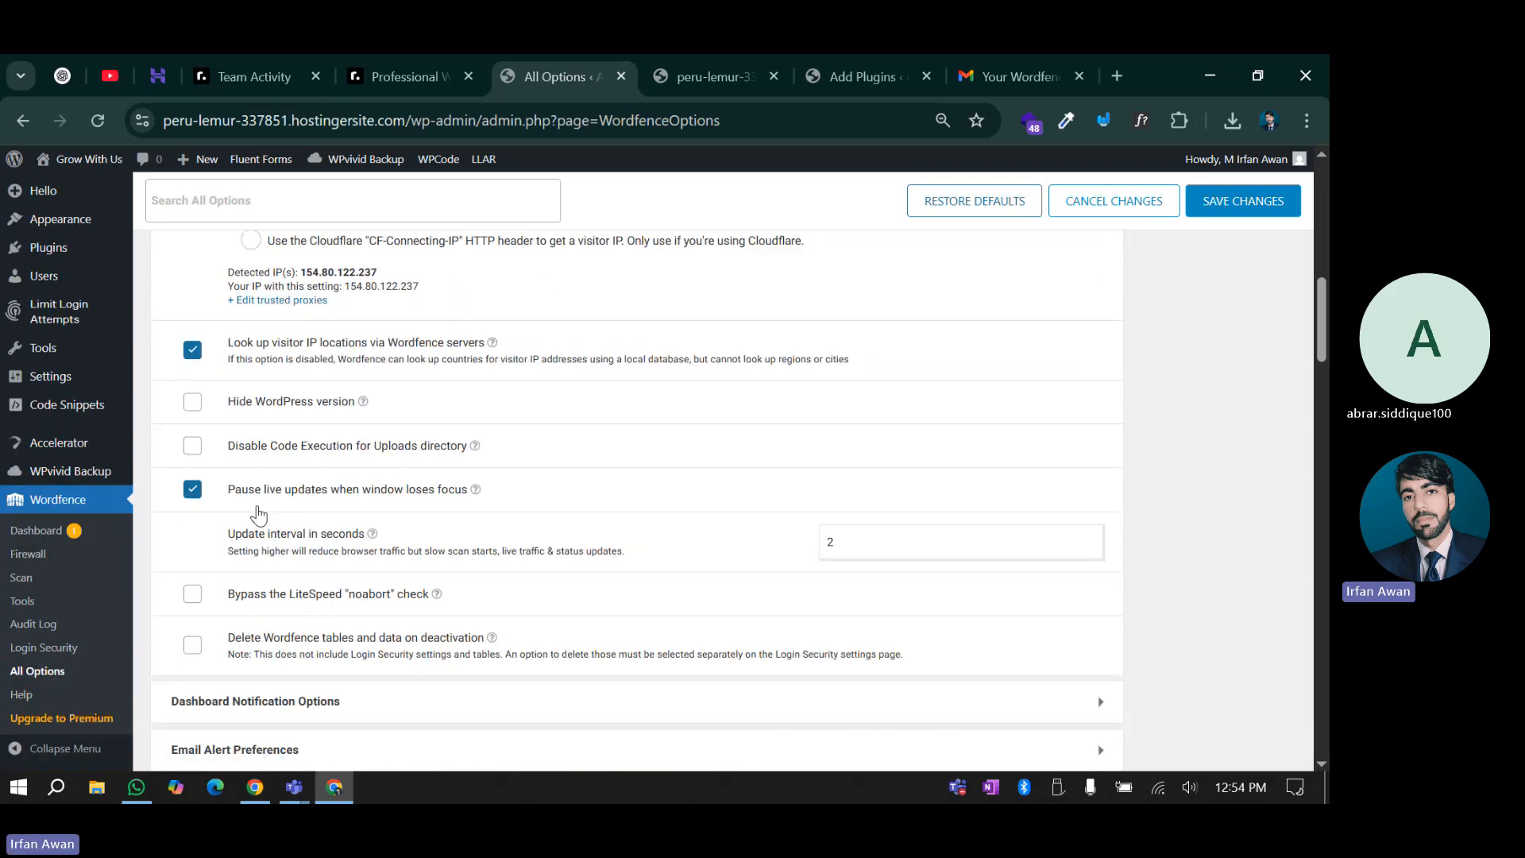
{"action": "scroll", "coordinate": [259, 514], "scroll_direction": "up", "scroll_amount": 6}
{"action": "scroll", "coordinate": [259, 513], "scroll_direction": "down", "scroll_amount": 10}
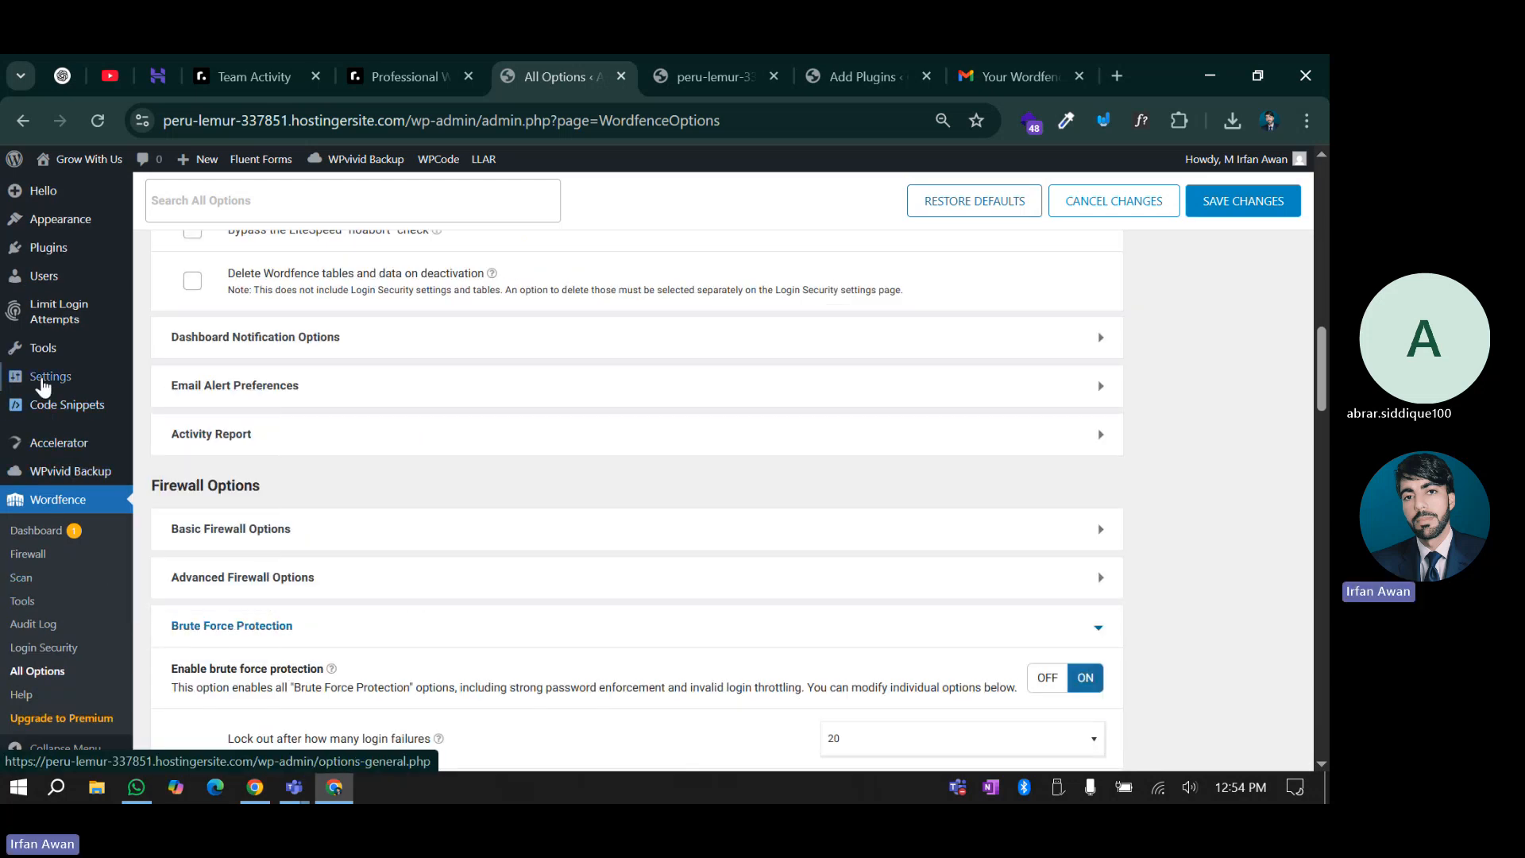
On the Plugins page, deactivate Wordfence Security with 'Delete all Wordfence tables and data' selected
{"action": "left_click", "coordinate": [69, 257]}
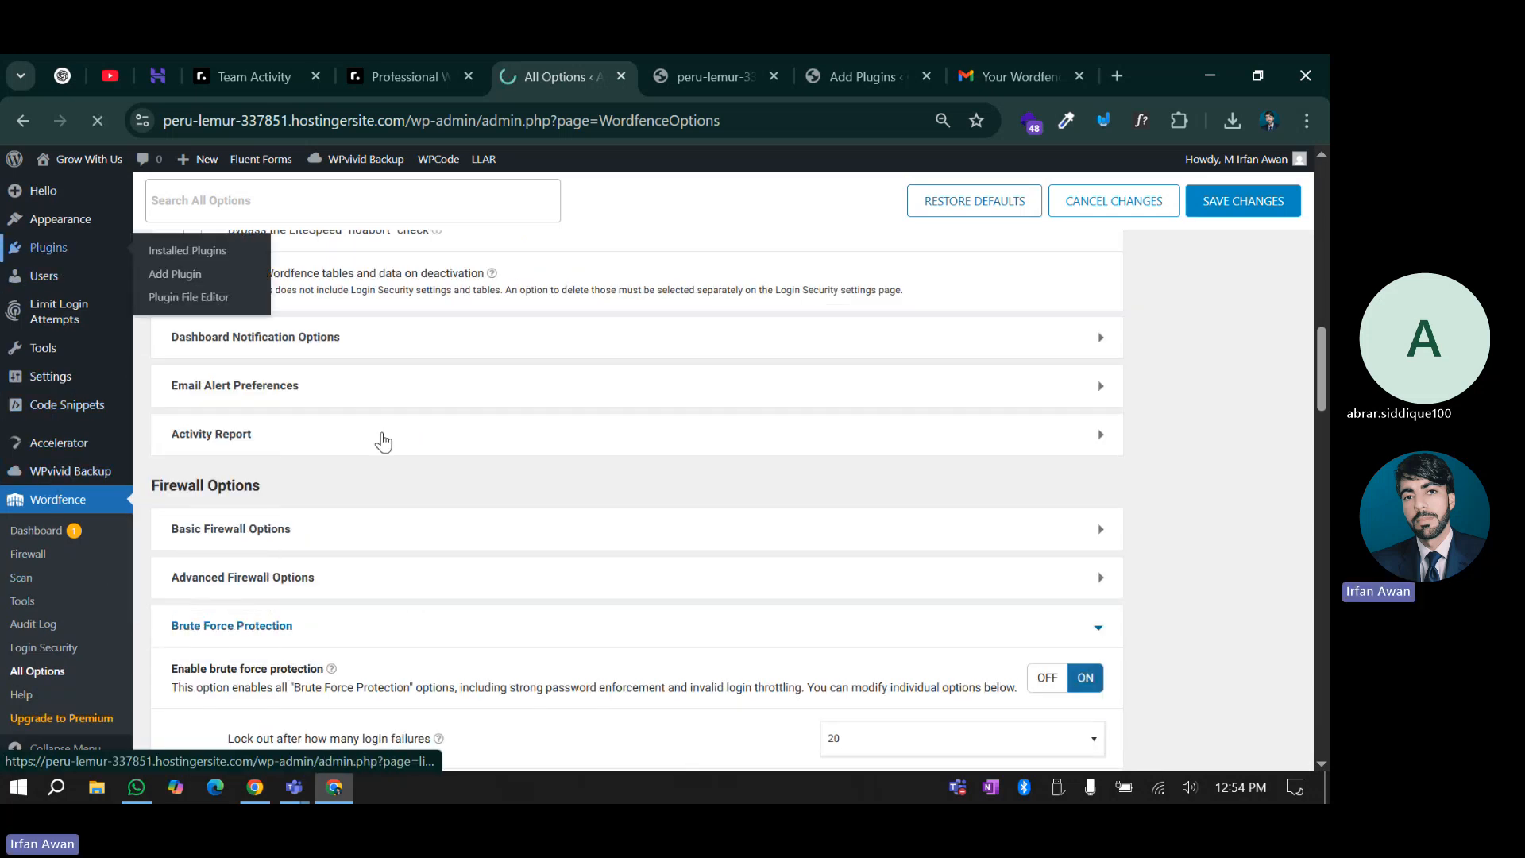
{"action": "scroll", "coordinate": [383, 442], "scroll_direction": "down", "scroll_amount": 8}
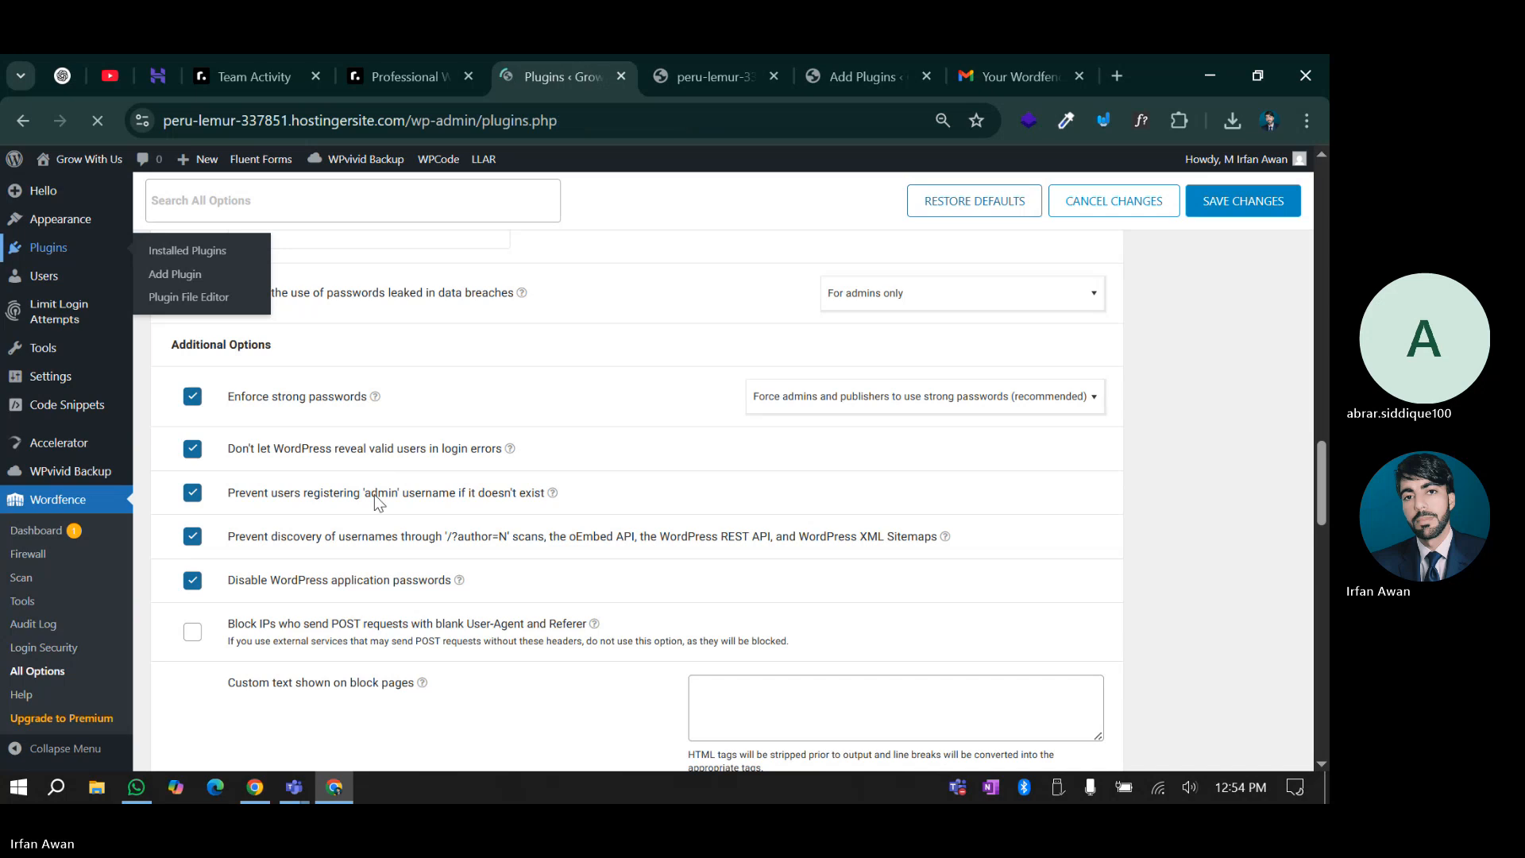
{"action": "scroll", "coordinate": [398, 489], "scroll_direction": "down", "scroll_amount": 10}
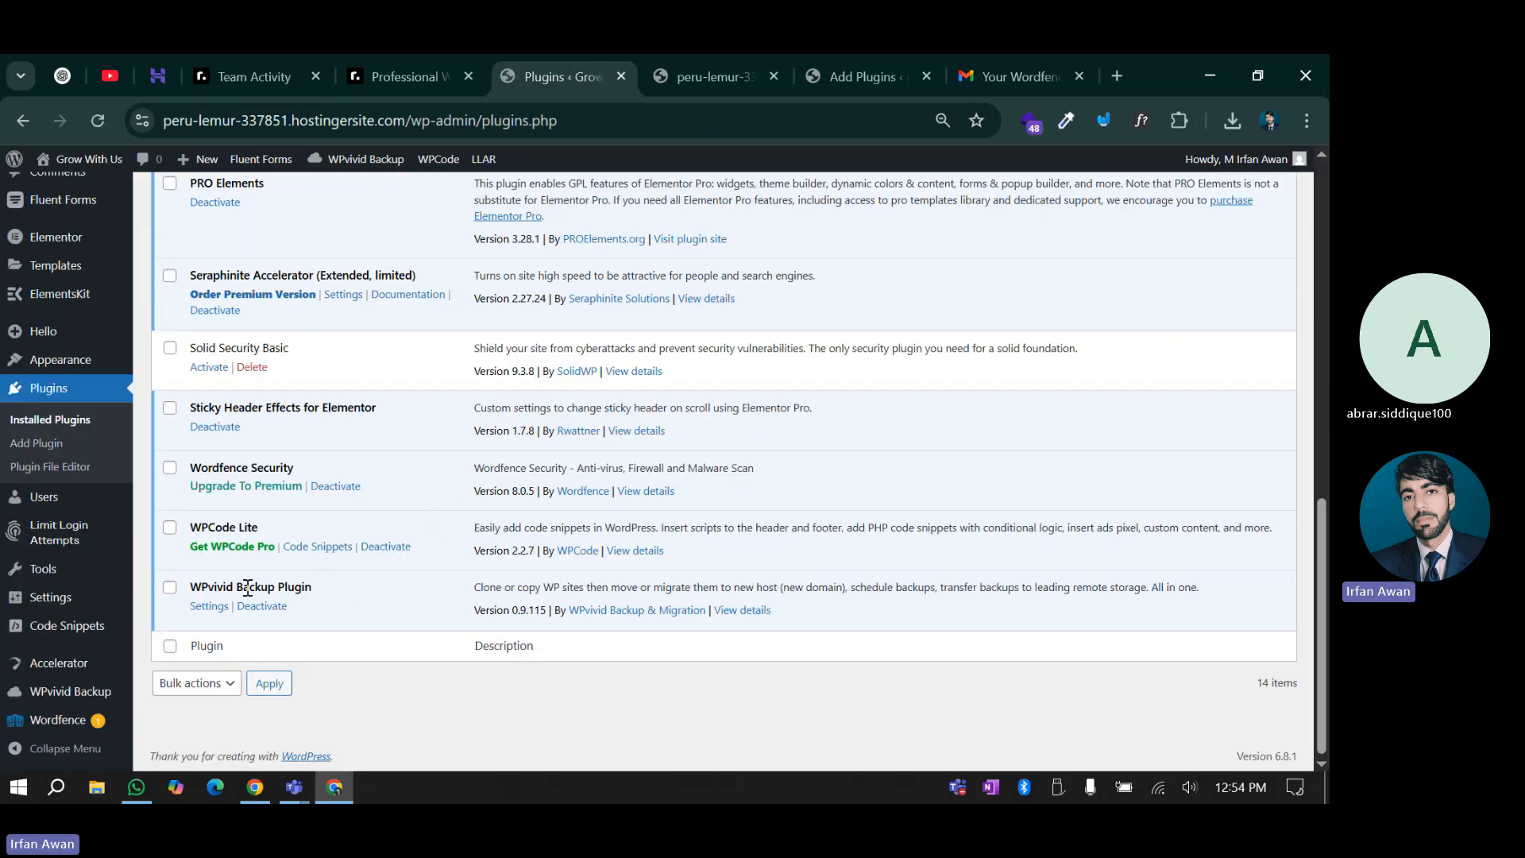
{"action": "left_click", "coordinate": [334, 487]}
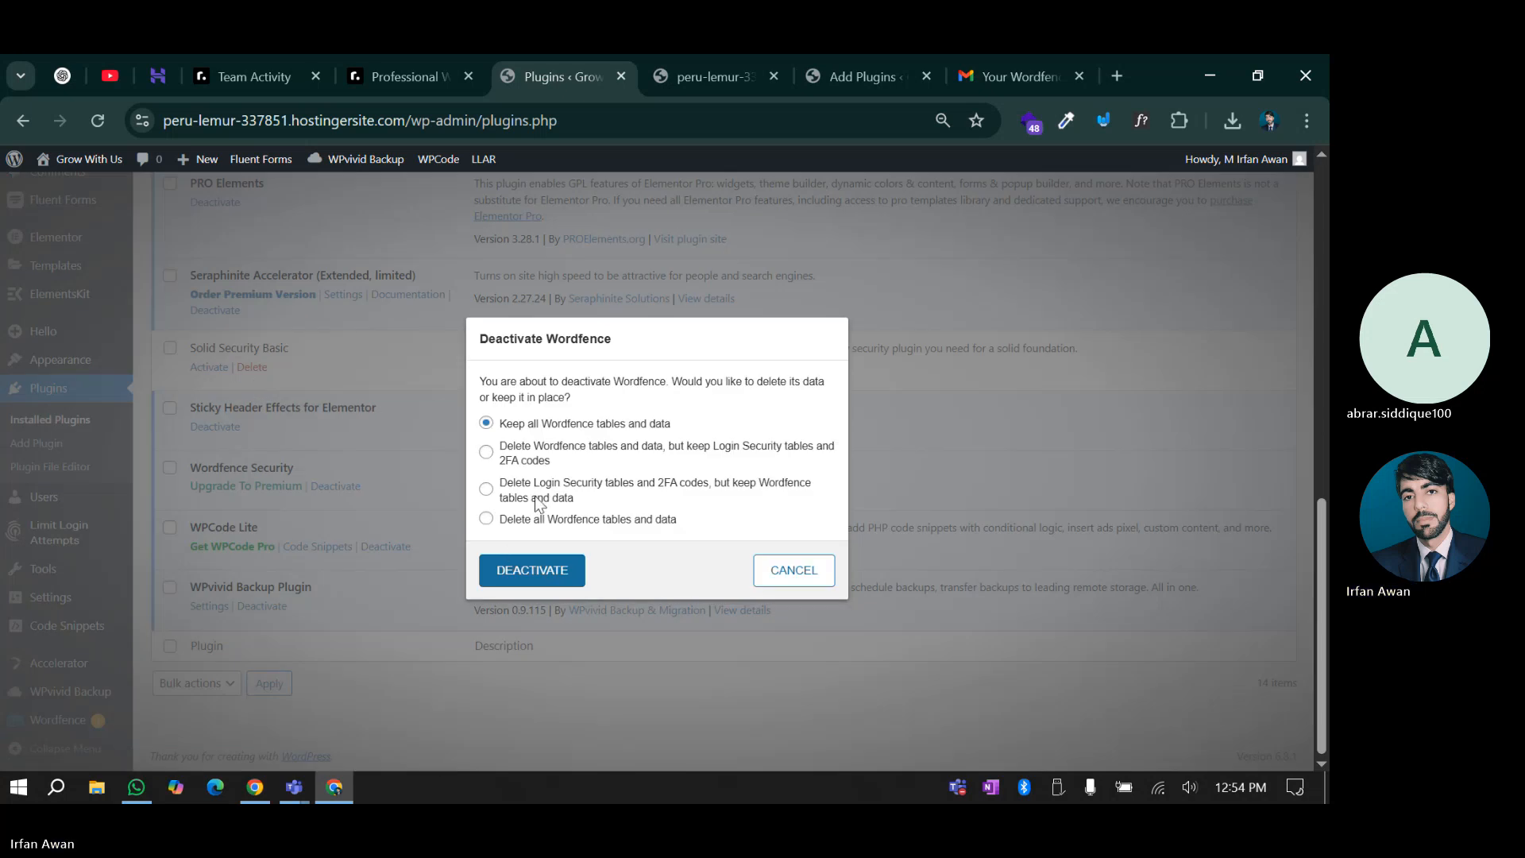
{"action": "left_click", "coordinate": [533, 518]}
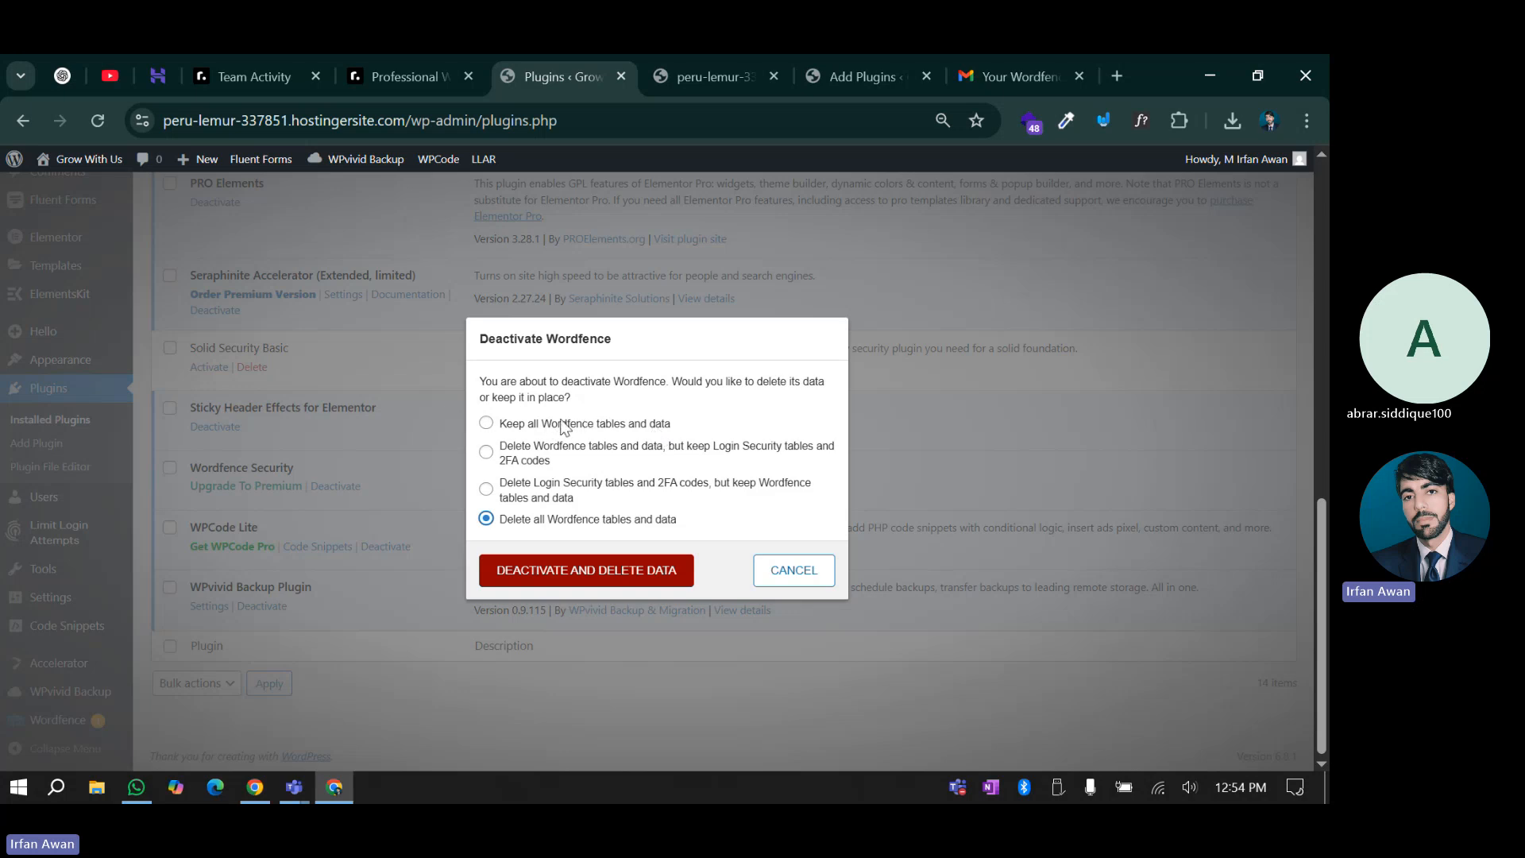
{"action": "left_click", "coordinate": [599, 569]}
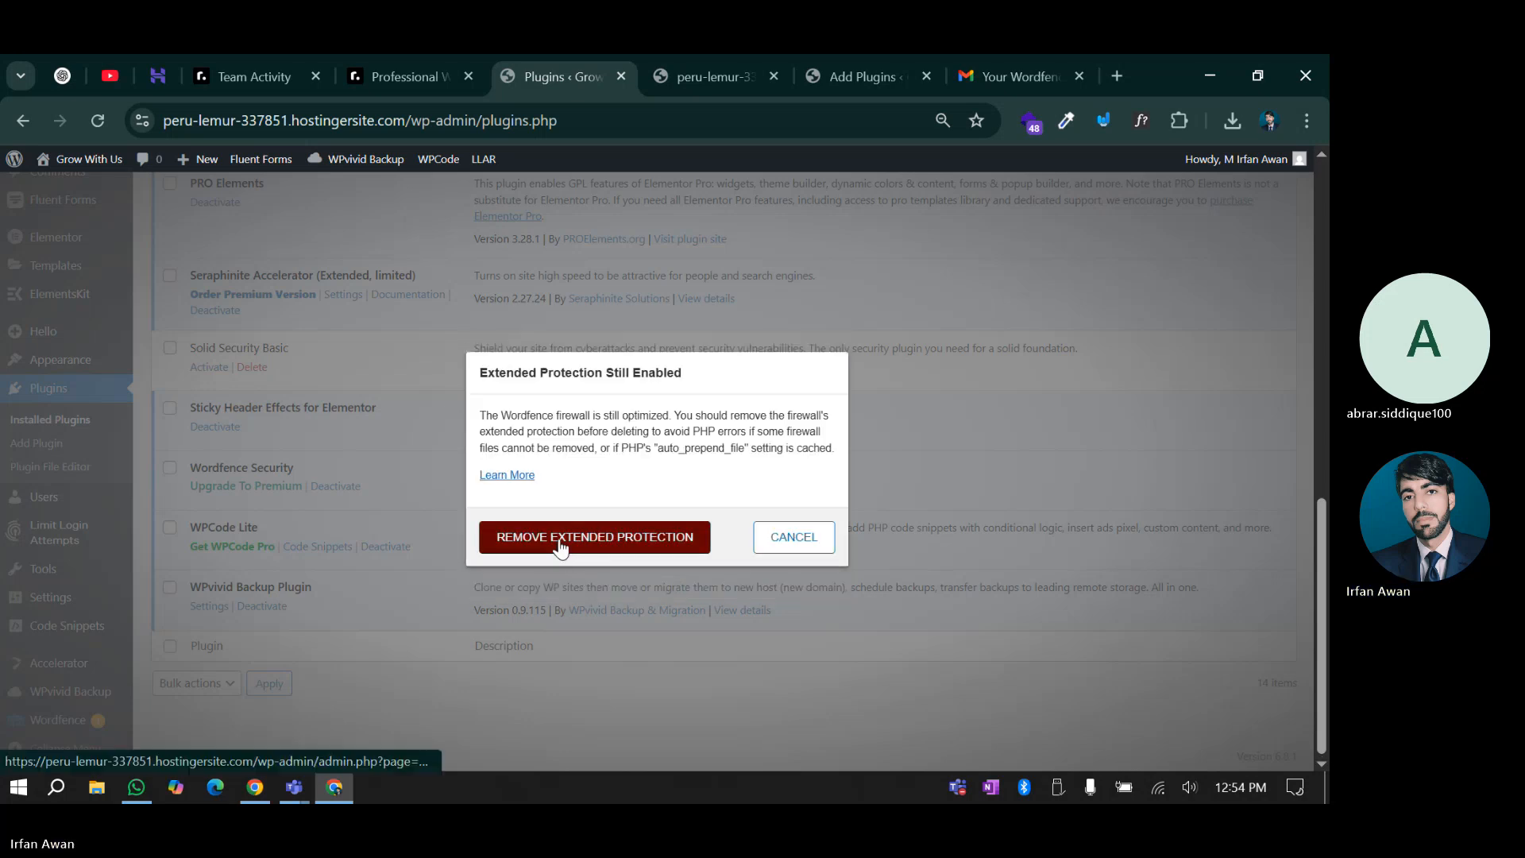
Remove the firewall's extended protection, downloading a .htaccess backup before continuing
{"action": "left_click", "coordinate": [620, 542]}
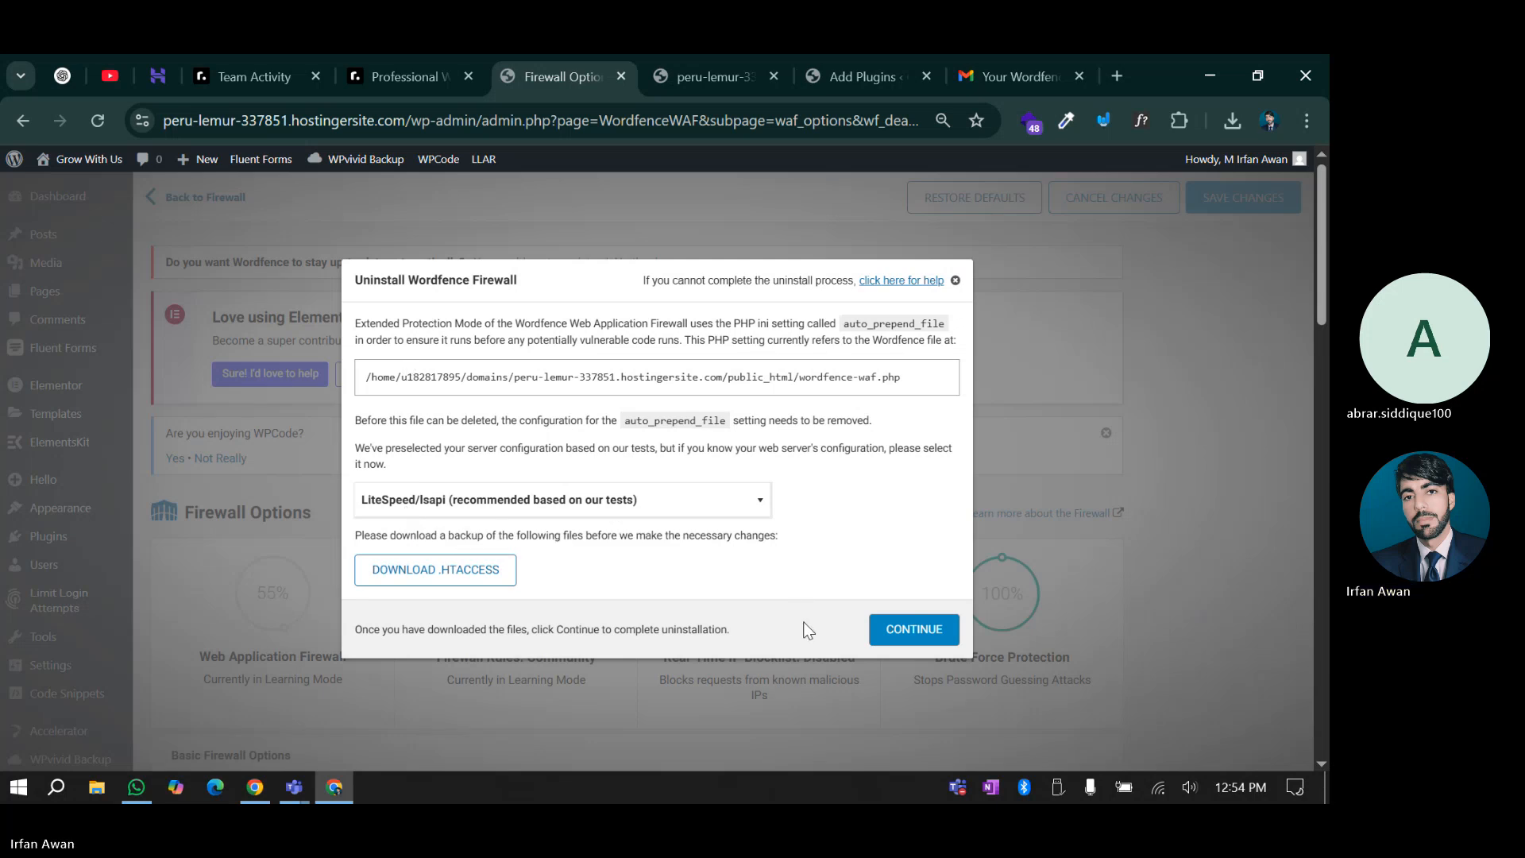
{"action": "left_click", "coordinate": [499, 570]}
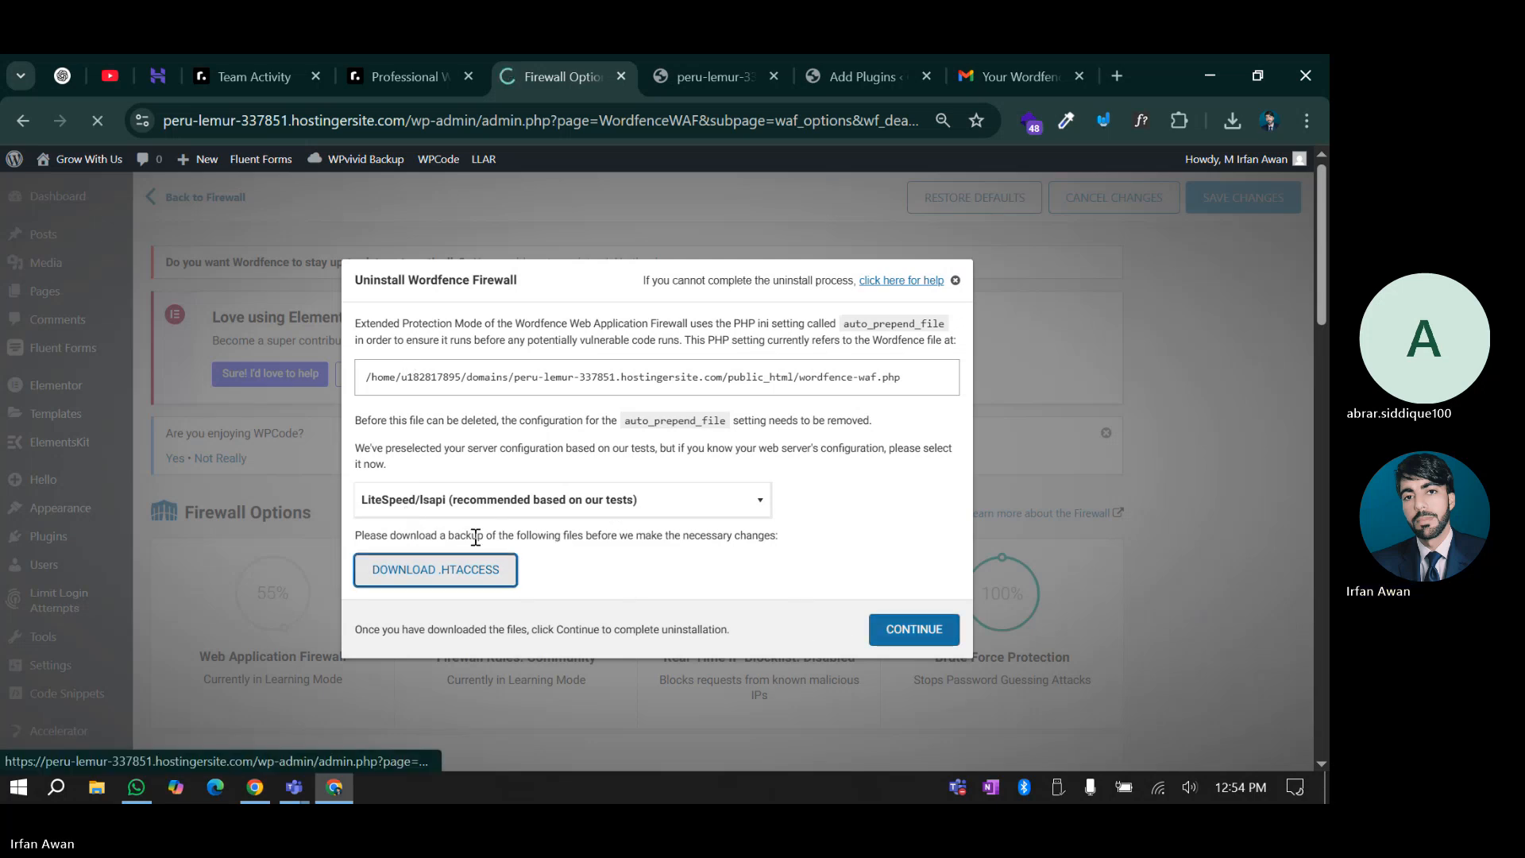
{"action": "left_click", "coordinate": [895, 628]}
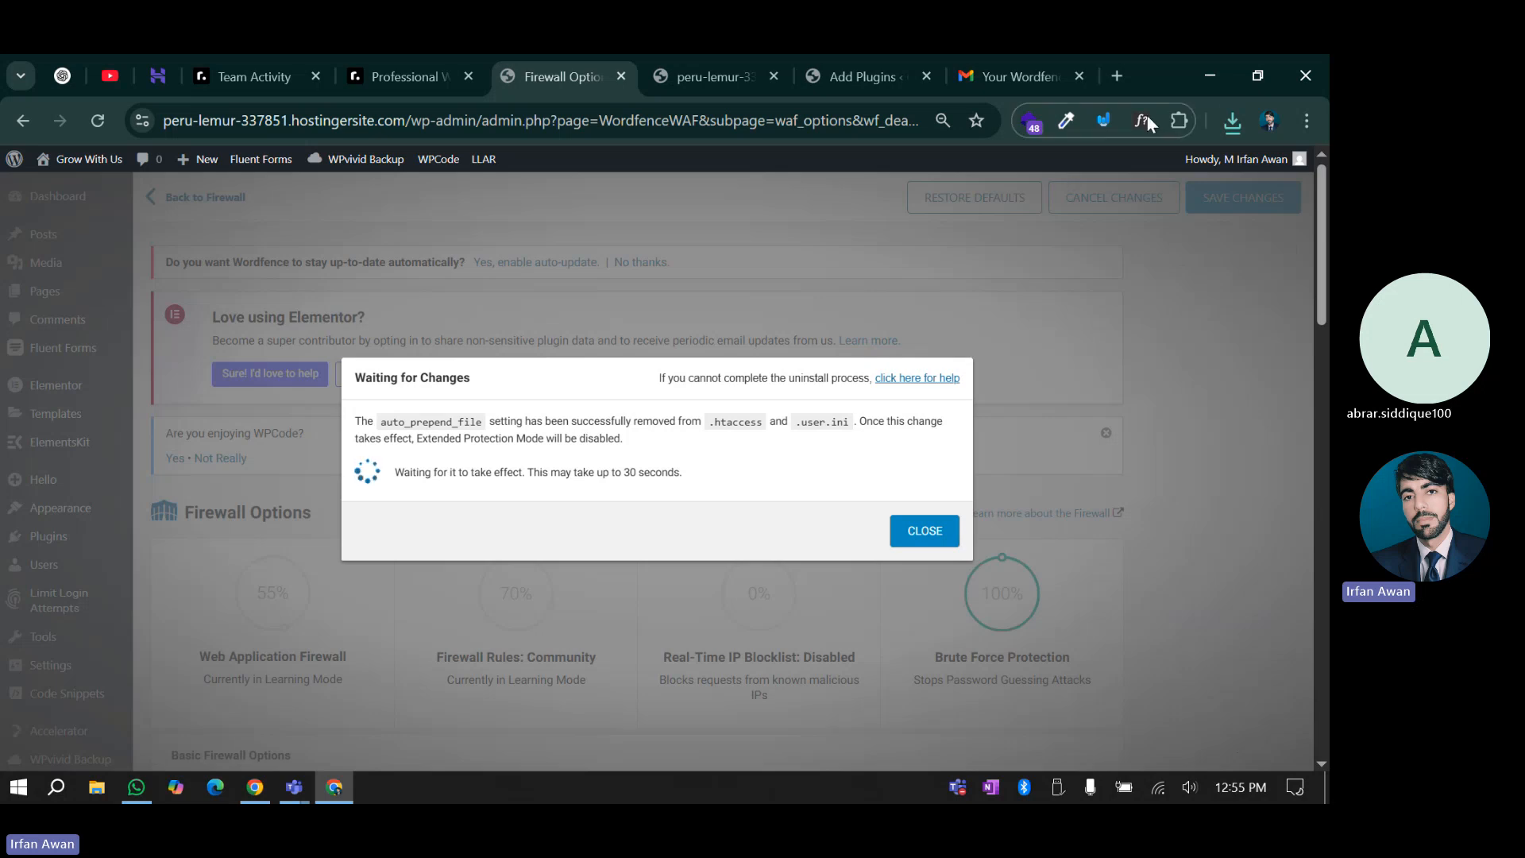
Open the downloaded .htaccess backup from recent downloads in a maximized Notepad window
{"action": "left_click", "coordinate": [1246, 117]}
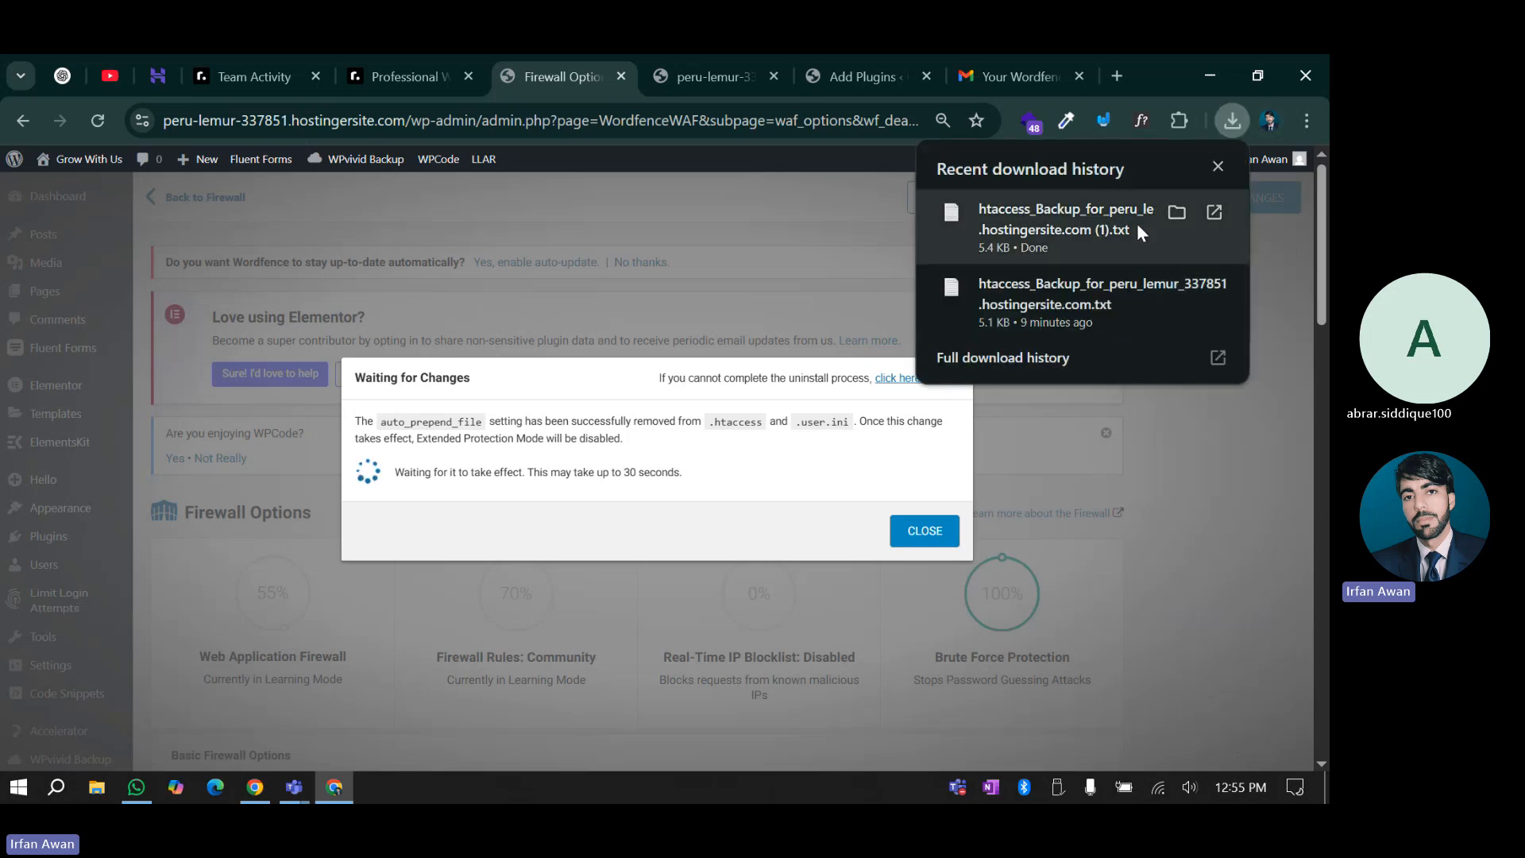
{"action": "left_click", "coordinate": [1214, 211]}
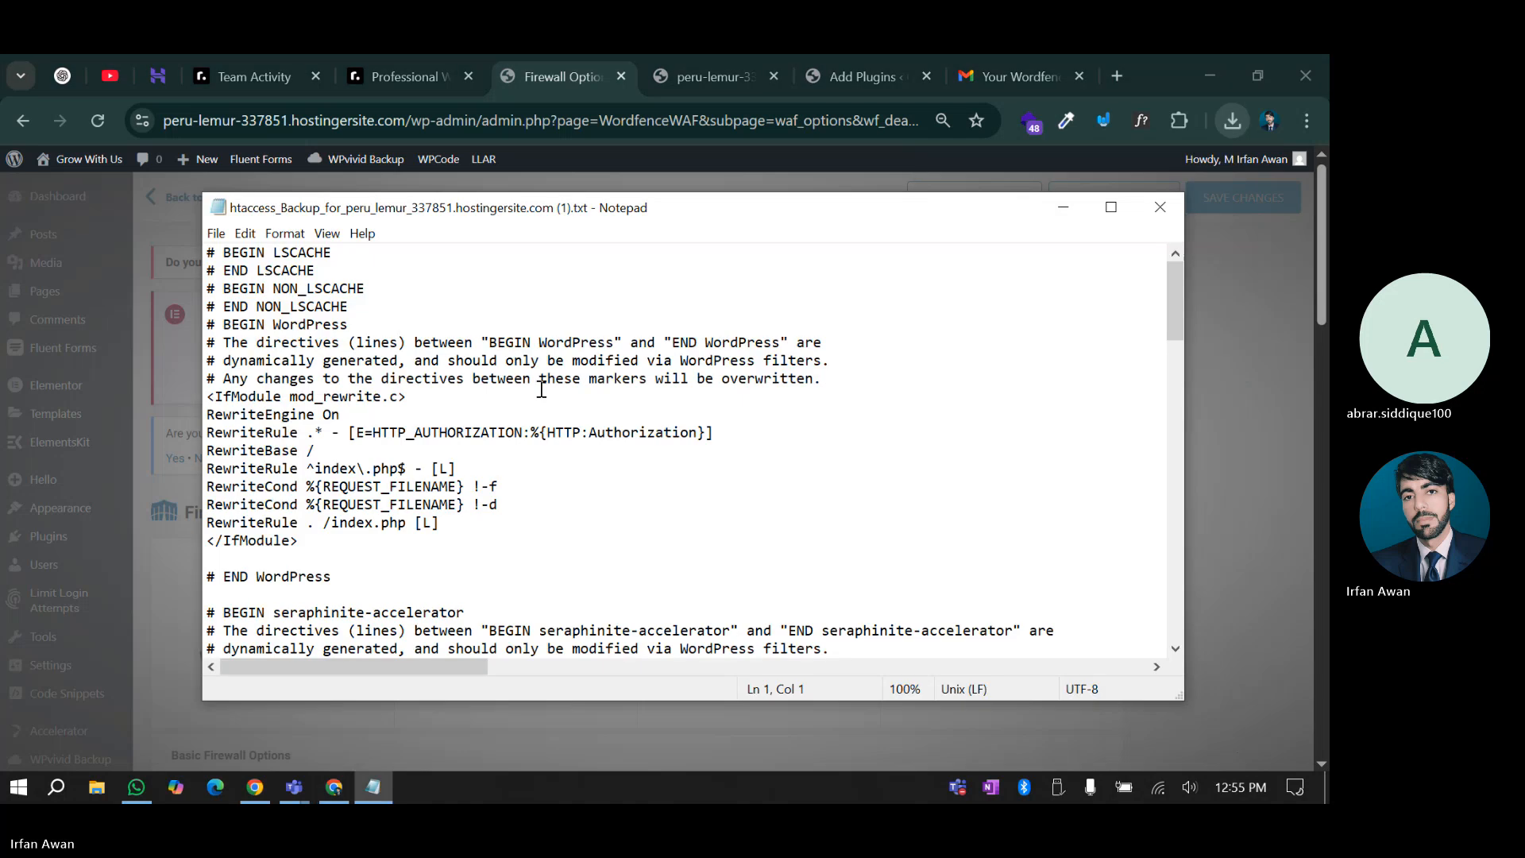
{"action": "left_click", "coordinate": [1117, 212]}
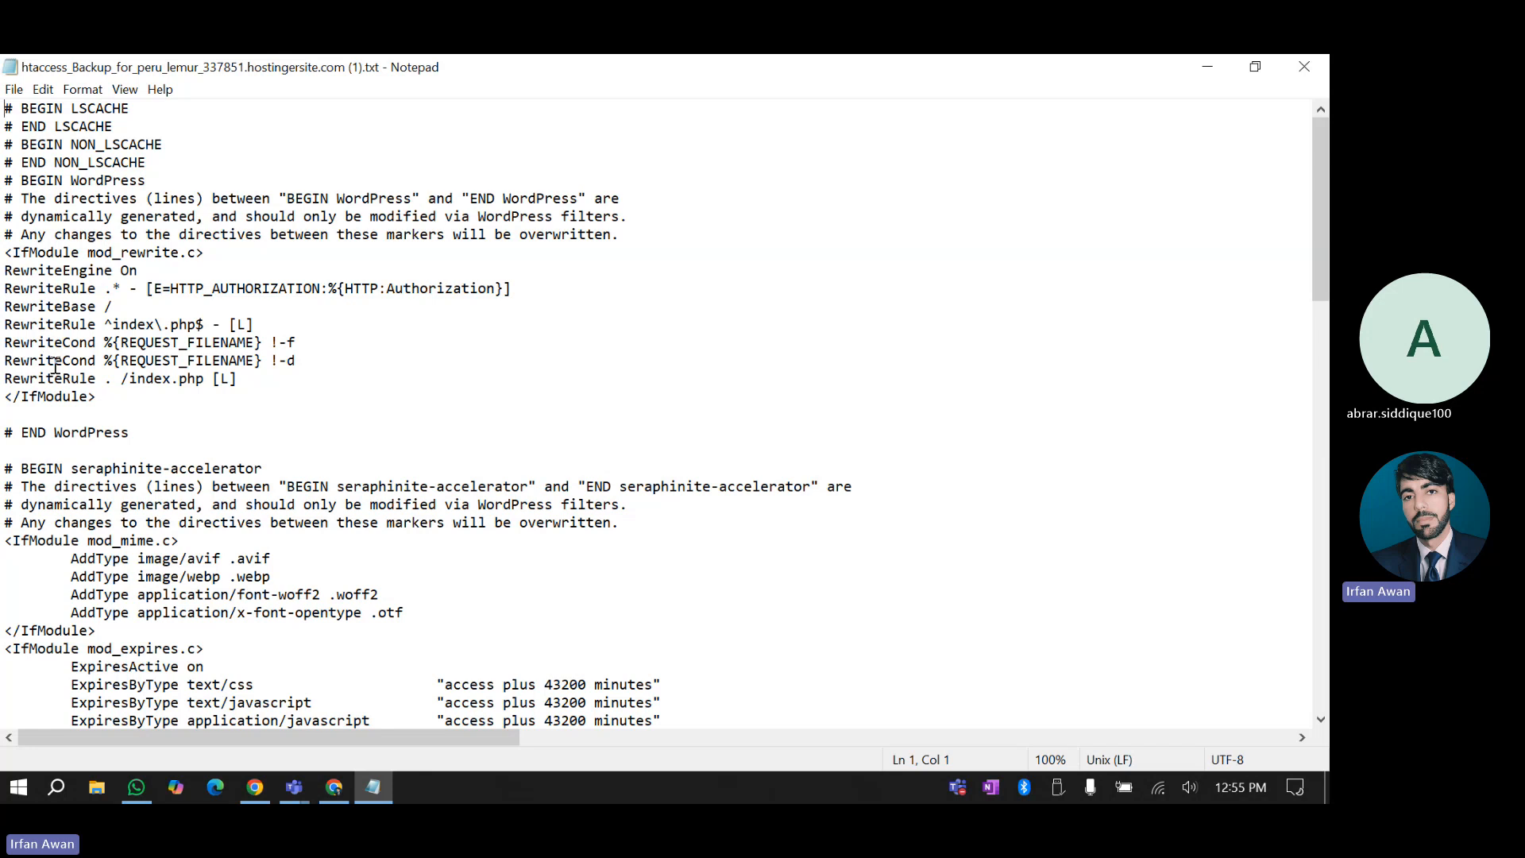
{"action": "scroll", "coordinate": [55, 366], "scroll_direction": "down", "scroll_amount": 2}
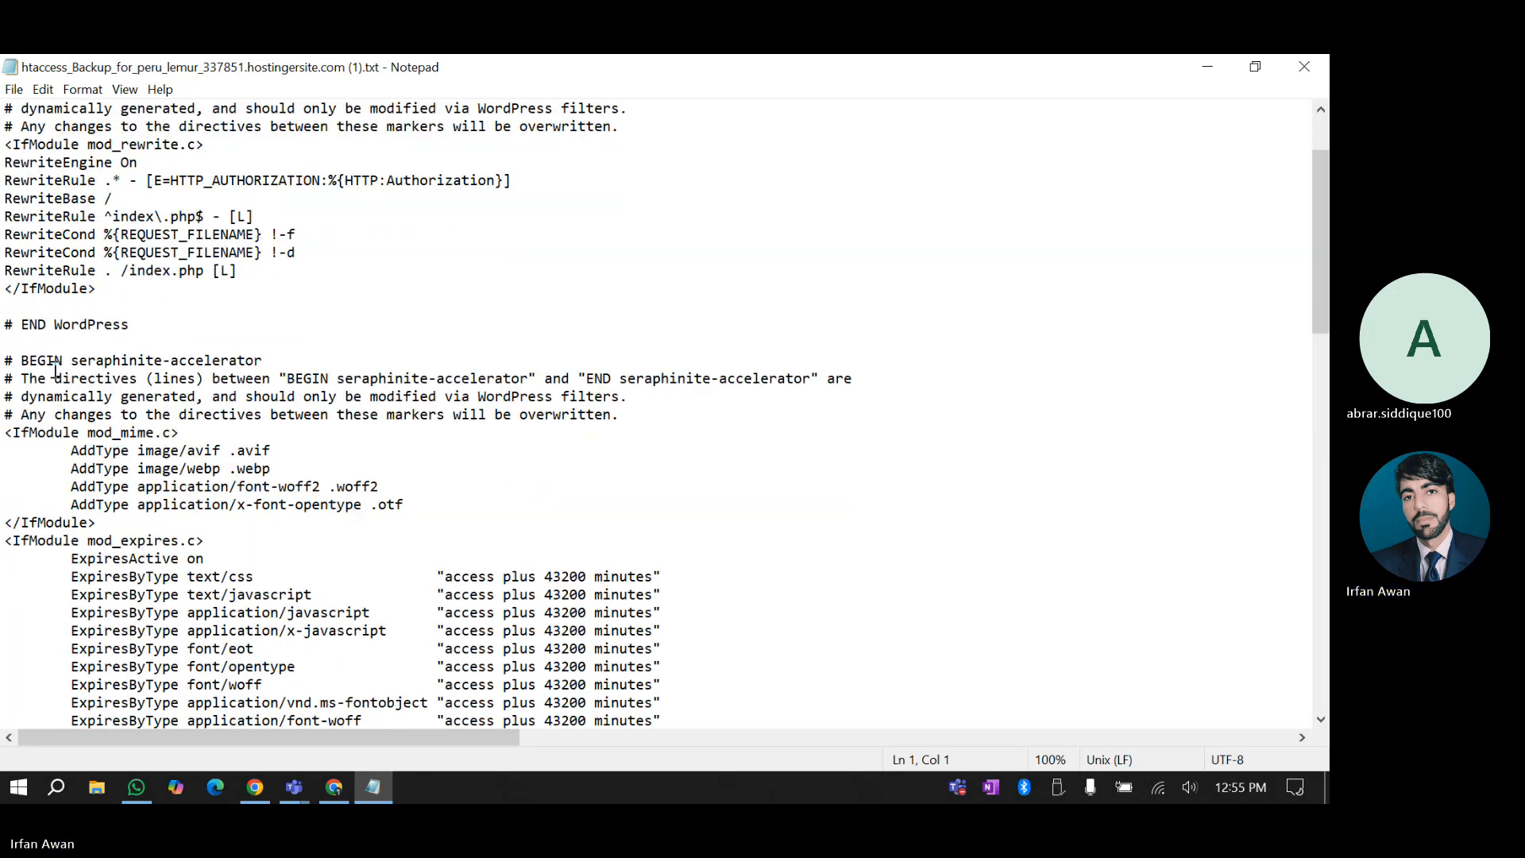
{"action": "scroll", "coordinate": [55, 368], "scroll_direction": "down", "scroll_amount": 1}
Highlight lines while reading down to the Wordfence WAF auto_prepend_file block at the file's end
{"action": "left_click_drag", "start_coordinate": [22, 308], "coordinate": [263, 296]}
{"action": "left_click", "coordinate": [265, 308]}
{"action": "scroll", "coordinate": [179, 433], "scroll_direction": "down", "scroll_amount": 2}
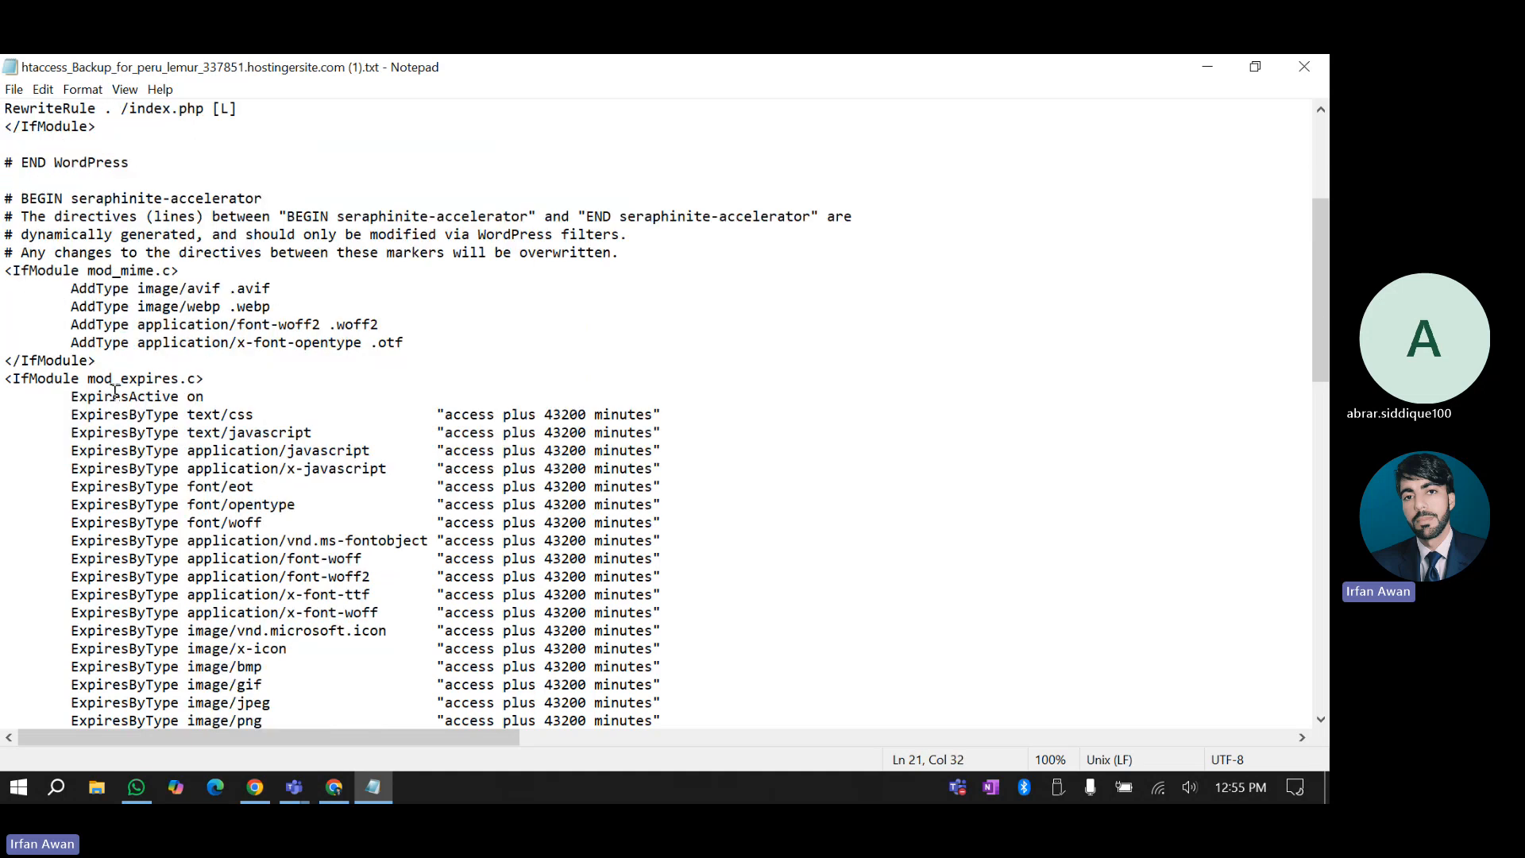
{"action": "scroll", "coordinate": [100, 406], "scroll_direction": "down", "scroll_amount": 3}
{"action": "scroll", "coordinate": [100, 406], "scroll_direction": "down", "scroll_amount": 15}
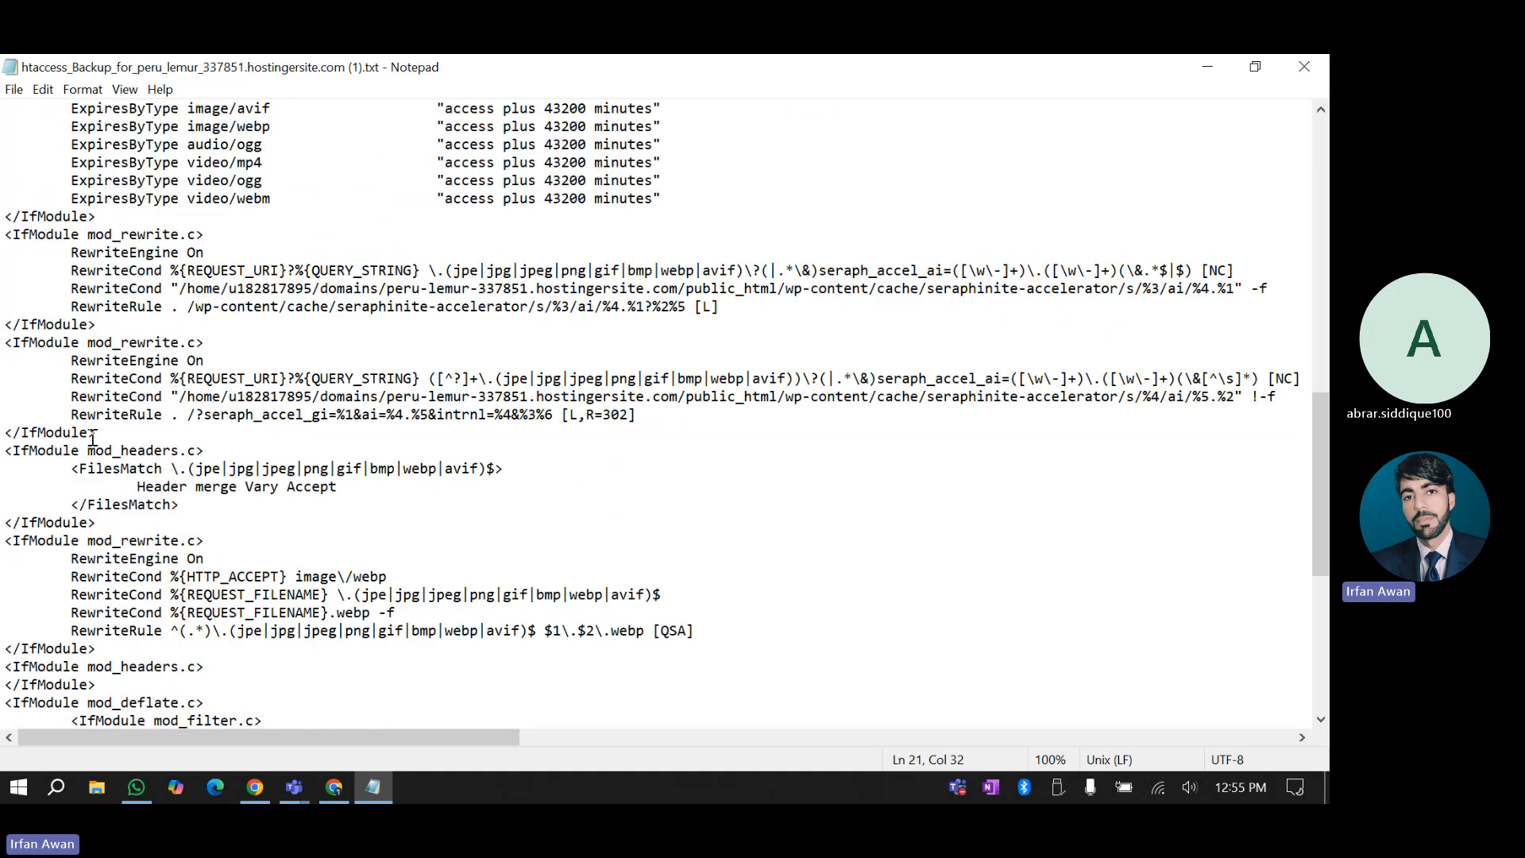
{"action": "scroll", "coordinate": [93, 438], "scroll_direction": "down", "scroll_amount": 1}
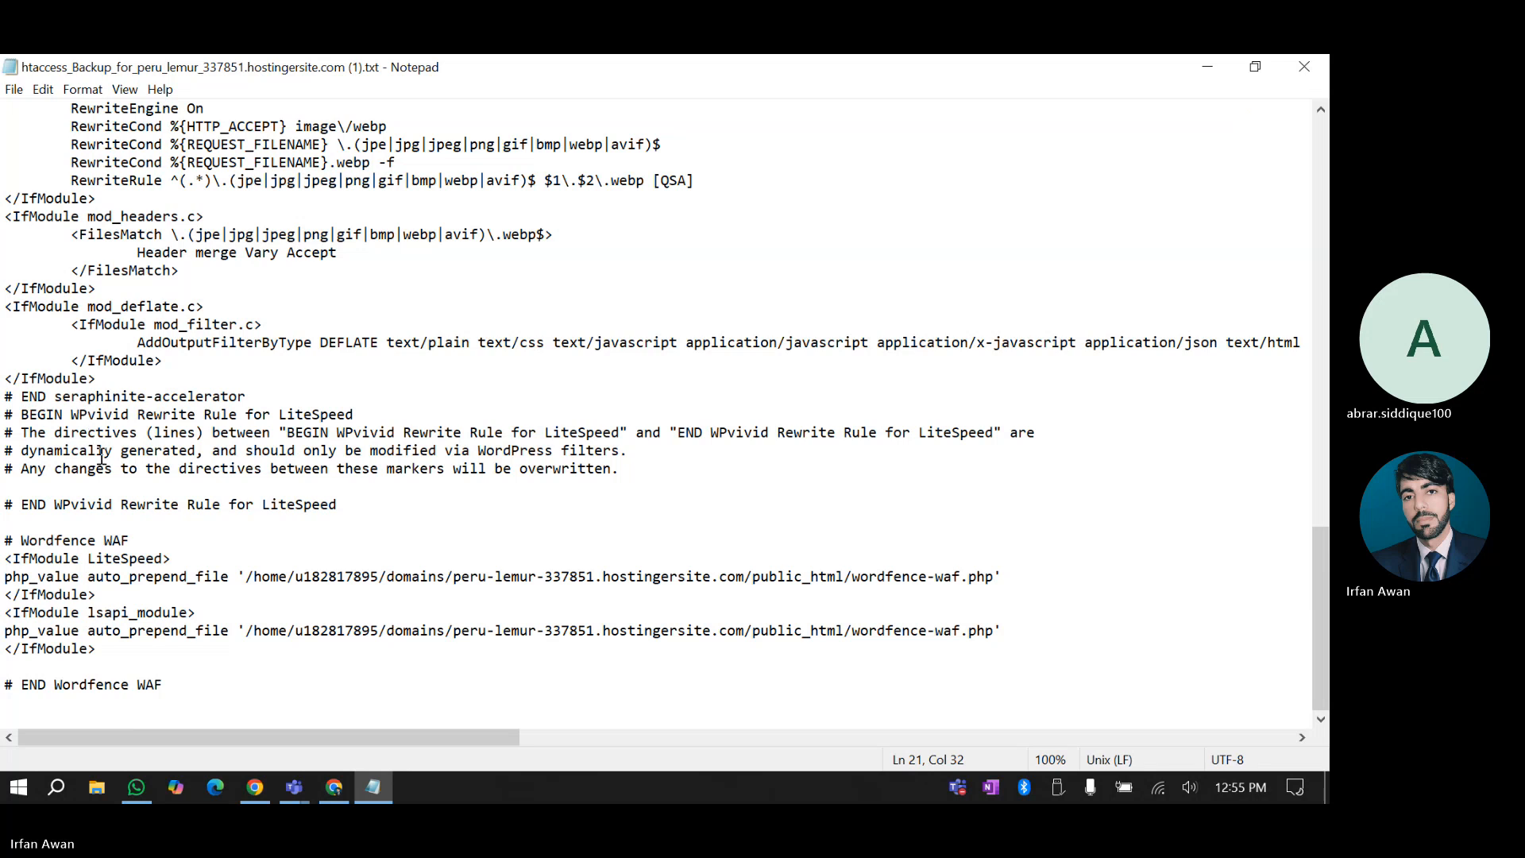
{"action": "left_click_drag", "start_coordinate": [30, 504], "coordinate": [71, 469]}
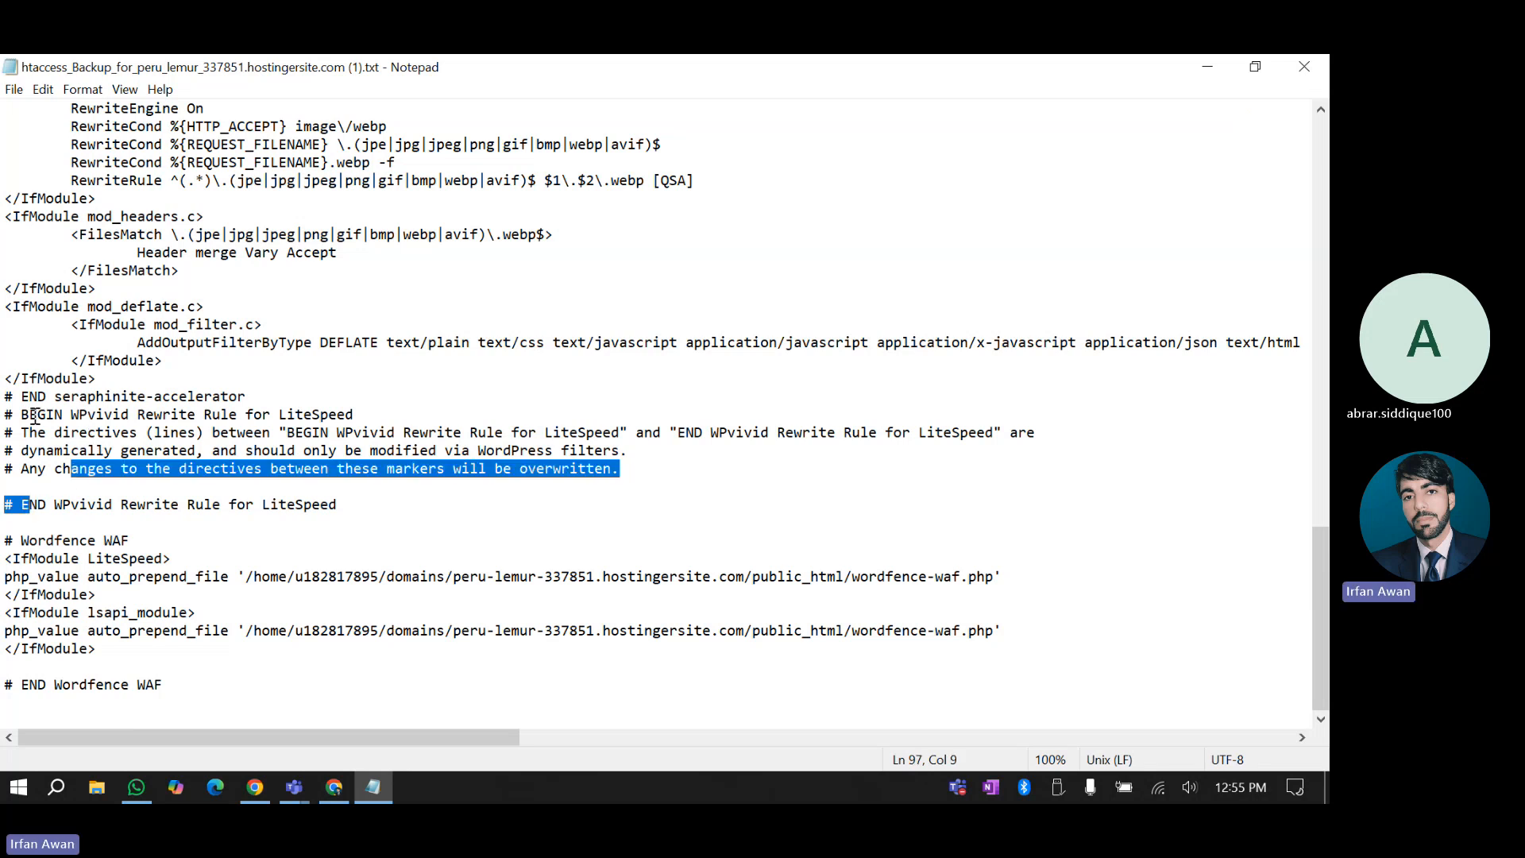
{"action": "left_click", "coordinate": [55, 486]}
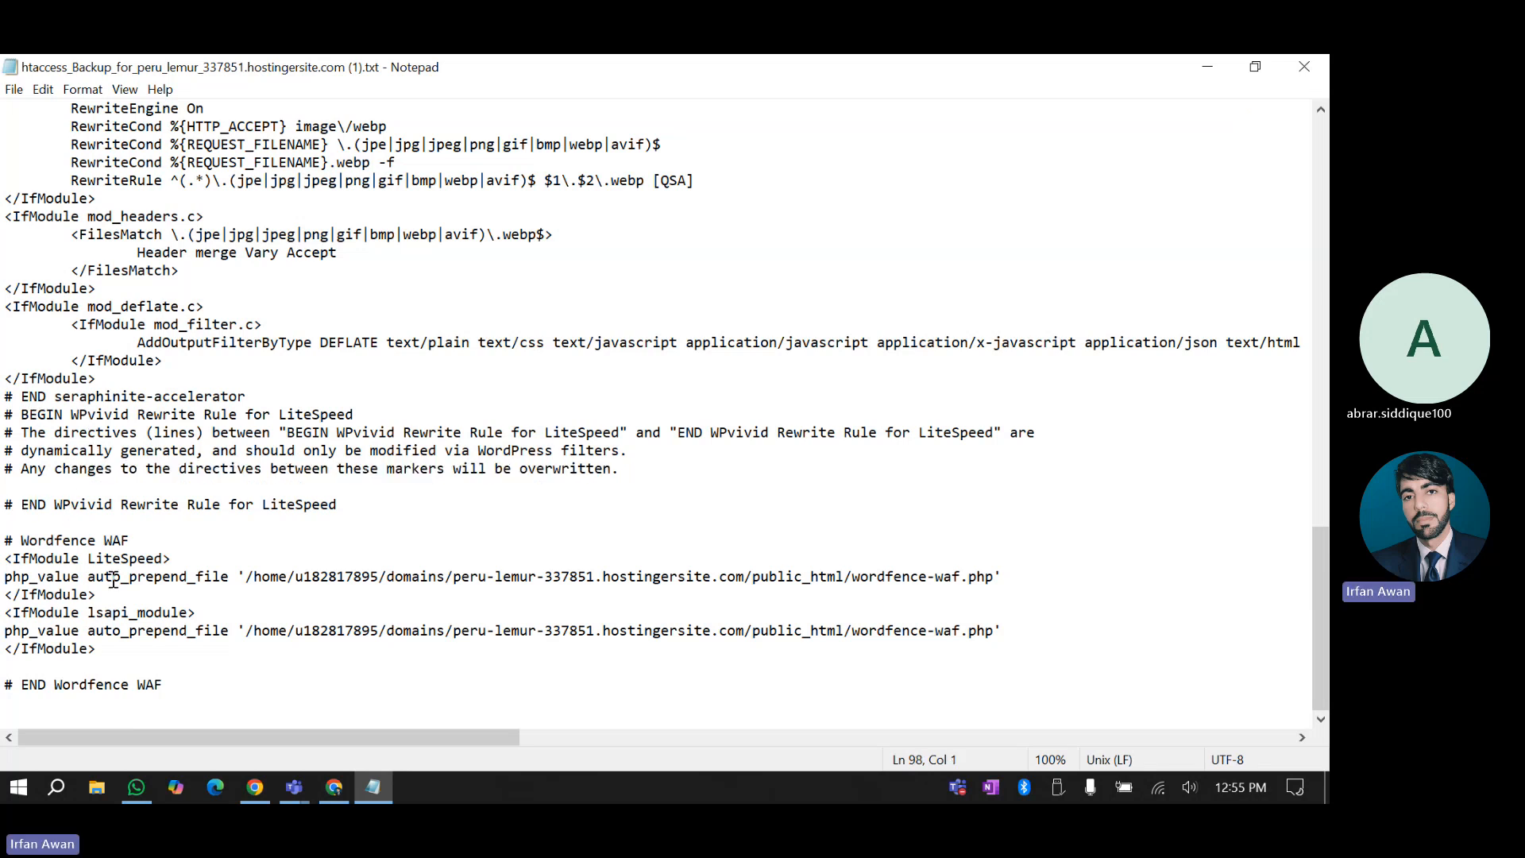
{"action": "scroll", "coordinate": [113, 580], "scroll_direction": "up", "scroll_amount": 2}
{"action": "scroll", "coordinate": [113, 580], "scroll_direction": "up", "scroll_amount": 20}
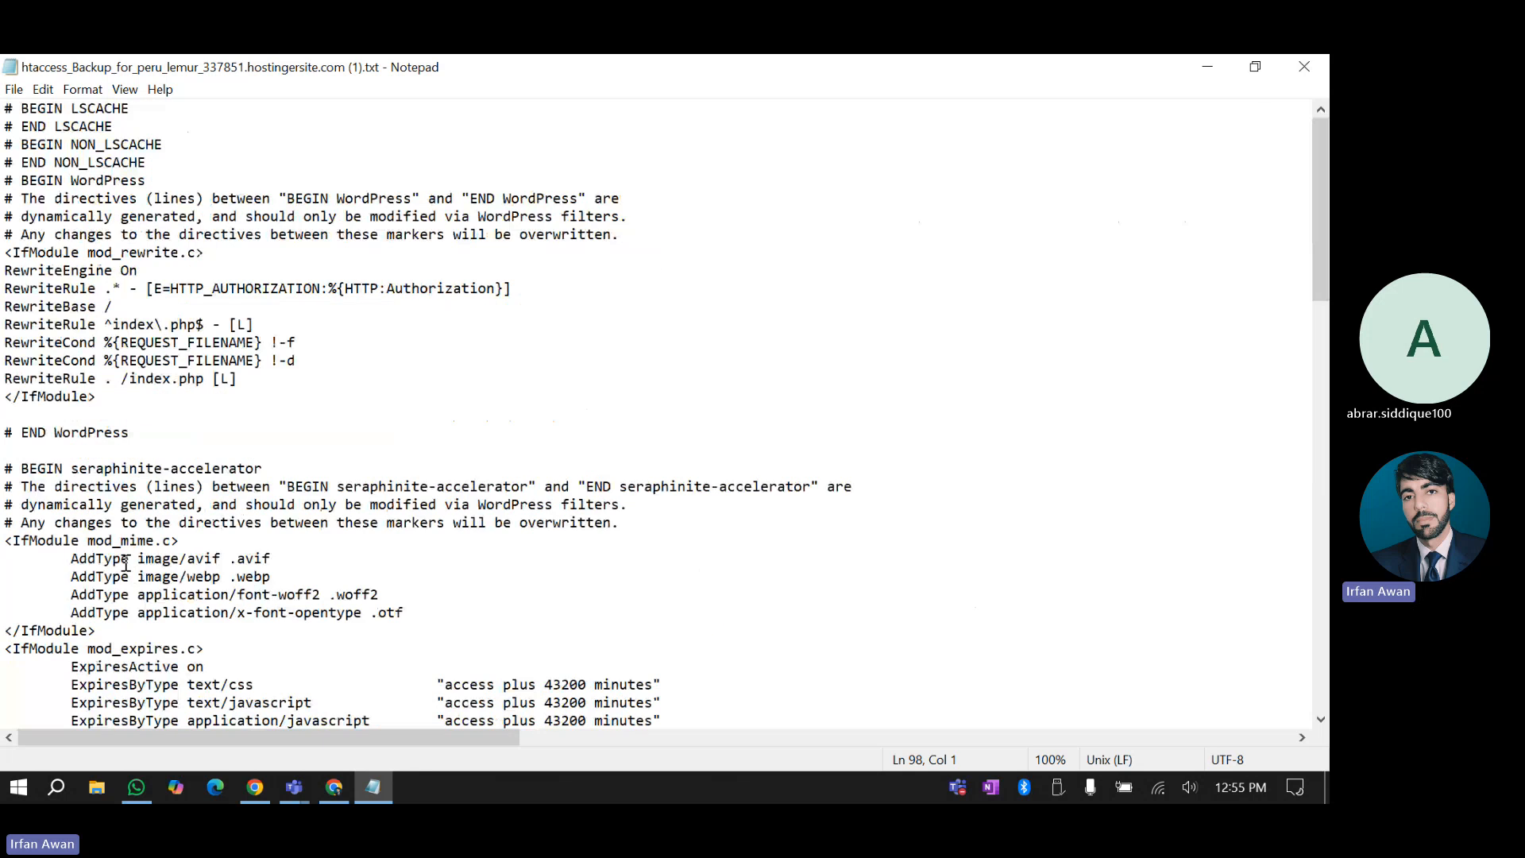
Close the .htaccess backup and Add Plugins tab, dismissing the uninstall message and deactivation prompt
{"action": "left_click", "coordinate": [1303, 66]}
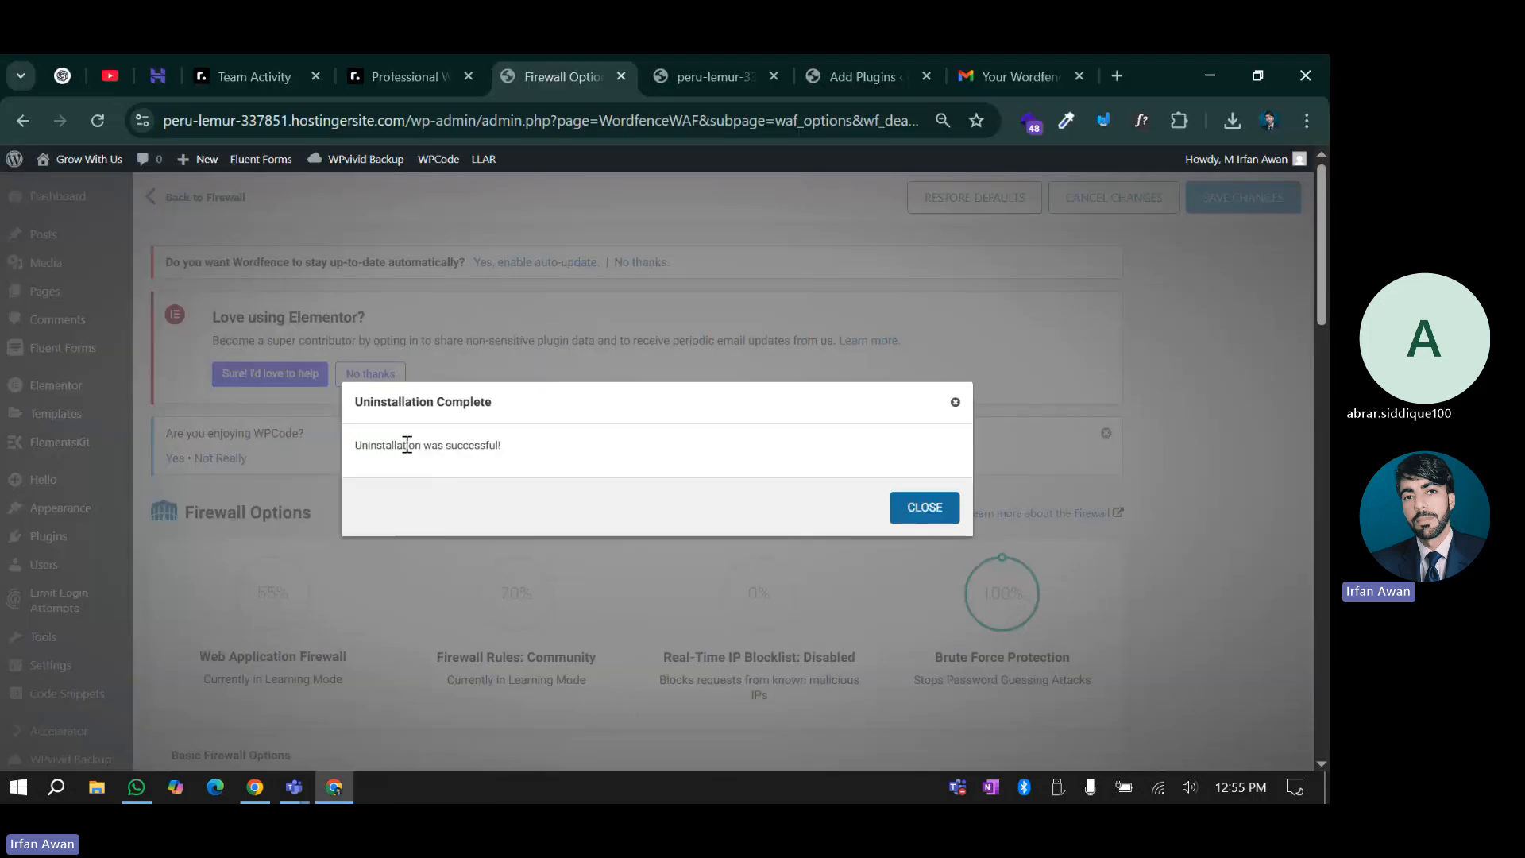
{"action": "left_click", "coordinate": [915, 507]}
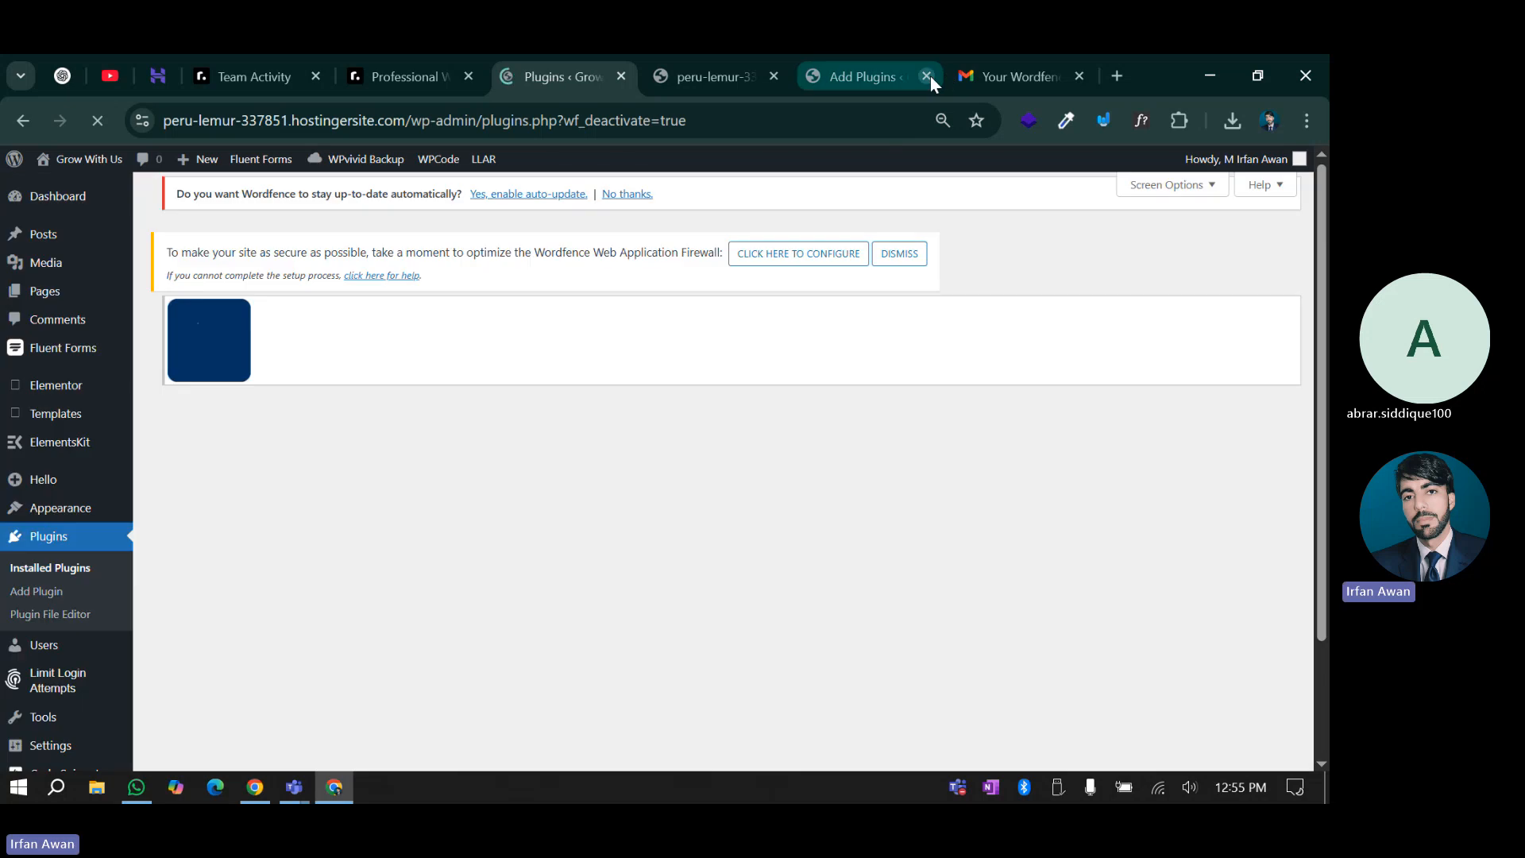
{"action": "left_click", "coordinate": [926, 76]}
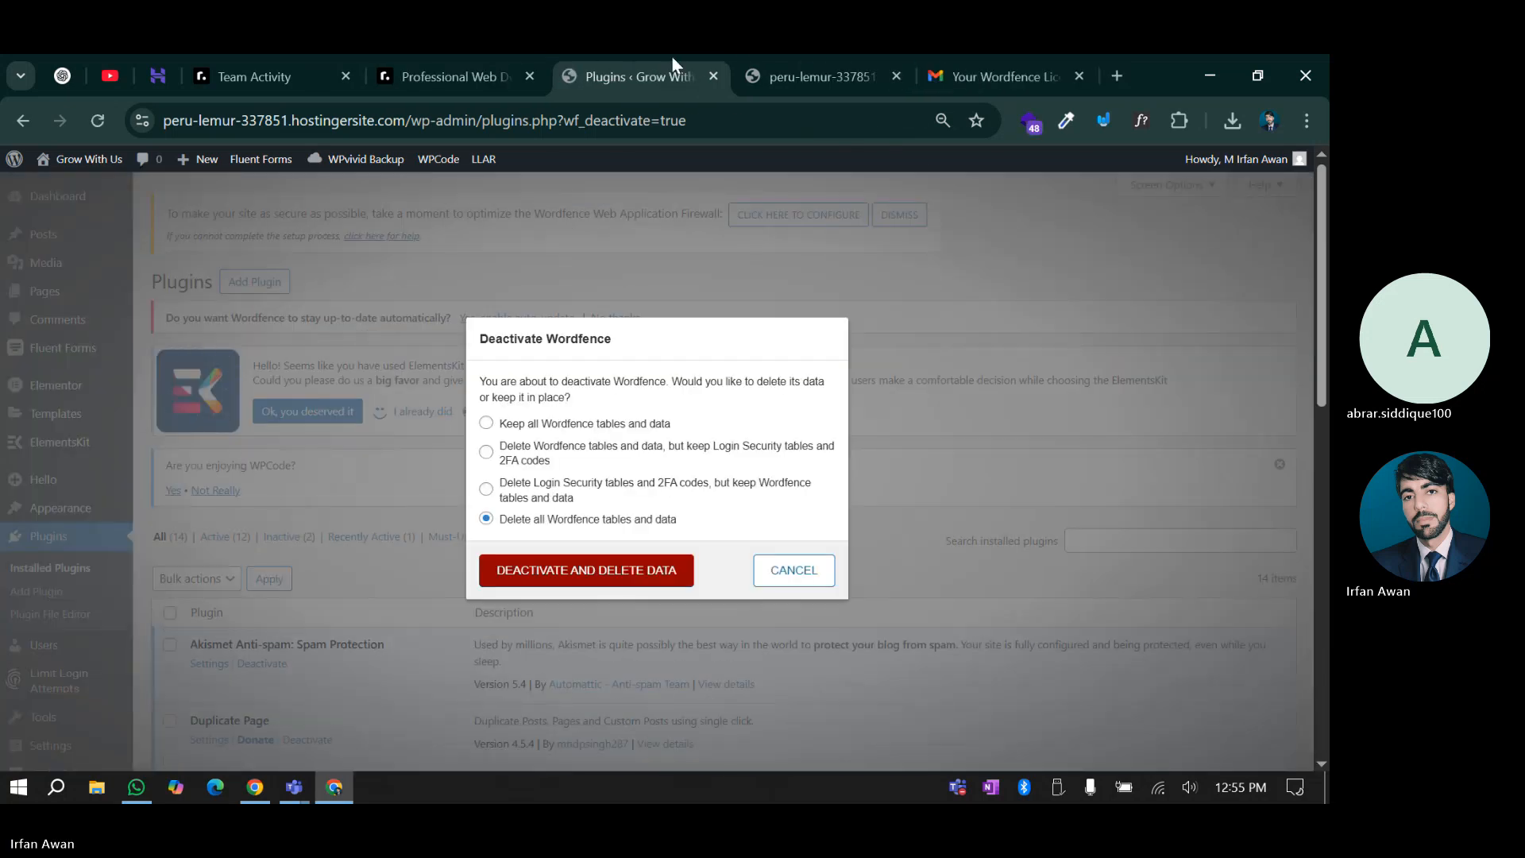
{"action": "left_click", "coordinate": [792, 570]}
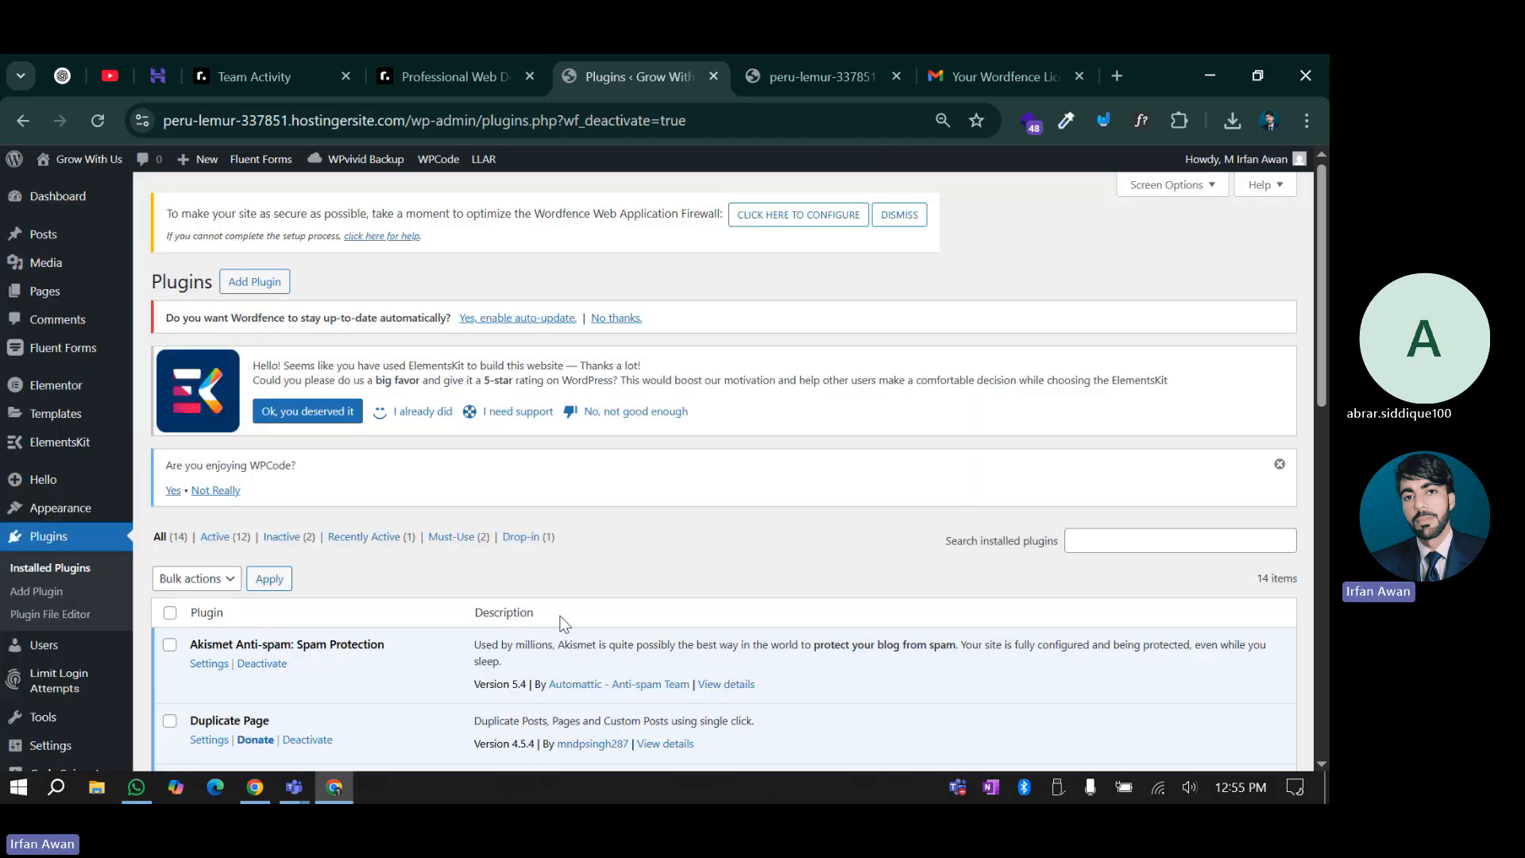
{"action": "scroll", "coordinate": [508, 648], "scroll_direction": "down", "scroll_amount": 5}
{"action": "scroll", "coordinate": [448, 639], "scroll_direction": "up", "scroll_amount": 5}
{"action": "left_click", "coordinate": [98, 121]}
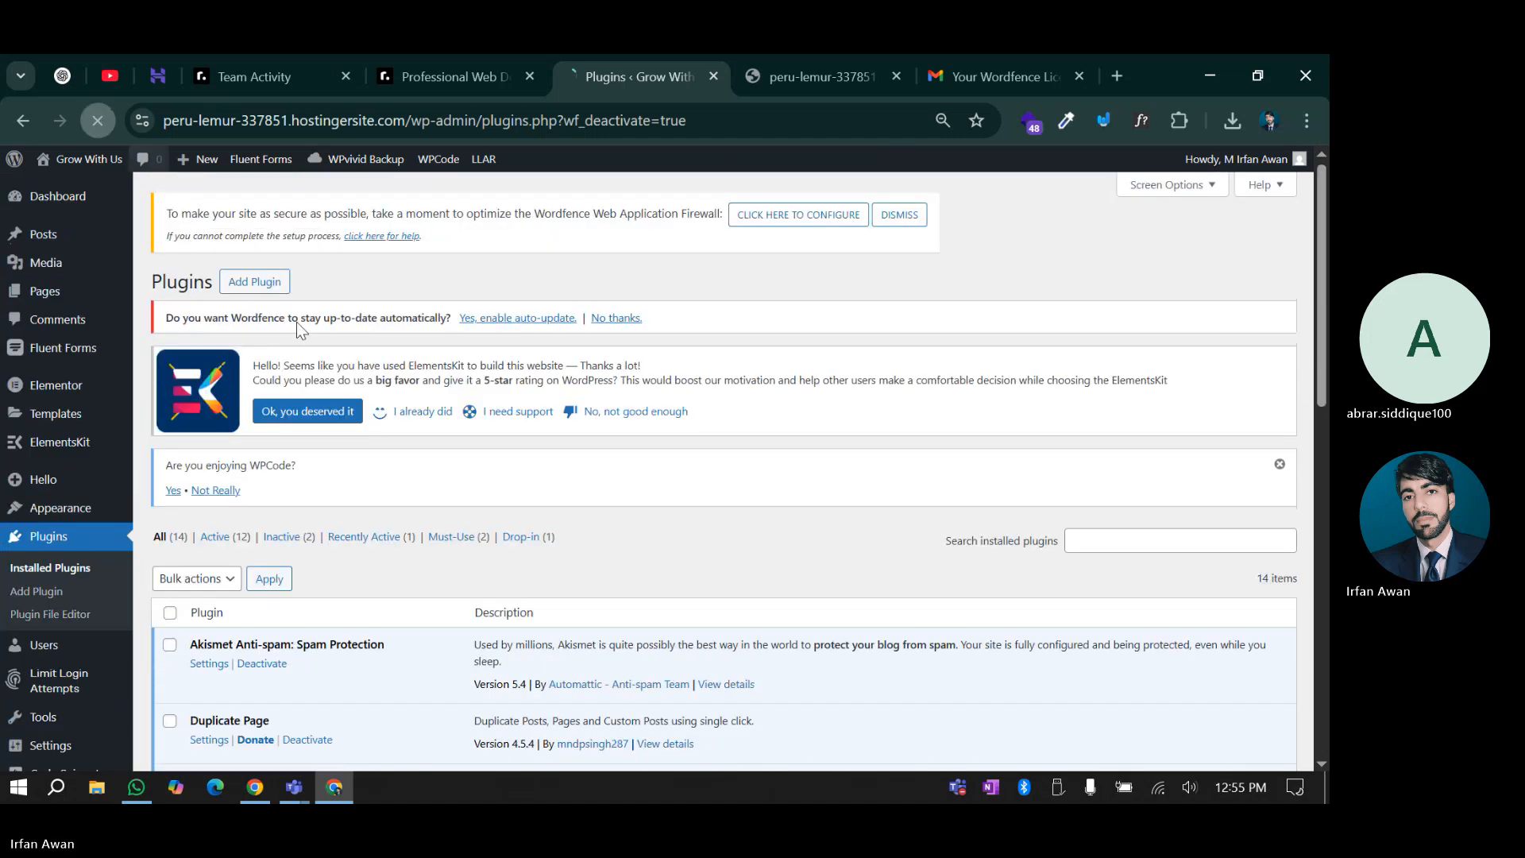
Deactivate Wordfence with all its data deleted and confirm the permanent deletion
{"action": "scroll", "coordinate": [453, 486], "scroll_direction": "down", "scroll_amount": 10}
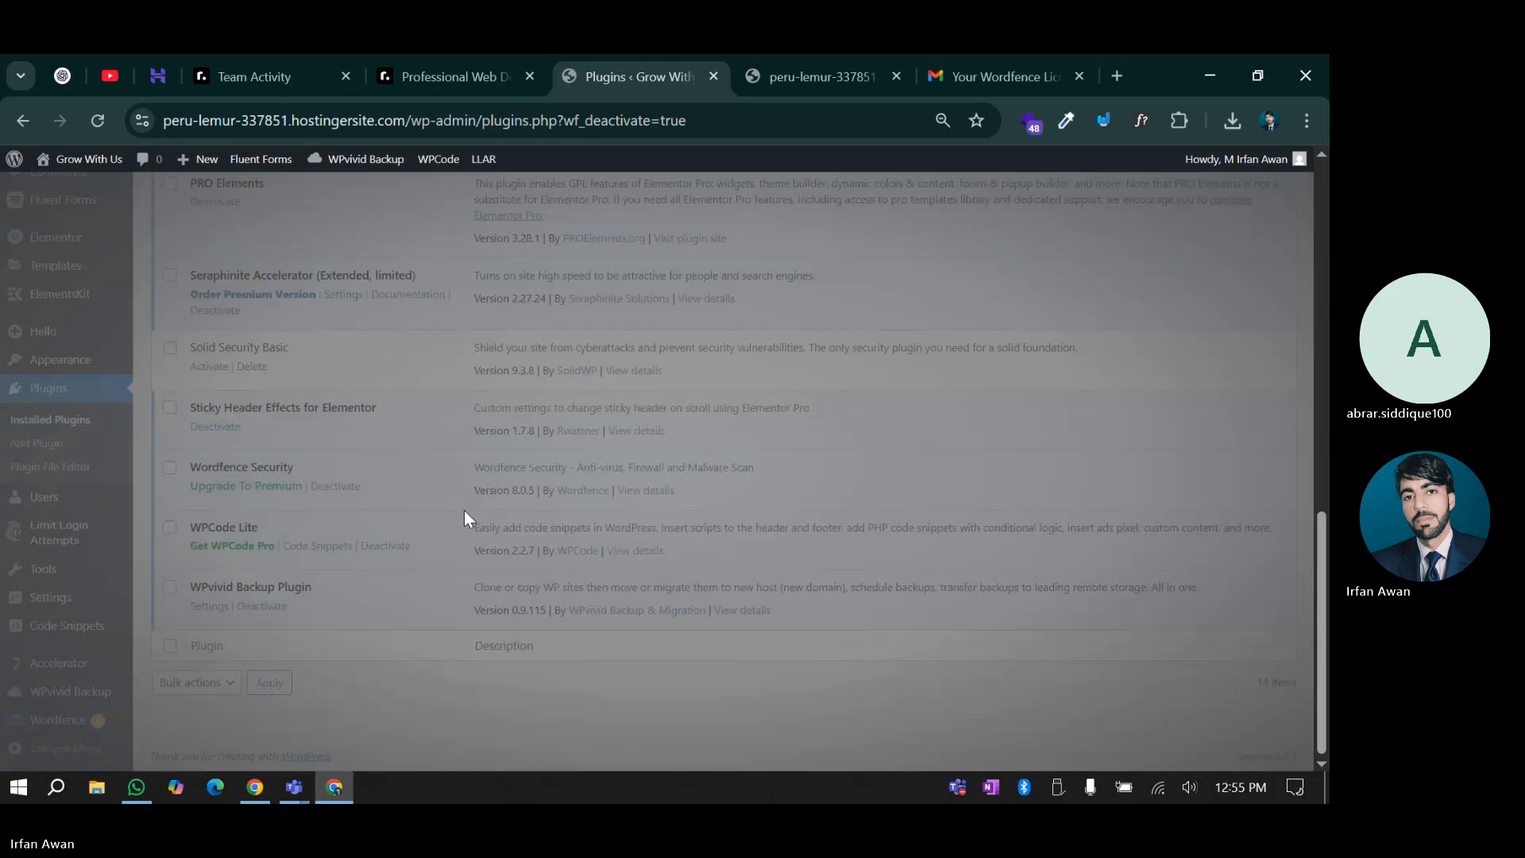
{"action": "scroll", "coordinate": [464, 518], "scroll_direction": "up", "scroll_amount": 3}
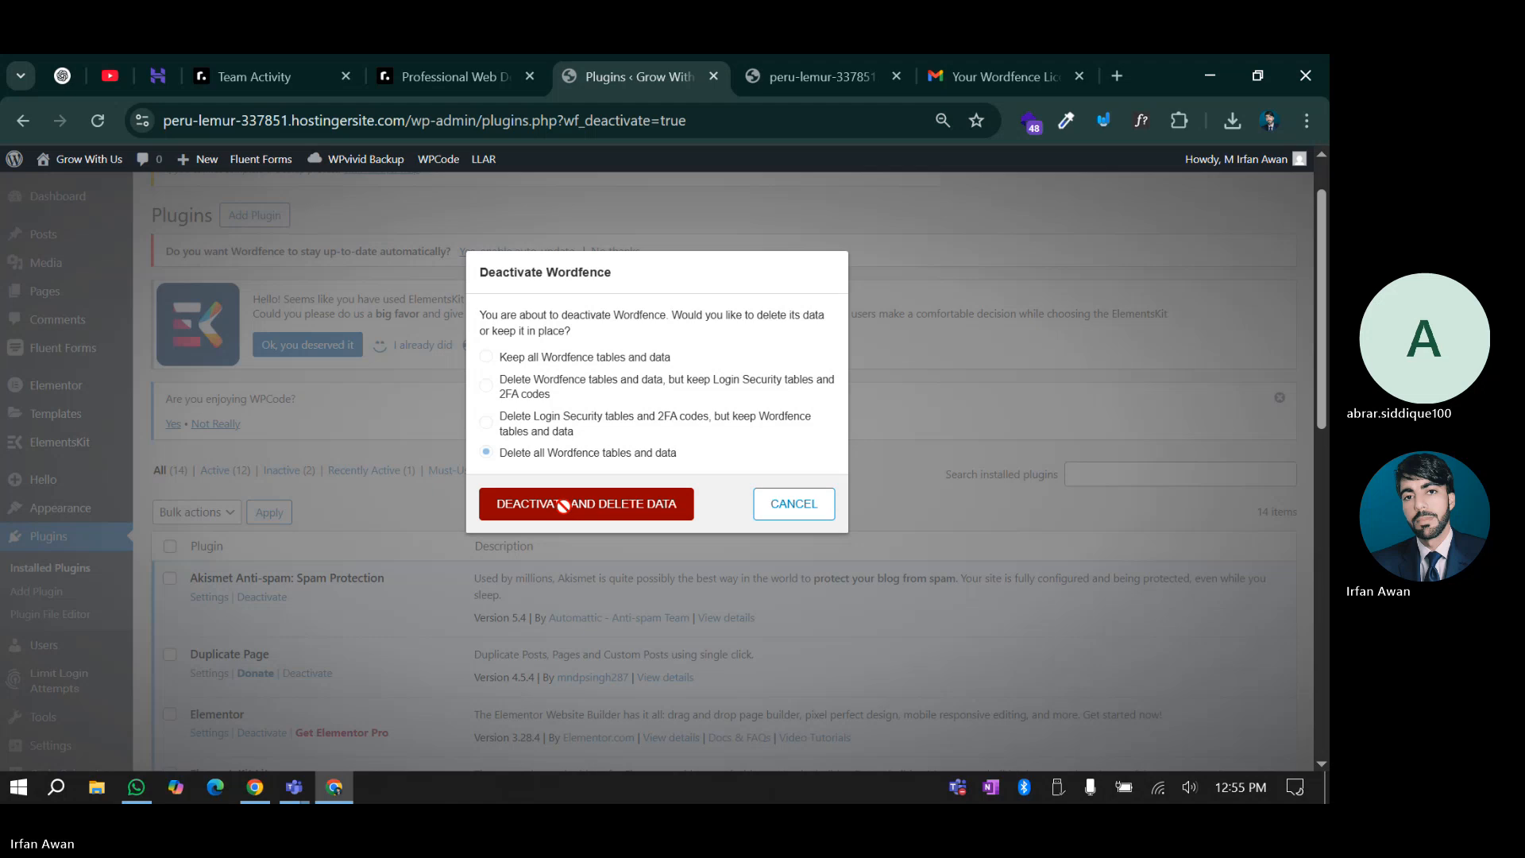
{"action": "left_click", "coordinate": [564, 506]}
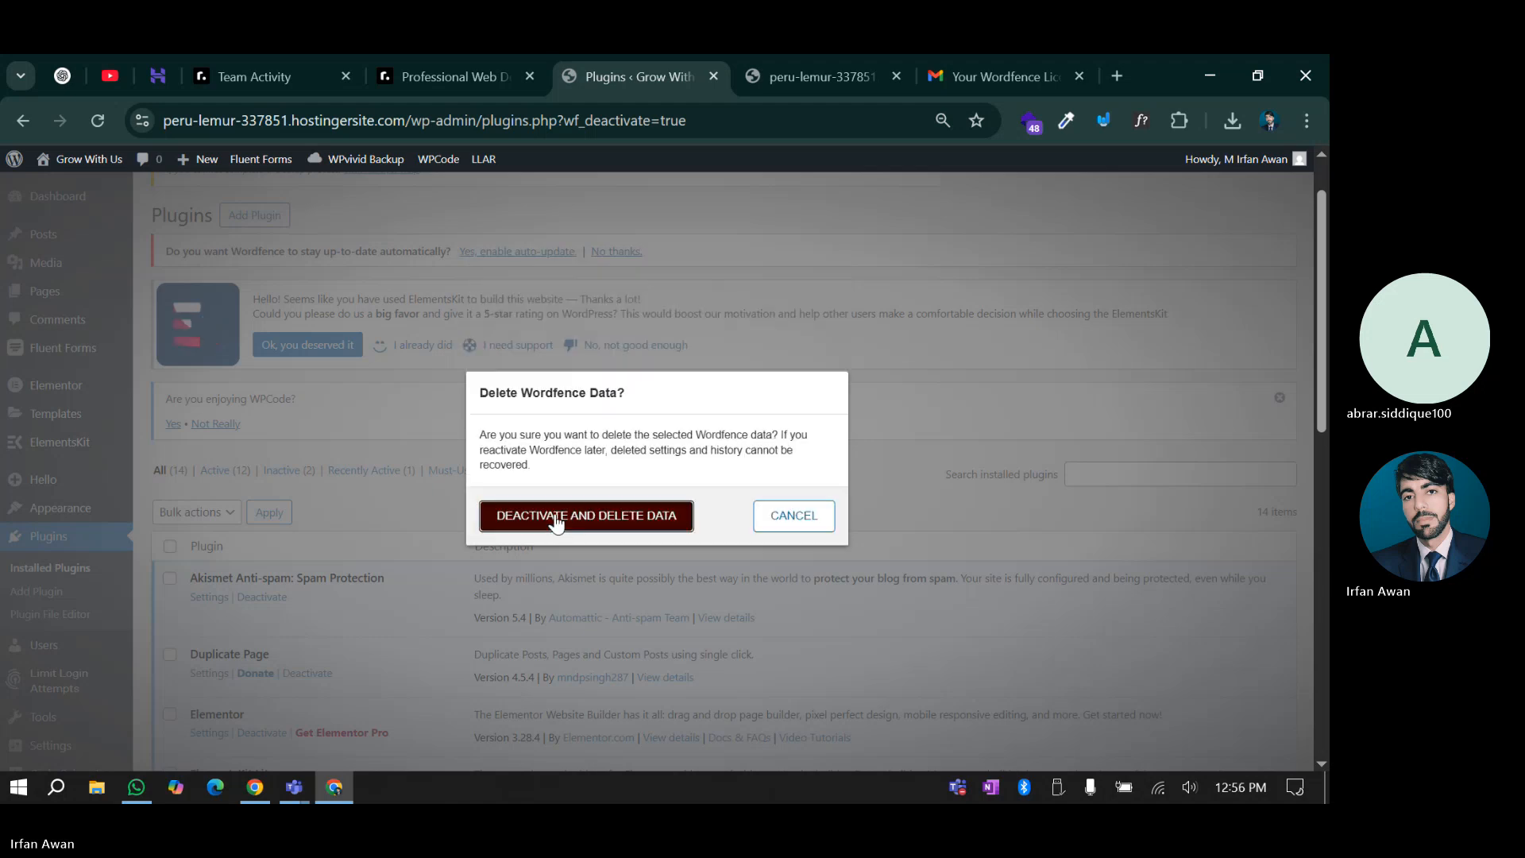
{"action": "left_click", "coordinate": [557, 518]}
Delete the deactivated Wordfence Security plugin, confirming with OK, then activate Solid Security Basic
{"action": "scroll", "coordinate": [429, 575], "scroll_direction": "down", "scroll_amount": 8}
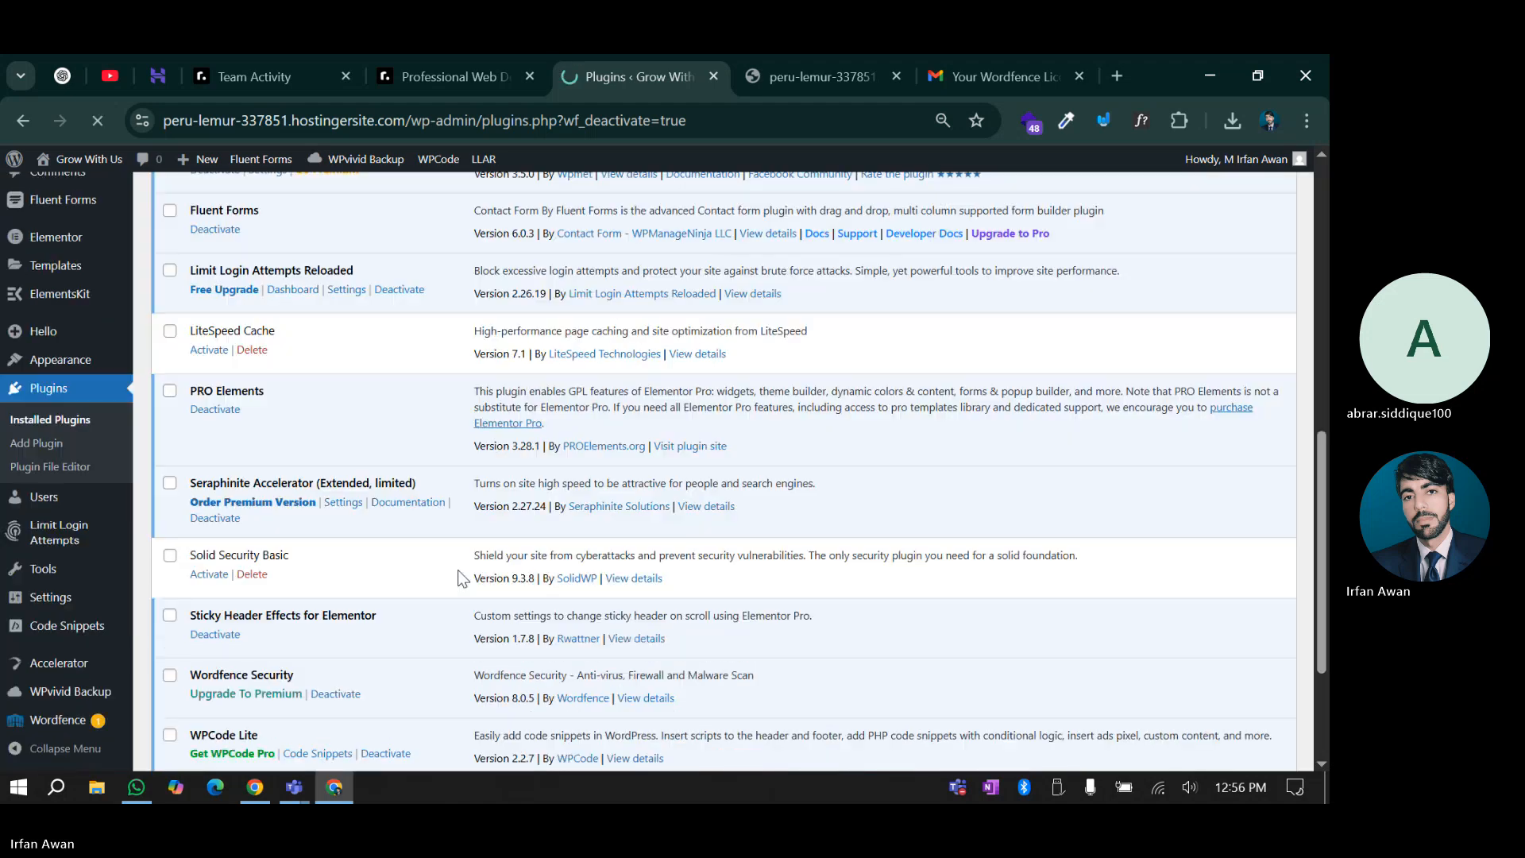
{"action": "scroll", "coordinate": [459, 577], "scroll_direction": "down", "scroll_amount": 3}
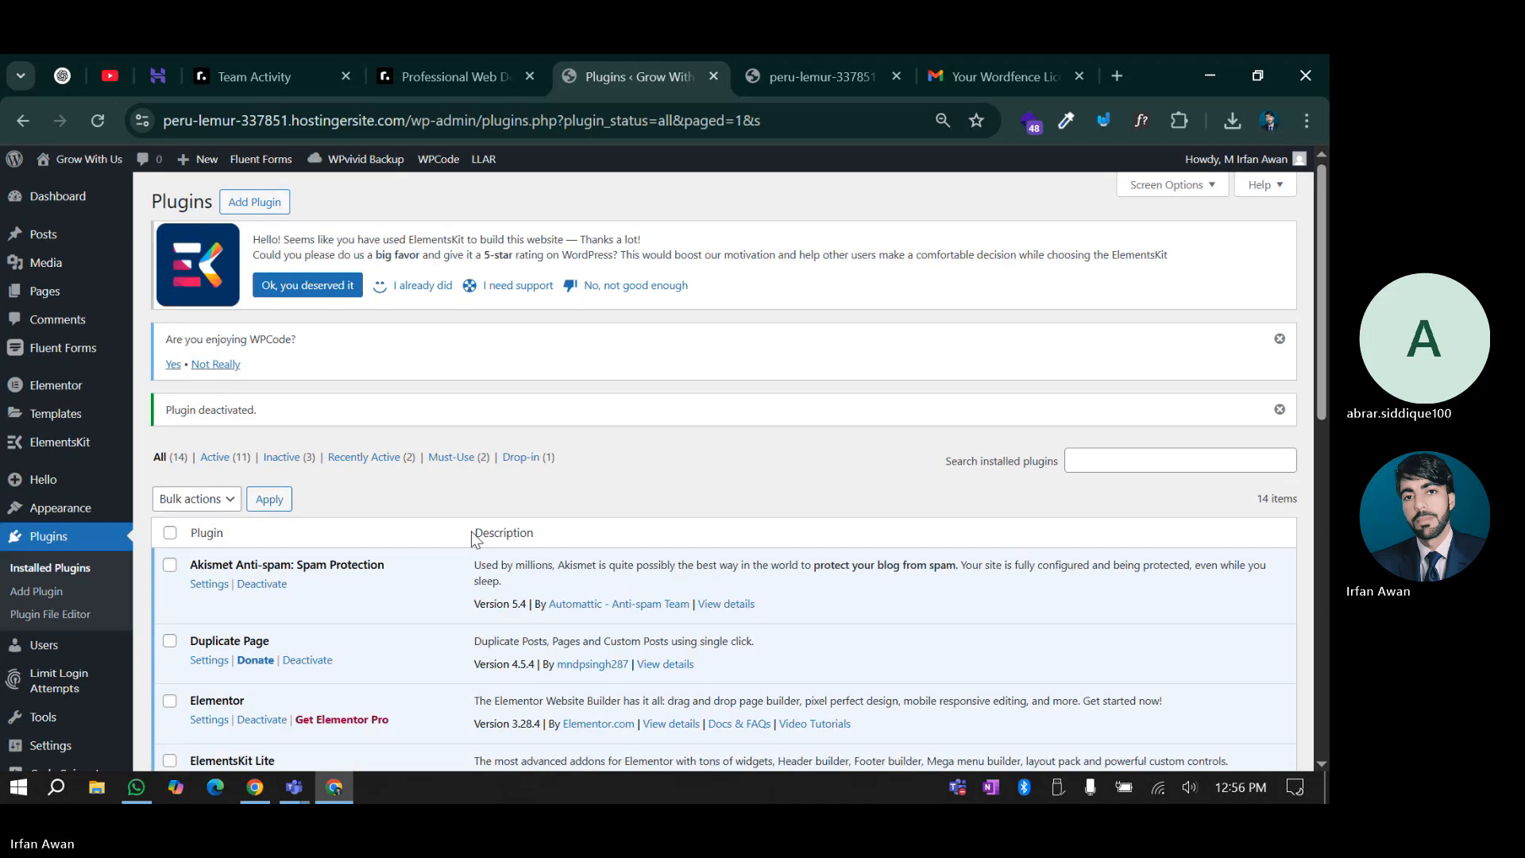
{"action": "scroll", "coordinate": [474, 539], "scroll_direction": "down", "scroll_amount": 10}
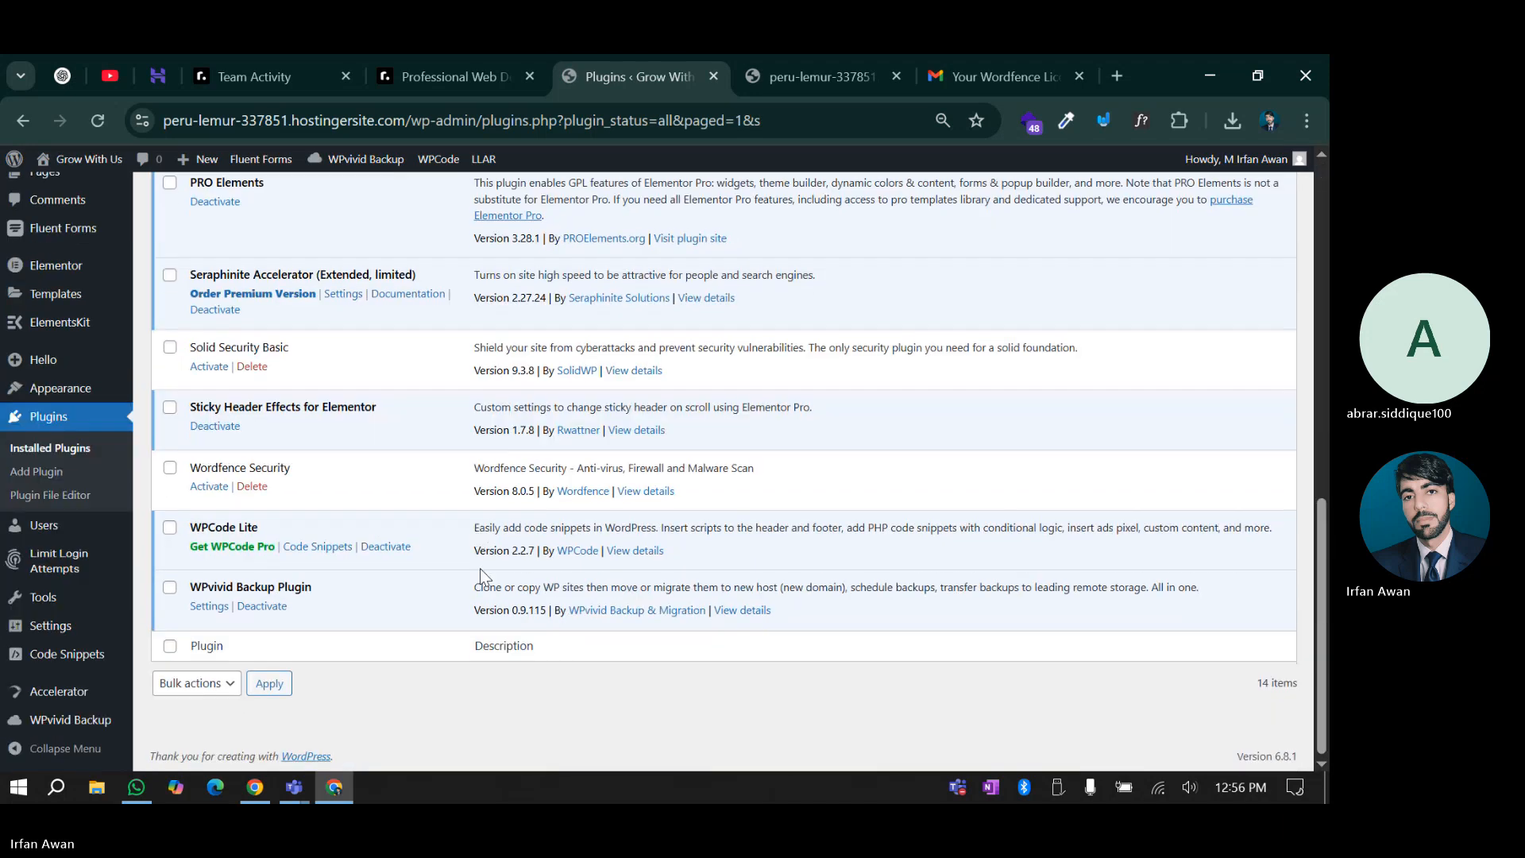
{"action": "left_click", "coordinate": [262, 488]}
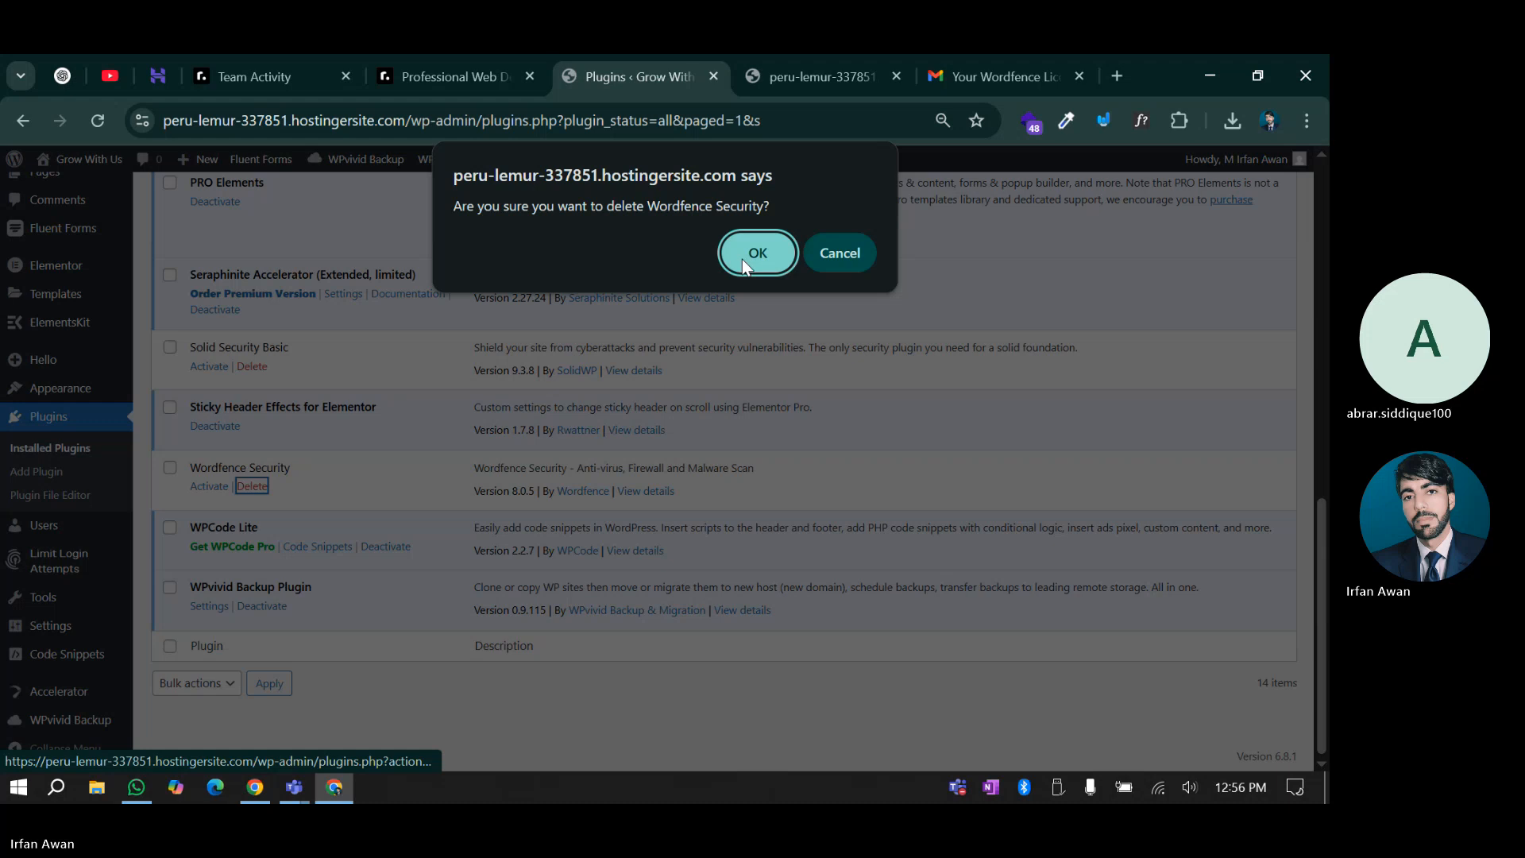
{"action": "left_click", "coordinate": [742, 259]}
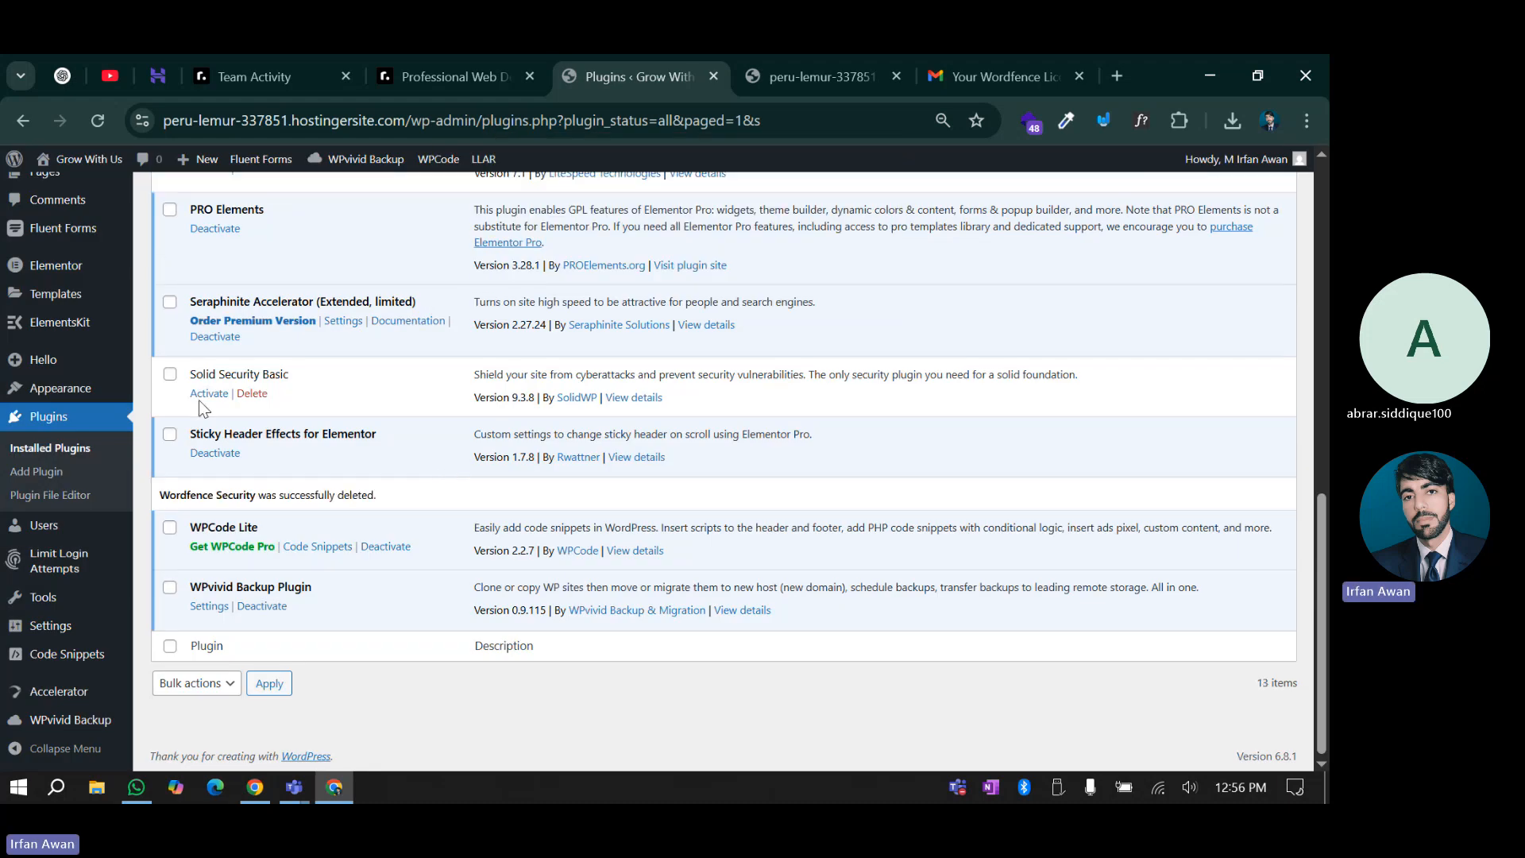
{"action": "left_click", "coordinate": [208, 394]}
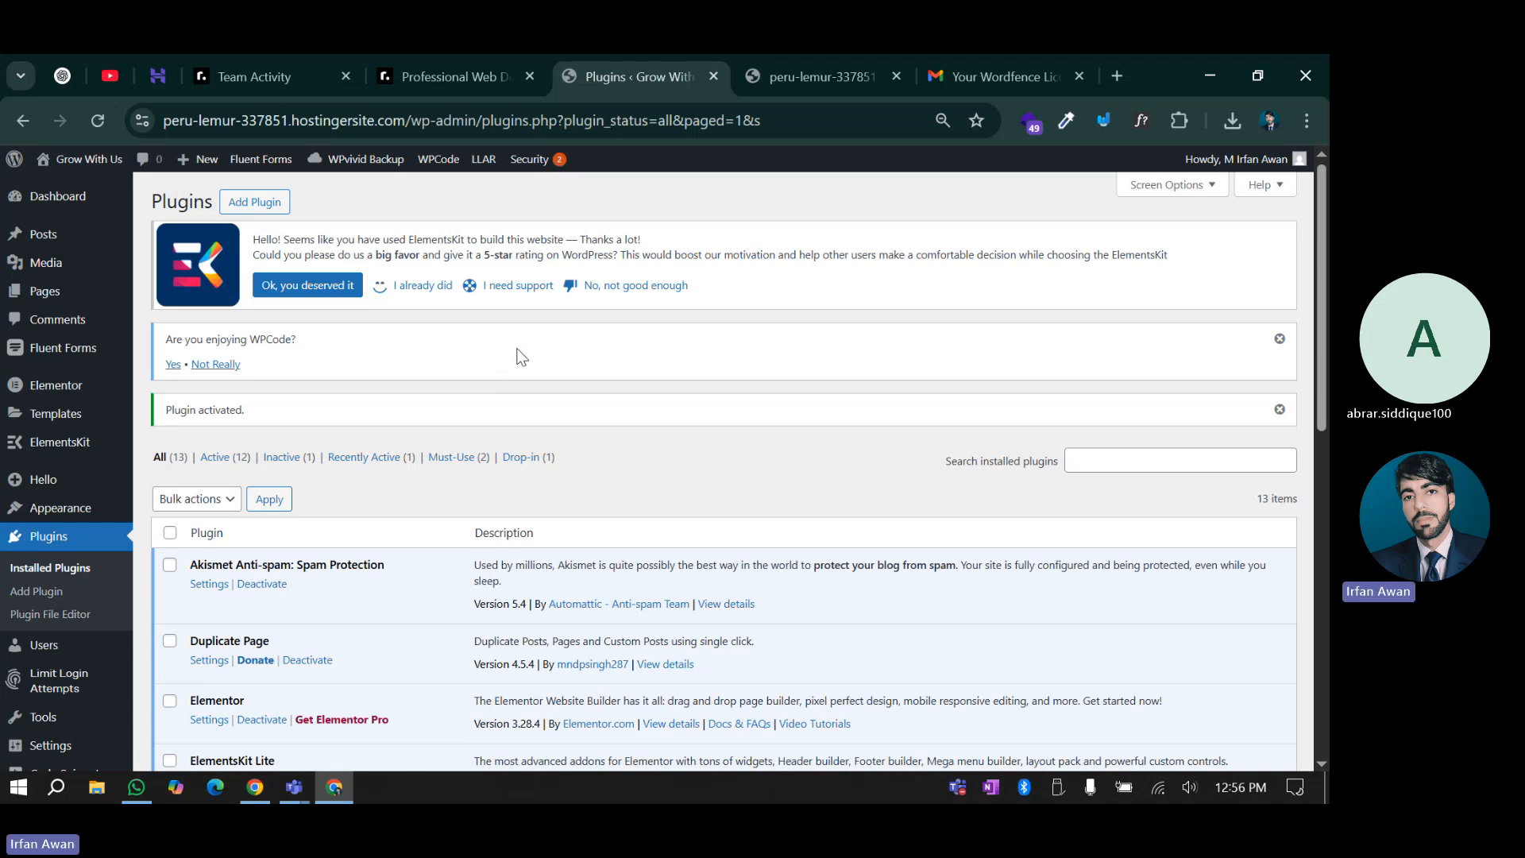
{"action": "left_click", "coordinate": [916, 73]}
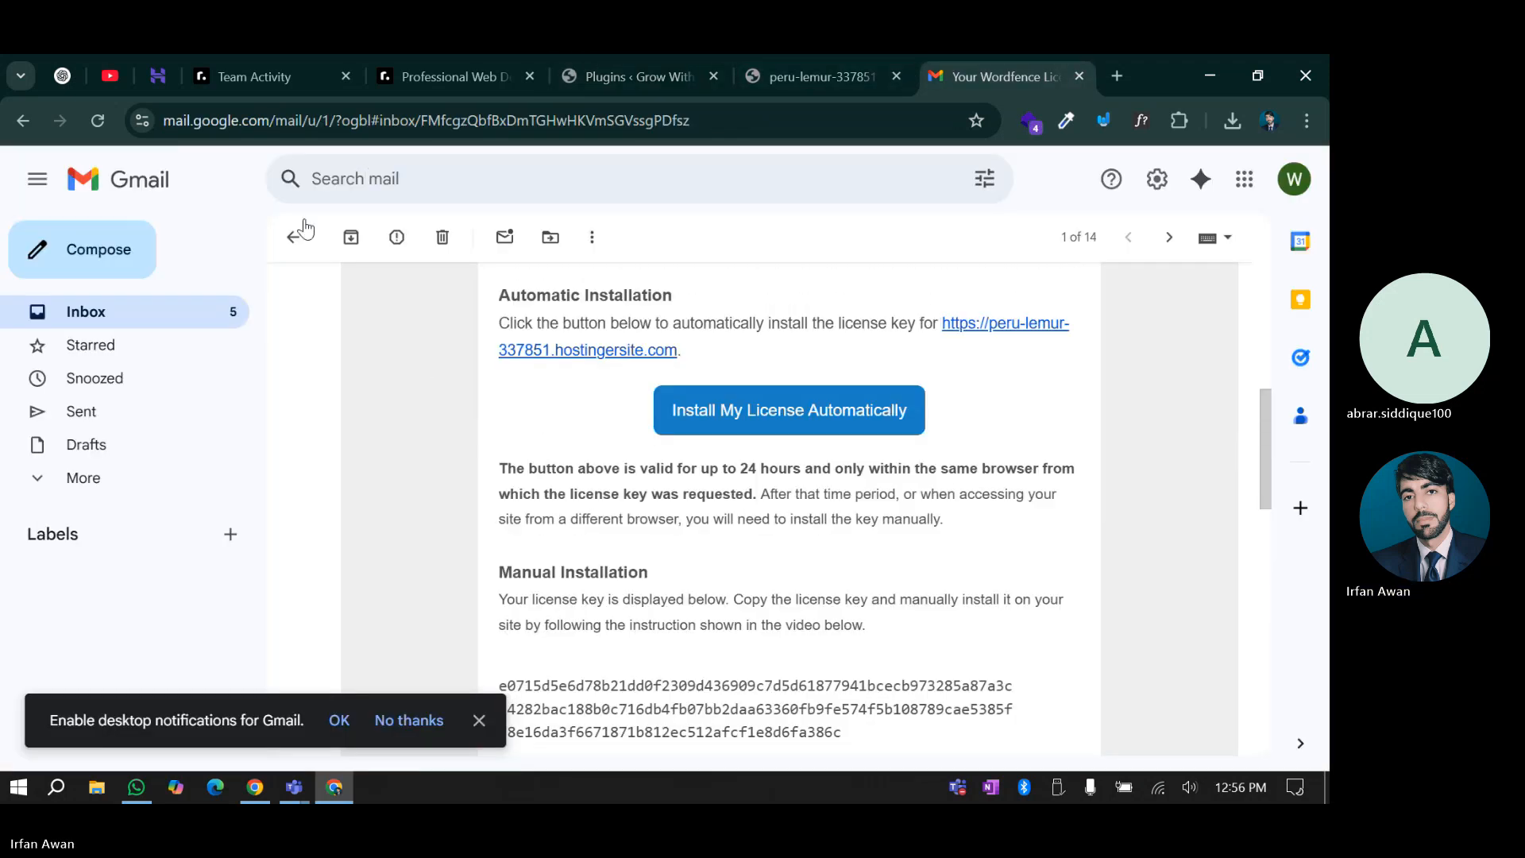
{"action": "left_click", "coordinate": [294, 237]}
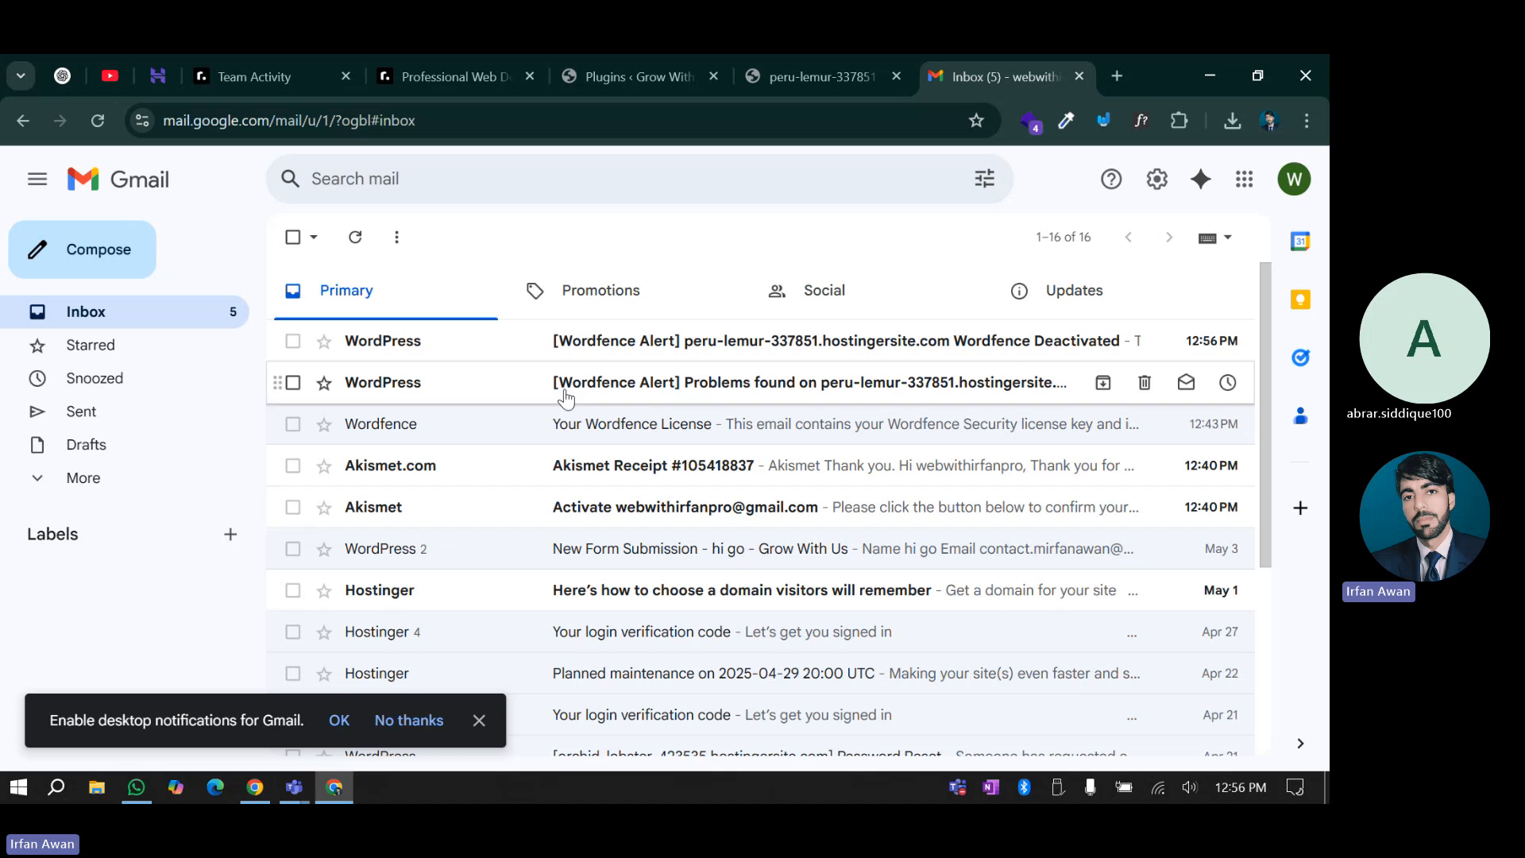
{"action": "left_click", "coordinate": [647, 74]}
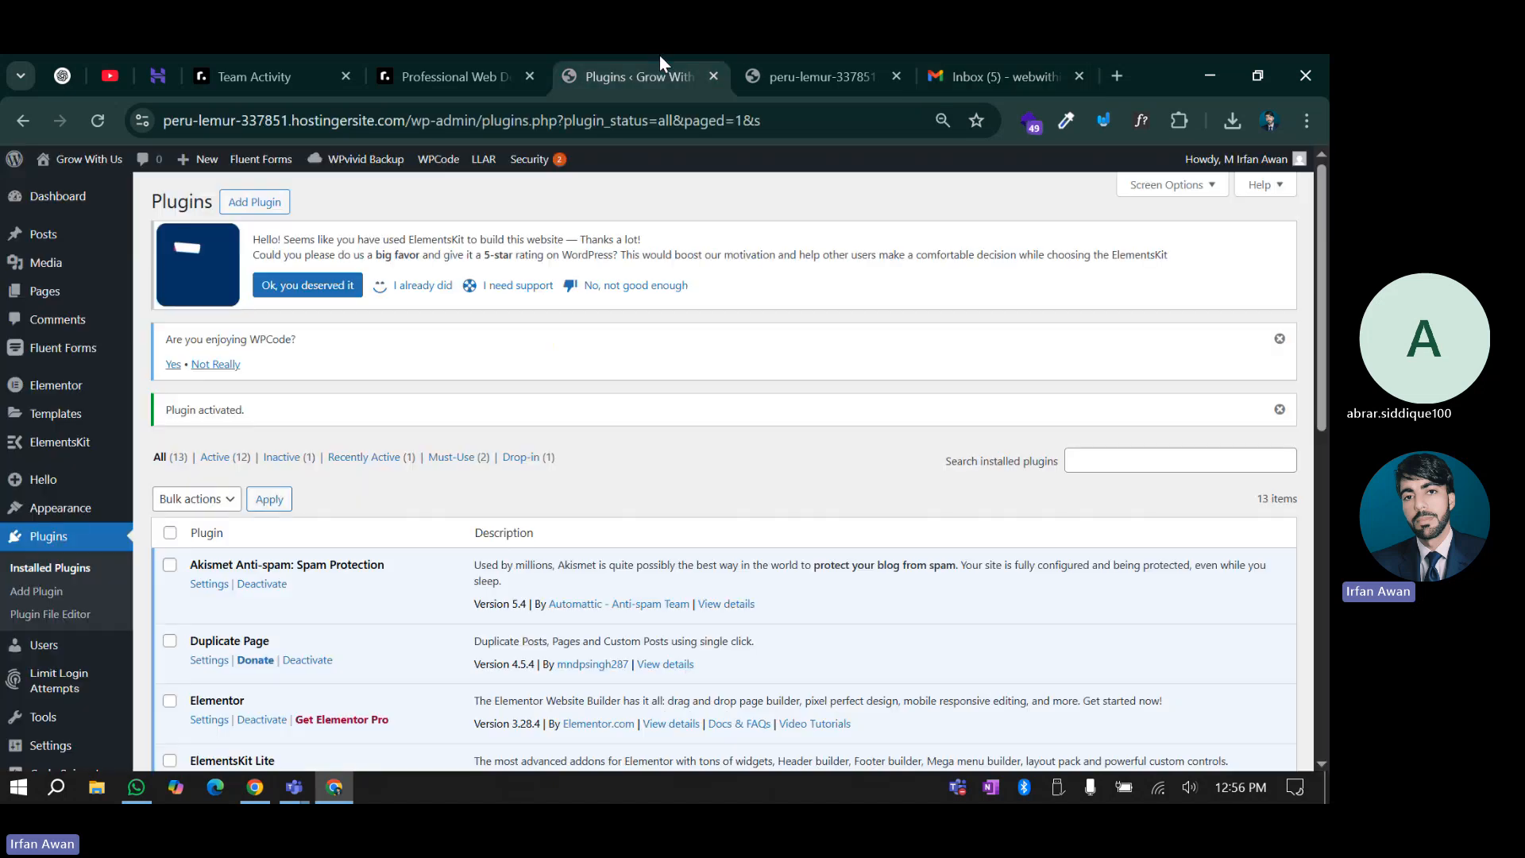
Open Solid Security's setup, opt in to the feedback program, and view the 'What type of website is this?' options
{"action": "scroll", "coordinate": [374, 497], "scroll_direction": "down", "scroll_amount": 10}
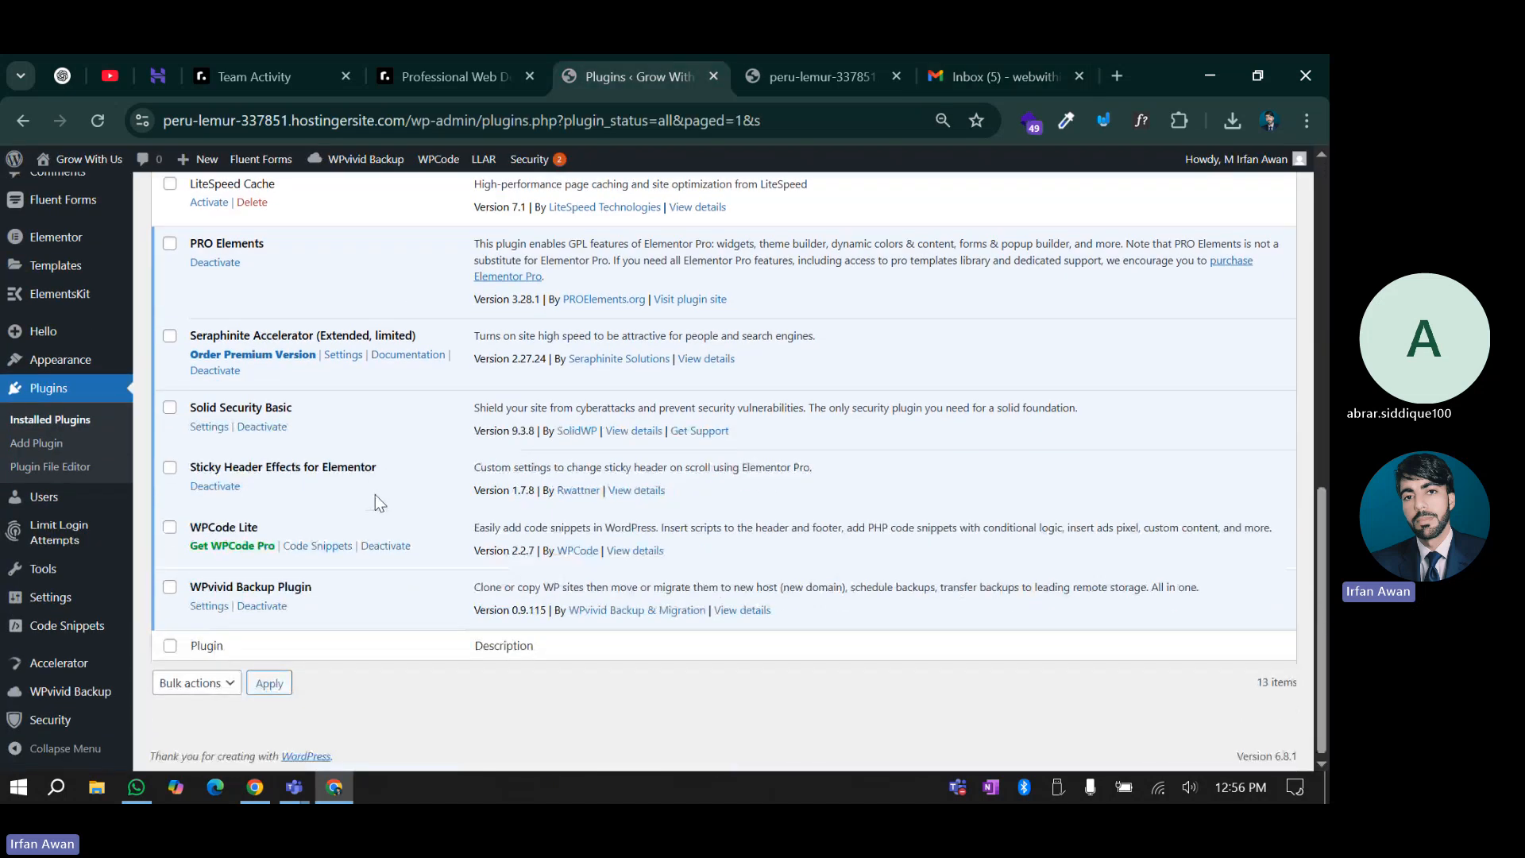
{"action": "left_click", "coordinate": [45, 718]}
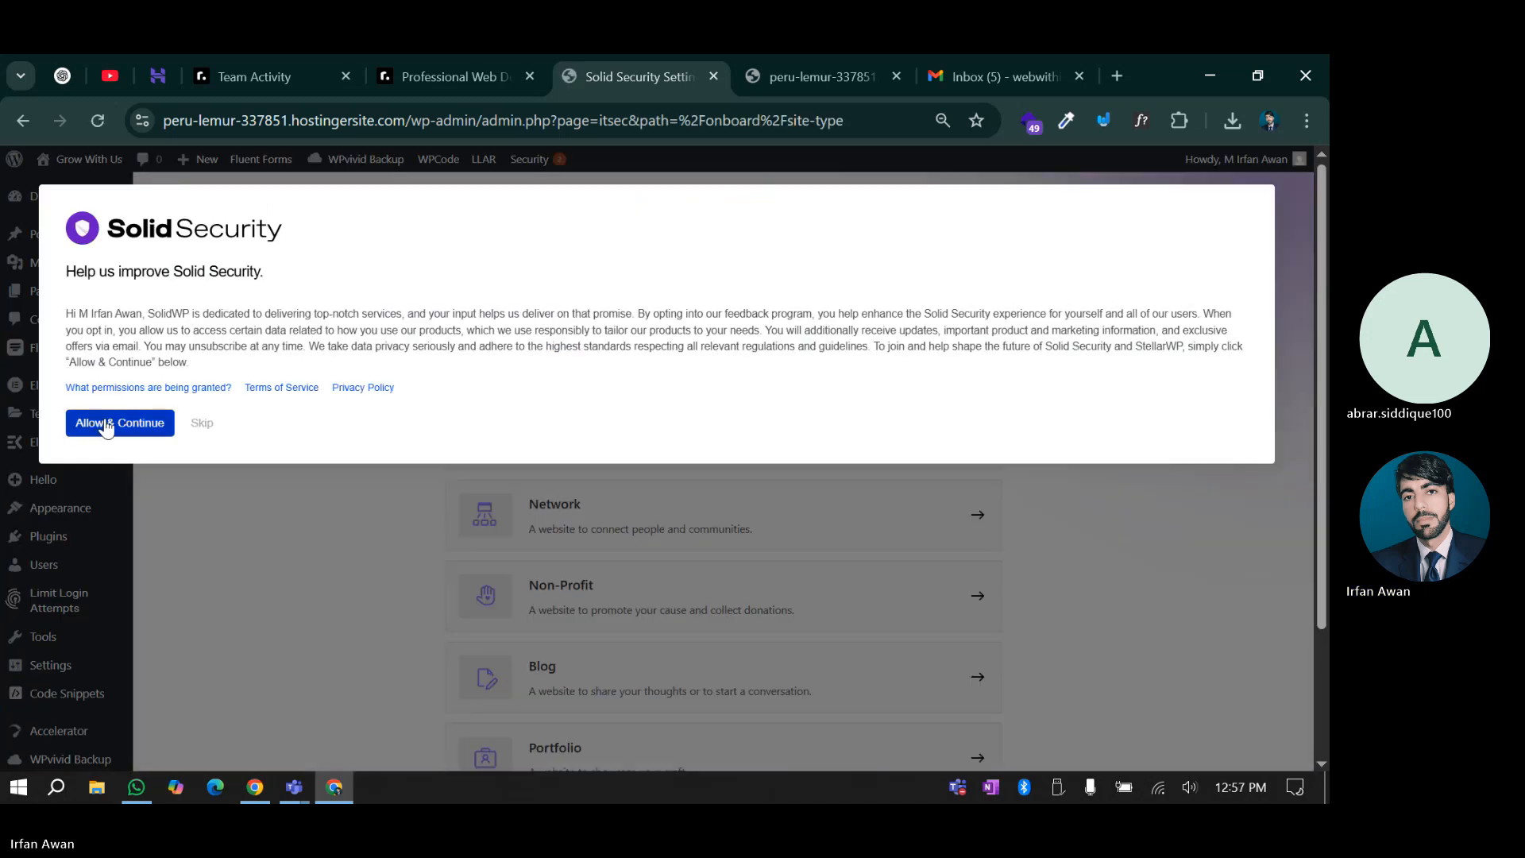
{"action": "left_click", "coordinate": [107, 426]}
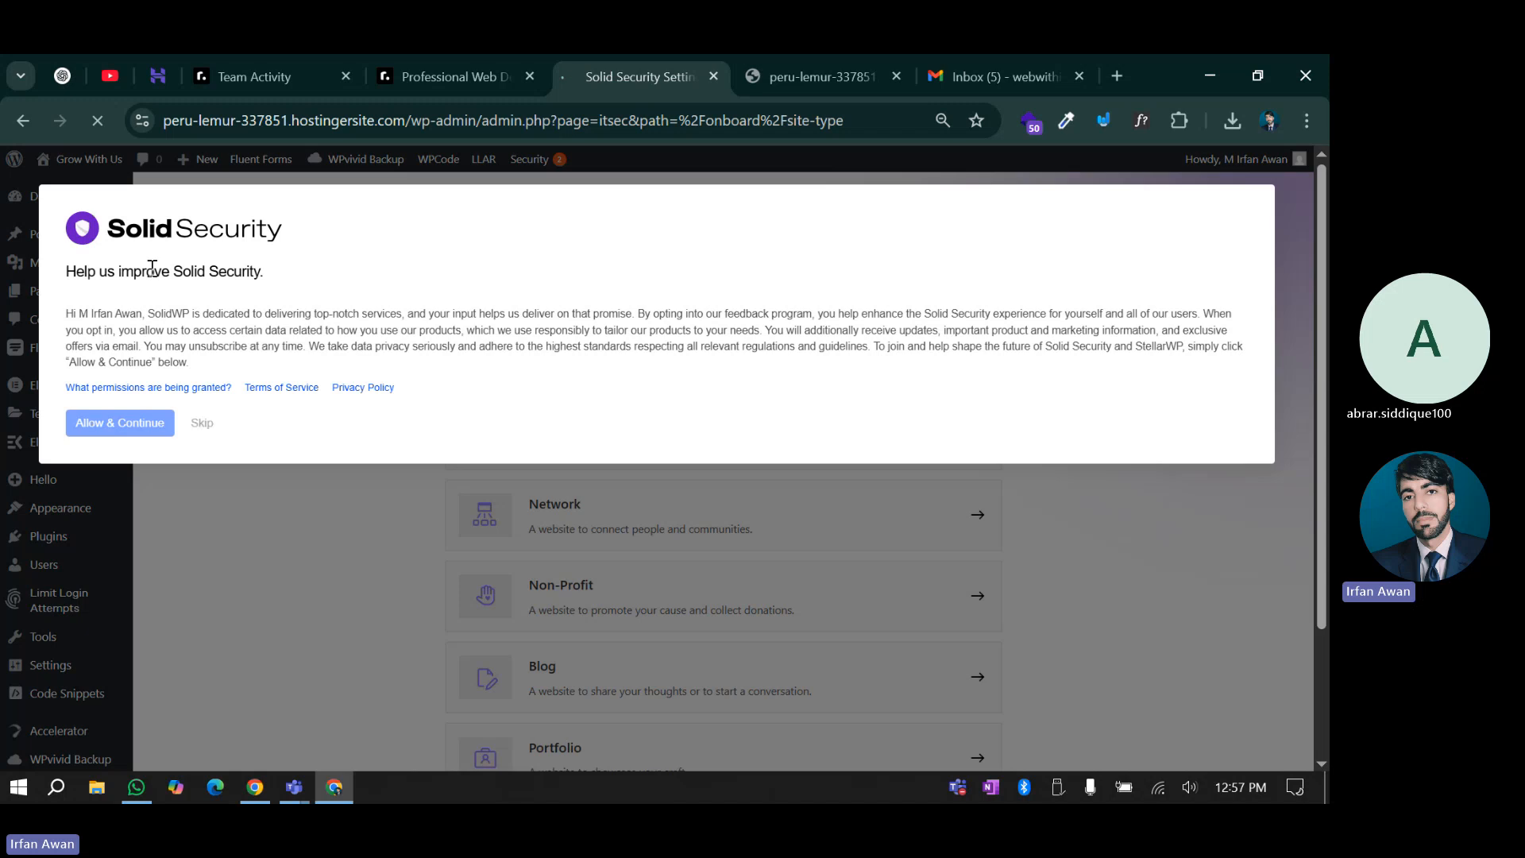
{"action": "left_click_drag", "start_coordinate": [99, 272], "coordinate": [234, 264]}
{"action": "left_click", "coordinate": [266, 276]}
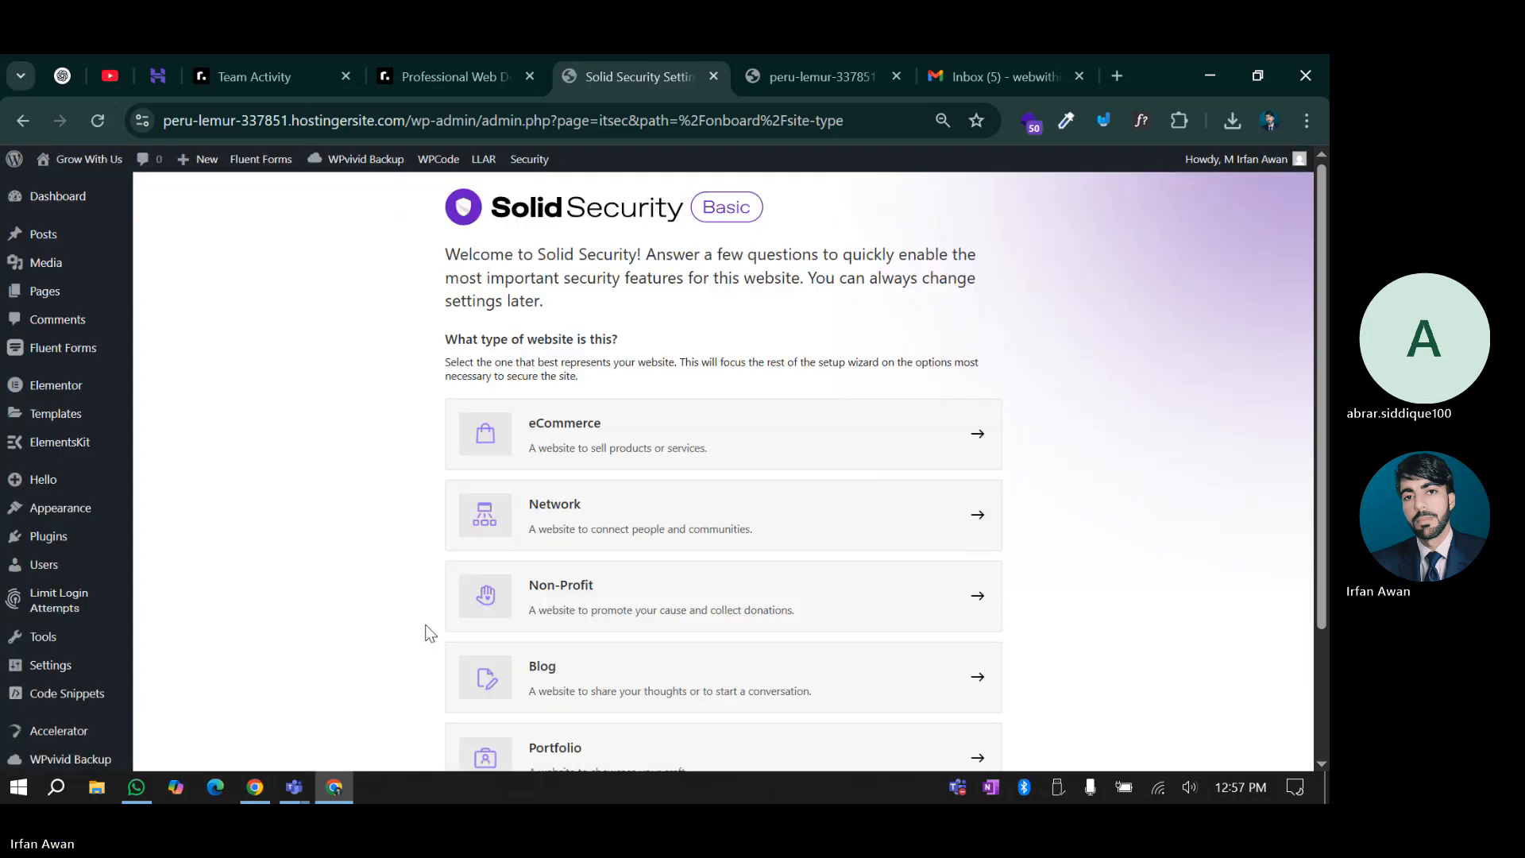
{"action": "scroll", "coordinate": [446, 477], "scroll_direction": "down", "scroll_amount": 2}
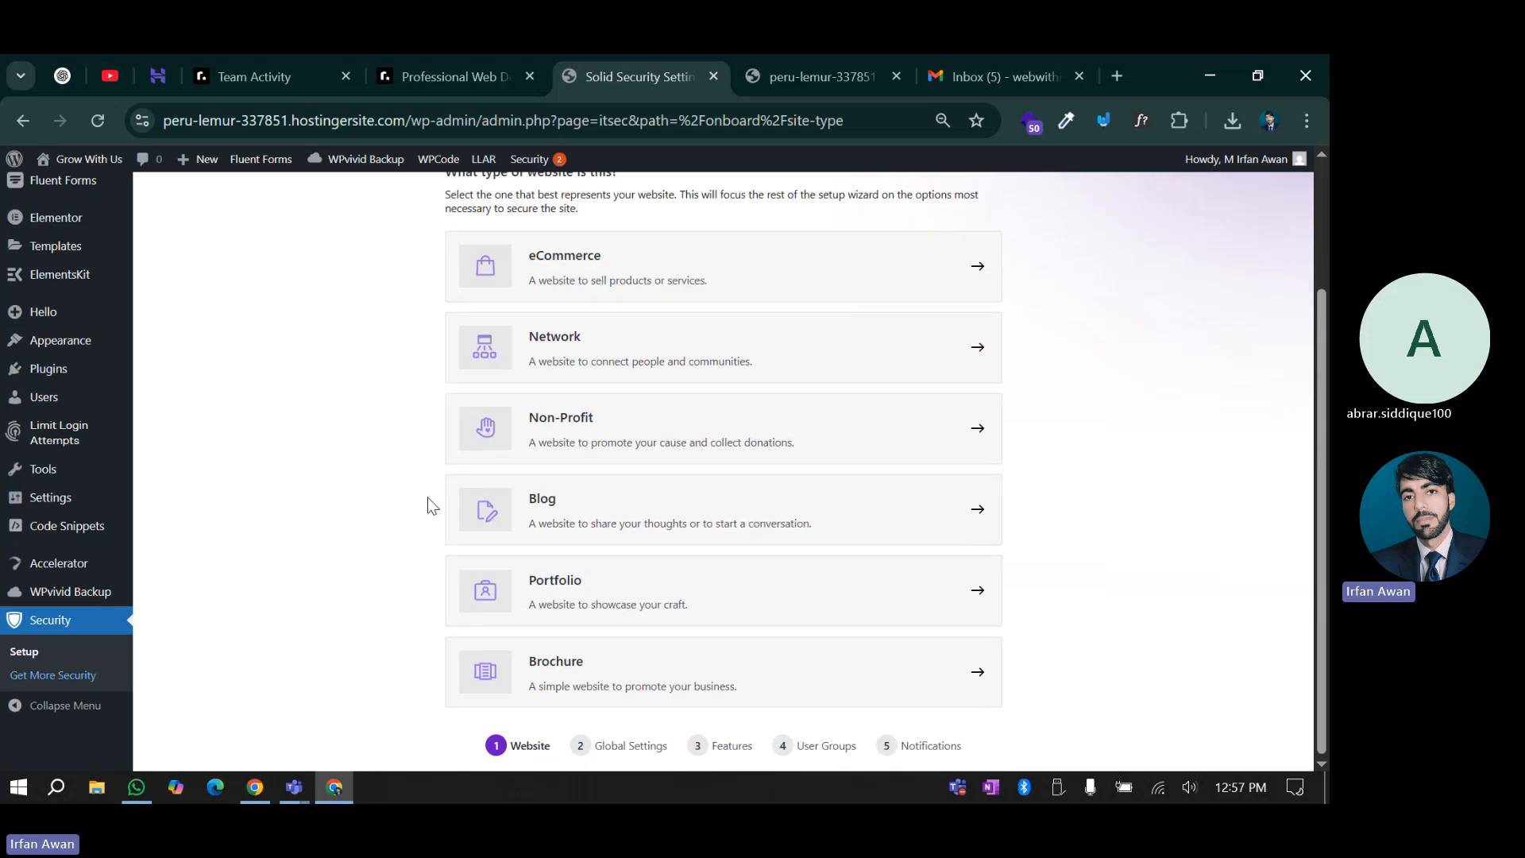
{"action": "scroll", "coordinate": [430, 506], "scroll_direction": "up", "scroll_amount": 2}
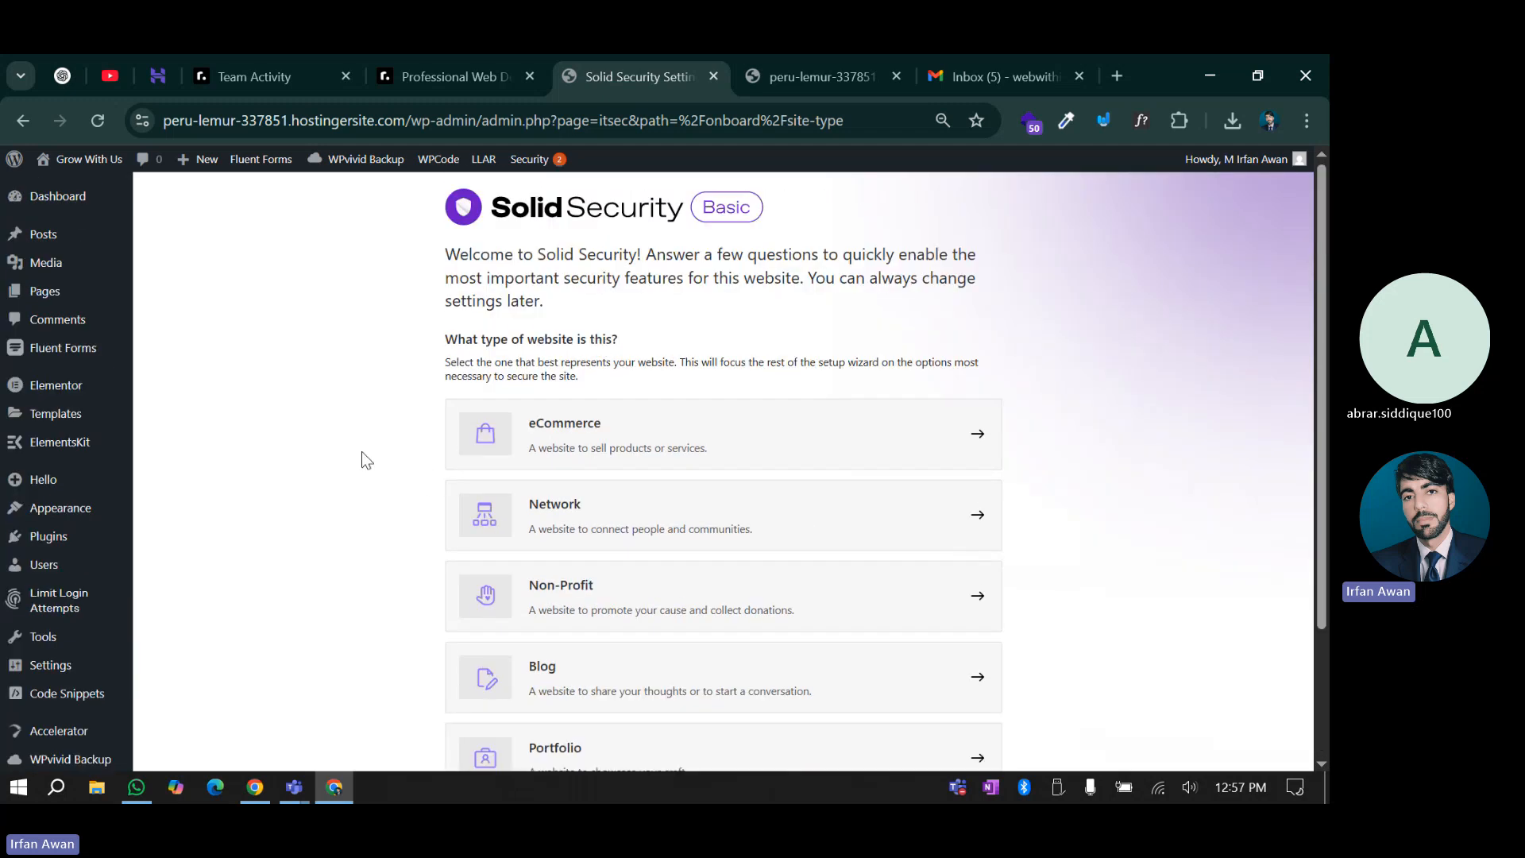
{"action": "scroll", "coordinate": [360, 453], "scroll_direction": "down", "scroll_amount": 2}
{"action": "scroll", "coordinate": [365, 461], "scroll_direction": "up", "scroll_amount": 2}
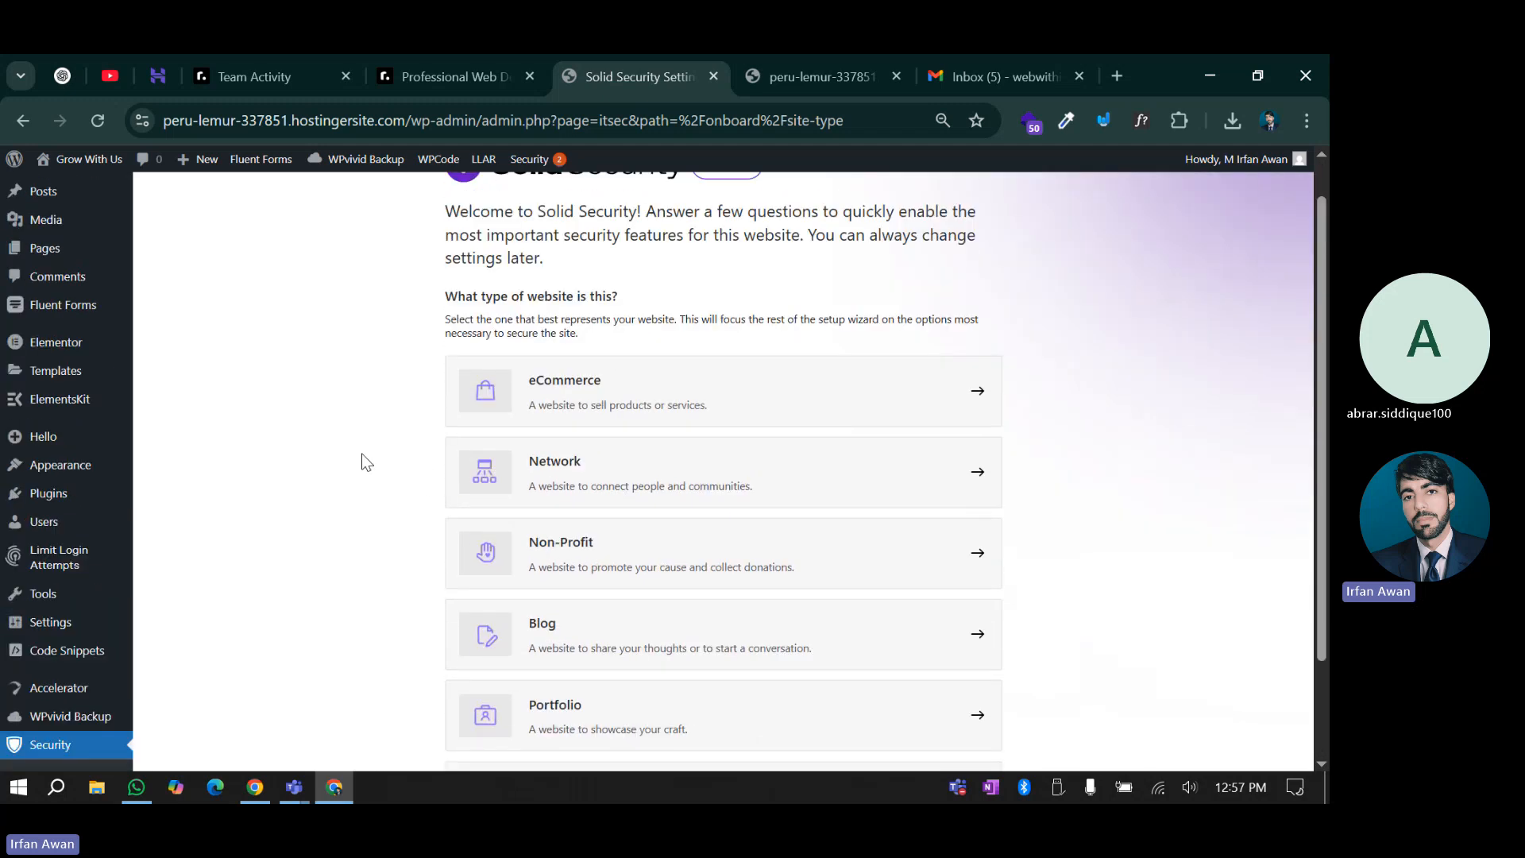
{"action": "scroll", "coordinate": [548, 508], "scroll_direction": "down", "scroll_amount": 2}
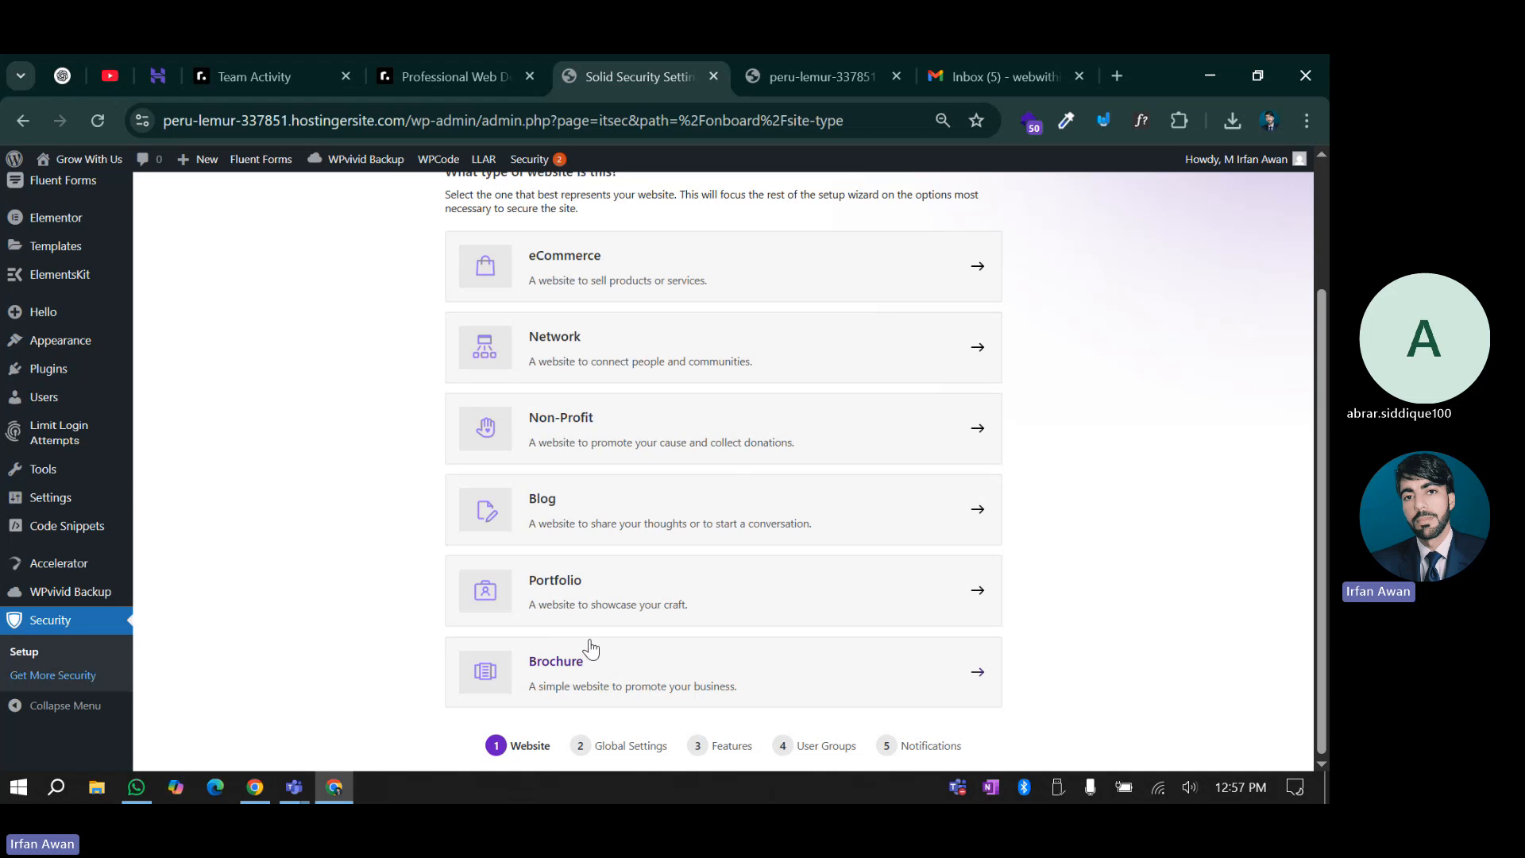
Choose Portfolio as the website type and run the site vulnerability scan
{"action": "left_click", "coordinate": [588, 598]}
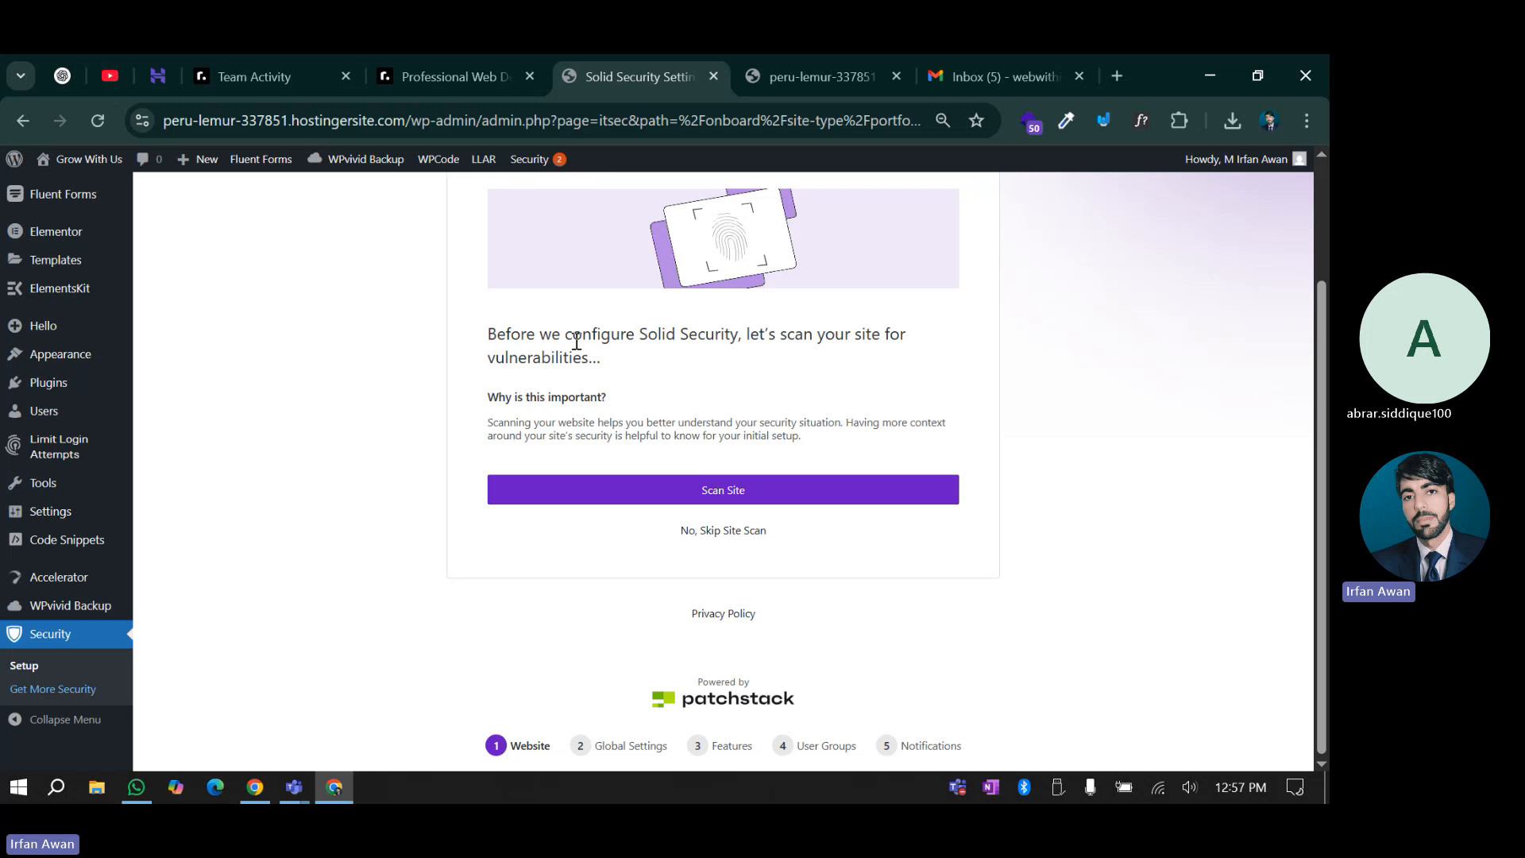
{"action": "scroll", "coordinate": [564, 350], "scroll_direction": "up", "scroll_amount": 2}
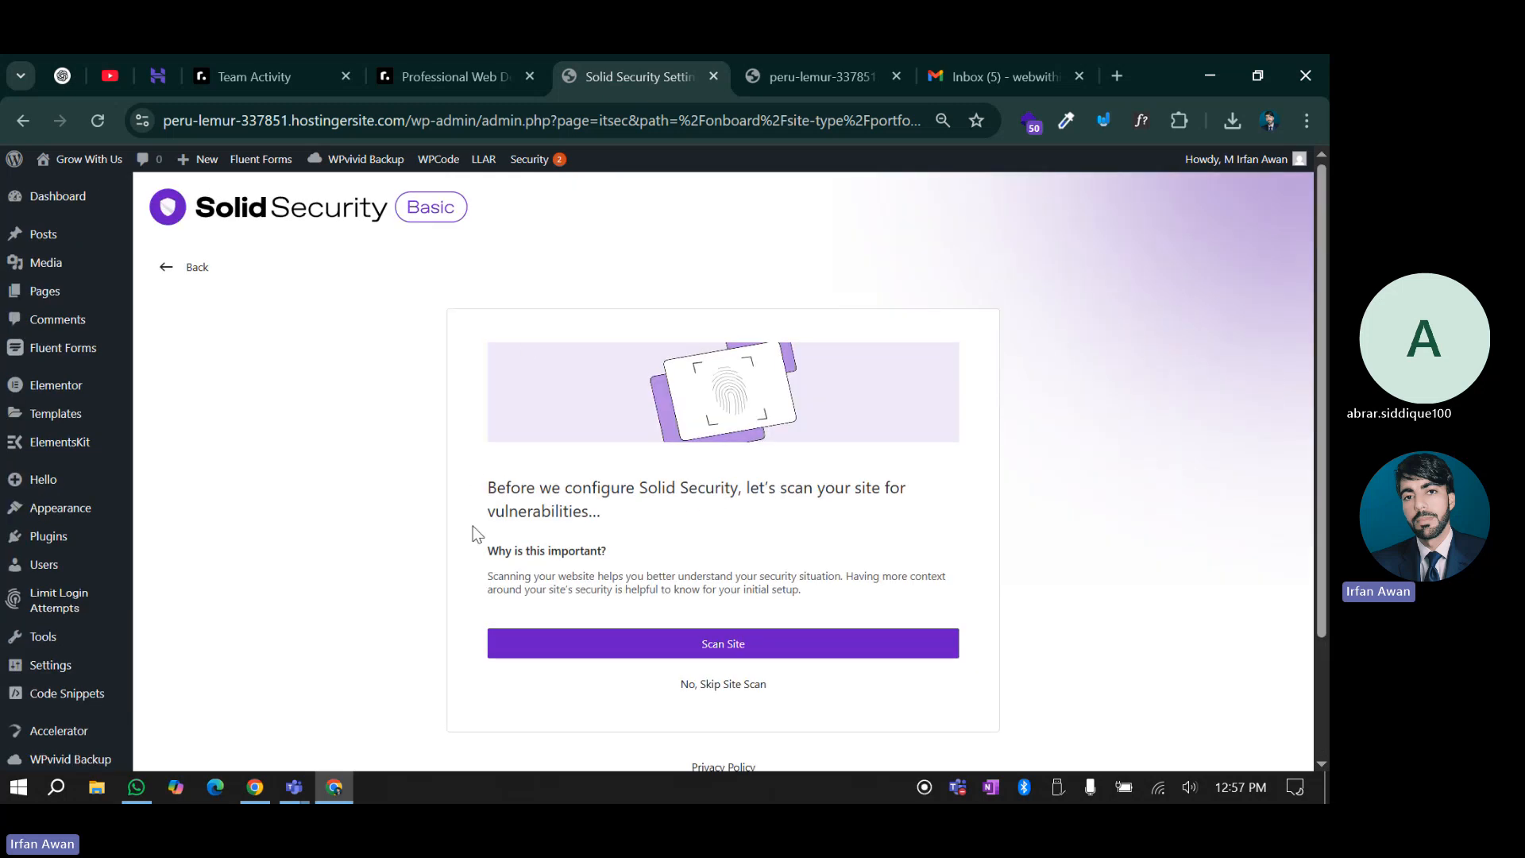
{"action": "left_click", "coordinate": [713, 645]}
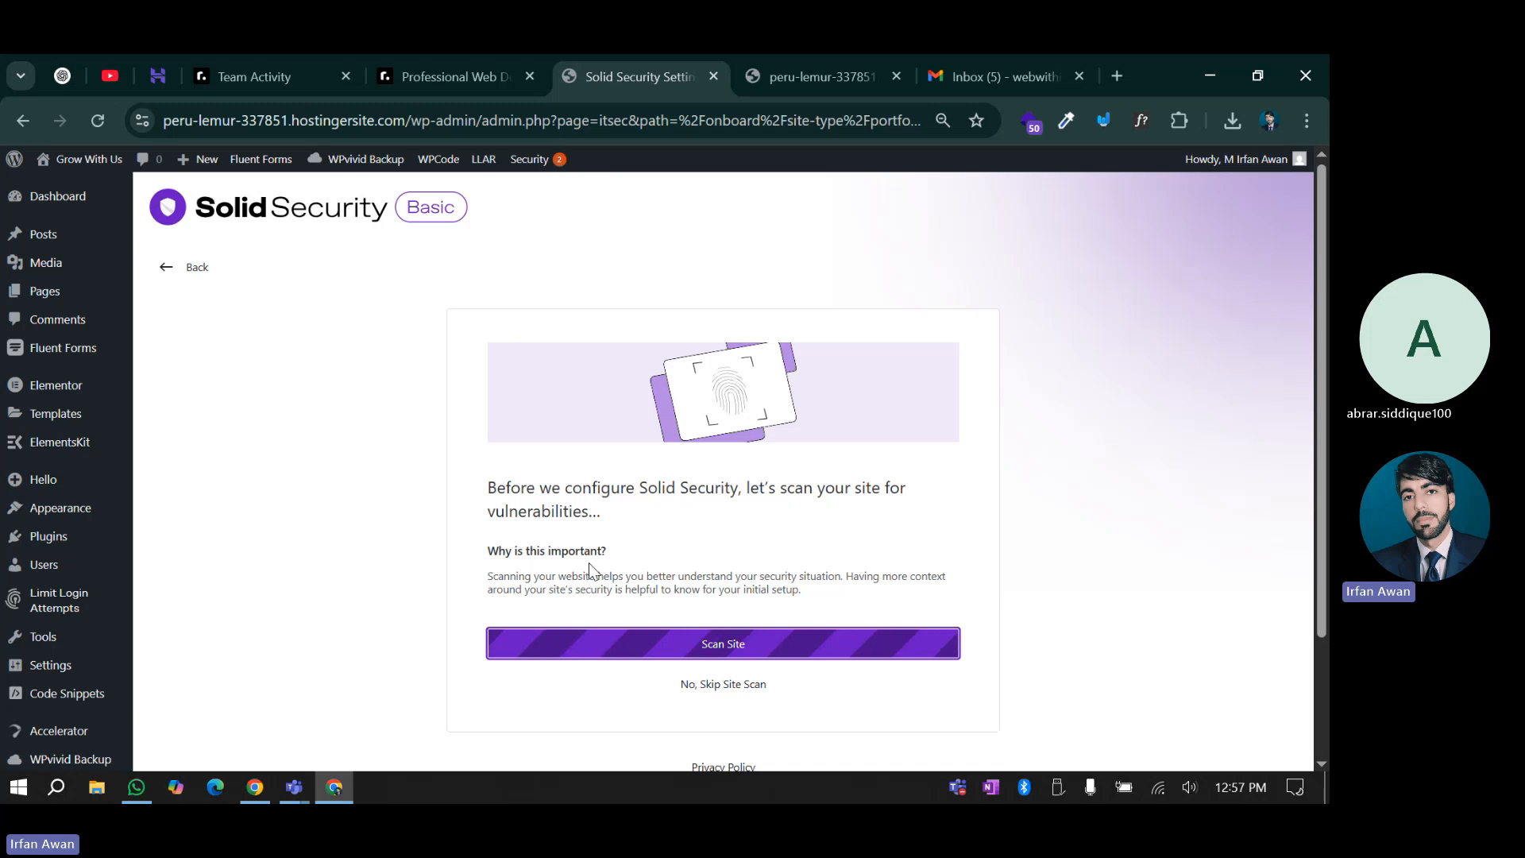
Review the clean scan results, enable Scheduled Site Scan and continue setup
{"action": "scroll", "coordinate": [640, 569], "scroll_direction": "down", "scroll_amount": 1}
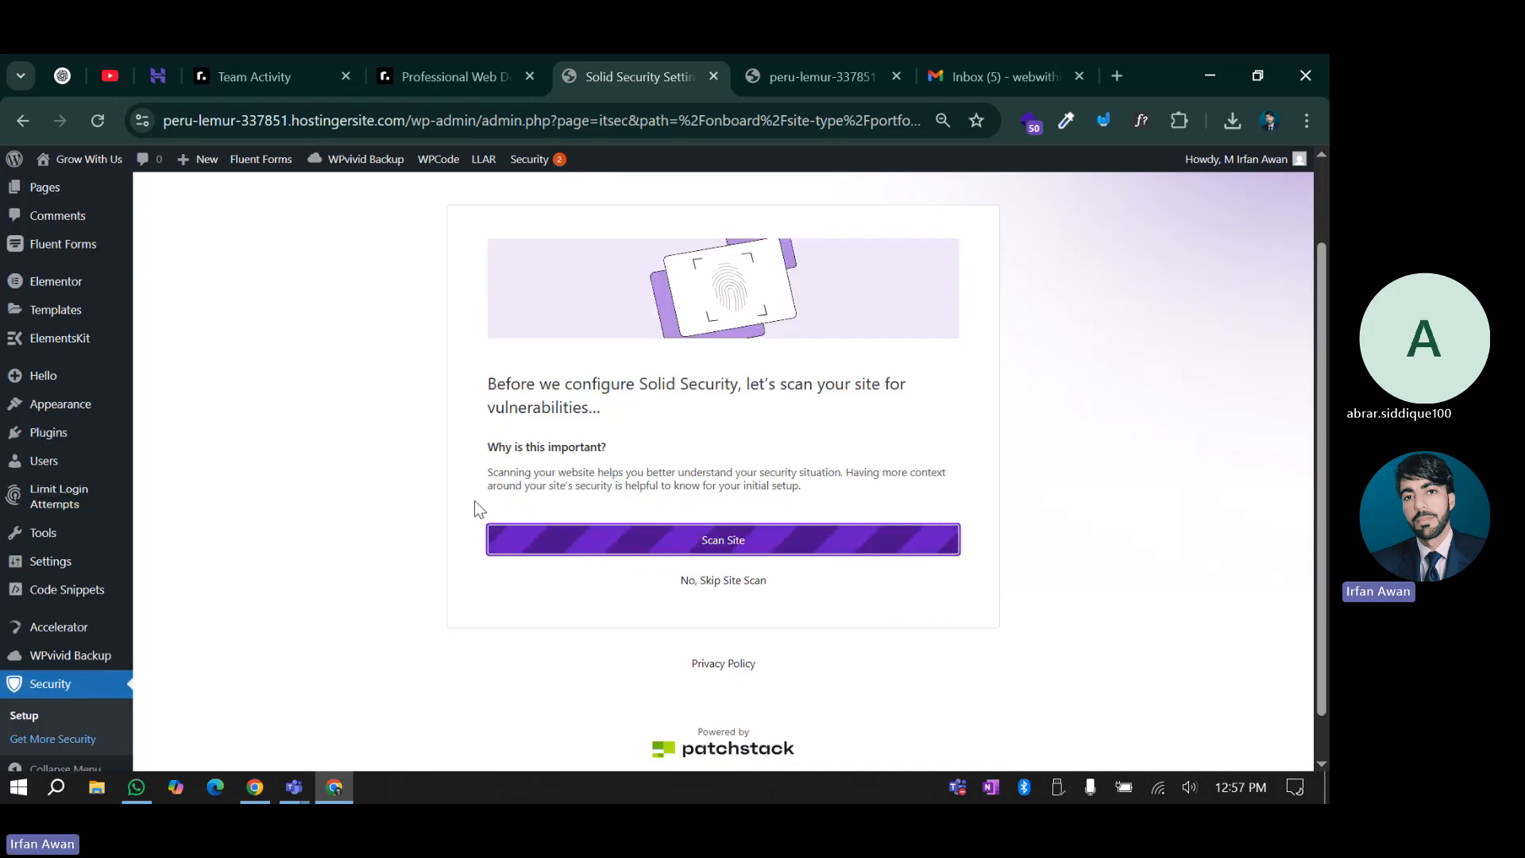
{"action": "scroll", "coordinate": [424, 393], "scroll_direction": "up", "scroll_amount": 1}
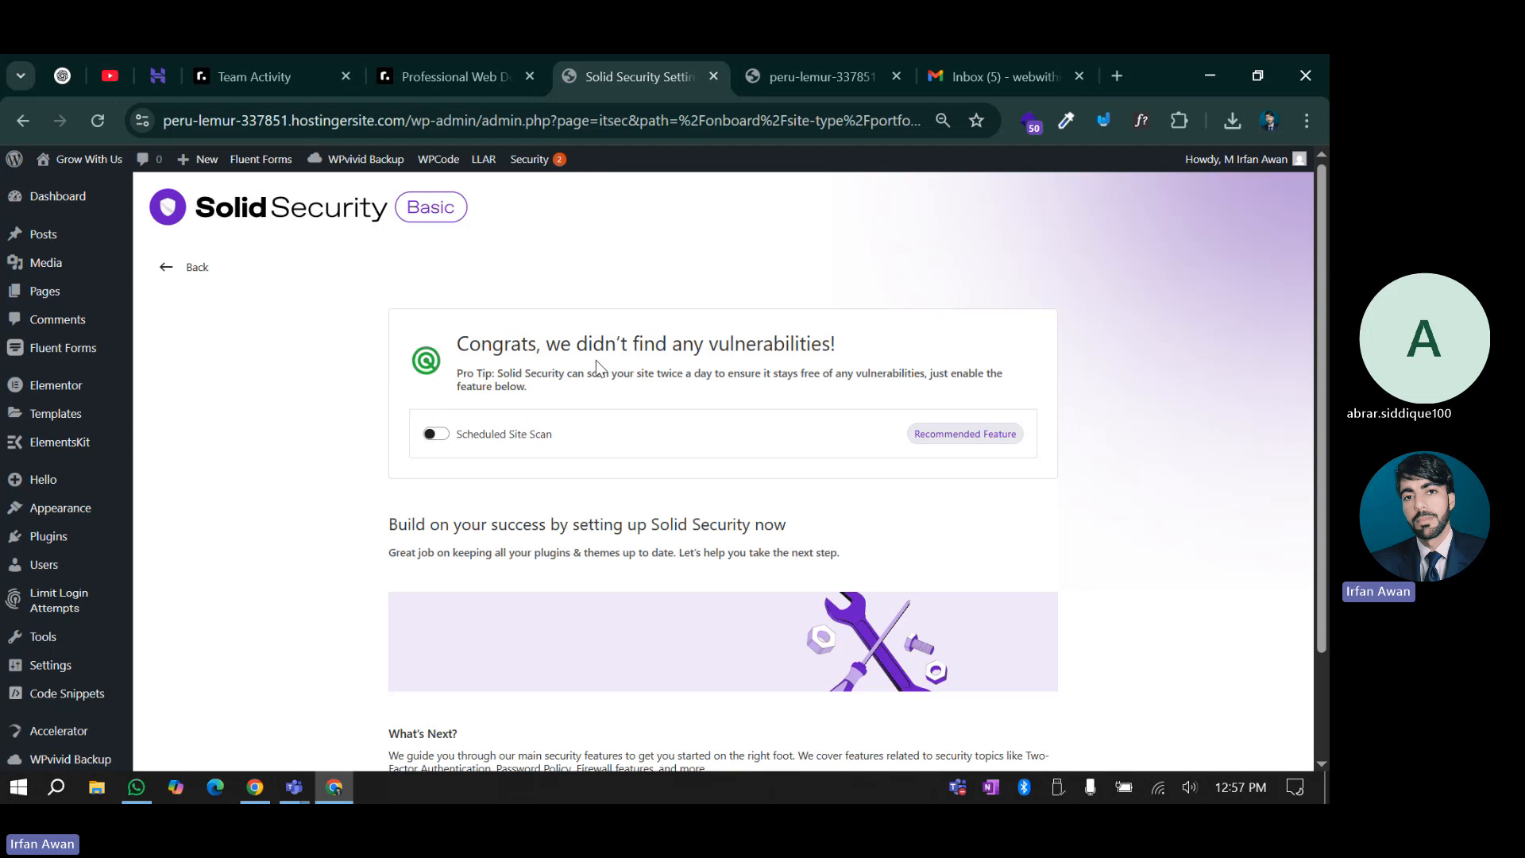
{"action": "left_click_drag", "start_coordinate": [832, 344], "coordinate": [708, 344]}
{"action": "left_click", "coordinate": [710, 344]}
{"action": "left_click", "coordinate": [442, 441]}
{"action": "scroll", "coordinate": [375, 564], "scroll_direction": "down", "scroll_amount": 2}
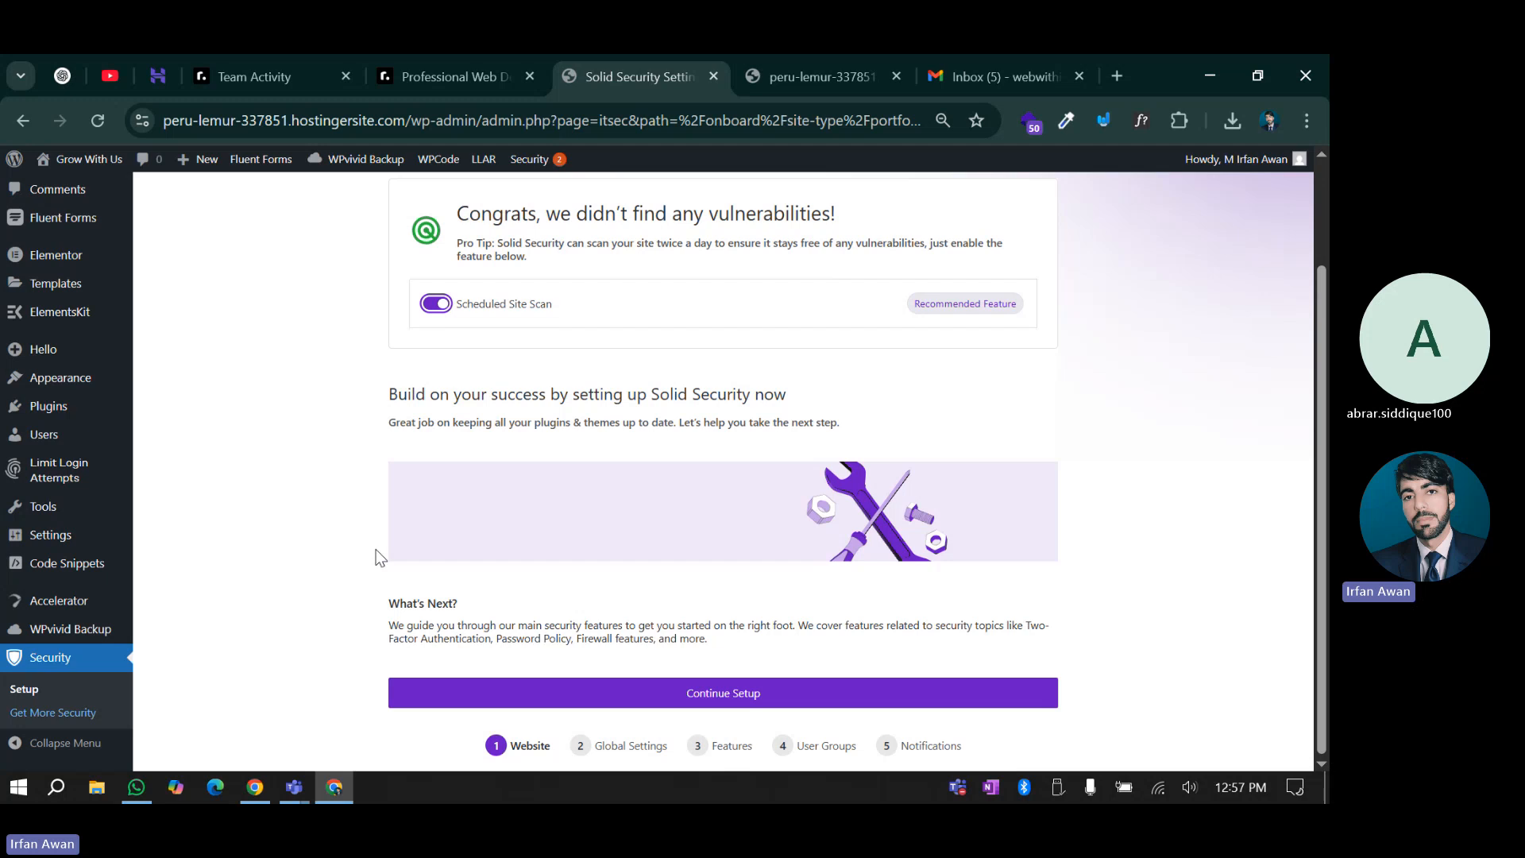
{"action": "left_click", "coordinate": [719, 695]}
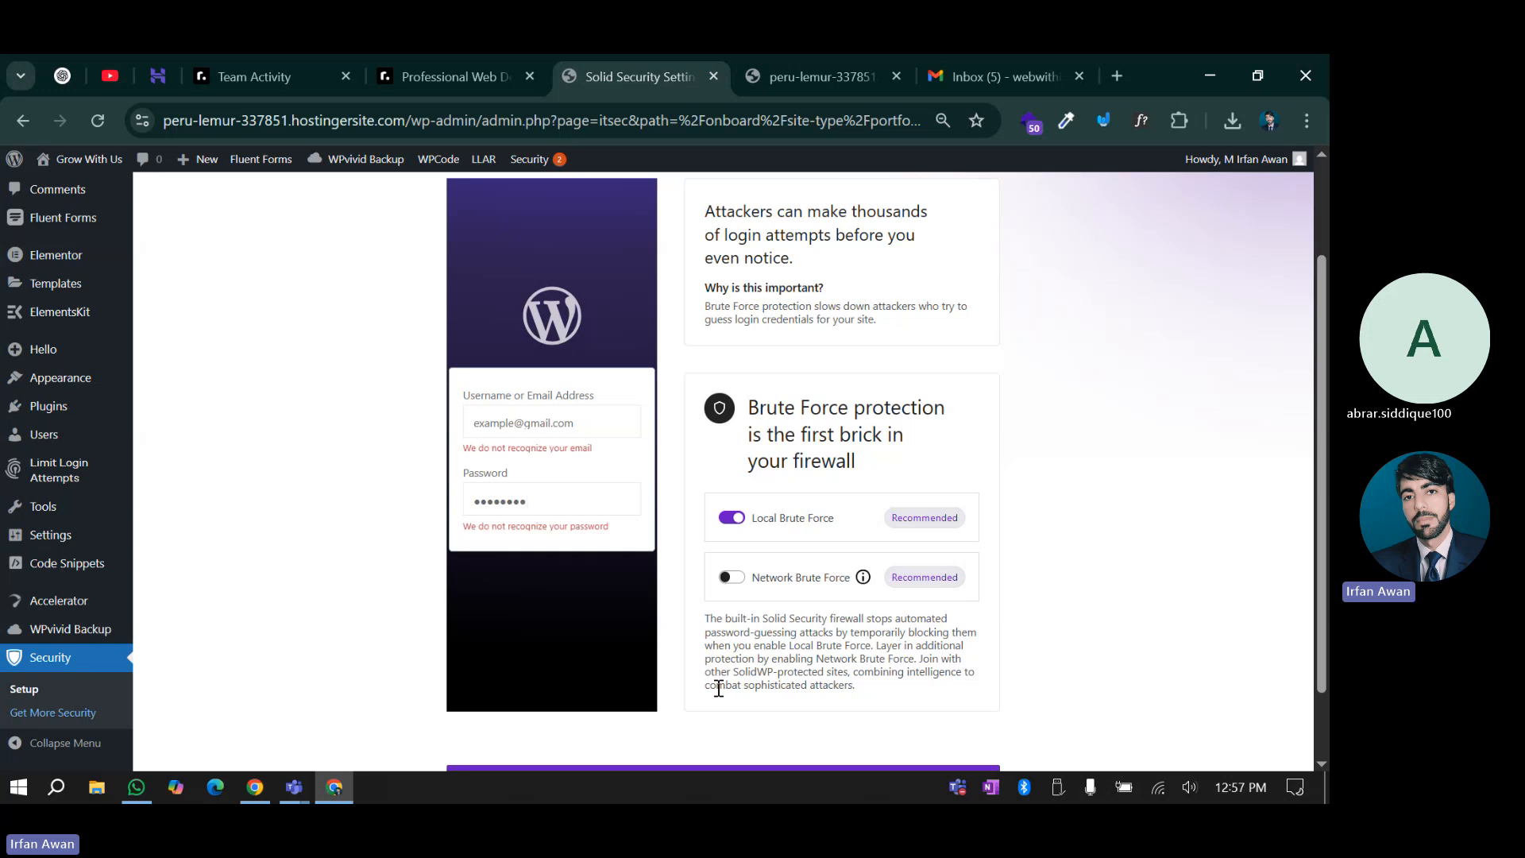
Enable Network Brute Force protection and continue past the brute force step
{"action": "scroll", "coordinate": [670, 499], "scroll_direction": "up", "scroll_amount": 2}
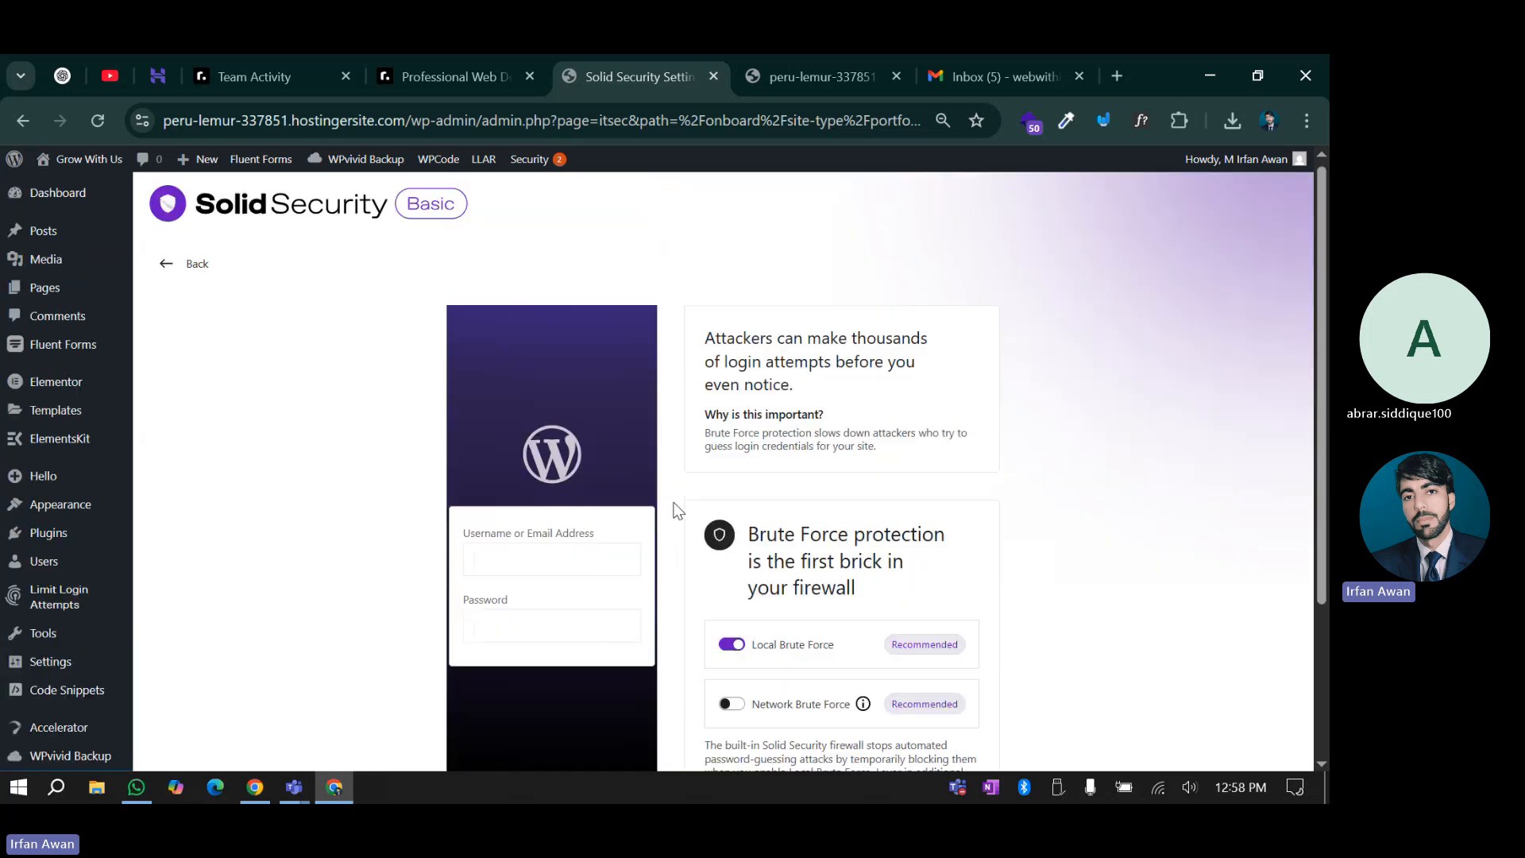
{"action": "scroll", "coordinate": [670, 498], "scroll_direction": "down", "scroll_amount": 1}
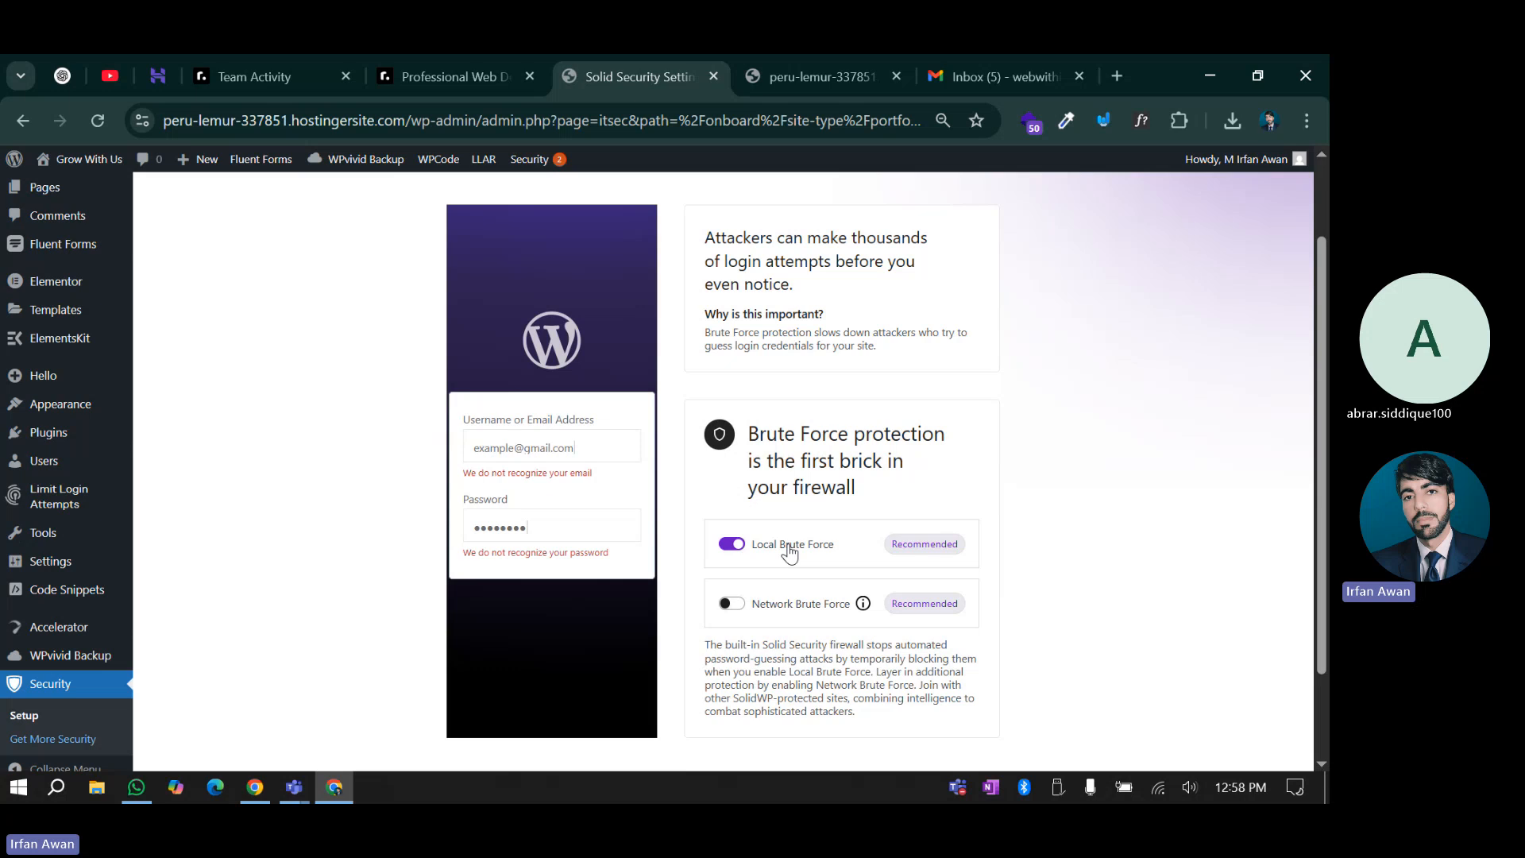
{"action": "left_click", "coordinate": [731, 603]}
{"action": "scroll", "coordinate": [731, 588], "scroll_direction": "down", "scroll_amount": 2}
{"action": "left_click", "coordinate": [765, 694]}
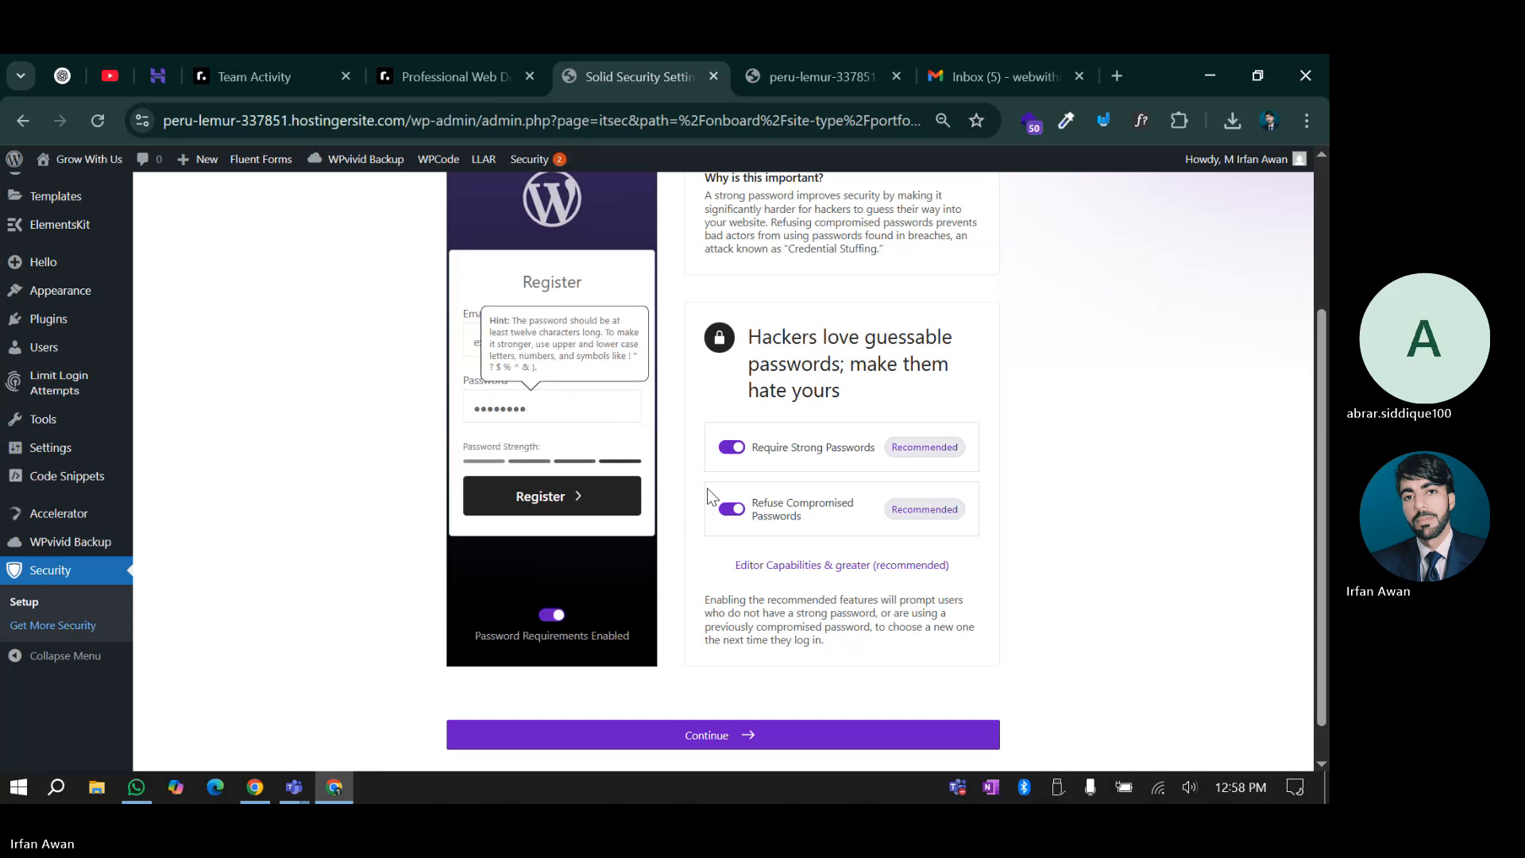
Keep Require Strong Passwords and Refuse Compromised Passwords on and continue to Two-Factor
{"action": "scroll", "coordinate": [707, 487], "scroll_direction": "up", "scroll_amount": 3}
{"action": "scroll", "coordinate": [715, 509], "scroll_direction": "down", "scroll_amount": 3}
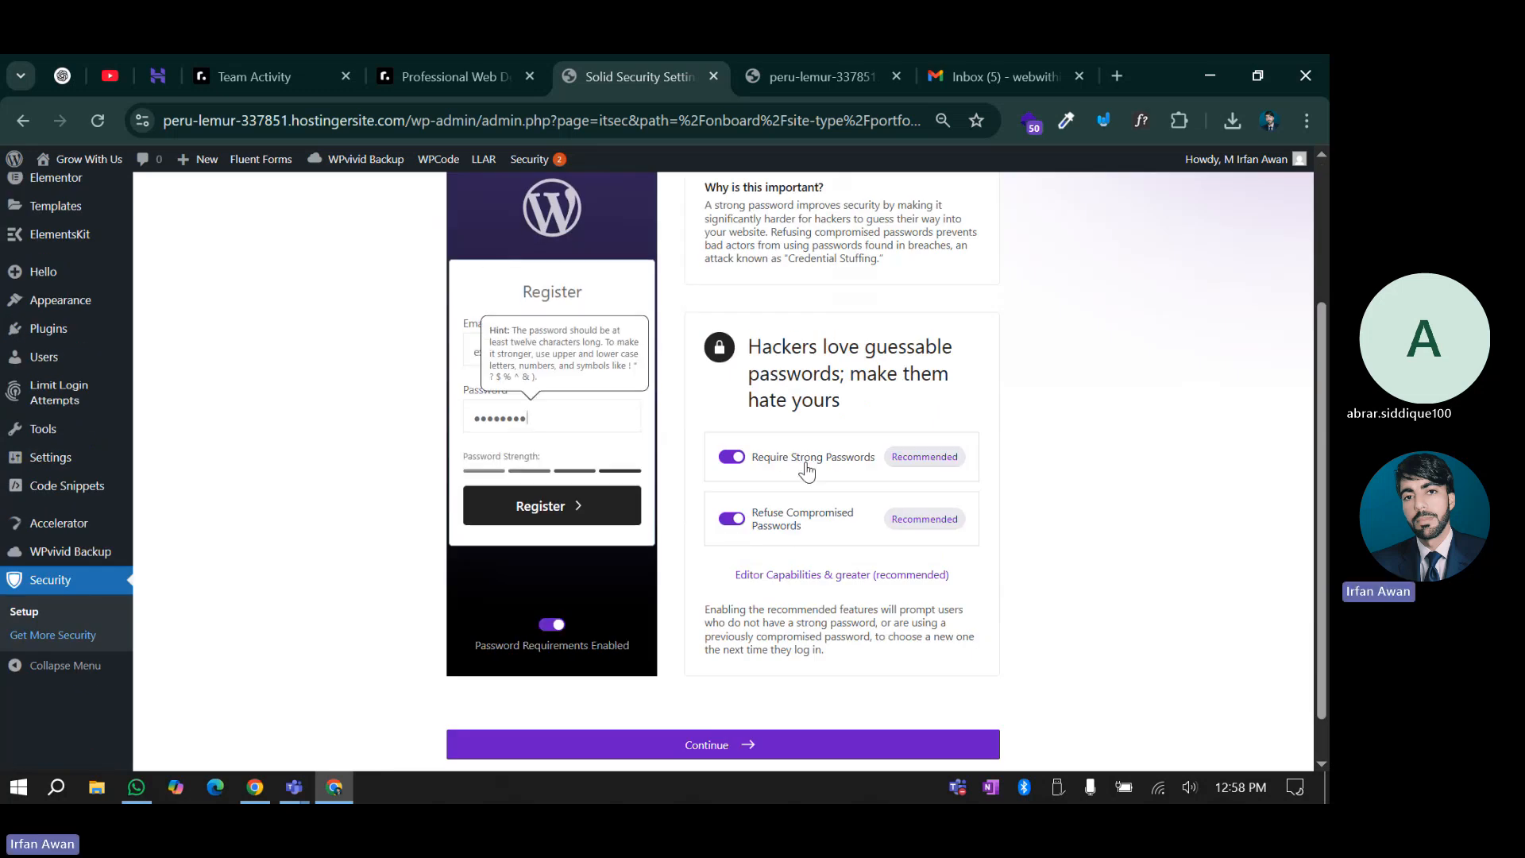
{"action": "scroll", "coordinate": [760, 454], "scroll_direction": "up", "scroll_amount": 1}
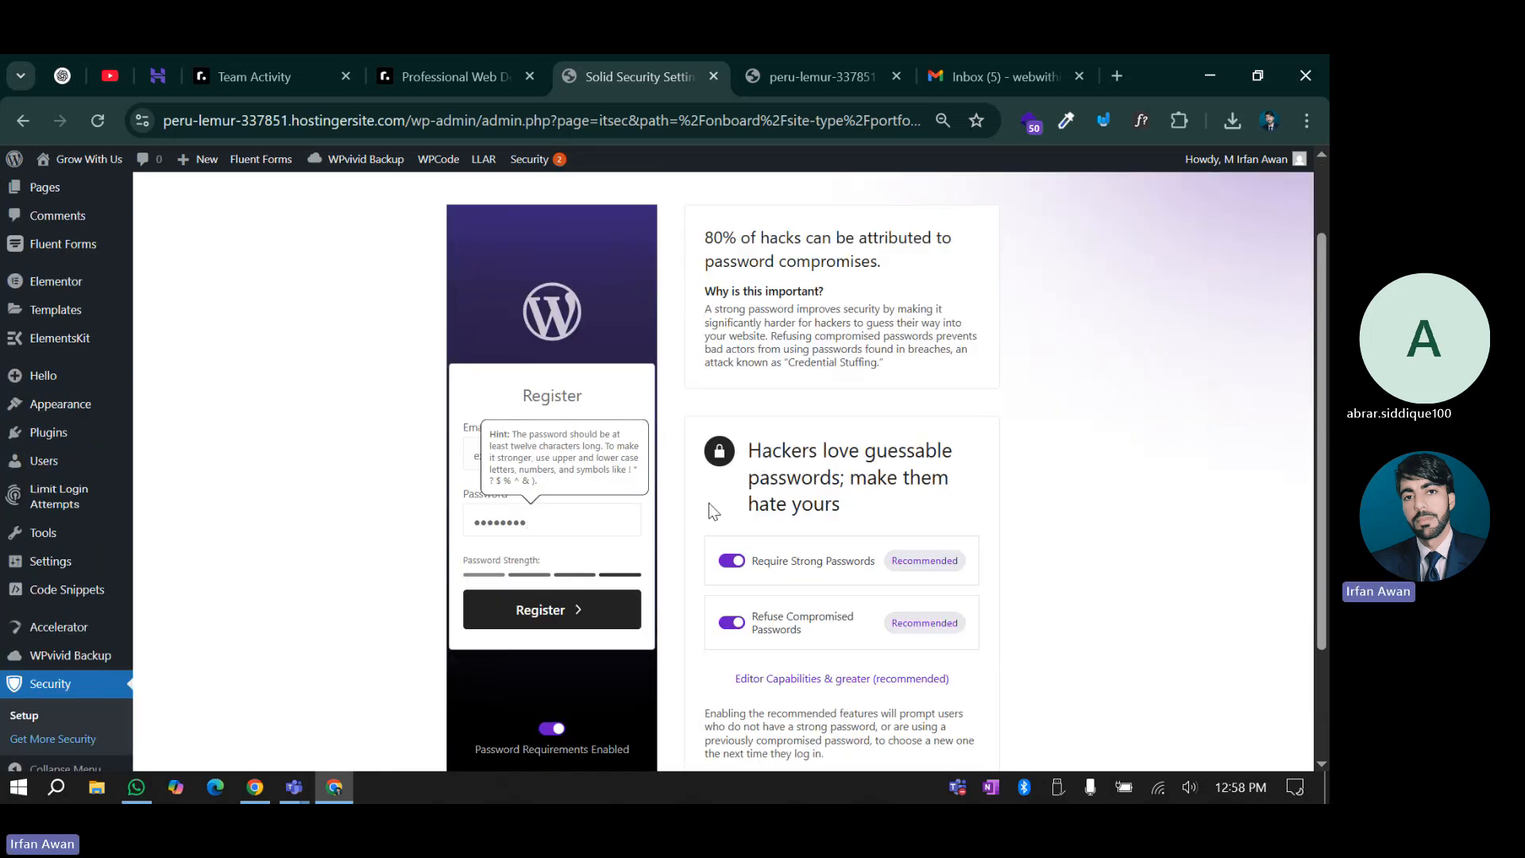
{"action": "scroll", "coordinate": [715, 540], "scroll_direction": "down", "scroll_amount": 1}
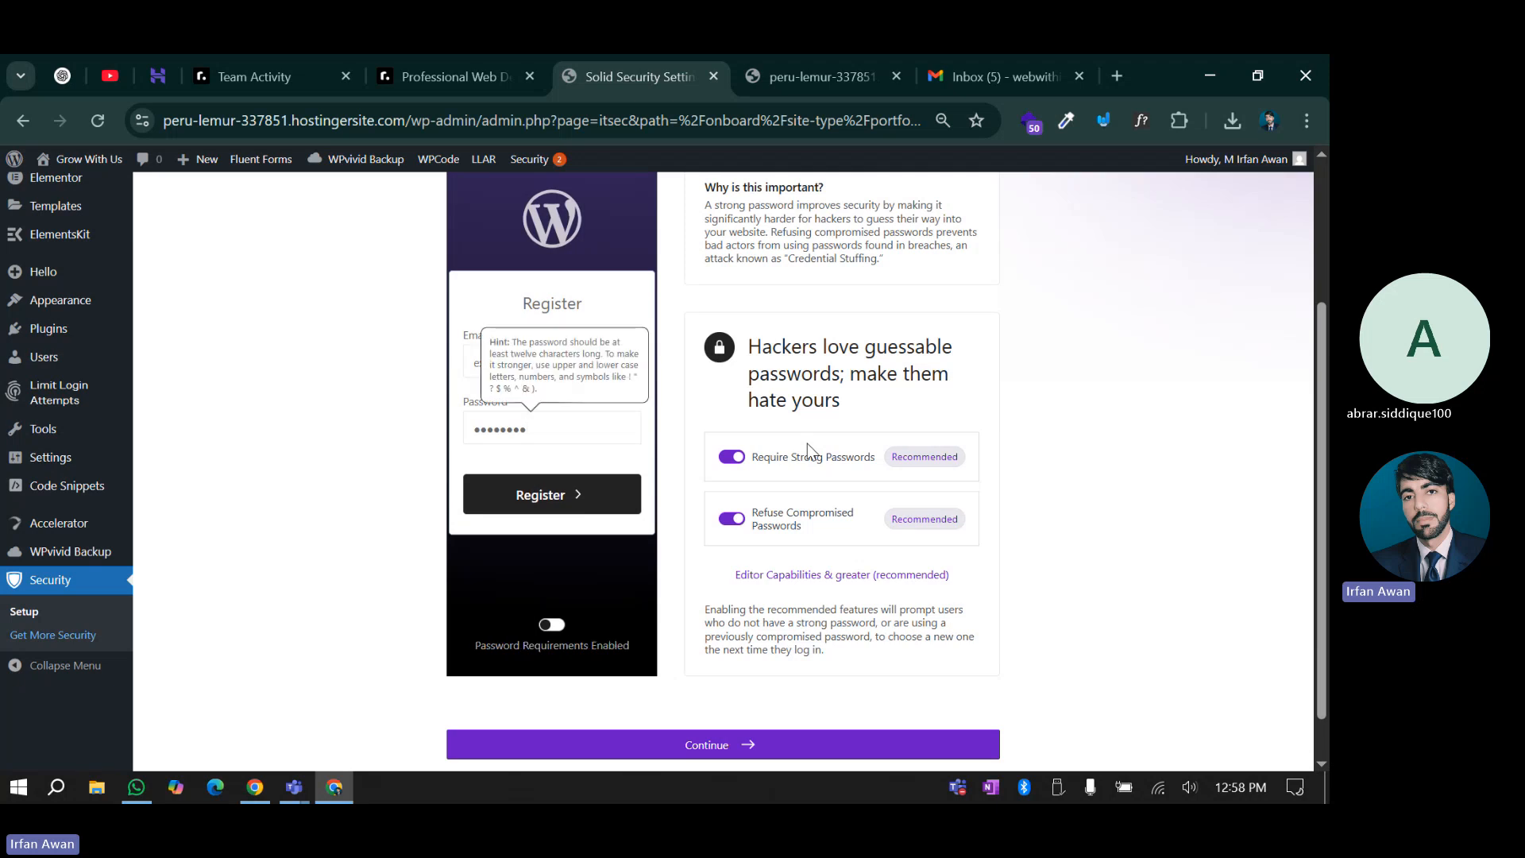
{"action": "scroll", "coordinate": [821, 682], "scroll_direction": "up", "scroll_amount": 3}
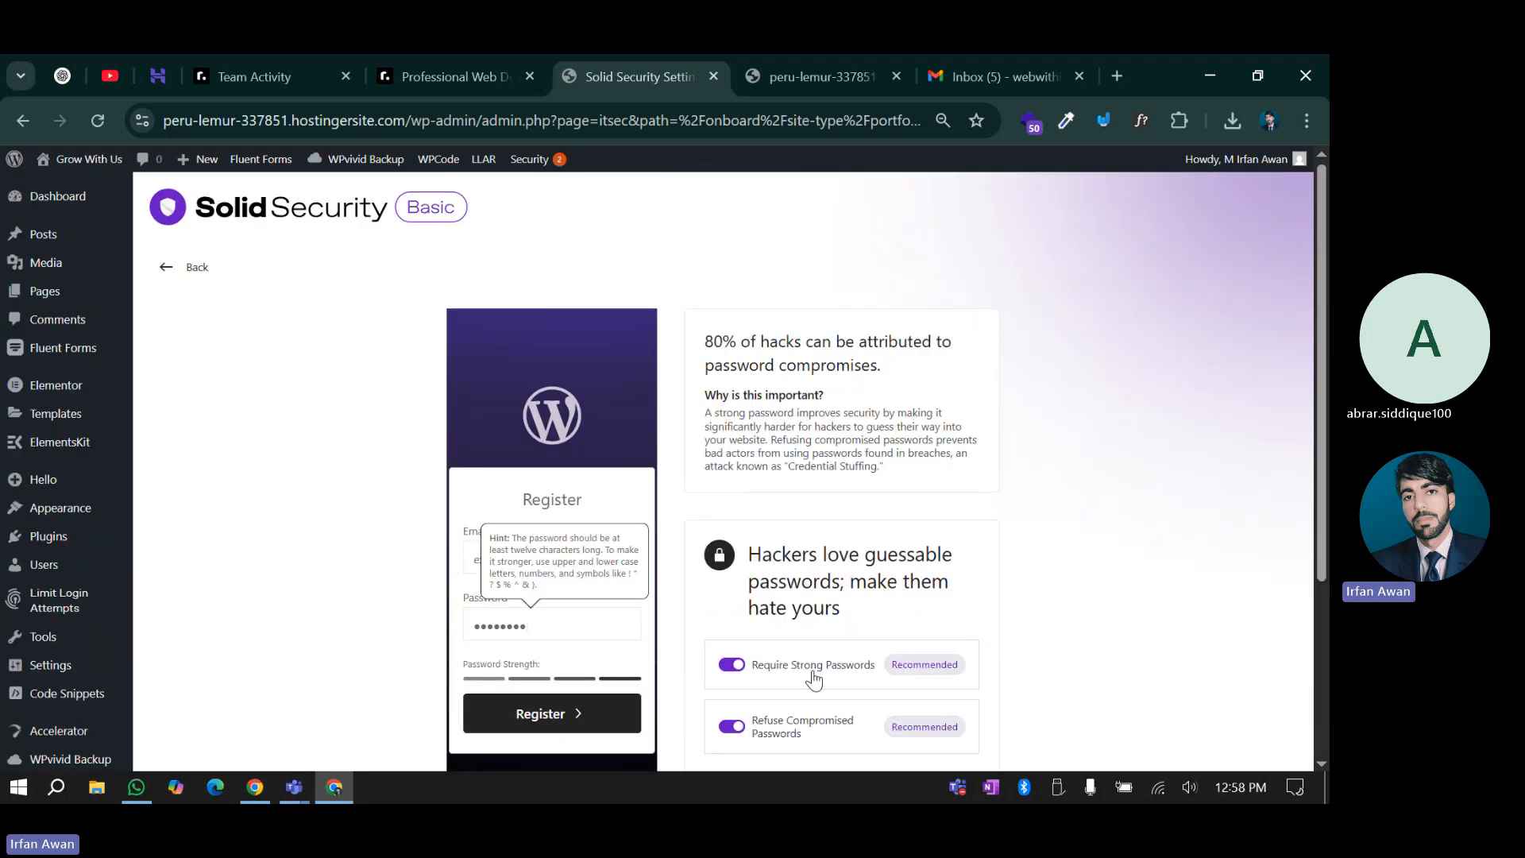
{"action": "scroll", "coordinate": [814, 682], "scroll_direction": "down", "scroll_amount": 1}
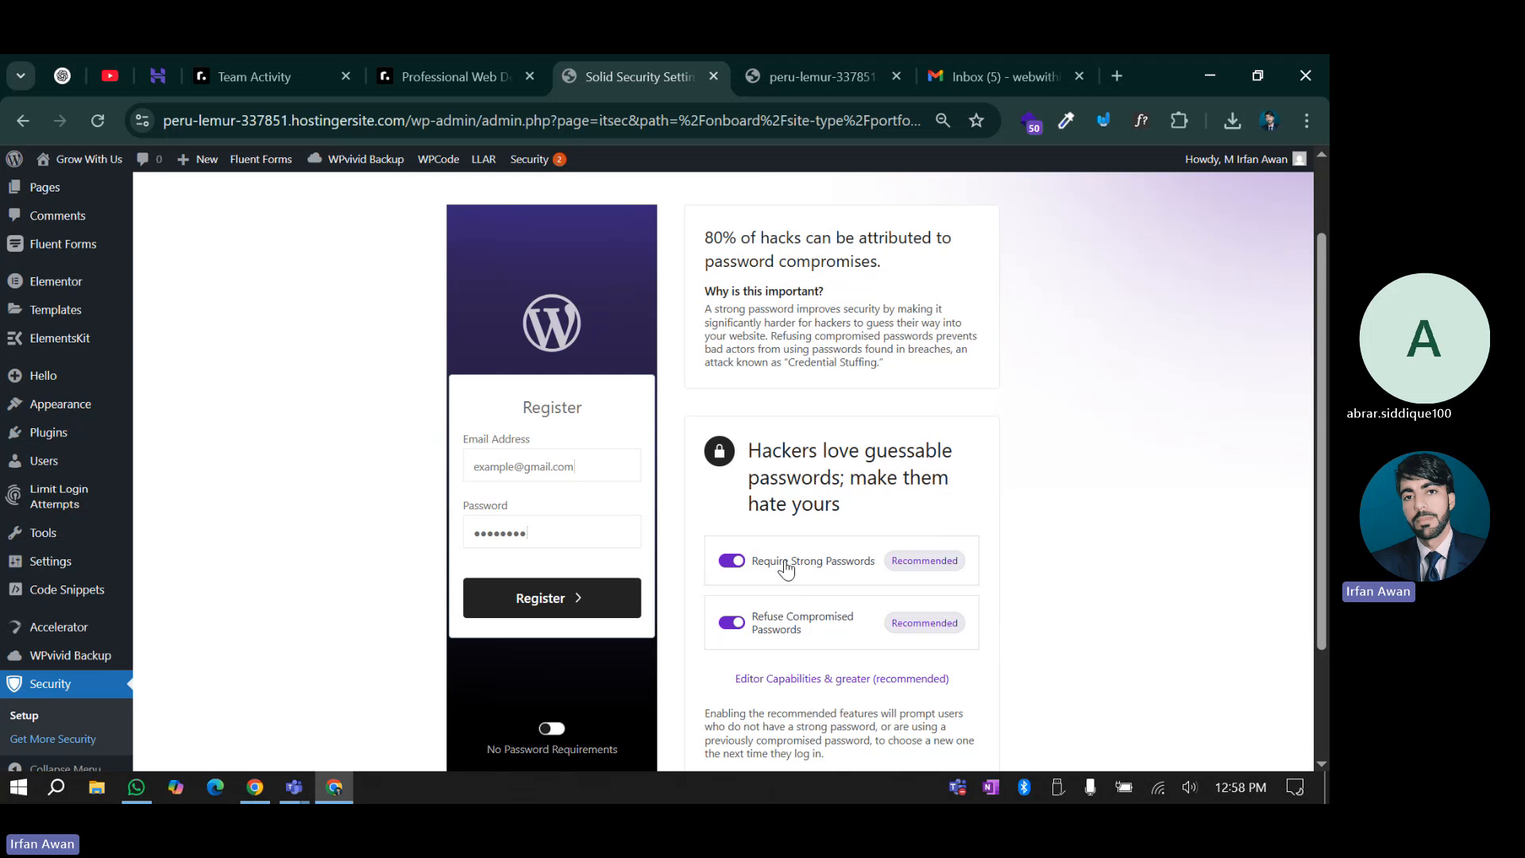
{"action": "scroll", "coordinate": [786, 565], "scroll_direction": "down", "scroll_amount": 2}
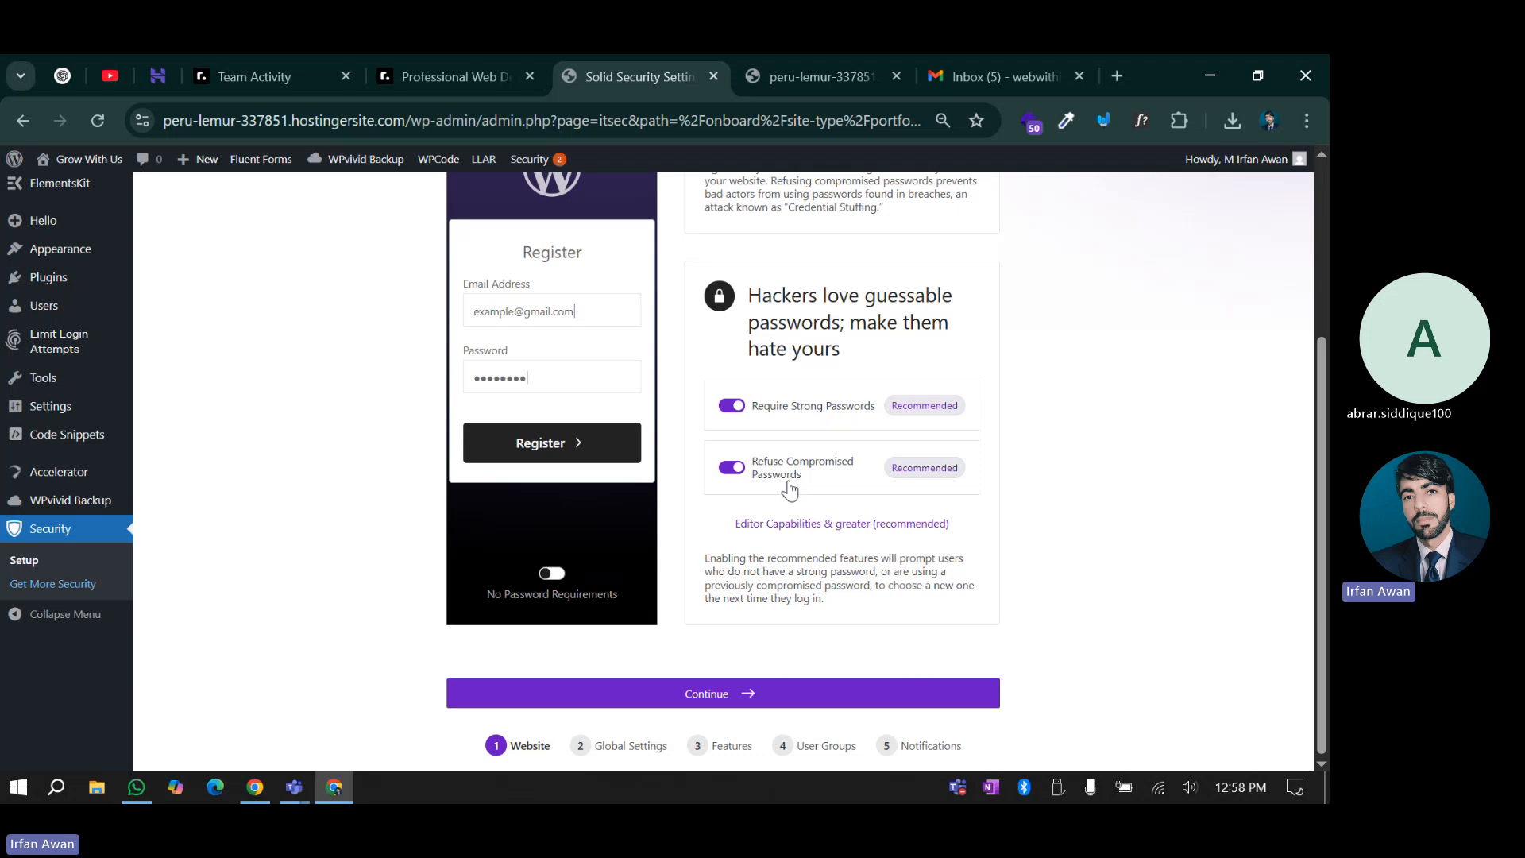
{"action": "left_click", "coordinate": [729, 686]}
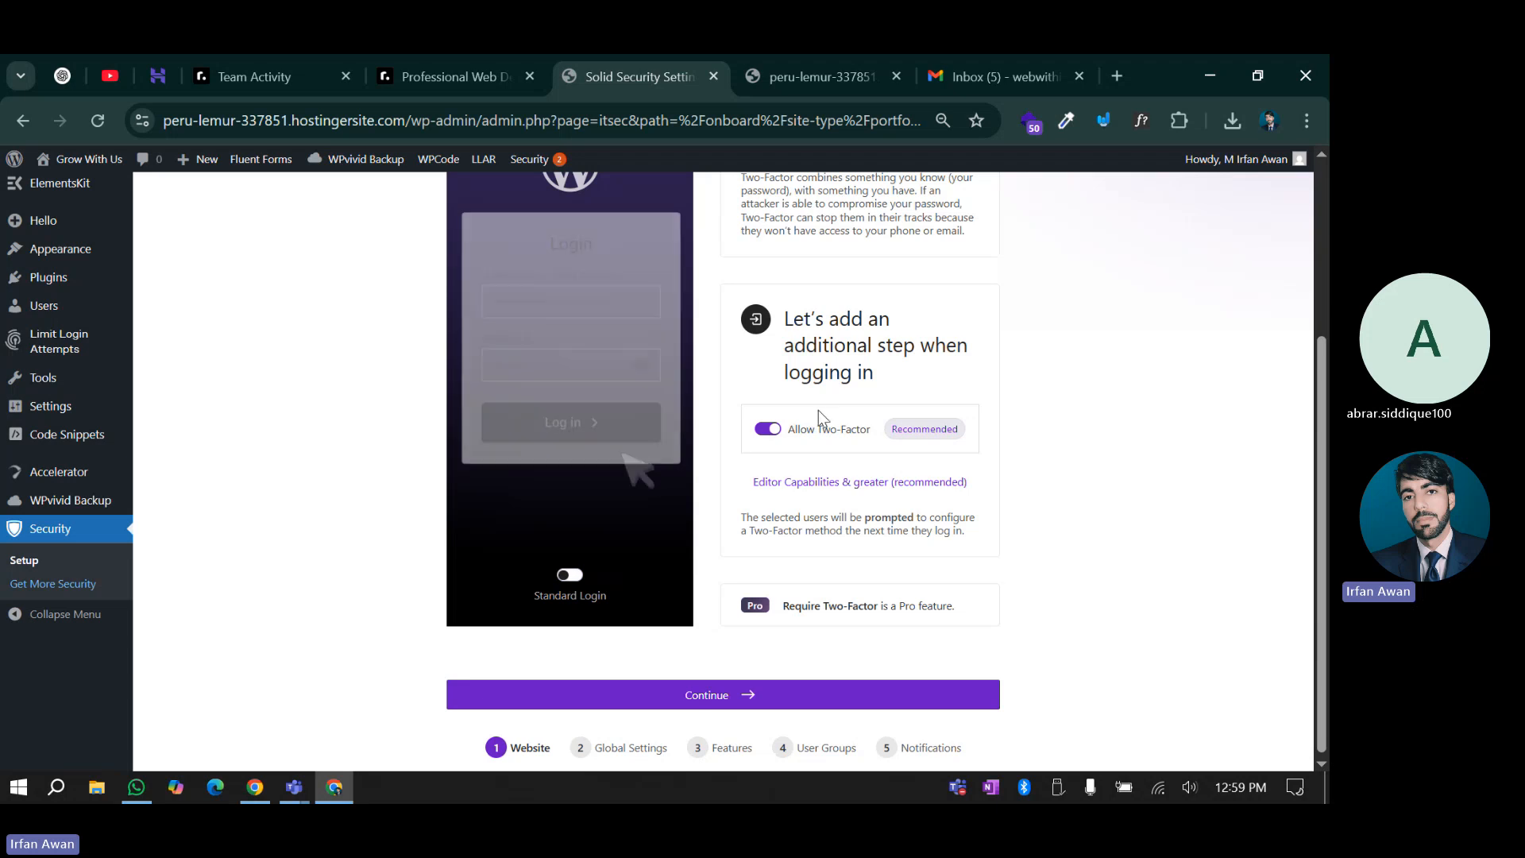
Accept the Two-Factor card, choose My Own Website, enable Security Check Pro, and continue
{"action": "left_click", "coordinate": [723, 694]}
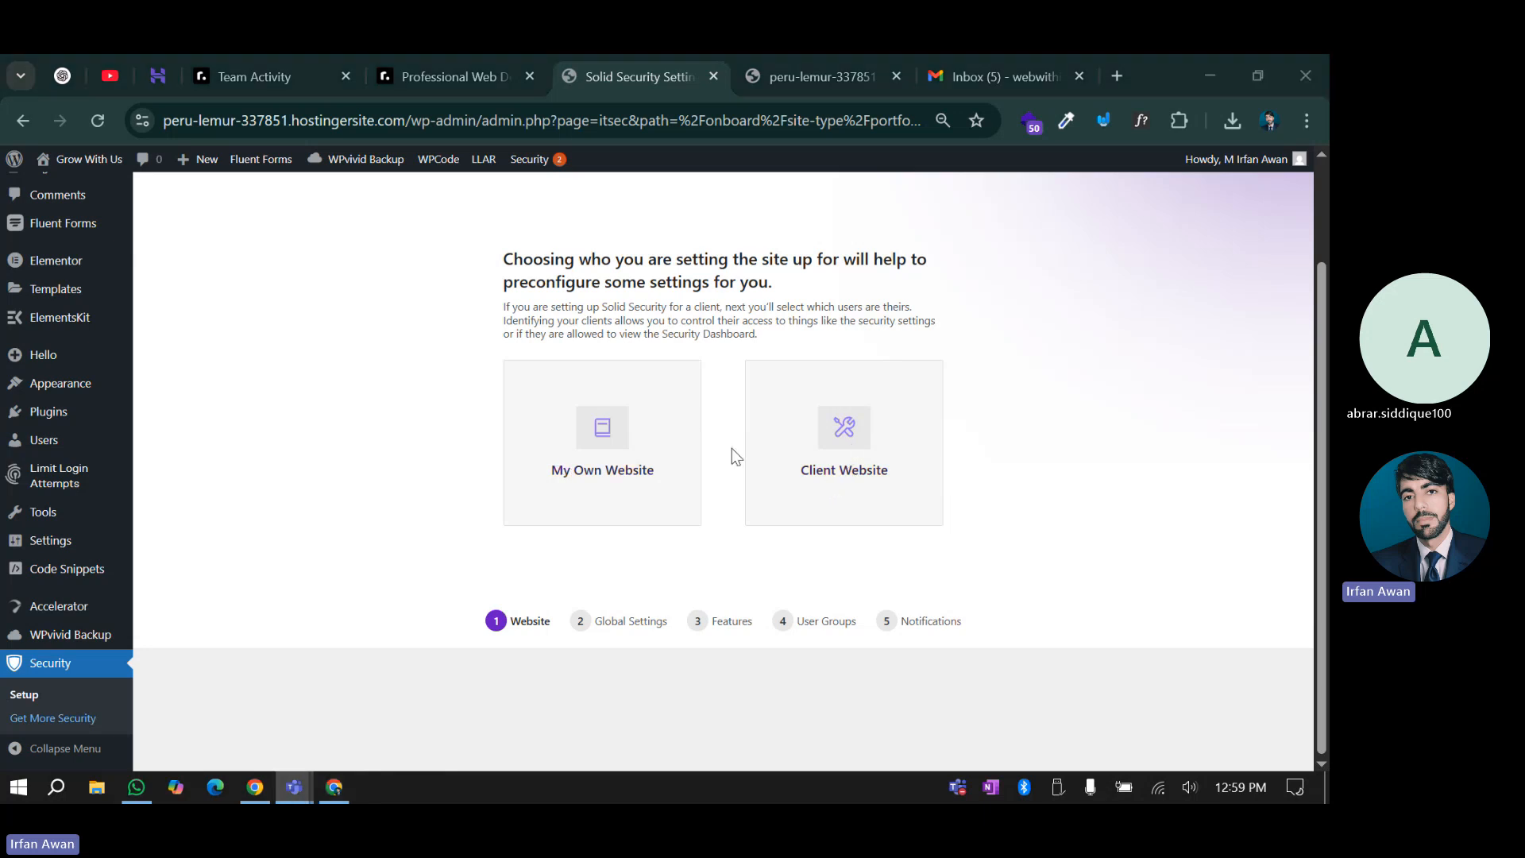
{"action": "left_click", "coordinate": [579, 442]}
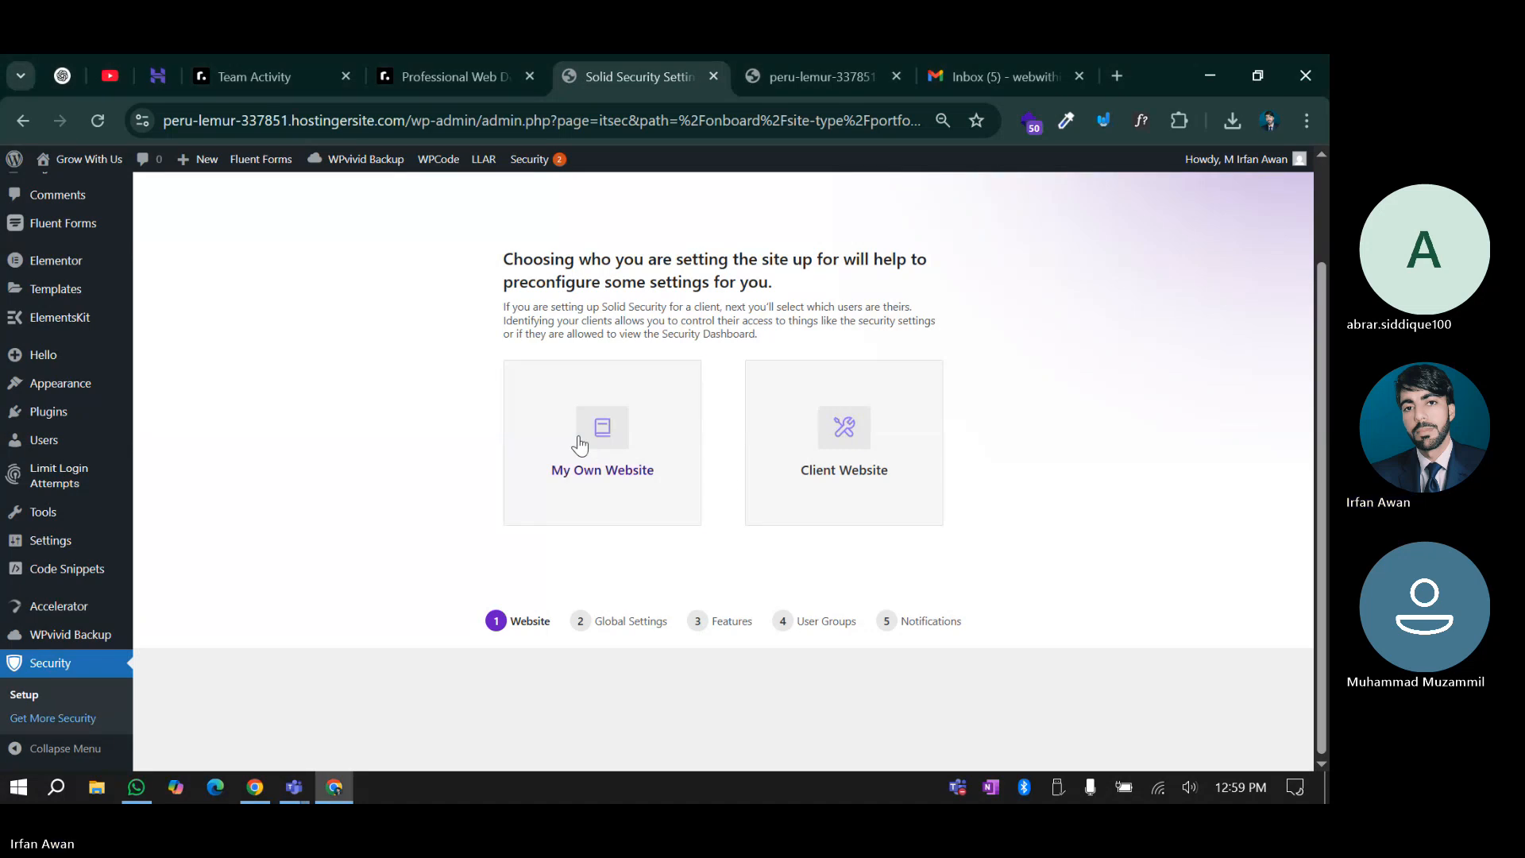
{"action": "left_click", "coordinate": [579, 442]}
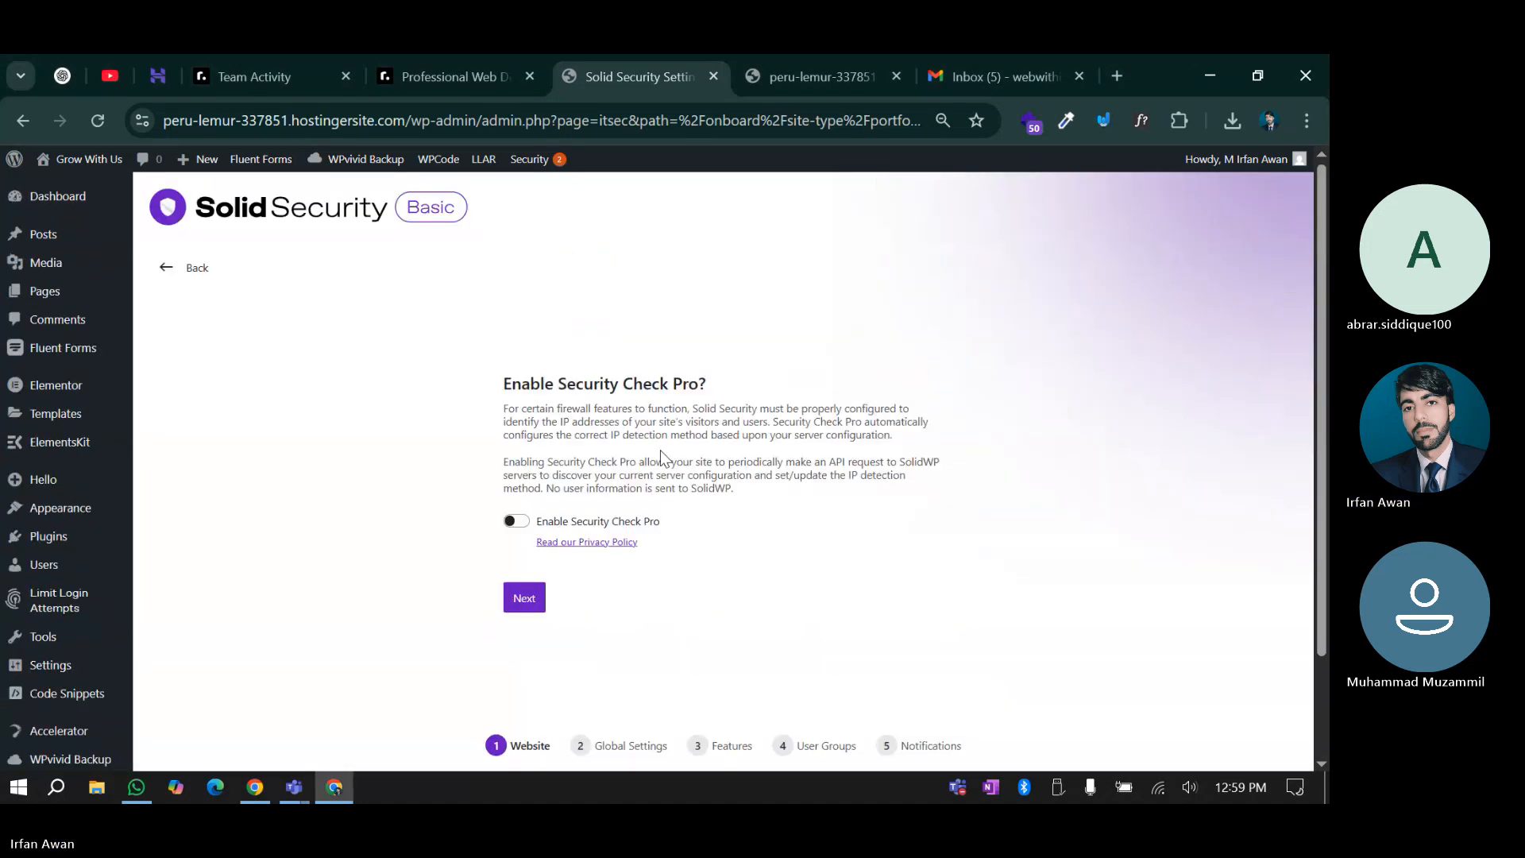
{"action": "left_click", "coordinate": [516, 521]}
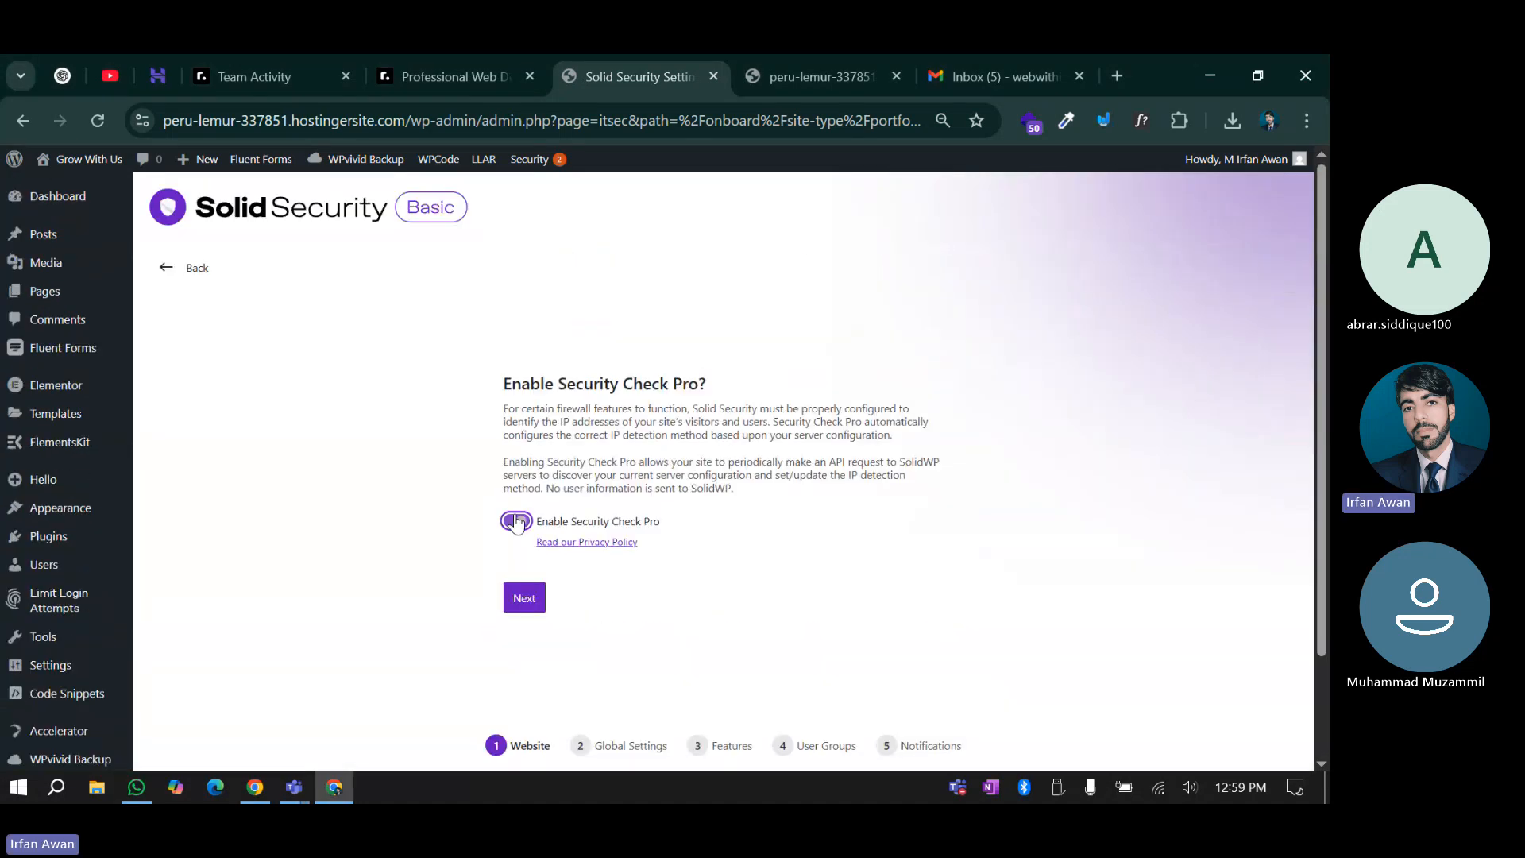
{"action": "left_click", "coordinate": [521, 594]}
{"action": "scroll", "coordinate": [929, 370], "scroll_direction": "down", "scroll_amount": 1}
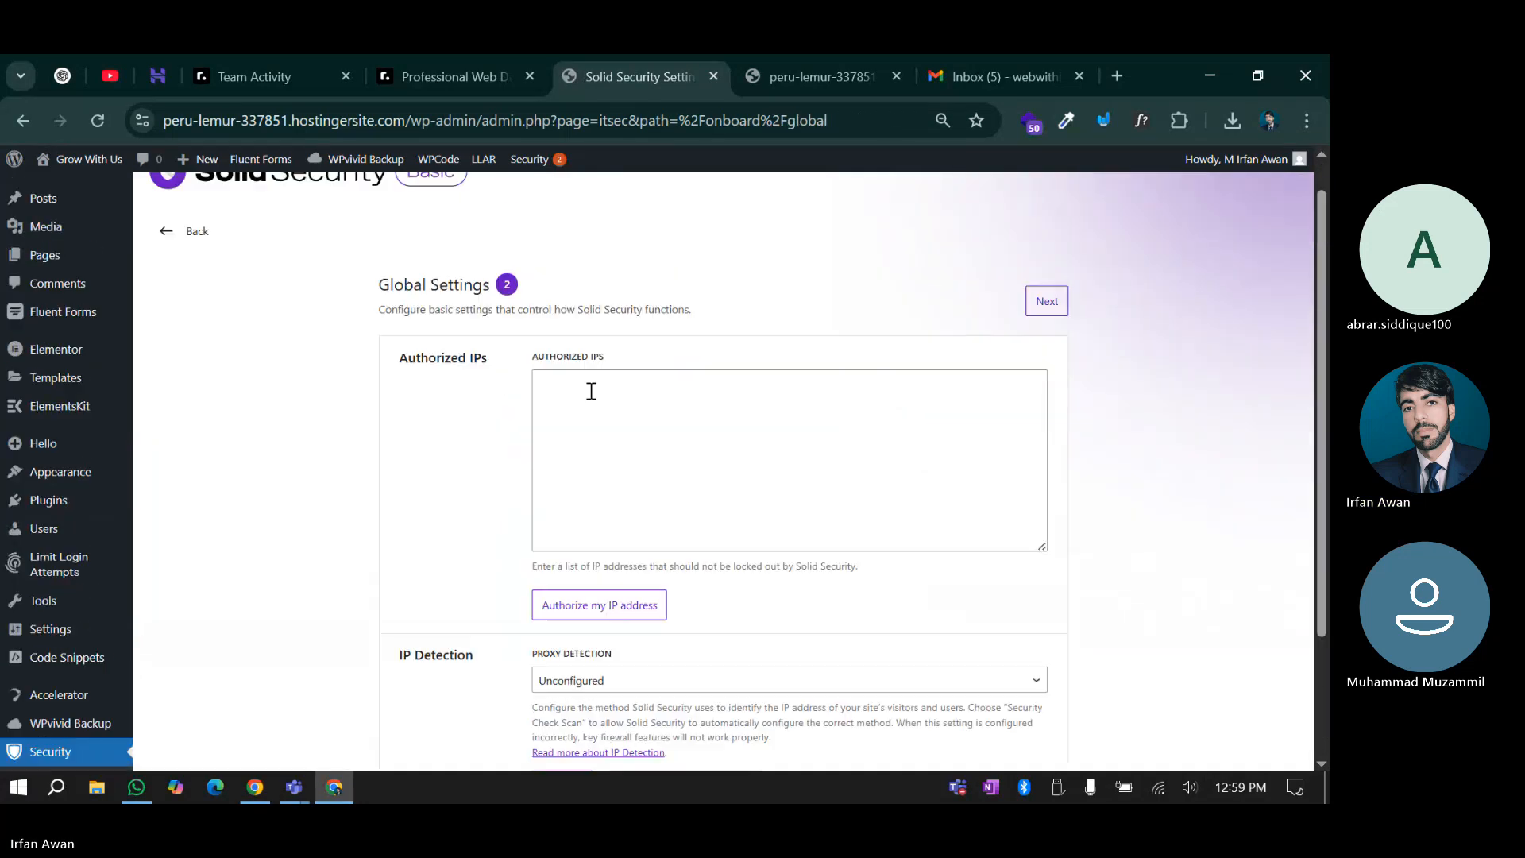
Add this computer's IP address to the Authorized IPs list
{"action": "scroll", "coordinate": [587, 397], "scroll_direction": "up", "scroll_amount": 1}
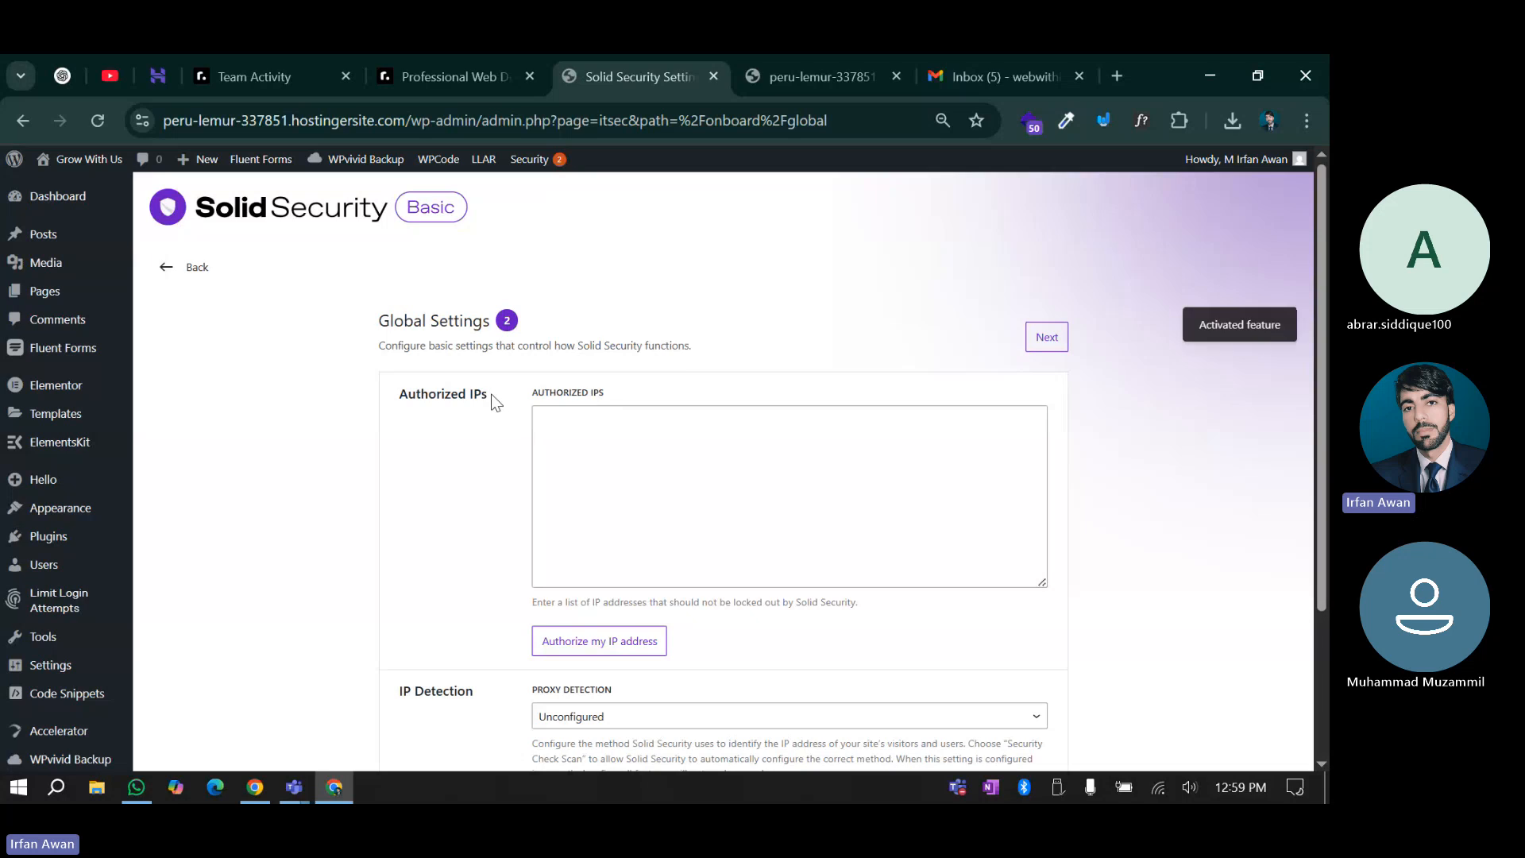
{"action": "left_click", "coordinate": [586, 643]}
{"action": "left_click_drag", "start_coordinate": [542, 422], "coordinate": [622, 428]}
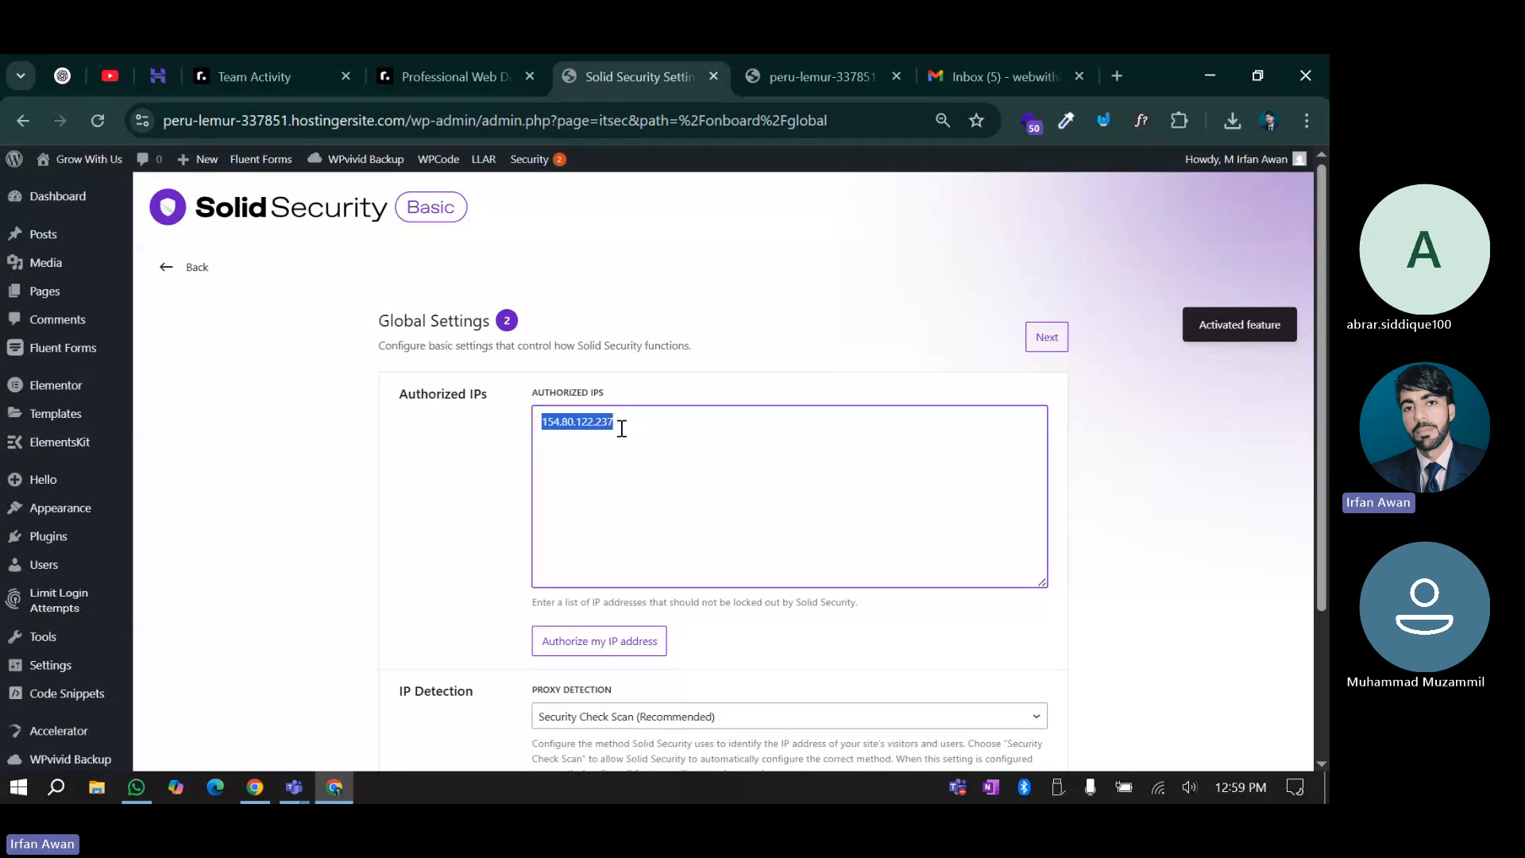
{"action": "left_click", "coordinate": [477, 486]}
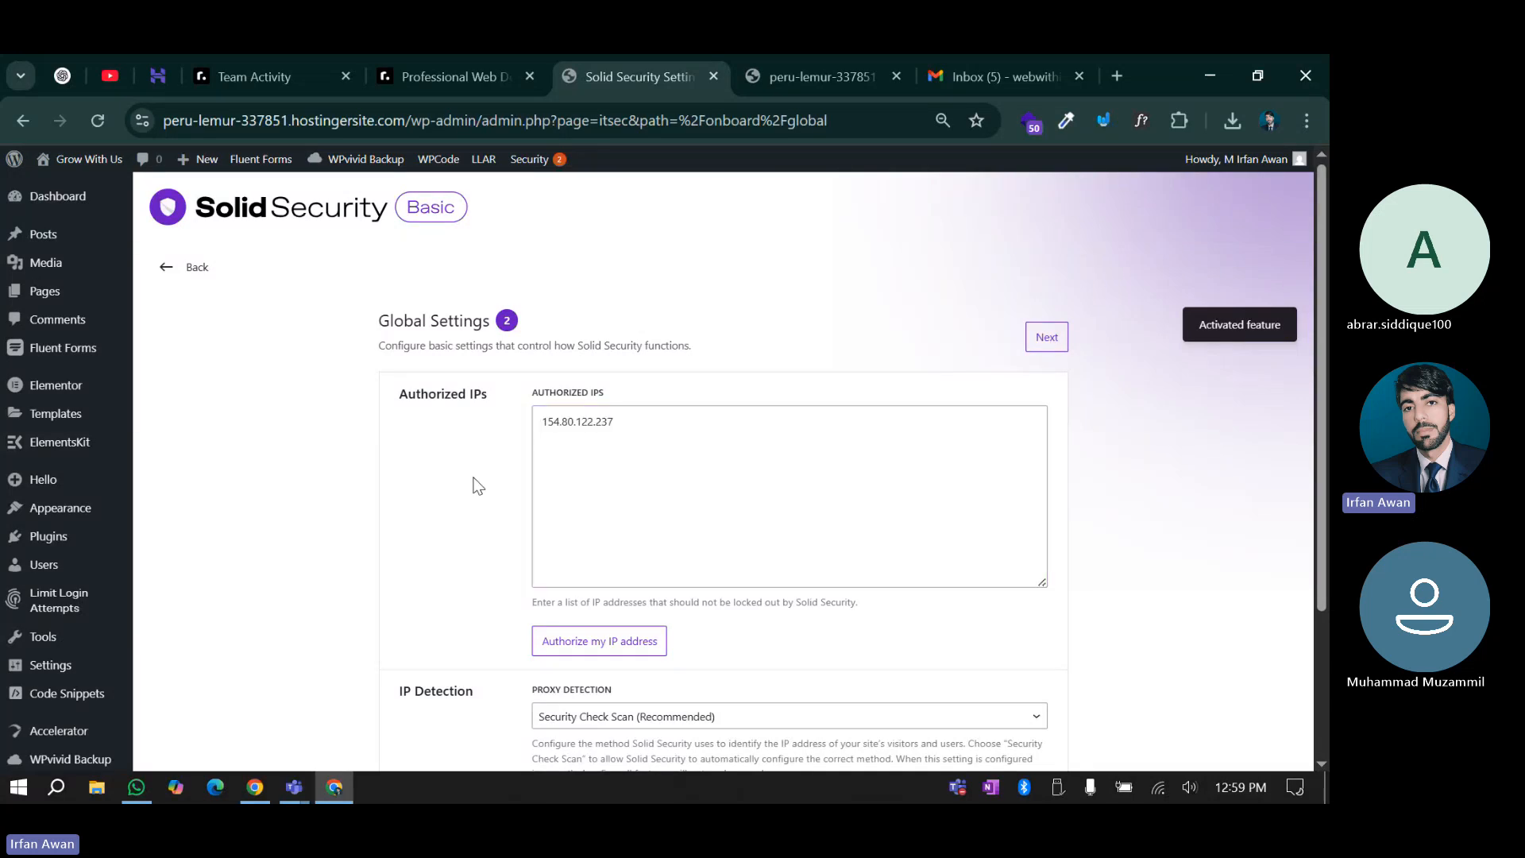
{"action": "scroll", "coordinate": [487, 474], "scroll_direction": "down", "scroll_amount": 3}
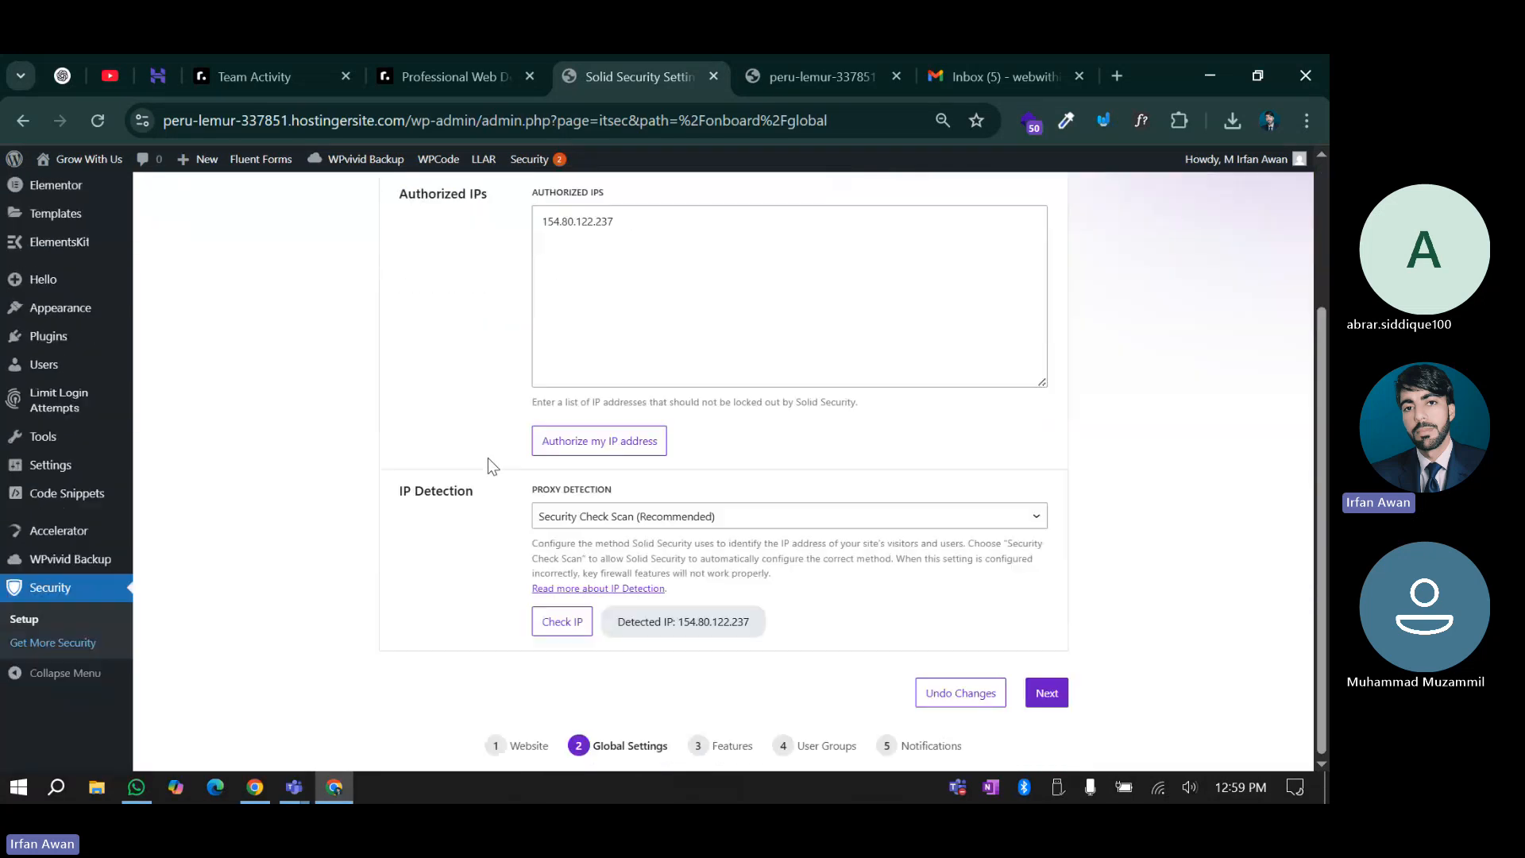
{"action": "scroll", "coordinate": [488, 458], "scroll_direction": "up", "scroll_amount": 3}
{"action": "left_click", "coordinate": [622, 427]}
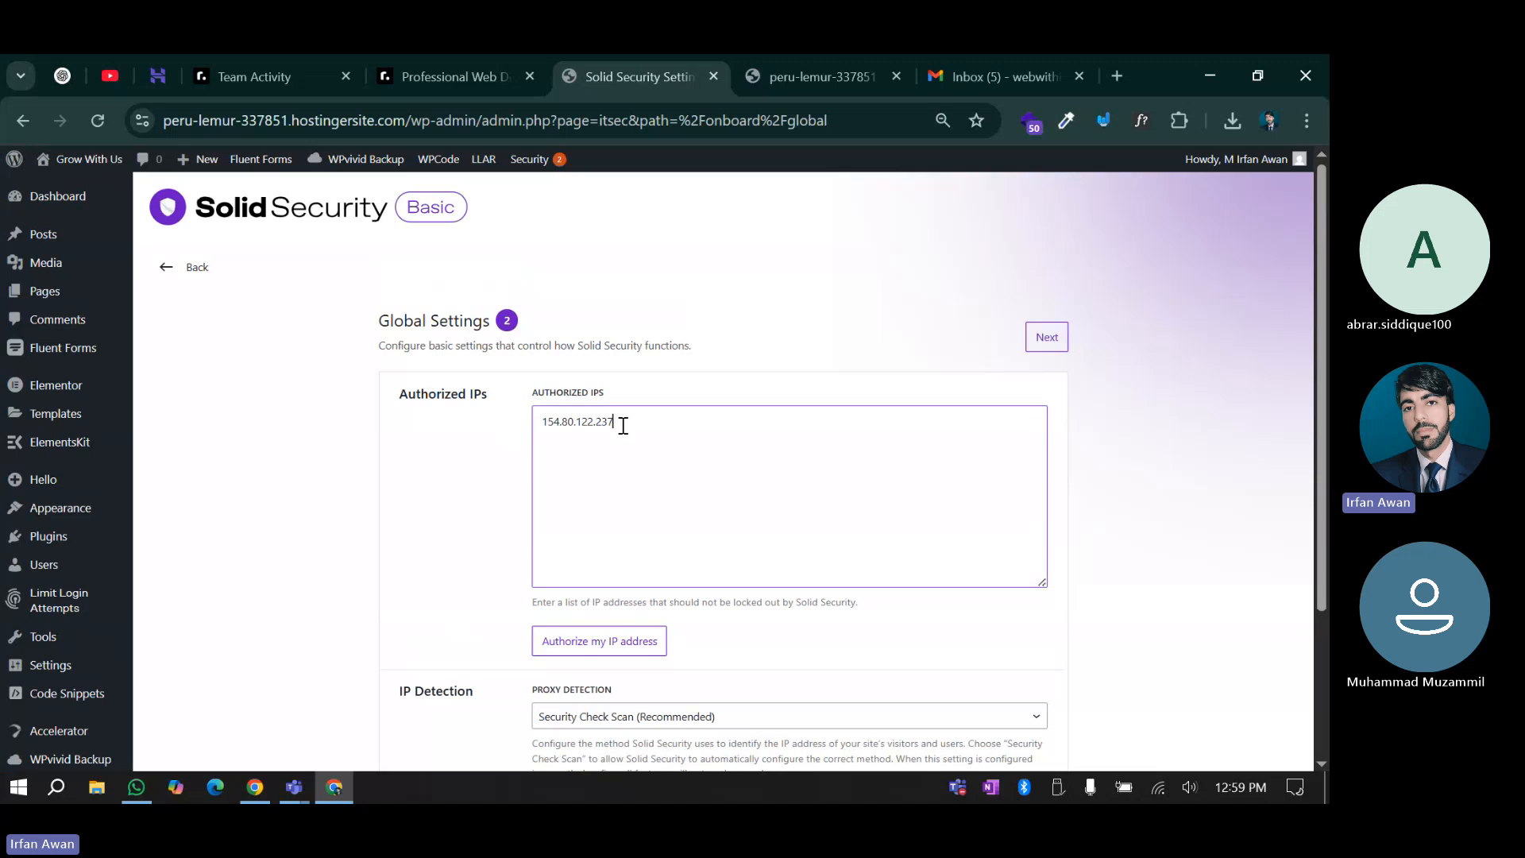
{"action": "left_click", "coordinate": [516, 565]}
{"action": "left_click", "coordinate": [580, 426]}
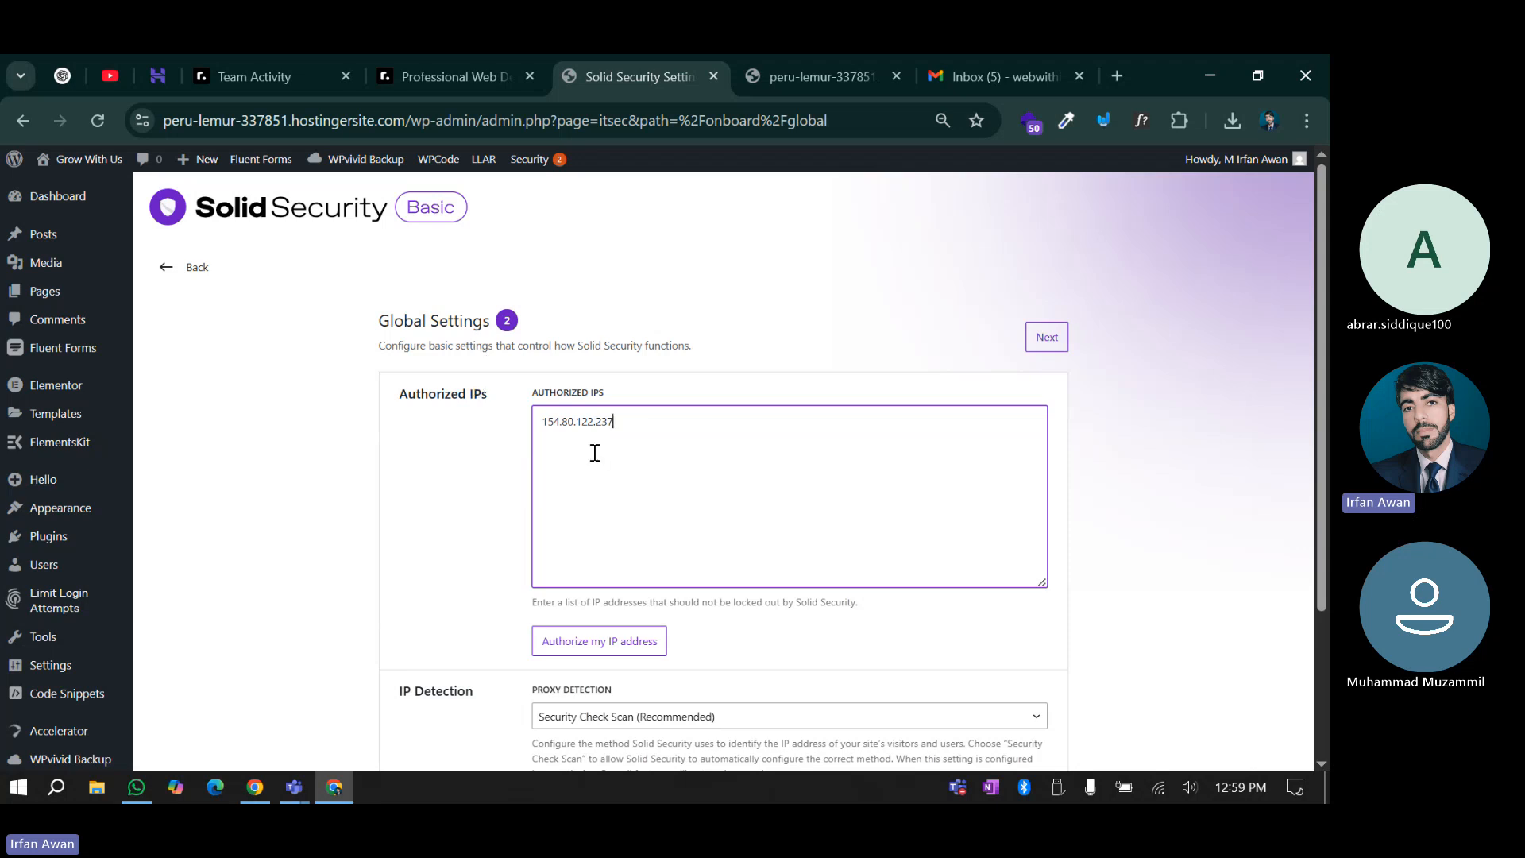
{"action": "left_click", "coordinate": [549, 452]}
Keep Security Check Scan (Recommended) as proxy detection and advance to Features
{"action": "scroll", "coordinate": [468, 479], "scroll_direction": "down", "scroll_amount": 3}
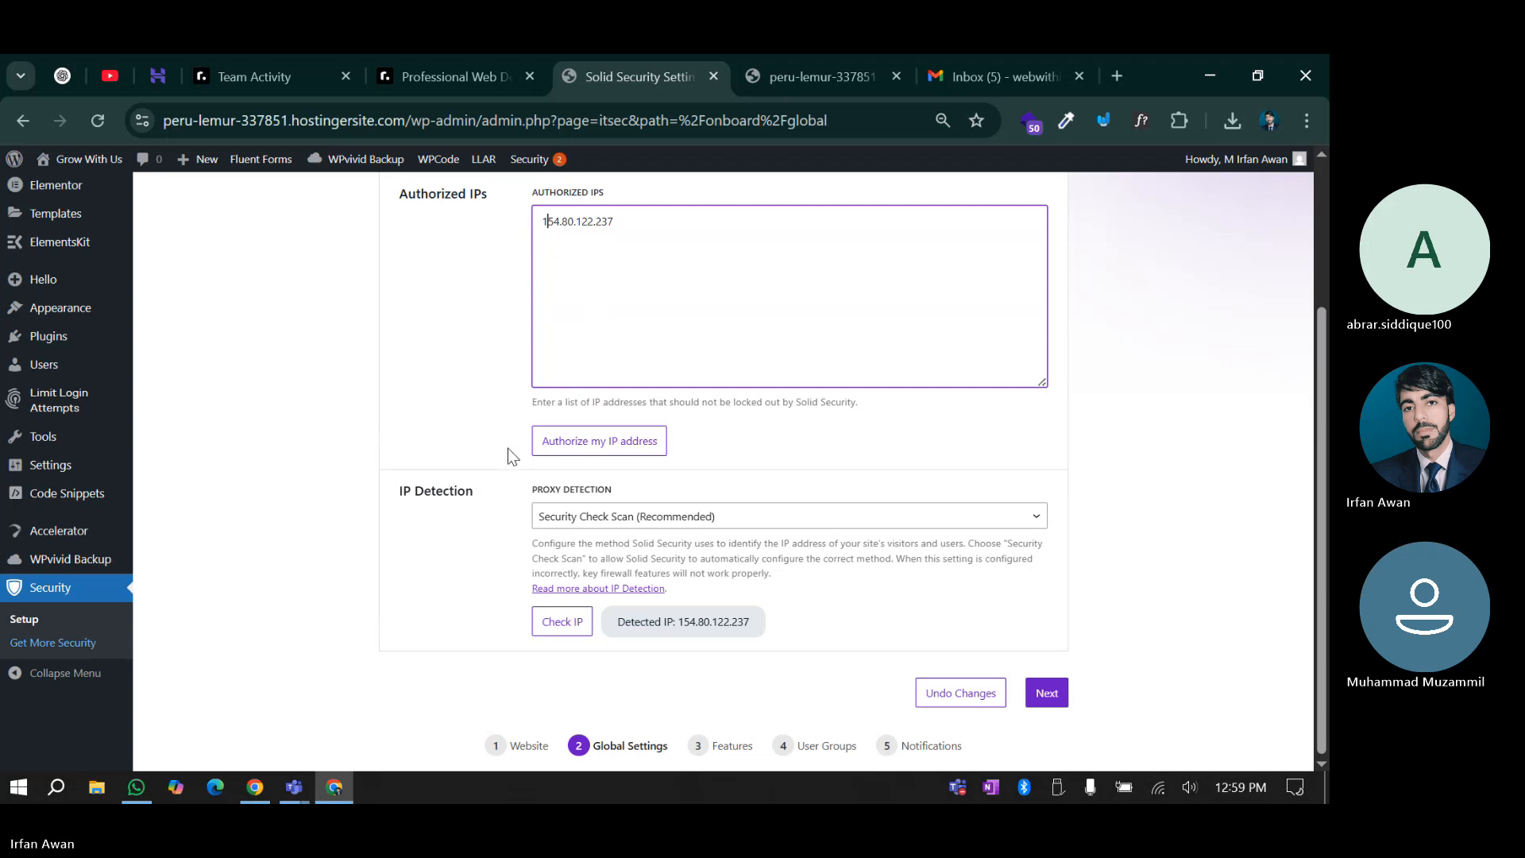
{"action": "left_click", "coordinate": [567, 524]}
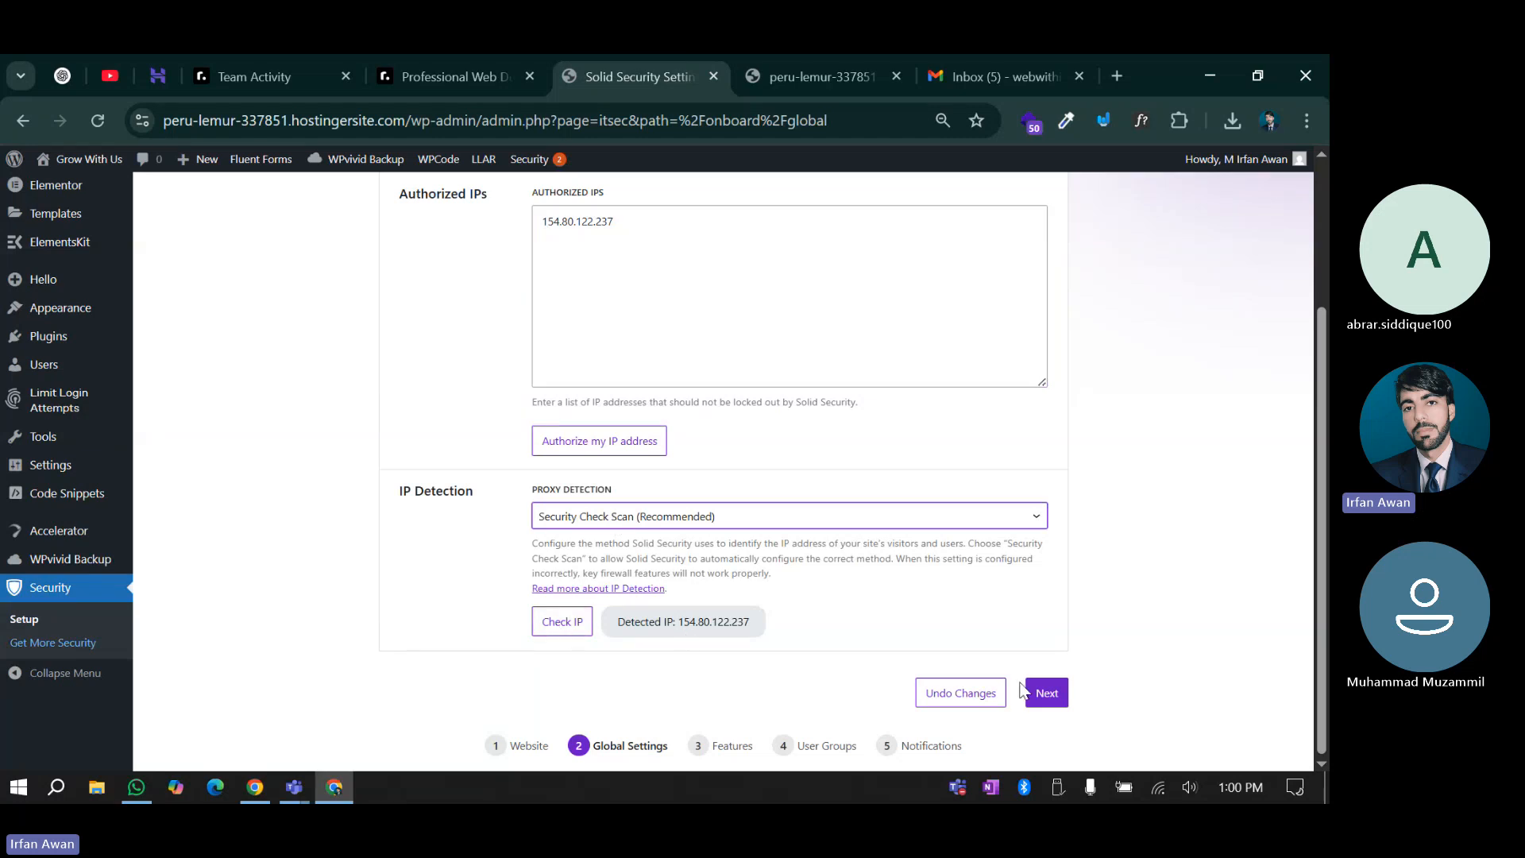
{"action": "left_click", "coordinate": [1053, 703]}
Review the Login Security and Firewall features, including Network Brute Force settings, leaving all enabled
{"action": "scroll", "coordinate": [606, 442], "scroll_direction": "up", "scroll_amount": 2}
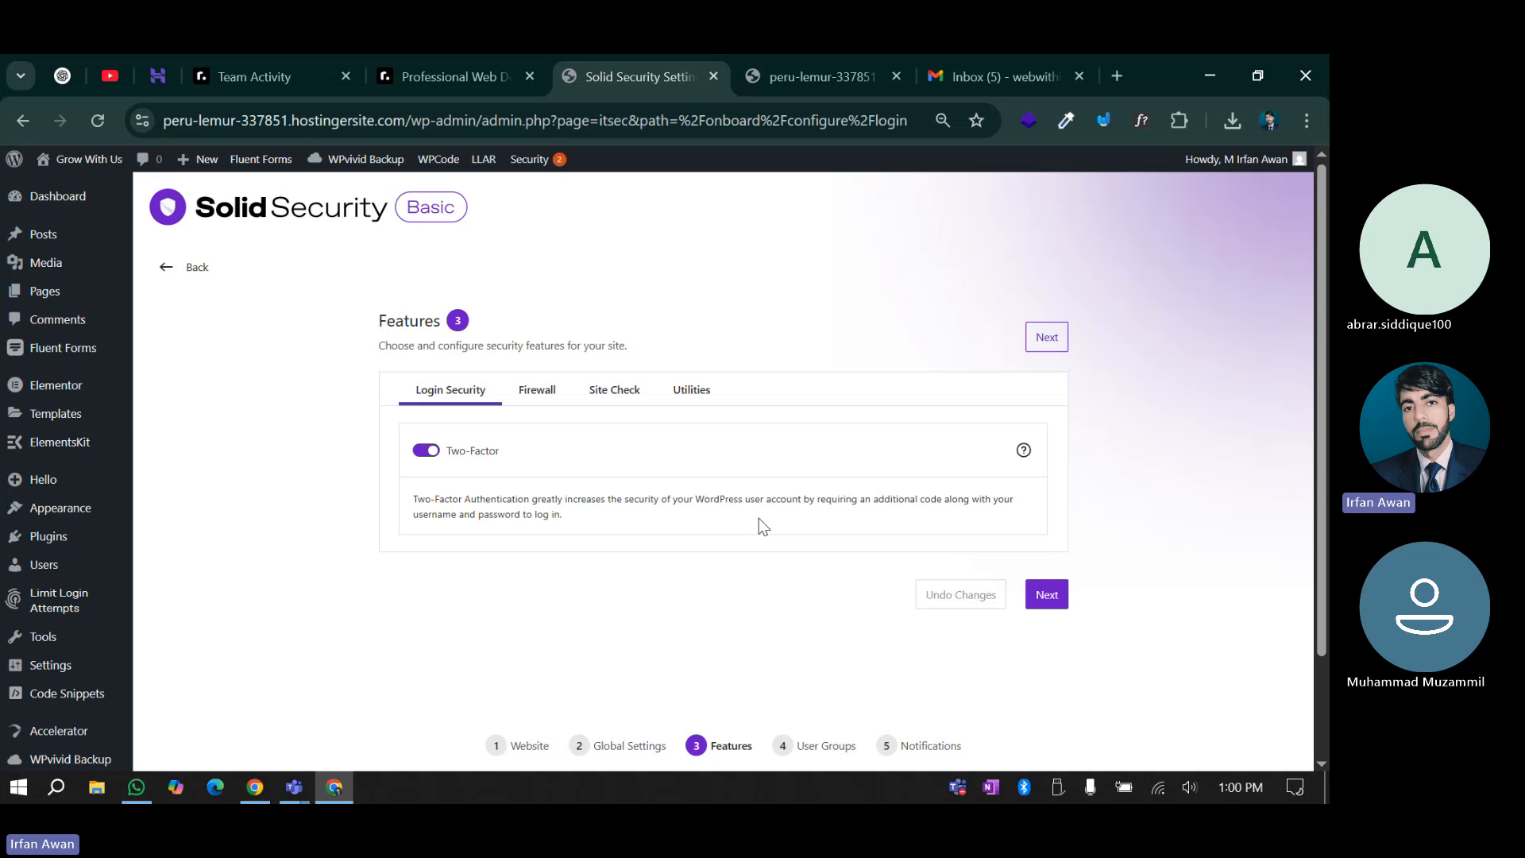
{"action": "left_click", "coordinate": [537, 395]}
{"action": "scroll", "coordinate": [488, 524], "scroll_direction": "down", "scroll_amount": 2}
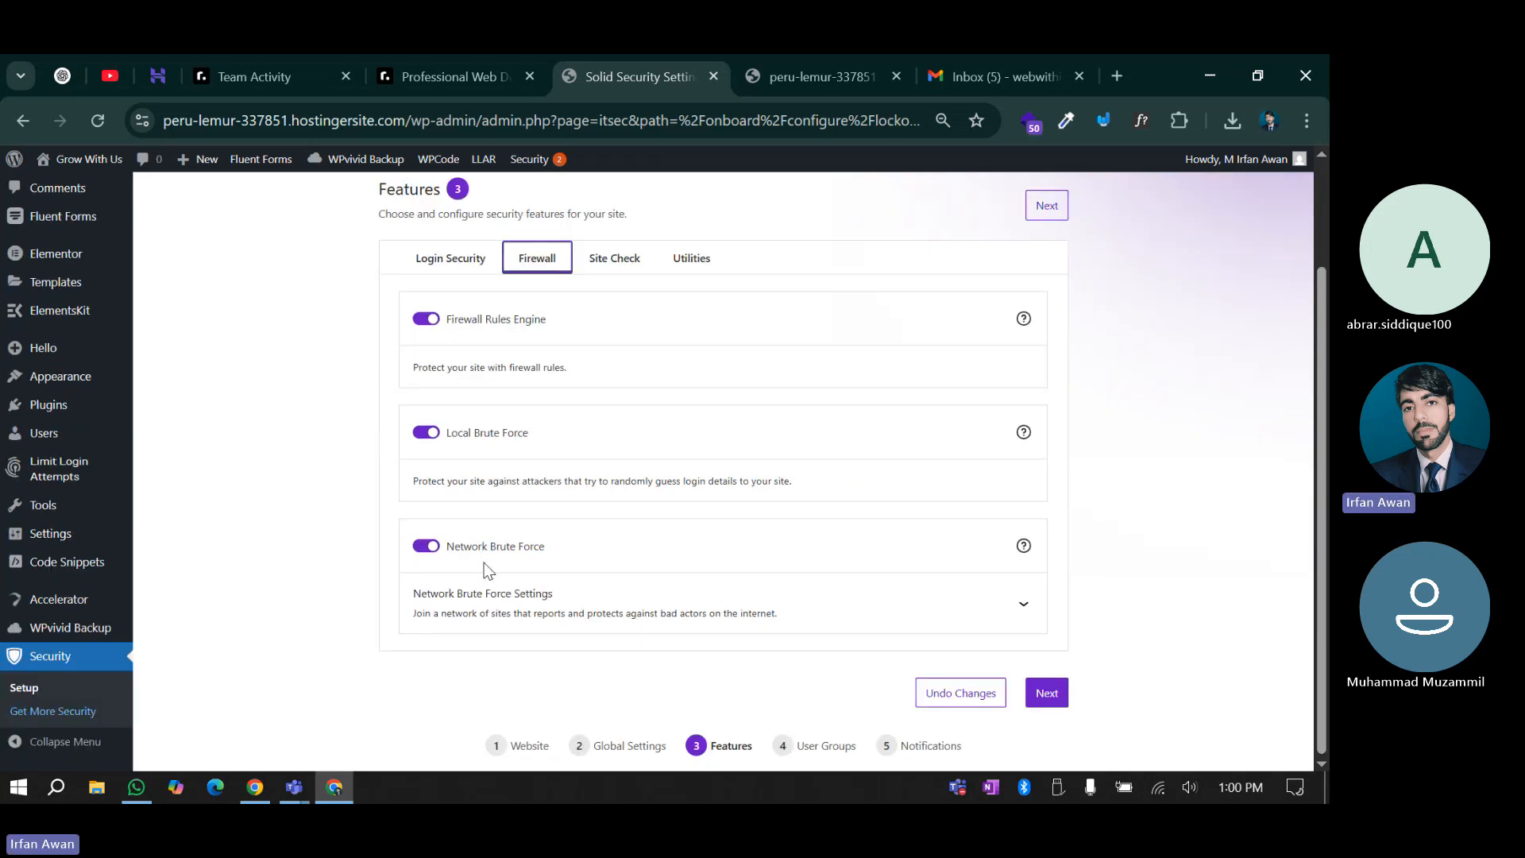
{"action": "scroll", "coordinate": [484, 561], "scroll_direction": "up", "scroll_amount": 2}
{"action": "scroll", "coordinate": [511, 527], "scroll_direction": "down", "scroll_amount": 2}
{"action": "left_click", "coordinate": [451, 262]}
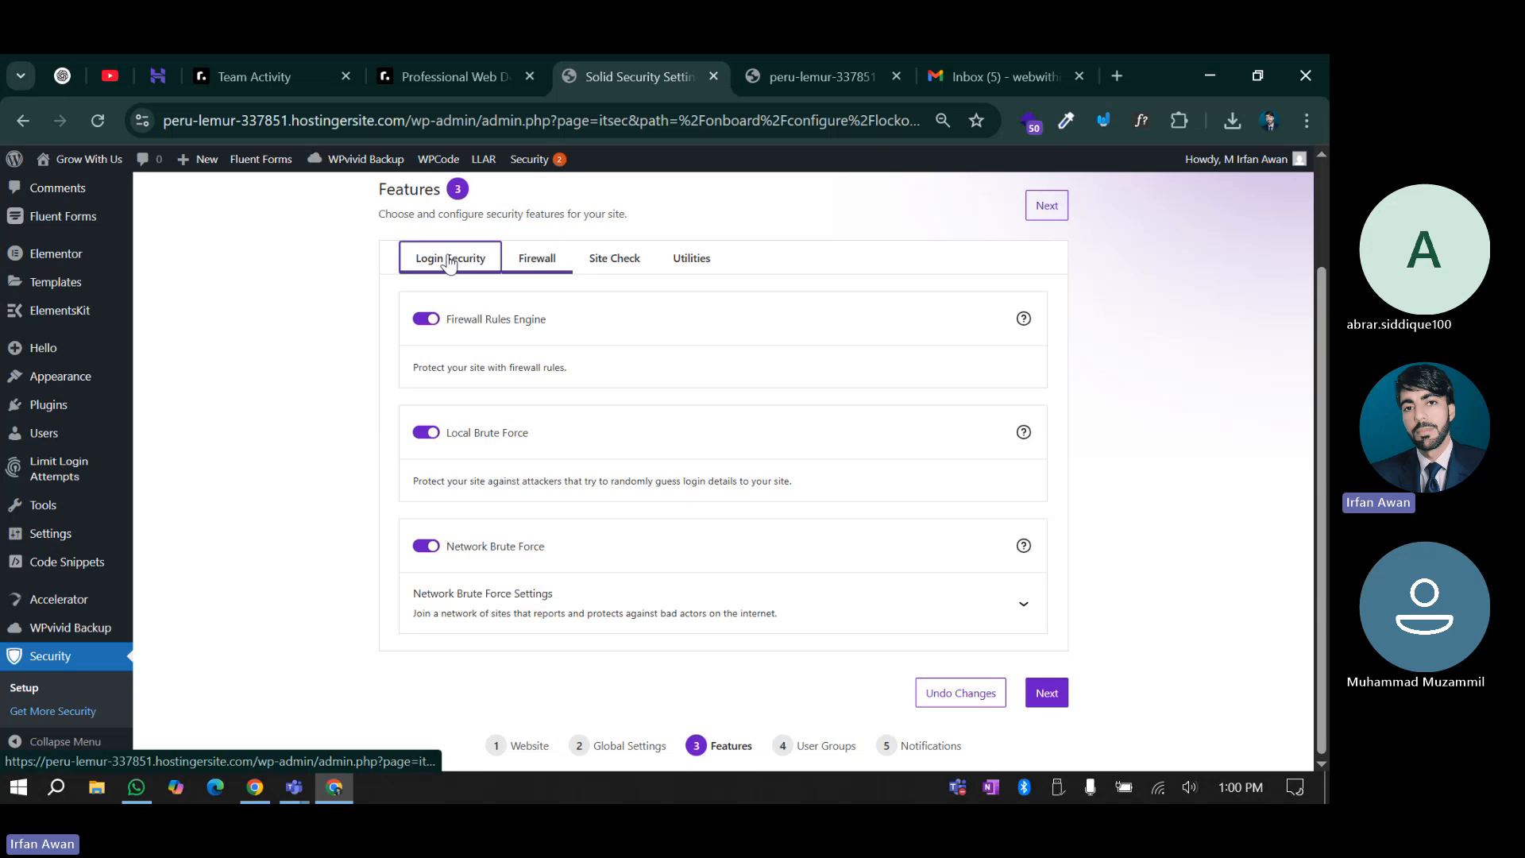
{"action": "left_click", "coordinate": [537, 265]}
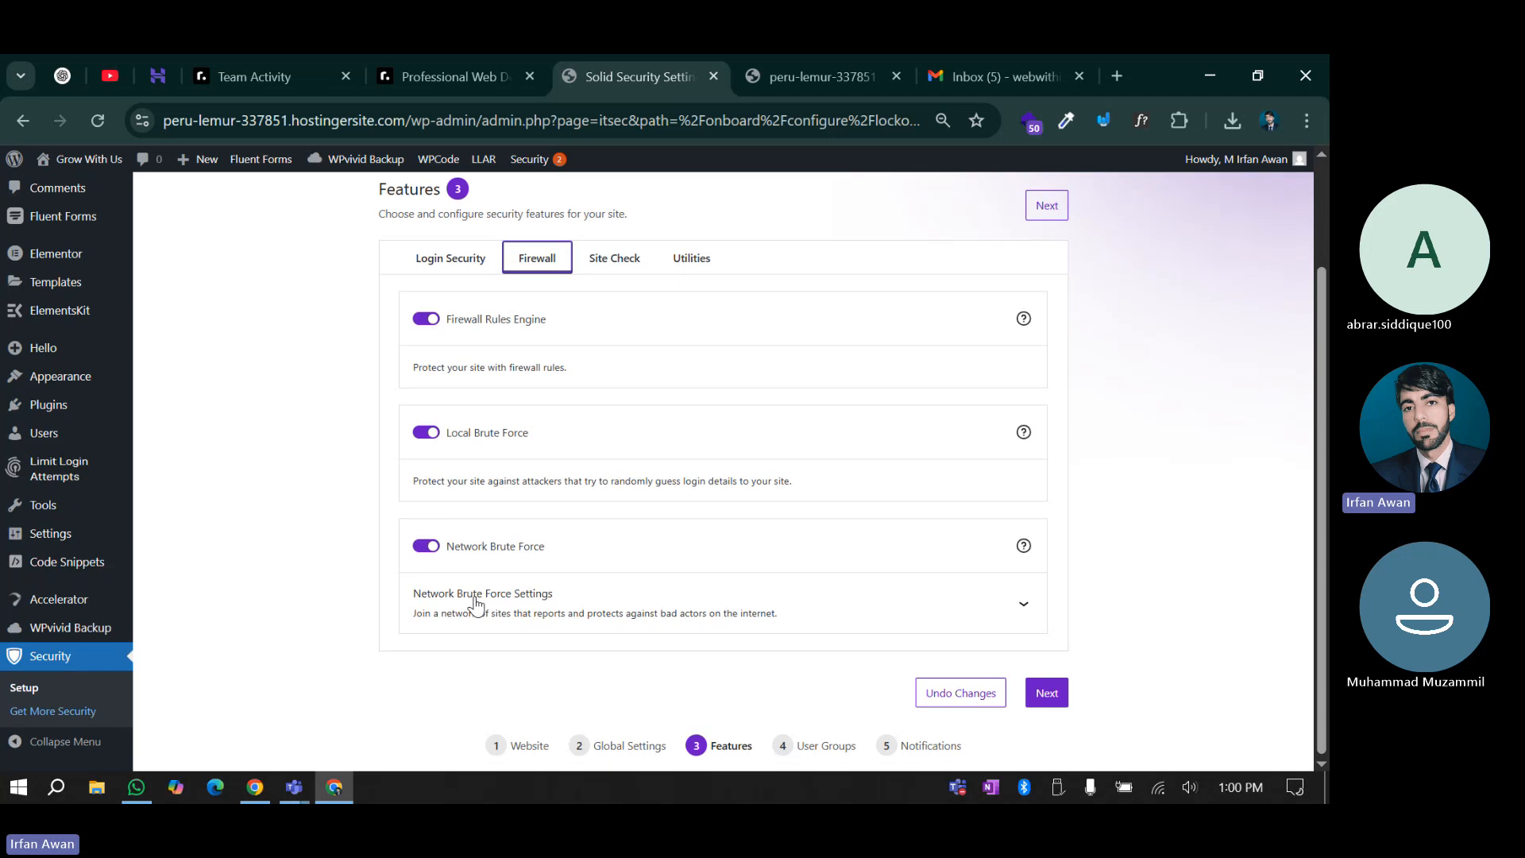
{"action": "left_click", "coordinate": [489, 624]}
{"action": "scroll", "coordinate": [502, 575], "scroll_direction": "down", "scroll_amount": 2}
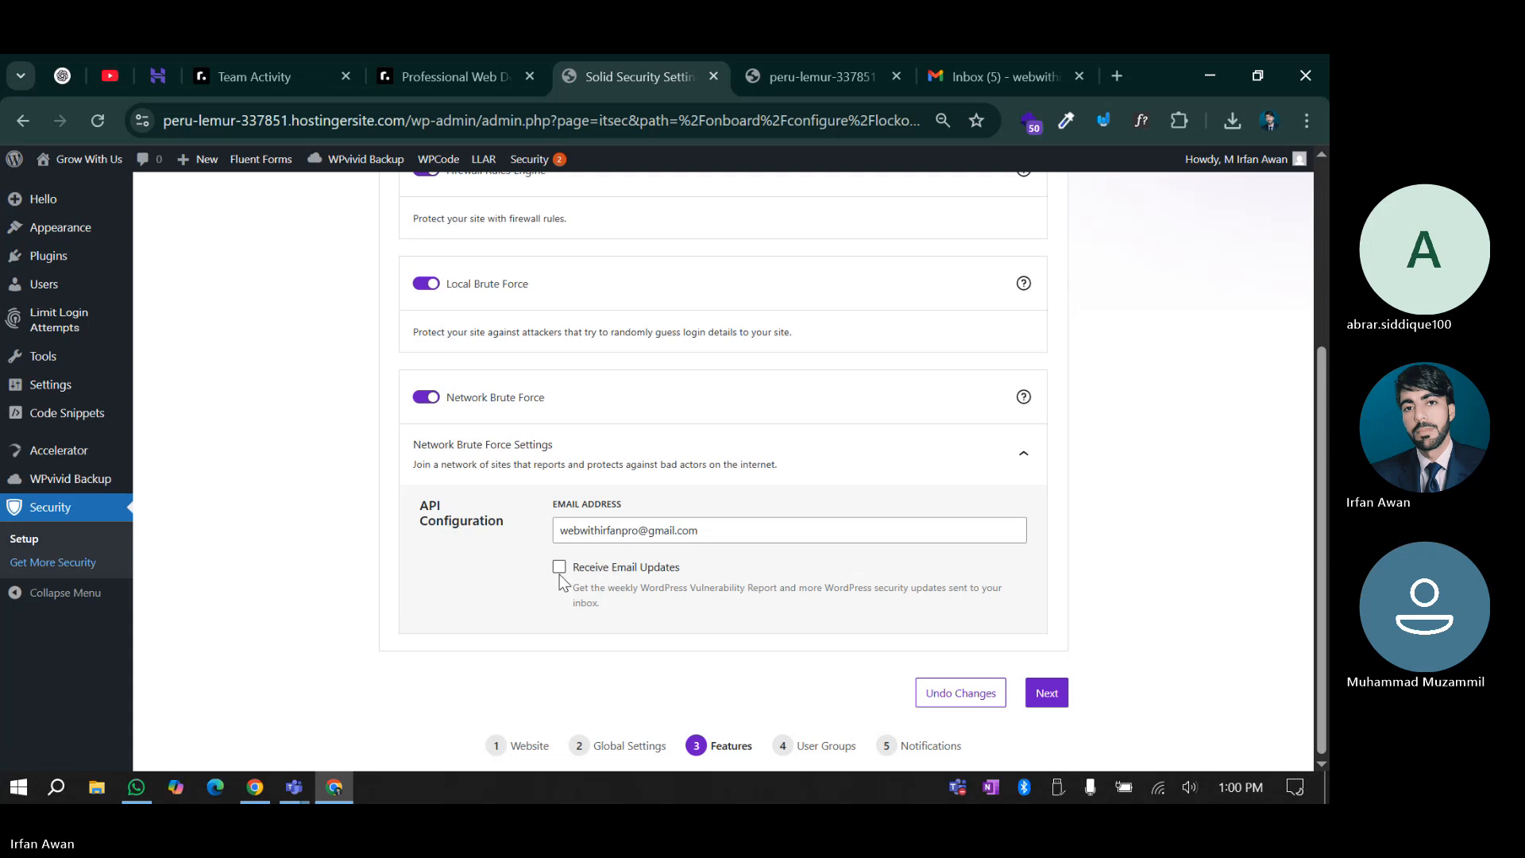
{"action": "scroll", "coordinate": [556, 469], "scroll_direction": "up", "scroll_amount": 4}
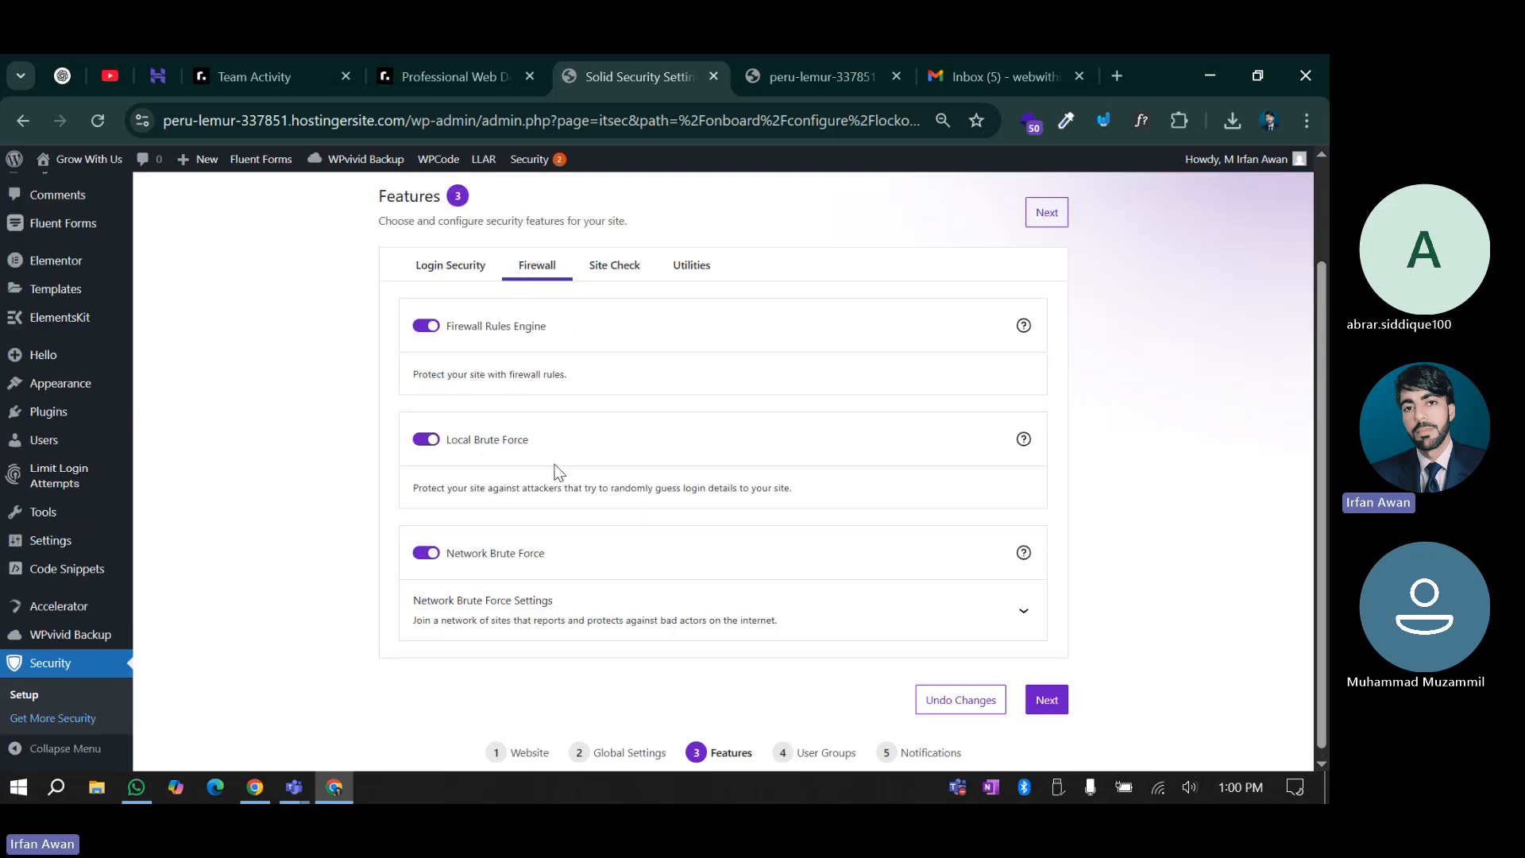
Check the Site Check and Utilities features, then proceed to User Groups
{"action": "left_click", "coordinate": [614, 389]}
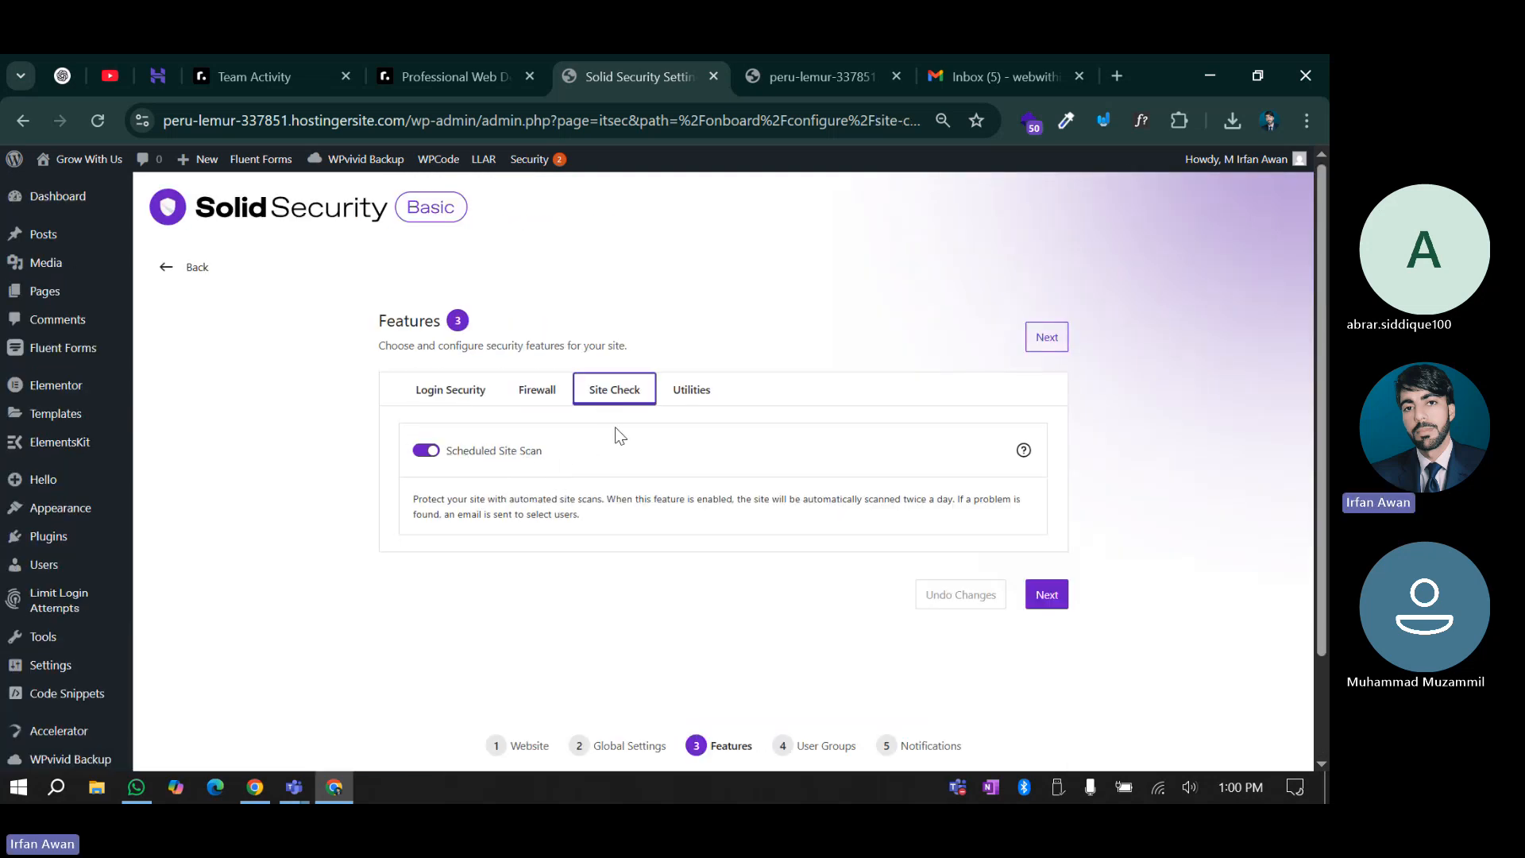
{"action": "left_click", "coordinate": [694, 396]}
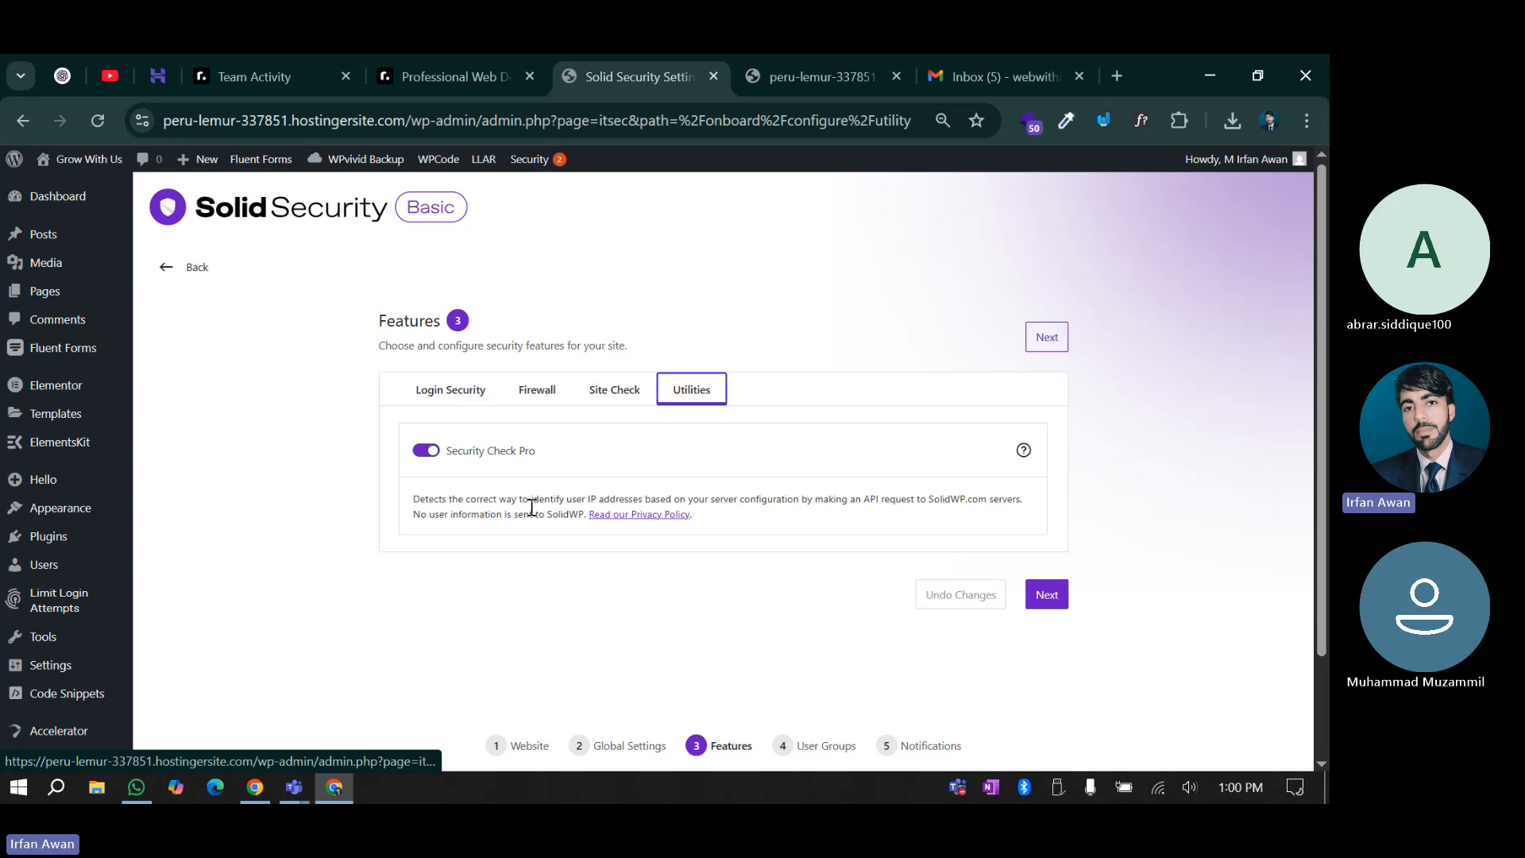
{"action": "left_click", "coordinate": [1031, 597]}
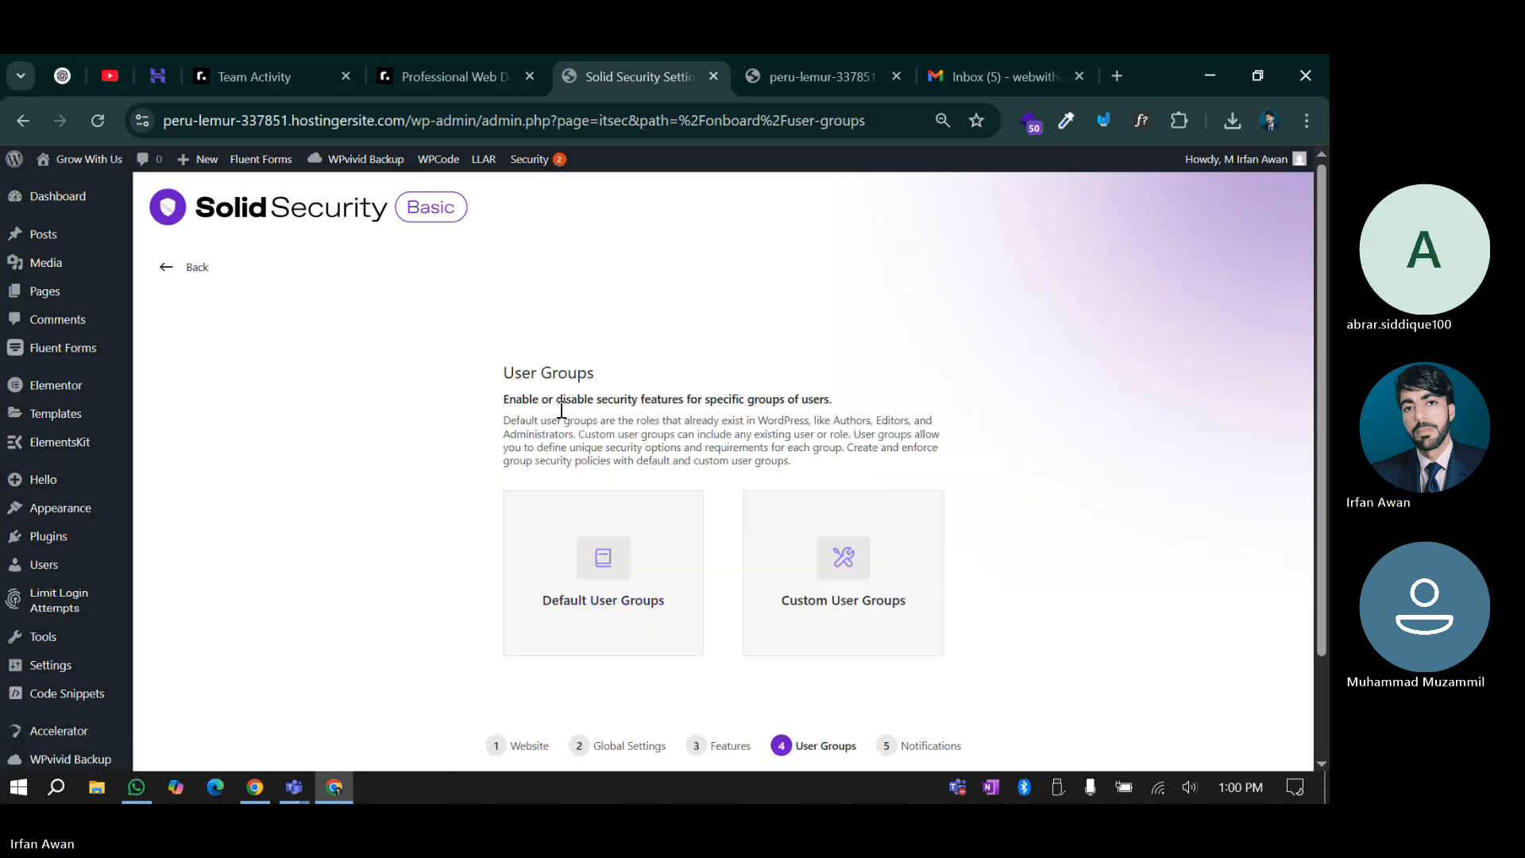
Open Default User Groups and compare the Editors, Authors and Contributors features with Administrators
{"action": "scroll", "coordinate": [505, 419], "scroll_direction": "down", "scroll_amount": 3}
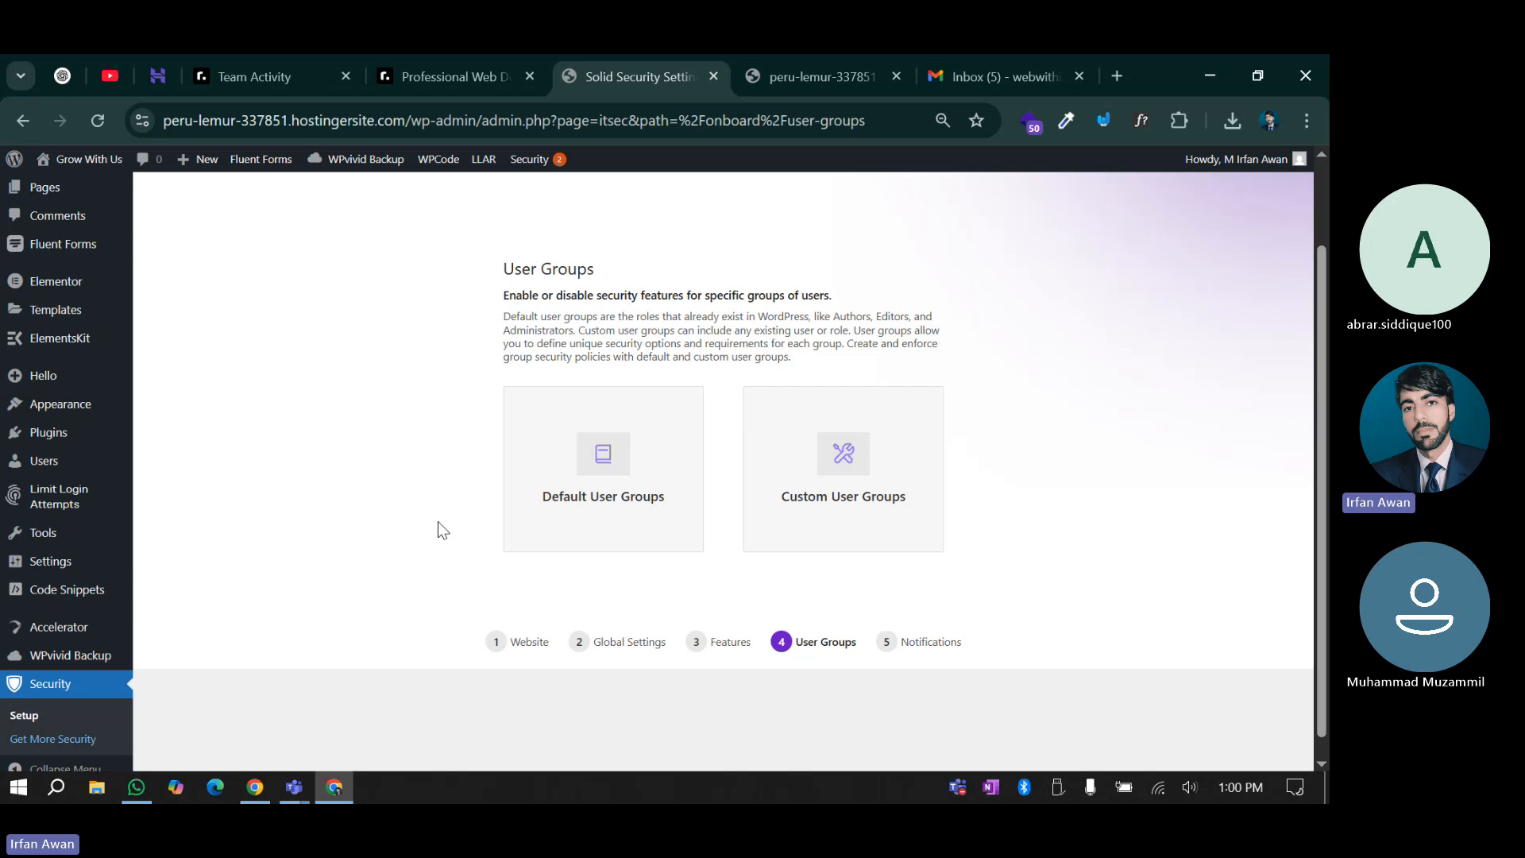
{"action": "left_click", "coordinate": [597, 462]}
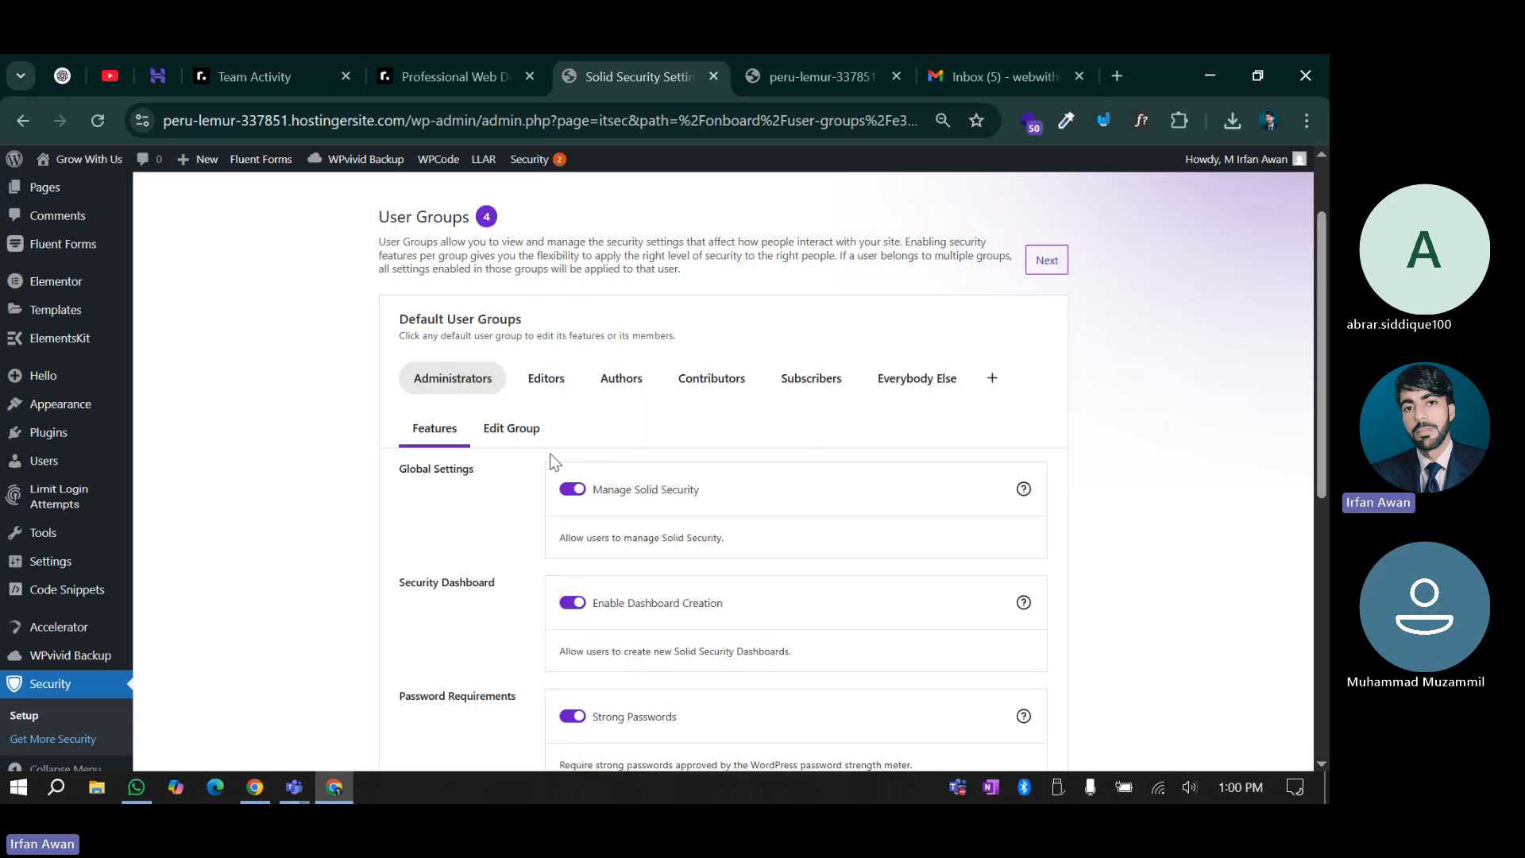
{"action": "left_click", "coordinate": [524, 388]}
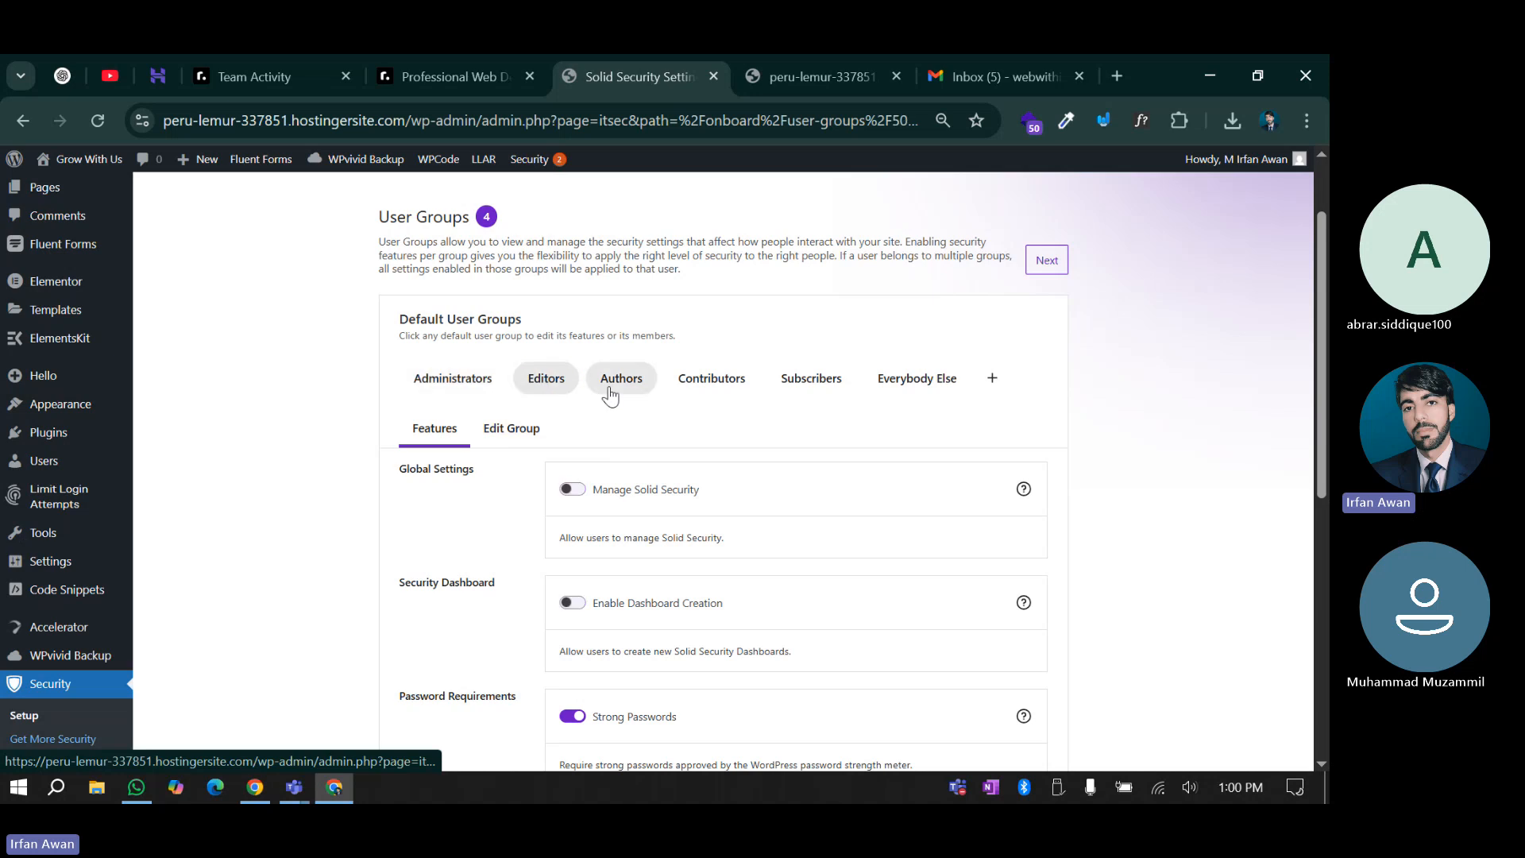
{"action": "left_click", "coordinate": [612, 392]}
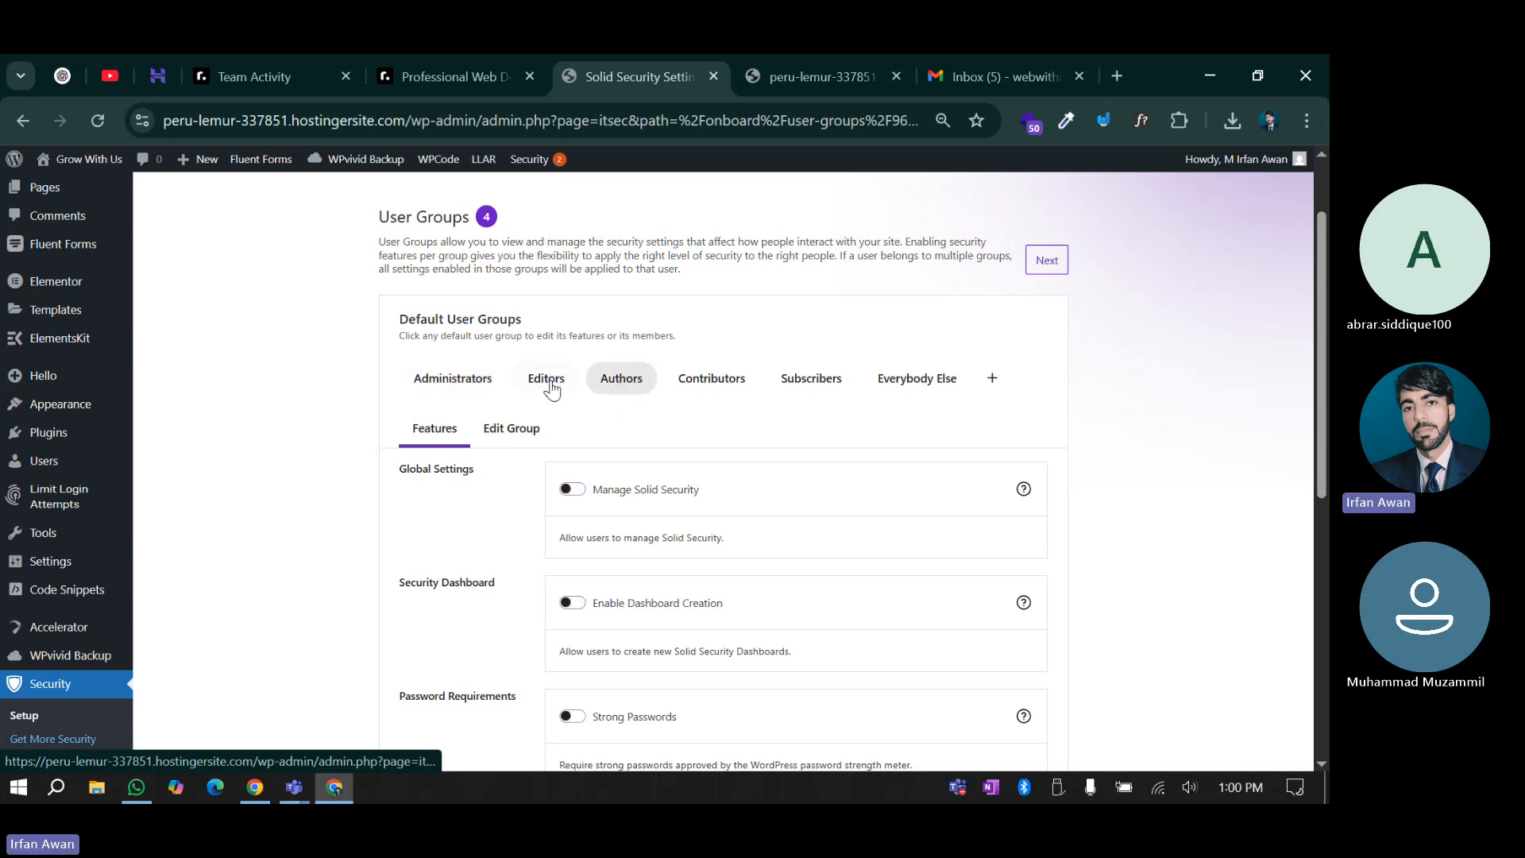
{"action": "left_click", "coordinate": [710, 381]}
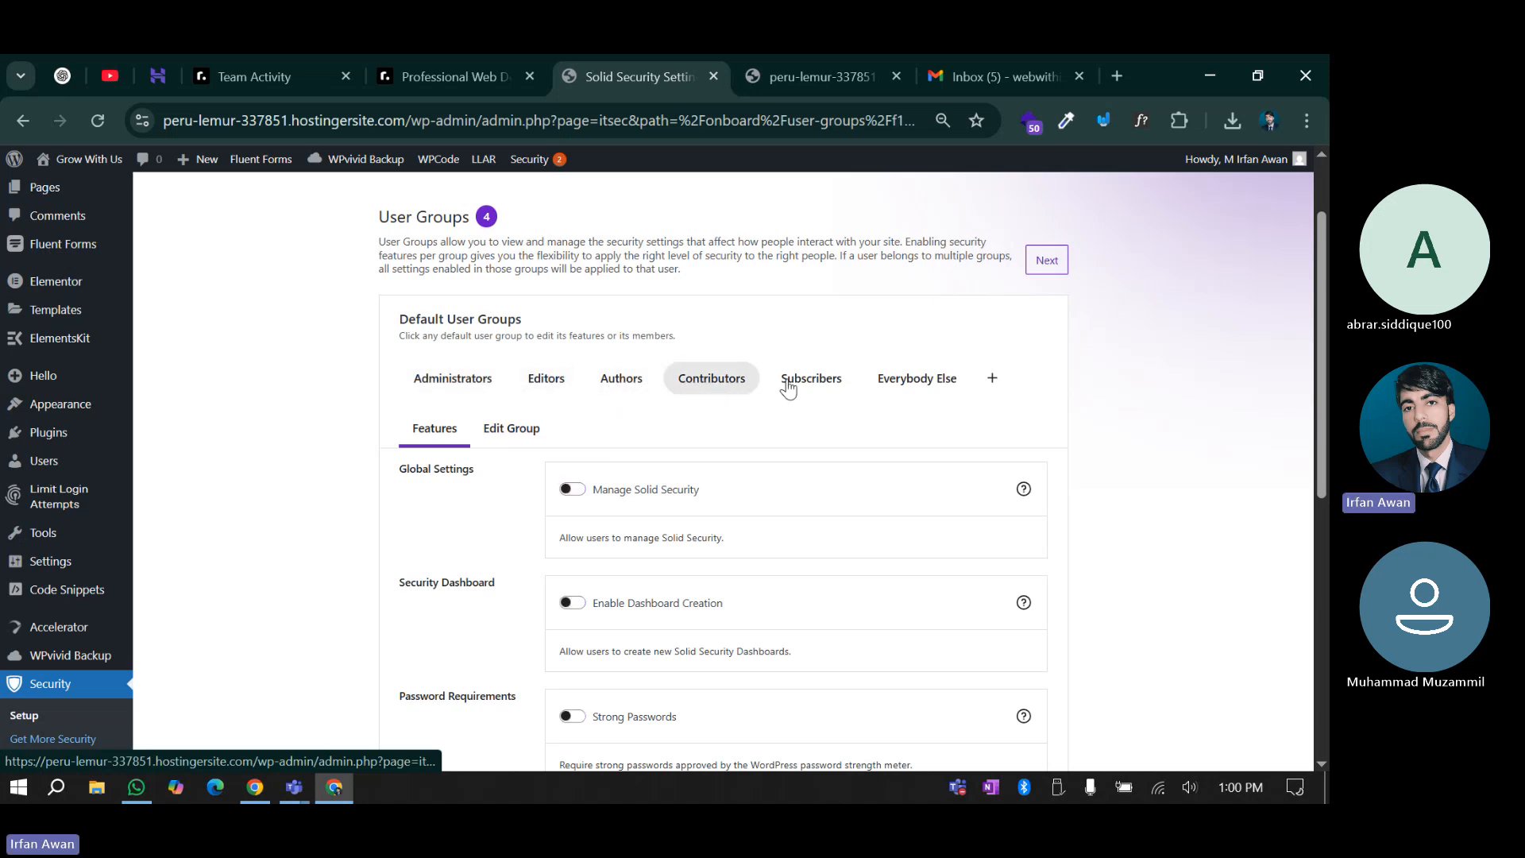
{"action": "left_click", "coordinate": [453, 381]}
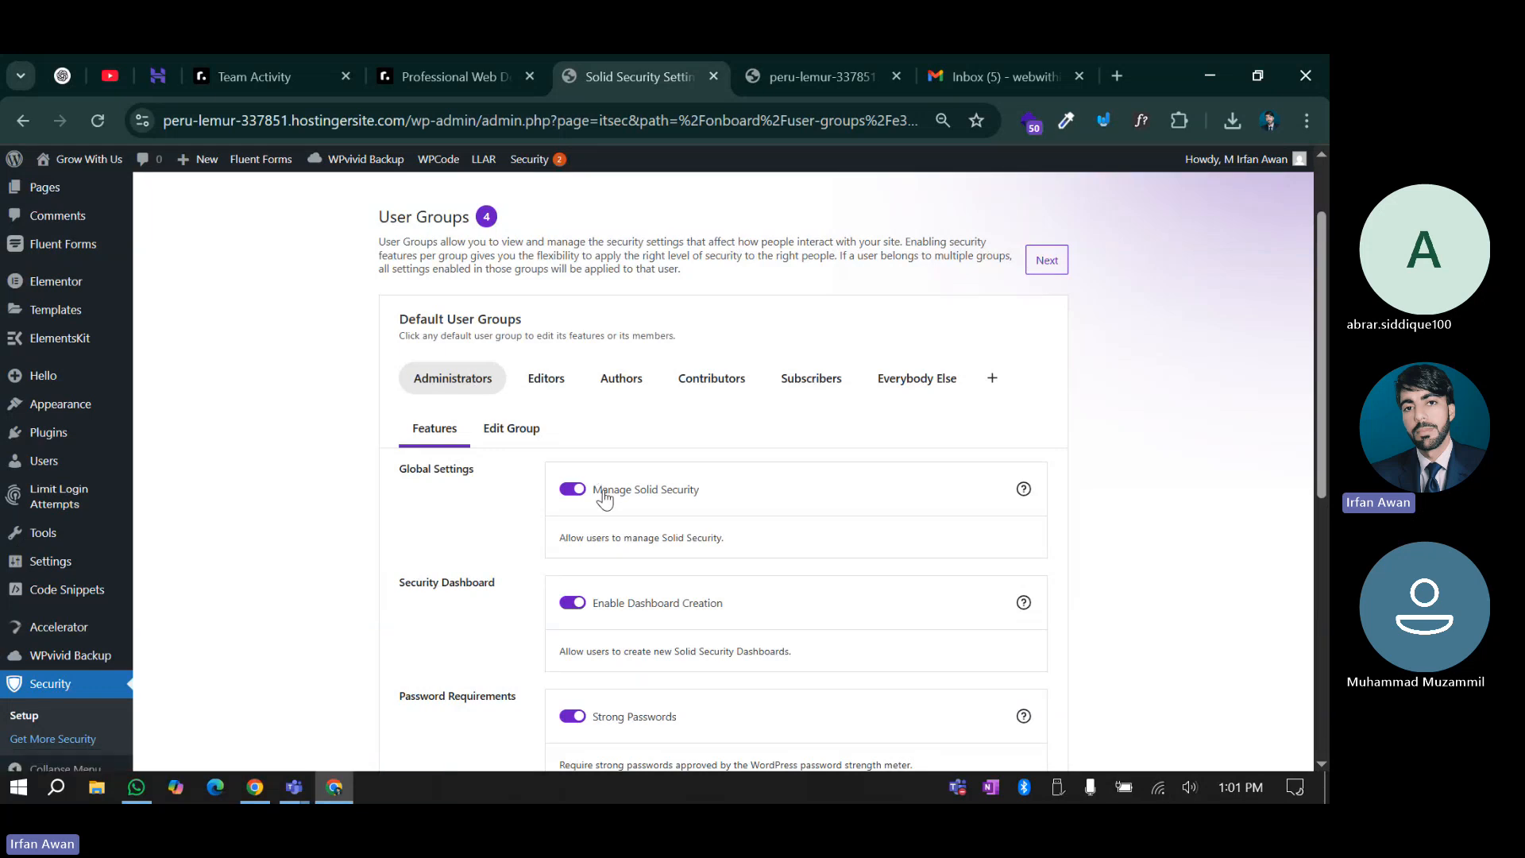
Turn on Skip Two-Factor Onboarding for the Administrators group
{"action": "scroll", "coordinate": [604, 496], "scroll_direction": "down", "scroll_amount": 1}
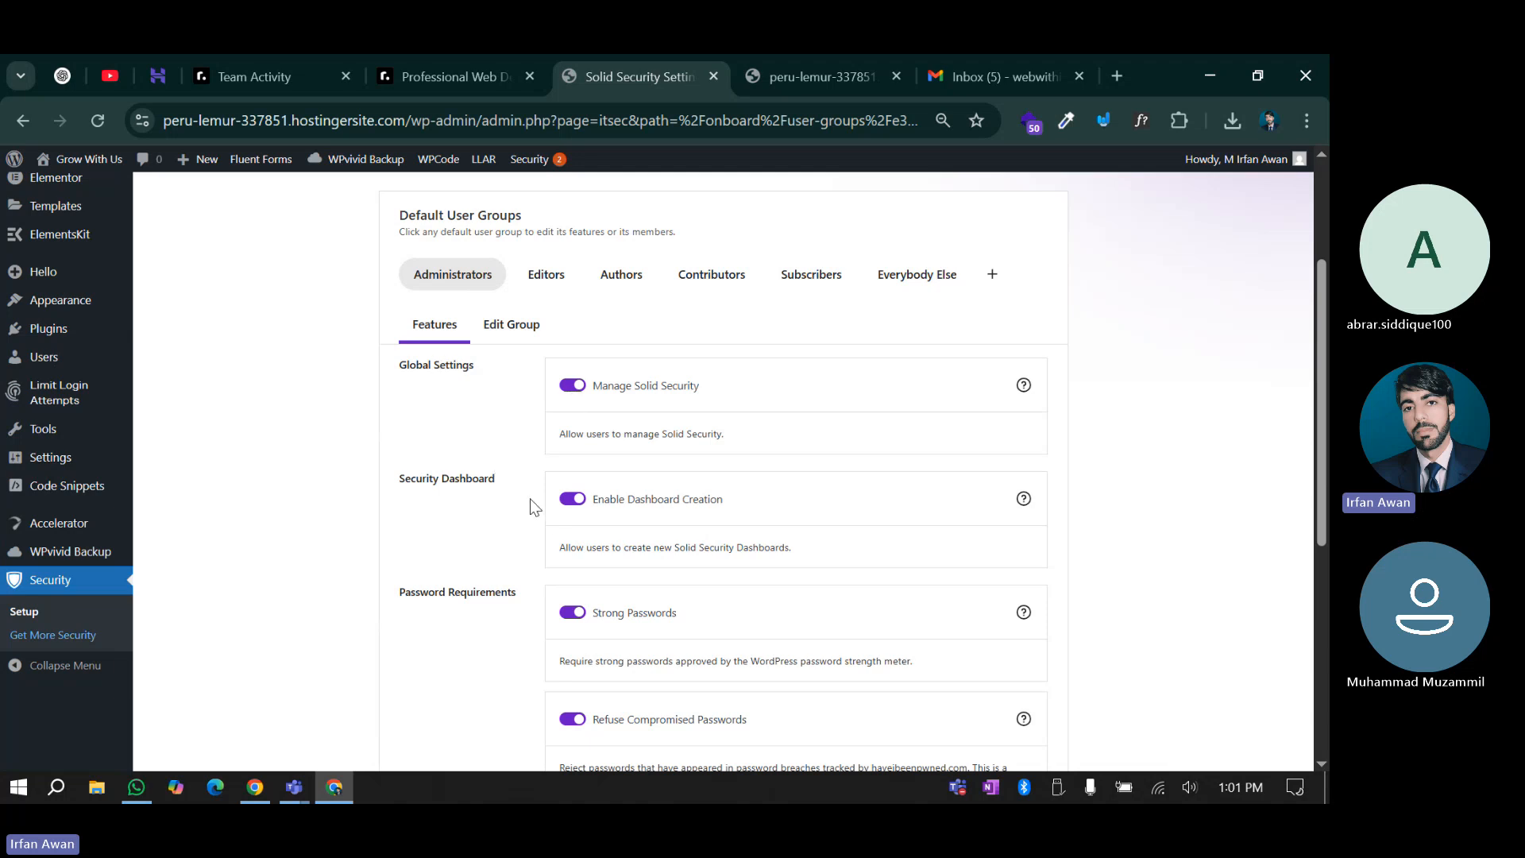
{"action": "scroll", "coordinate": [628, 513], "scroll_direction": "down", "scroll_amount": 2}
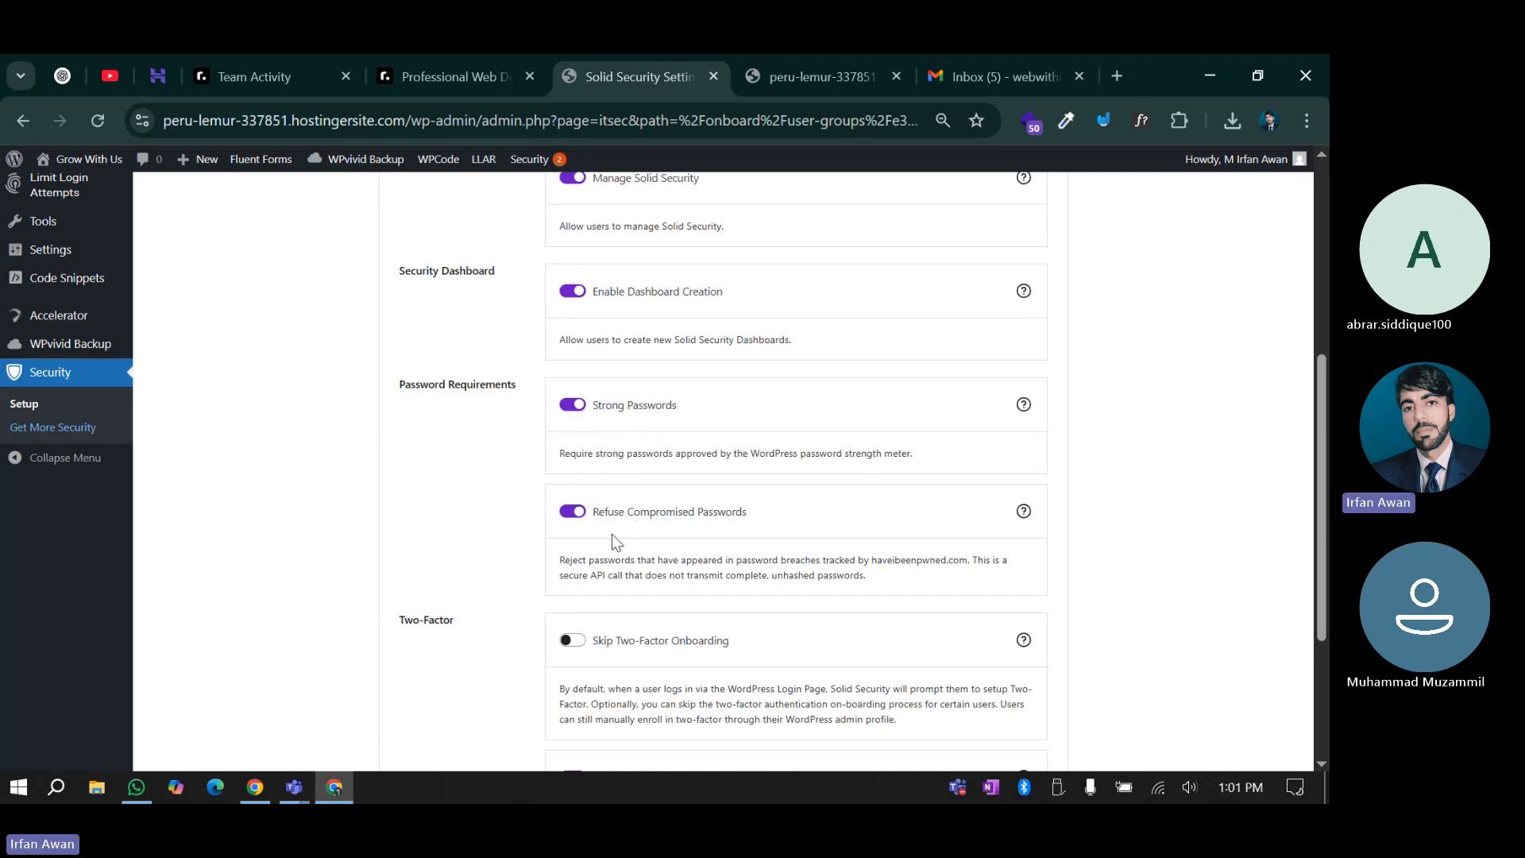
{"action": "scroll", "coordinate": [612, 541], "scroll_direction": "down", "scroll_amount": 1}
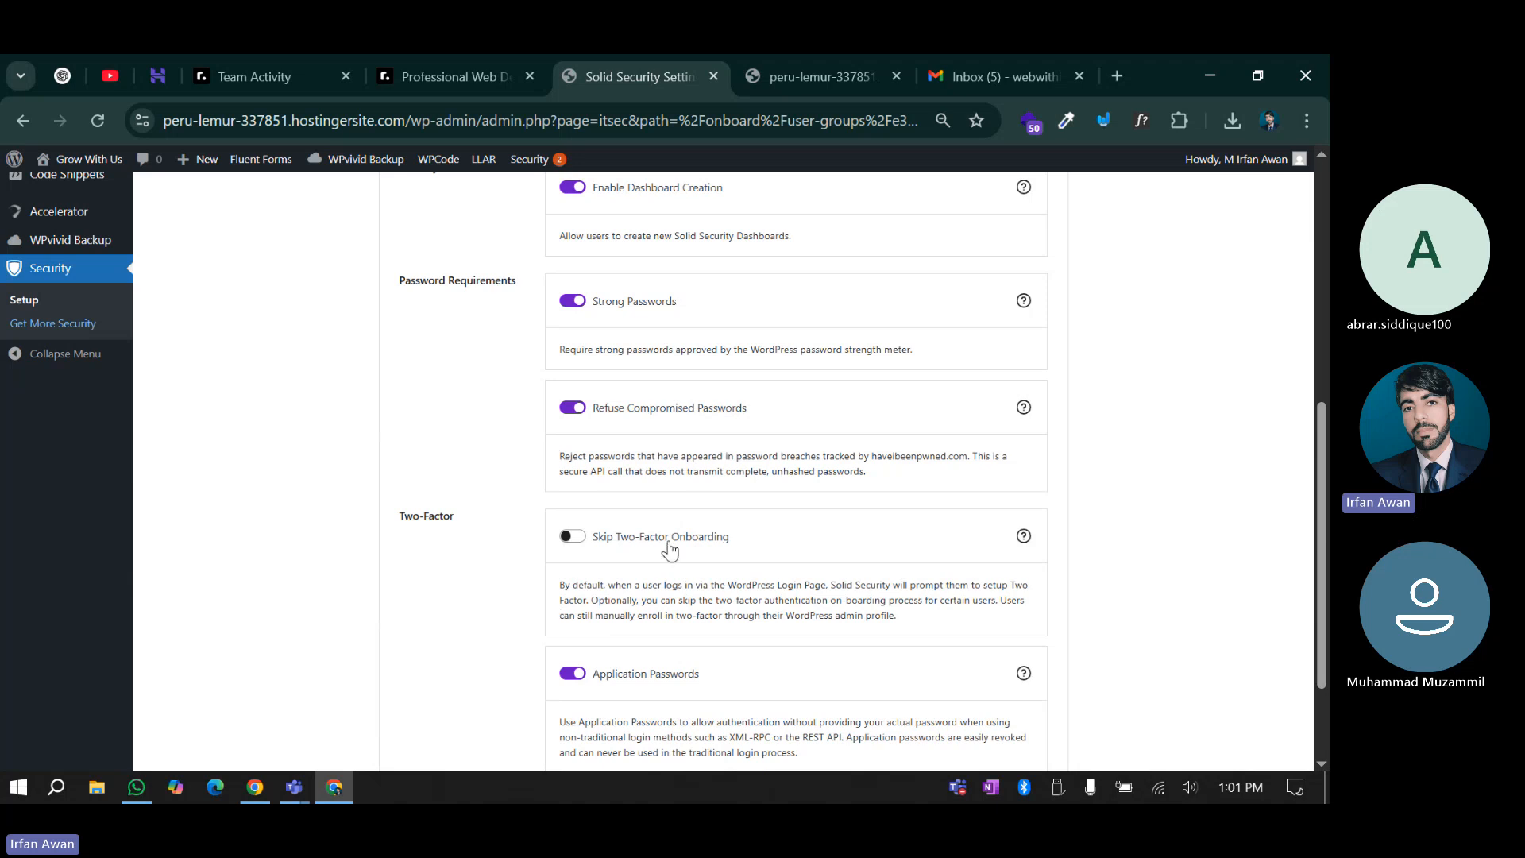
{"action": "left_click", "coordinate": [567, 541]}
{"action": "scroll", "coordinate": [566, 546], "scroll_direction": "down", "scroll_amount": 2}
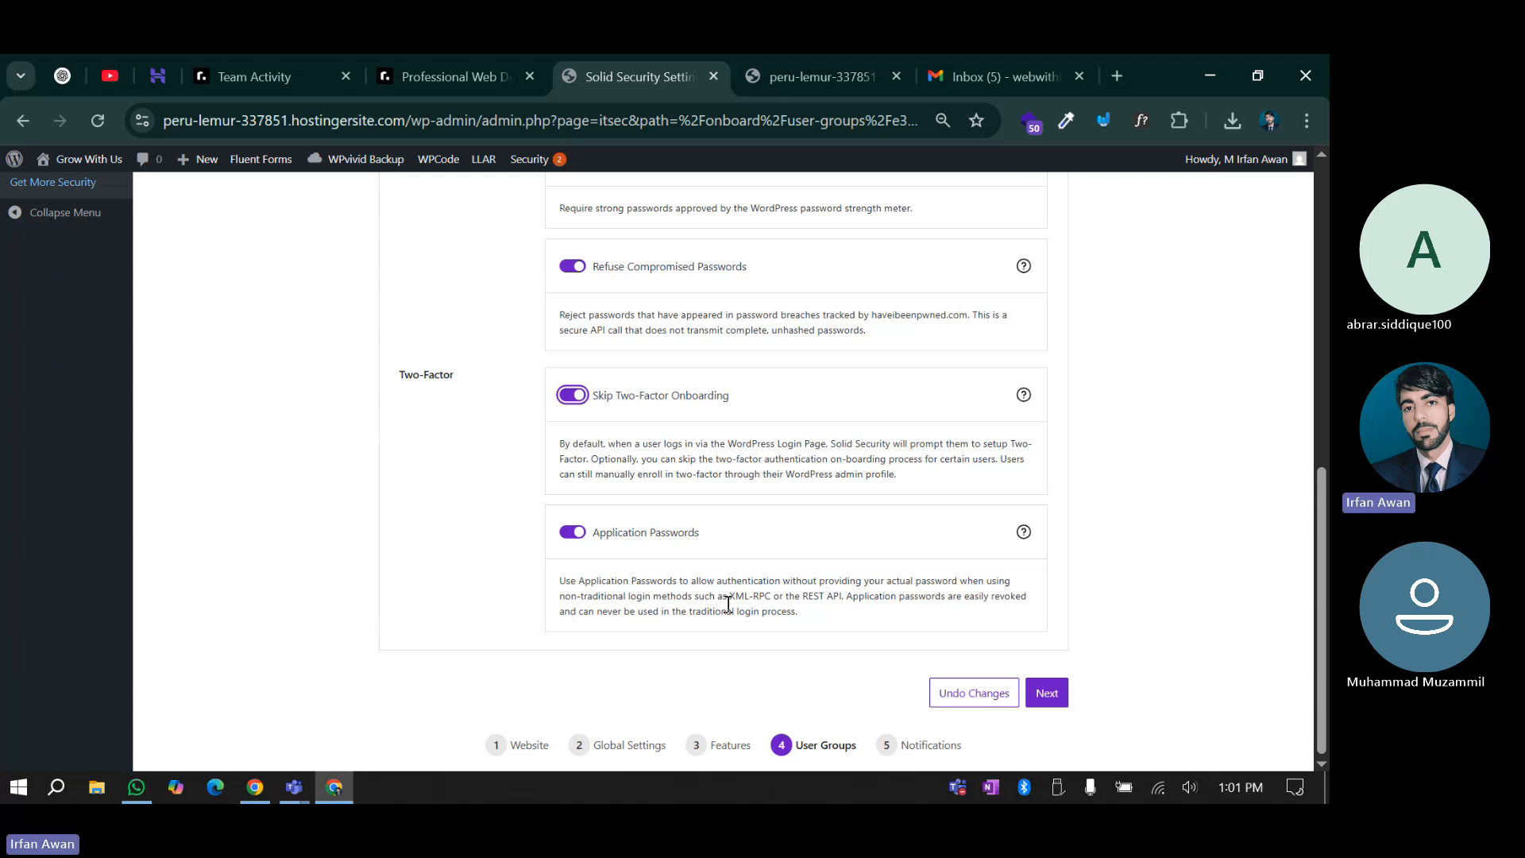
{"action": "scroll", "coordinate": [670, 614], "scroll_direction": "up", "scroll_amount": 10}
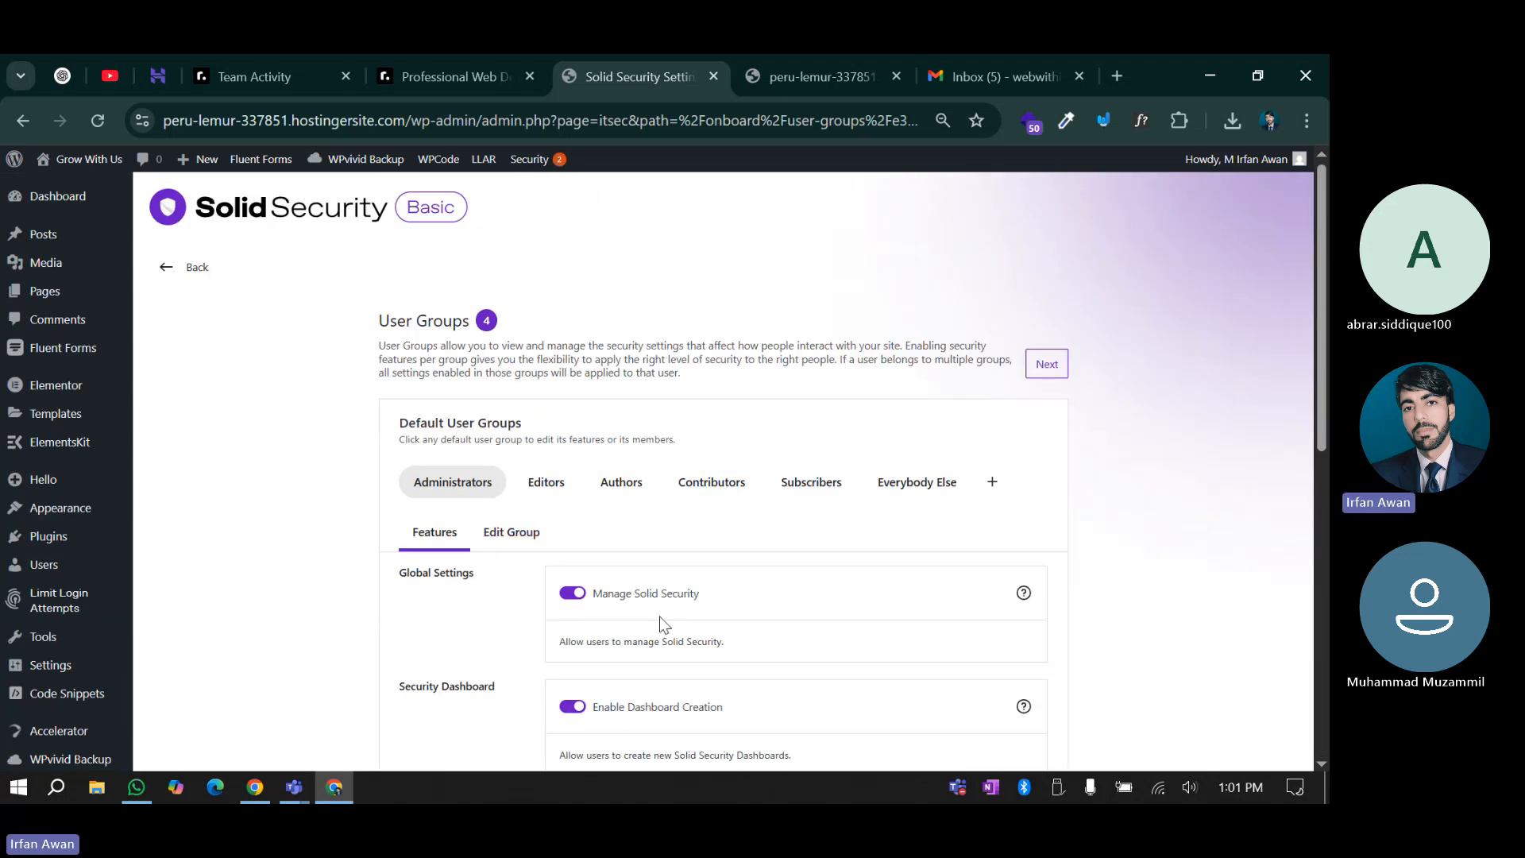
Recheck the Editors and Authors group features, then return to Administrators
{"action": "left_click", "coordinate": [546, 484]}
{"action": "scroll", "coordinate": [556, 602], "scroll_direction": "down", "scroll_amount": 4}
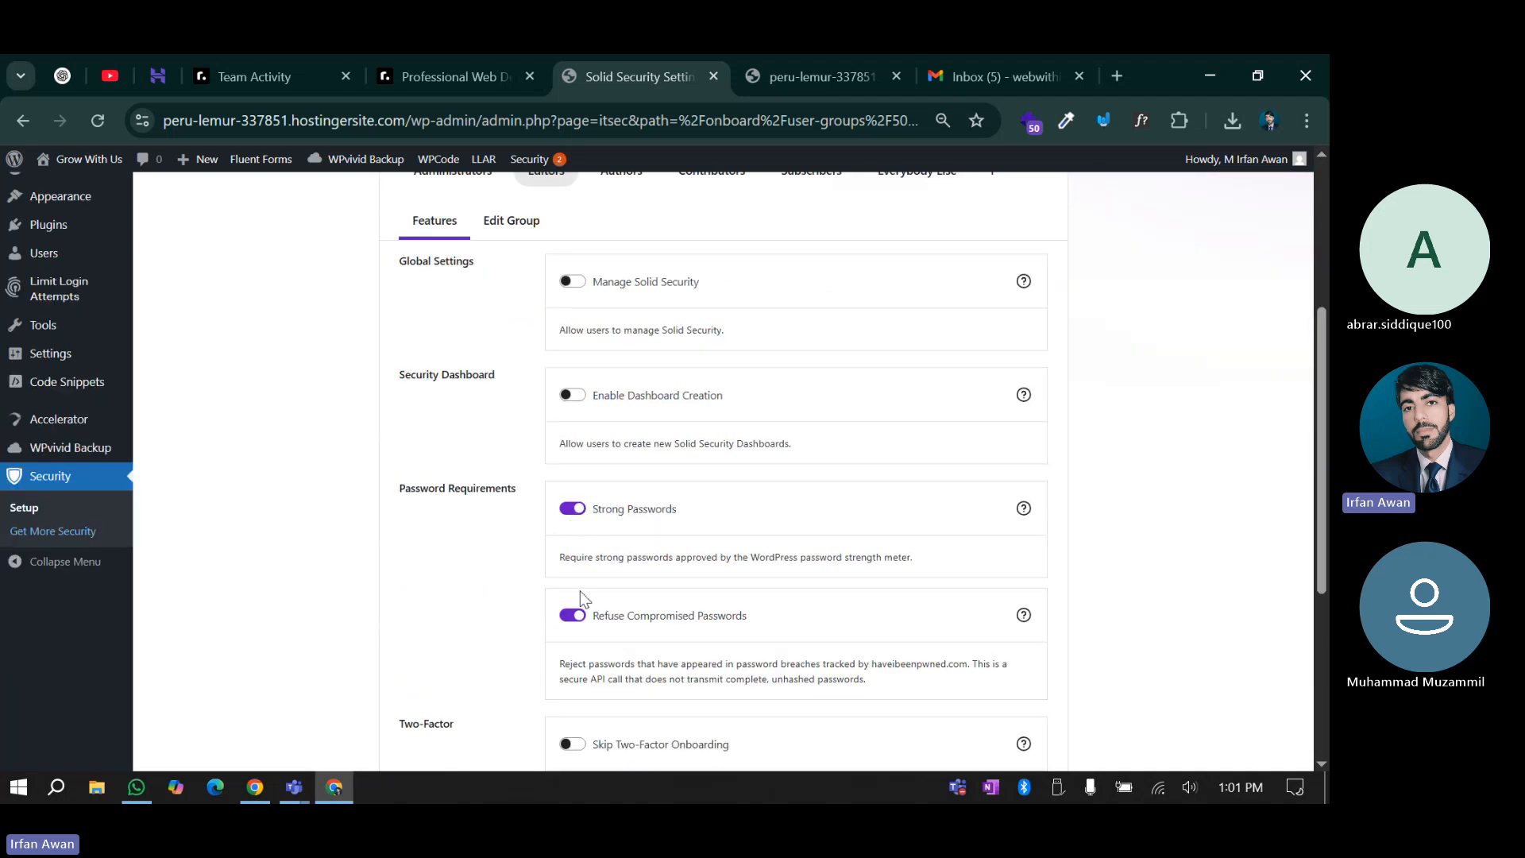
{"action": "scroll", "coordinate": [592, 551], "scroll_direction": "up", "scroll_amount": 4}
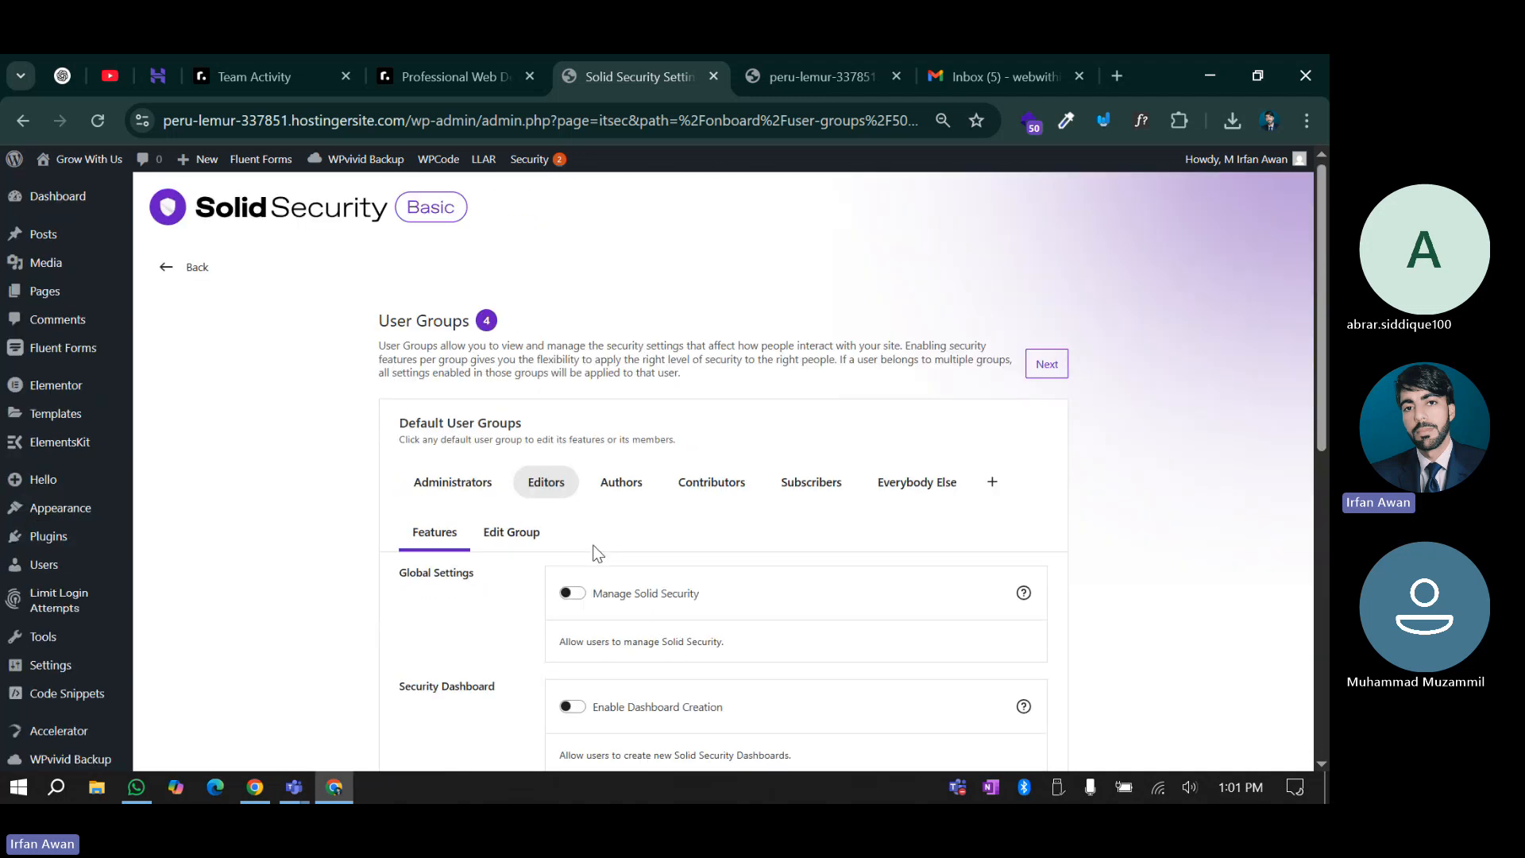
{"action": "left_click", "coordinate": [621, 485]}
{"action": "left_click", "coordinate": [496, 488]}
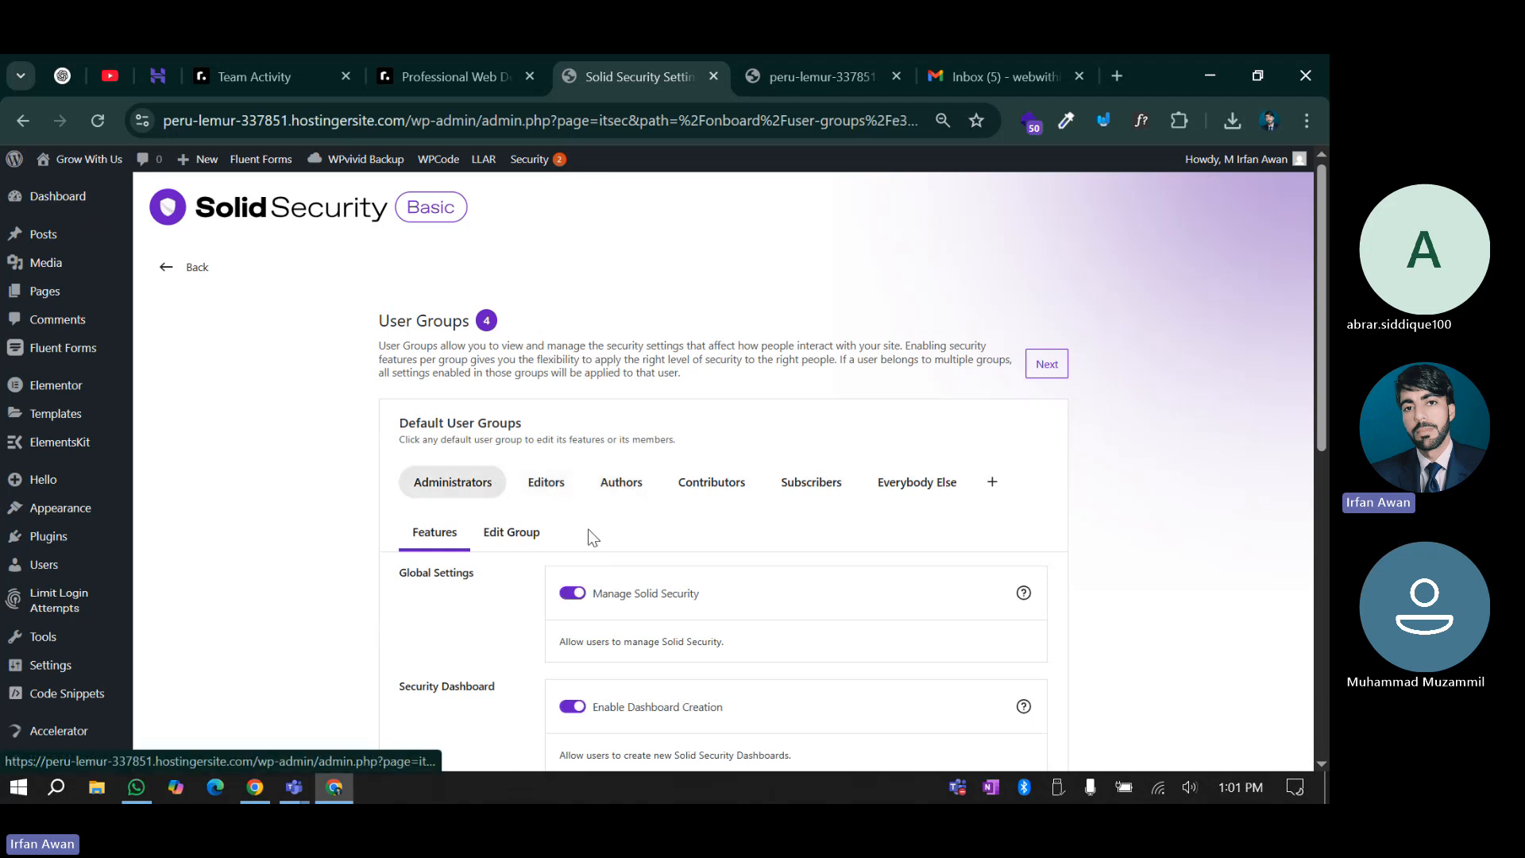
{"action": "scroll", "coordinate": [586, 556], "scroll_direction": "down", "scroll_amount": 8}
{"action": "scroll", "coordinate": [589, 561], "scroll_direction": "down", "scroll_amount": 1}
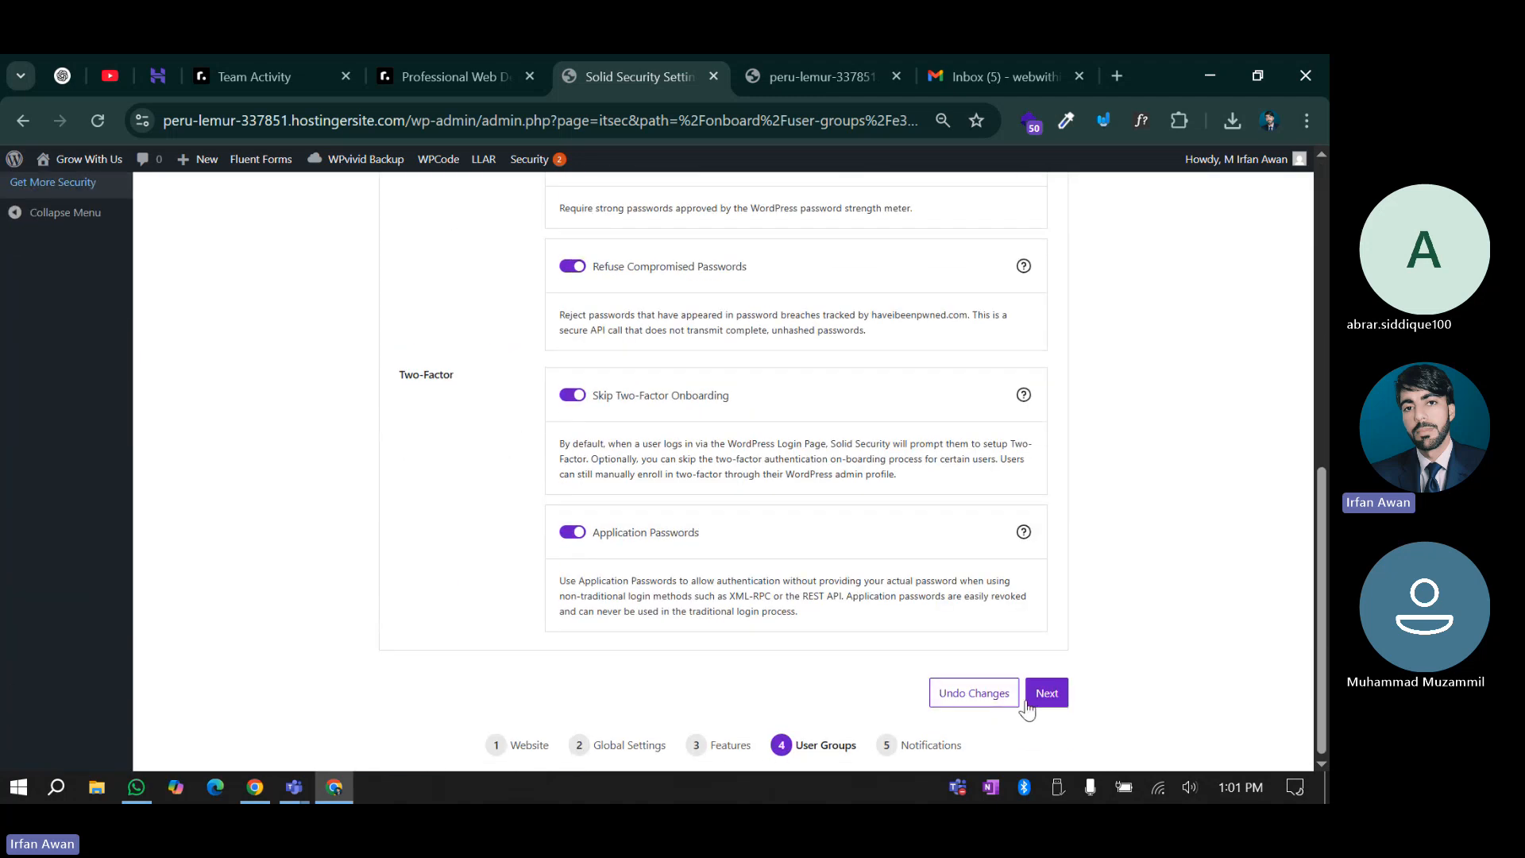
Move to the Notifications step and look over the From Email field
{"action": "left_click", "coordinate": [1042, 694]}
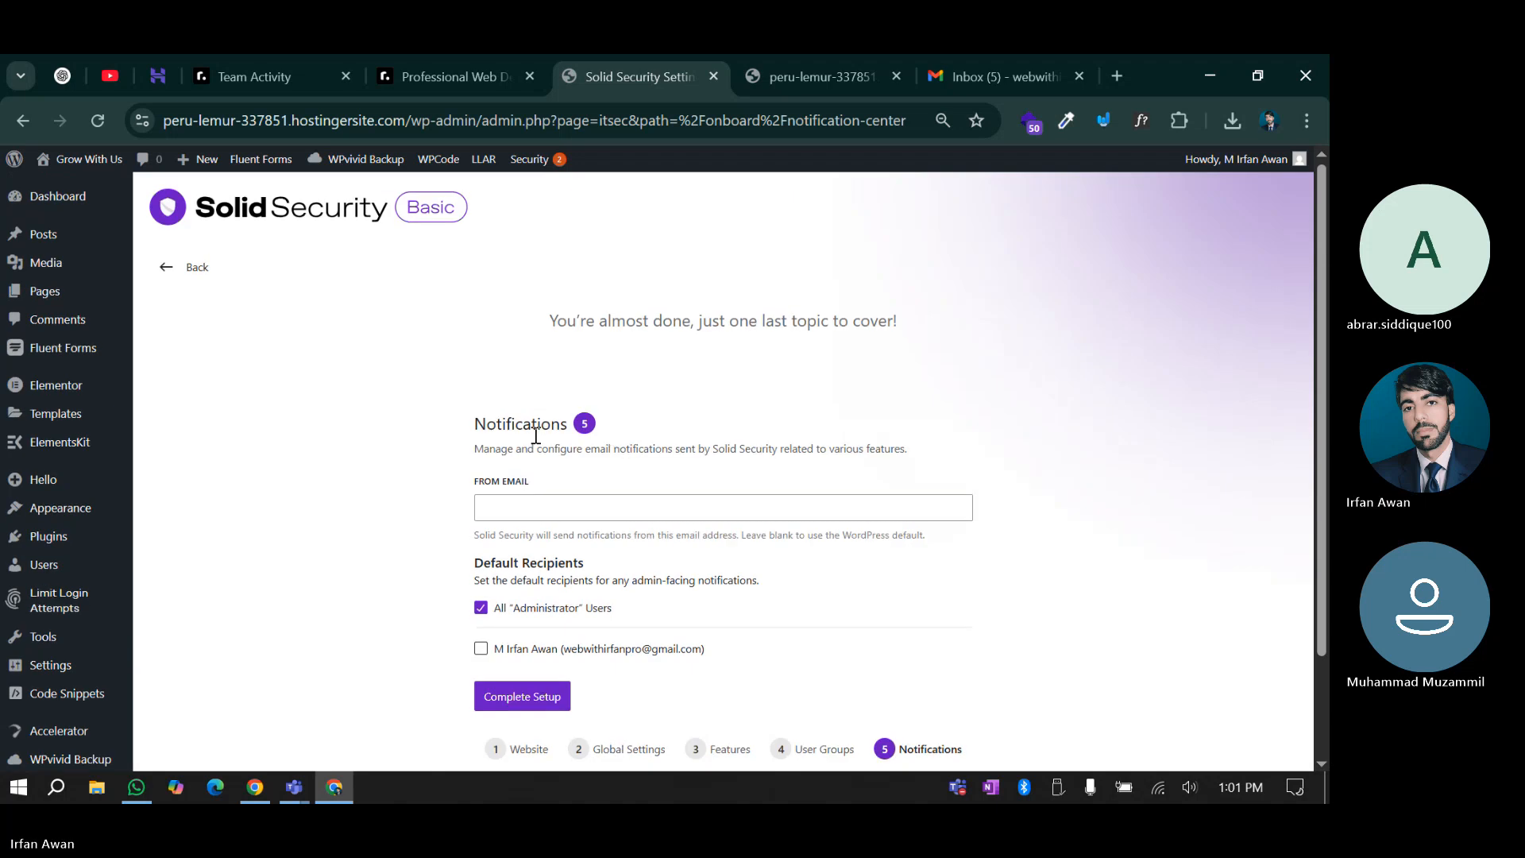
{"action": "left_click", "coordinate": [511, 506]}
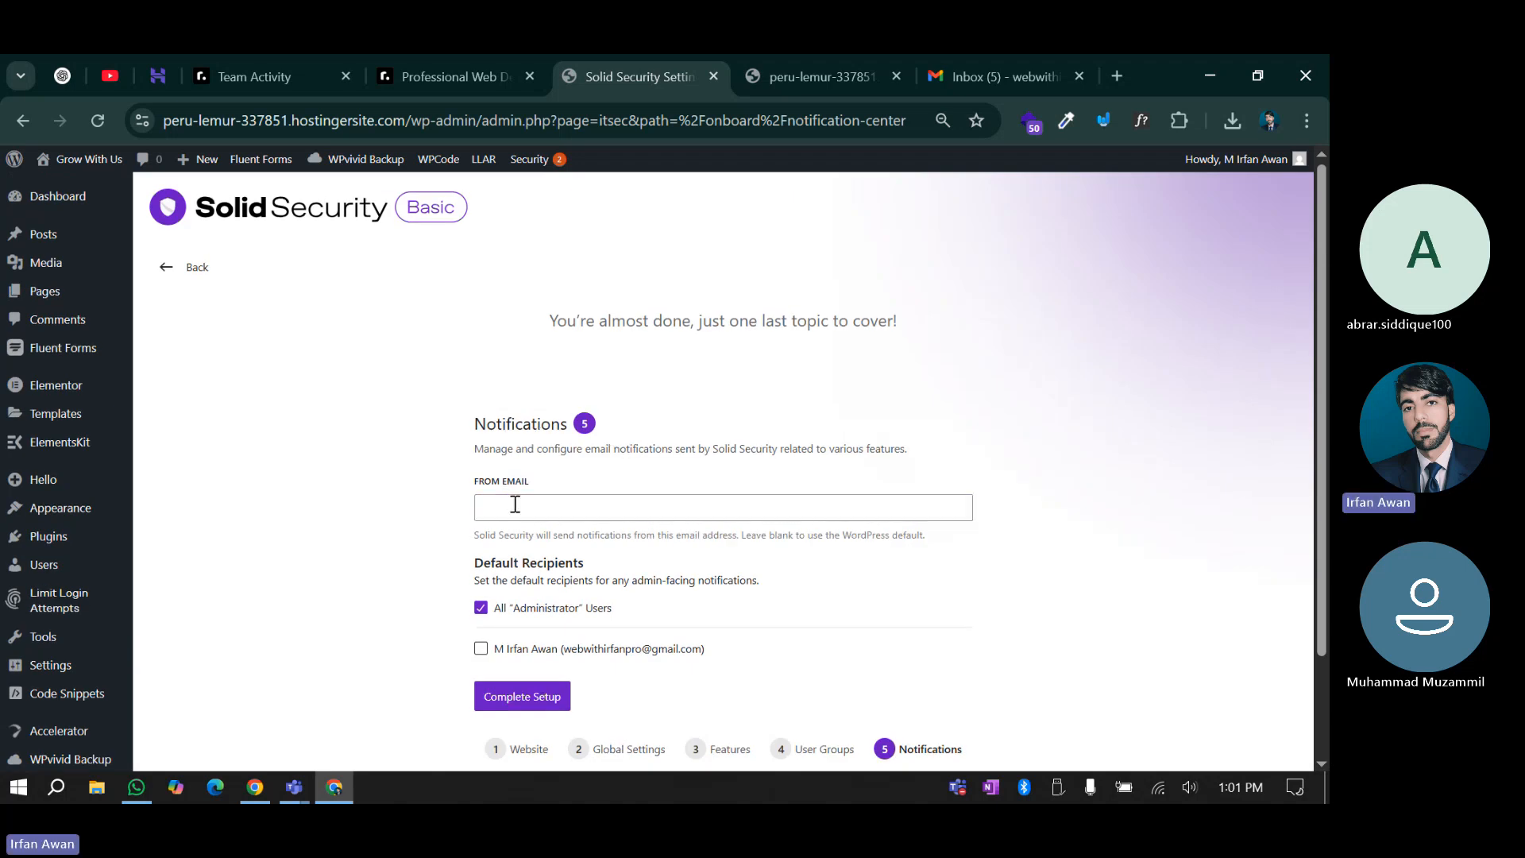
{"action": "left_click", "coordinate": [454, 510]}
{"action": "left_click_drag", "start_coordinate": [842, 535], "coordinate": [959, 546]}
{"action": "left_click", "coordinate": [950, 544]}
{"action": "scroll", "coordinate": [374, 593], "scroll_direction": "down", "scroll_amount": 1}
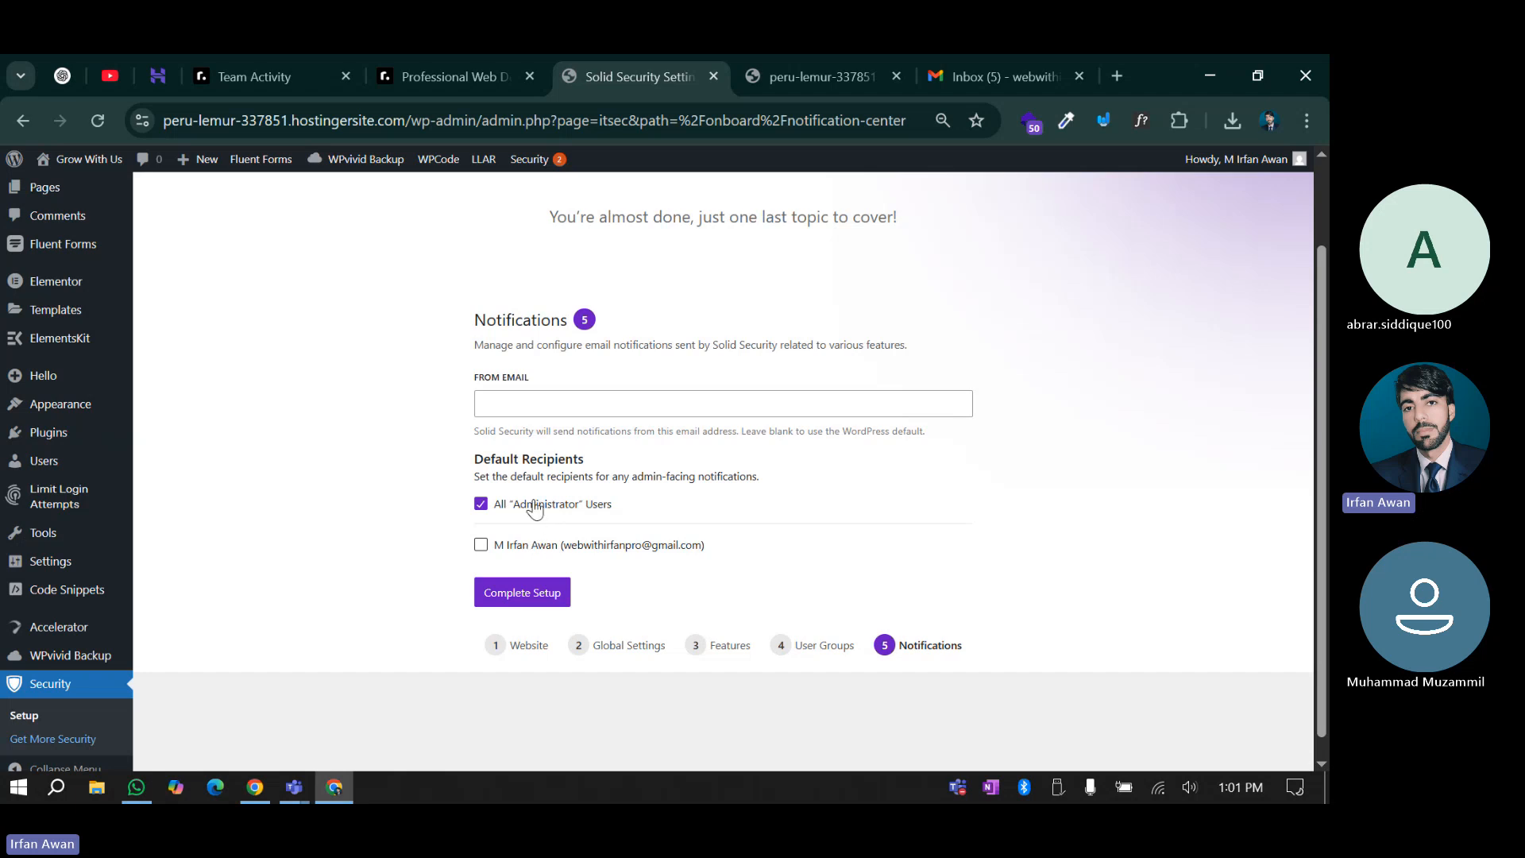
Make the site owner's own address the recipient instead of All Administrator Users, and complete setup
{"action": "left_click", "coordinate": [518, 548]}
{"action": "left_click", "coordinate": [480, 504]}
{"action": "left_click", "coordinate": [513, 606]}
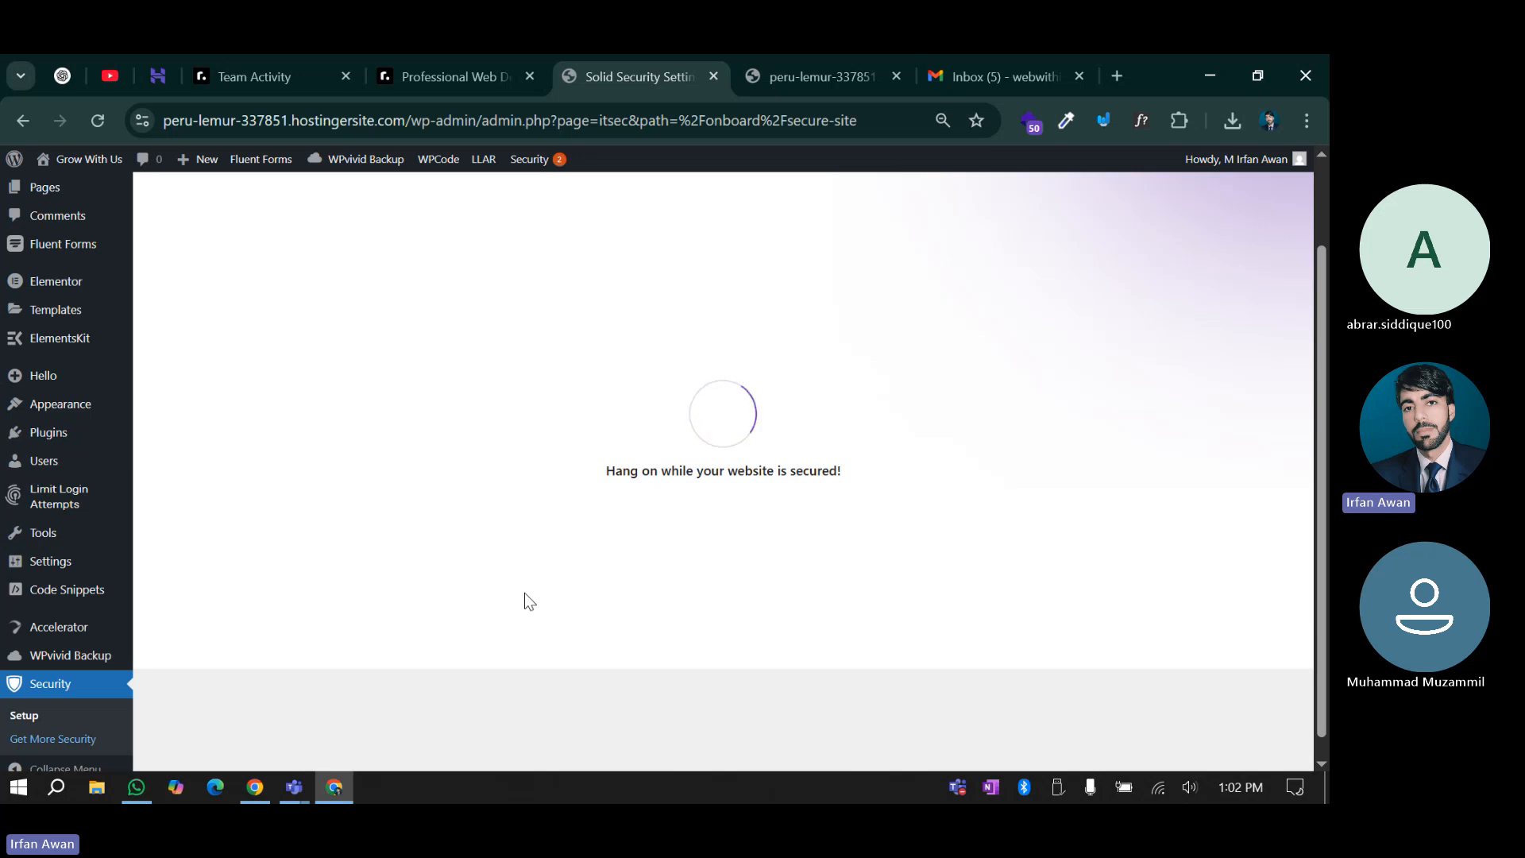
Look over the 'Great Work!' completion summary and go to the security dashboard
{"action": "scroll", "coordinate": [630, 515], "scroll_direction": "up", "scroll_amount": 1}
{"action": "scroll", "coordinate": [630, 515], "scroll_direction": "up", "scroll_amount": 1}
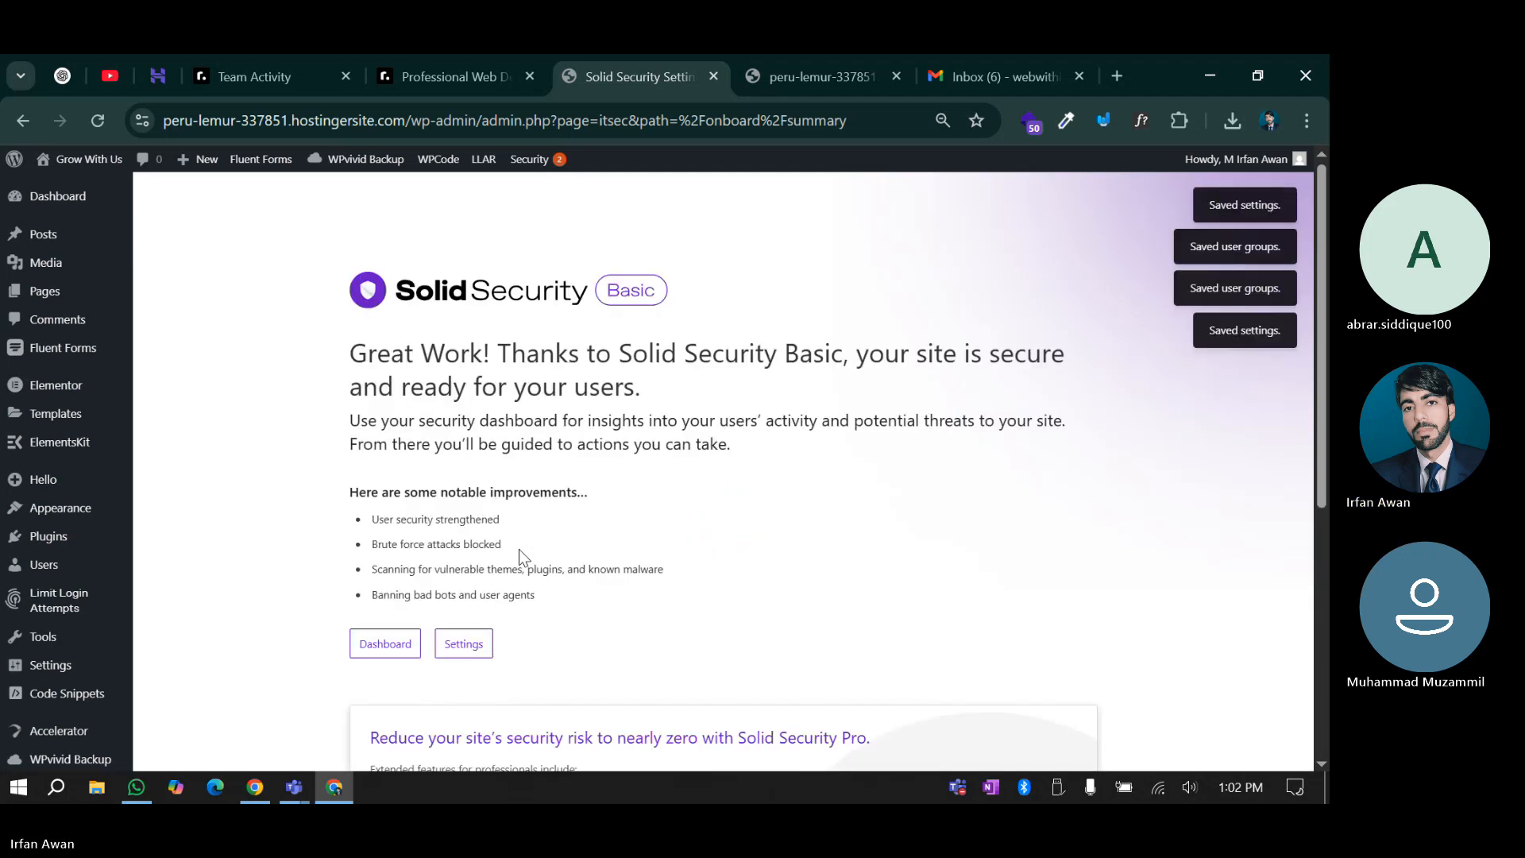
{"action": "scroll", "coordinate": [512, 490], "scroll_direction": "down", "scroll_amount": 5}
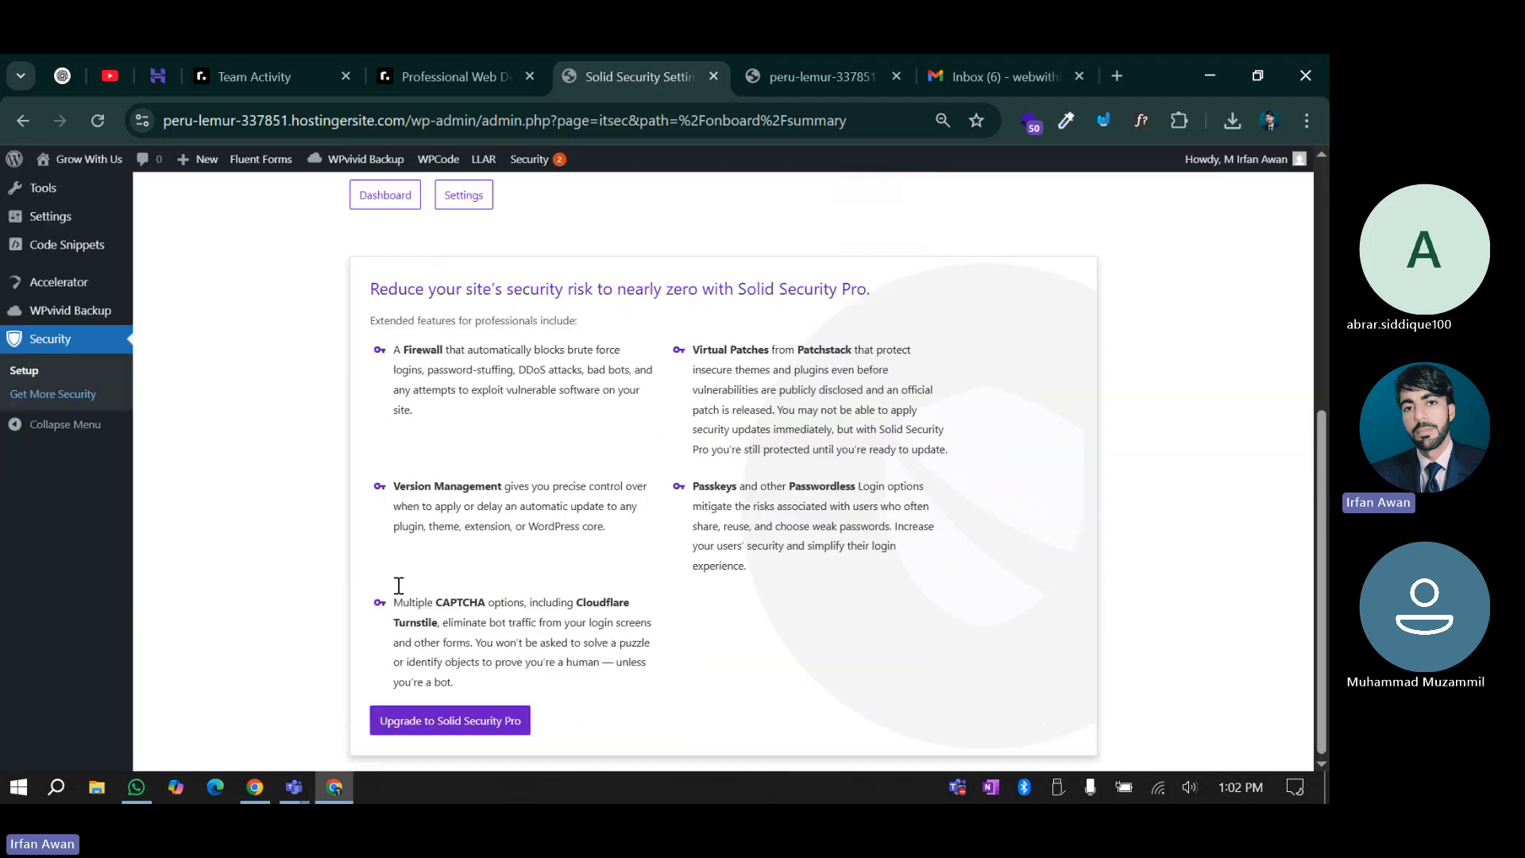
{"action": "scroll", "coordinate": [398, 594], "scroll_direction": "up", "scroll_amount": 5}
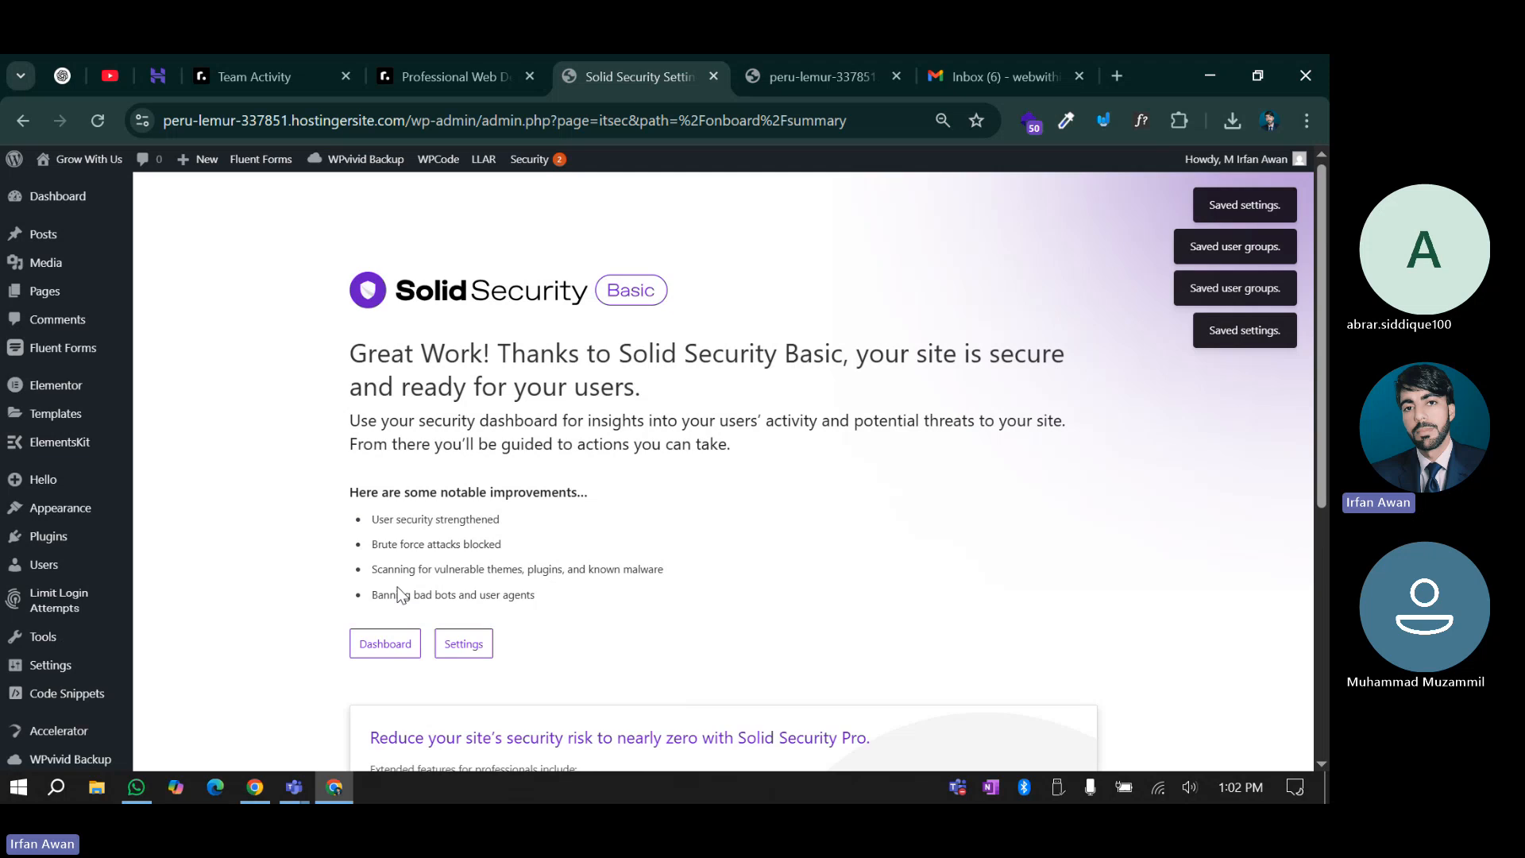
{"action": "left_click", "coordinate": [385, 642]}
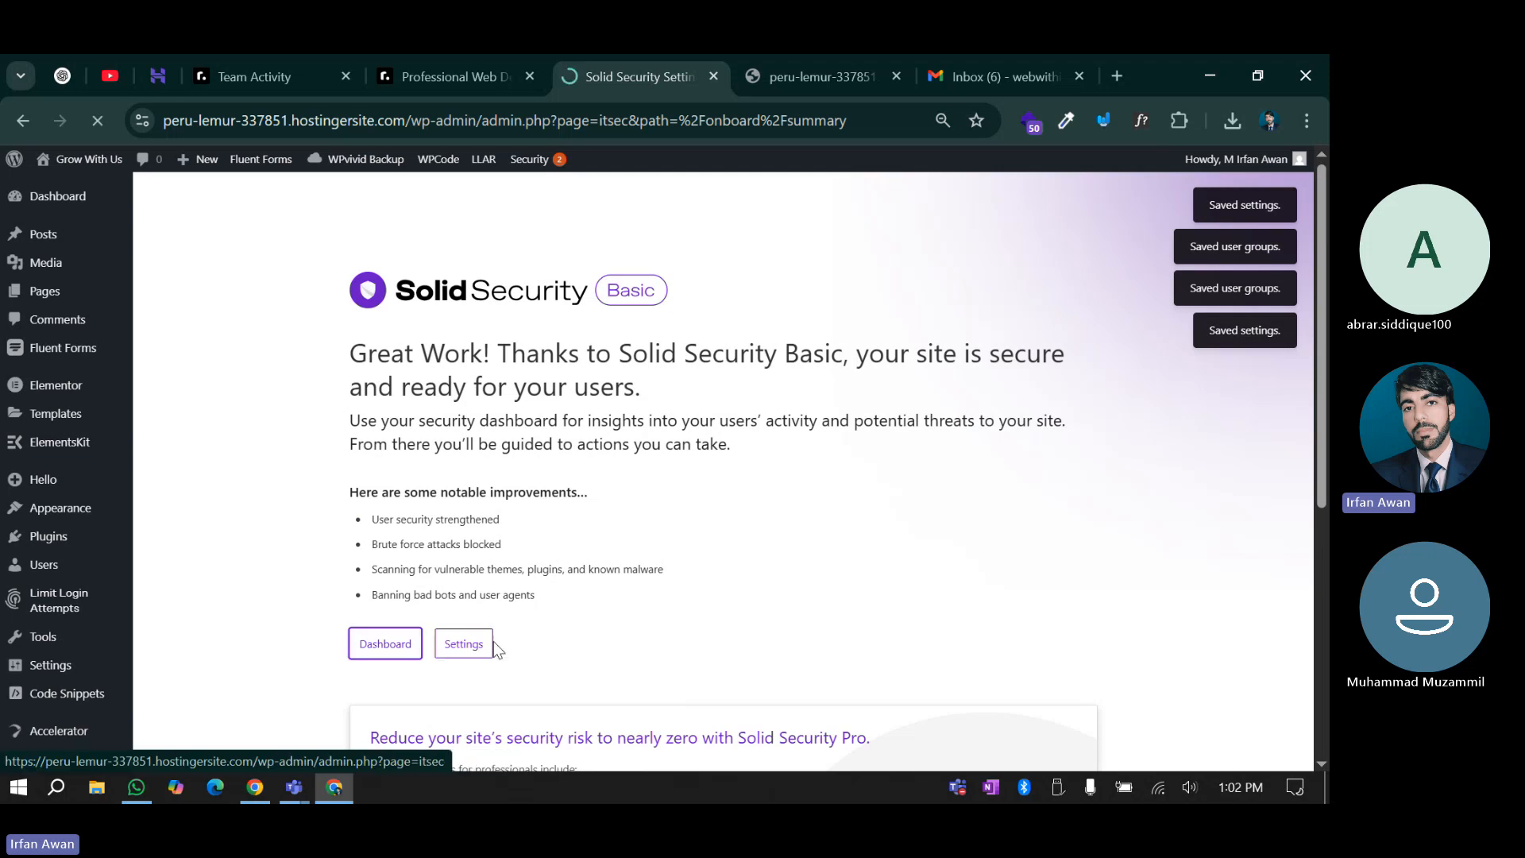
Scroll through the dashboard's backups, blocked threats and vulnerability cards
{"action": "scroll", "coordinate": [331, 537], "scroll_direction": "down", "scroll_amount": 1}
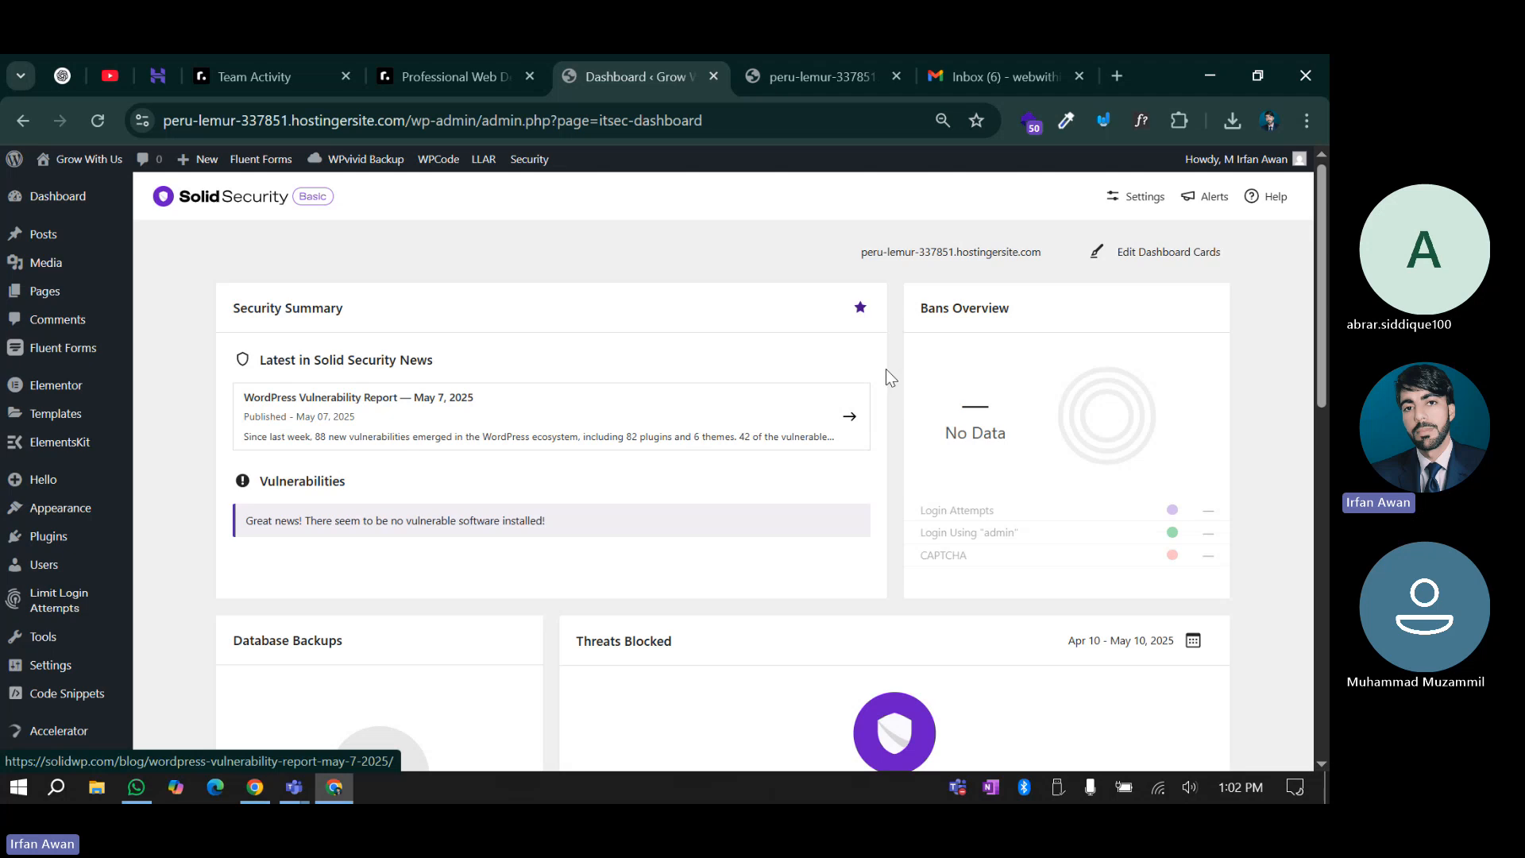
{"action": "scroll", "coordinate": [874, 433], "scroll_direction": "down", "scroll_amount": 1}
{"action": "scroll", "coordinate": [874, 433], "scroll_direction": "down", "scroll_amount": 4}
{"action": "scroll", "coordinate": [535, 487], "scroll_direction": "up", "scroll_amount": 3}
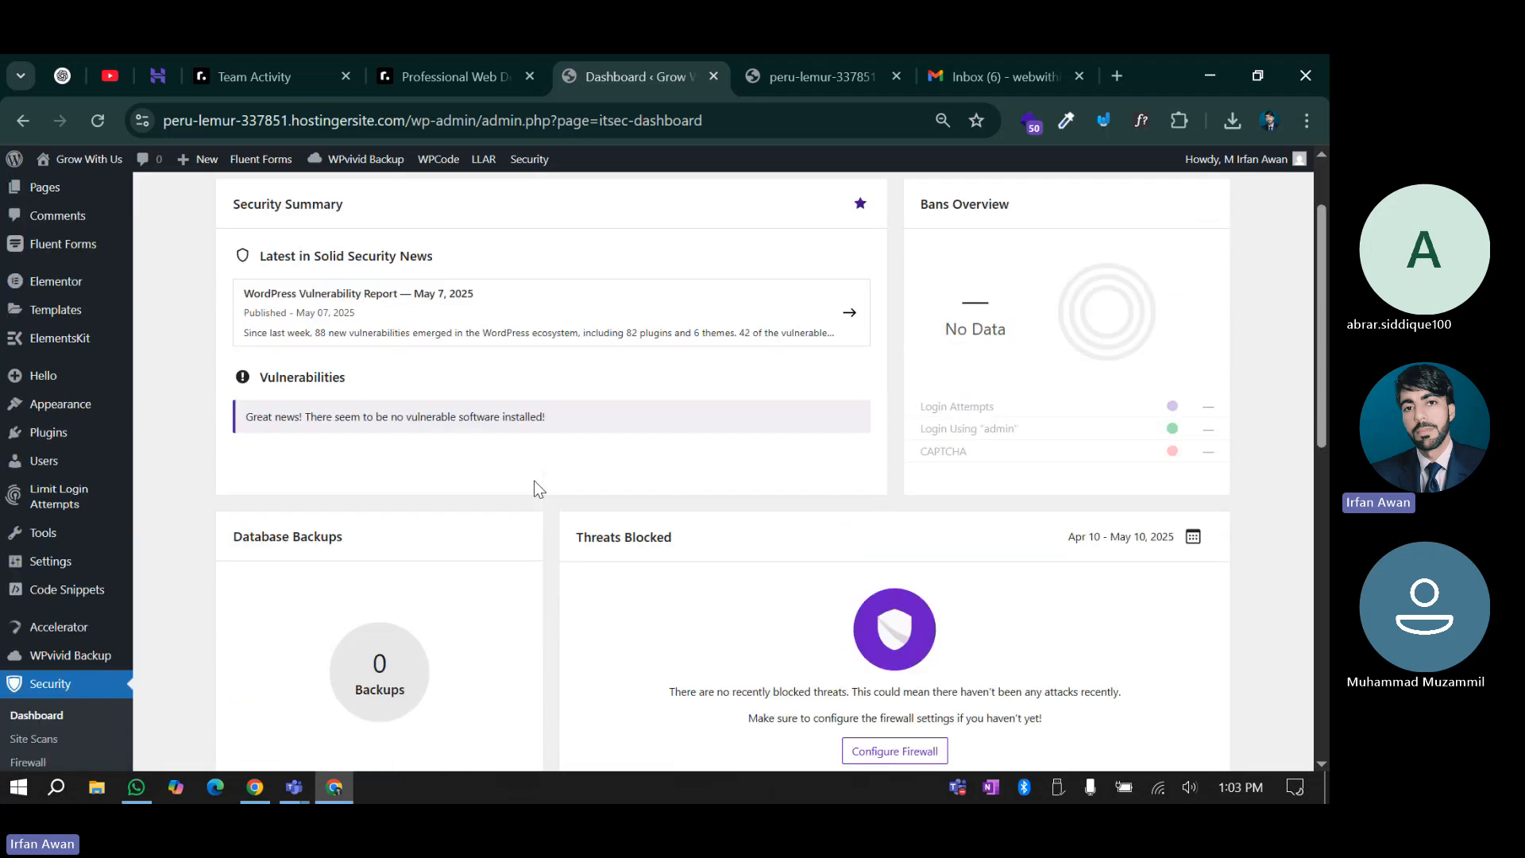
{"action": "scroll", "coordinate": [540, 485], "scroll_direction": "down", "scroll_amount": 3}
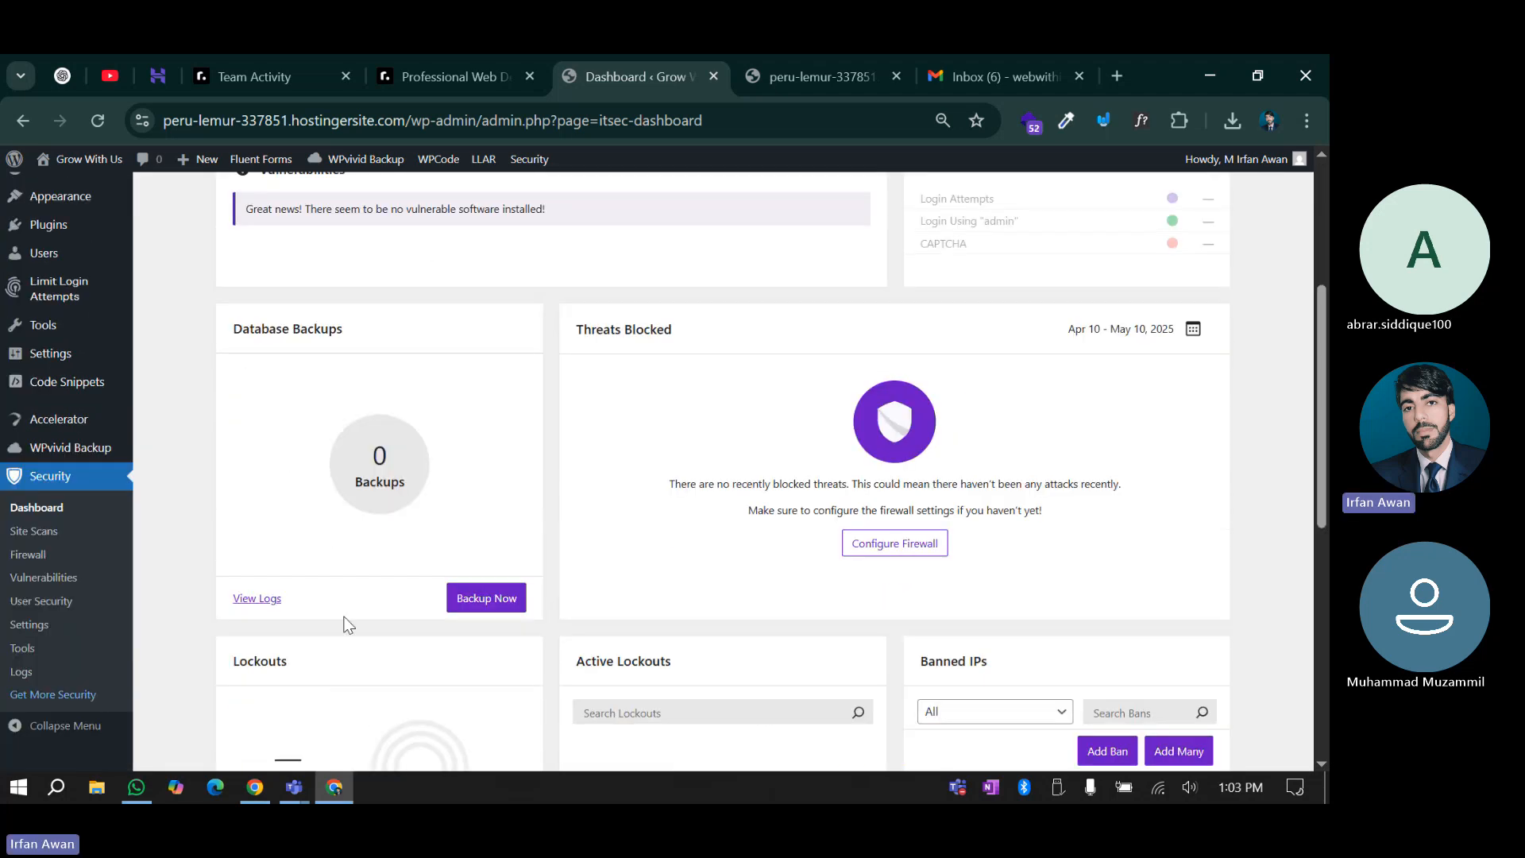
{"action": "scroll", "coordinate": [632, 633], "scroll_direction": "up", "scroll_amount": 4}
{"action": "scroll", "coordinate": [678, 674], "scroll_direction": "down", "scroll_amount": 3}
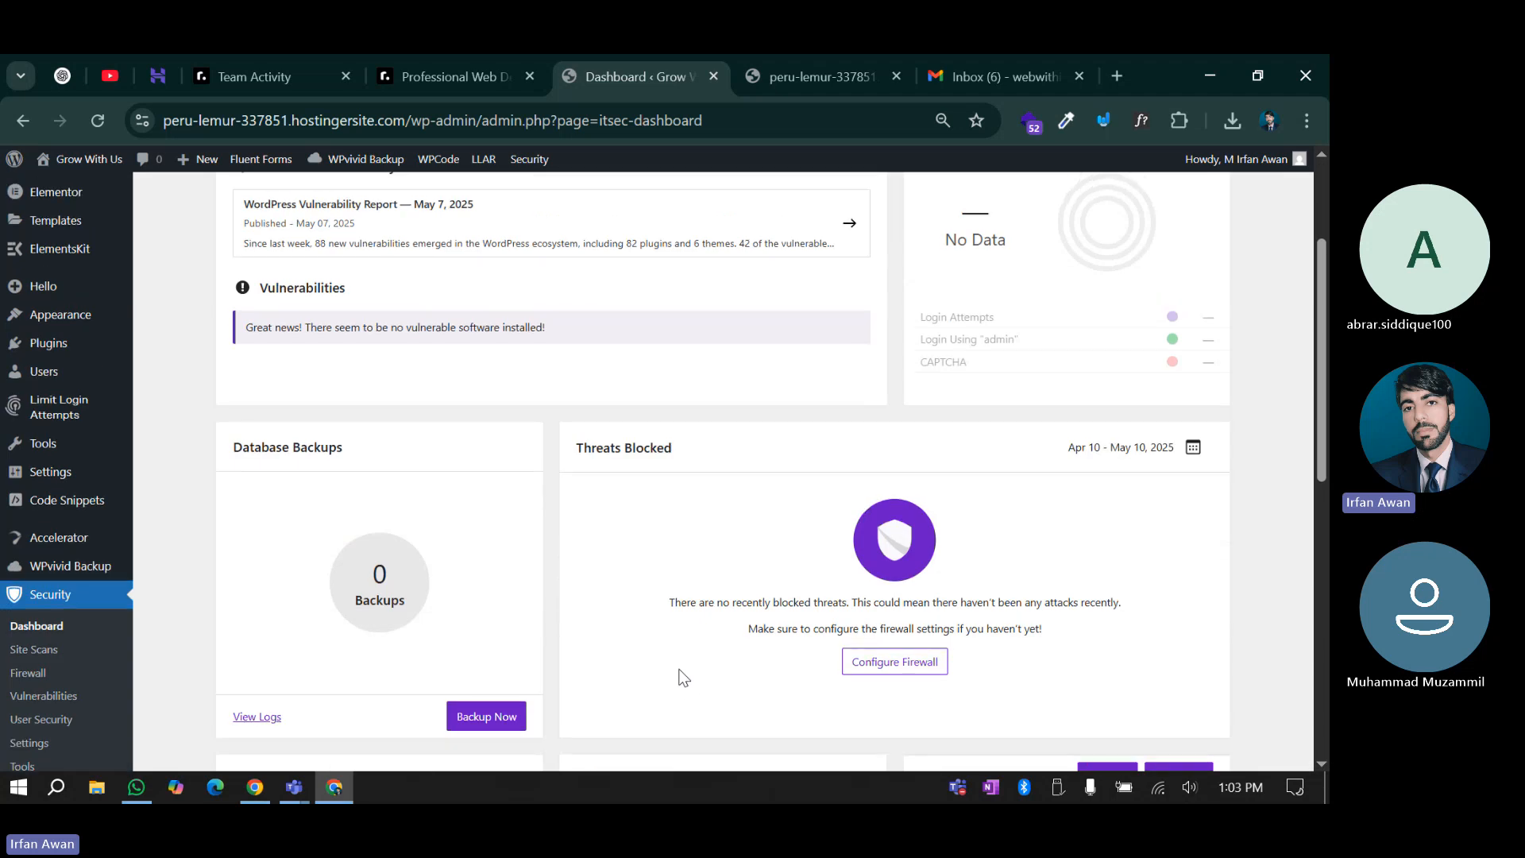
{"action": "scroll", "coordinate": [445, 353], "scroll_direction": "up", "scroll_amount": 4}
{"action": "scroll", "coordinate": [510, 535], "scroll_direction": "down", "scroll_amount": 3}
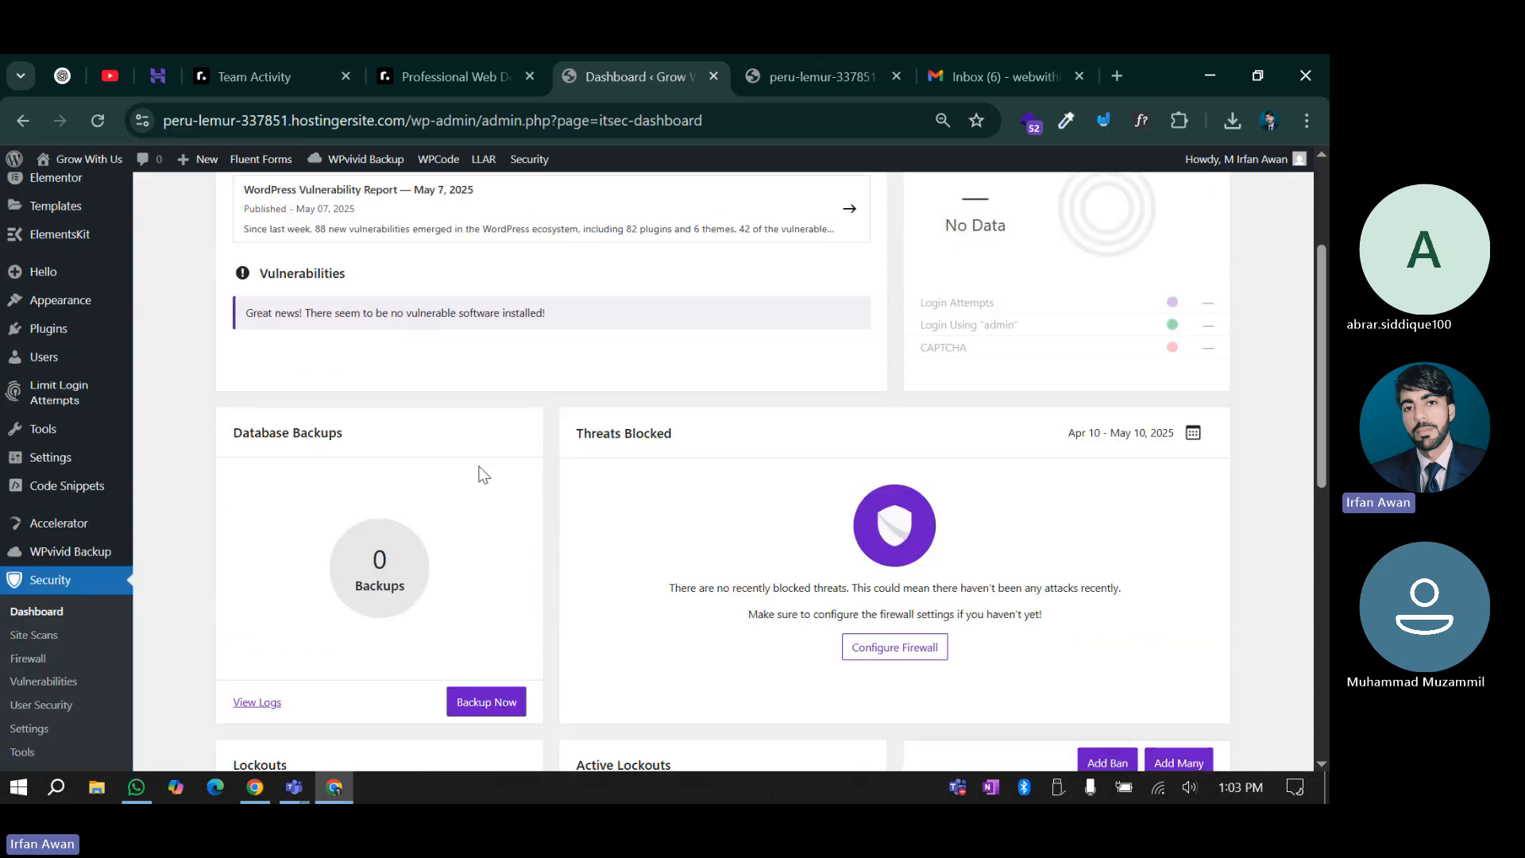
{"action": "left_click_drag", "start_coordinate": [303, 313], "coordinate": [696, 321]}
{"action": "left_click", "coordinate": [696, 321]}
Check the remaining lockout cards, then open the Site Scans page
{"action": "scroll", "coordinate": [585, 477], "scroll_direction": "down", "scroll_amount": 5}
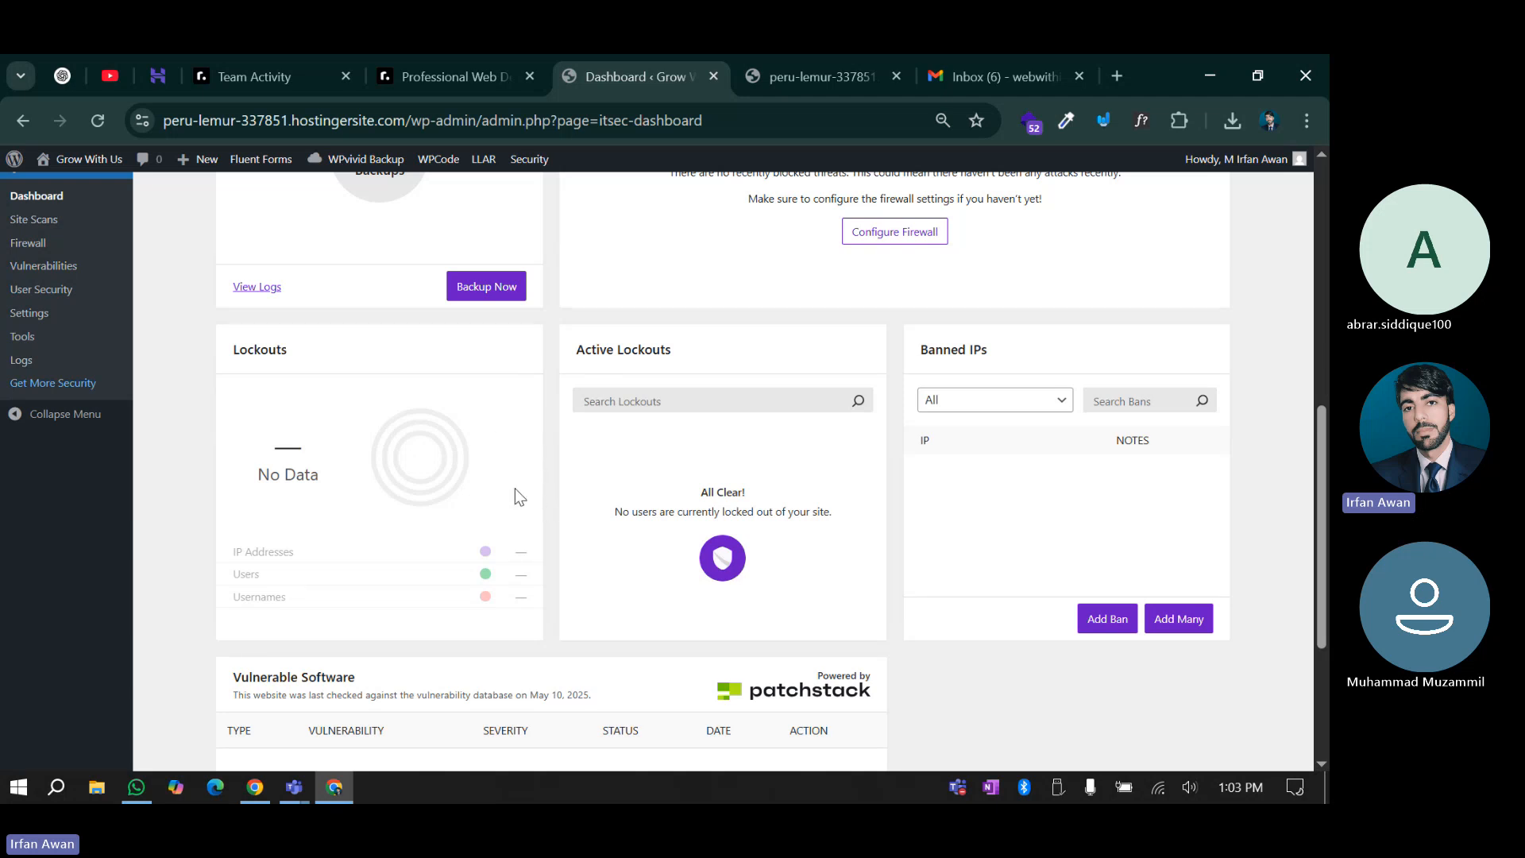
{"action": "scroll", "coordinate": [515, 487], "scroll_direction": "down", "scroll_amount": 3}
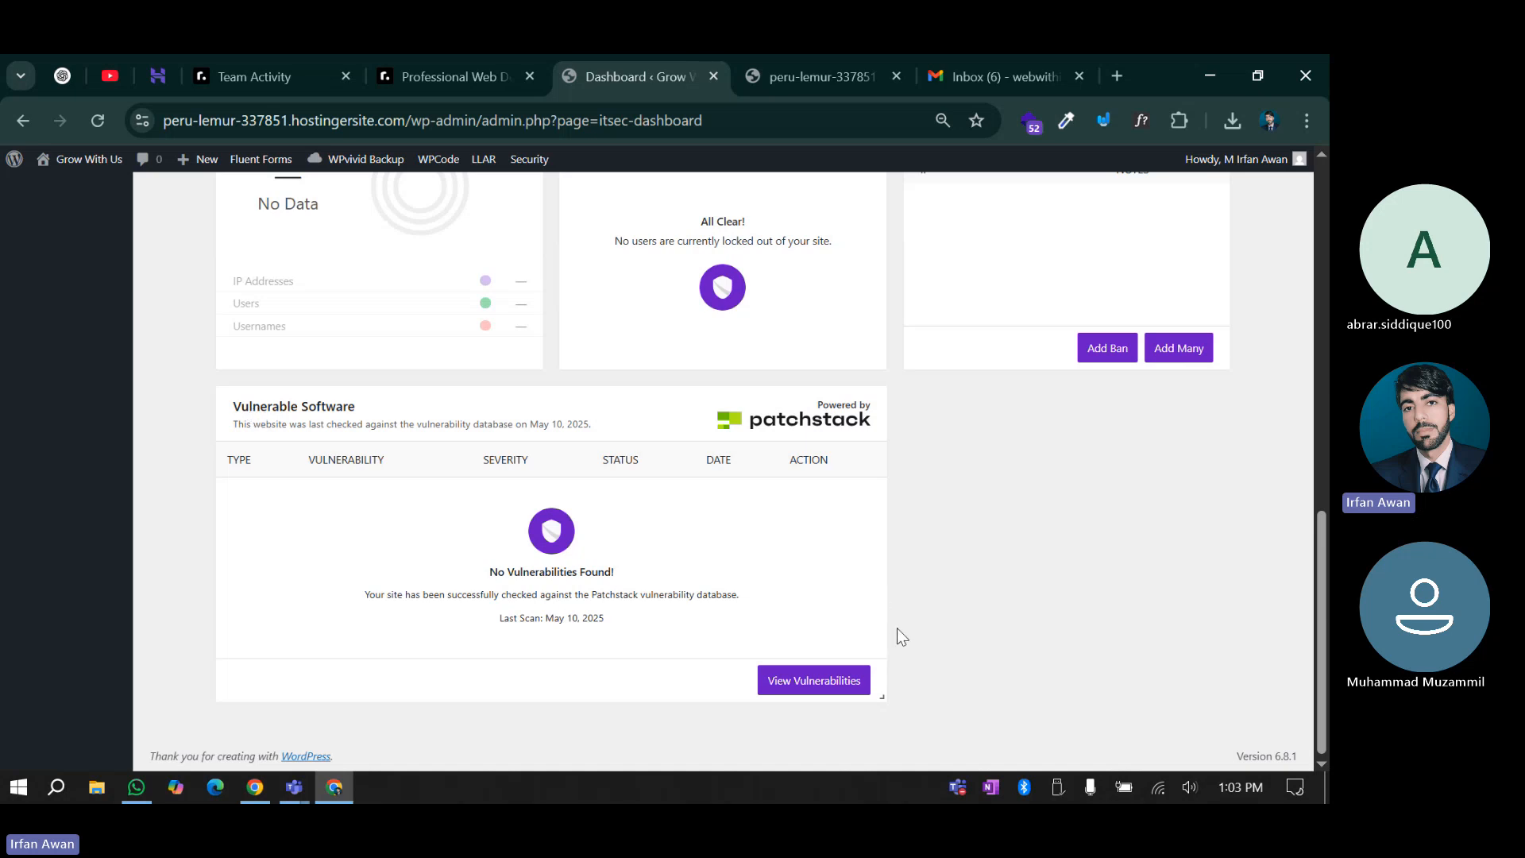
{"action": "scroll", "coordinate": [898, 629], "scroll_direction": "up", "scroll_amount": 3}
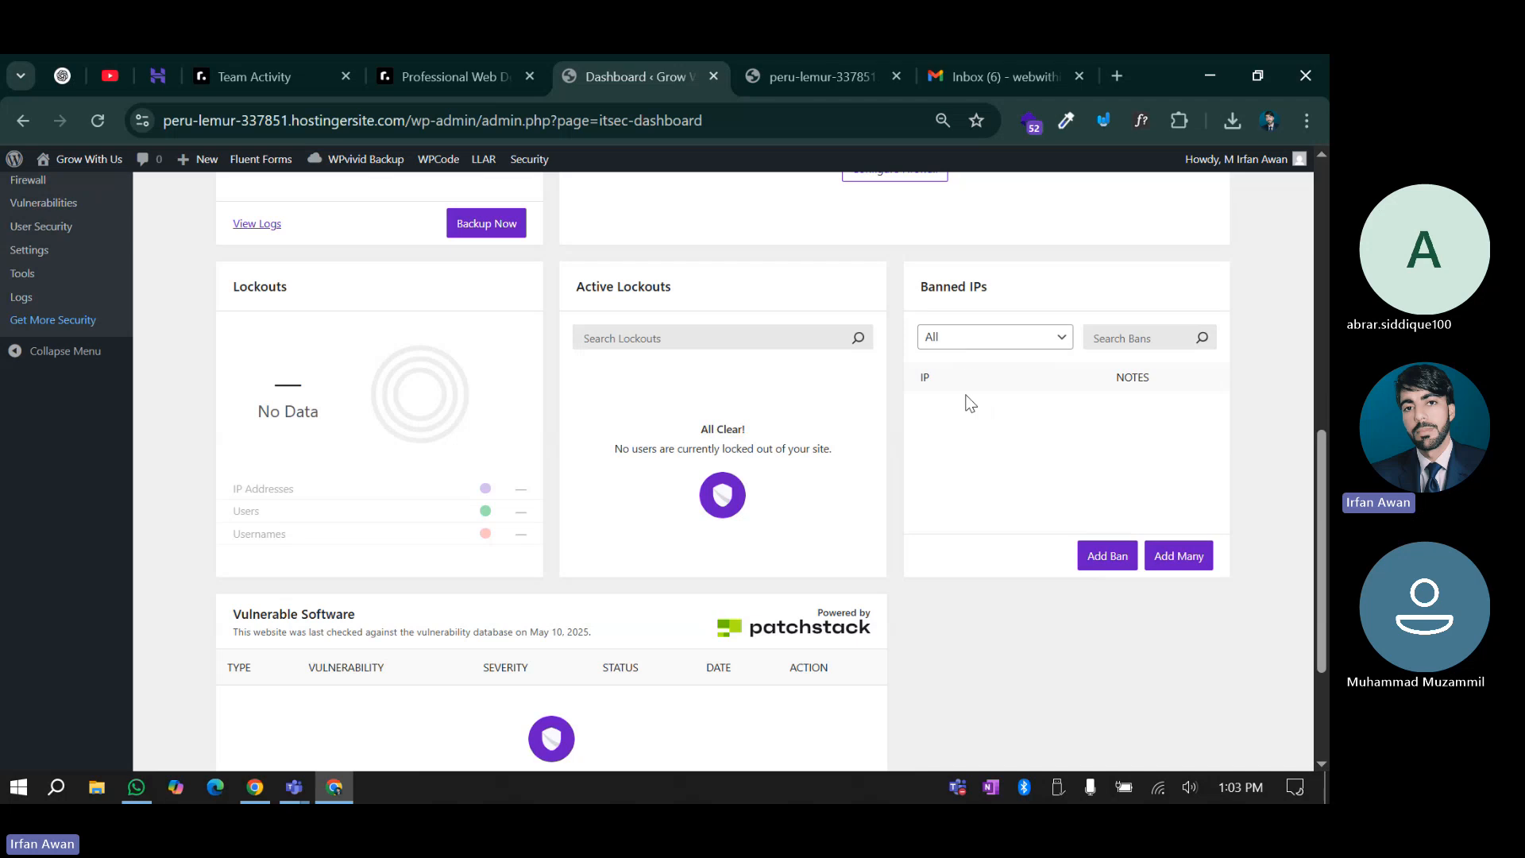
{"action": "scroll", "coordinate": [3, 730], "scroll_direction": "down", "scroll_amount": 3}
{"action": "scroll", "coordinate": [4, 729], "scroll_direction": "up", "scroll_amount": 7}
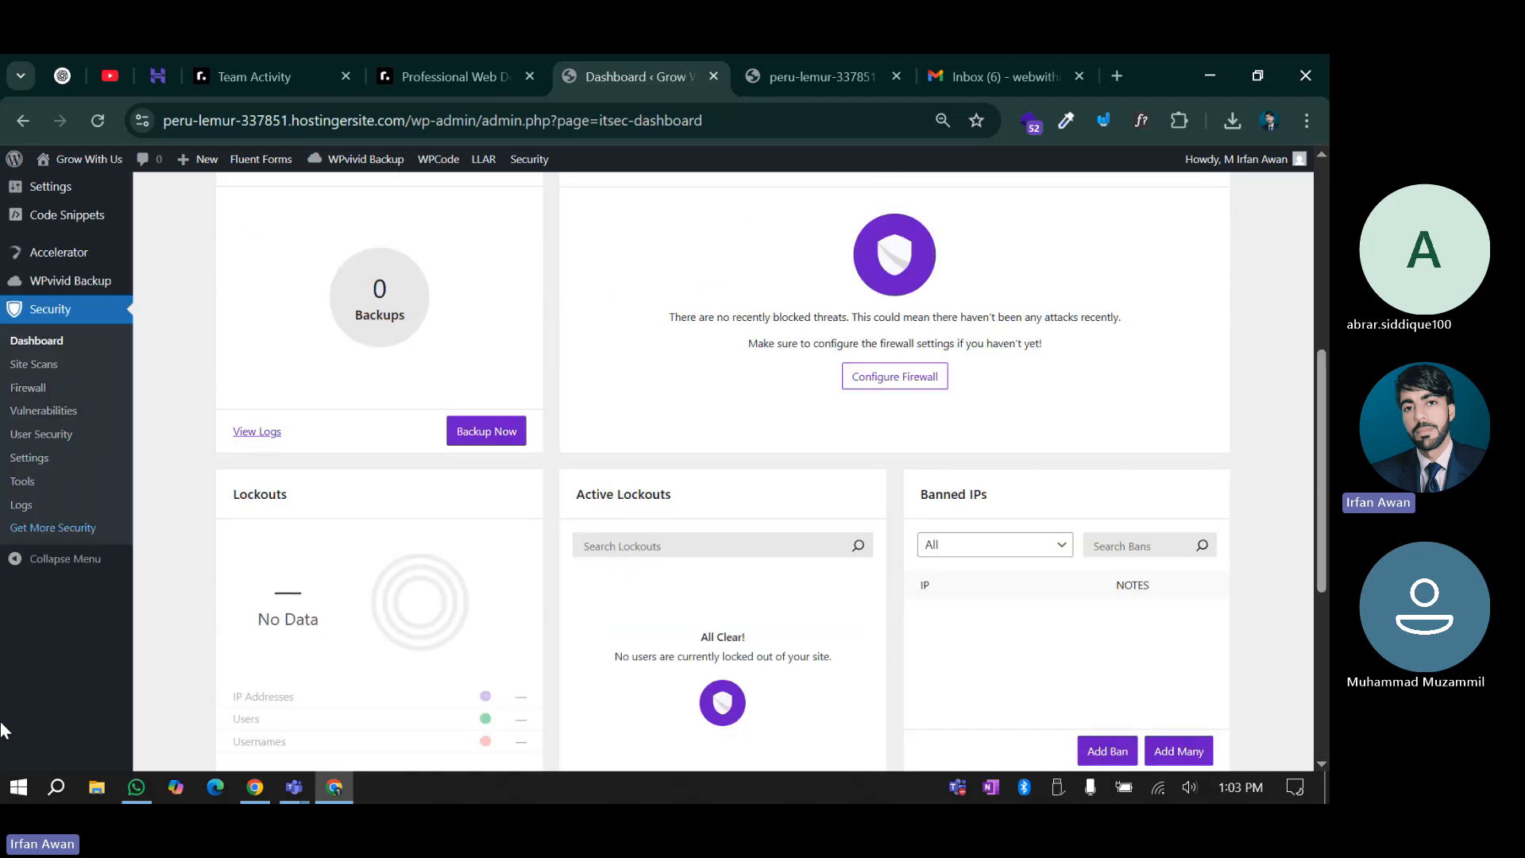
{"action": "left_click", "coordinate": [27, 469]}
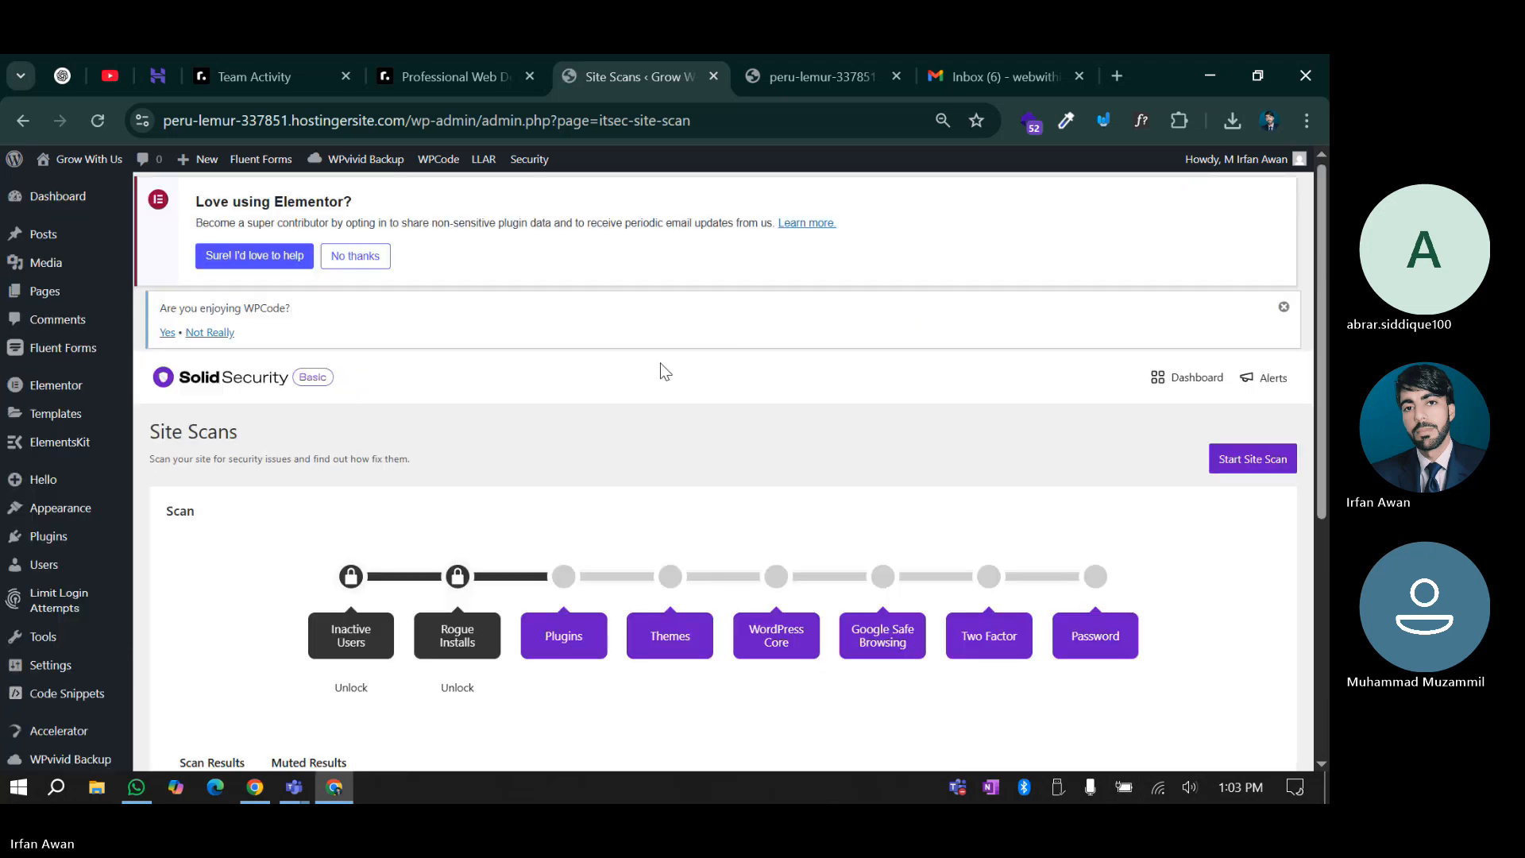
Run a new site scan and wait for its results
{"action": "scroll", "coordinate": [661, 364], "scroll_direction": "down", "scroll_amount": 3}
{"action": "left_click", "coordinate": [1244, 462]}
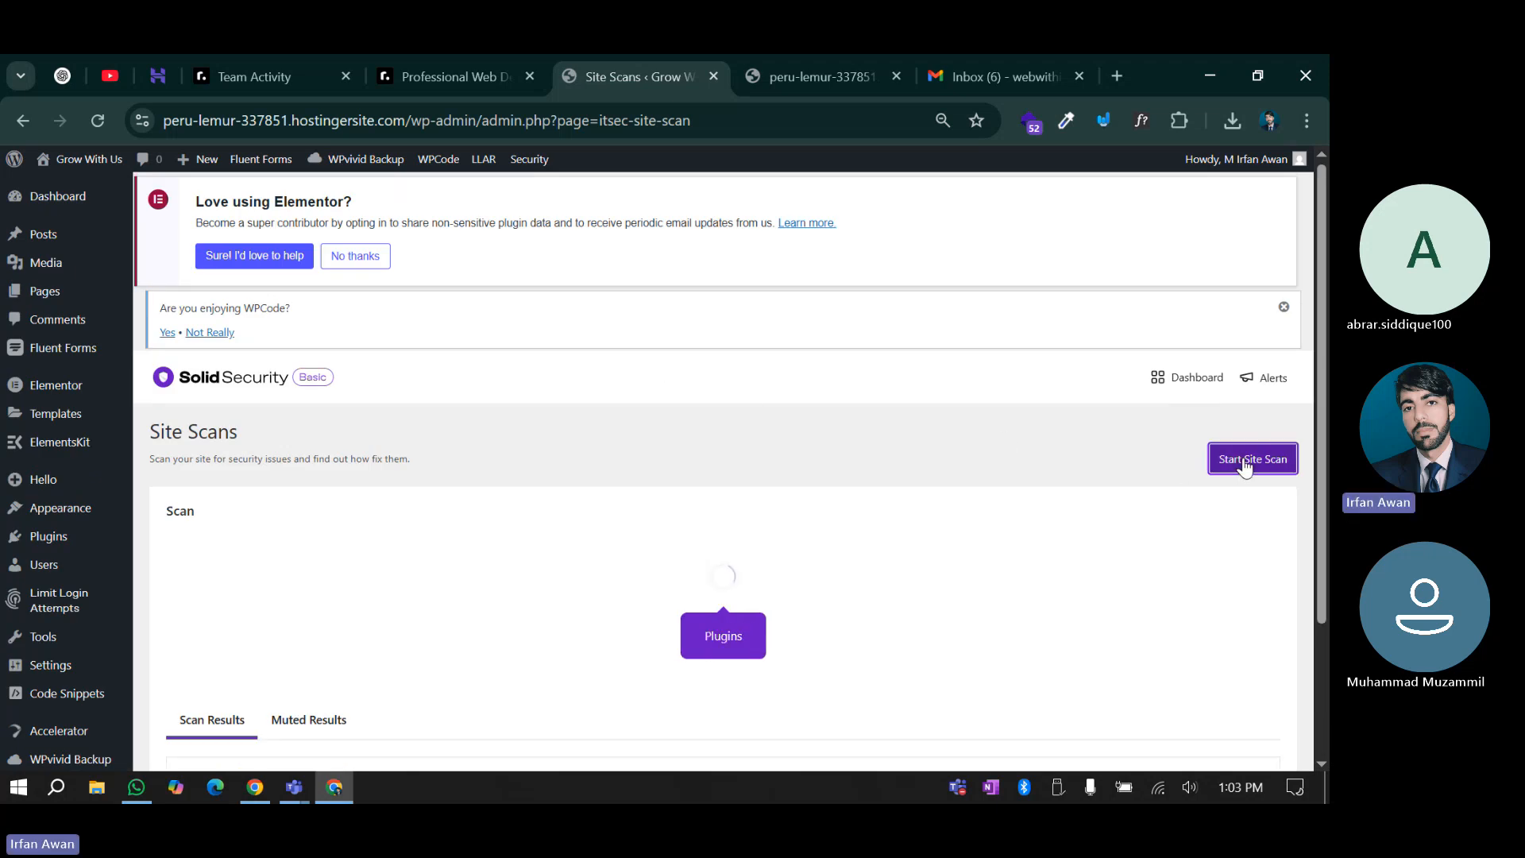
{"action": "scroll", "coordinate": [726, 534], "scroll_direction": "down", "scroll_amount": 3}
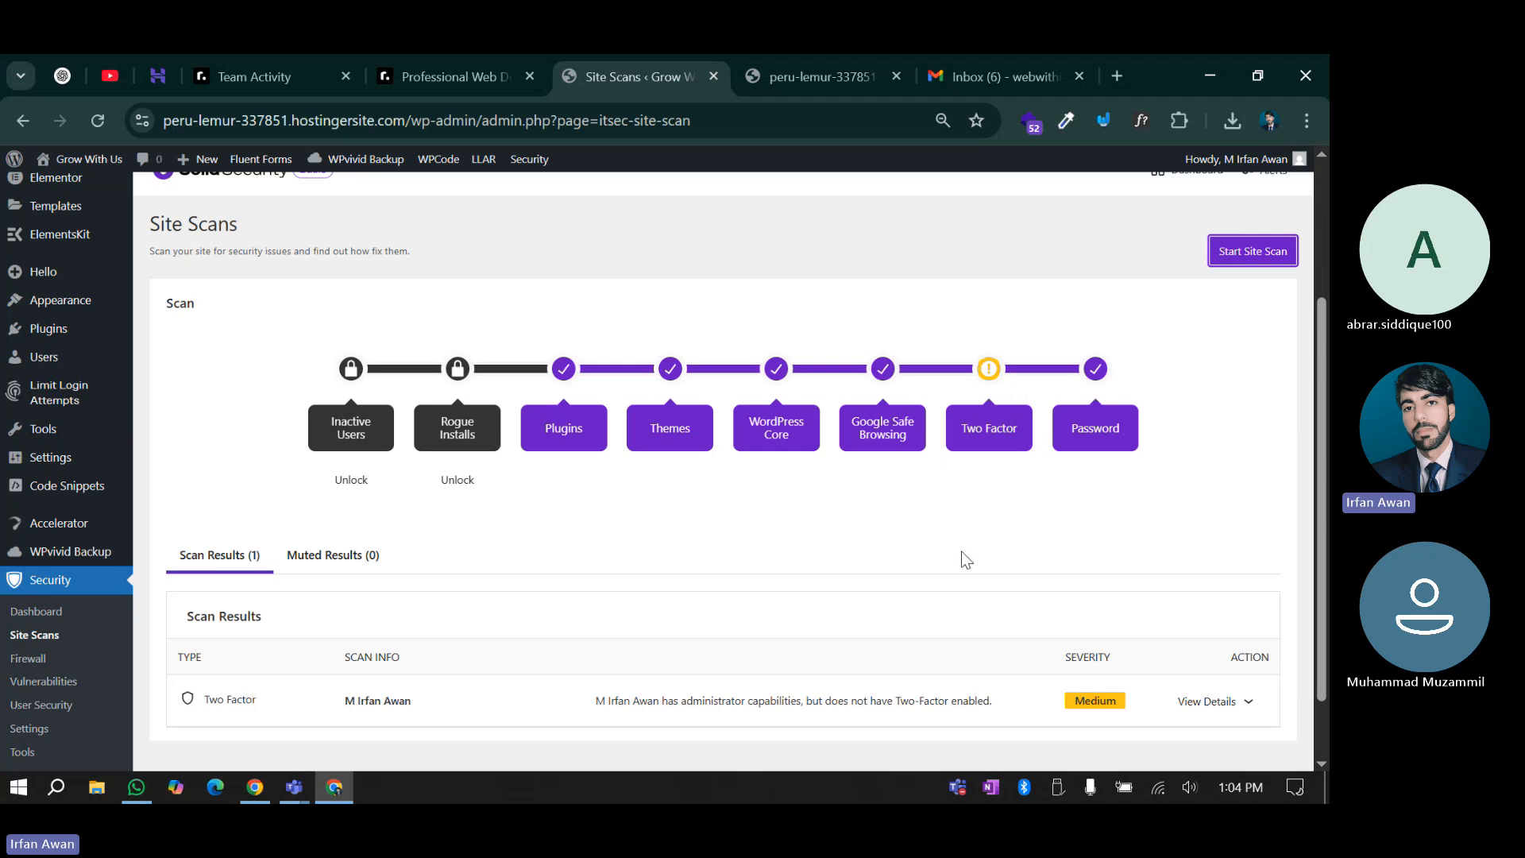
{"action": "scroll", "coordinate": [963, 518], "scroll_direction": "down", "scroll_amount": 1}
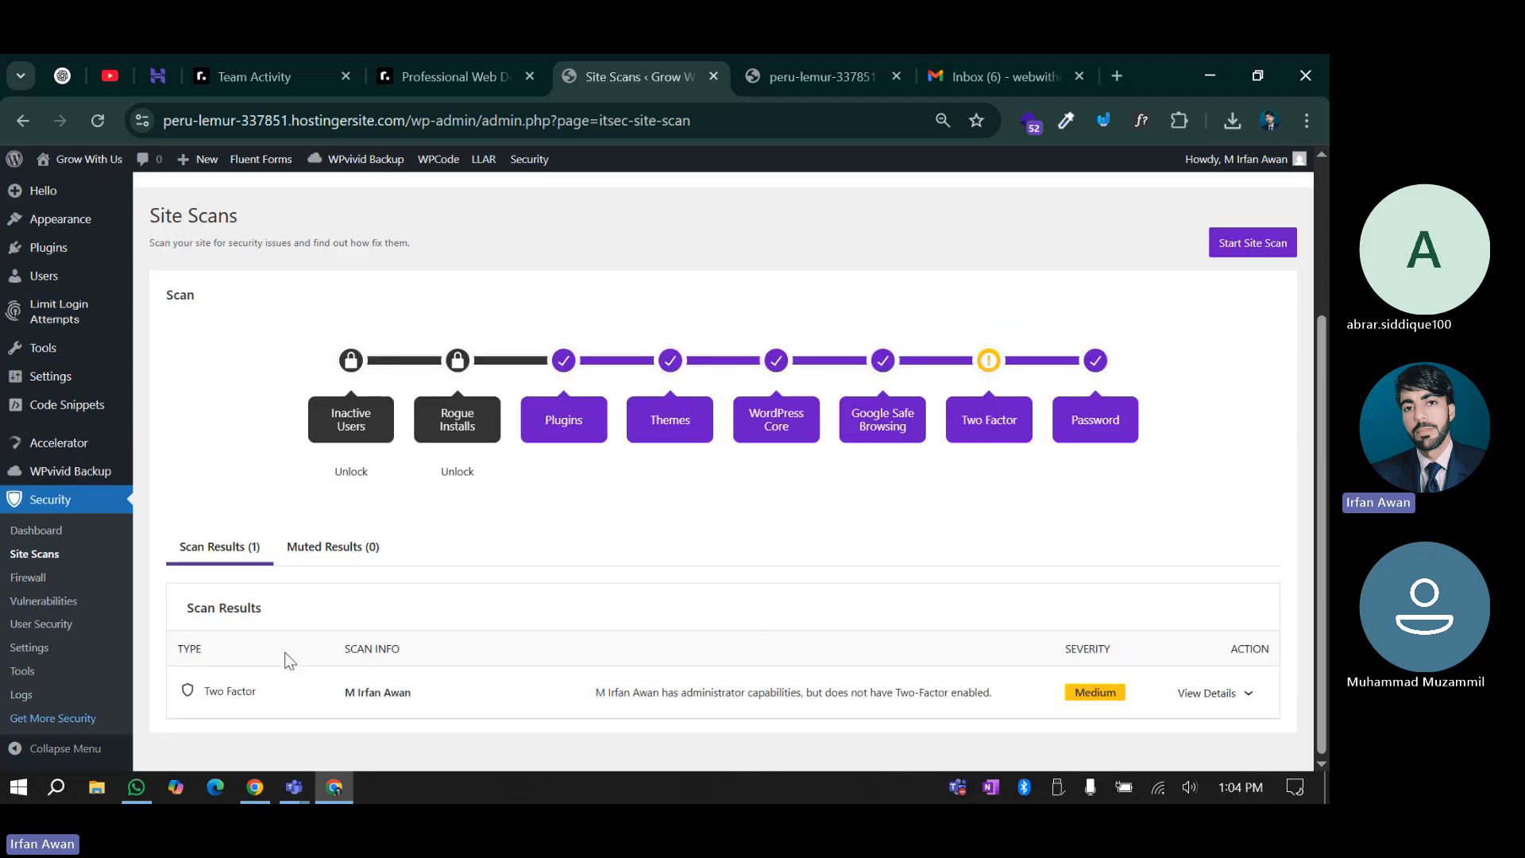
Inspect the Medium-severity finding that the administrator lacks two-factor, expanding its details
{"action": "left_click_drag", "start_coordinate": [231, 695], "coordinate": [413, 699]}
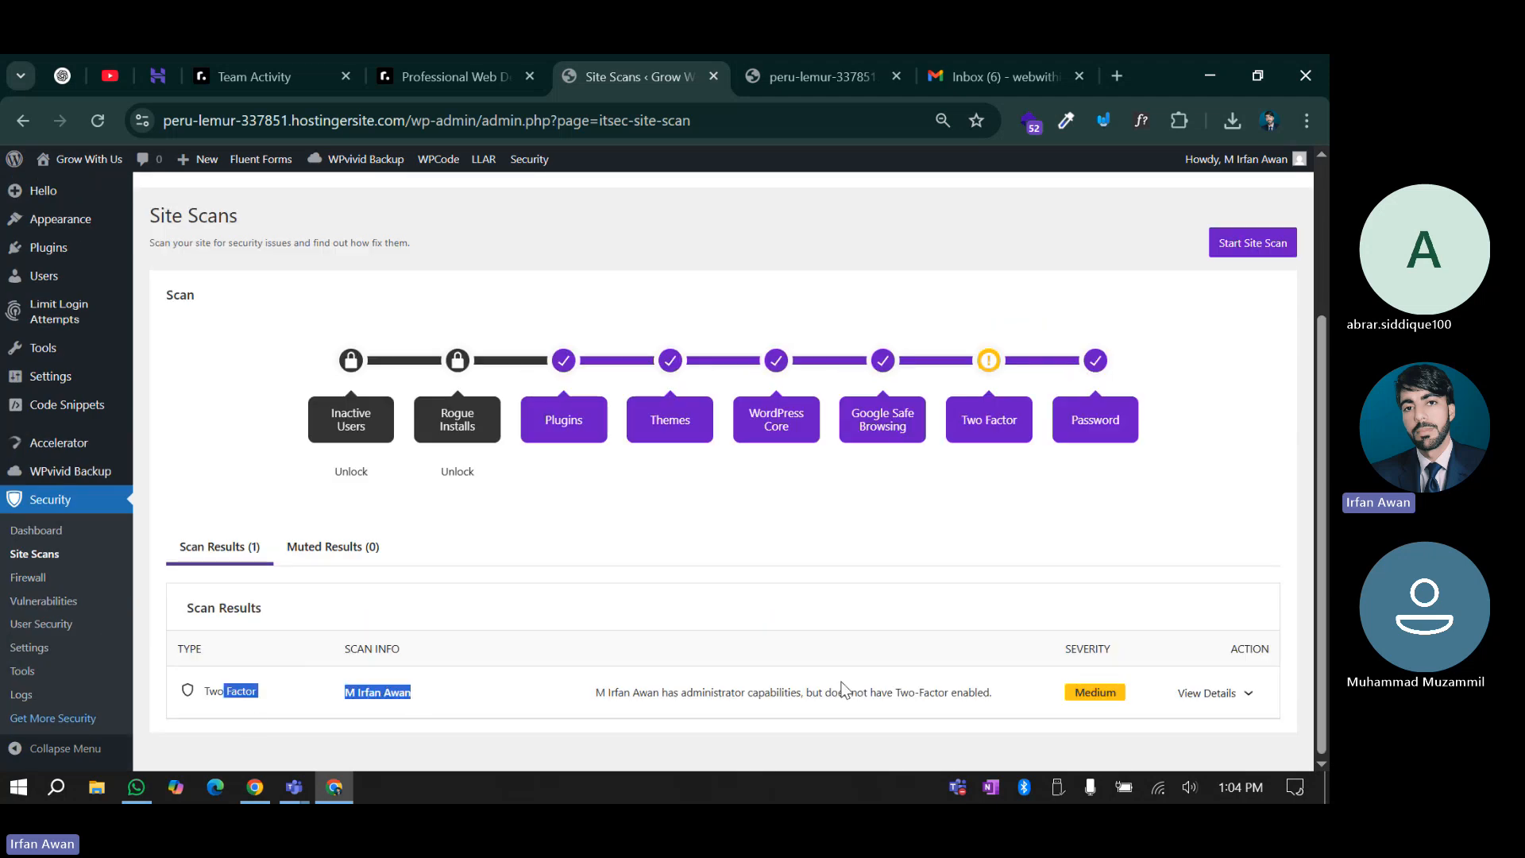
{"action": "left_click_drag", "start_coordinate": [867, 692], "coordinate": [937, 692]}
{"action": "left_click", "coordinate": [1141, 699]}
{"action": "double_click", "coordinate": [1096, 697]}
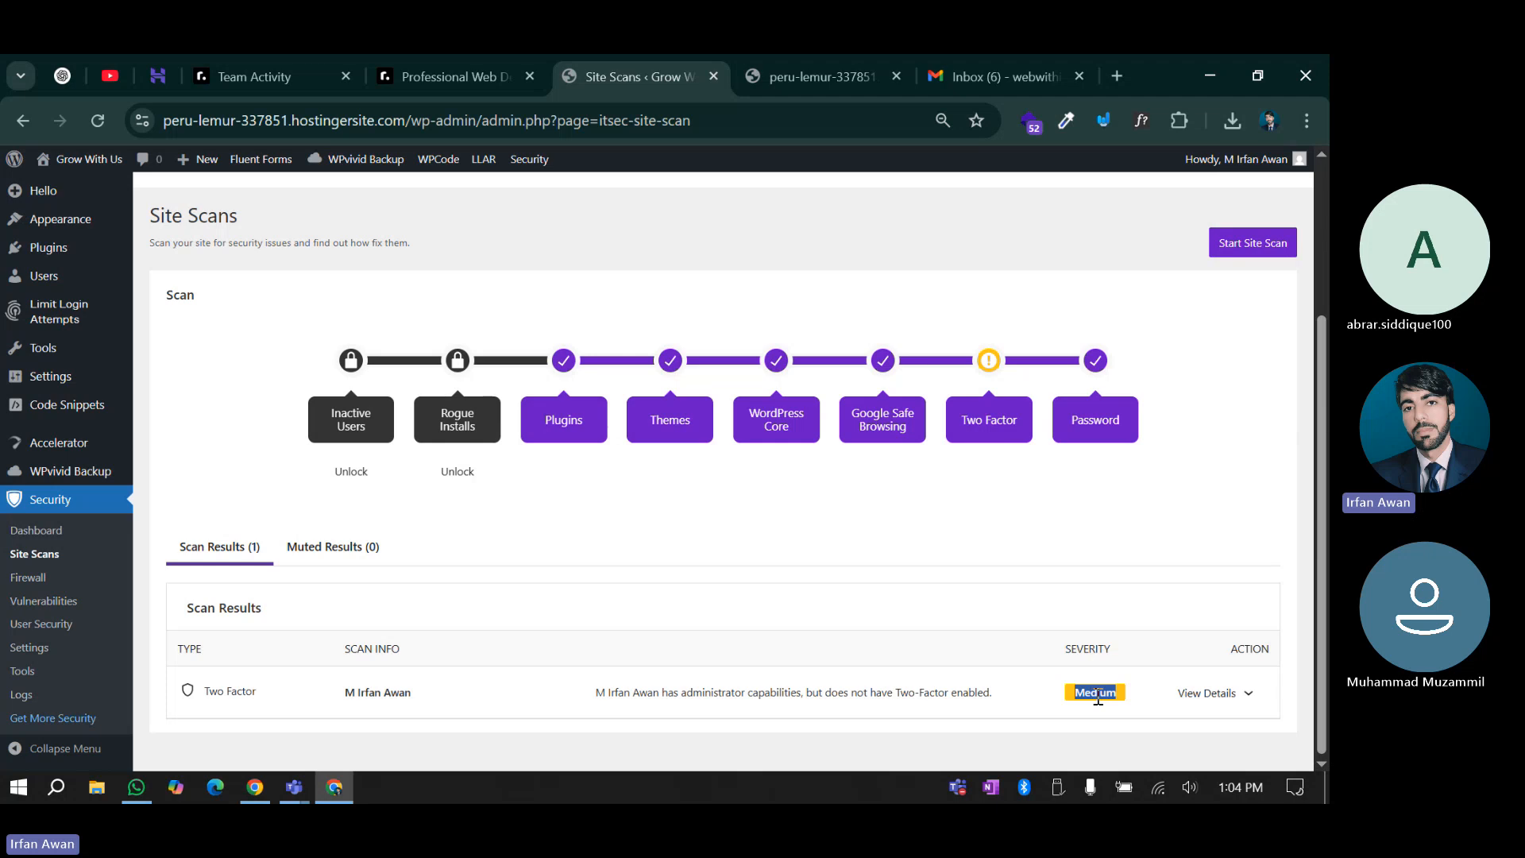
{"action": "left_click", "coordinate": [1264, 693]}
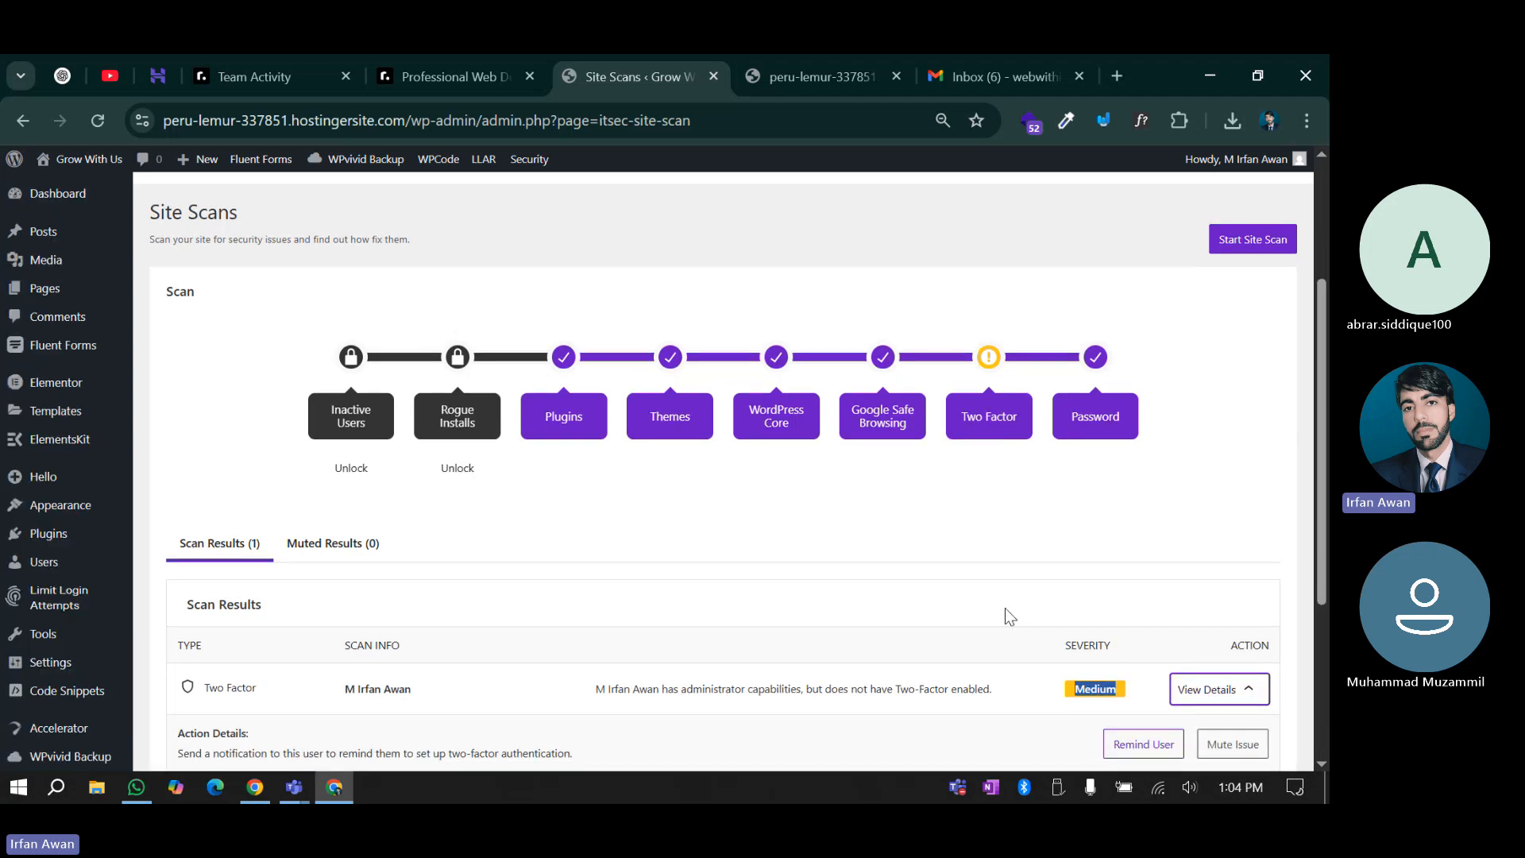
{"action": "scroll", "coordinate": [999, 628], "scroll_direction": "down", "scroll_amount": 3}
{"action": "scroll", "coordinate": [1026, 652], "scroll_direction": "up", "scroll_amount": 4}
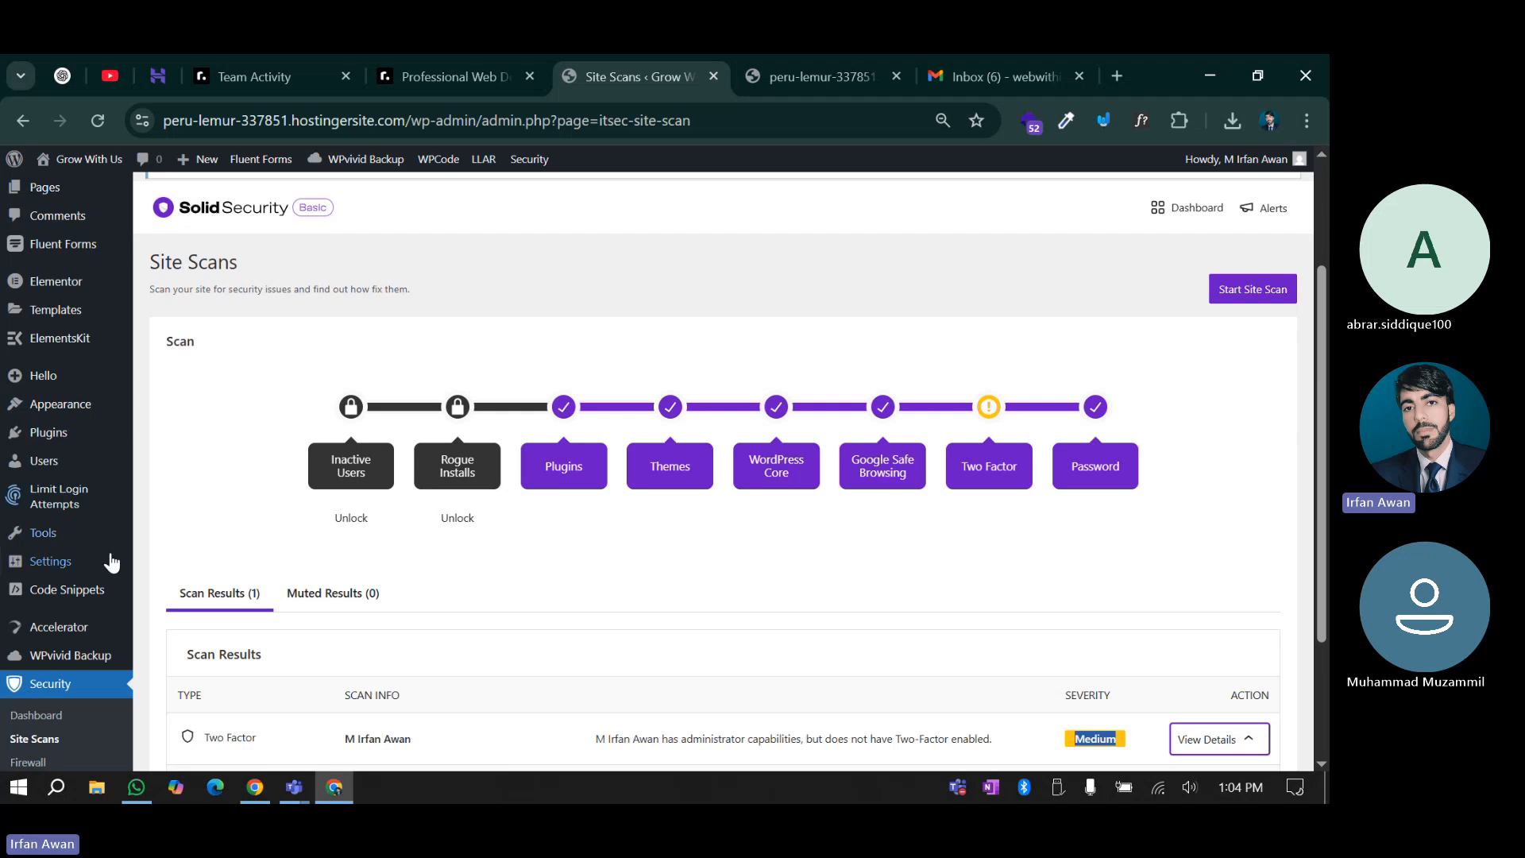
{"action": "scroll", "coordinate": [109, 560], "scroll_direction": "down", "scroll_amount": 2}
{"action": "left_click", "coordinate": [28, 578]}
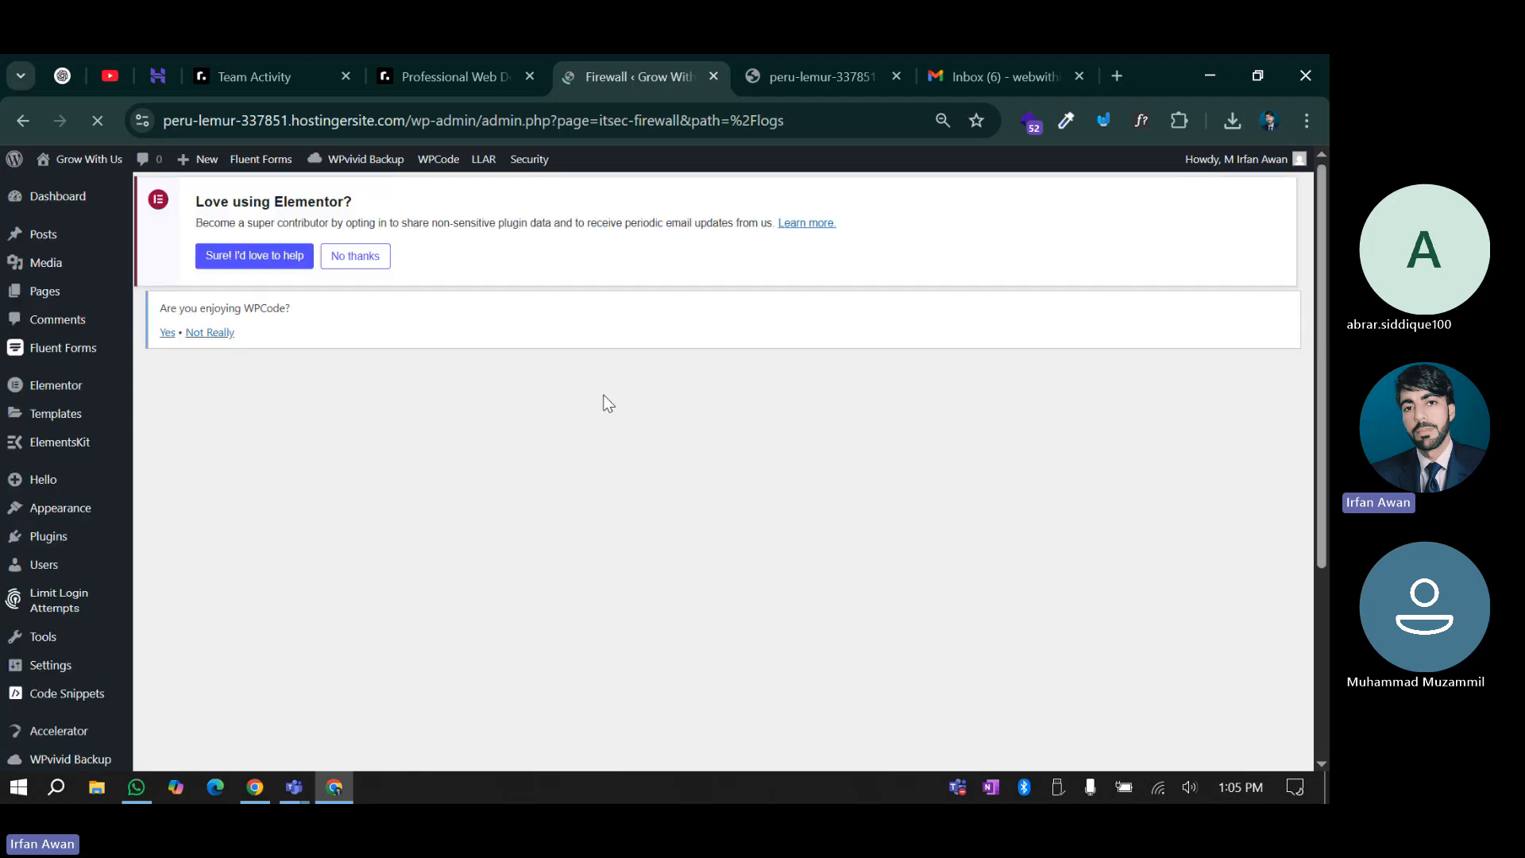
Open Configure Firewall and confirm all four firewall features are enabled
{"action": "scroll", "coordinate": [726, 484], "scroll_direction": "down", "scroll_amount": 1}
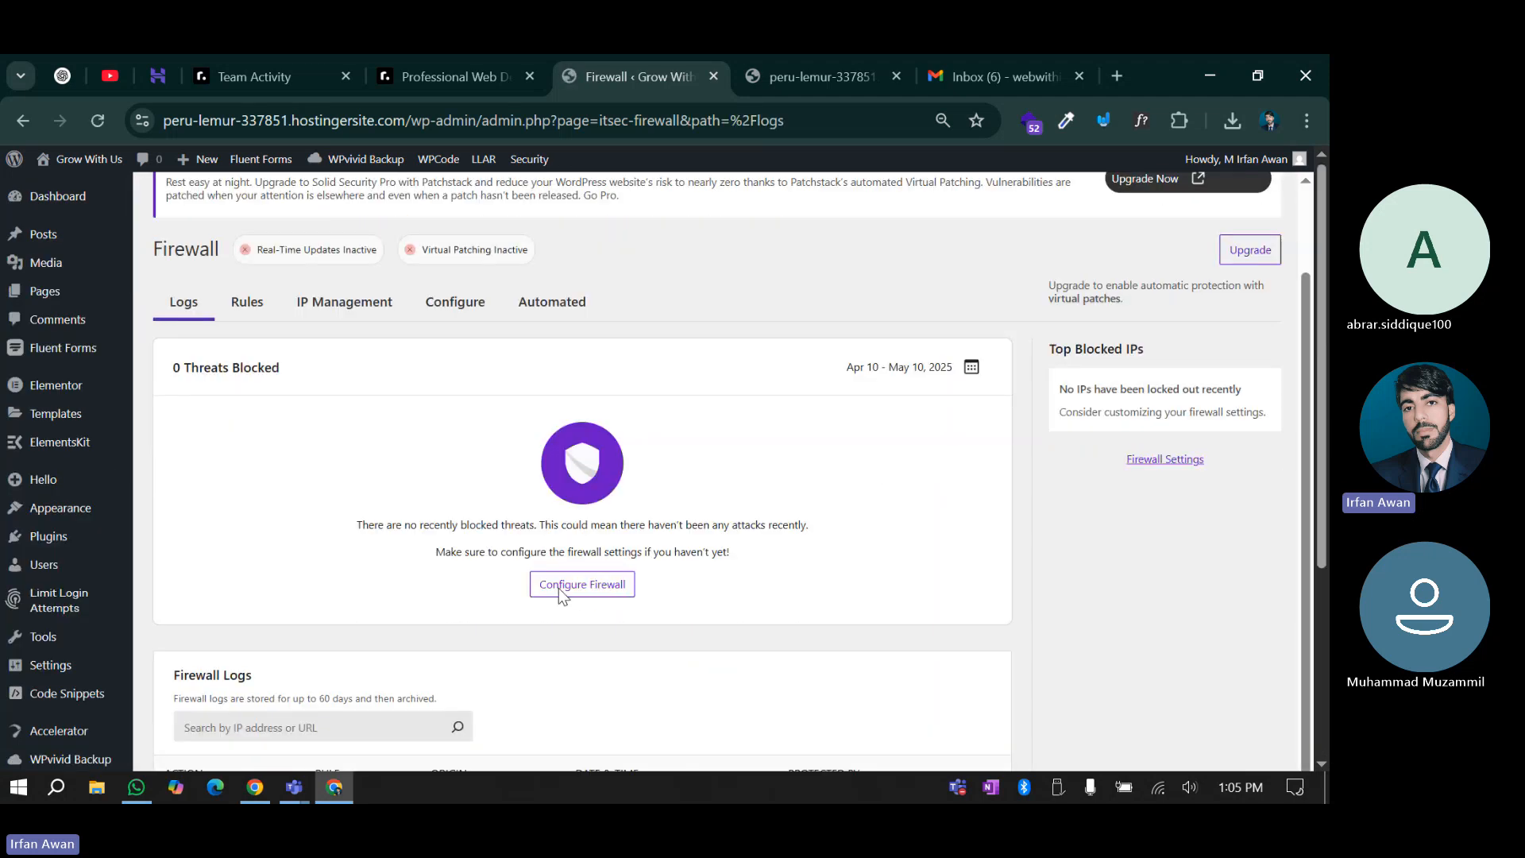
{"action": "left_click", "coordinate": [561, 588]}
{"action": "scroll", "coordinate": [66, 529], "scroll_direction": "down", "scroll_amount": 3}
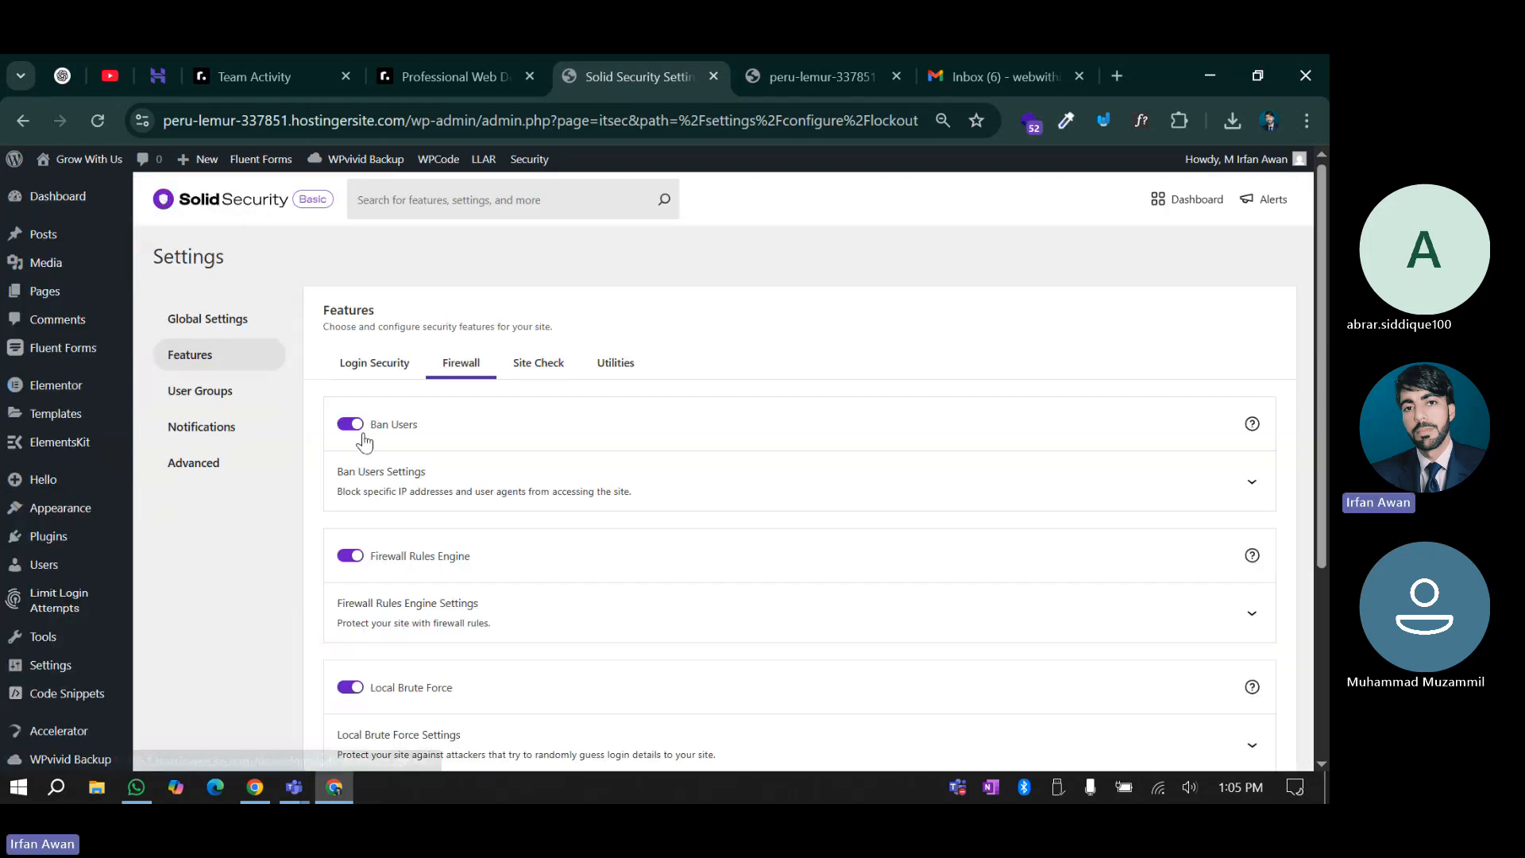
{"action": "scroll", "coordinate": [366, 608], "scroll_direction": "down", "scroll_amount": 3}
{"action": "scroll", "coordinate": [366, 608], "scroll_direction": "up", "scroll_amount": 1}
{"action": "scroll", "coordinate": [366, 608], "scroll_direction": "down", "scroll_amount": 1}
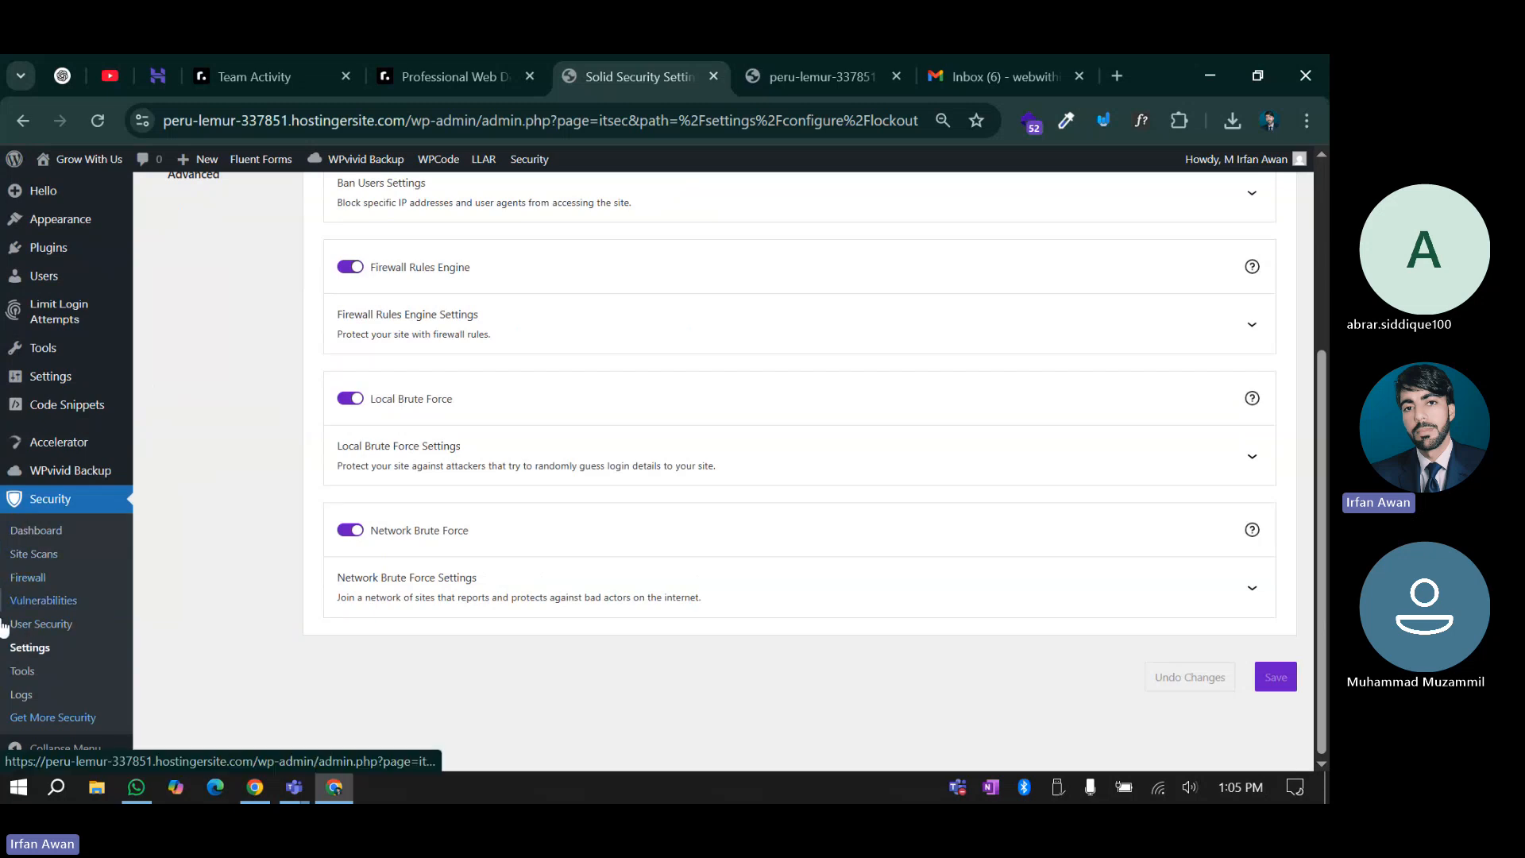
Confirm the Vulnerabilities page reports none, then open the User Security overview
{"action": "left_click", "coordinate": [32, 602]}
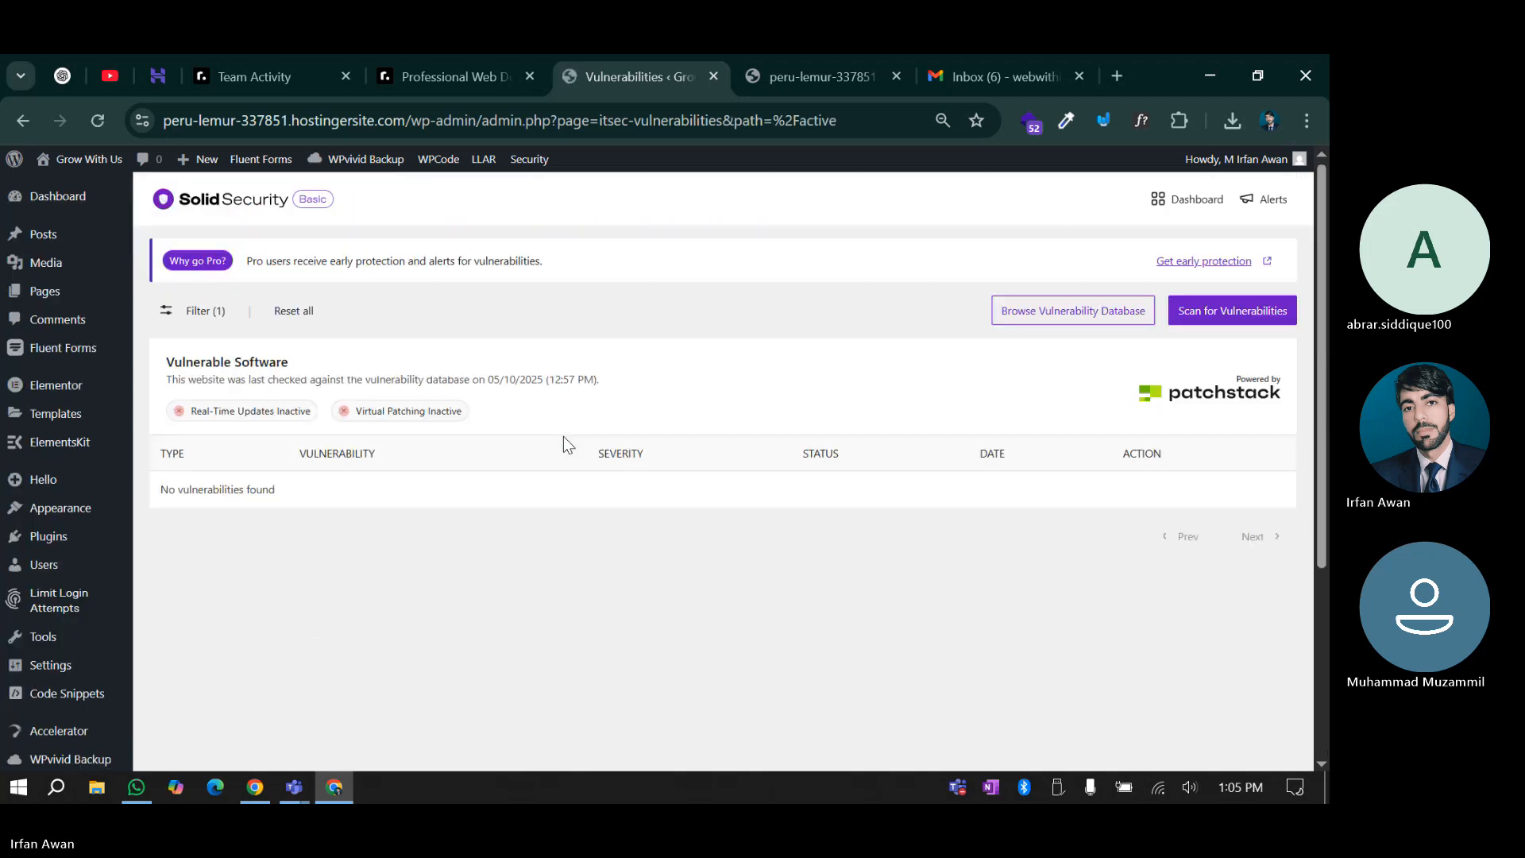
{"action": "scroll", "coordinate": [564, 436], "scroll_direction": "down", "scroll_amount": 3}
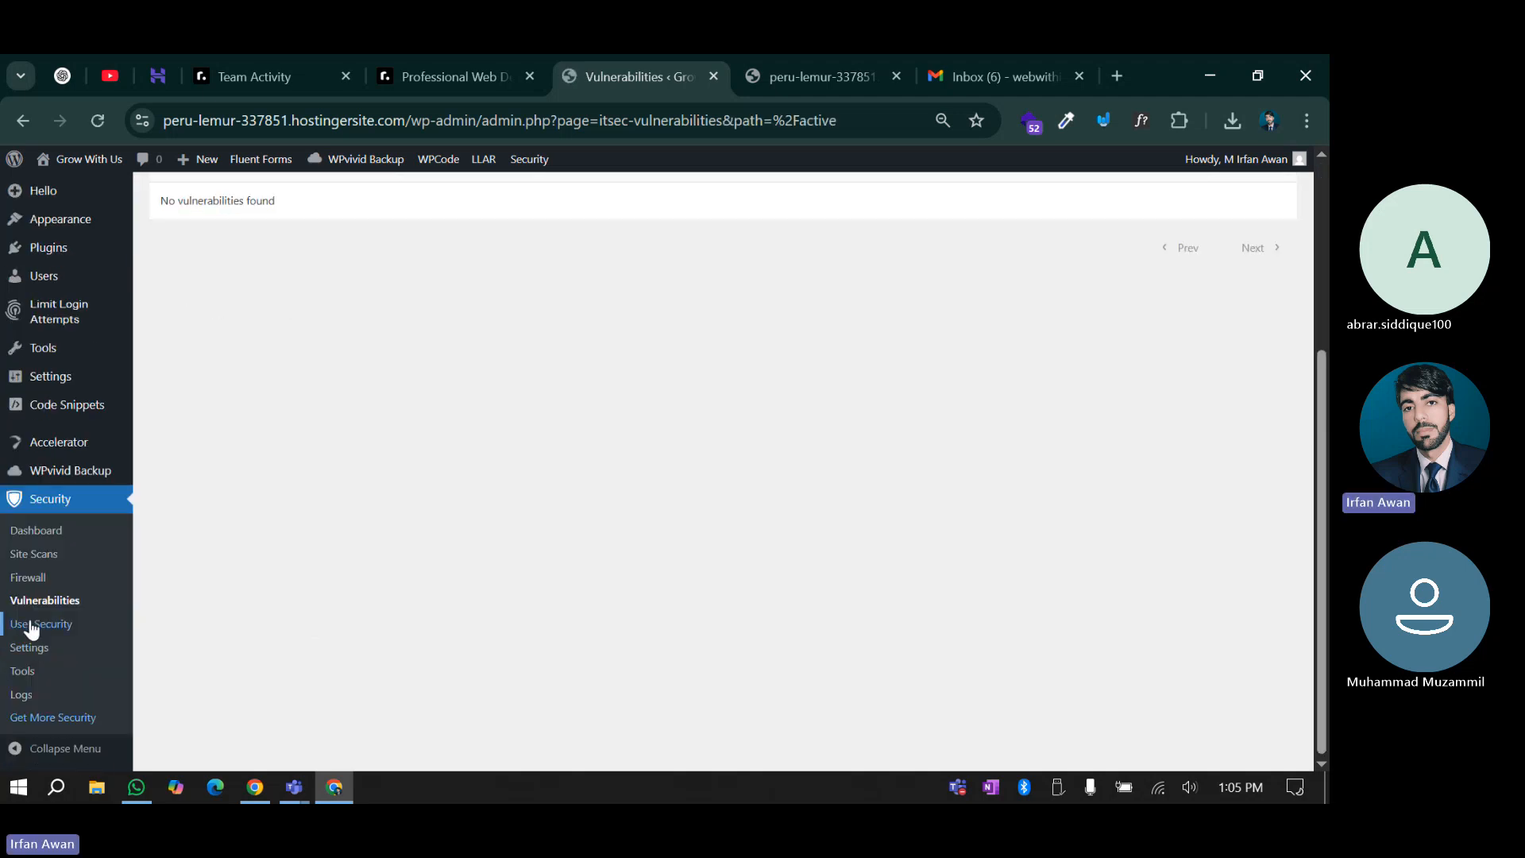
{"action": "left_click", "coordinate": [36, 624]}
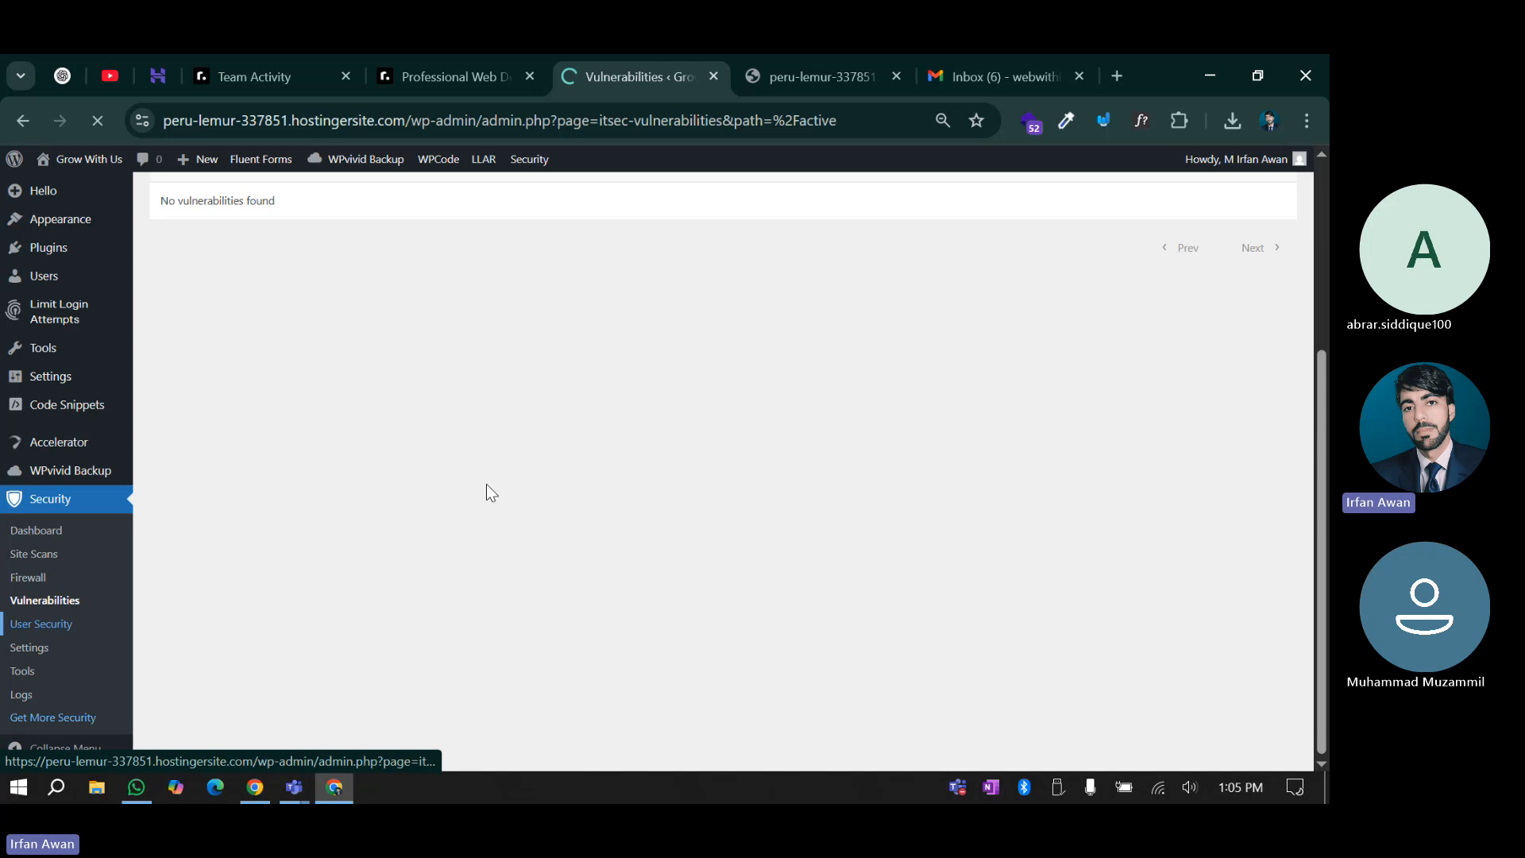
{"action": "scroll", "coordinate": [486, 492], "scroll_direction": "up", "scroll_amount": 3}
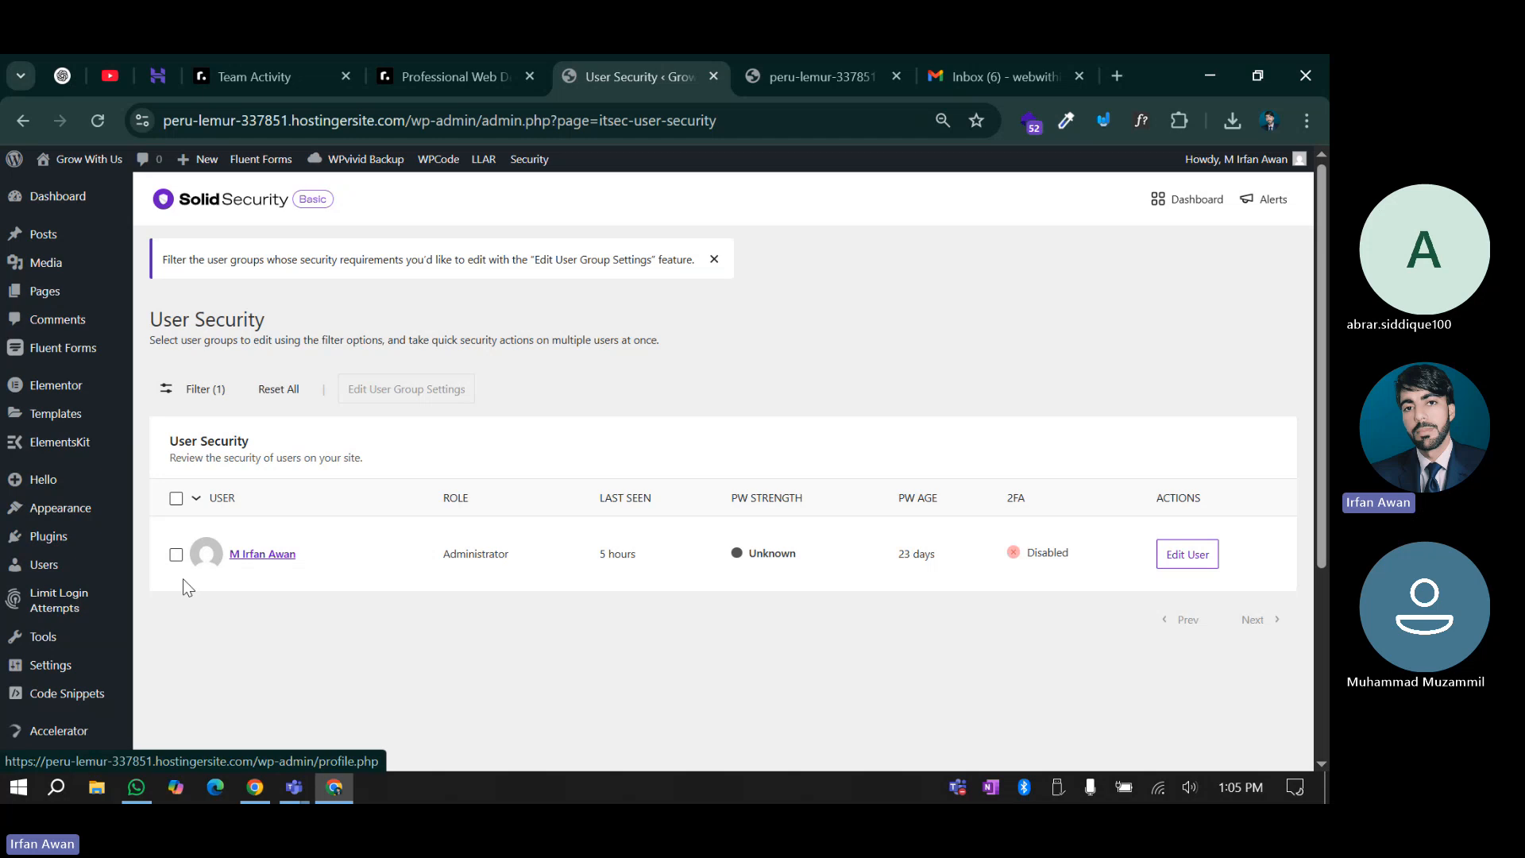
Check the administrator's last-seen time, unknown password strength and 23-day password age, then open their profile
{"action": "scroll", "coordinate": [483, 466], "scroll_direction": "down", "scroll_amount": 1}
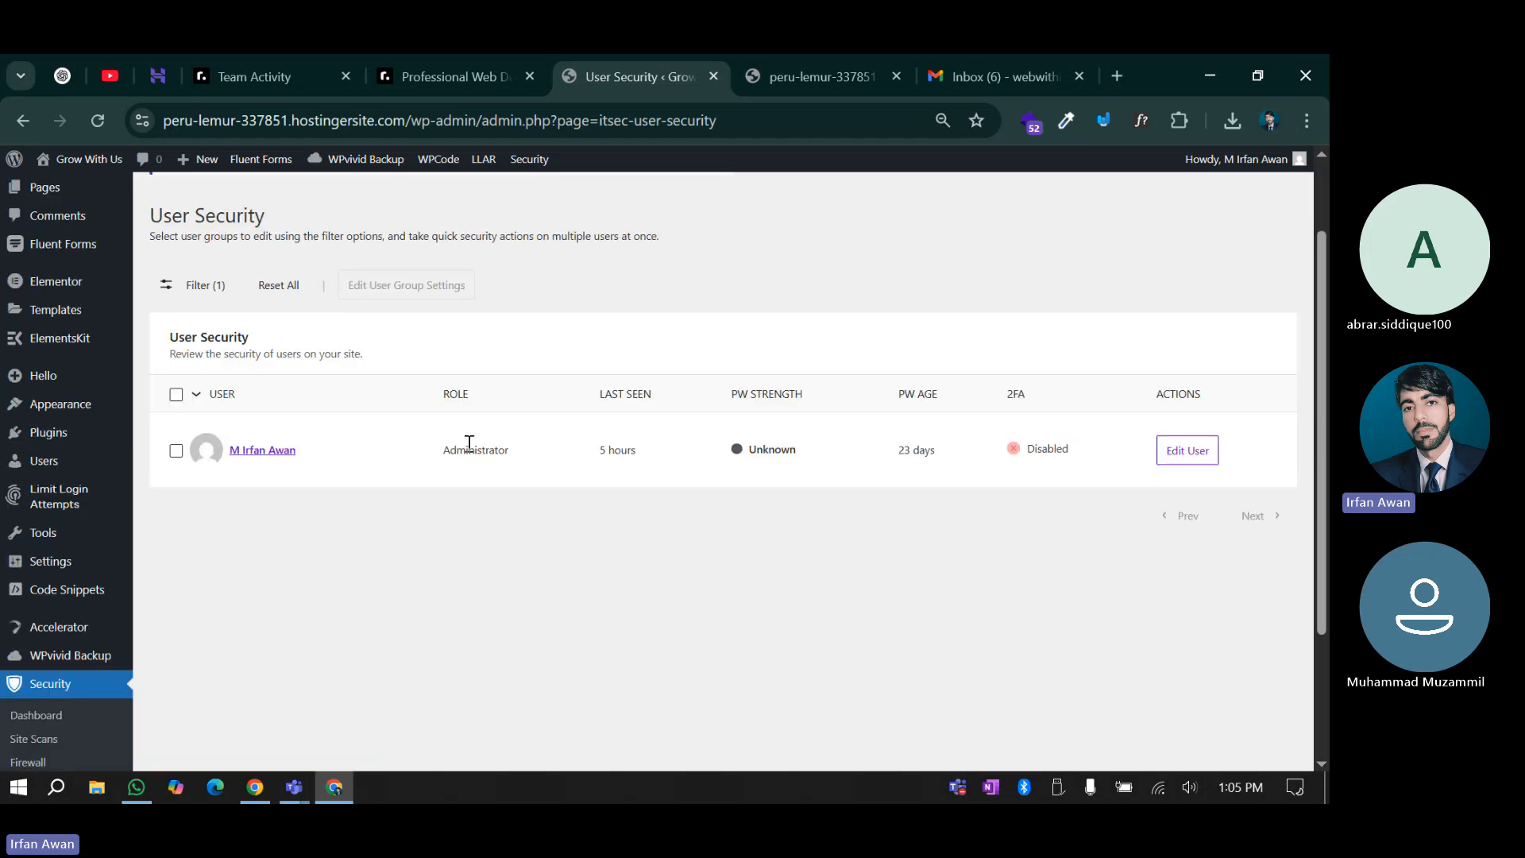
{"action": "left_click_drag", "start_coordinate": [605, 450], "coordinate": [645, 453]}
{"action": "left_click_drag", "start_coordinate": [747, 395], "coordinate": [784, 401]}
{"action": "left_click", "coordinate": [785, 450]}
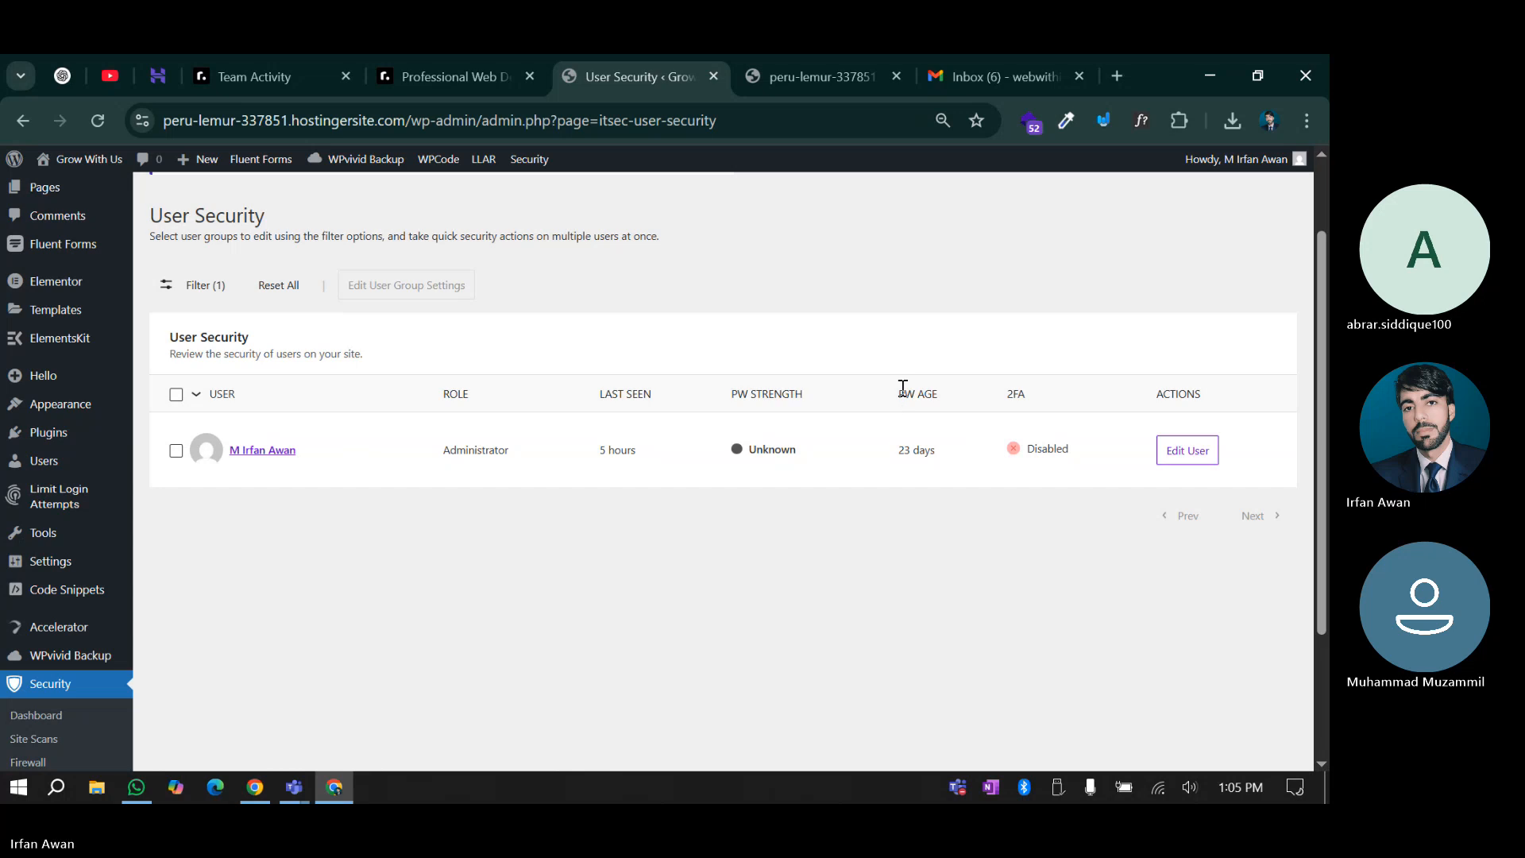
{"action": "left_click_drag", "start_coordinate": [900, 390], "coordinate": [943, 397]}
{"action": "left_click_drag", "start_coordinate": [896, 450], "coordinate": [935, 447]}
{"action": "left_click", "coordinate": [928, 451]}
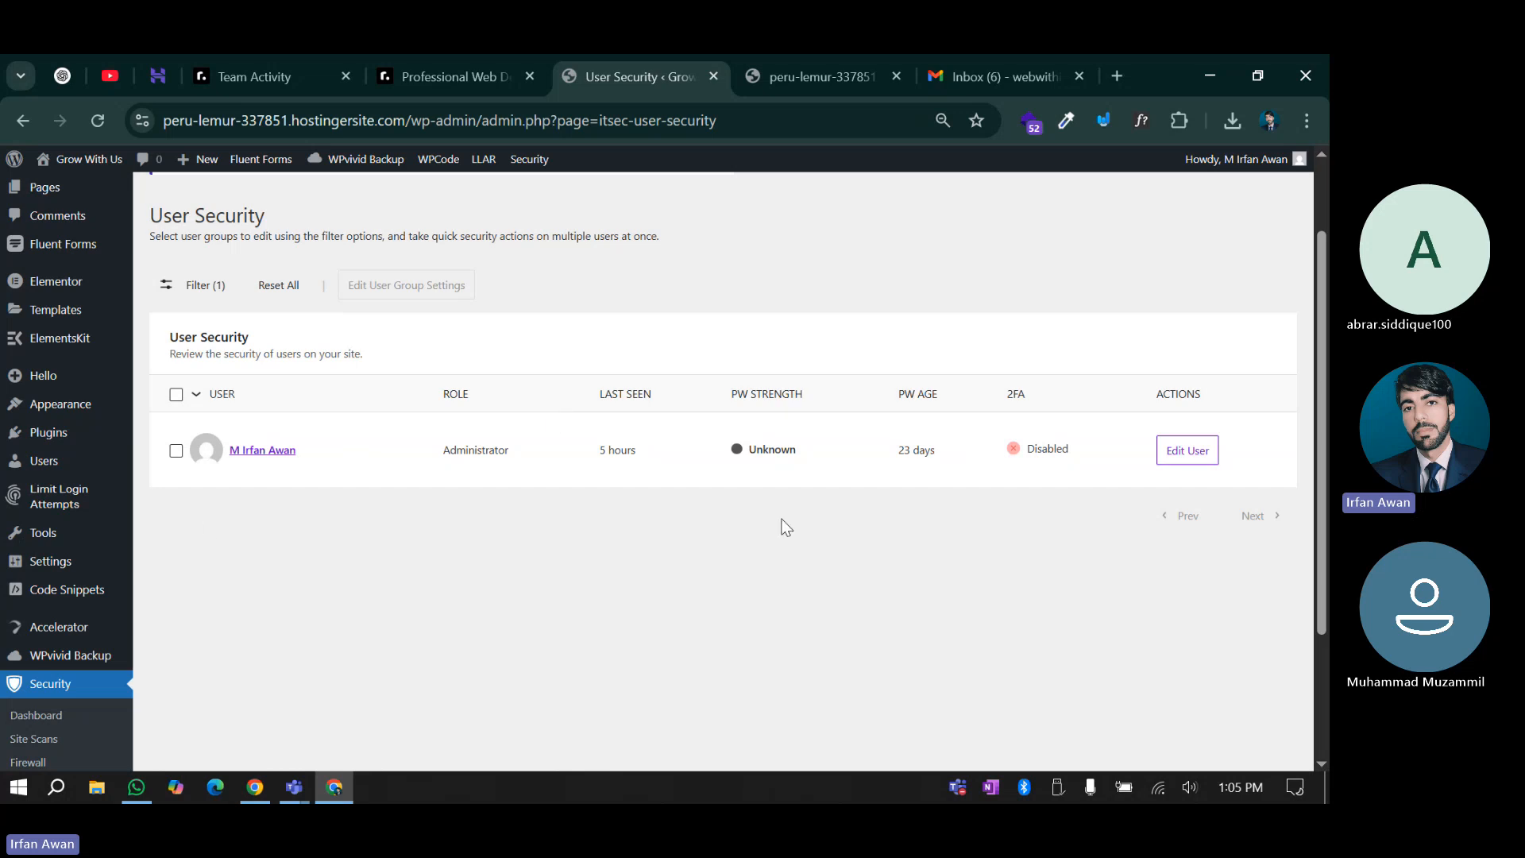
{"action": "left_click", "coordinate": [241, 451]}
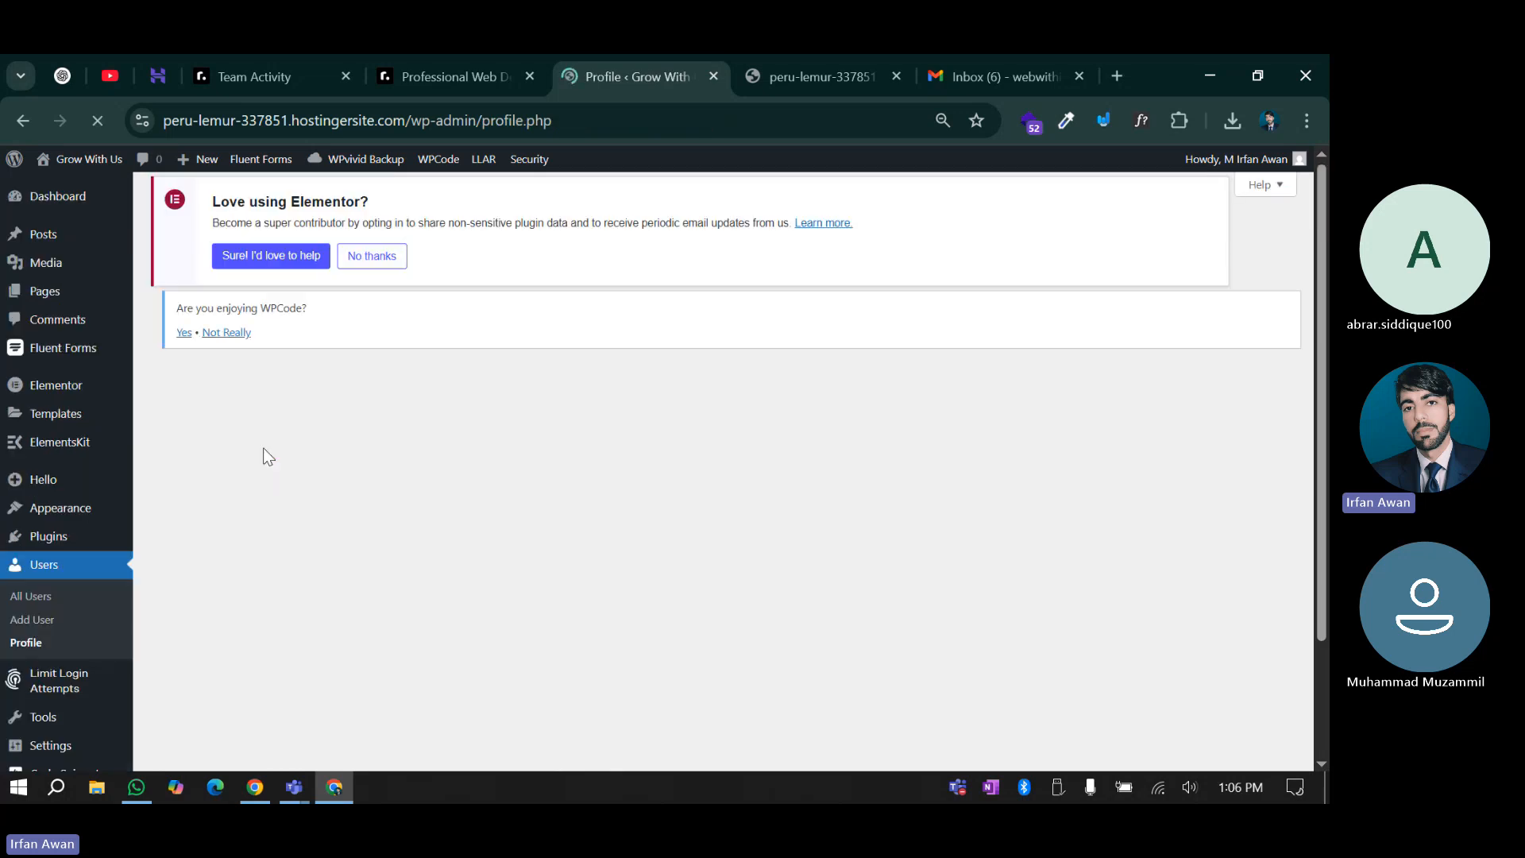
Enable Two-Factor Authentication in the Profile's Security section and continue to method selection
{"action": "scroll", "coordinate": [264, 446], "scroll_direction": "down", "scroll_amount": 2}
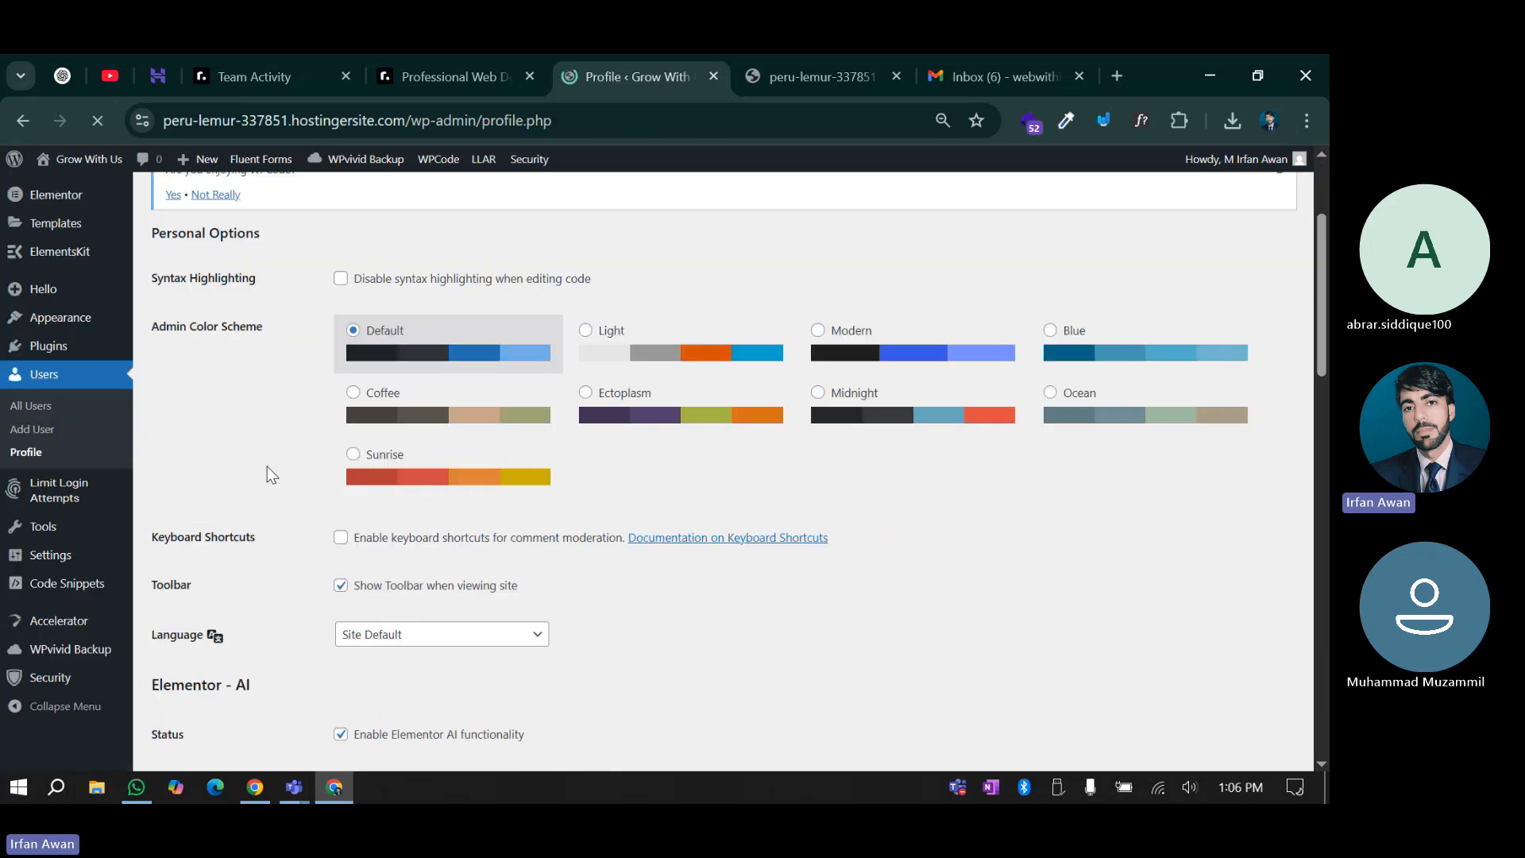
{"action": "scroll", "coordinate": [326, 547], "scroll_direction": "down", "scroll_amount": 10}
{"action": "scroll", "coordinate": [327, 547], "scroll_direction": "up", "scroll_amount": 3}
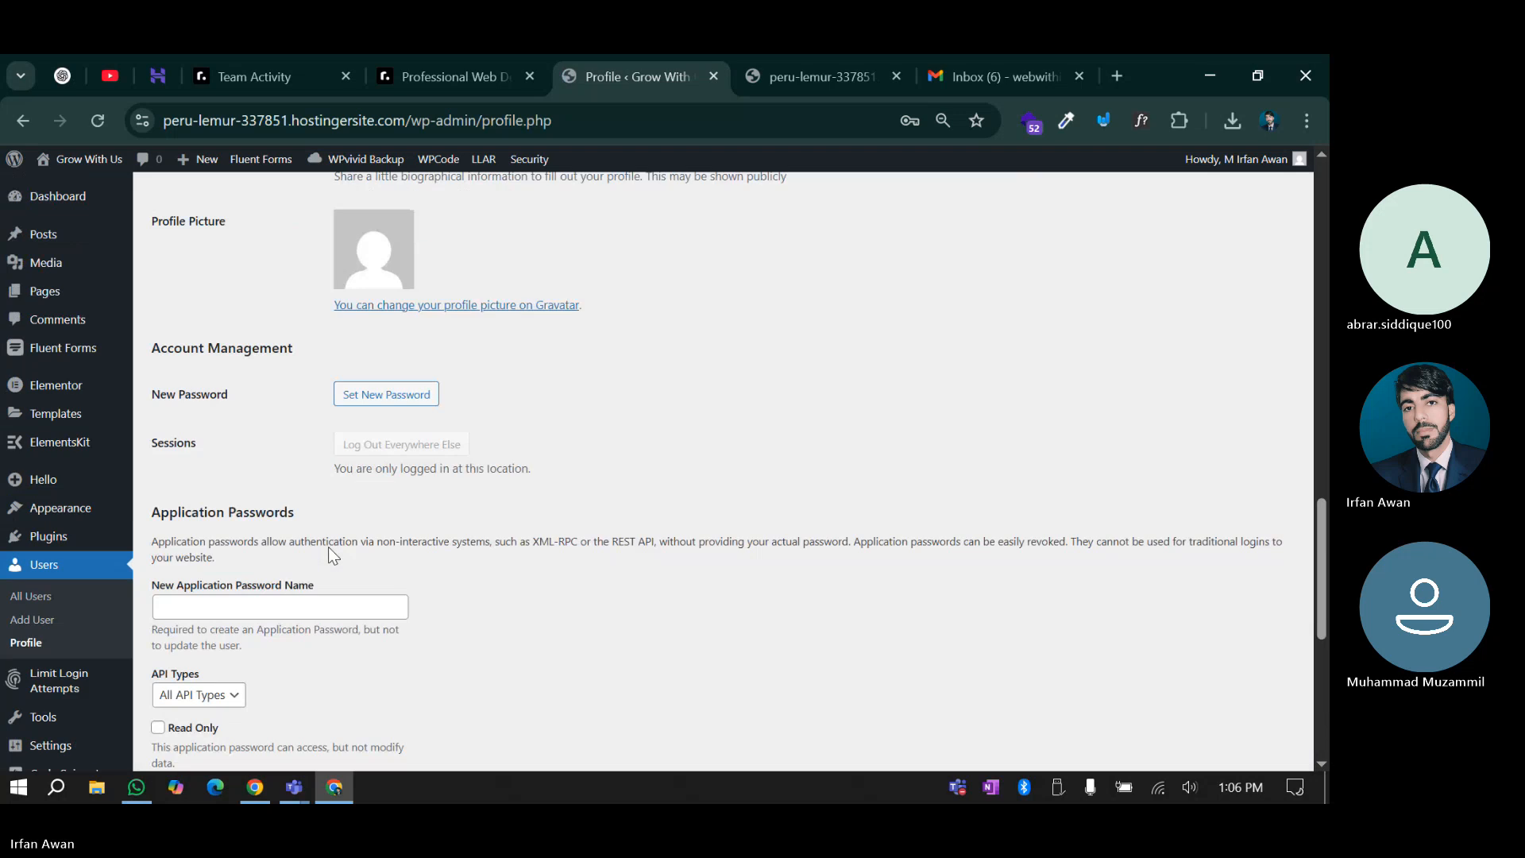
{"action": "scroll", "coordinate": [328, 547], "scroll_direction": "up", "scroll_amount": 4}
{"action": "scroll", "coordinate": [327, 547], "scroll_direction": "down", "scroll_amount": 9}
{"action": "scroll", "coordinate": [356, 551], "scroll_direction": "up", "scroll_amount": 3}
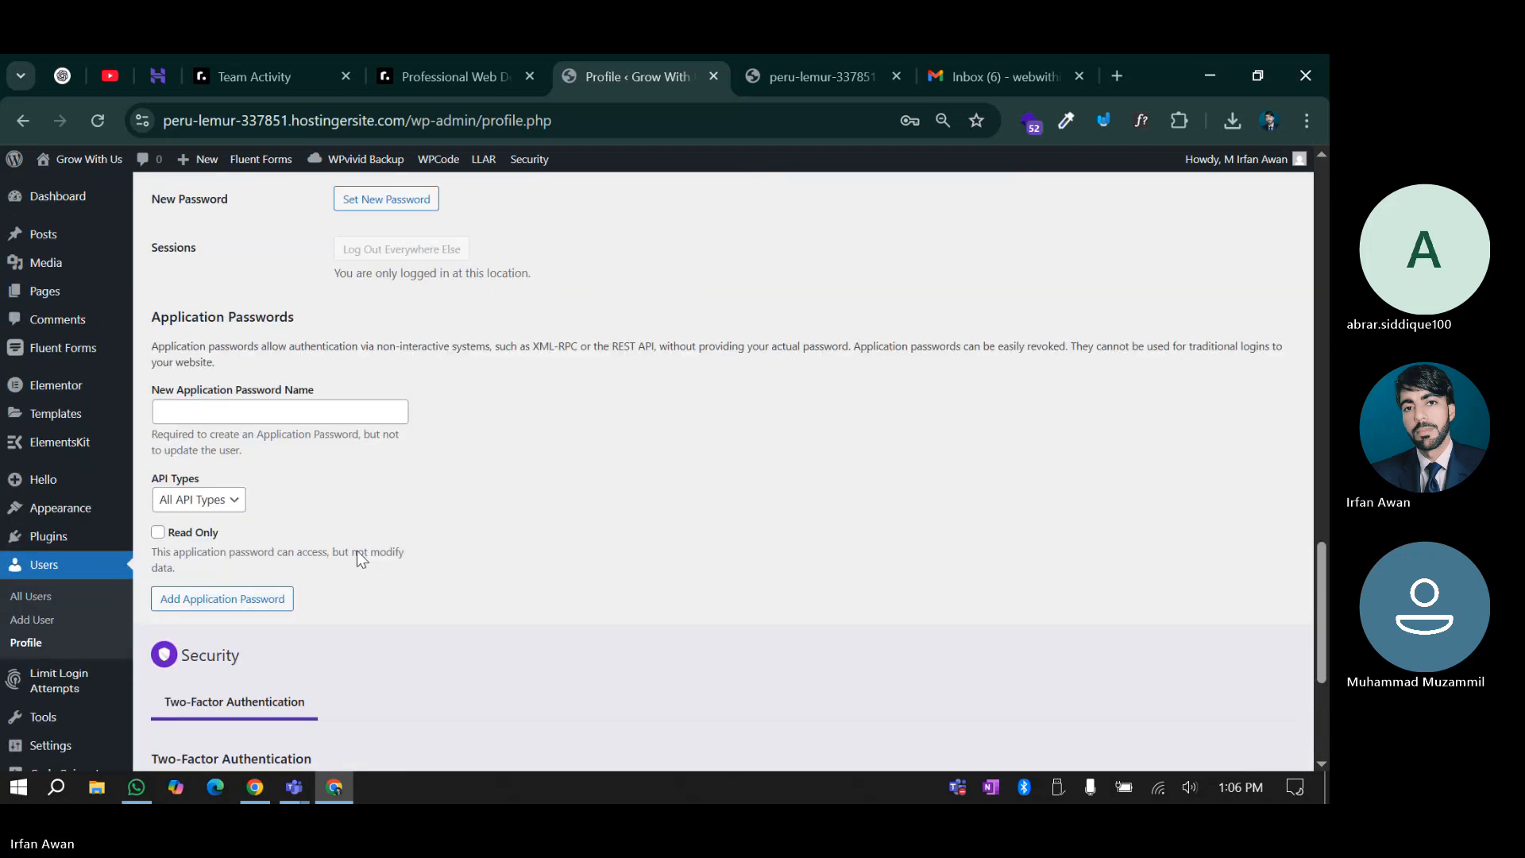
{"action": "scroll", "coordinate": [359, 556], "scroll_direction": "down", "scroll_amount": 3}
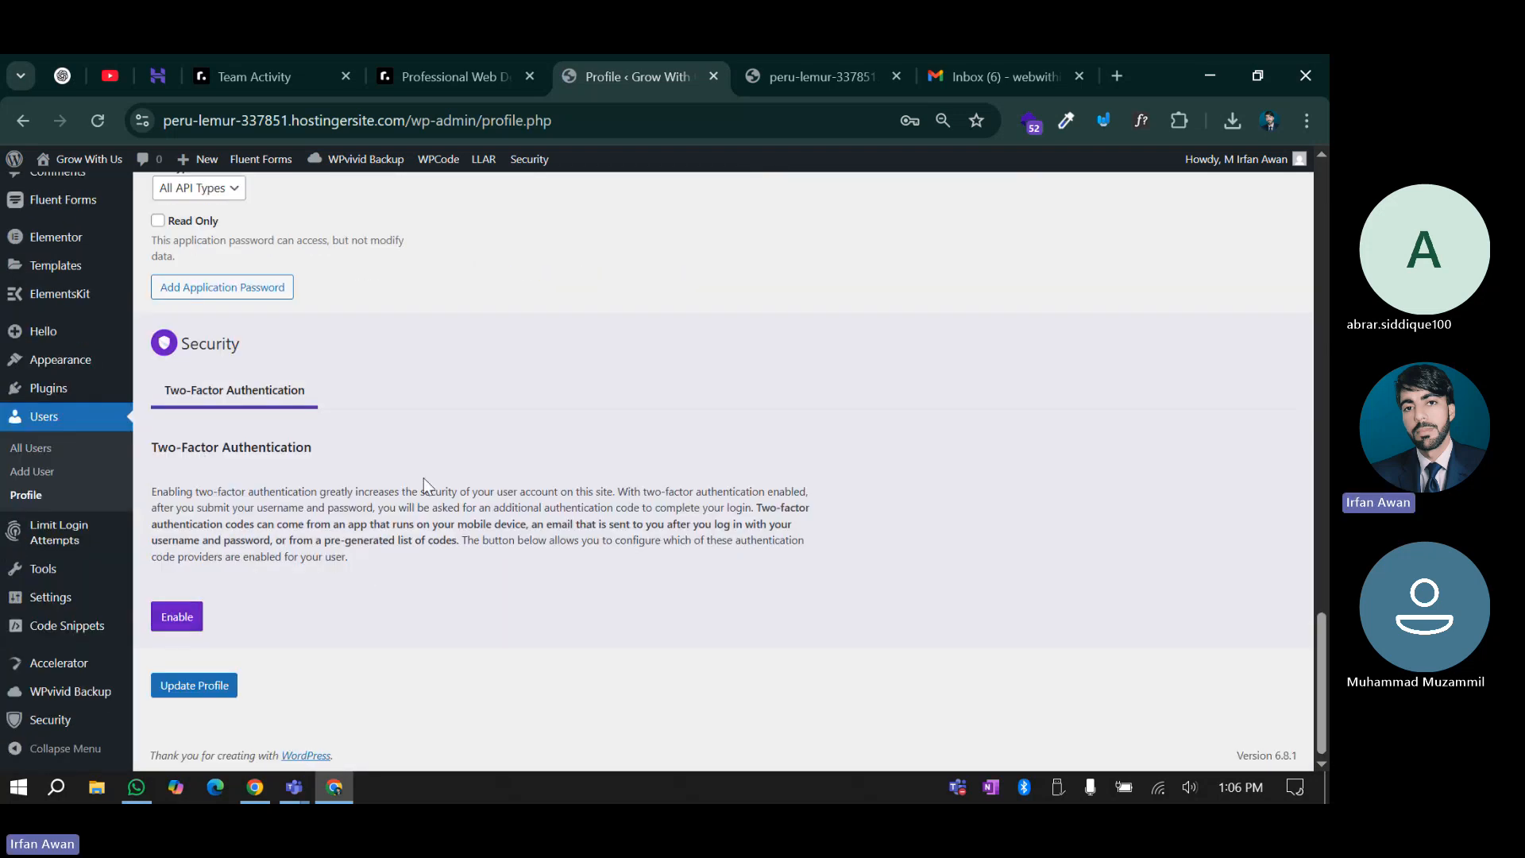
{"action": "scroll", "coordinate": [486, 479], "scroll_direction": "up", "scroll_amount": 1}
{"action": "scroll", "coordinate": [487, 478], "scroll_direction": "down", "scroll_amount": 1}
{"action": "scroll", "coordinate": [443, 483], "scroll_direction": "up", "scroll_amount": 1}
{"action": "scroll", "coordinate": [444, 484], "scroll_direction": "up", "scroll_amount": 3}
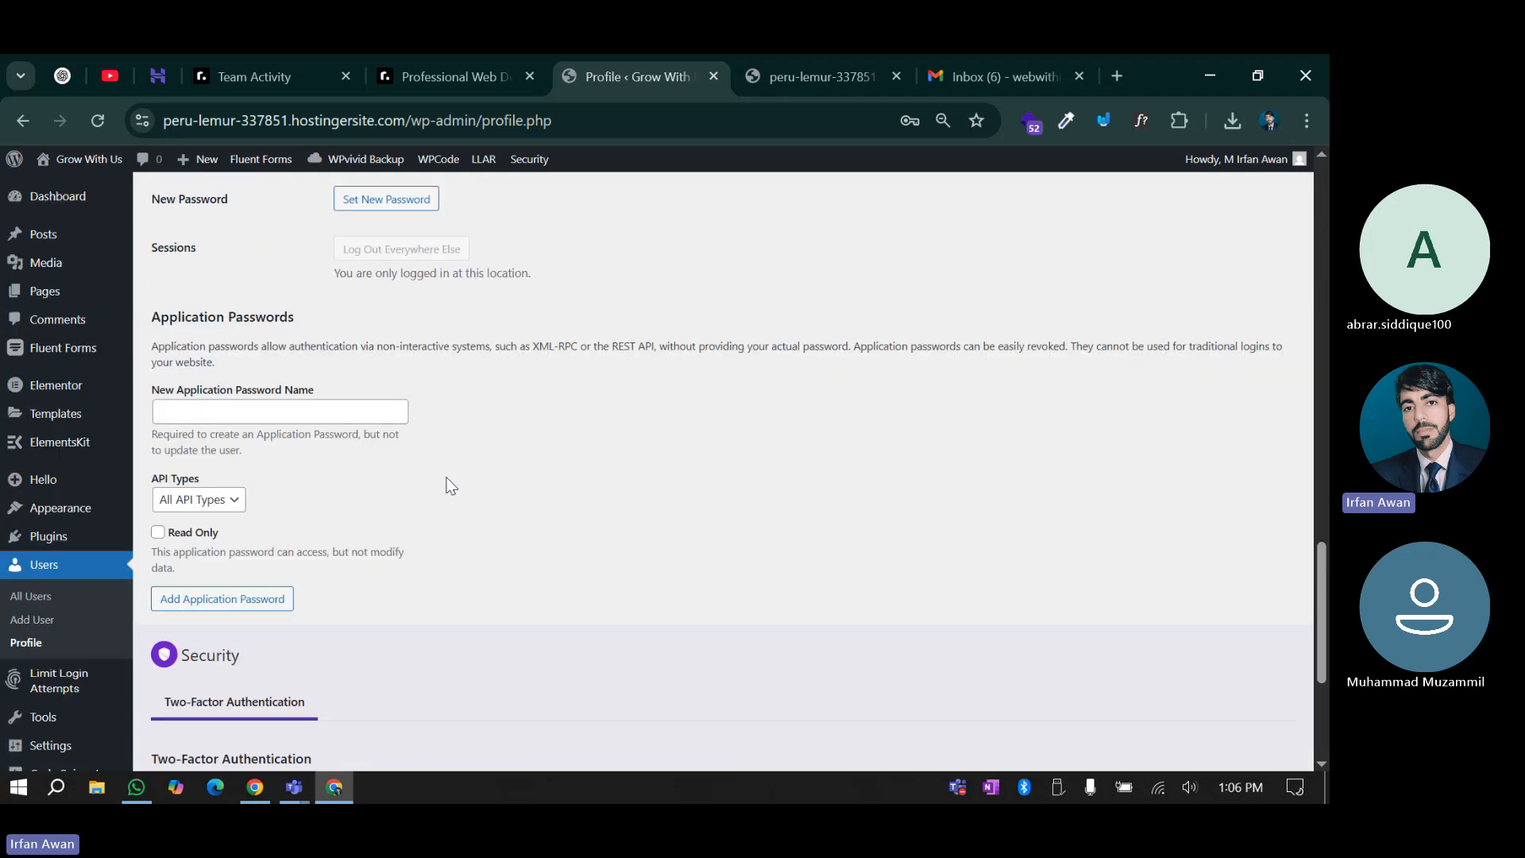
{"action": "scroll", "coordinate": [446, 484], "scroll_direction": "down", "scroll_amount": 1}
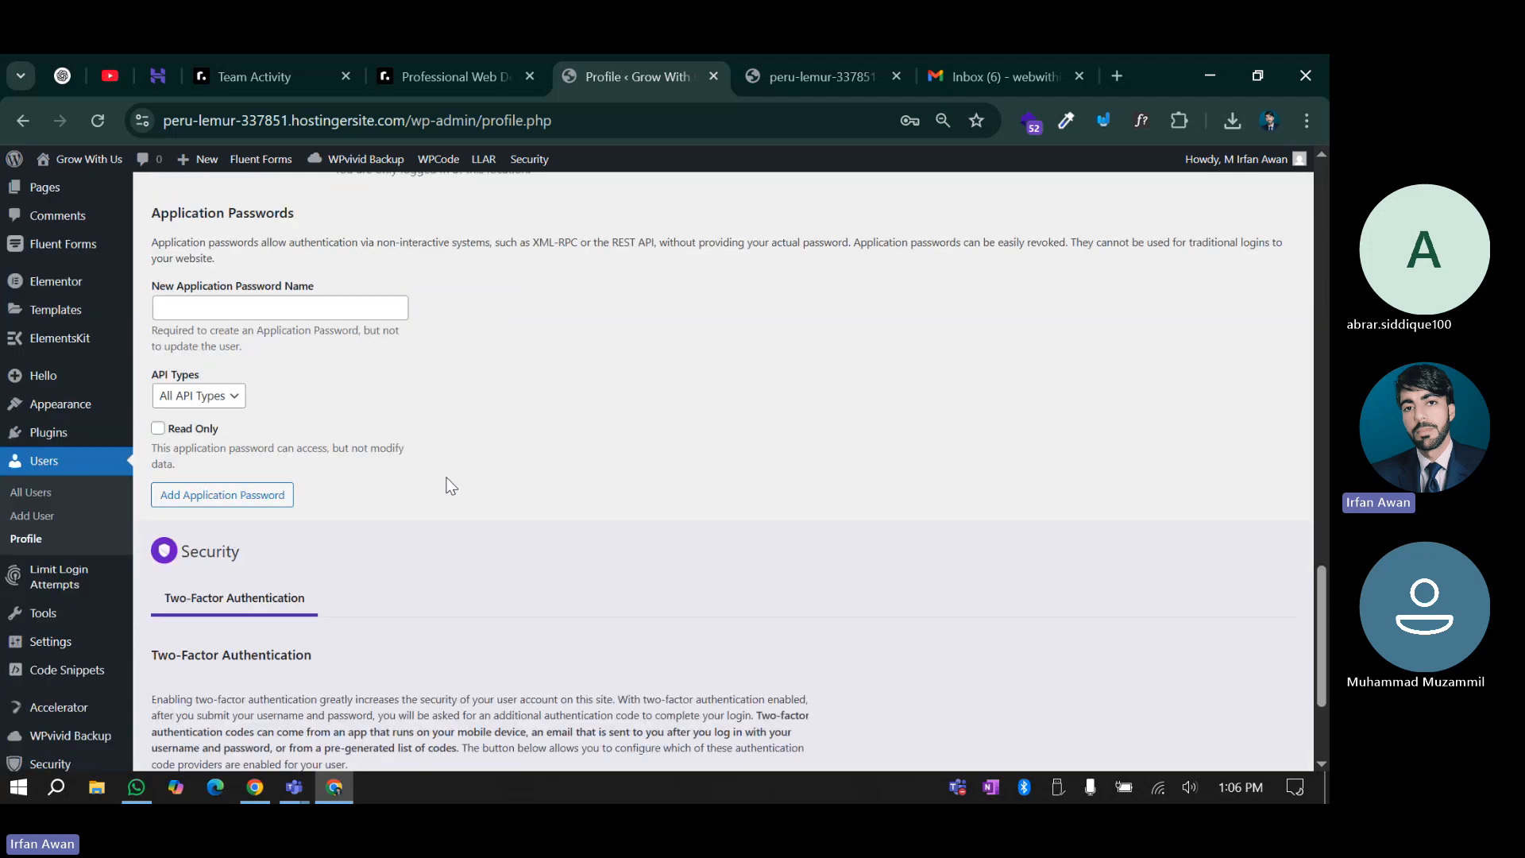
{"action": "scroll", "coordinate": [450, 485], "scroll_direction": "down", "scroll_amount": 1}
{"action": "scroll", "coordinate": [278, 504], "scroll_direction": "down", "scroll_amount": 1}
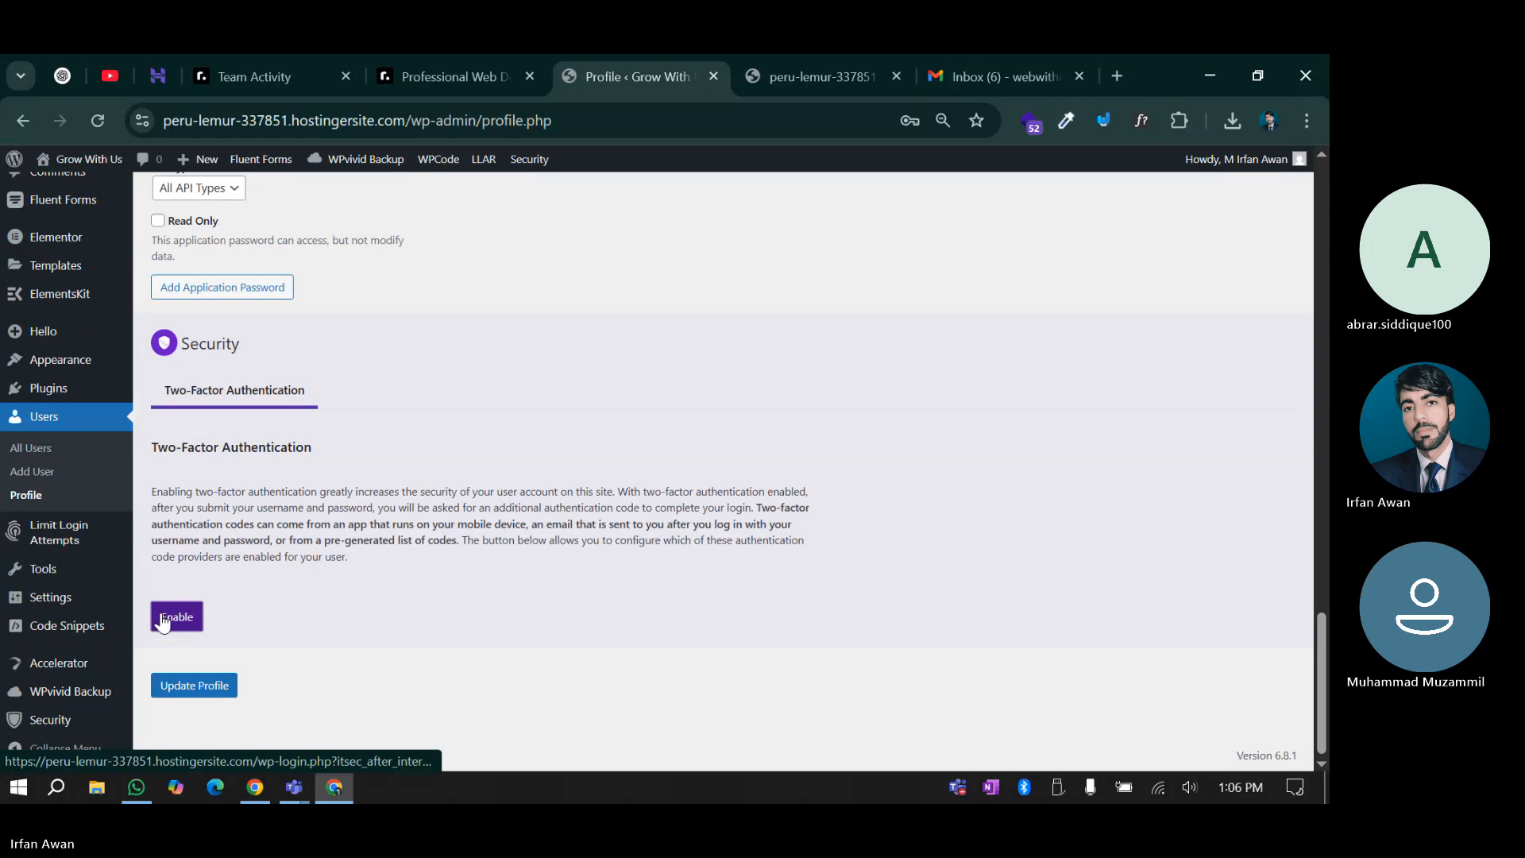
{"action": "left_click", "coordinate": [177, 617]}
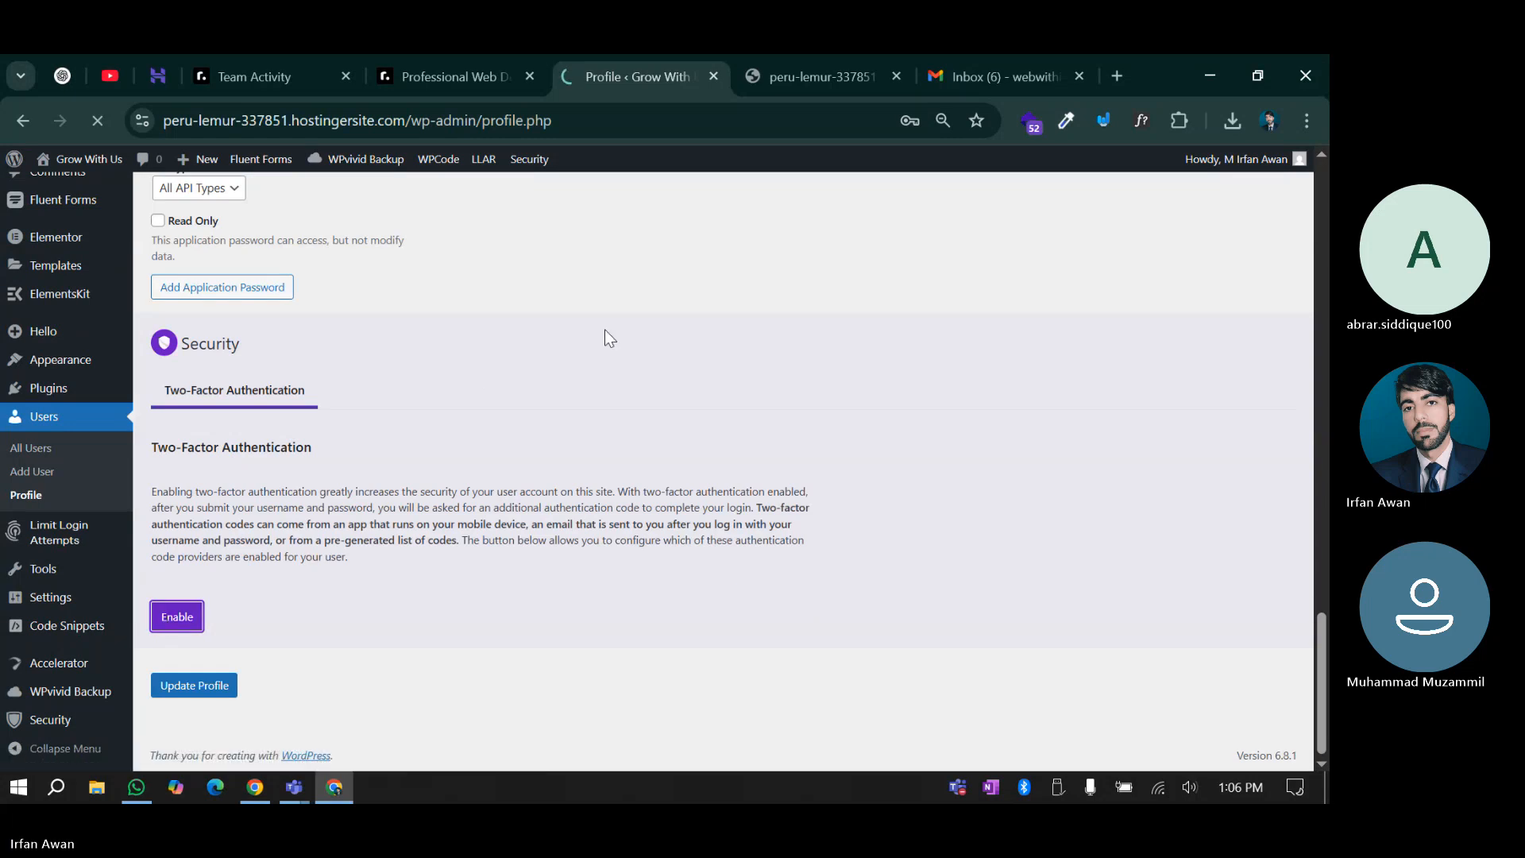
{"action": "left_click", "coordinate": [744, 568]}
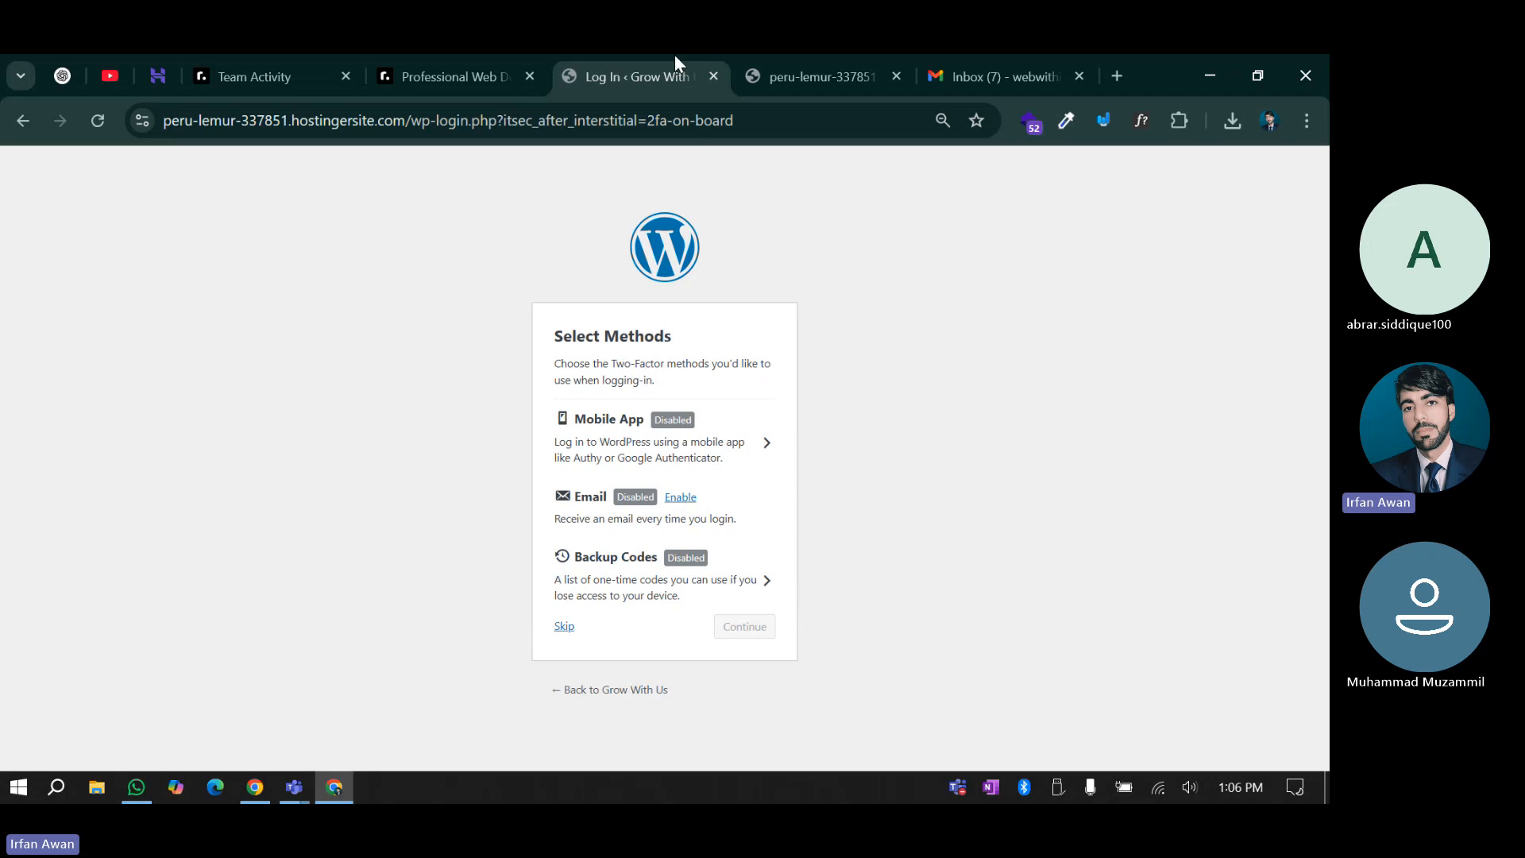
Close the Wordfence file viewer tab
{"action": "left_click", "coordinate": [804, 64]}
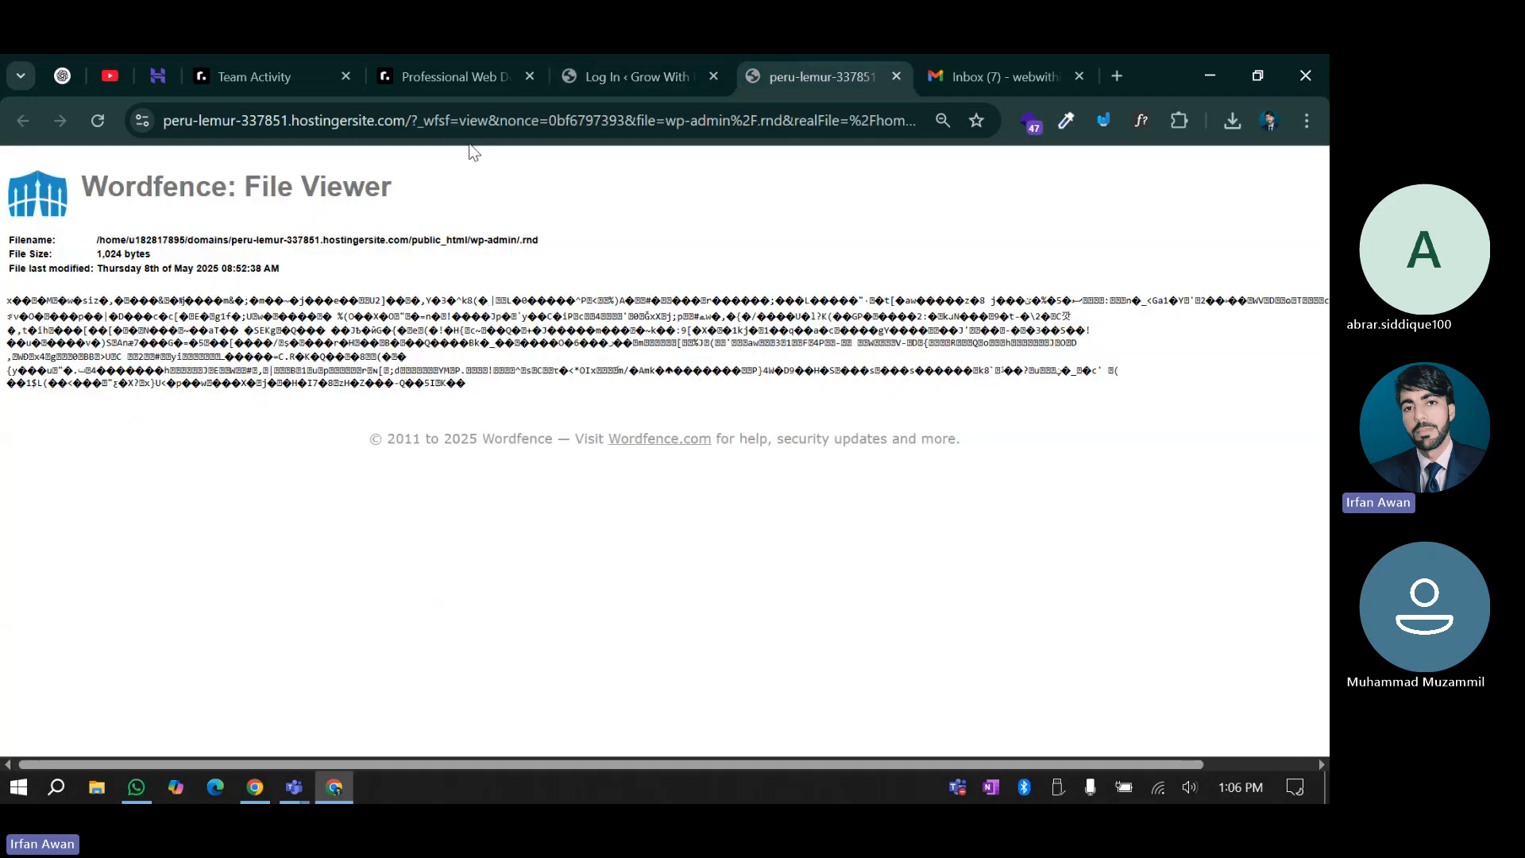
{"action": "left_click", "coordinate": [409, 120]}
{"action": "left_click_drag", "start_coordinate": [409, 120], "coordinate": [983, 146]}
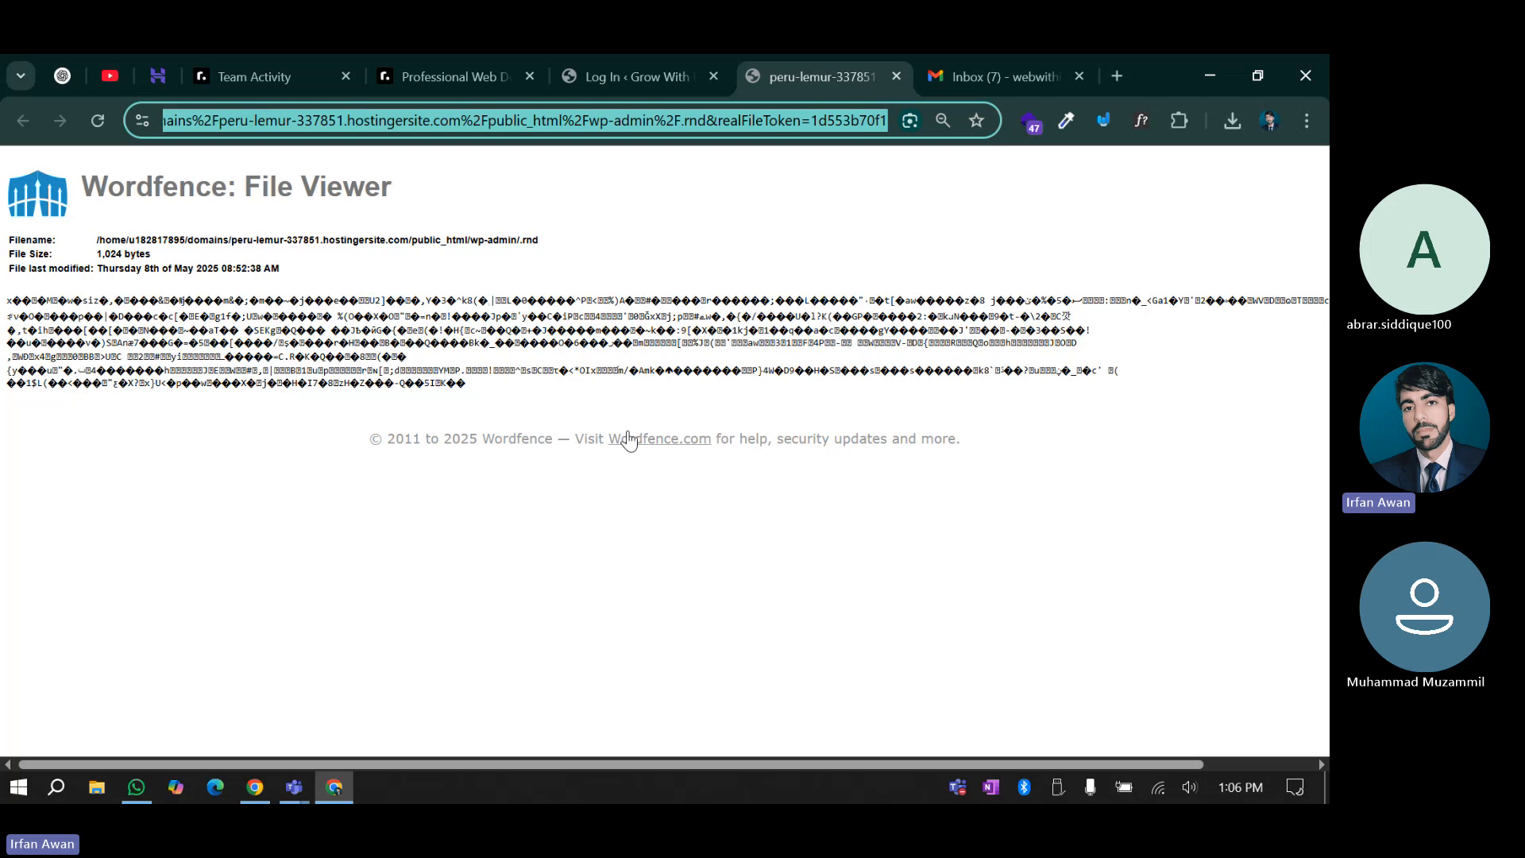
{"action": "left_click", "coordinate": [896, 76]}
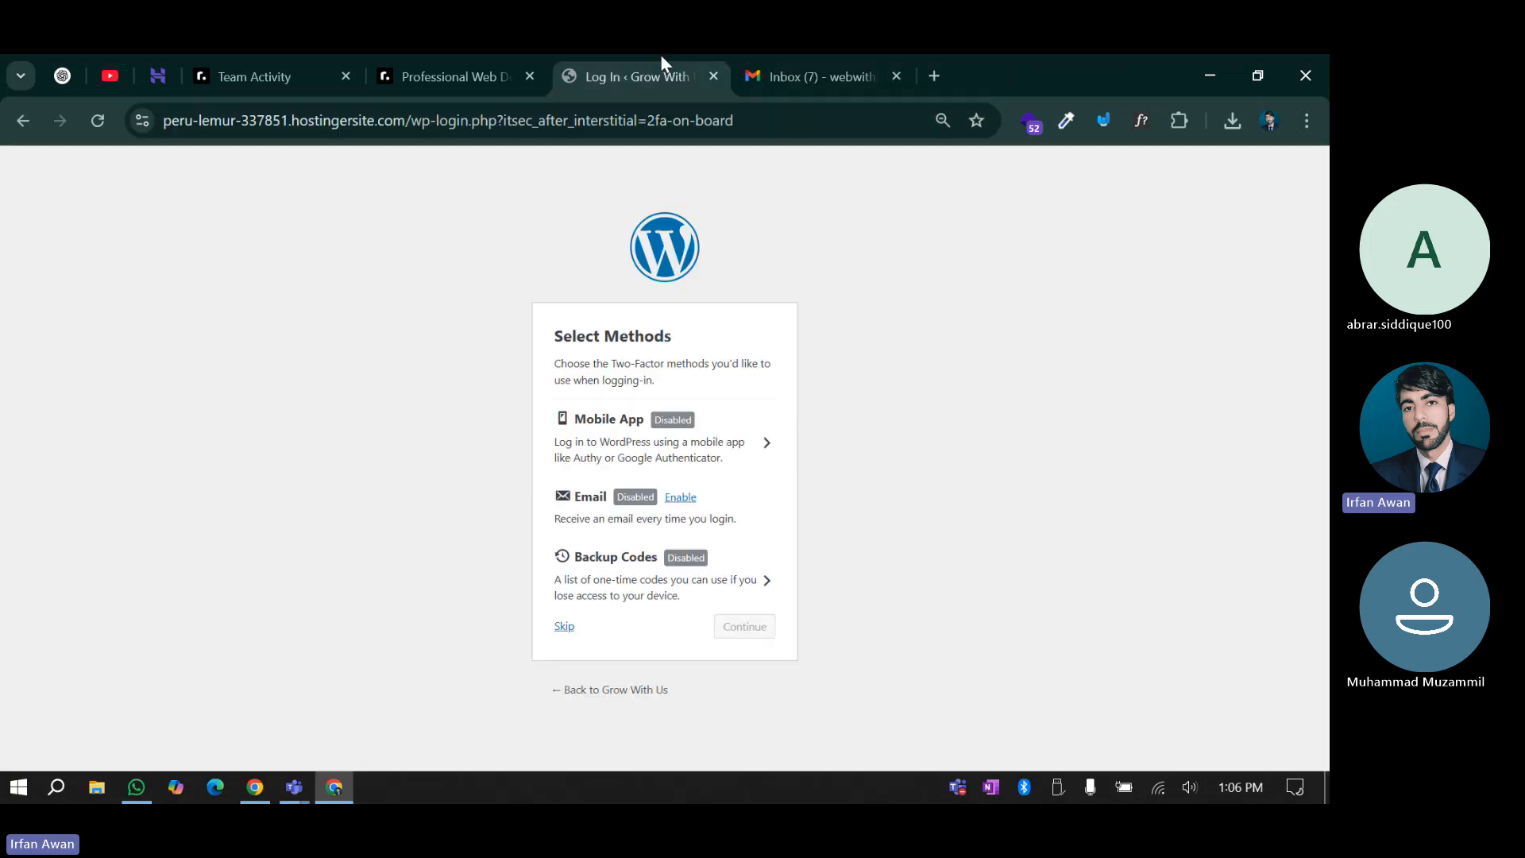
Enable Email as the two-factor method and continue to authentication code entry
{"action": "left_click", "coordinate": [679, 497]}
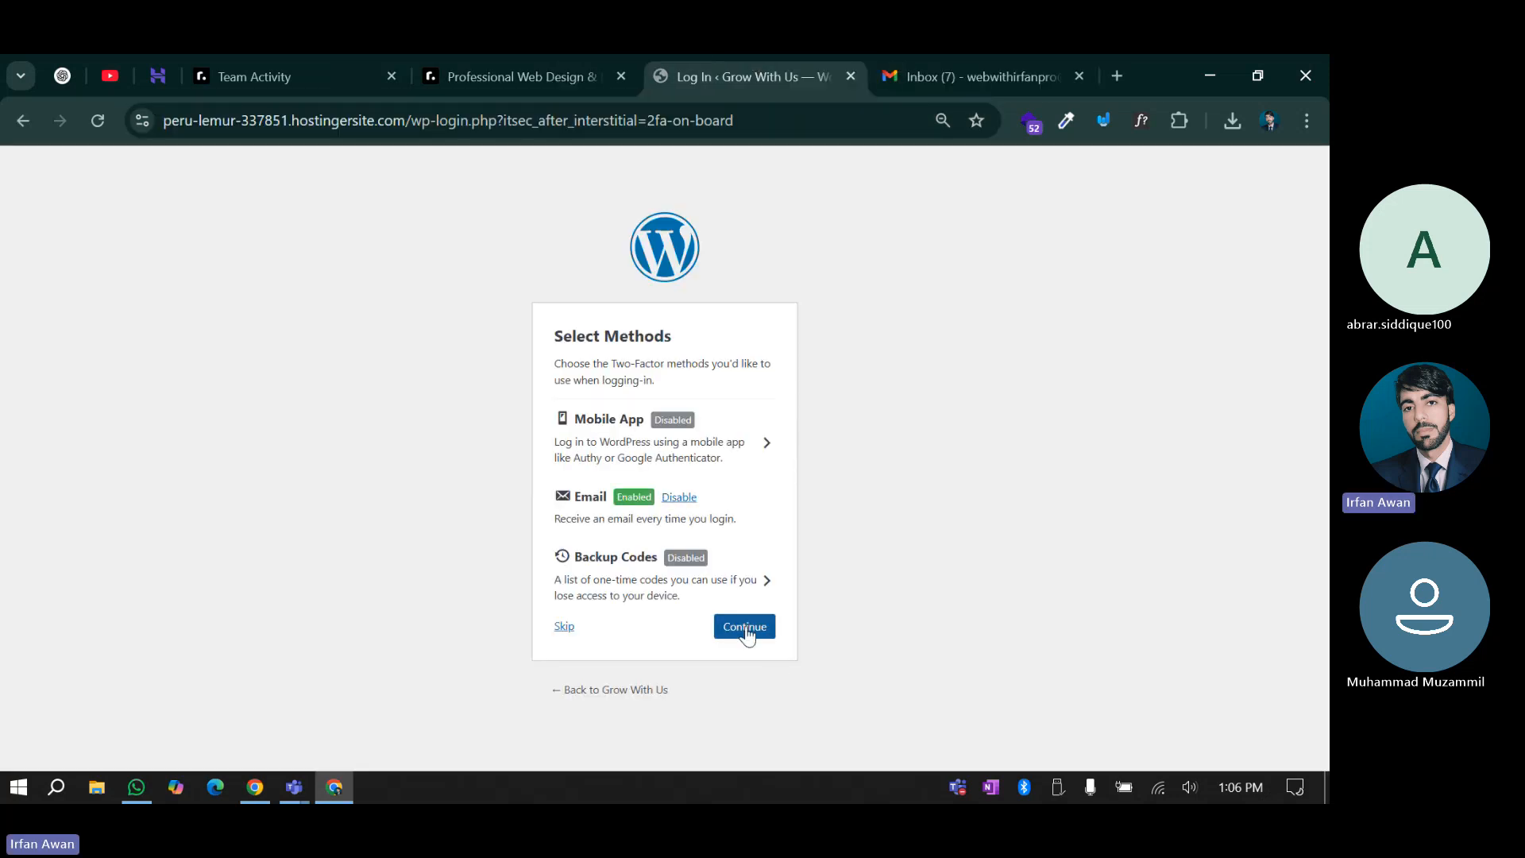
{"action": "left_click", "coordinate": [747, 627]}
{"action": "left_click", "coordinate": [685, 542]}
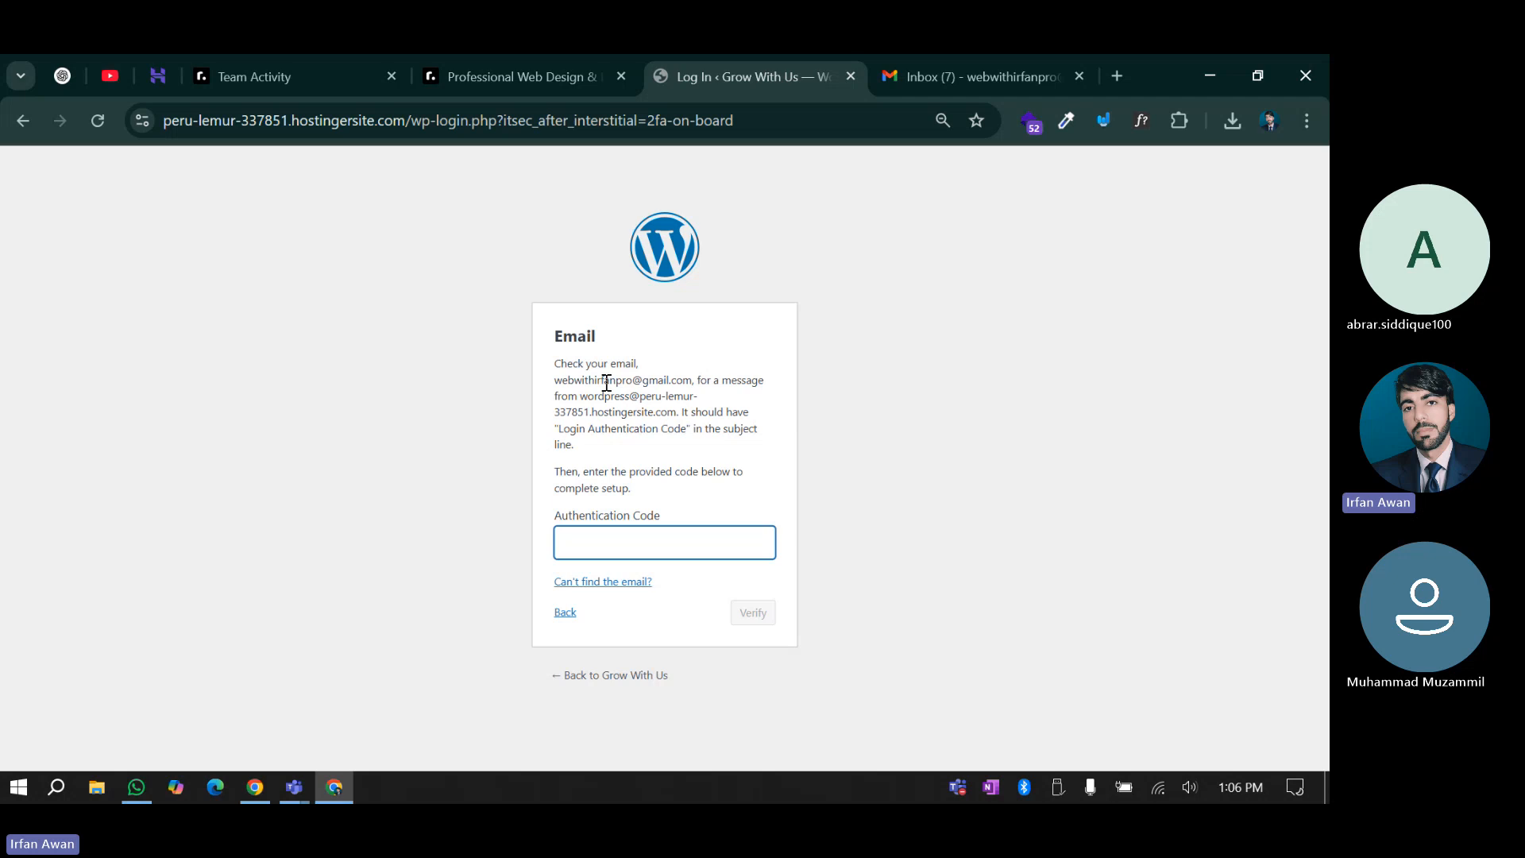
Copy the code from the Gmail Login Authentication Code email, paste it and verify
{"action": "key", "text": "ctrl+Tab"}
{"action": "left_click", "coordinate": [596, 341]}
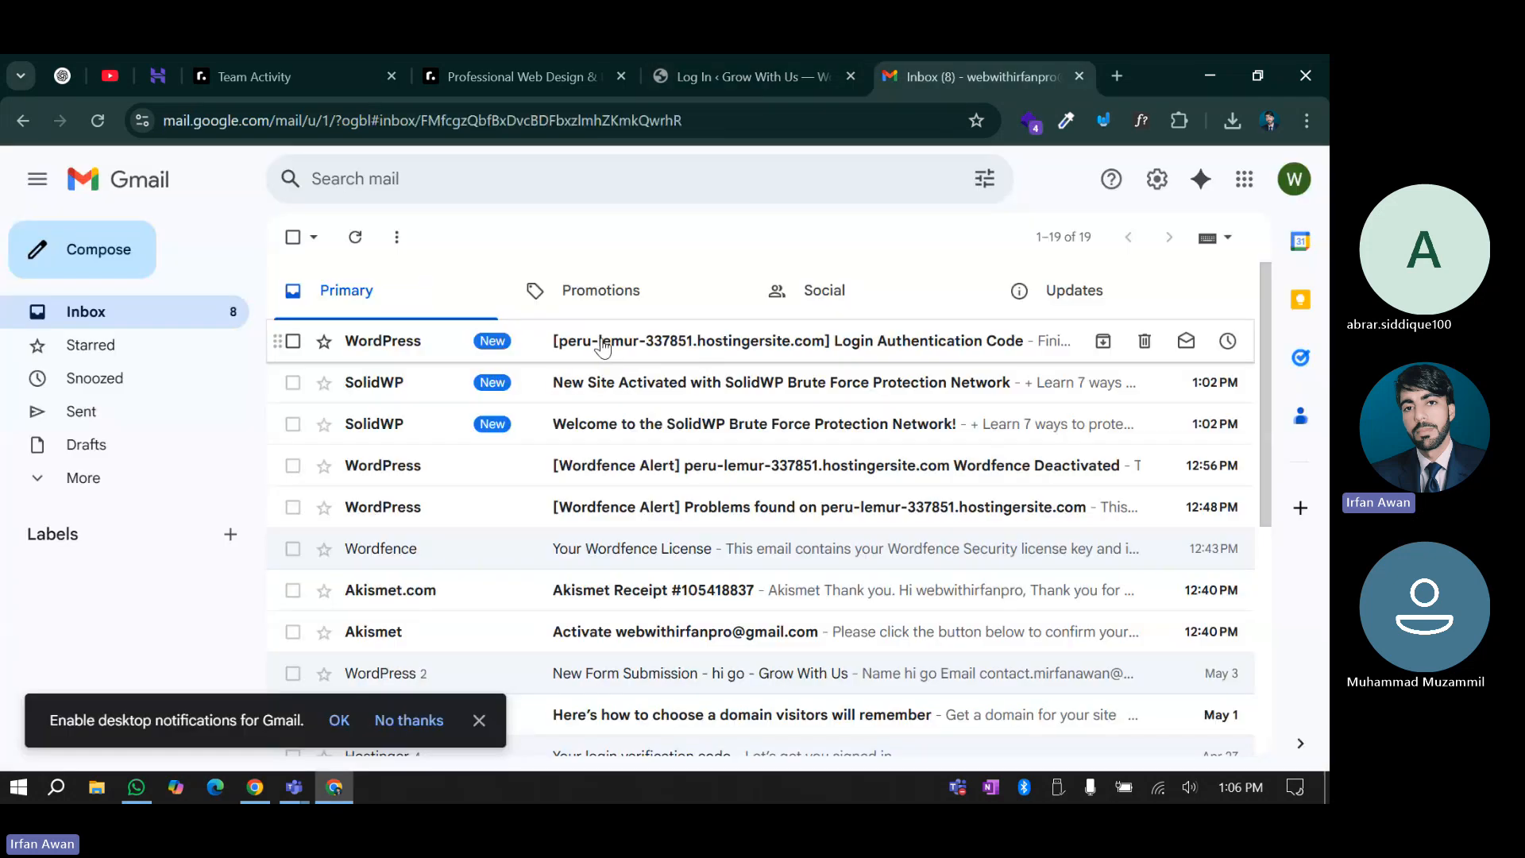
{"action": "scroll", "coordinate": [642, 632], "scroll_direction": "down", "scroll_amount": 3}
{"action": "double_click", "coordinate": [791, 550]}
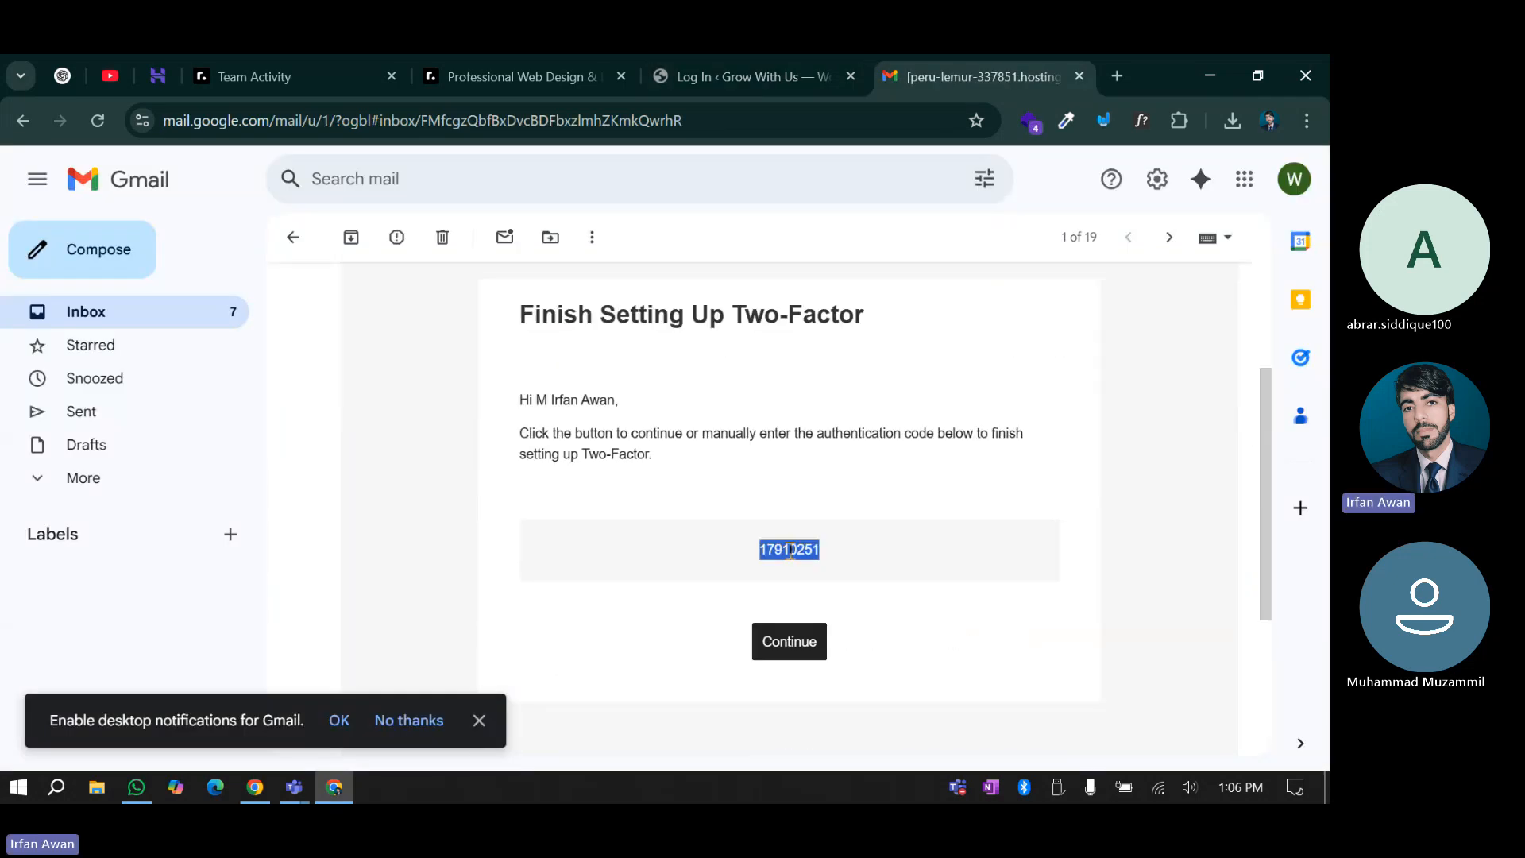
{"action": "right_click", "coordinate": [791, 550]}
{"action": "key", "text": "Escape"}
{"action": "double_click", "coordinate": [773, 550]}
{"action": "right_click", "coordinate": [783, 550]}
{"action": "left_click", "coordinate": [842, 288]}
{"action": "left_click", "coordinate": [763, 57]}
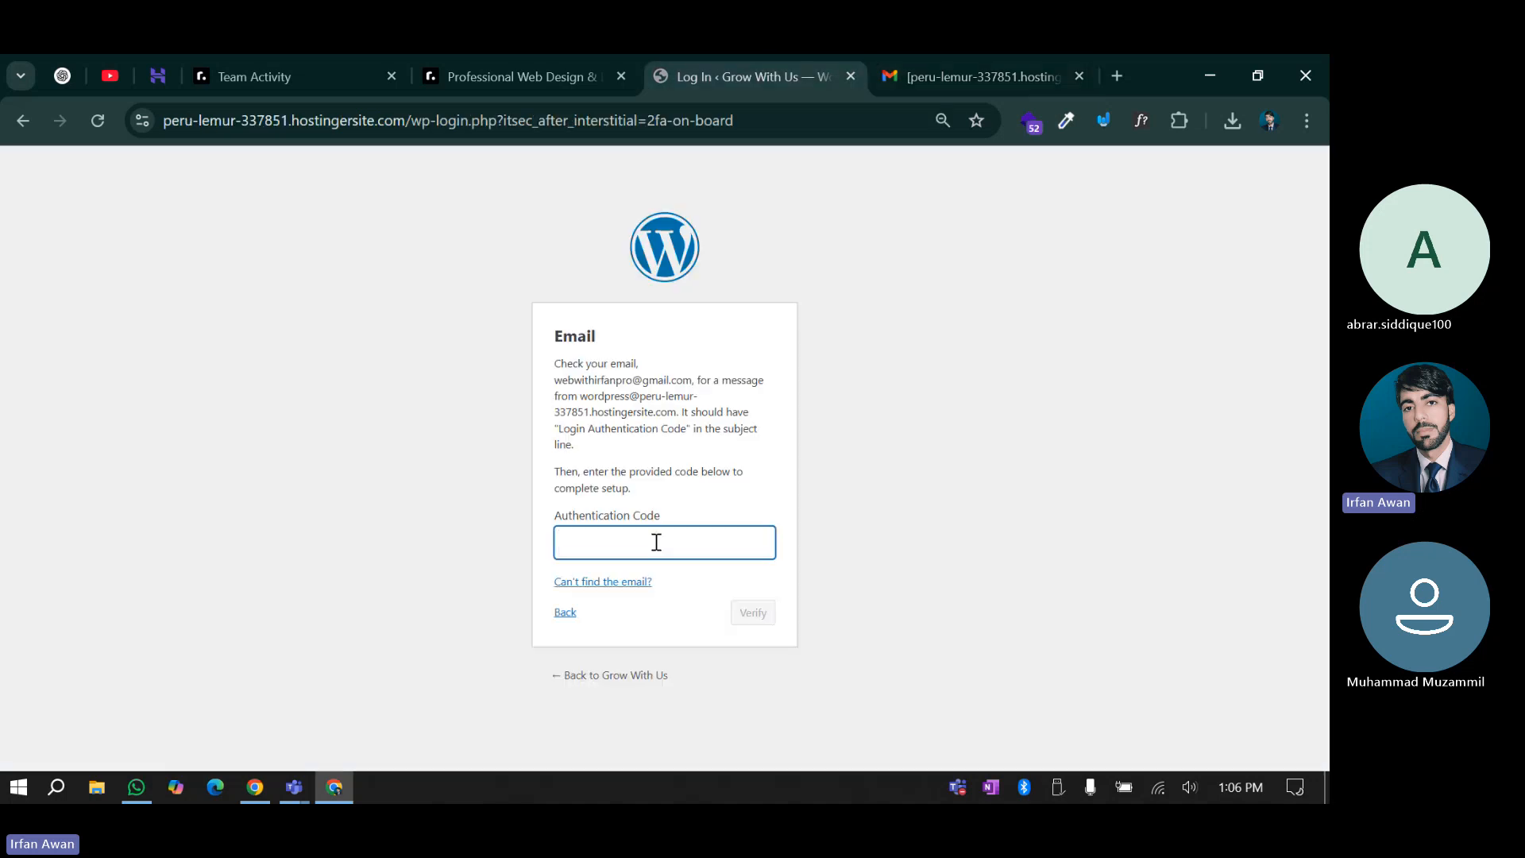
{"action": "key", "text": "ctrl+v"}
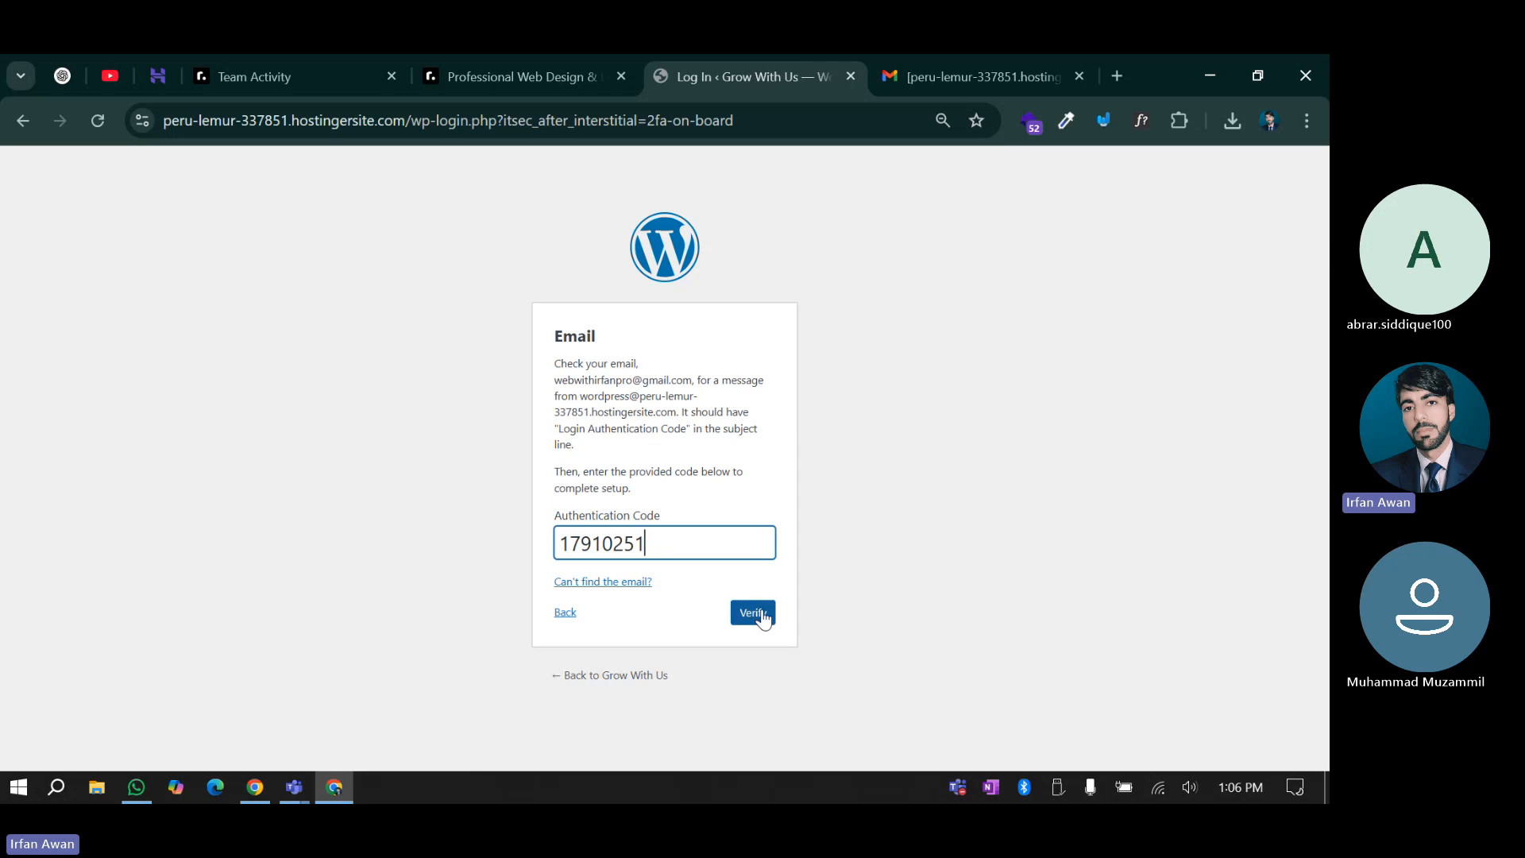
{"action": "left_click", "coordinate": [761, 615]}
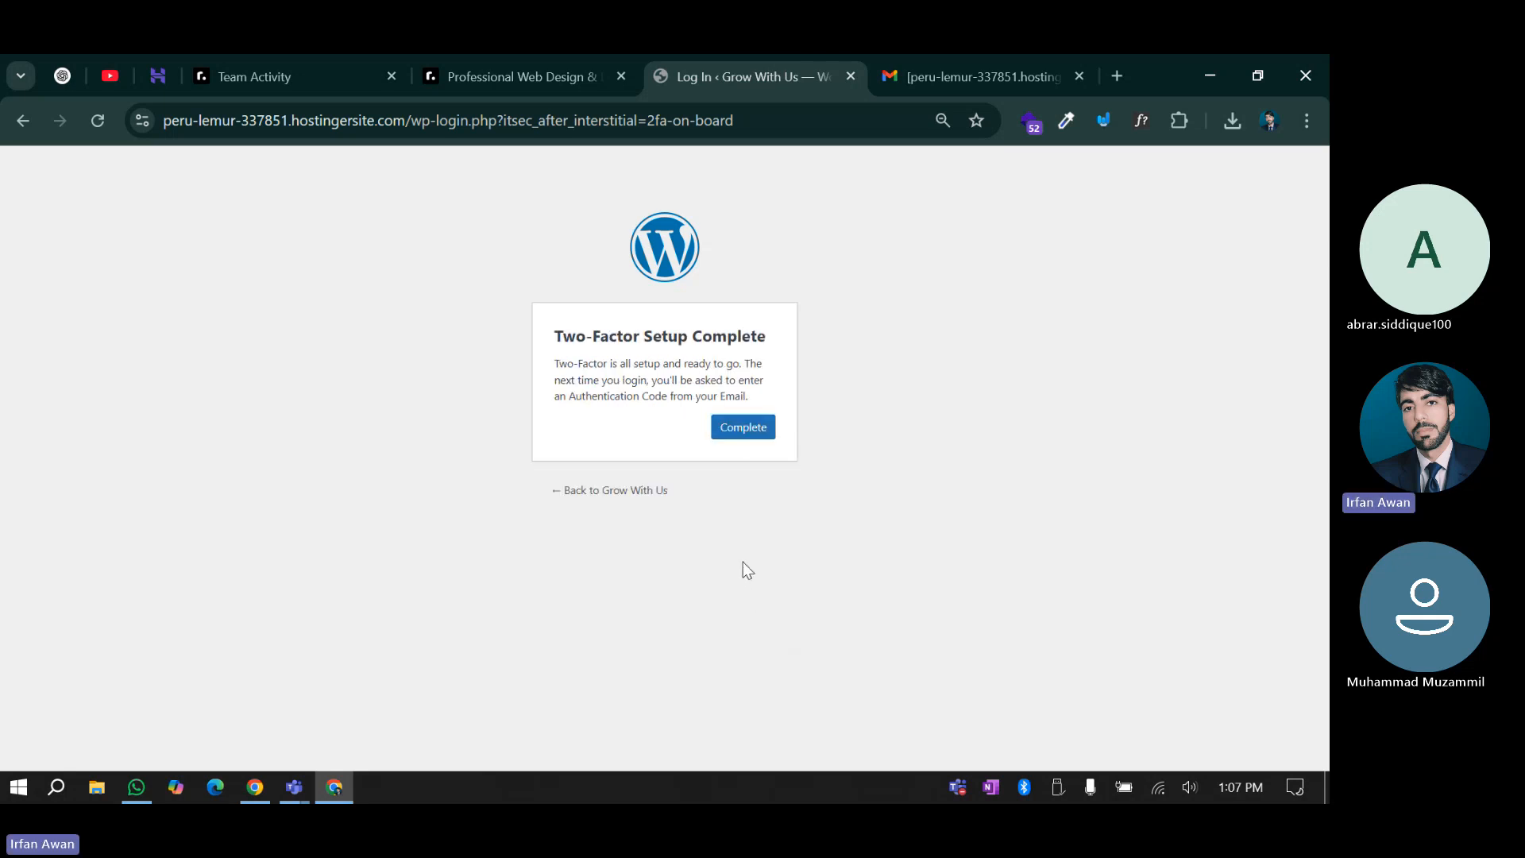
Finish the two-factor setup, log out, and log back in with the saved credentials
{"action": "left_click", "coordinate": [747, 430]}
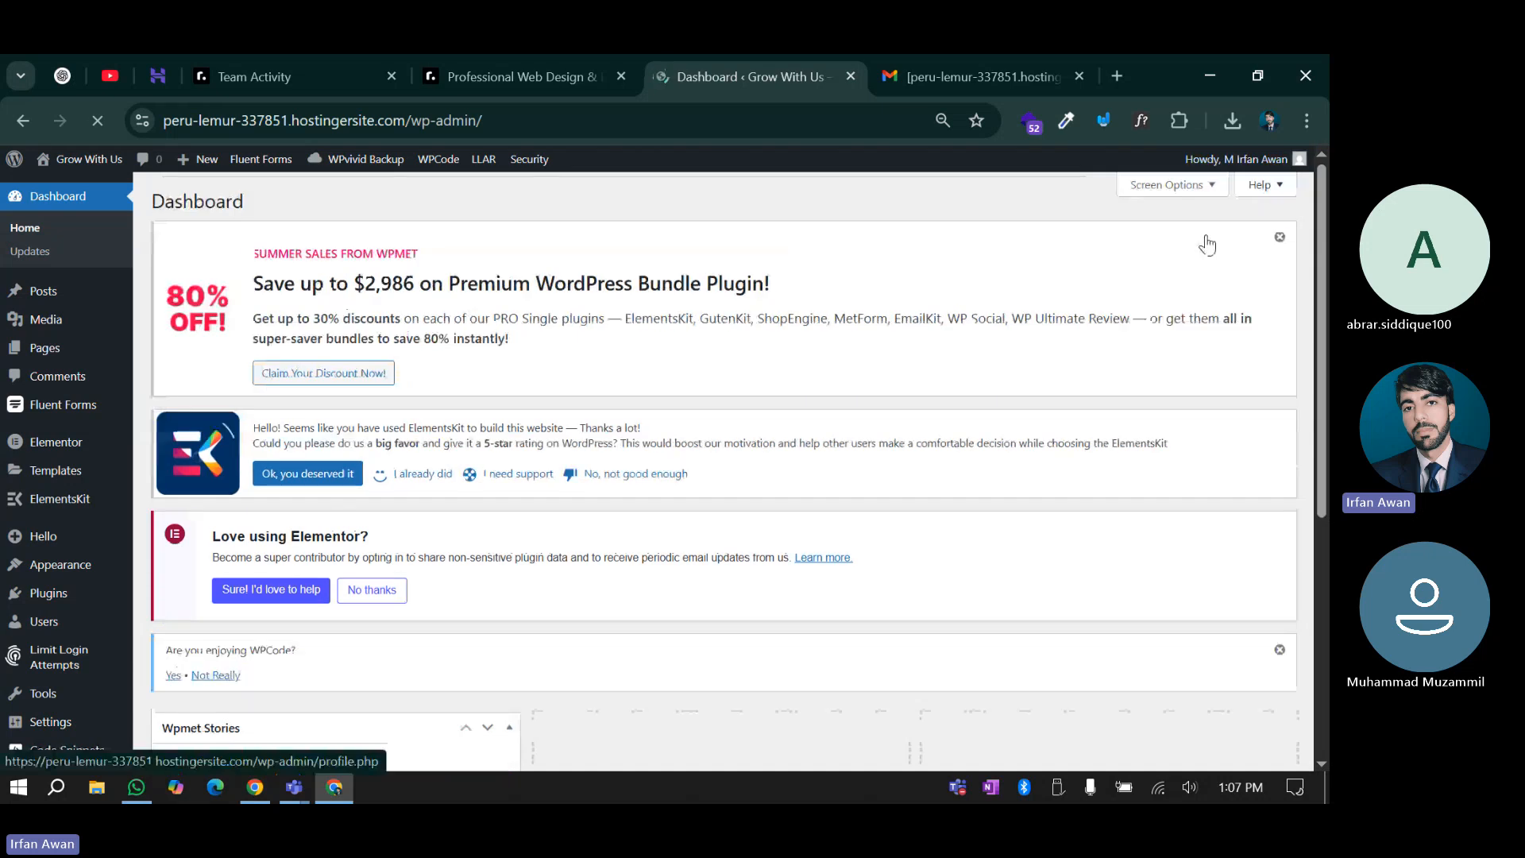
{"action": "mouse_move", "coordinate": [1228, 161]}
{"action": "left_click", "coordinate": [1196, 252]}
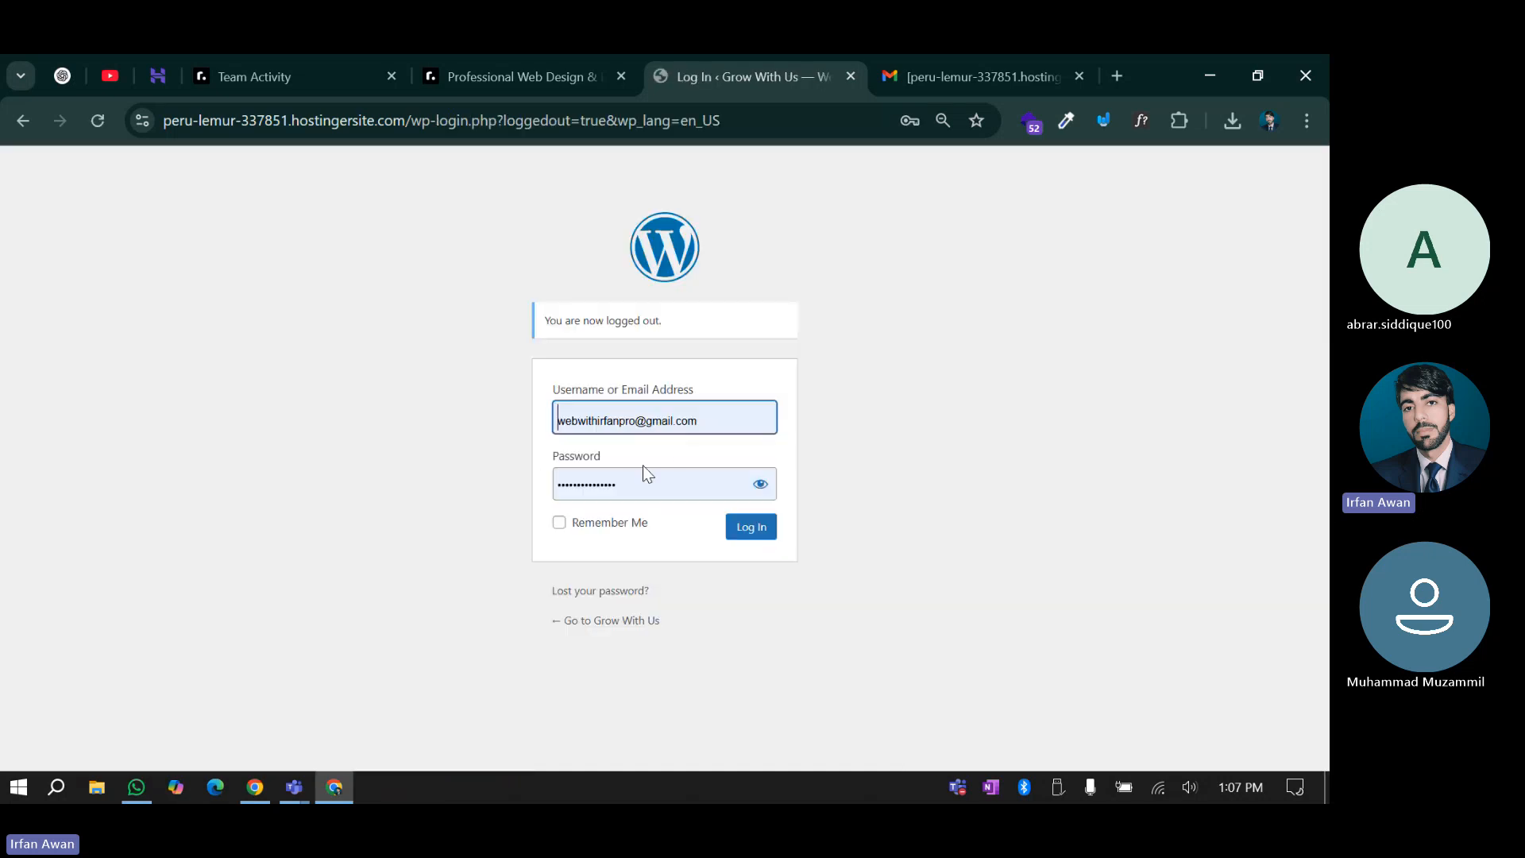
{"action": "left_click", "coordinate": [751, 526]}
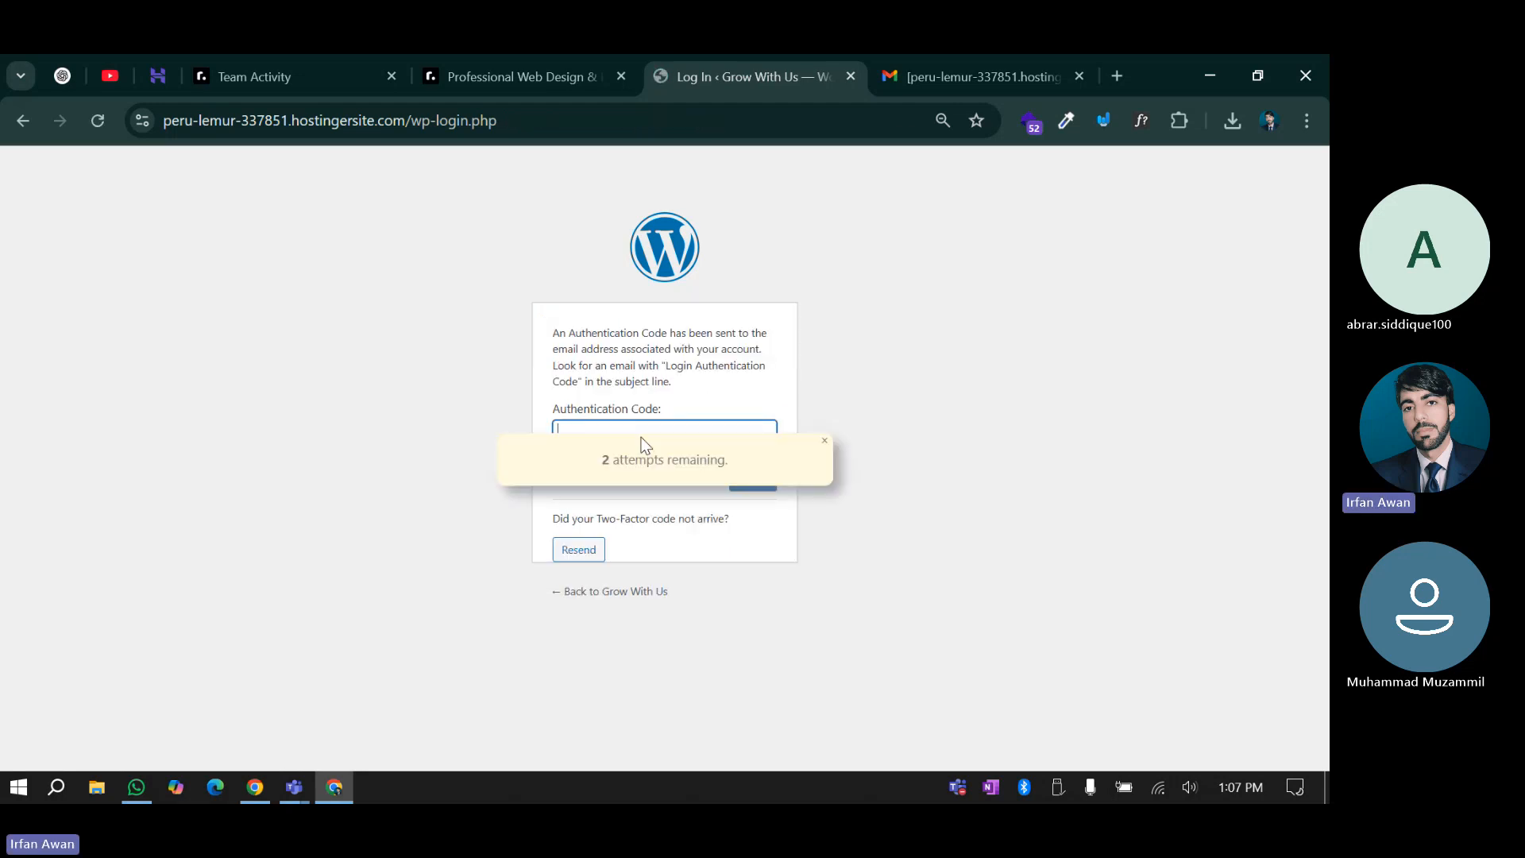
Copy the newest login code from Gmail and submit it to complete login
{"action": "left_click", "coordinate": [984, 55]}
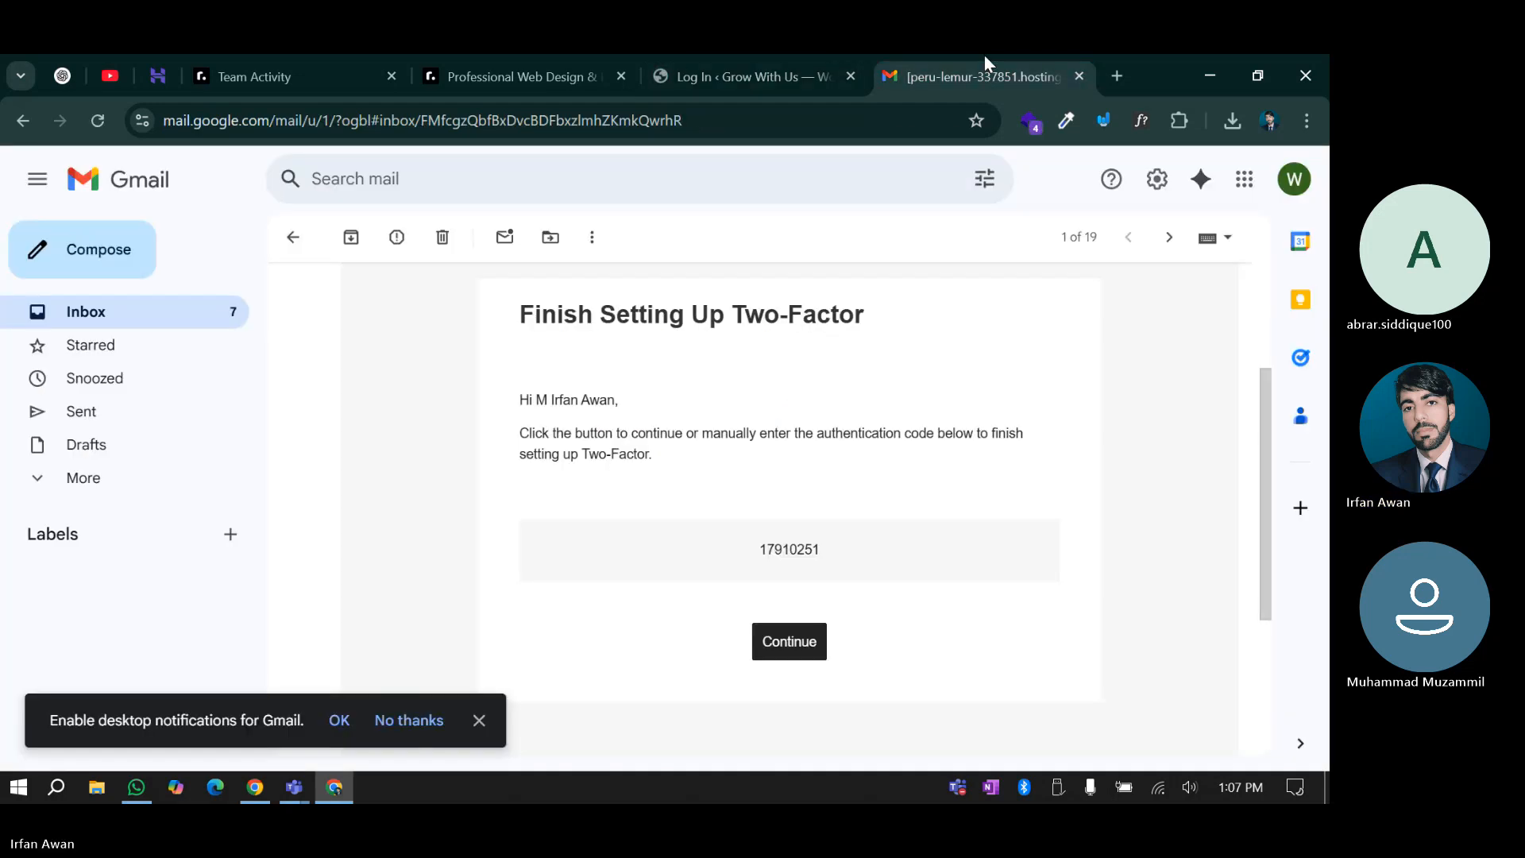
{"action": "left_click", "coordinate": [293, 238]}
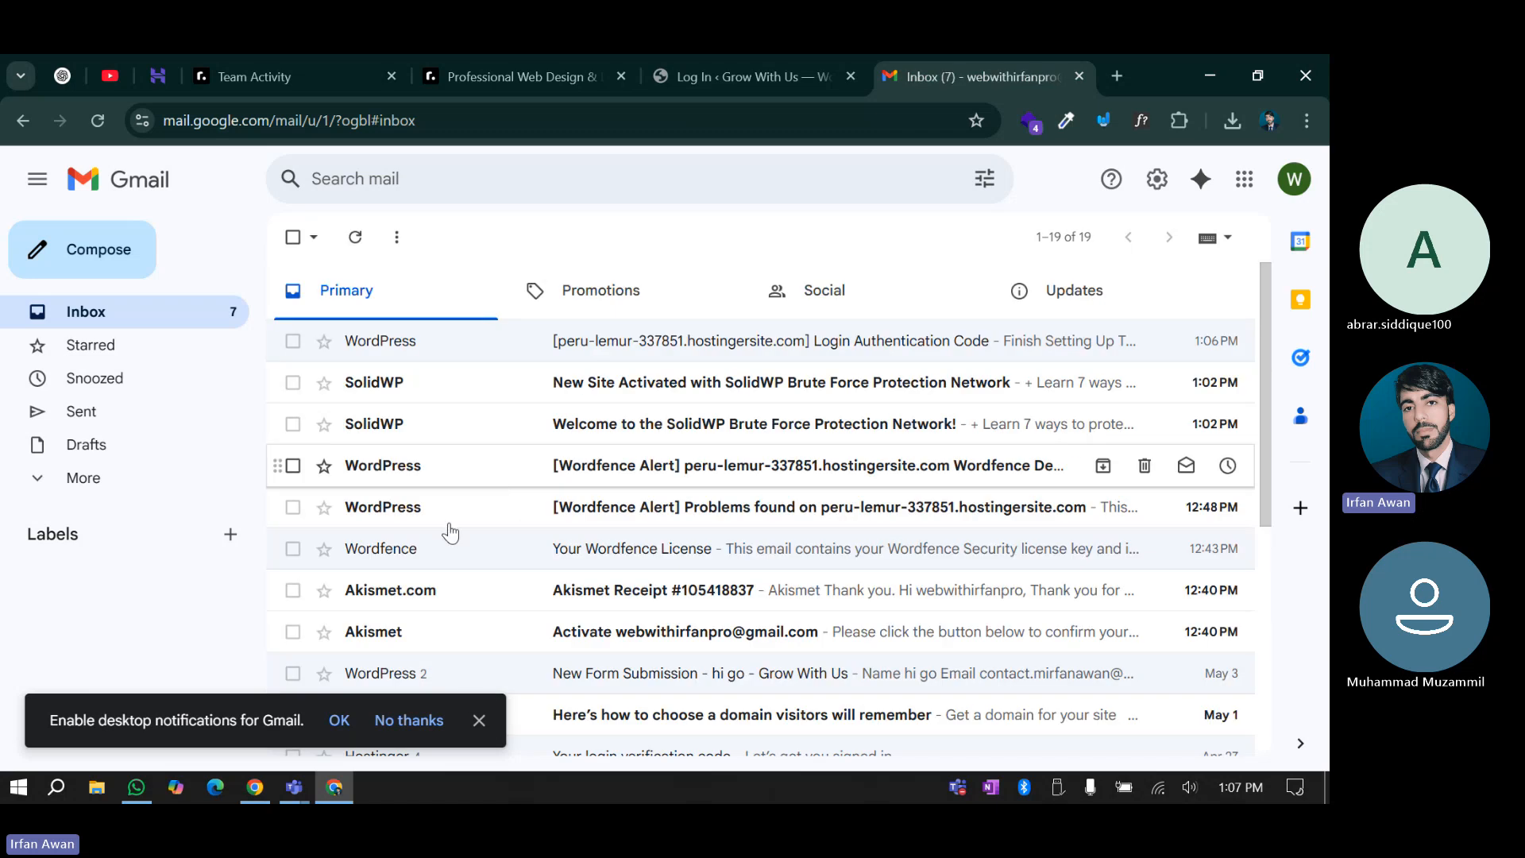
{"action": "left_click", "coordinate": [479, 719]}
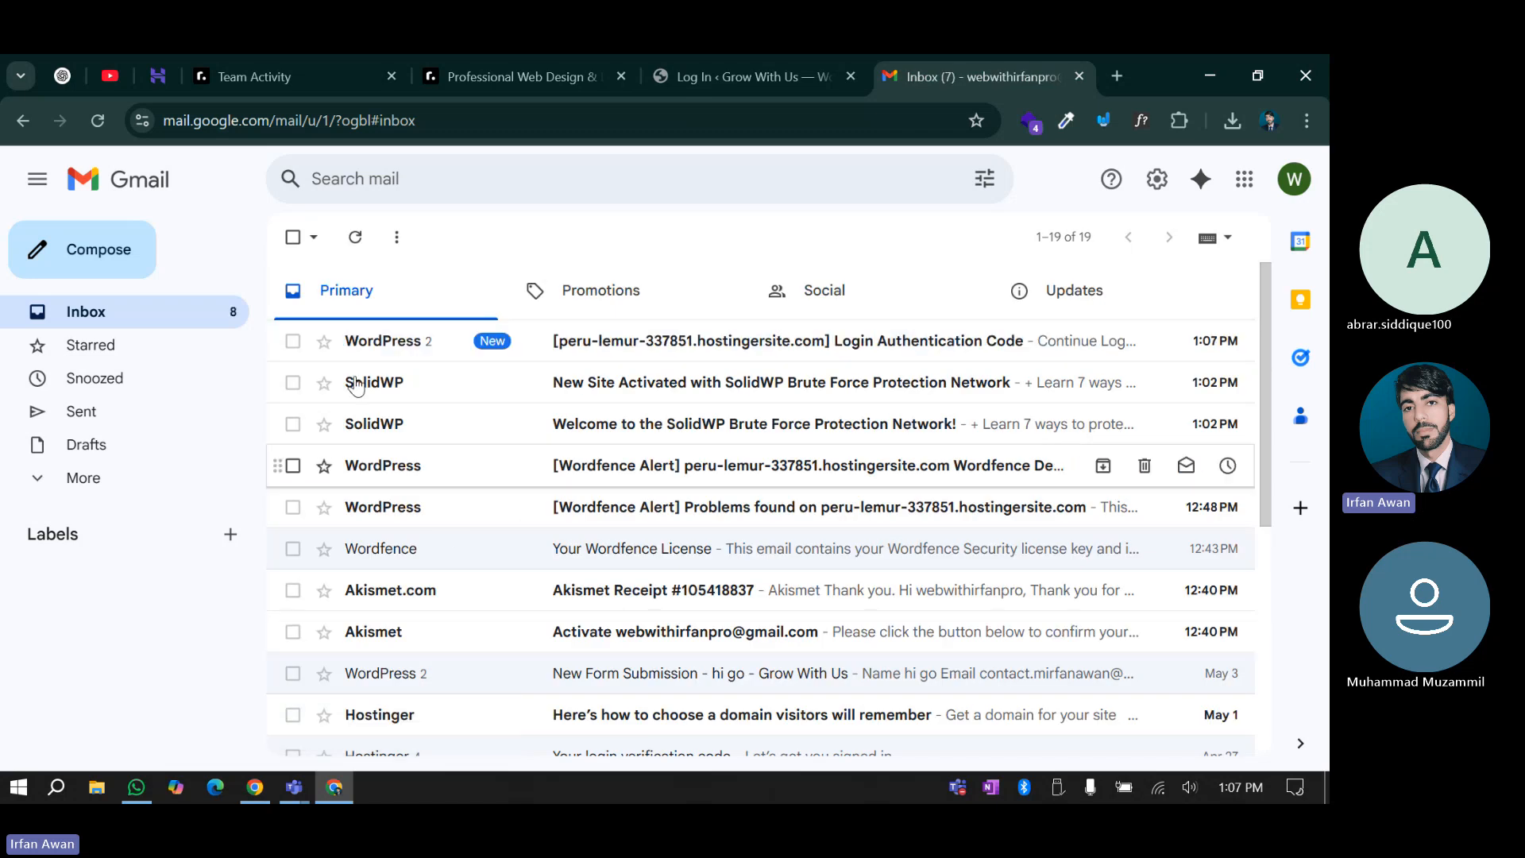
{"action": "left_click", "coordinate": [671, 340]}
{"action": "scroll", "coordinate": [644, 522], "scroll_direction": "down", "scroll_amount": 5}
{"action": "double_click", "coordinate": [794, 422]}
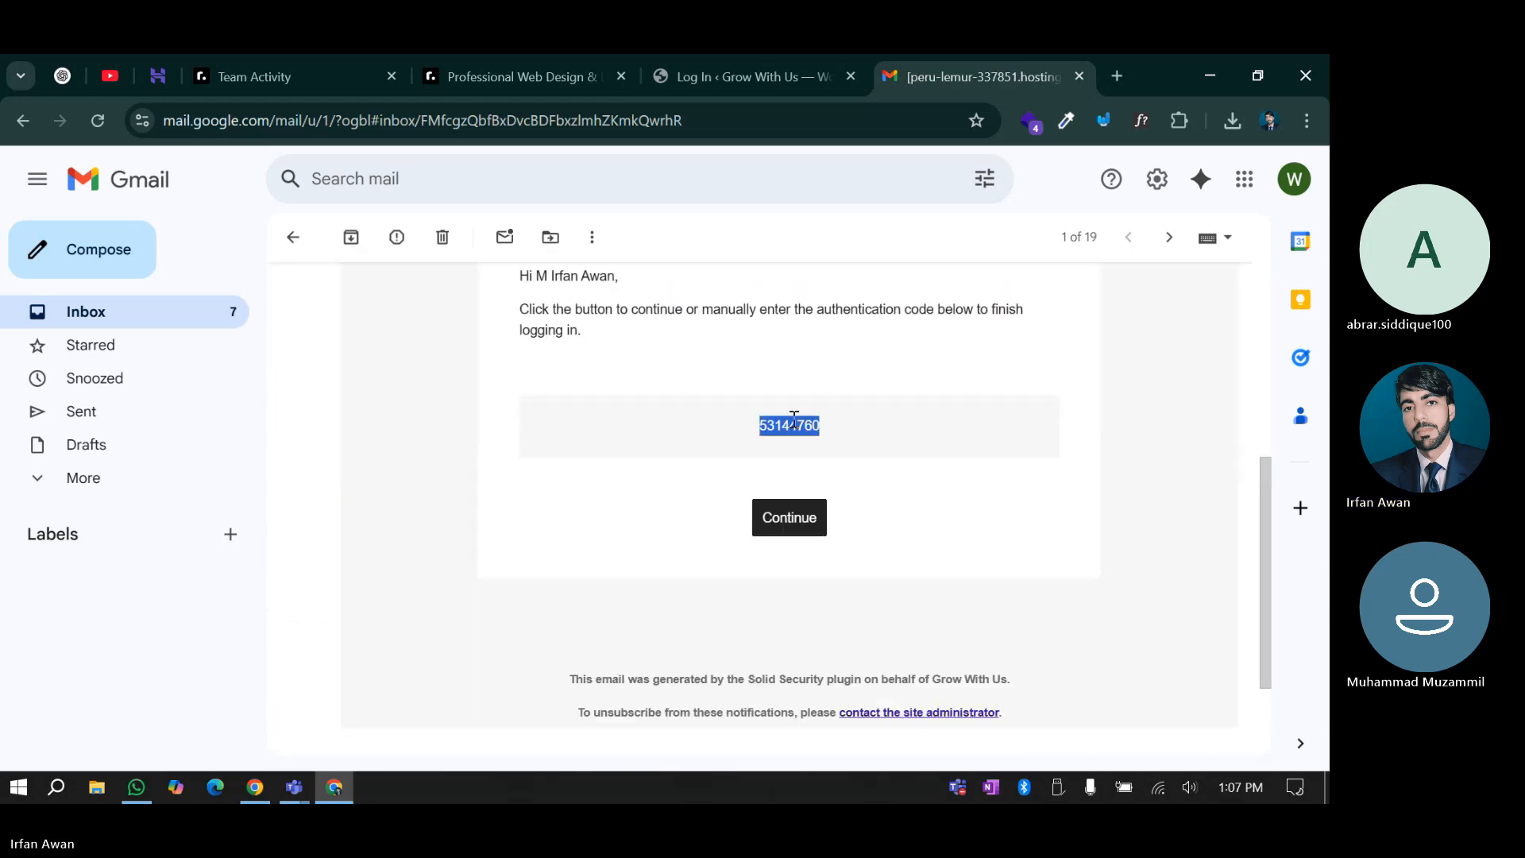
{"action": "right_click", "coordinate": [794, 422]}
{"action": "left_click", "coordinate": [848, 450]}
{"action": "left_click", "coordinate": [773, 63]}
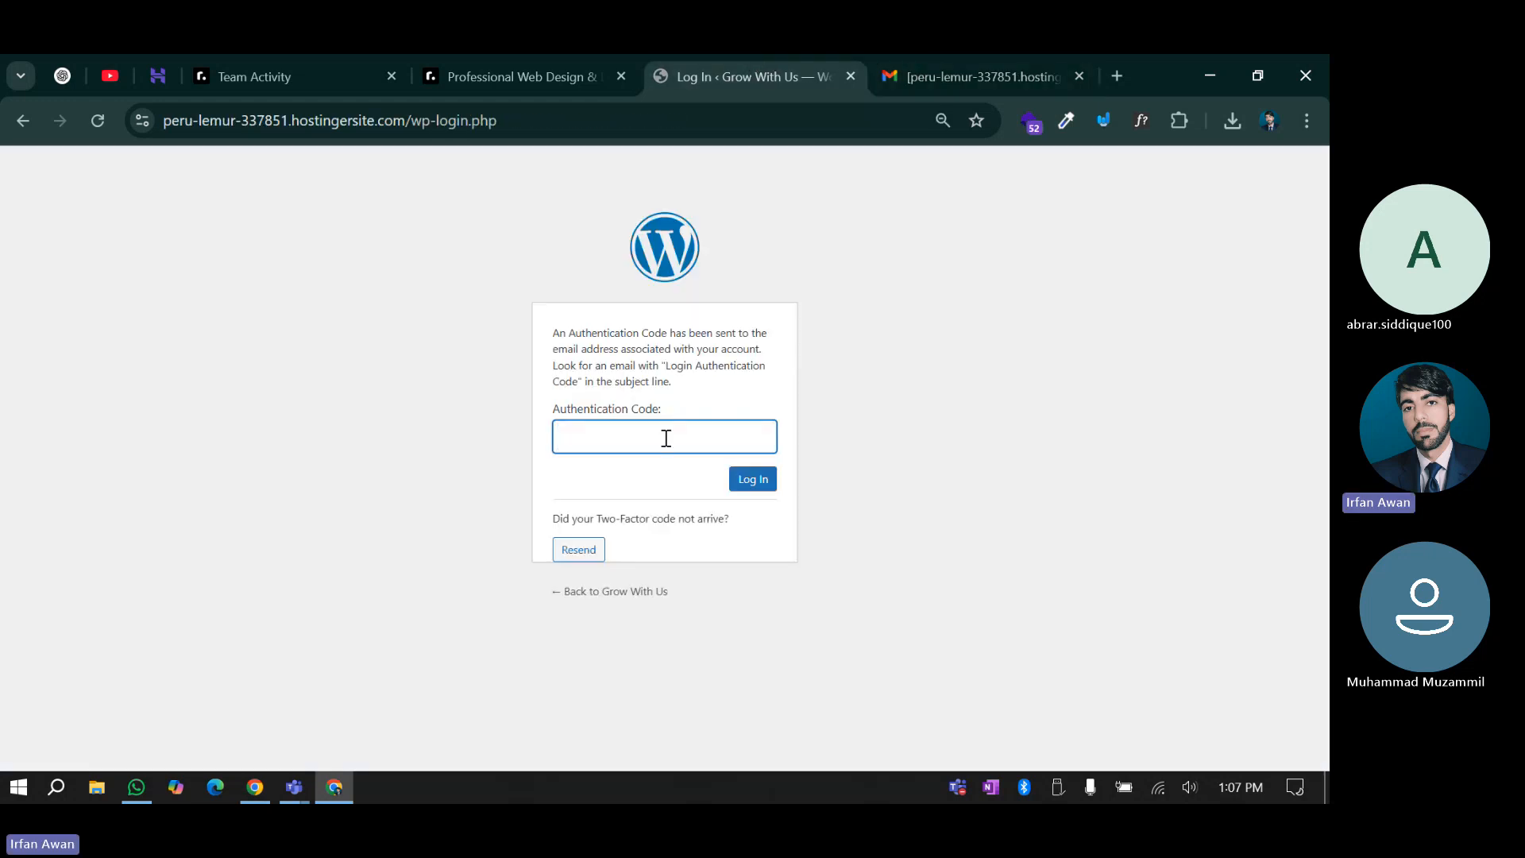
{"action": "key", "text": "ctrl+v"}
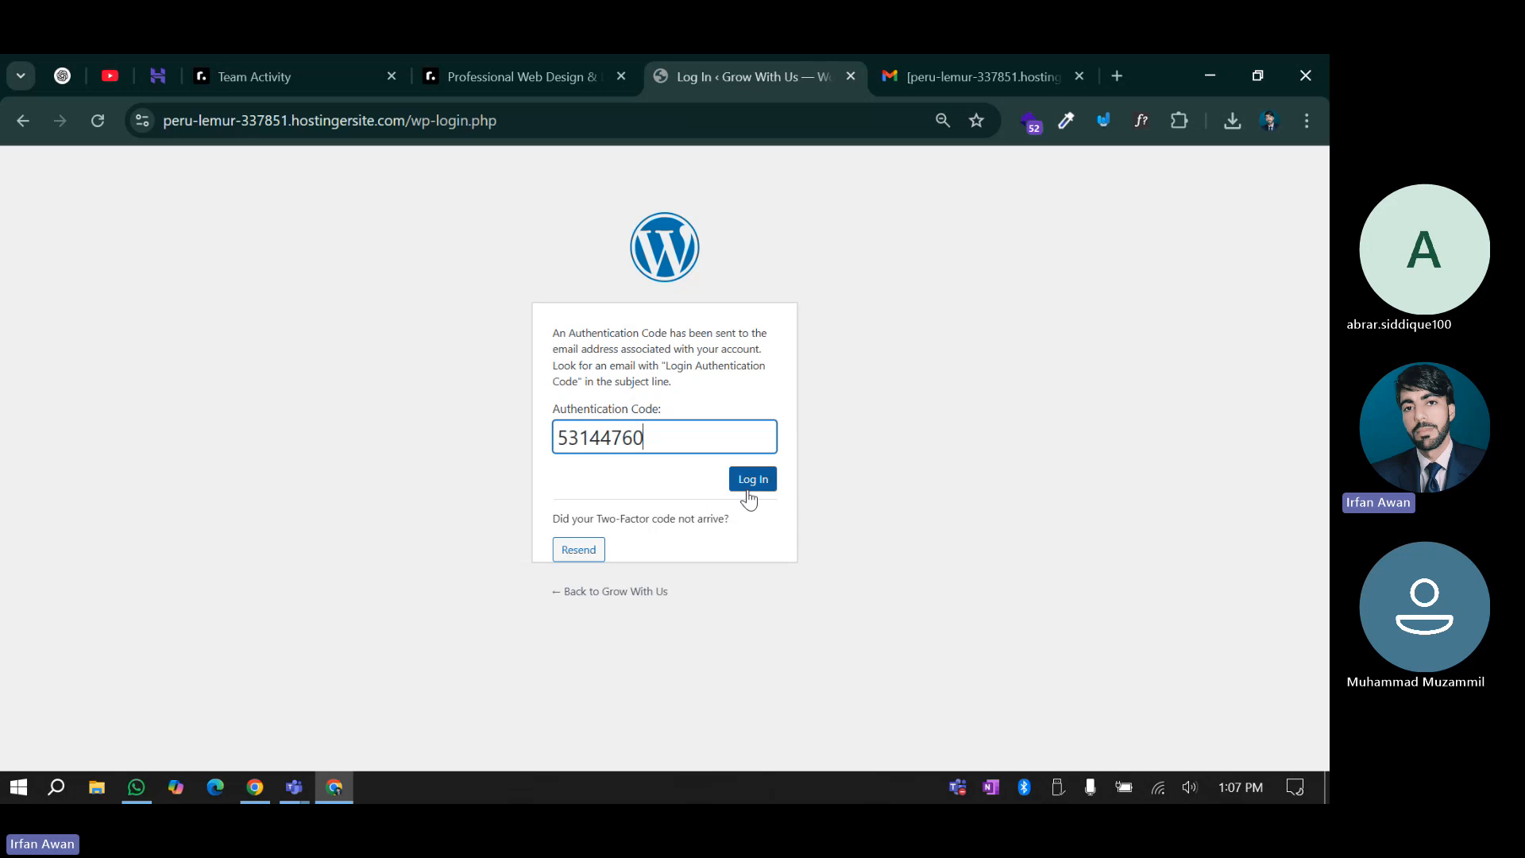
{"action": "left_click", "coordinate": [751, 482]}
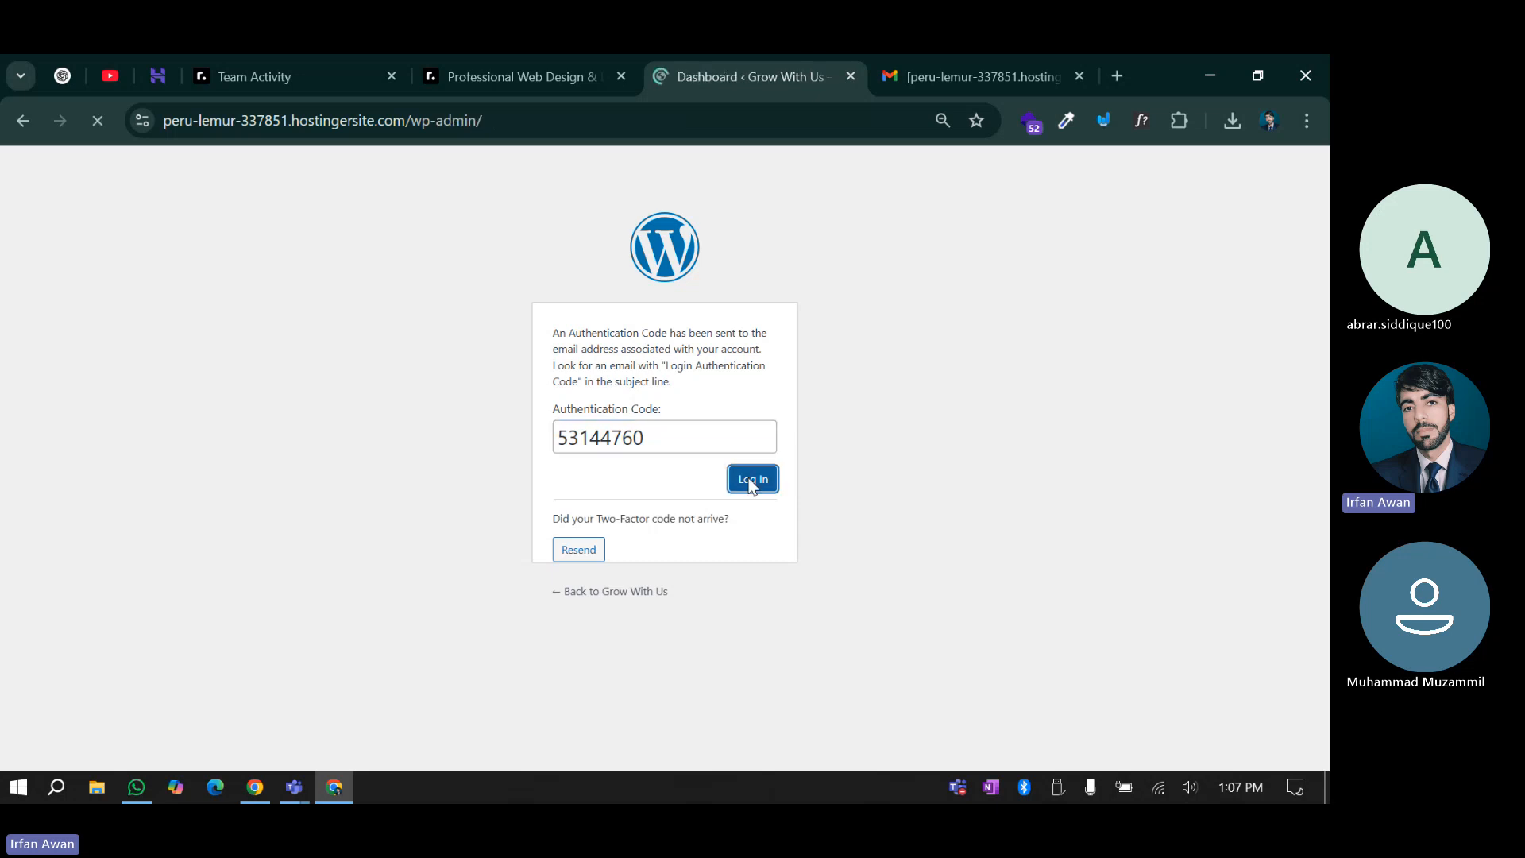
Look over the Dashboard and bring up the Security submenu in the sidebar
{"action": "scroll", "coordinate": [744, 469], "scroll_direction": "down", "scroll_amount": 5}
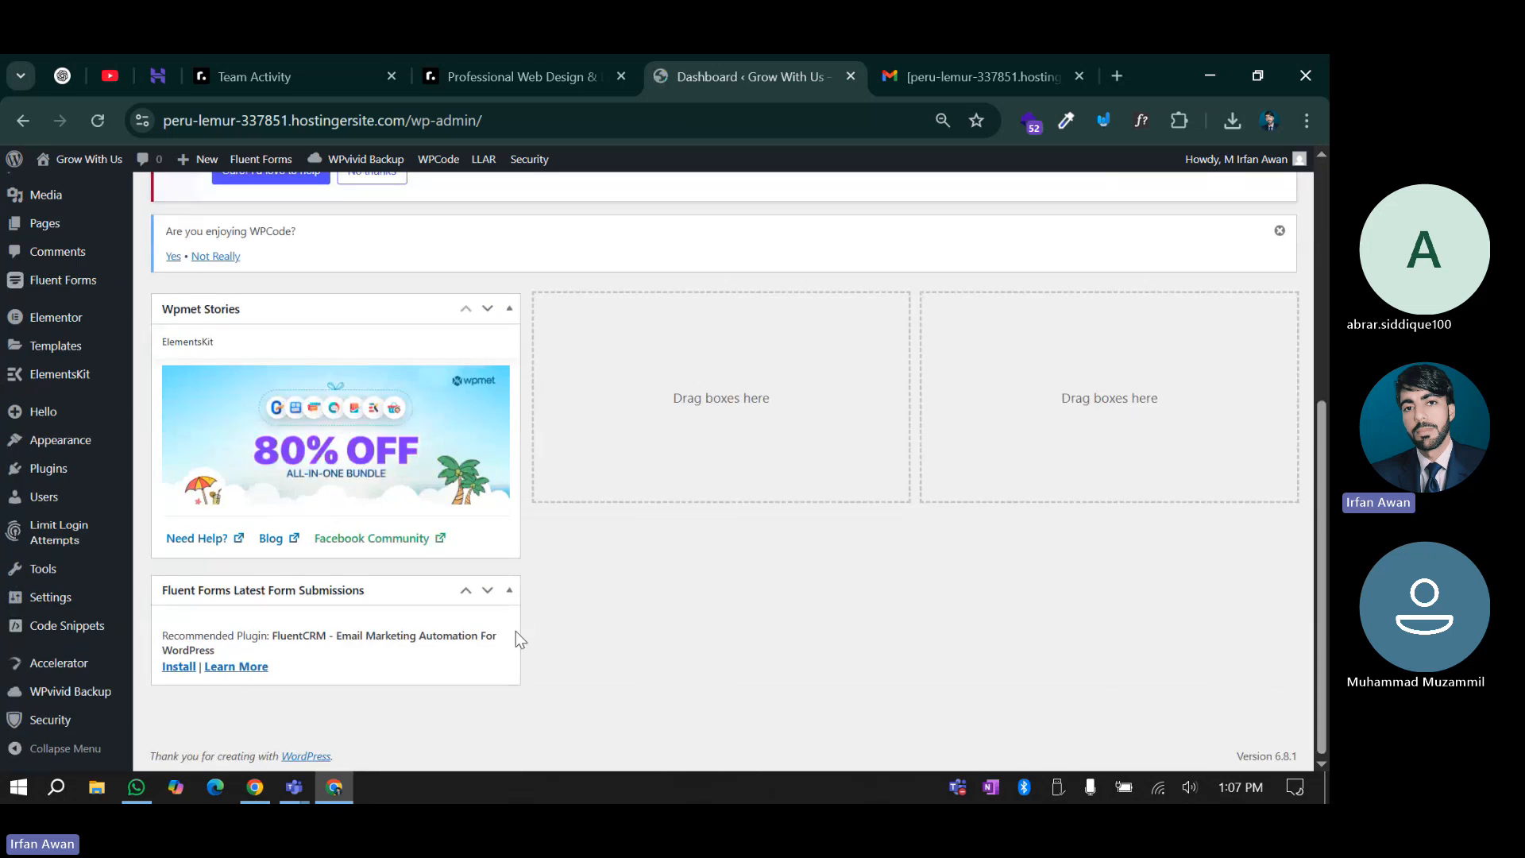
{"action": "scroll", "coordinate": [525, 582], "scroll_direction": "up", "scroll_amount": 2}
{"action": "scroll", "coordinate": [528, 584], "scroll_direction": "up", "scroll_amount": 4}
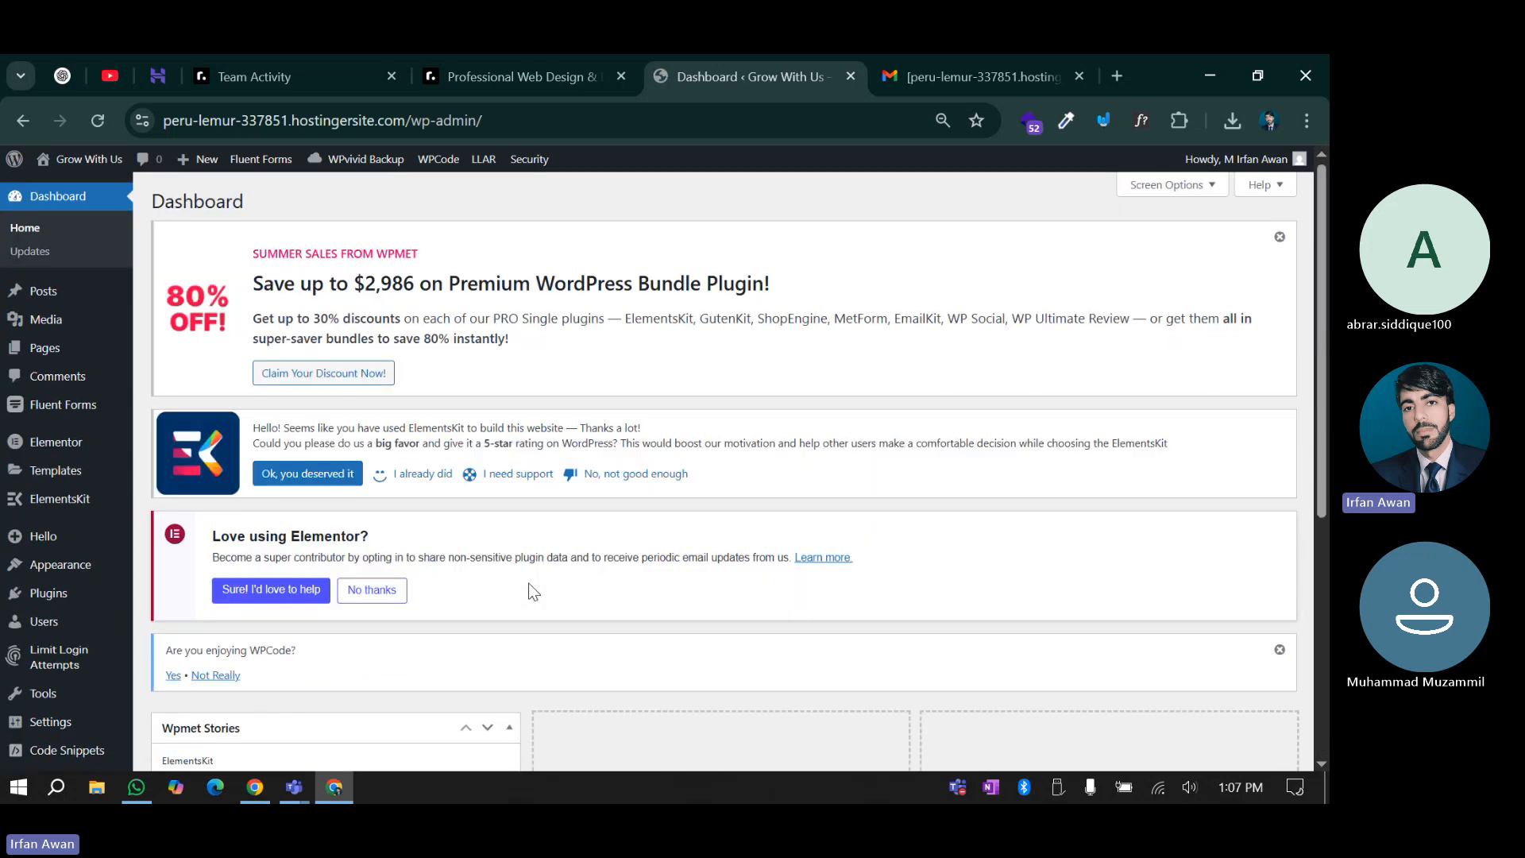
{"action": "scroll", "coordinate": [529, 584], "scroll_direction": "down", "scroll_amount": 1}
{"action": "scroll", "coordinate": [528, 583], "scroll_direction": "down", "scroll_amount": 3}
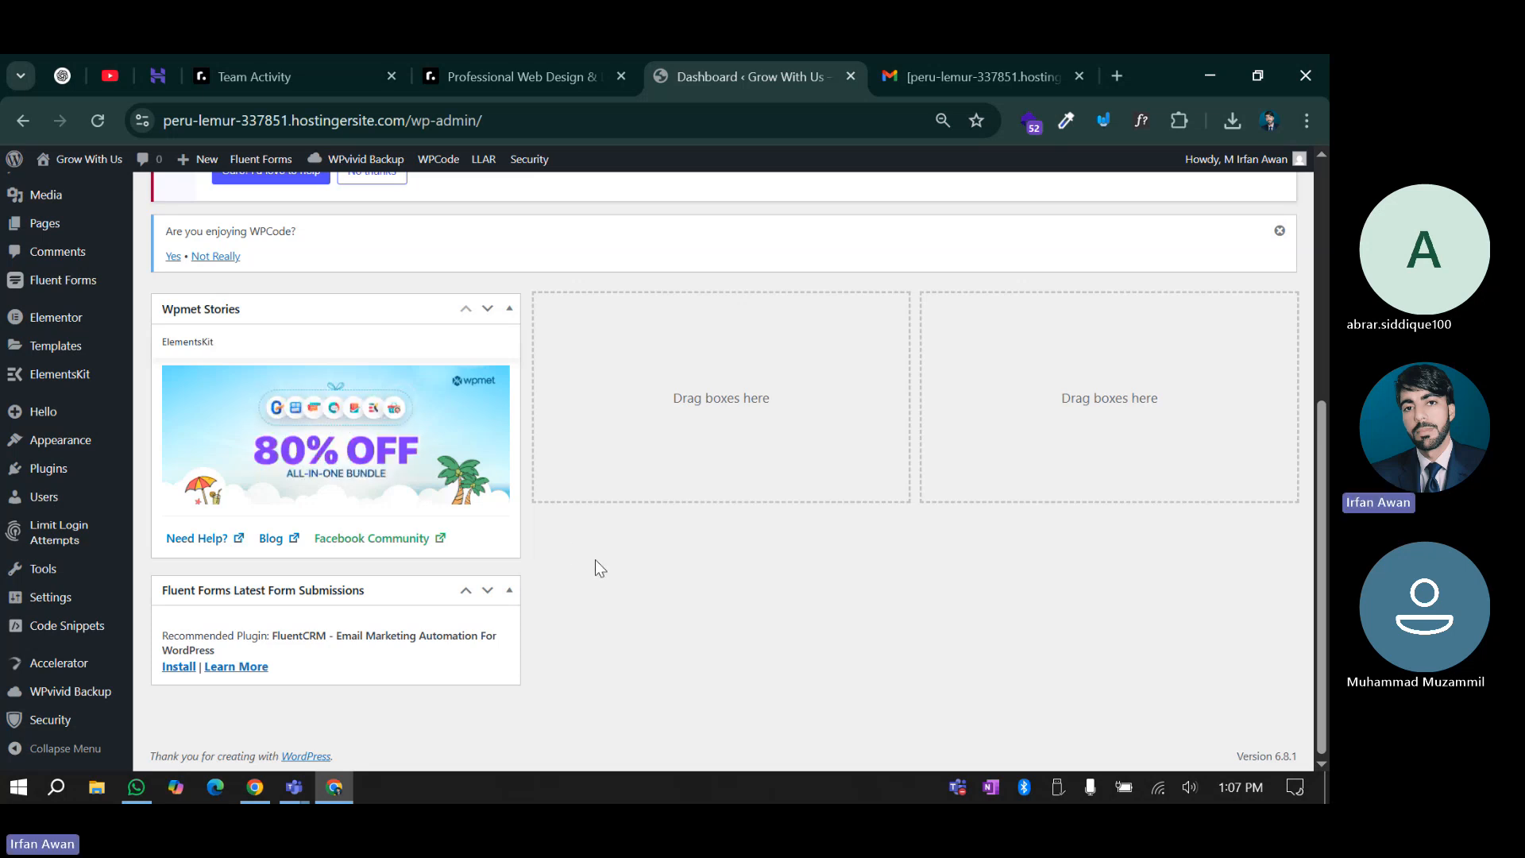
{"action": "mouse_move", "coordinate": [56, 717]}
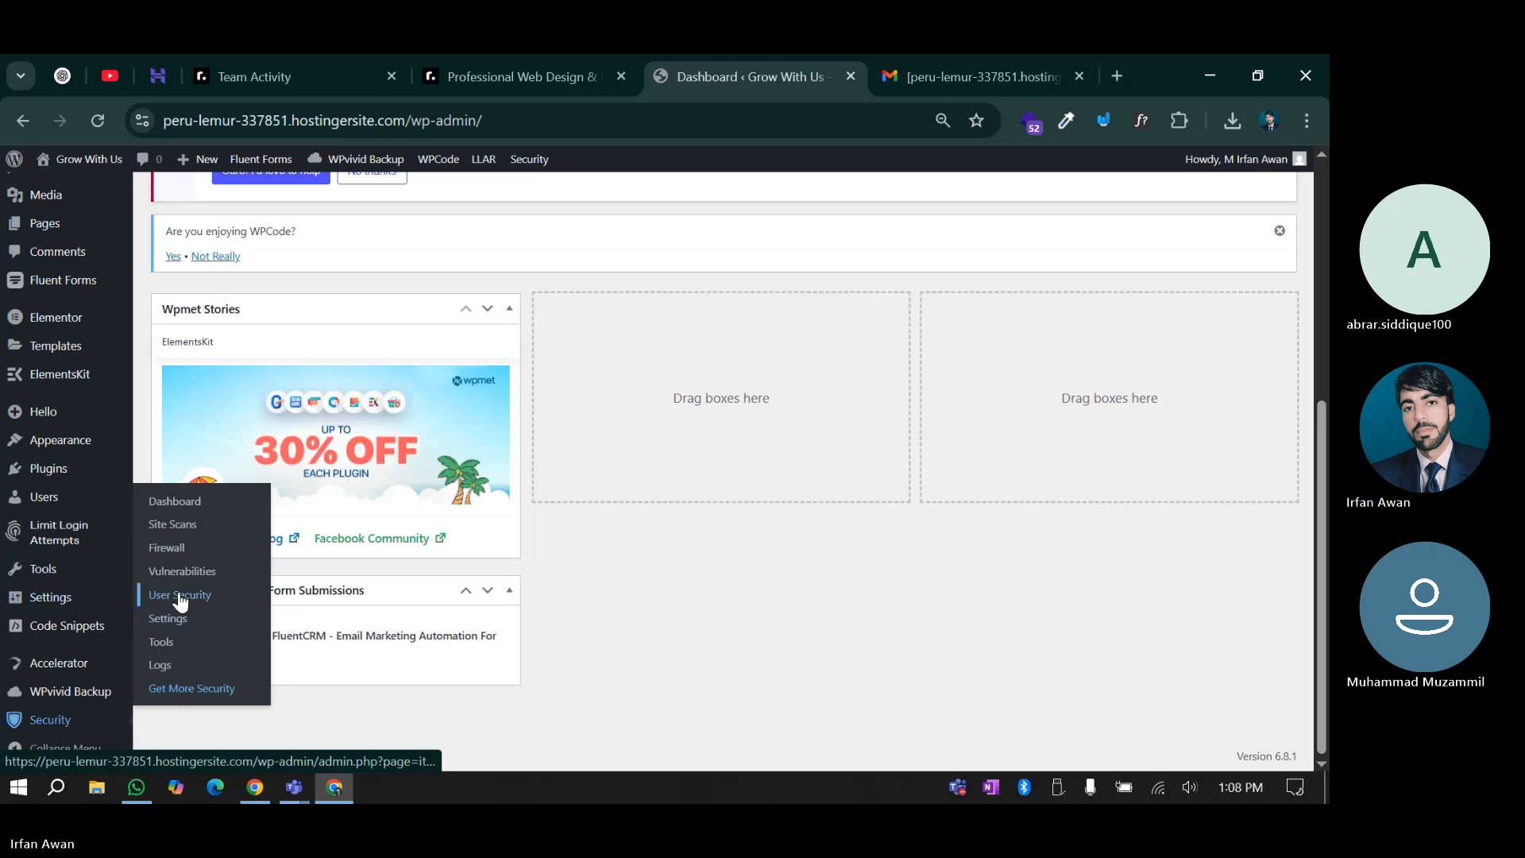
Open Solid Security's Global Settings, leaving Minutes to Lockout at 15
{"action": "left_click", "coordinate": [167, 618]}
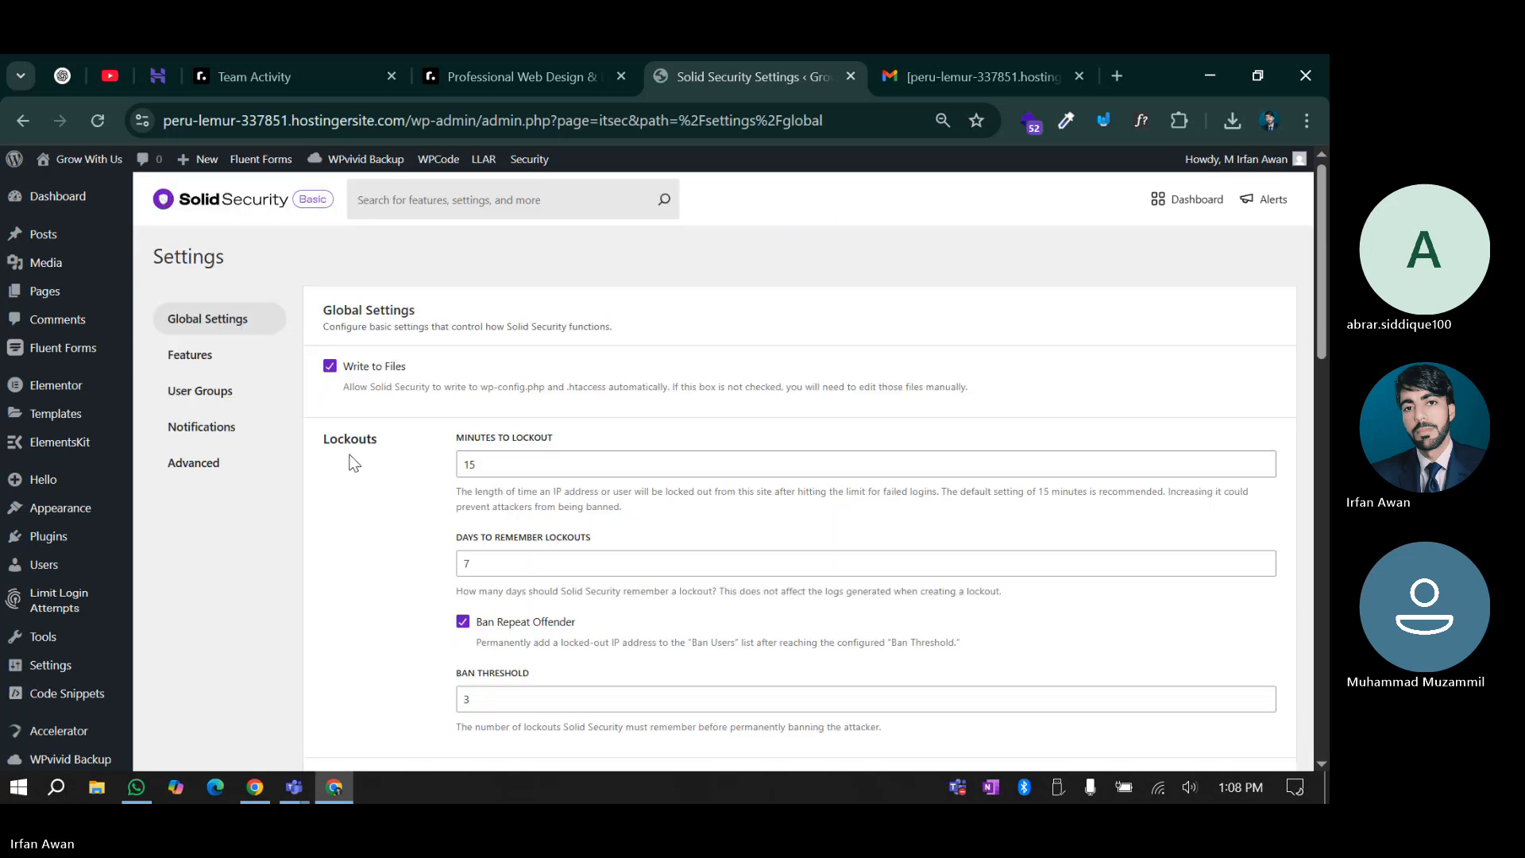
{"action": "left_click_drag", "start_coordinate": [327, 312], "coordinate": [504, 317]}
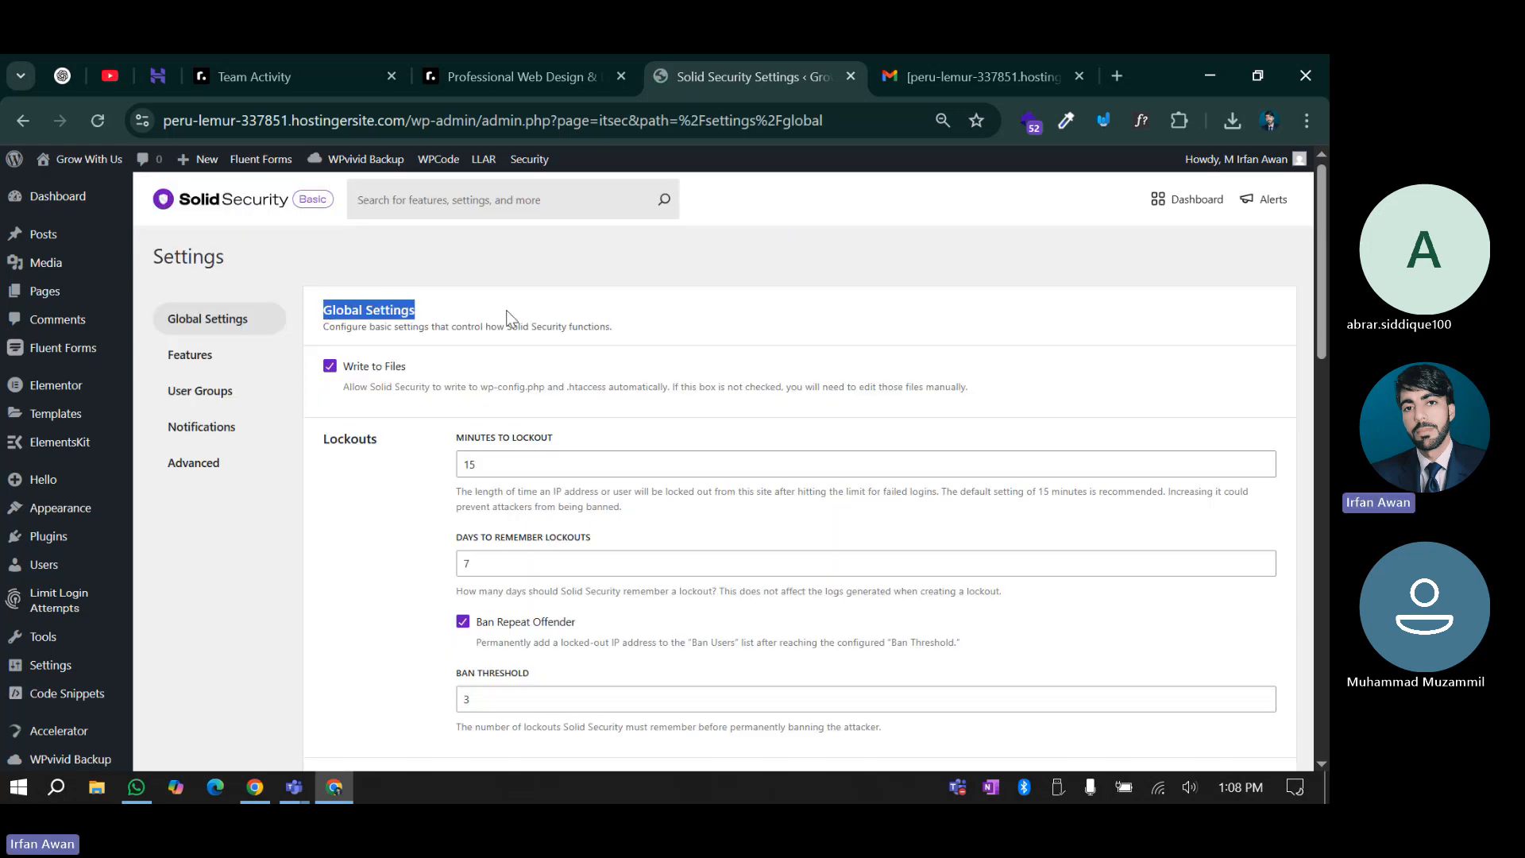
{"action": "left_click", "coordinate": [507, 316]}
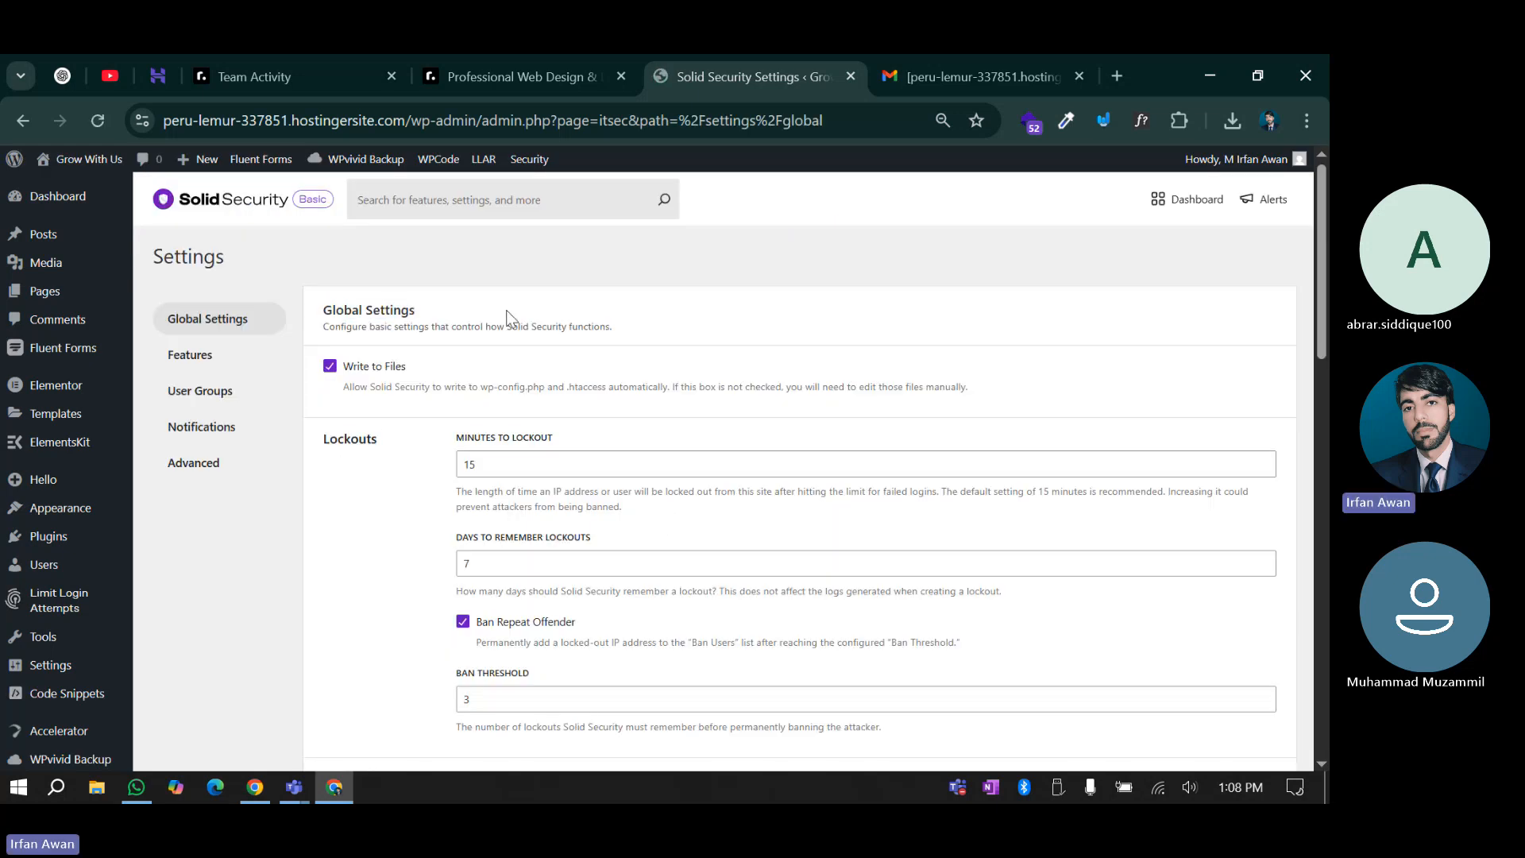
{"action": "left_click_drag", "start_coordinate": [334, 440], "coordinate": [429, 440]}
{"action": "left_click", "coordinate": [429, 440]}
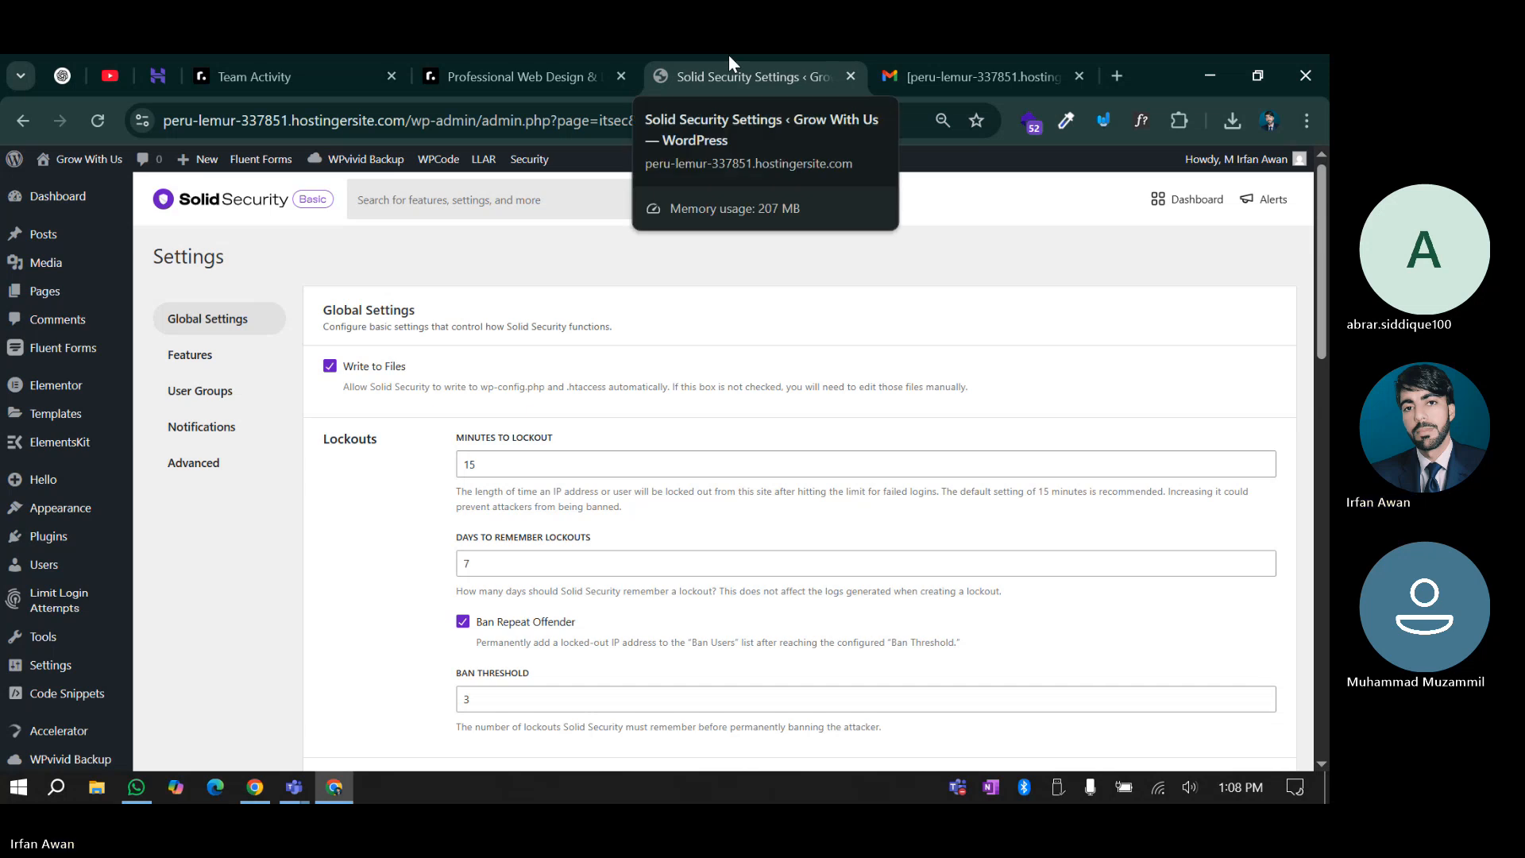
{"action": "left_click_drag", "start_coordinate": [500, 465], "coordinate": [444, 468]}
{"action": "left_click", "coordinate": [421, 528]}
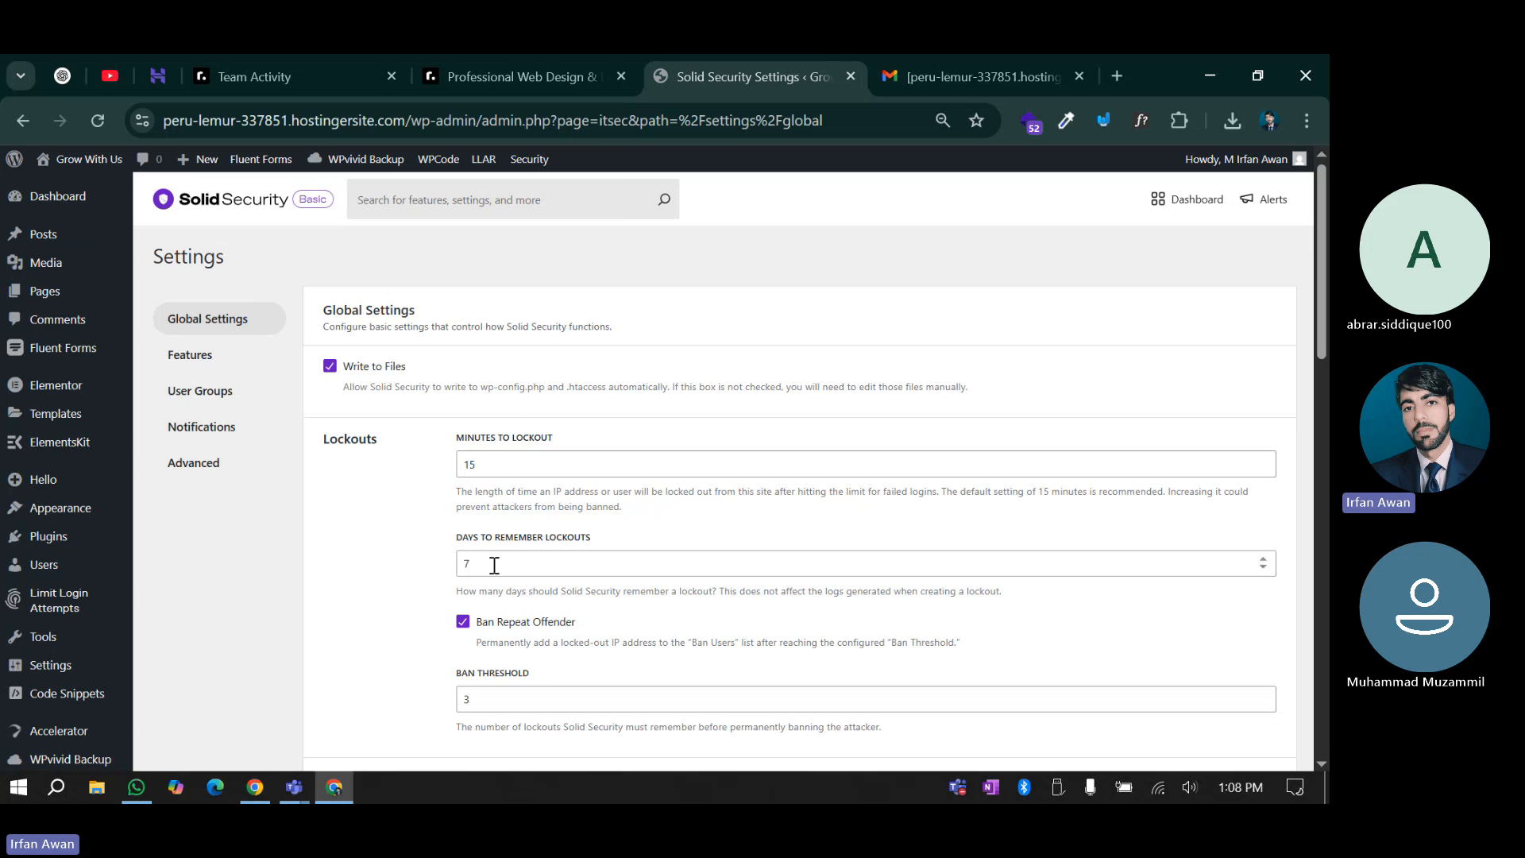
Turn on Hide Security Menu in Admin Bar, turn off Allow Data Sharing, and save
{"action": "scroll", "coordinate": [394, 604], "scroll_direction": "down", "scroll_amount": 1}
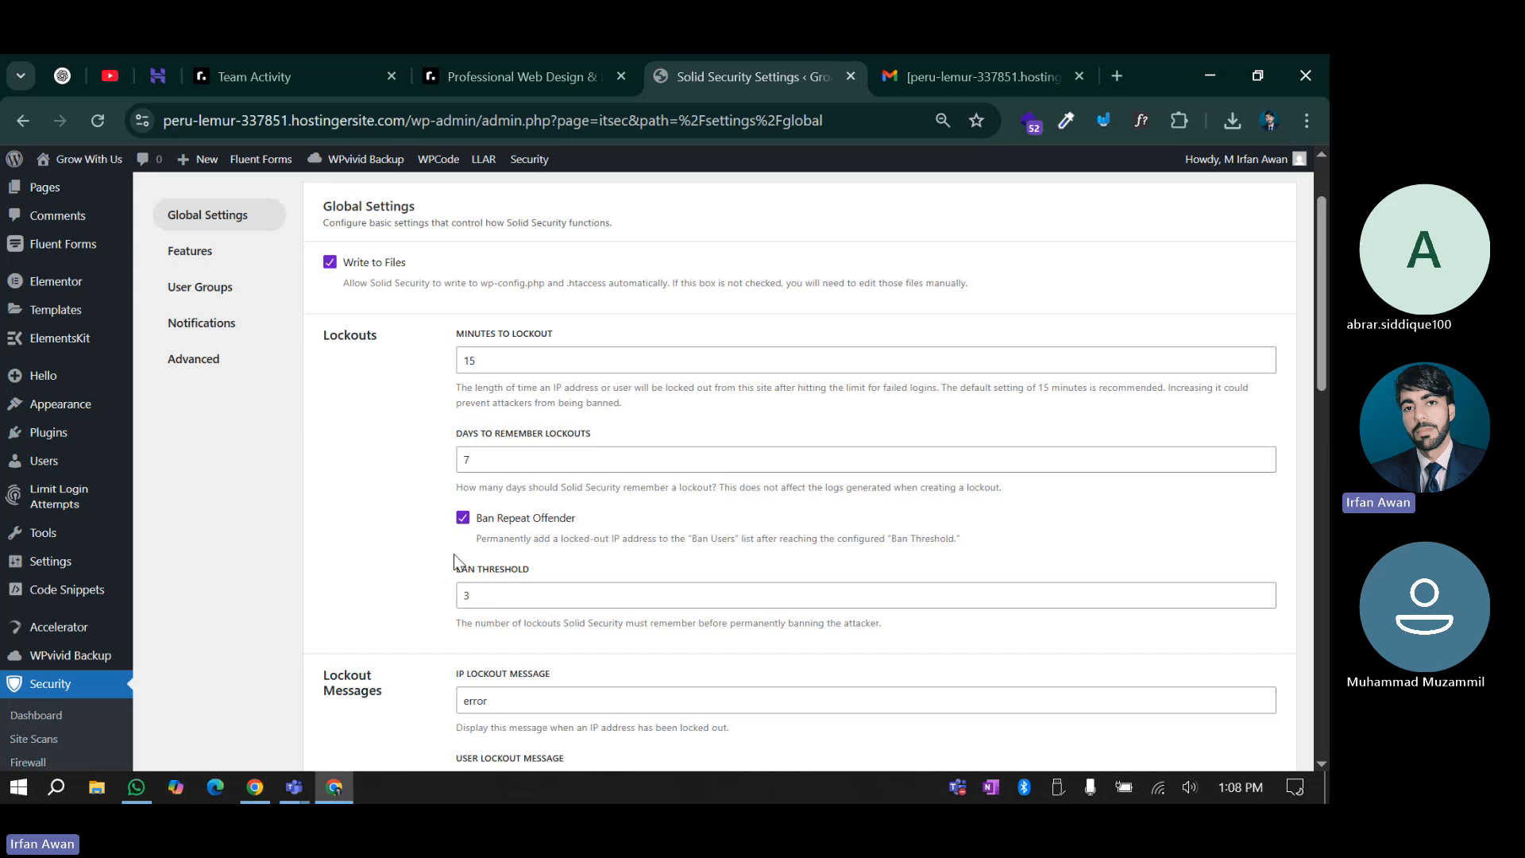
{"action": "scroll", "coordinate": [417, 453], "scroll_direction": "down", "scroll_amount": 2}
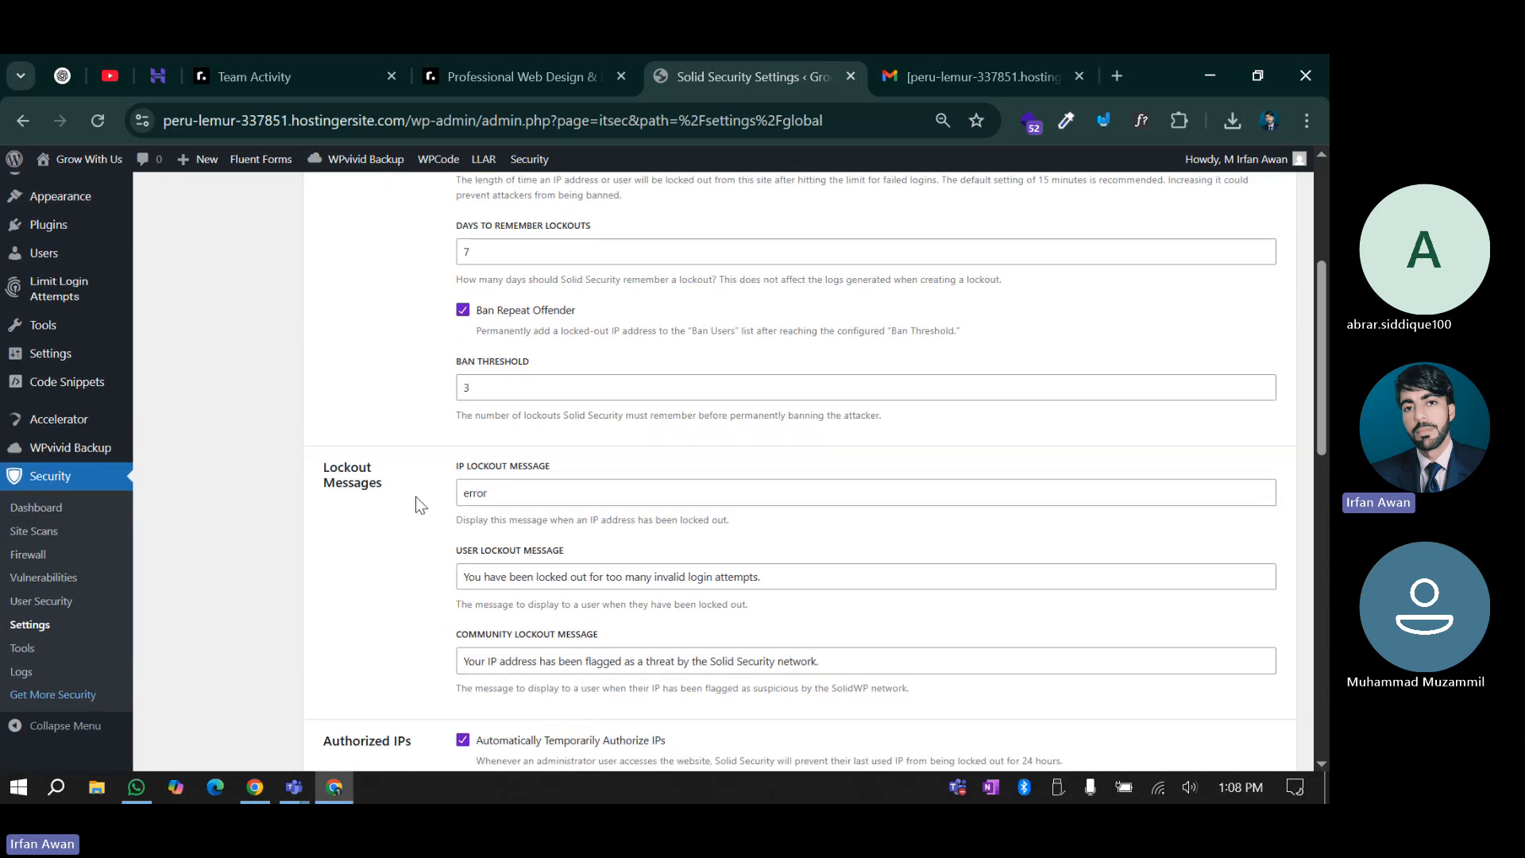
{"action": "scroll", "coordinate": [425, 513], "scroll_direction": "down", "scroll_amount": 2}
{"action": "scroll", "coordinate": [438, 574], "scroll_direction": "down", "scroll_amount": 4}
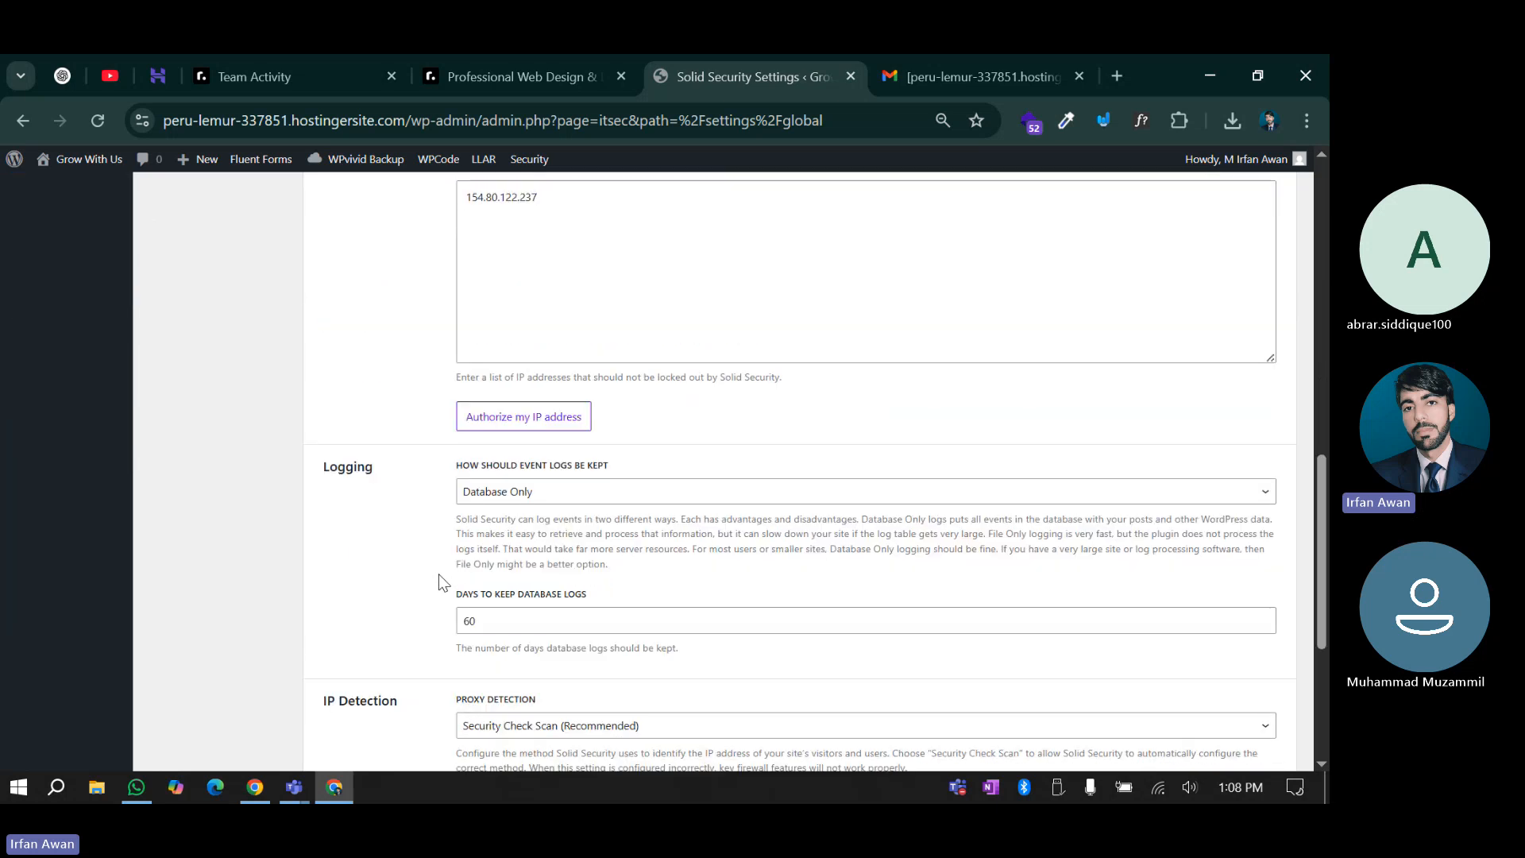
{"action": "scroll", "coordinate": [439, 574], "scroll_direction": "down", "scroll_amount": 1}
{"action": "scroll", "coordinate": [439, 574], "scroll_direction": "down", "scroll_amount": 2}
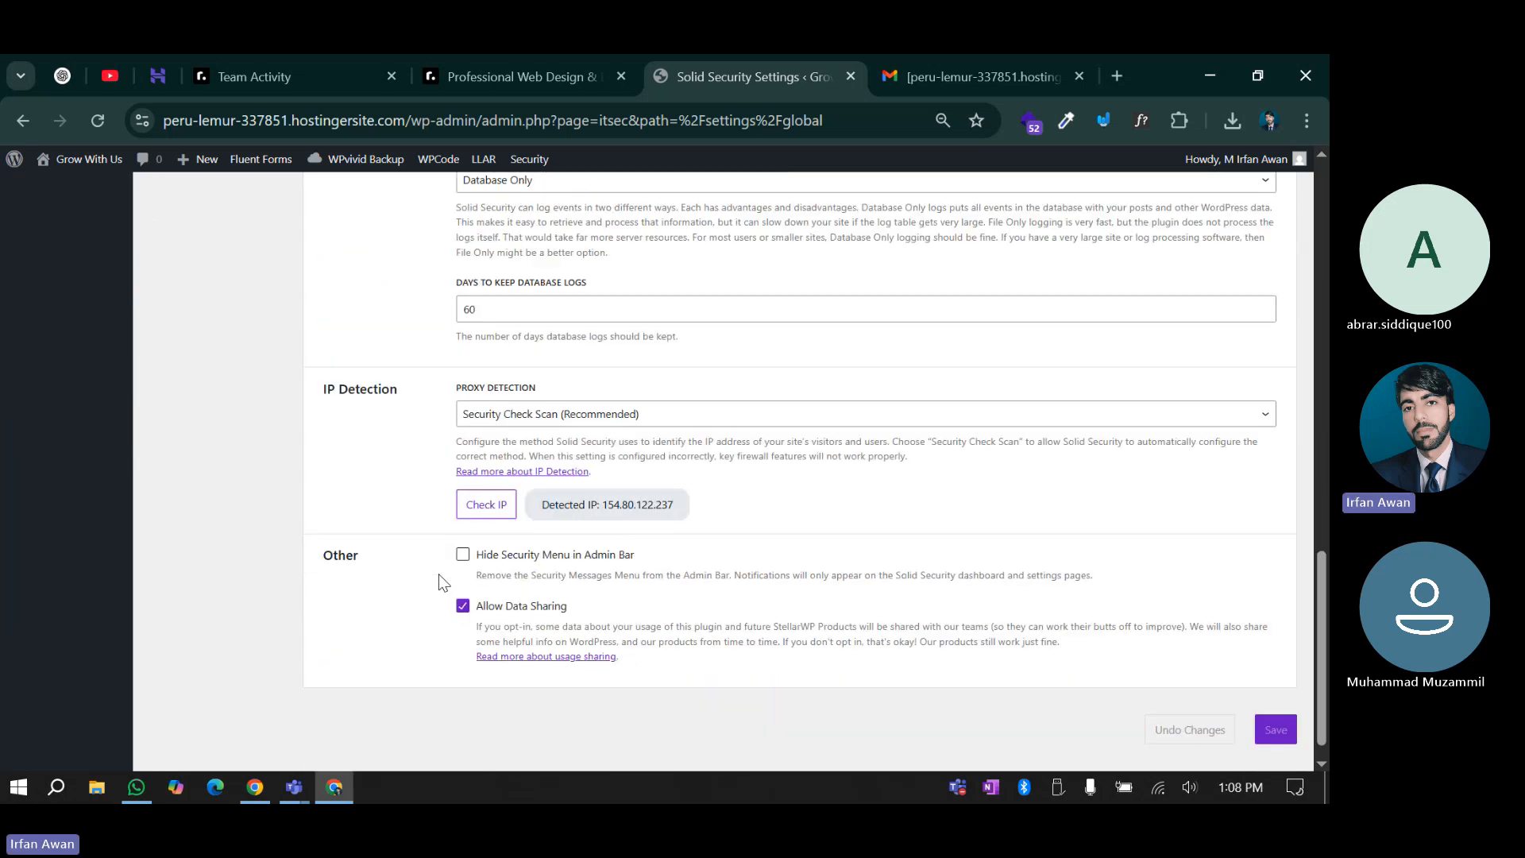
{"action": "scroll", "coordinate": [438, 574], "scroll_direction": "down", "scroll_amount": 1}
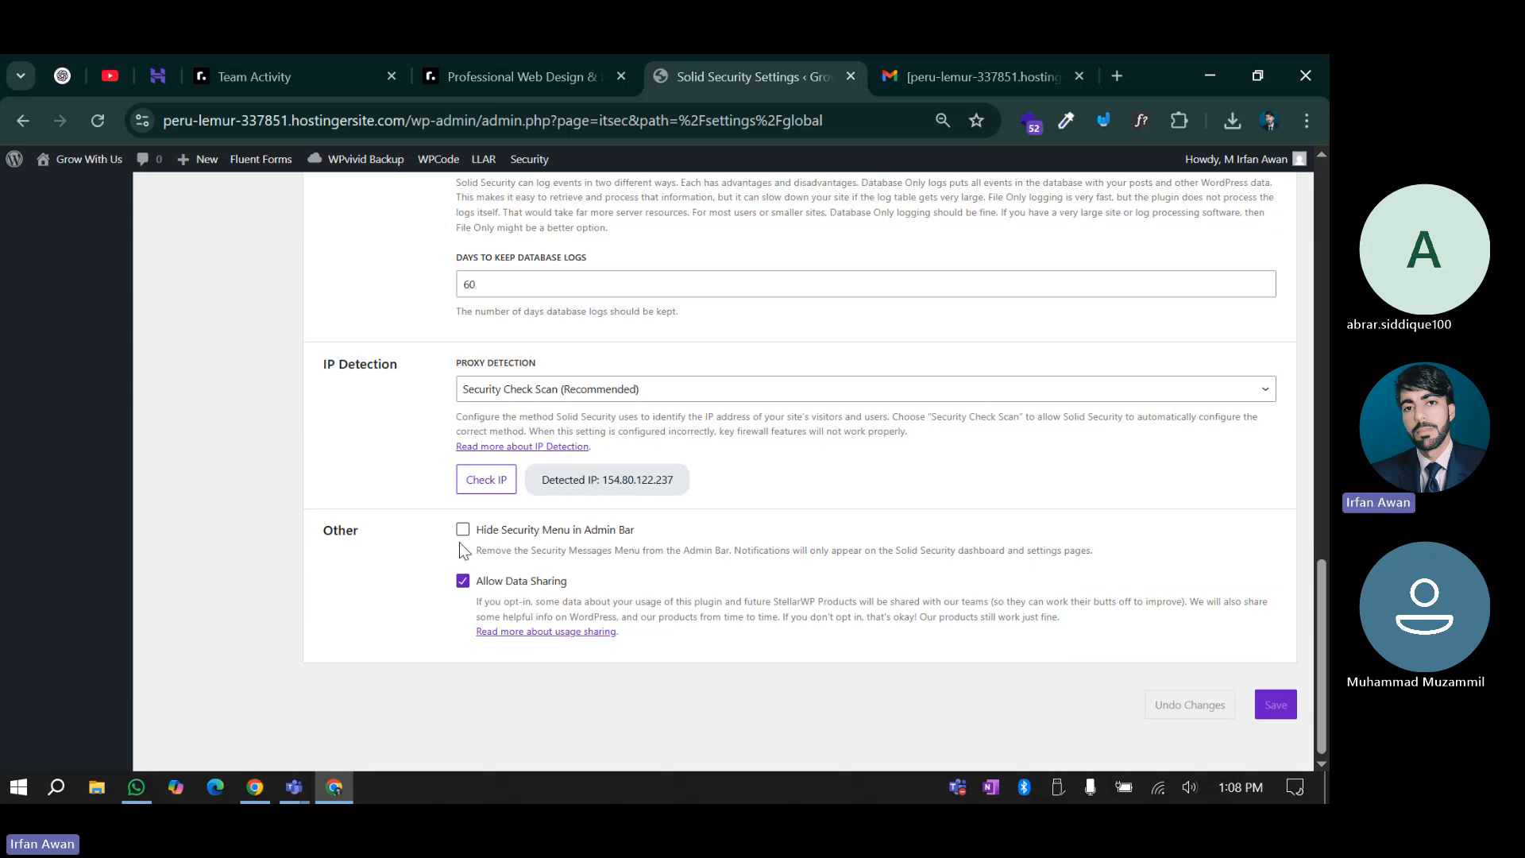
{"action": "scroll", "coordinate": [459, 529], "scroll_direction": "up", "scroll_amount": 3}
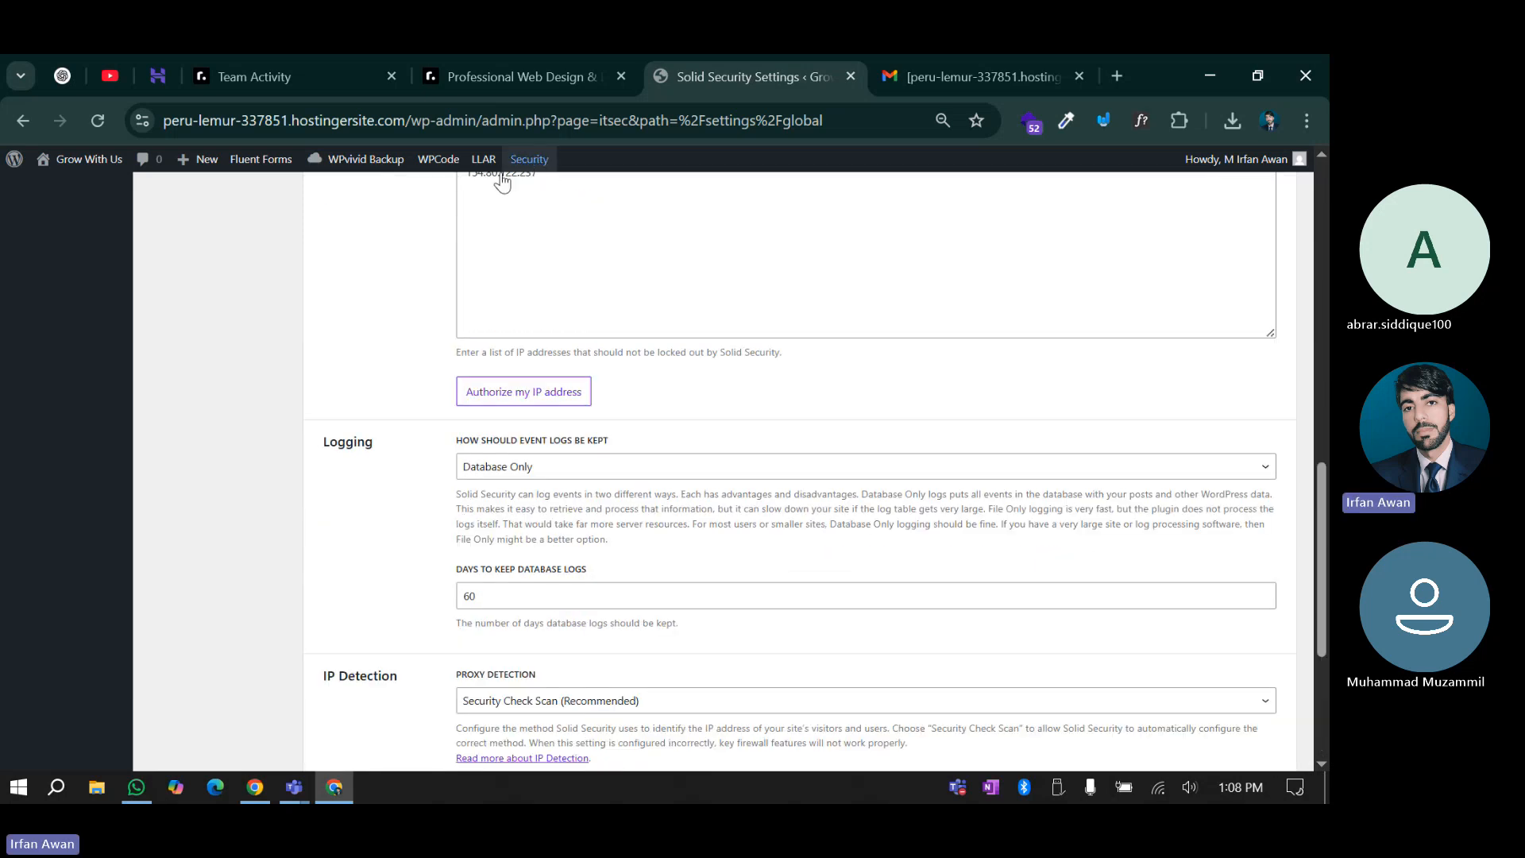
{"action": "scroll", "coordinate": [341, 384], "scroll_direction": "down", "scroll_amount": 3}
{"action": "left_click", "coordinate": [462, 529]}
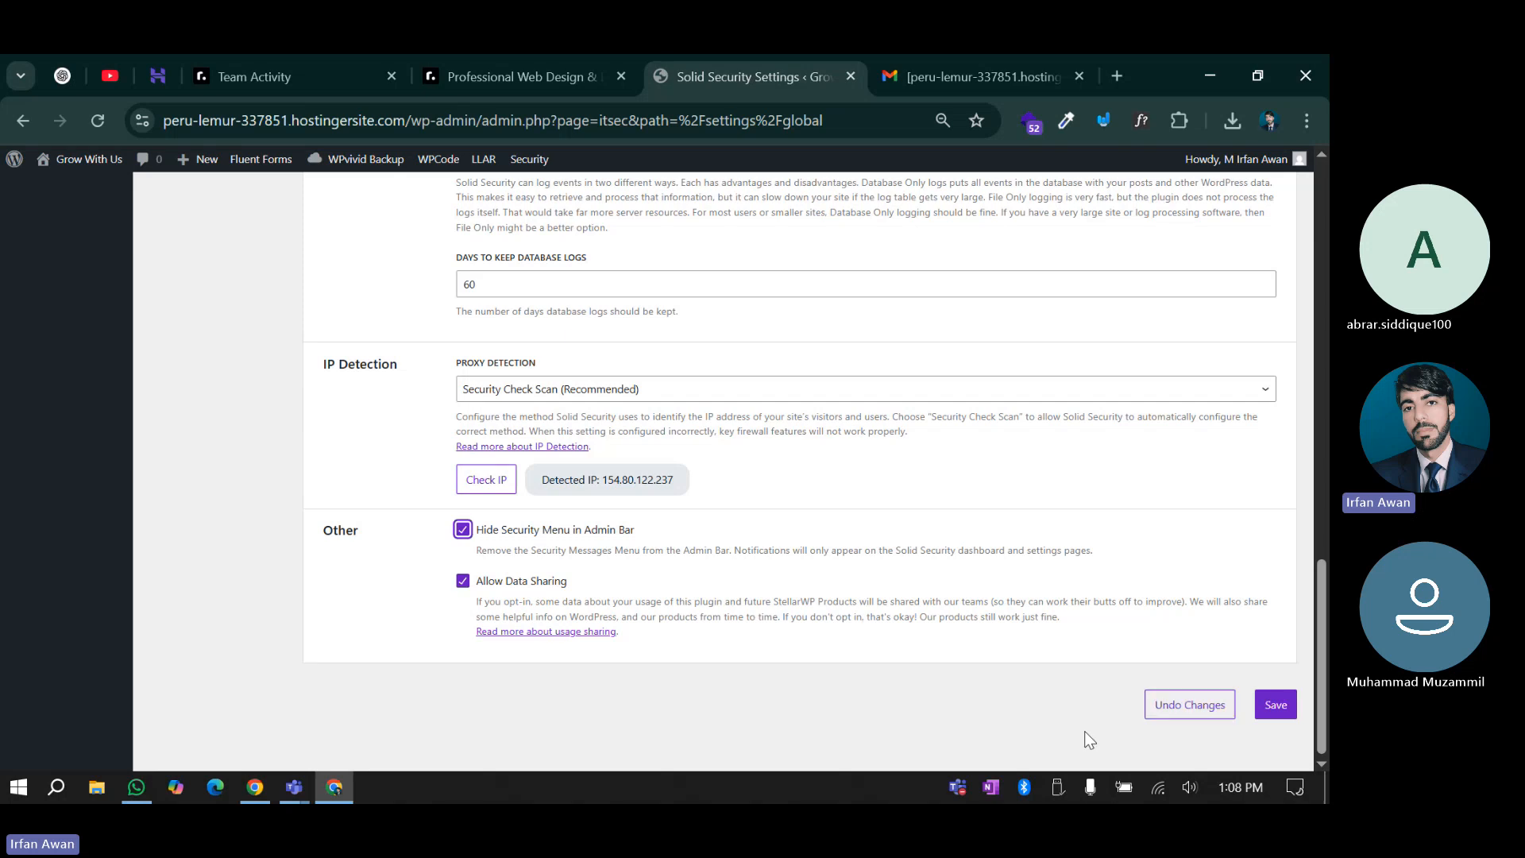
{"action": "left_click", "coordinate": [463, 581]}
{"action": "left_click", "coordinate": [1276, 709]}
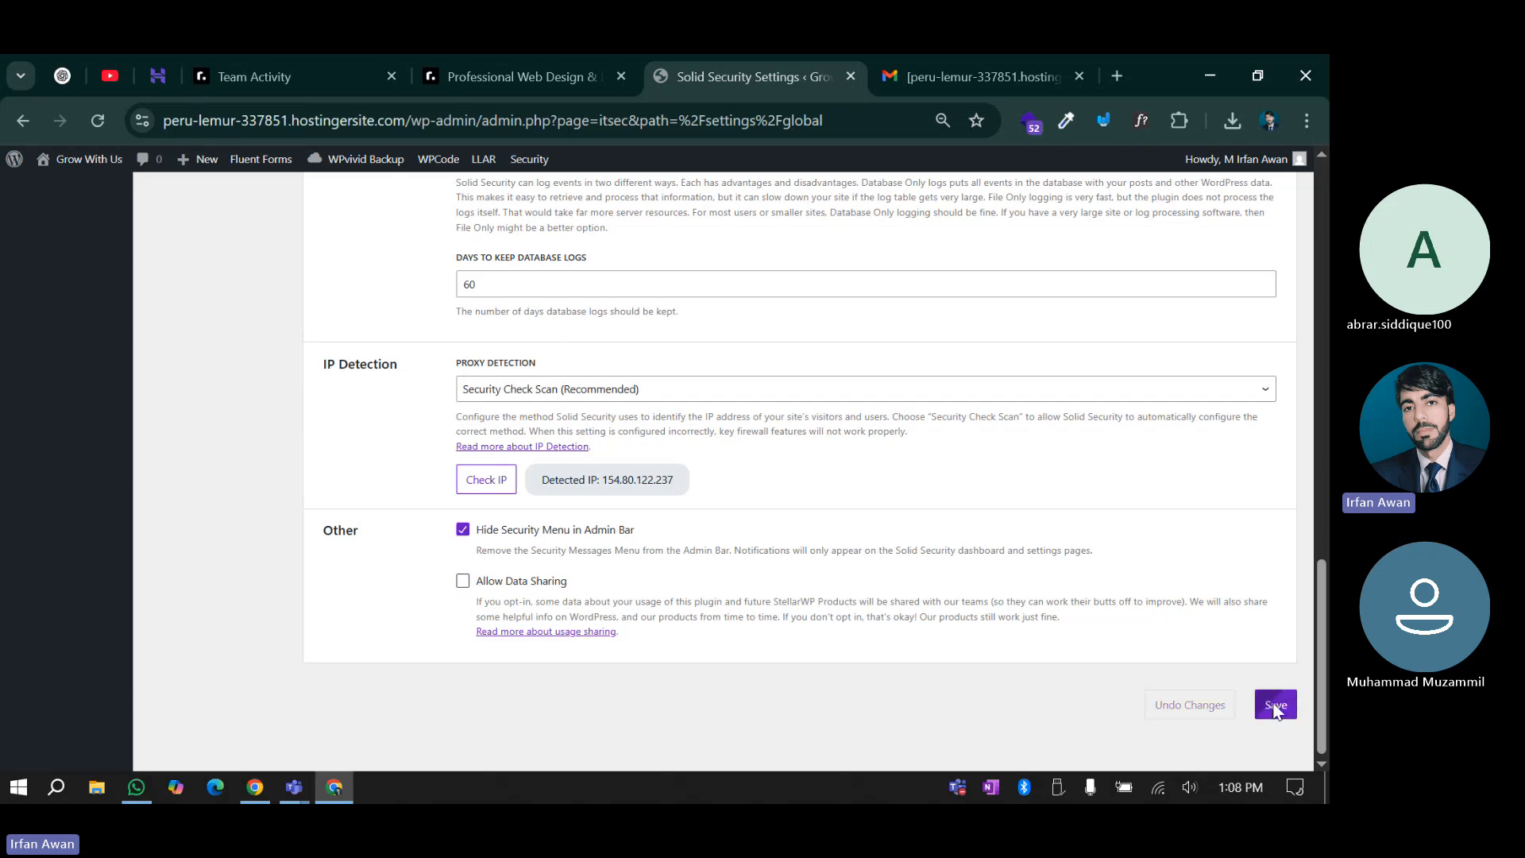
{"action": "scroll", "coordinate": [389, 528], "scroll_direction": "up", "scroll_amount": 10}
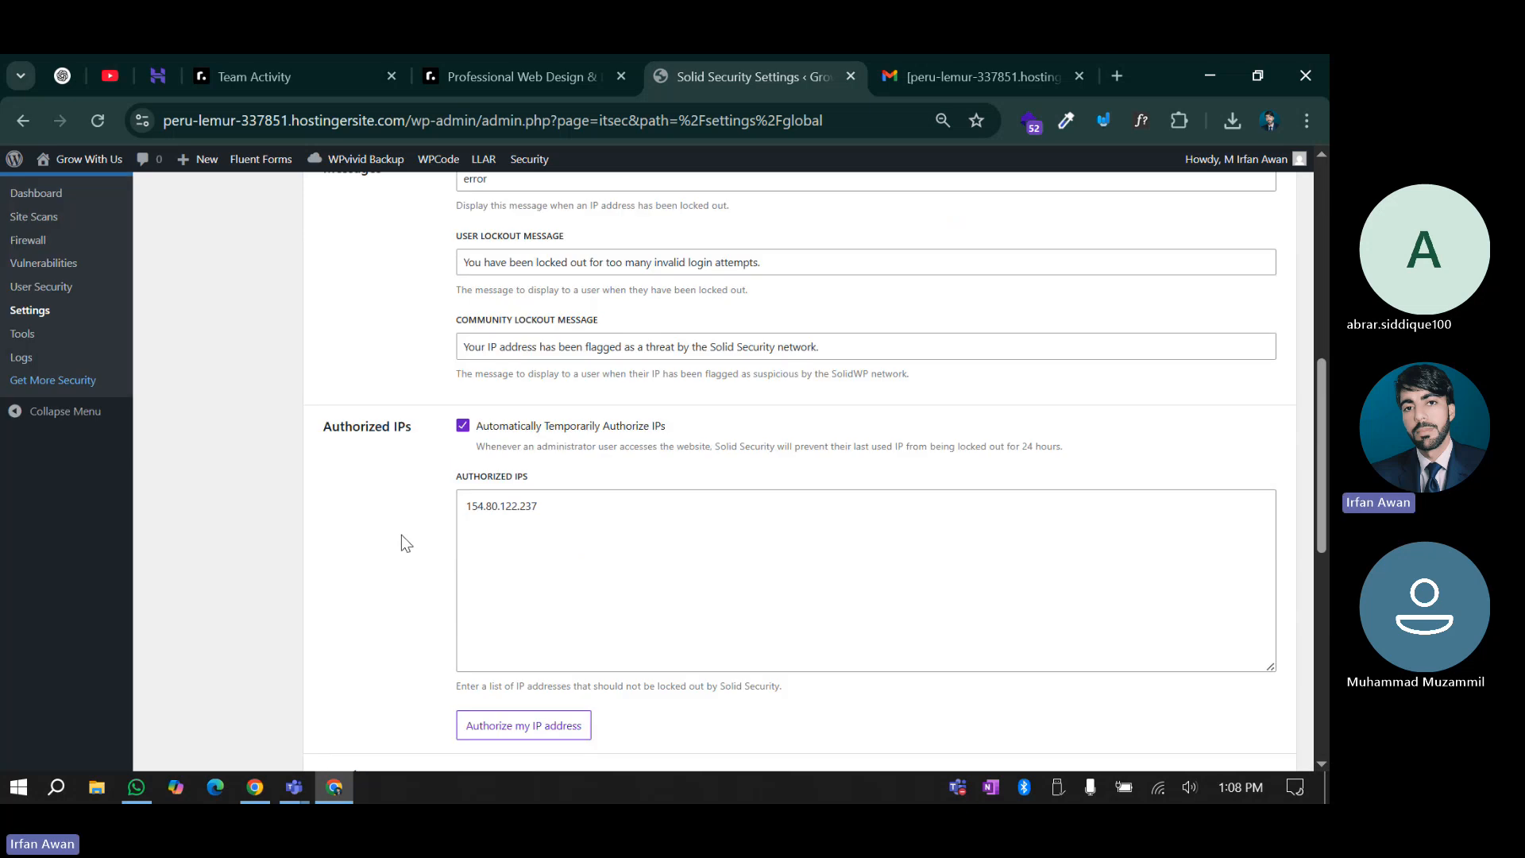
{"action": "scroll", "coordinate": [402, 535], "scroll_direction": "up", "scroll_amount": 5}
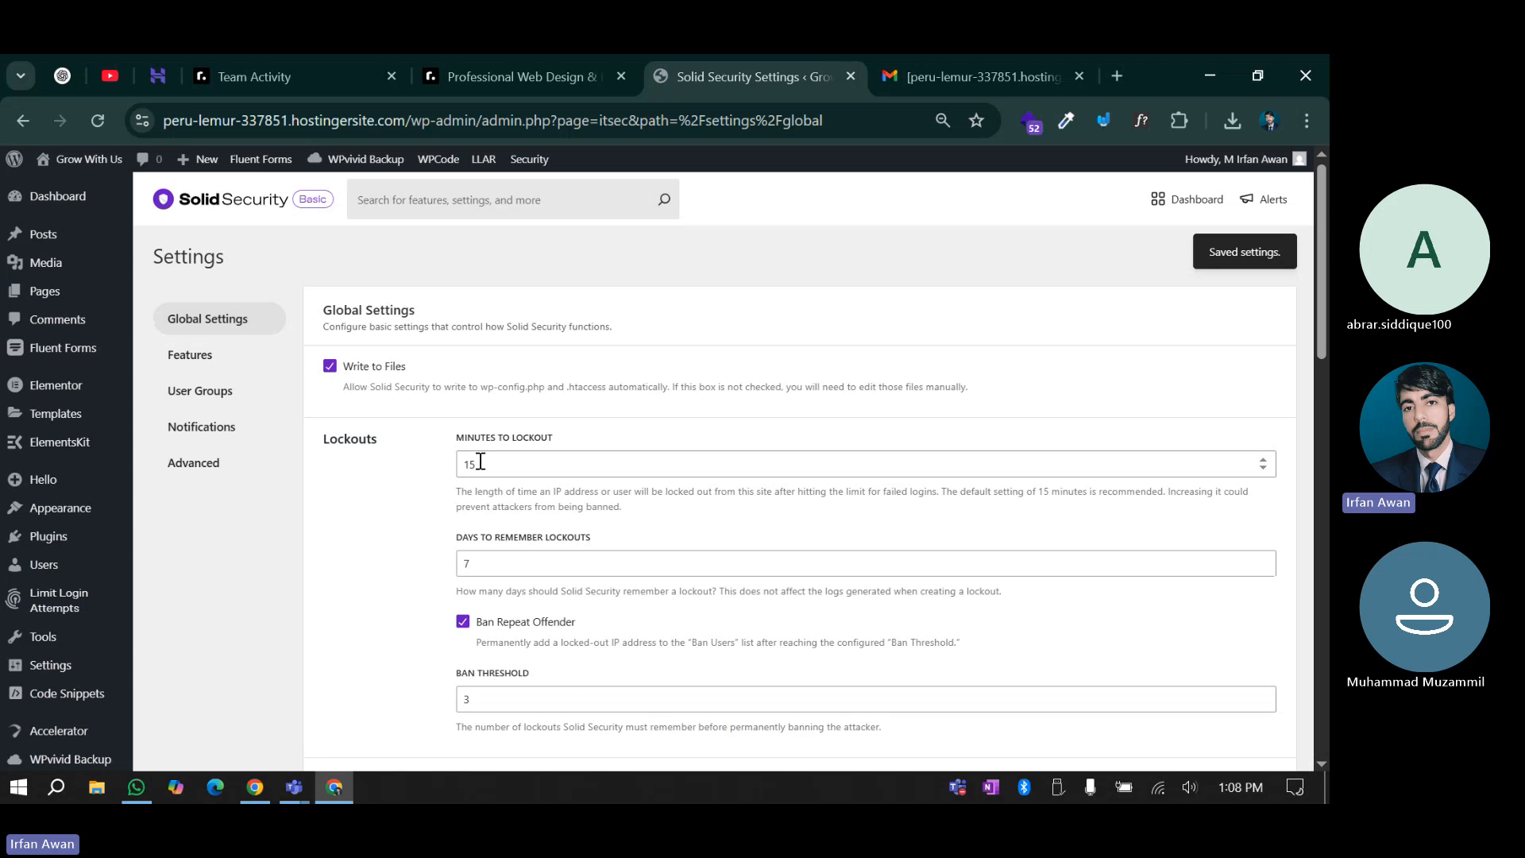
{"action": "scroll", "coordinate": [517, 584], "scroll_direction": "down", "scroll_amount": 7}
{"action": "scroll", "coordinate": [482, 615], "scroll_direction": "up", "scroll_amount": 7}
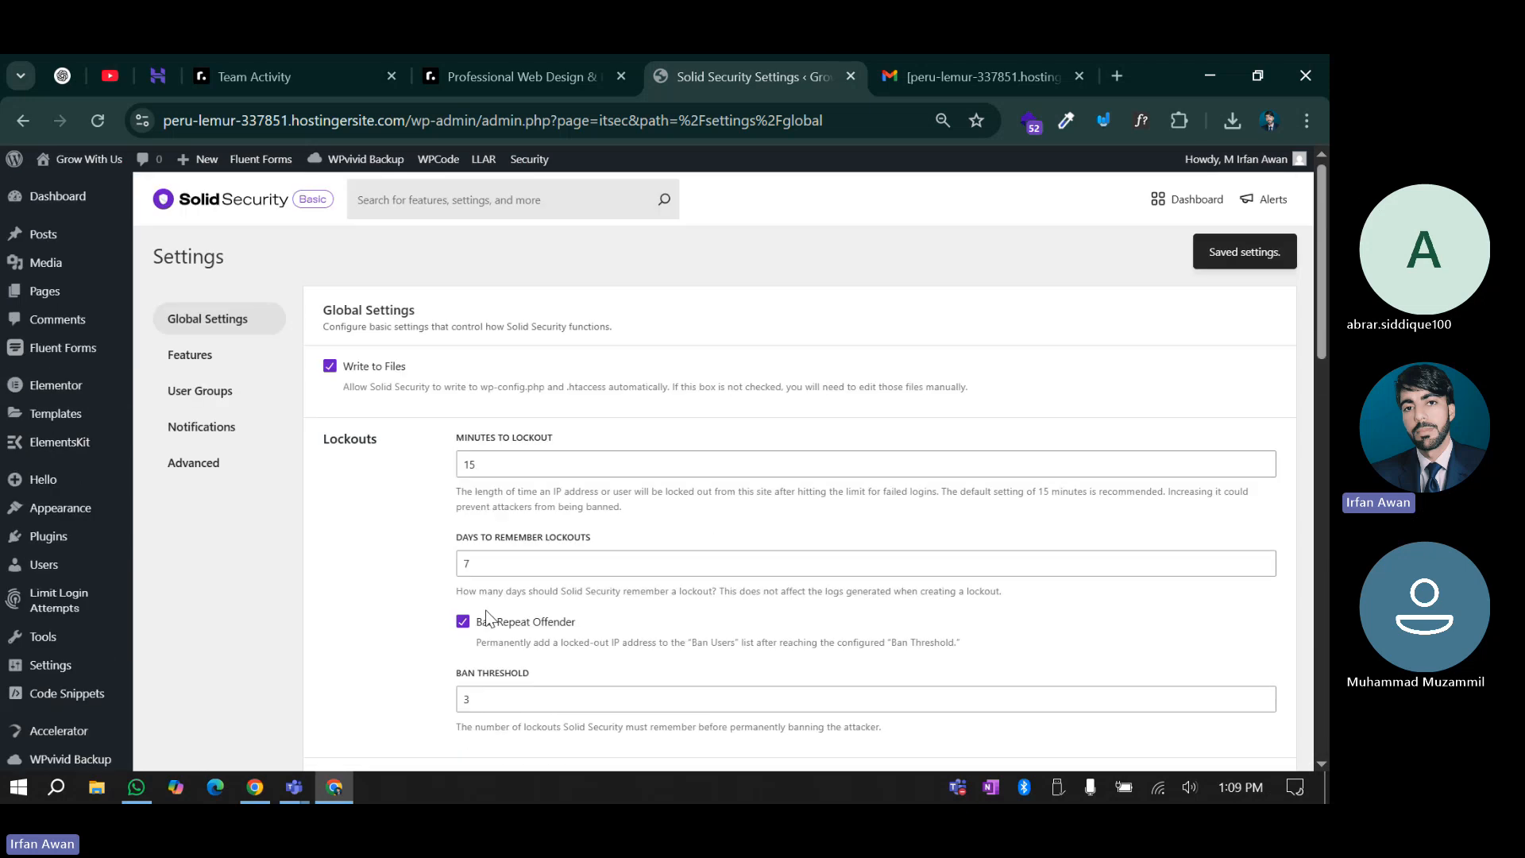
Expand Two-Factor settings under Login Security features, keeping All Methods as the authentication methods
{"action": "left_click", "coordinate": [212, 359]}
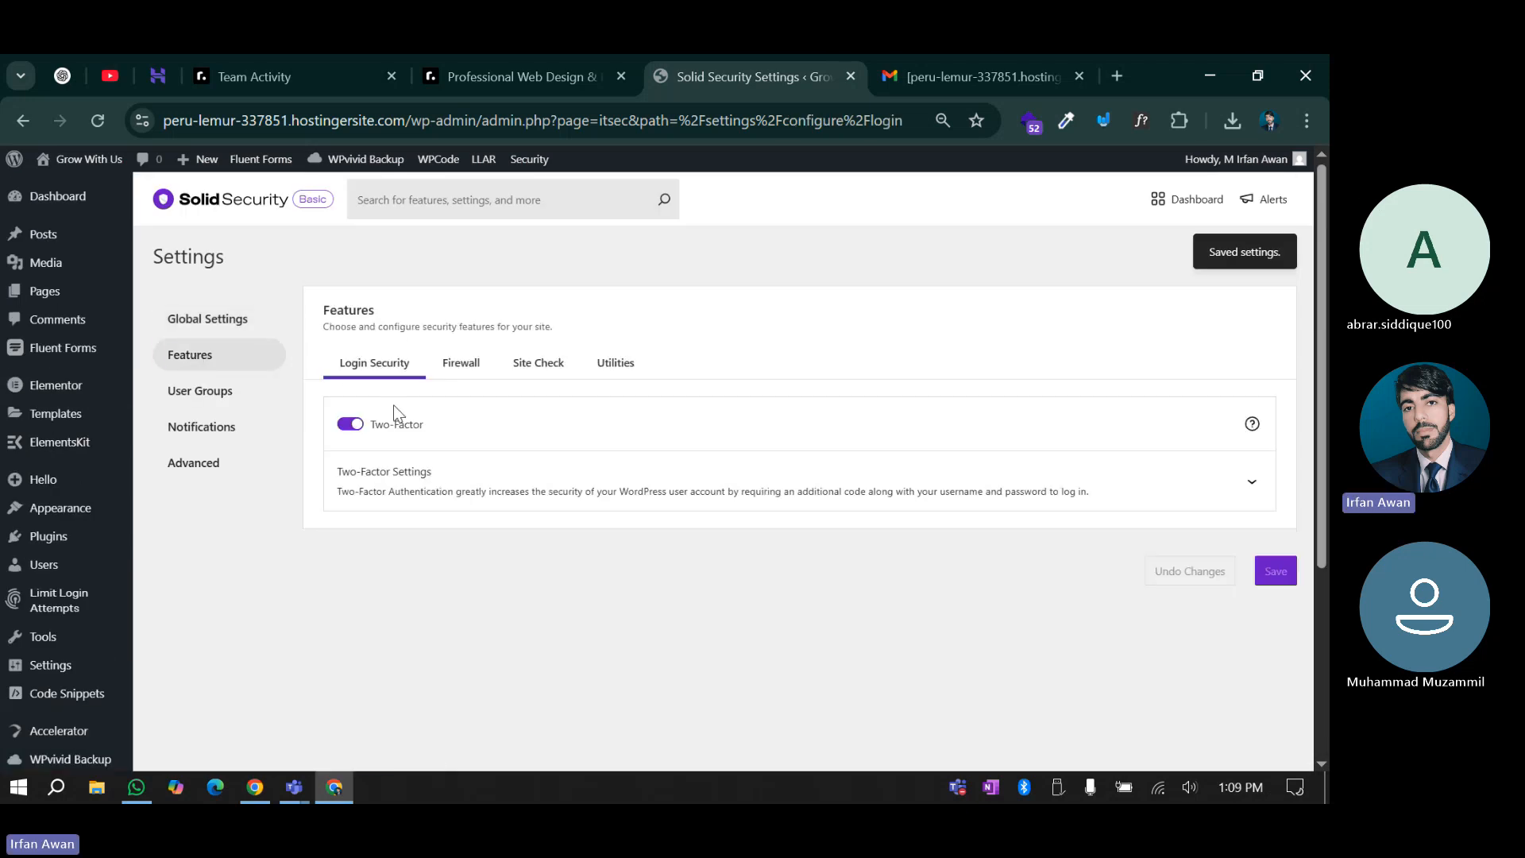
{"action": "left_click", "coordinate": [413, 481]}
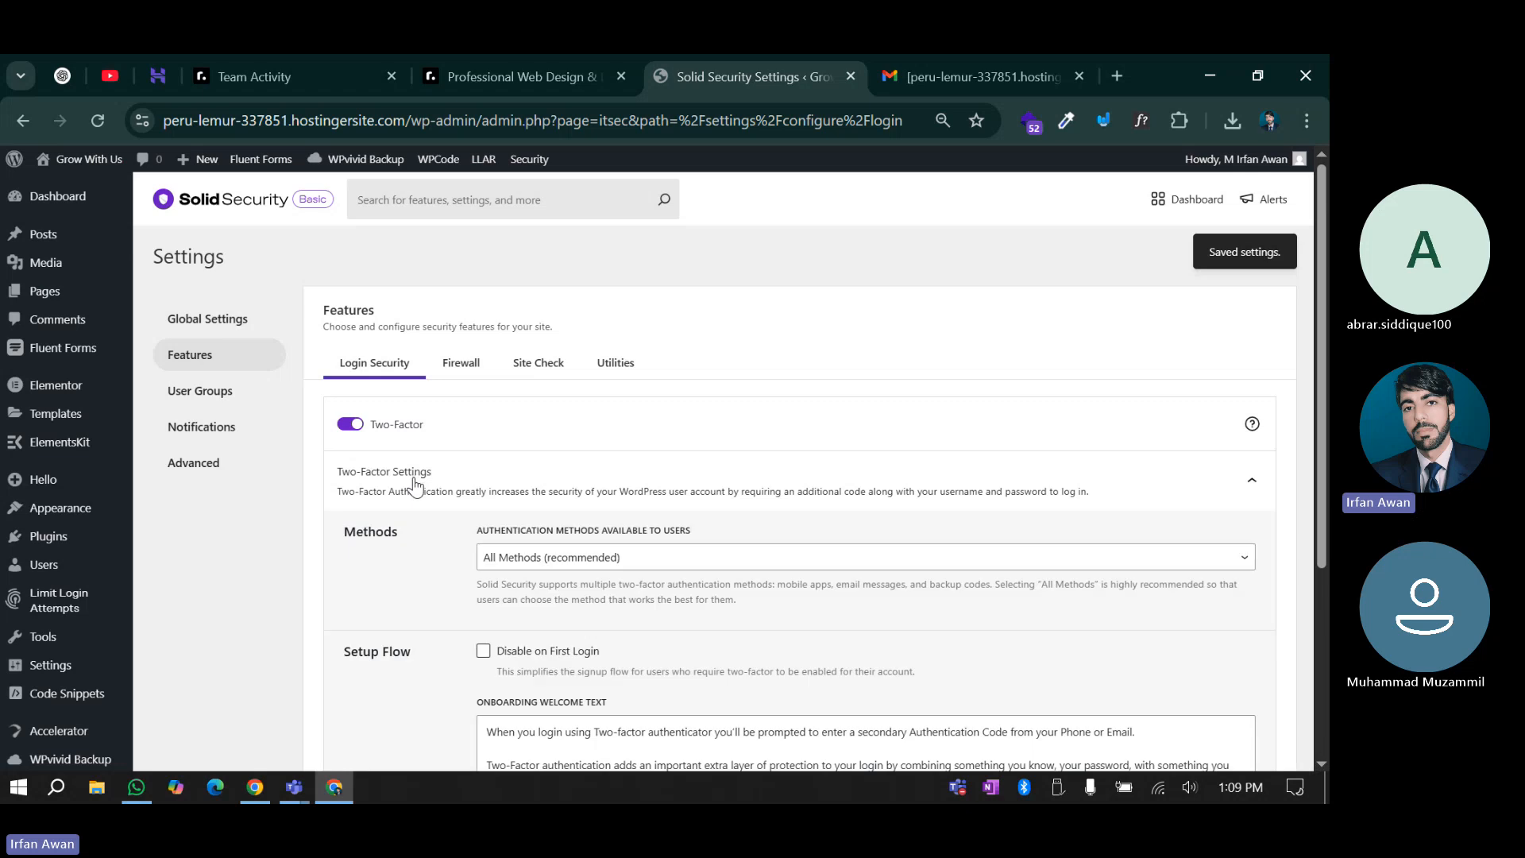
{"action": "scroll", "coordinate": [421, 556], "scroll_direction": "down", "scroll_amount": 1}
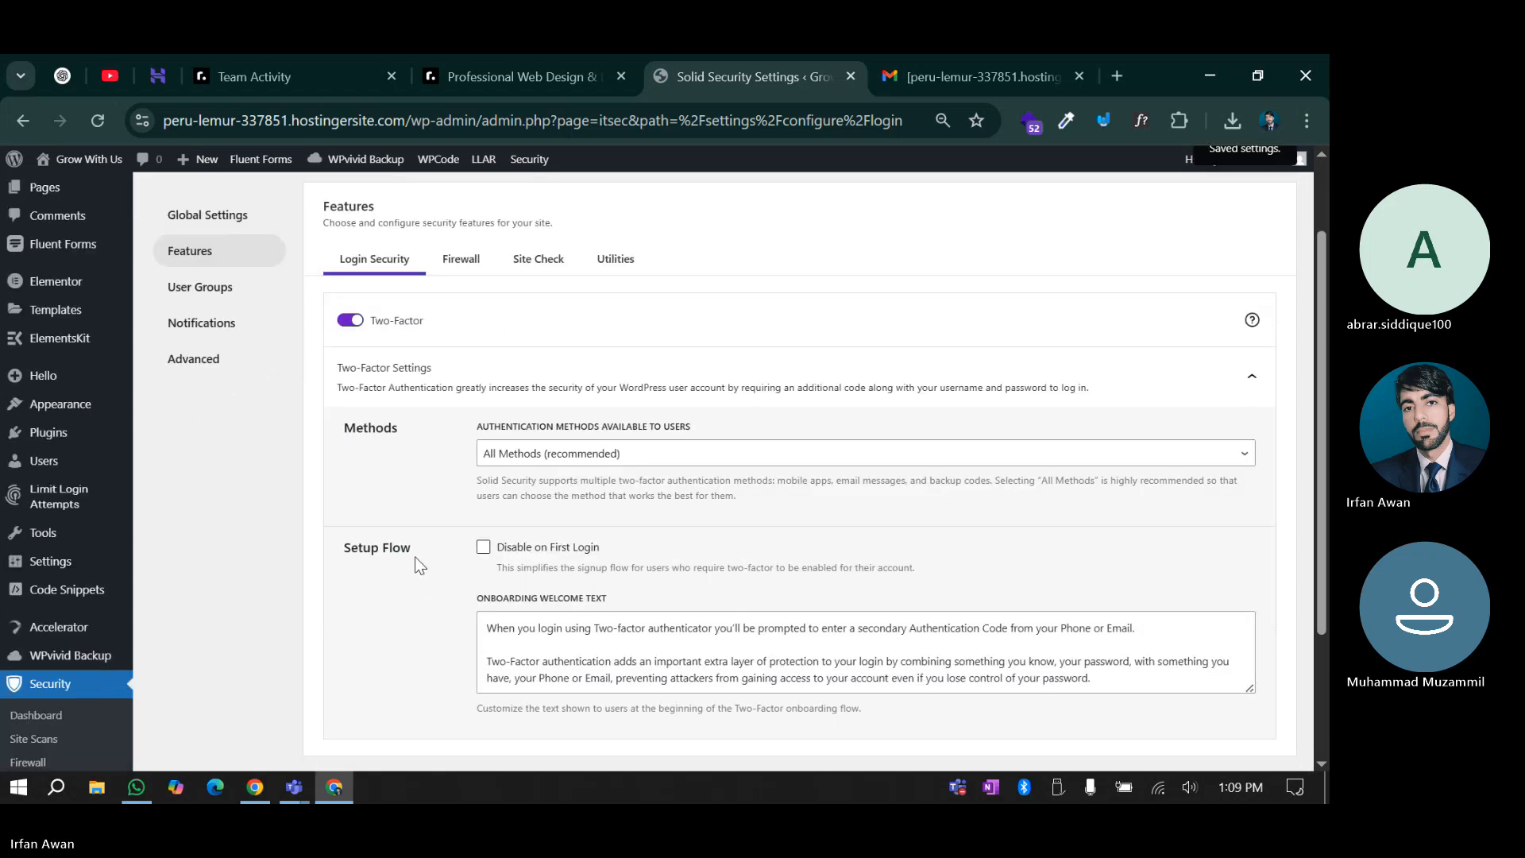
{"action": "scroll", "coordinate": [414, 556], "scroll_direction": "down", "scroll_amount": 2}
{"action": "scroll", "coordinate": [414, 459], "scroll_direction": "up", "scroll_amount": 1}
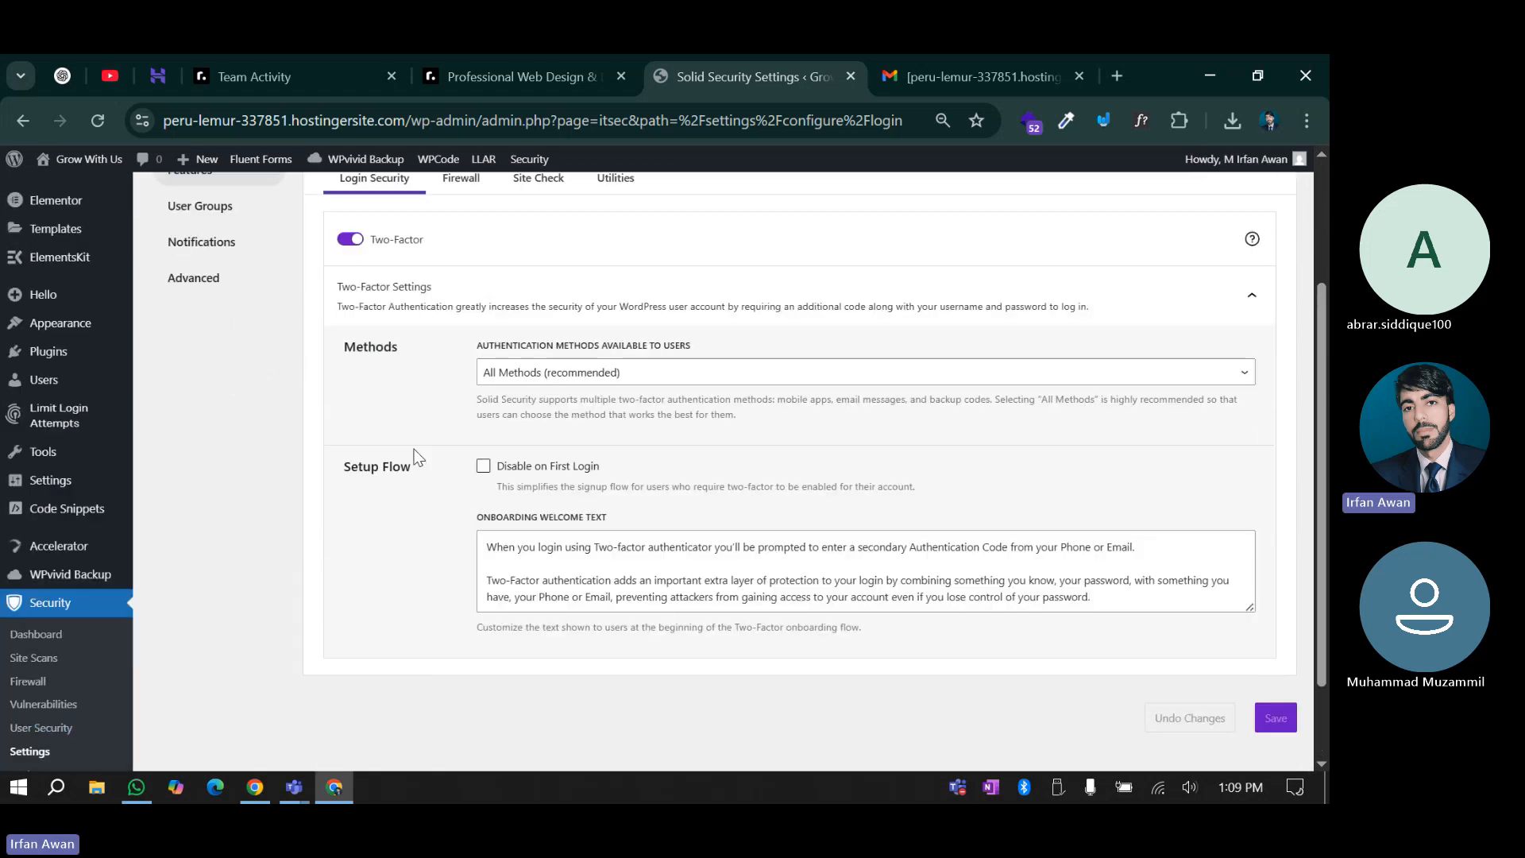
{"action": "left_click", "coordinate": [553, 375]}
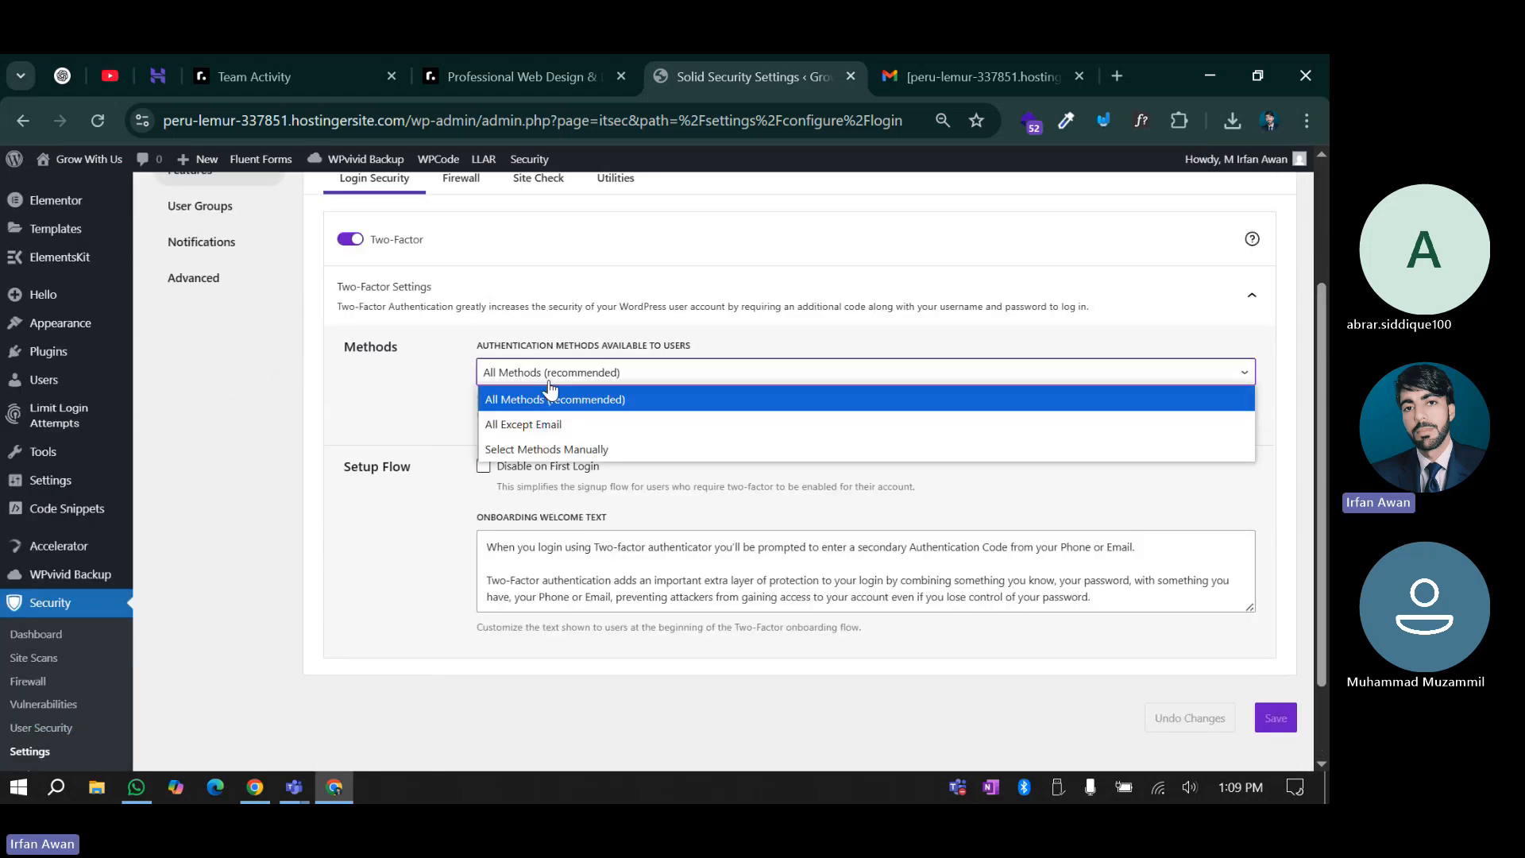
{"action": "left_click", "coordinate": [418, 469]}
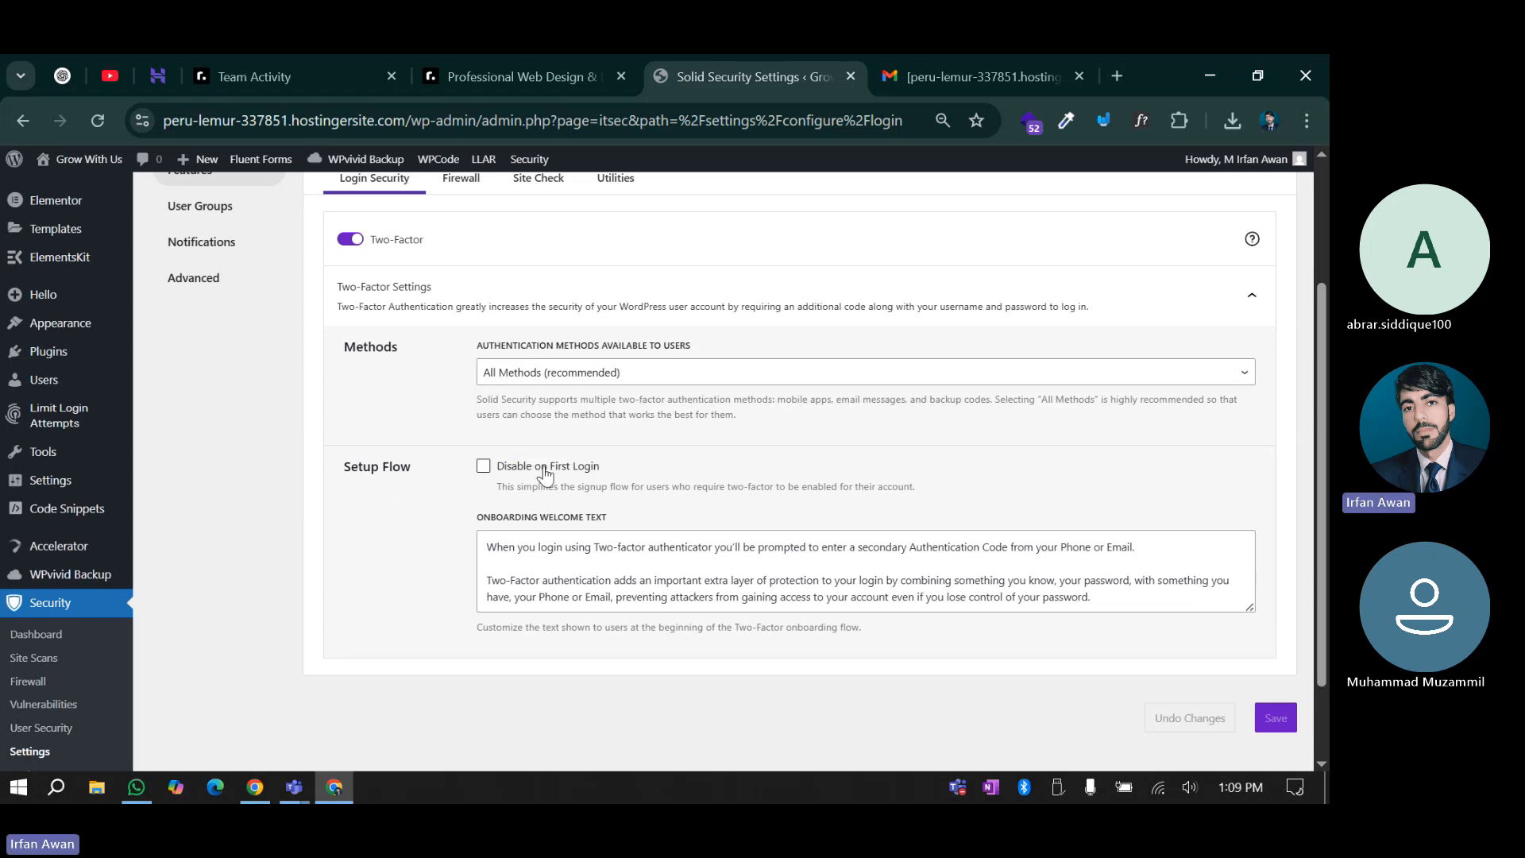
Turn on Disable on First Login and save the two-factor settings
{"action": "left_click", "coordinate": [482, 467]}
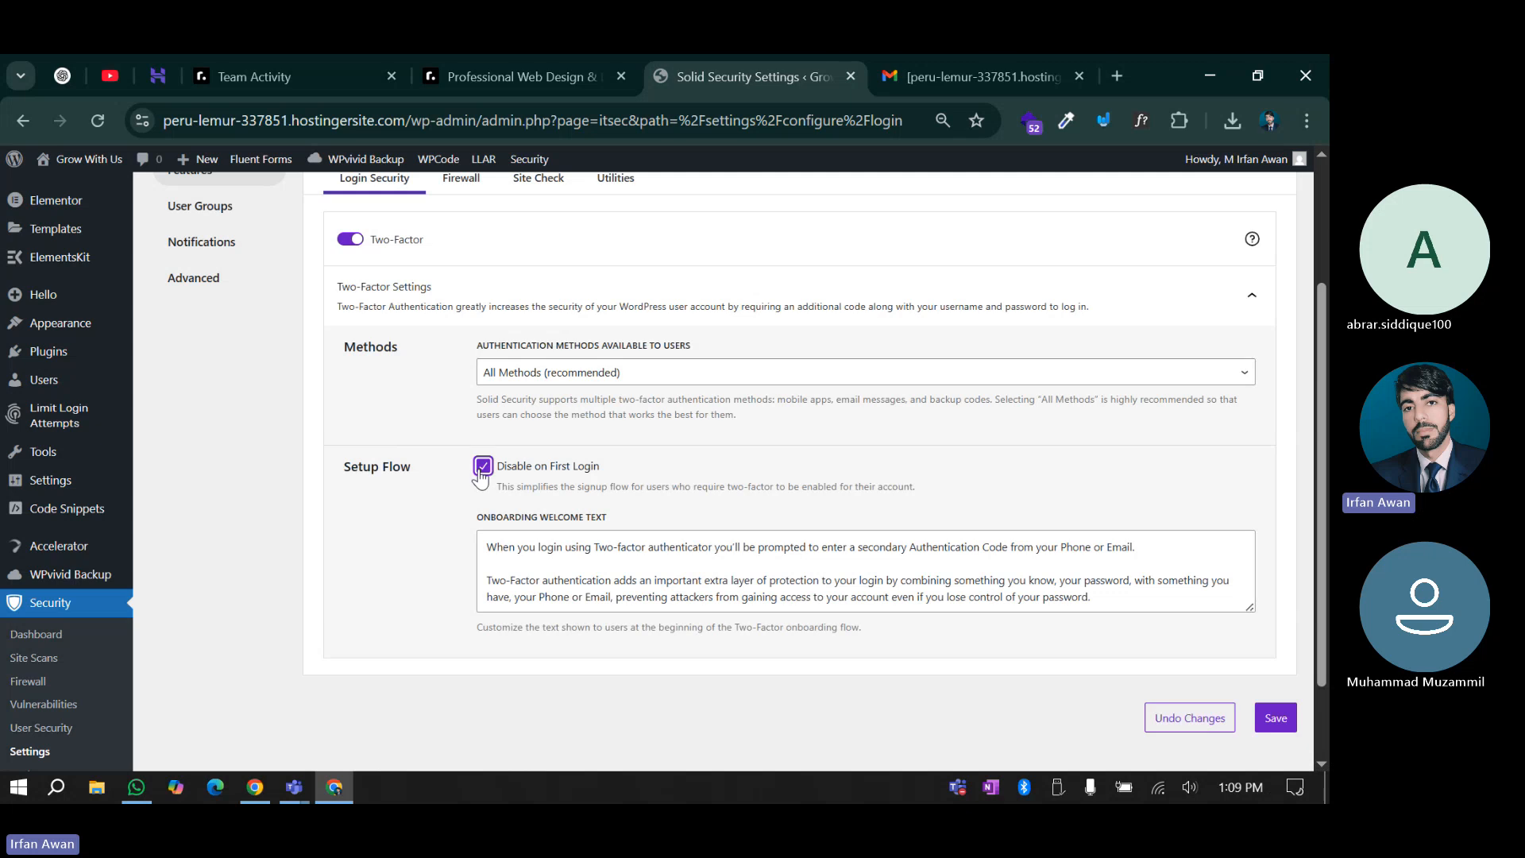
{"action": "scroll", "coordinate": [470, 566], "scroll_direction": "down", "scroll_amount": 2}
{"action": "left_click", "coordinate": [1273, 617]}
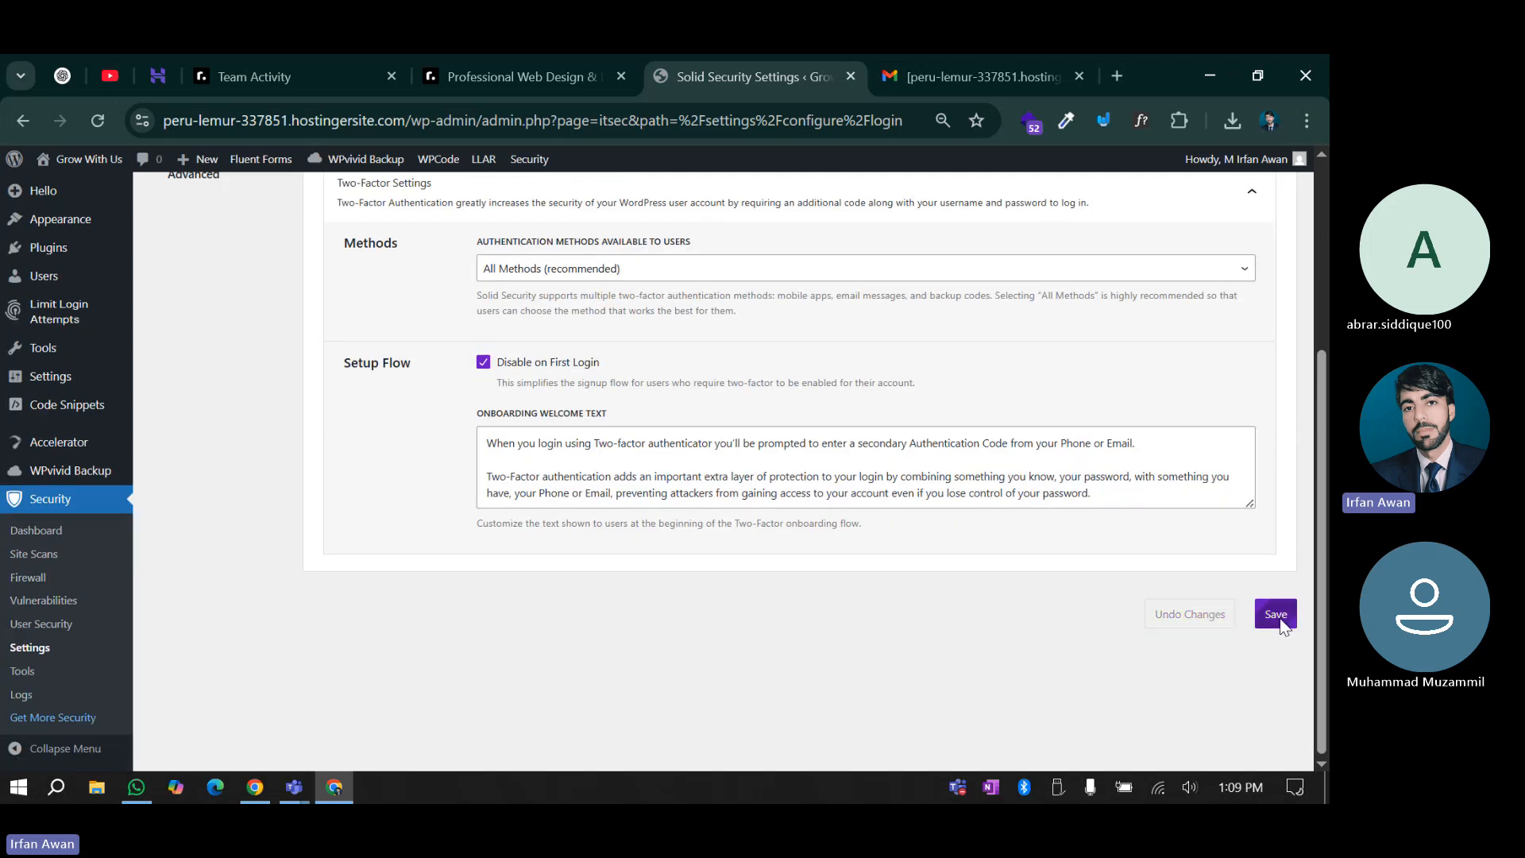
{"action": "scroll", "coordinate": [486, 500], "scroll_direction": "up", "scroll_amount": 2}
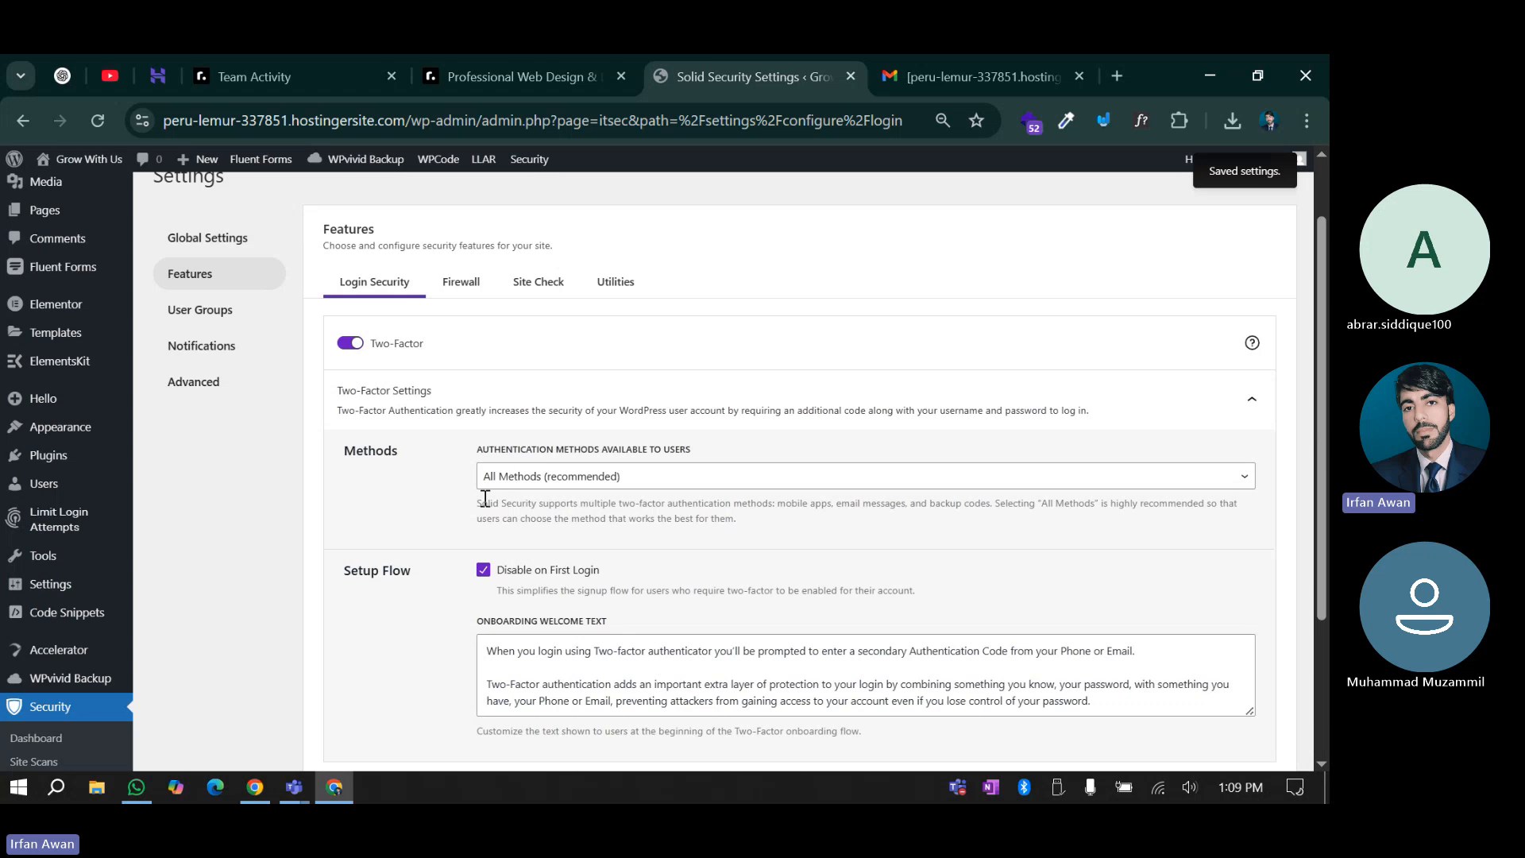
{"action": "scroll", "coordinate": [485, 498], "scroll_direction": "down", "scroll_amount": 3}
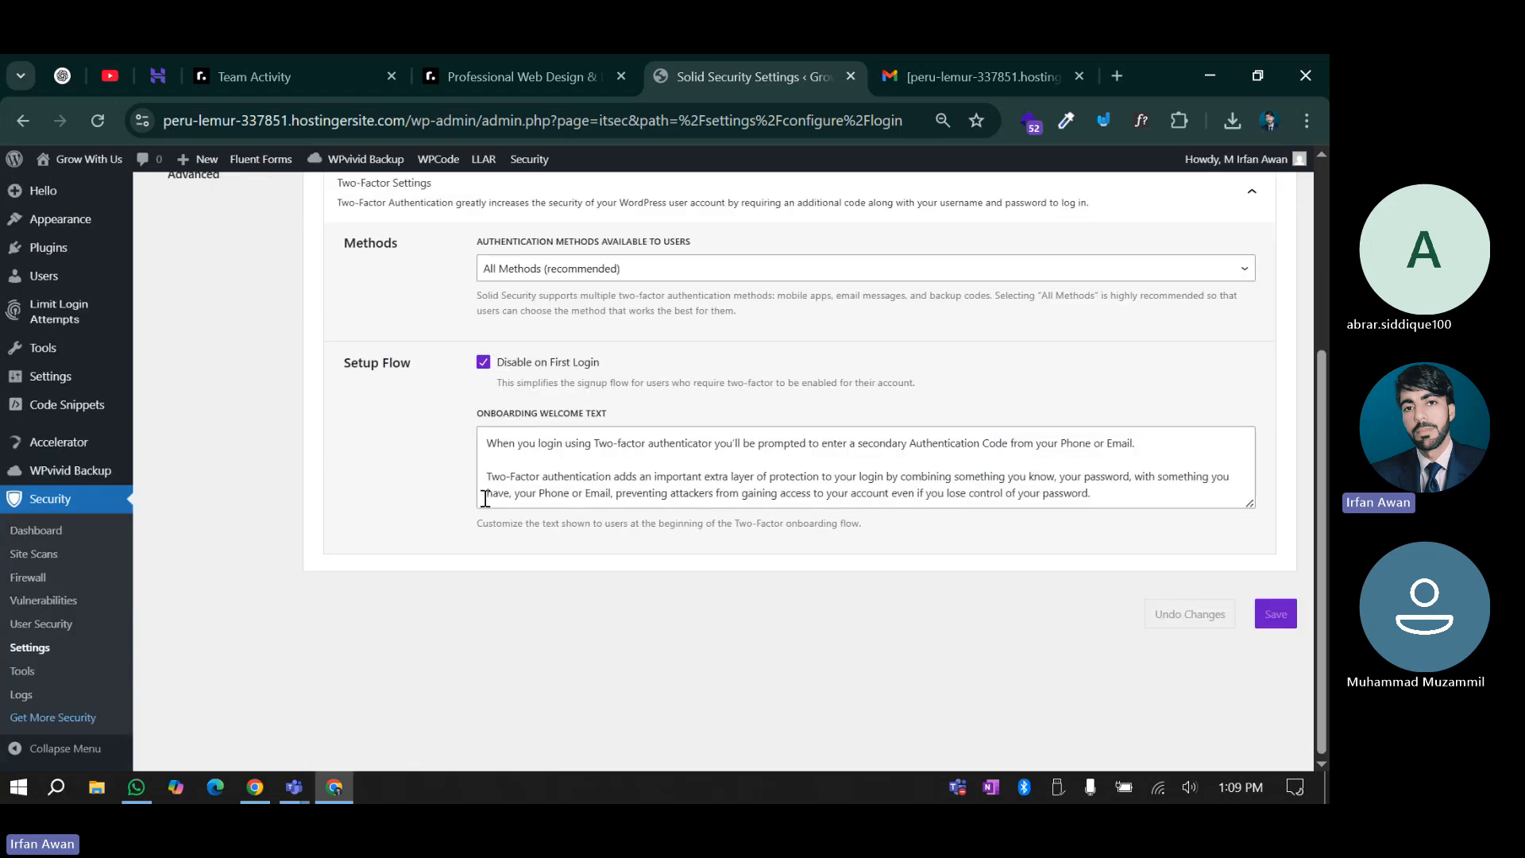
{"action": "scroll", "coordinate": [484, 500], "scroll_direction": "up", "scroll_amount": 4}
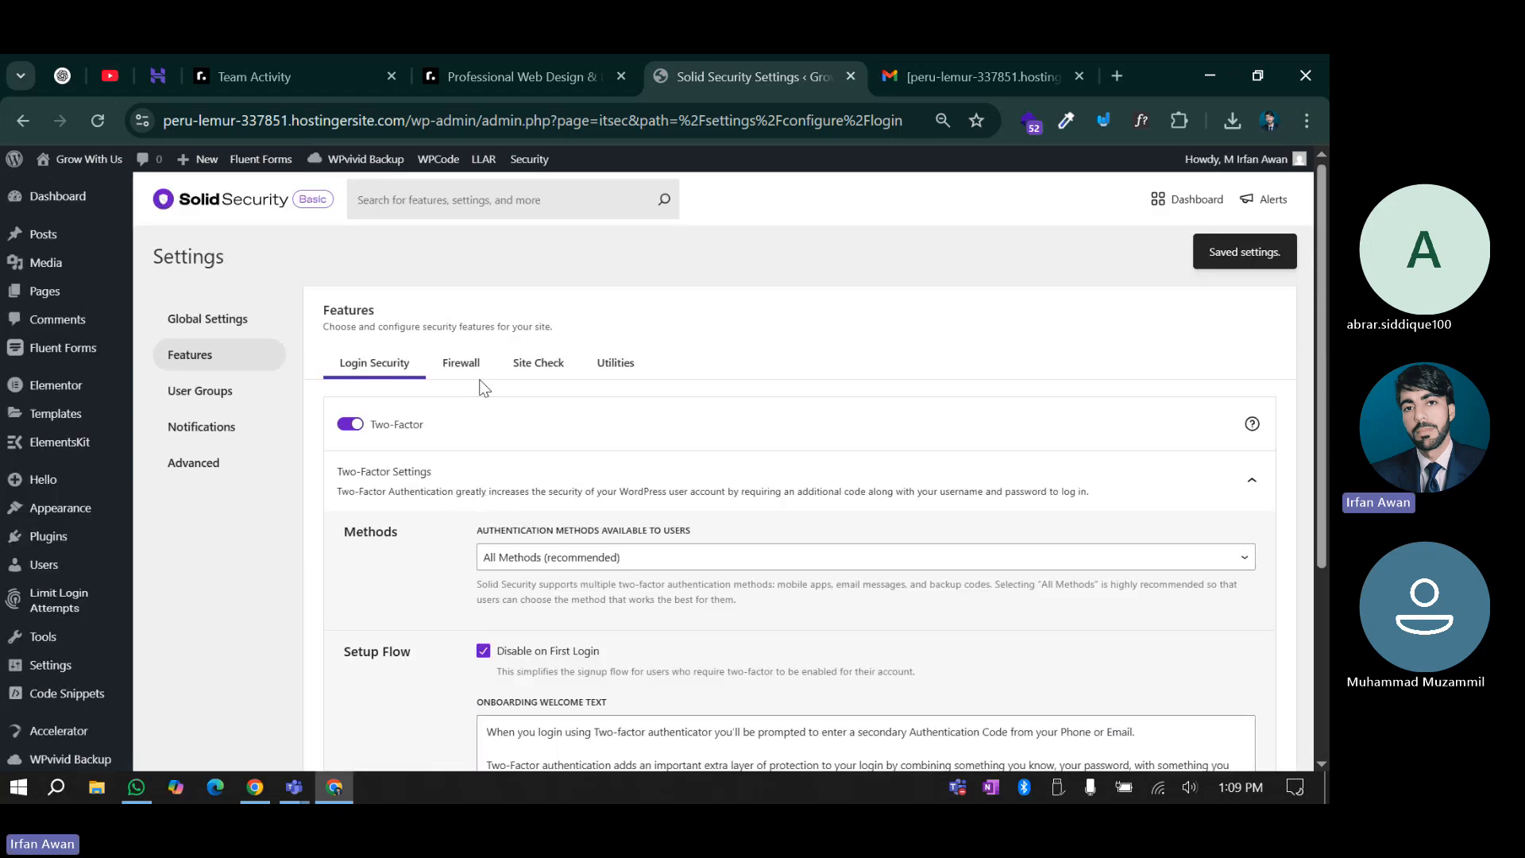
Look through the Firewall and Site Check feature lists
{"action": "left_click", "coordinate": [461, 364]}
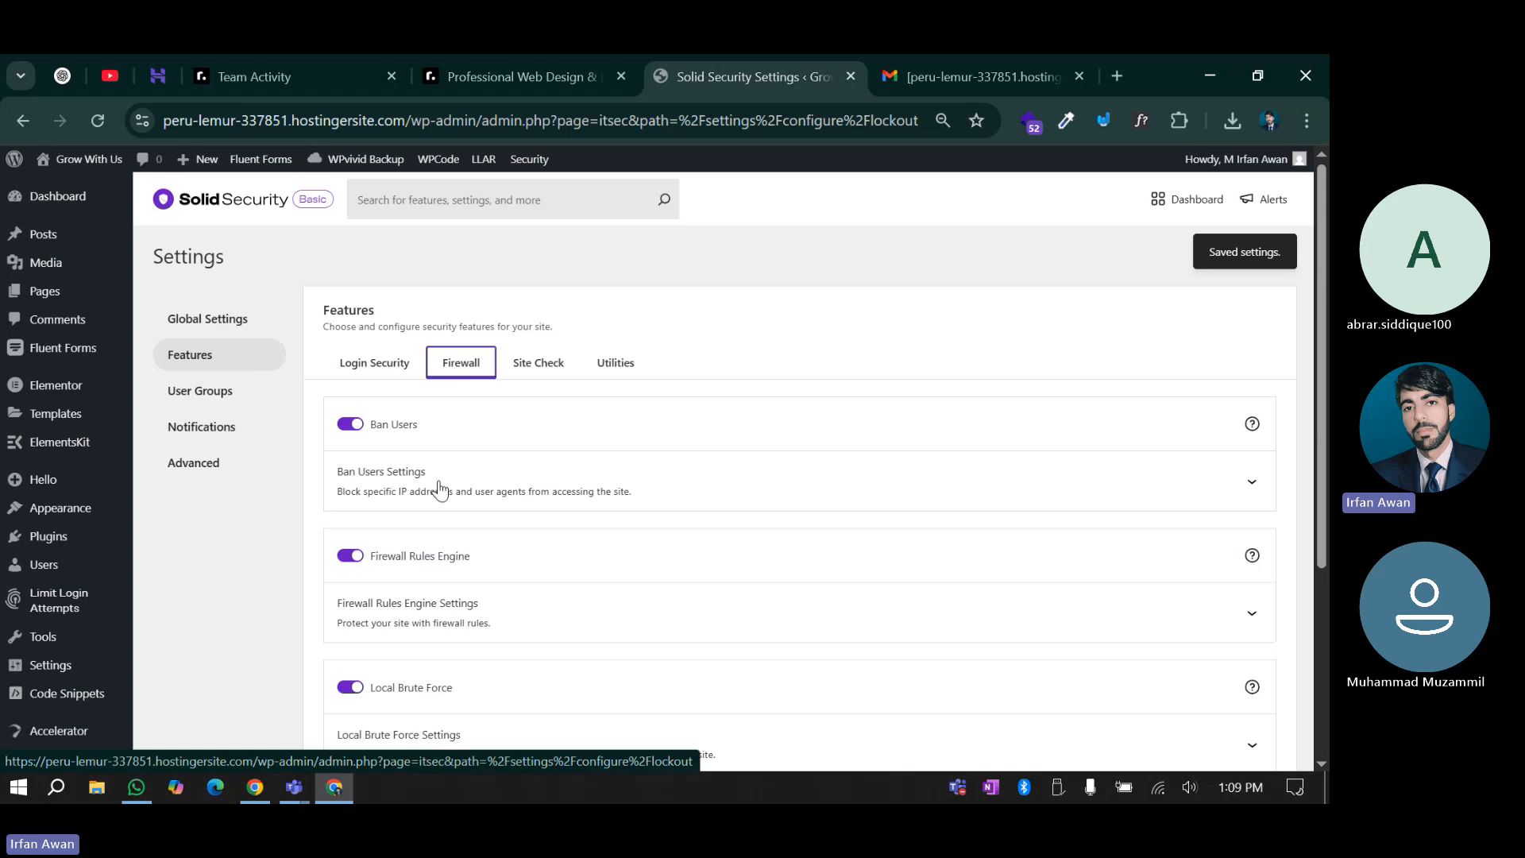
{"action": "scroll", "coordinate": [397, 500], "scroll_direction": "down", "scroll_amount": 3}
{"action": "scroll", "coordinate": [381, 557], "scroll_direction": "up", "scroll_amount": 3}
{"action": "left_click", "coordinate": [530, 366]}
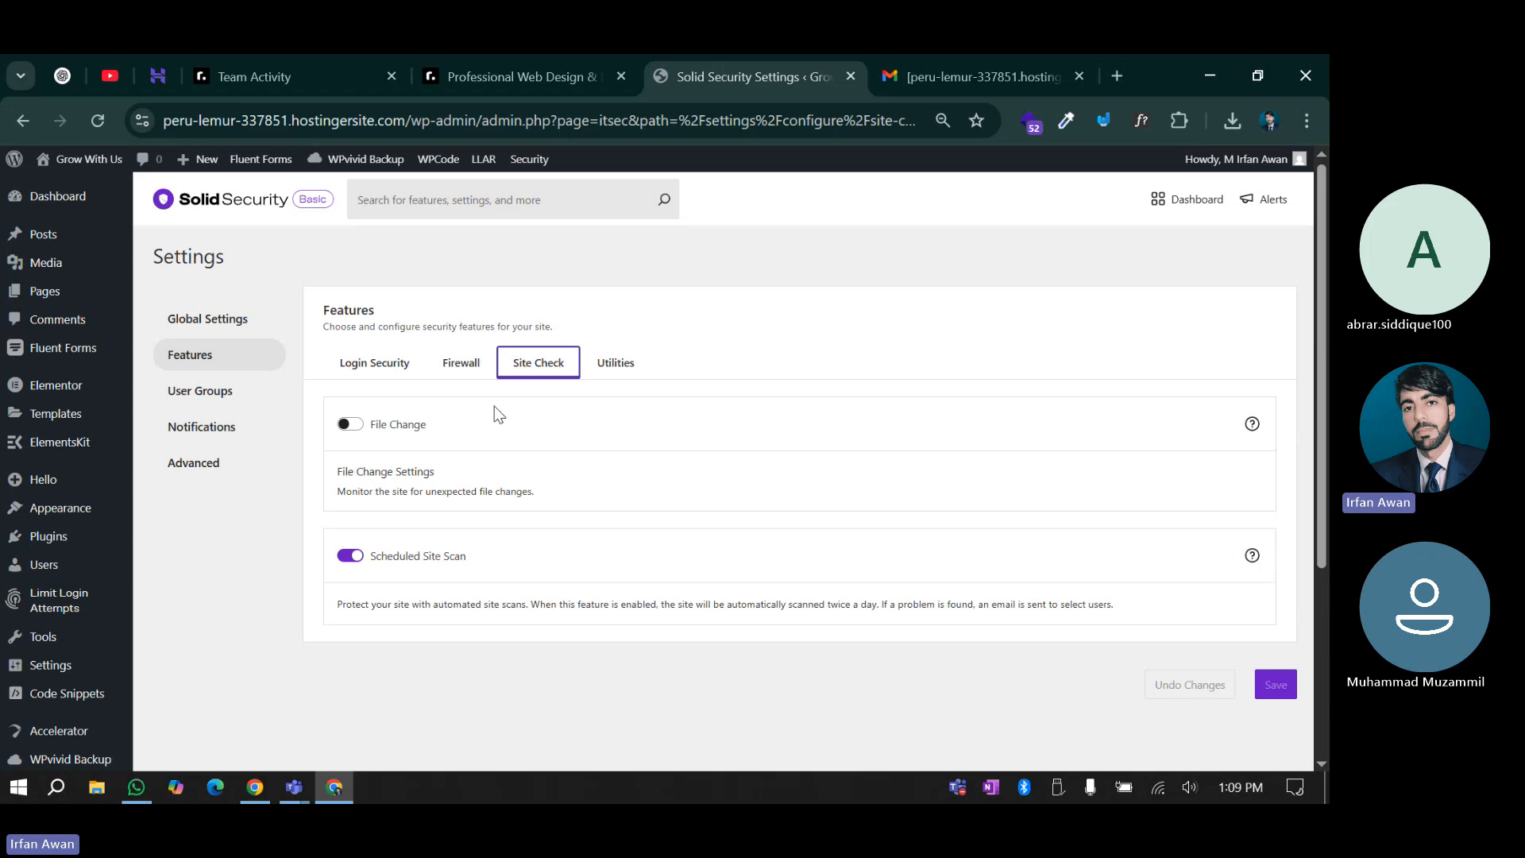
Turn on Enforce SSL under Utilities and open its help docs in a new tab
{"action": "left_click", "coordinate": [614, 371]}
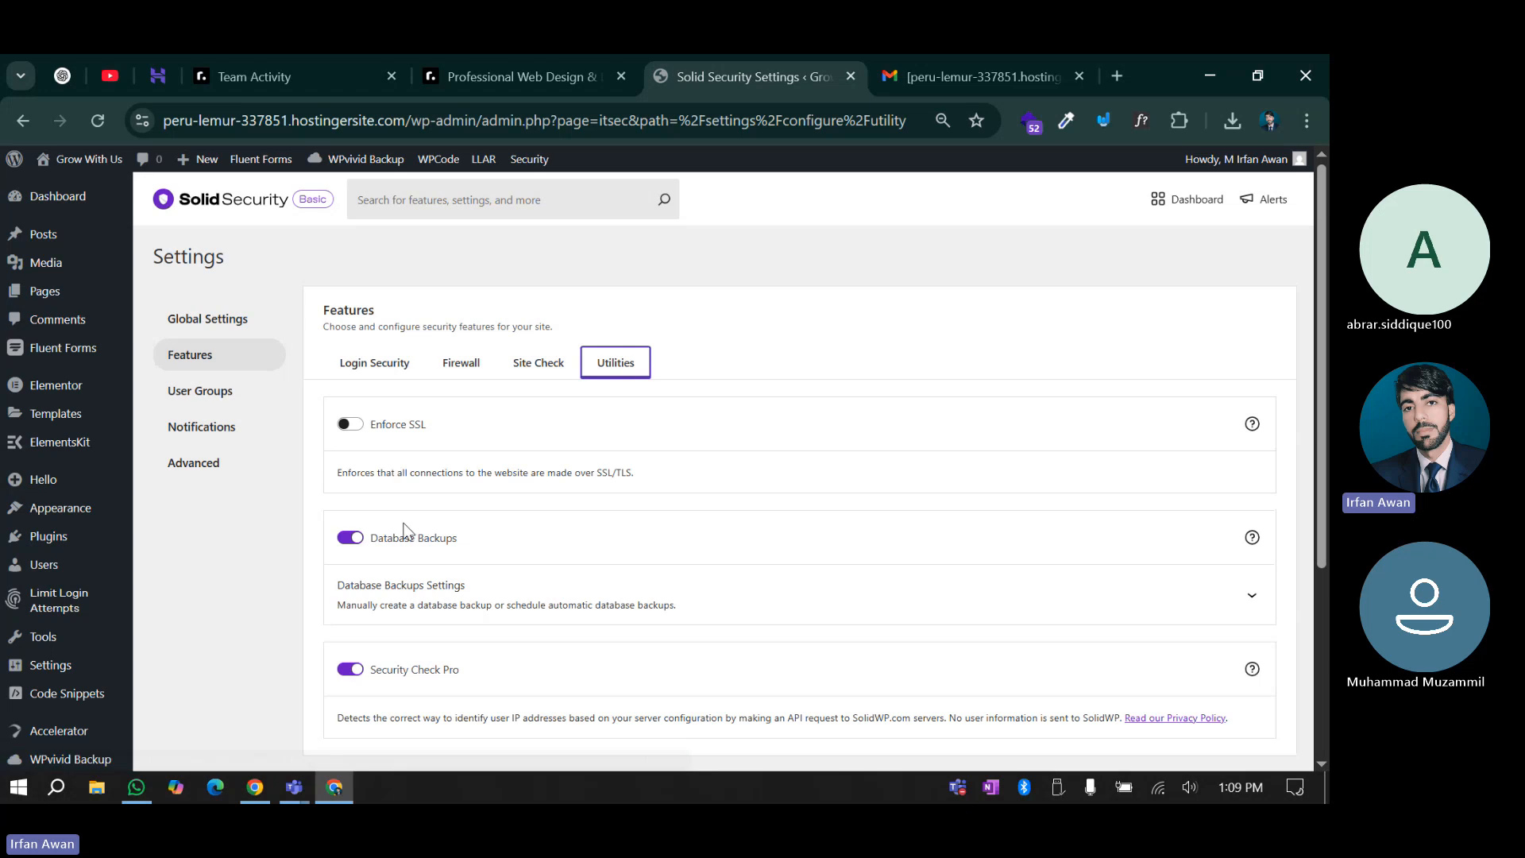
{"action": "double_click", "coordinate": [422, 425]}
{"action": "left_click", "coordinate": [676, 310]}
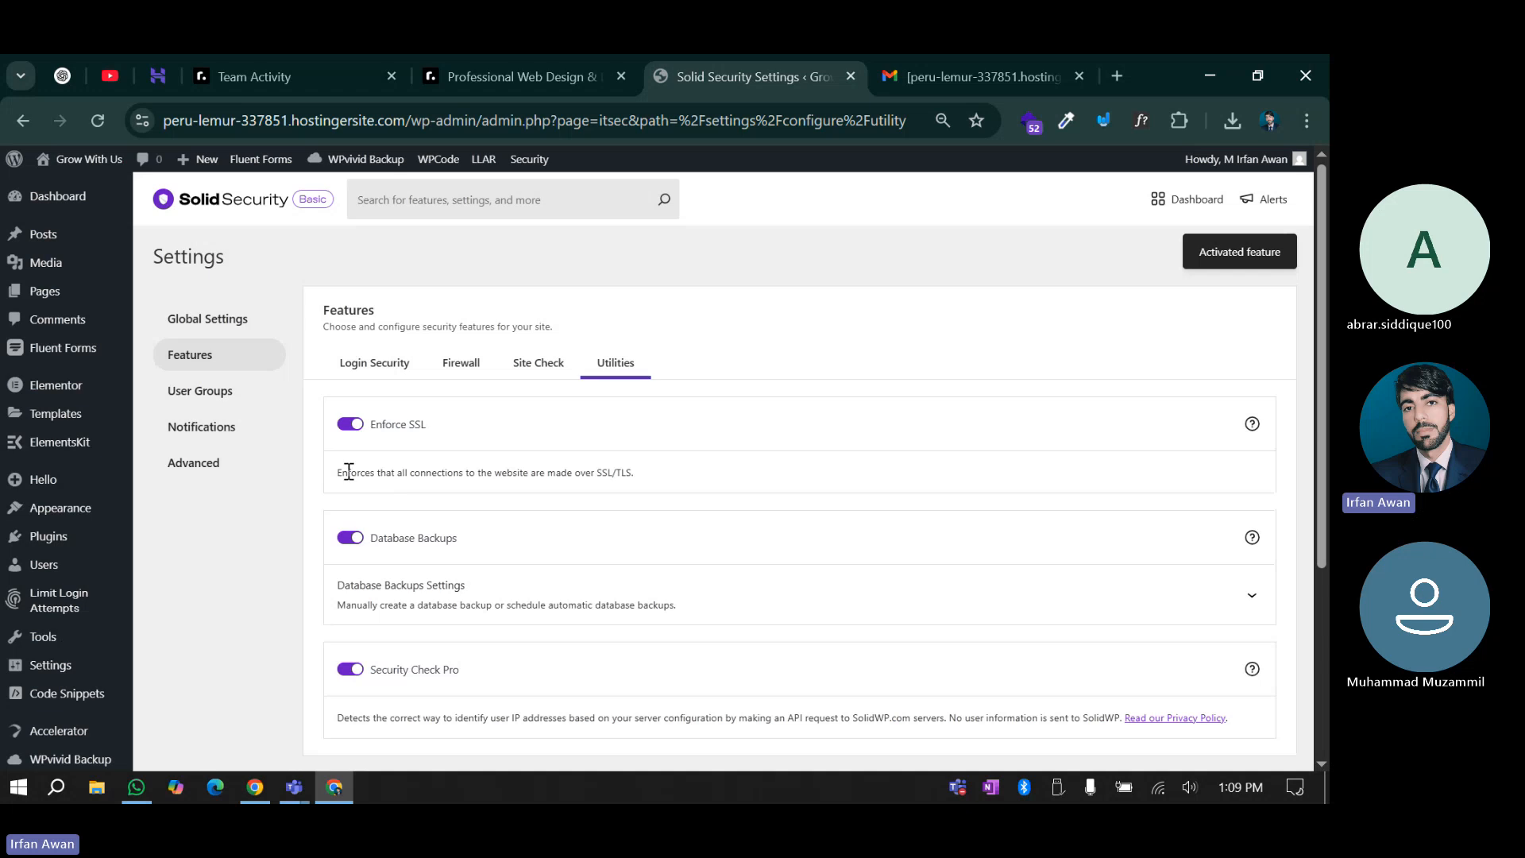
{"action": "left_click", "coordinate": [1251, 426]}
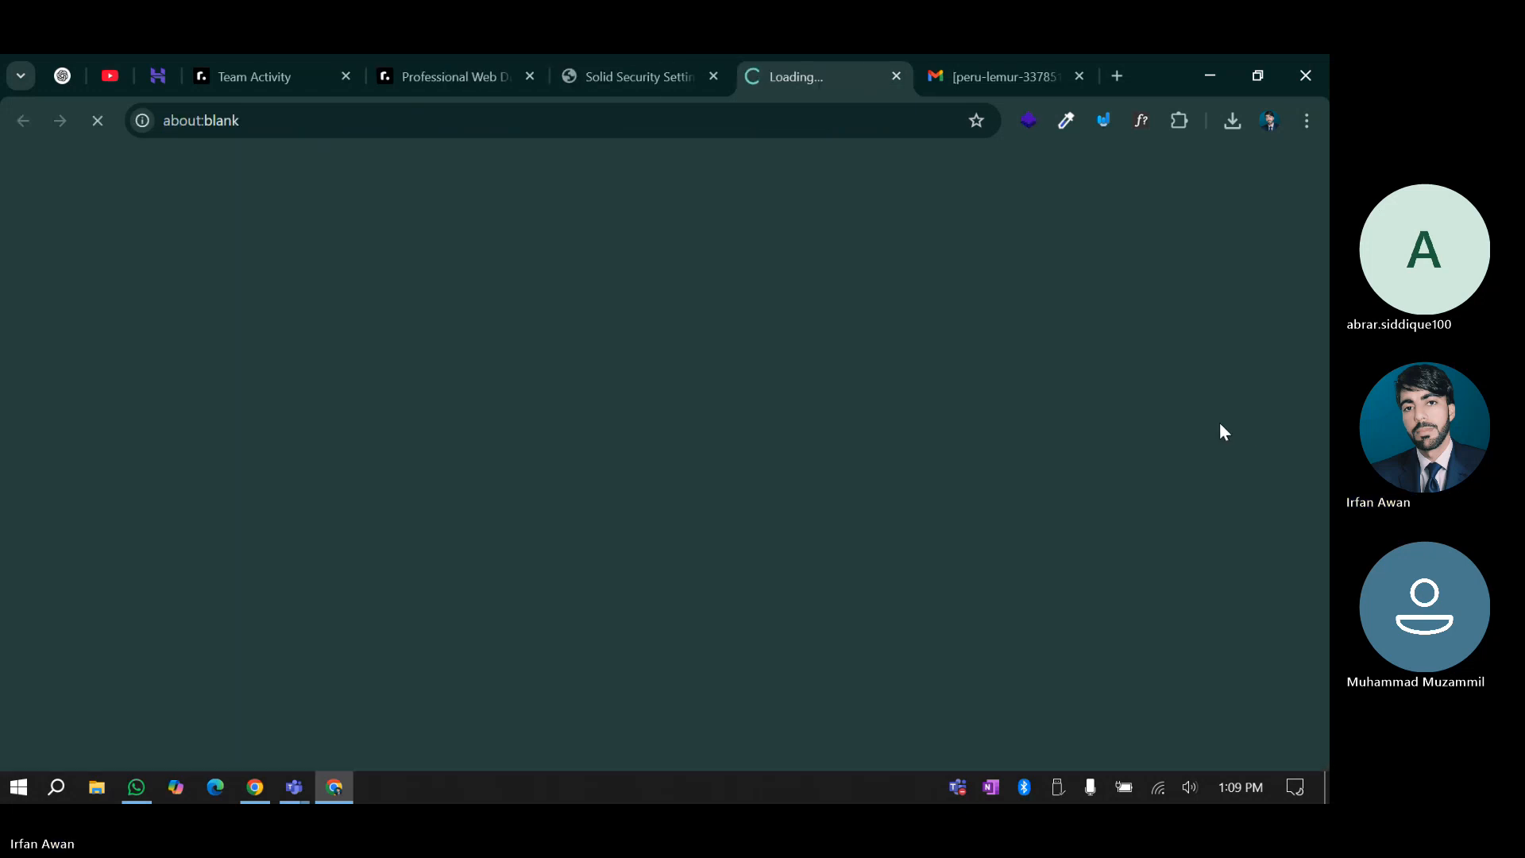
Browse the Solid Security docs page's Setup Guide, Learn More and How It Works categories
{"action": "left_click", "coordinate": [651, 62]}
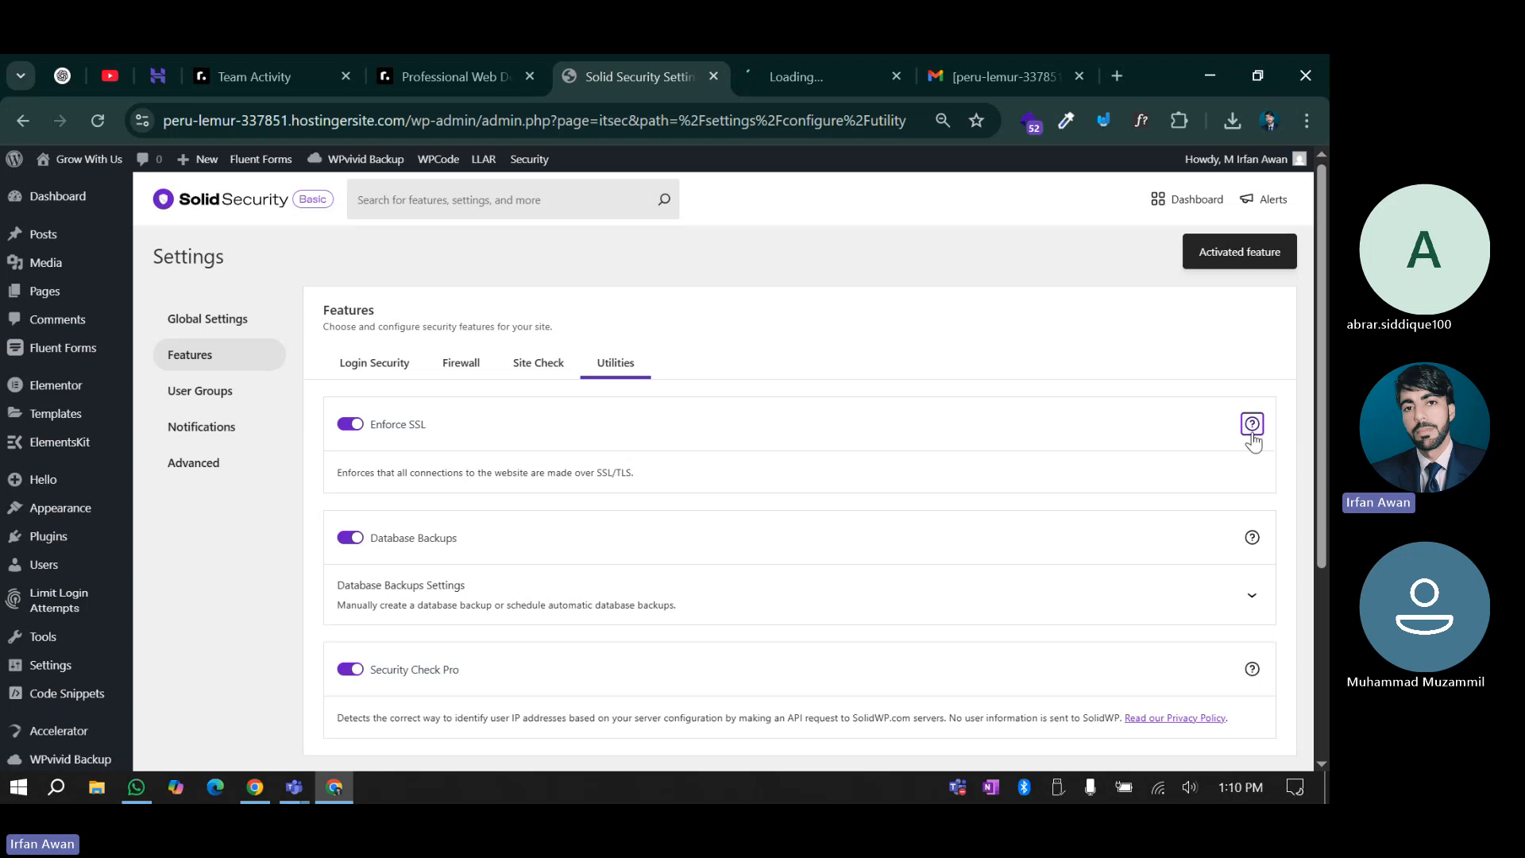
{"action": "left_click", "coordinate": [775, 85]}
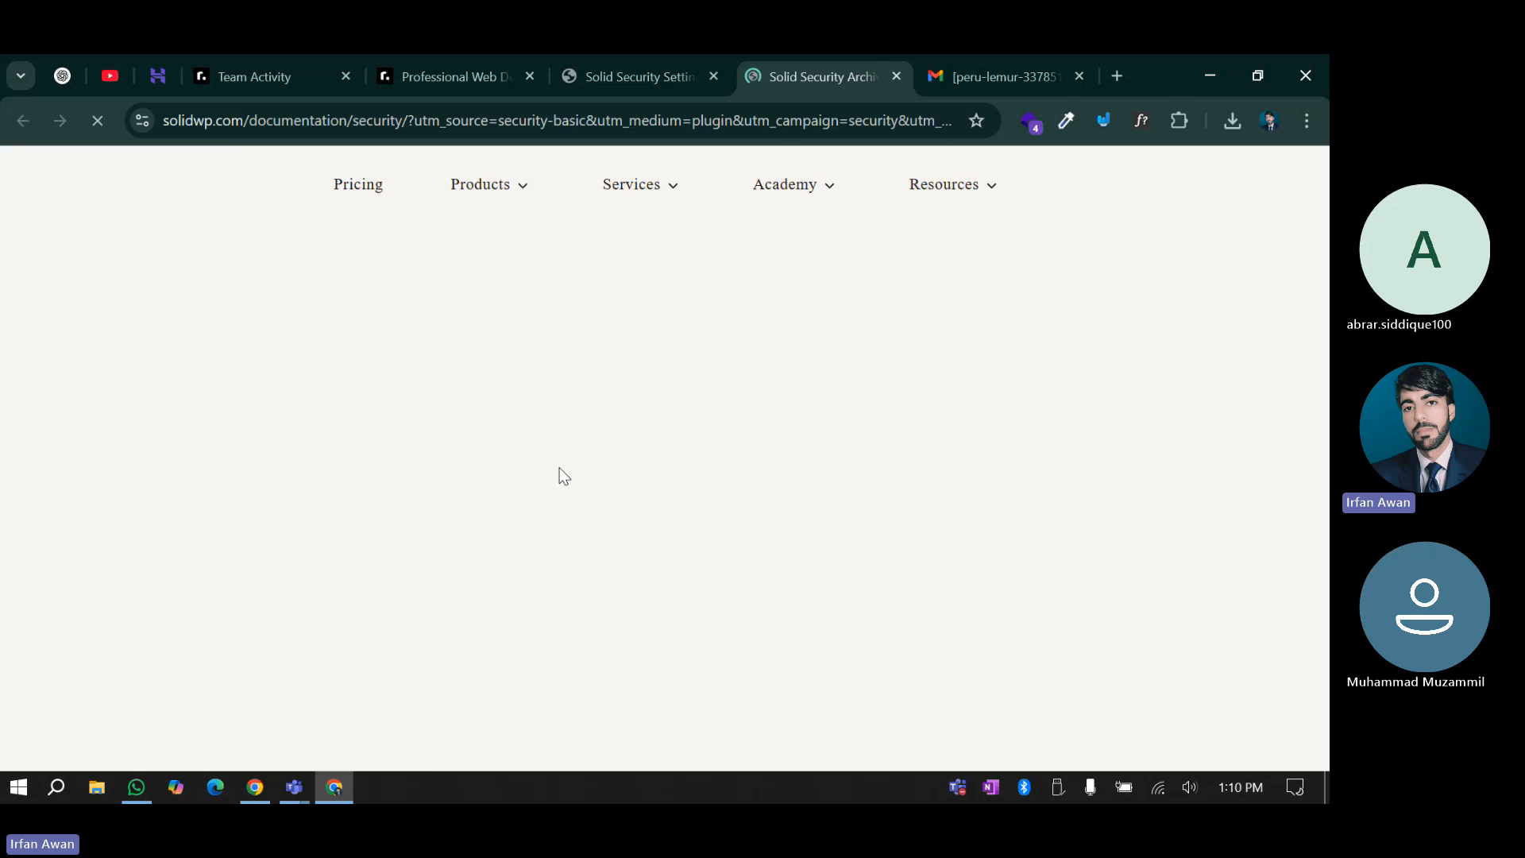
{"action": "scroll", "coordinate": [442, 501], "scroll_direction": "down", "scroll_amount": 4}
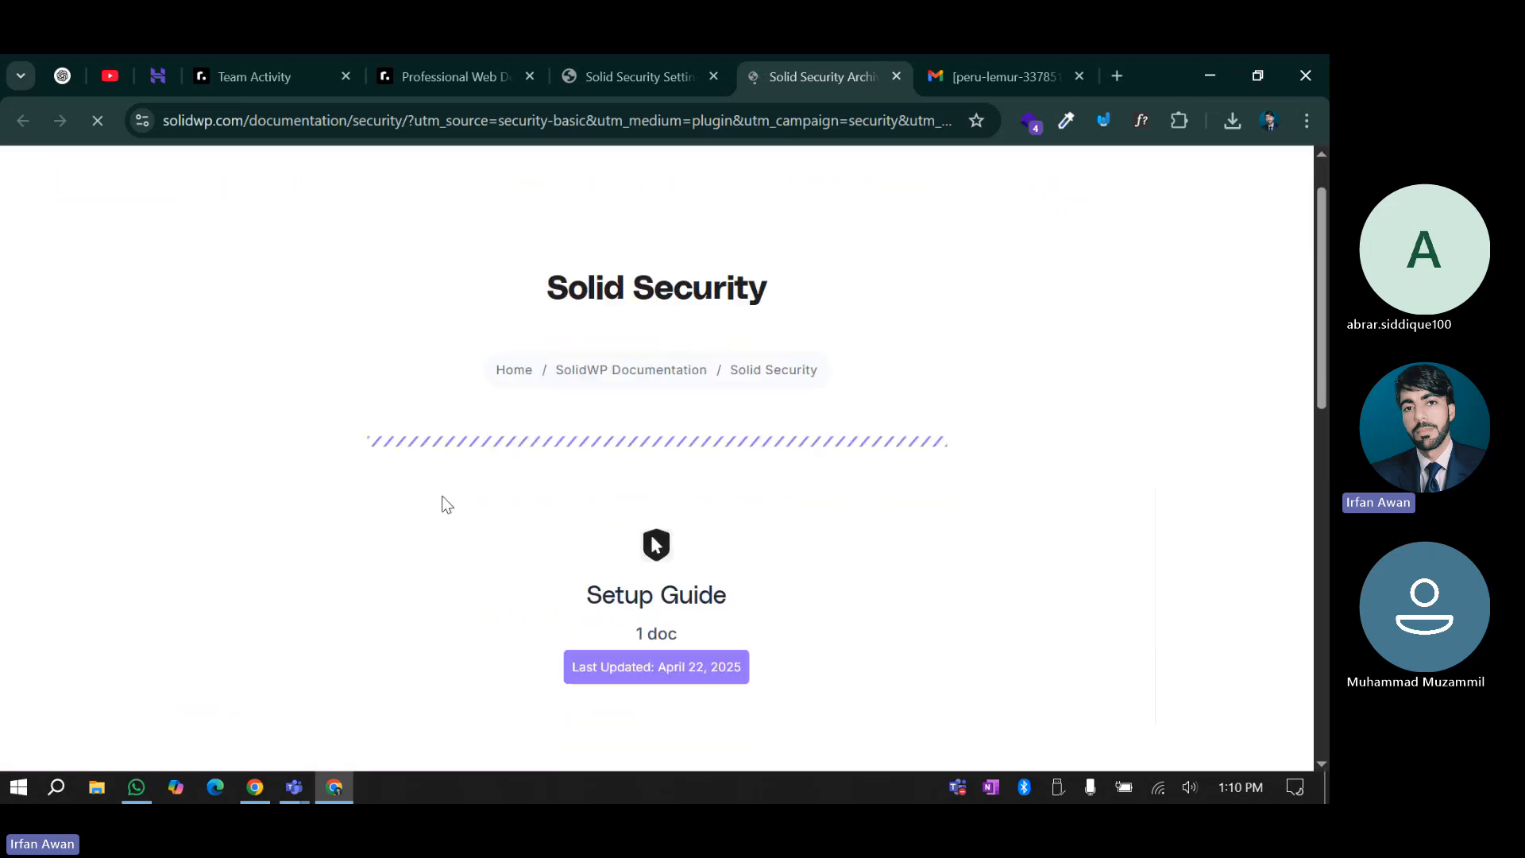
{"action": "scroll", "coordinate": [543, 442], "scroll_direction": "down", "scroll_amount": 1}
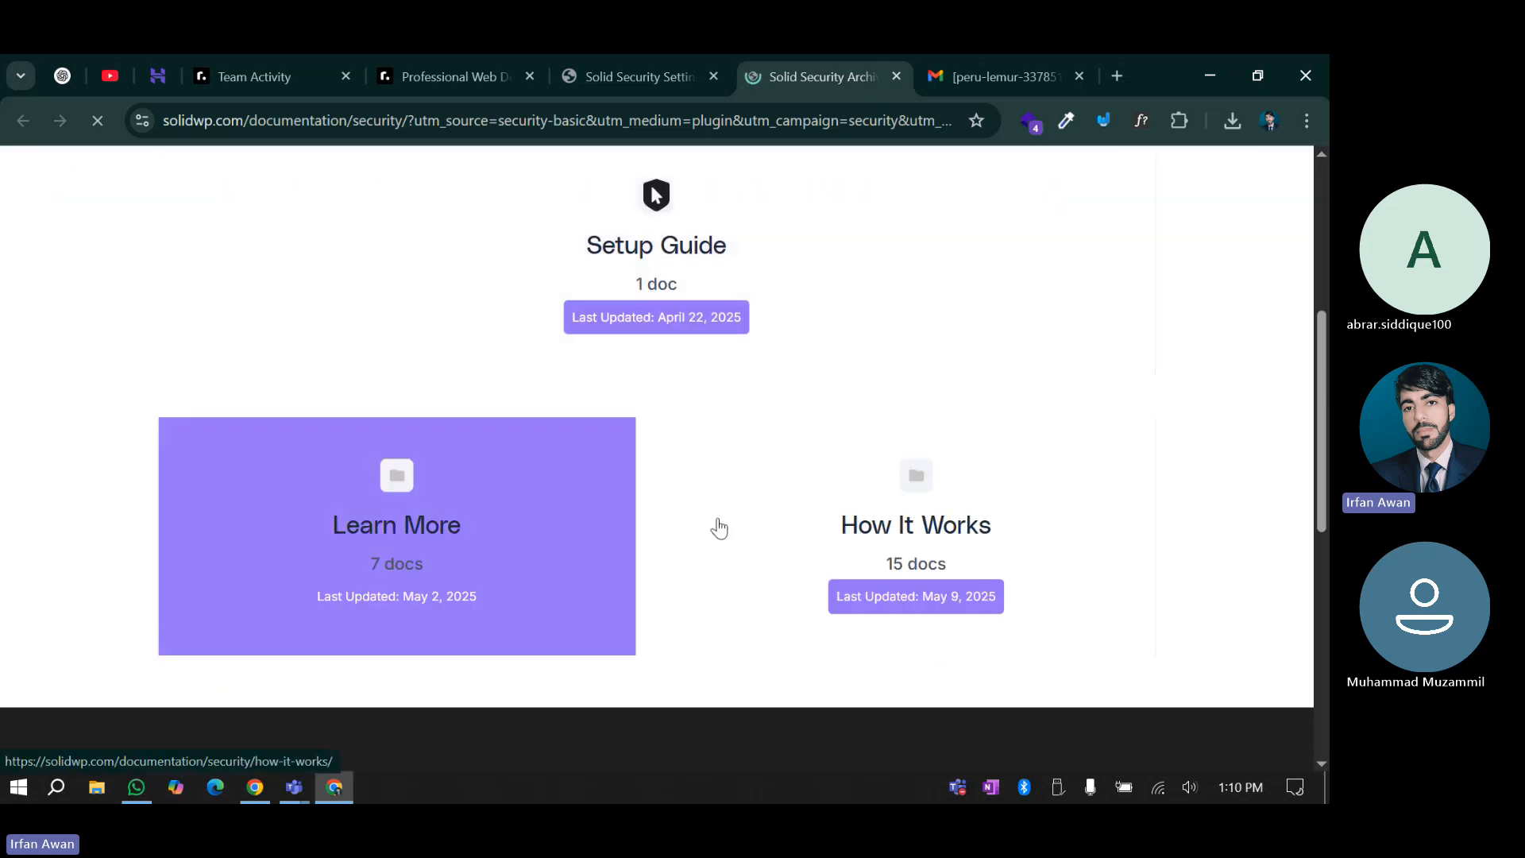
{"action": "scroll", "coordinate": [715, 528], "scroll_direction": "down", "scroll_amount": 1}
{"action": "scroll", "coordinate": [675, 540], "scroll_direction": "up", "scroll_amount": 2}
{"action": "scroll", "coordinate": [630, 542], "scroll_direction": "up", "scroll_amount": 4}
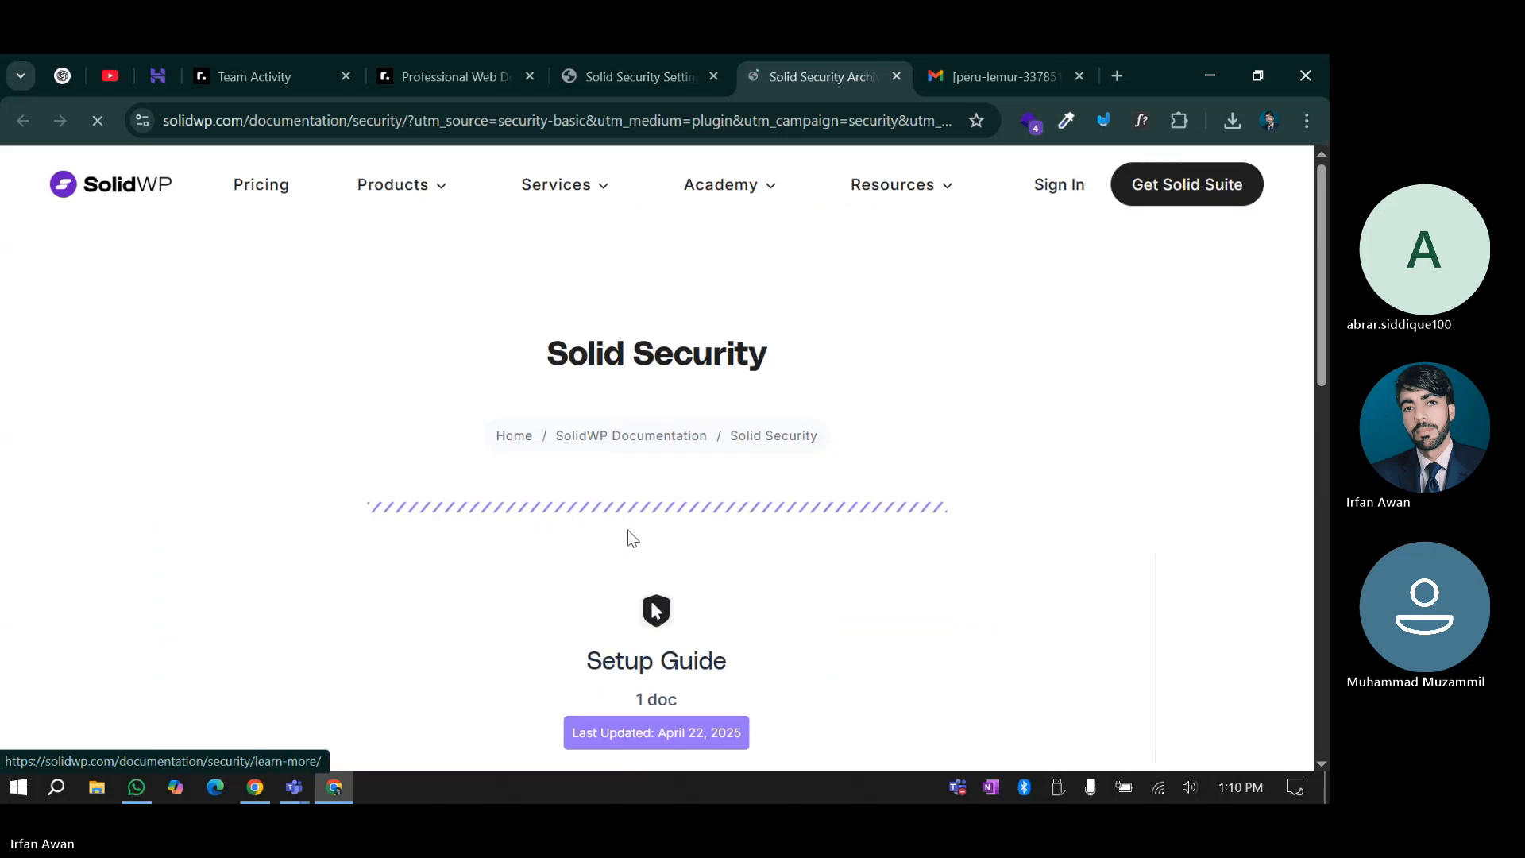
{"action": "scroll", "coordinate": [645, 538], "scroll_direction": "down", "scroll_amount": 8}
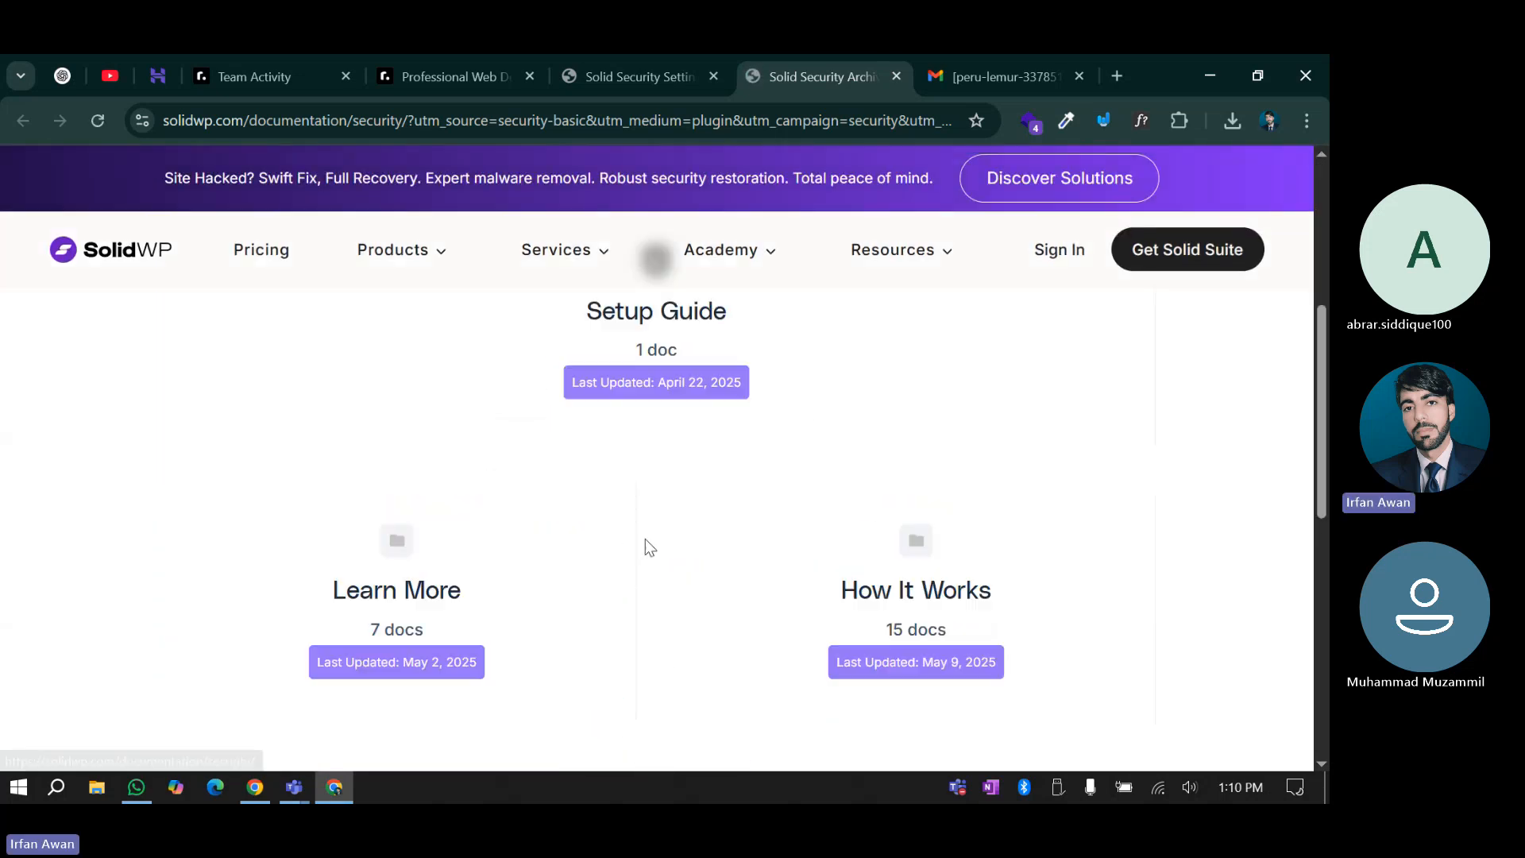
{"action": "scroll", "coordinate": [645, 541], "scroll_direction": "up", "scroll_amount": 1}
{"action": "scroll", "coordinate": [645, 543], "scroll_direction": "up", "scroll_amount": 1}
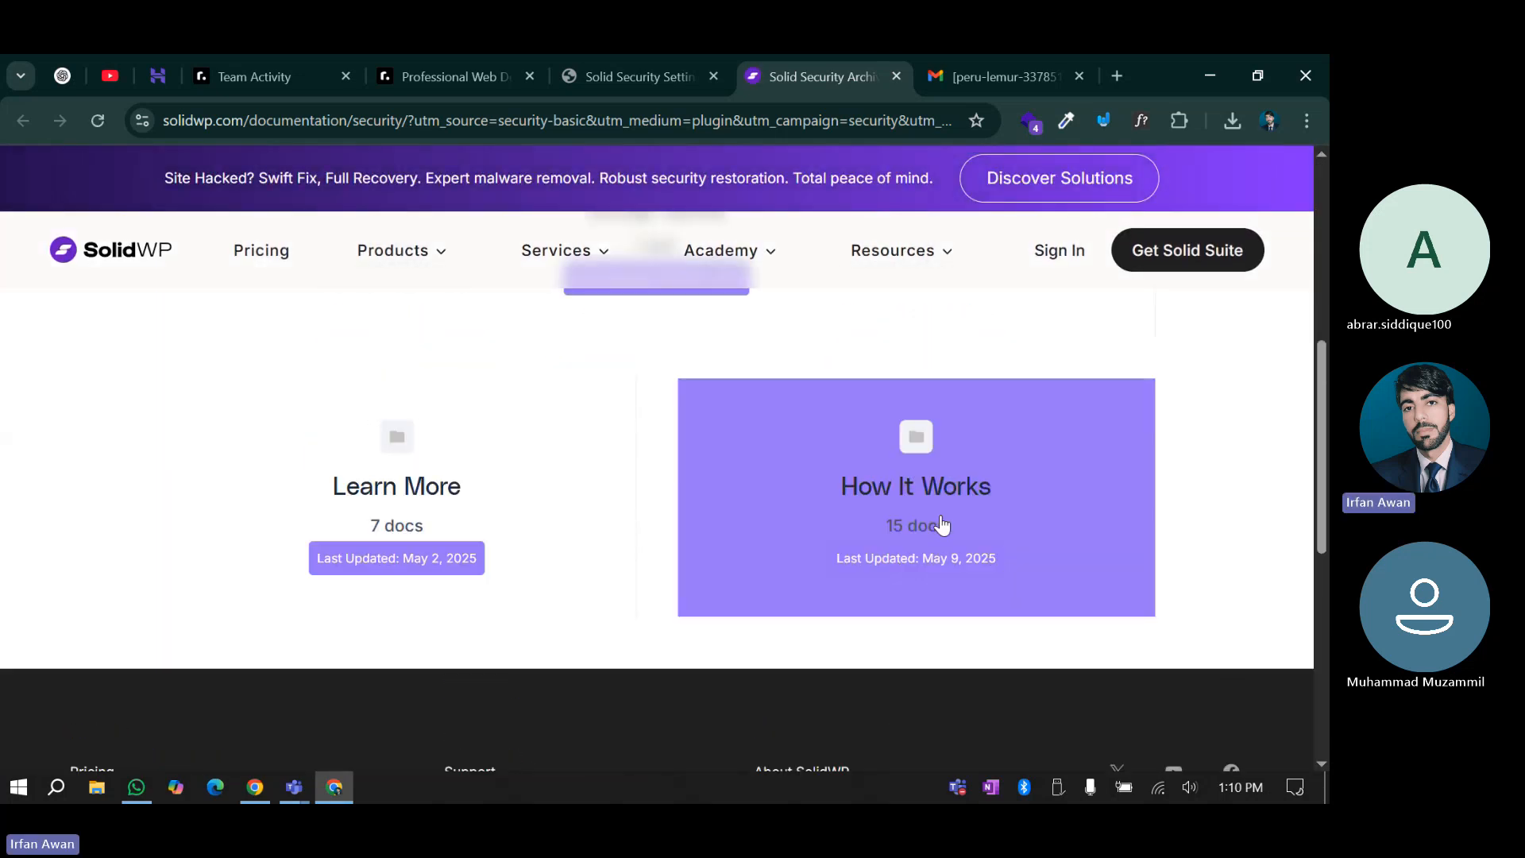
{"action": "scroll", "coordinate": [580, 497], "scroll_direction": "up", "scroll_amount": 2}
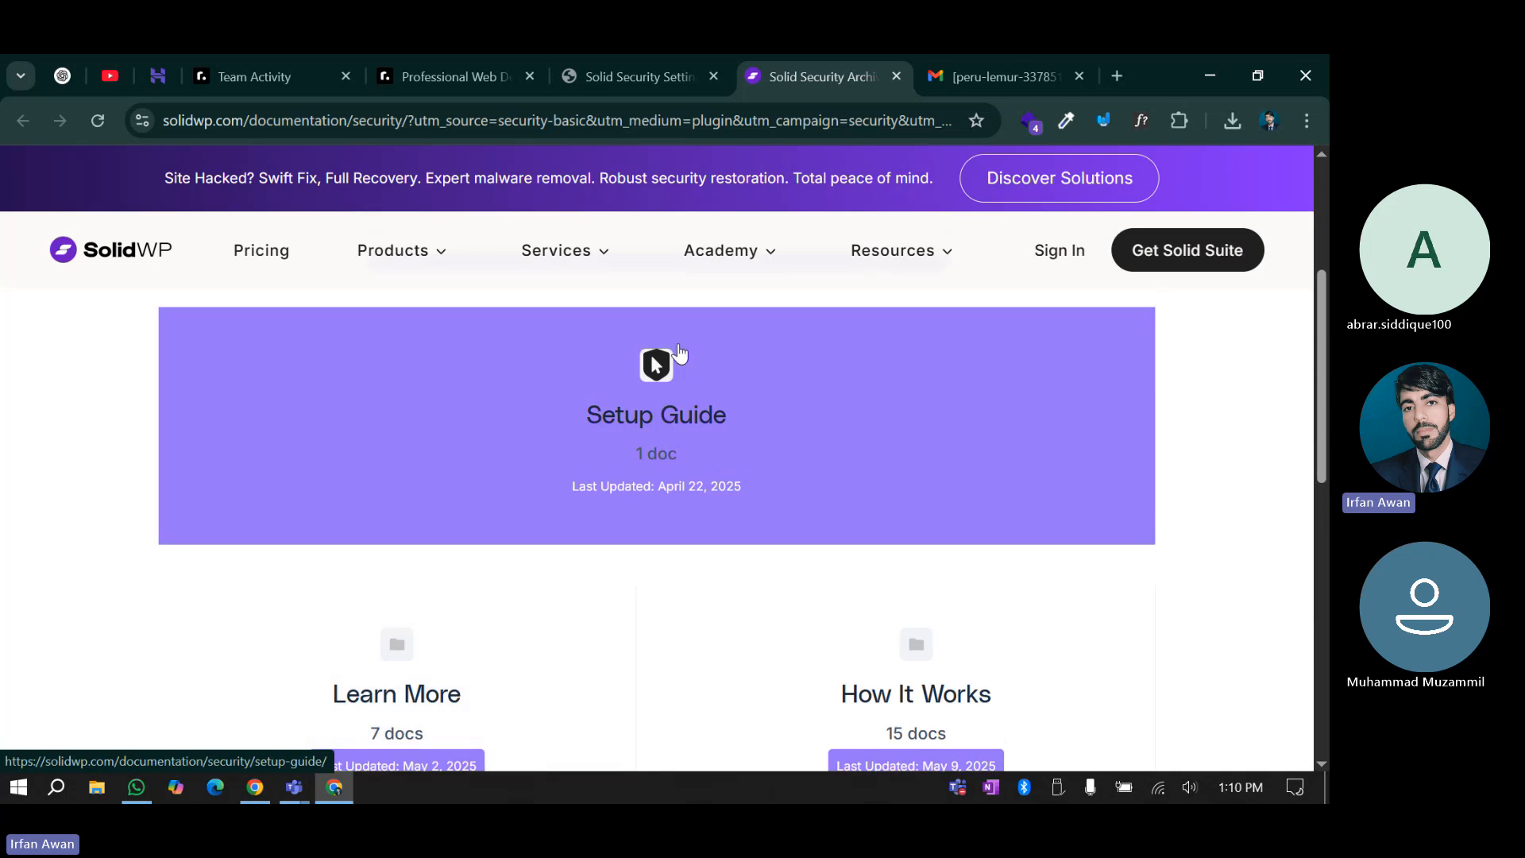
Expand Database Backups settings and turn on Schedule Database Backups
{"action": "left_click", "coordinate": [671, 73]}
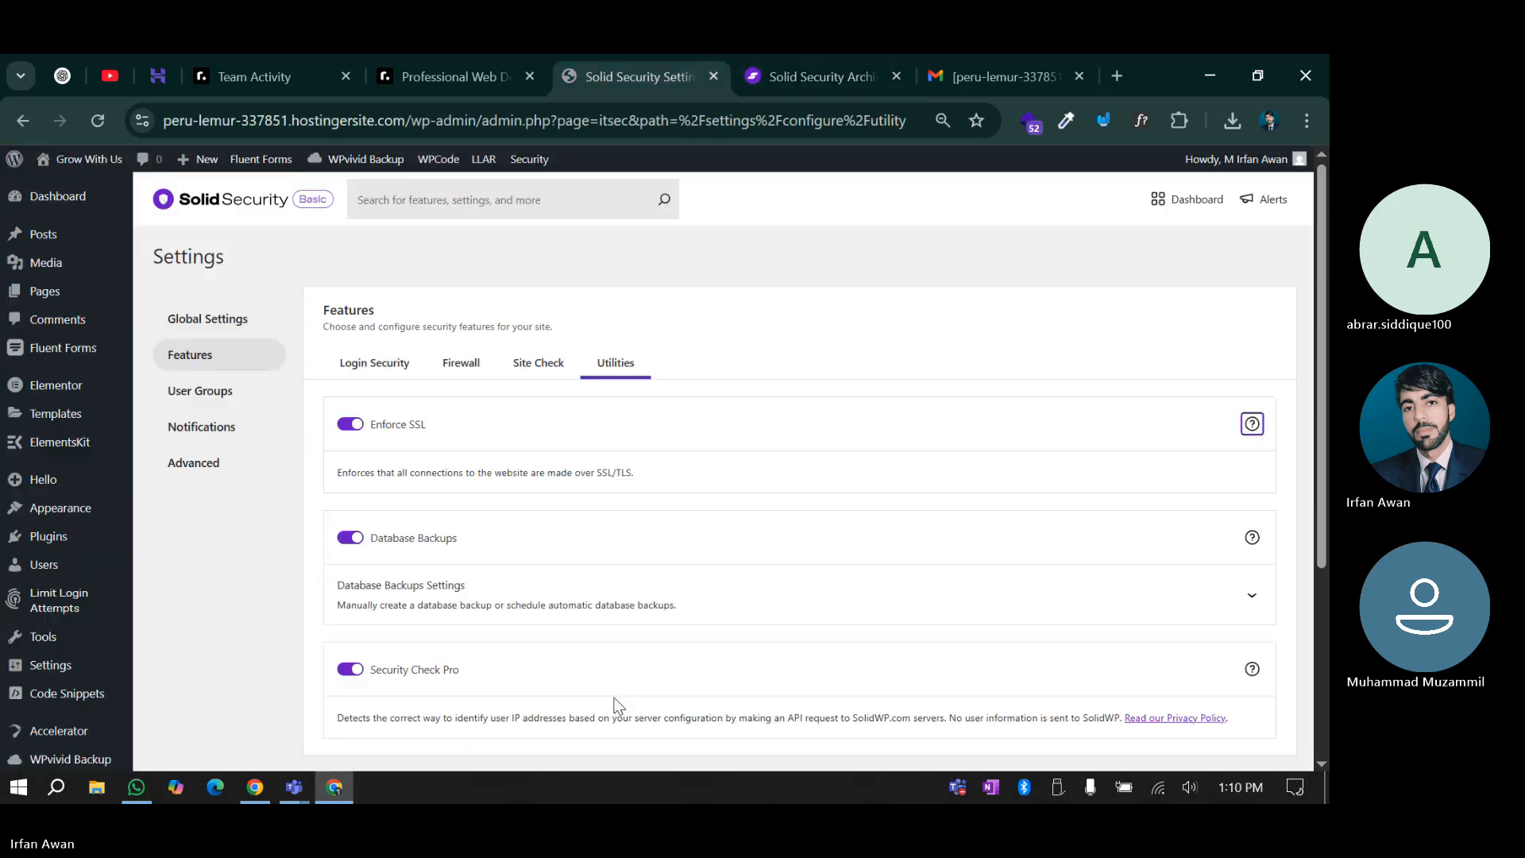
{"action": "left_click", "coordinate": [447, 521]}
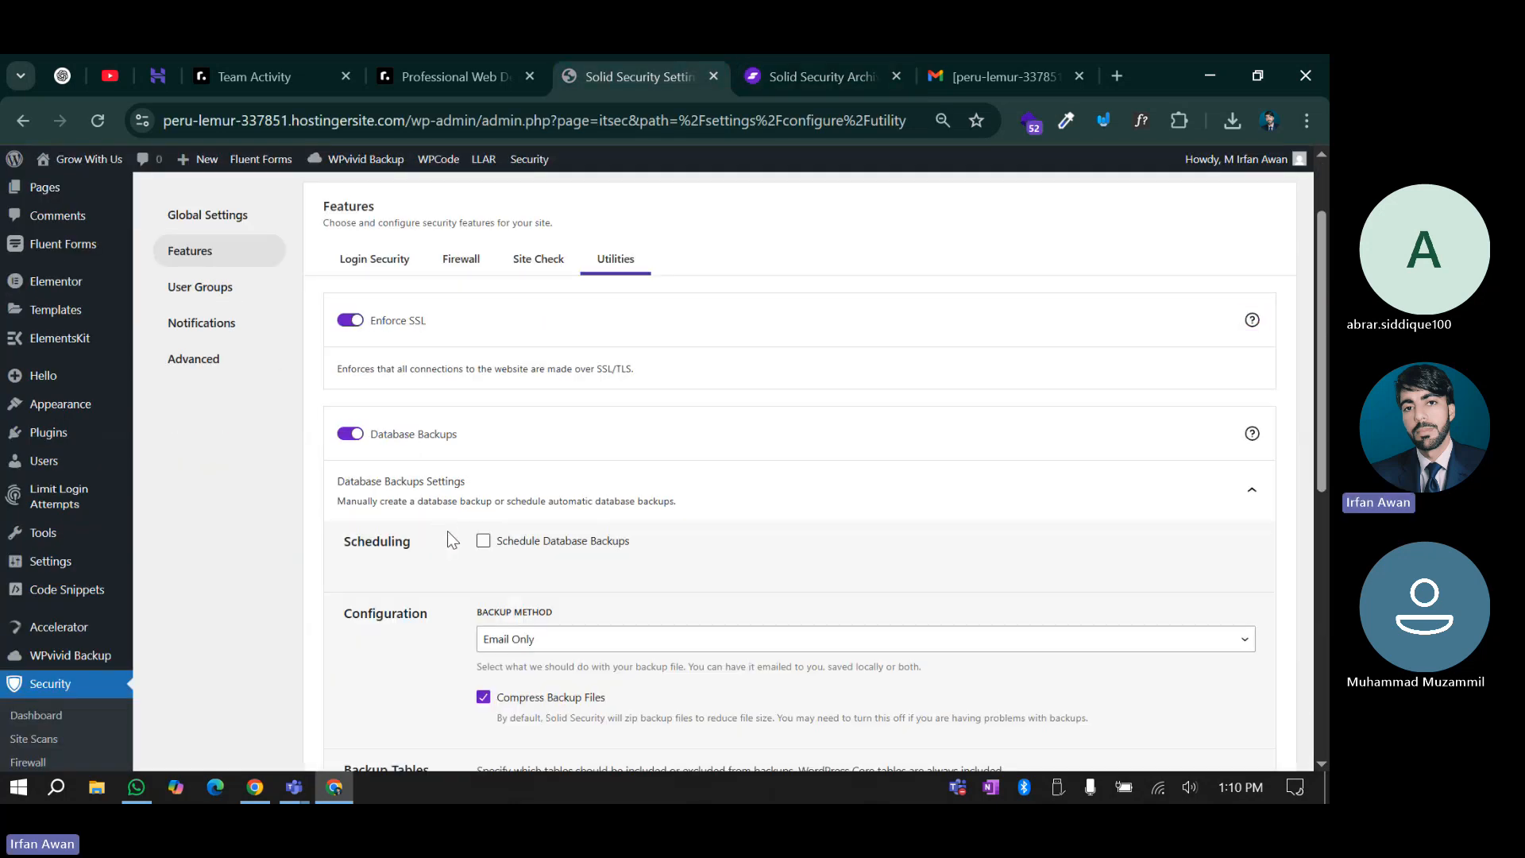
{"action": "scroll", "coordinate": [446, 528], "scroll_direction": "down", "scroll_amount": 2}
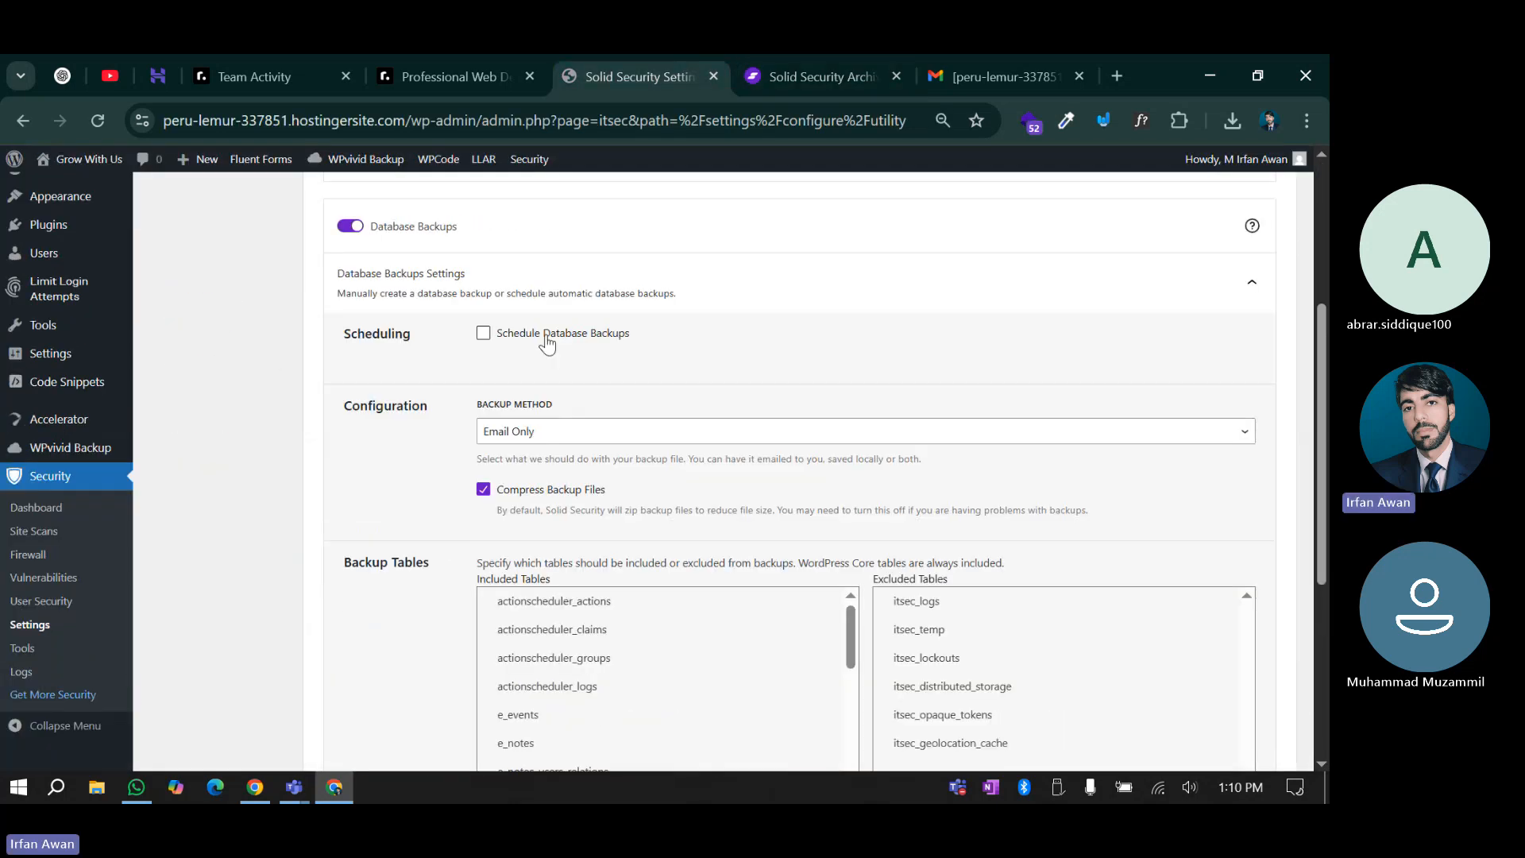
{"action": "left_click", "coordinate": [483, 335]}
{"action": "left_click", "coordinate": [482, 338]}
{"action": "left_click", "coordinate": [482, 335]}
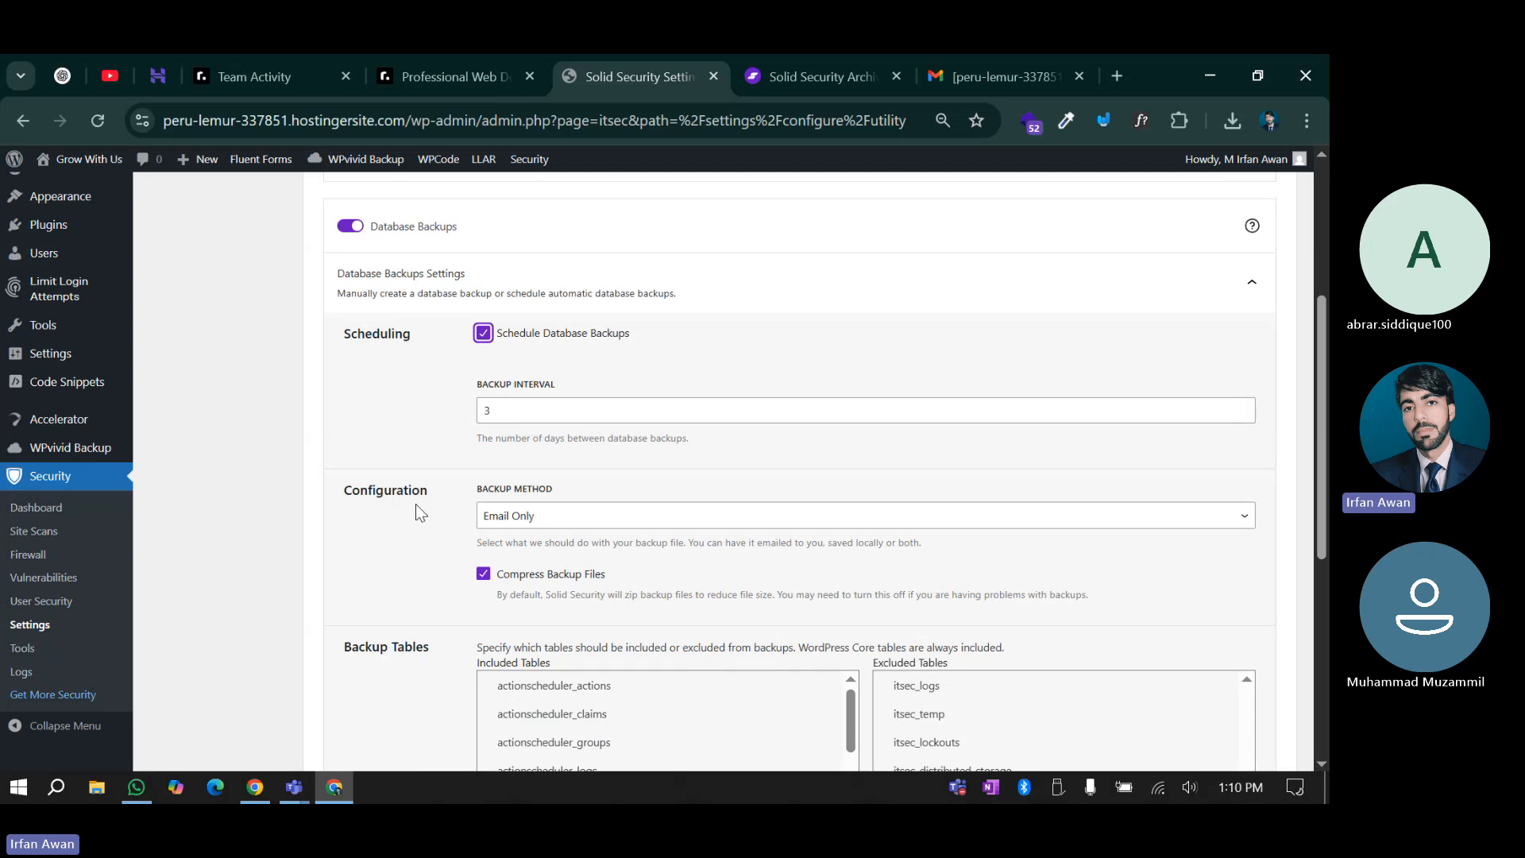
Set the Backup Interval to 7 days and keep Email Only as the backup method
{"action": "scroll", "coordinate": [417, 504], "scroll_direction": "down", "scroll_amount": 1}
{"action": "left_click", "coordinate": [513, 309]}
{"action": "double_click", "coordinate": [513, 308]}
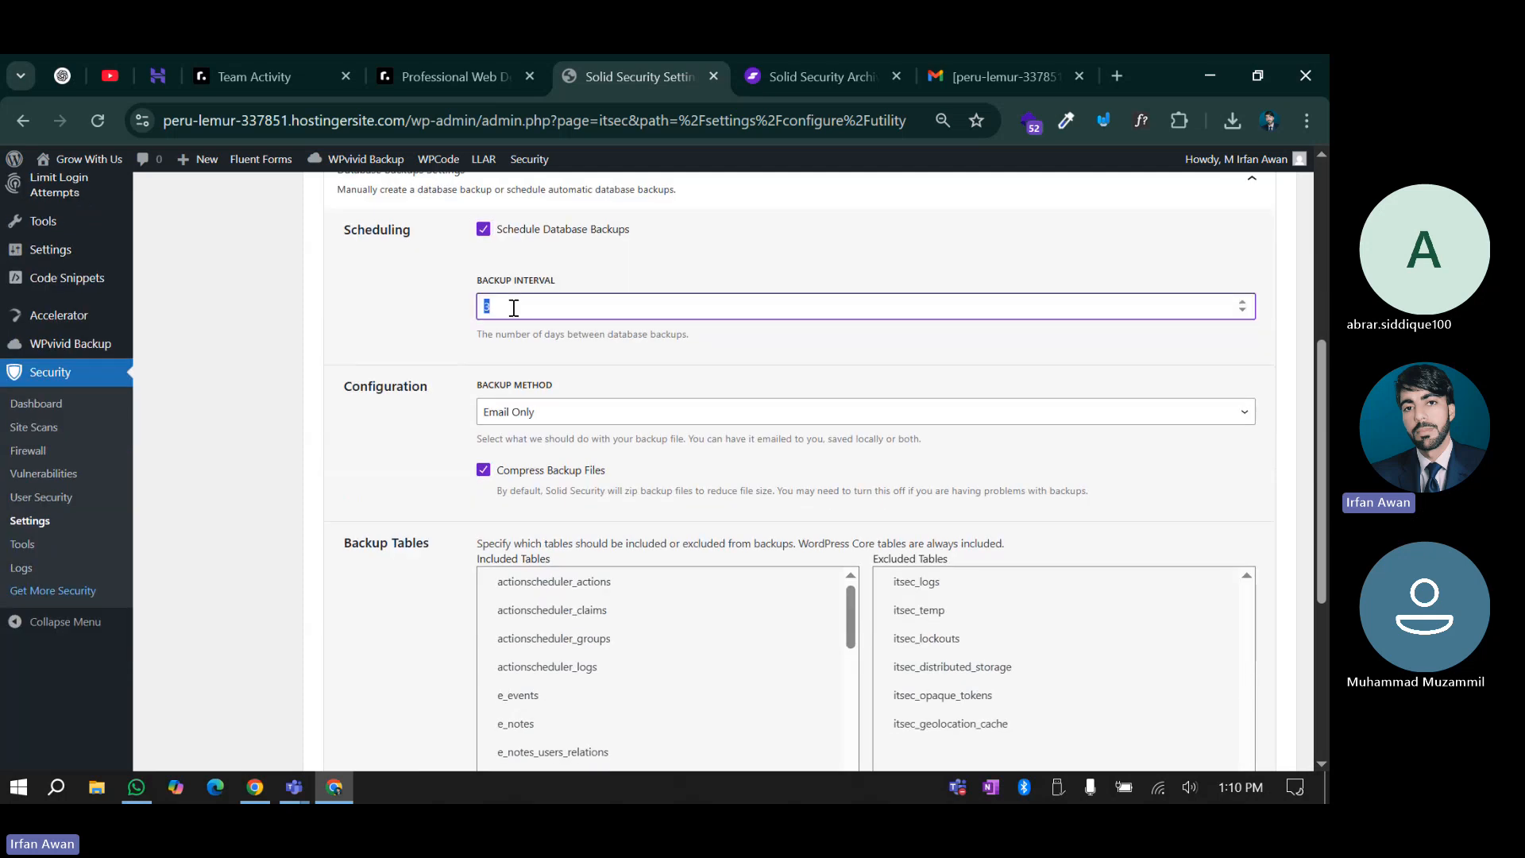
{"action": "type", "text": "7"}
{"action": "left_click", "coordinate": [442, 409]}
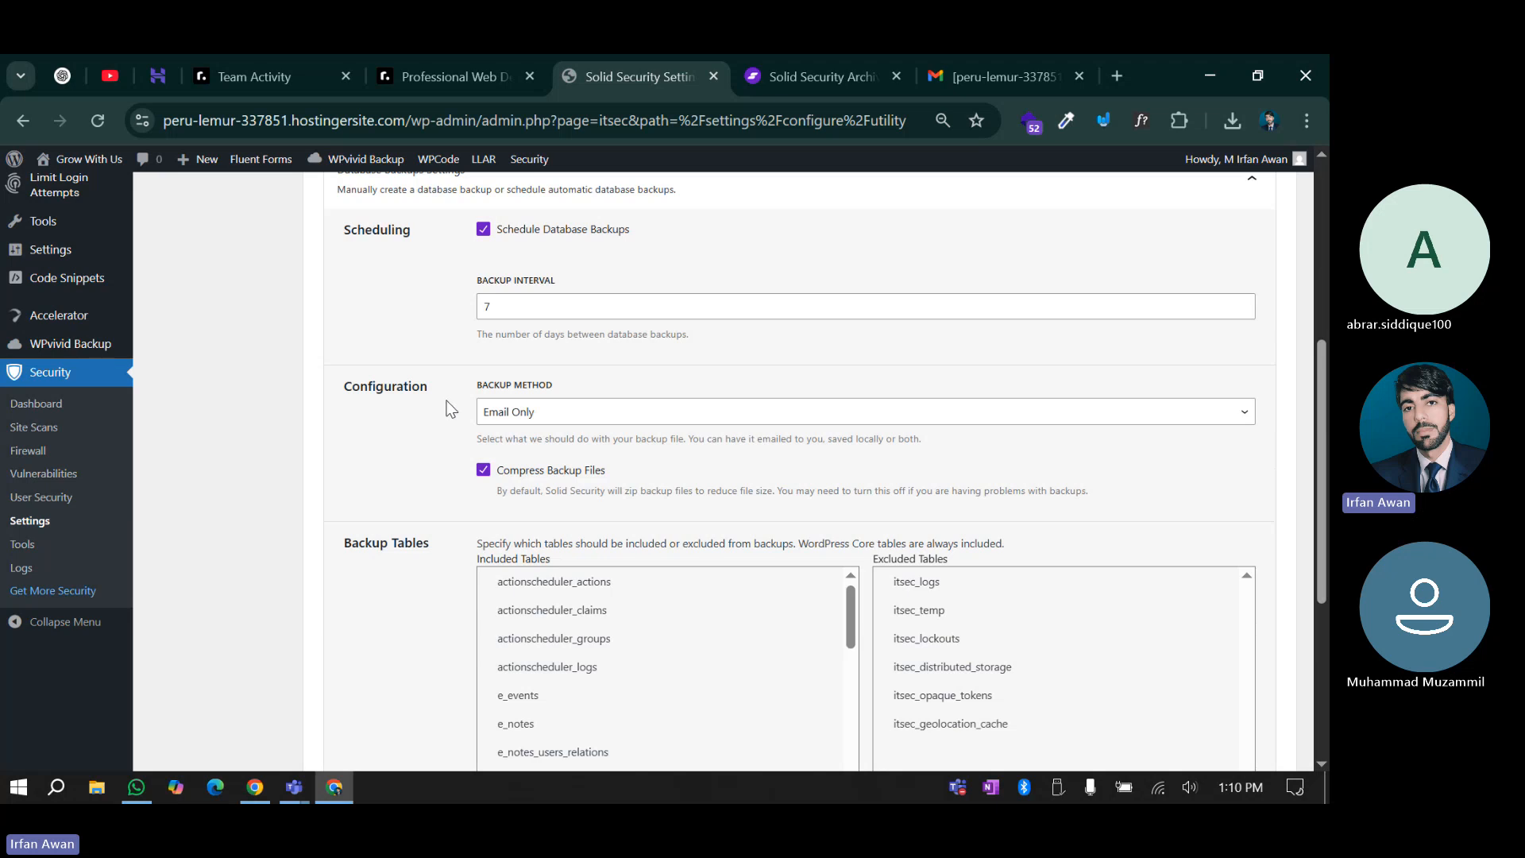
{"action": "left_click", "coordinate": [518, 414]}
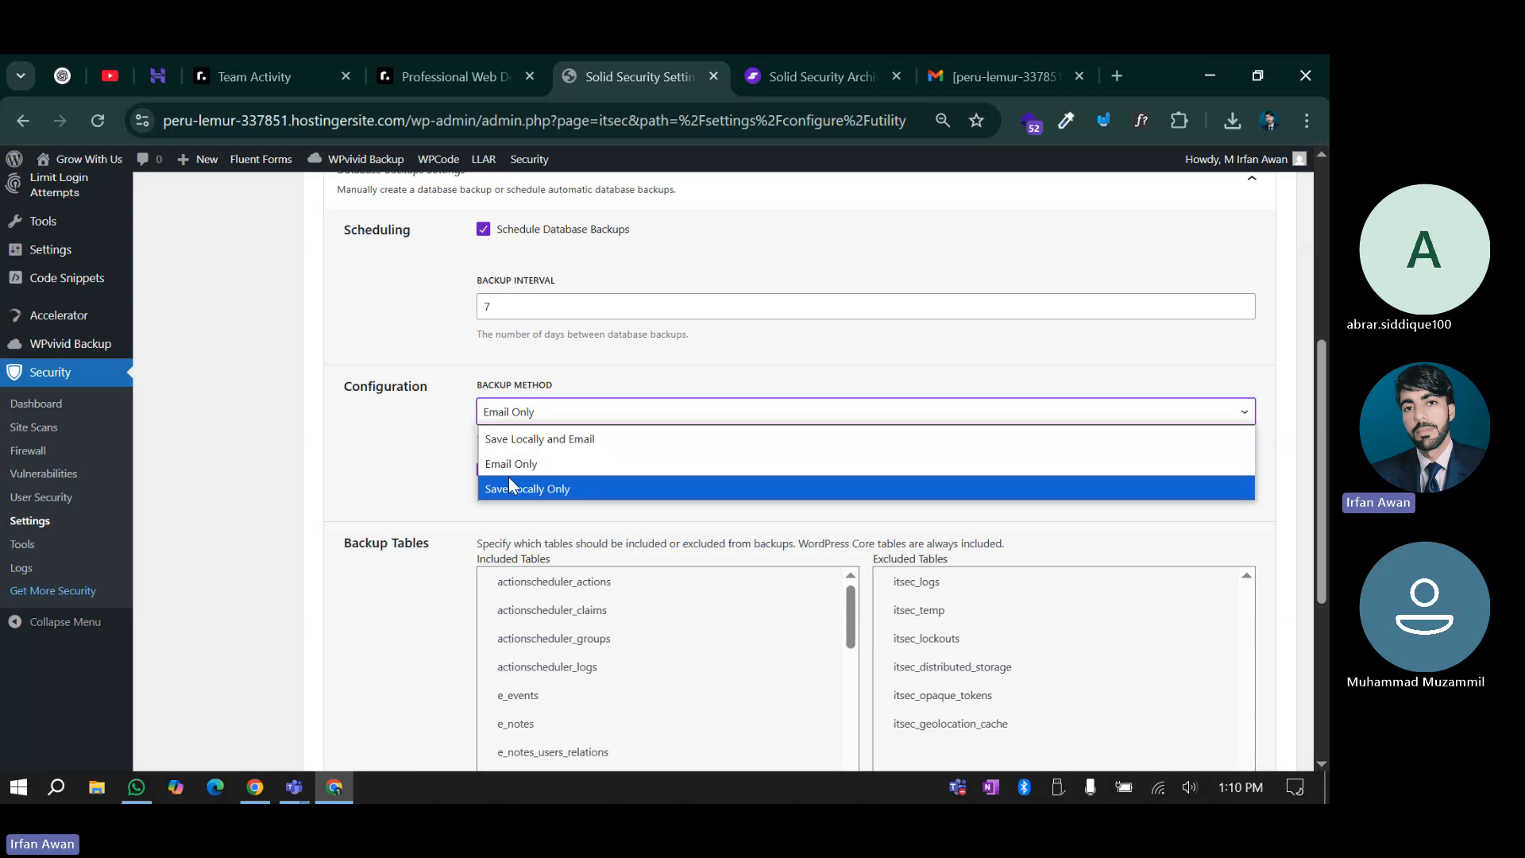
{"action": "left_click", "coordinate": [510, 413]}
{"action": "left_click", "coordinate": [511, 413]}
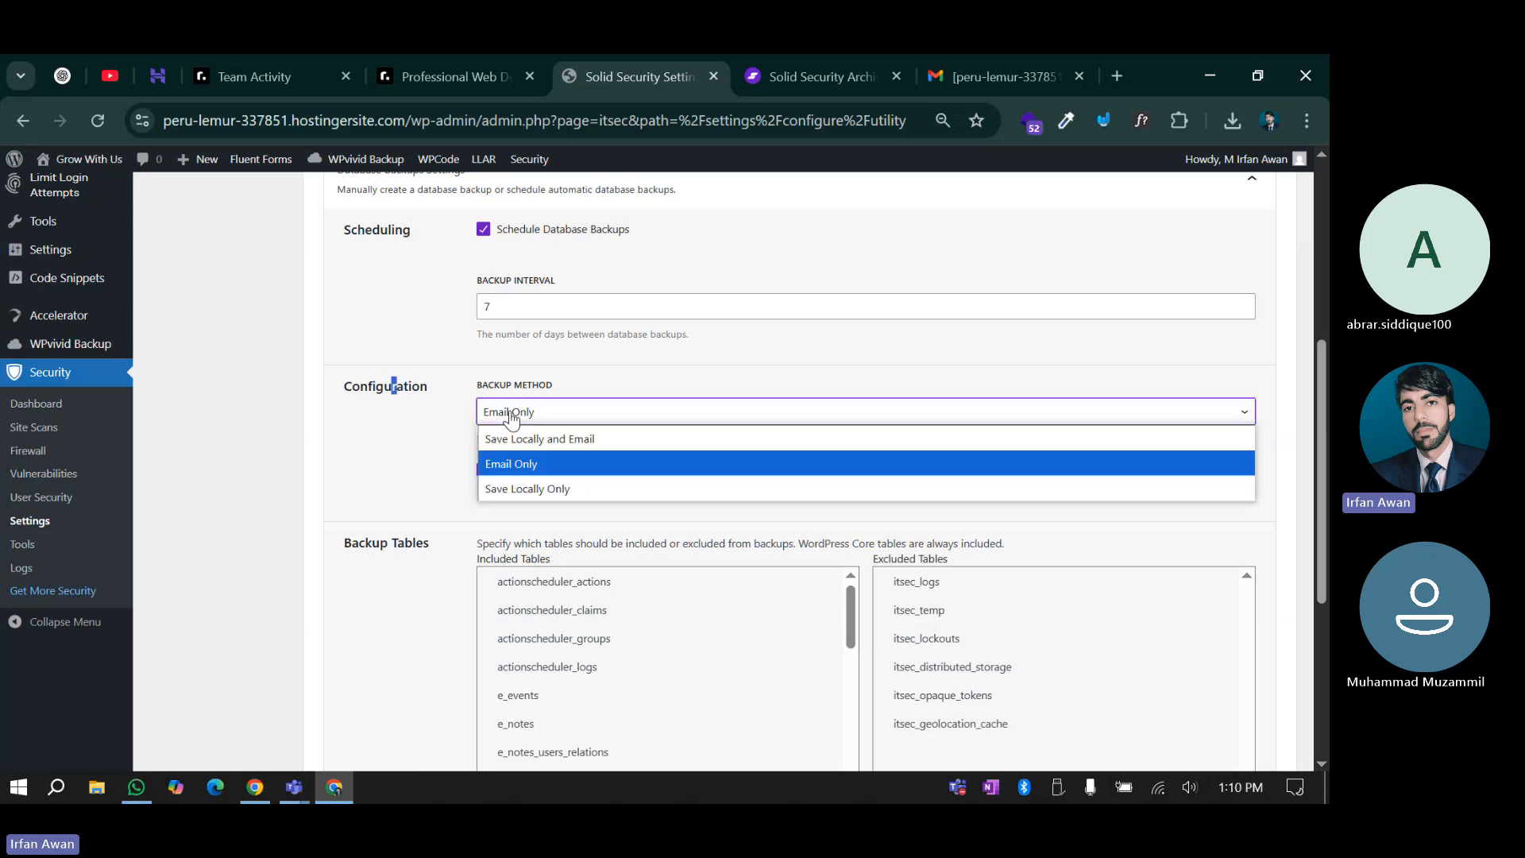
{"action": "left_click", "coordinate": [546, 466]}
Save the database backup settings
{"action": "scroll", "coordinate": [444, 544], "scroll_direction": "down", "scroll_amount": 1}
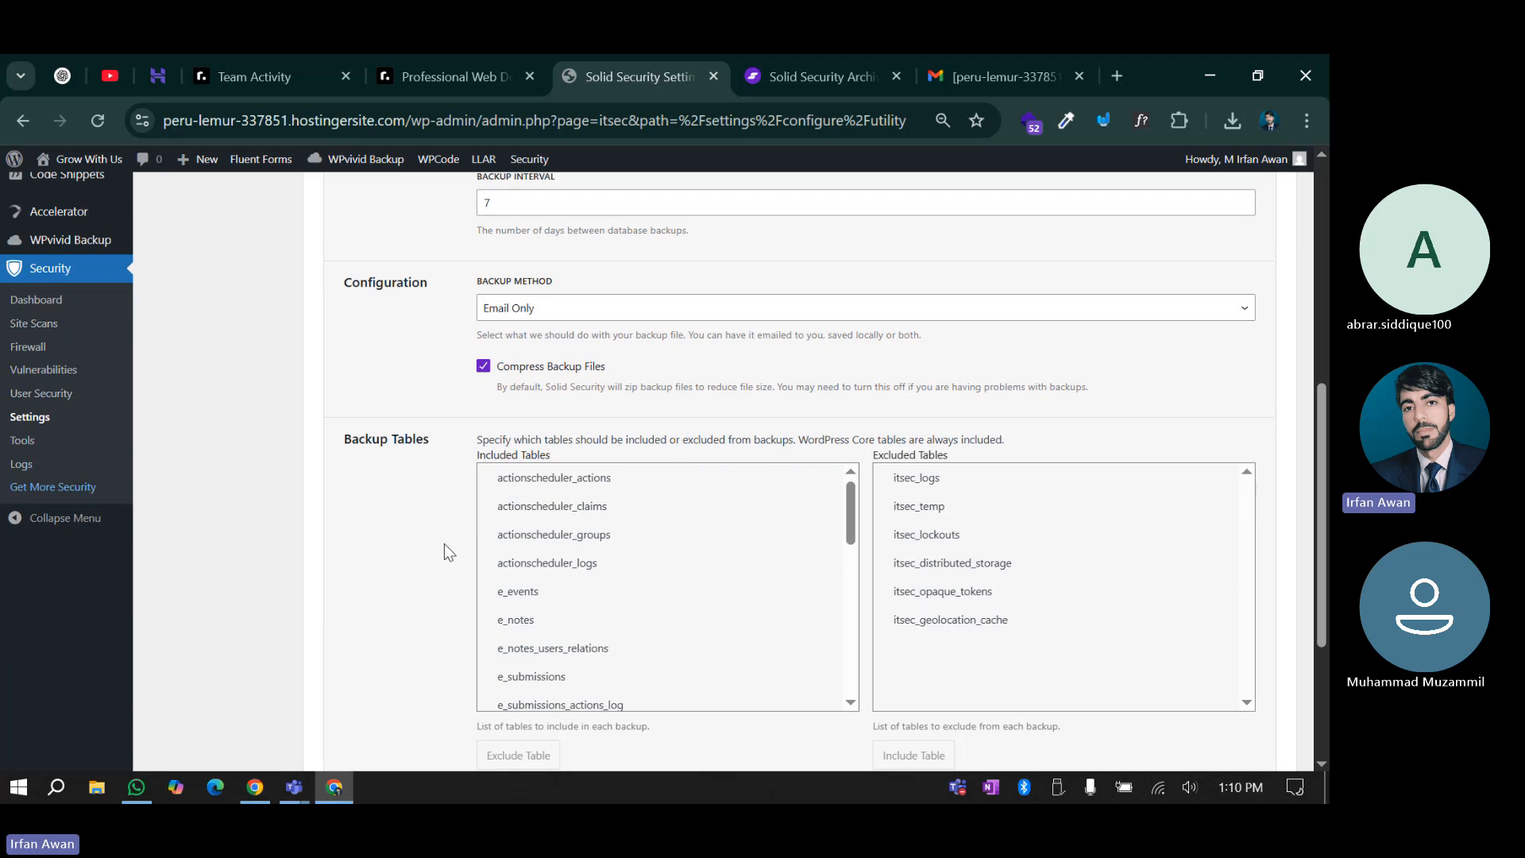
{"action": "scroll", "coordinate": [445, 545], "scroll_direction": "down", "scroll_amount": 1}
{"action": "scroll", "coordinate": [452, 467], "scroll_direction": "down", "scroll_amount": 1}
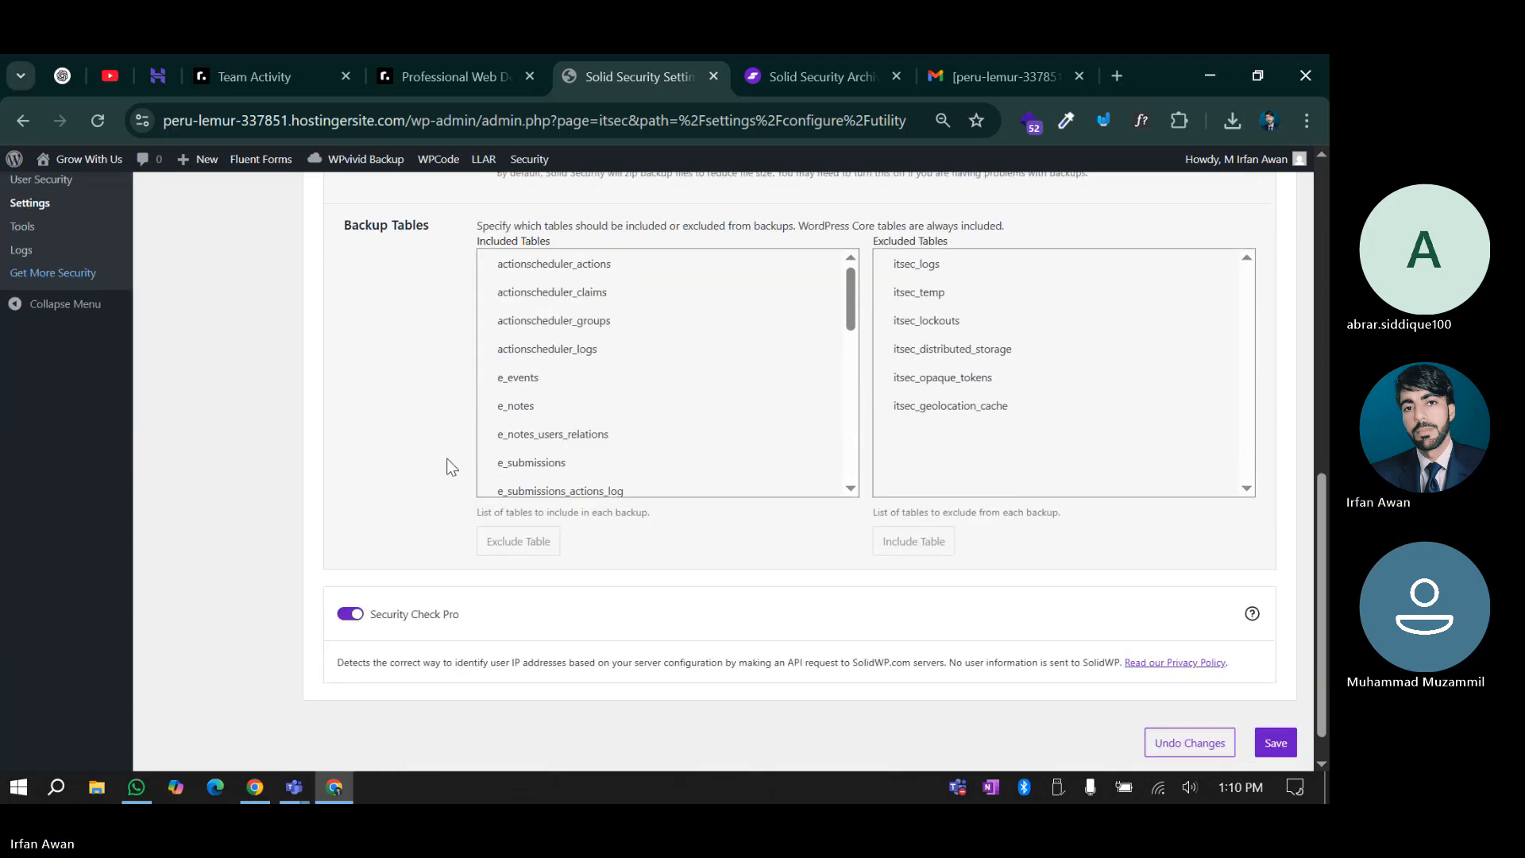
{"action": "scroll", "coordinate": [746, 393], "scroll_direction": "up", "scroll_amount": 2}
{"action": "scroll", "coordinate": [765, 343], "scroll_direction": "down", "scroll_amount": 5}
{"action": "scroll", "coordinate": [765, 342], "scroll_direction": "down", "scroll_amount": 1}
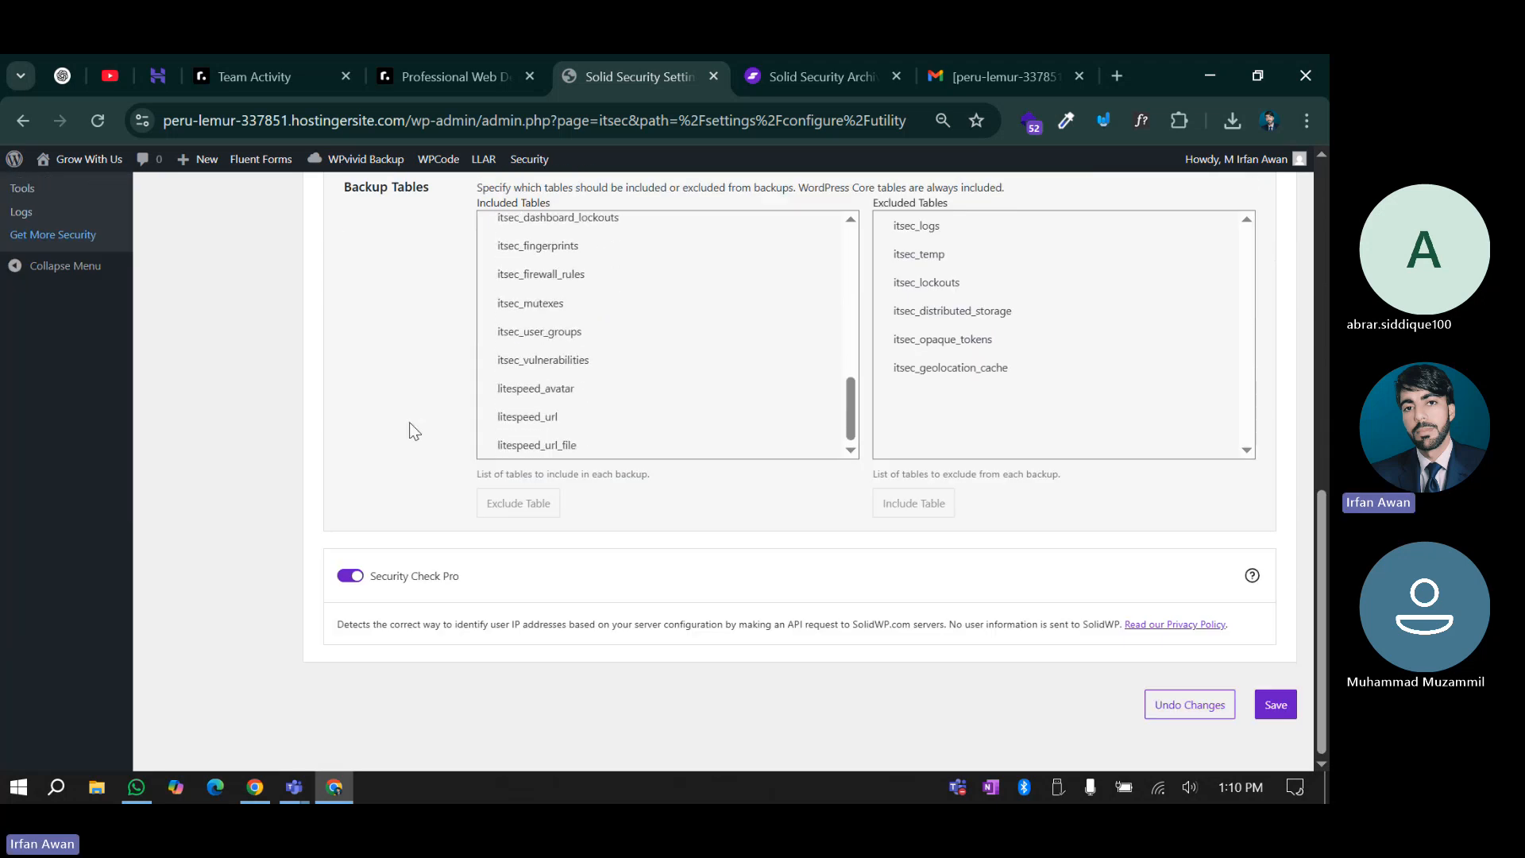
{"action": "left_click", "coordinate": [1275, 705]}
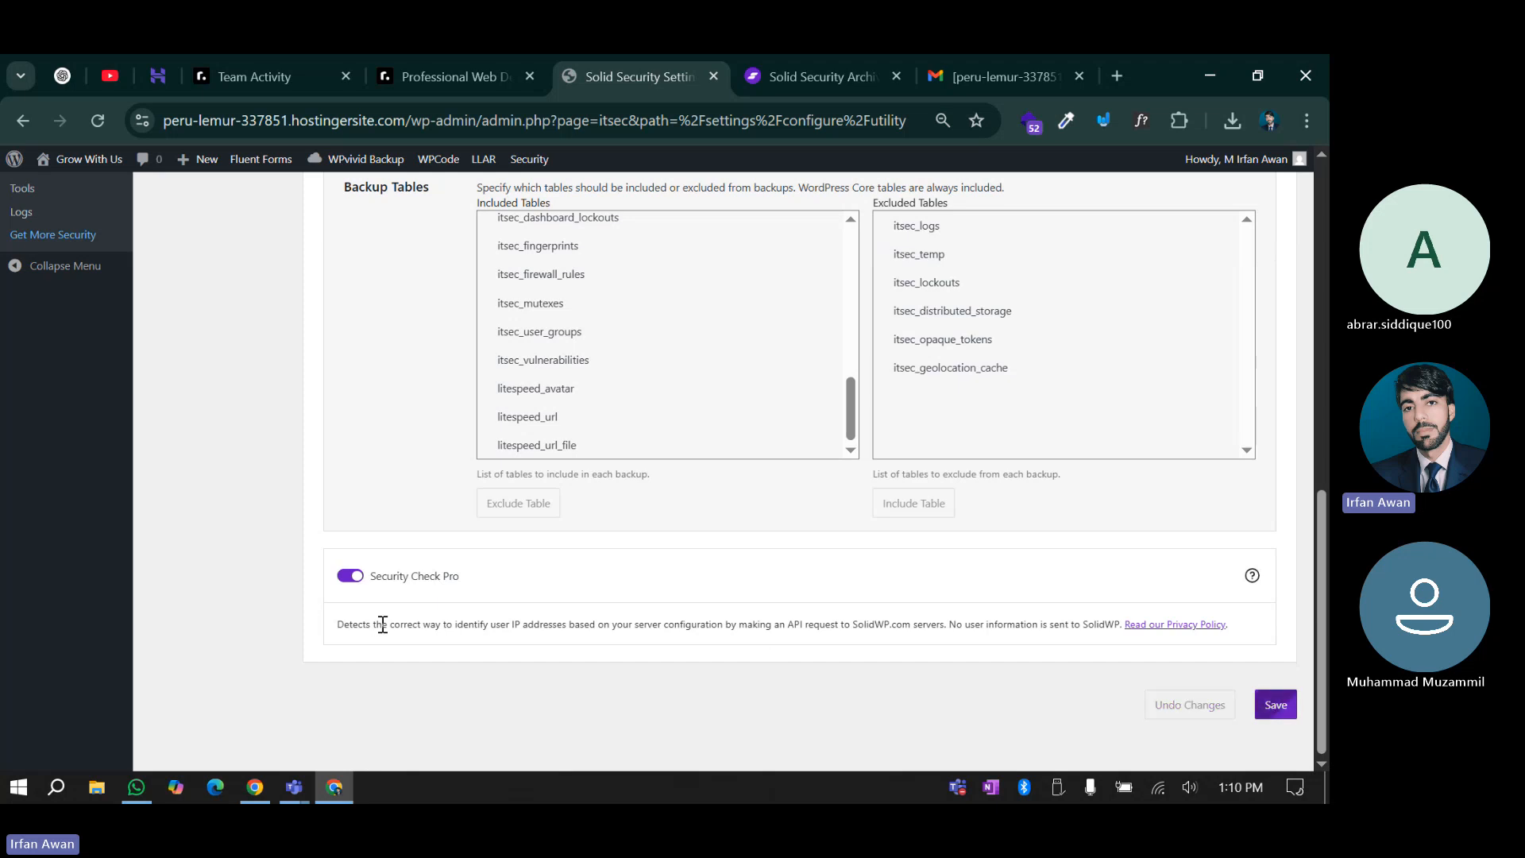
{"action": "scroll", "coordinate": [468, 558], "scroll_direction": "up", "scroll_amount": 5}
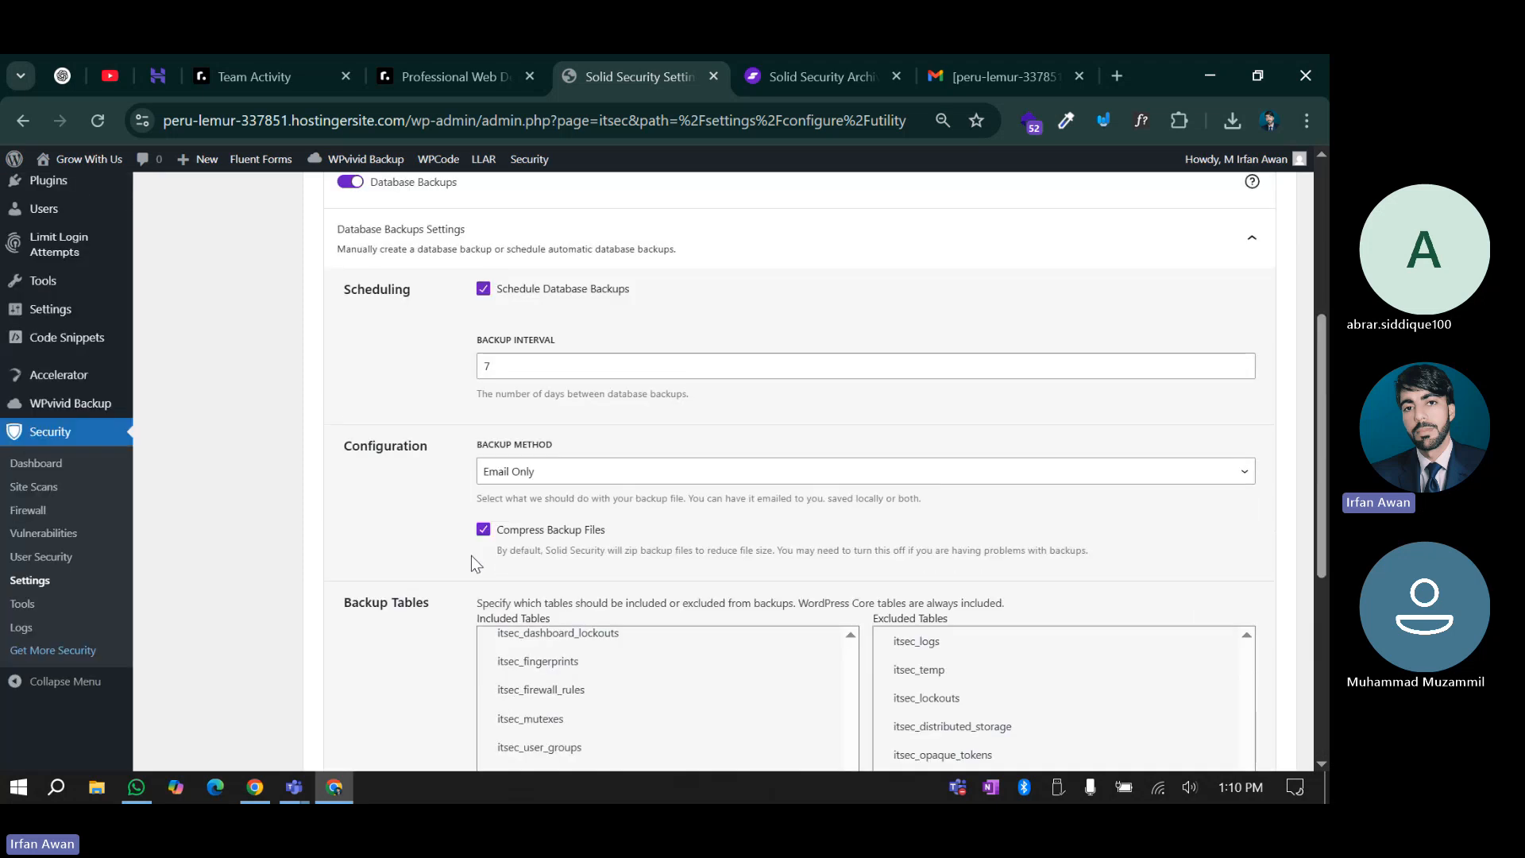
{"action": "scroll", "coordinate": [471, 555], "scroll_direction": "up", "scroll_amount": 4}
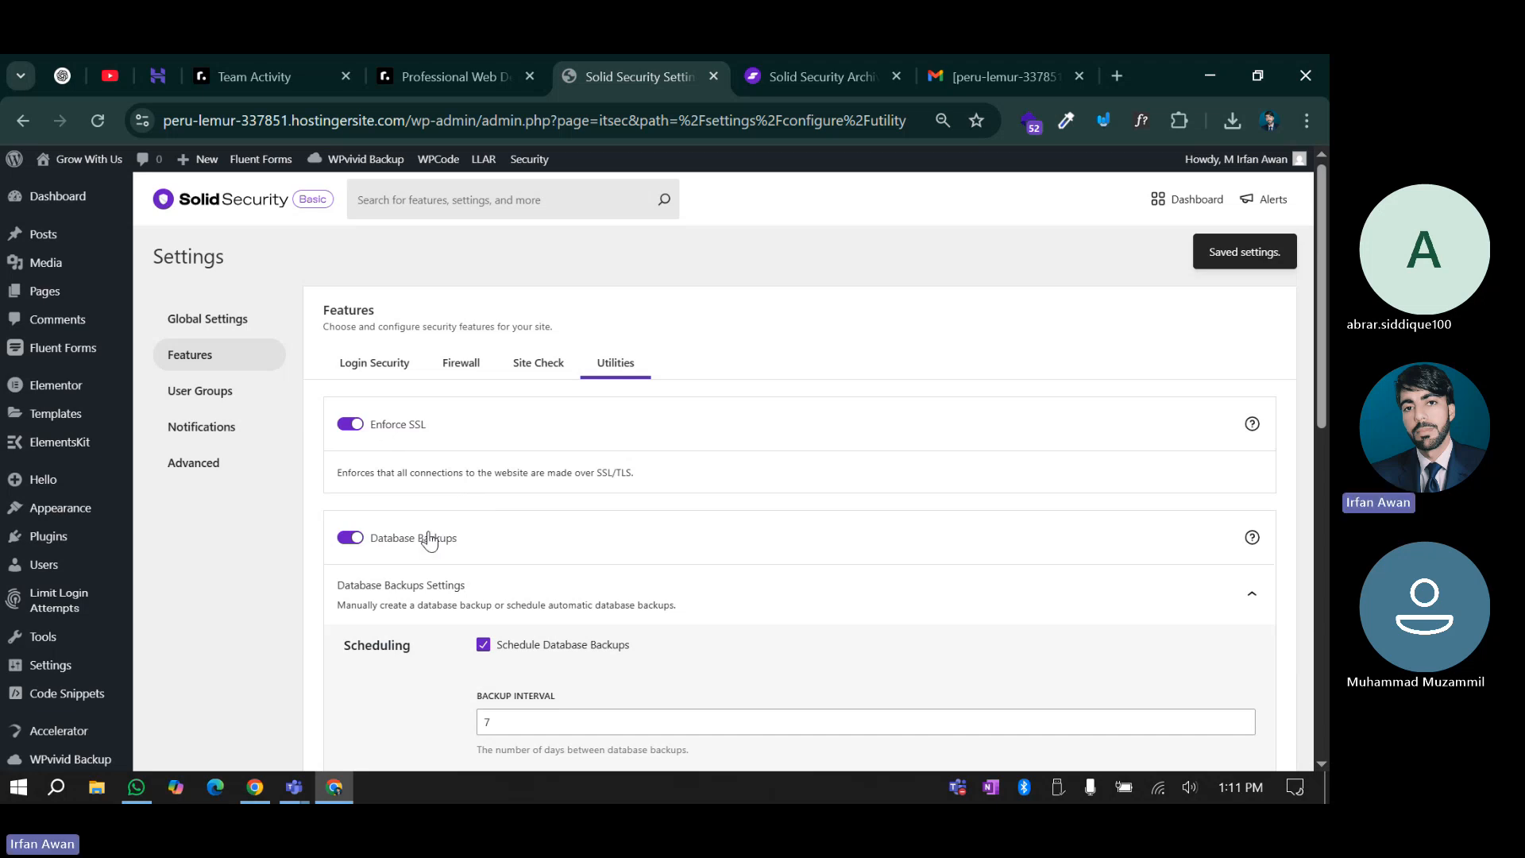
{"action": "scroll", "coordinate": [441, 548], "scroll_direction": "down", "scroll_amount": 15}
{"action": "scroll", "coordinate": [448, 551], "scroll_direction": "up", "scroll_amount": 15}
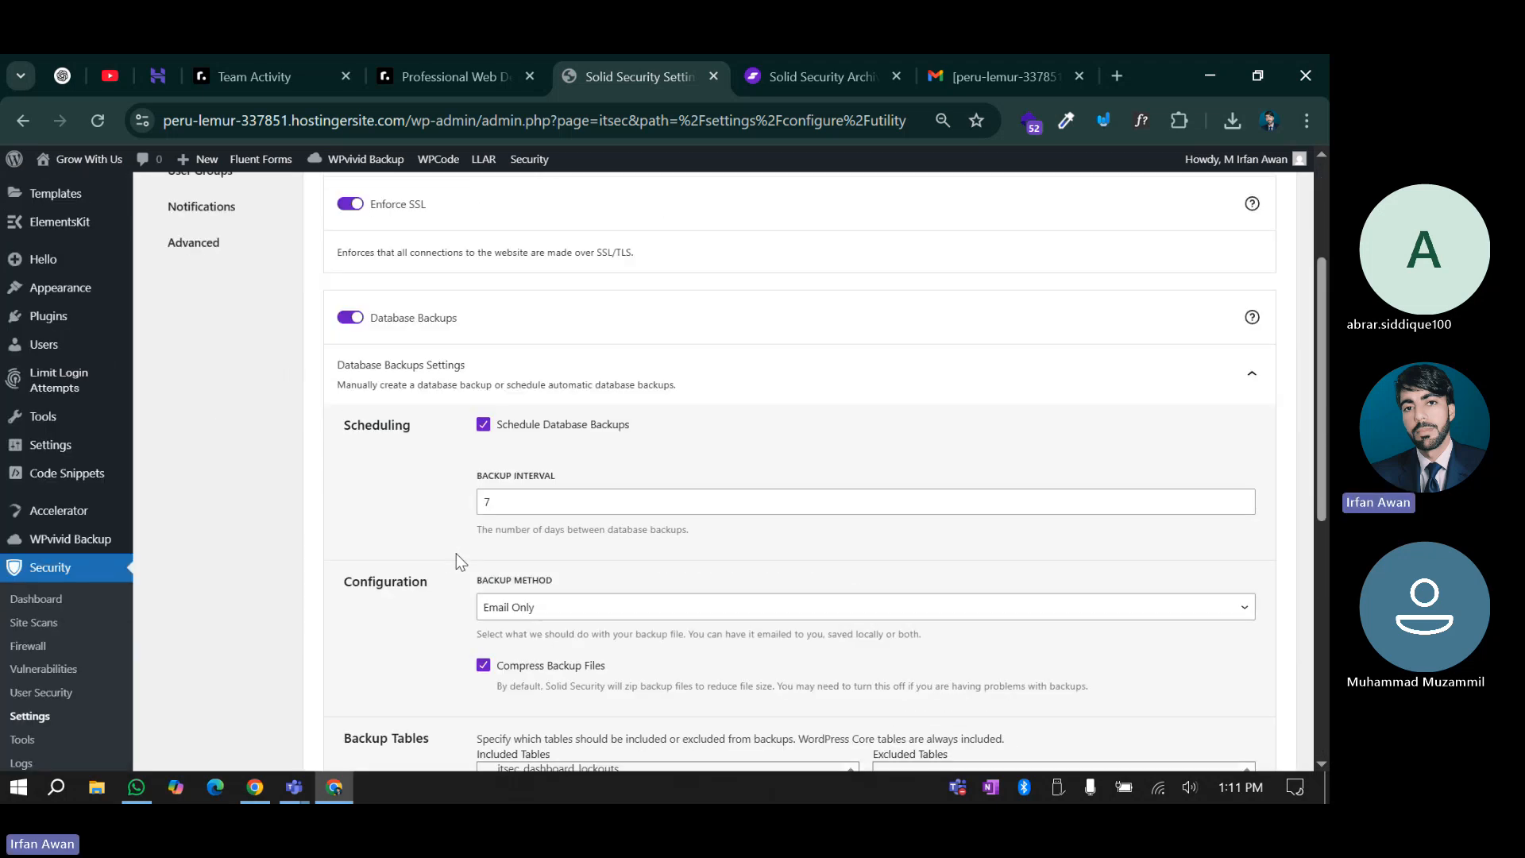
{"action": "left_click", "coordinate": [194, 404]}
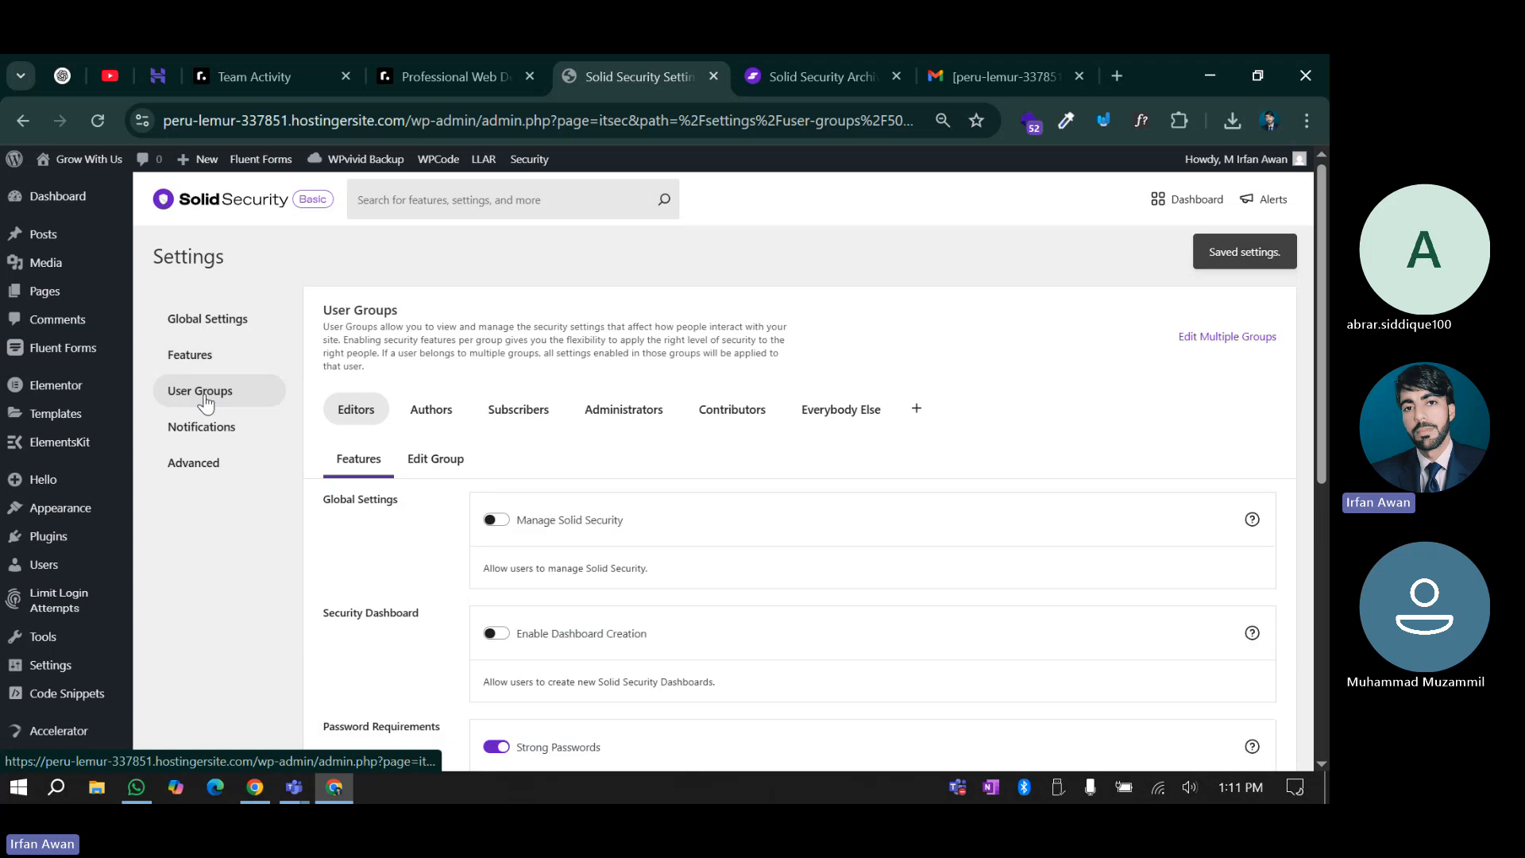
{"action": "left_click", "coordinate": [206, 429]}
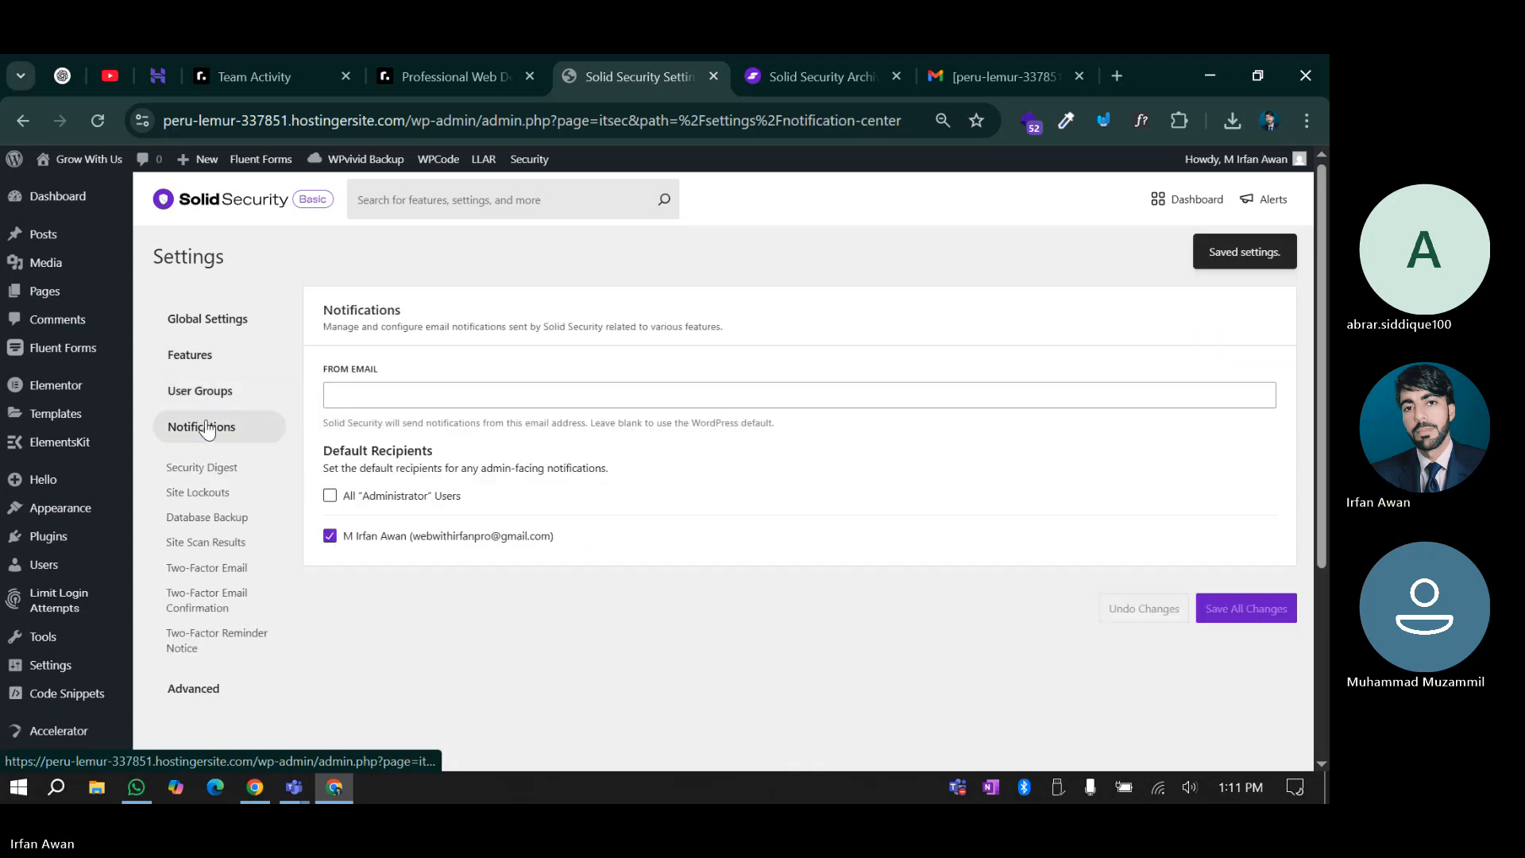
{"action": "left_click", "coordinate": [216, 393]}
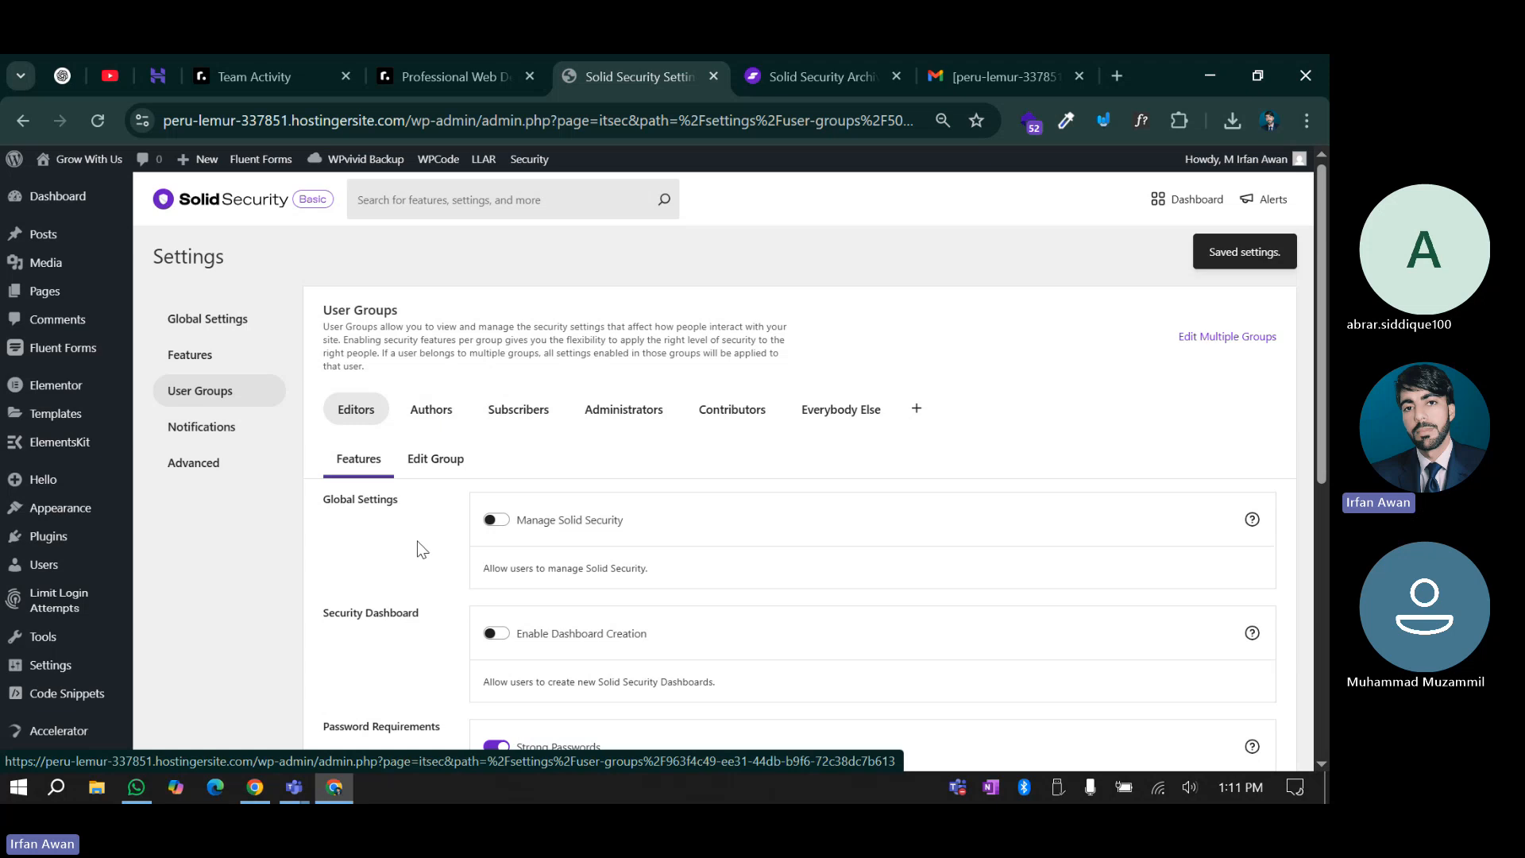
{"action": "scroll", "coordinate": [419, 545], "scroll_direction": "down", "scroll_amount": 5}
{"action": "scroll", "coordinate": [488, 476], "scroll_direction": "up", "scroll_amount": 4}
{"action": "scroll", "coordinate": [475, 445], "scroll_direction": "down", "scroll_amount": 4}
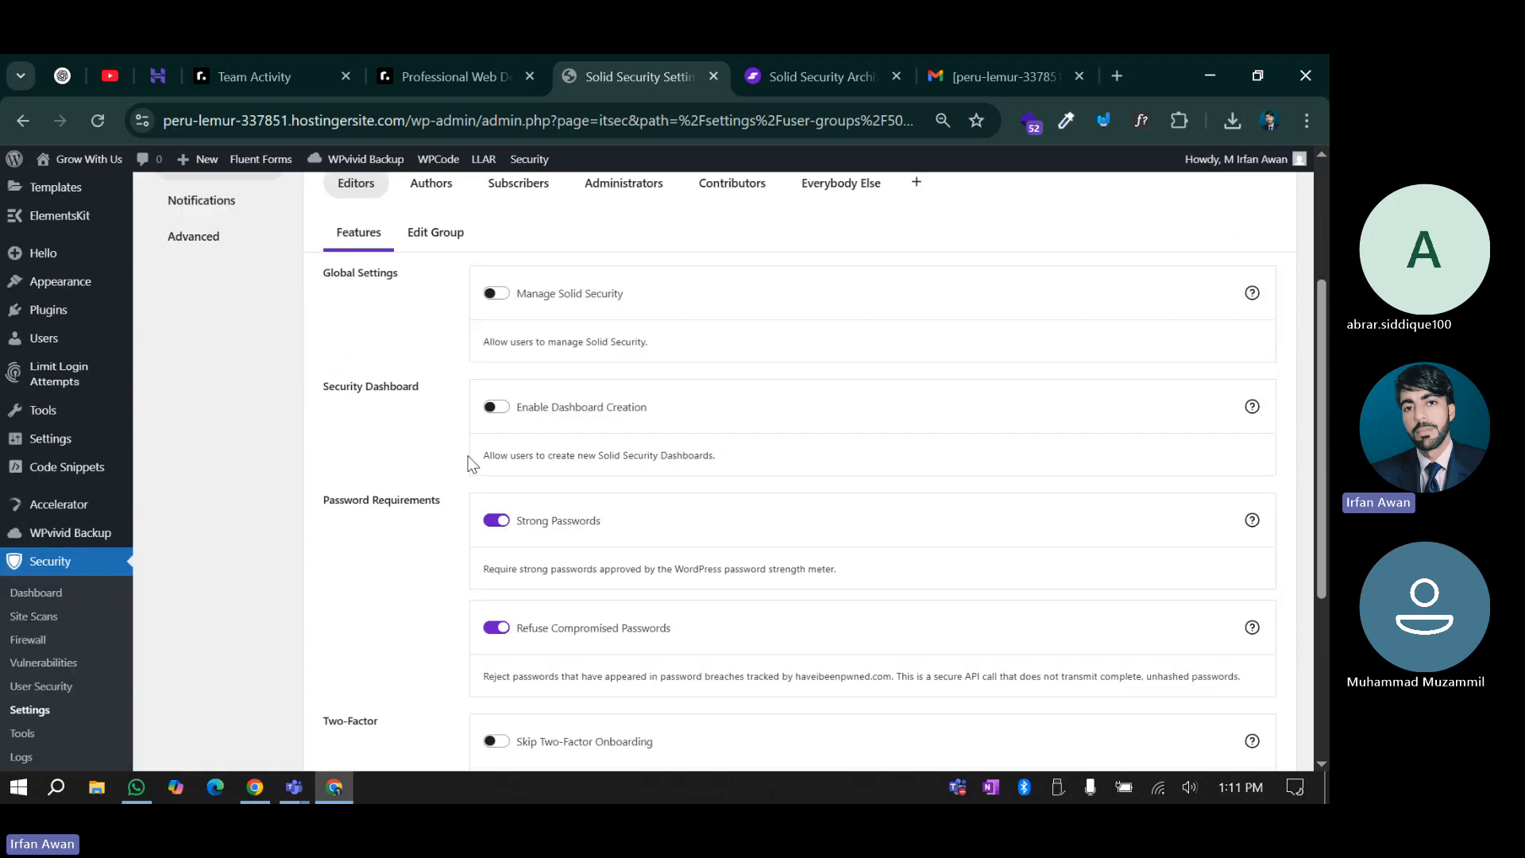
{"action": "scroll", "coordinate": [471, 488], "scroll_direction": "up", "scroll_amount": 5}
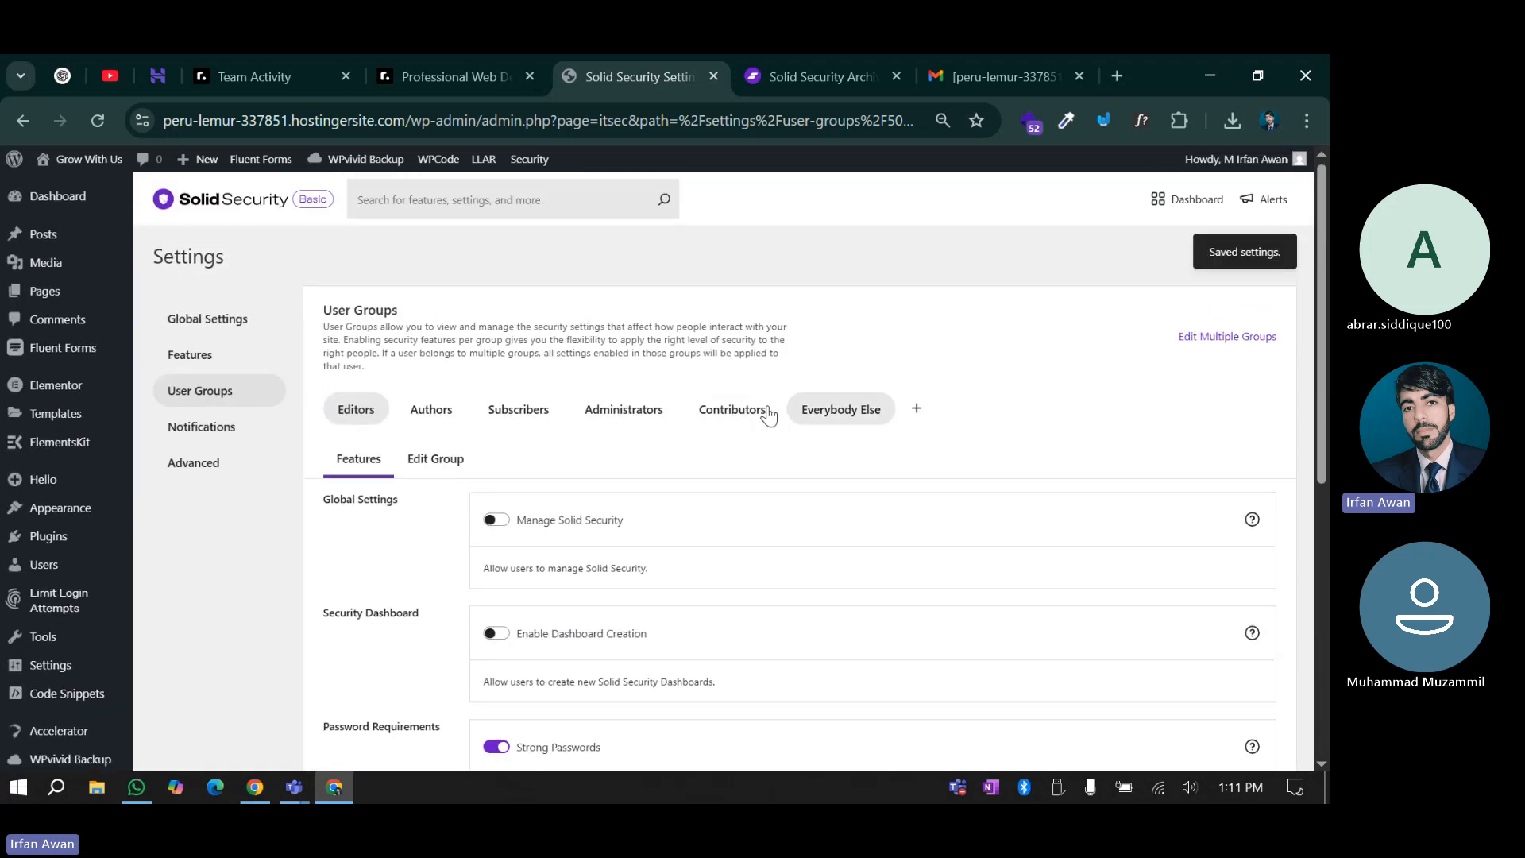
{"action": "left_click", "coordinate": [598, 412]}
{"action": "scroll", "coordinate": [494, 545], "scroll_direction": "down", "scroll_amount": 3}
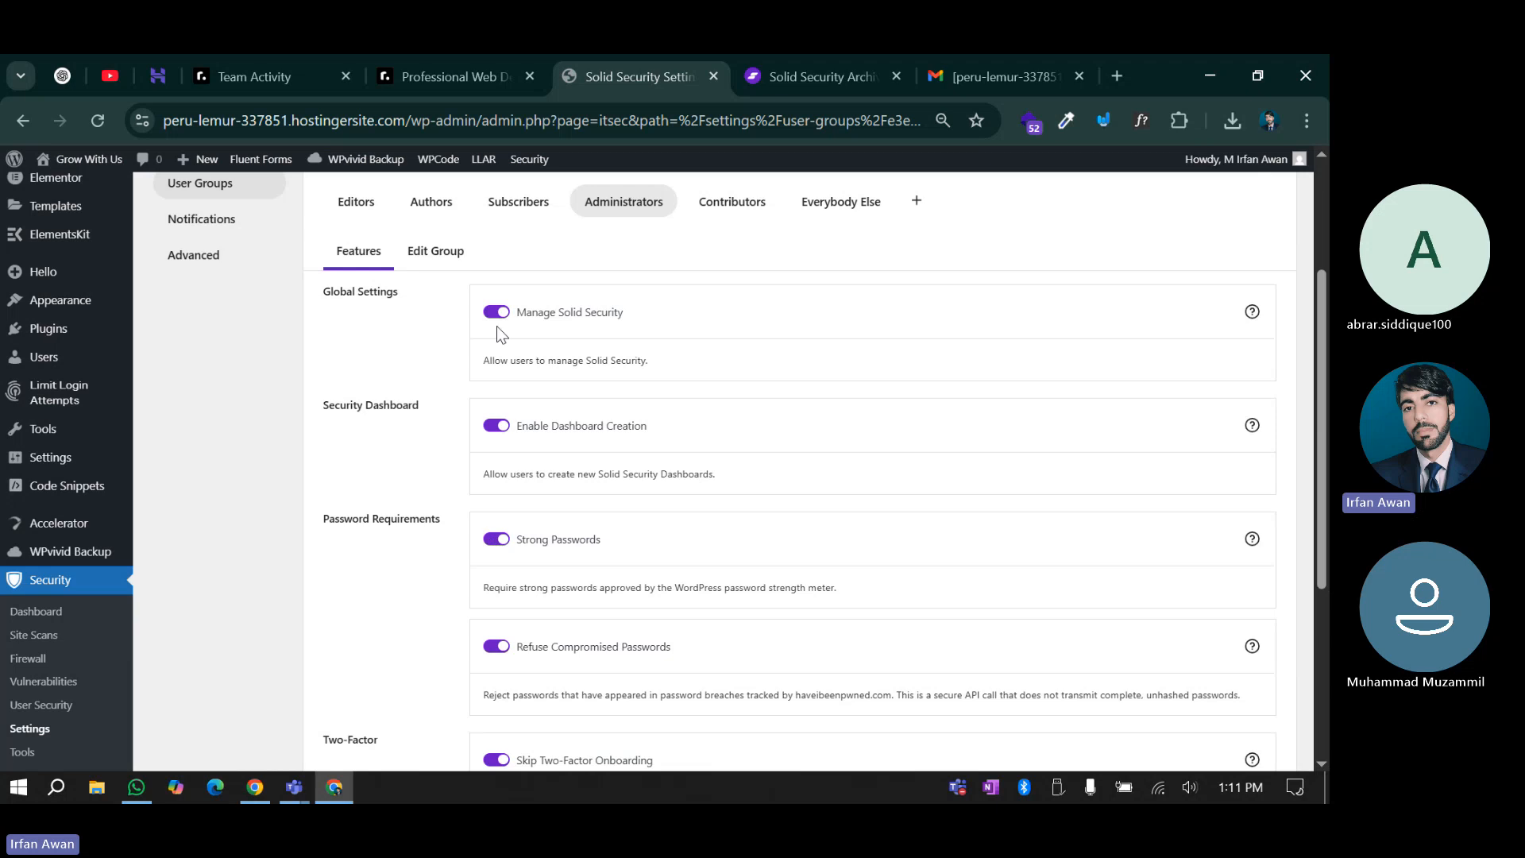
{"action": "scroll", "coordinate": [488, 556], "scroll_direction": "down", "scroll_amount": 4}
{"action": "scroll", "coordinate": [483, 691], "scroll_direction": "up", "scroll_amount": 1}
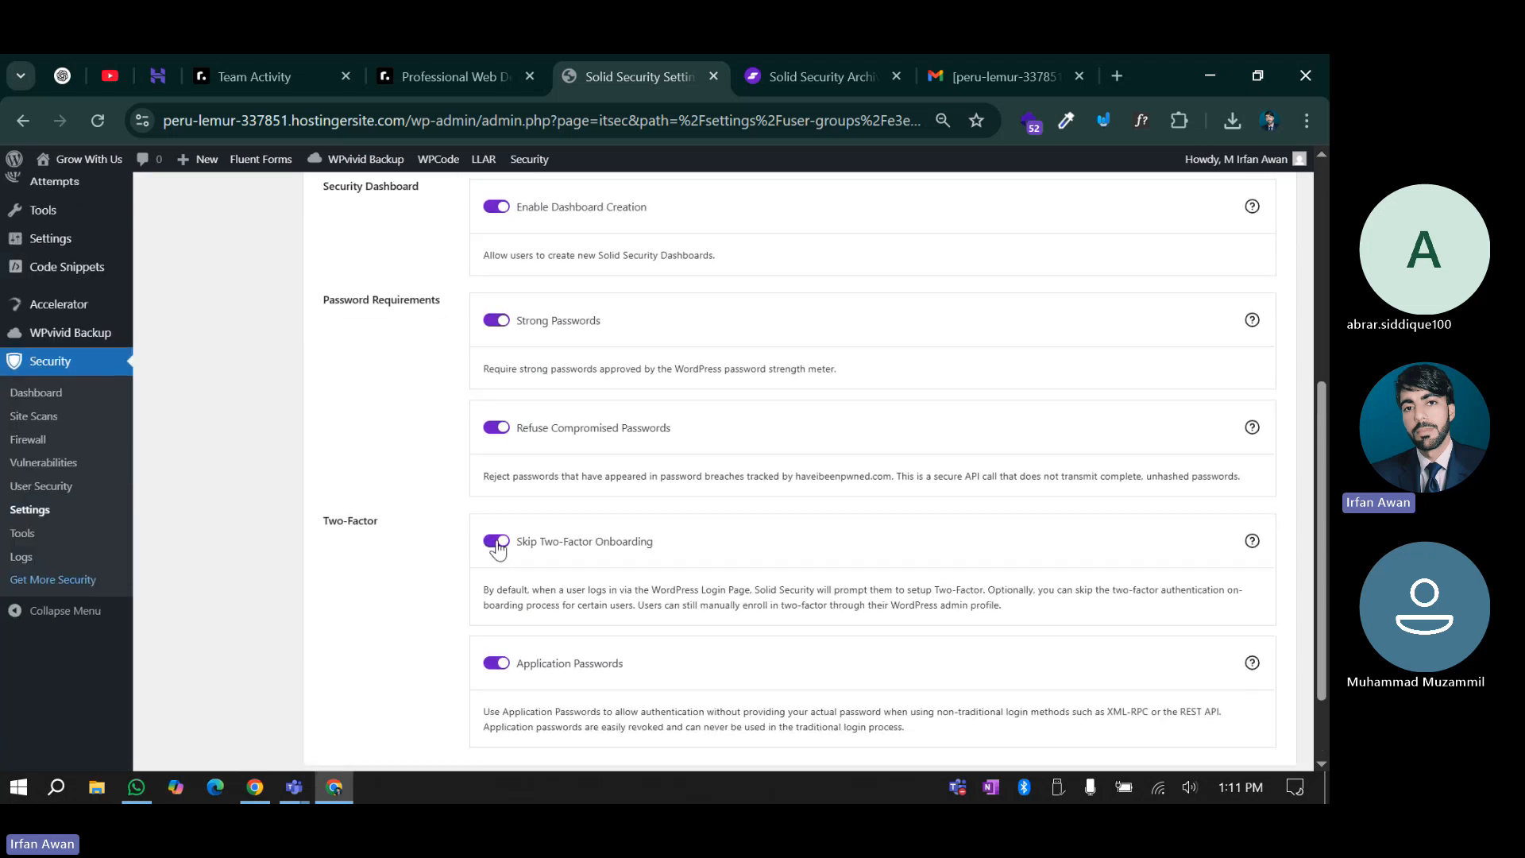
{"action": "scroll", "coordinate": [499, 548], "scroll_direction": "up", "scroll_amount": 5}
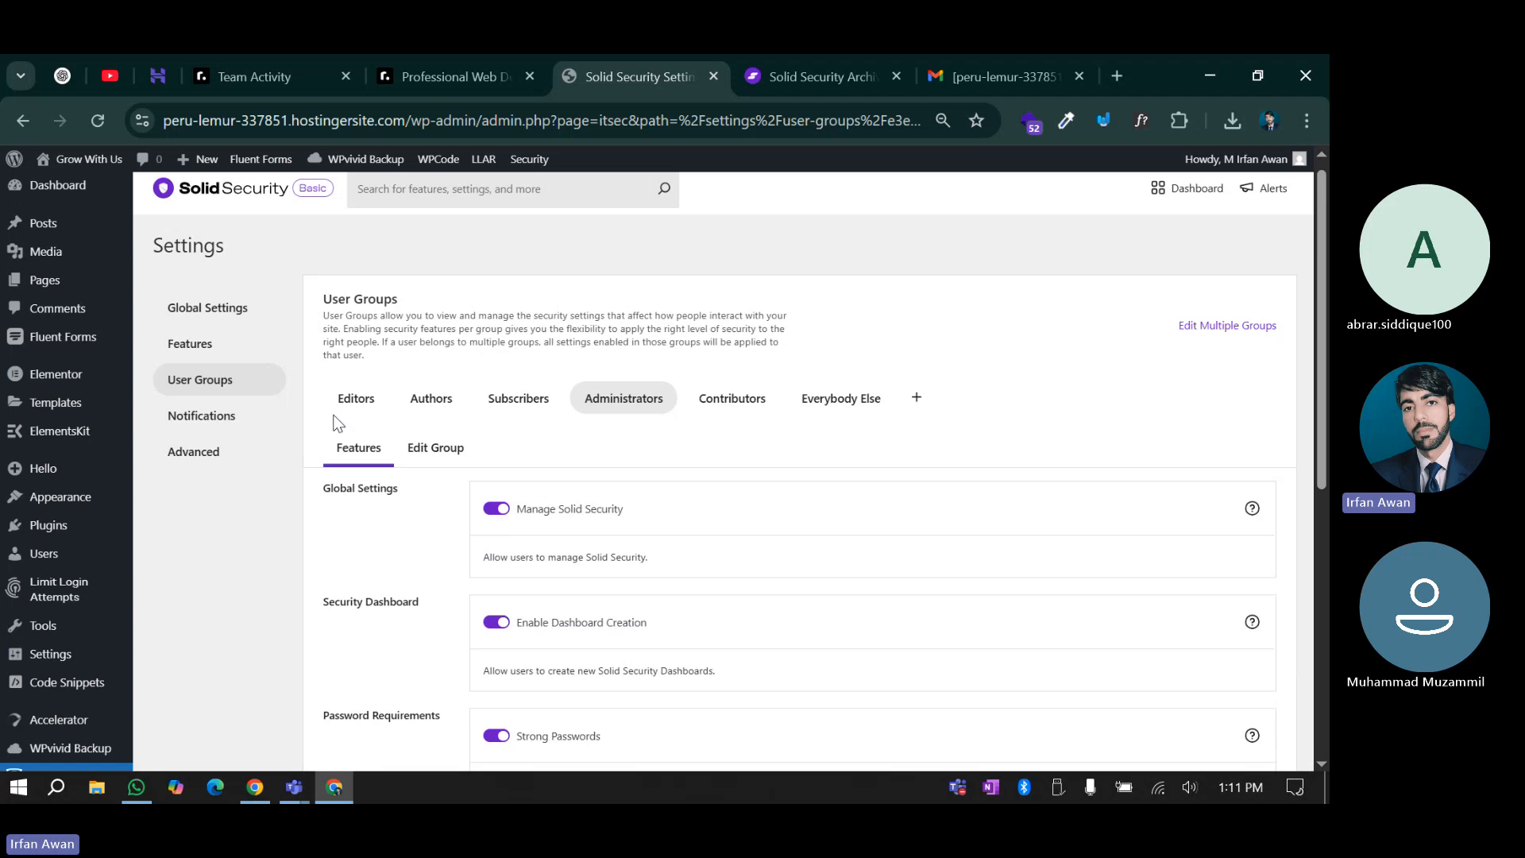
{"action": "scroll", "coordinate": [458, 616], "scroll_direction": "down", "scroll_amount": 4}
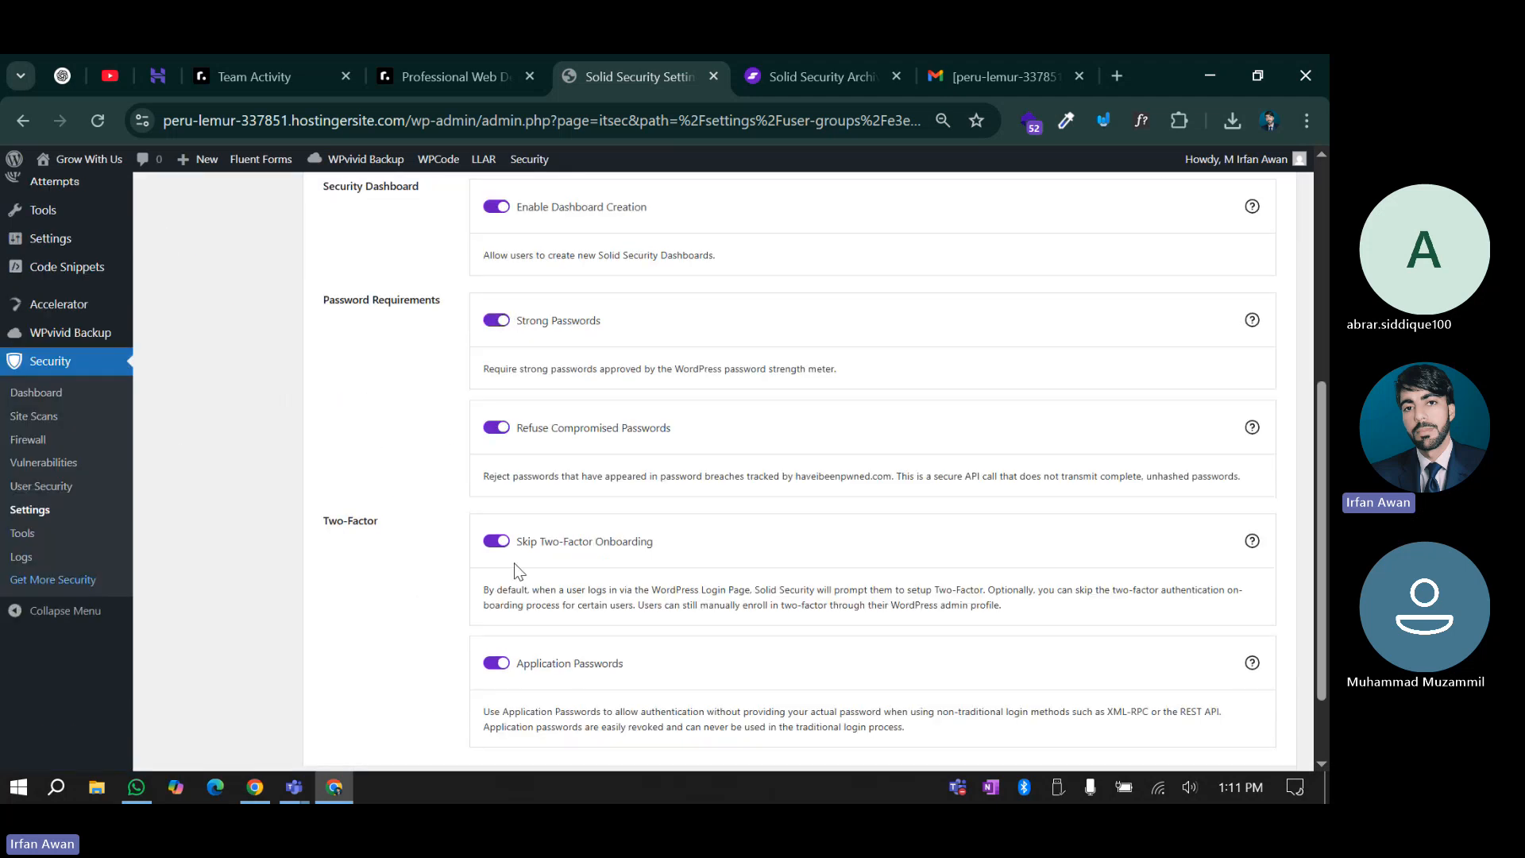
{"action": "scroll", "coordinate": [518, 572], "scroll_direction": "up", "scroll_amount": 4}
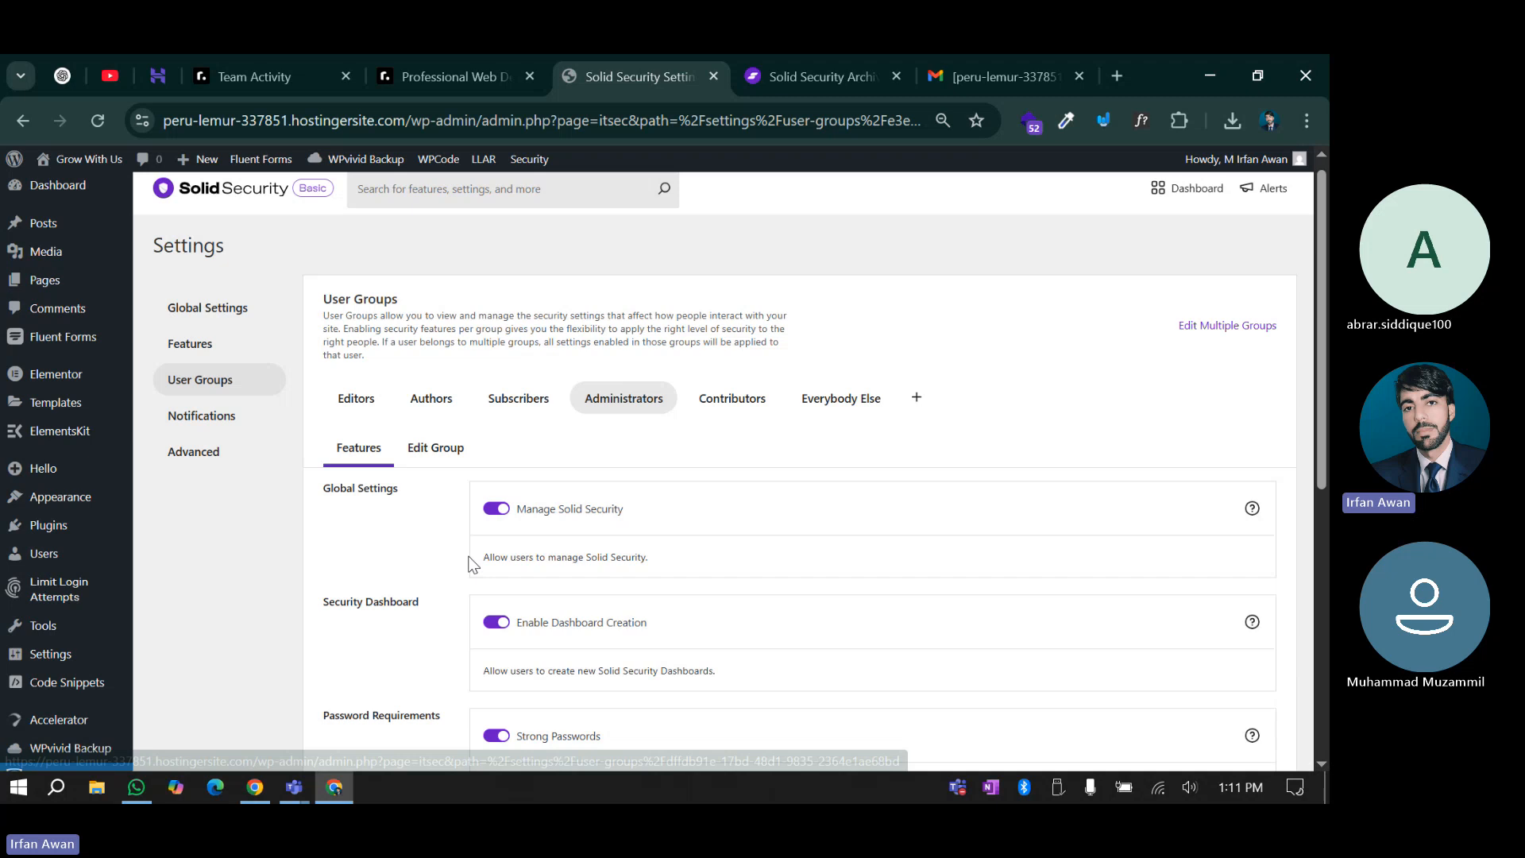
{"action": "scroll", "coordinate": [469, 564], "scroll_direction": "down", "scroll_amount": 6}
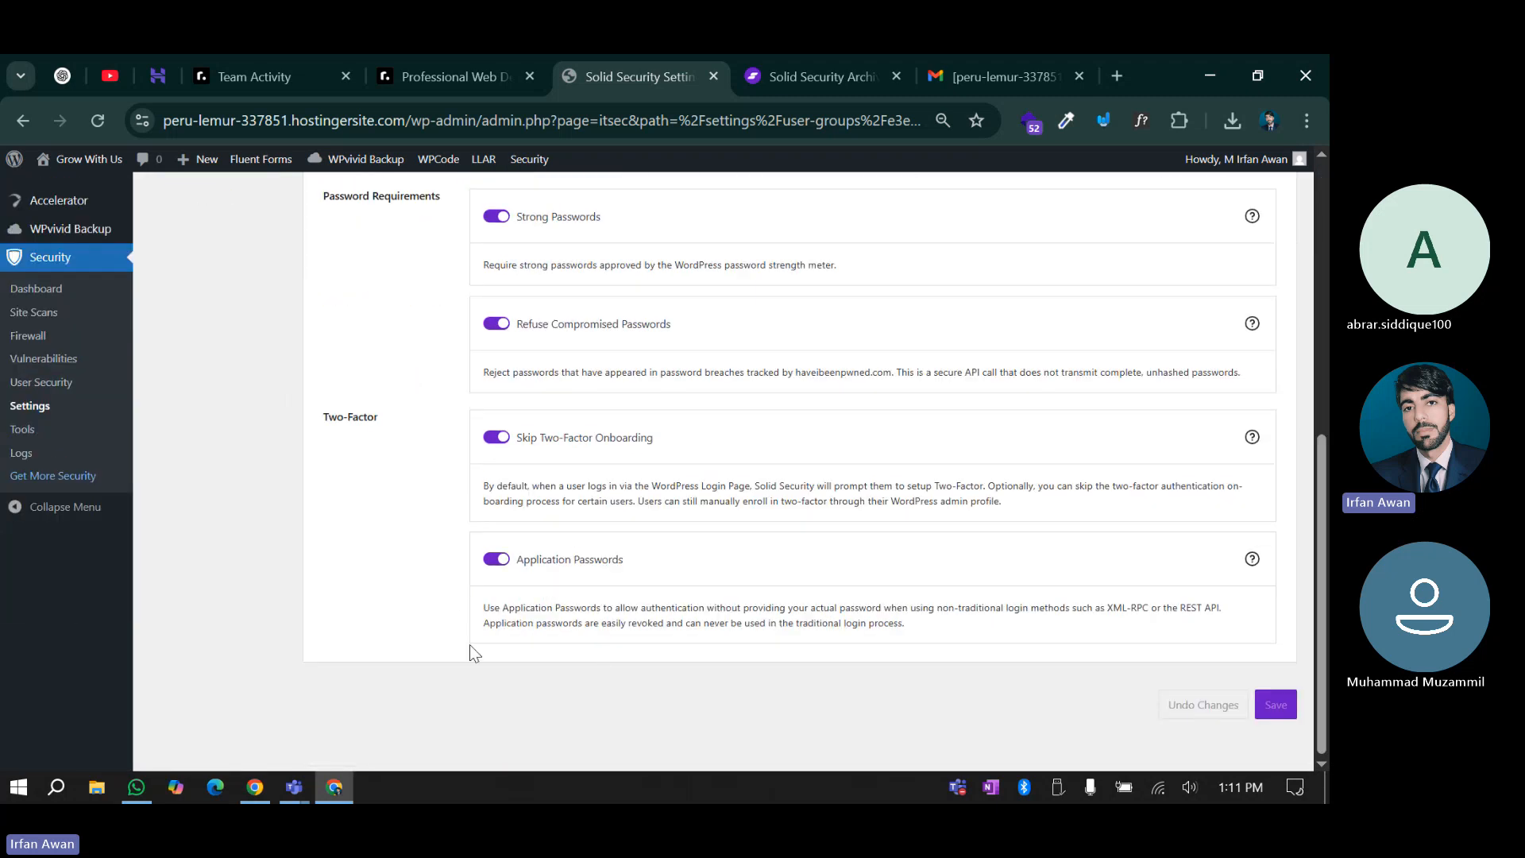
{"action": "scroll", "coordinate": [454, 646], "scroll_direction": "up", "scroll_amount": 8}
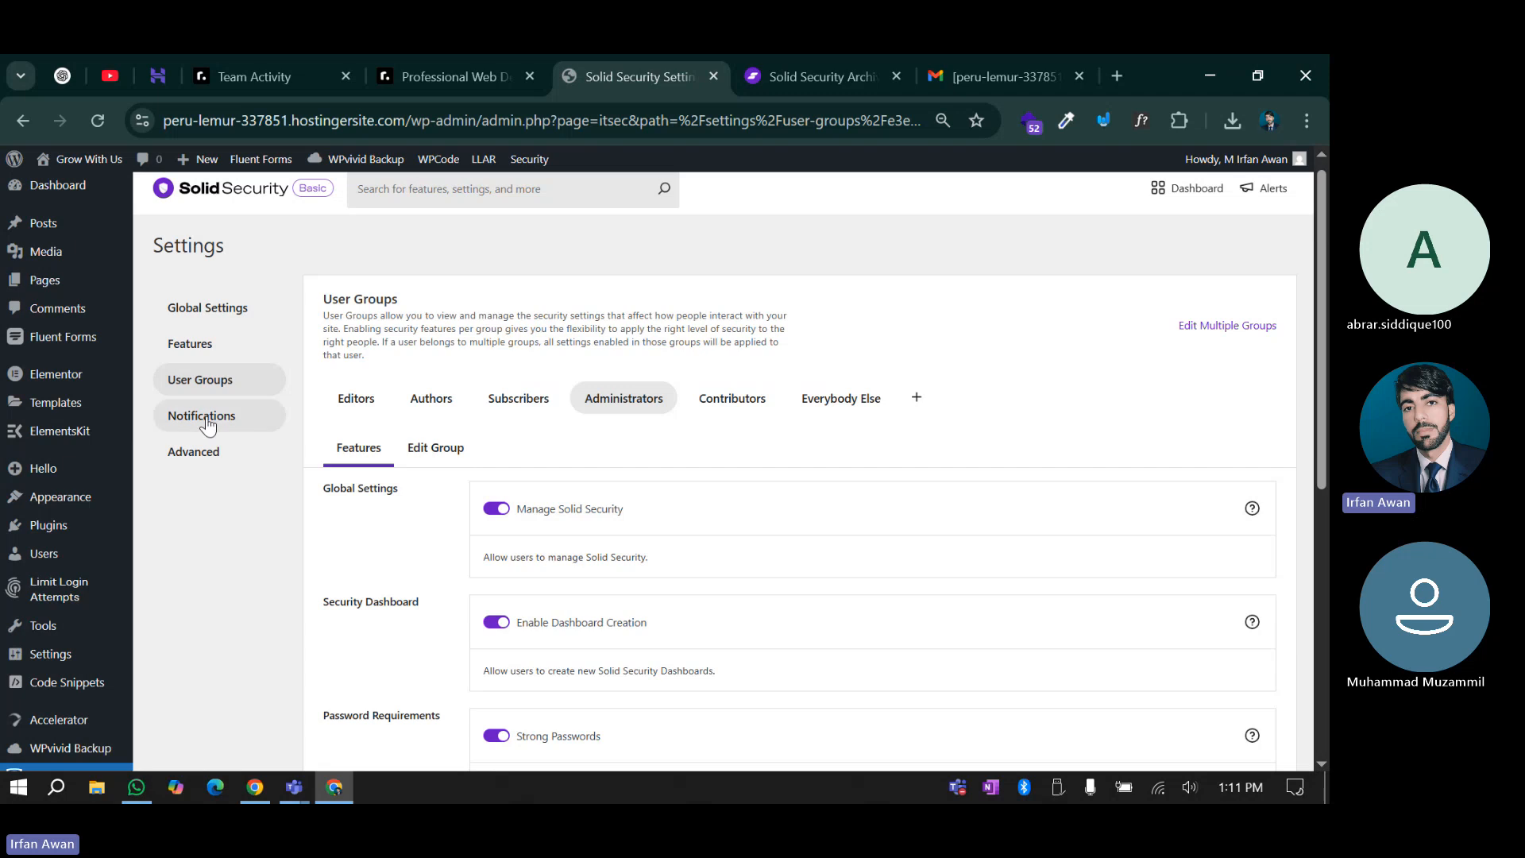
In Notifications, disable the Security Digest email and save the change
{"action": "left_click", "coordinate": [208, 421]}
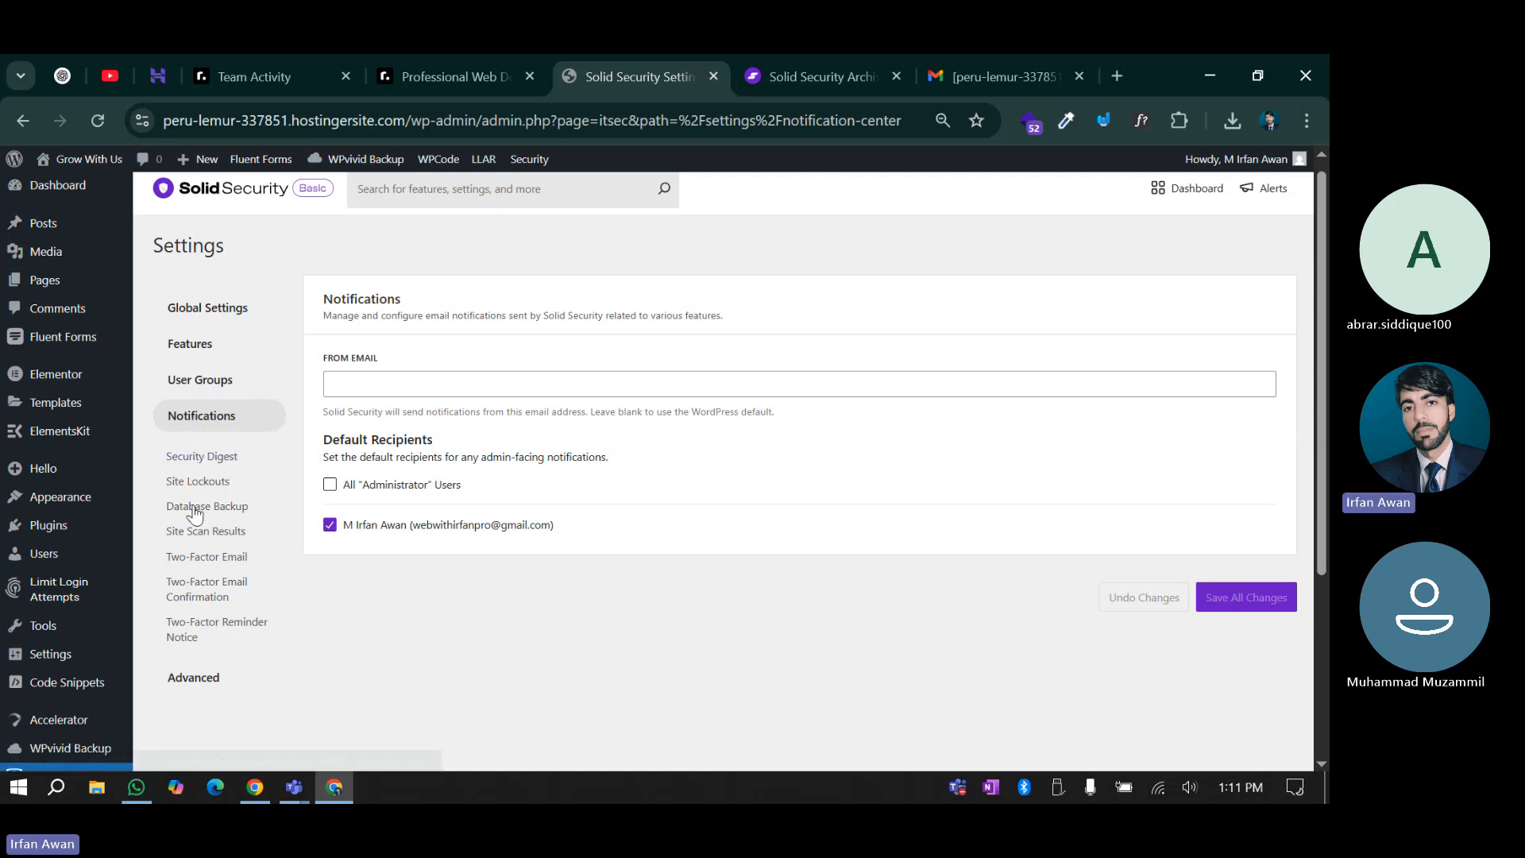
{"action": "left_click", "coordinate": [190, 458]}
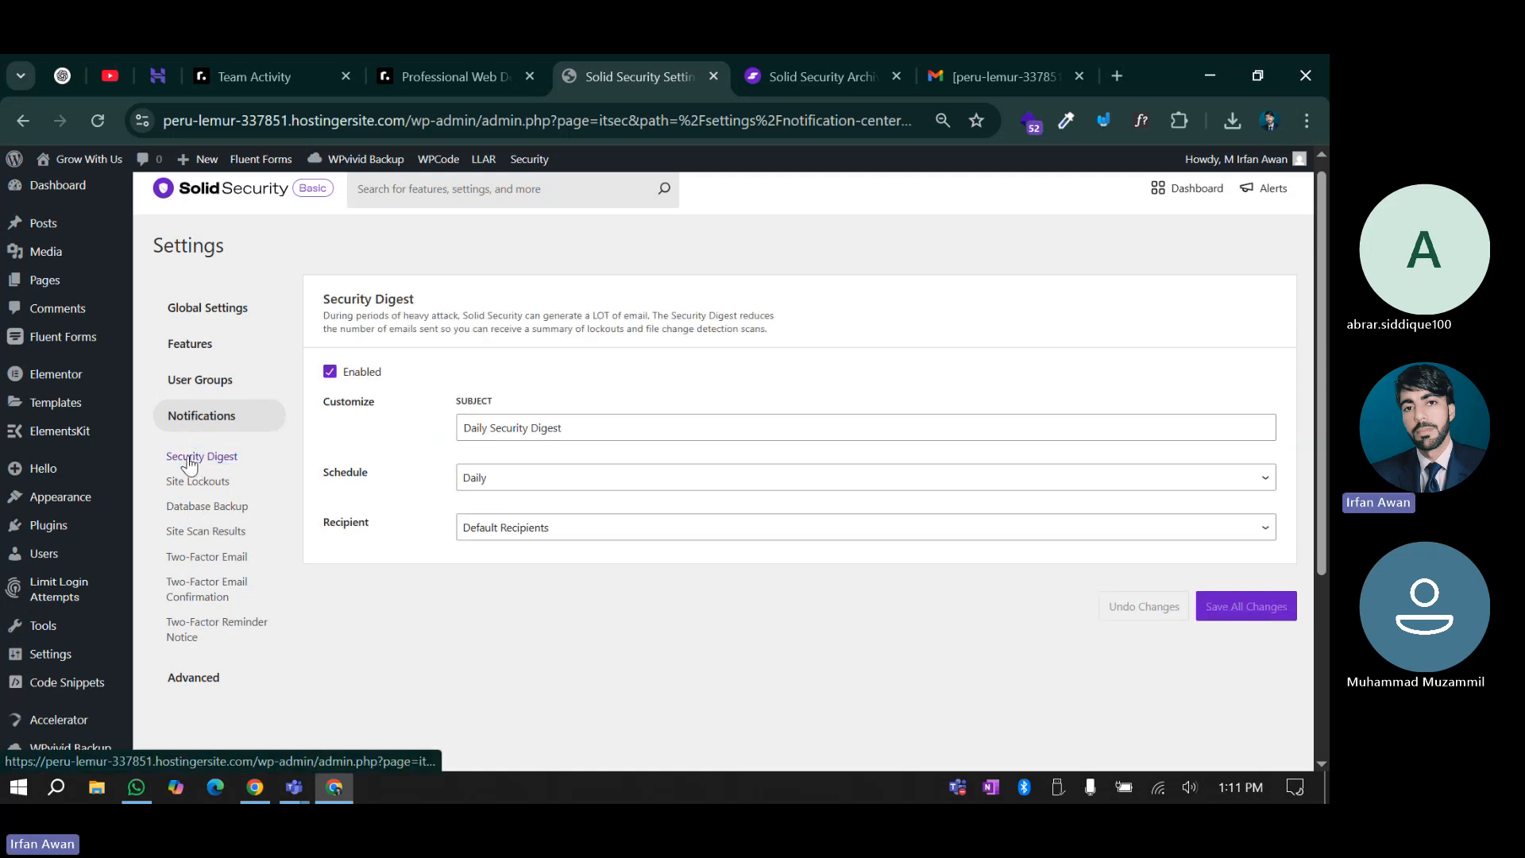
{"action": "left_click", "coordinate": [330, 371]}
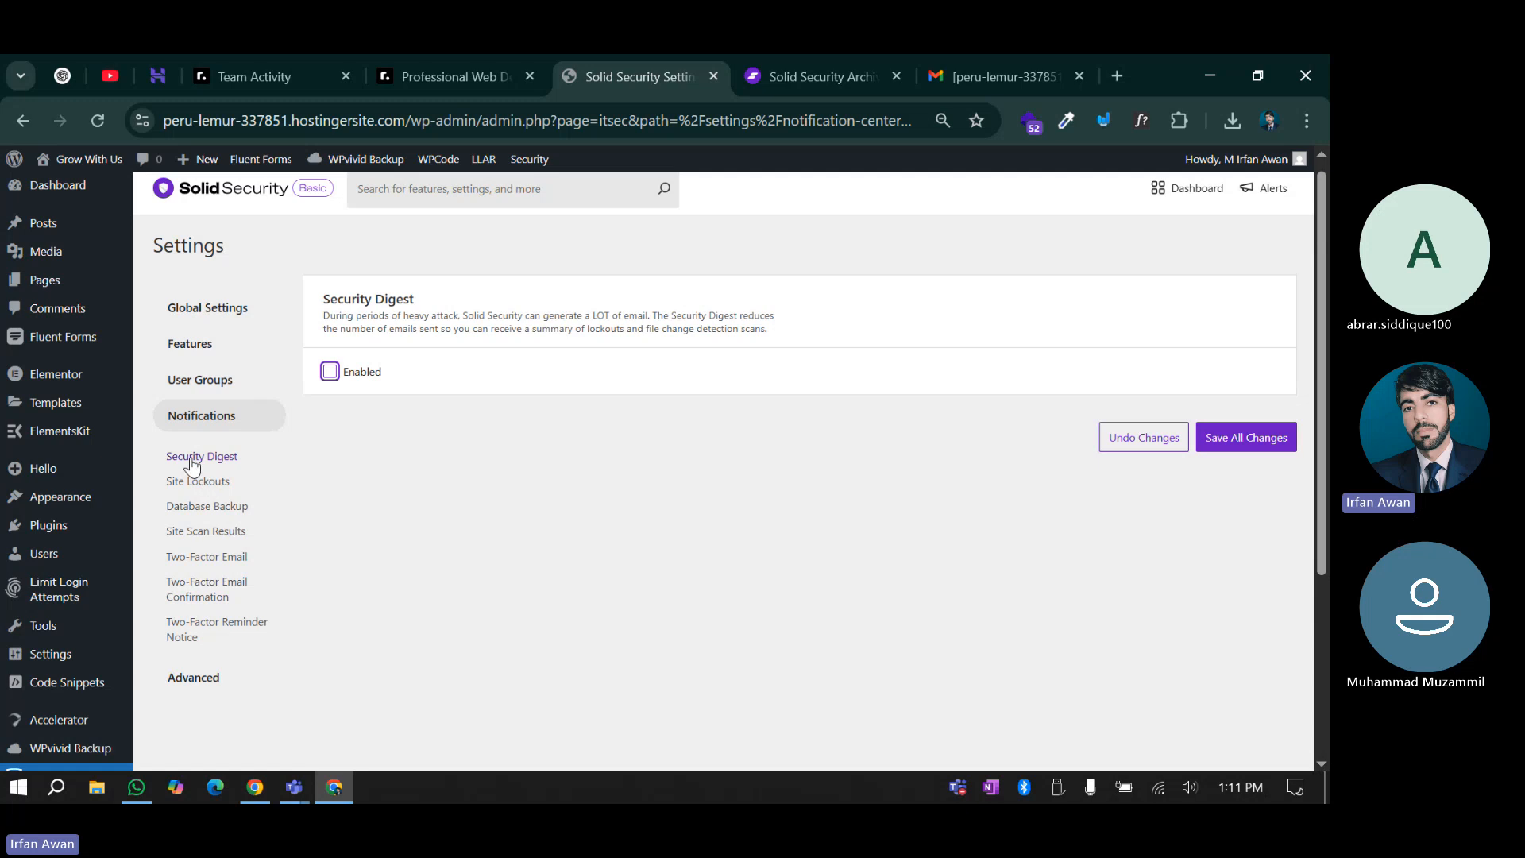
{"action": "left_click", "coordinate": [1243, 437]}
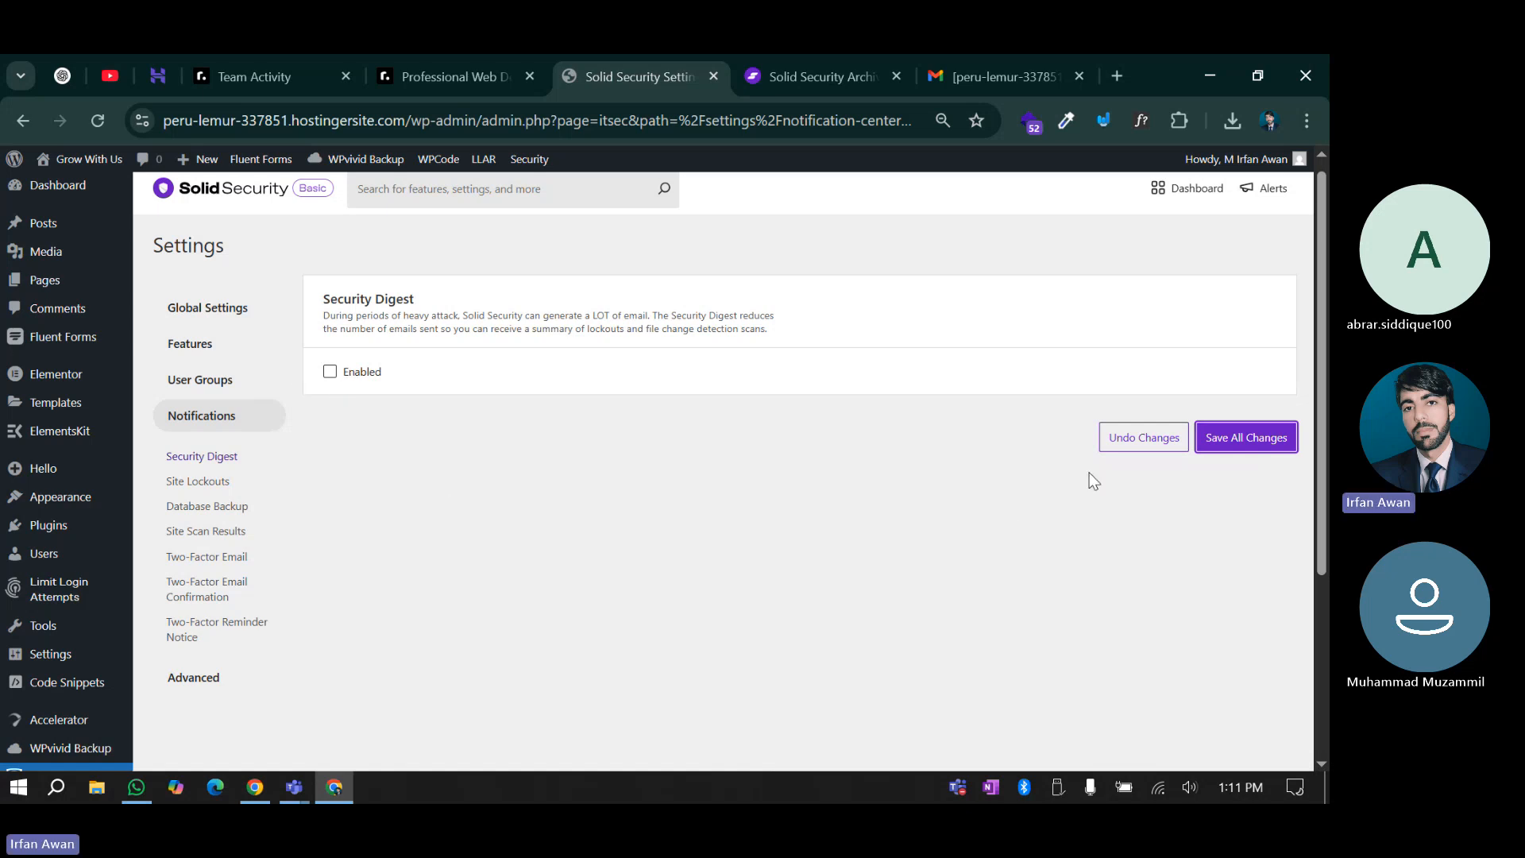
After reviewing Site Lockouts and Database Backup, disable the Site Scan Results email and save
{"action": "left_click", "coordinate": [196, 481]}
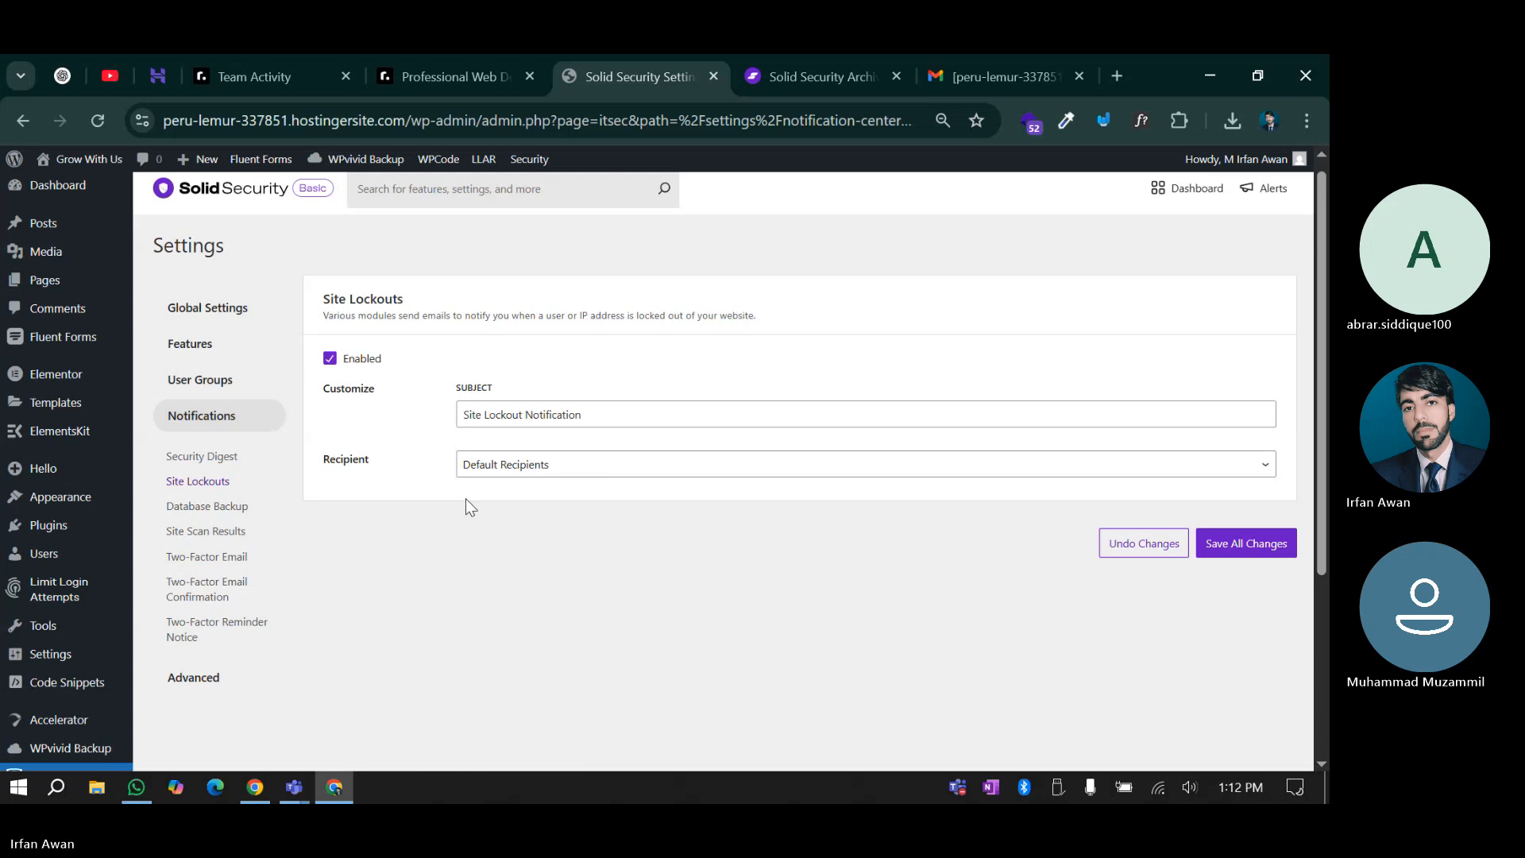
{"action": "left_click", "coordinate": [197, 507]}
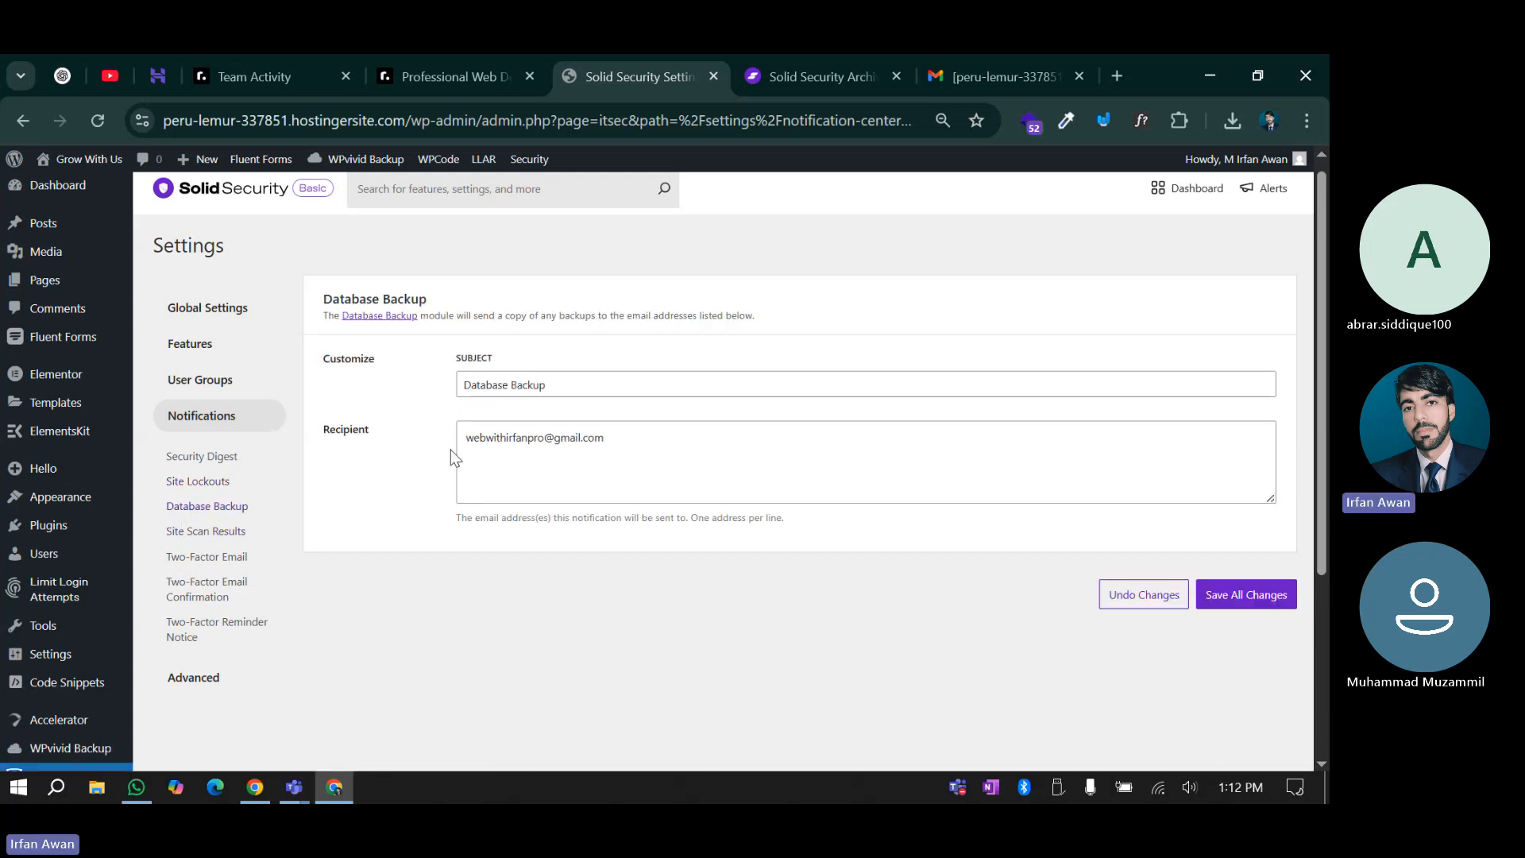
{"action": "left_click", "coordinate": [197, 532]}
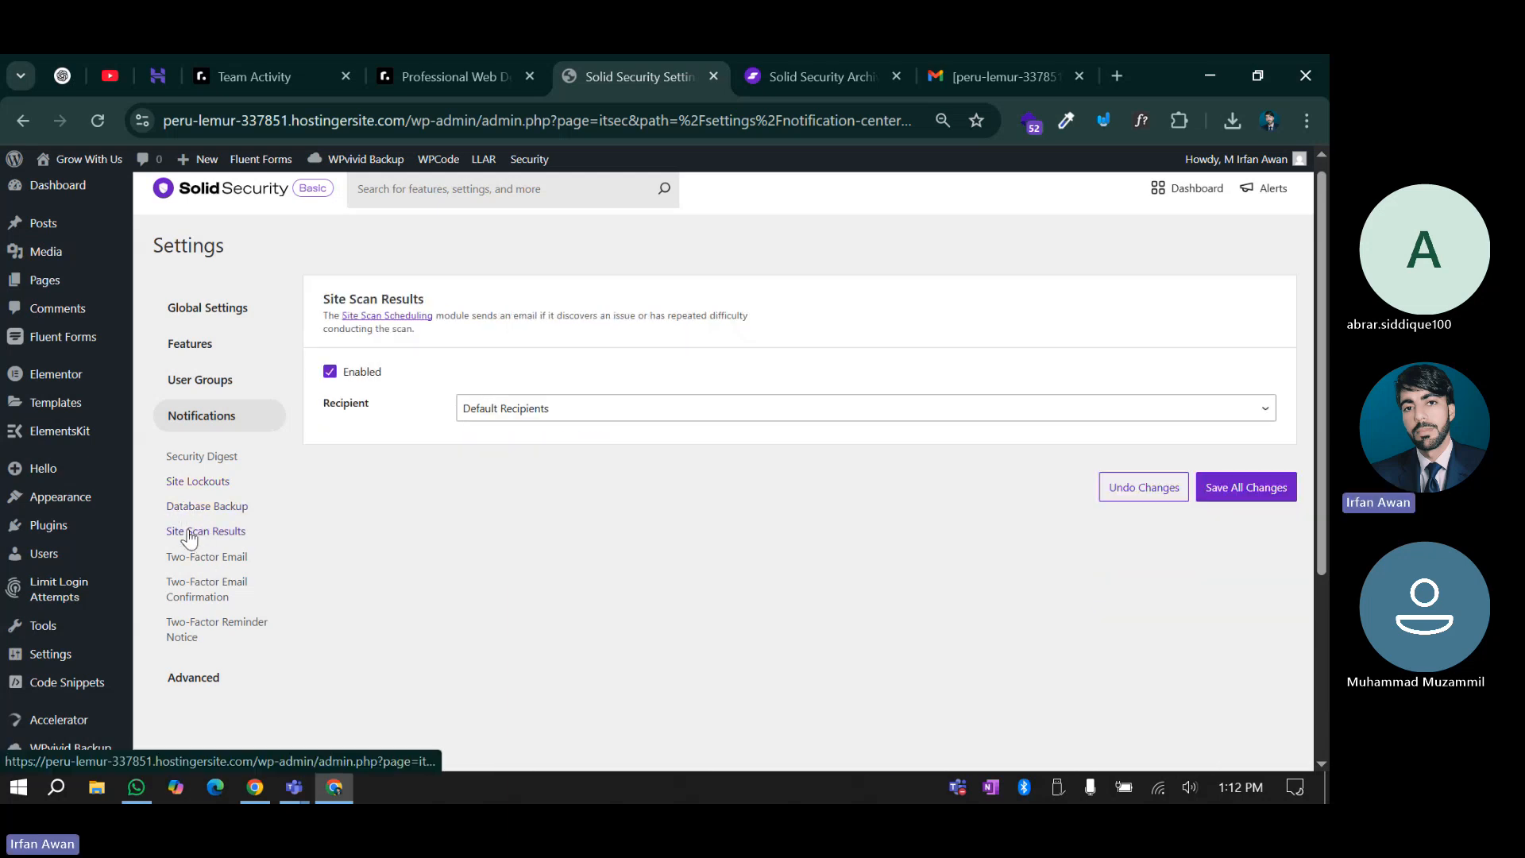
{"action": "left_click", "coordinate": [332, 373]}
{"action": "left_click", "coordinate": [1250, 445]}
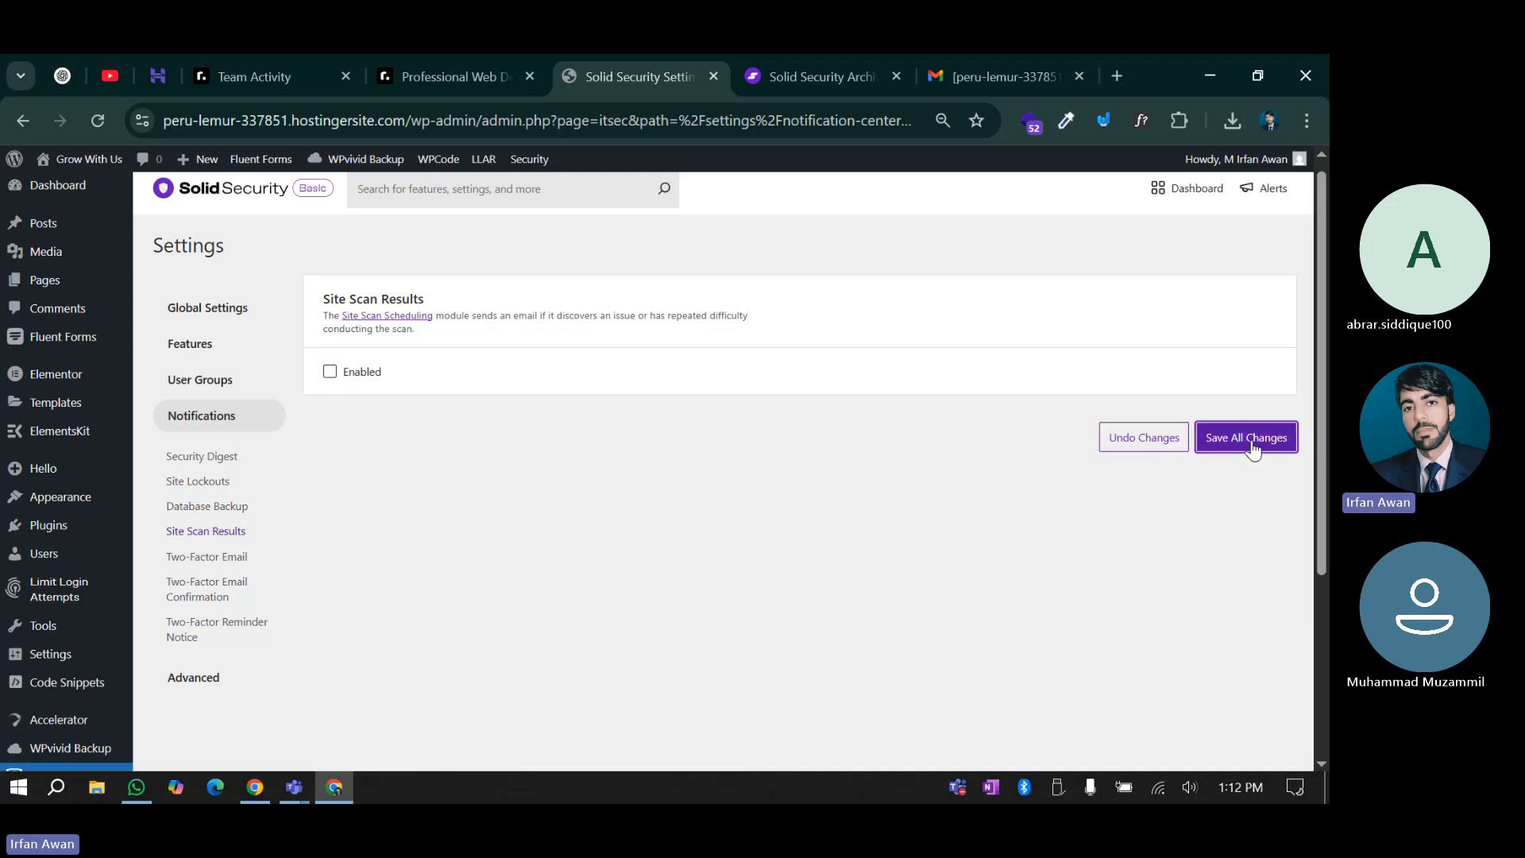
Review the Two-Factor Email, Confirmation and Reminder Notice messages
{"action": "left_click", "coordinate": [188, 559]}
{"action": "scroll", "coordinate": [448, 510], "scroll_direction": "down", "scroll_amount": 2}
{"action": "scroll", "coordinate": [448, 510], "scroll_direction": "up", "scroll_amount": 1}
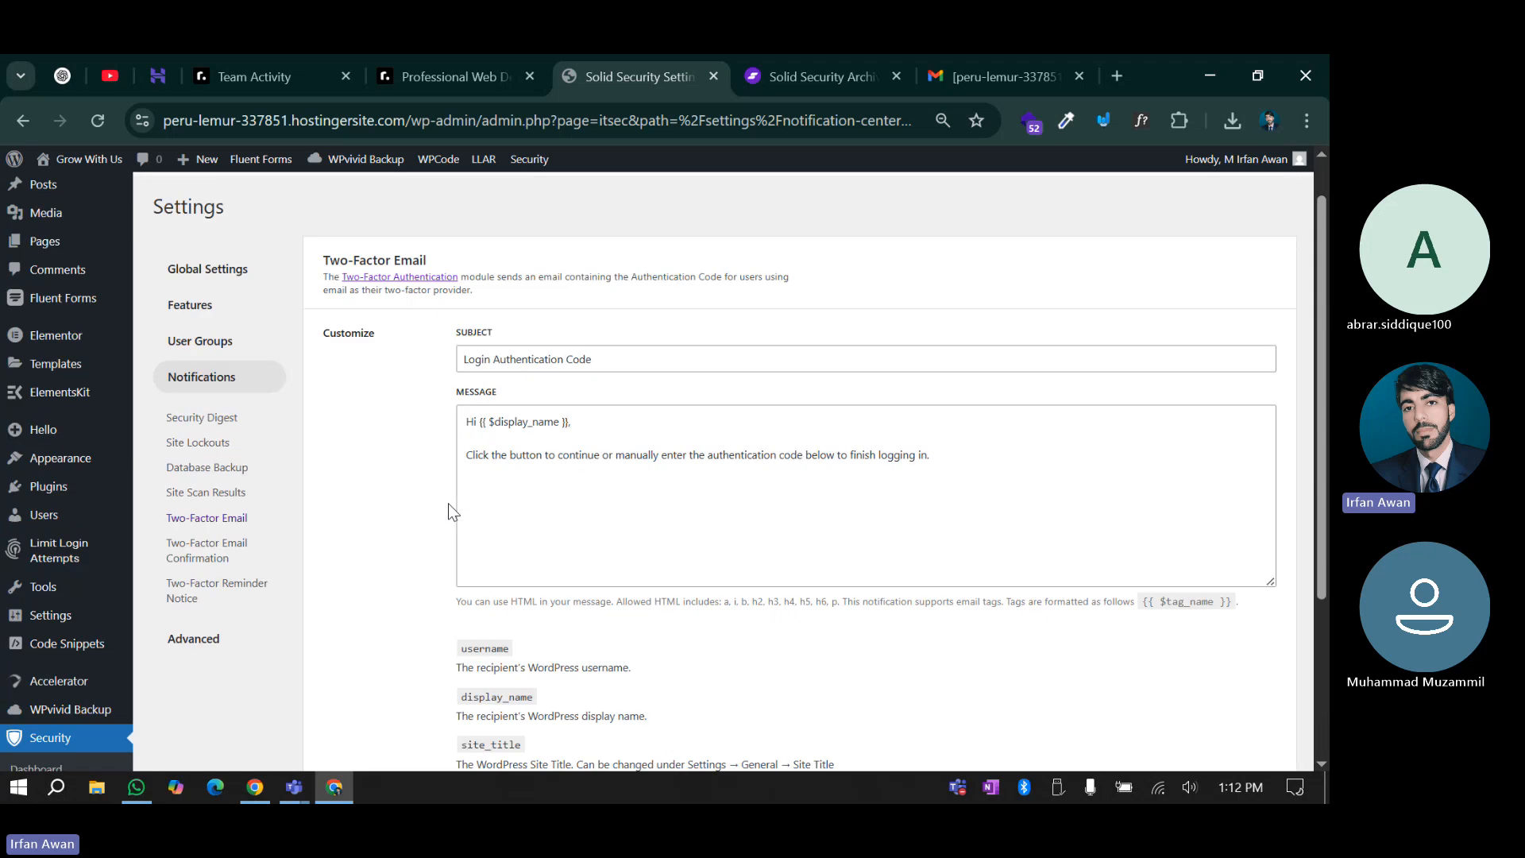
{"action": "scroll", "coordinate": [448, 508], "scroll_direction": "down", "scroll_amount": 3}
{"action": "left_click", "coordinate": [206, 322]}
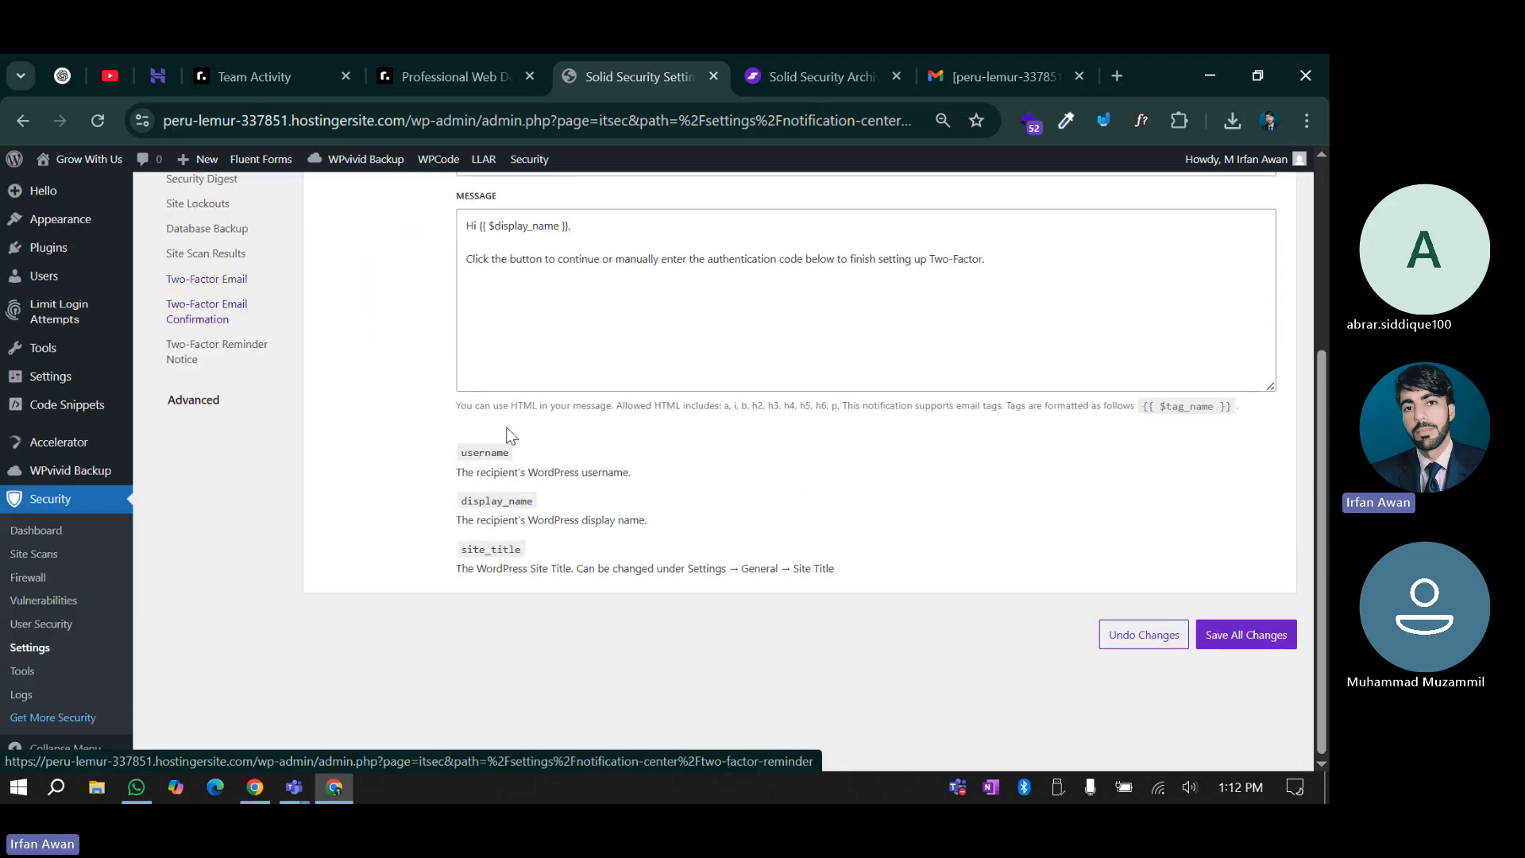
{"action": "scroll", "coordinate": [402, 464], "scroll_direction": "up", "scroll_amount": 3}
{"action": "scroll", "coordinate": [211, 461], "scroll_direction": "down", "scroll_amount": 1}
{"action": "left_click", "coordinate": [202, 454]}
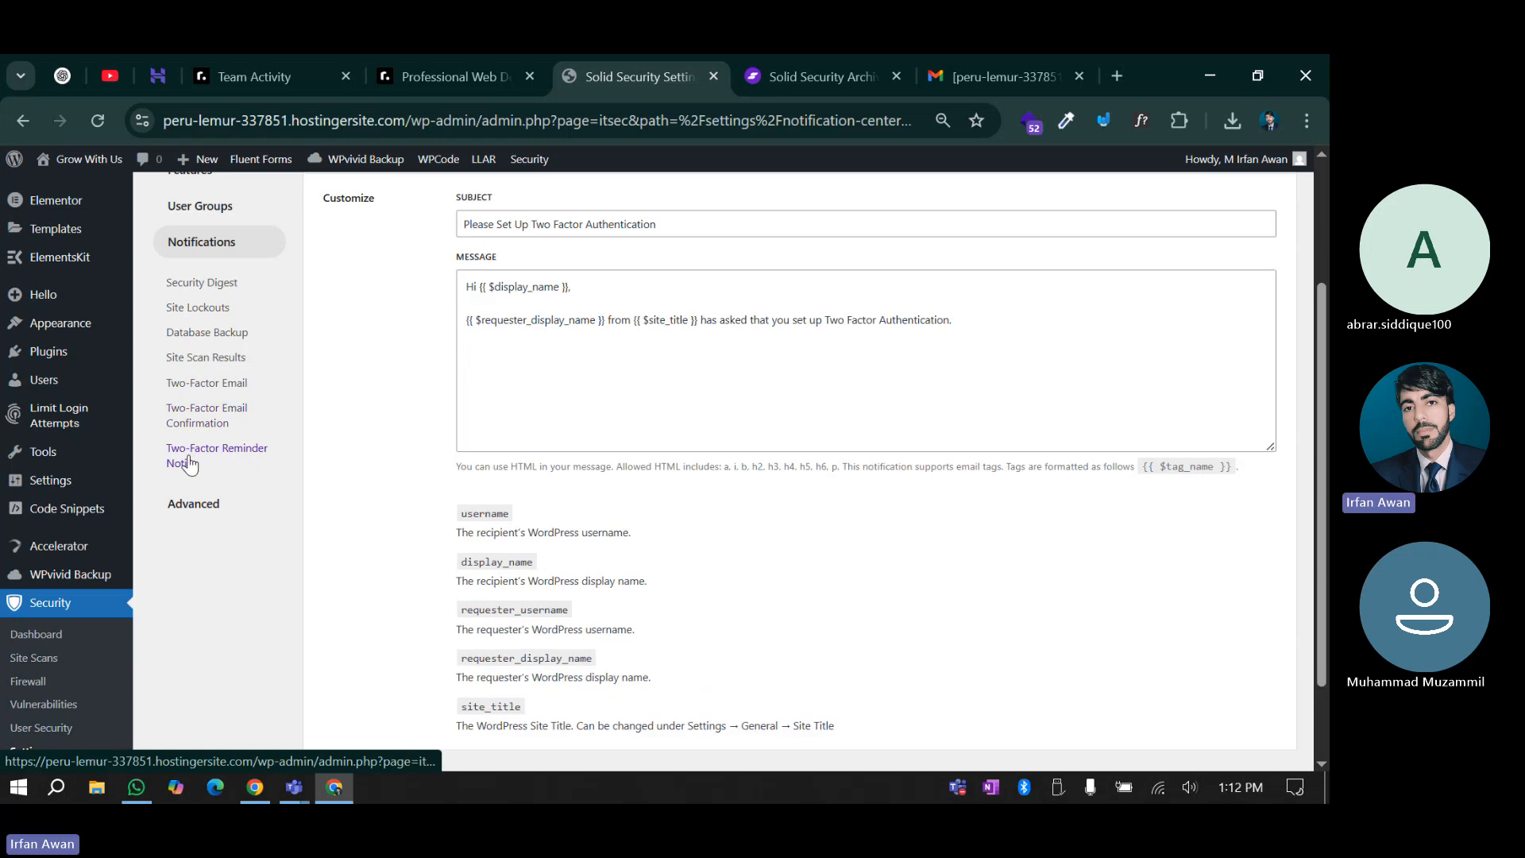
{"action": "scroll", "coordinate": [455, 475], "scroll_direction": "up", "scroll_amount": 1}
{"action": "scroll", "coordinate": [454, 474], "scroll_direction": "down", "scroll_amount": 2}
{"action": "scroll", "coordinate": [454, 481], "scroll_direction": "down", "scroll_amount": 1}
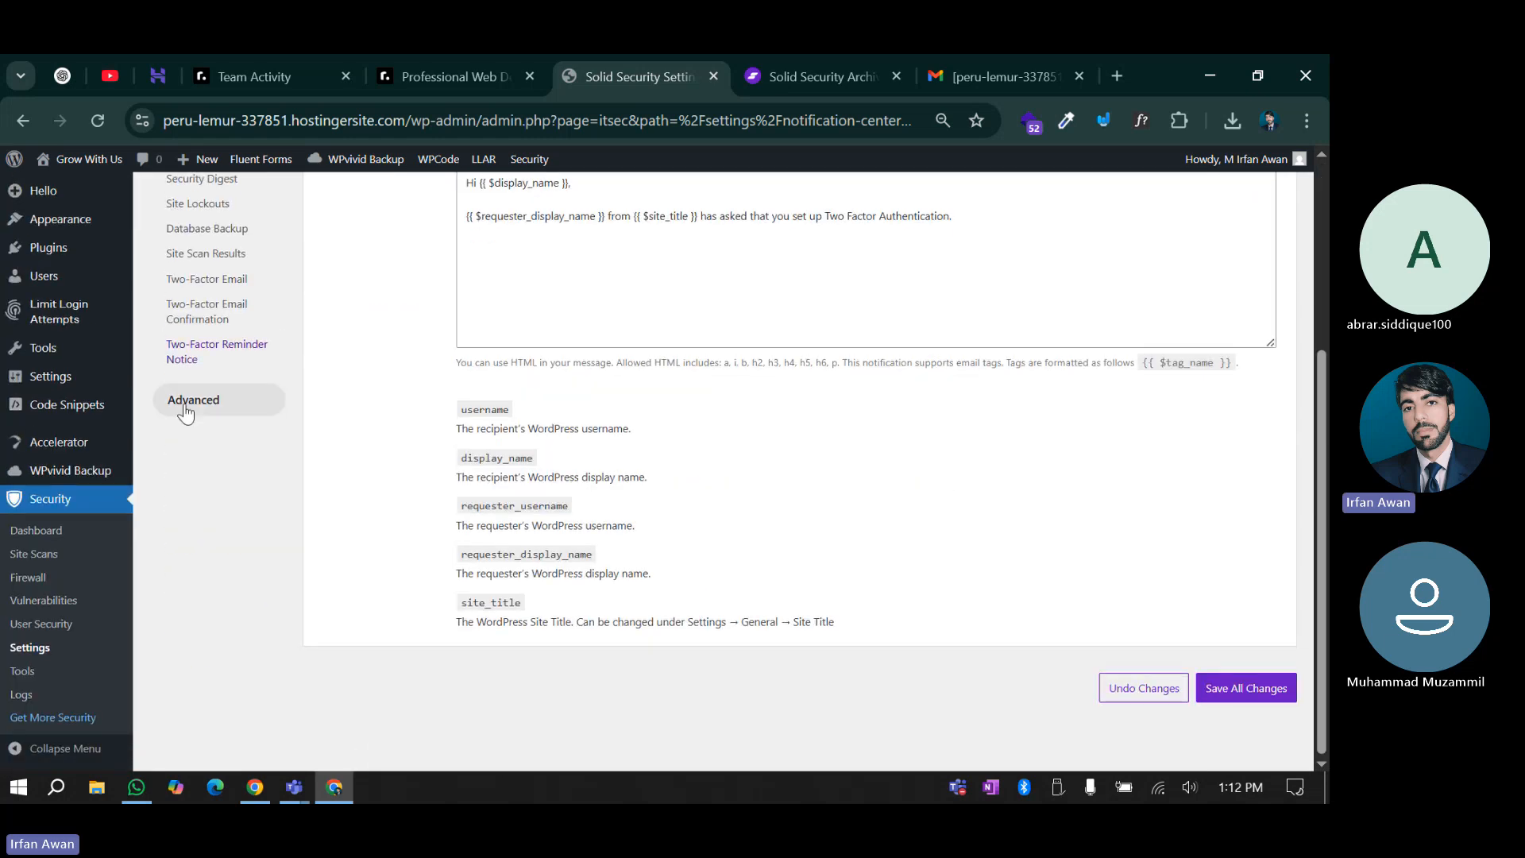
{"action": "left_click", "coordinate": [191, 401]}
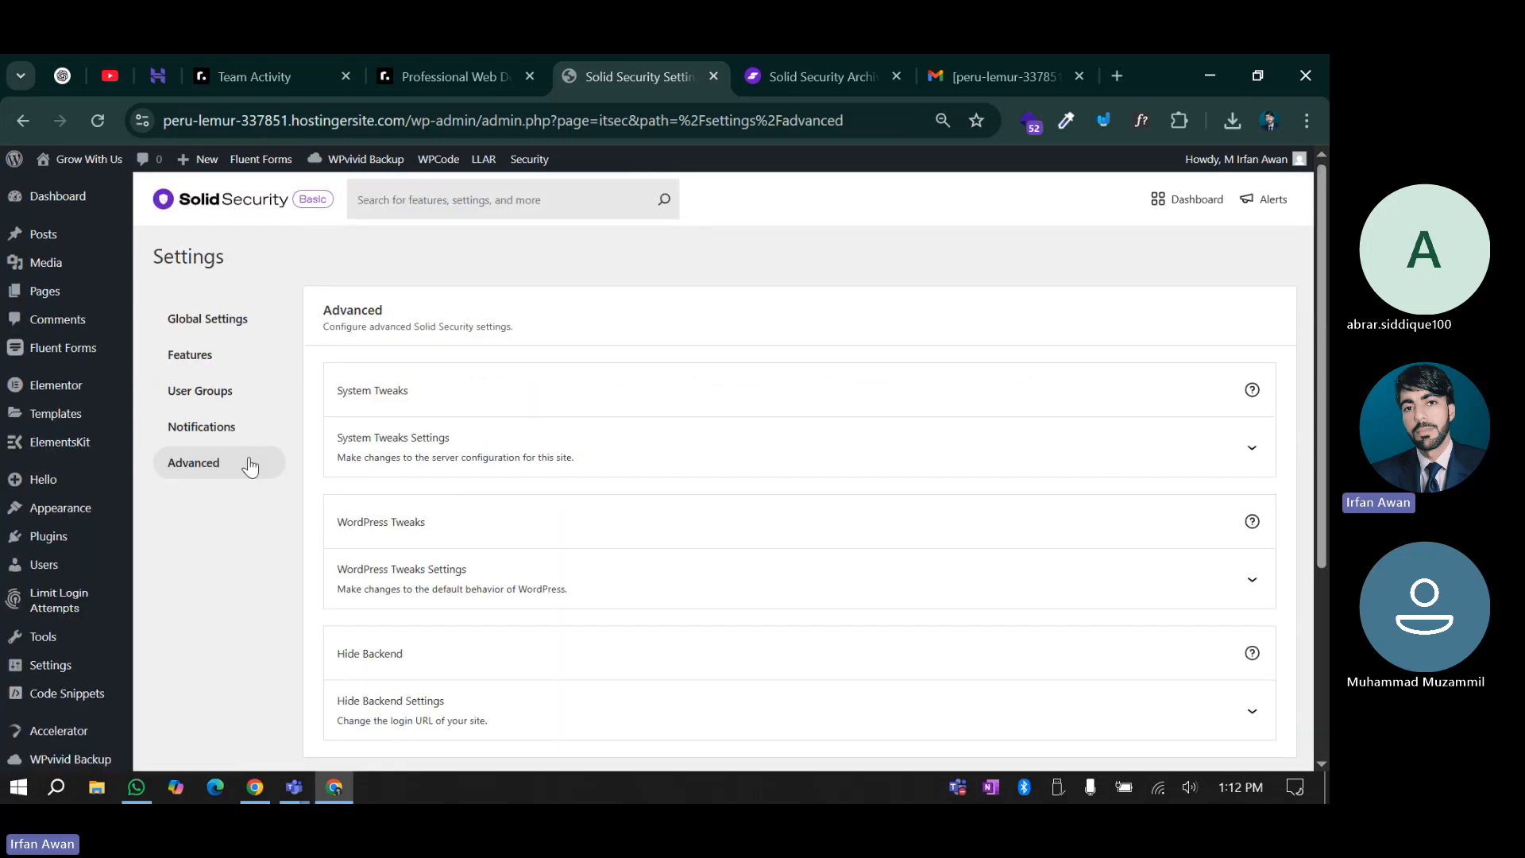
Expand System Tweaks to show Protect System Files, Disable Directory Browsing and the Disable PHP options
{"action": "scroll", "coordinate": [477, 445], "scroll_direction": "down", "scroll_amount": 1}
{"action": "scroll", "coordinate": [432, 551], "scroll_direction": "down", "scroll_amount": 3}
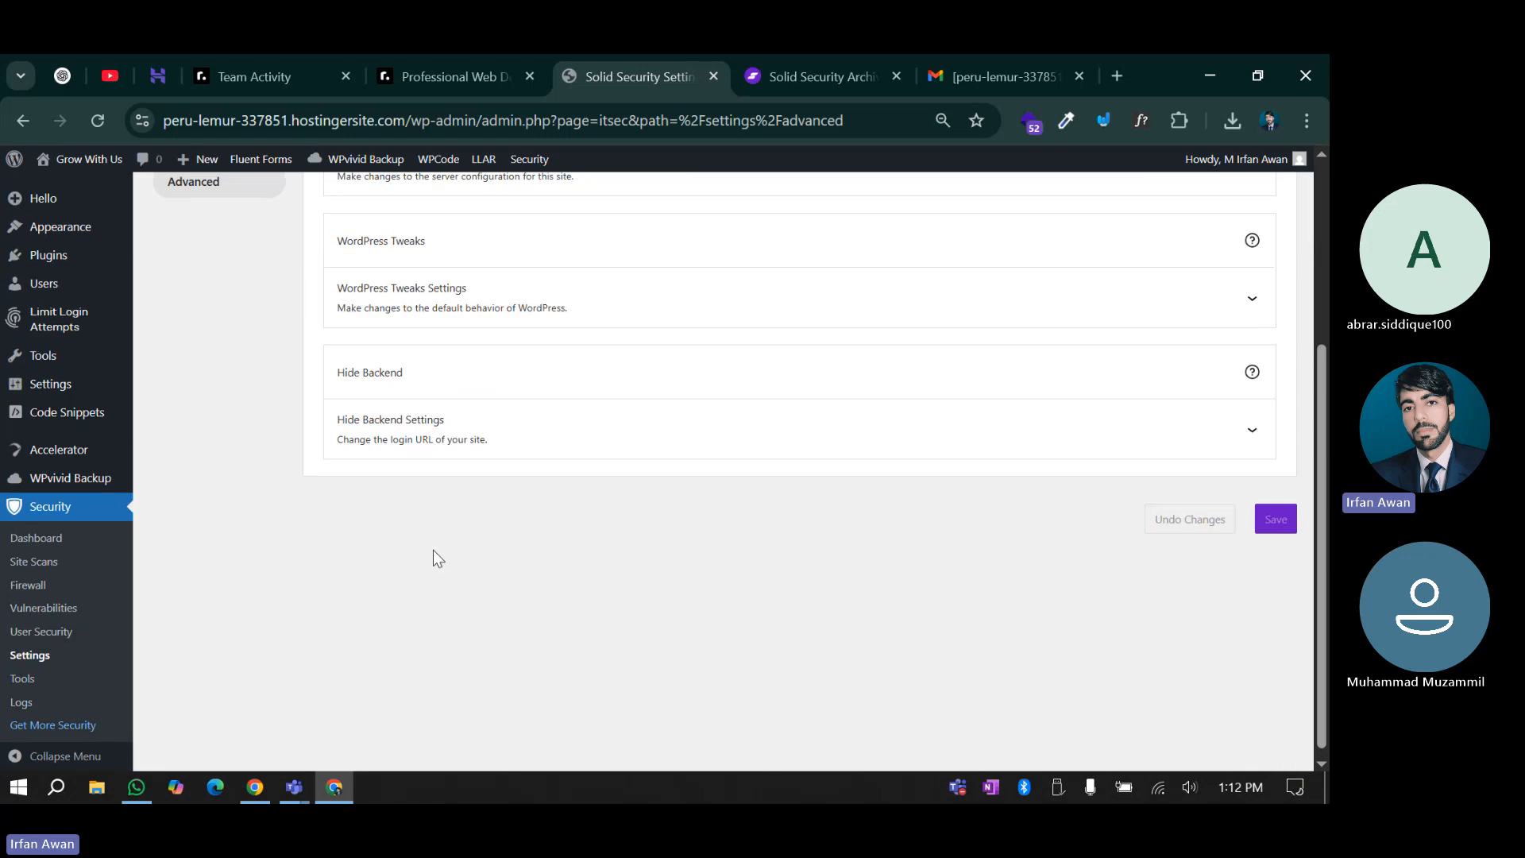
{"action": "scroll", "coordinate": [432, 552], "scroll_direction": "up", "scroll_amount": 4}
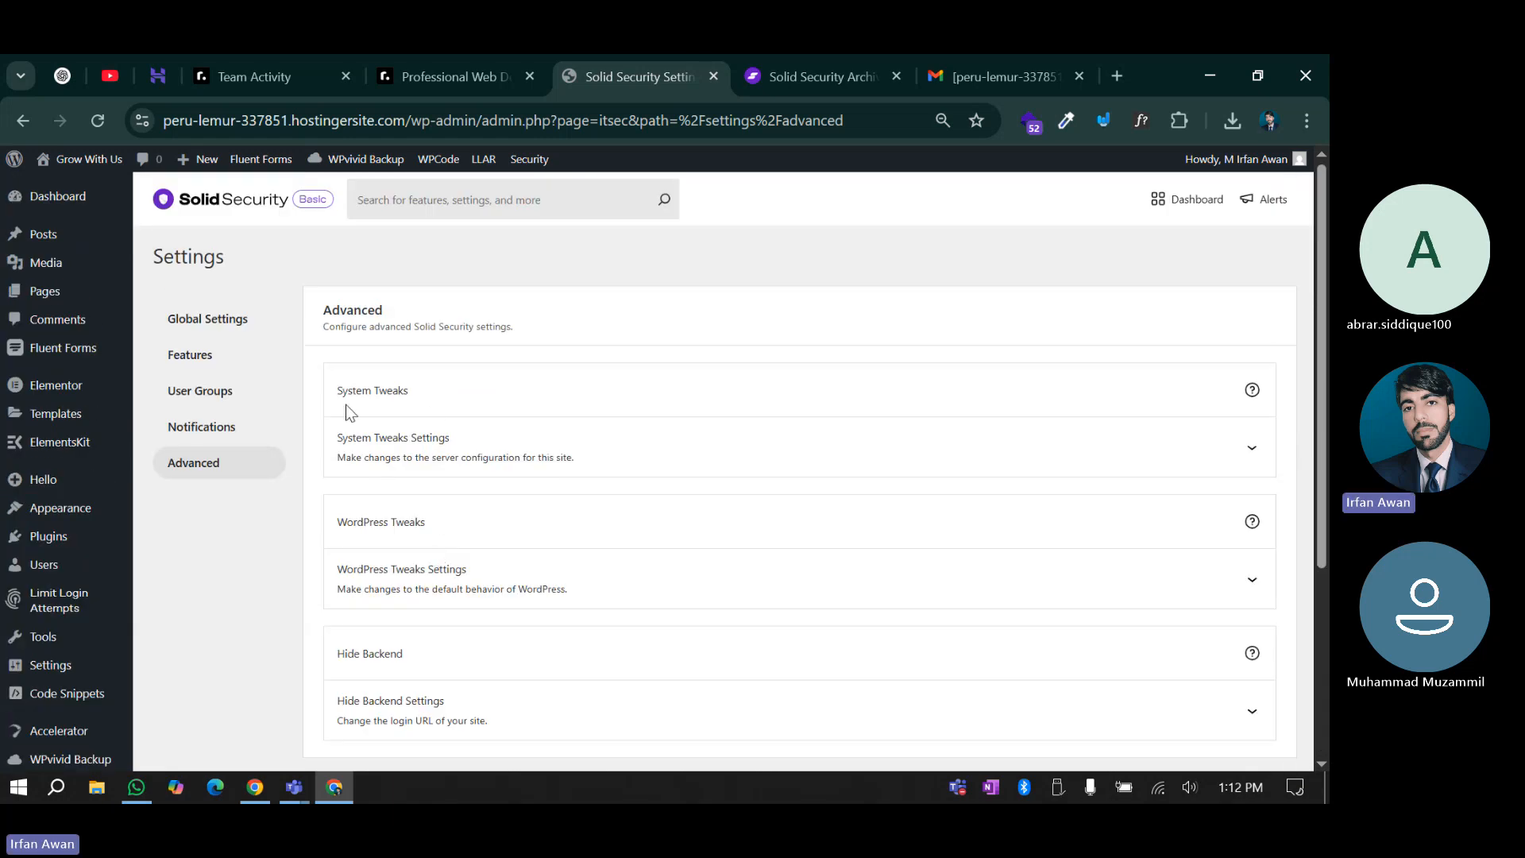
{"action": "left_click", "coordinate": [522, 469]}
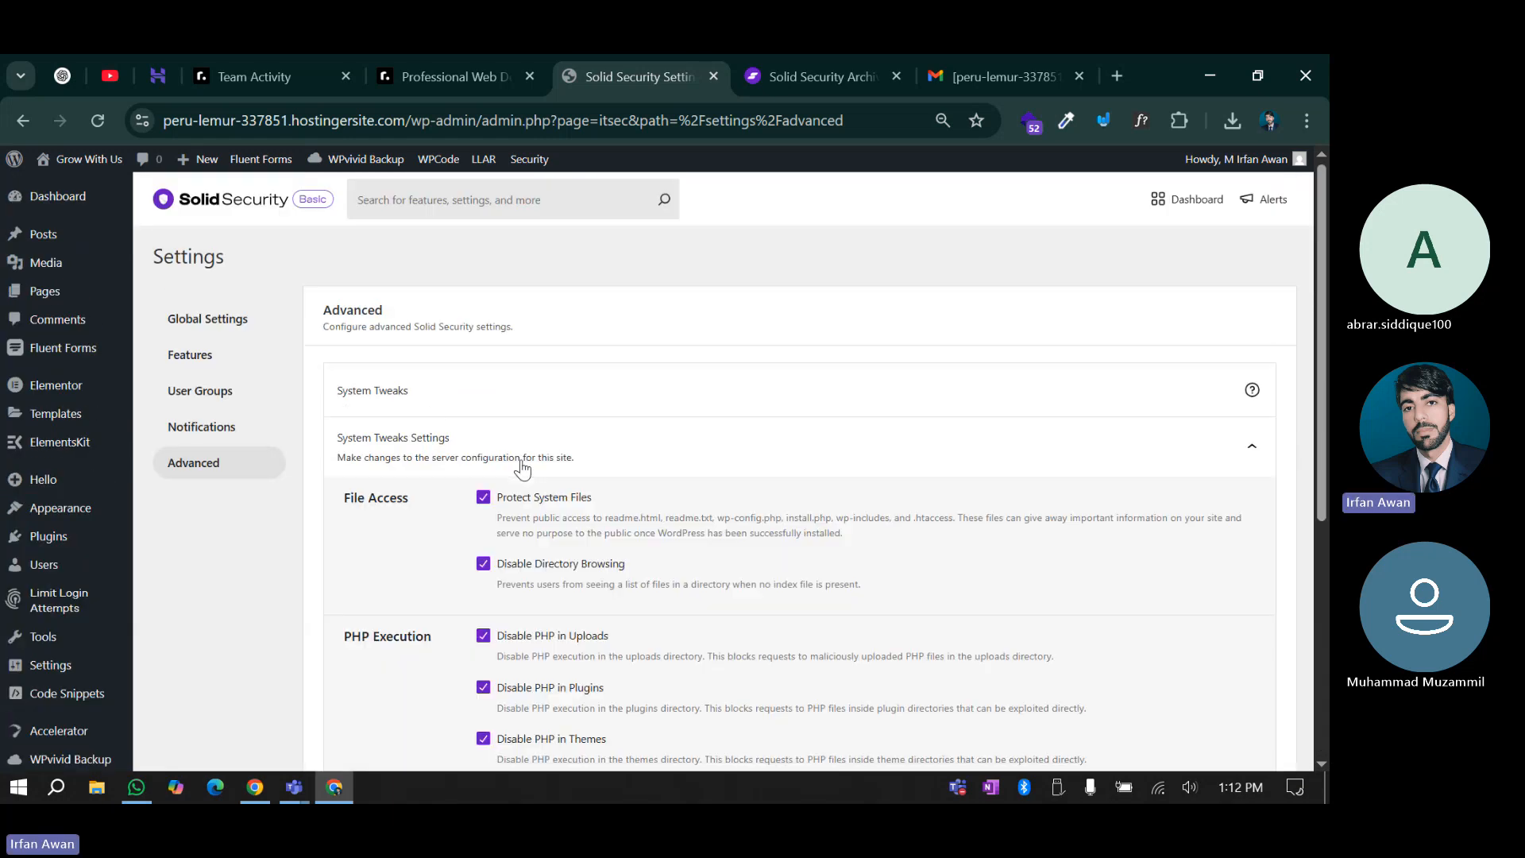
{"action": "scroll", "coordinate": [522, 469], "scroll_direction": "down", "scroll_amount": 3}
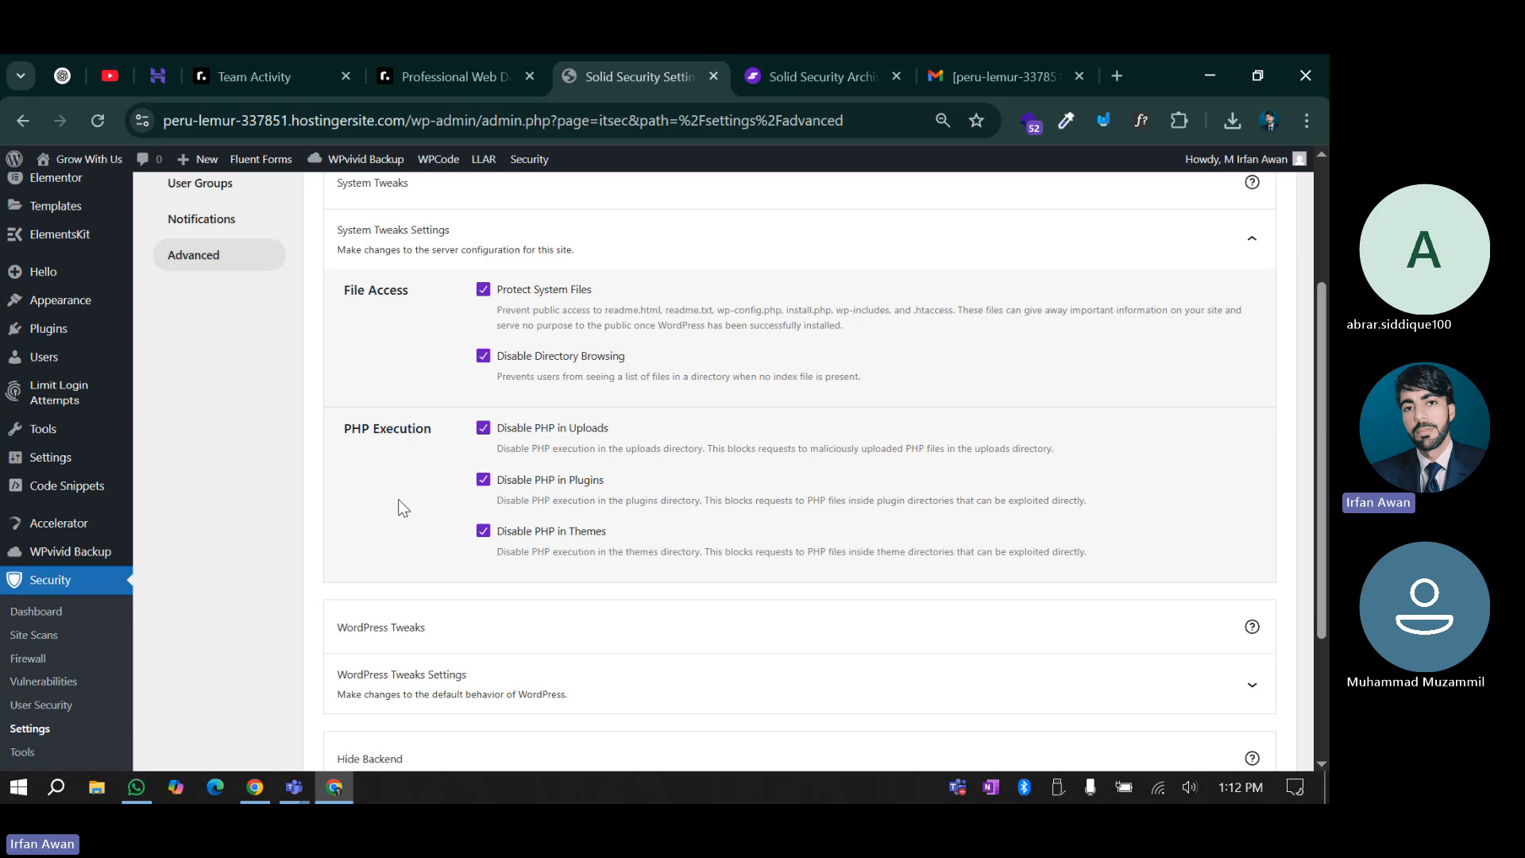
Expand the WordPress Tweaks settings and collapse System Tweaks
{"action": "scroll", "coordinate": [477, 556], "scroll_direction": "down", "scroll_amount": 1}
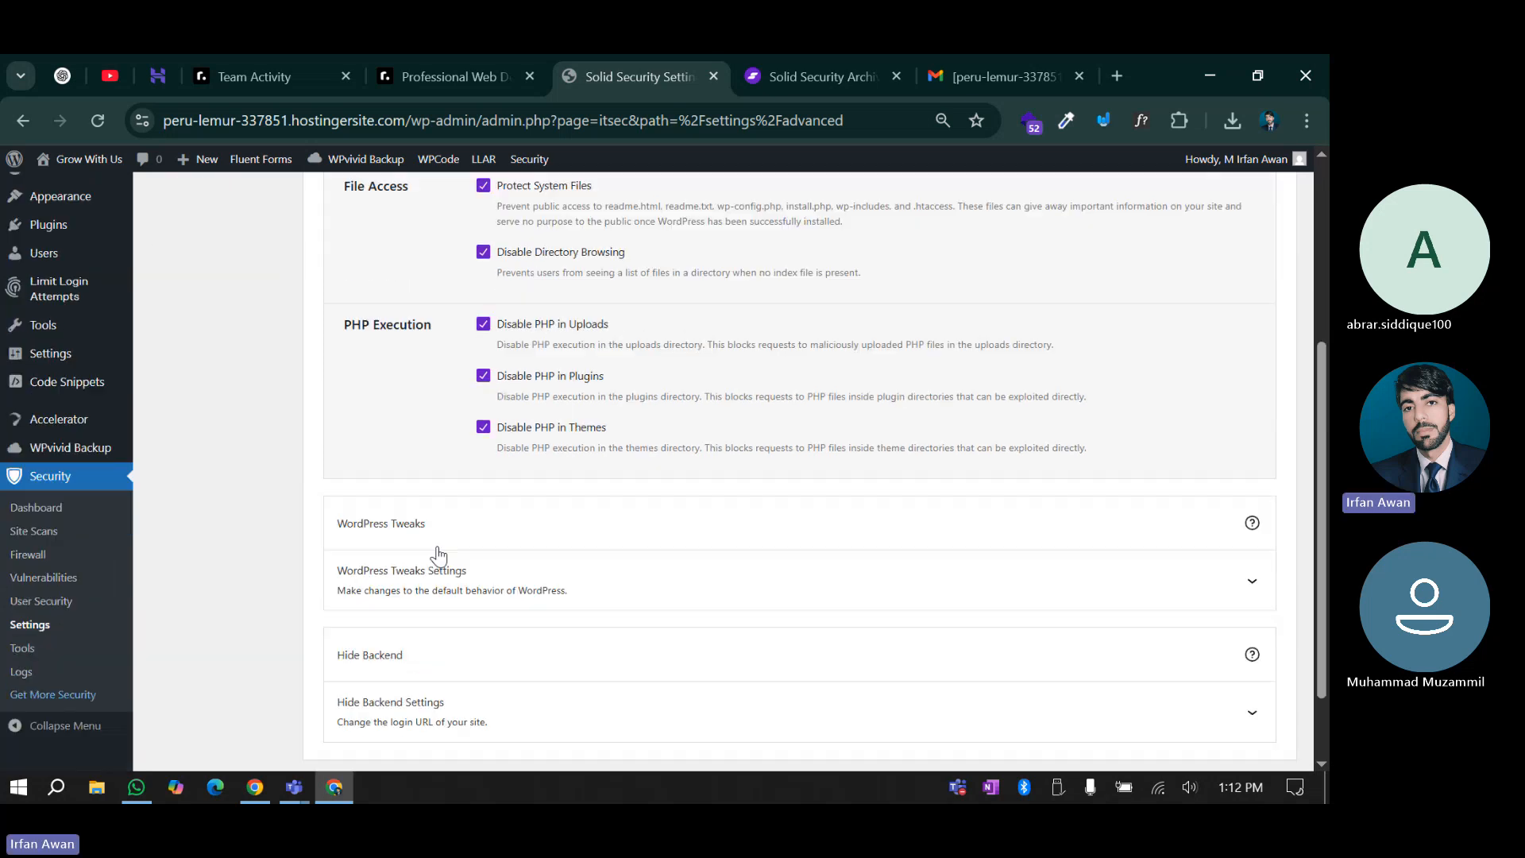
{"action": "left_click", "coordinate": [421, 586]}
{"action": "scroll", "coordinate": [423, 557], "scroll_direction": "down", "scroll_amount": 2}
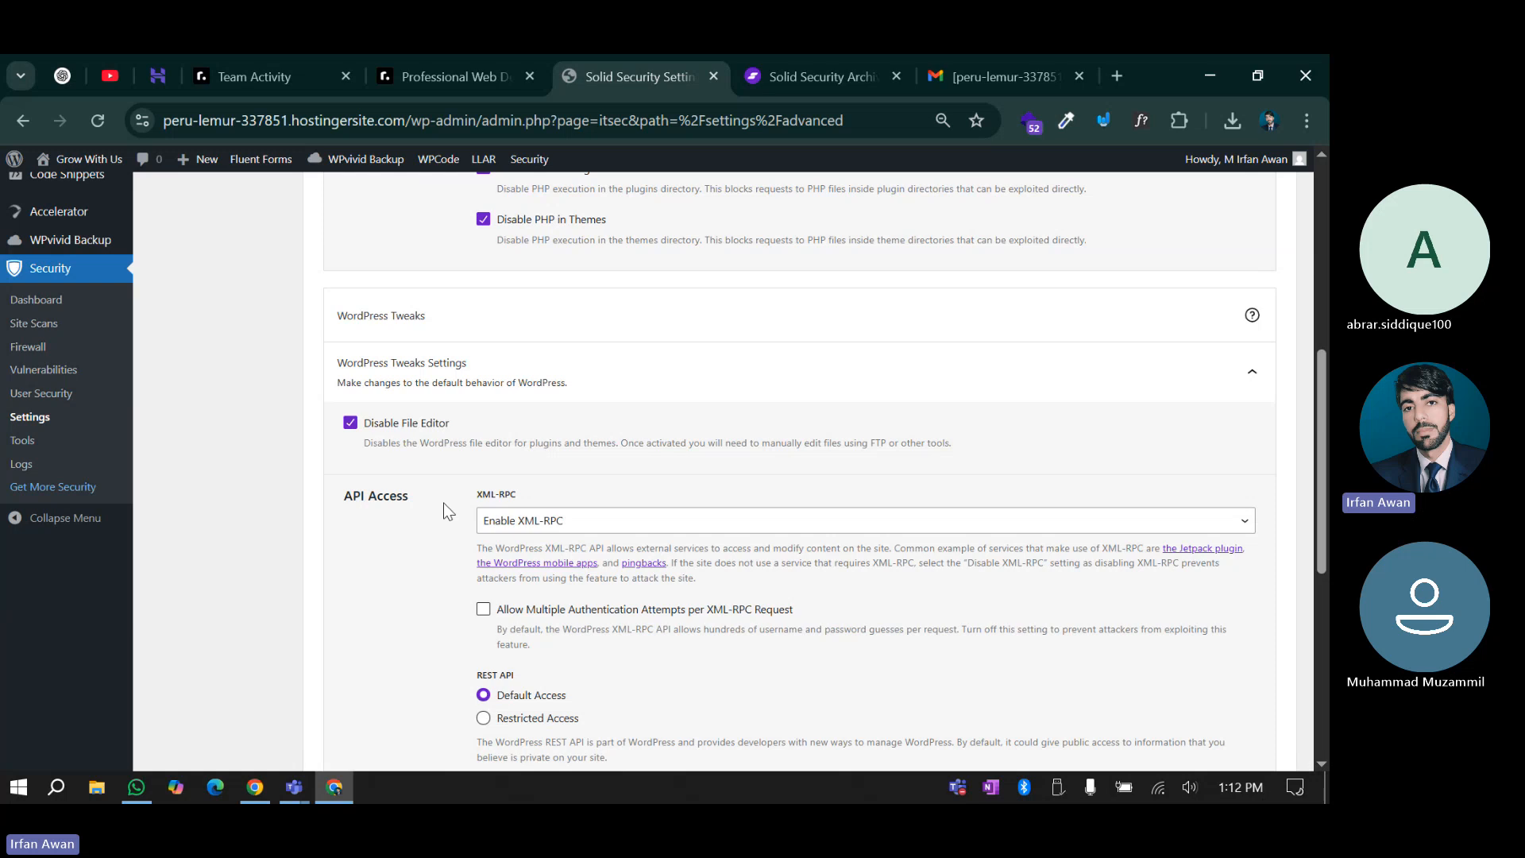
{"action": "scroll", "coordinate": [444, 503], "scroll_direction": "down", "scroll_amount": 1}
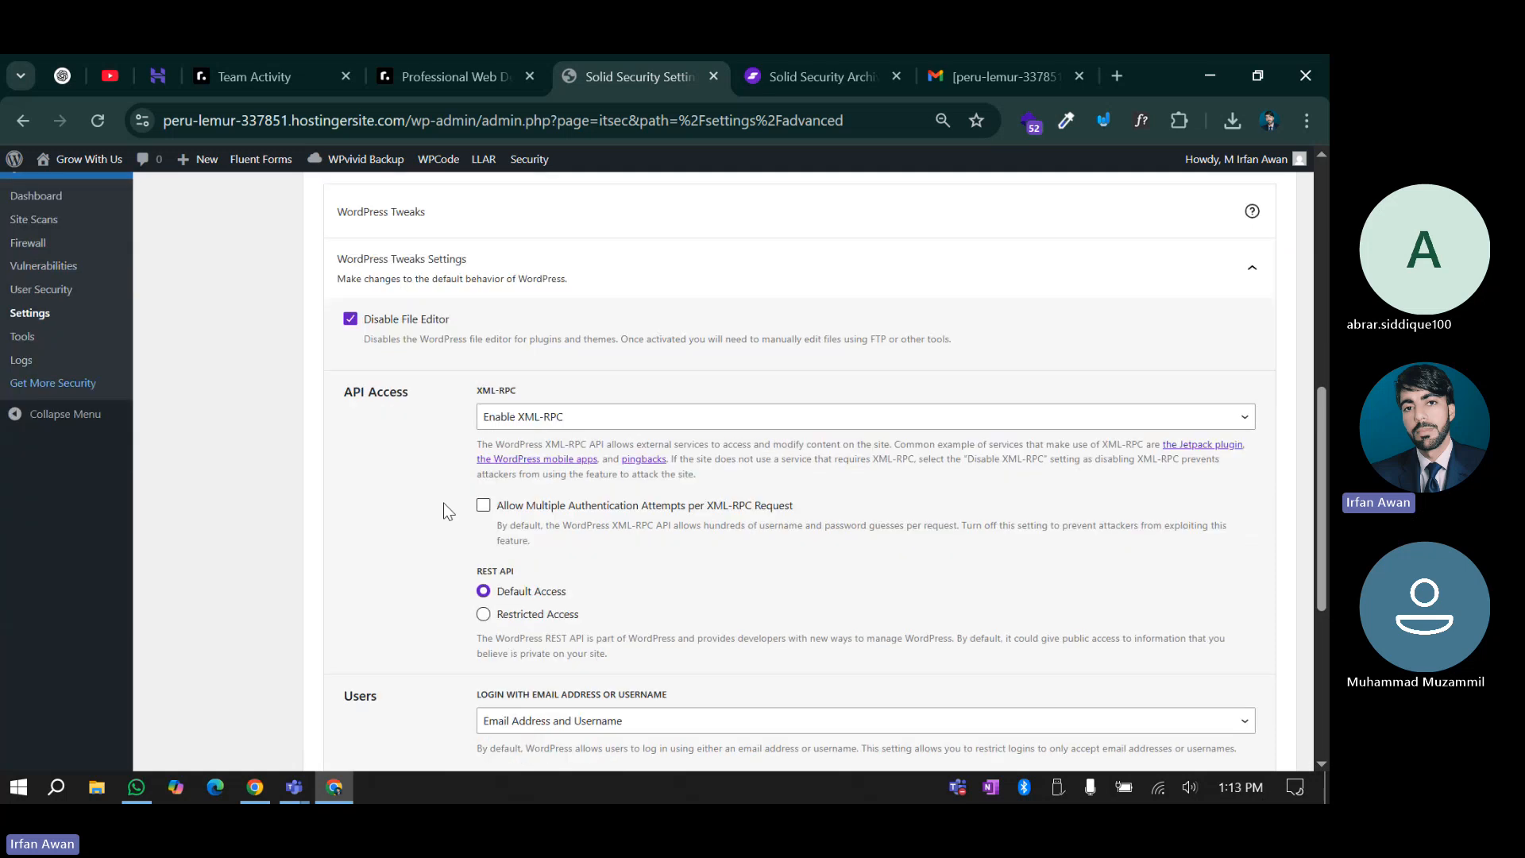
{"action": "scroll", "coordinate": [421, 477], "scroll_direction": "up", "scroll_amount": 10}
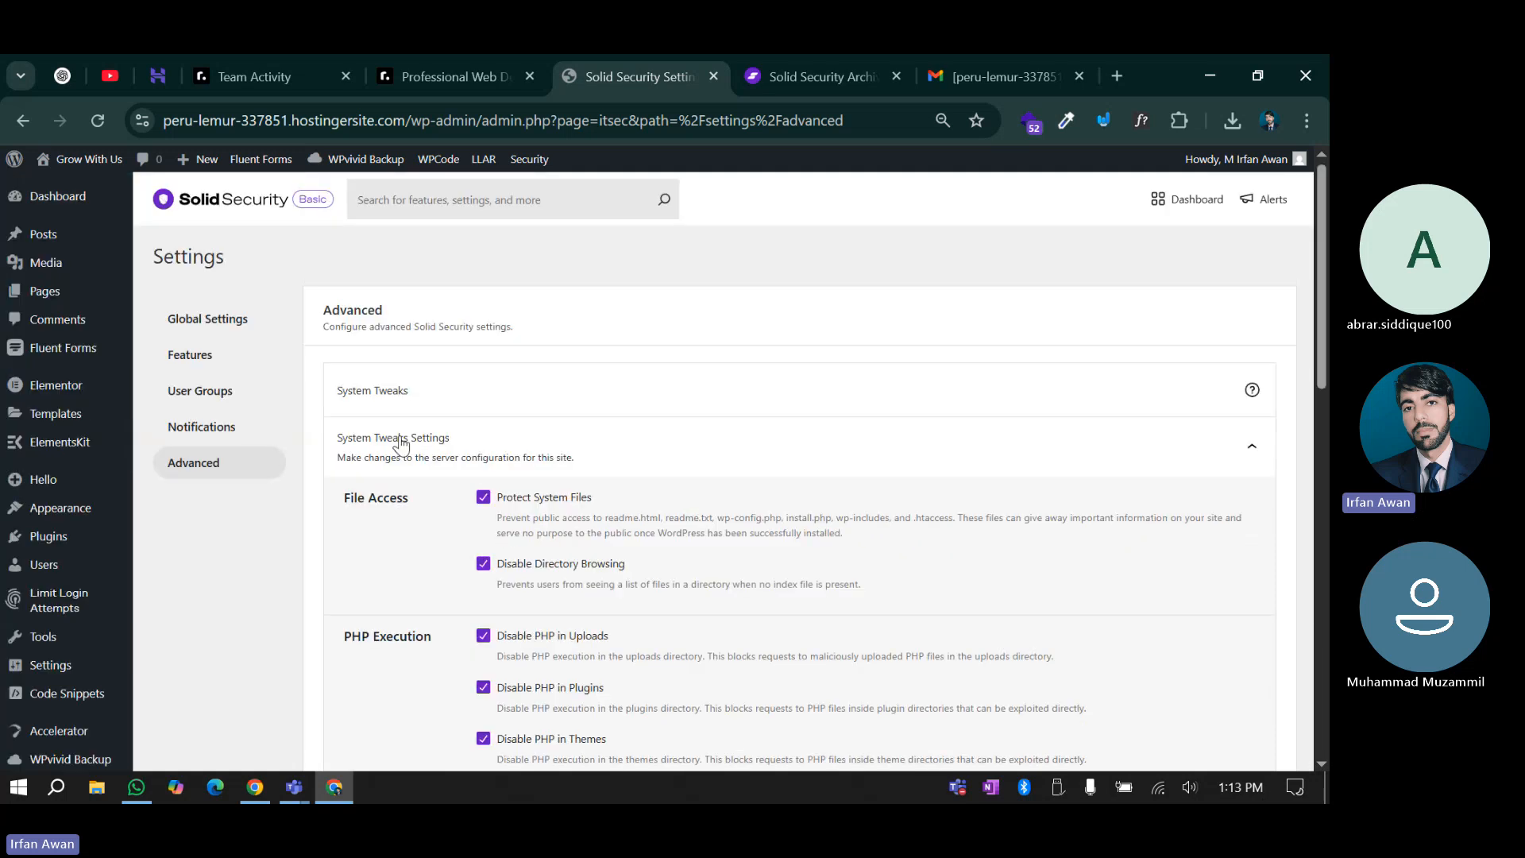
{"action": "left_click", "coordinate": [401, 445]}
Look over the WordPress Tweaks options and glance at the Solid Security documentation page
{"action": "scroll", "coordinate": [461, 508], "scroll_direction": "down", "scroll_amount": 1}
{"action": "scroll", "coordinate": [436, 545], "scroll_direction": "down", "scroll_amount": 2}
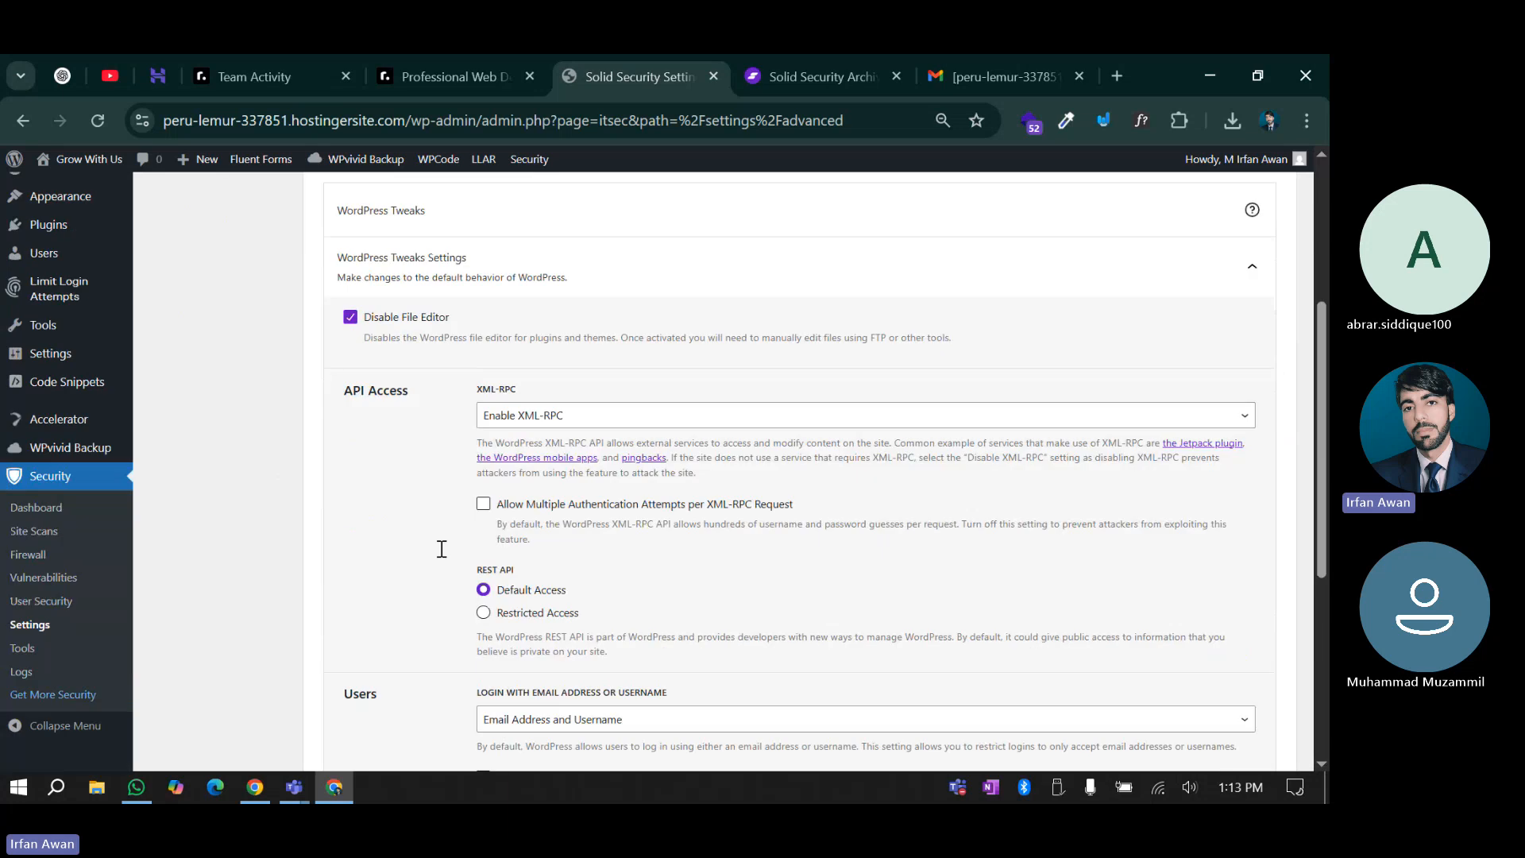
{"action": "scroll", "coordinate": [440, 549], "scroll_direction": "down", "scroll_amount": 1}
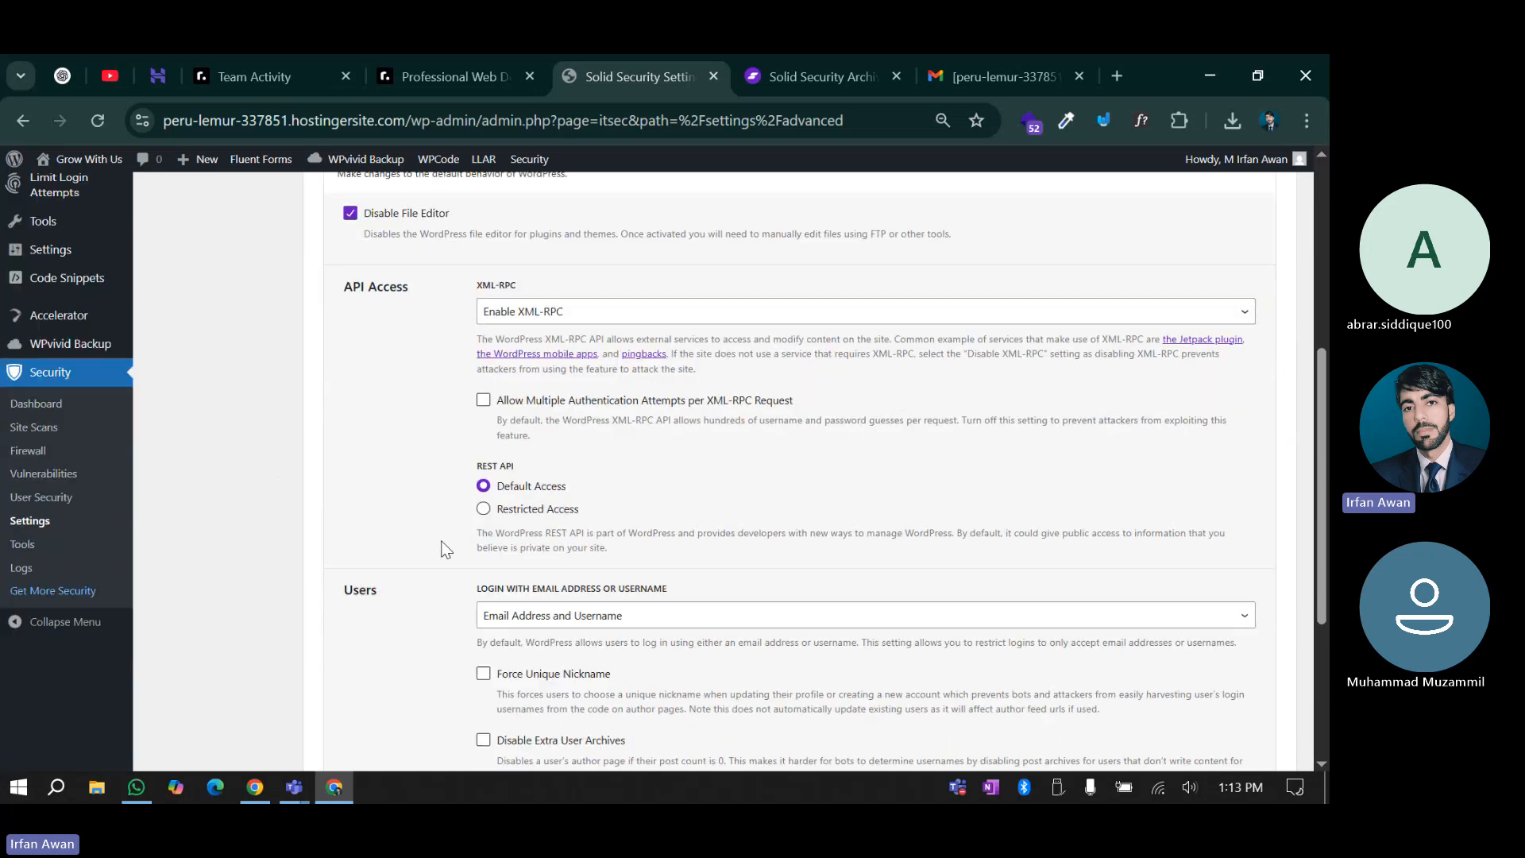
{"action": "scroll", "coordinate": [437, 444], "scroll_direction": "up", "scroll_amount": 1}
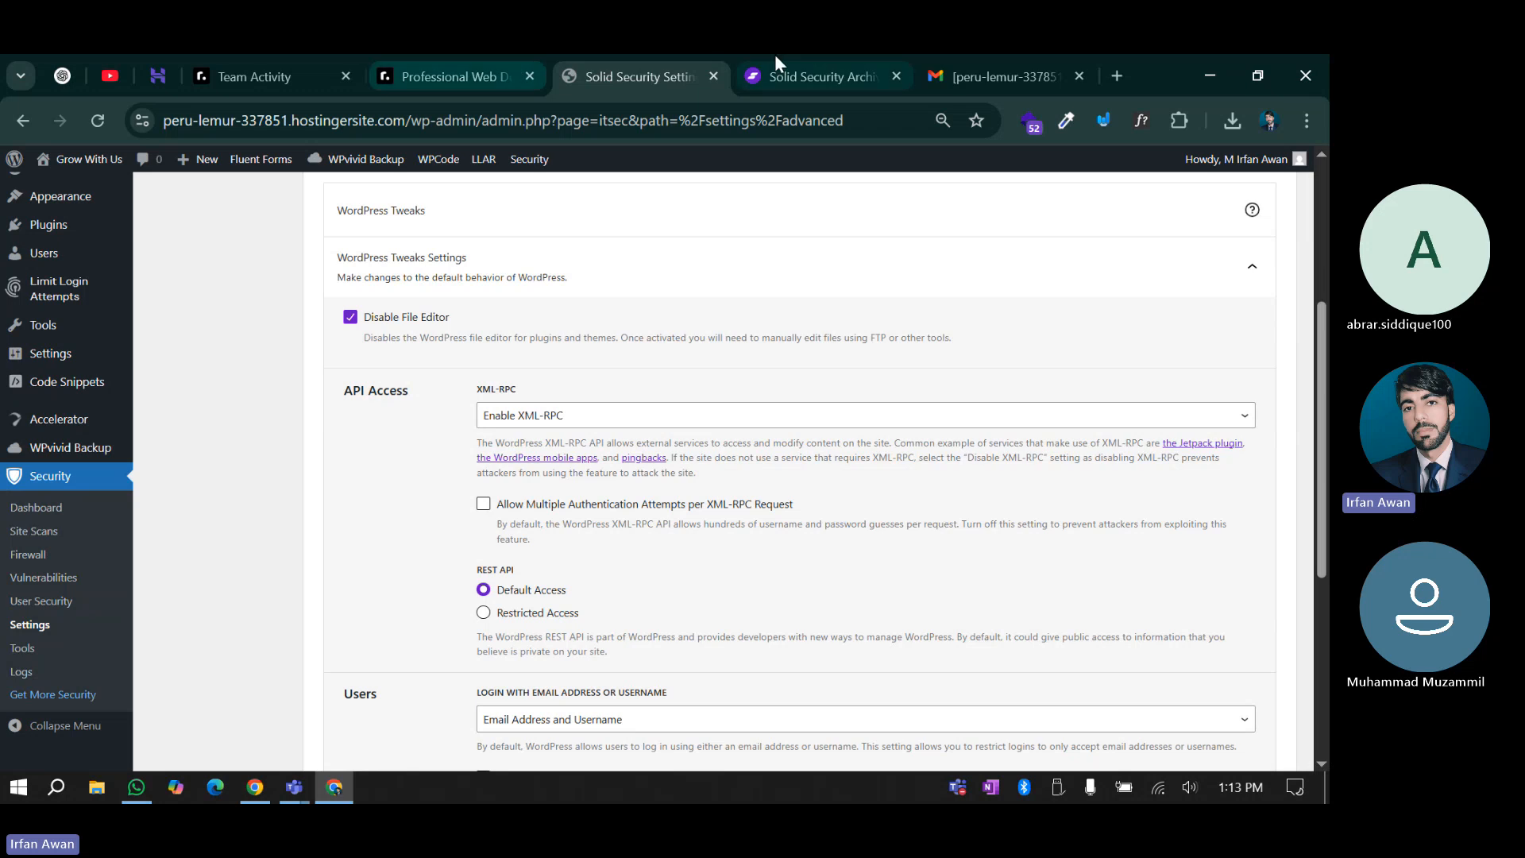
{"action": "left_click", "coordinate": [801, 57]}
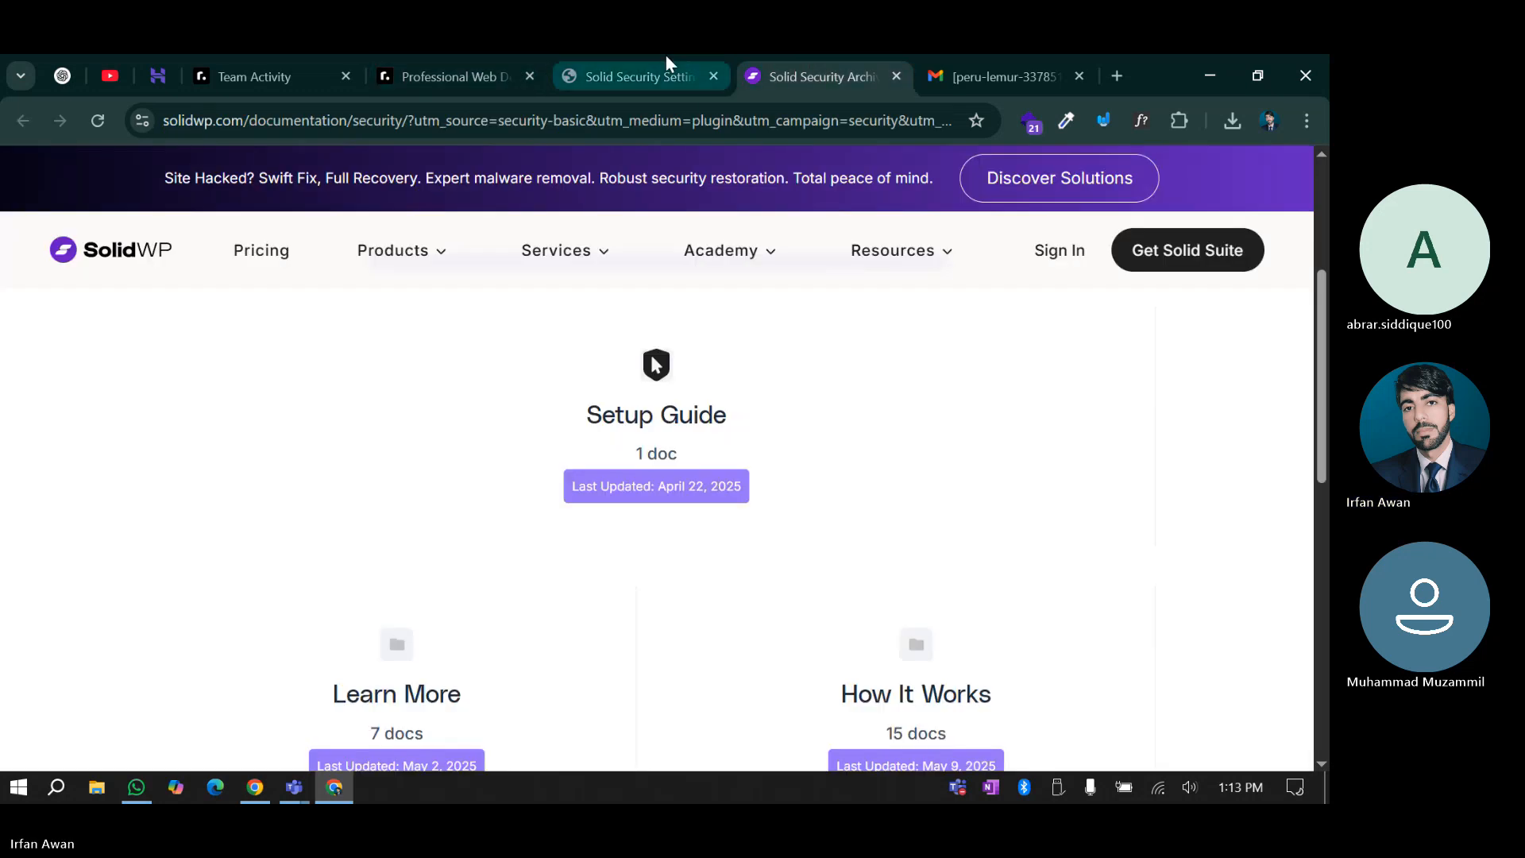
{"action": "left_click", "coordinate": [665, 57]}
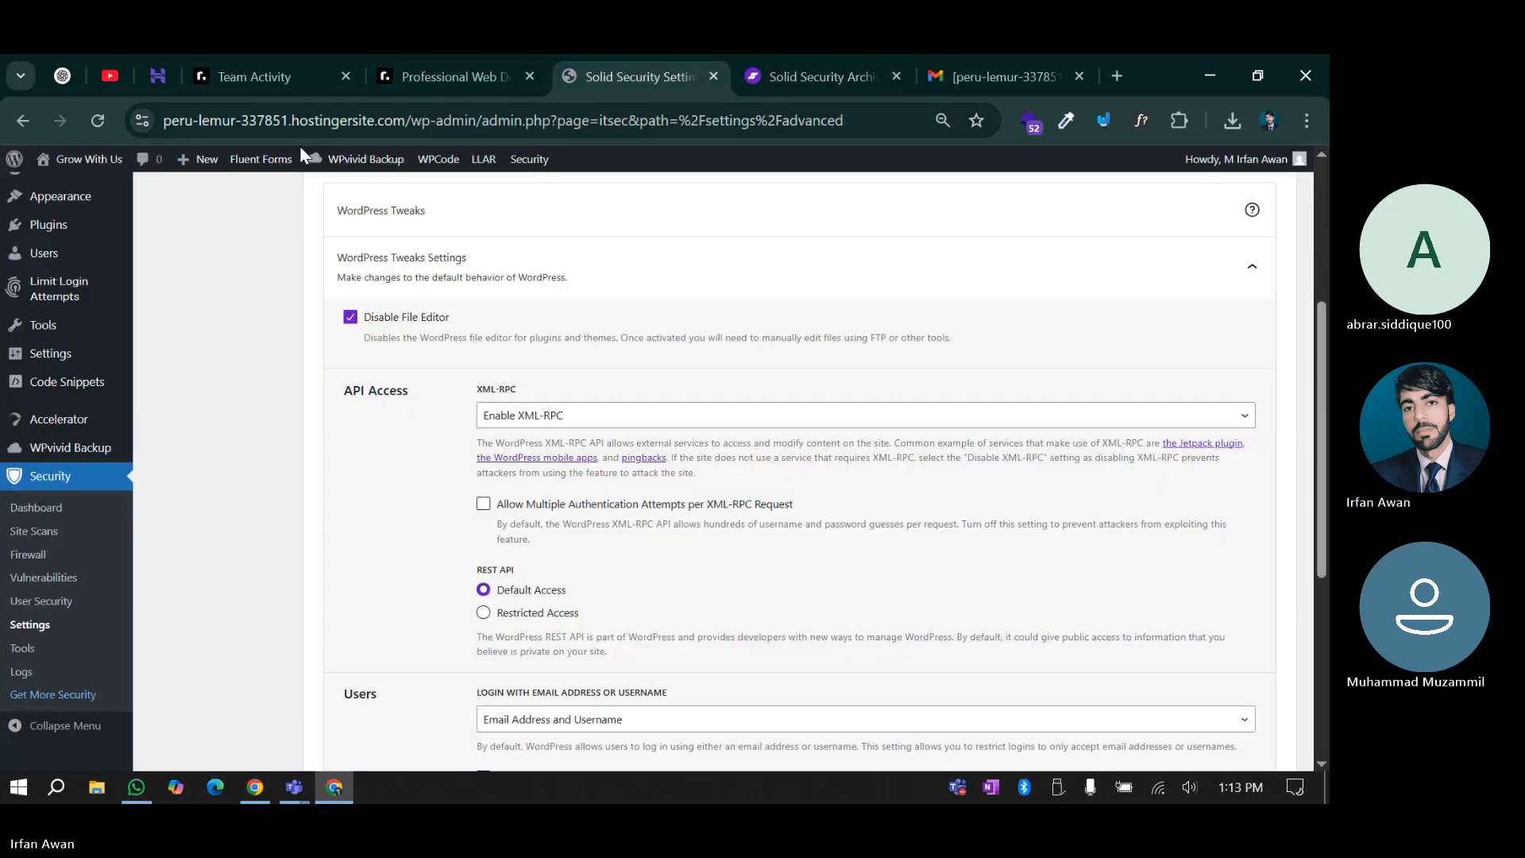
Open a sidebar link in a new tab, close it again, and right-click the Dashboard link
{"action": "right_click", "coordinate": [111, 160]}
{"action": "left_click", "coordinate": [205, 186]}
{"action": "left_click", "coordinate": [926, 76]}
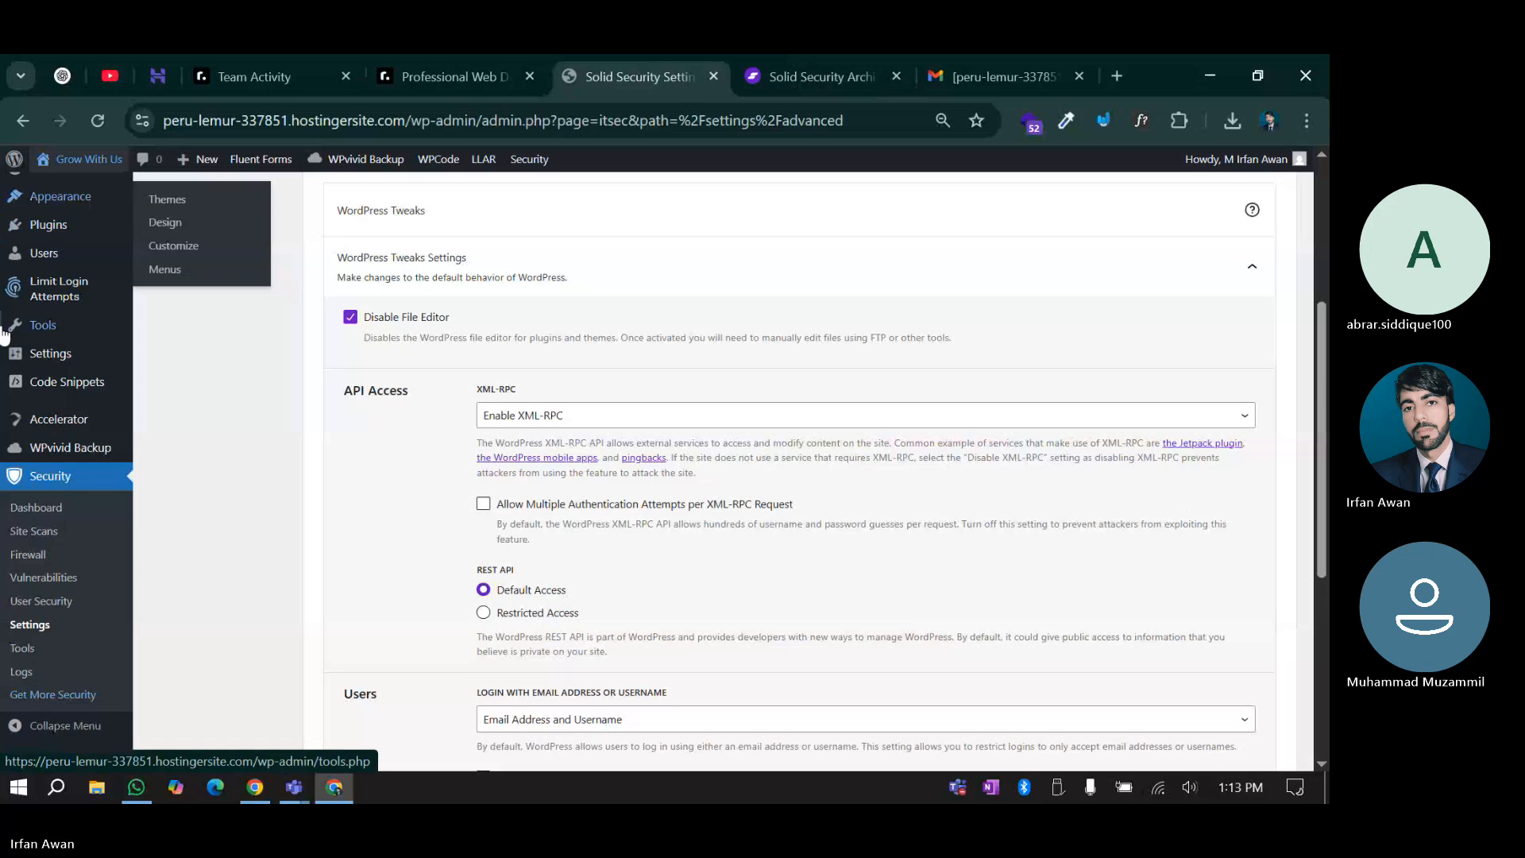
{"action": "scroll", "coordinate": [48, 202], "scroll_direction": "up", "scroll_amount": 4}
{"action": "right_click", "coordinate": [67, 199]}
Open the Dashboard in a new tab and move it beside the other tabs
{"action": "left_click", "coordinate": [185, 224]}
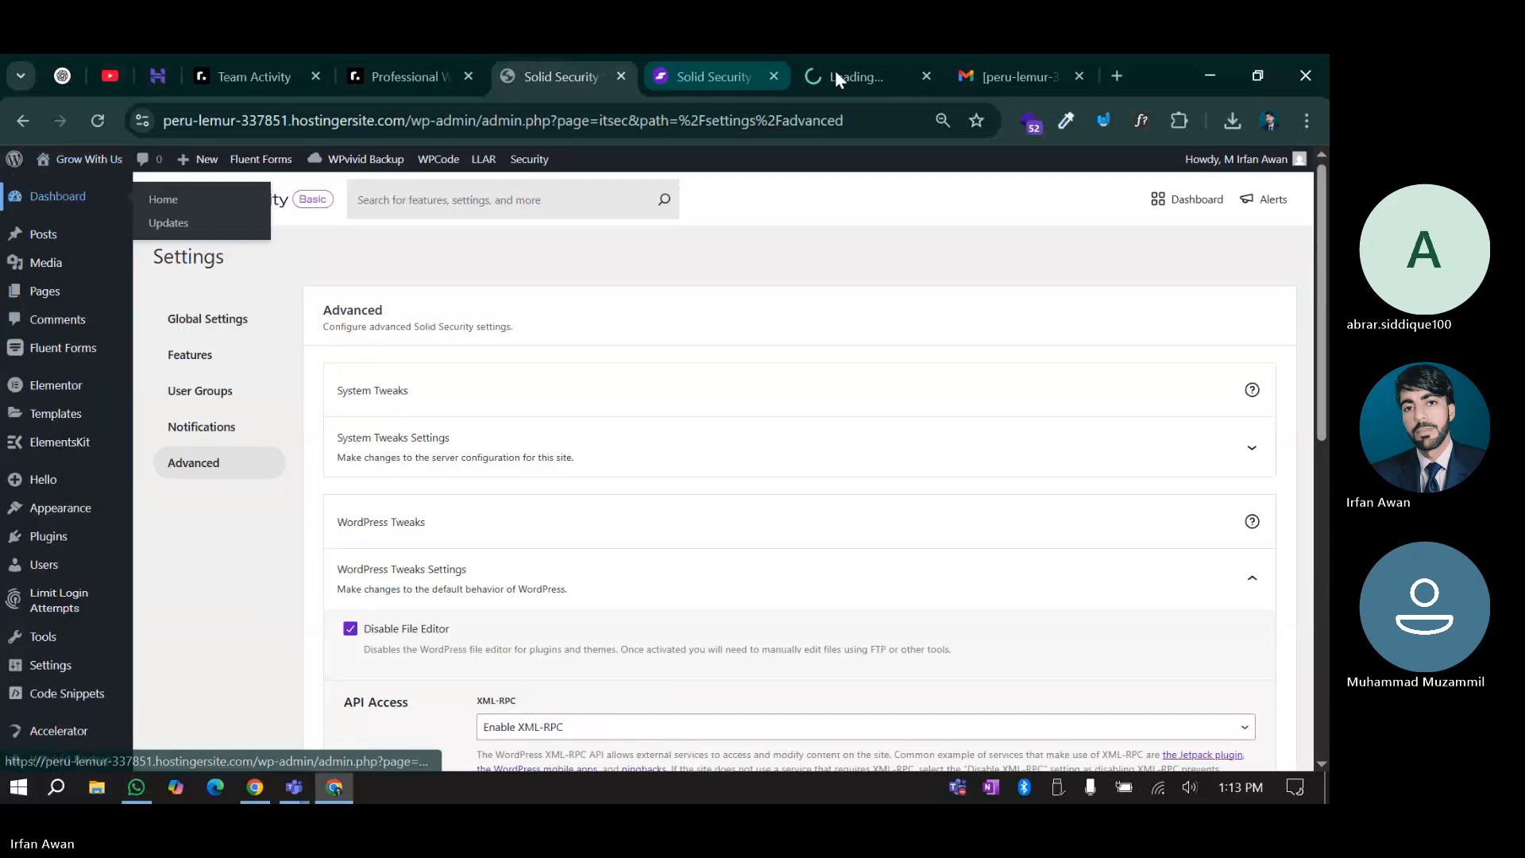
{"action": "left_click_drag", "start_coordinate": [836, 70], "coordinate": [565, 55]}
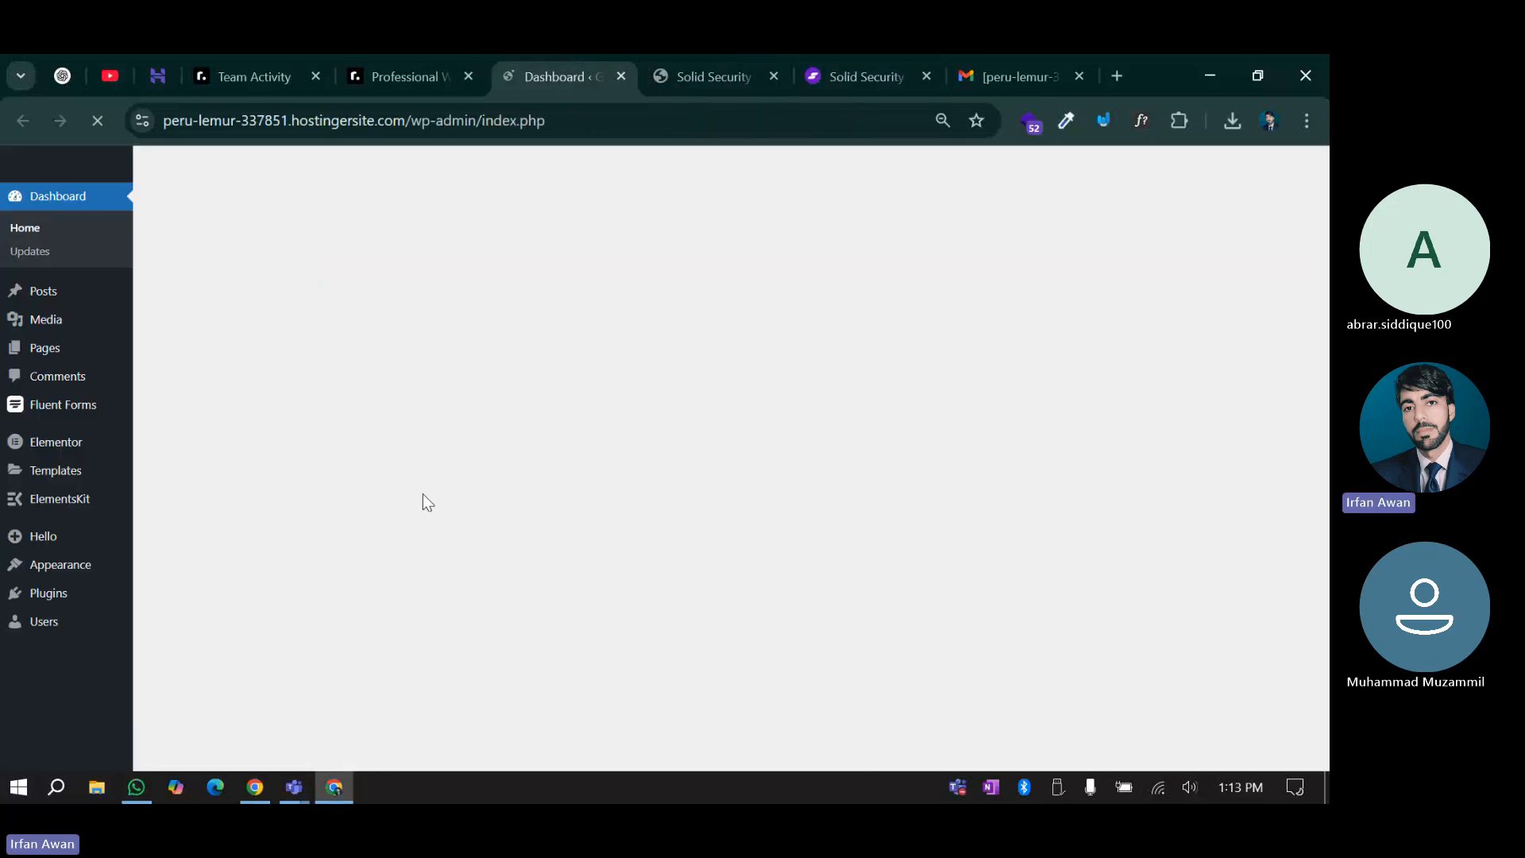
{"action": "scroll", "coordinate": [56, 465], "scroll_direction": "down", "scroll_amount": 1}
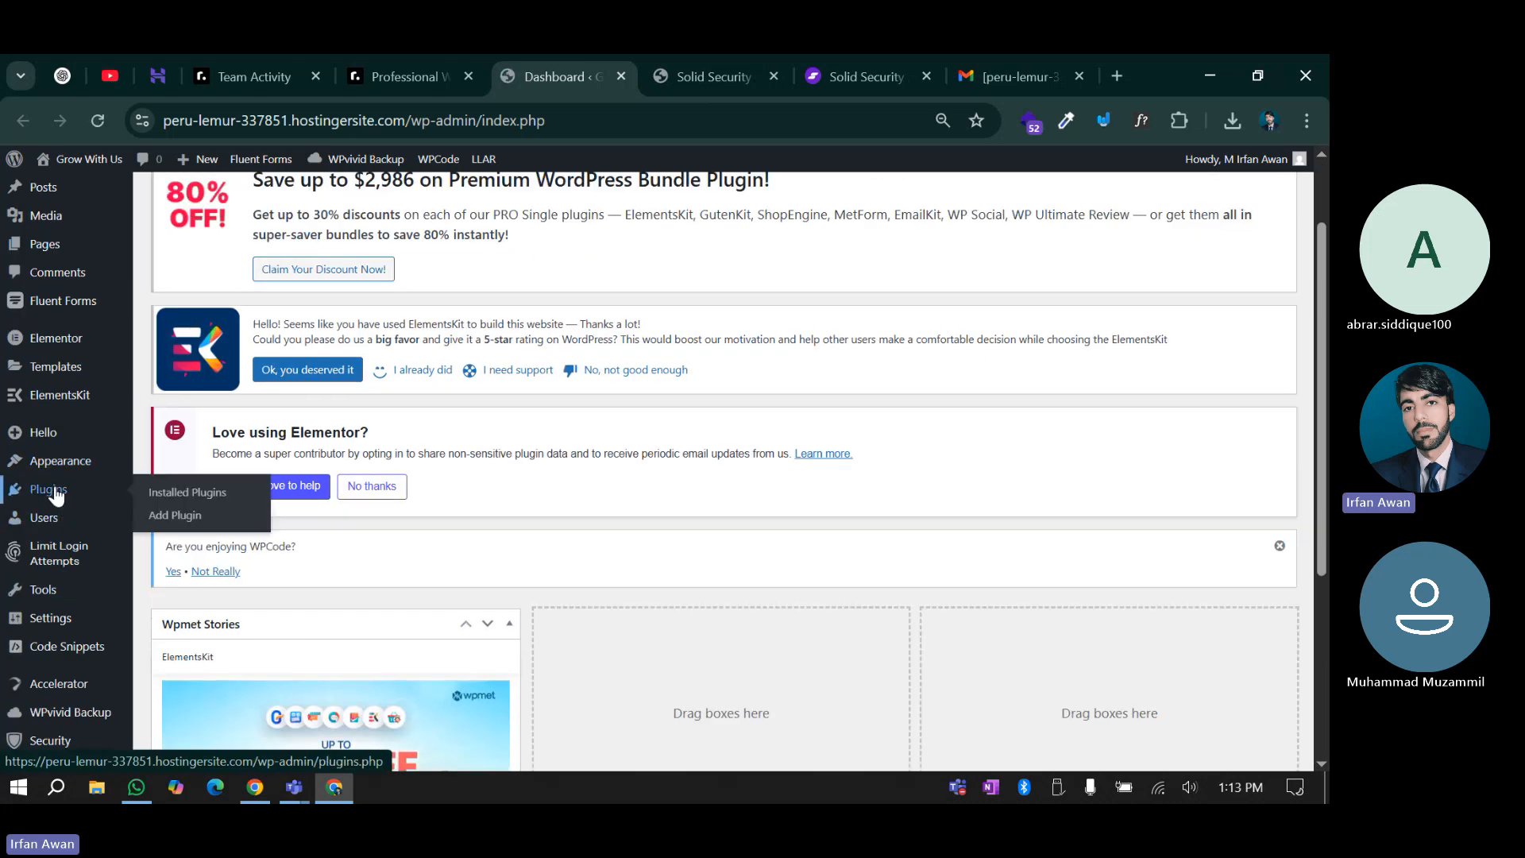
{"action": "mouse_move", "coordinate": [61, 473]}
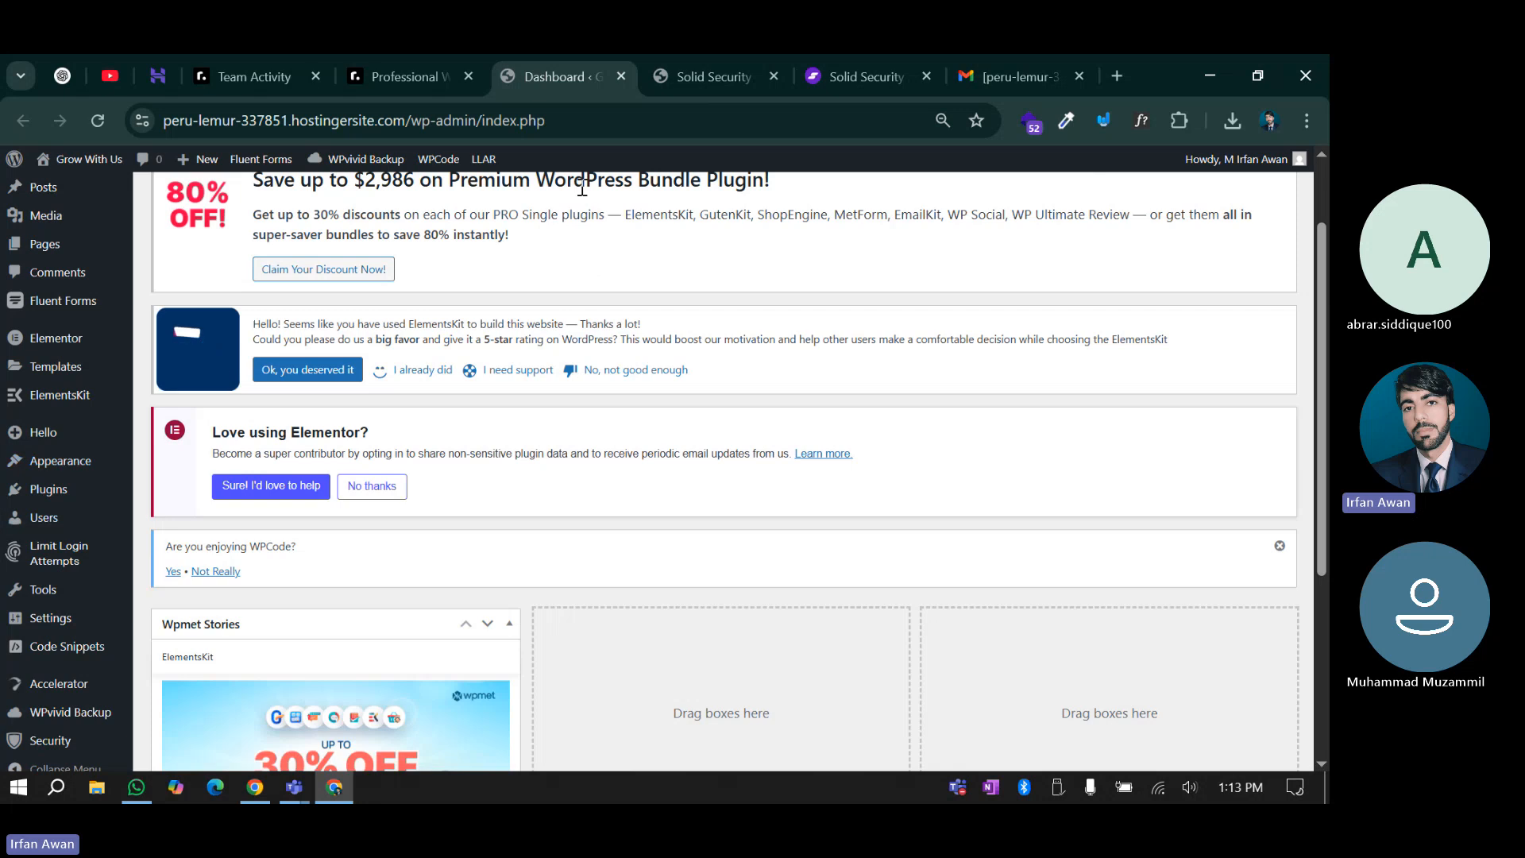
Turn off Disable File Editor in Solid Security's Advanced settings and save
{"action": "left_click", "coordinate": [689, 63]}
{"action": "scroll", "coordinate": [433, 540], "scroll_direction": "down", "scroll_amount": 1}
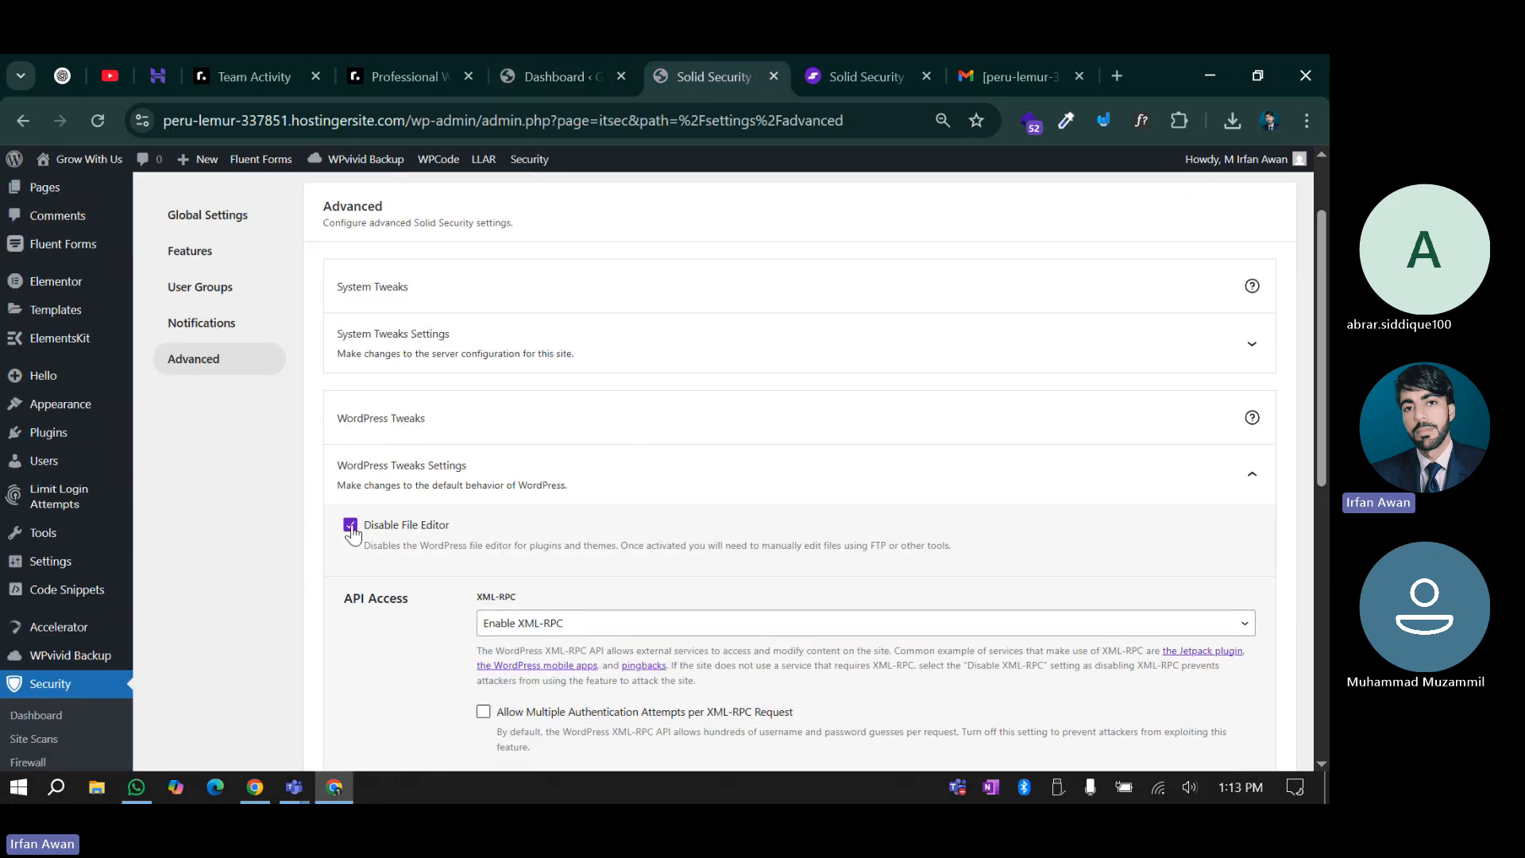
{"action": "left_click", "coordinate": [433, 532]}
{"action": "scroll", "coordinate": [435, 596], "scroll_direction": "down", "scroll_amount": 8}
{"action": "left_click", "coordinate": [1283, 708]}
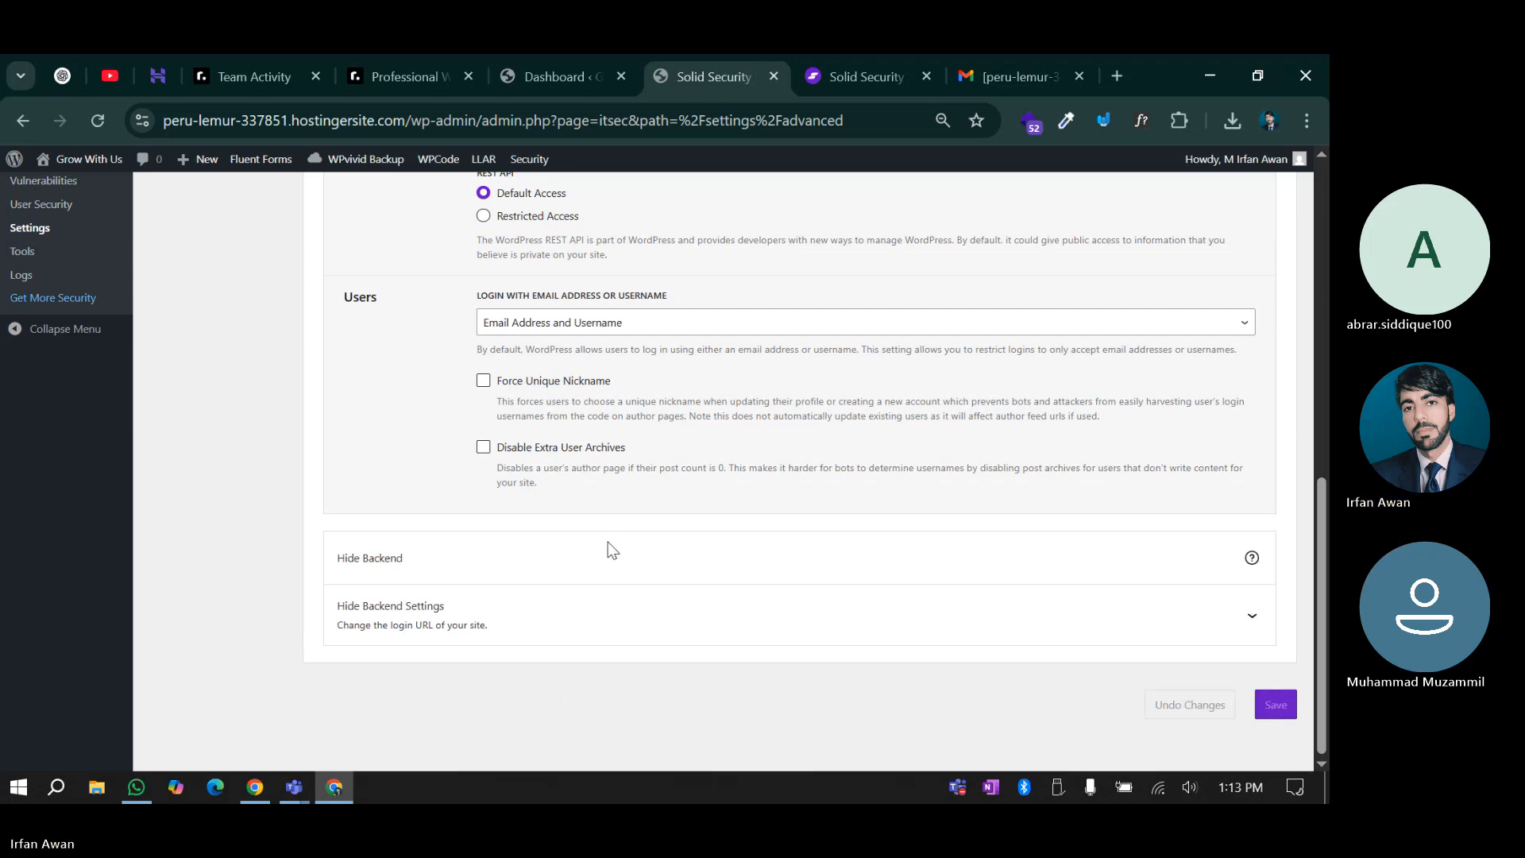
Return to the refreshed Dashboard tab and look it over
{"action": "left_click", "coordinate": [547, 60]}
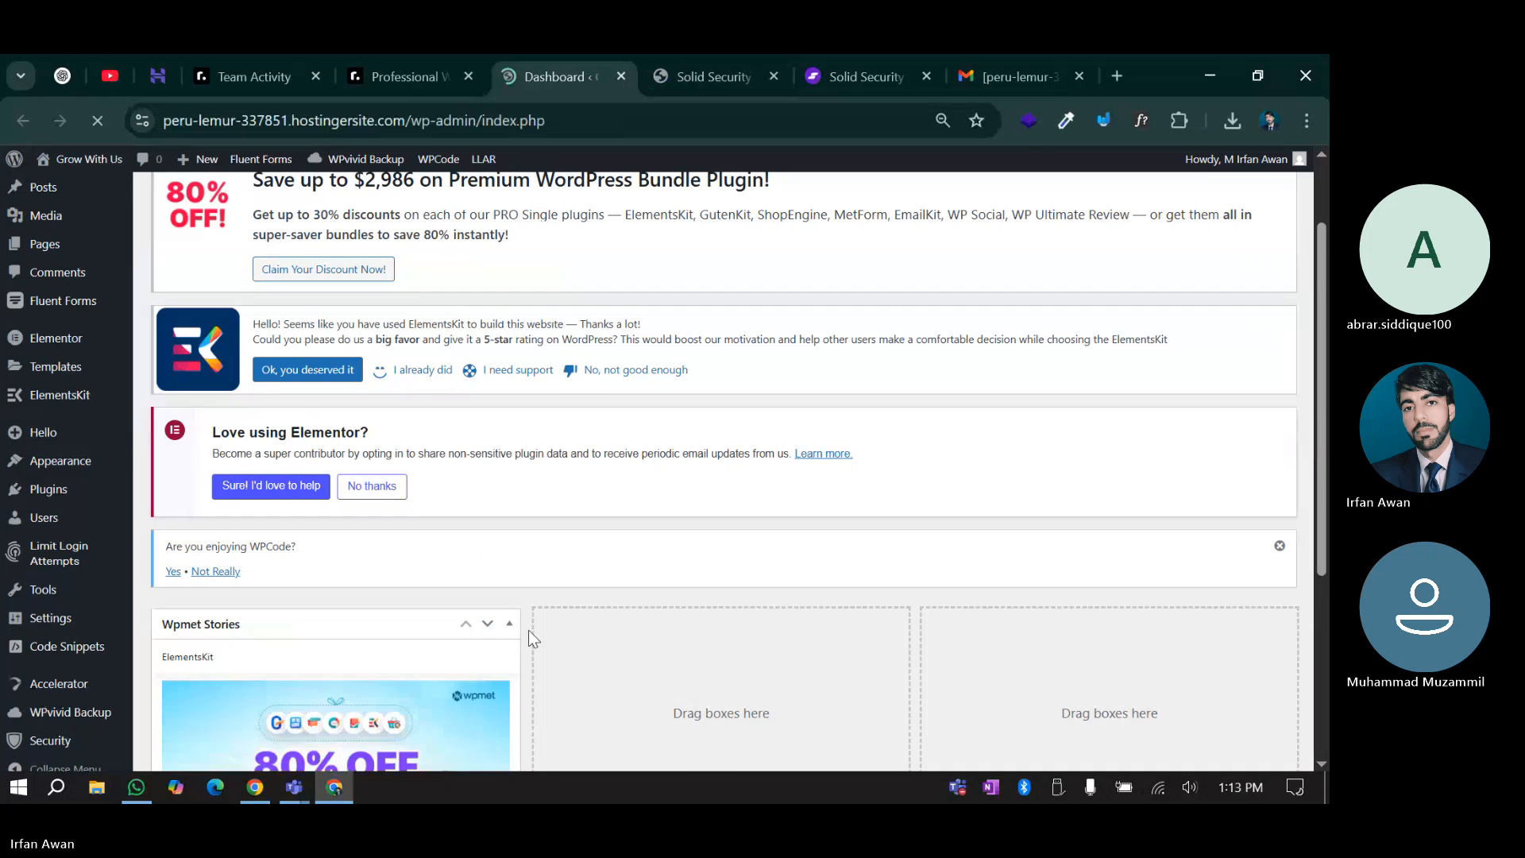
{"action": "scroll", "coordinate": [184, 487], "scroll_direction": "down", "scroll_amount": 5}
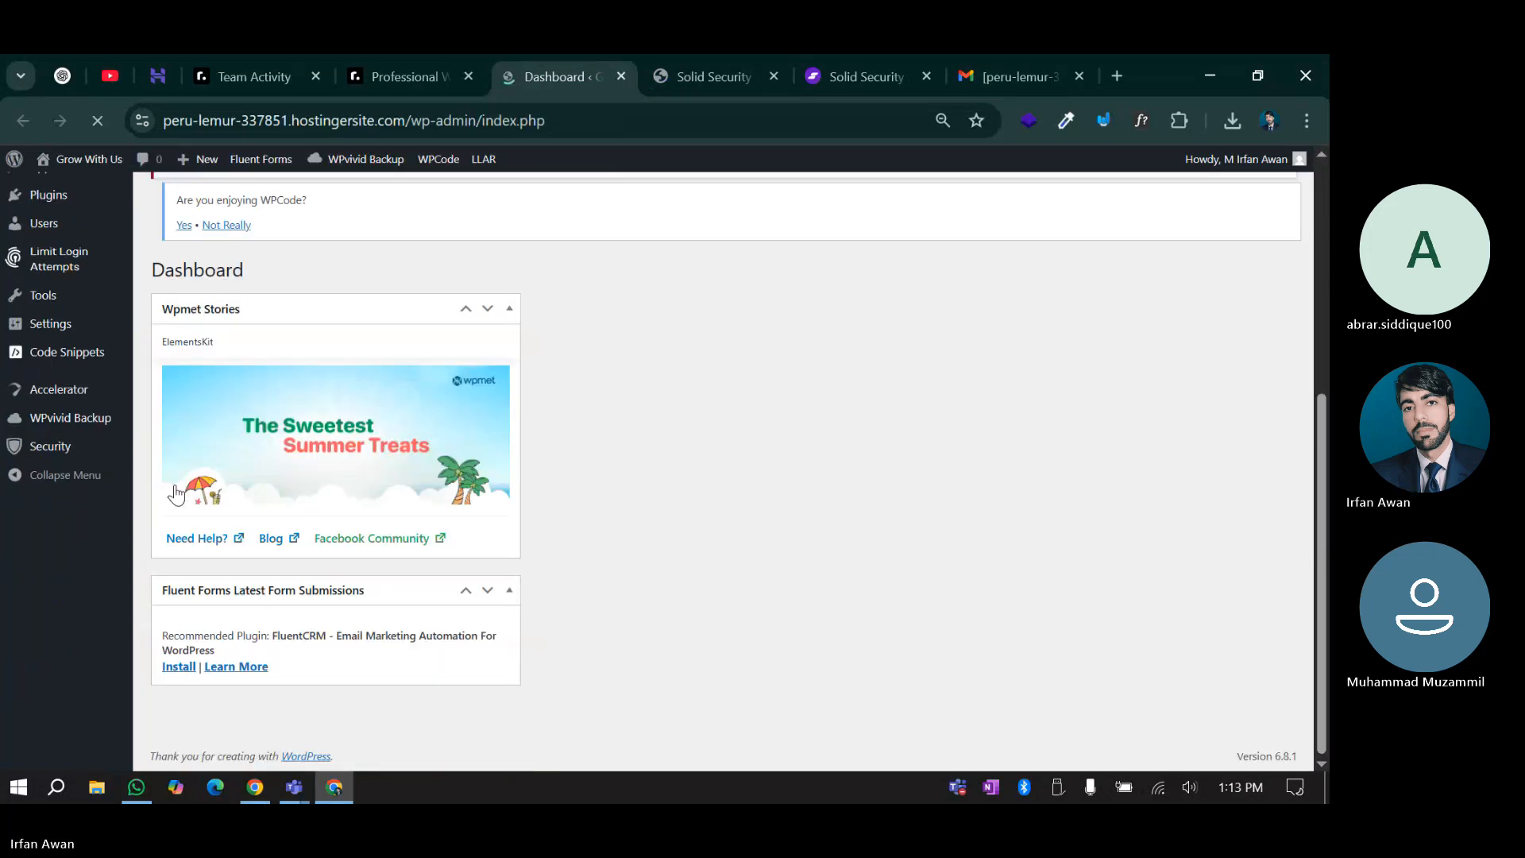
{"action": "scroll", "coordinate": [168, 481], "scroll_direction": "up", "scroll_amount": 2}
Open the Theme File Editor and accept the warning about editing theme files directly
{"action": "mouse_move", "coordinate": [62, 381]}
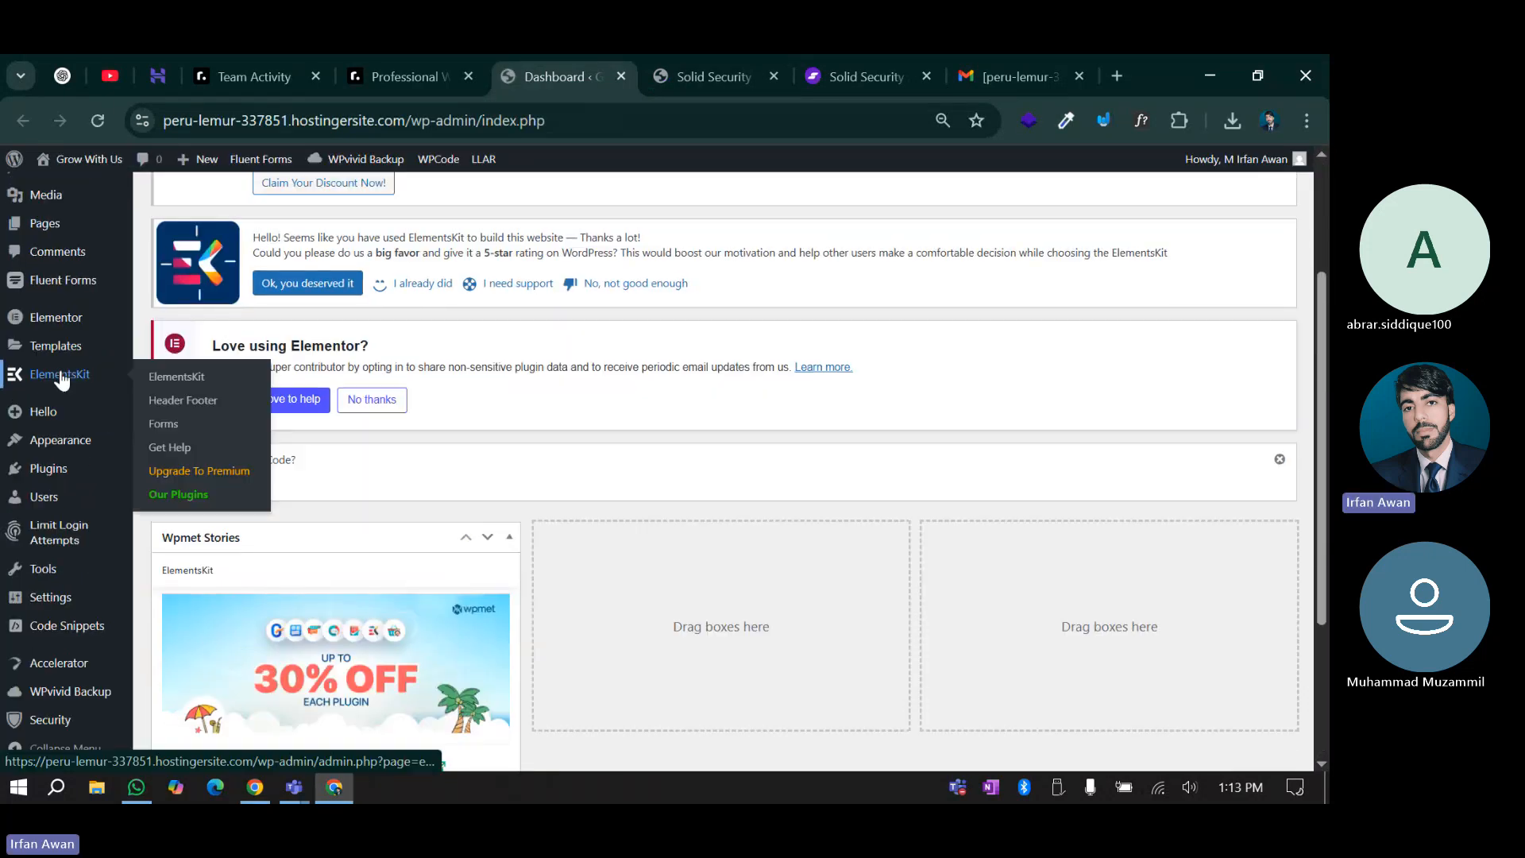
{"action": "mouse_move", "coordinate": [44, 439]}
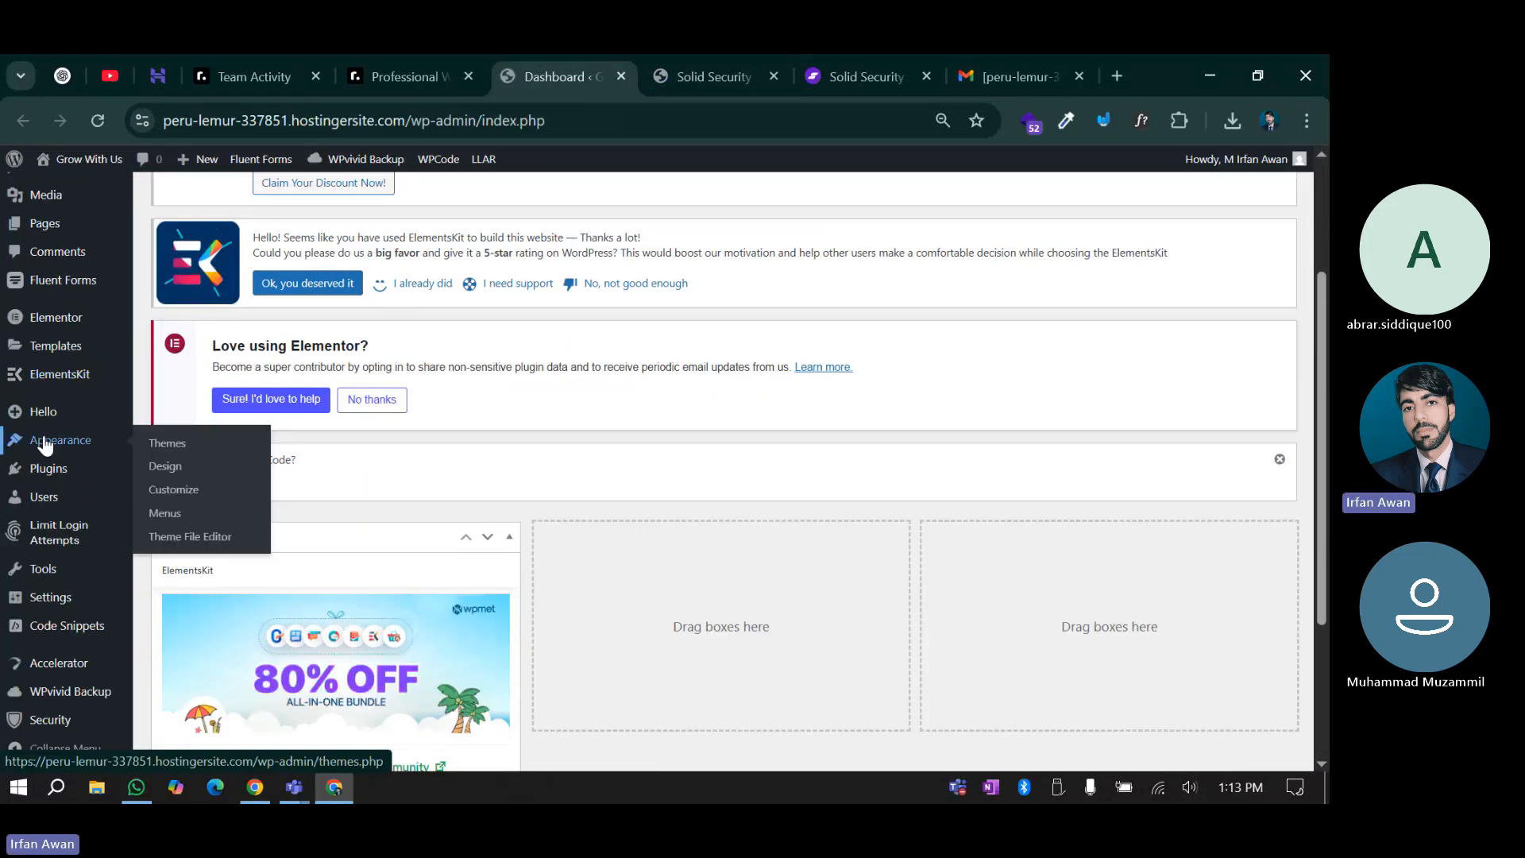
{"action": "left_click", "coordinate": [188, 545]}
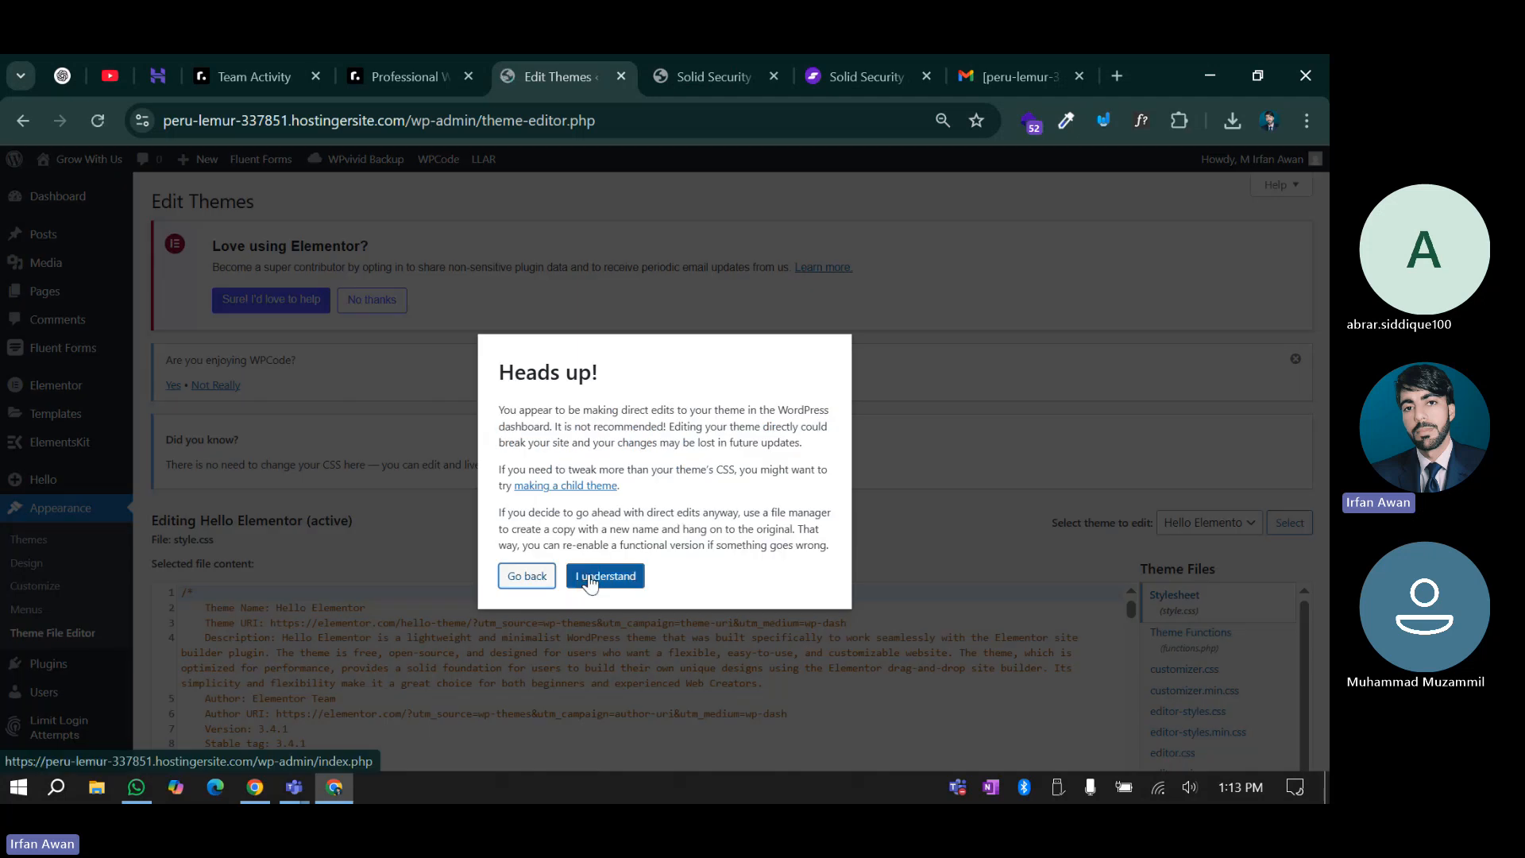
{"action": "left_click", "coordinate": [589, 578]}
{"action": "scroll", "coordinate": [589, 620], "scroll_direction": "down", "scroll_amount": 10}
{"action": "scroll", "coordinate": [907, 390], "scroll_direction": "down", "scroll_amount": 4}
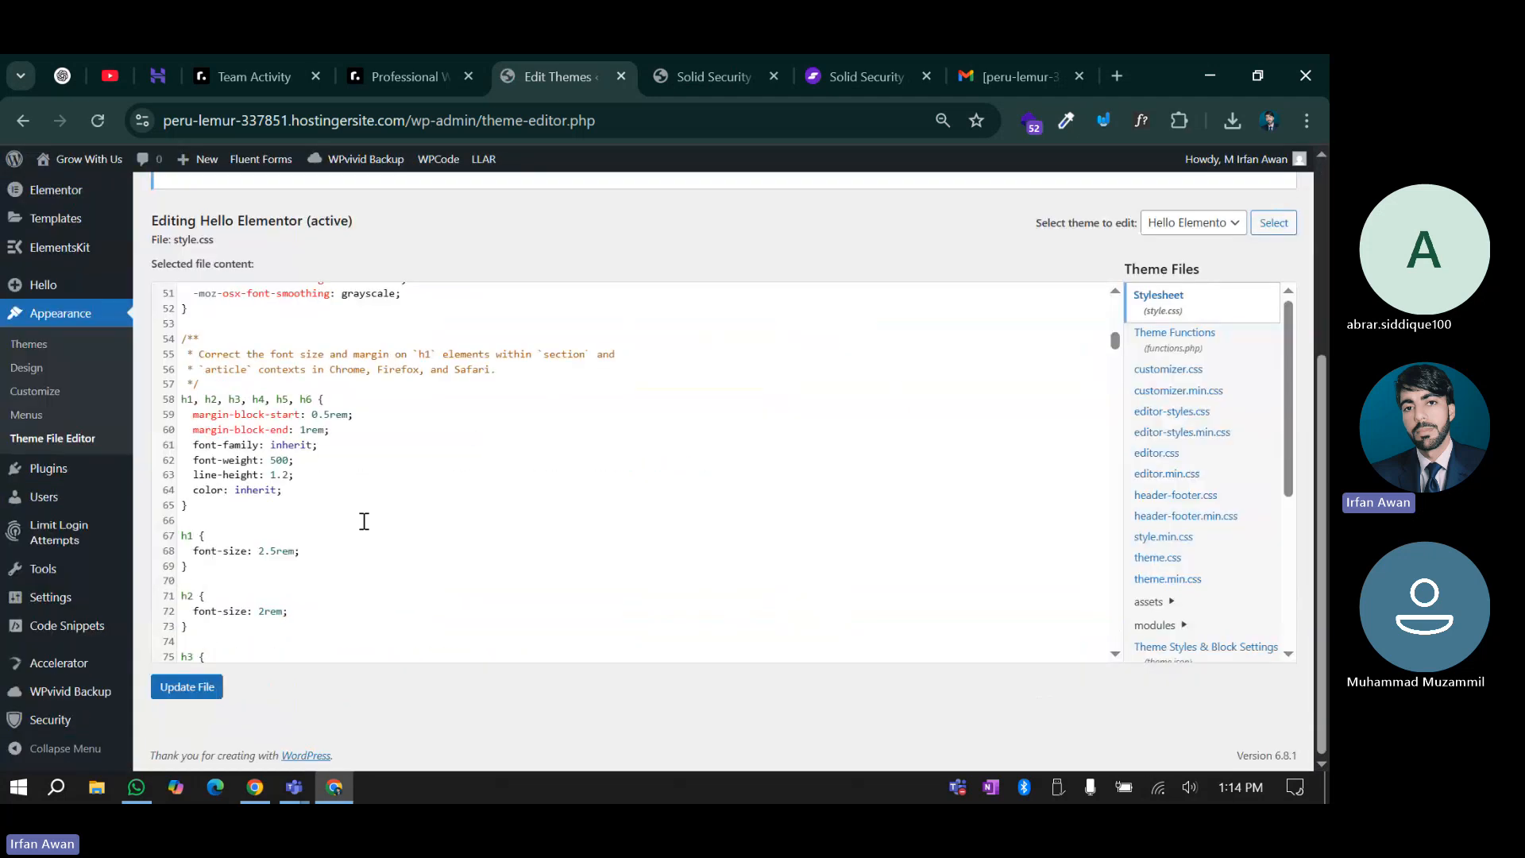
{"action": "scroll", "coordinate": [369, 509], "scroll_direction": "down", "scroll_amount": 5}
{"action": "scroll", "coordinate": [355, 445], "scroll_direction": "up", "scroll_amount": 10}
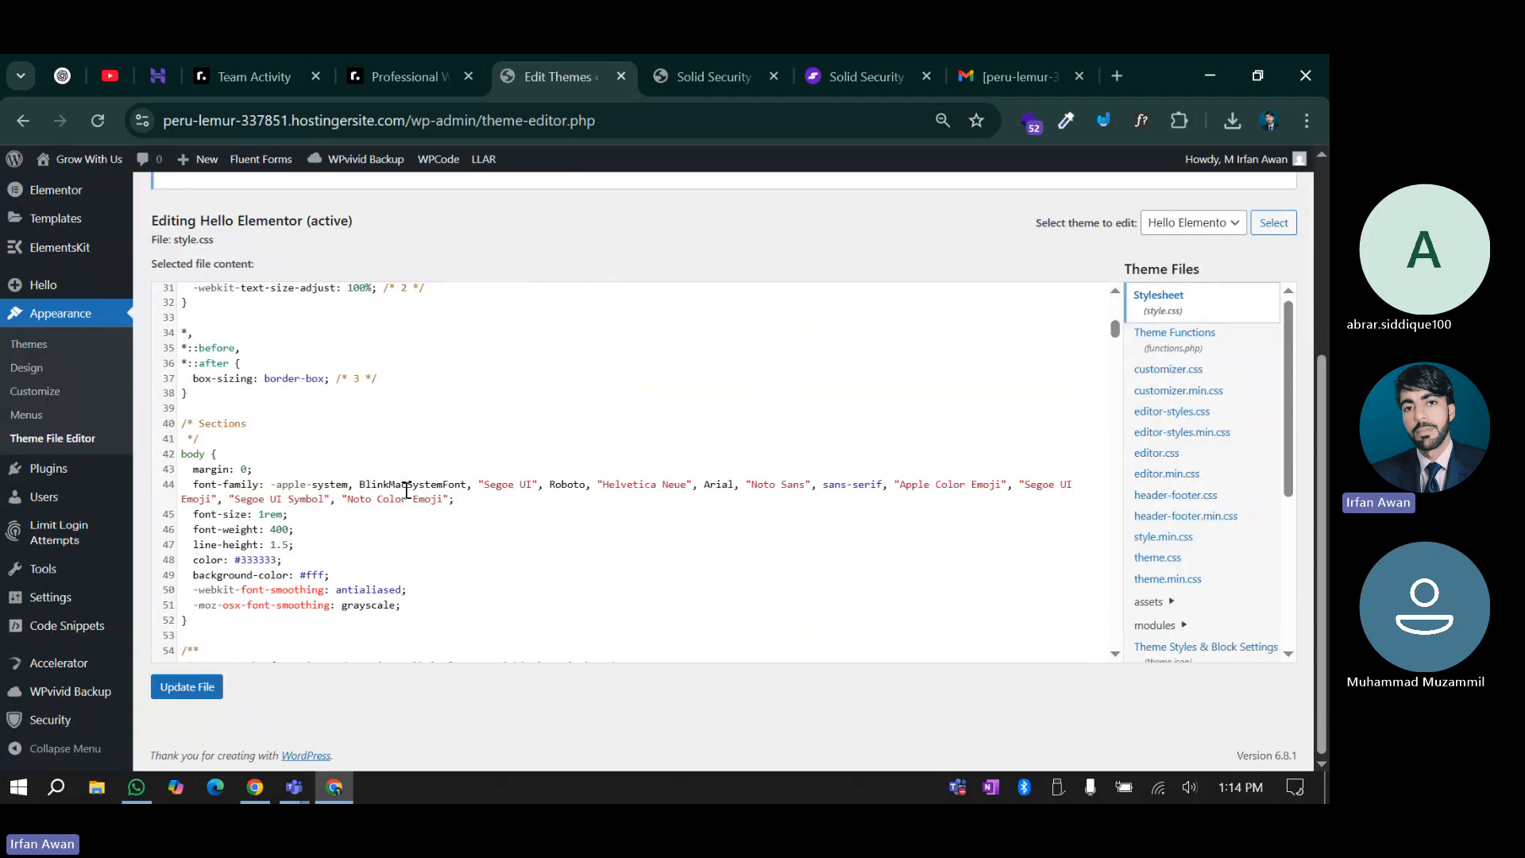
{"action": "scroll", "coordinate": [407, 490], "scroll_direction": "up", "scroll_amount": 5}
{"action": "scroll", "coordinate": [504, 498], "scroll_direction": "up", "scroll_amount": 2}
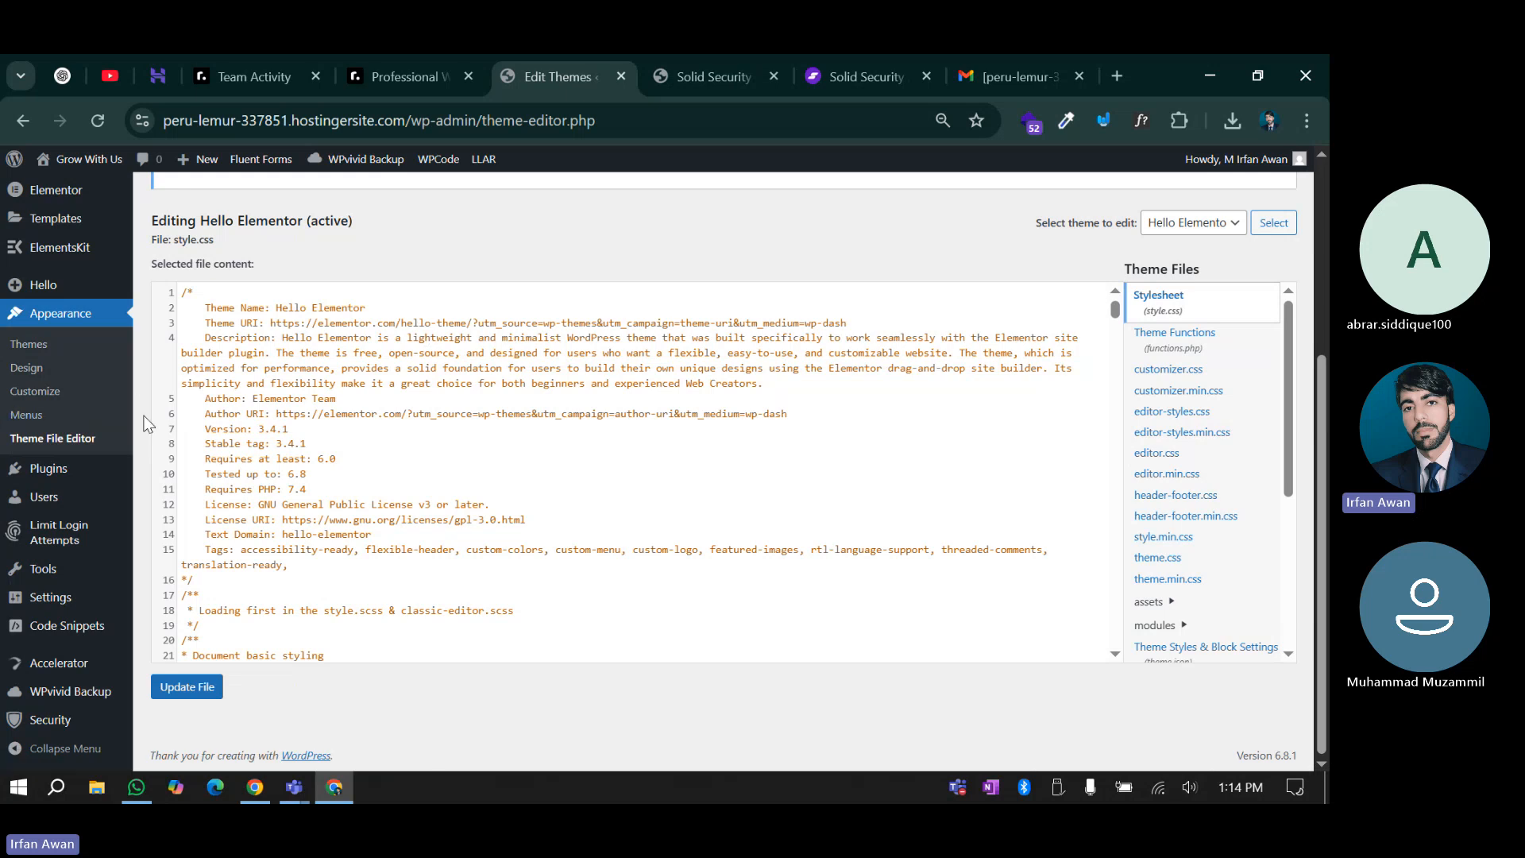
Open the Plugin File Editor, accept its warning, and keep Akismet as the plugin shown
{"action": "mouse_move", "coordinate": [48, 473]}
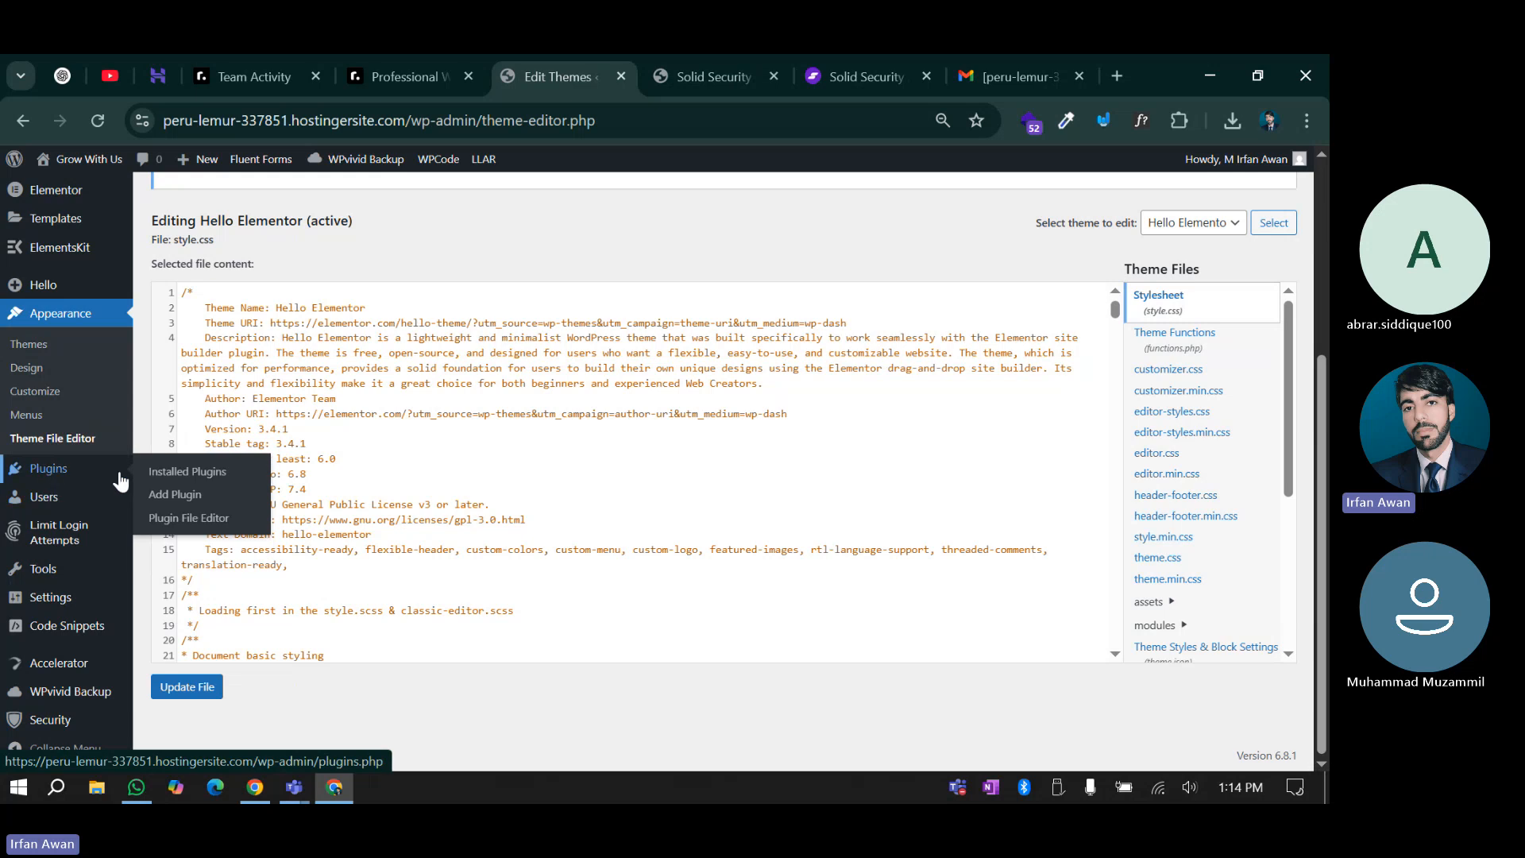
{"action": "left_click", "coordinate": [199, 522]}
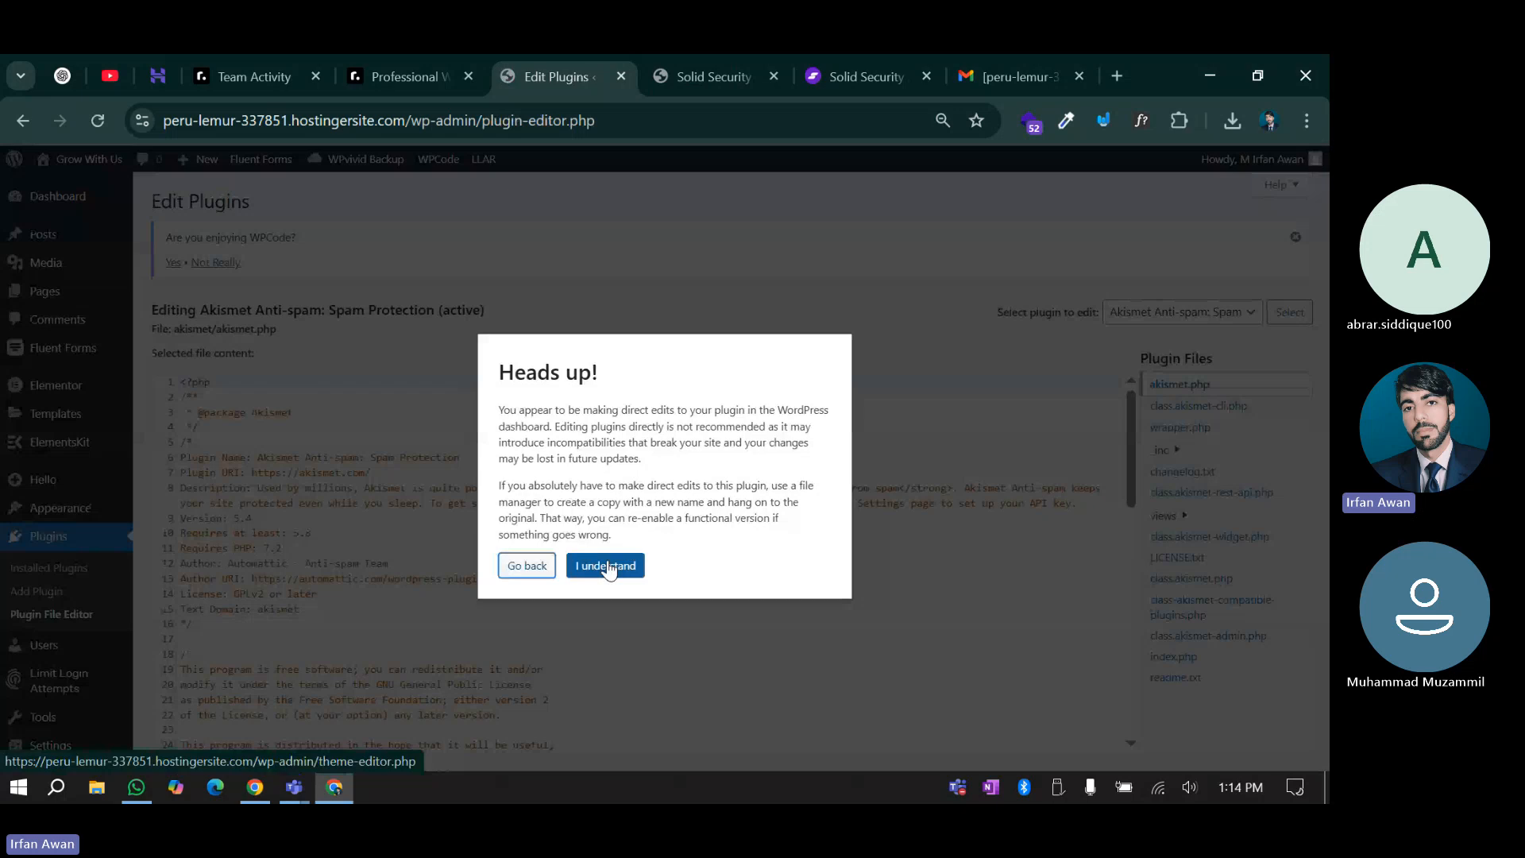
{"action": "left_click", "coordinate": [607, 566]}
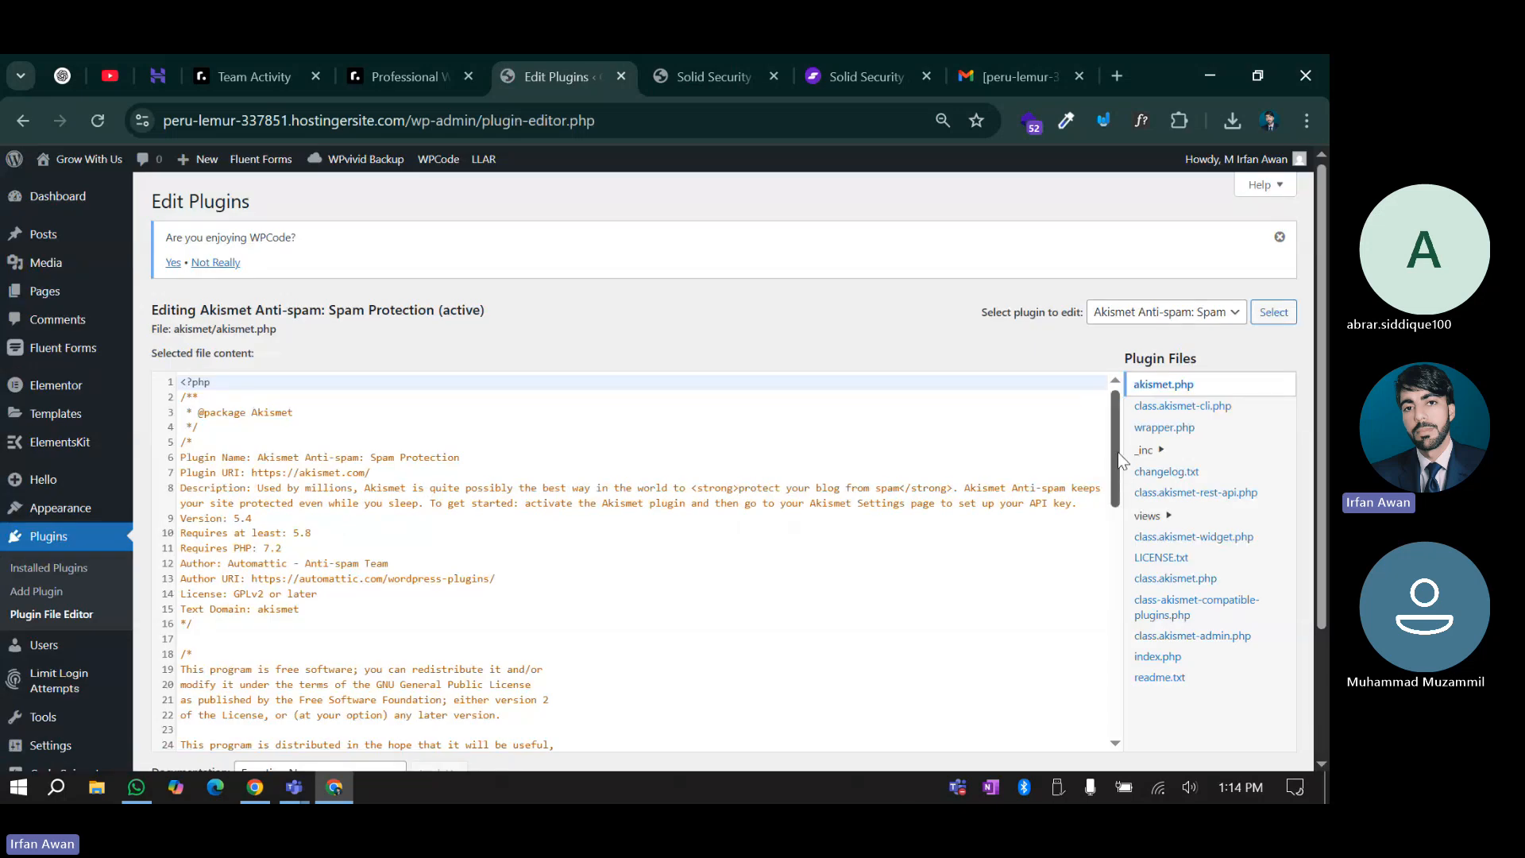
{"action": "scroll", "coordinate": [1113, 516], "scroll_direction": "down", "scroll_amount": 2}
{"action": "scroll", "coordinate": [1118, 557], "scroll_direction": "down", "scroll_amount": 8}
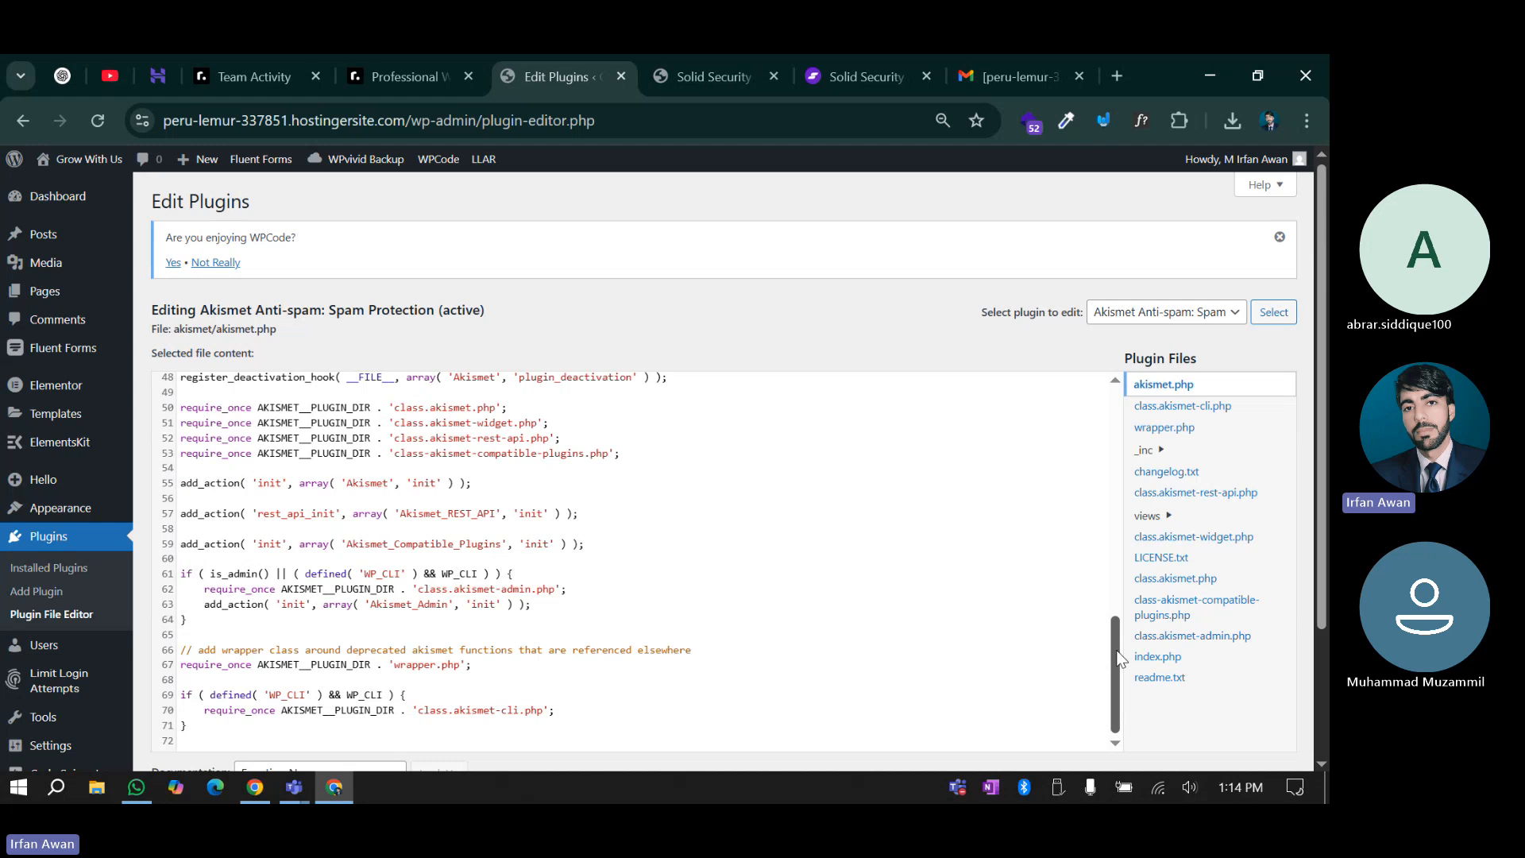
{"action": "scroll", "coordinate": [1118, 657], "scroll_direction": "up", "scroll_amount": 10}
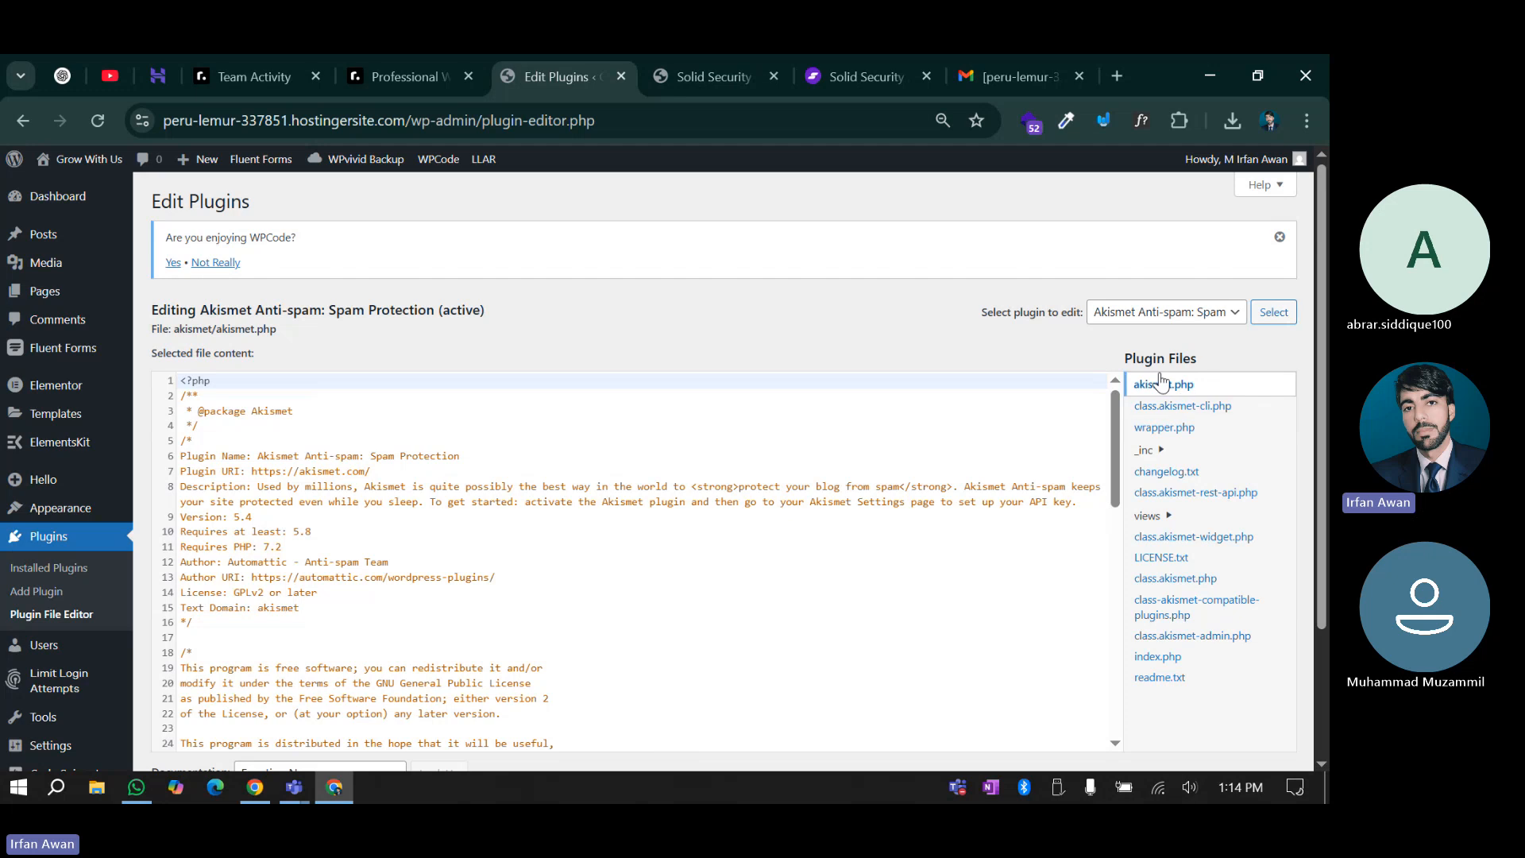
{"action": "left_click", "coordinate": [1152, 324]}
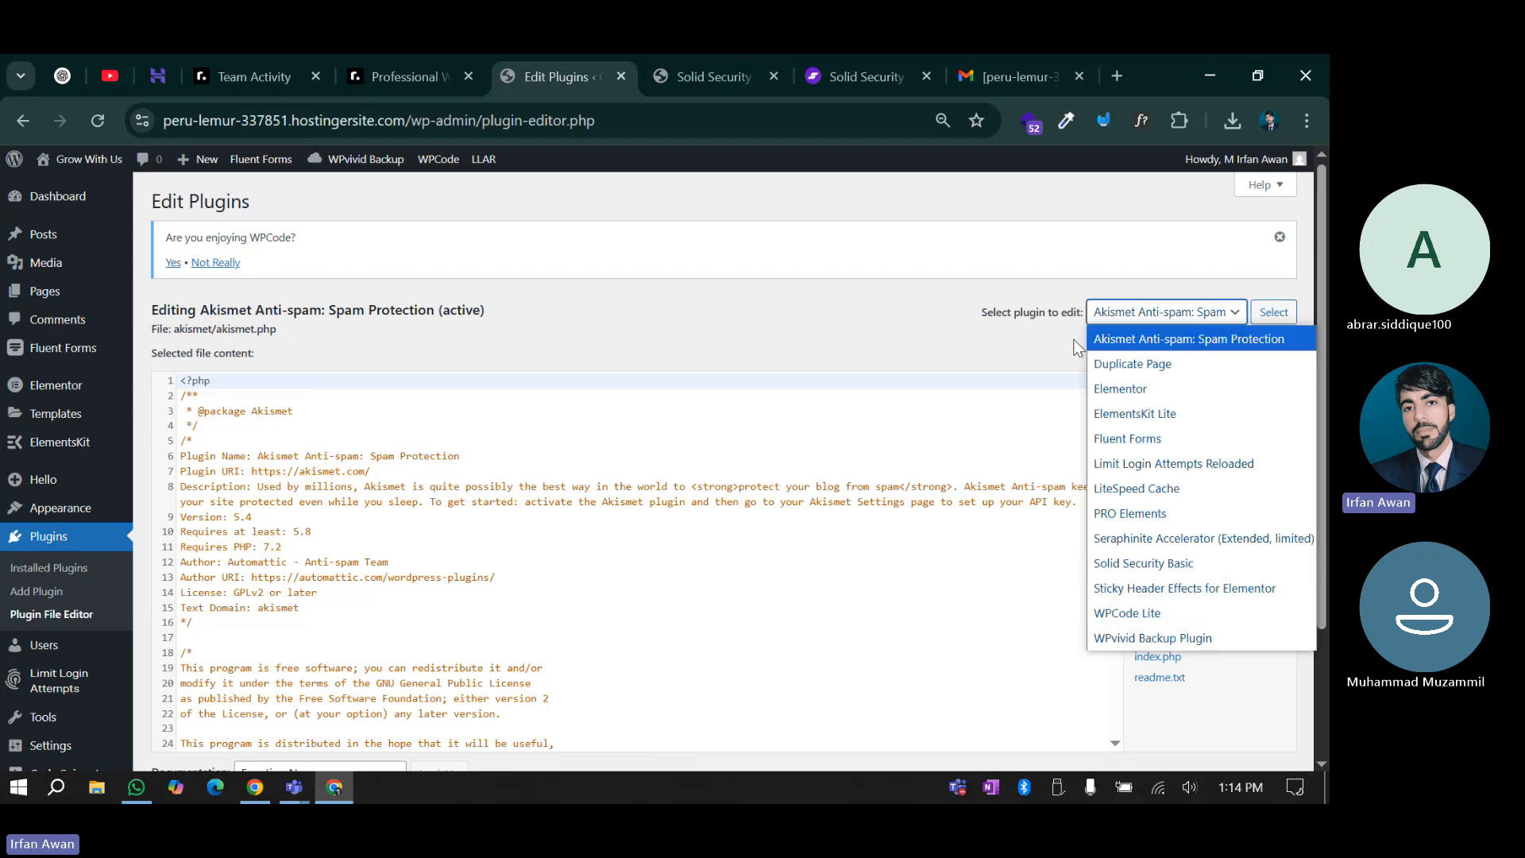
{"action": "left_click", "coordinate": [920, 326]}
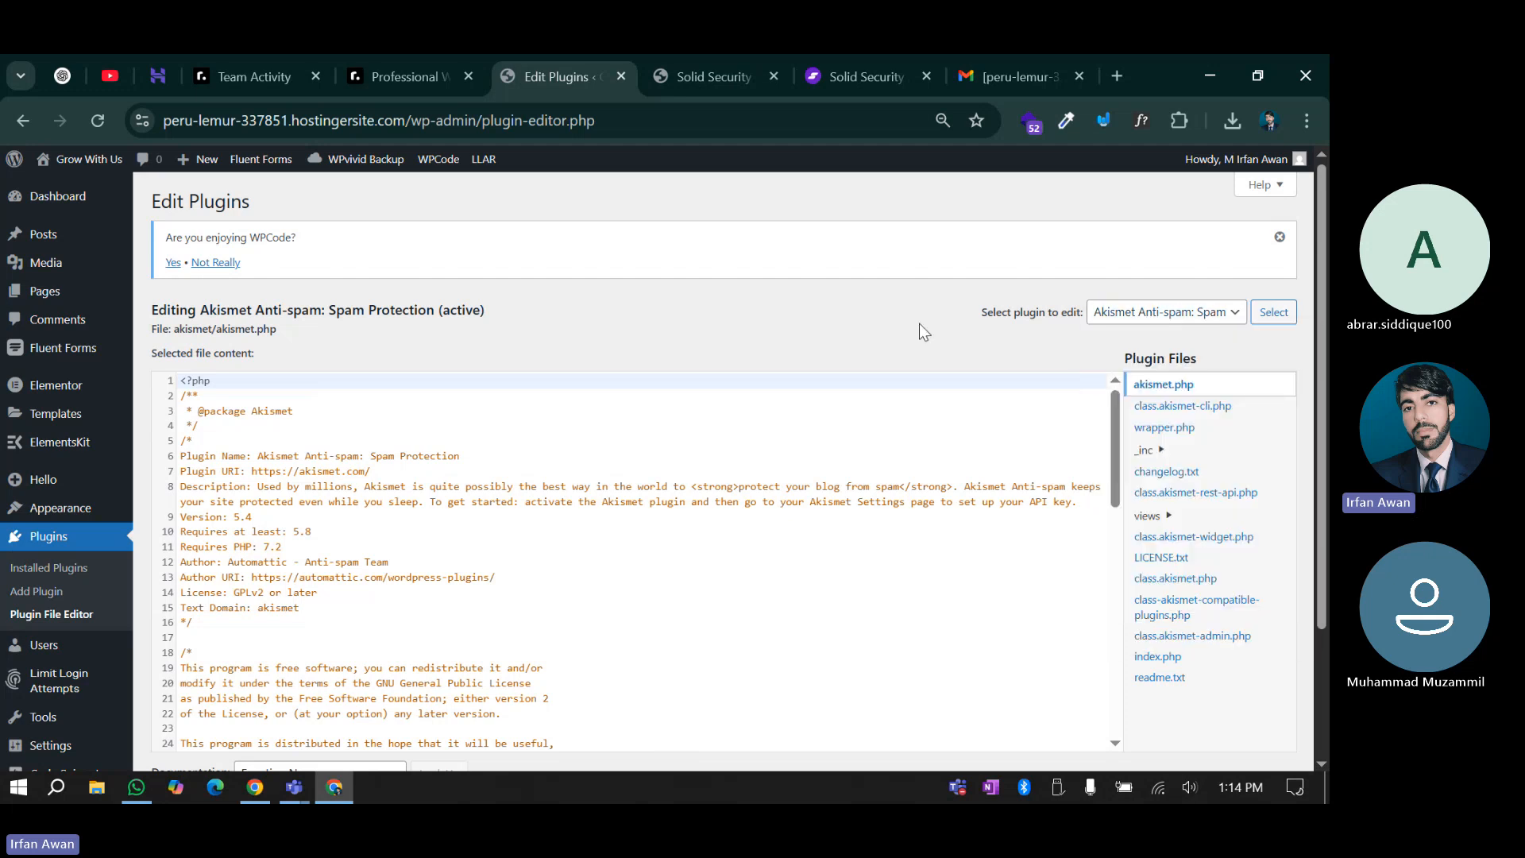
Re-enable Disable File Editor under WordPress Tweaks, check the Edit Plugins tab, then return
{"action": "left_click", "coordinate": [724, 57]}
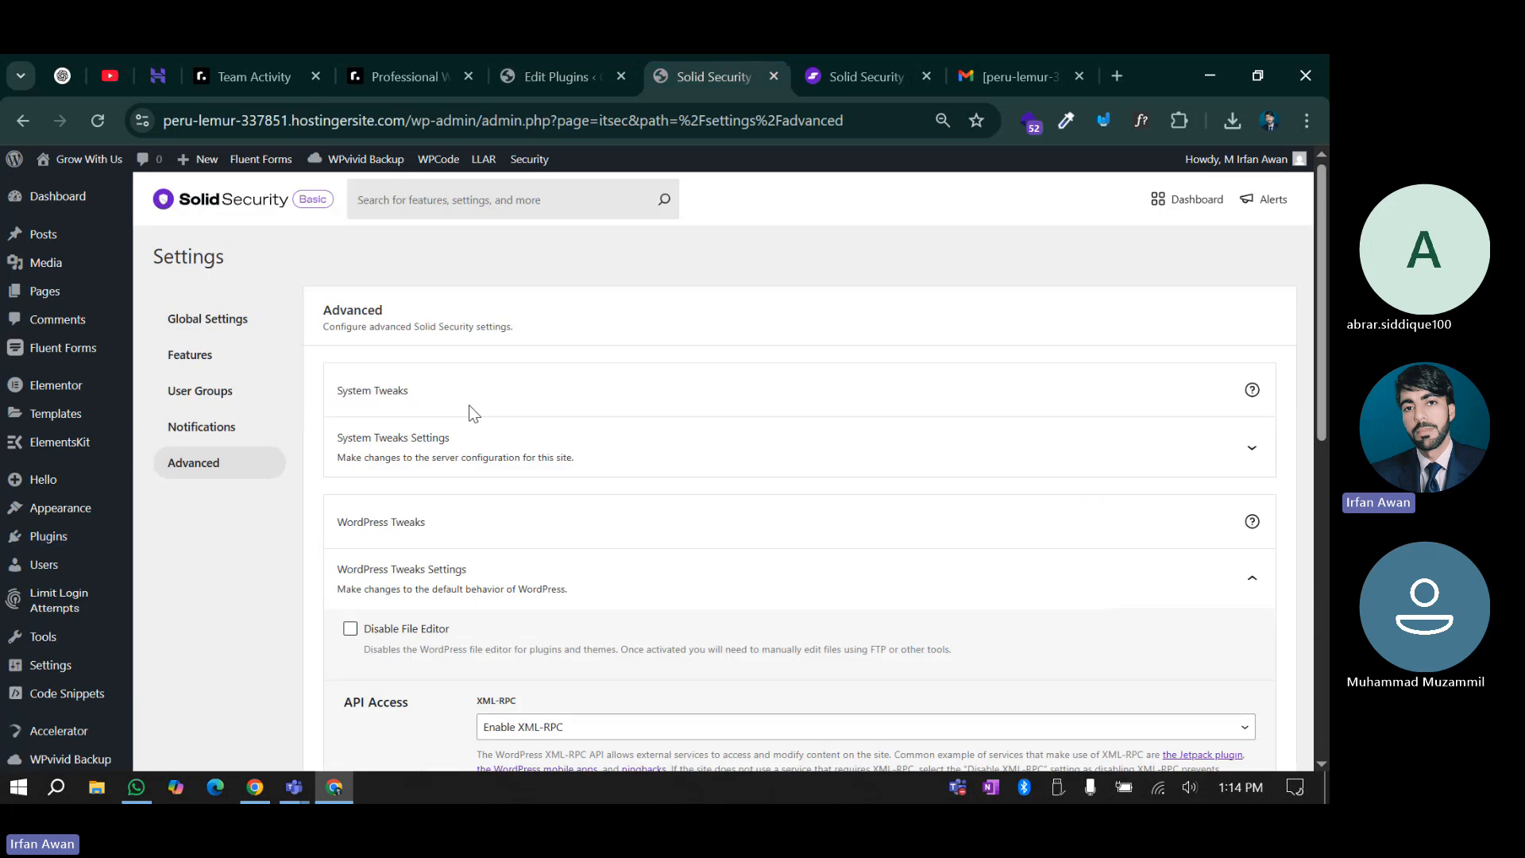
{"action": "scroll", "coordinate": [359, 441], "scroll_direction": "down", "scroll_amount": 3}
{"action": "left_click", "coordinate": [350, 422]}
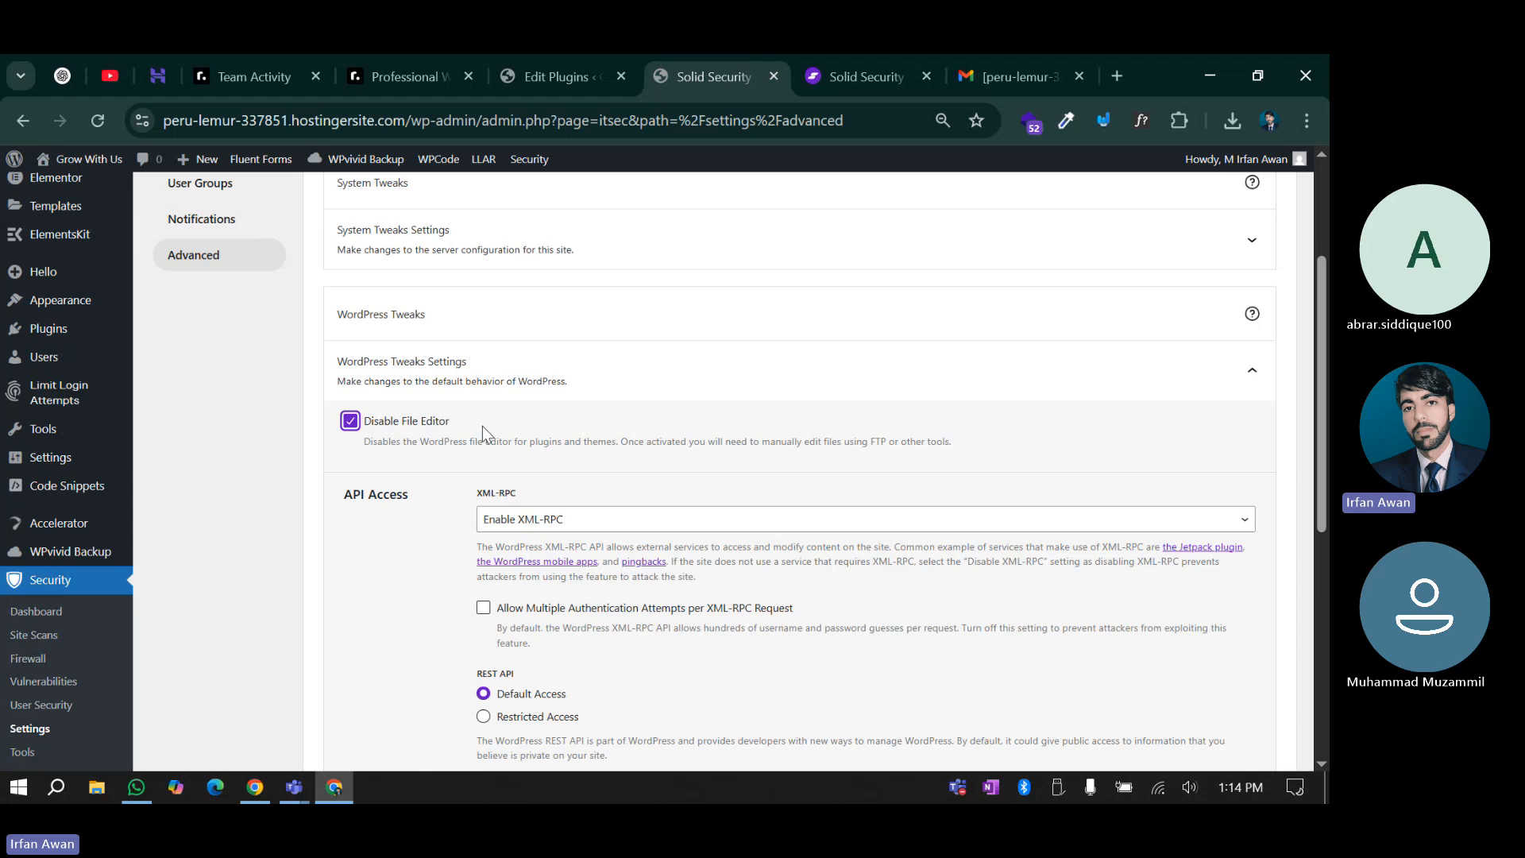
{"action": "left_click", "coordinate": [413, 460]}
{"action": "scroll", "coordinate": [409, 492], "scroll_direction": "down", "scroll_amount": 3}
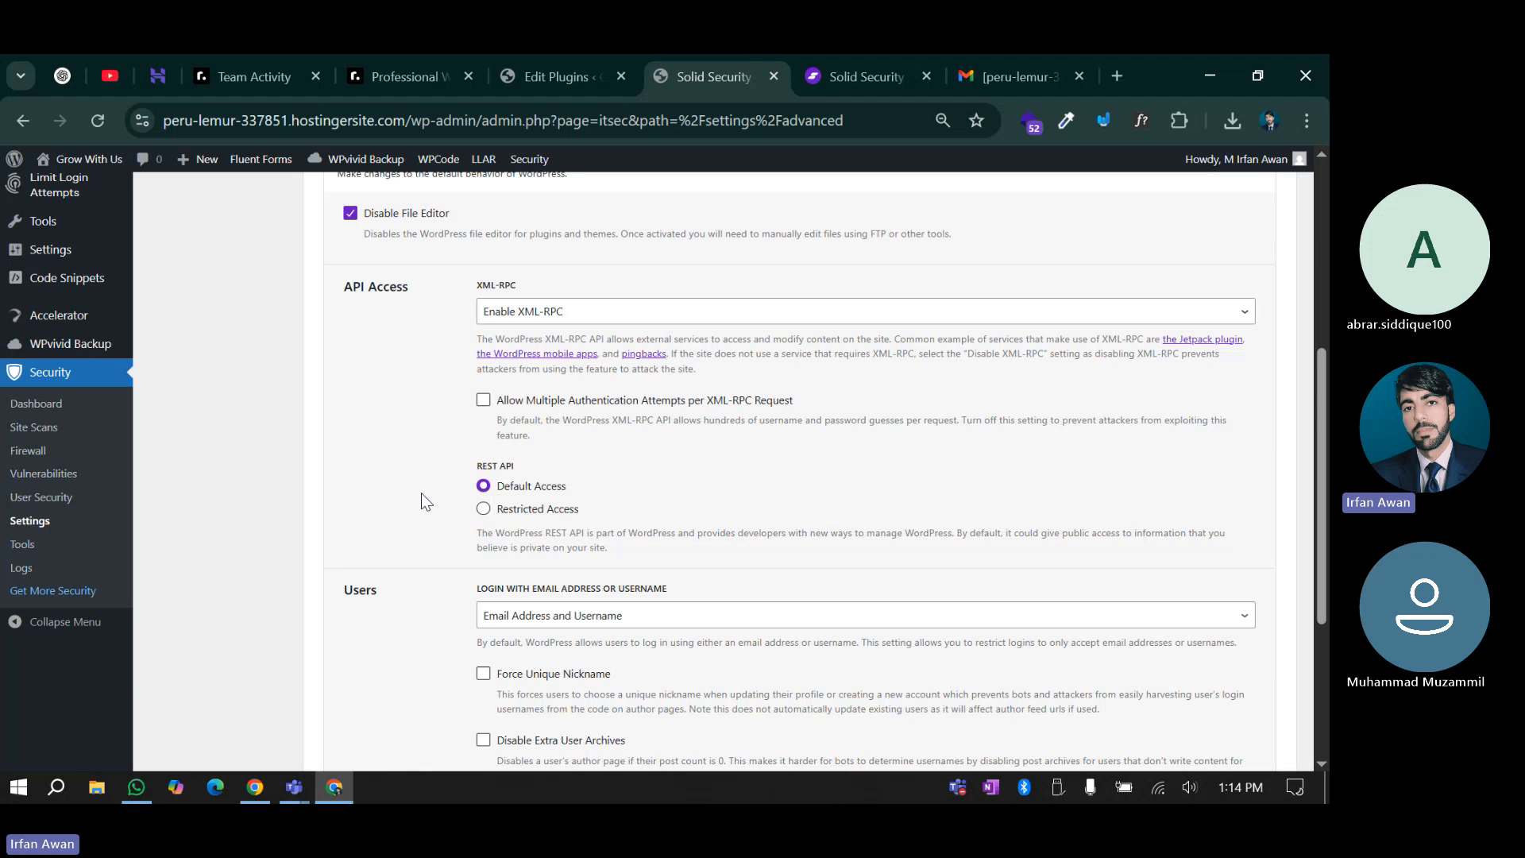
{"action": "scroll", "coordinate": [421, 493], "scroll_direction": "up", "scroll_amount": 4}
{"action": "scroll", "coordinate": [433, 521], "scroll_direction": "down", "scroll_amount": 2}
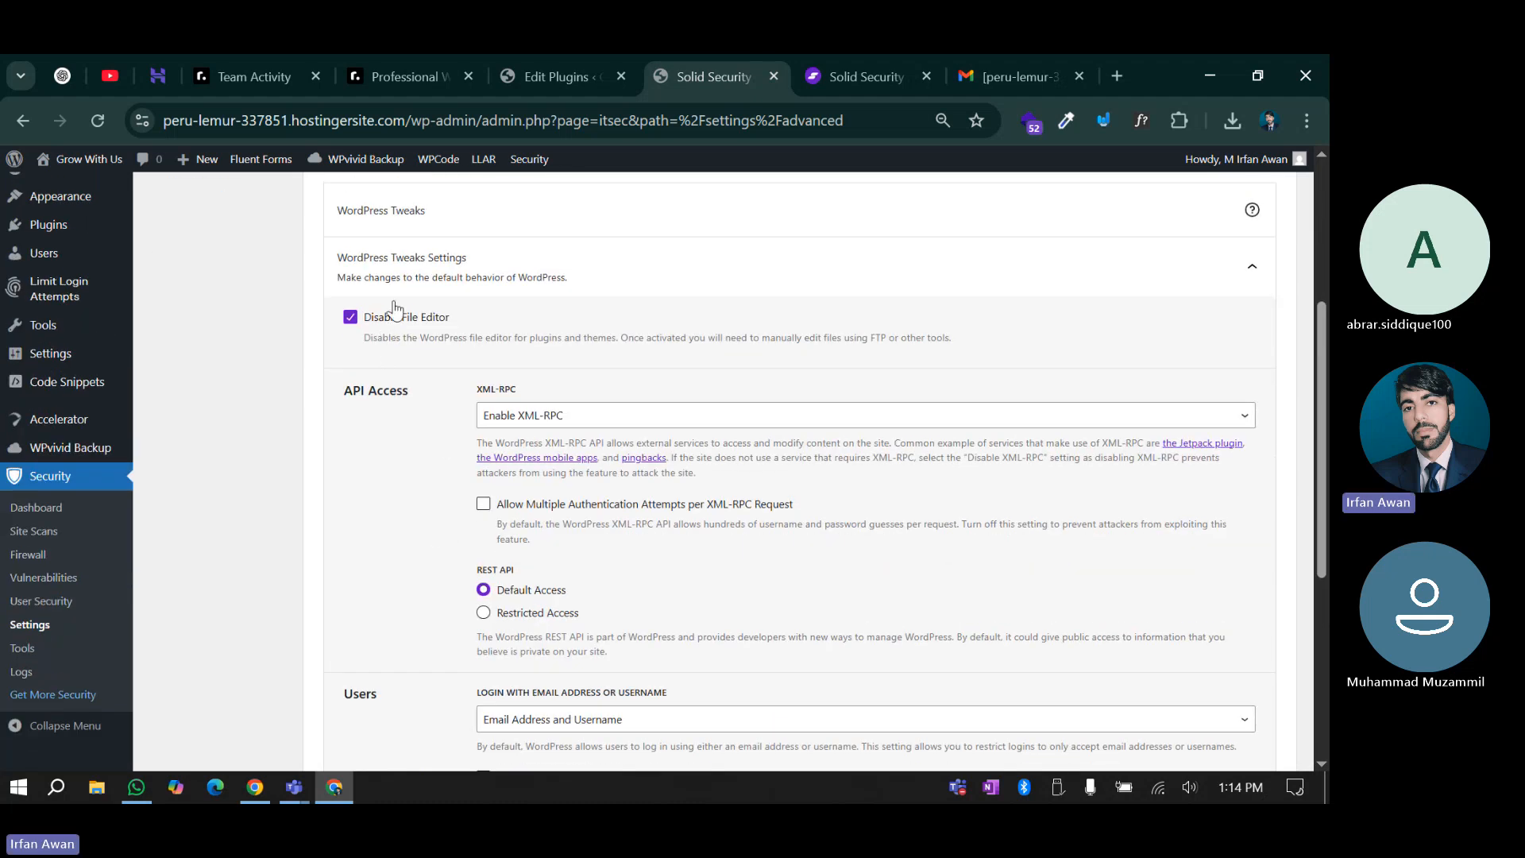
{"action": "left_click", "coordinate": [526, 73]}
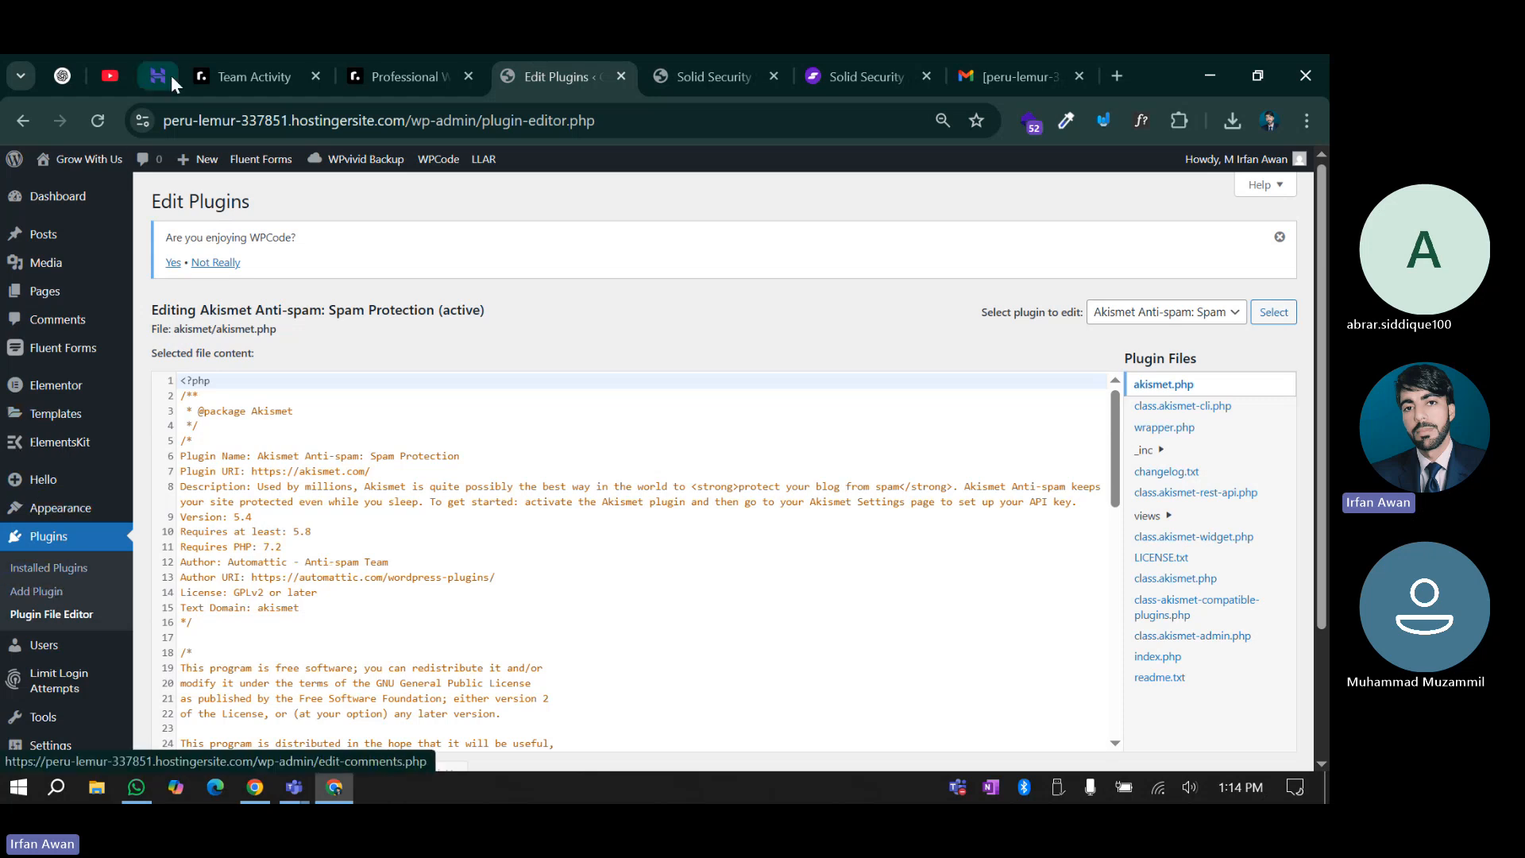
{"action": "left_click", "coordinate": [729, 57]}
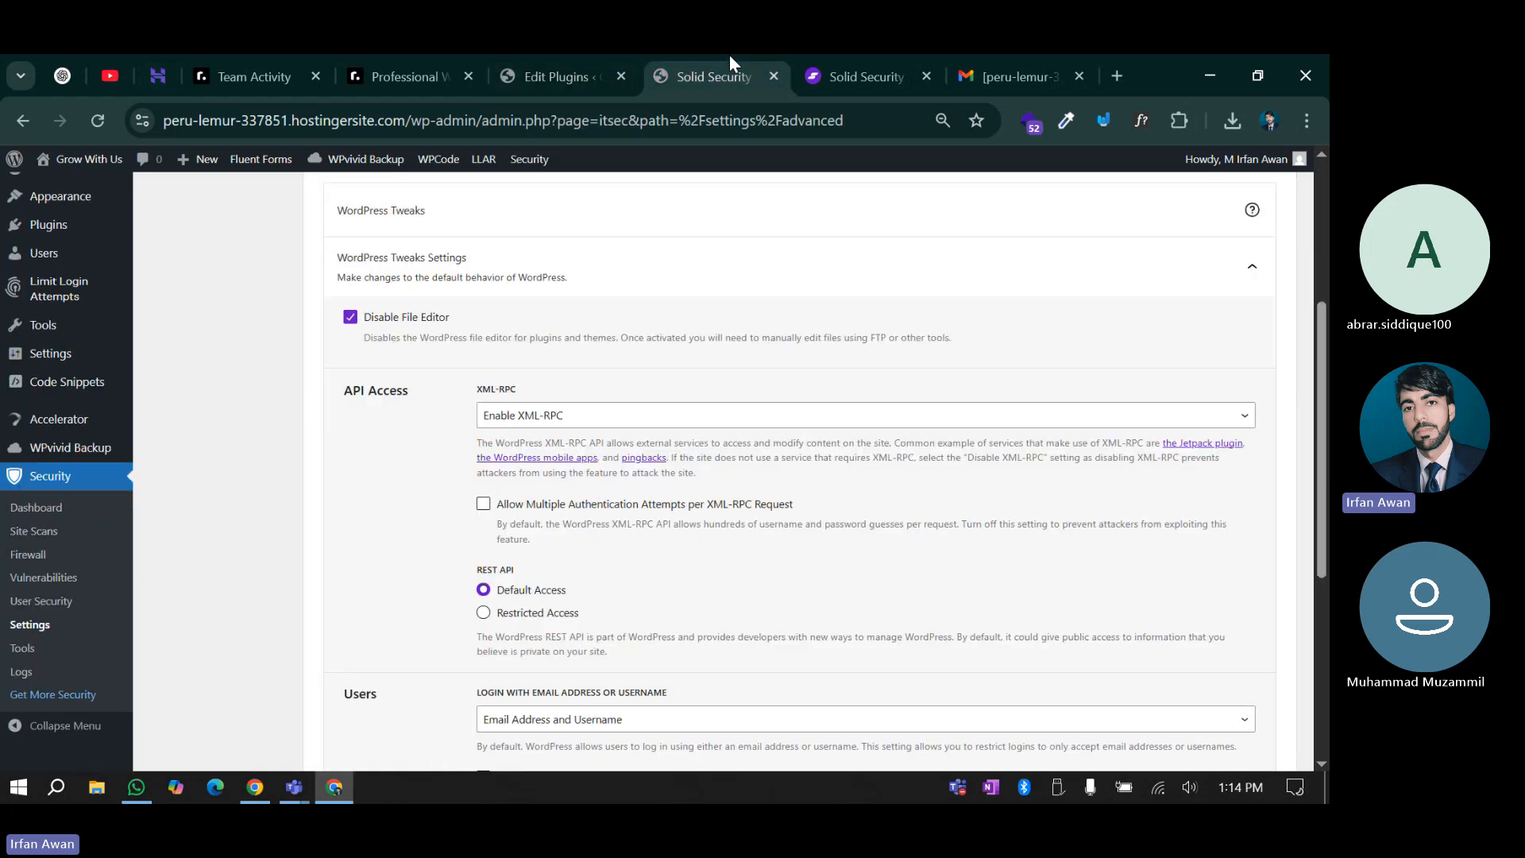
Set XML-RPC access to Disable XML-RPC
{"action": "left_click_drag", "start_coordinate": [355, 391], "coordinate": [436, 383]}
{"action": "left_click", "coordinate": [436, 383]}
{"action": "left_click", "coordinate": [527, 420]}
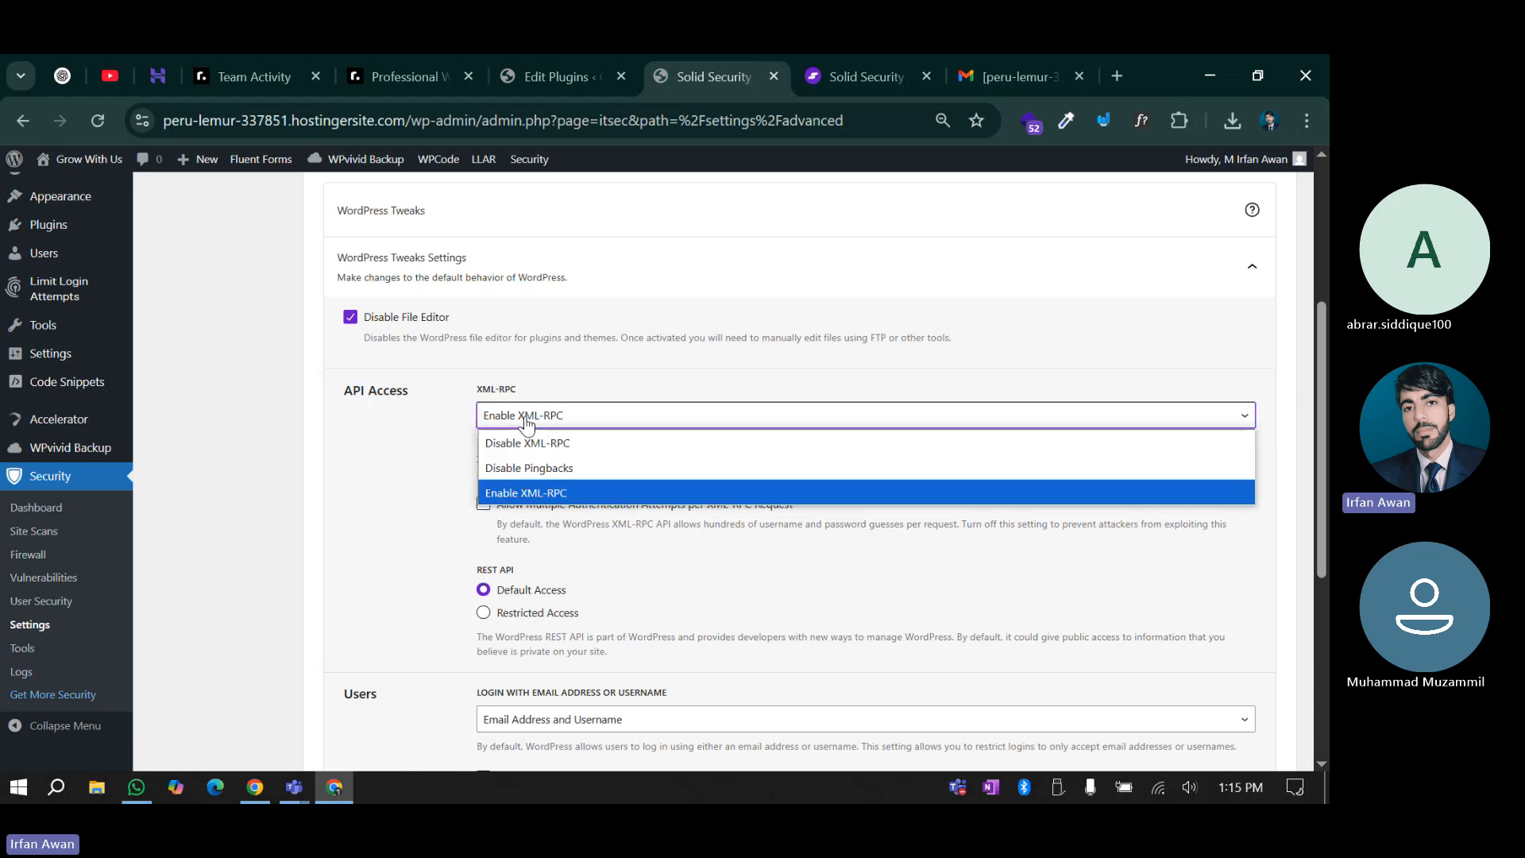
{"action": "left_click", "coordinate": [487, 445]}
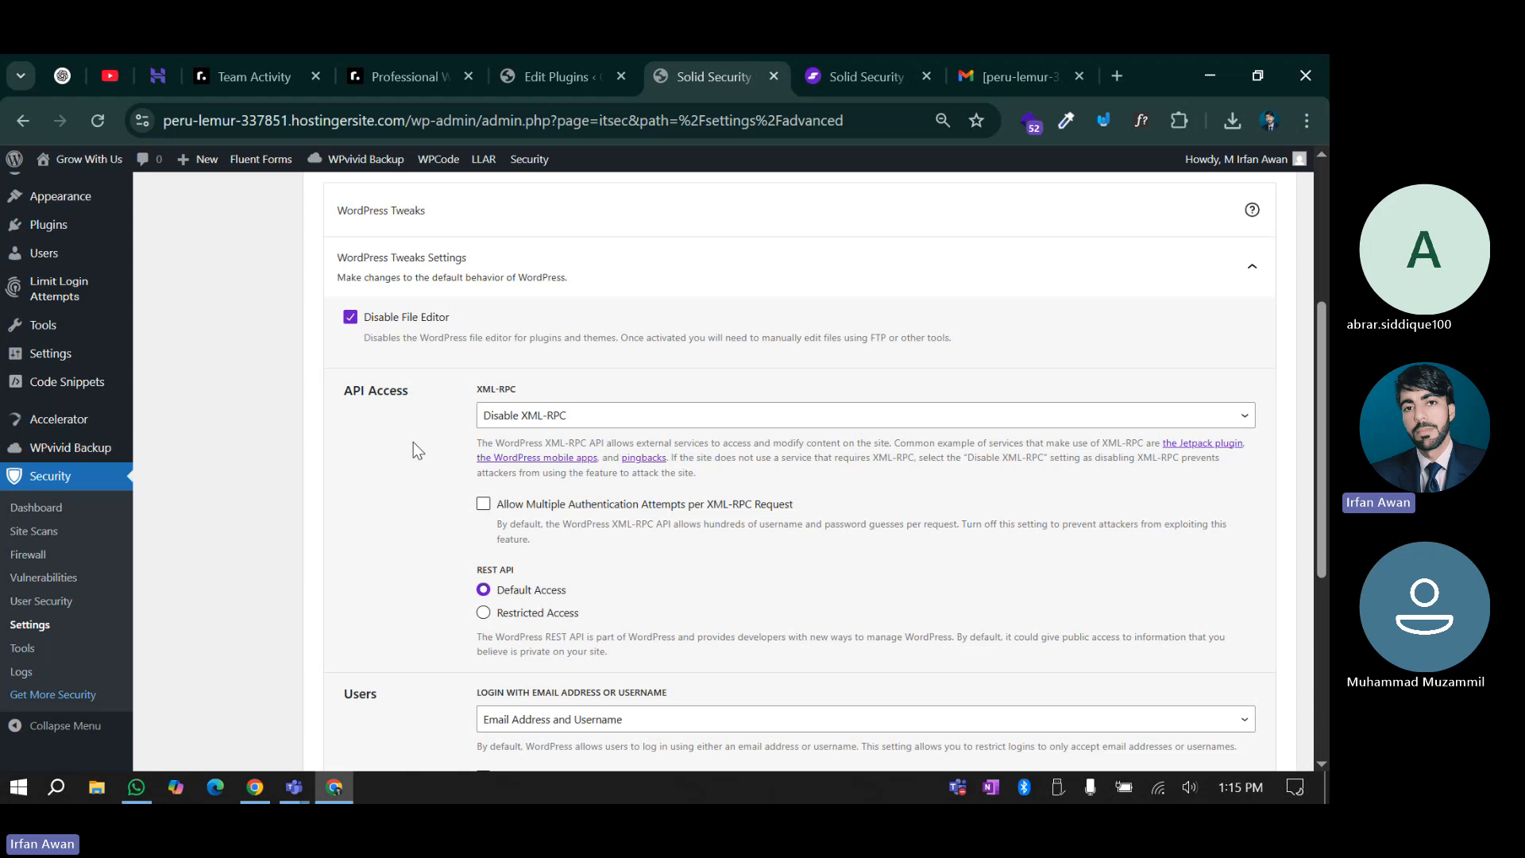
{"action": "scroll", "coordinate": [413, 441], "scroll_direction": "down", "scroll_amount": 2}
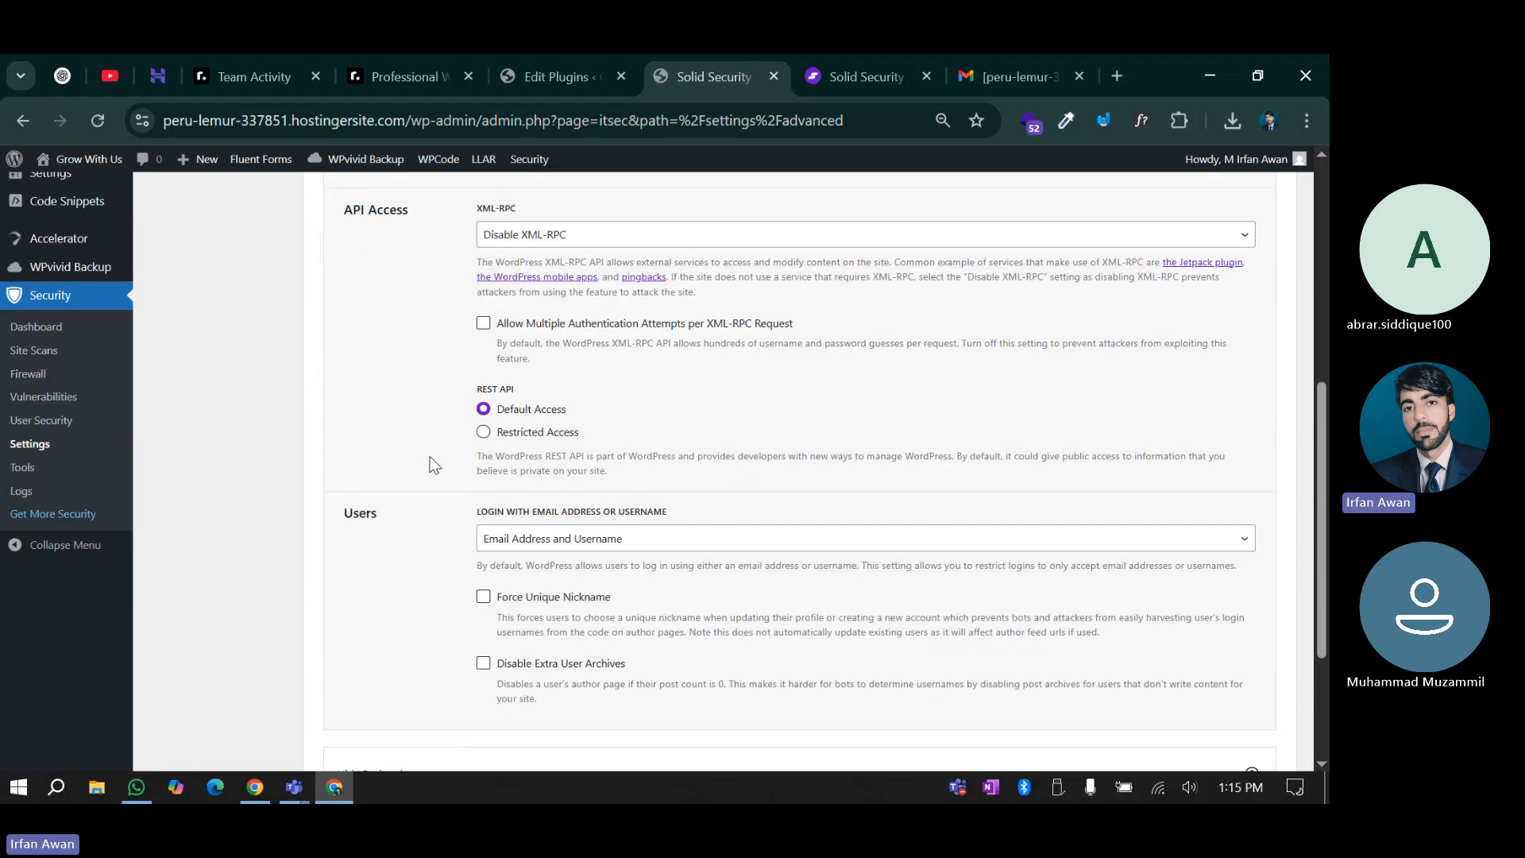
{"action": "scroll", "coordinate": [433, 426], "scroll_direction": "up", "scroll_amount": 1}
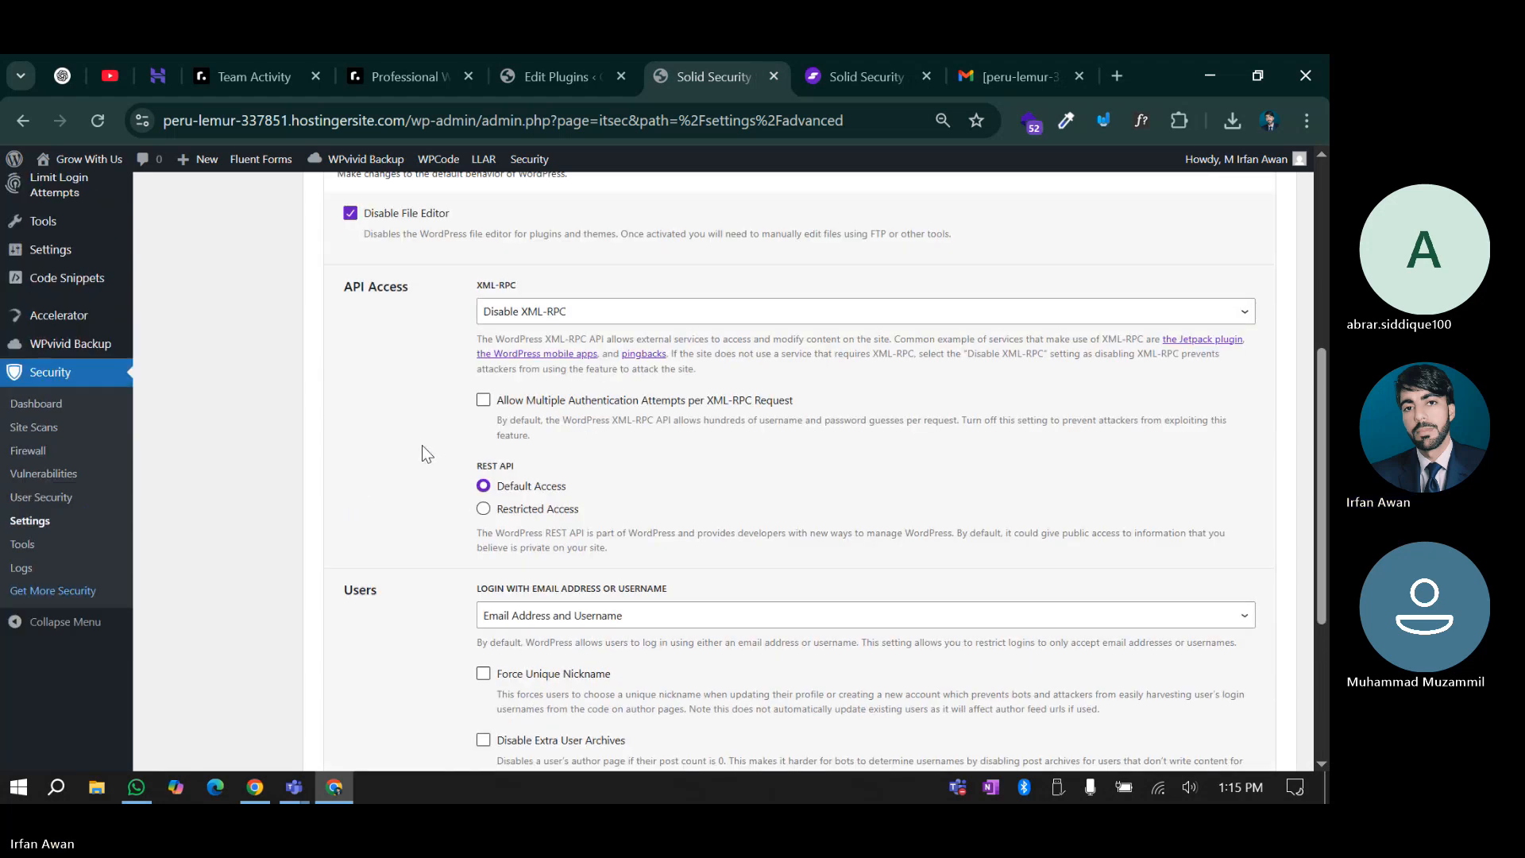
{"action": "scroll", "coordinate": [422, 446], "scroll_direction": "down", "scroll_amount": 1}
{"action": "scroll", "coordinate": [416, 451], "scroll_direction": "up", "scroll_amount": 1}
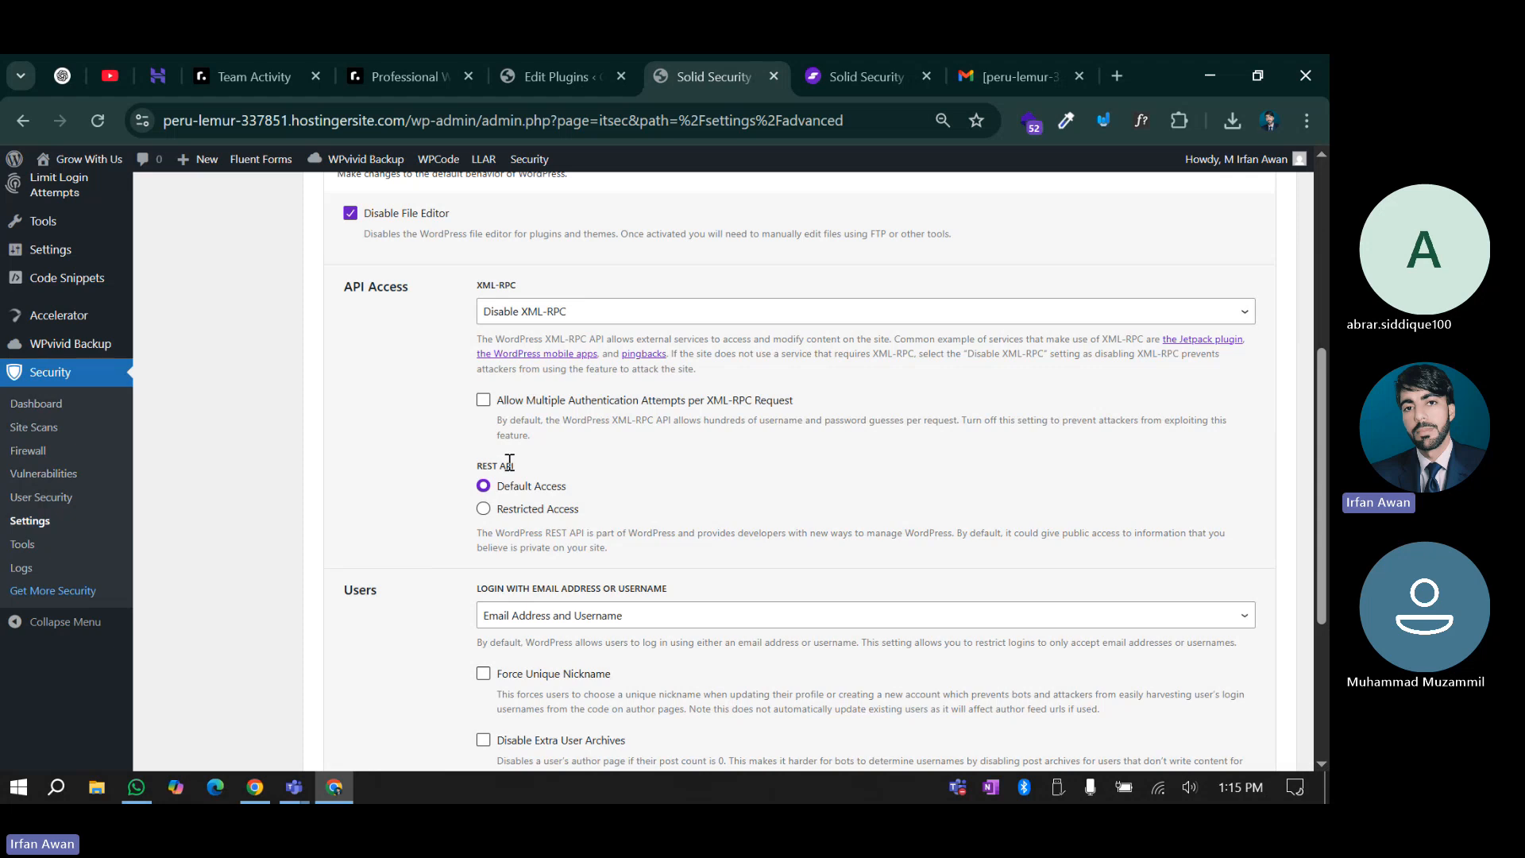
Review the REST API note, keep login by email and username, then open Users
{"action": "double_click", "coordinate": [580, 535]}
{"action": "triple_click", "coordinate": [582, 535]}
{"action": "left_click", "coordinate": [582, 539]}
{"action": "scroll", "coordinate": [378, 468], "scroll_direction": "down", "scroll_amount": 3}
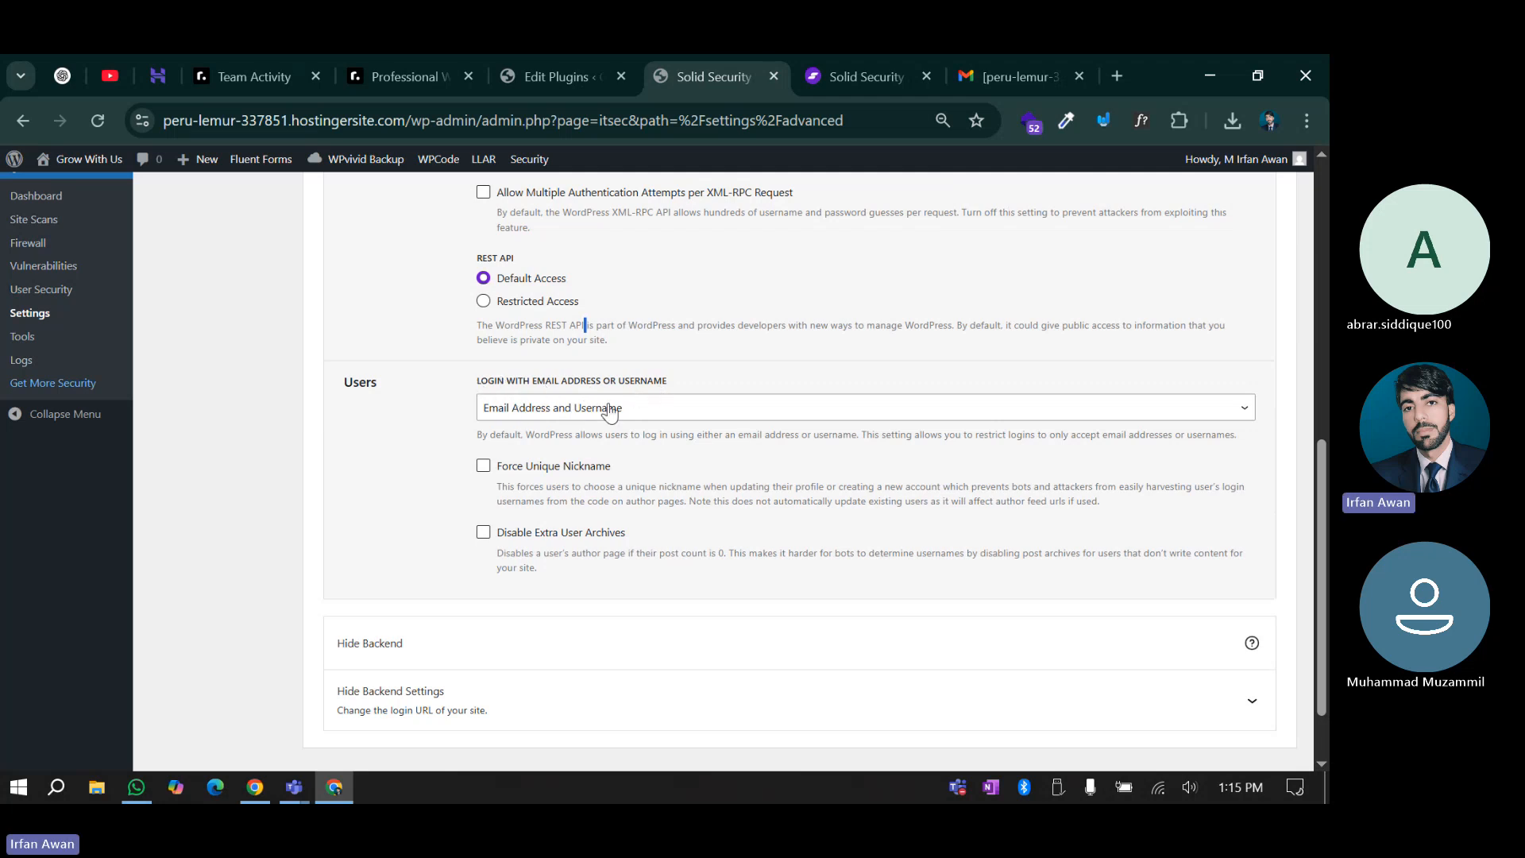
{"action": "left_click", "coordinate": [553, 408]}
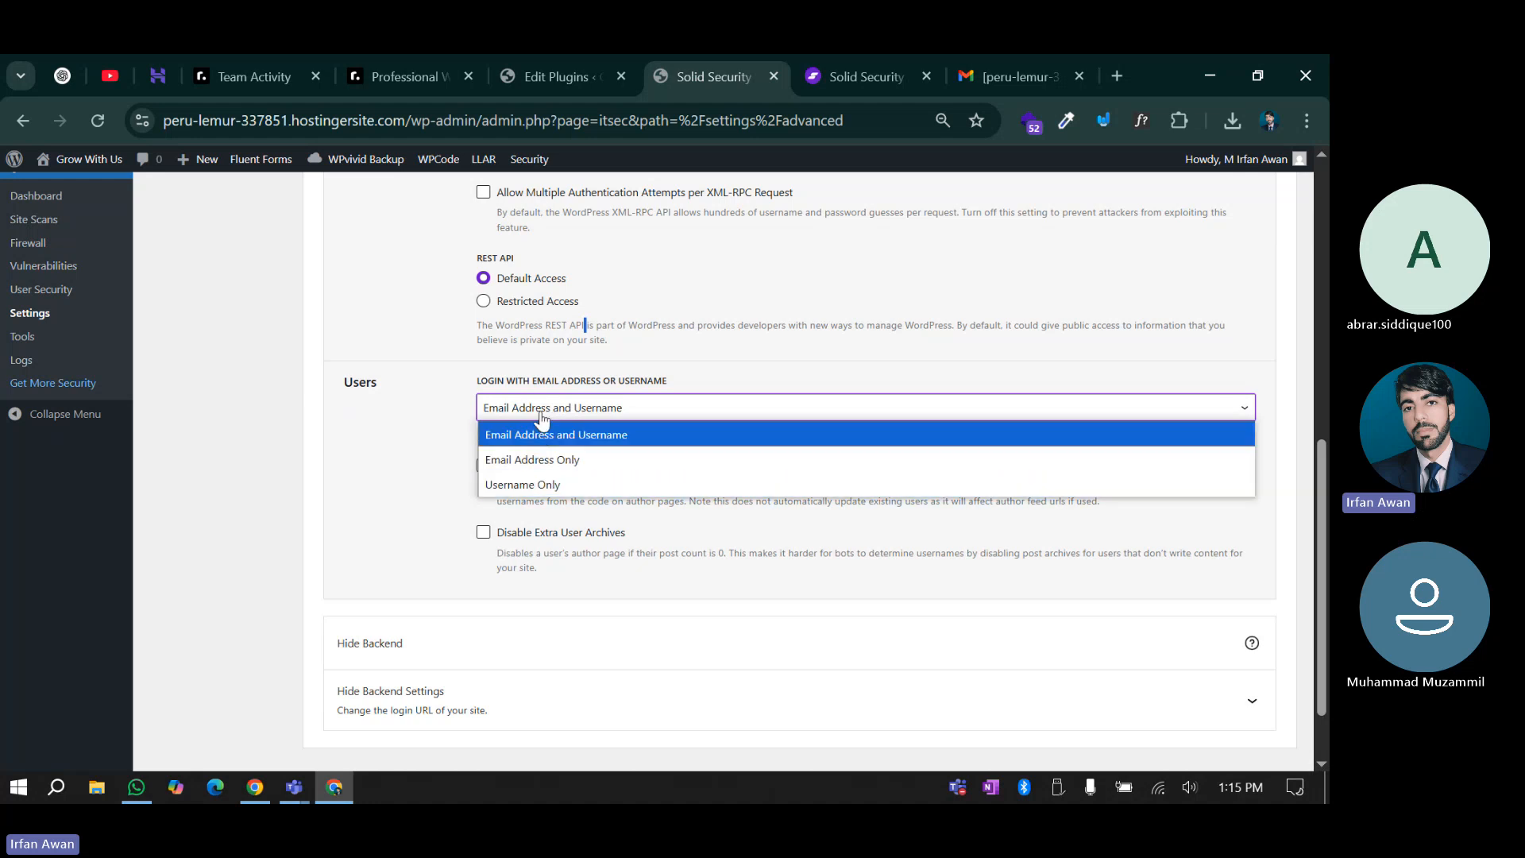
{"action": "left_click", "coordinate": [543, 433]}
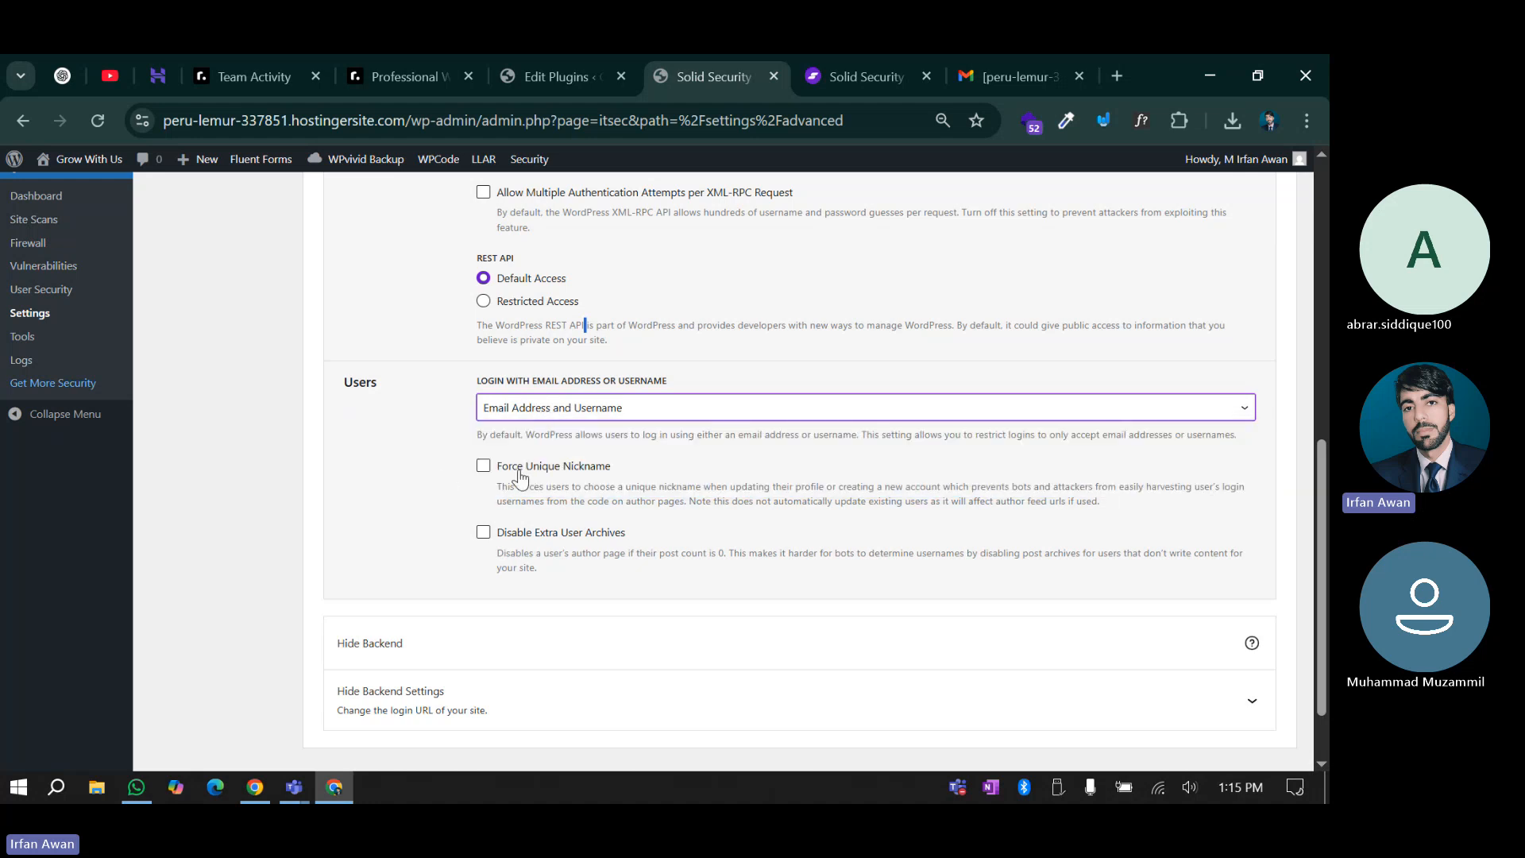
{"action": "left_click", "coordinate": [545, 65]}
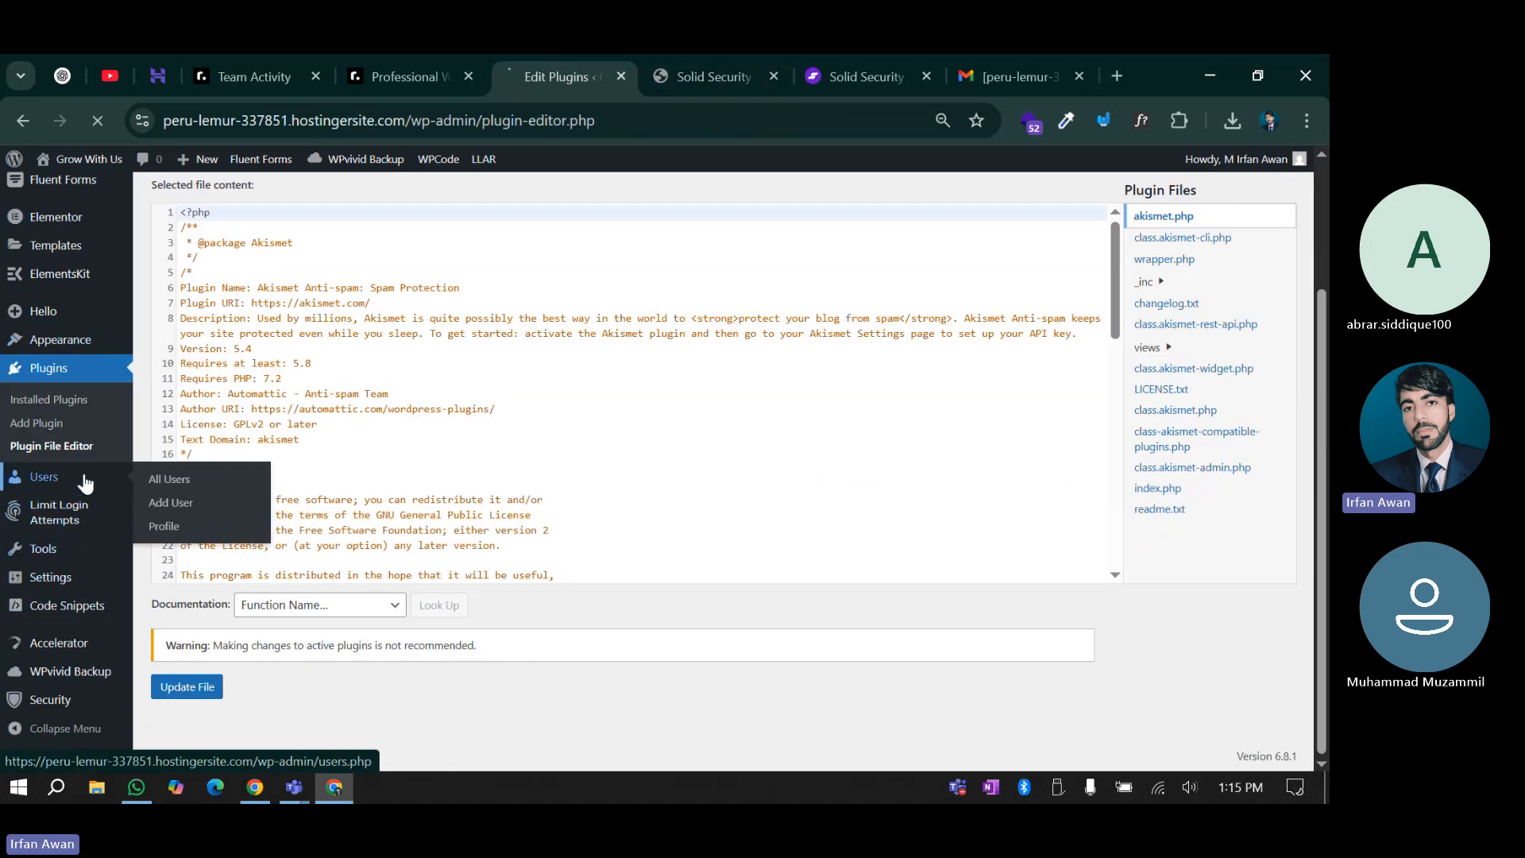
{"action": "left_click", "coordinate": [85, 480]}
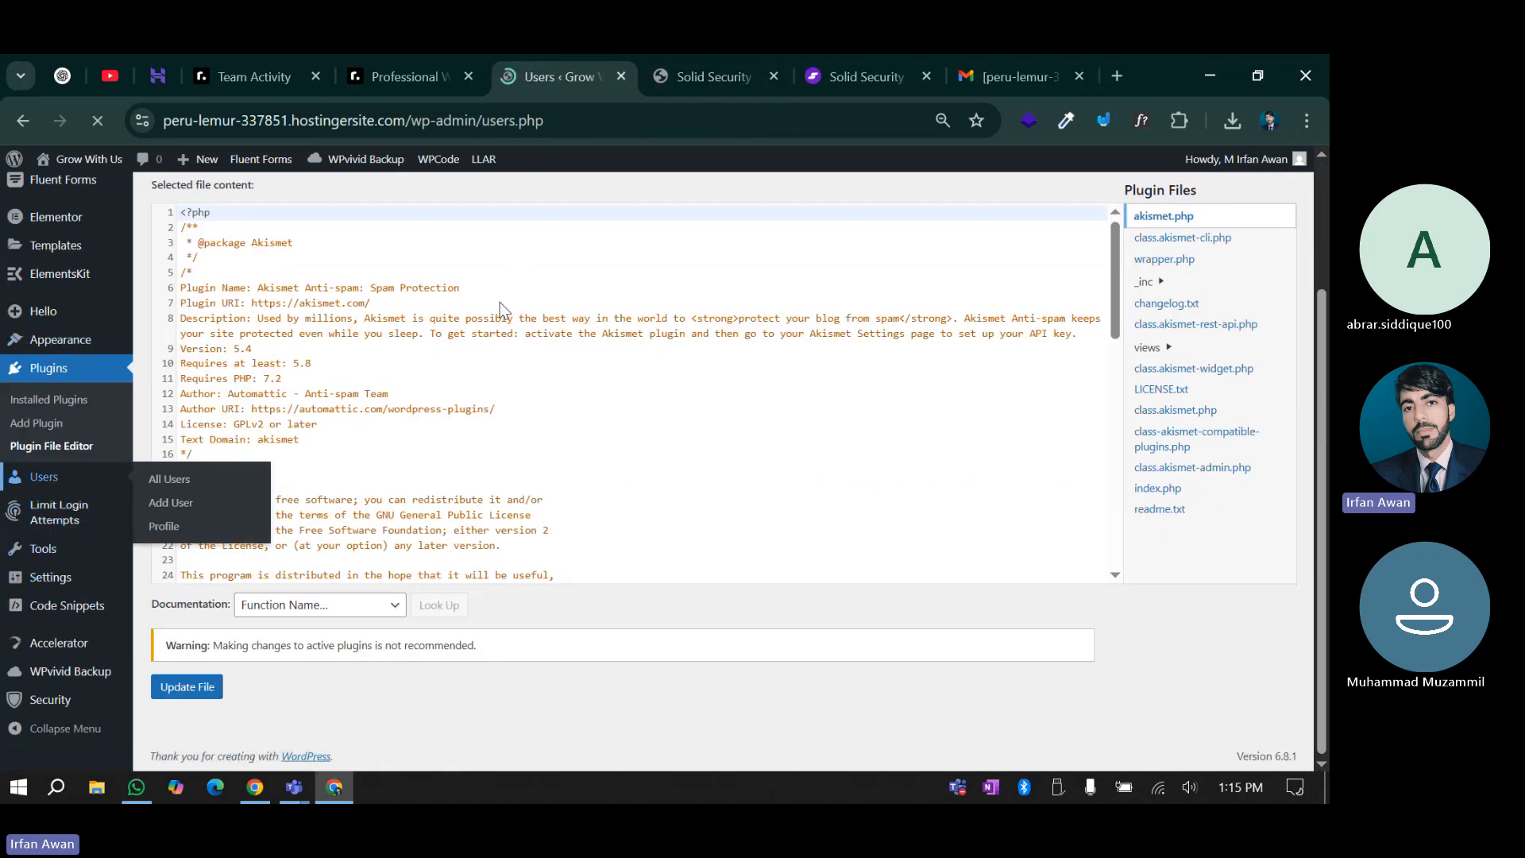
Edit the administrator's profile, inspect the Nickname field, then go back to Solid Security
{"action": "scroll", "coordinate": [232, 413], "scroll_direction": "down", "scroll_amount": 1}
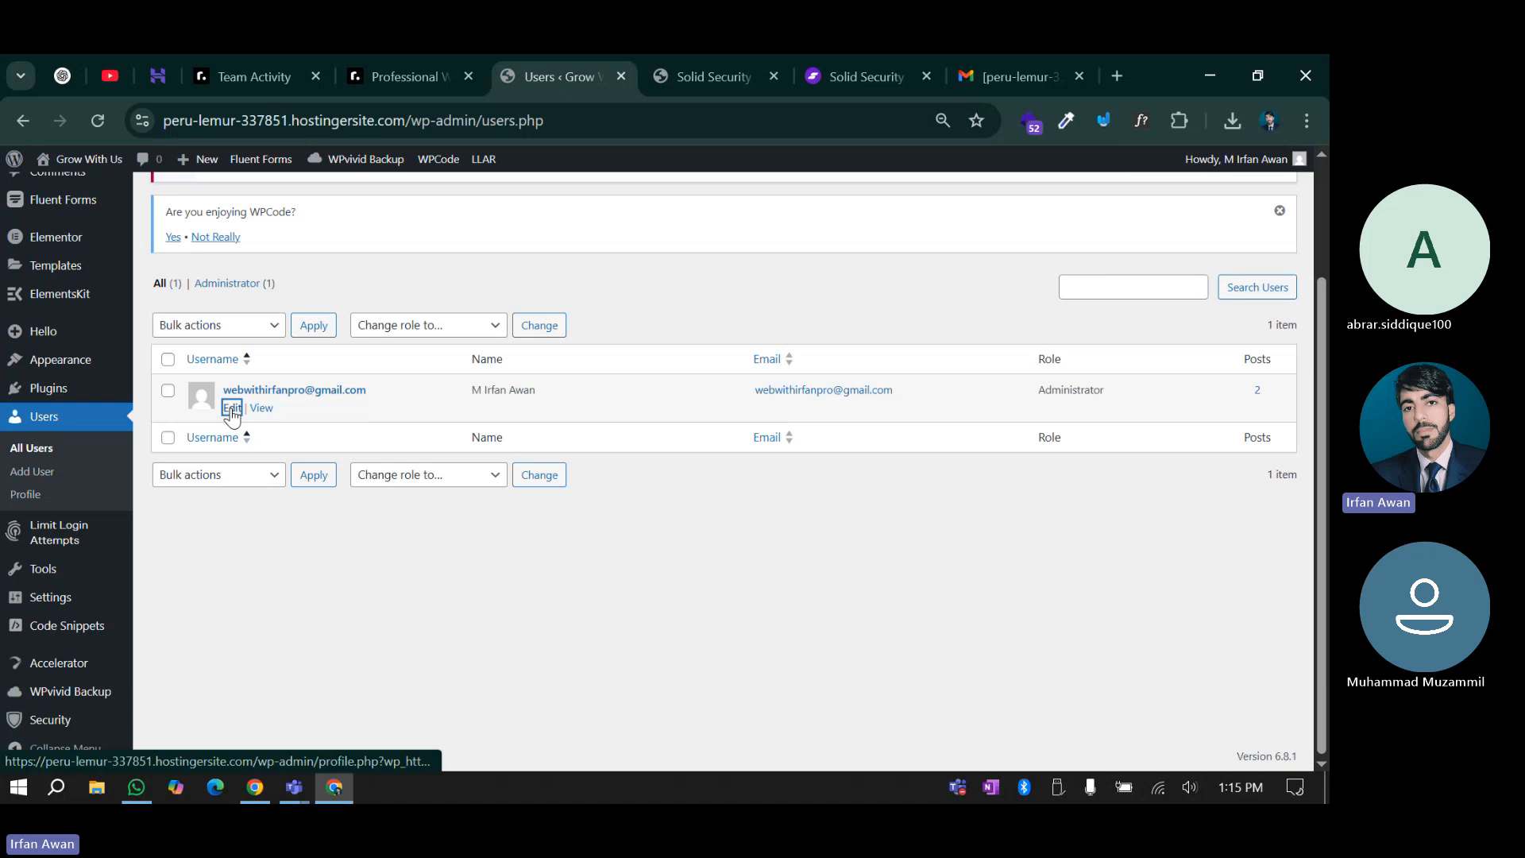
{"action": "left_click", "coordinate": [231, 408]}
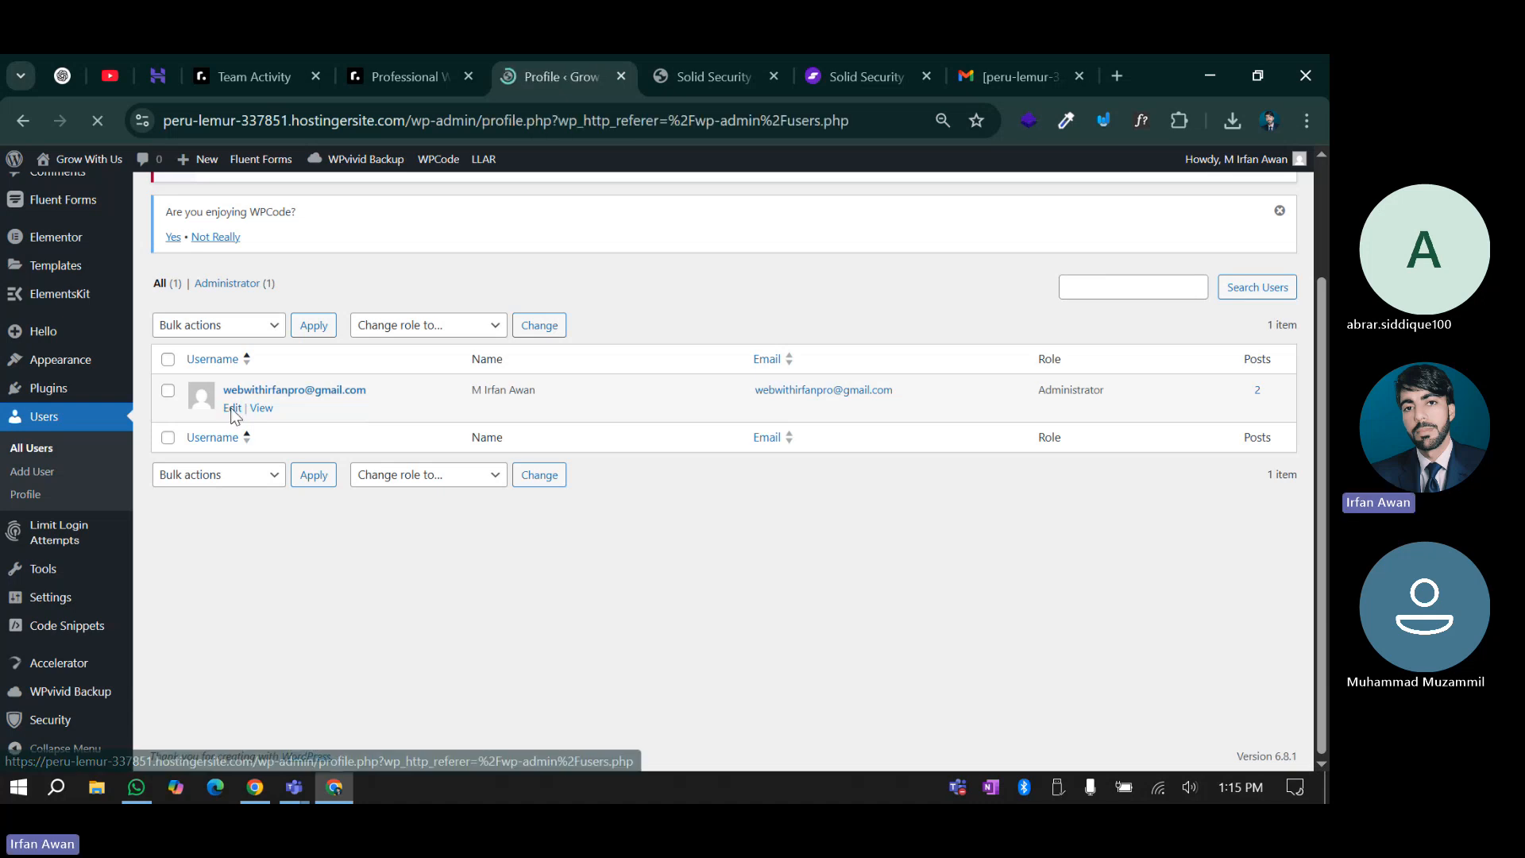
{"action": "scroll", "coordinate": [319, 545], "scroll_direction": "down", "scroll_amount": 5}
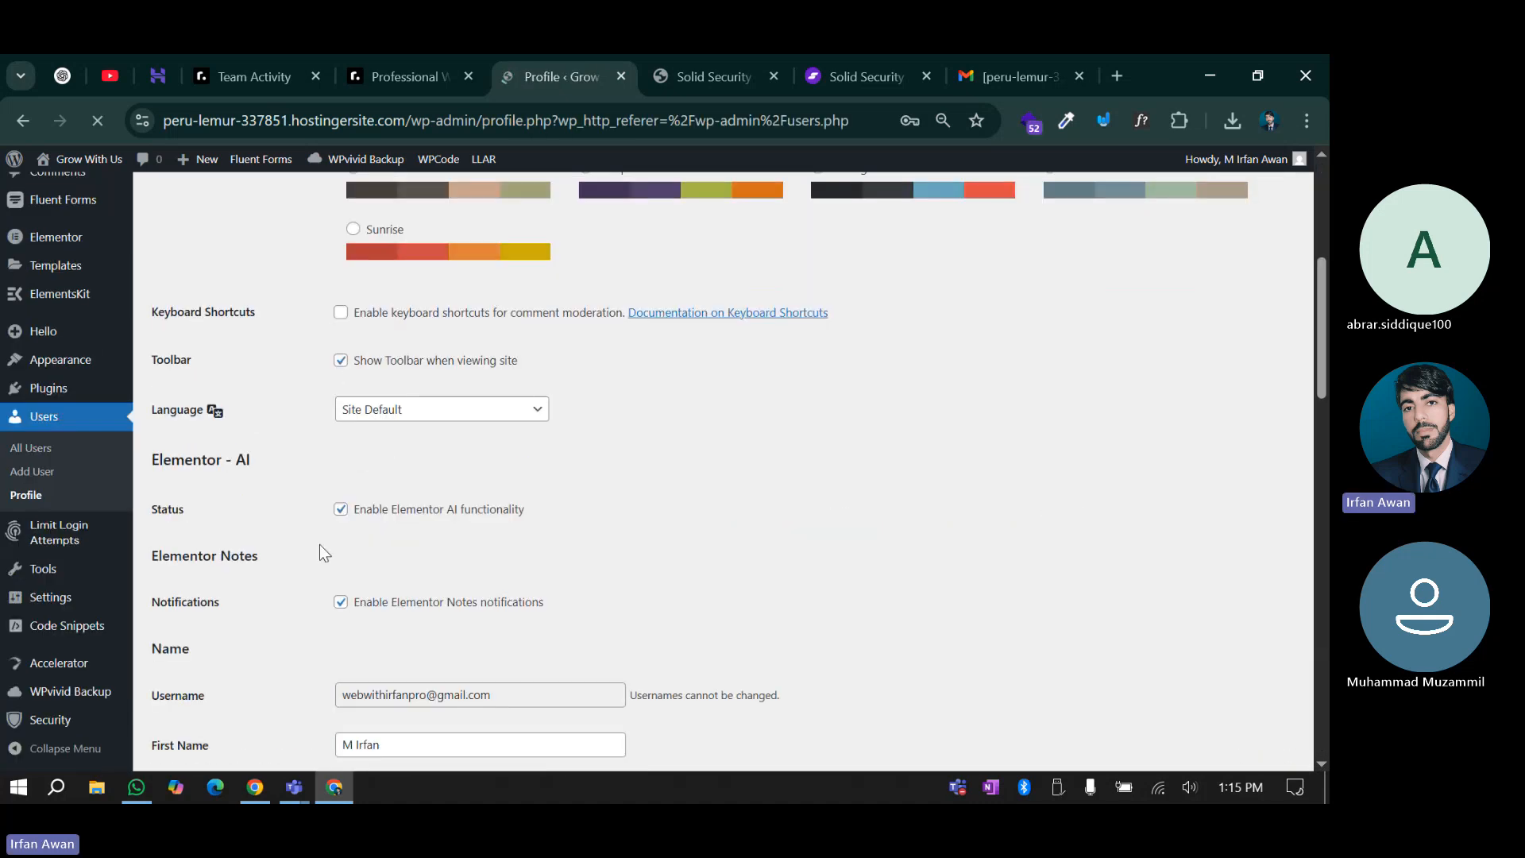
{"action": "scroll", "coordinate": [319, 545], "scroll_direction": "down", "scroll_amount": 5}
{"action": "scroll", "coordinate": [260, 360], "scroll_direction": "up", "scroll_amount": 1}
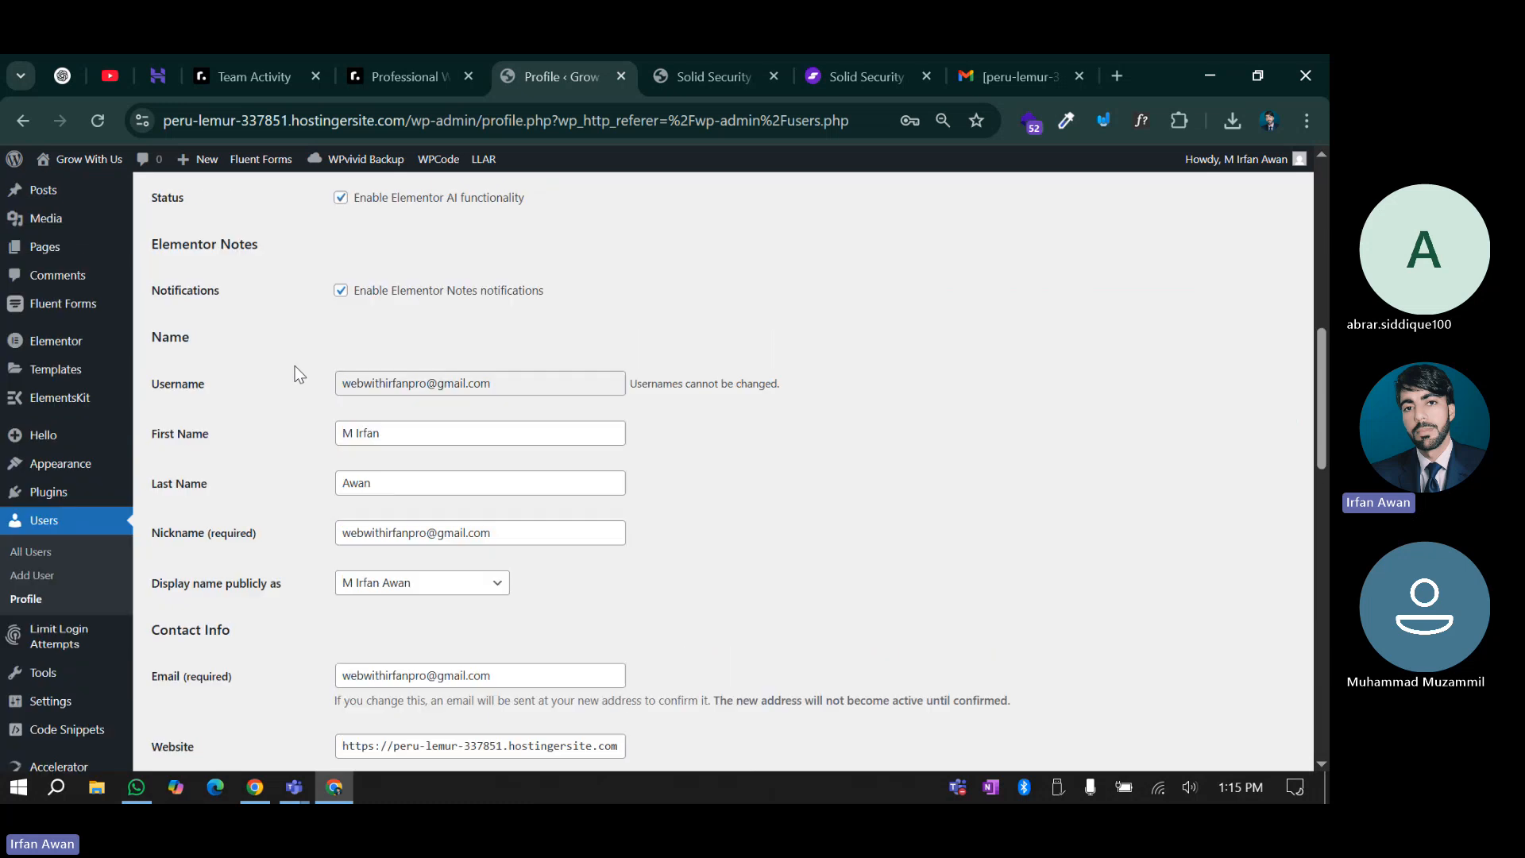
{"action": "scroll", "coordinate": [294, 367], "scroll_direction": "up", "scroll_amount": 5}
{"action": "scroll", "coordinate": [295, 368], "scroll_direction": "down", "scroll_amount": 6}
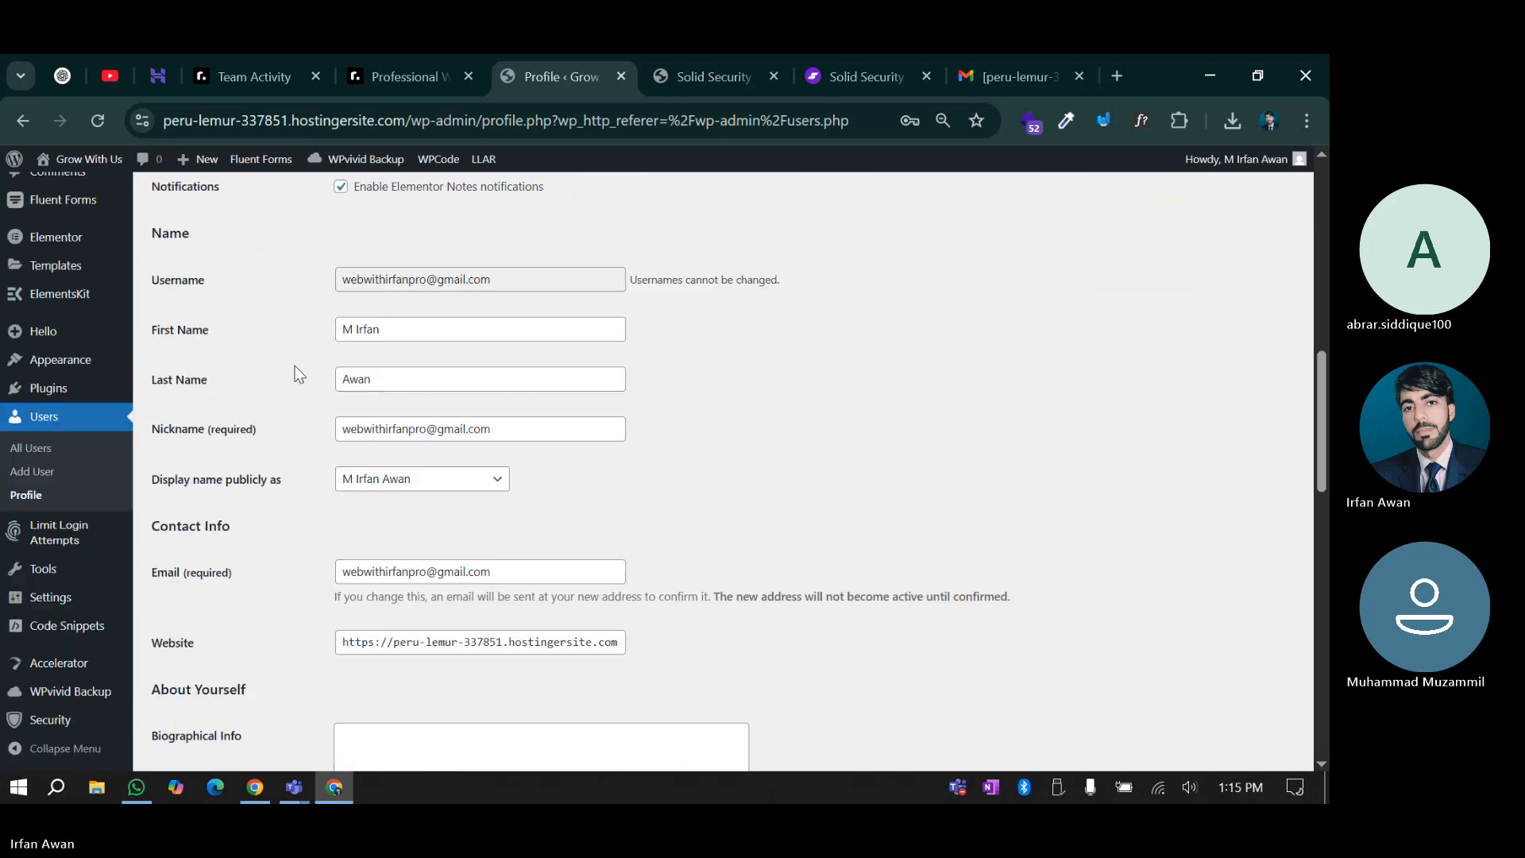
{"action": "left_click", "coordinate": [434, 432]}
{"action": "left_click_drag", "start_coordinate": [503, 433], "coordinate": [313, 433]}
{"action": "left_click", "coordinate": [282, 443]}
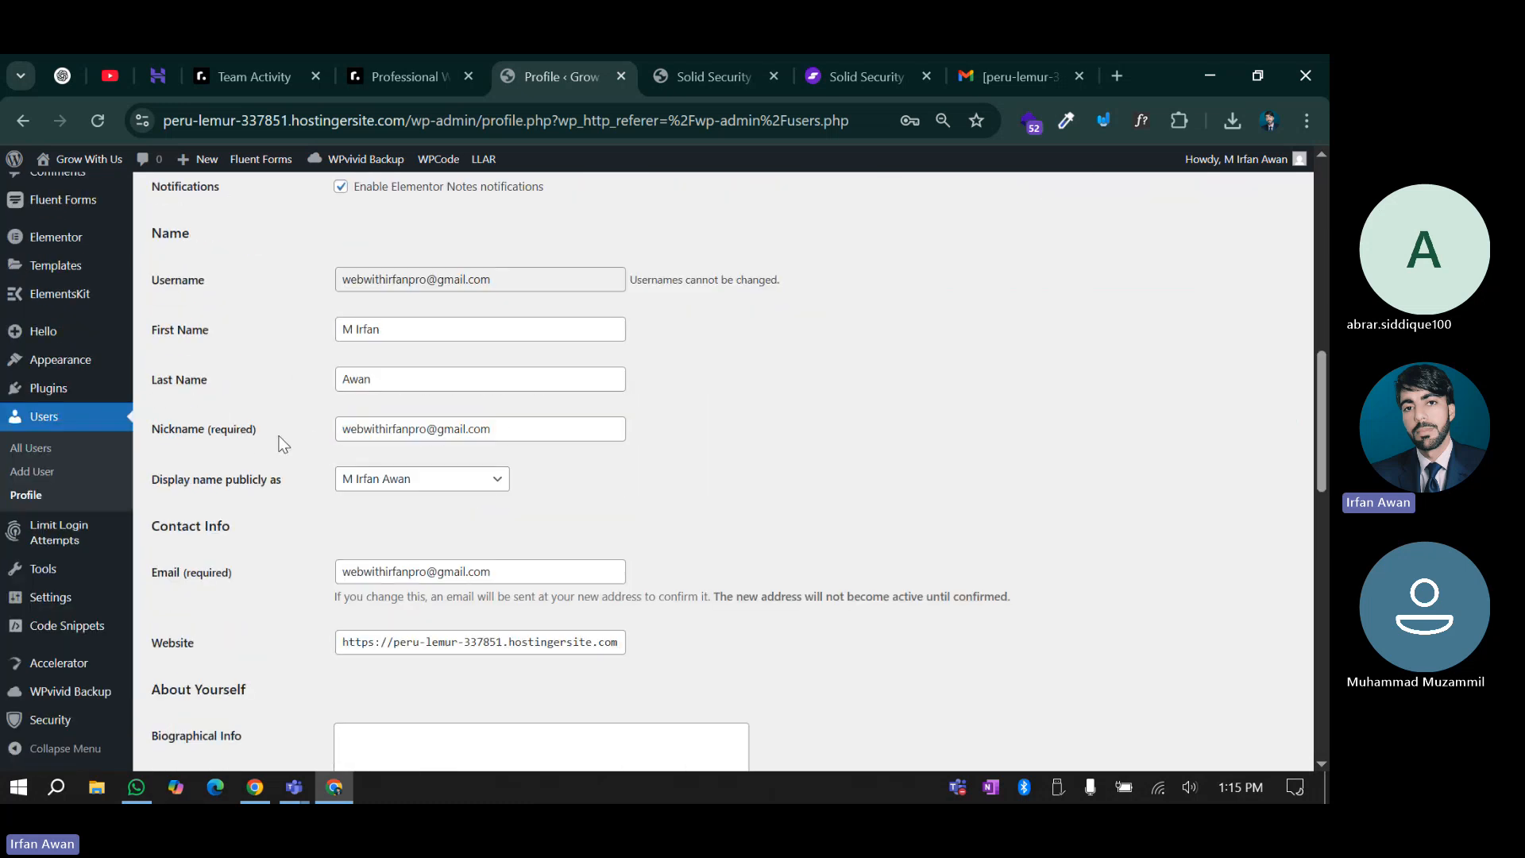
{"action": "left_click", "coordinate": [702, 57]}
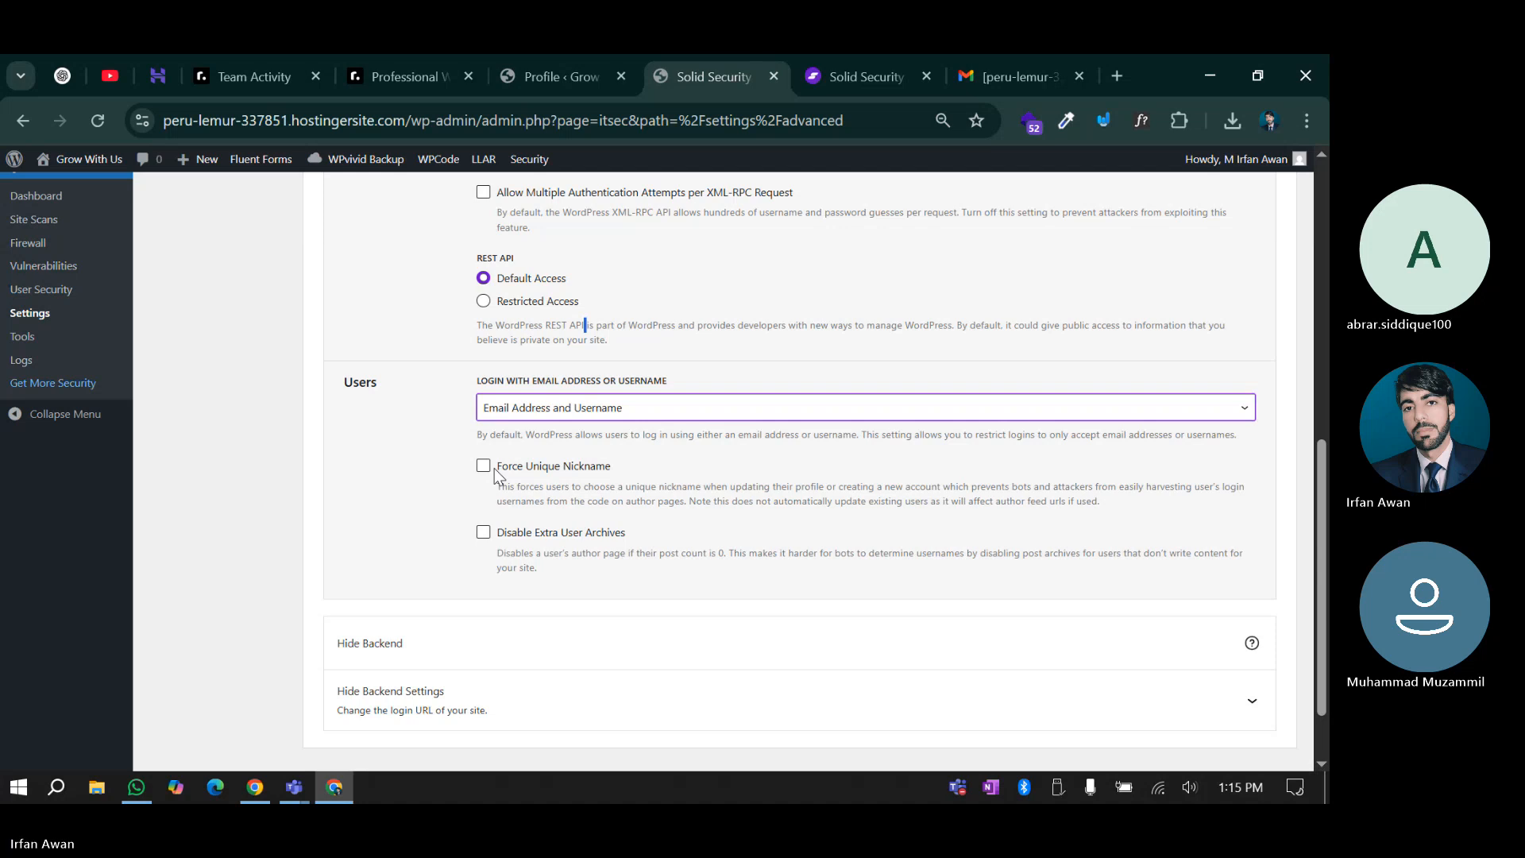
Expand Hide Backend settings and enable Hide Backend, revealing the wplogin and not_found slugs
{"action": "scroll", "coordinate": [493, 477], "scroll_direction": "down", "scroll_amount": 2}
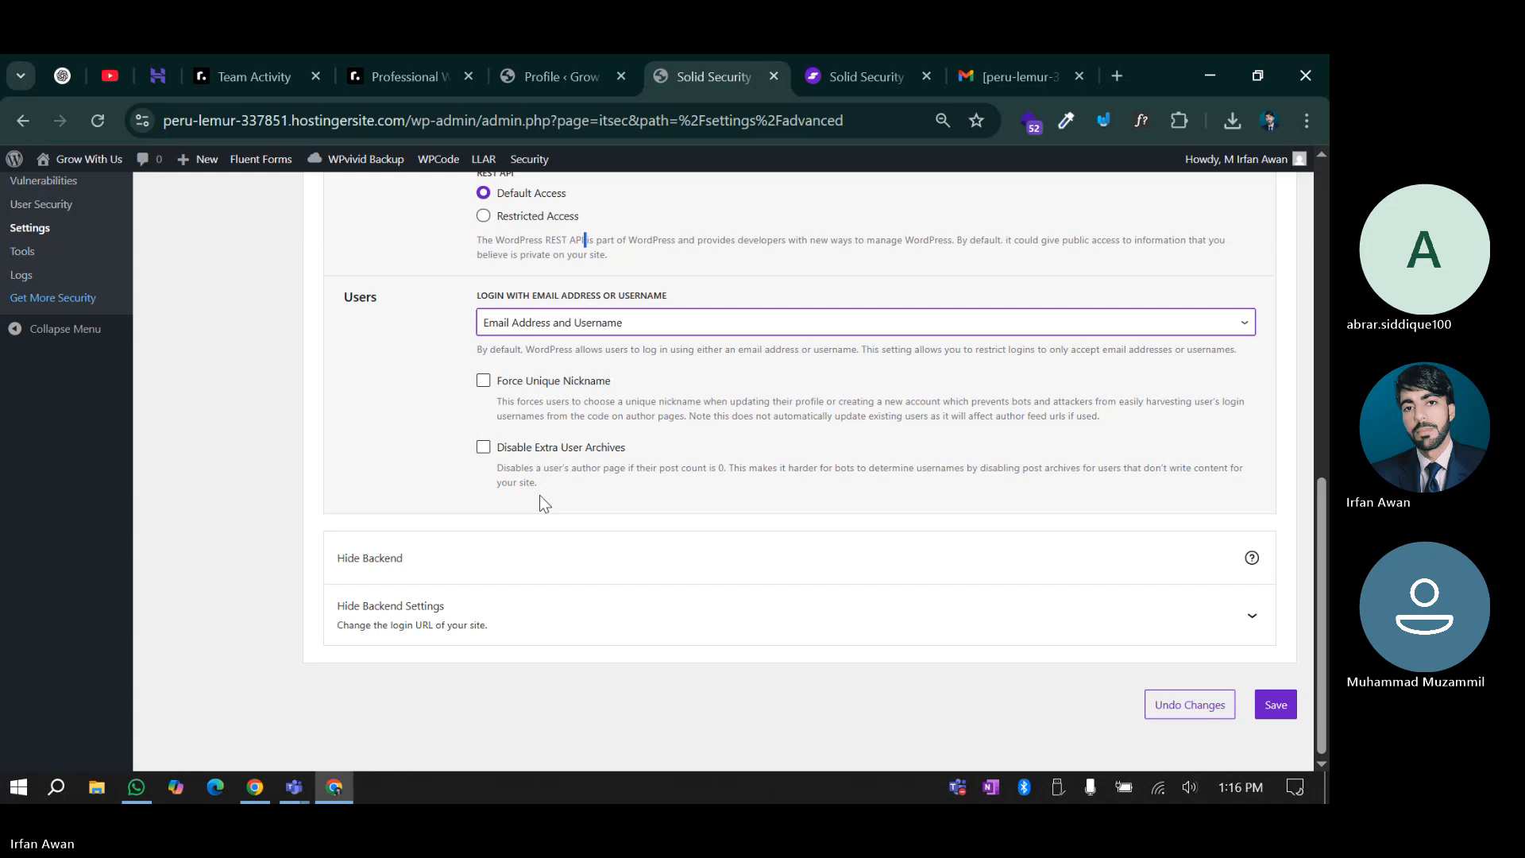
{"action": "left_click", "coordinate": [413, 628]}
{"action": "scroll", "coordinate": [413, 604], "scroll_direction": "down", "scroll_amount": 2}
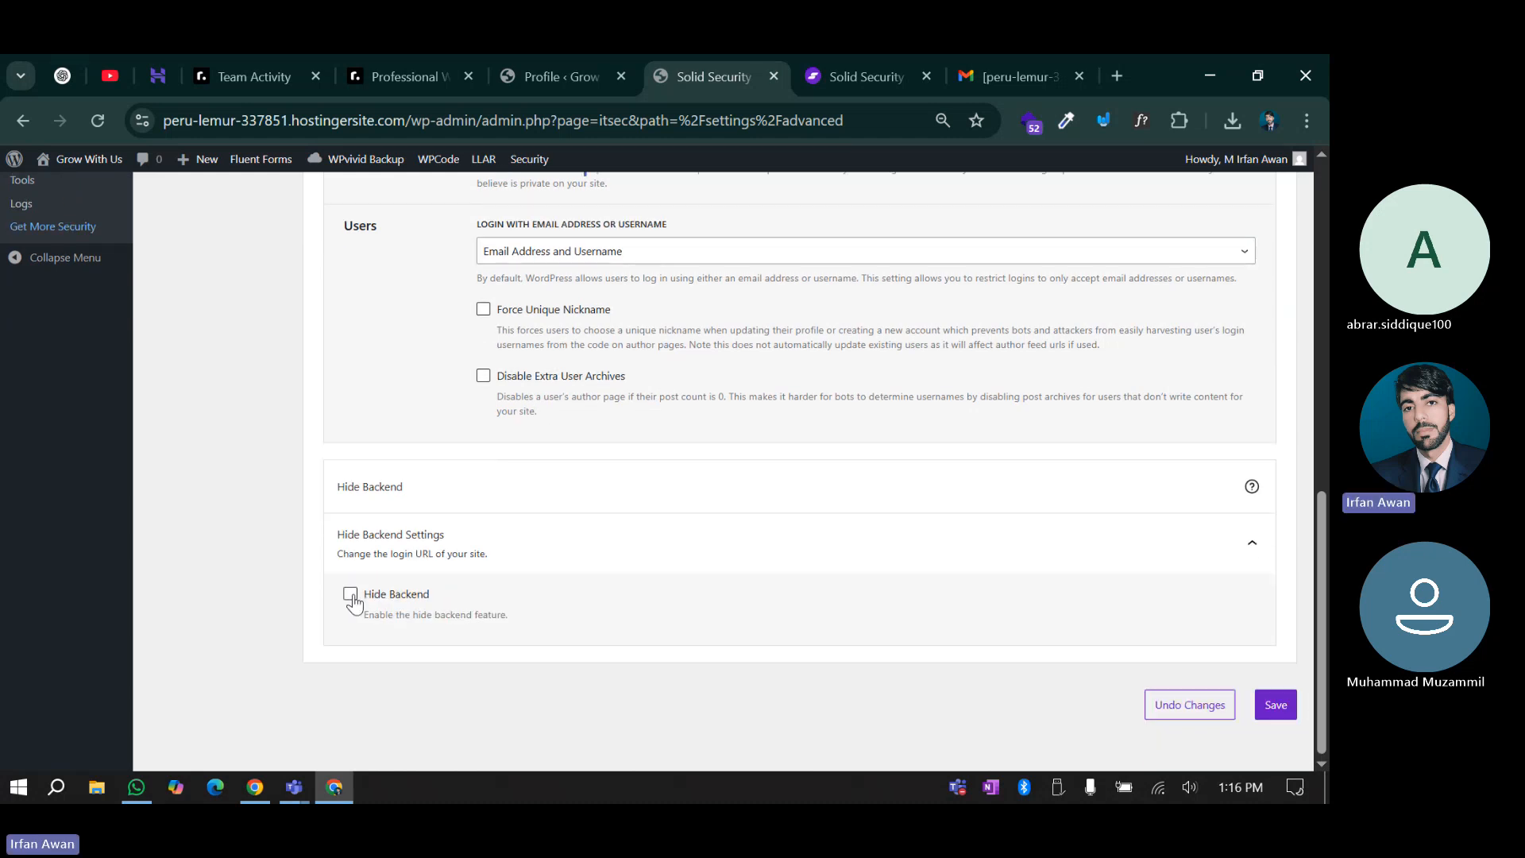
{"action": "left_click", "coordinate": [350, 596]}
{"action": "scroll", "coordinate": [389, 602], "scroll_direction": "down", "scroll_amount": 3}
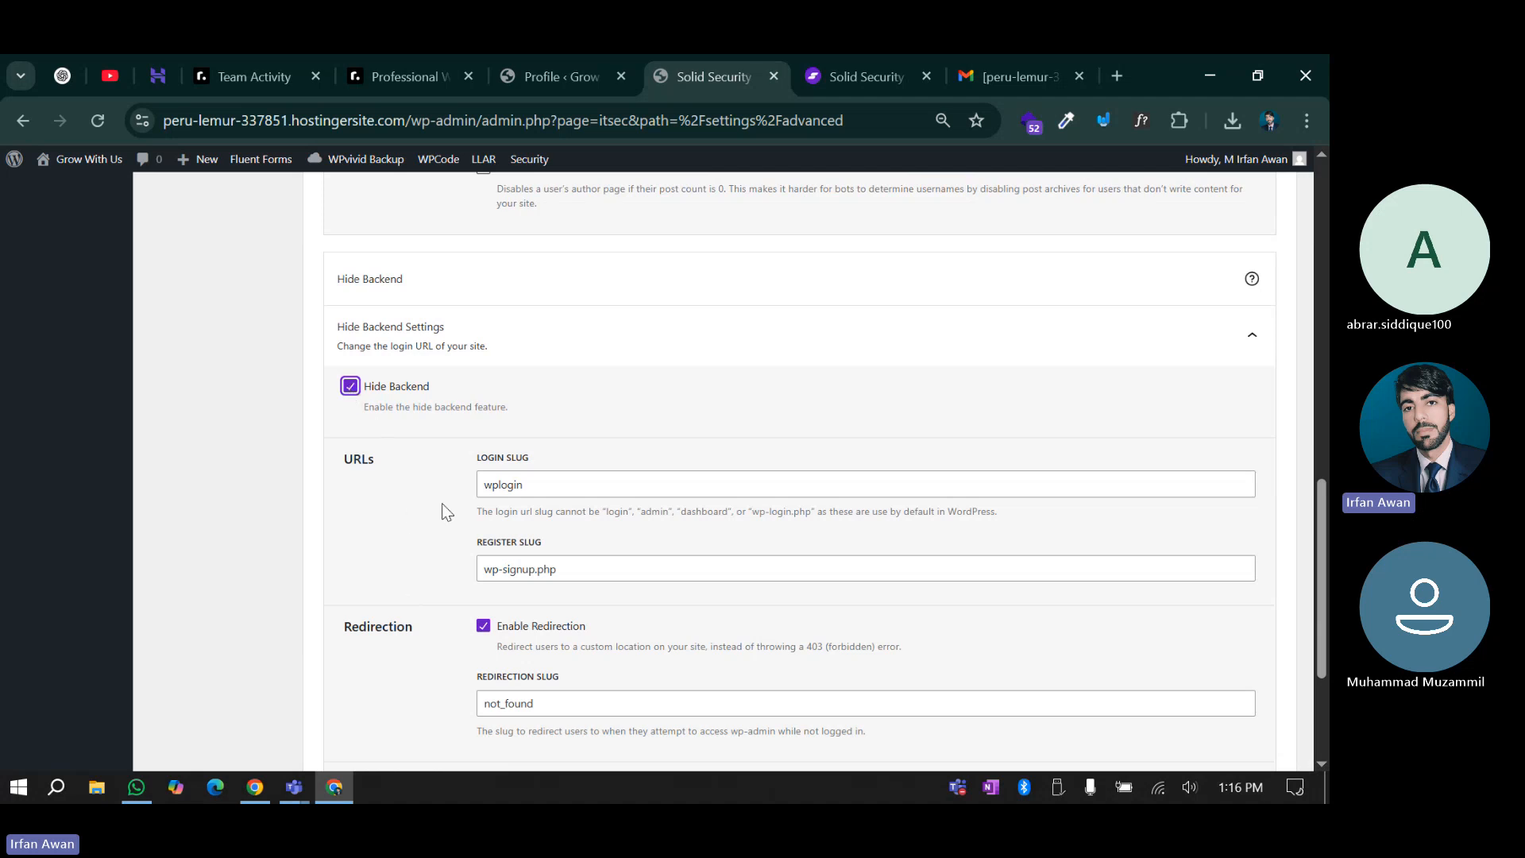
{"action": "left_click", "coordinate": [554, 59]}
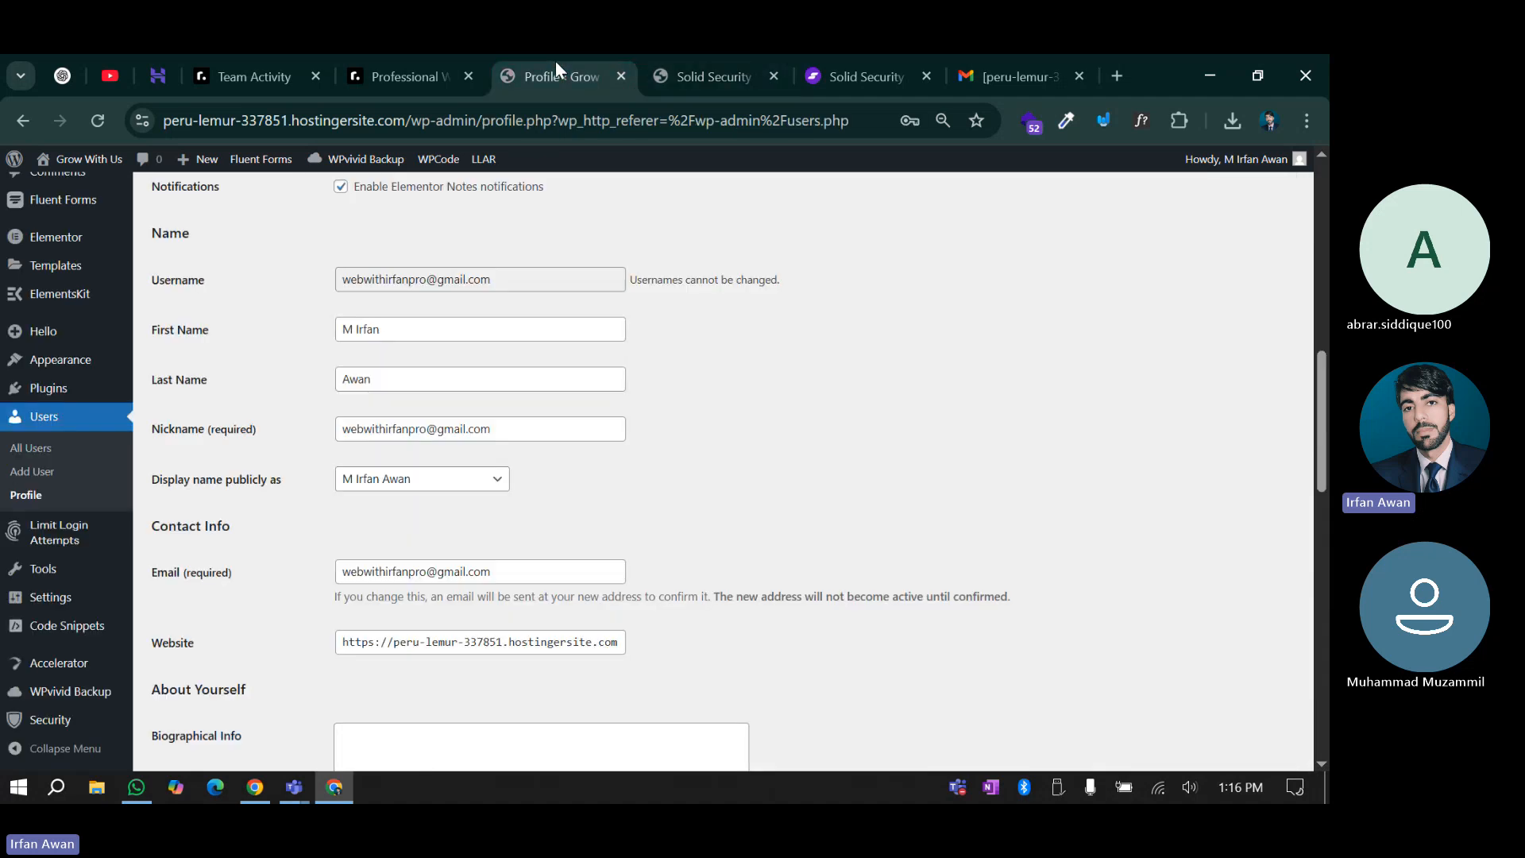
{"action": "left_click", "coordinate": [671, 54]}
{"action": "scroll", "coordinate": [373, 440], "scroll_direction": "up", "scroll_amount": 5}
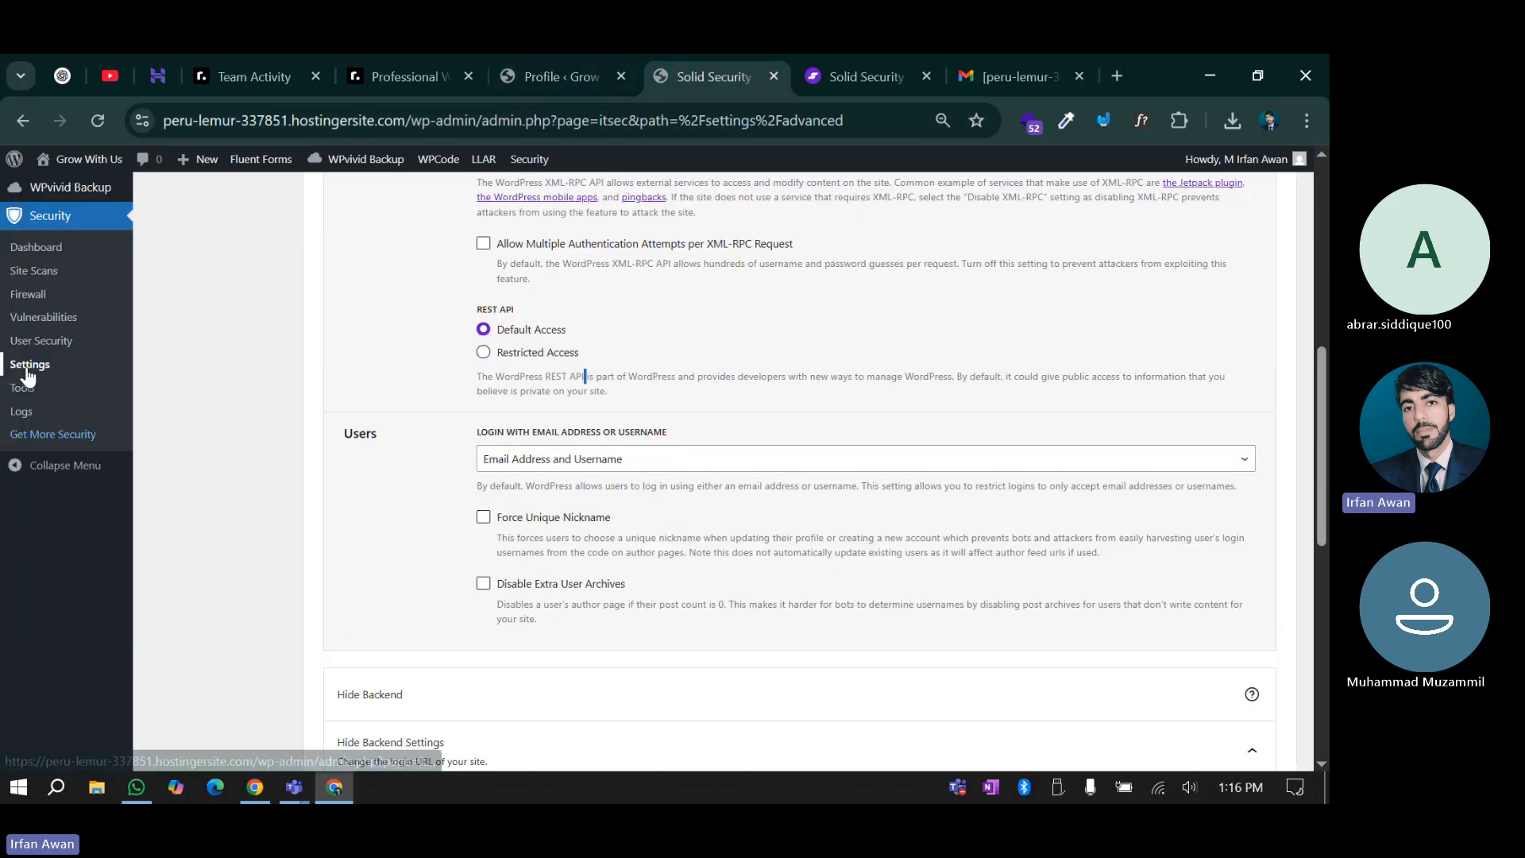
{"action": "scroll", "coordinate": [408, 501], "scroll_direction": "up", "scroll_amount": 7}
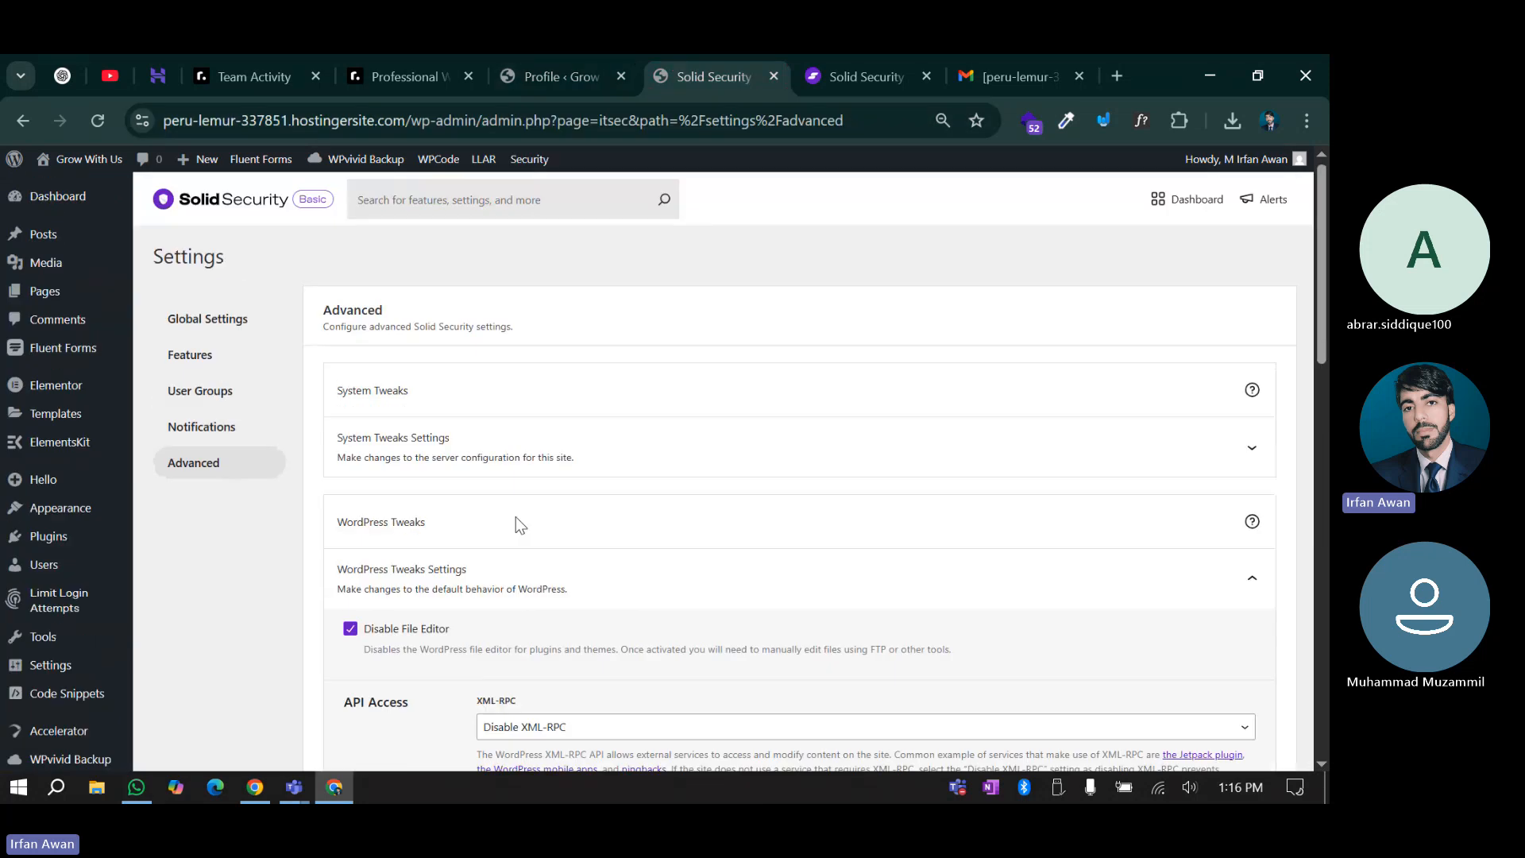
{"action": "scroll", "coordinate": [416, 536], "scroll_direction": "down", "scroll_amount": 13}
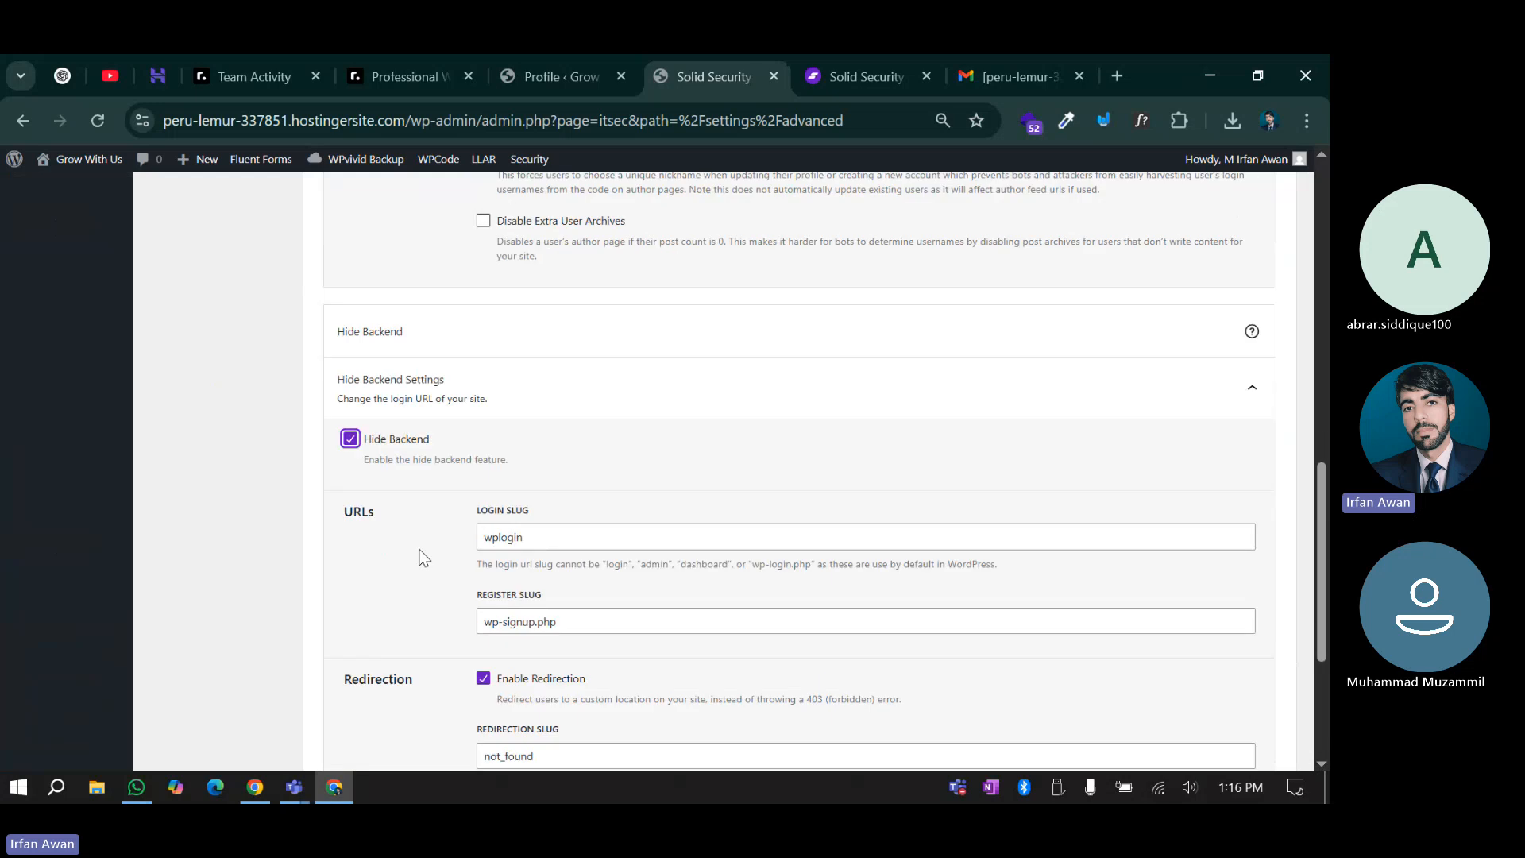
Try replacing the wplogin slug with 'janu', then clear the Login Slug field
{"action": "left_click", "coordinate": [534, 537]}
{"action": "left_click_drag", "start_coordinate": [535, 537], "coordinate": [479, 539]}
{"action": "left_click", "coordinate": [557, 536]}
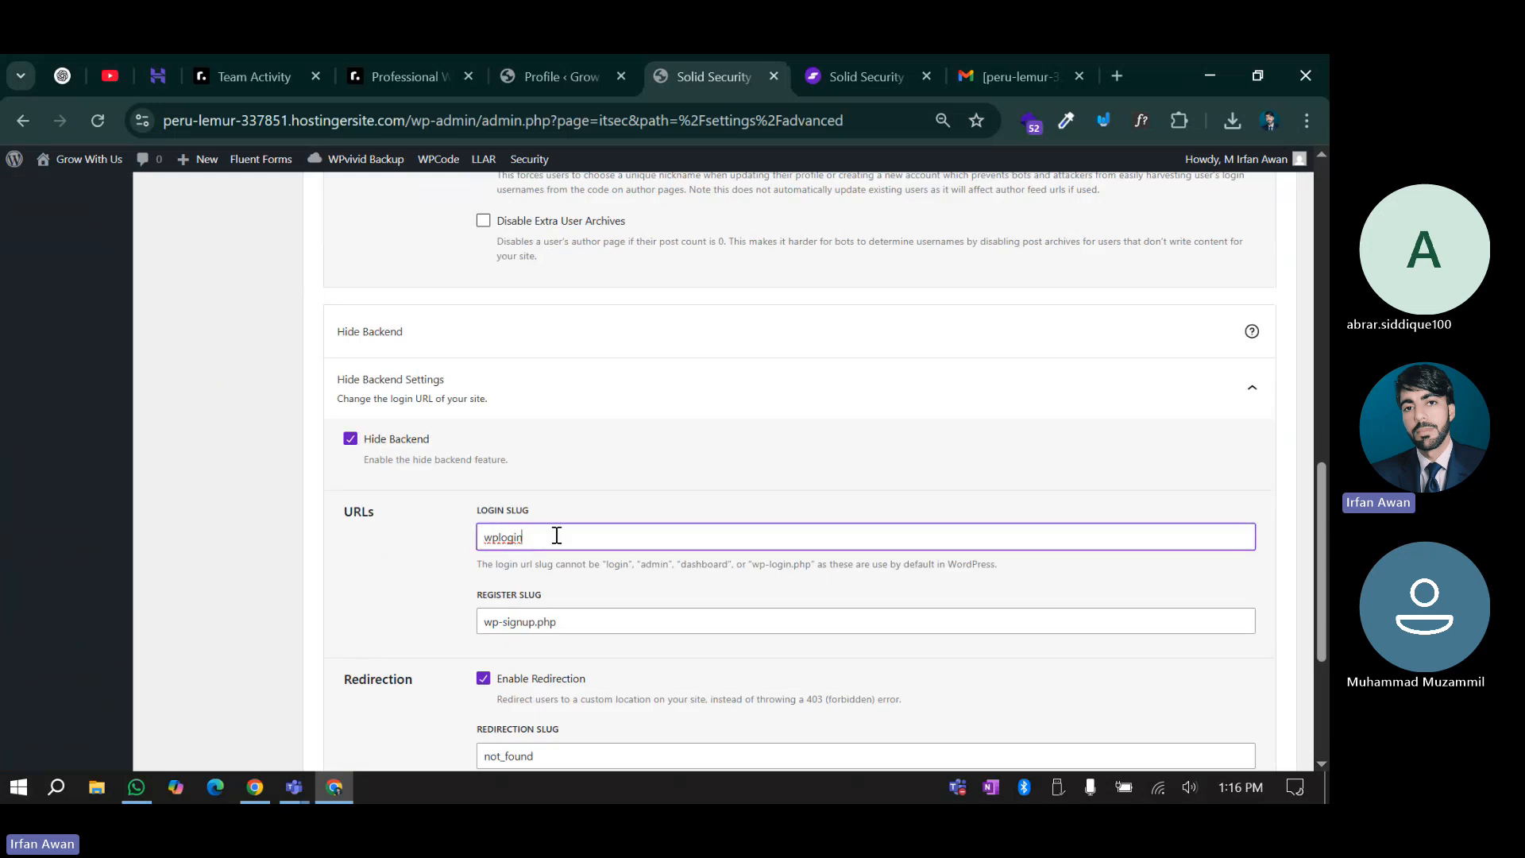
{"action": "double_click", "coordinate": [505, 538]}
{"action": "type", "text": "janu"}
{"action": "left_click", "coordinate": [428, 556]}
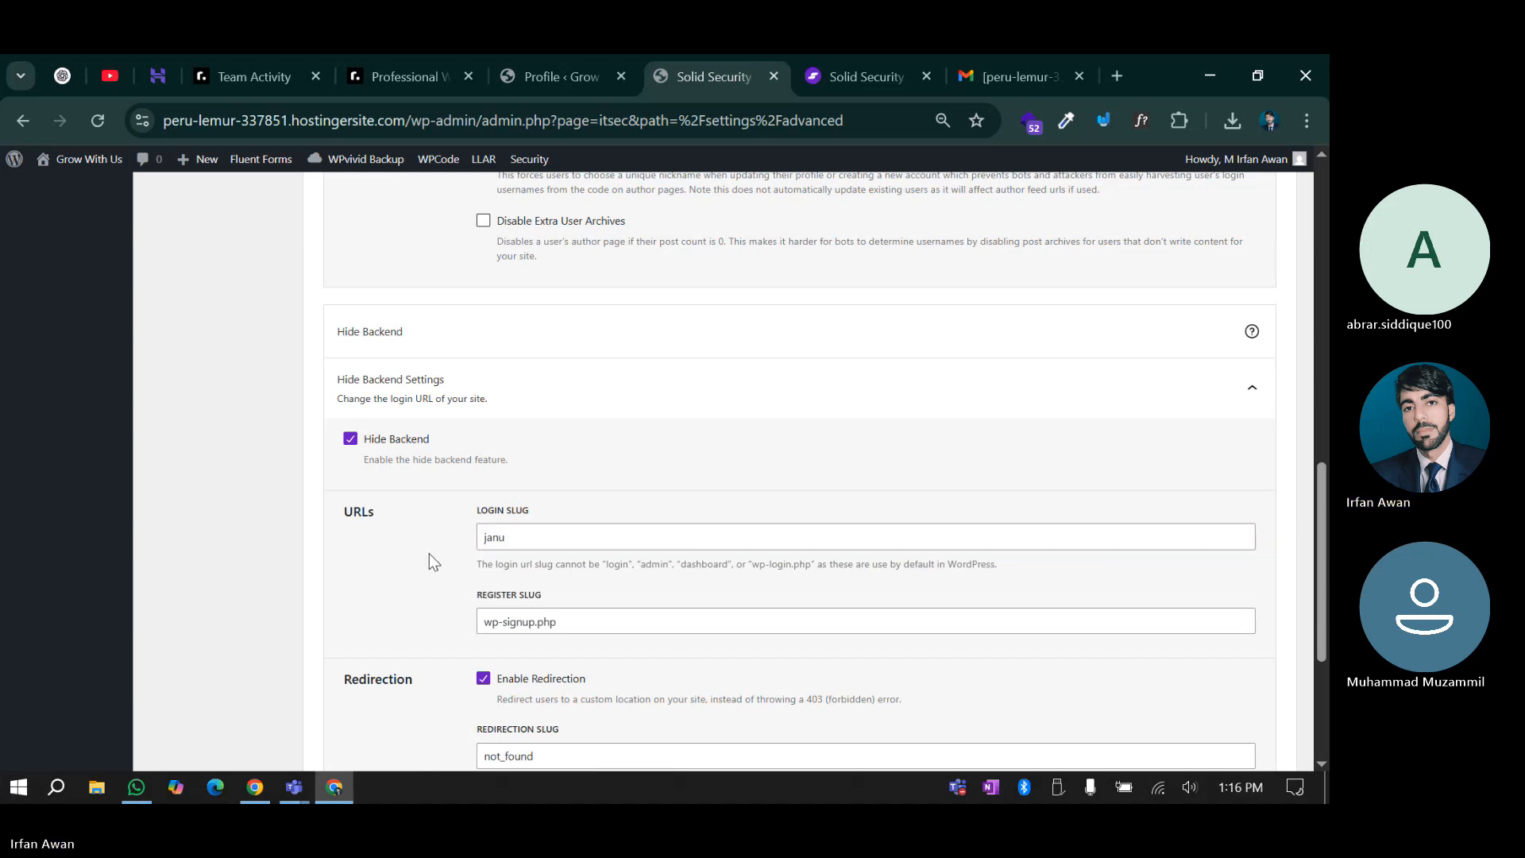
{"action": "scroll", "coordinate": [429, 553], "scroll_direction": "down", "scroll_amount": 1}
{"action": "left_click_drag", "start_coordinate": [524, 430], "coordinate": [477, 433]}
{"action": "key", "text": "BackSpace"}
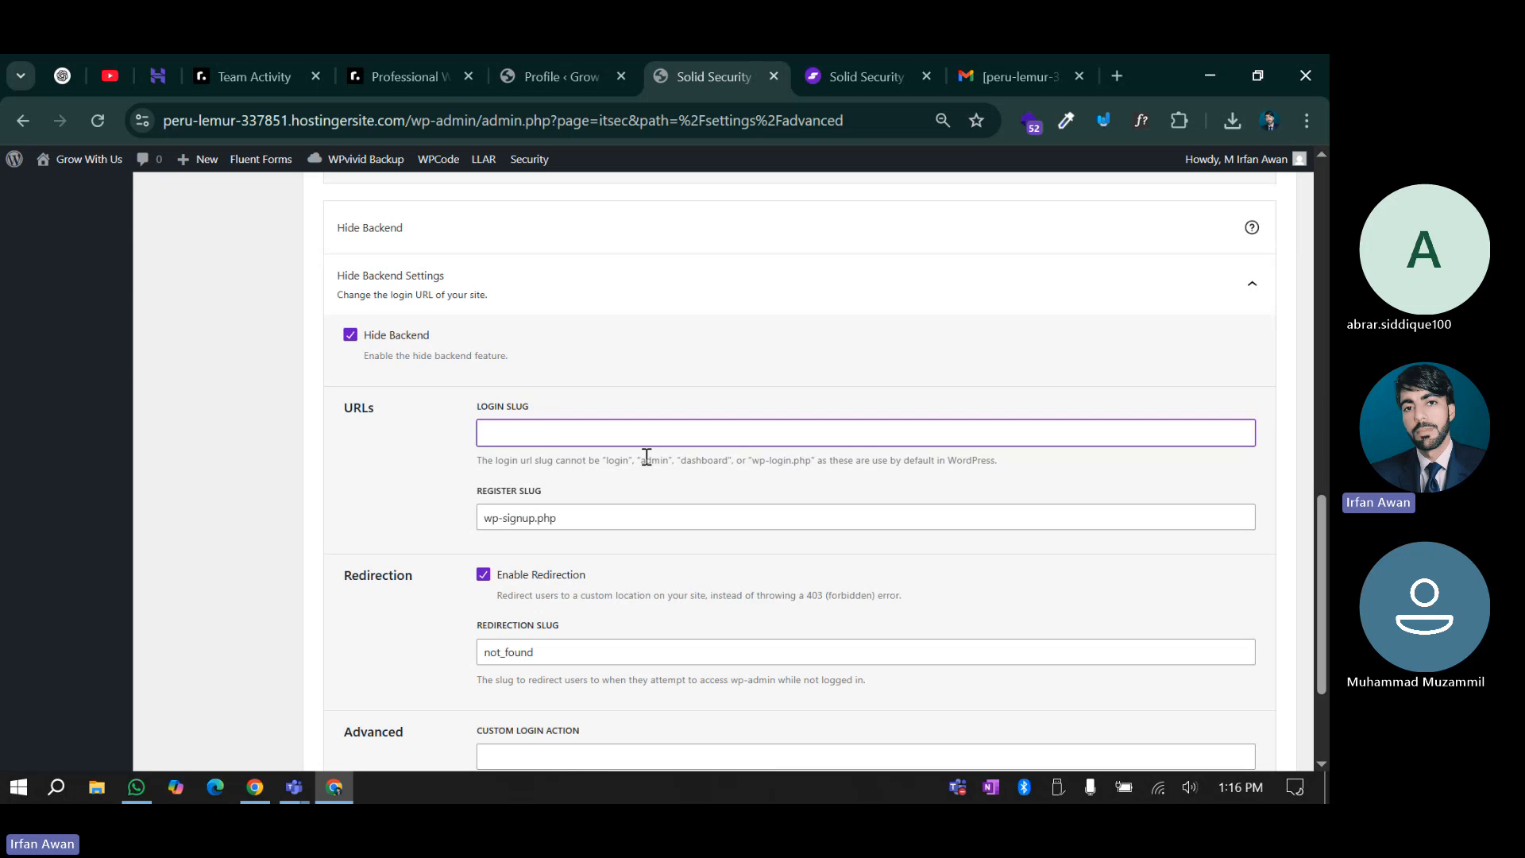
Review the reserved-slug help note and leave the register slug wp-signup.php unchanged
{"action": "left_click_drag", "start_coordinate": [646, 460], "coordinate": [811, 460]}
{"action": "left_click", "coordinate": [862, 455]}
{"action": "left_click_drag", "start_coordinate": [922, 460], "coordinate": [1039, 473]}
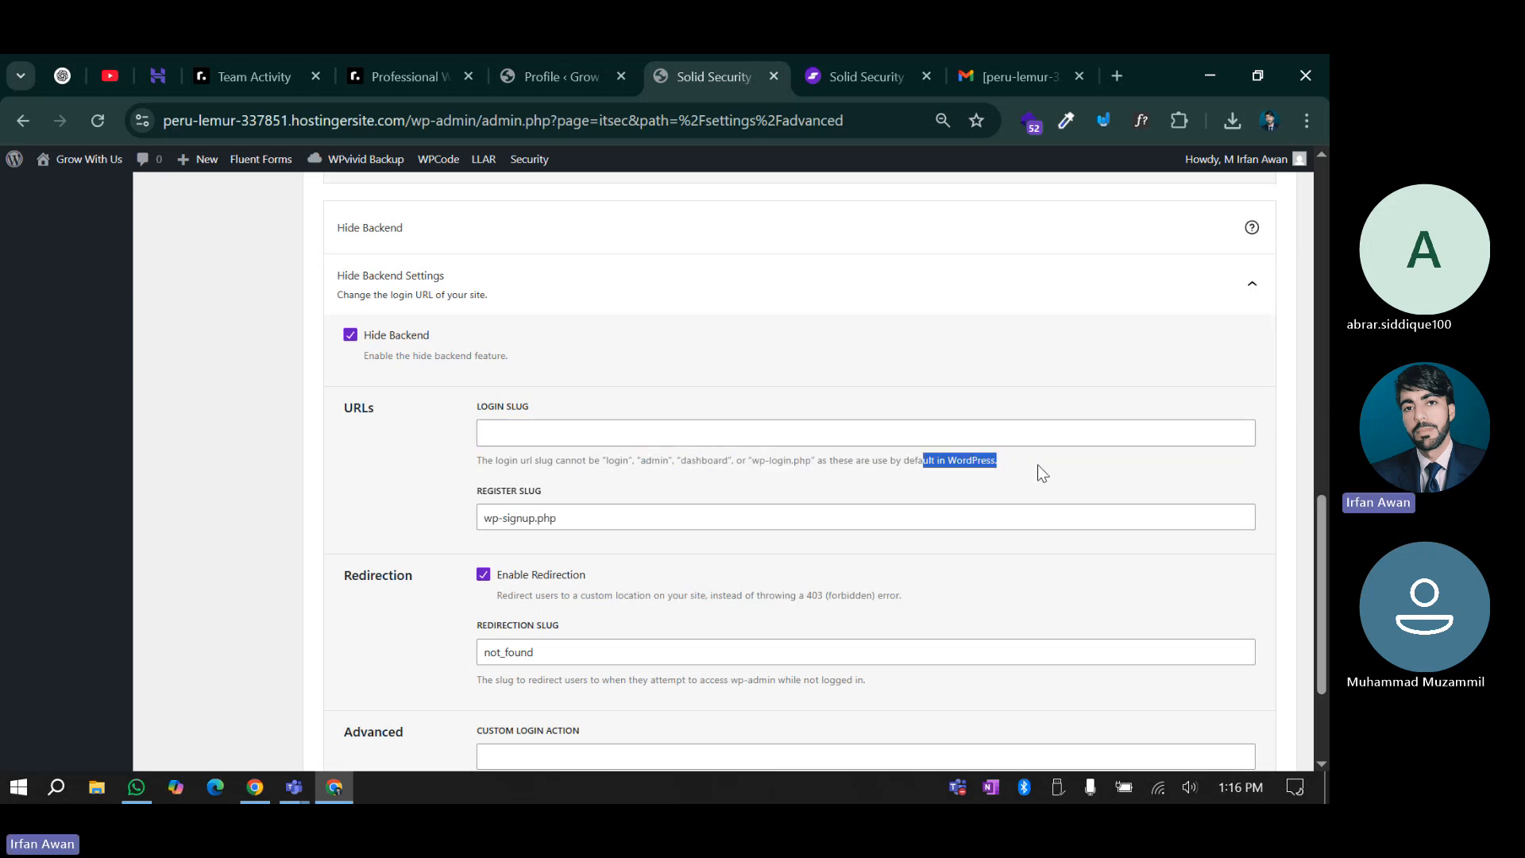
{"action": "left_click", "coordinate": [845, 485]}
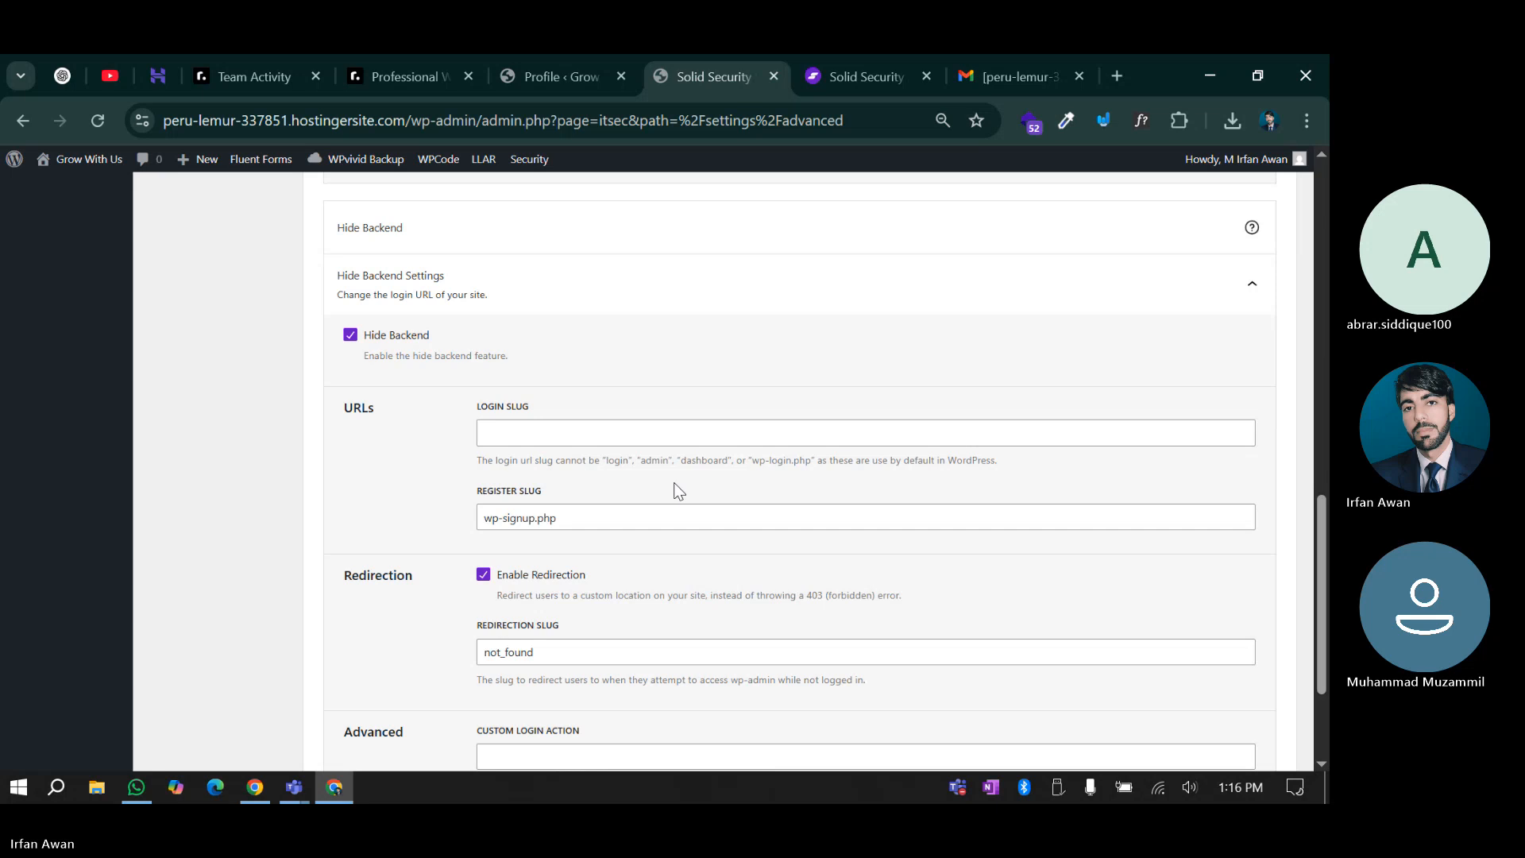
{"action": "left_click_drag", "start_coordinate": [485, 518], "coordinate": [602, 520]}
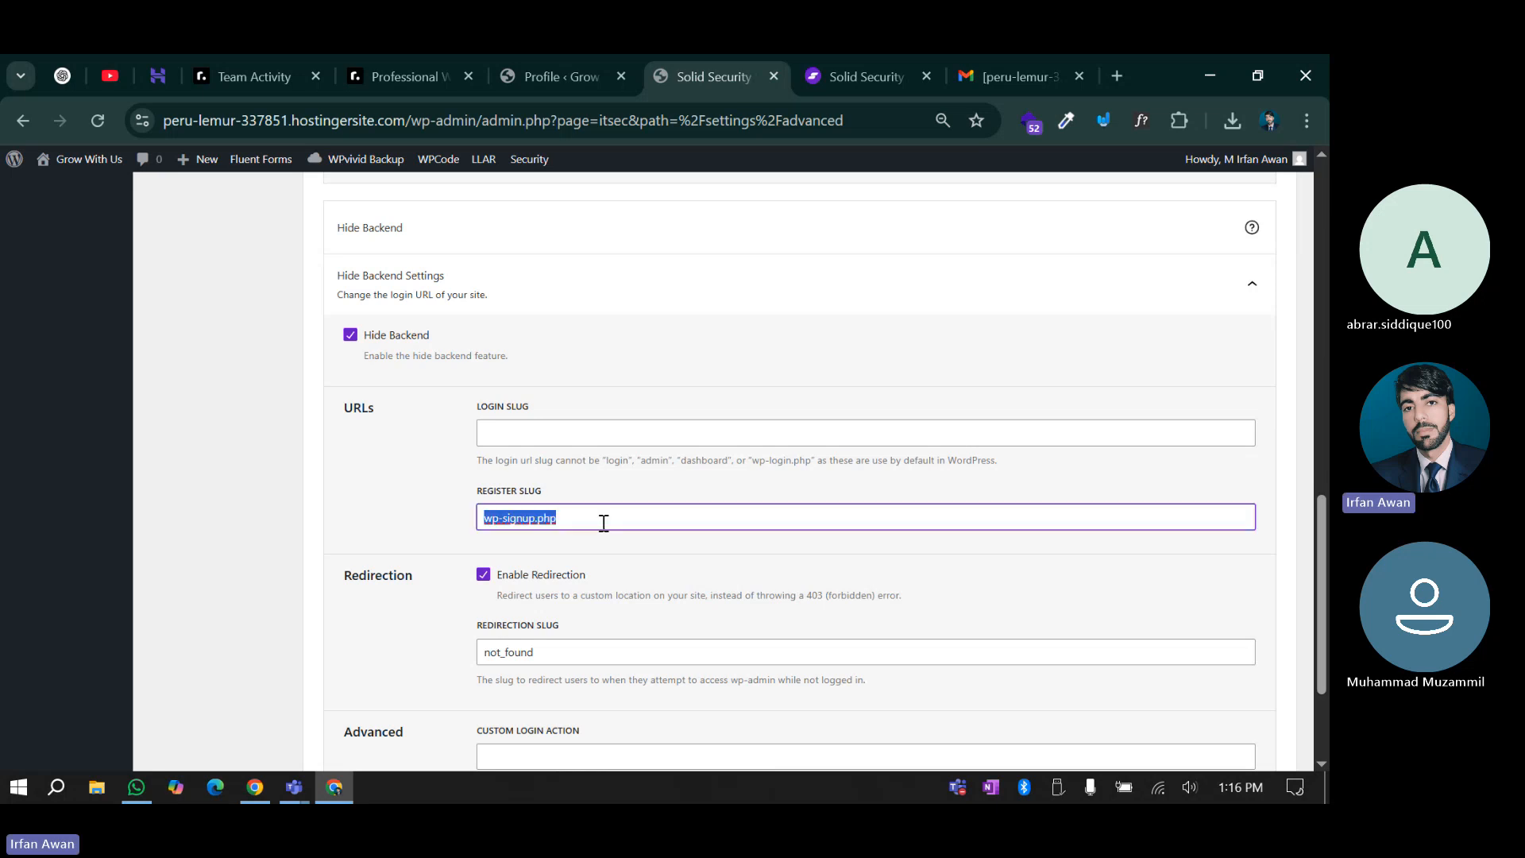
{"action": "left_click", "coordinate": [605, 522]}
{"action": "left_click_drag", "start_coordinate": [483, 519], "coordinate": [522, 518]}
{"action": "left_click", "coordinate": [586, 517]}
{"action": "left_click", "coordinate": [570, 559]}
{"action": "left_click", "coordinate": [451, 521]}
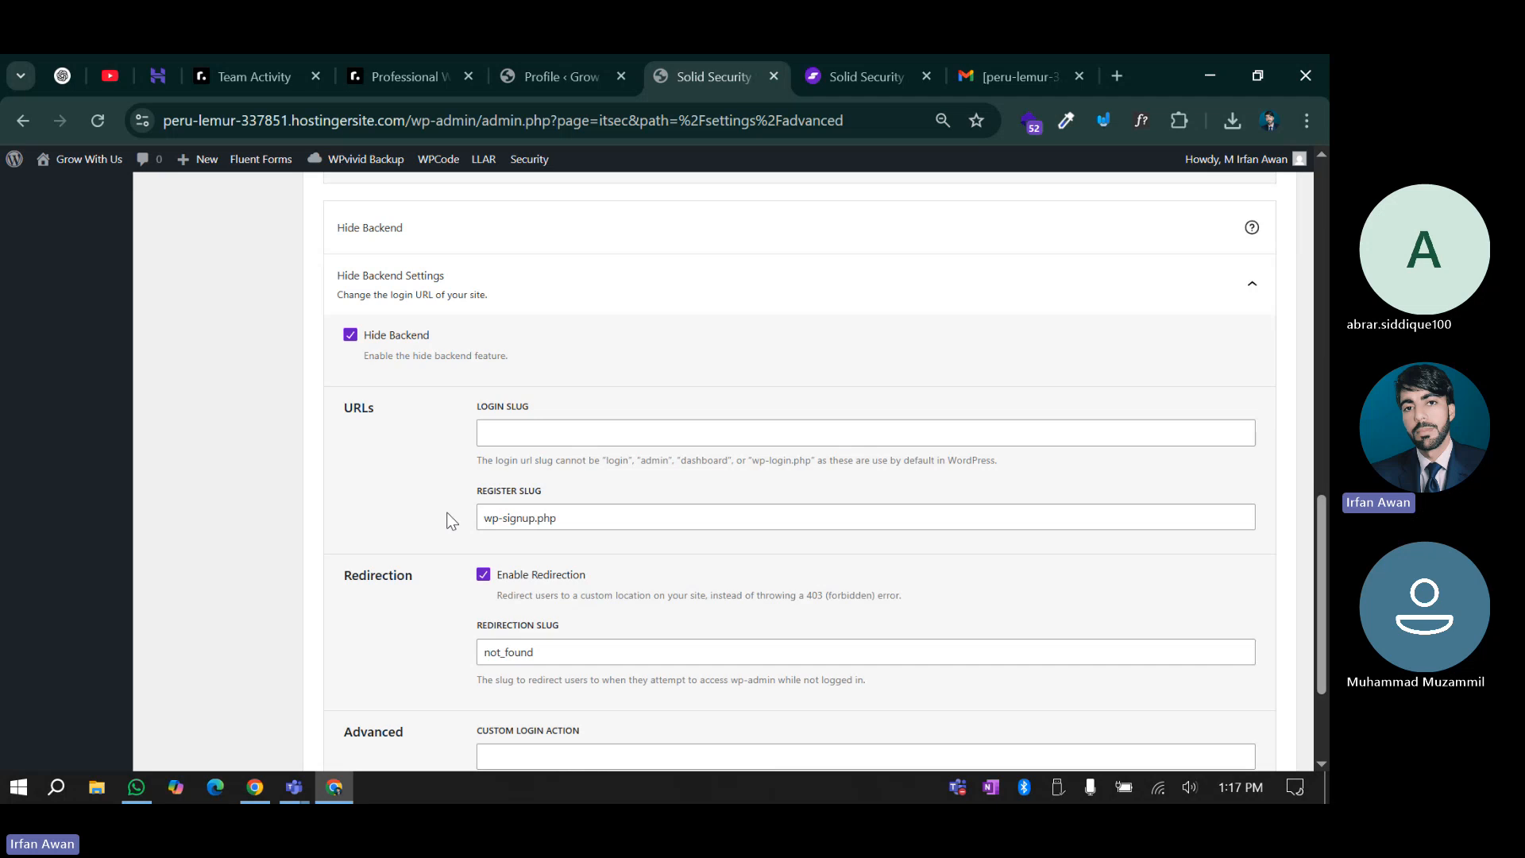
{"action": "left_click_drag", "start_coordinate": [483, 518], "coordinate": [563, 518]}
{"action": "left_click", "coordinate": [527, 517]}
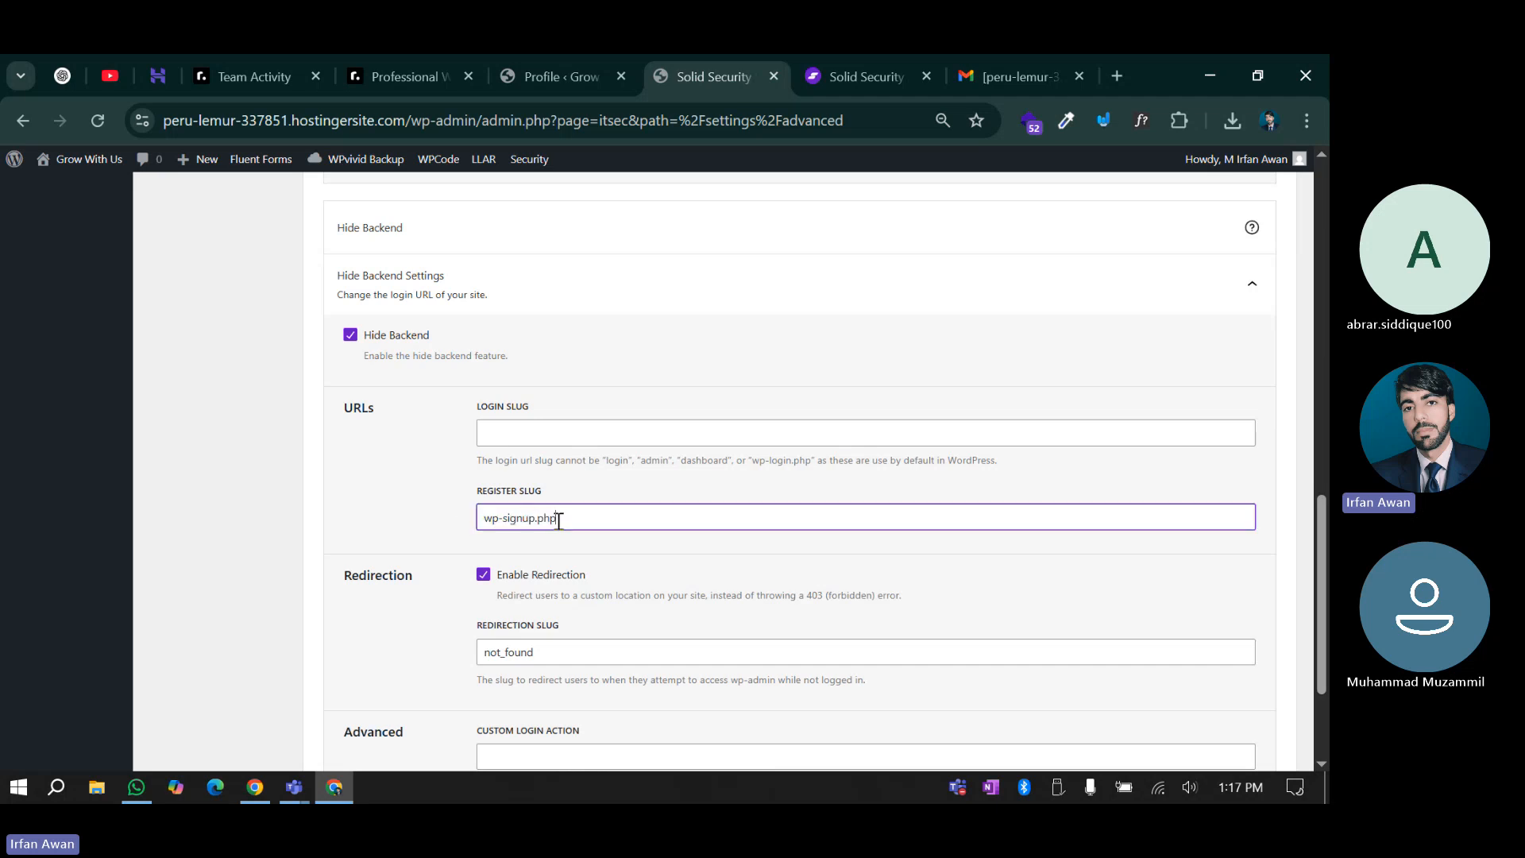
Enter securelogin as the login slug and copy it
{"action": "left_click", "coordinate": [507, 436]}
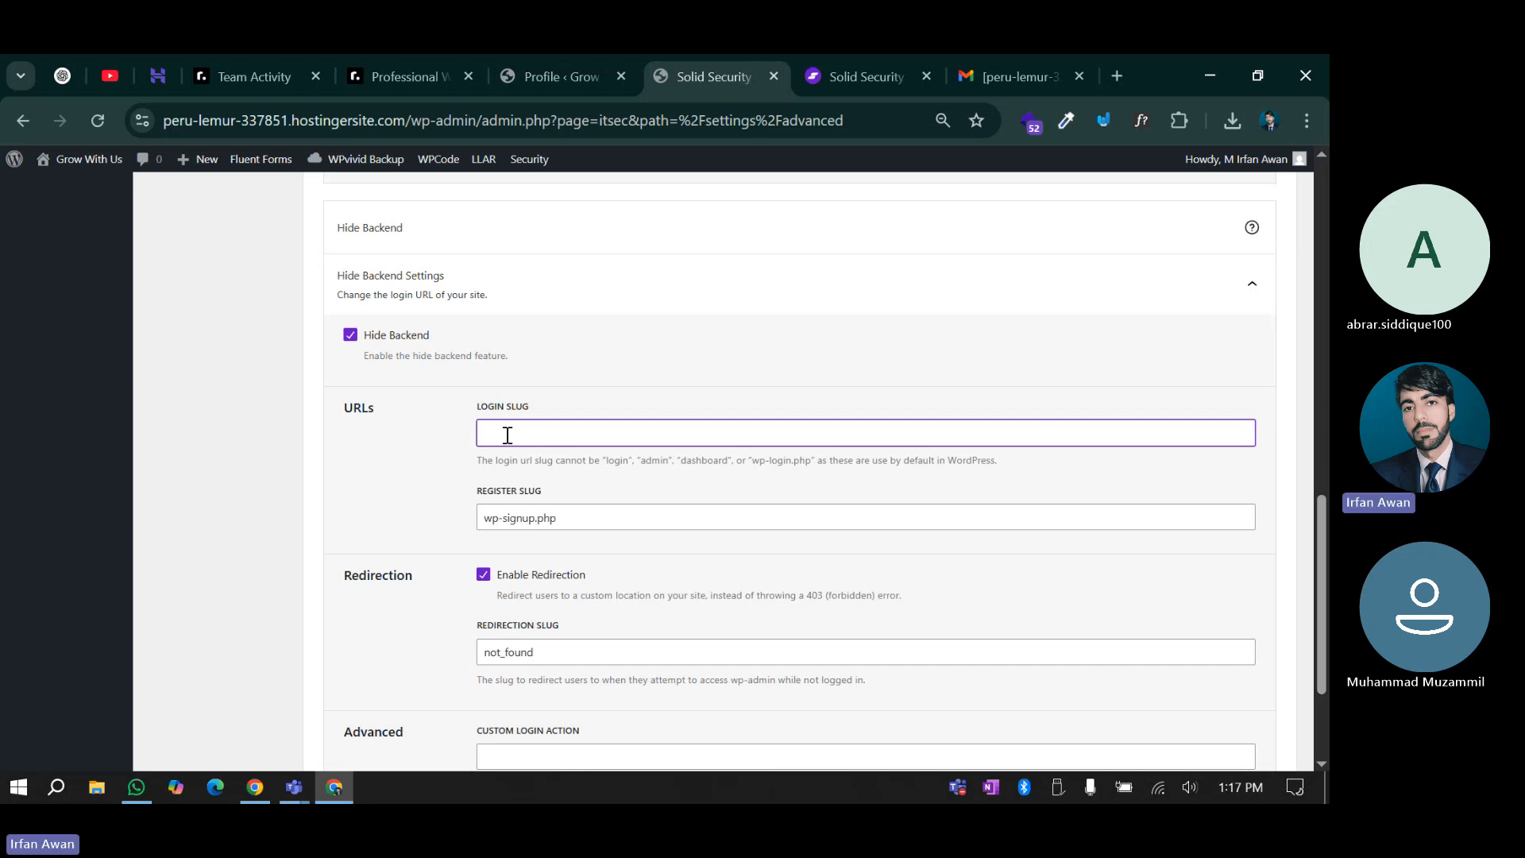
{"action": "type", "text": "securelogin"}
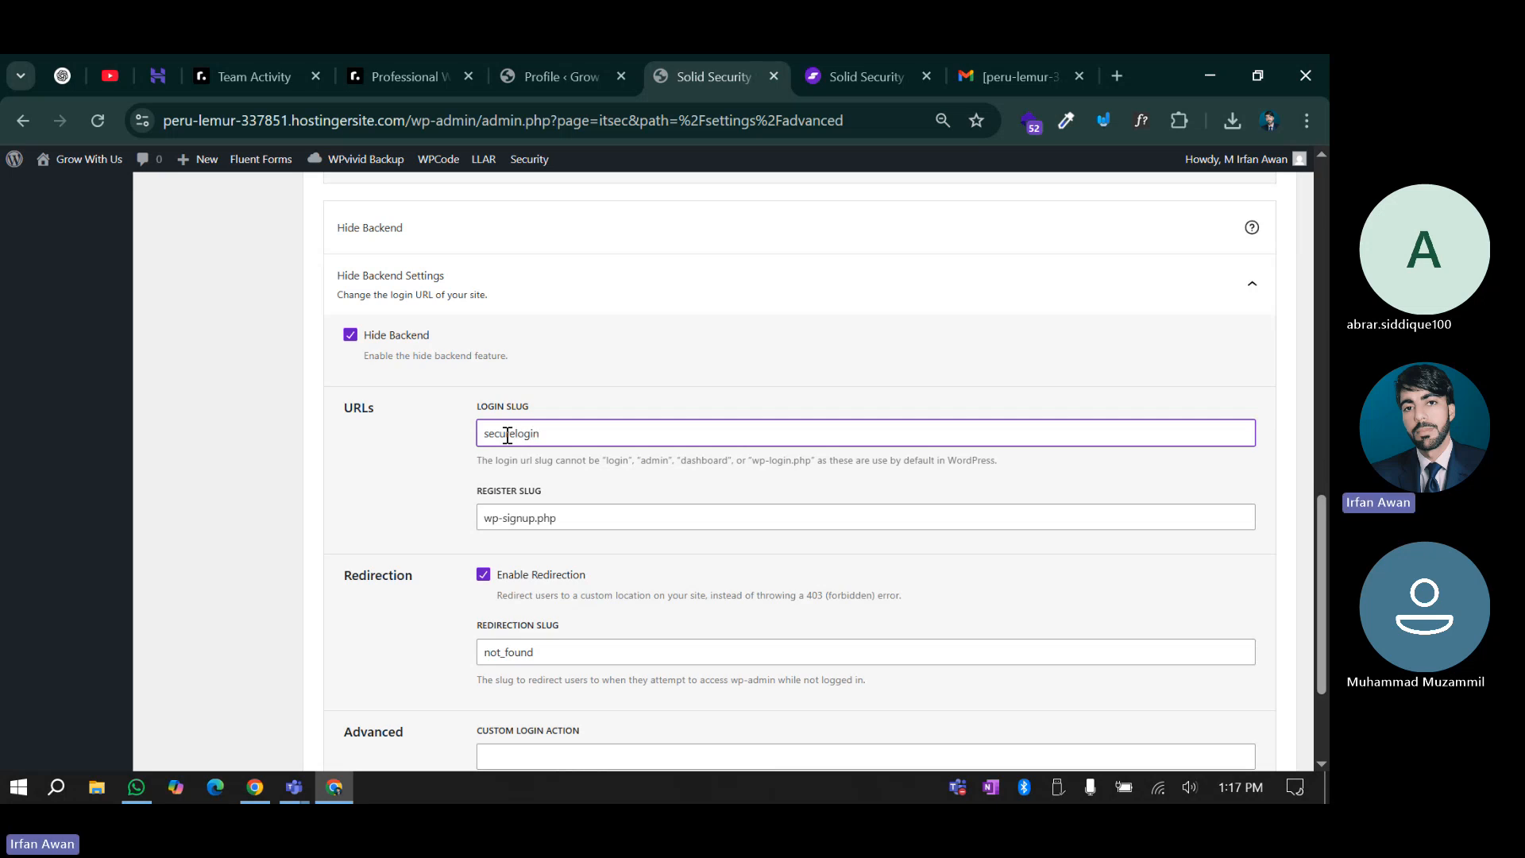
{"action": "left_click", "coordinate": [424, 506]}
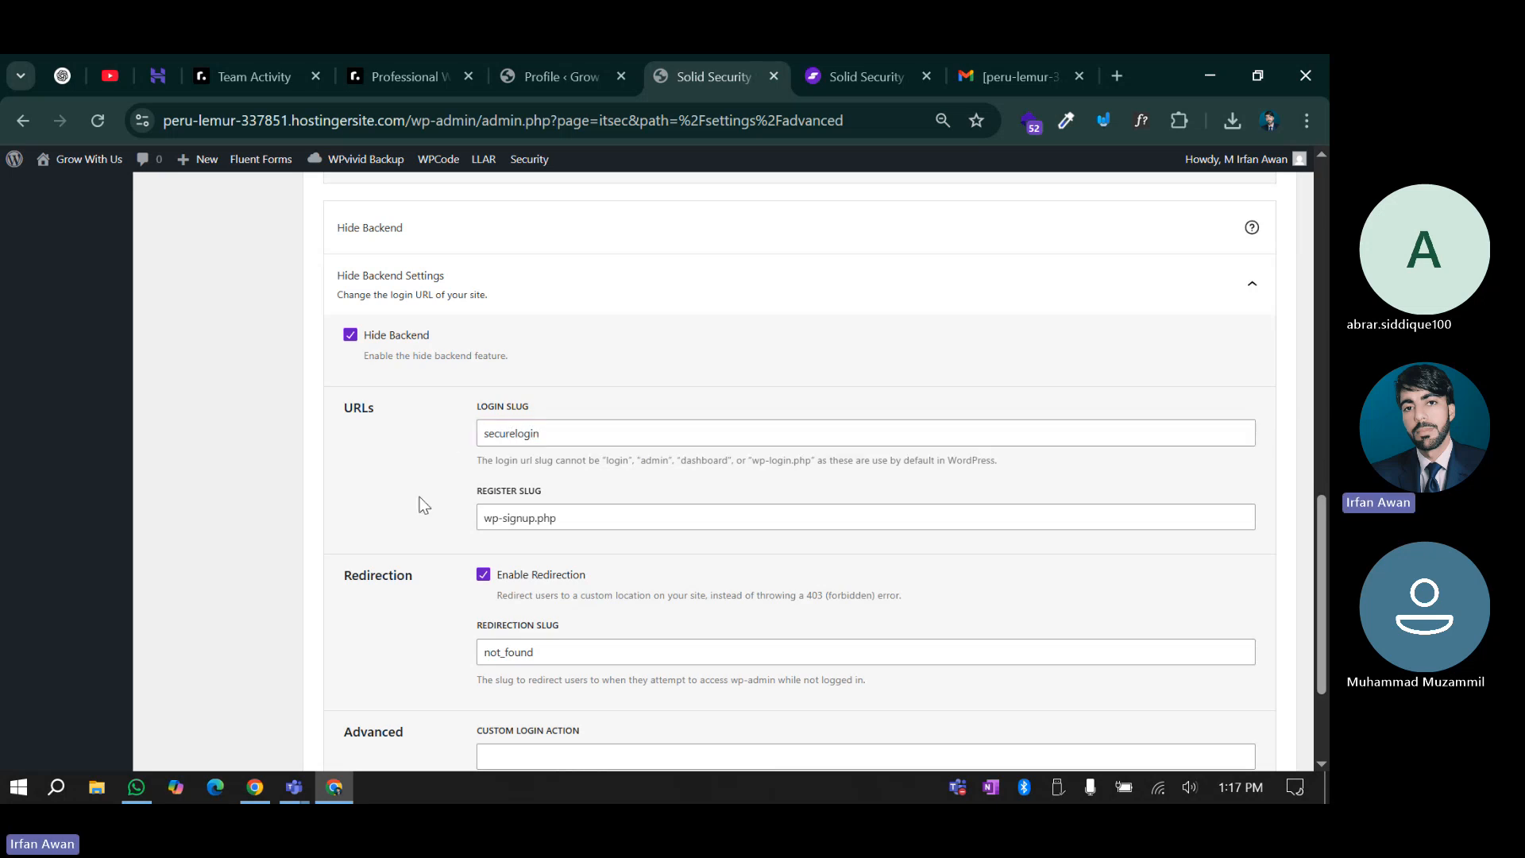
{"action": "double_click", "coordinate": [553, 427]}
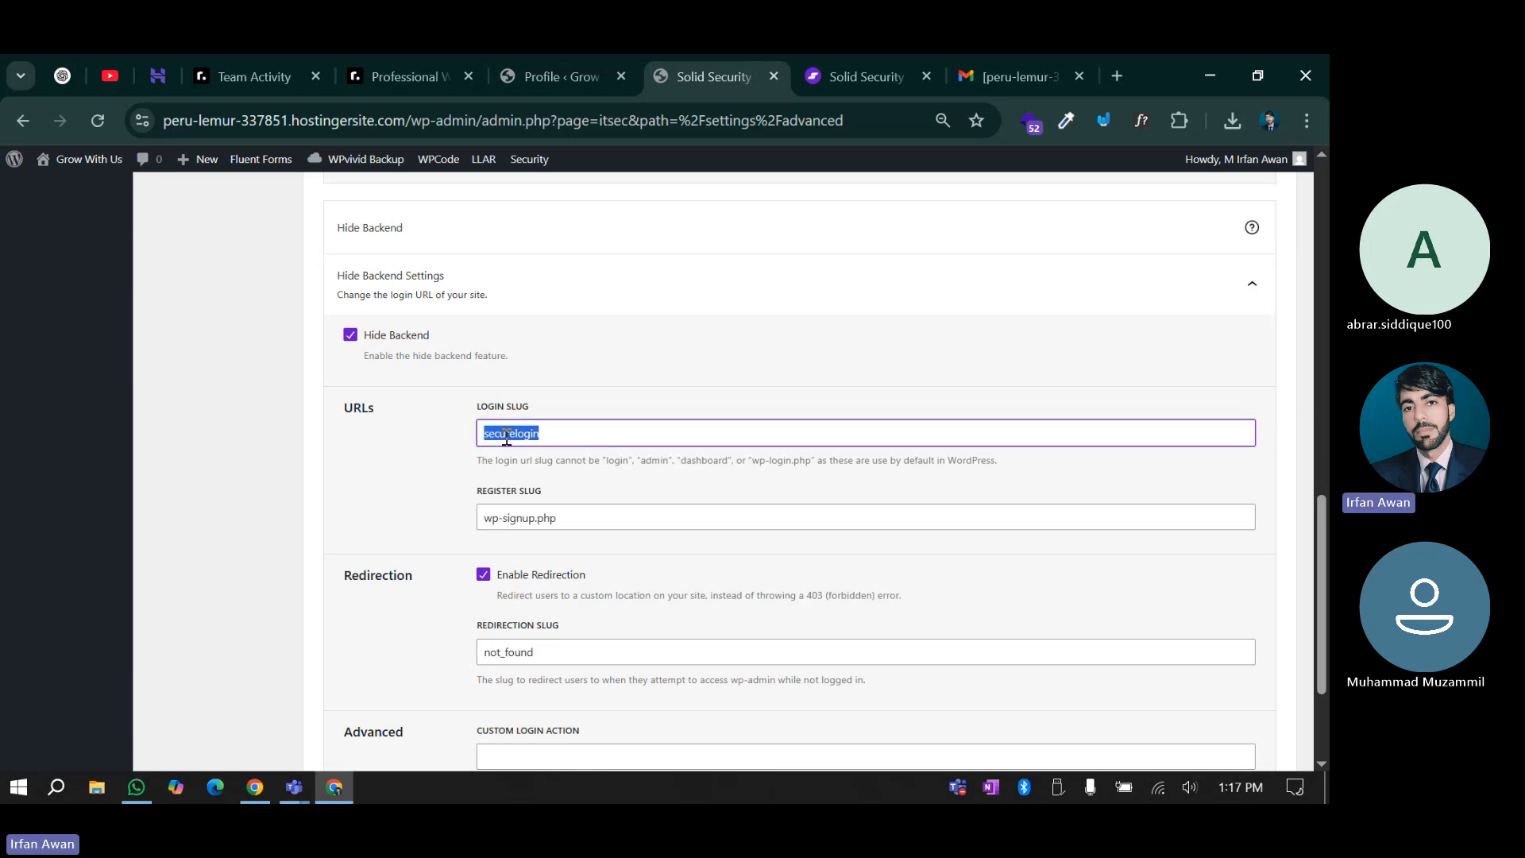
{"action": "right_click", "coordinate": [506, 433]}
{"action": "left_click", "coordinate": [577, 325]}
{"action": "left_click", "coordinate": [455, 467]}
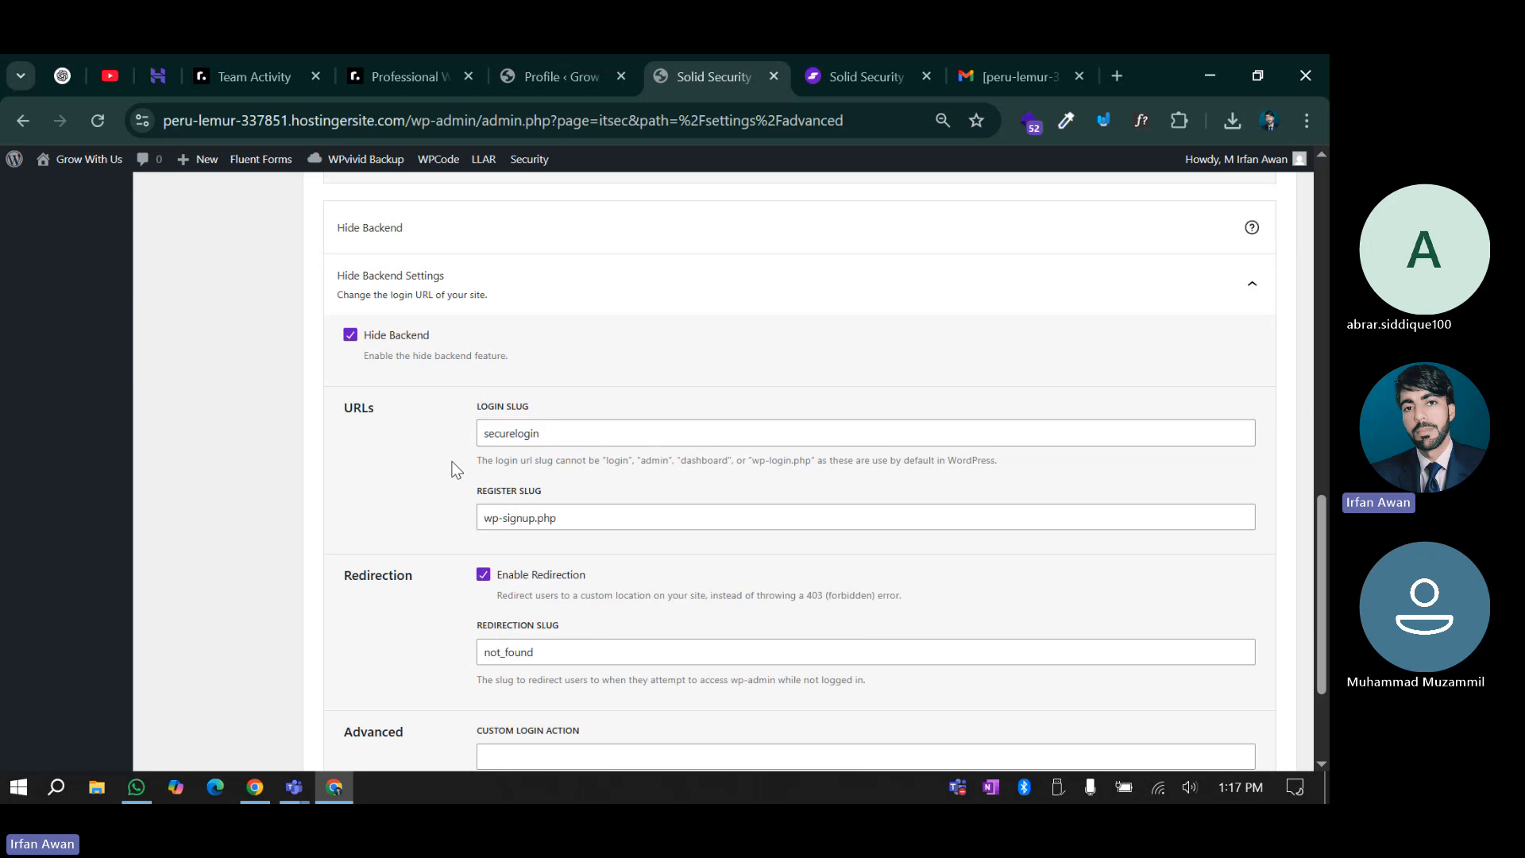
Check the securelogin and not_found slugs, then save the Hide Backend settings
{"action": "scroll", "coordinate": [445, 501], "scroll_direction": "down", "scroll_amount": 1}
{"action": "scroll", "coordinate": [445, 500], "scroll_direction": "down", "scroll_amount": 1}
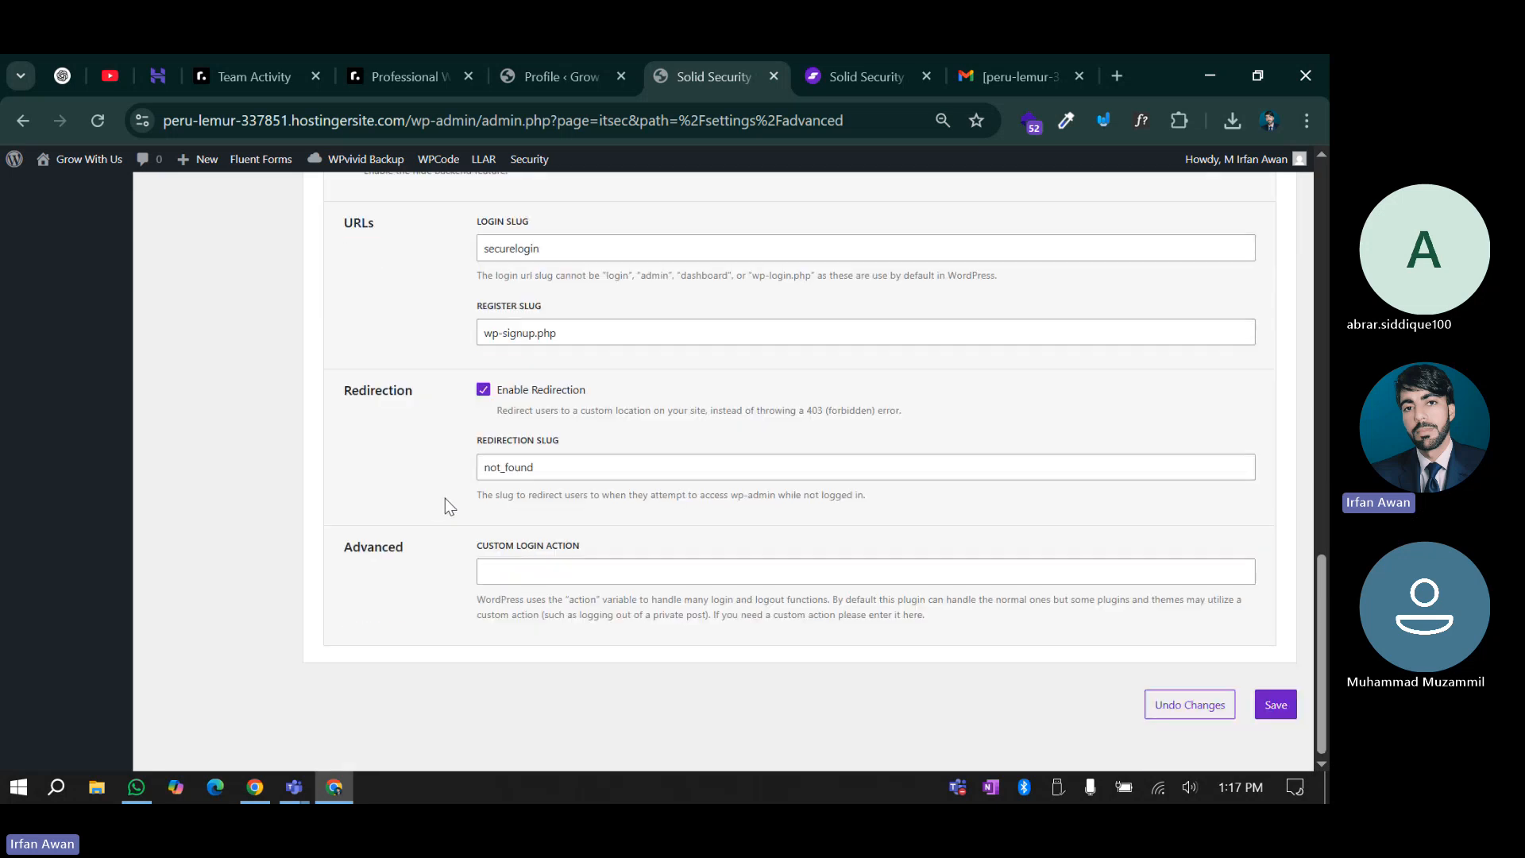
{"action": "scroll", "coordinate": [445, 498], "scroll_direction": "up", "scroll_amount": 1}
{"action": "scroll", "coordinate": [407, 522], "scroll_direction": "down", "scroll_amount": 1}
{"action": "left_click_drag", "start_coordinate": [550, 248], "coordinate": [485, 248]}
{"action": "left_click", "coordinate": [425, 350]}
{"action": "left_click_drag", "start_coordinate": [542, 468], "coordinate": [447, 478]}
{"action": "left_click", "coordinate": [437, 486]}
{"action": "scroll", "coordinate": [463, 480], "scroll_direction": "up", "scroll_amount": 1}
{"action": "scroll", "coordinate": [647, 653], "scroll_direction": "down", "scroll_amount": 1}
{"action": "left_click", "coordinate": [1281, 706]}
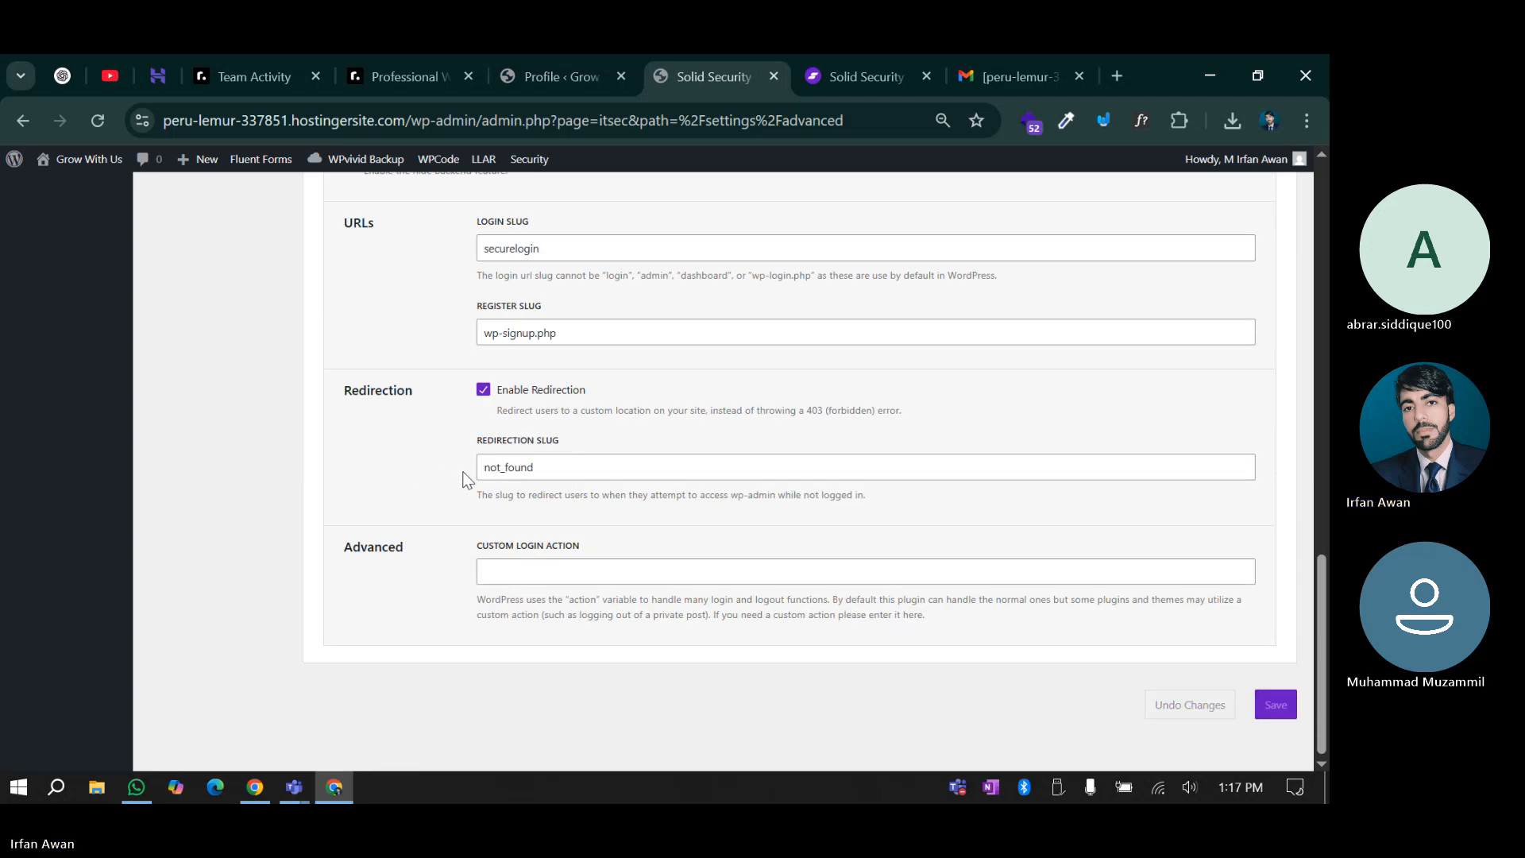
Go to the Solid Security Tools page
{"action": "scroll", "coordinate": [467, 480], "scroll_direction": "up", "scroll_amount": 5}
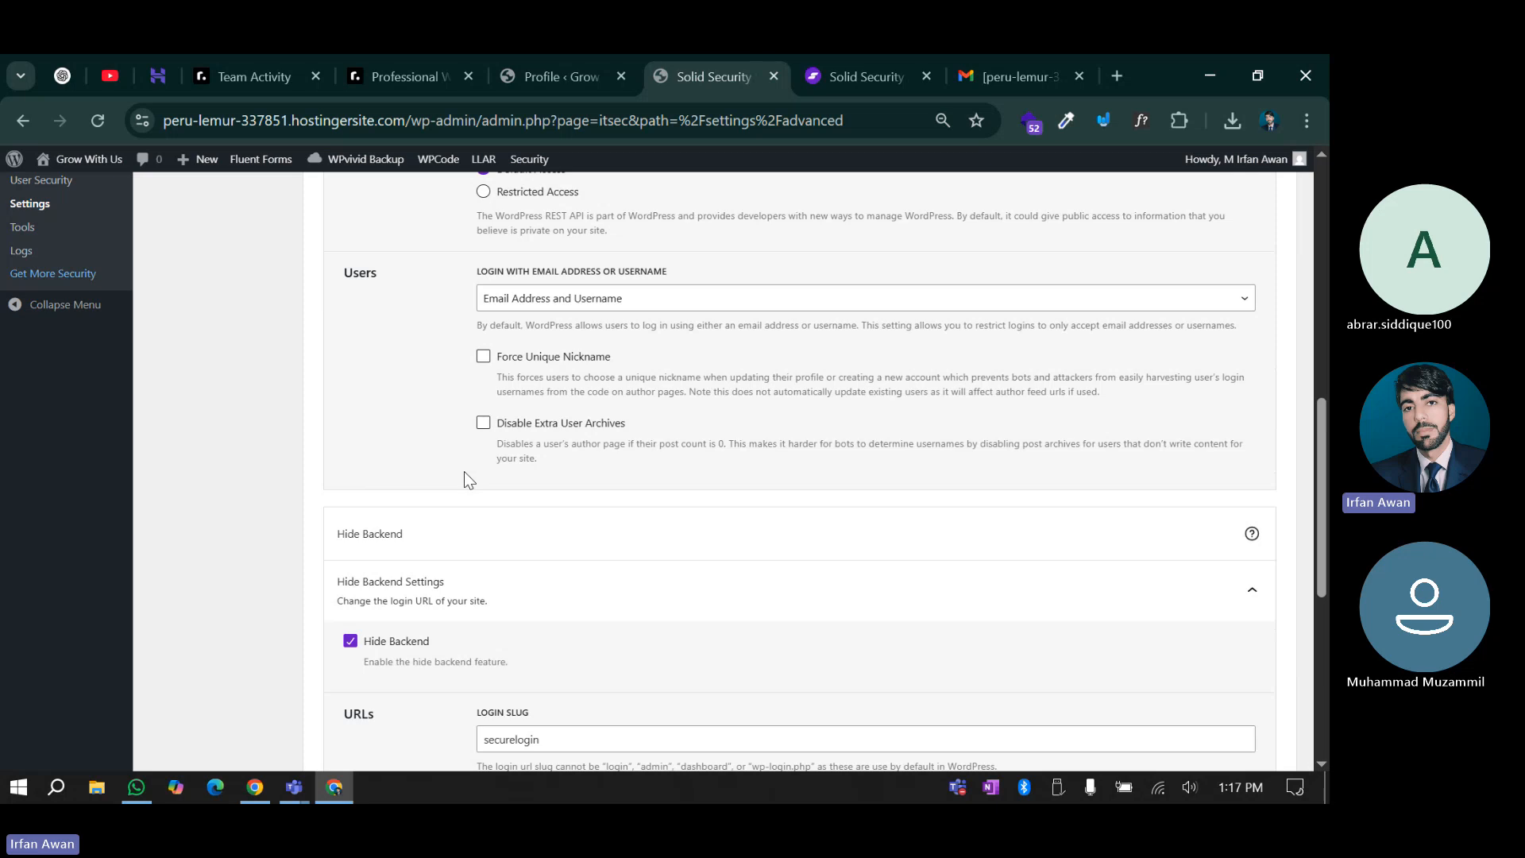
{"action": "scroll", "coordinate": [466, 474], "scroll_direction": "up", "scroll_amount": 8}
{"action": "scroll", "coordinate": [171, 469], "scroll_direction": "down", "scroll_amount": 8}
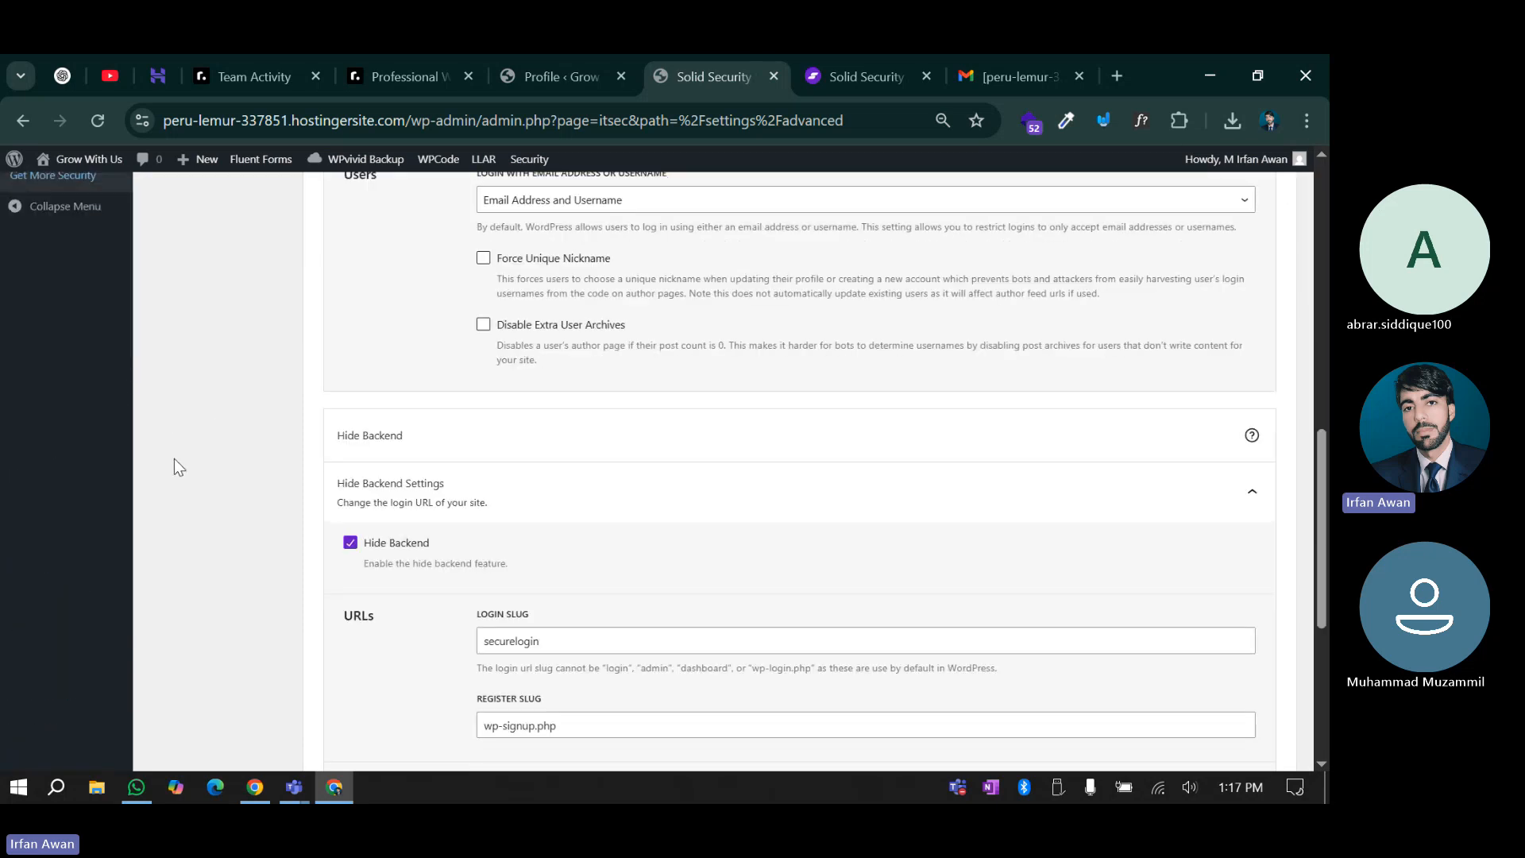
{"action": "scroll", "coordinate": [174, 459], "scroll_direction": "up", "scroll_amount": 3}
{"action": "left_click", "coordinate": [23, 440]}
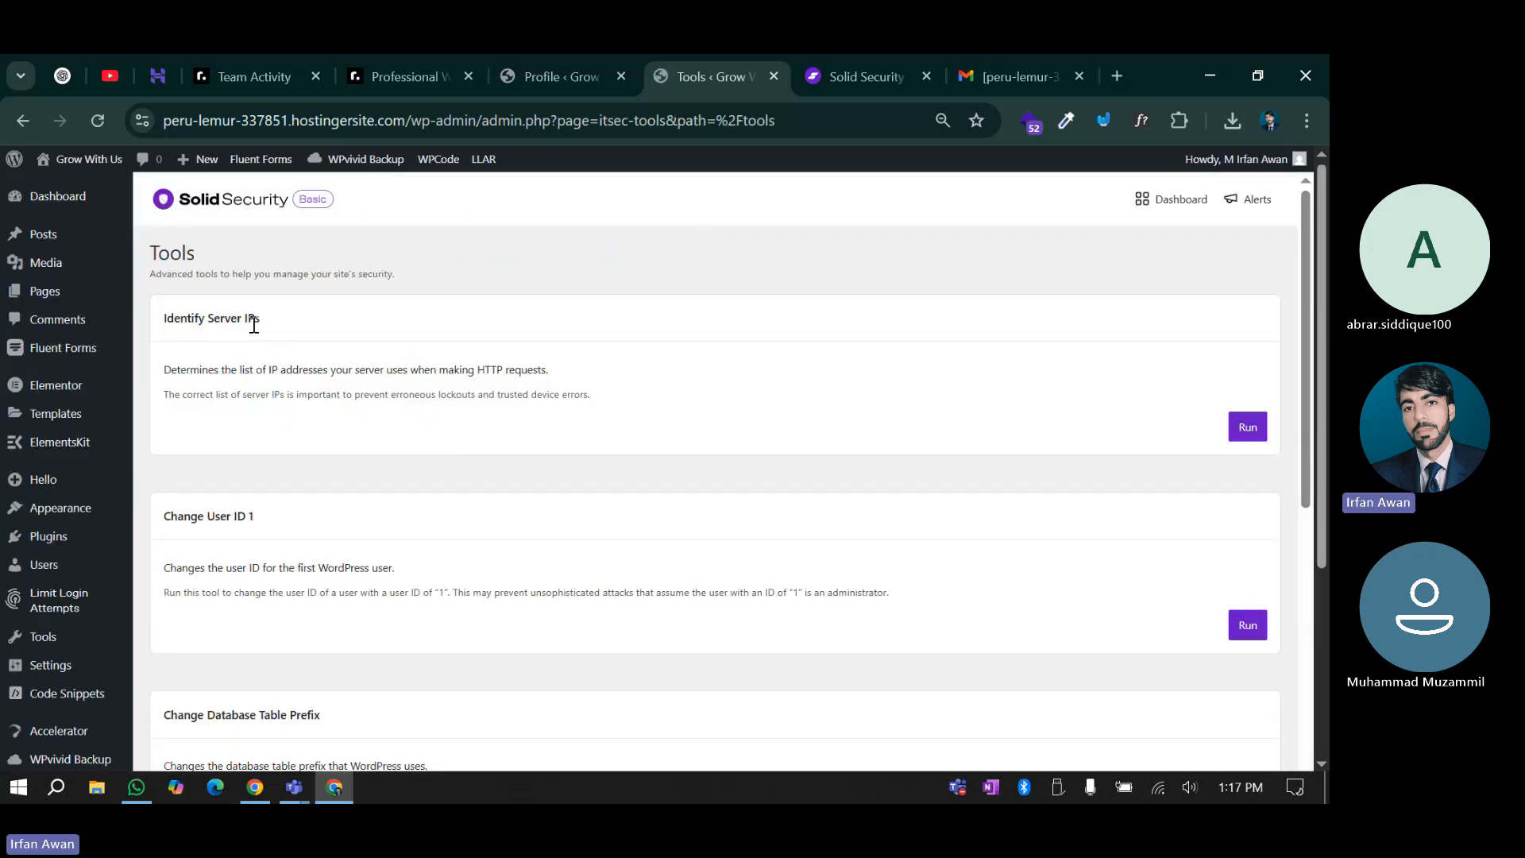
Run Identify Server IPs and highlight the detected server IP list
{"action": "left_click", "coordinate": [1249, 429]}
{"action": "left_click_drag", "start_coordinate": [280, 375], "coordinate": [798, 384]}
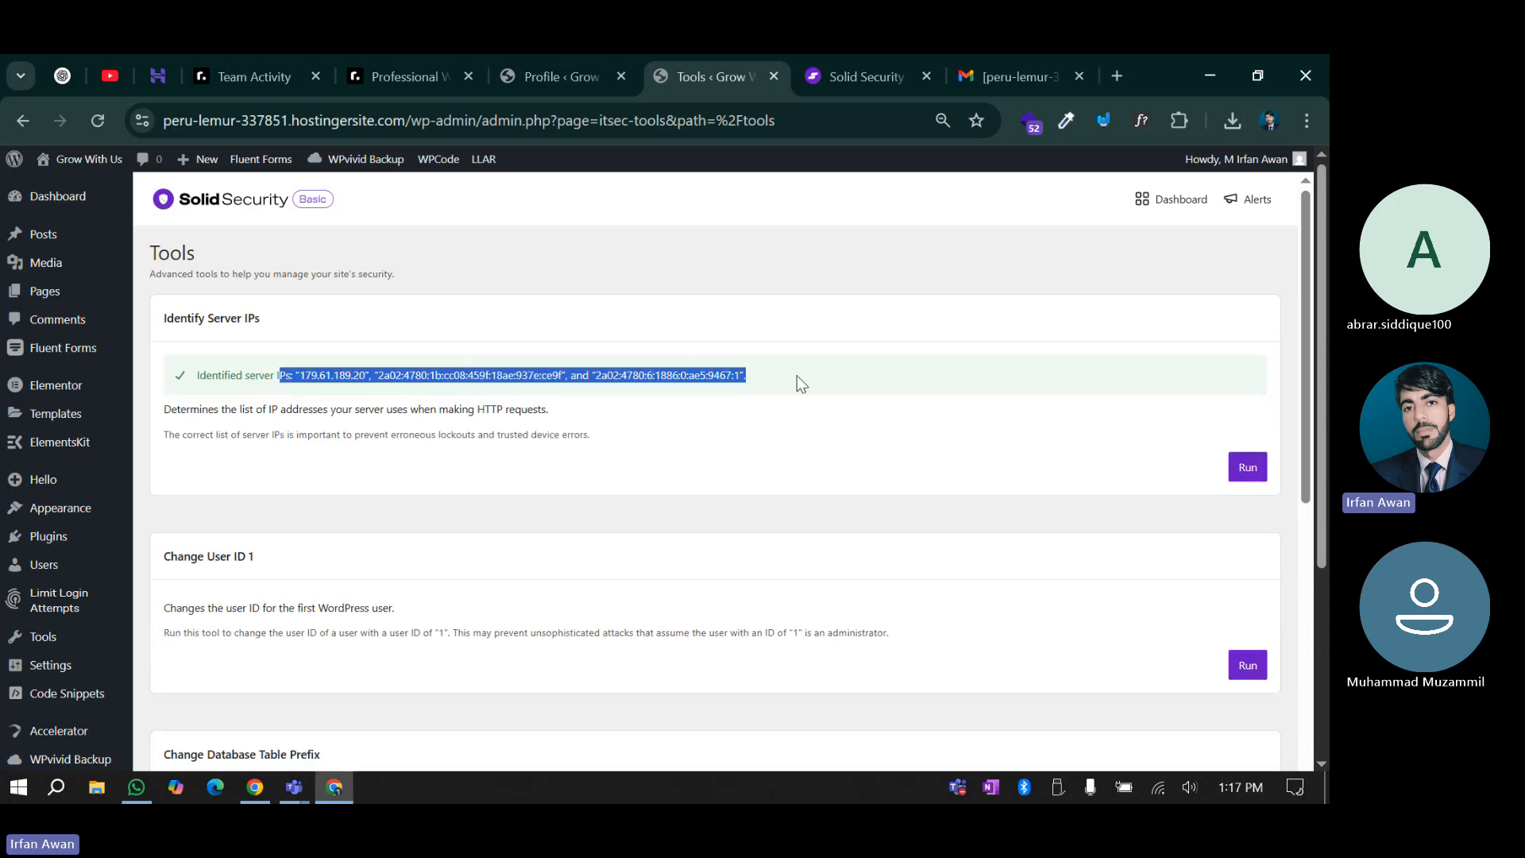
{"action": "scroll", "coordinate": [797, 375], "scroll_direction": "down", "scroll_amount": 3}
Run the Change User ID 1 tool to update the user ID
{"action": "left_click", "coordinate": [1242, 461]}
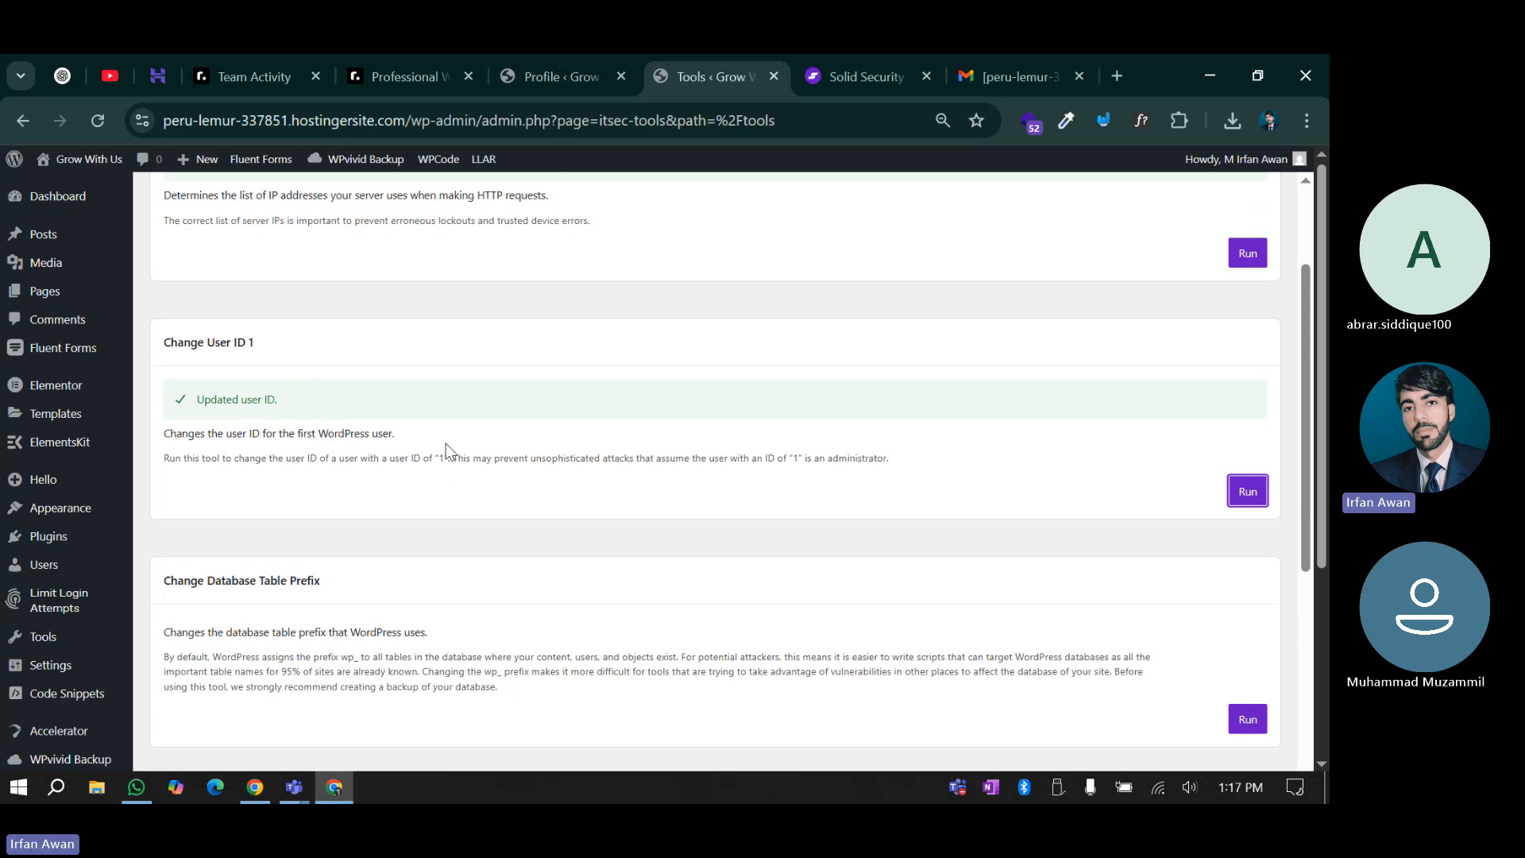
{"action": "scroll", "coordinate": [445, 451], "scroll_direction": "down", "scroll_amount": 1}
{"action": "left_click_drag", "start_coordinate": [240, 484], "coordinate": [412, 484]}
{"action": "left_click", "coordinate": [411, 483]}
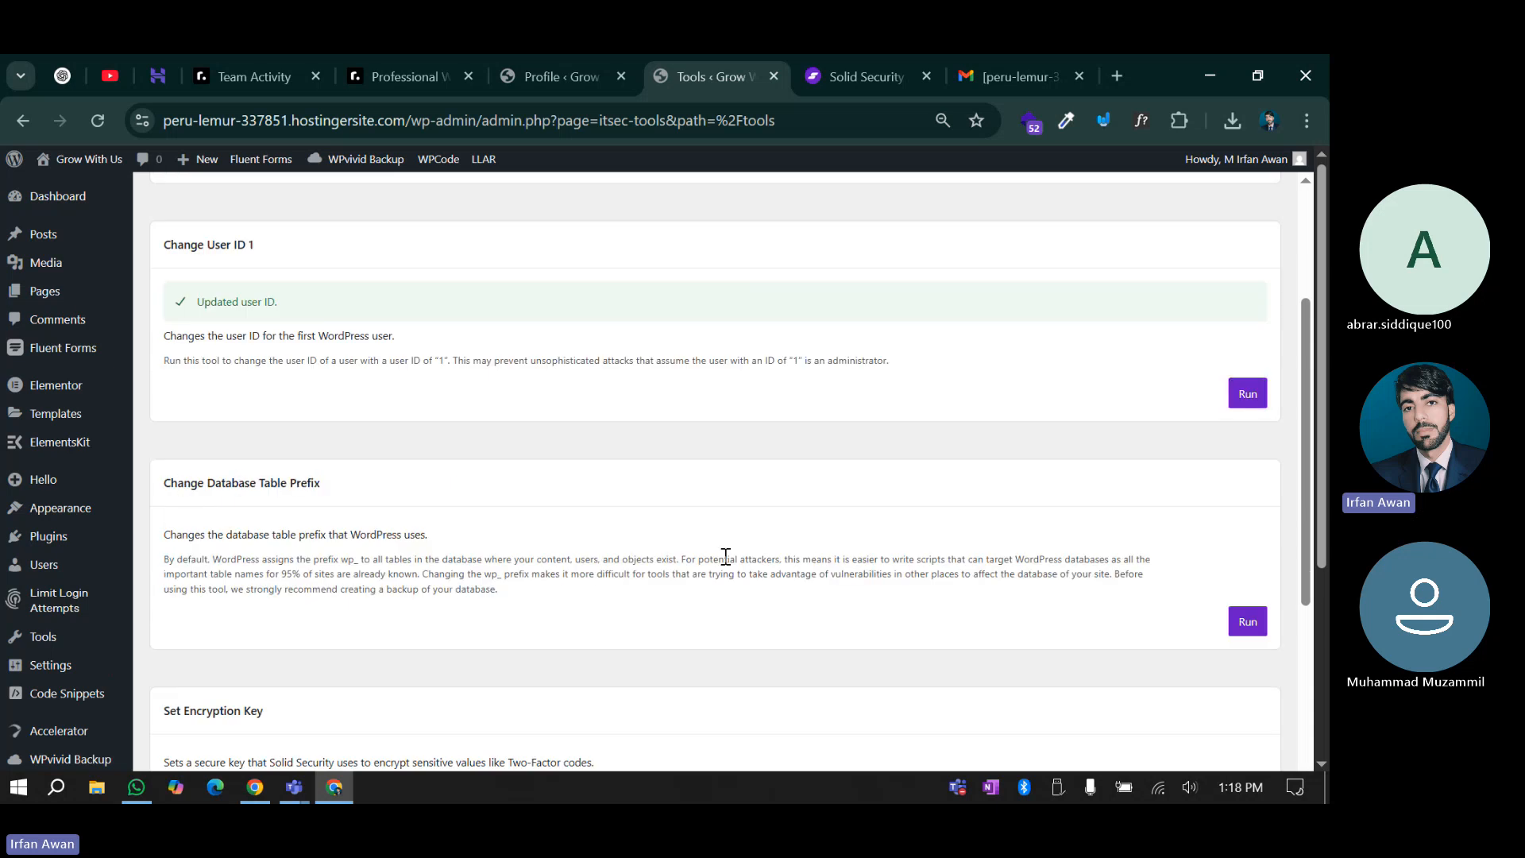
{"action": "scroll", "coordinate": [725, 556], "scroll_direction": "down", "scroll_amount": 2}
Attempt the Change Database Table Prefix and Set Encryption Key tools, both failing the cookie check
{"action": "left_click", "coordinate": [1248, 413]}
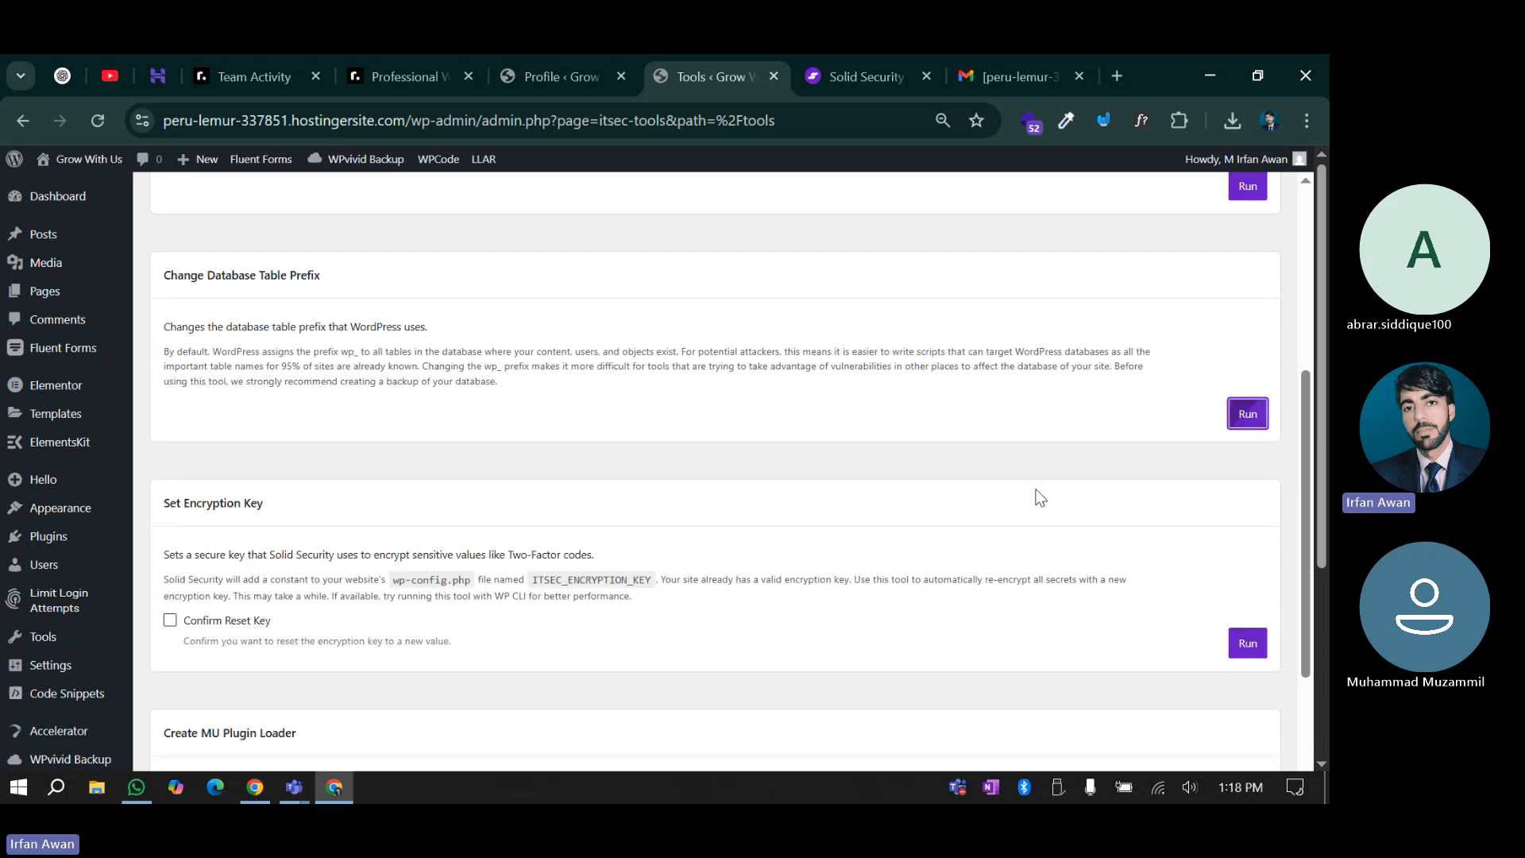
{"action": "scroll", "coordinate": [450, 472], "scroll_direction": "up", "scroll_amount": 1}
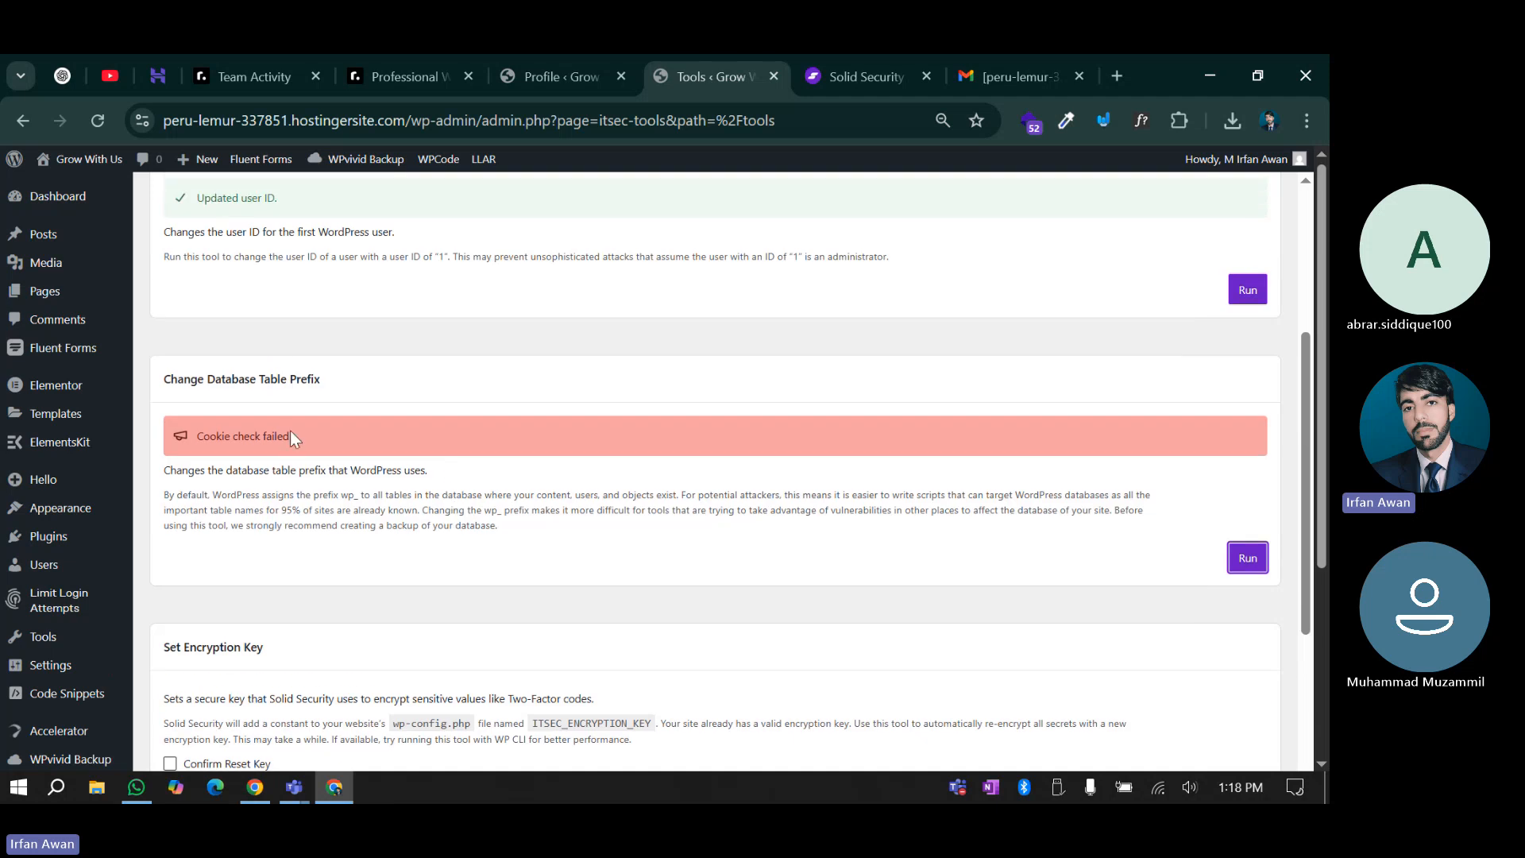
{"action": "left_click", "coordinate": [291, 383]}
{"action": "left_click_drag", "start_coordinate": [337, 496], "coordinate": [361, 499]}
{"action": "left_click", "coordinate": [374, 477]}
{"action": "scroll", "coordinate": [406, 491], "scroll_direction": "down", "scroll_amount": 3}
{"action": "scroll", "coordinate": [732, 478], "scroll_direction": "up", "scroll_amount": 4}
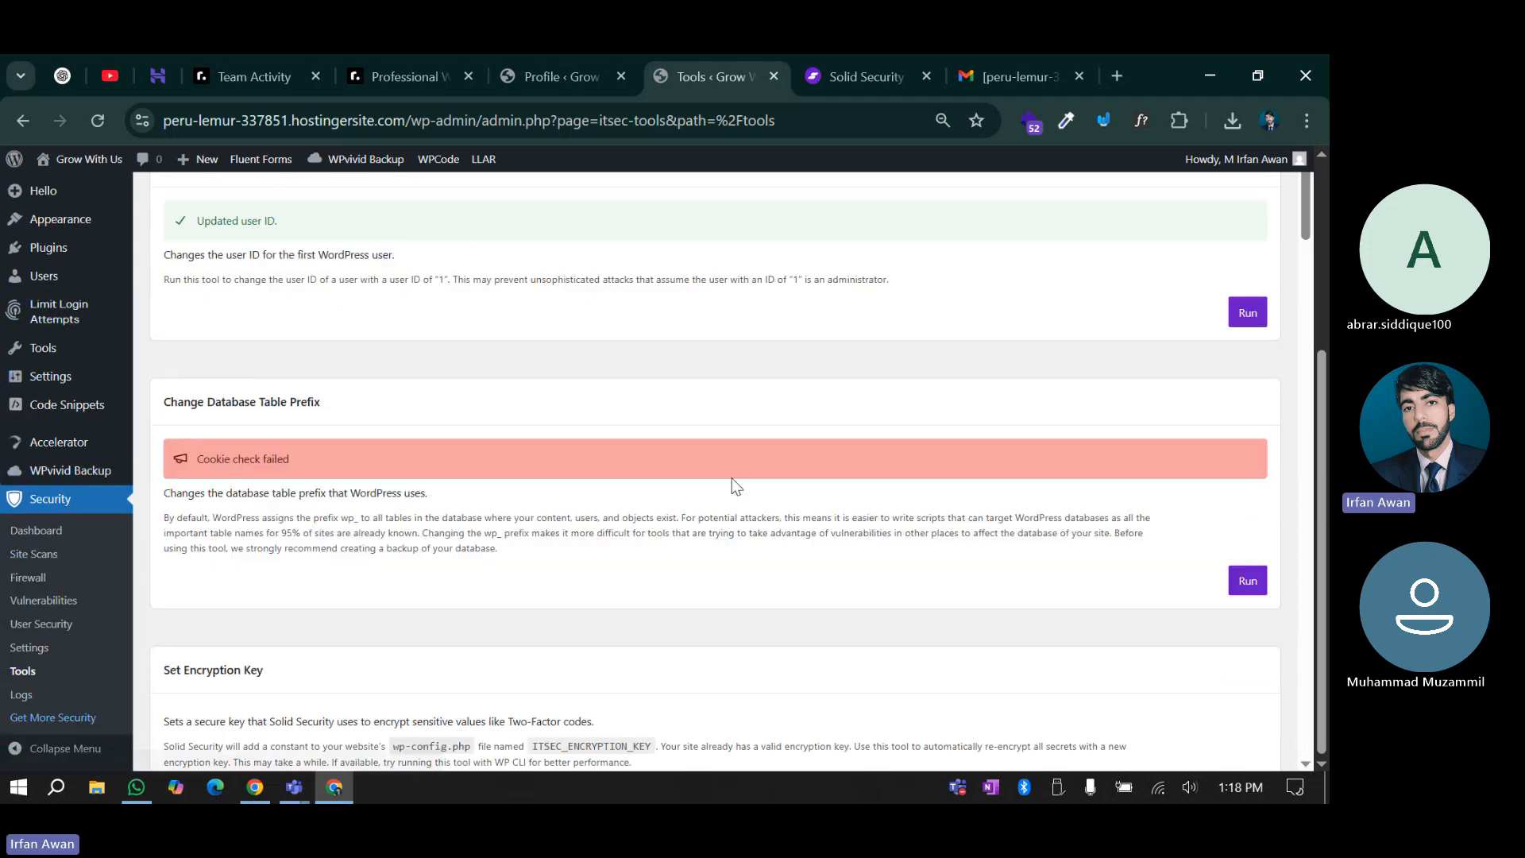
{"action": "scroll", "coordinate": [731, 478], "scroll_direction": "down", "scroll_amount": 2}
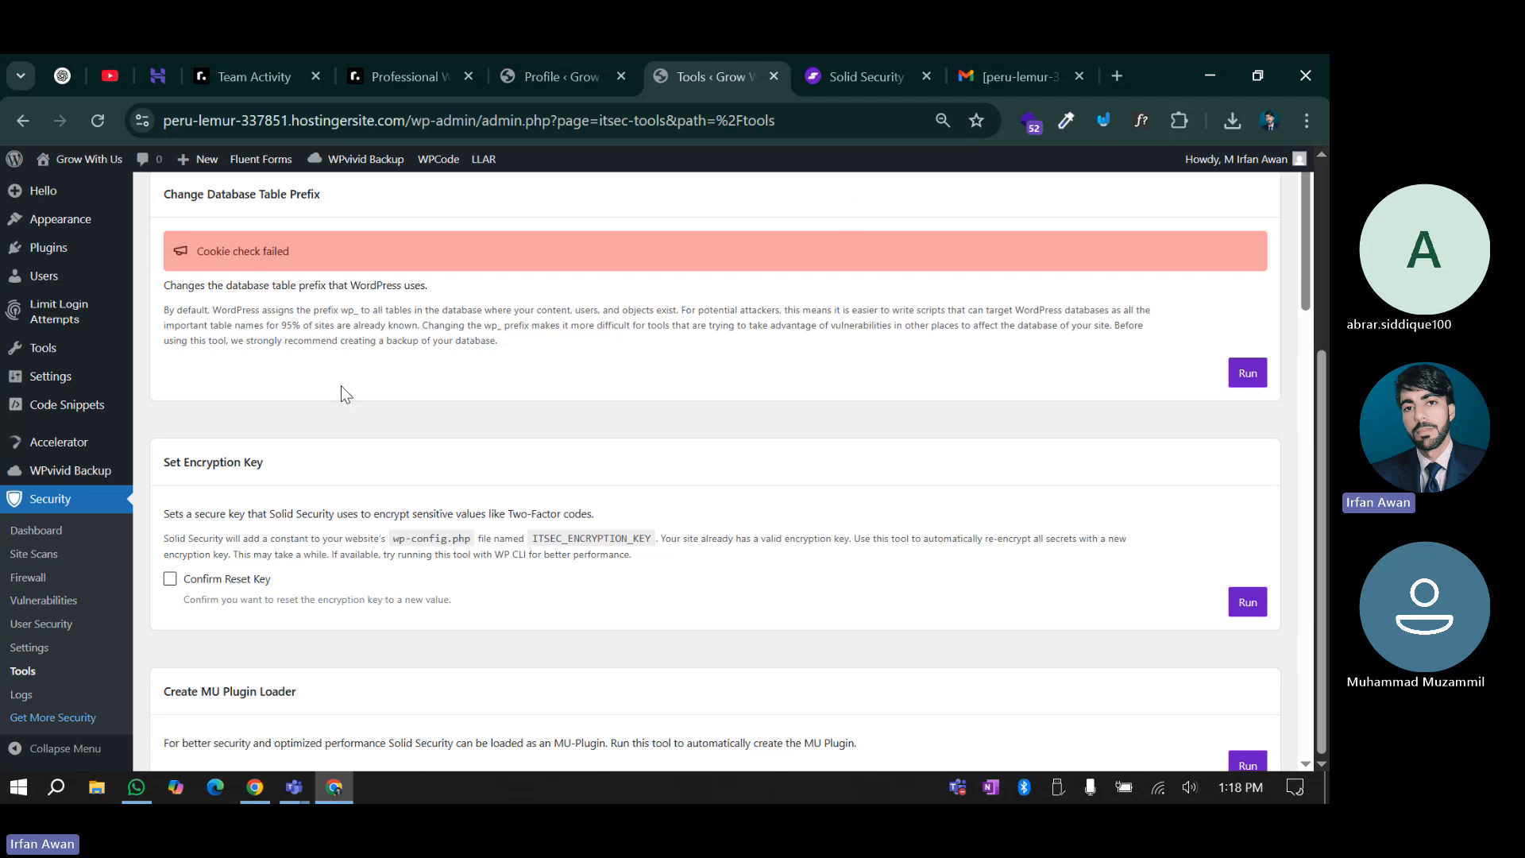
{"action": "scroll", "coordinate": [205, 390], "scroll_direction": "down", "scroll_amount": 1}
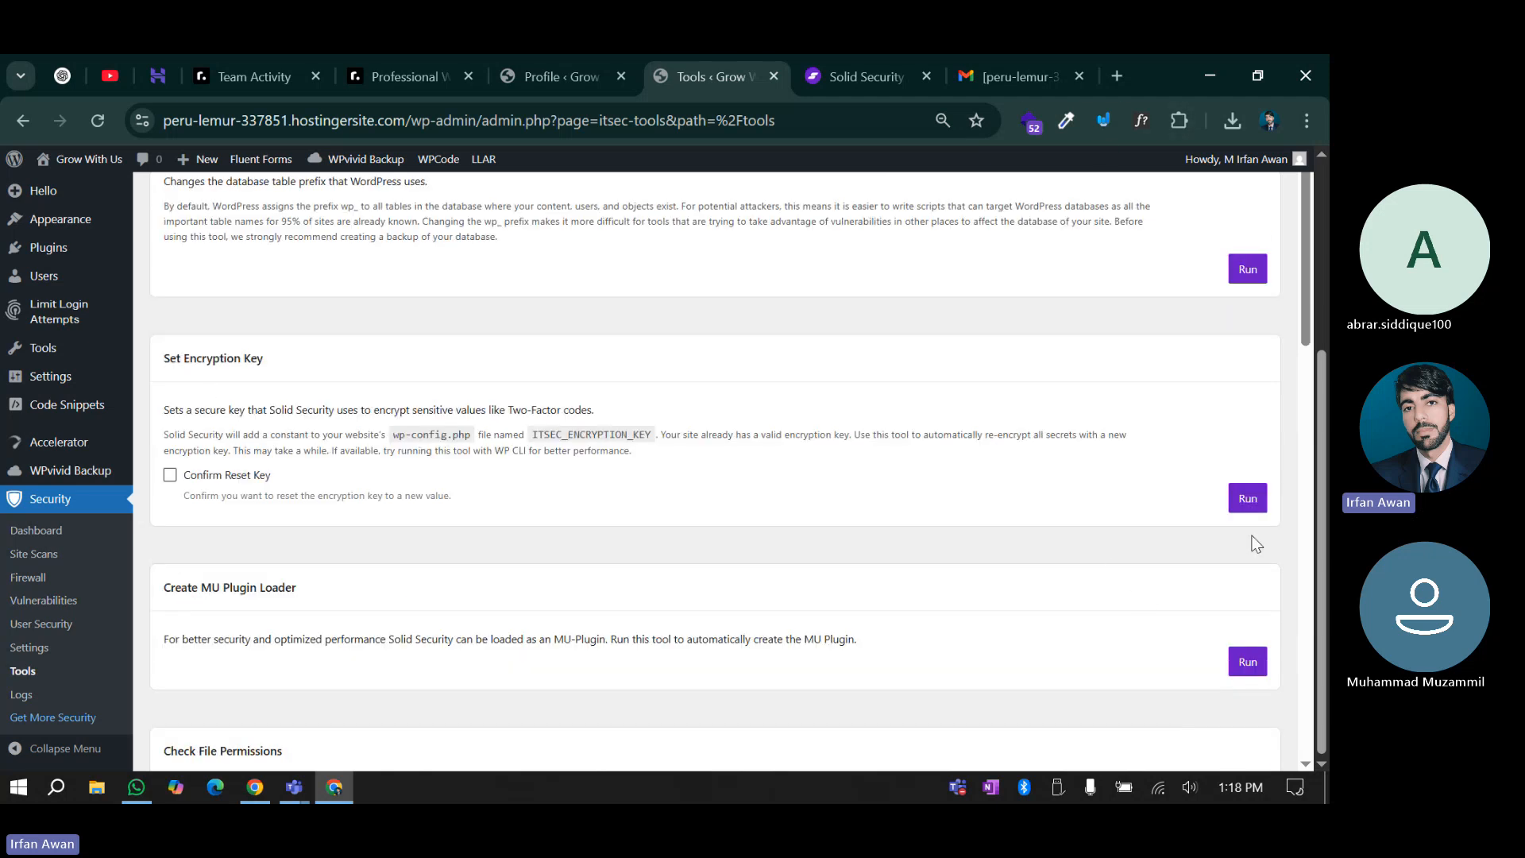
{"action": "left_click", "coordinate": [1249, 498]}
{"action": "scroll", "coordinate": [1048, 556], "scroll_direction": "down", "scroll_amount": 1}
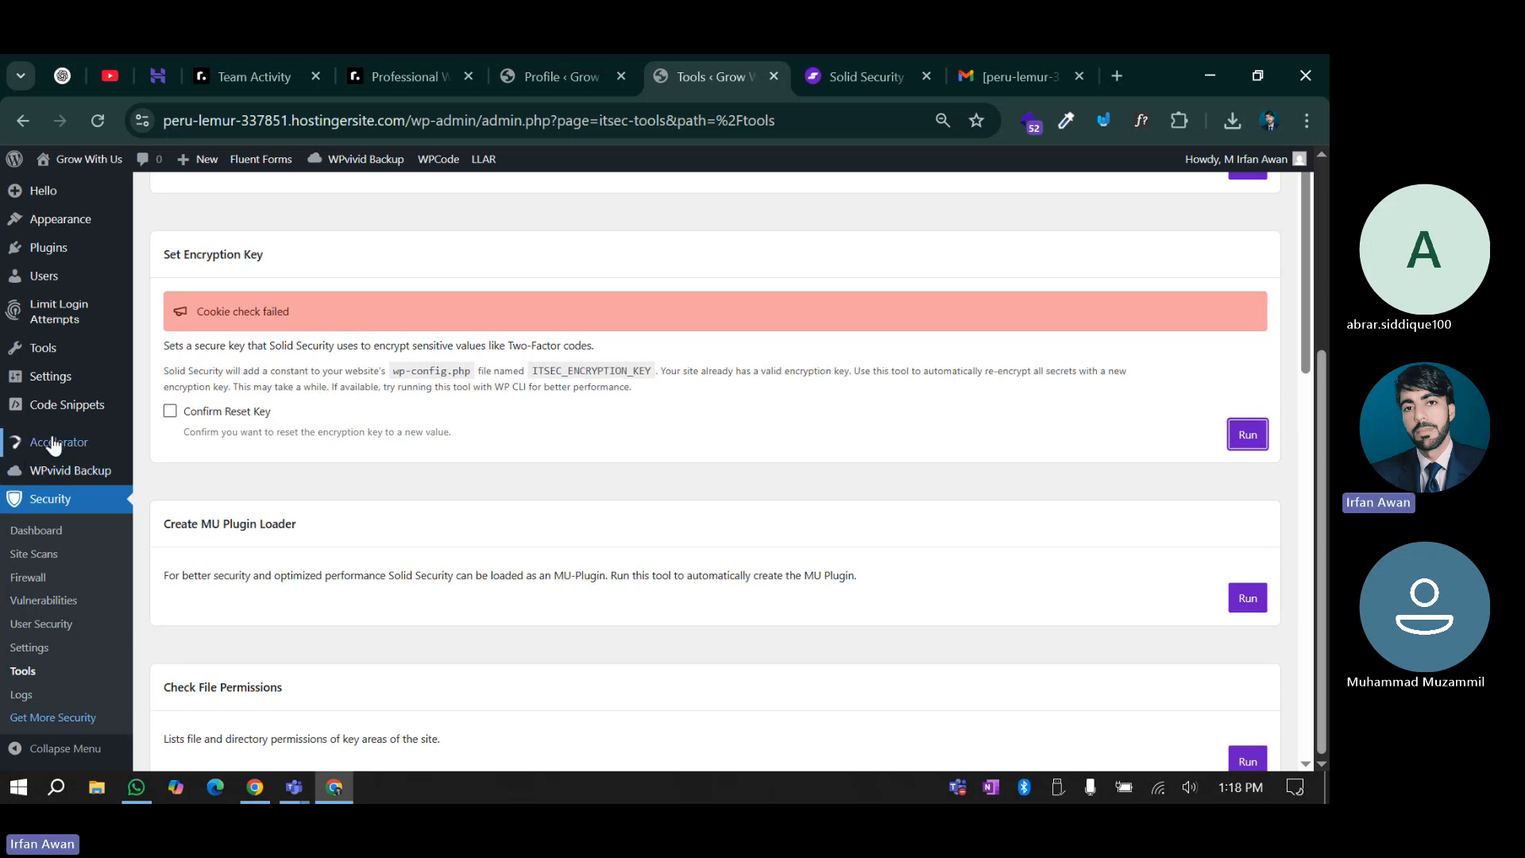
Deactivate the Seraphinite Accelerator plugin
{"action": "left_click", "coordinate": [55, 249]}
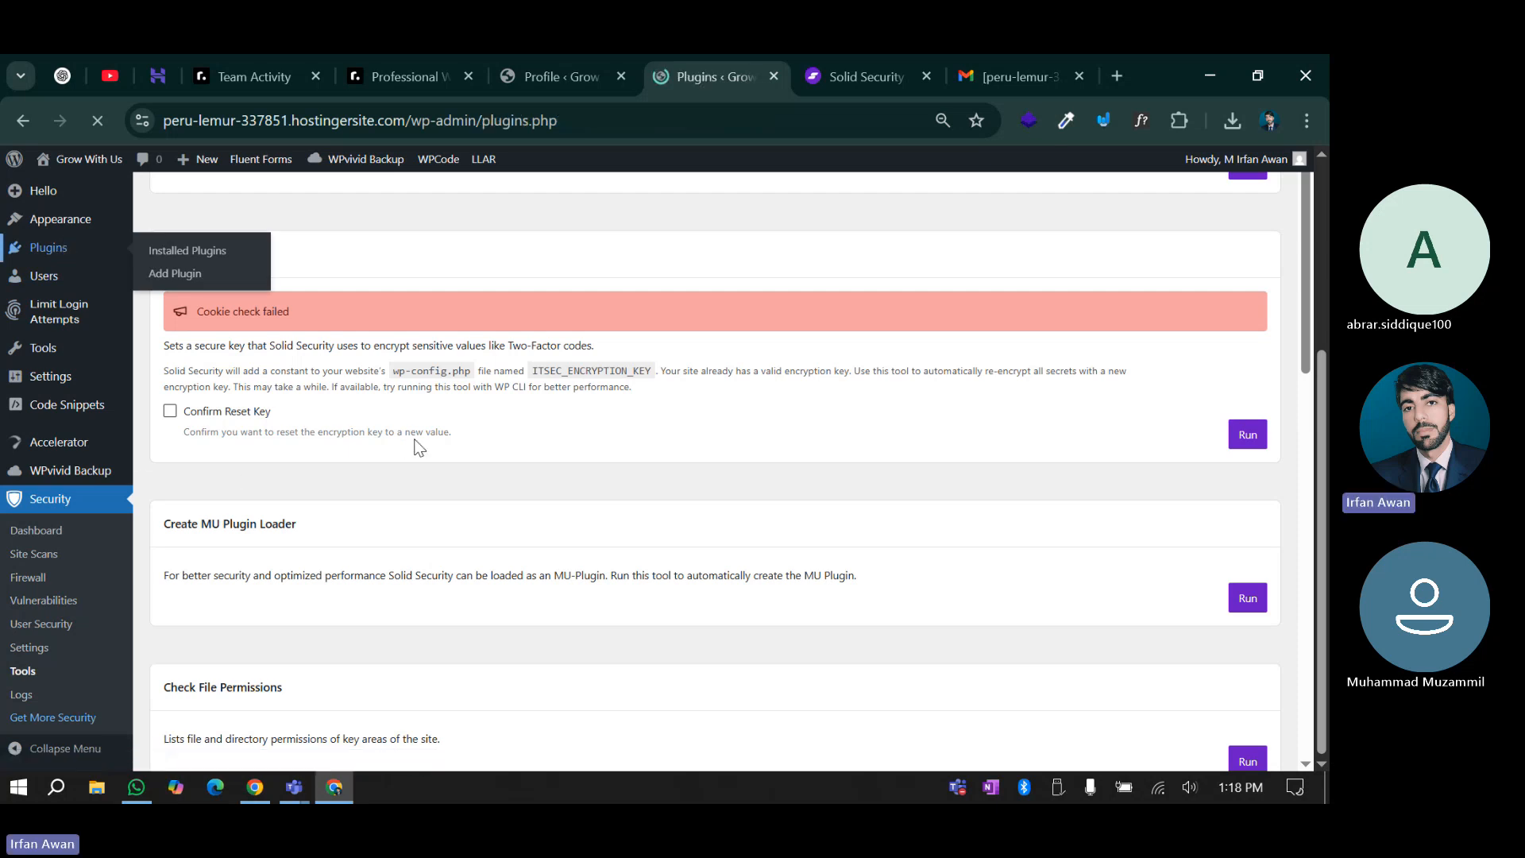
{"action": "scroll", "coordinate": [413, 438], "scroll_direction": "down", "scroll_amount": 10}
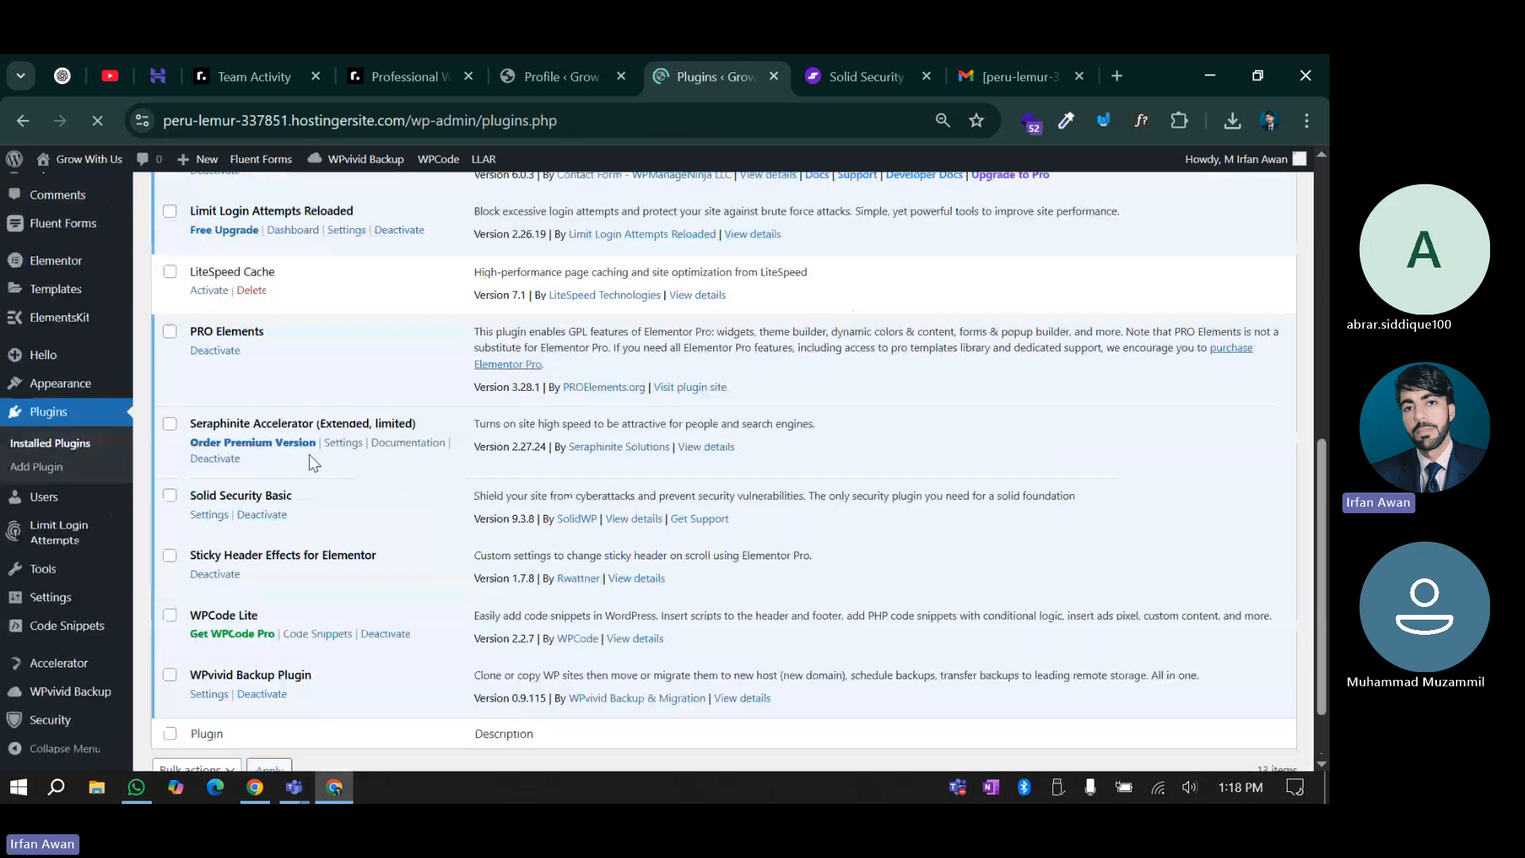
{"action": "left_click", "coordinate": [215, 370]}
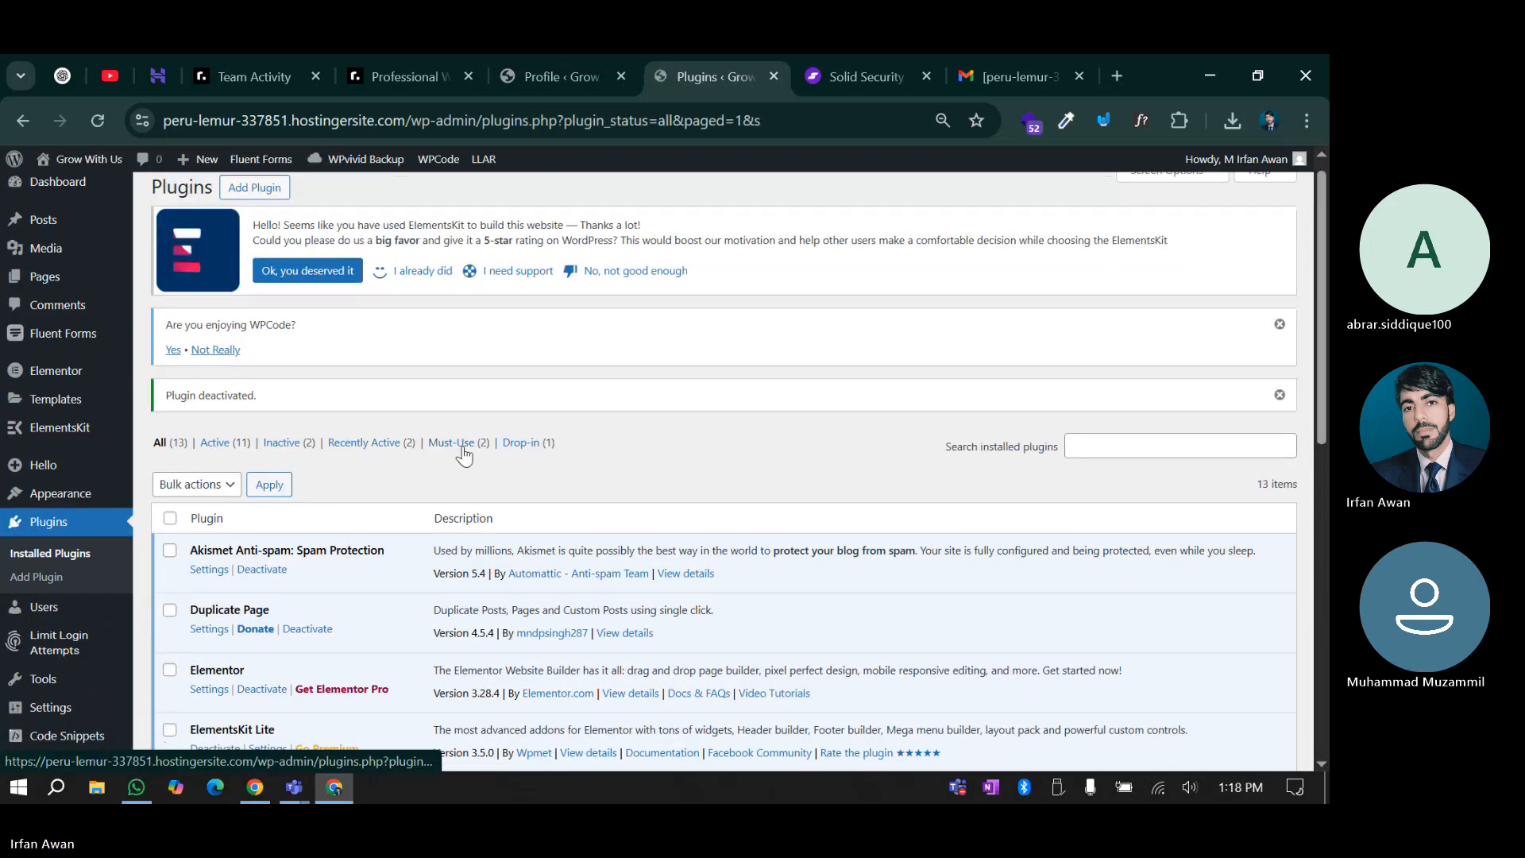
{"action": "scroll", "coordinate": [464, 457], "scroll_direction": "down", "scroll_amount": 8}
Back on Solid Security Tools, rerun Identify Server IPs and run Change Database Table Prefix
{"action": "mouse_move", "coordinate": [48, 719]}
{"action": "left_click", "coordinate": [201, 648]}
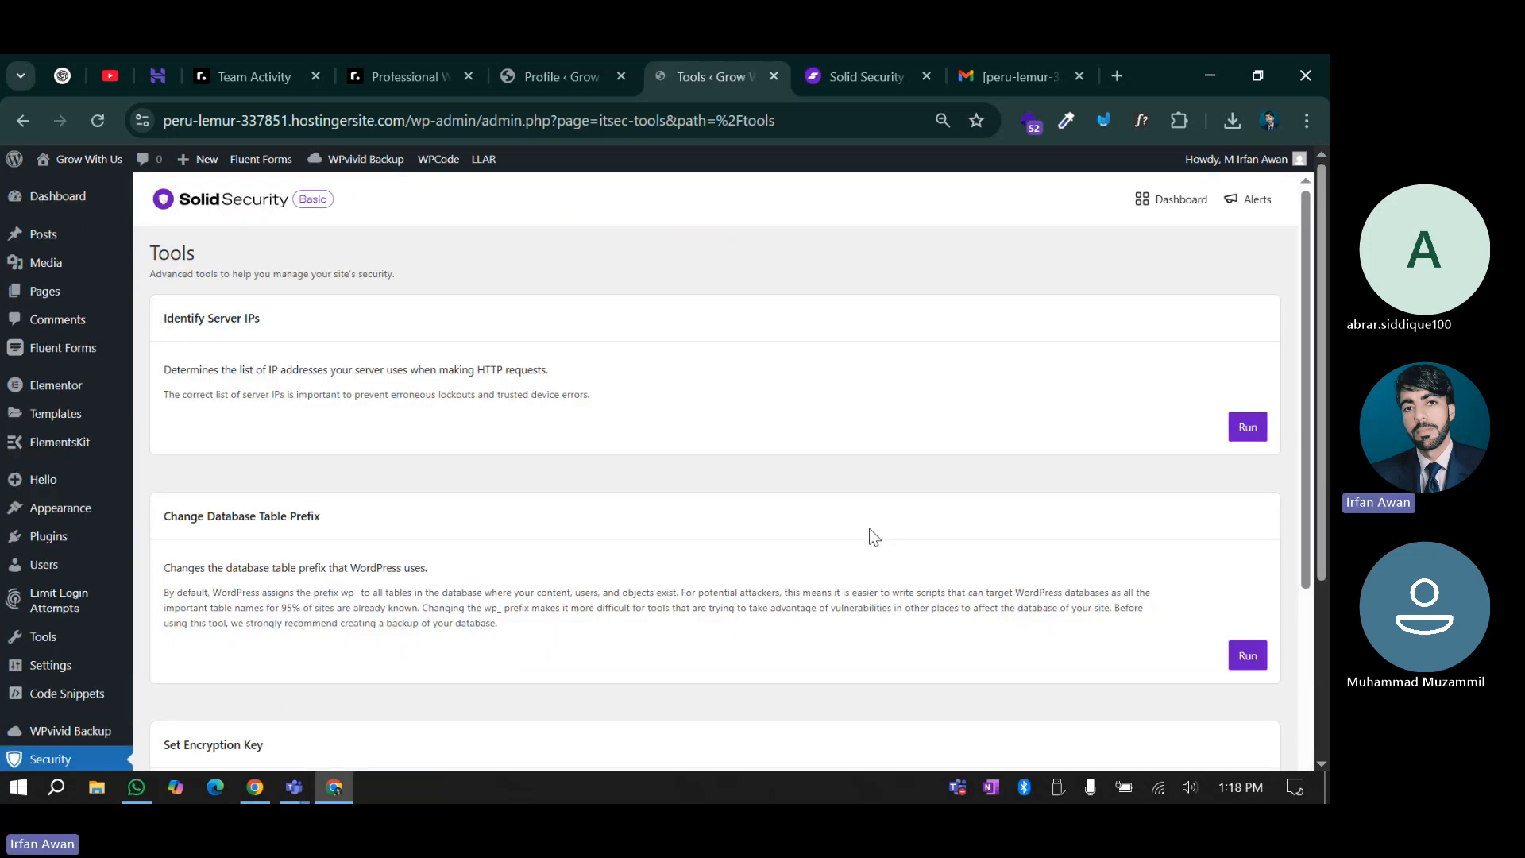
{"action": "scroll", "coordinate": [879, 534], "scroll_direction": "down", "scroll_amount": 3}
{"action": "scroll", "coordinate": [879, 534], "scroll_direction": "up", "scroll_amount": 3}
{"action": "left_click", "coordinate": [1241, 427]}
{"action": "scroll", "coordinate": [1144, 572], "scroll_direction": "down", "scroll_amount": 1}
{"action": "left_click", "coordinate": [1248, 555]}
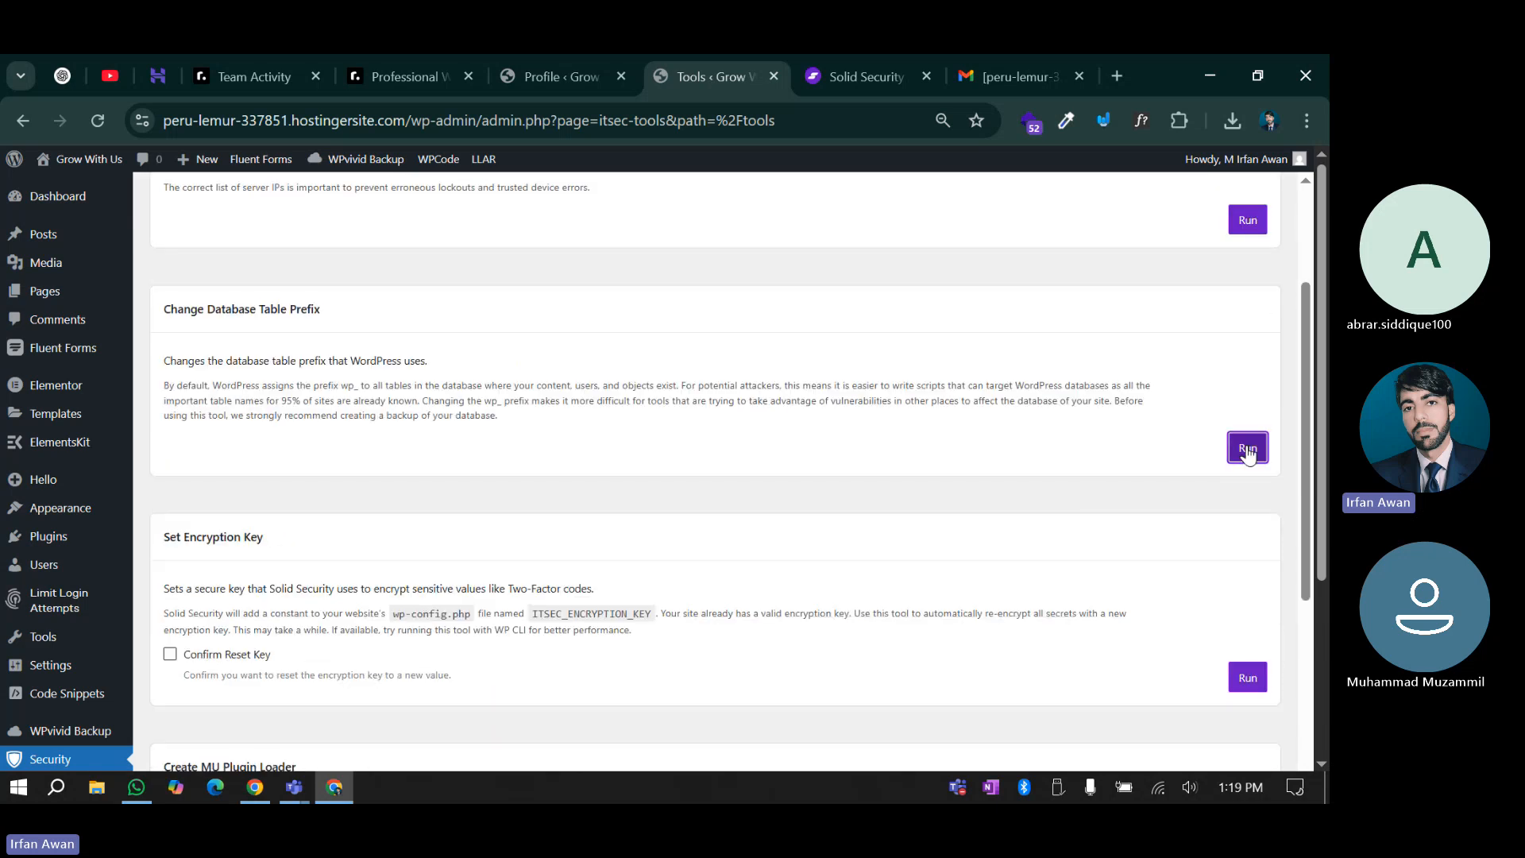
Tick Confirm Reset Key and run Set Encryption Key to rotate the wp-config.php key
{"action": "scroll", "coordinate": [1088, 468], "scroll_direction": "down", "scroll_amount": 2}
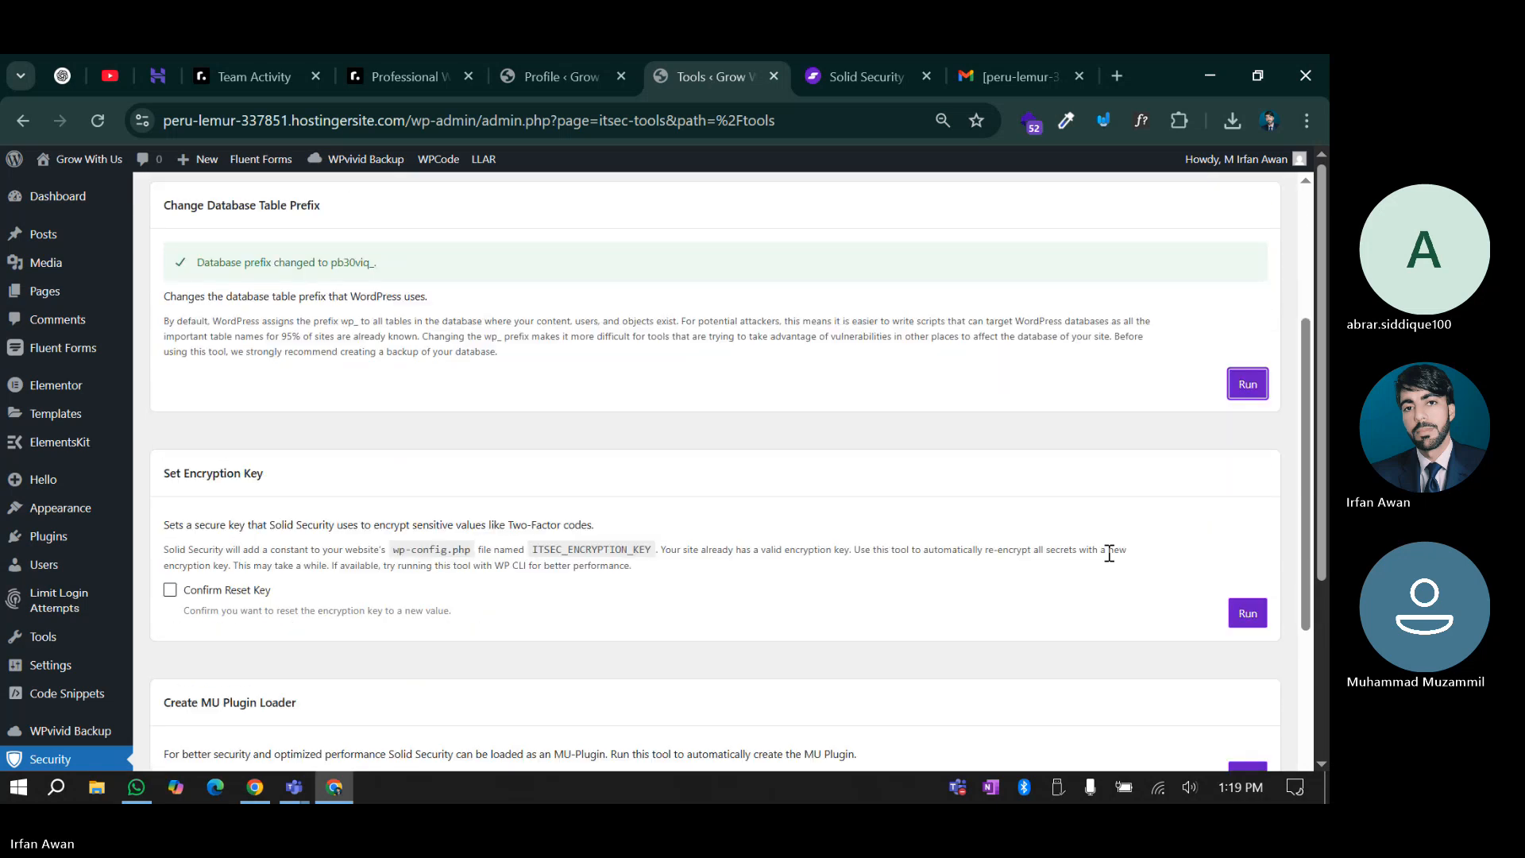
{"action": "left_click", "coordinate": [1246, 512]}
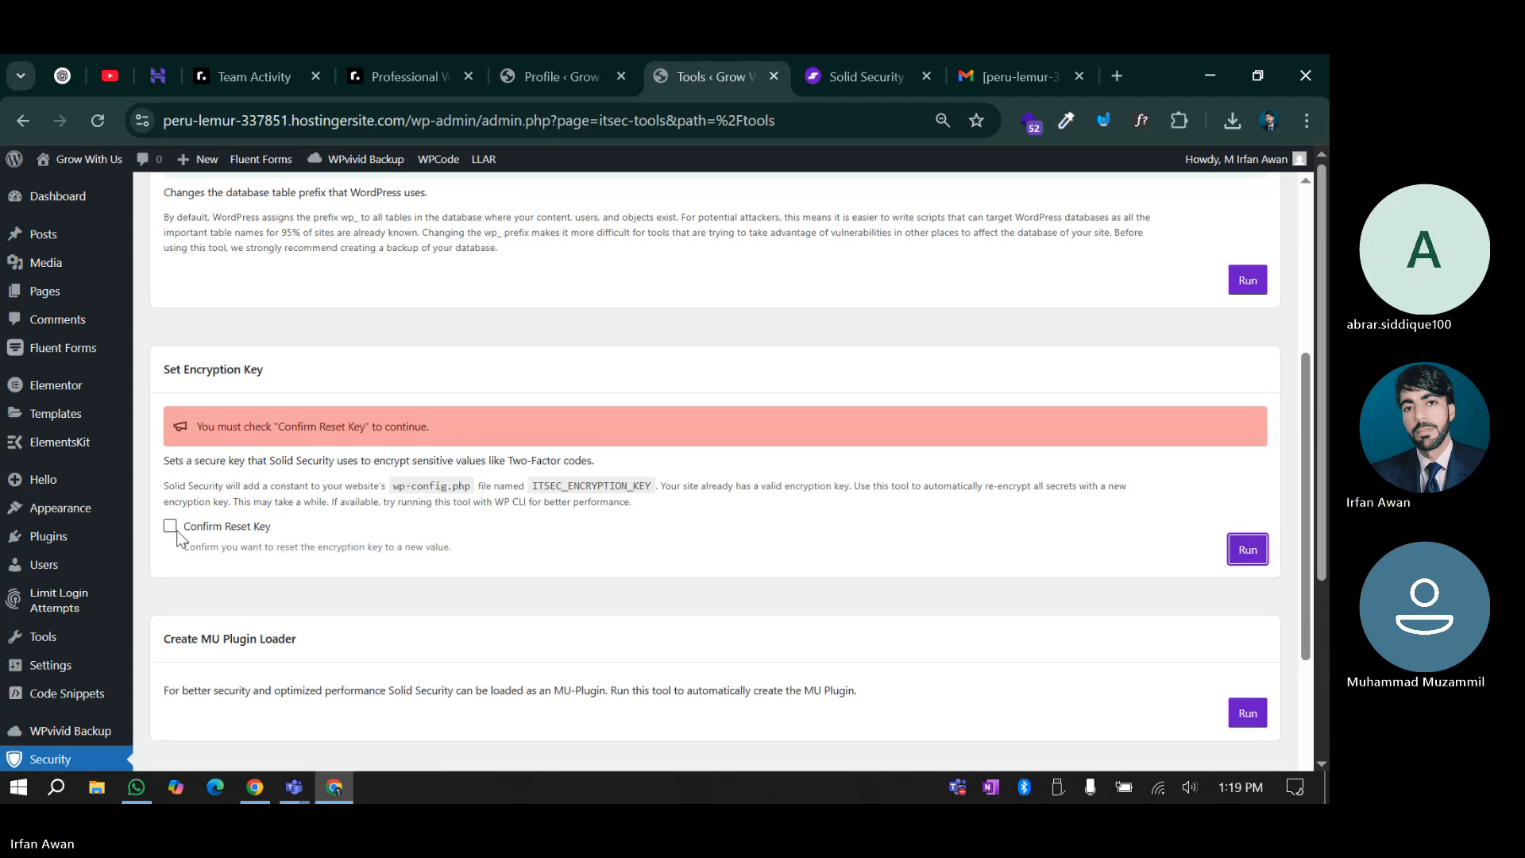
{"action": "left_click", "coordinate": [170, 526]}
{"action": "left_click", "coordinate": [1227, 550]}
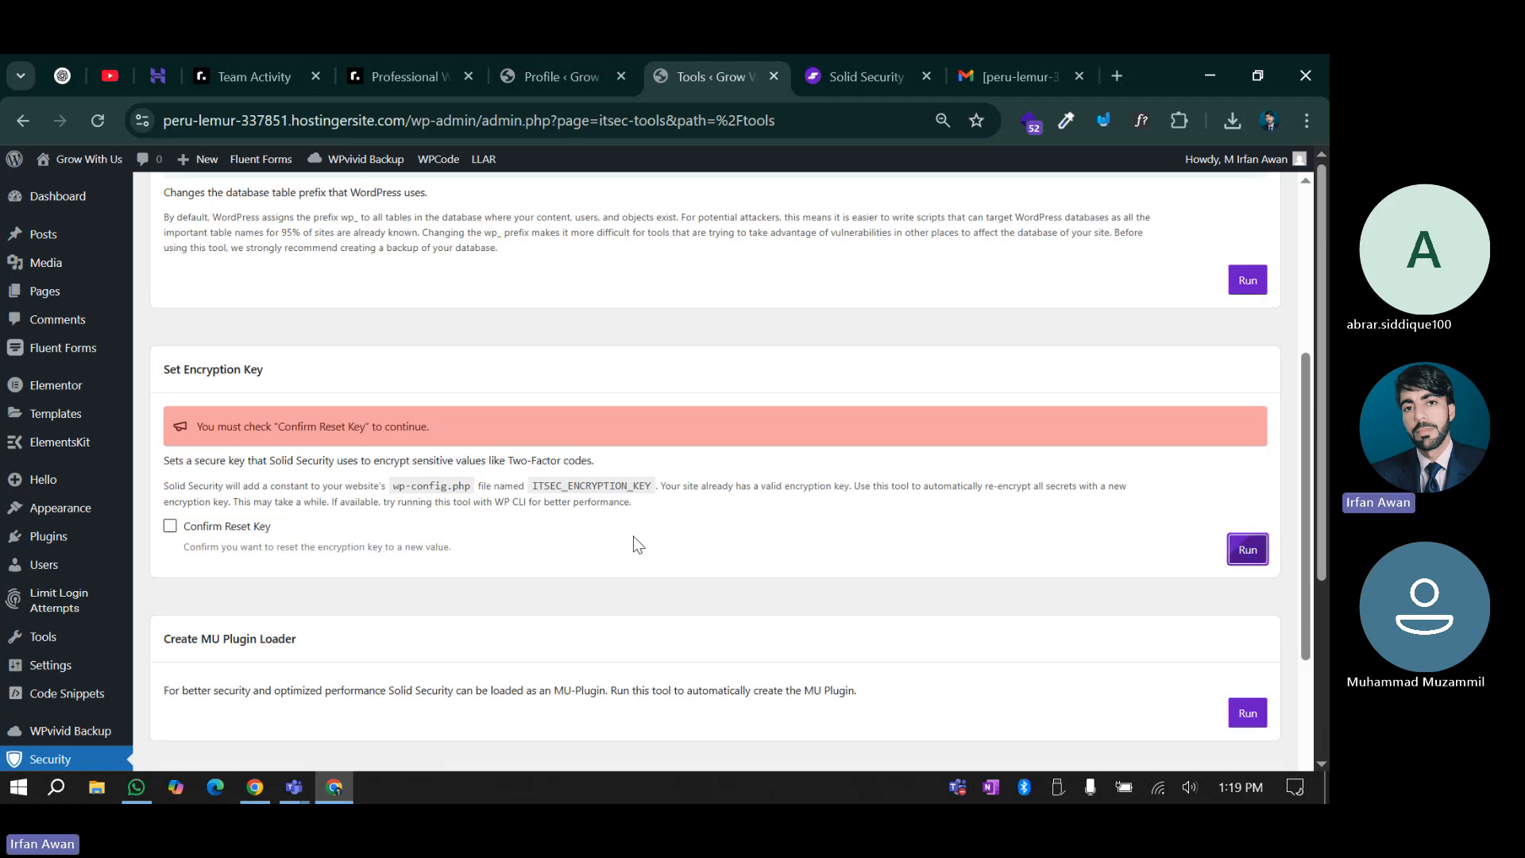
{"action": "scroll", "coordinate": [24, 603], "scroll_direction": "down", "scroll_amount": 4}
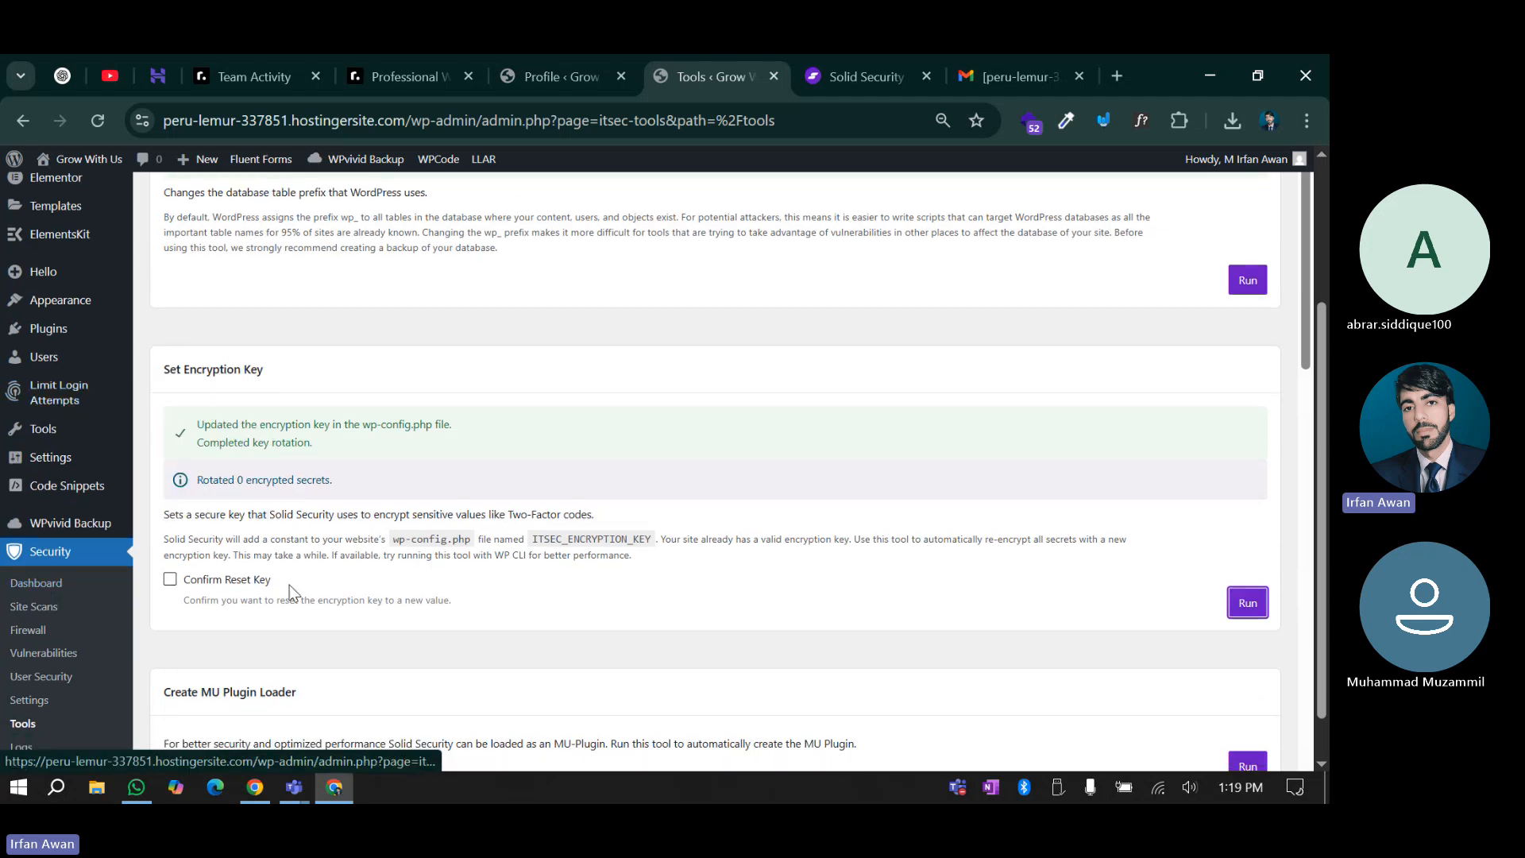
{"action": "scroll", "coordinate": [698, 512], "scroll_direction": "down", "scroll_amount": 3}
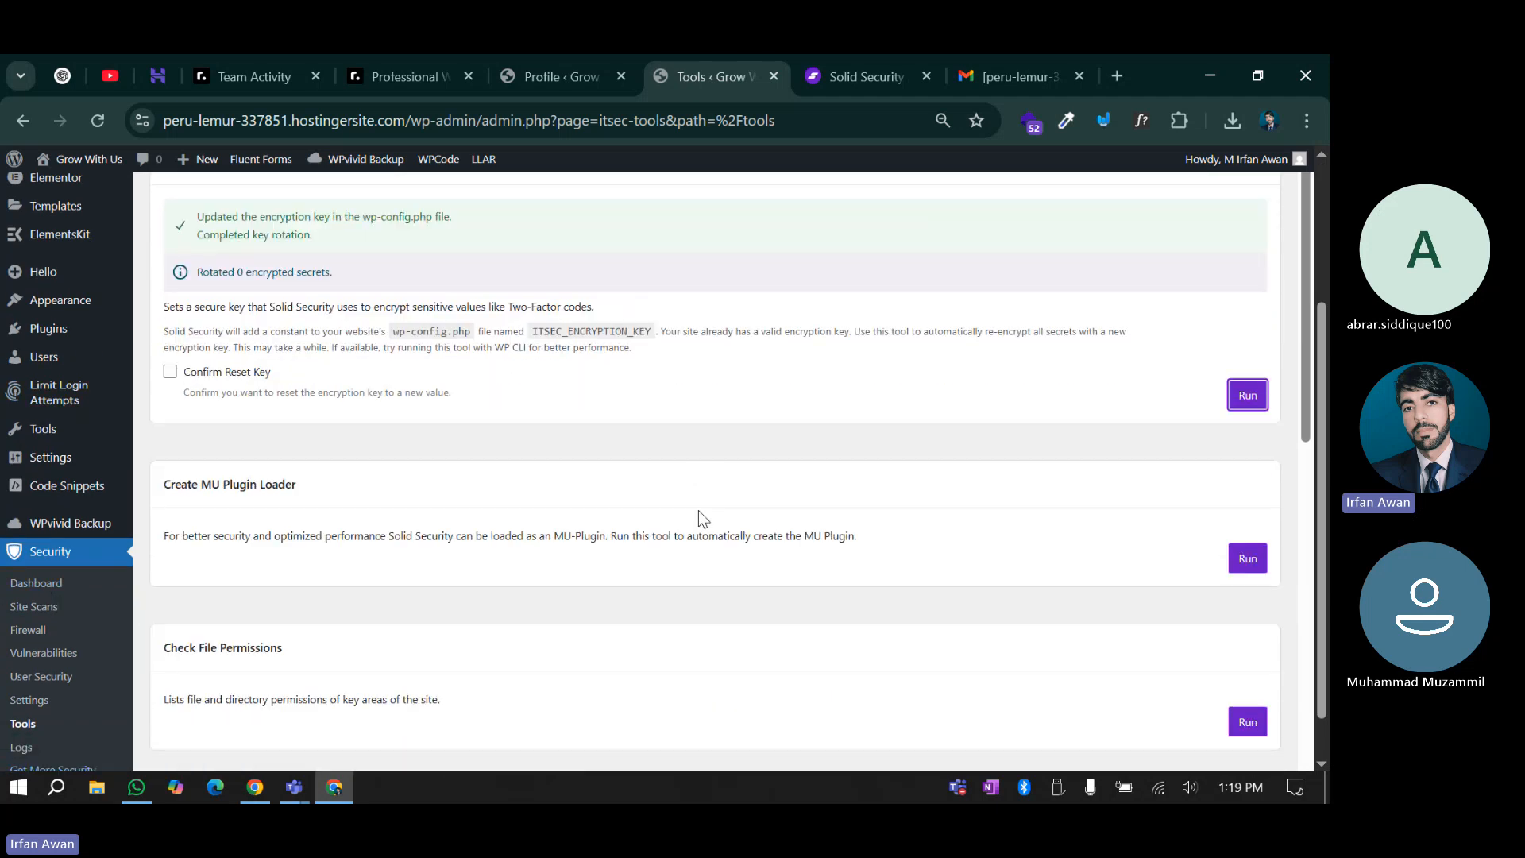
{"action": "mouse_move", "coordinate": [135, 389]}
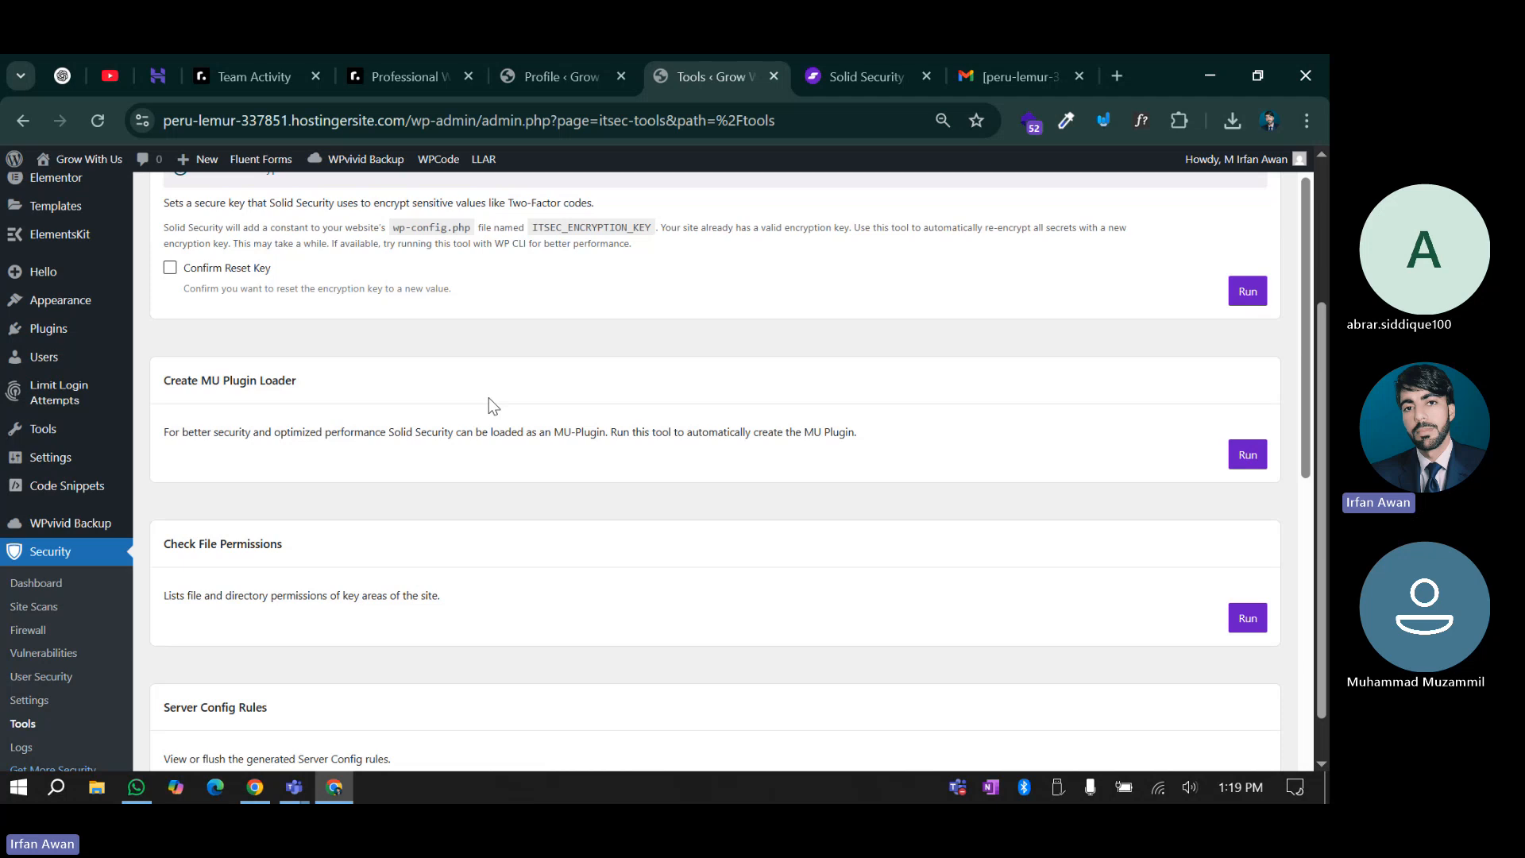
{"action": "mouse_move", "coordinate": [66, 334]}
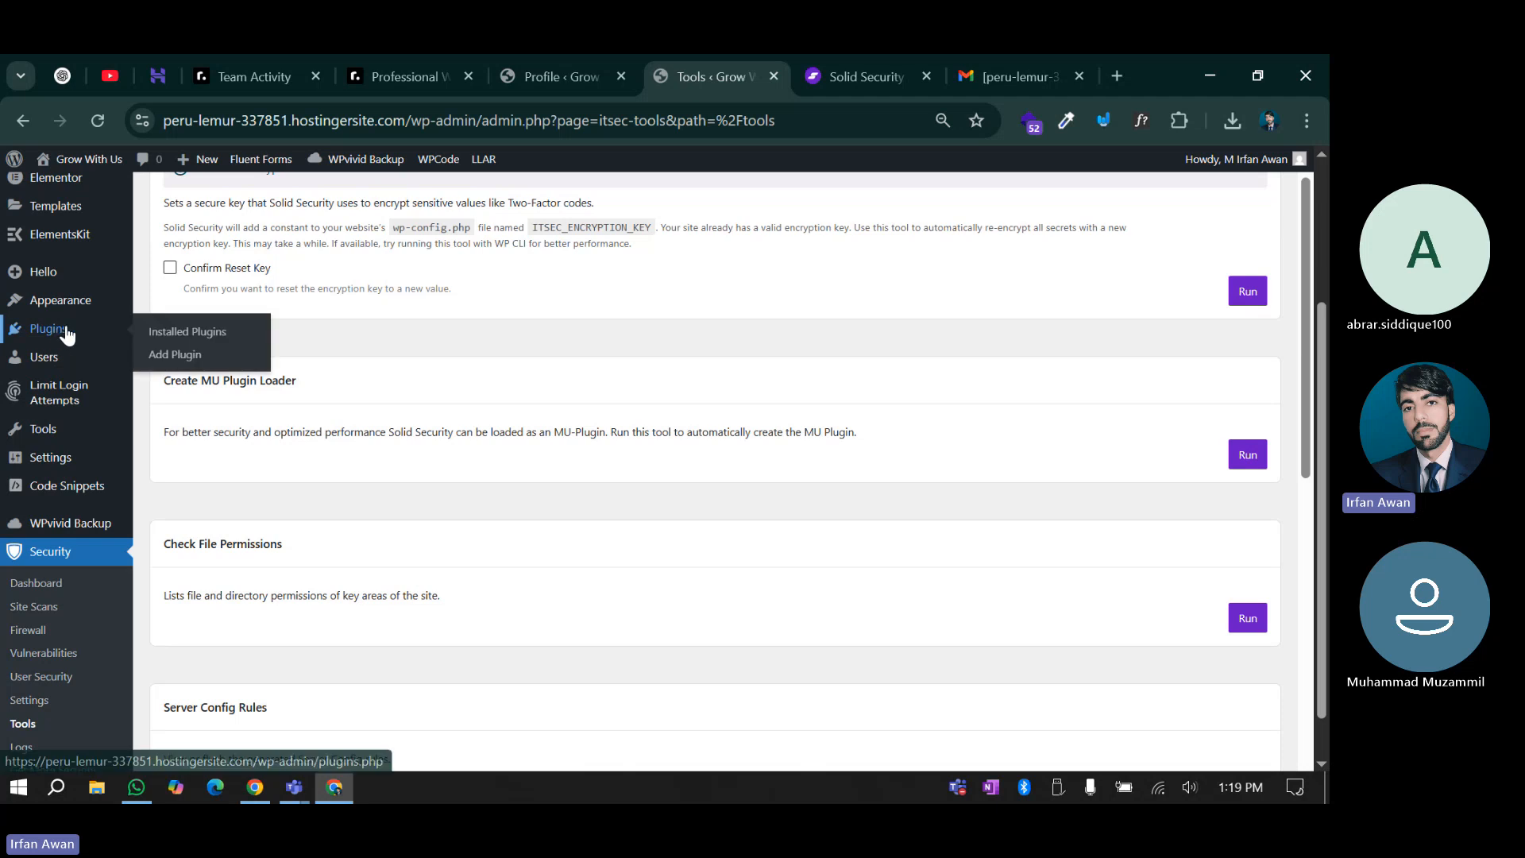
{"action": "left_click", "coordinate": [587, 57]}
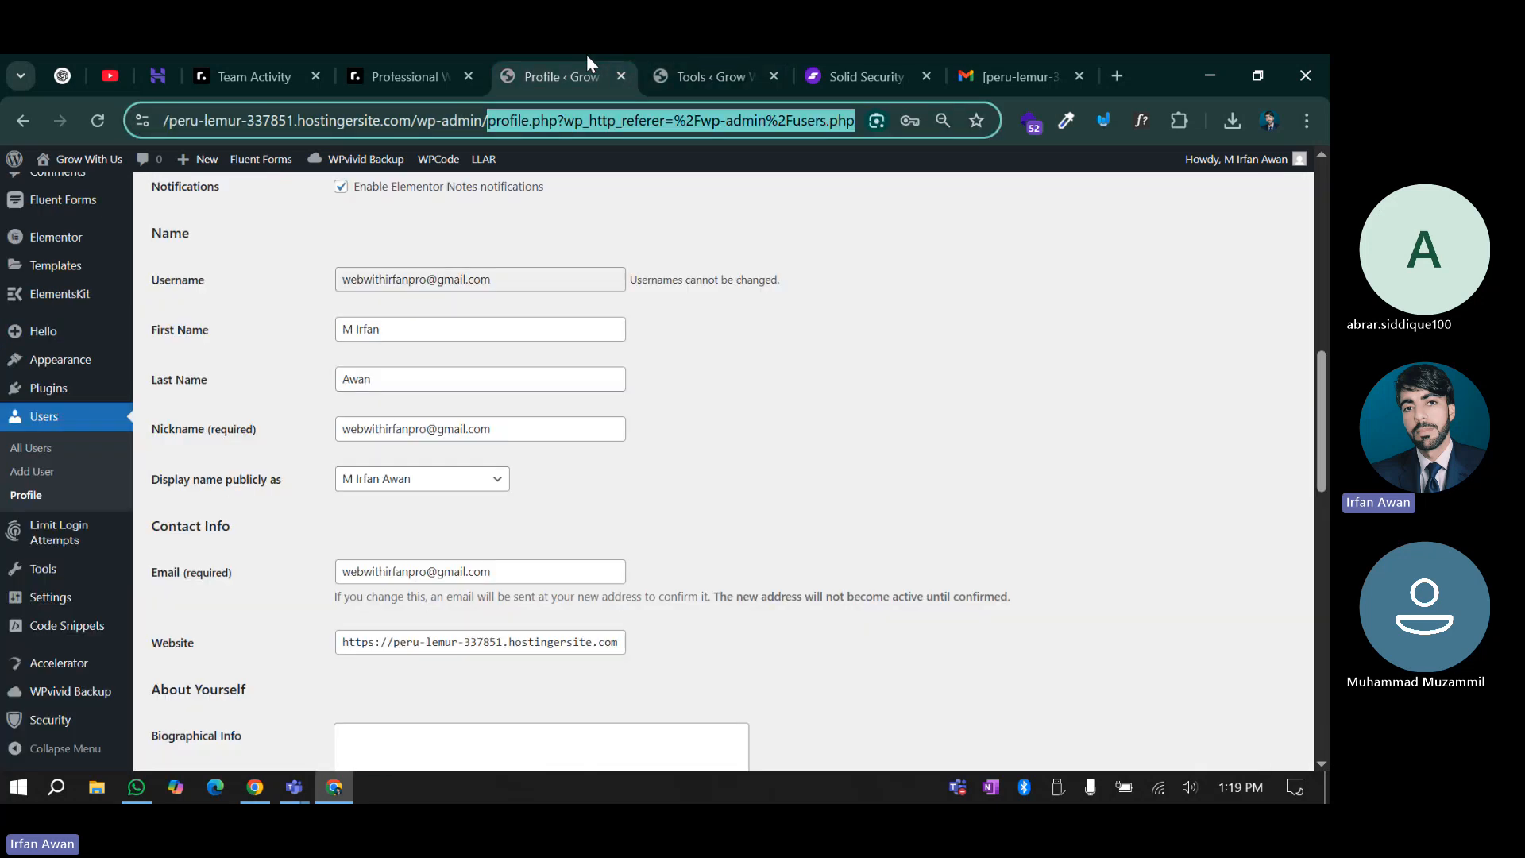
{"action": "left_click", "coordinate": [178, 433]}
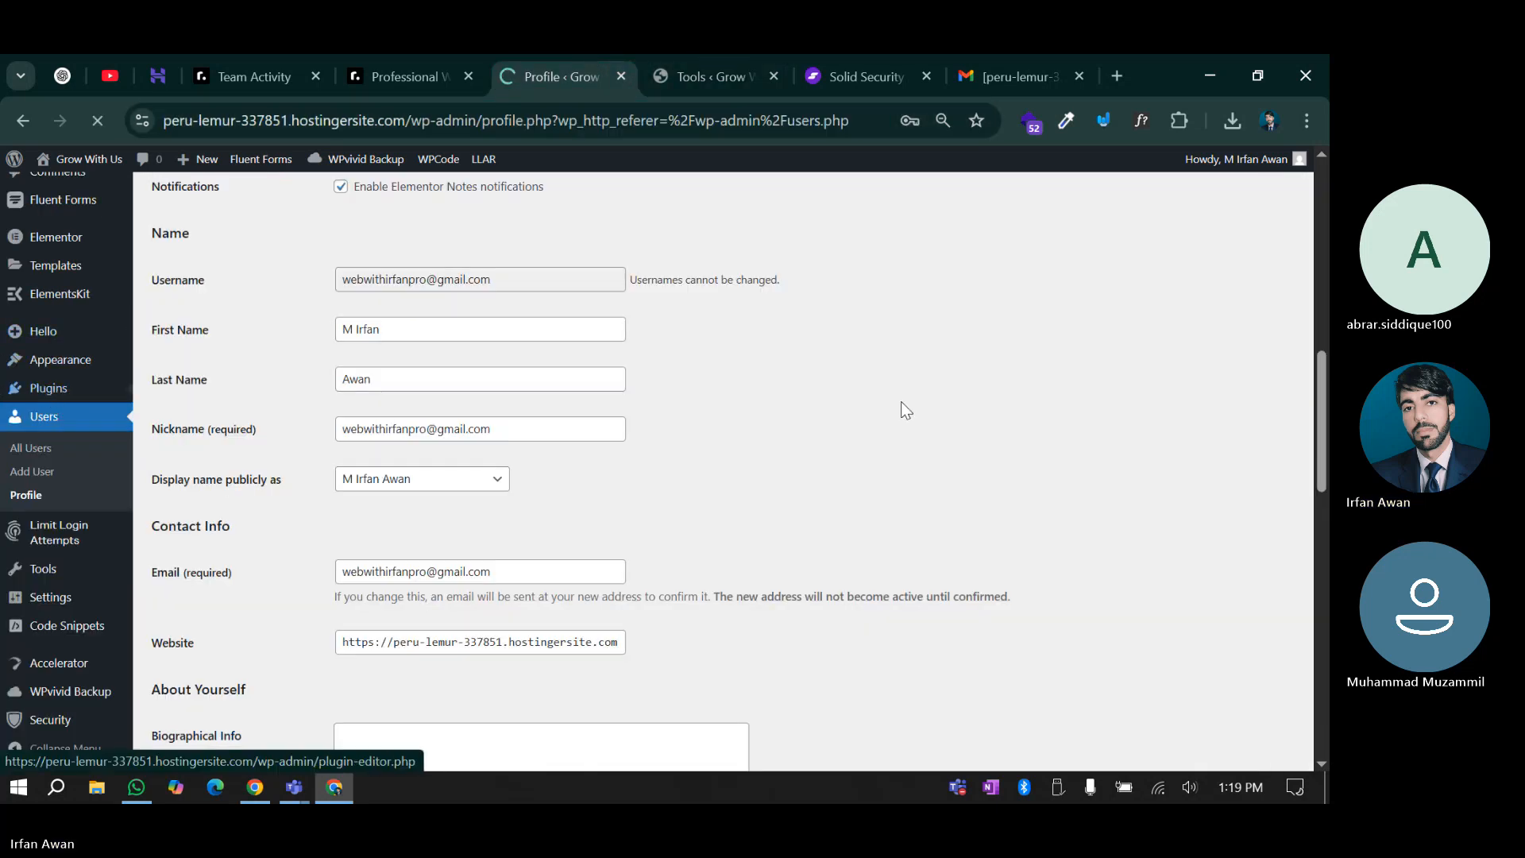
{"action": "scroll", "coordinate": [901, 402], "scroll_direction": "up", "scroll_amount": 10}
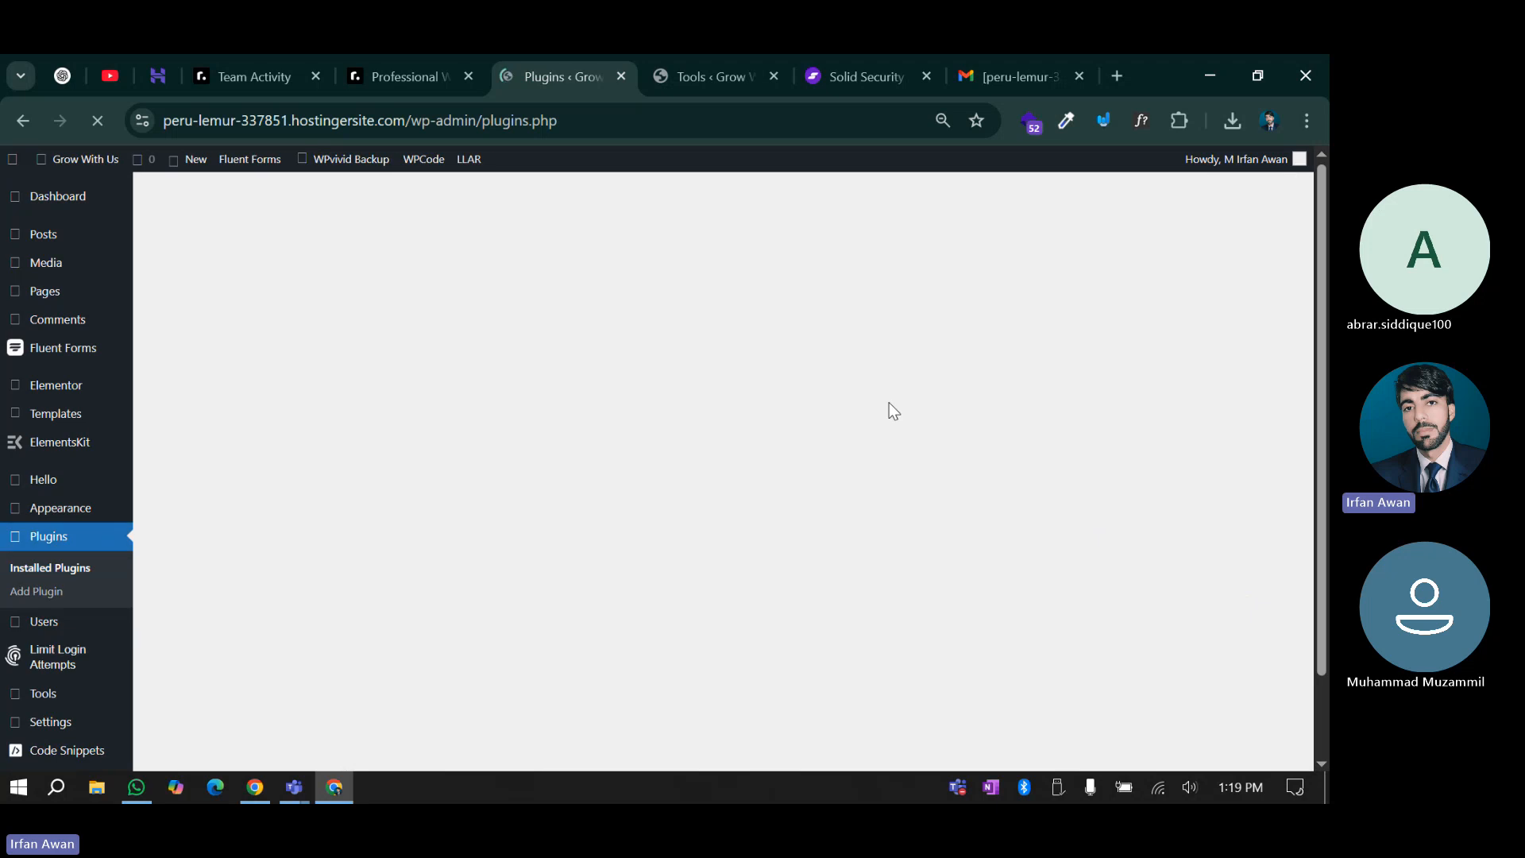
{"action": "left_click", "coordinate": [443, 413]}
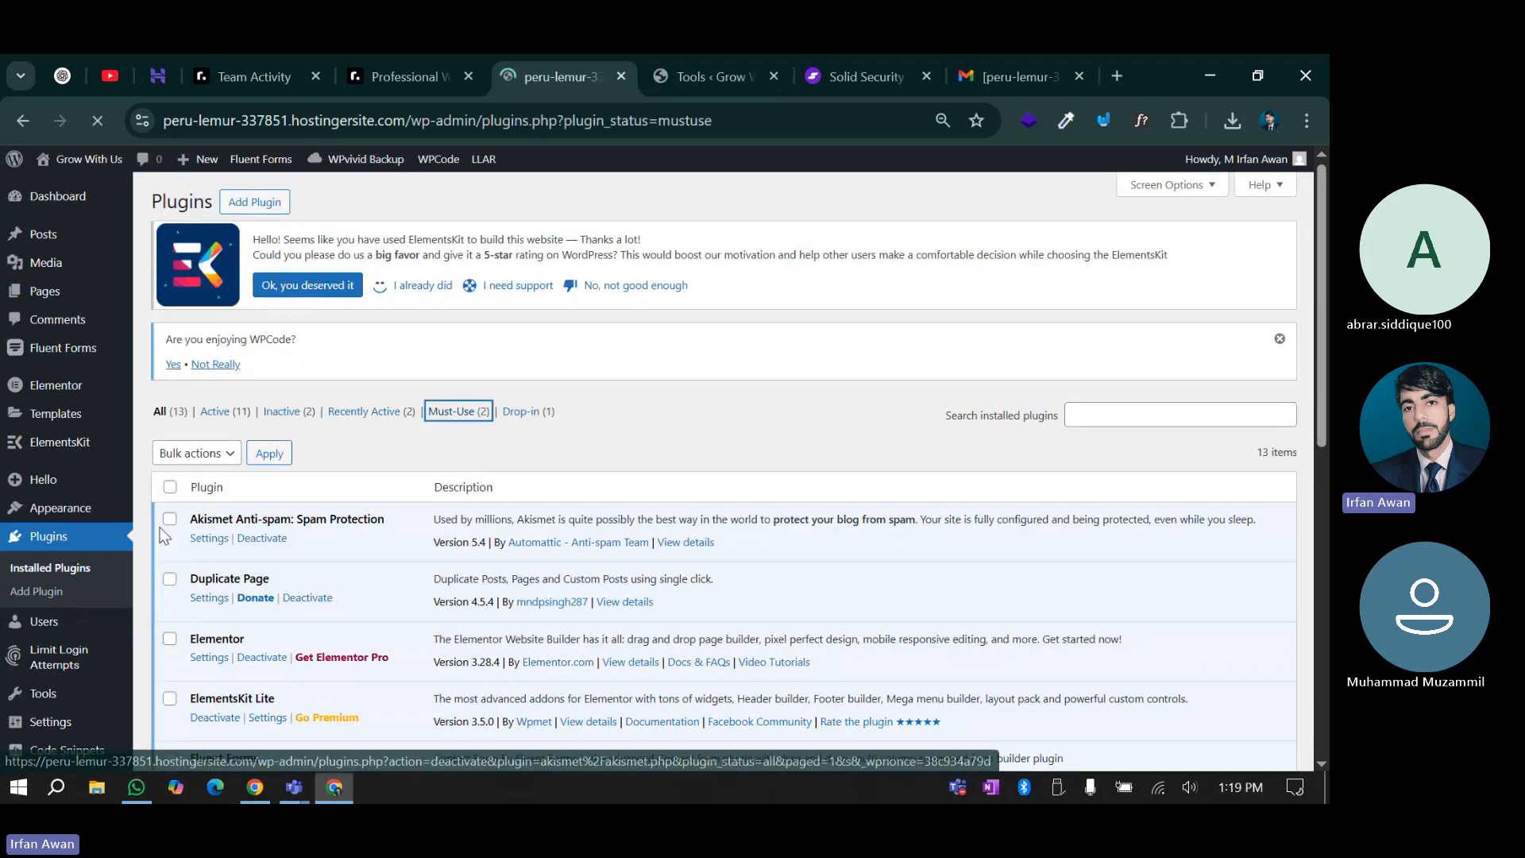
{"action": "scroll", "coordinate": [228, 556], "scroll_direction": "down", "scroll_amount": 1}
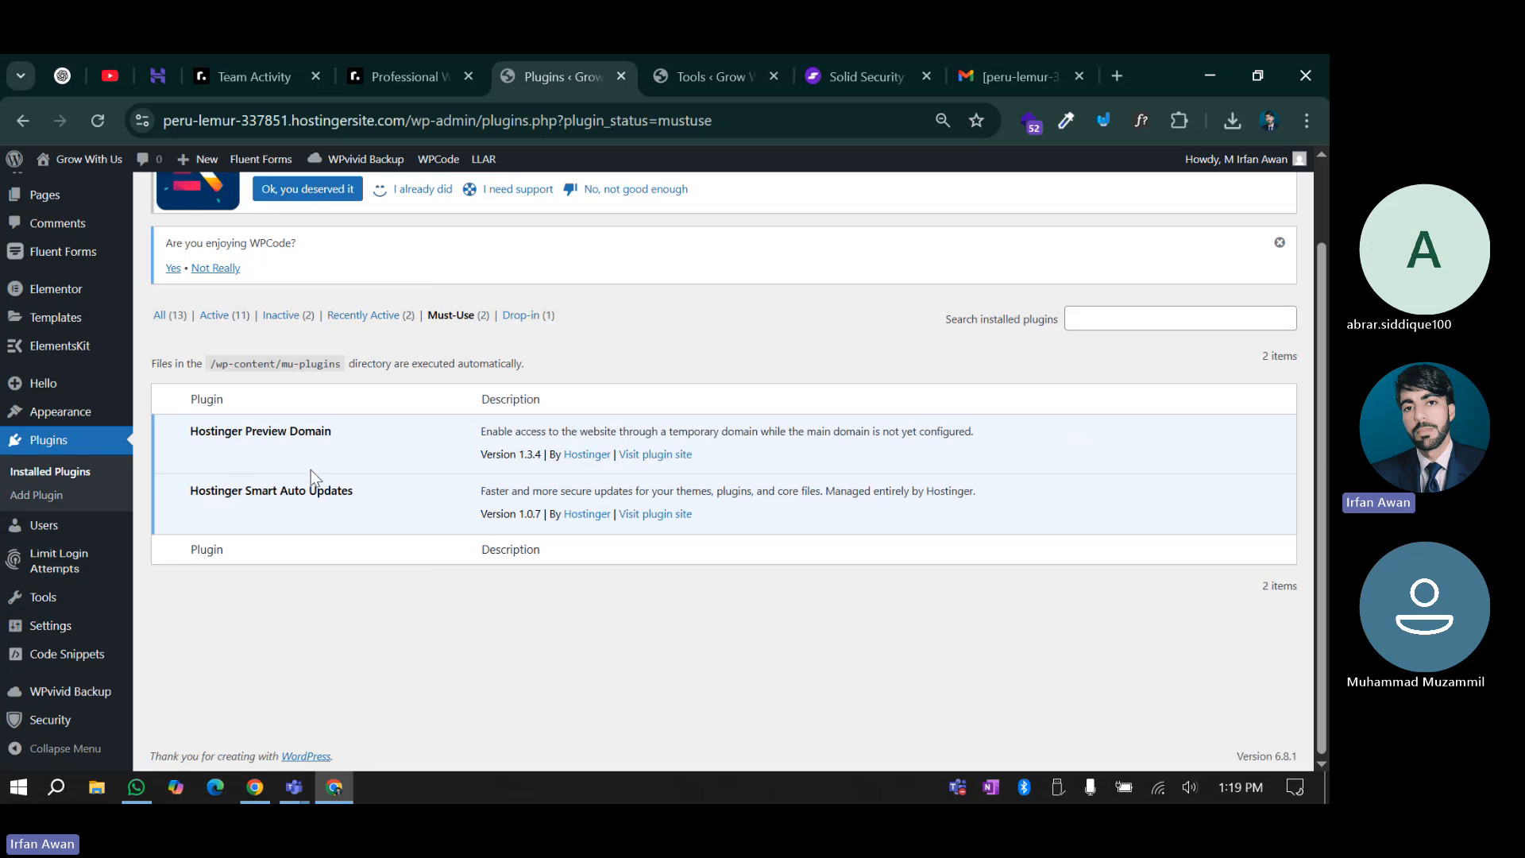
{"action": "left_click", "coordinate": [676, 75]}
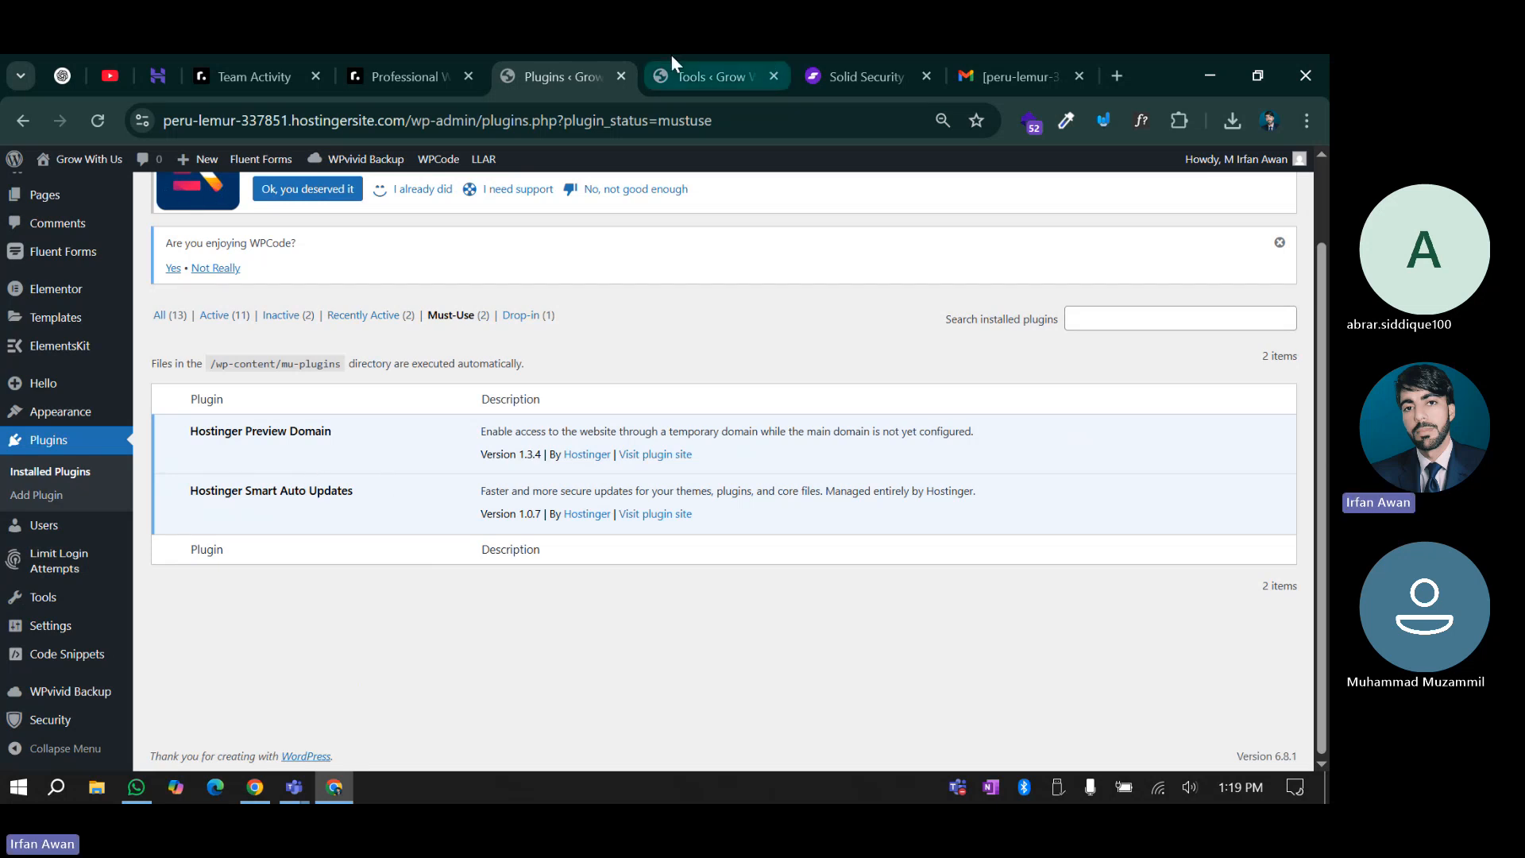
{"action": "scroll", "coordinate": [248, 491], "scroll_direction": "up", "scroll_amount": 1}
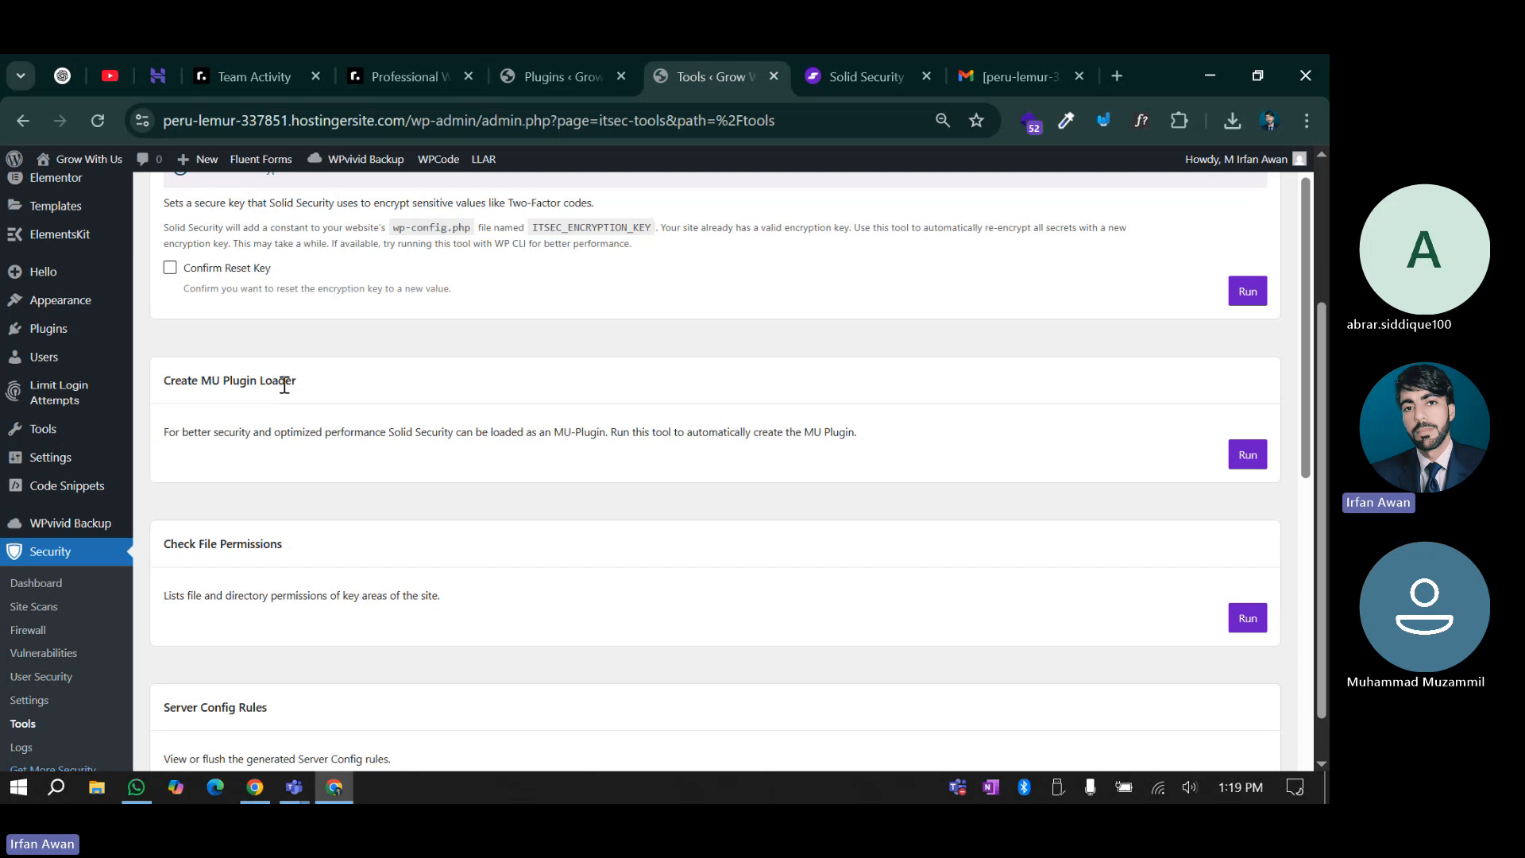
Create the MU-Plugin loader and check the site's file and directory permissions
{"action": "left_click", "coordinate": [1246, 456]}
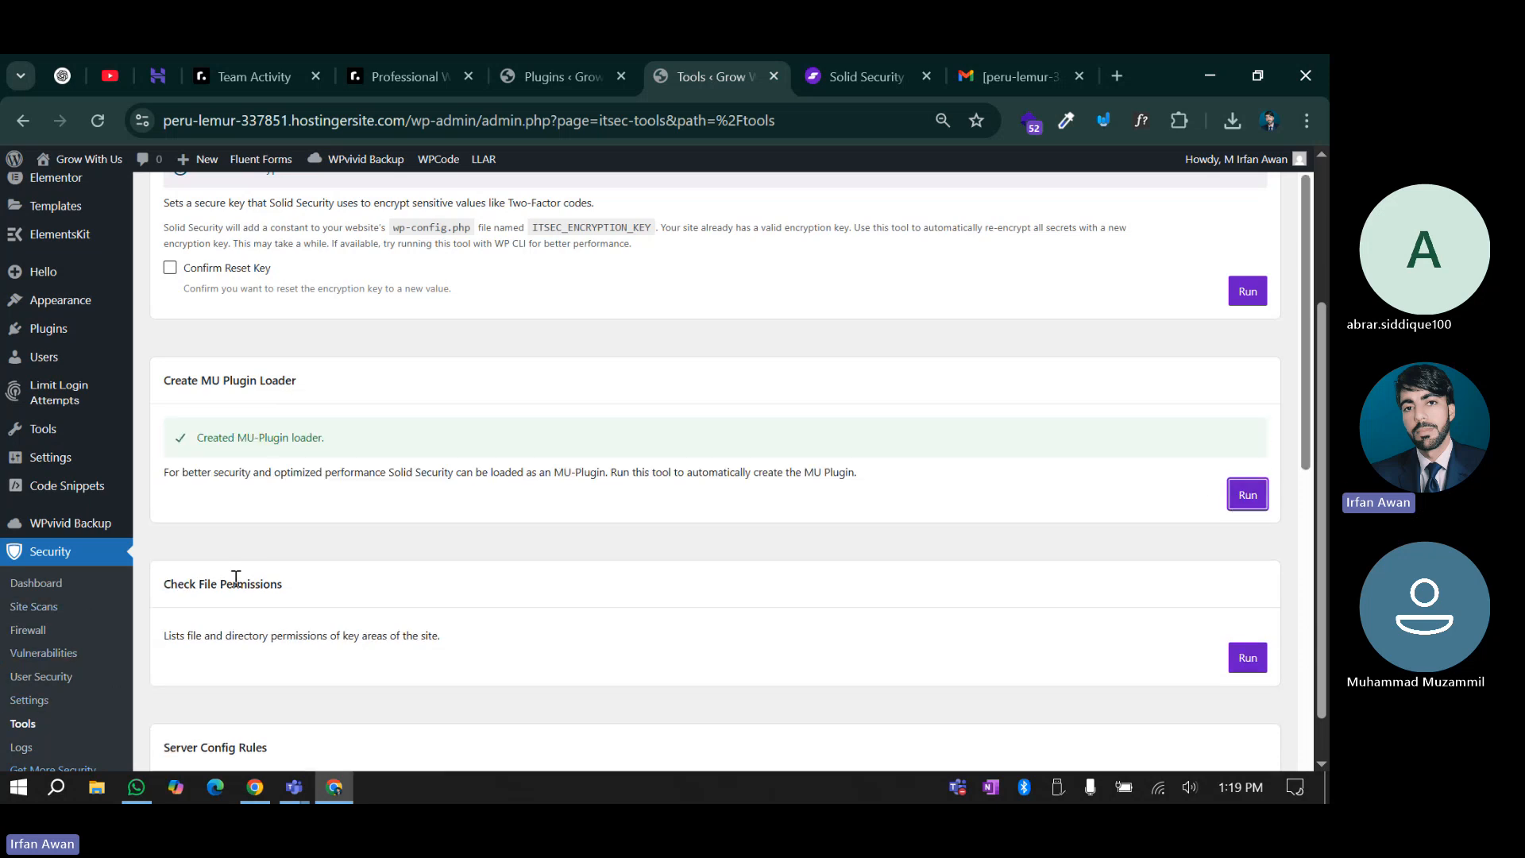
{"action": "scroll", "coordinate": [384, 540], "scroll_direction": "down", "scroll_amount": 3}
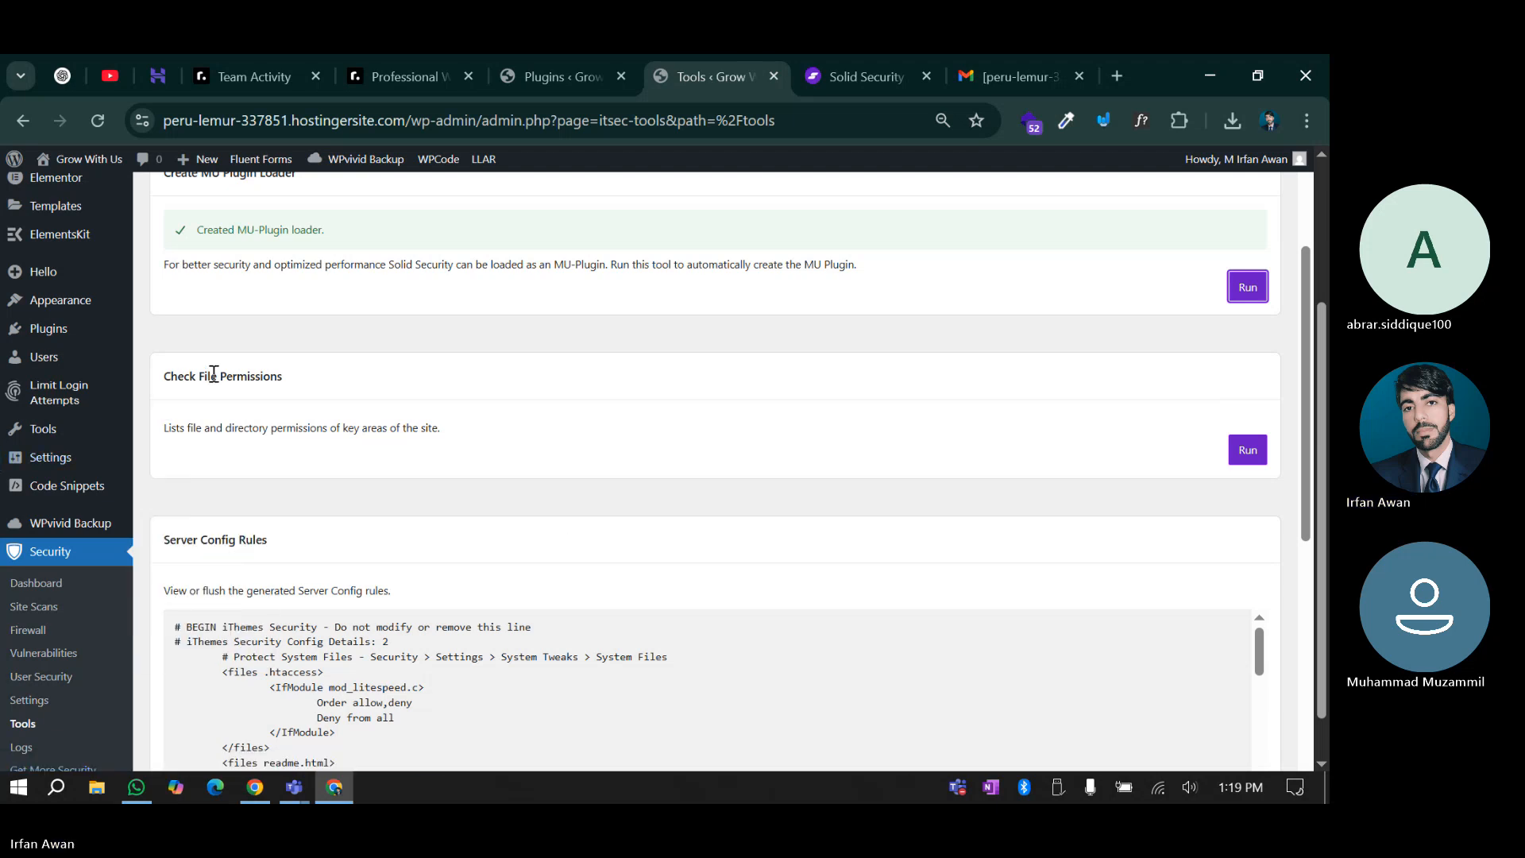
{"action": "left_click", "coordinate": [1230, 459]}
{"action": "scroll", "coordinate": [576, 508], "scroll_direction": "down", "scroll_amount": 2}
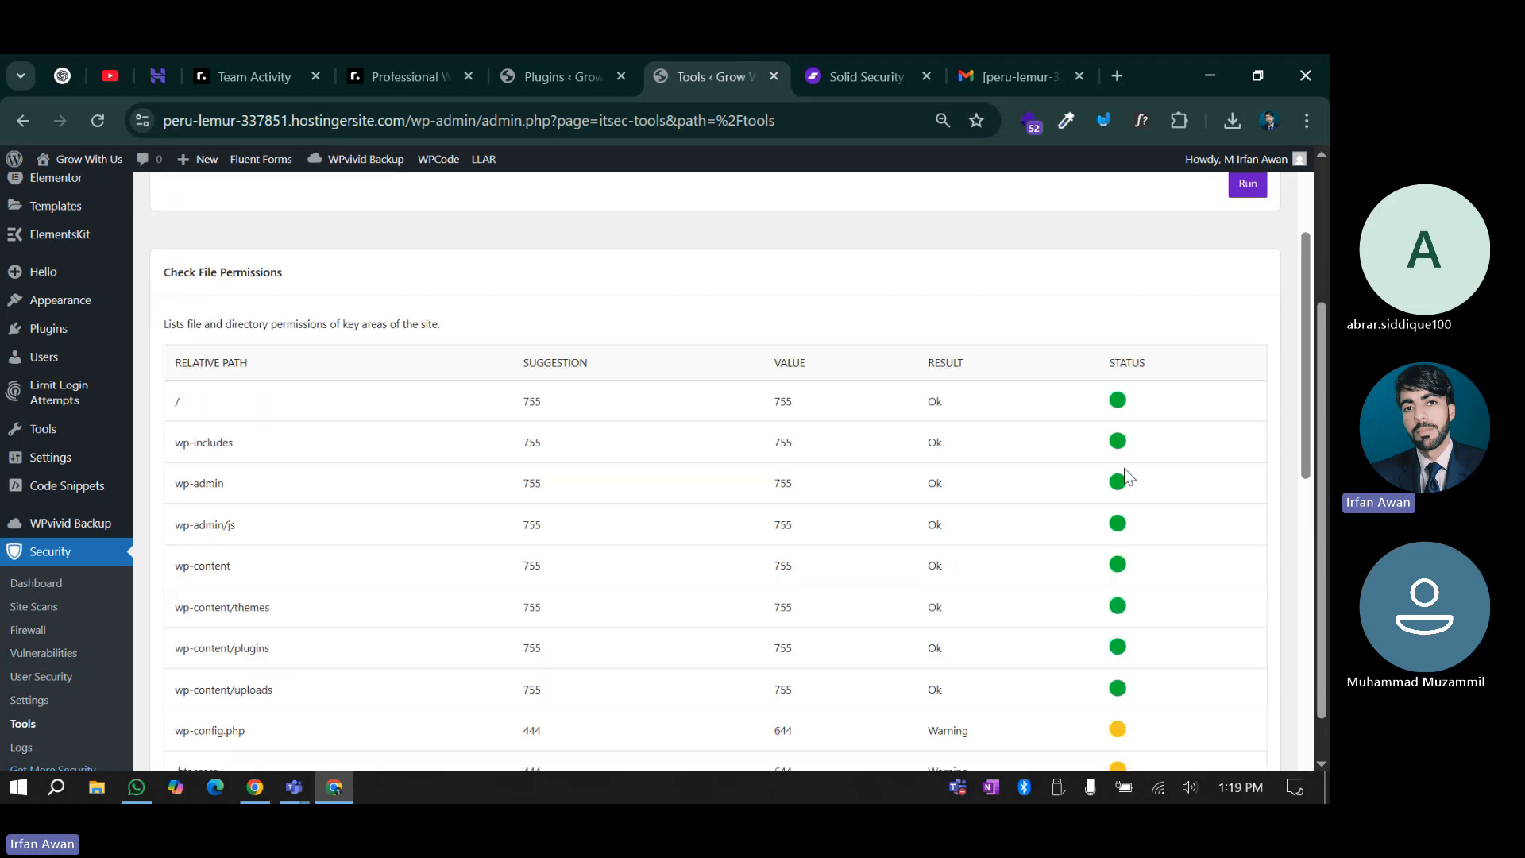
{"action": "scroll", "coordinate": [178, 404], "scroll_direction": "down", "scroll_amount": 4}
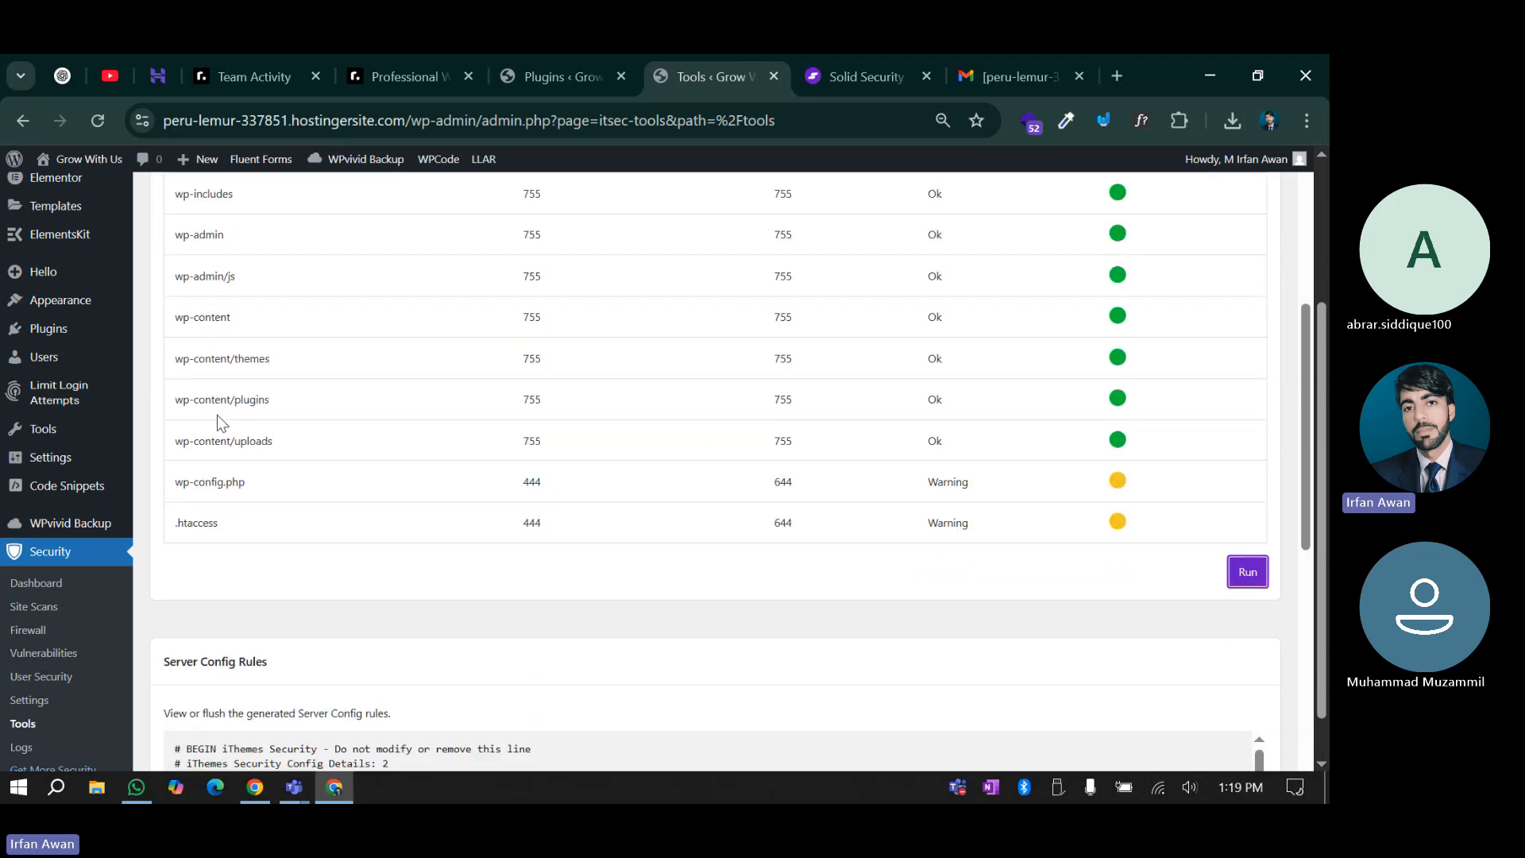
{"action": "scroll", "coordinate": [422, 507], "scroll_direction": "down", "scroll_amount": 1}
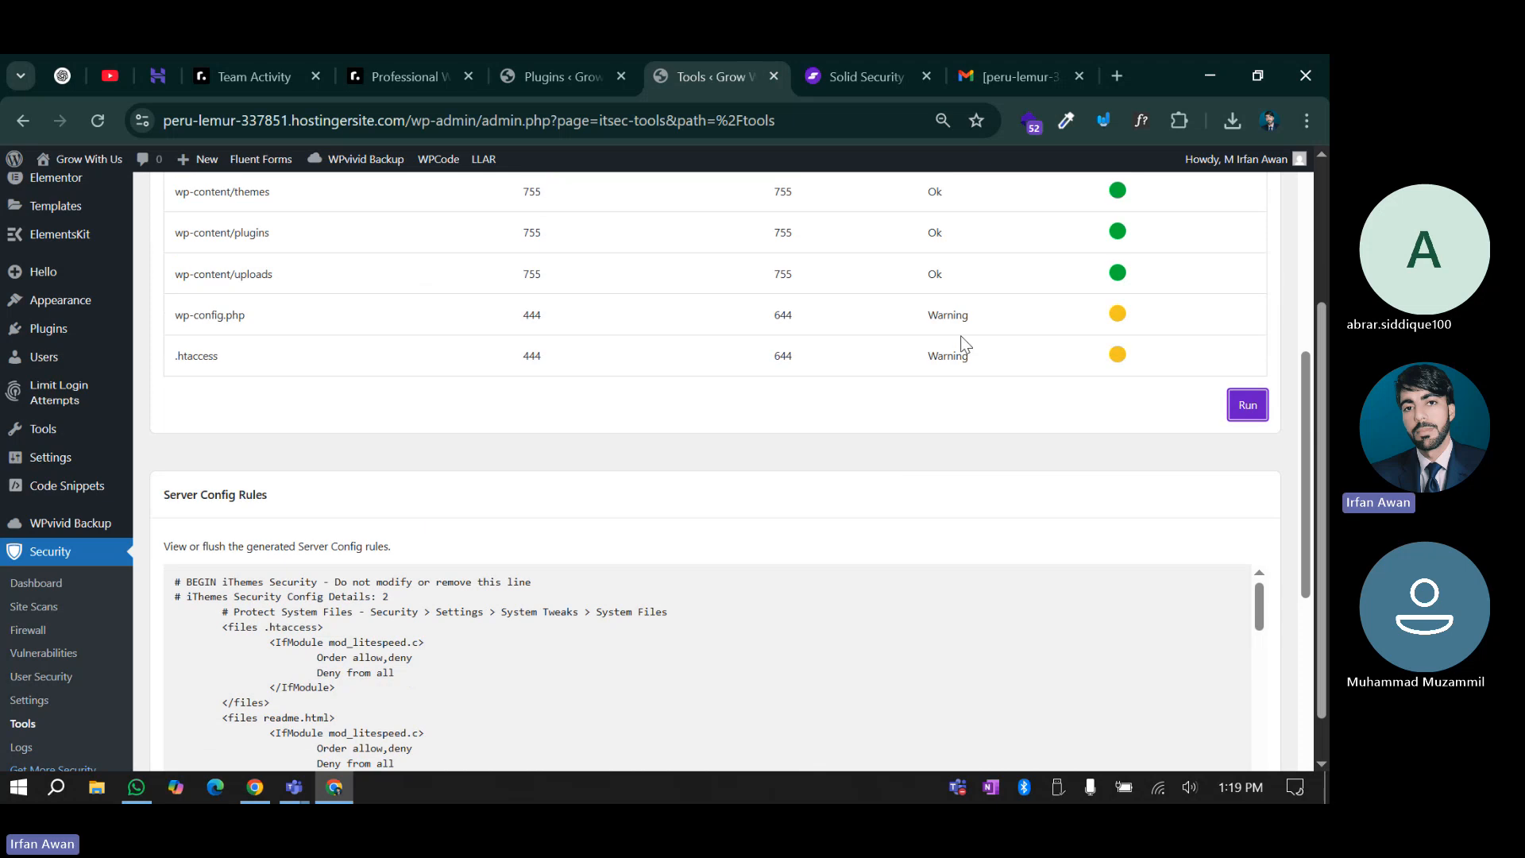
{"action": "scroll", "coordinate": [745, 486], "scroll_direction": "down", "scroll_amount": 1}
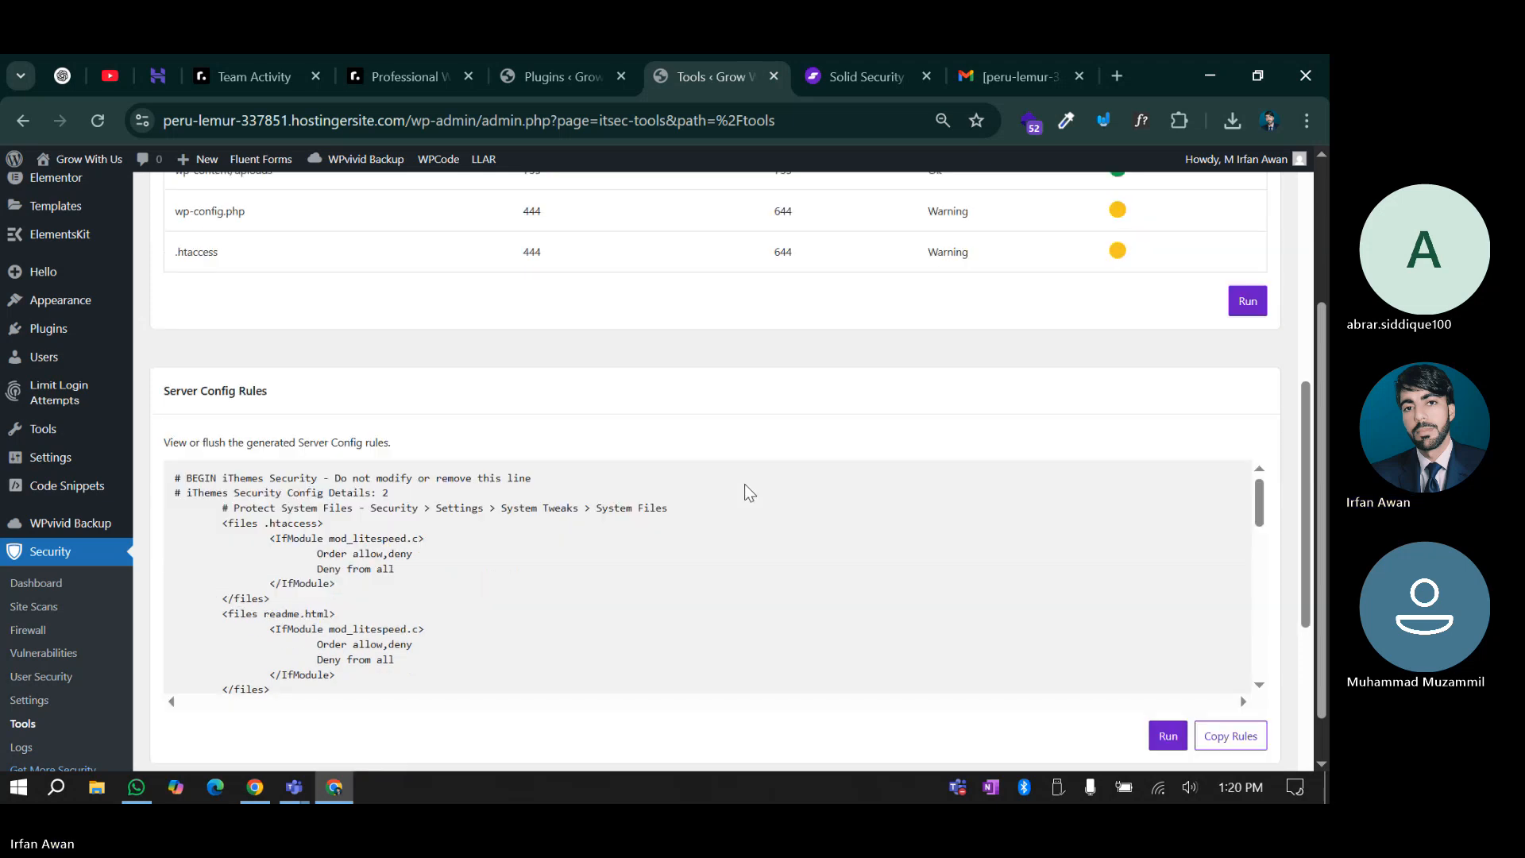
{"action": "scroll", "coordinate": [328, 451], "scroll_direction": "down", "scroll_amount": 1}
{"action": "scroll", "coordinate": [328, 450], "scroll_direction": "down", "scroll_amount": 2}
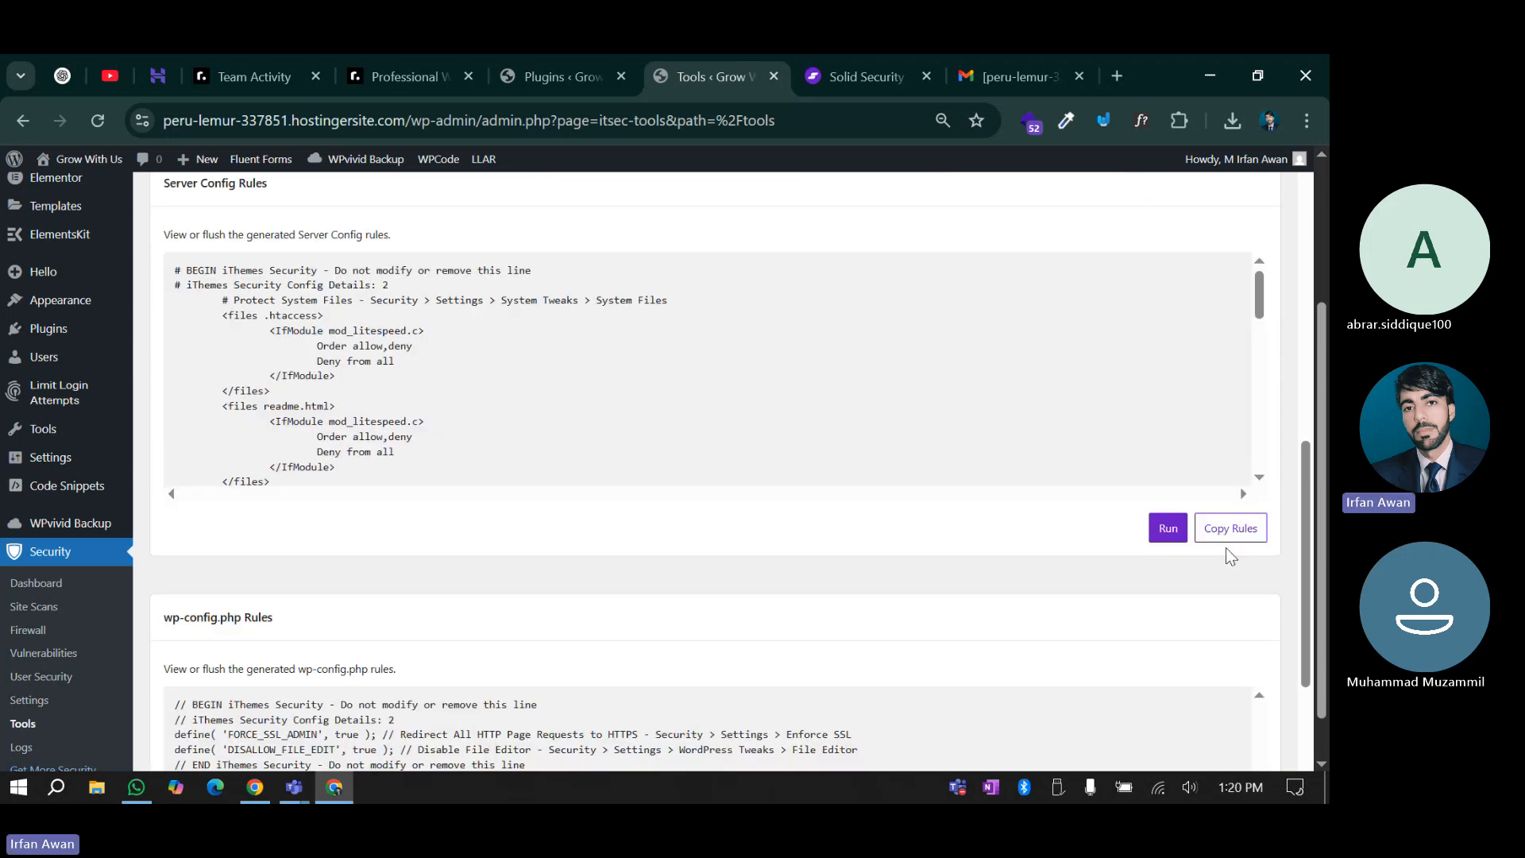
Regenerate the server config rules and the wp-config.php rules
{"action": "left_click", "coordinate": [1164, 530]}
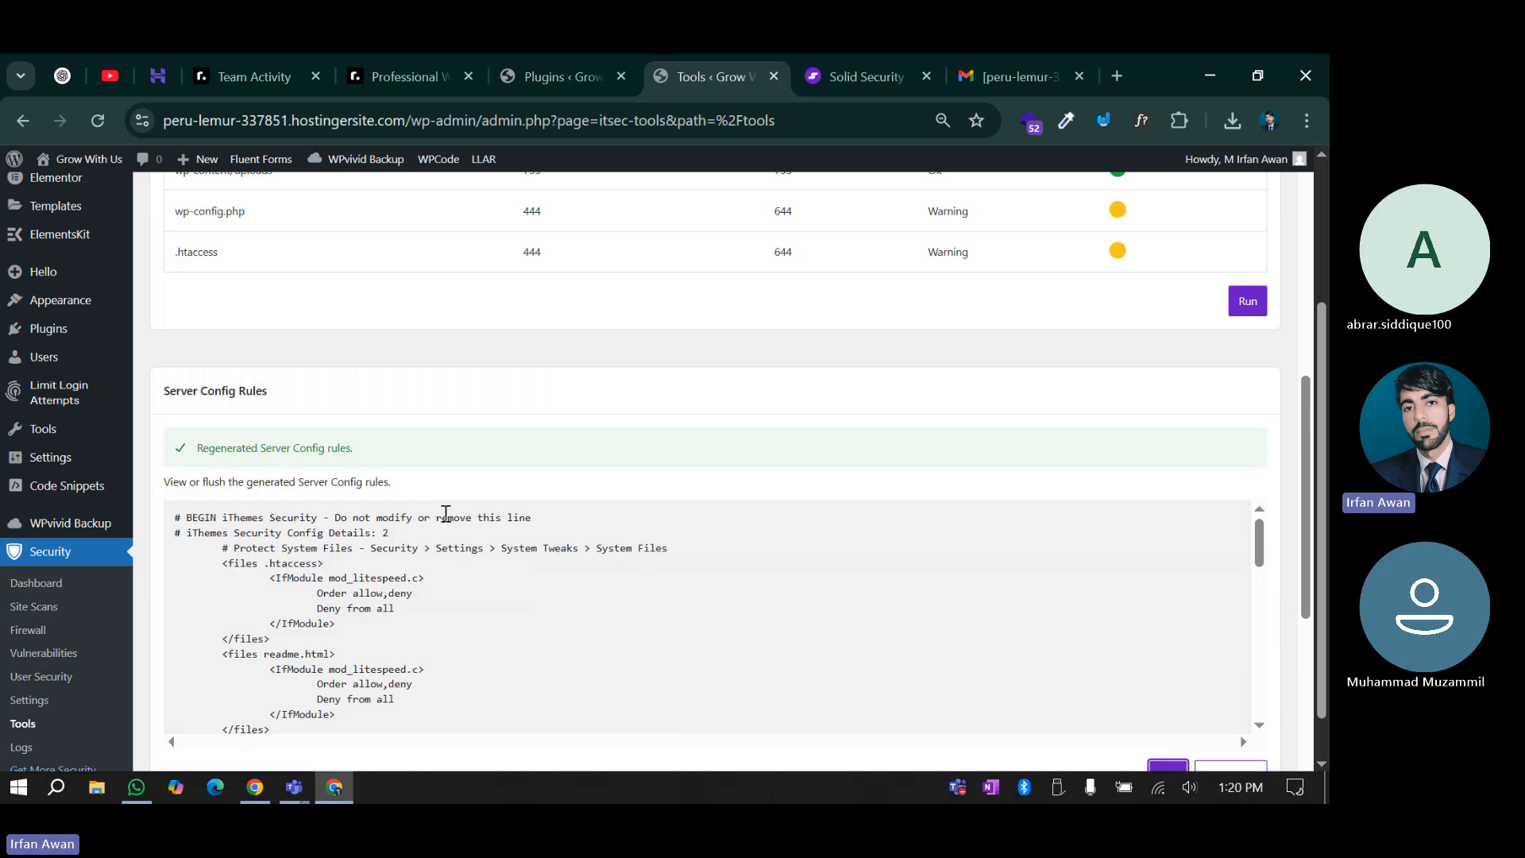
{"action": "scroll", "coordinate": [505, 514], "scroll_direction": "down", "scroll_amount": 3}
{"action": "scroll", "coordinate": [512, 397], "scroll_direction": "down", "scroll_amount": 5}
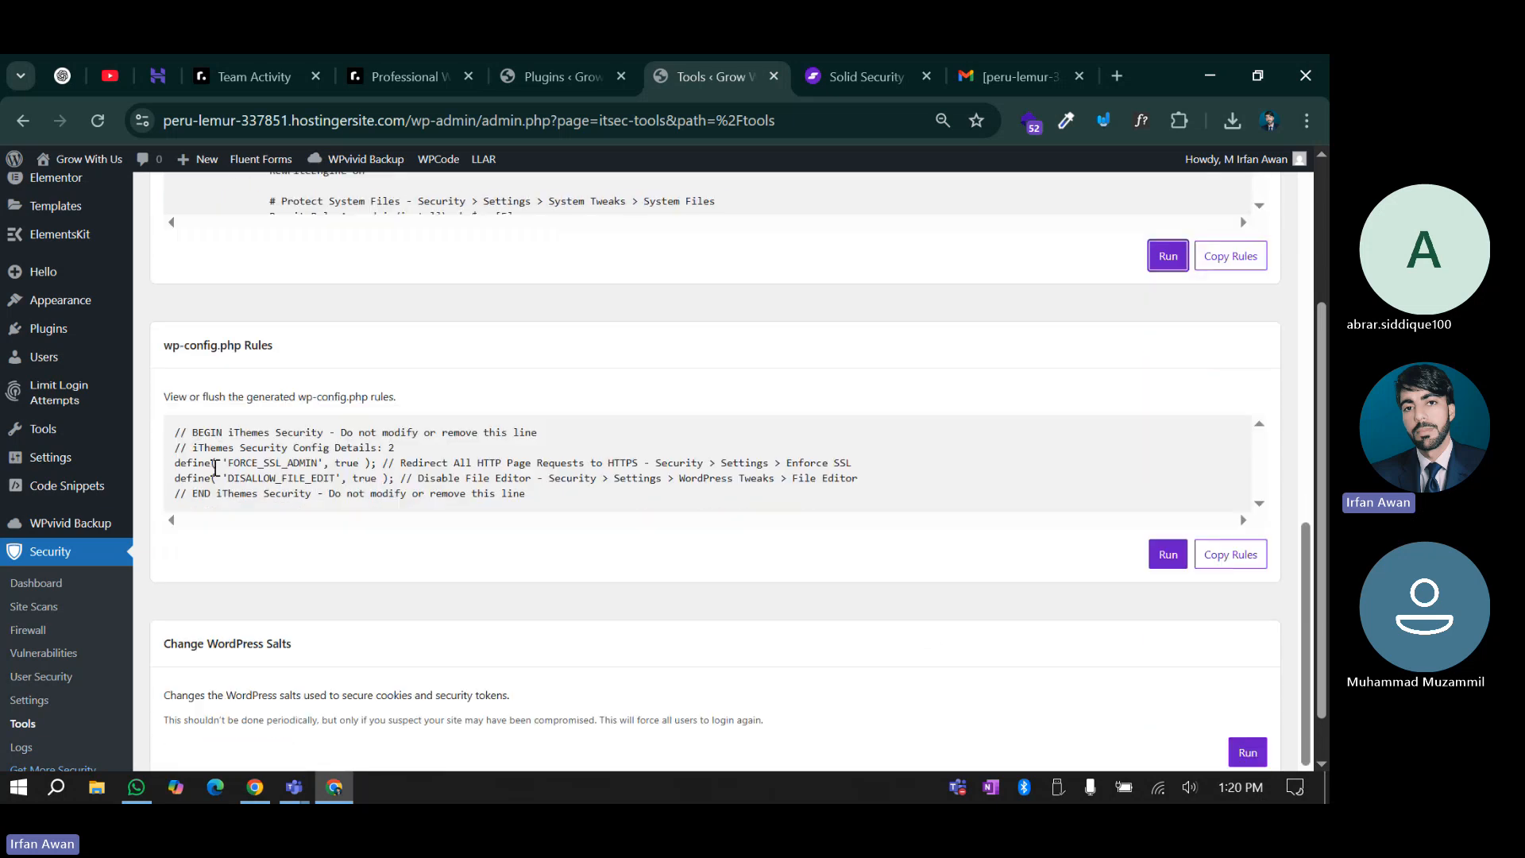
{"action": "left_click", "coordinate": [1167, 560]}
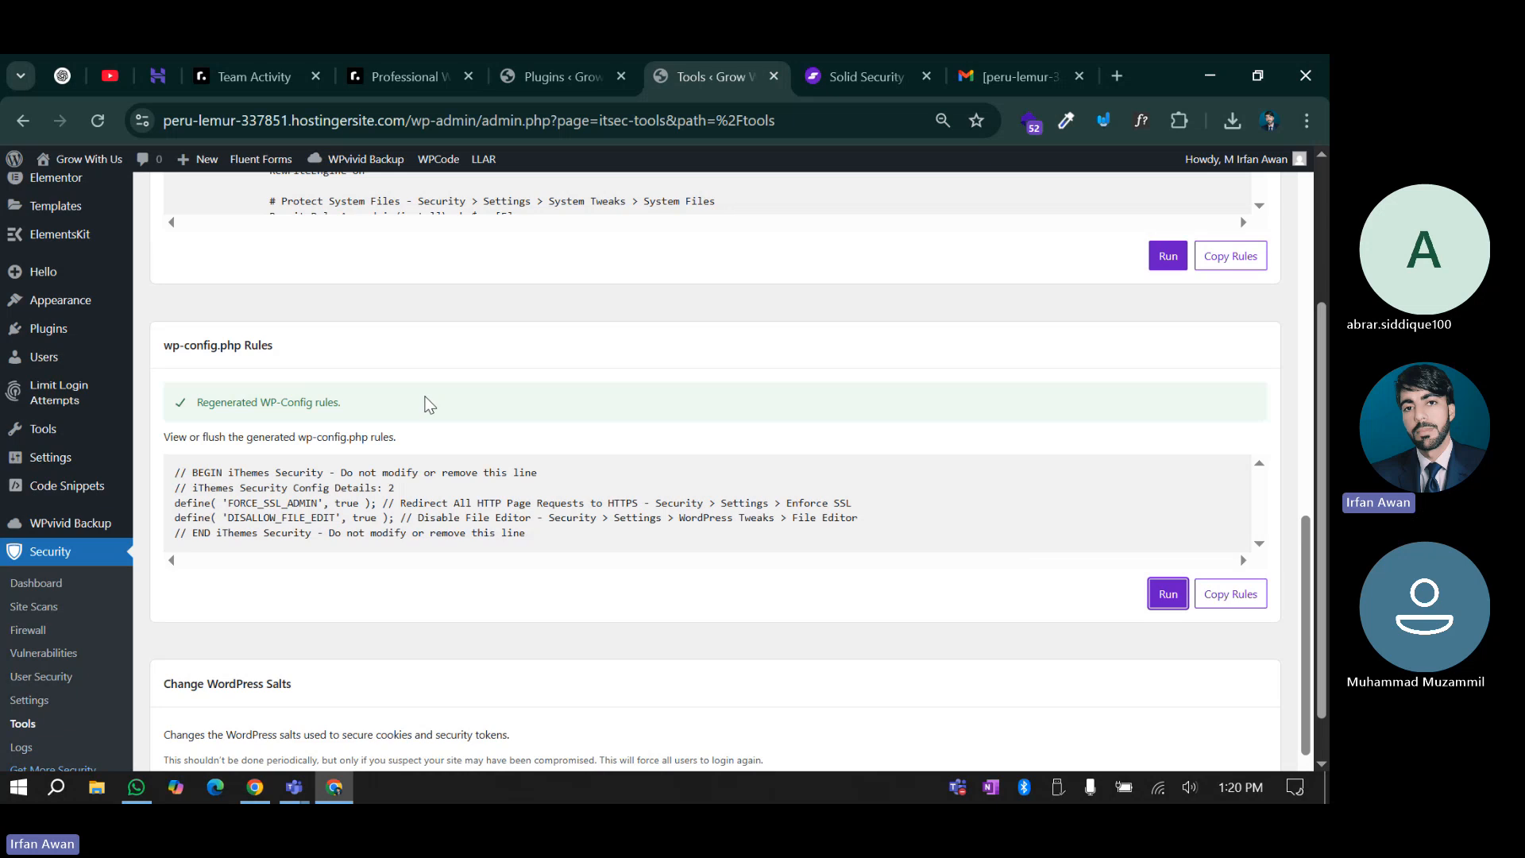
{"action": "scroll", "coordinate": [602, 358], "scroll_direction": "down", "scroll_amount": 2}
{"action": "scroll", "coordinate": [604, 404], "scroll_direction": "down", "scroll_amount": 1}
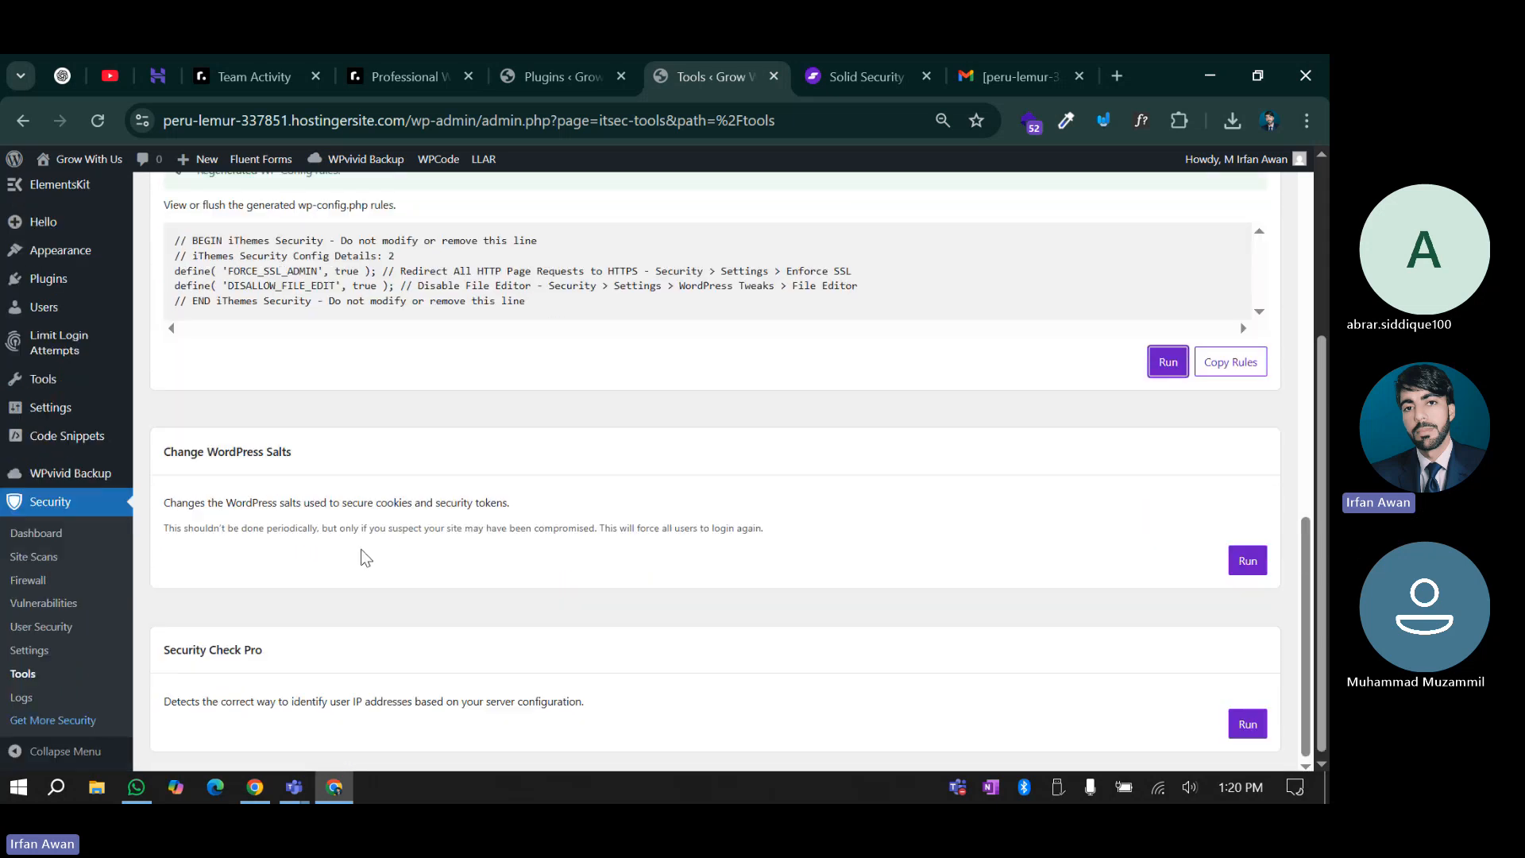
Highlight the Change WordPress Salts heading and its note about cookies and security tokens
{"action": "left_click_drag", "start_coordinate": [170, 450], "coordinate": [337, 455]}
{"action": "left_click", "coordinate": [336, 453]}
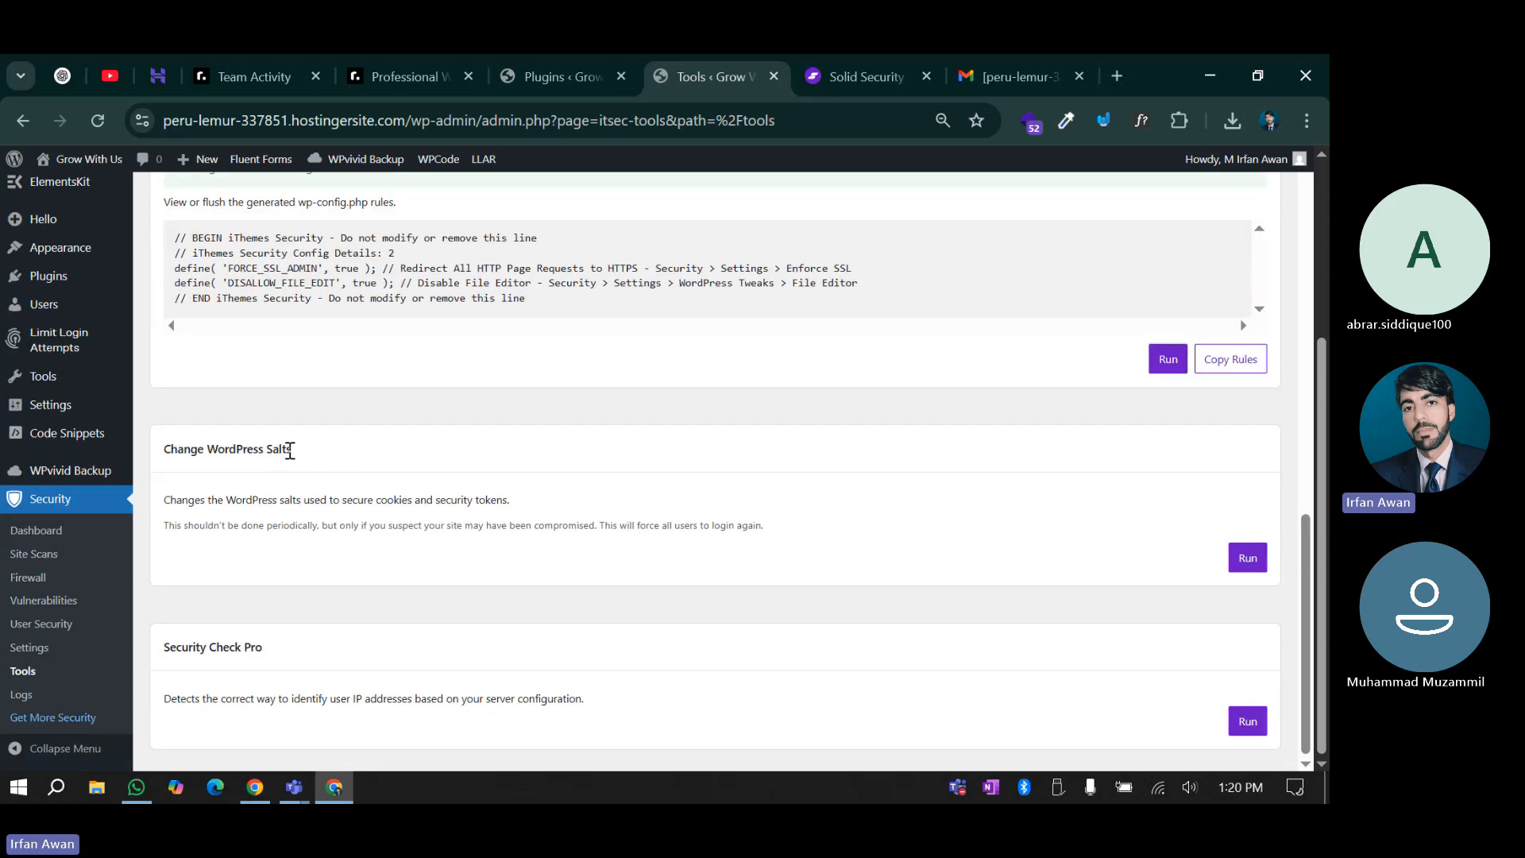
{"action": "triple_click", "coordinate": [283, 449]}
{"action": "left_click", "coordinate": [325, 492]}
{"action": "triple_click", "coordinate": [326, 455]}
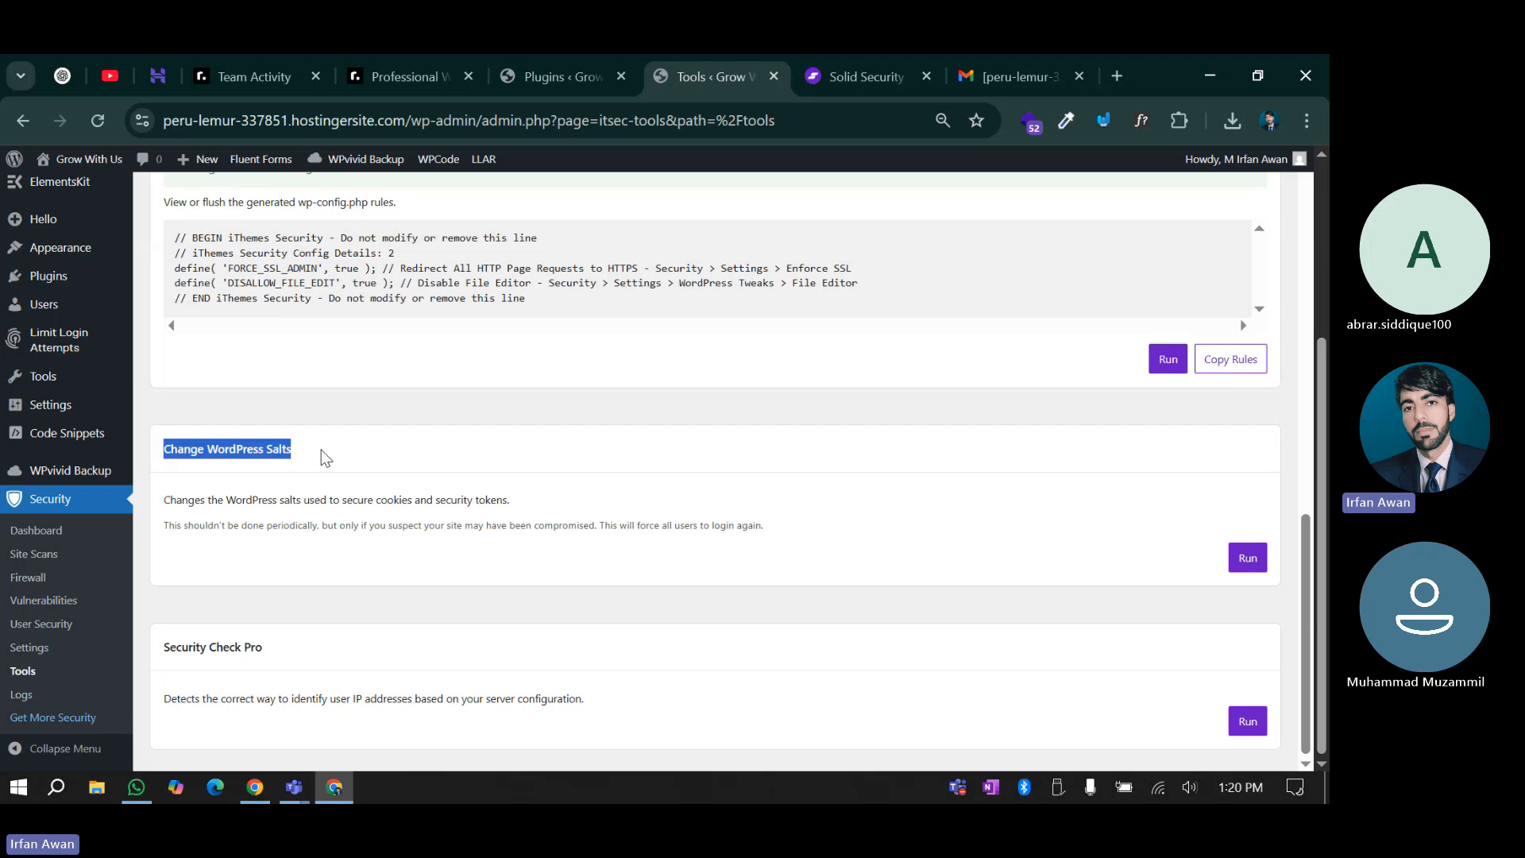
{"action": "left_click_drag", "start_coordinate": [204, 450], "coordinate": [428, 445]}
{"action": "left_click", "coordinate": [430, 445]}
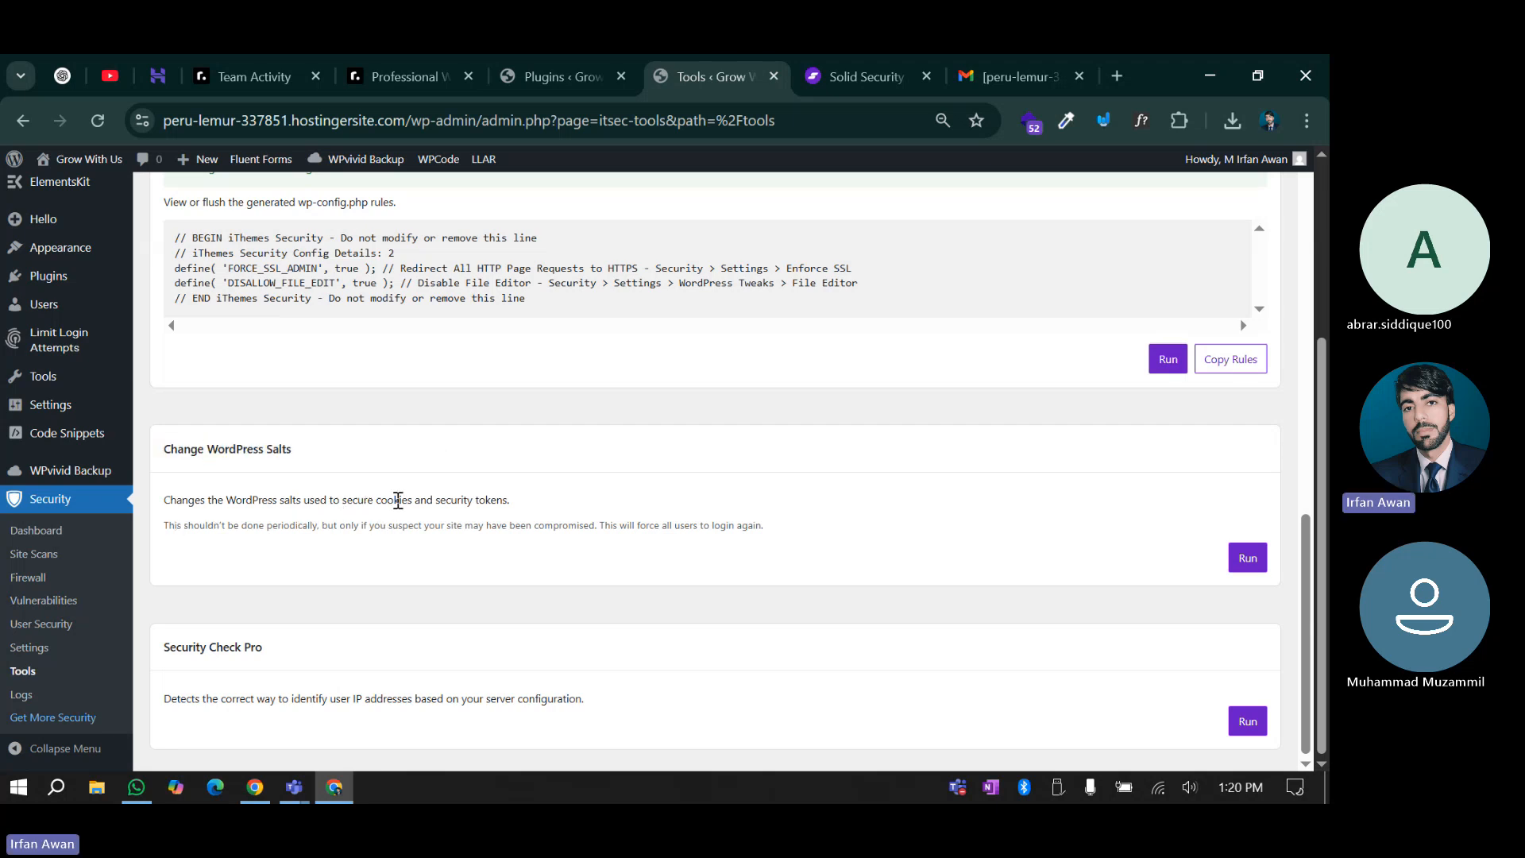
{"action": "left_click_drag", "start_coordinate": [380, 500], "coordinate": [534, 504]}
{"action": "left_click", "coordinate": [596, 498]}
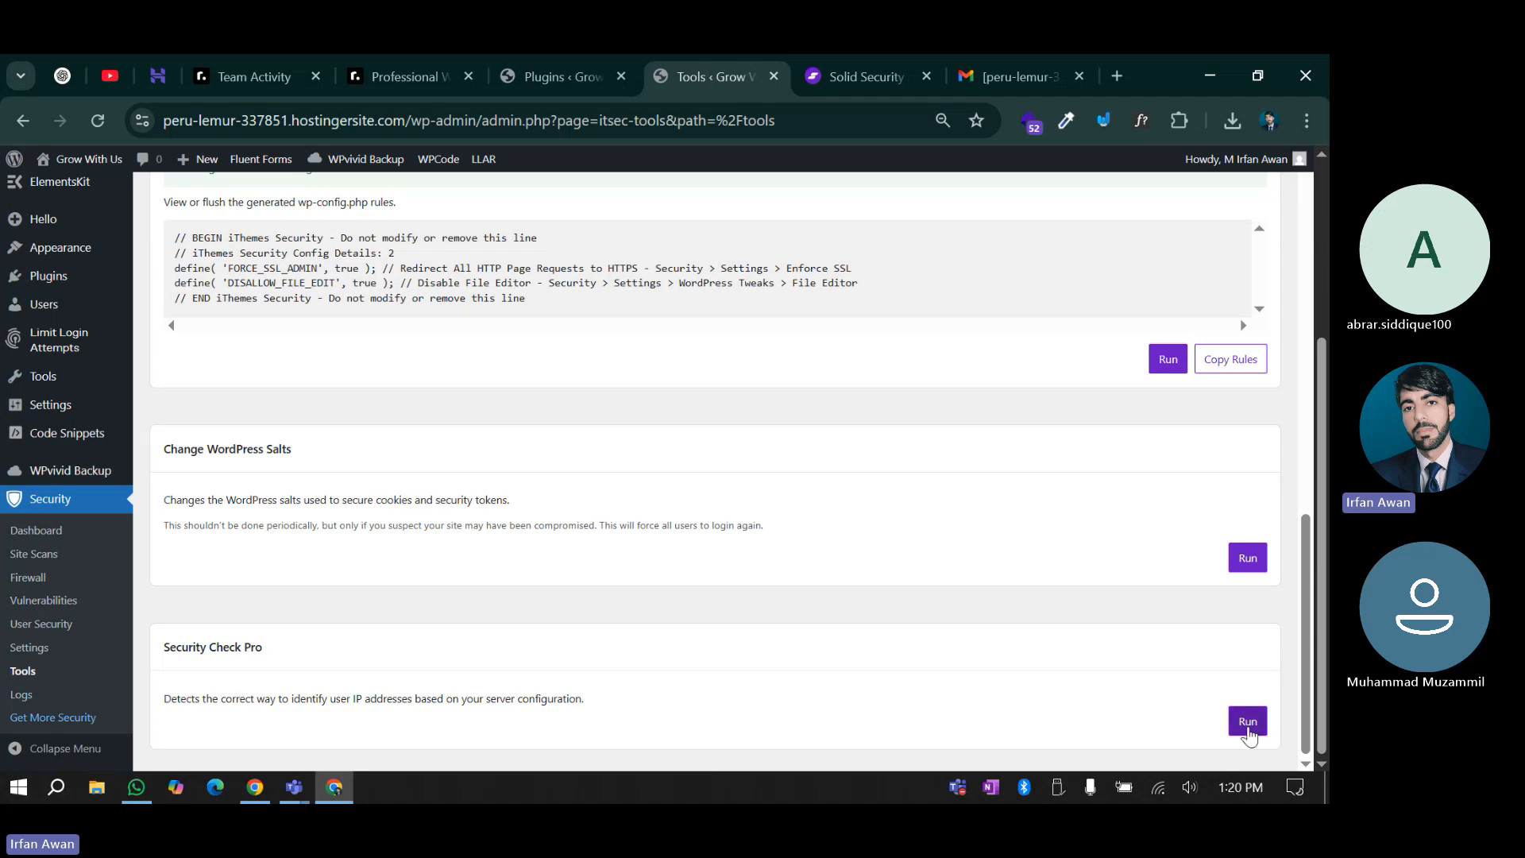
Run the Security Check Pro IP detection and open the Solid Security Logs page
{"action": "left_click", "coordinate": [1248, 722]}
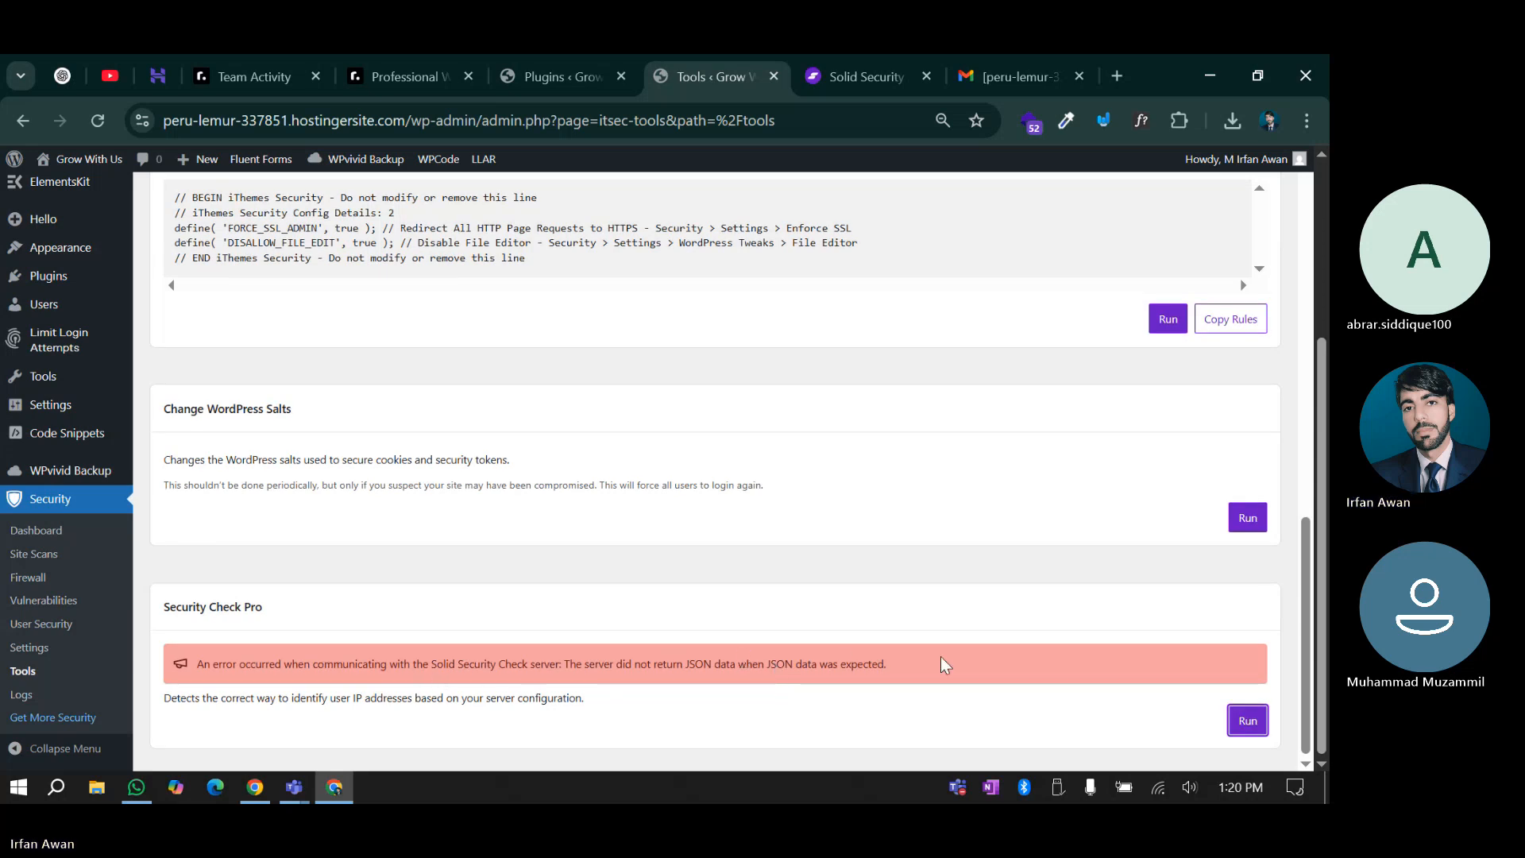
{"action": "scroll", "coordinate": [940, 657], "scroll_direction": "up", "scroll_amount": 12}
{"action": "scroll", "coordinate": [926, 495], "scroll_direction": "up", "scroll_amount": 10}
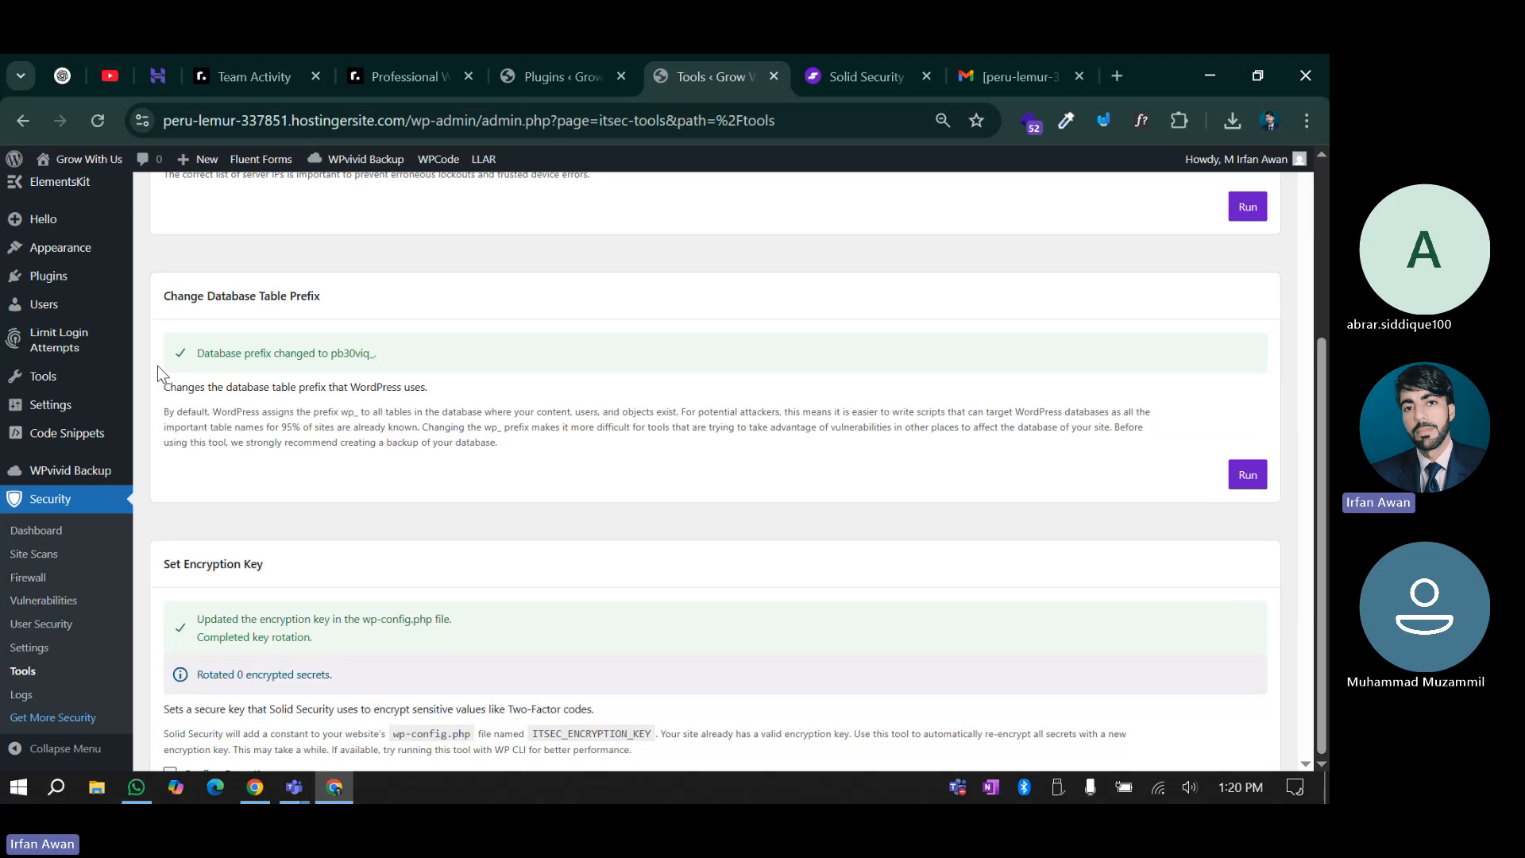
{"action": "left_click", "coordinate": [21, 695]}
{"action": "scroll", "coordinate": [734, 432], "scroll_direction": "down", "scroll_amount": 6}
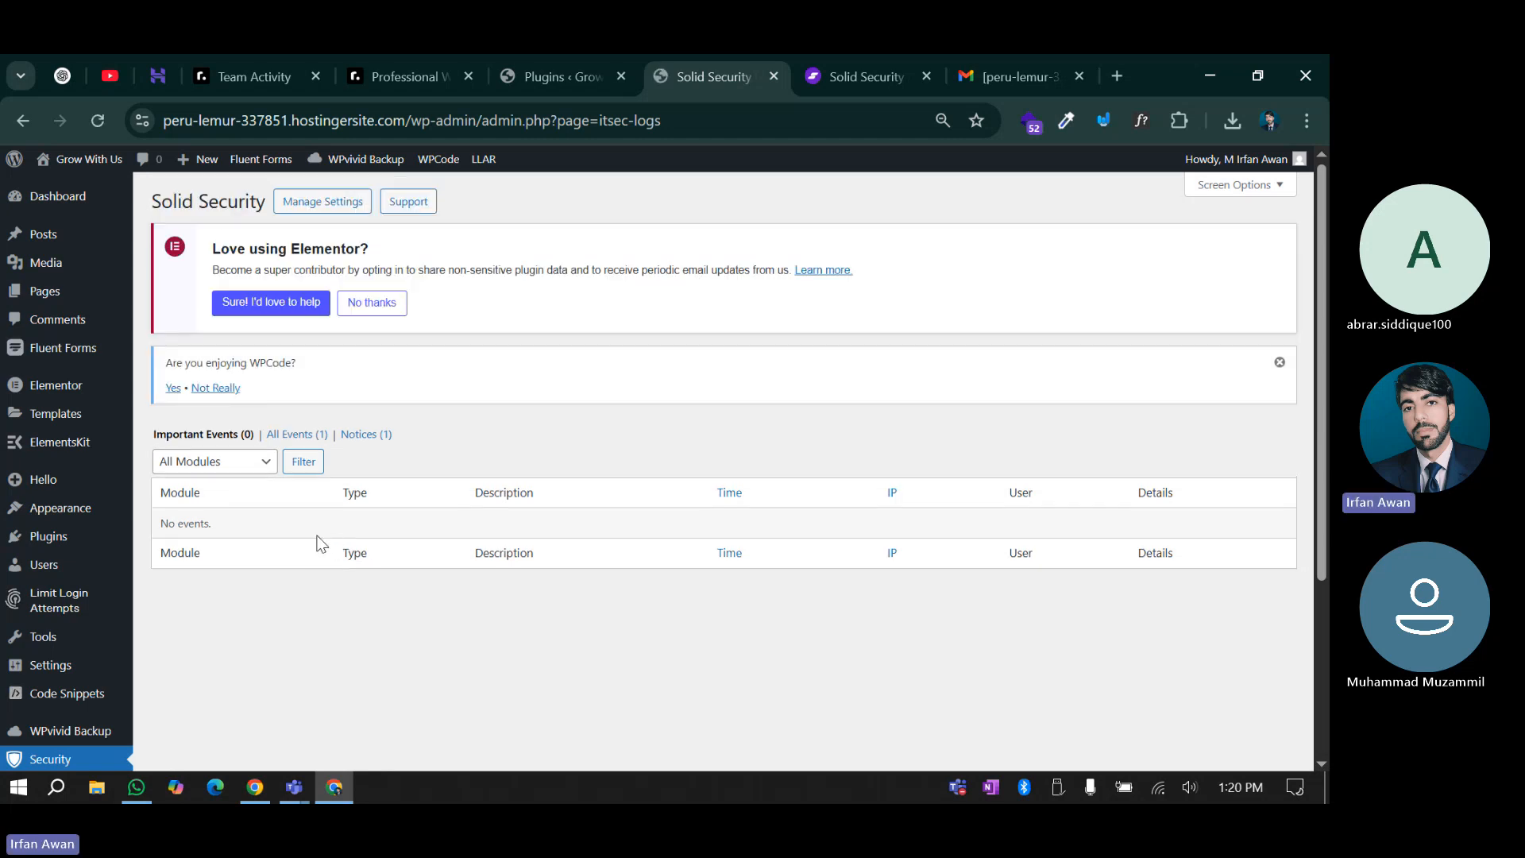
Deactivate Limit Login Attempts Reloaded in the installed plugins list
{"action": "left_click_drag", "start_coordinate": [194, 538], "coordinate": [351, 527]}
{"action": "left_click", "coordinate": [350, 522]}
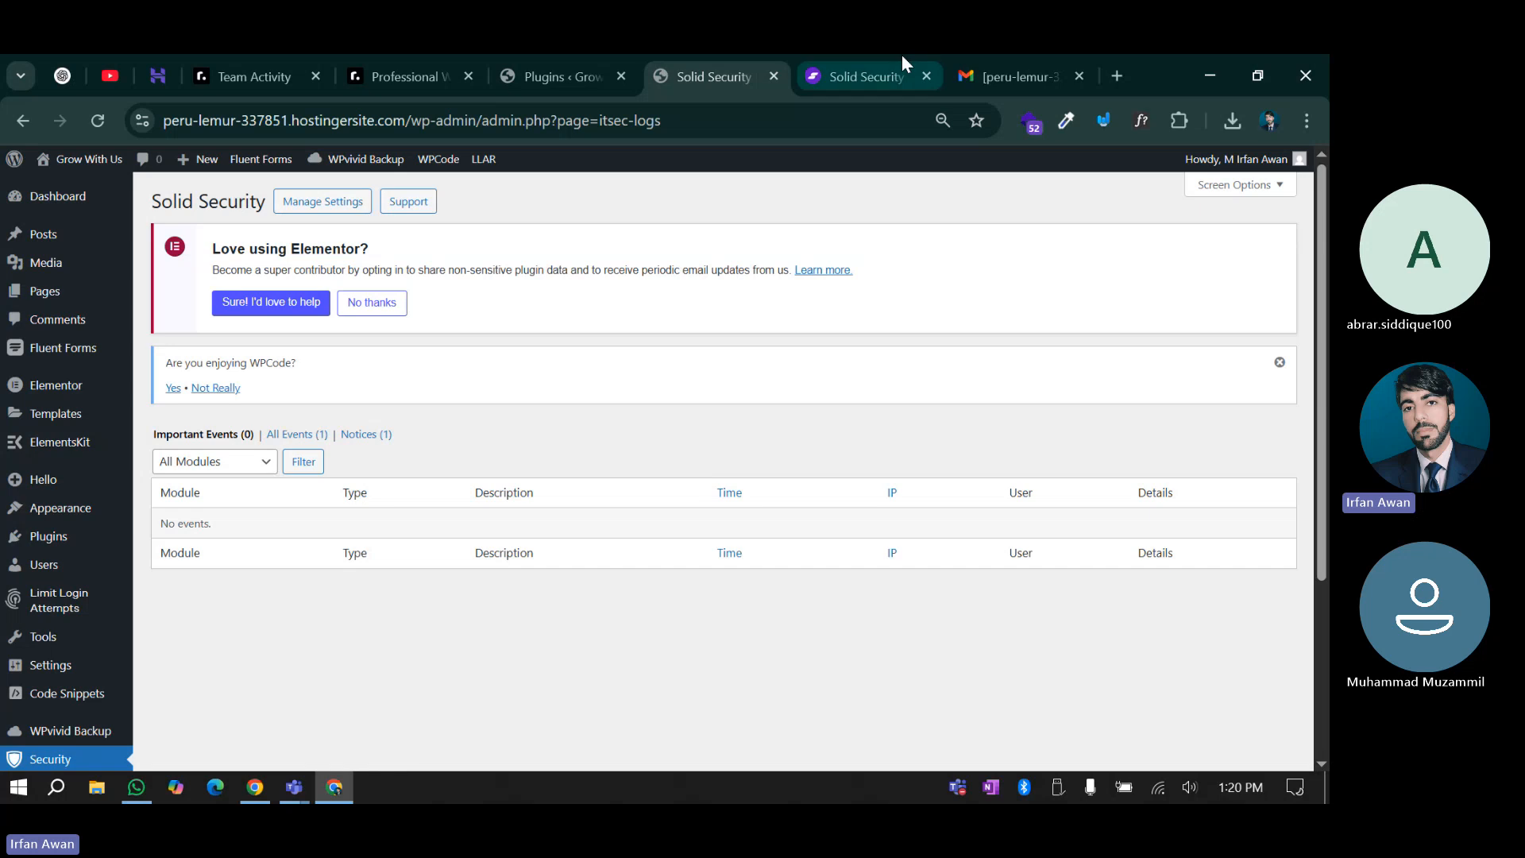
{"action": "mouse_move", "coordinate": [62, 612]}
{"action": "left_click", "coordinate": [49, 538]}
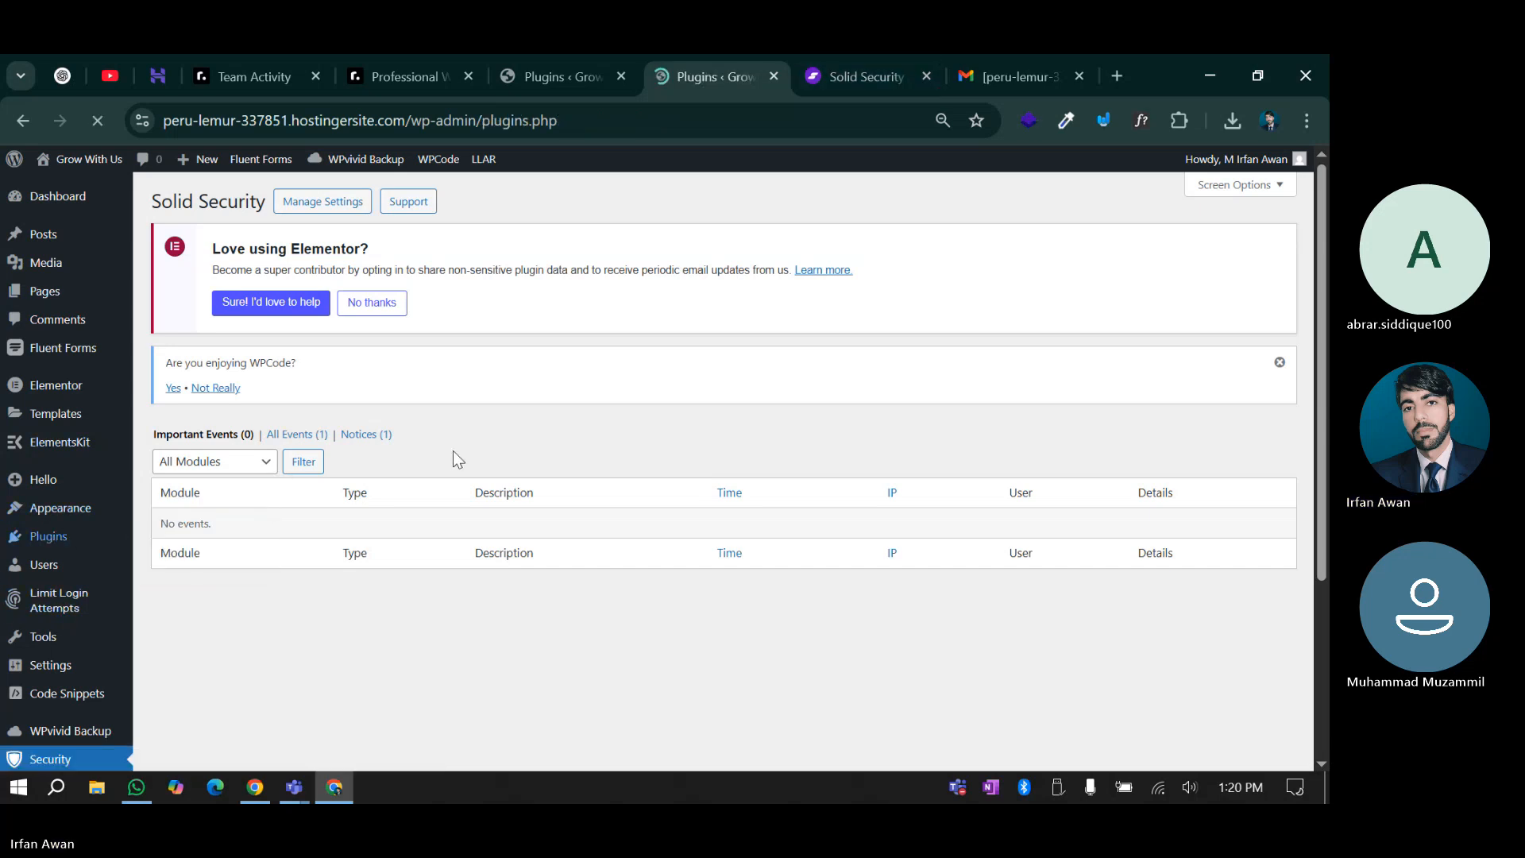
{"action": "scroll", "coordinate": [398, 477], "scroll_direction": "down", "scroll_amount": 10}
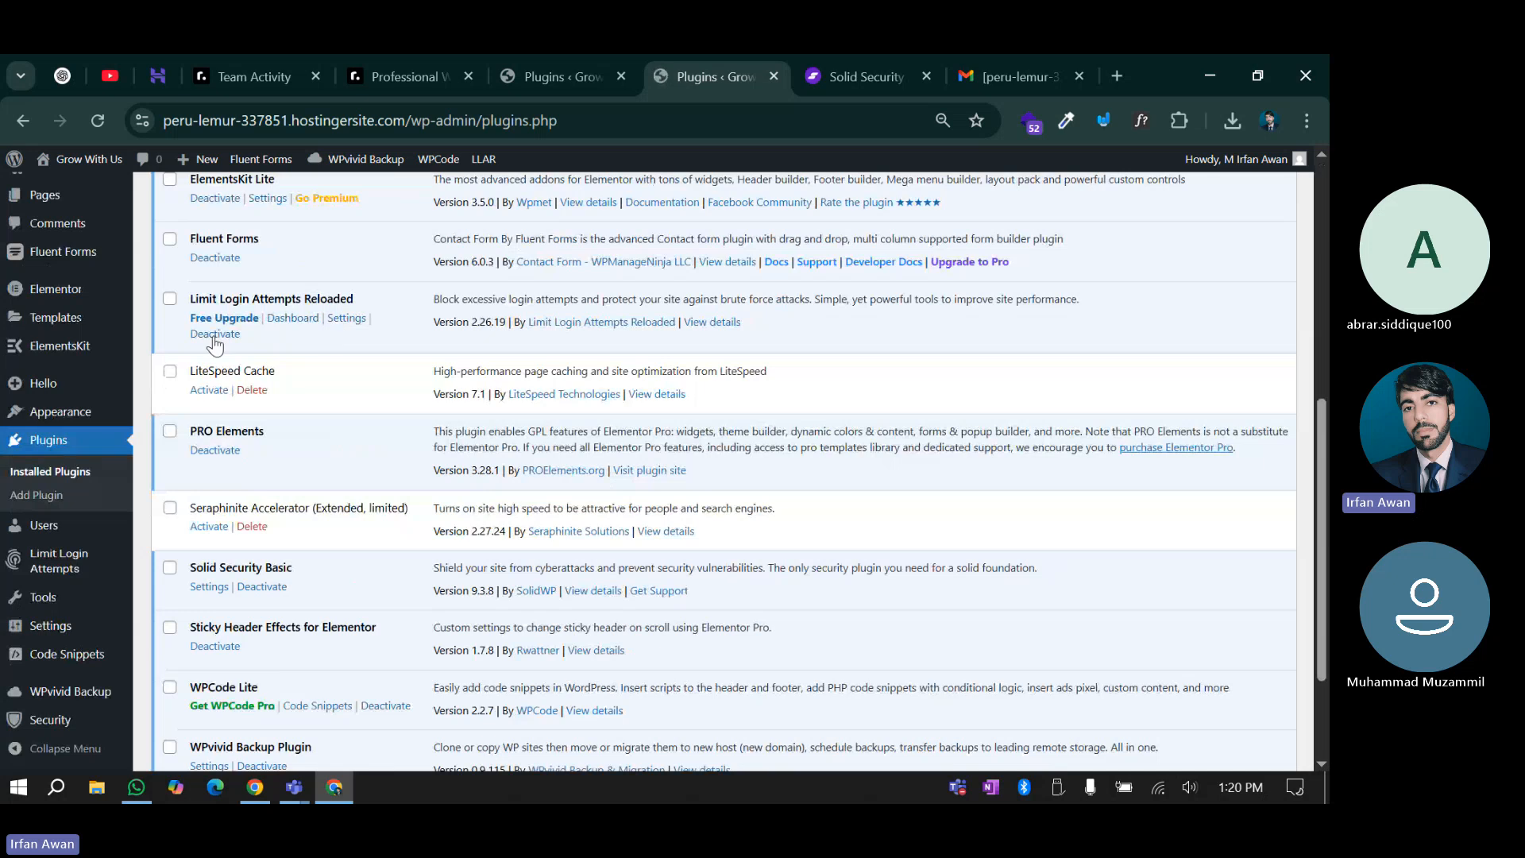
{"action": "left_click", "coordinate": [213, 334]}
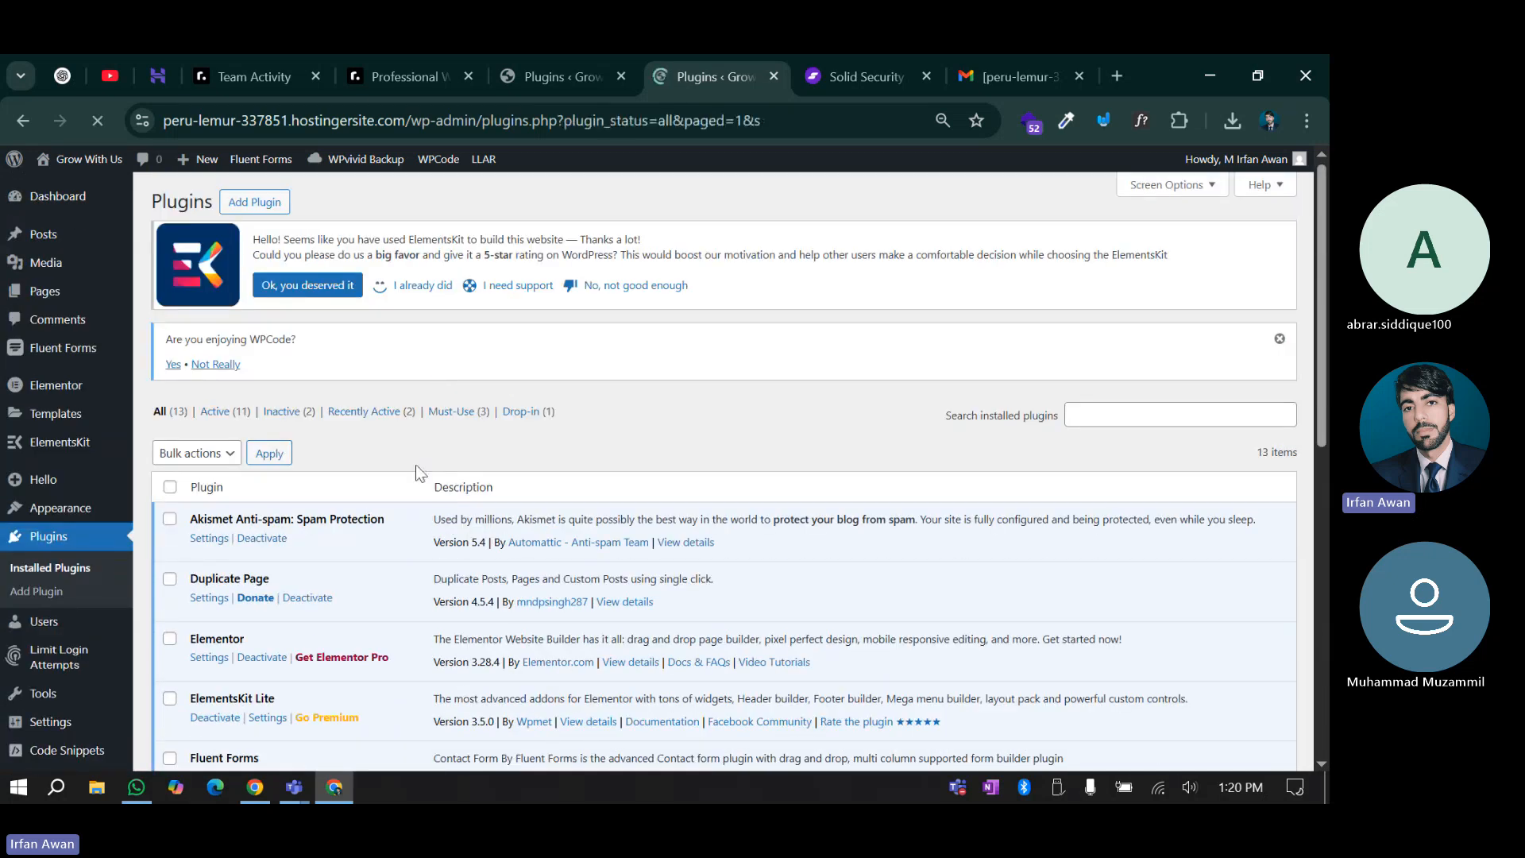
Delete Limit Login Attempts Reloaded and confirm the deletion
{"action": "scroll", "coordinate": [421, 473], "scroll_direction": "down", "scroll_amount": 10}
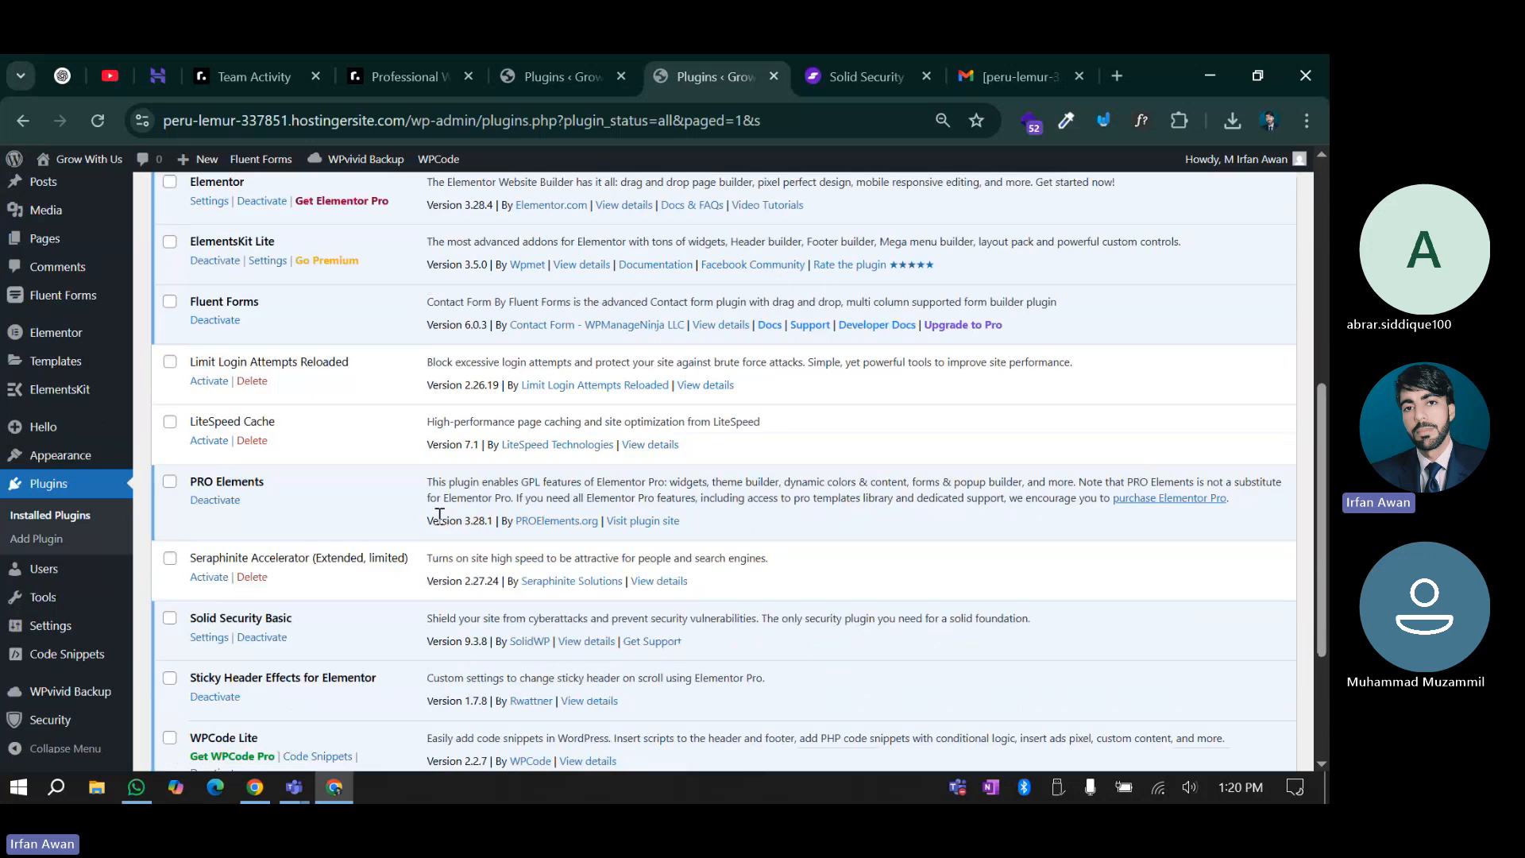
{"action": "scroll", "coordinate": [343, 545], "scroll_direction": "up", "scroll_amount": 10}
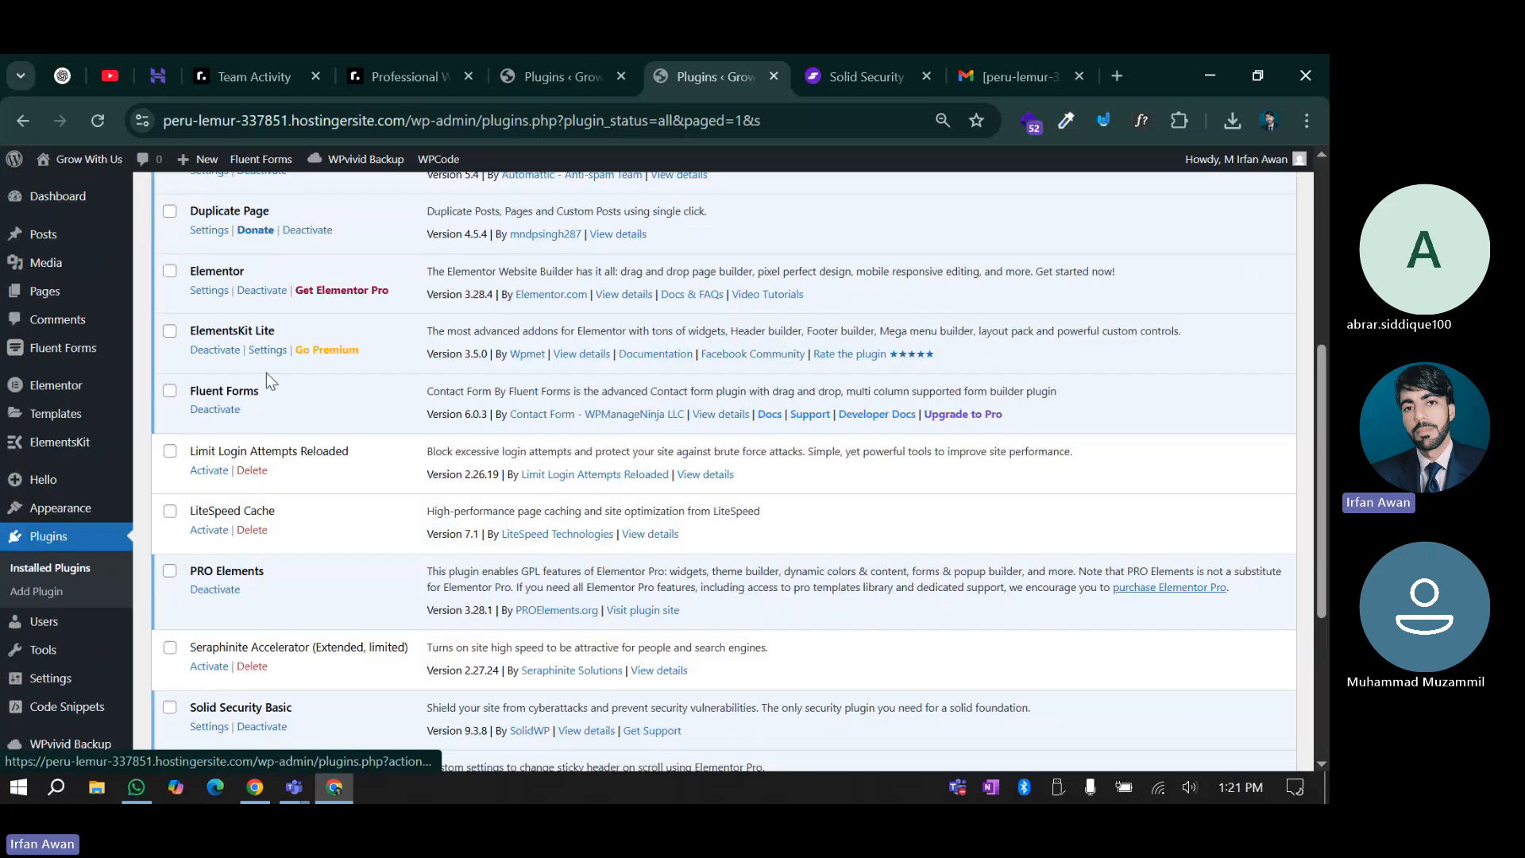
{"action": "scroll", "coordinate": [222, 493], "scroll_direction": "down", "scroll_amount": 5}
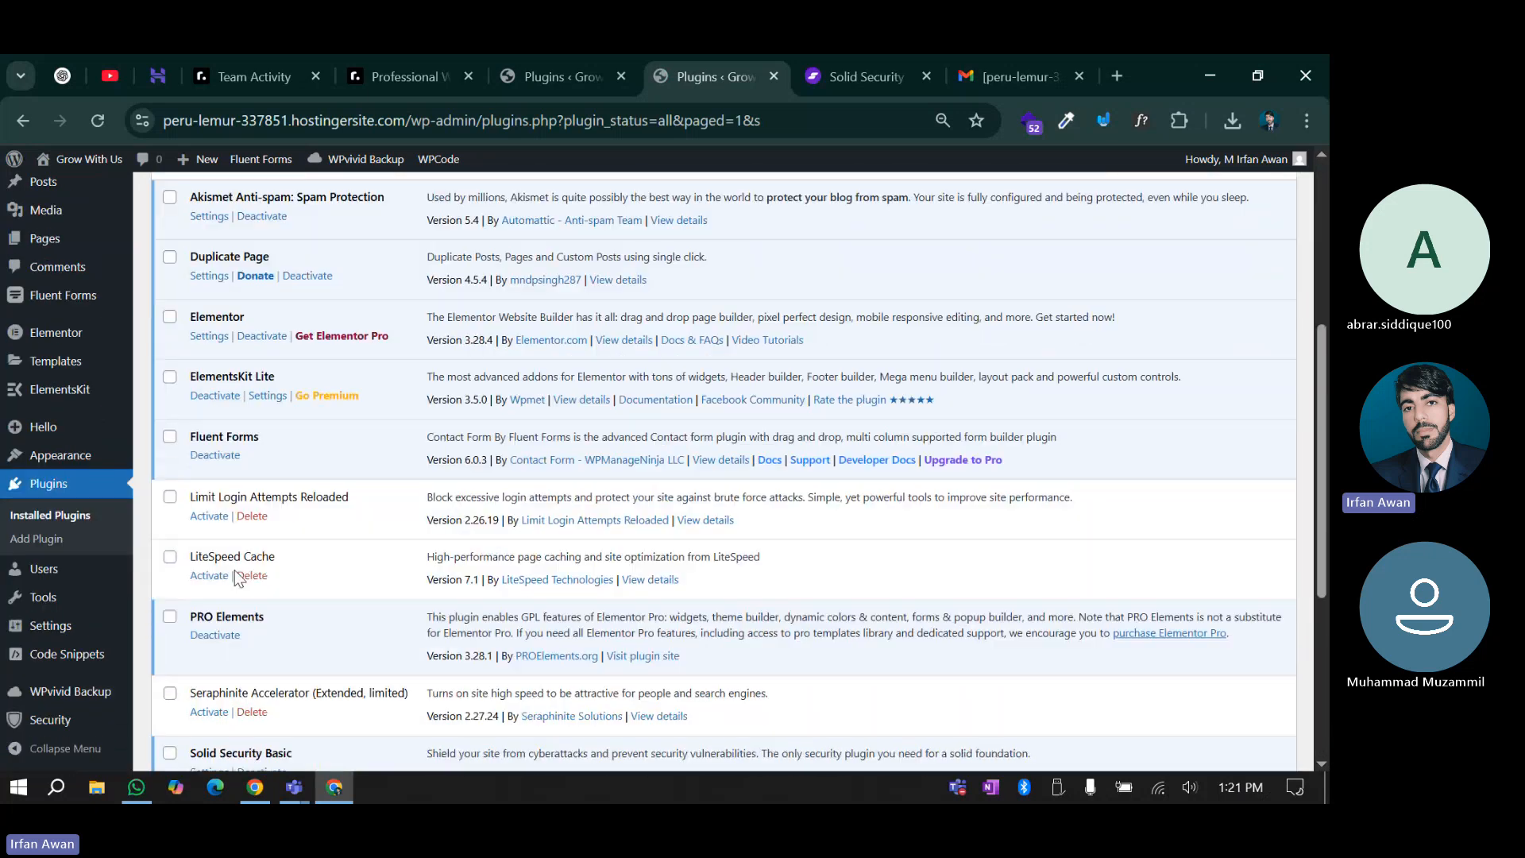
{"action": "left_click", "coordinate": [253, 469]}
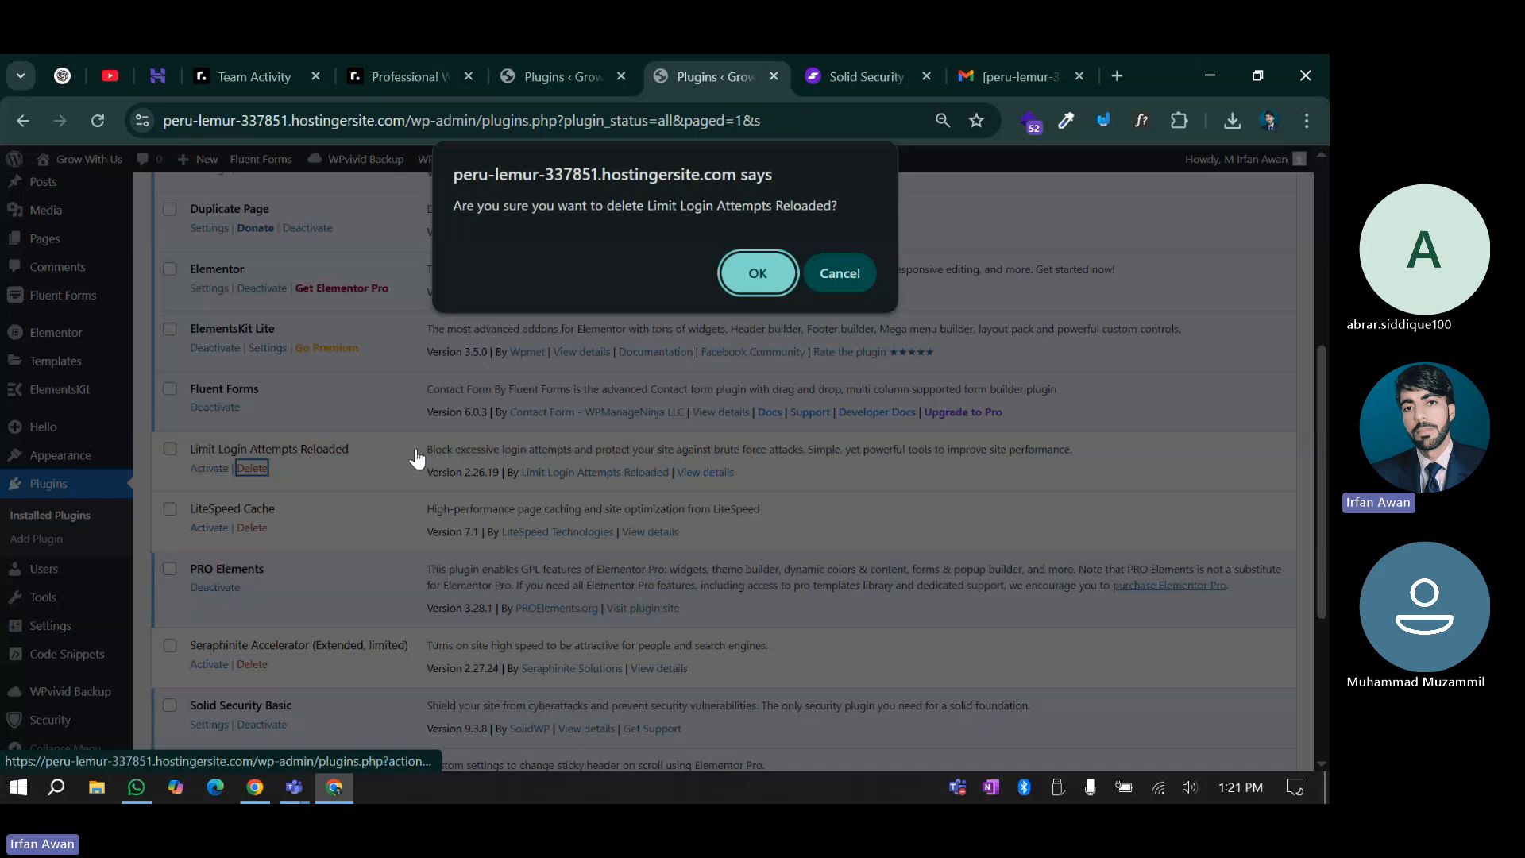
{"action": "left_click", "coordinate": [756, 271]}
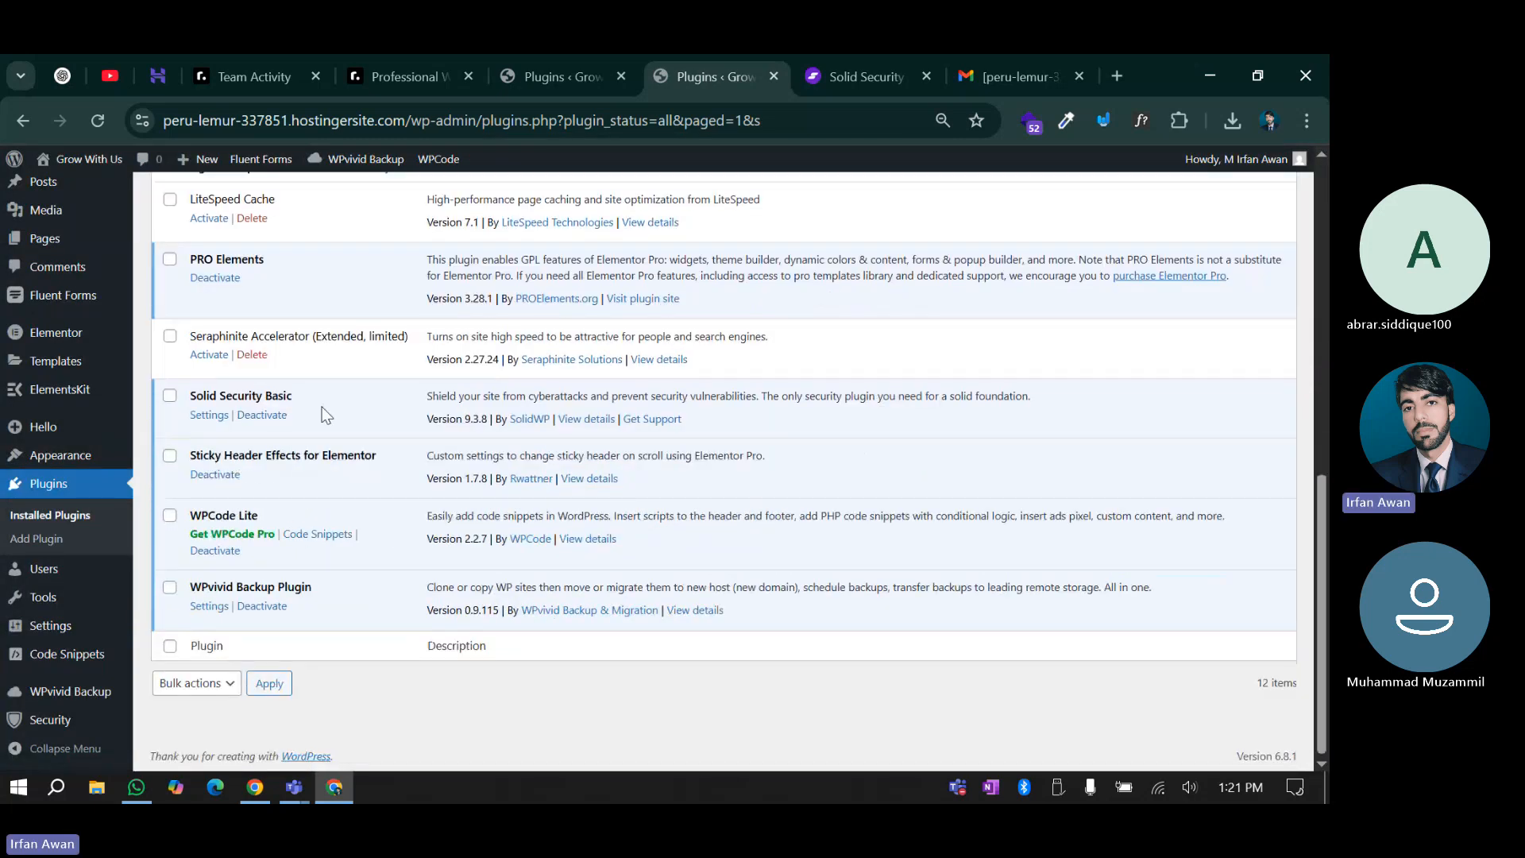
Open the administrator's profile and replace the generated password with a typed one
{"action": "left_click", "coordinate": [57, 583]}
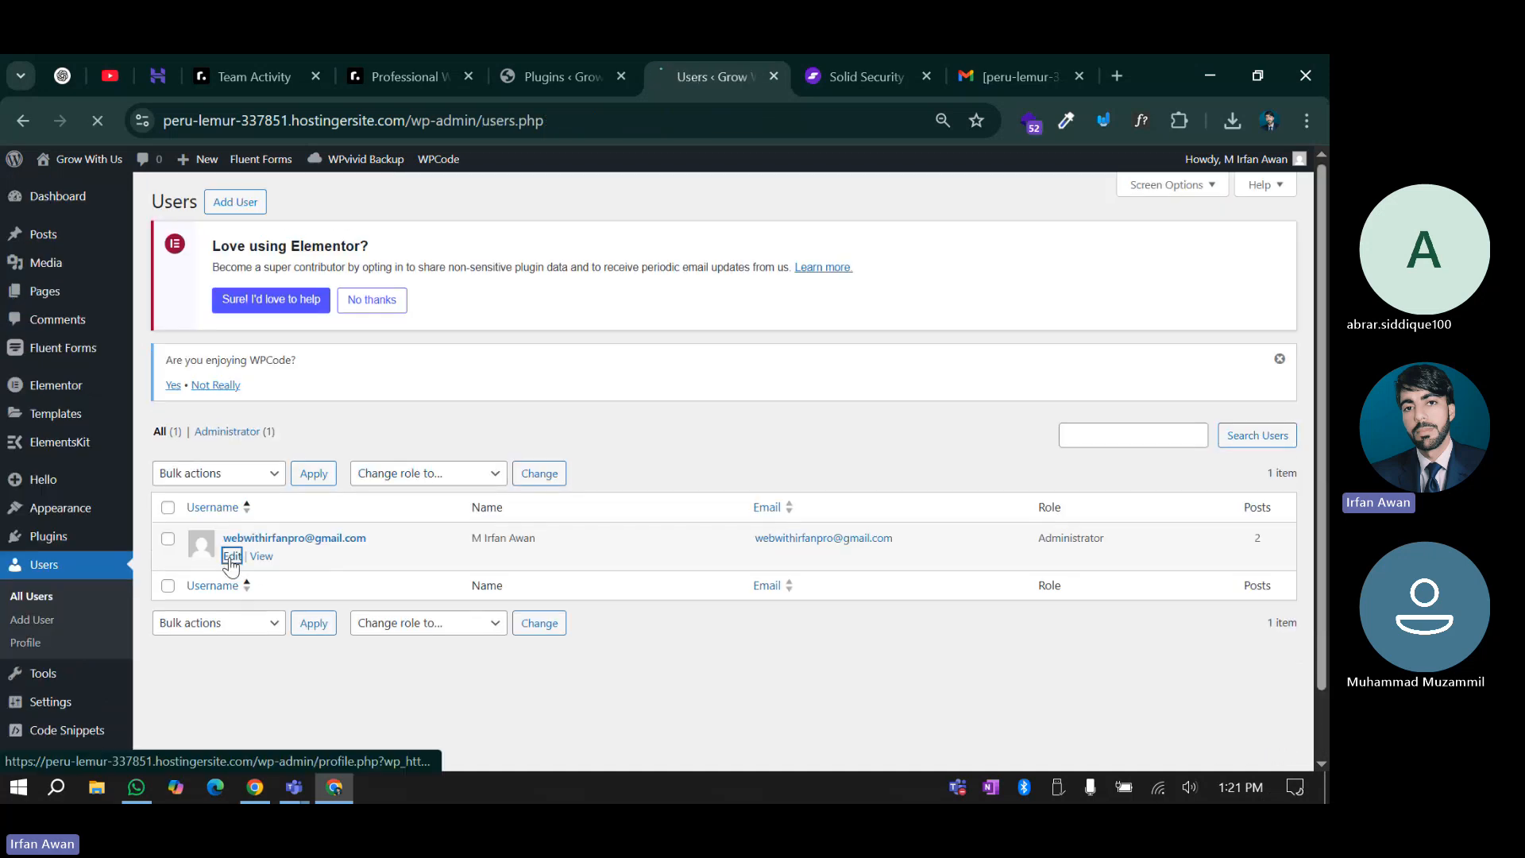
{"action": "scroll", "coordinate": [732, 542], "scroll_direction": "down", "scroll_amount": 2}
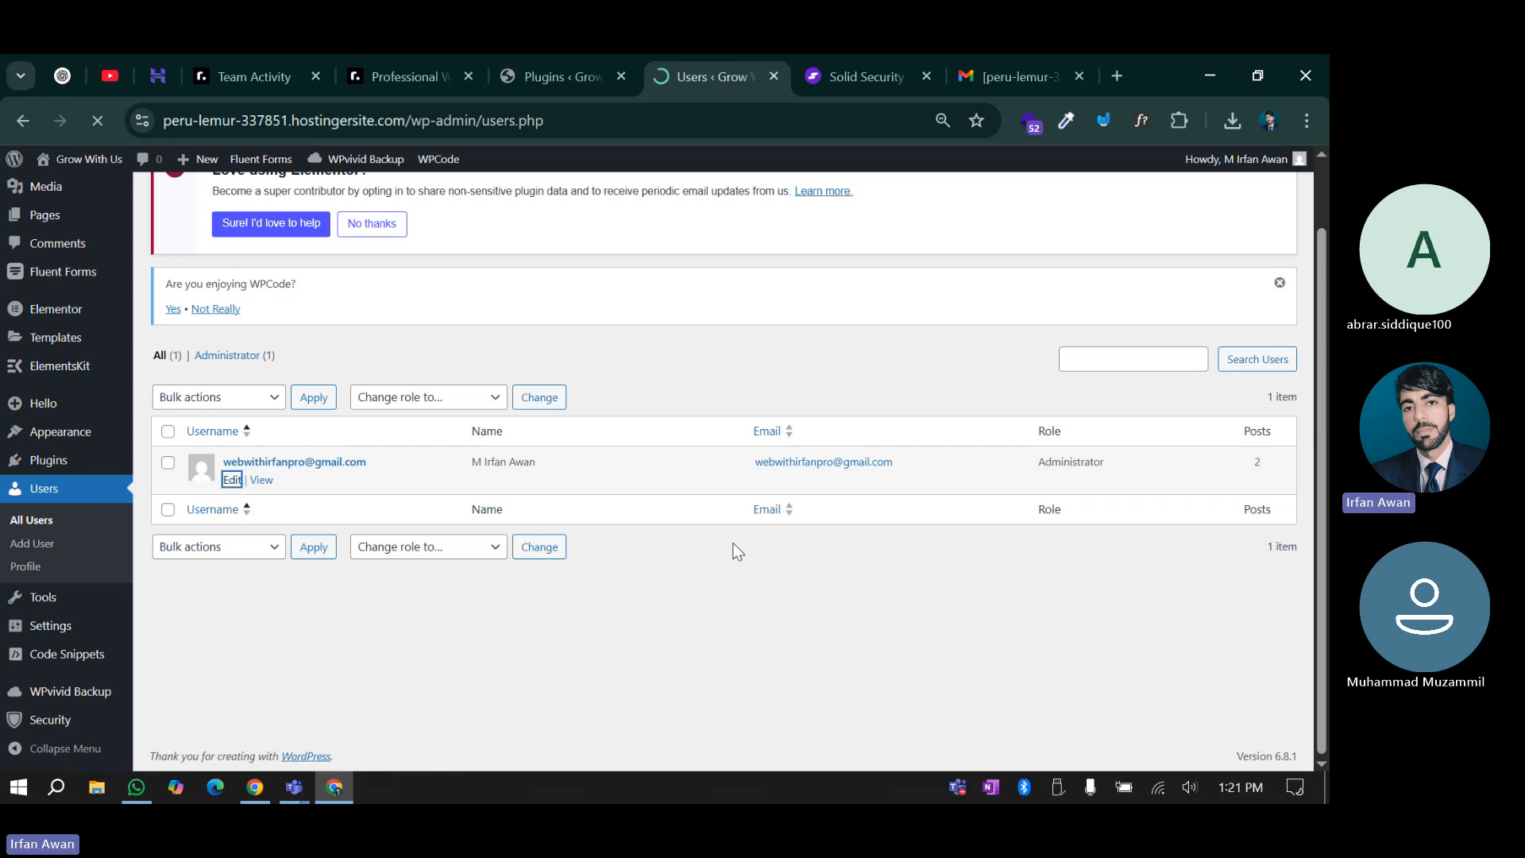
{"action": "scroll", "coordinate": [310, 559], "scroll_direction": "down", "scroll_amount": 9}
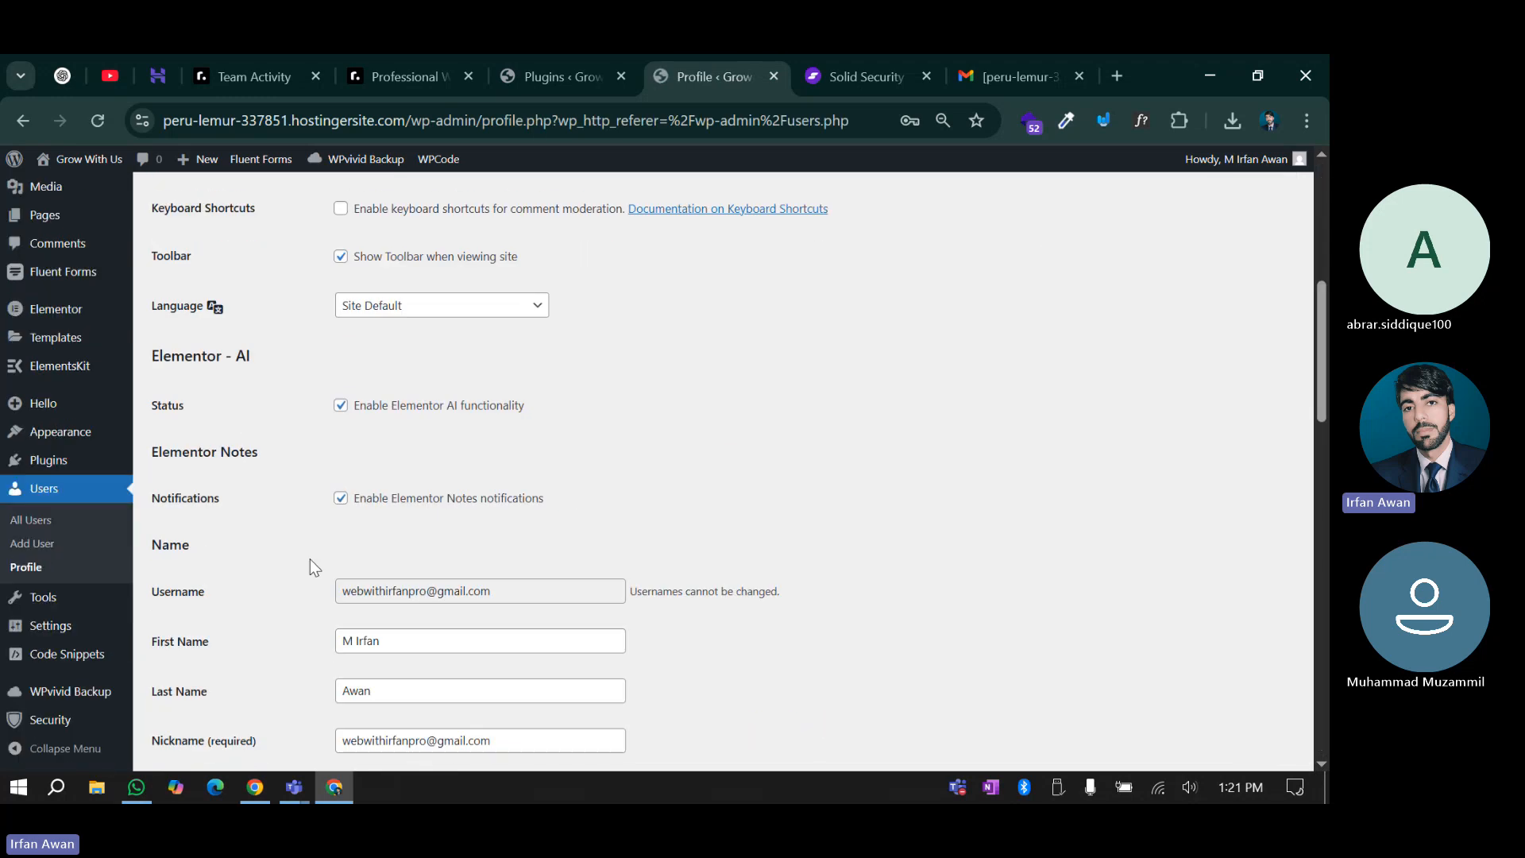
{"action": "scroll", "coordinate": [316, 559], "scroll_direction": "down", "scroll_amount": 9}
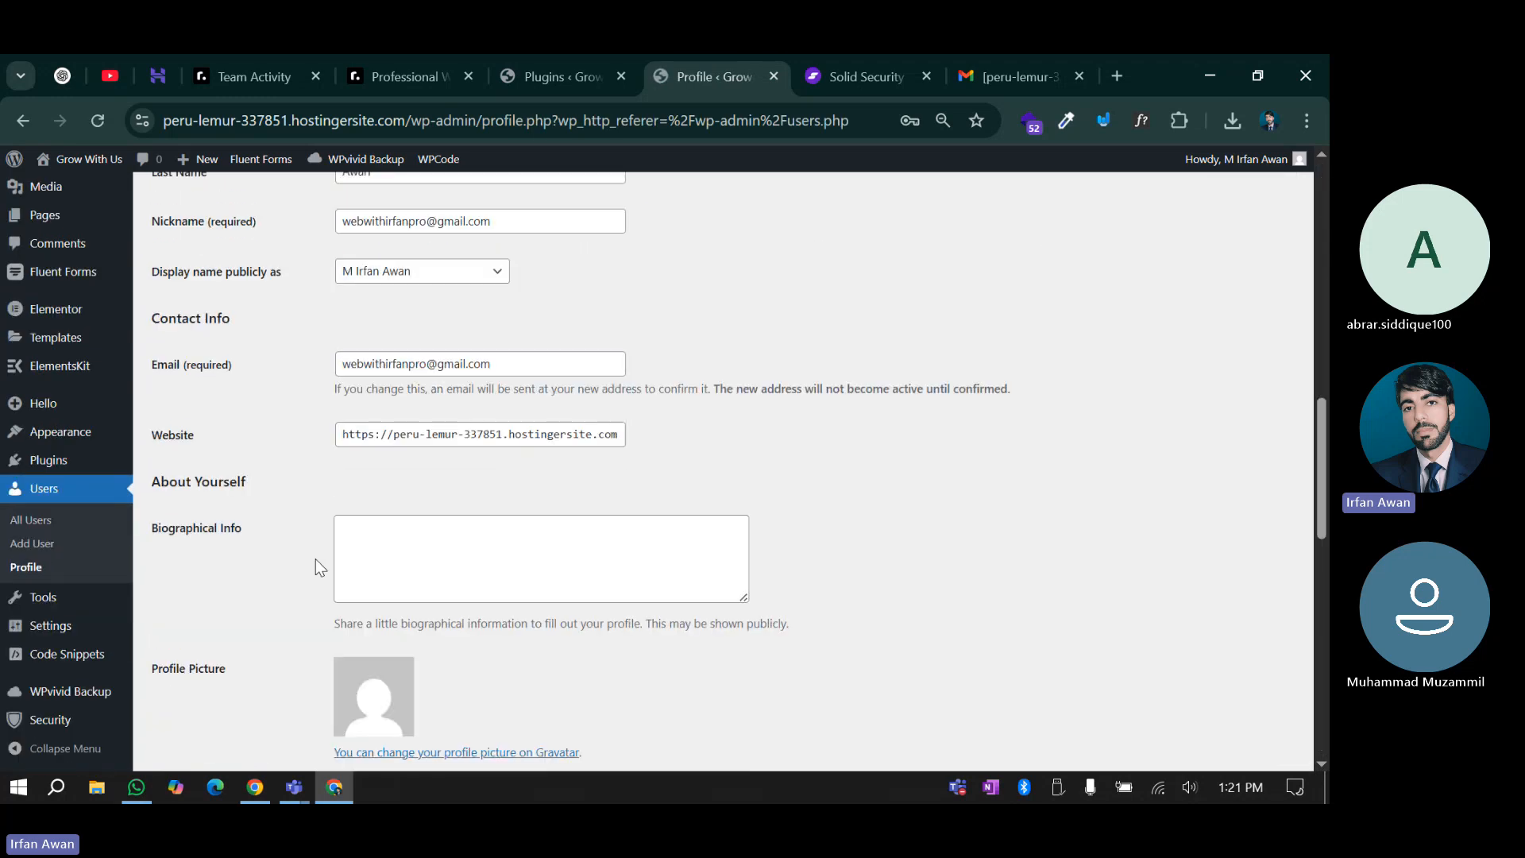
{"action": "left_click", "coordinate": [362, 532]}
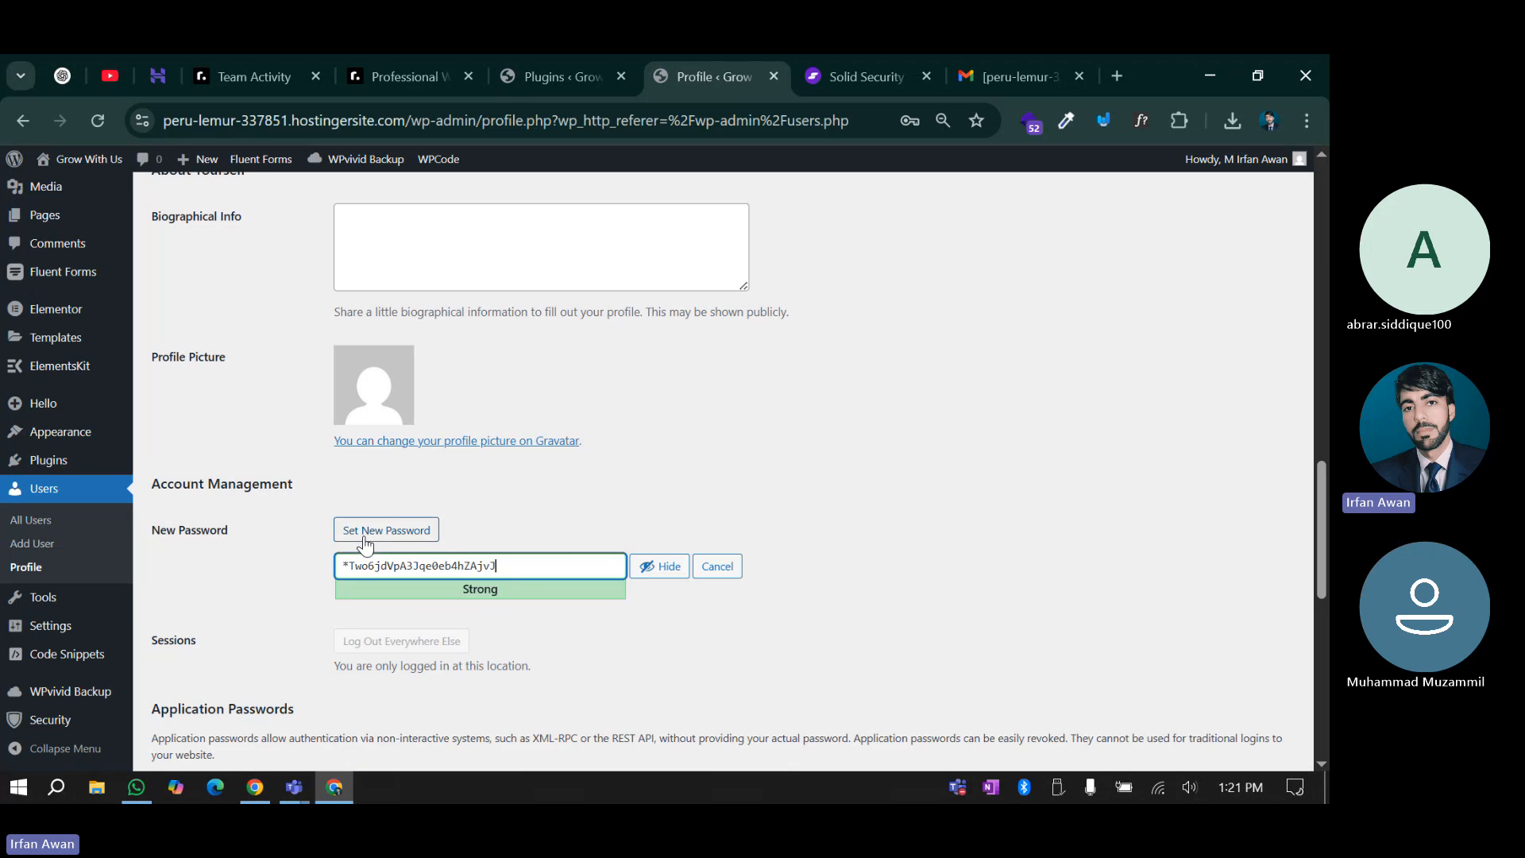
{"action": "triple_click", "coordinate": [536, 563]}
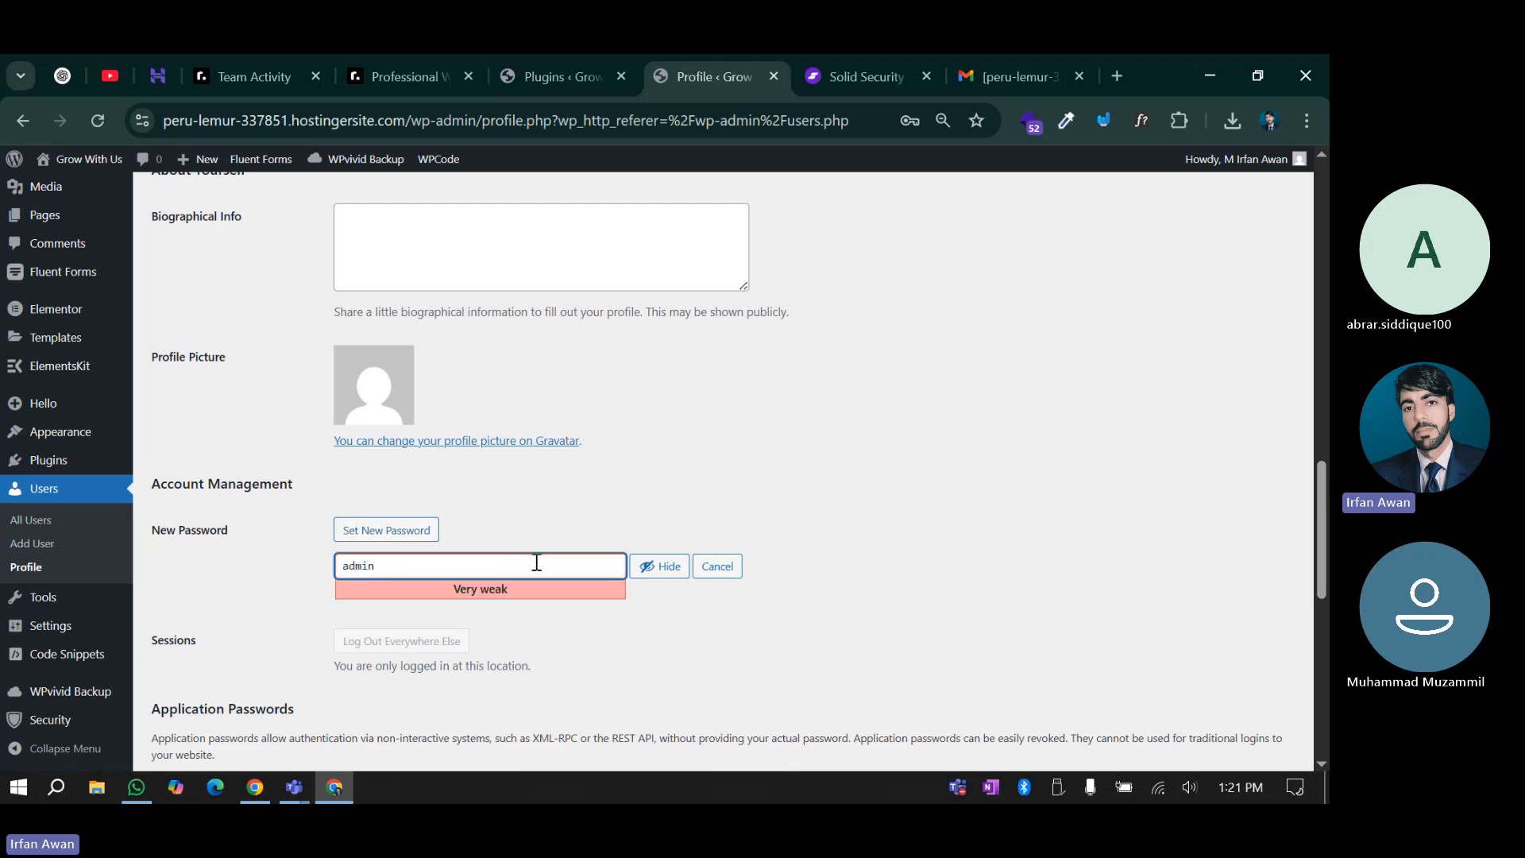
{"action": "left_click", "coordinate": [650, 617]}
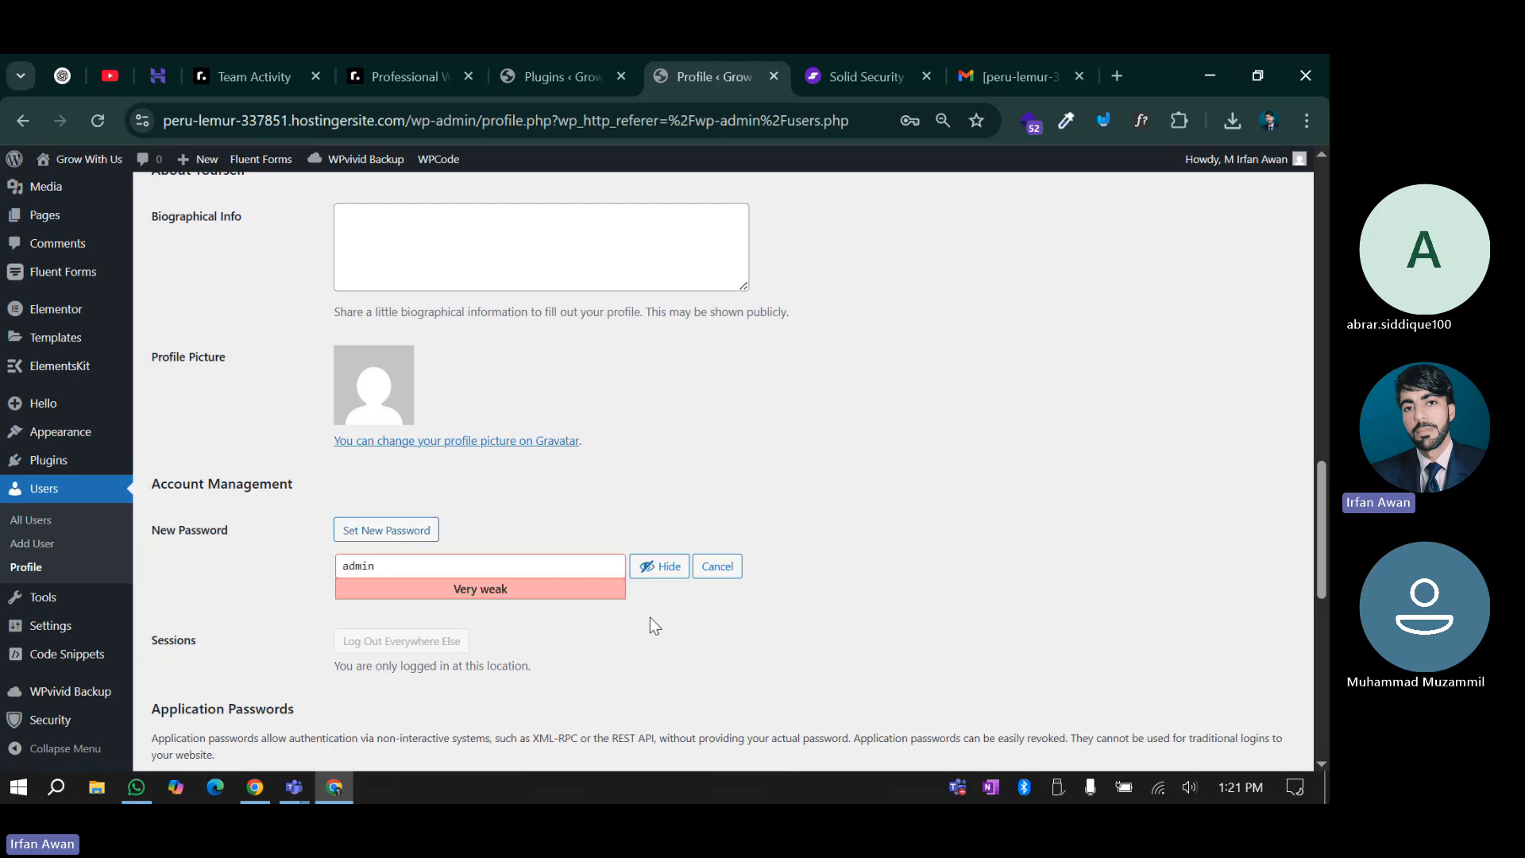
Finish entering a trial new password, then cancel it so nothing is saved
{"action": "scroll", "coordinate": [266, 607], "scroll_direction": "down", "scroll_amount": 4}
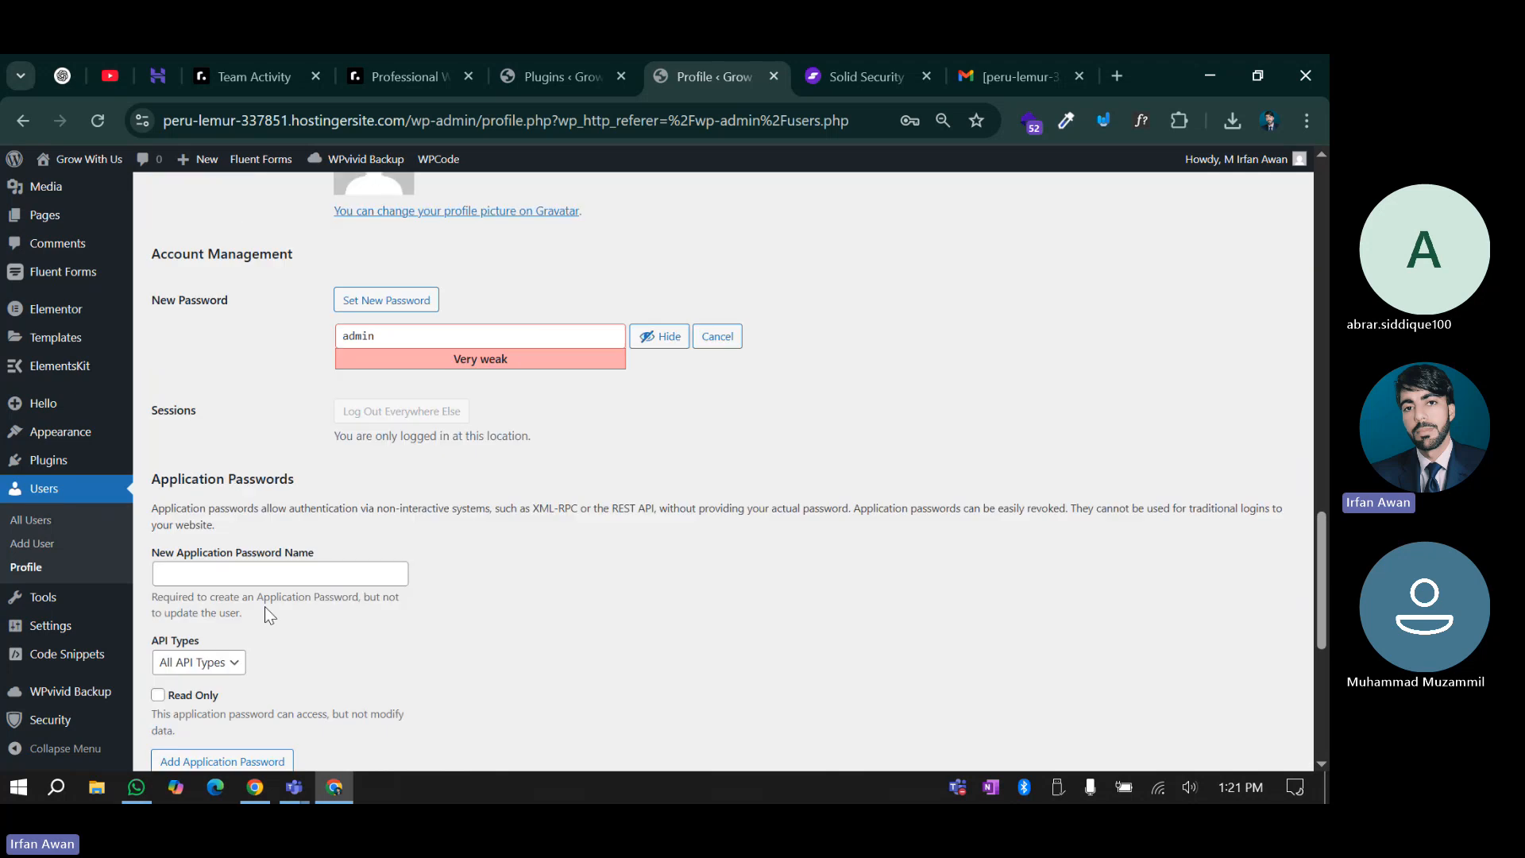
{"action": "scroll", "coordinate": [265, 607], "scroll_direction": "down", "scroll_amount": 5}
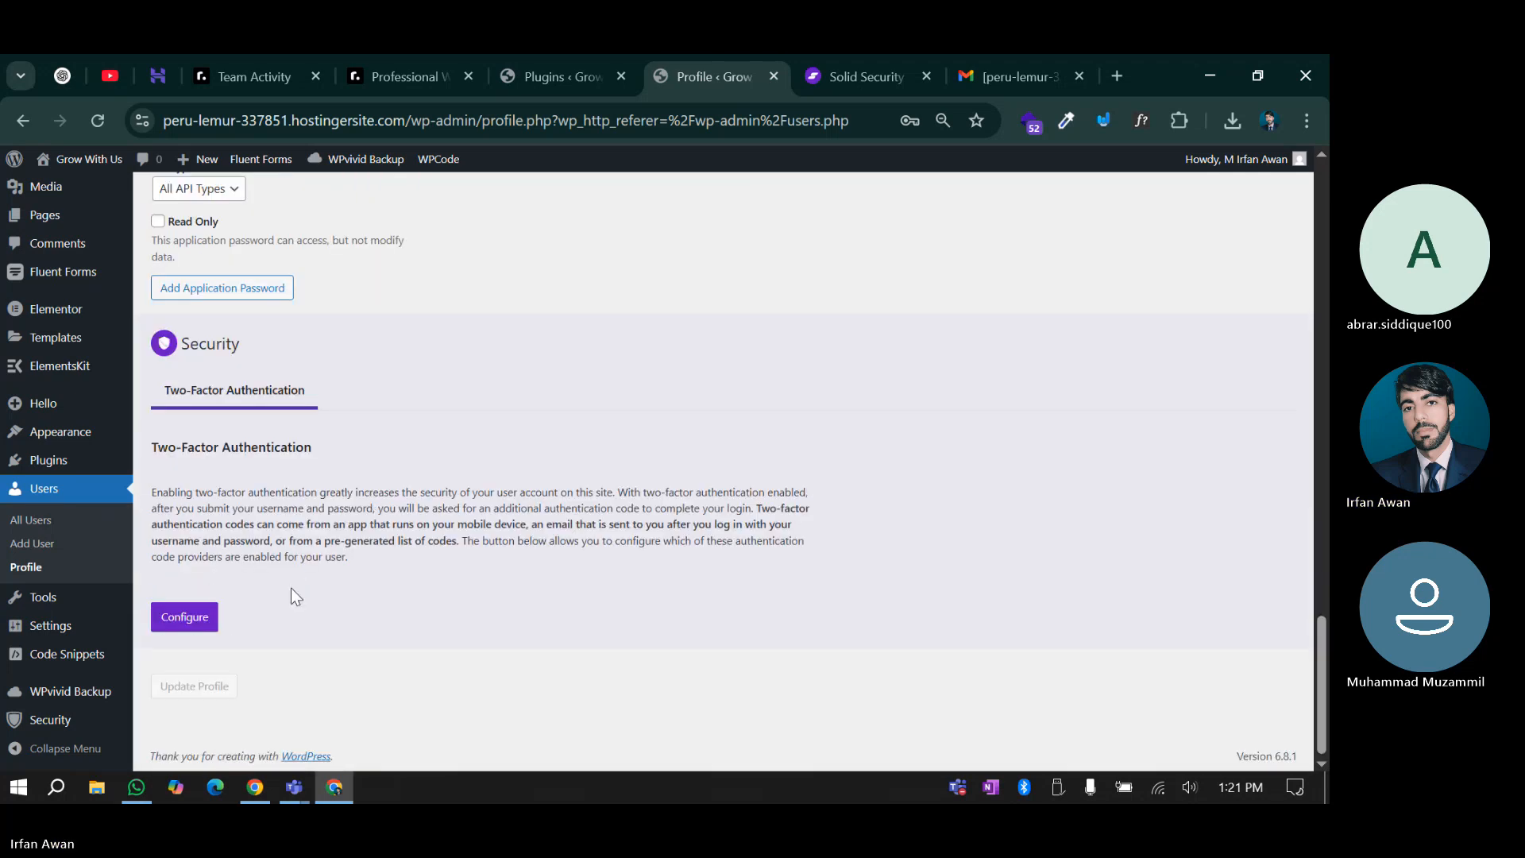
{"action": "scroll", "coordinate": [578, 607], "scroll_direction": "up", "scroll_amount": 10}
{"action": "scroll", "coordinate": [547, 603], "scroll_direction": "down", "scroll_amount": 4}
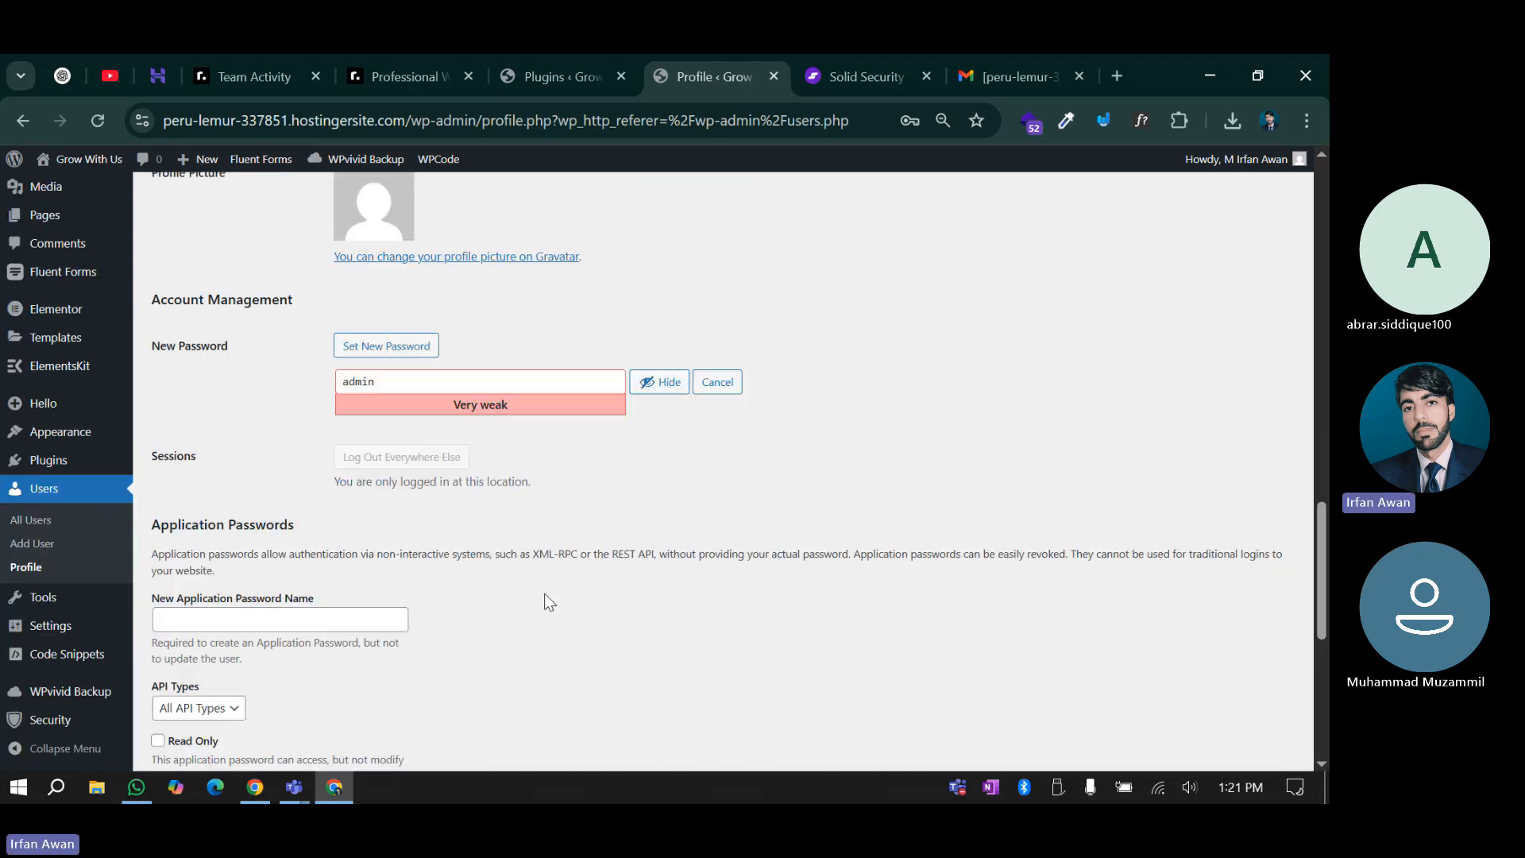
{"action": "left_click", "coordinate": [406, 381]}
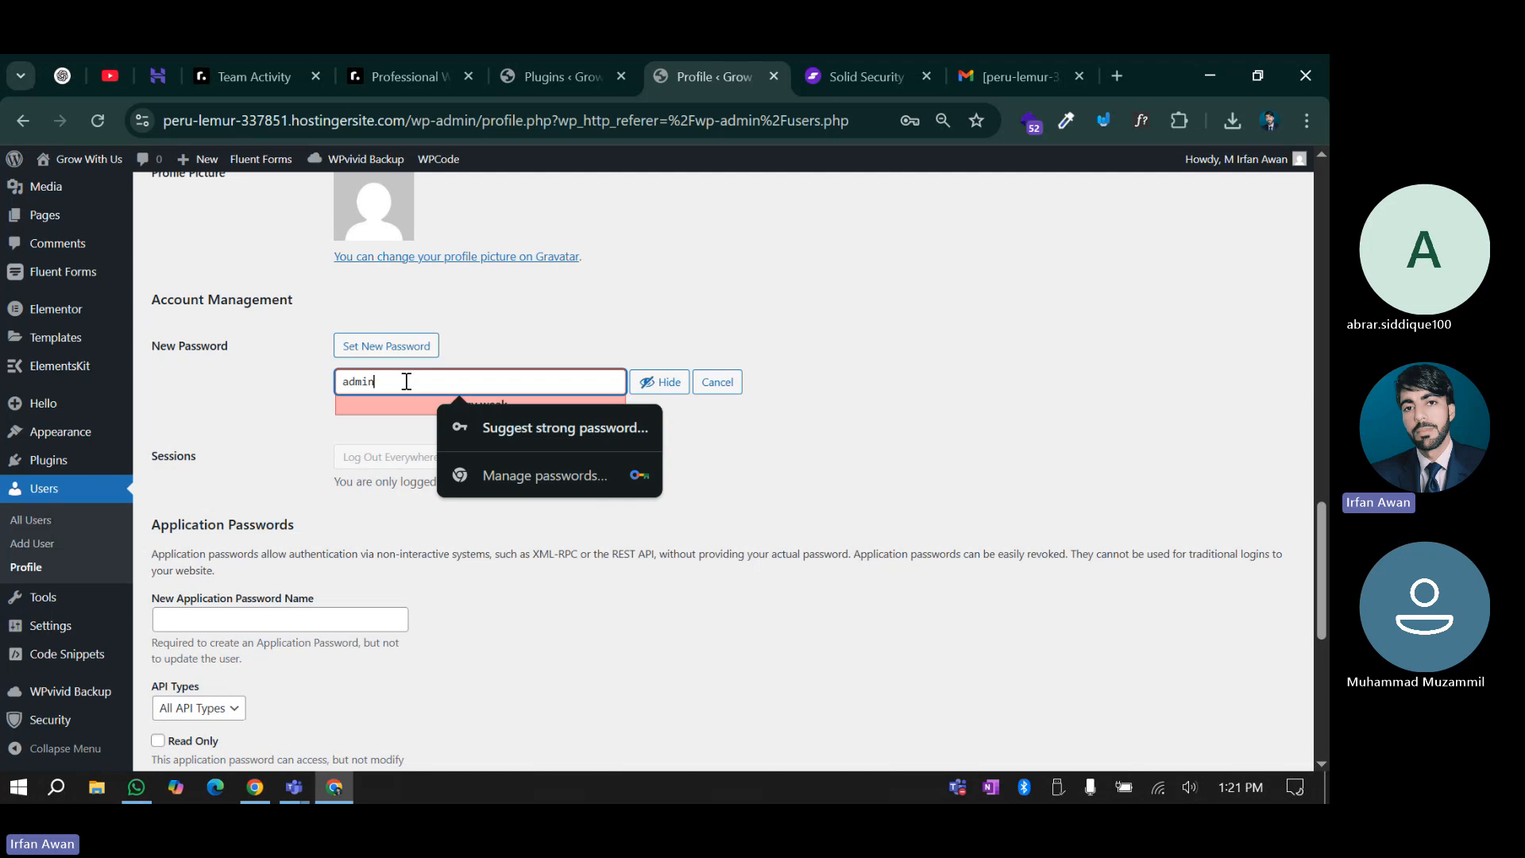
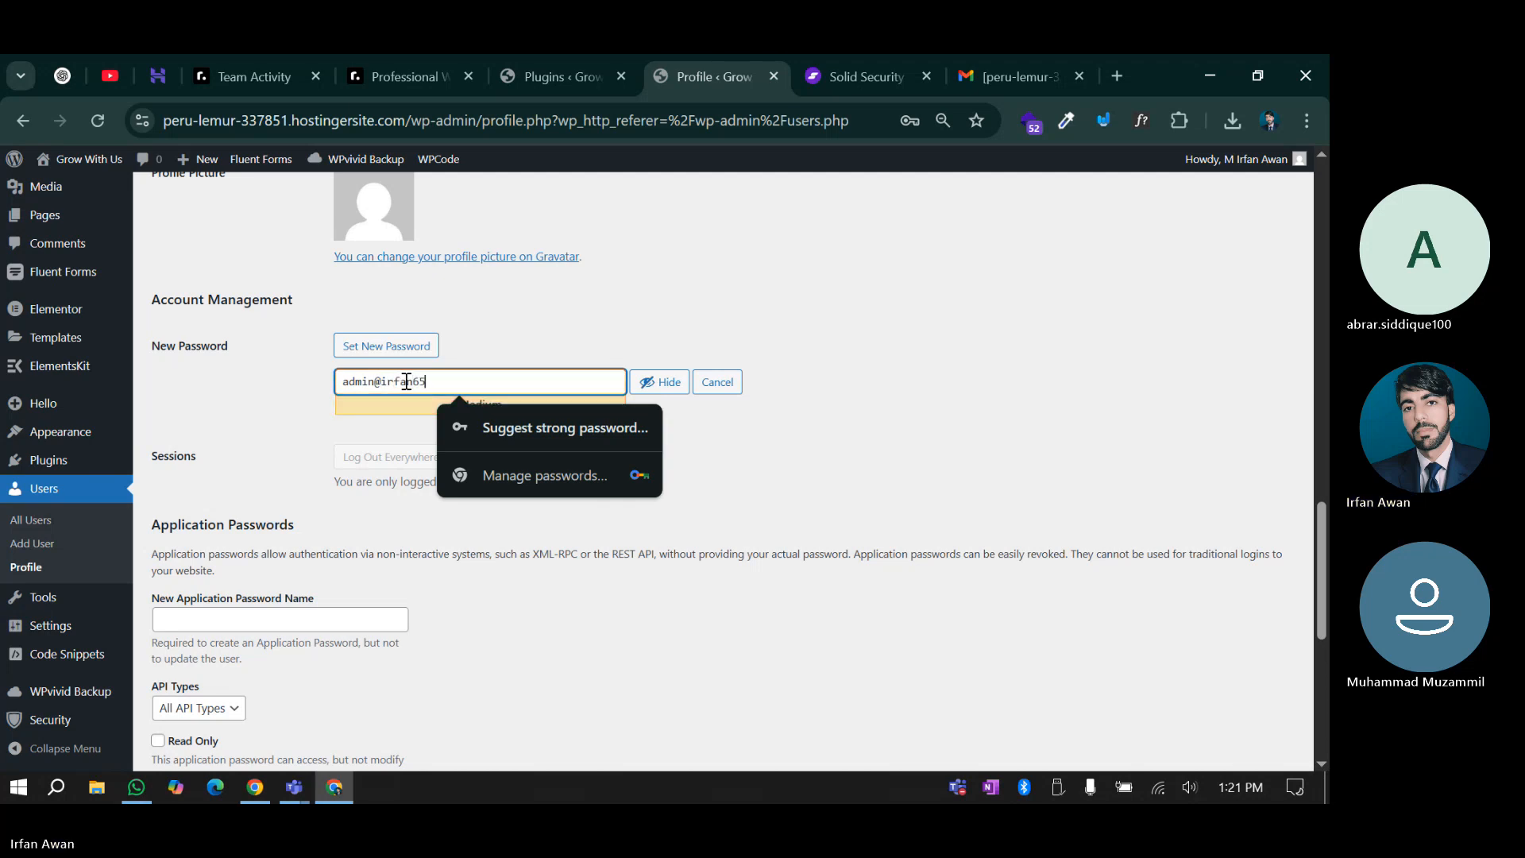
{"action": "left_click", "coordinate": [267, 422]}
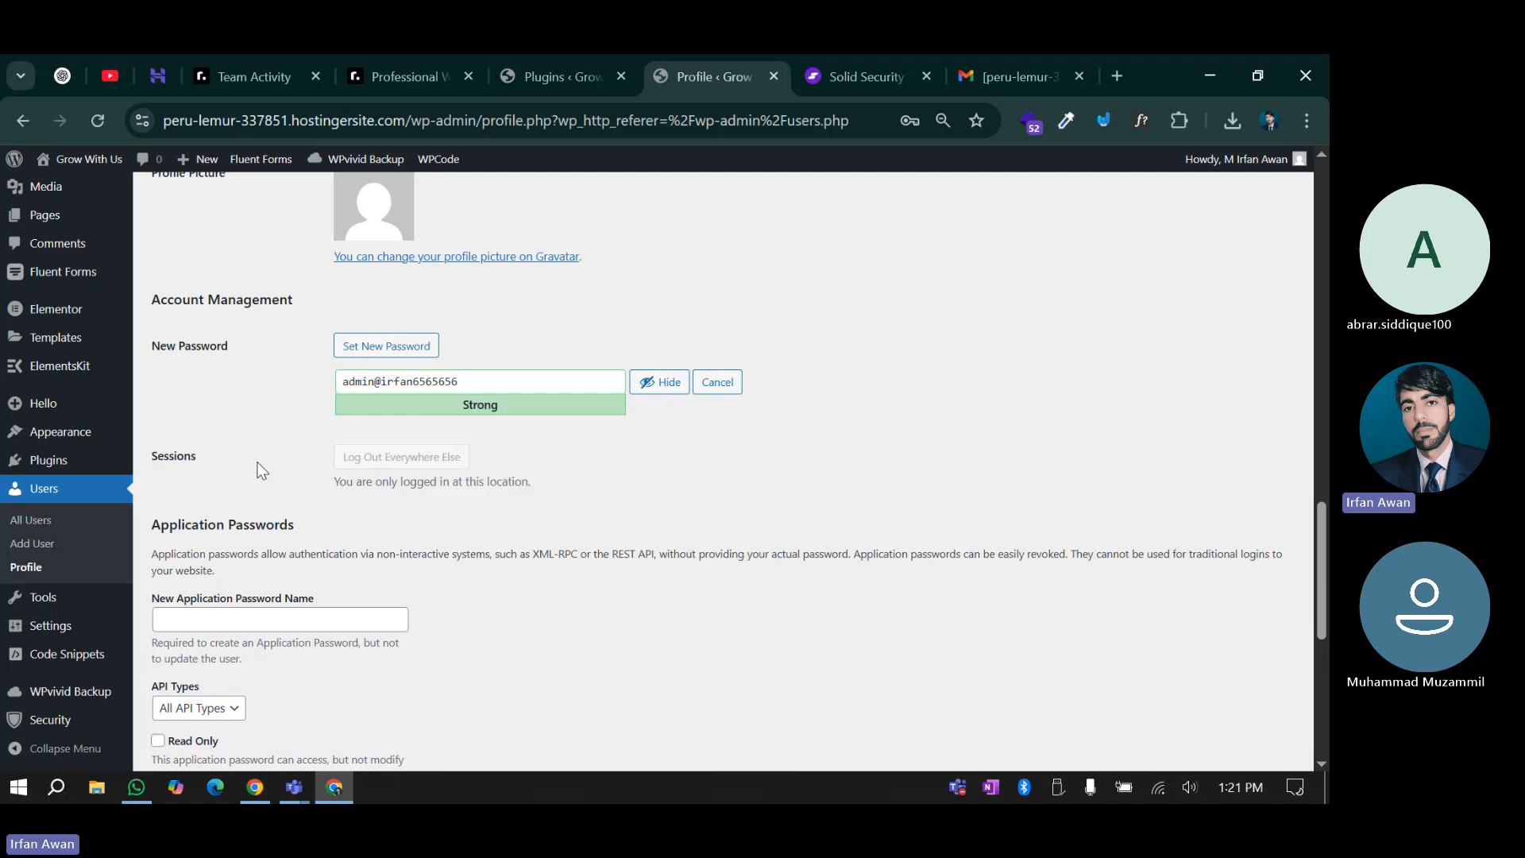
{"action": "scroll", "coordinate": [263, 470], "scroll_direction": "down", "scroll_amount": 6}
{"action": "scroll", "coordinate": [328, 650], "scroll_direction": "up", "scroll_amount": 8}
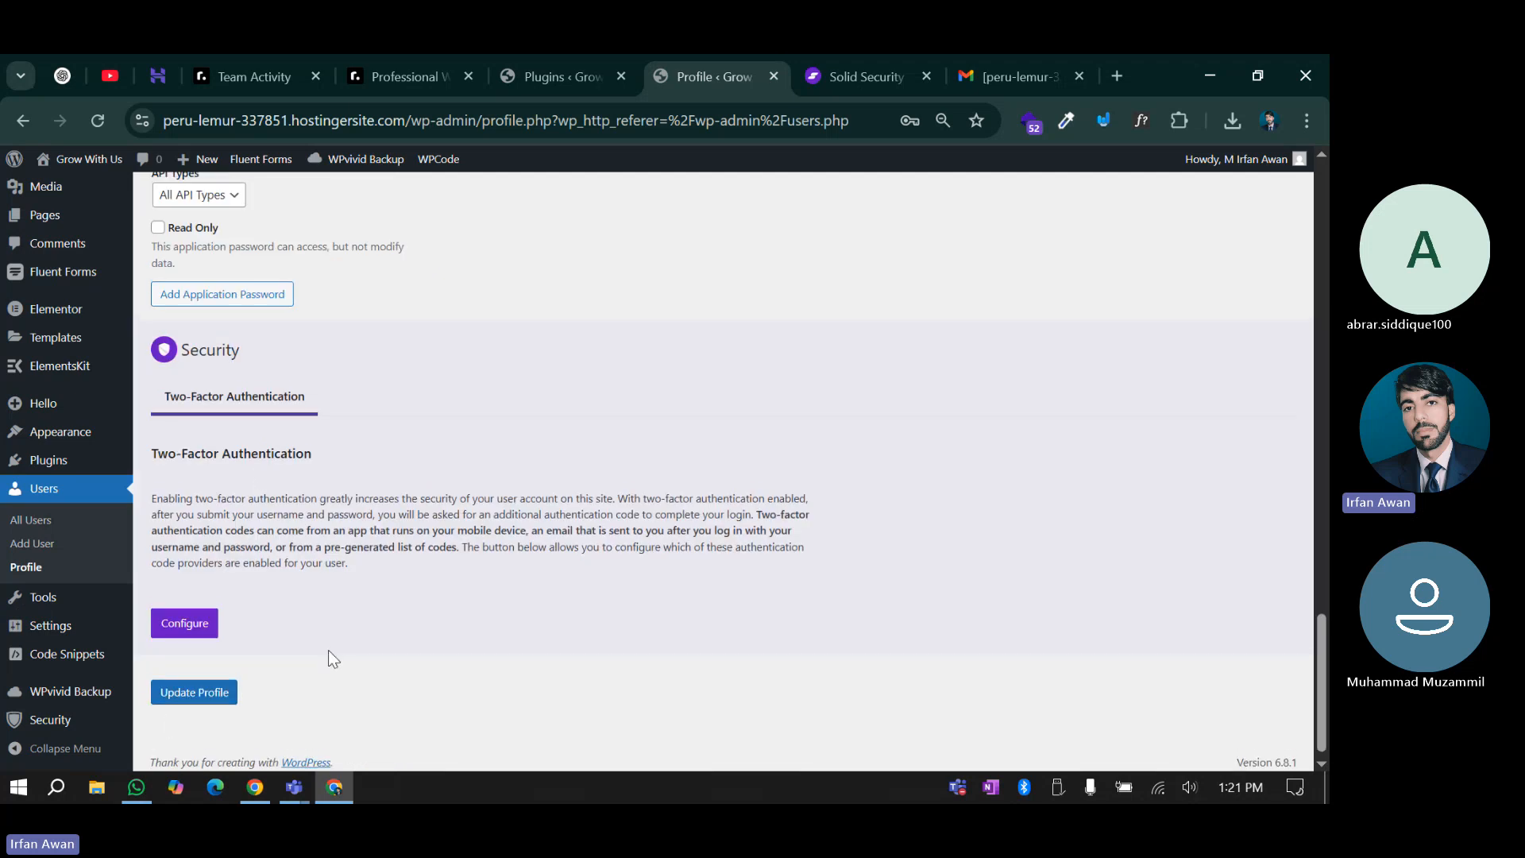
{"action": "triple_click", "coordinate": [473, 589]}
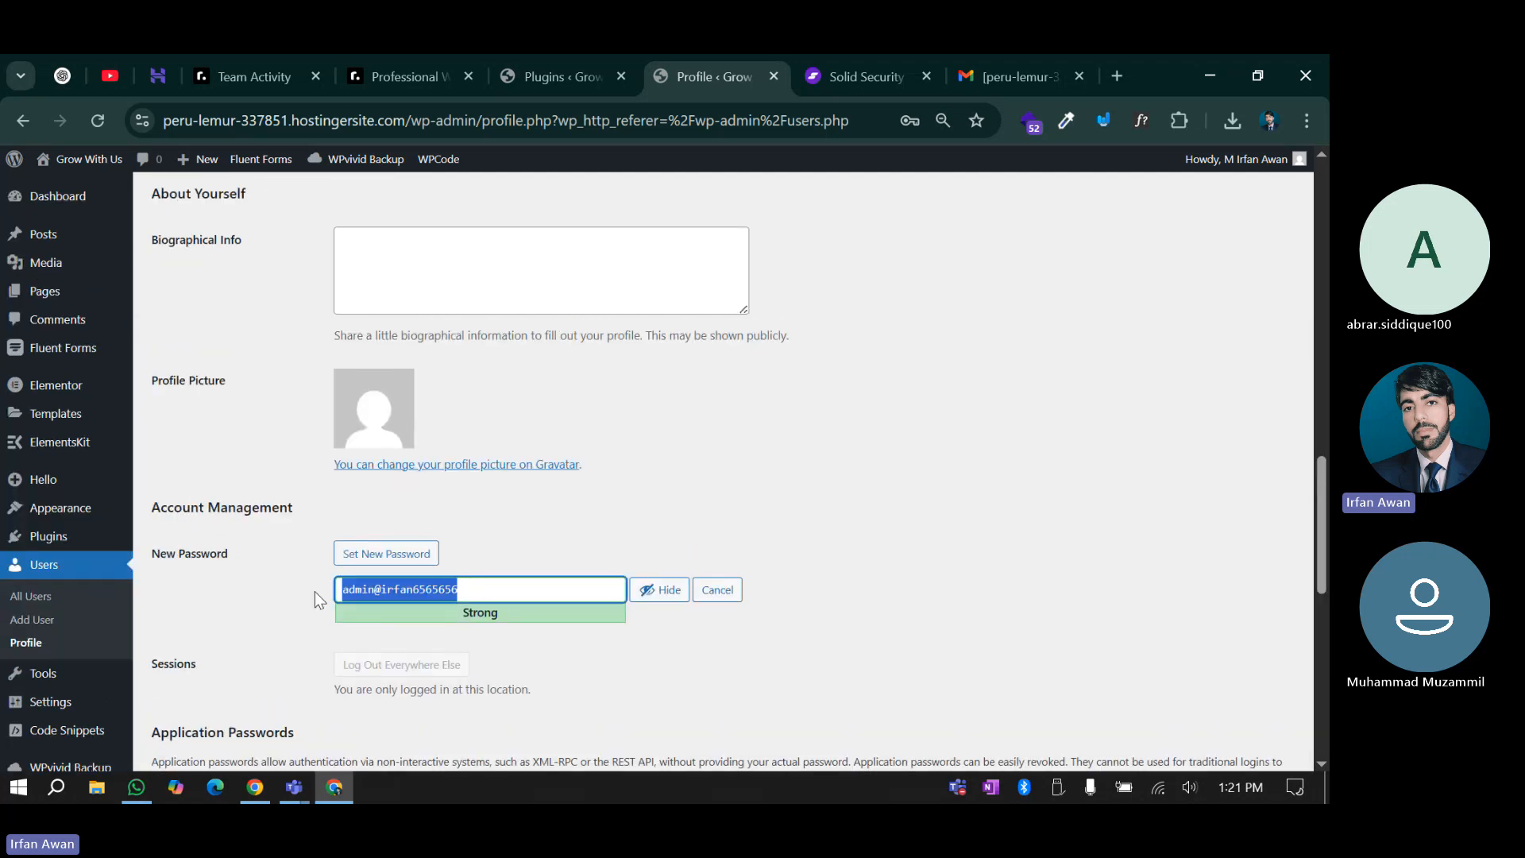
{"action": "left_click", "coordinate": [725, 592]}
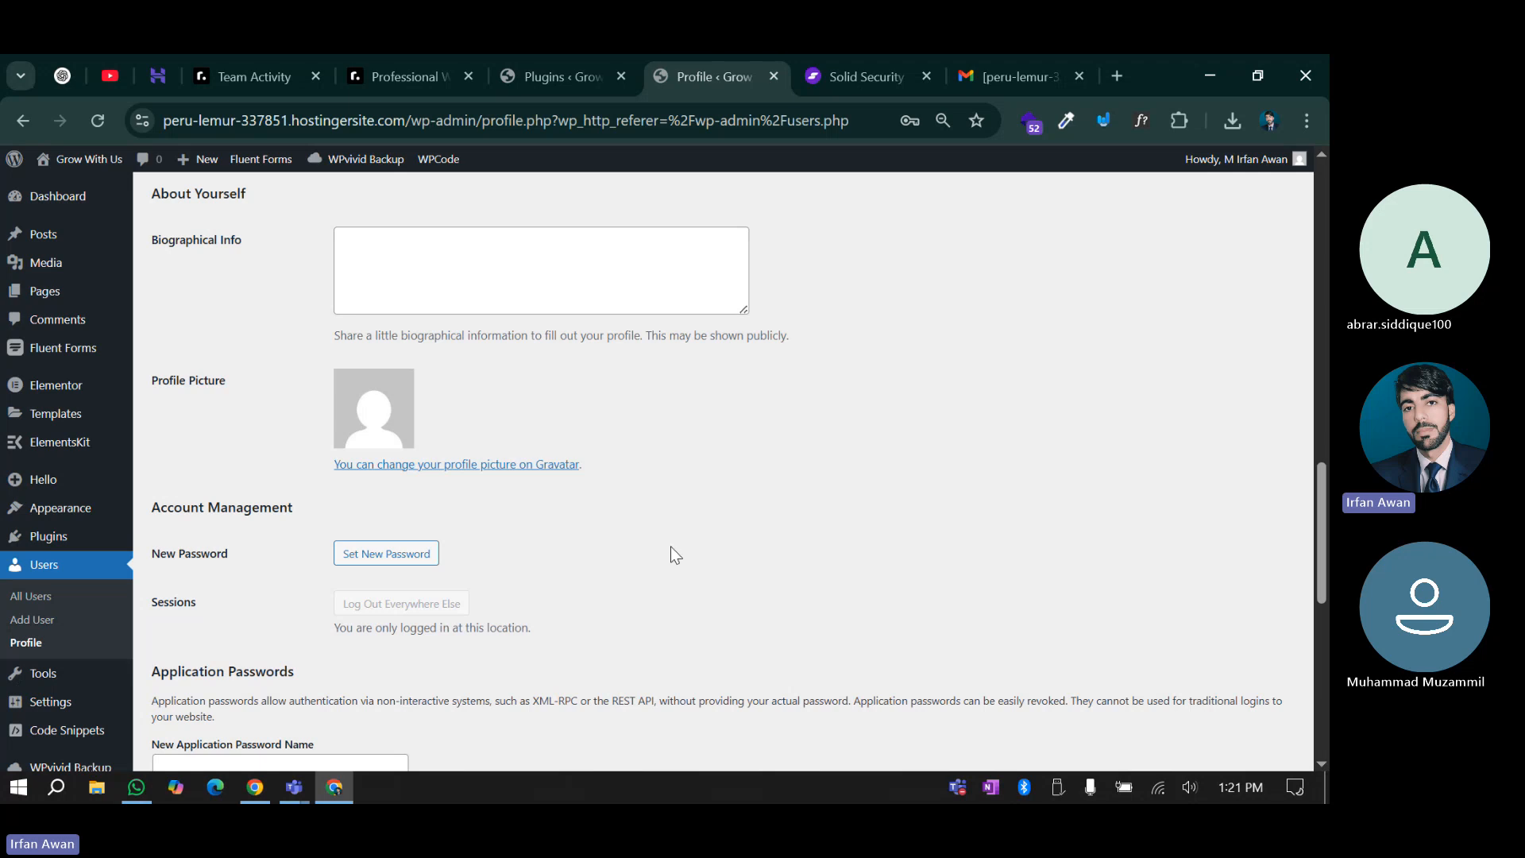
{"action": "scroll", "coordinate": [618, 520], "scroll_direction": "up", "scroll_amount": 7}
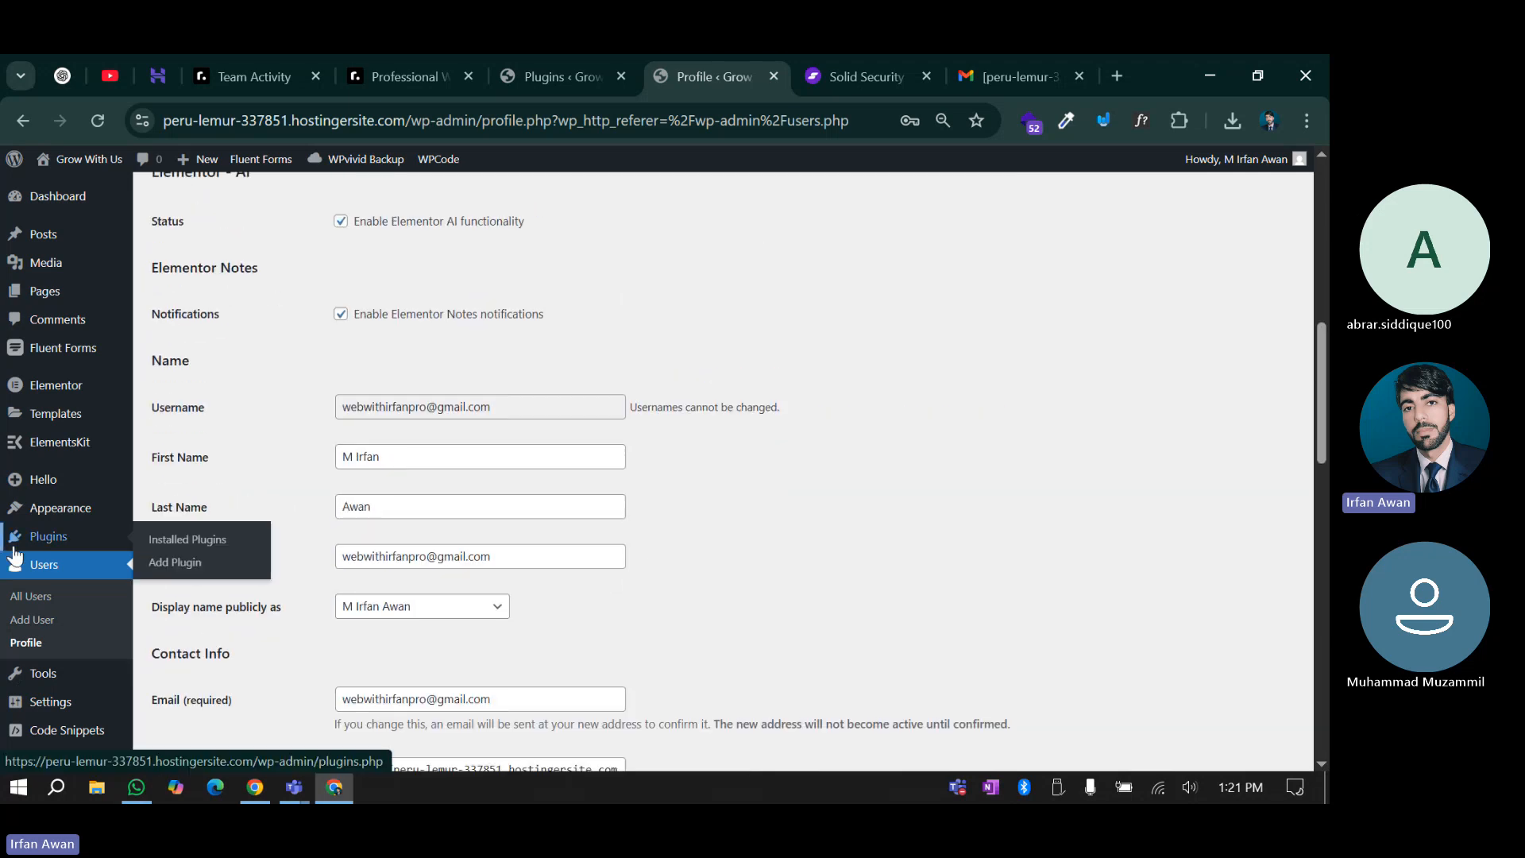
On Add New User, enter the username and pick the e-mail from autofill
{"action": "left_click", "coordinate": [37, 625]}
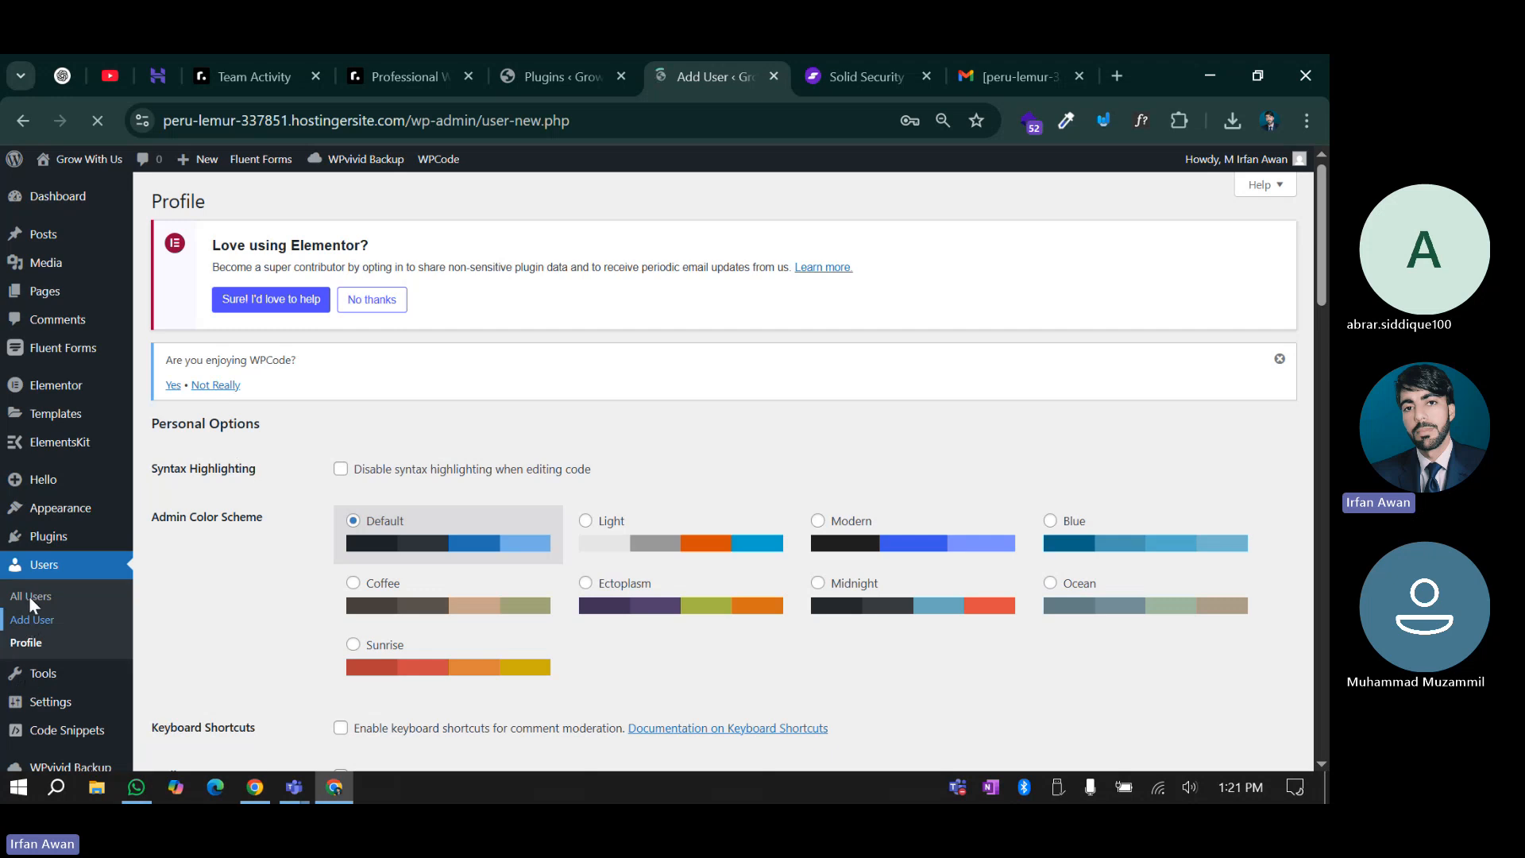
{"action": "left_click", "coordinate": [404, 462]}
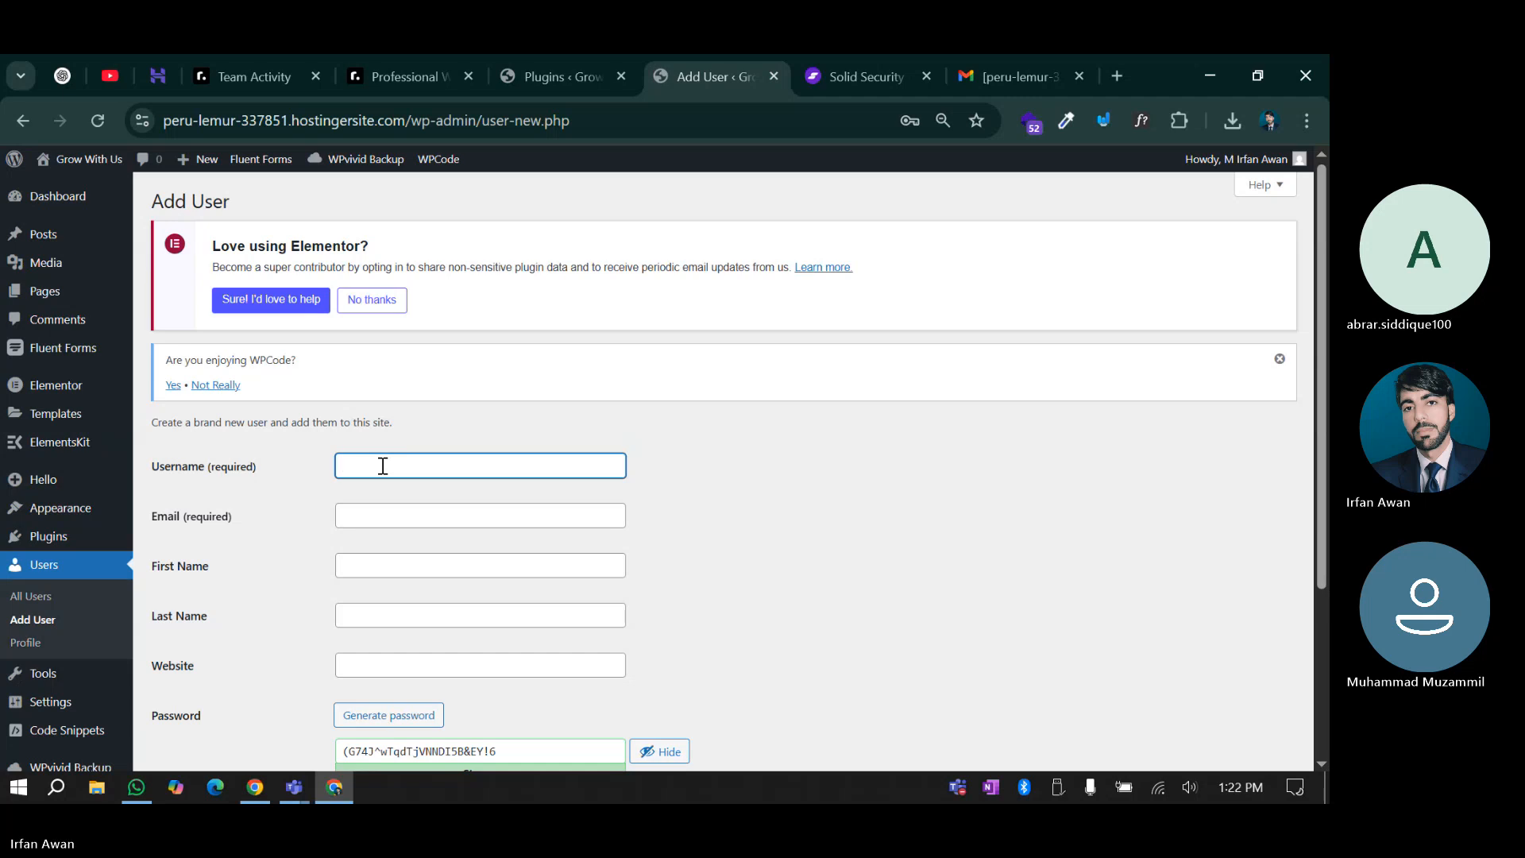
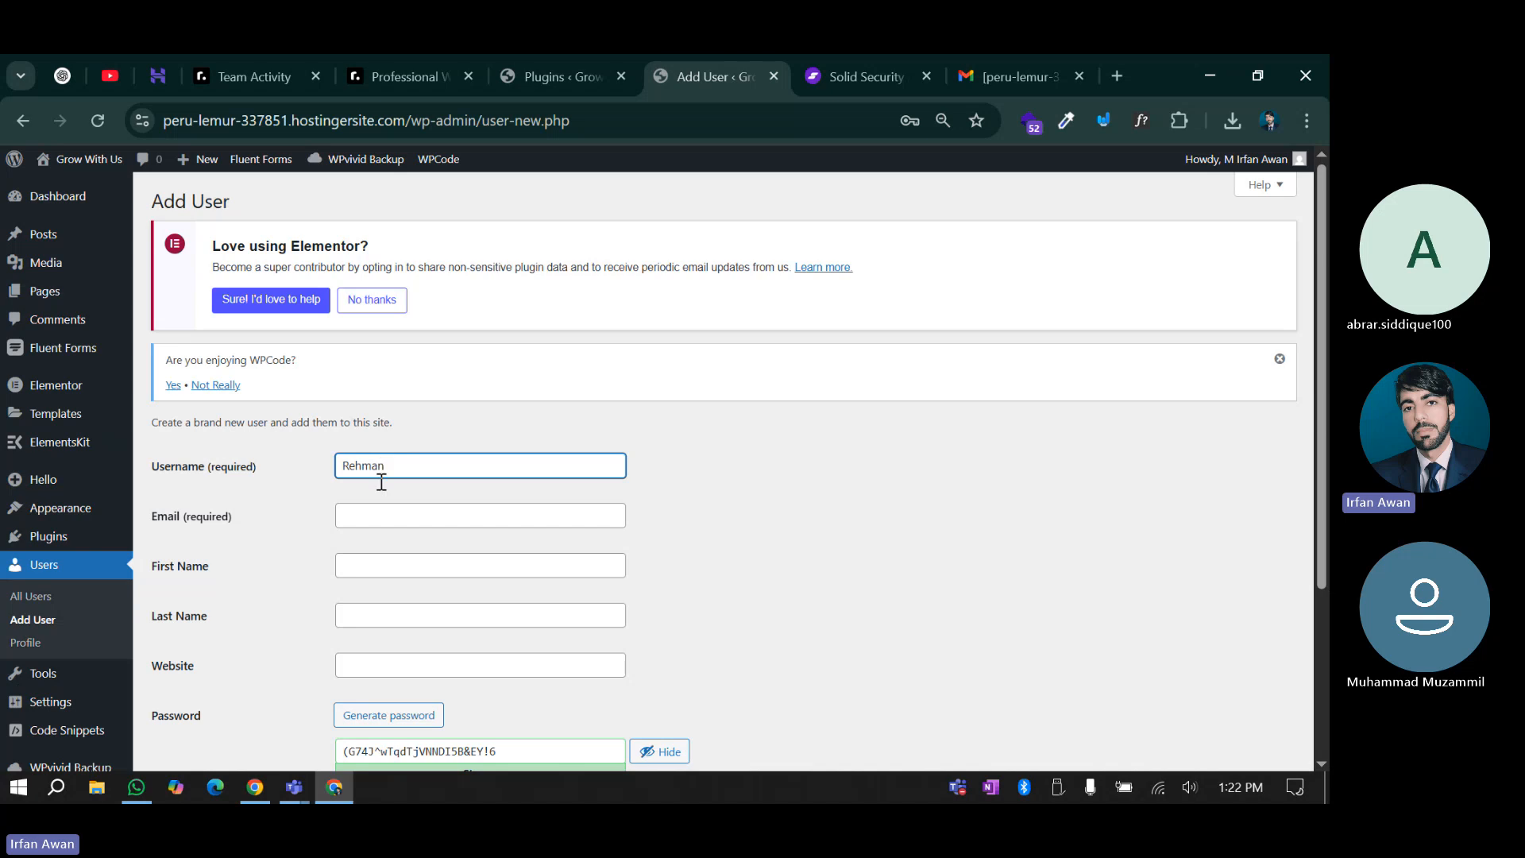
{"action": "left_click", "coordinate": [377, 519]}
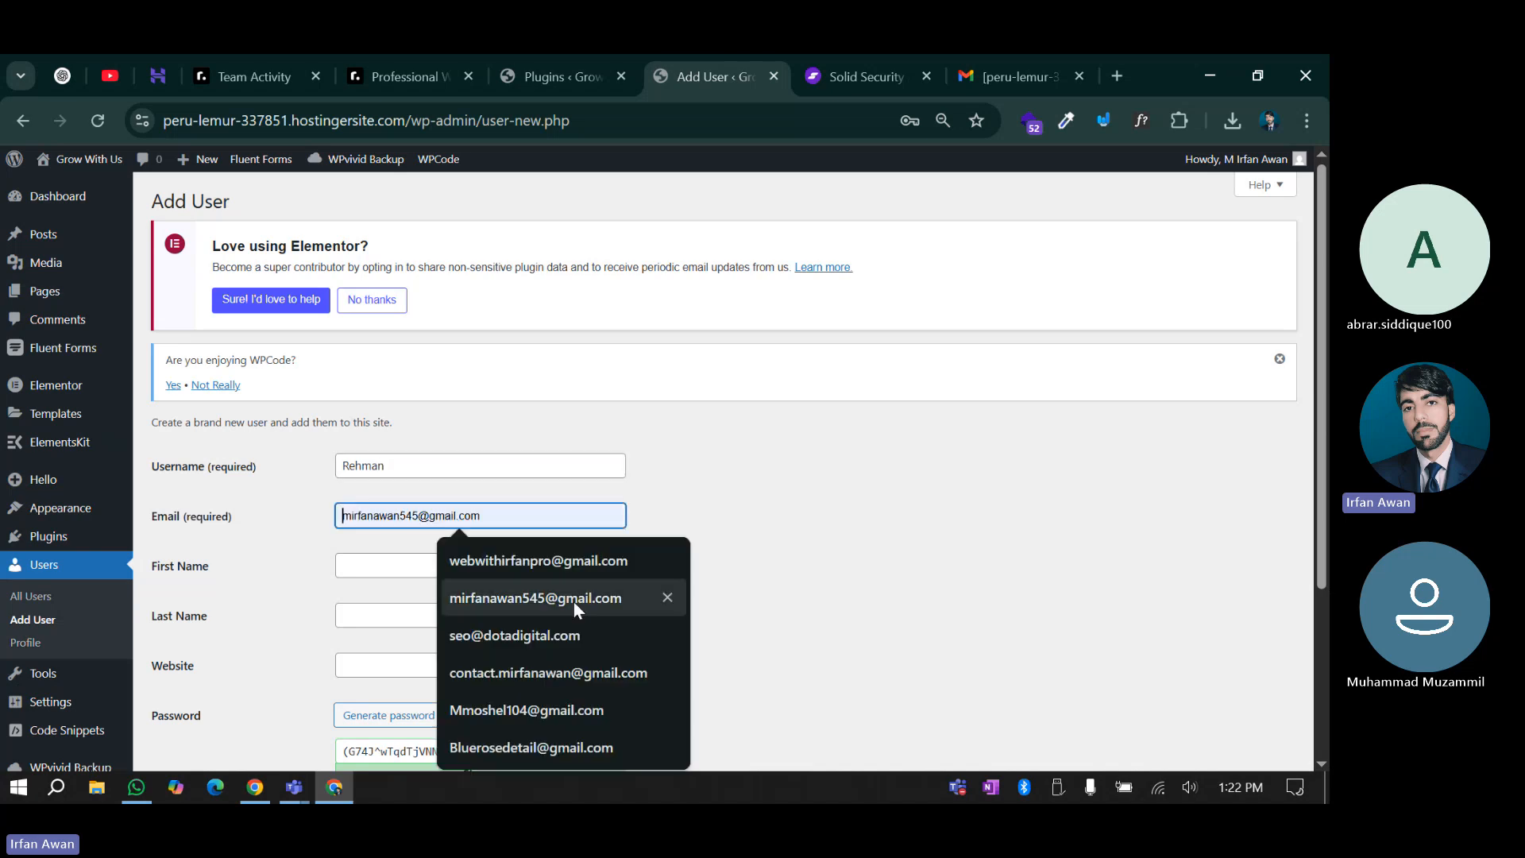
{"action": "left_click", "coordinate": [549, 604]}
{"action": "left_click", "coordinate": [300, 578]}
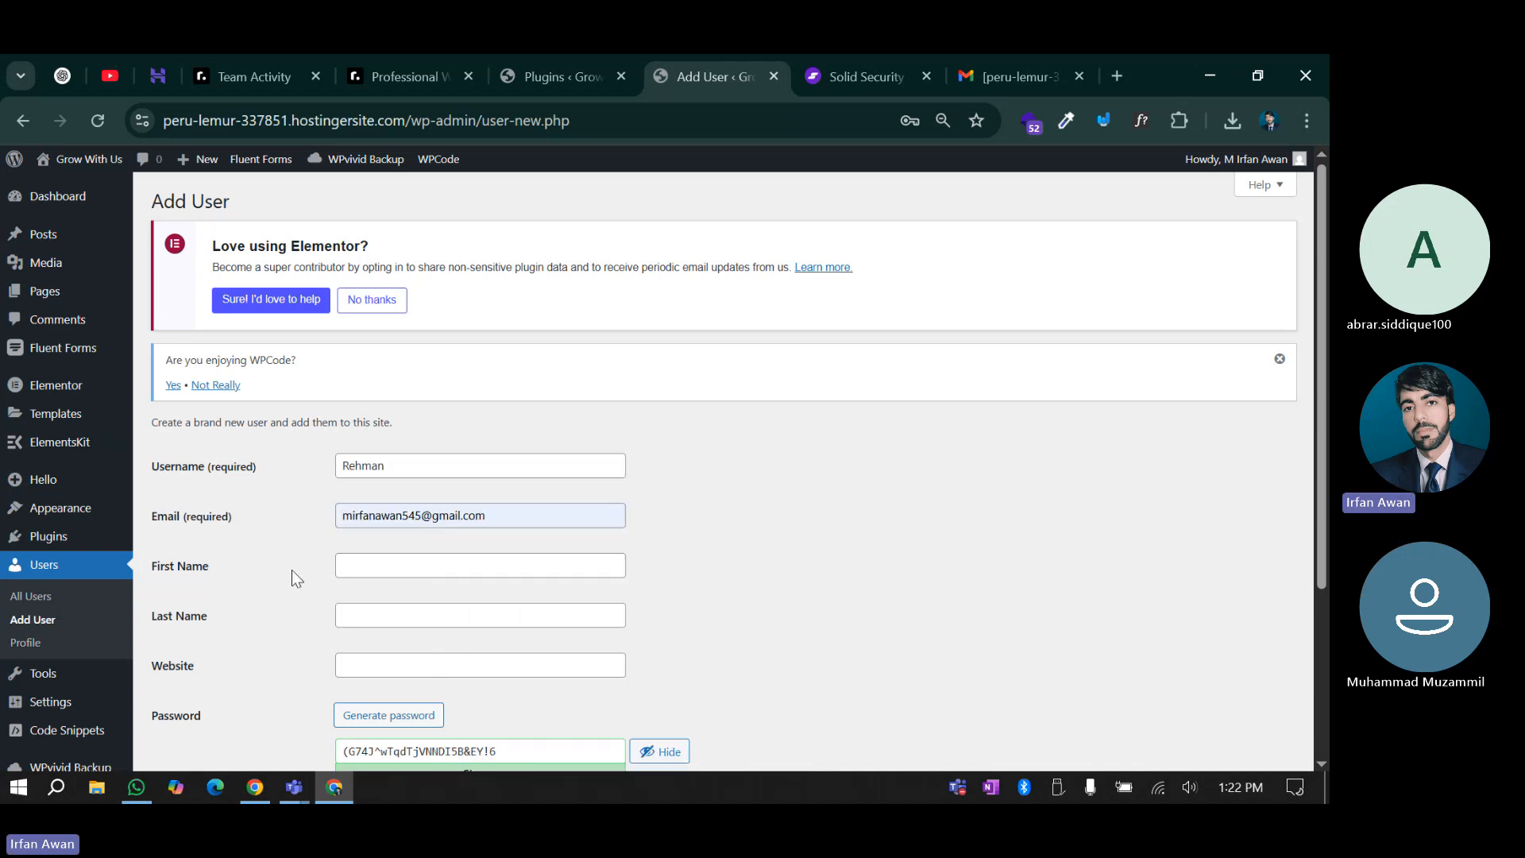
{"action": "scroll", "coordinate": [418, 449], "scroll_direction": "down", "scroll_amount": 1}
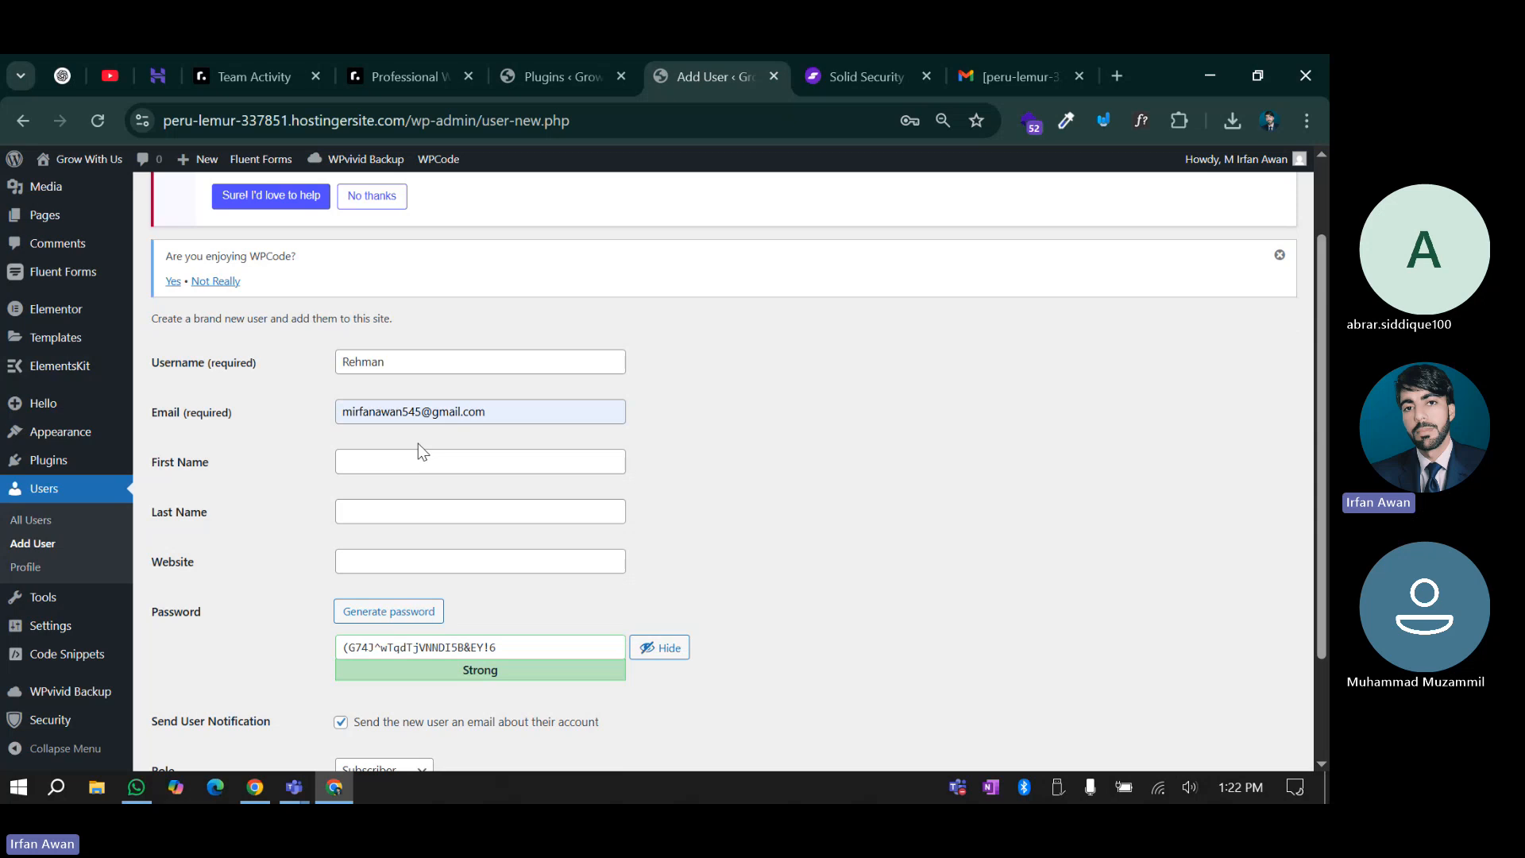
{"action": "double_click", "coordinate": [358, 362]}
{"action": "left_click", "coordinate": [268, 488]}
Set a weak password, confirm its use, and add the Subscriber user
{"action": "scroll", "coordinate": [291, 491], "scroll_direction": "down", "scroll_amount": 1}
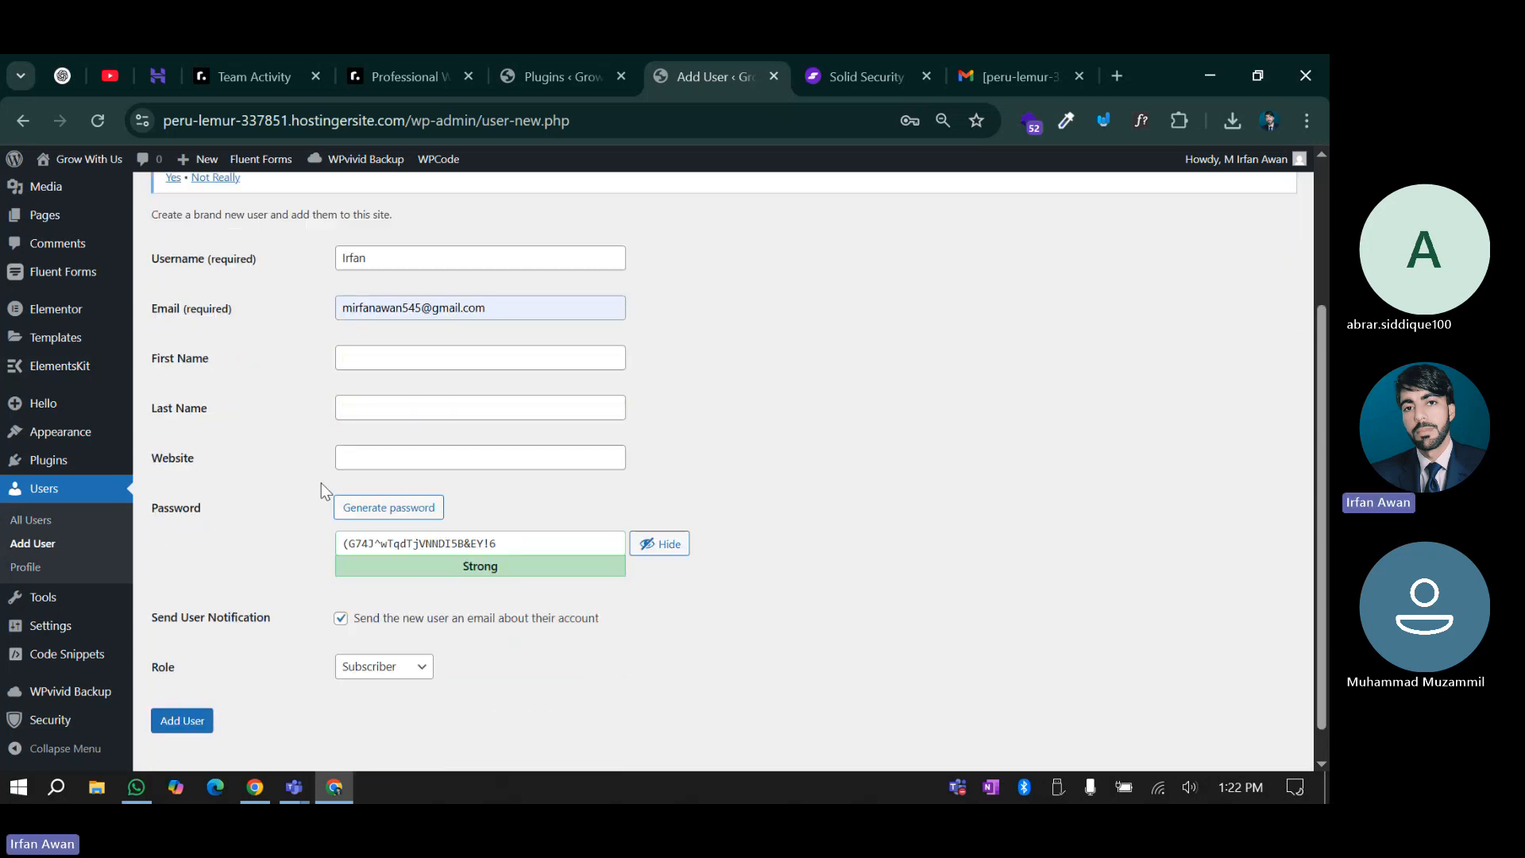
{"action": "triple_click", "coordinate": [510, 545]}
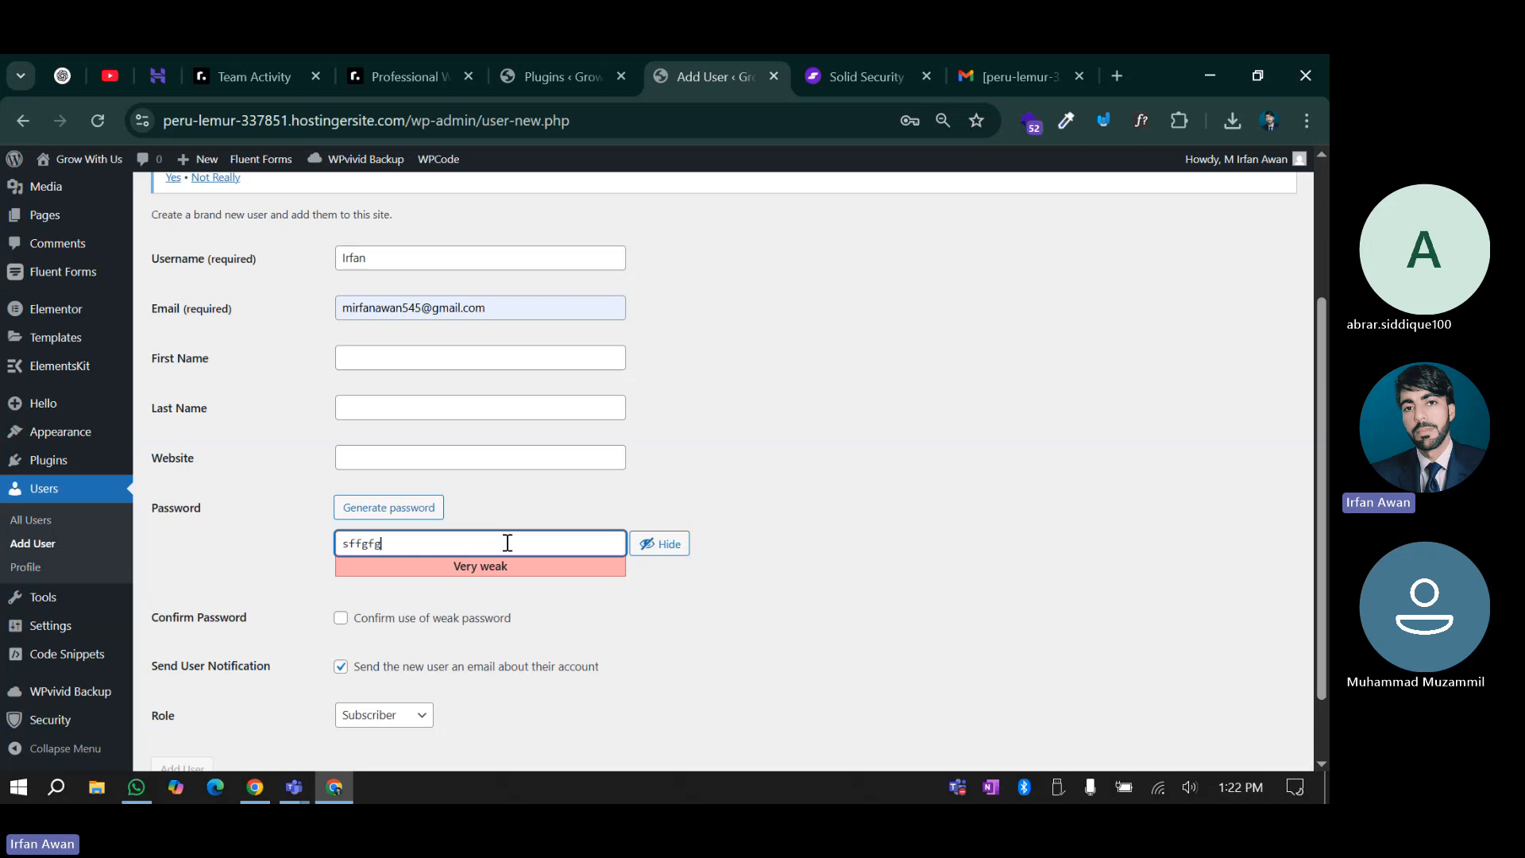
{"action": "scroll", "coordinate": [300, 626], "scroll_direction": "down", "scroll_amount": 1}
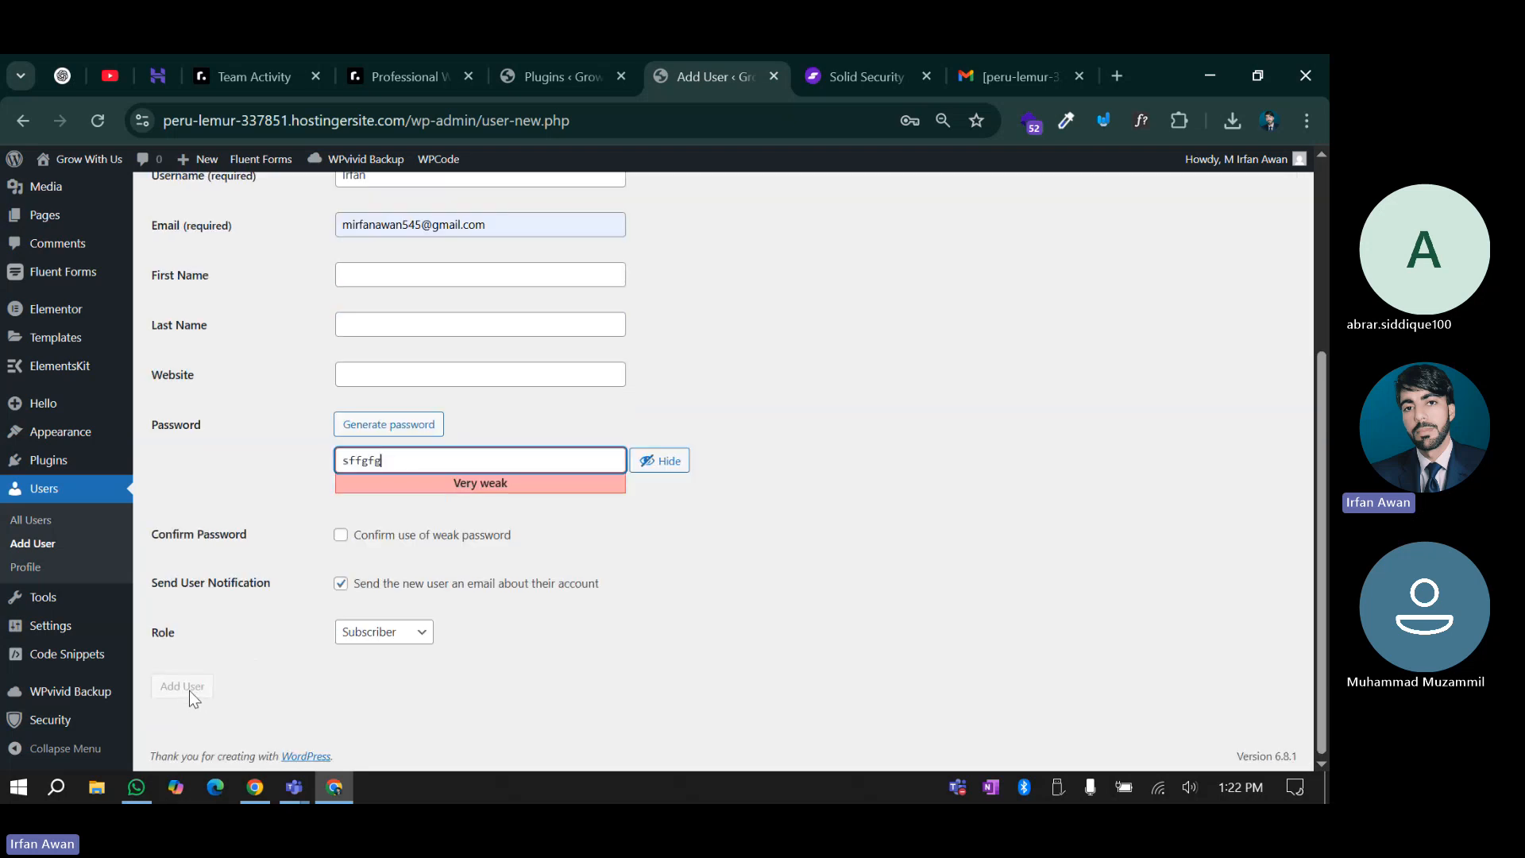
{"action": "left_click", "coordinate": [340, 534]}
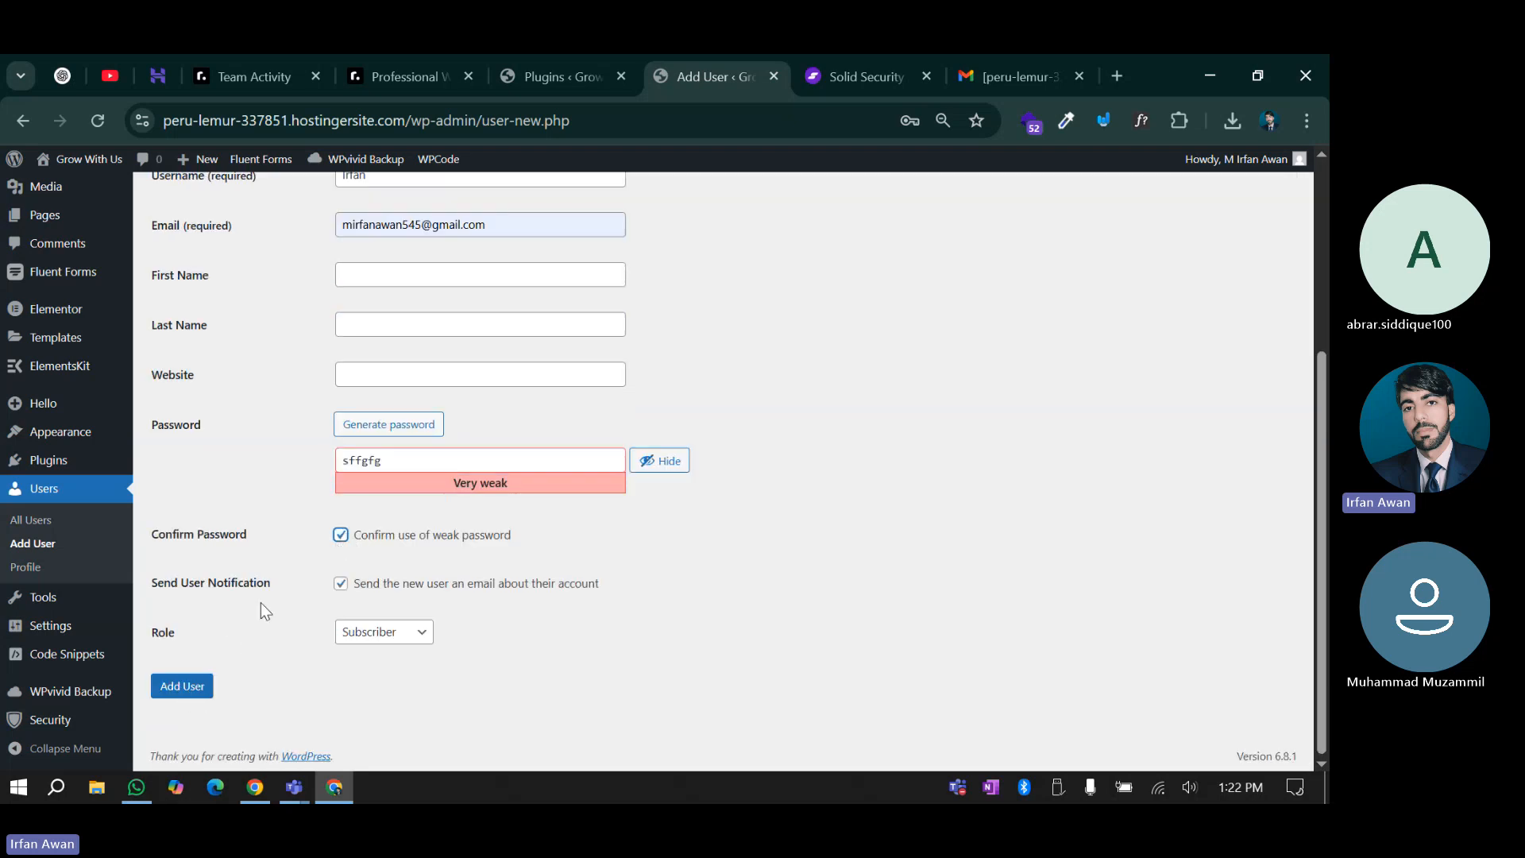
{"action": "double_click", "coordinate": [406, 460]}
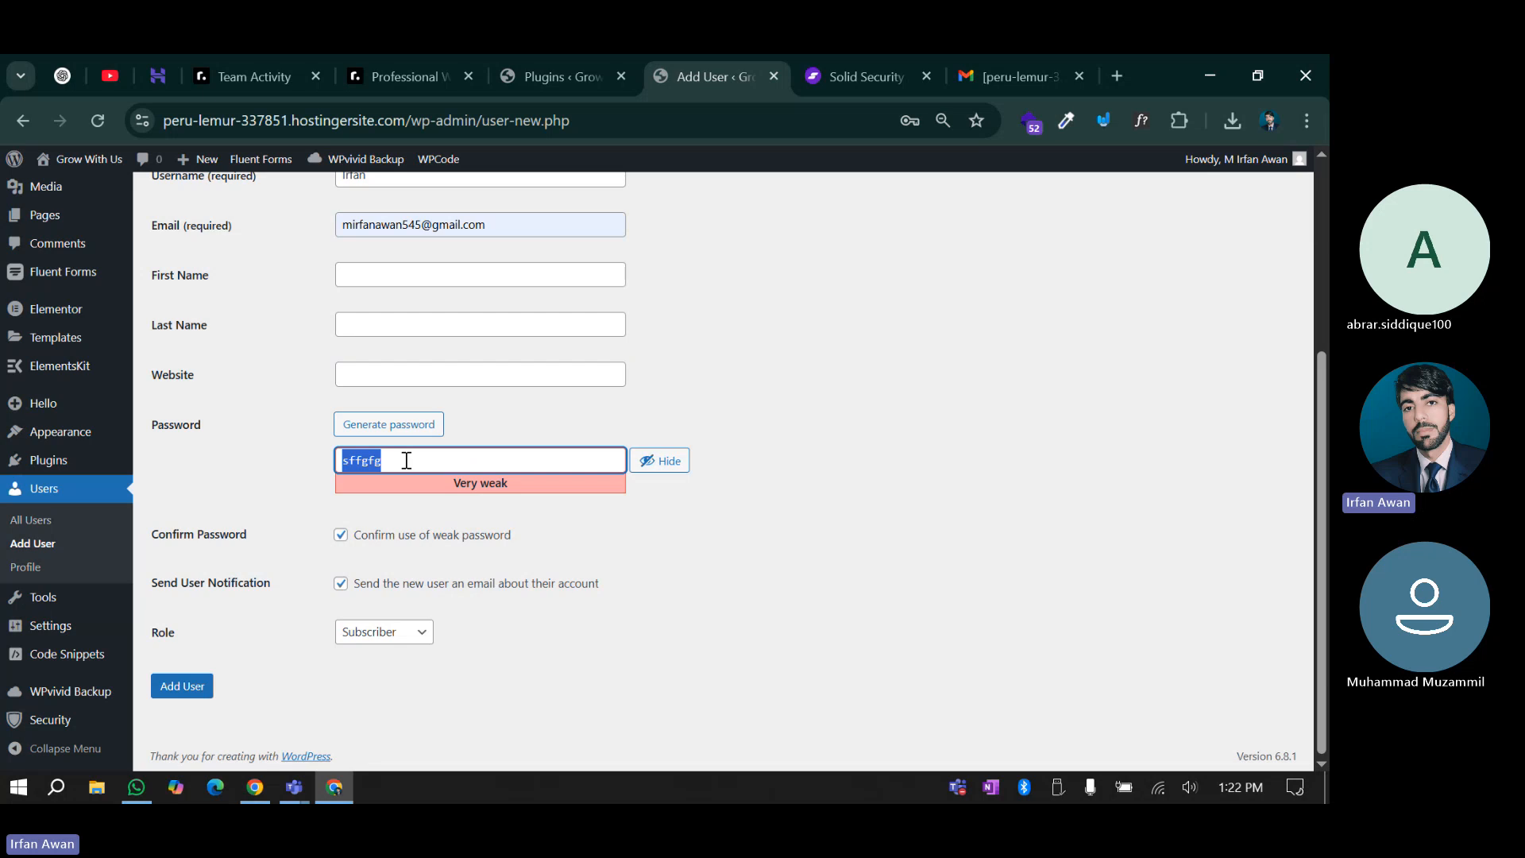
{"action": "left_click", "coordinate": [185, 693]}
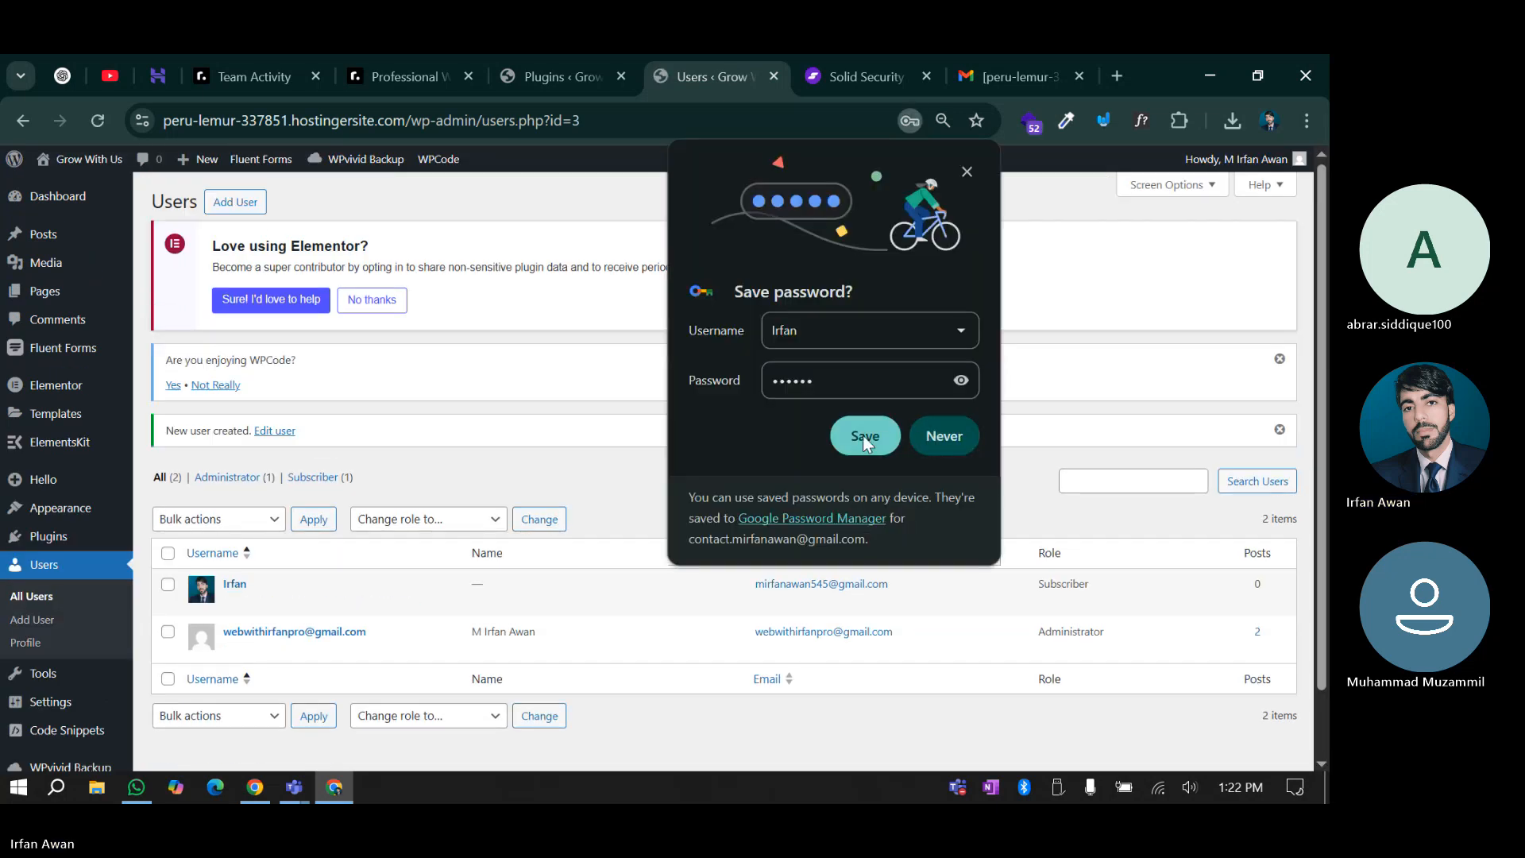
Set the new user's role to Administrator and update the user
{"action": "left_click", "coordinate": [866, 436]}
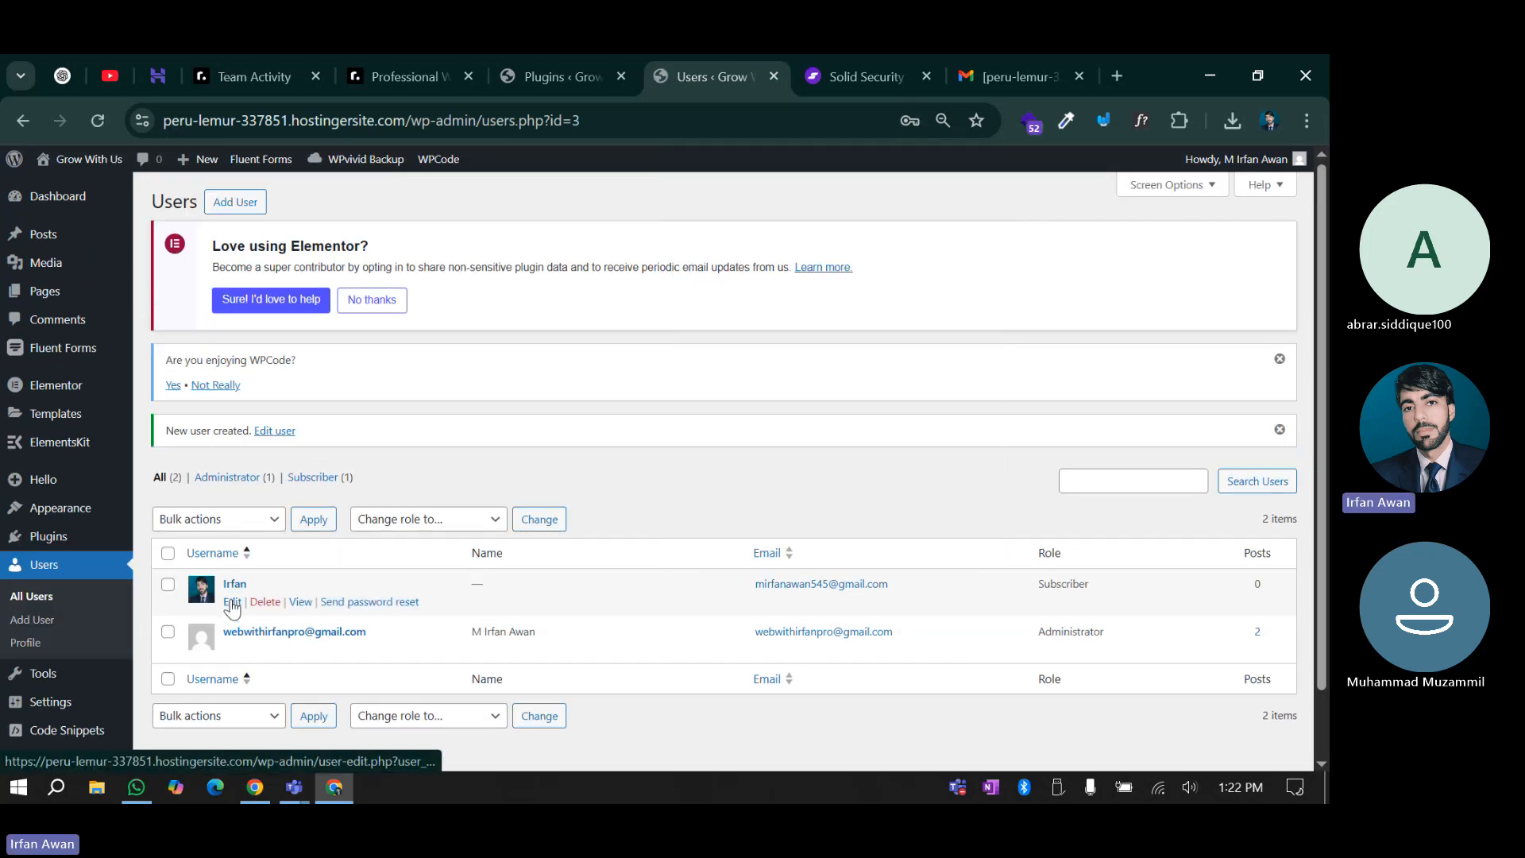
{"action": "left_click", "coordinate": [232, 607]}
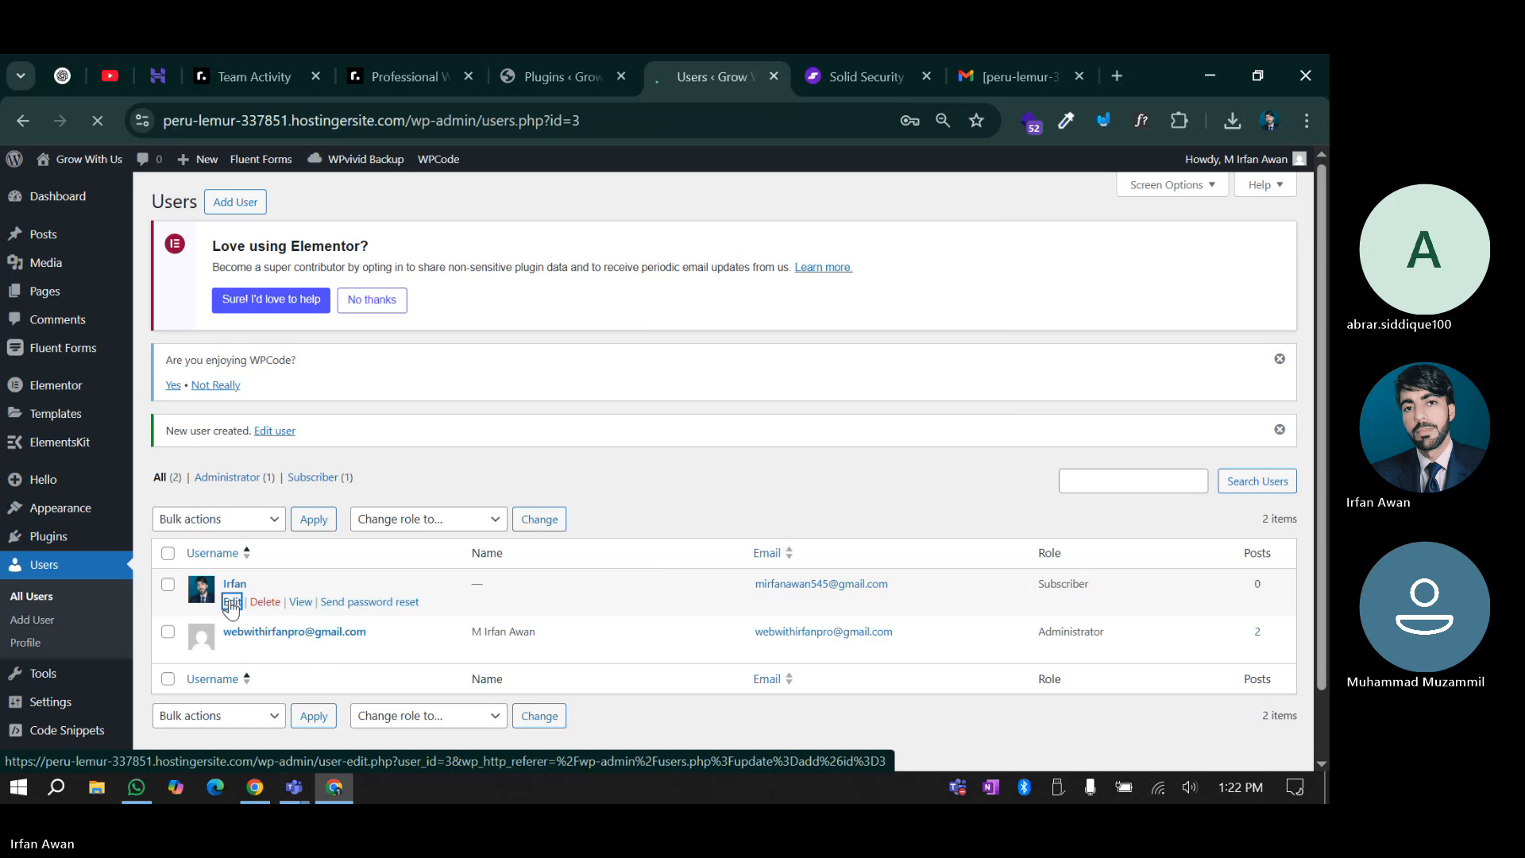
{"action": "scroll", "coordinate": [318, 493], "scroll_direction": "down", "scroll_amount": 15}
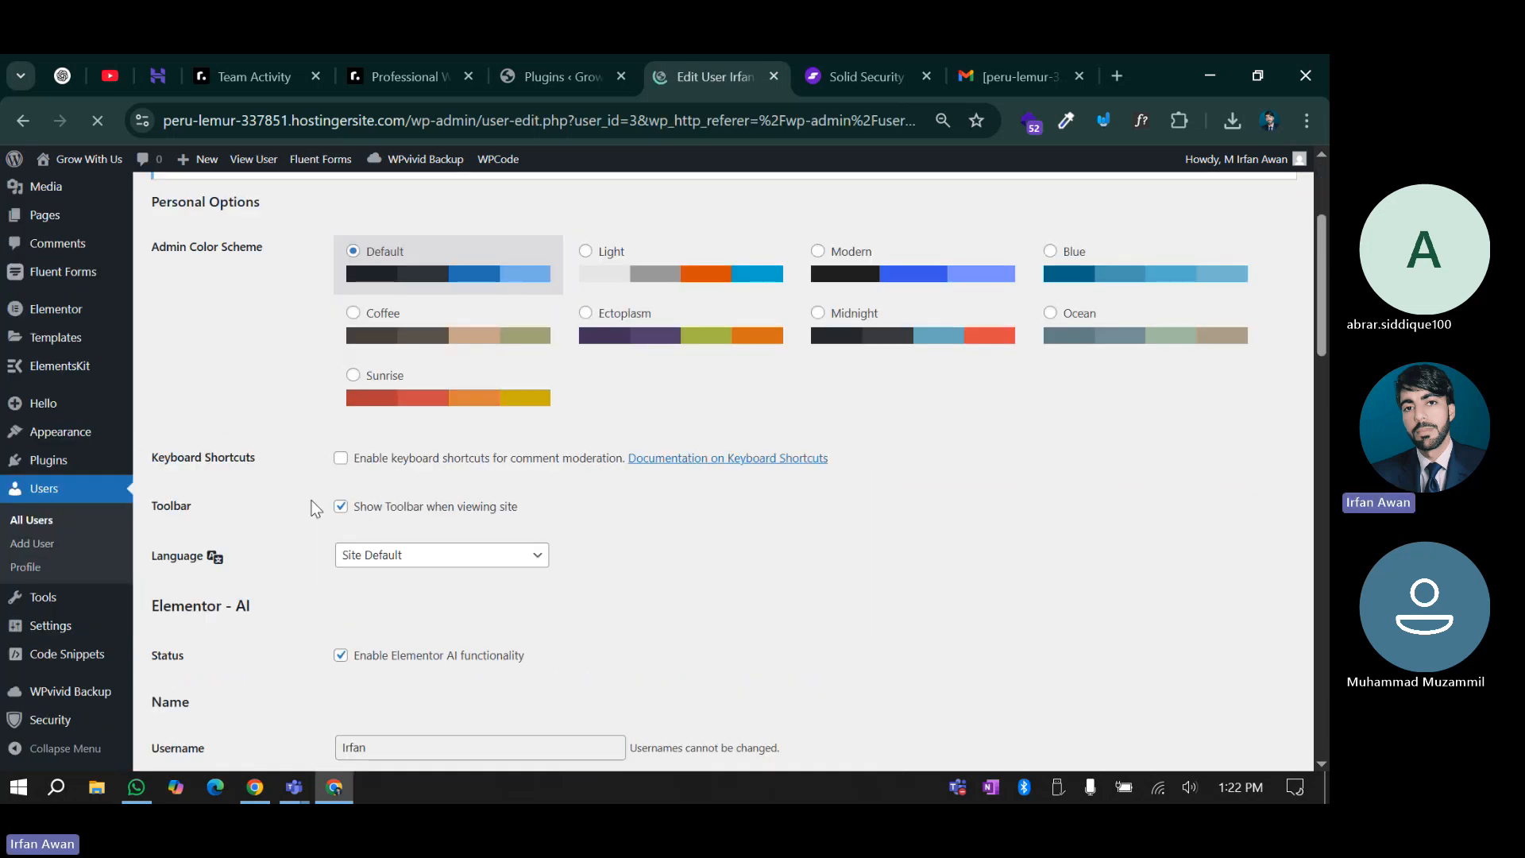
{"action": "scroll", "coordinate": [308, 511], "scroll_direction": "down", "scroll_amount": 4}
{"action": "scroll", "coordinate": [314, 536], "scroll_direction": "up", "scroll_amount": 16}
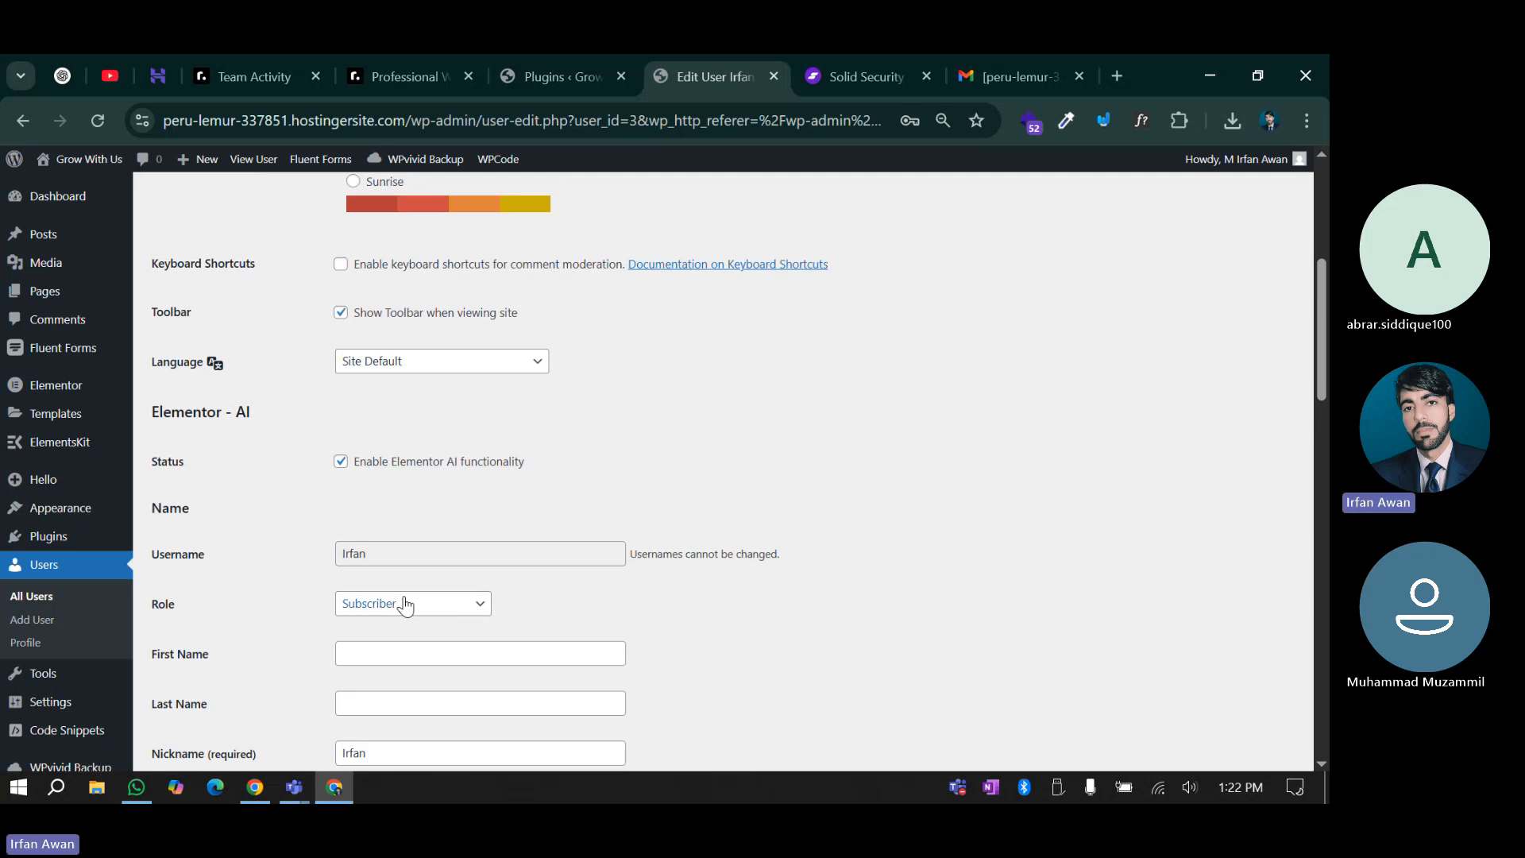
{"action": "left_click", "coordinate": [402, 604]}
{"action": "left_click", "coordinate": [389, 725]}
{"action": "scroll", "coordinate": [313, 606], "scroll_direction": "down", "scroll_amount": 18}
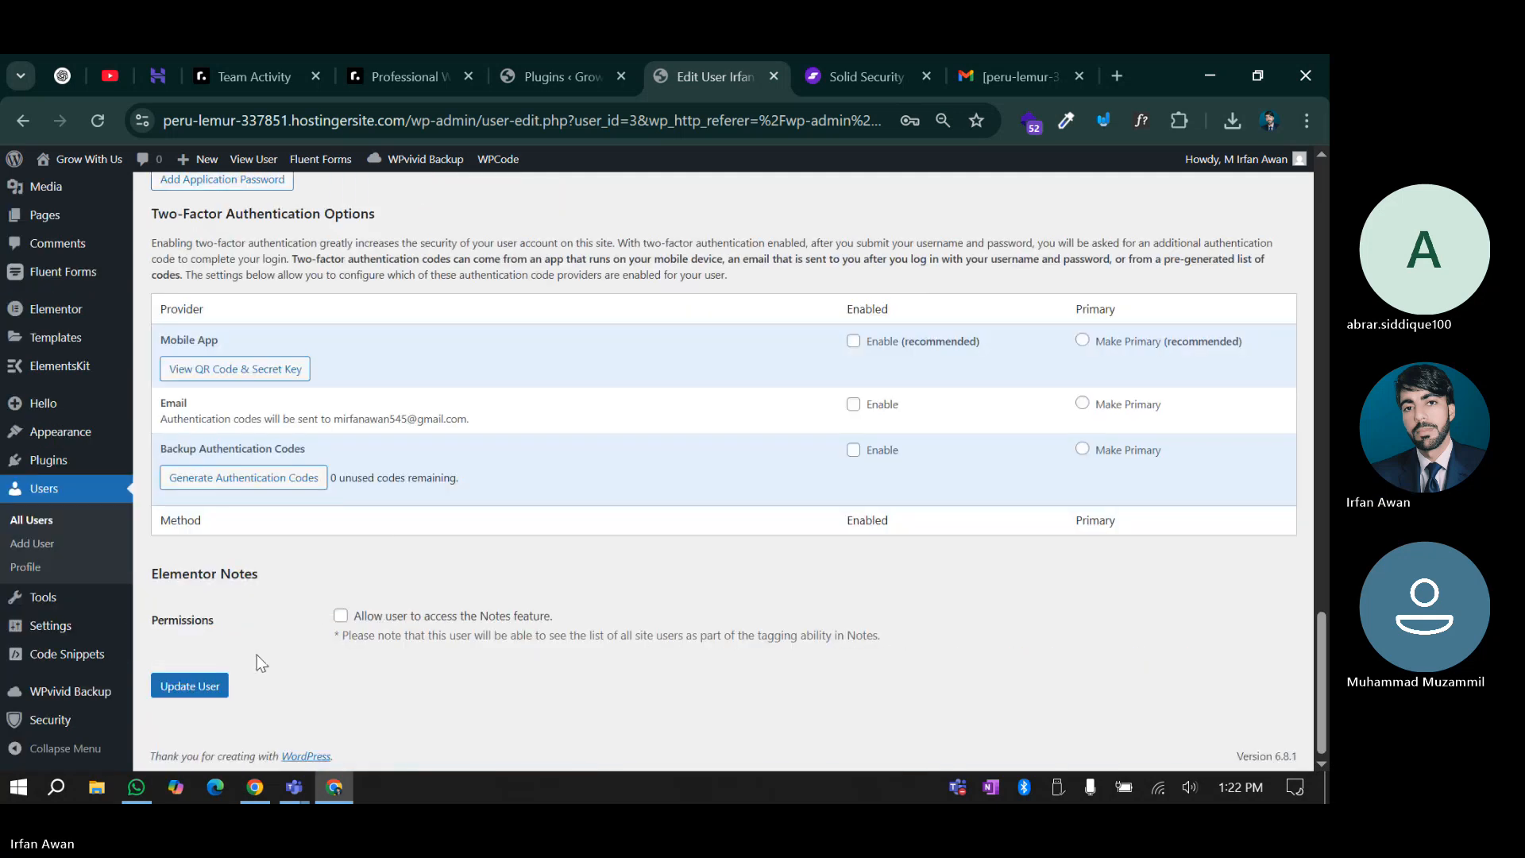
{"action": "left_click", "coordinate": [189, 688]}
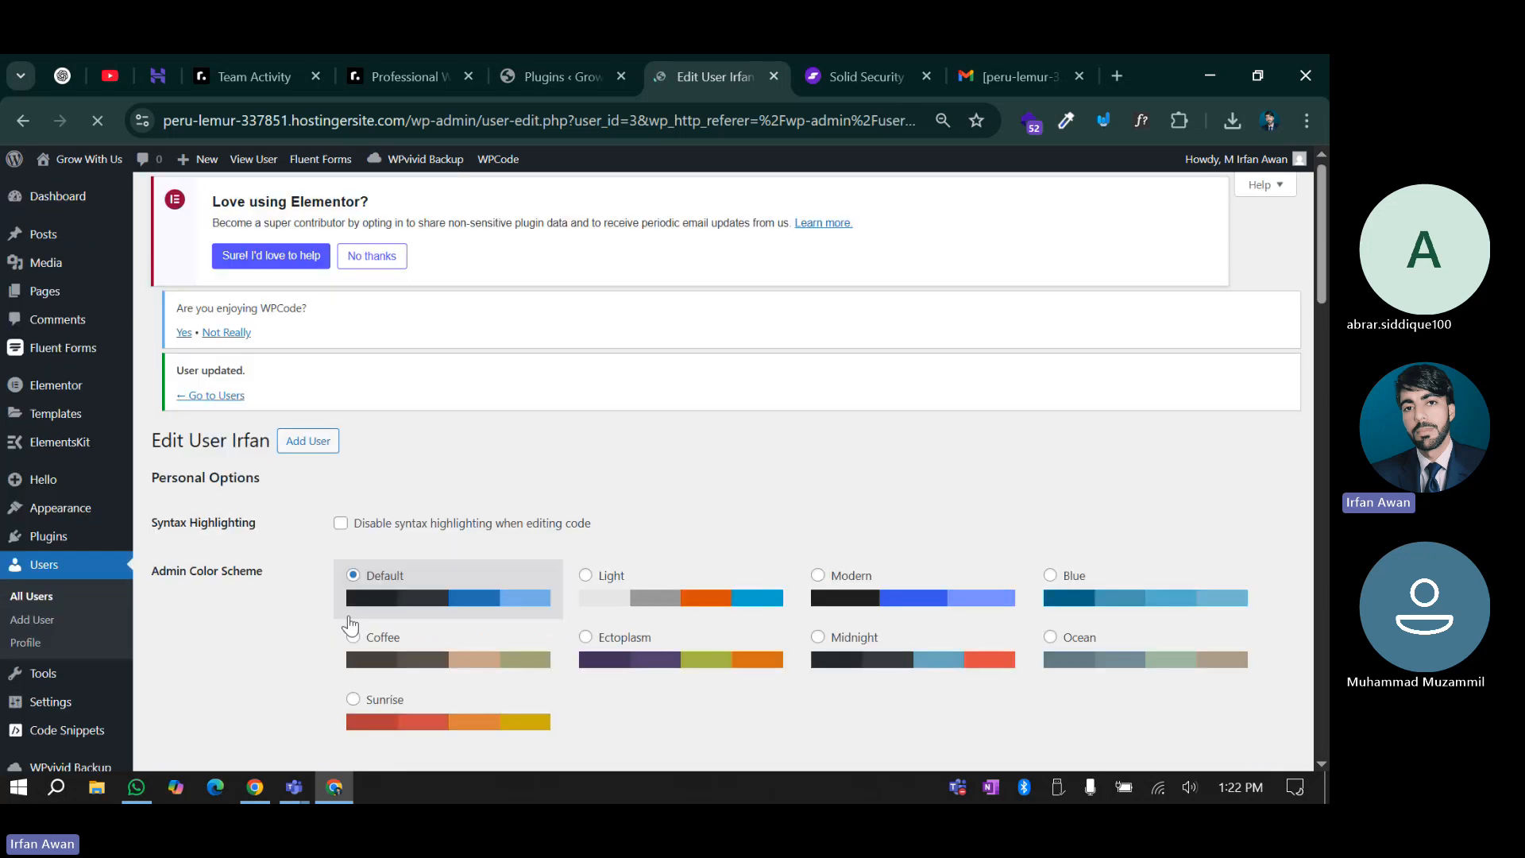
Review the user's Two-Factor Authentication Options, then start editing the page address
{"action": "scroll", "coordinate": [293, 491], "scroll_direction": "down", "scroll_amount": 10}
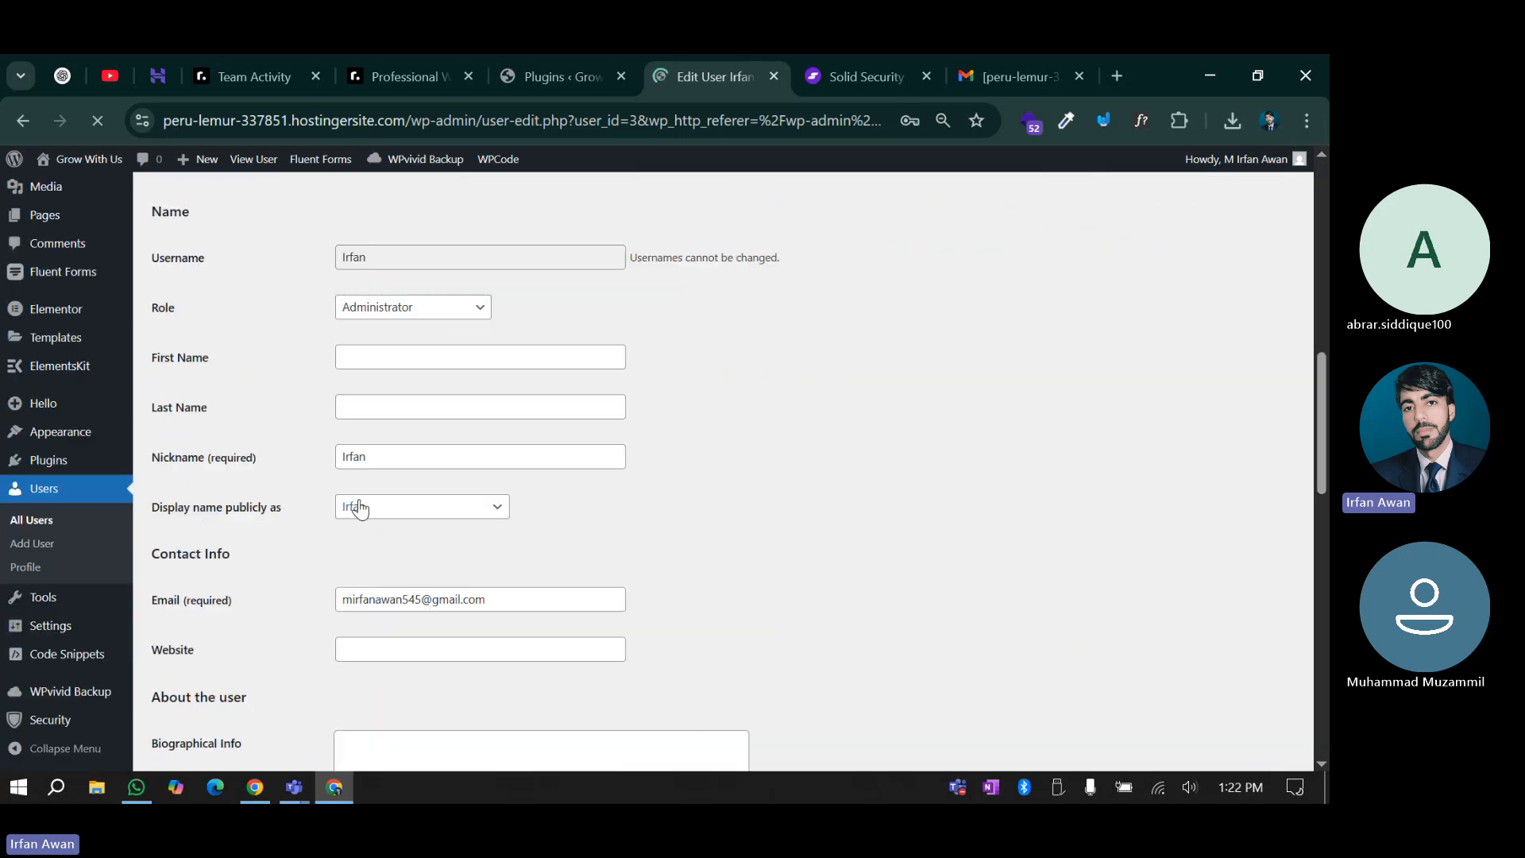
{"action": "scroll", "coordinate": [322, 517], "scroll_direction": "down", "scroll_amount": 15}
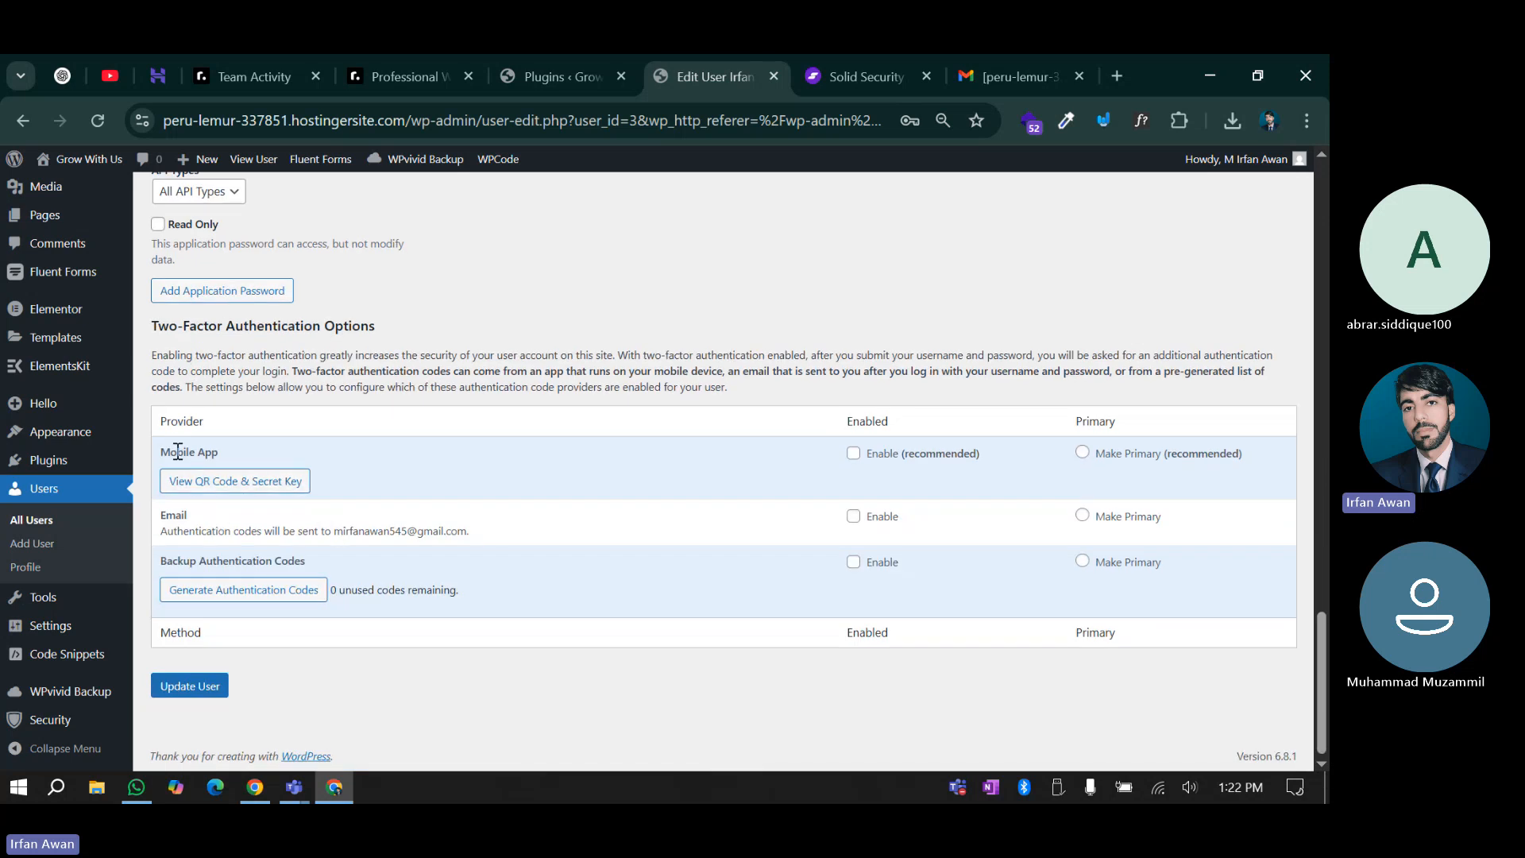
{"action": "left_click_drag", "start_coordinate": [182, 355], "coordinate": [475, 334]}
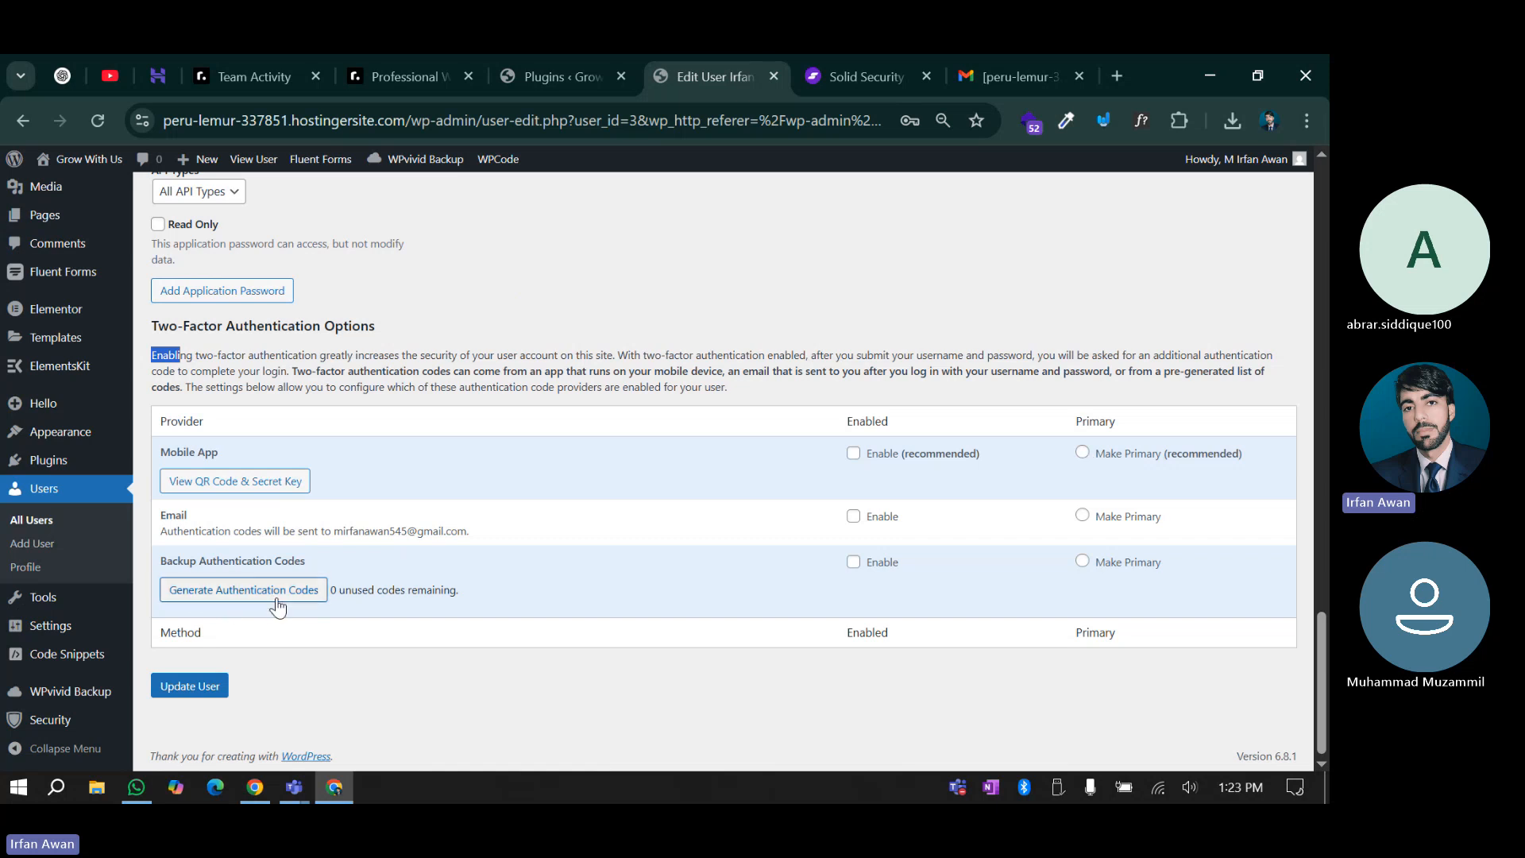
{"action": "left_click", "coordinate": [499, 646]}
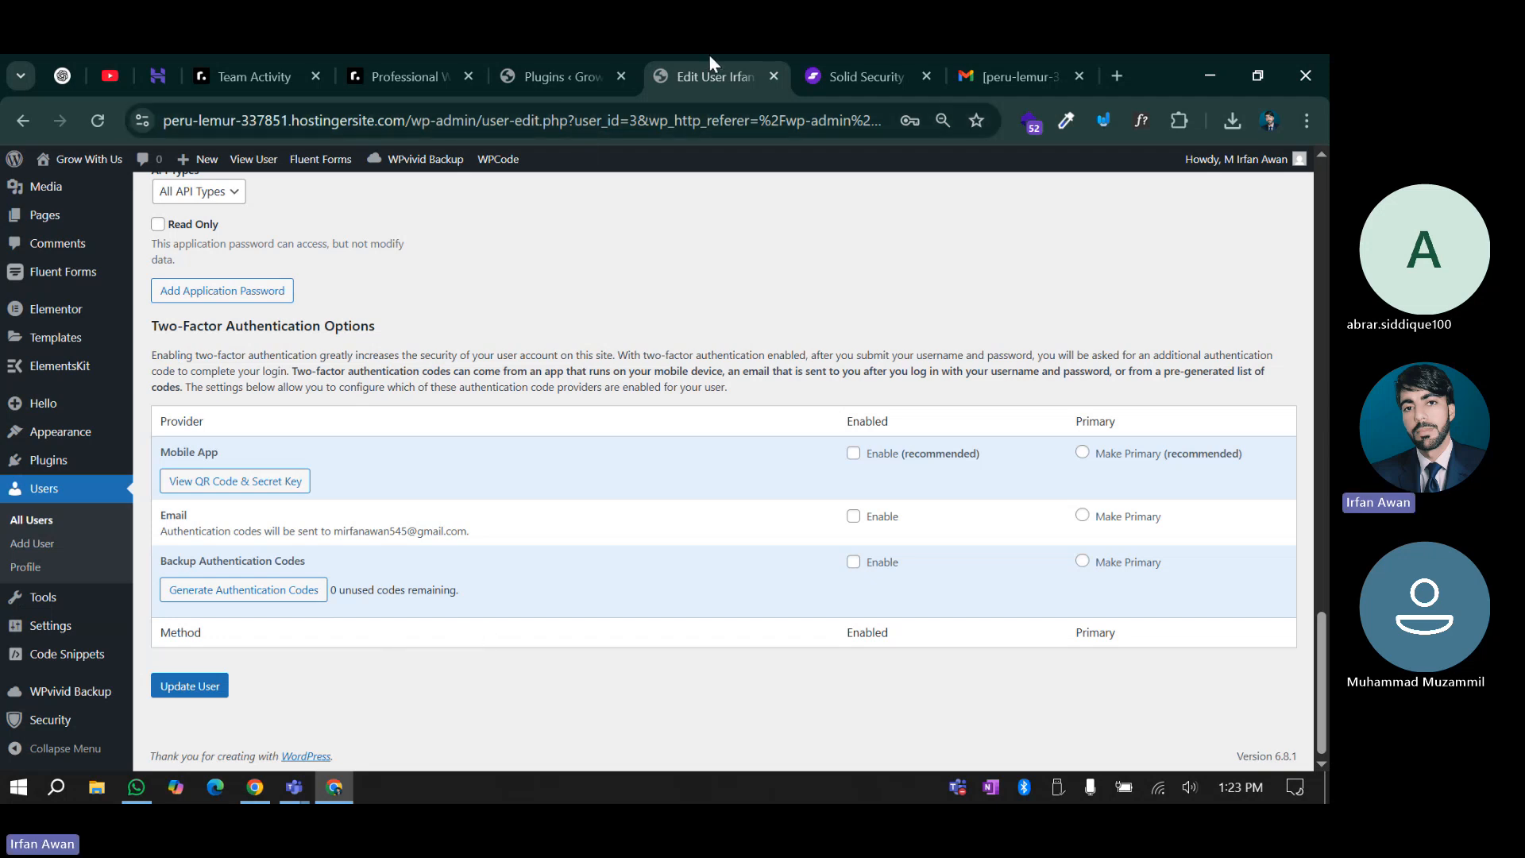
{"action": "left_click", "coordinate": [477, 120]}
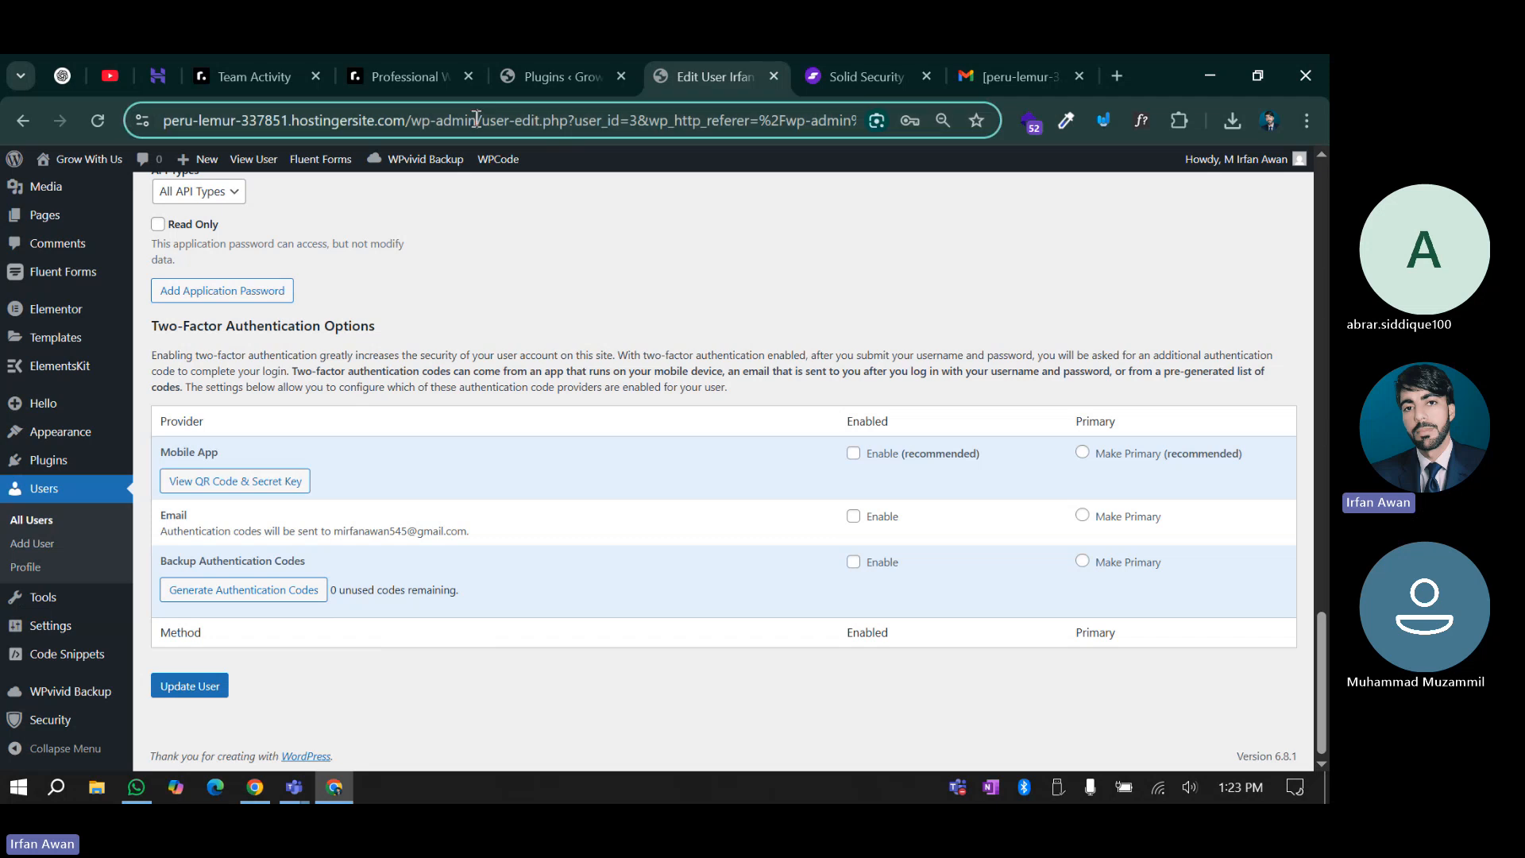
Copy the site's wp-admin address and load it in a new Chrome incognito window
{"action": "left_click_drag", "start_coordinate": [477, 120], "coordinate": [147, 116]}
{"action": "key", "text": "ctrl+c"}
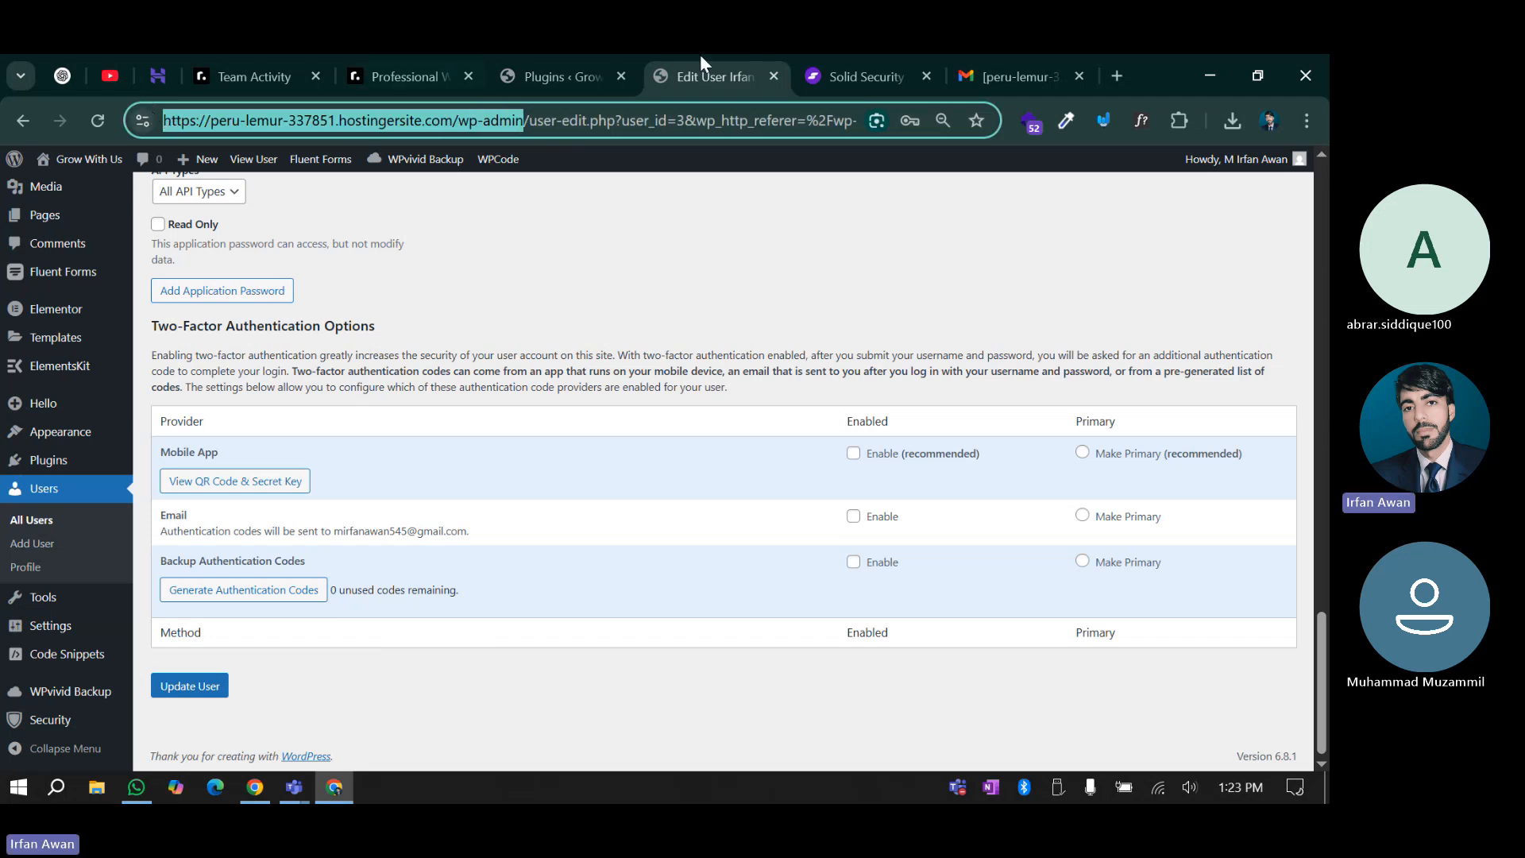
{"action": "left_click", "coordinate": [1117, 75]}
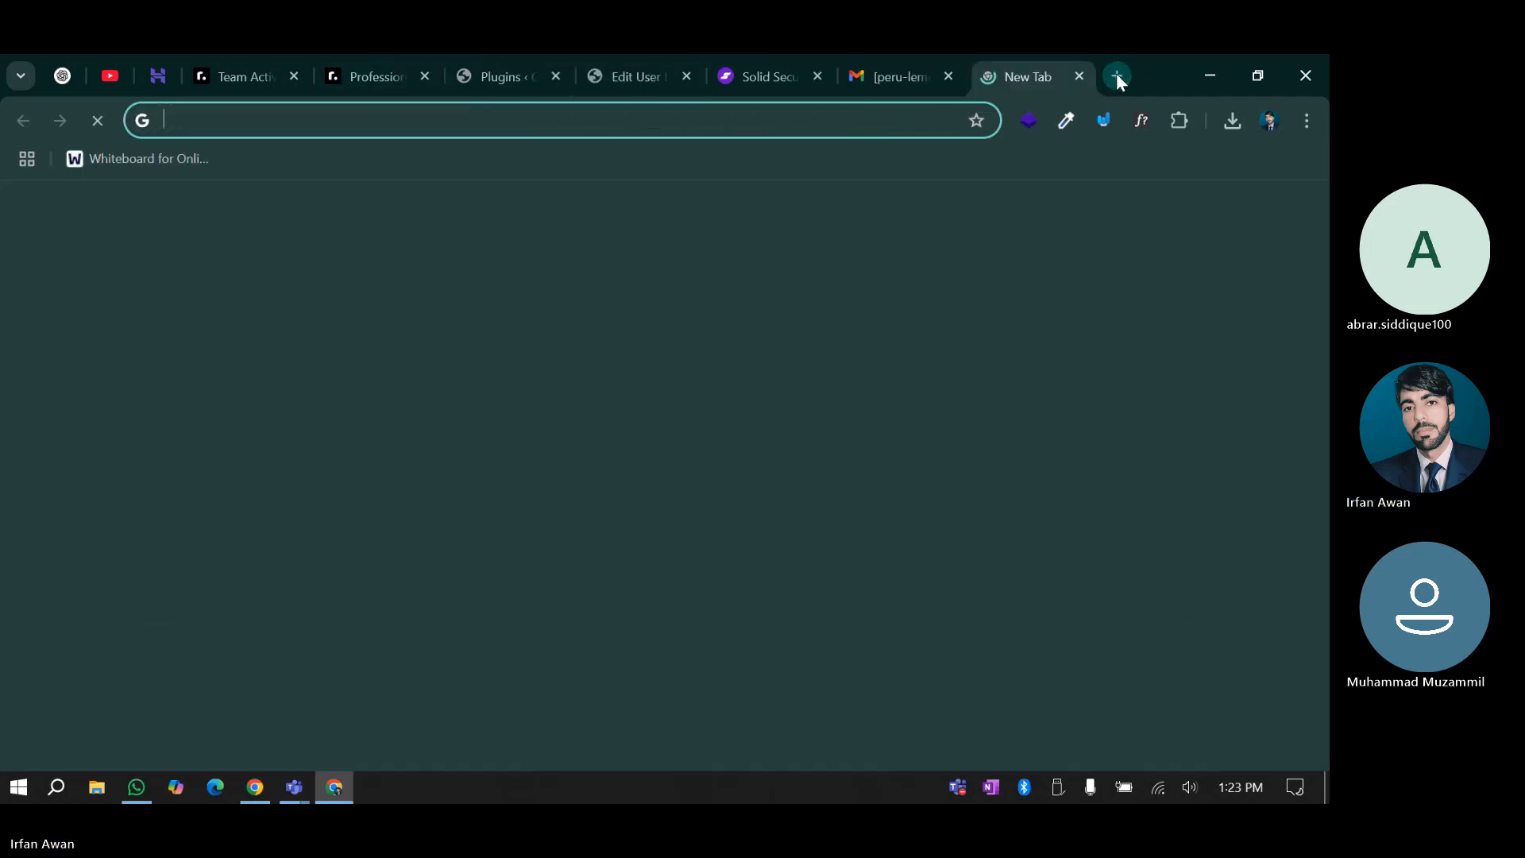
{"action": "key", "text": "ctrl+v"}
{"action": "left_click", "coordinate": [1079, 73]}
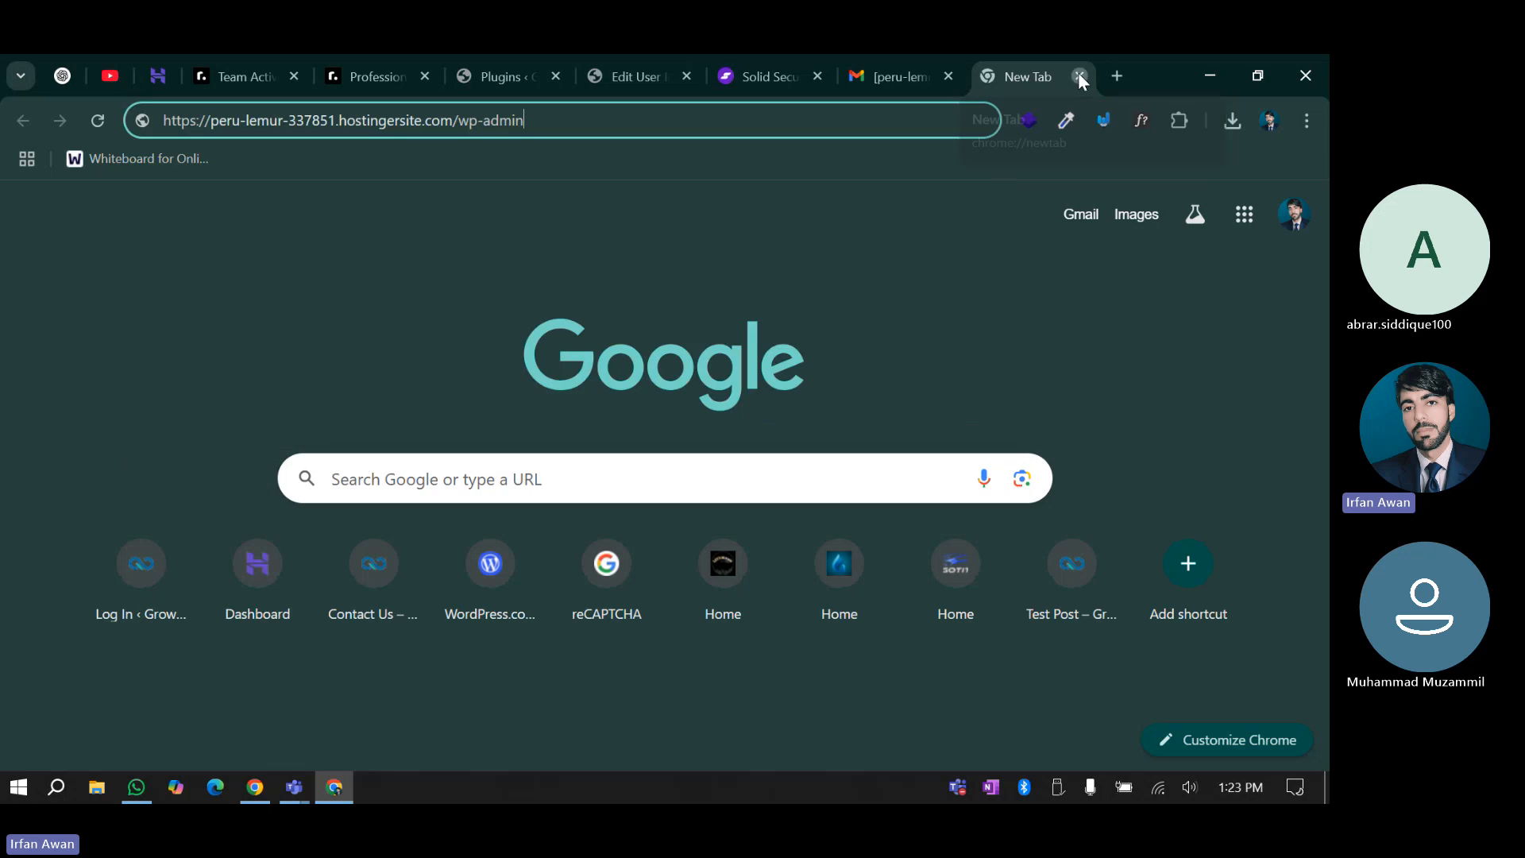
{"action": "left_click", "coordinate": [1079, 73]}
{"action": "left_click", "coordinate": [1306, 120]}
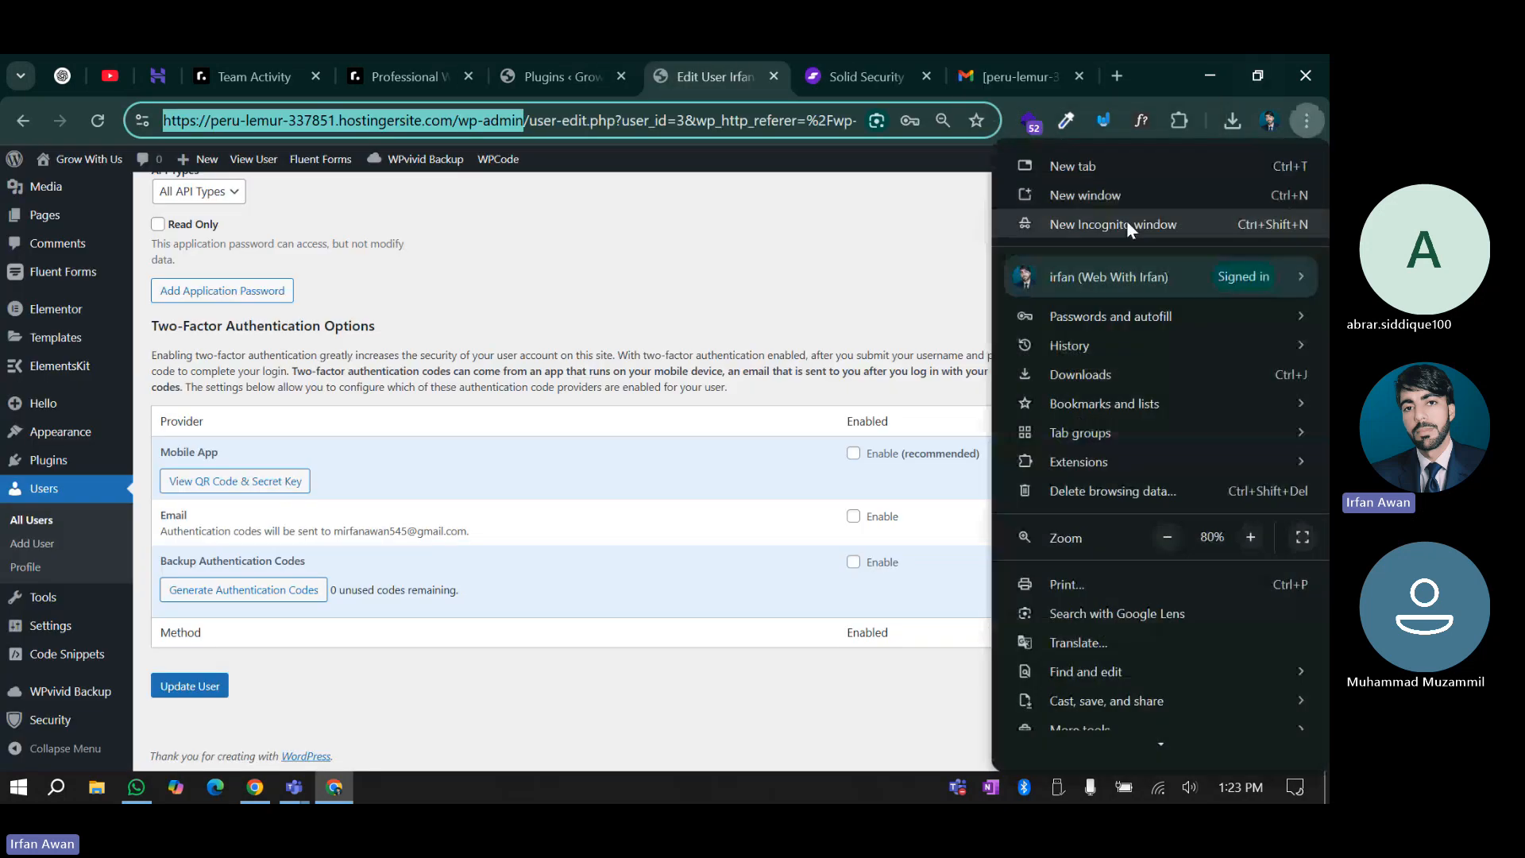
{"action": "left_click", "coordinate": [1126, 221]}
{"action": "key", "text": "ctrl+v"}
{"action": "key", "text": "Return"}
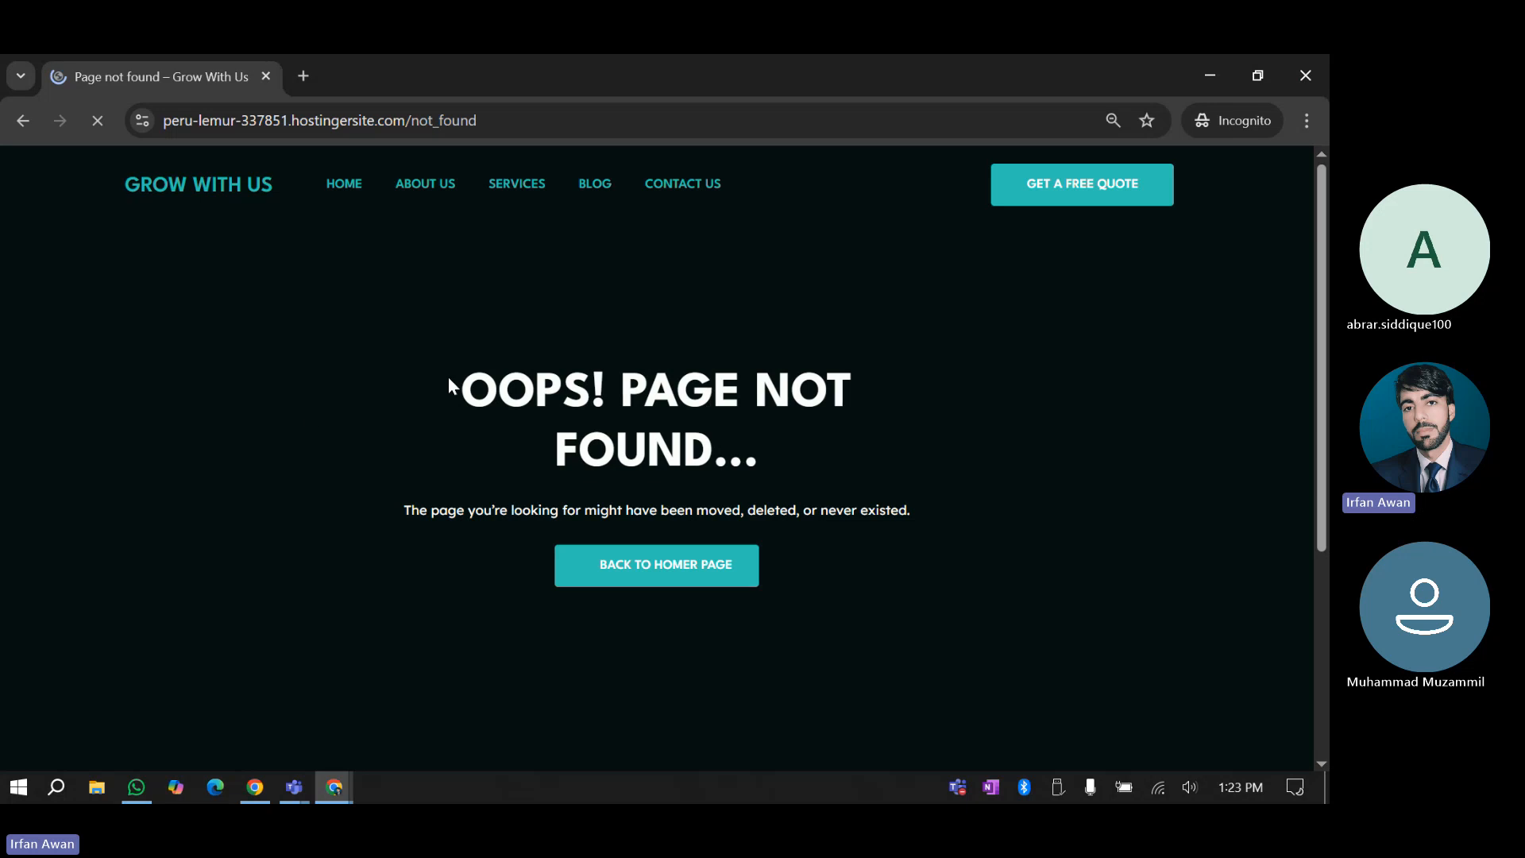
Confirm the Page Not Found result, then replace not_found in the address with the securelogin path
{"action": "left_click_drag", "start_coordinate": [449, 384], "coordinate": [967, 619]}
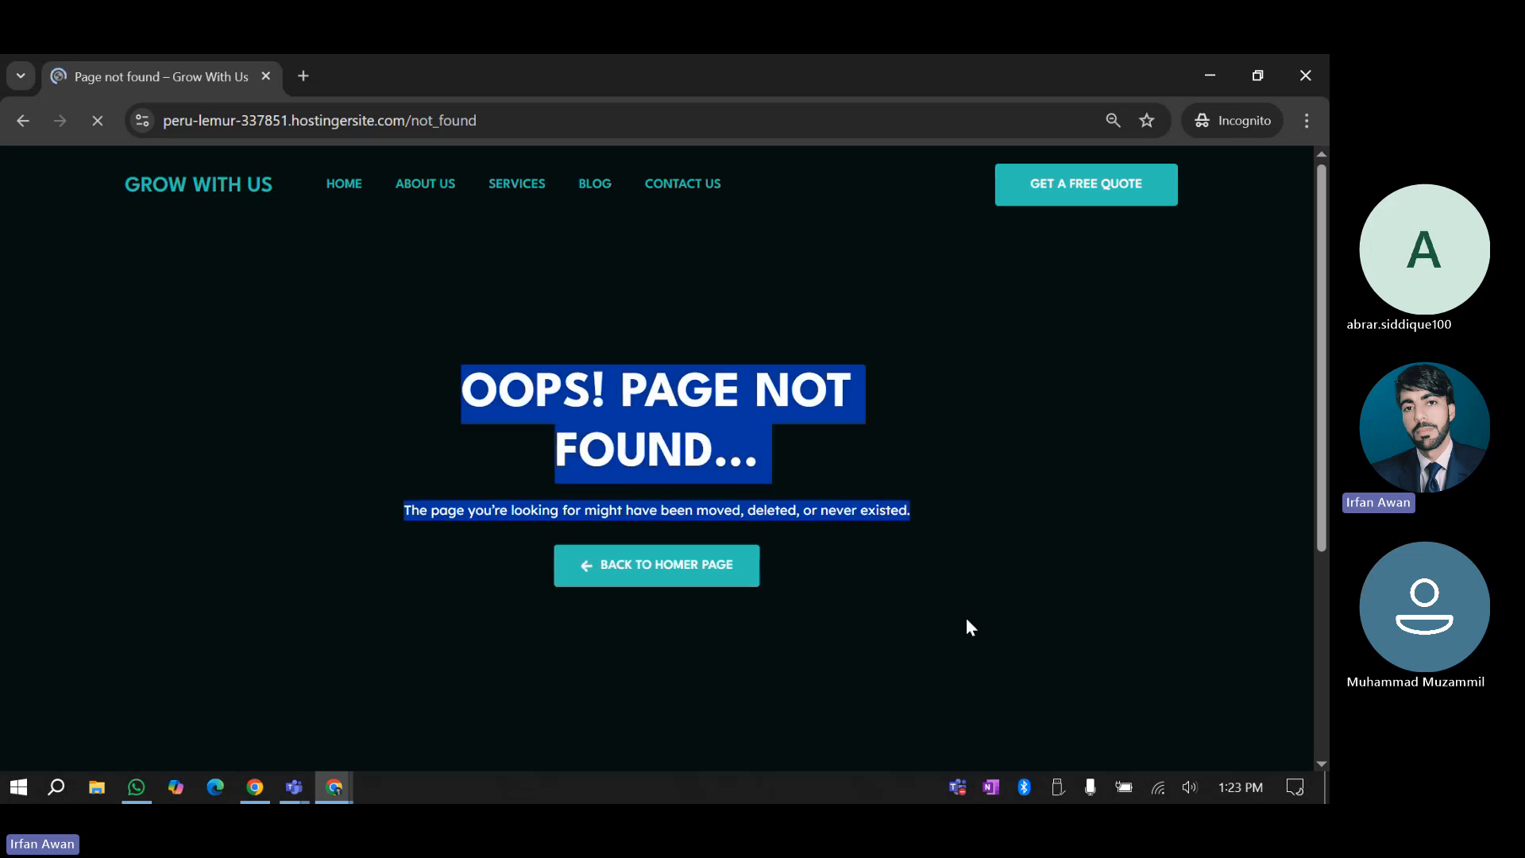
{"action": "left_click", "coordinate": [921, 575]}
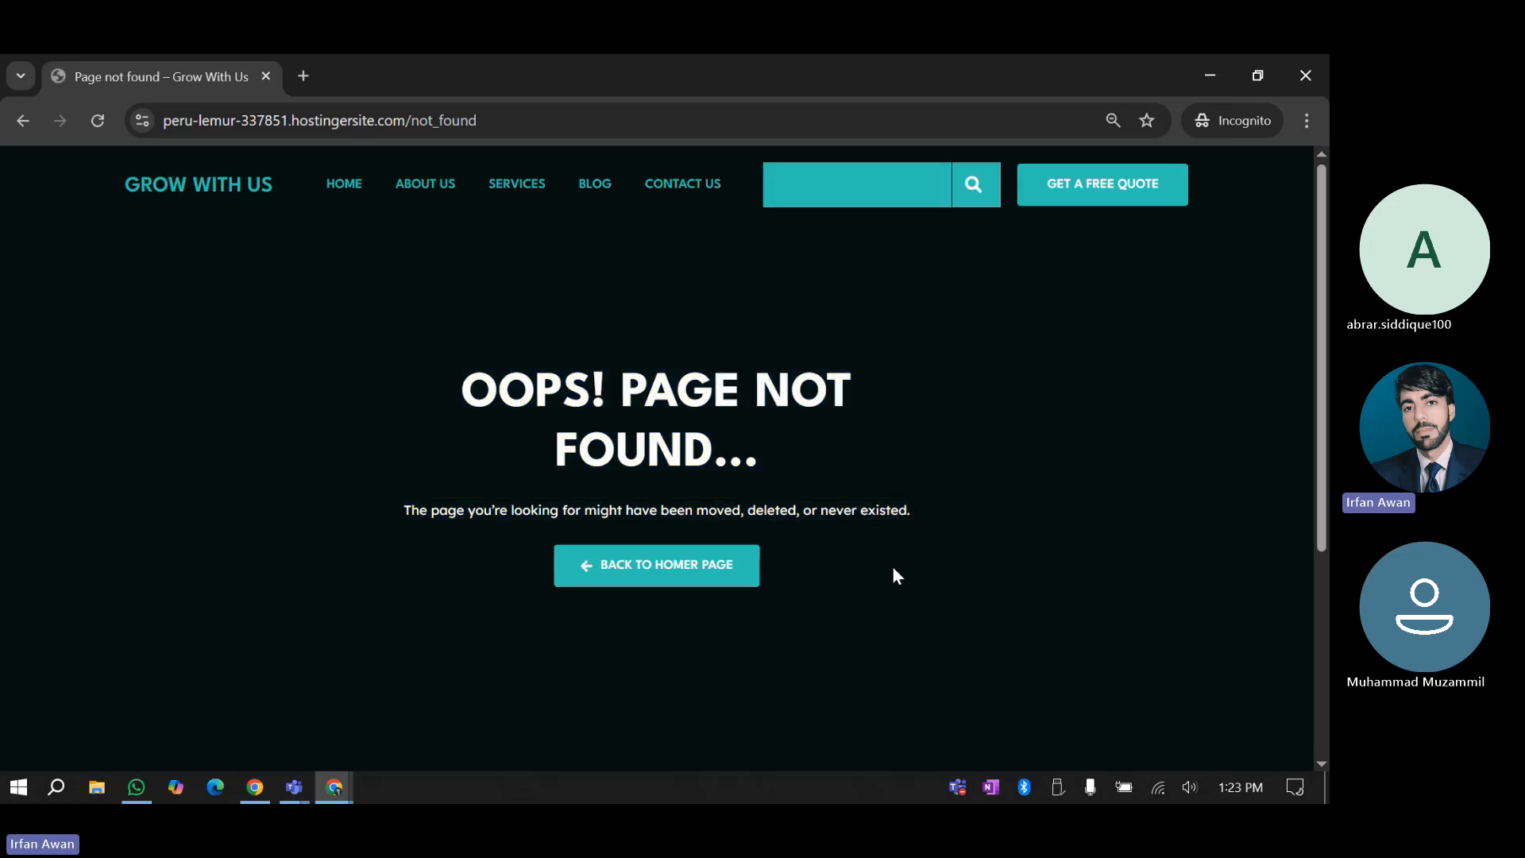
{"action": "double_click", "coordinate": [543, 117]}
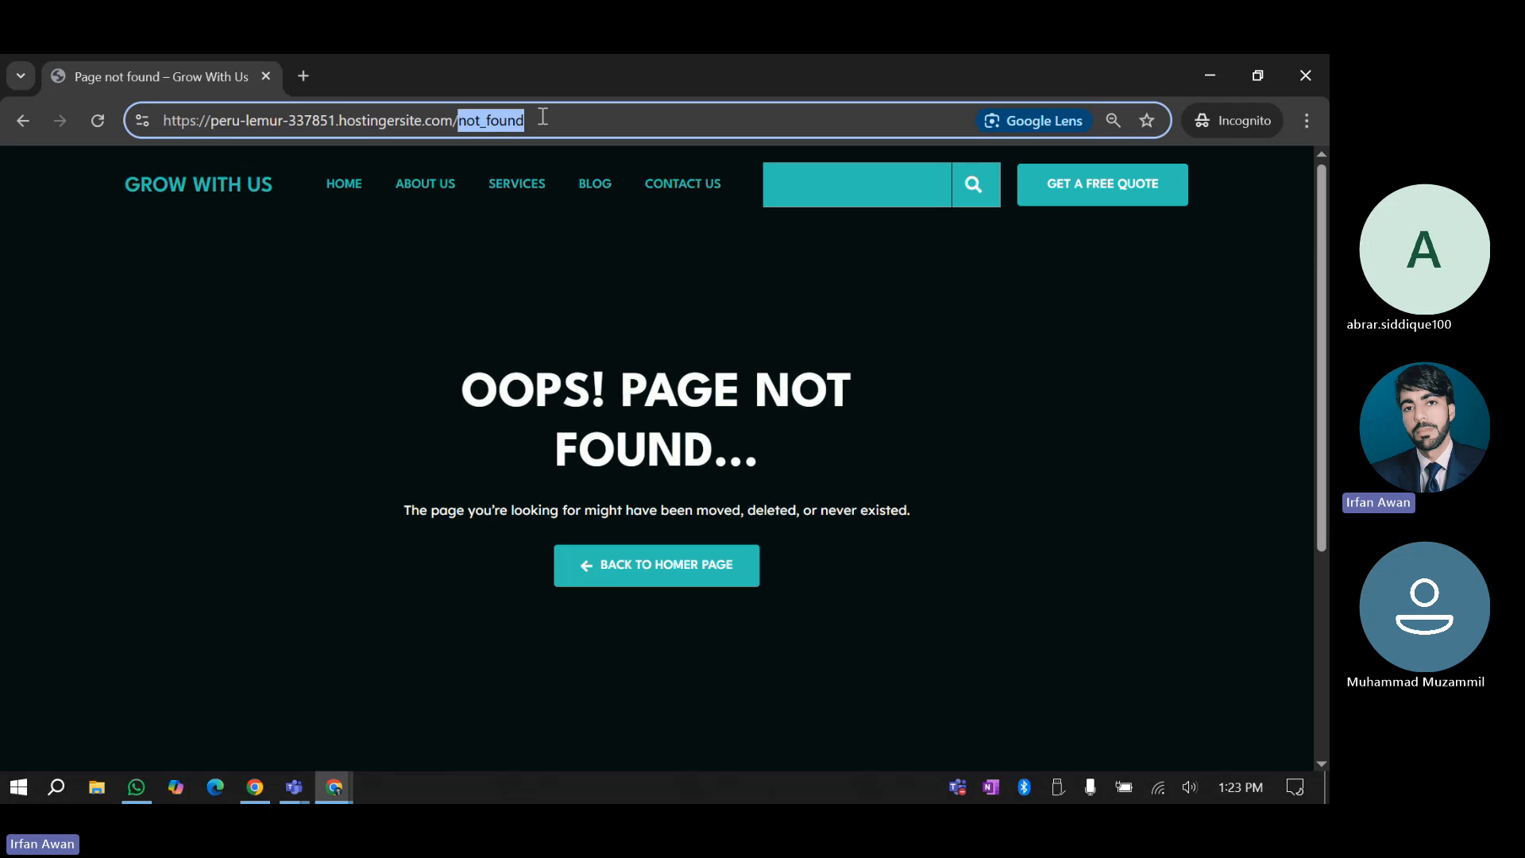
{"action": "key", "text": "super+v"}
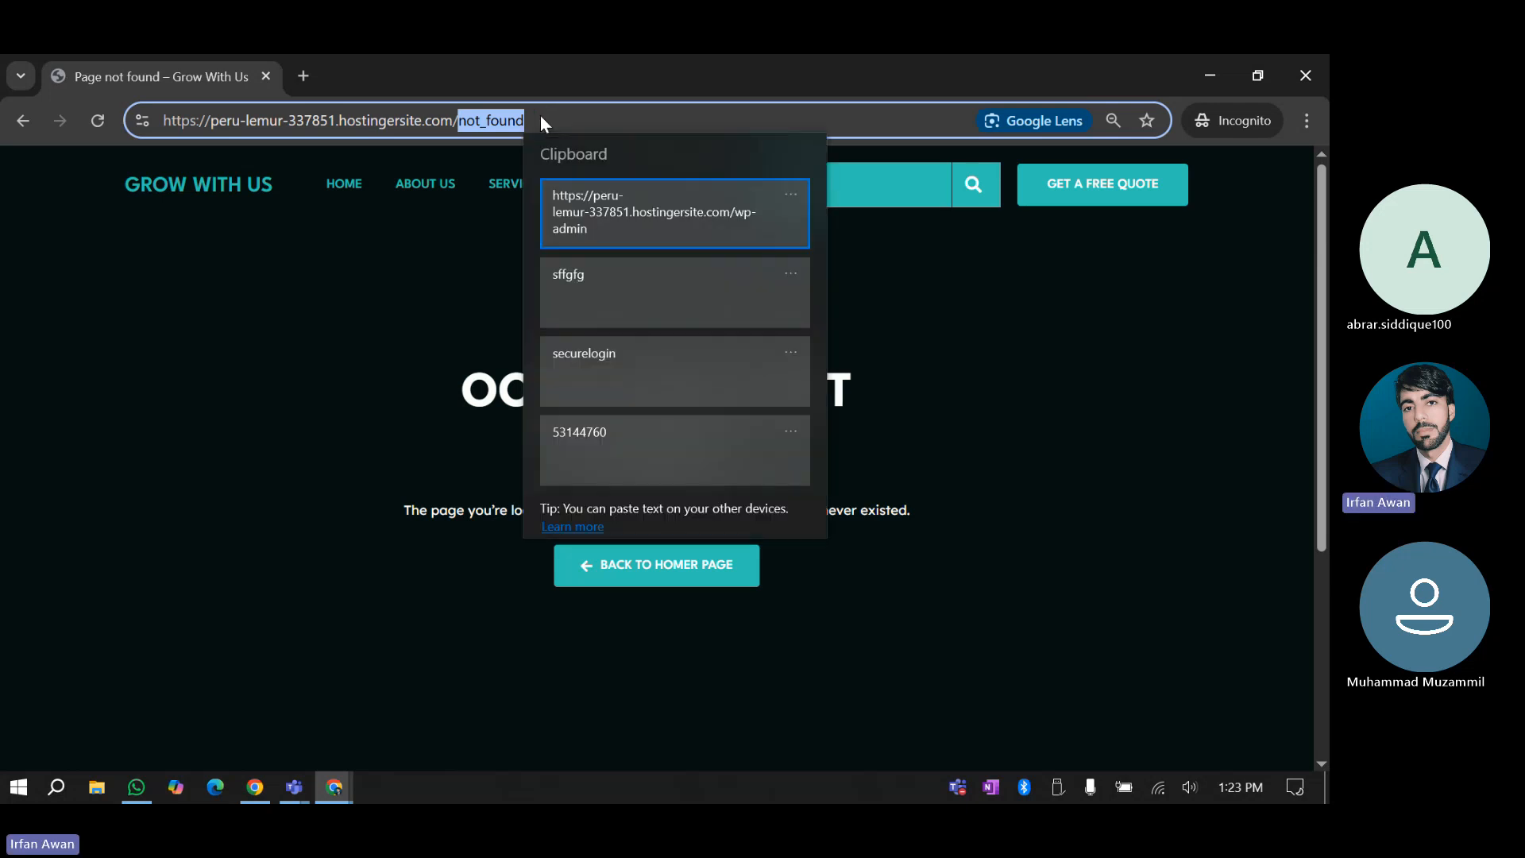
{"action": "key", "text": "Escape"}
{"action": "key", "text": "super+v"}
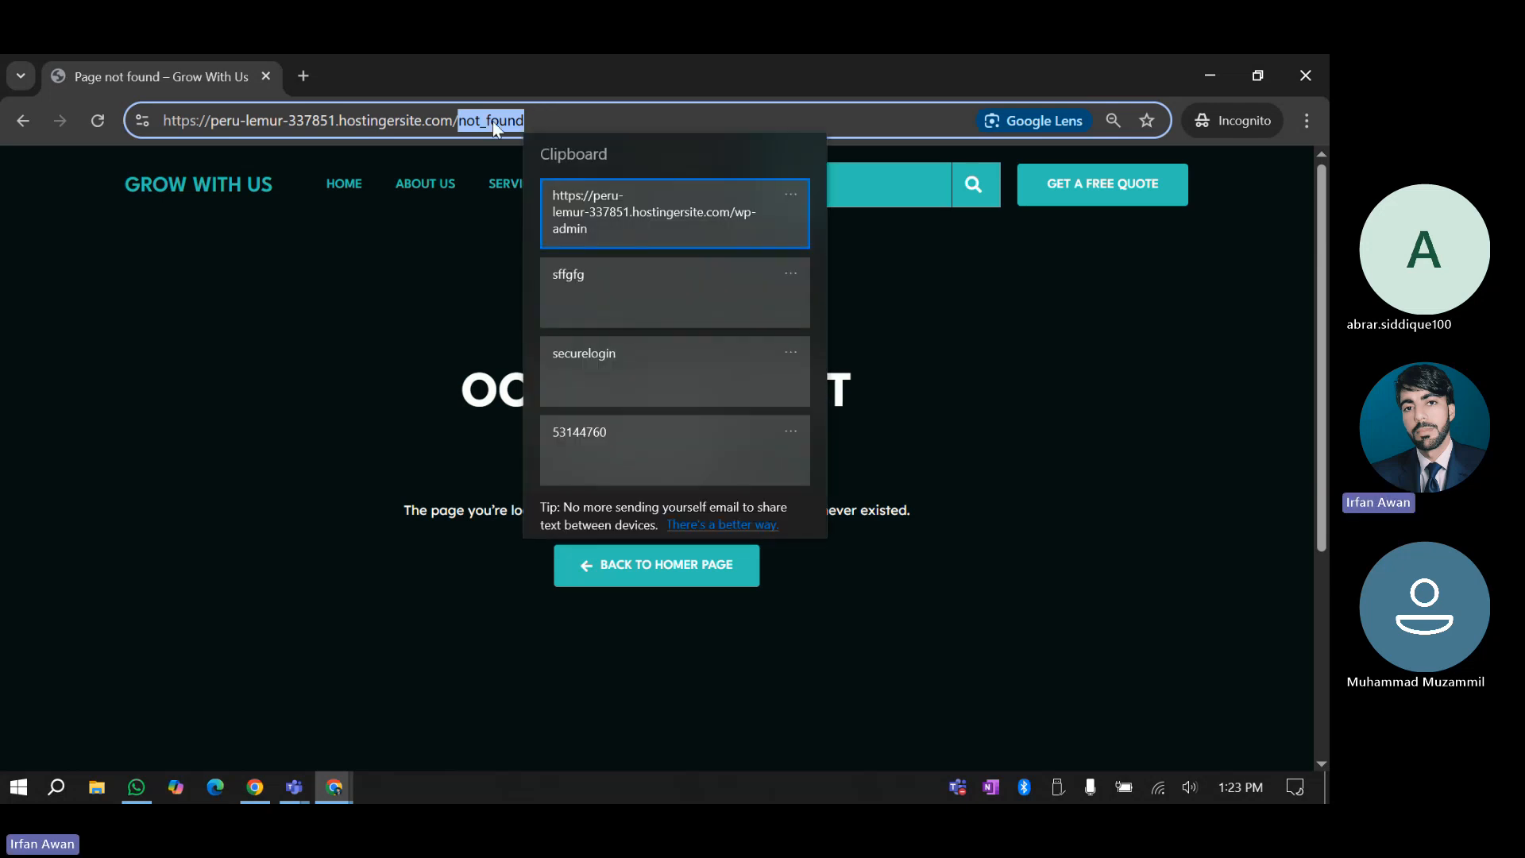
{"action": "left_click", "coordinate": [609, 375]}
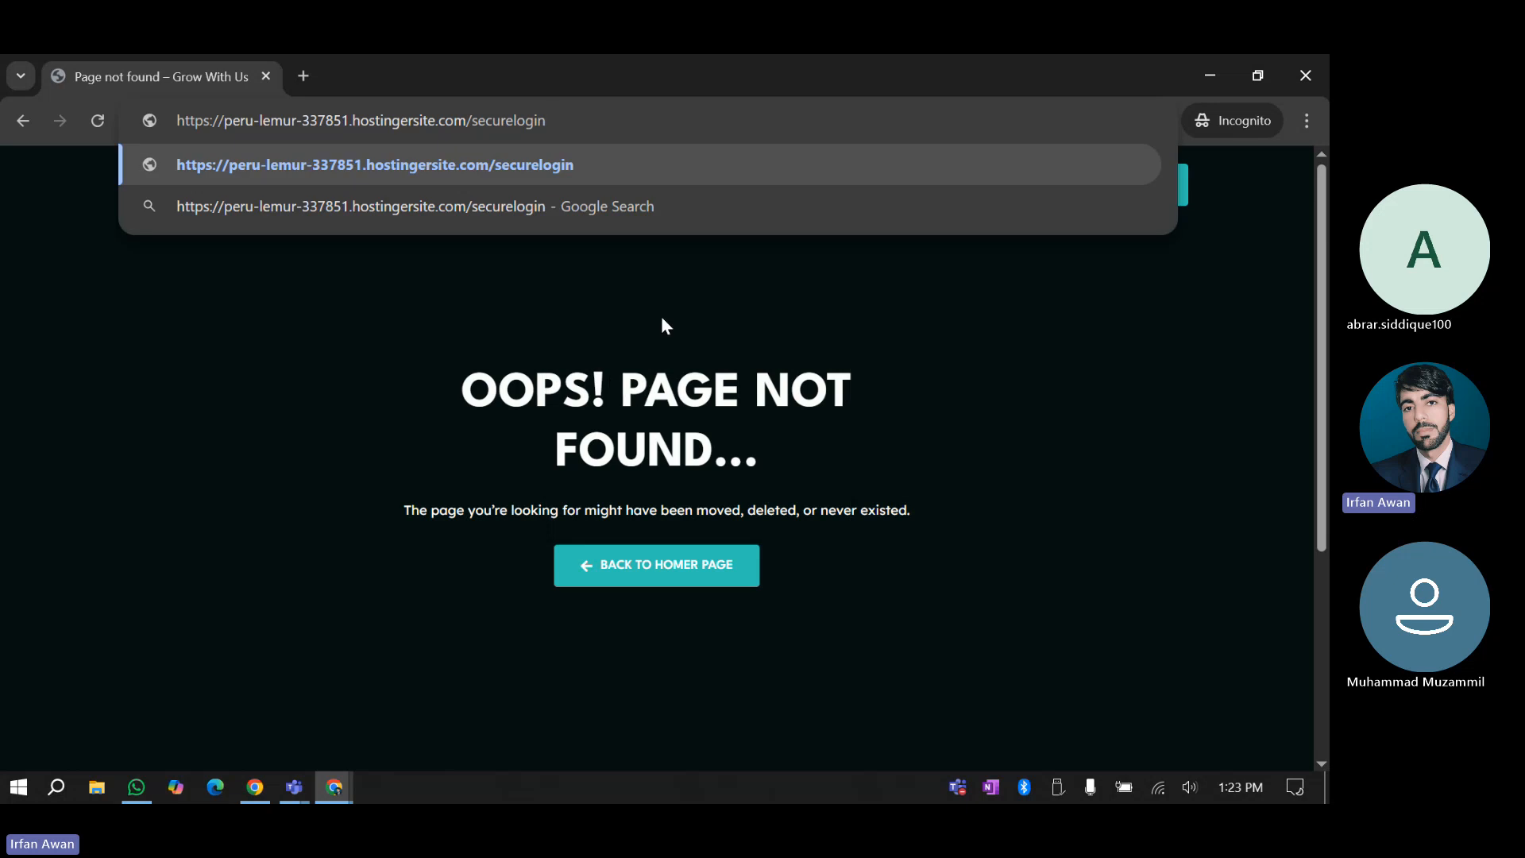
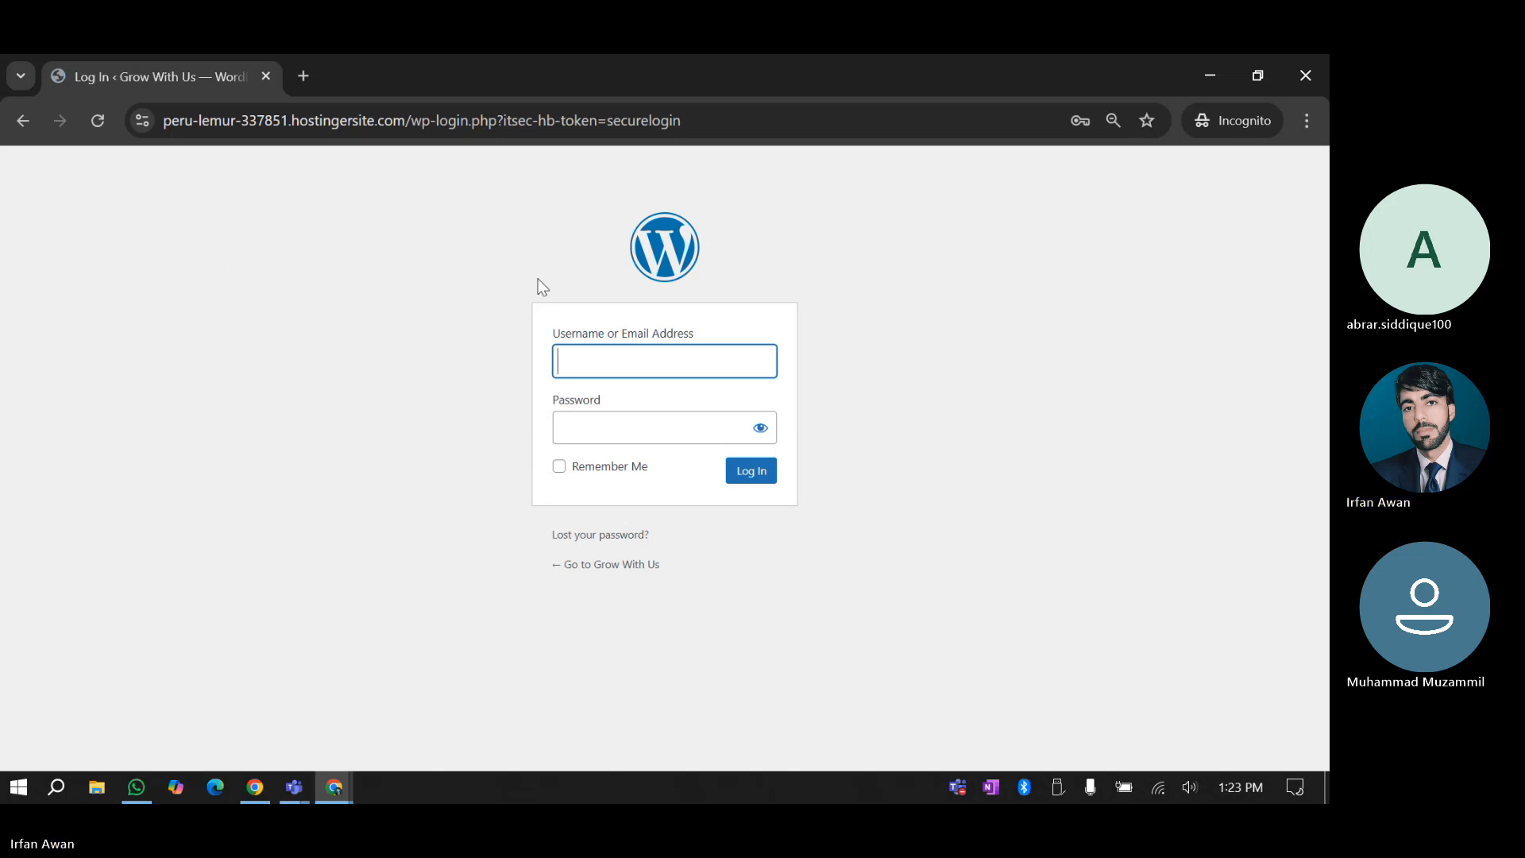
Fill the username field with the saved site login from Chrome's autofill
{"action": "left_click", "coordinate": [594, 362]}
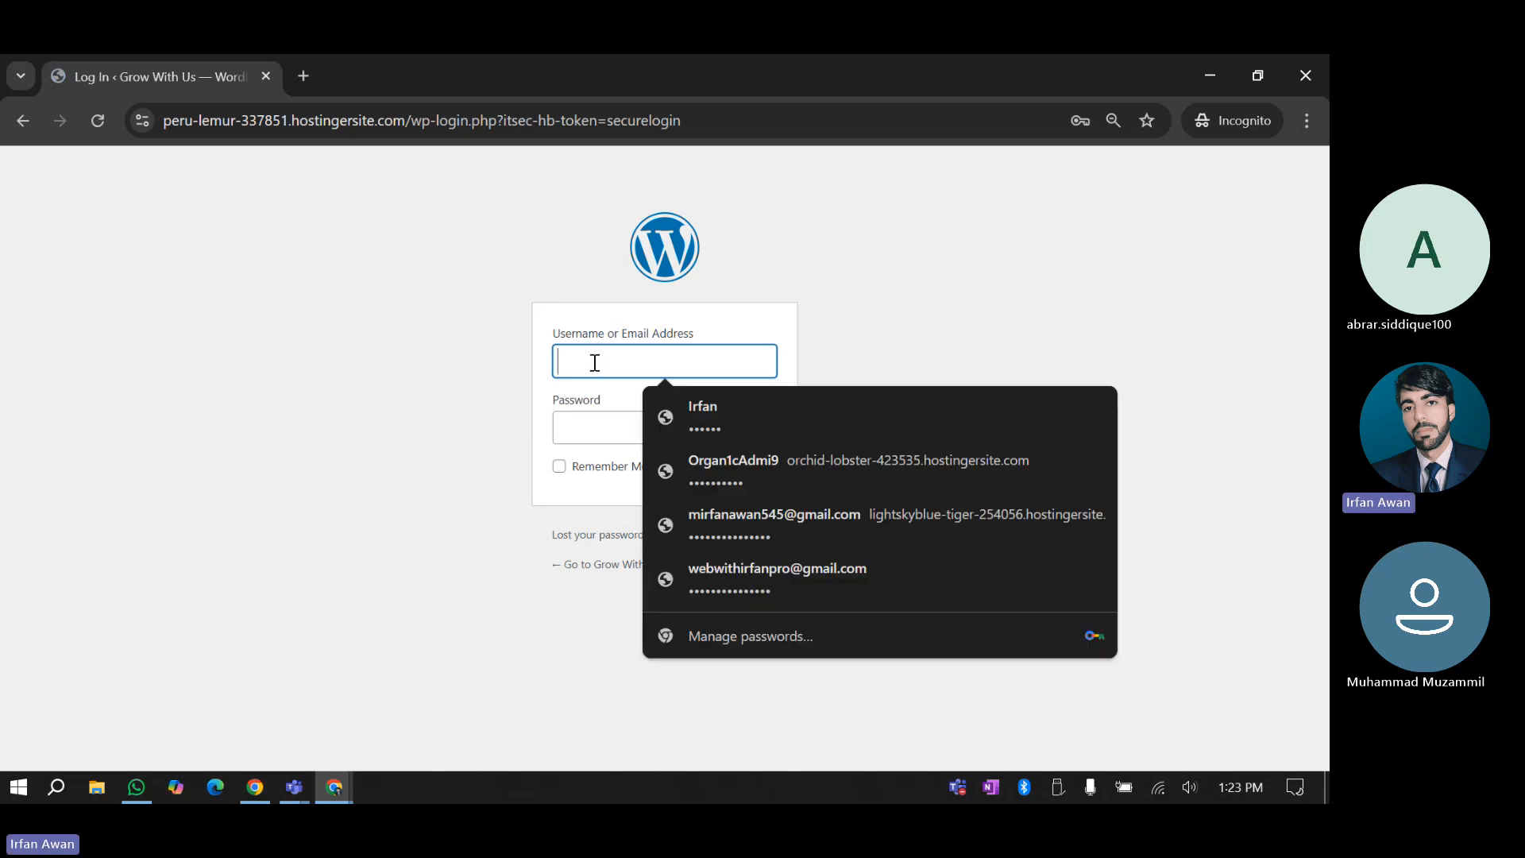
{"action": "key", "text": "super+v"}
{"action": "key", "text": "Escape"}
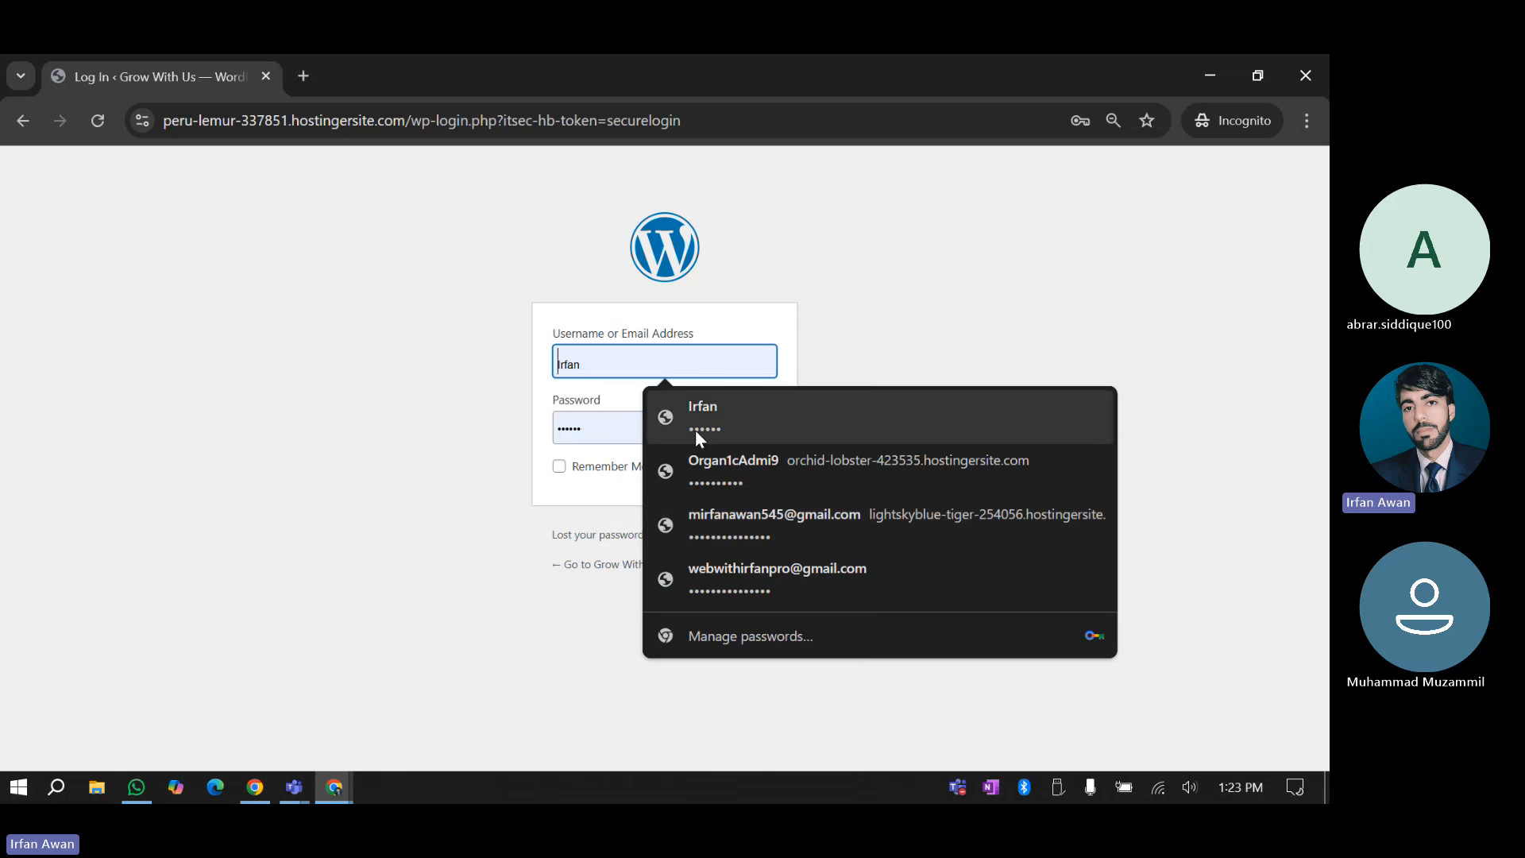
{"action": "left_click", "coordinate": [726, 518]}
{"action": "left_click", "coordinate": [645, 367]}
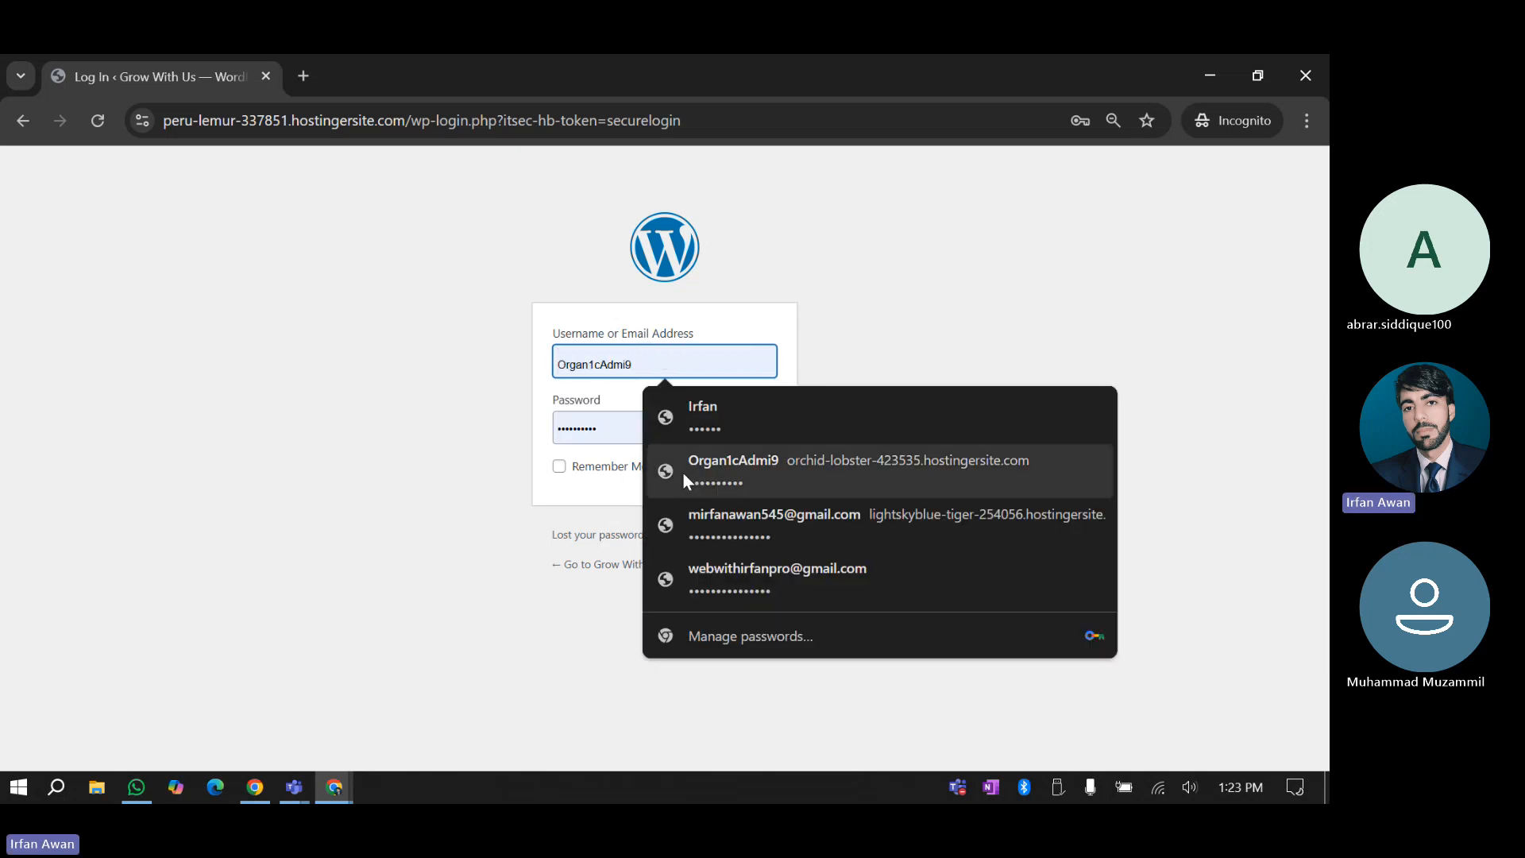
{"action": "double_click", "coordinate": [624, 361]}
Replace the filled-in password with the one from clipboard history and log in
{"action": "left_click", "coordinate": [584, 429]}
{"action": "double_click", "coordinate": [592, 425]}
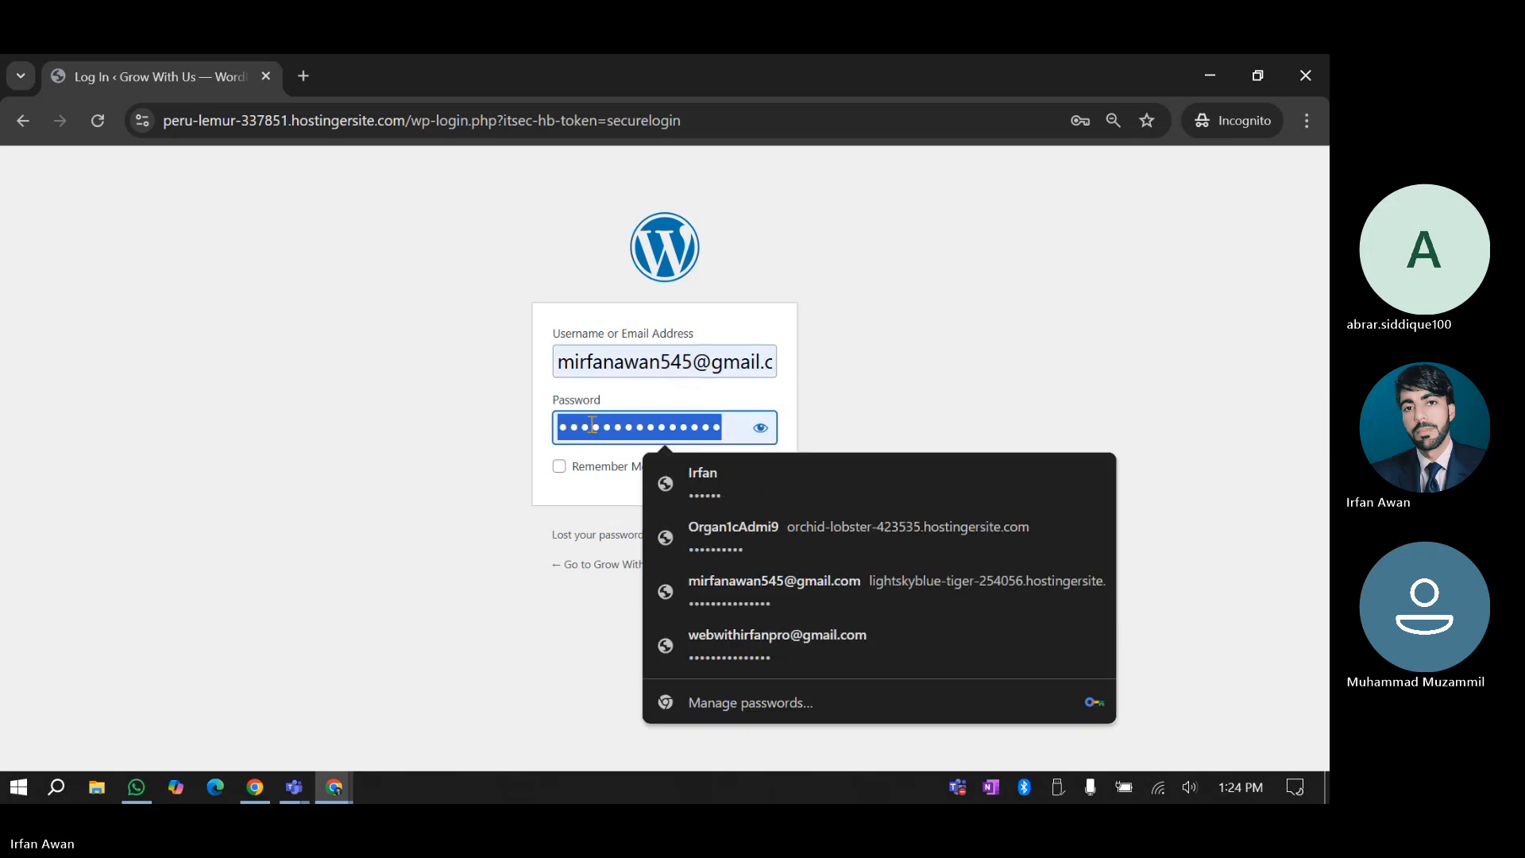
{"action": "key", "text": "BackSpace"}
{"action": "key", "text": "super+v"}
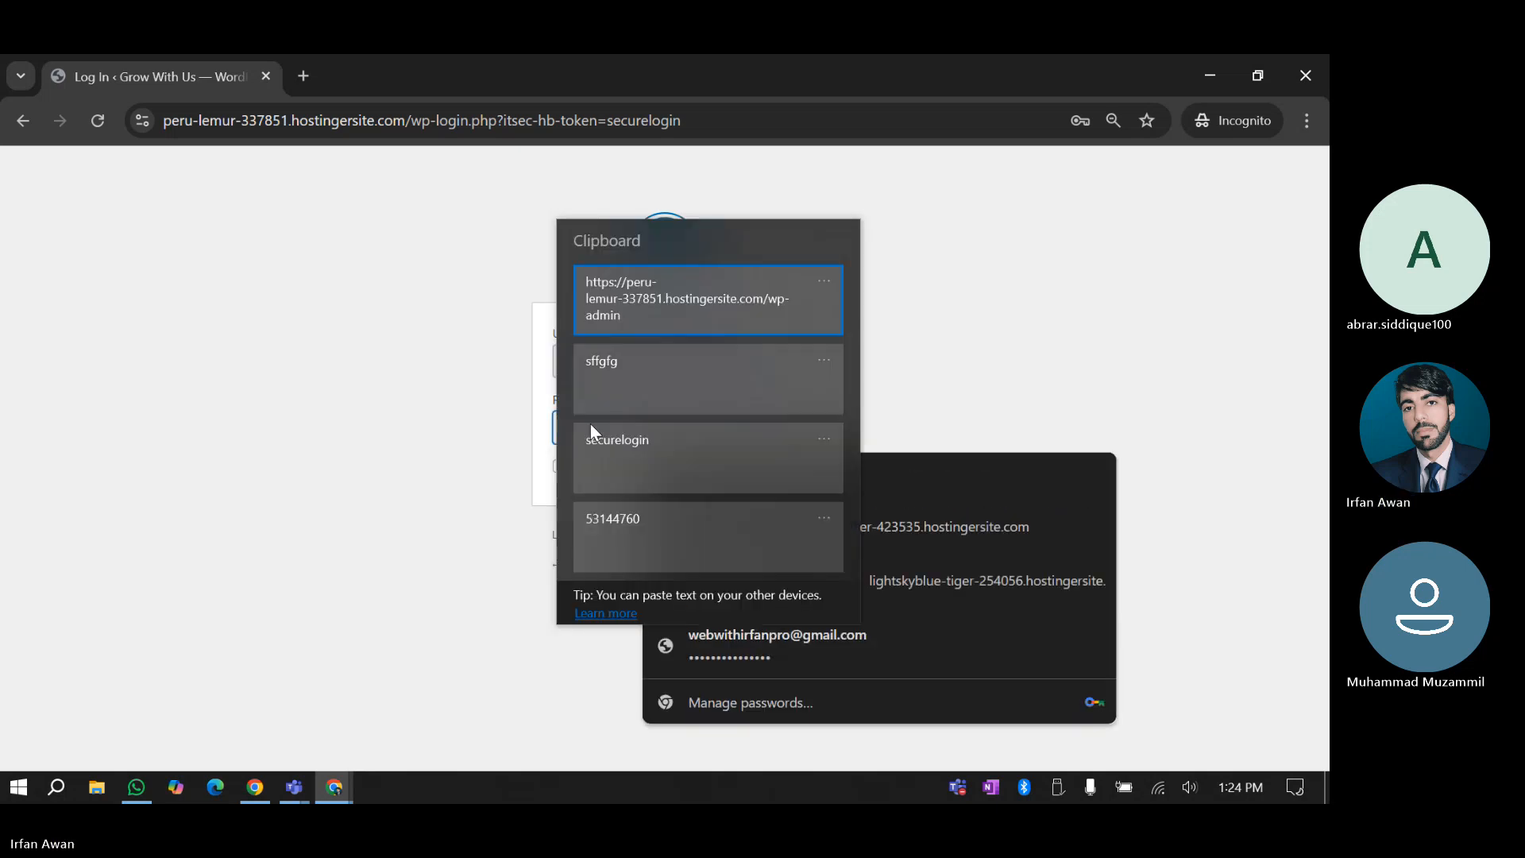
{"action": "left_click", "coordinate": [596, 400]}
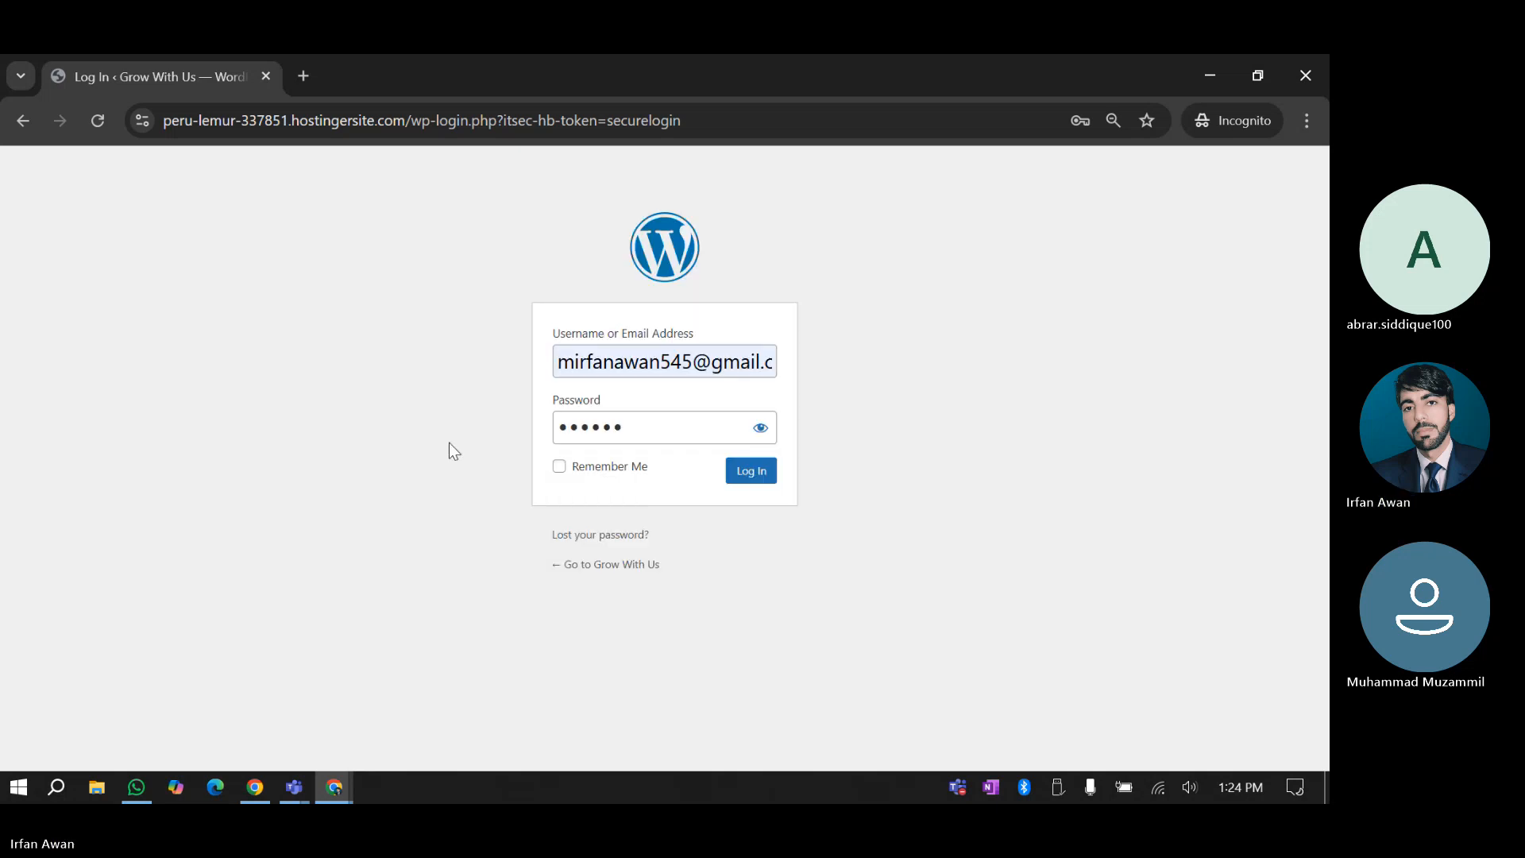
{"action": "left_click", "coordinate": [754, 475]}
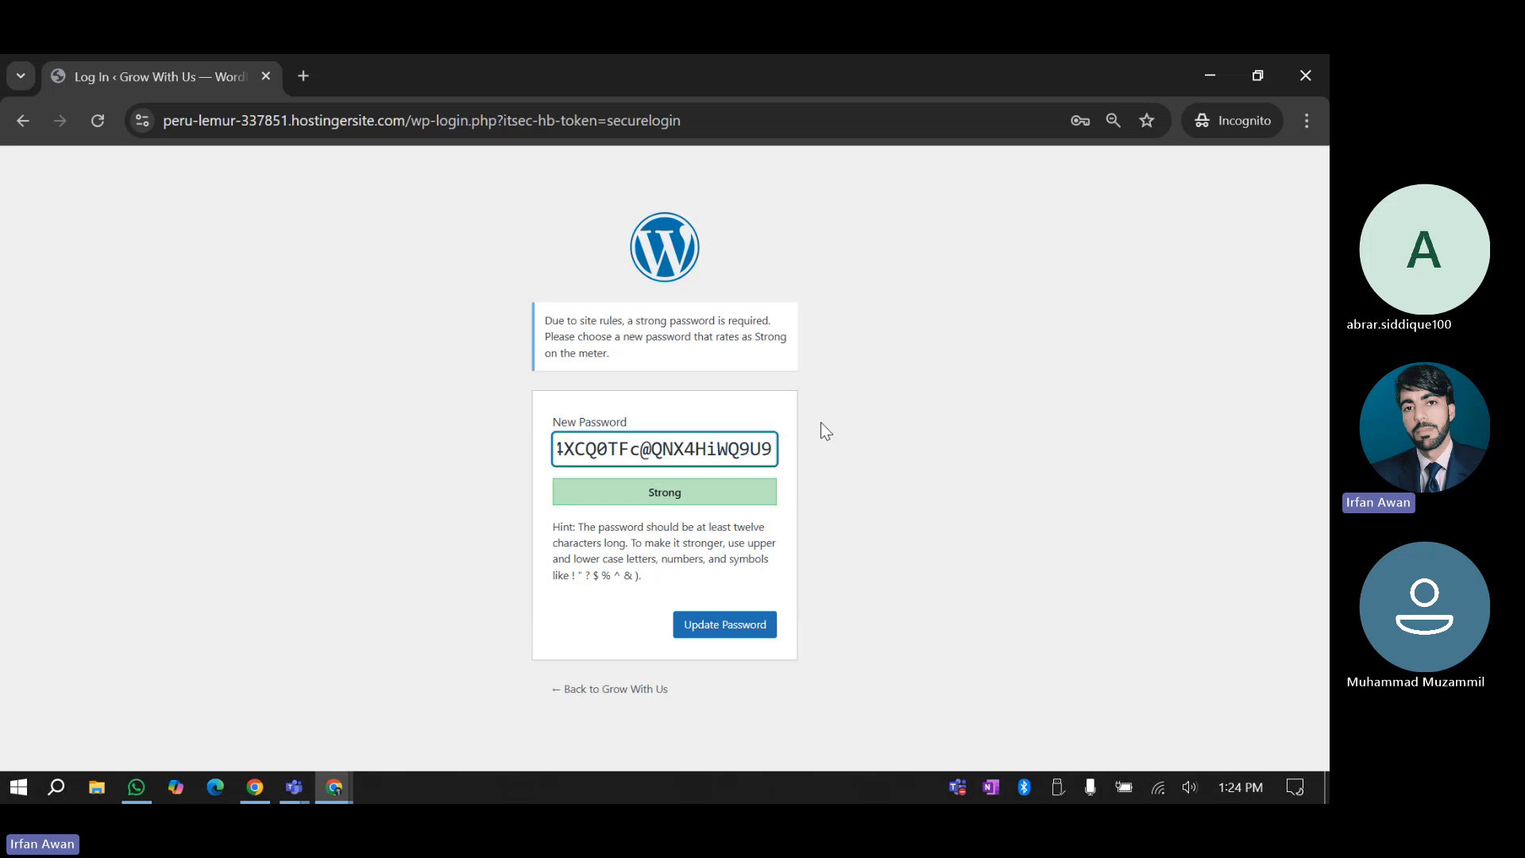
Erase the Strong-rated suggested password and dismiss Chrome's saved-password suggestions
{"action": "triple_click", "coordinate": [725, 451]}
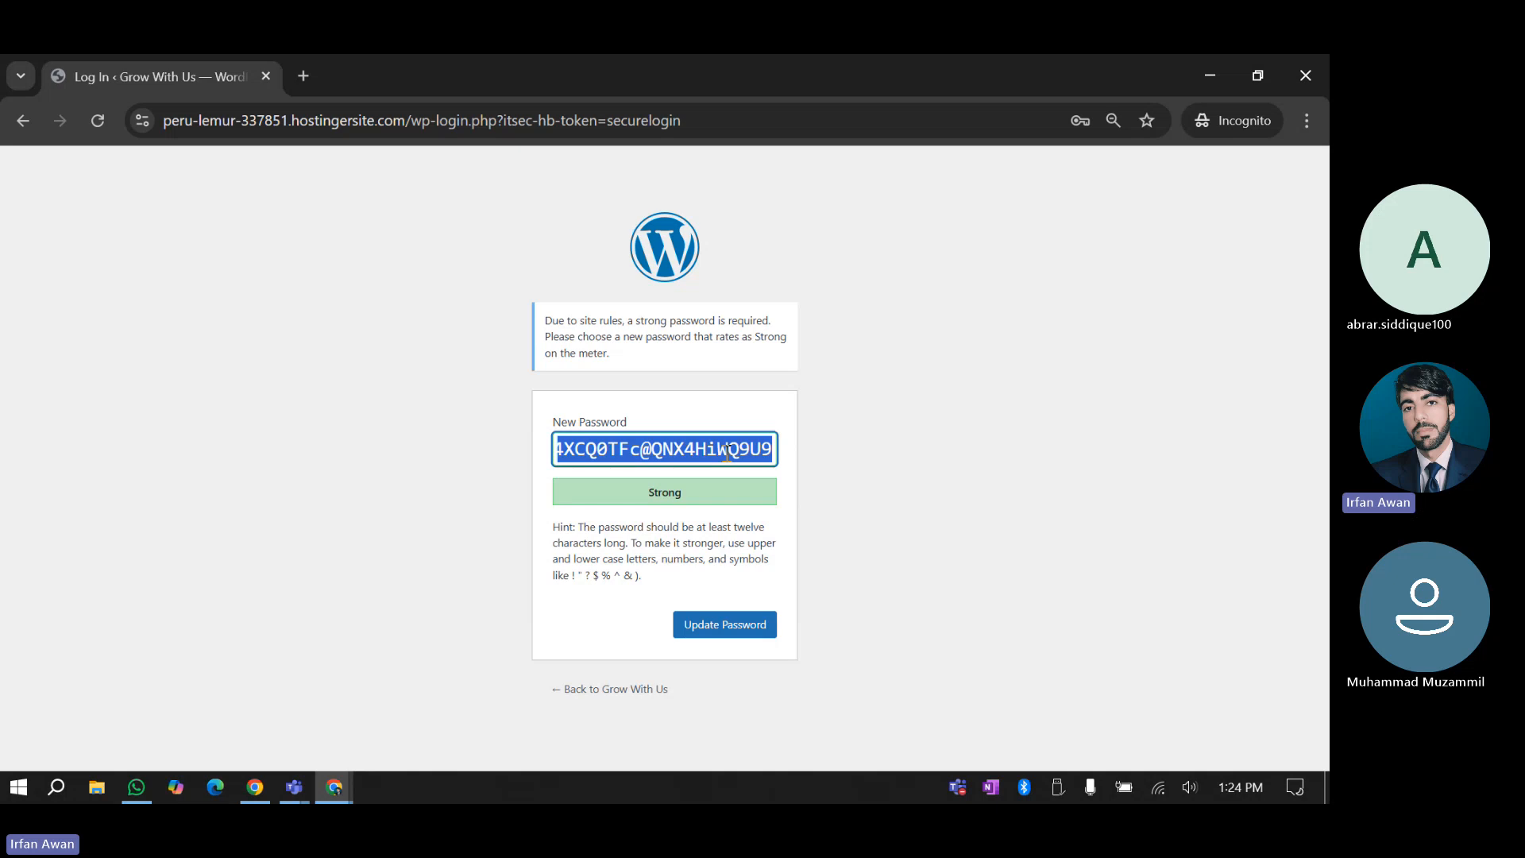
{"action": "key", "text": "BackSpace"}
{"action": "left_click", "coordinate": [431, 537]}
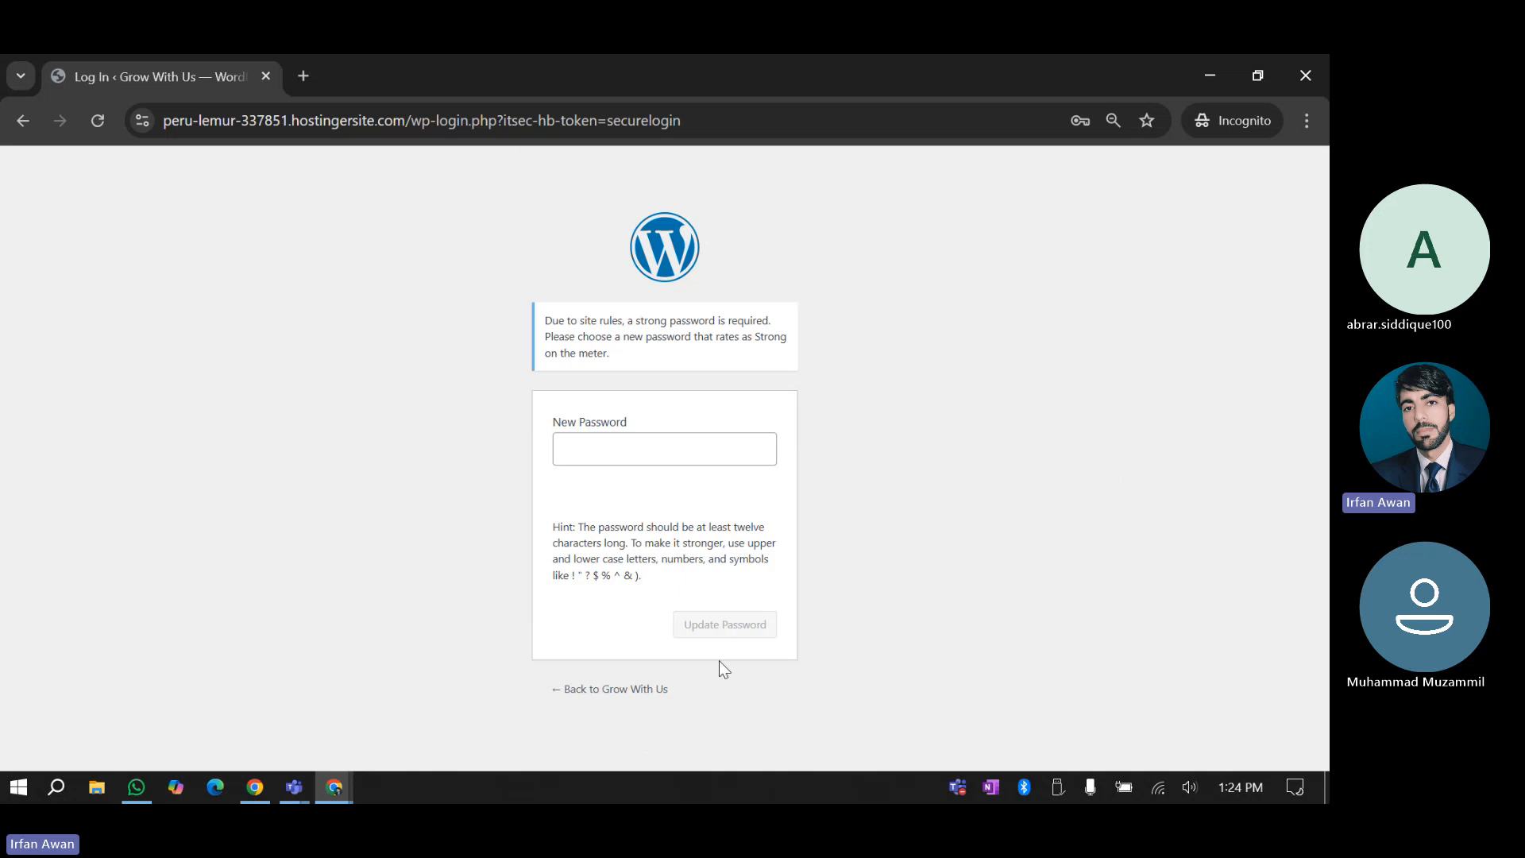
{"action": "left_click", "coordinate": [631, 446]}
{"action": "left_click", "coordinate": [384, 553]}
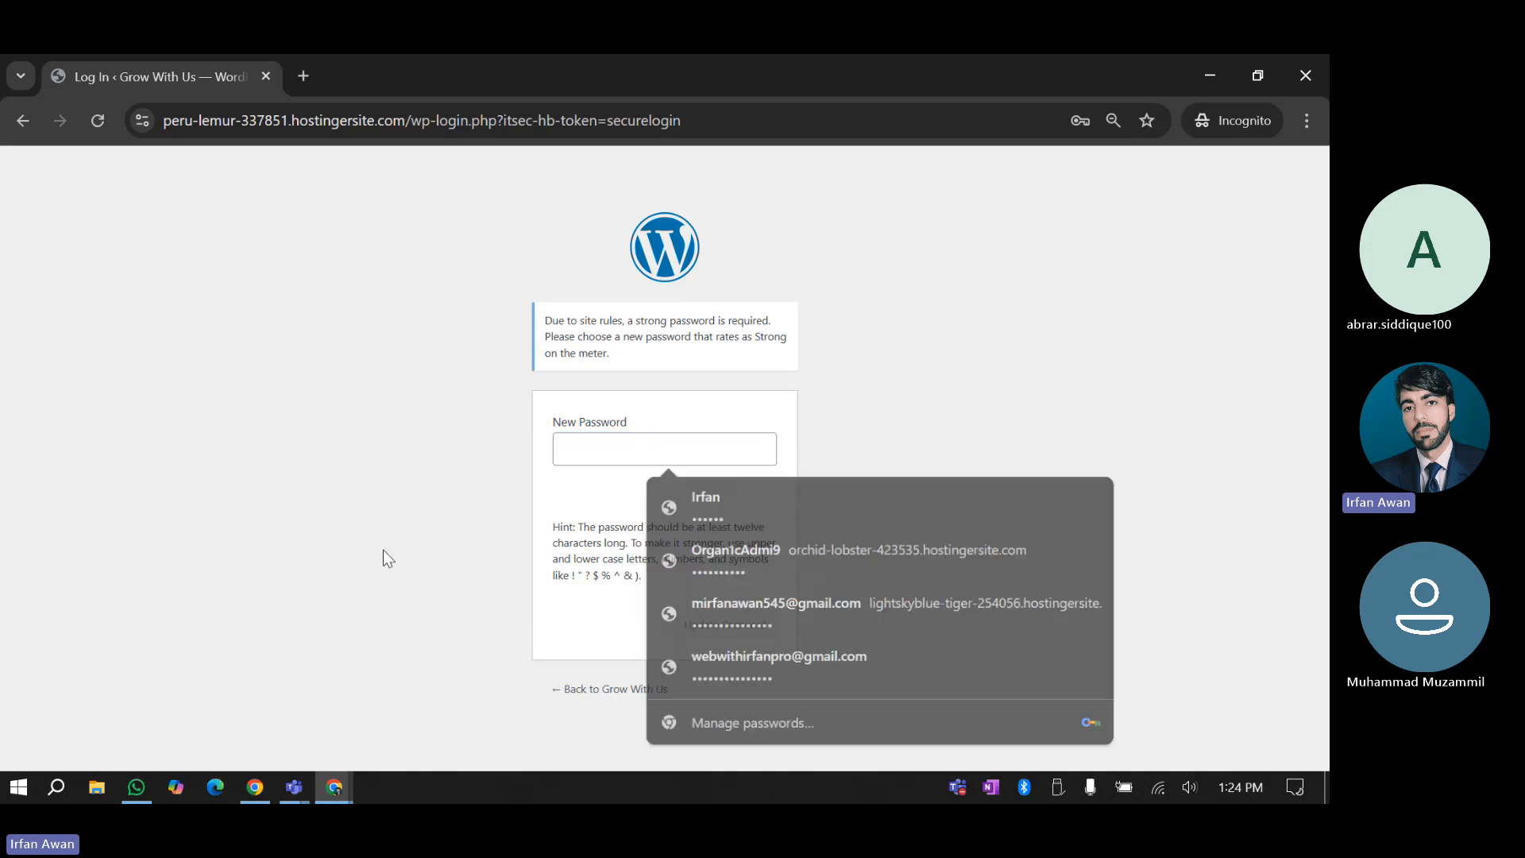
{"action": "left_click", "coordinate": [572, 451]}
{"action": "left_click", "coordinate": [407, 492]}
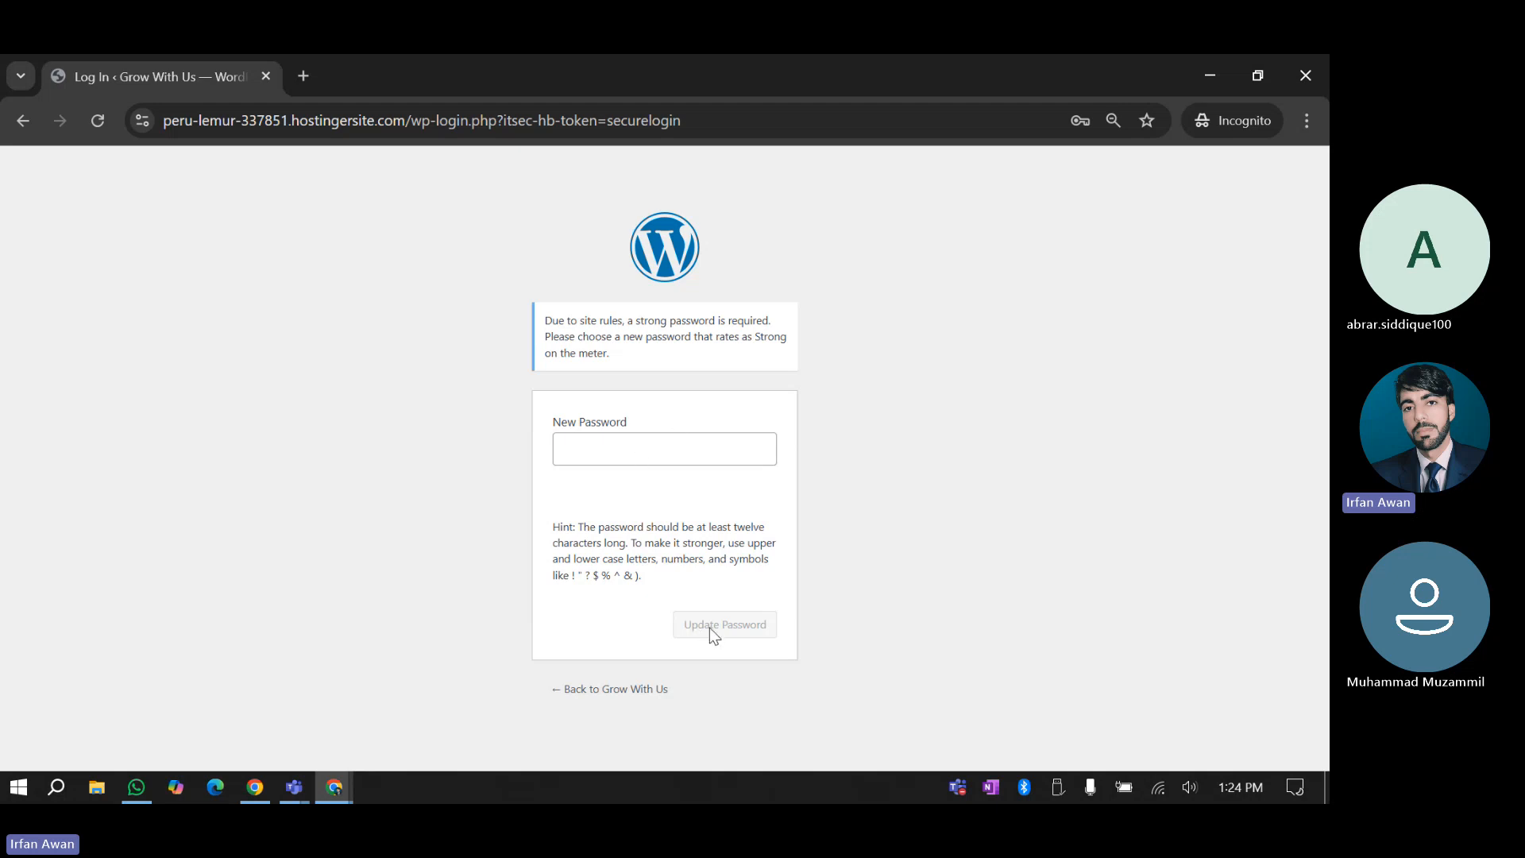
{"action": "left_click", "coordinate": [613, 450]}
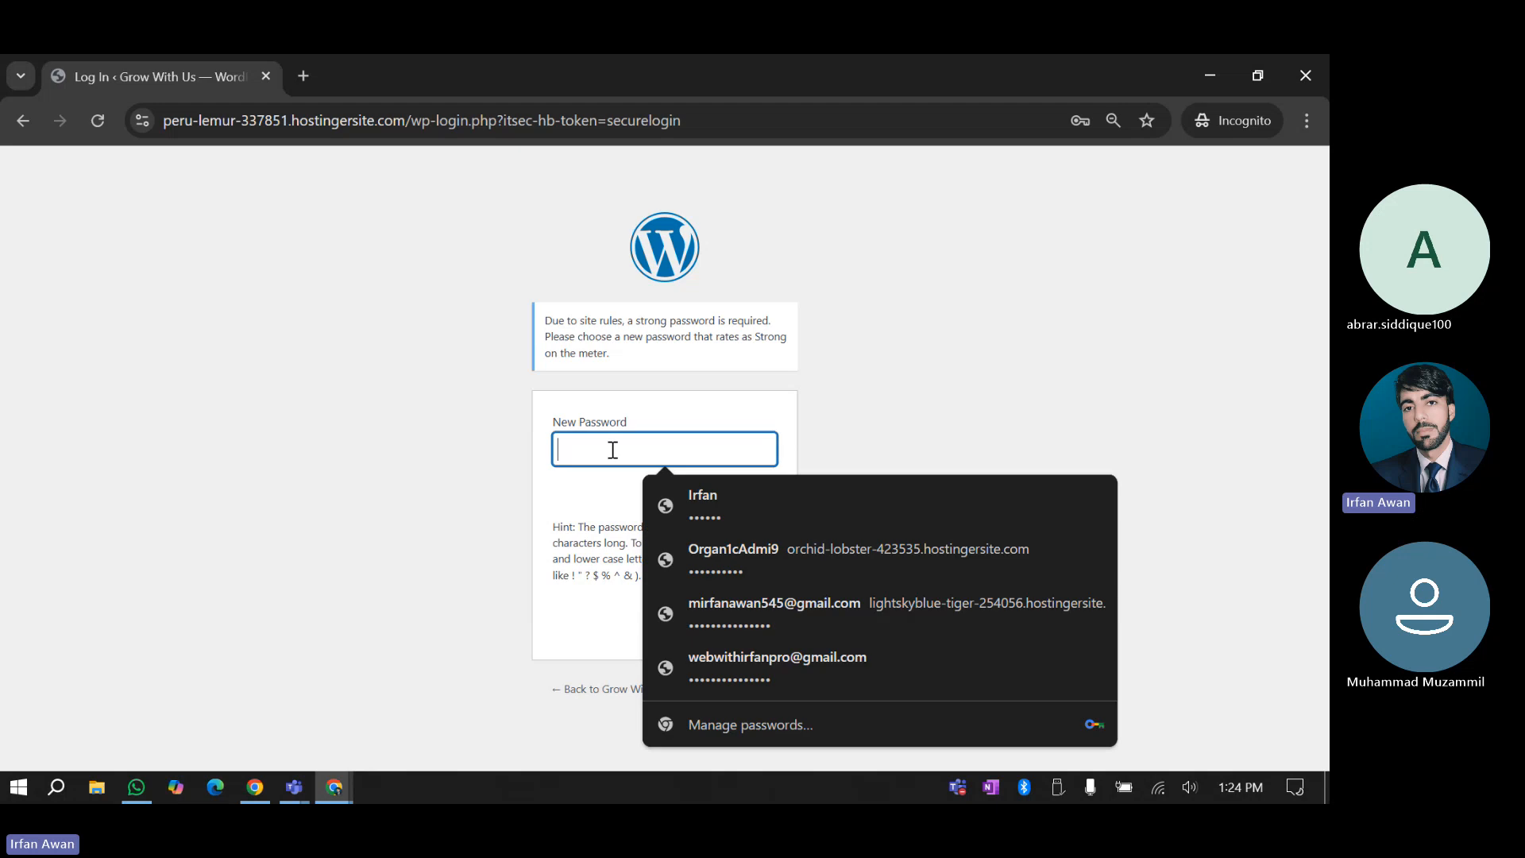
{"action": "left_click", "coordinate": [542, 571]}
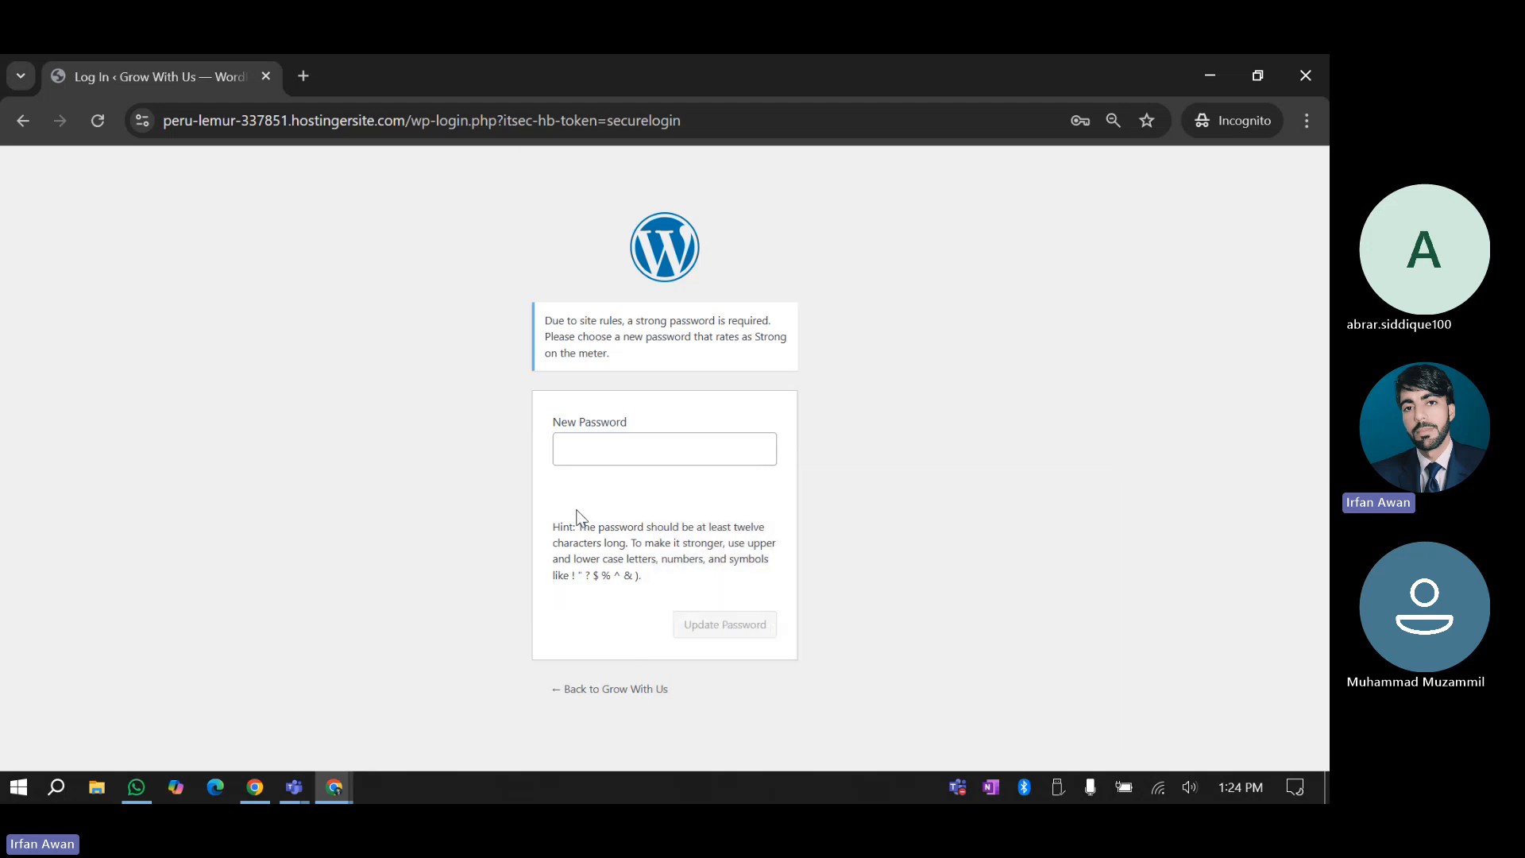
Switch back to the Edit User window and close the incognito Log In window
{"action": "left_click", "coordinate": [334, 786]}
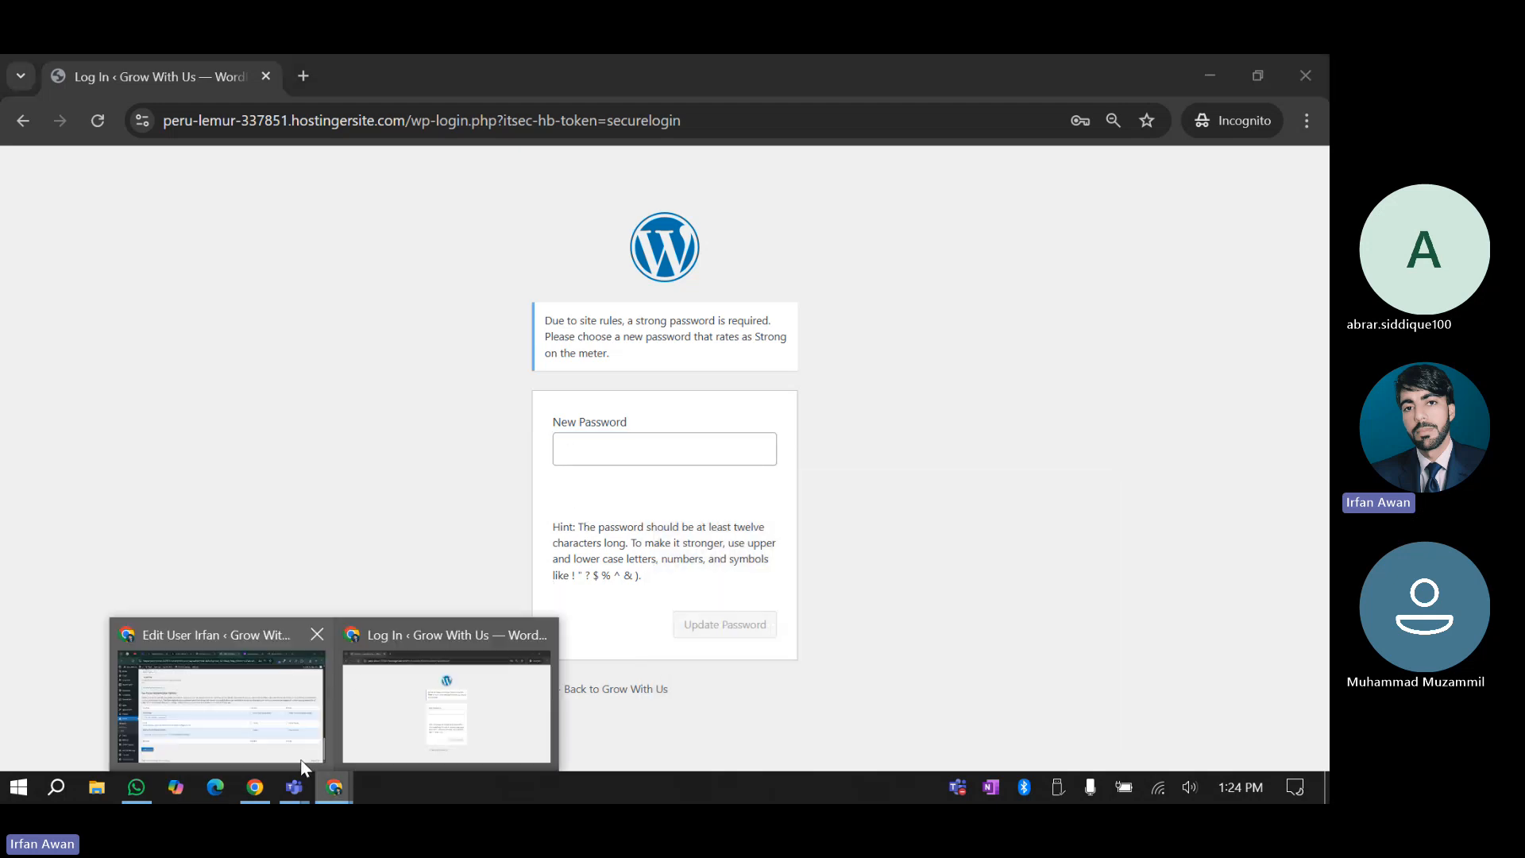
{"action": "left_click", "coordinate": [246, 737]}
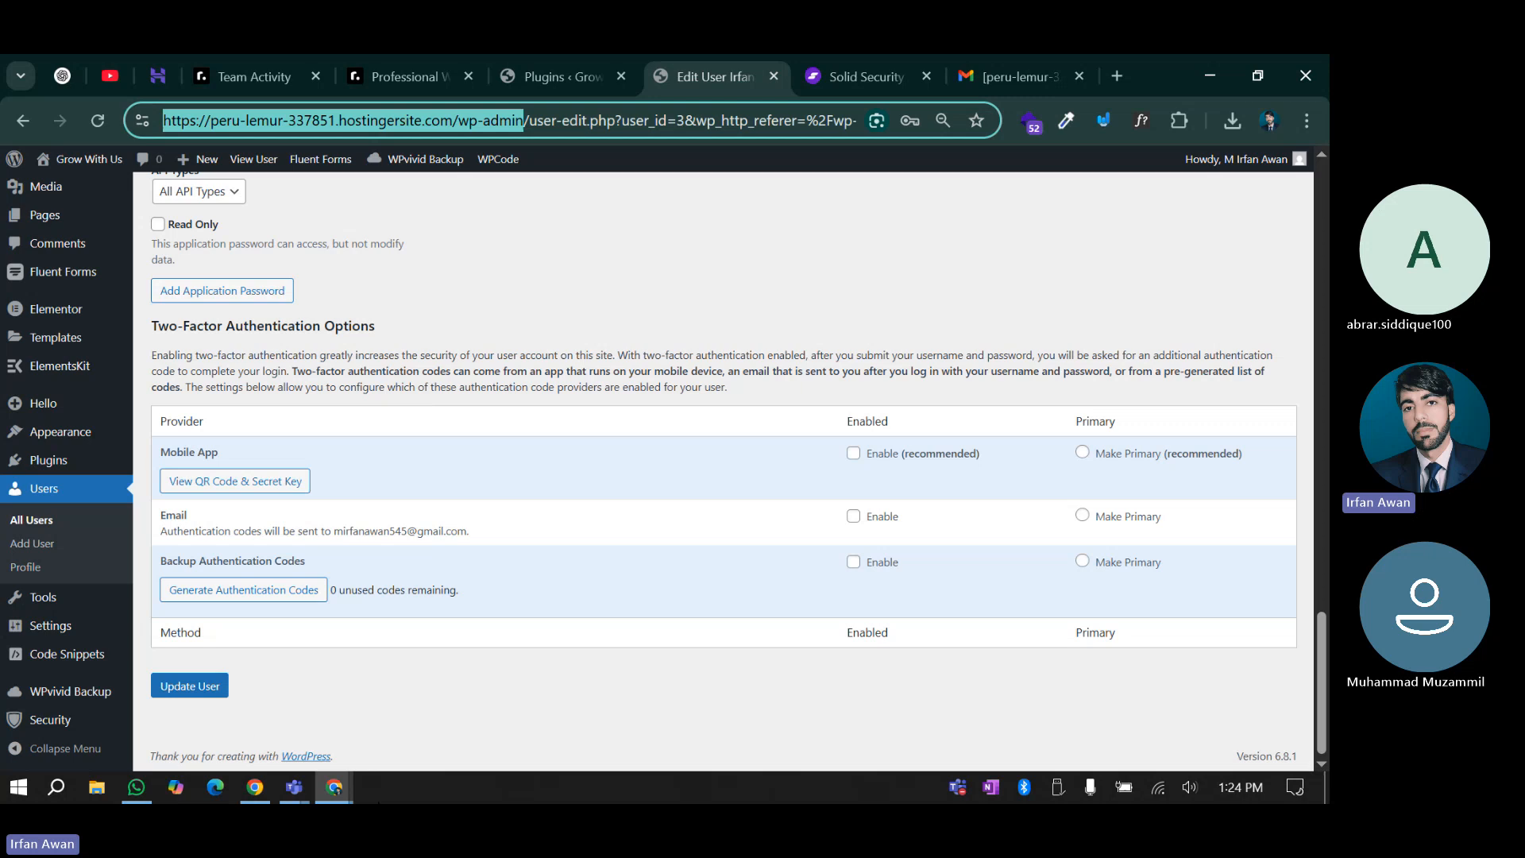
{"action": "left_click", "coordinate": [334, 786]}
{"action": "left_click", "coordinate": [542, 636]}
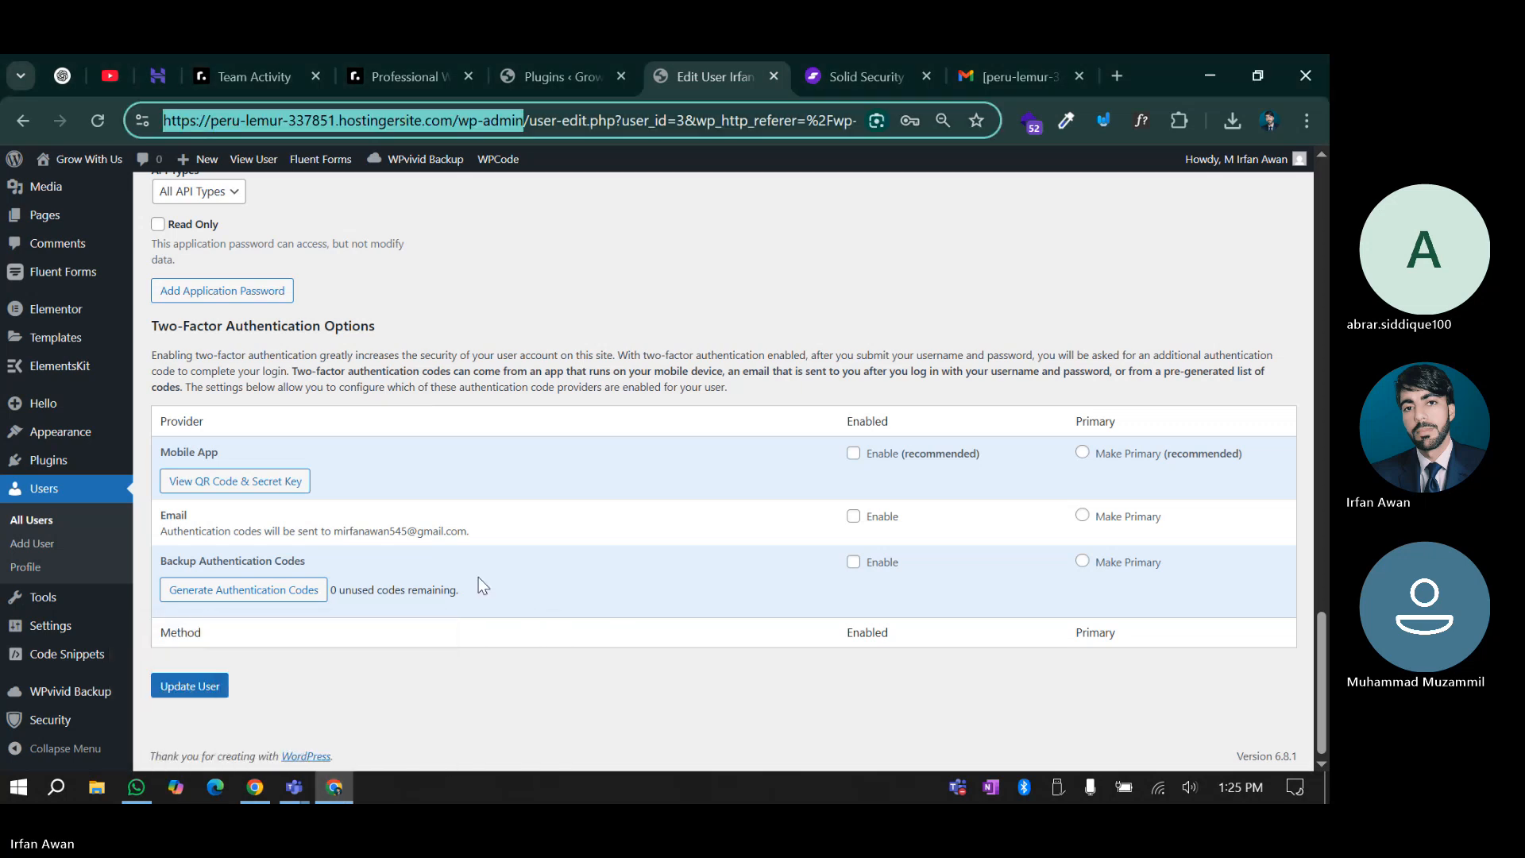
Delete the extra administrator from Users > All Users, confirming the deletion
{"action": "left_click", "coordinate": [32, 526]}
{"action": "scroll", "coordinate": [302, 527], "scroll_direction": "up", "scroll_amount": 20}
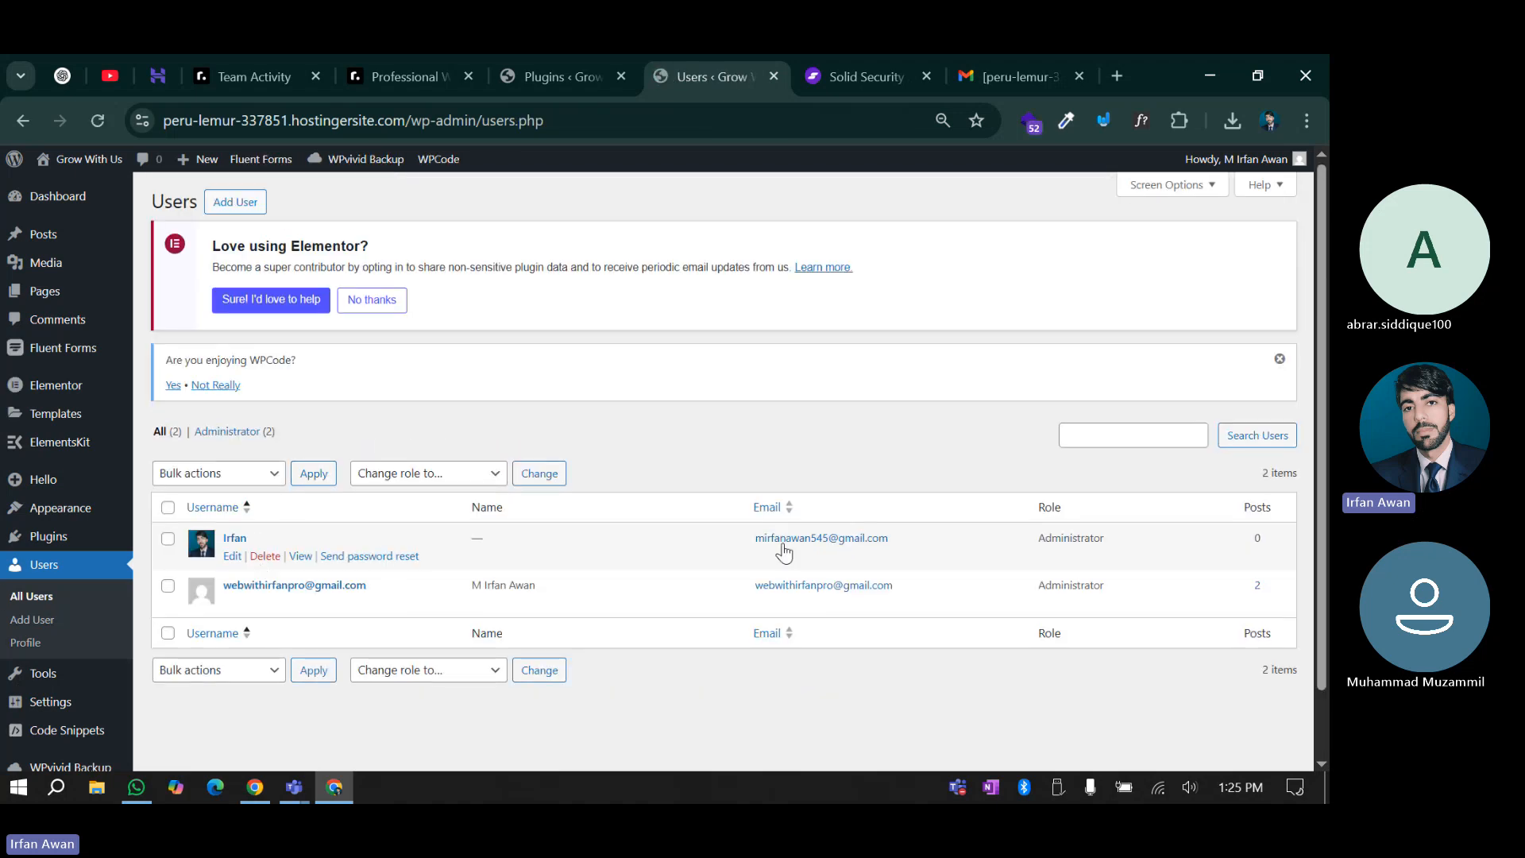
{"action": "left_click", "coordinate": [264, 558]}
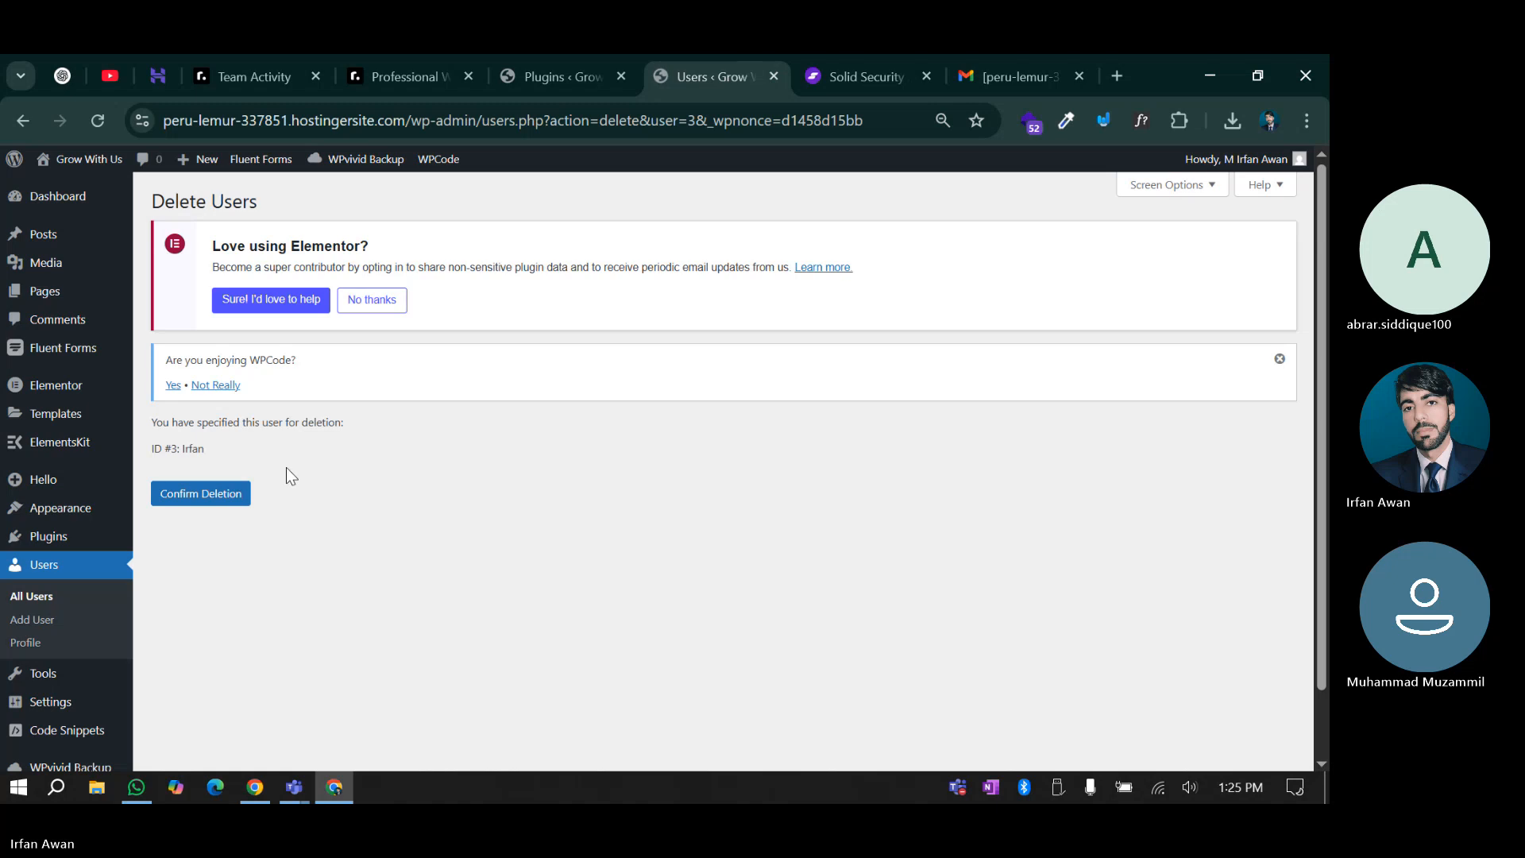
{"action": "left_click", "coordinate": [205, 496]}
{"action": "scroll", "coordinate": [675, 444], "scroll_direction": "down", "scroll_amount": 1}
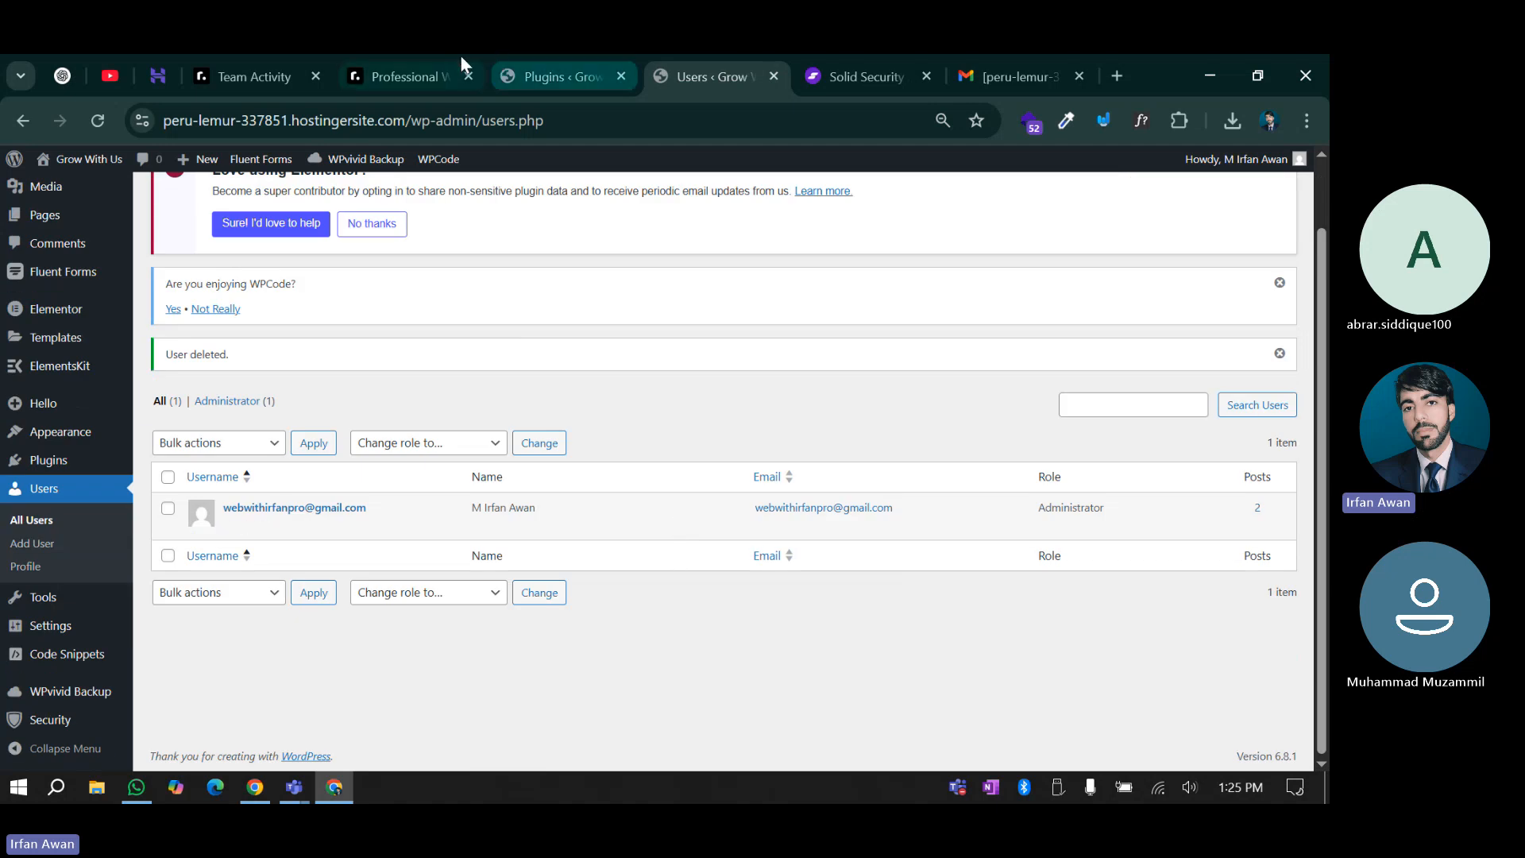
On roadmap.sh, close the side panel and mark the Secure Your Wordpress Website node done
{"action": "left_click", "coordinate": [401, 75]}
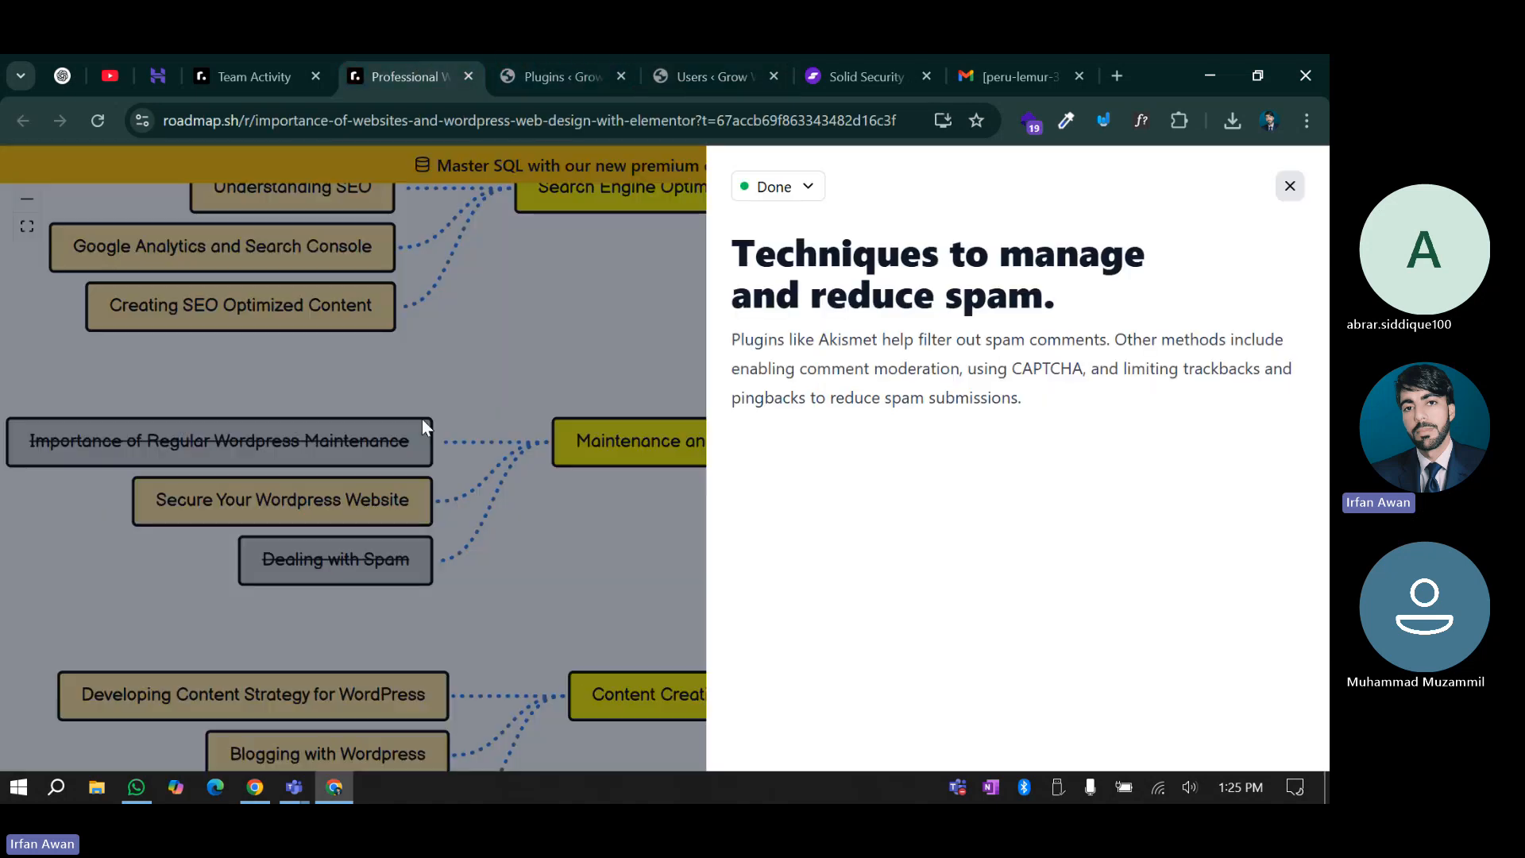
{"action": "left_click", "coordinate": [640, 566]}
{"action": "right_click", "coordinate": [292, 498]}
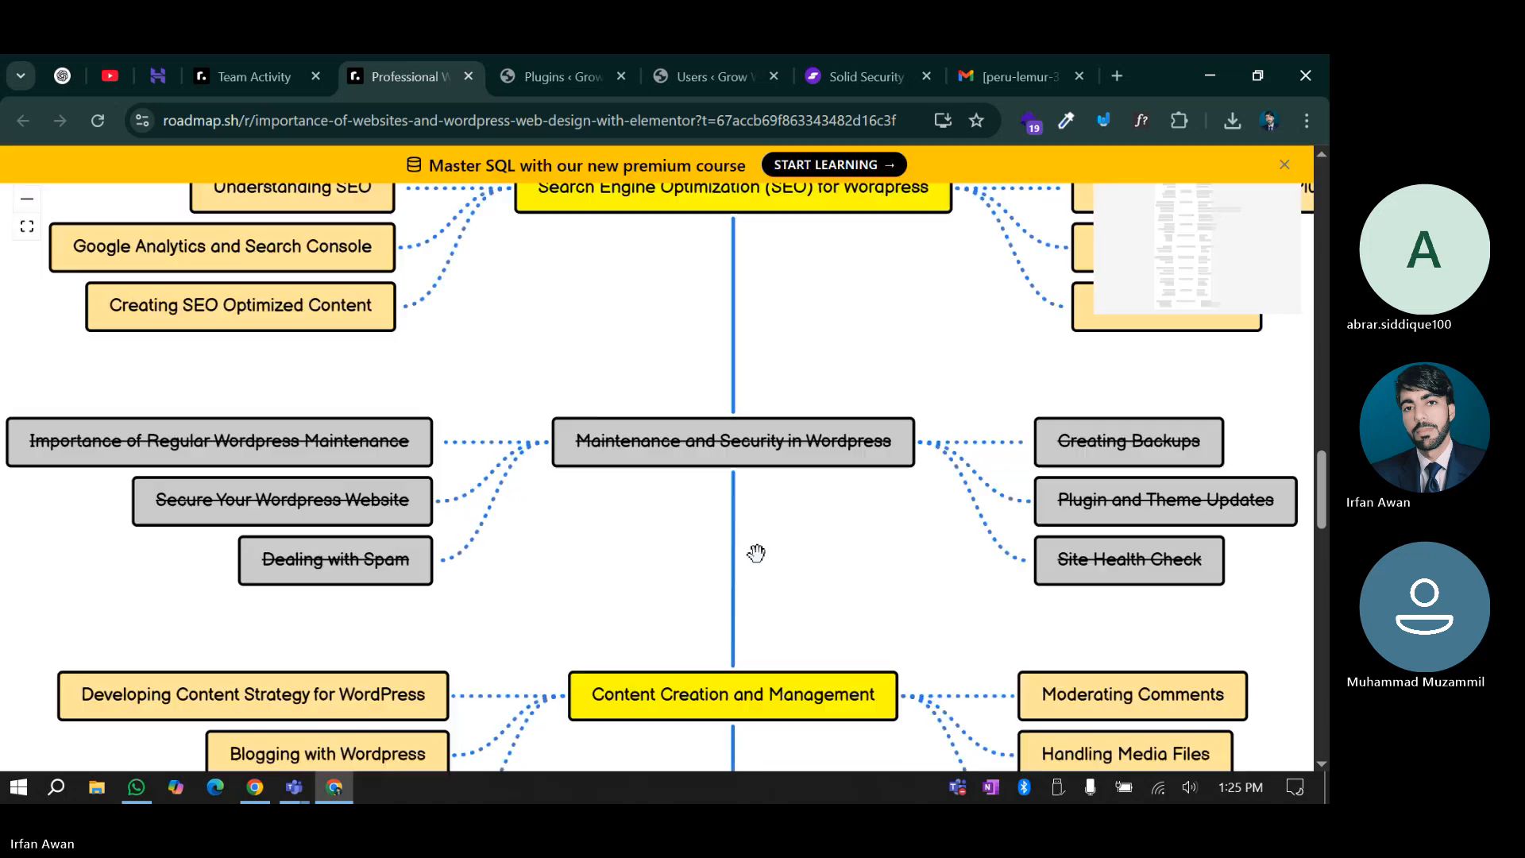
{"action": "scroll", "coordinate": [757, 554], "scroll_direction": "down", "scroll_amount": 3}
{"action": "scroll", "coordinate": [724, 598], "scroll_direction": "up", "scroll_amount": 3}
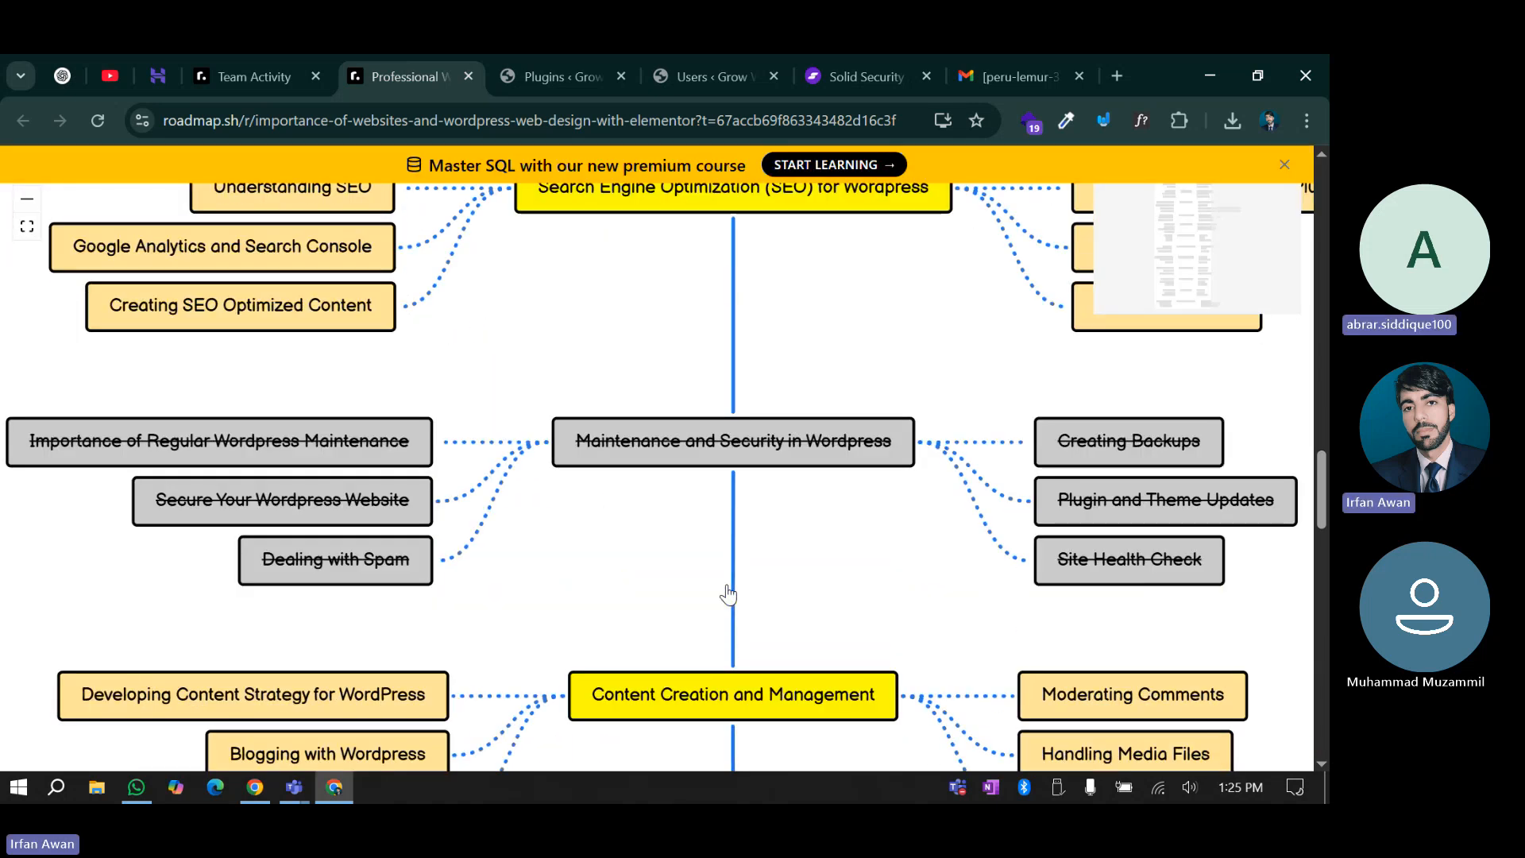
{"action": "scroll", "coordinate": [728, 594], "scroll_direction": "up", "scroll_amount": 5}
{"action": "scroll", "coordinate": [727, 594], "scroll_direction": "down", "scroll_amount": 4}
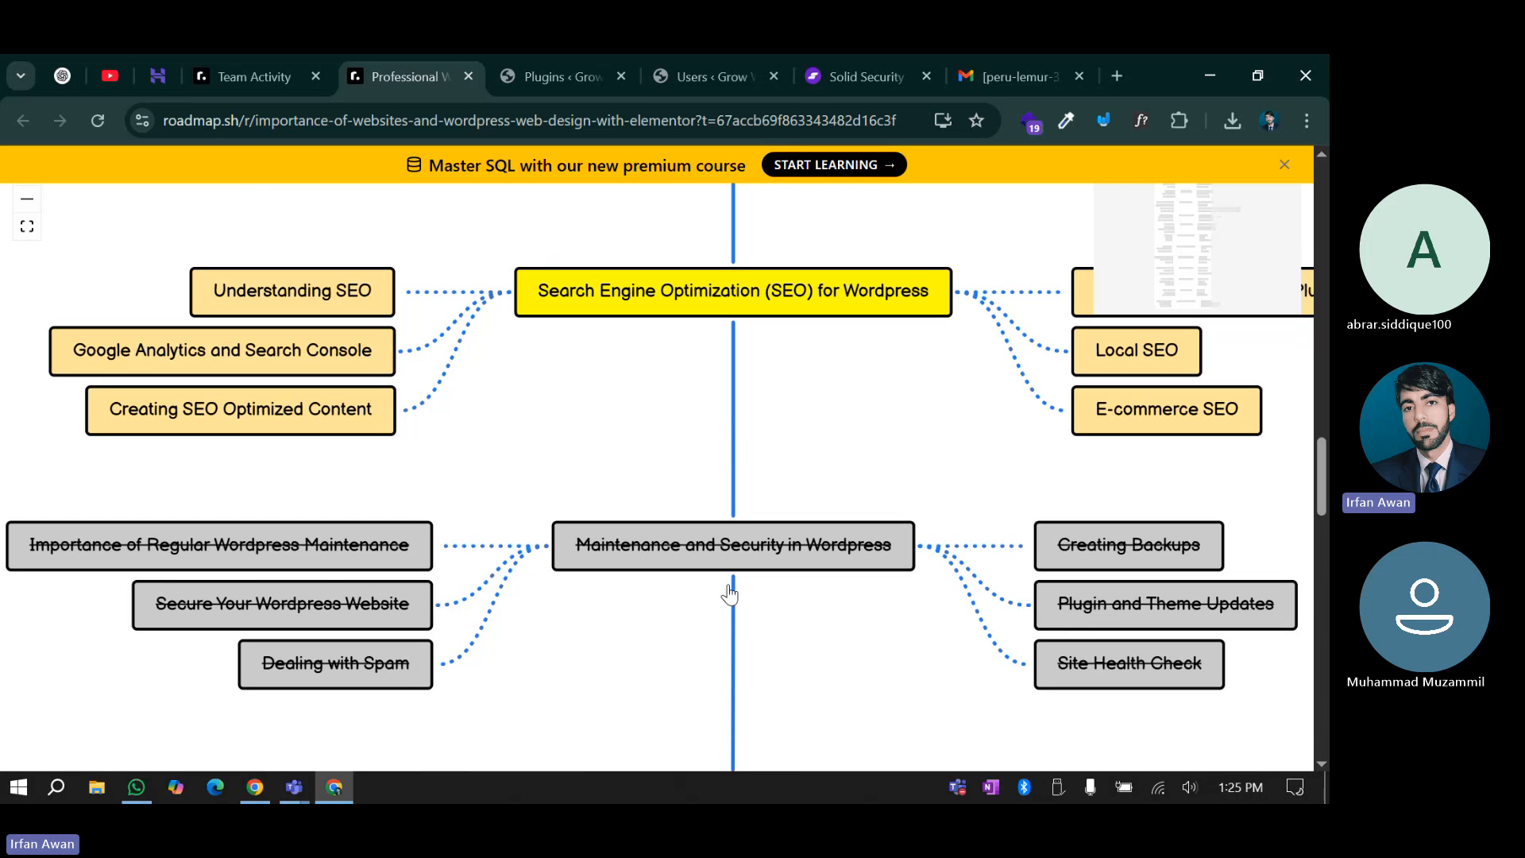
{"action": "left_click", "coordinate": [545, 64]}
Reload the Must-Use plugins list to reveal the Solid Security Loader
{"action": "scroll", "coordinate": [436, 422], "scroll_direction": "up", "scroll_amount": 1}
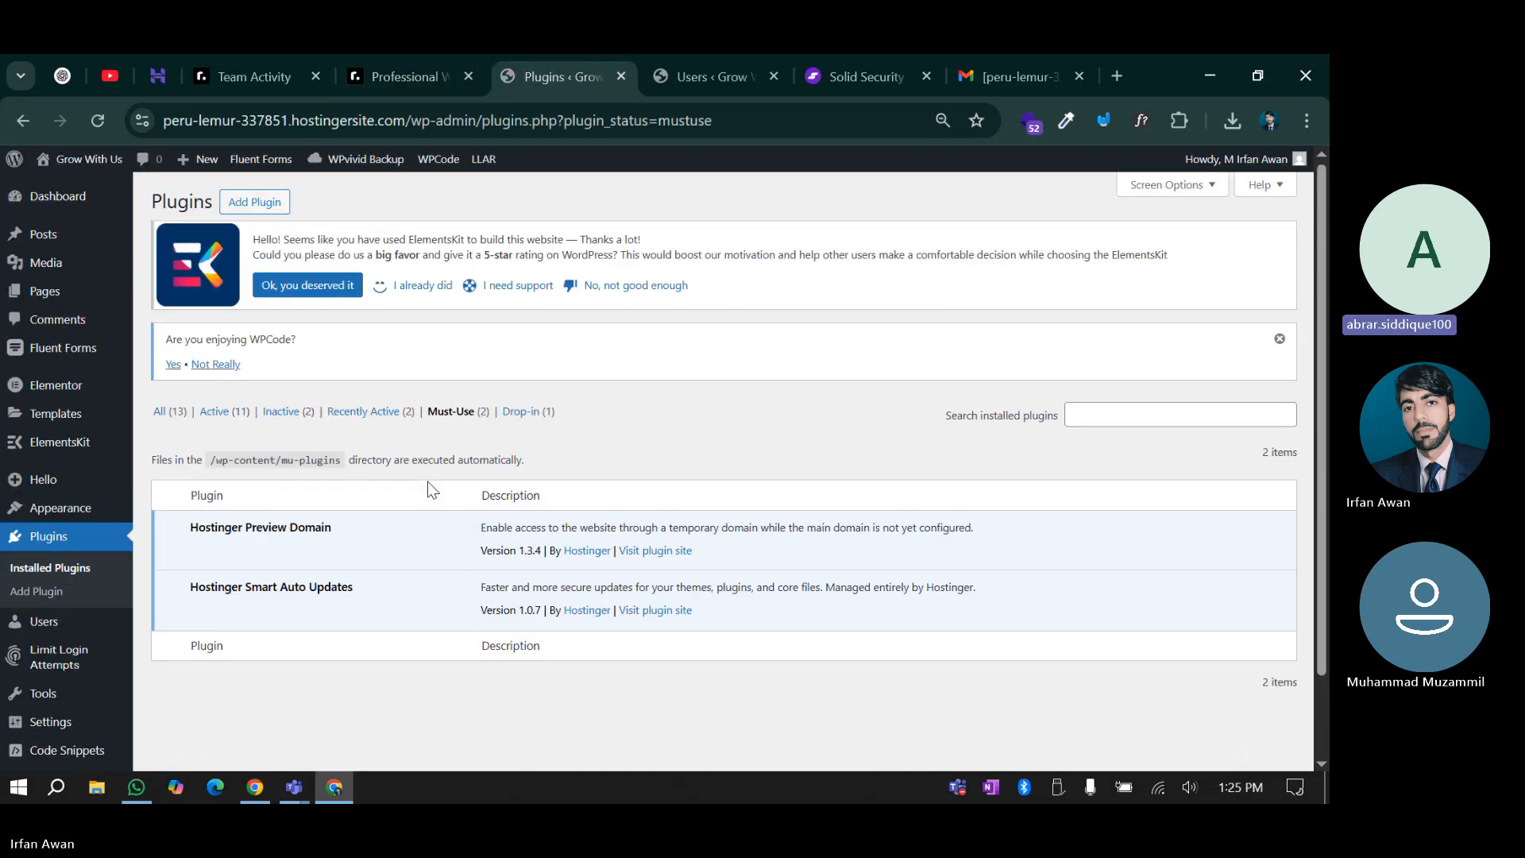
{"action": "left_click", "coordinate": [91, 122]}
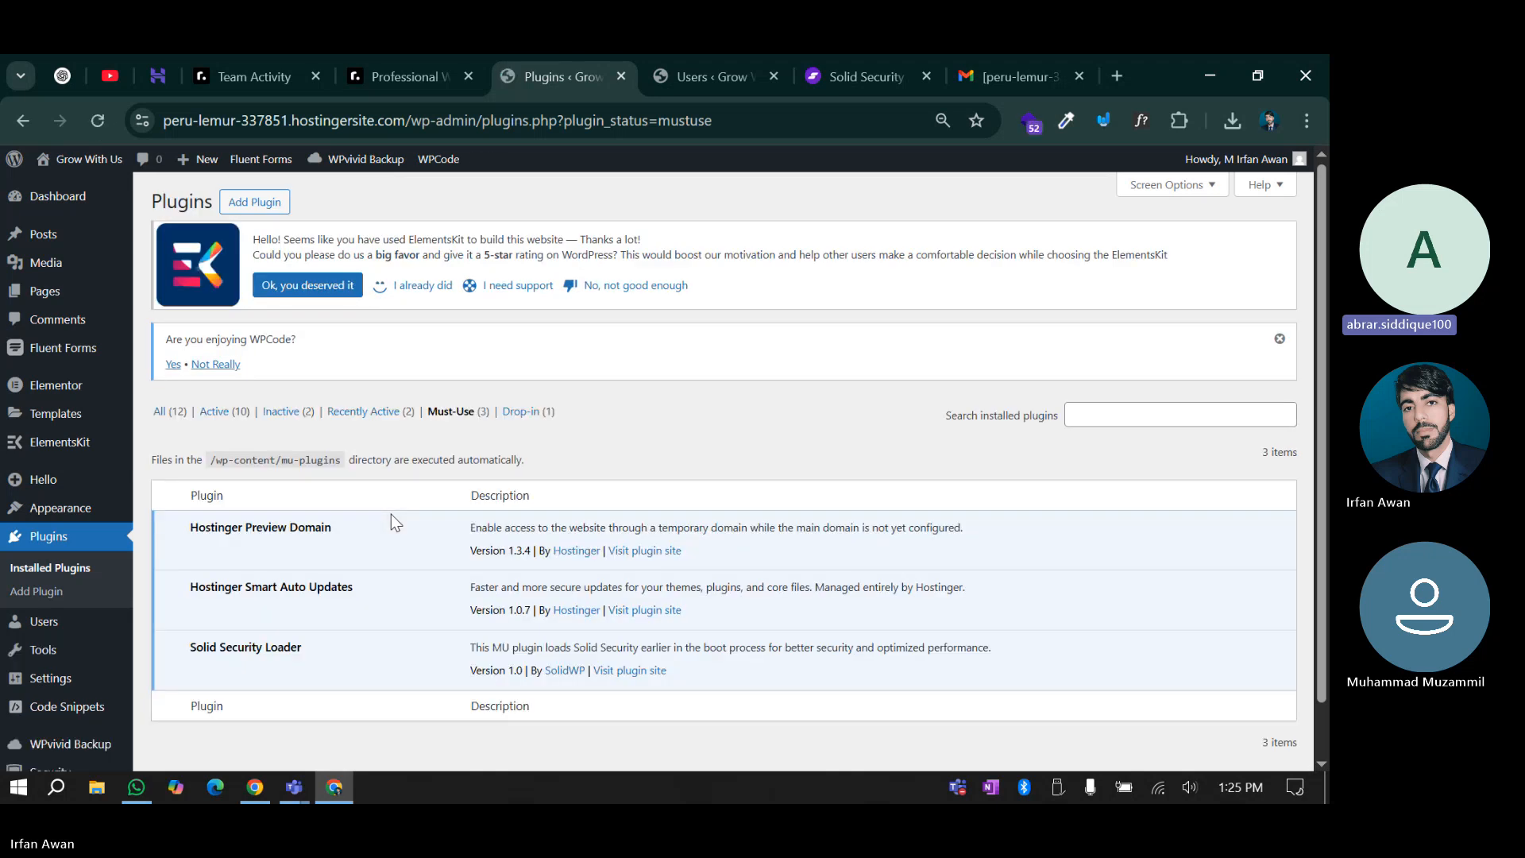
{"action": "scroll", "coordinate": [391, 513], "scroll_direction": "down", "scroll_amount": 1}
{"action": "left_click_drag", "start_coordinate": [344, 593], "coordinate": [169, 593]}
{"action": "left_click", "coordinate": [322, 588]}
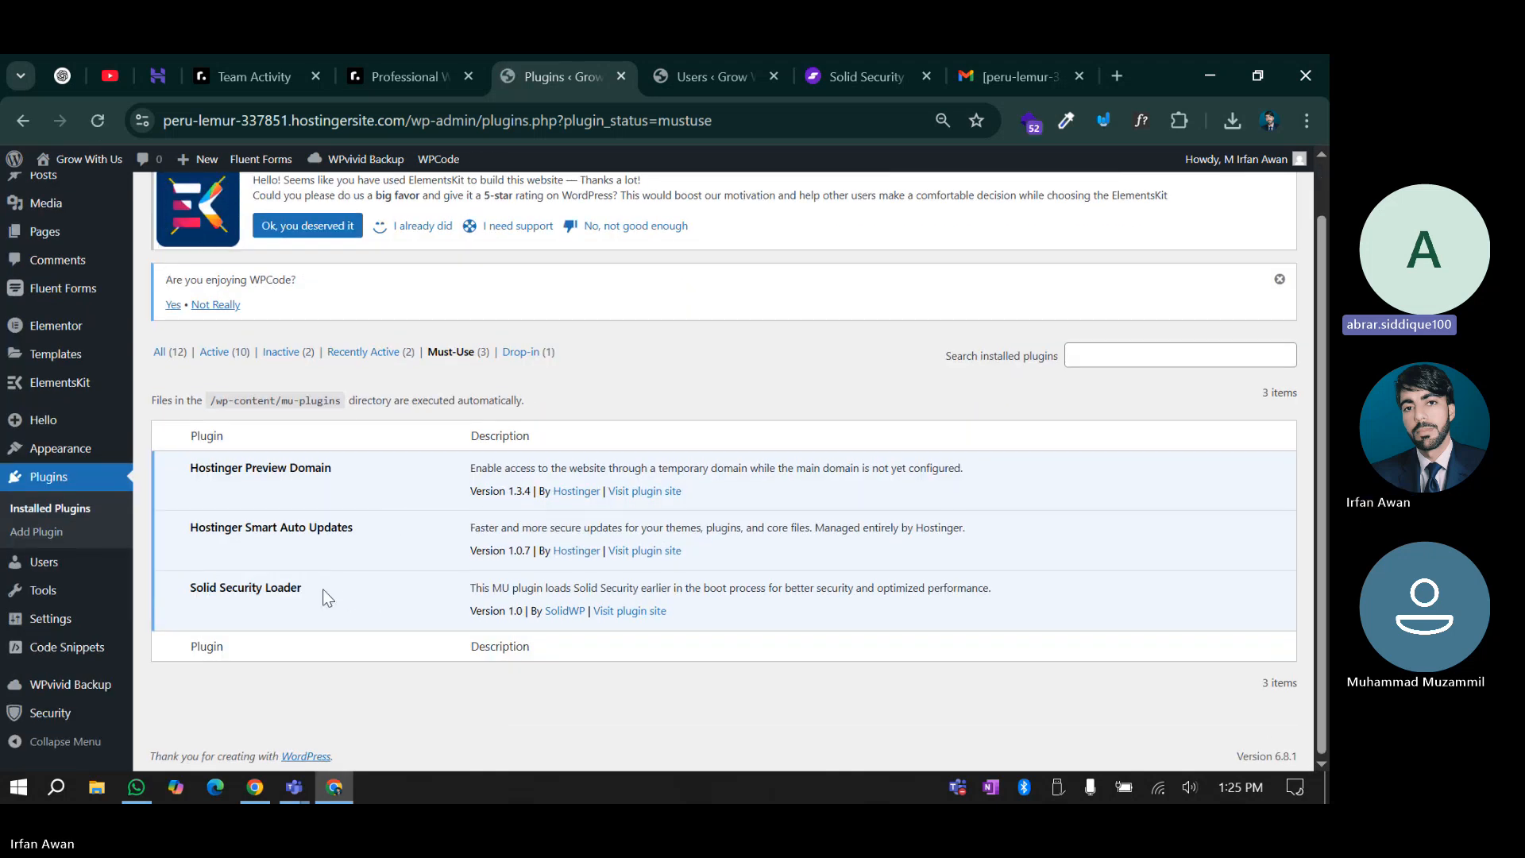
Highlight the Solid Security Loader entry, then go to Security > Settings
{"action": "left_click_drag", "start_coordinate": [322, 589], "coordinate": [378, 591]}
{"action": "left_click", "coordinate": [189, 588]}
{"action": "left_click", "coordinate": [308, 588]}
{"action": "left_click", "coordinate": [188, 587]}
{"action": "left_click", "coordinate": [176, 588]}
{"action": "left_click", "coordinate": [378, 591]}
{"action": "mouse_move", "coordinate": [60, 719]}
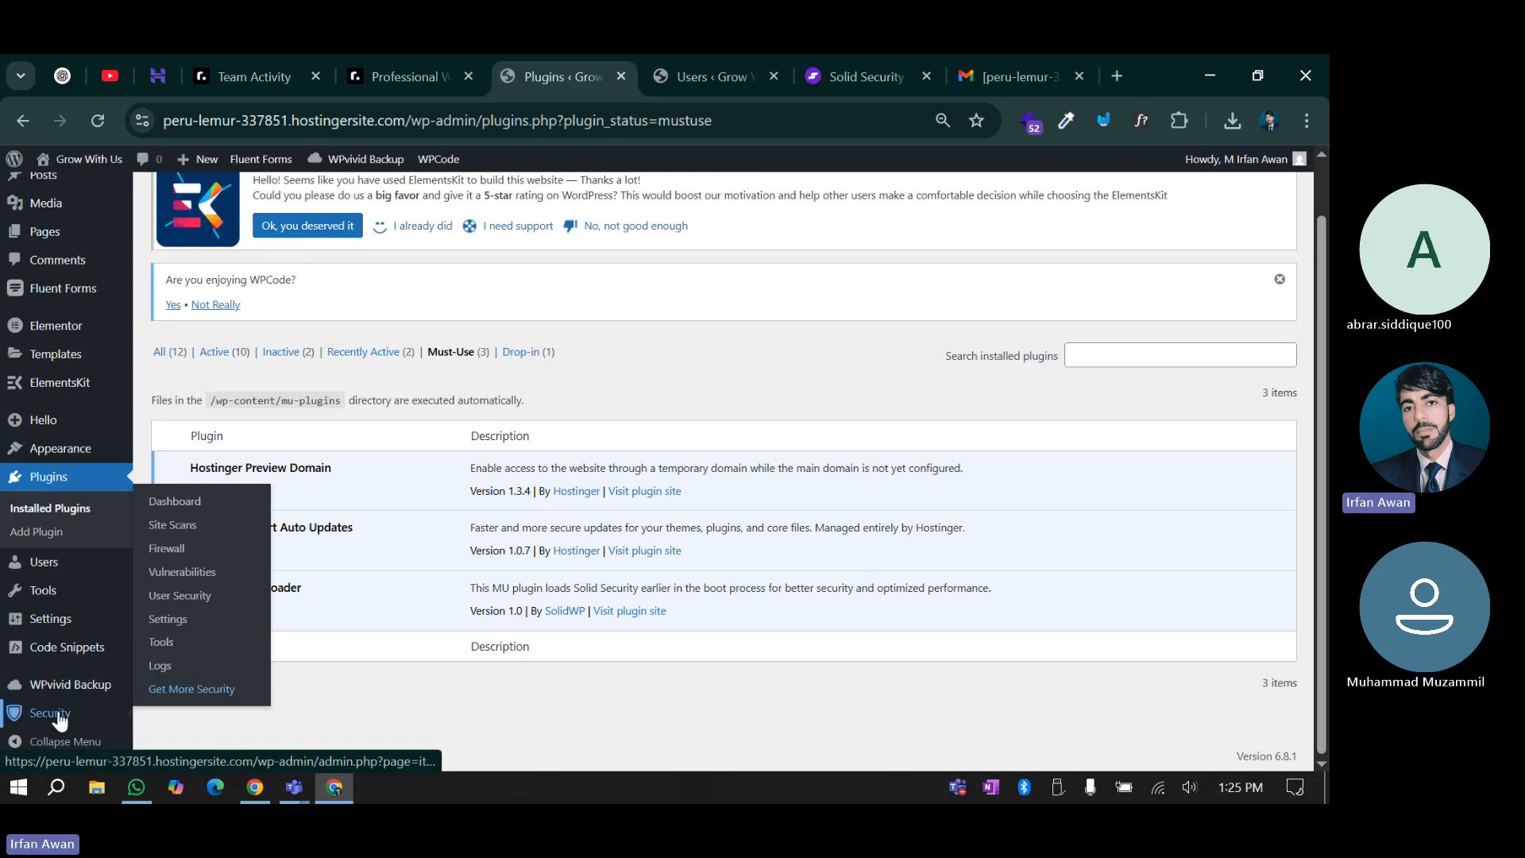
{"action": "left_click", "coordinate": [170, 623]}
Look over the Lockouts settings, including the Ban Threshold of 3 and Minutes to Lockout
{"action": "scroll", "coordinate": [454, 584], "scroll_direction": "up", "scroll_amount": 1}
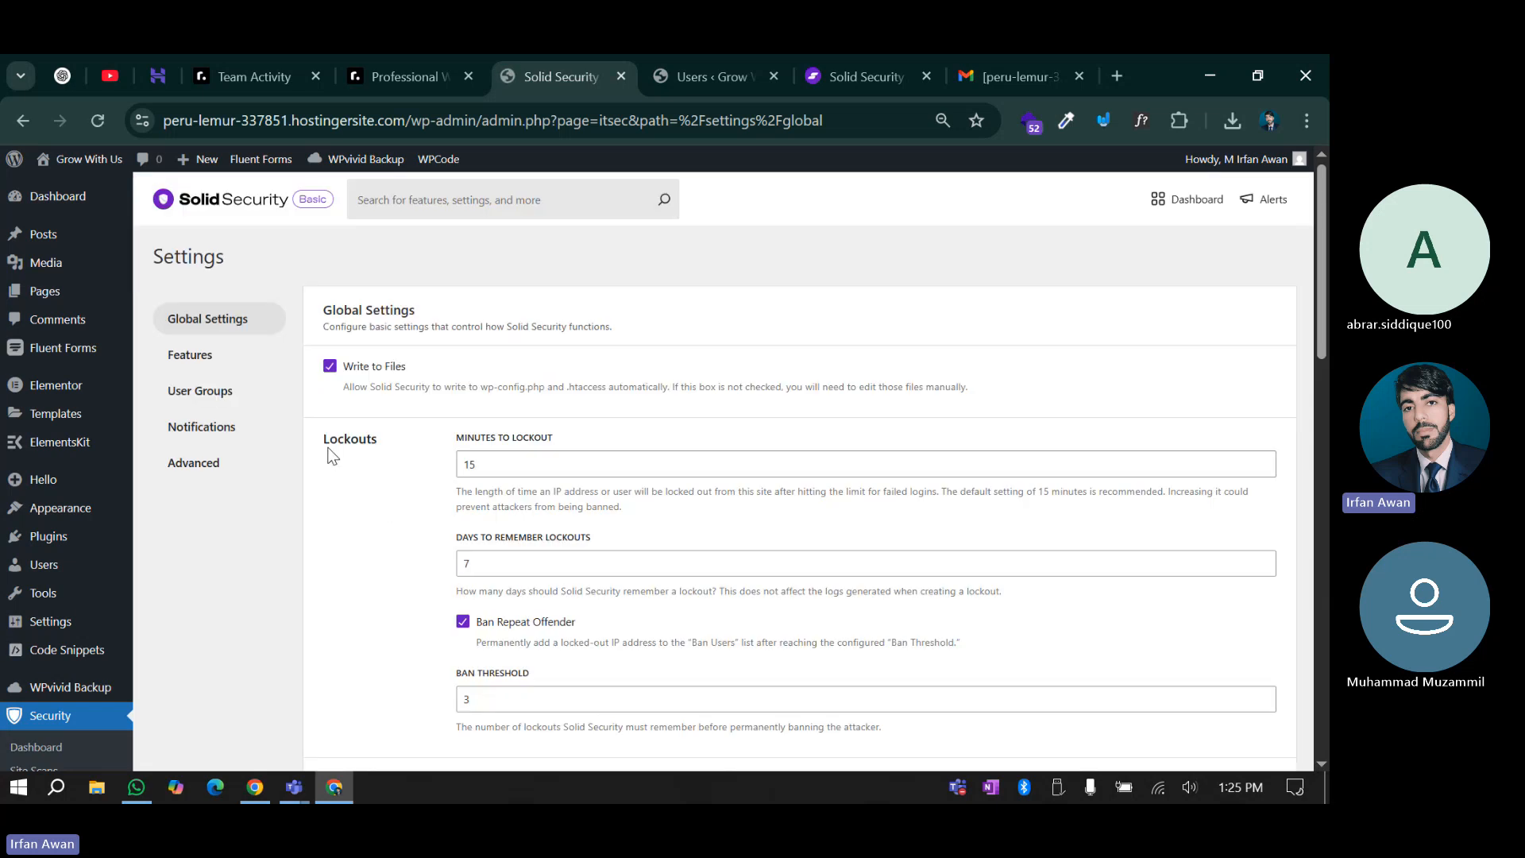
{"action": "left_click_drag", "start_coordinate": [324, 441], "coordinate": [380, 440]}
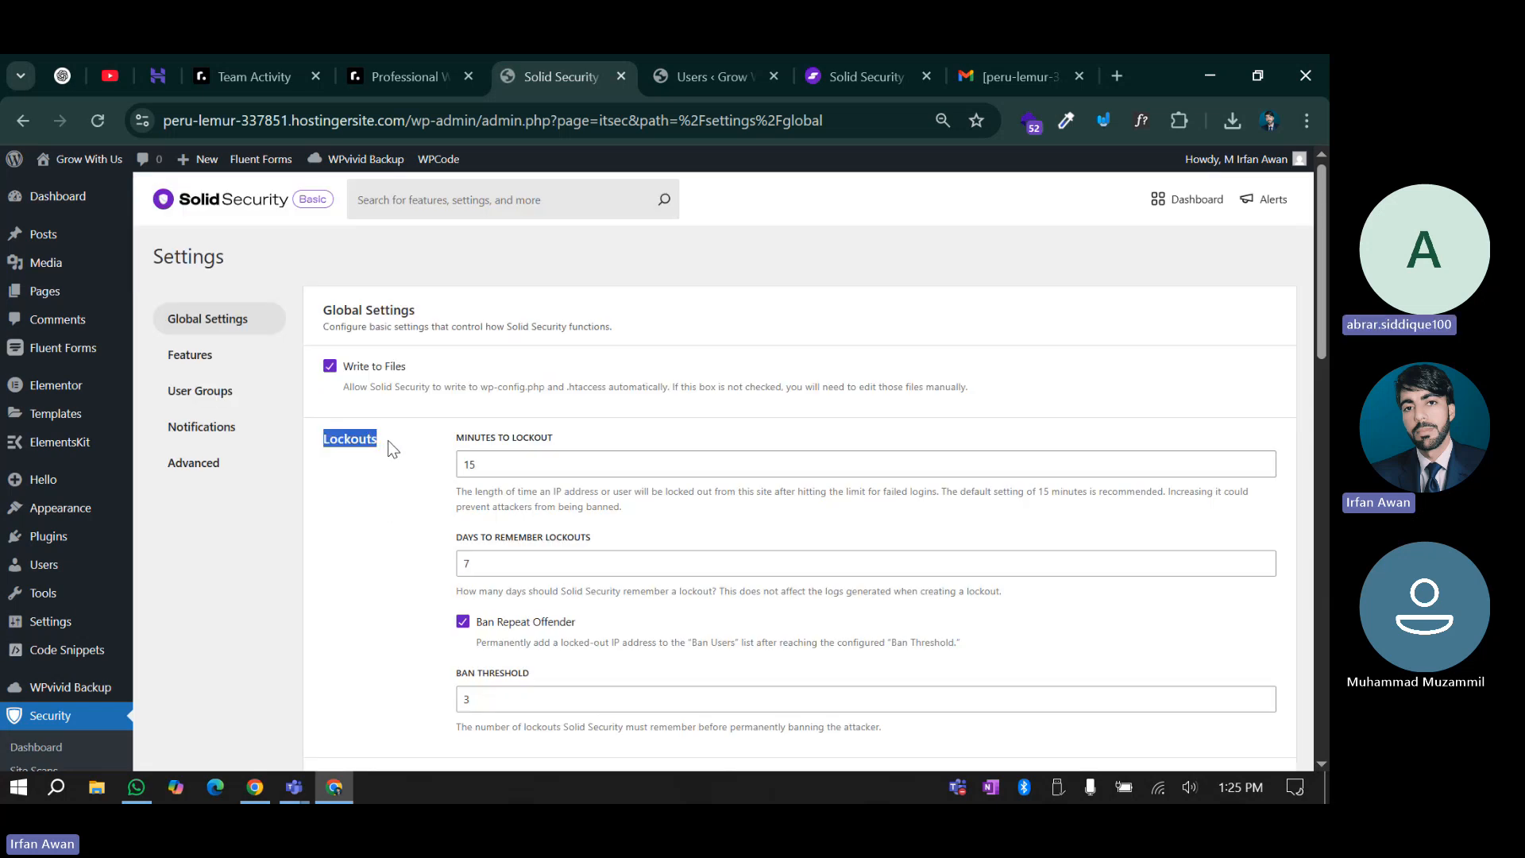
{"action": "left_click", "coordinate": [388, 440]}
{"action": "scroll", "coordinate": [387, 441], "scroll_direction": "down", "scroll_amount": 3}
{"action": "left_click", "coordinate": [480, 490]}
{"action": "double_click", "coordinate": [479, 490]}
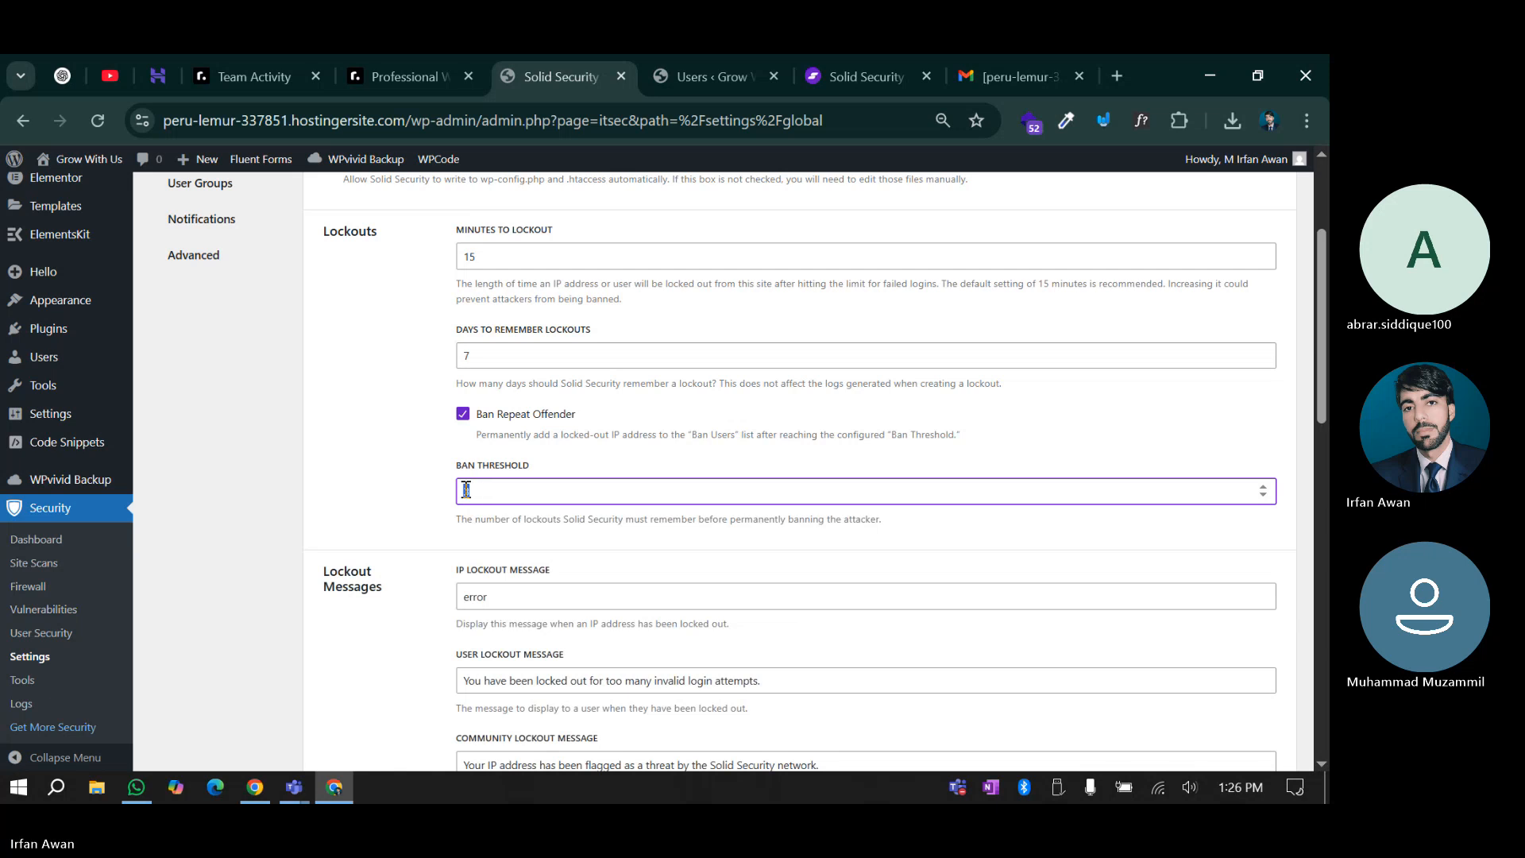
{"action": "scroll", "coordinate": [441, 511], "scroll_direction": "up", "scroll_amount": 2}
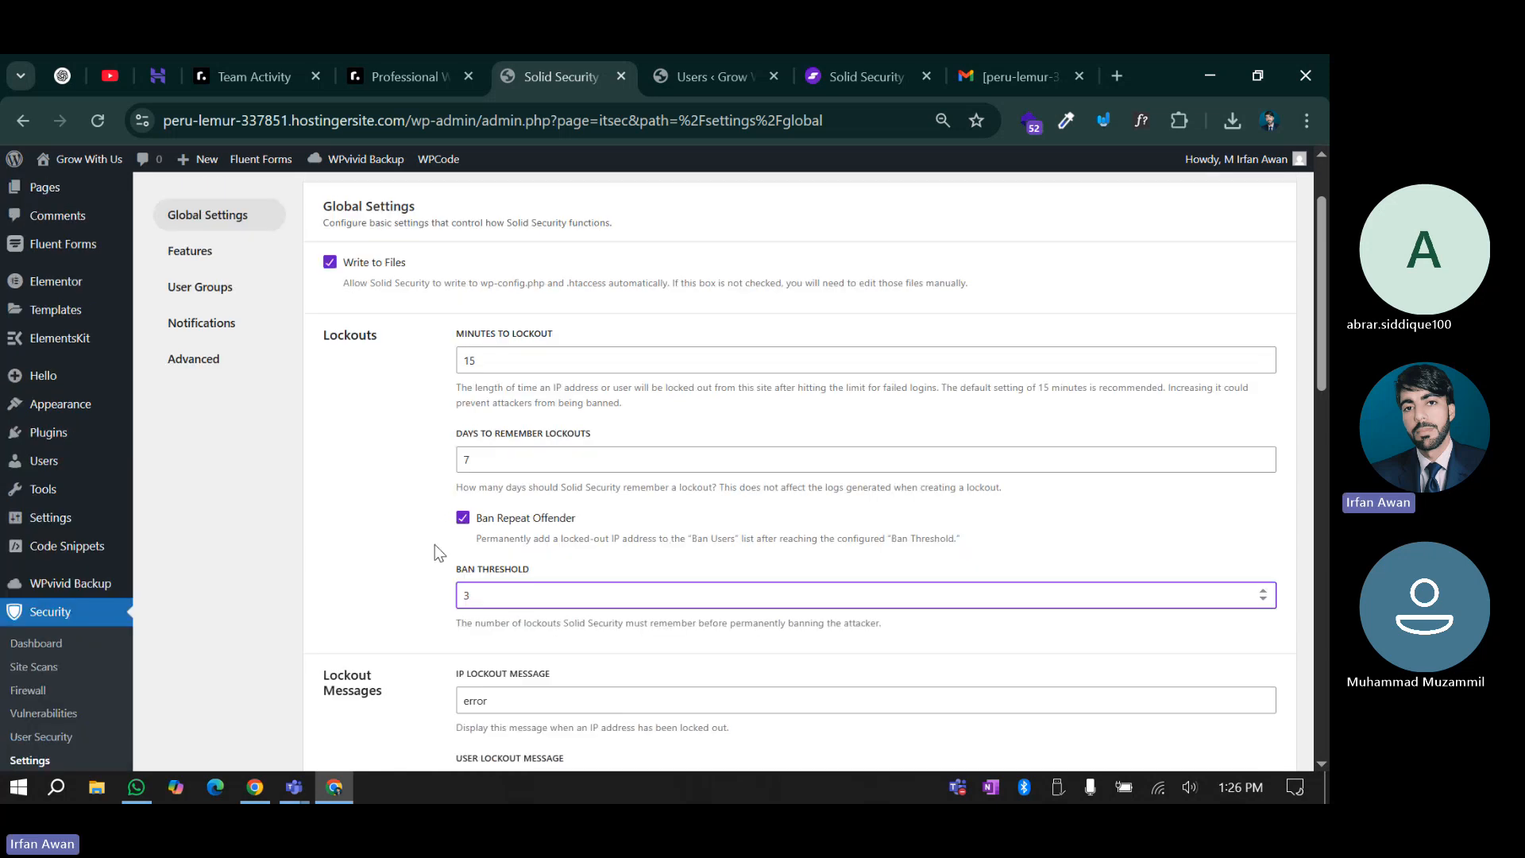
{"action": "left_click", "coordinate": [482, 361]}
{"action": "left_click", "coordinate": [403, 408]}
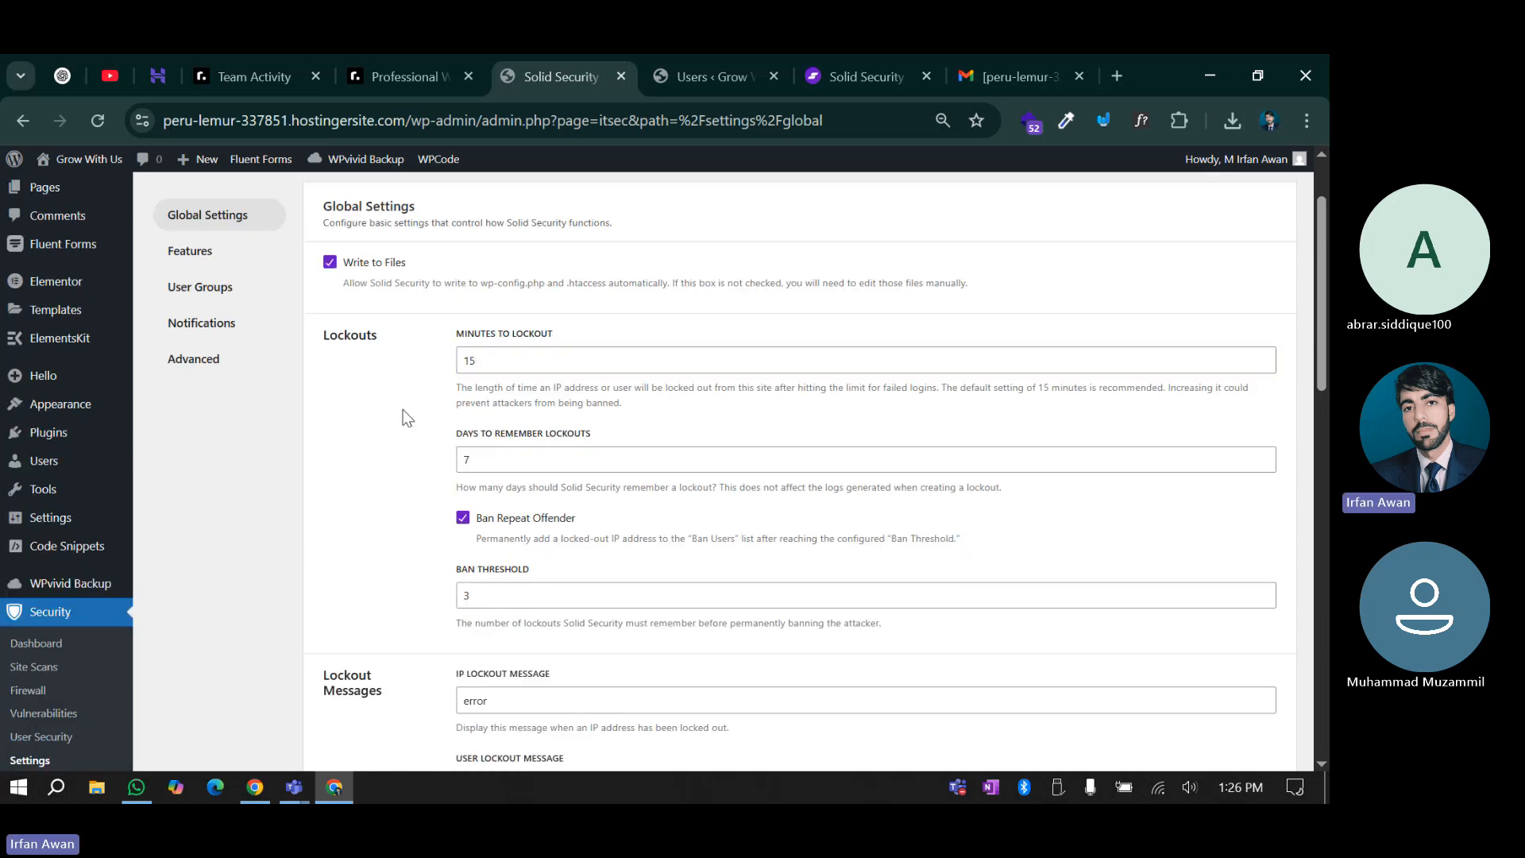
{"action": "scroll", "coordinate": [393, 401], "scroll_direction": "up", "scroll_amount": 1}
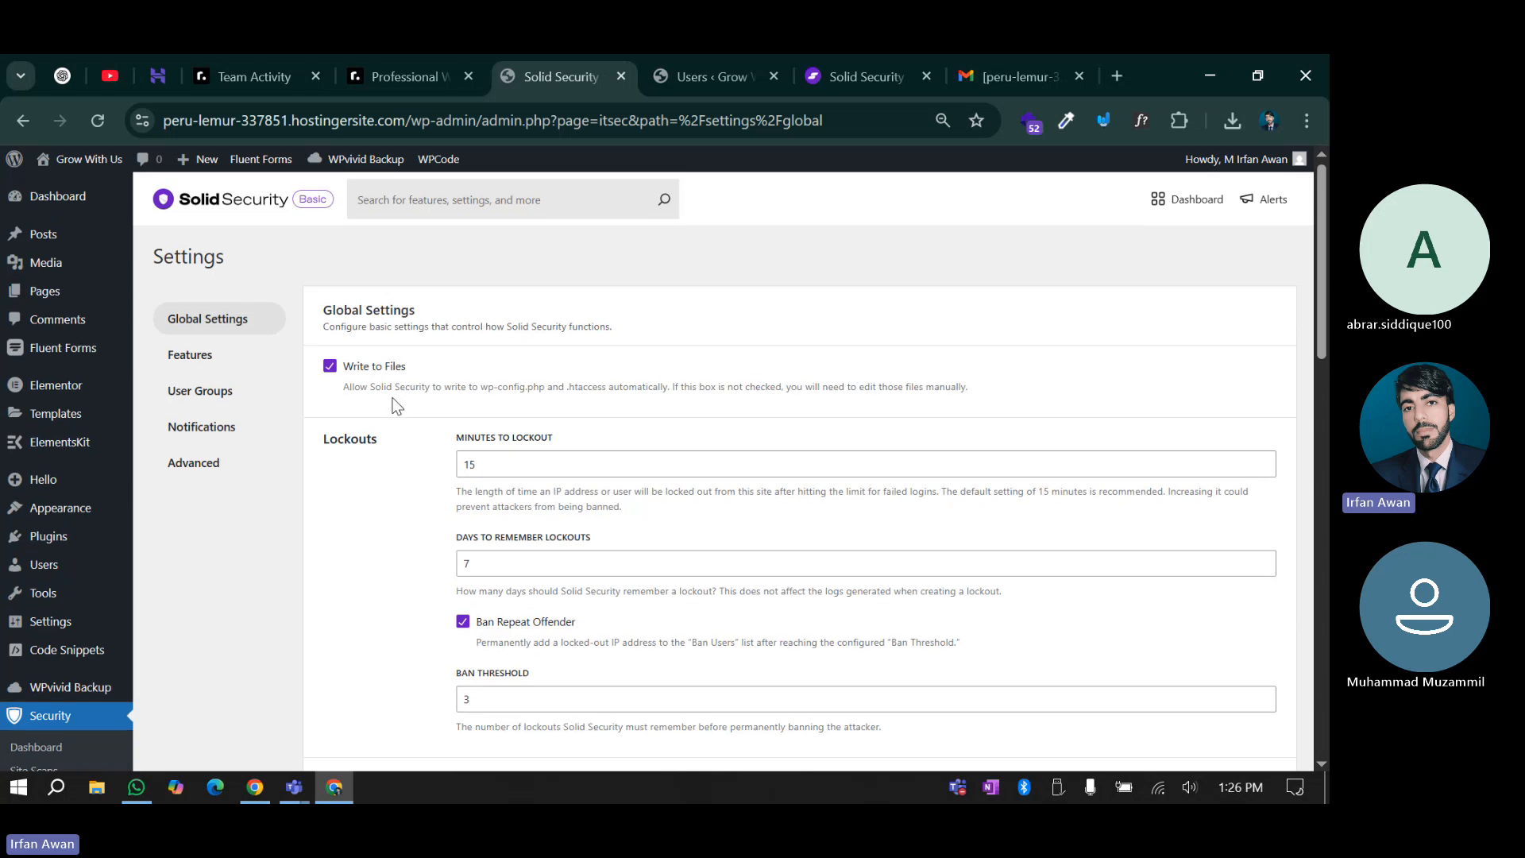
Open Security > Get More Security in a new tab and switch to that upgrade page
{"action": "mouse_move", "coordinate": [10, 508]}
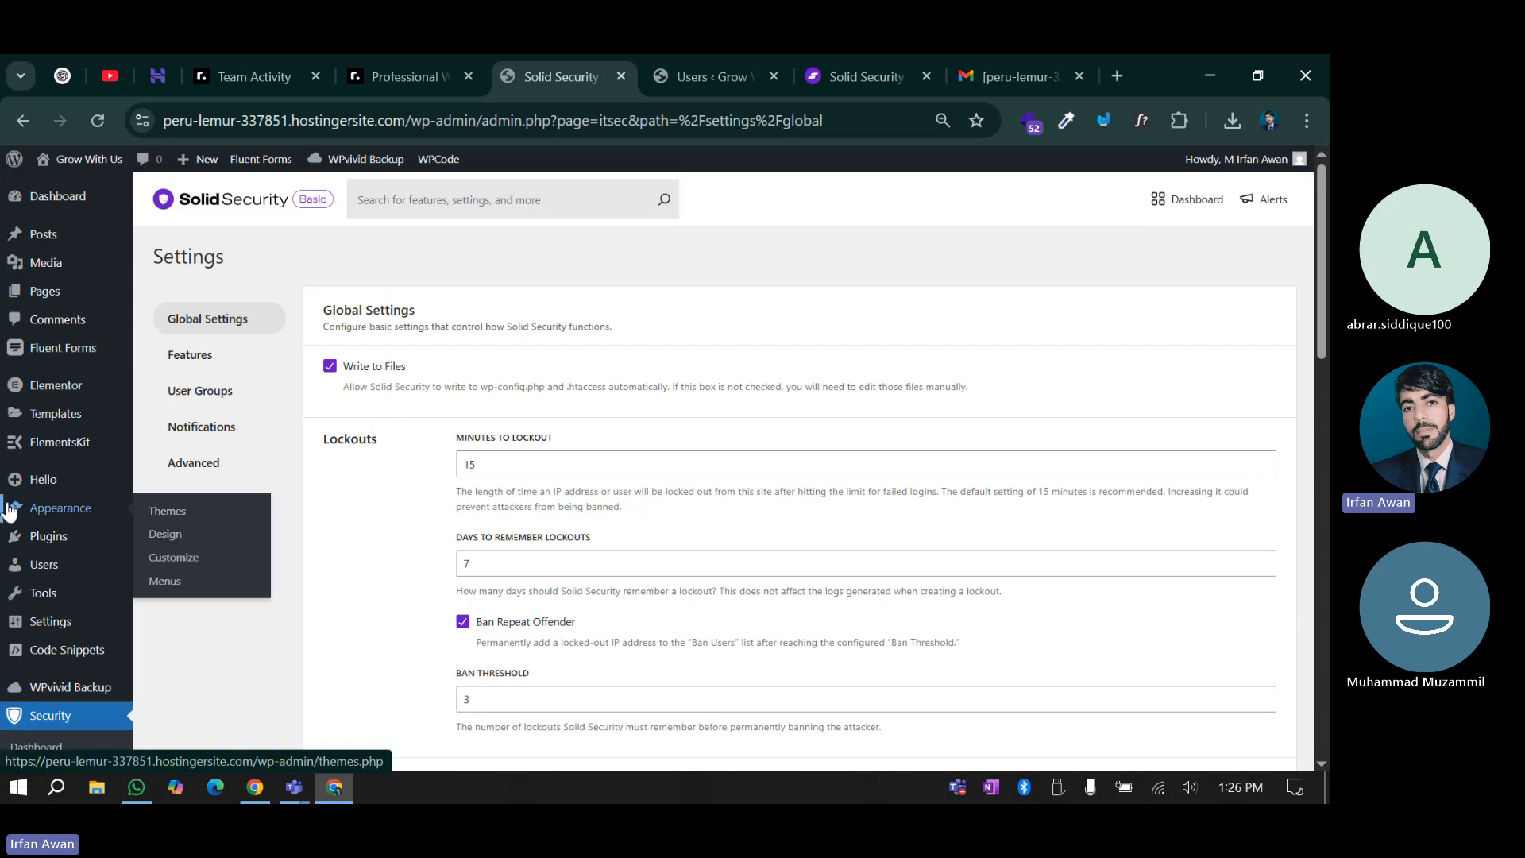
{"action": "scroll", "coordinate": [413, 449], "scroll_direction": "down", "scroll_amount": 2}
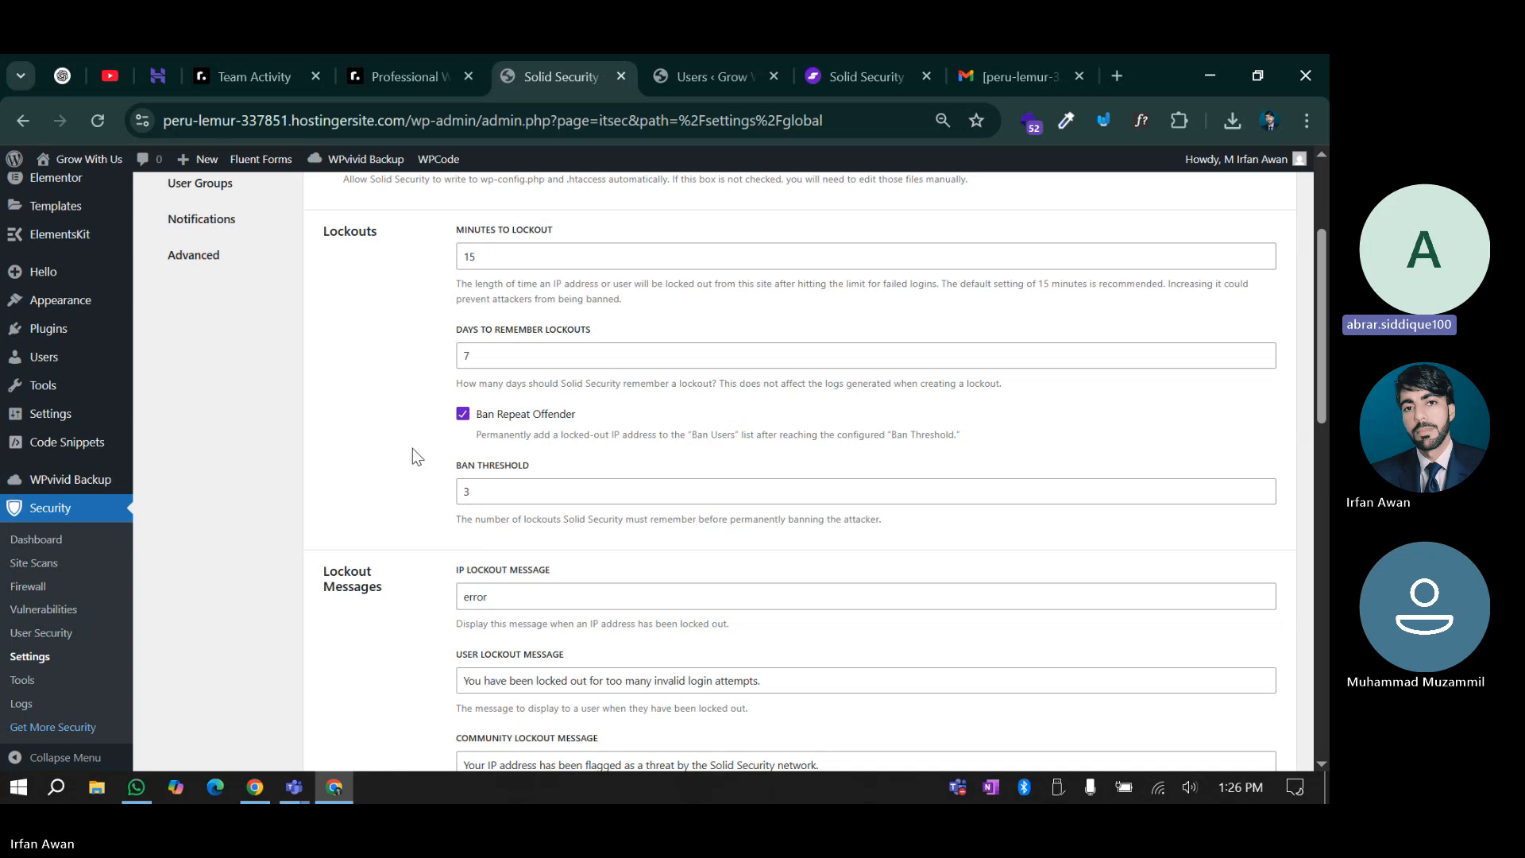
{"action": "scroll", "coordinate": [58, 528], "scroll_direction": "down", "scroll_amount": 3}
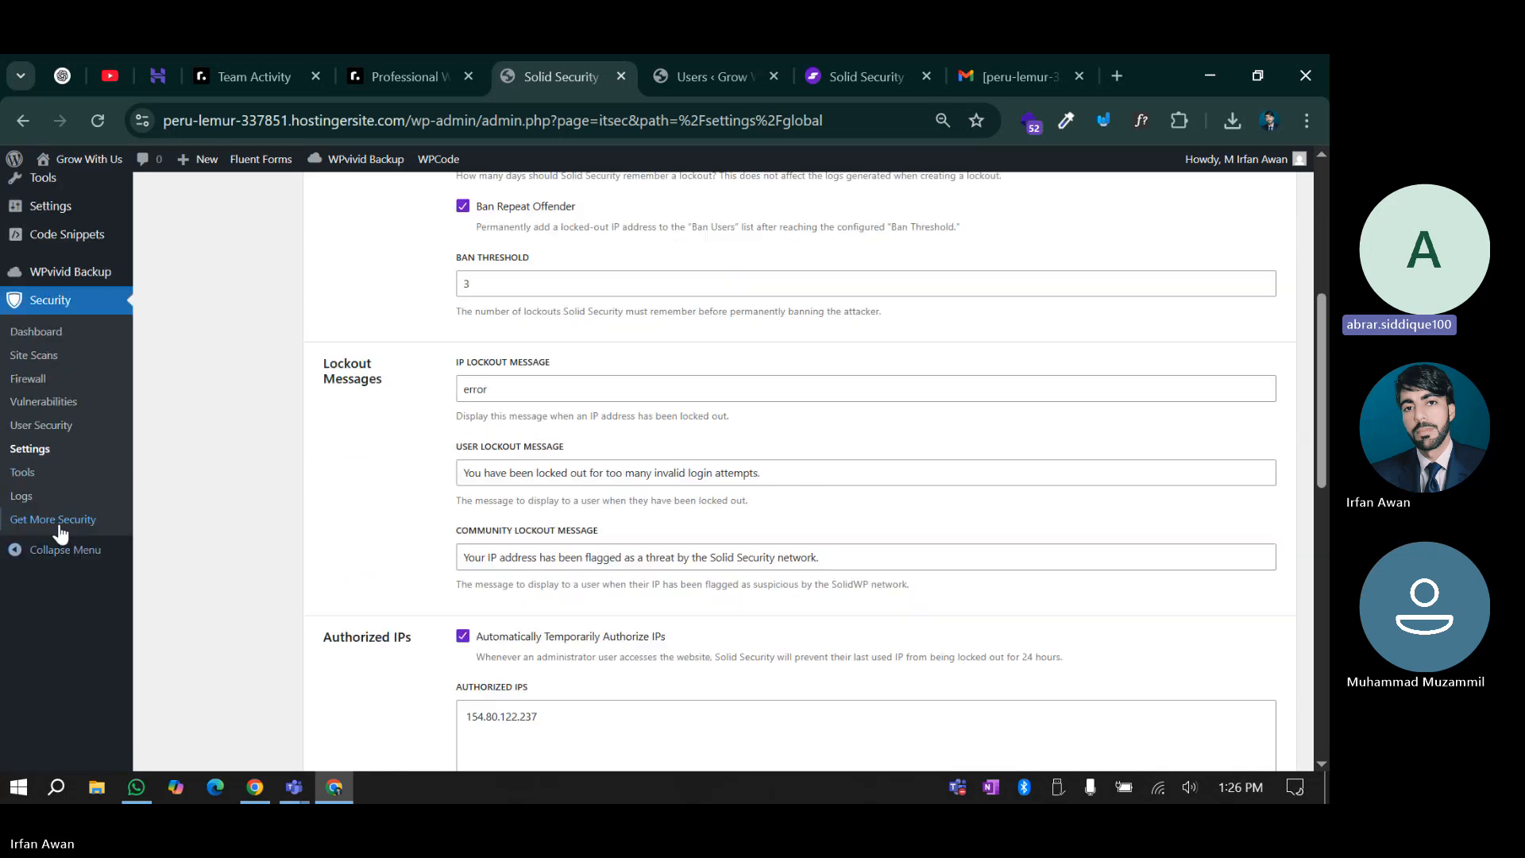
{"action": "right_click", "coordinate": [60, 520]}
{"action": "left_click", "coordinate": [200, 244]}
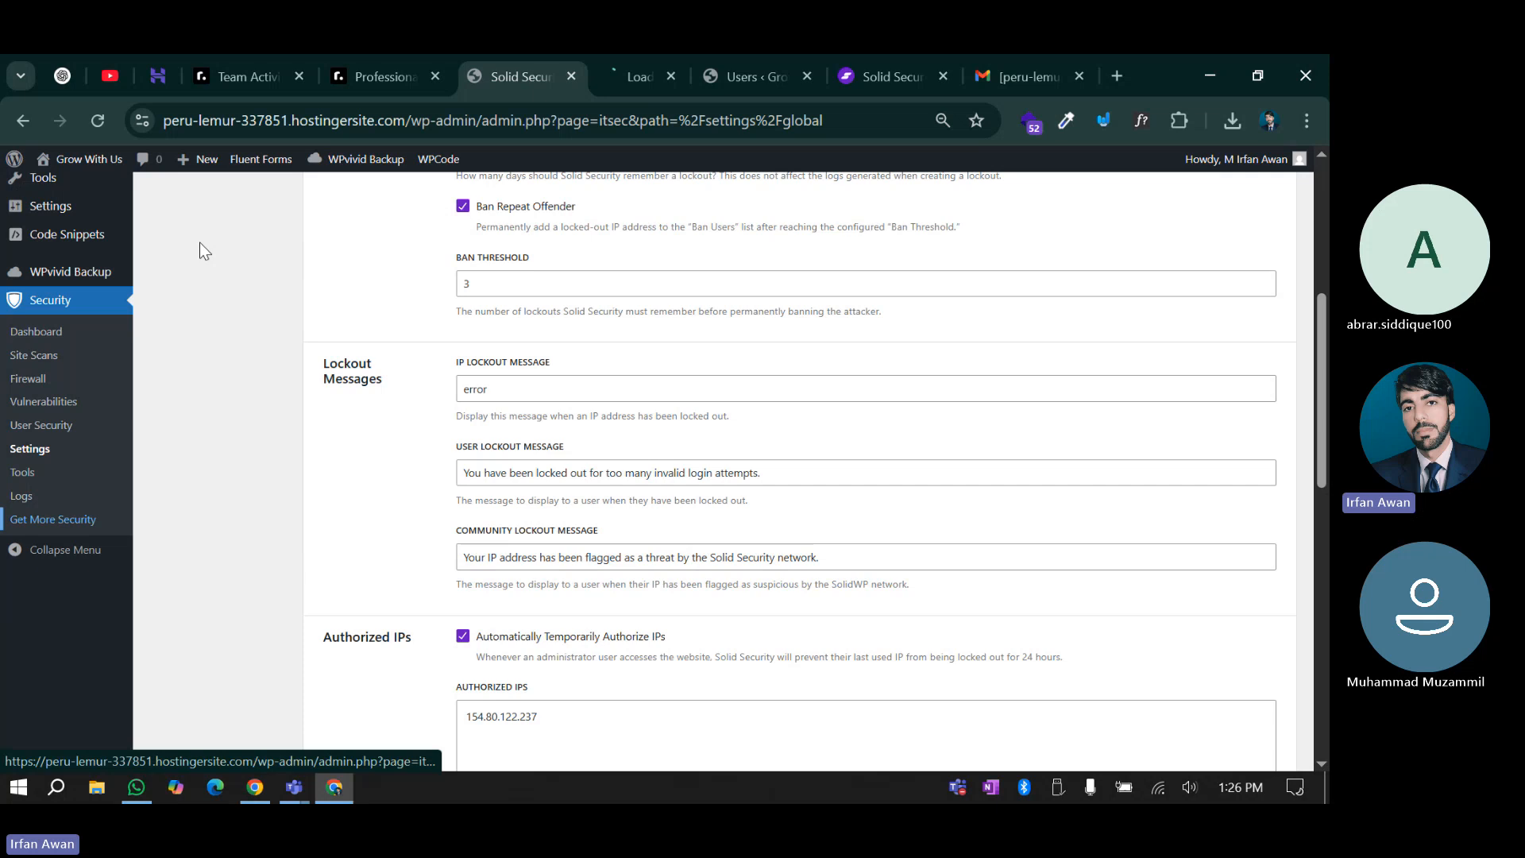
{"action": "left_click", "coordinate": [631, 74]}
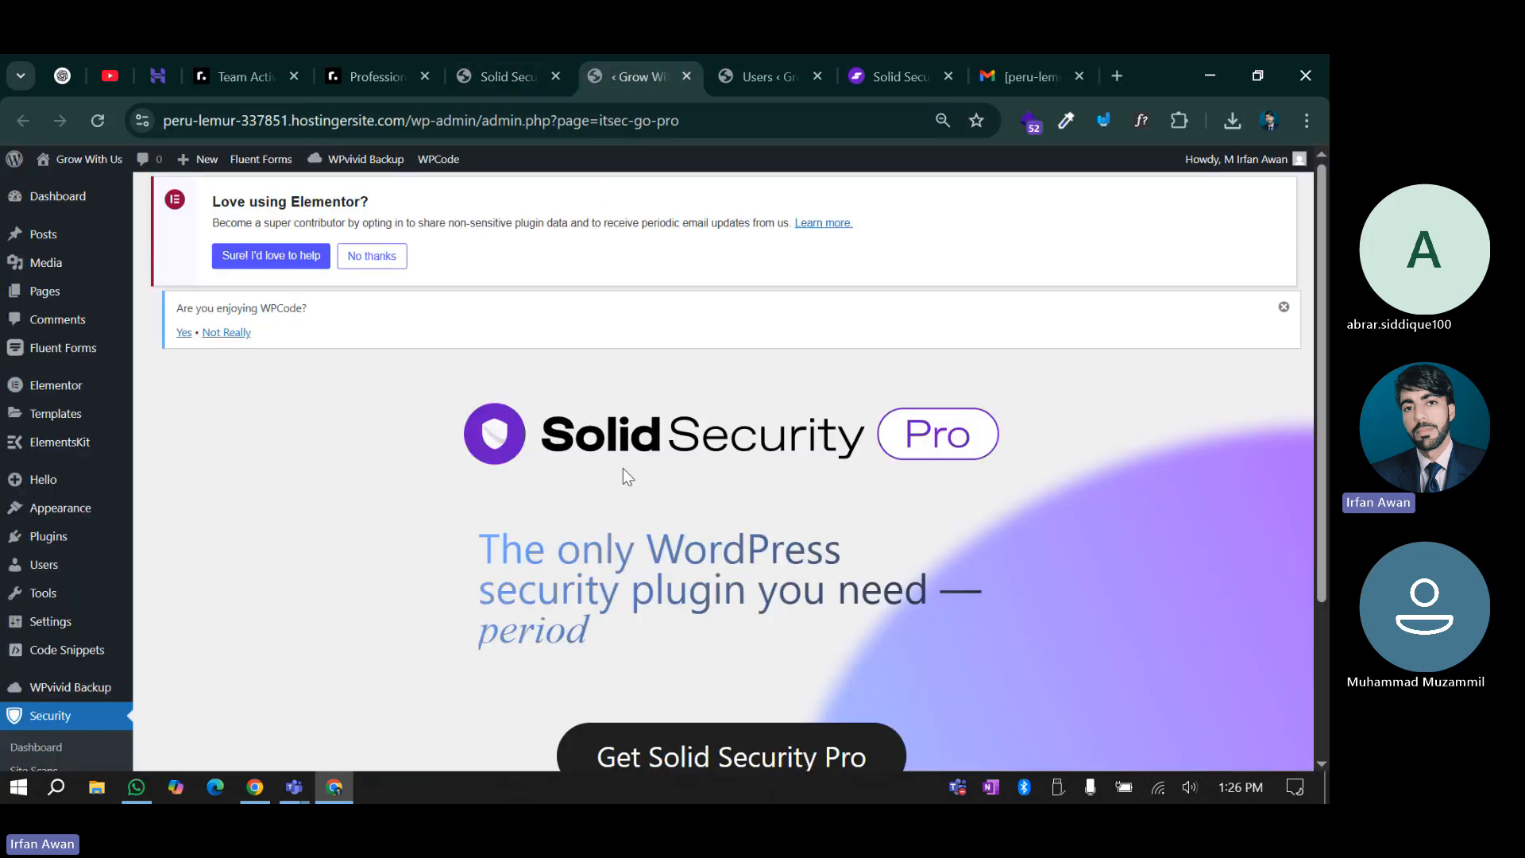
{"action": "scroll", "coordinate": [622, 473], "scroll_direction": "down", "scroll_amount": 3}
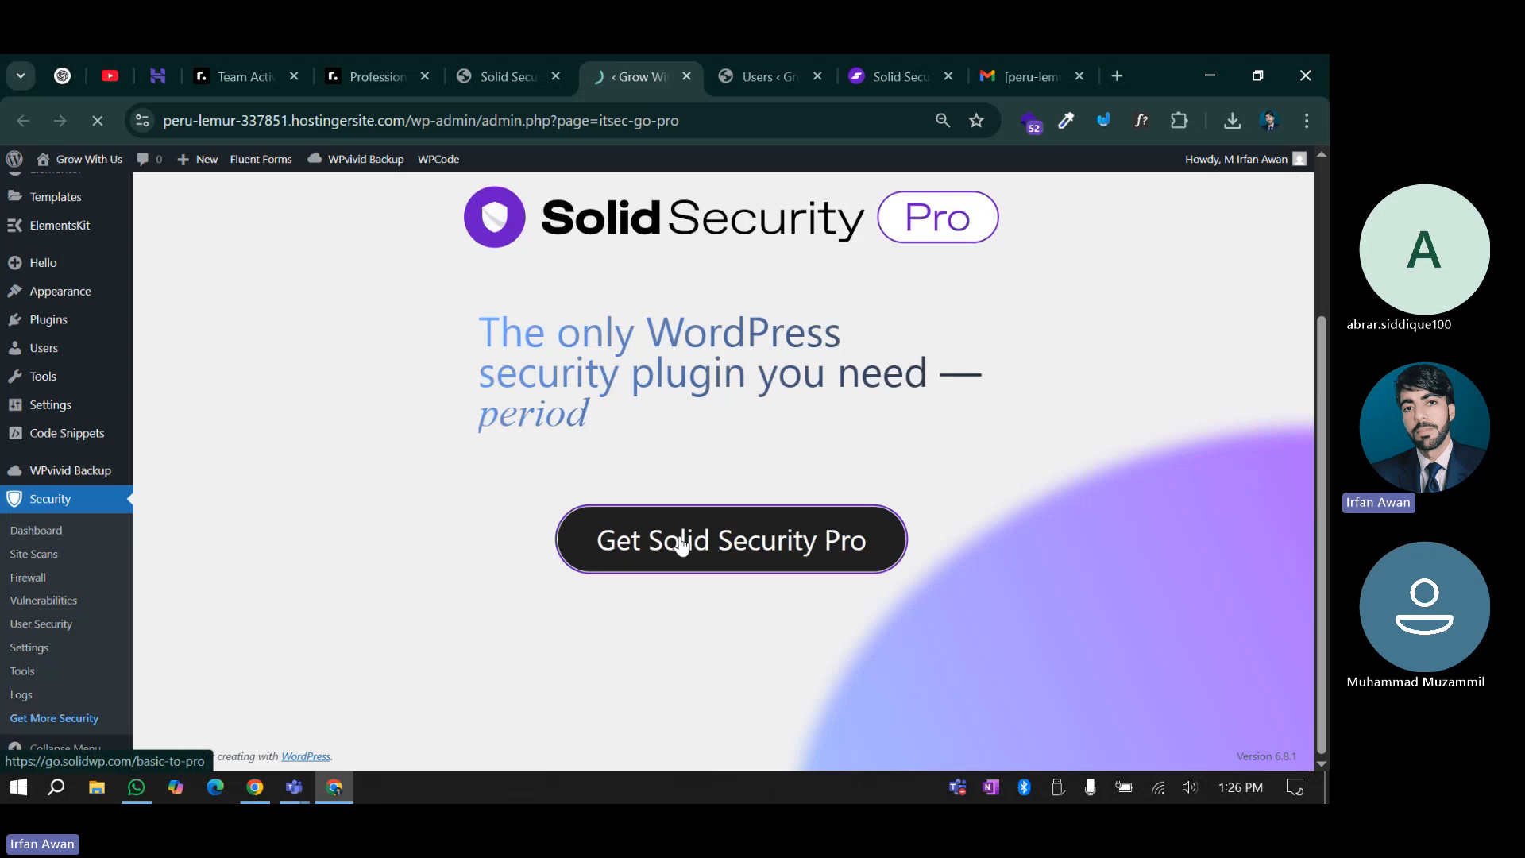
Follow Get Solid Security Pro to its $99-per-year purchase page on solidwp.com
{"action": "left_click", "coordinate": [682, 544]}
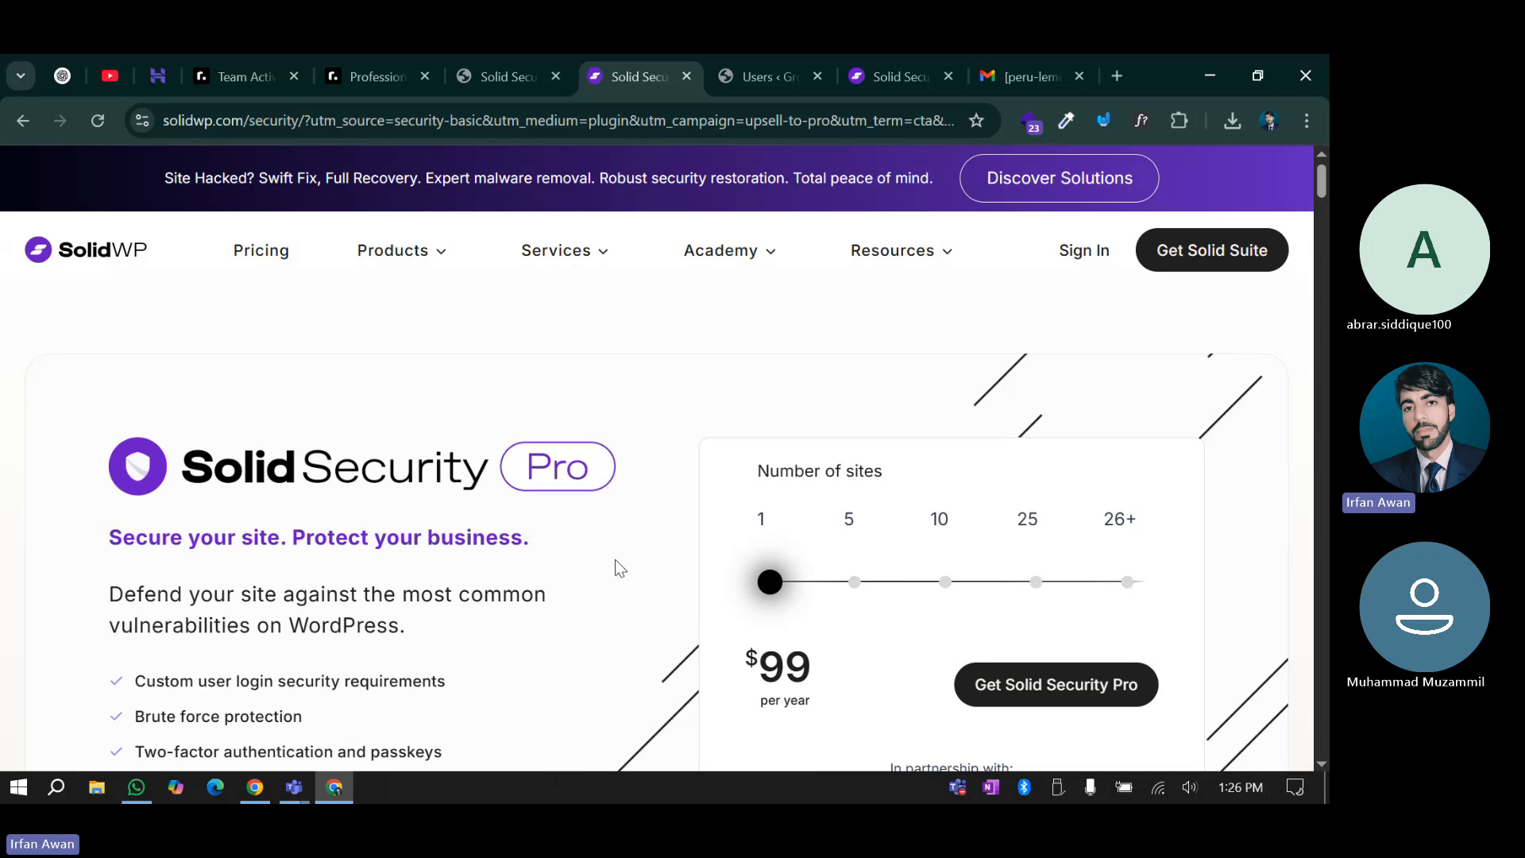
Scroll through the Lockouts and Lockout Messages global settings, then return to the Pro product page
{"action": "left_click", "coordinate": [494, 70]}
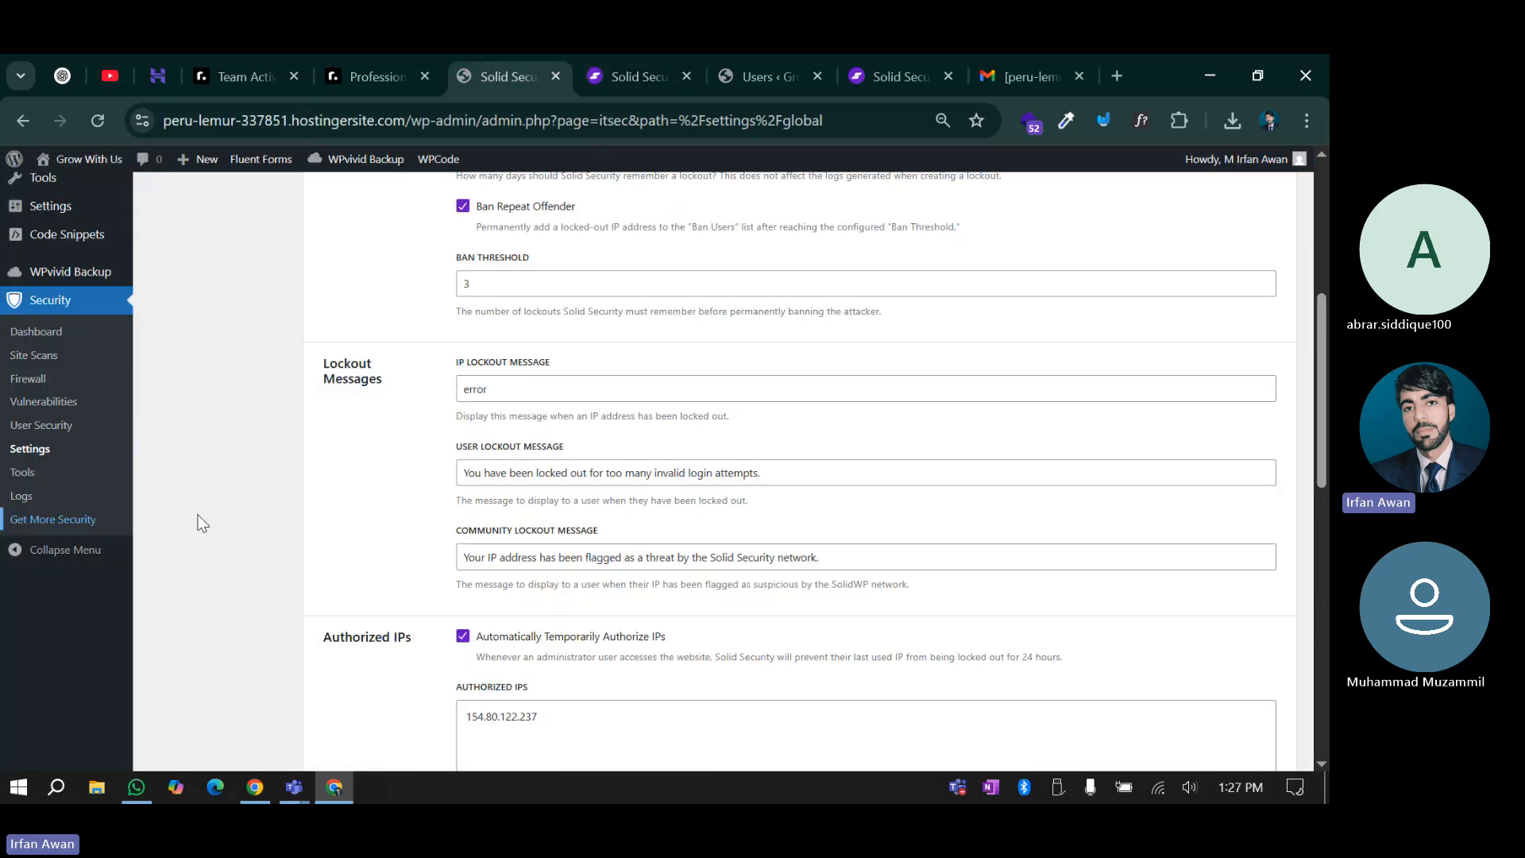
{"action": "scroll", "coordinate": [70, 562], "scroll_direction": "down", "scroll_amount": 4}
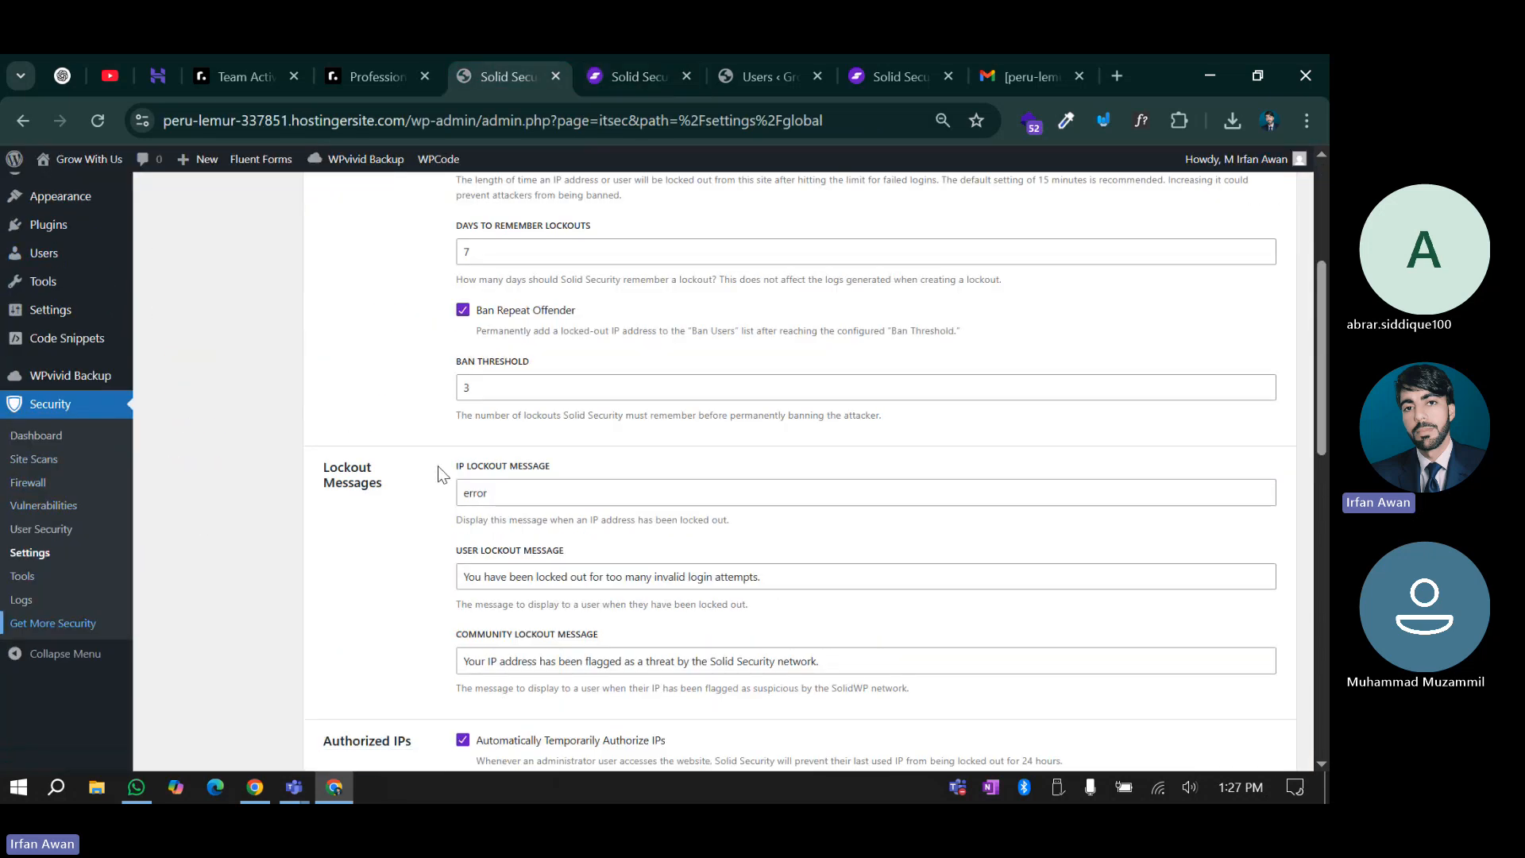
{"action": "scroll", "coordinate": [445, 382], "scroll_direction": "down", "scroll_amount": 3}
{"action": "scroll", "coordinate": [443, 425], "scroll_direction": "up", "scroll_amount": 5}
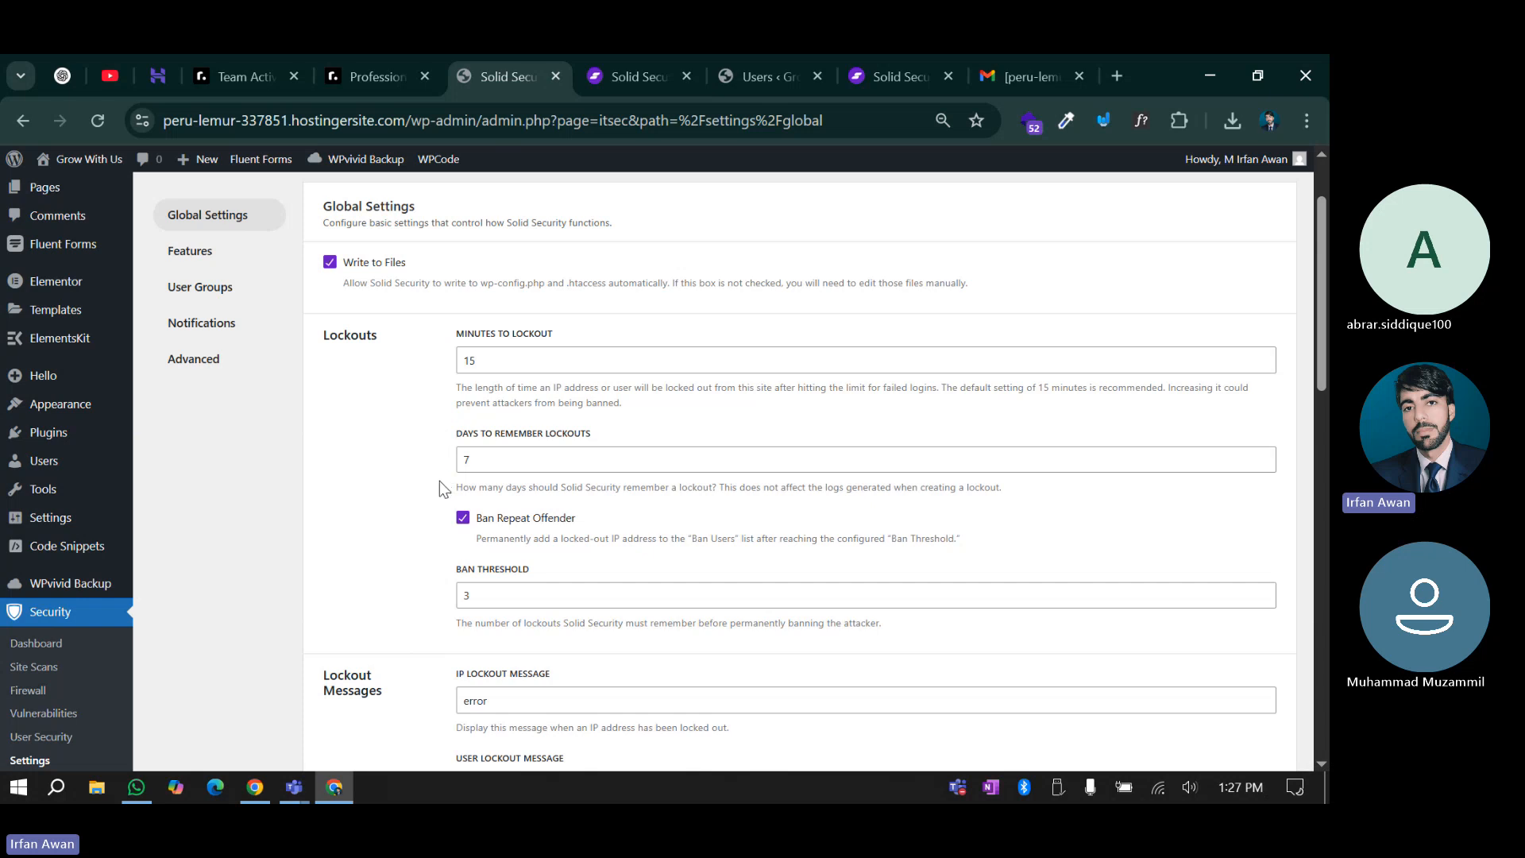
{"action": "scroll", "coordinate": [451, 446], "scroll_direction": "down", "scroll_amount": 3}
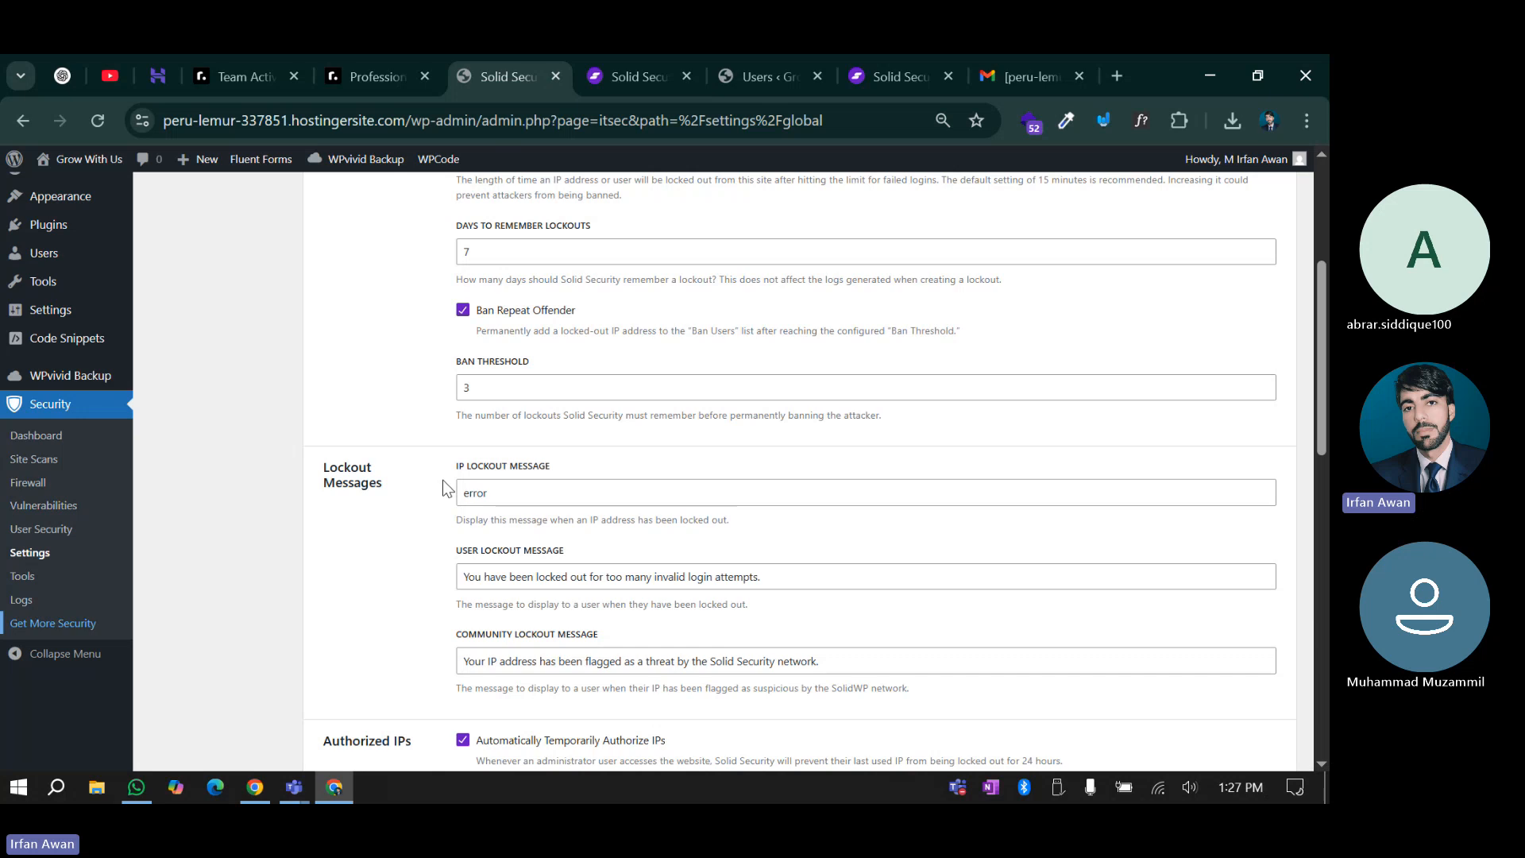
{"action": "scroll", "coordinate": [442, 480], "scroll_direction": "down", "scroll_amount": 3}
{"action": "scroll", "coordinate": [457, 526], "scroll_direction": "up", "scroll_amount": 5}
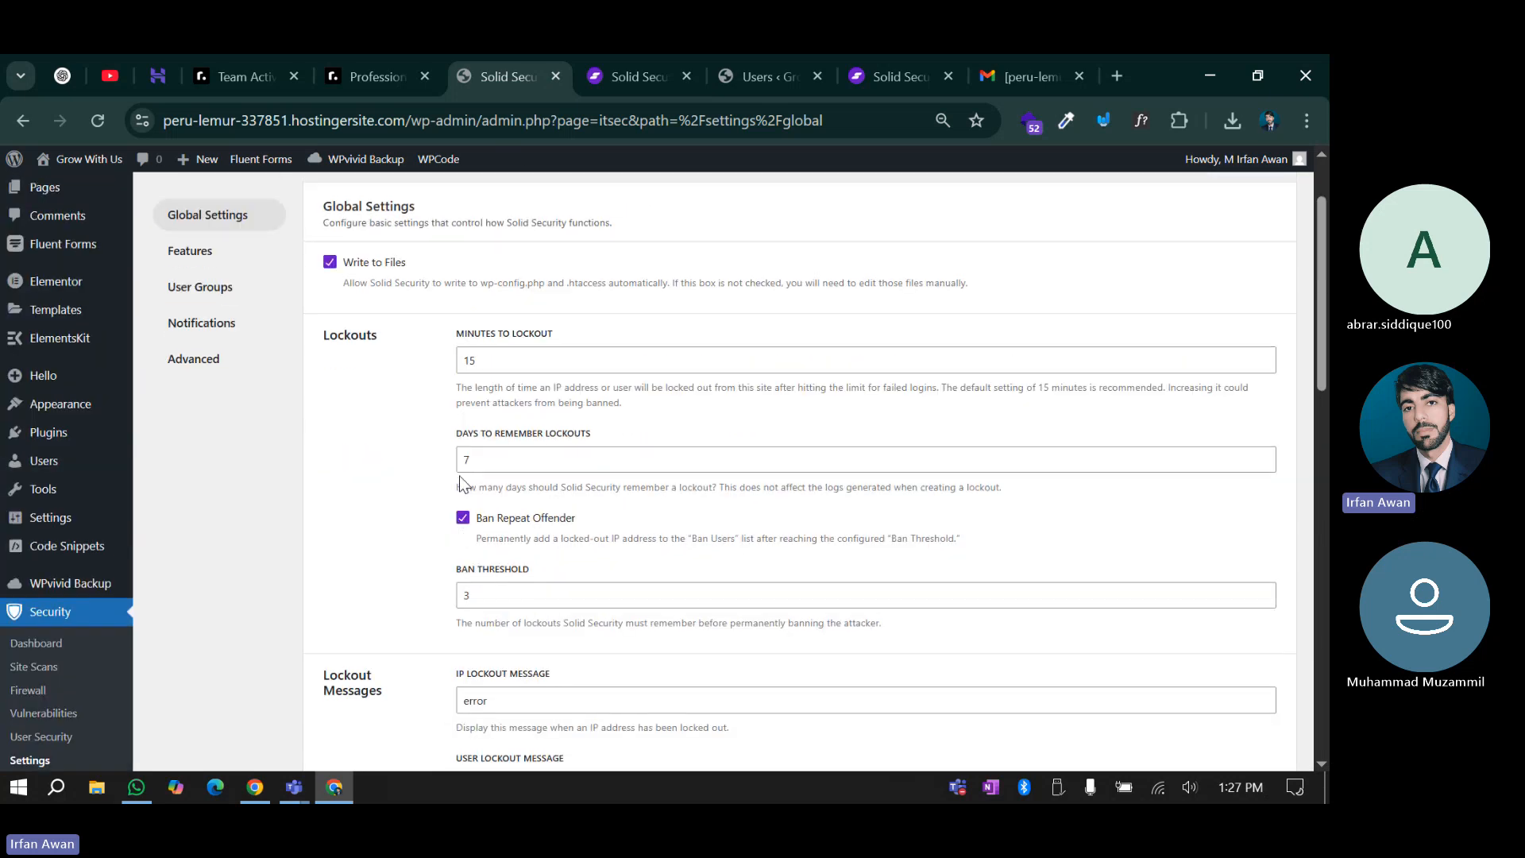
{"action": "left_click", "coordinate": [640, 60]}
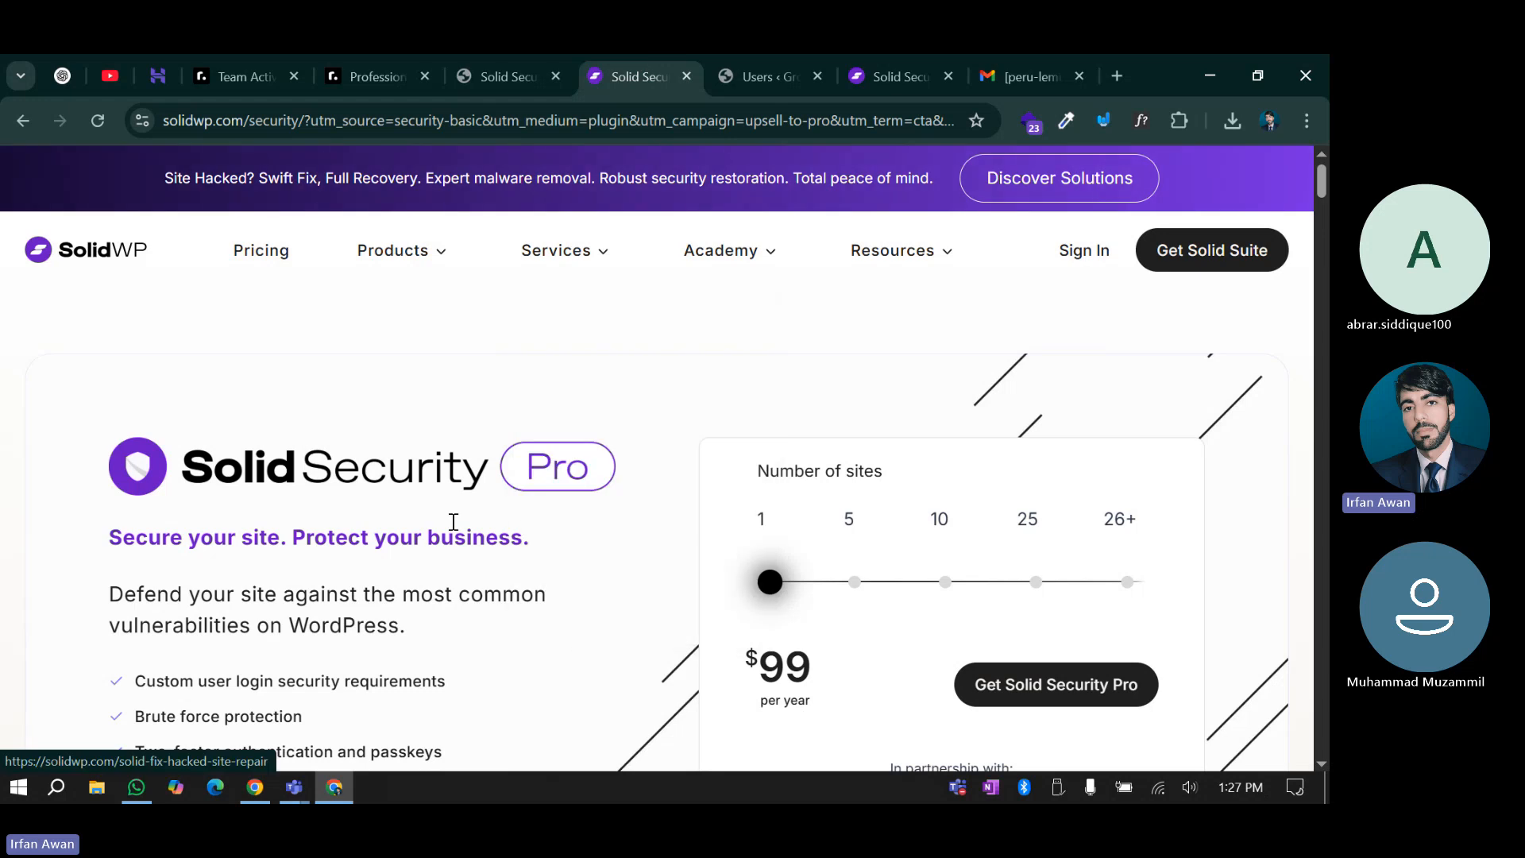
Browse the Solid Security Pro features on solidwp.com and go to the Pricing page
{"action": "scroll", "coordinate": [559, 461], "scroll_direction": "down", "scroll_amount": 10}
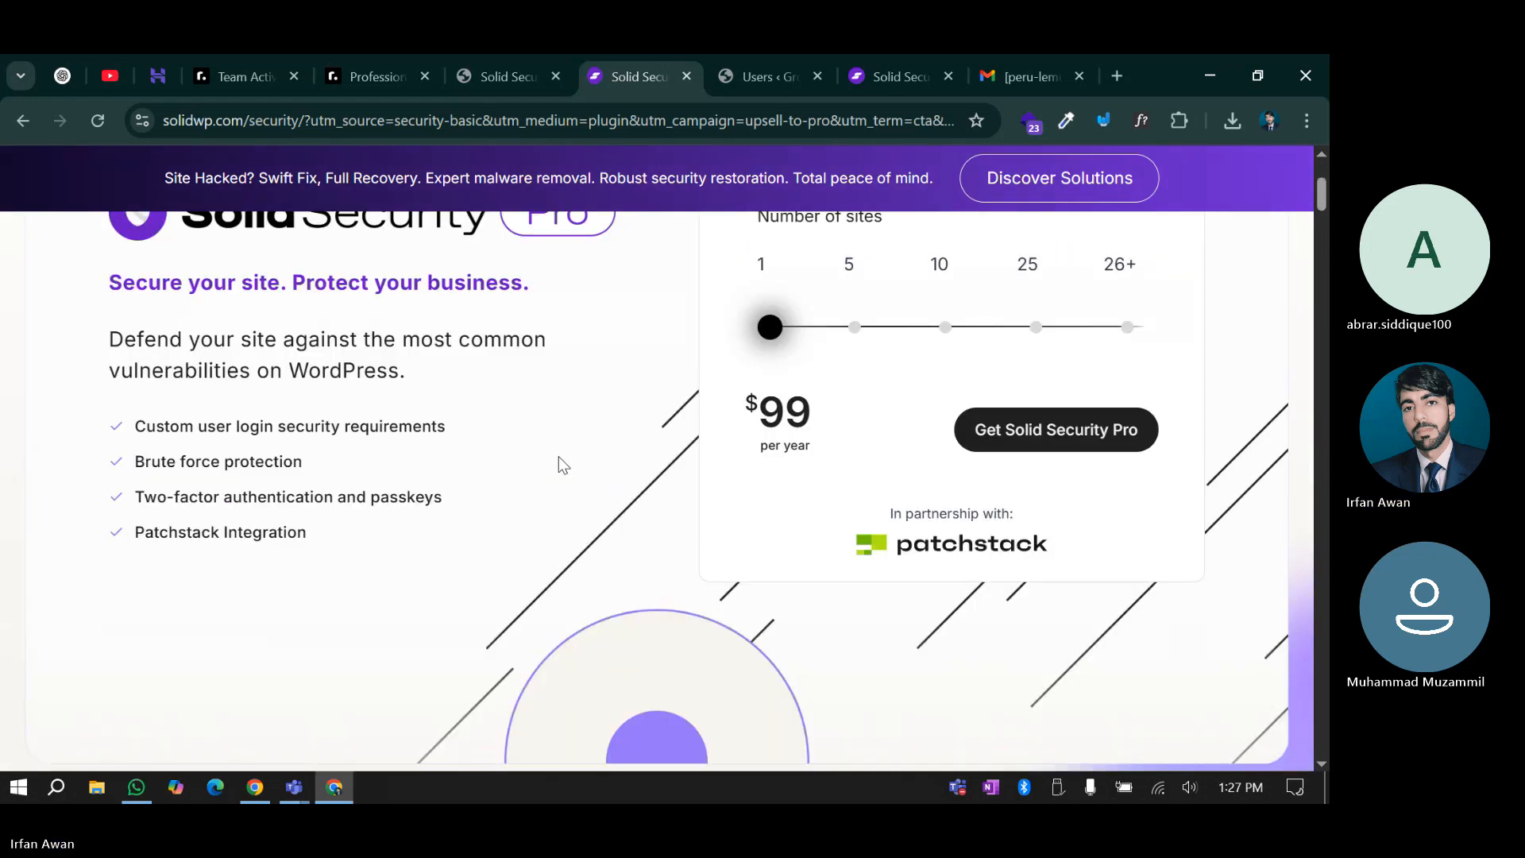
{"action": "scroll", "coordinate": [564, 497], "scroll_direction": "down", "scroll_amount": 10}
{"action": "scroll", "coordinate": [564, 498], "scroll_direction": "up", "scroll_amount": 6}
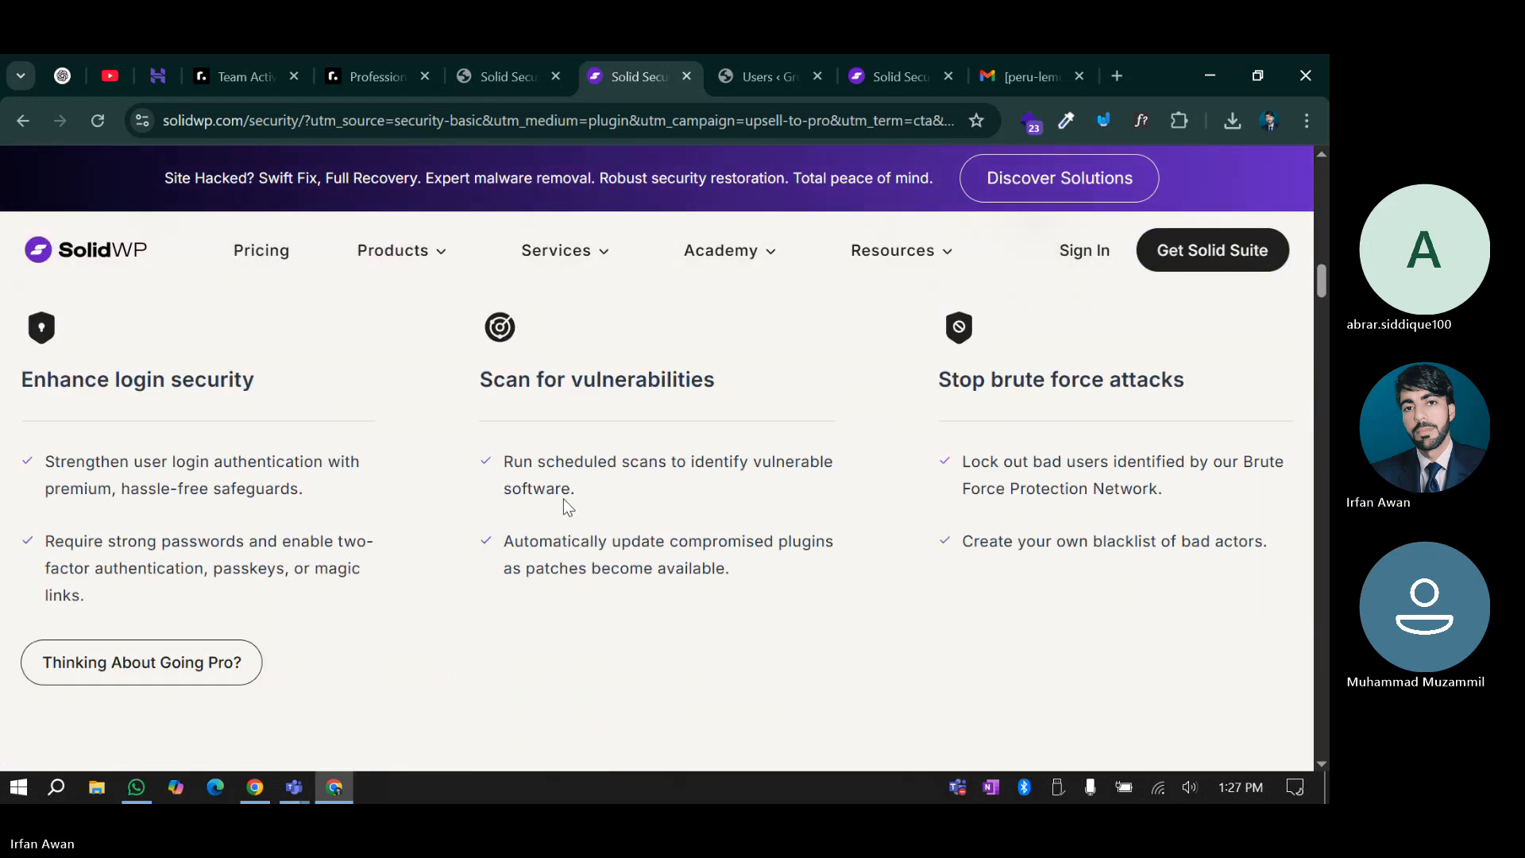
{"action": "scroll", "coordinate": [565, 500], "scroll_direction": "up", "scroll_amount": 12}
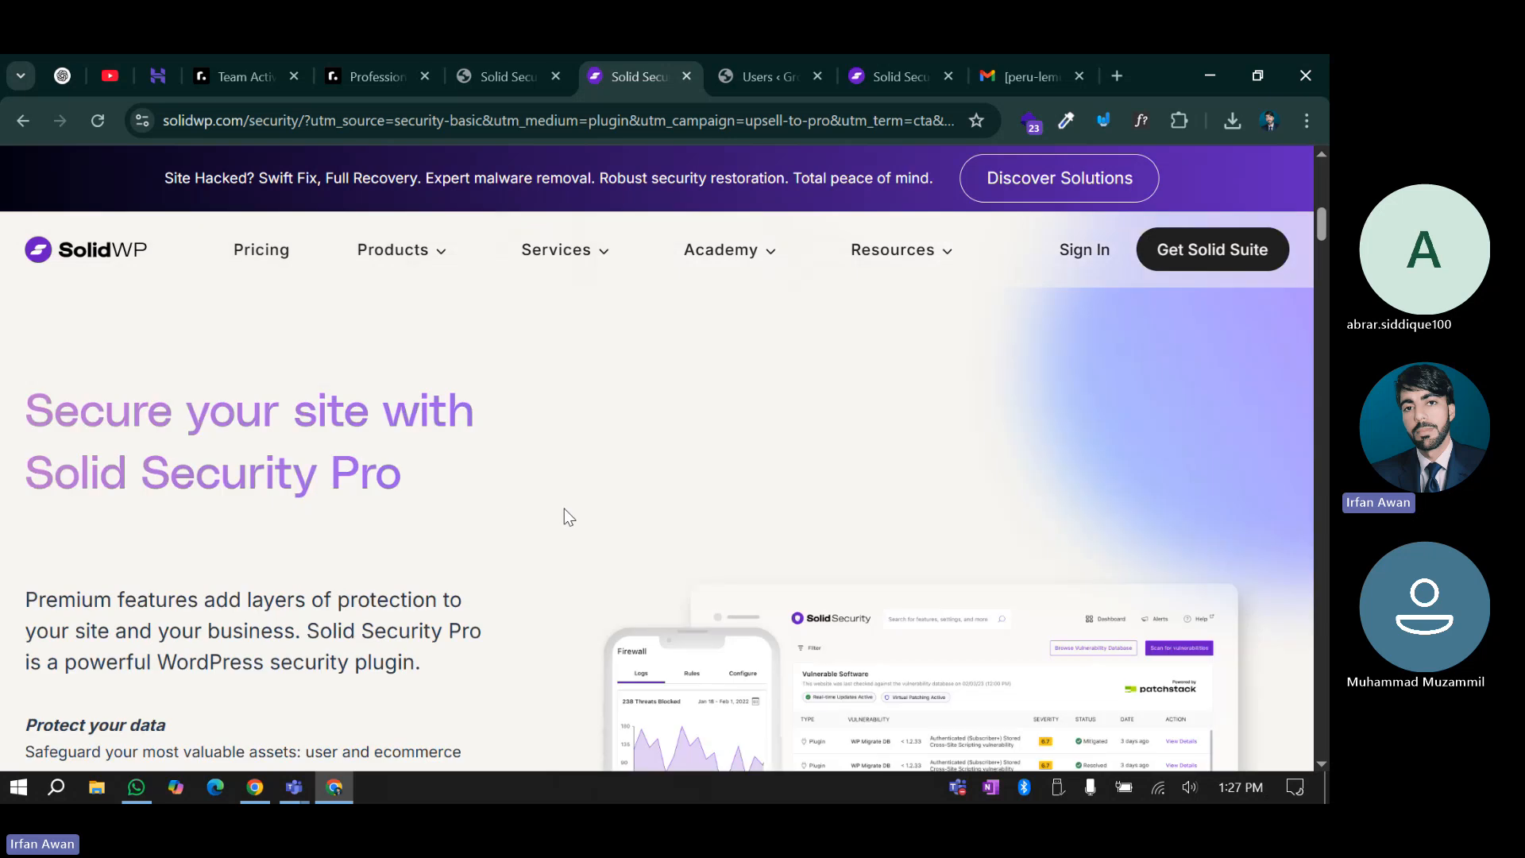
{"action": "scroll", "coordinate": [566, 515], "scroll_direction": "down", "scroll_amount": 5}
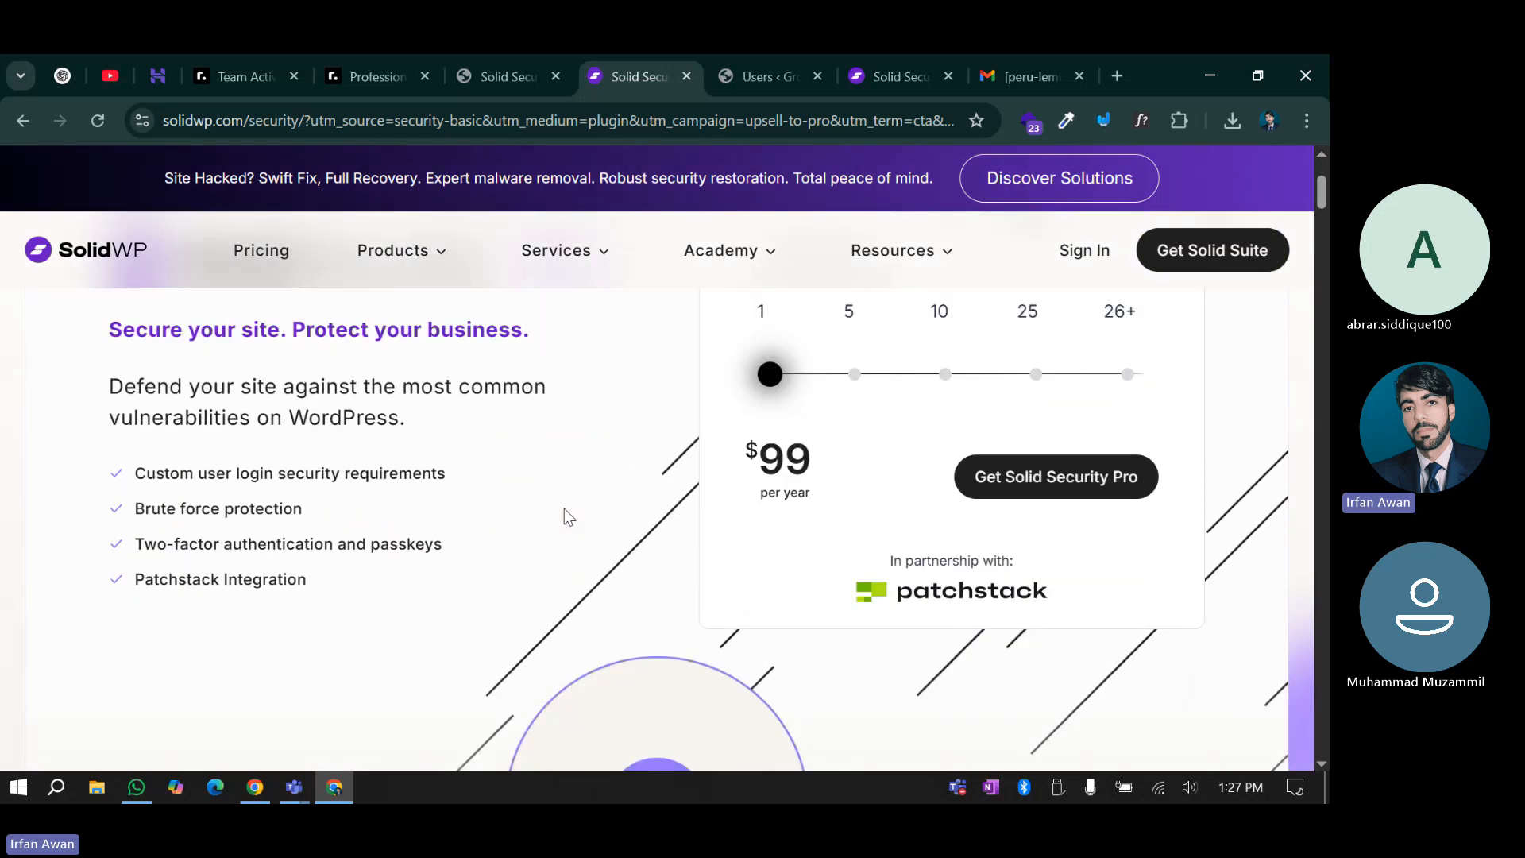
{"action": "scroll", "coordinate": [565, 516], "scroll_direction": "down", "scroll_amount": 5}
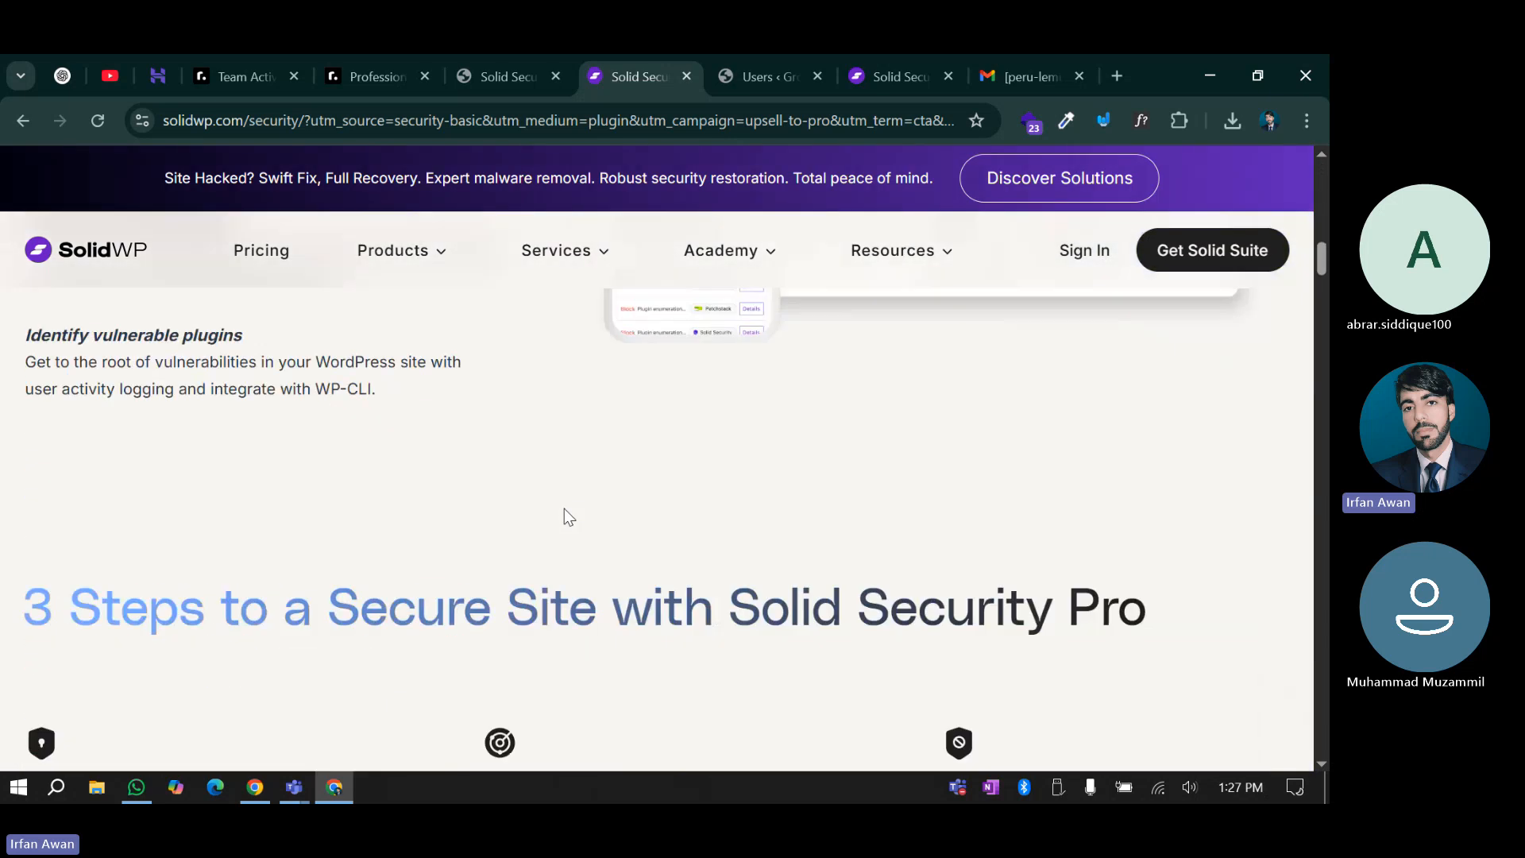
{"action": "scroll", "coordinate": [566, 516], "scroll_direction": "down", "scroll_amount": 6}
{"action": "scroll", "coordinate": [567, 519], "scroll_direction": "down", "scroll_amount": 10}
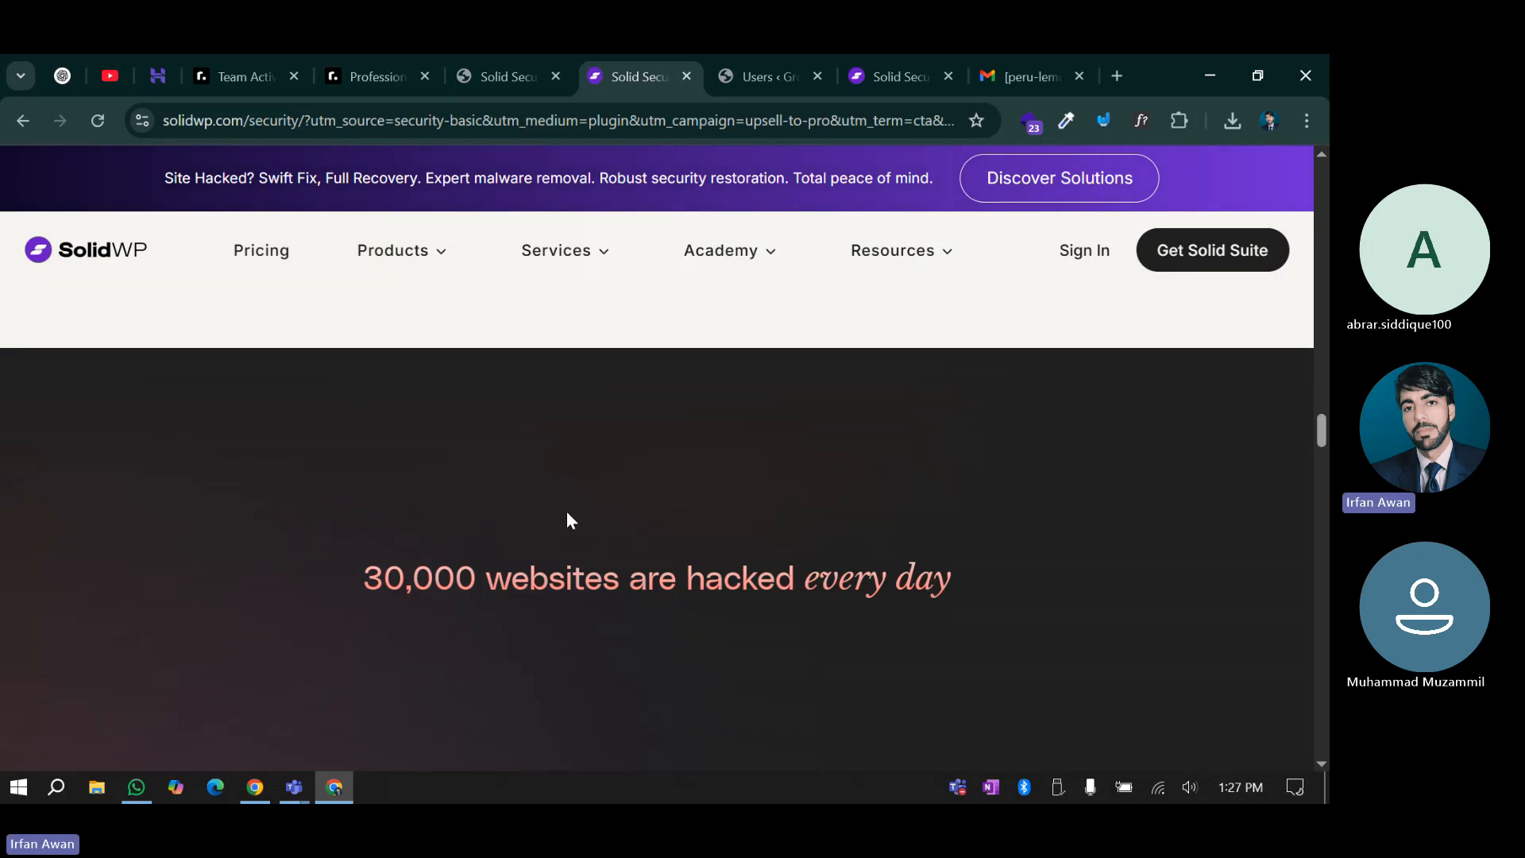
{"action": "scroll", "coordinate": [568, 521], "scroll_direction": "up", "scroll_amount": 4}
{"action": "scroll", "coordinate": [565, 512], "scroll_direction": "up", "scroll_amount": 18}
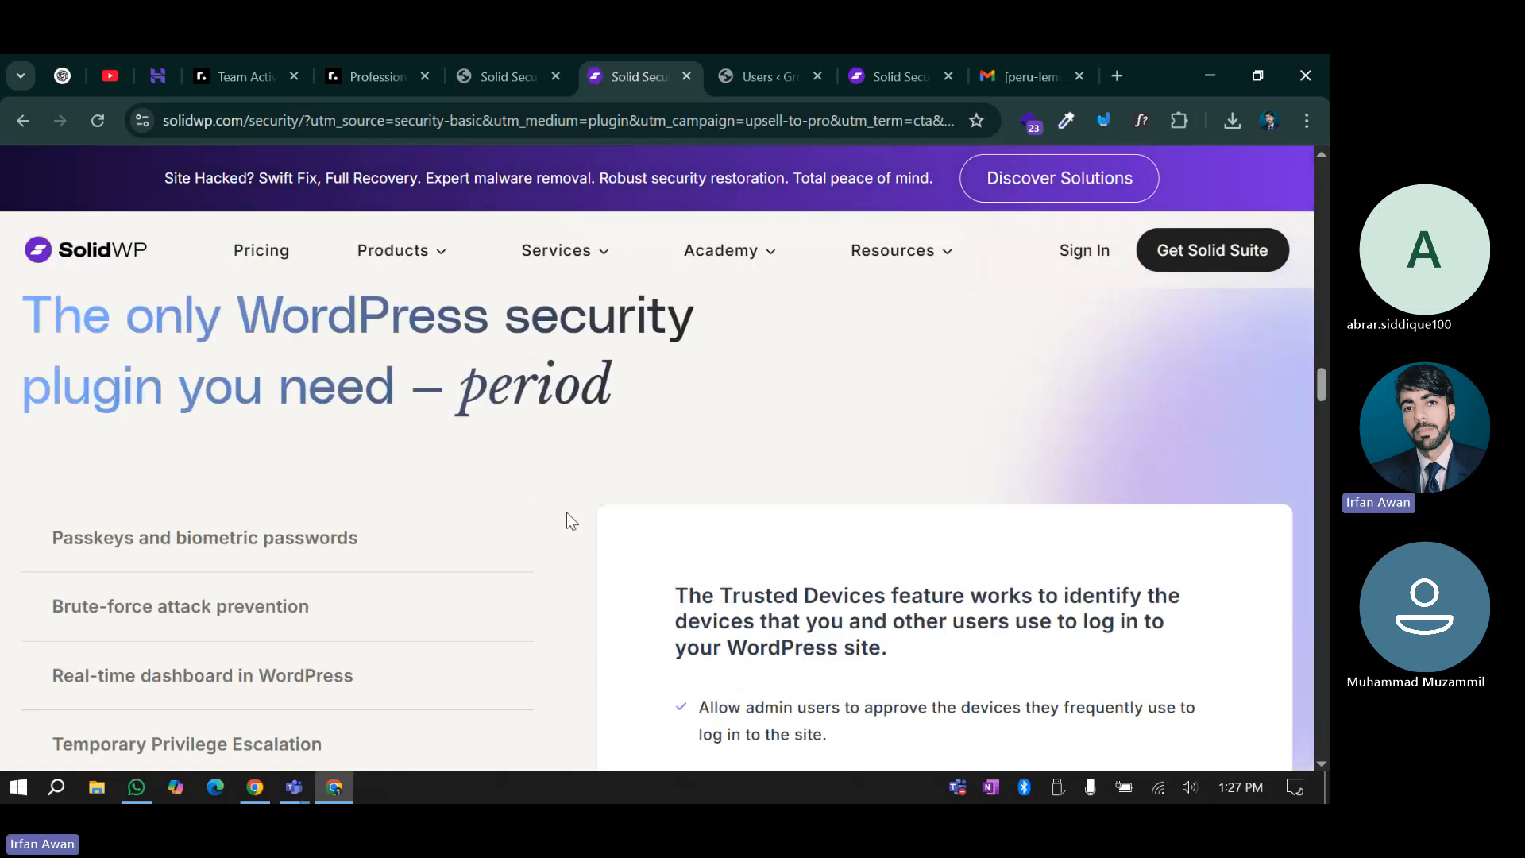
{"action": "left_click", "coordinate": [262, 250]}
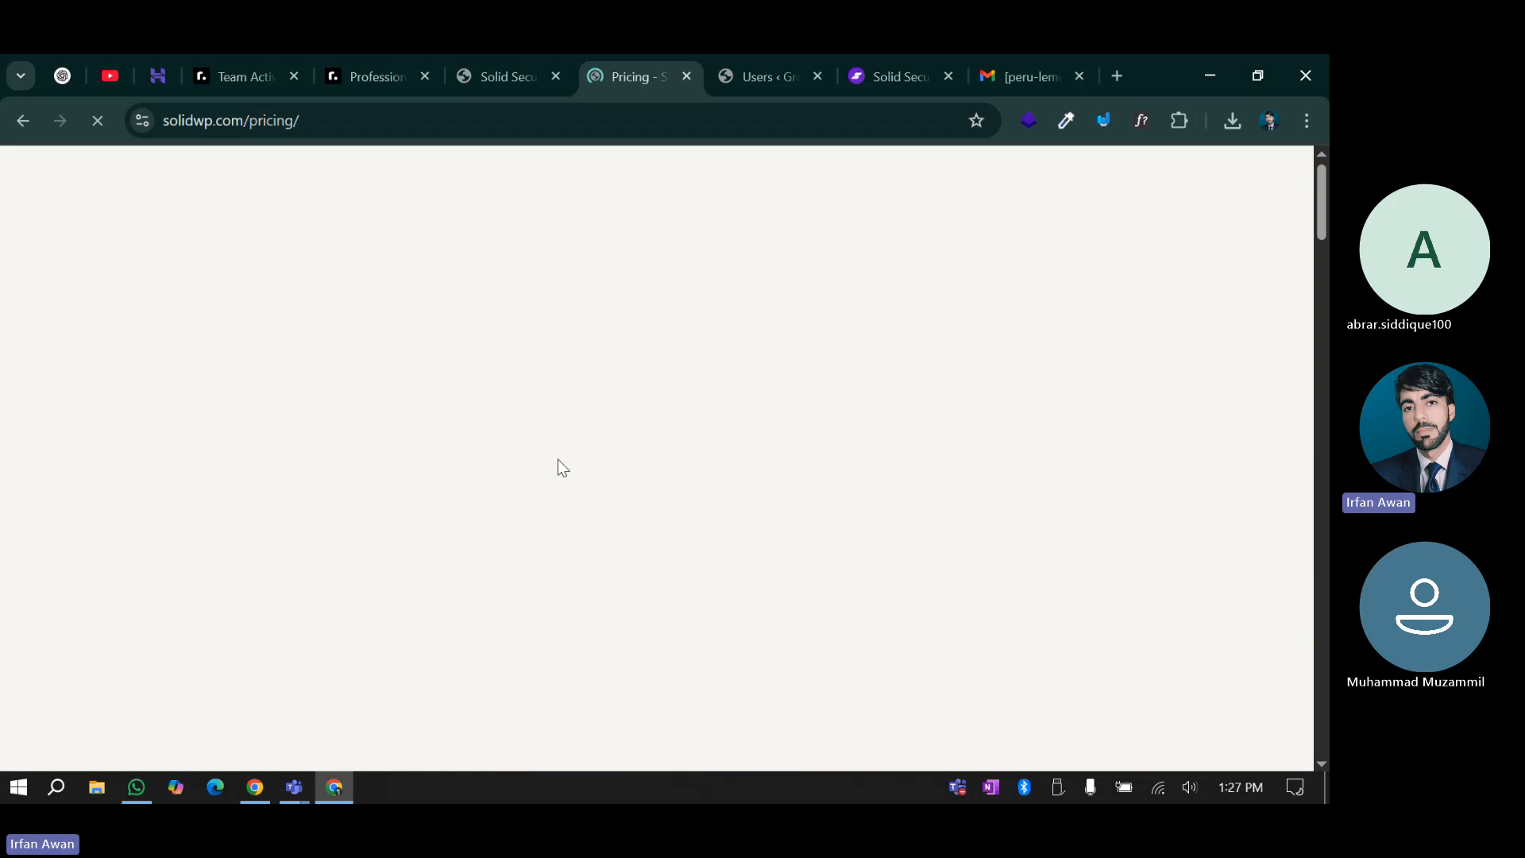
Scroll the Pricing page down to the $99-per-year Solid Security Pro plan
{"action": "left_click", "coordinate": [510, 57]}
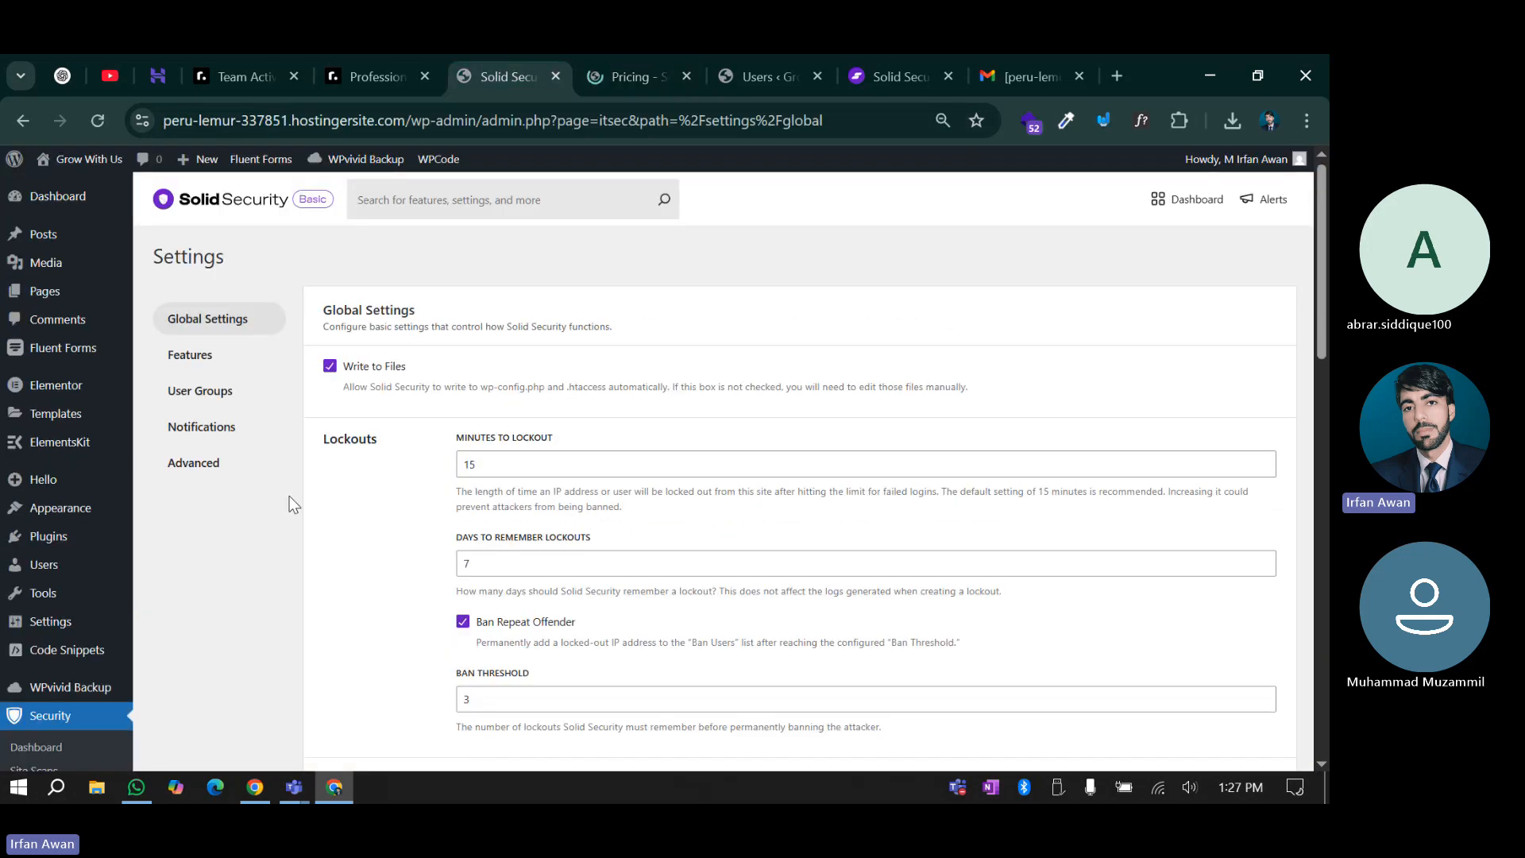
{"action": "left_click", "coordinate": [618, 57]}
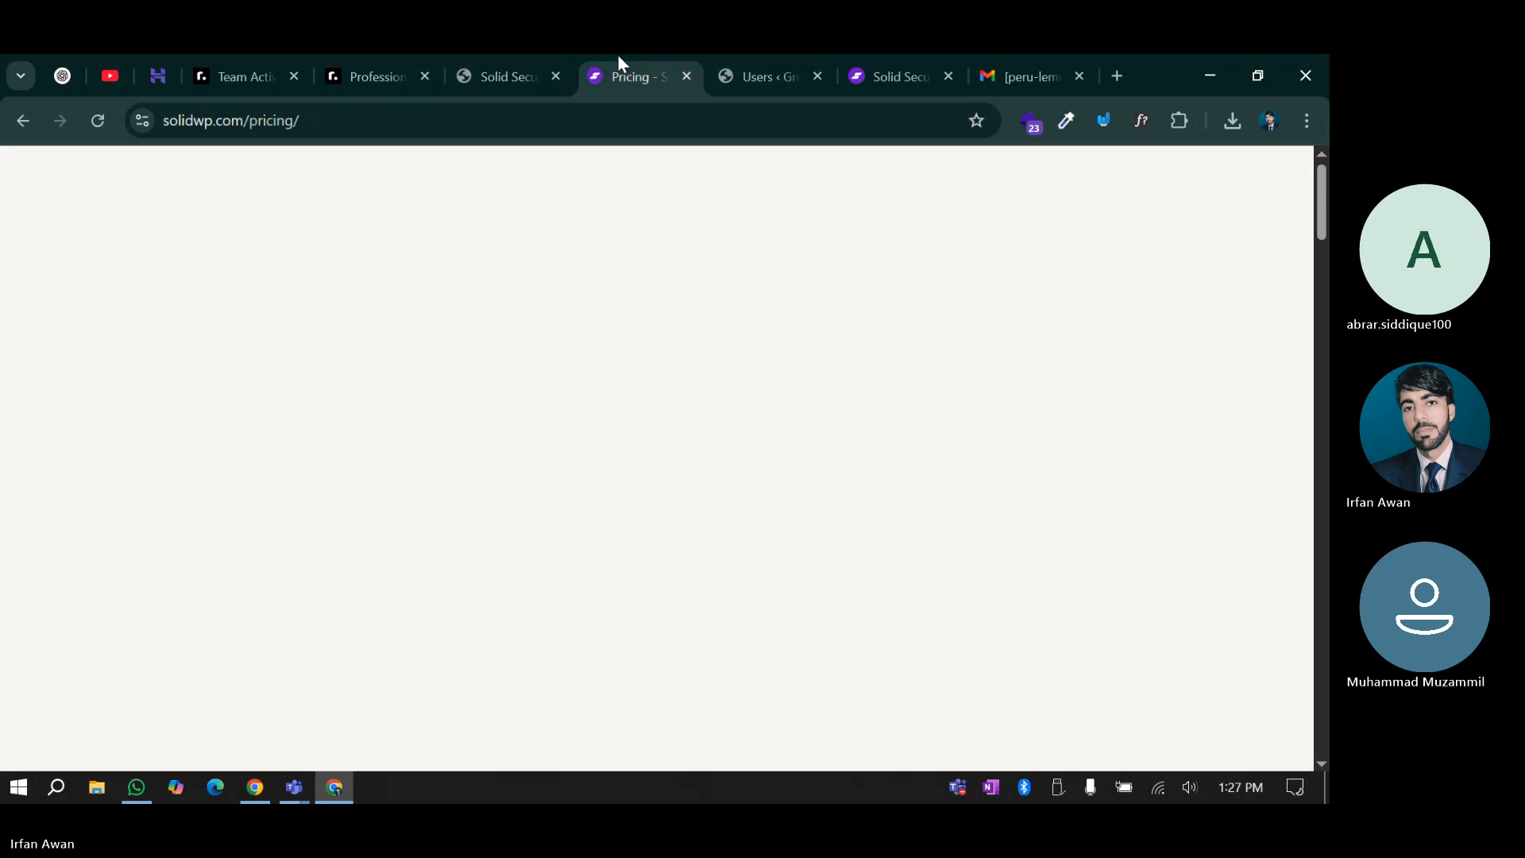
{"action": "scroll", "coordinate": [434, 531], "scroll_direction": "down", "scroll_amount": 5}
{"action": "scroll", "coordinate": [586, 525], "scroll_direction": "down", "scroll_amount": 2}
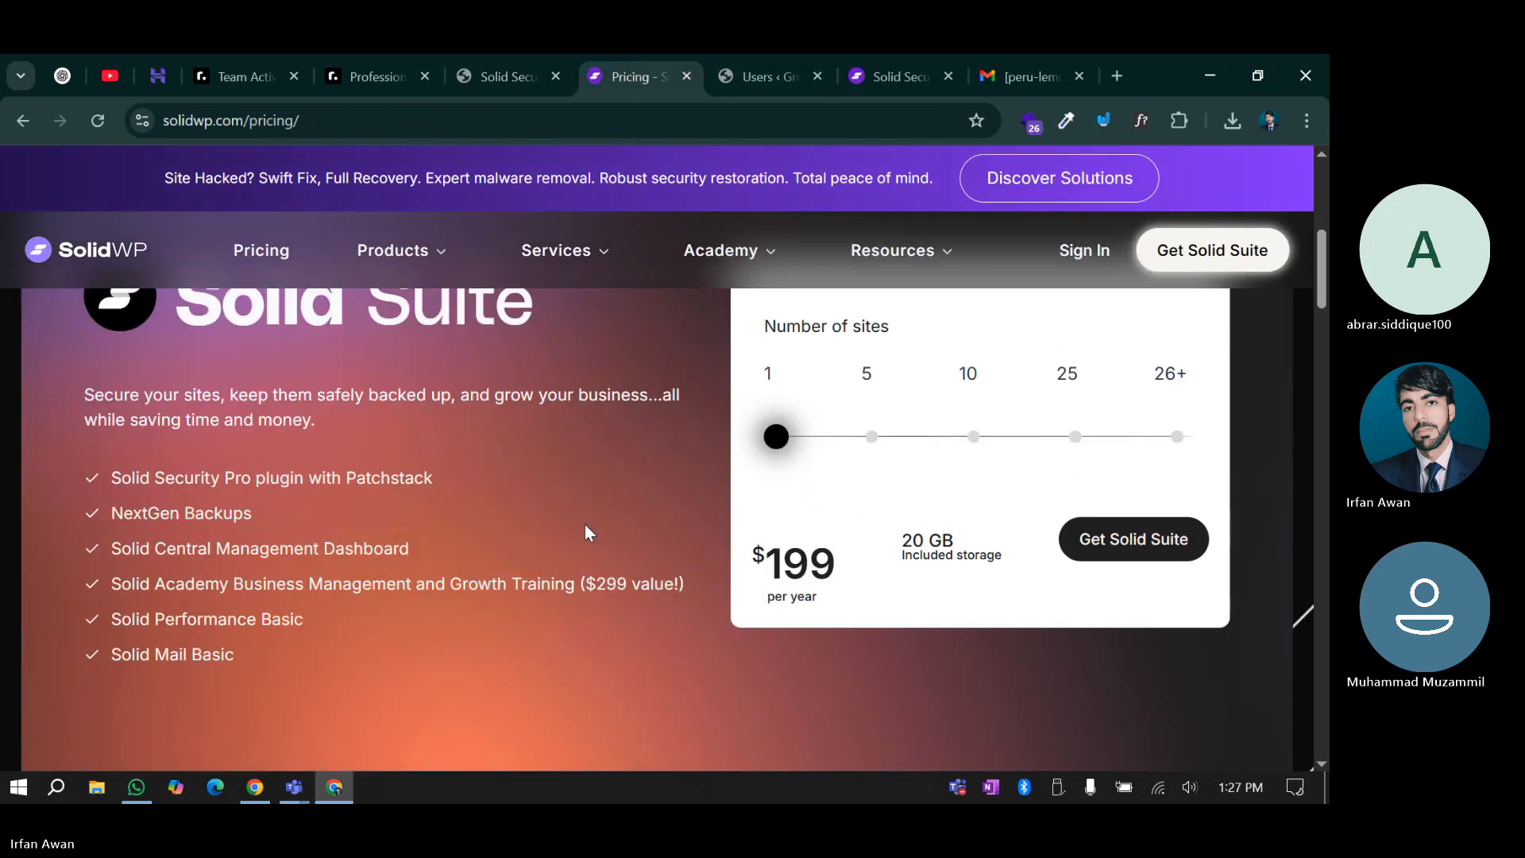
{"action": "scroll", "coordinate": [586, 526], "scroll_direction": "up", "scroll_amount": 2}
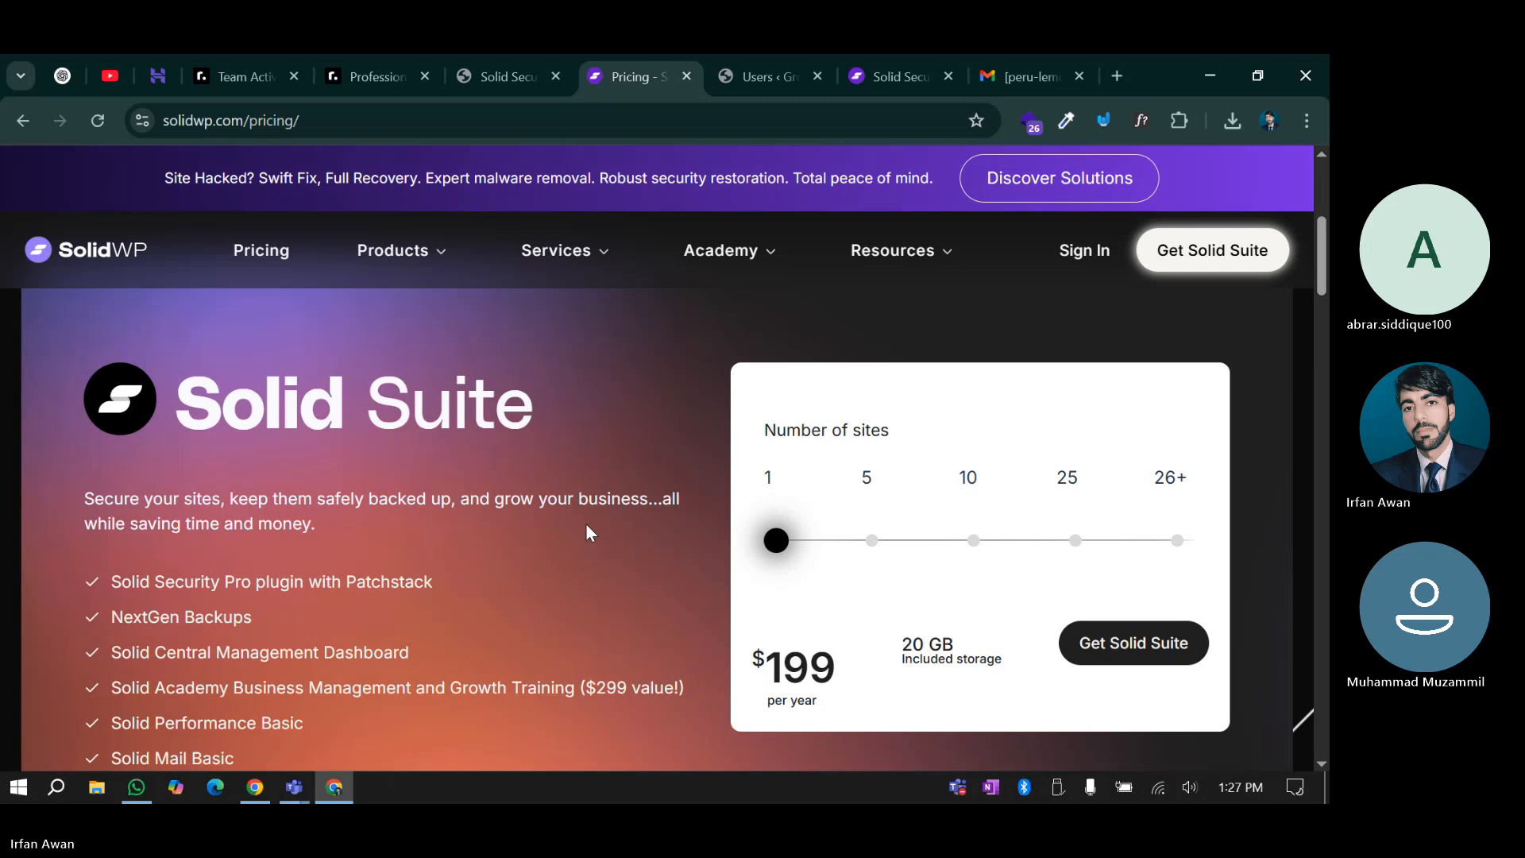
{"action": "scroll", "coordinate": [584, 522], "scroll_direction": "down", "scroll_amount": 6}
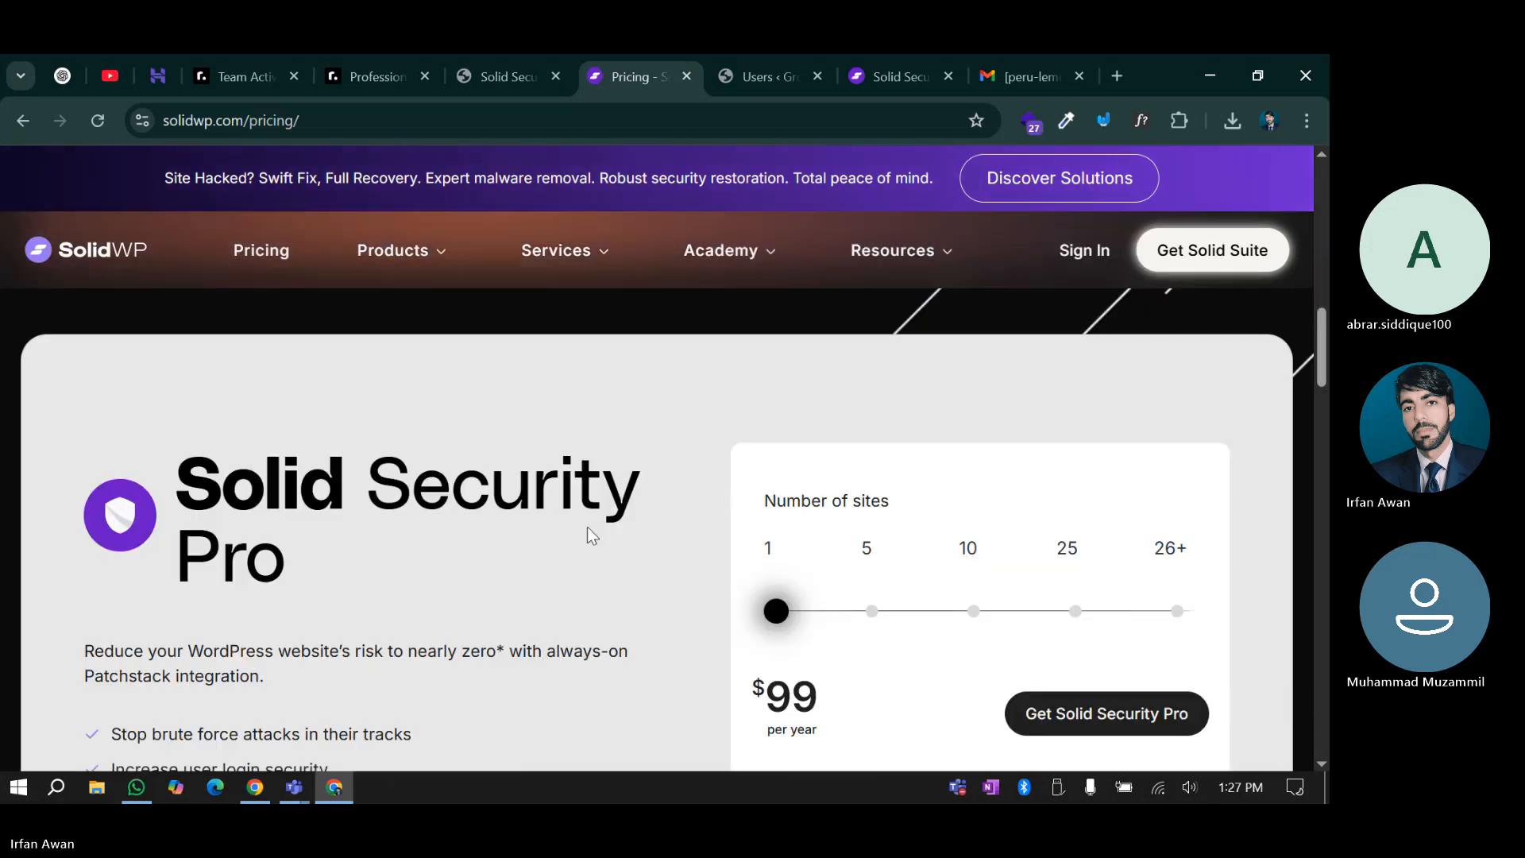
{"action": "scroll", "coordinate": [588, 527], "scroll_direction": "up", "scroll_amount": 4}
{"action": "scroll", "coordinate": [588, 527], "scroll_direction": "down", "scroll_amount": 5}
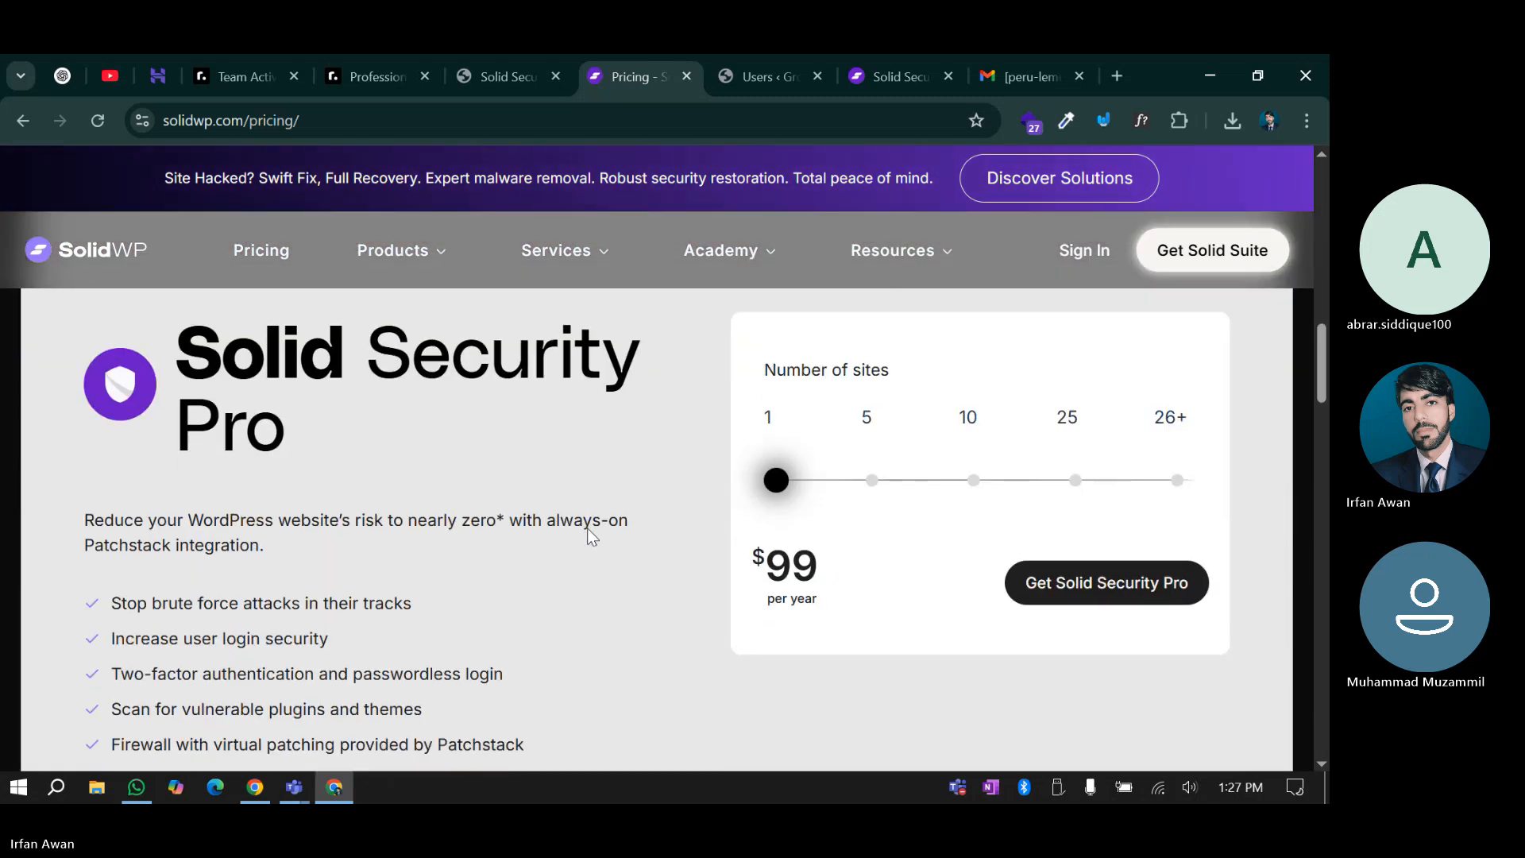
{"action": "scroll", "coordinate": [592, 538], "scroll_direction": "up", "scroll_amount": 3}
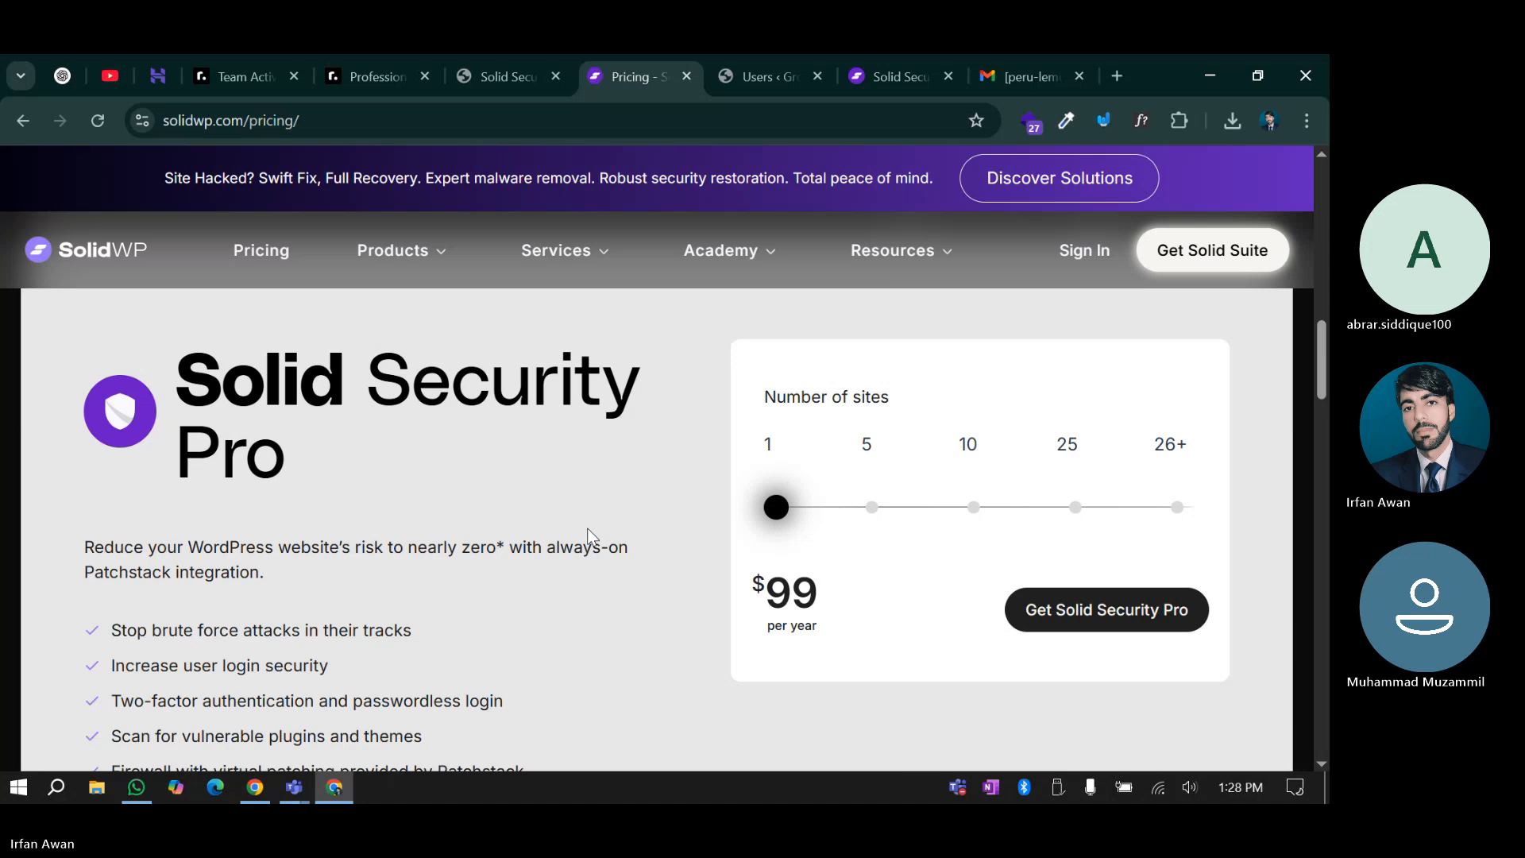
{"action": "scroll", "coordinate": [588, 538], "scroll_direction": "down", "scroll_amount": 1}
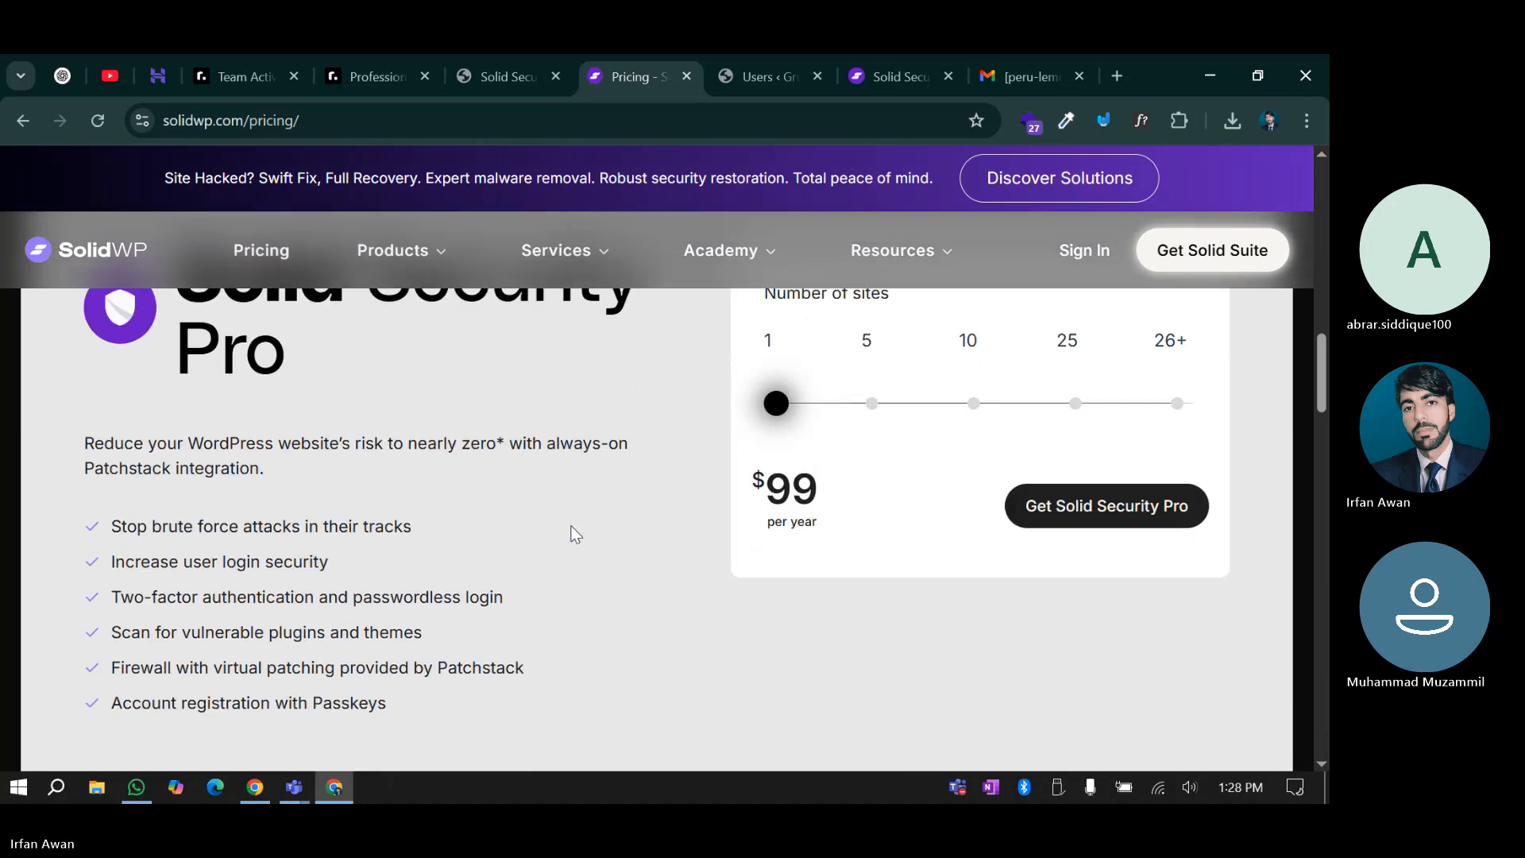
Highlight the plan's feature lines on brute force protection, login security and passwordless login
{"action": "left_click_drag", "start_coordinate": [305, 531], "coordinate": [445, 540]}
{"action": "left_click", "coordinate": [445, 541]}
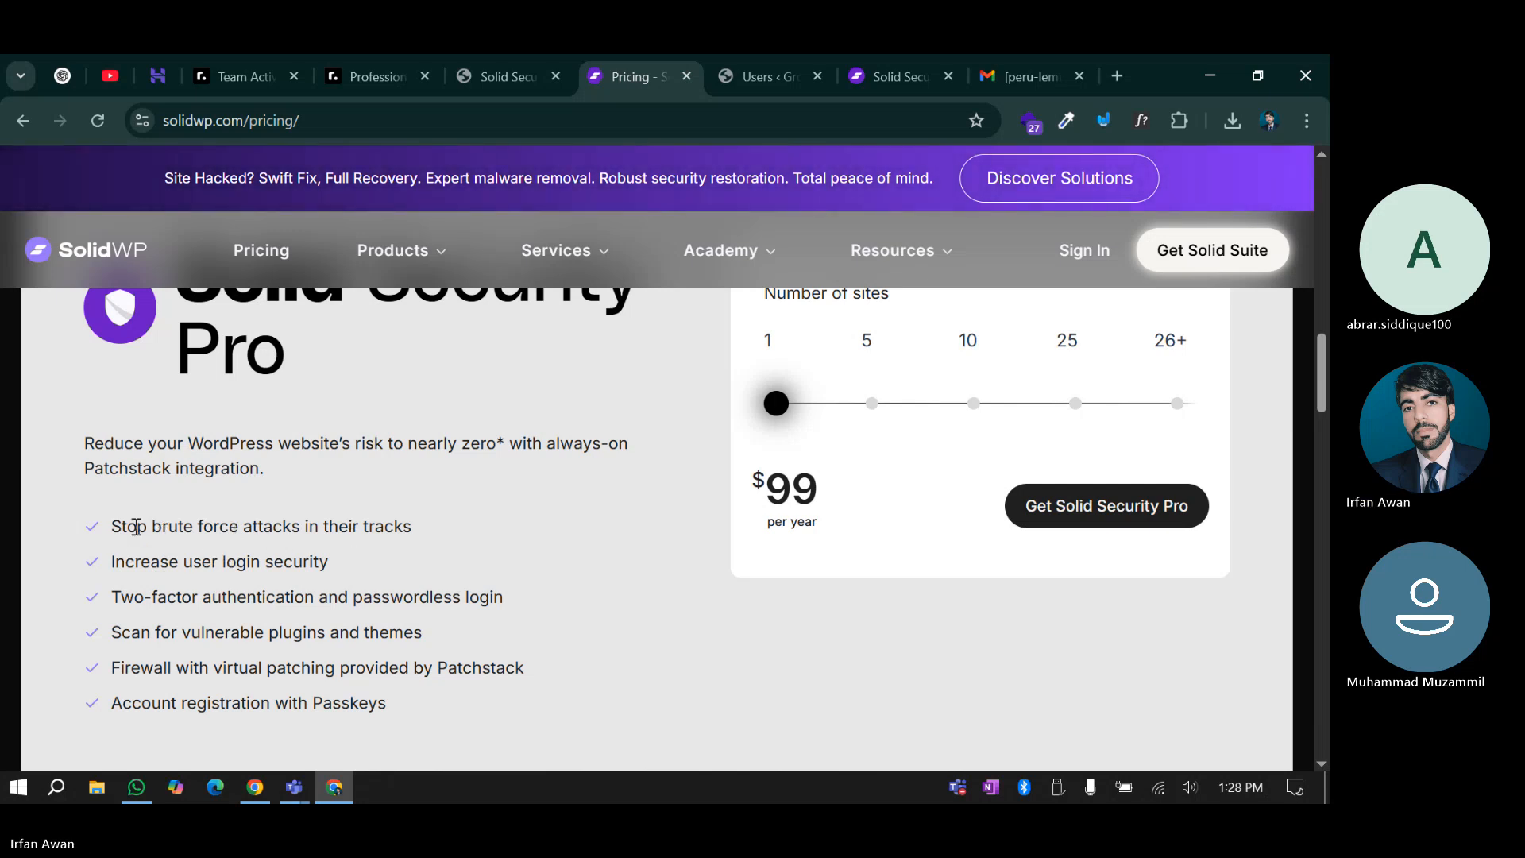
{"action": "left_click_drag", "start_coordinate": [162, 528], "coordinate": [329, 566]}
{"action": "left_click", "coordinate": [256, 528]}
{"action": "left_click", "coordinate": [332, 567]}
{"action": "scroll", "coordinate": [333, 556], "scroll_direction": "down", "scroll_amount": 1}
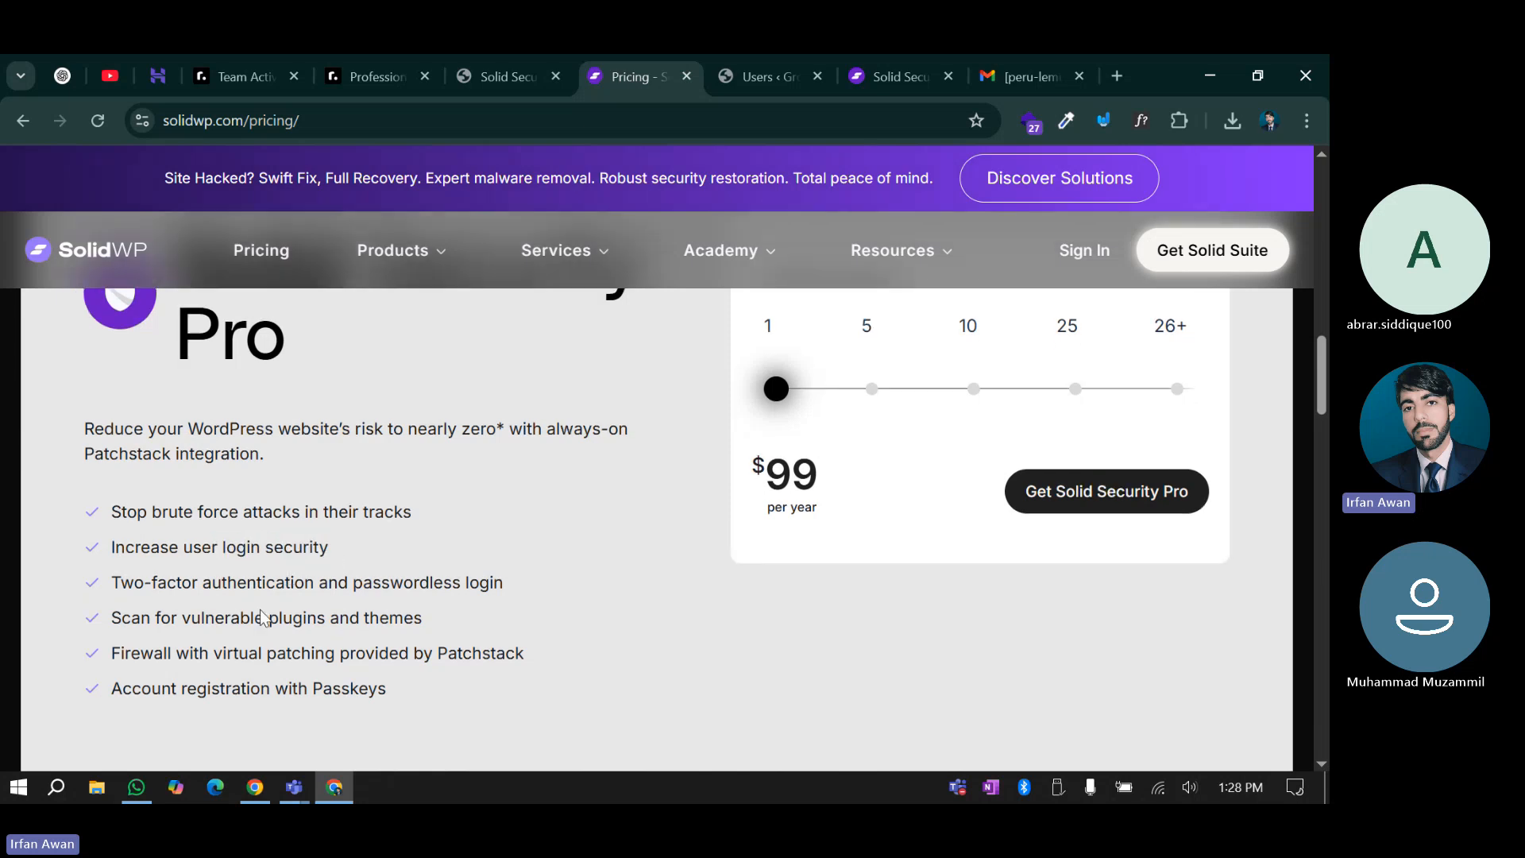
{"action": "left_click_drag", "start_coordinate": [340, 499], "coordinate": [508, 497]}
{"action": "left_click", "coordinate": [509, 497]}
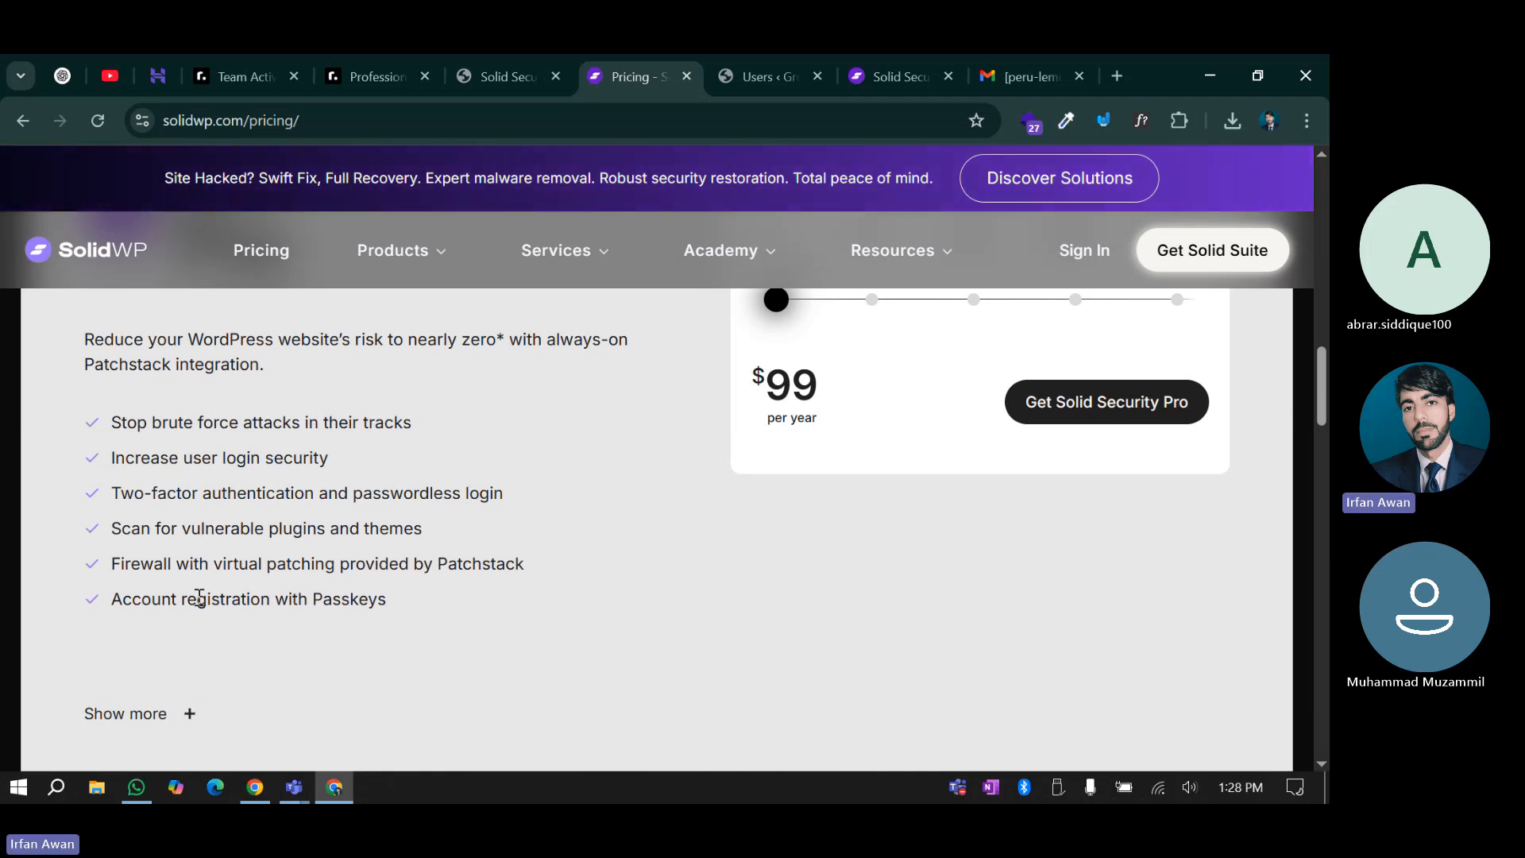
{"action": "scroll", "coordinate": [199, 598], "scroll_direction": "down", "scroll_amount": 3}
Expand Show more for the full Solid Security Pro features and scroll on to Solid Central
{"action": "left_click", "coordinate": [196, 433]}
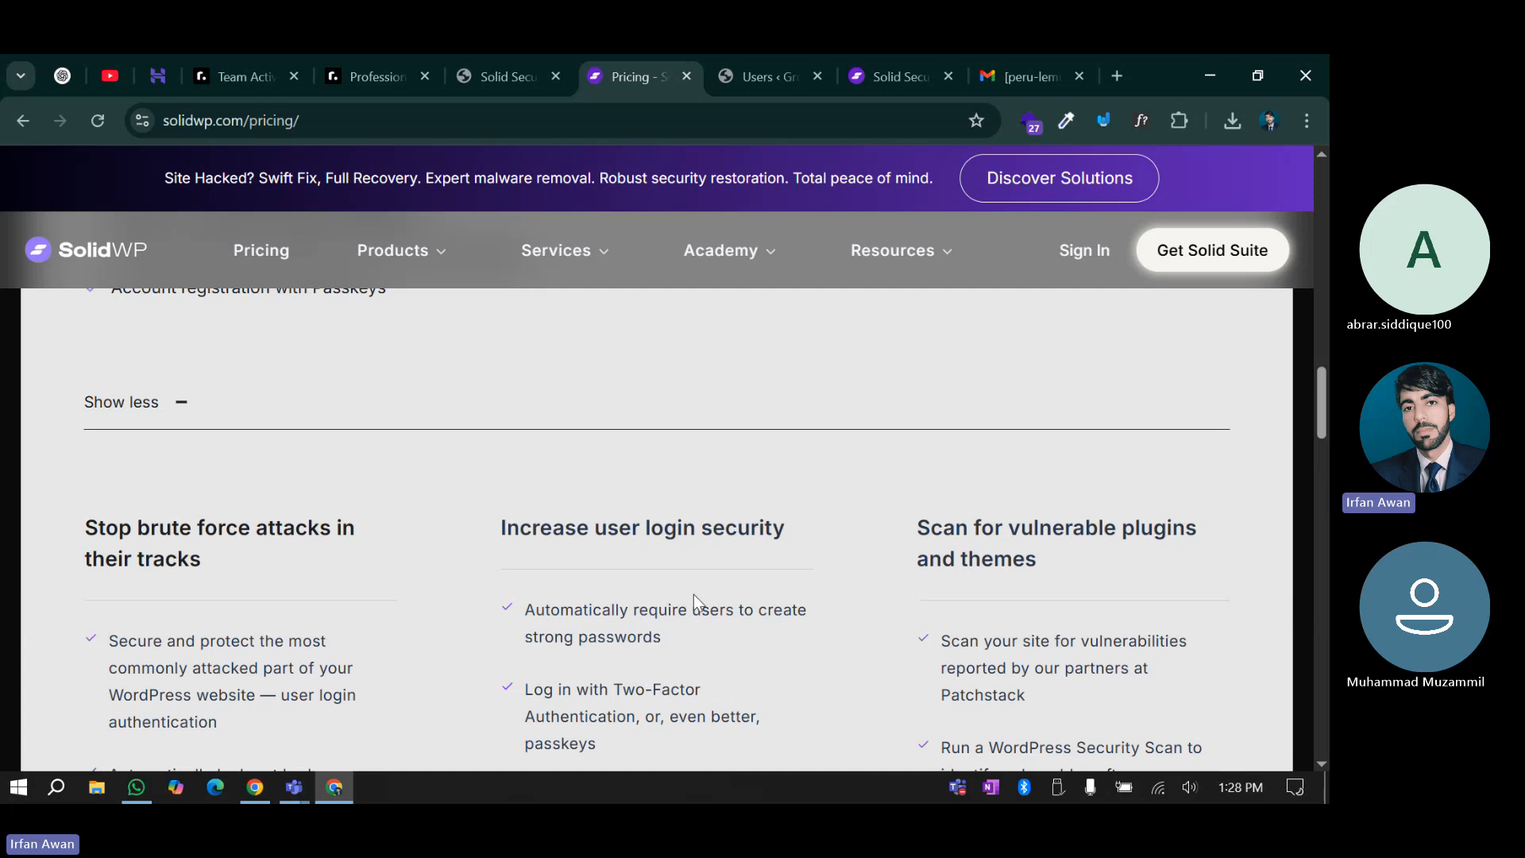
{"action": "scroll", "coordinate": [694, 595], "scroll_direction": "down", "scroll_amount": 20}
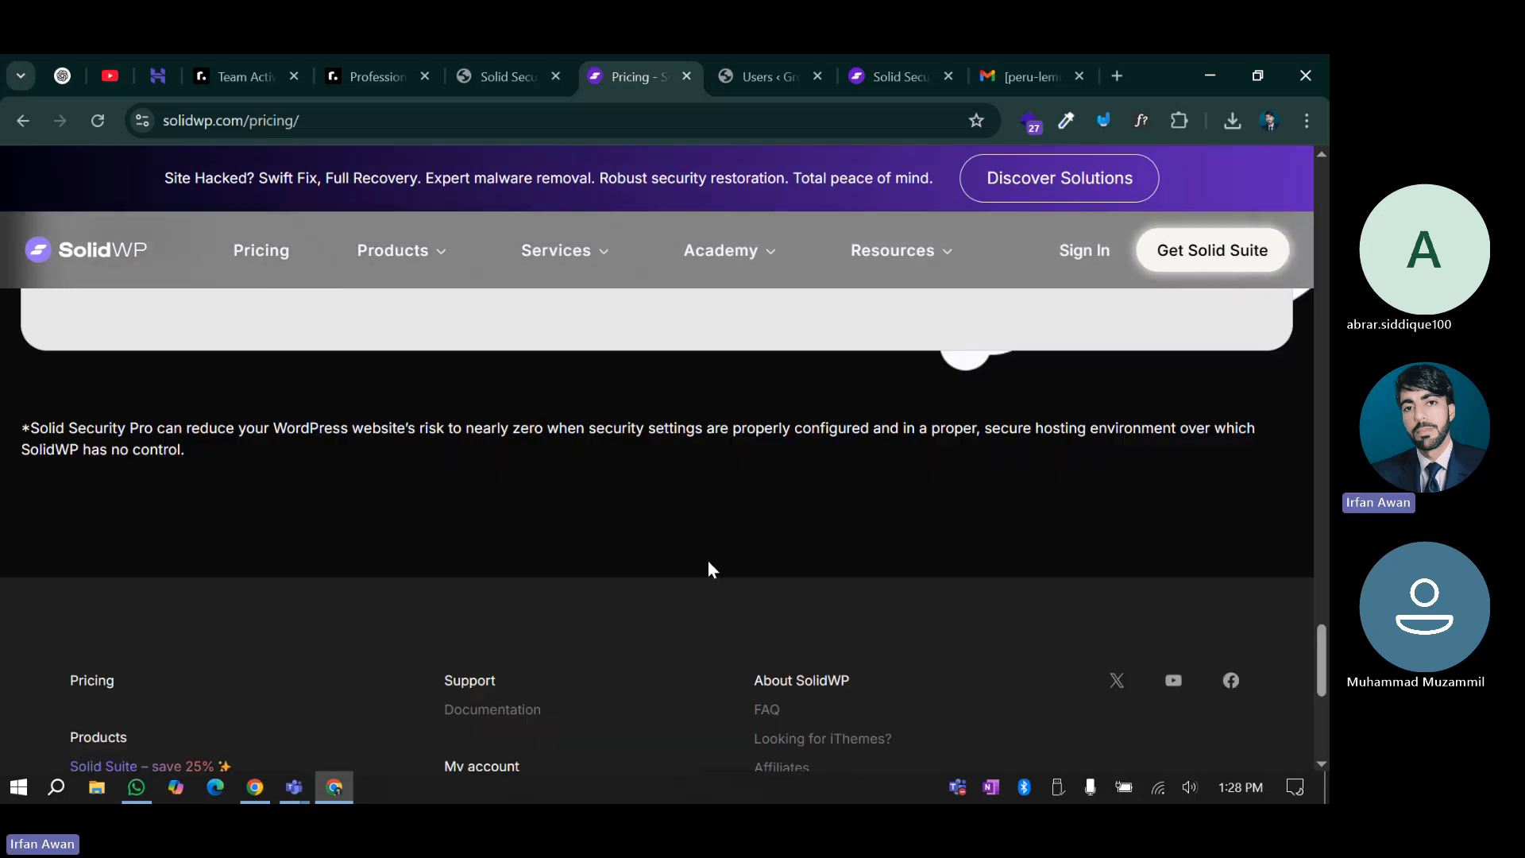
{"action": "scroll", "coordinate": [707, 561], "scroll_direction": "down", "scroll_amount": 3}
{"action": "scroll", "coordinate": [707, 561], "scroll_direction": "up", "scroll_amount": 10}
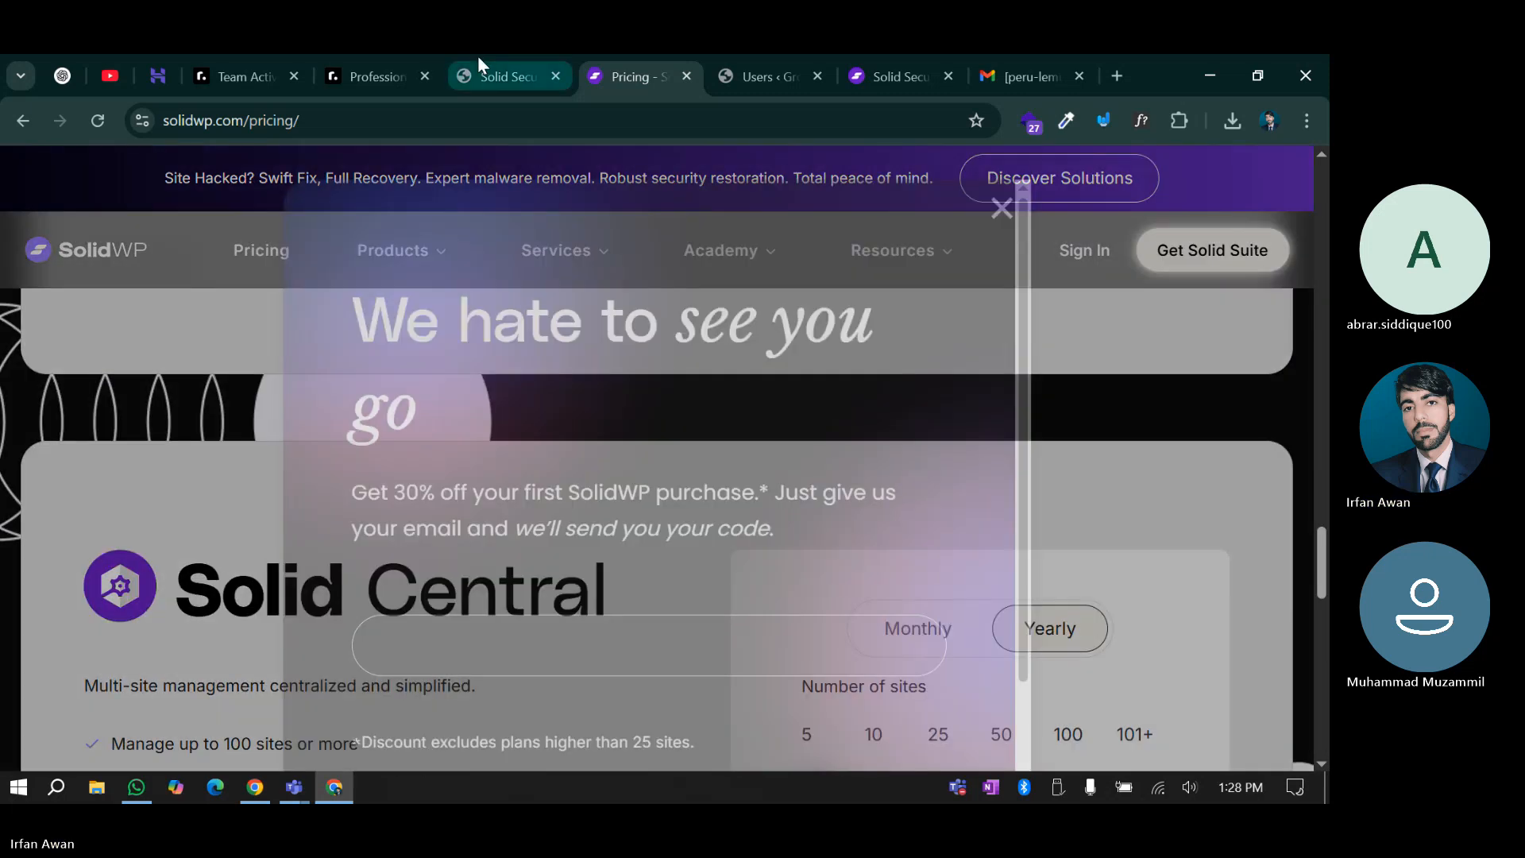
{"action": "left_click", "coordinate": [481, 73]}
{"action": "left_click", "coordinate": [650, 68]}
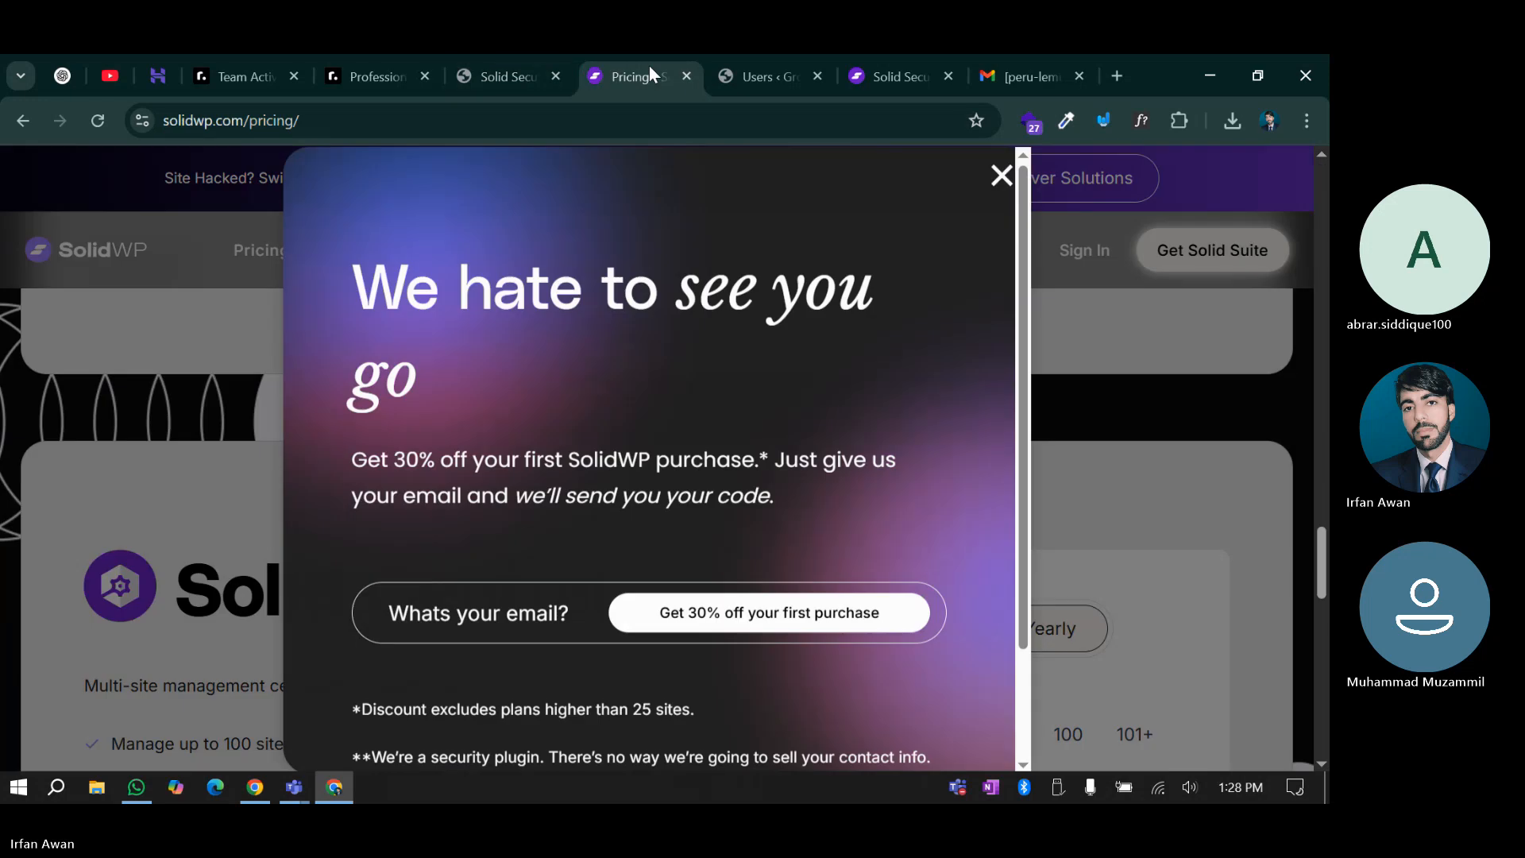
Close the Pricing page and go to the SolidWP Documentation home
{"action": "left_click", "coordinate": [686, 76]}
{"action": "left_click", "coordinate": [747, 65]}
{"action": "mouse_move", "coordinate": [699, 250]}
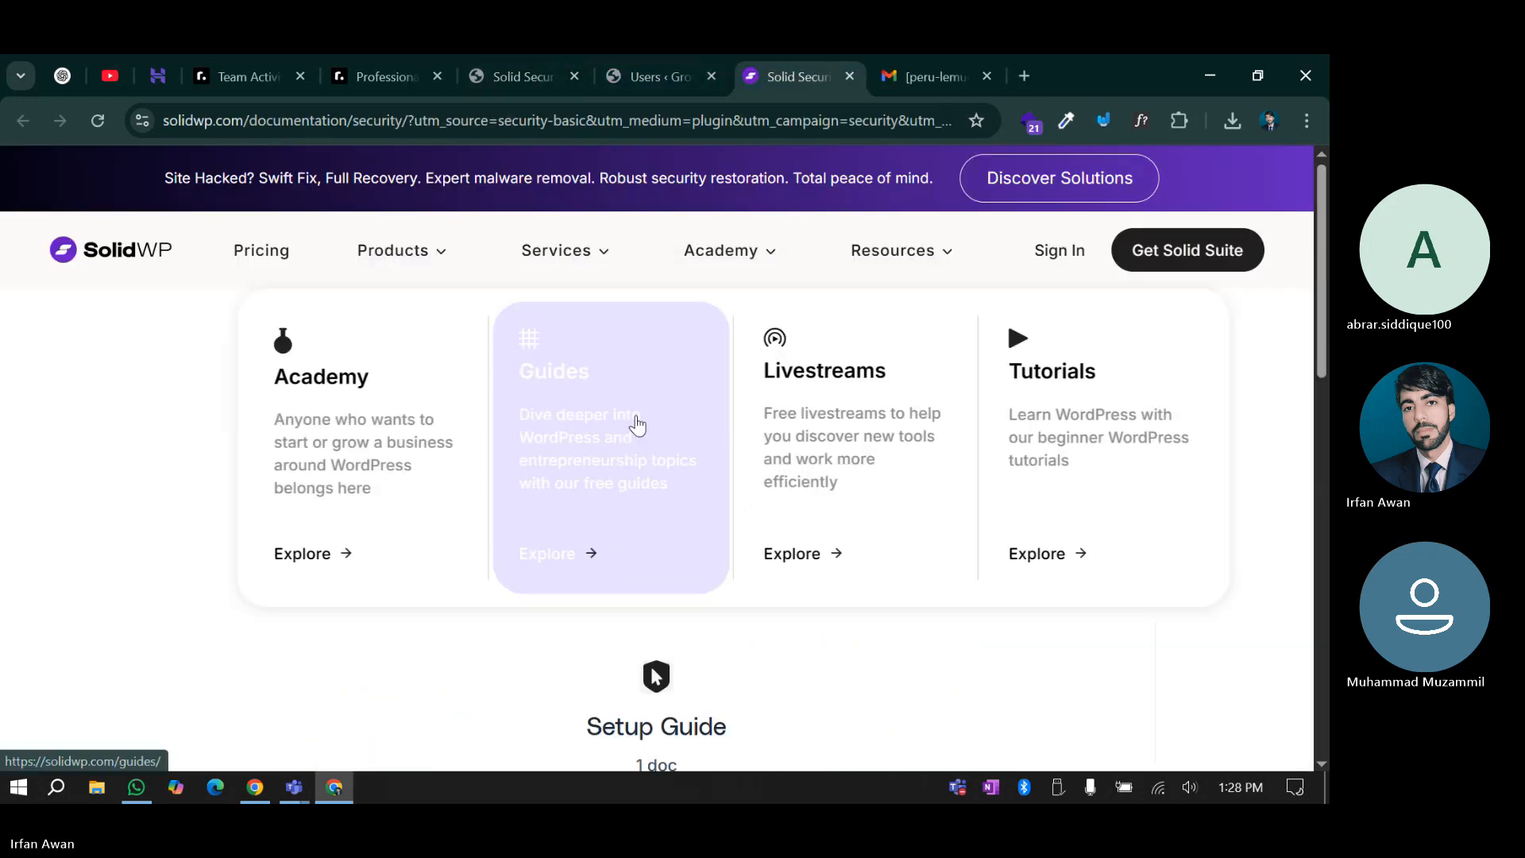
{"action": "mouse_move", "coordinate": [879, 260]}
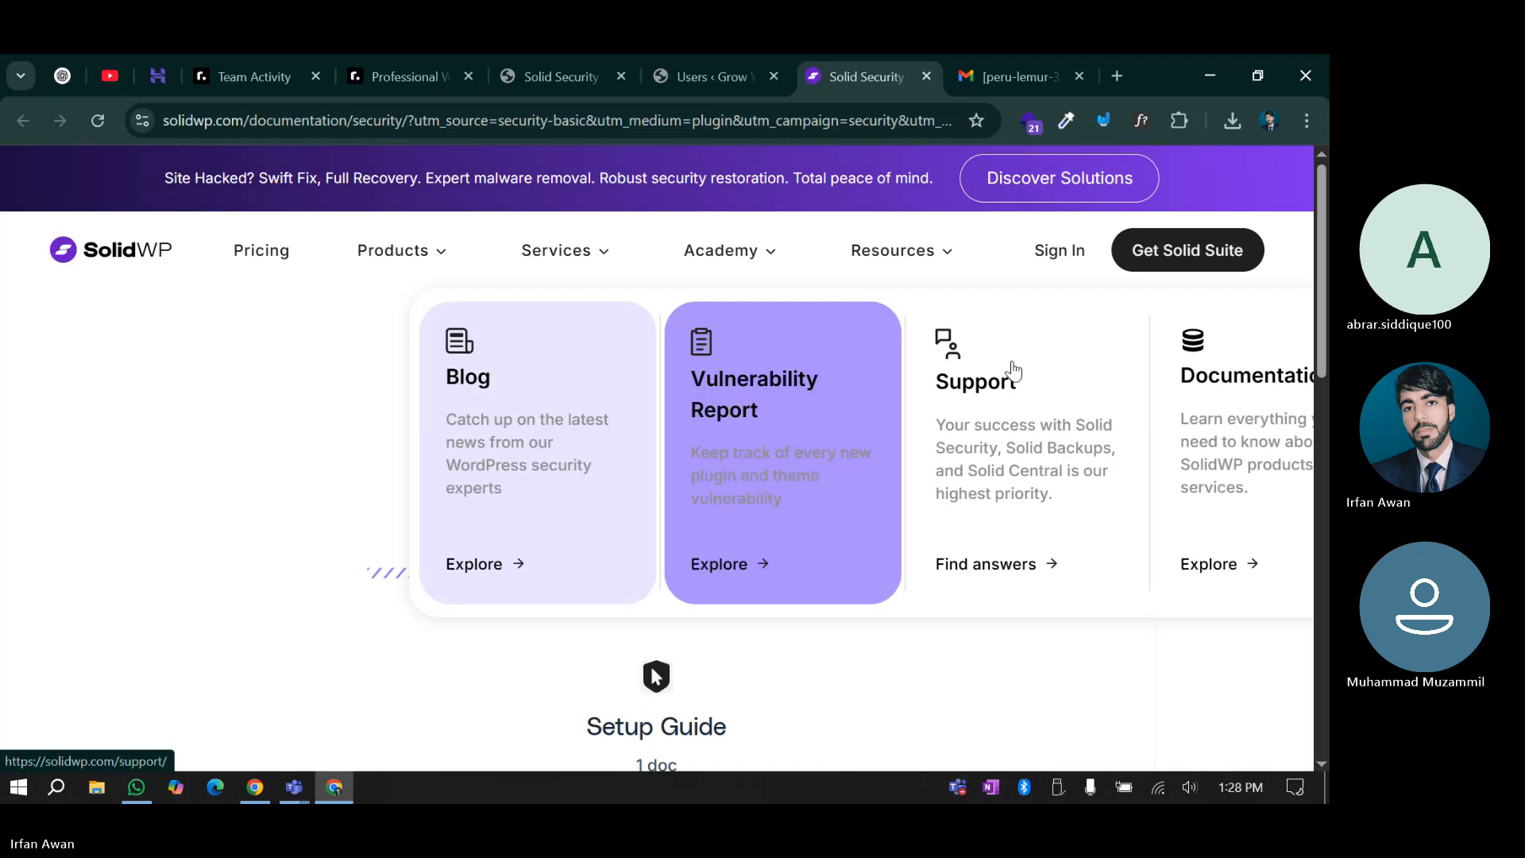
{"action": "left_click", "coordinate": [1244, 433]}
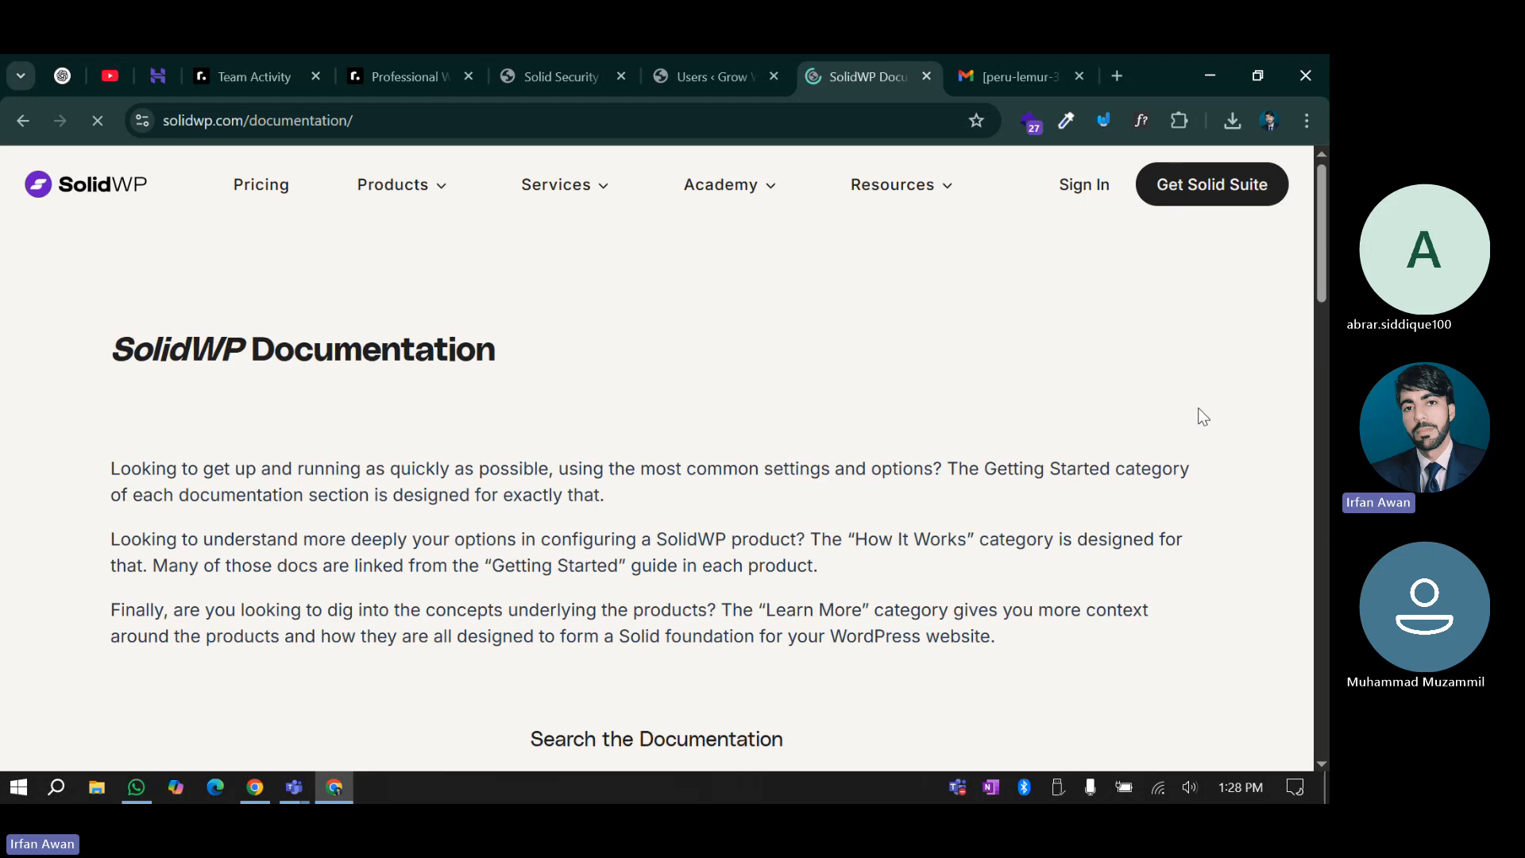
Open the Solid Security documentation section
{"action": "scroll", "coordinate": [596, 498], "scroll_direction": "down", "scroll_amount": 4}
{"action": "scroll", "coordinate": [653, 535], "scroll_direction": "down", "scroll_amount": 3}
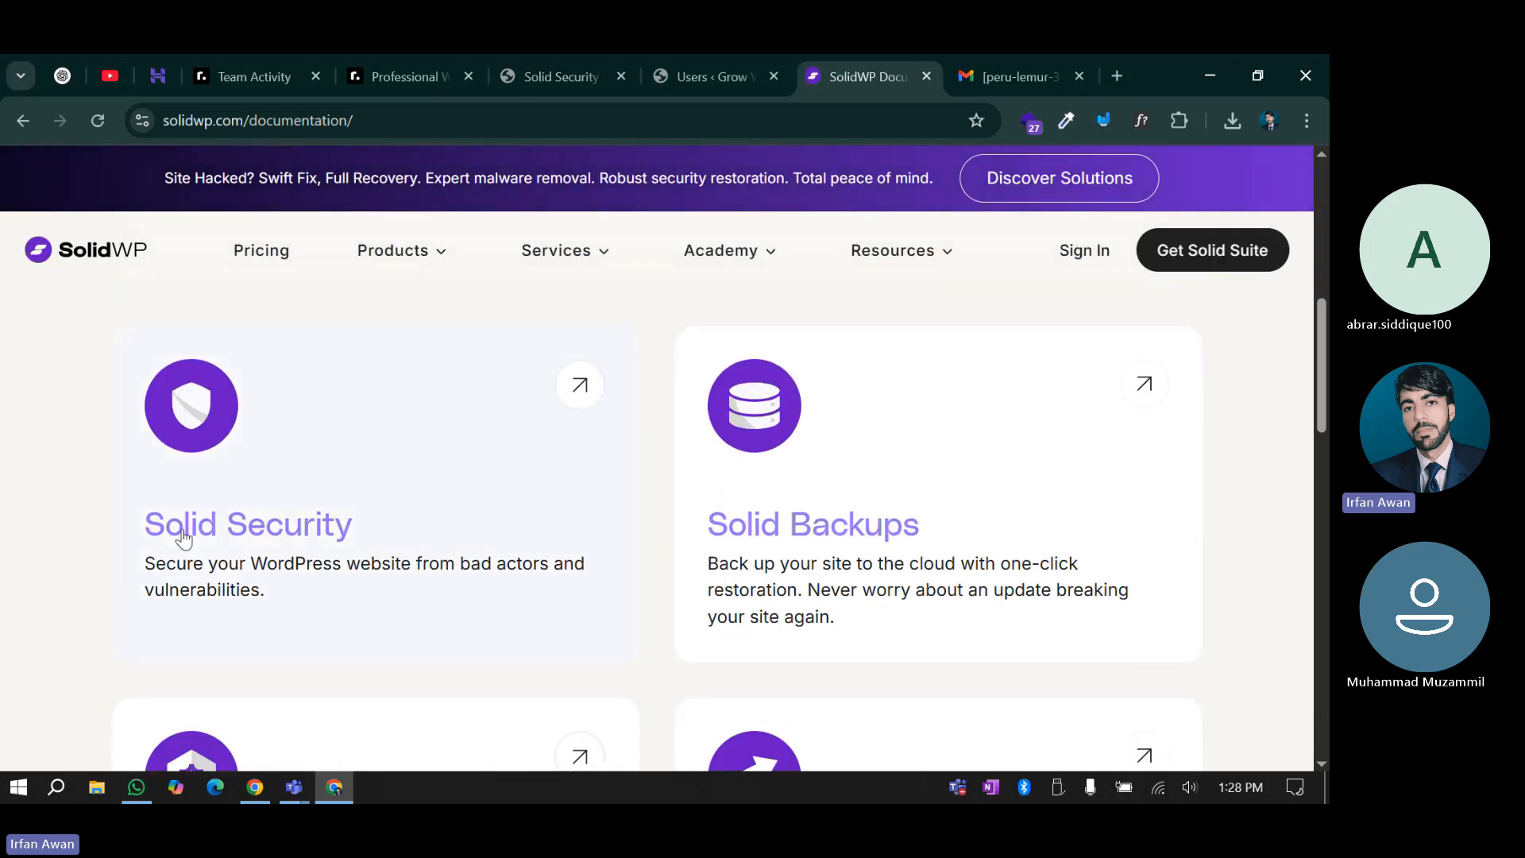
{"action": "scroll", "coordinate": [665, 540], "scroll_direction": "down", "scroll_amount": 2}
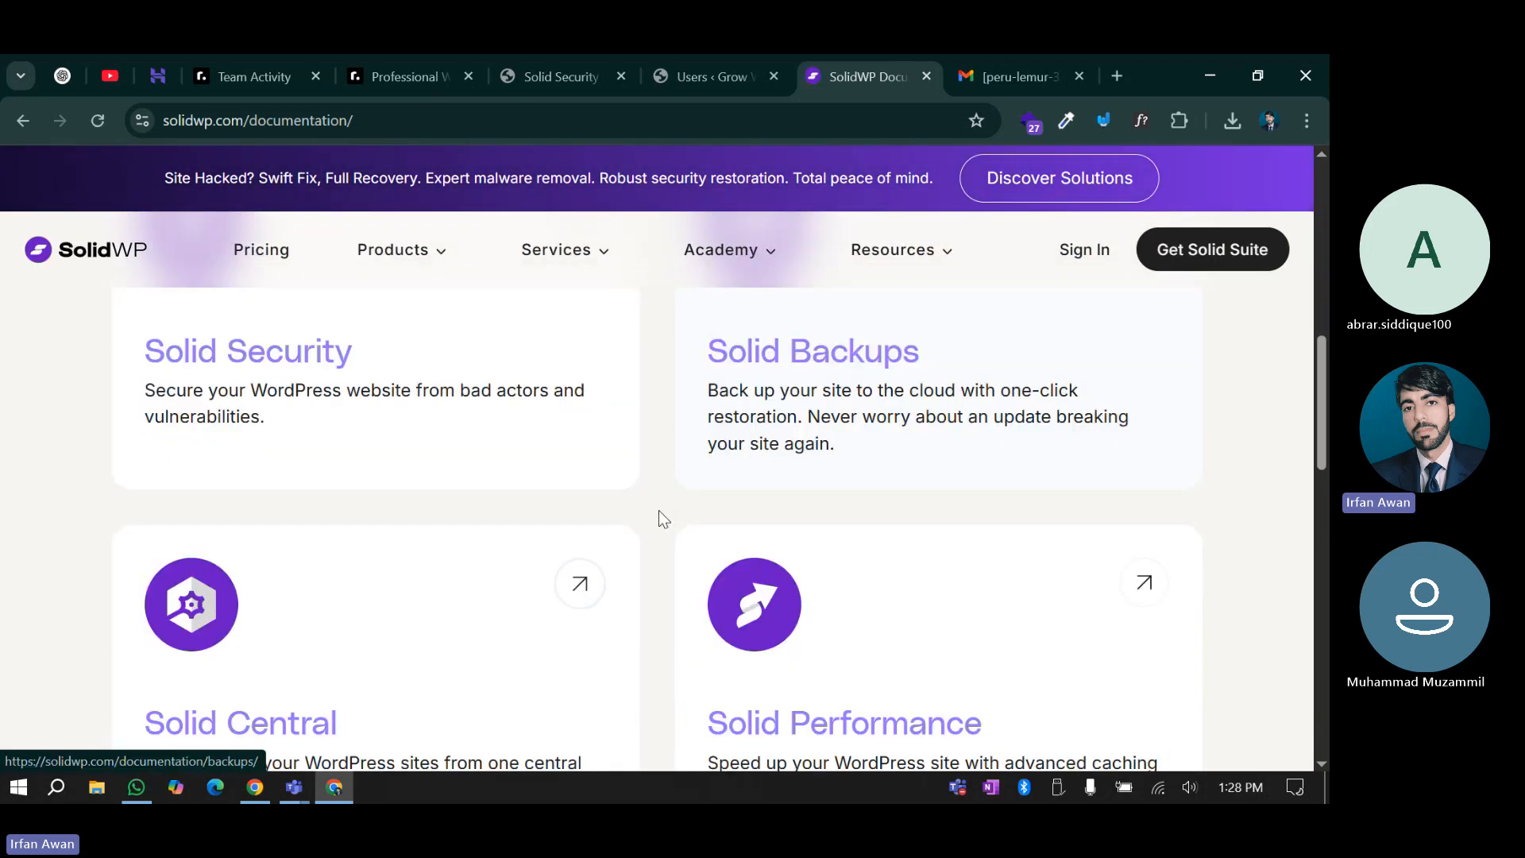
{"action": "scroll", "coordinate": [763, 606], "scroll_direction": "up", "scroll_amount": 3}
{"action": "left_click", "coordinate": [404, 618]}
Open the How It Works category and browse its 15 docs, including the firewall and 2FA guides
{"action": "scroll", "coordinate": [697, 572], "scroll_direction": "down", "scroll_amount": 2}
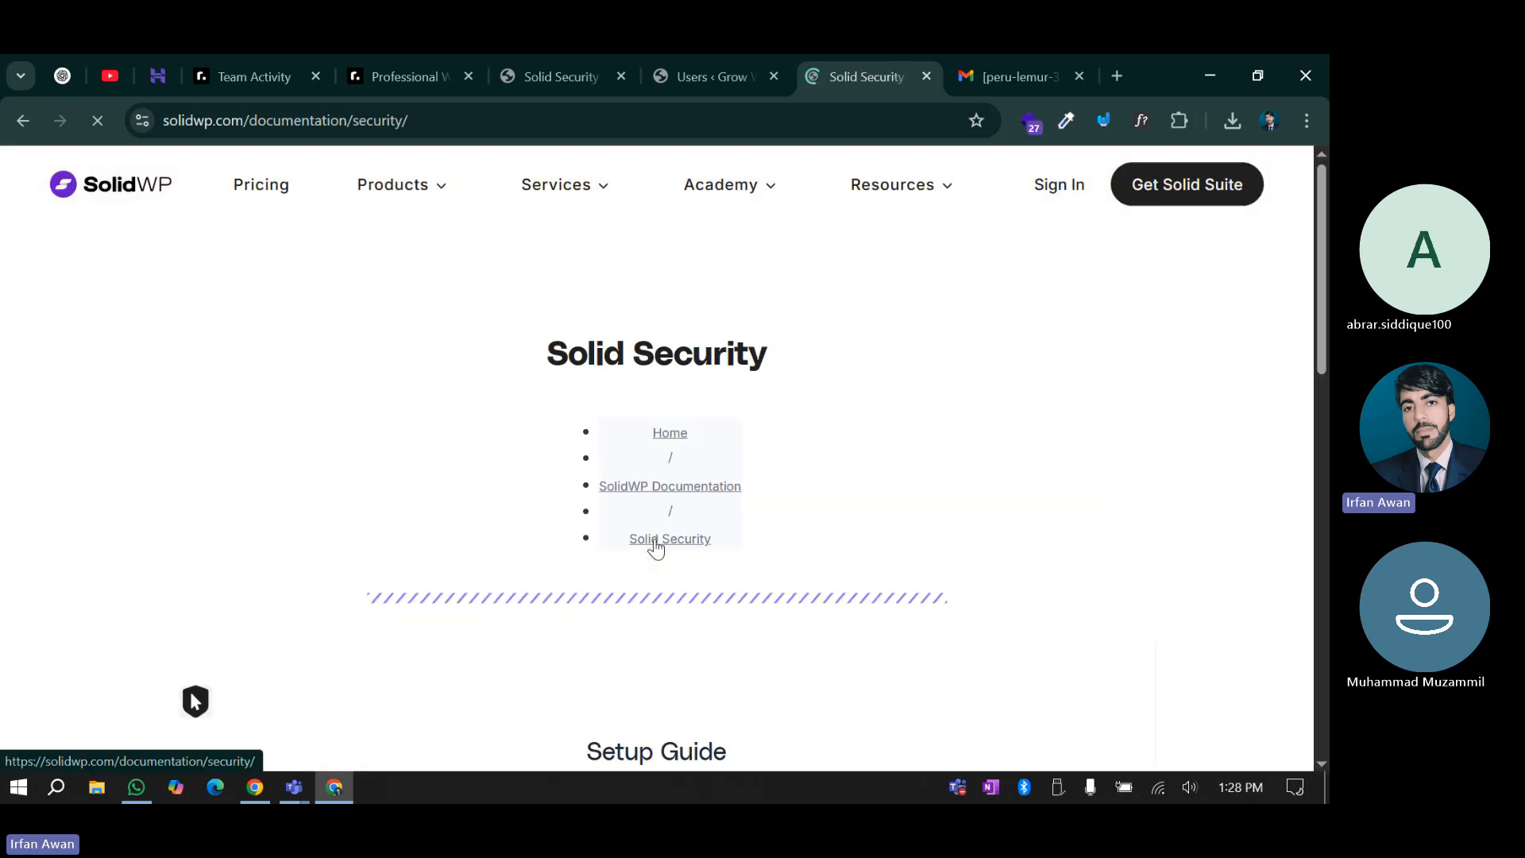
{"action": "scroll", "coordinate": [474, 469], "scroll_direction": "down", "scroll_amount": 4}
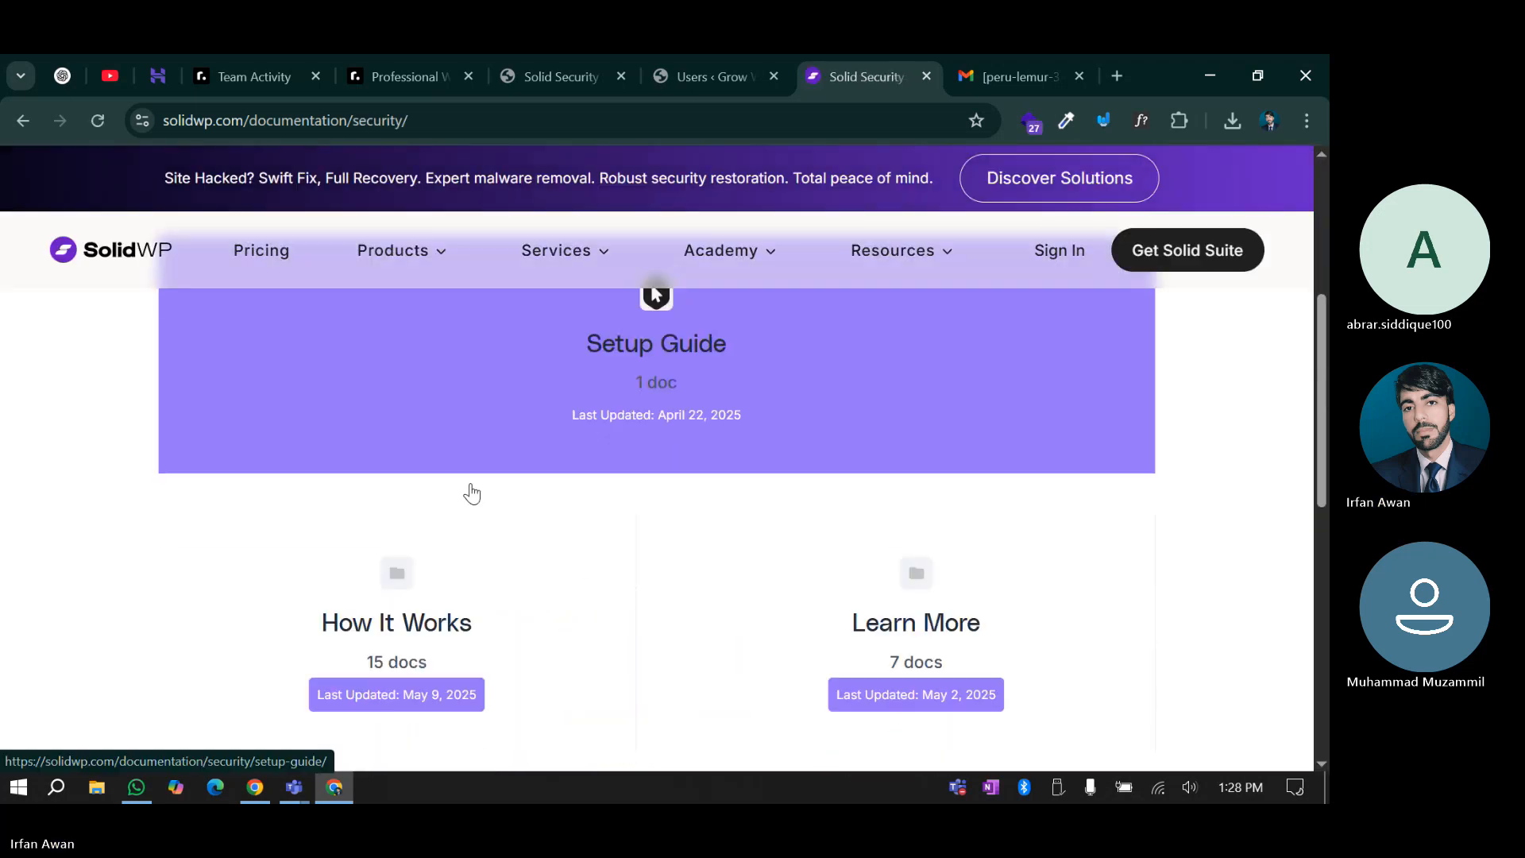
{"action": "scroll", "coordinate": [525, 498], "scroll_direction": "up", "scroll_amount": 3}
{"action": "scroll", "coordinate": [623, 518], "scroll_direction": "down", "scroll_amount": 4}
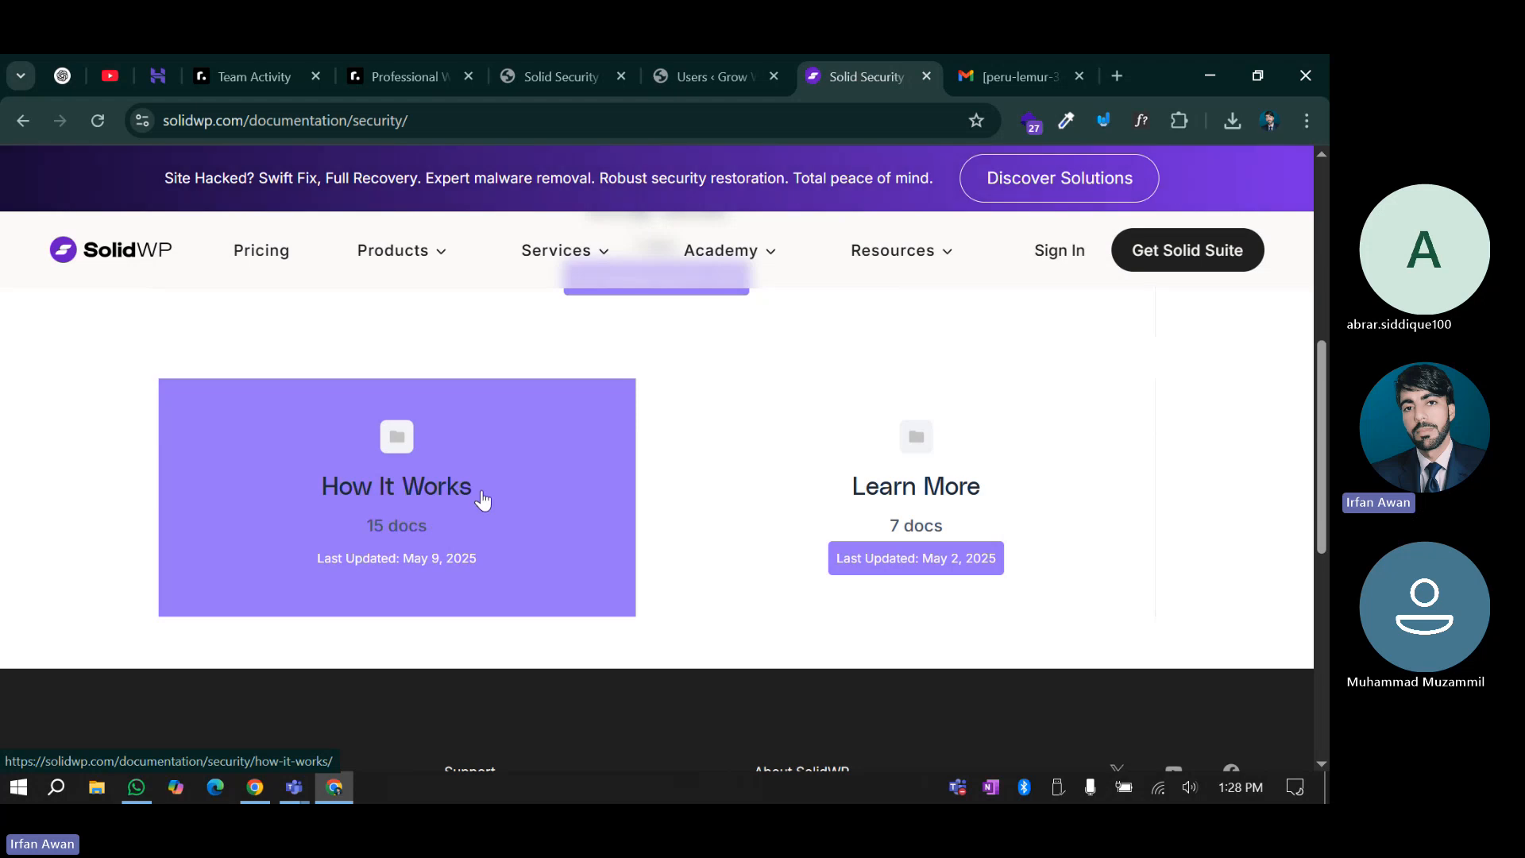
{"action": "left_click", "coordinate": [538, 507]}
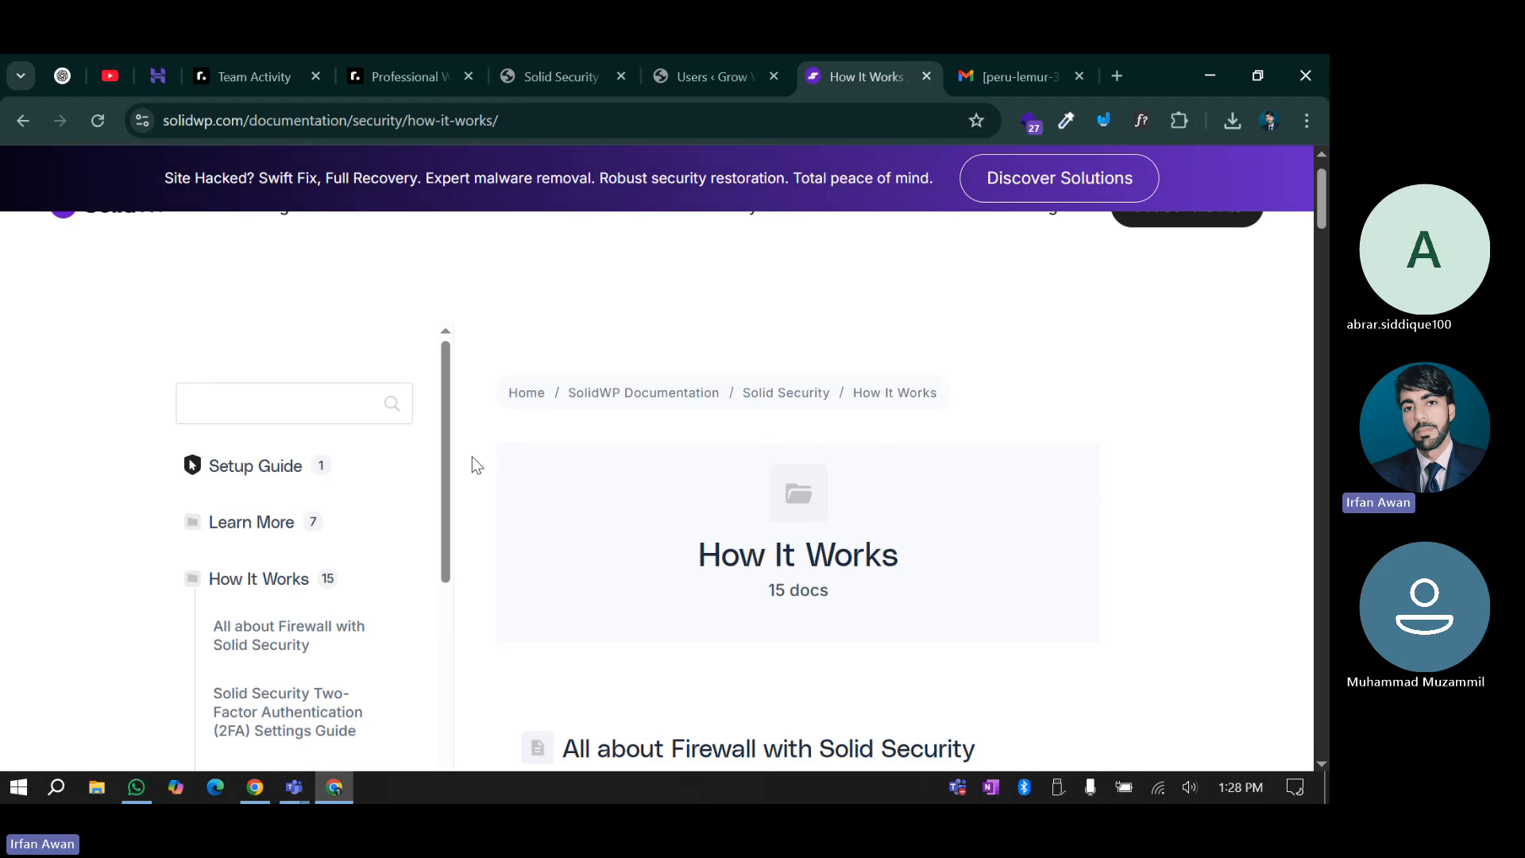
{"action": "scroll", "coordinate": [472, 464], "scroll_direction": "down", "scroll_amount": 8}
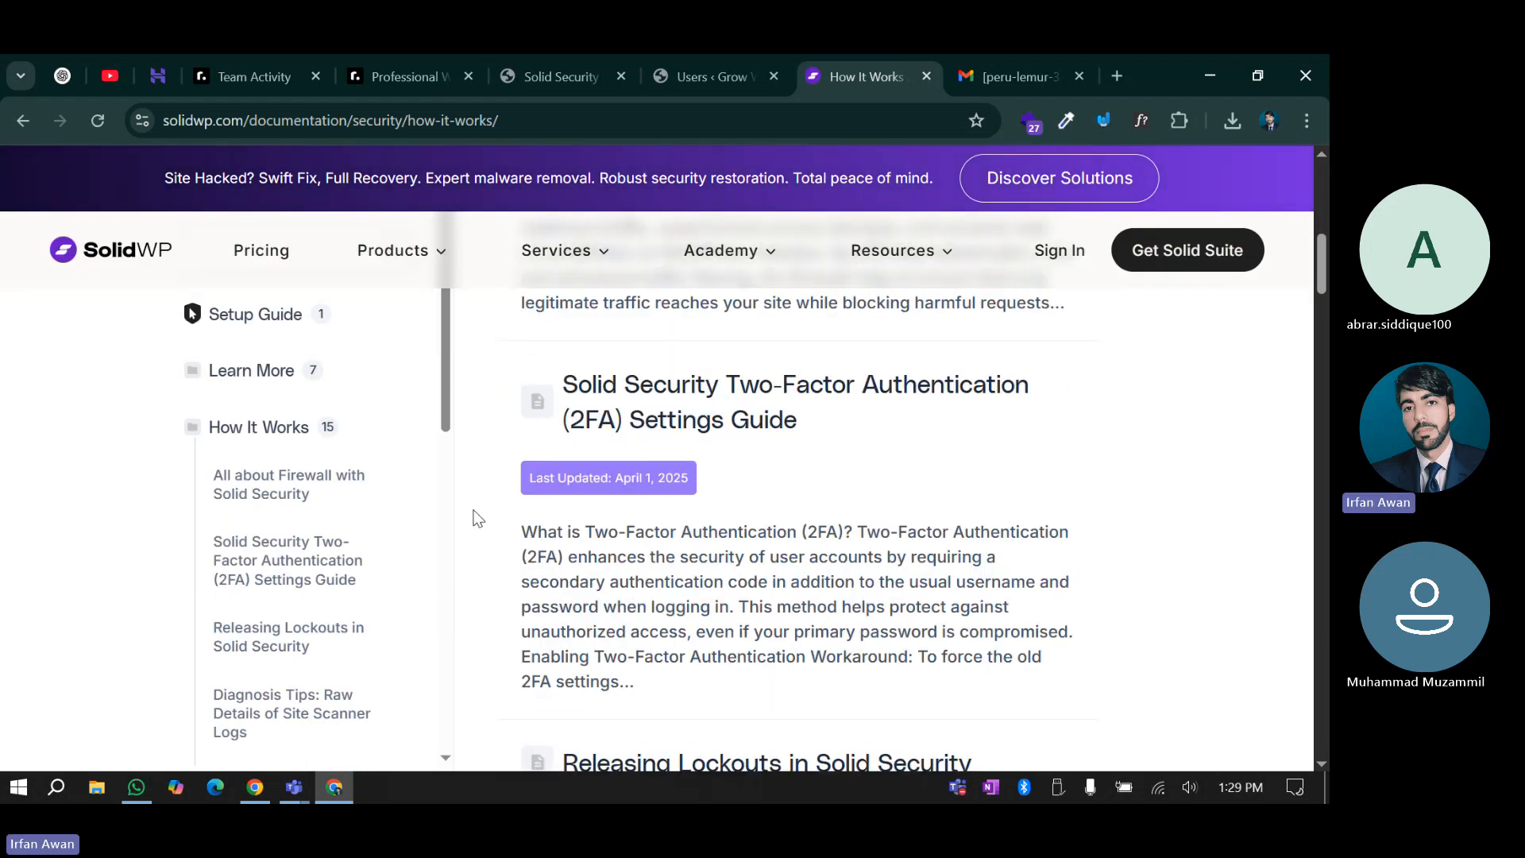
{"action": "scroll", "coordinate": [485, 541], "scroll_direction": "down", "scroll_amount": 3}
{"action": "scroll", "coordinate": [515, 579], "scroll_direction": "up", "scroll_amount": 2}
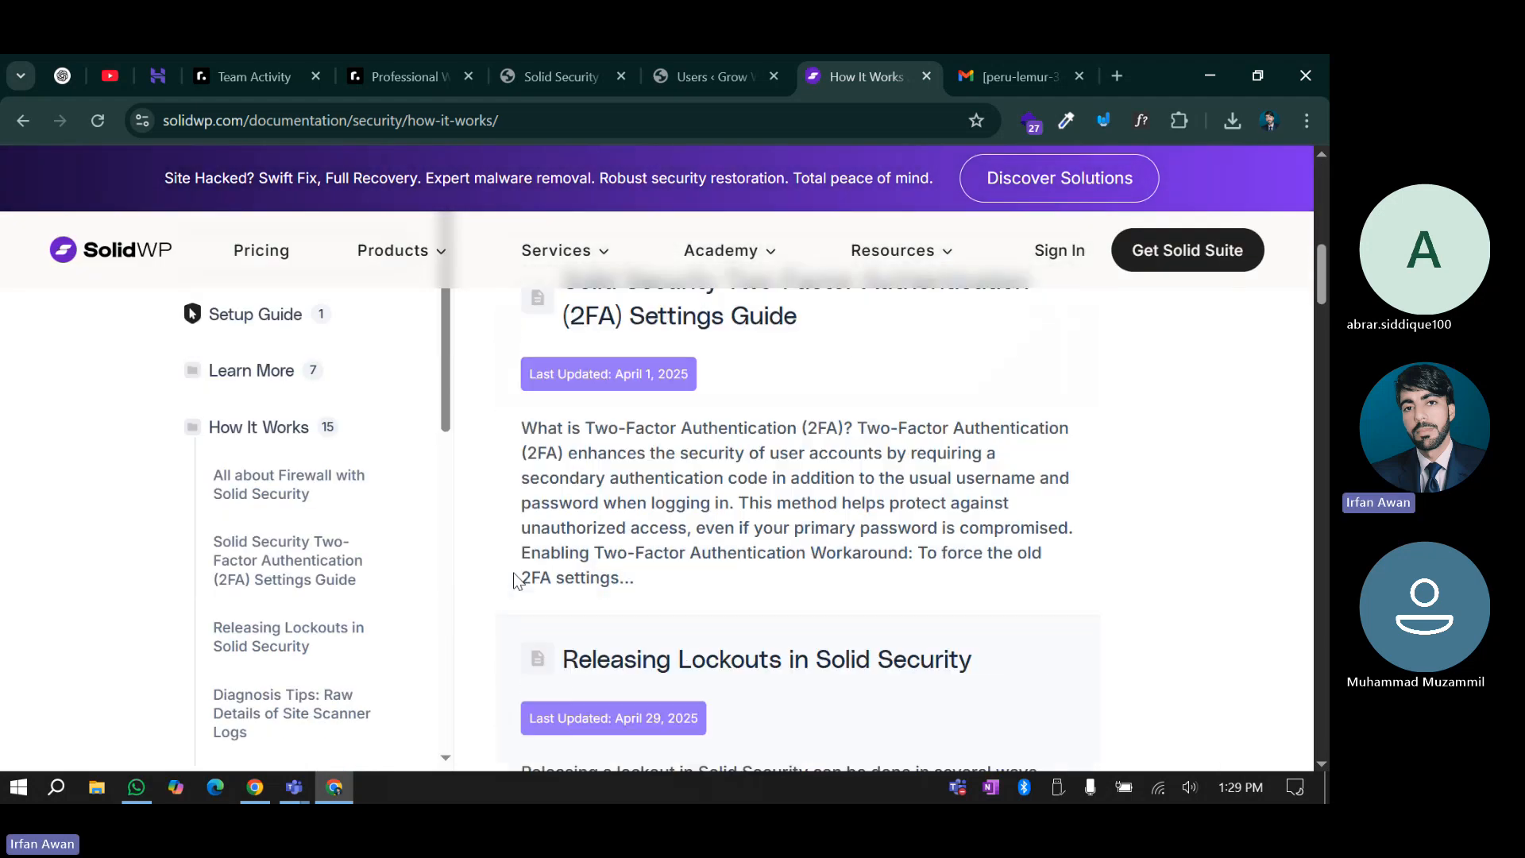
{"action": "scroll", "coordinate": [695, 476], "scroll_direction": "up", "scroll_amount": 2}
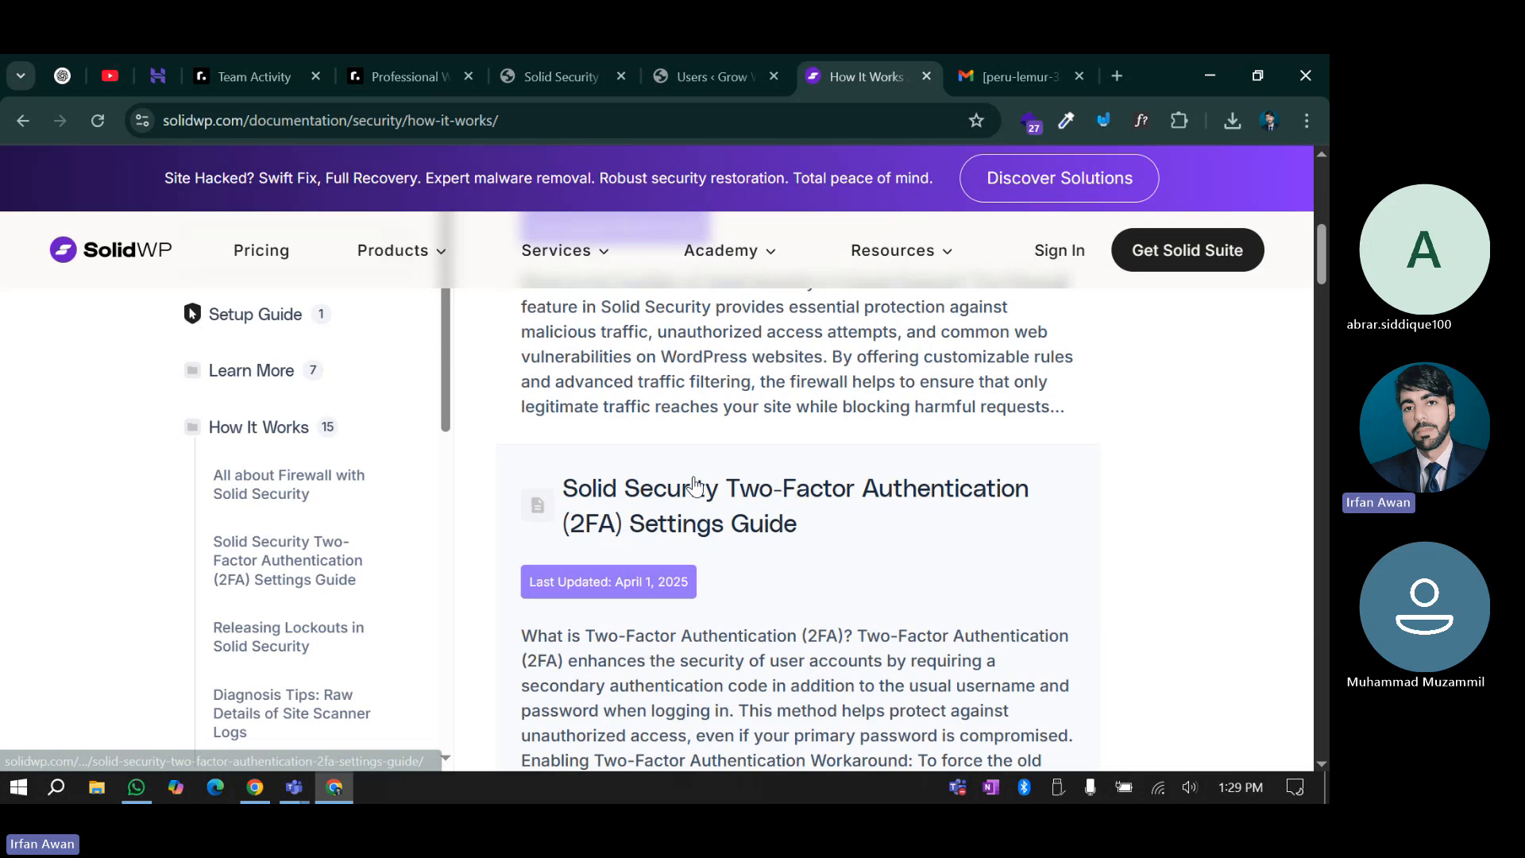
{"action": "left_click", "coordinate": [692, 493]}
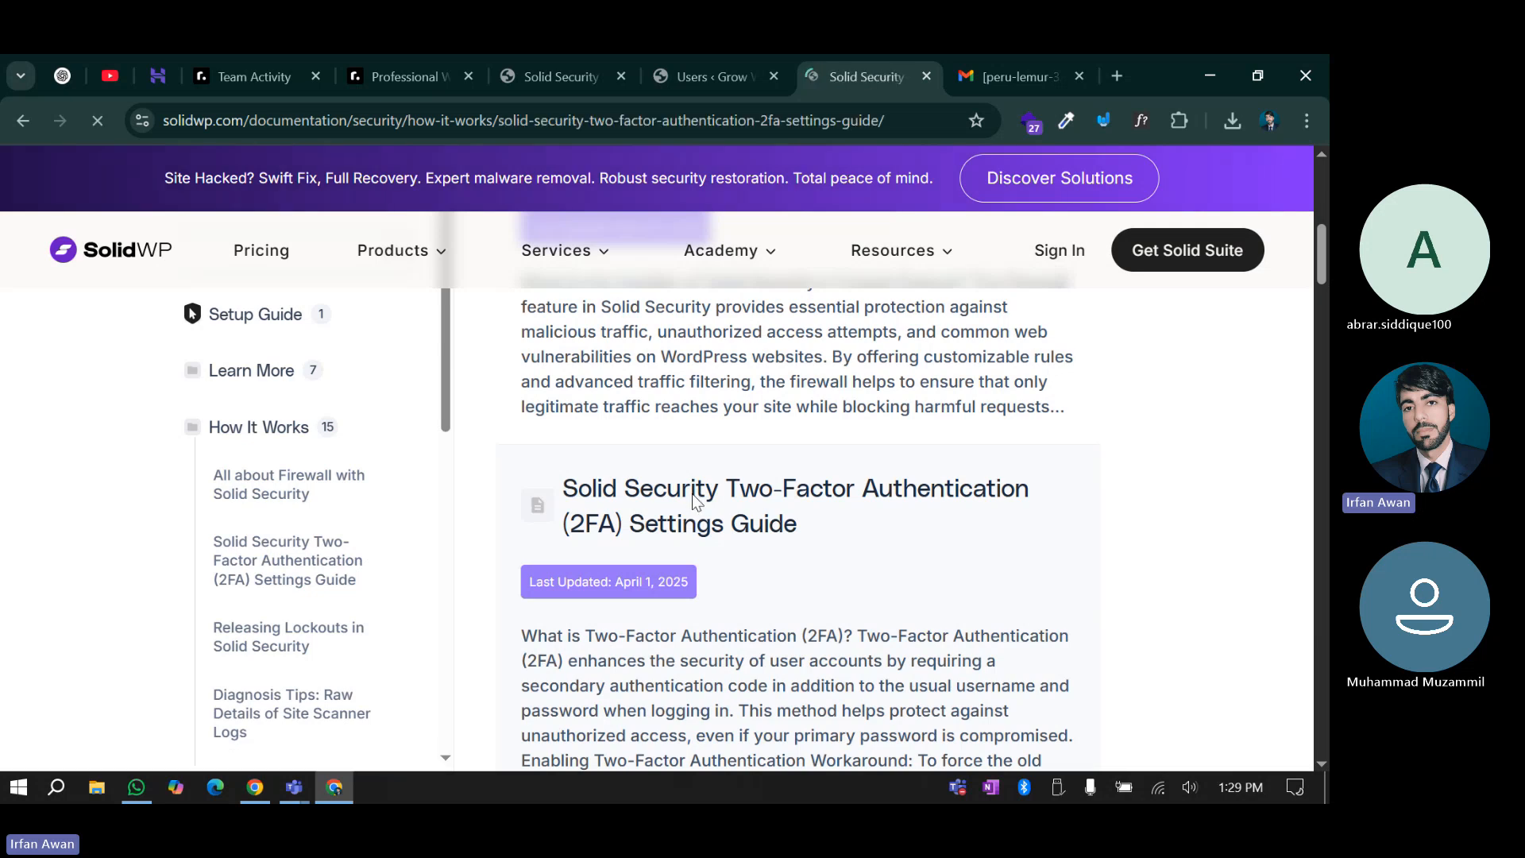
{"action": "scroll", "coordinate": [286, 600], "scroll_direction": "down", "scroll_amount": 5}
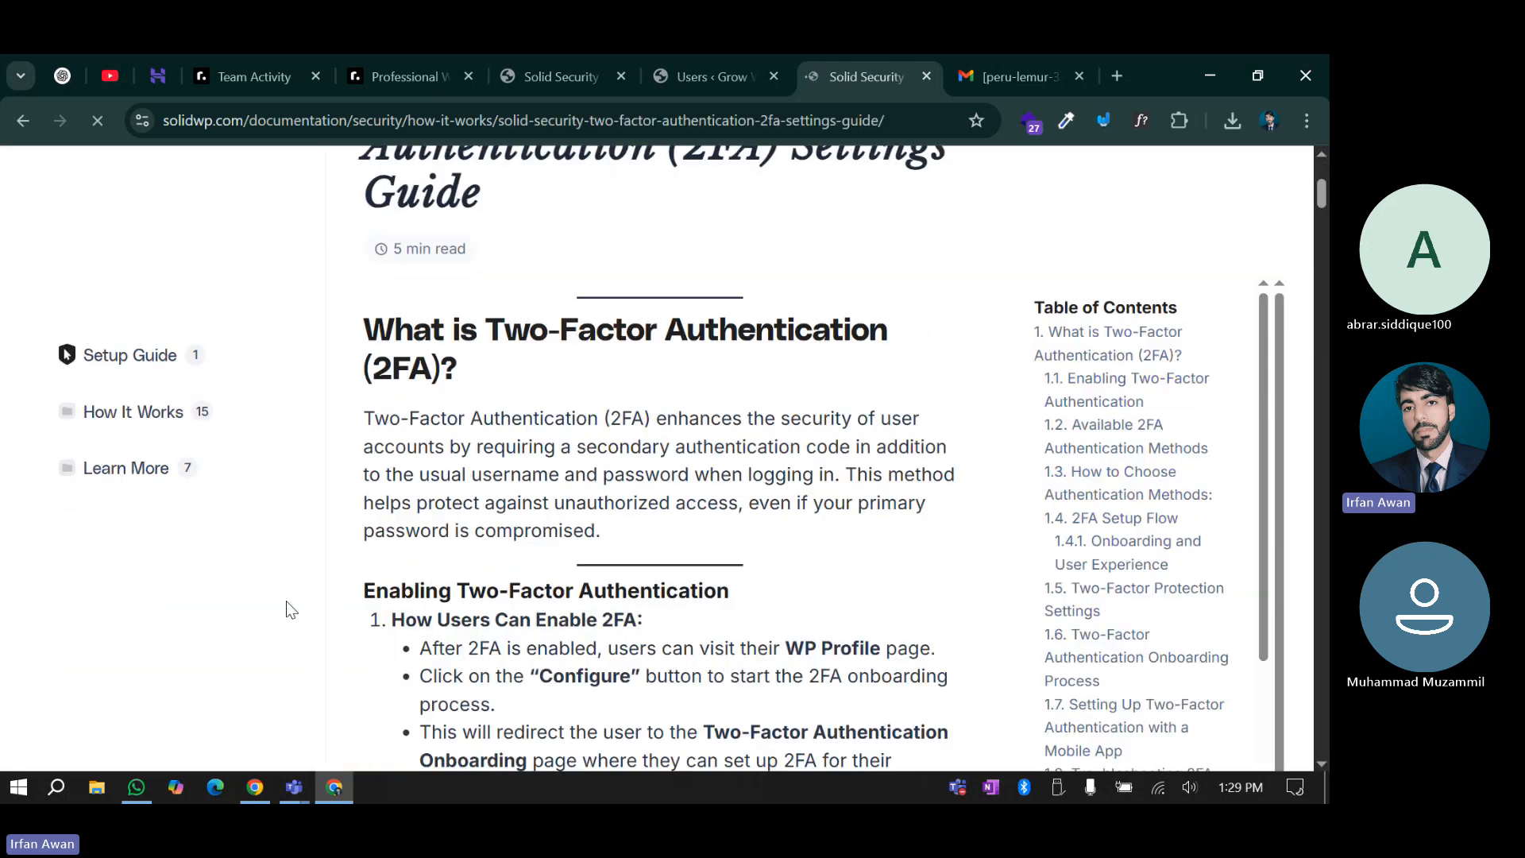
{"action": "scroll", "coordinate": [334, 584], "scroll_direction": "down", "scroll_amount": 3}
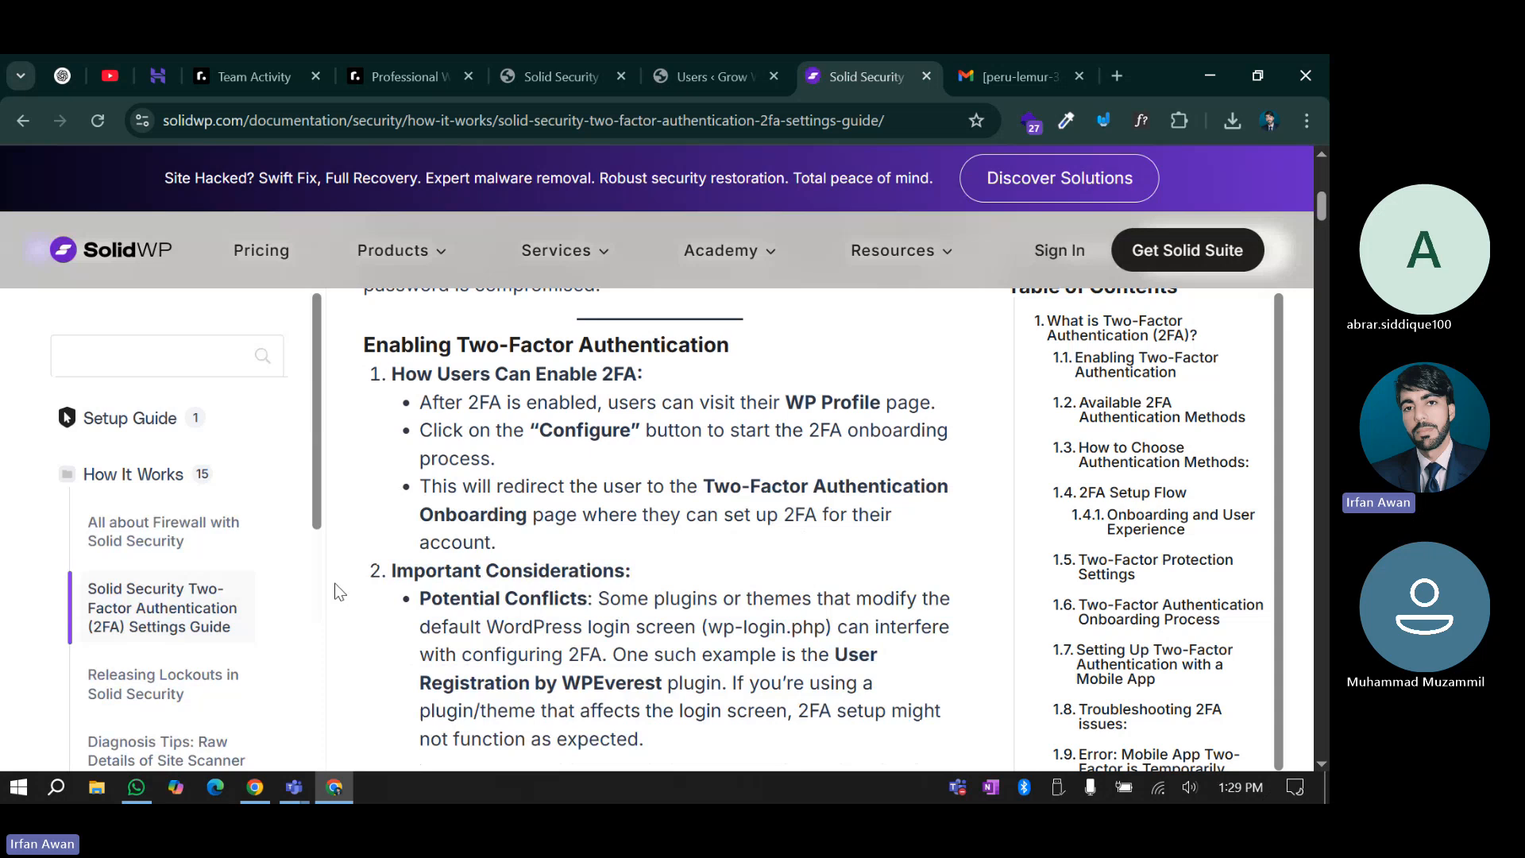
{"action": "scroll", "coordinate": [339, 591], "scroll_direction": "down", "scroll_amount": 5}
{"action": "scroll", "coordinate": [336, 590], "scroll_direction": "down", "scroll_amount": 5}
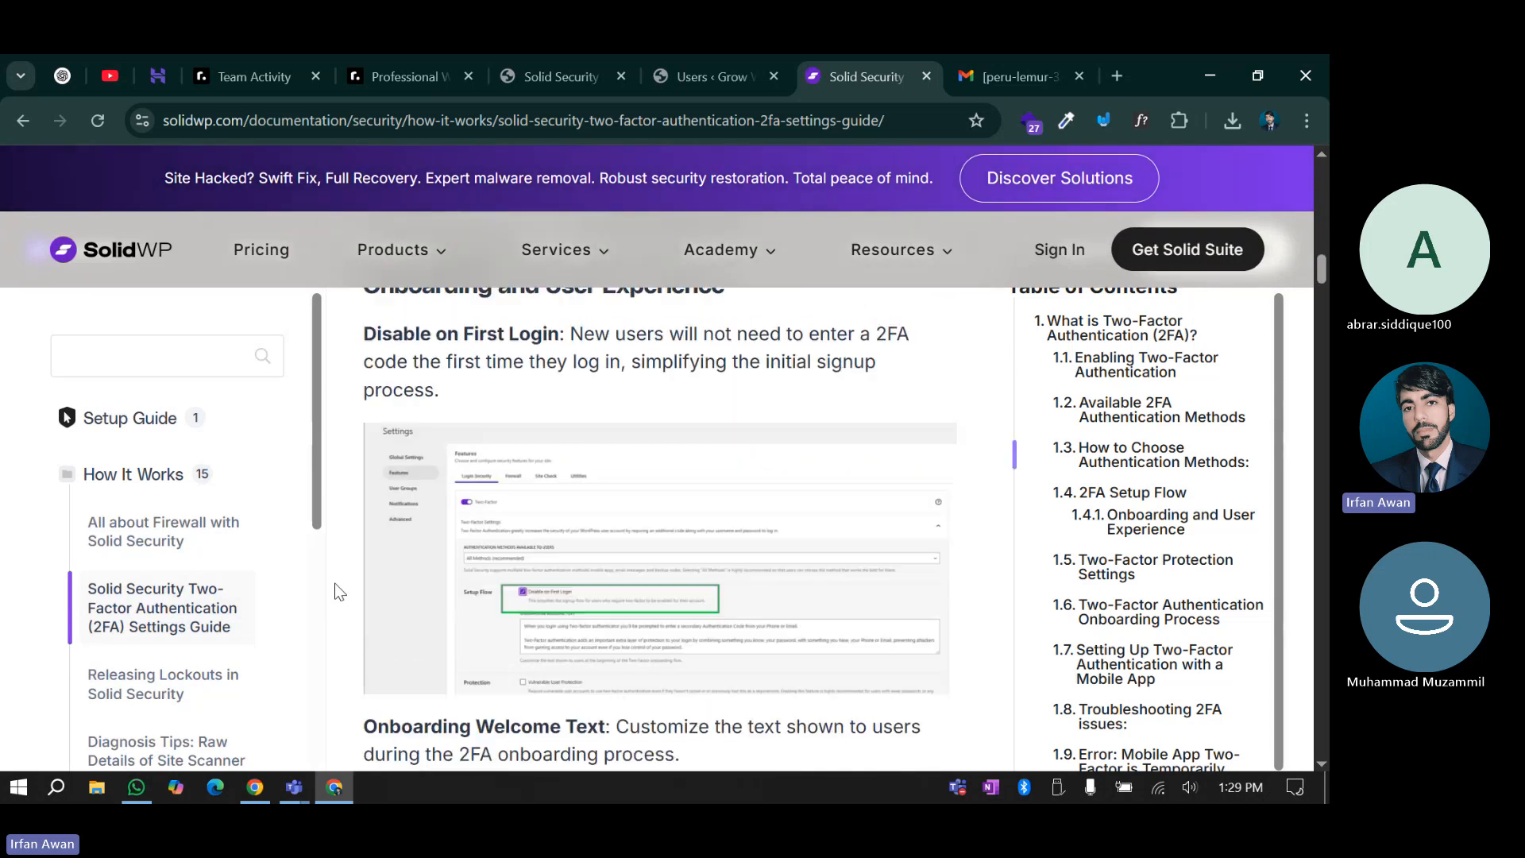
{"action": "scroll", "coordinate": [628, 632], "scroll_direction": "down", "scroll_amount": 4}
{"action": "scroll", "coordinate": [628, 632], "scroll_direction": "down", "scroll_amount": 8}
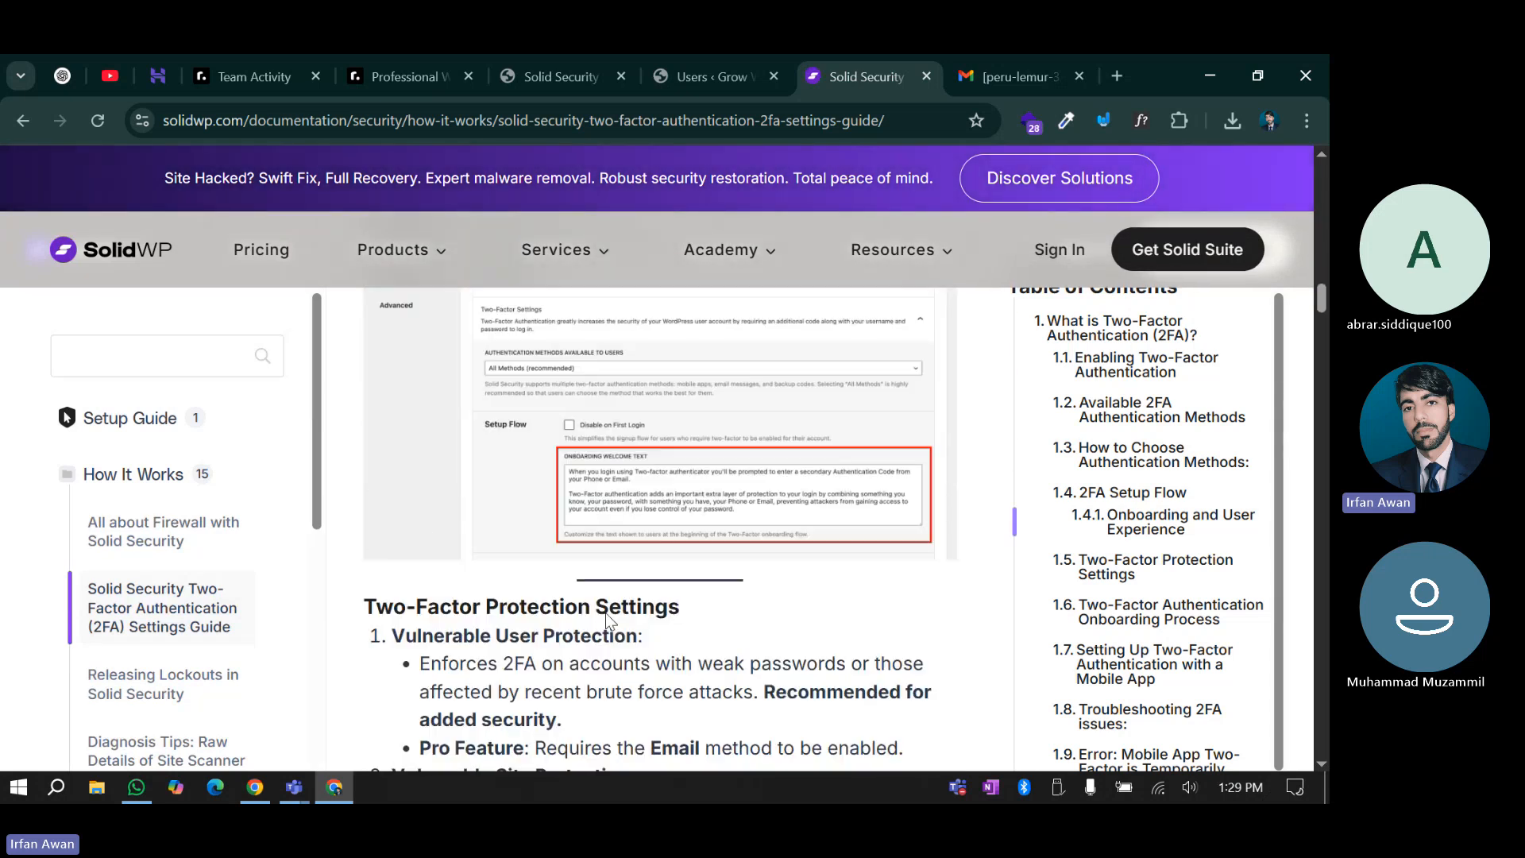
{"action": "scroll", "coordinate": [450, 629], "scroll_direction": "down", "scroll_amount": 5}
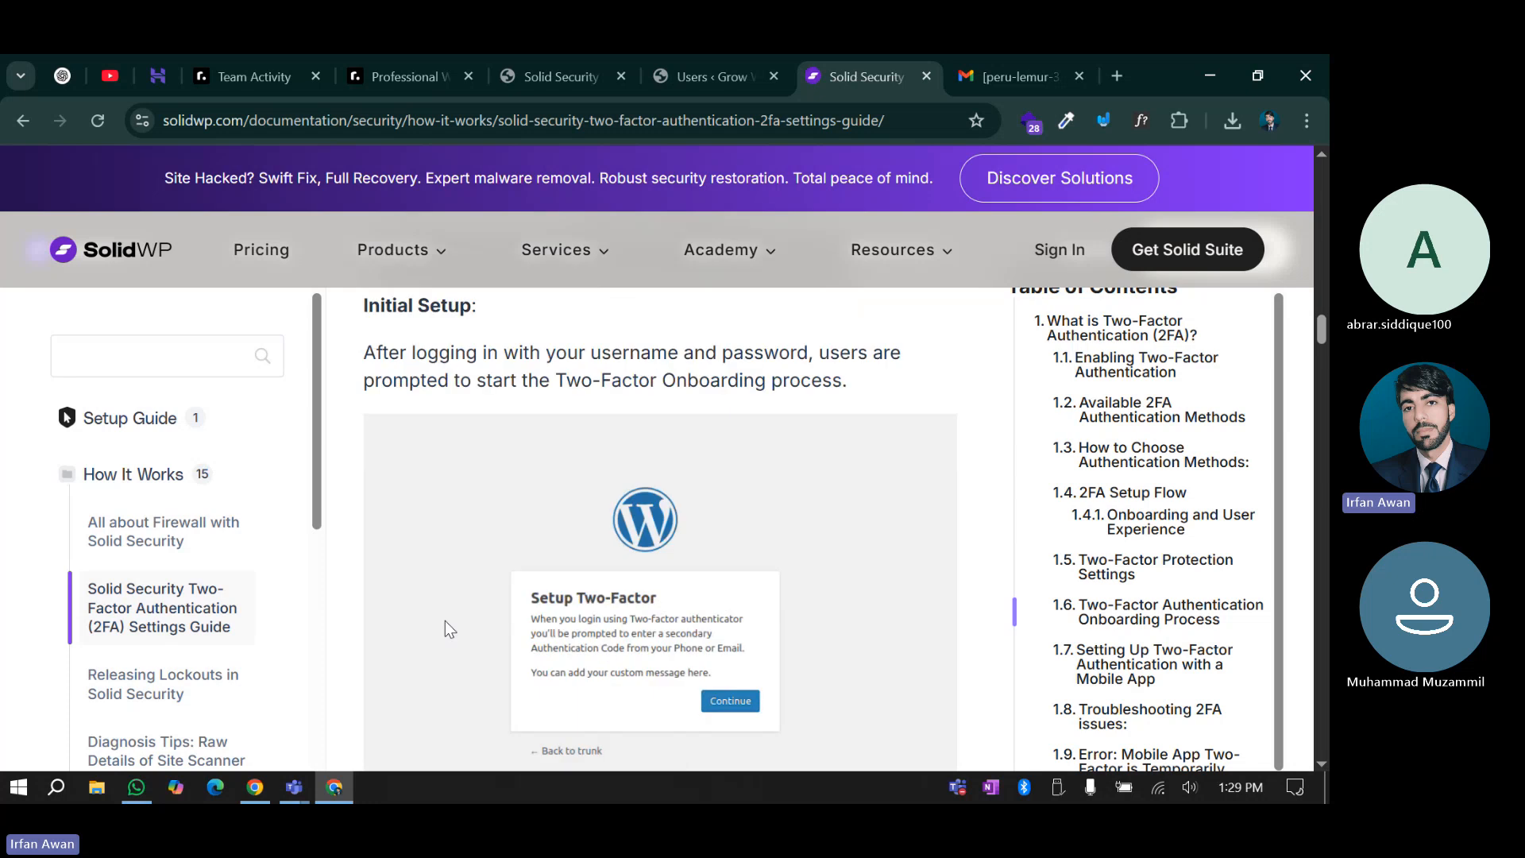
{"action": "scroll", "coordinate": [111, 564], "scroll_direction": "down", "scroll_amount": 3}
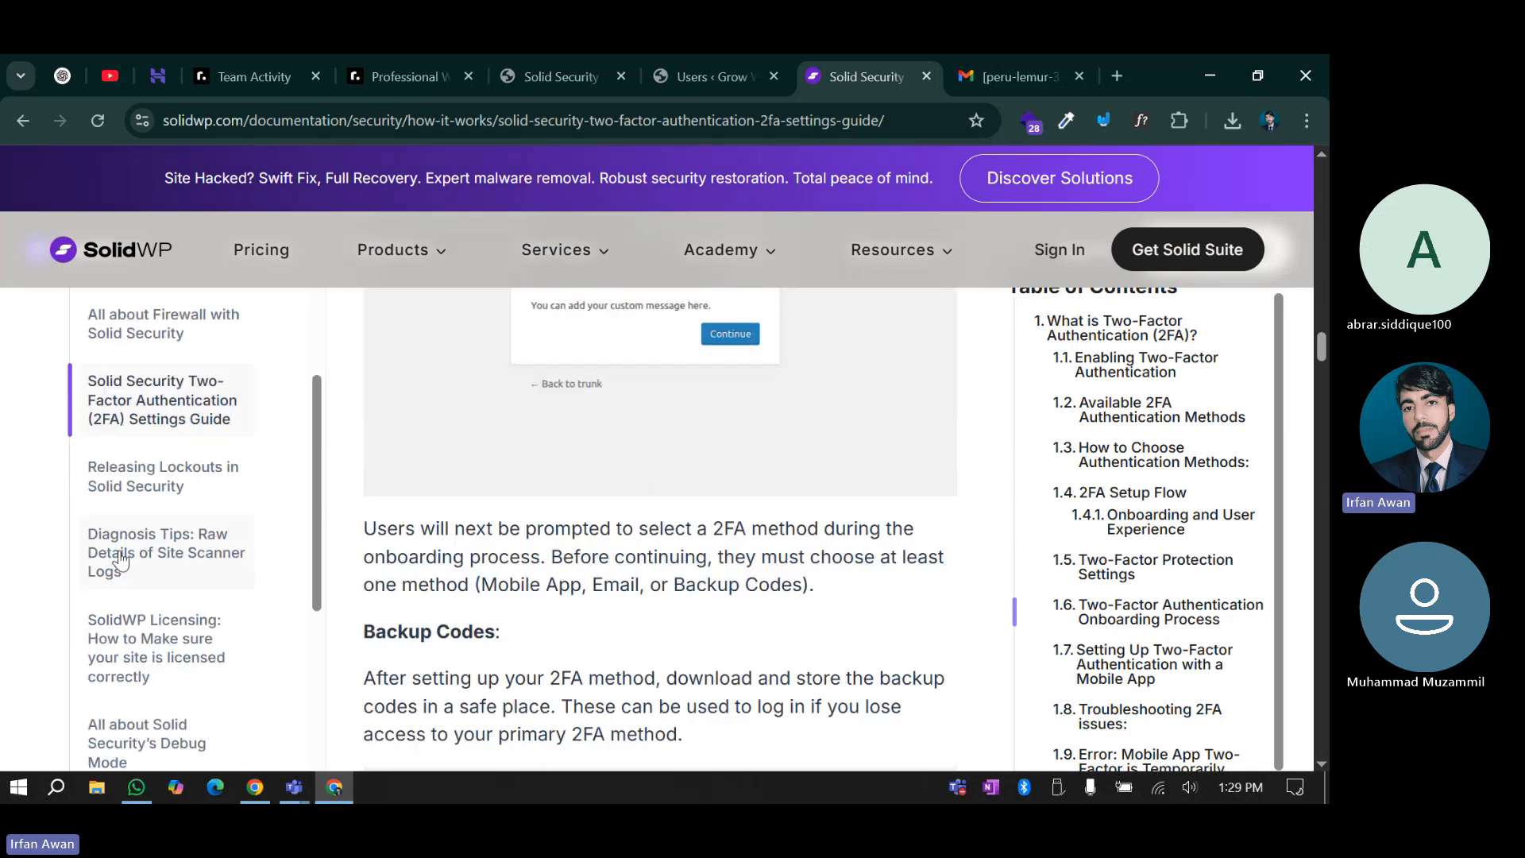
{"action": "scroll", "coordinate": [125, 509], "scroll_direction": "down", "scroll_amount": 1}
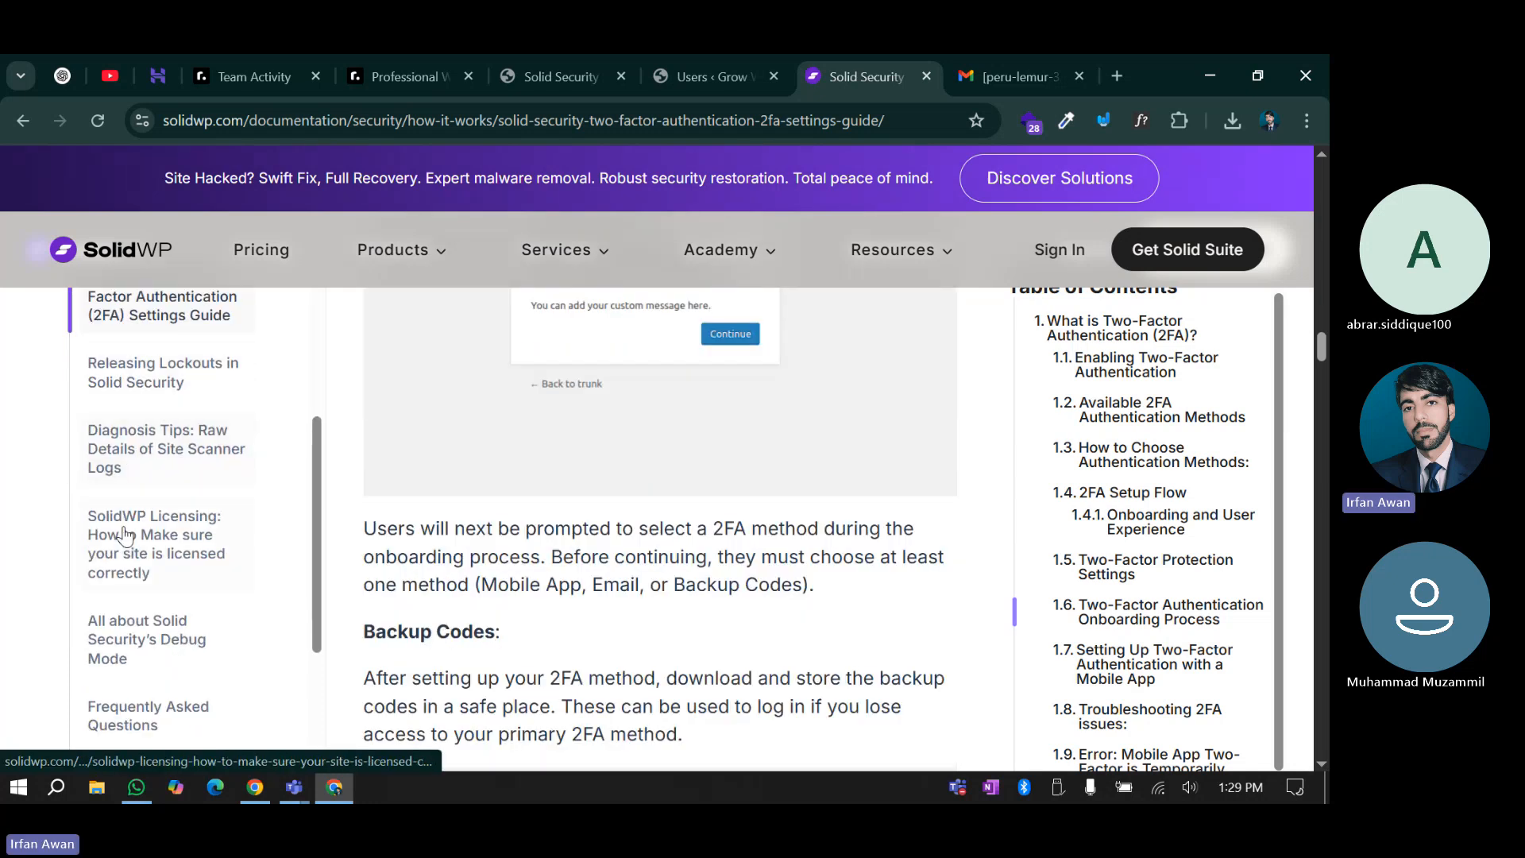
Read the 'Releasing Lockouts in Solid Security' article through its methods, then return to the top
{"action": "left_click", "coordinate": [152, 387]}
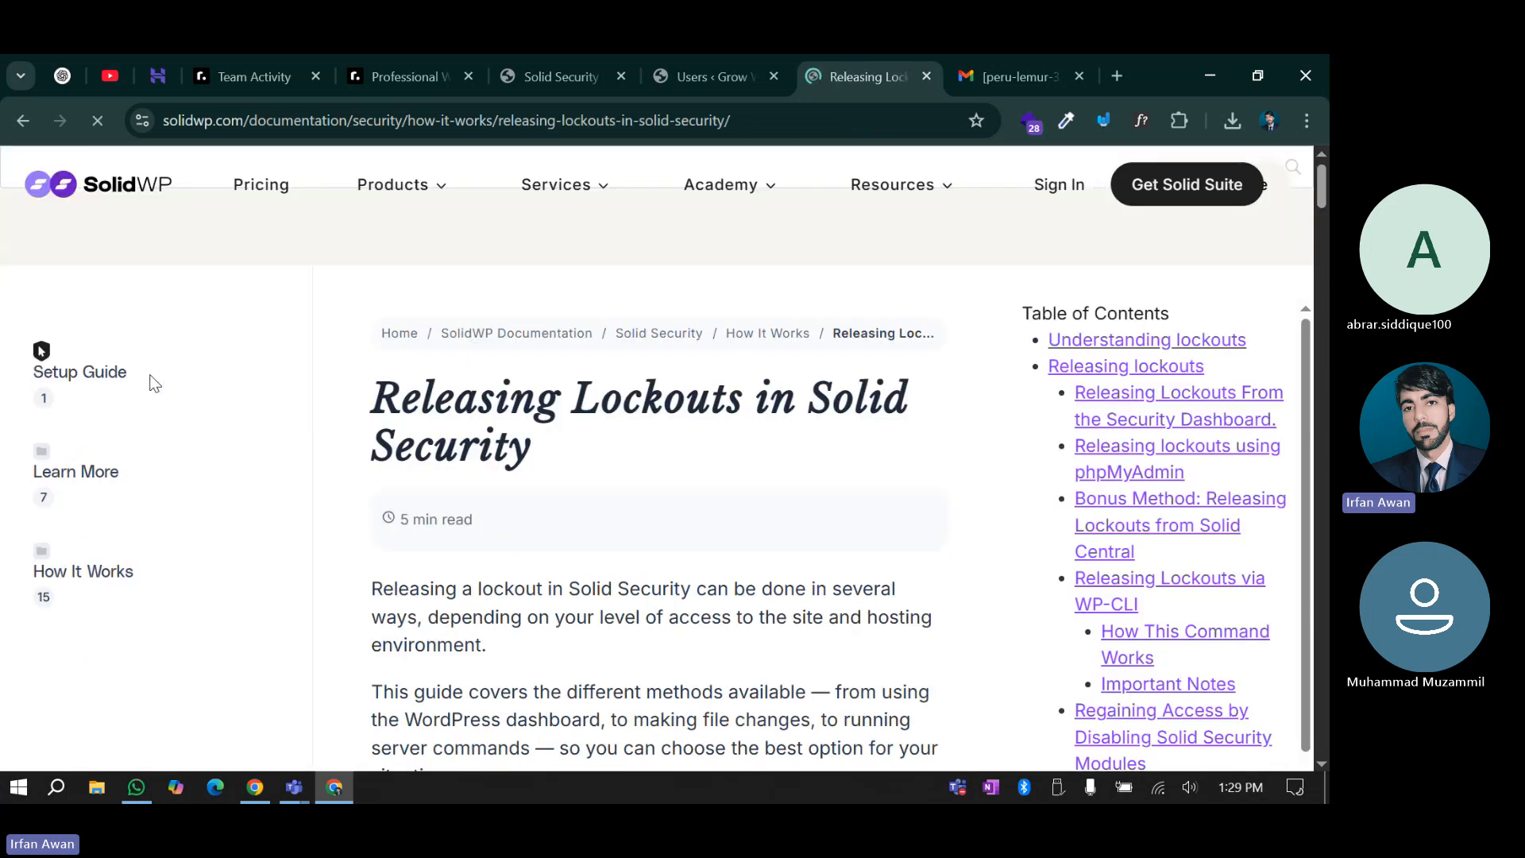
{"action": "scroll", "coordinate": [342, 537], "scroll_direction": "down", "scroll_amount": 4}
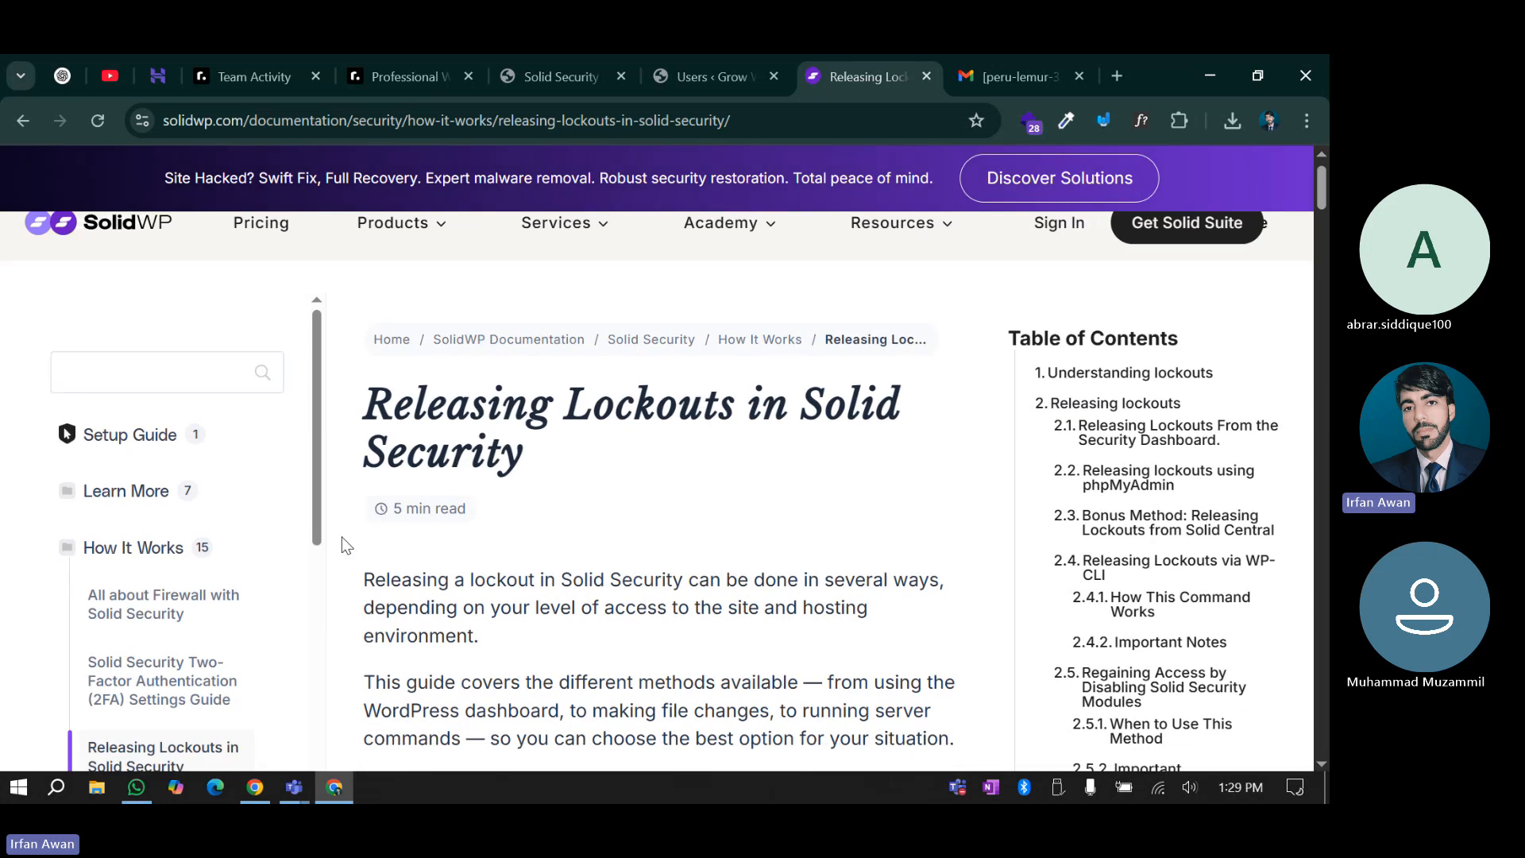
{"action": "scroll", "coordinate": [341, 537], "scroll_direction": "down", "scroll_amount": 12}
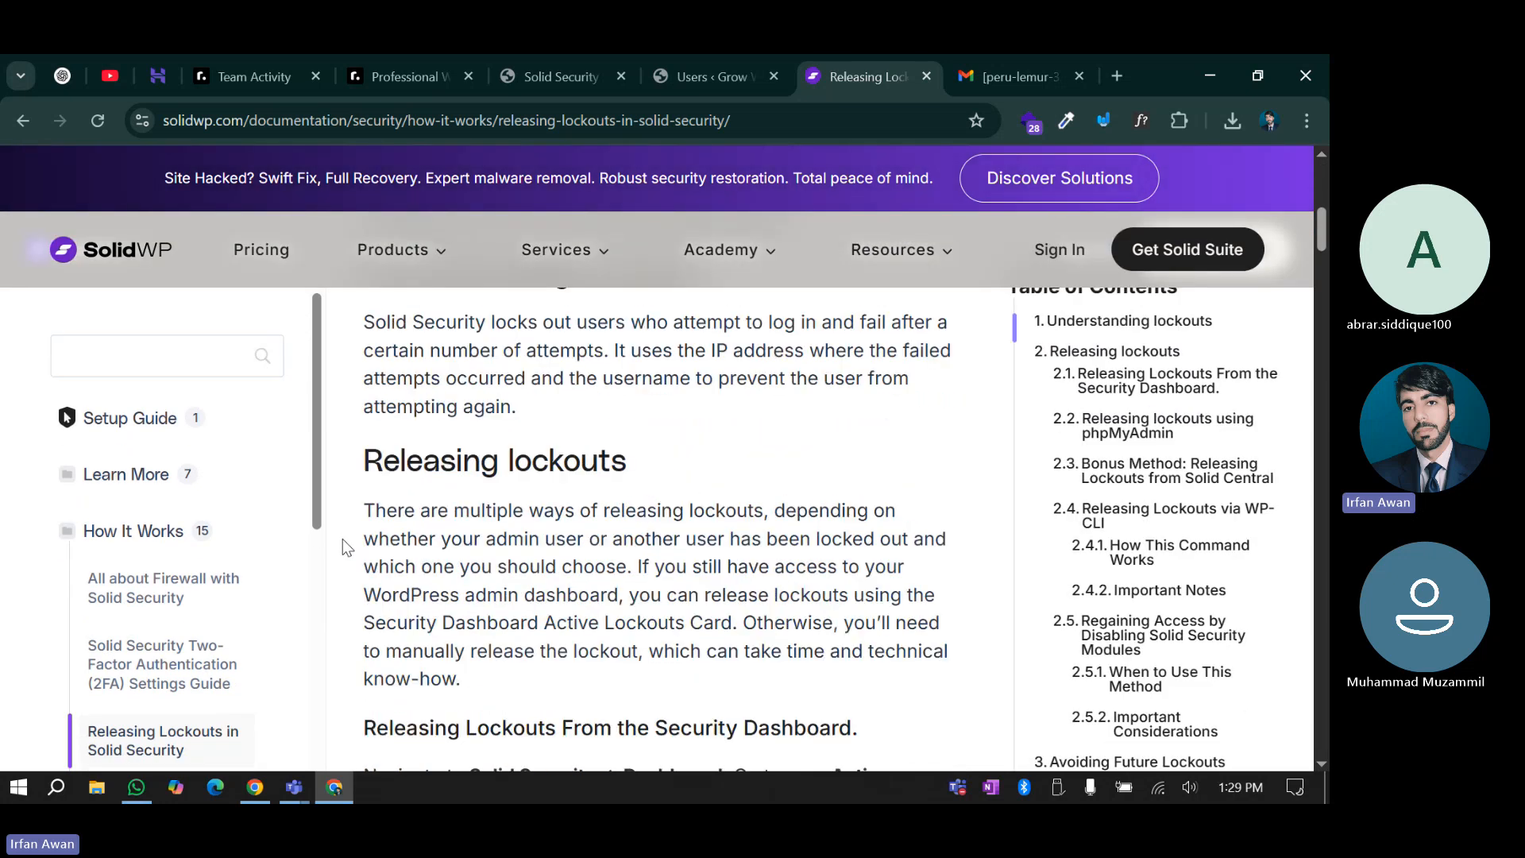
{"action": "scroll", "coordinate": [128, 544], "scroll_direction": "down", "scroll_amount": 5}
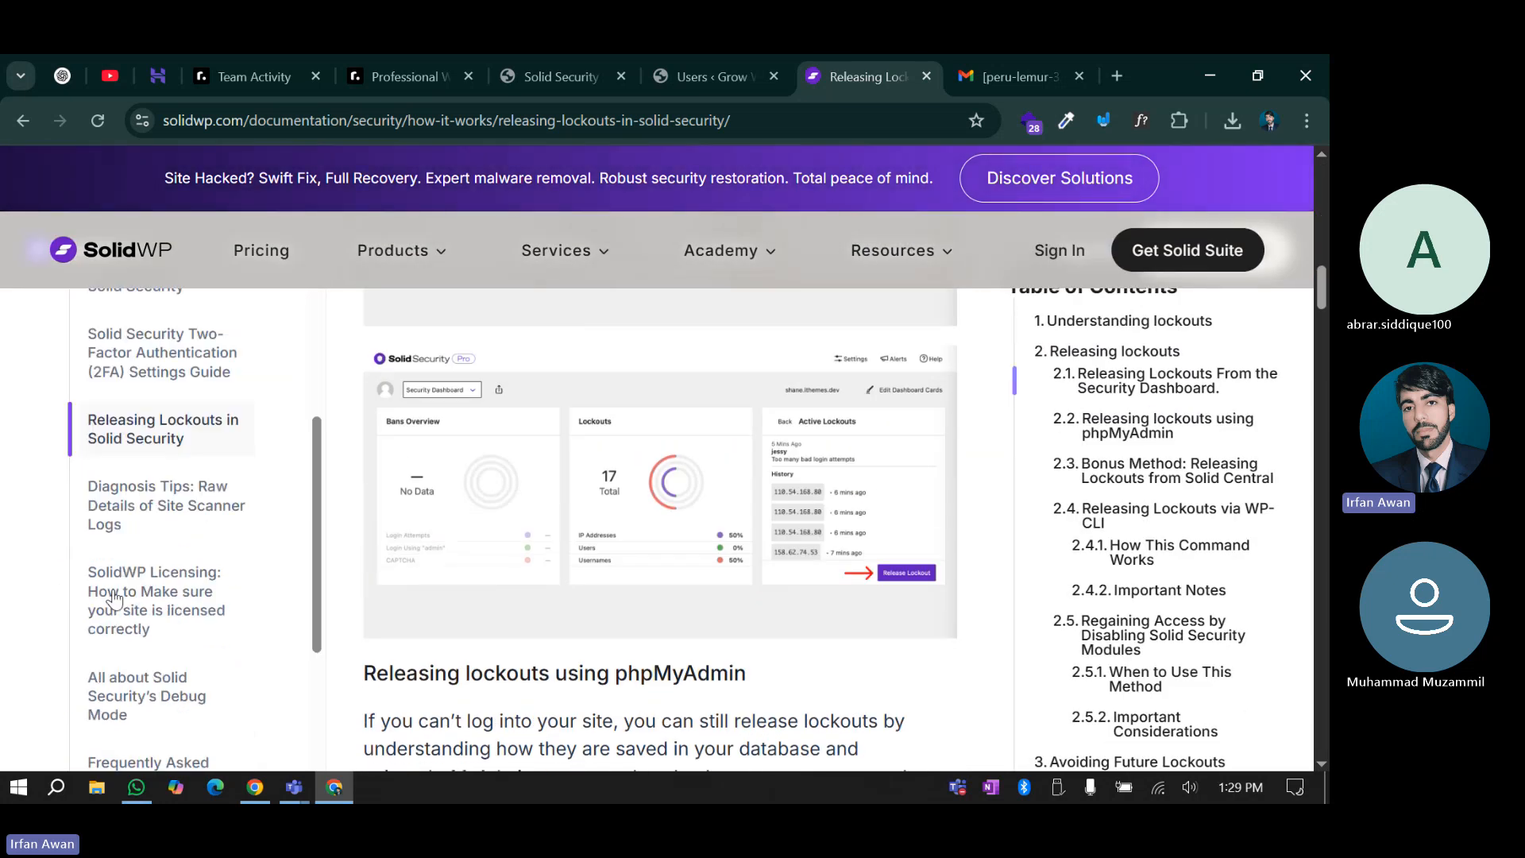
{"action": "scroll", "coordinate": [127, 545], "scroll_direction": "down", "scroll_amount": 5}
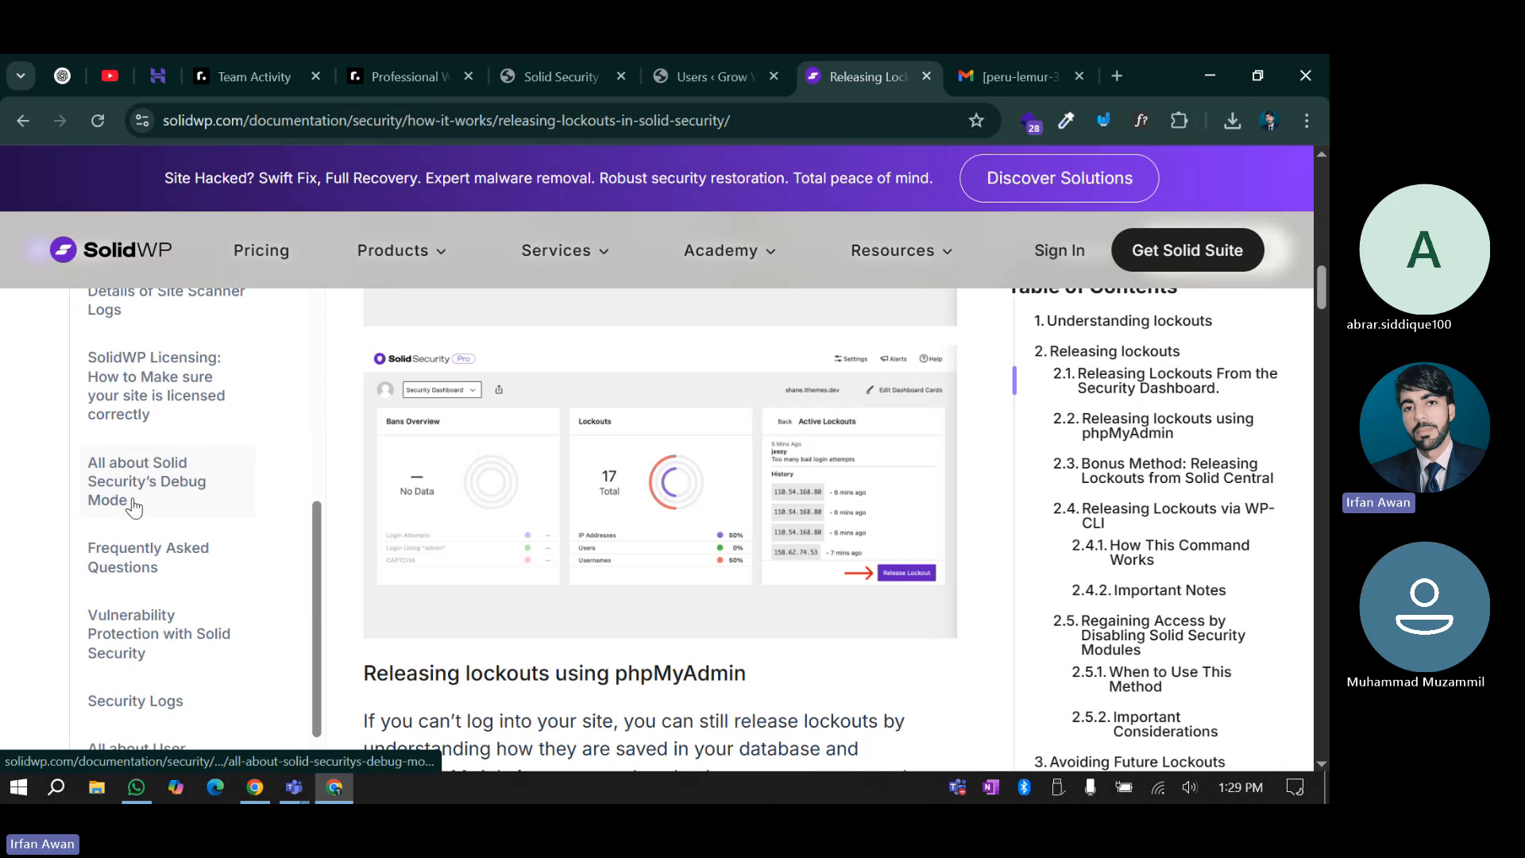
{"action": "scroll", "coordinate": [132, 630], "scroll_direction": "down", "scroll_amount": 6}
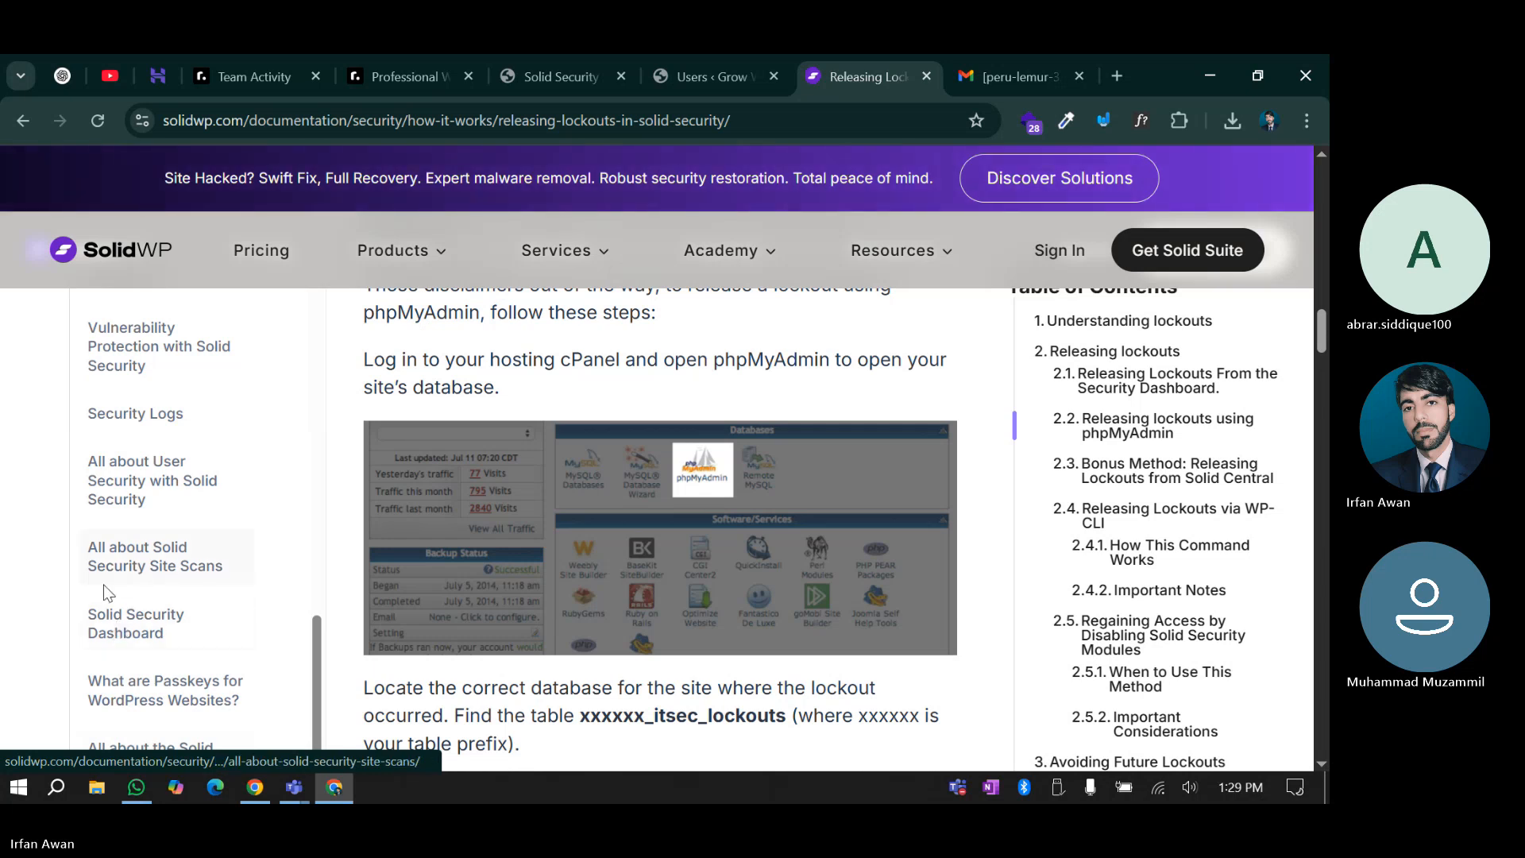
{"action": "scroll", "coordinate": [125, 556], "scroll_direction": "up", "scroll_amount": 3}
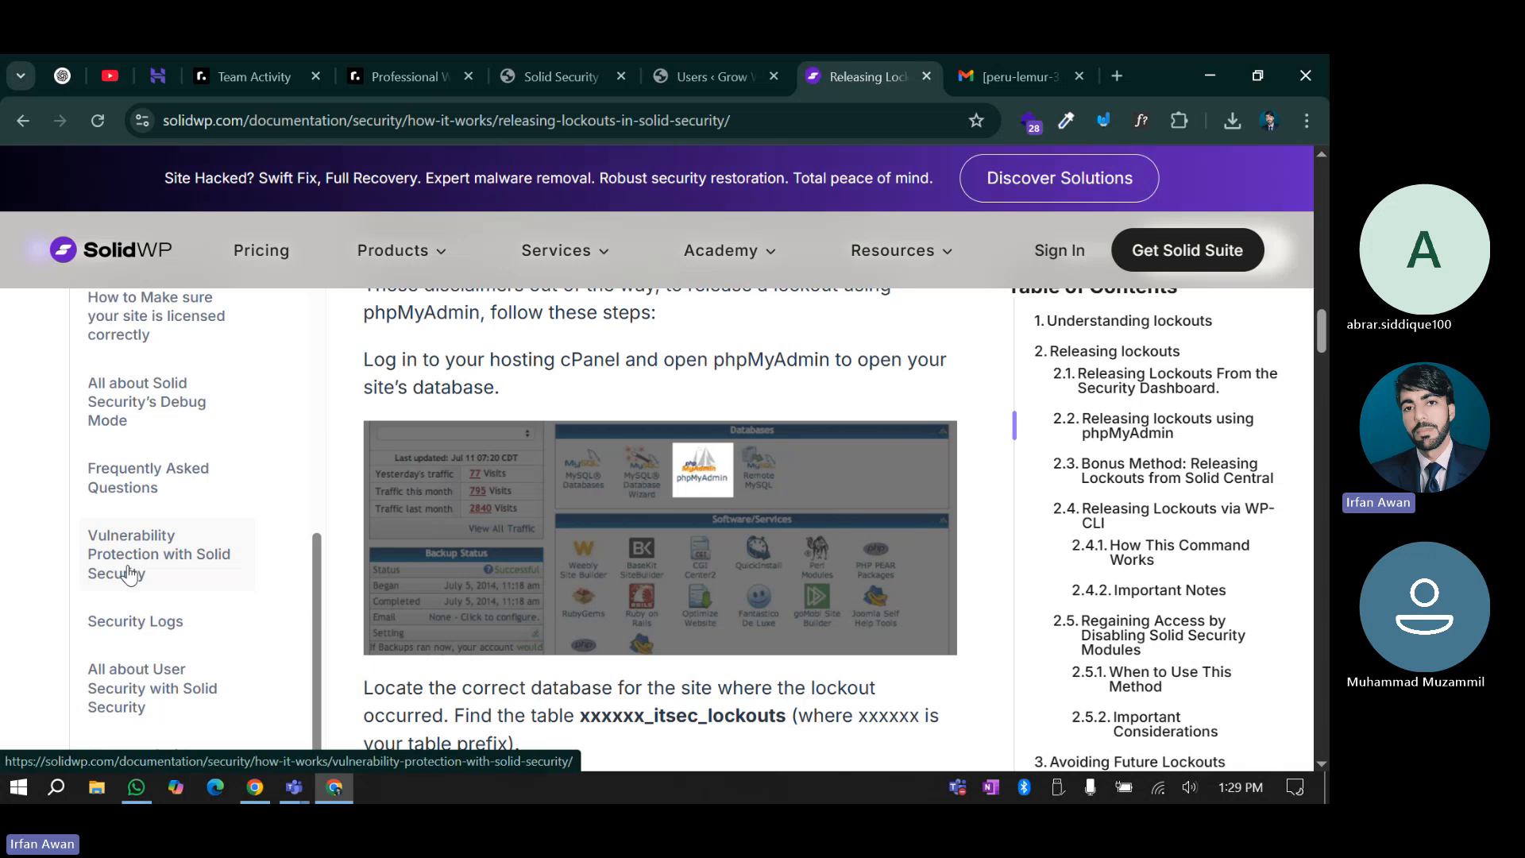
{"action": "scroll", "coordinate": [80, 592], "scroll_direction": "up", "scroll_amount": 1}
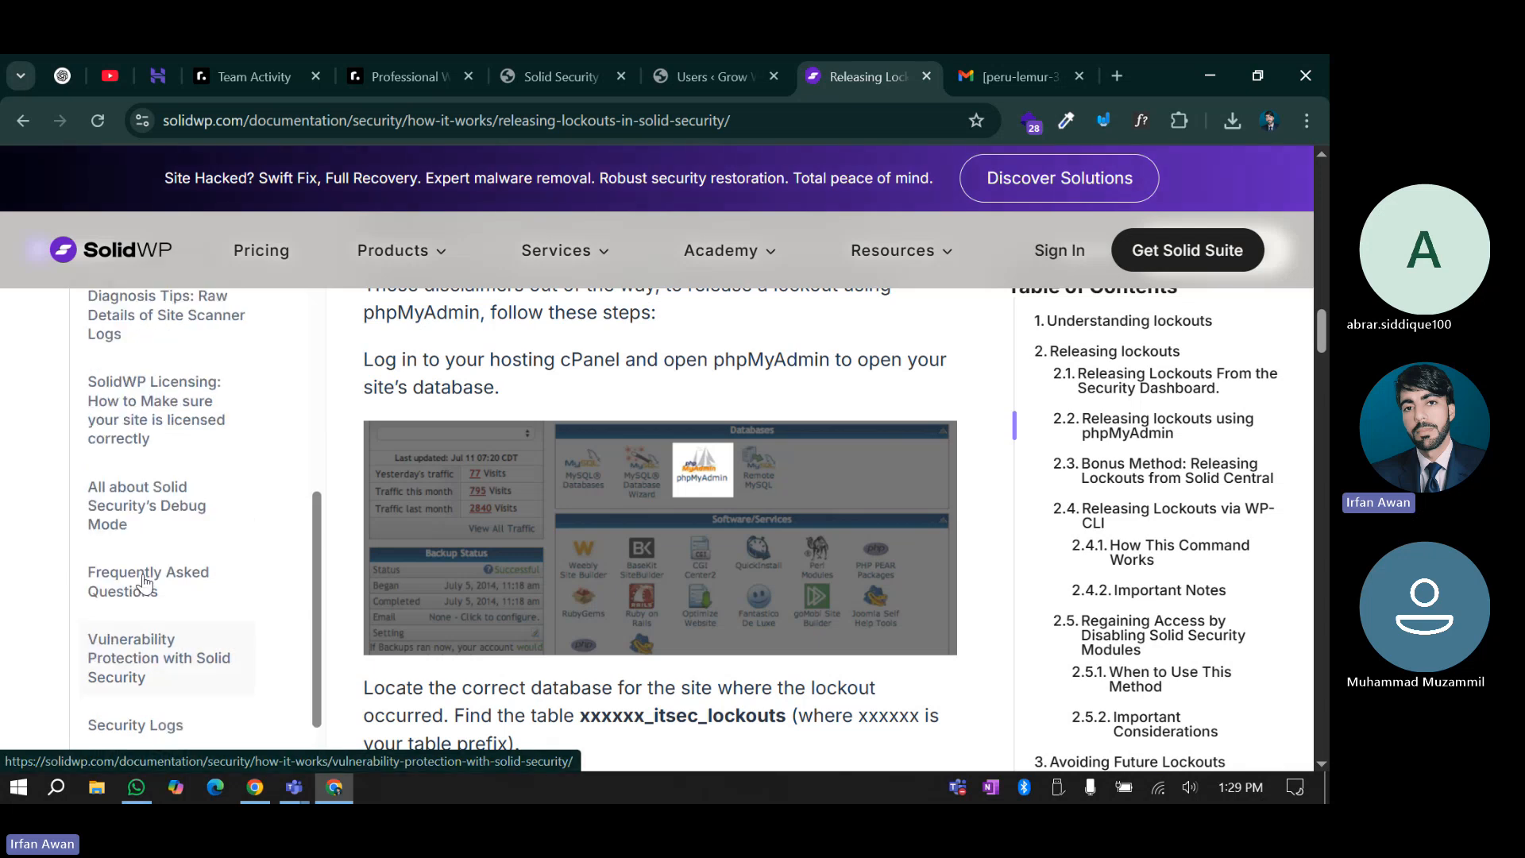
{"action": "scroll", "coordinate": [98, 570], "scroll_direction": "up", "scroll_amount": 1}
{"action": "scroll", "coordinate": [113, 570], "scroll_direction": "up", "scroll_amount": 4}
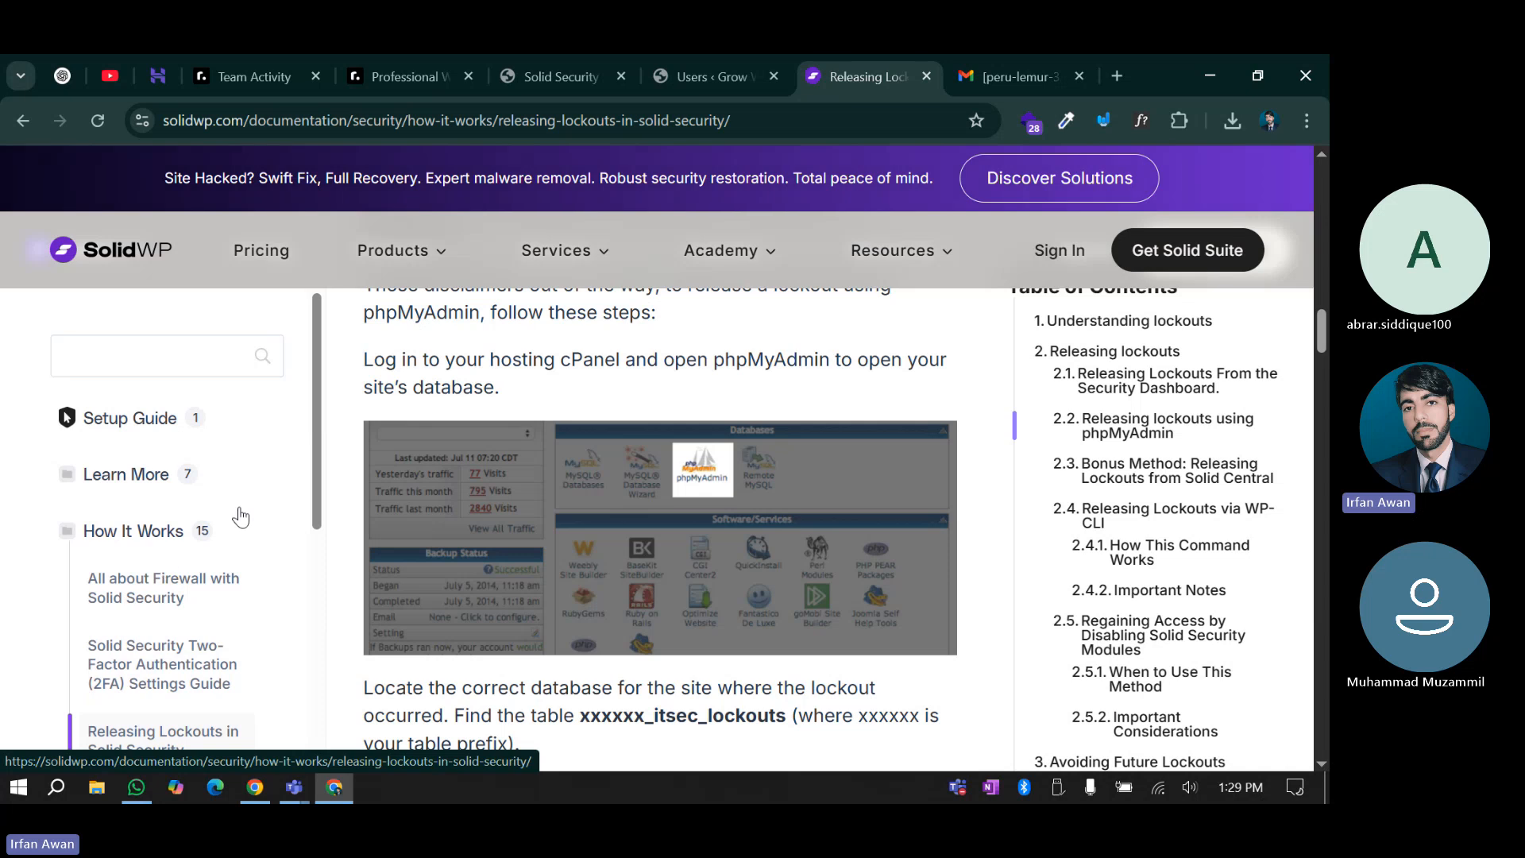
{"action": "scroll", "coordinate": [240, 517], "scroll_direction": "up", "scroll_amount": 10}
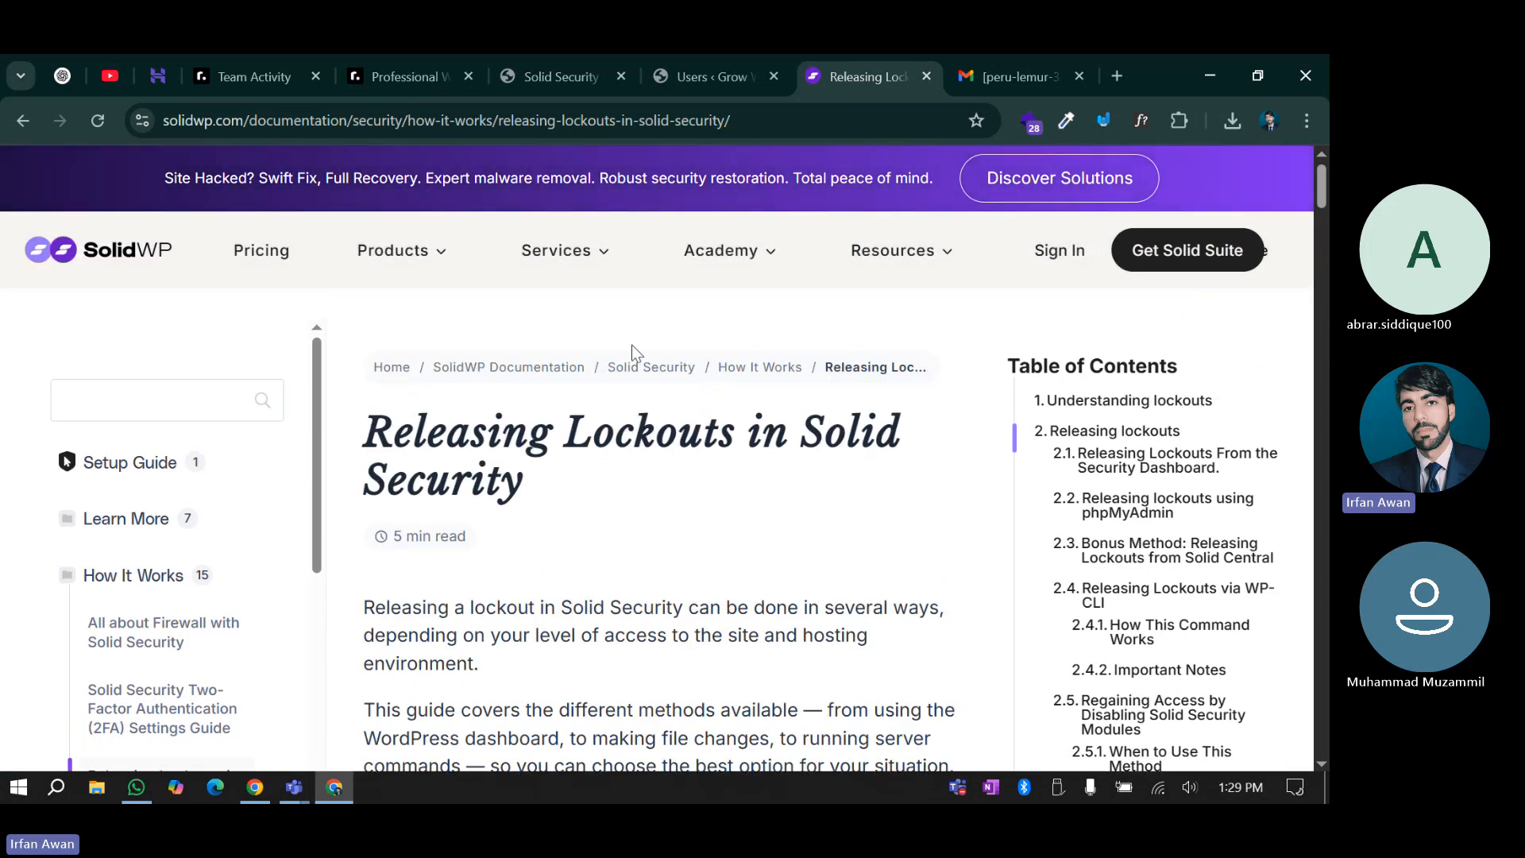
{"action": "mouse_move", "coordinate": [906, 250]}
Check the Solid Security settings and the Users page, then return to the Releasing Lockouts article
{"action": "left_click", "coordinate": [582, 63]}
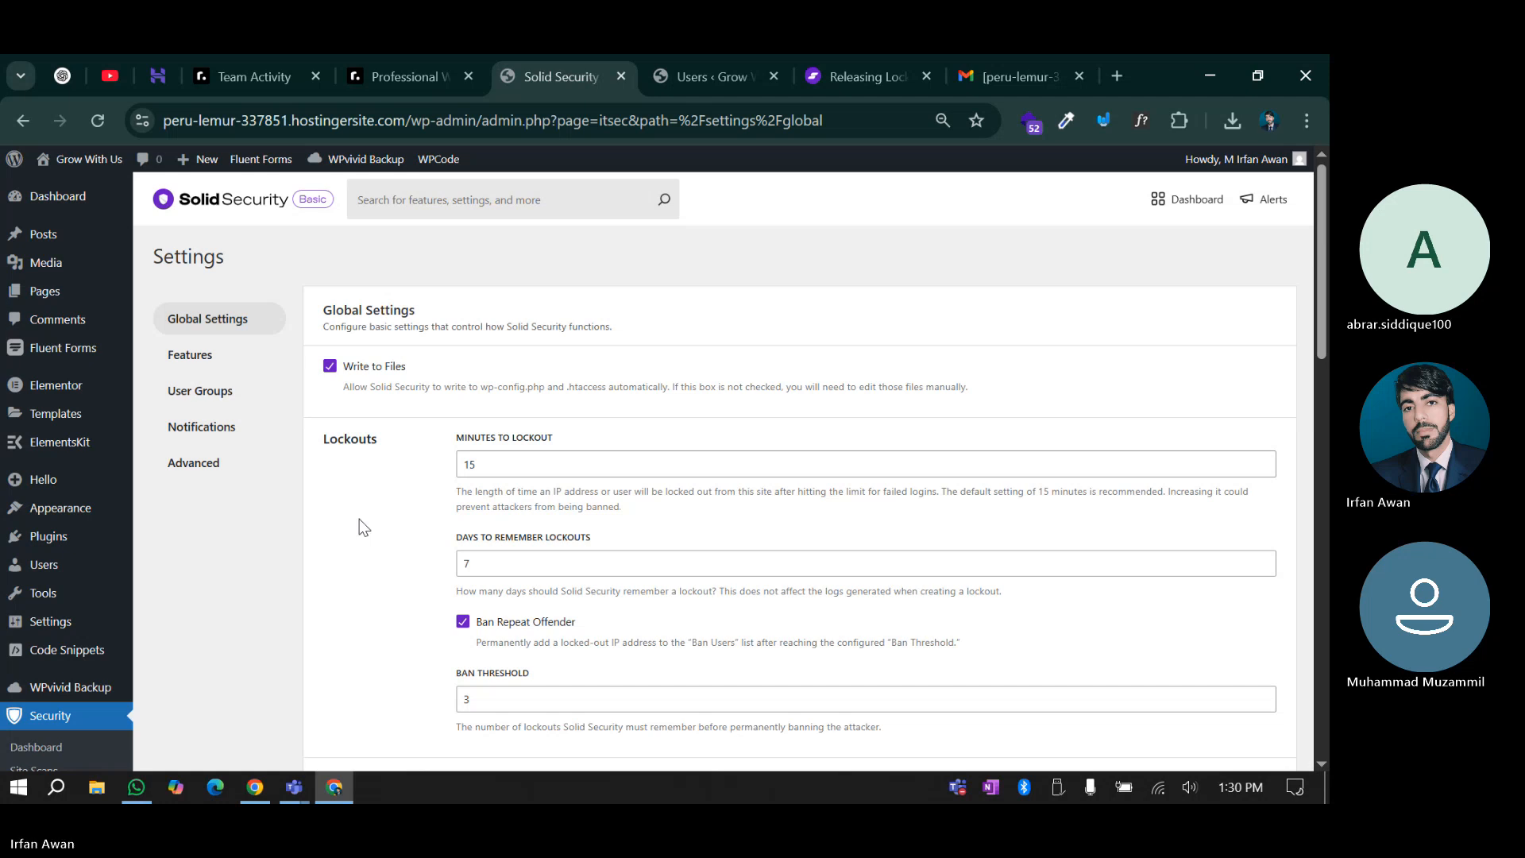
{"action": "left_click", "coordinate": [679, 84]}
{"action": "left_click", "coordinate": [857, 55]}
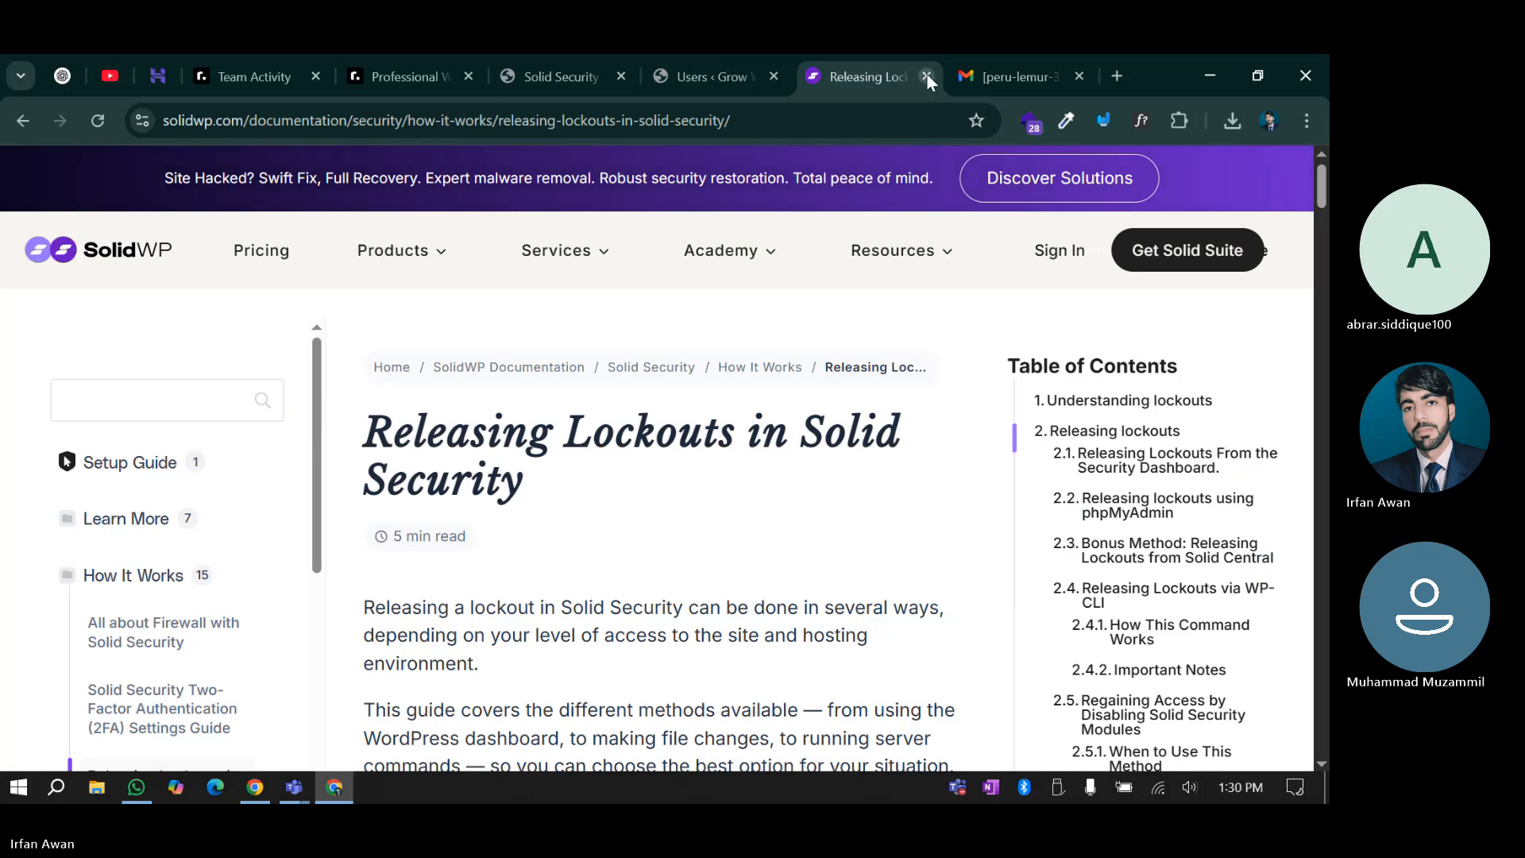
Close the lockouts article, read the '[Grow With Us] New User Registration' email, and return to Solid Security settings
{"action": "left_click", "coordinate": [926, 76]}
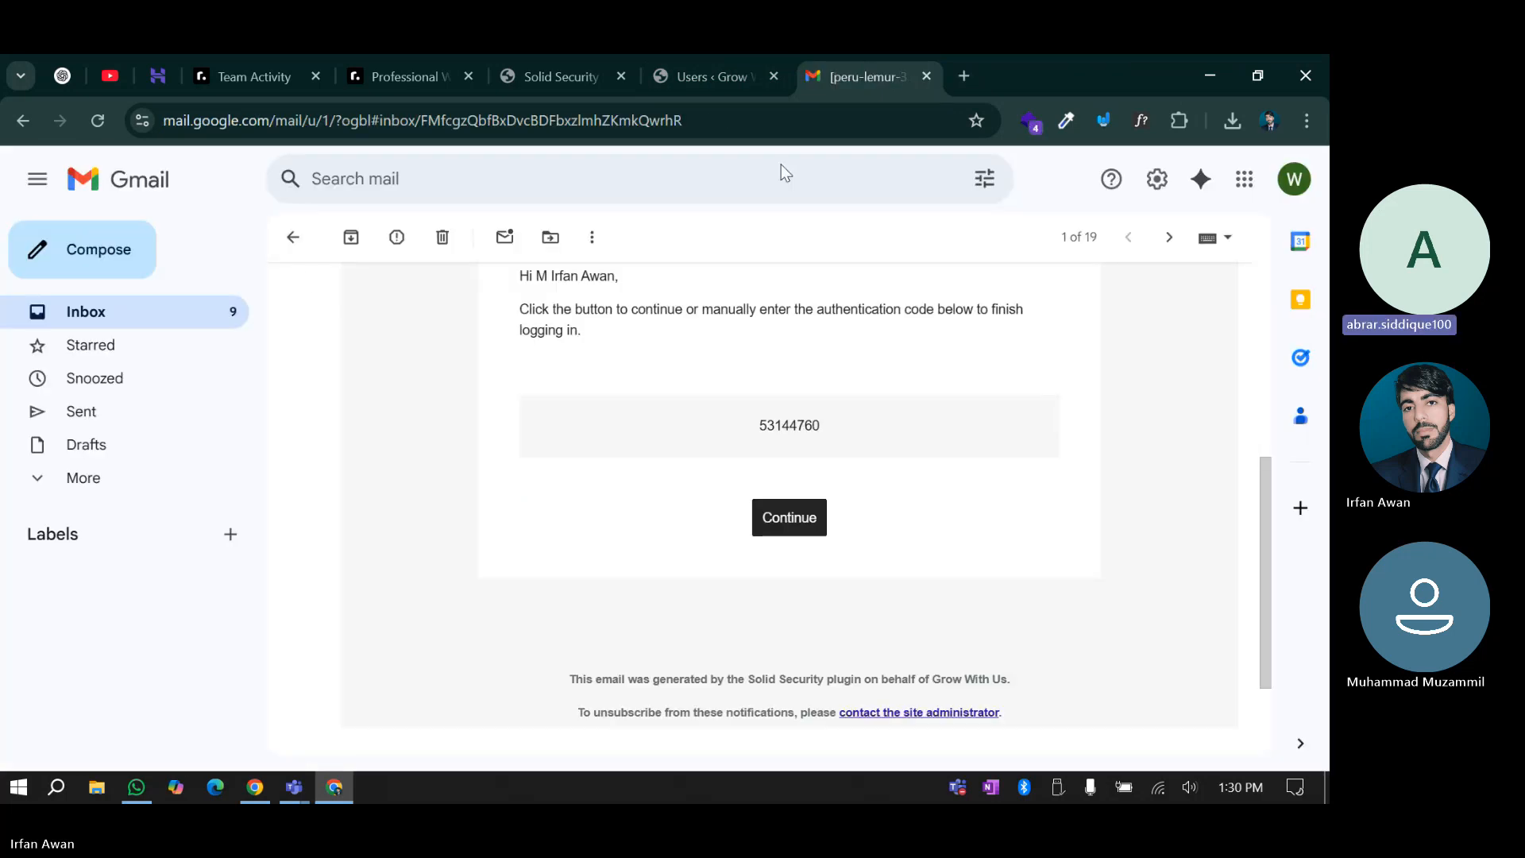
{"action": "left_click", "coordinate": [294, 240]}
{"action": "left_click", "coordinate": [607, 343]}
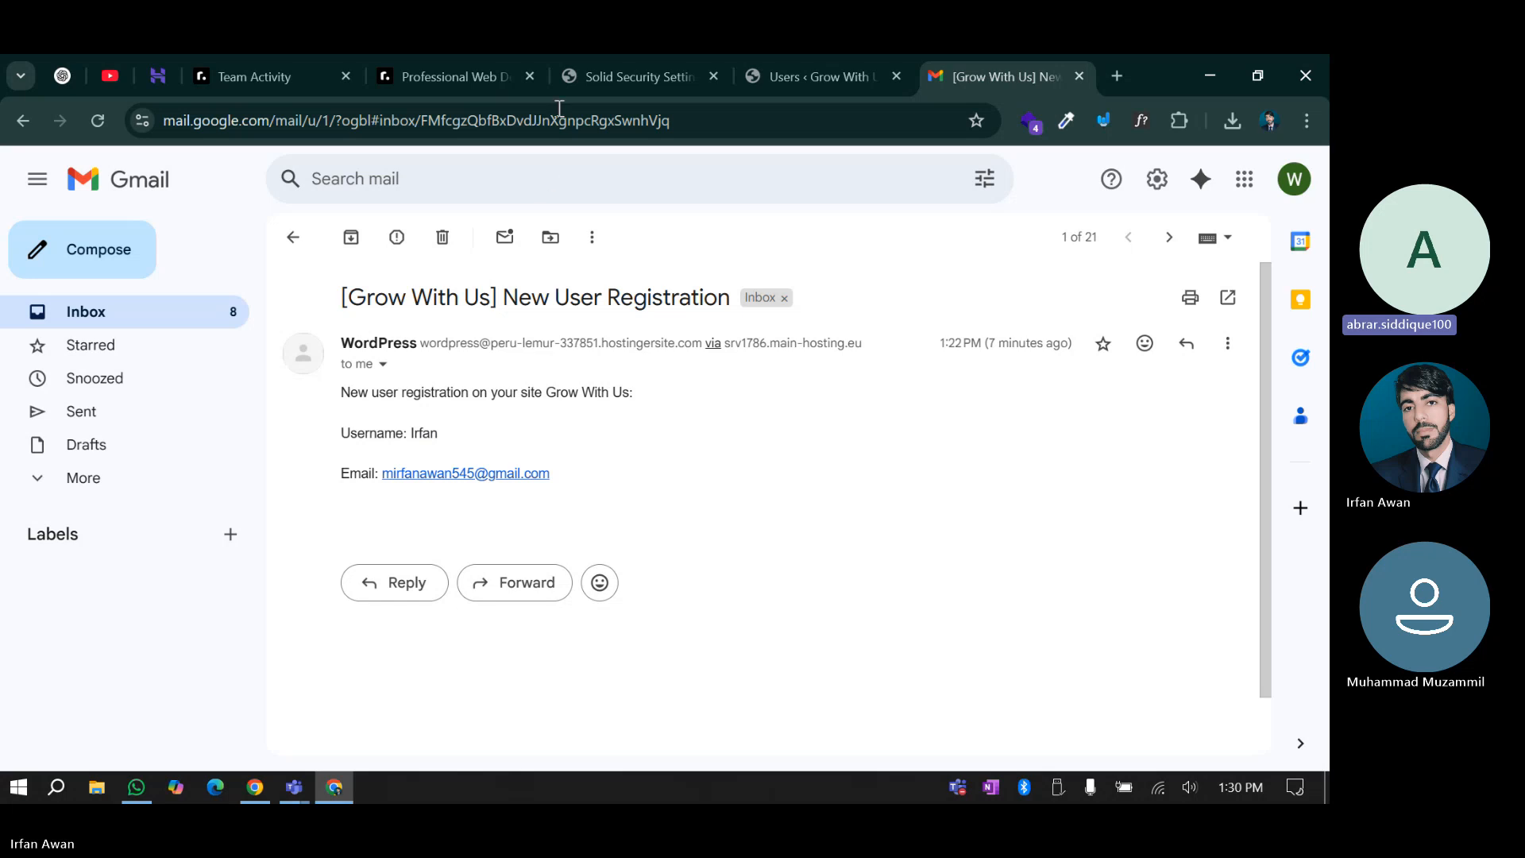
{"action": "left_click", "coordinate": [622, 54]}
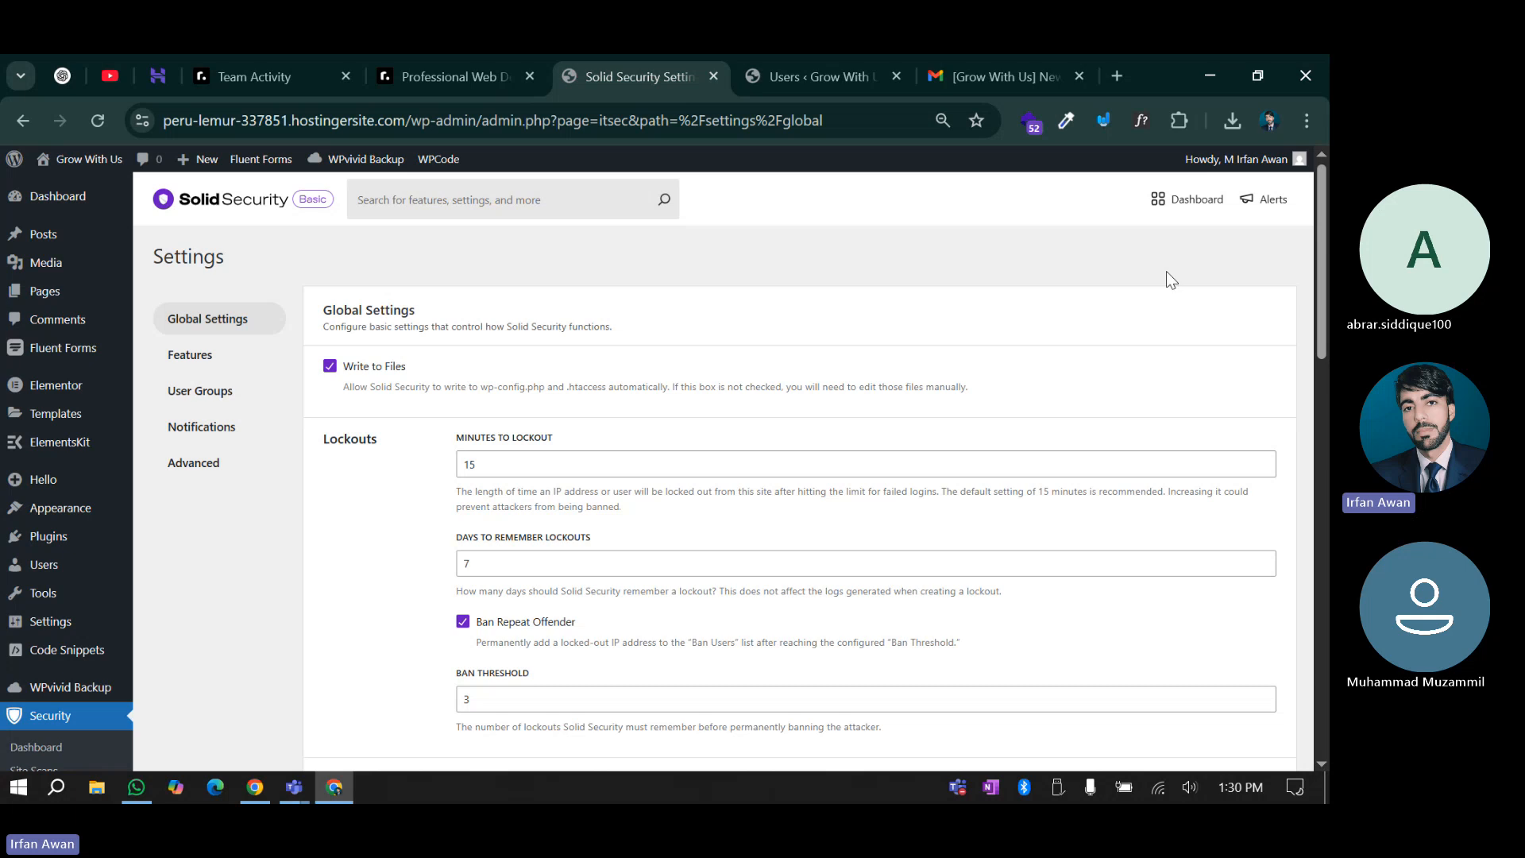
Review the Solid Security Dashboard: no lockouts, banned IPs, vulnerable software, or backups
{"action": "left_click", "coordinate": [1194, 213]}
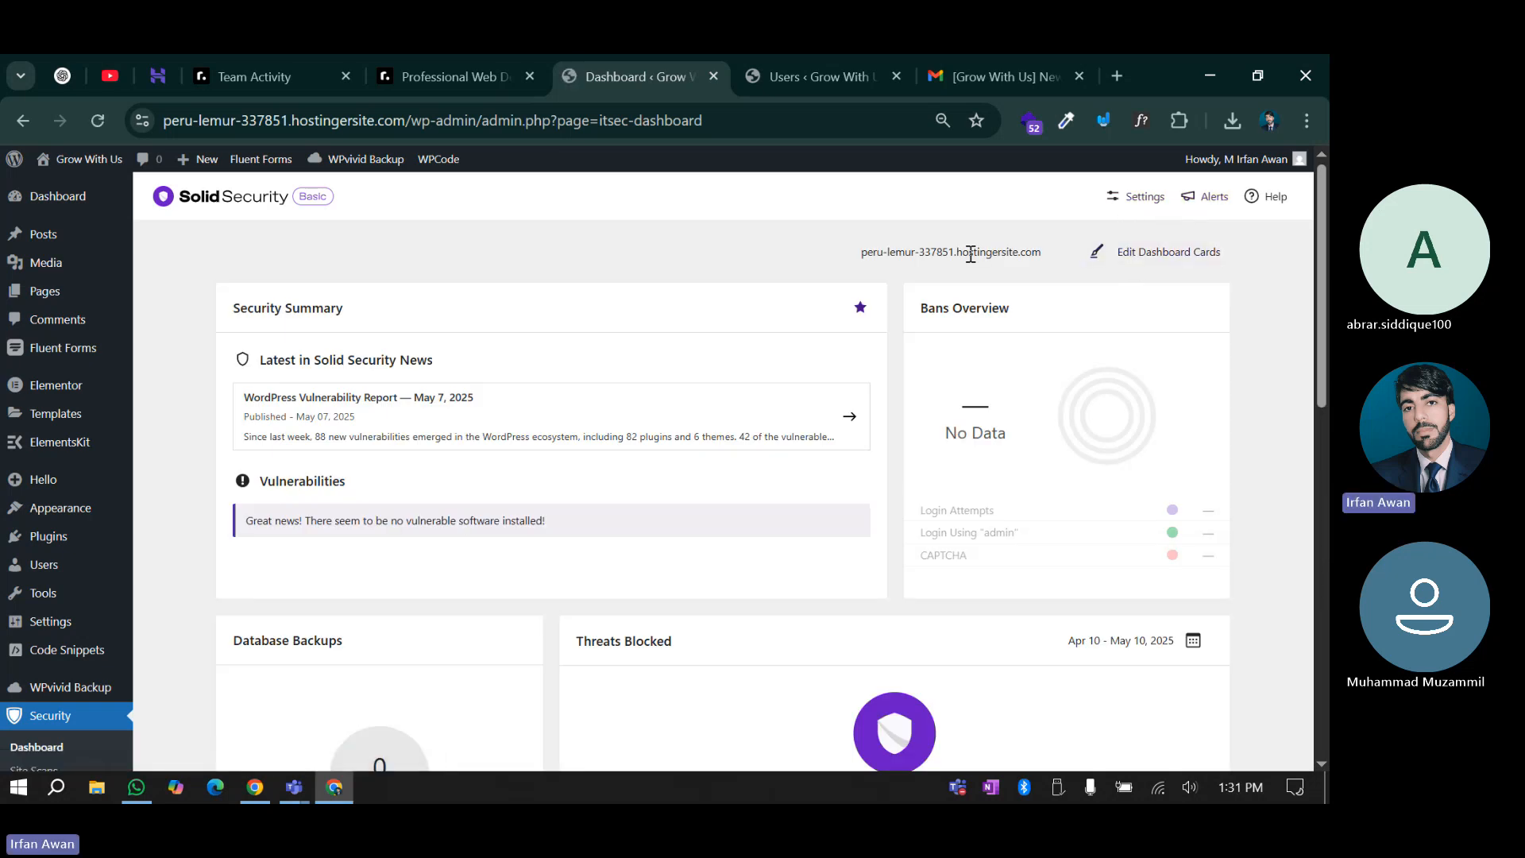
{"action": "scroll", "coordinate": [488, 598], "scroll_direction": "down", "scroll_amount": 9}
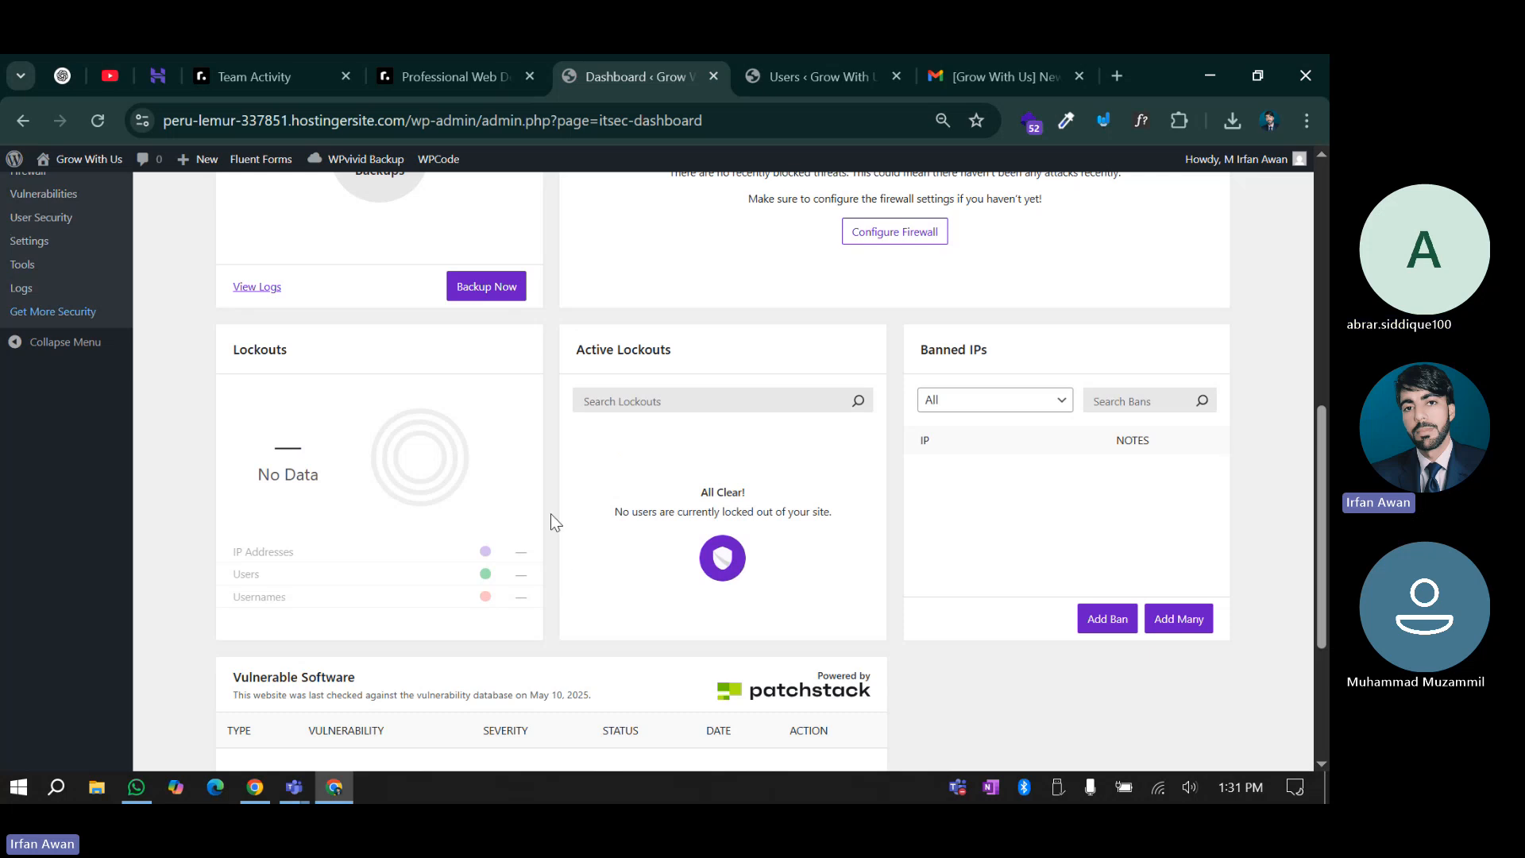
{"action": "scroll", "coordinate": [554, 520], "scroll_direction": "up", "scroll_amount": 5}
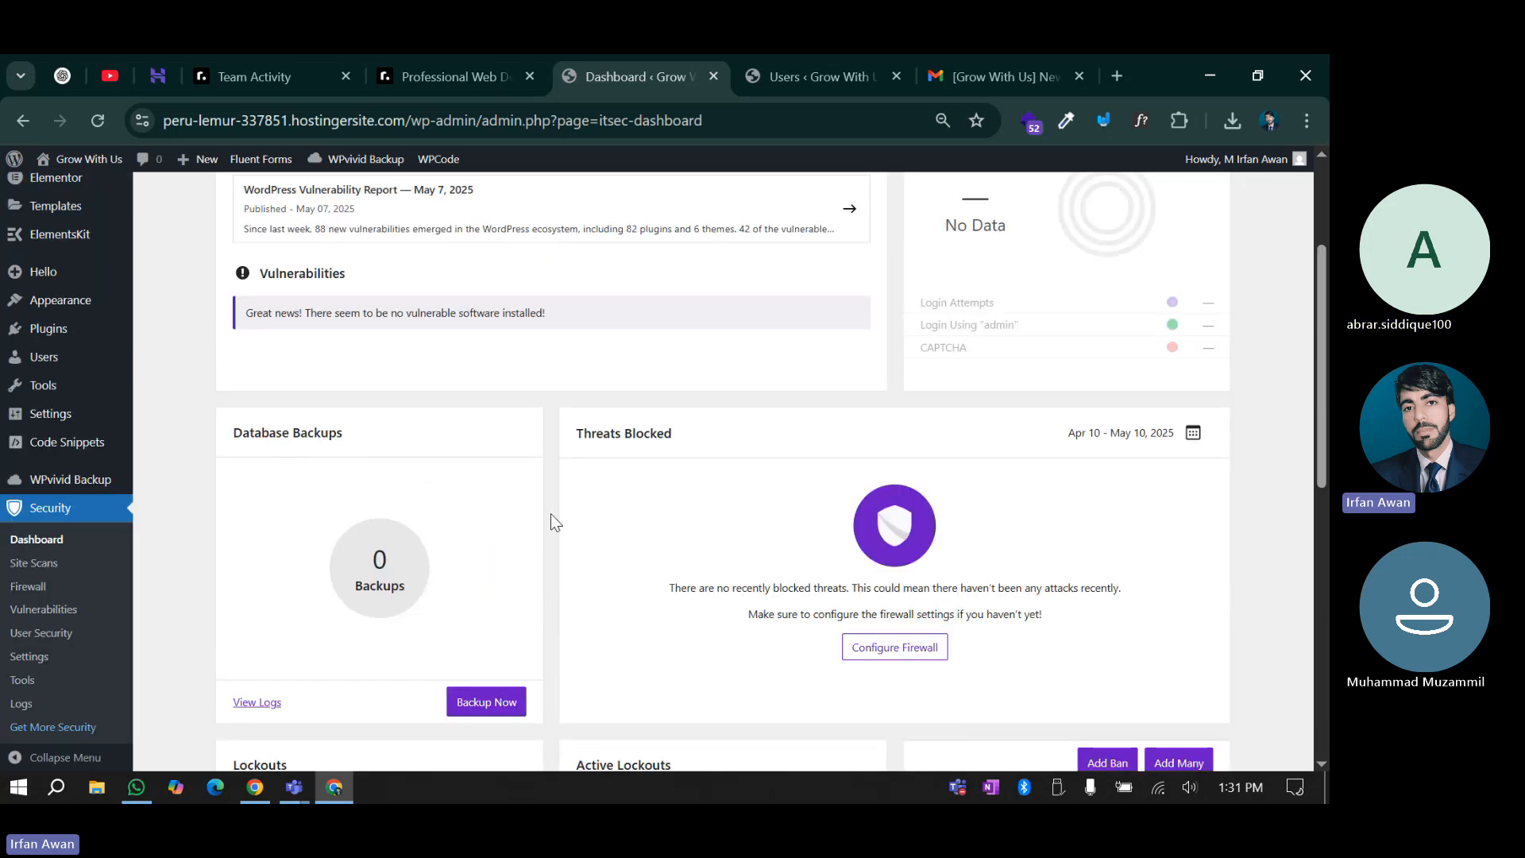
{"action": "scroll", "coordinate": [553, 521], "scroll_direction": "up", "scroll_amount": 3}
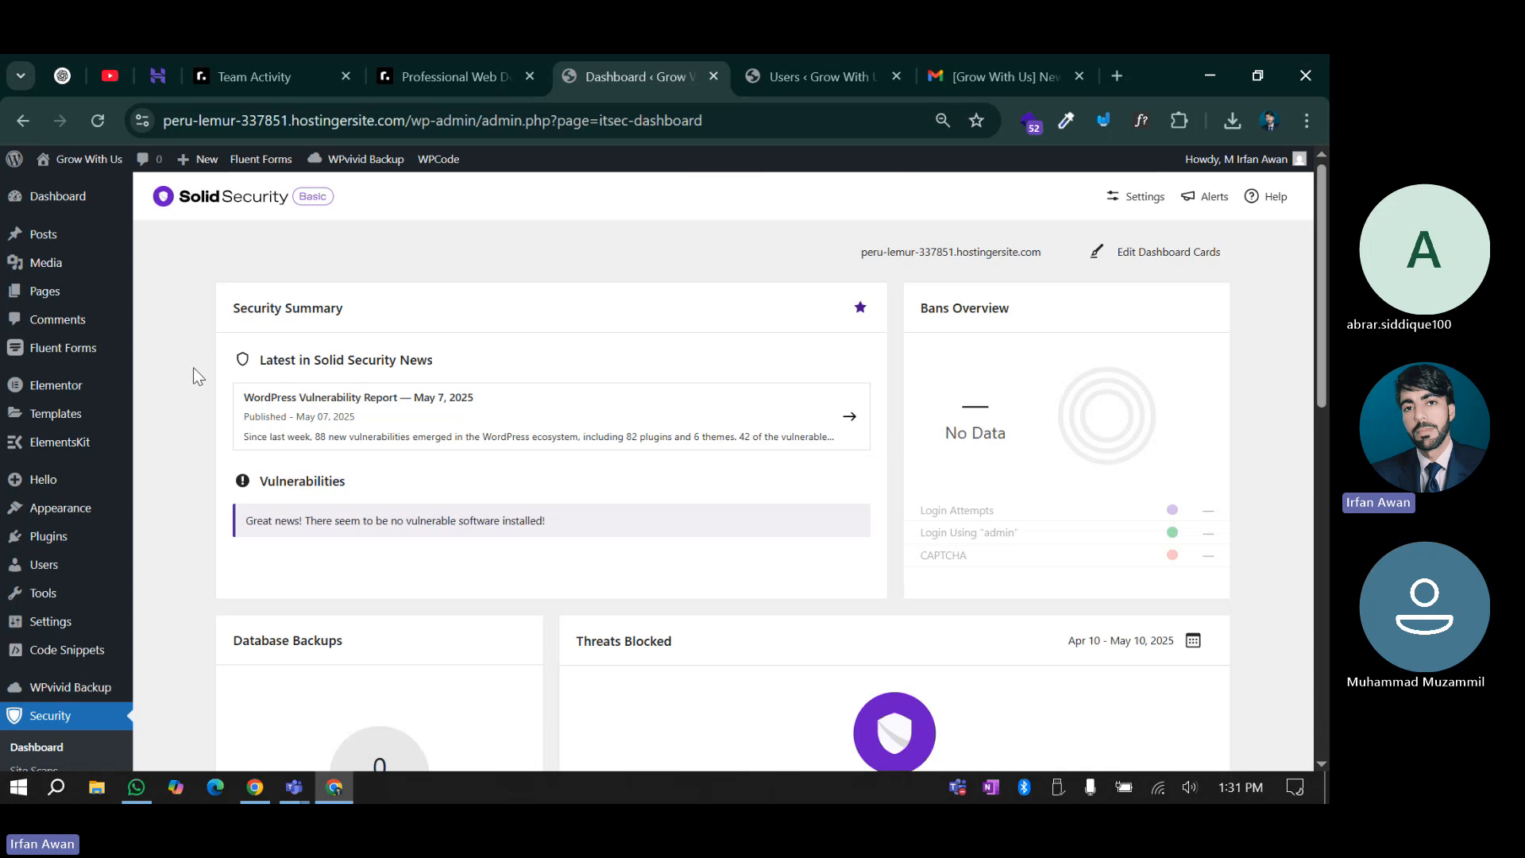
{"action": "scroll", "coordinate": [199, 583], "scroll_direction": "down", "scroll_amount": 6}
{"action": "scroll", "coordinate": [198, 604], "scroll_direction": "down", "scroll_amount": 4}
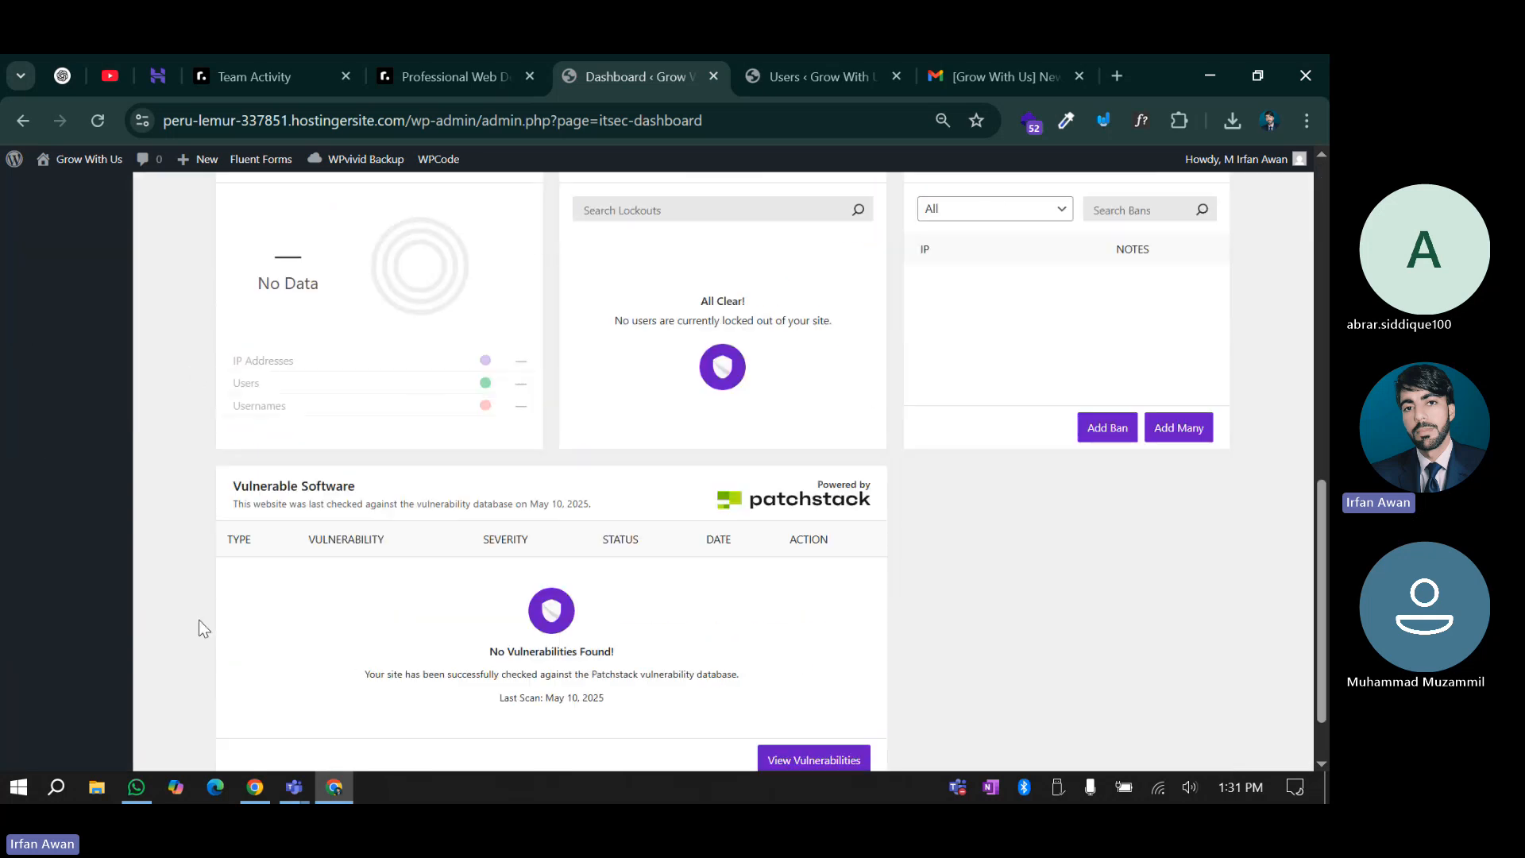
{"action": "scroll", "coordinate": [197, 623], "scroll_direction": "up", "scroll_amount": 4}
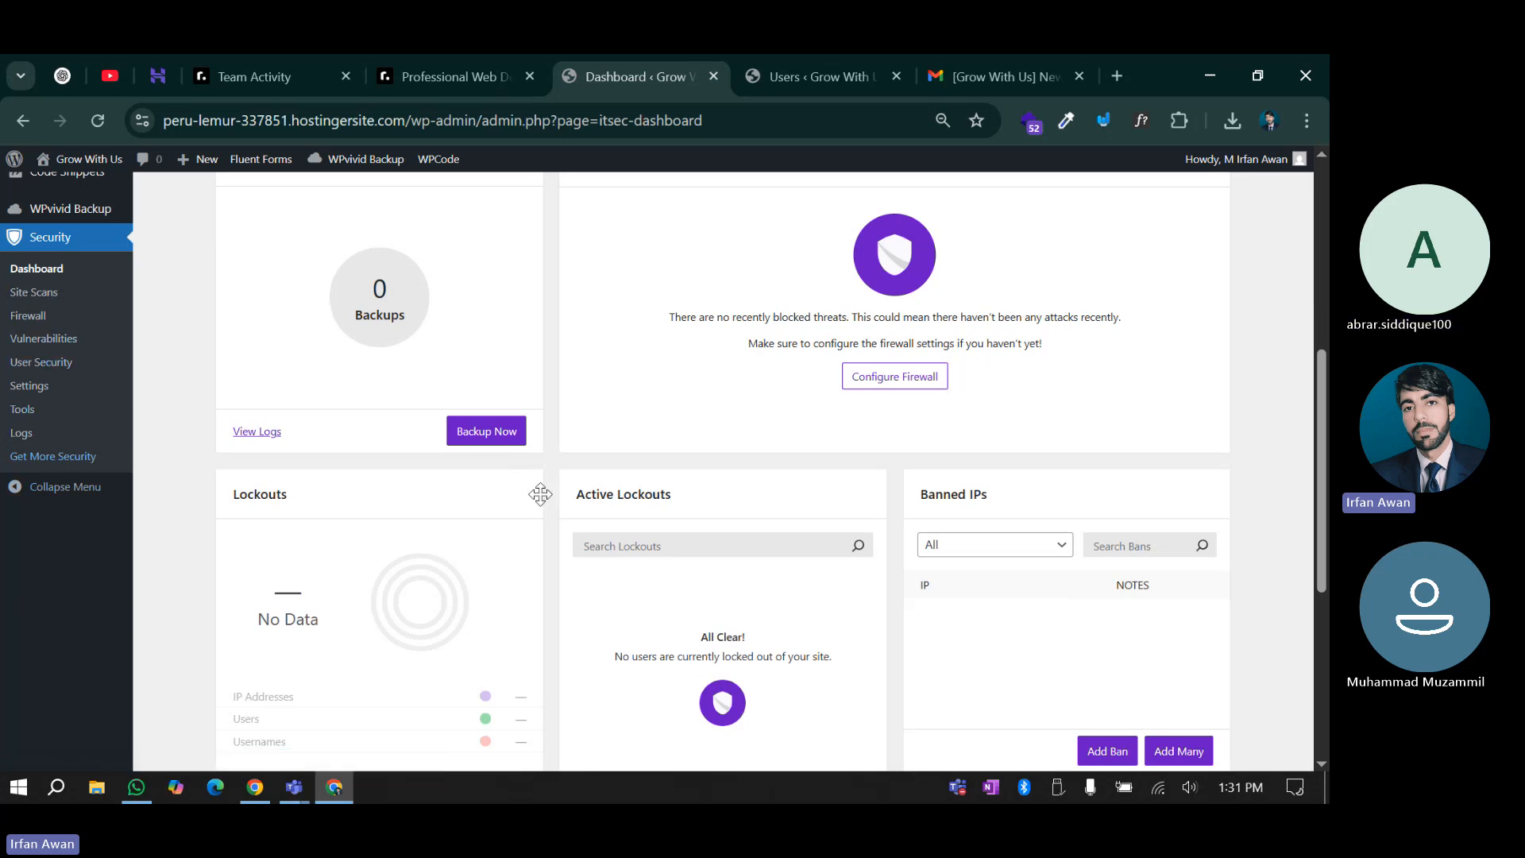
{"action": "scroll", "coordinate": [555, 518], "scroll_direction": "up", "scroll_amount": 3}
{"action": "scroll", "coordinate": [556, 518], "scroll_direction": "down", "scroll_amount": 6}
{"action": "scroll", "coordinate": [927, 639], "scroll_direction": "down", "scroll_amount": 2}
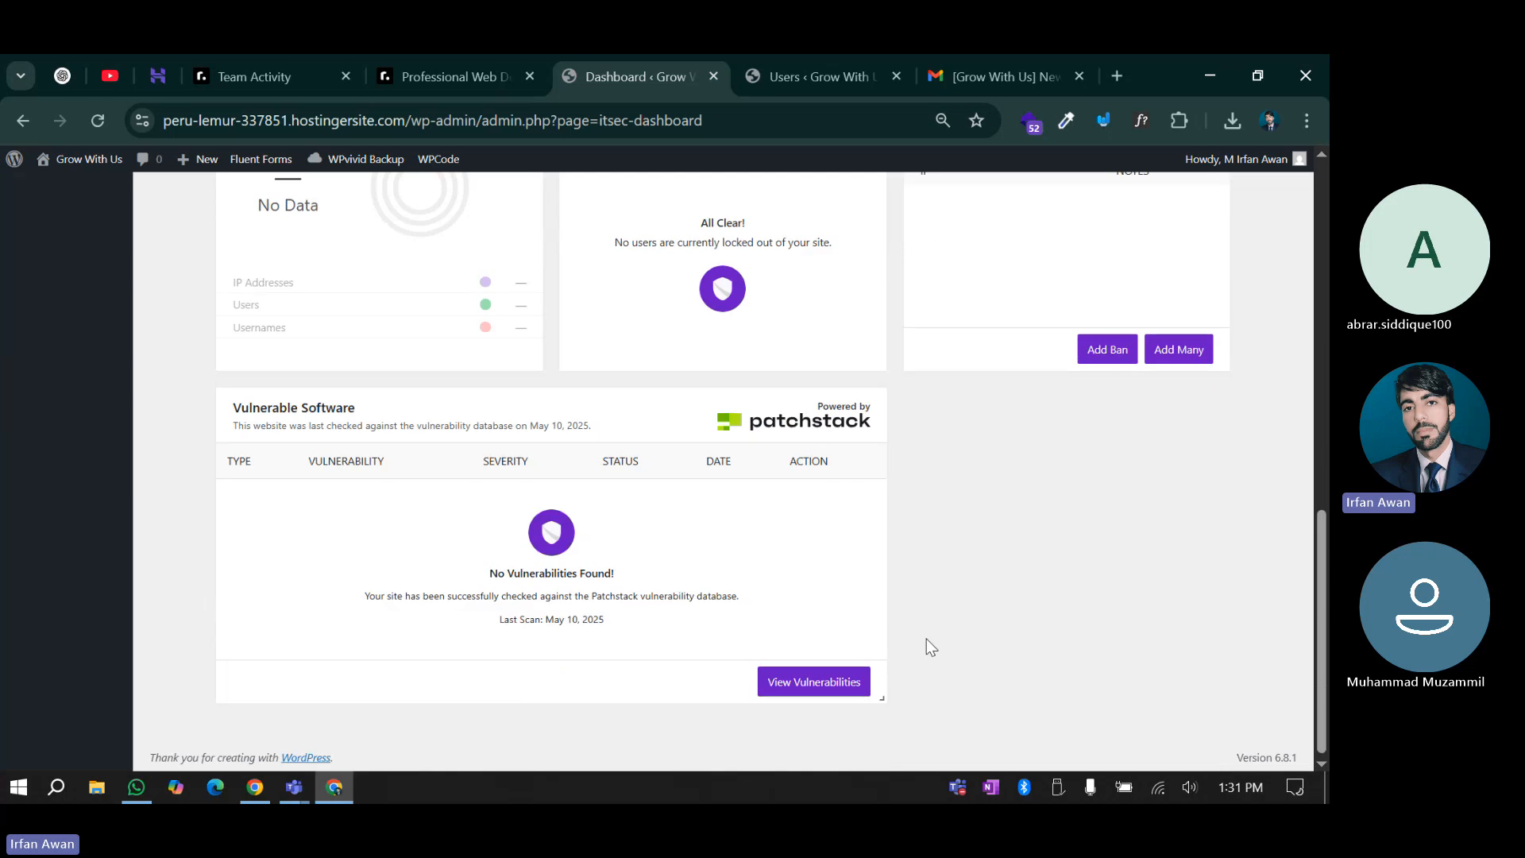
{"action": "scroll", "coordinate": [926, 639], "scroll_direction": "up", "scroll_amount": 12}
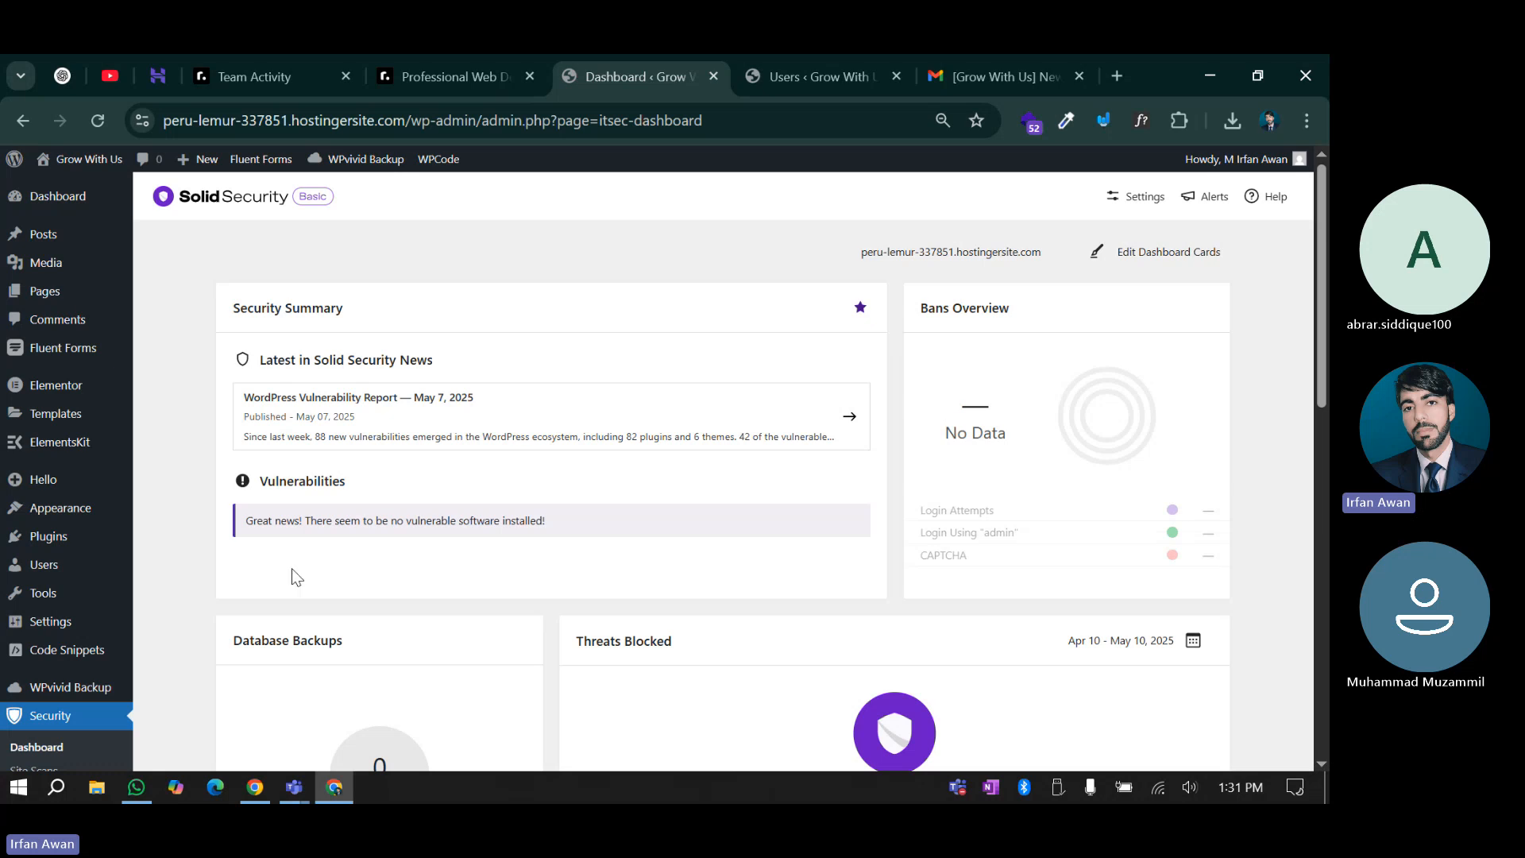
{"action": "scroll", "coordinate": [292, 569], "scroll_direction": "down", "scroll_amount": 4}
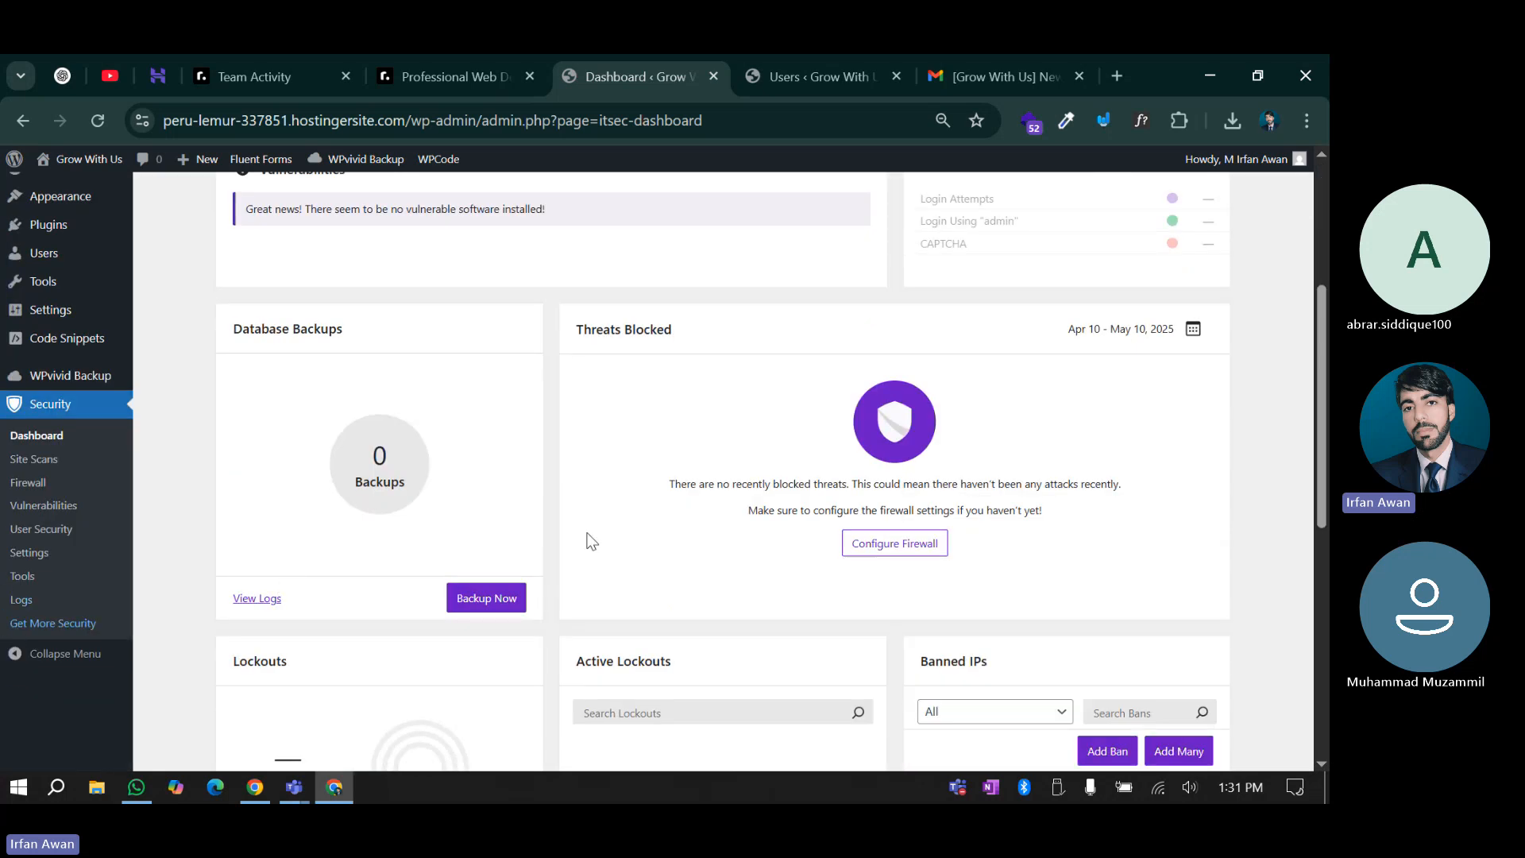
{"action": "scroll", "coordinate": [559, 545], "scroll_direction": "up", "scroll_amount": 4}
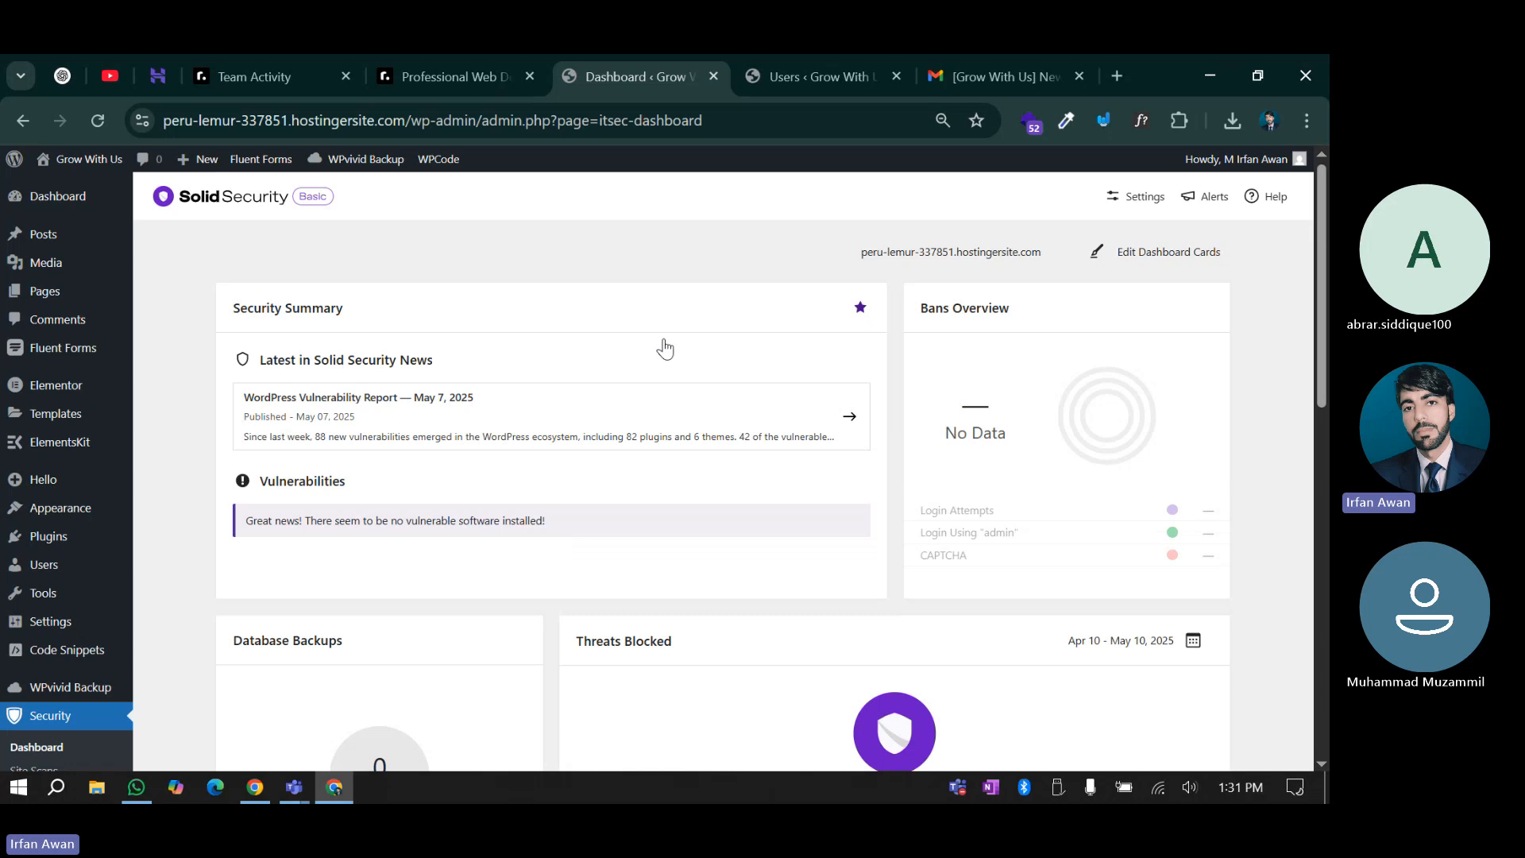